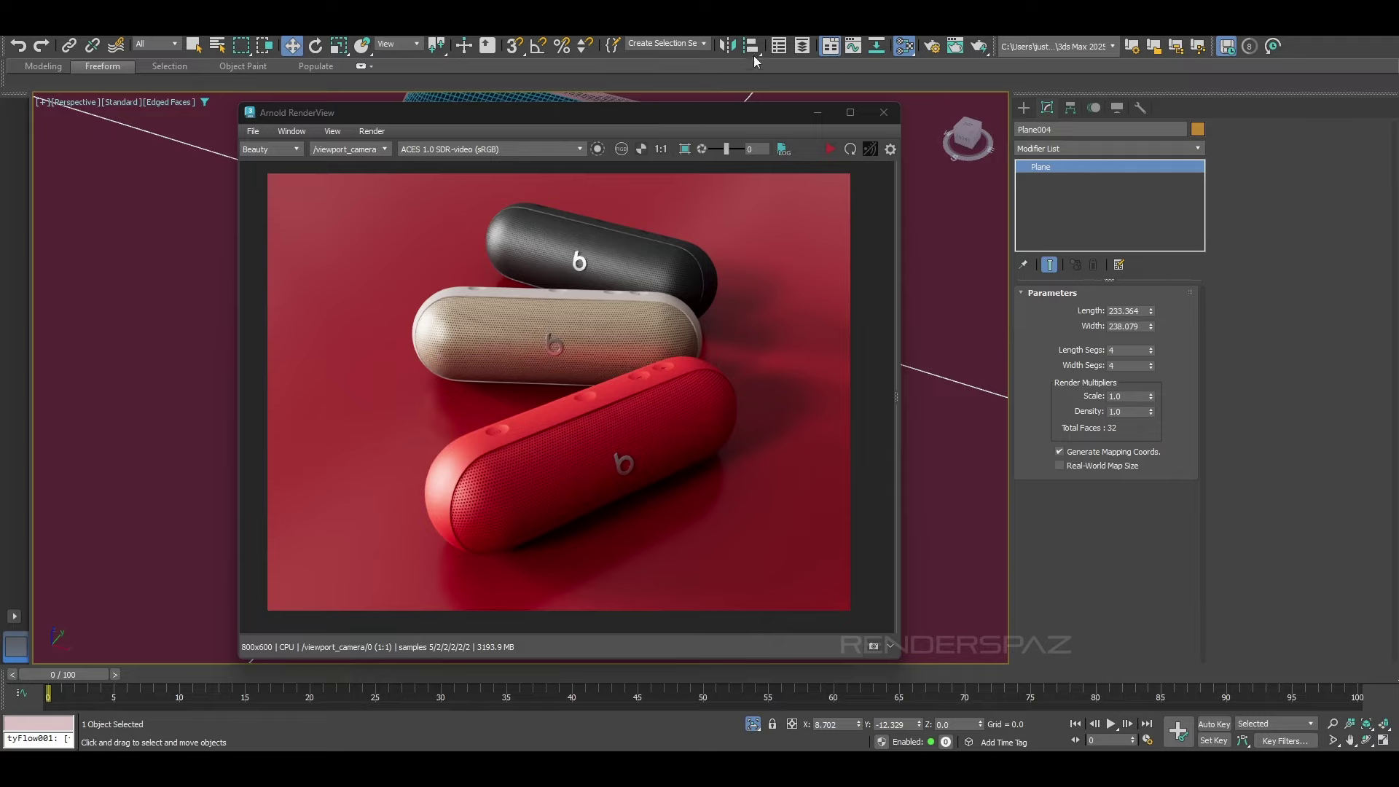
pyautogui.moveTo(675, 117); pyautogui.dragTo(655, 108)
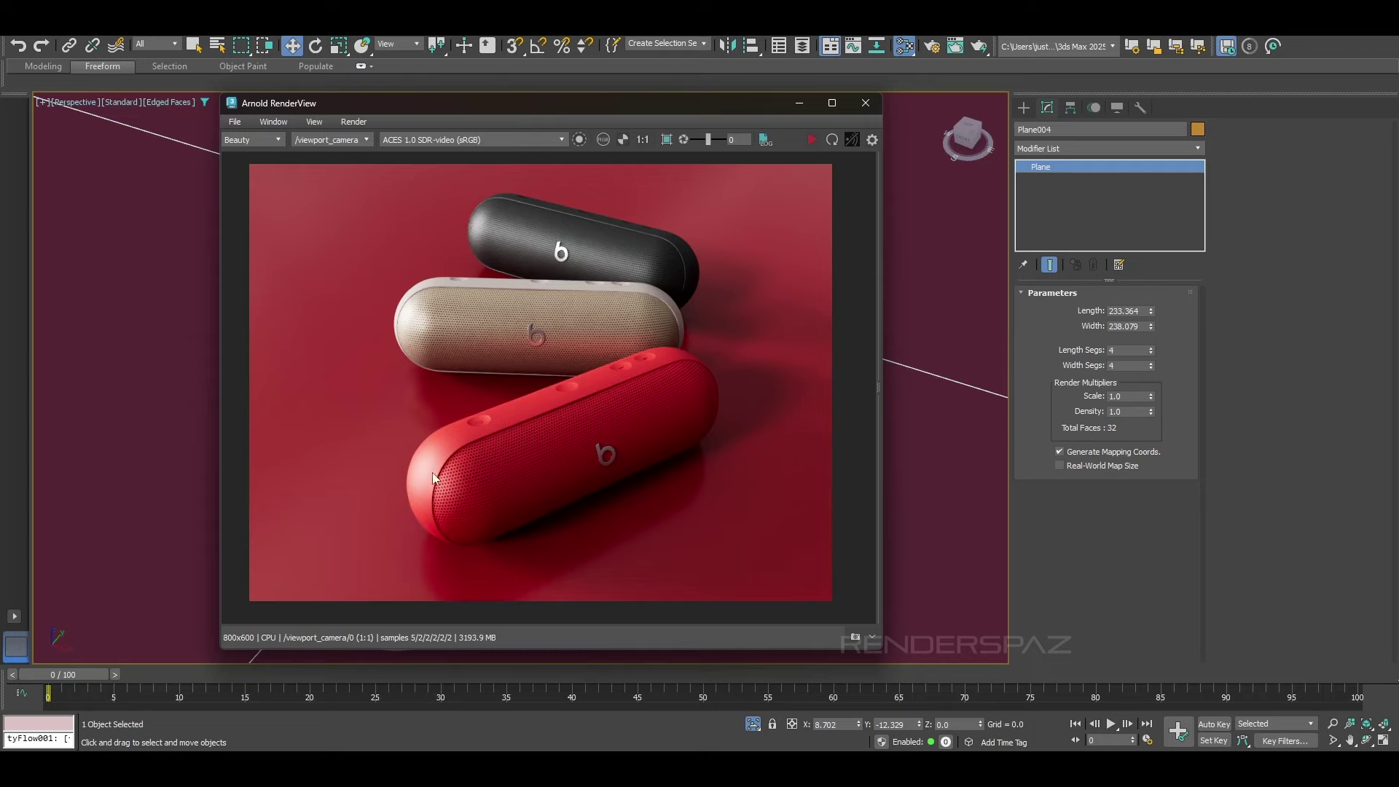
pyautogui.scroll(1, 519, 477)
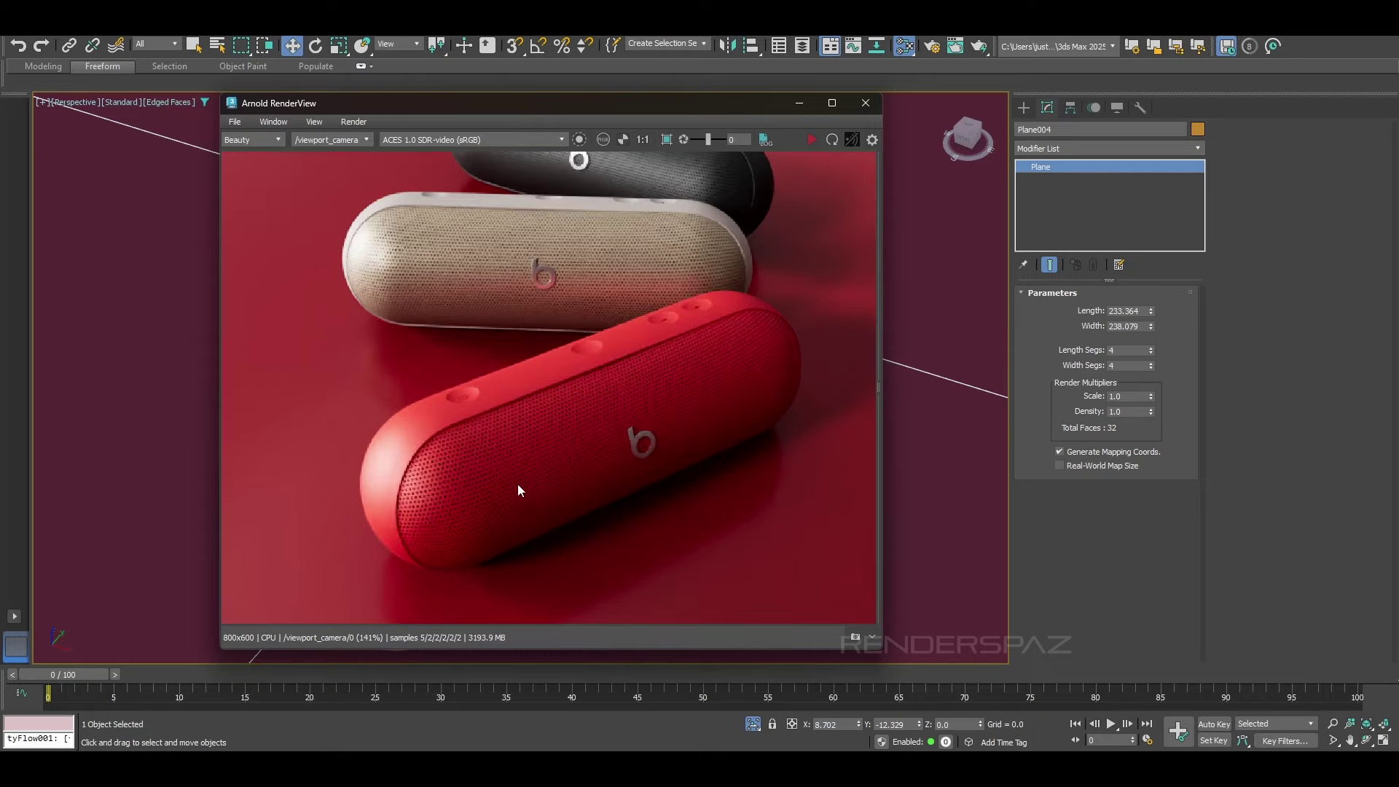
pyautogui.scroll(-1, 532, 480)
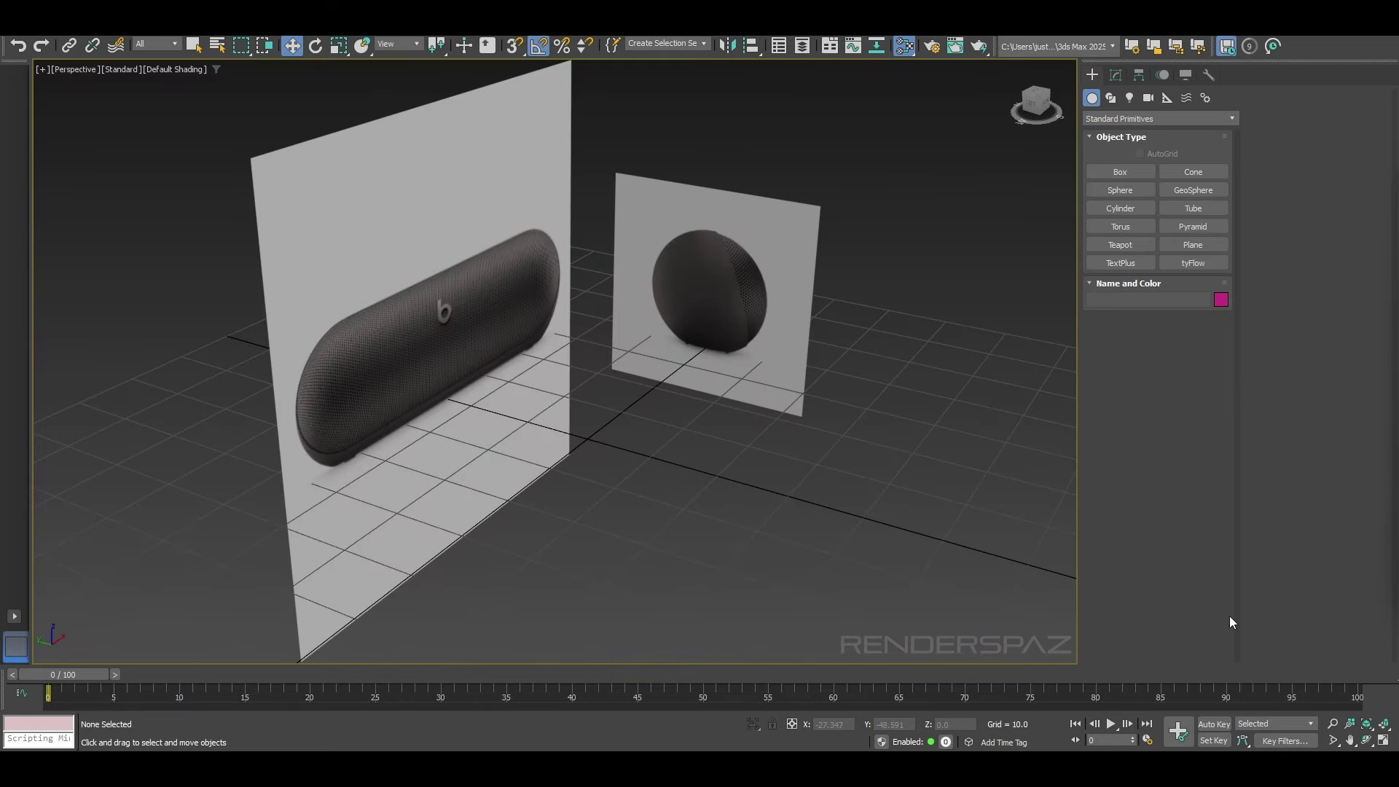
# Step: Create a Capsule extended primitive in the left view over the round side reference, radius about 10.26 and height about 26.6
pyautogui.keyDown('alt'); pyautogui.moveTo(687, 428); pyautogui.dragTo(684, 470, button='middle'); pyautogui.keyUp('alt')
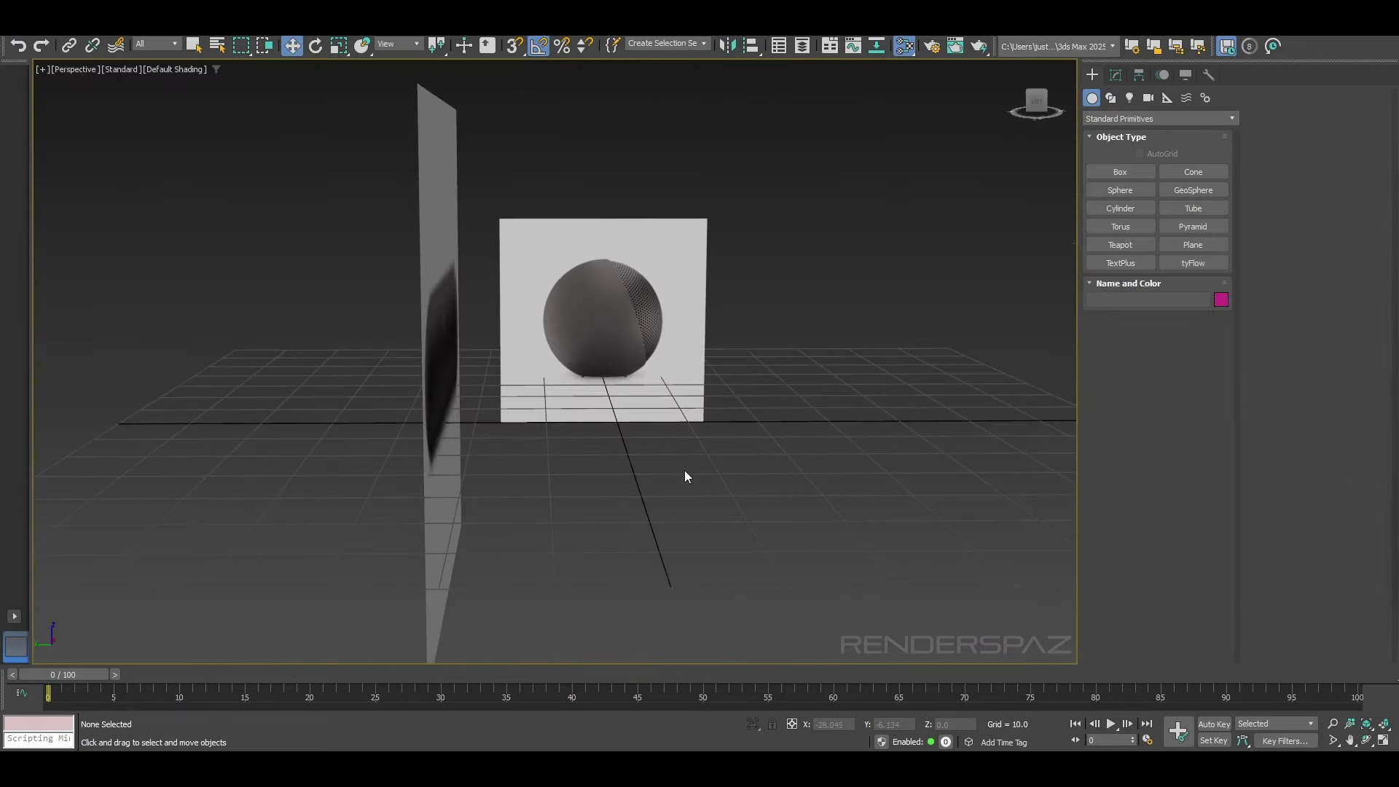
pyautogui.press('f')
pyautogui.scroll(4, 579, 334)
pyautogui.press('l')
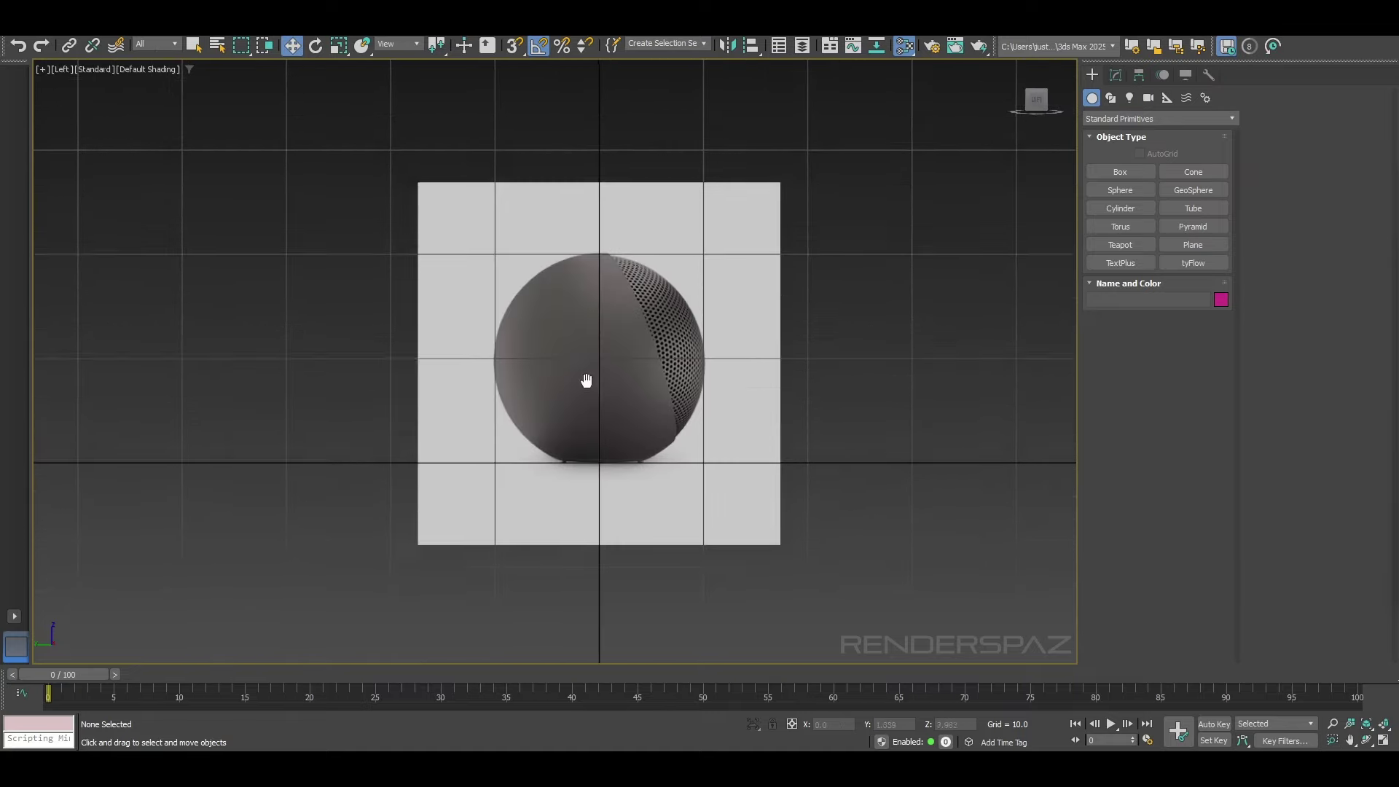
pyautogui.scroll(3, 584, 381)
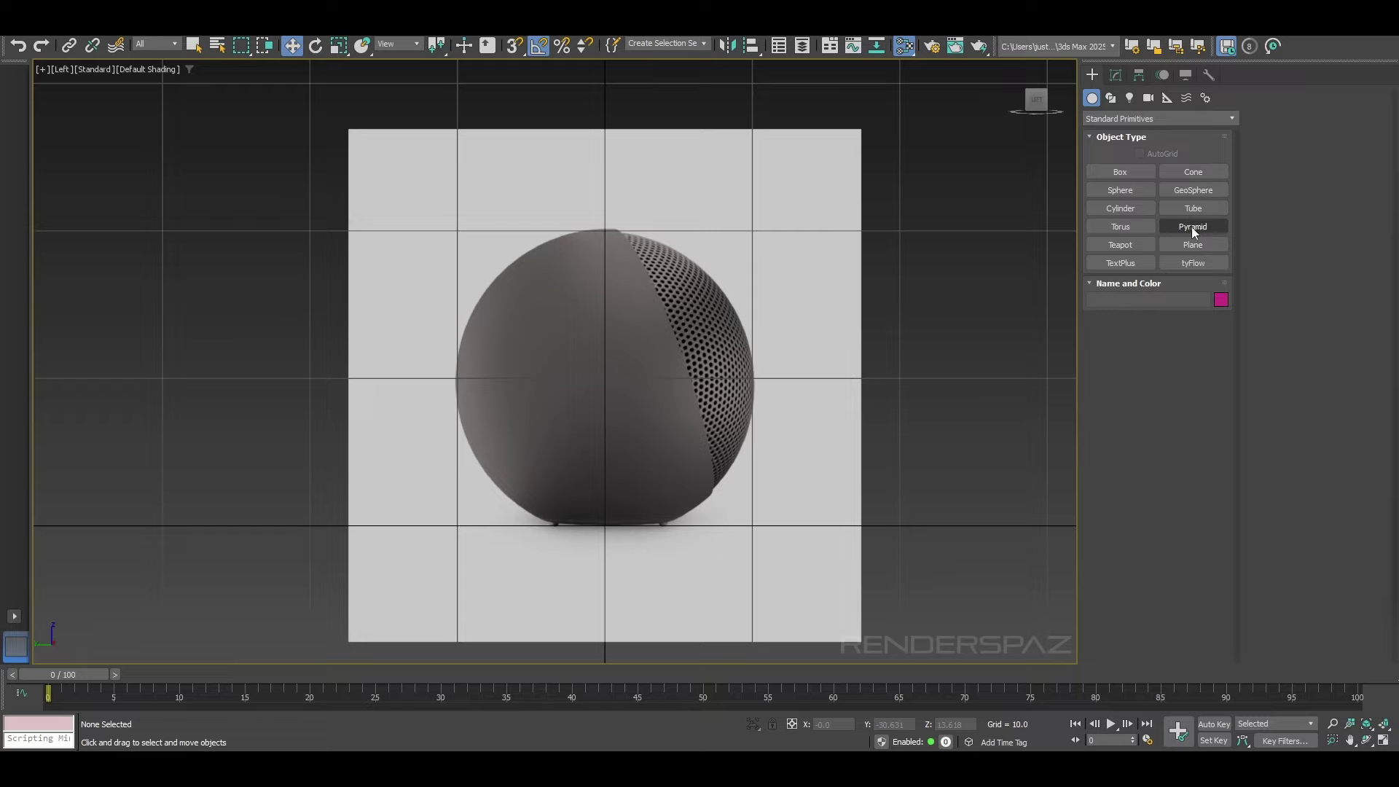
pyautogui.click(1092, 117)
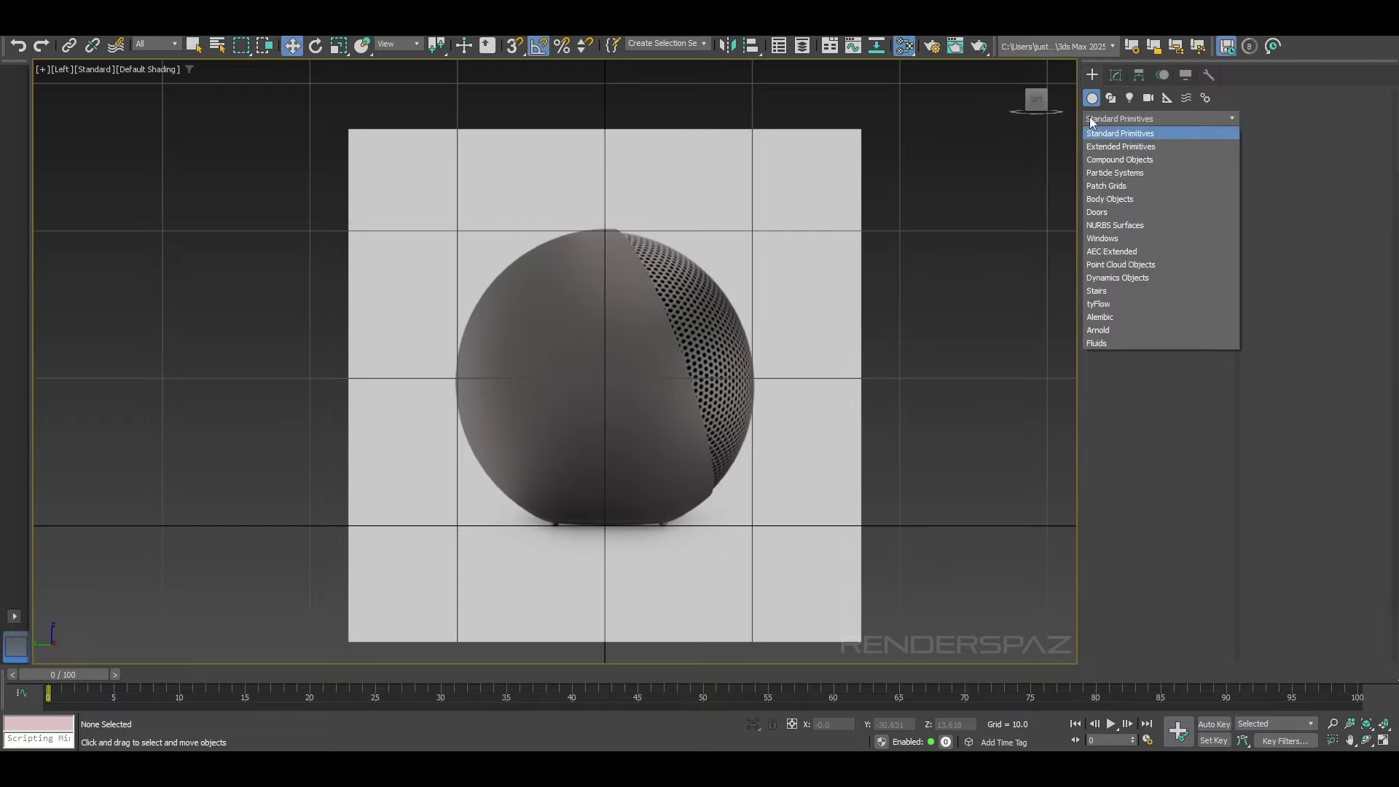
pyautogui.click(1100, 148)
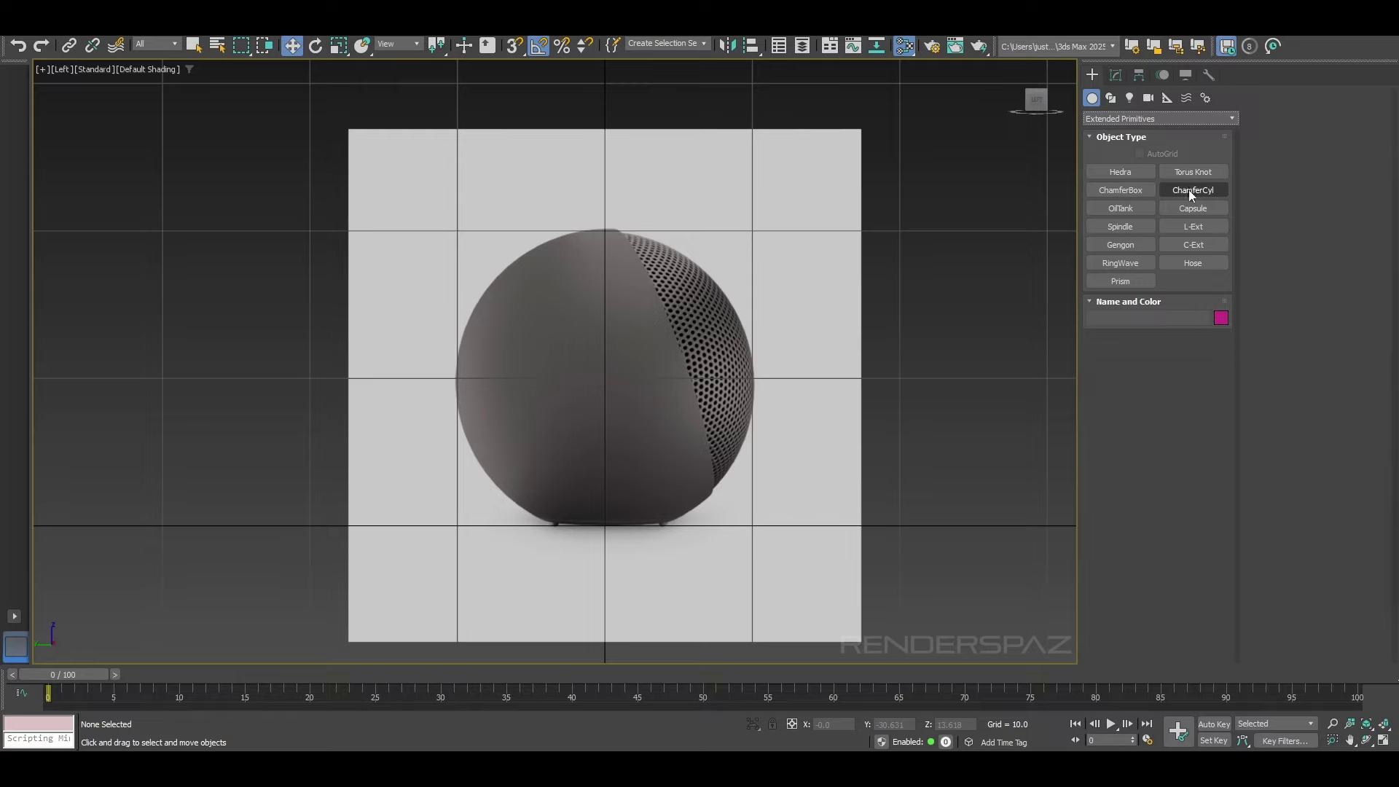
pyautogui.click(1185, 211)
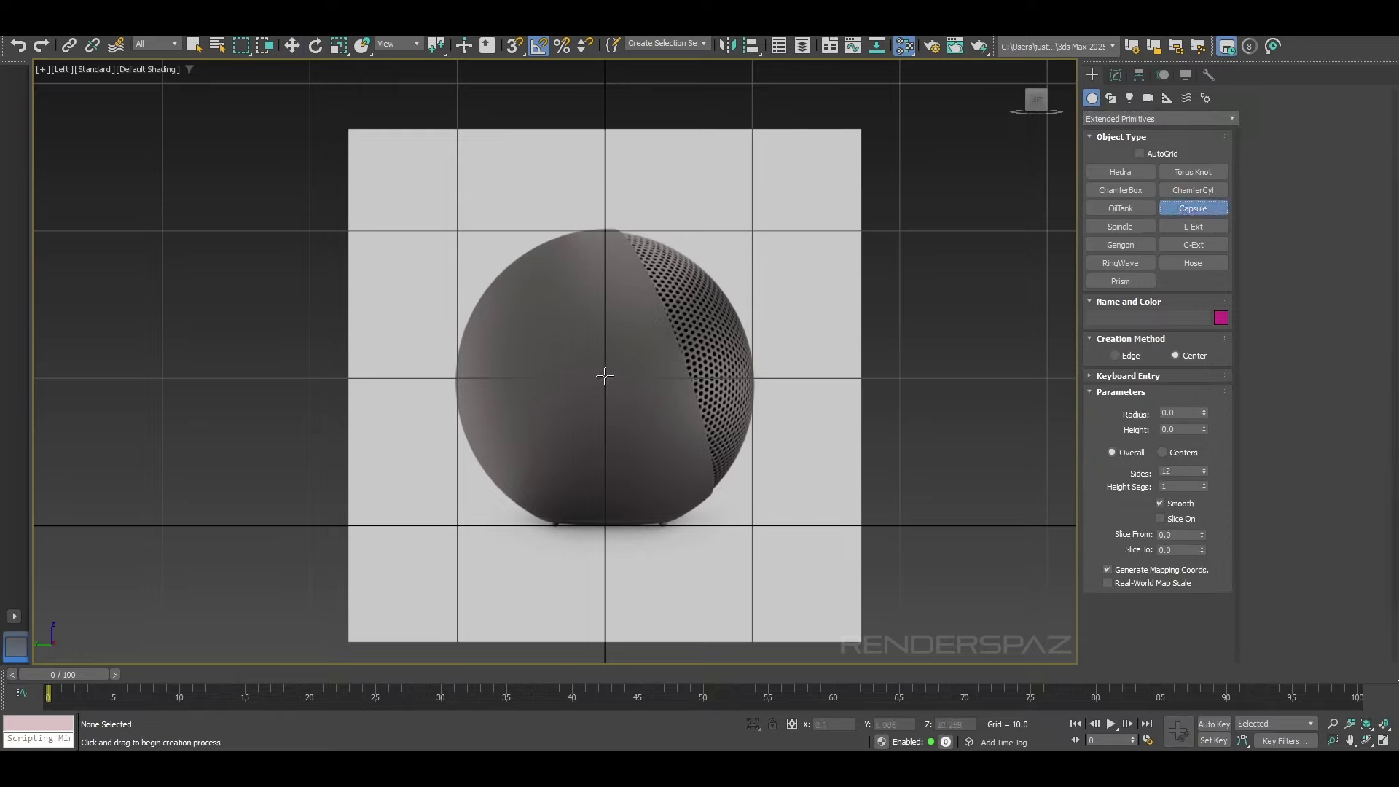
pyautogui.moveTo(605, 378); pyautogui.dragTo(647, 231)
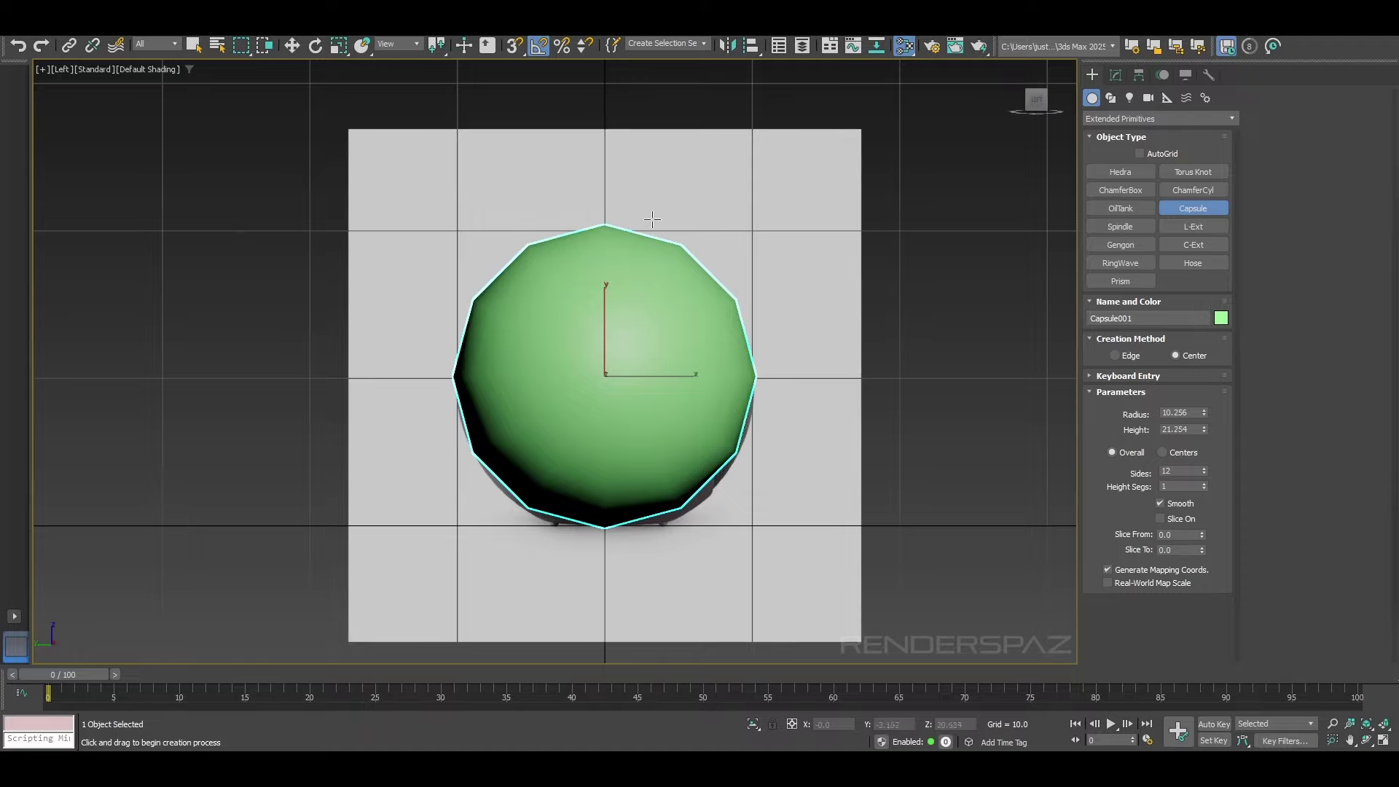
pyautogui.click(670, 140)
# Step: Lengthen the capsule to a height of about 52.7 and move it along X to the middle of the front reference speaker
pyautogui.press('p')
pyautogui.keyDown('alt'); pyautogui.moveTo(643, 484); pyautogui.dragTo(518, 487, button='middle'); pyautogui.keyUp('alt')
pyautogui.press('f')
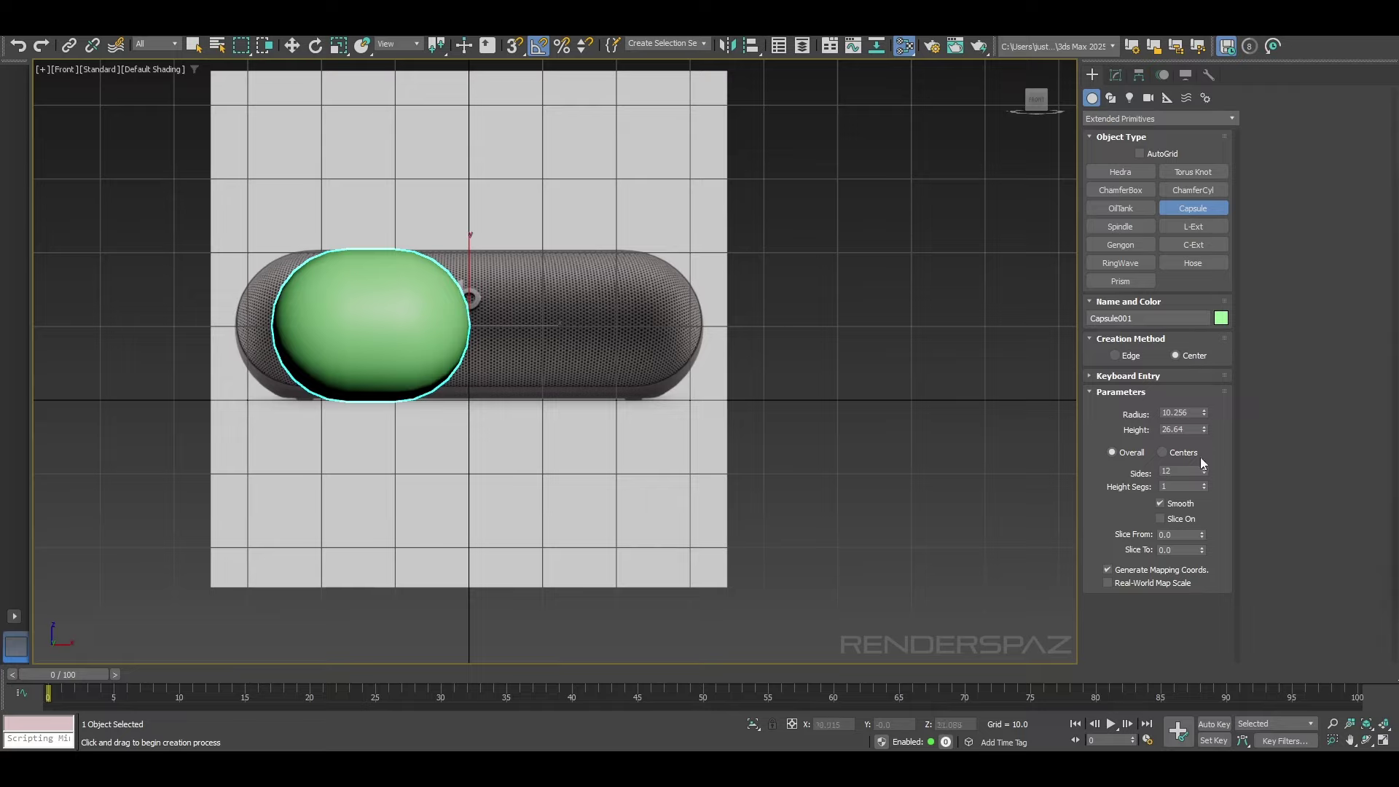
pyautogui.moveTo(1201, 428); pyautogui.dragTo(1202, 398)
pyautogui.press('w')
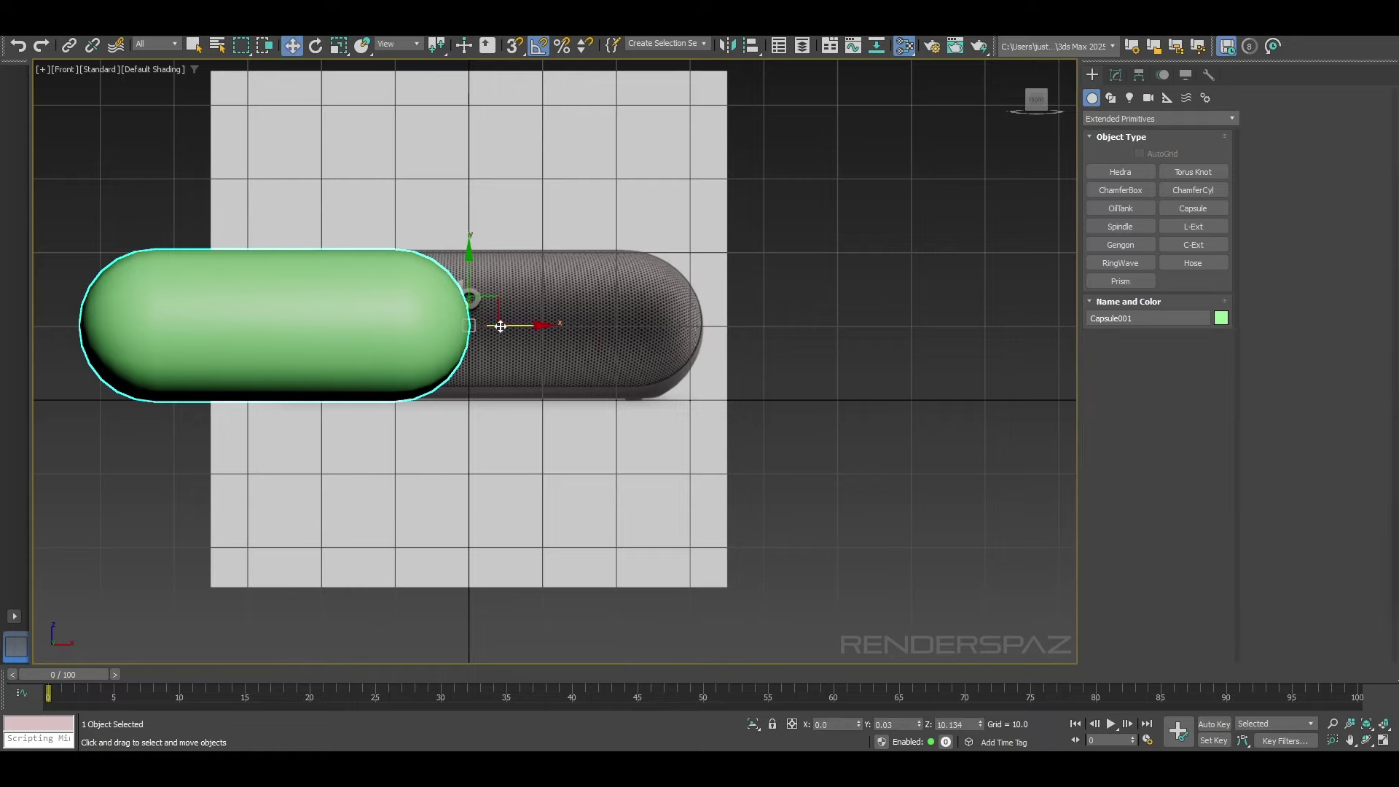
pyautogui.moveTo(500, 311); pyautogui.dragTo(698, 311)
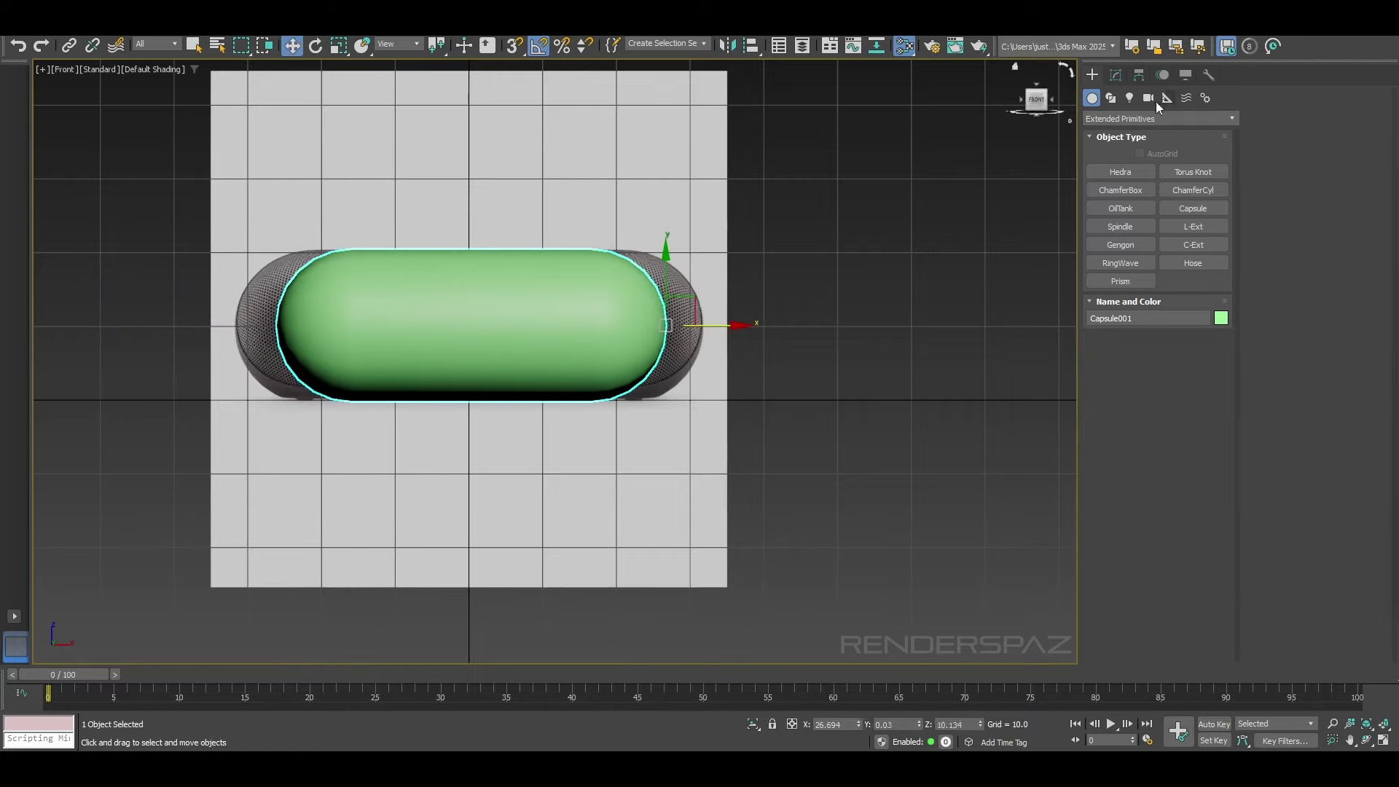
# Step: Center the capsule's pivot point to the object
pyautogui.click(1138, 75)
pyautogui.click(1138, 176)
pyautogui.click(1149, 251)
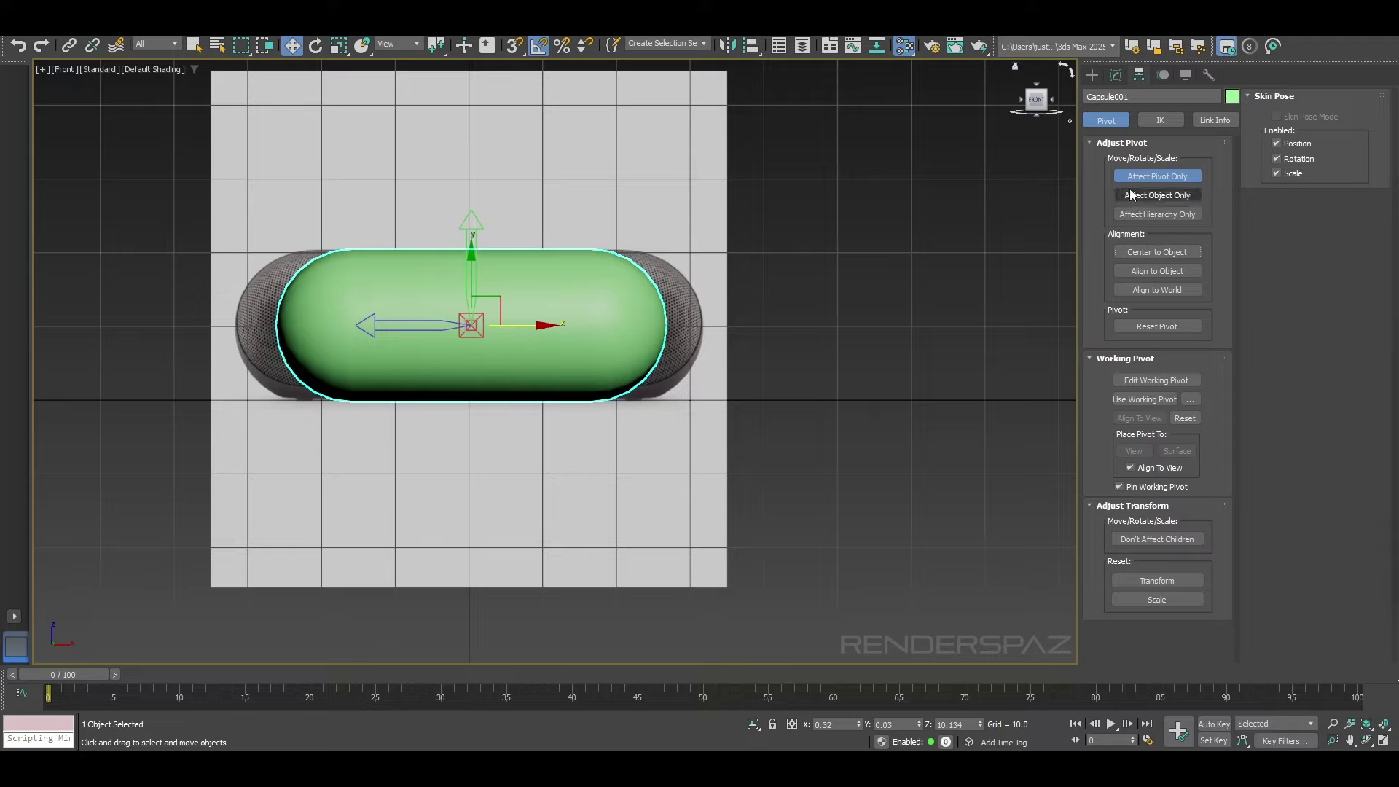
pyautogui.click(1132, 176)
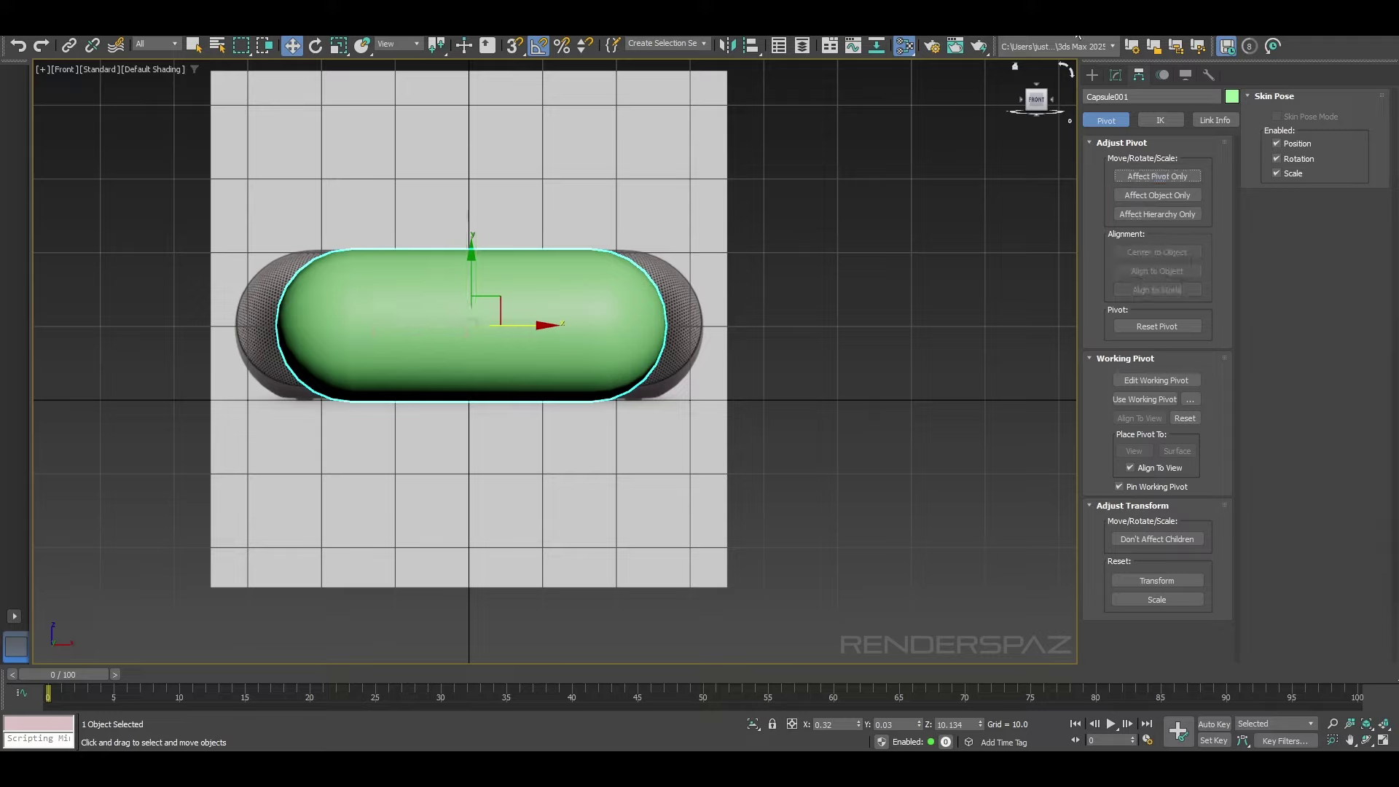
# Step: Set the capsule's height to about 63.3 and move it to about X 5.3 to match the front reference speaker's ends
pyautogui.click(1115, 75)
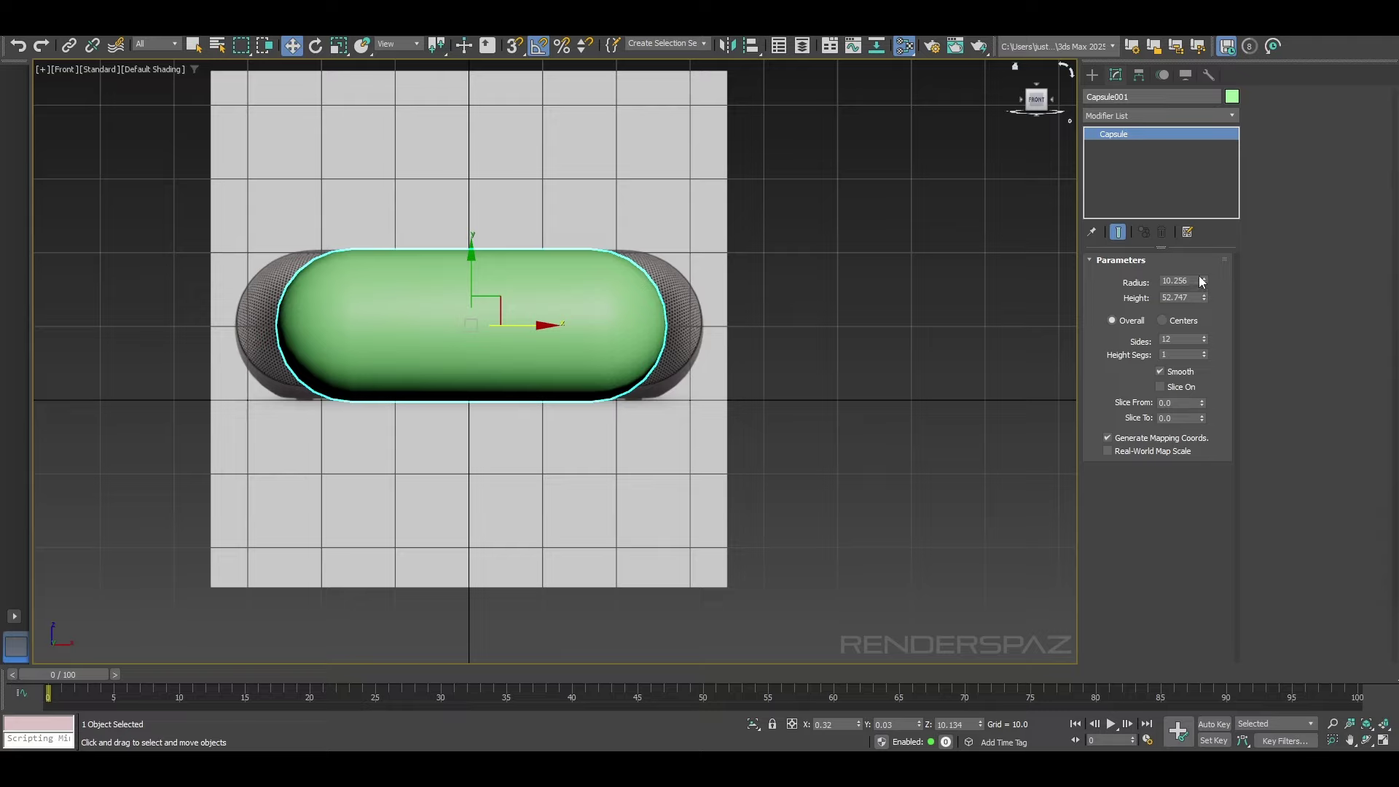
pyautogui.moveTo(1205, 299); pyautogui.dragTo(1196, 284)
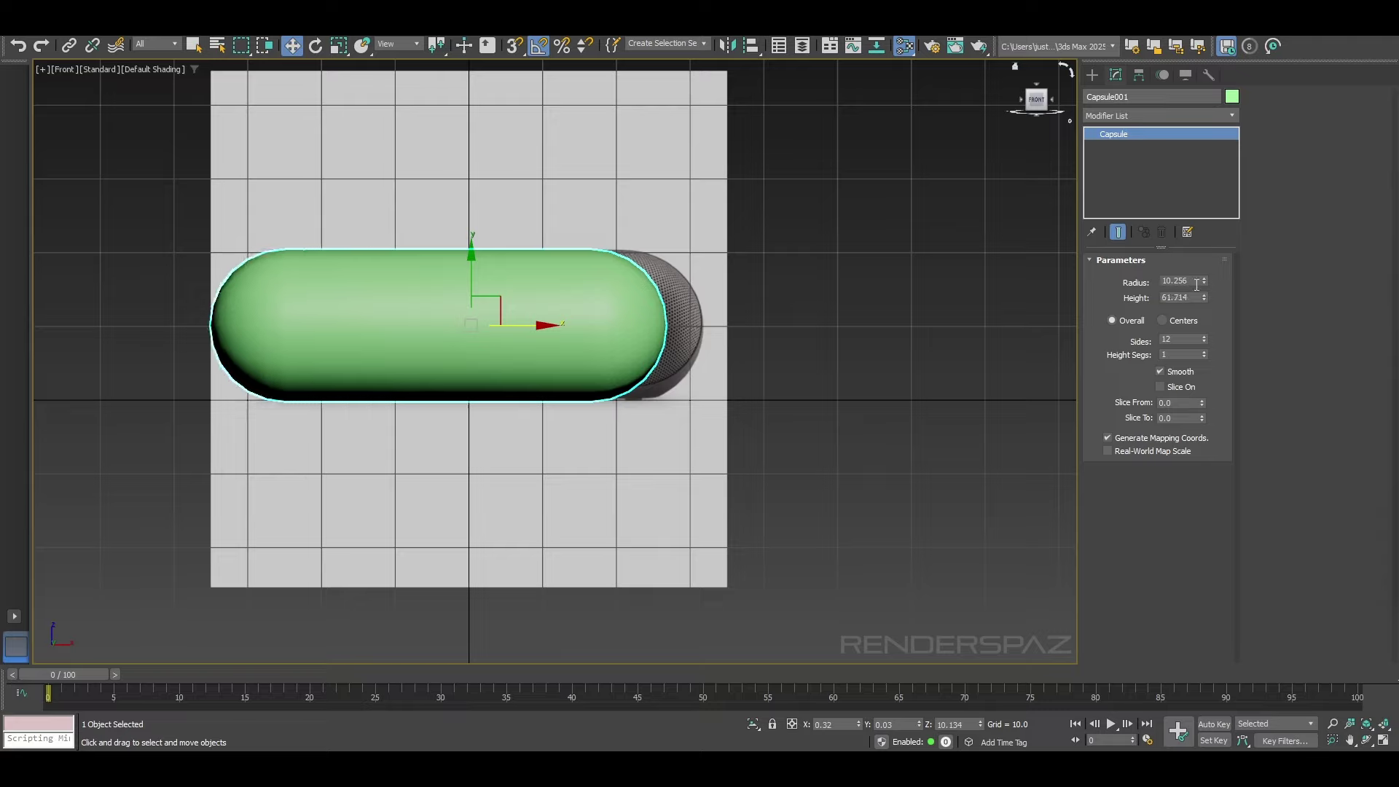
pyautogui.moveTo(535, 326); pyautogui.dragTo(570, 328)
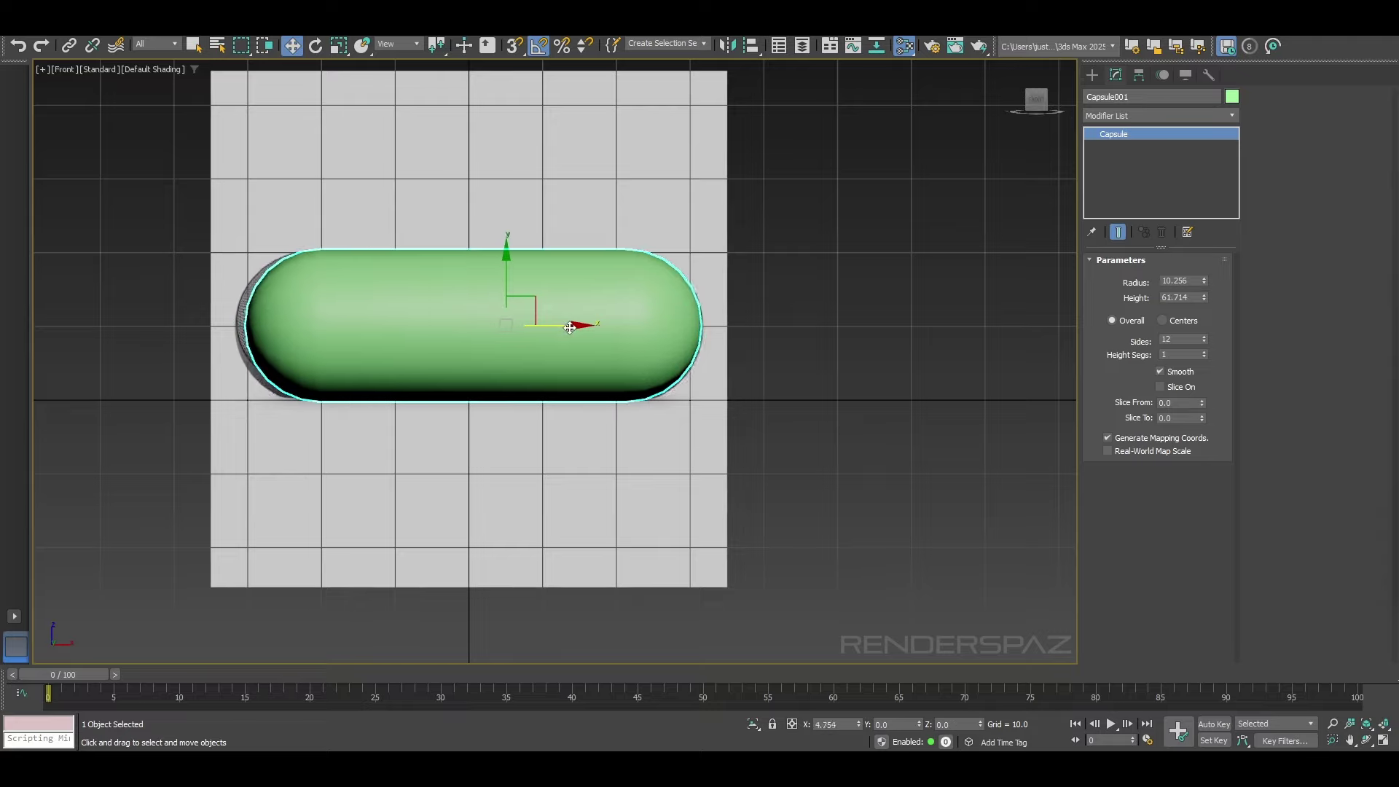
pyautogui.scroll(6, 570, 328)
pyautogui.moveTo(187, 400); pyautogui.dragTo(193, 400)
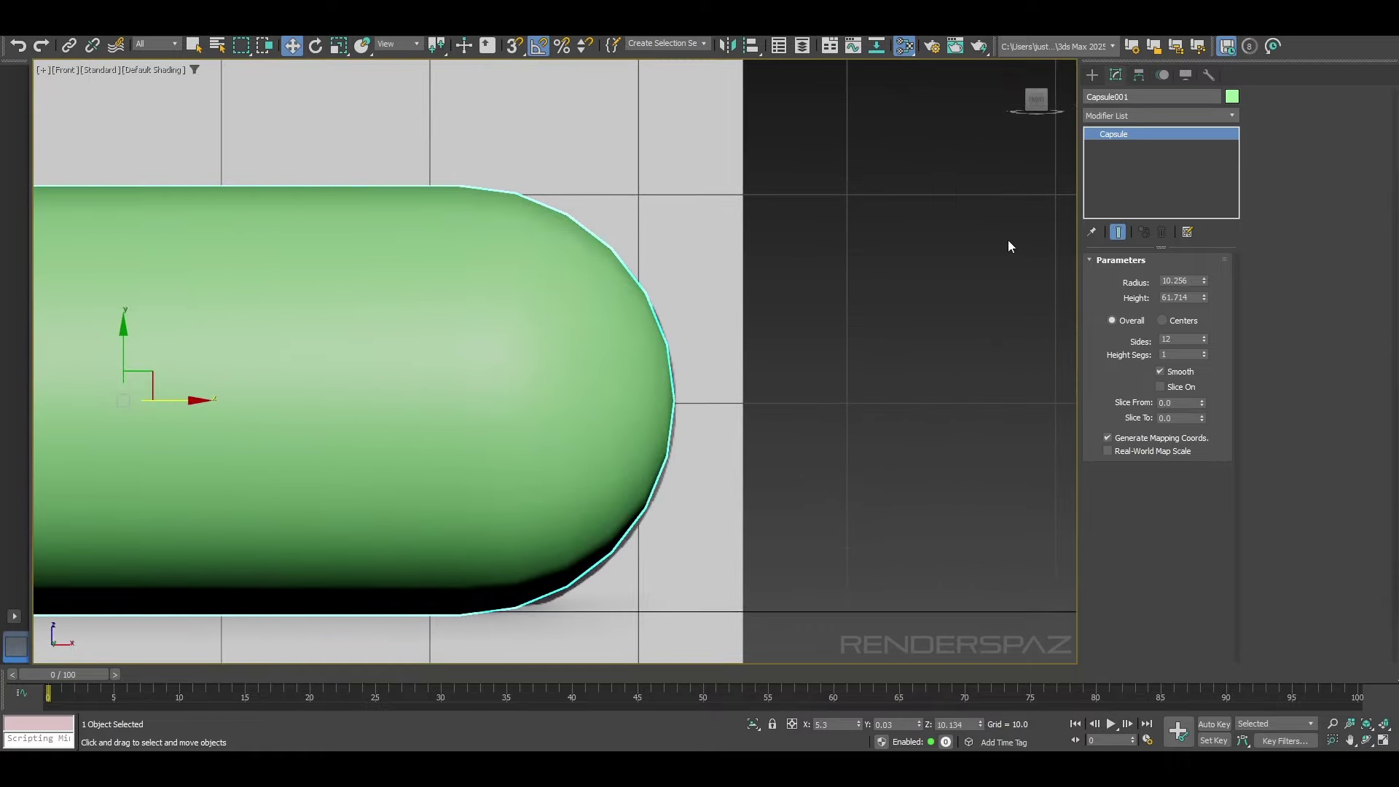
pyautogui.moveTo(1203, 297); pyautogui.dragTo(1206, 293)
pyautogui.moveTo(496, 422); pyautogui.dragTo(697, 403, button='middle')
pyautogui.scroll(-3, 791, 438)
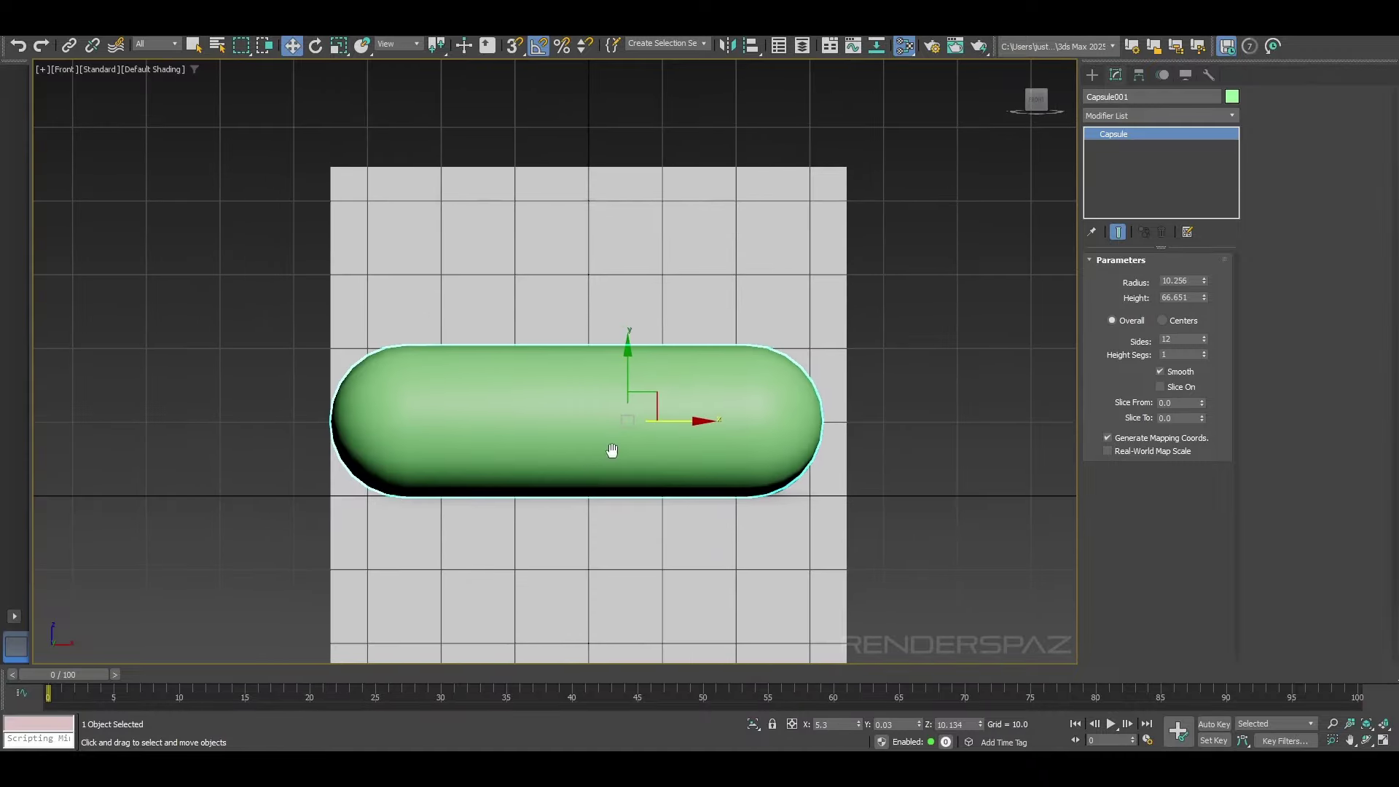
pyautogui.scroll(1, 518, 431)
pyautogui.moveTo(1204, 296); pyautogui.dragTo(1203, 299)
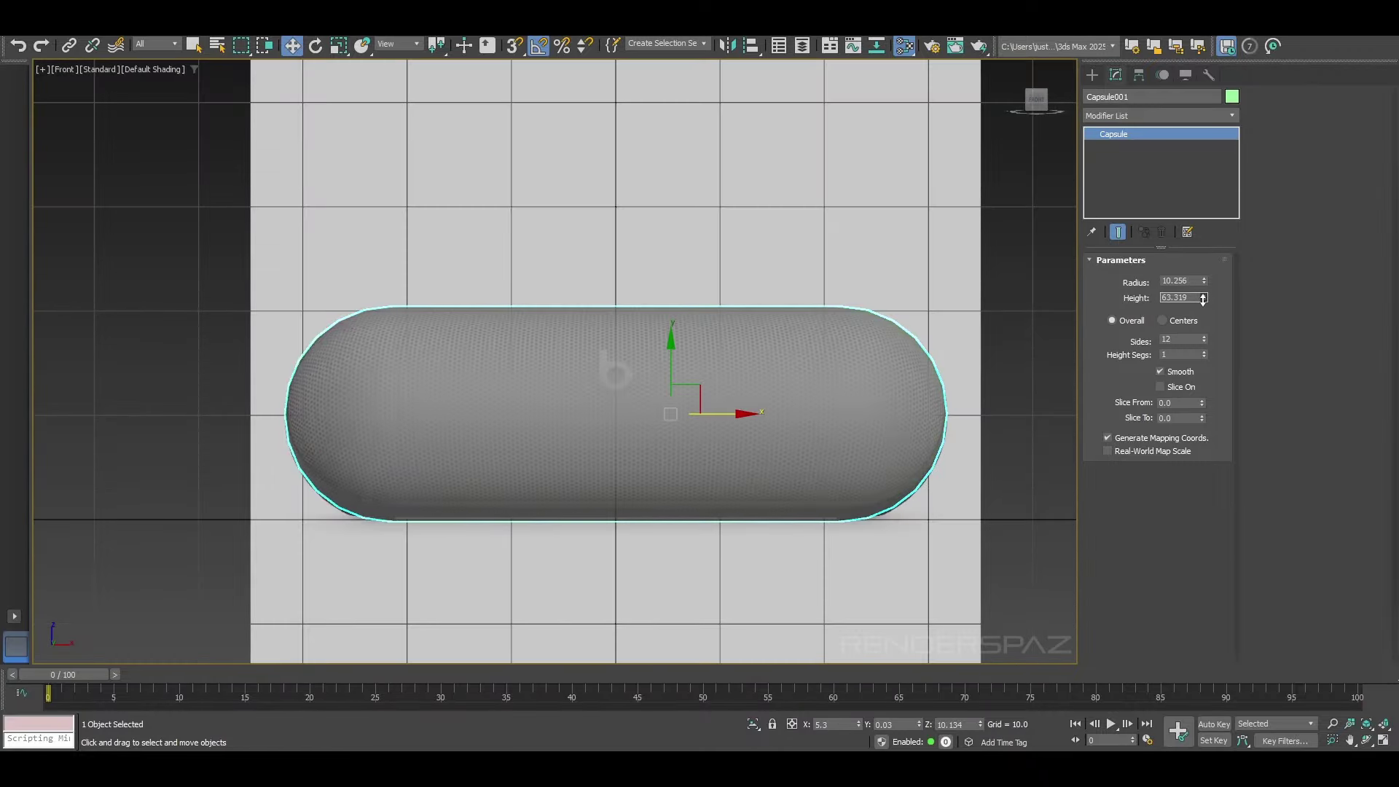
# Step: Display the capsule see-through with edged faces and compare both rounded ends with the front reference image
pyautogui.press('F3')
pyautogui.click(554, 528)
pyautogui.press('F4')
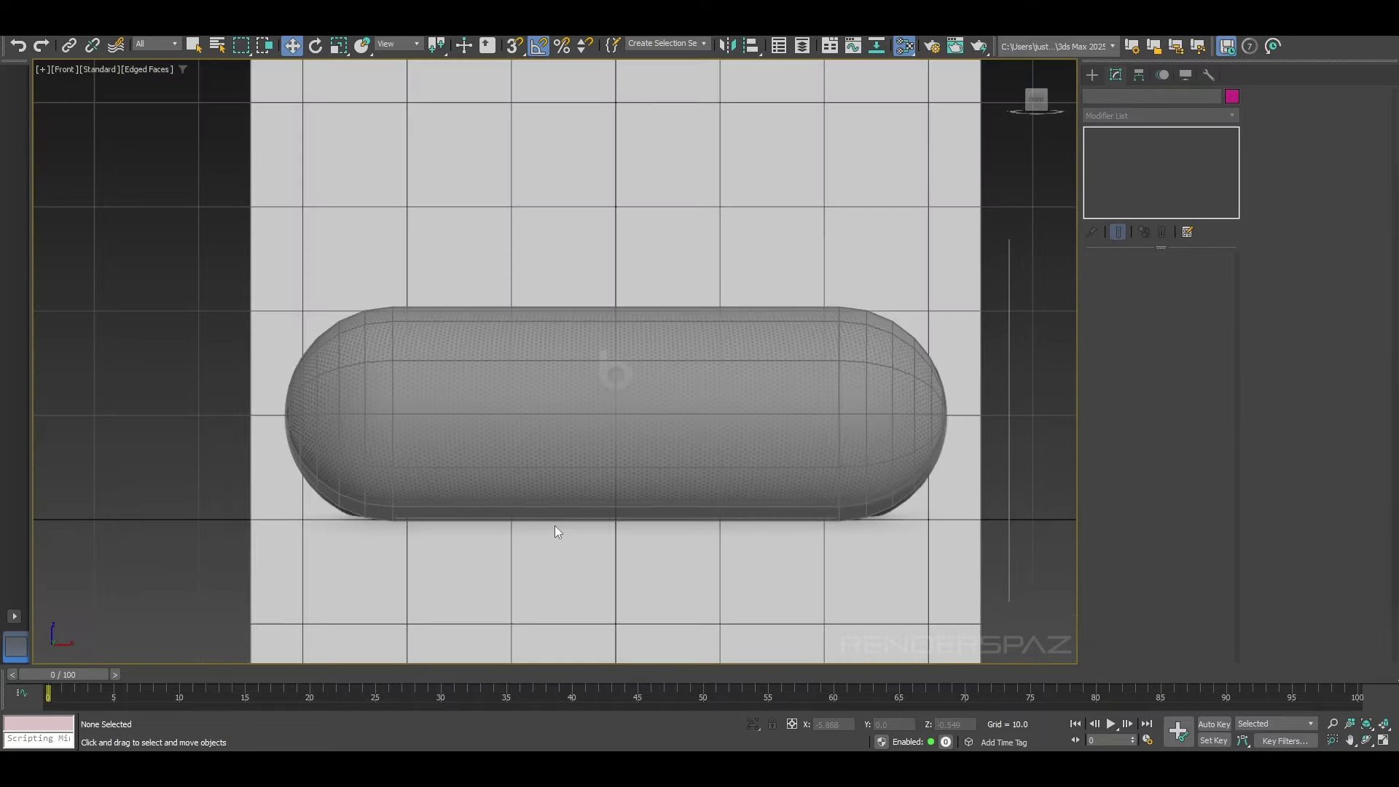
pyautogui.scroll(4, 386, 429)
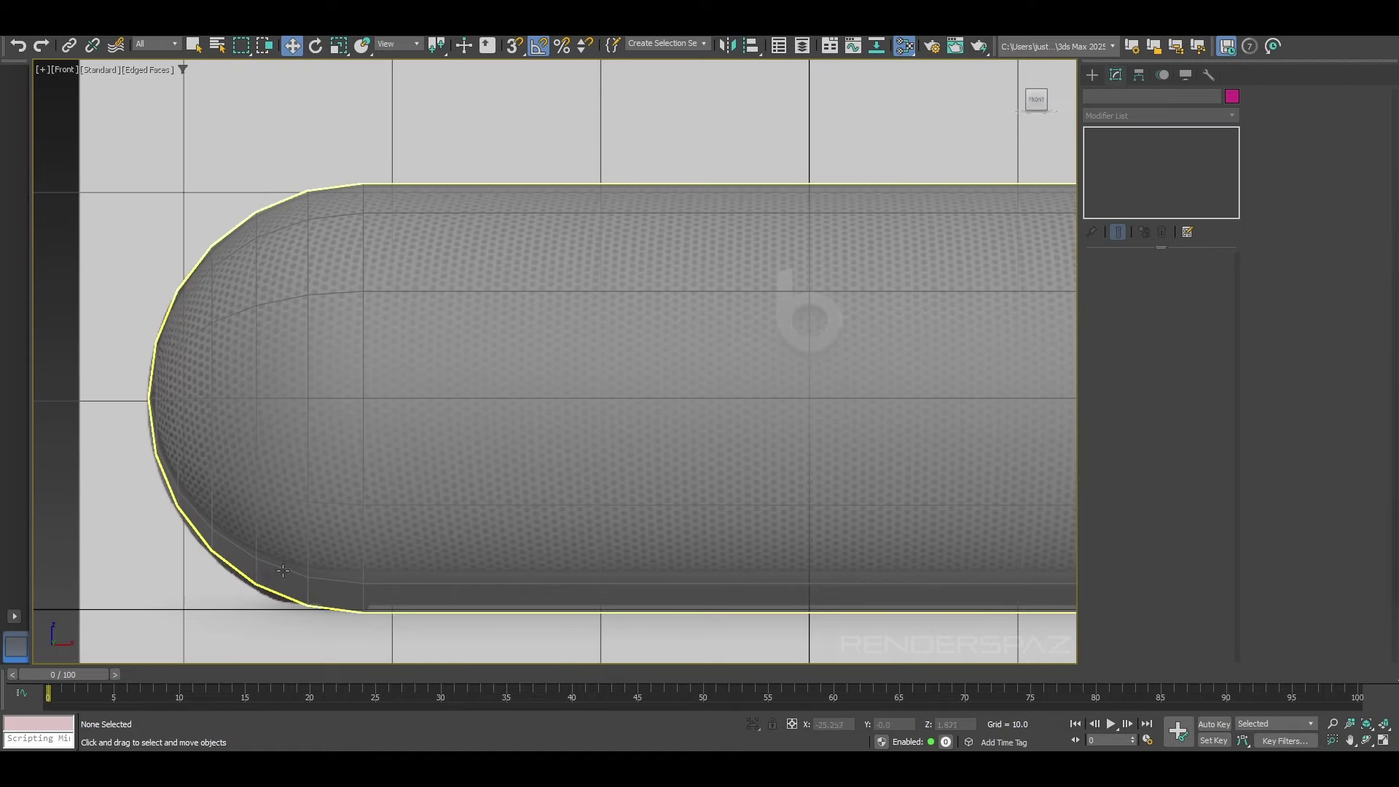
pyautogui.moveTo(610, 478); pyautogui.dragTo(457, 414, button='middle')
pyautogui.scroll(-2, 617, 444)
pyautogui.moveTo(954, 437); pyautogui.dragTo(771, 435, button='middle')
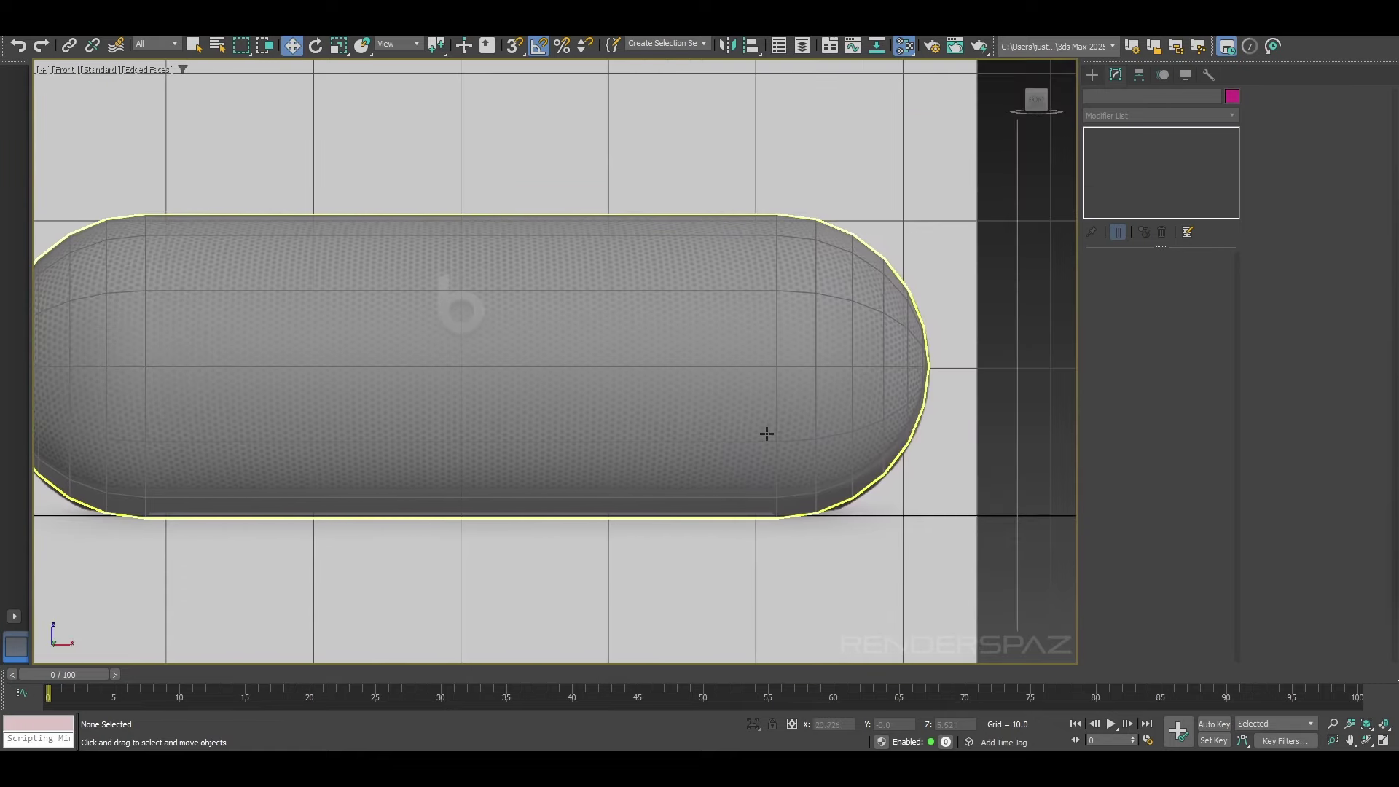
# Step: Set the capsule's radius to about 10.37 and add a TurboSmooth modifier to it
pyautogui.click(772, 436)
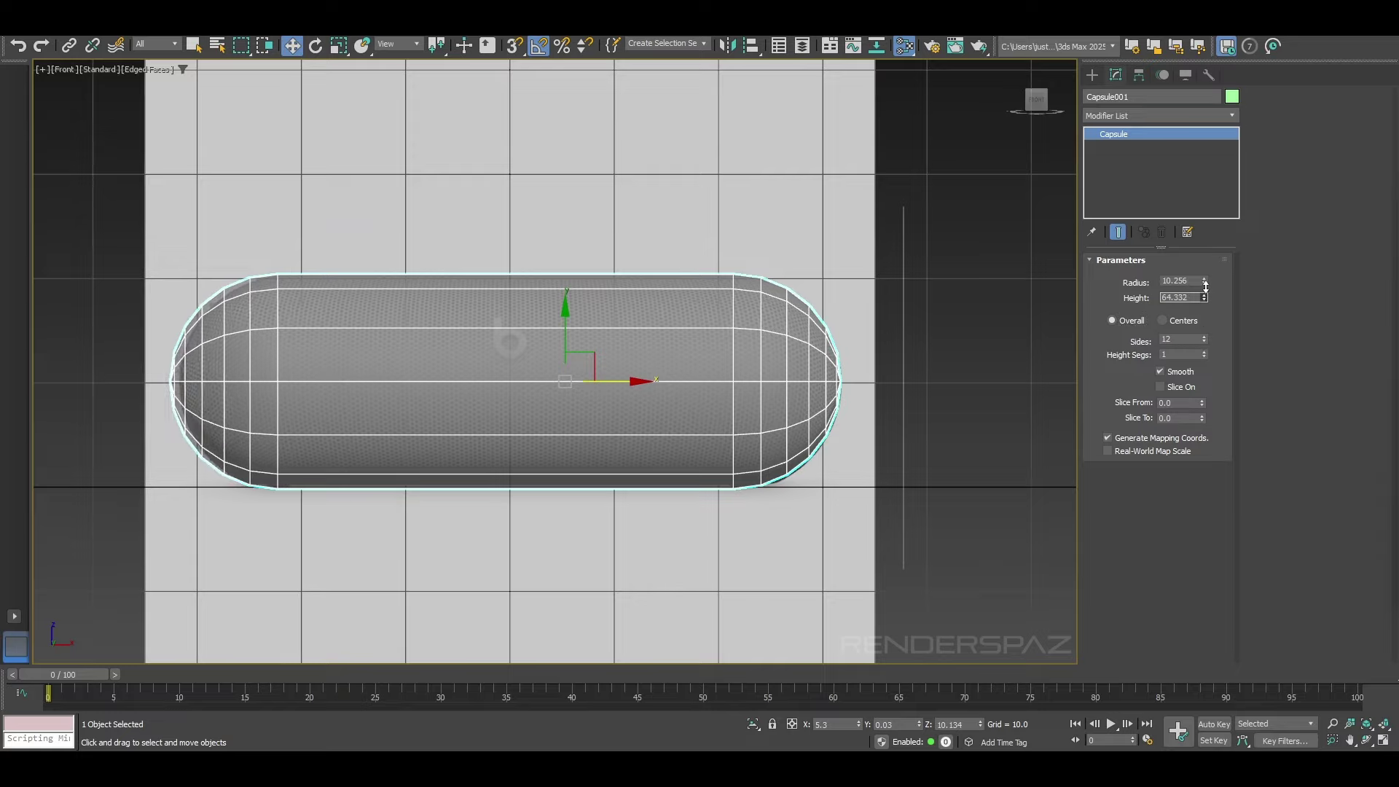
pyautogui.moveTo(1206, 279); pyautogui.dragTo(1207, 273)
pyautogui.click(1131, 115)
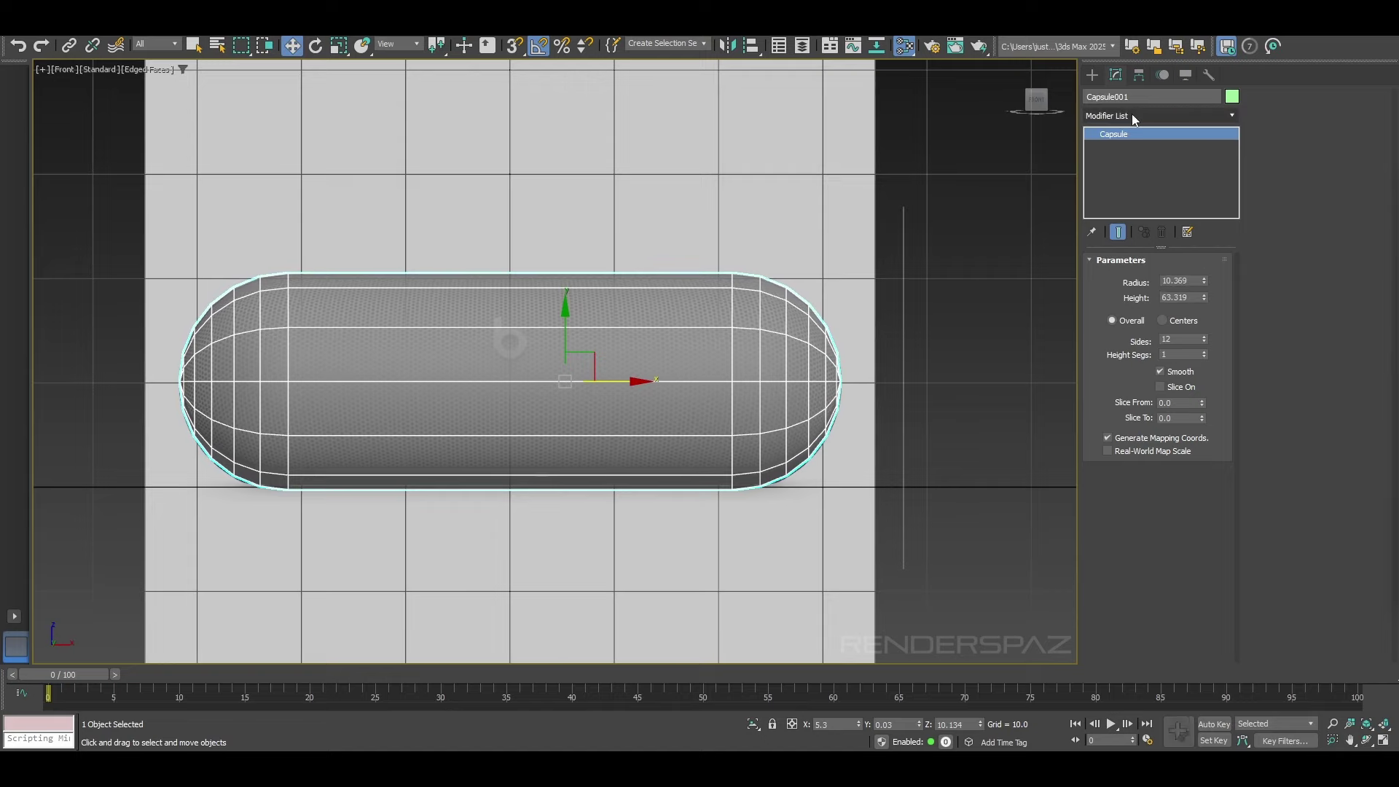
pyautogui.write('t')
pyautogui.click(1108, 174)
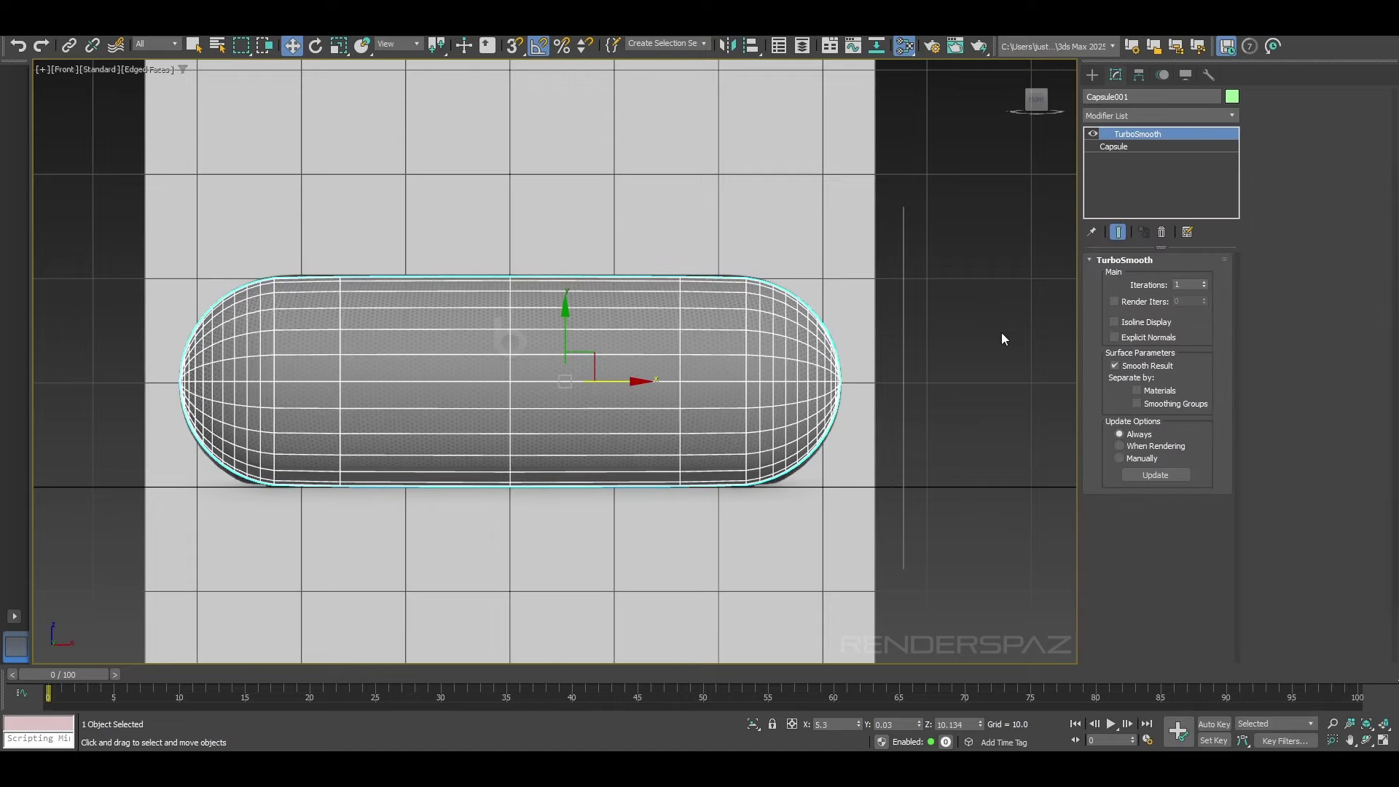
# Step: Refit the base capsule beneath TurboSmooth with a radius of about 10.93, height of about 63.7 and X position of 5.51
pyautogui.click(1136, 146)
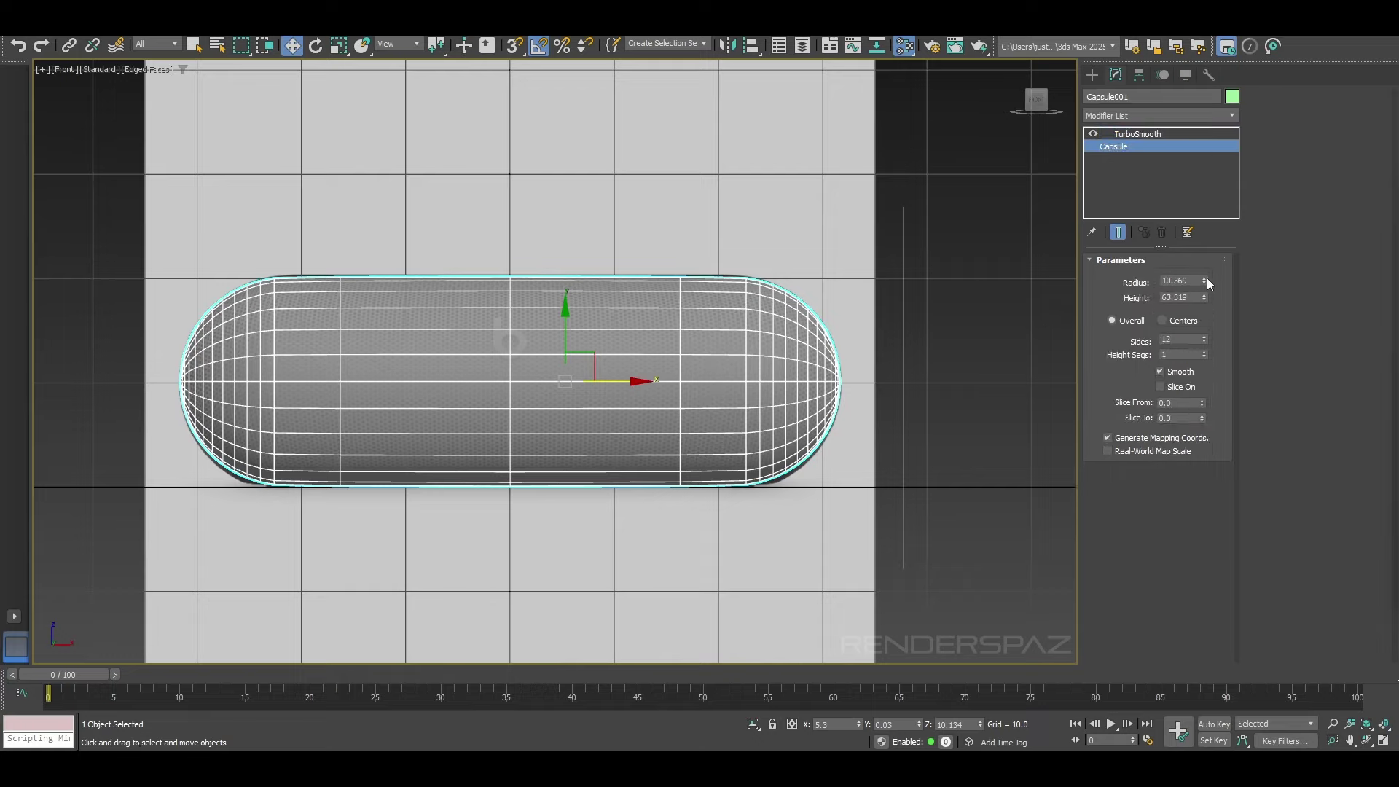
pyautogui.moveTo(1206, 279); pyautogui.dragTo(1226, 256)
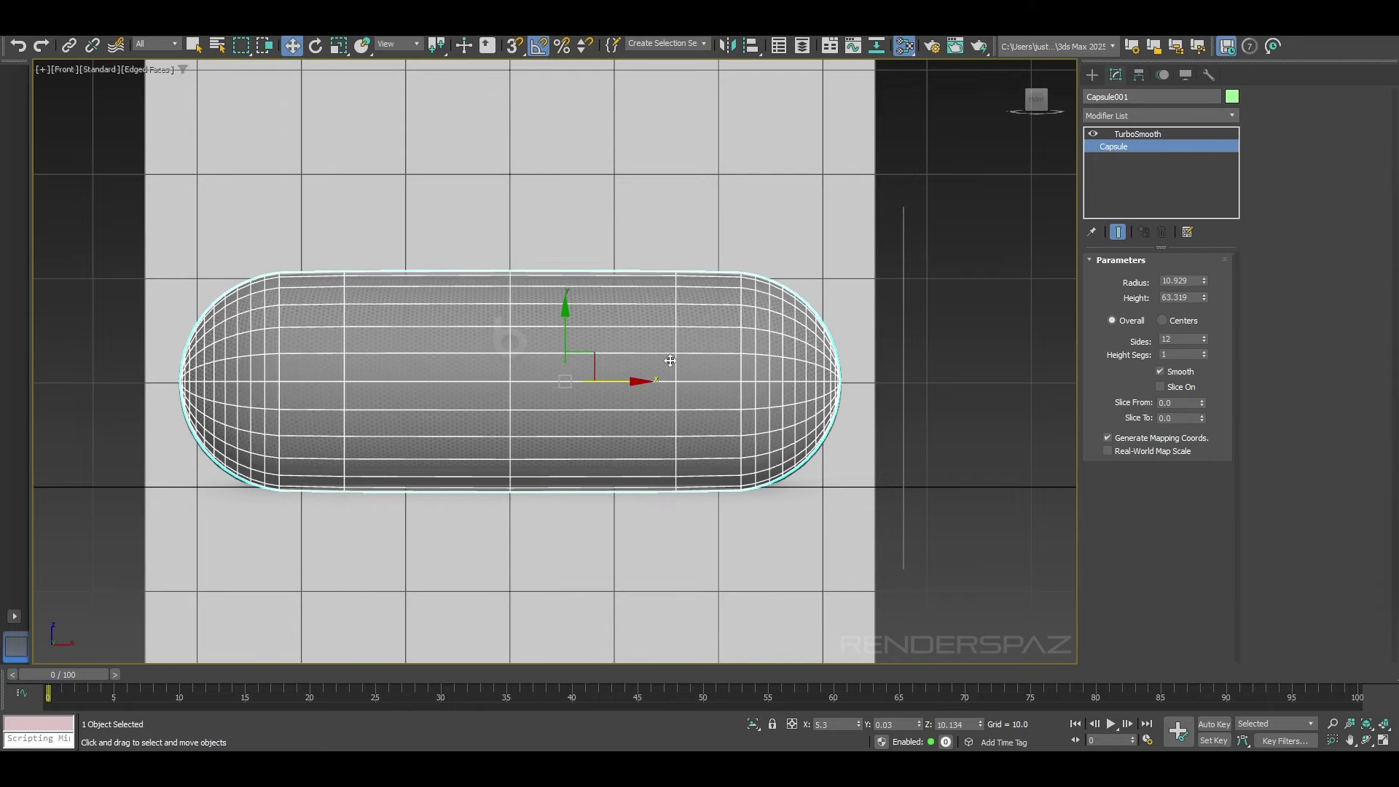
pyautogui.moveTo(603, 383); pyautogui.dragTo(605, 378)
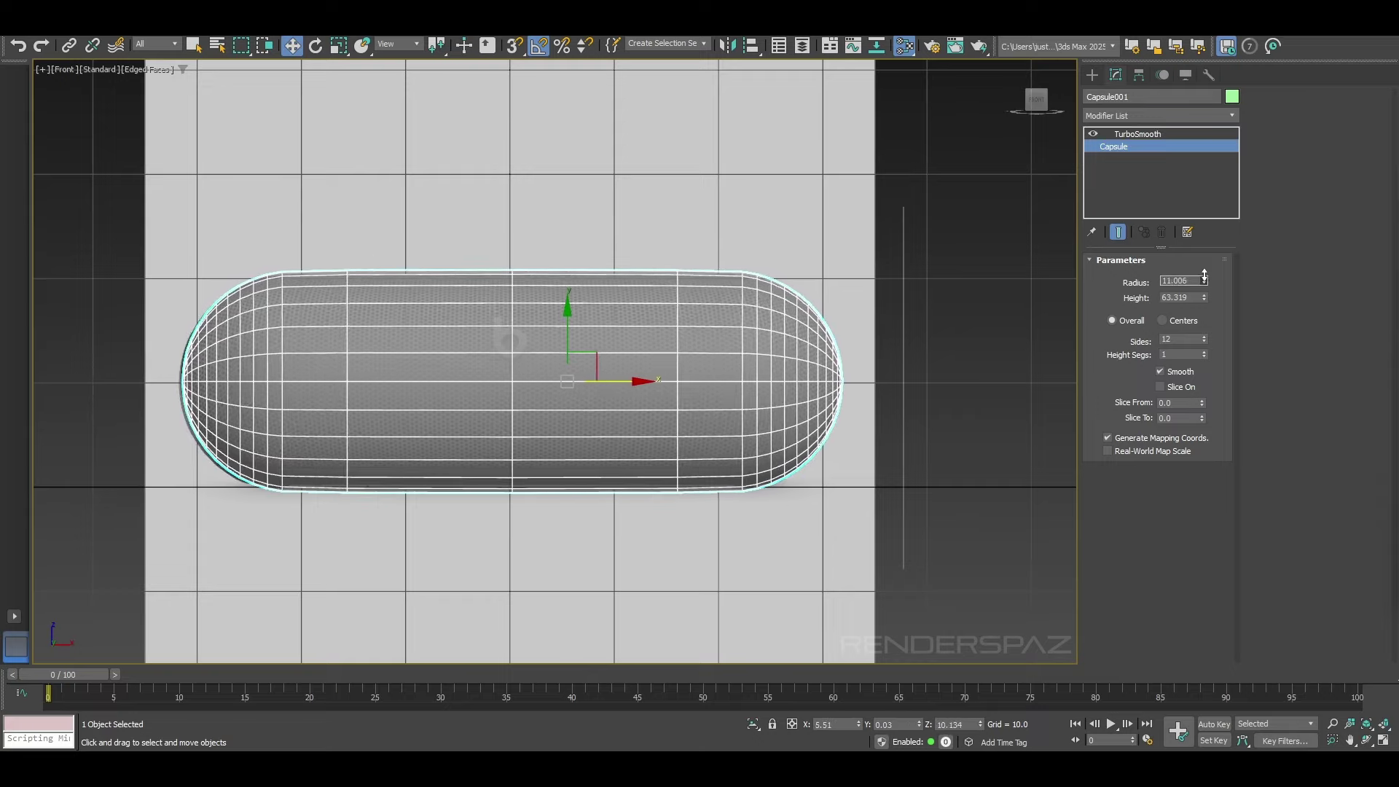
pyautogui.moveTo(1206, 299); pyautogui.dragTo(1203, 291)
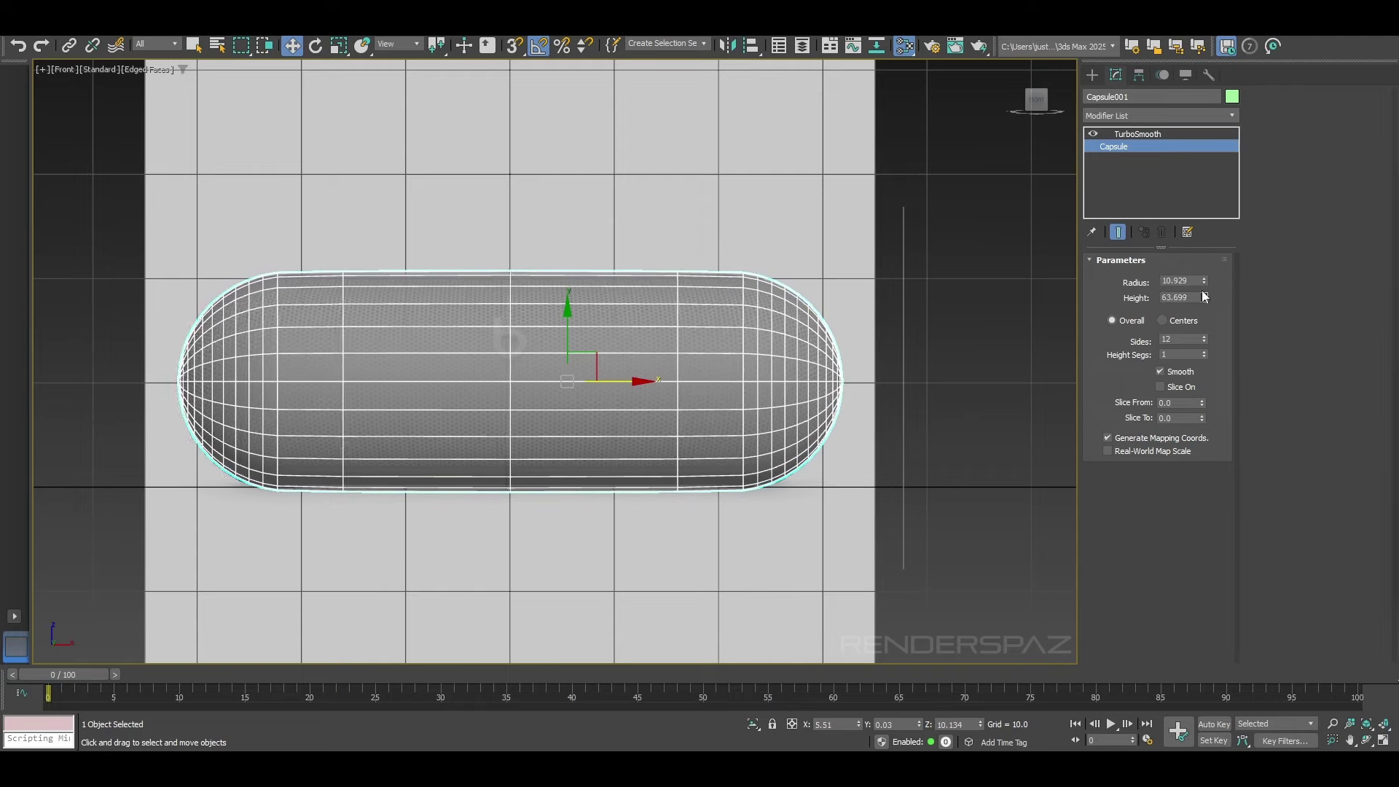
# Step: Check the smoothed capsule against the reference images in front and perspective views, and turn off its see-through display
pyautogui.click(782, 512)
pyautogui.press('F3')
pyautogui.press('F3')
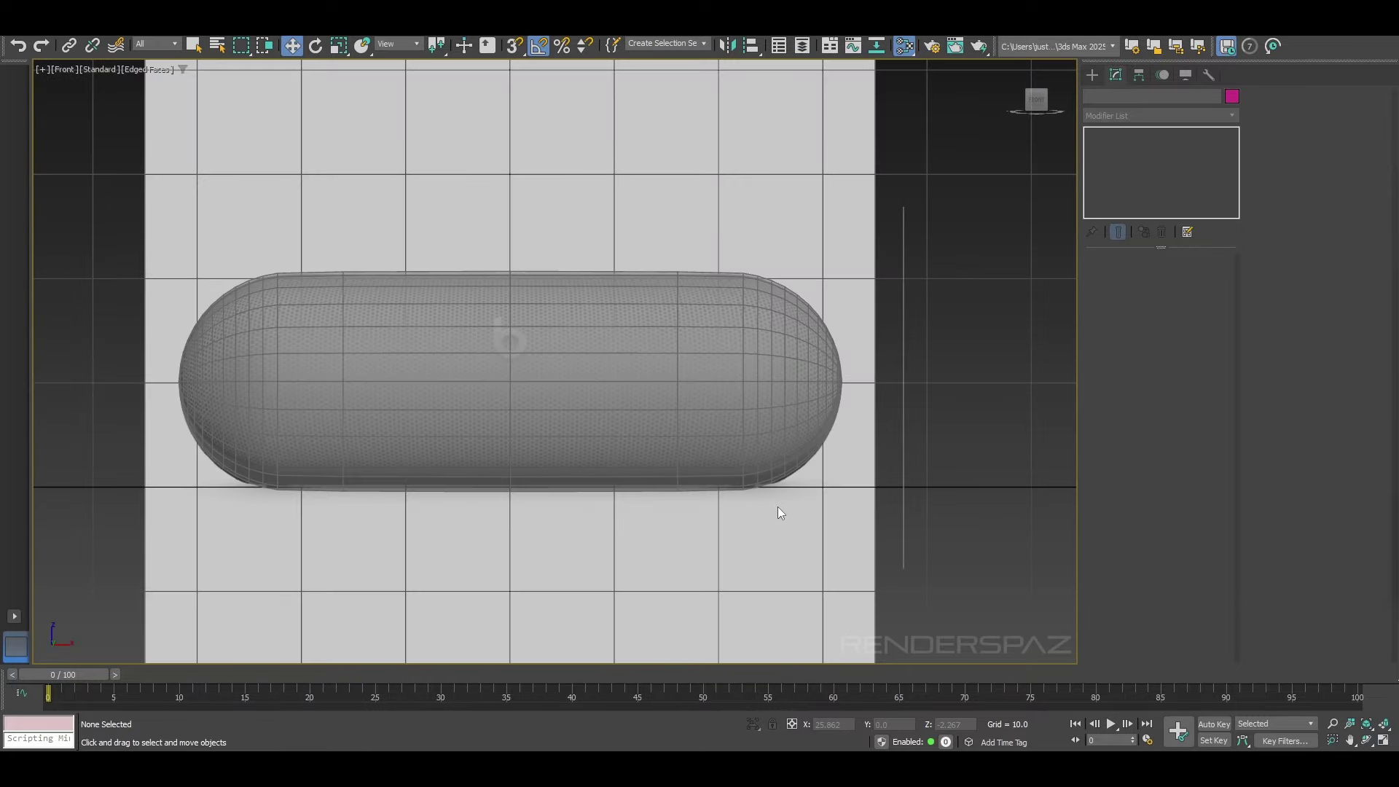
pyautogui.click(739, 404)
pyautogui.press('p')
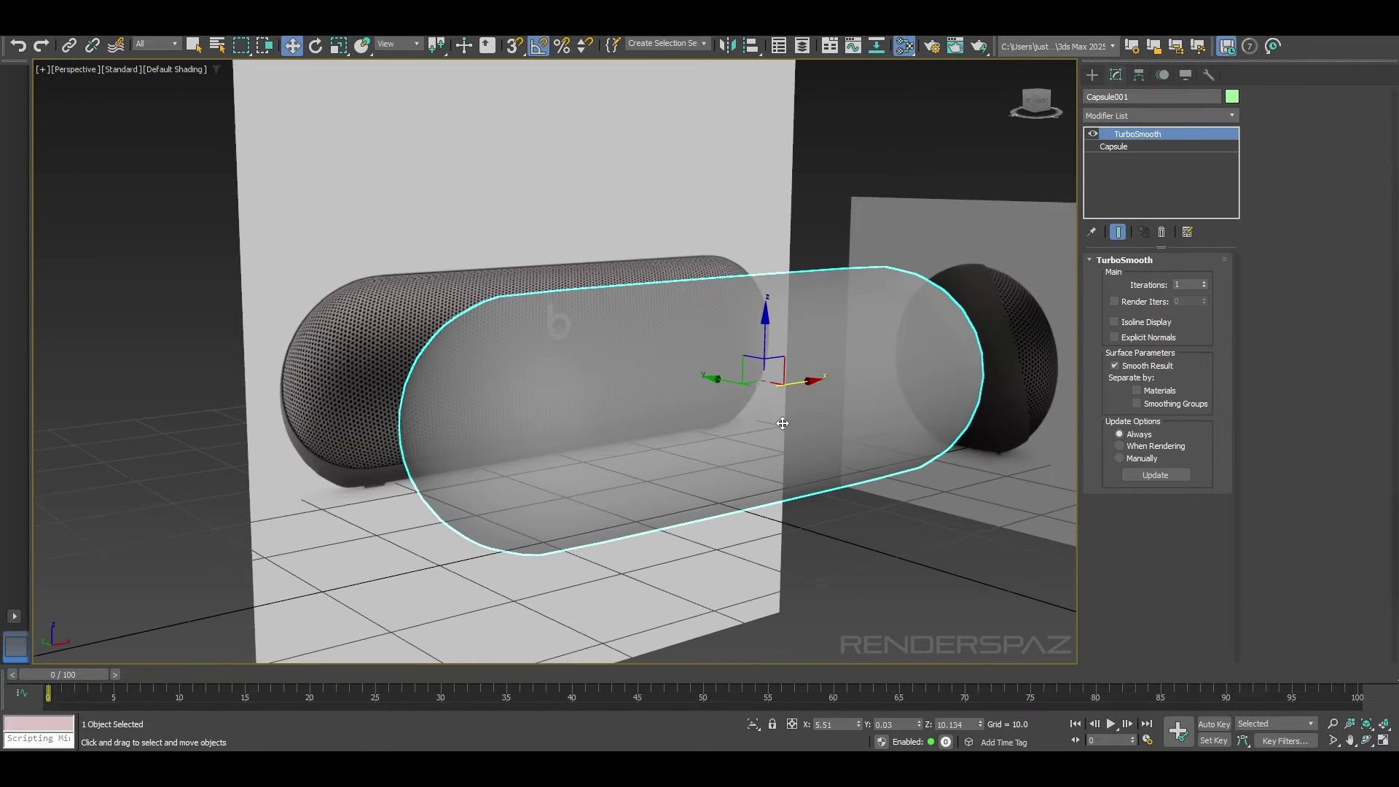
pyautogui.press('F4')
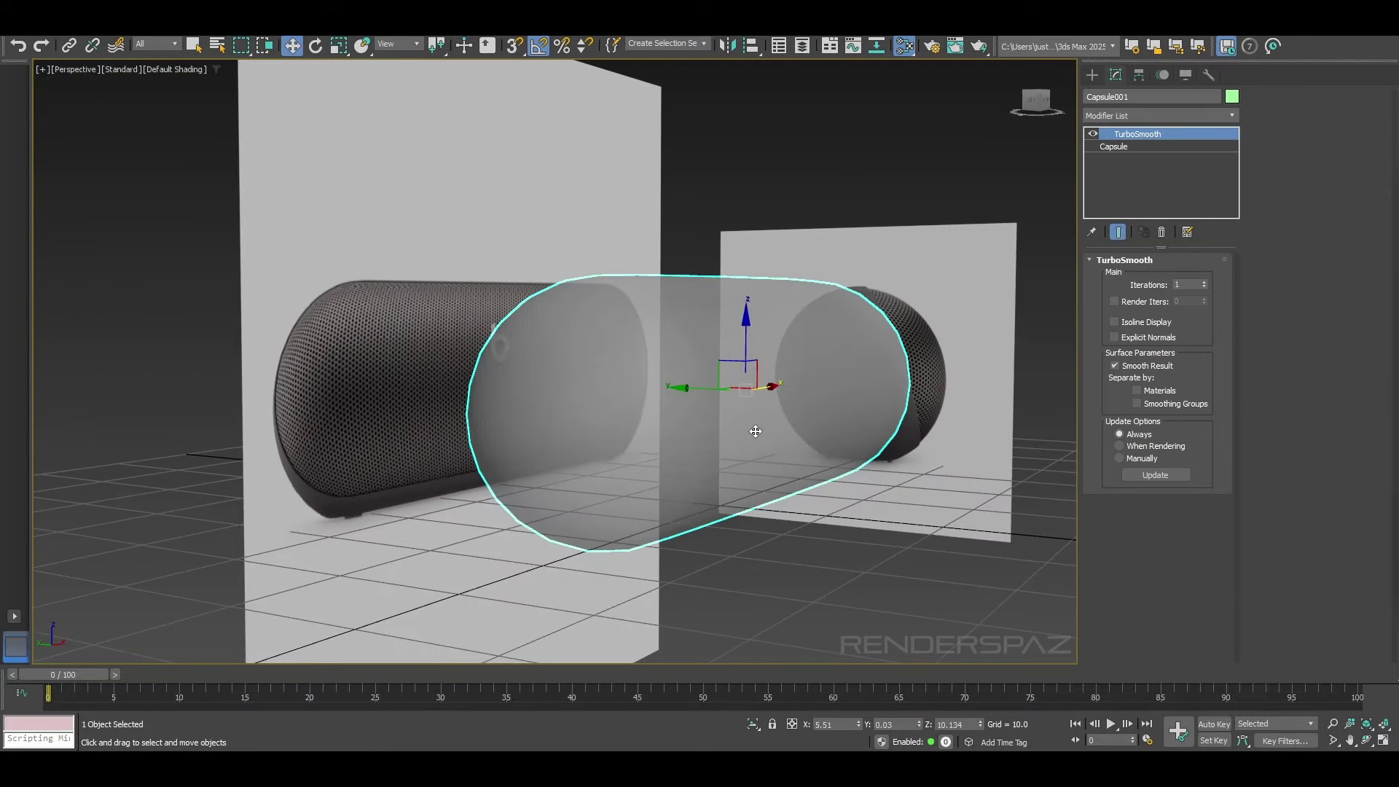
pyautogui.keyDown('alt'); pyautogui.moveTo(757, 438); pyautogui.dragTo(815, 492, button='middle'); pyautogui.keyUp('alt')
pyautogui.press('f')
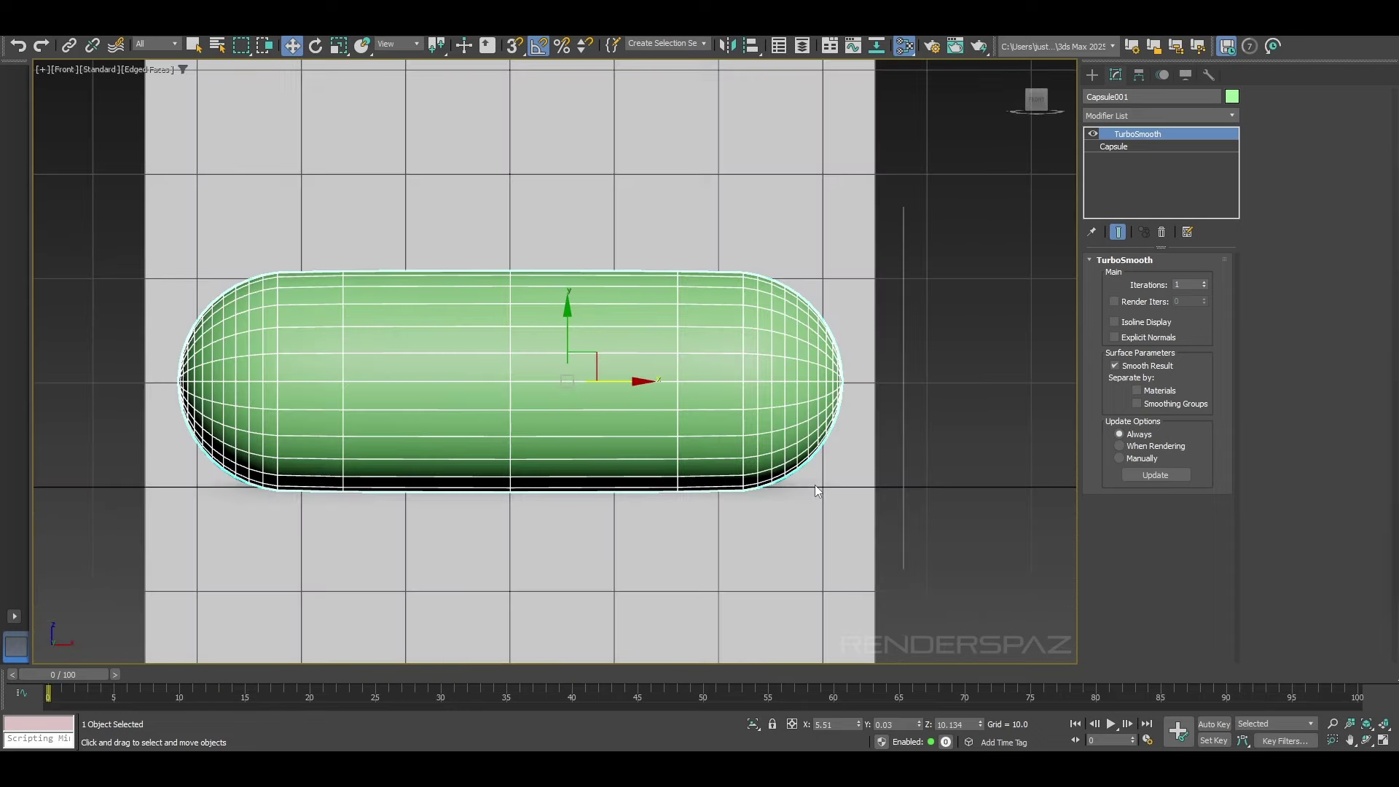
# Step: Fit the base capsule to the side reference with a radius of about 10.56 and a Z position of about 9.96
pyautogui.press('l')
pyautogui.scroll(5, 712, 343)
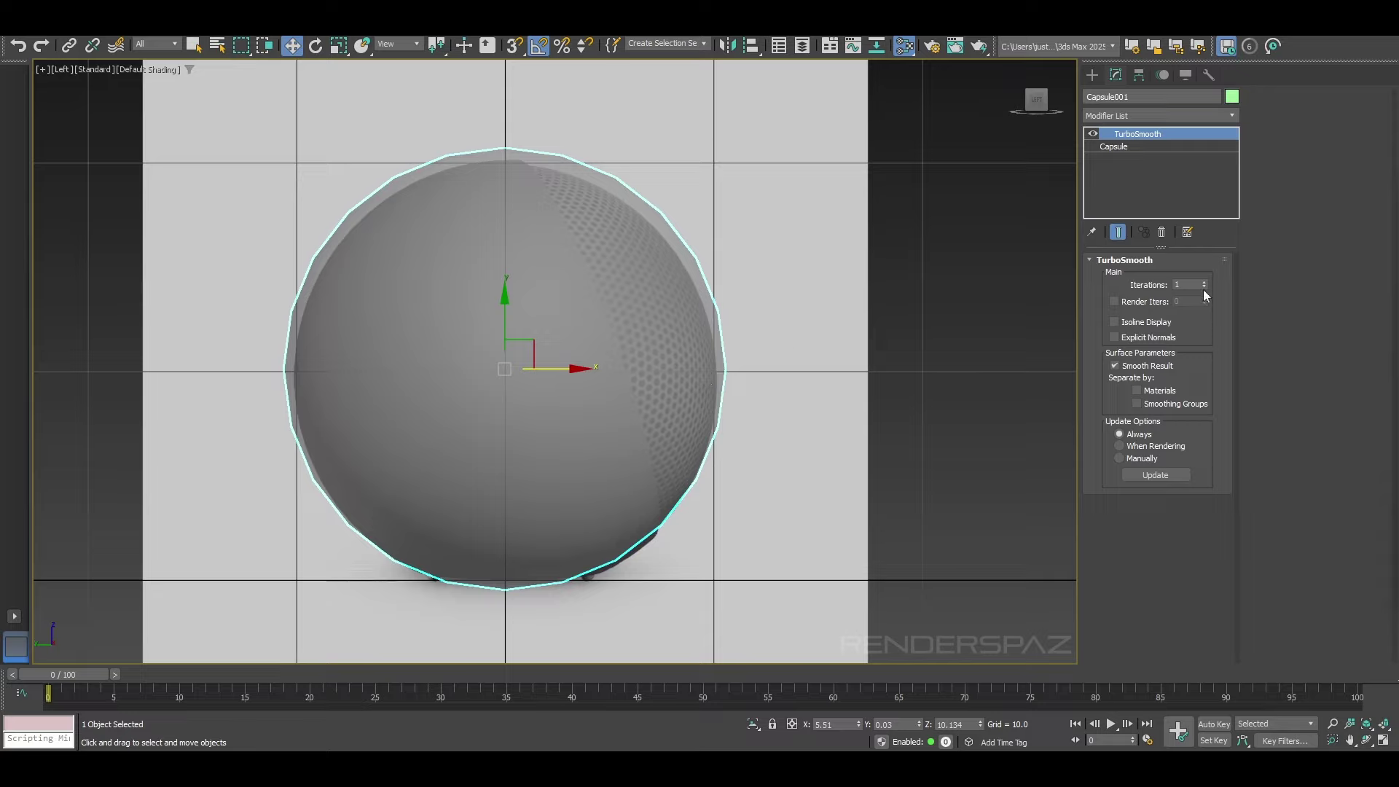
pyautogui.click(1130, 146)
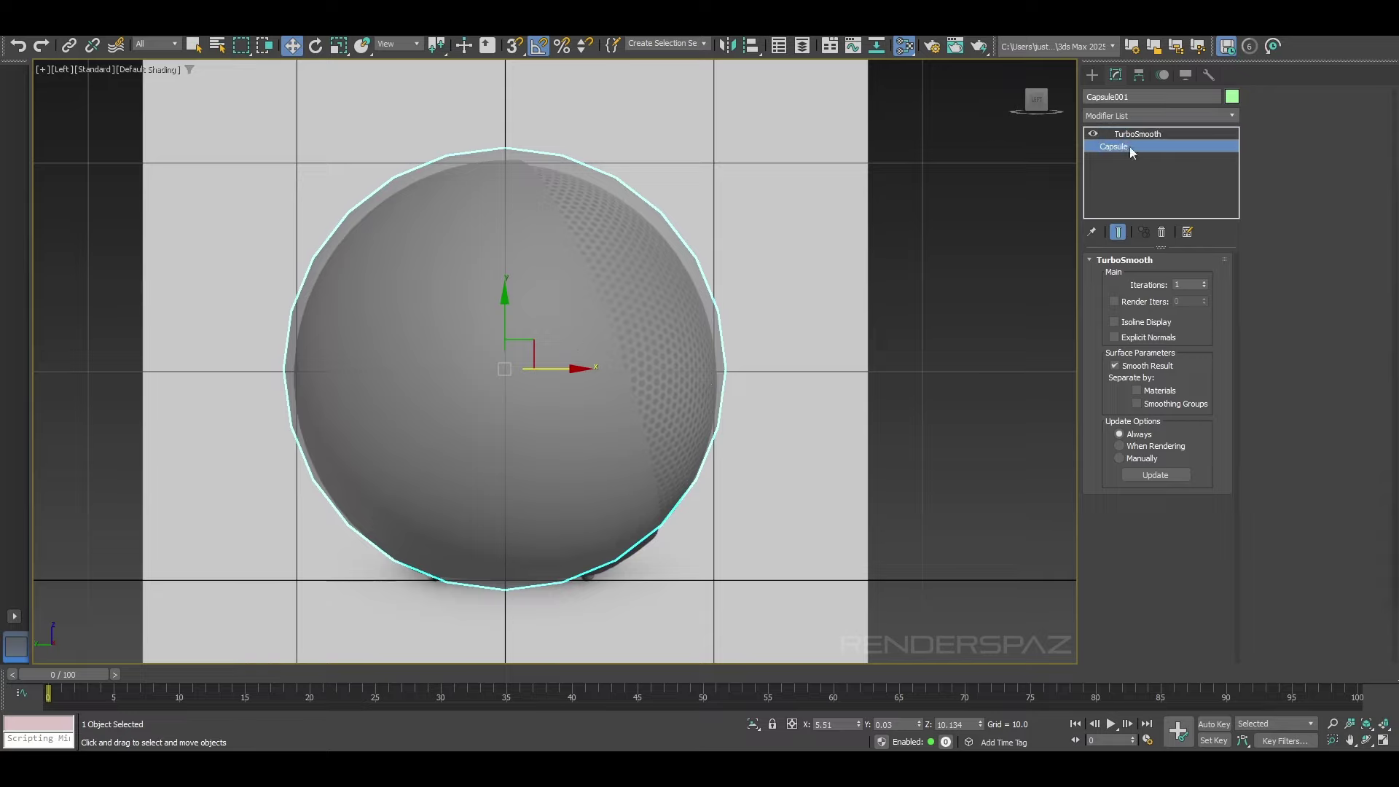
pyautogui.moveTo(1203, 279); pyautogui.dragTo(1204, 303)
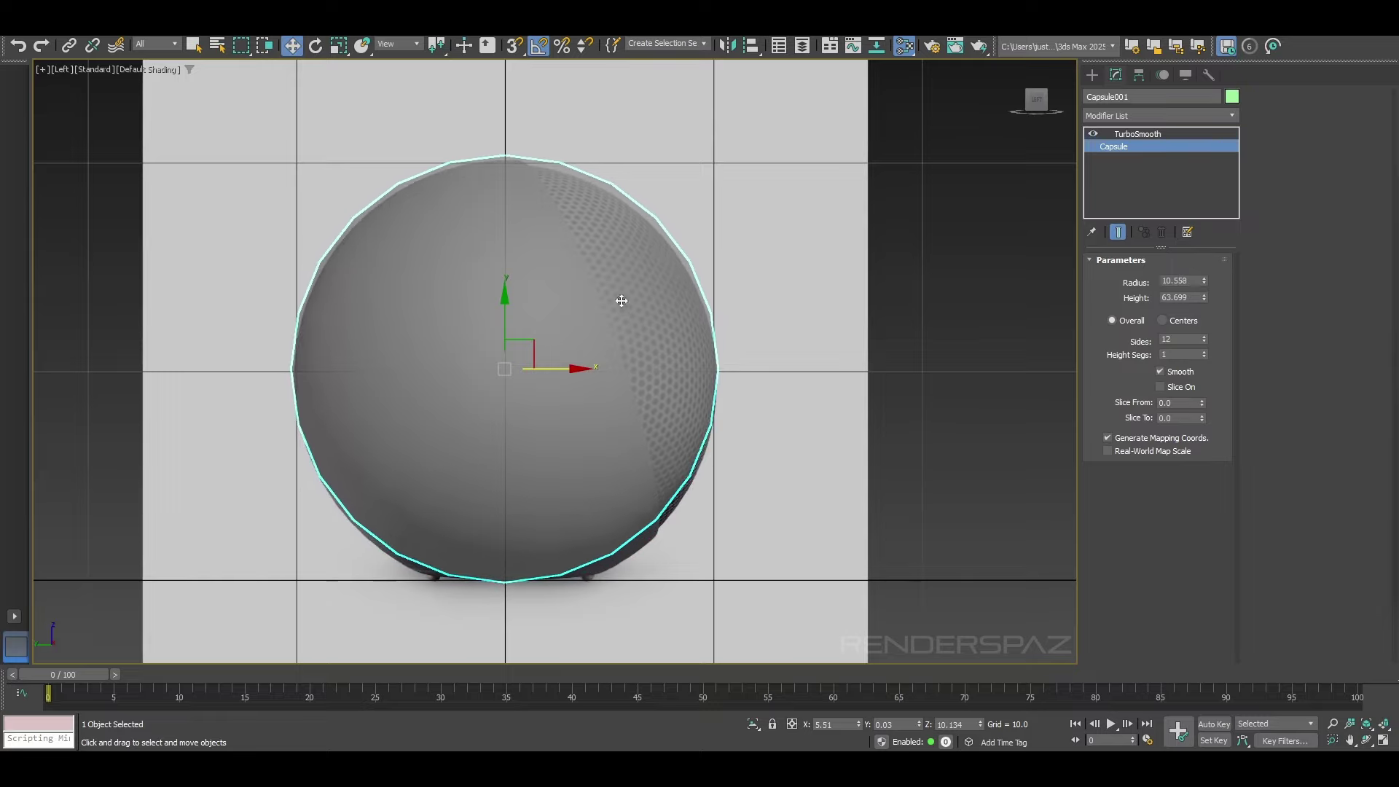
pyautogui.moveTo(508, 304); pyautogui.dragTo(508, 308)
pyautogui.click(802, 361)
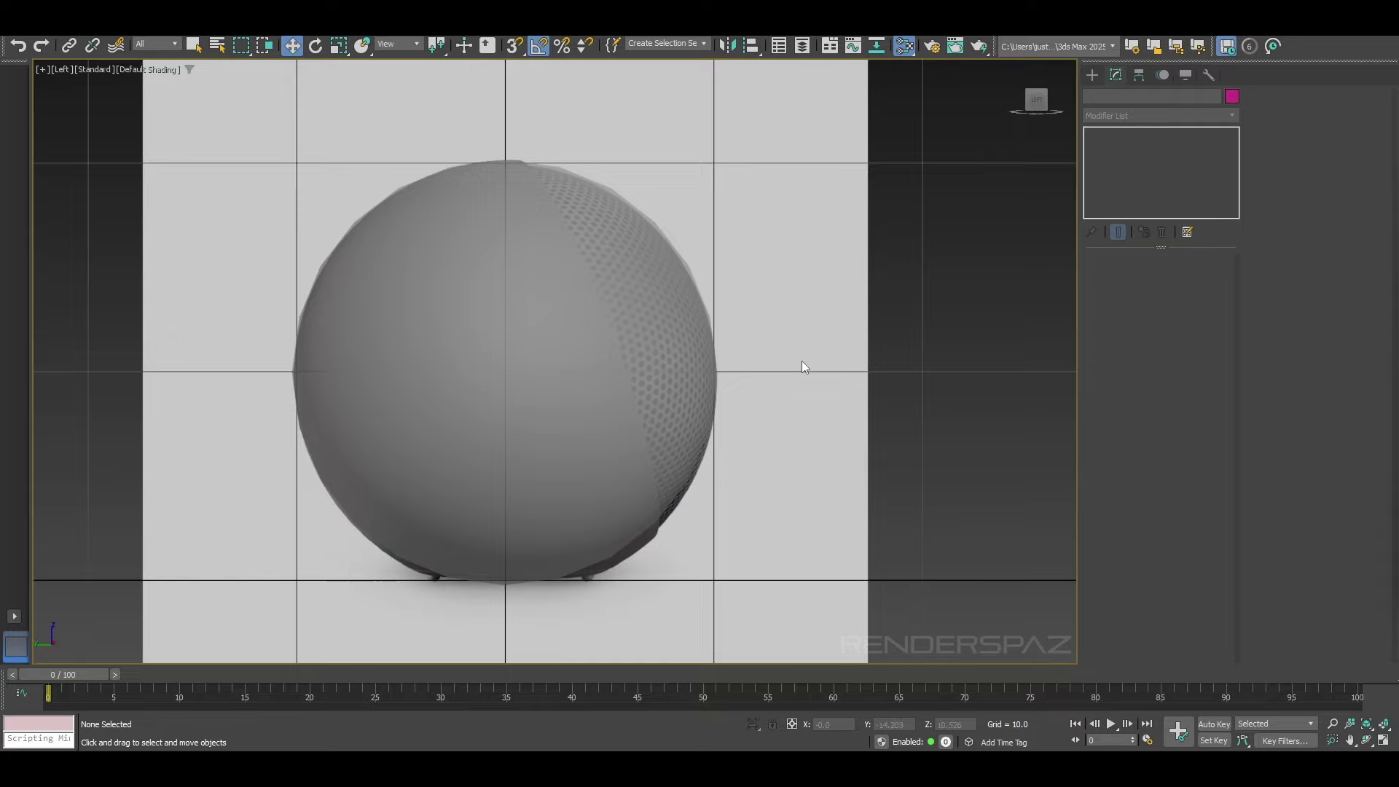
pyautogui.press('F4')
pyautogui.click(554, 350)
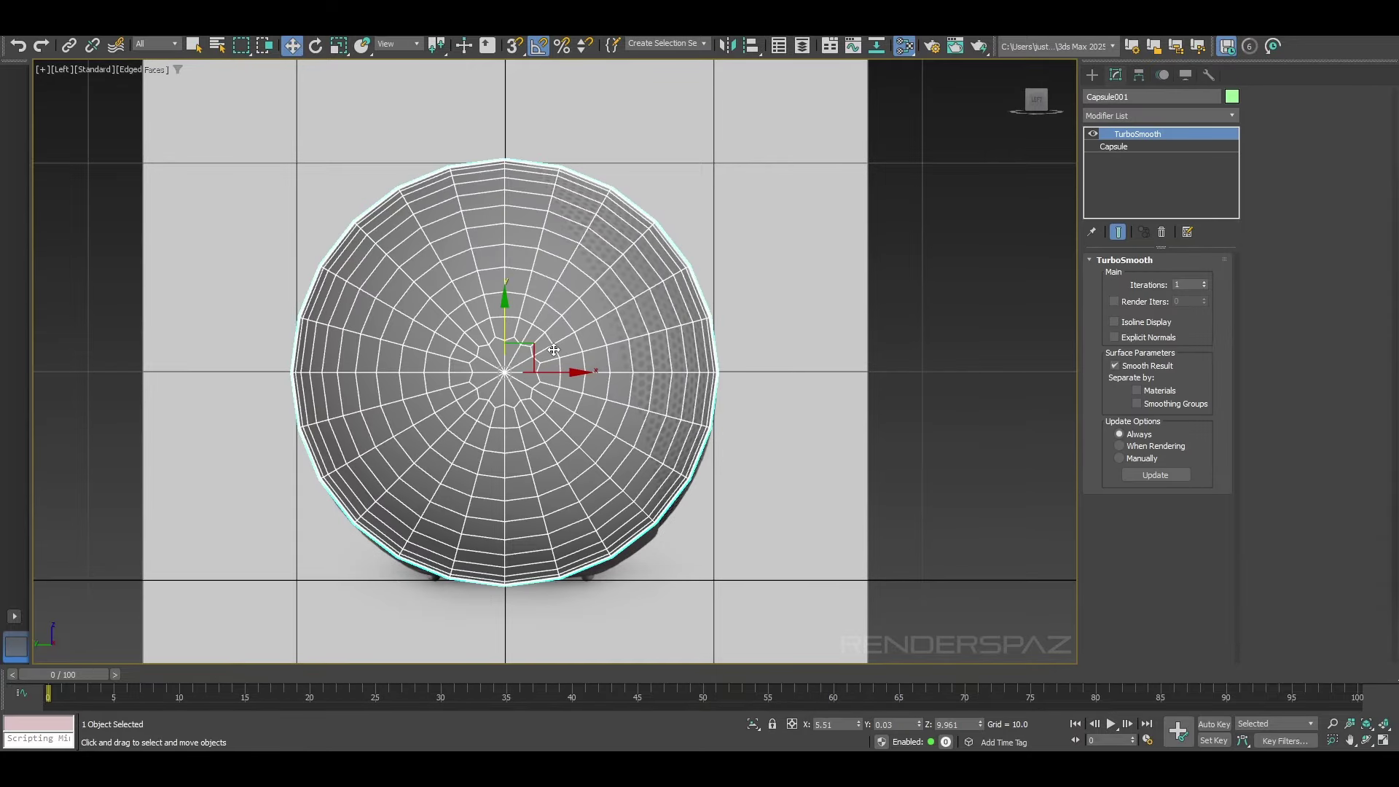
# Step: Remove the TurboSmooth modifier from the capsule and display it opaque with edged faces in the perspective view
pyautogui.press('p')
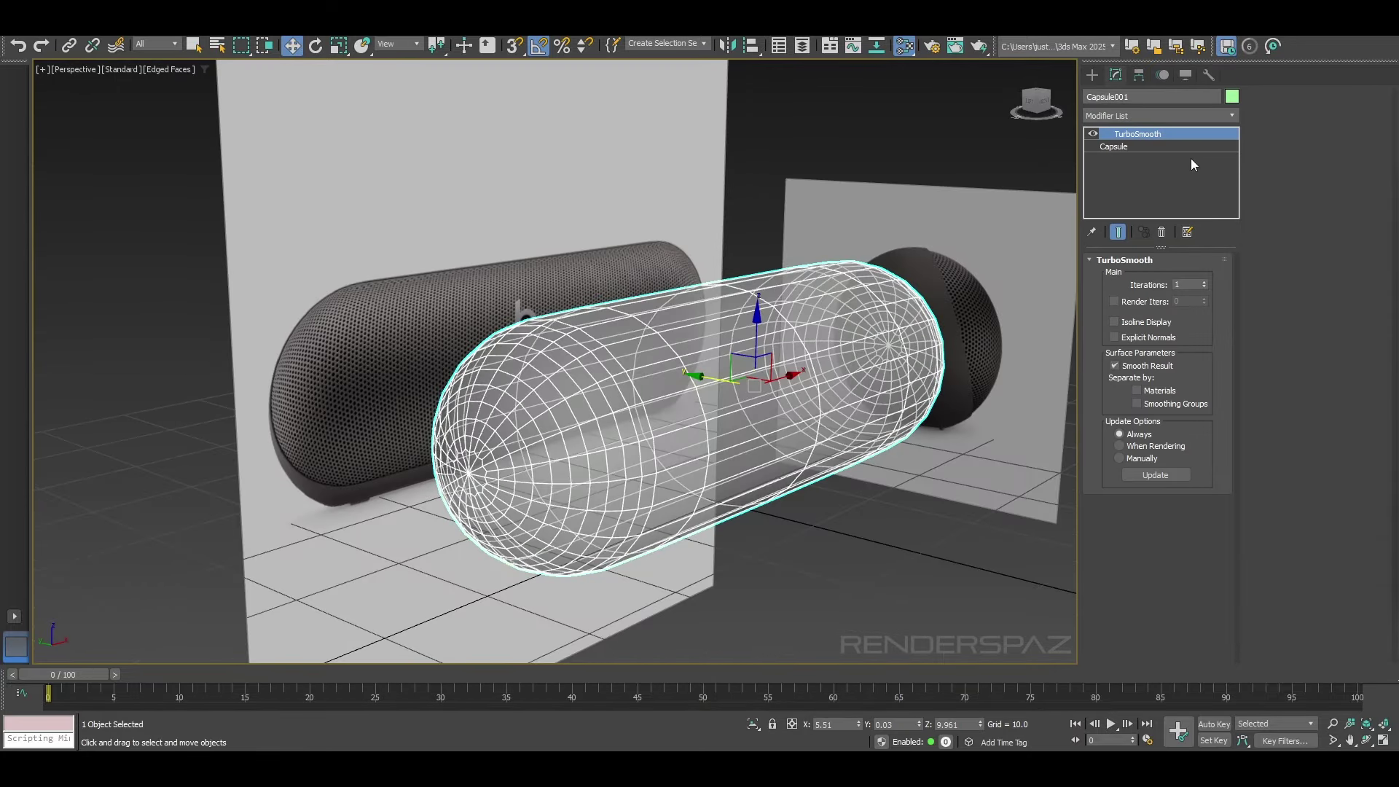
pyautogui.click(1162, 232)
pyautogui.press('F4')
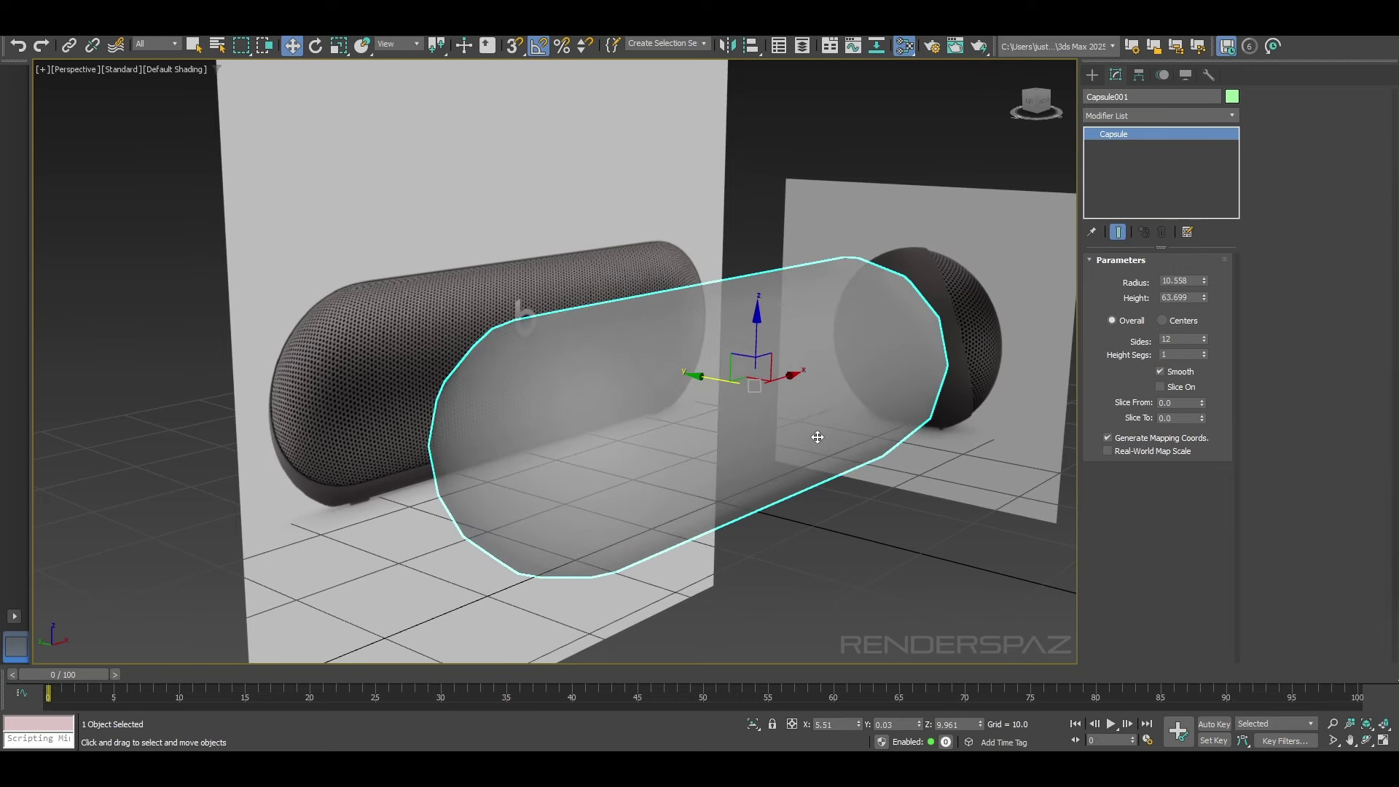
pyautogui.press('F4')
pyautogui.hotkey('alt', 'x')
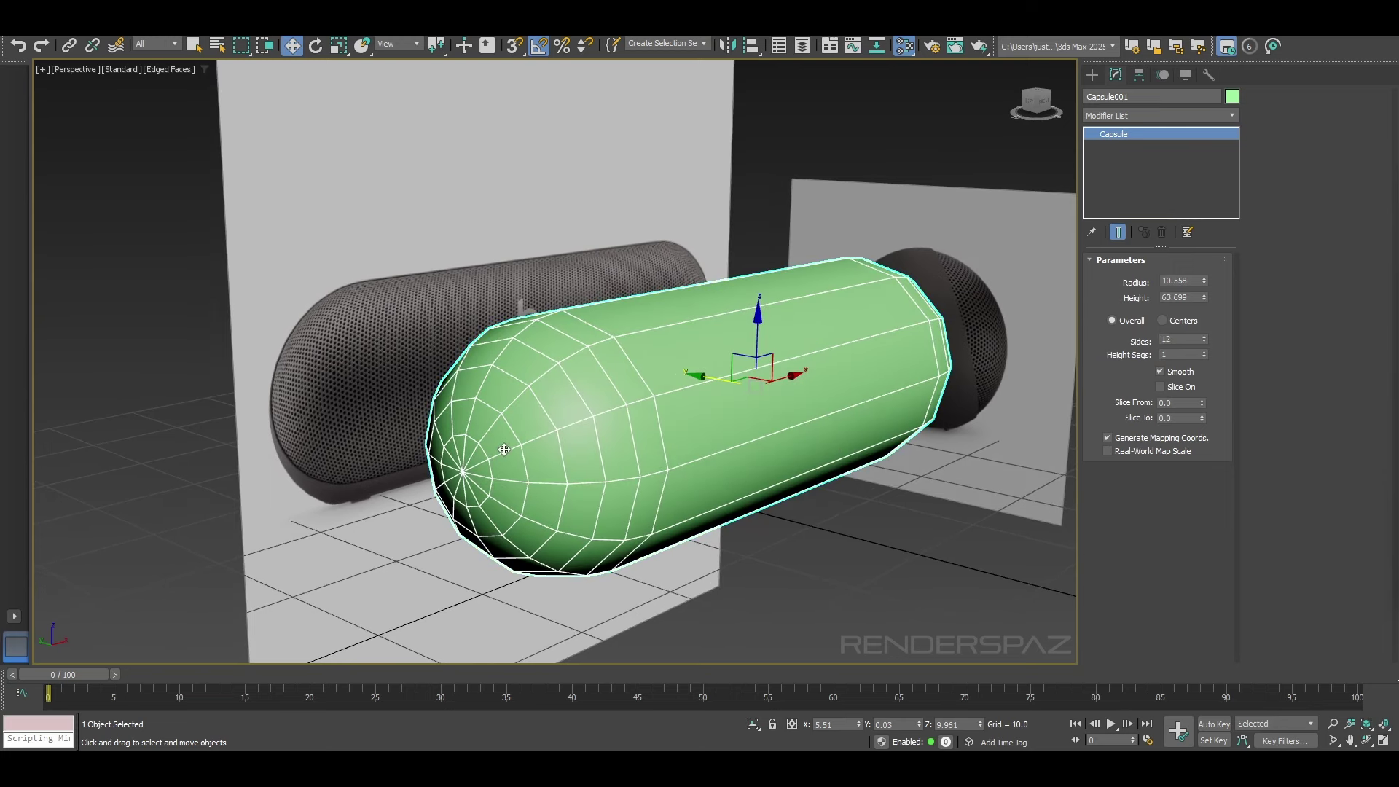
pyautogui.keyDown('alt'); pyautogui.moveTo(833, 451); pyautogui.dragTo(607, 411, button='middle'); pyautogui.keyUp('alt')
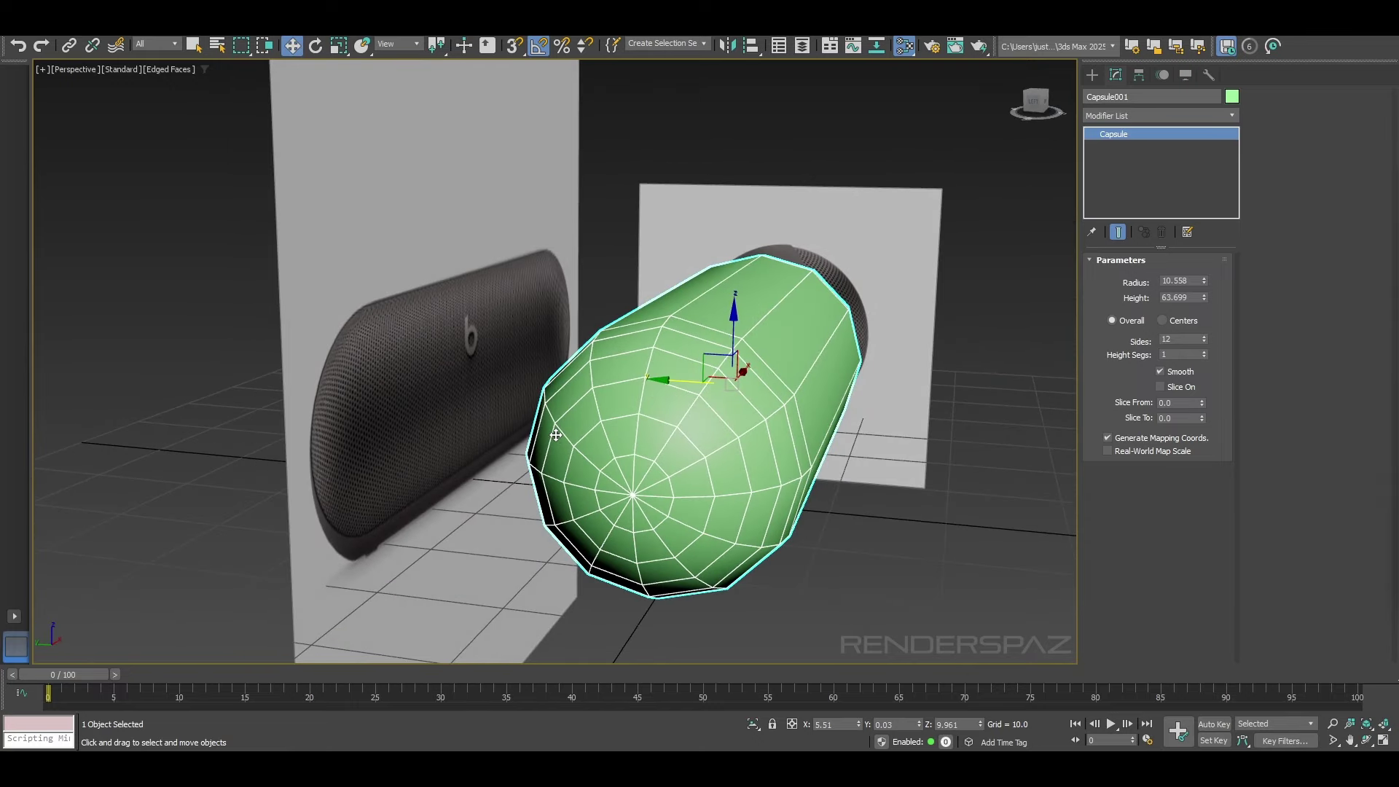
# Step: Display the capsule see-through in the left view and compare its faceted outline with the side reference image
pyautogui.press('f')
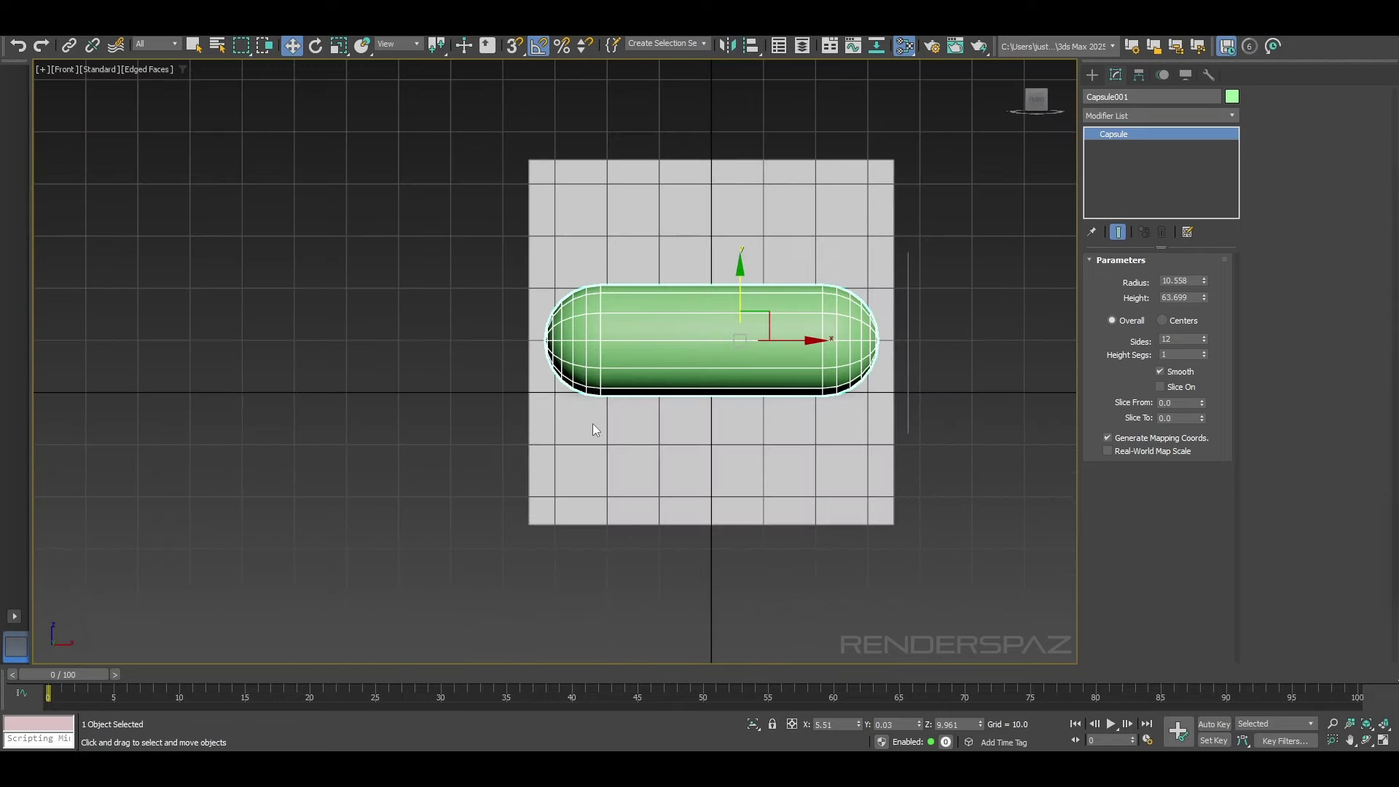
pyautogui.press('l')
pyautogui.press('F3')
pyautogui.press('F3')
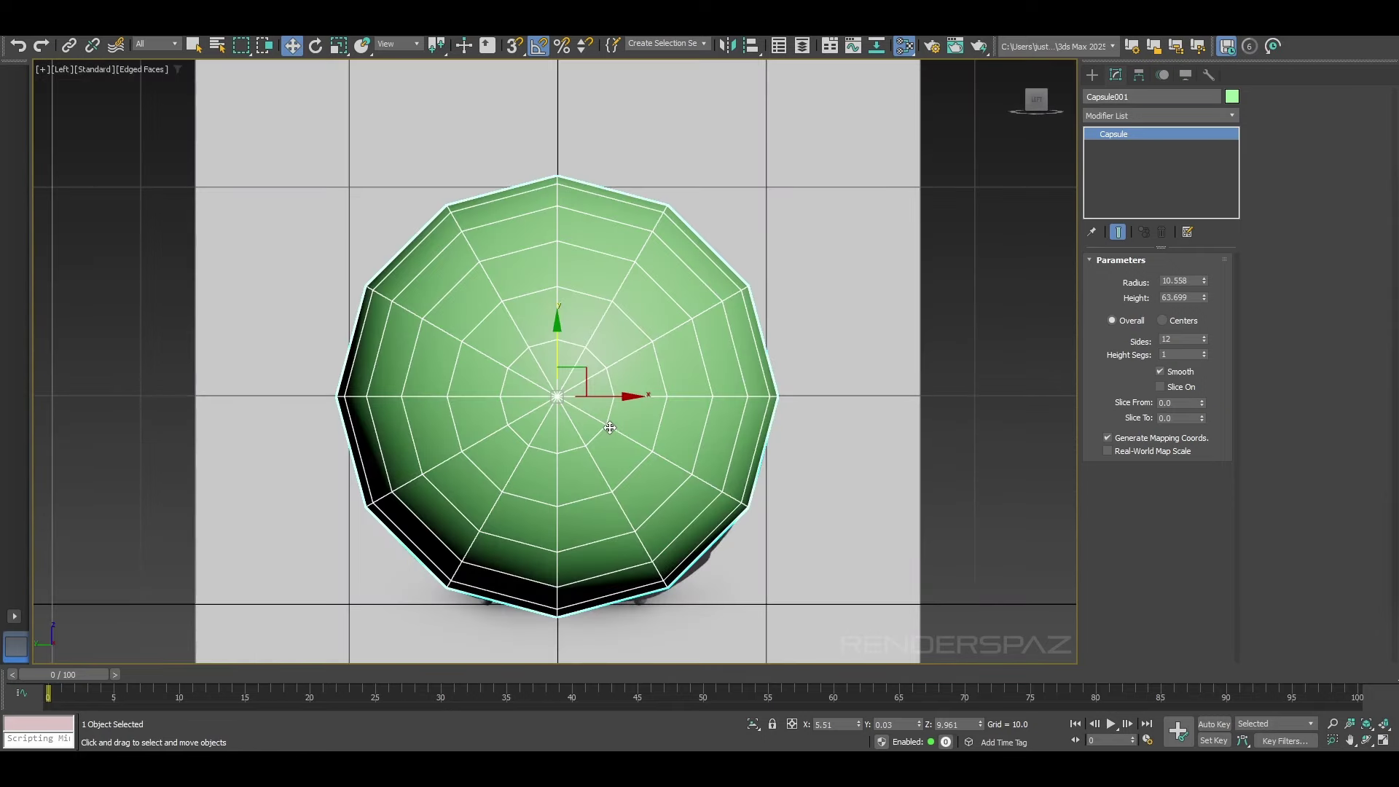
pyautogui.scroll(5, 627, 364)
pyautogui.scroll(-5, 613, 216)
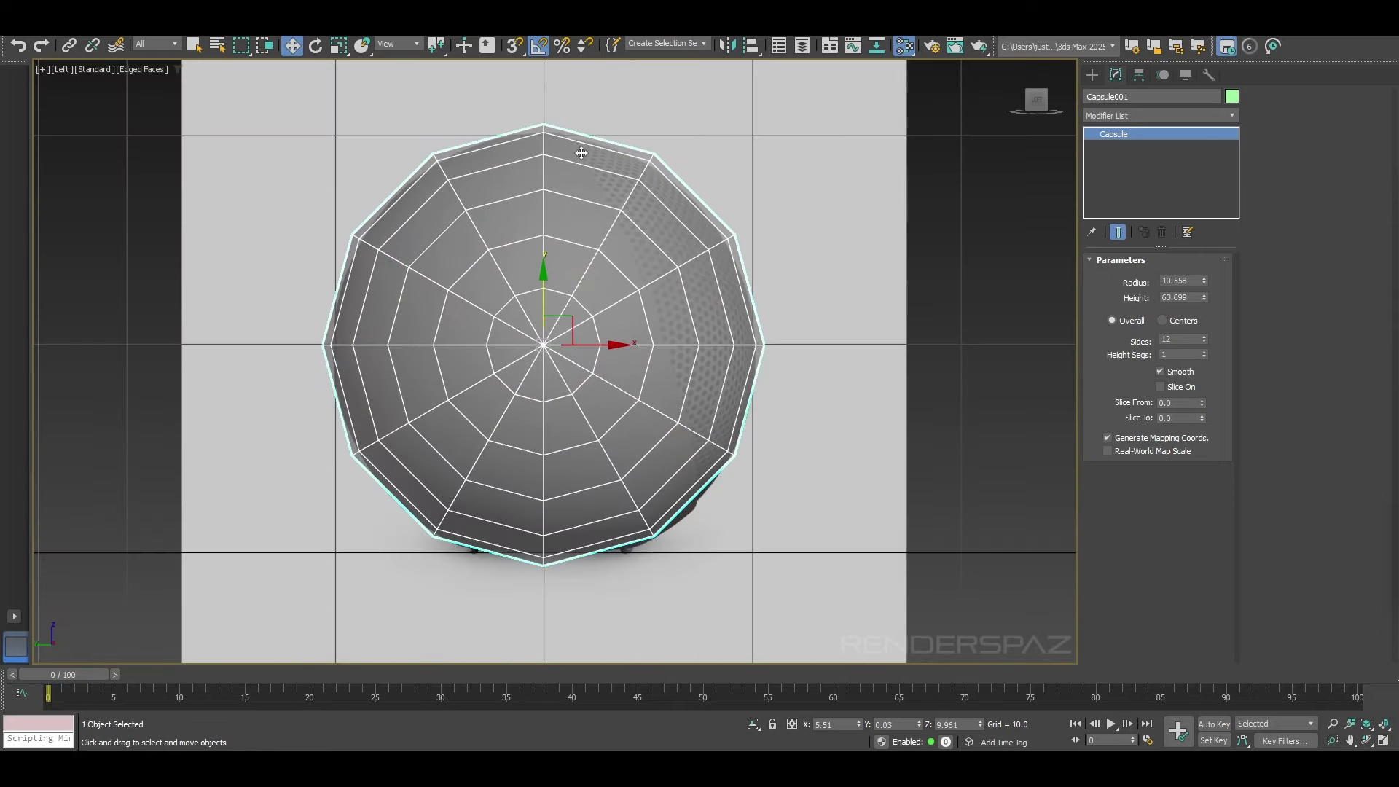
pyautogui.scroll(5, 581, 151)
pyautogui.moveTo(711, 479); pyautogui.dragTo(661, 409, button='middle')
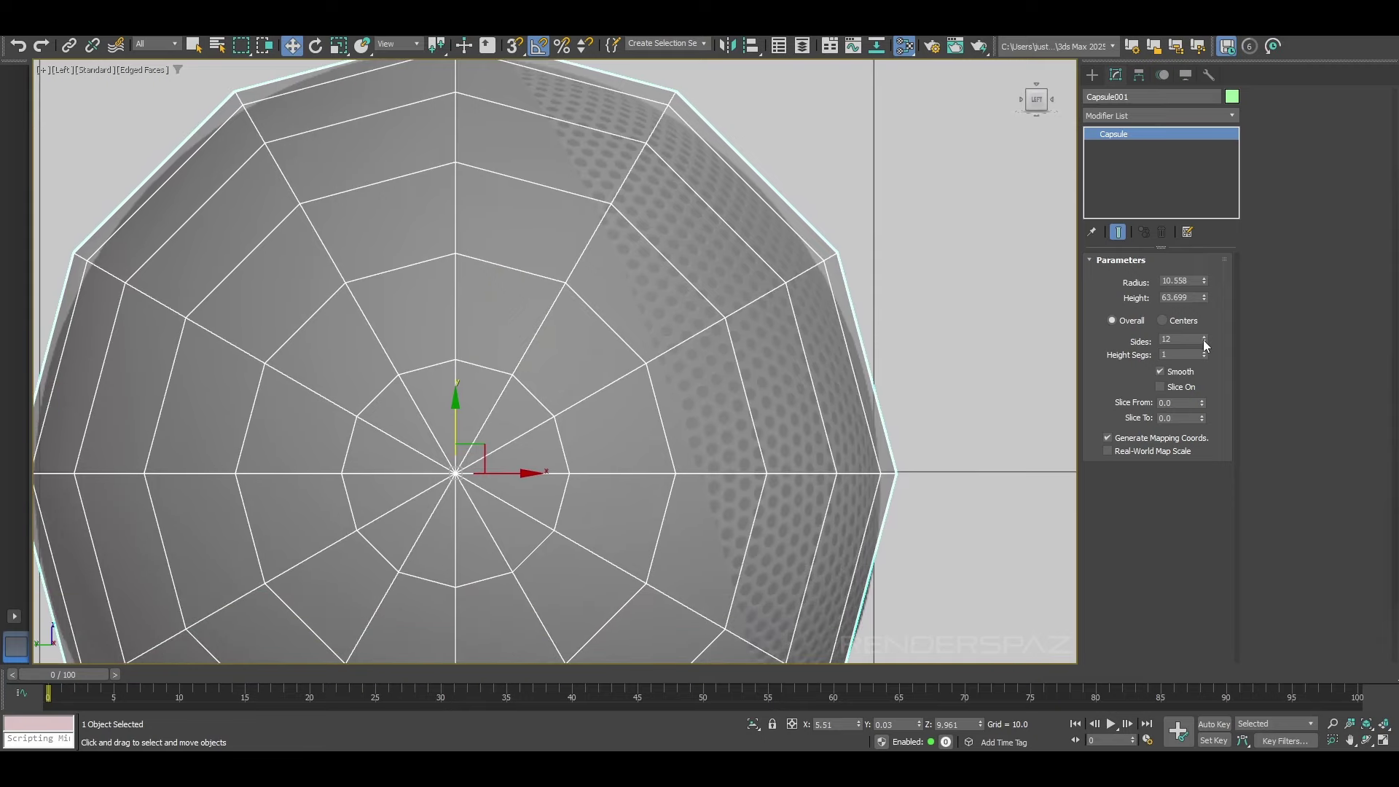
# Step: Try 108 sides on the capsule and inspect how smooth its round outline is
pyautogui.moveTo(1204, 340); pyautogui.dragTo(1235, 274)
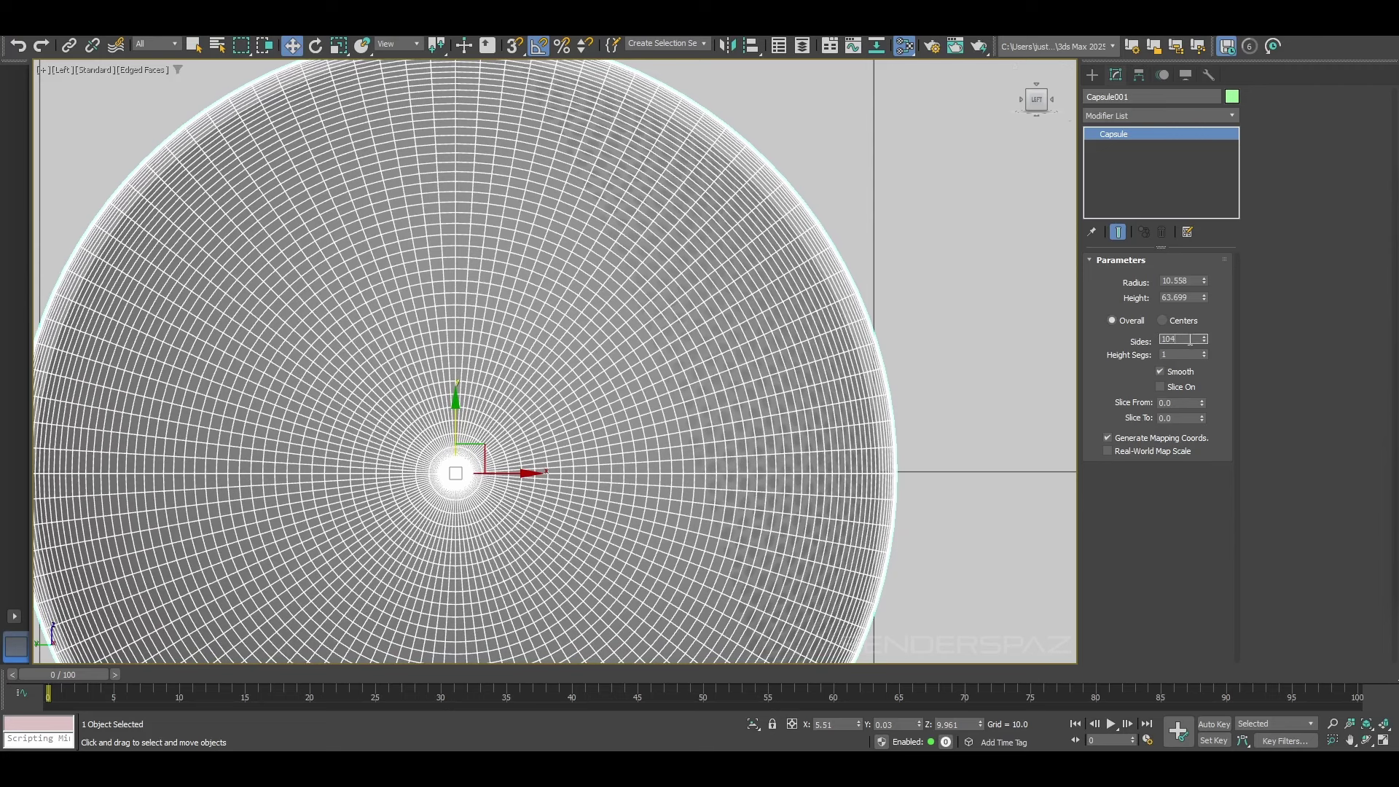
pyautogui.click(1207, 335)
pyautogui.click(1207, 334)
pyautogui.click(1207, 333)
pyautogui.click(1207, 334)
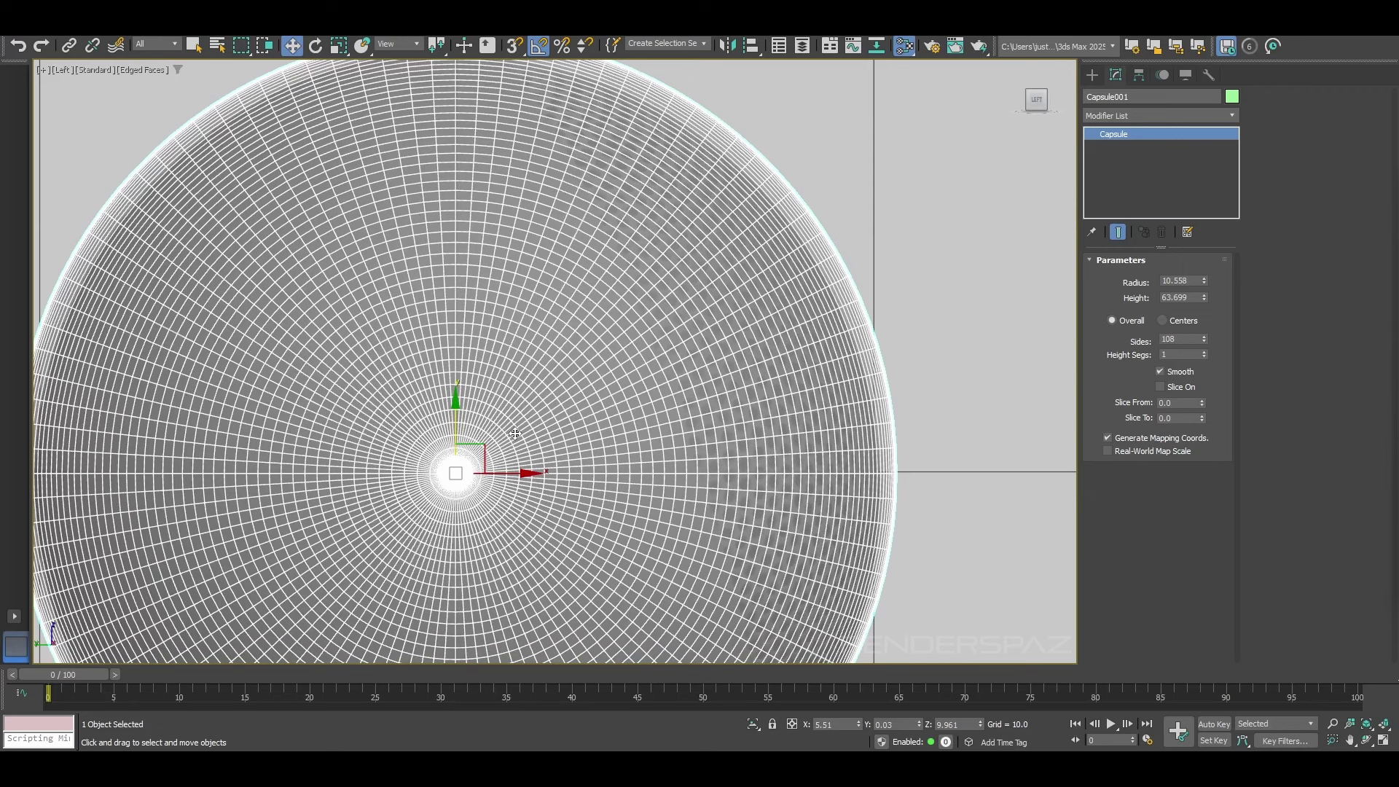
pyautogui.scroll(5, 664, 295)
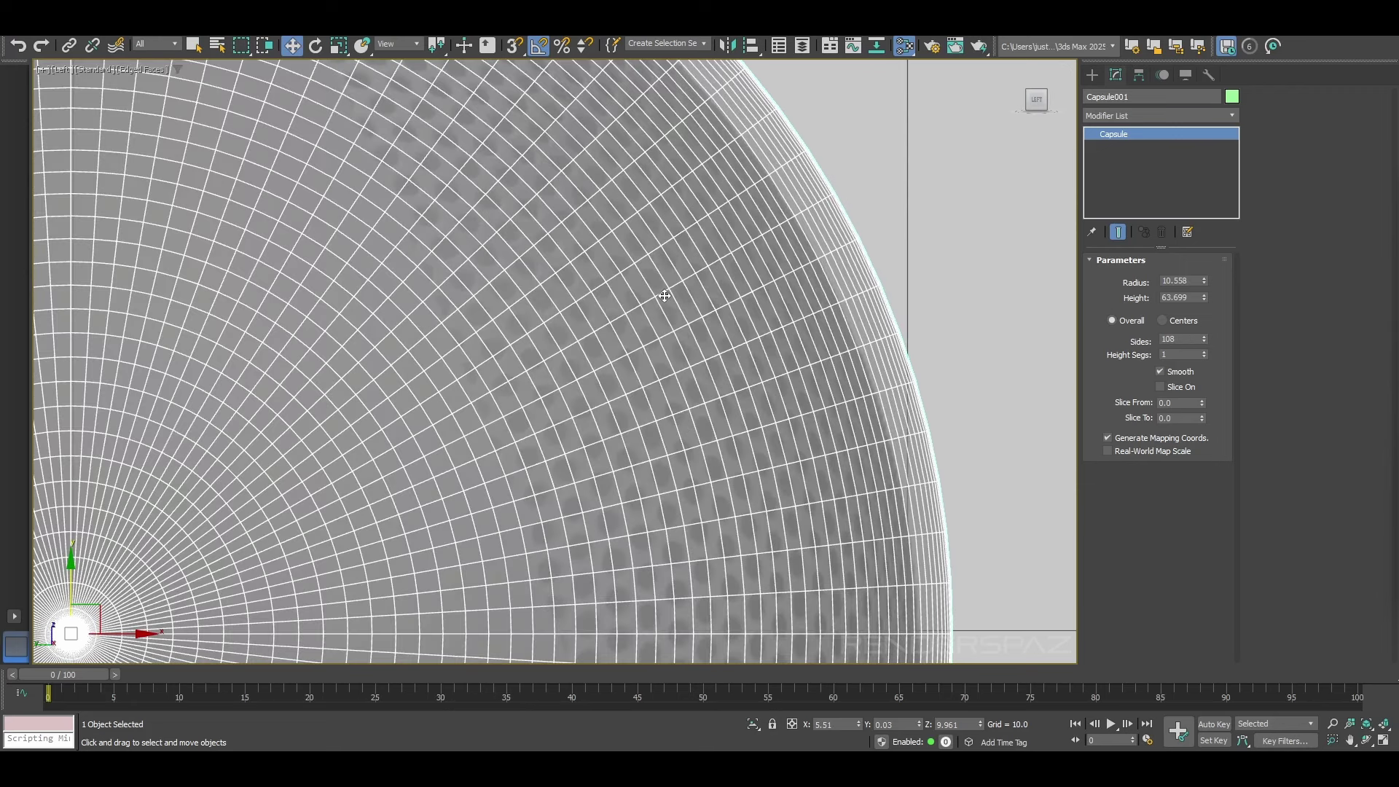
pyautogui.scroll(-5, 665, 296)
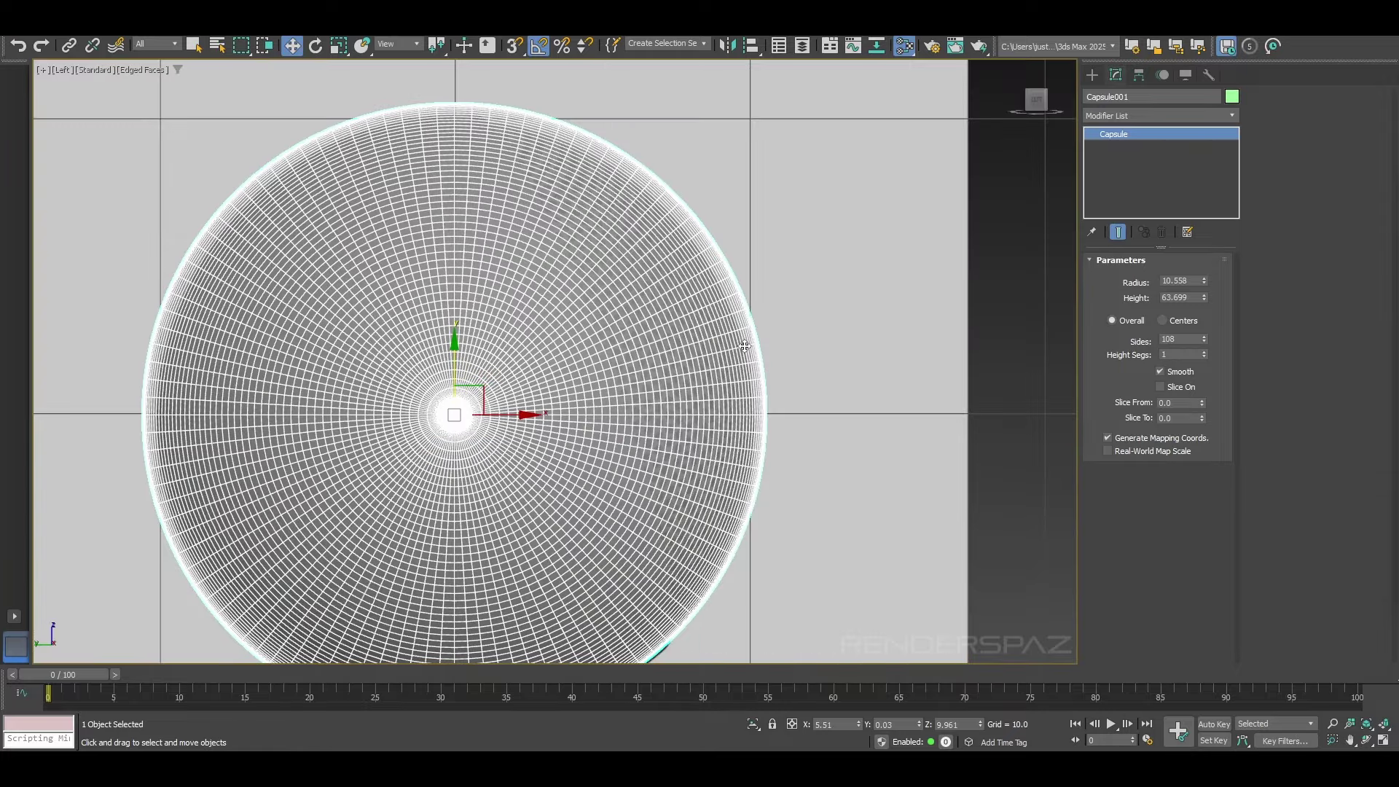
# Step: Examine the density of the capsule's mesh in the perspective view and against the side reference
pyautogui.press('p')
pyautogui.scroll(-5, 801, 388)
pyautogui.keyDown('alt'); pyautogui.moveTo(821, 405); pyautogui.dragTo(709, 436, button='middle'); pyautogui.keyUp('alt')
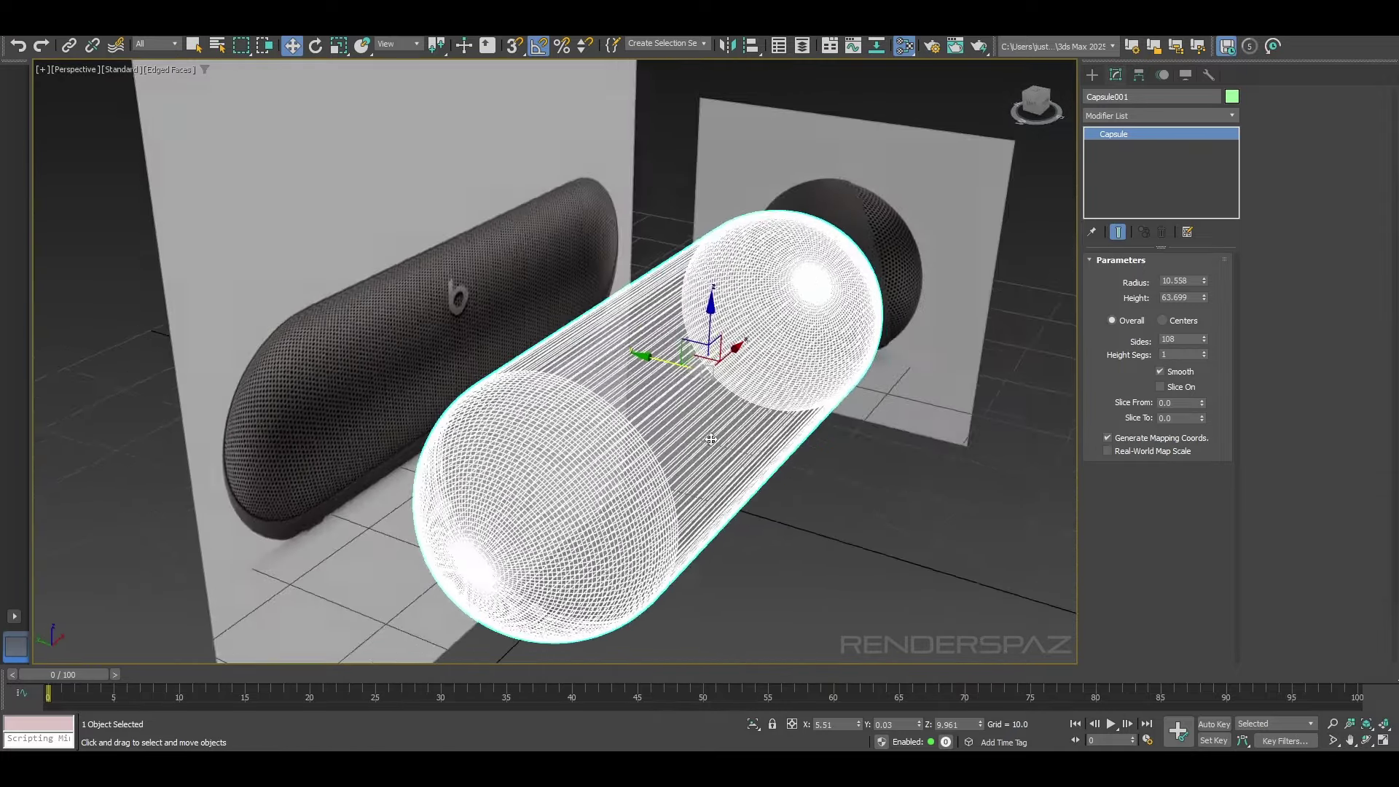
pyautogui.press('f')
pyautogui.press('l')
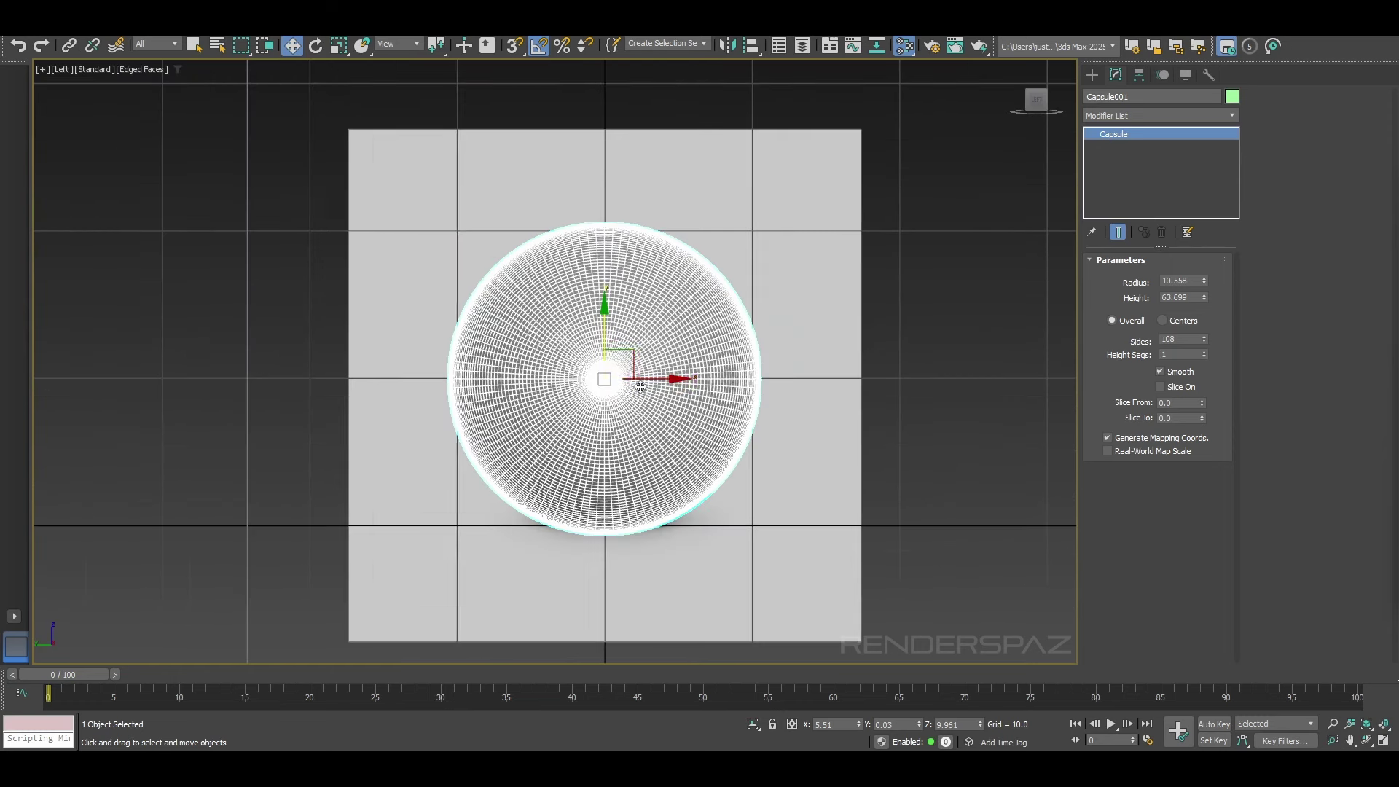
pyautogui.scroll(5, 640, 357)
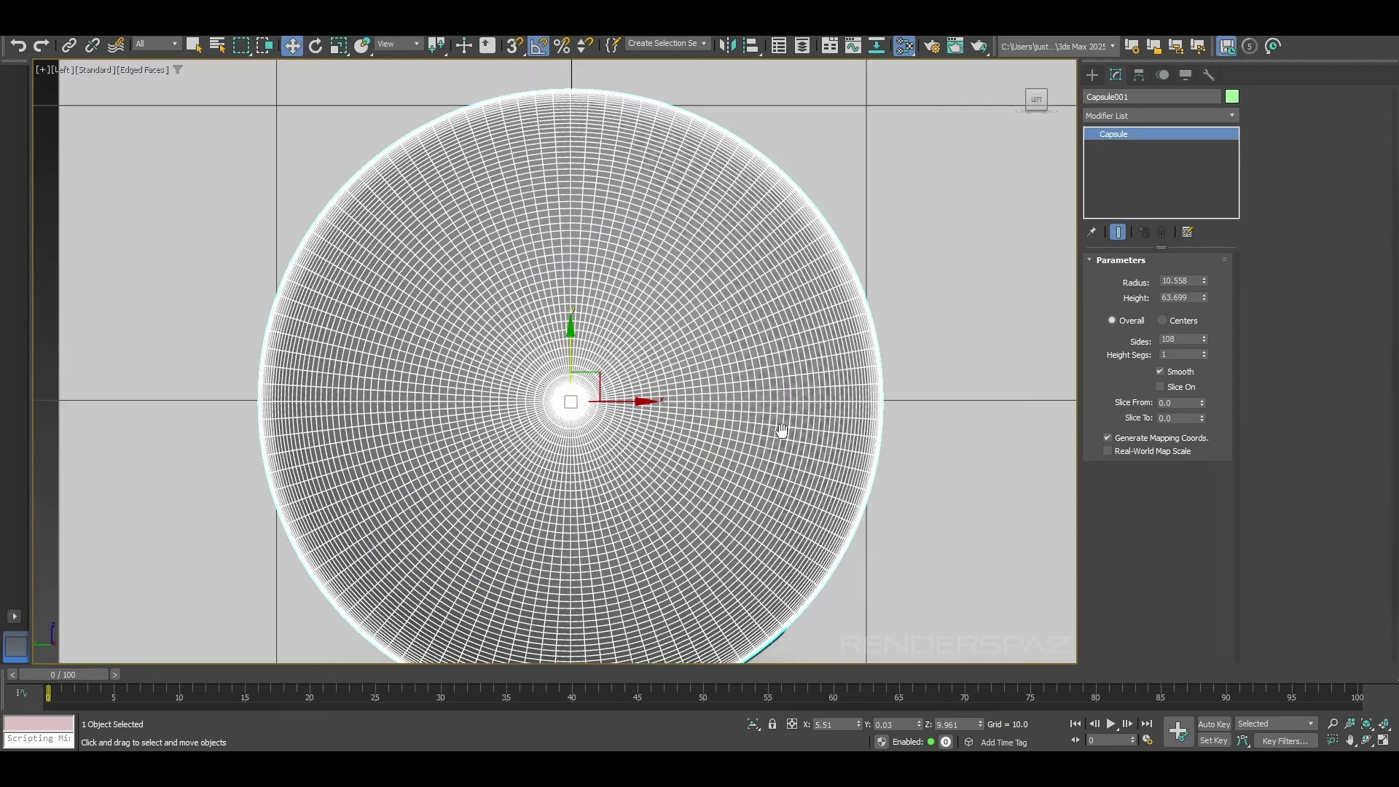
pyautogui.moveTo(780, 437); pyautogui.dragTo(739, 391, button='middle')
pyautogui.scroll(-2, 700, 412)
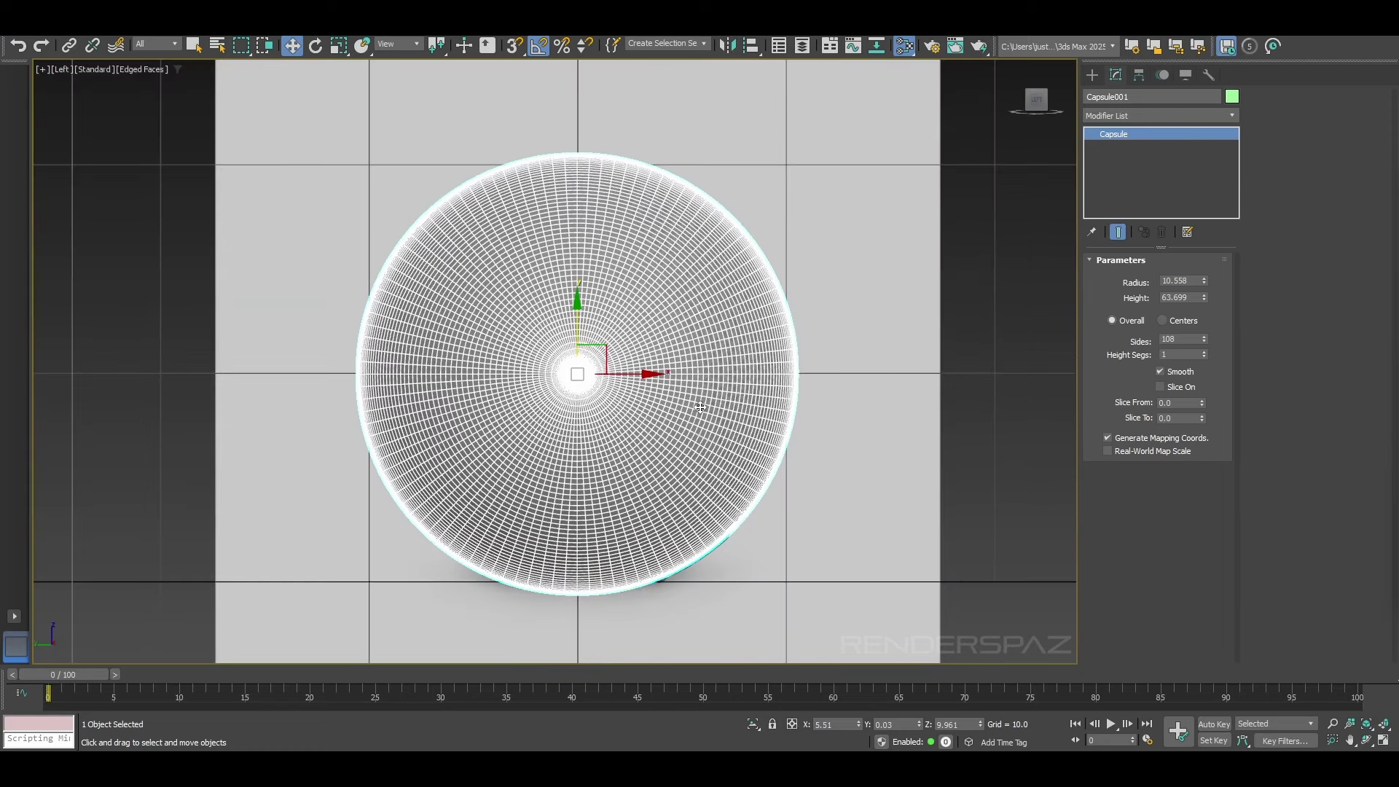
pyautogui.scroll(4, 693, 347)
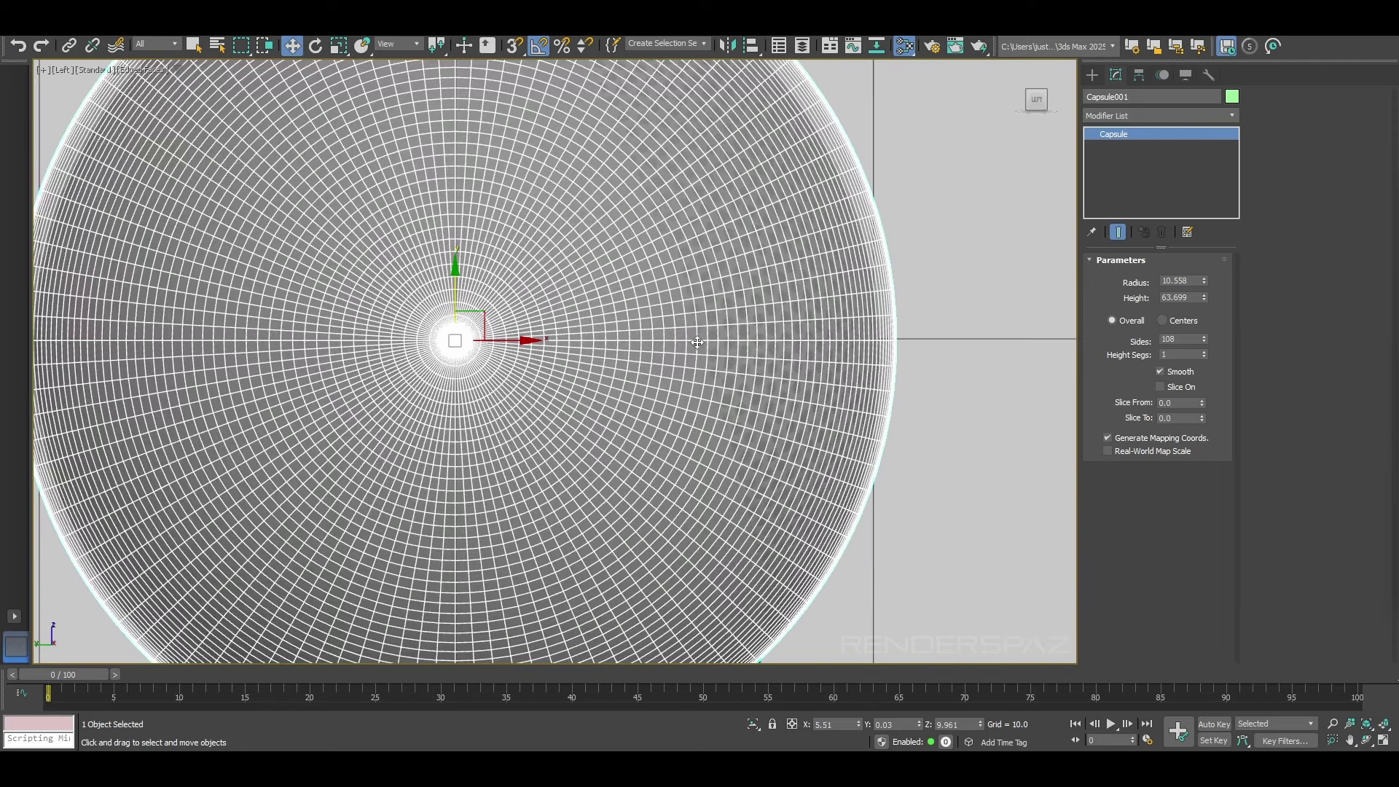
pyautogui.scroll(-2, 704, 403)
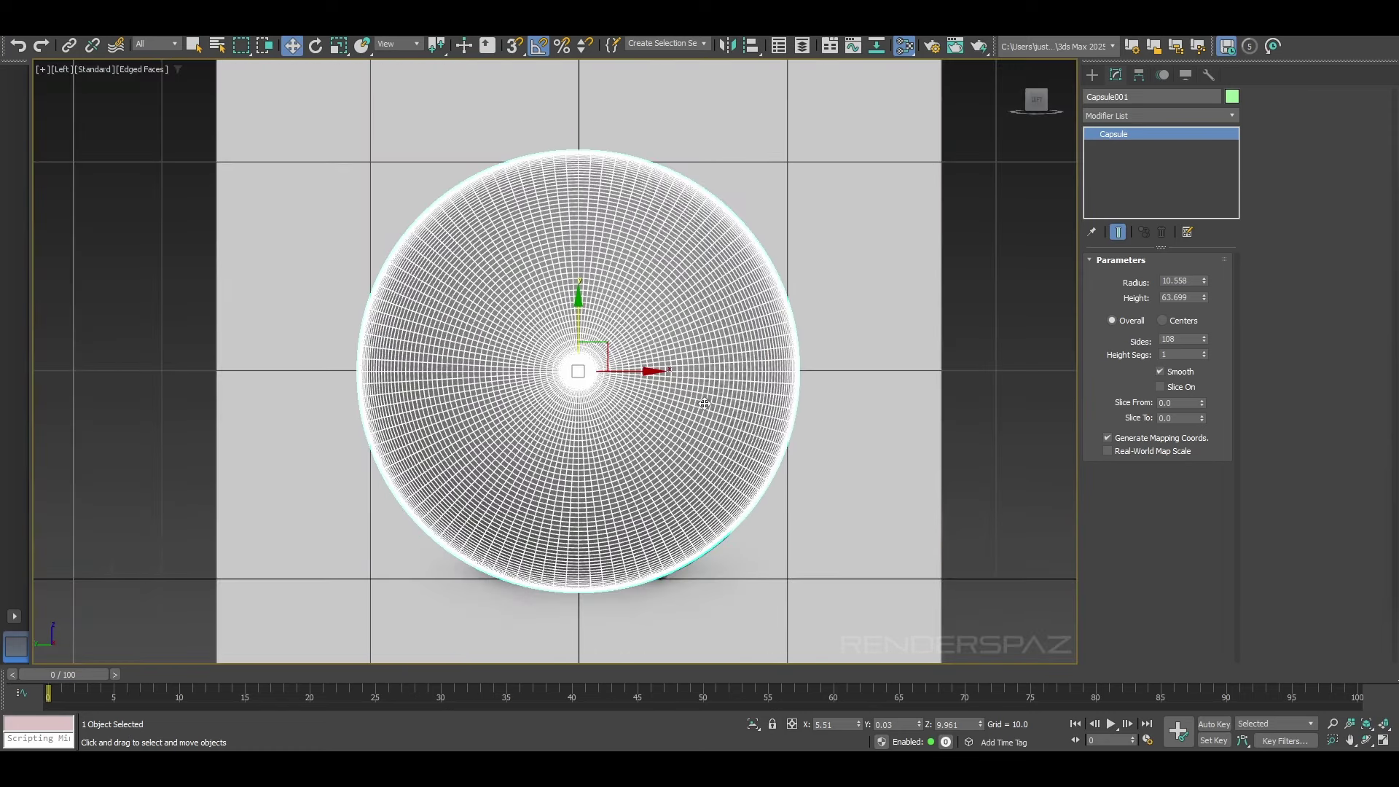
pyautogui.scroll(2, 704, 403)
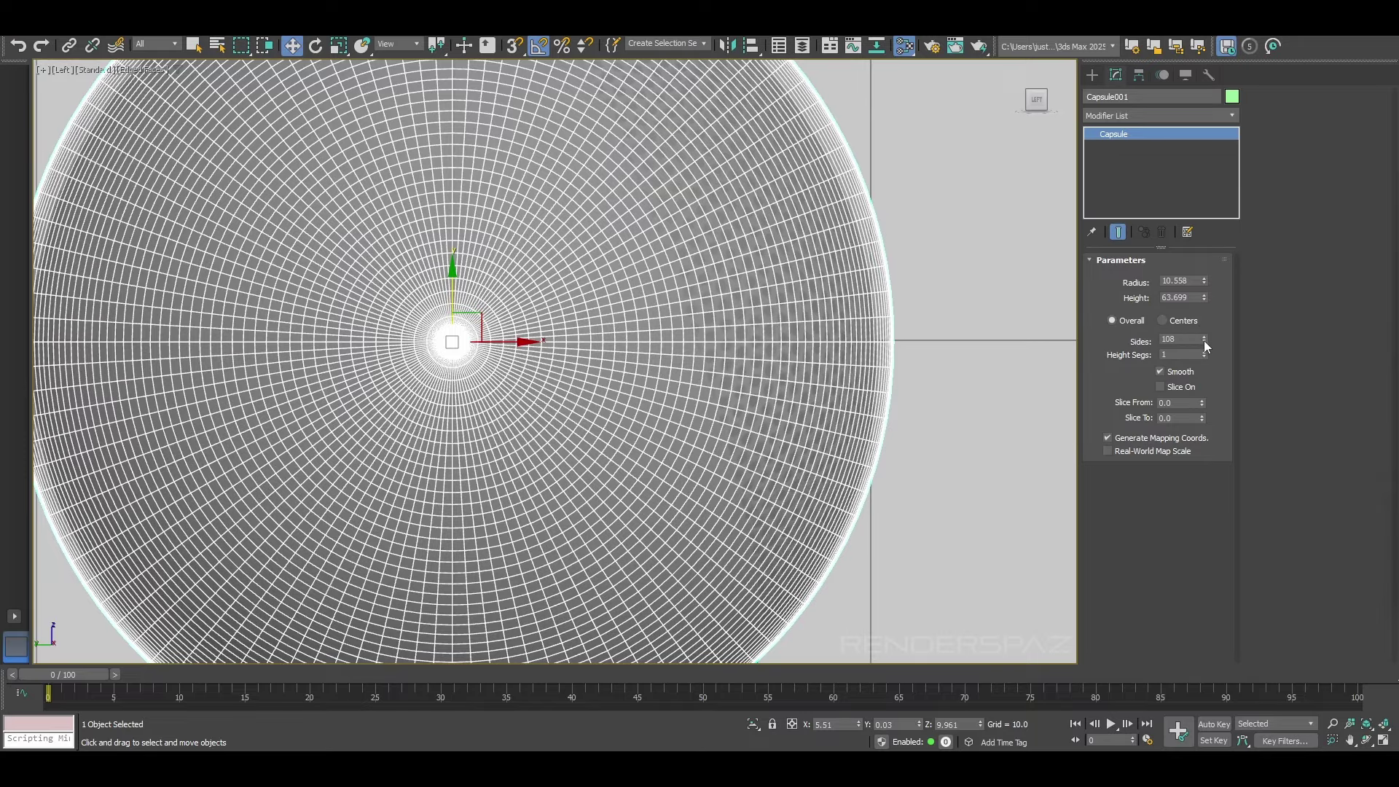
# Step: Set the capsule's number of sides to 56
pyautogui.moveTo(1204, 340); pyautogui.dragTo(1213, 392)
pyautogui.press('BackSpace')
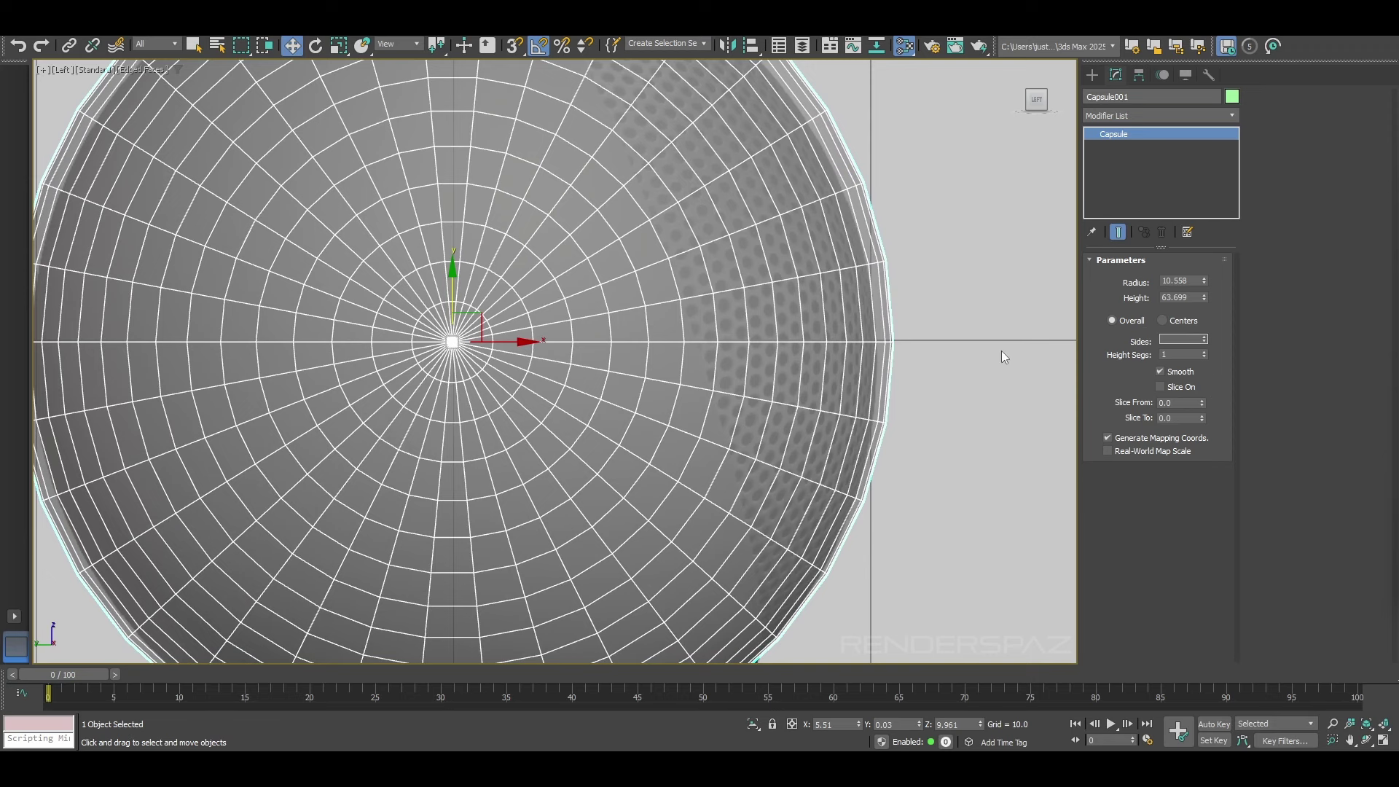
pyautogui.write('56')
pyautogui.press('Return')
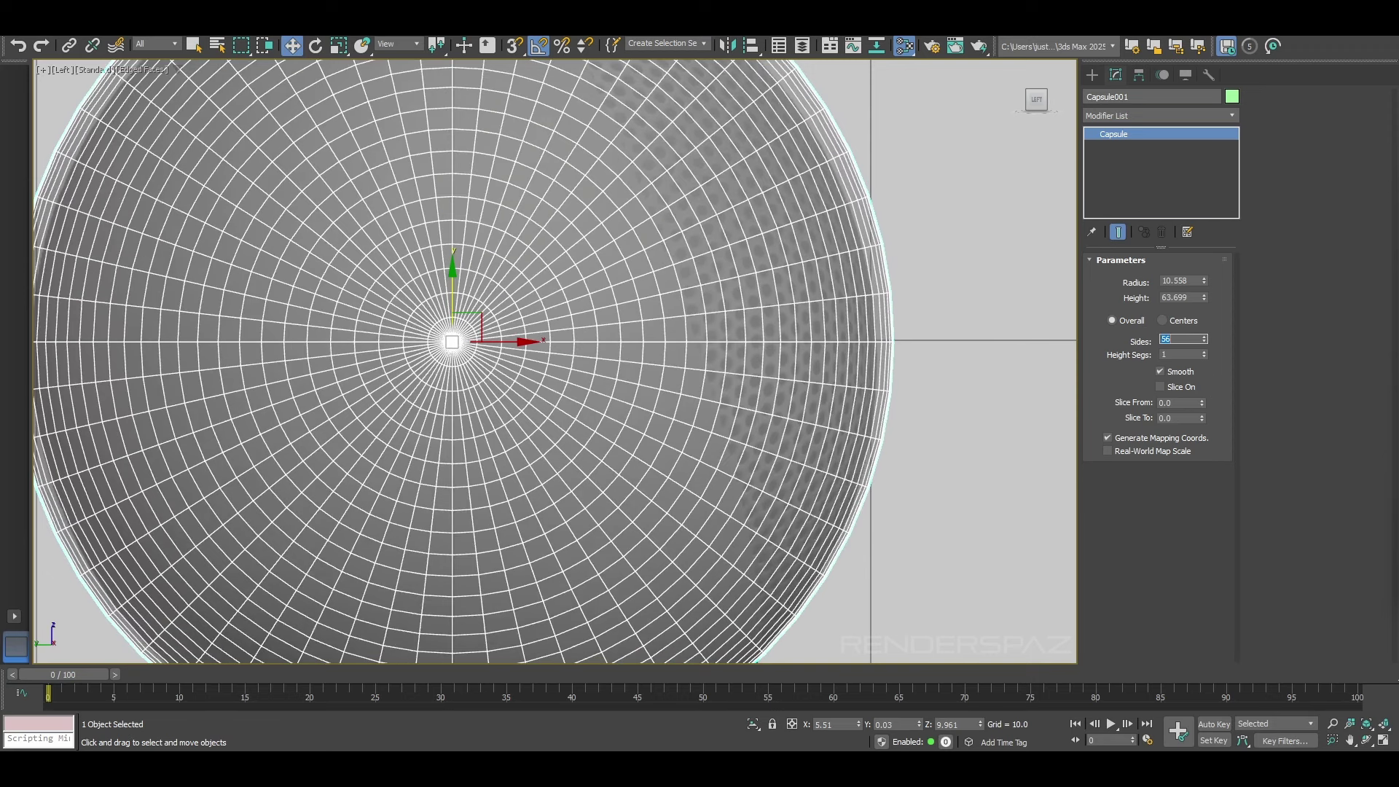
pyautogui.scroll(-2, 744, 256)
pyautogui.rightClick(951, 193)
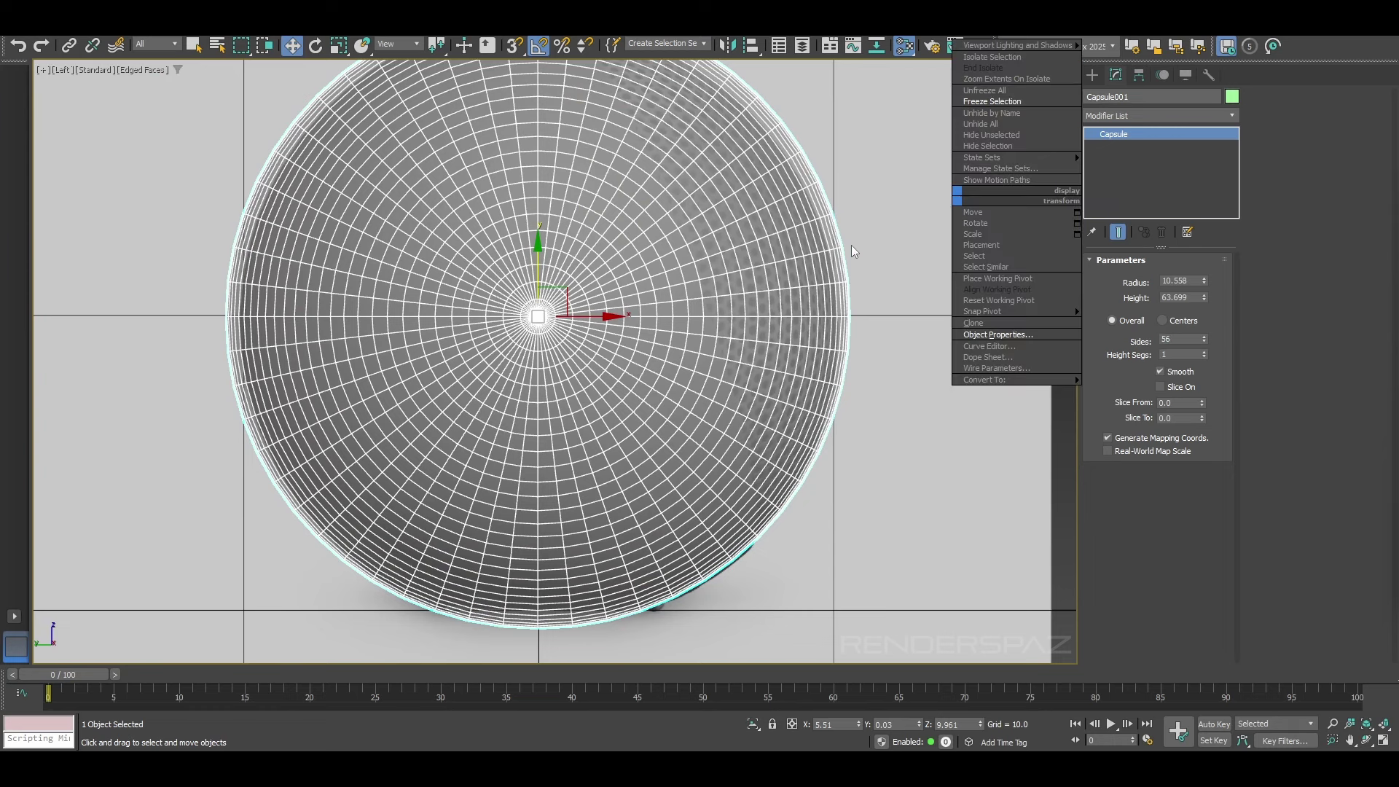
pyautogui.click(855, 249)
# Step: Centre the capsule on the side reference by bringing its Y position to 0
pyautogui.moveTo(683, 200); pyautogui.dragTo(569, 328, button='middle')
pyautogui.click(657, 248)
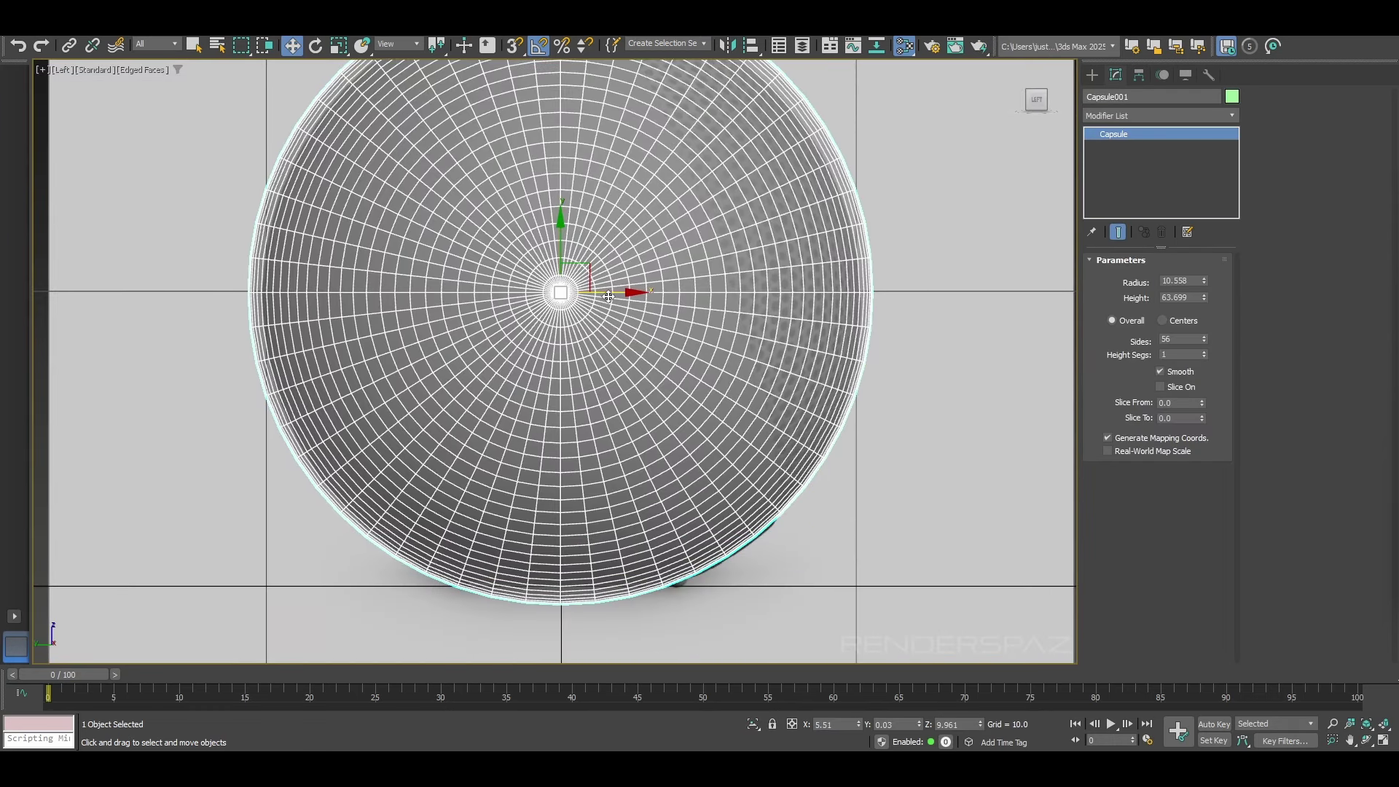
pyautogui.moveTo(616, 292); pyautogui.dragTo(619, 292)
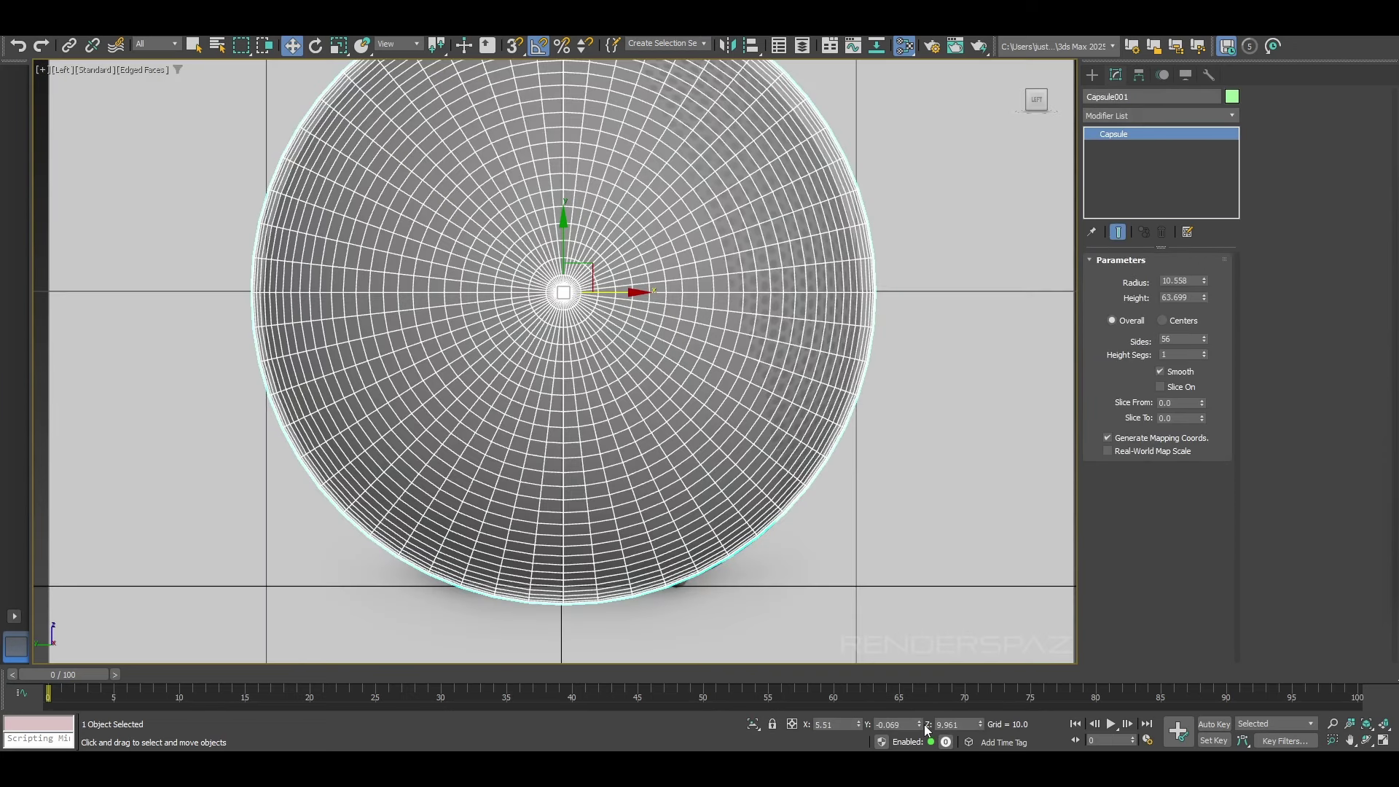
pyautogui.click(962, 503)
pyautogui.hotkey('ctrl', 'z')
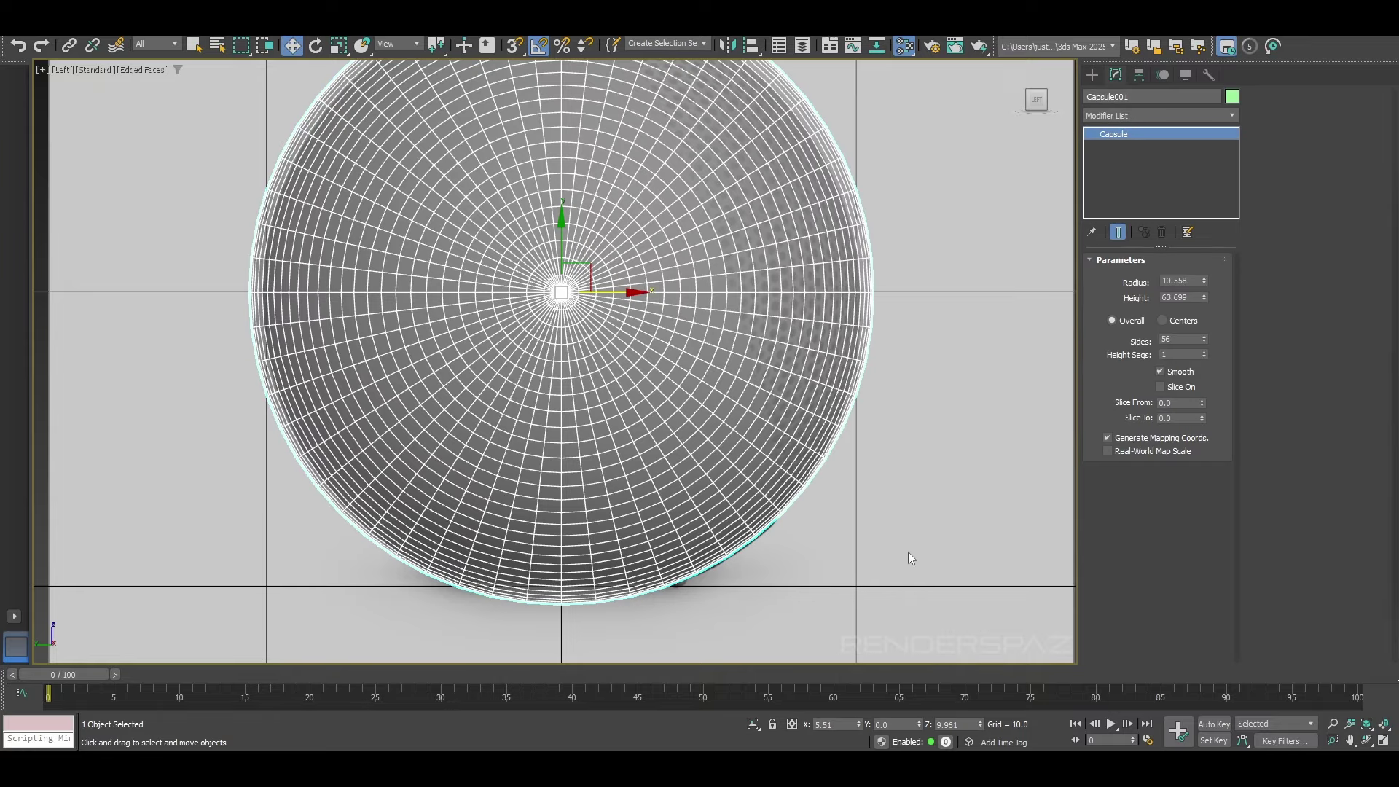
# Step: Examine the capsule's round outline against the speaker silhouette on the side reference
pyautogui.click(909, 553)
pyautogui.scroll(-5, 882, 223)
pyautogui.moveTo(898, 232); pyautogui.dragTo(848, 277, button='middle')
pyautogui.rightClick(887, 230)
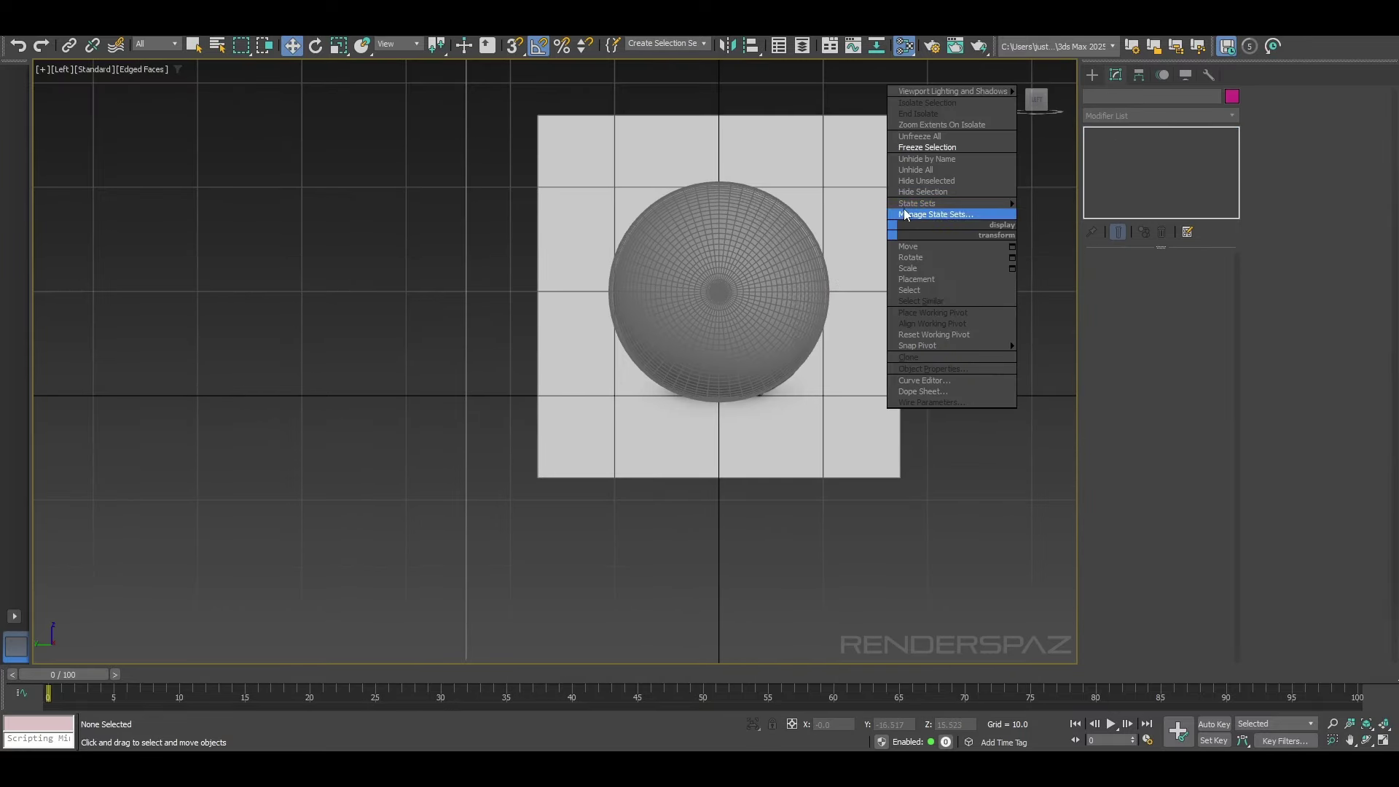
pyautogui.click(791, 248)
pyautogui.scroll(4, 757, 240)
pyautogui.scroll(4, 758, 240)
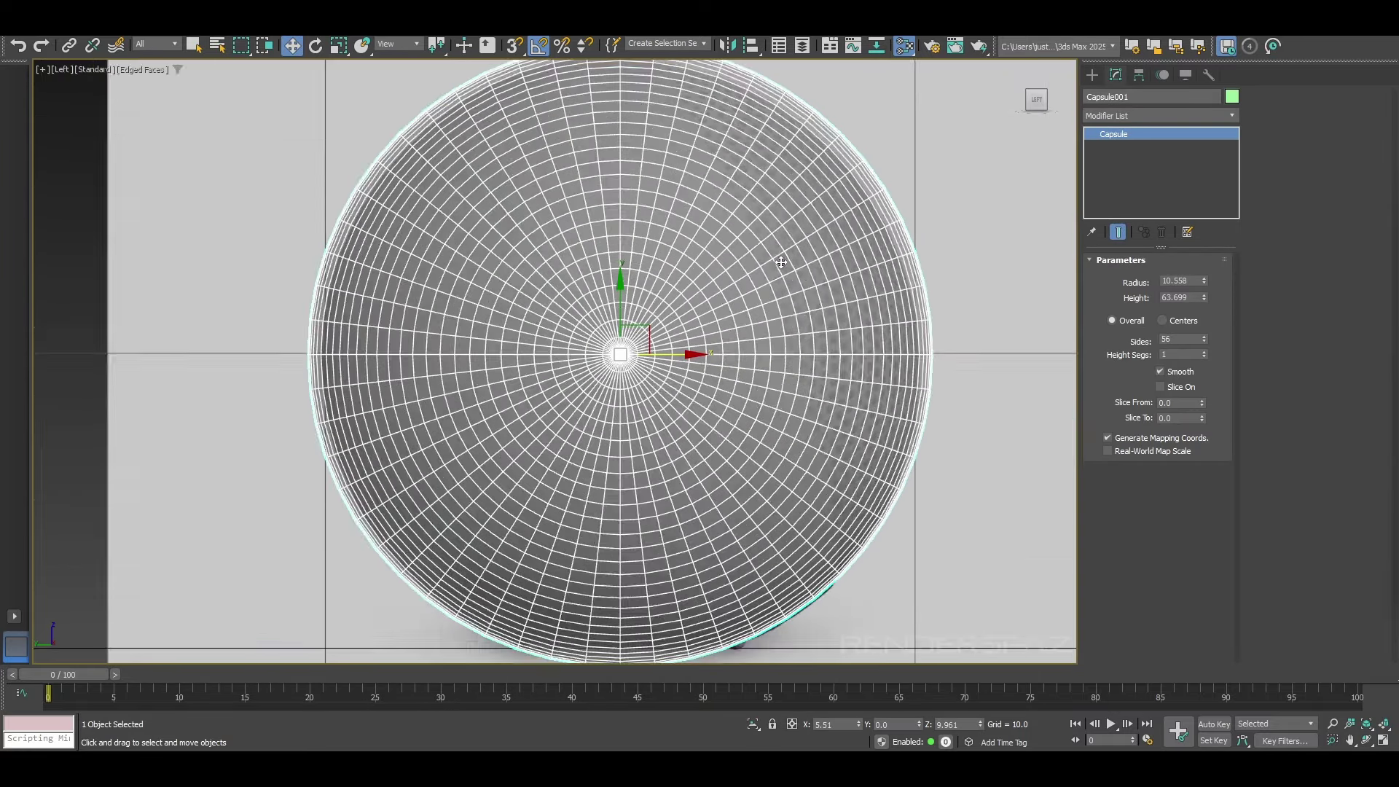
pyautogui.press('z')
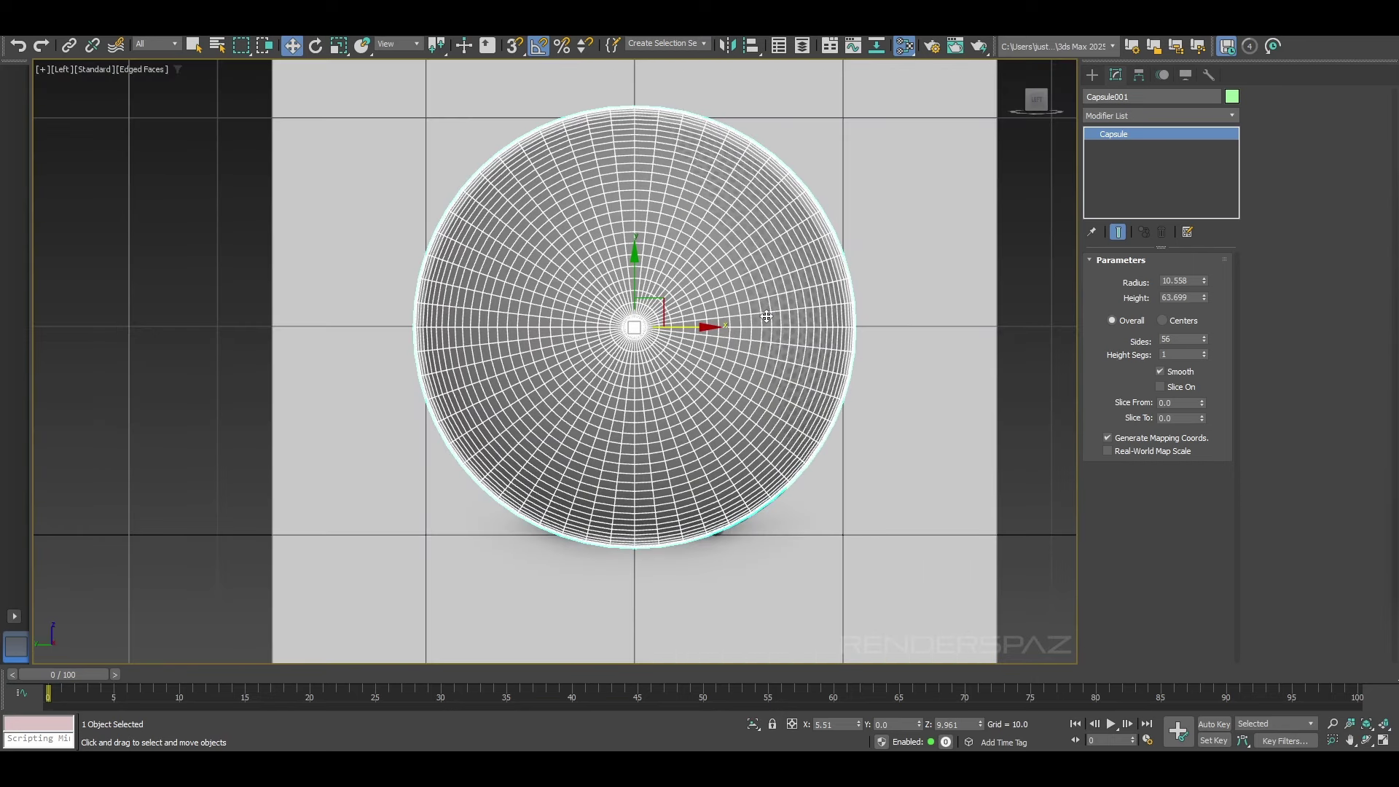
pyautogui.scroll(3, 767, 316)
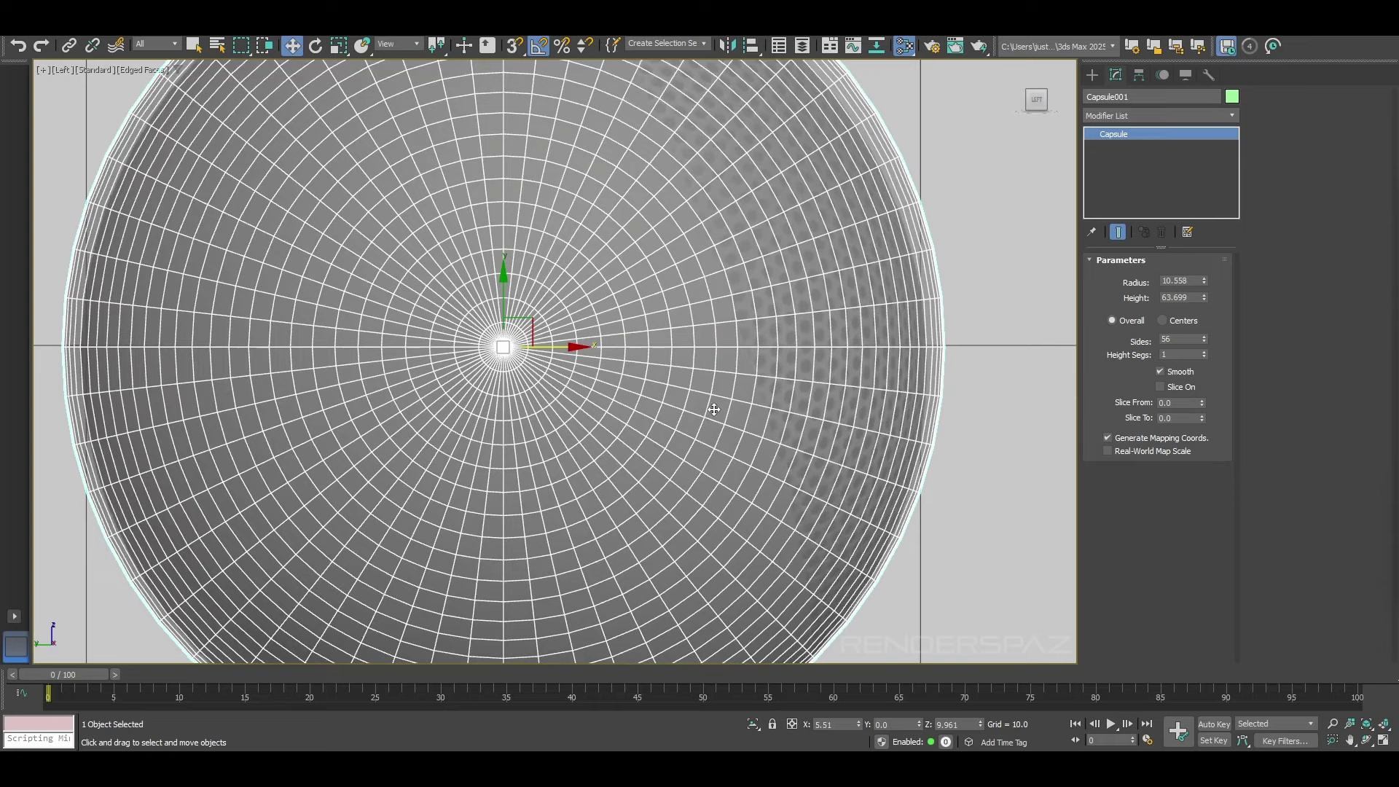
pyautogui.scroll(4, 765, 369)
pyautogui.press('z')
# Step: Hide the capsule to examine the curved seam between shell and perforated grille on the side reference, and bring the capsule back
pyautogui.rightClick(665, 322)
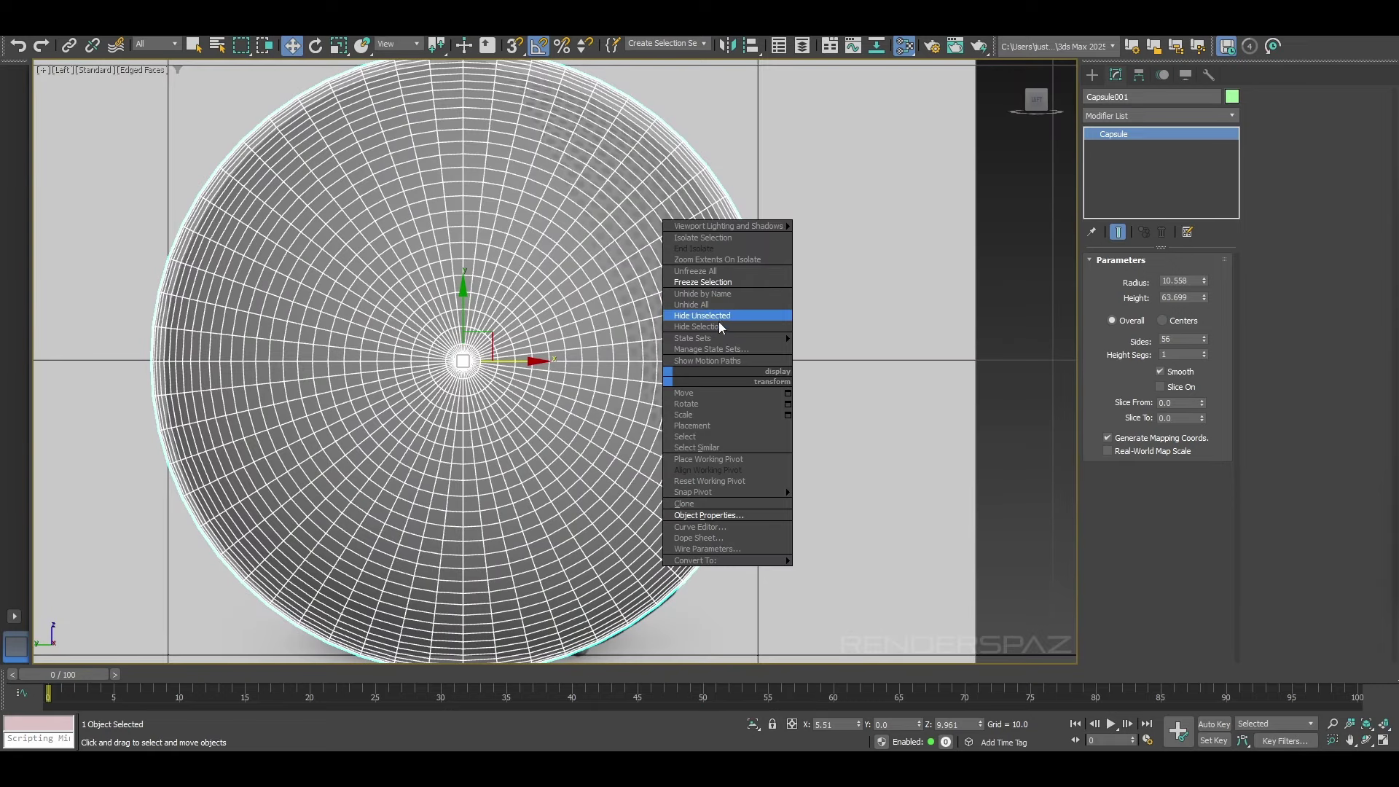
pyautogui.click(719, 325)
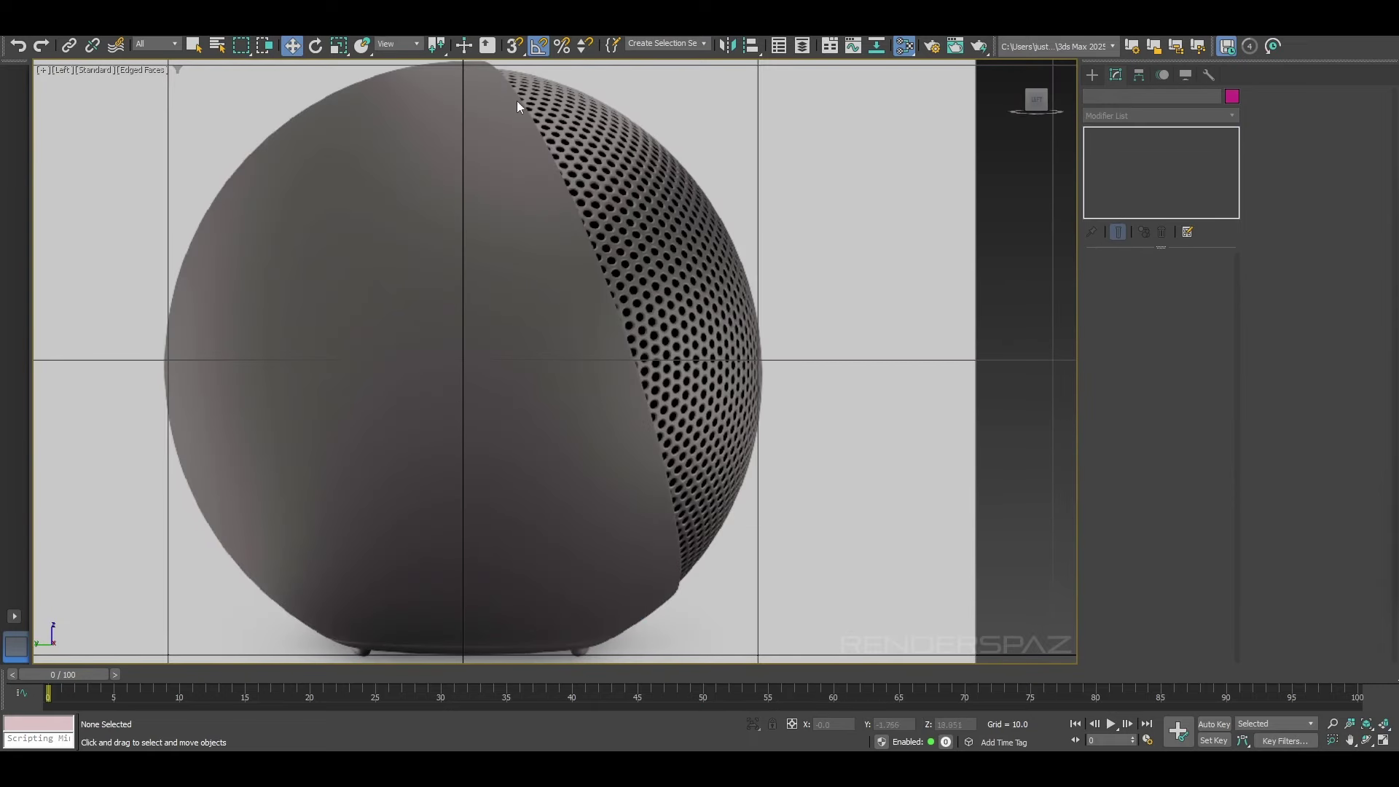
pyautogui.rightClick(579, 386)
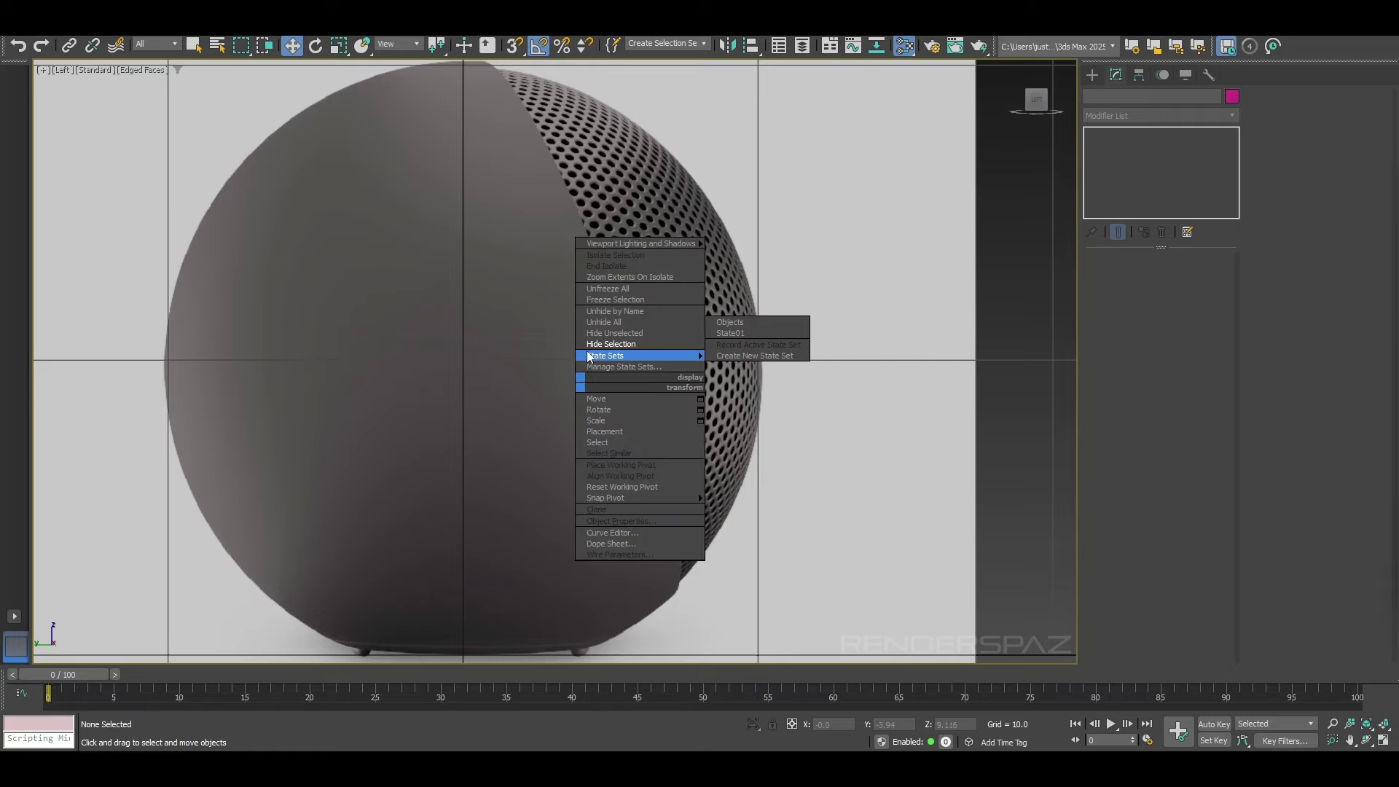
pyautogui.click(641, 356)
pyautogui.click(724, 321)
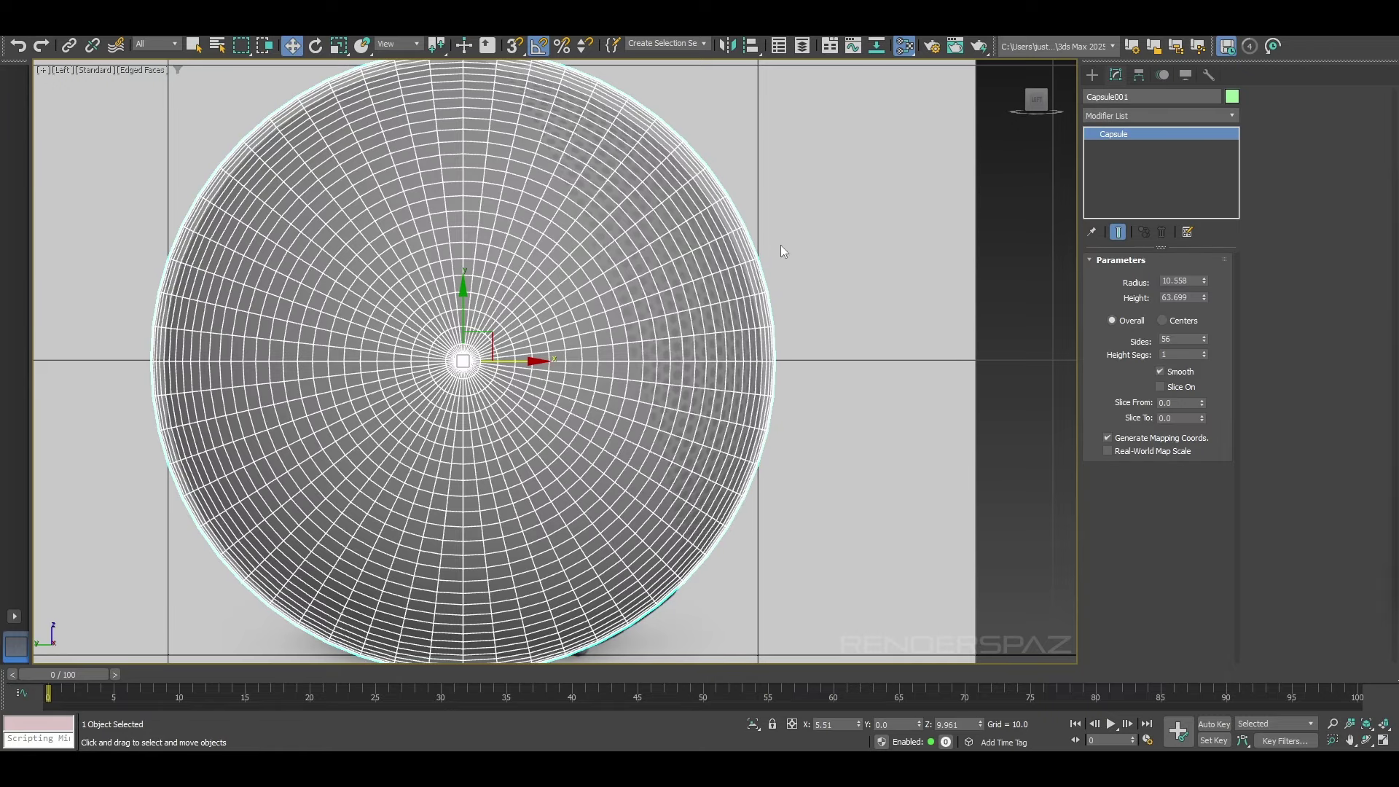
# Step: Draw a plane about 66.4 wide and 24.9 long in the top view, overlapping the capsule's front edge
pyautogui.click(1124, 114)
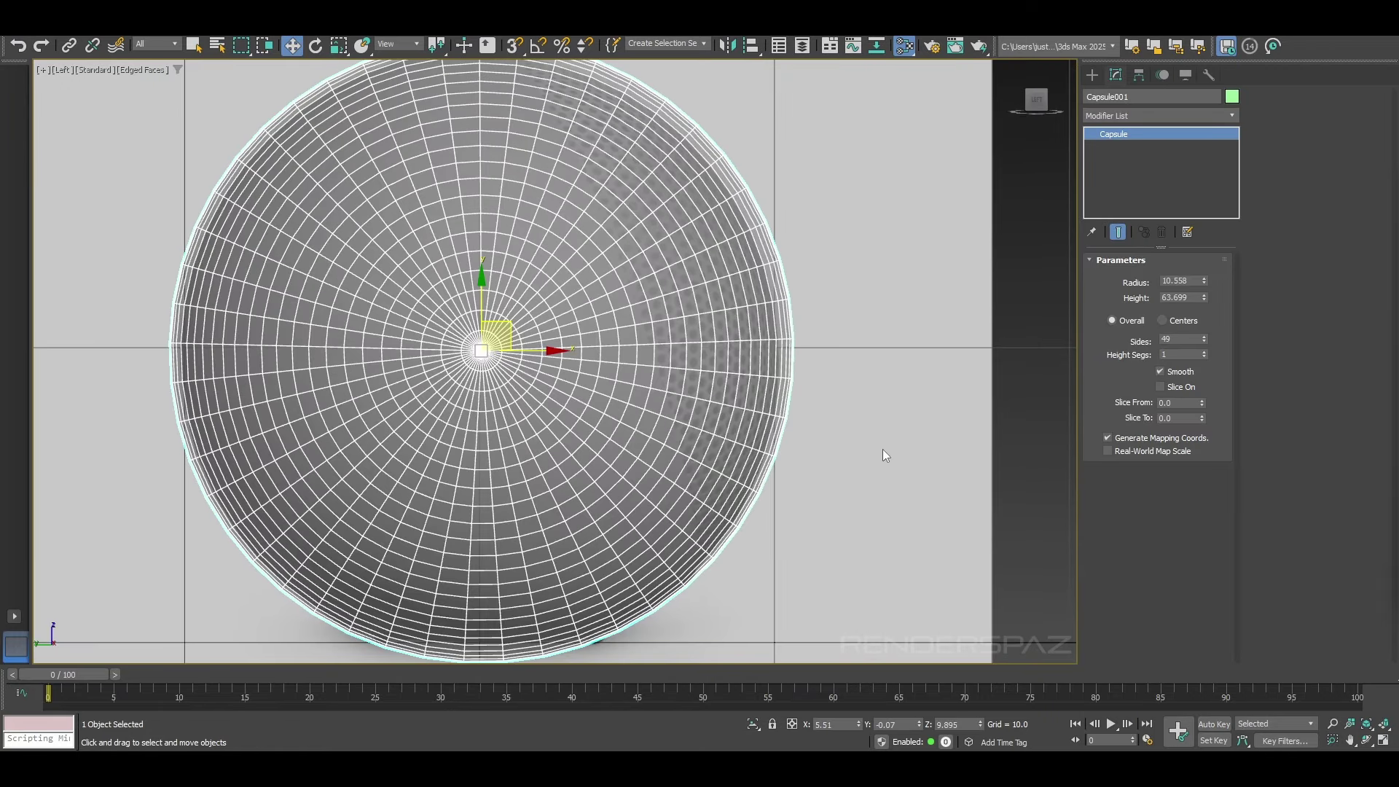
pyautogui.click(1091, 75)
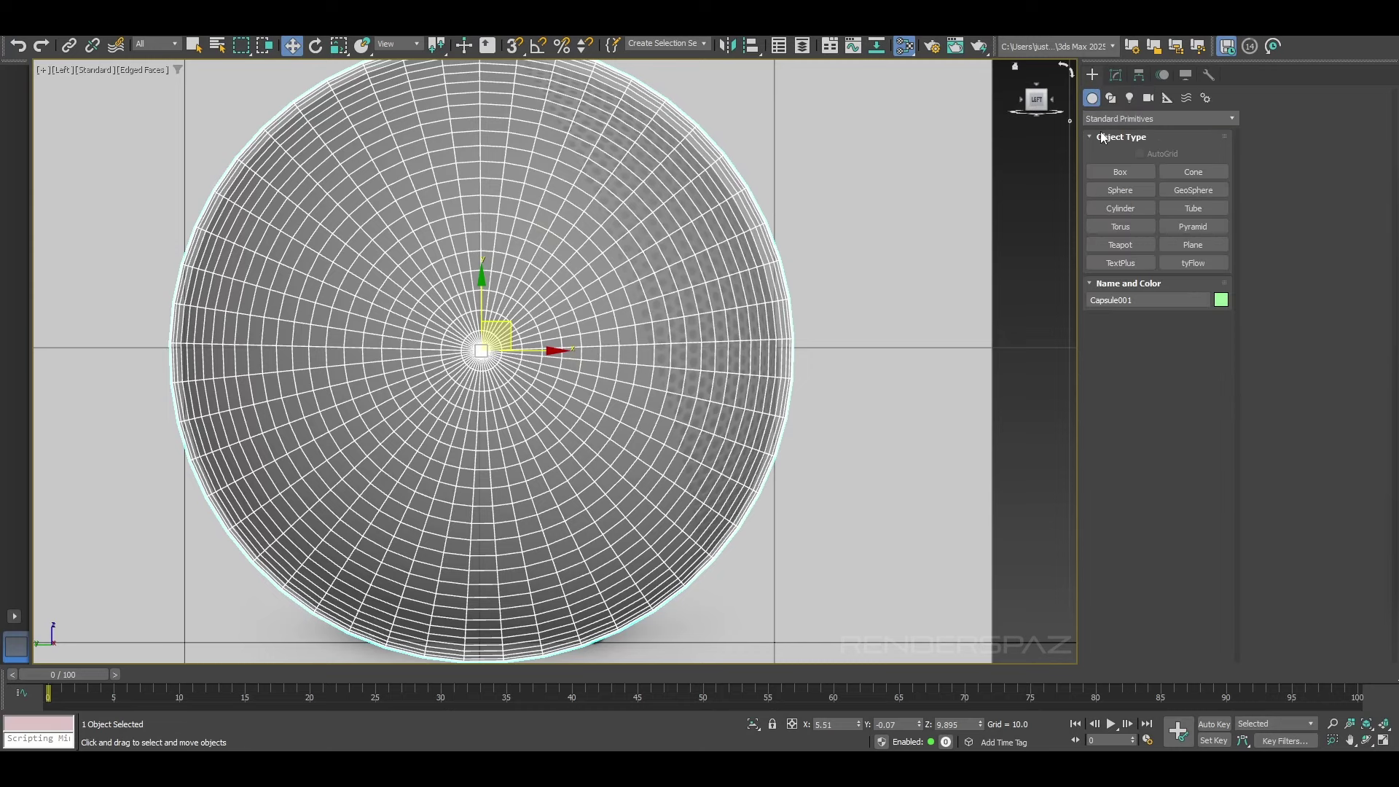
pyautogui.click(1191, 245)
pyautogui.scroll(-5, 604, 269)
pyautogui.scroll(10, 586, 339)
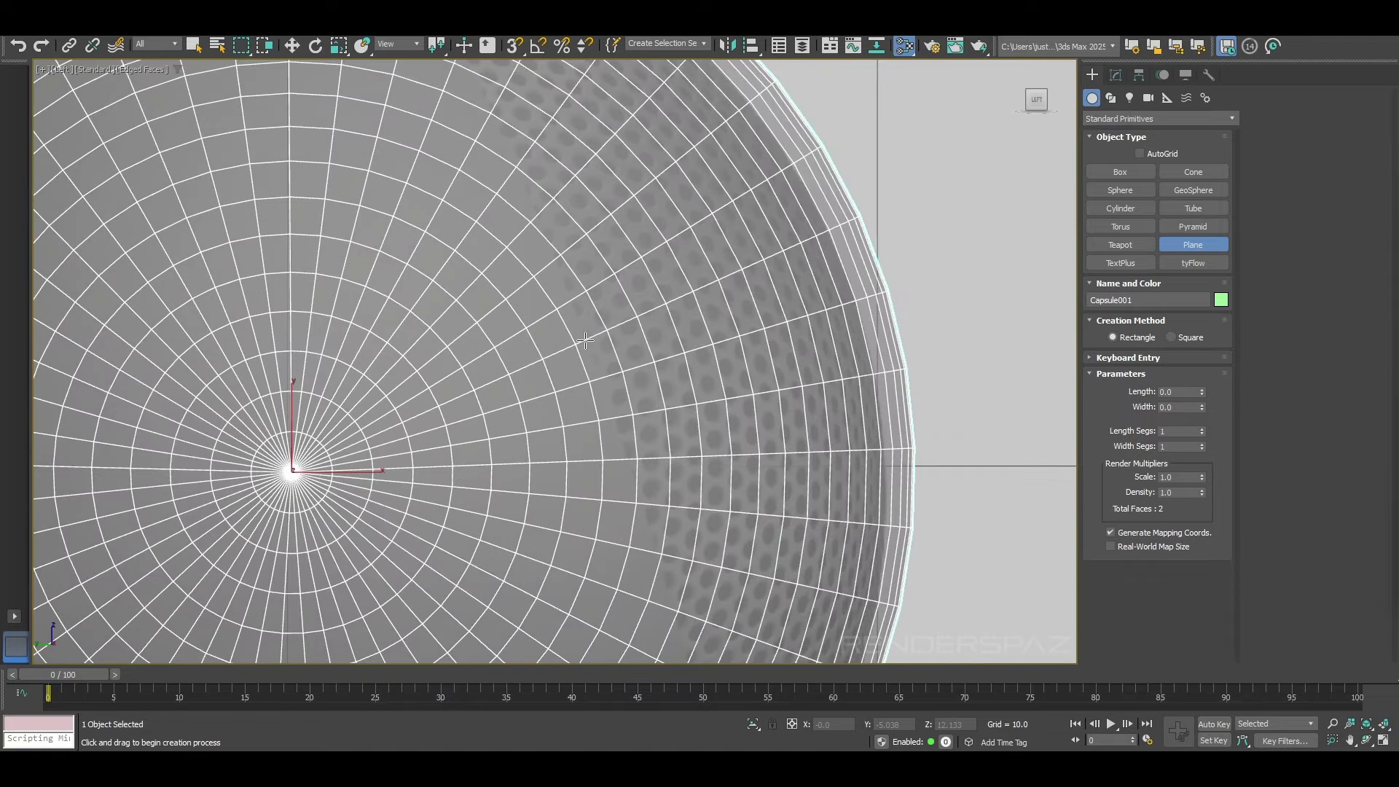
pyautogui.scroll(-5, 585, 340)
pyautogui.scroll(6, 580, 350)
pyautogui.scroll(-6, 665, 336)
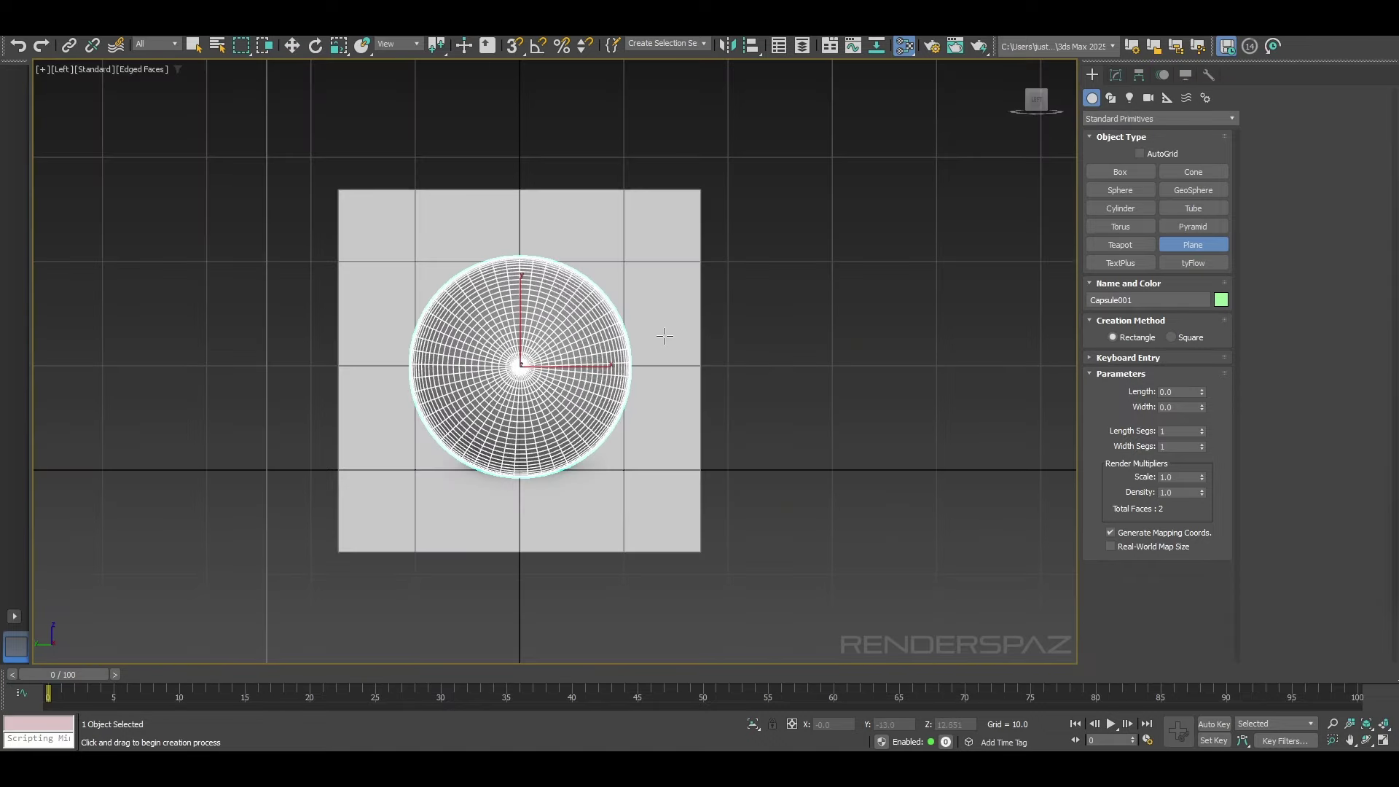
pyautogui.moveTo(665, 336); pyautogui.dragTo(559, 328, button='middle')
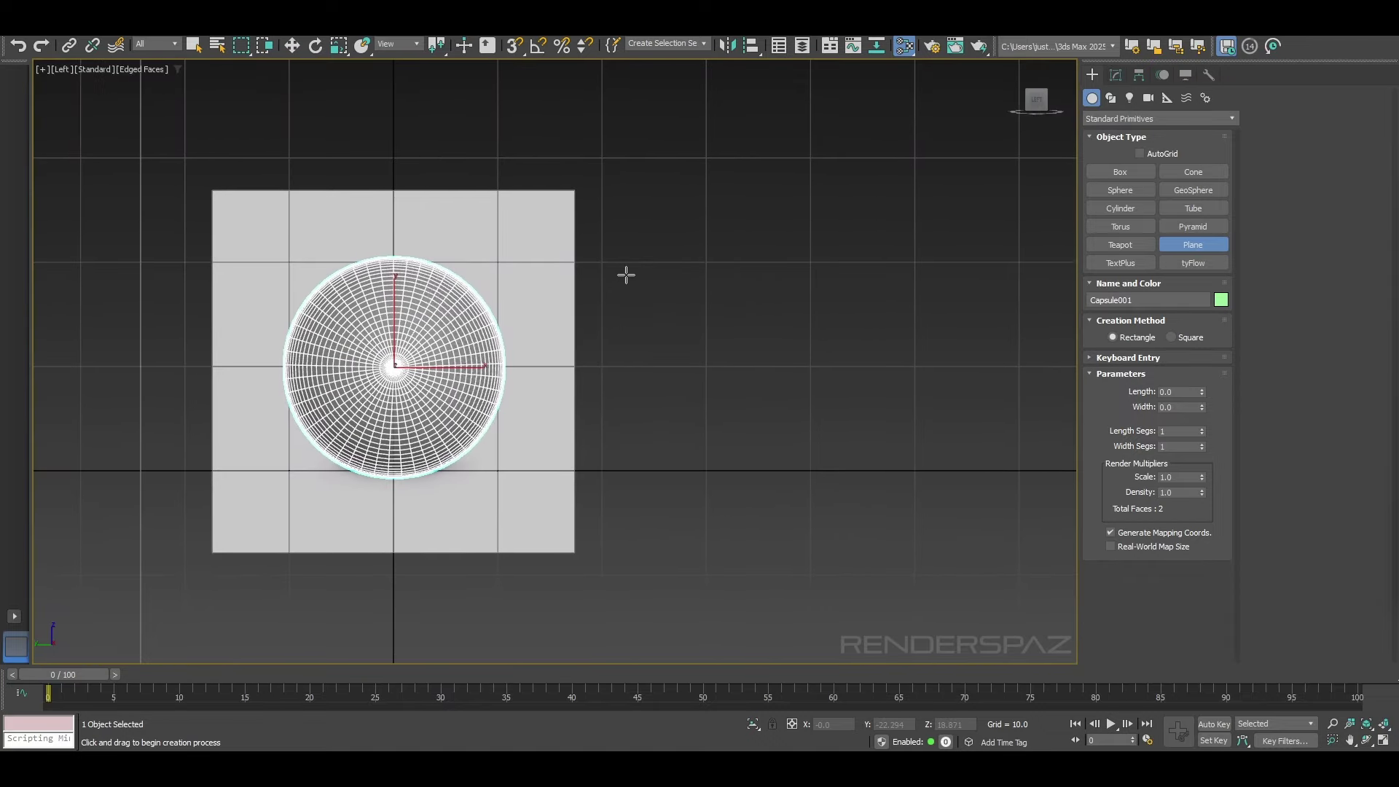
pyautogui.press('t')
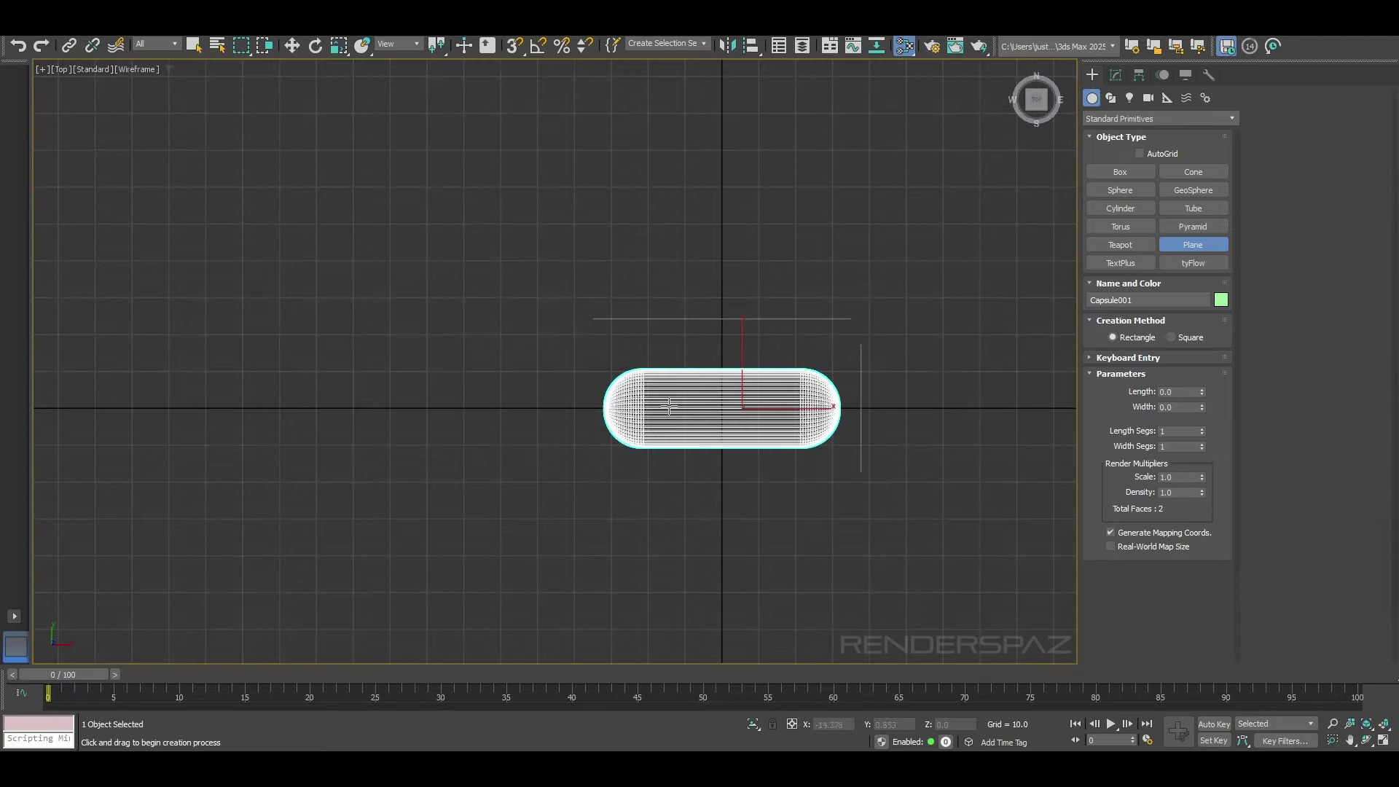
pyautogui.scroll(3, 714, 466)
pyautogui.moveTo(472, 403); pyautogui.dragTo(963, 588)
# Step: Centre the plane at X 0 and place it in front of the capsule at about Y -22.6
pyautogui.press('w')
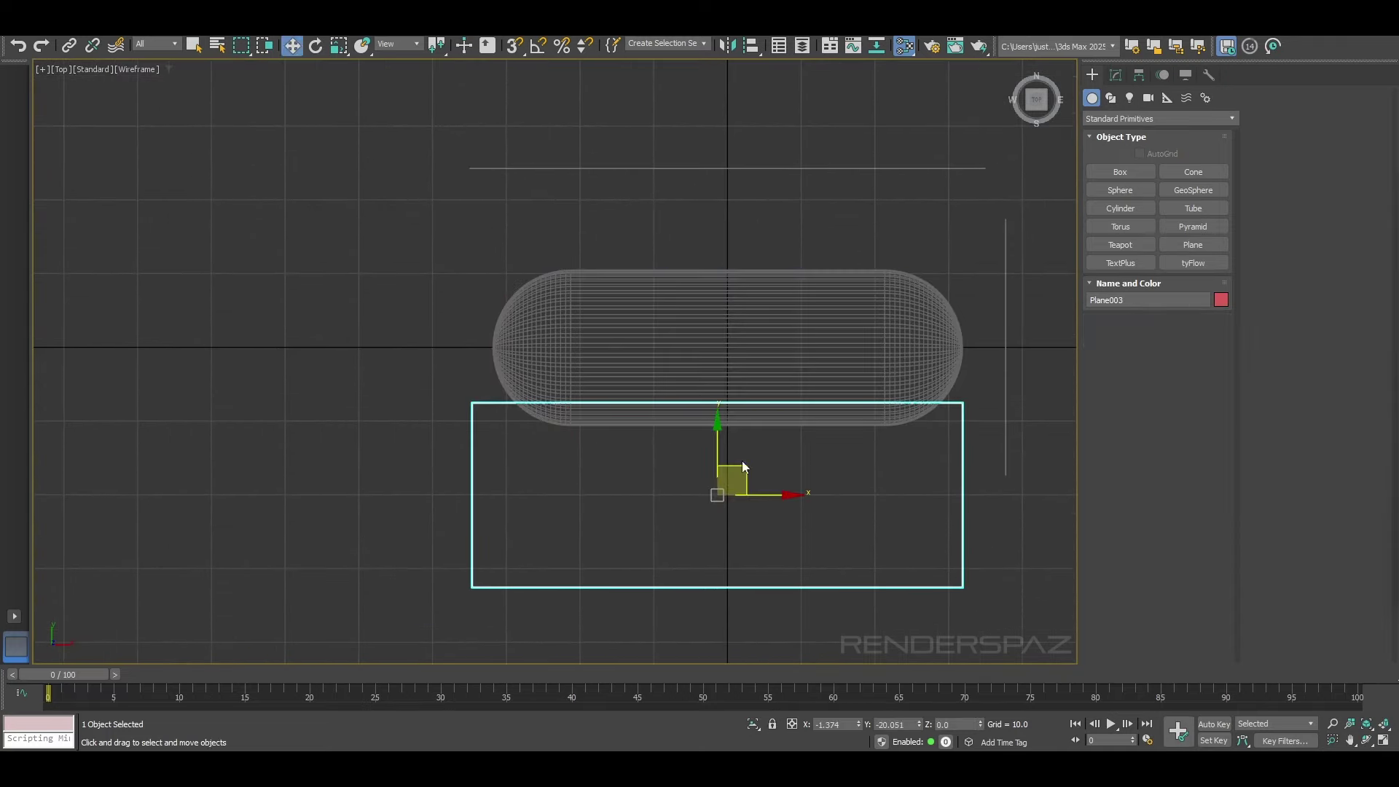
pyautogui.click(317, 46)
pyautogui.click(292, 46)
pyautogui.rightClick(860, 725)
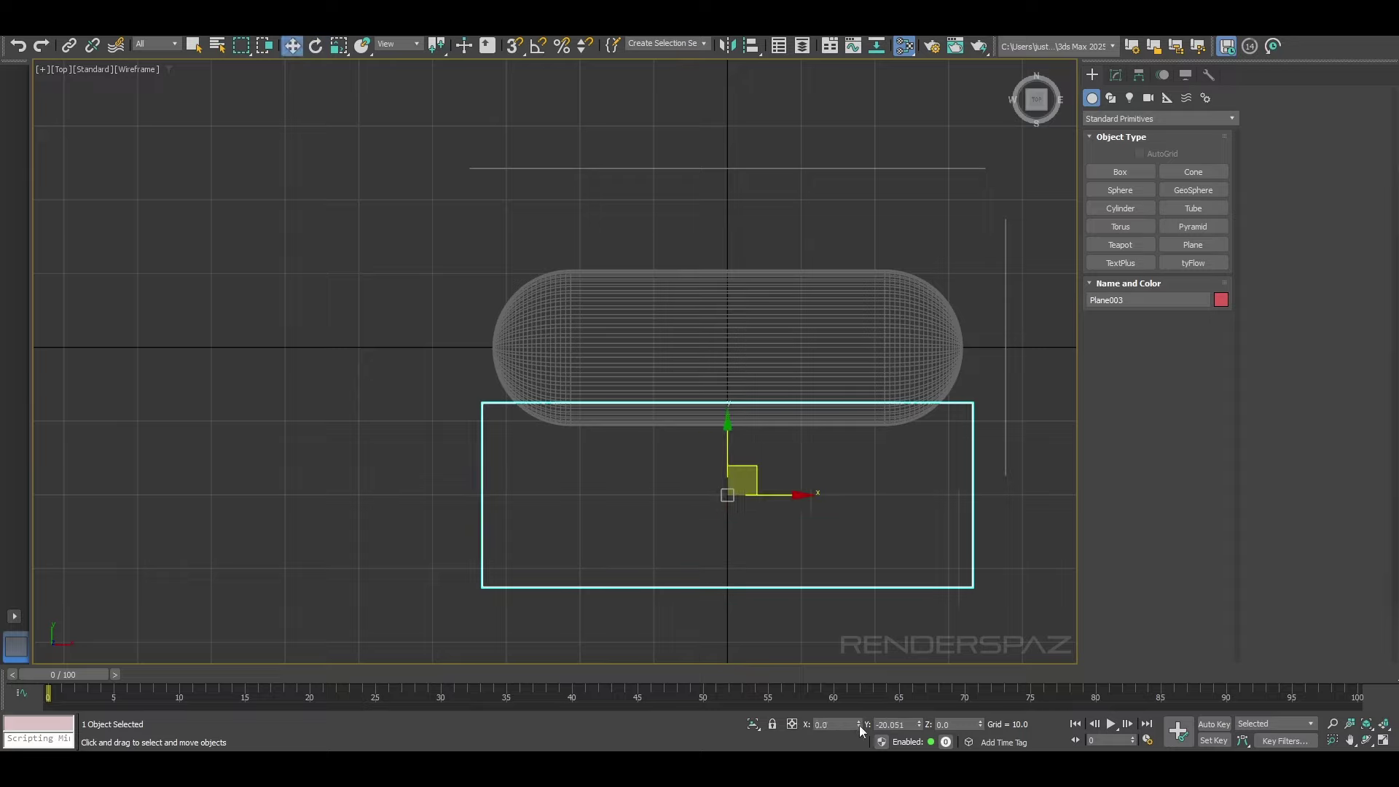
pyautogui.rightClick(920, 725)
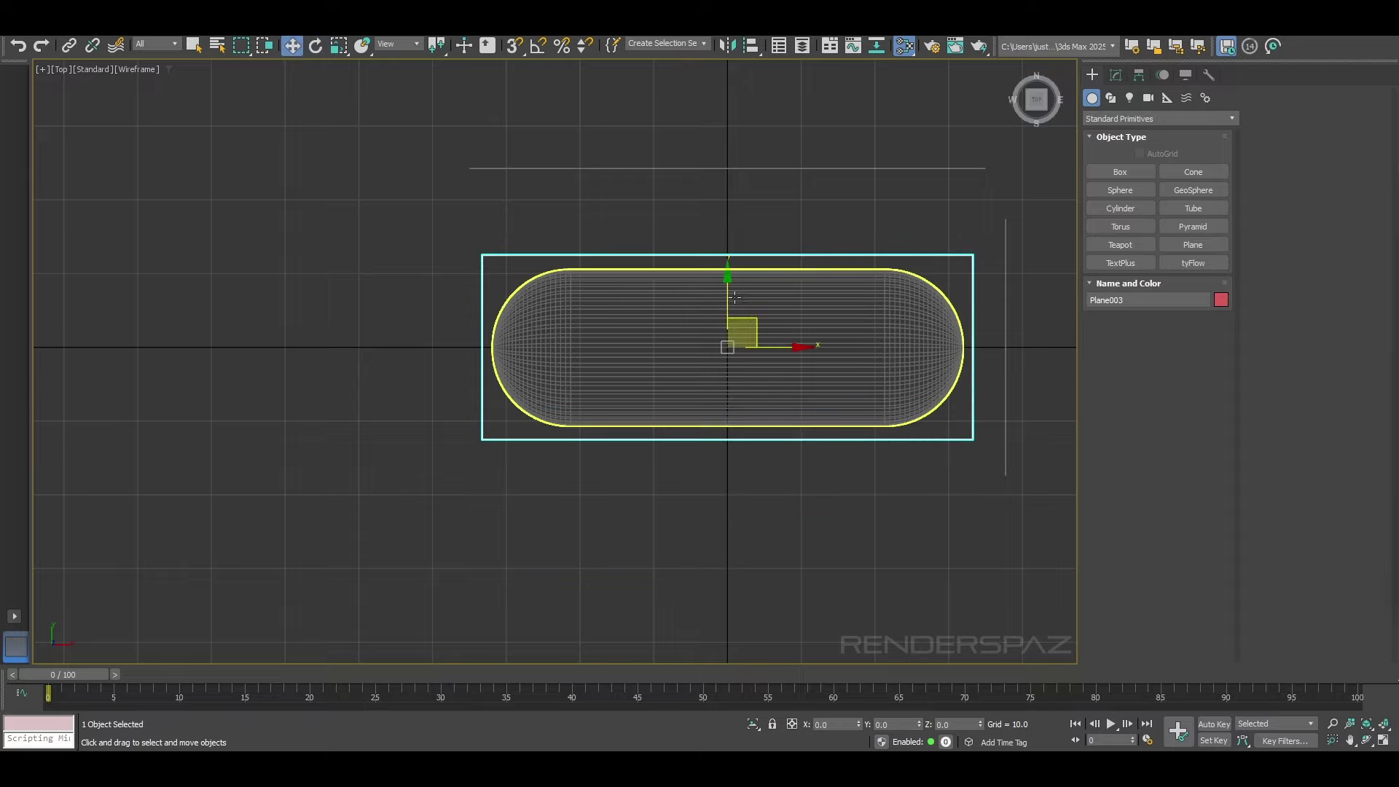
pyautogui.moveTo(752, 289); pyautogui.dragTo(752, 456)
# Step: Raise the plane to about Z 14.6 in the shaded perspective view
pyautogui.press('p')
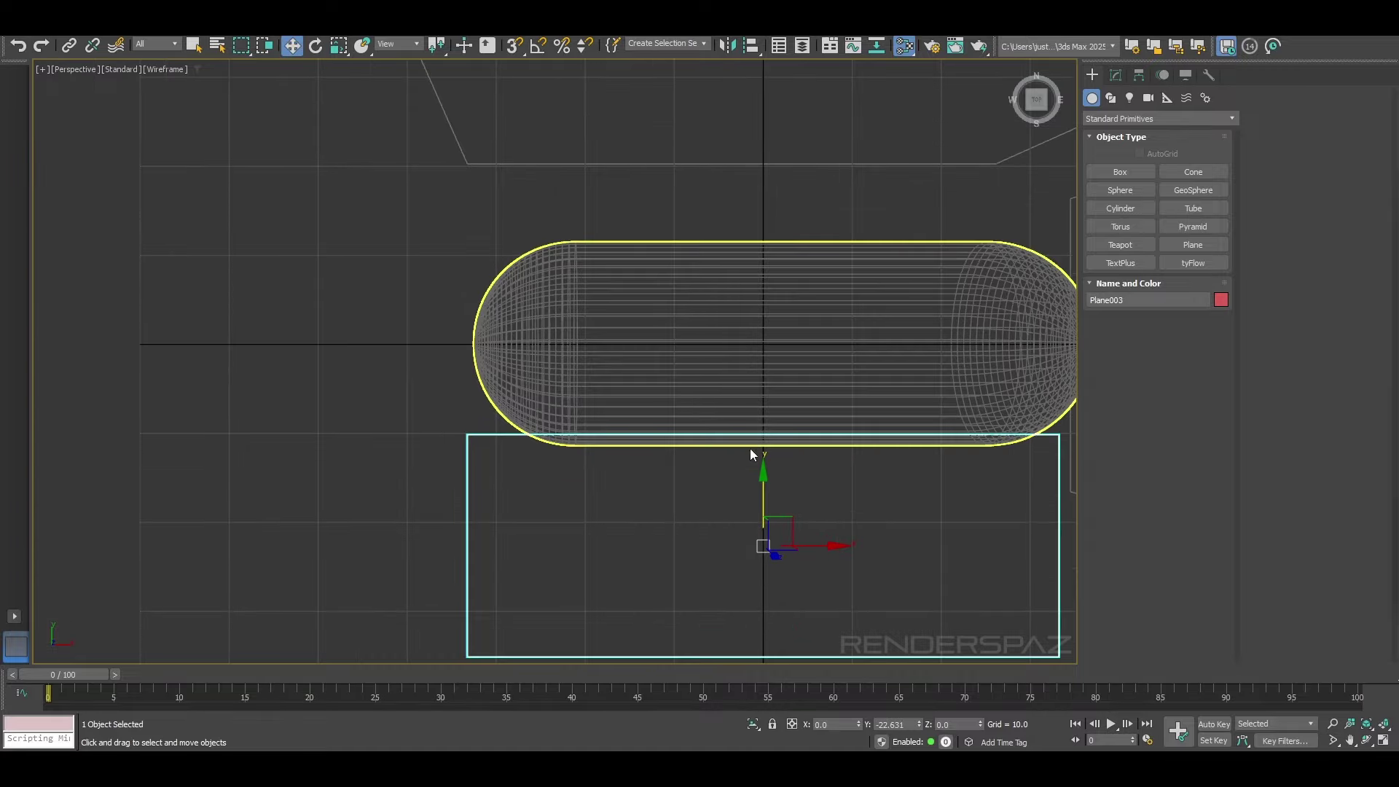
pyautogui.keyDown('alt'); pyautogui.moveTo(750, 451); pyautogui.dragTo(812, 444, button='middle'); pyautogui.keyUp('alt')
pyautogui.scroll(3, 812, 443)
pyautogui.press('F3')
pyautogui.moveTo(735, 550); pyautogui.dragTo(755, 466, button='middle')
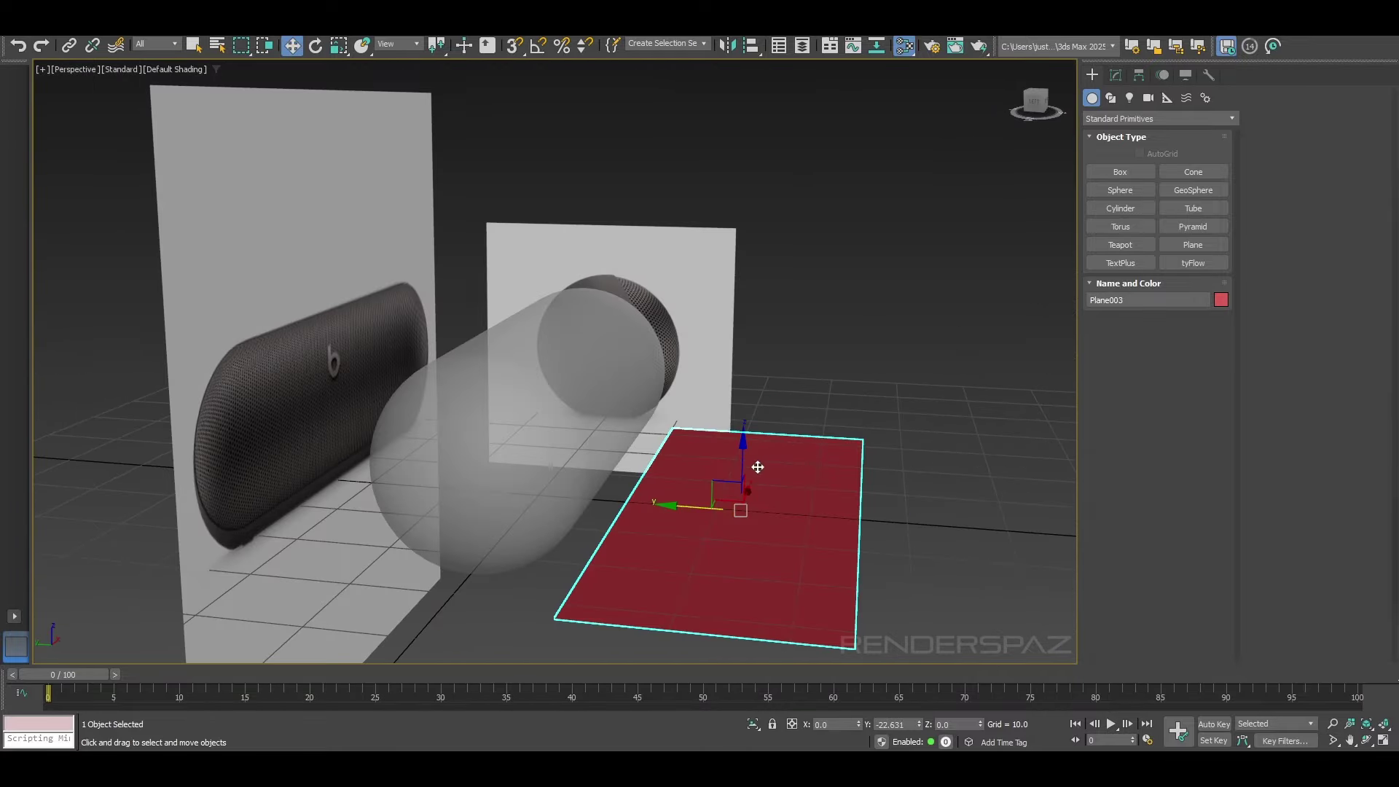
pyautogui.hotkey('alt', 'x')
pyautogui.hotkey('alt', 'x')
pyautogui.click(560, 473)
pyautogui.click(688, 450)
pyautogui.moveTo(746, 467); pyautogui.dragTo(746, 345)
# Step: Show edged faces and set the plane's length segments to 15
pyautogui.click(1116, 75)
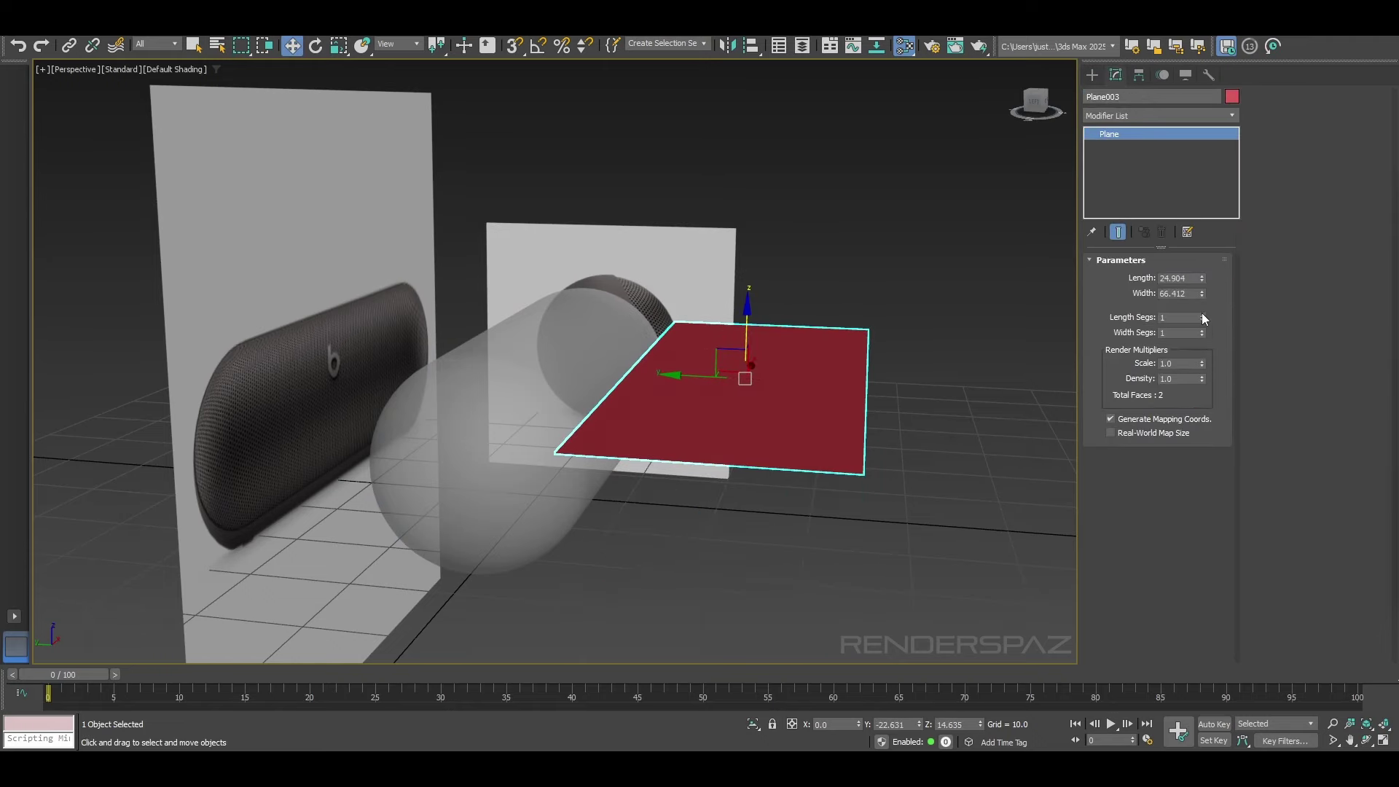
pyautogui.press('F4')
pyautogui.click(1202, 314)
pyautogui.click(1202, 314)
pyautogui.click(1202, 314)
pyautogui.click(1202, 314)
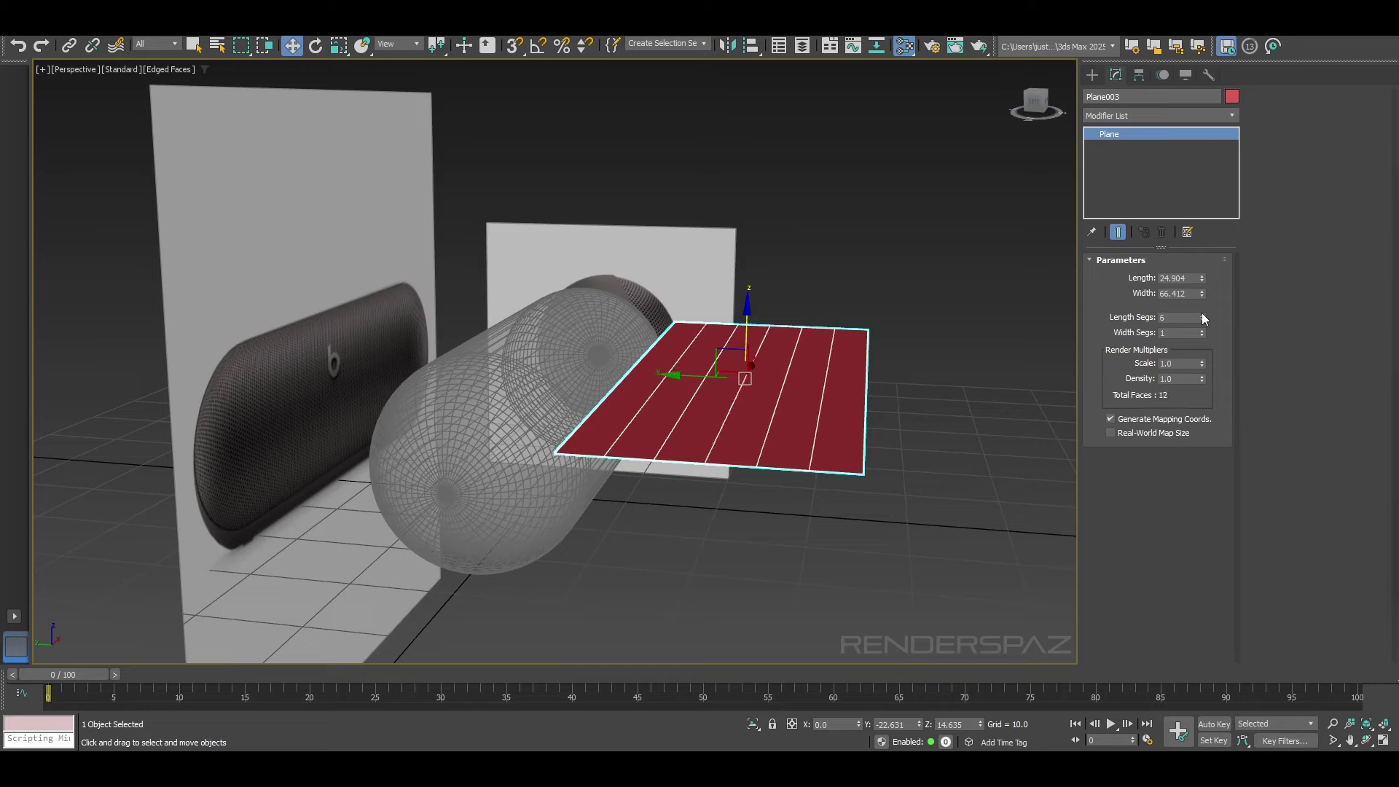
pyautogui.click(1202, 314)
pyautogui.click(1202, 315)
pyautogui.click(1202, 314)
pyautogui.click(1202, 314)
pyautogui.click(1202, 314)
pyautogui.click(1202, 314)
pyautogui.click(1202, 314)
pyautogui.click(1202, 314)
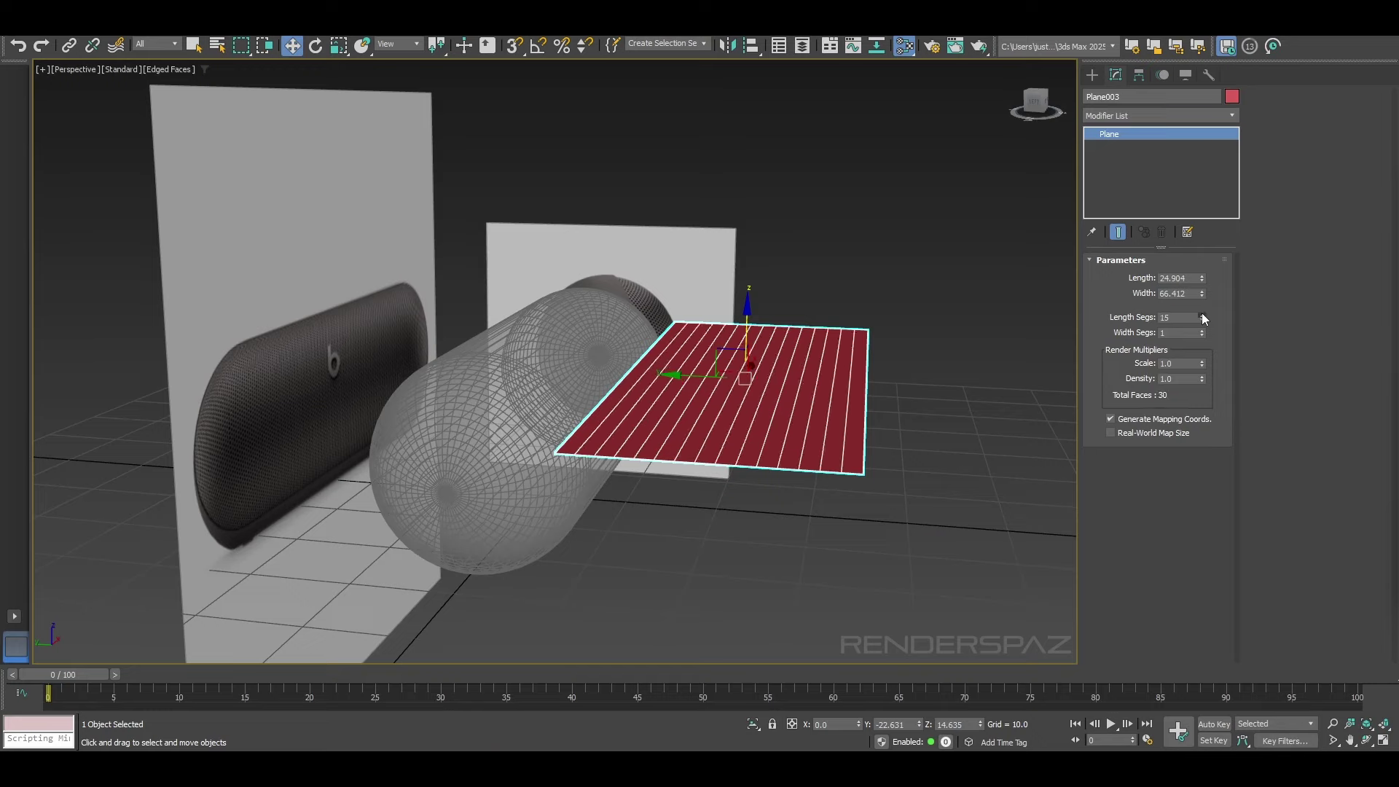
pyautogui.click(1202, 314)
# Step: Add a Bend modifier to the plane with direction 90, bend axis Y and an angle of 57.5
pyautogui.click(1121, 115)
pyautogui.write('b')
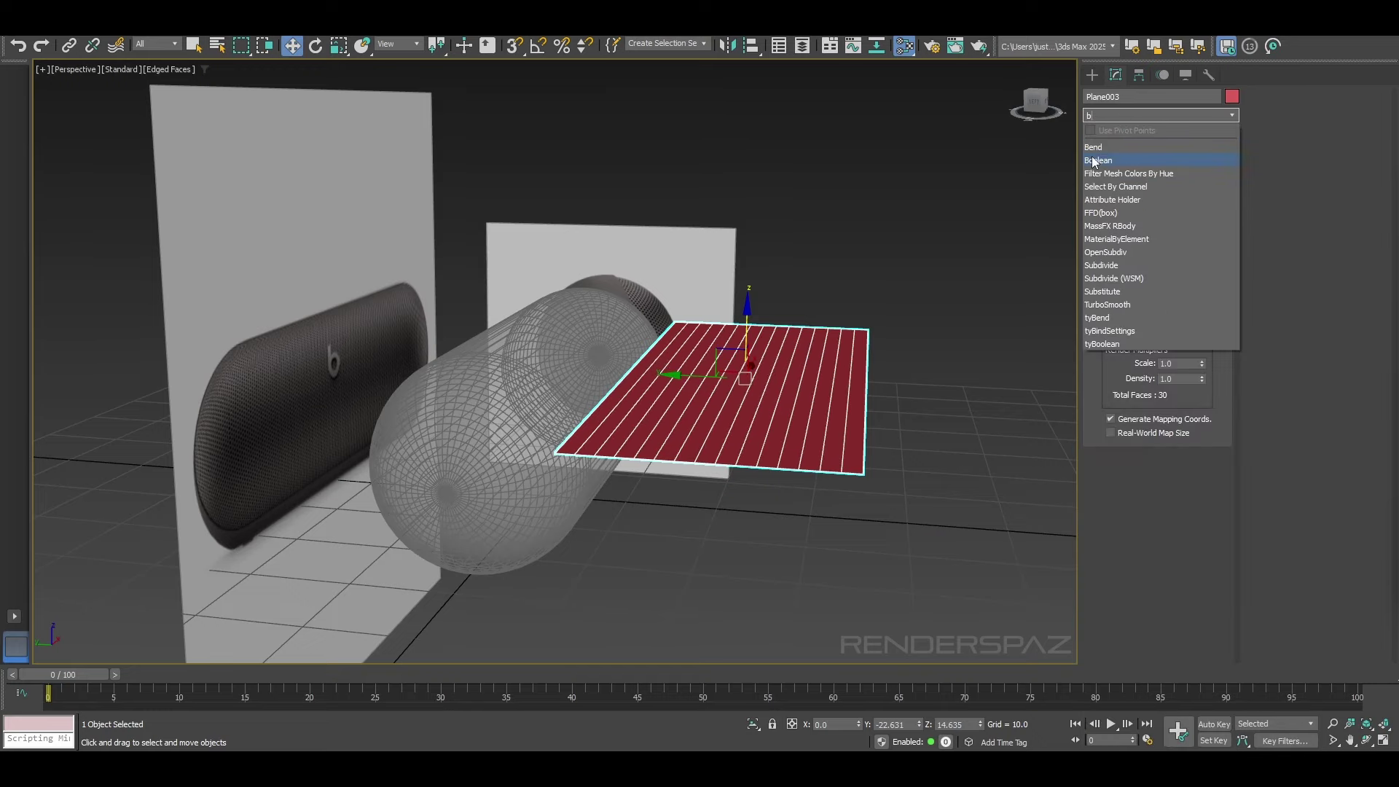
pyautogui.click(1095, 150)
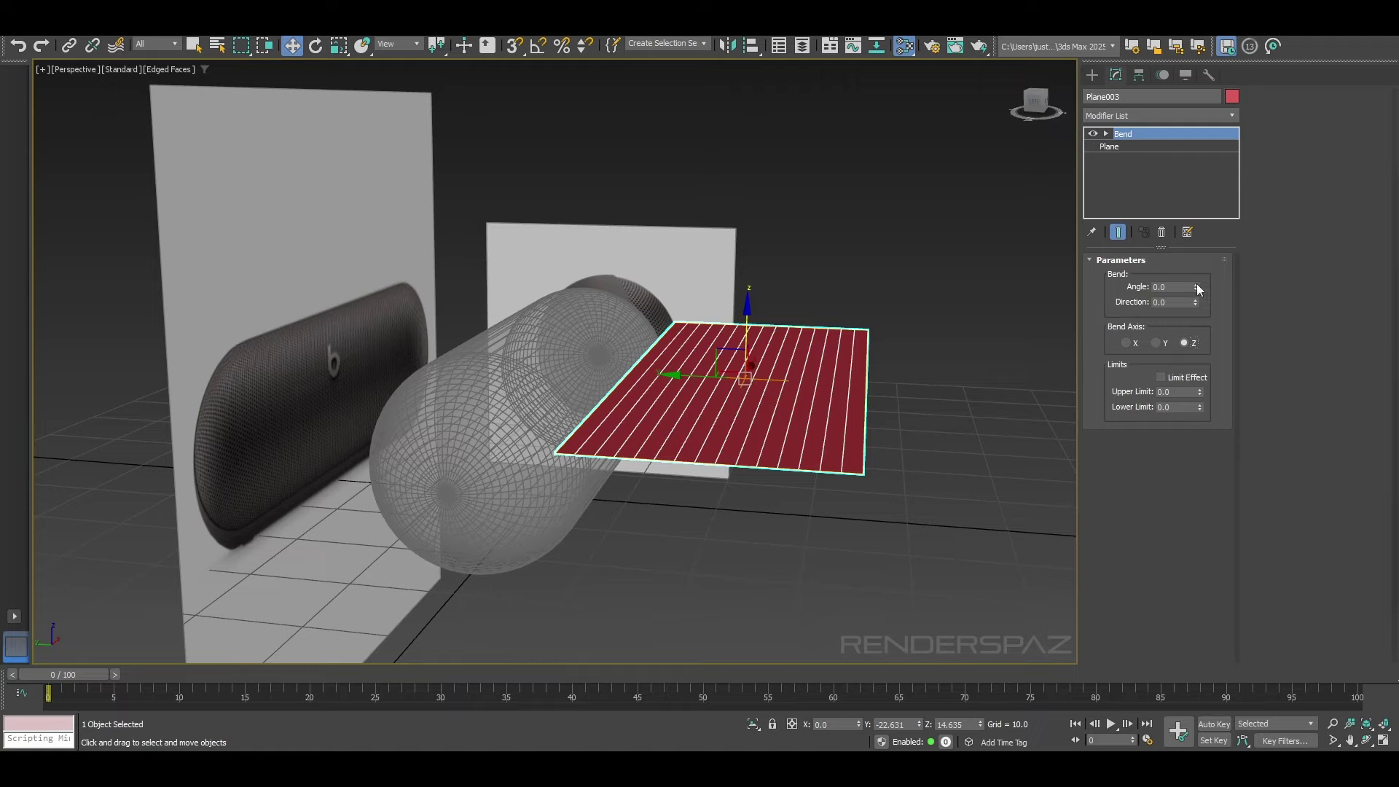
pyautogui.hotkey('ctrl', 'z')
pyautogui.moveTo(1196, 303)
pyautogui.mouseDown()
pyautogui.moveTo(1187, 275)
pyautogui.moveTo(1188, 312)
pyautogui.mouseUp()
pyautogui.click(1180, 303)
pyautogui.write('90')
pyautogui.press('Return')
pyautogui.click(1158, 344)
pyautogui.moveTo(1194, 287); pyautogui.dragTo(1203, 204)
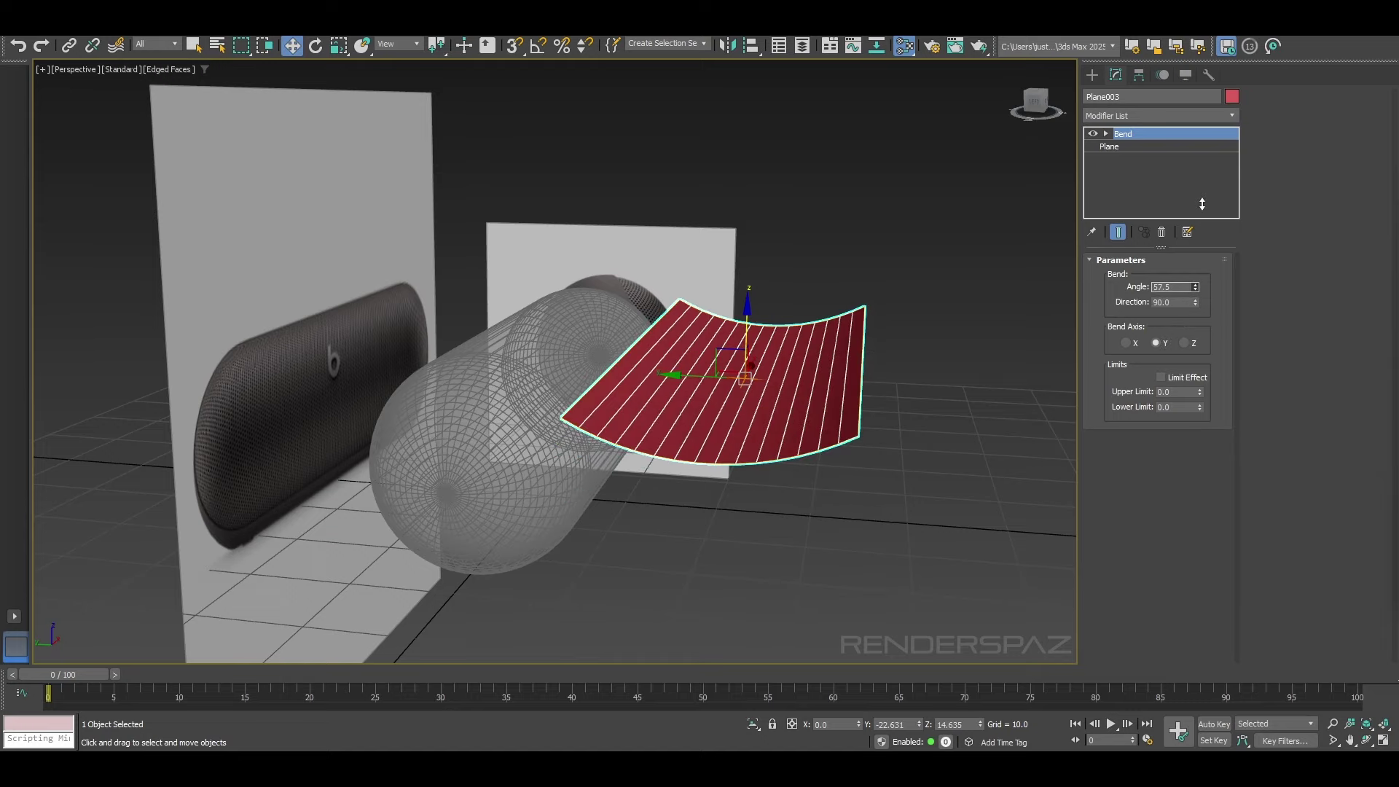
# Step: Turn on angle snap and try to rotate the bent plane in the perspective view
pyautogui.click(315, 45)
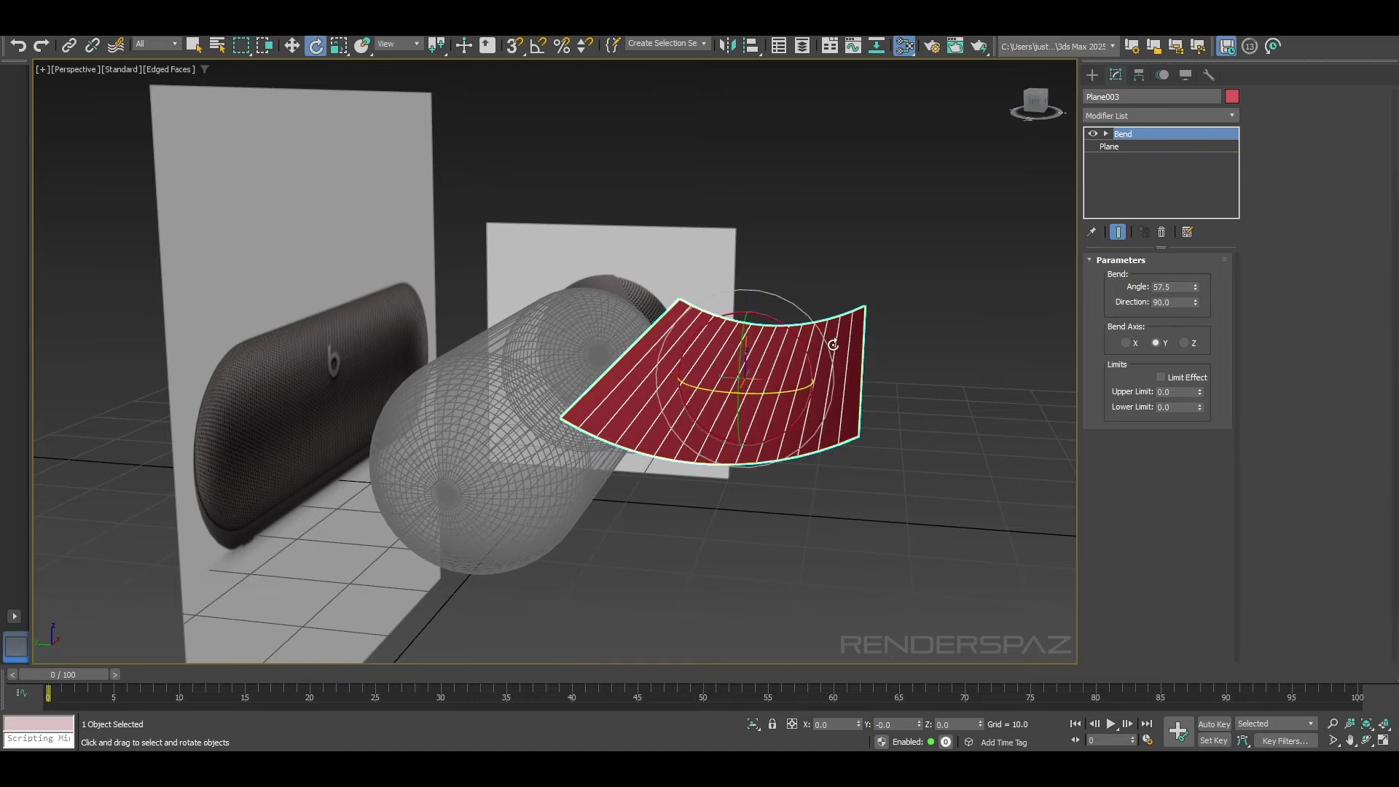
pyautogui.moveTo(785, 324); pyautogui.dragTo(841, 389)
pyautogui.rightClick(841, 389)
pyautogui.click(538, 45)
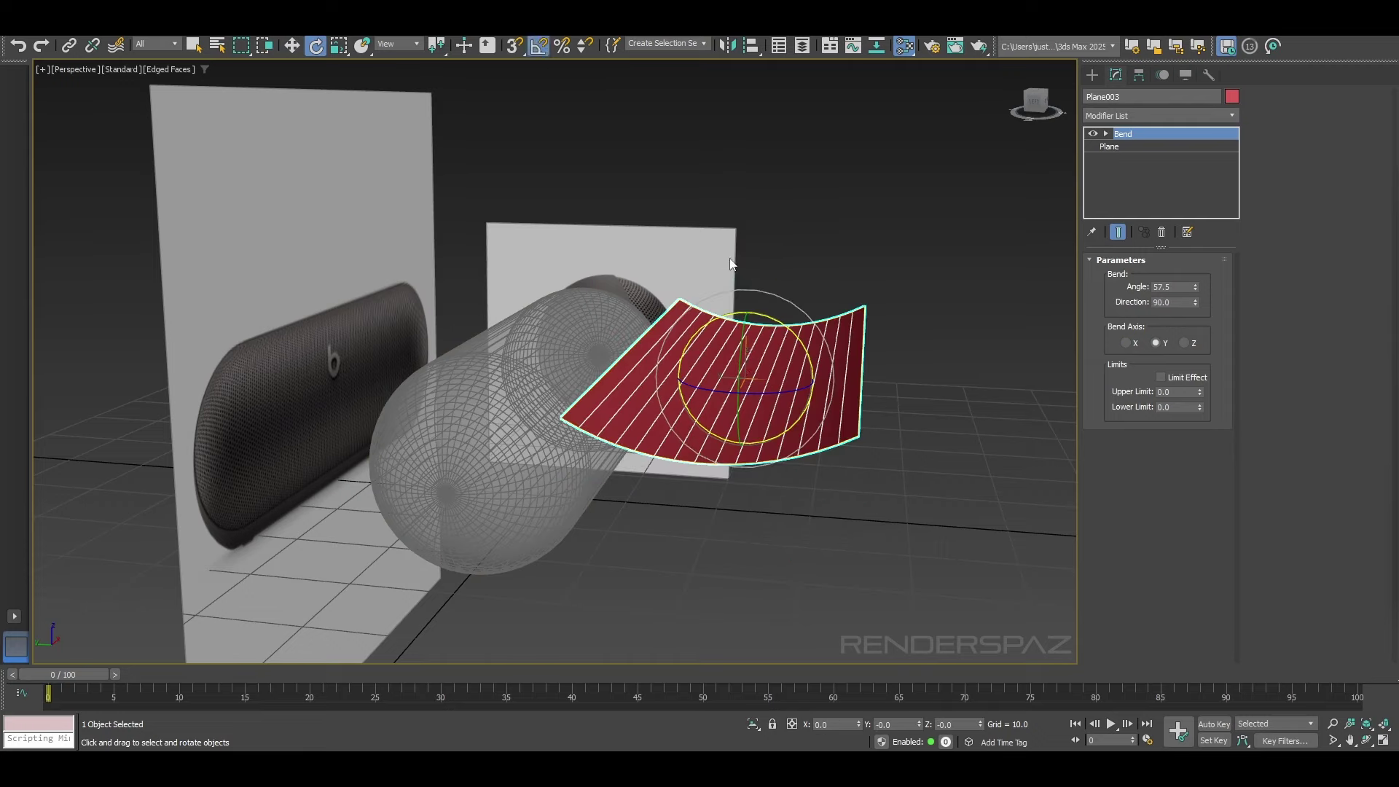
pyautogui.moveTo(794, 337); pyautogui.dragTo(834, 373)
pyautogui.hotkey('ctrl', 'z')
# Step: Rotate the bent plane 70 degrees about the X axis in the left view so it stands steeply beside the capsule
pyautogui.press('f')
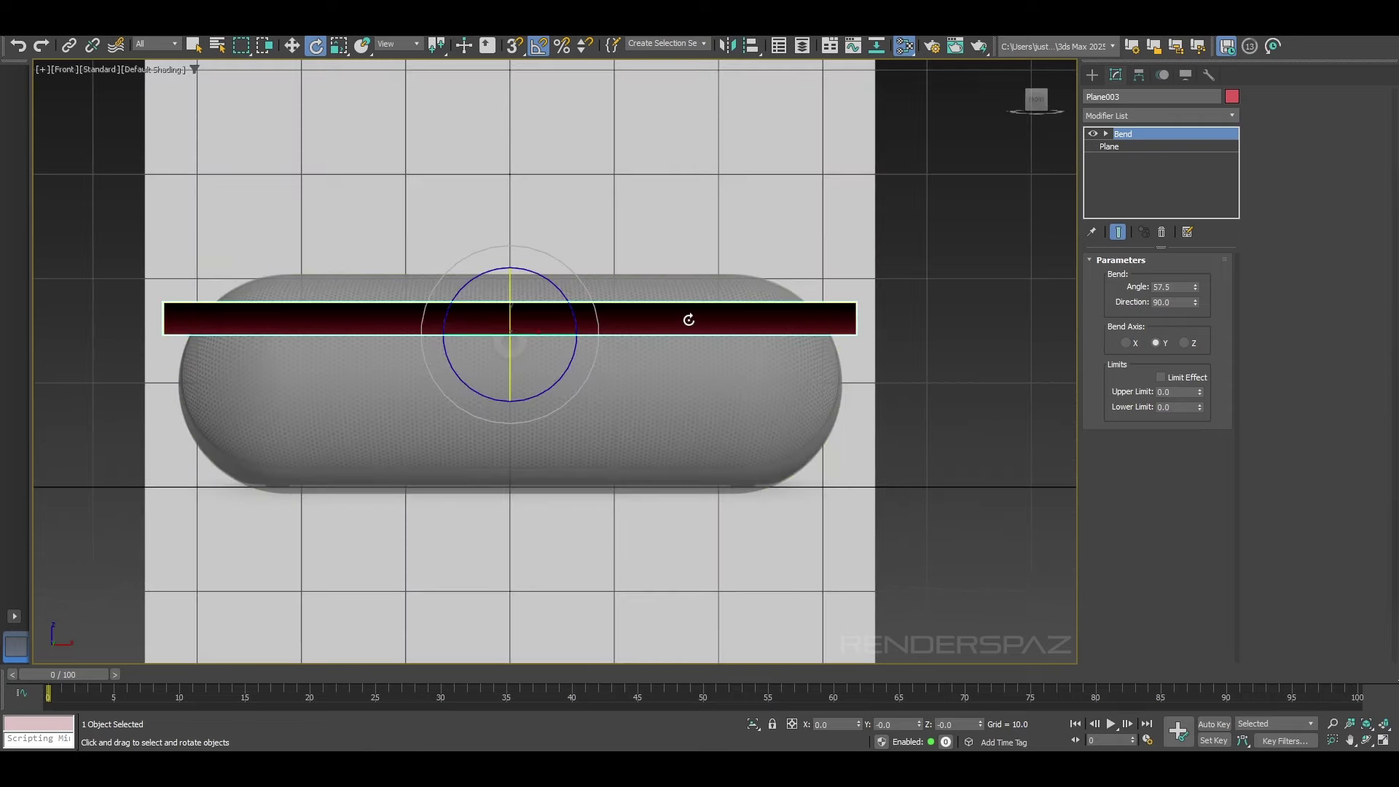
pyautogui.press('l')
pyautogui.moveTo(700, 349); pyautogui.dragTo(731, 391)
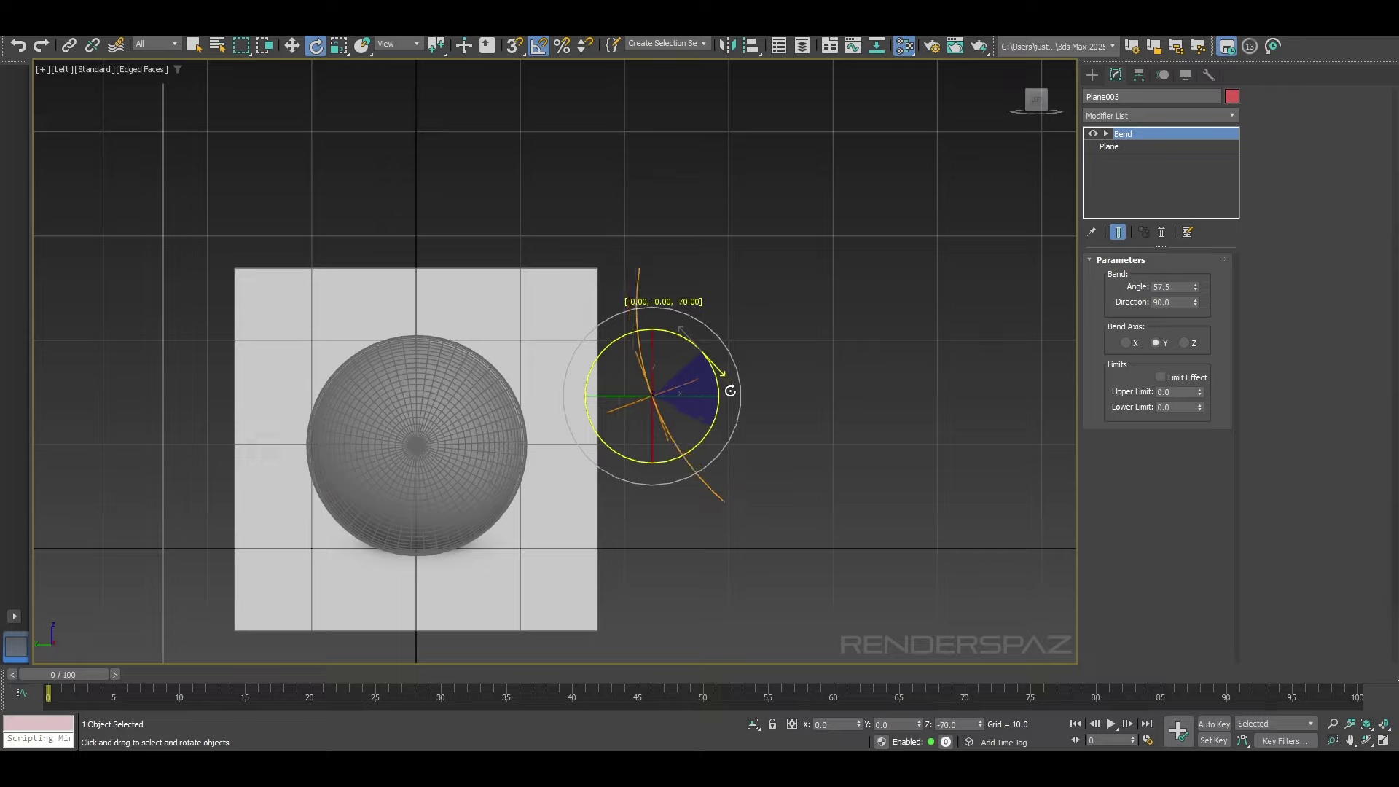
pyautogui.moveTo(730, 391); pyautogui.dragTo(732, 391)
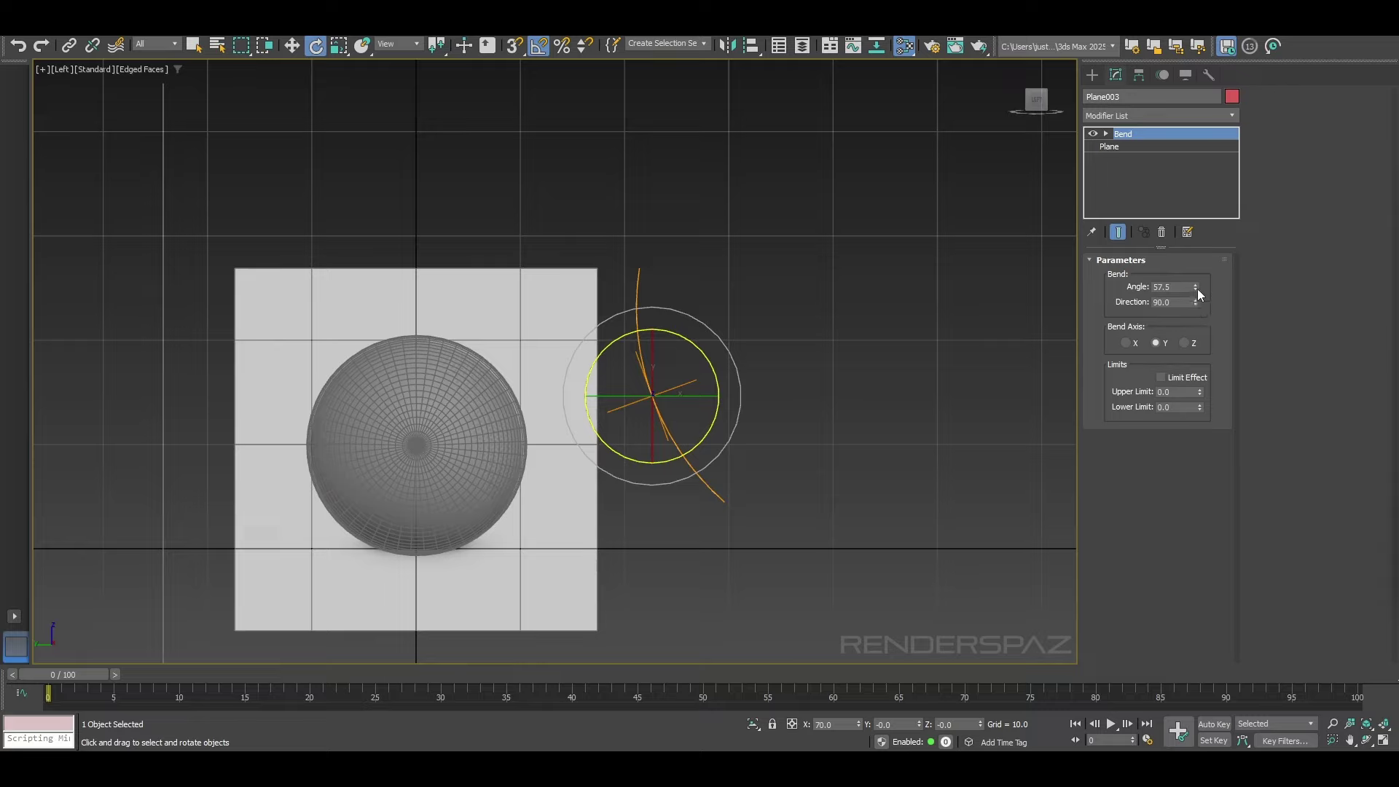
# Step: Set the bend angle to -46.5 and move the plane over the grille seam, to about Y -5.4 and Z 11.6
pyautogui.moveTo(1197, 287); pyautogui.dragTo(1206, 448)
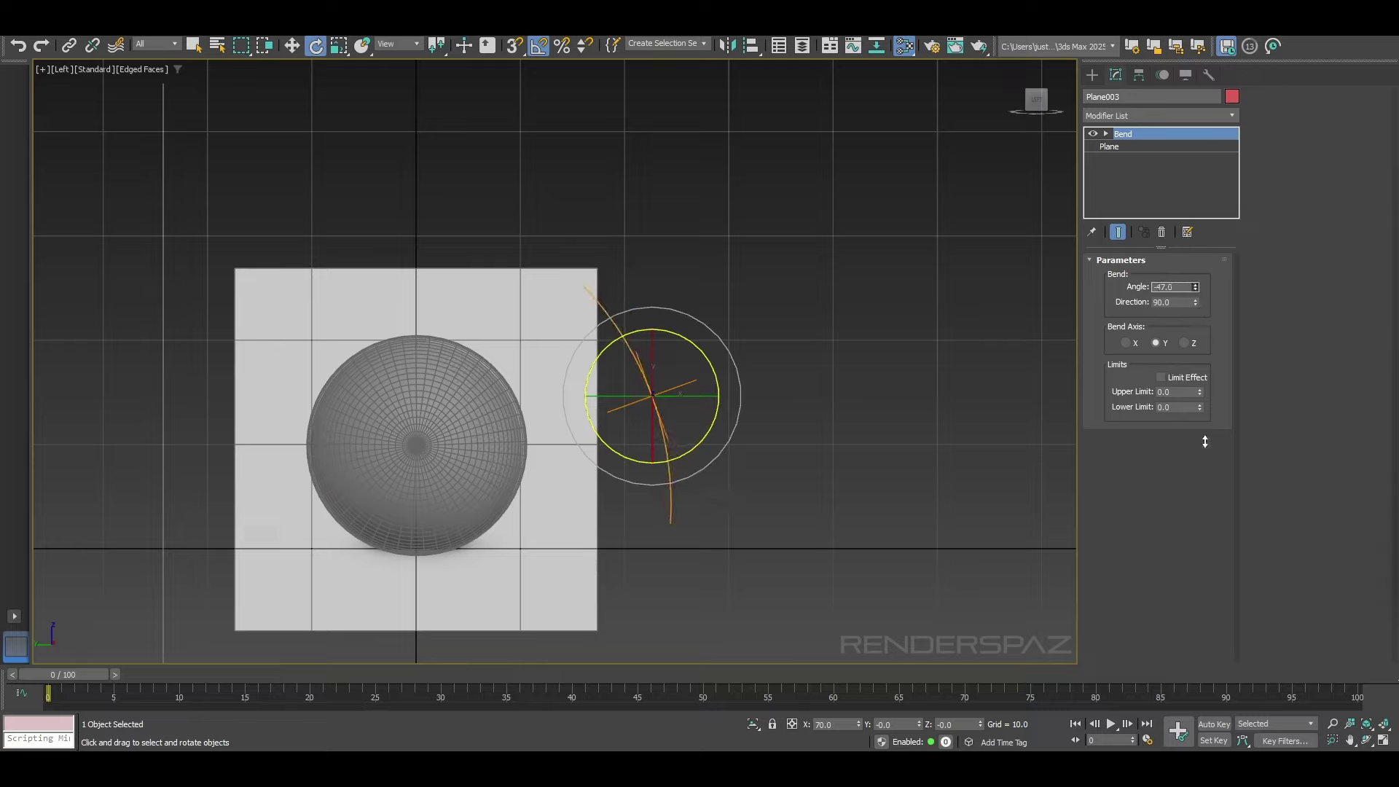
pyautogui.press('w')
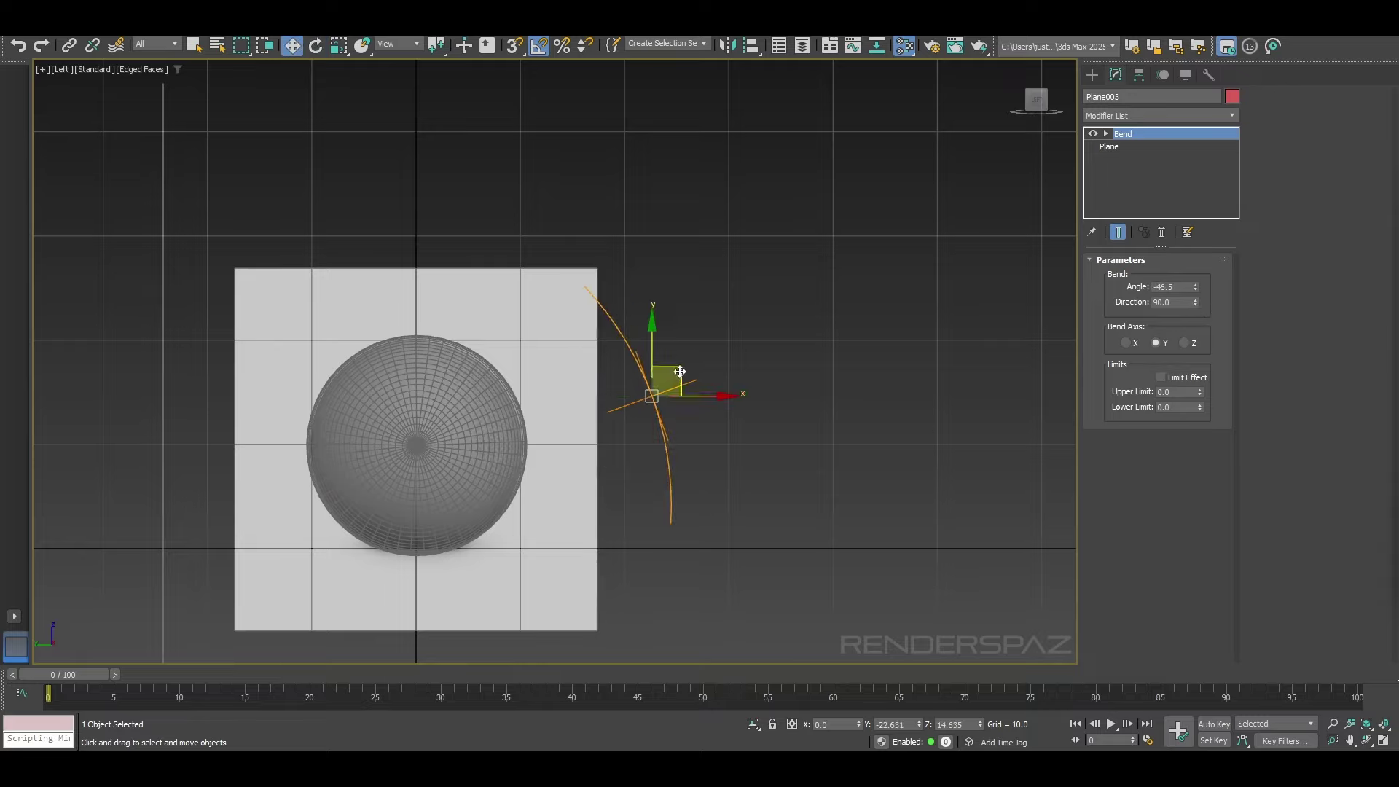
pyautogui.moveTo(683, 372); pyautogui.dragTo(527, 402)
pyautogui.scroll(5, 510, 454)
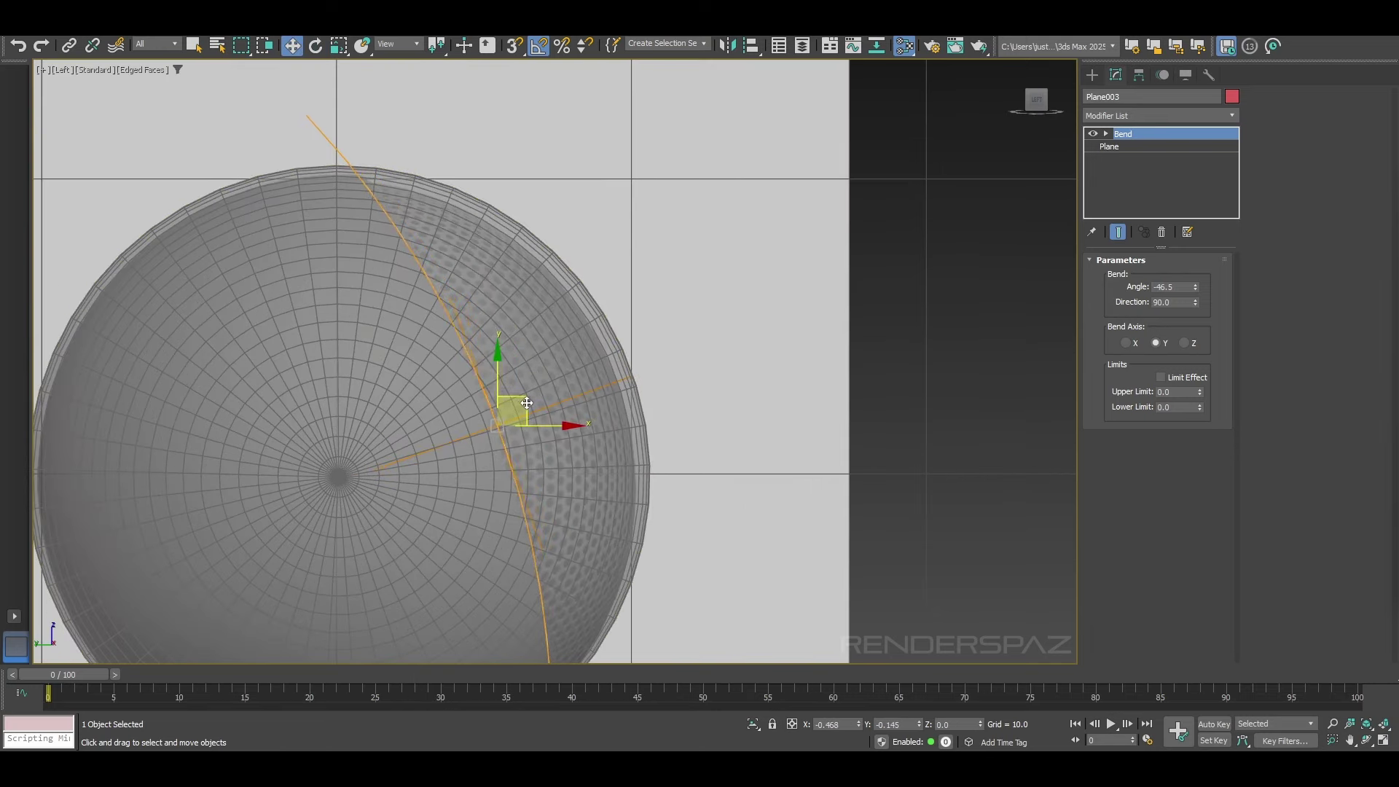
# Step: Set the plane's bend angle to -42 against the lower end of the grille seam
pyautogui.moveTo(547, 452); pyautogui.dragTo(531, 350, button='middle')
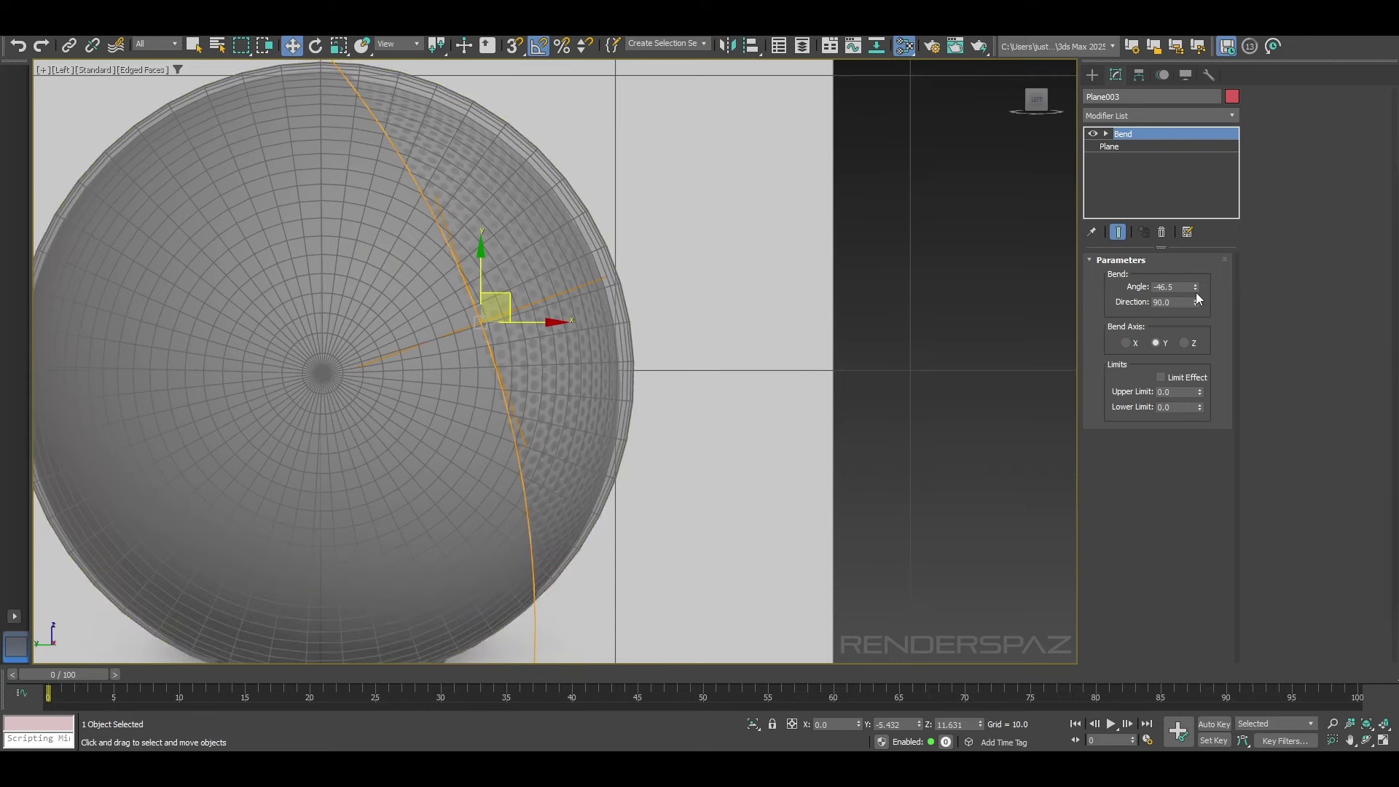
pyautogui.moveTo(1195, 289); pyautogui.dragTo(1195, 273)
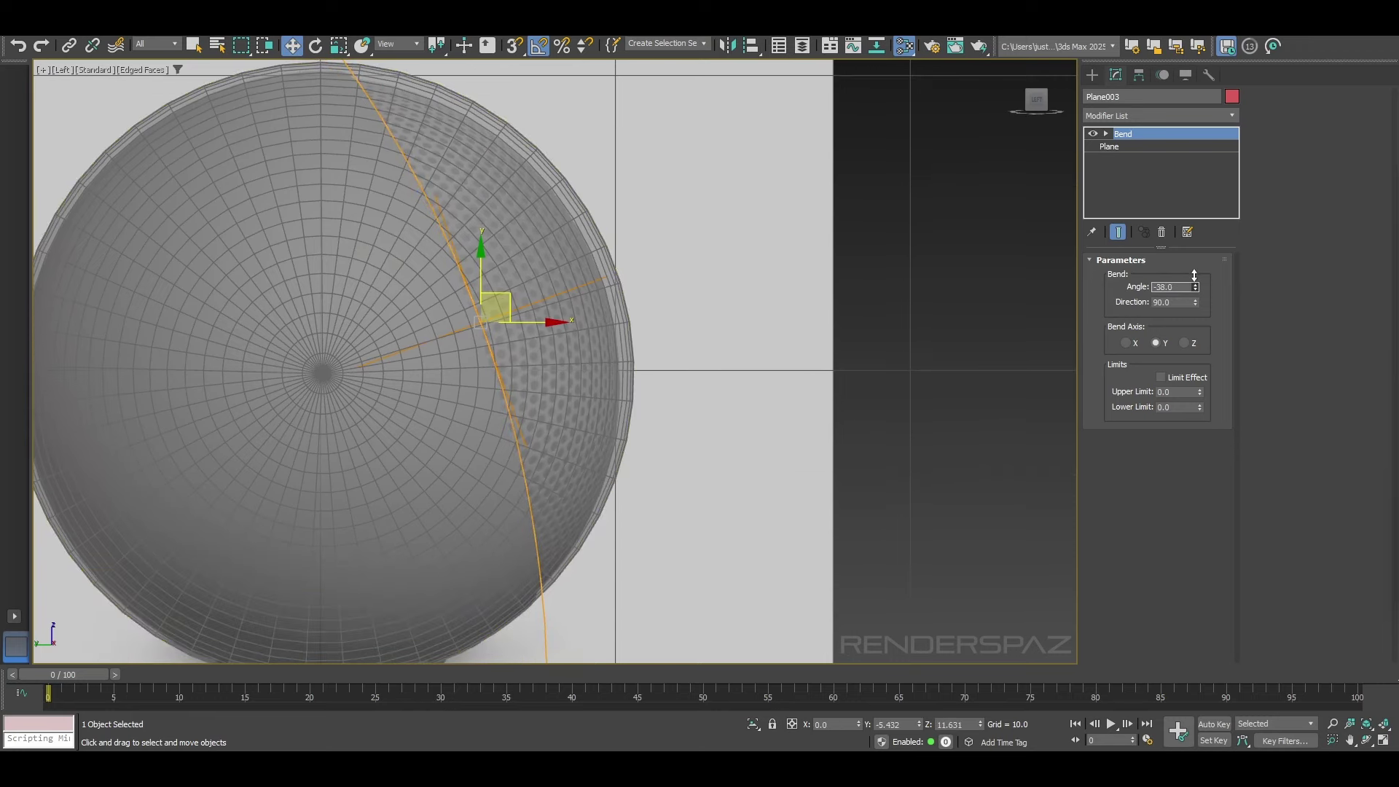
pyautogui.moveTo(689, 373); pyautogui.dragTo(699, 268, button='middle')
pyautogui.scroll(3, 546, 505)
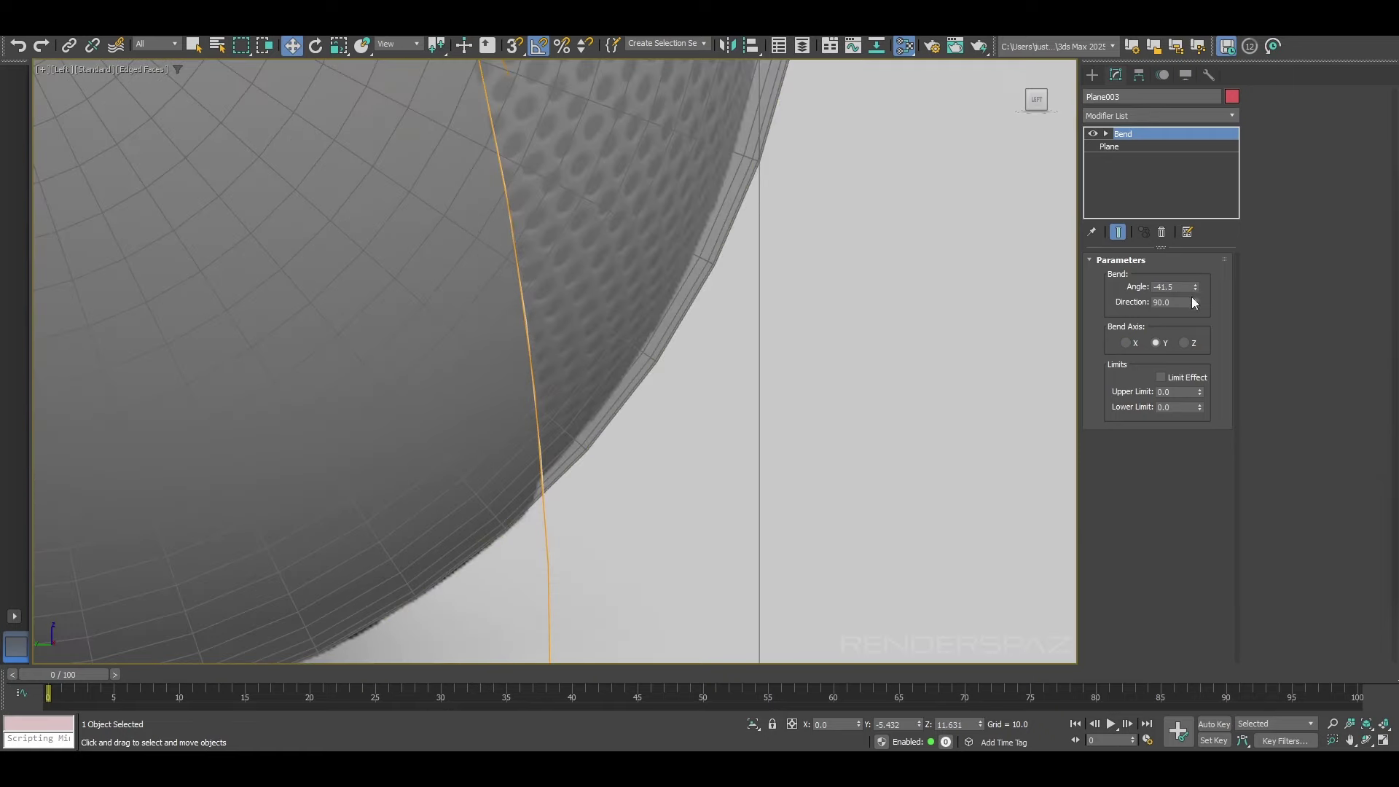
pyautogui.moveTo(1194, 288); pyautogui.dragTo(1195, 287)
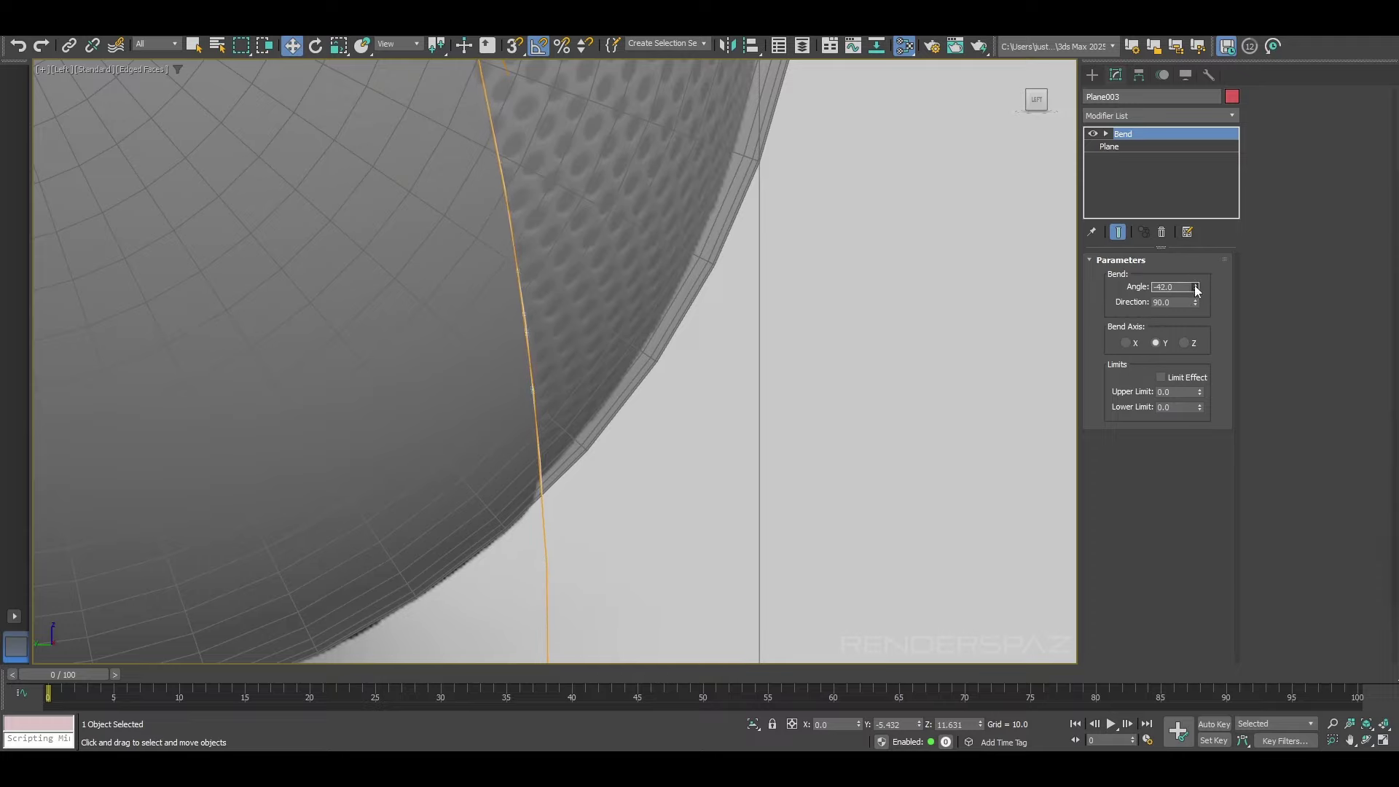
# Step: Nudge the bent plane onto the grille seam, to about Y -5.31 and Z 11.6
pyautogui.moveTo(722, 252); pyautogui.dragTo(748, 592, button='middle')
pyautogui.scroll(-3, 748, 591)
pyautogui.scroll(5, 562, 365)
pyautogui.moveTo(599, 271); pyautogui.dragTo(624, 340, button='middle')
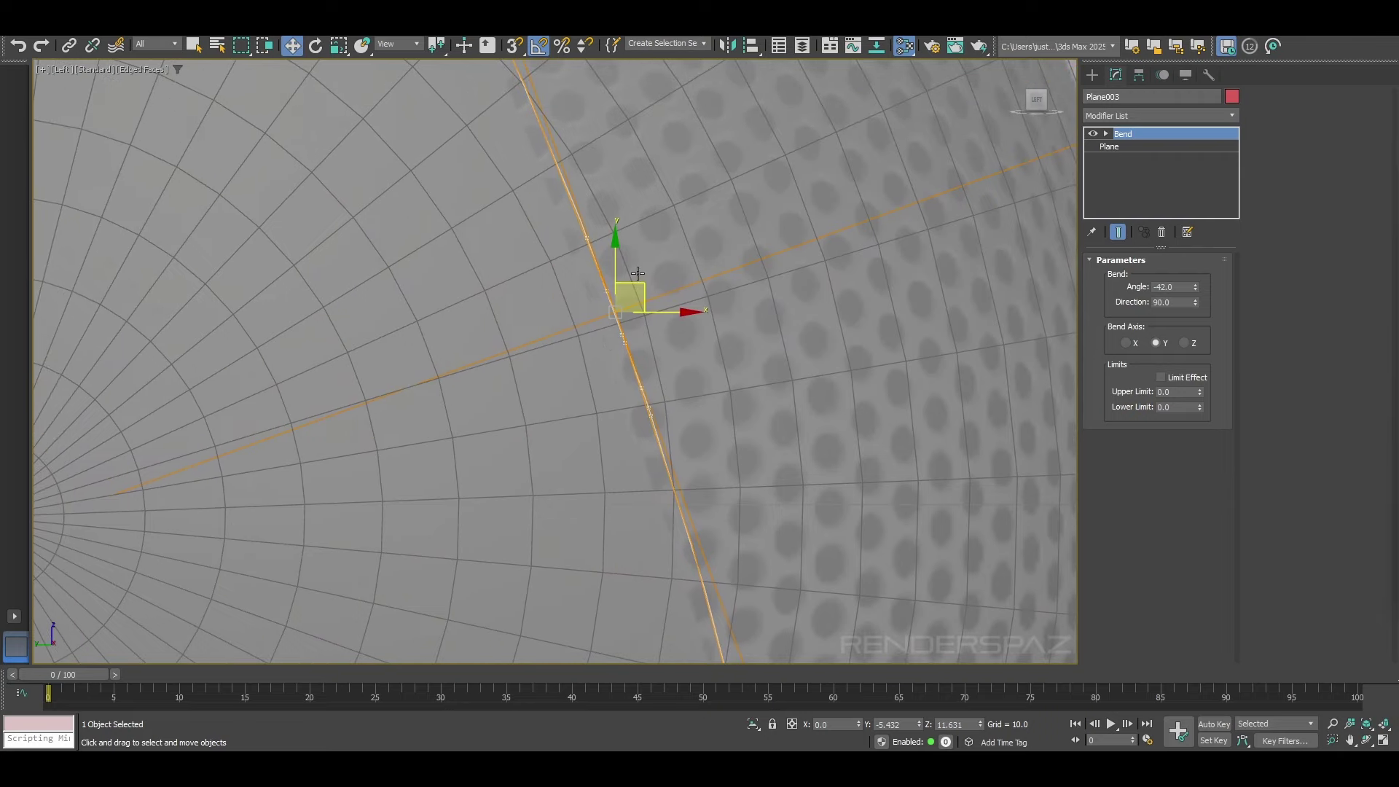
pyautogui.moveTo(637, 289); pyautogui.dragTo(628, 296)
pyautogui.hotkey('ctrl', 'z')
pyautogui.hotkey('ctrl', 'z')
pyautogui.scroll(-3, 632, 304)
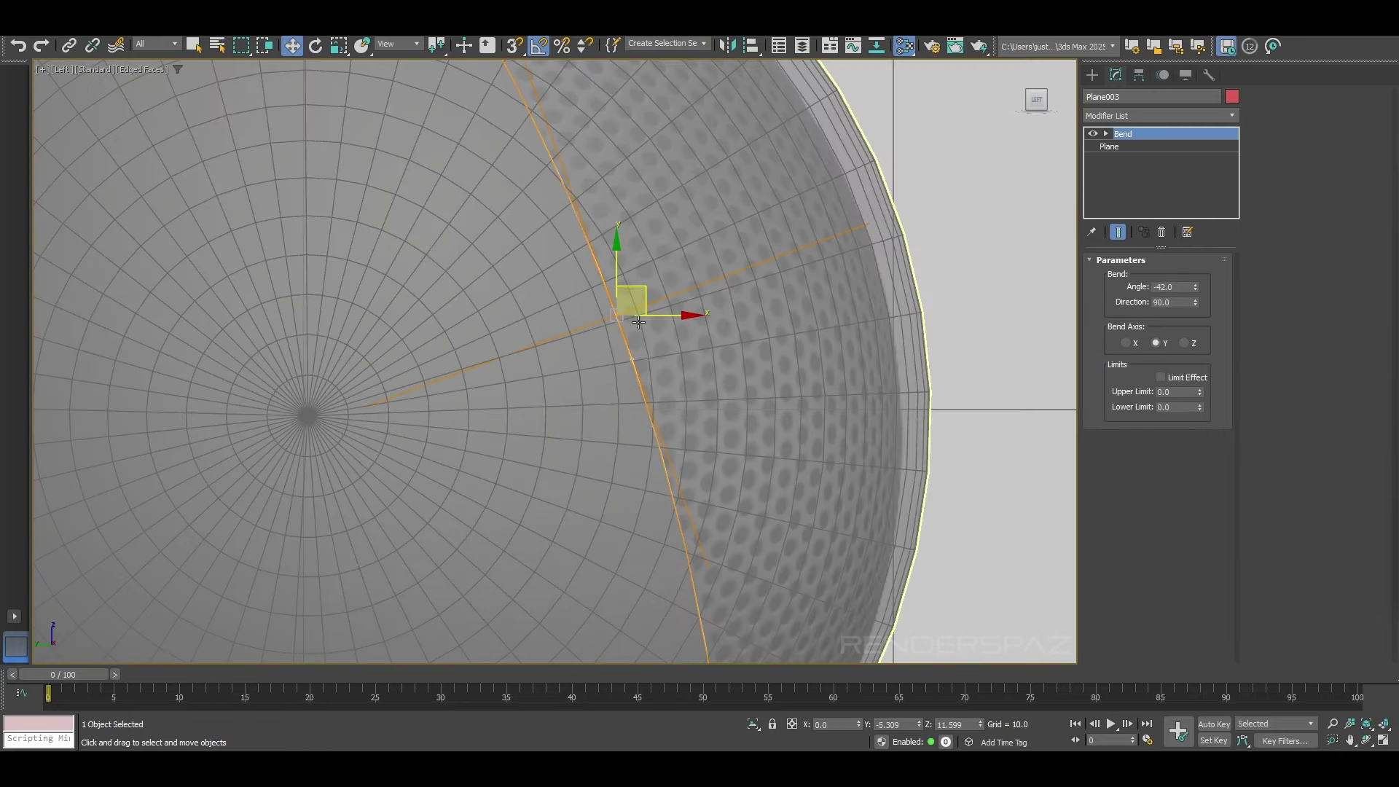
# Step: Set the plane's bend angle to -38.9, matching the seam at both its upper and lower ends
pyautogui.moveTo(641, 331); pyautogui.dragTo(725, 668, button='middle')
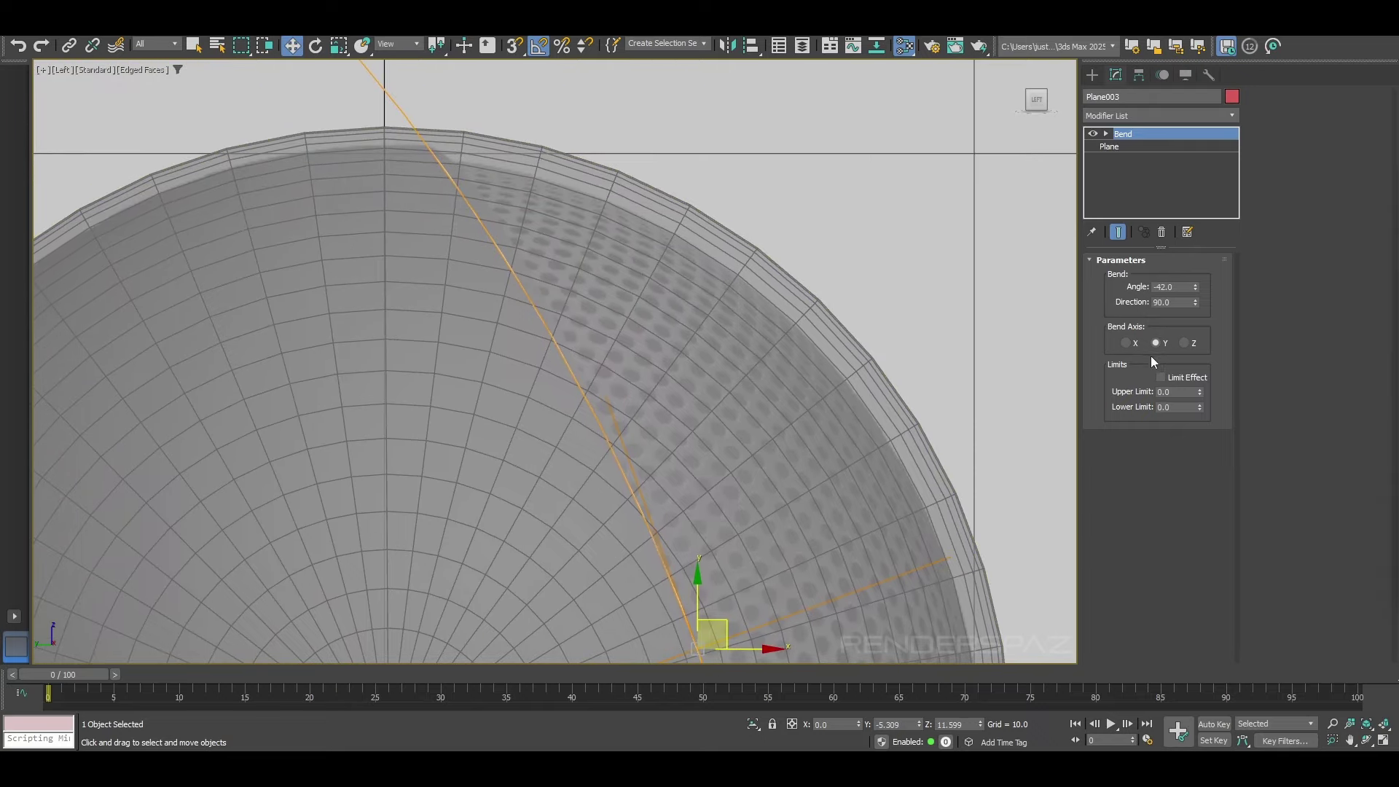
pyautogui.moveTo(1196, 287); pyautogui.dragTo(1196, 282)
pyautogui.scroll(-3, 902, 522)
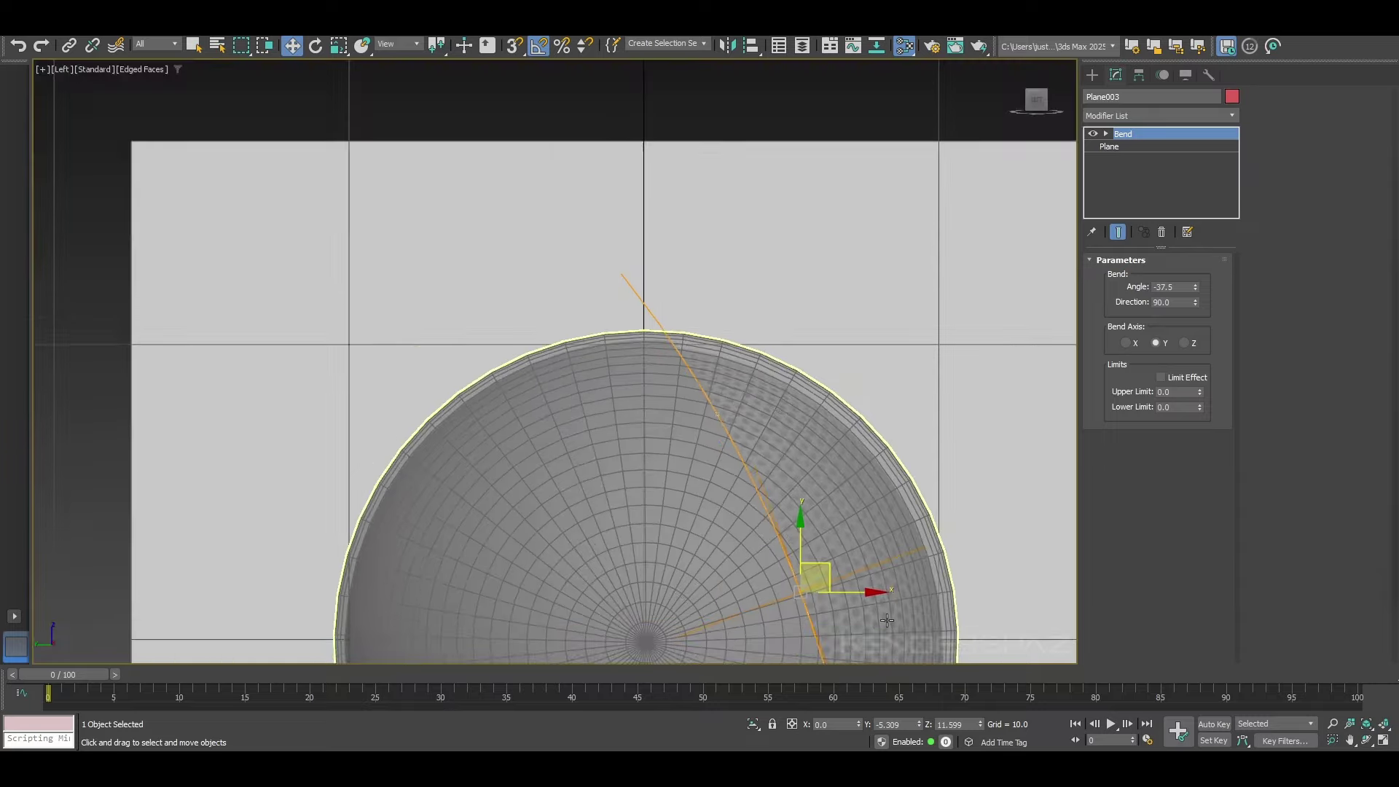
pyautogui.moveTo(884, 612); pyautogui.dragTo(815, 200, button='middle')
pyautogui.scroll(3, 822, 424)
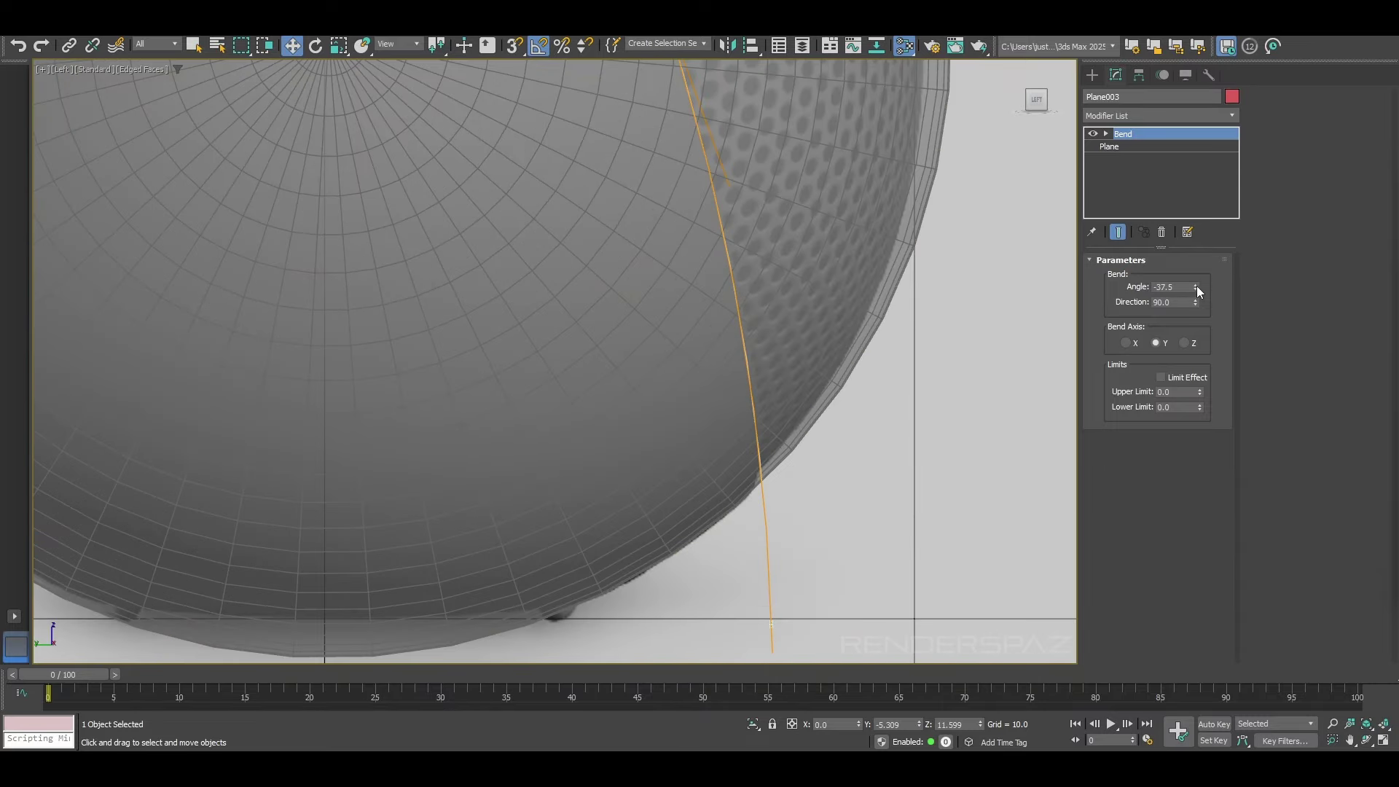
pyautogui.moveTo(1197, 290); pyautogui.dragTo(1197, 294)
pyautogui.scroll(-3, 838, 478)
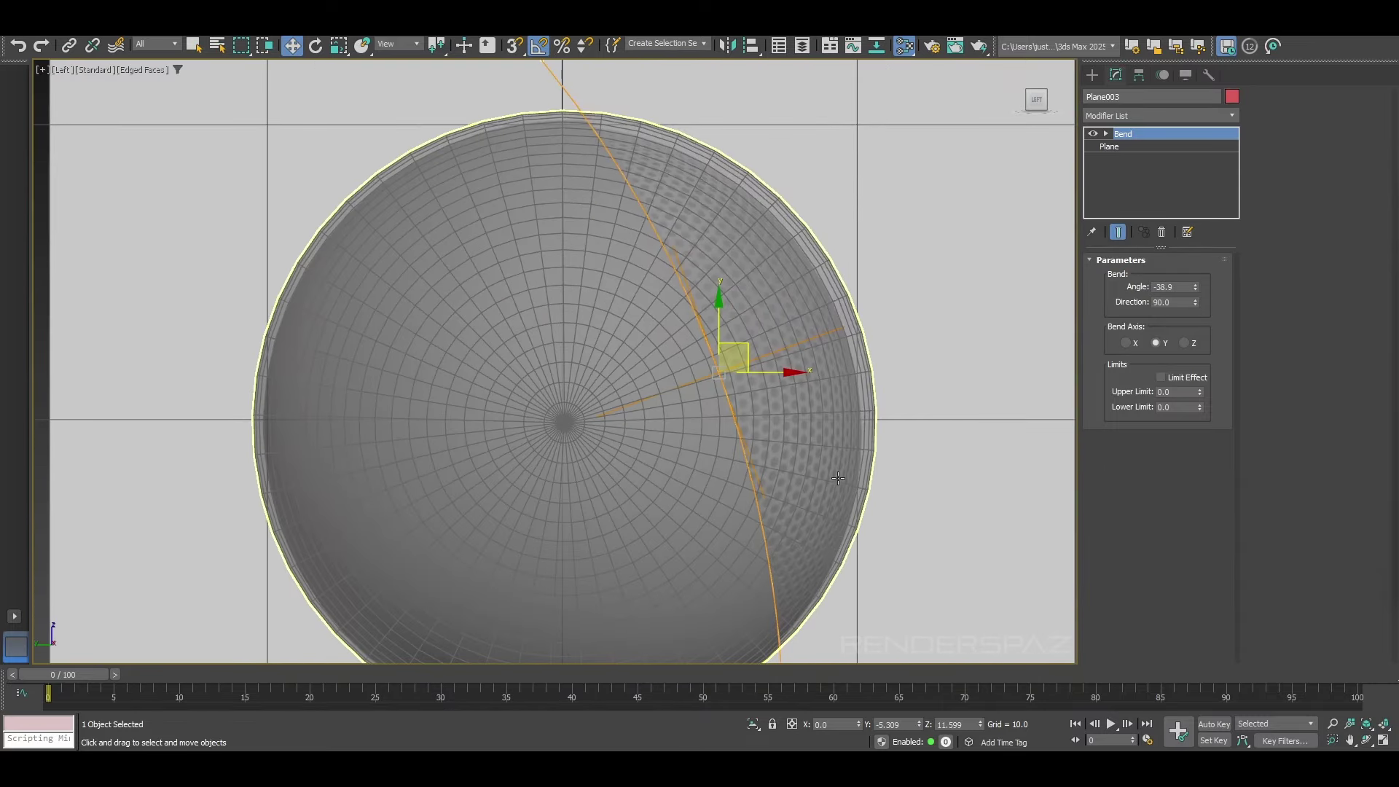
# Step: Add a Shell modifier to the bent plane with an inner amount of 0 and an outer amount of about 7.89
pyautogui.scroll(-3, 827, 408)
pyautogui.press('p')
pyautogui.scroll(-3, 809, 390)
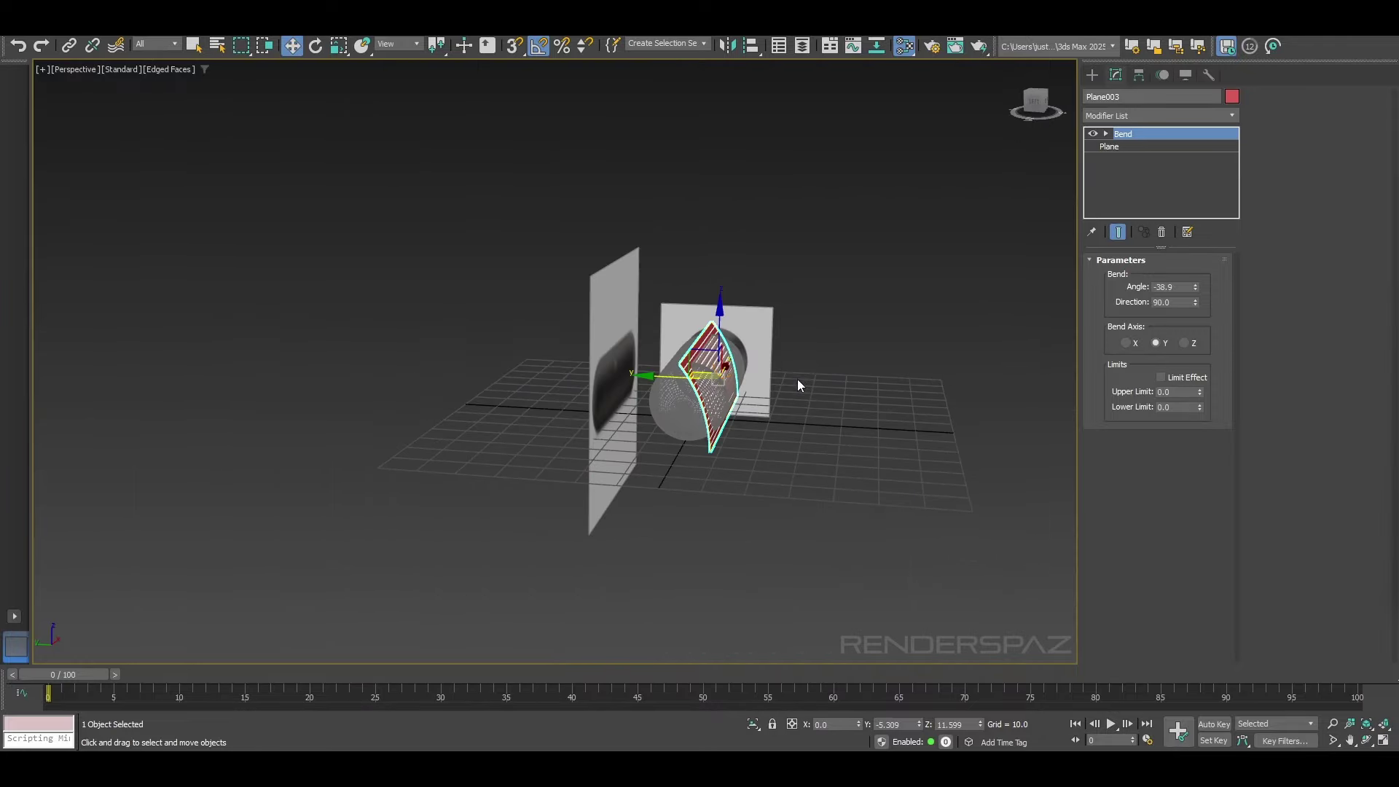
pyautogui.scroll(3, 540, 272)
pyautogui.keyDown('alt'); pyautogui.moveTo(798, 380); pyautogui.dragTo(549, 269, button='middle'); pyautogui.keyUp('alt')
pyautogui.keyDown('alt'); pyautogui.moveTo(801, 343); pyautogui.dragTo(650, 343, button='middle'); pyautogui.keyUp('alt')
pyautogui.keyDown('alt'); pyautogui.moveTo(869, 365); pyautogui.dragTo(880, 373, button='middle'); pyautogui.keyUp('alt')
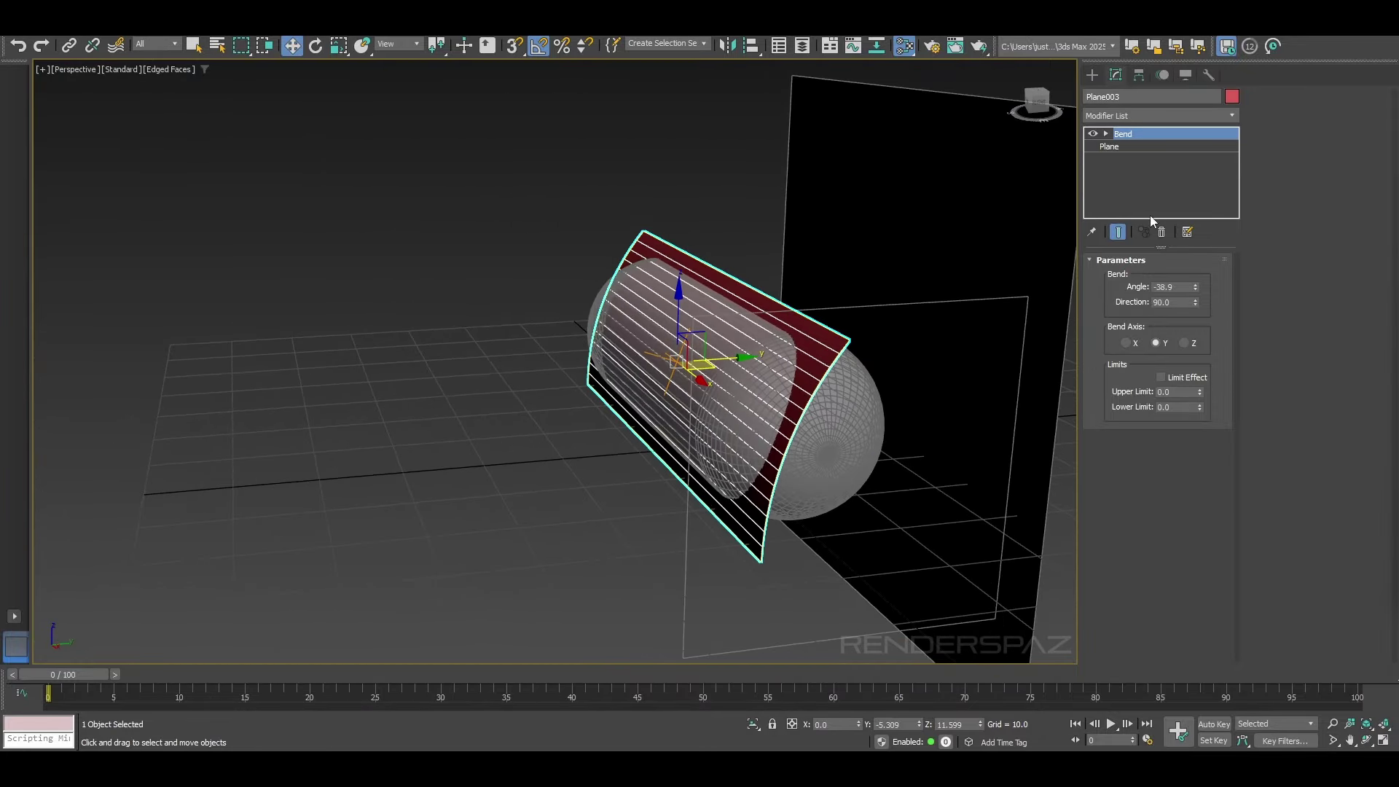
pyautogui.click(1158, 115)
pyautogui.click(1119, 147)
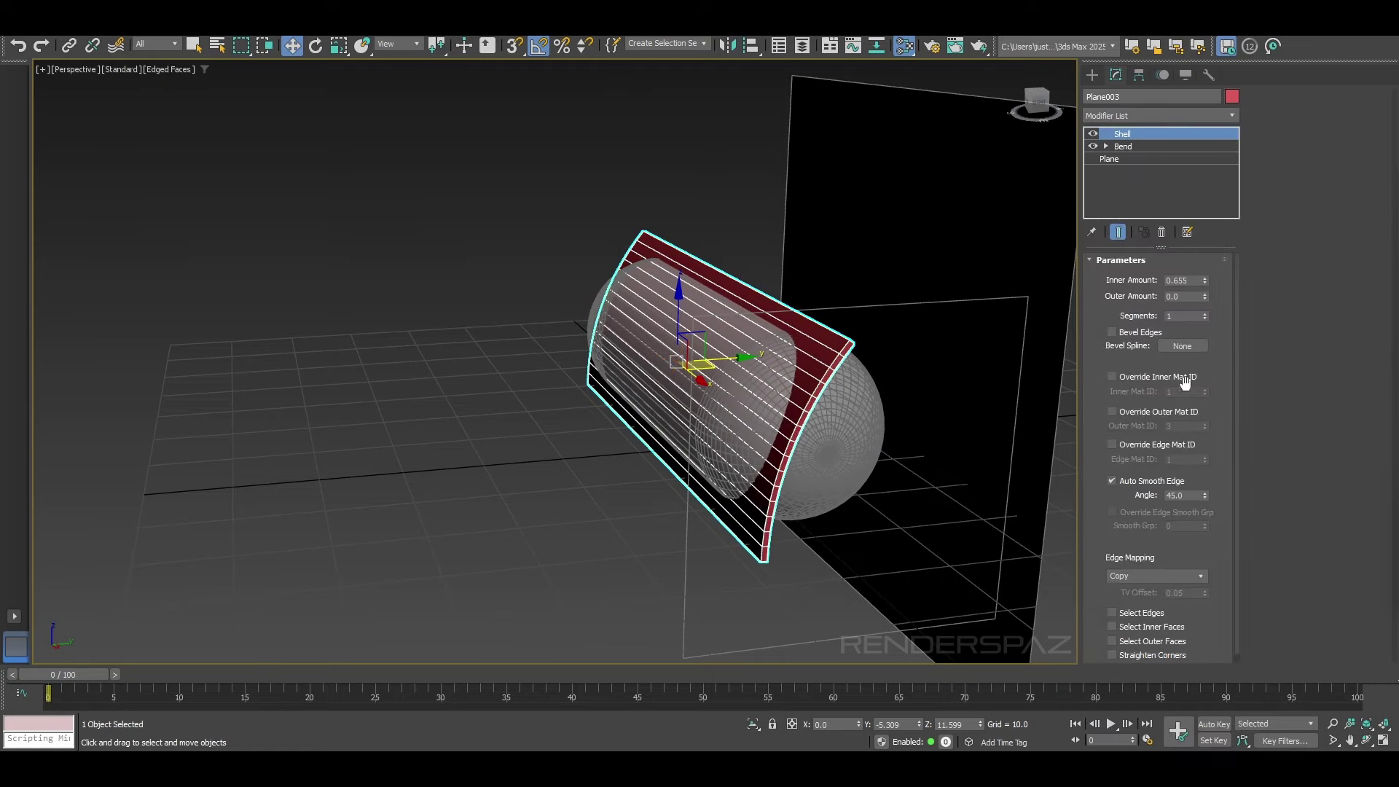
pyautogui.rightClick(1204, 280)
pyautogui.moveTo(1205, 297); pyautogui.dragTo(1180, 445)
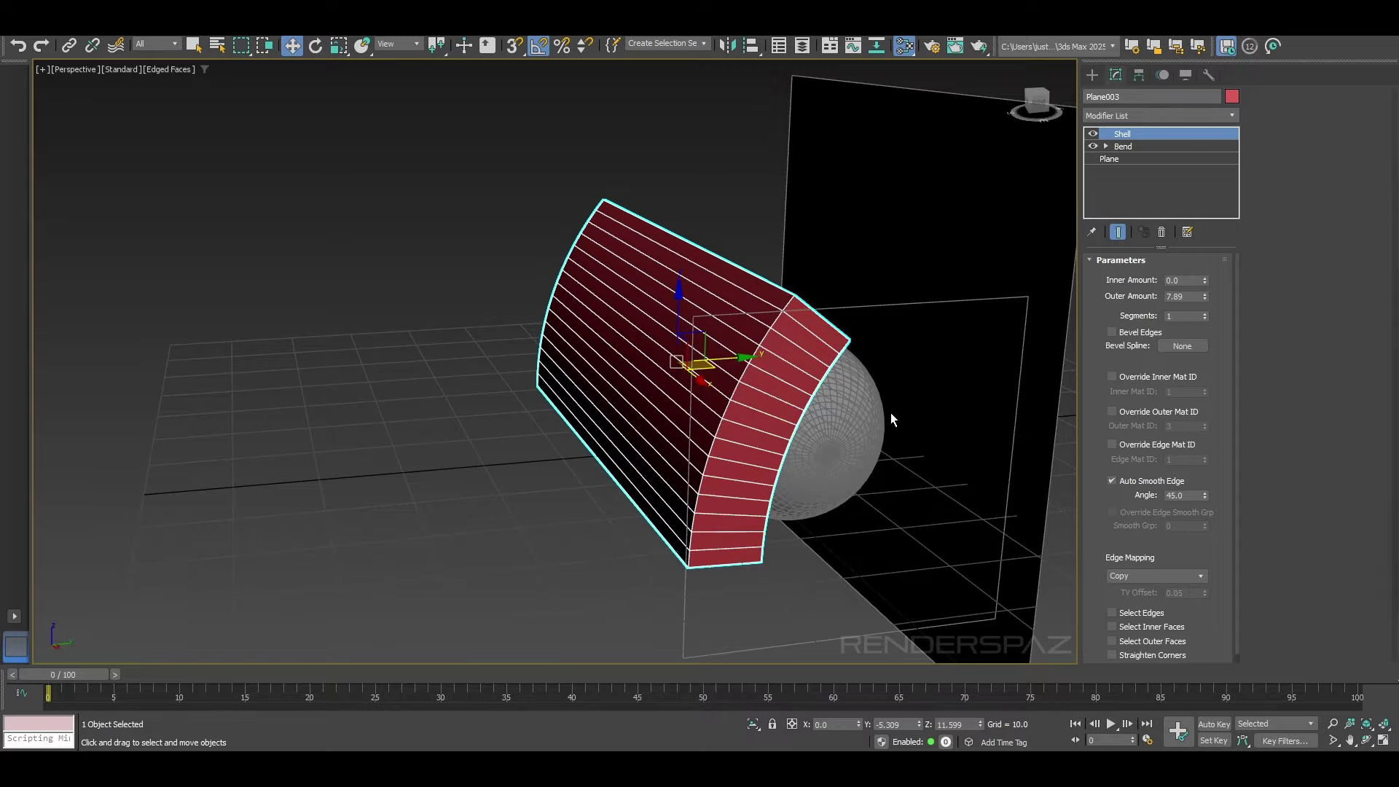
# Step: Add a Boolean modifier to the capsule
pyautogui.keyDown('alt'); pyautogui.moveTo(890, 412); pyautogui.dragTo(1065, 481, button='middle'); pyautogui.keyUp('alt')
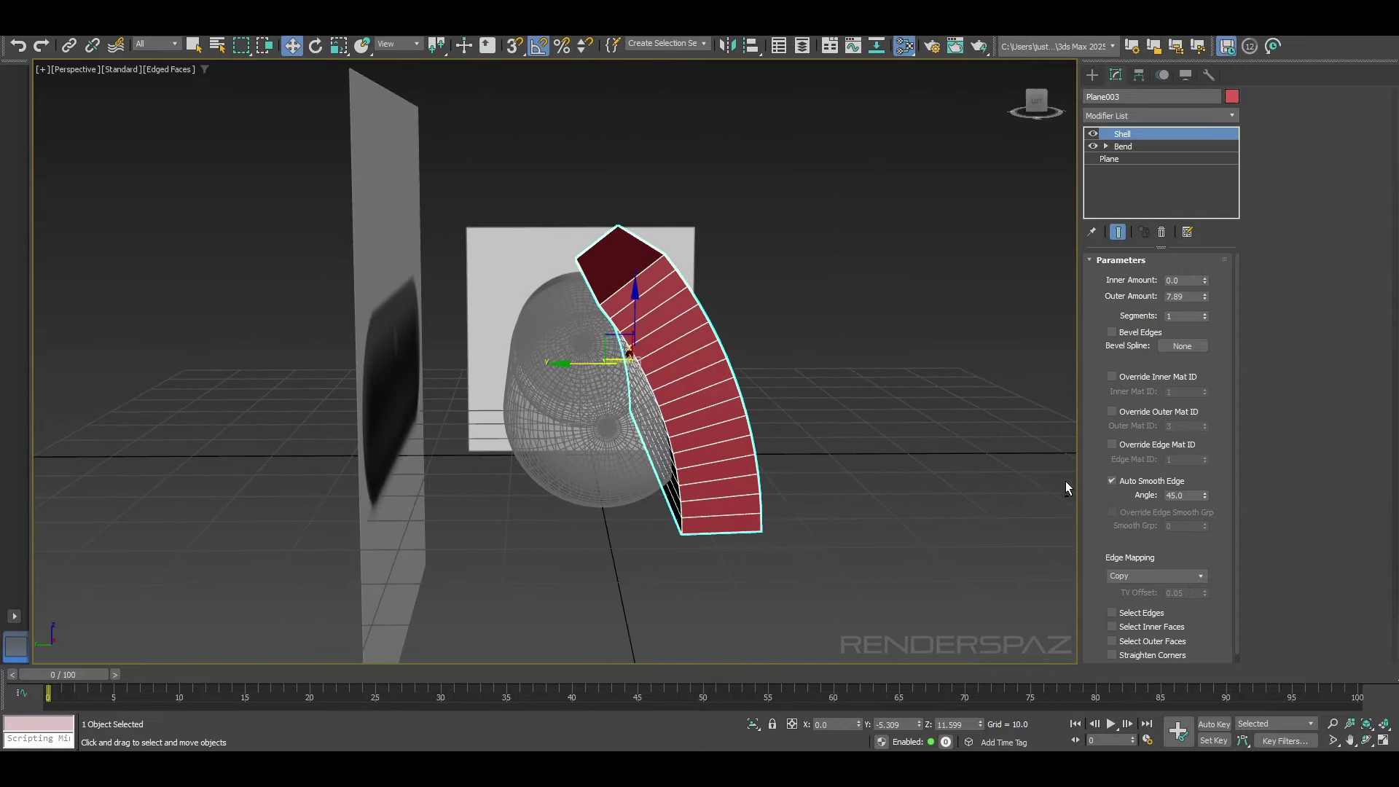
pyautogui.click(584, 435)
pyautogui.click(1139, 116)
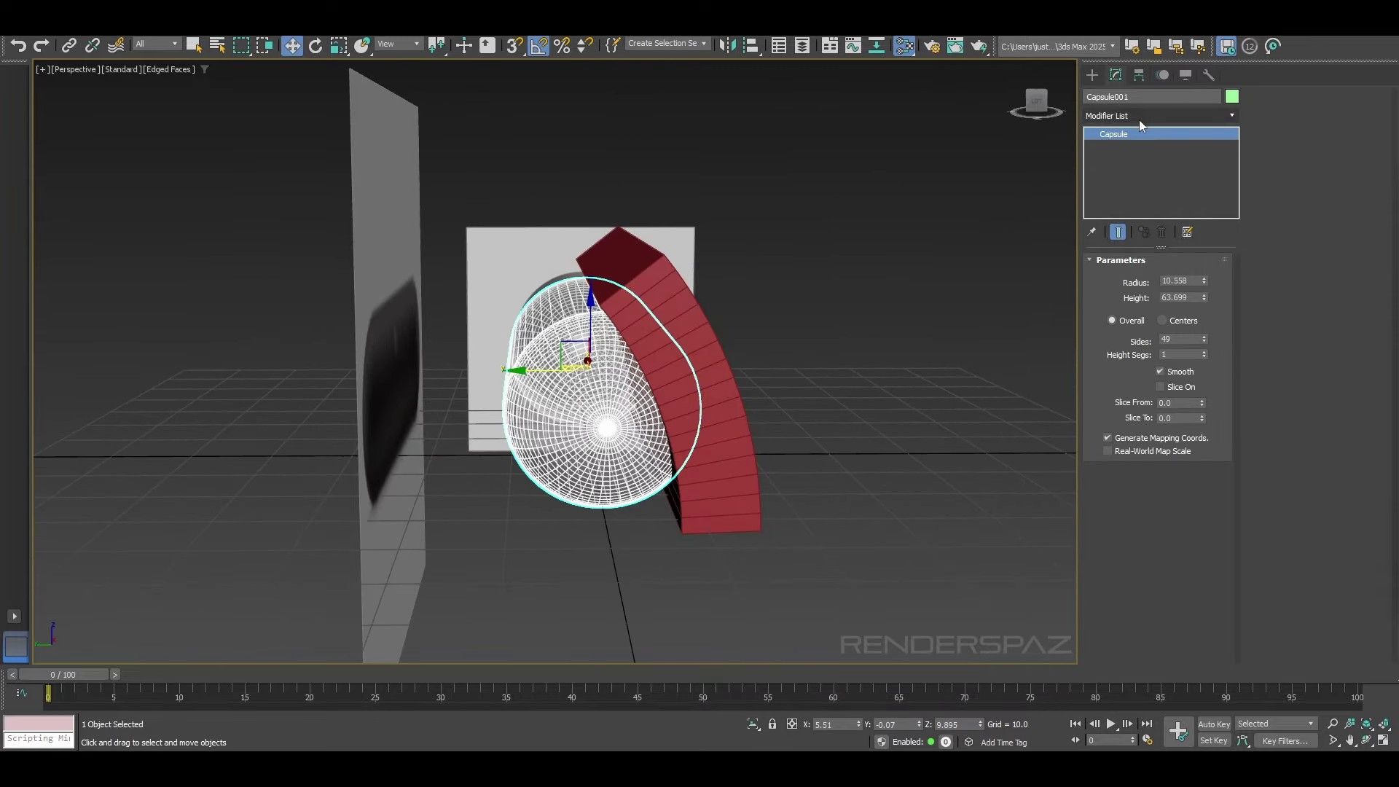
pyautogui.write('b')
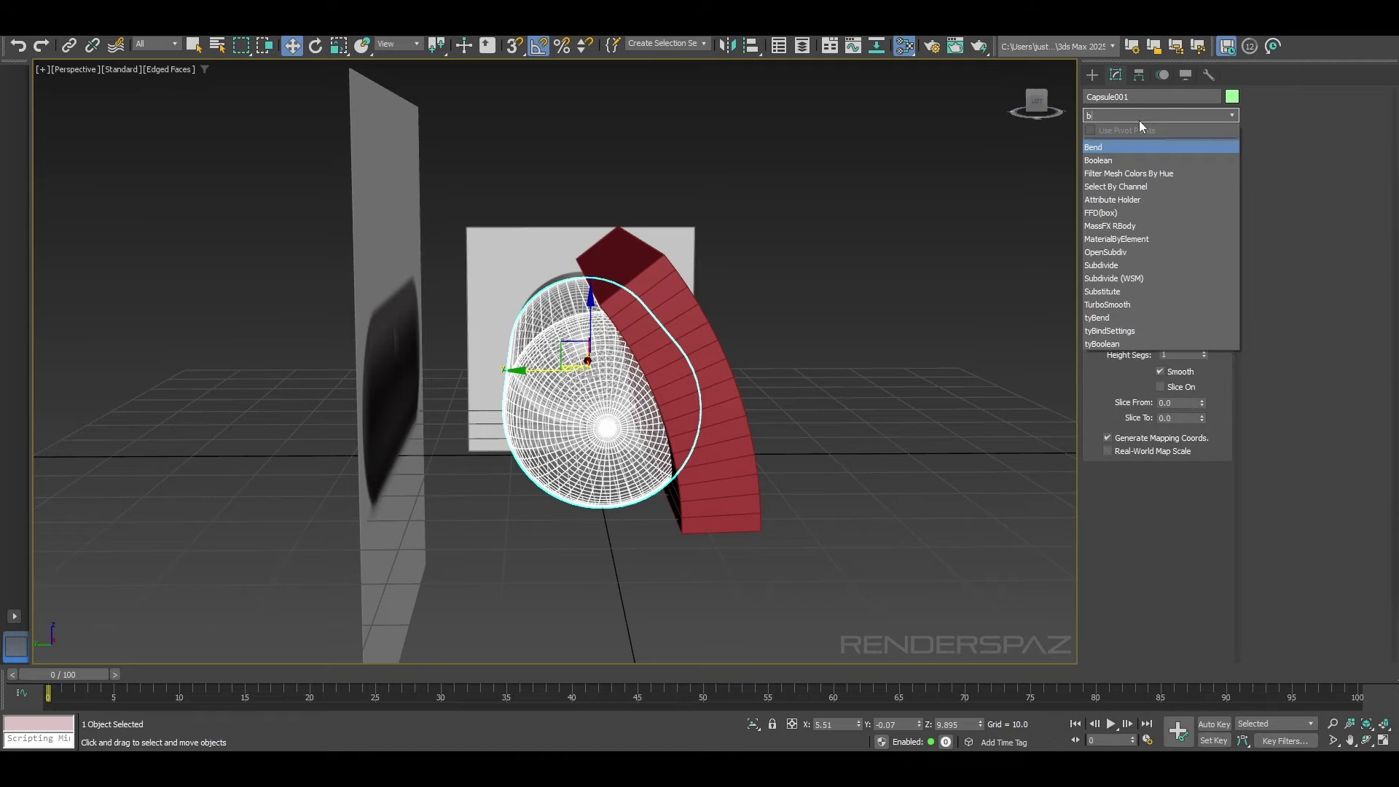
pyautogui.click(1118, 160)
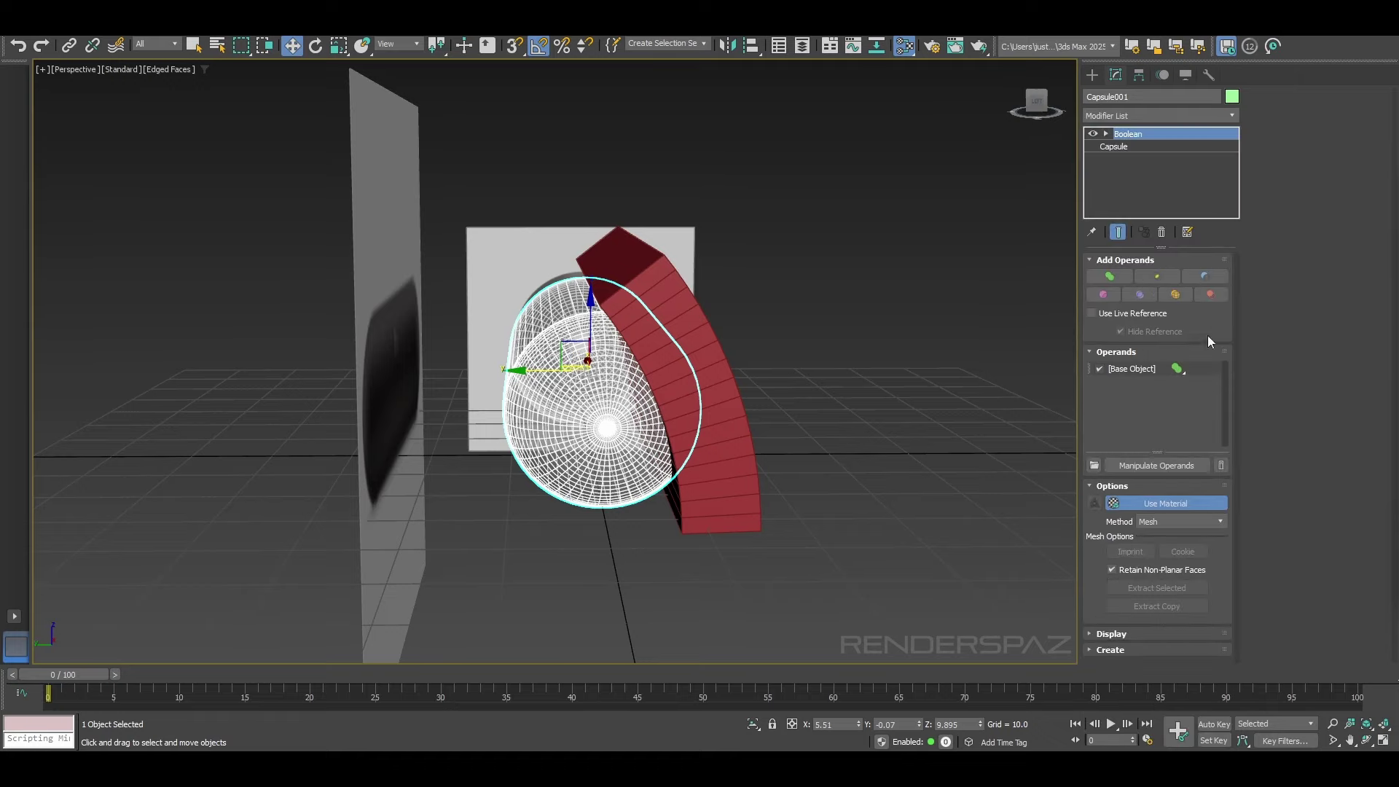
# Step: Try subtracting the thickened plane from the solid capsule, and undo the cut
pyautogui.click(1215, 276)
pyautogui.click(737, 369)
pyautogui.keyDown('alt'); pyautogui.moveTo(815, 483); pyautogui.dragTo(736, 510, button='middle'); pyautogui.keyUp('alt')
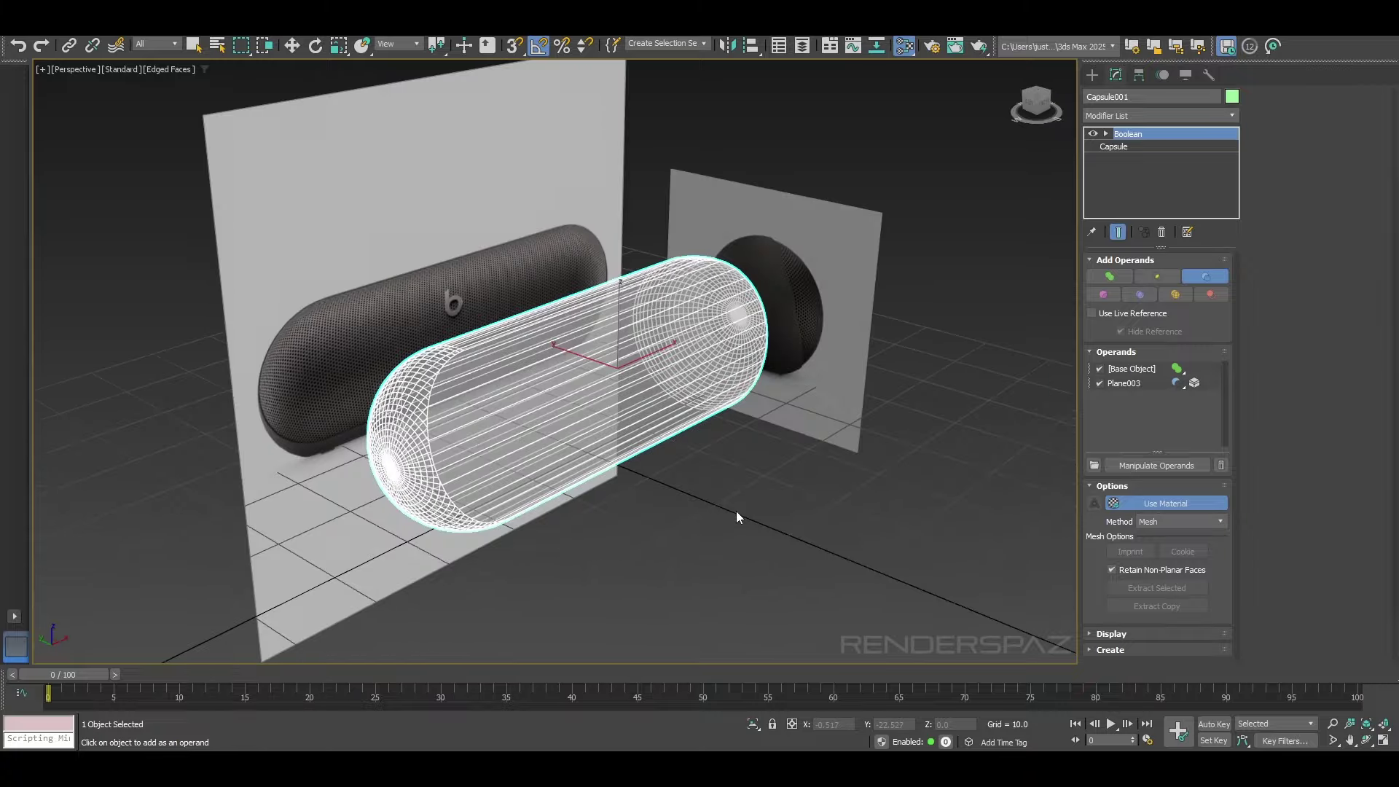
pyautogui.scroll(3, 718, 502)
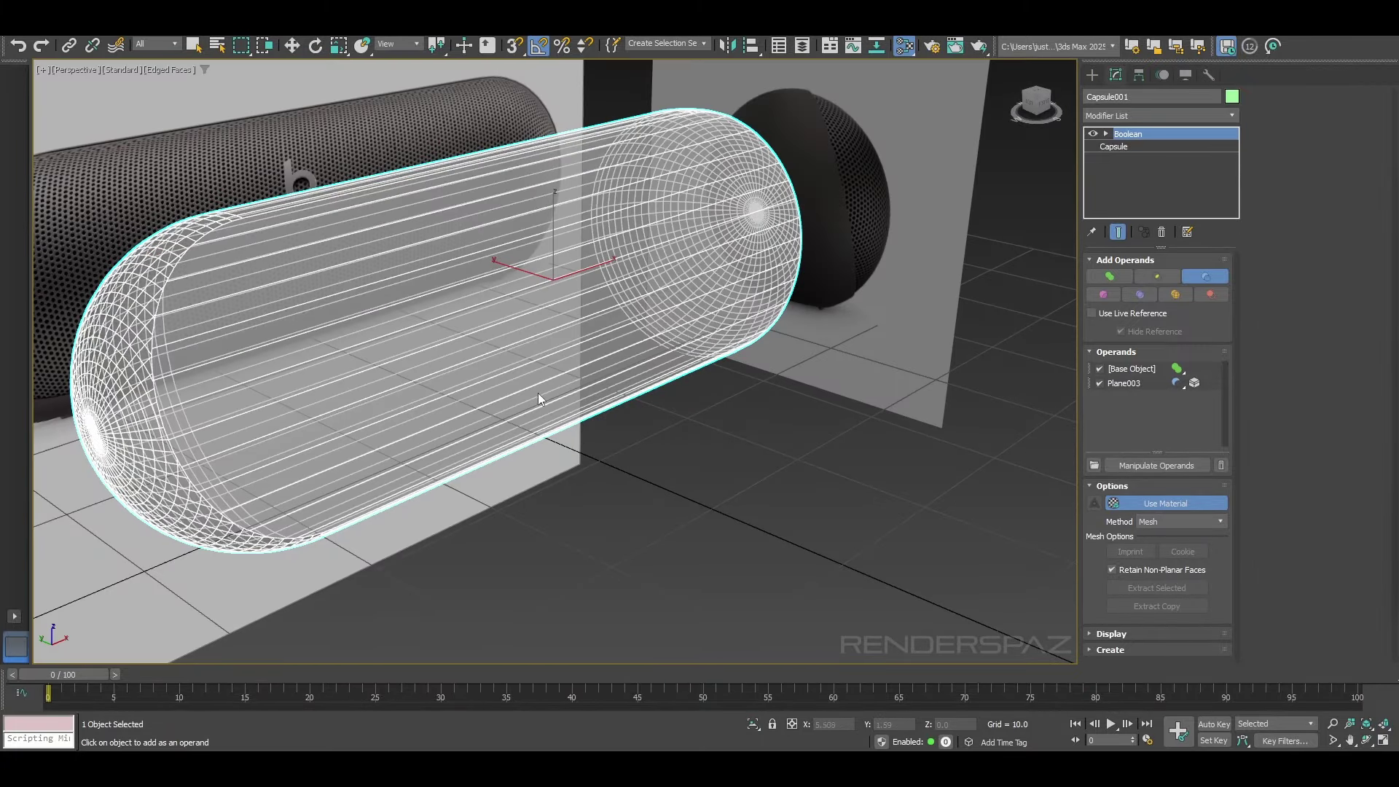
pyautogui.moveTo(536, 393)
pyautogui.keyDown('alt'); pyautogui.mouseDown(button='middle')
pyautogui.moveTo(637, 484)
pyautogui.moveTo(750, 453)
pyautogui.moveTo(584, 474)
pyautogui.moveTo(712, 482)
pyautogui.moveTo(675, 474)
pyautogui.mouseUp(button='middle'); pyautogui.keyUp('alt')
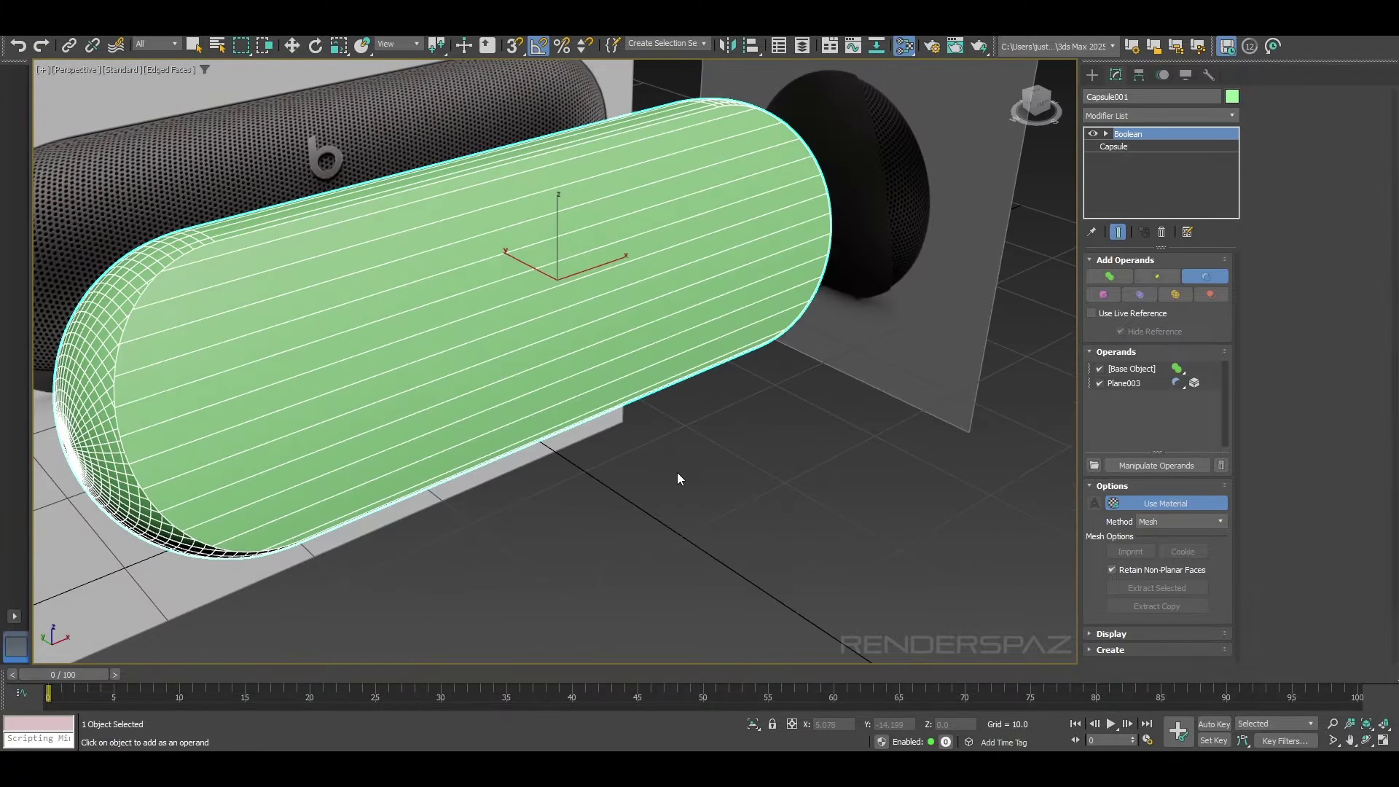
pyautogui.hotkey('alt', 'x')
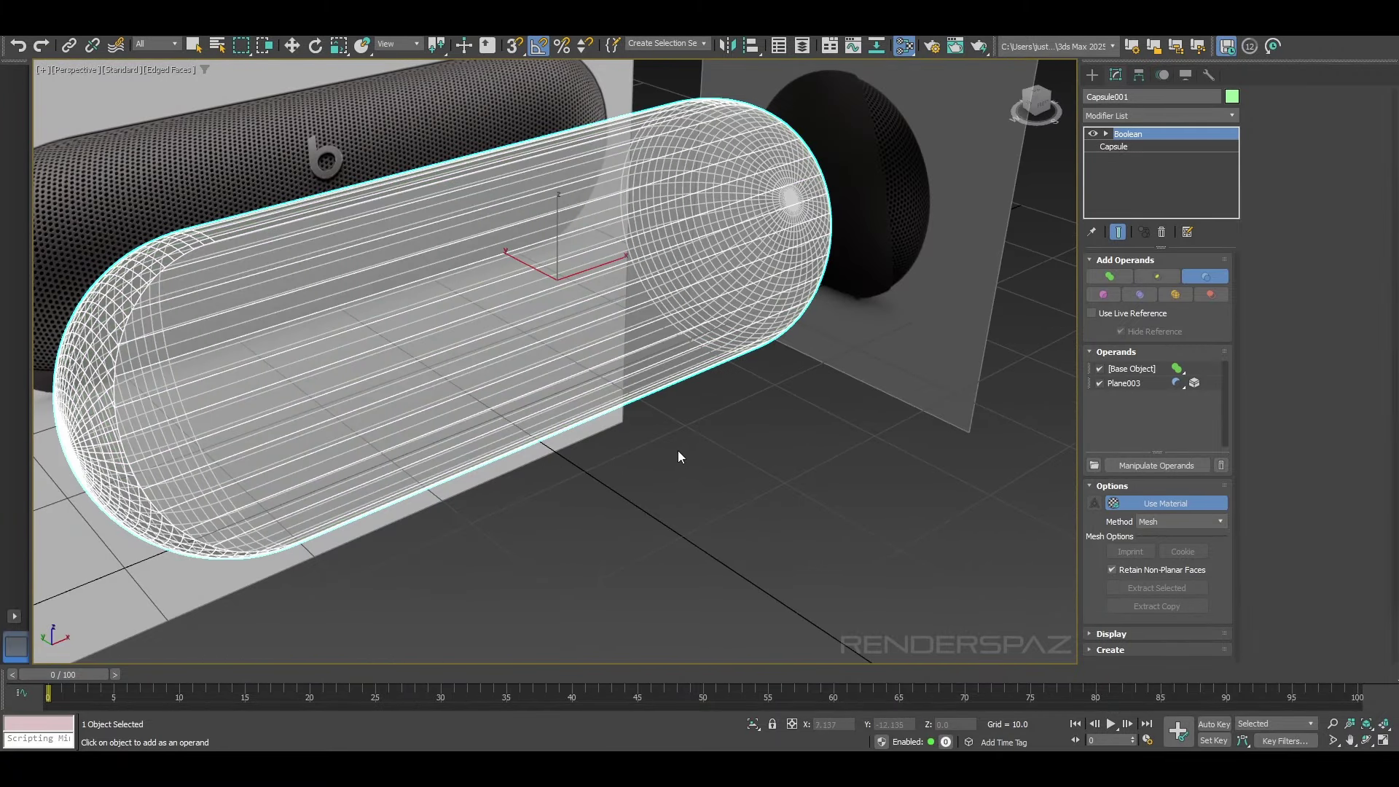
pyautogui.hotkey('ctrl', 'z')
pyautogui.keyDown('alt'); pyautogui.moveTo(634, 445); pyautogui.dragTo(767, 428, button='middle'); pyautogui.keyUp('alt')
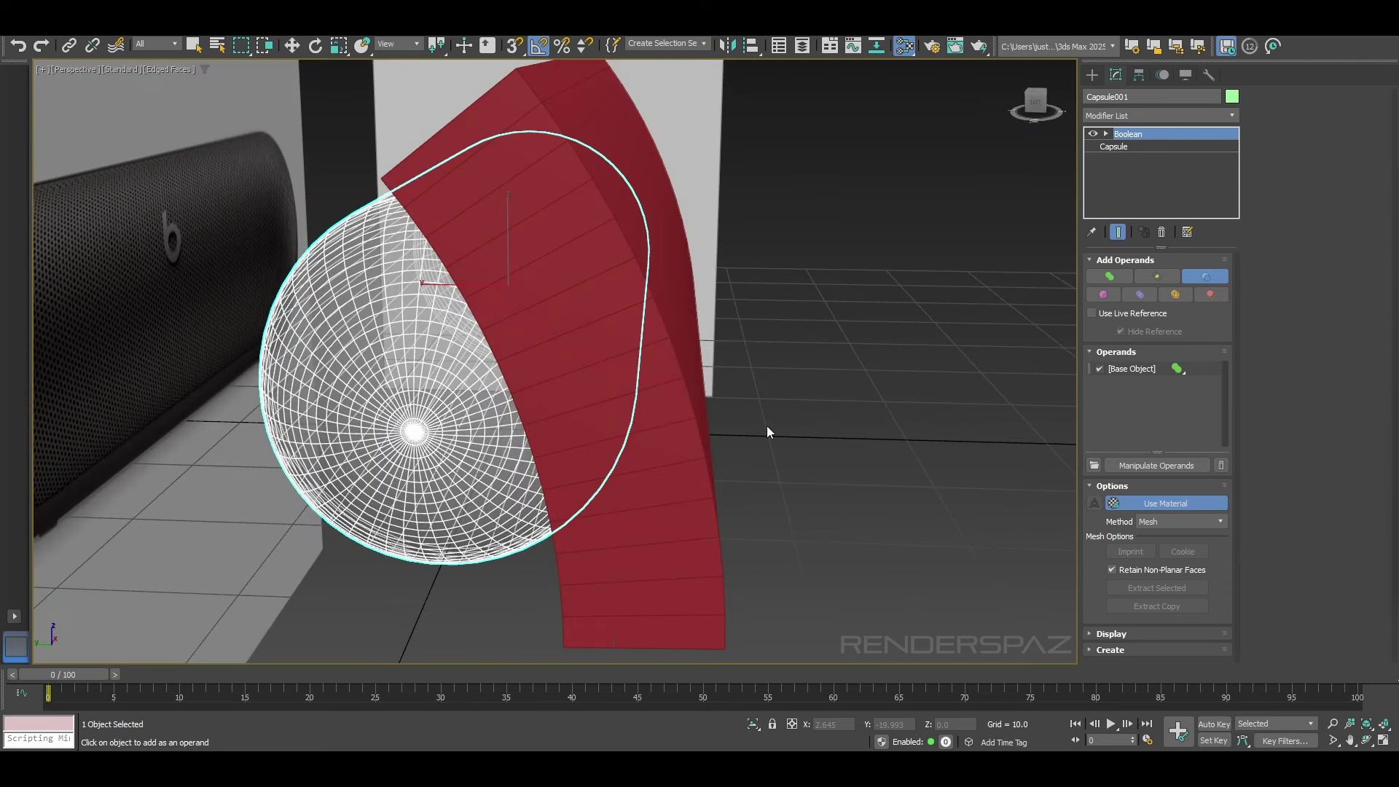
# Step: Insert a Shell modifier beneath the capsule's Boolean, with an inner amount of about 0.385 and an outer amount of 0
pyautogui.click(1122, 148)
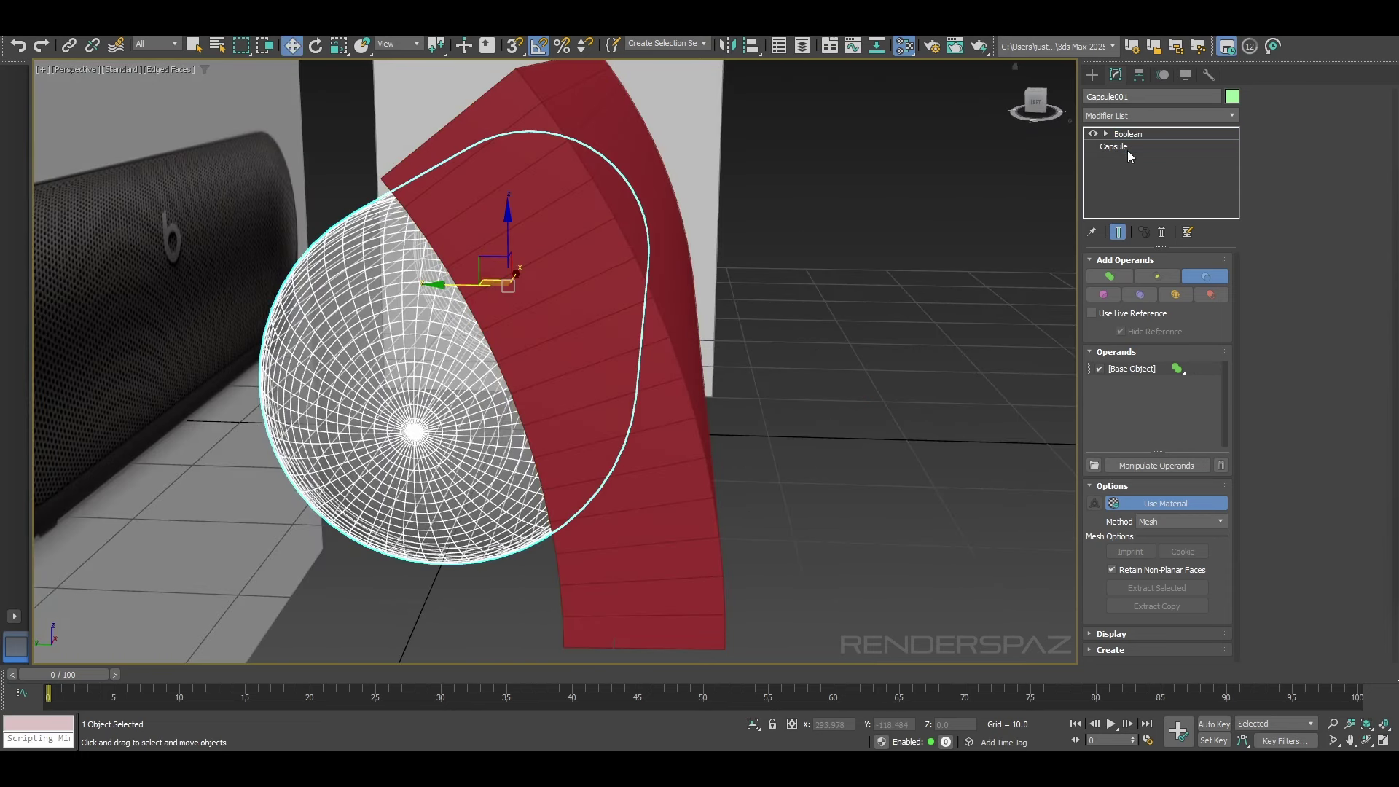
pyautogui.click(1140, 116)
pyautogui.write('s')
pyautogui.click(1120, 146)
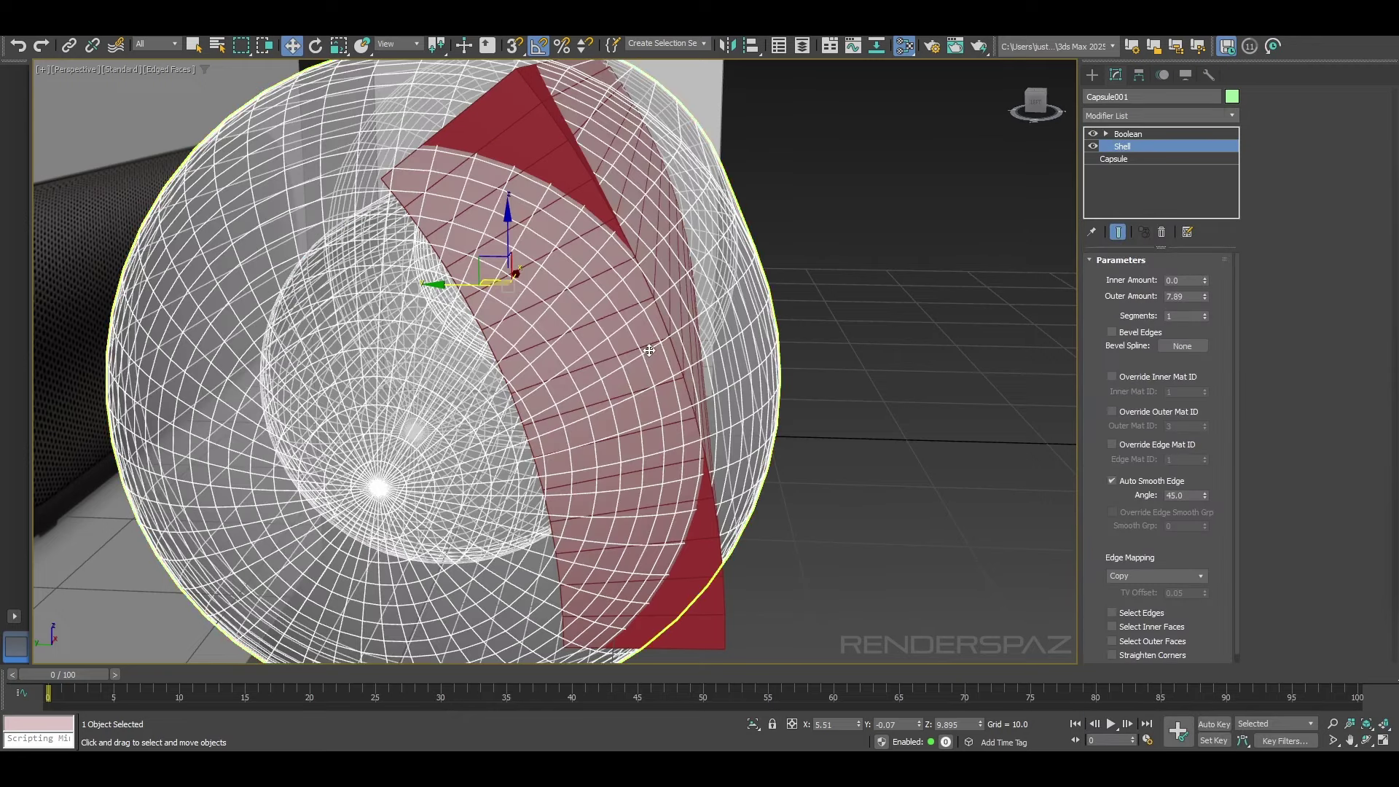
pyautogui.moveTo(1204, 280); pyautogui.dragTo(1205, 237)
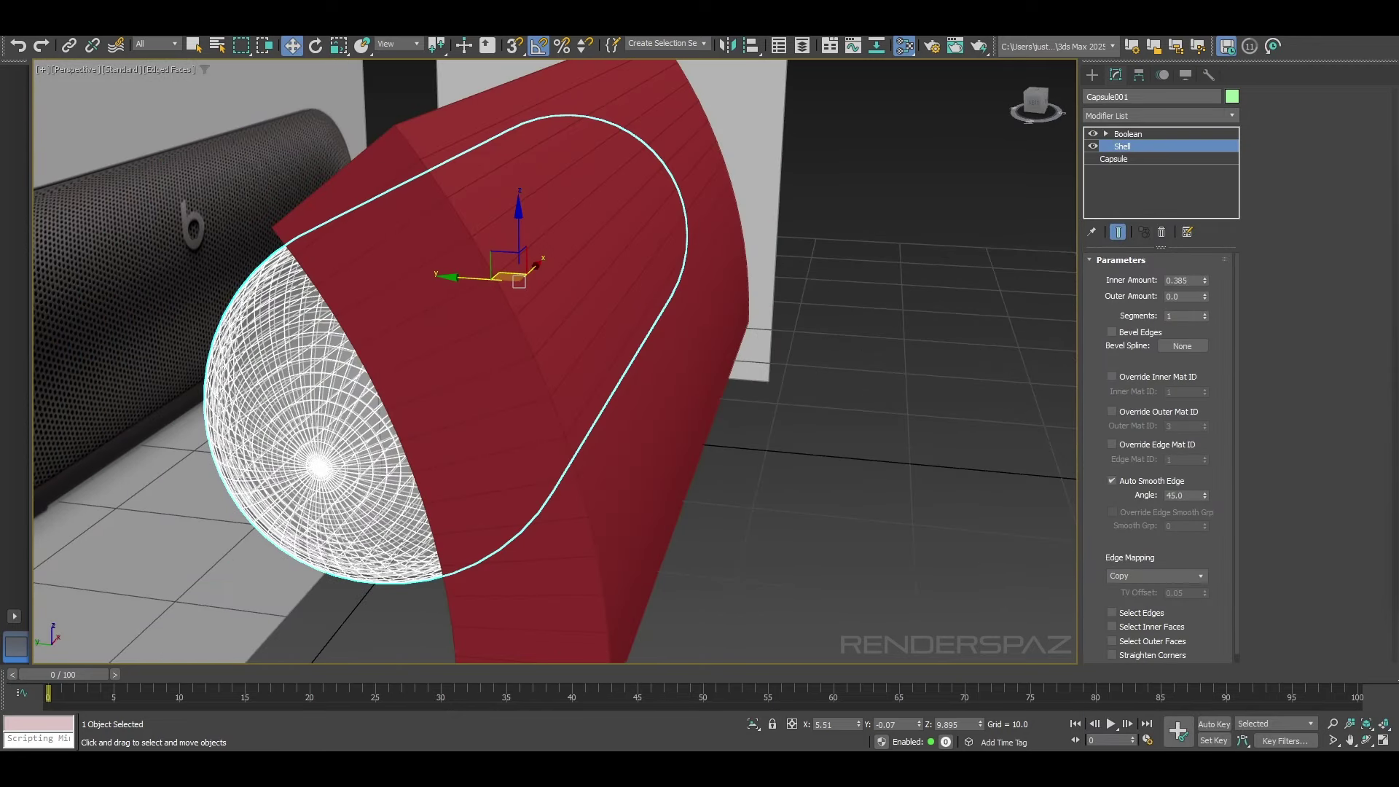
# Step: Set the capsule shell's inner amount to 0.355, checking the wall thickness in the left view
pyautogui.moveTo(240, 218)
pyautogui.keyDown('alt'); pyautogui.mouseDown(button='middle')
pyautogui.moveTo(299, 226)
pyautogui.moveTo(350, 266)
pyautogui.moveTo(262, 191)
pyautogui.moveTo(245, 207)
pyautogui.moveTo(530, 260)
pyautogui.mouseUp(button='middle'); pyautogui.keyUp('alt')
pyautogui.press('f')
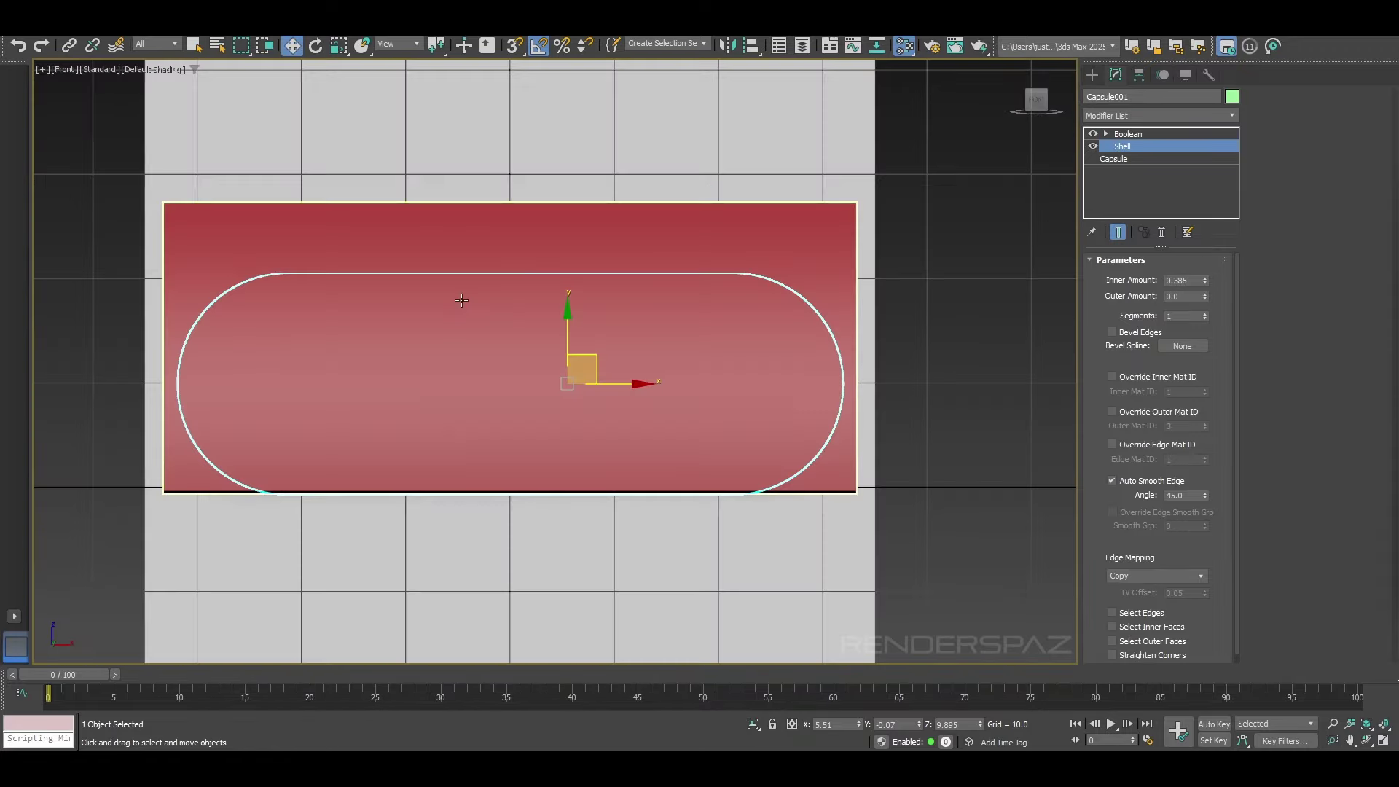
pyautogui.press('l')
pyautogui.press('F4')
pyautogui.scroll(8, 422, 262)
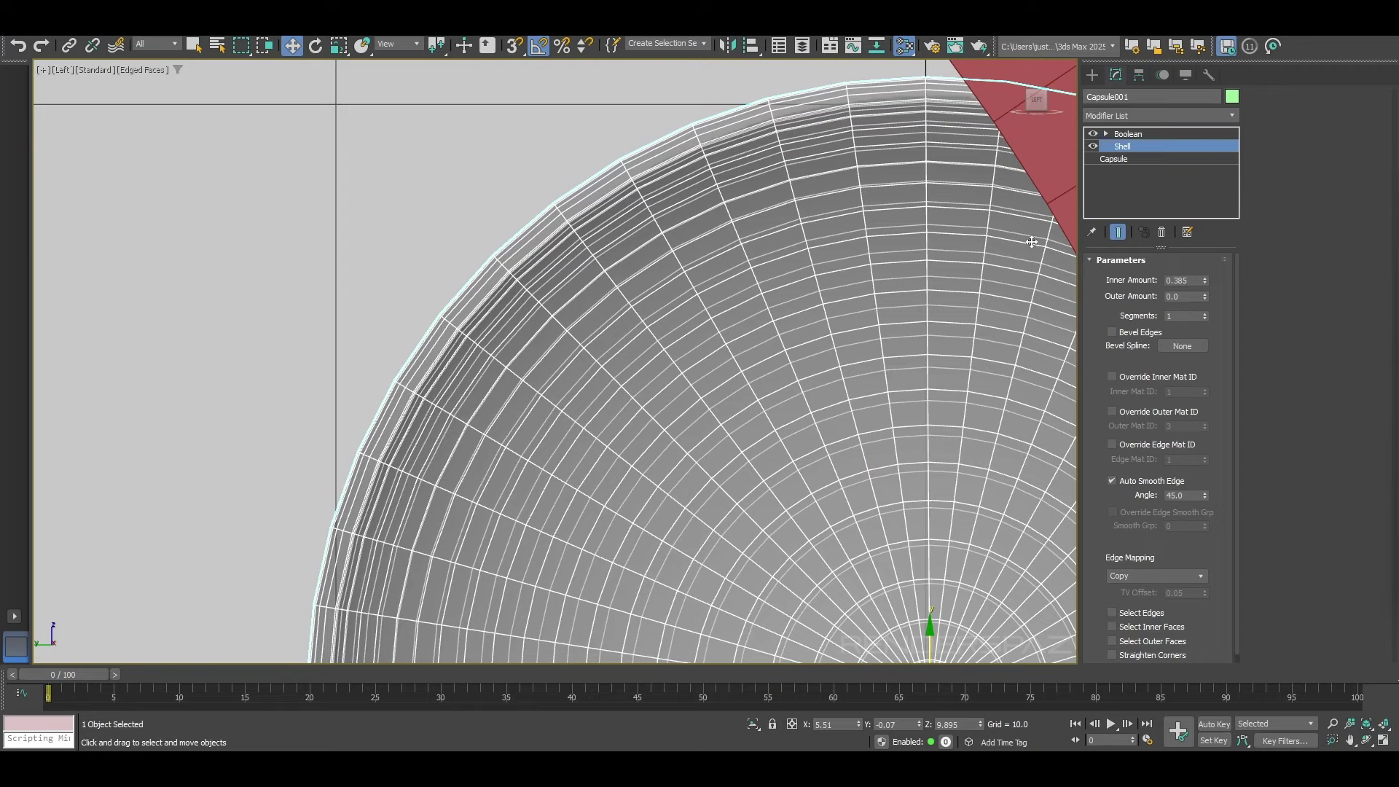
pyautogui.moveTo(1205, 282)
pyautogui.mouseDown()
pyautogui.moveTo(1207, 295)
pyautogui.moveTo(1216, 283)
pyautogui.mouseUp()
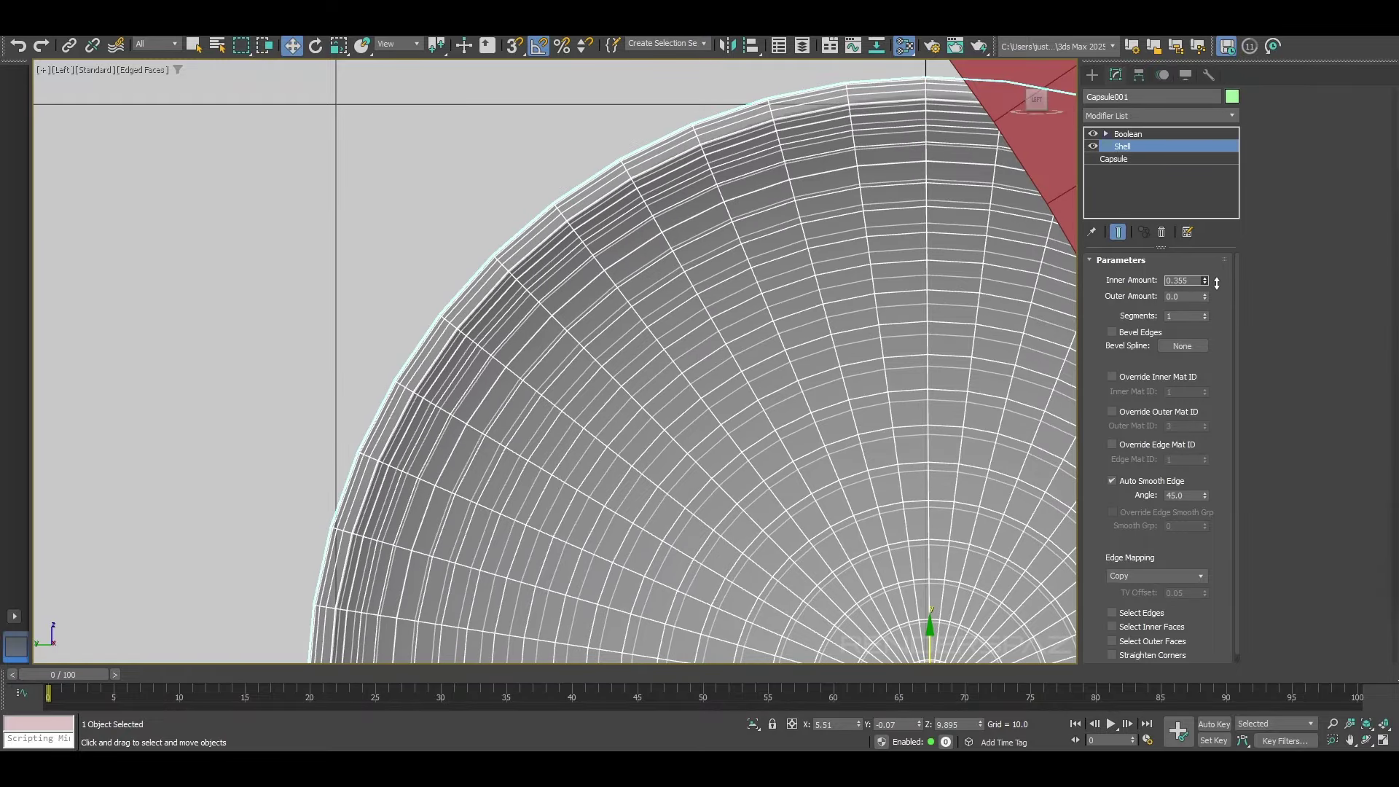
pyautogui.scroll(-4, 646, 418)
# Step: Return to the shaded perspective view and subtract the thickened plane from the shelled capsule with its Boolean modifier
pyautogui.press('p')
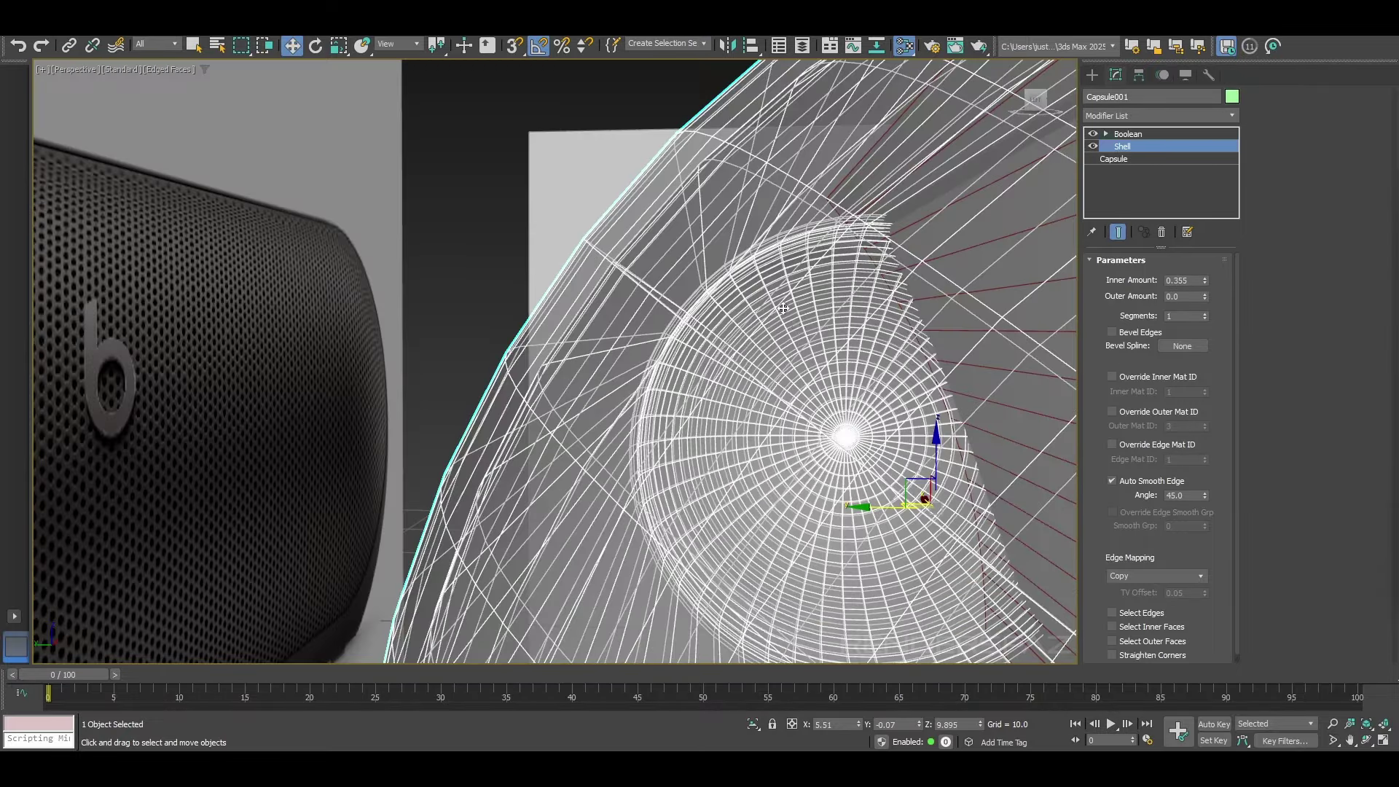
pyautogui.keyDown('alt'); pyautogui.moveTo(823, 328); pyautogui.dragTo(649, 307, button='middle'); pyautogui.keyUp('alt')
pyautogui.press('F3')
pyautogui.scroll(-5, 779, 337)
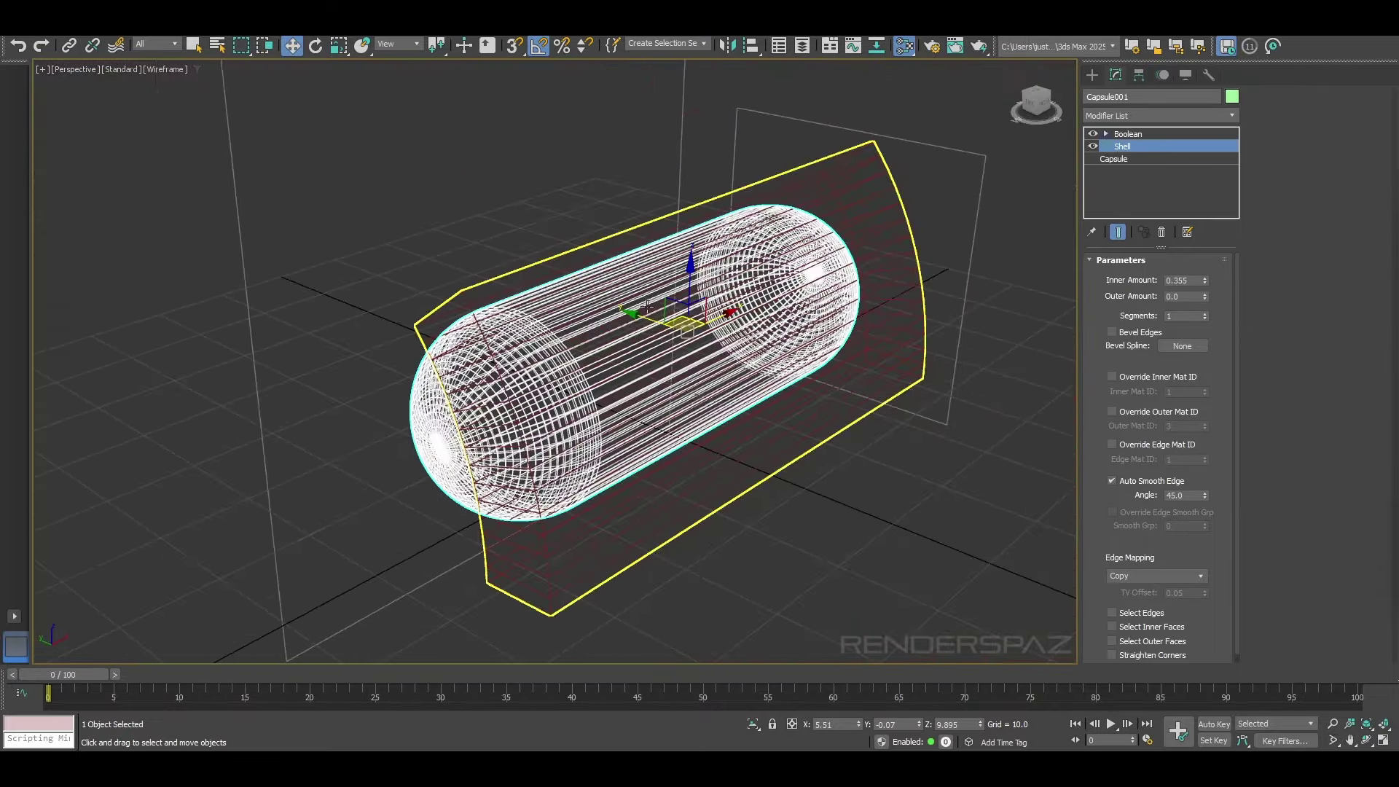
pyautogui.click(762, 342)
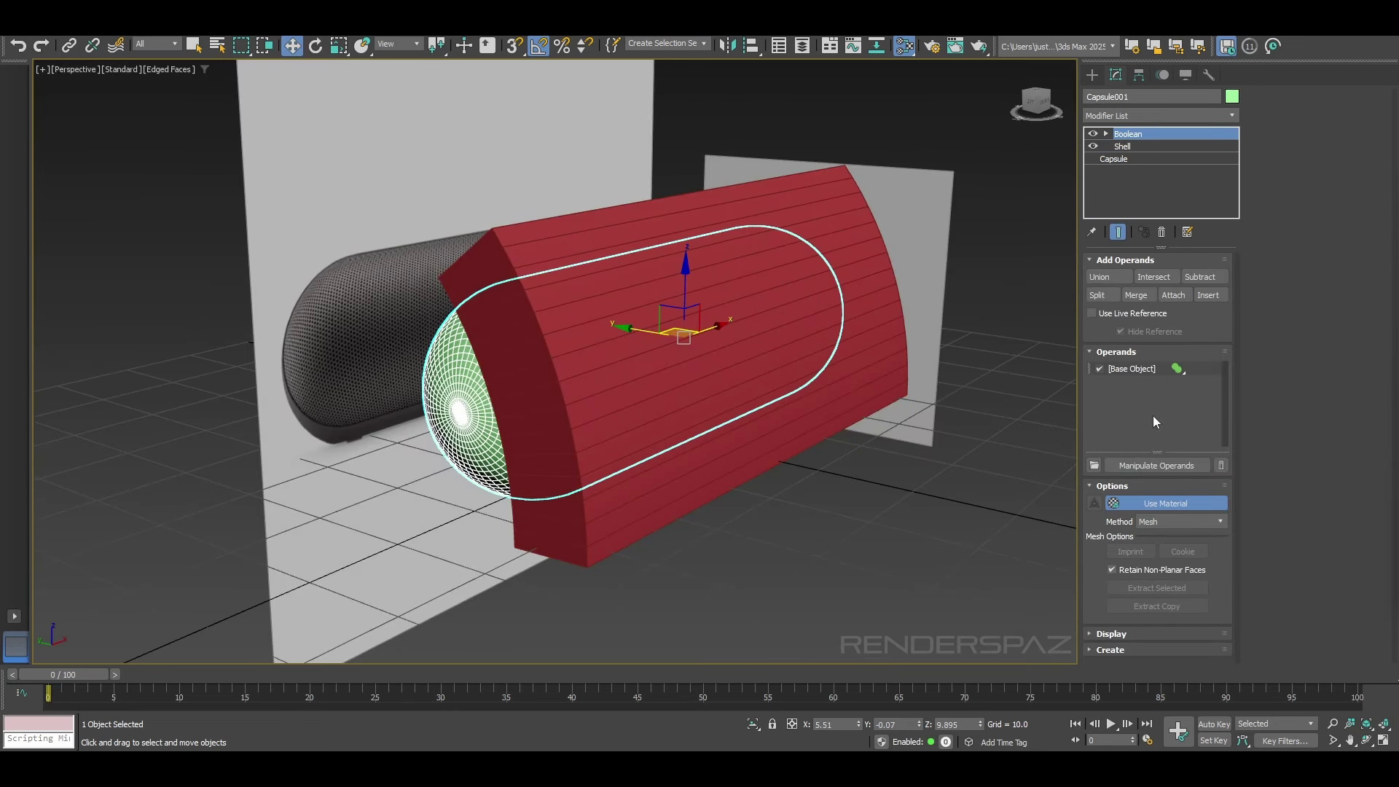
pyautogui.click(1199, 278)
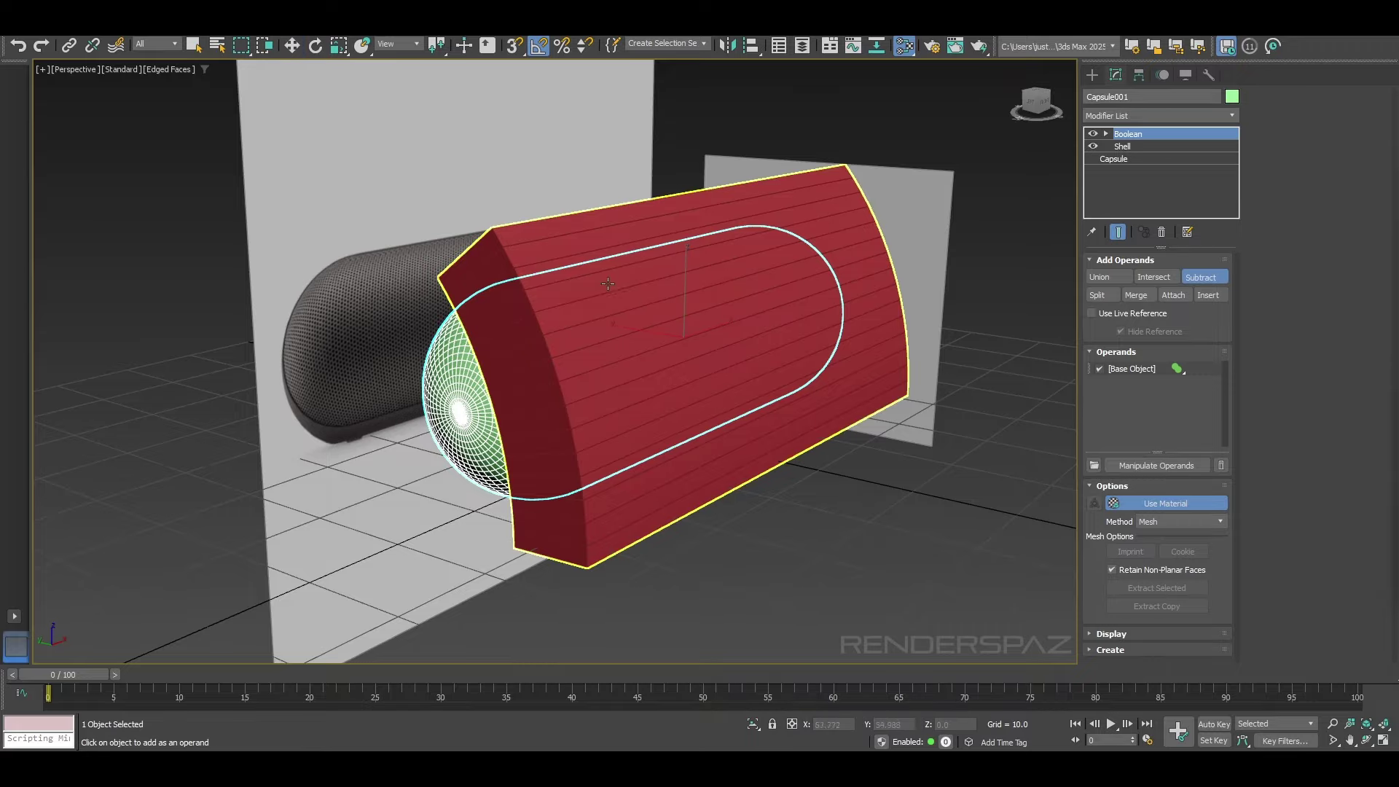
pyautogui.click(746, 448)
# Step: Examine the cut capsule's rim, hollow interior and rounded end from several angles without edged faces
pyautogui.keyDown('alt'); pyautogui.moveTo(698, 453); pyautogui.dragTo(657, 415, button='middle'); pyautogui.keyUp('alt')
pyautogui.press('F4')
pyautogui.scroll(4, 625, 427)
pyautogui.scroll(-2, 633, 429)
pyautogui.press('F4')
pyautogui.press('F4')
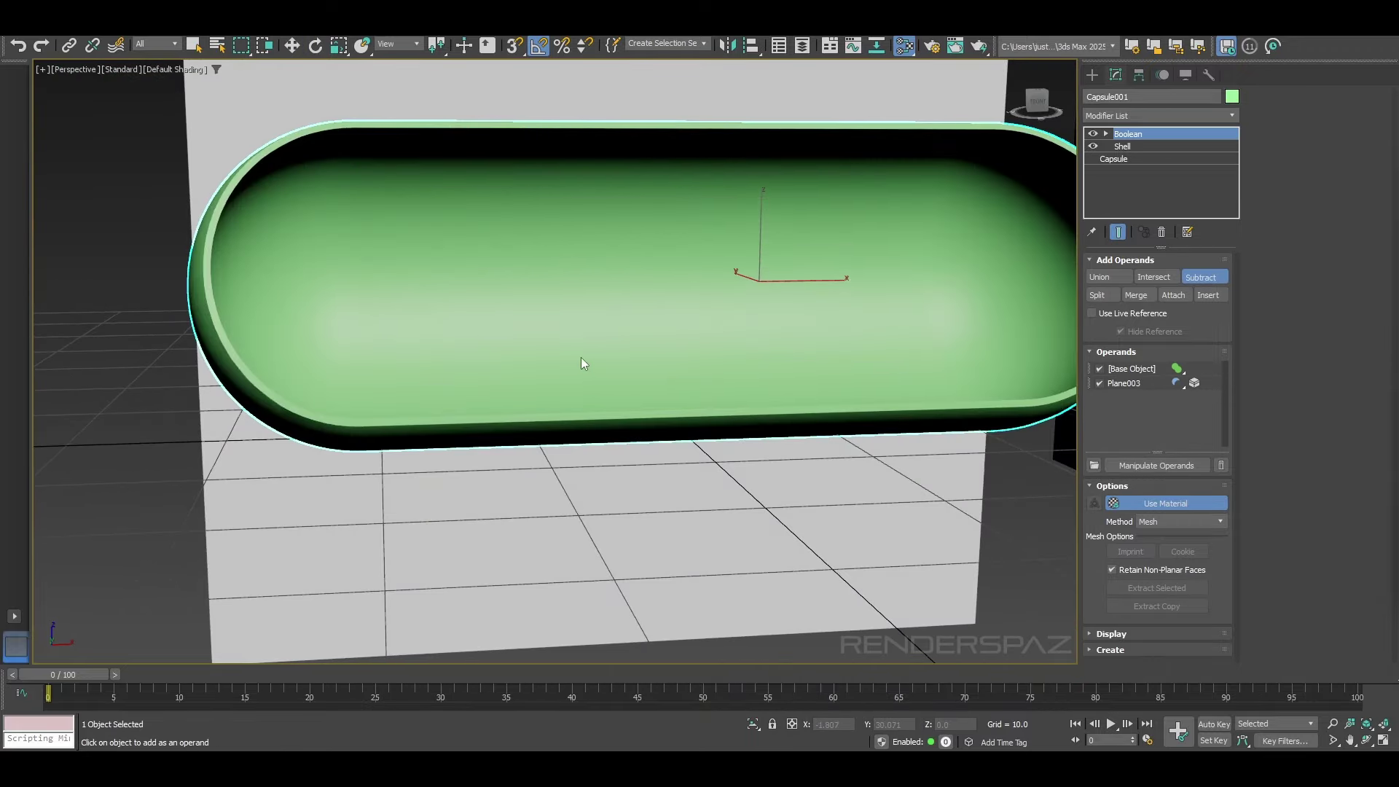
pyautogui.keyDown('alt'); pyautogui.moveTo(581, 362); pyautogui.dragTo(551, 427, button='middle'); pyautogui.keyUp('alt')
pyautogui.scroll(3, 513, 351)
pyautogui.scroll(-2, 726, 390)
pyautogui.scroll(-5, 551, 426)
pyautogui.press('w')
pyautogui.keyDown('alt'); pyautogui.moveTo(641, 459); pyautogui.dragTo(649, 510, button='middle'); pyautogui.keyUp('alt')
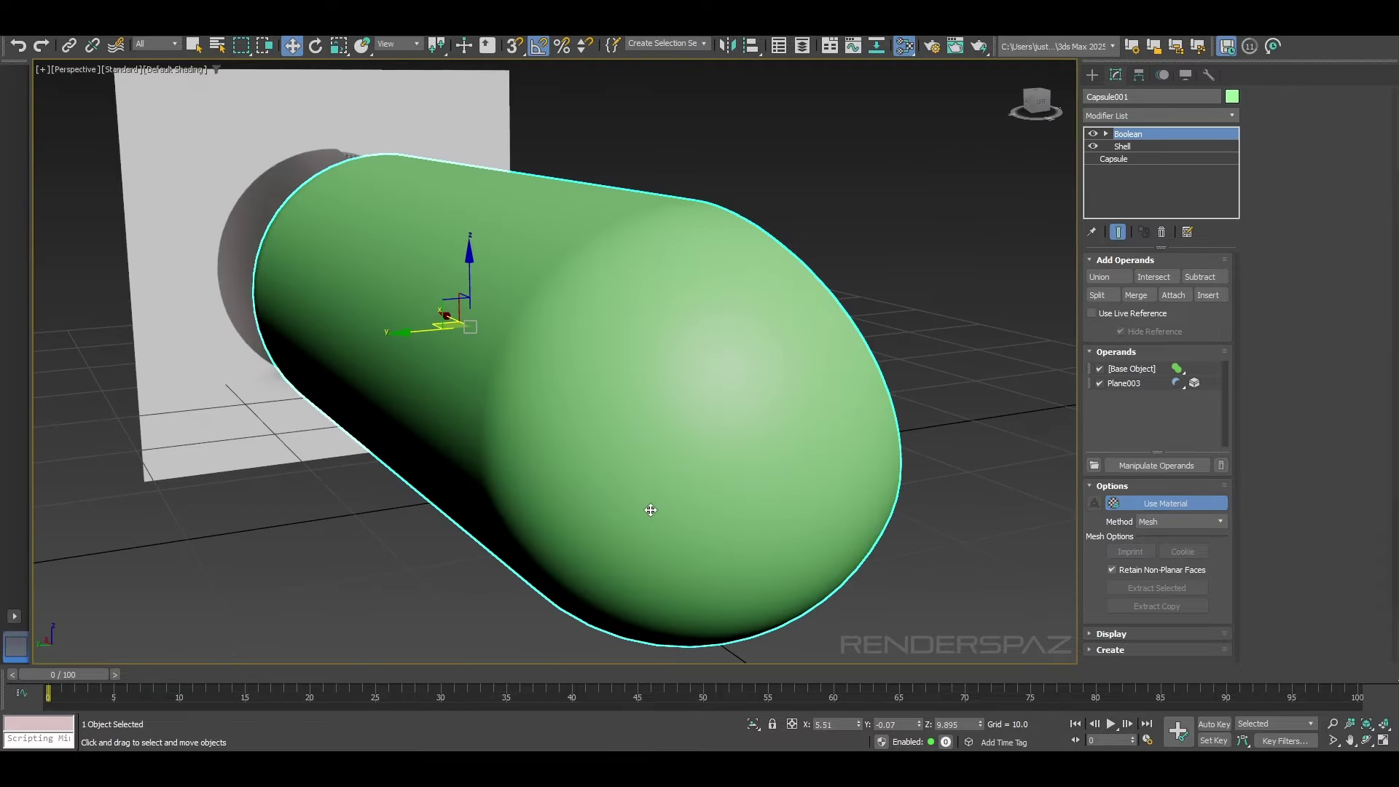
# Step: Add a Retopology modifier above the cut capsule's Boolean and compute a ReForm mesh with a face count of 5000
pyautogui.press('F4')
pyautogui.keyDown('alt'); pyautogui.moveTo(732, 530); pyautogui.dragTo(728, 562, button='middle'); pyautogui.keyUp('alt')
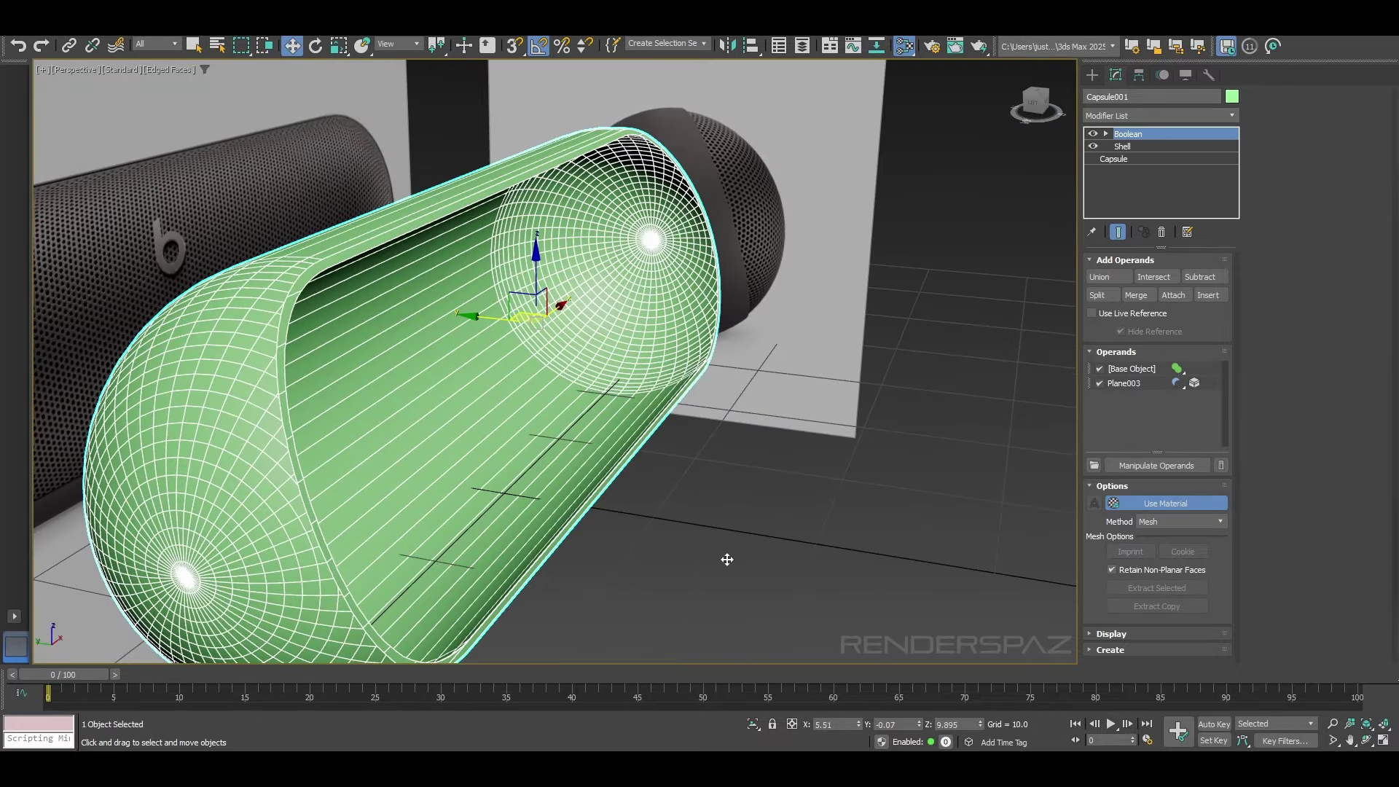
pyautogui.scroll(3, 397, 552)
pyautogui.moveTo(314, 537); pyautogui.dragTo(508, 416, button='middle')
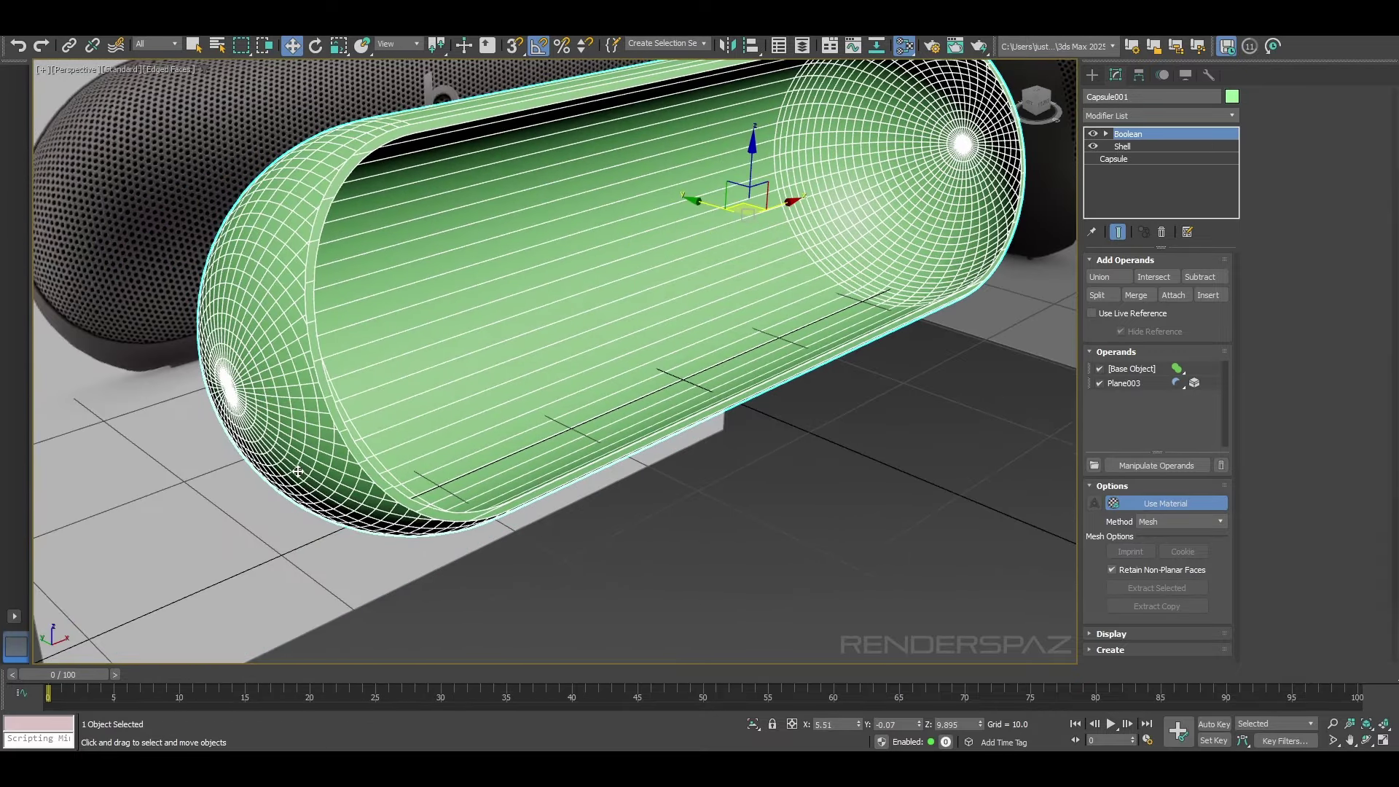
pyautogui.keyDown('alt'); pyautogui.moveTo(483, 222); pyautogui.dragTo(494, 352, button='middle'); pyautogui.keyUp('alt')
pyautogui.scroll(-4, 495, 352)
pyautogui.scroll(5, 494, 352)
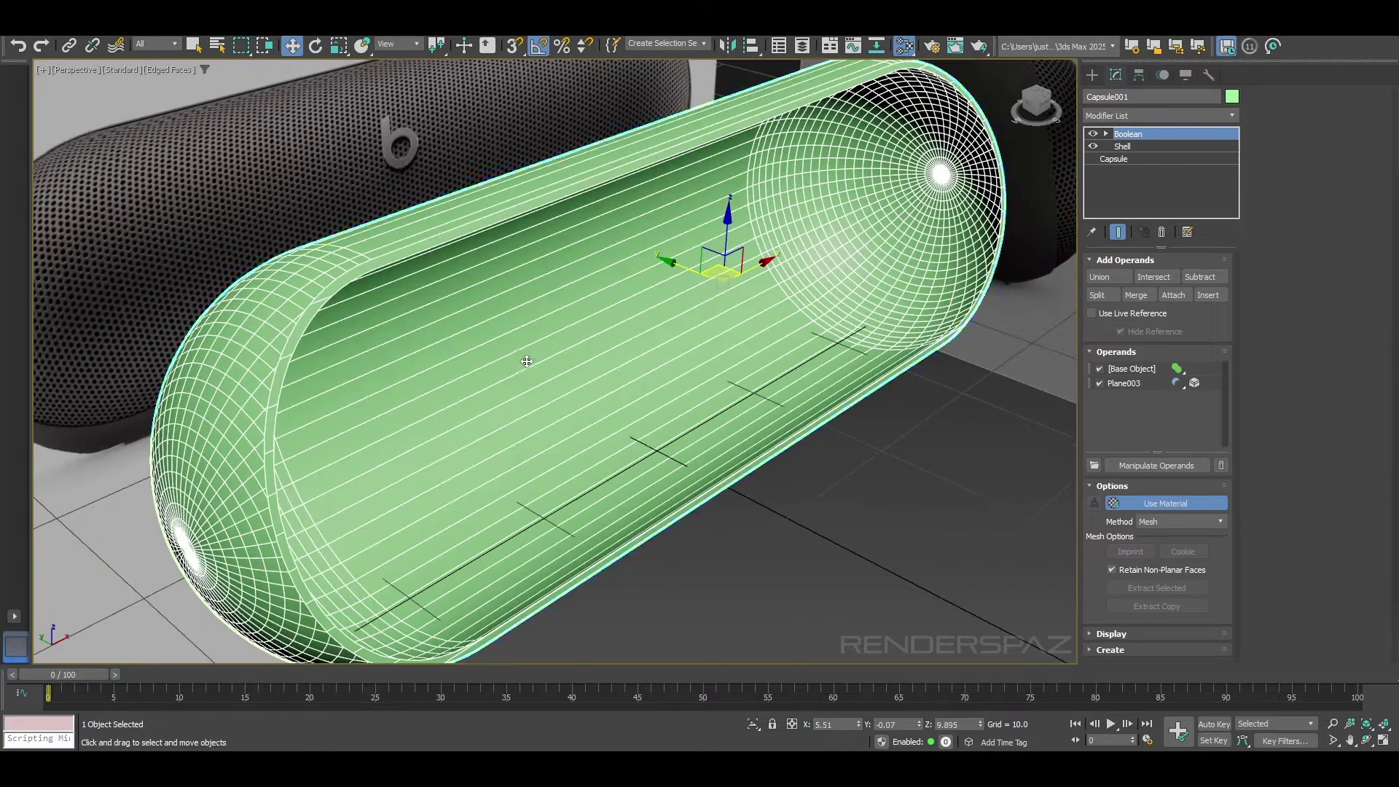
pyautogui.click(1149, 115)
pyautogui.write('re')
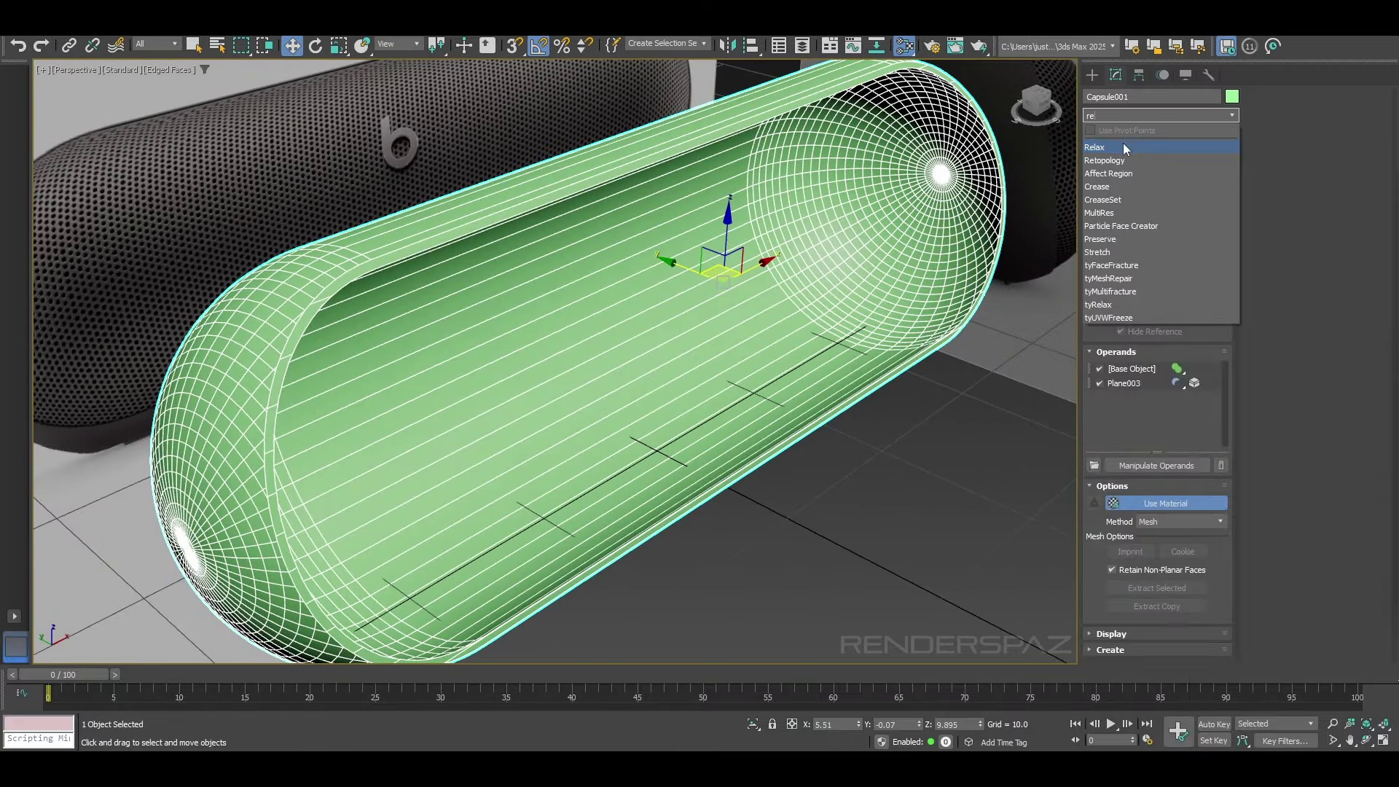
pyautogui.press('Return')
pyautogui.click(1120, 351)
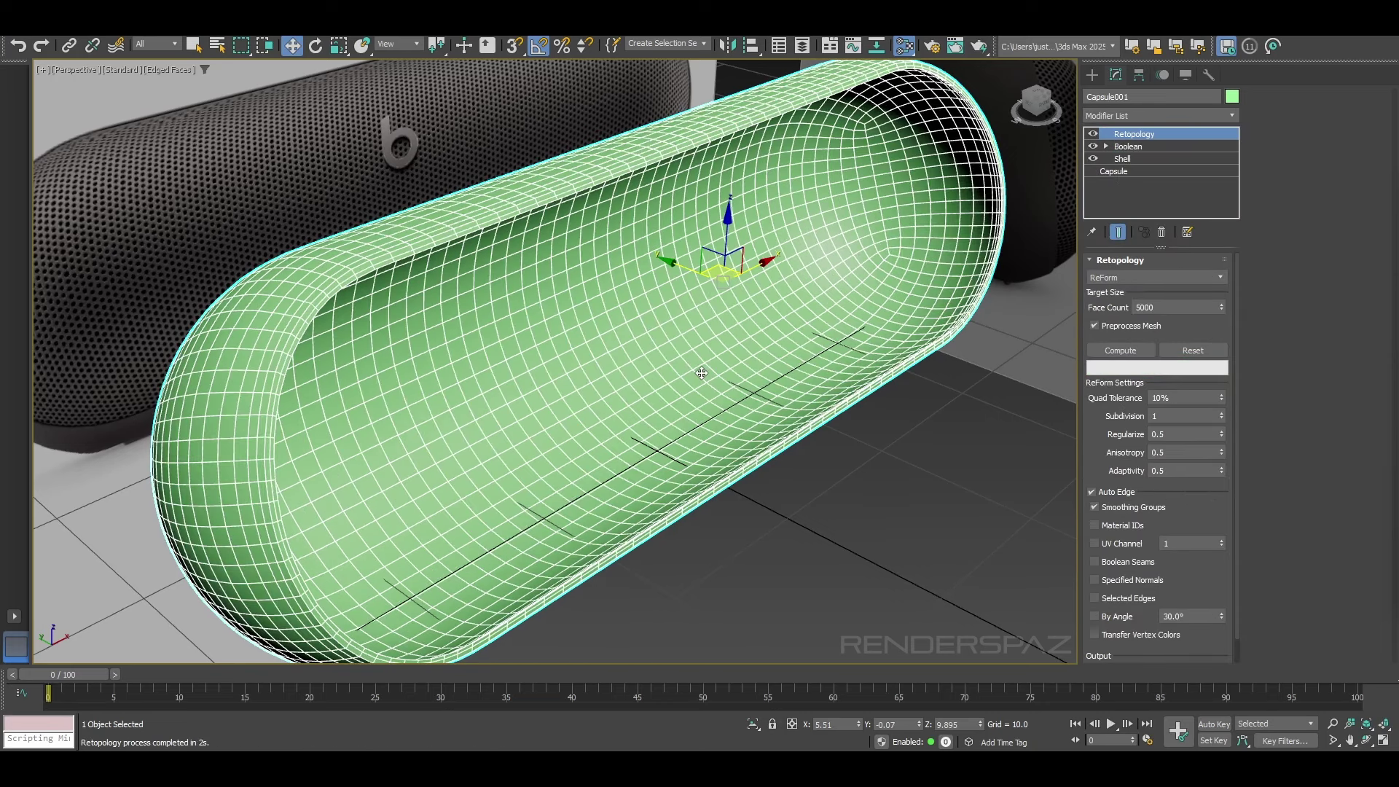
# Step: Set the capsule's Retopology face count to 2000 and recompute the mesh
pyautogui.moveTo(683, 384)
pyautogui.keyDown('alt'); pyautogui.mouseDown(button='middle')
pyautogui.moveTo(675, 335)
pyautogui.moveTo(641, 365)
pyautogui.moveTo(737, 375)
pyautogui.moveTo(526, 350)
pyautogui.mouseUp(button='middle'); pyautogui.keyUp('alt')
pyautogui.press('F4')
pyautogui.press('F4')
pyautogui.keyDown('alt'); pyautogui.moveTo(727, 372); pyautogui.dragTo(656, 369, button='middle'); pyautogui.keyUp('alt')
pyautogui.keyDown('alt'); pyautogui.moveTo(831, 306); pyautogui.dragTo(647, 326, button='middle'); pyautogui.keyUp('alt')
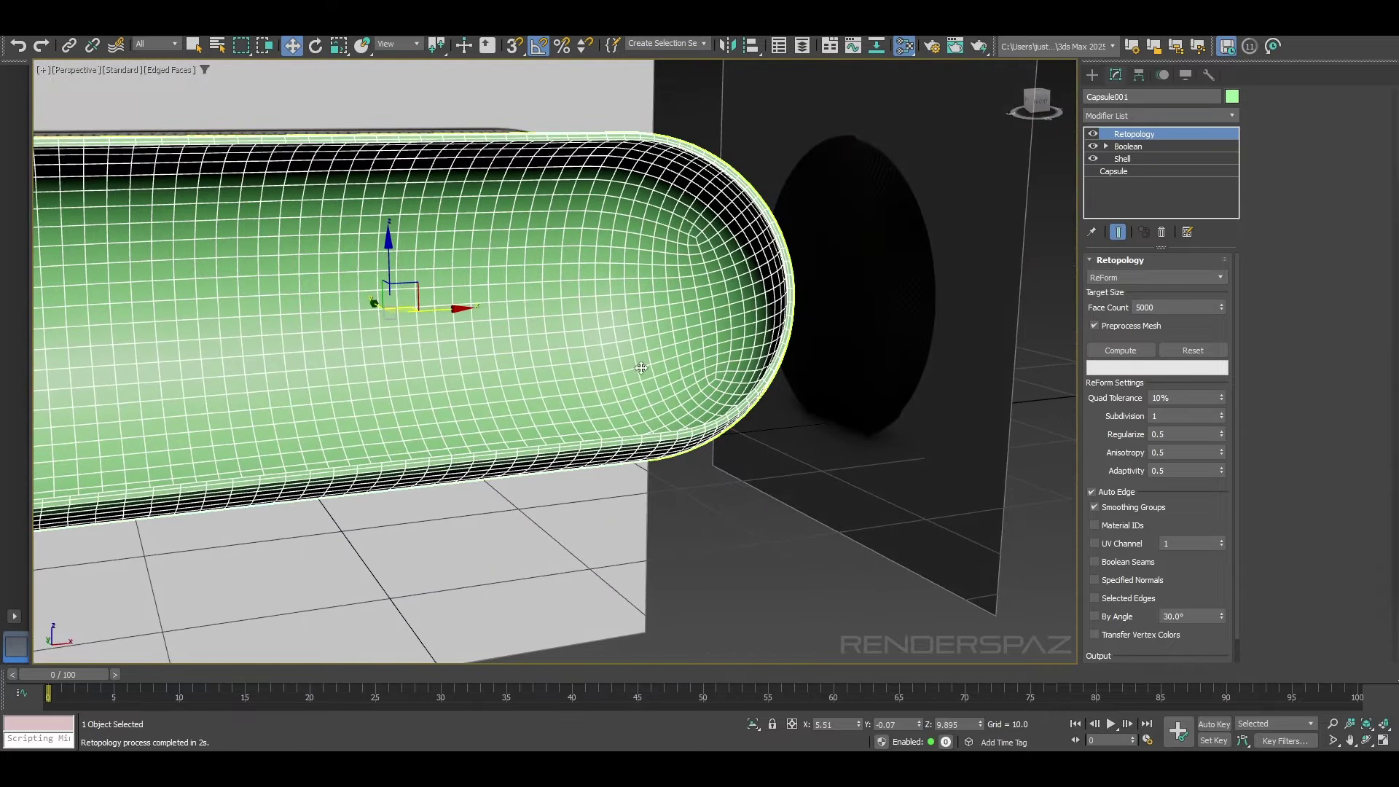
pyautogui.moveTo(368, 503); pyautogui.dragTo(897, 482, button='middle')
pyautogui.scroll(2, 469, 304)
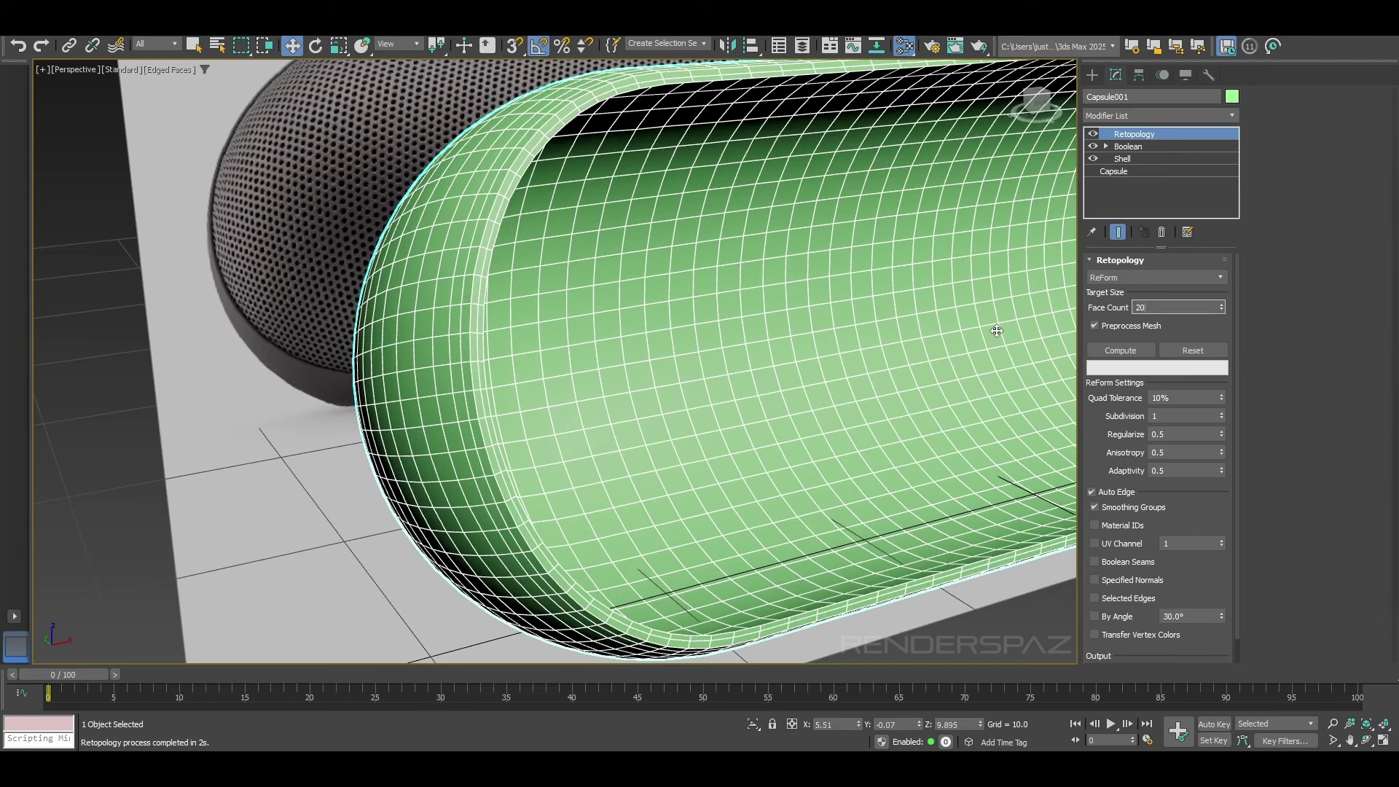
pyautogui.click(1120, 351)
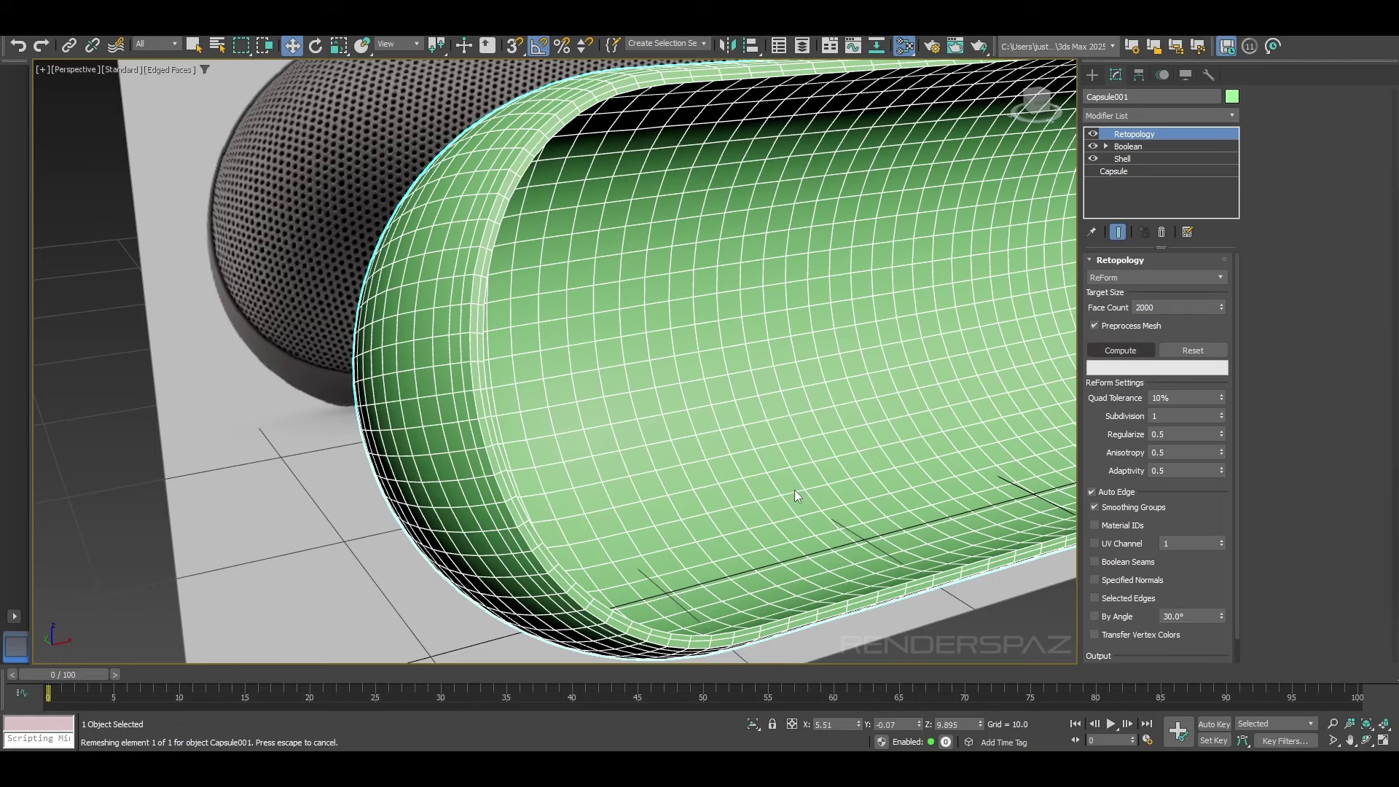
# Step: Examine the retopologized capsule's edge flow, rim and rounded ends from several angles, with and without edged faces
pyautogui.scroll(-5, 537, 329)
pyautogui.keyDown('alt'); pyautogui.moveTo(685, 343); pyautogui.dragTo(654, 364, button='middle'); pyautogui.keyUp('alt')
pyautogui.scroll(3, 654, 364)
pyautogui.press('F4')
pyautogui.press('F4')
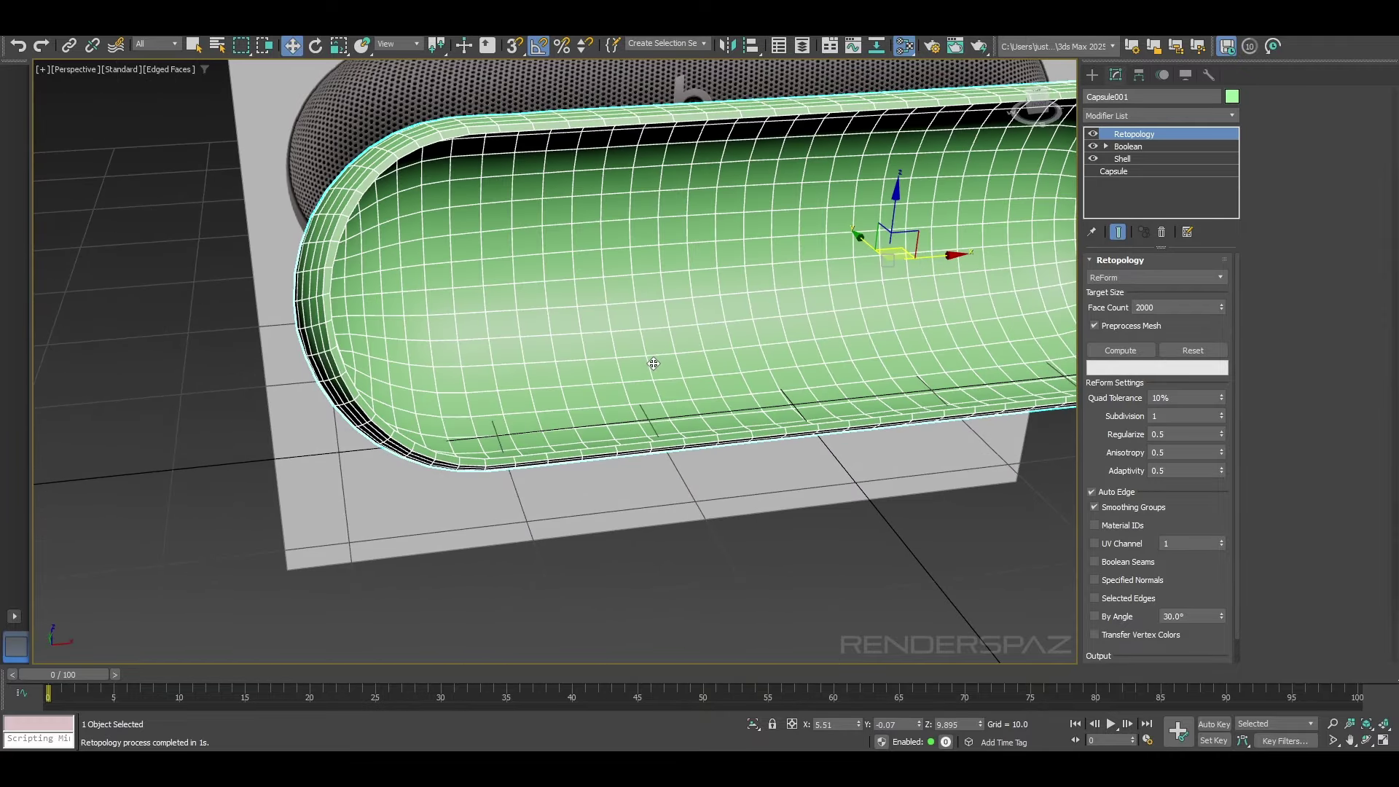
pyautogui.scroll(-3, 661, 323)
pyautogui.moveTo(660, 324); pyautogui.dragTo(688, 418, button='middle')
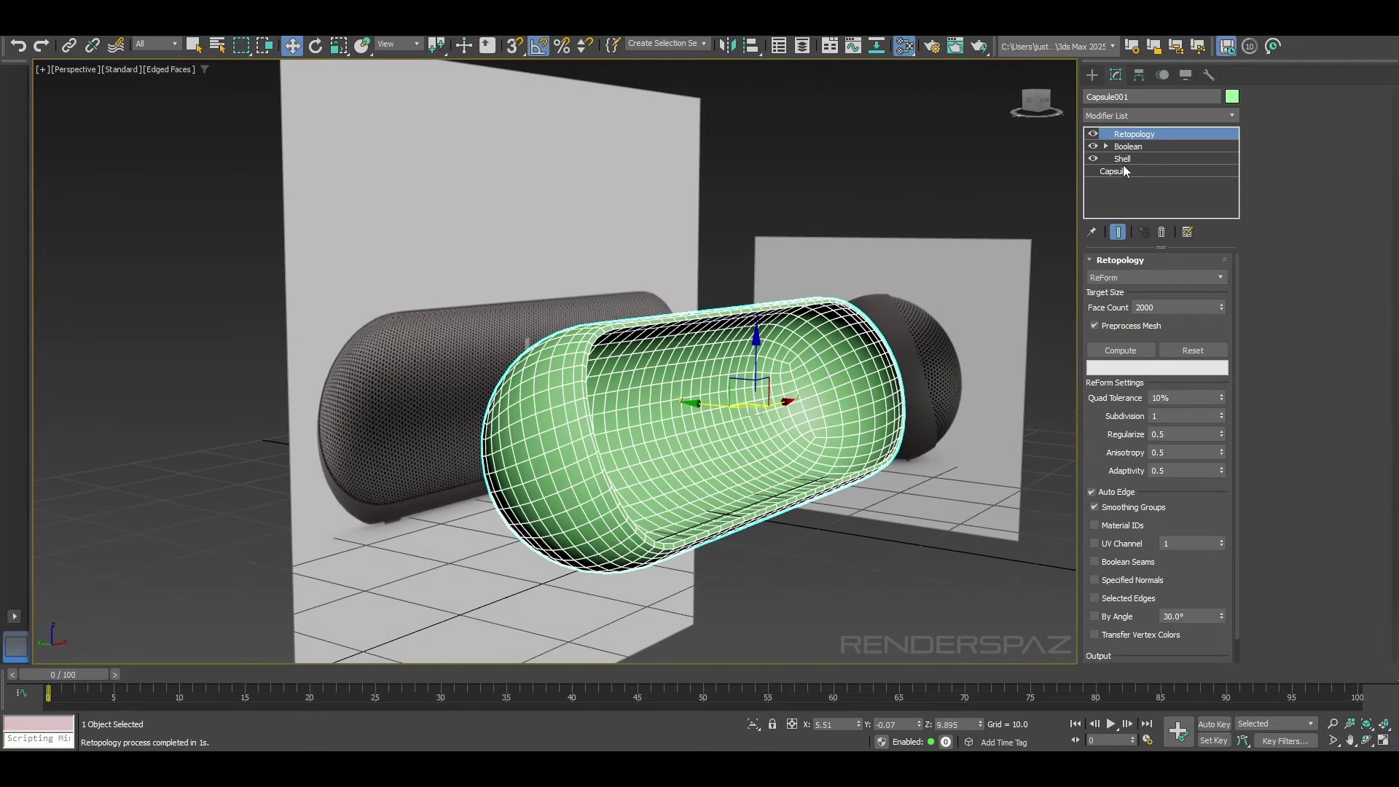
pyautogui.keyDown('alt'); pyautogui.moveTo(710, 434); pyautogui.dragTo(949, 271, button='middle'); pyautogui.keyUp('alt')
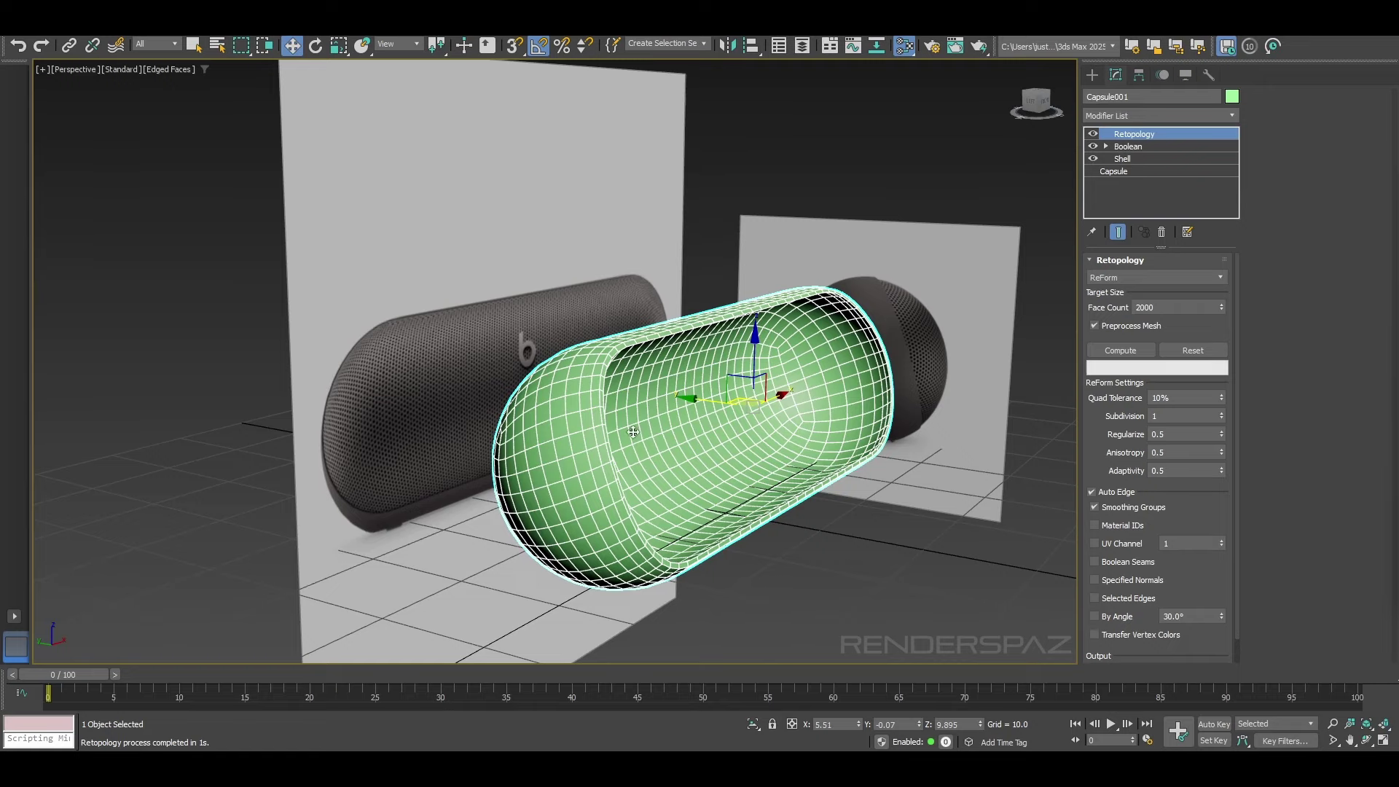
pyautogui.keyDown('alt'); pyautogui.moveTo(634, 431); pyautogui.dragTo(850, 341, button='middle'); pyautogui.keyUp('alt')
pyautogui.keyDown('alt'); pyautogui.moveTo(861, 434); pyautogui.dragTo(574, 493, button='middle'); pyautogui.keyUp('alt')
pyautogui.keyDown('alt'); pyautogui.moveTo(680, 440); pyautogui.dragTo(567, 210, button='middle'); pyautogui.keyUp('alt')
# Step: Check the retopologized capsule's cut edge against the speaker reference in the left view, using shaded and see-through display
pyautogui.press('f')
pyautogui.press('l')
pyautogui.moveTo(688, 227); pyautogui.dragTo(727, 338, button='middle')
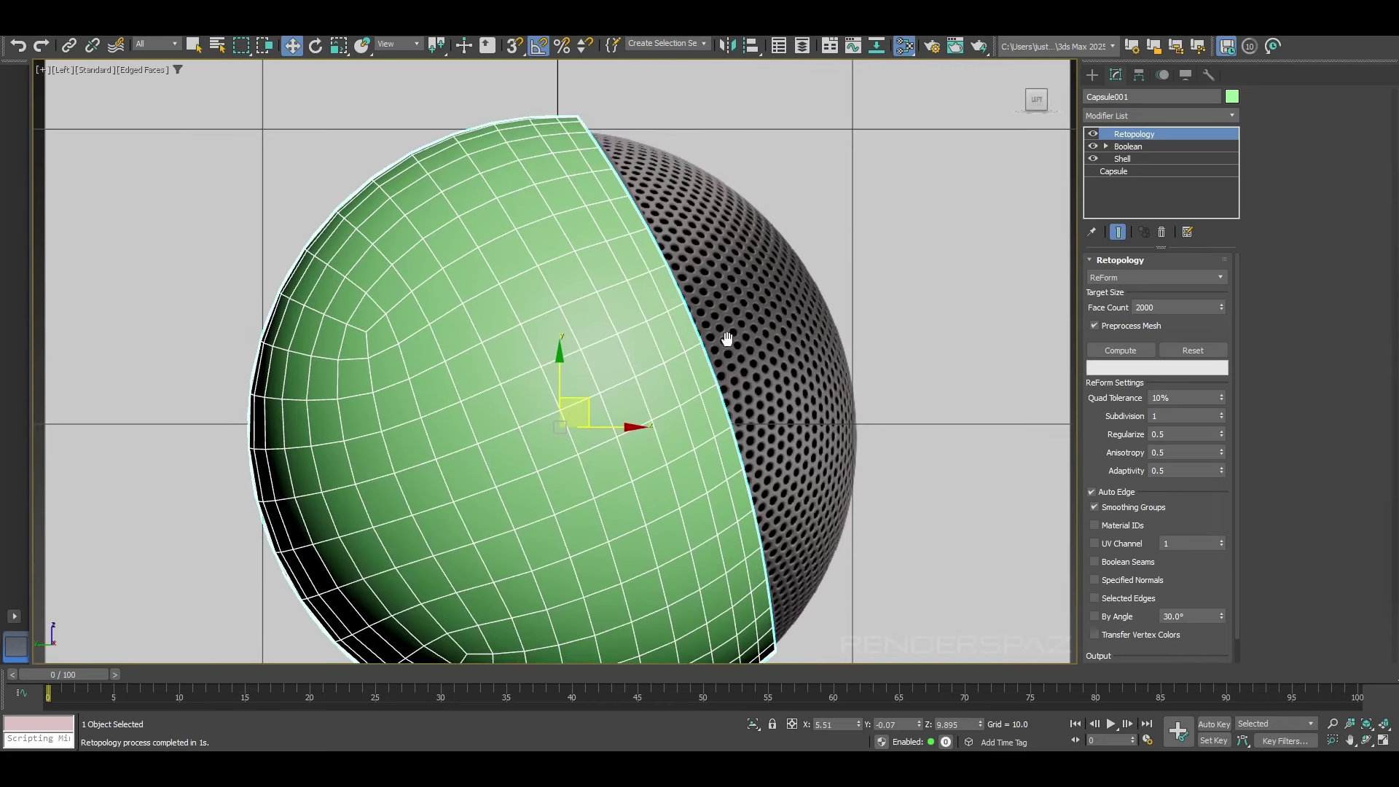
pyautogui.scroll(-3, 625, 280)
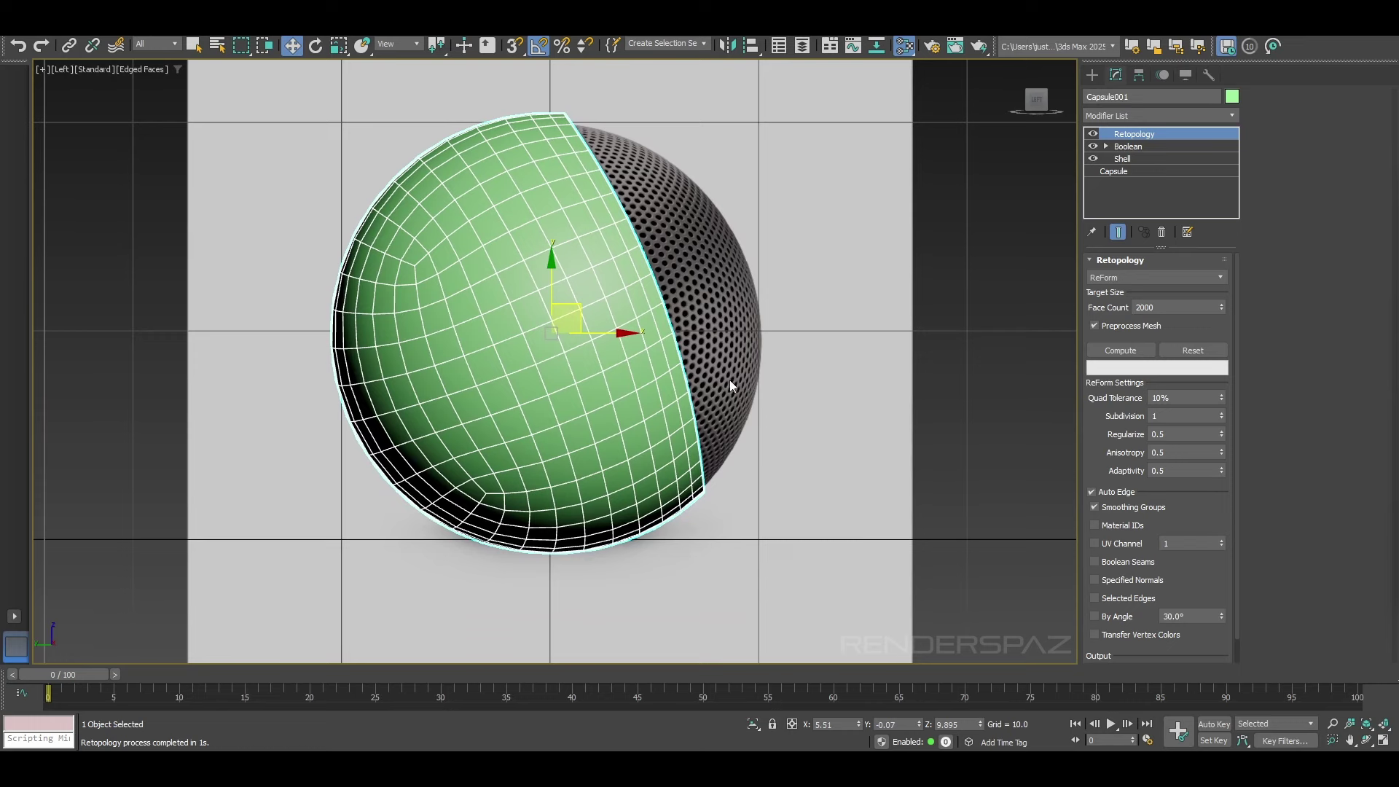
pyautogui.press('F3')
pyautogui.press('F3')
pyautogui.hotkey('alt', 'x')
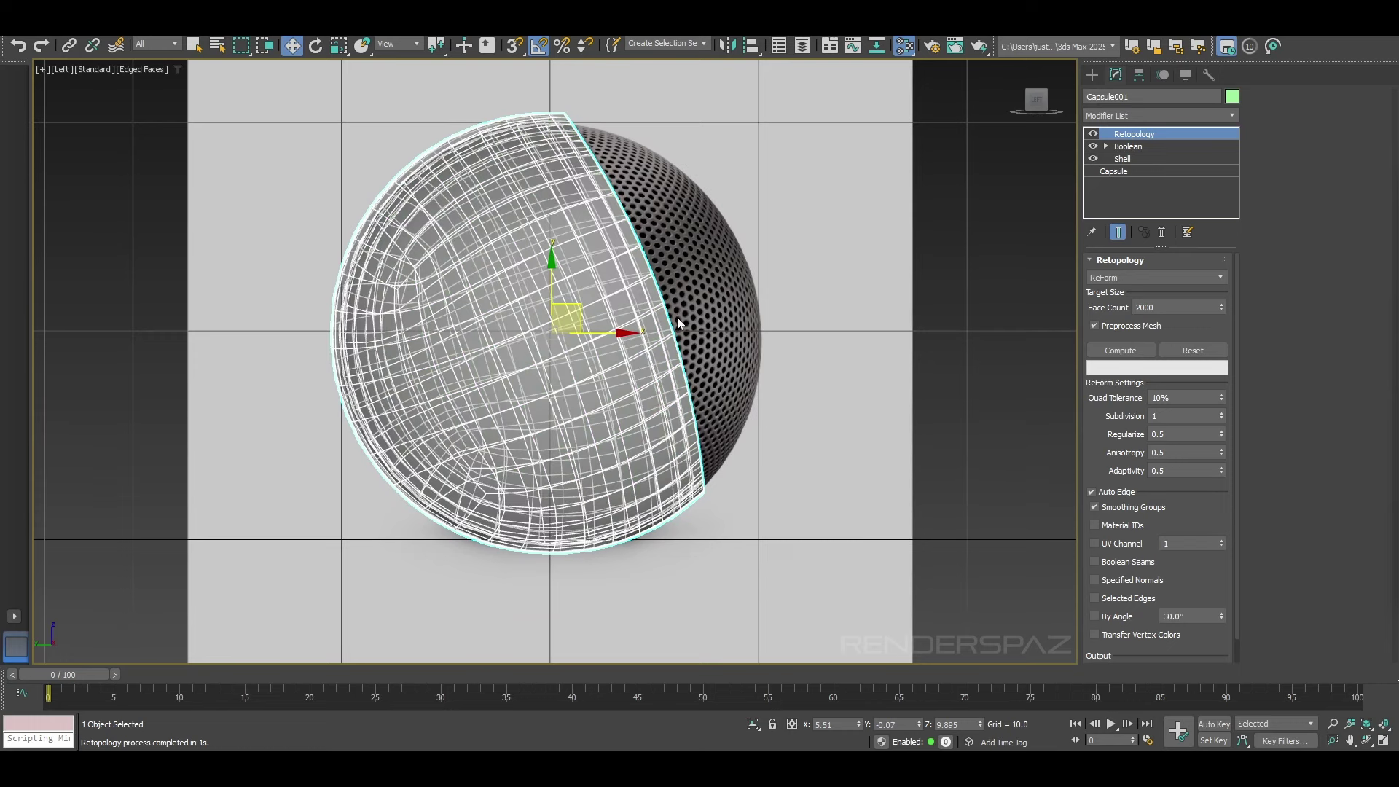
pyautogui.hotkey('alt', 'x')
pyautogui.press('F4')
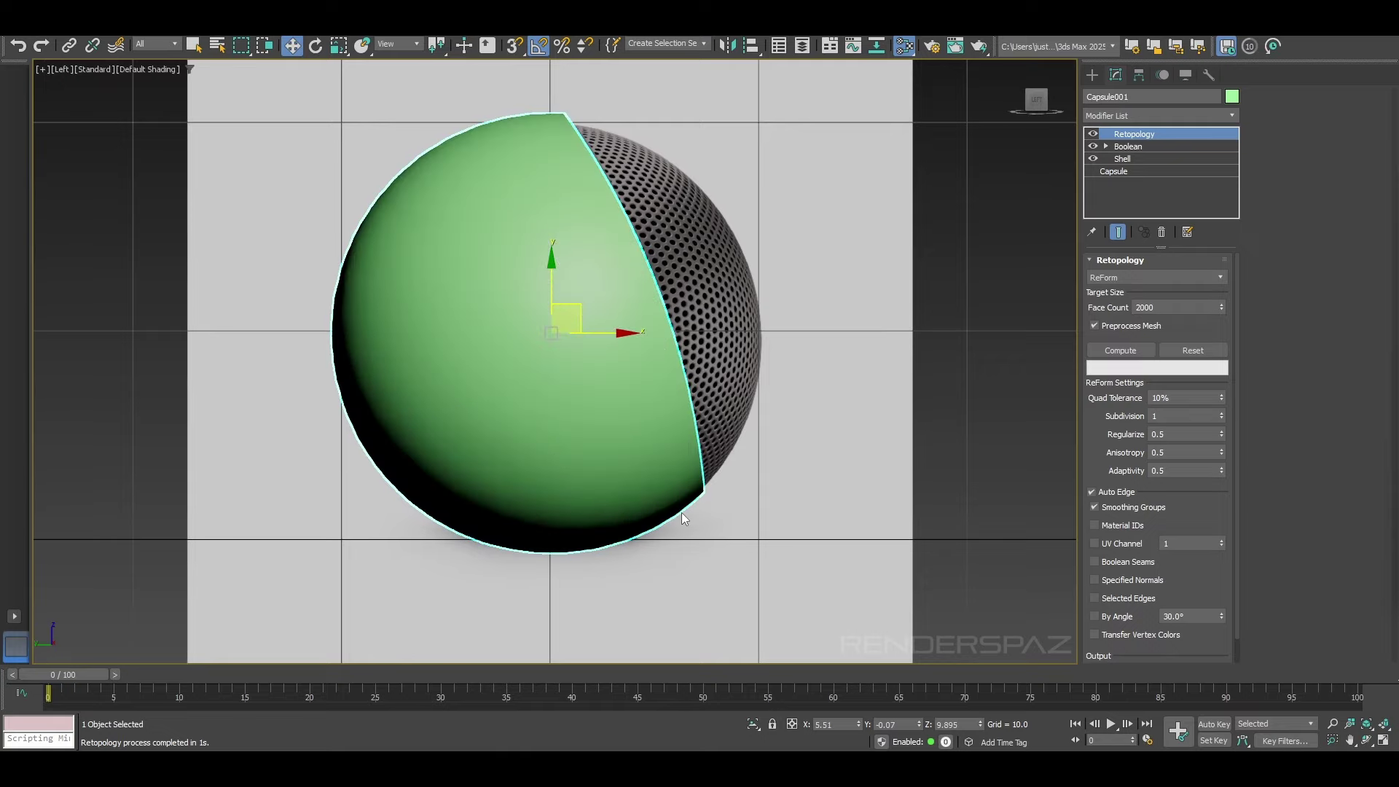
# Step: Return to perspective and inspect the capsule's hollow interior and rim, comparing smooth shading with the edged-face display
pyautogui.press('p')
pyautogui.keyDown('alt'); pyautogui.moveTo(733, 446); pyautogui.dragTo(675, 409, button='middle'); pyautogui.keyUp('alt')
pyautogui.scroll(5, 675, 410)
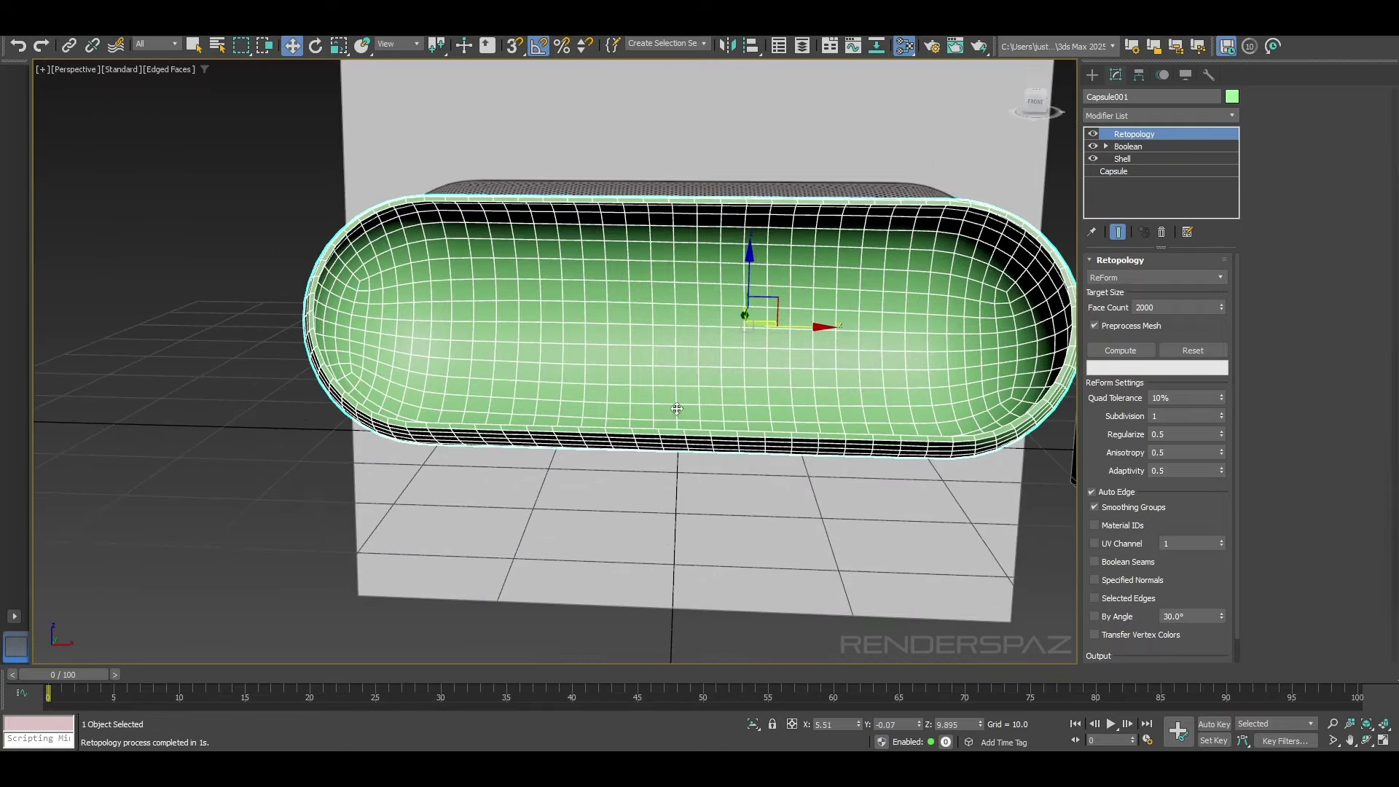
pyautogui.press('F4')
pyautogui.keyDown('alt'); pyautogui.moveTo(826, 448); pyautogui.dragTo(621, 315, button='middle'); pyautogui.keyUp('alt')
pyautogui.press('F4')
pyautogui.scroll(-5, 634, 359)
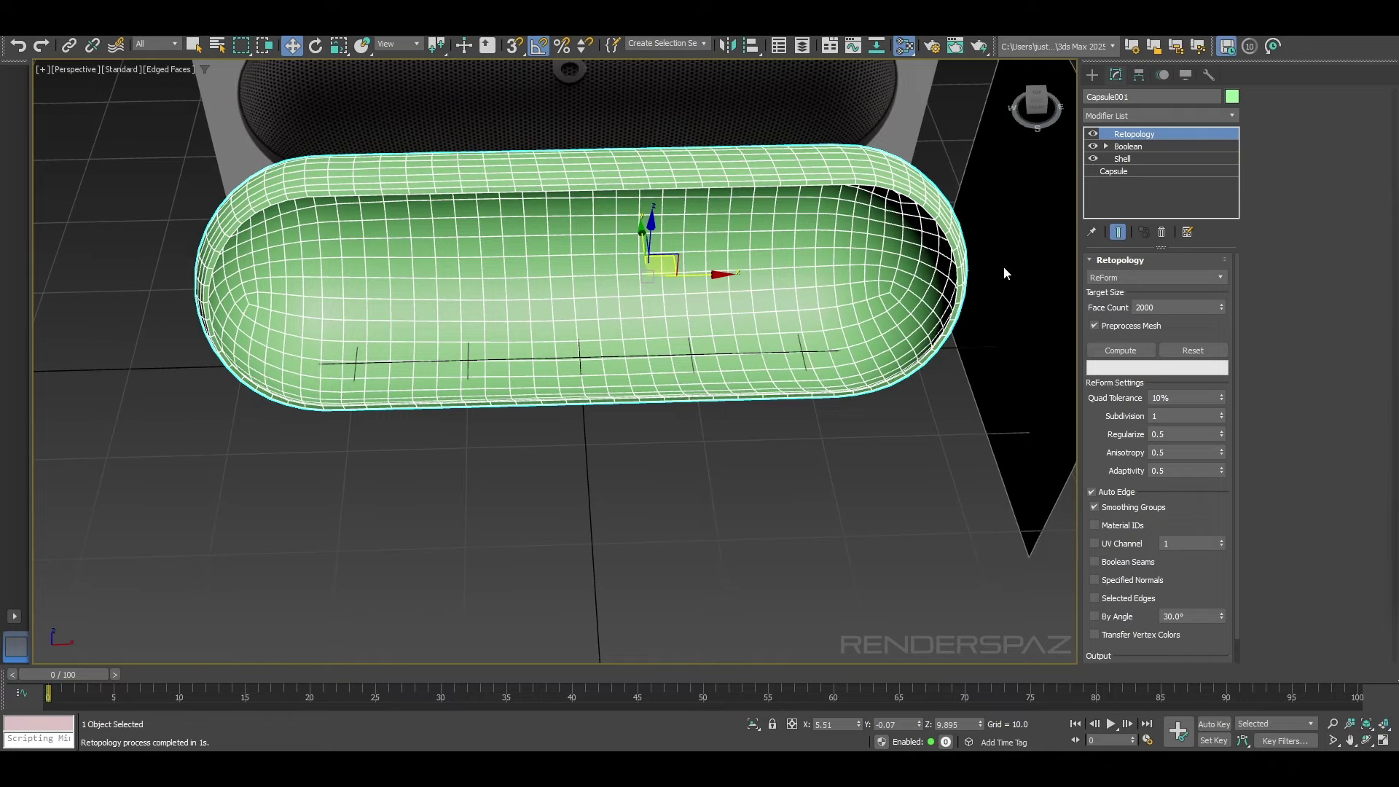
pyautogui.keyDown('alt'); pyautogui.moveTo(727, 332); pyautogui.dragTo(771, 306, button='middle'); pyautogui.keyUp('alt')
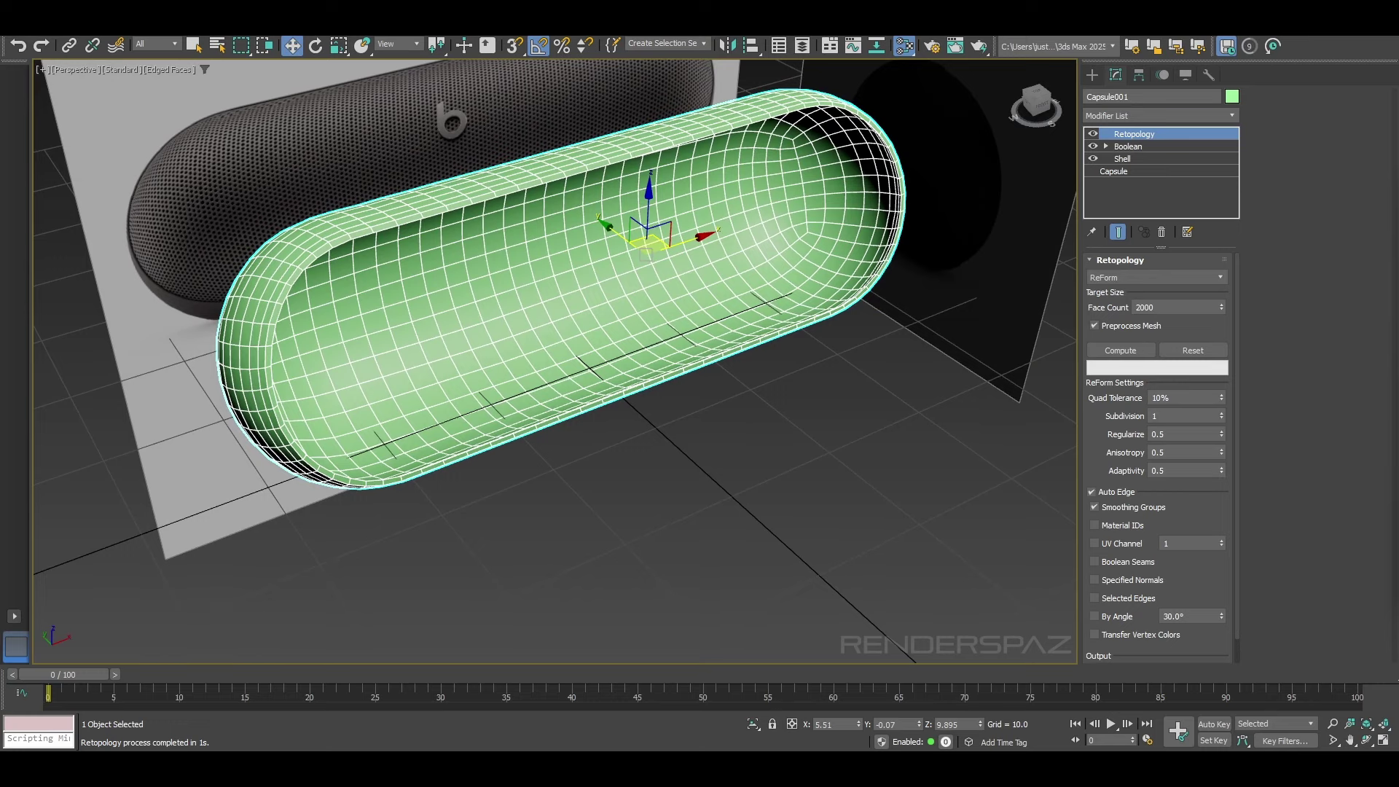
pyautogui.keyDown('alt'); pyautogui.moveTo(471, 386); pyautogui.dragTo(563, 409, button='middle'); pyautogui.keyUp('alt')
pyautogui.press('F4')
pyautogui.press('F4')
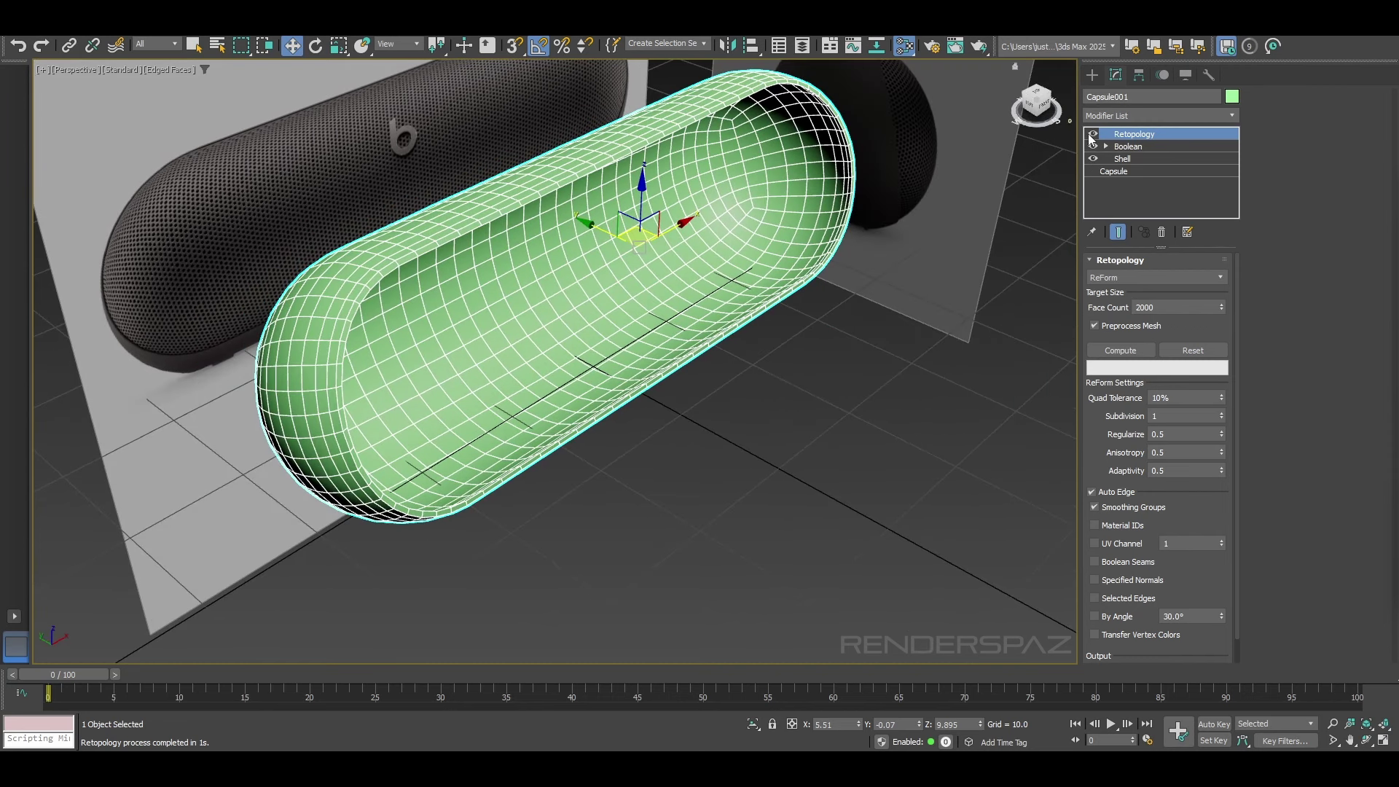
# Step: Compare the capsule with its Retopology and Boolean modifiers disabled and enabled, and examine the mesh around the open side
pyautogui.click(1094, 135)
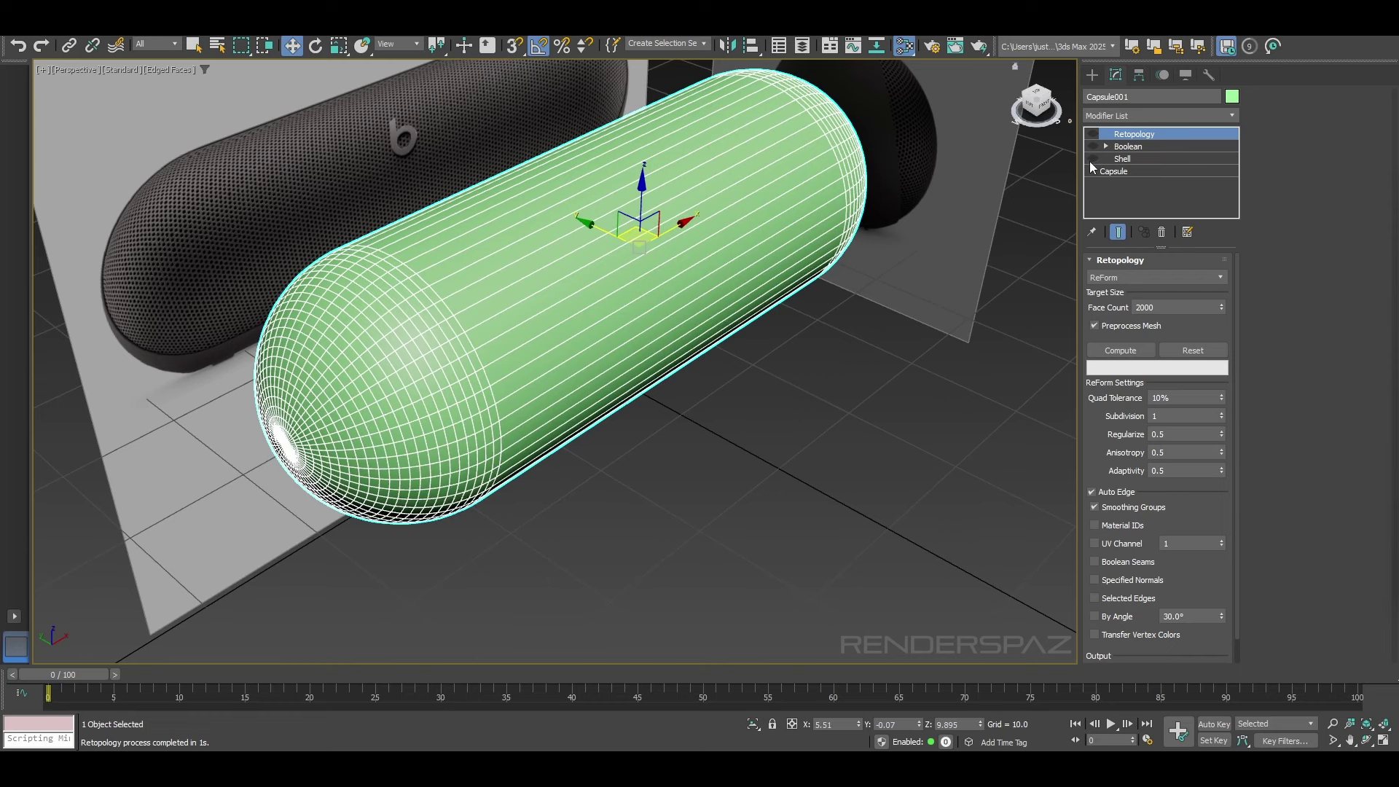
pyautogui.click(1093, 146)
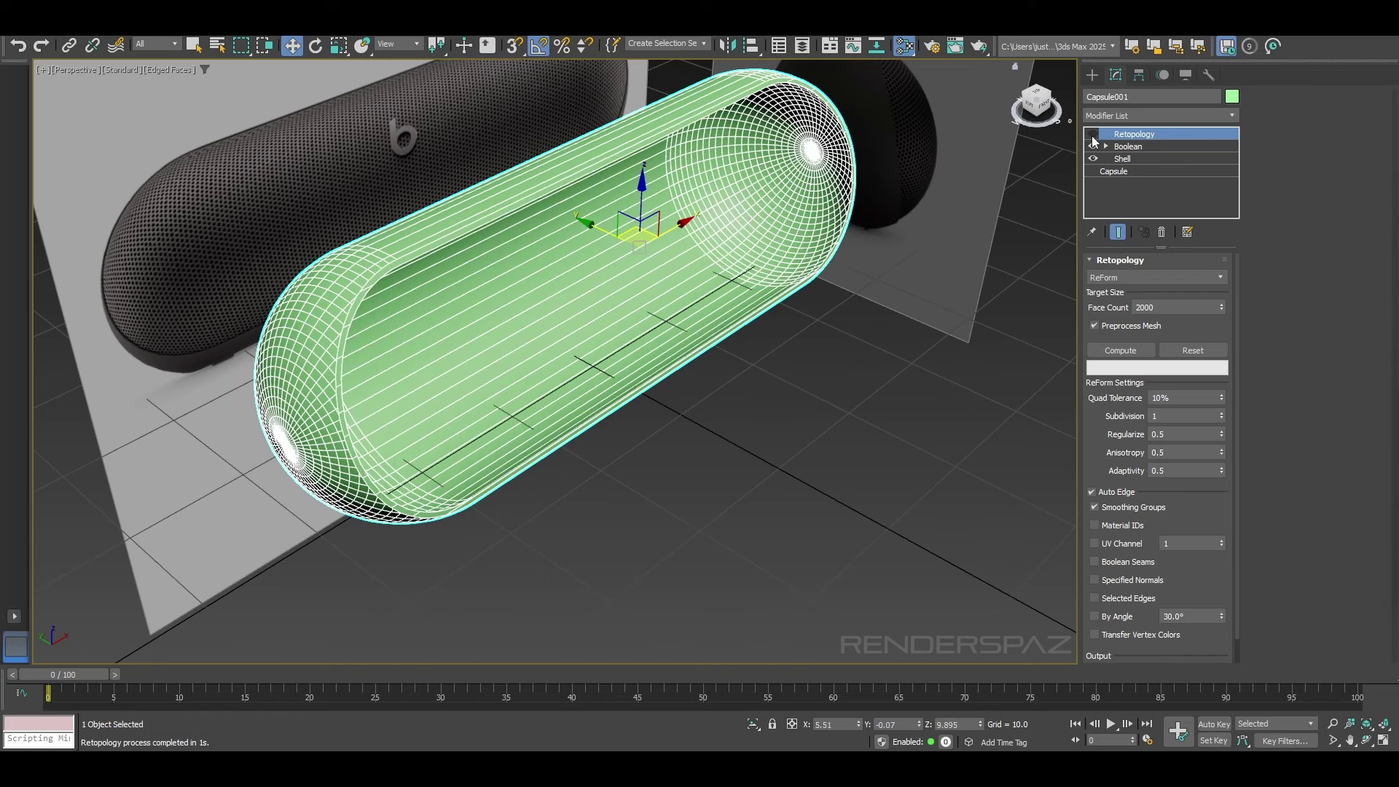
pyautogui.click(1092, 134)
pyautogui.keyDown('alt'); pyautogui.moveTo(642, 355); pyautogui.dragTo(655, 357, button='middle'); pyautogui.keyUp('alt')
pyautogui.scroll(3, 496, 321)
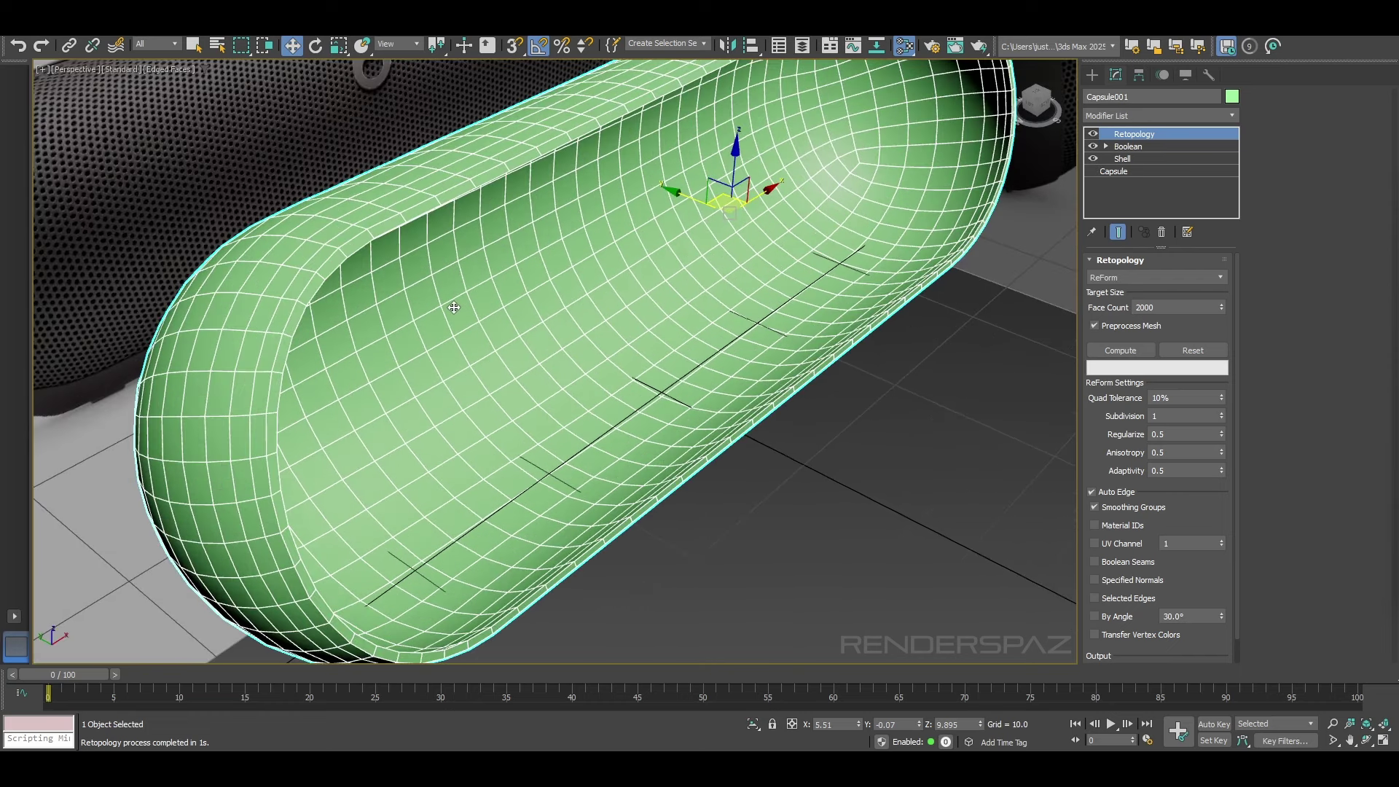
pyautogui.keyDown('alt'); pyautogui.moveTo(455, 309); pyautogui.dragTo(609, 370, button='middle'); pyautogui.keyUp('alt')
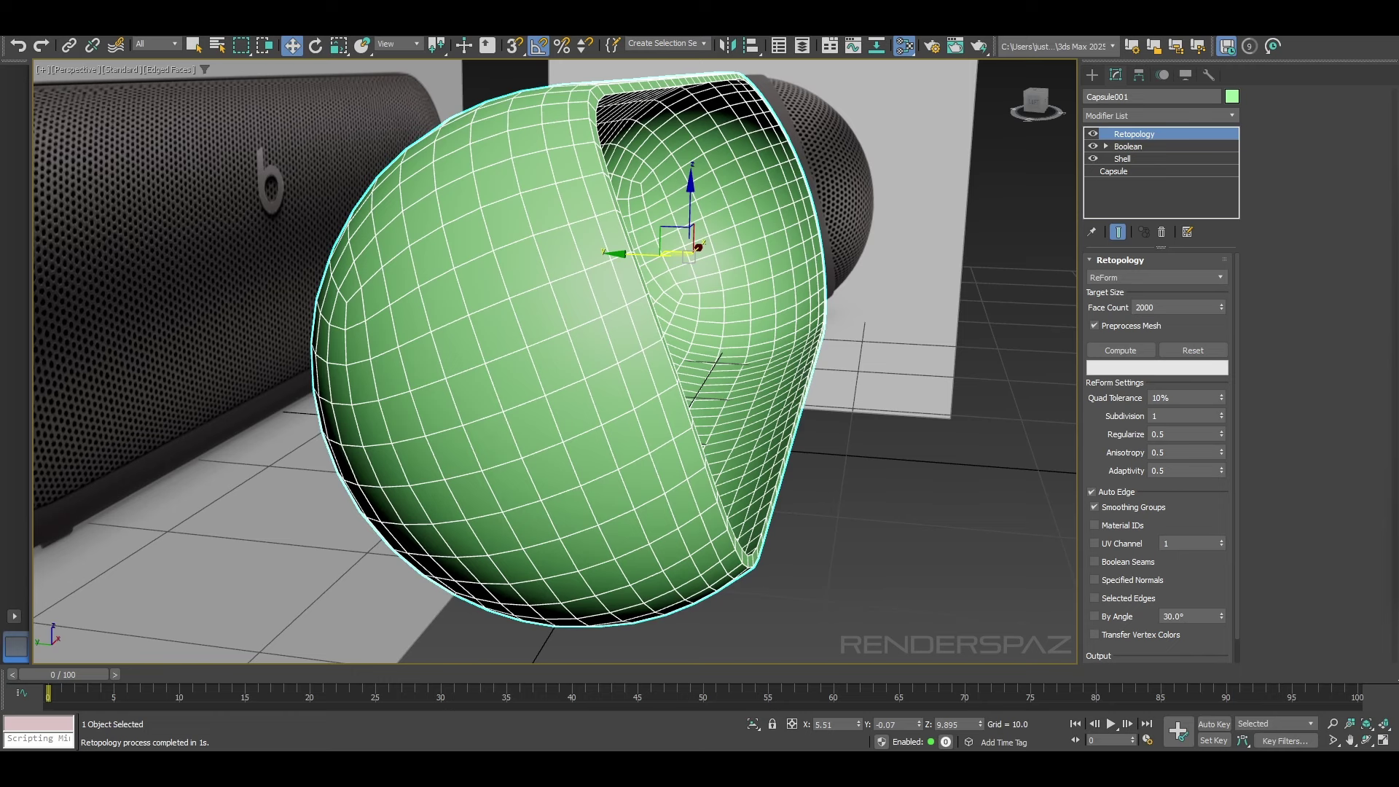
pyautogui.scroll(-3, 769, 368)
pyautogui.keyDown('alt'); pyautogui.moveTo(841, 373); pyautogui.dragTo(773, 393, button='middle'); pyautogui.keyUp('alt')
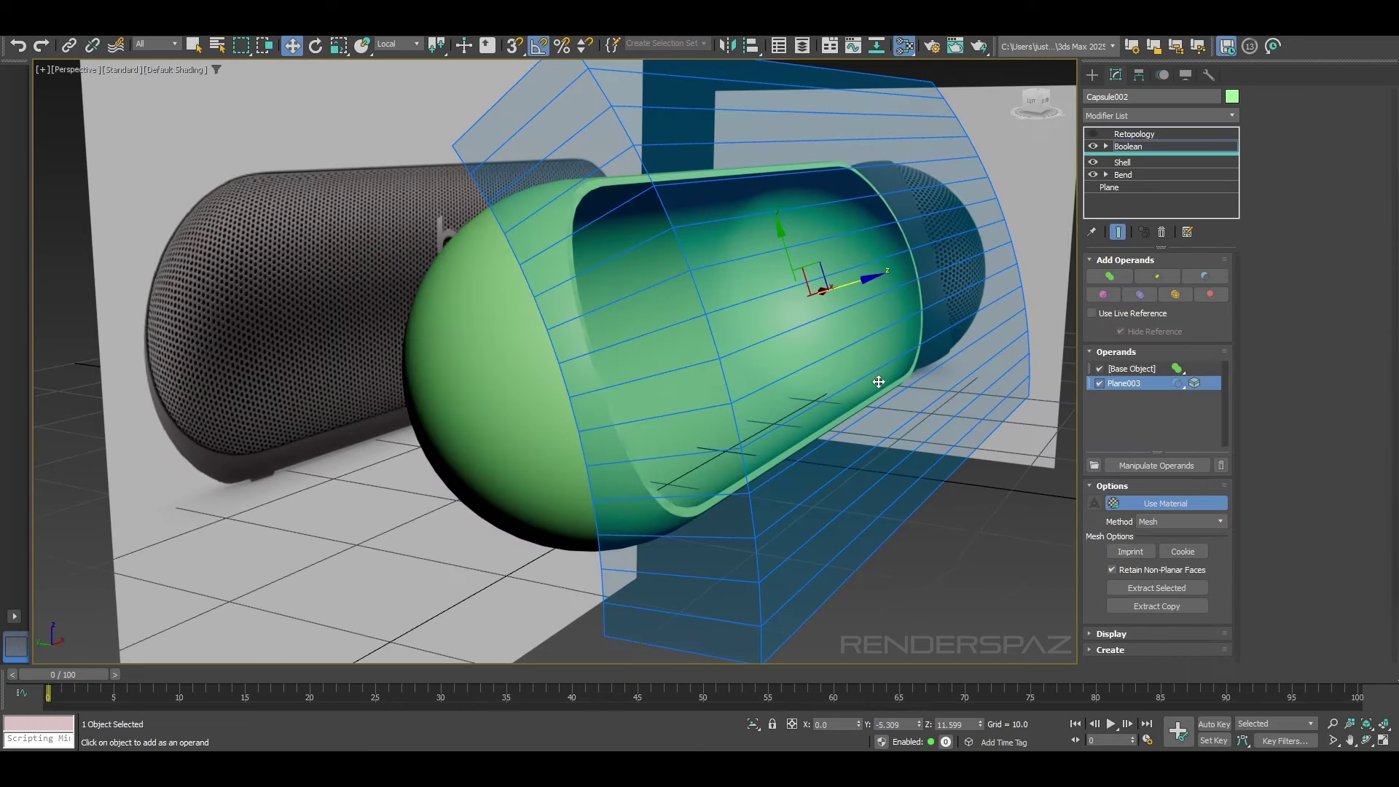
# Step: Move the duplicate capsule's plane operand back along its local Z axis so the subtraction spares the front grille section
pyautogui.keyDown('alt'); pyautogui.moveTo(925, 373); pyautogui.dragTo(810, 337, button='middle'); pyautogui.keyUp('alt')
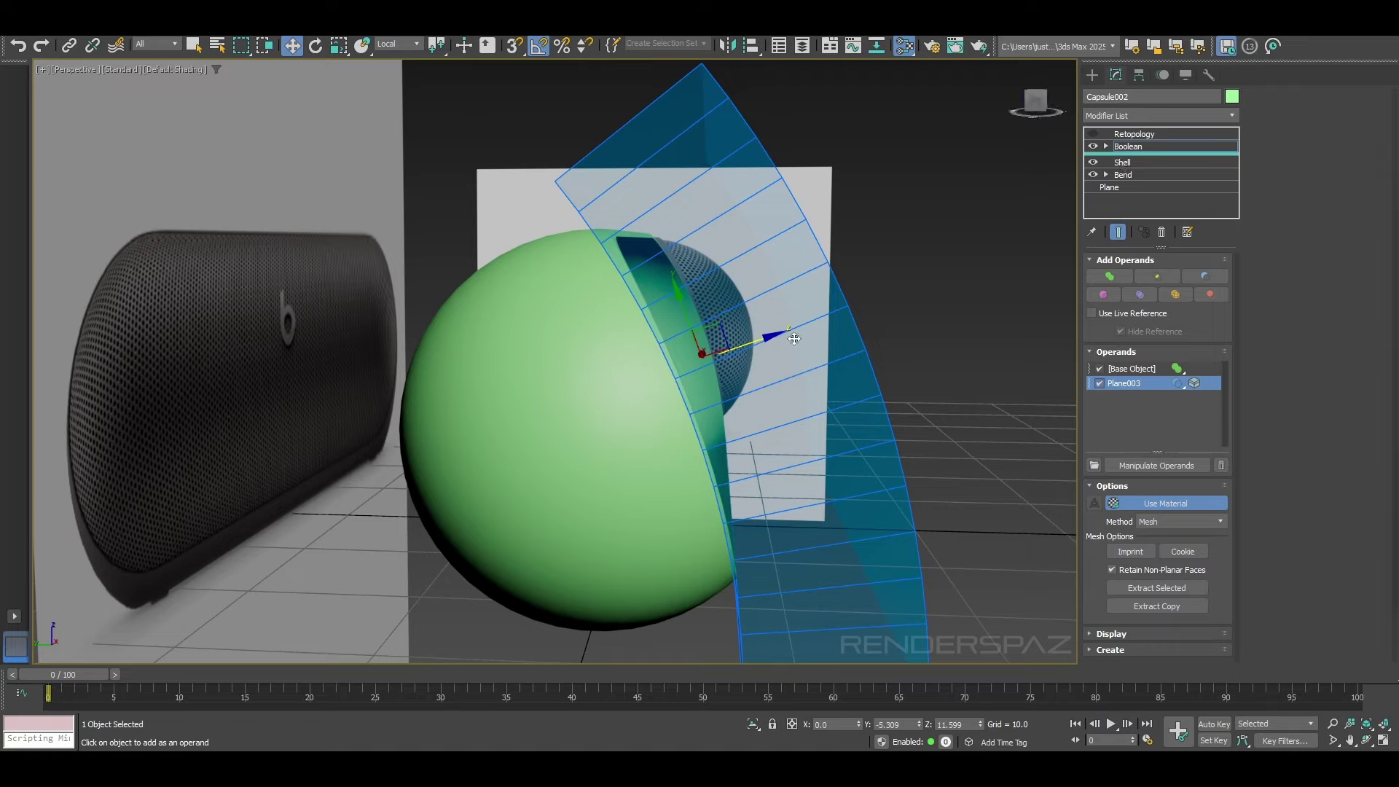
pyautogui.moveTo(735, 346); pyautogui.dragTo(656, 379)
pyautogui.keyDown('alt'); pyautogui.moveTo(655, 380); pyautogui.dragTo(625, 391, button='middle'); pyautogui.keyUp('alt')
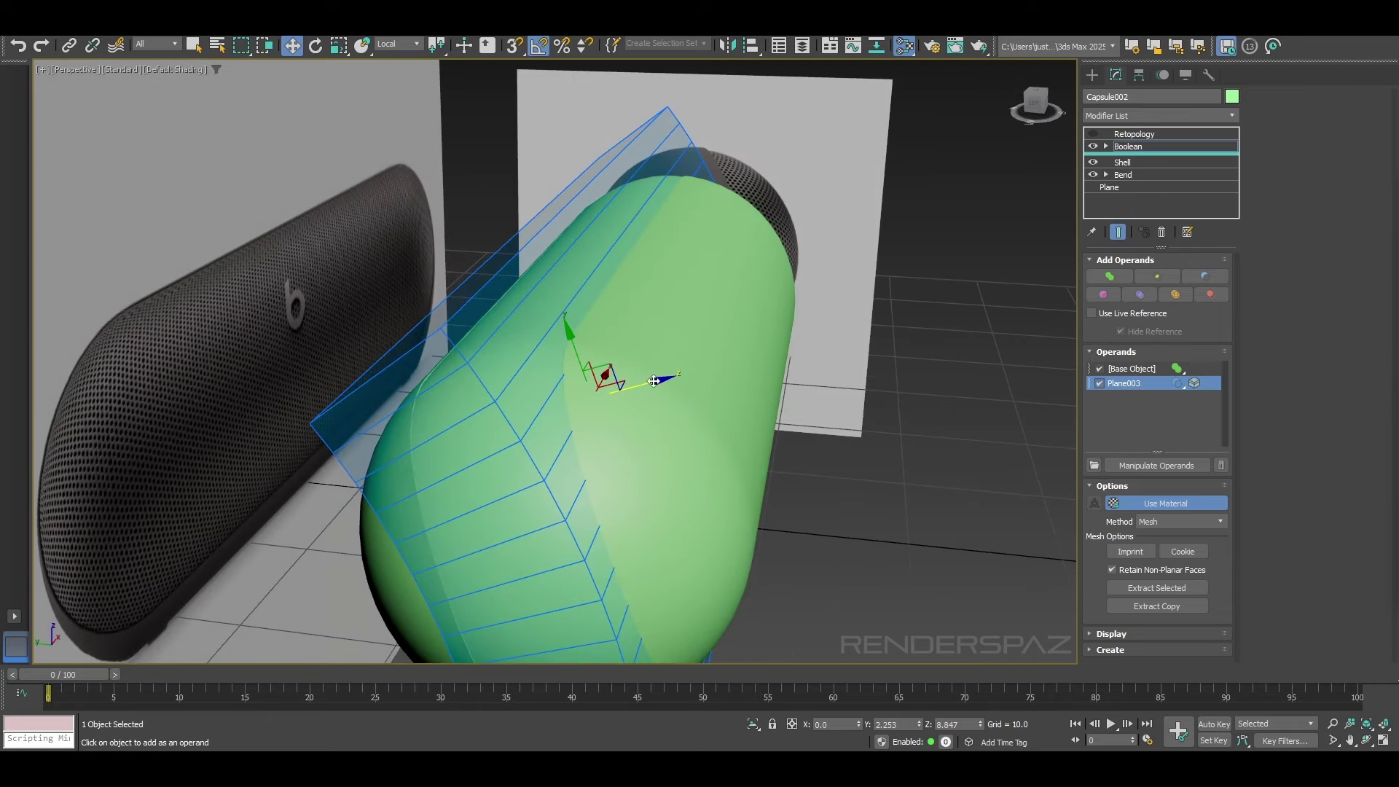
# Step: Nudge the duplicate's plane operand about -0.053 along its local Z axis to fit the cut to the original shell's rim
pyautogui.press('F4')
pyautogui.scroll(4, 624, 390)
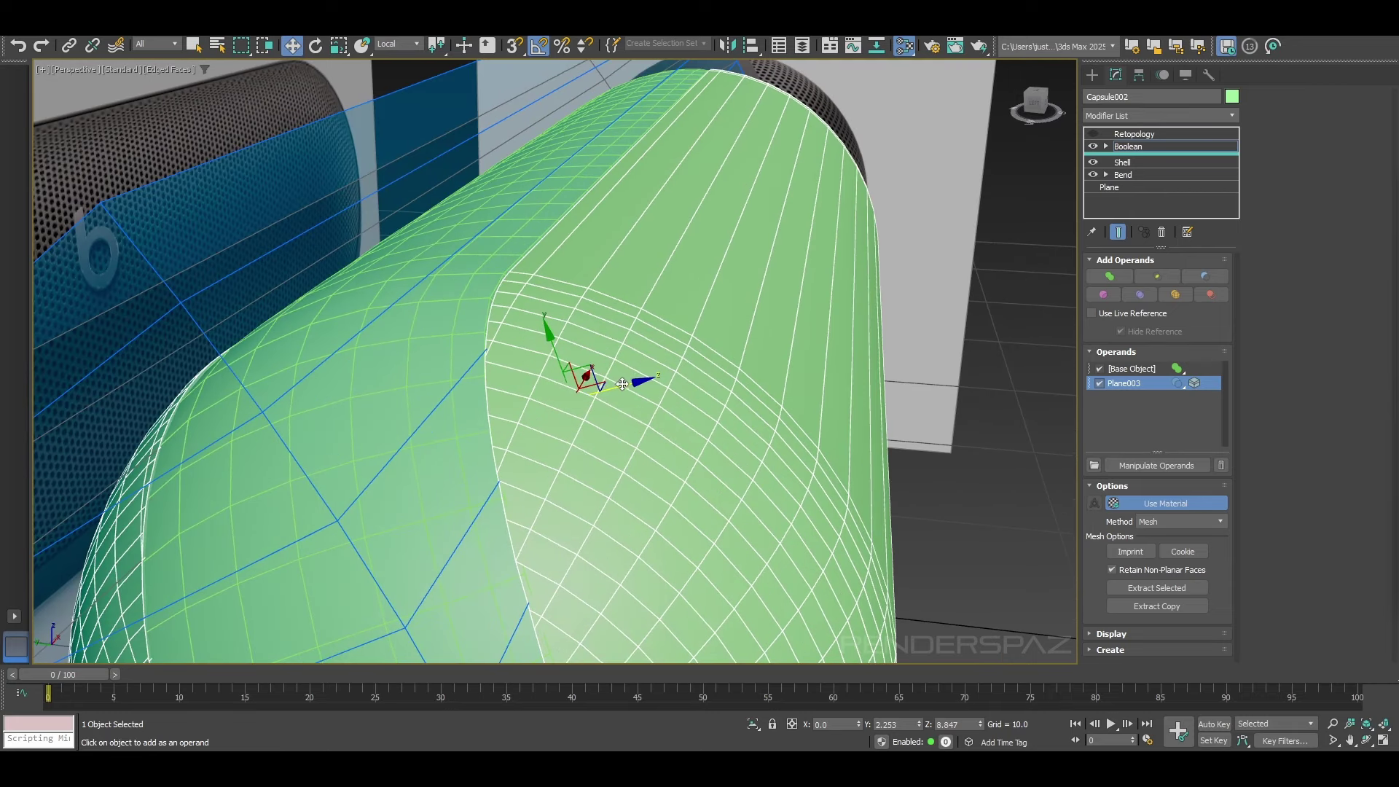
pyautogui.moveTo(623, 384); pyautogui.dragTo(619, 385)
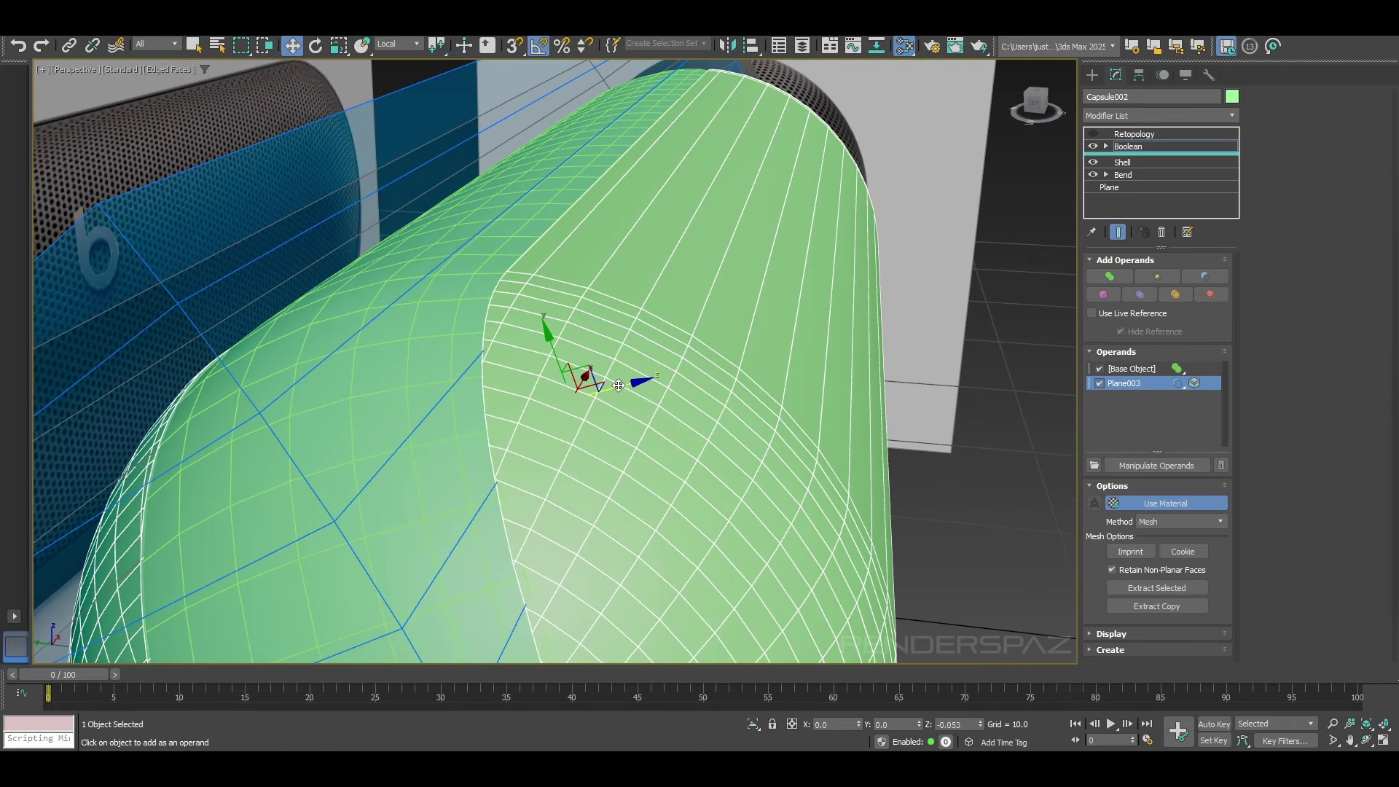
pyautogui.moveTo(629, 394); pyautogui.dragTo(584, 406, button='middle')
pyautogui.scroll(-4, 588, 407)
pyautogui.keyDown('alt'); pyautogui.moveTo(644, 462); pyautogui.dragTo(649, 403, button='middle'); pyautogui.keyUp('alt')
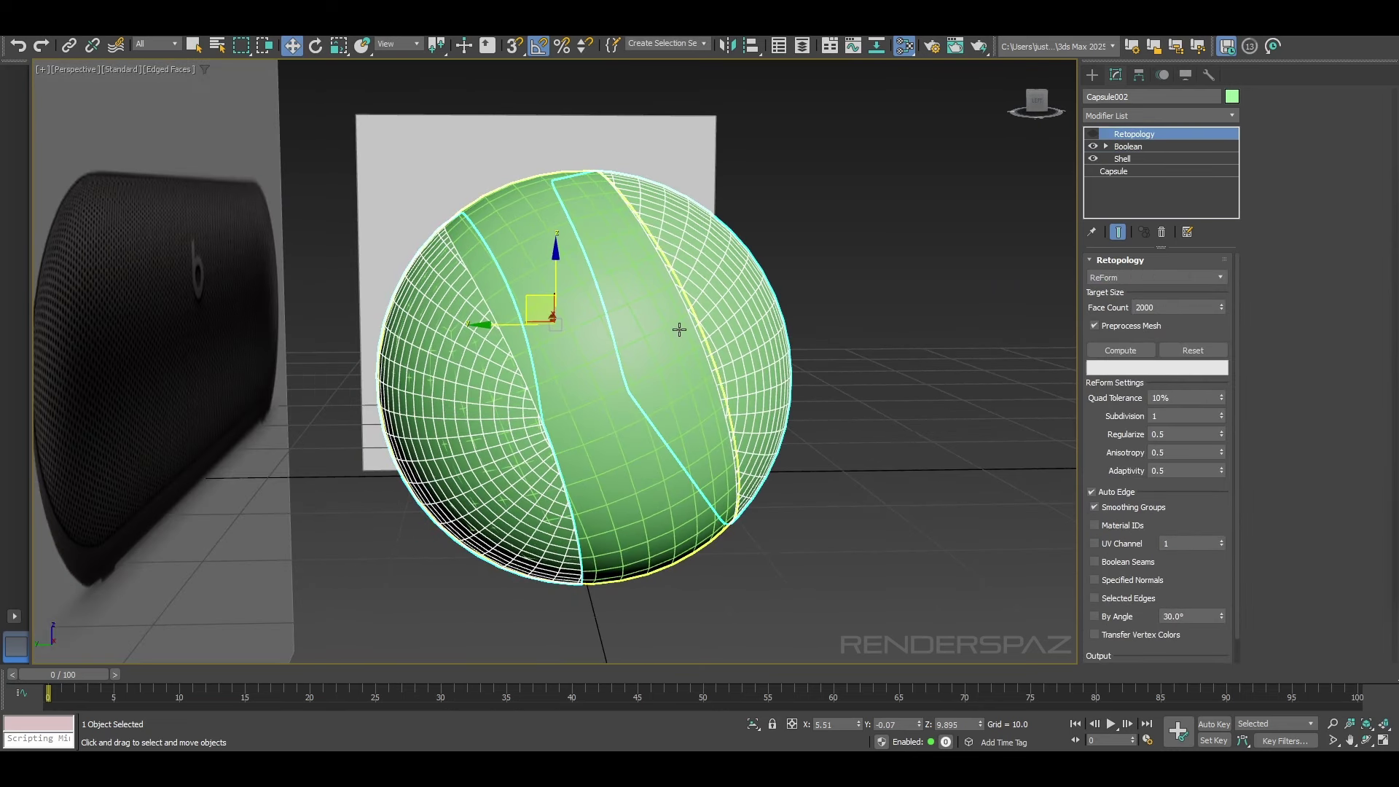
# Step: Select the duplicate capsule again and pick its plane operand, Plane003, within the Boolean modifier's operands
pyautogui.click(678, 328)
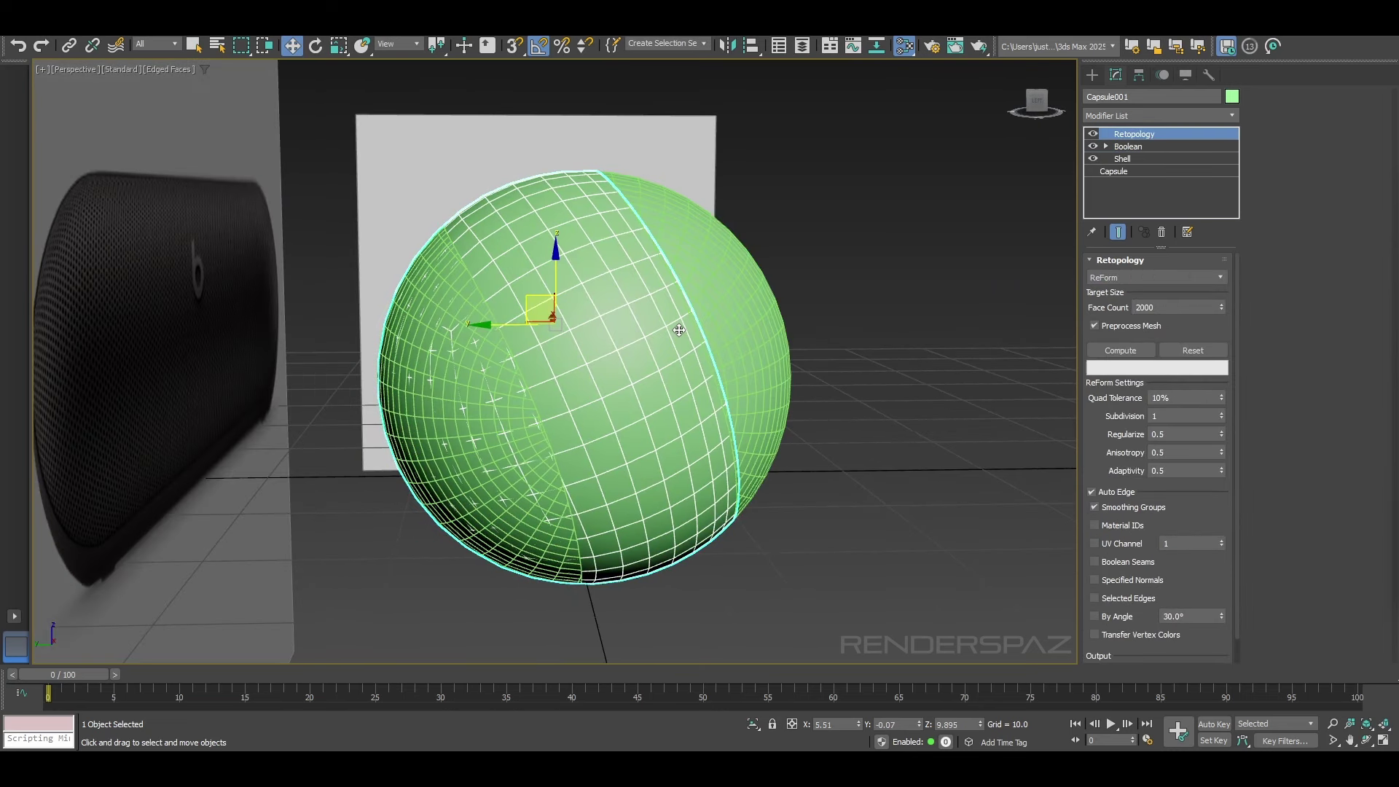
pyautogui.click(724, 287)
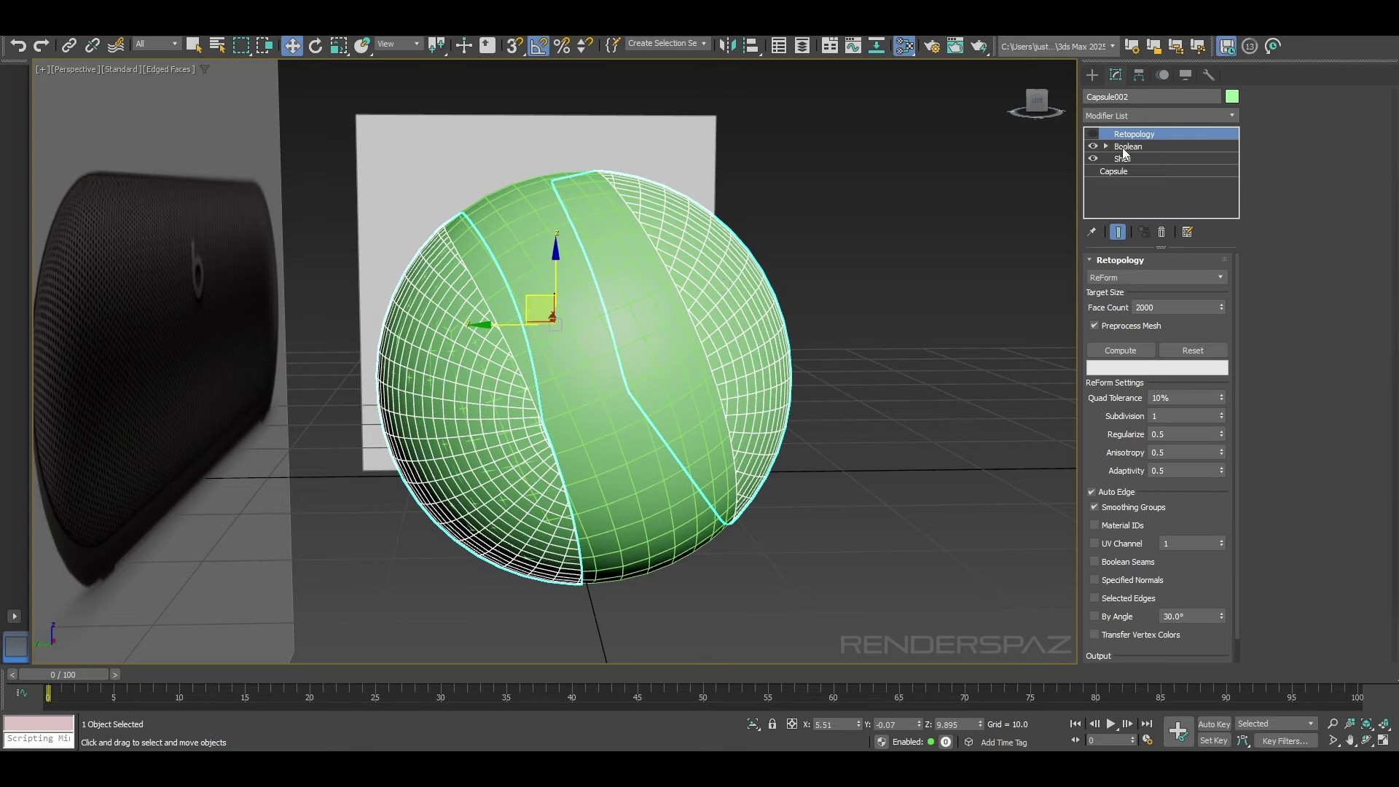
pyautogui.click(1126, 147)
pyautogui.click(760, 425)
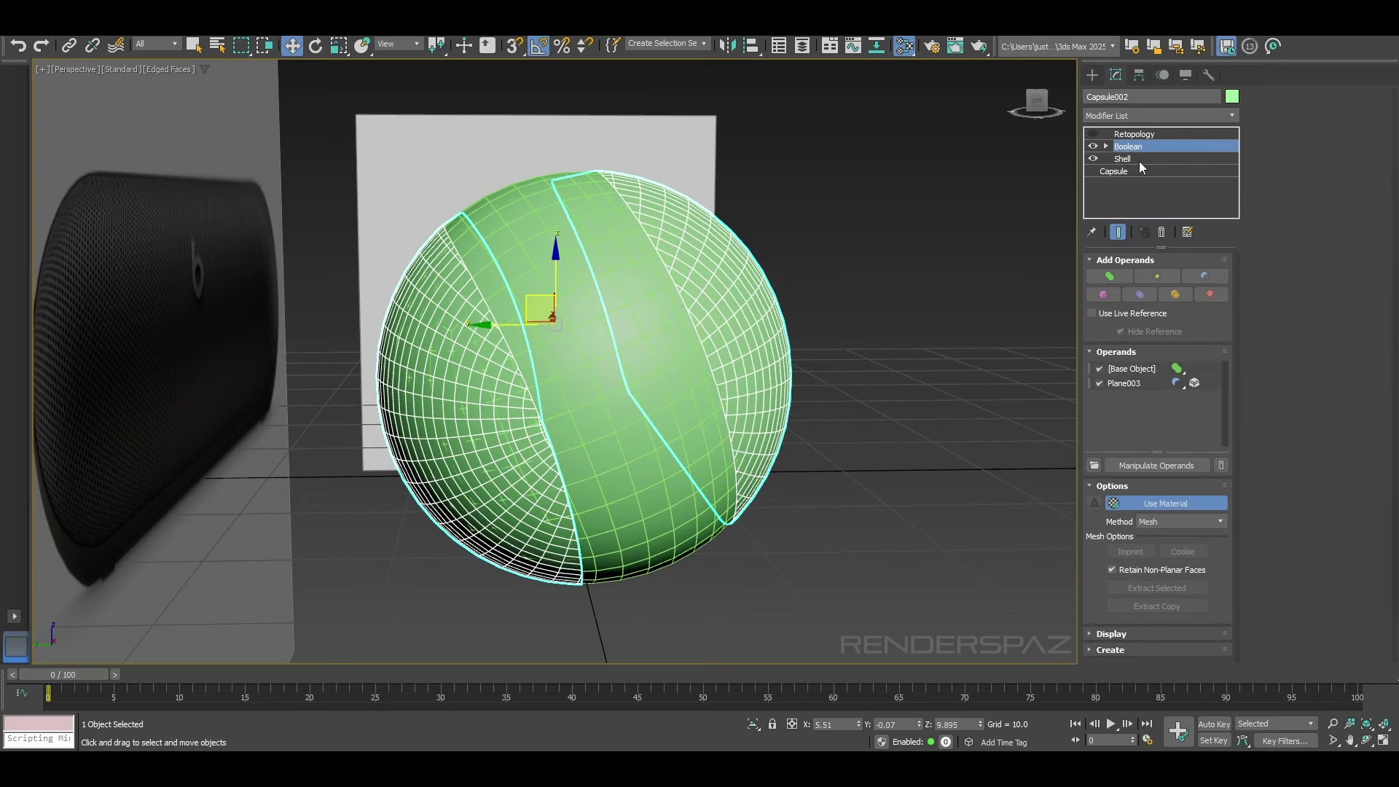
pyautogui.click(1106, 146)
pyautogui.click(1119, 158)
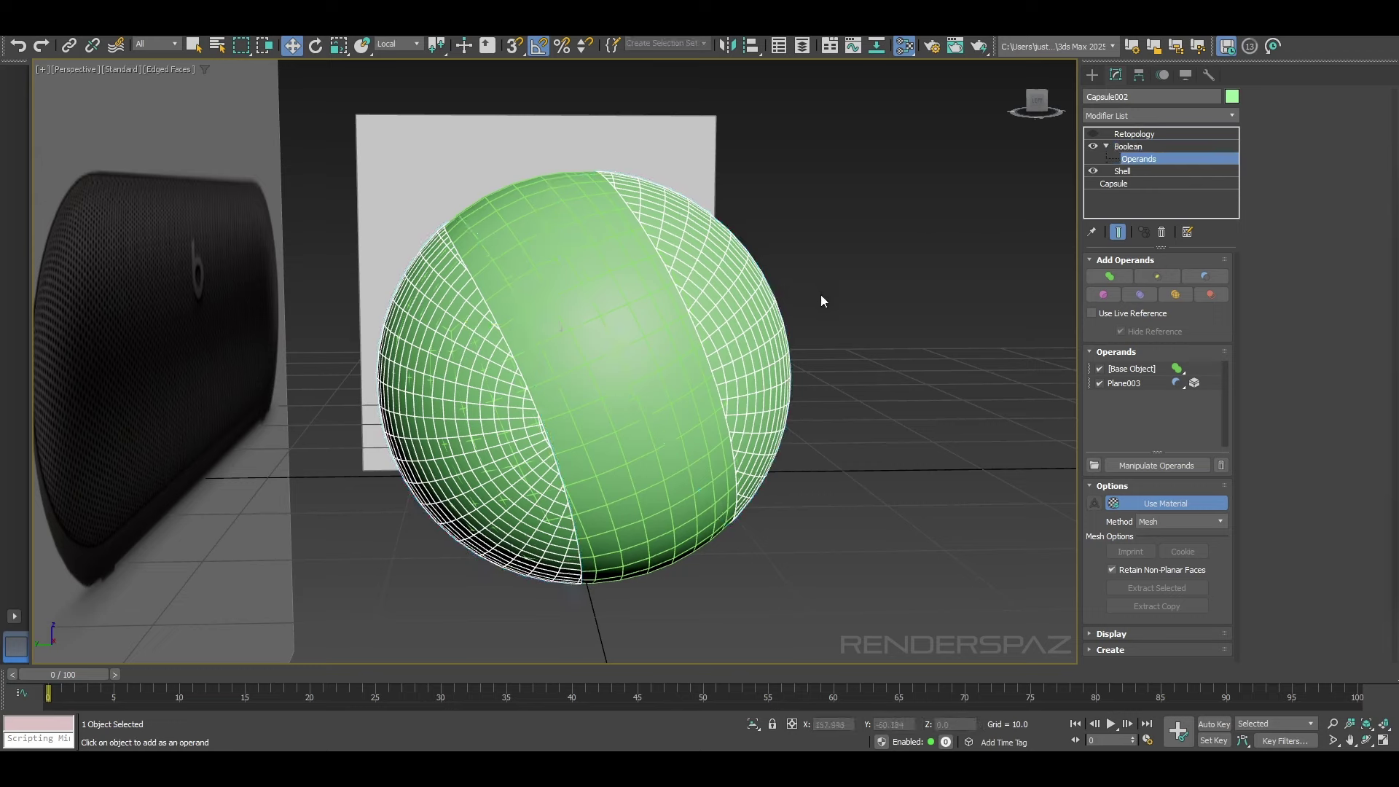
pyautogui.click(776, 322)
pyautogui.click(1127, 382)
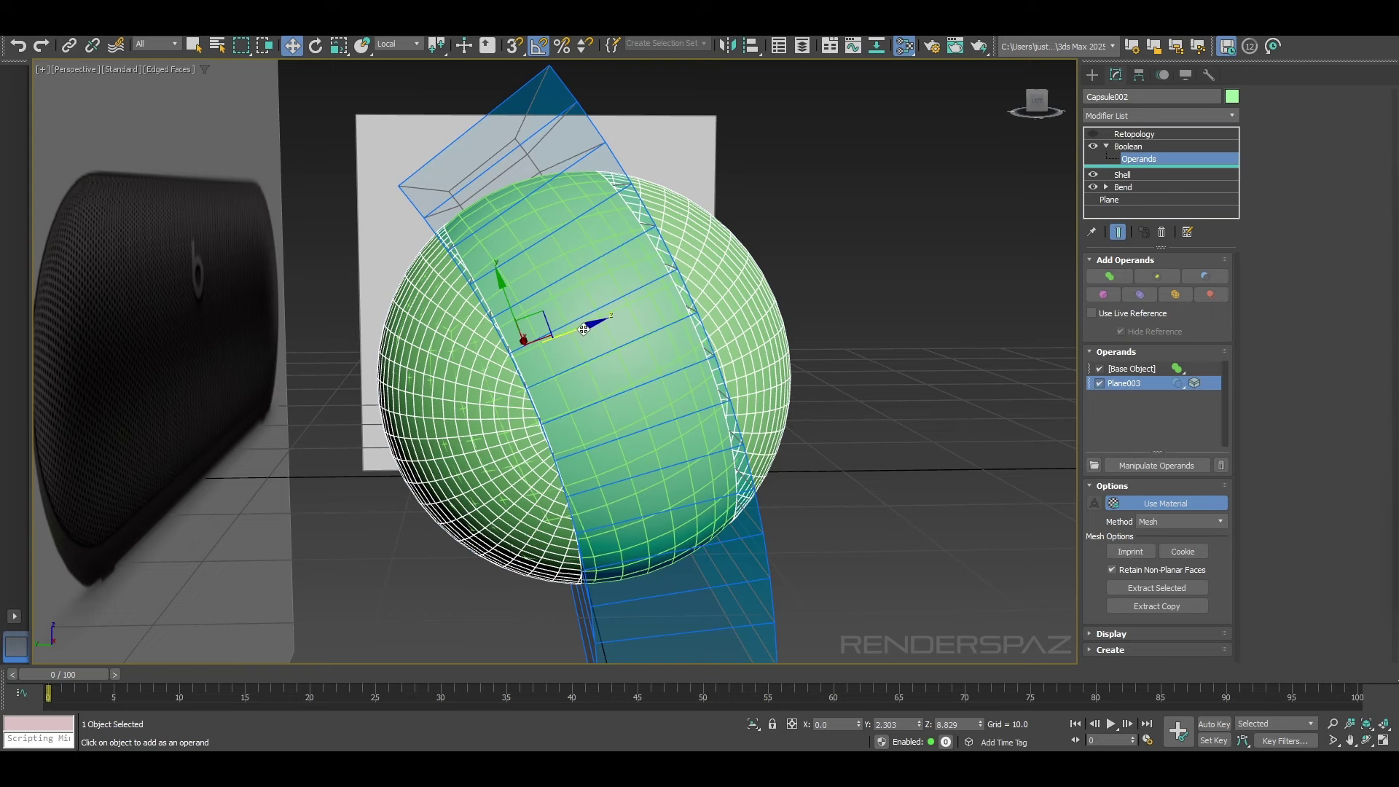
# Step: Try to scale the duplicate capsule's plane operand along its local Z axis with operand manipulation enabled
pyautogui.keyDown('alt'); pyautogui.moveTo(584, 329); pyautogui.dragTo(770, 432, button='middle'); pyautogui.keyUp('alt')
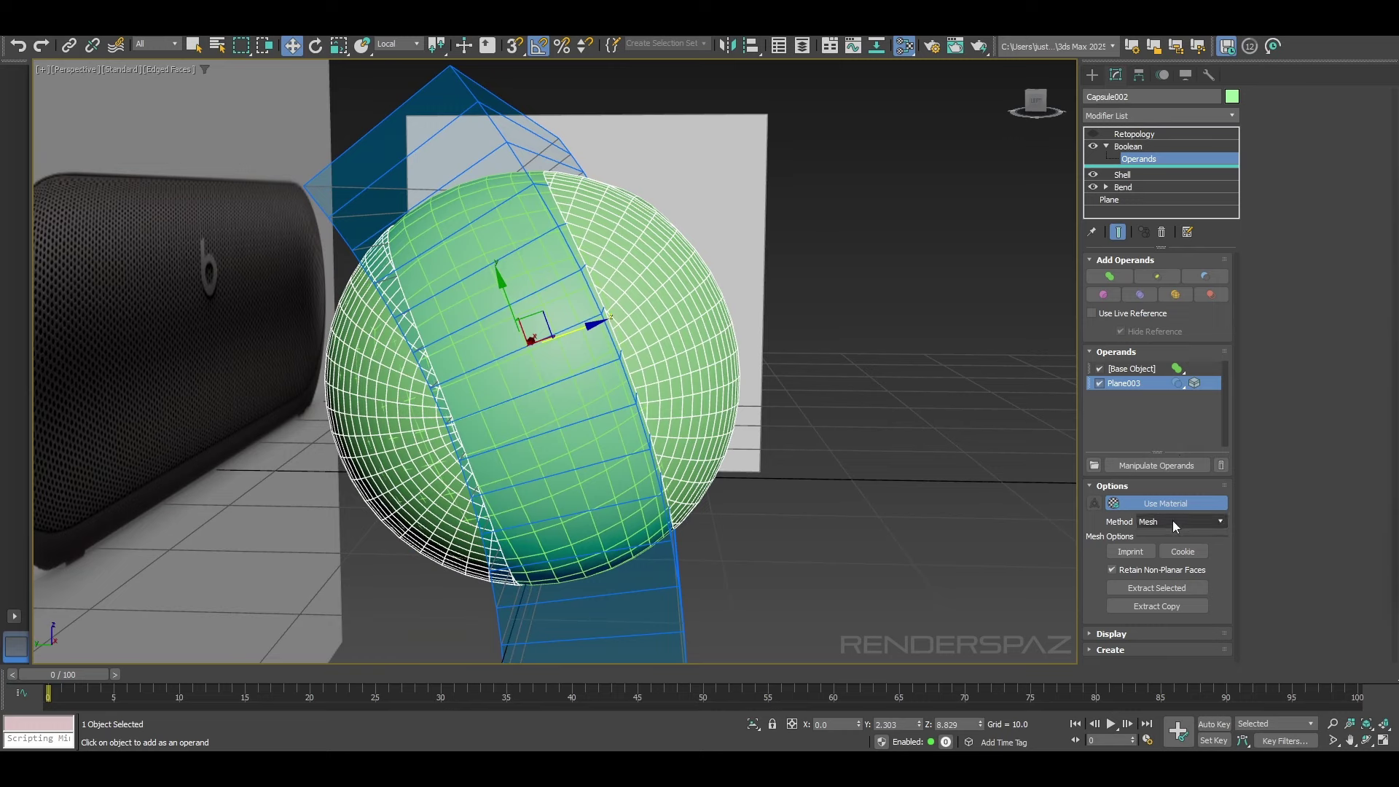
pyautogui.click(1147, 465)
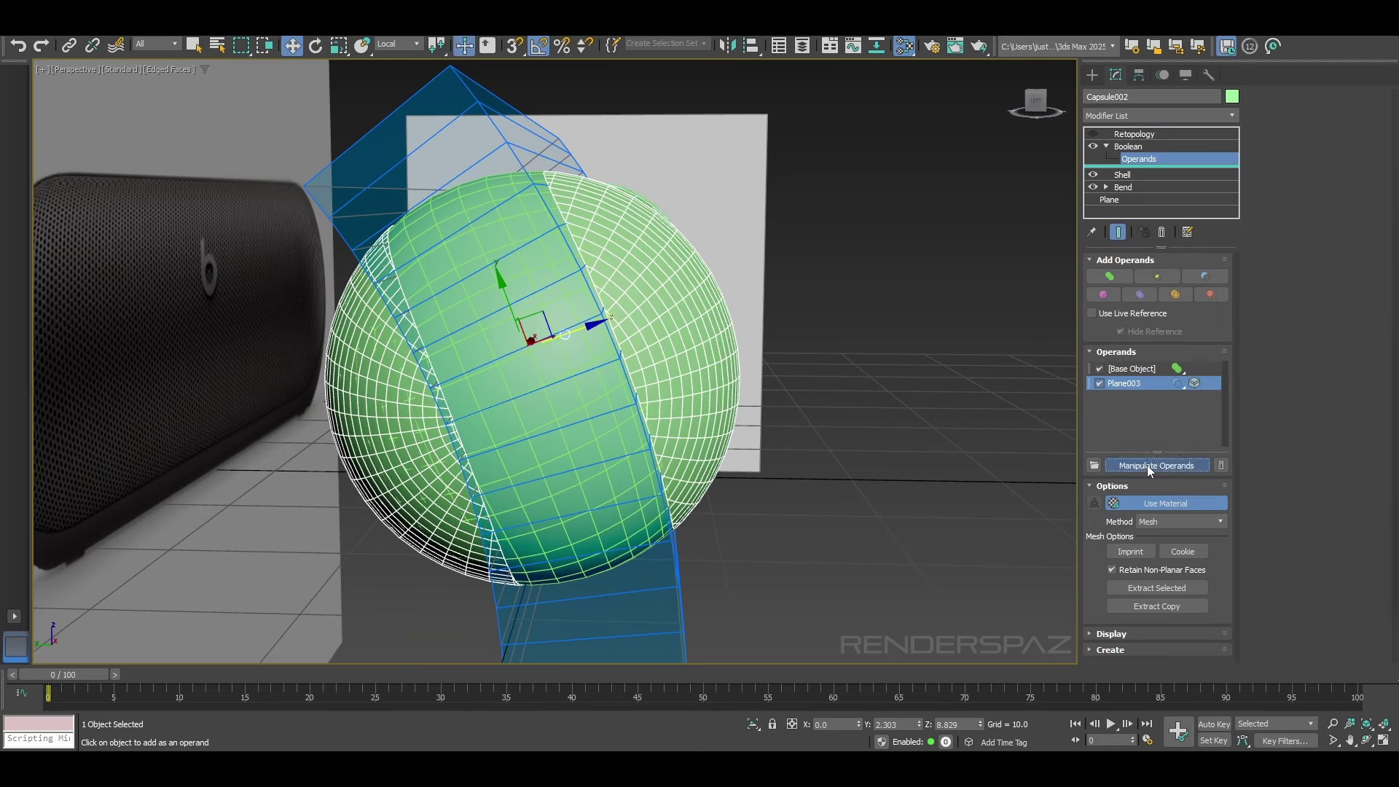
pyautogui.click(339, 45)
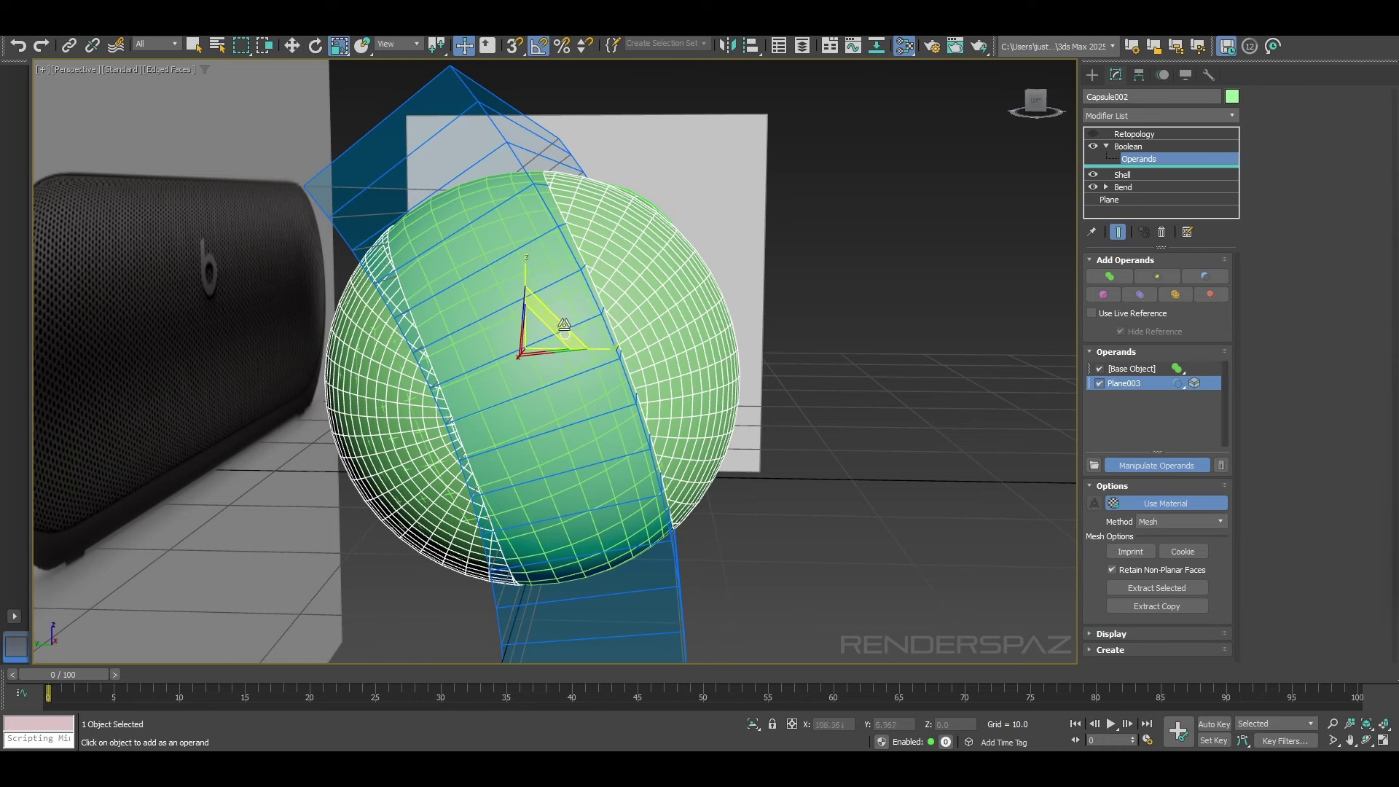
pyautogui.click(398, 44)
pyautogui.click(400, 95)
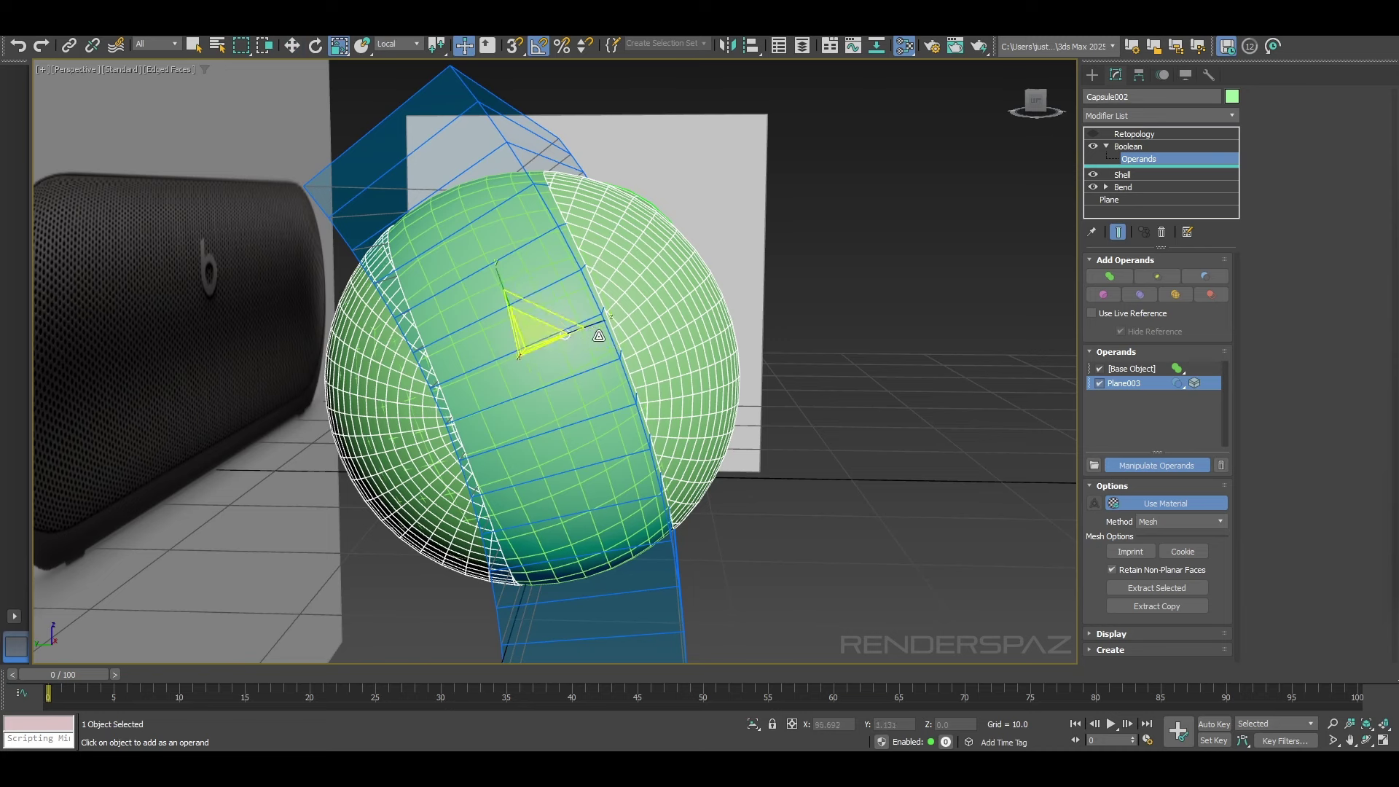
pyautogui.moveTo(622, 315); pyautogui.dragTo(674, 305)
pyautogui.rightClick(674, 305)
pyautogui.keyDown('alt'); pyautogui.moveTo(602, 357); pyautogui.dragTo(608, 356, button='middle'); pyautogui.keyUp('alt')
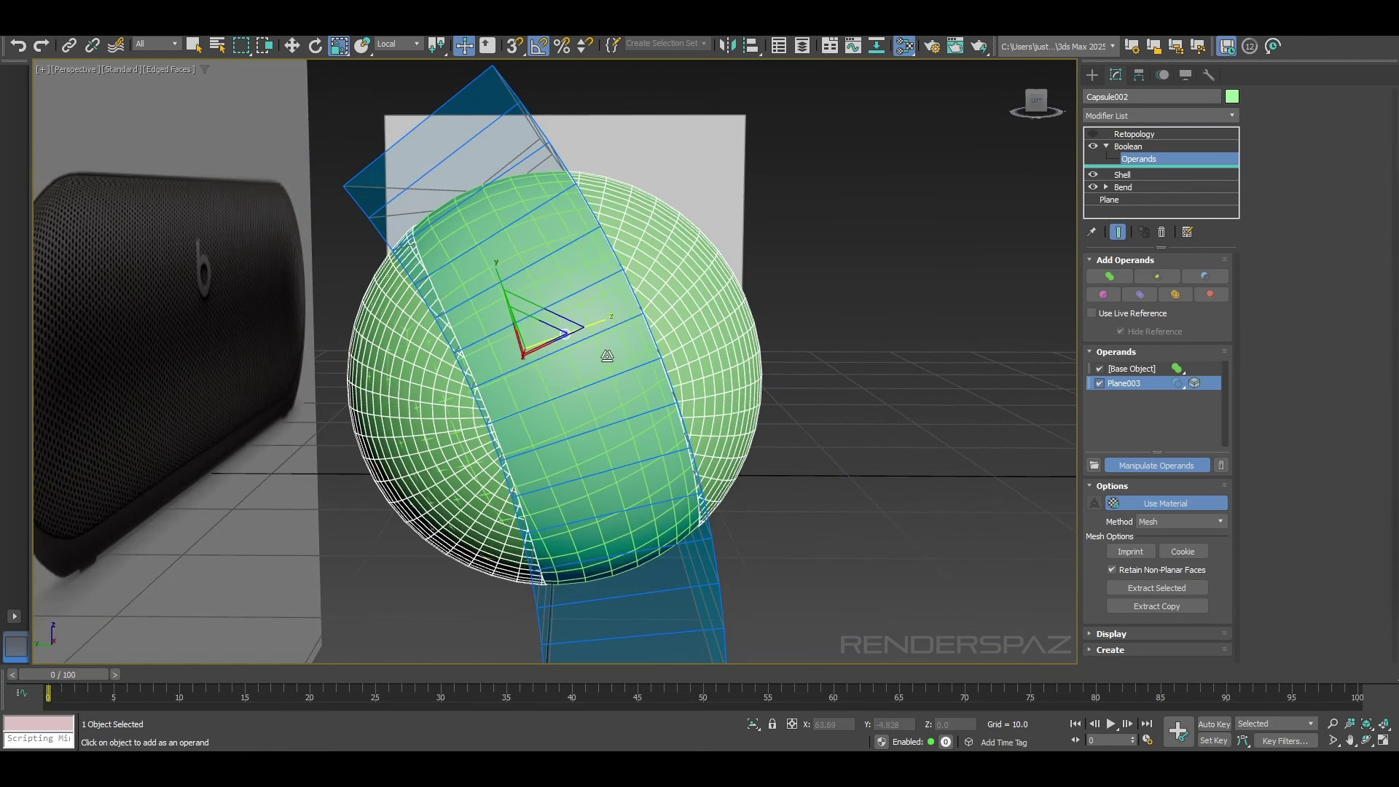
pyautogui.click(1134, 470)
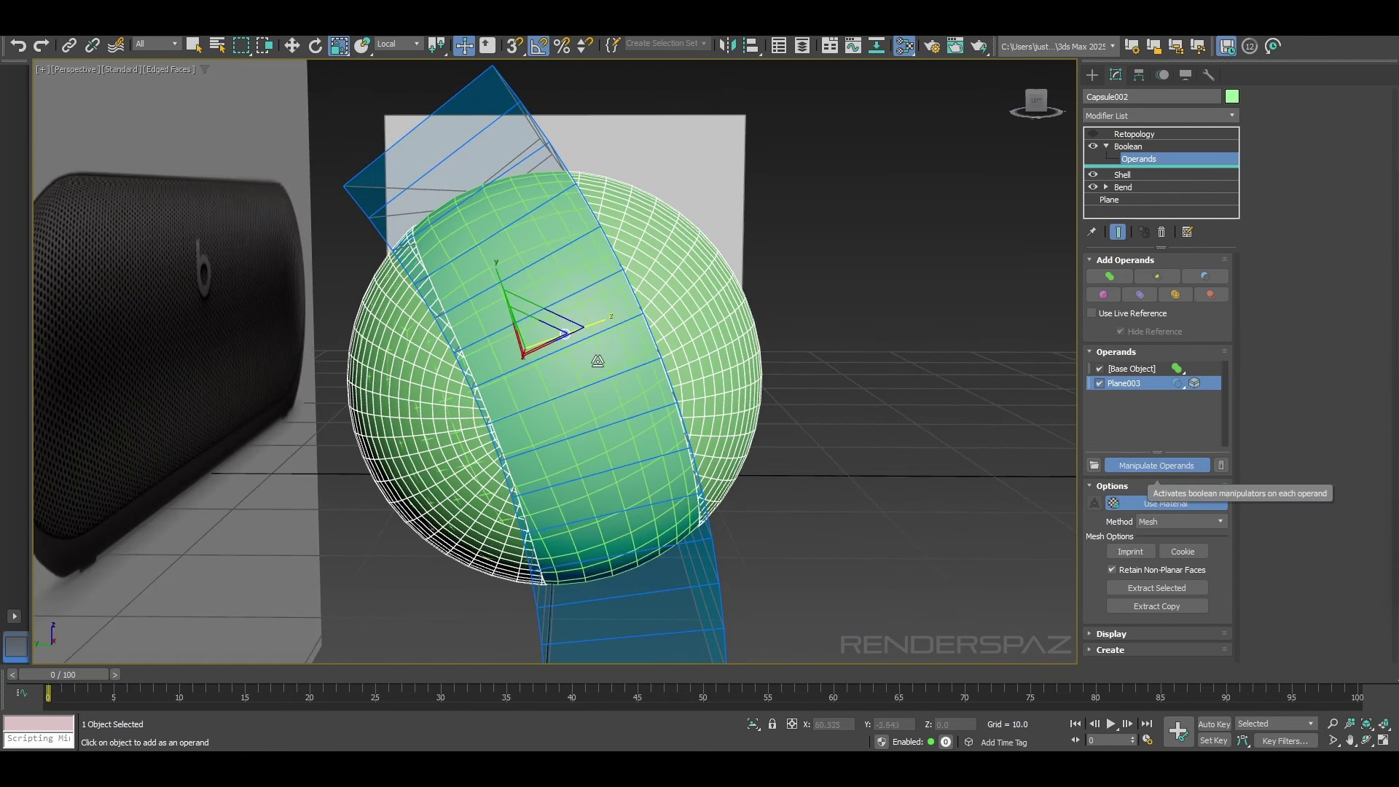
pyautogui.keyDown('alt'); pyautogui.moveTo(605, 306); pyautogui.dragTo(620, 258, button='middle'); pyautogui.keyUp('alt')
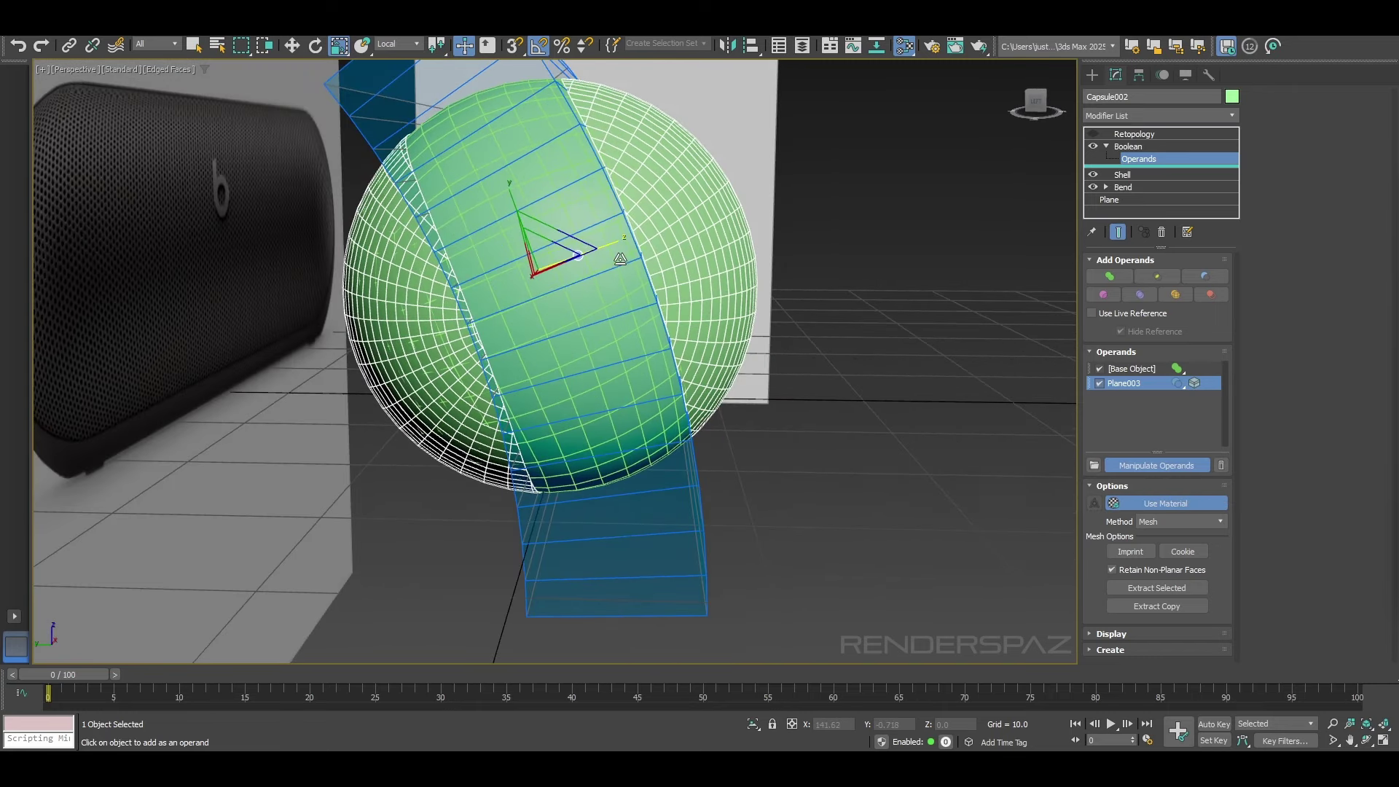
# Step: Leave the Boolean's operand level and convert the duplicate capsule to an Editable Poly
pyautogui.click(1131, 147)
pyautogui.rightClick(647, 292)
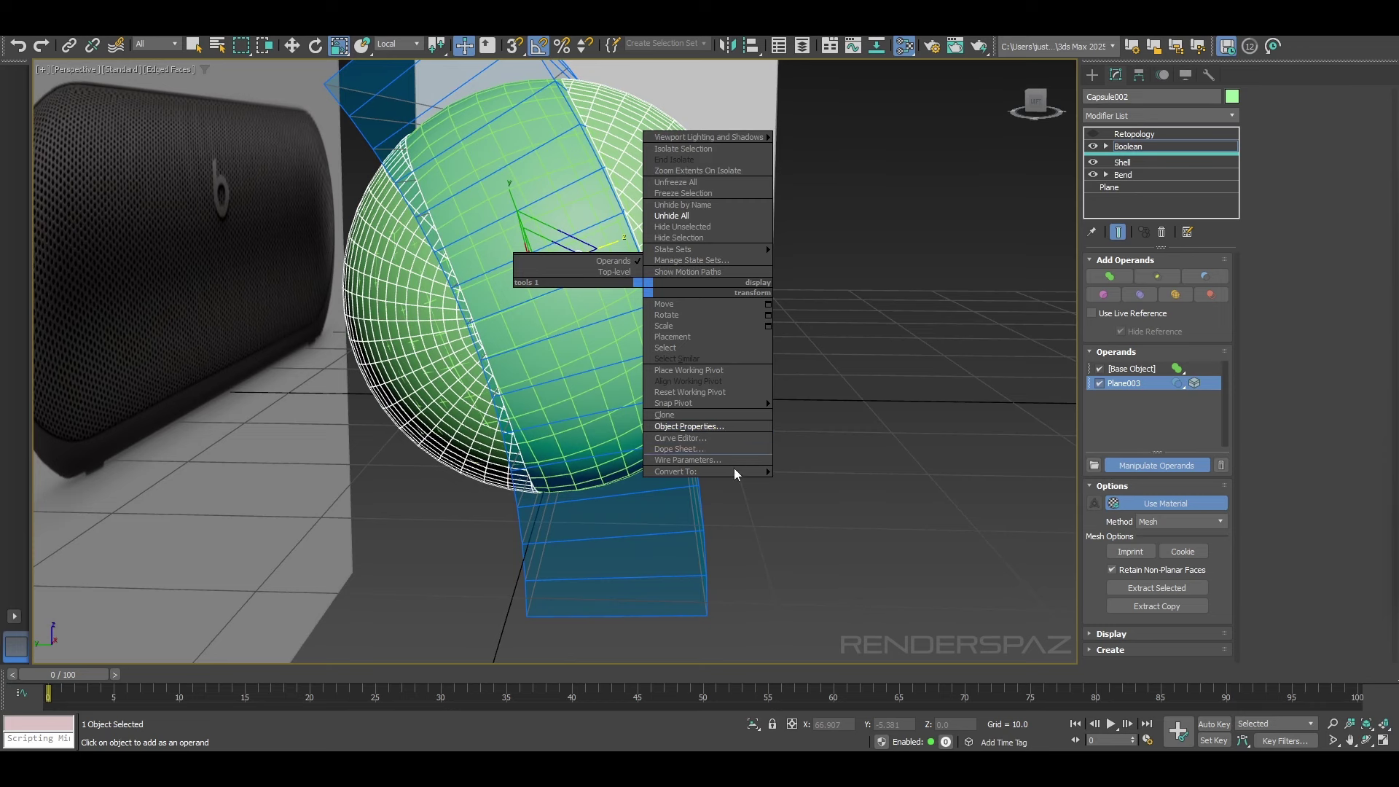
pyautogui.moveTo(735, 471)
pyautogui.click(810, 483)
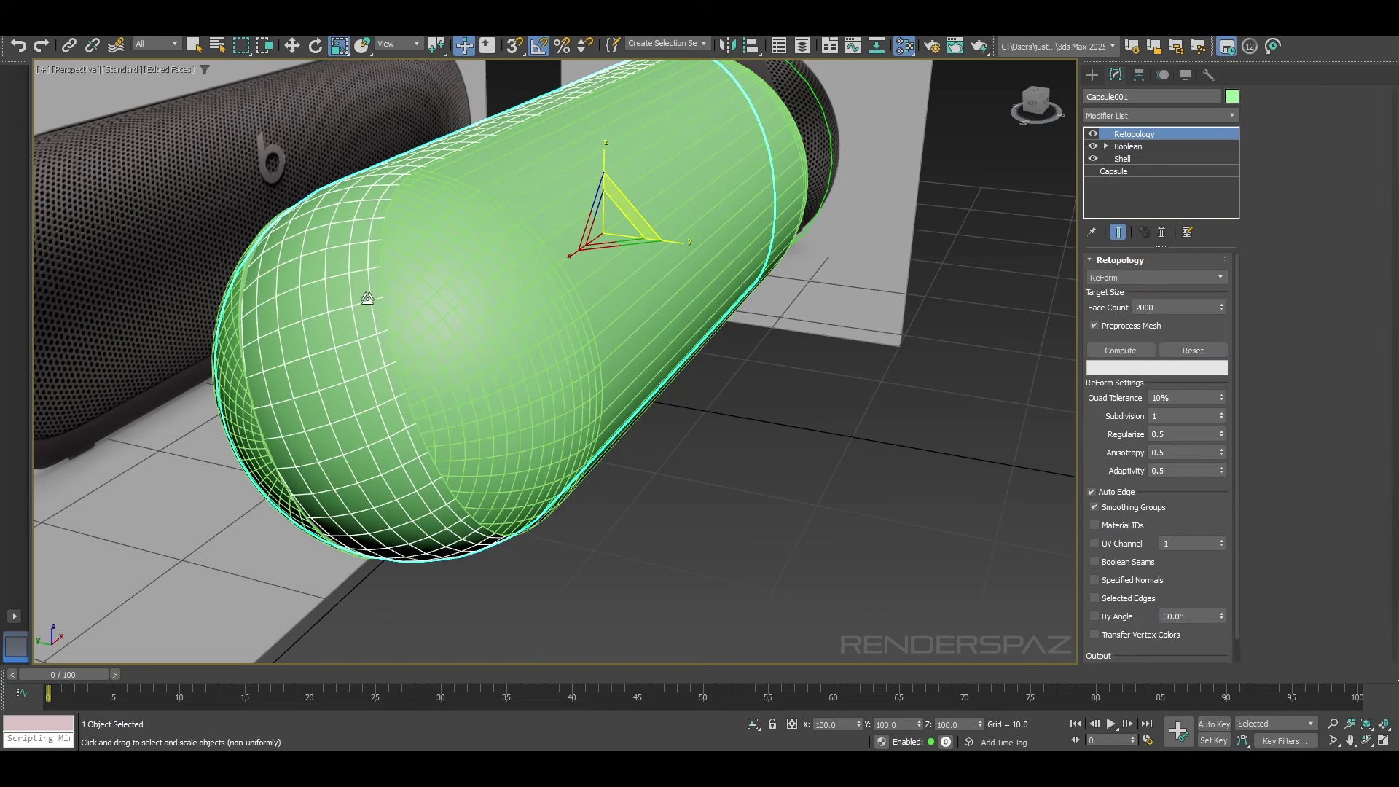
# Step: Hide the original rear shell capsule and select the converted duplicate
pyautogui.rightClick(369, 299)
pyautogui.click(399, 245)
pyautogui.click(543, 279)
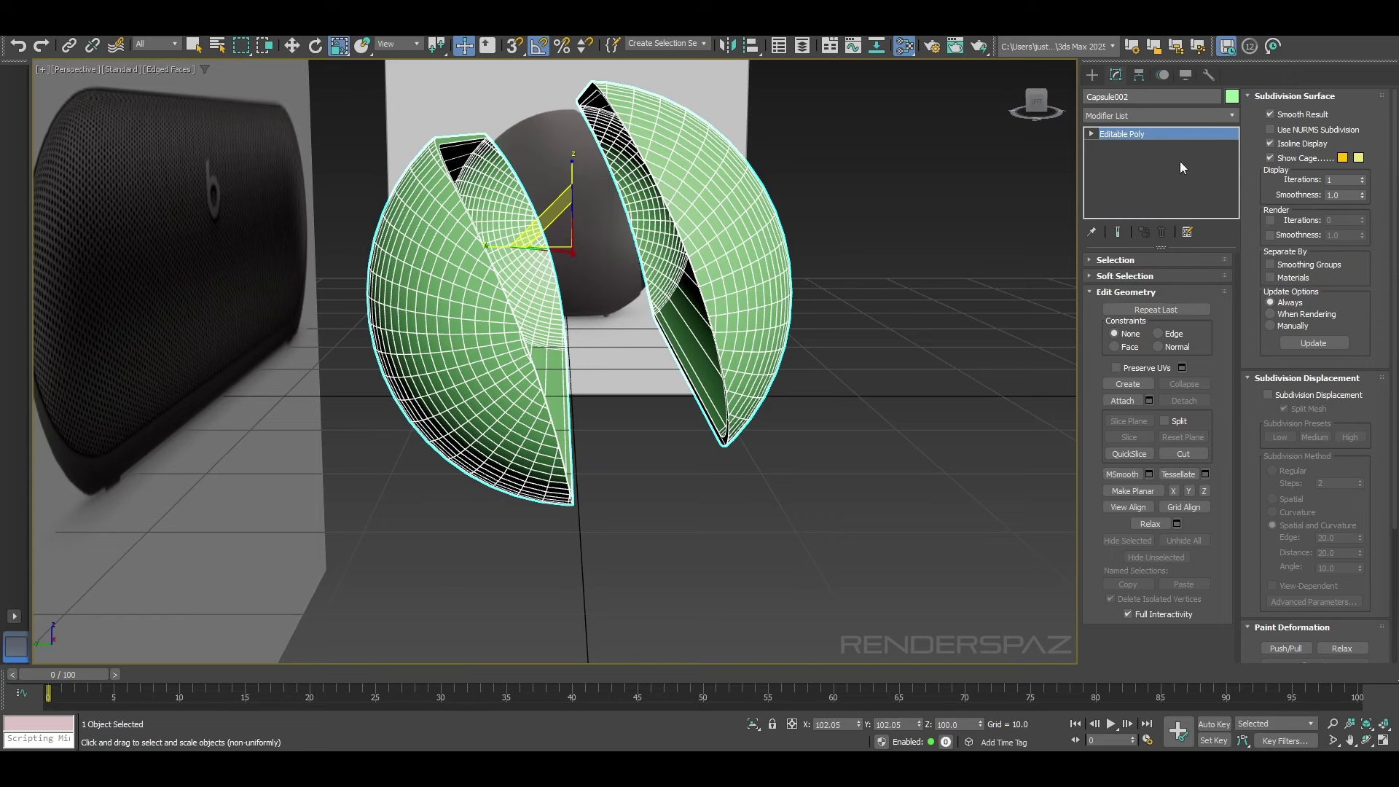
# Step: Delete the duplicate's rear shell element, leaving only the front grille element
pyautogui.click(1122, 258)
pyautogui.click(1121, 259)
pyautogui.click(1117, 261)
pyautogui.click(1191, 281)
pyautogui.click(495, 332)
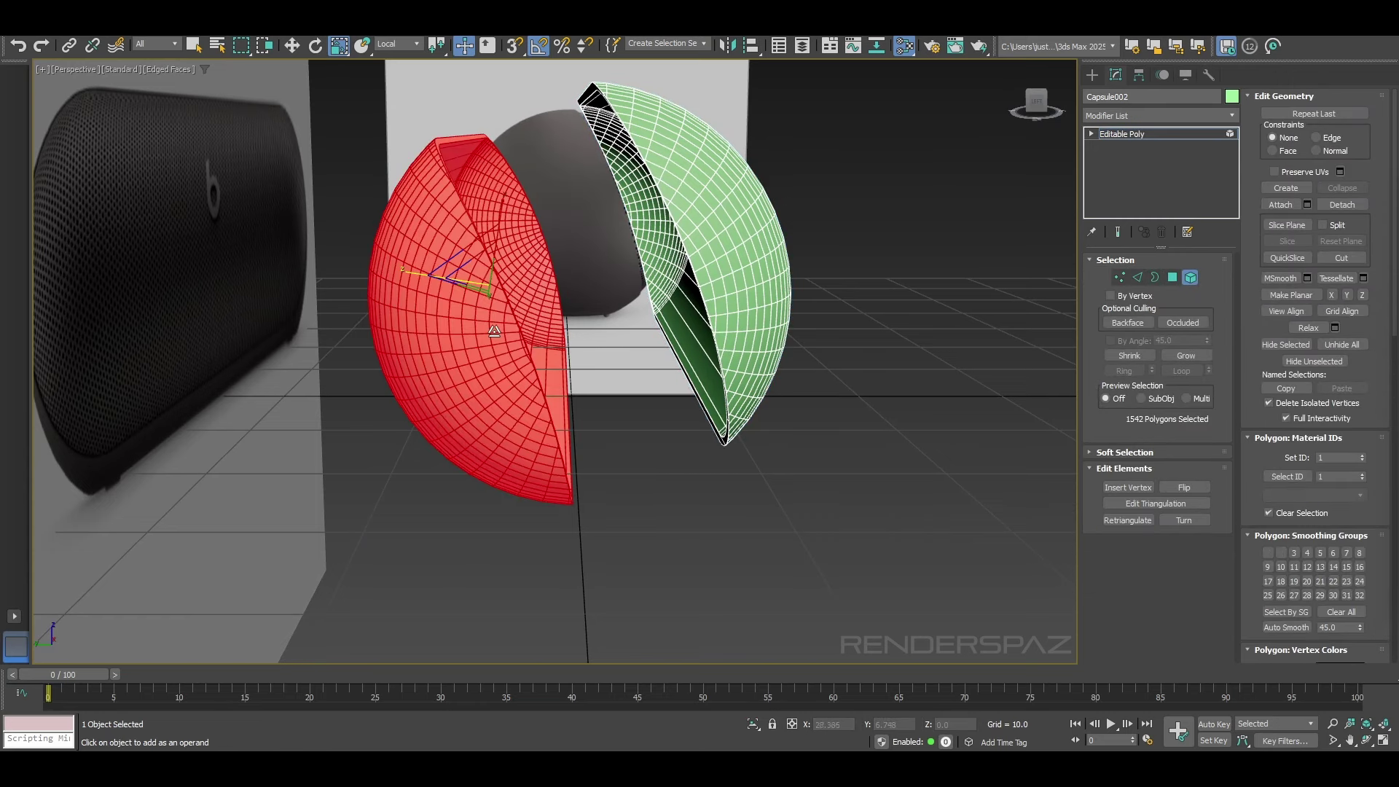
pyautogui.press('Delete')
pyautogui.click(1191, 279)
pyautogui.click(875, 284)
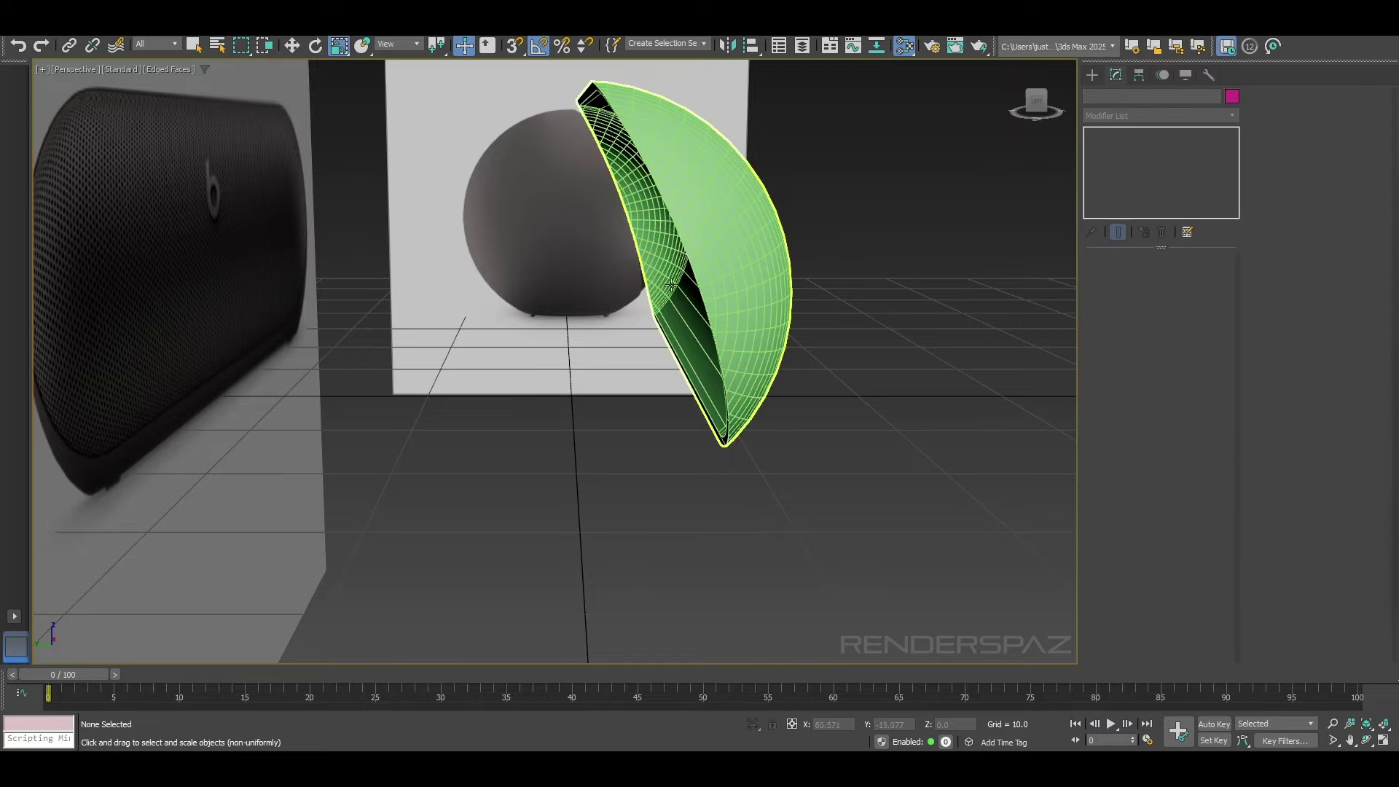
# Step: Unhide all objects and select the front grille beside the rear shell
pyautogui.click(696, 277)
pyautogui.keyDown('alt'); pyautogui.moveTo(696, 277); pyautogui.dragTo(792, 293, button='middle'); pyautogui.keyUp('alt')
pyautogui.rightClick(790, 293)
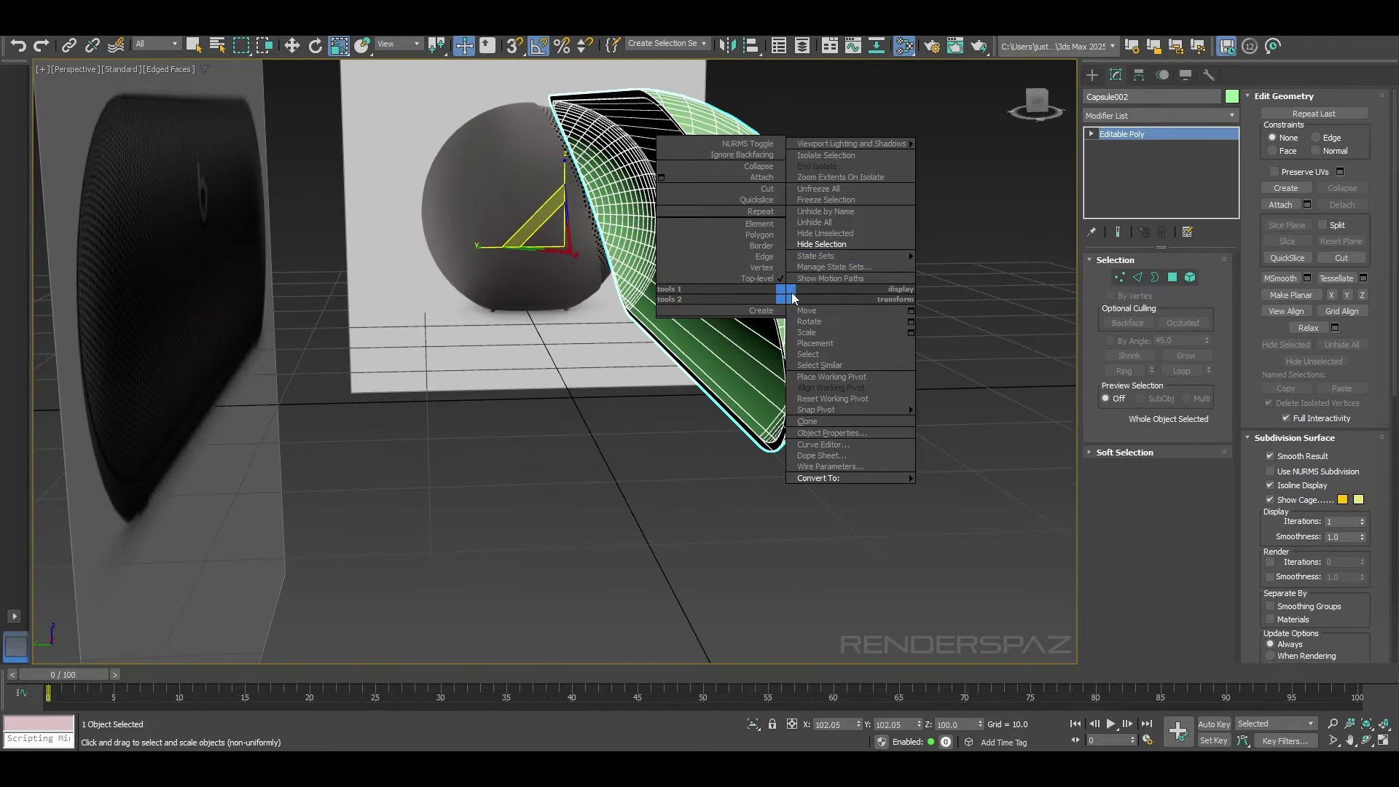
pyautogui.click(822, 223)
pyautogui.keyDown('alt'); pyautogui.moveTo(817, 220); pyautogui.dragTo(854, 321, button='middle'); pyautogui.keyUp('alt')
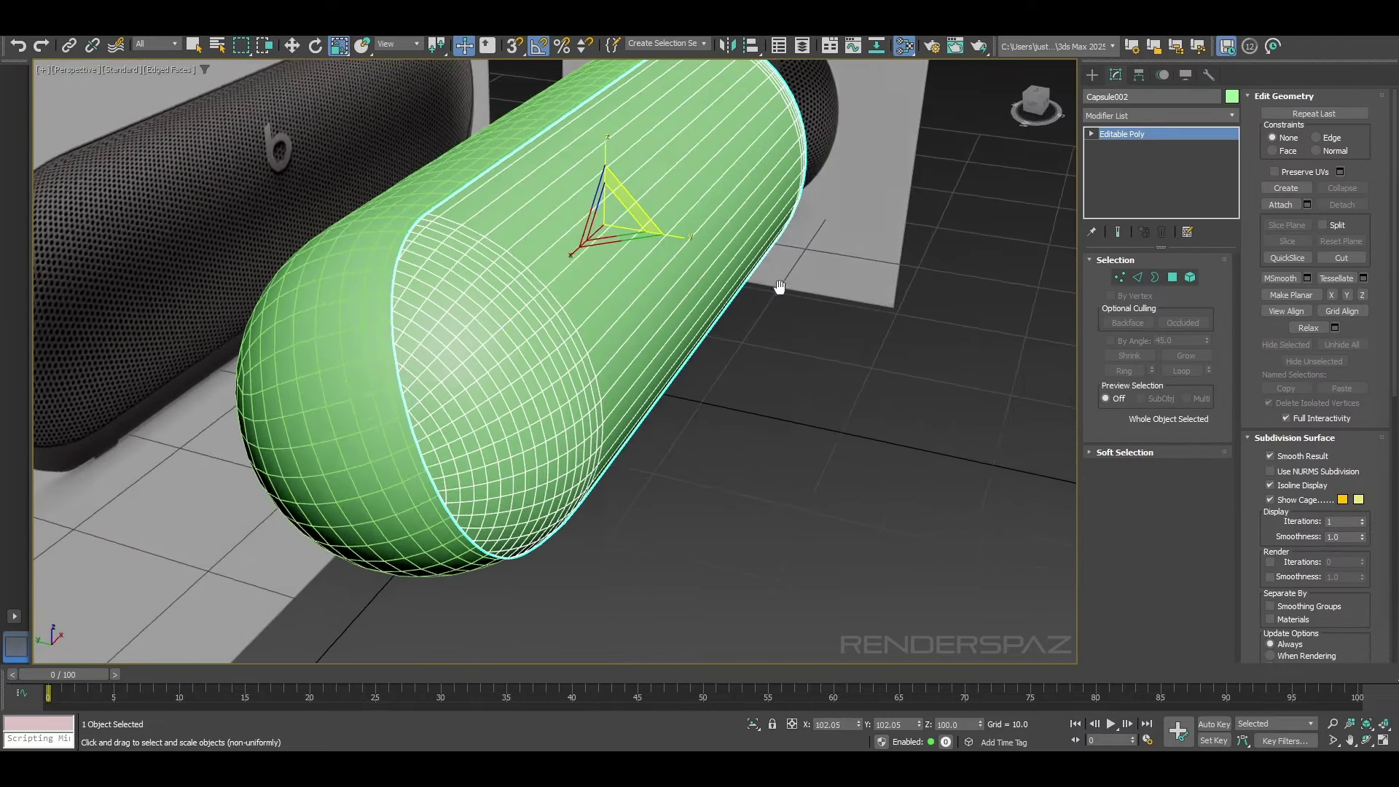
pyautogui.click(546, 251)
pyautogui.click(562, 322)
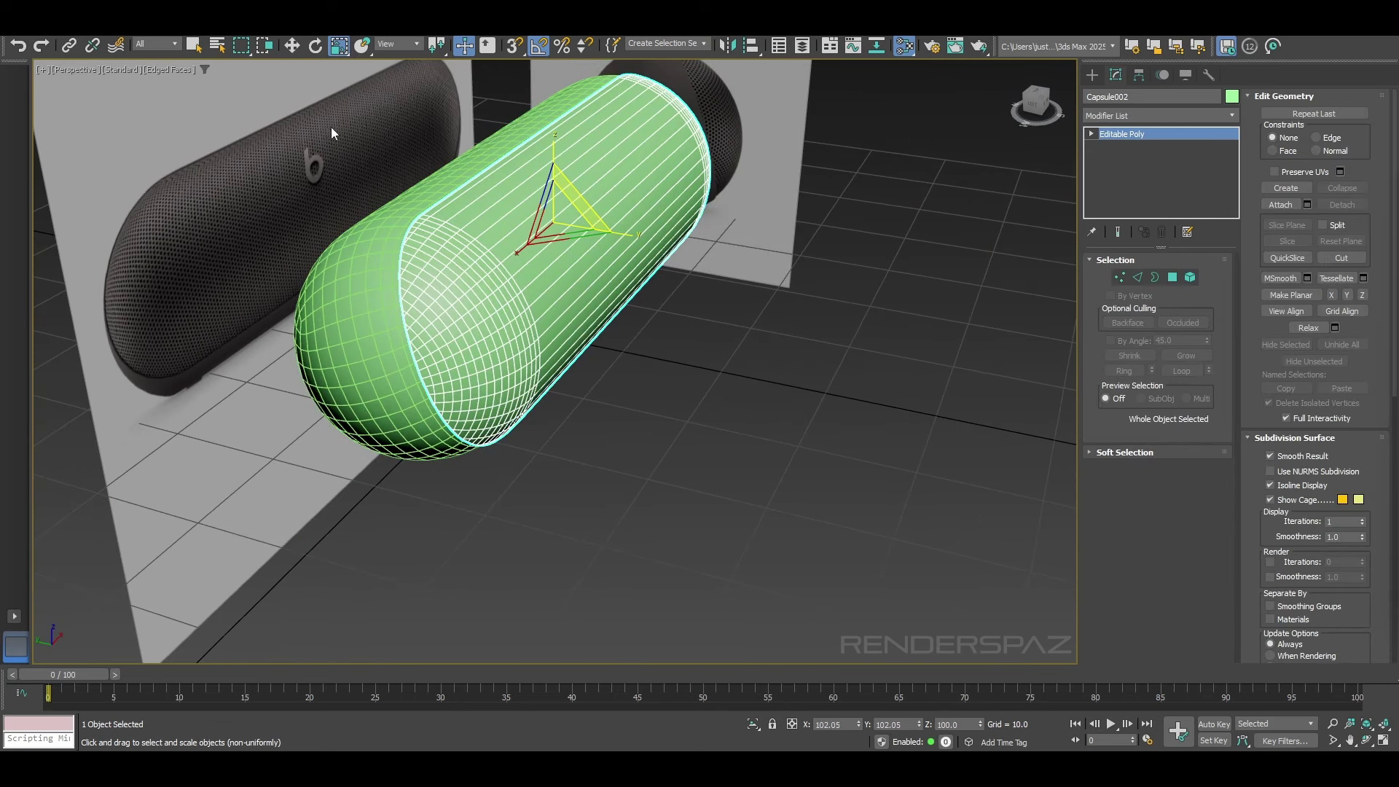
# Step: Try to paste the rear shell's Retopology modifier as an instance onto the front grille and compute it
pyautogui.click(291, 45)
pyautogui.click(356, 318)
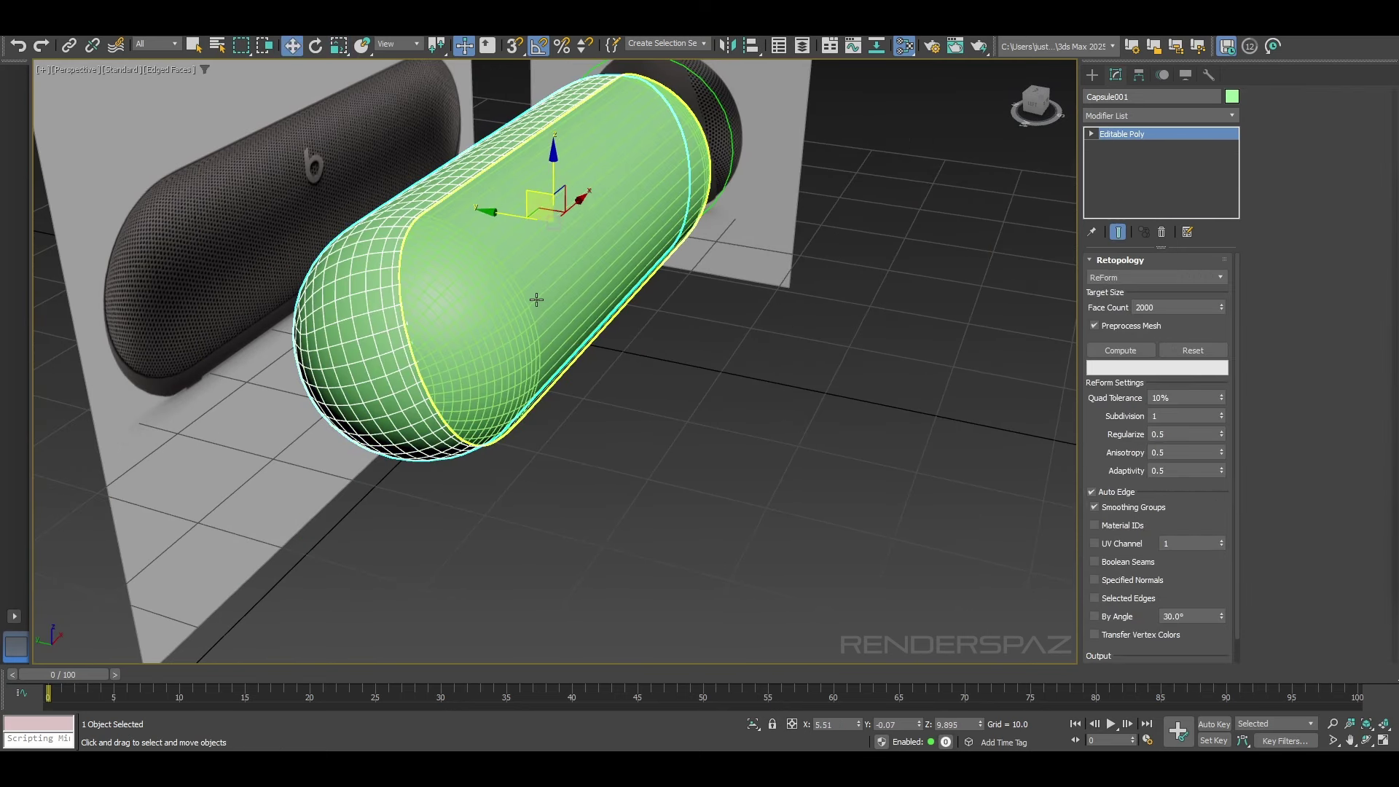
pyautogui.click(400, 326)
pyautogui.click(400, 325)
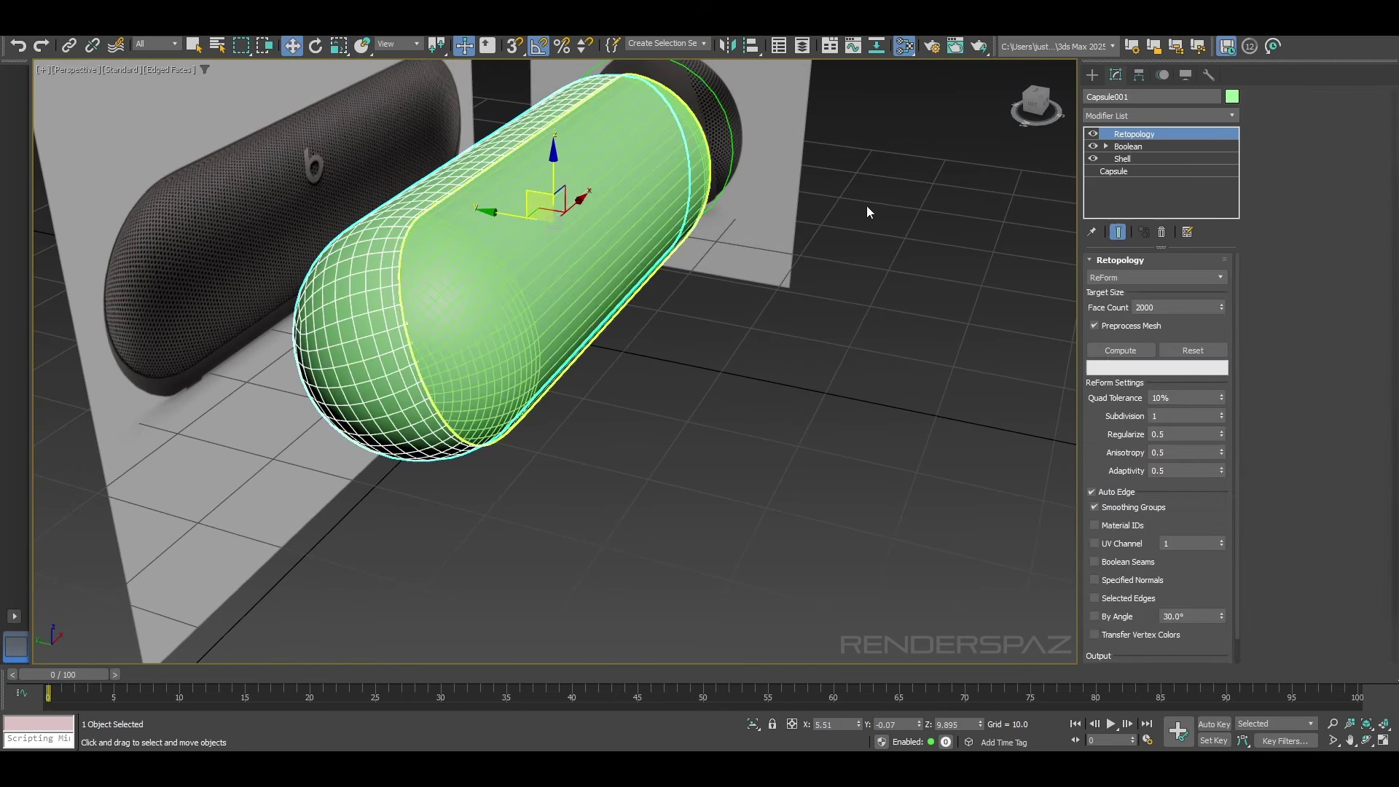
pyautogui.rightClick(1140, 133)
pyautogui.click(1178, 198)
pyautogui.click(510, 240)
pyautogui.rightClick(1146, 133)
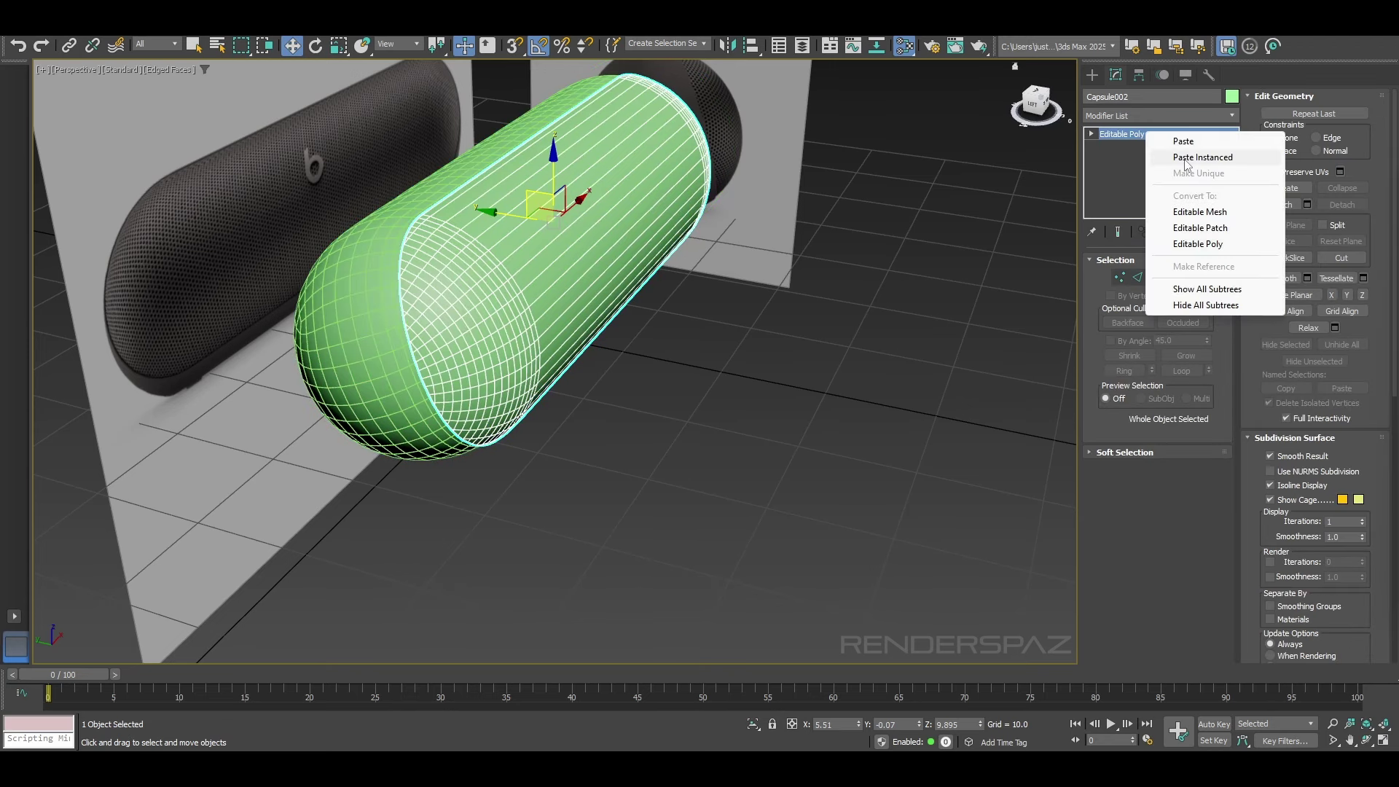
pyautogui.click(1186, 159)
pyautogui.click(1121, 350)
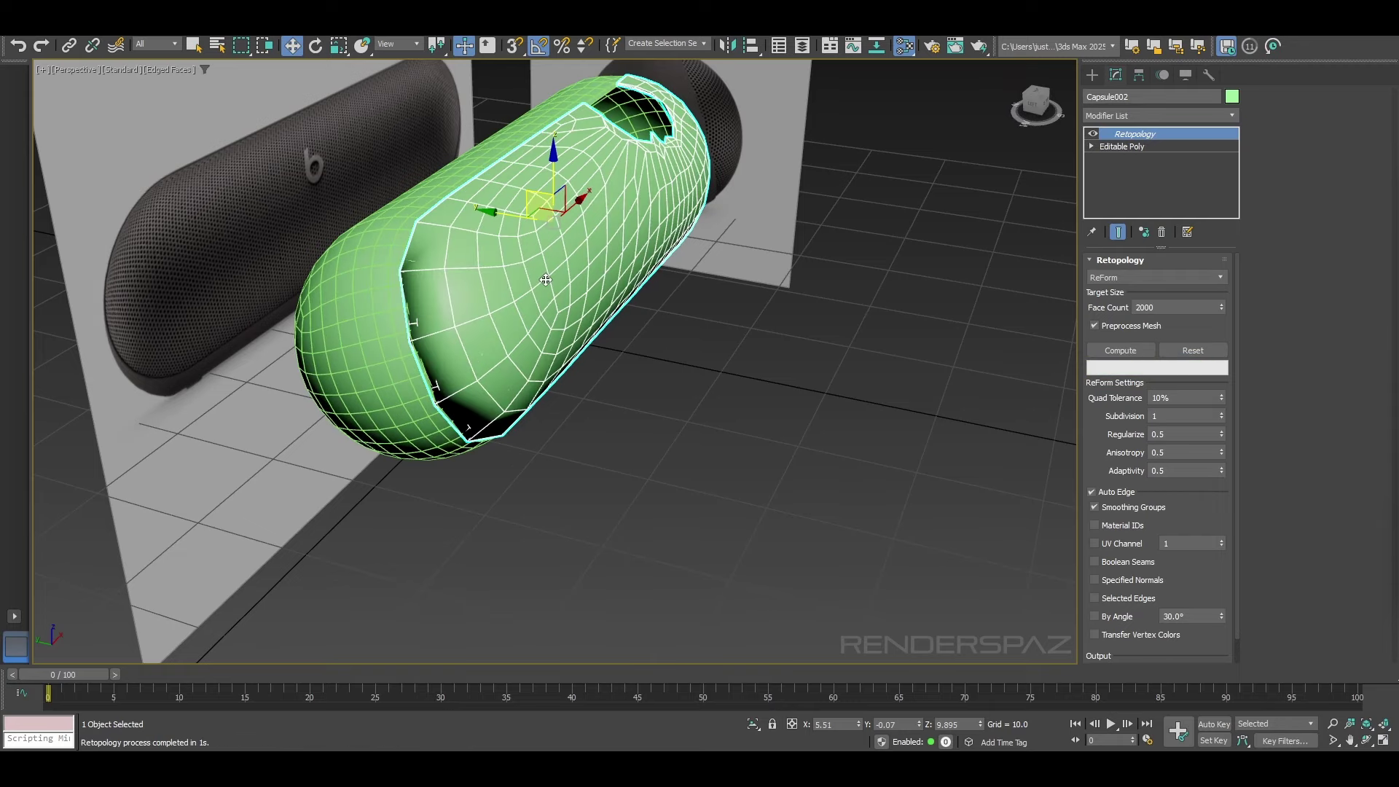
pyautogui.hotkey('ctrl', 'z')
# Step: Try pulling the front grille away from the rear shell and undo the move
pyautogui.keyDown('alt'); pyautogui.moveTo(718, 320); pyautogui.dragTo(588, 341, button='middle'); pyautogui.keyUp('alt')
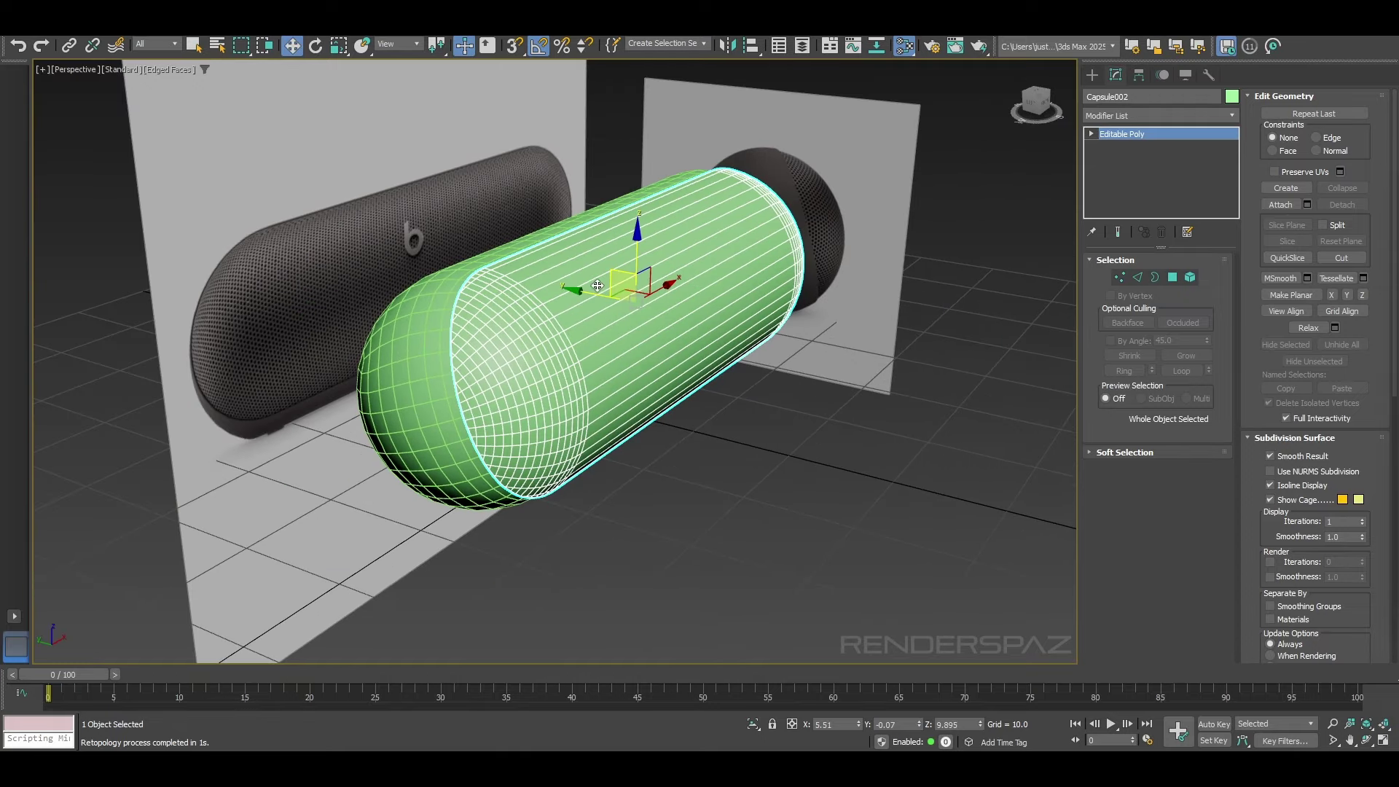
pyautogui.moveTo(598, 286); pyautogui.dragTo(809, 286)
pyautogui.keyDown('alt'); pyautogui.moveTo(809, 286); pyautogui.dragTo(712, 371, button='middle'); pyautogui.keyUp('alt')
pyautogui.scroll(4, 737, 257)
pyautogui.hotkey('ctrl', 'z')
pyautogui.scroll(-6, 635, 350)
pyautogui.scroll(5, 712, 371)
# Step: Add a new Retopology modifier to the front grille and compute it at the default face count of 5000
pyautogui.click(1151, 116)
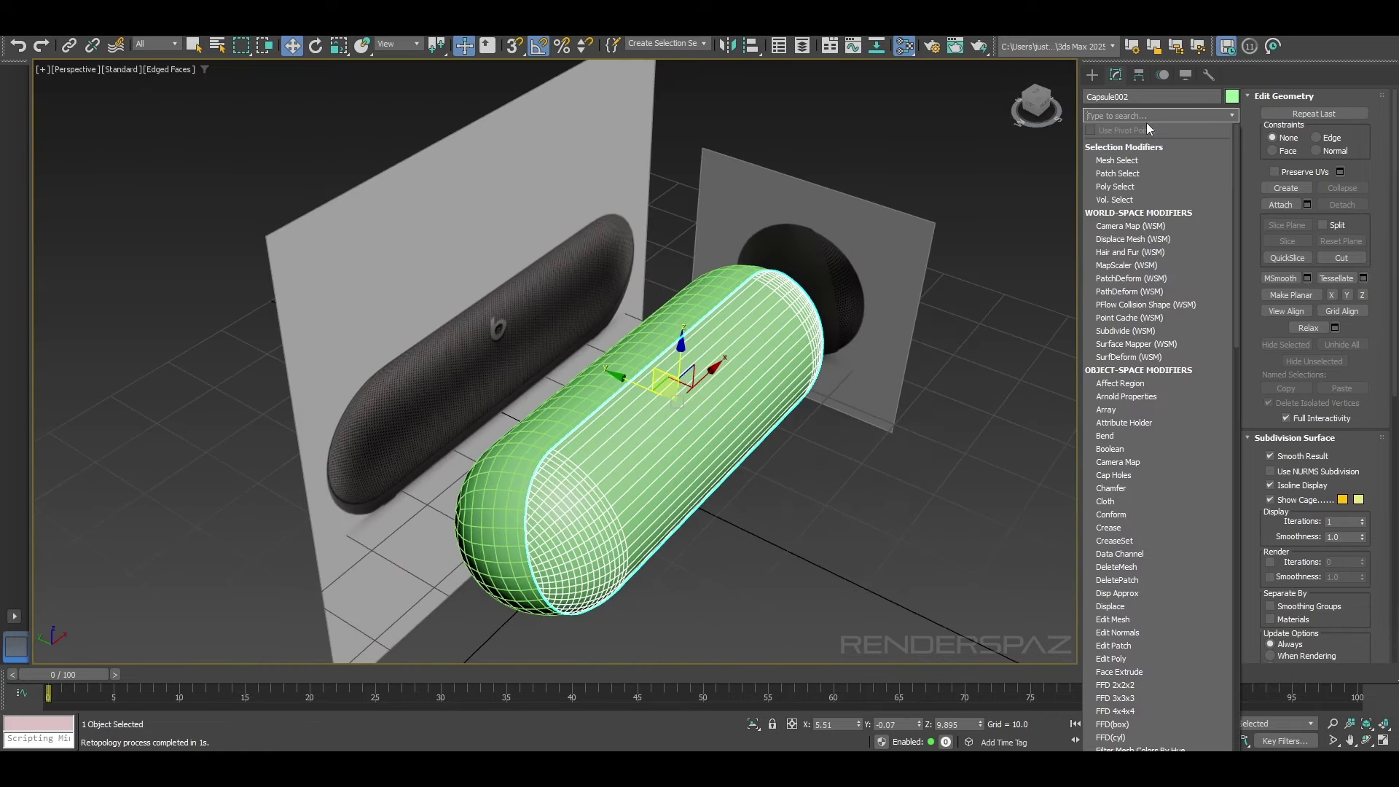
pyautogui.write('r')
pyautogui.click(1111, 192)
pyautogui.keyDown('alt'); pyautogui.moveTo(920, 389); pyautogui.dragTo(949, 266, button='middle'); pyautogui.keyUp('alt')
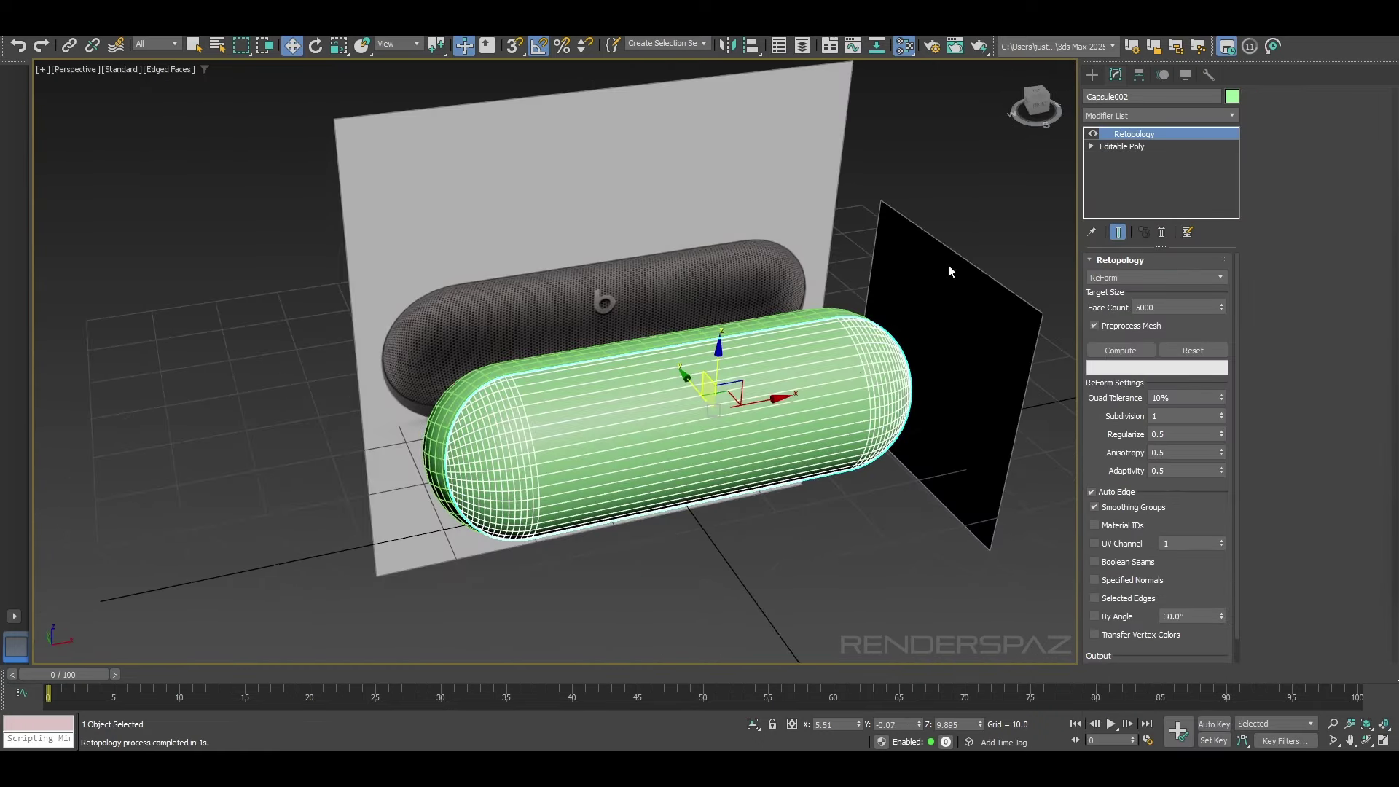
pyautogui.click(1134, 351)
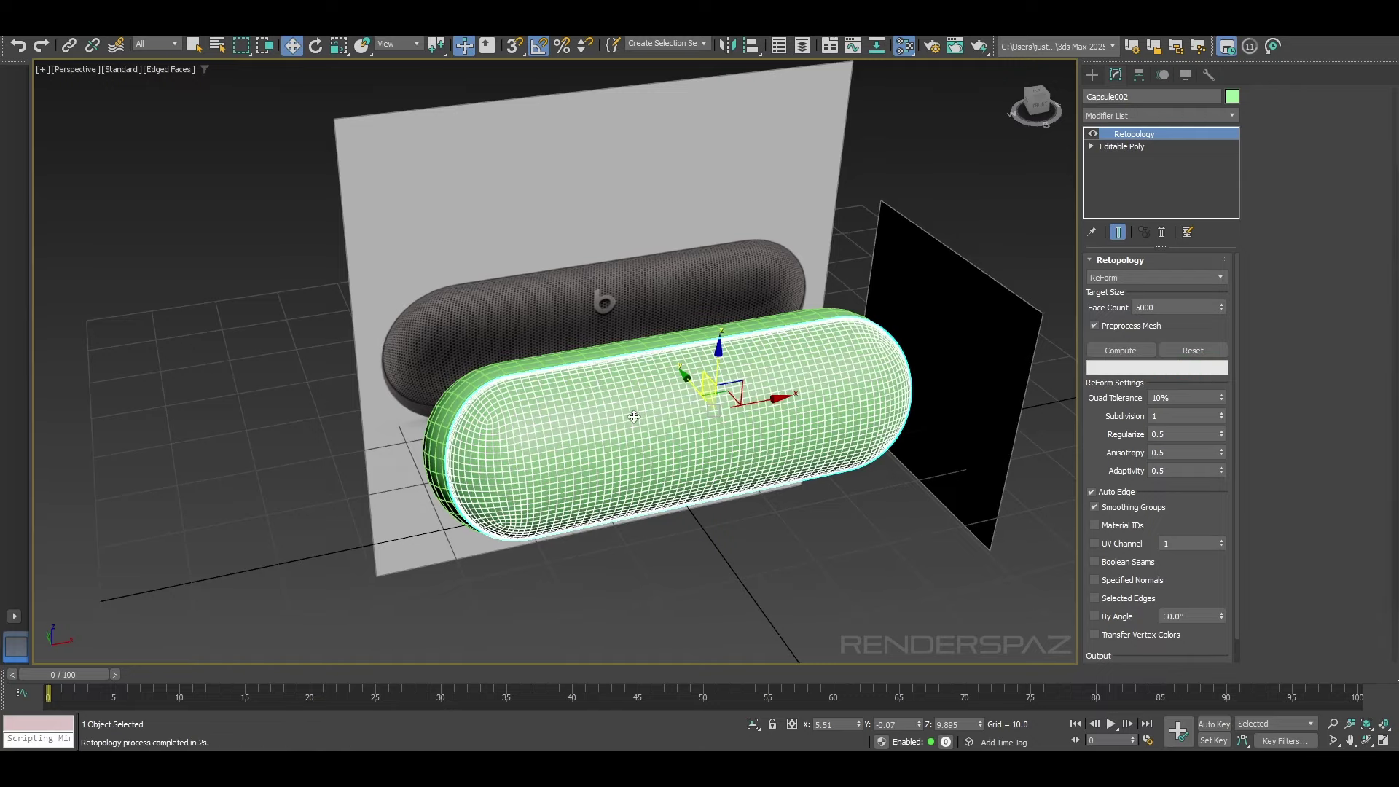
# Step: Set the front grille's Retopology face count to 2000 and recompute the mesh
pyautogui.keyDown('alt'); pyautogui.moveTo(634, 416); pyautogui.dragTo(481, 375, button='middle'); pyautogui.keyUp('alt')
pyautogui.scroll(4, 691, 444)
pyautogui.press('F4')
pyautogui.moveTo(690, 444); pyautogui.dragTo(482, 409, button='middle')
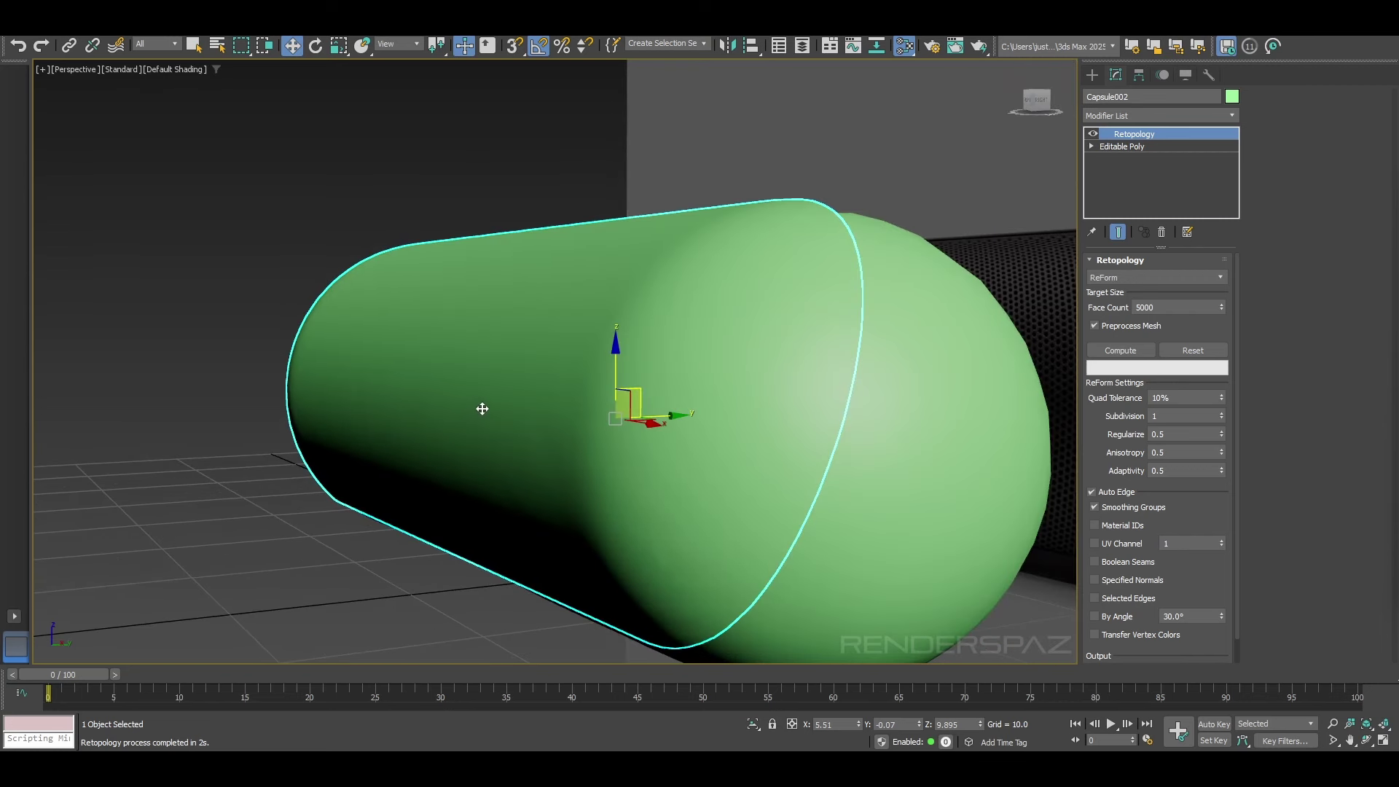
pyautogui.press('F4')
pyautogui.click(1141, 307)
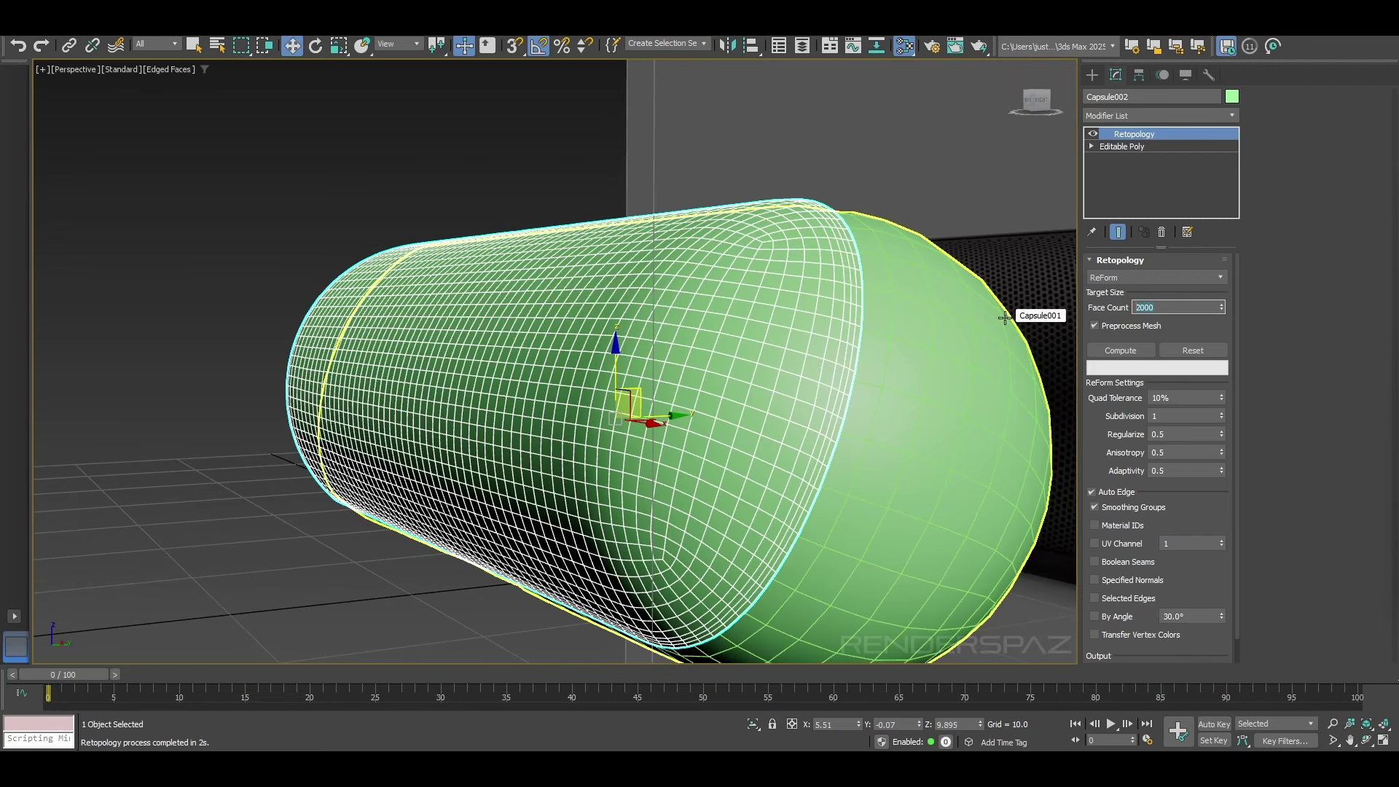
pyautogui.click(1120, 351)
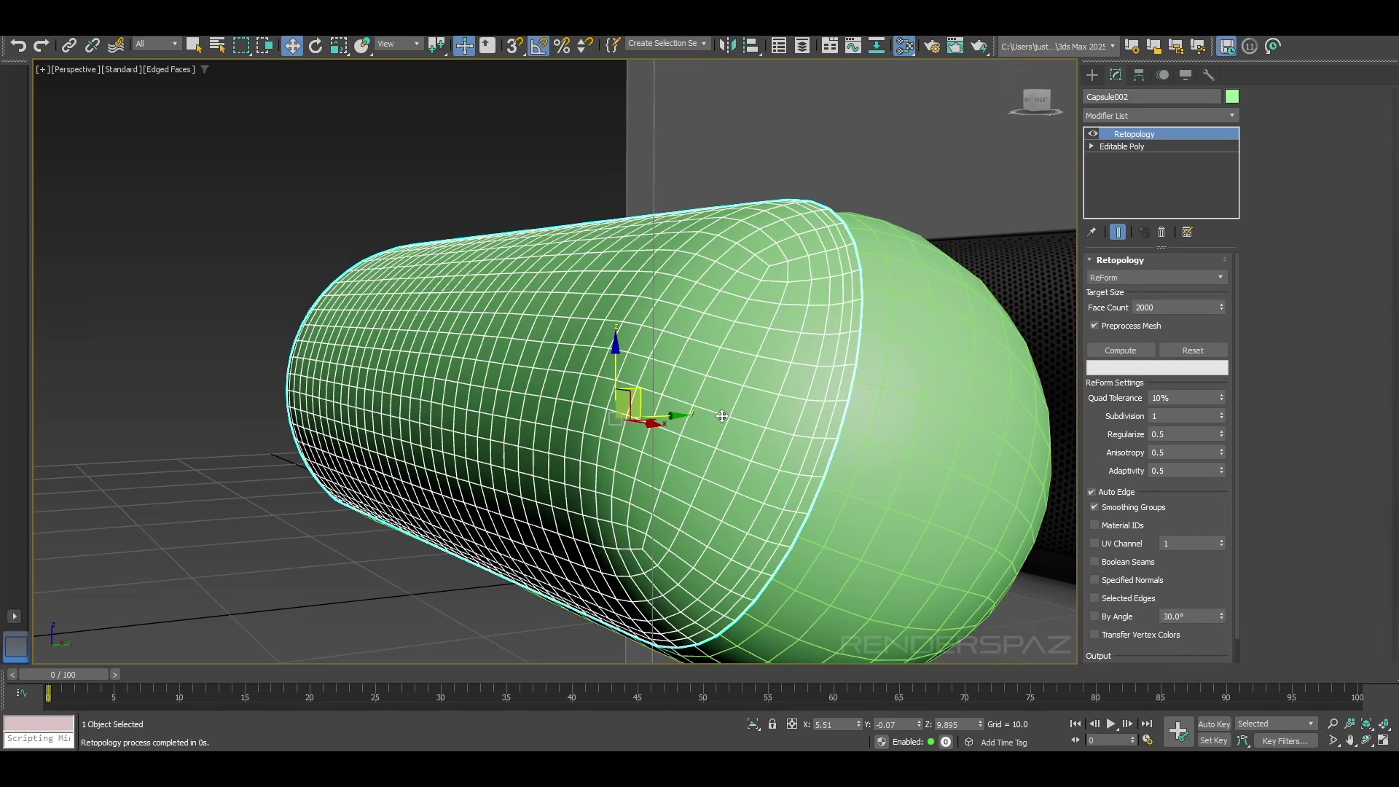
# Step: Inspect how the retopologized front grille meets the rear shell, with edged faces and in smooth shading
pyautogui.keyDown('alt'); pyautogui.moveTo(487, 390); pyautogui.dragTo(438, 418, button='middle'); pyautogui.keyUp('alt')
pyautogui.click(677, 231)
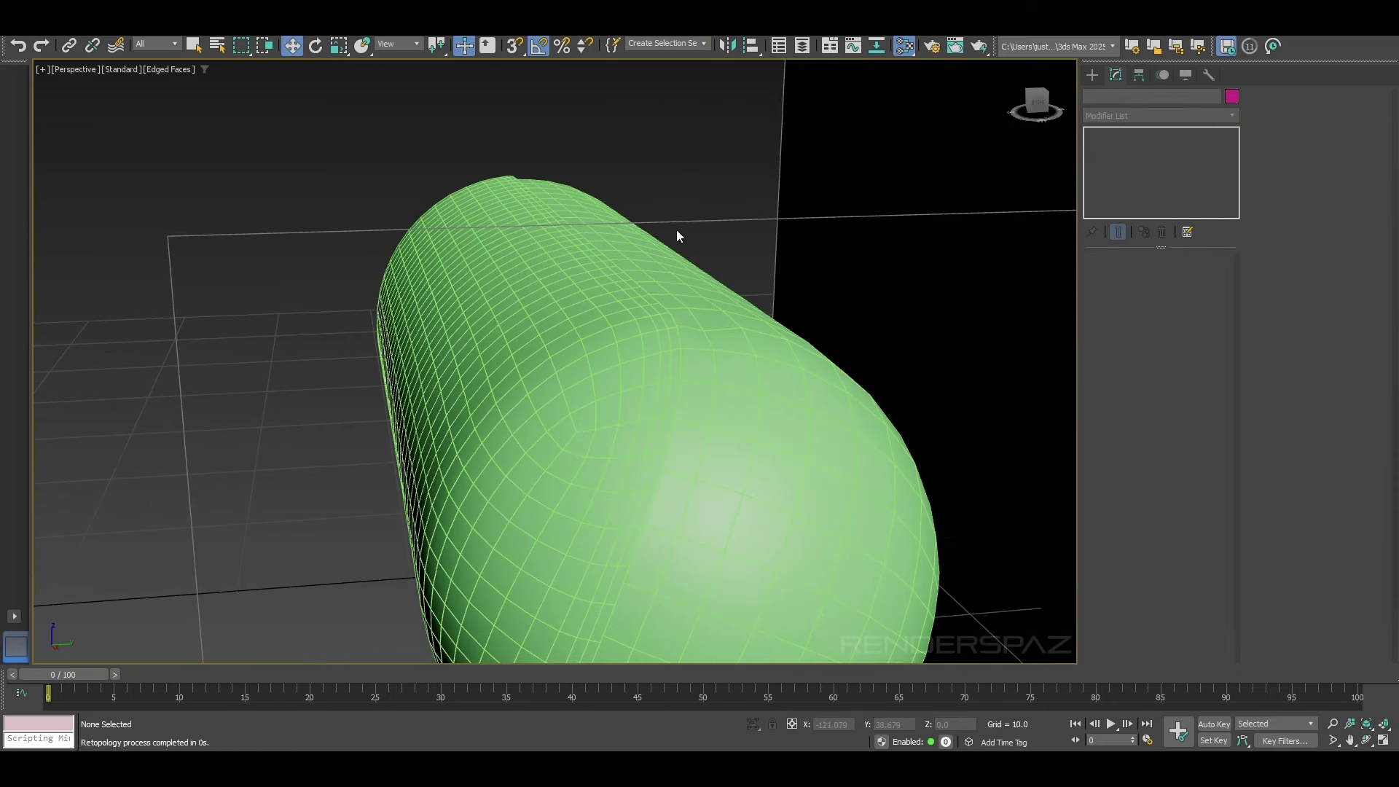
pyautogui.press('F4')
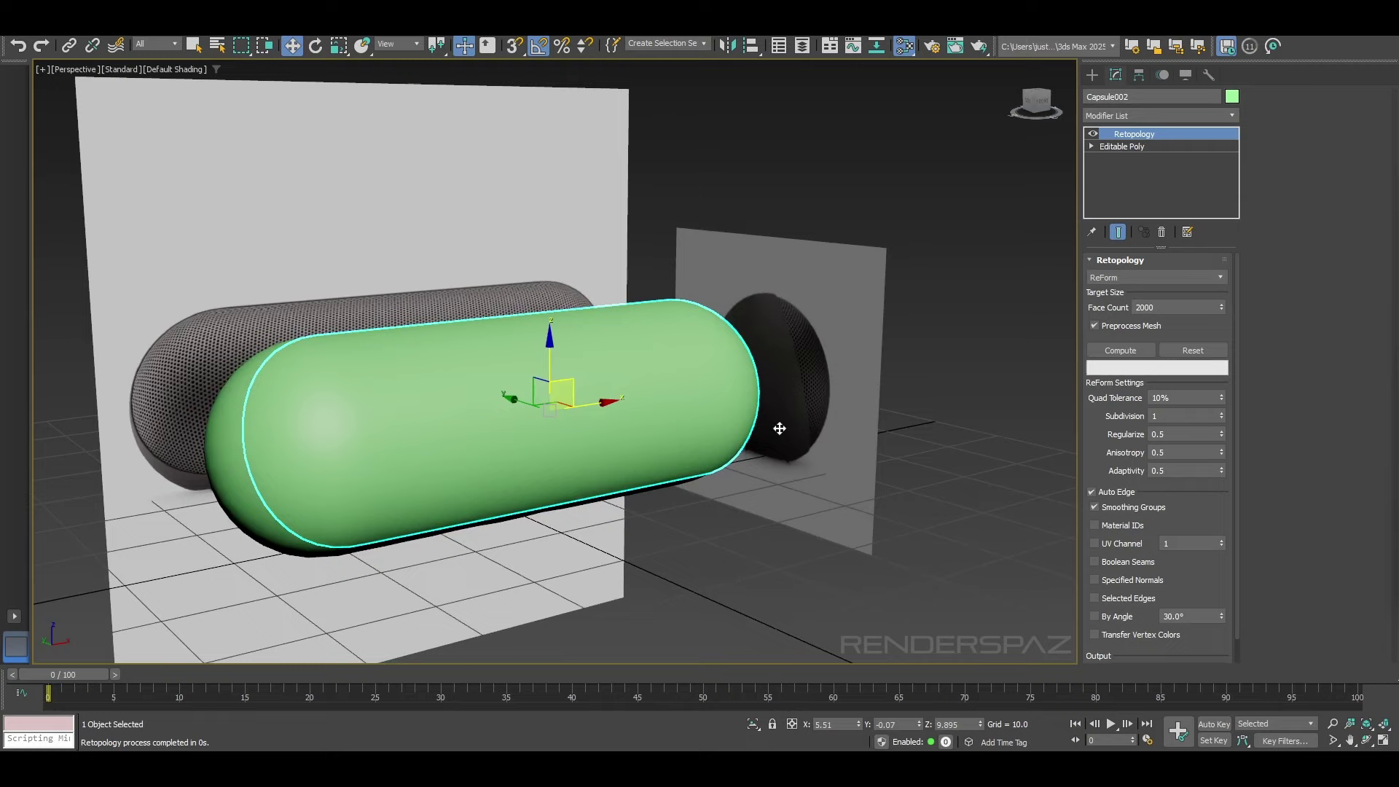
pyautogui.click(756, 514)
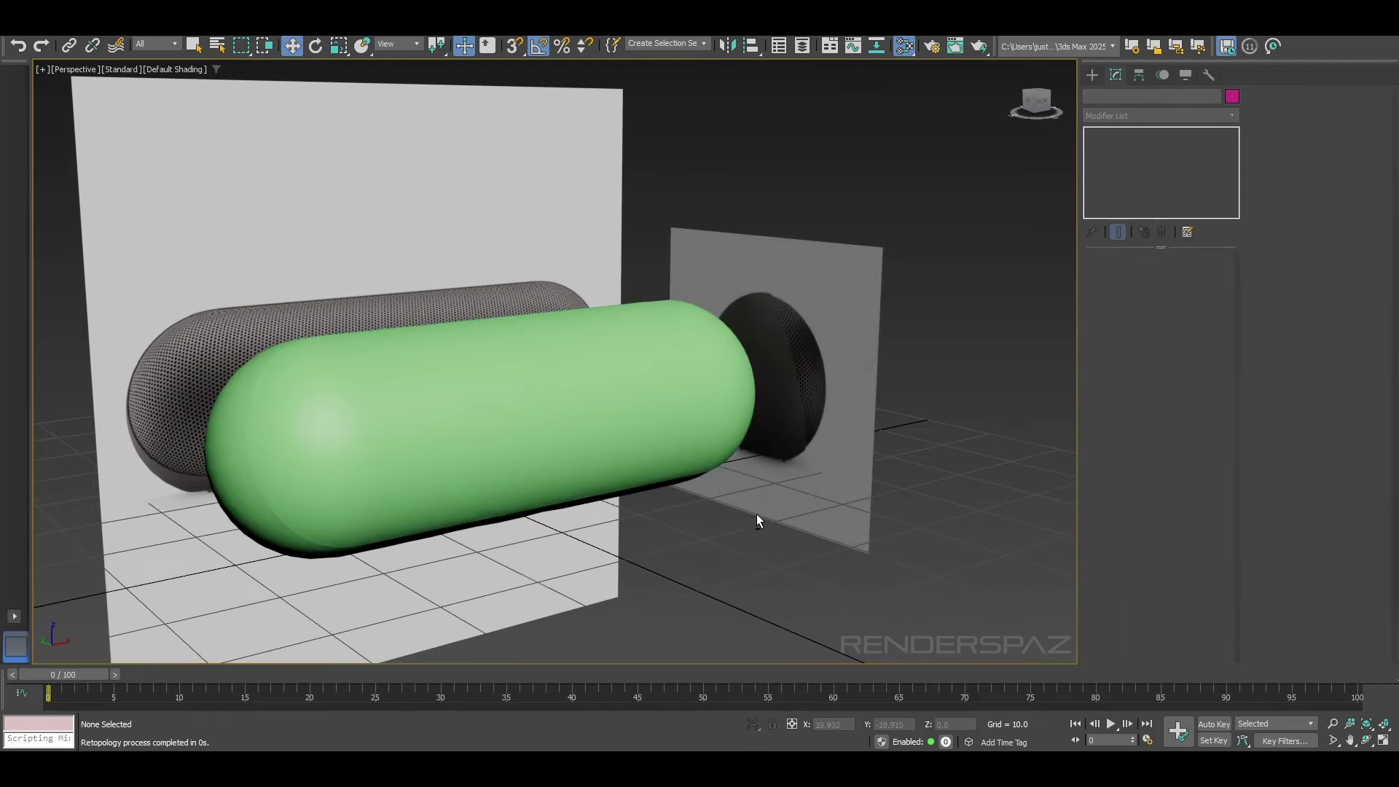
# Step: Try separating the retopologized grille from the rear shell, undo the move, and restore the edged-face display
pyautogui.click(692, 364)
pyautogui.keyDown('alt'); pyautogui.moveTo(702, 381); pyautogui.dragTo(757, 397, button='middle'); pyautogui.keyUp('alt')
pyautogui.moveTo(649, 374); pyautogui.dragTo(787, 399)
pyautogui.hotkey('ctrl', 'z')
pyautogui.keyDown('alt'); pyautogui.moveTo(786, 399); pyautogui.dragTo(729, 525, button='middle'); pyautogui.keyUp('alt')
pyautogui.click(728, 524)
pyautogui.press('F4')
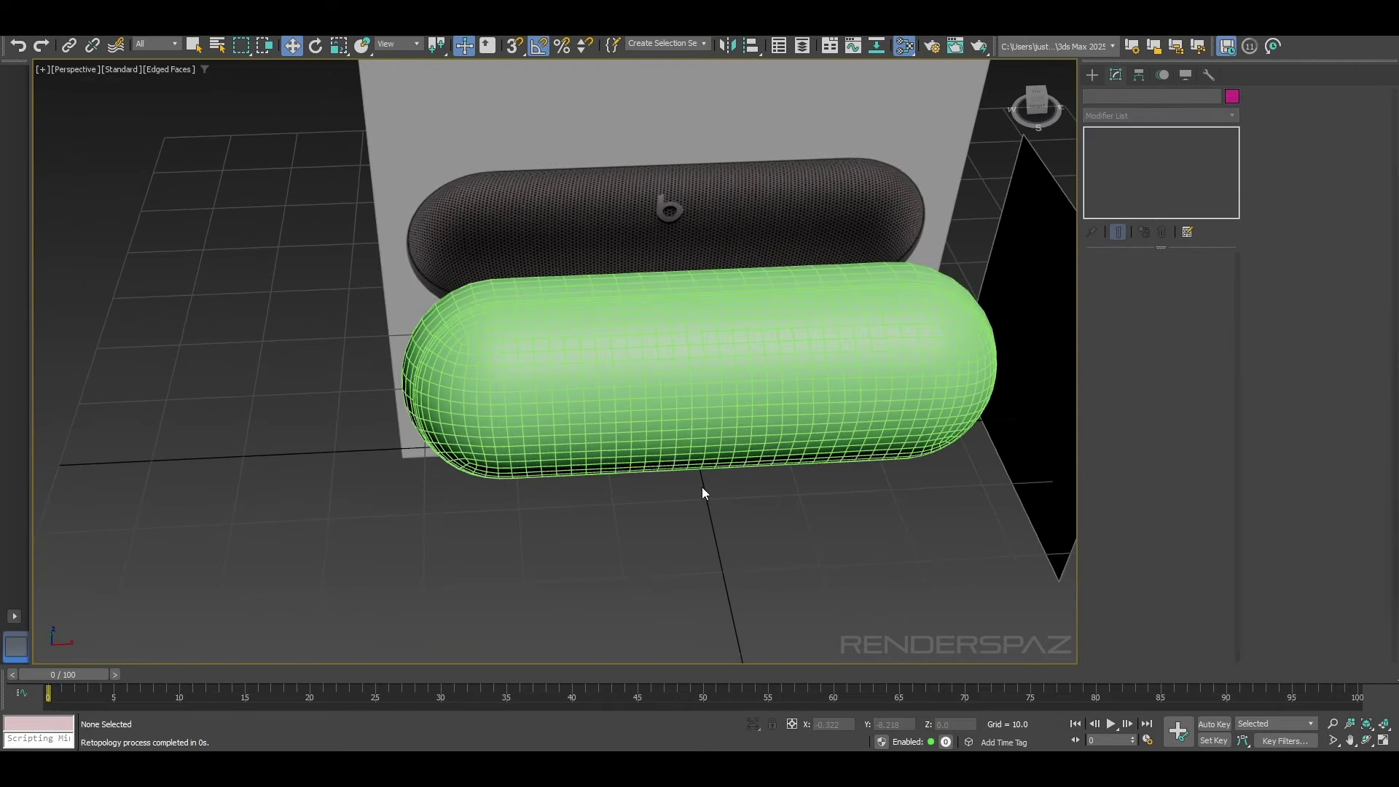
# Step: Inspect the seam between the front grille and the rear shell from several angles, with edged faces and in smooth shading
pyautogui.click(718, 437)
pyautogui.keyDown('alt'); pyautogui.moveTo(831, 478); pyautogui.dragTo(816, 457, button='middle'); pyautogui.keyUp('alt')
pyautogui.scroll(4, 554, 441)
pyautogui.keyDown('alt'); pyautogui.moveTo(554, 441); pyautogui.dragTo(612, 370, button='middle'); pyautogui.keyUp('alt')
pyautogui.scroll(-2, 429, 390)
pyautogui.keyDown('alt'); pyautogui.moveTo(512, 406); pyautogui.dragTo(541, 391, button='middle'); pyautogui.keyUp('alt')
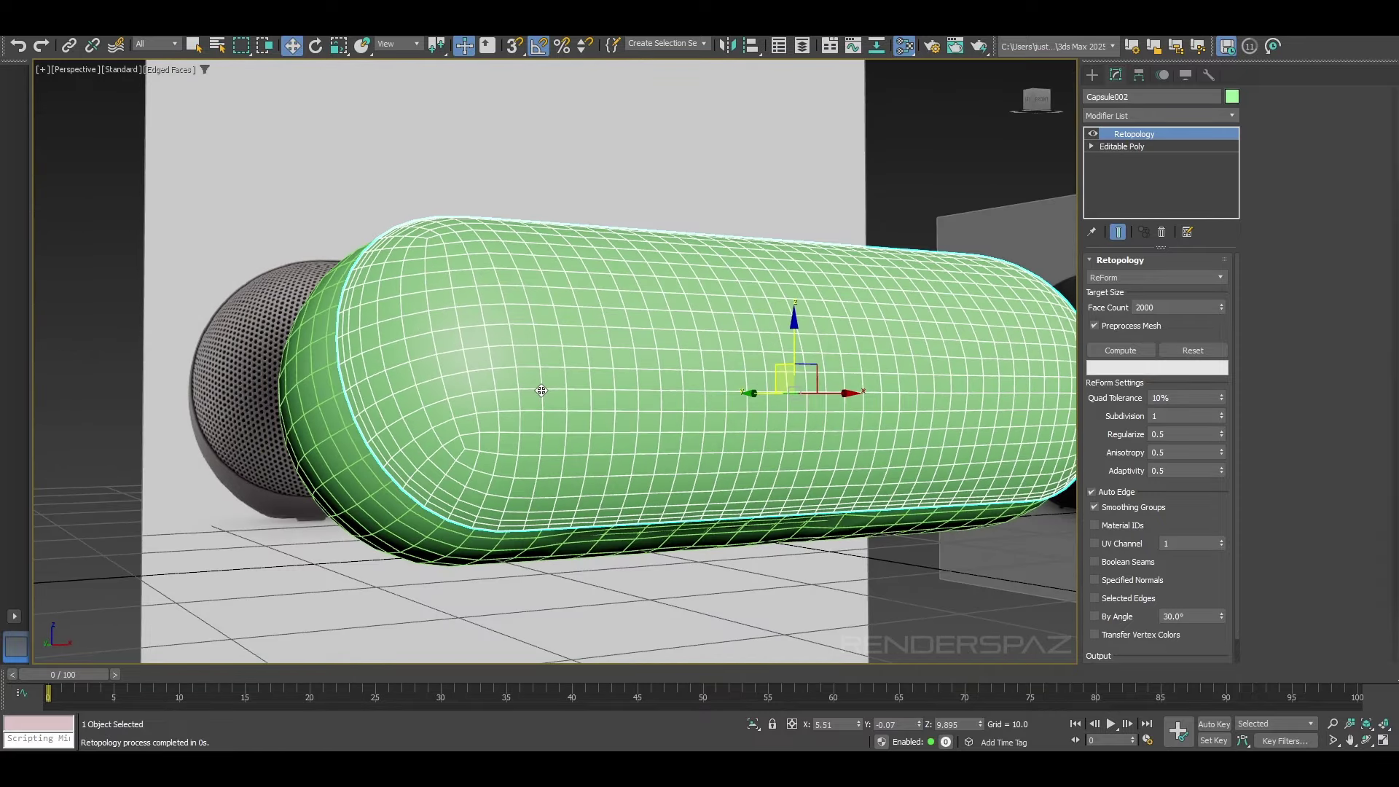
pyautogui.scroll(2, 443, 460)
pyautogui.scroll(-2, 572, 284)
pyautogui.keyDown('alt'); pyautogui.moveTo(572, 284); pyautogui.dragTo(613, 360, button='middle'); pyautogui.keyUp('alt')
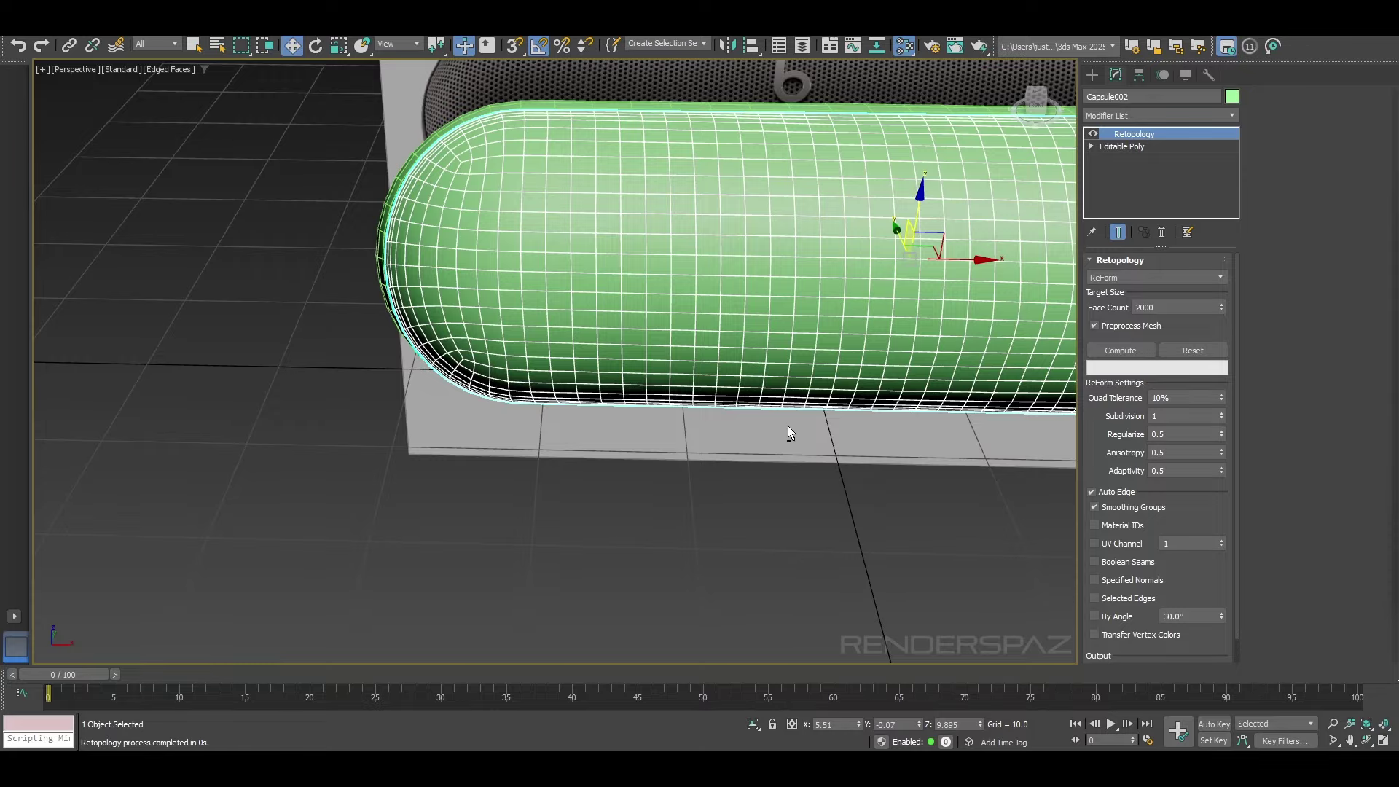
pyautogui.moveTo(789, 426)
pyautogui.keyDown('alt'); pyautogui.mouseDown(button='middle')
pyautogui.moveTo(754, 391)
pyautogui.moveTo(833, 395)
pyautogui.mouseUp(button='middle'); pyautogui.keyUp('alt')
pyautogui.press('F4')
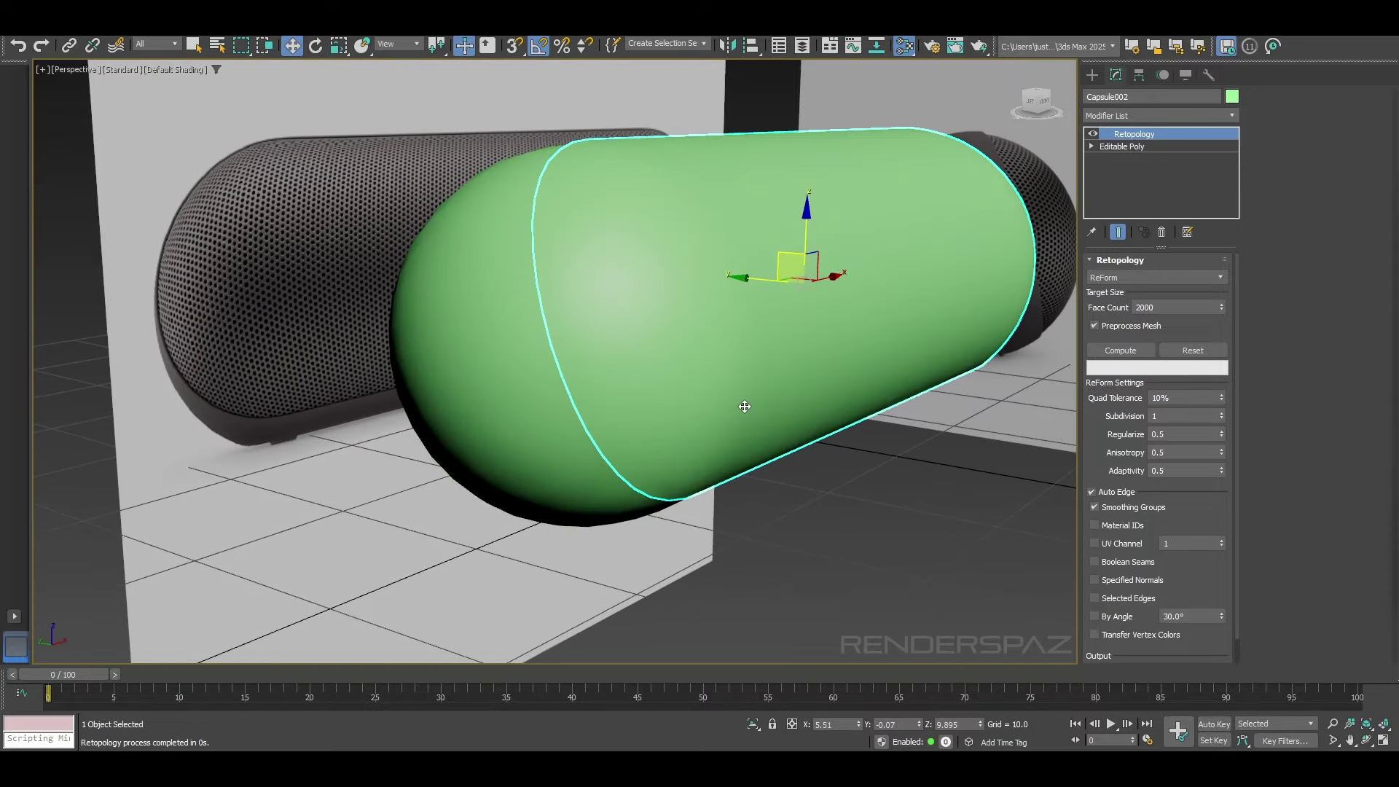
pyautogui.keyDown('alt'); pyautogui.moveTo(774, 167); pyautogui.dragTo(889, 336, button='middle'); pyautogui.keyUp('alt')
pyautogui.scroll(2, 889, 336)
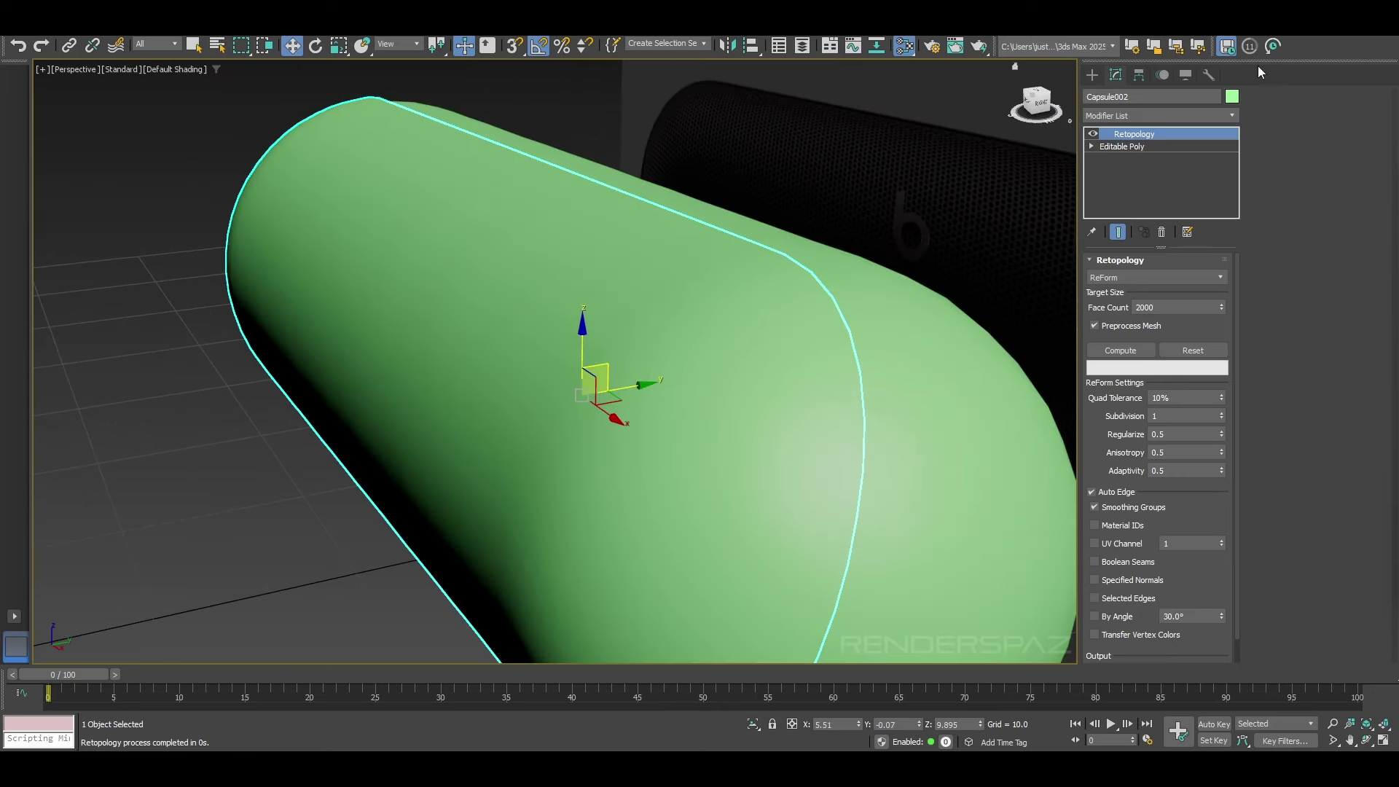
# Step: Add a Push modifier on top of the front grille's Retopology and try shrinking the grille inward
pyautogui.click(1182, 115)
pyautogui.write('pu')
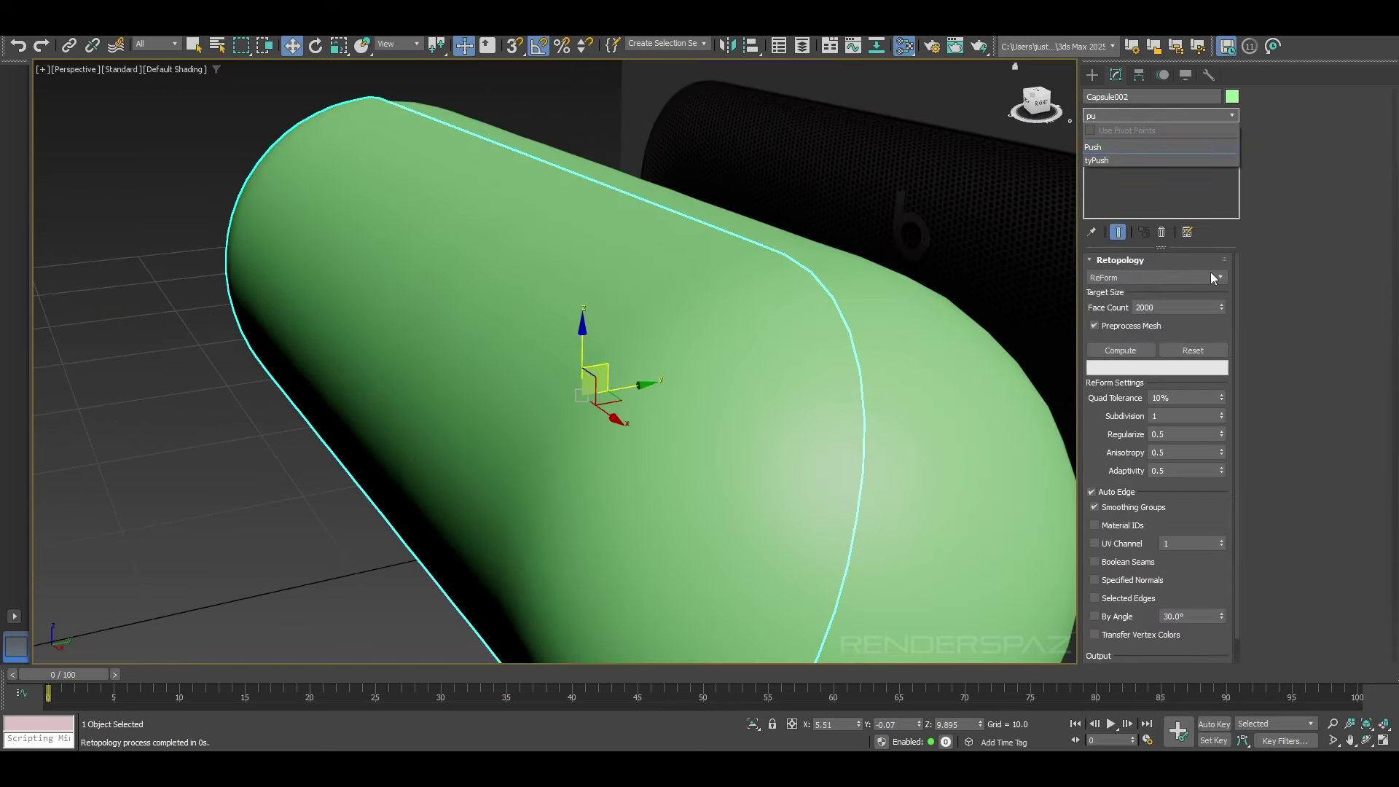
pyautogui.click(1120, 147)
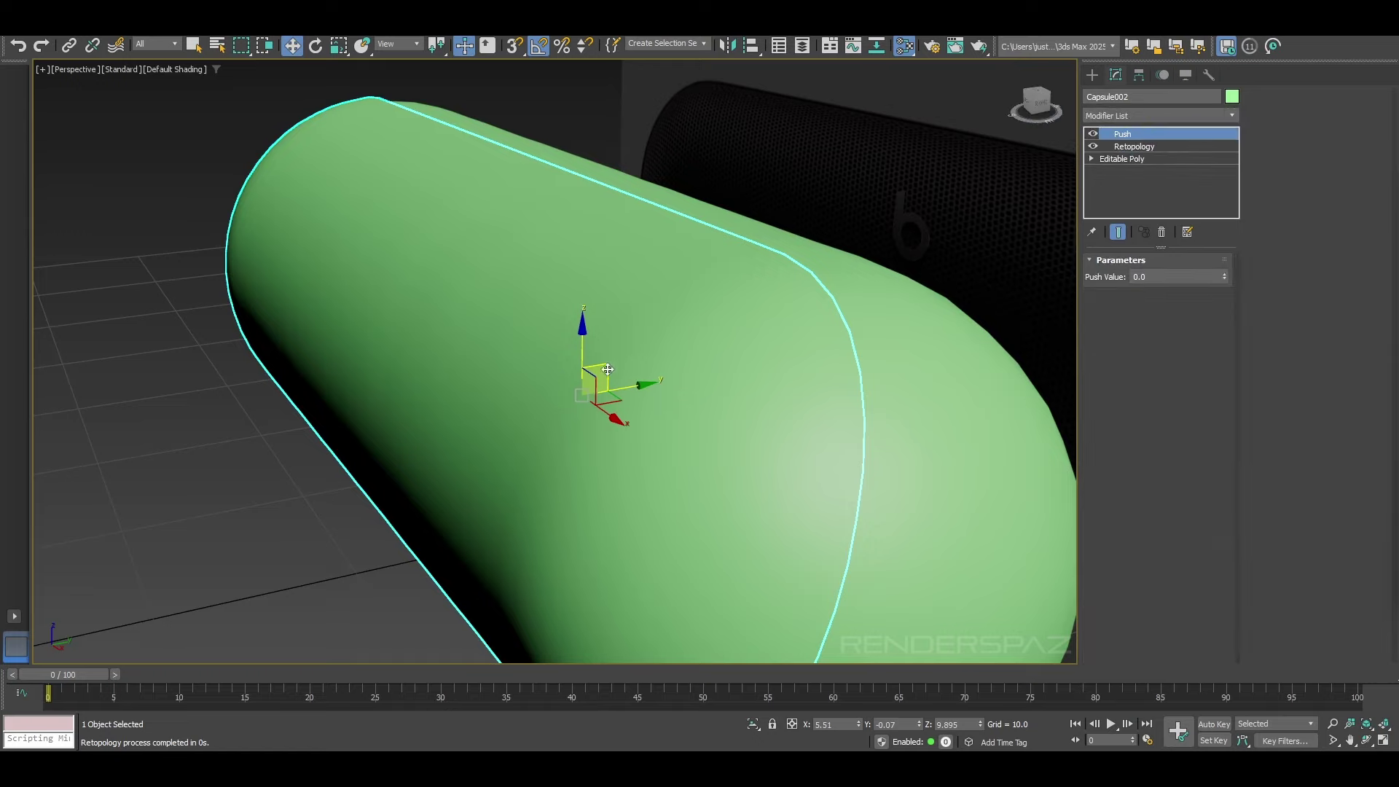
pyautogui.click(1225, 275)
pyautogui.moveTo(1224, 288); pyautogui.dragTo(1222, 306)
# Step: Reorder the grille's Push modifier below Retopology and try different push values on it
pyautogui.click(1126, 147)
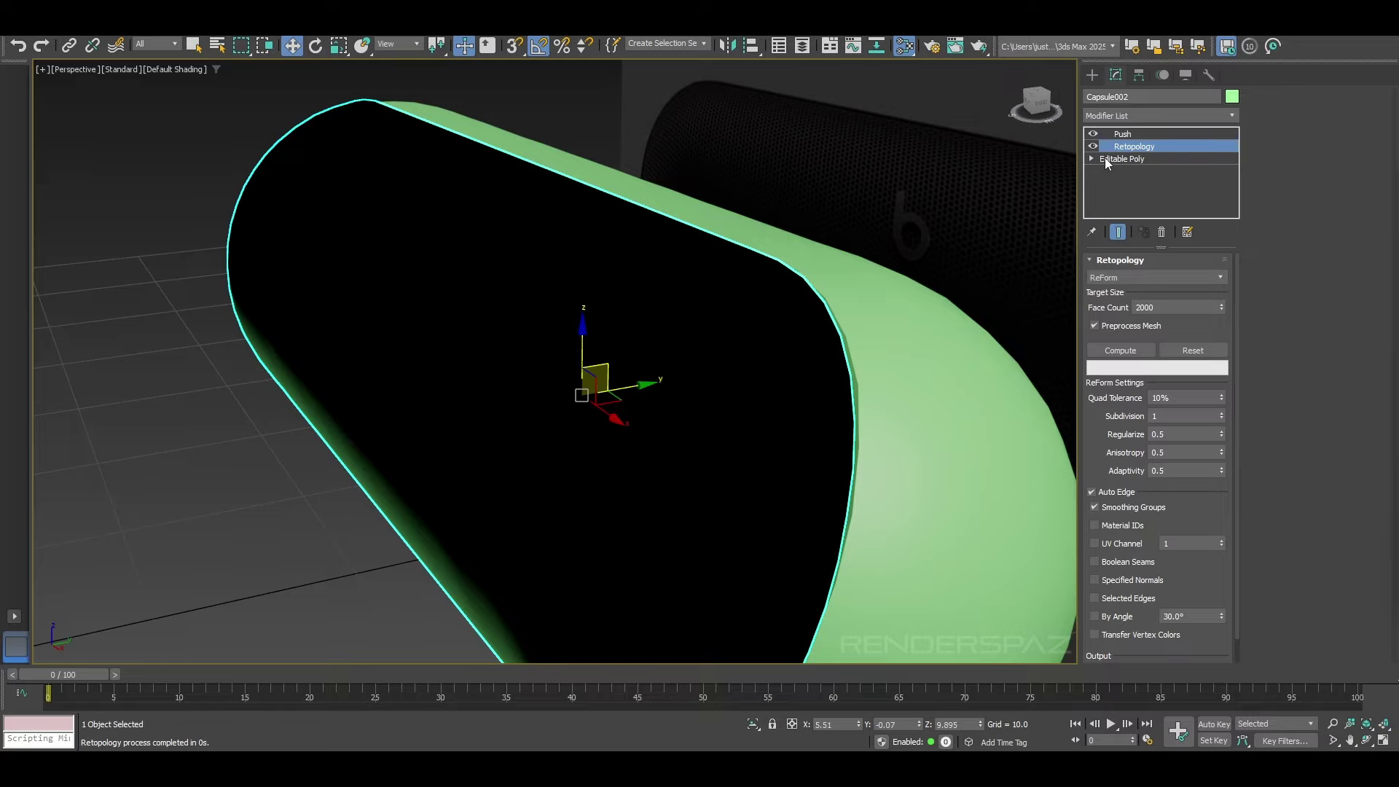
pyautogui.moveTo(1123, 135); pyautogui.dragTo(1134, 157)
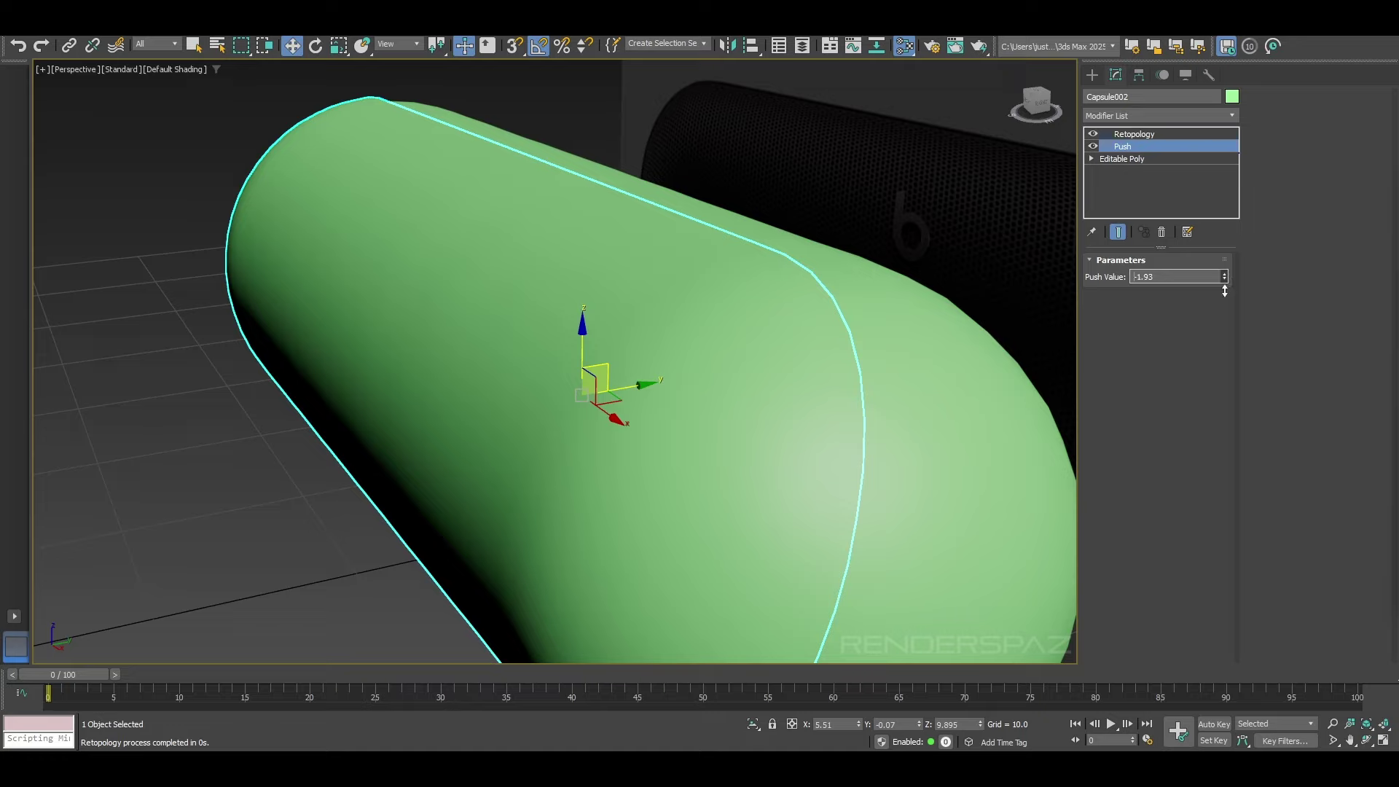
pyautogui.click(1135, 134)
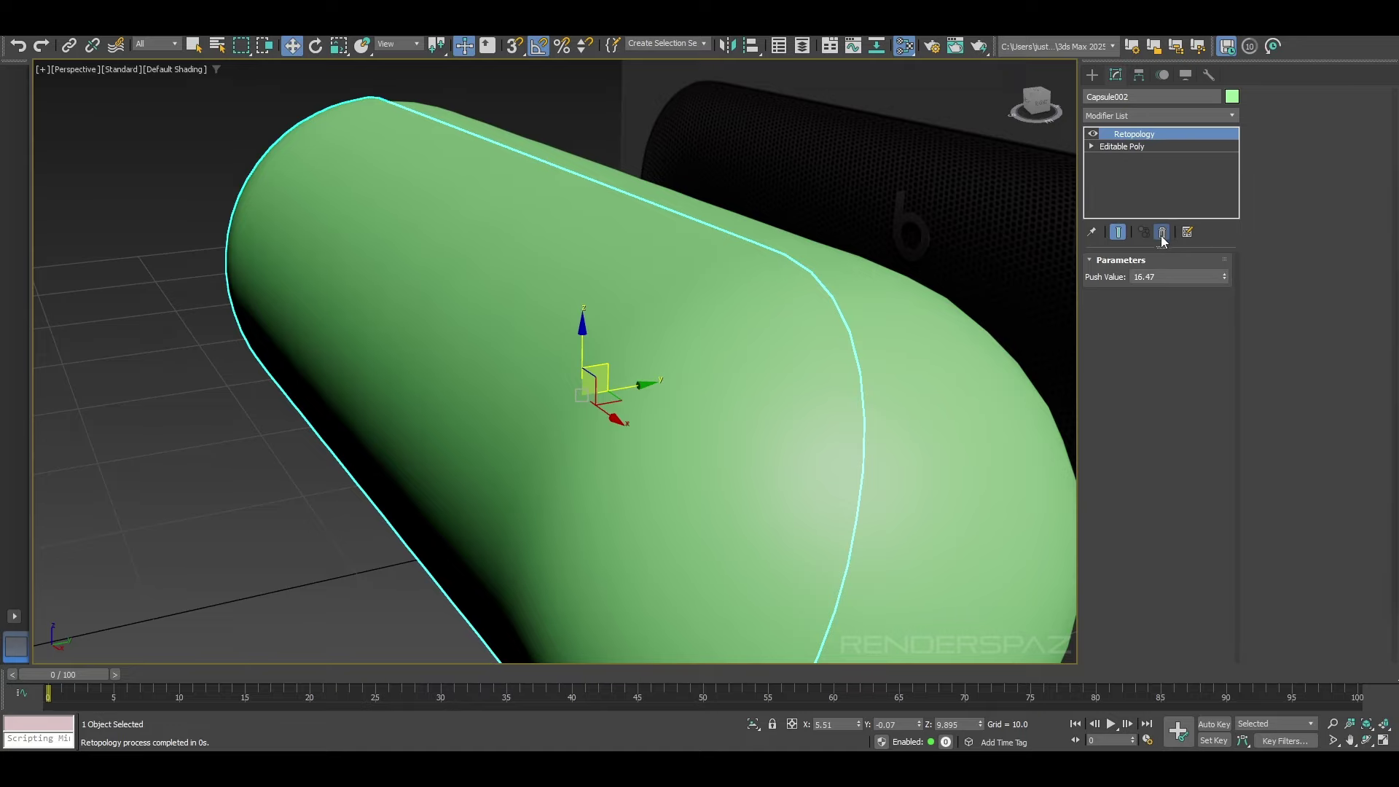
# Step: Switch the reference coordinate system to Local for both moving and scaling the front grille
pyautogui.press('F4')
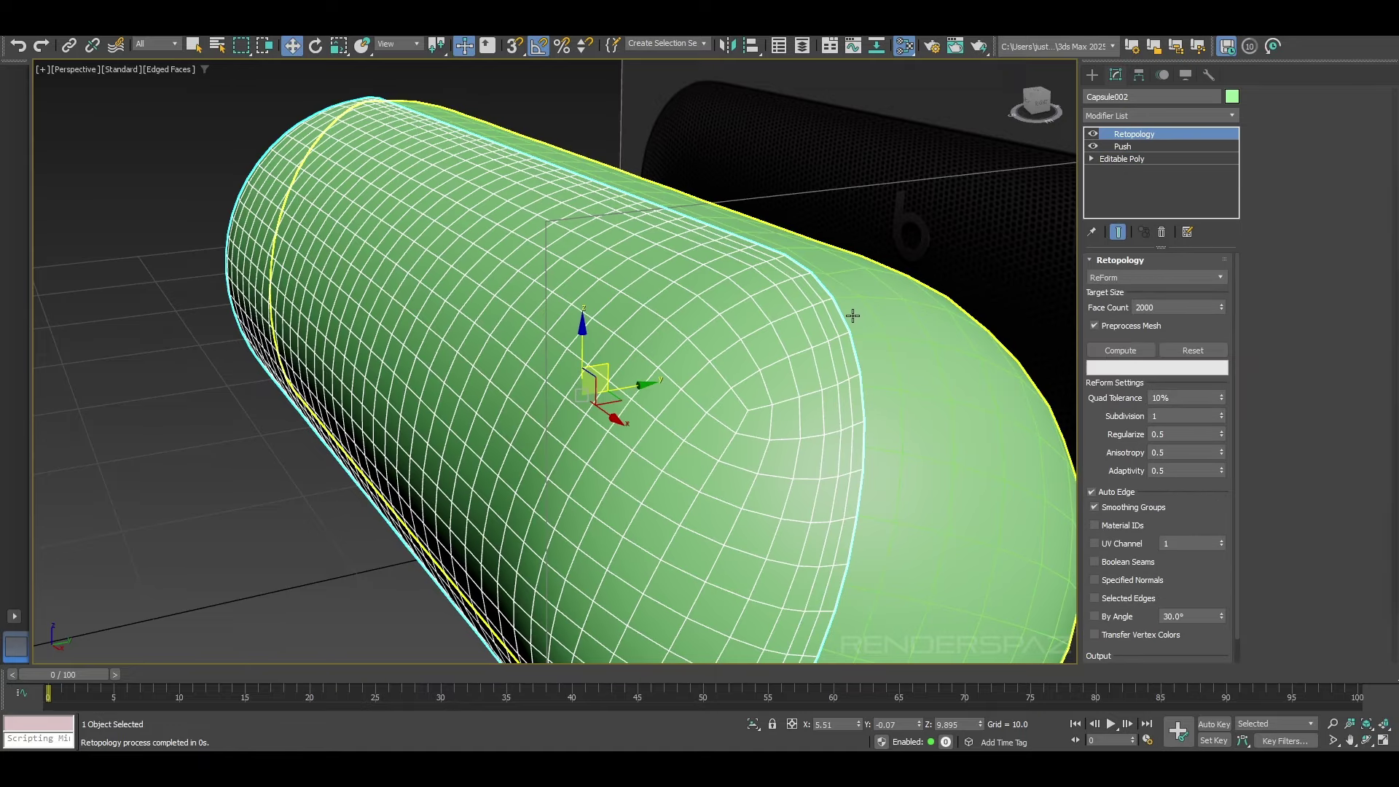
pyautogui.moveTo(702, 312); pyautogui.dragTo(735, 290, button='middle')
pyautogui.keyDown('alt'); pyautogui.moveTo(553, 328); pyautogui.dragTo(738, 312, button='middle'); pyautogui.keyUp('alt')
pyautogui.click(393, 45)
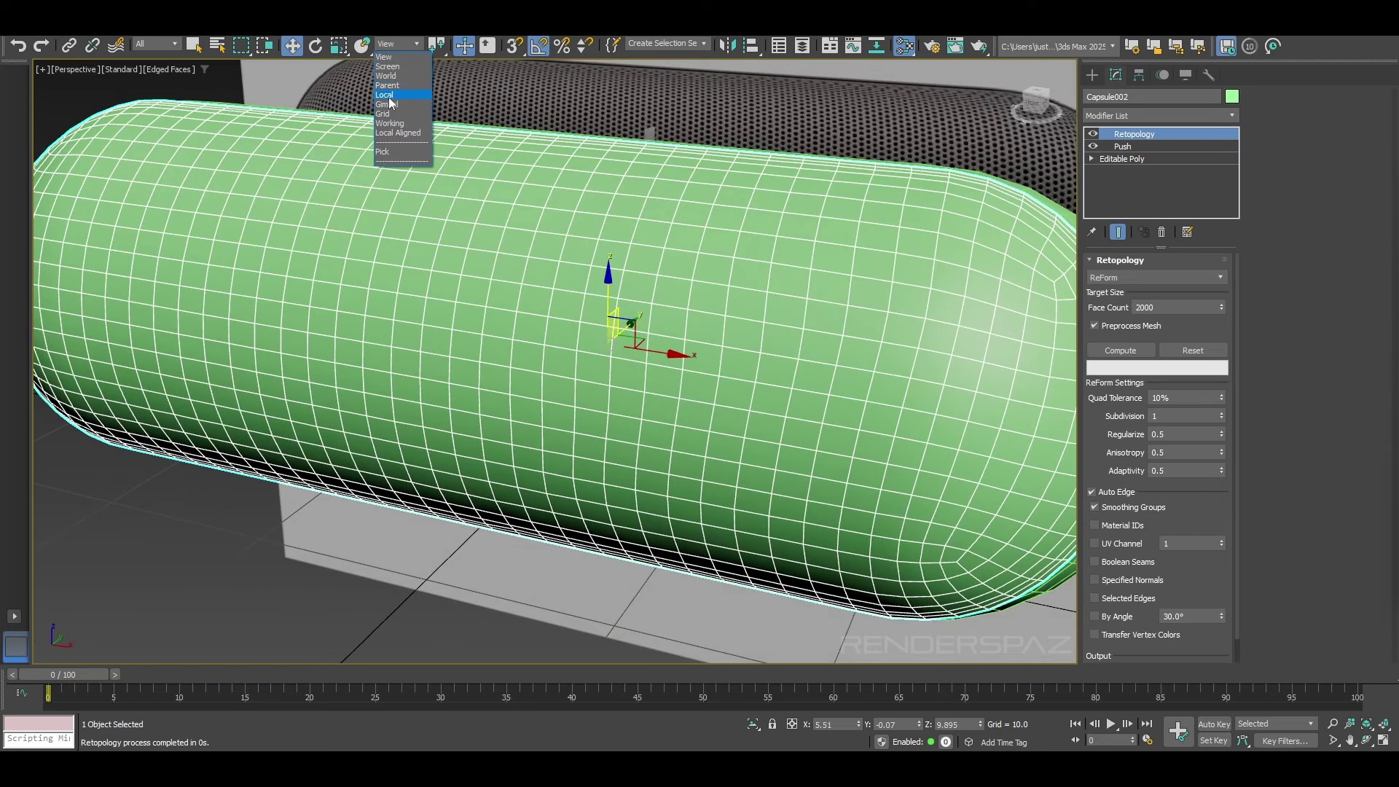
pyautogui.click(390, 97)
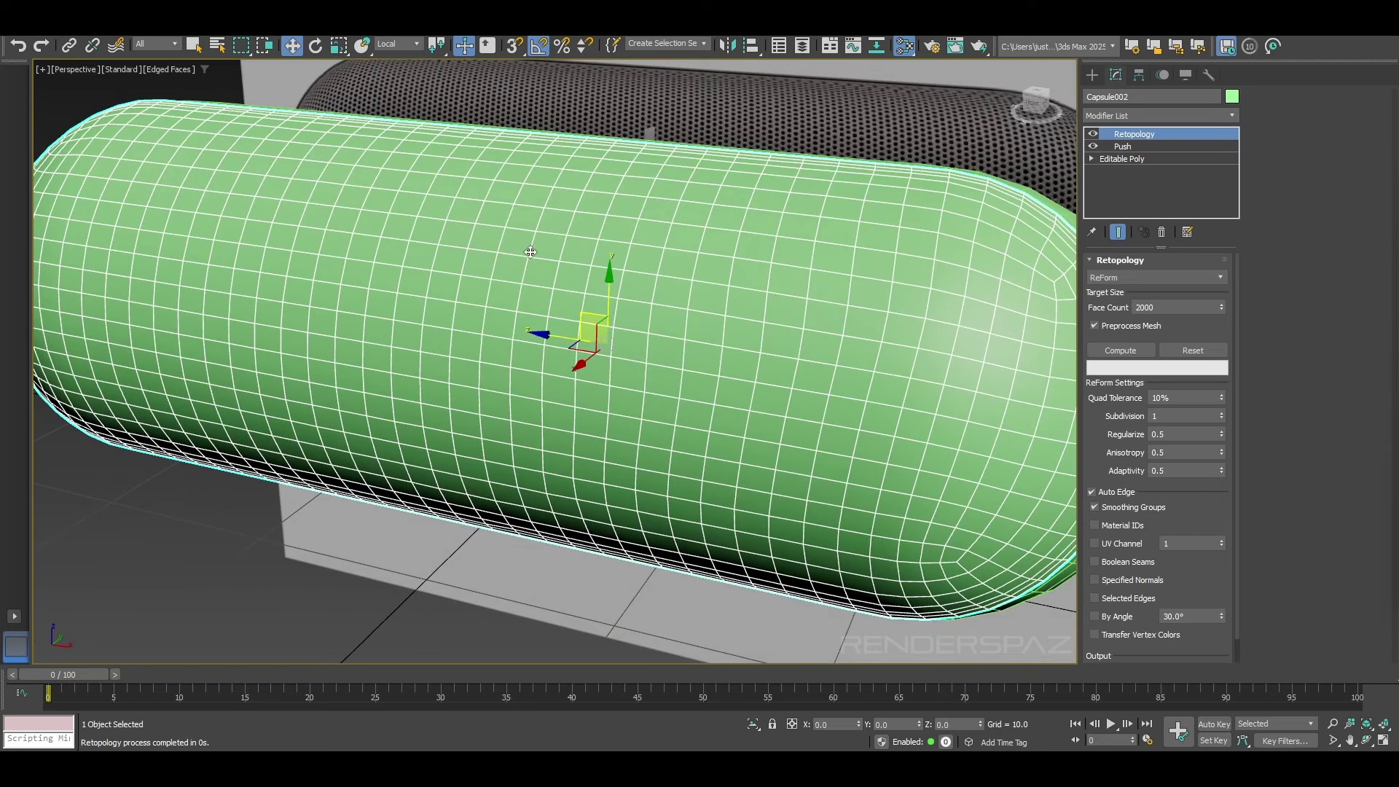
pyautogui.click(339, 46)
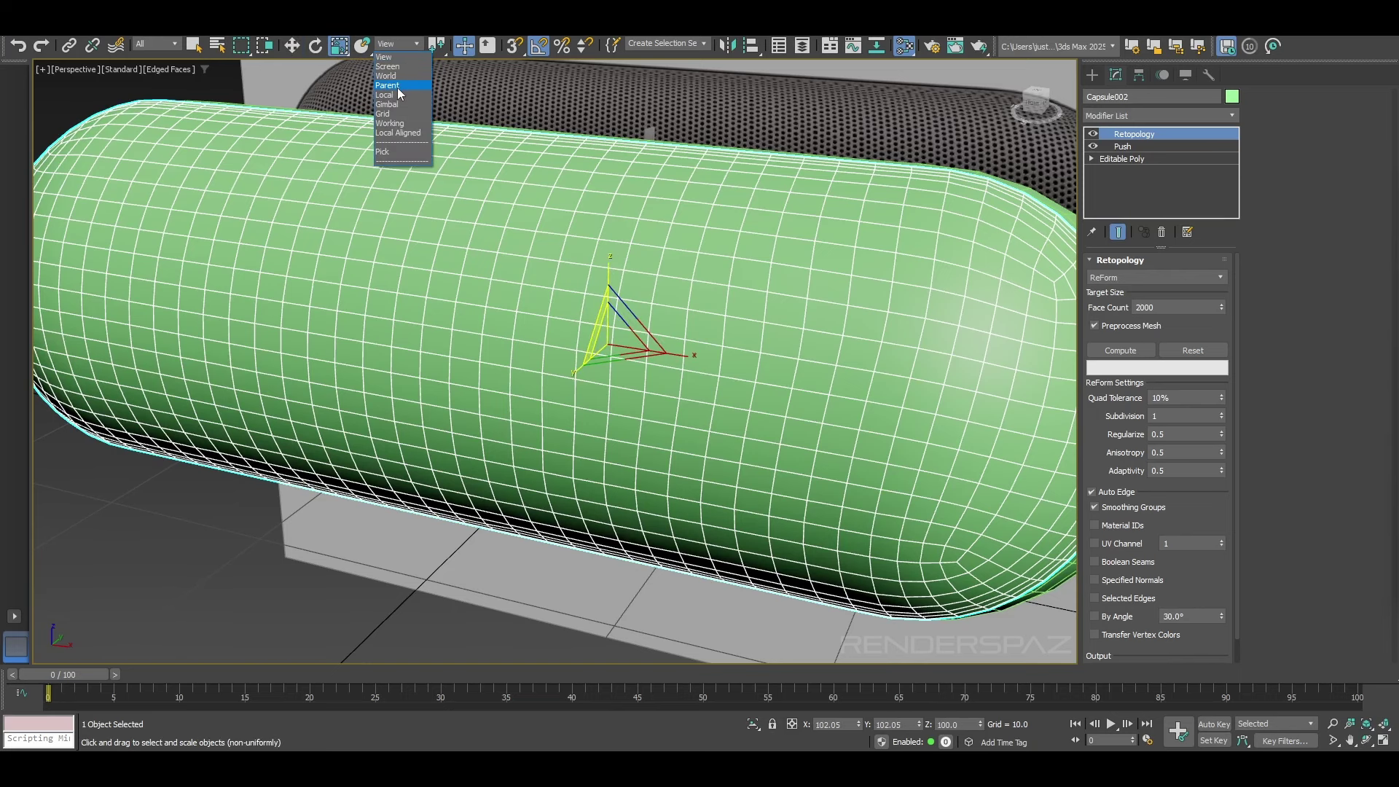
pyautogui.click(397, 87)
# Step: Try scaling the front grille uniformly to 97% and along its length, and undo the scaling
pyautogui.moveTo(612, 330); pyautogui.dragTo(610, 335)
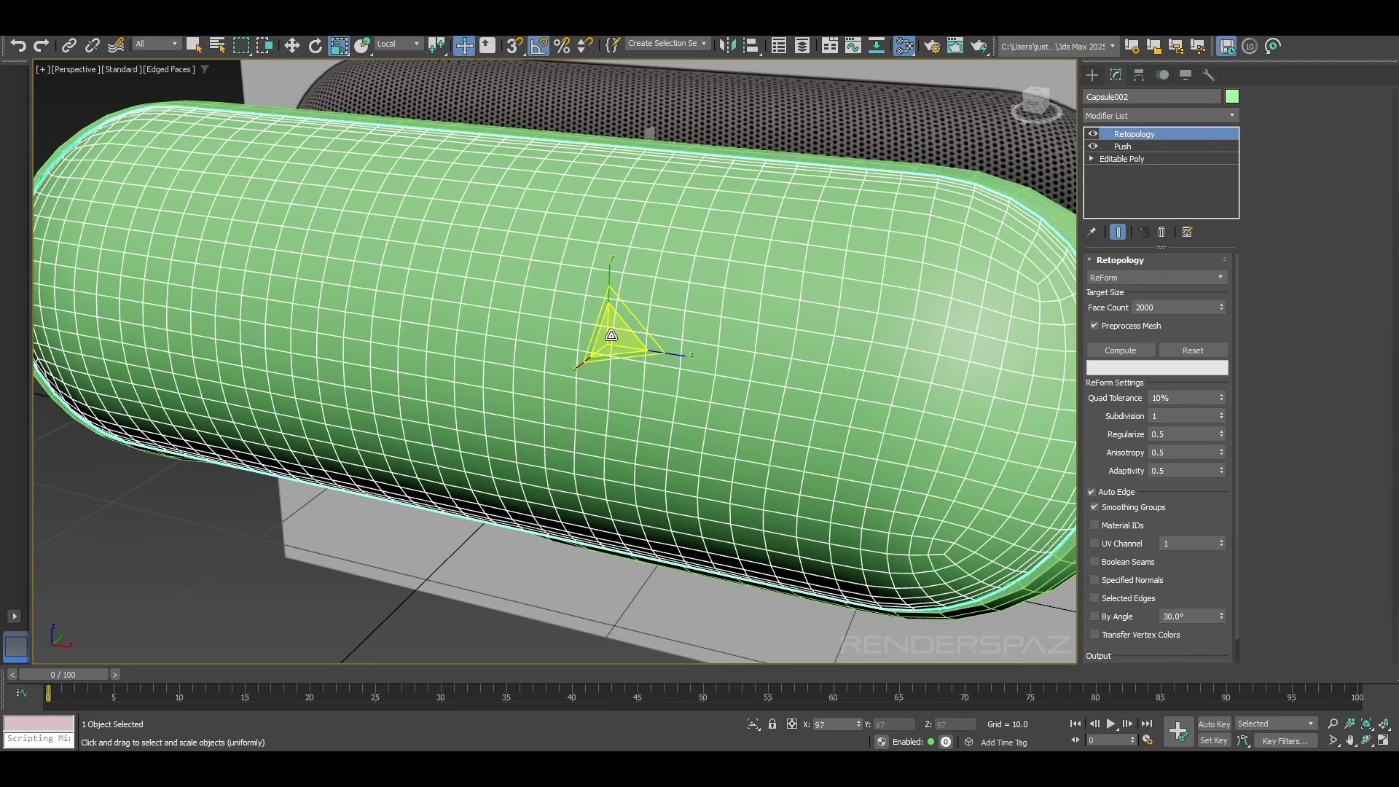
pyautogui.moveTo(718, 355)
pyautogui.keyDown('alt'); pyautogui.mouseDown(button='middle')
pyautogui.moveTo(674, 331)
pyautogui.moveTo(746, 321)
pyautogui.mouseUp(button='middle'); pyautogui.keyUp('alt')
pyautogui.press('F4')
pyautogui.moveTo(542, 341); pyautogui.dragTo(546, 342)
pyautogui.hotkey('ctrl', 'z')
pyautogui.hotkey('ctrl', 'z')
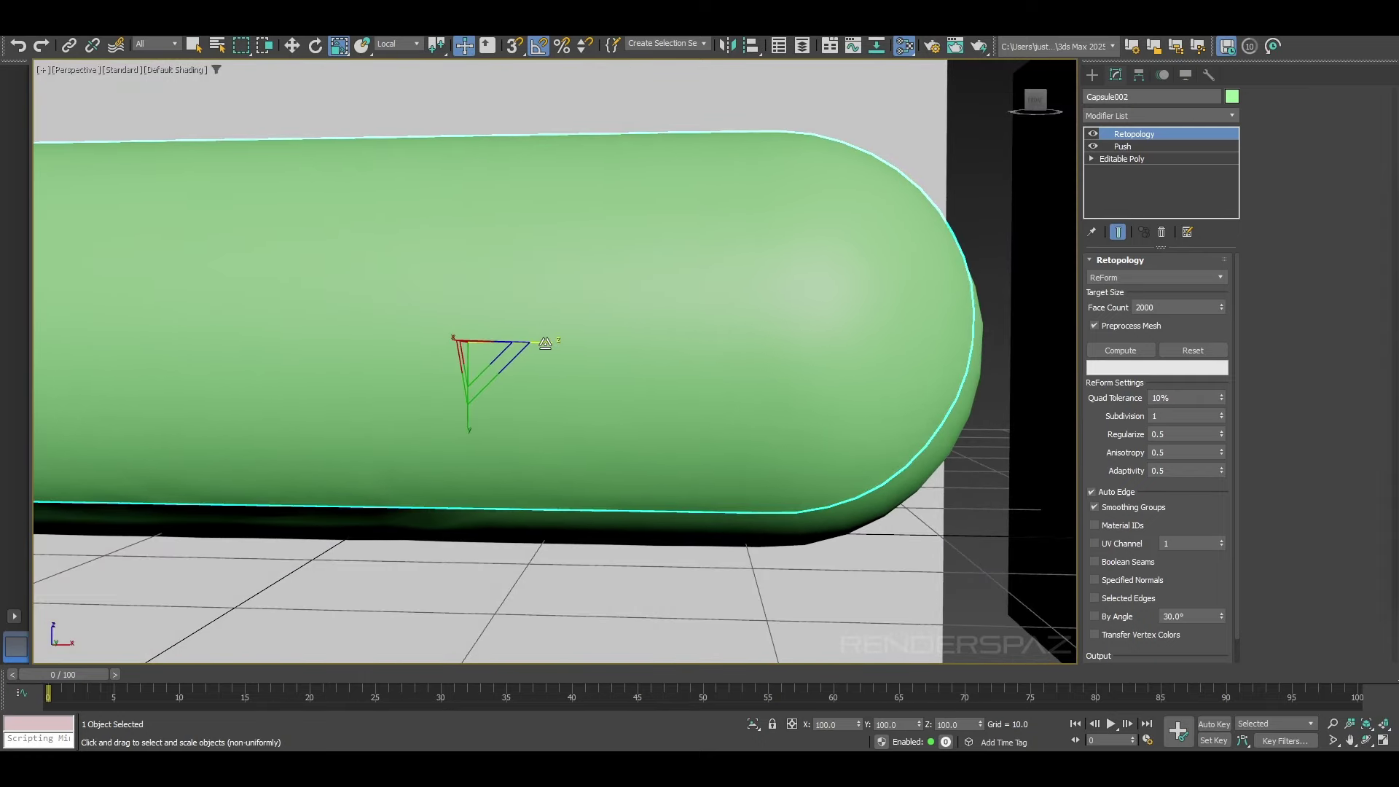
# Step: Delete the Push modifier from the front grille and convert the grille to an Editable Poly
pyautogui.scroll(-3, 543, 320)
pyautogui.keyDown('alt'); pyautogui.moveTo(615, 293); pyautogui.dragTo(594, 324, button='middle'); pyautogui.keyUp('alt')
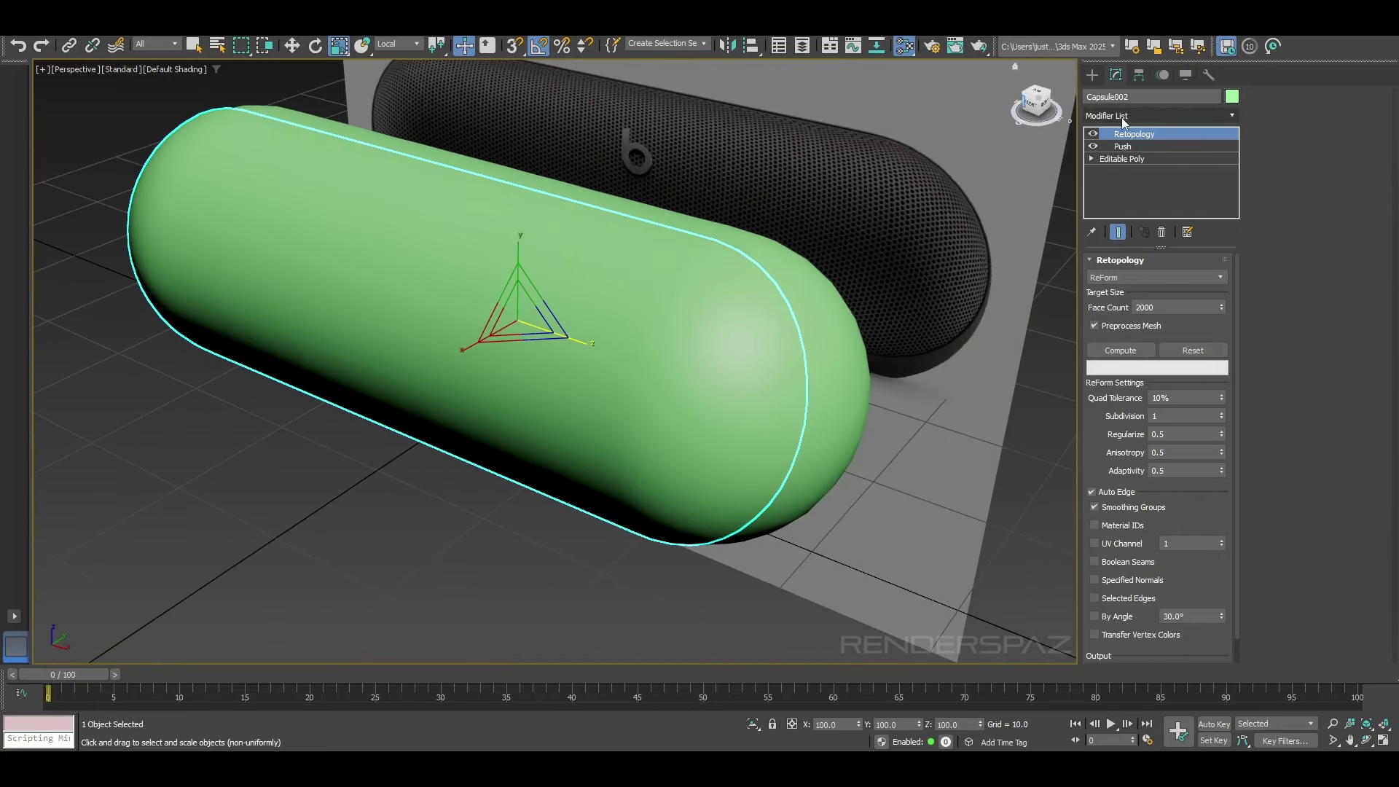
pyautogui.click(1123, 146)
pyautogui.click(1161, 232)
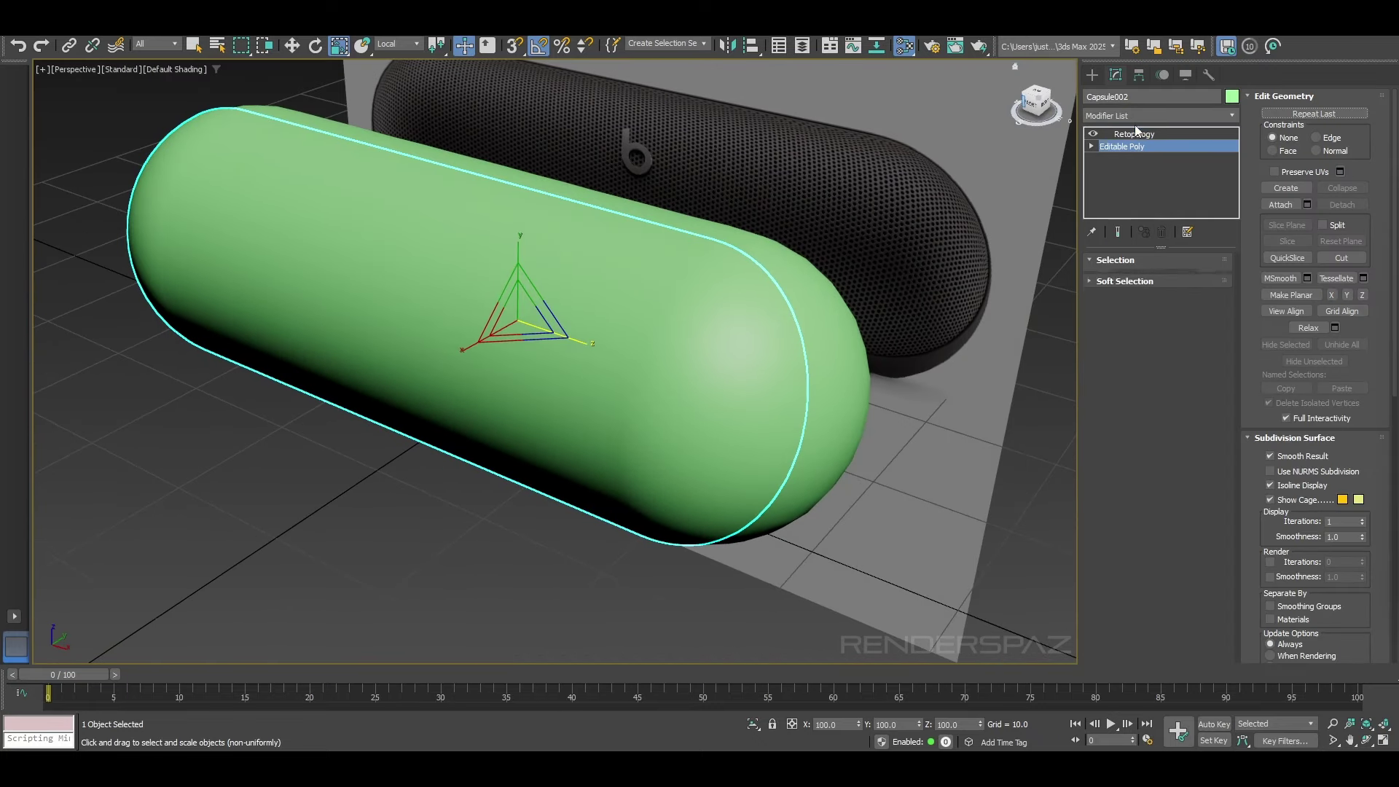
pyautogui.rightClick(740, 305)
pyautogui.moveTo(794, 488)
pyautogui.click(886, 498)
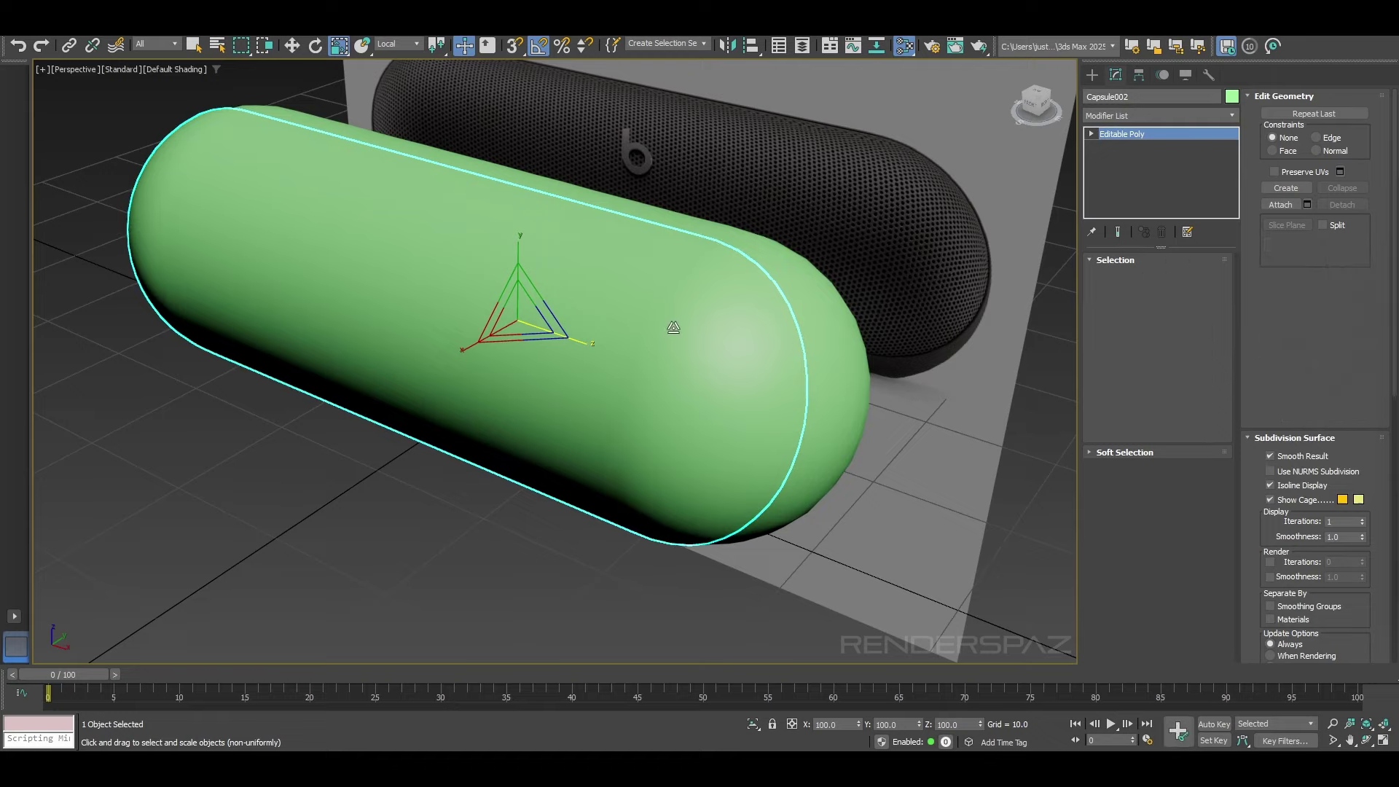
# Step: Examine the converted front grille's mesh and its seam with the rear shell, including from the speaker's end
pyautogui.press('F4')
pyautogui.scroll(5, 792, 288)
pyautogui.press('F4')
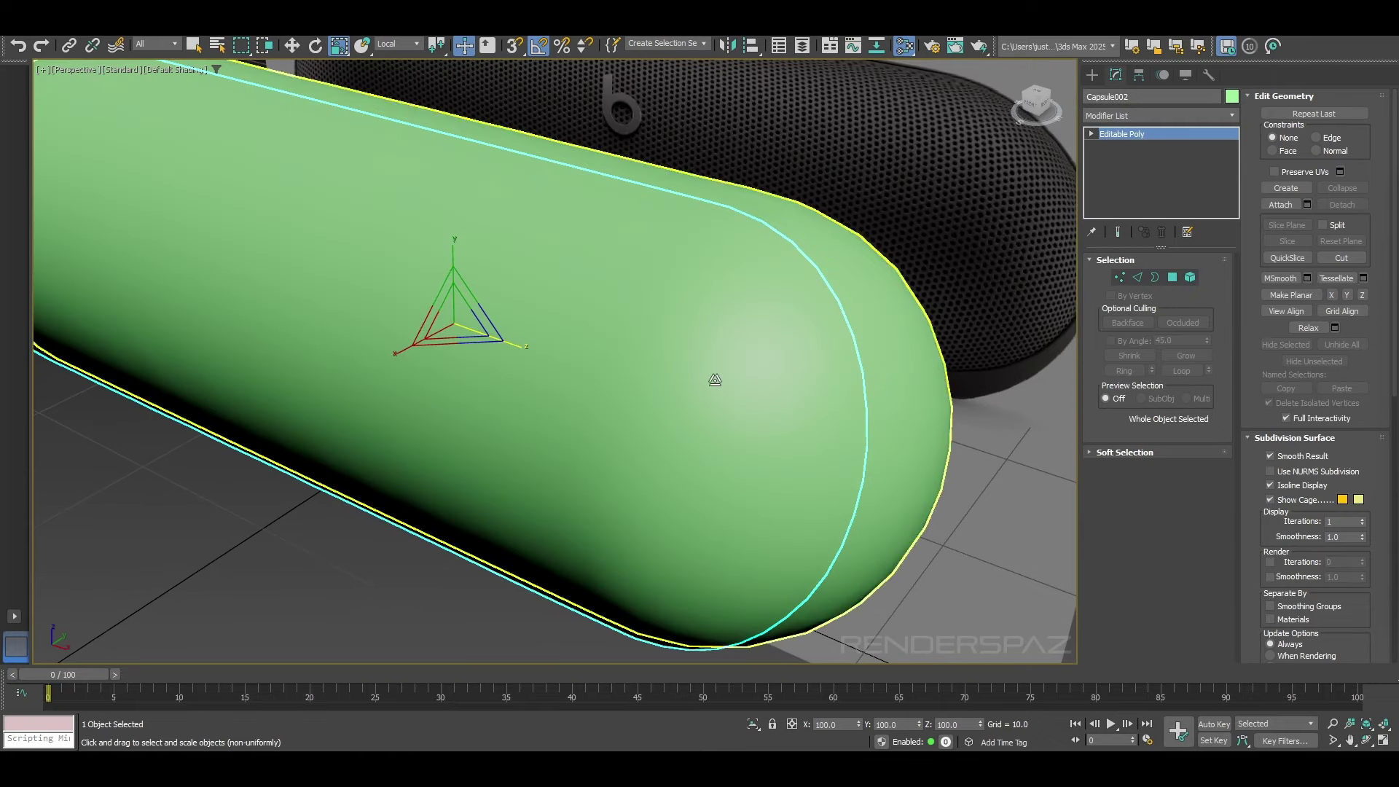
pyautogui.scroll(-5, 711, 379)
pyautogui.keyDown('alt'); pyautogui.moveTo(586, 413); pyautogui.dragTo(822, 409, button='middle'); pyautogui.keyUp('alt')
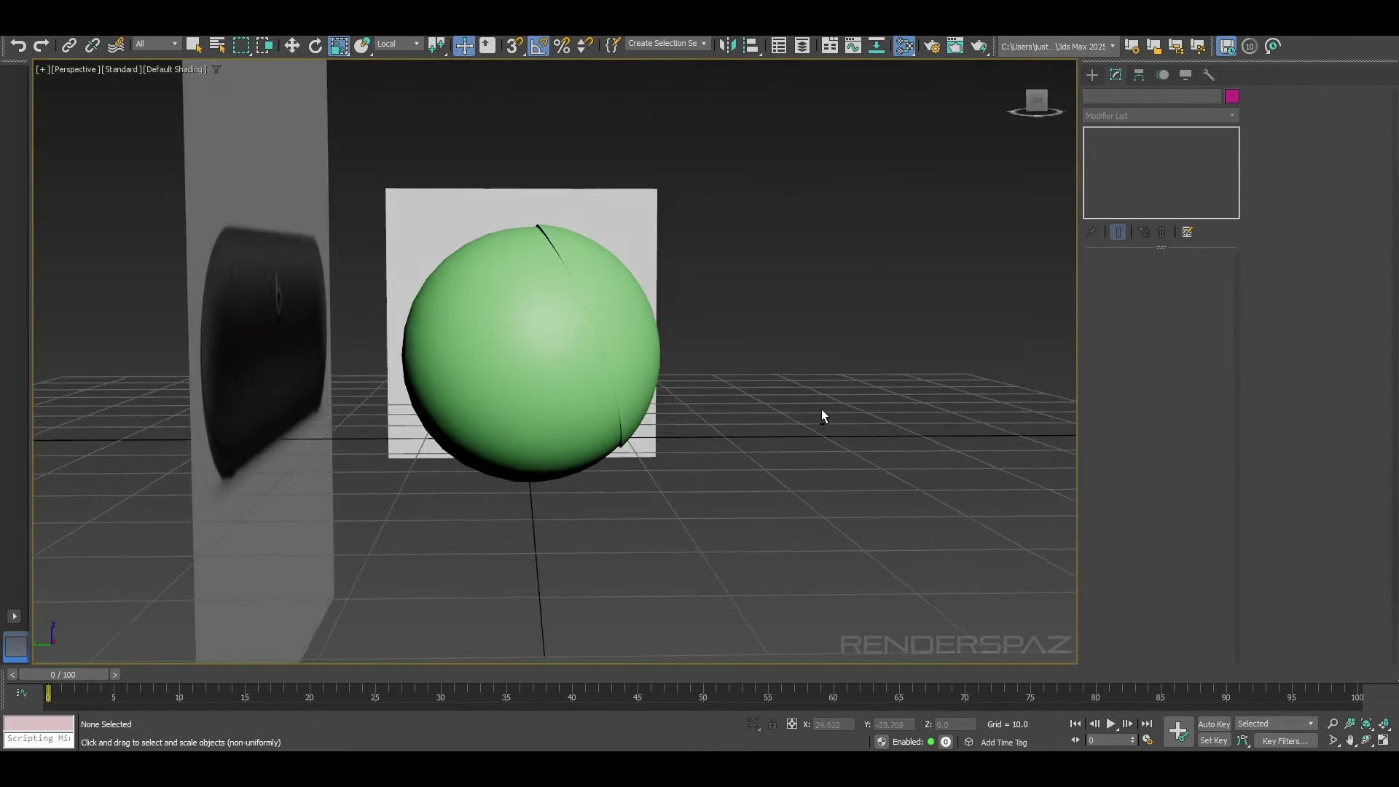
pyautogui.scroll(4, 822, 409)
pyautogui.moveTo(613, 295); pyautogui.dragTo(608, 406, button='middle')
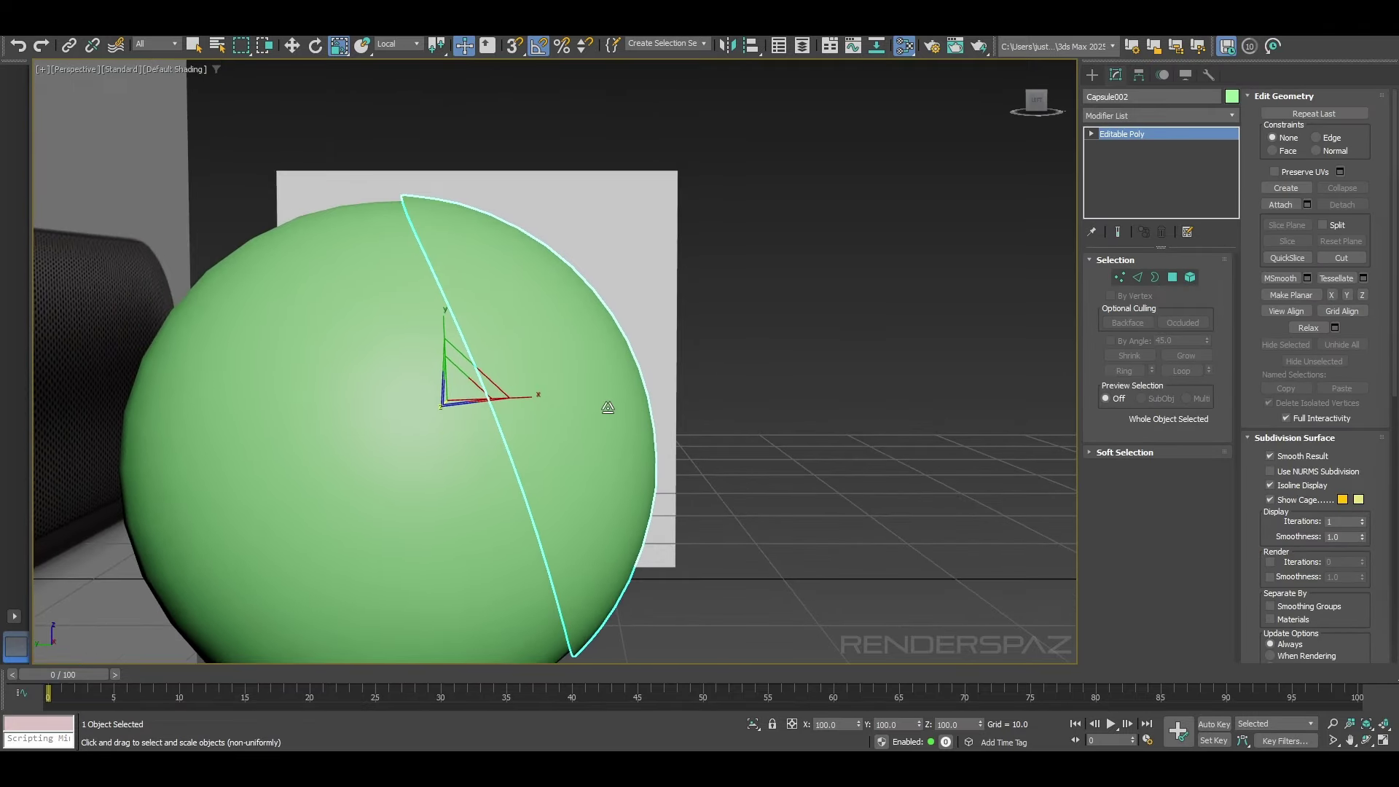
pyautogui.keyDown('alt'); pyautogui.moveTo(493, 316); pyautogui.dragTo(479, 344, button='middle'); pyautogui.keyUp('alt')
# Step: Undo and redo the recent modifier changes, ending with the front grille as a converted Editable Poly
pyautogui.hotkey('ctrl', 'z')
pyautogui.hotkey('ctrl', 'z')
pyautogui.hotkey('ctrl', 'z')
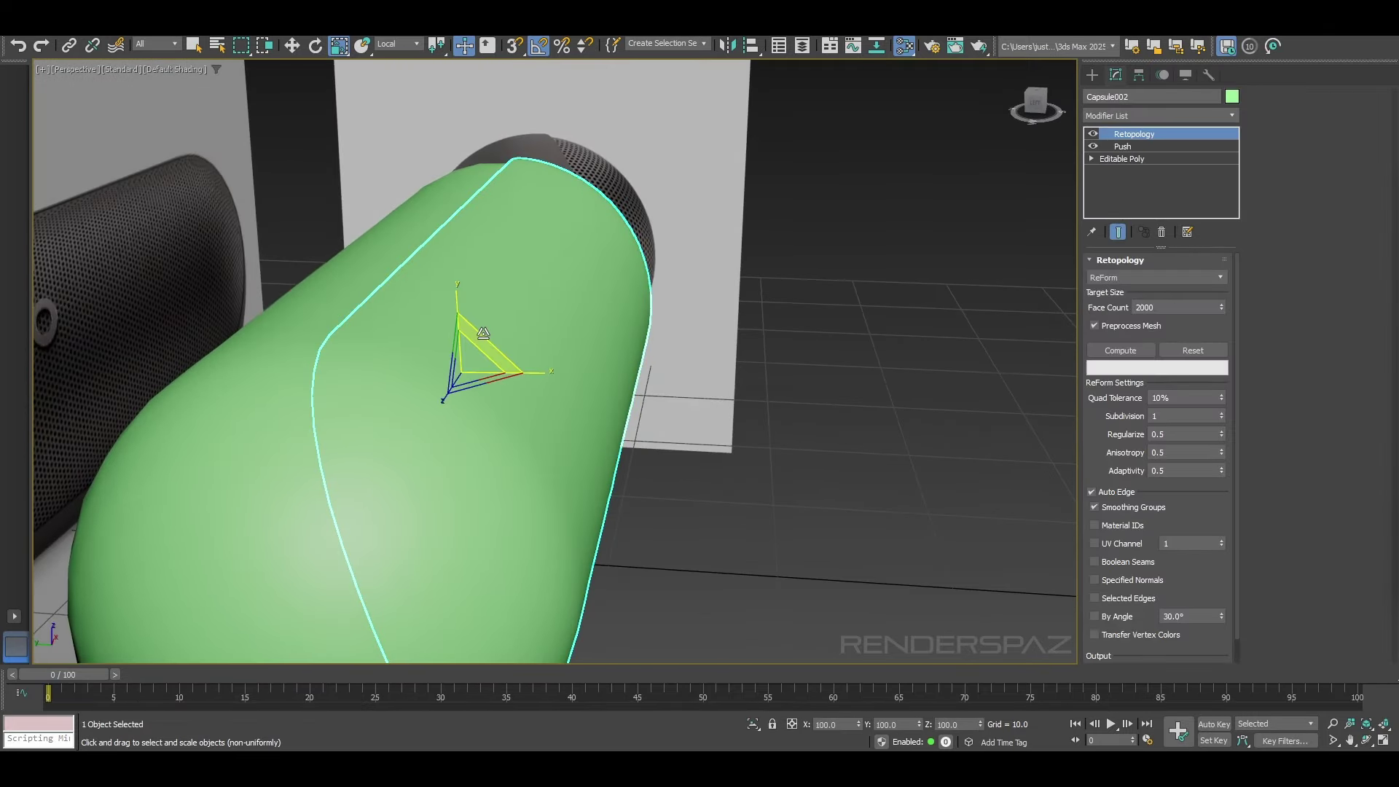
pyautogui.keyDown('alt'); pyautogui.moveTo(484, 333); pyautogui.dragTo(646, 261, button='middle'); pyautogui.keyUp('alt')
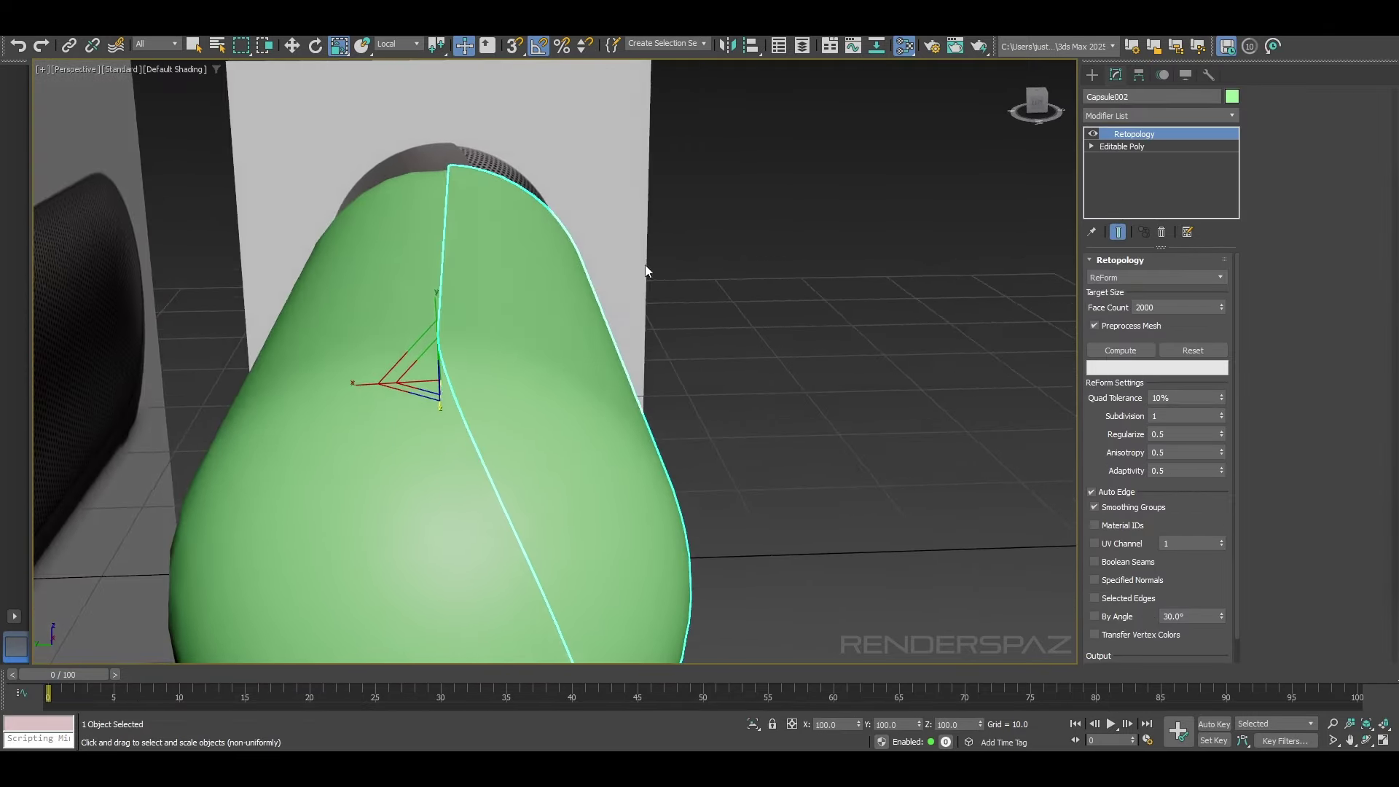
pyautogui.hotkey('ctrl', 'z')
pyautogui.hotkey('ctrl', 'z')
pyautogui.hotkey('ctrl', 'y')
pyautogui.hotkey('ctrl', 'y')
pyautogui.hotkey('ctrl', 'y')
pyautogui.hotkey('ctrl', 'y')
pyautogui.hotkey('ctrl', 'y')
pyautogui.hotkey('ctrl', 'y')
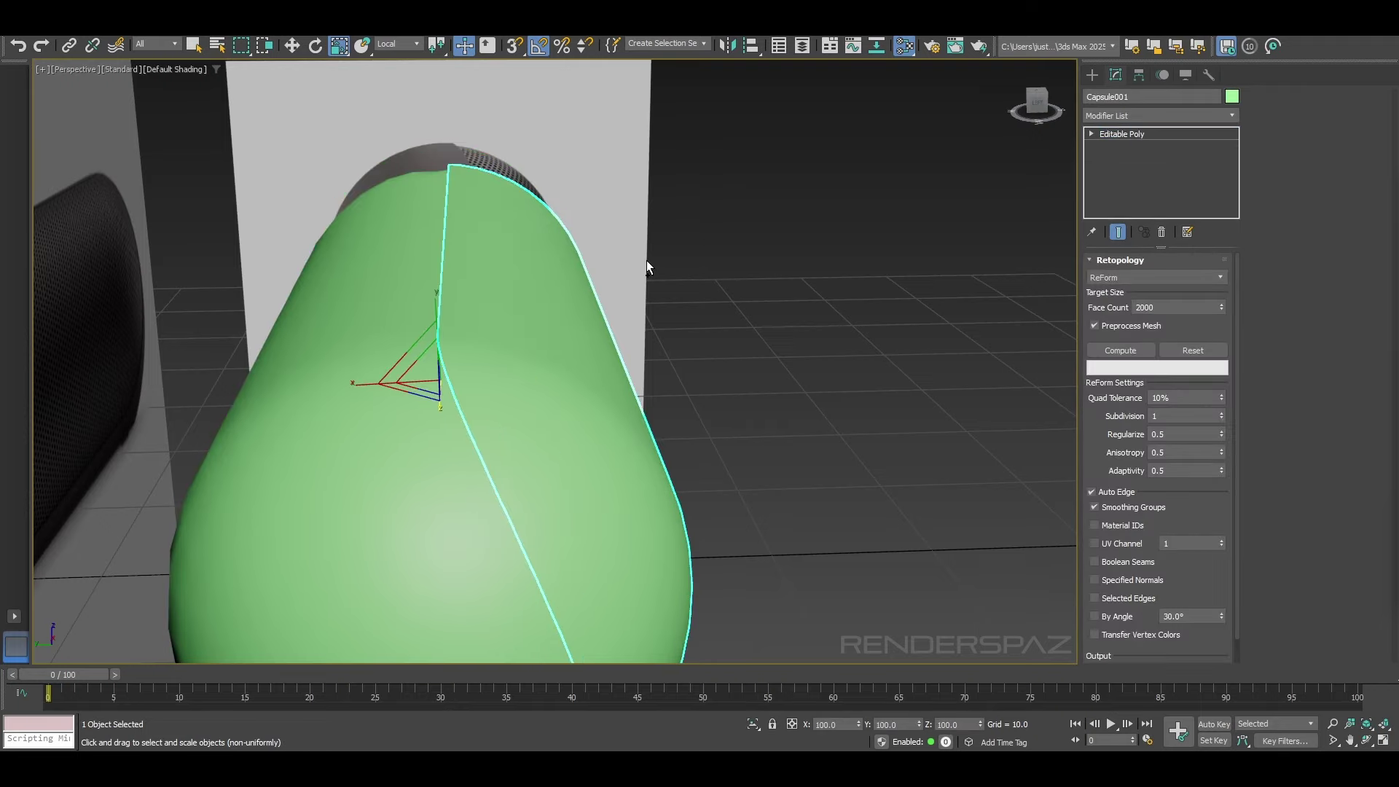
pyautogui.hotkey('ctrl', 'z')
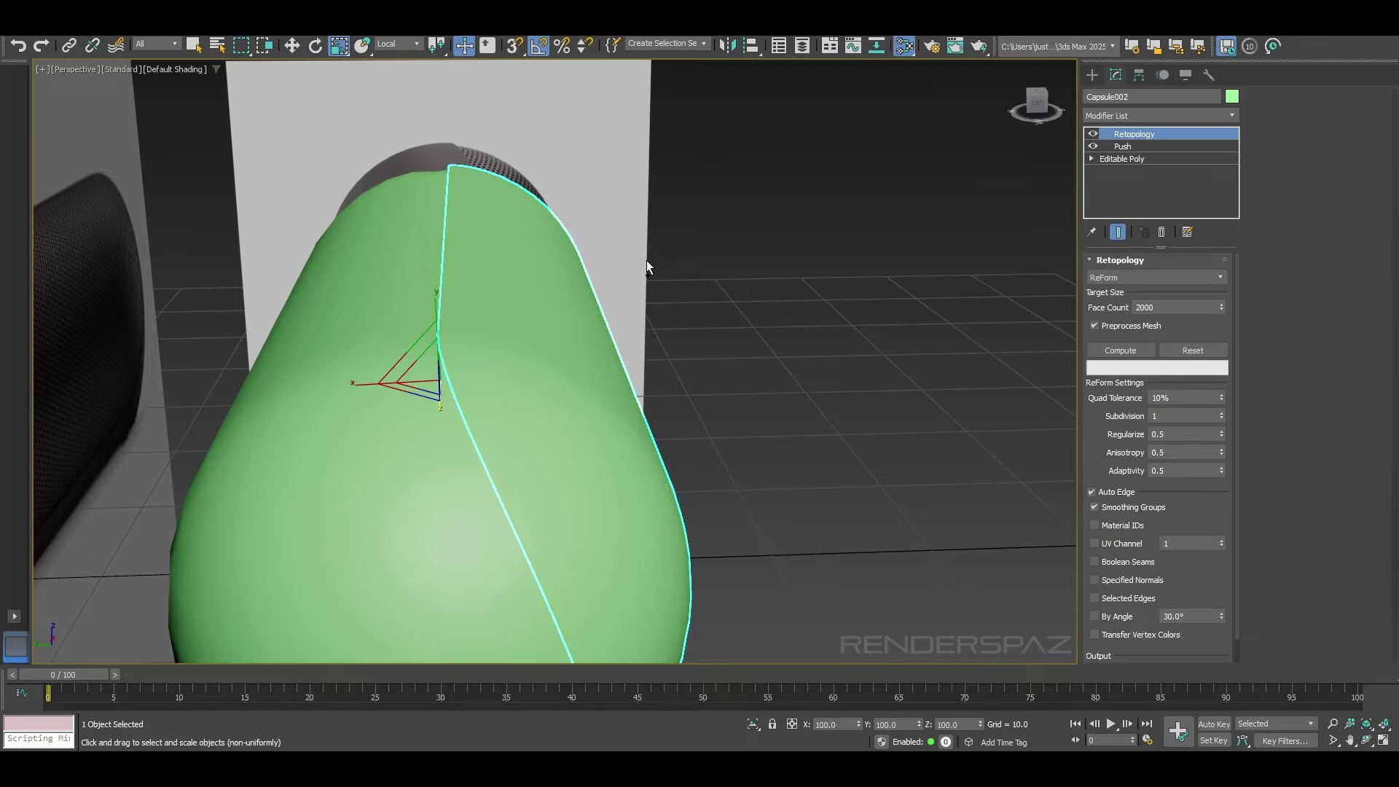
pyautogui.hotkey('ctrl', 'z')
# Step: Apply a Squeeze modifier to the front grille with an axial bulge amount of -0.015 and a radial squeeze amount of -0.035
pyautogui.press('F4')
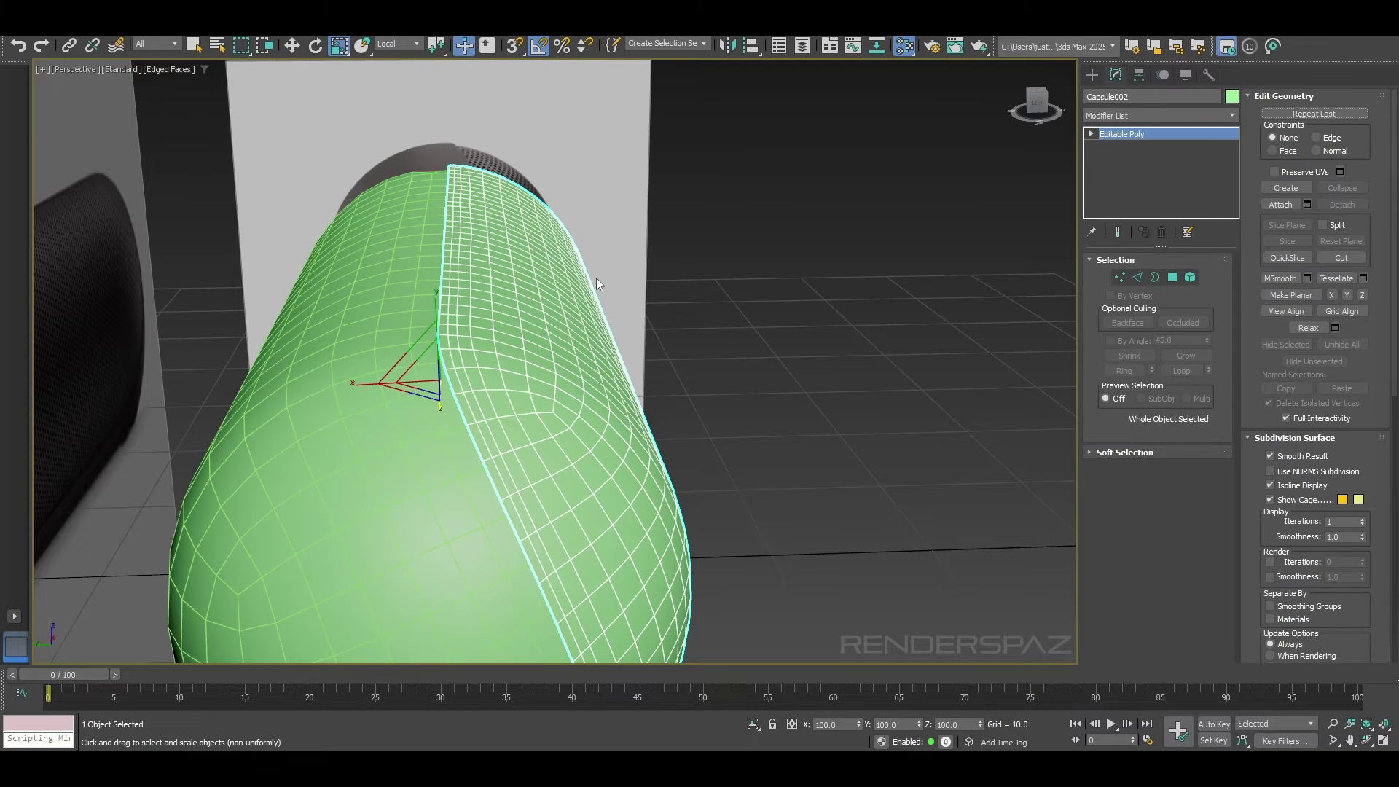
pyautogui.keyDown('alt'); pyautogui.moveTo(645, 352); pyautogui.dragTo(468, 366, button='middle'); pyautogui.keyUp('alt')
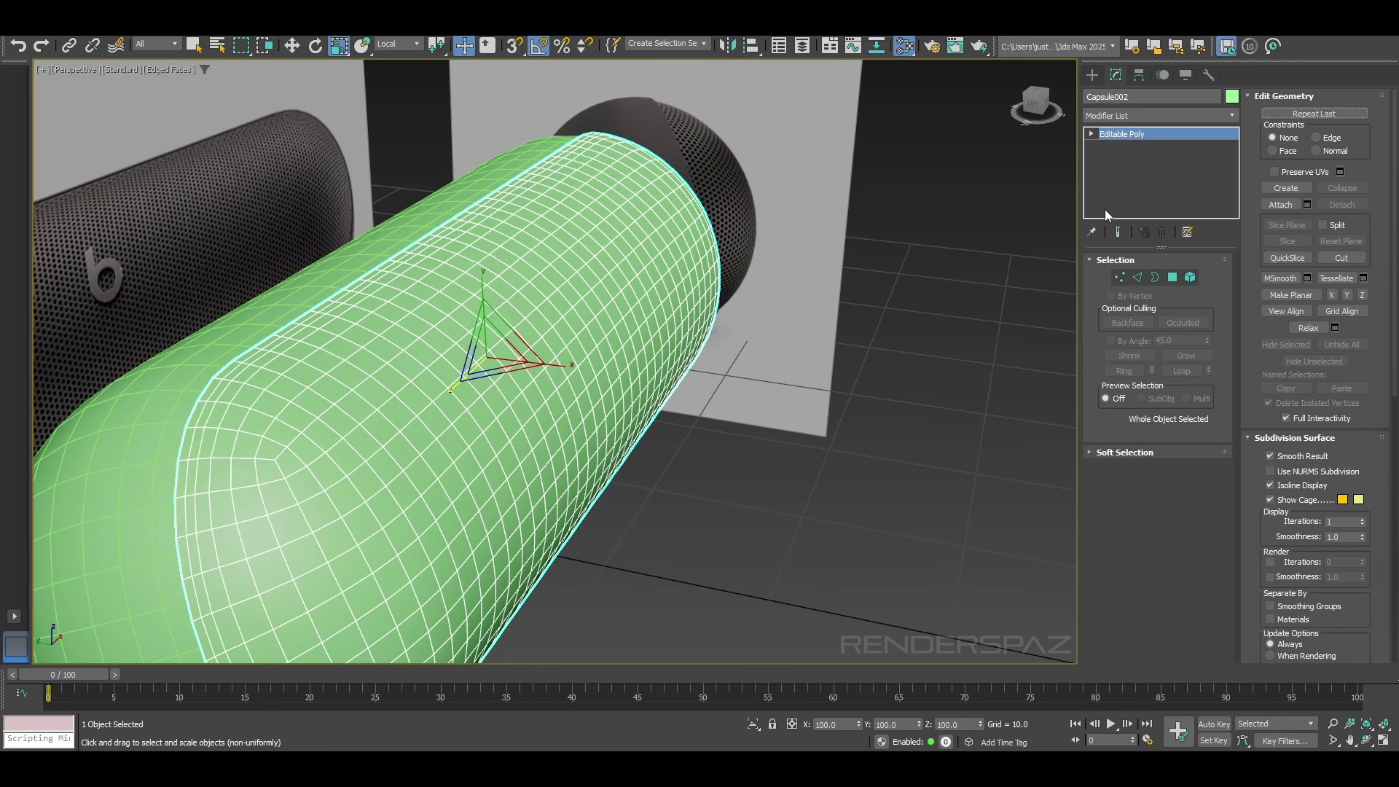
pyautogui.moveTo(497, 356); pyautogui.dragTo(495, 357)
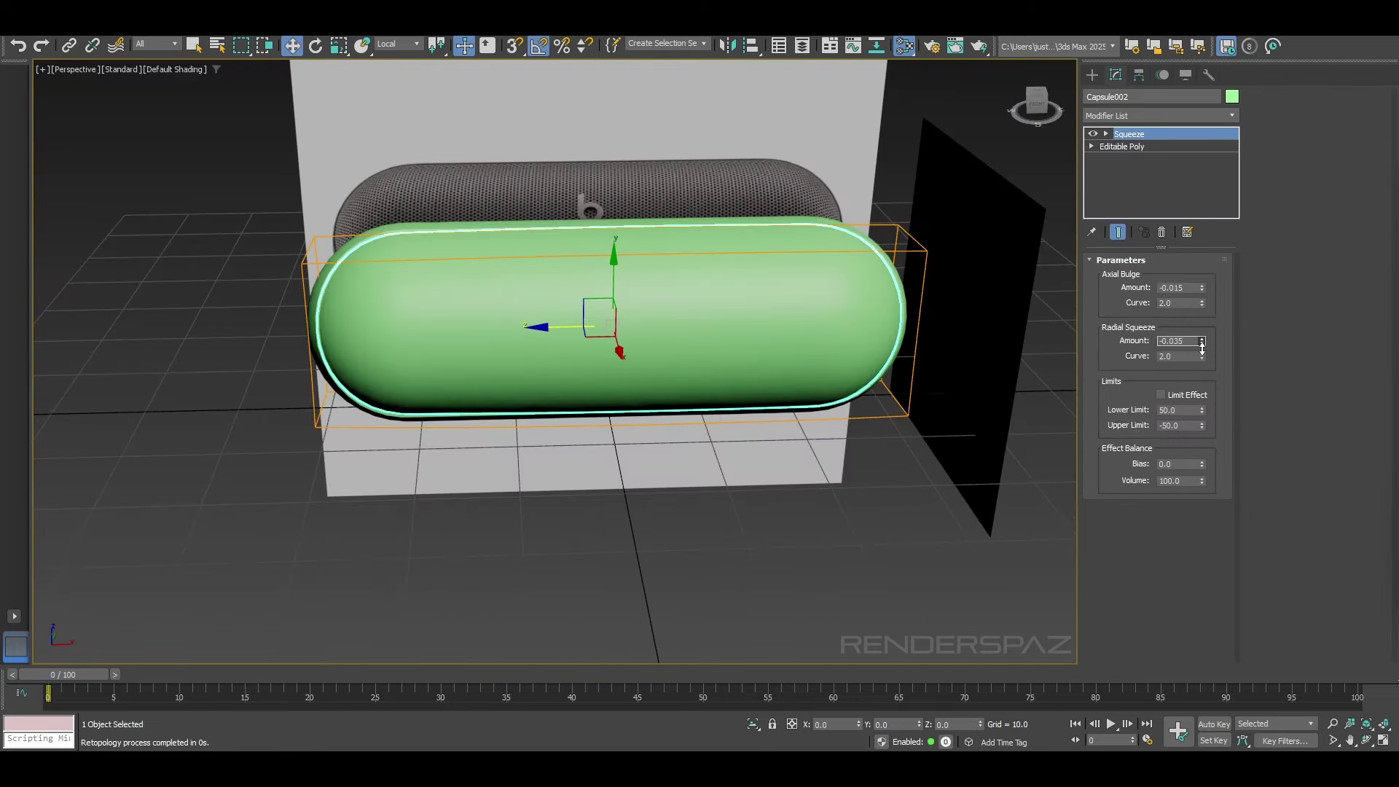
pyautogui.click(795, 470)
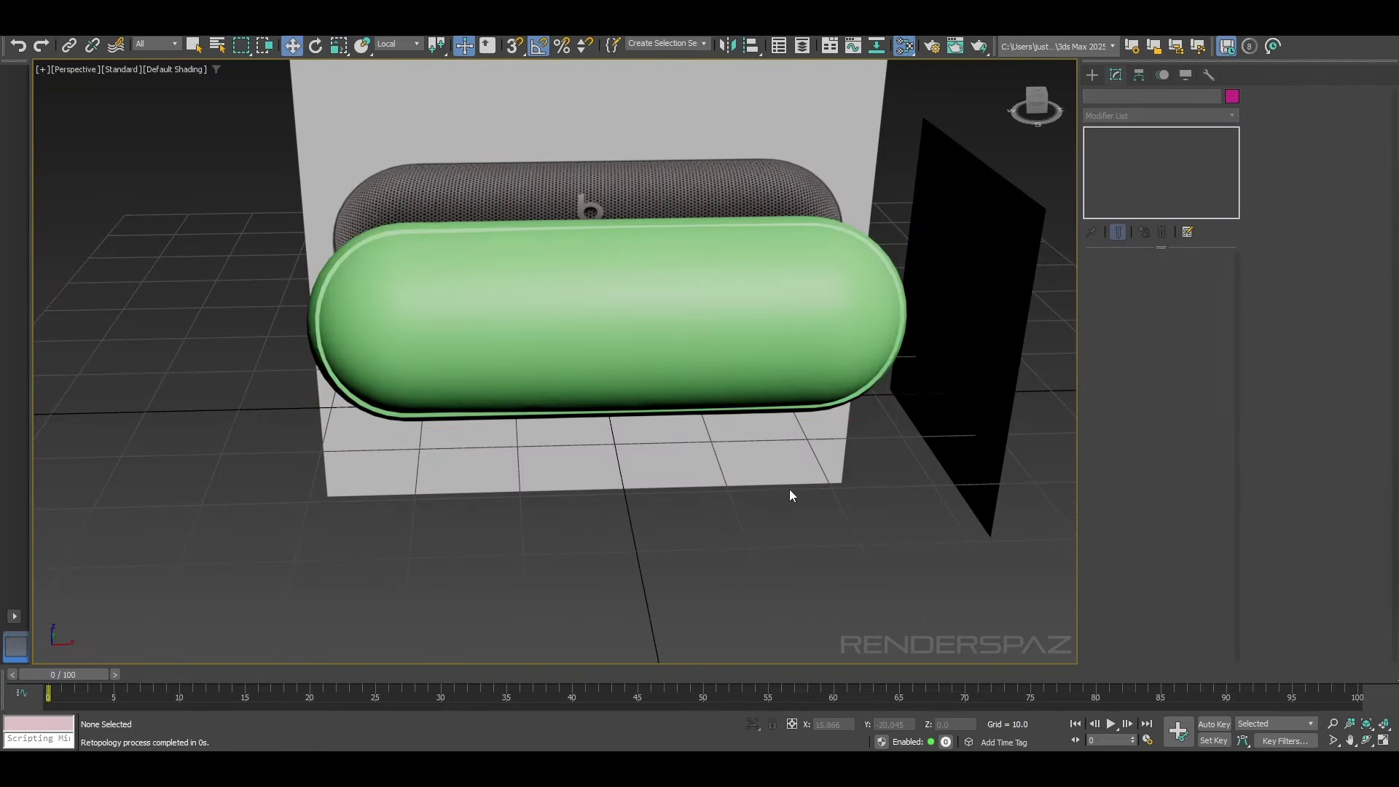
# Step: Refine the grille's Squeeze to an axial bulge of -0.009 and a radial squeeze of about -0.028, and check the rim gap
pyautogui.keyDown('alt'); pyautogui.moveTo(789, 489); pyautogui.dragTo(790, 456, button='middle'); pyautogui.keyUp('alt')
pyautogui.click(756, 263)
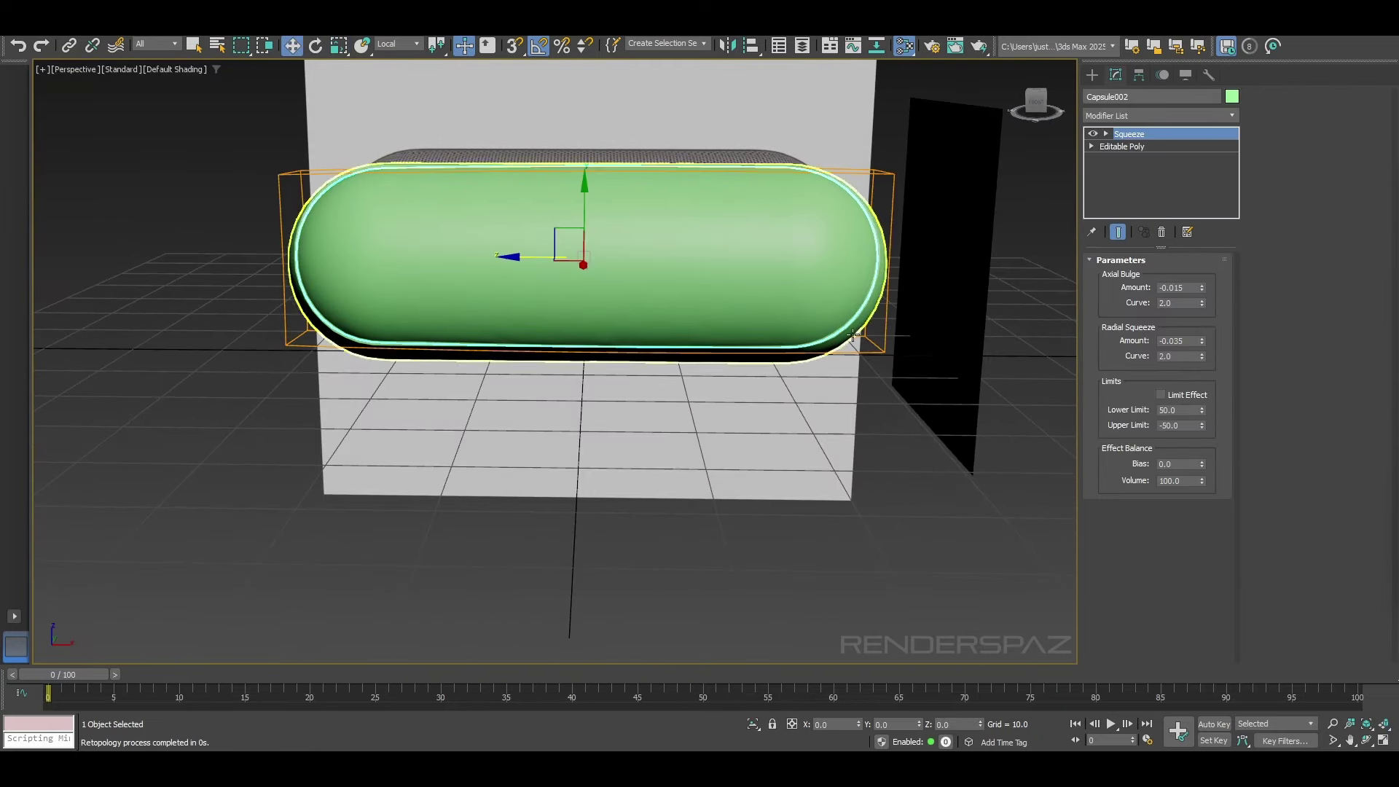
pyautogui.scroll(5, 853, 328)
pyautogui.press('F4')
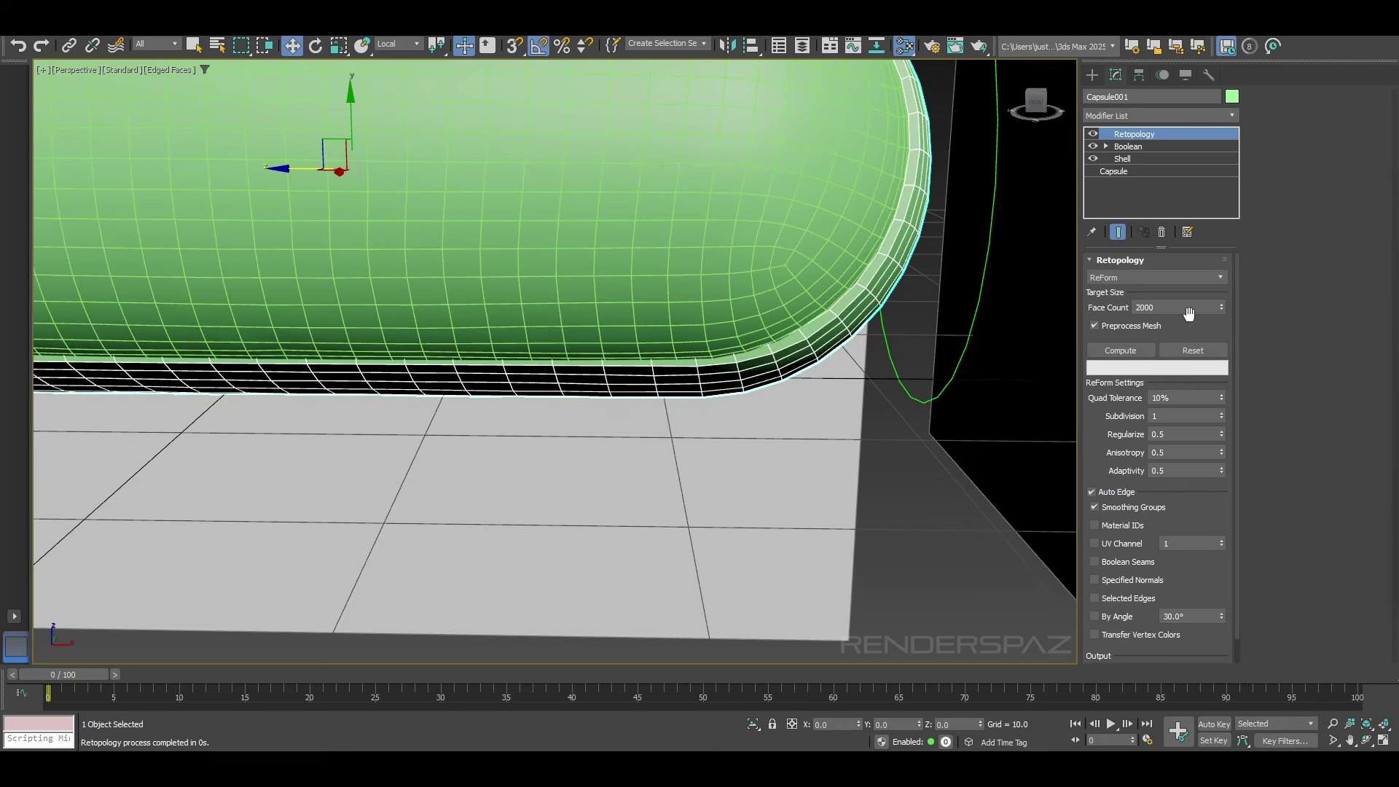
pyautogui.click(660, 190)
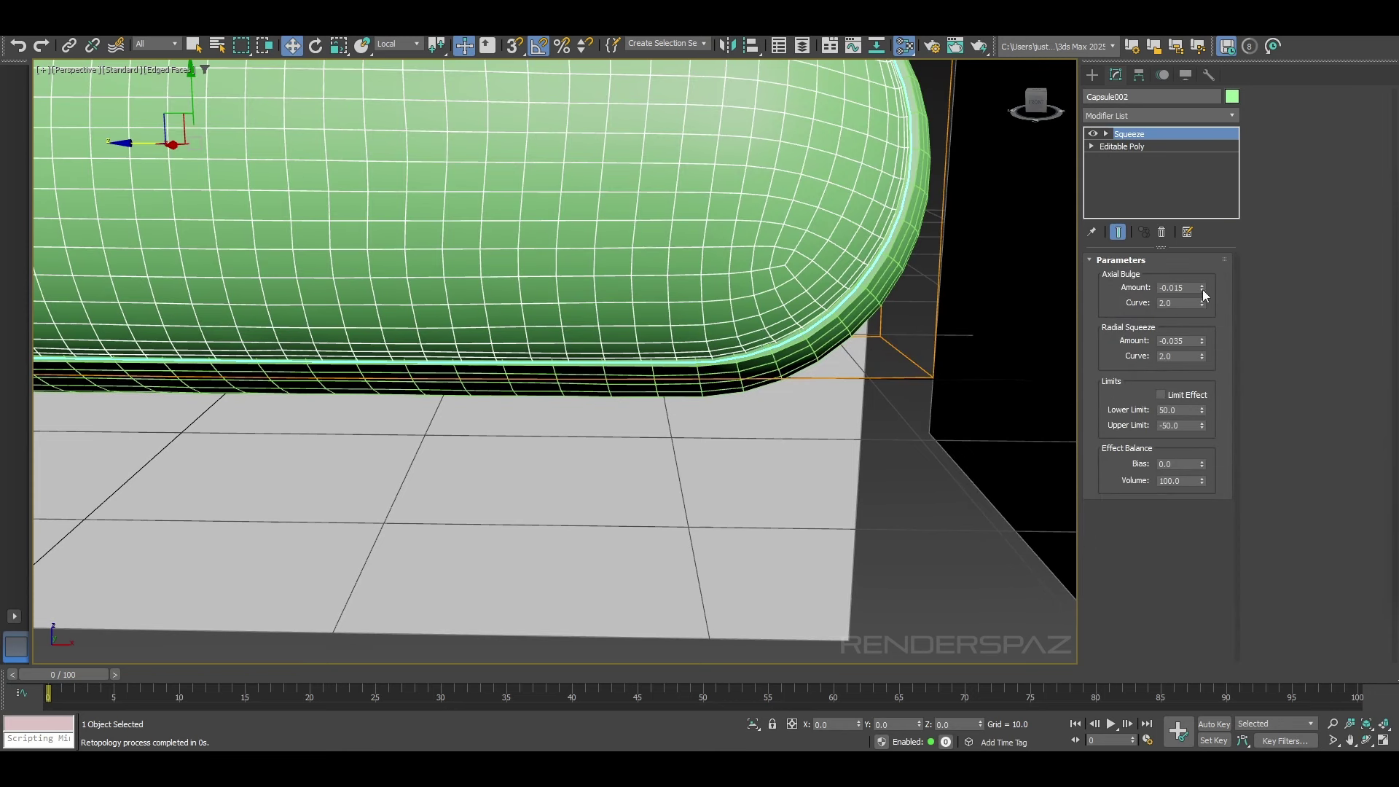
pyautogui.moveTo(1203, 291); pyautogui.dragTo(1203, 287)
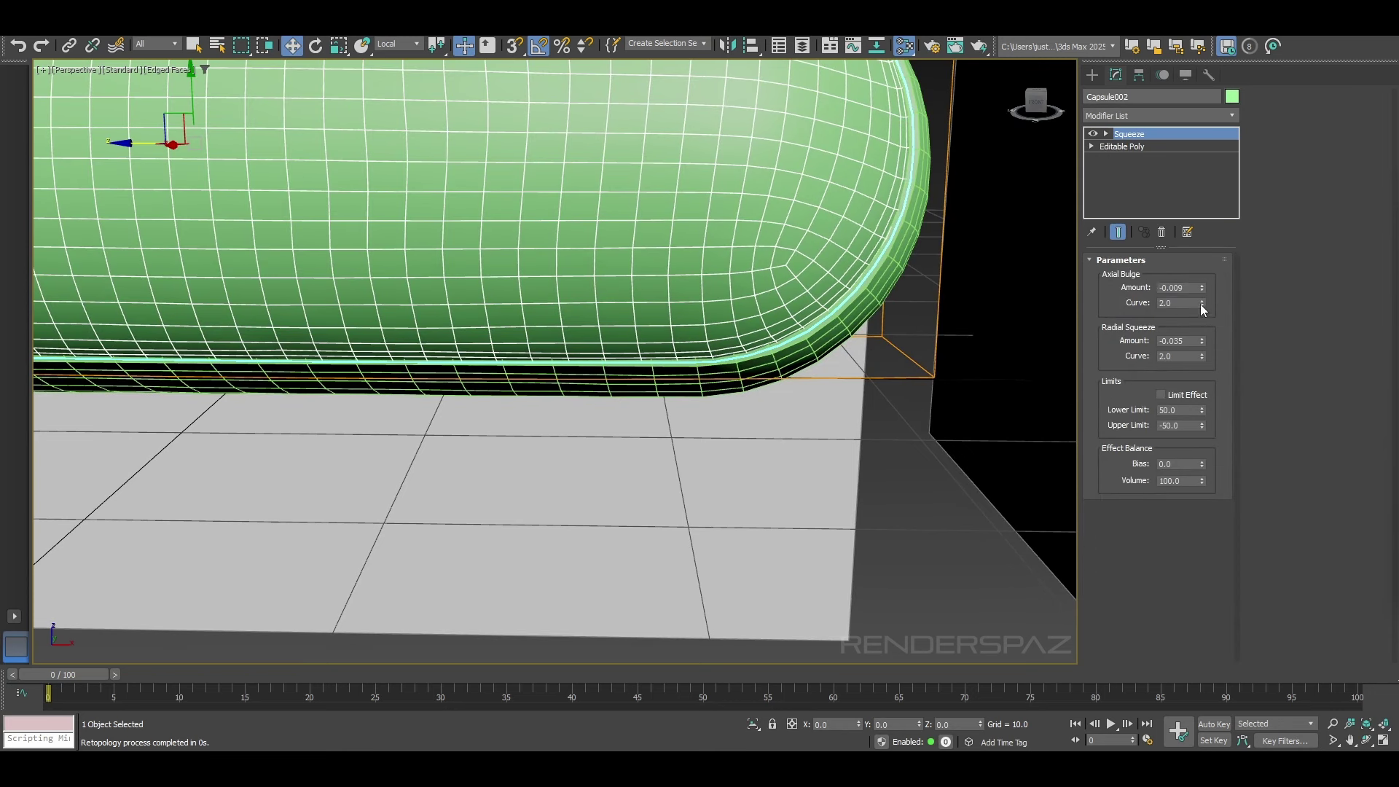
pyautogui.moveTo(1201, 340); pyautogui.dragTo(1202, 340)
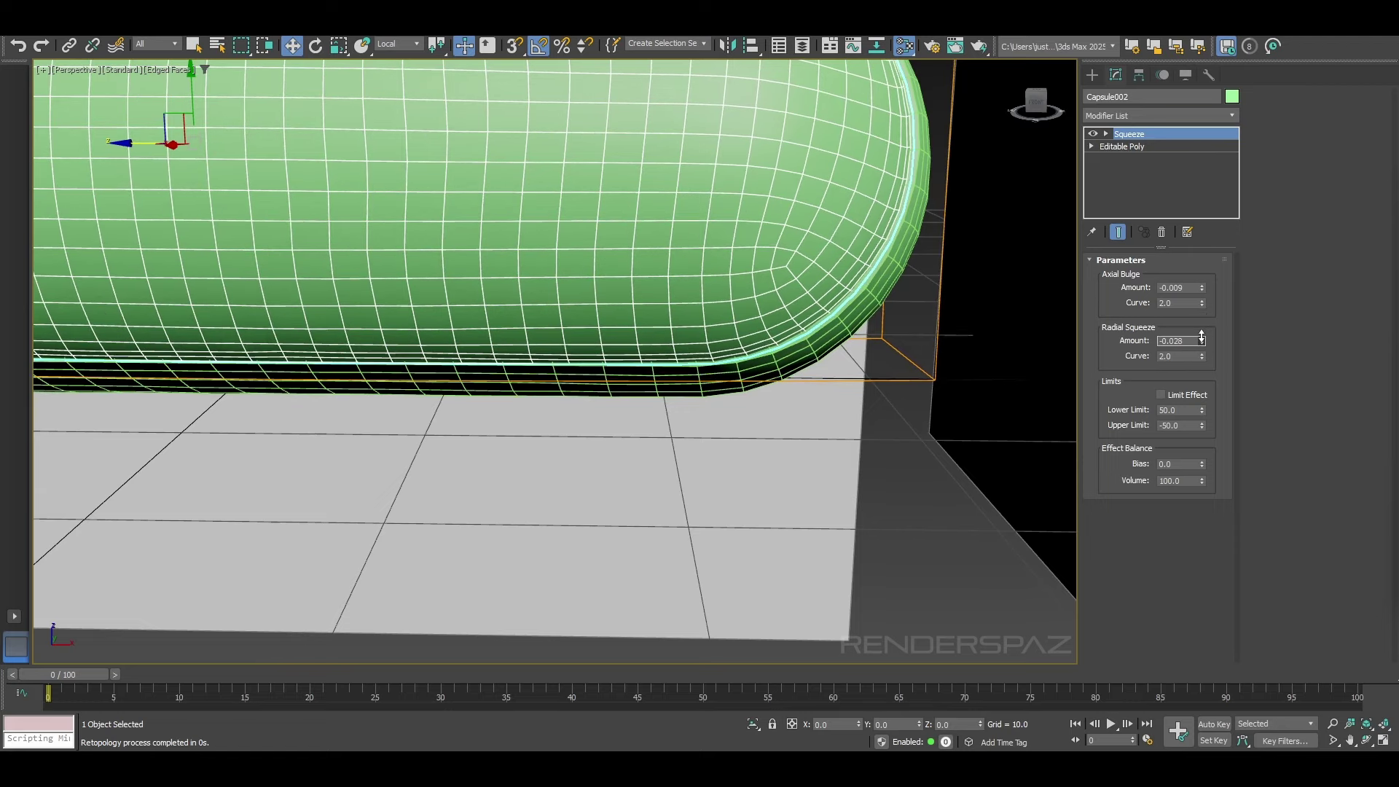
pyautogui.click(922, 513)
pyautogui.press('F4')
pyautogui.scroll(-5, 889, 510)
pyautogui.keyDown('alt'); pyautogui.moveTo(716, 494); pyautogui.dragTo(798, 486, button='middle'); pyautogui.keyUp('alt')
pyautogui.scroll(3, 799, 485)
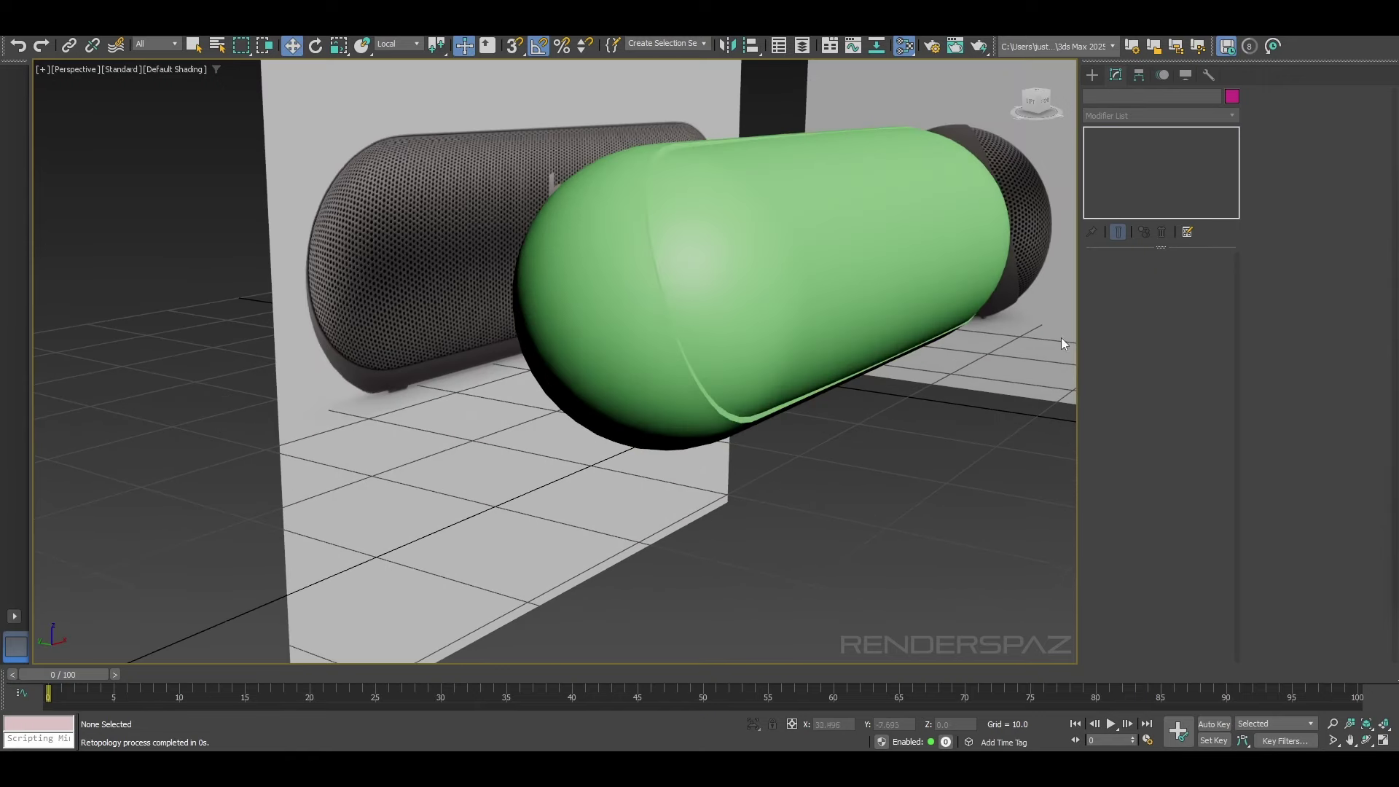
# Step: Show edged faces and add an Edit Poly modifier to the rear shell above its Retopology modifier
pyautogui.keyDown('alt'); pyautogui.moveTo(963, 480); pyautogui.dragTo(819, 482, button='middle'); pyautogui.keyUp('alt')
pyautogui.click(685, 472)
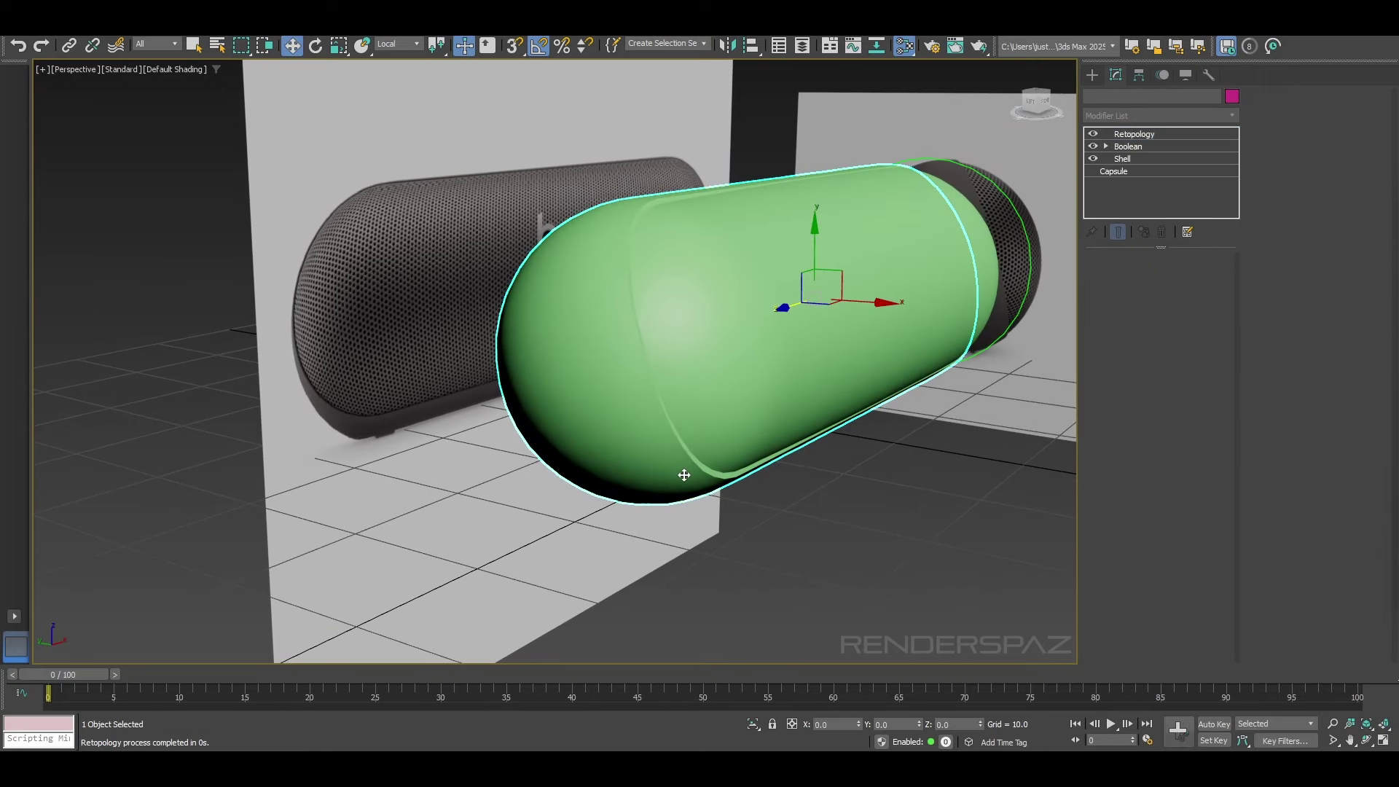
pyautogui.press('z')
pyautogui.press('F4')
pyautogui.click(1130, 115)
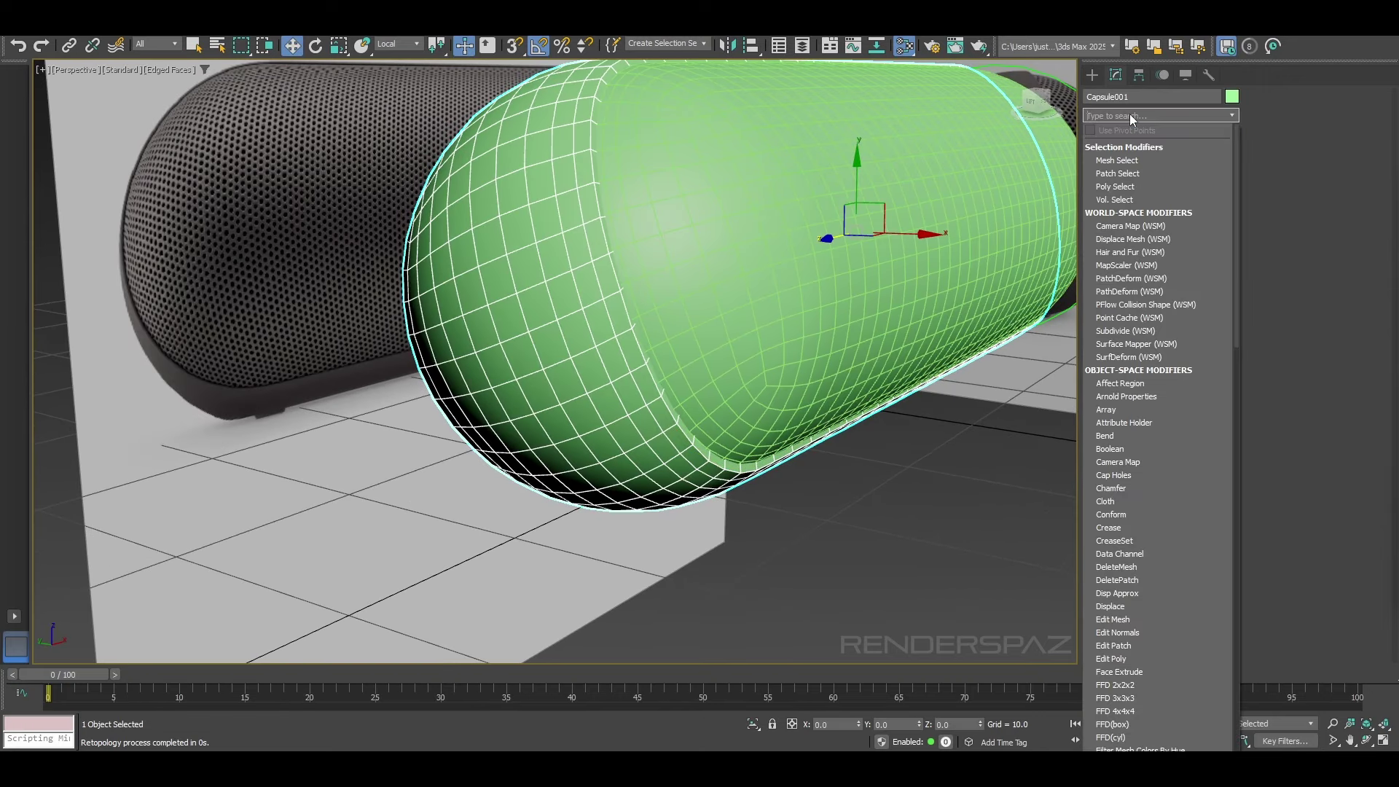
pyautogui.write('ed')
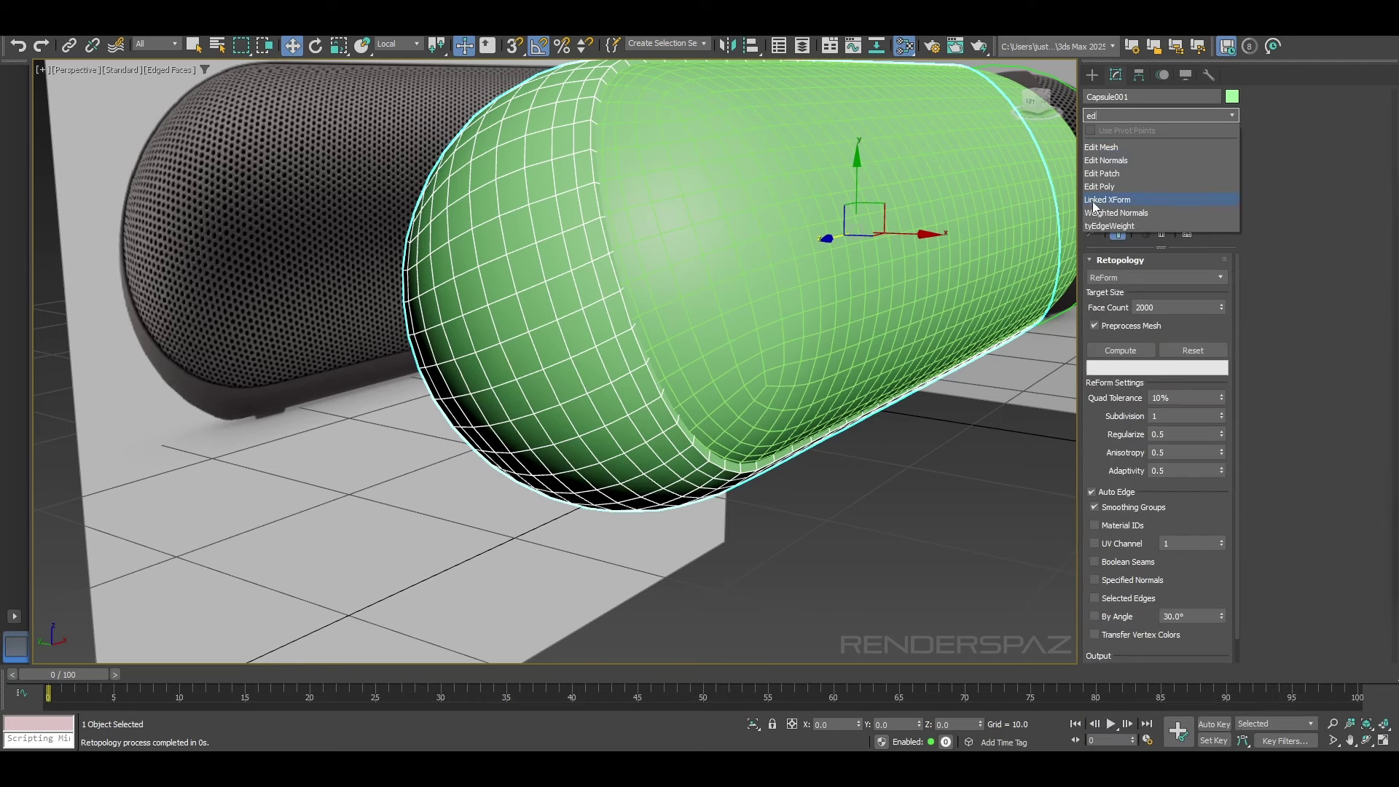
pyautogui.click(1108, 185)
# Step: Chamfer the rear shell's outer rim edge loop with the Uniform type and an amount of 0.069
pyautogui.click(1137, 374)
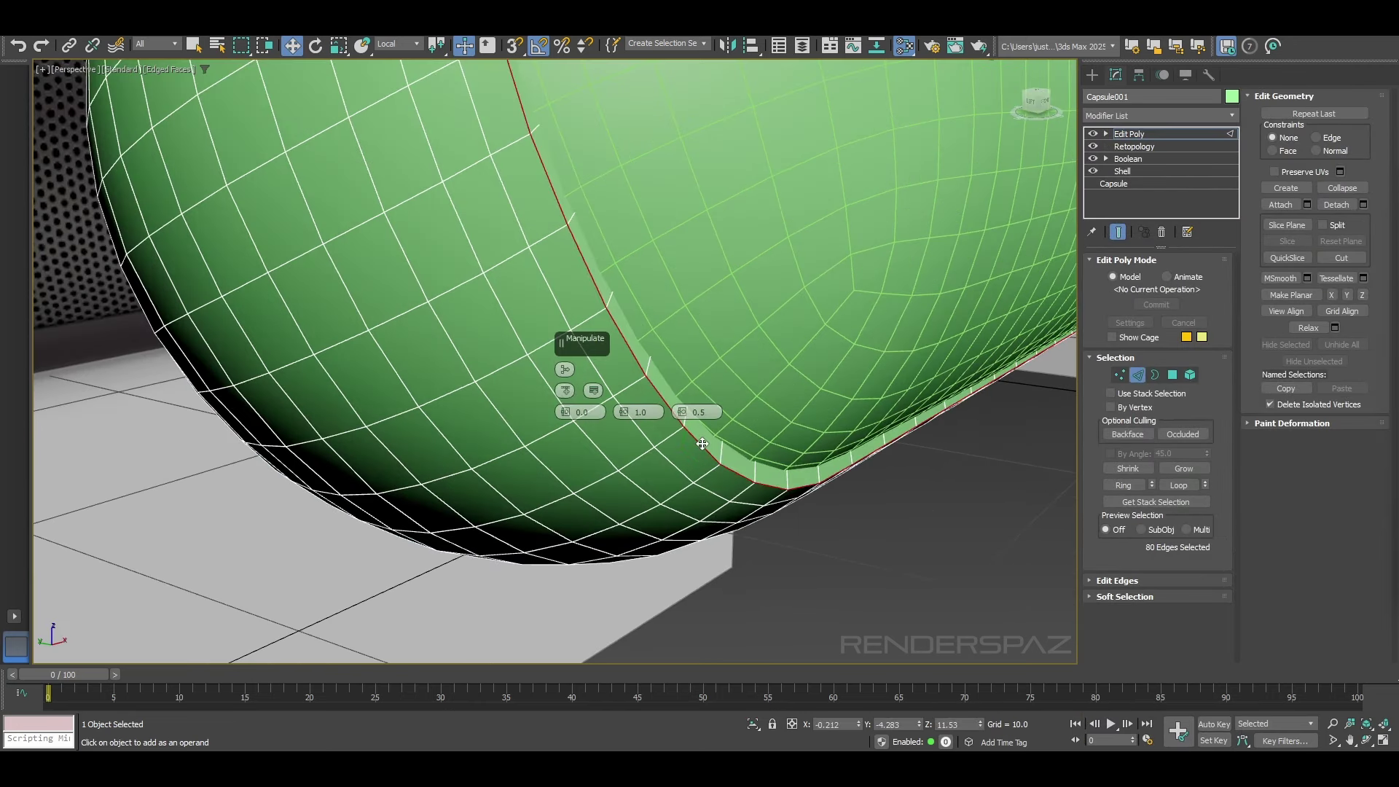
pyautogui.scroll(-4, 738, 299)
pyautogui.moveTo(731, 285); pyautogui.dragTo(715, 543, button='middle')
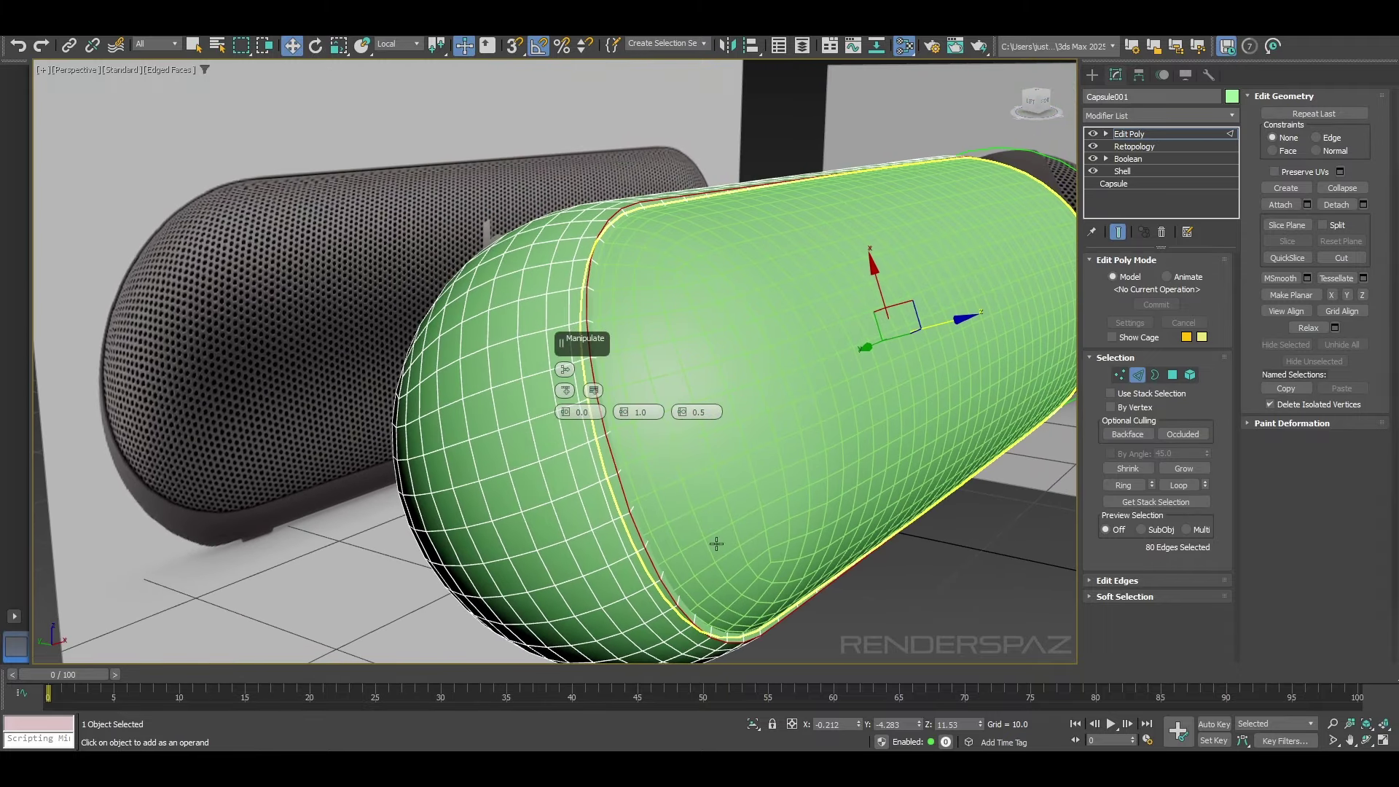
pyautogui.scroll(3, 737, 247)
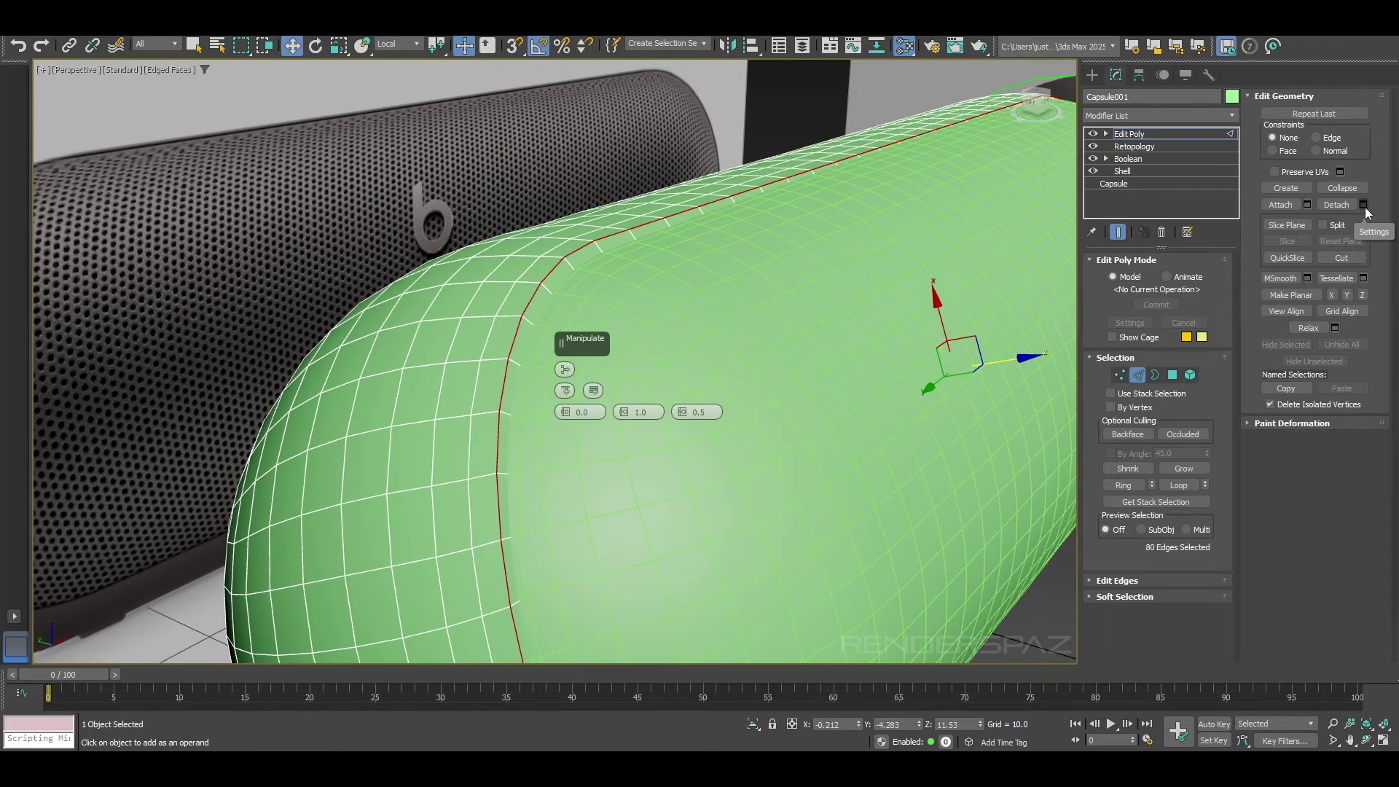
pyautogui.click(1115, 581)
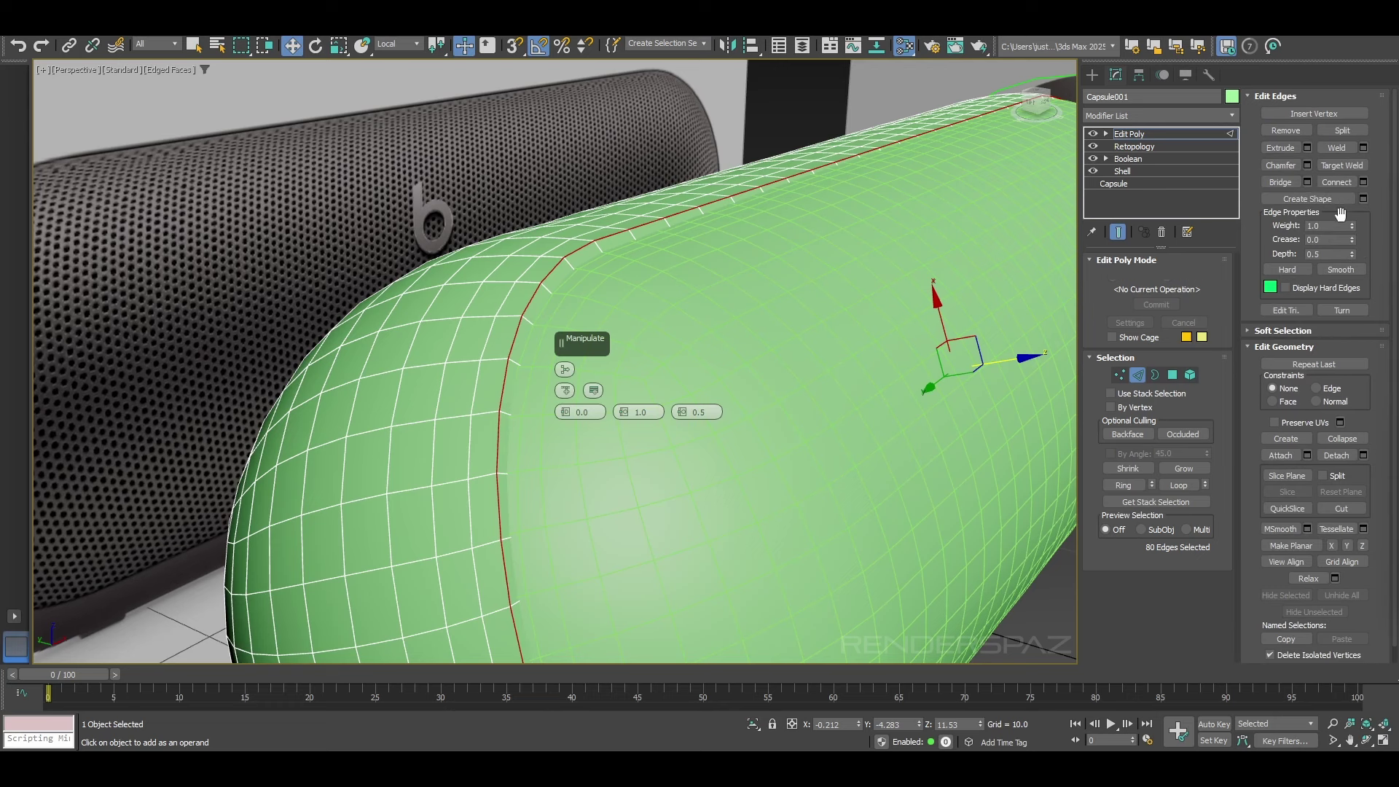
pyautogui.click(1308, 166)
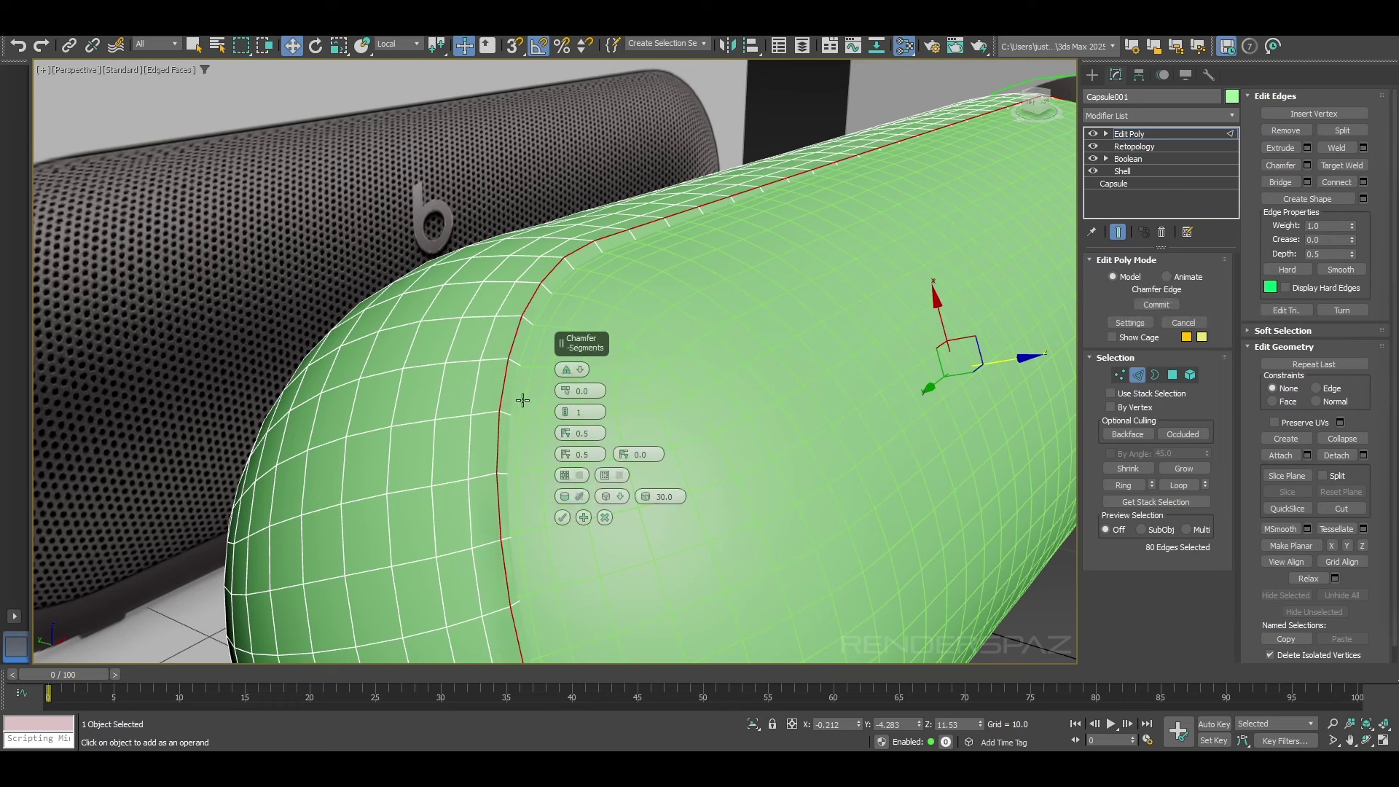
pyautogui.moveTo(562, 396); pyautogui.dragTo(563, 386)
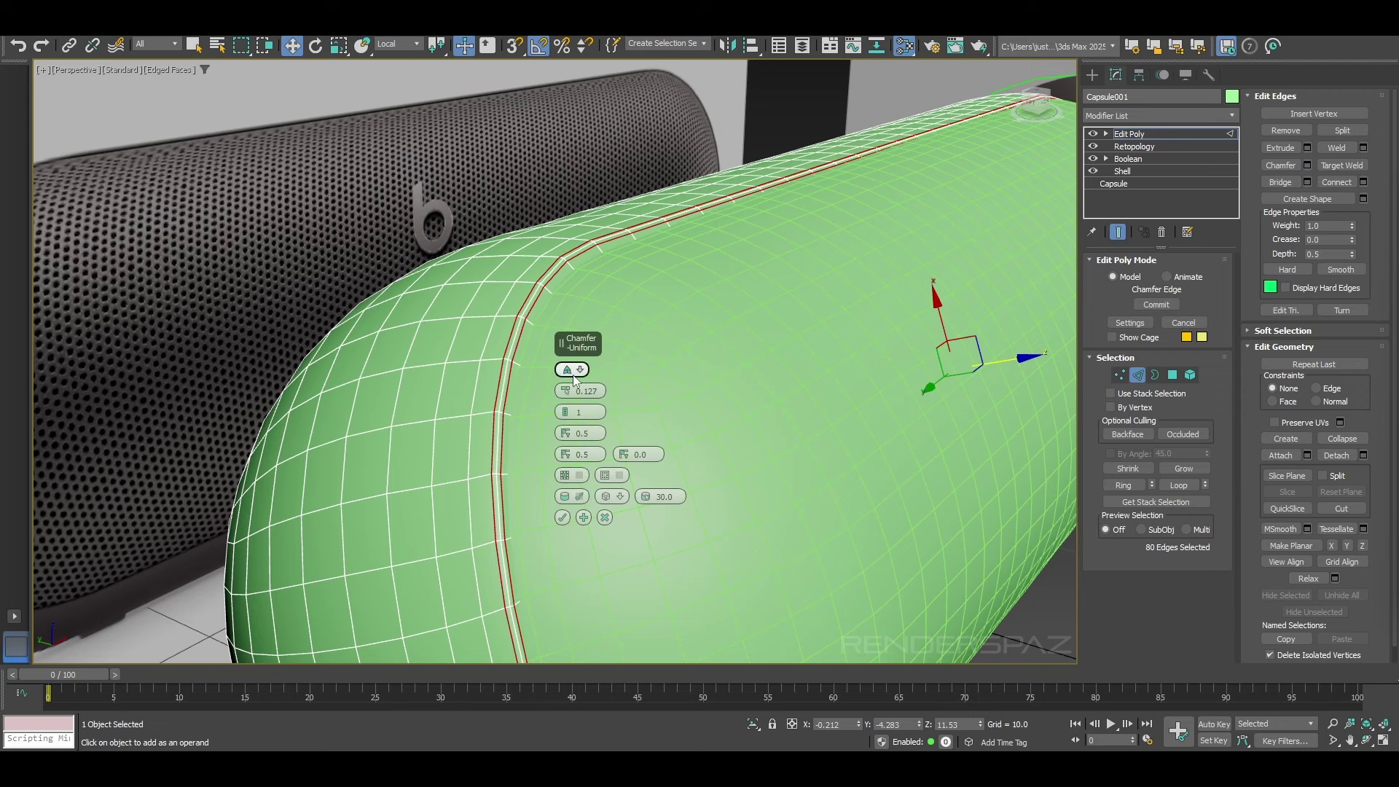
pyautogui.click(577, 371)
pyautogui.click(596, 398)
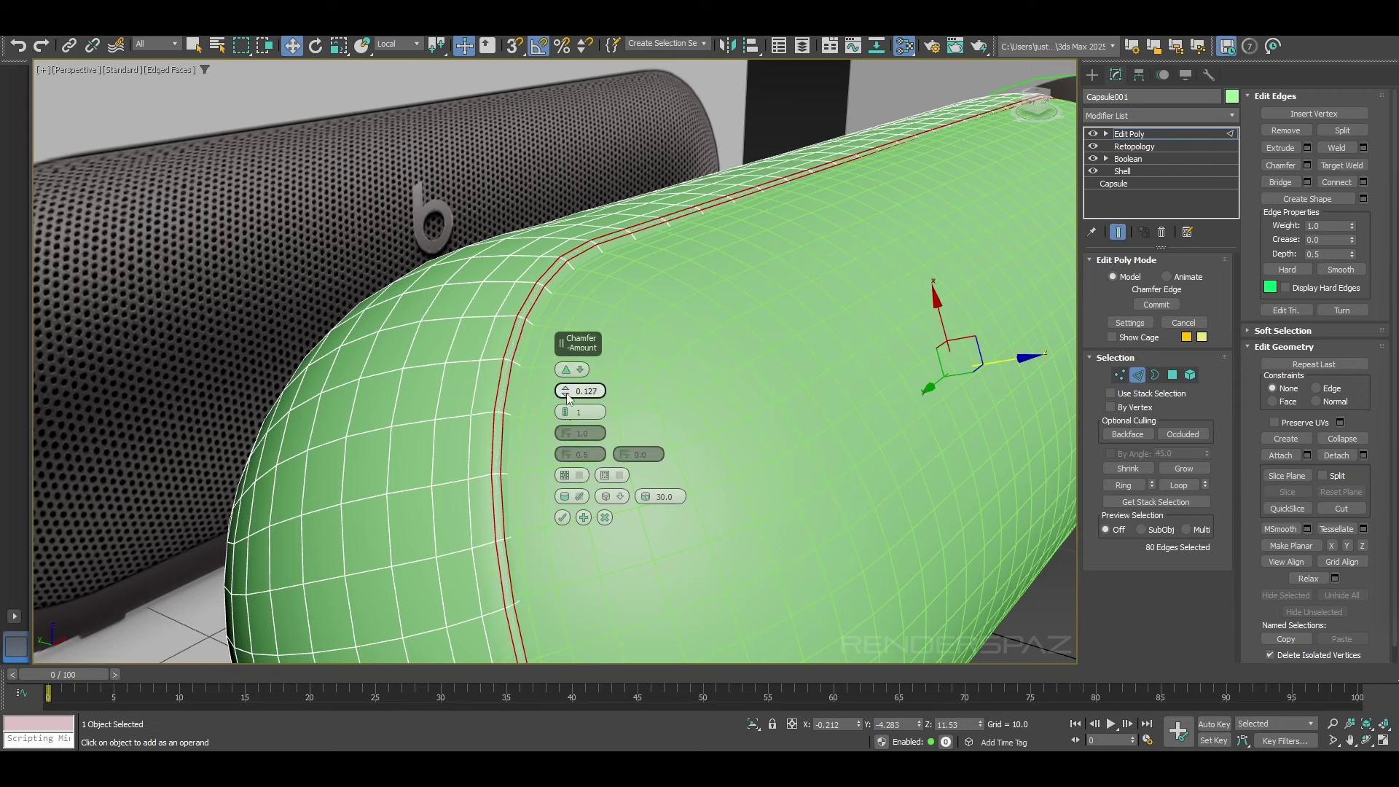
pyautogui.moveTo(568, 398); pyautogui.dragTo(565, 397)
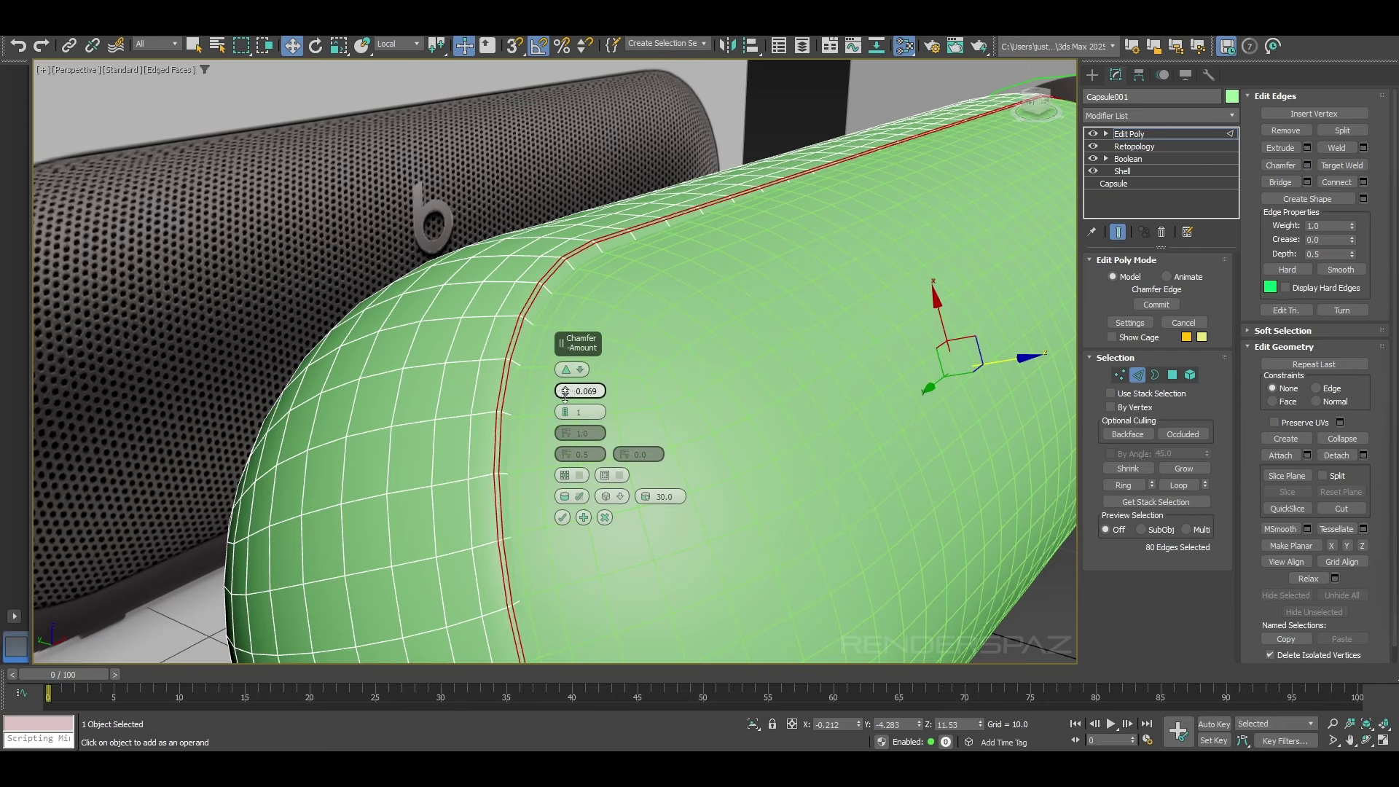
pyautogui.click(558, 525)
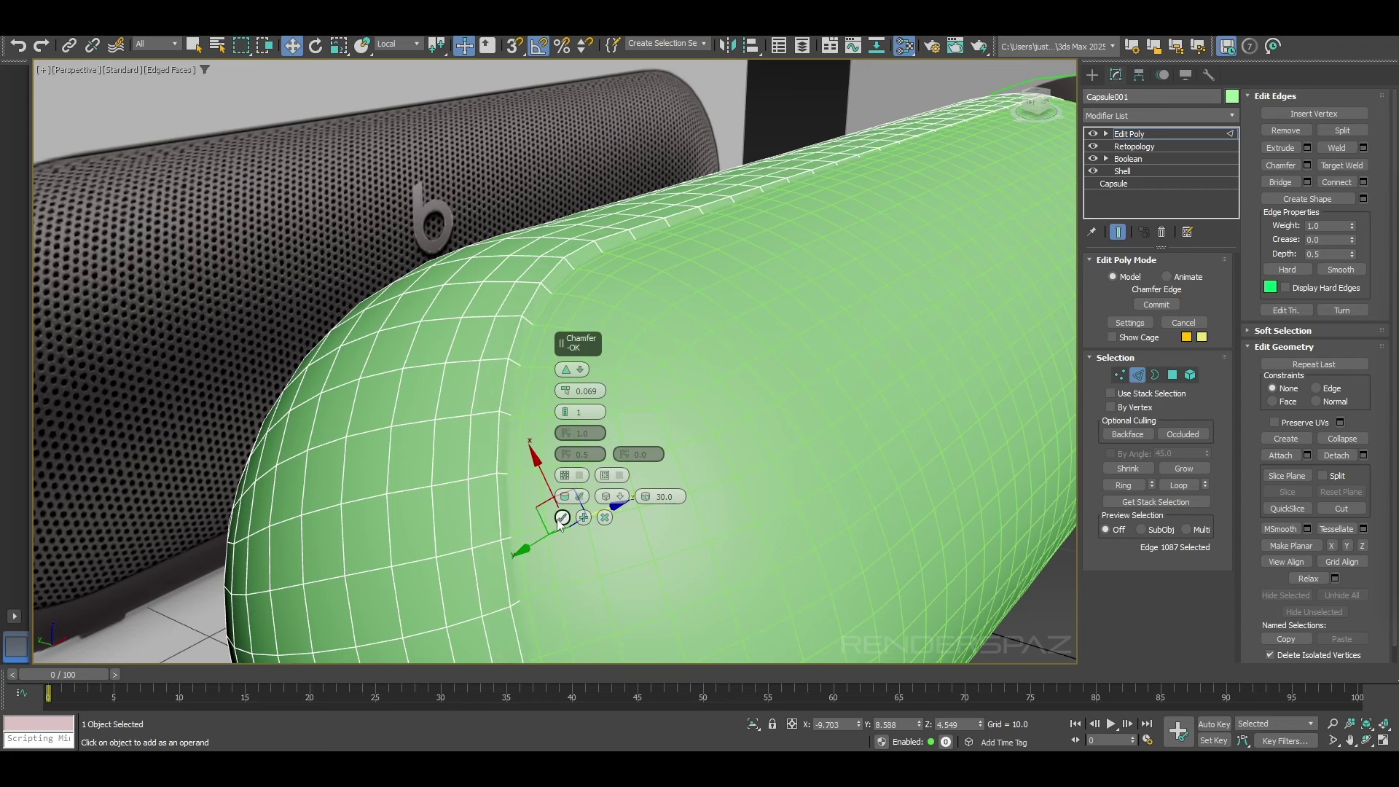
pyautogui.click(558, 519)
# Step: In wireframe display, chamfer the rear shell's inner rim edge loop by 0.138
pyautogui.press('F3')
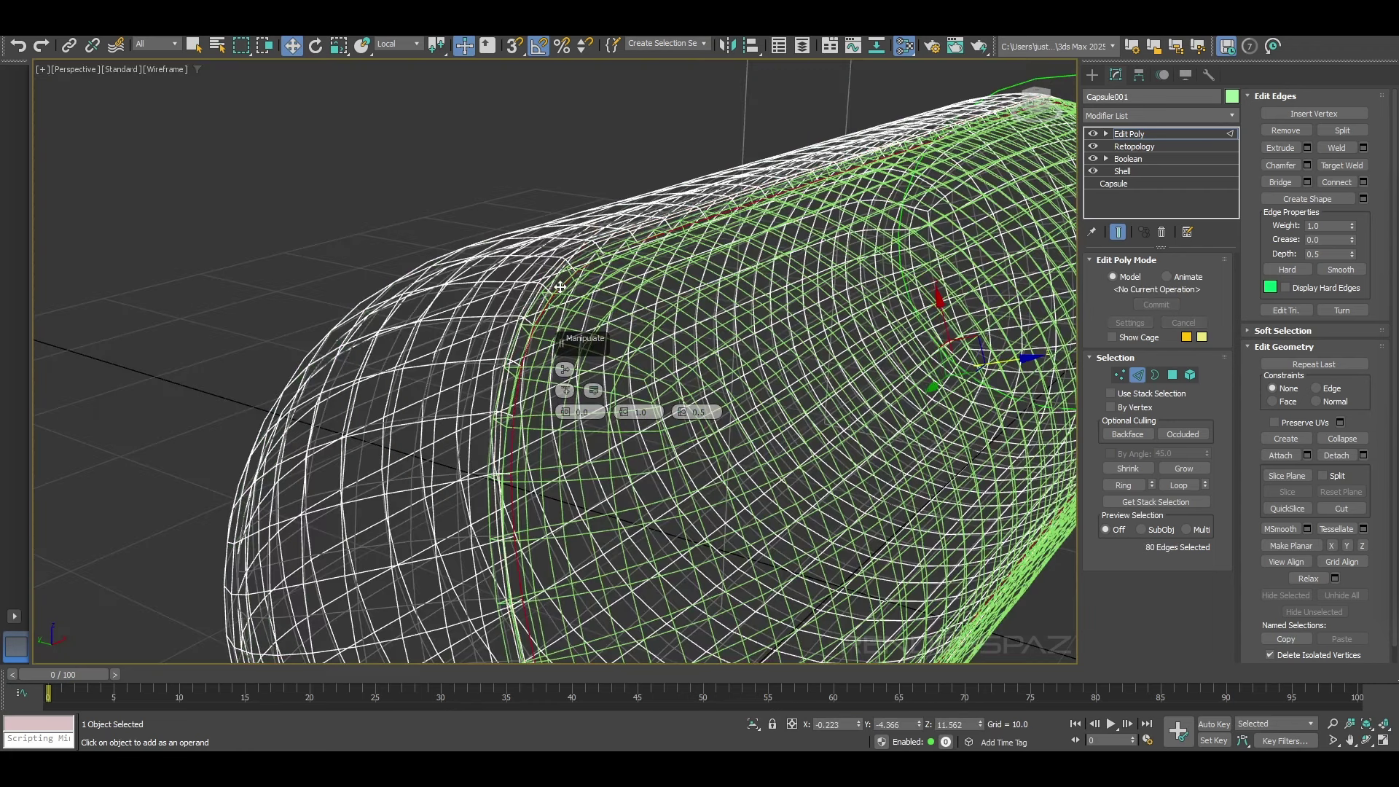
pyautogui.click(1307, 165)
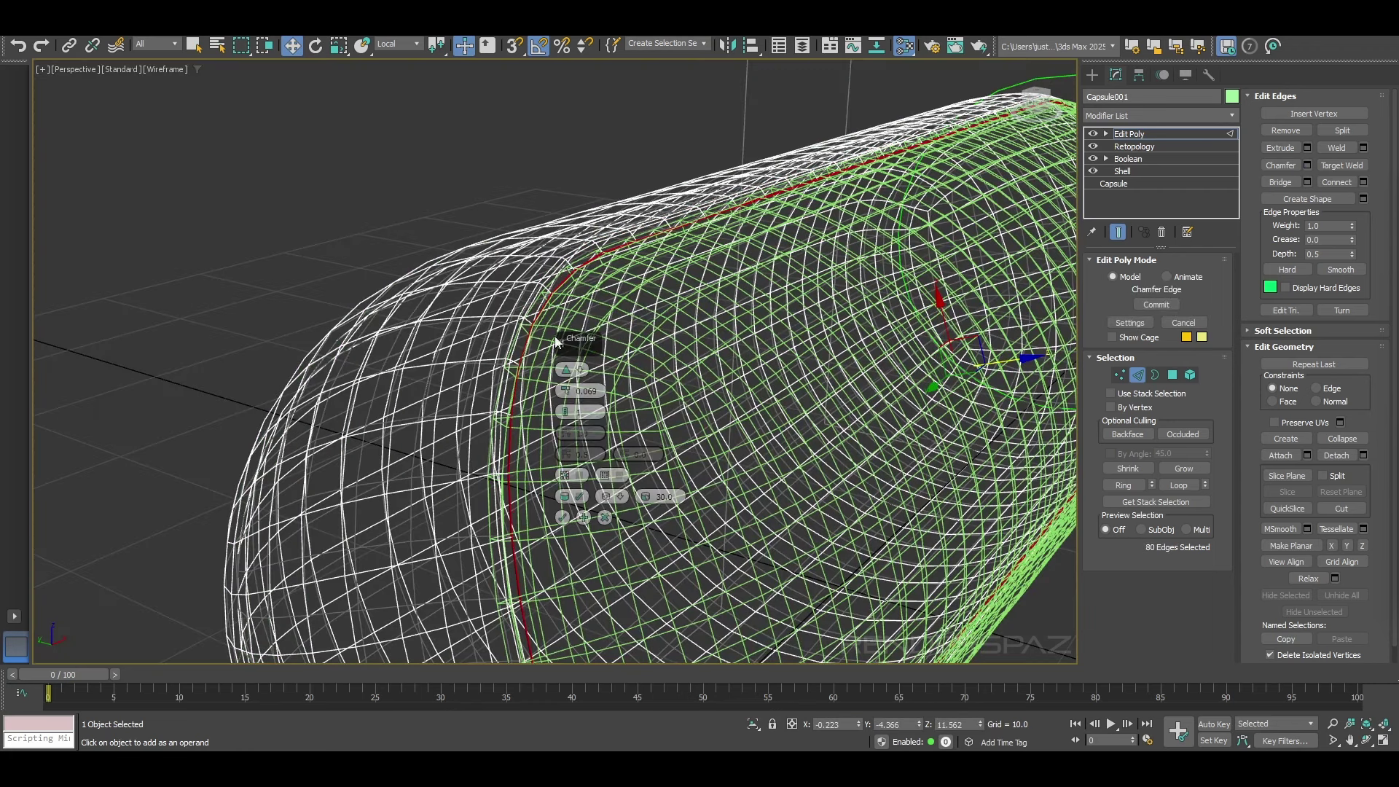
pyautogui.moveTo(568, 395); pyautogui.dragTo(567, 382)
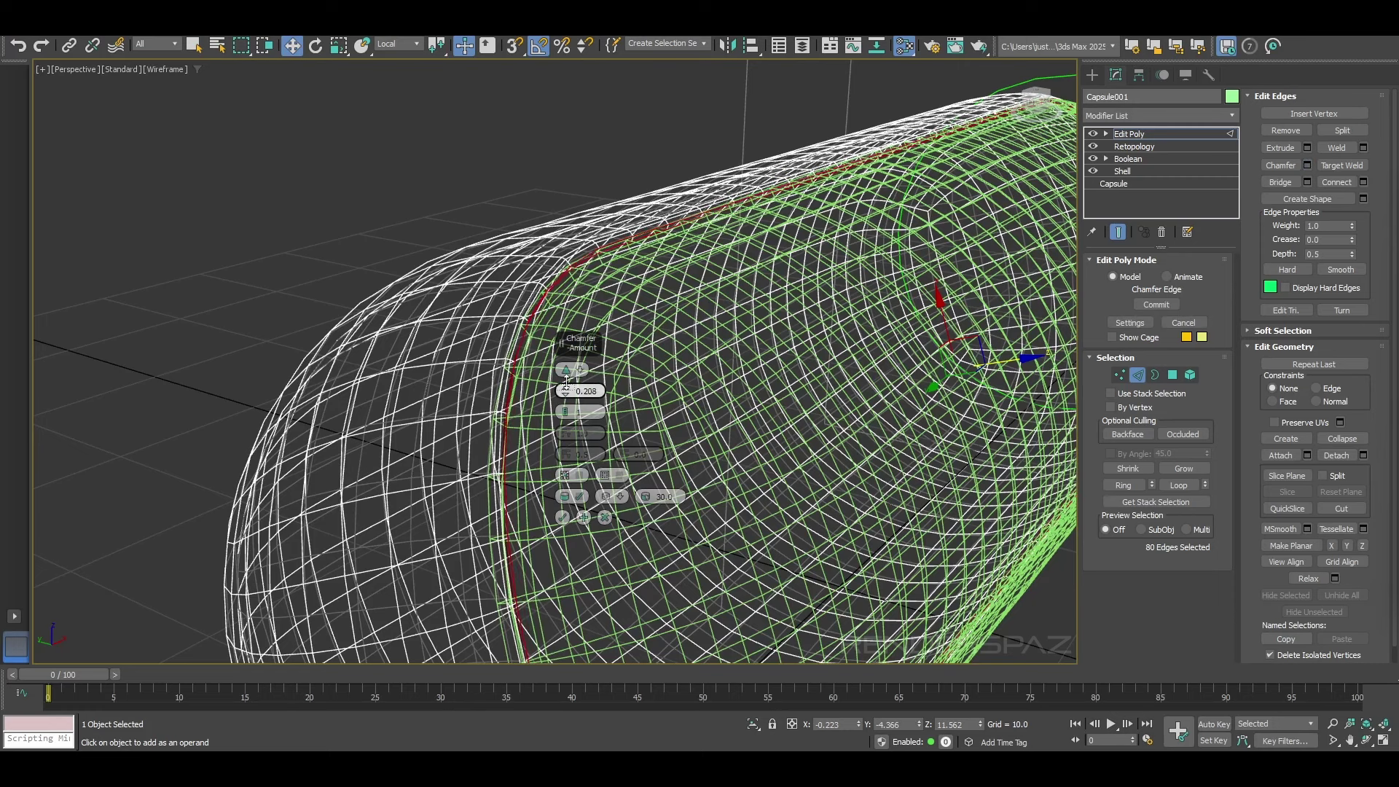
pyautogui.click(564, 518)
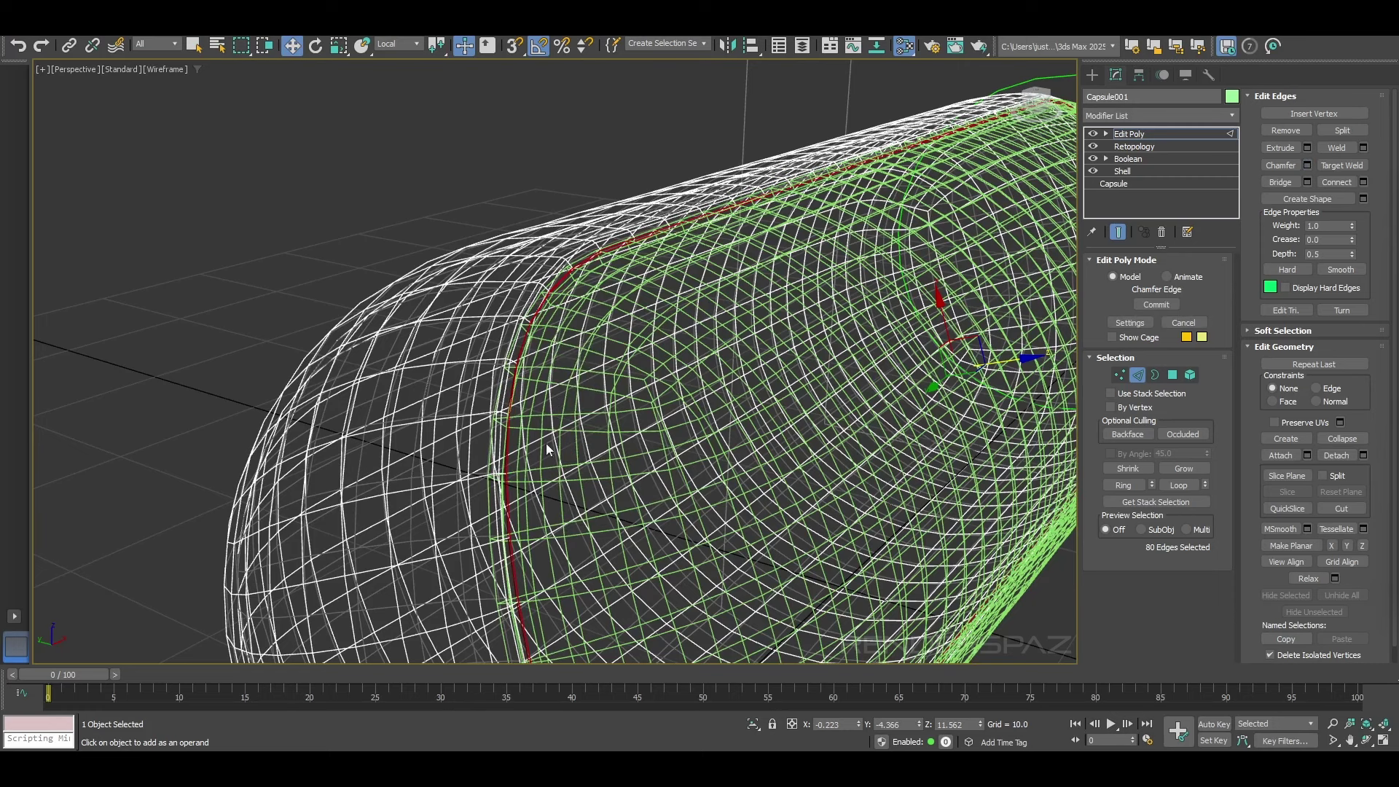
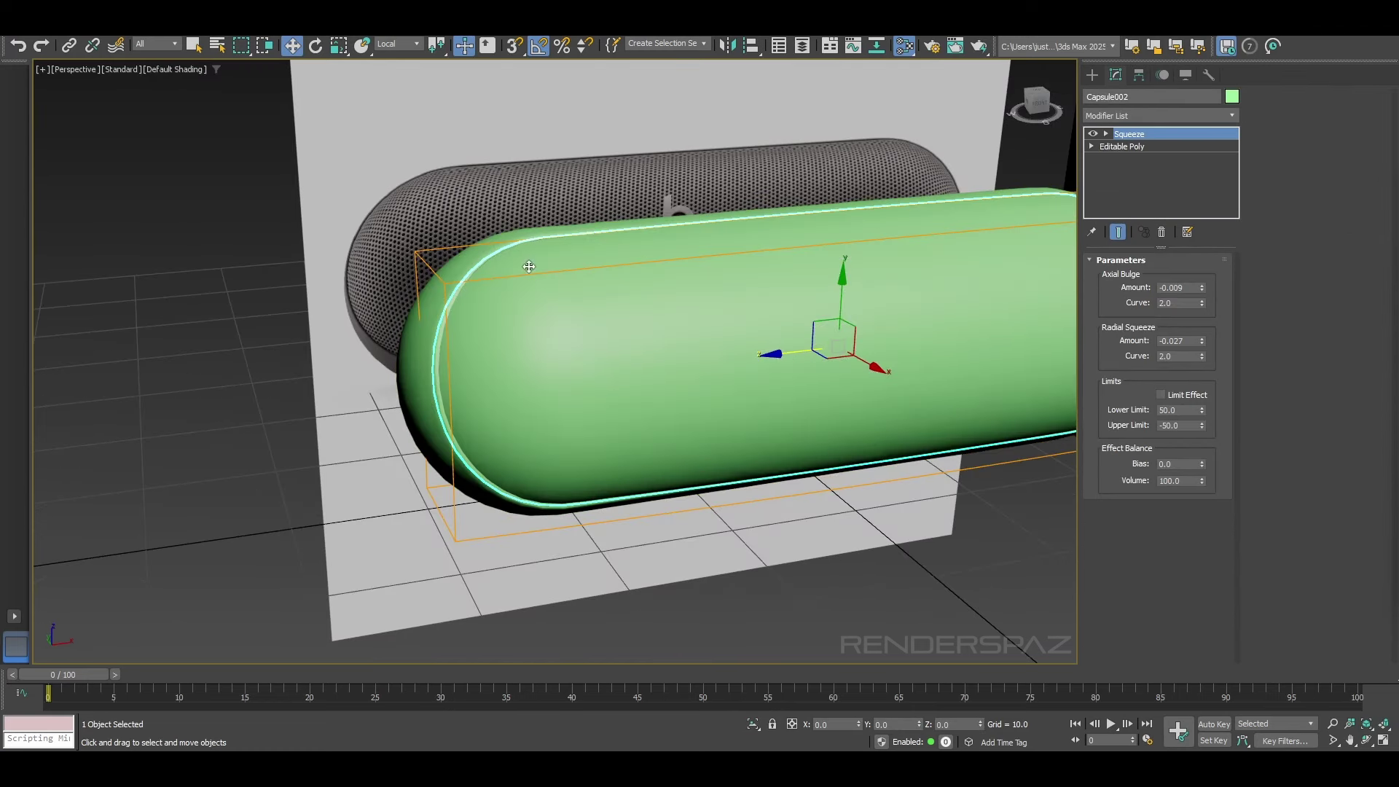
# Step: Apply an OpenSubdiv modifier to the chamfered rear shell
pyautogui.click(430, 466)
pyautogui.click(1149, 116)
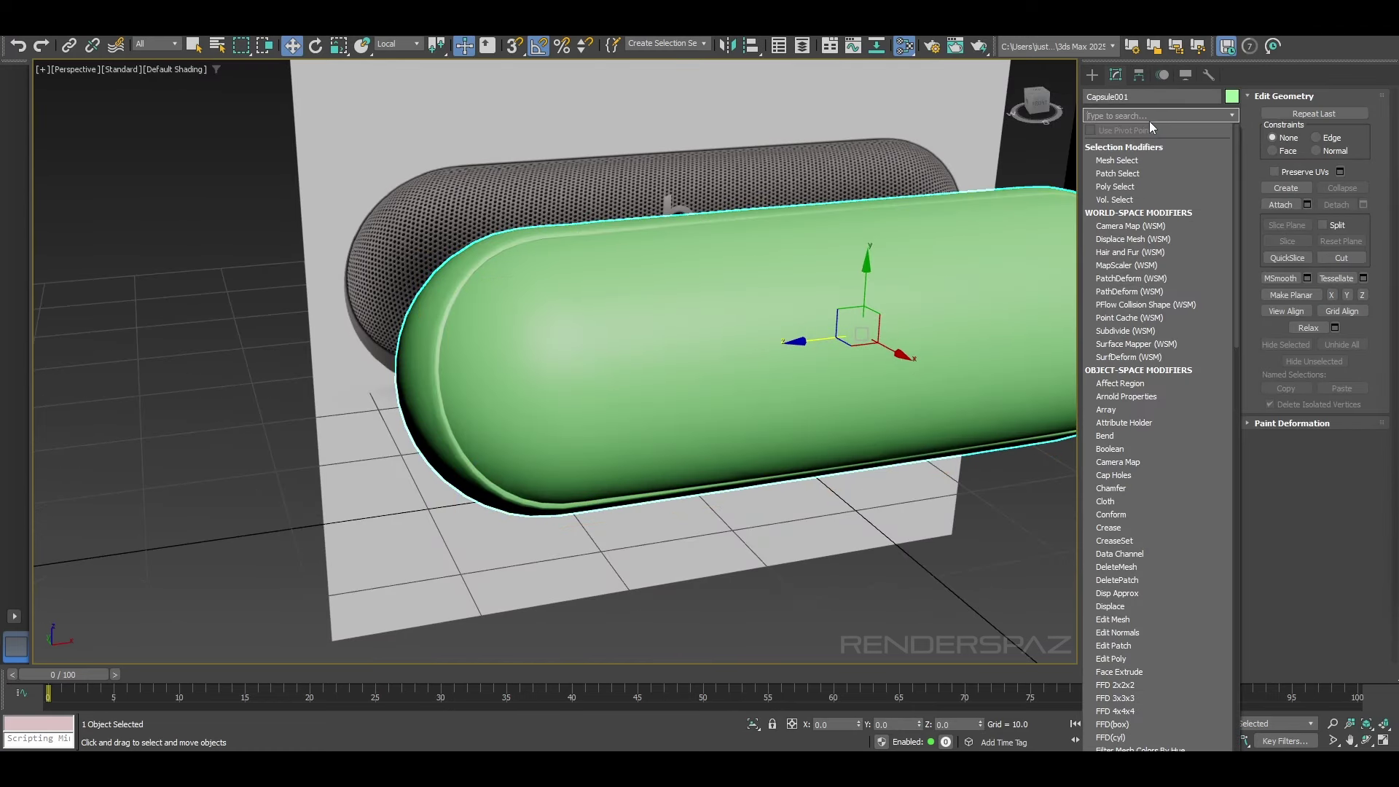
pyautogui.write('o')
pyautogui.click(1127, 144)
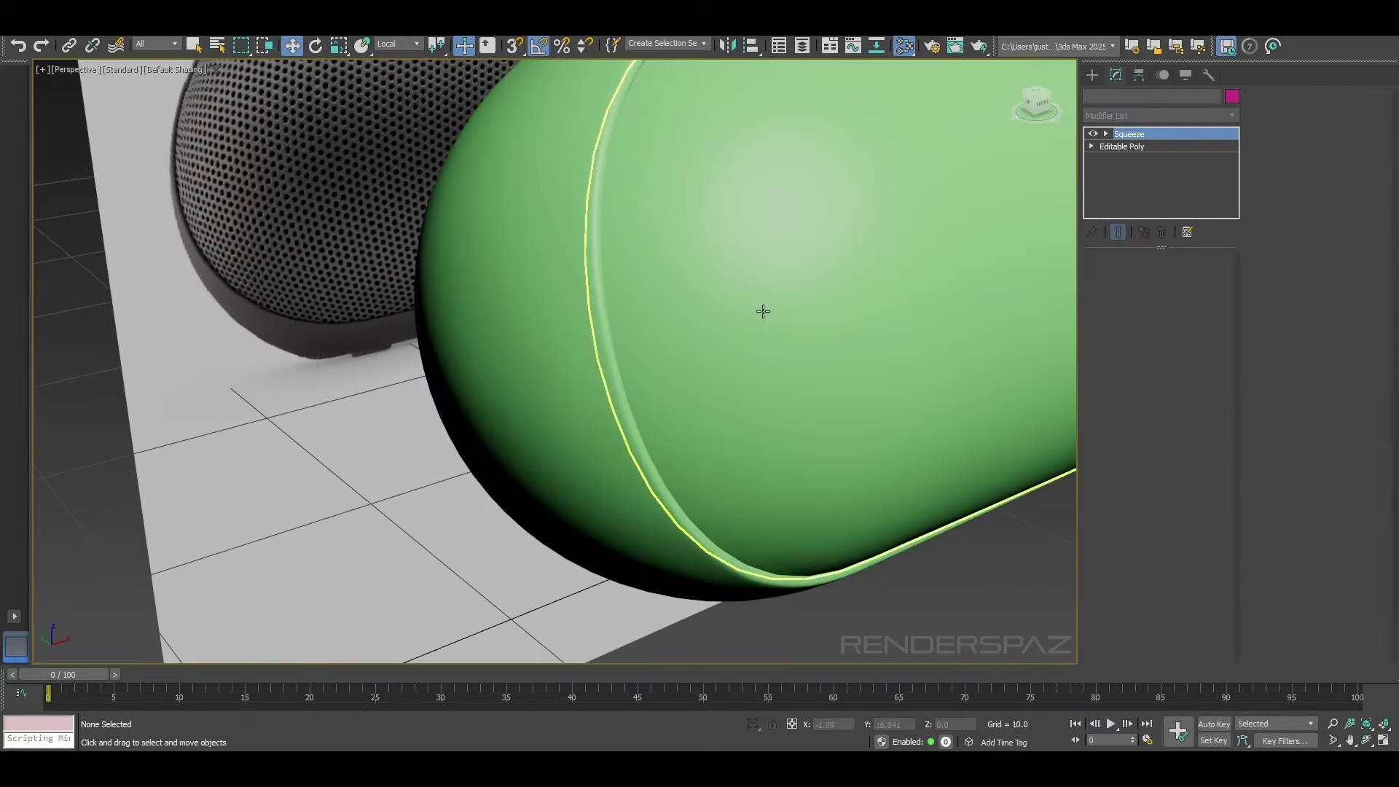
# Step: Undo a trial move of the front grille and hide the grille to expose the rear shell's interior
pyautogui.click(763, 311)
pyautogui.scroll(-4, 763, 311)
pyautogui.keyDown('alt'); pyautogui.moveTo(872, 400); pyautogui.dragTo(434, 406, button='middle'); pyautogui.keyUp('alt')
pyautogui.scroll(2, 725, 388)
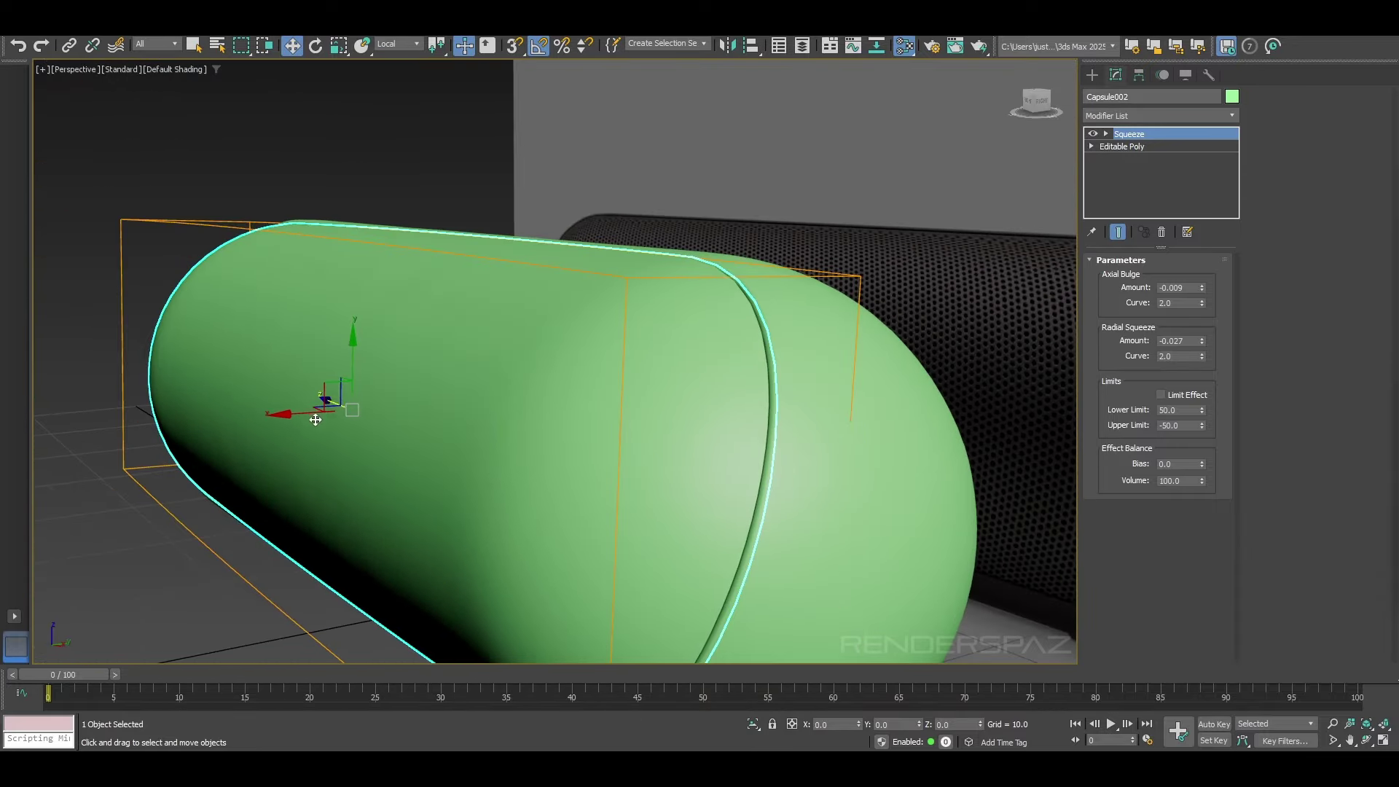
pyautogui.moveTo(300, 414); pyautogui.dragTo(156, 420)
pyautogui.hotkey('ctrl', 'z')
pyautogui.rightClick(587, 413)
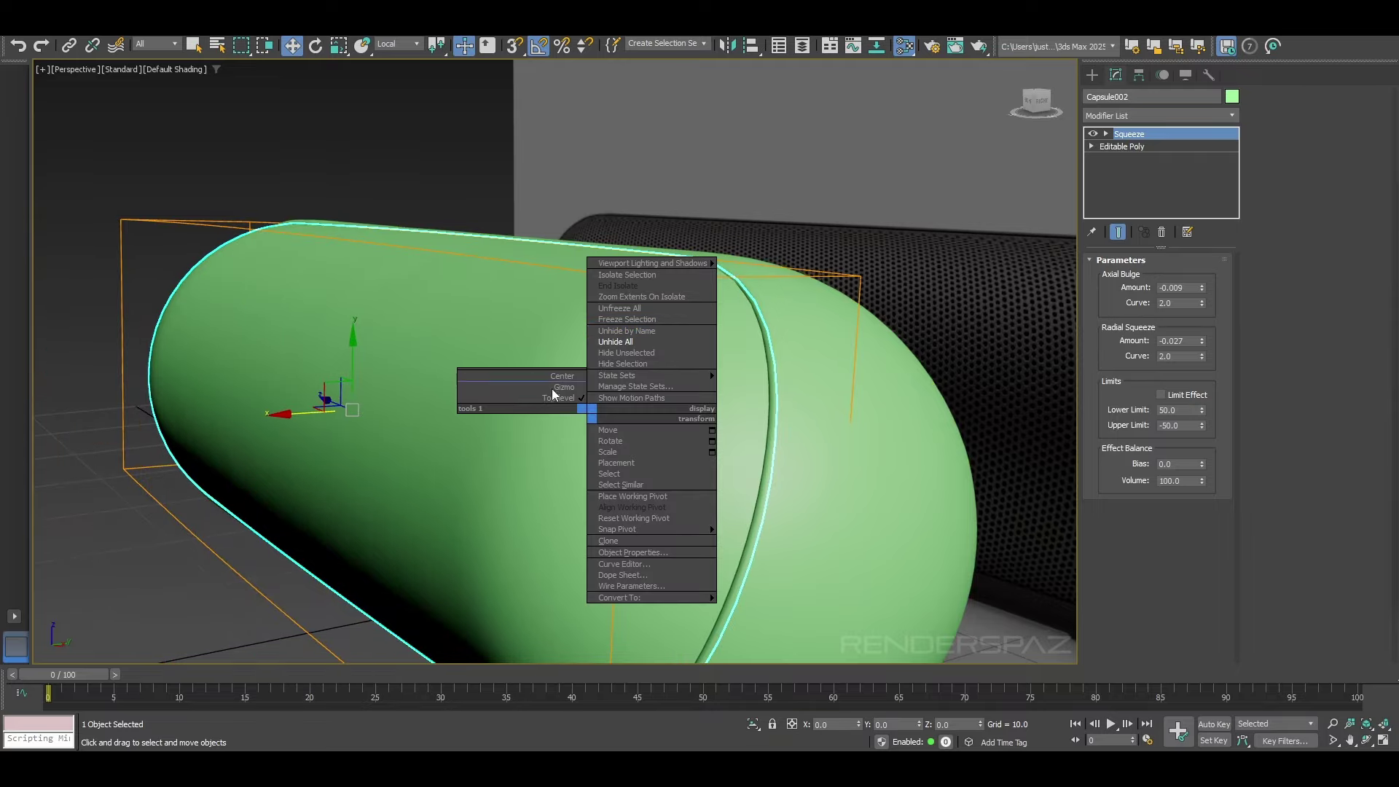
pyautogui.click(637, 363)
# Step: Turn off the rear shell's OpenSubdiv display and inspect the rim's edge loops at the curved end
pyautogui.keyDown('alt'); pyautogui.moveTo(655, 436); pyautogui.dragTo(762, 444, button='middle'); pyautogui.keyUp('alt')
pyautogui.scroll(3, 763, 443)
pyautogui.moveTo(685, 358); pyautogui.dragTo(361, 313, button='middle')
pyautogui.press('F4')
pyautogui.click(361, 313)
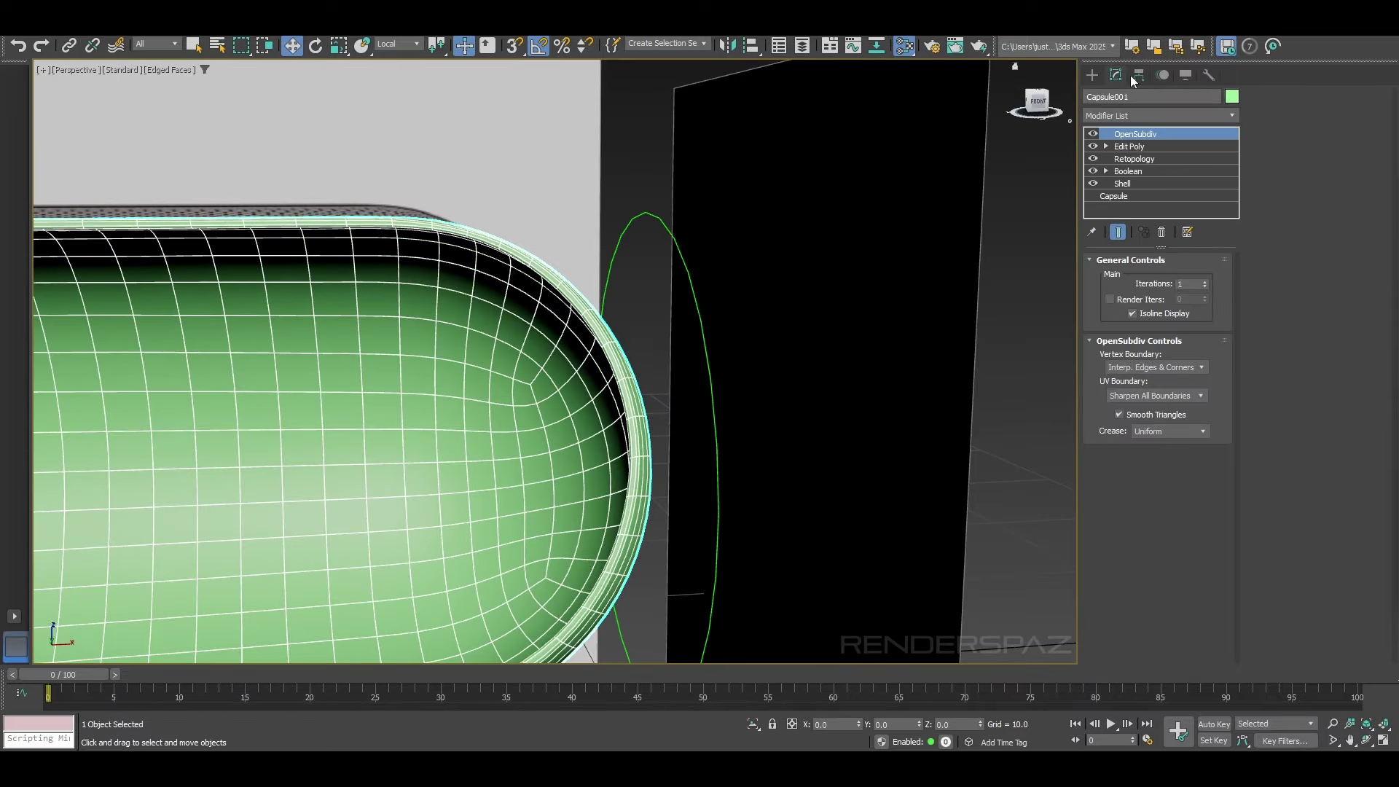
pyautogui.click(1093, 134)
pyautogui.scroll(5, 676, 282)
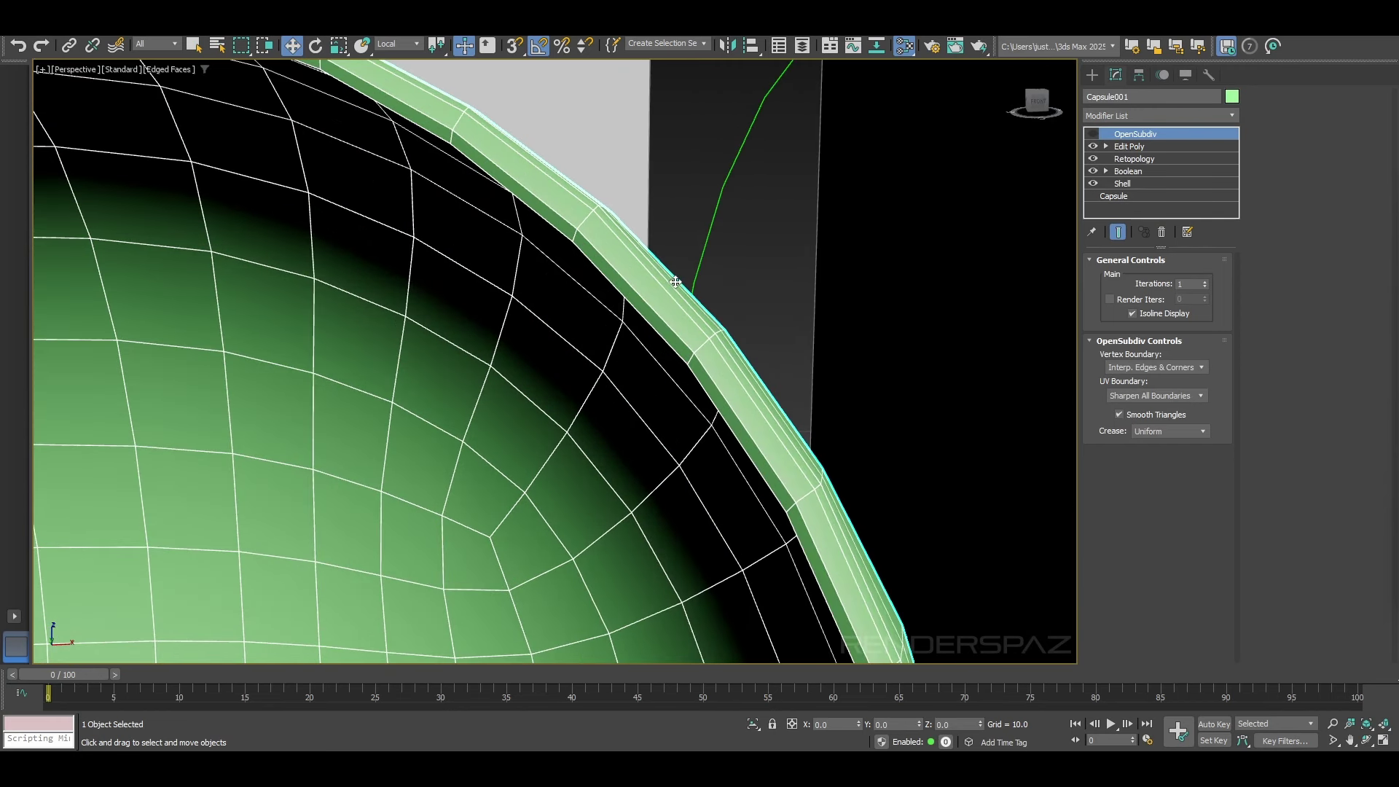
# Step: Return to the Edit Poly's edge level and remove the extra edge loop in the middle of the rim face
pyautogui.click(1130, 147)
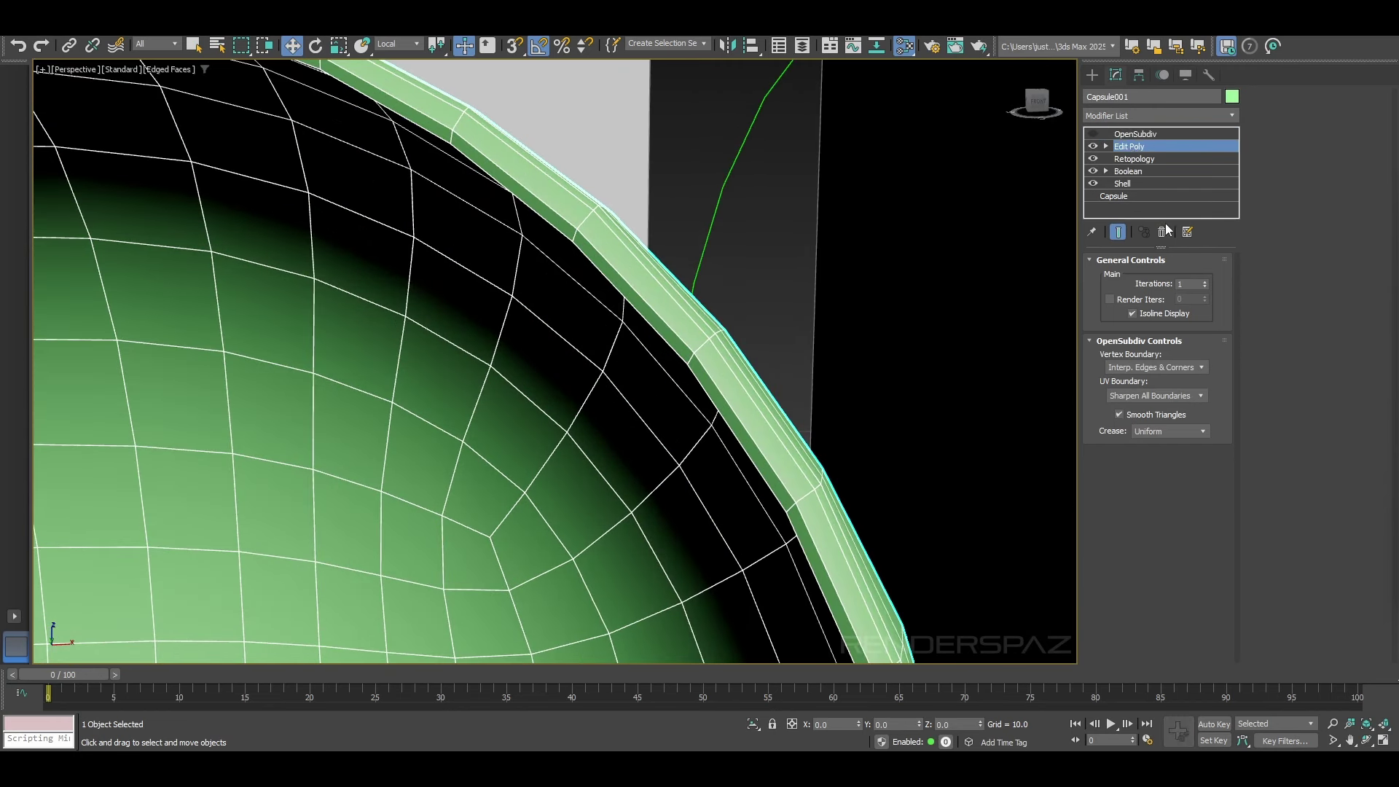
pyautogui.click(1137, 374)
pyautogui.click(738, 360)
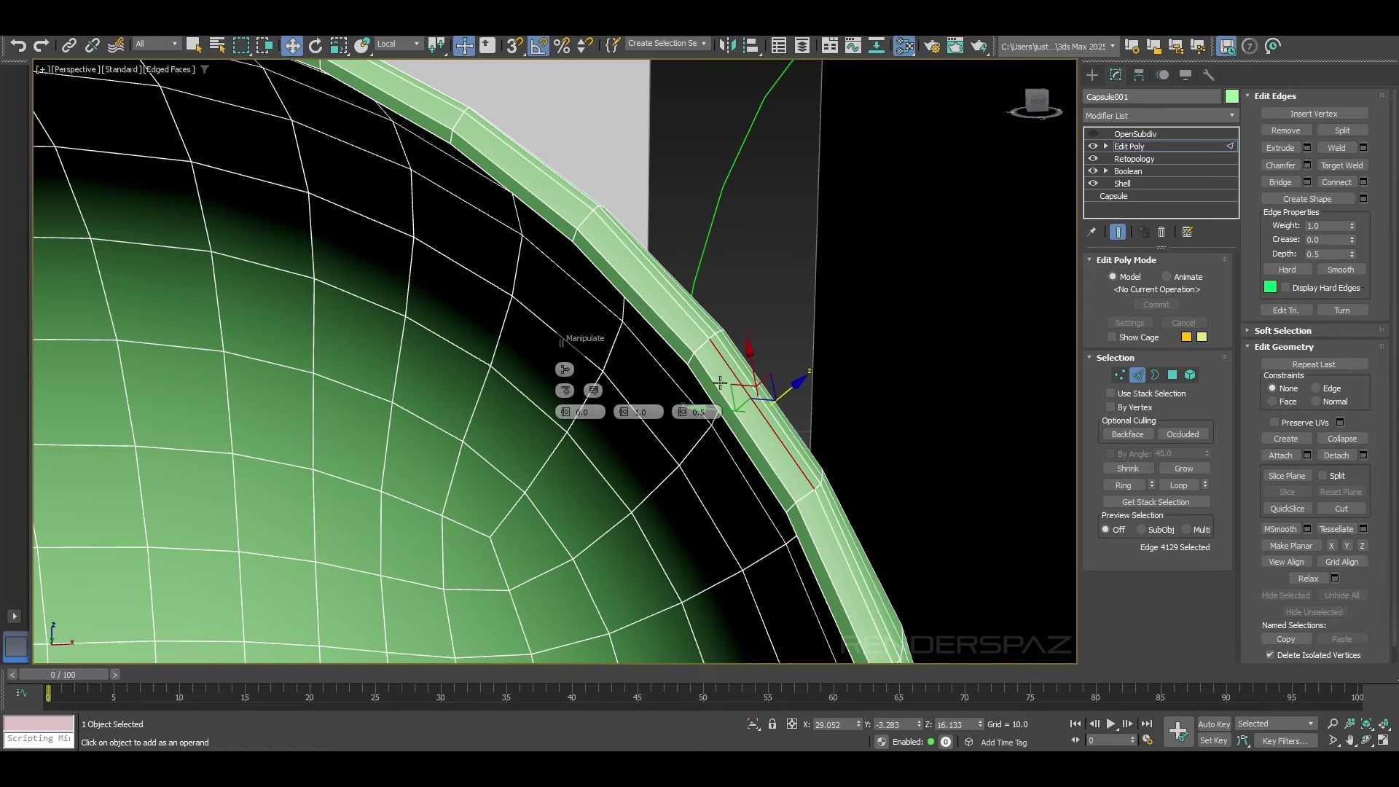
pyautogui.keyDown('alt'); pyautogui.moveTo(738, 360); pyautogui.dragTo(722, 392, button='middle'); pyautogui.keyUp('alt')
pyautogui.doubleClick(720, 379)
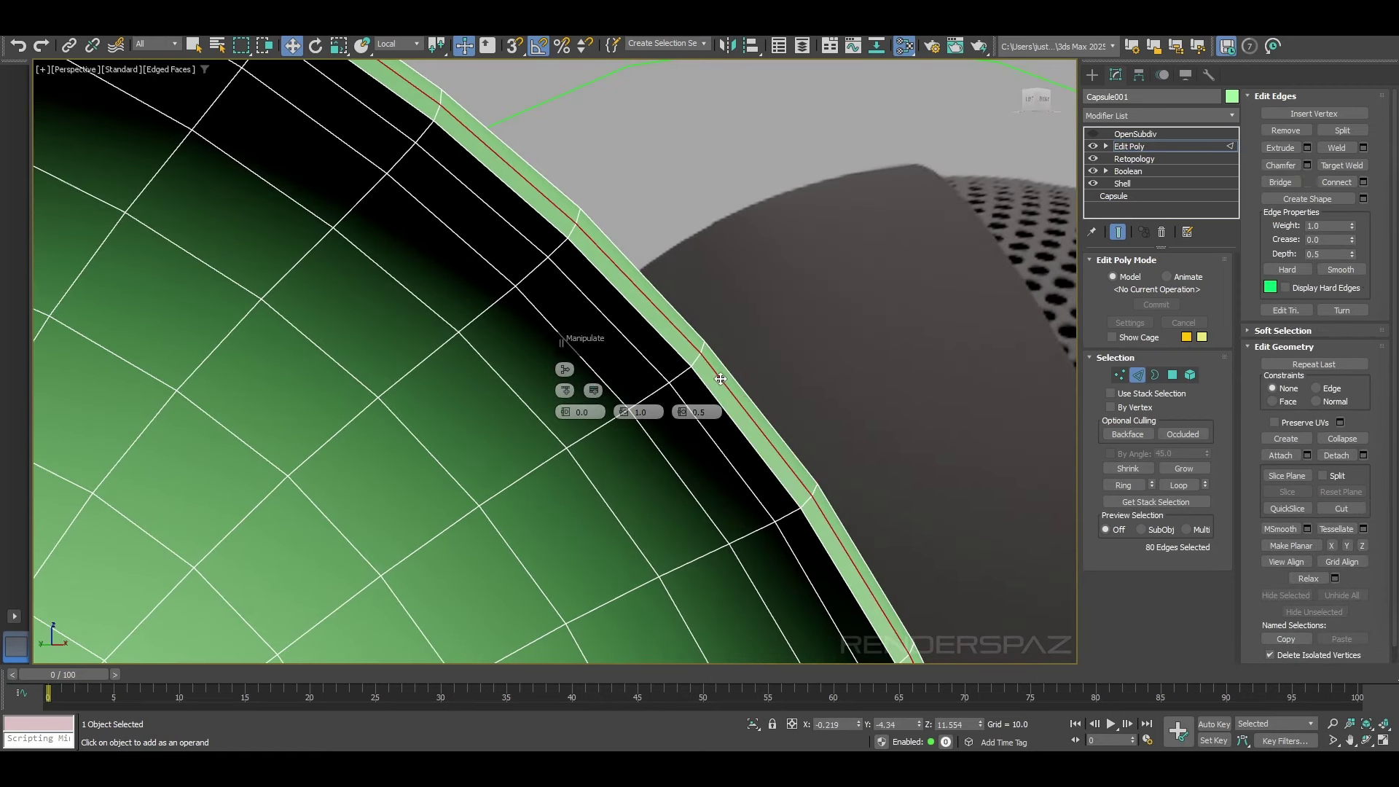
pyautogui.hotkey('ctrl', 'BackSpace')
# Step: Chamfer the rear shell's inner rim edge loop by 0.034
pyautogui.doubleClick(724, 402)
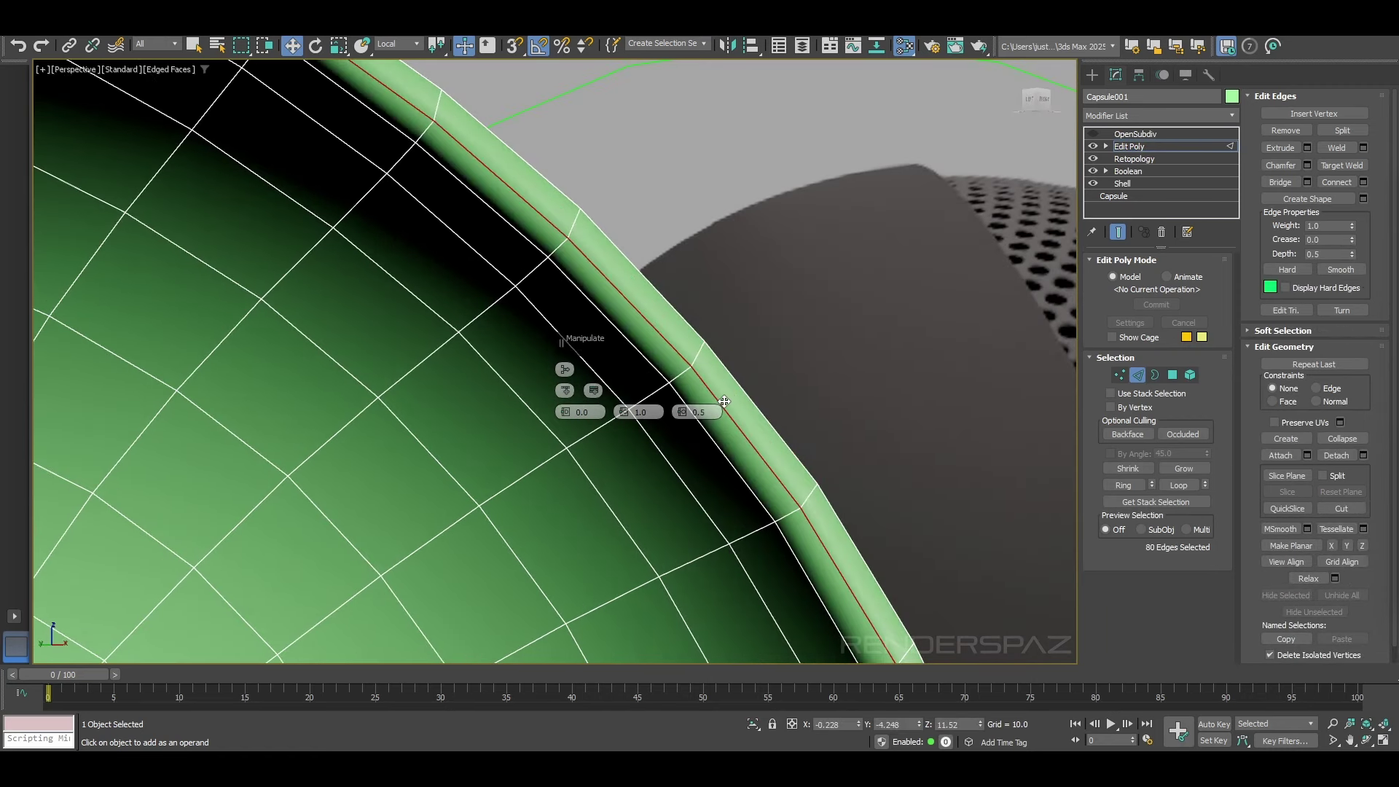
pyautogui.click(1307, 166)
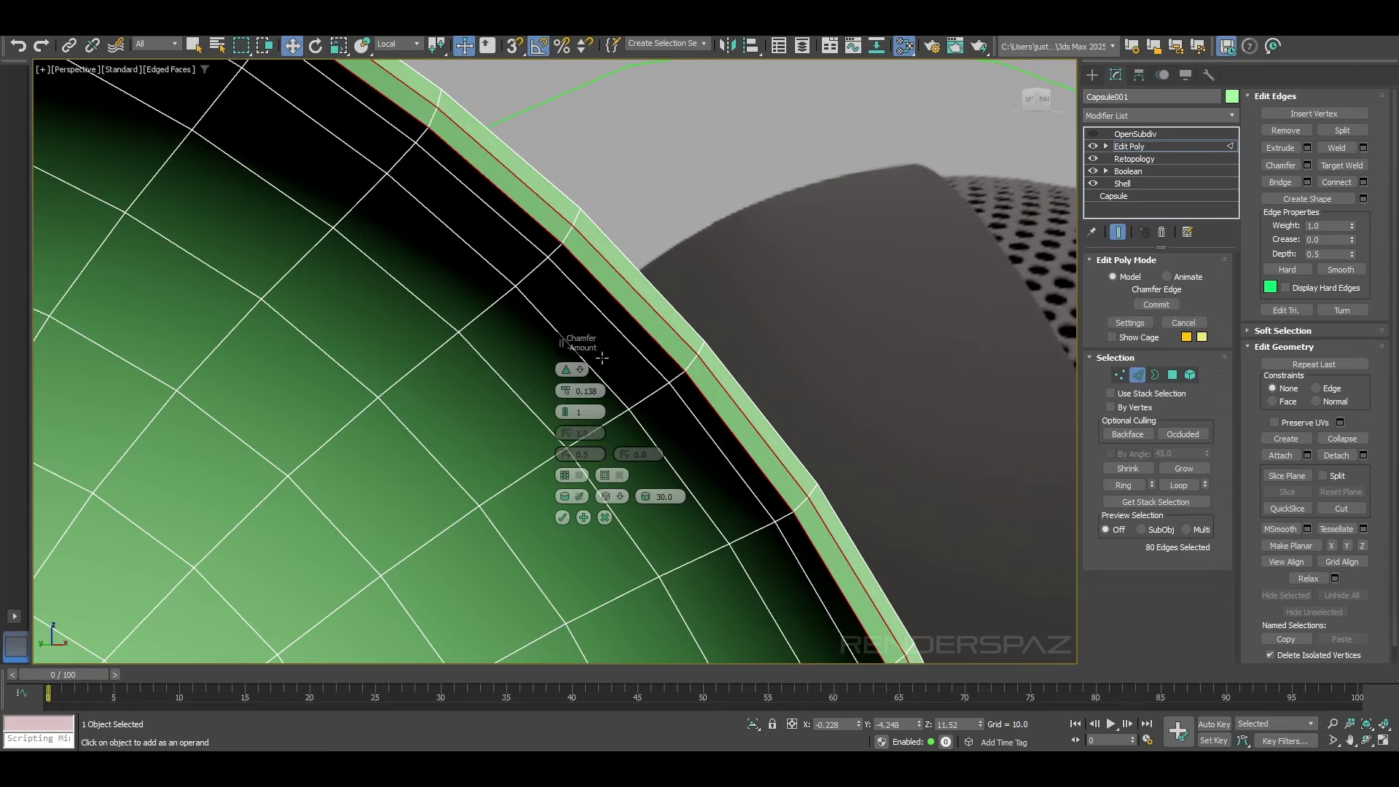
pyautogui.moveTo(567, 396); pyautogui.dragTo(563, 398)
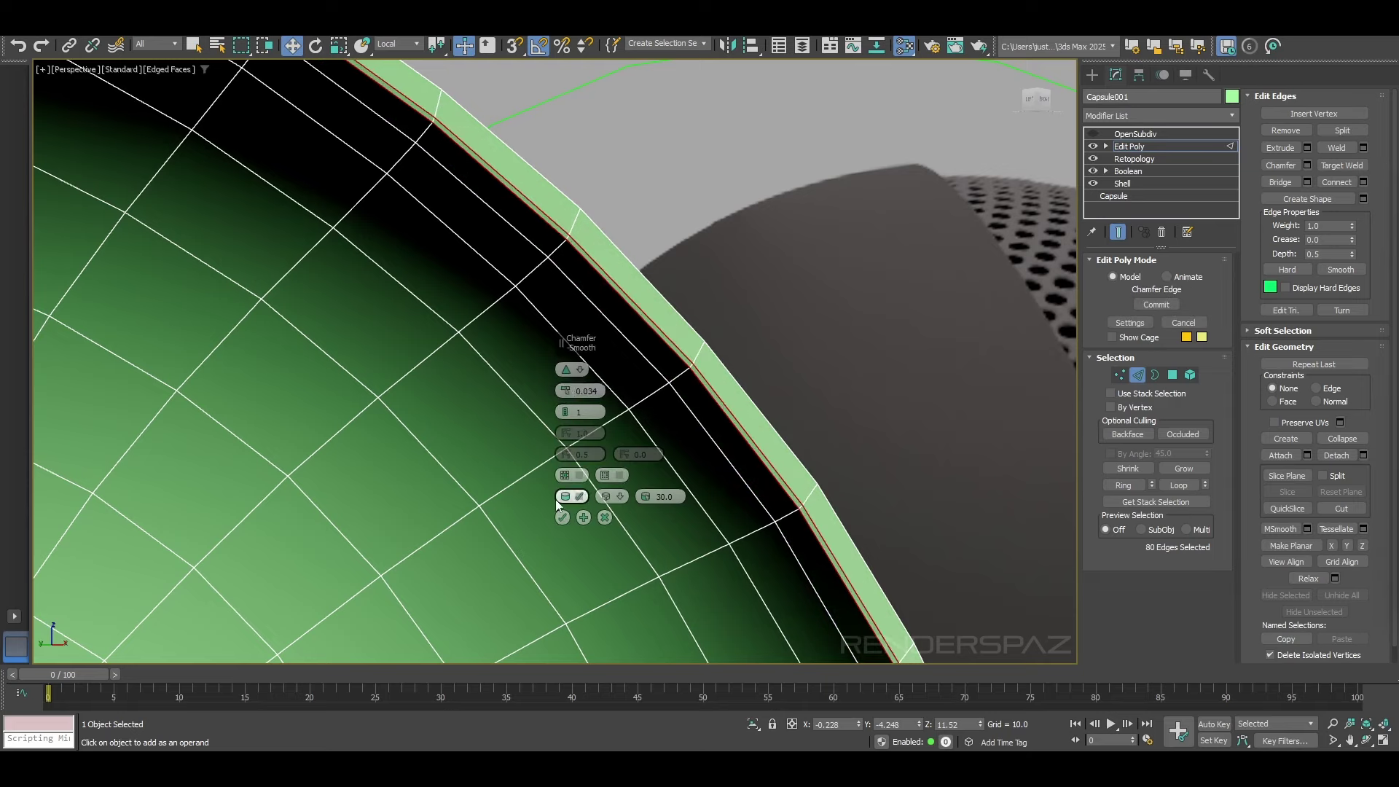
pyautogui.click(562, 518)
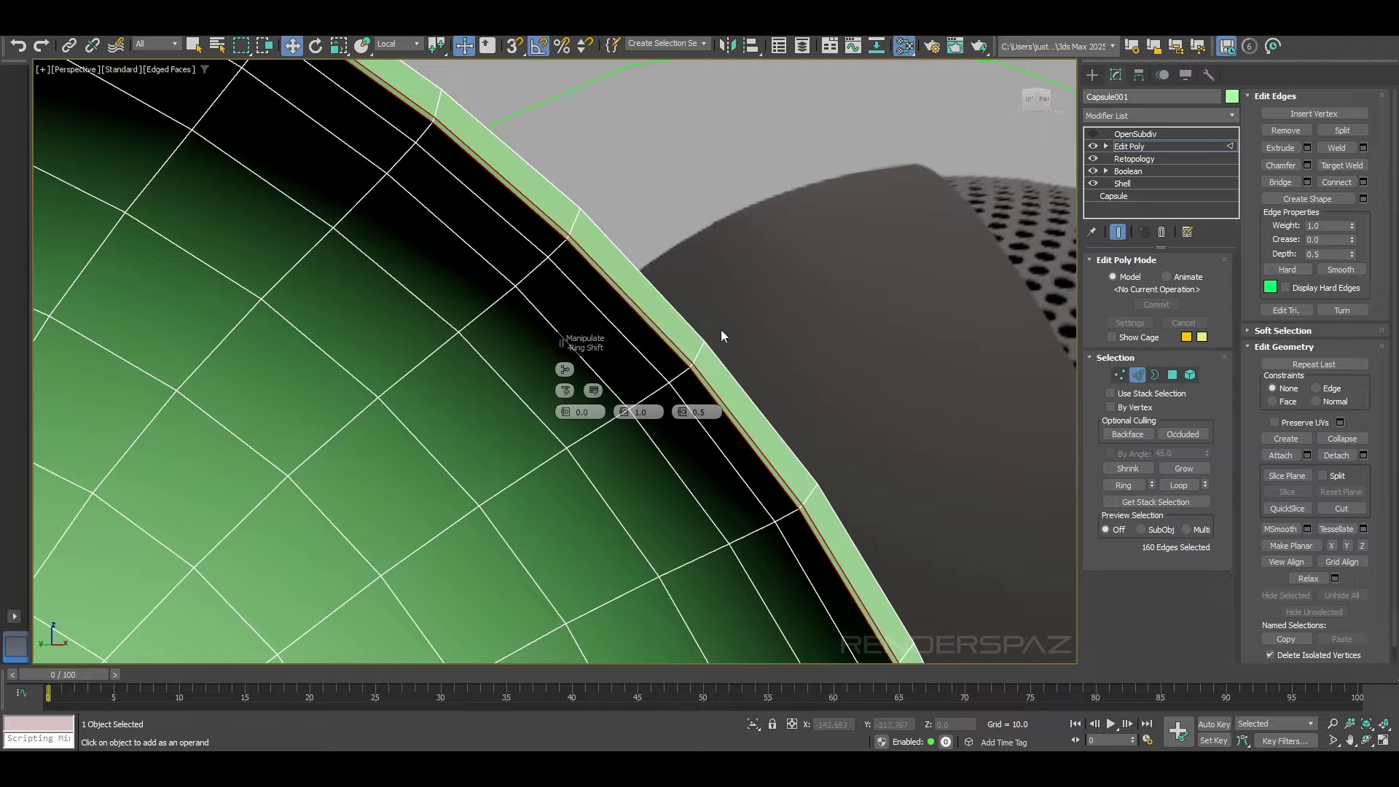
# Step: Remove the support loop on the outside of the shell's rim, comparing it with removing the adjacent corner loop instead
pyautogui.click(755, 403)
pyautogui.keyDown('alt'); pyautogui.moveTo(634, 400); pyautogui.dragTo(691, 363, button='middle'); pyautogui.keyUp('alt')
pyautogui.scroll(-5, 776, 337)
pyautogui.scroll(5, 691, 363)
pyautogui.click(667, 301)
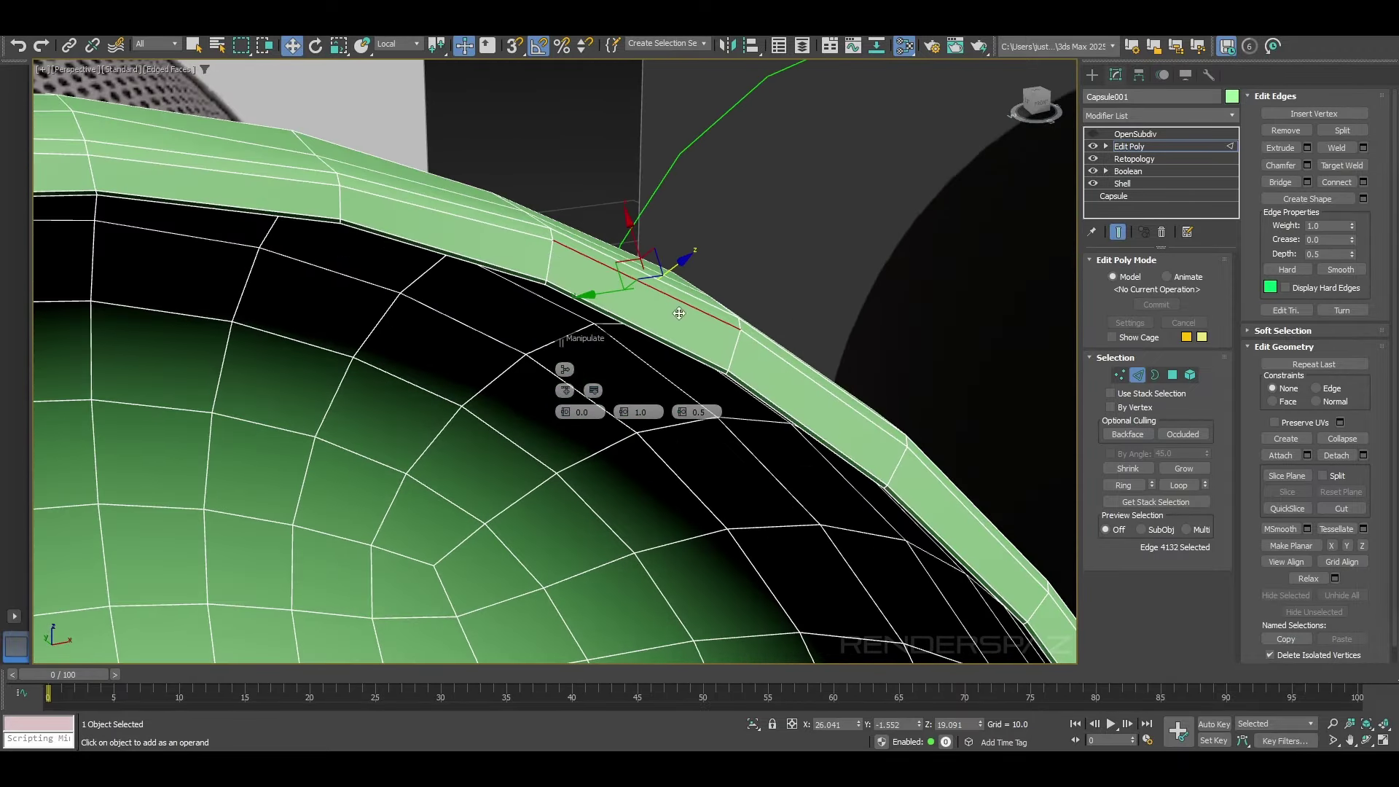
pyautogui.keyDown('alt'); pyautogui.moveTo(667, 300); pyautogui.dragTo(601, 265, button='middle'); pyautogui.keyUp('alt')
pyautogui.doubleClick(651, 241)
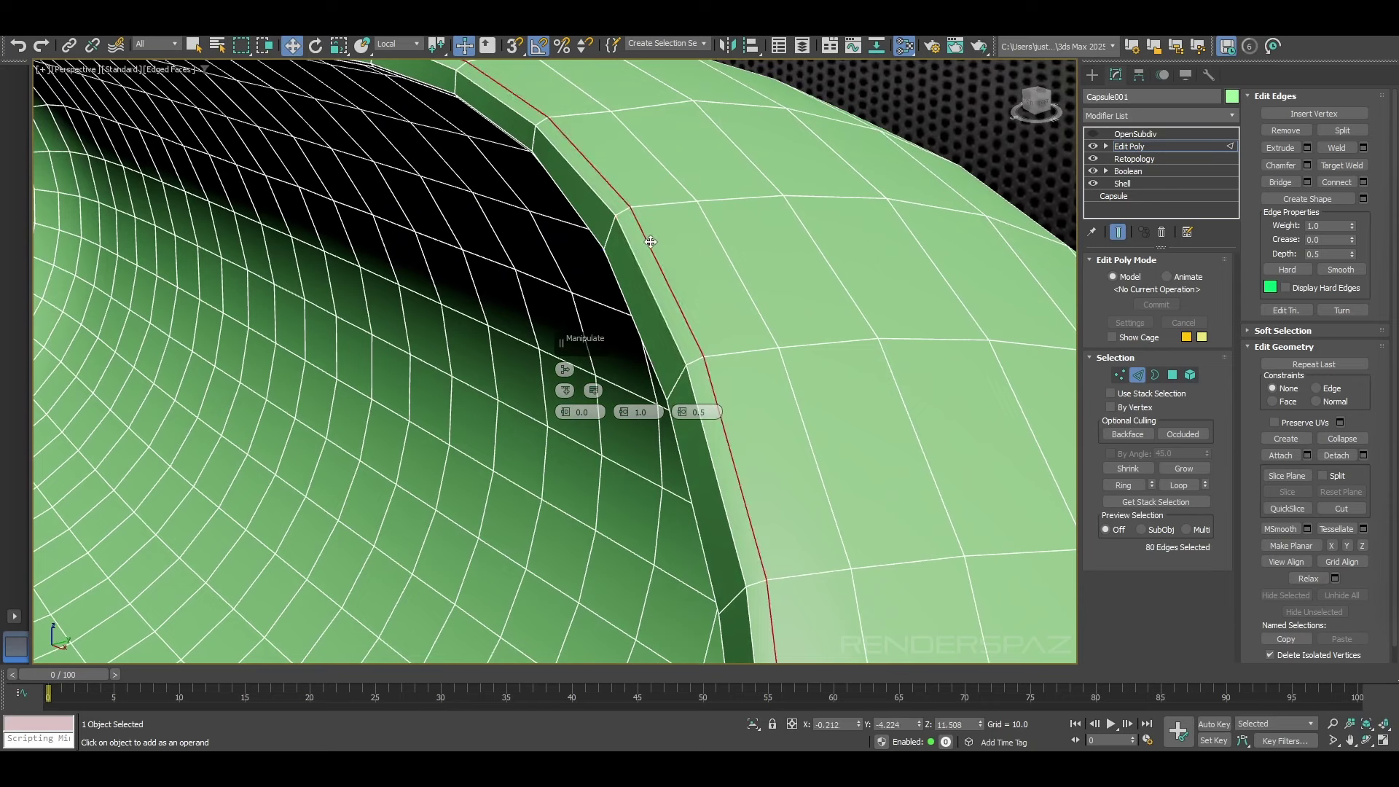
pyautogui.hotkey('ctrl', 'd')
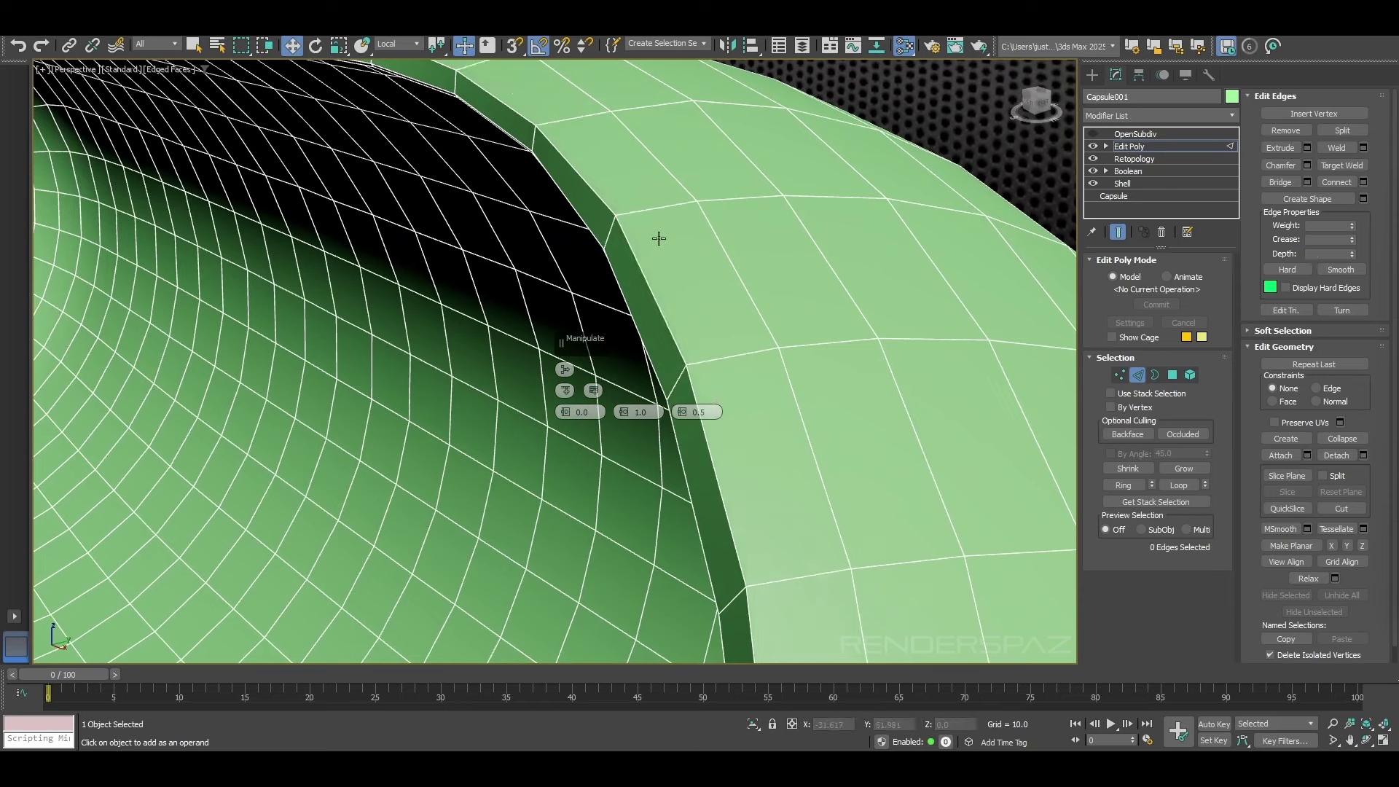
pyautogui.click(640, 244)
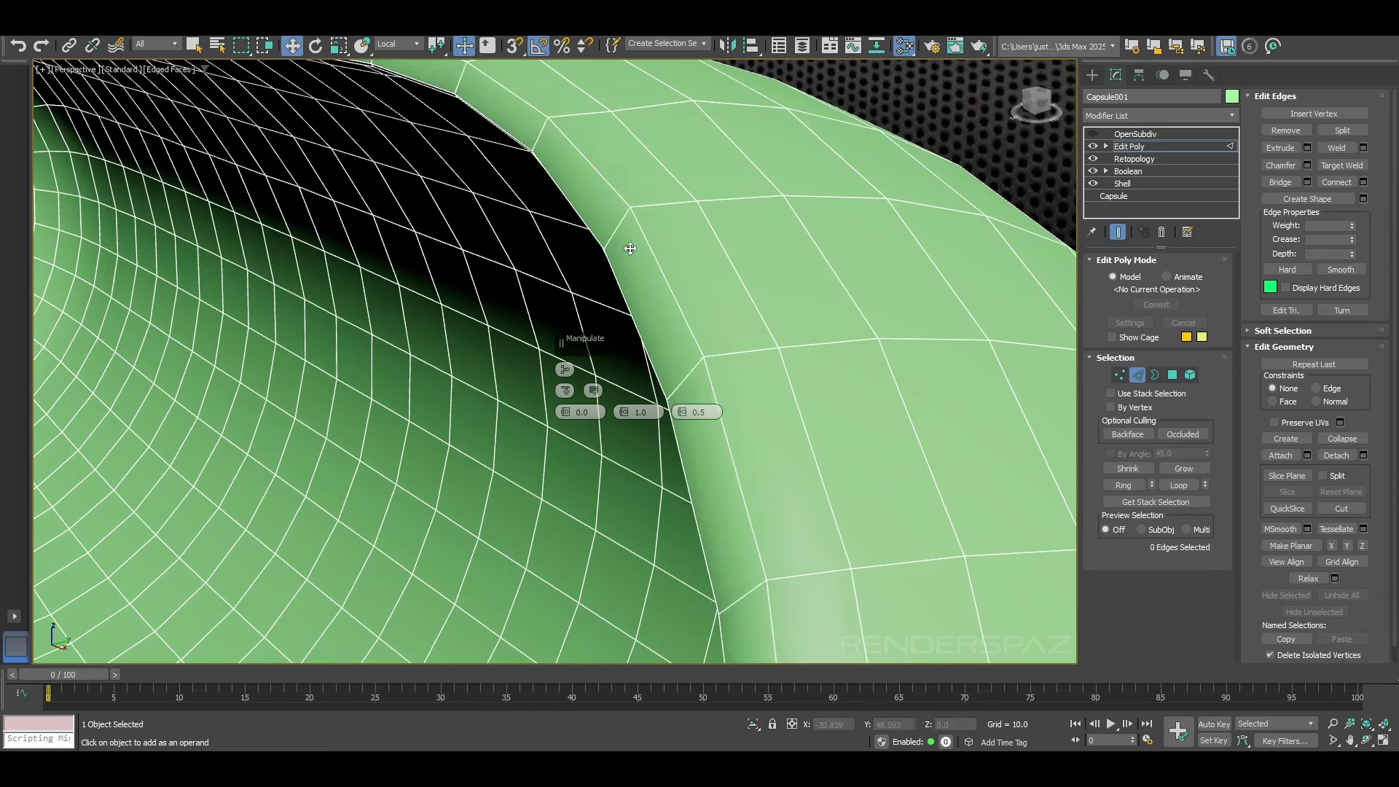
pyautogui.hotkey('ctrl', 'd')
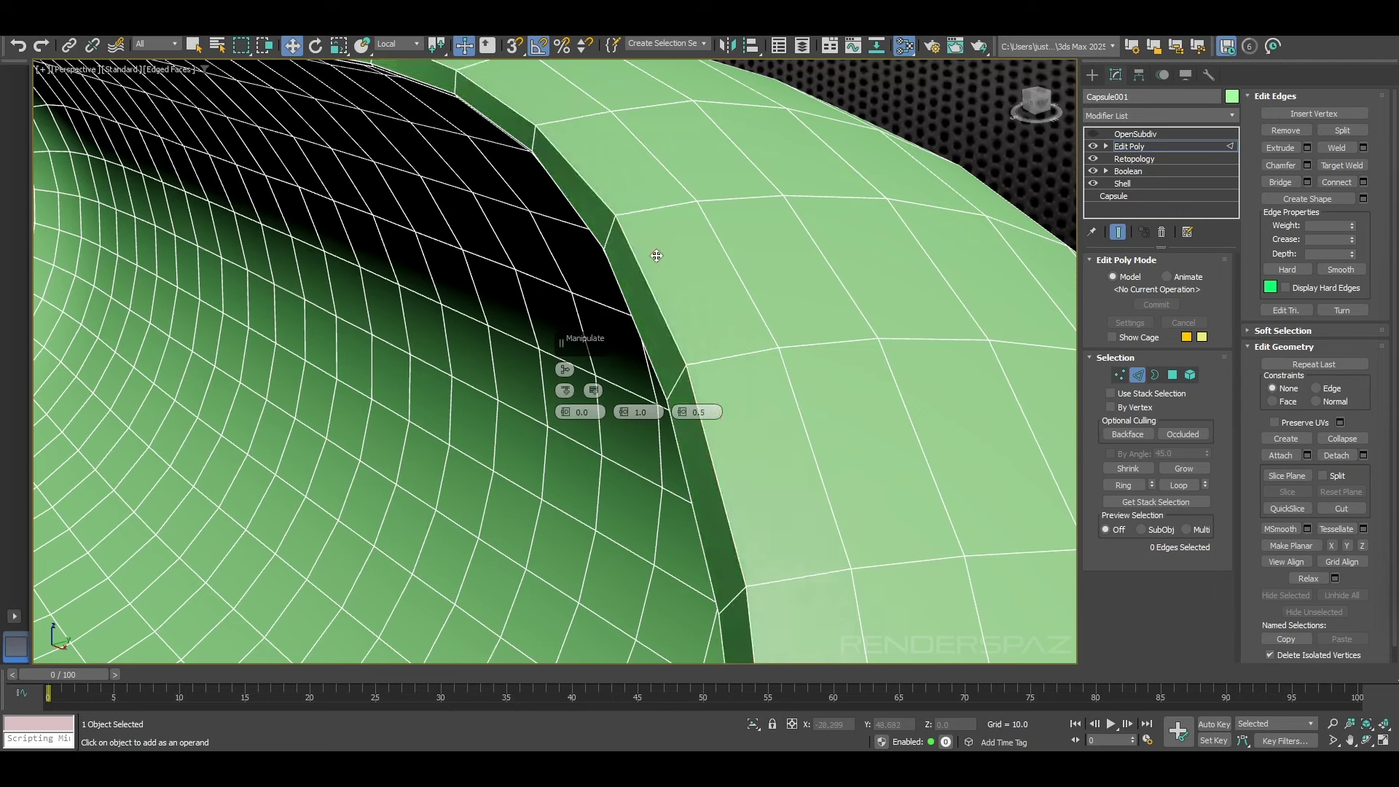
# Step: Chamfer the rear shell's outer rim edge loop by 0.034
pyautogui.doubleClick(642, 258)
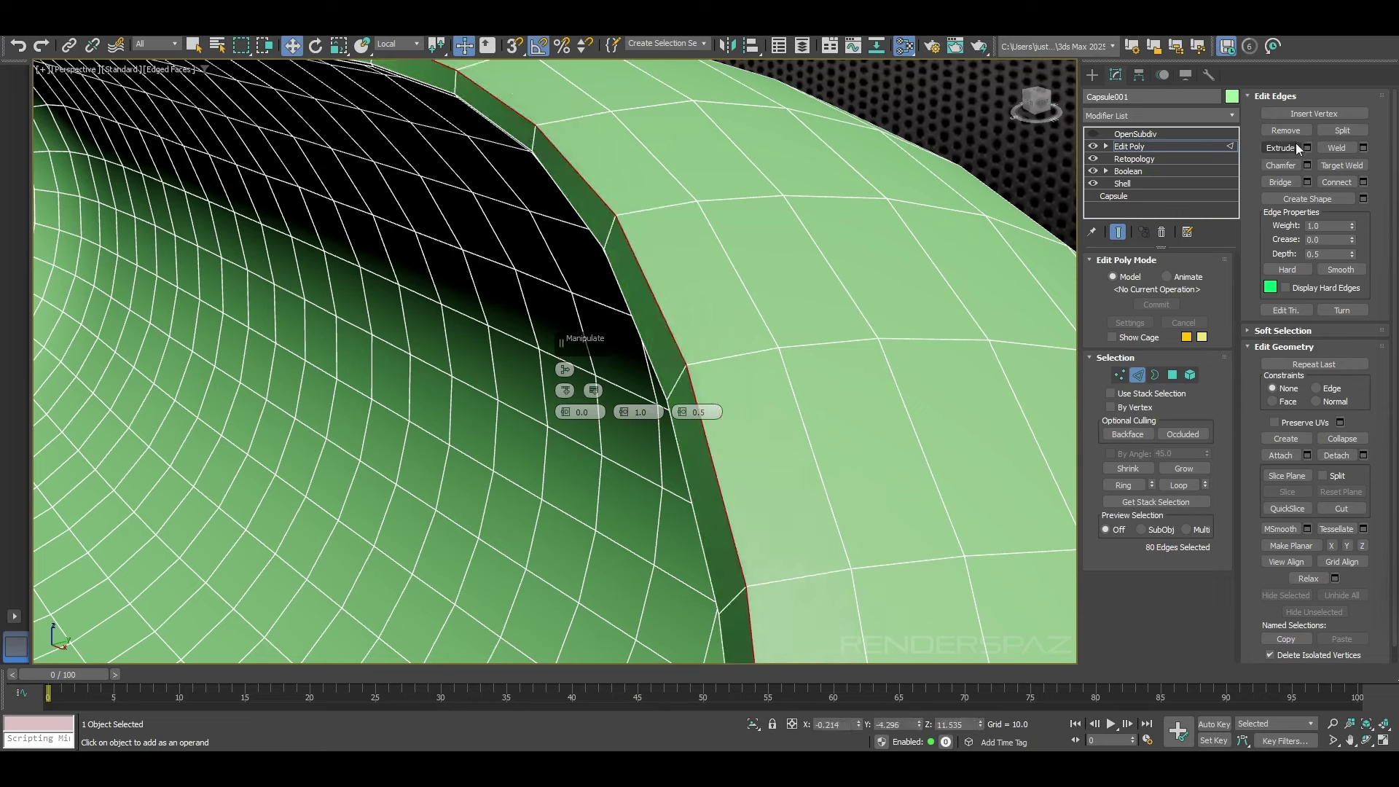
pyautogui.click(1308, 166)
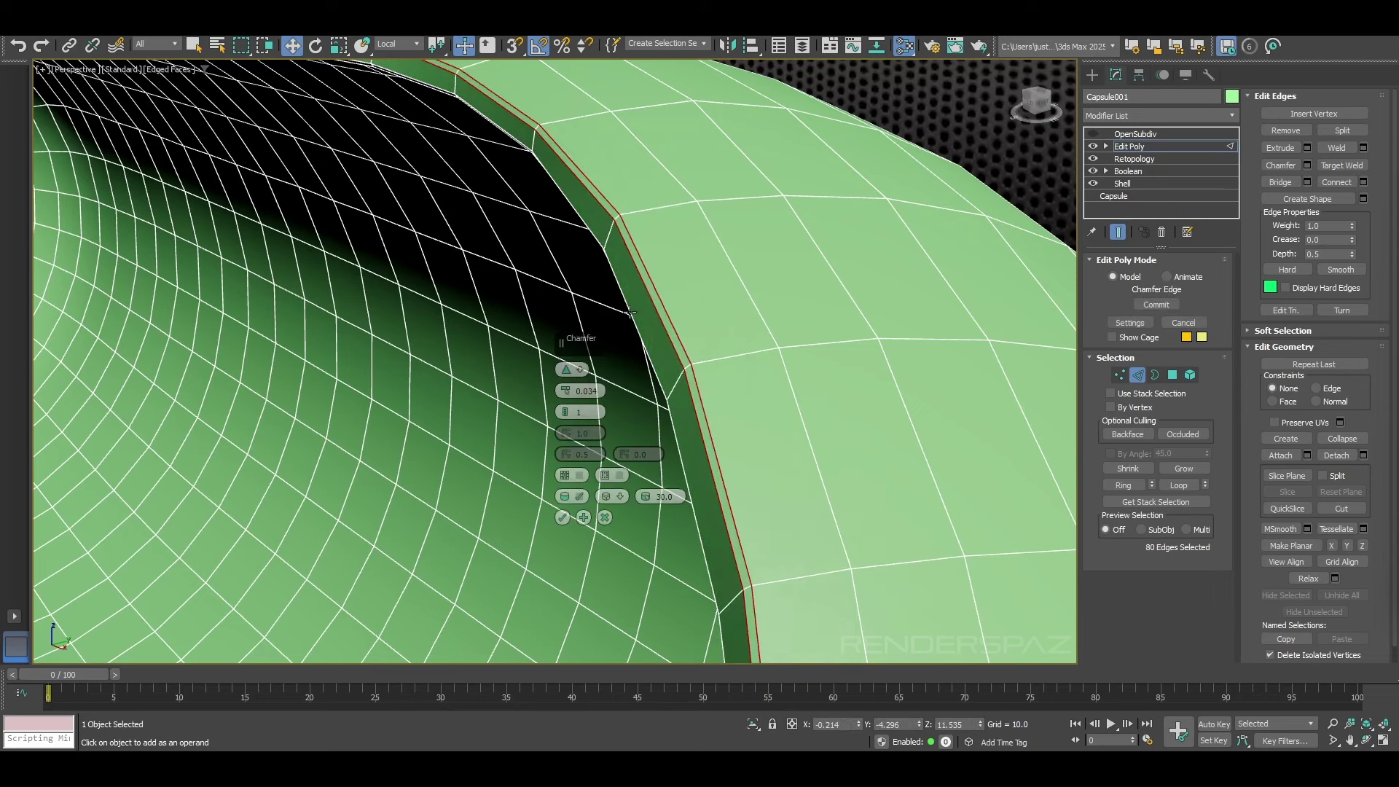
pyautogui.click(562, 516)
pyautogui.click(736, 353)
pyautogui.scroll(-5, 846, 375)
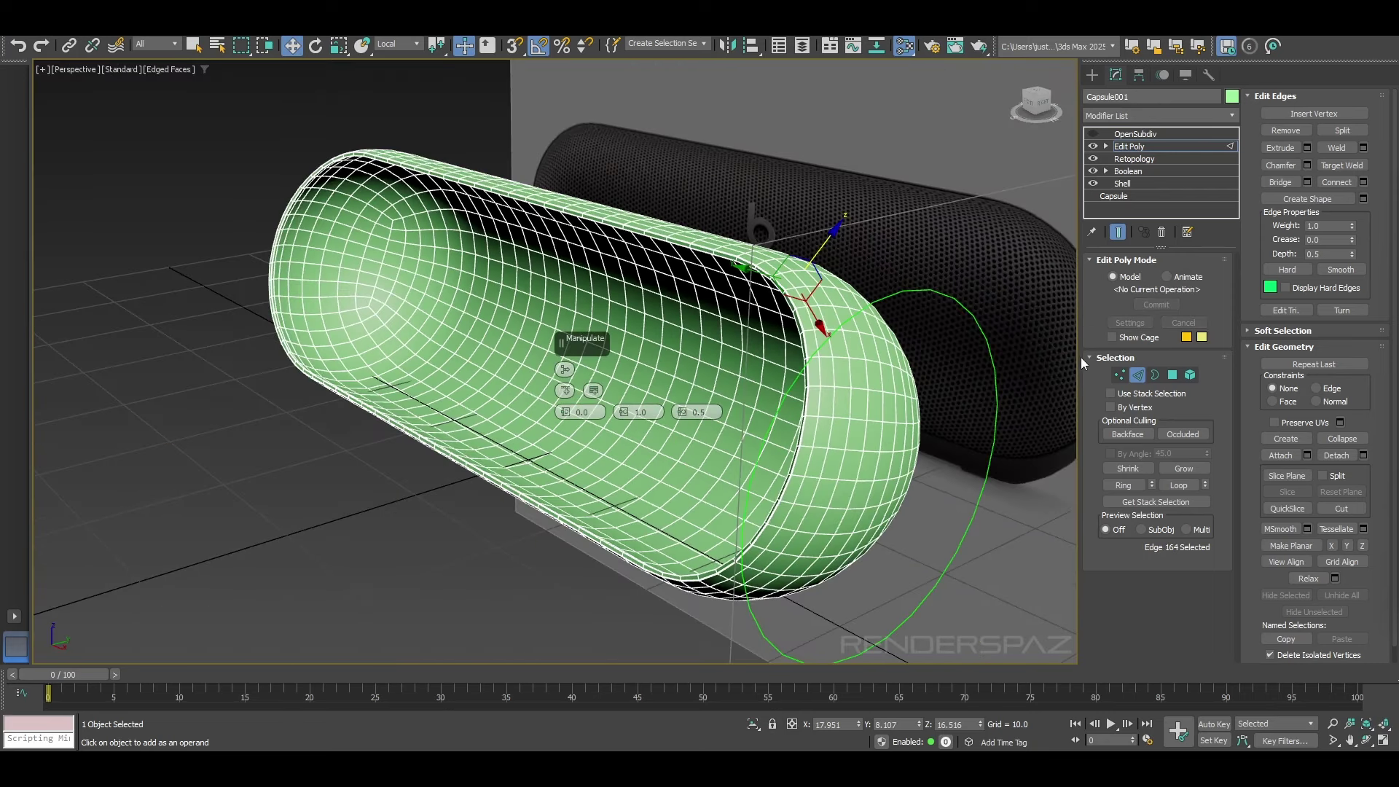
# Step: Leave the Edit Poly's edge level, turn the rear shell's OpenSubdiv display back on and hide the edged faces
pyautogui.click(1136, 375)
pyautogui.click(1002, 387)
pyautogui.keyDown('alt'); pyautogui.moveTo(787, 371); pyautogui.dragTo(887, 374, button='middle'); pyautogui.keyUp('alt')
pyautogui.click(887, 374)
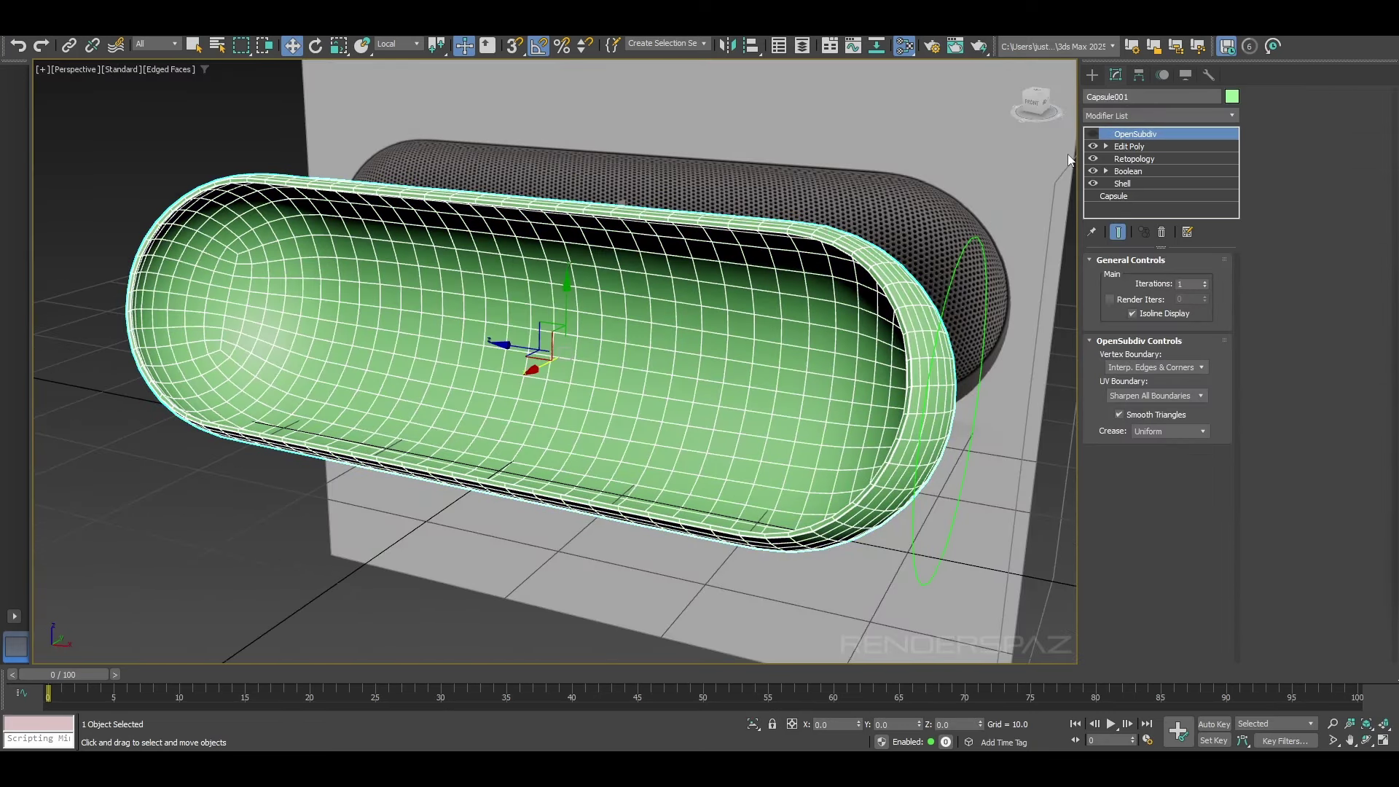
pyautogui.press('F3')
pyautogui.press('F3')
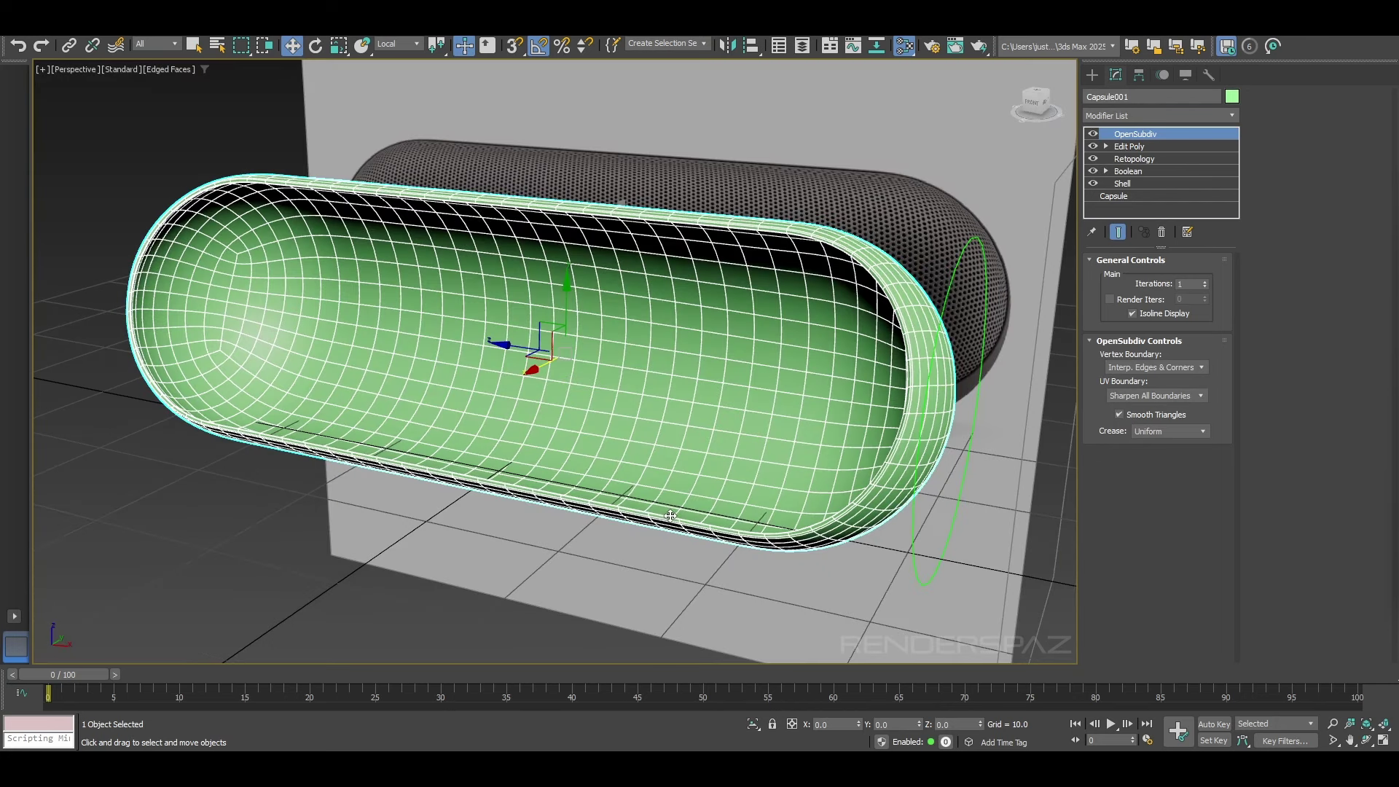
pyautogui.press('F4')
# Step: Unhide the front grille and inspect its fit against the rear shell, with and without edged faces
pyautogui.rightClick(580, 597)
pyautogui.click(567, 488)
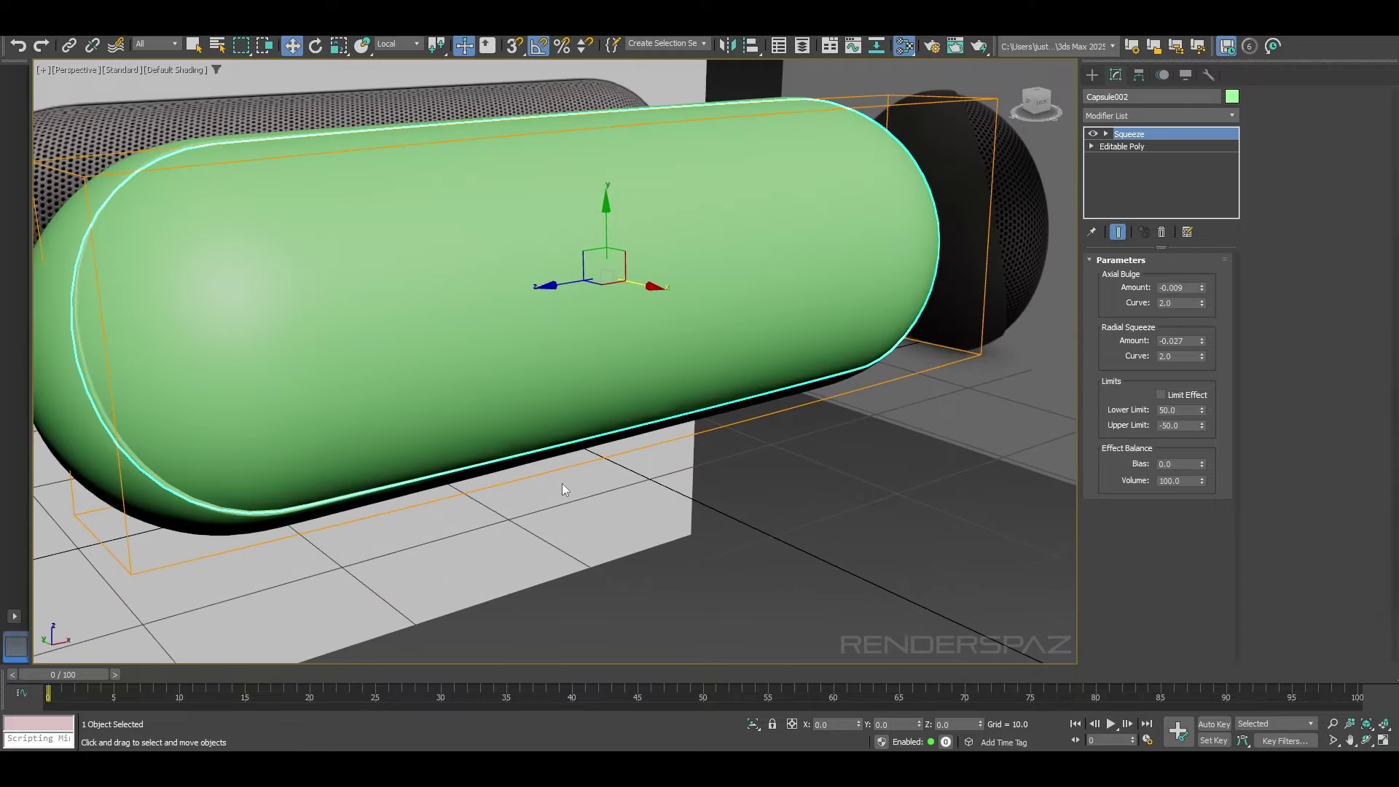
pyautogui.press('F4')
pyautogui.keyDown('alt'); pyautogui.moveTo(557, 470); pyautogui.dragTo(680, 423, button='middle'); pyautogui.keyUp('alt')
pyautogui.scroll(5, 724, 262)
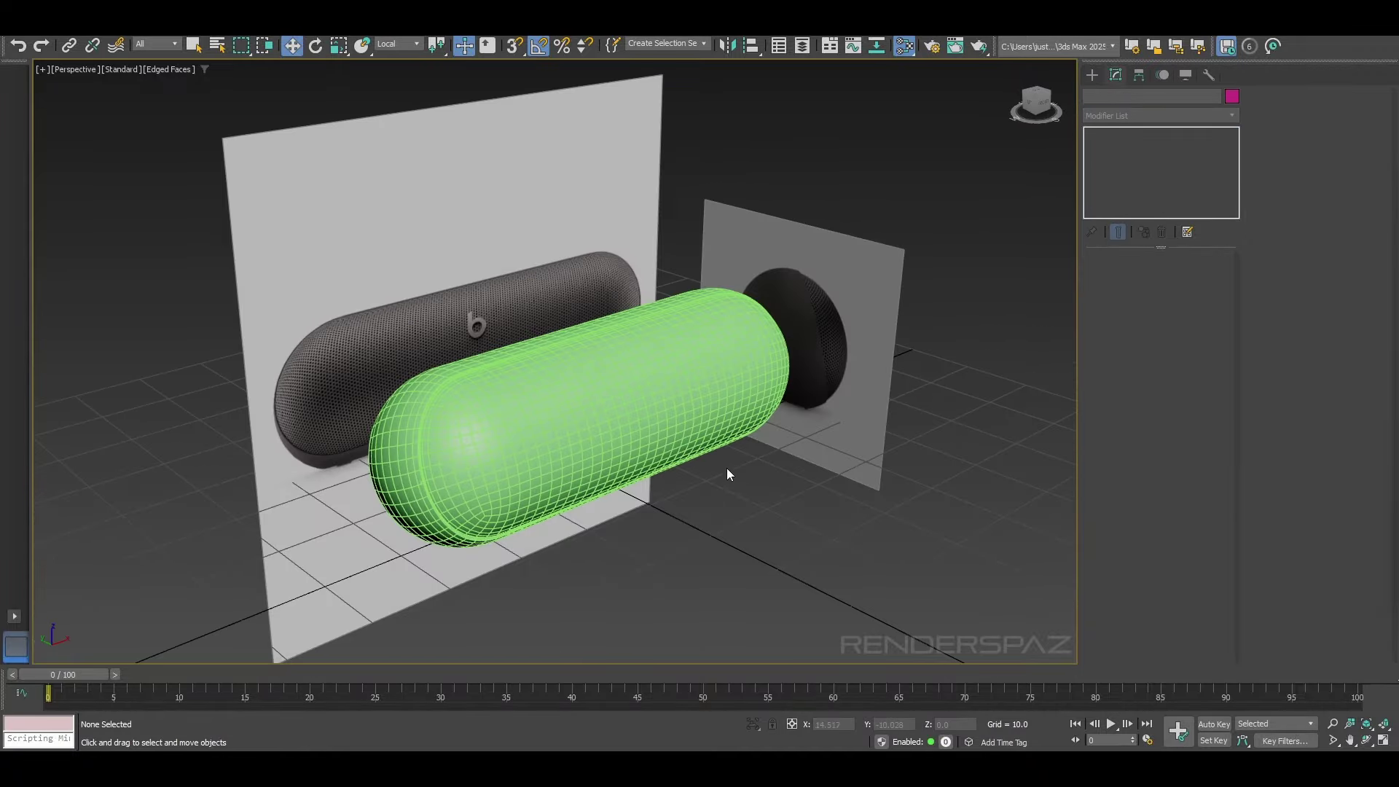
pyautogui.press('F4')
pyautogui.moveTo(537, 494); pyautogui.dragTo(578, 456, button='middle')
pyautogui.moveTo(839, 582)
pyautogui.keyDown('alt'); pyautogui.mouseDown(button='middle')
pyautogui.moveTo(820, 552)
pyautogui.moveTo(768, 549)
pyautogui.moveTo(754, 570)
pyautogui.moveTo(778, 579)
pyautogui.moveTo(742, 596)
pyautogui.moveTo(733, 558)
pyautogui.mouseUp(button='middle'); pyautogui.keyUp('alt')
pyautogui.scroll(3, 751, 453)
pyautogui.scroll(-2, 686, 401)
pyautogui.scroll(2, 807, 391)
pyautogui.moveTo(661, 368); pyautogui.dragTo(775, 372, button='middle')
# Step: Try nudging the front grille along its local Y axis, and undo the move
pyautogui.click(775, 371)
pyautogui.moveTo(400, 287); pyautogui.dragTo(351, 364, button='middle')
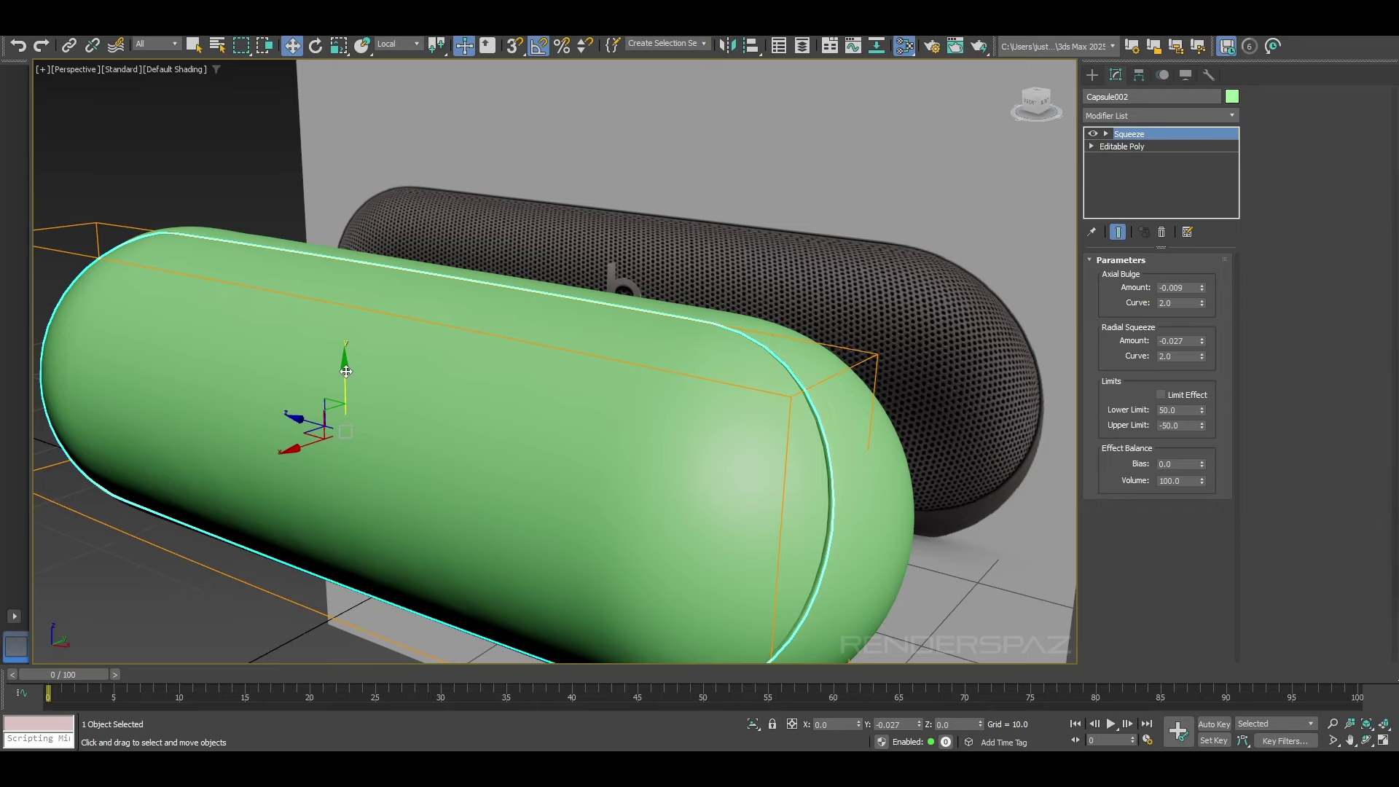
pyautogui.click(385, 151)
pyautogui.keyDown('alt'); pyautogui.moveTo(665, 381); pyautogui.dragTo(724, 397, button='middle'); pyautogui.keyUp('alt')
pyautogui.click(633, 411)
pyautogui.hotkey('ctrl', 'z')
pyautogui.hotkey('ctrl', 'z')
pyautogui.hotkey('ctrl', 'z')
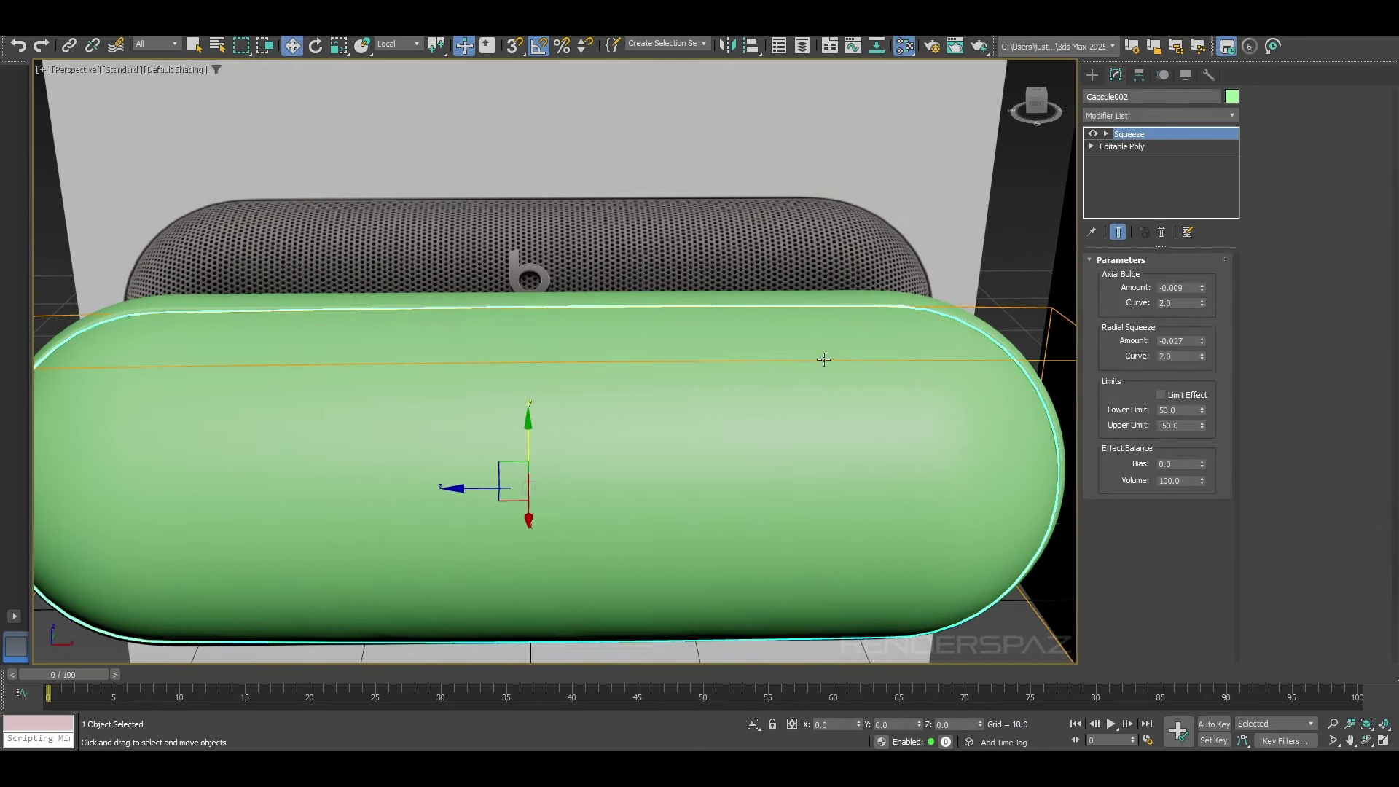
# Step: Copy the OpenSubdiv modifier from the rear shell onto the front grille, above its Squeeze modifier
pyautogui.click(700, 303)
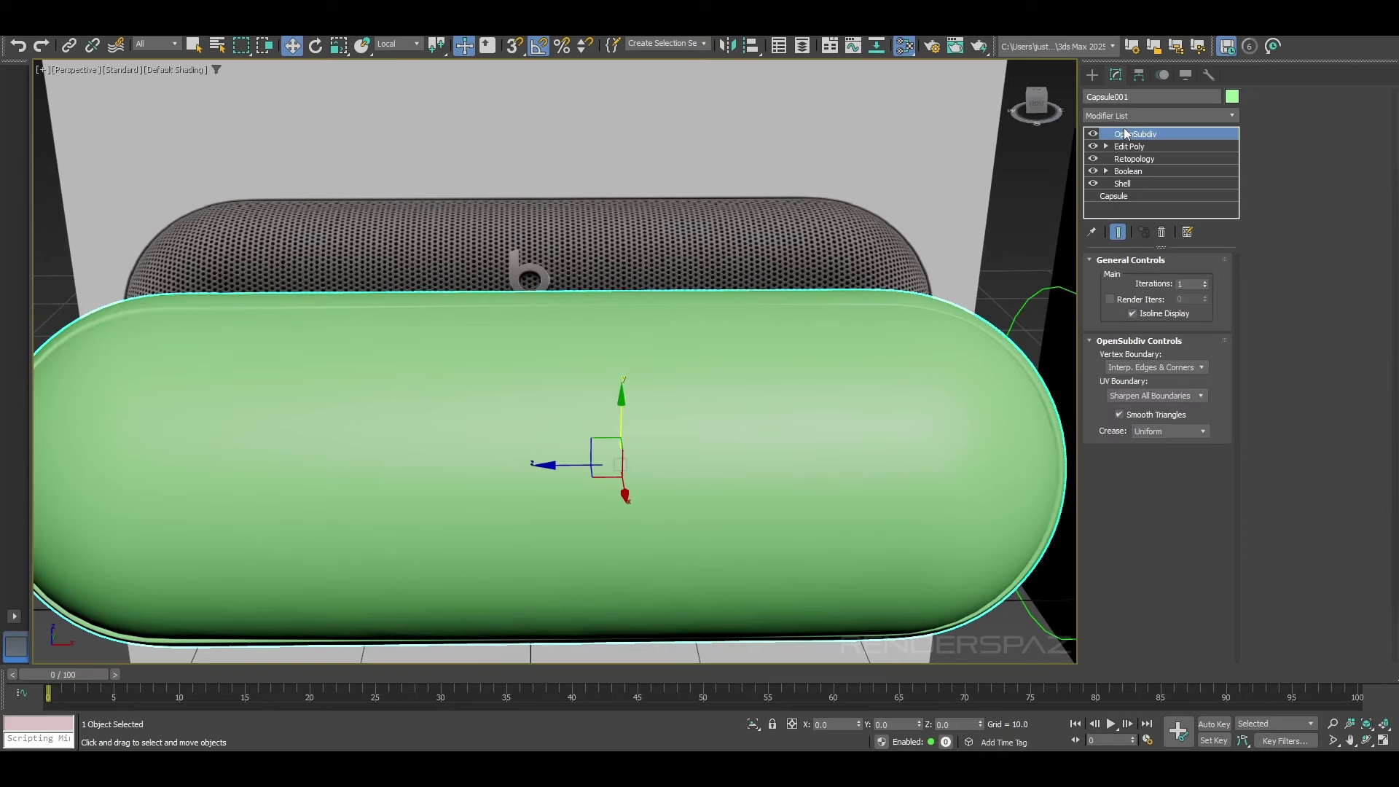
pyautogui.rightClick(1130, 134)
pyautogui.click(1189, 204)
pyautogui.click(725, 463)
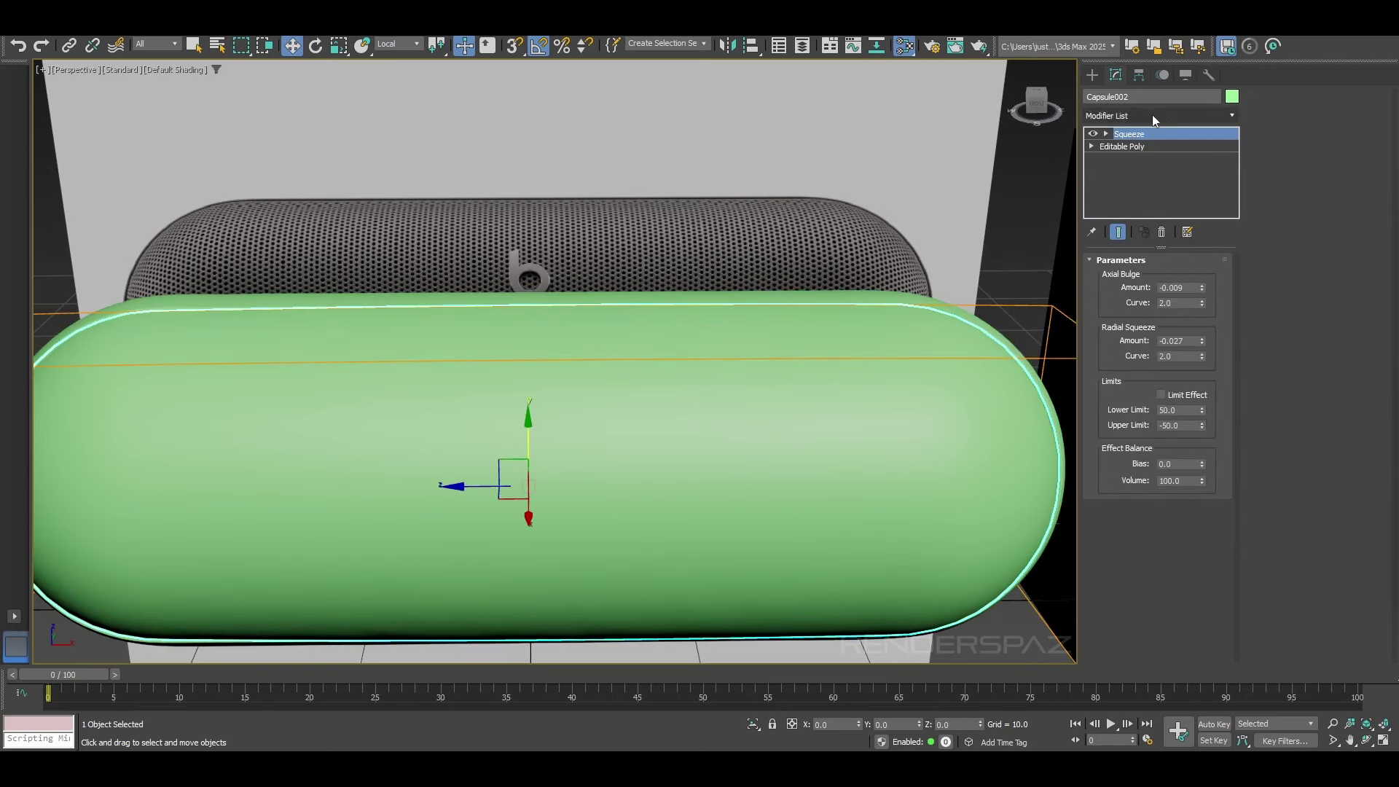
pyautogui.rightClick(1128, 134)
pyautogui.scroll(-5, 694, 216)
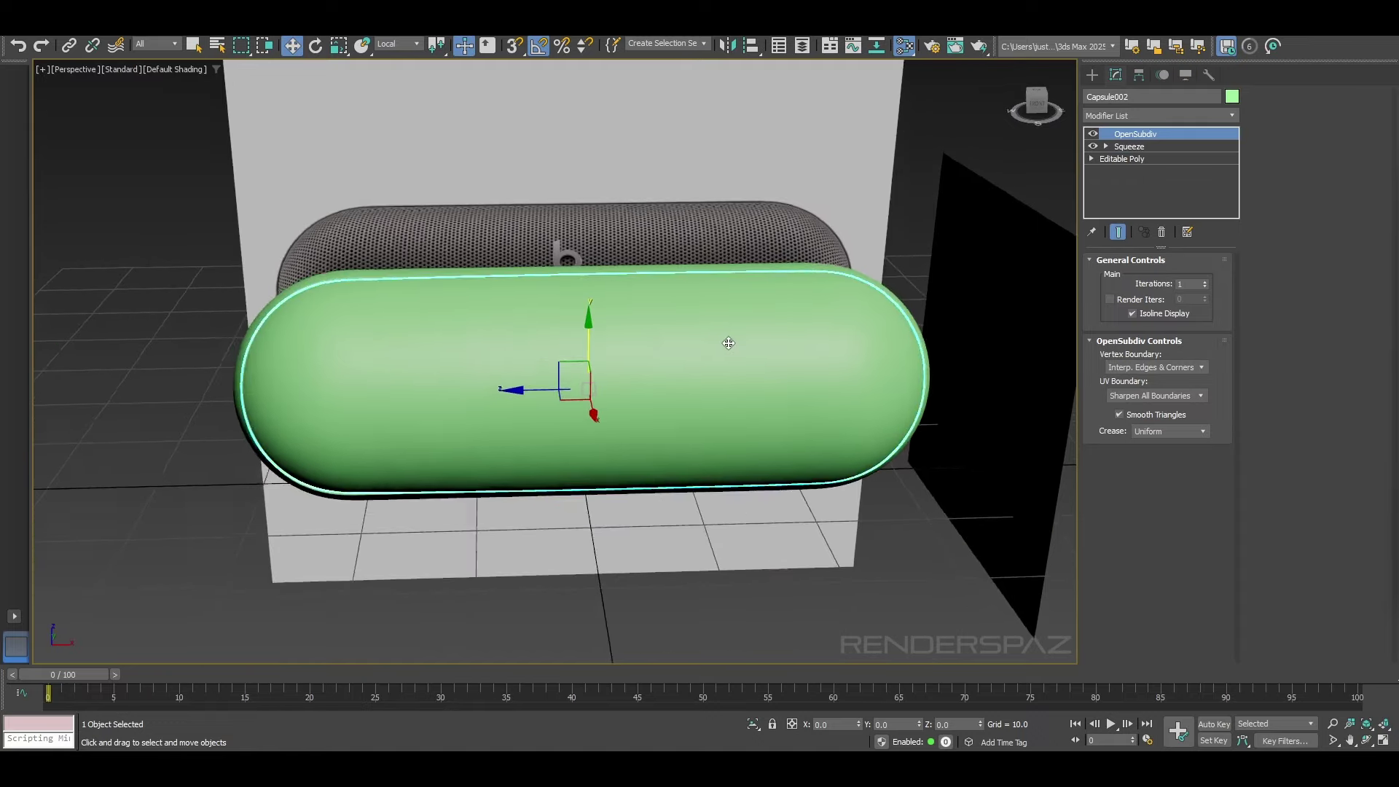
# Step: Examine the seam between the smoothed front grille and rear shell from both ends, using plain shading
pyautogui.keyDown('alt'); pyautogui.moveTo(727, 337); pyautogui.dragTo(750, 362, button='middle'); pyautogui.keyUp('alt')
pyautogui.press('F4')
pyautogui.click(632, 464)
pyautogui.press('F4')
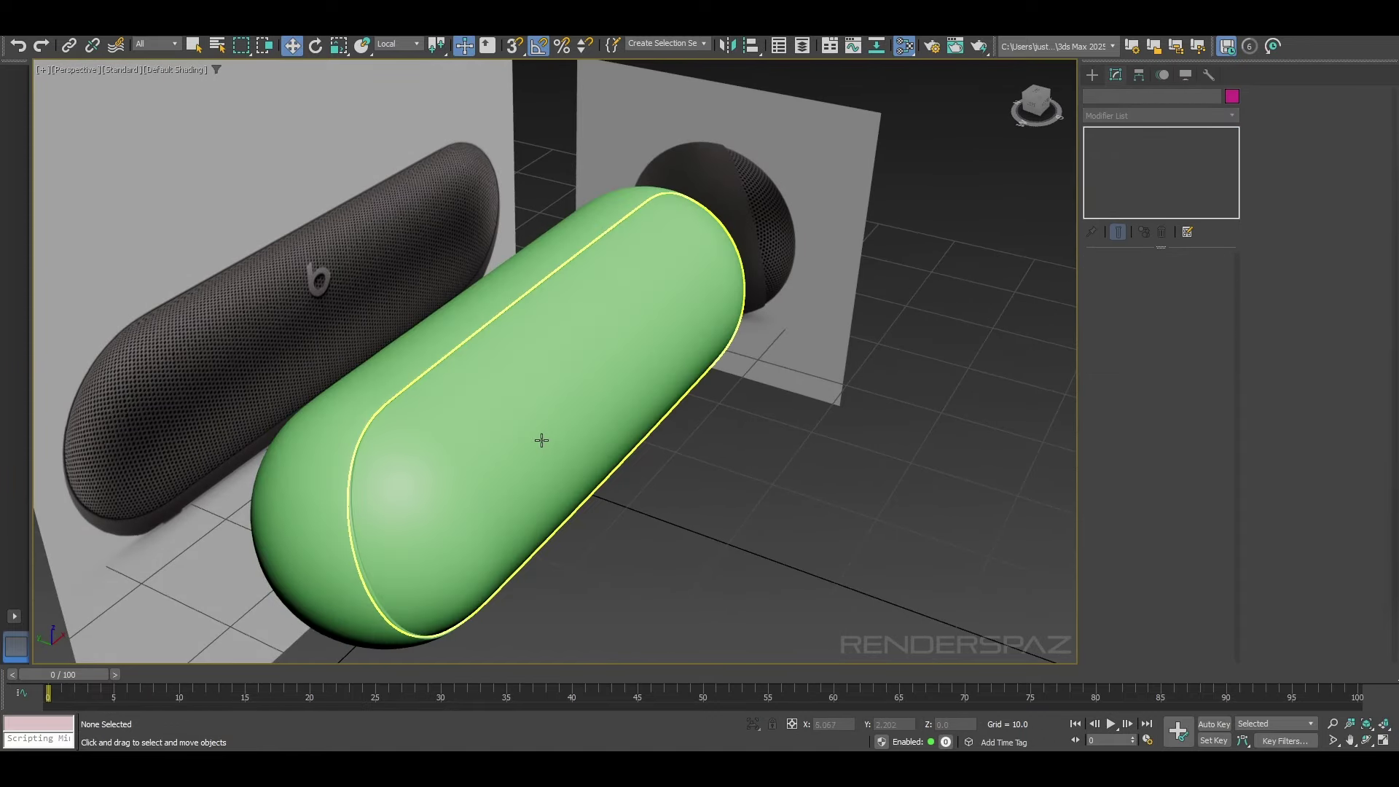
pyautogui.keyDown('alt'); pyautogui.moveTo(894, 590); pyautogui.dragTo(878, 577, button='middle'); pyautogui.keyUp('alt')
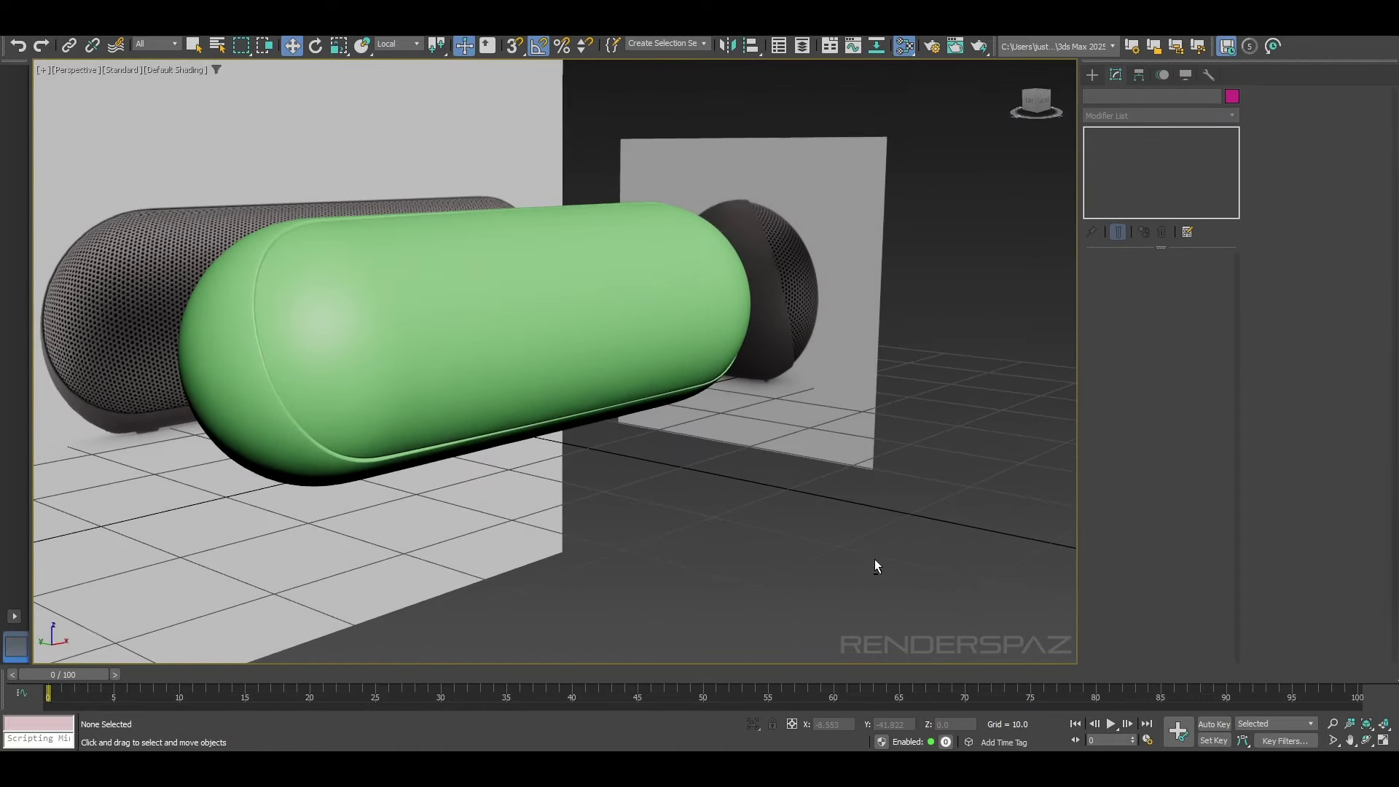
pyautogui.moveTo(705, 421); pyautogui.dragTo(783, 446, button='middle')
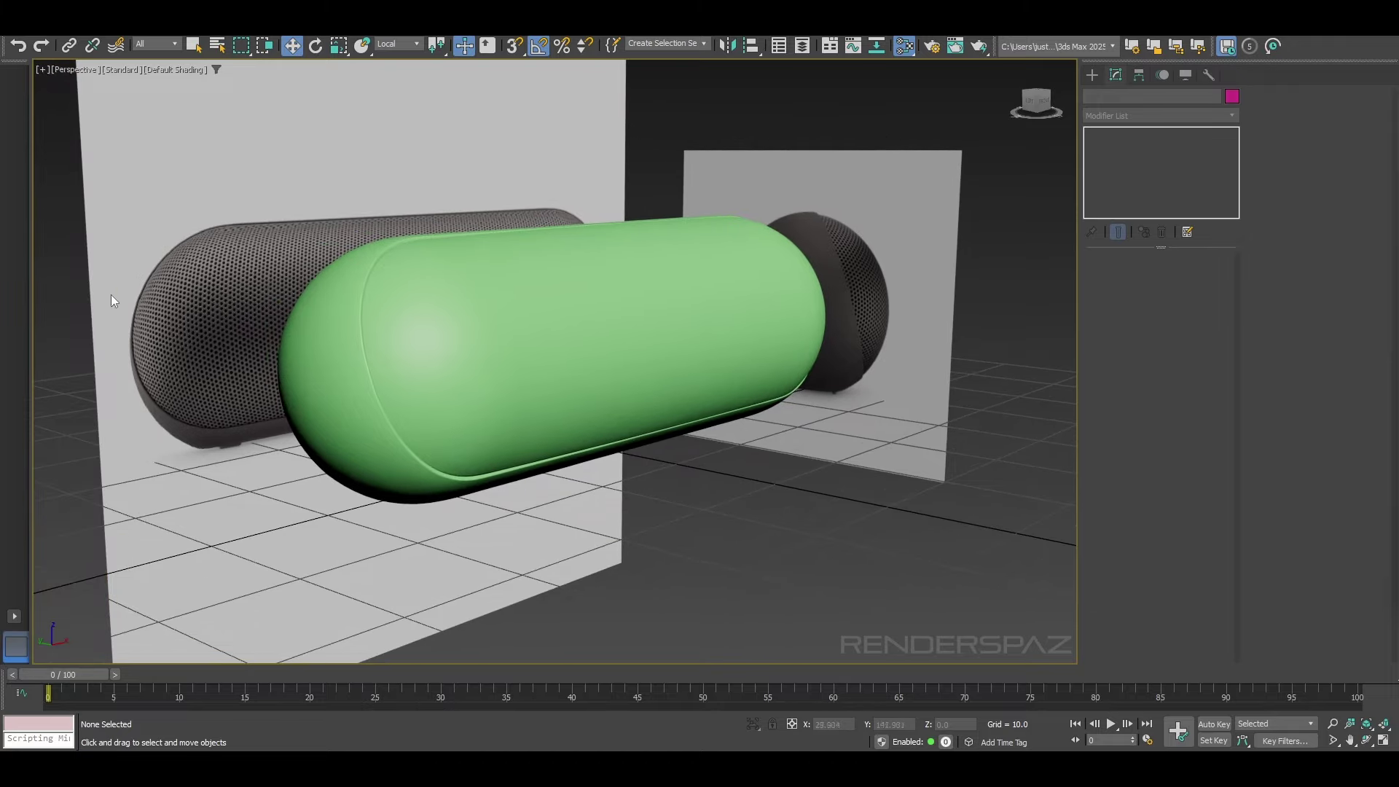
pyautogui.click(565, 331)
pyautogui.keyDown('alt'); pyautogui.moveTo(869, 653); pyautogui.dragTo(802, 591, button='middle'); pyautogui.keyUp('alt')
pyautogui.click(912, 628)
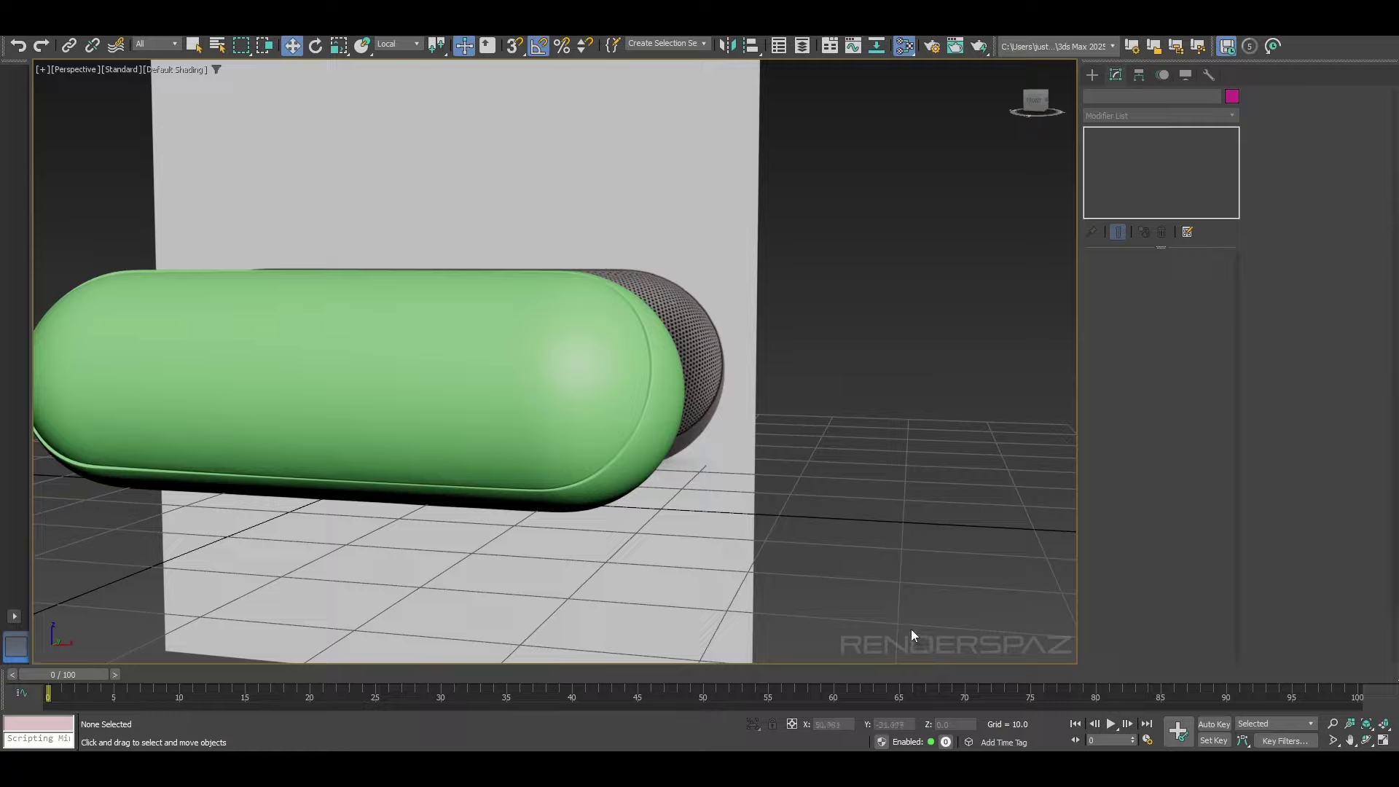
pyautogui.keyDown('alt'); pyautogui.moveTo(895, 618); pyautogui.dragTo(970, 601, button='middle'); pyautogui.keyUp('alt')
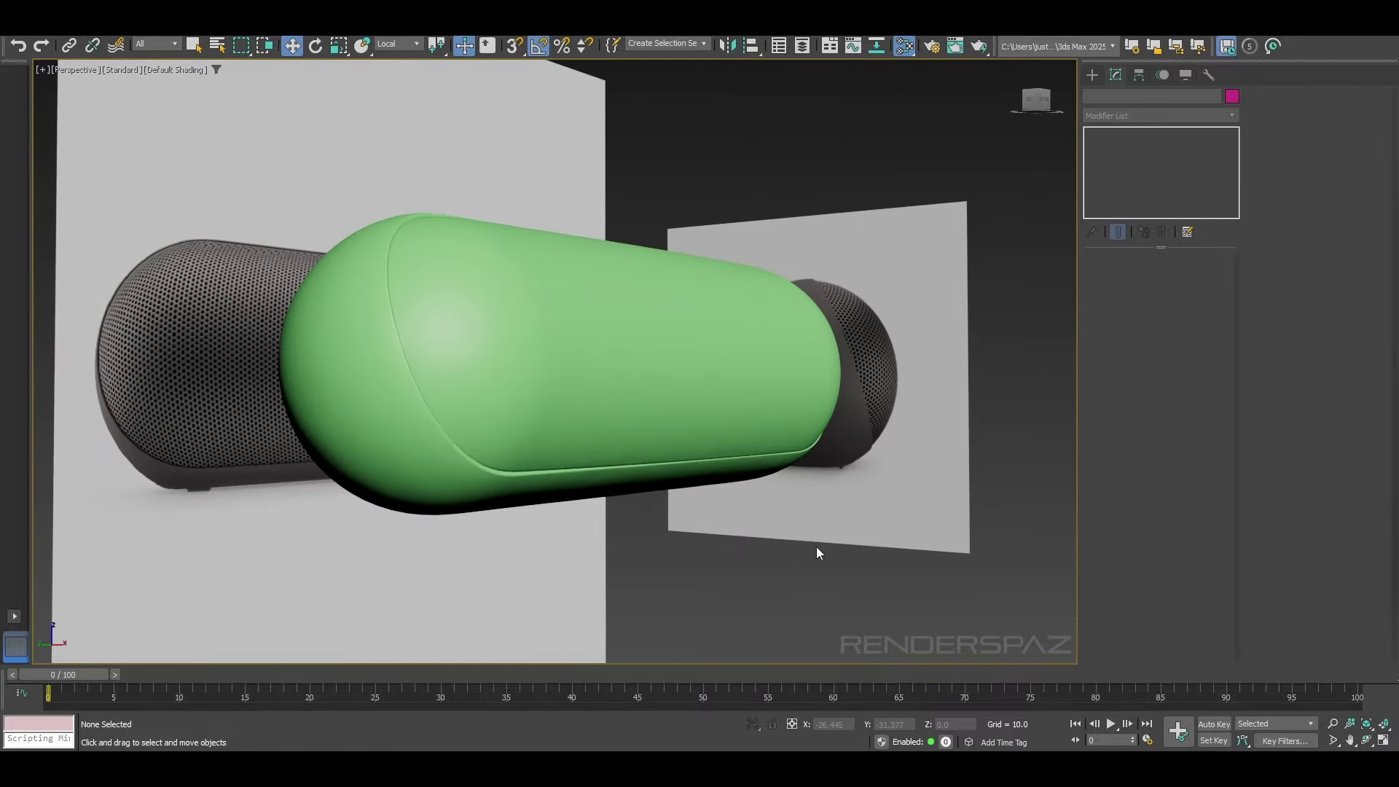
pyautogui.keyDown('alt'); pyautogui.moveTo(816, 547); pyautogui.dragTo(772, 491, button='middle'); pyautogui.keyUp('alt')
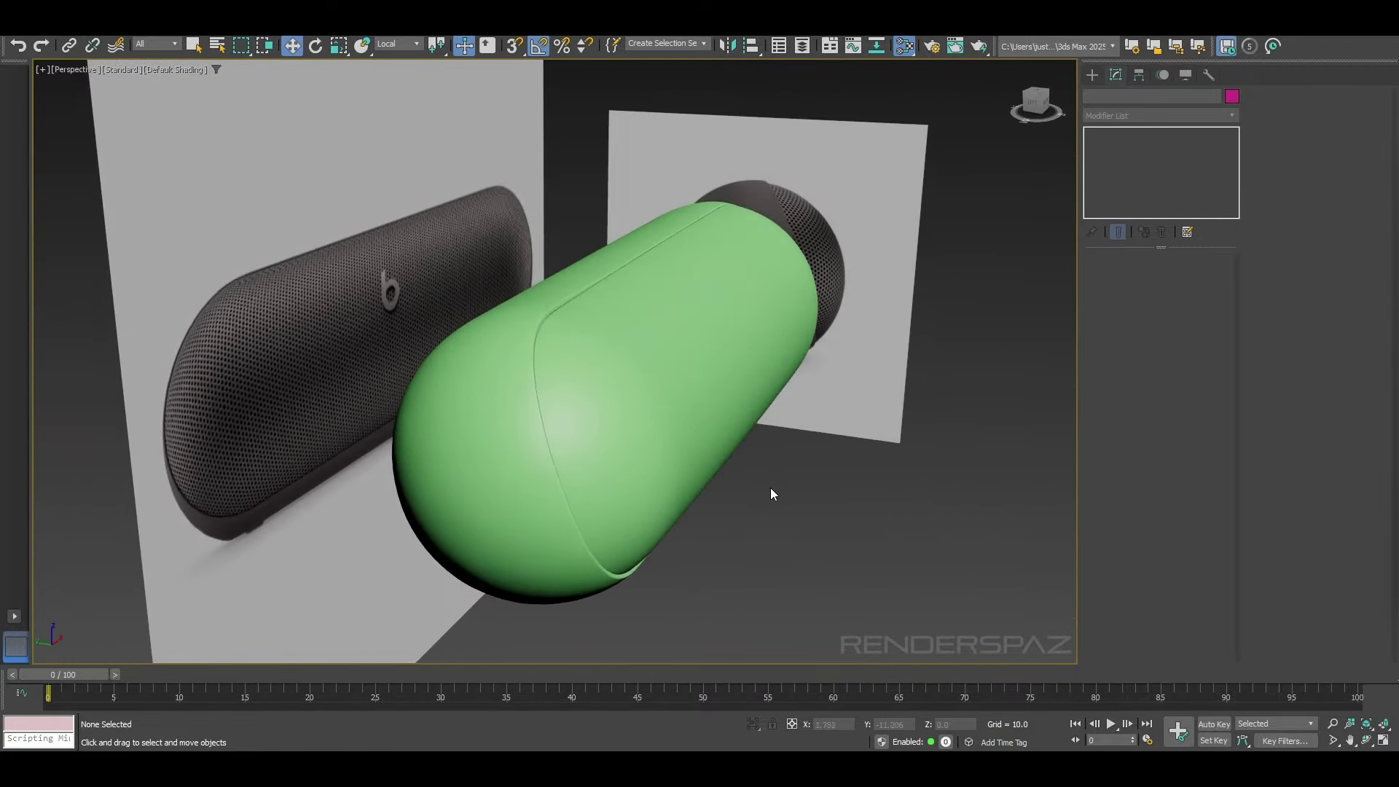
# Step: Check the seam in the left view and change the front grille's object color to teal
pyautogui.press('f')
pyautogui.press('l')
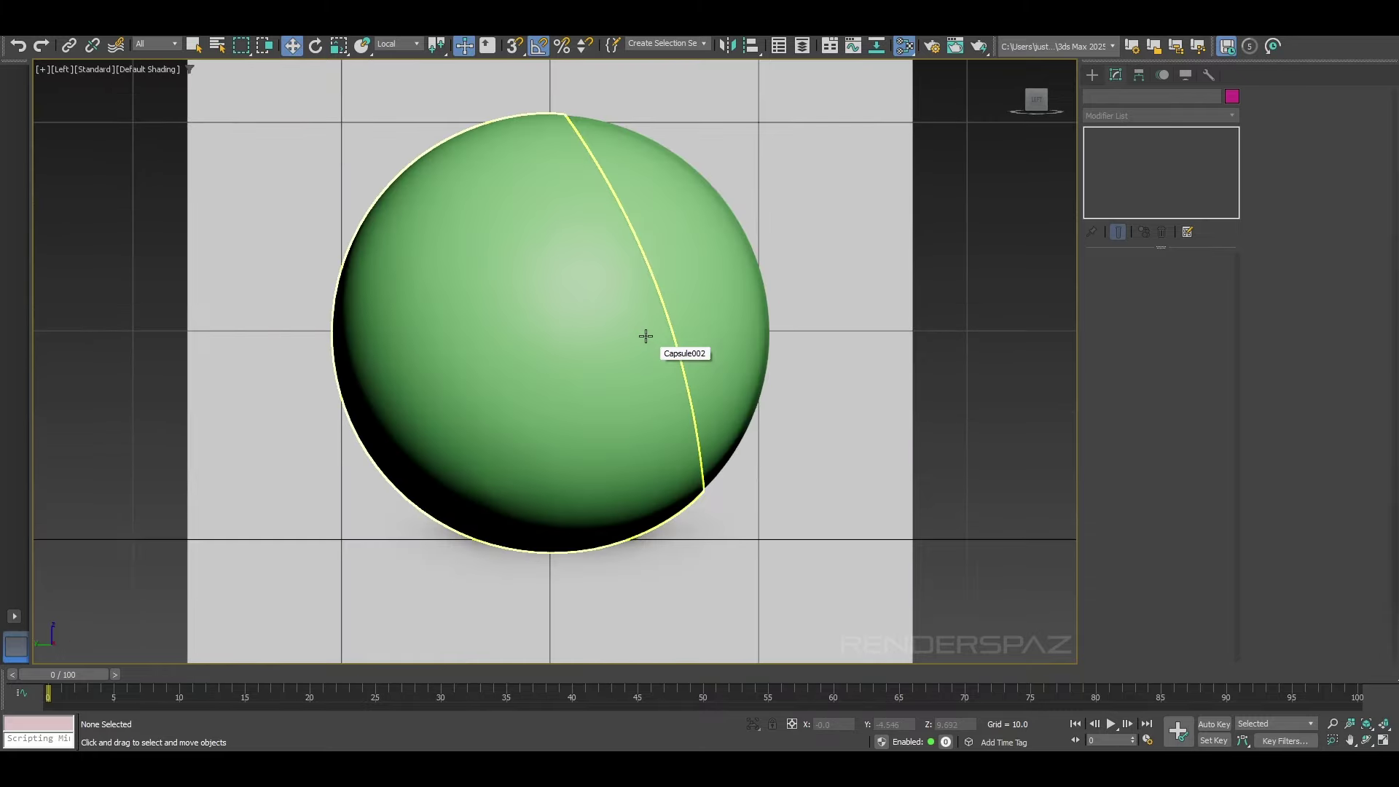
pyautogui.press('F3')
pyautogui.press('F3')
pyautogui.click(705, 255)
pyautogui.click(799, 462)
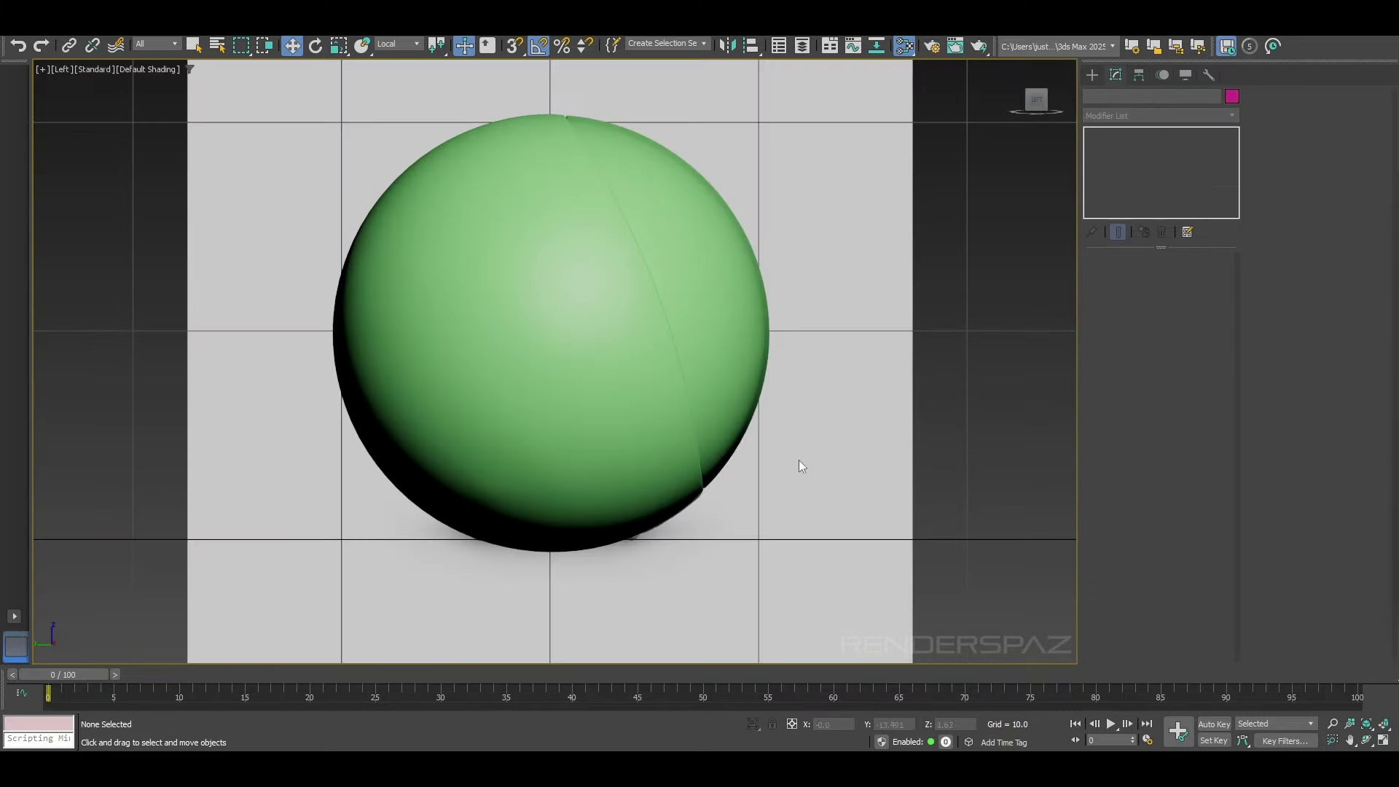
pyautogui.click(680, 236)
pyautogui.click(1232, 96)
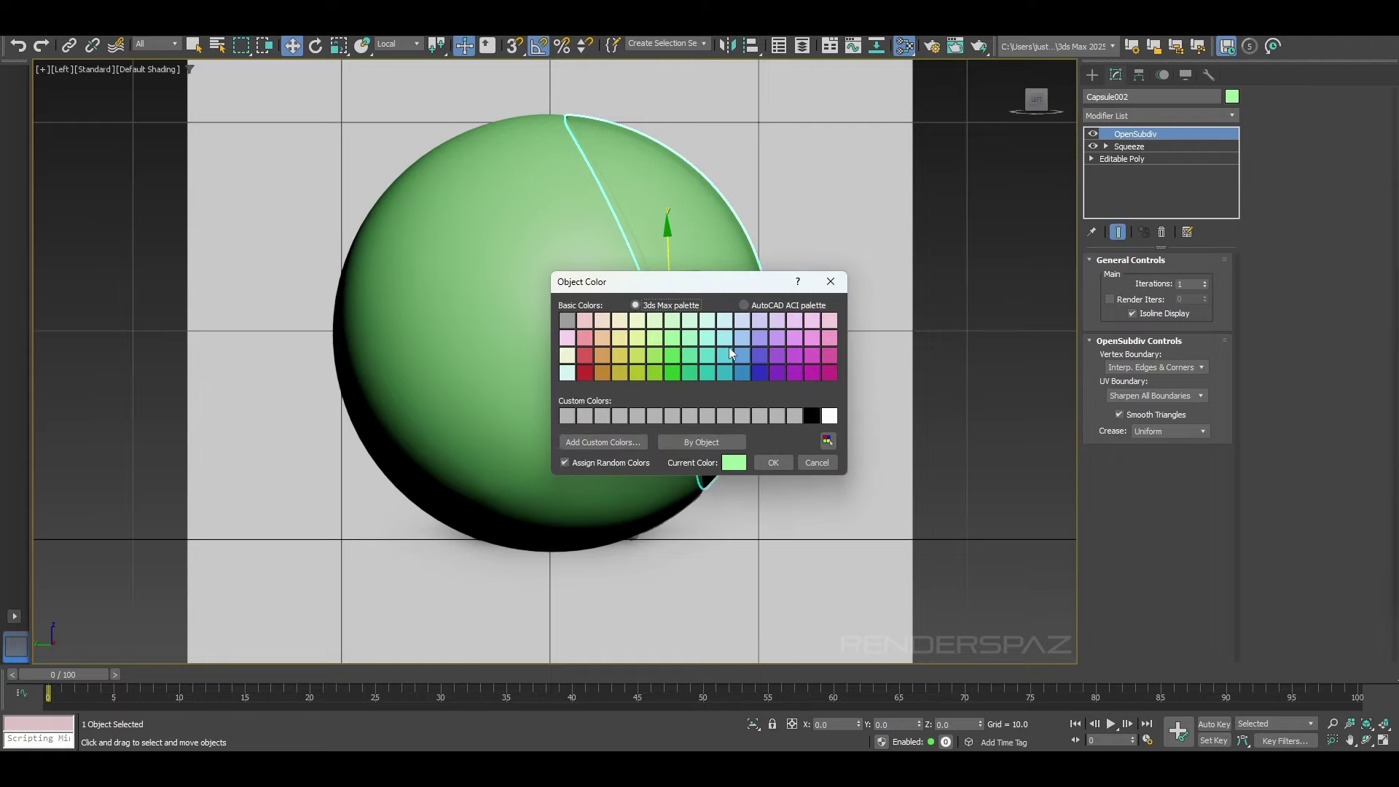
pyautogui.click(773, 462)
# Step: Change the rear shell's object color to salmon pink and clear the selection
pyautogui.click(490, 415)
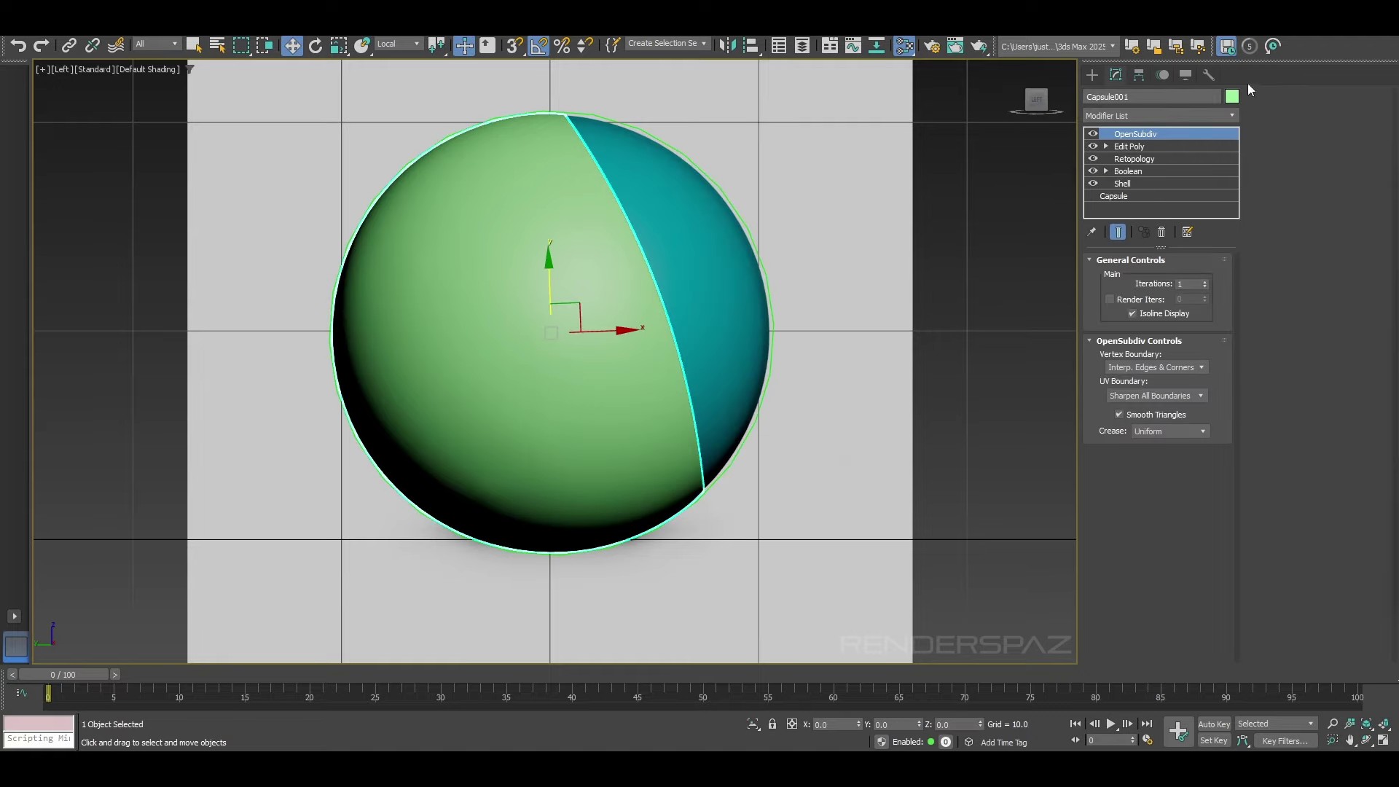
pyautogui.click(1232, 97)
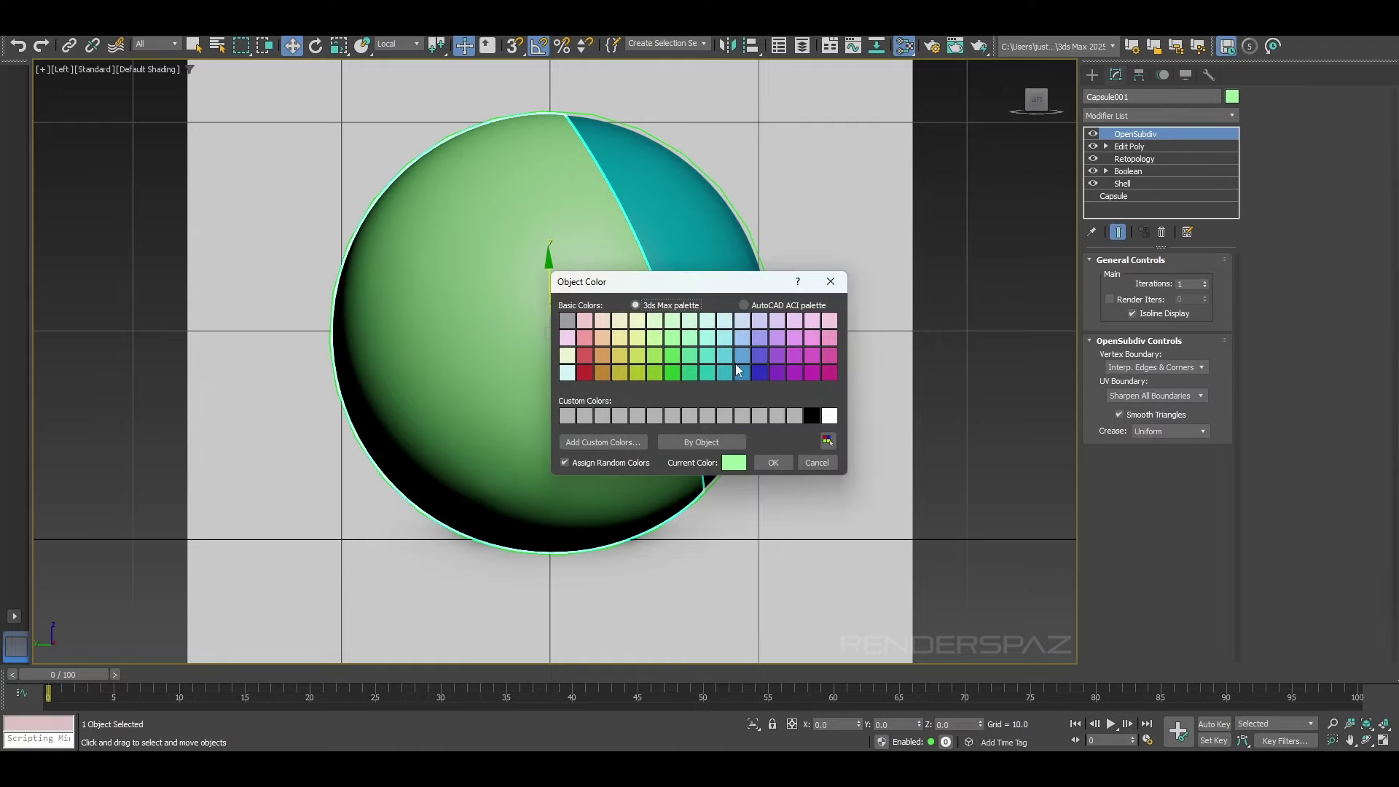
pyautogui.click(584, 337)
pyautogui.click(772, 463)
pyautogui.click(912, 489)
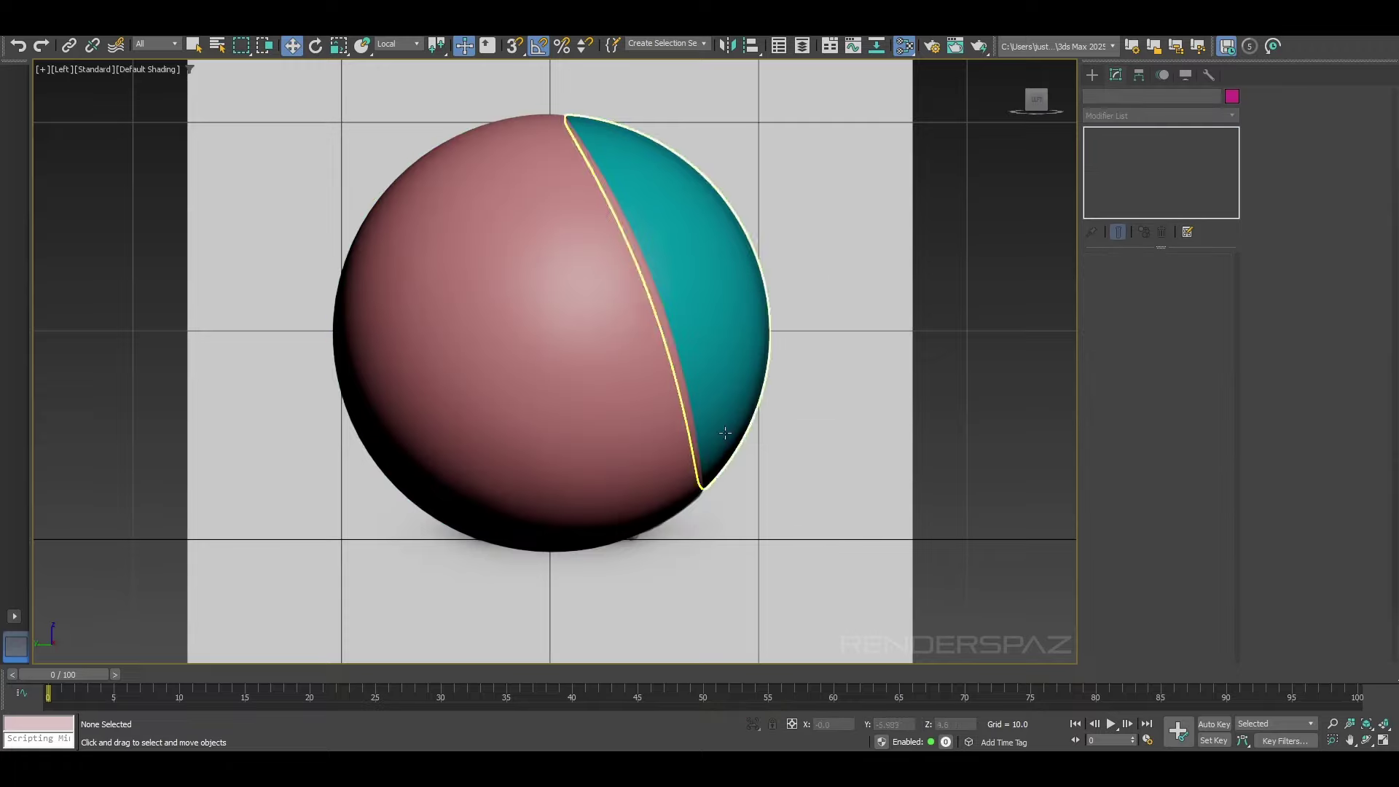
# Step: Examine the two-colored speaker in perspective against the reference images, including the rear shell's underside with edged faces on
pyautogui.press('p')
pyautogui.keyDown('alt'); pyautogui.moveTo(725, 433); pyautogui.dragTo(669, 398, button='middle'); pyautogui.keyUp('alt')
pyautogui.keyDown('alt'); pyautogui.moveTo(845, 510); pyautogui.dragTo(637, 494, button='middle'); pyautogui.keyUp('alt')
pyautogui.scroll(3, 641, 495)
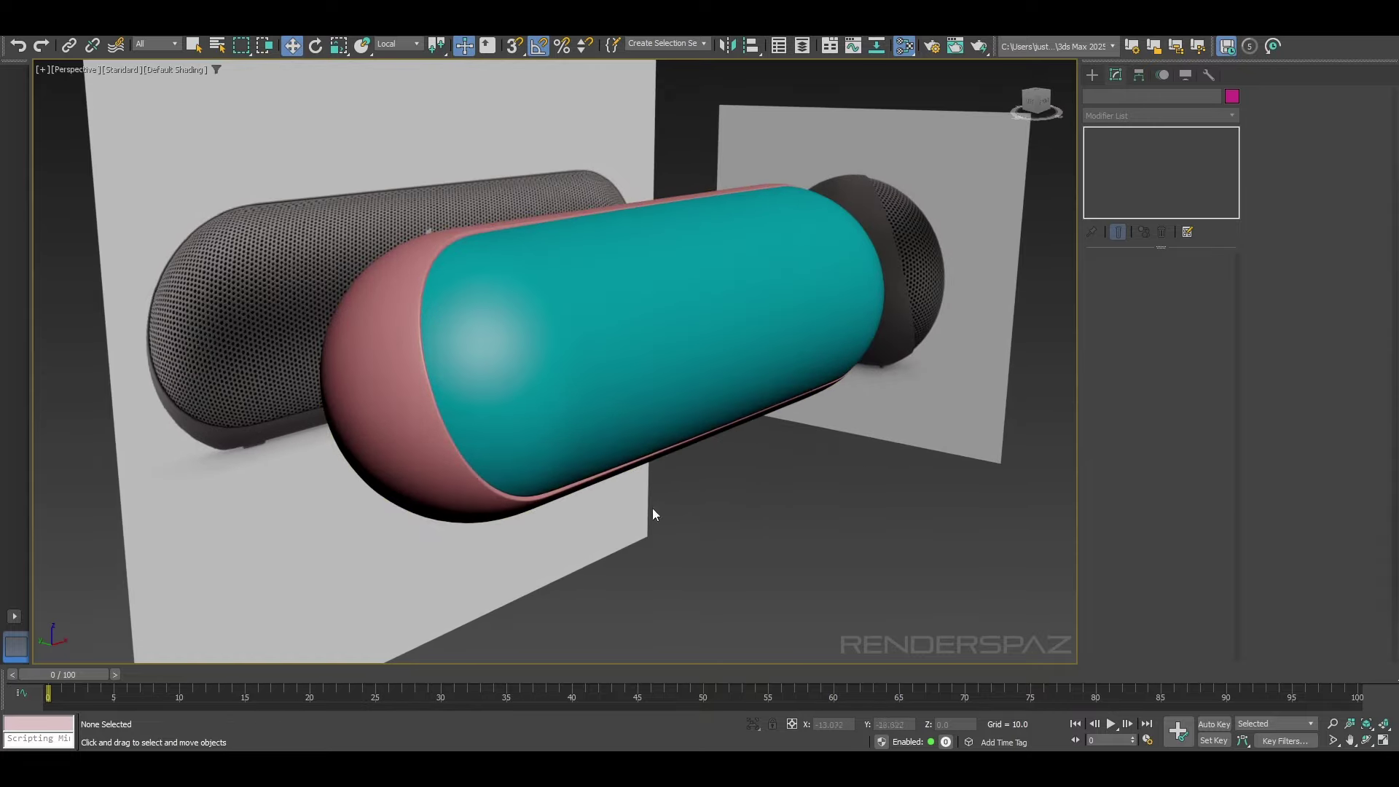
pyautogui.keyDown('alt'); pyautogui.moveTo(569, 438); pyautogui.dragTo(571, 414, button='middle'); pyautogui.keyUp('alt')
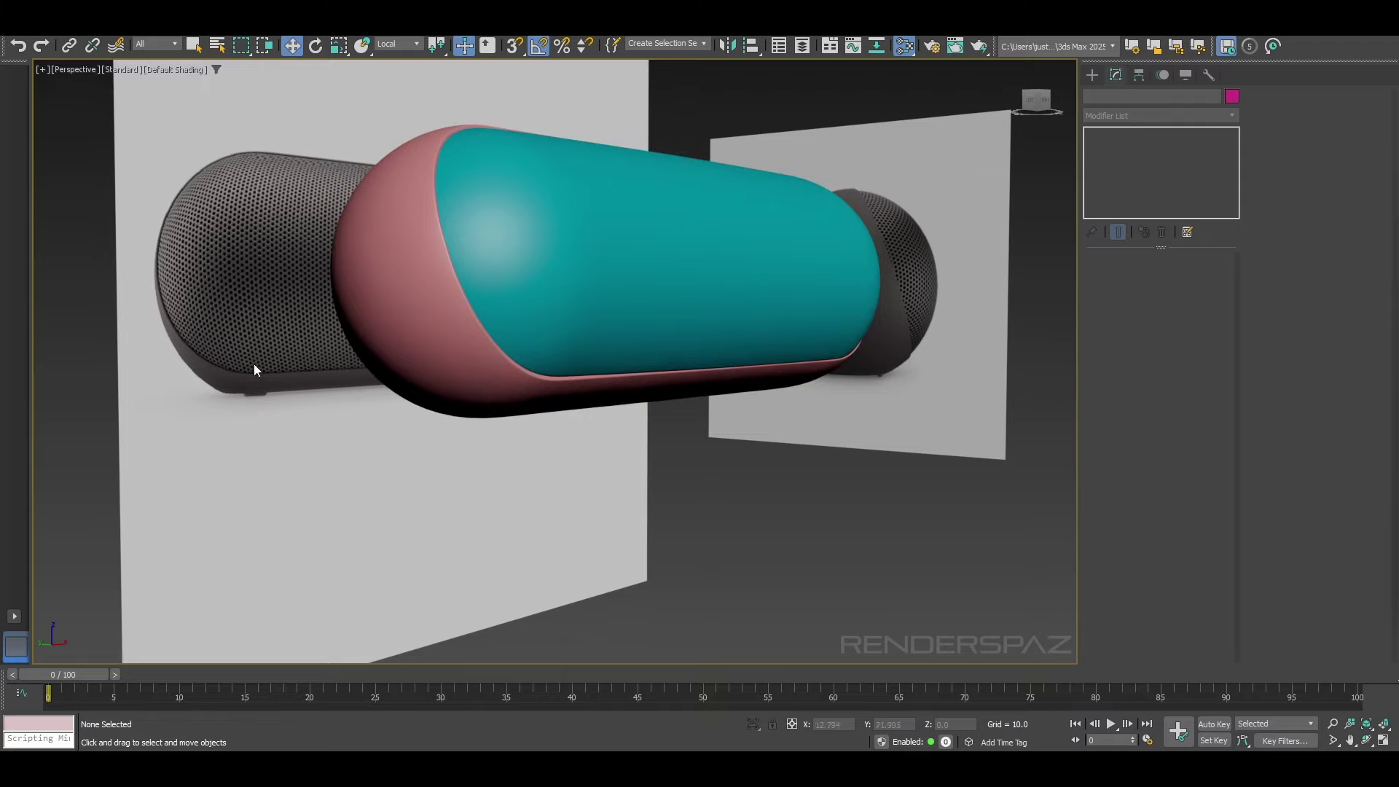
pyautogui.click(509, 390)
pyautogui.keyDown('alt'); pyautogui.moveTo(588, 439); pyautogui.dragTo(698, 339, button='middle'); pyautogui.keyUp('alt')
pyautogui.press('F4')
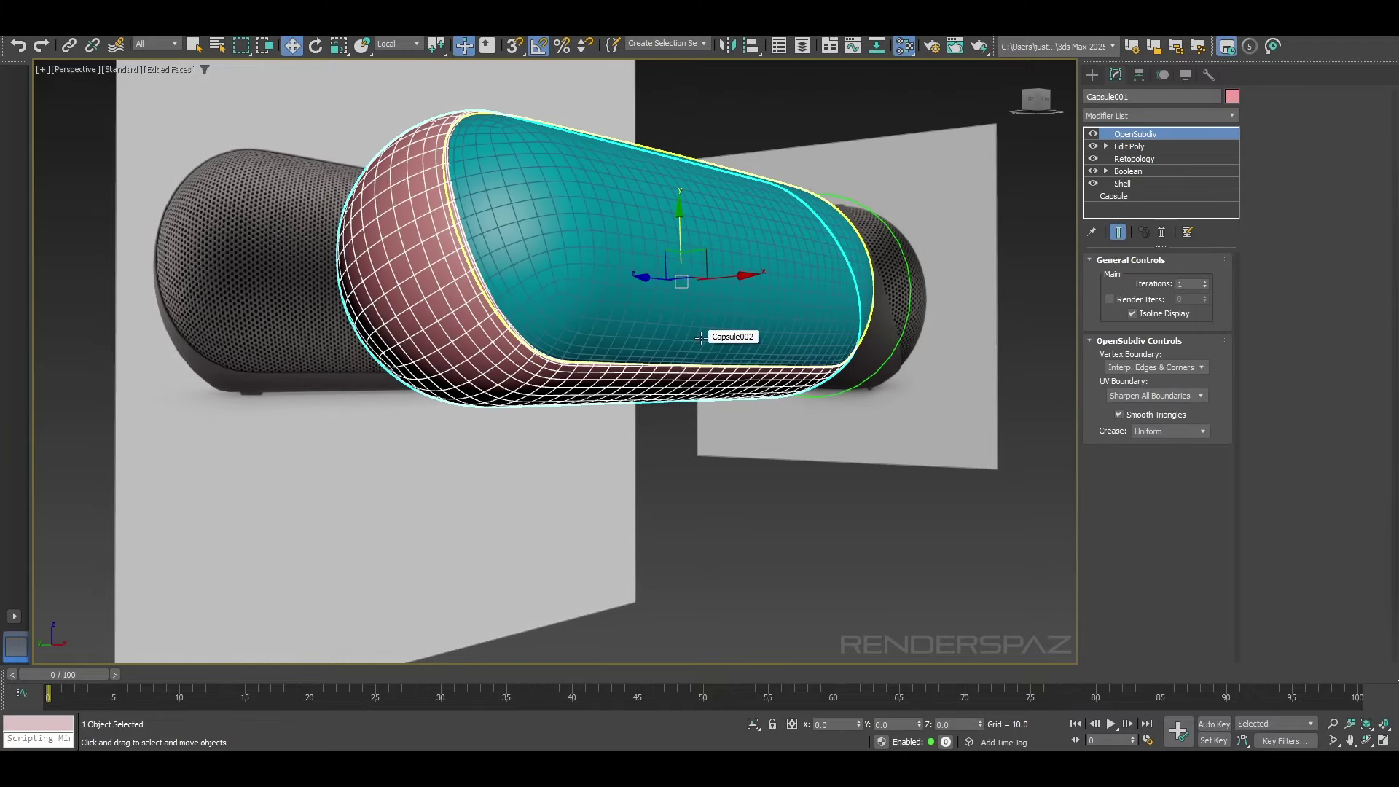
pyautogui.keyDown('alt'); pyautogui.moveTo(630, 421); pyautogui.dragTo(596, 360, button='middle'); pyautogui.keyUp('alt')
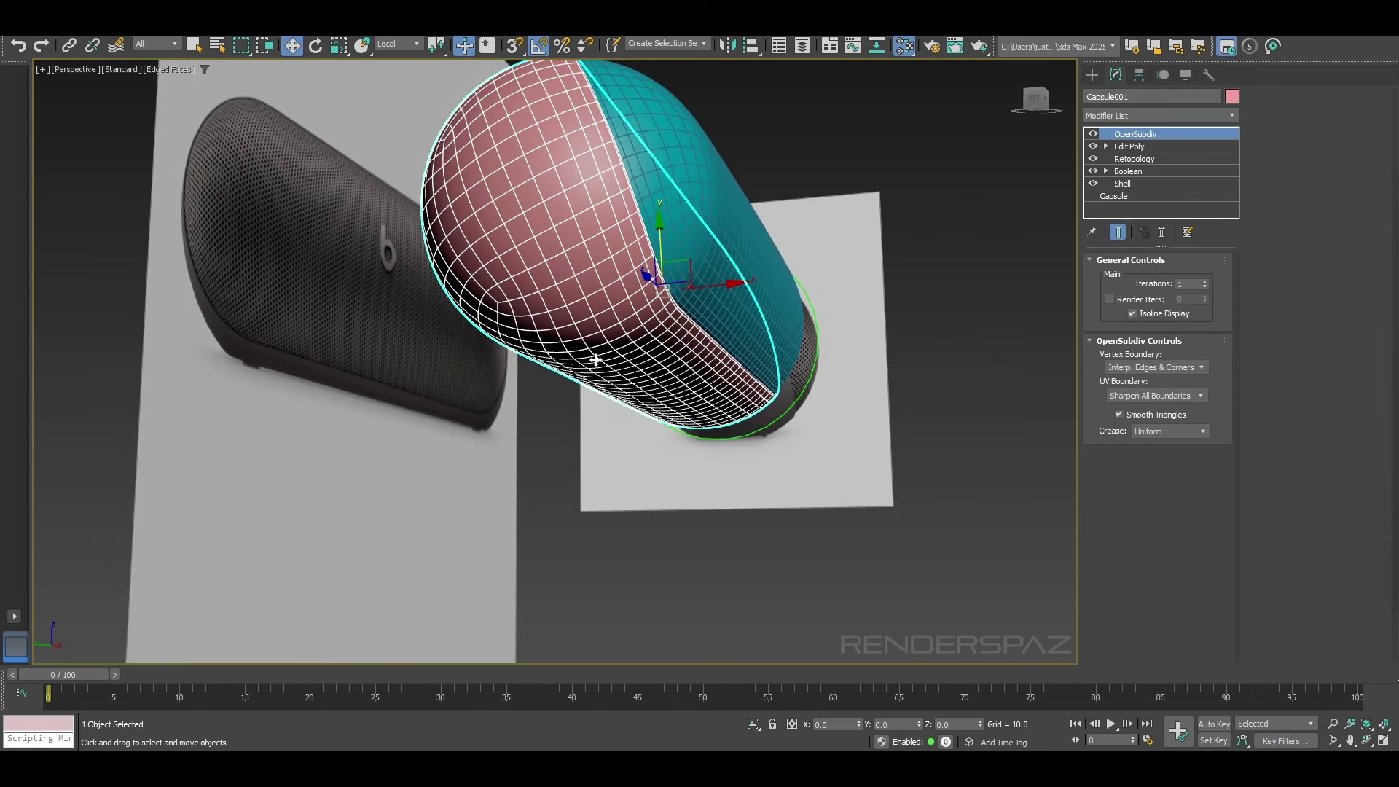
# Step: Compare the bottom of the rear shell with the side reference image in the left view, alternating wireframe and shaded display
pyautogui.press('t')
pyautogui.press('l')
pyautogui.press('z')
pyautogui.press('F3')
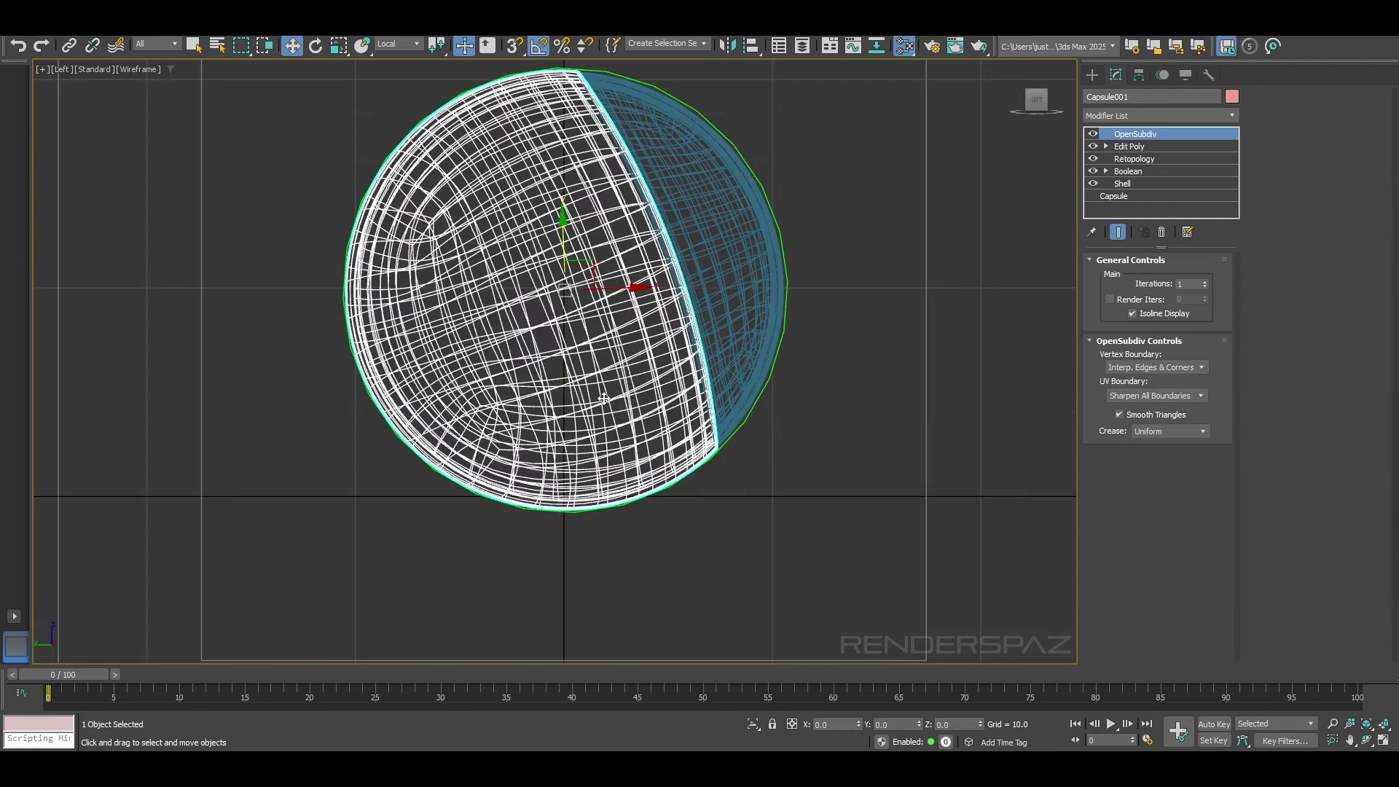
pyautogui.press('F3')
pyautogui.moveTo(593, 445)
pyautogui.mouseDown(button='middle')
pyautogui.moveTo(624, 322)
pyautogui.moveTo(618, 342)
pyautogui.mouseUp(button='middle')
pyautogui.press('F3')
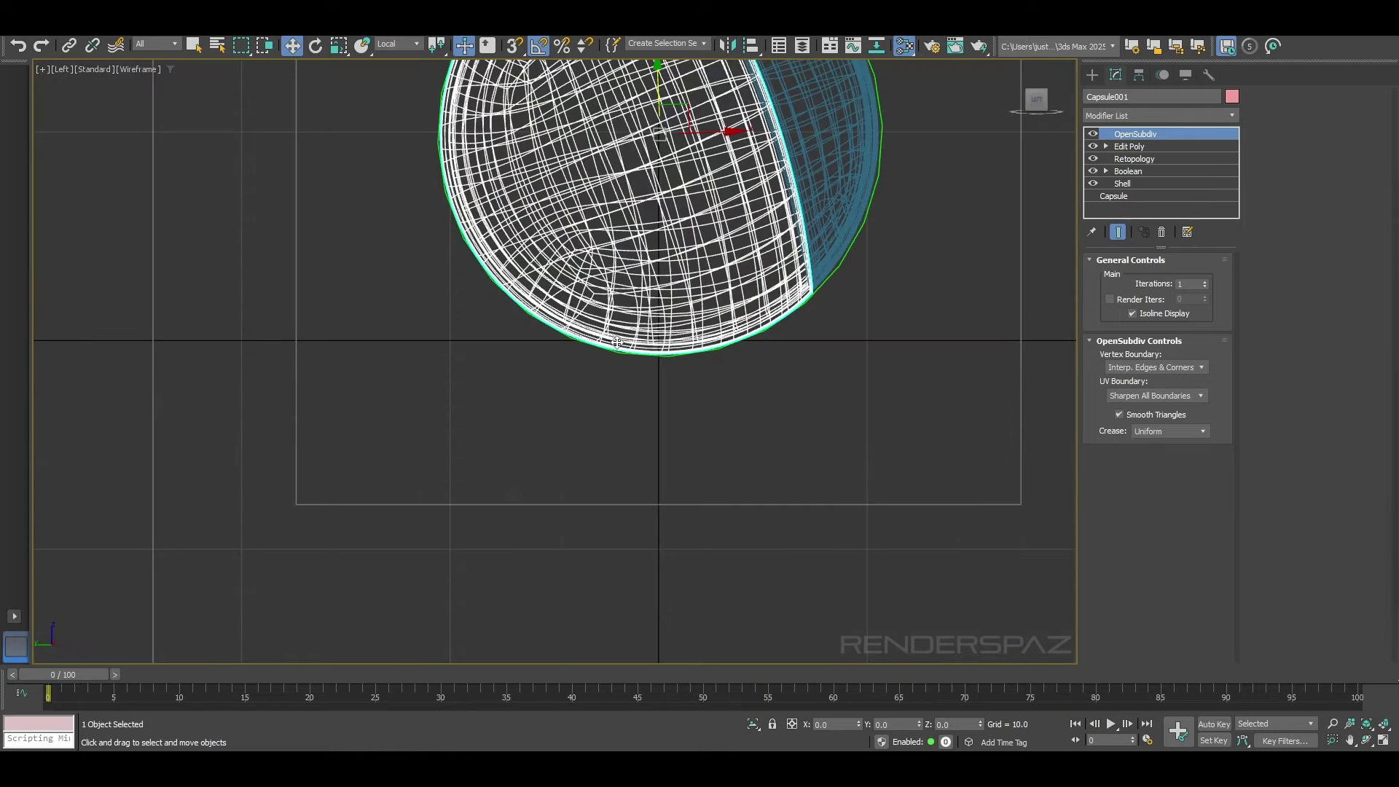
pyautogui.press('F3')
pyautogui.press('F4')
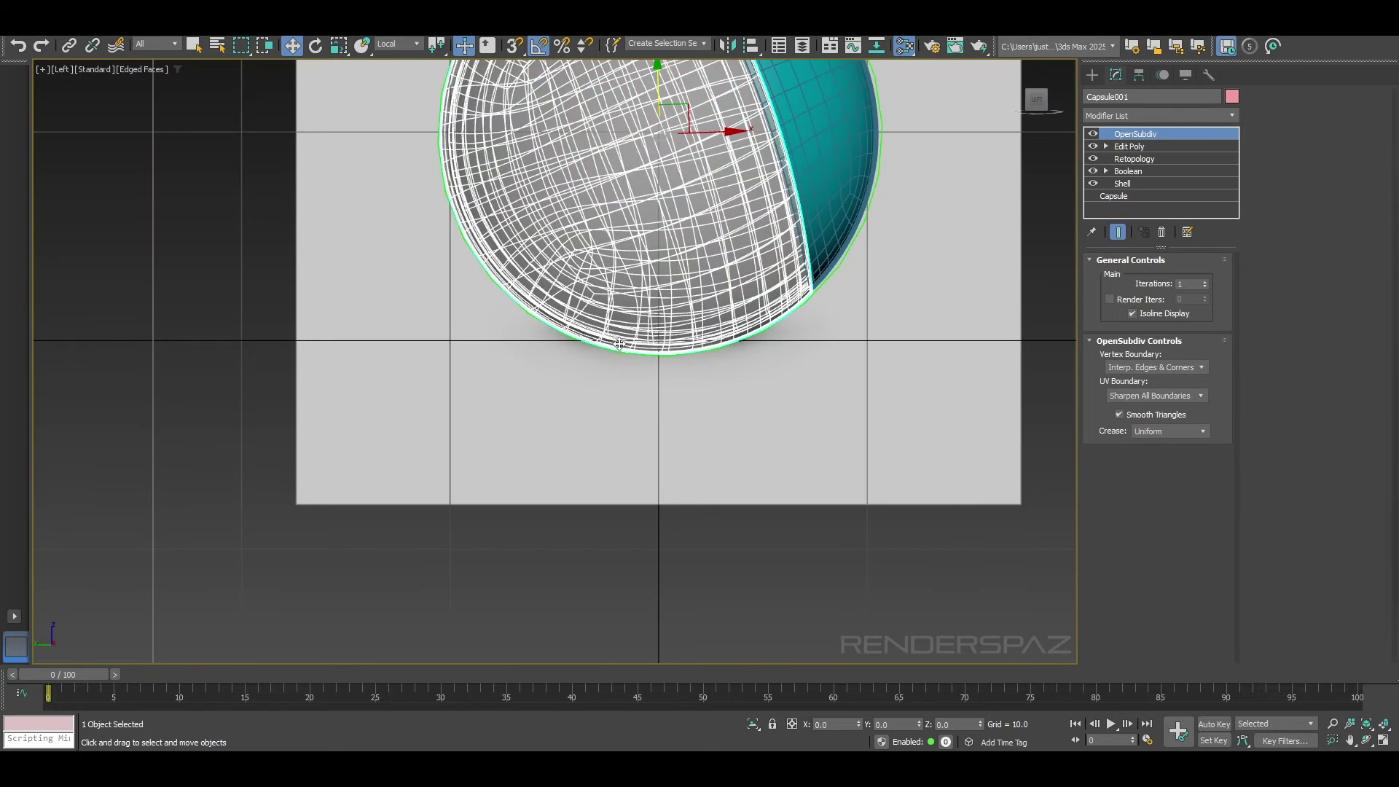
pyautogui.press('F3')
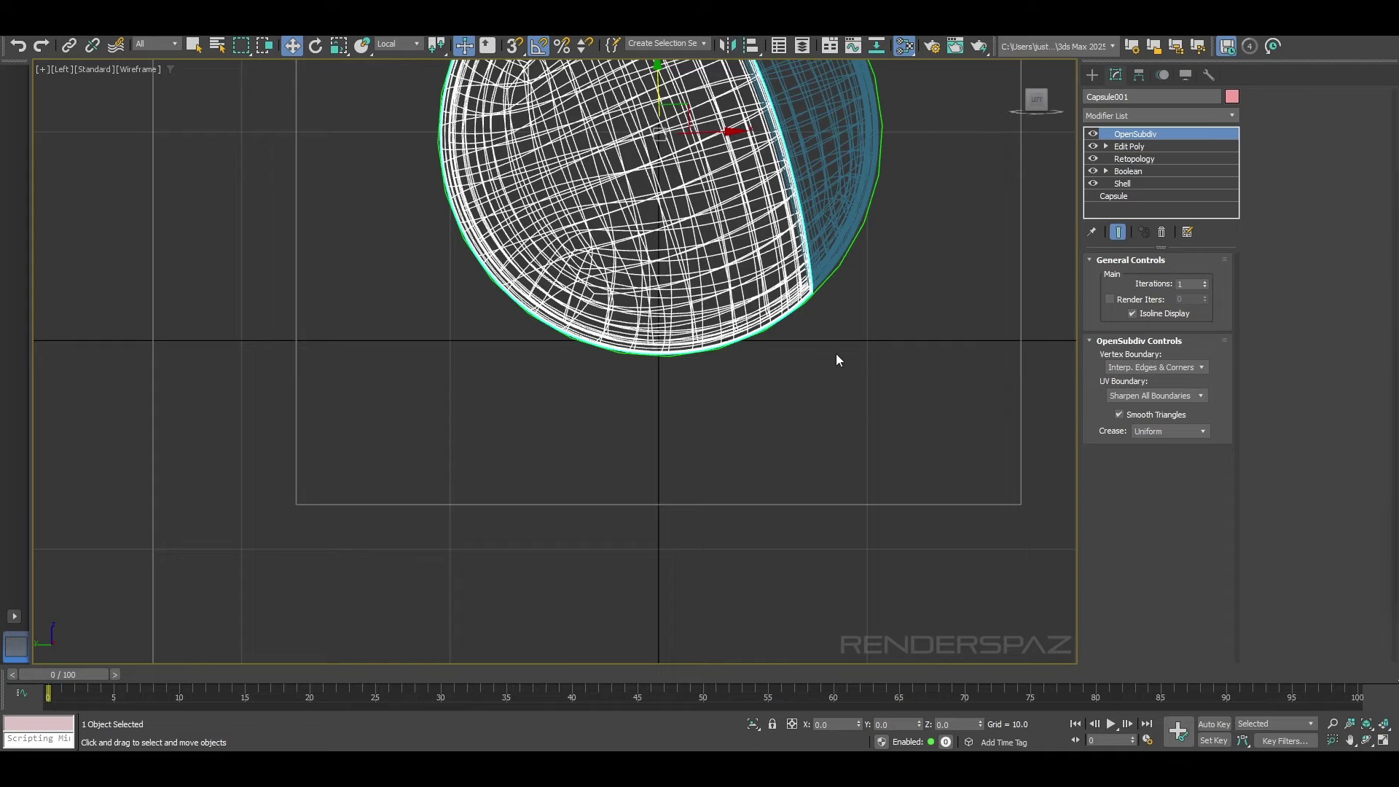
# Step: Turn off the rear shell's OpenSubdiv display and show its underside shaded with edged faces
pyautogui.scroll(-2, 549, 385)
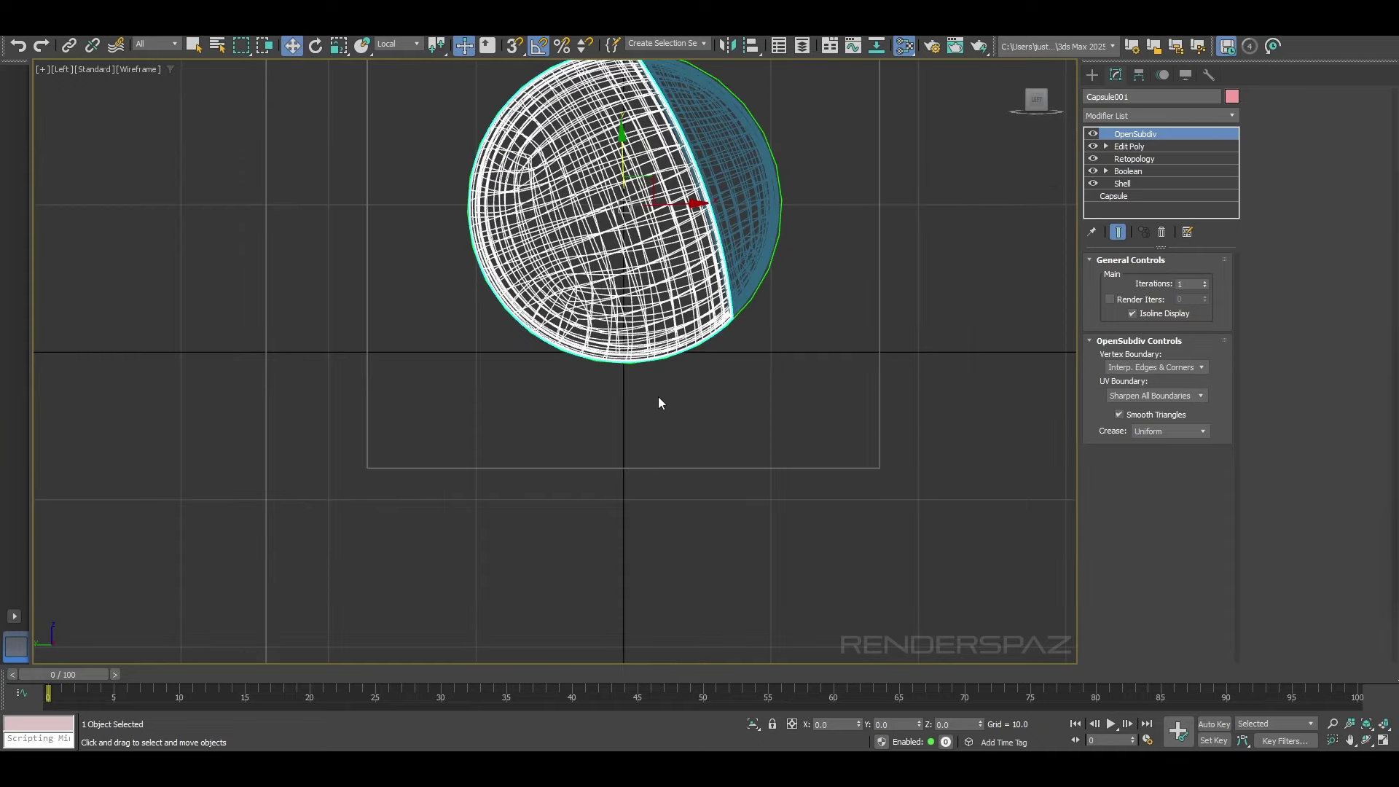
pyautogui.scroll(2, 656, 394)
pyautogui.keyDown('alt'); pyautogui.moveTo(656, 381); pyautogui.dragTo(699, 350, button='middle'); pyautogui.keyUp('alt')
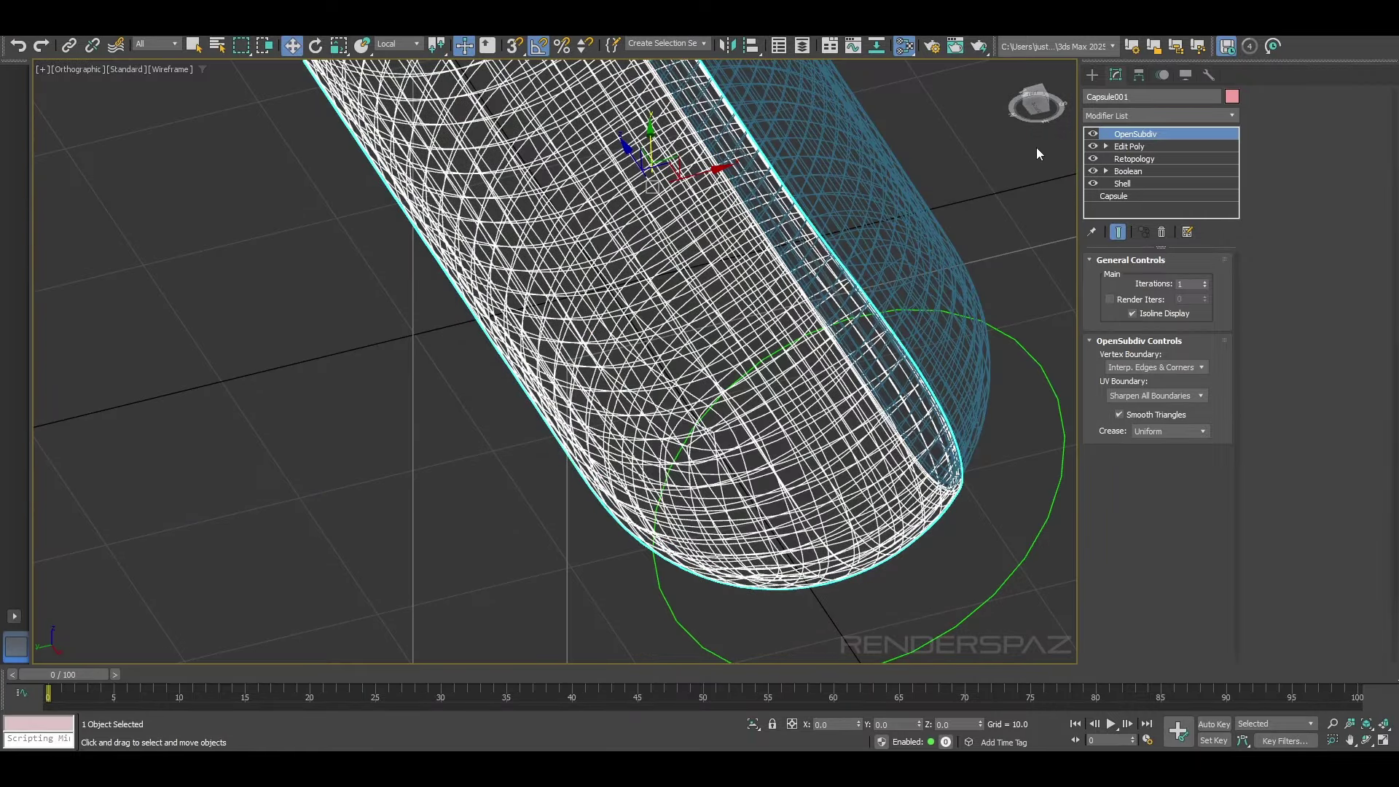
pyautogui.click(1093, 133)
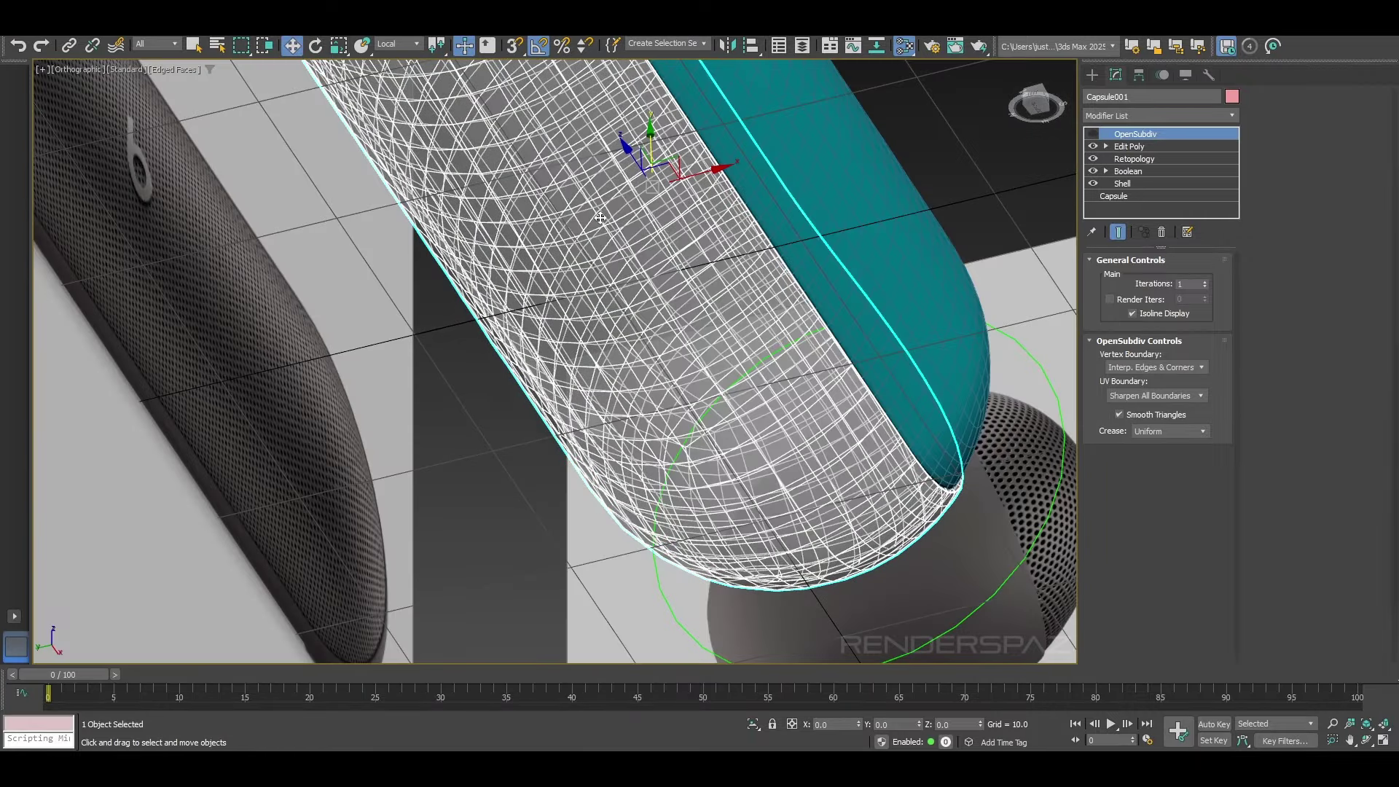
# Step: Examine the rear shell's underside mesh in perspective against the reference images, ending with the speaker framed in the front view
pyautogui.keyDown('alt'); pyautogui.moveTo(678, 350); pyautogui.dragTo(690, 330, button='middle'); pyautogui.keyUp('alt')
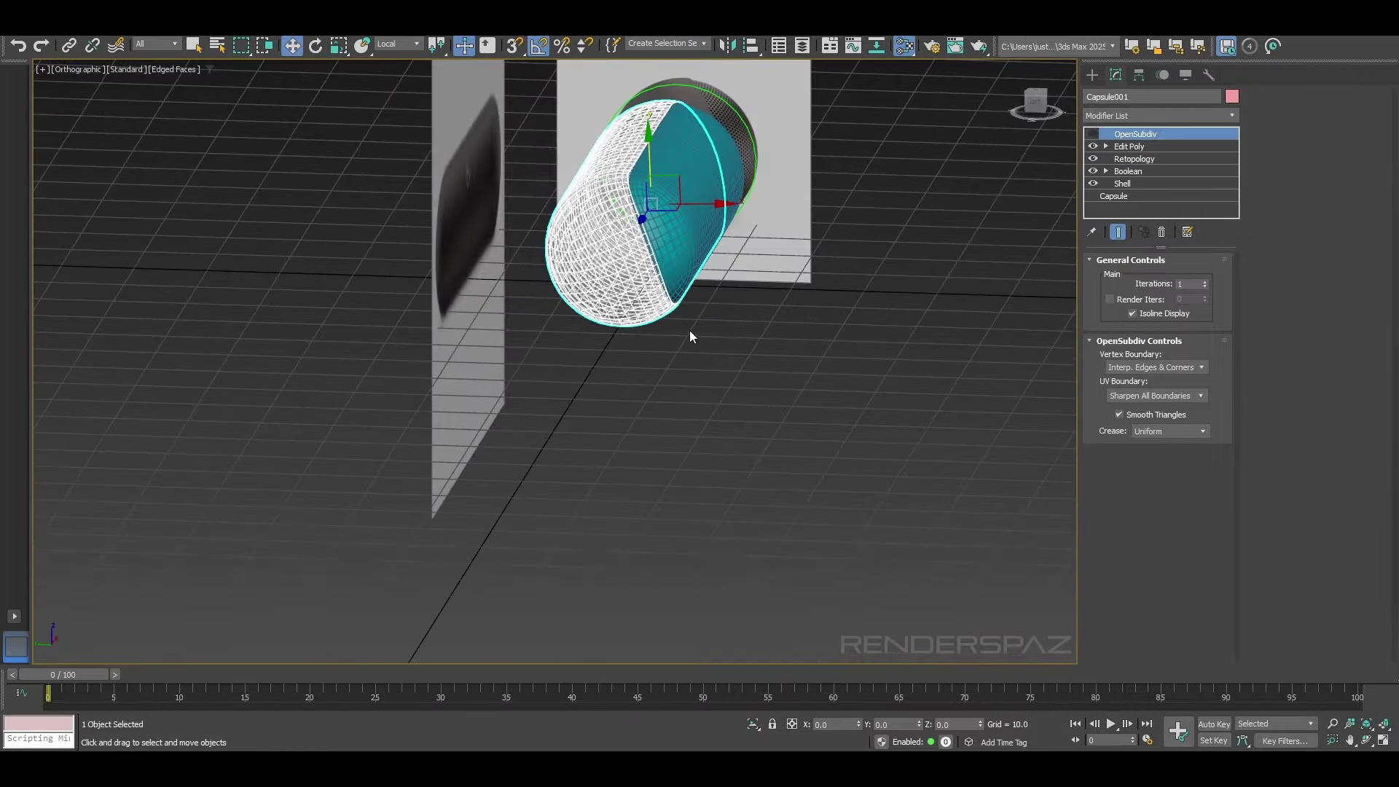
pyautogui.press('g')
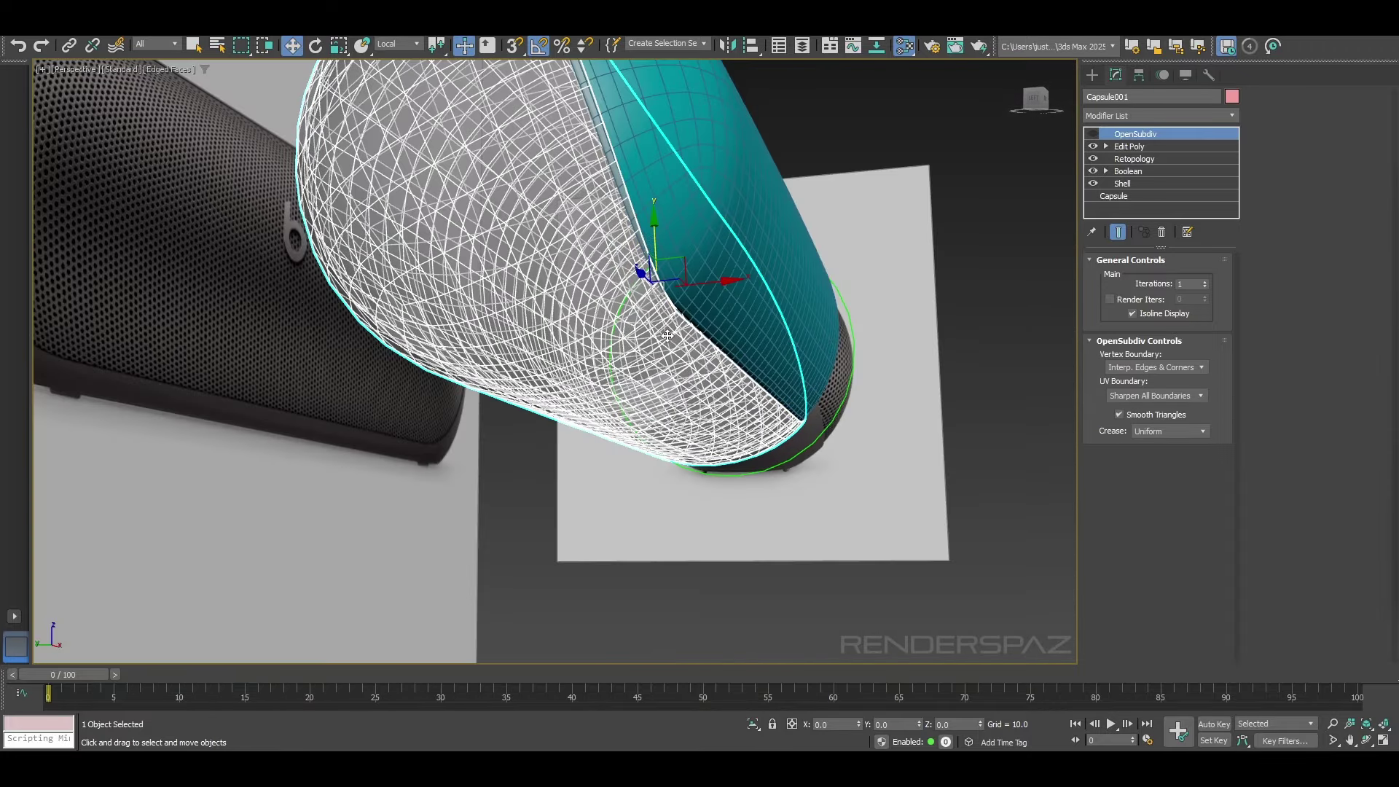
pyautogui.moveTo(667, 335)
pyautogui.keyDown('alt'); pyautogui.mouseDown(button='middle')
pyautogui.moveTo(669, 397)
pyautogui.moveTo(667, 379)
pyautogui.moveTo(590, 387)
pyautogui.moveTo(687, 399)
pyautogui.mouseUp(button='middle'); pyautogui.keyUp('alt')
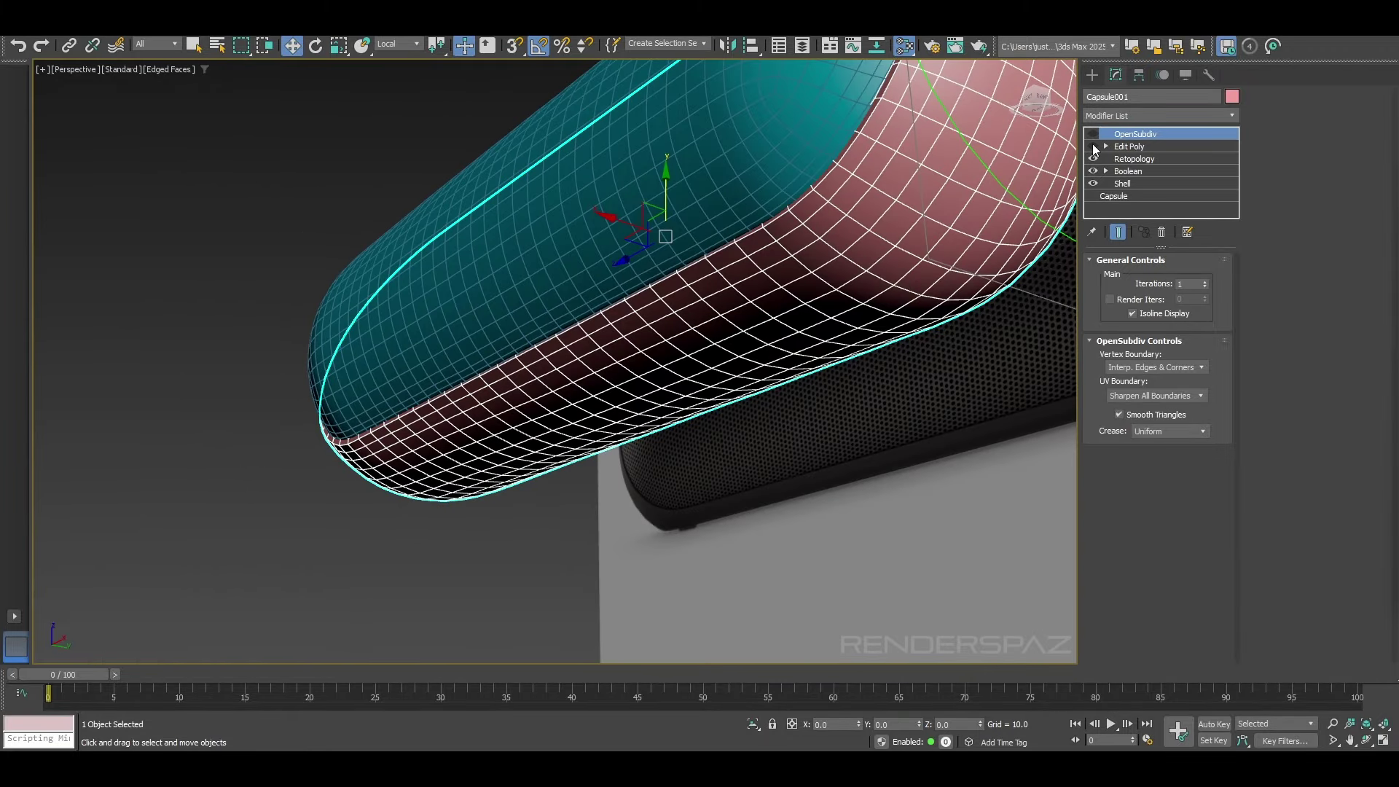
pyautogui.click(1118, 160)
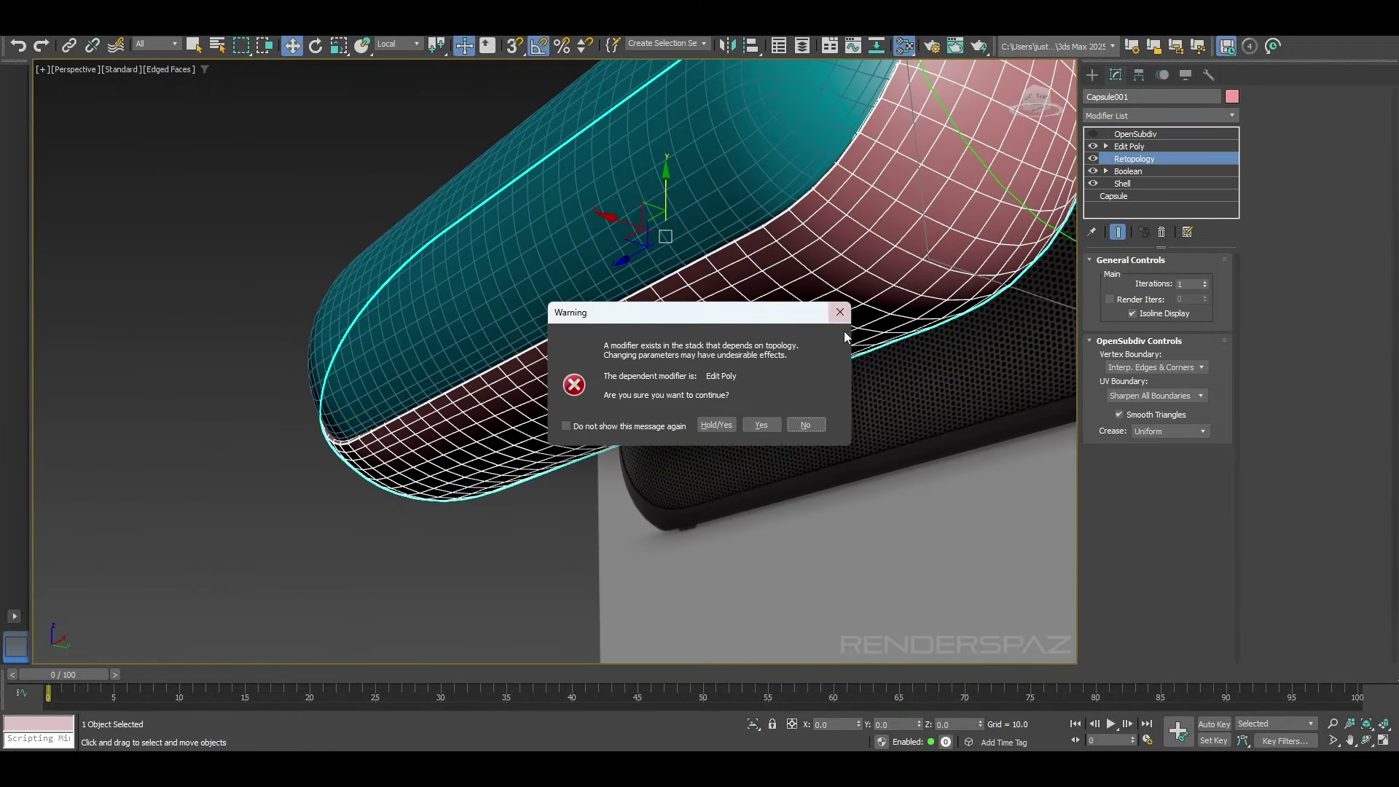
pyautogui.click(835, 314)
pyautogui.keyDown('alt'); pyautogui.moveTo(841, 287); pyautogui.dragTo(810, 329, button='middle'); pyautogui.keyUp('alt')
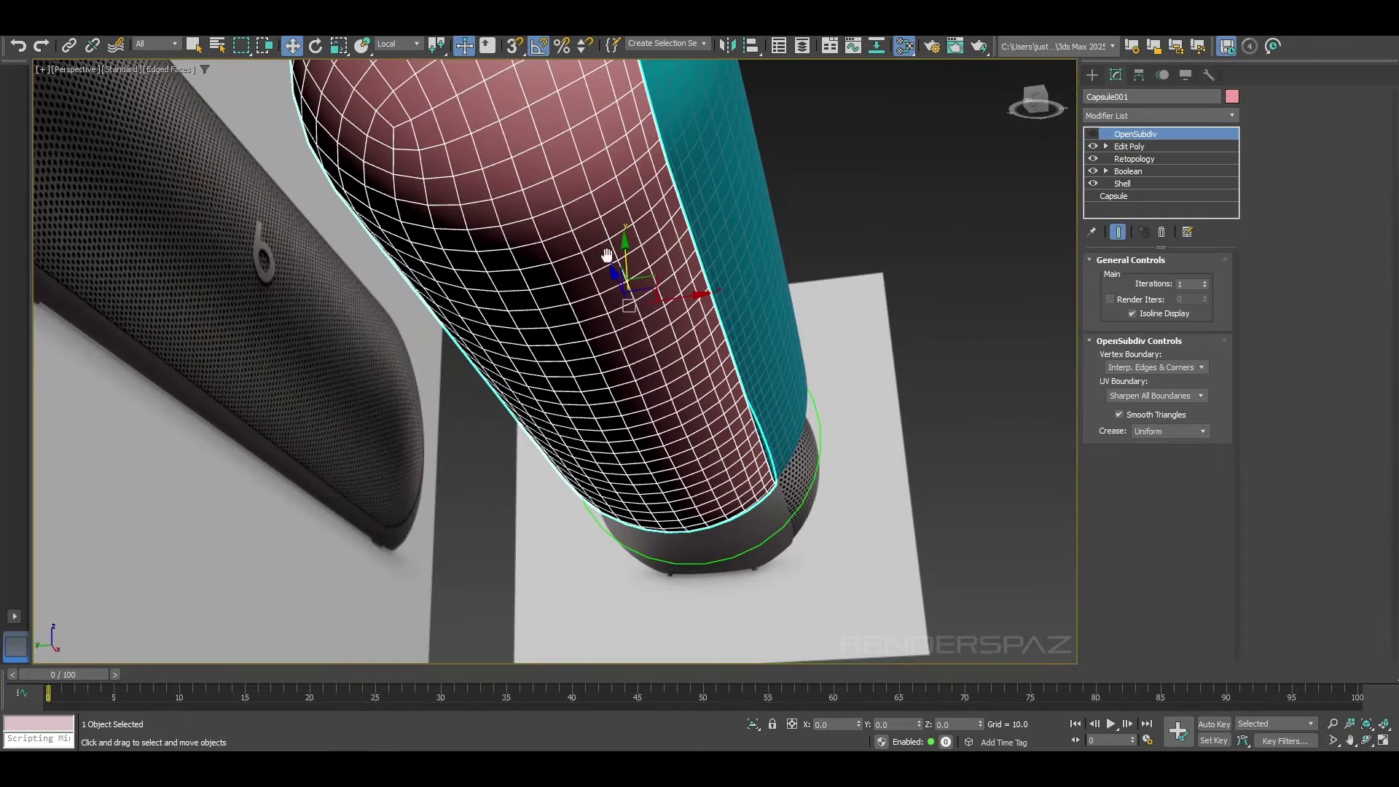
pyautogui.press('f')
pyautogui.press('z')
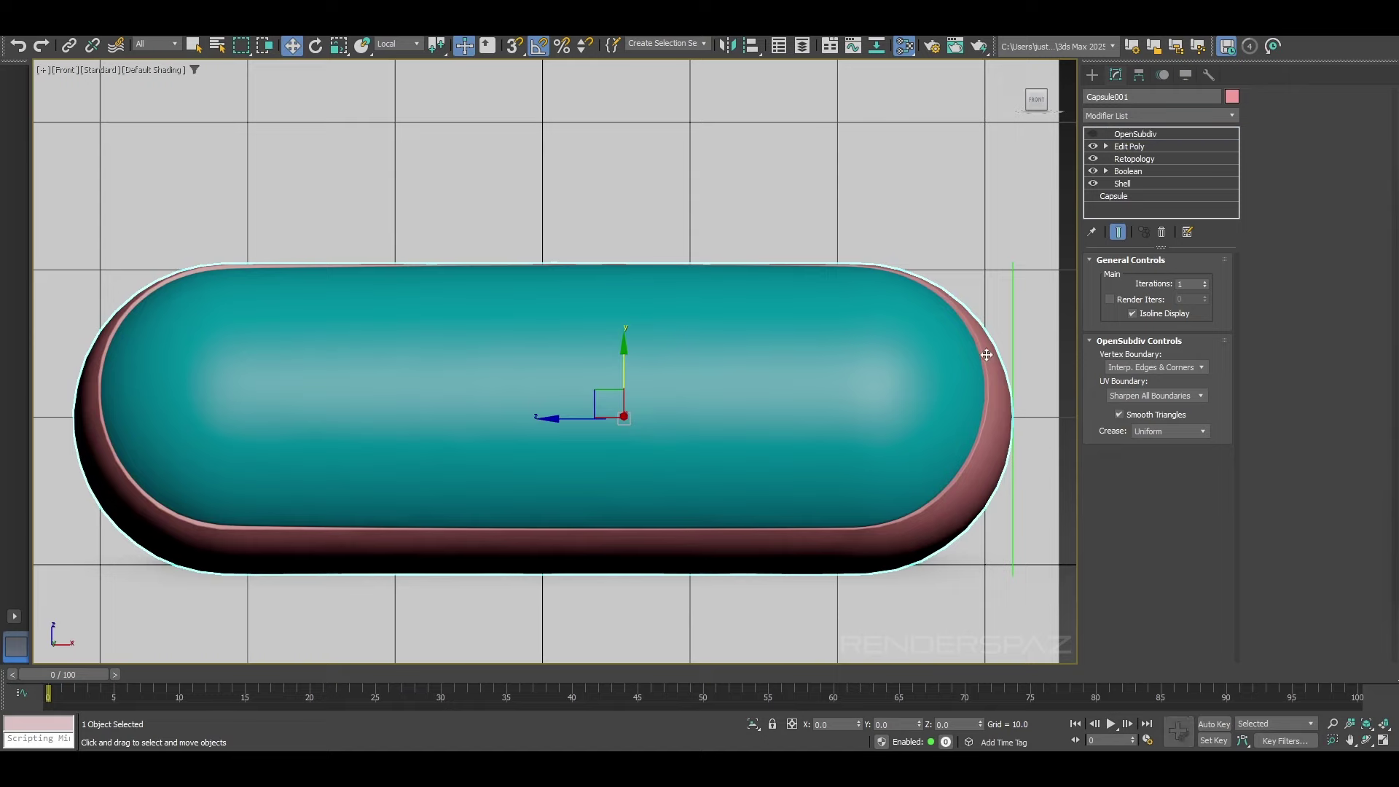
# Step: Select a vertex near the rear shell's bottom edge in Edit Poly and set the reference coordinate system to View
pyautogui.click(1132, 145)
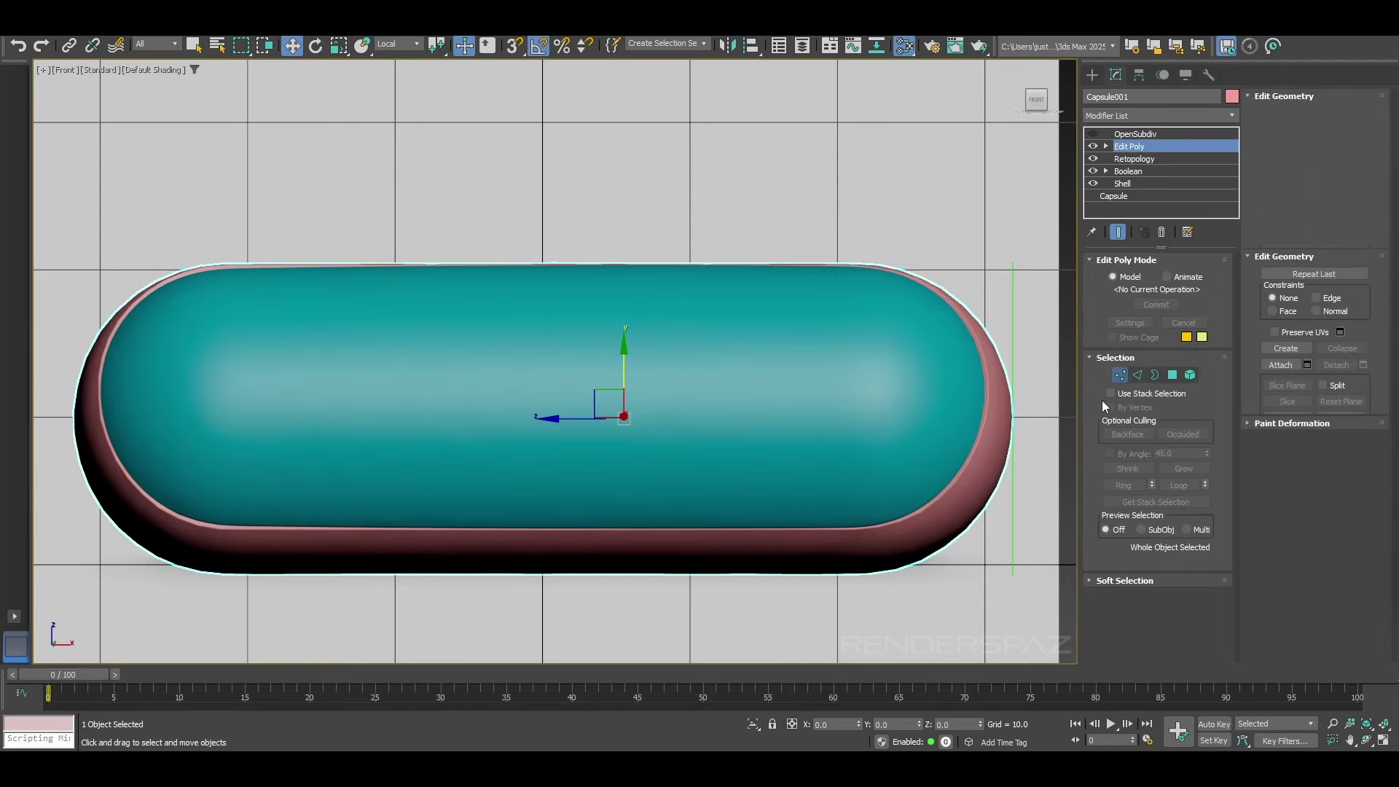
pyautogui.click(1120, 375)
pyautogui.click(763, 558)
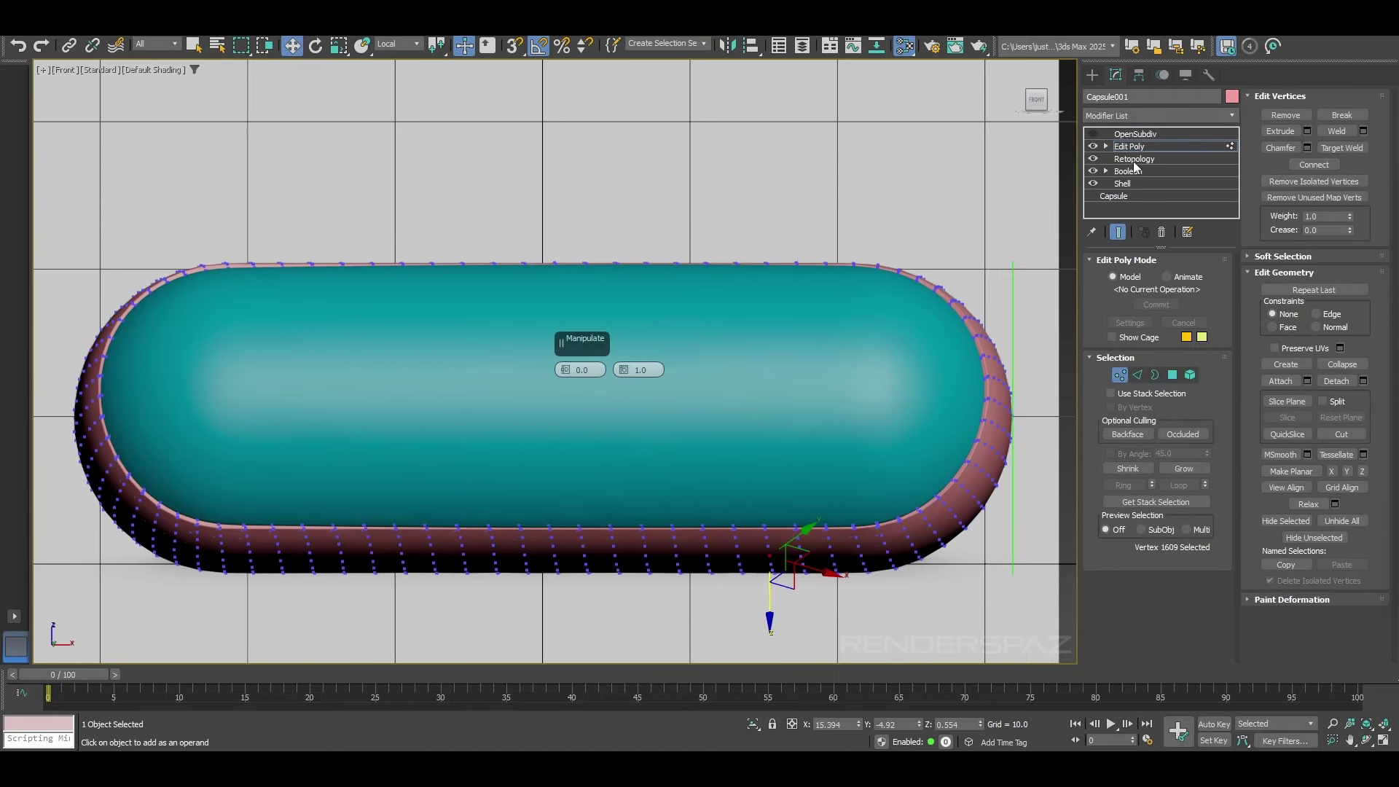
pyautogui.click(1126, 158)
pyautogui.click(840, 312)
pyautogui.click(394, 46)
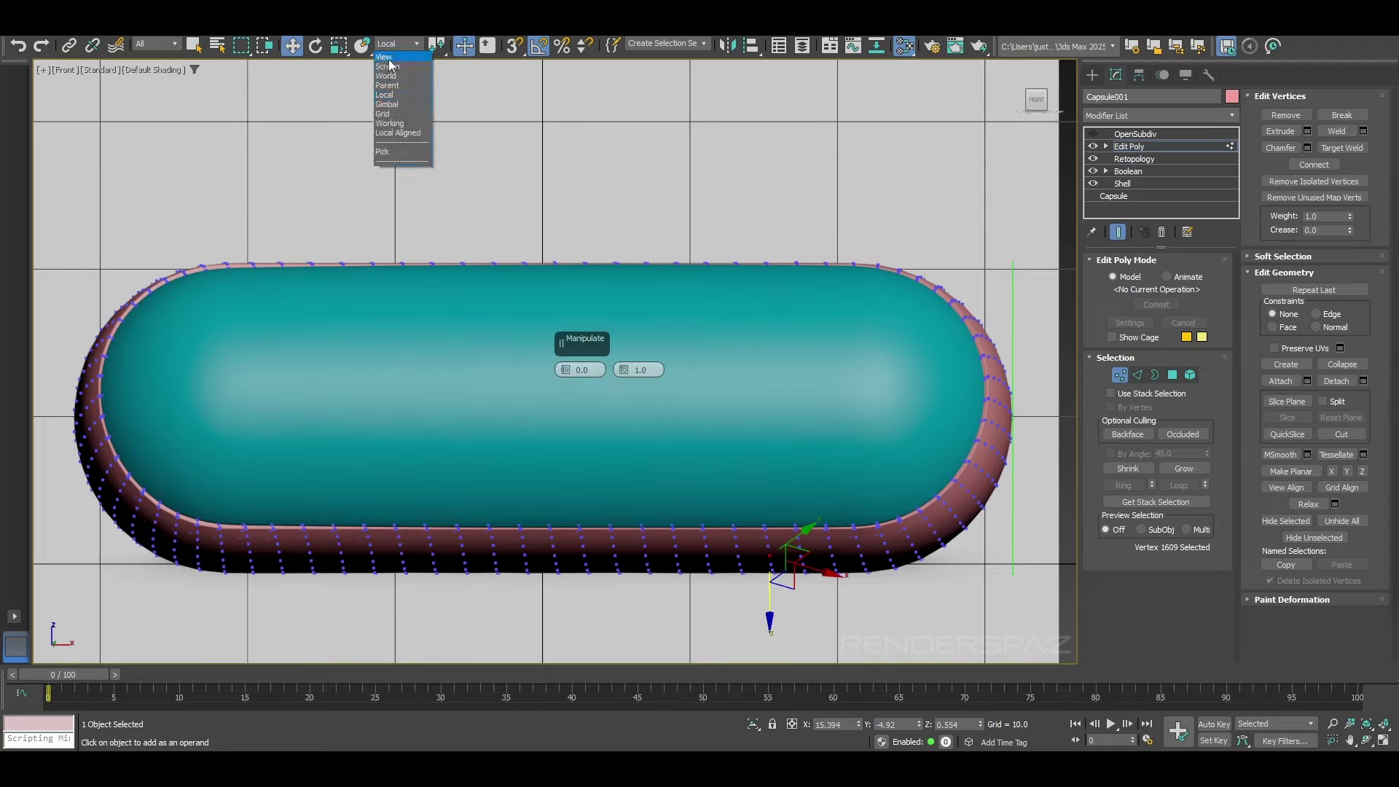
pyautogui.click(387, 56)
pyautogui.moveTo(715, 384); pyautogui.dragTo(711, 277, button='middle')
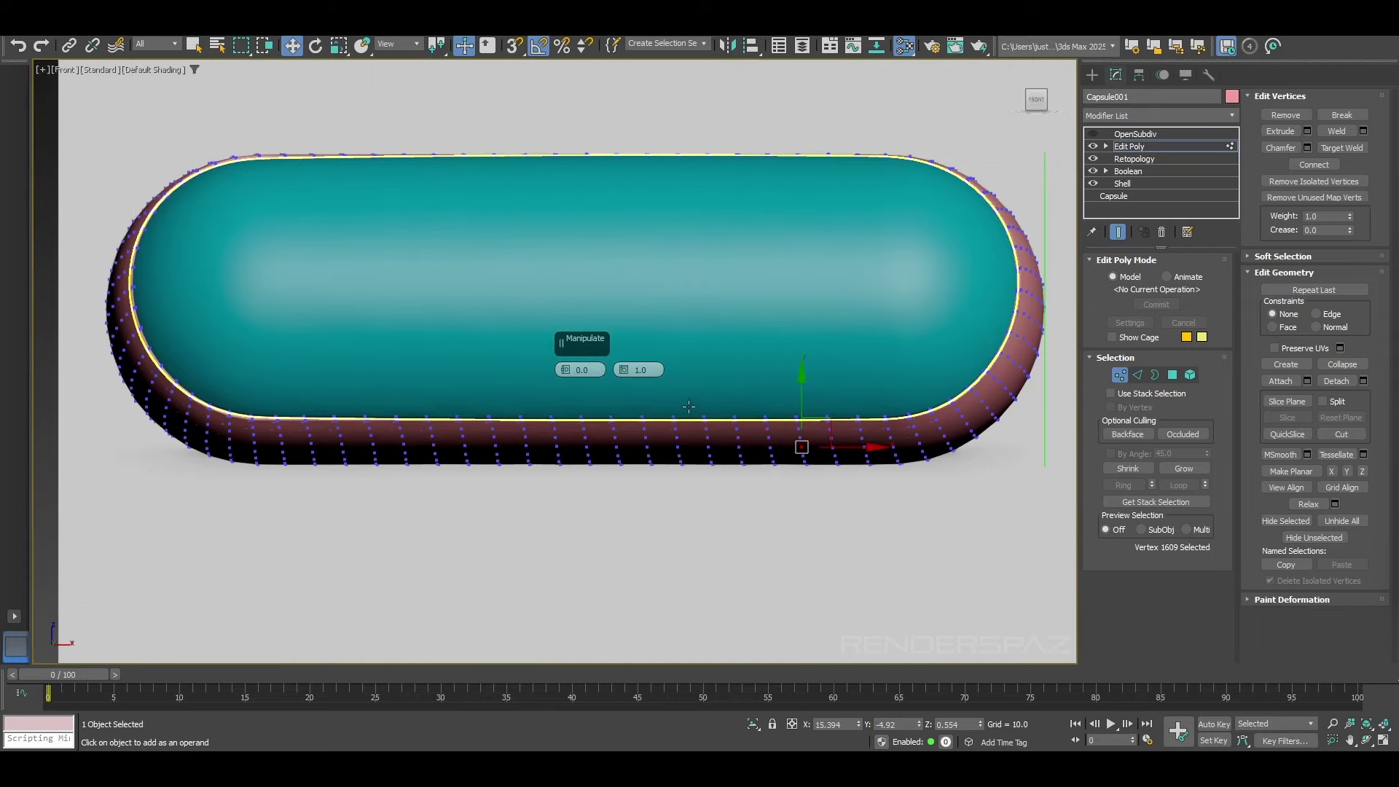
# Step: Open the rear shell's Edit Poly vertices in the left view with edged faces and clear the vertex selection
pyautogui.click(1120, 375)
pyautogui.click(929, 524)
pyautogui.click(783, 434)
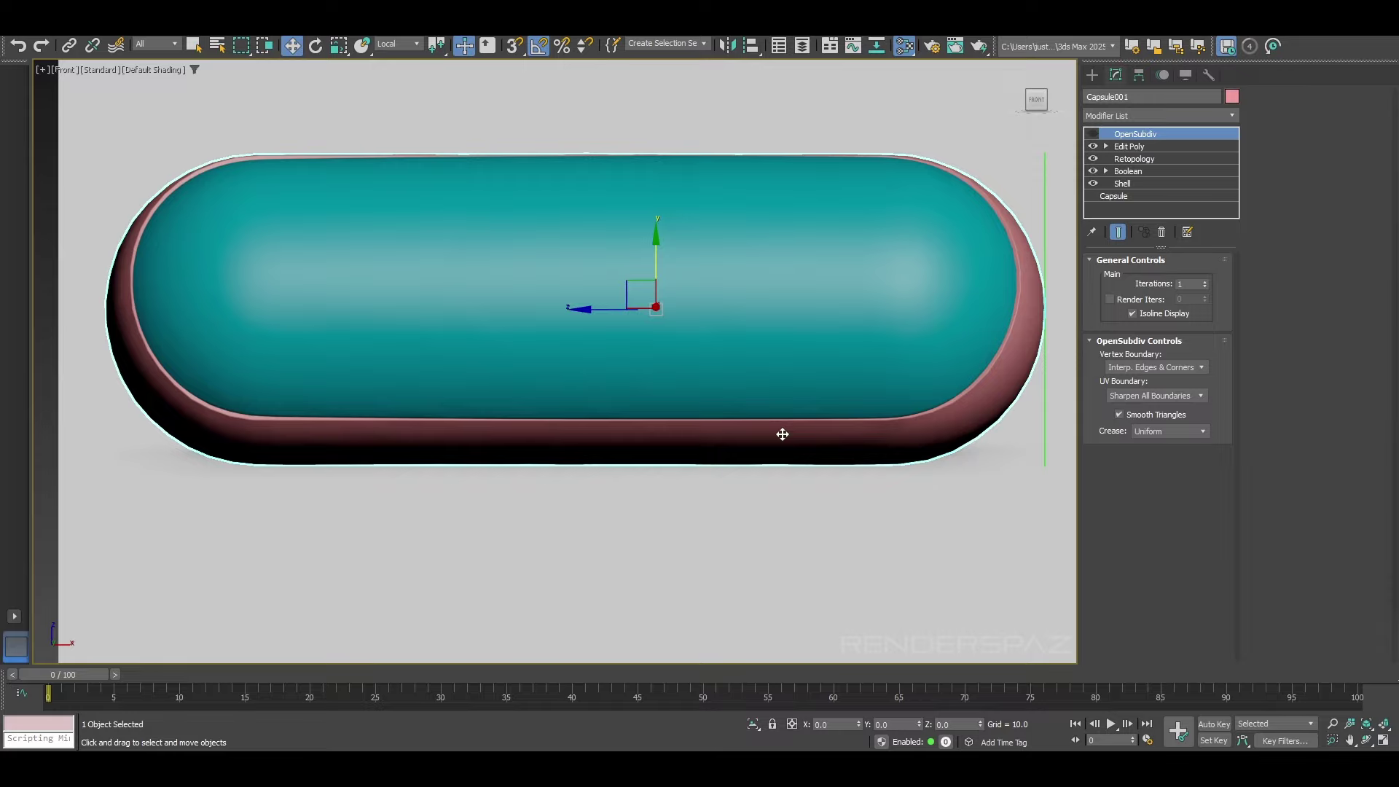
pyautogui.press('l')
pyautogui.scroll(4, 685, 429)
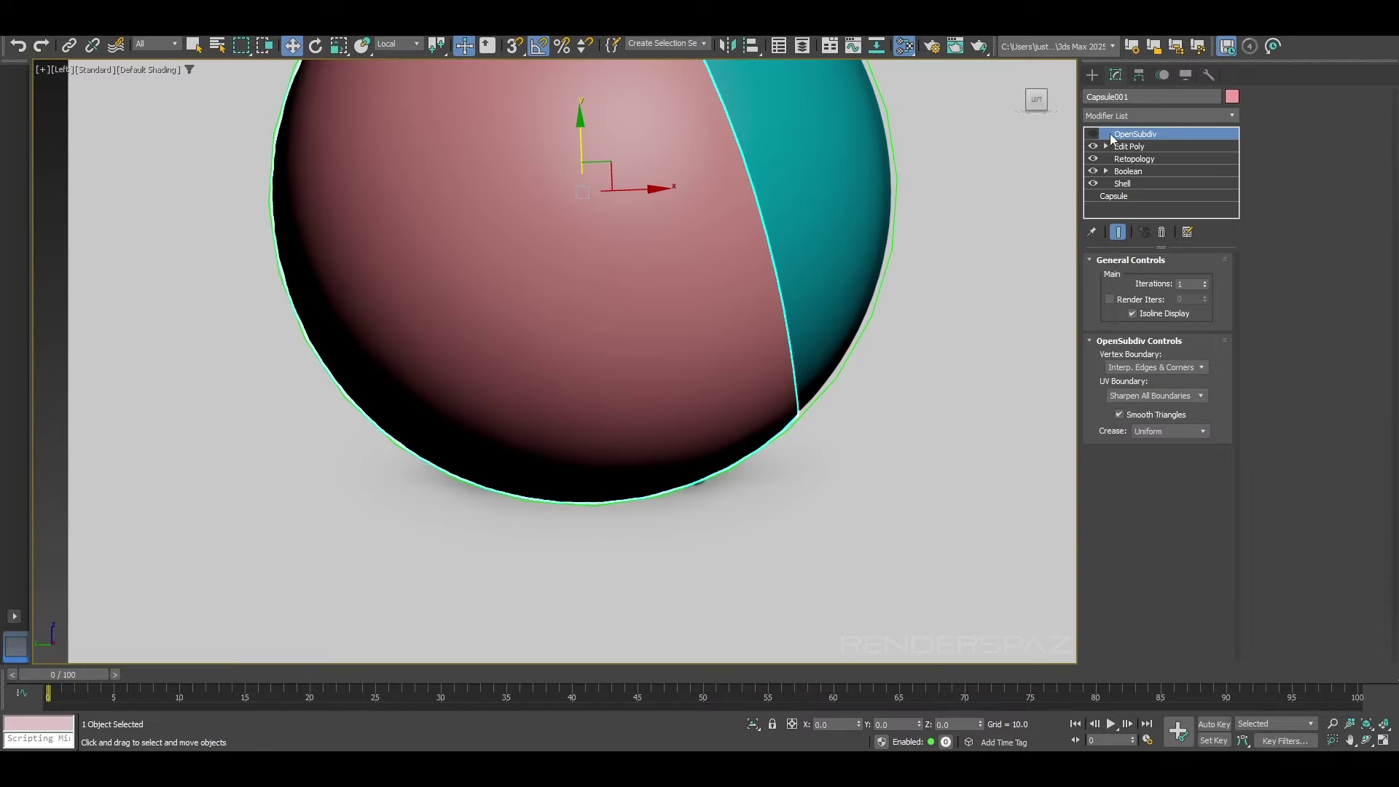
pyautogui.click(1129, 147)
pyautogui.press('1')
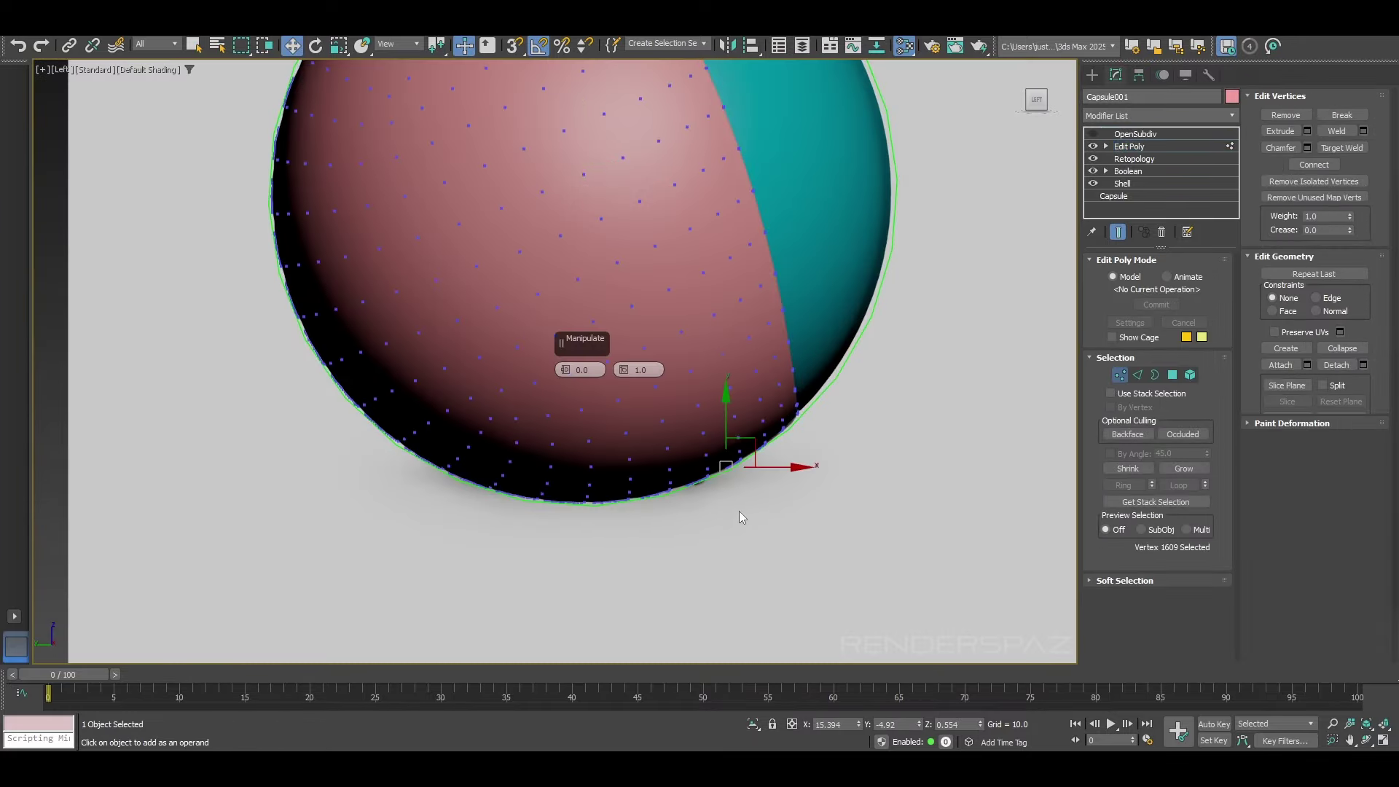
pyautogui.click(764, 527)
pyautogui.scroll(3, 583, 521)
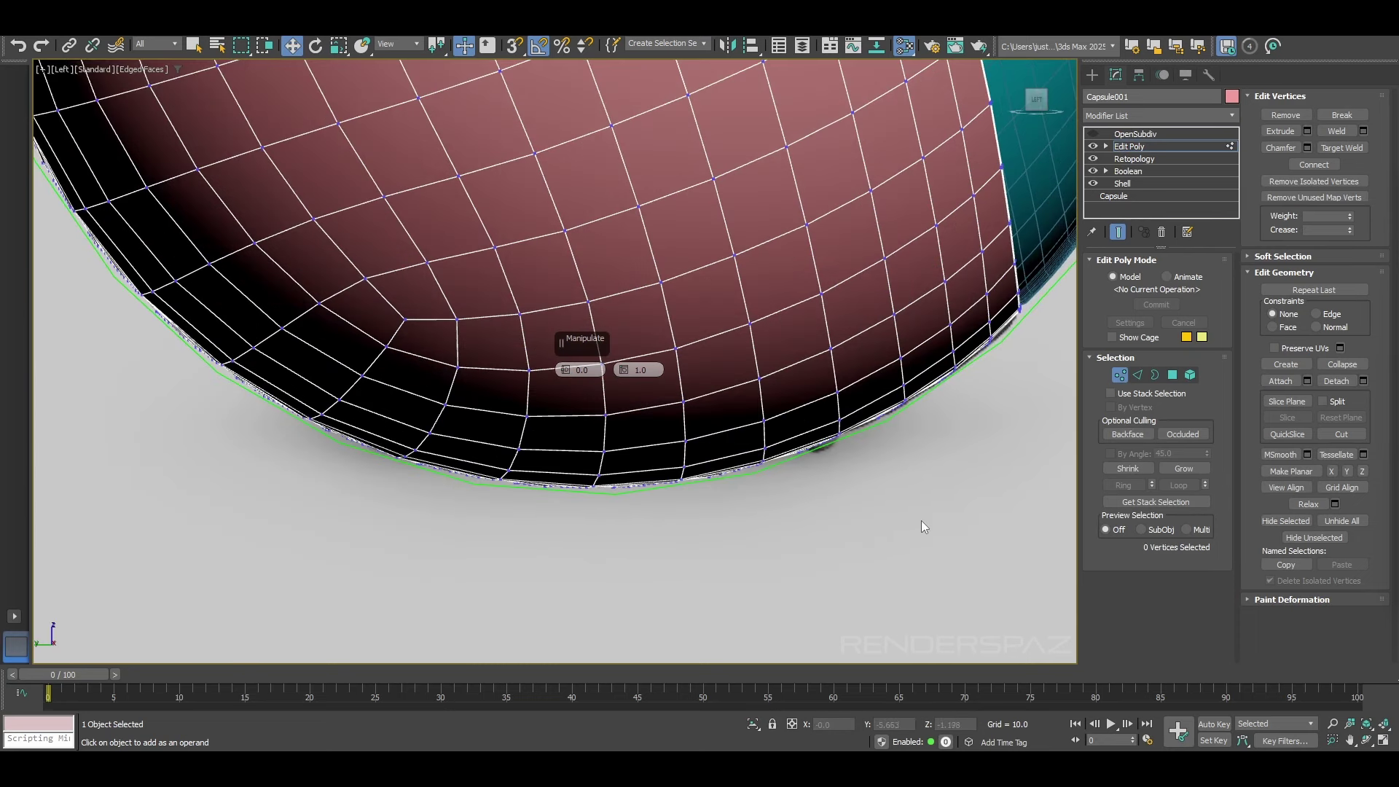
# Step: Turn on see-through display for the rear shell and select the vertices along its bottom
pyautogui.scroll(1, 920, 529)
pyautogui.moveTo(423, 468); pyautogui.dragTo(492, 457)
pyautogui.hotkey('alt', 'x')
pyautogui.moveTo(747, 476); pyautogui.dragTo(721, 458, button='middle')
pyautogui.scroll(2, 758, 436)
pyautogui.scroll(-3, 720, 459)
# Step: Temporarily hide the rear shell to check the flat base in the side reference image, and undo the hiding
pyautogui.rightClick(674, 401)
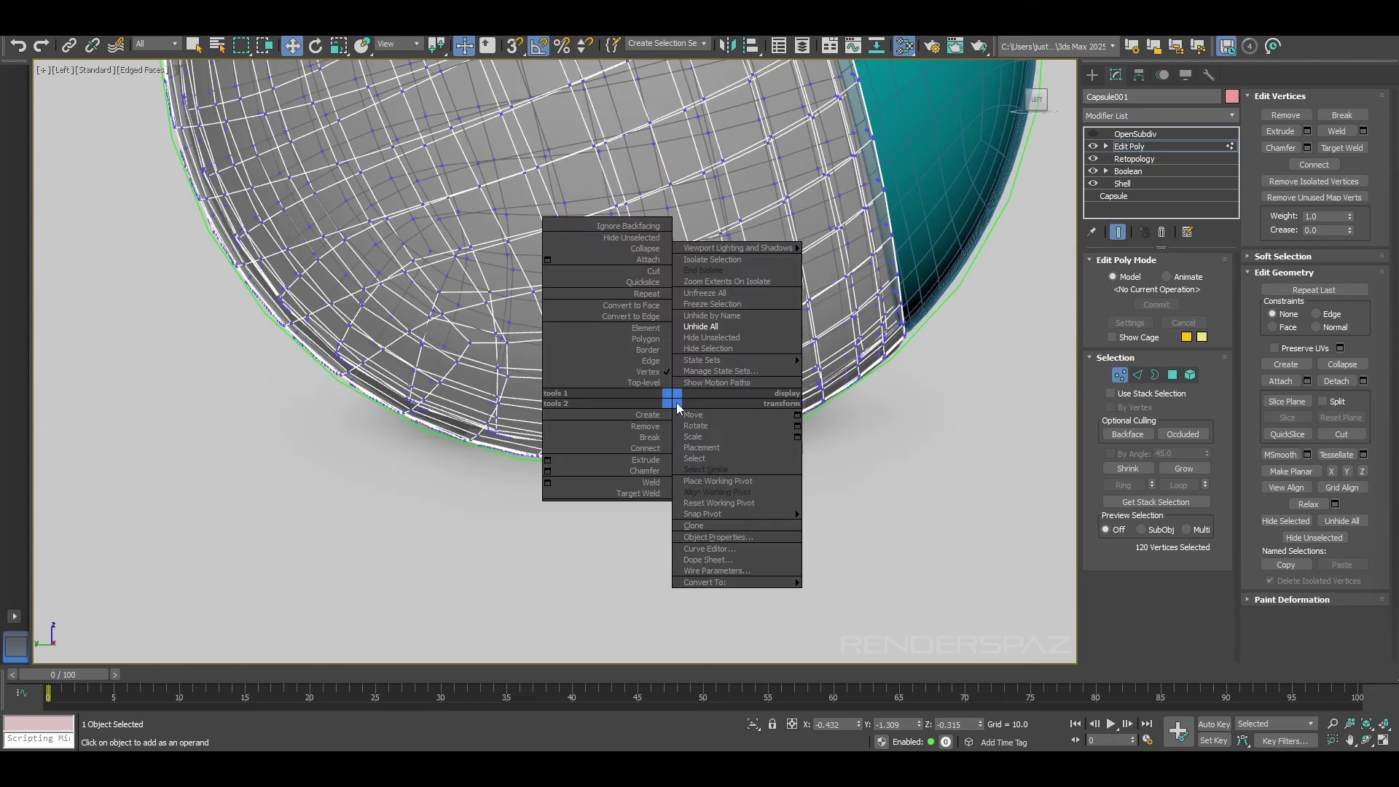
pyautogui.click(1120, 375)
pyautogui.click(981, 422)
pyautogui.rightClick(746, 380)
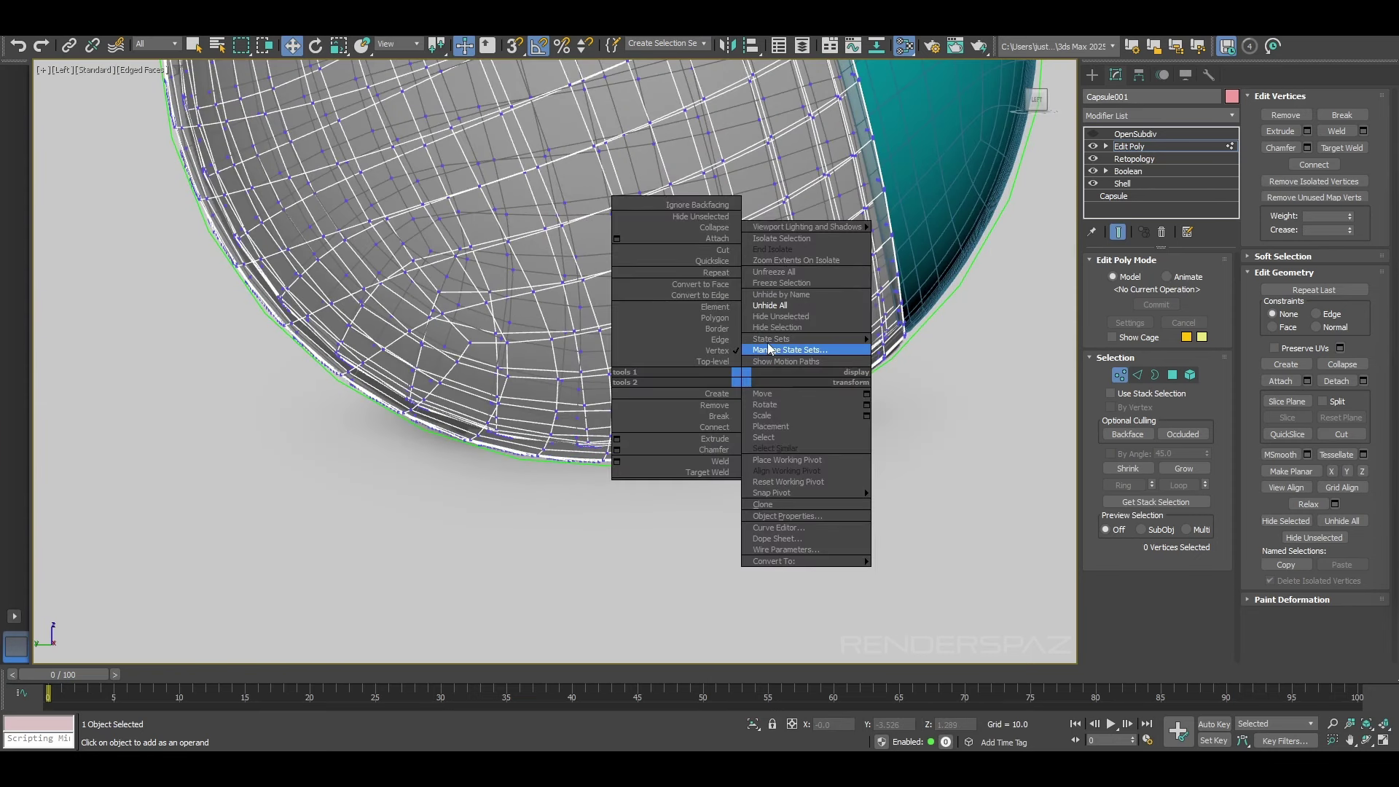
pyautogui.click(775, 328)
pyautogui.click(1124, 373)
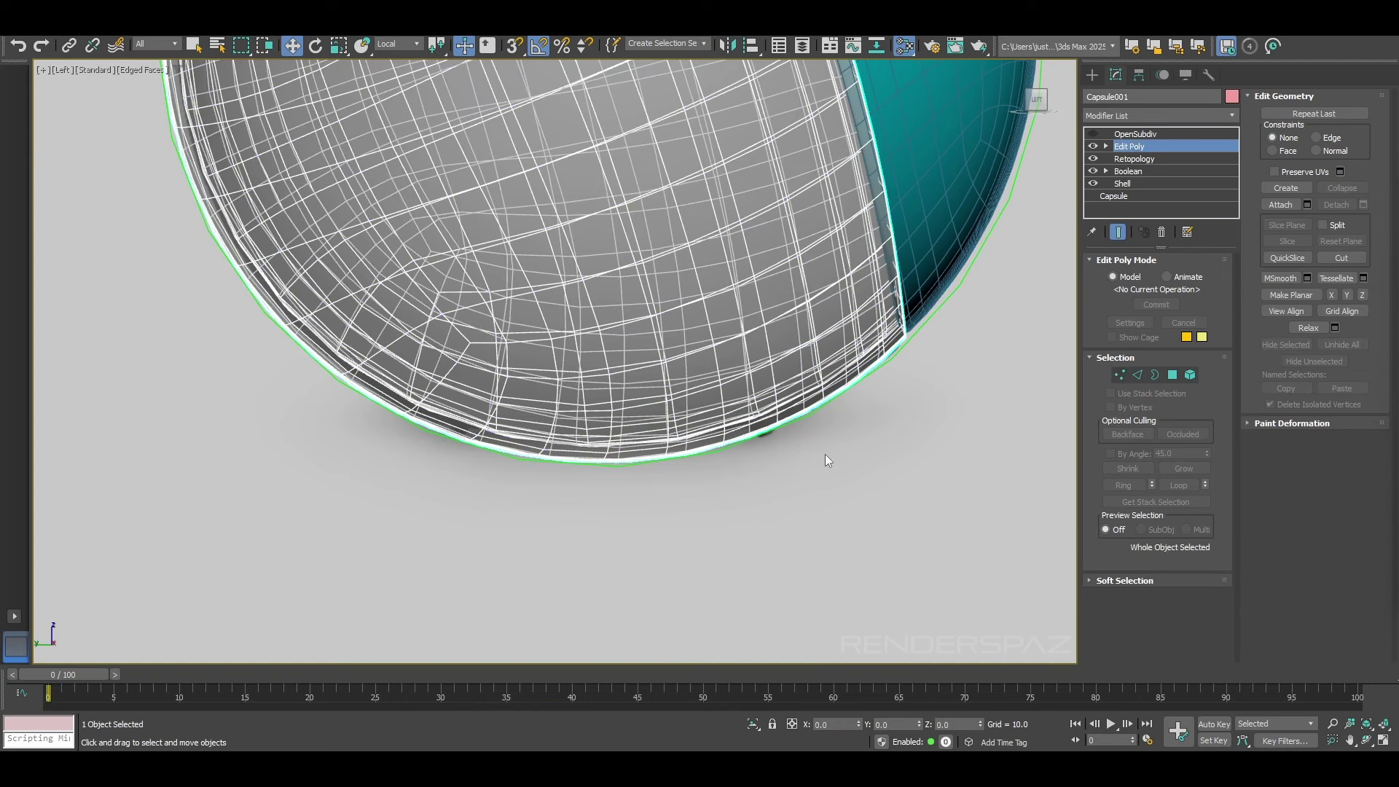
pyautogui.click(826, 455)
pyautogui.click(636, 356)
pyautogui.rightClick(630, 353)
pyautogui.click(660, 302)
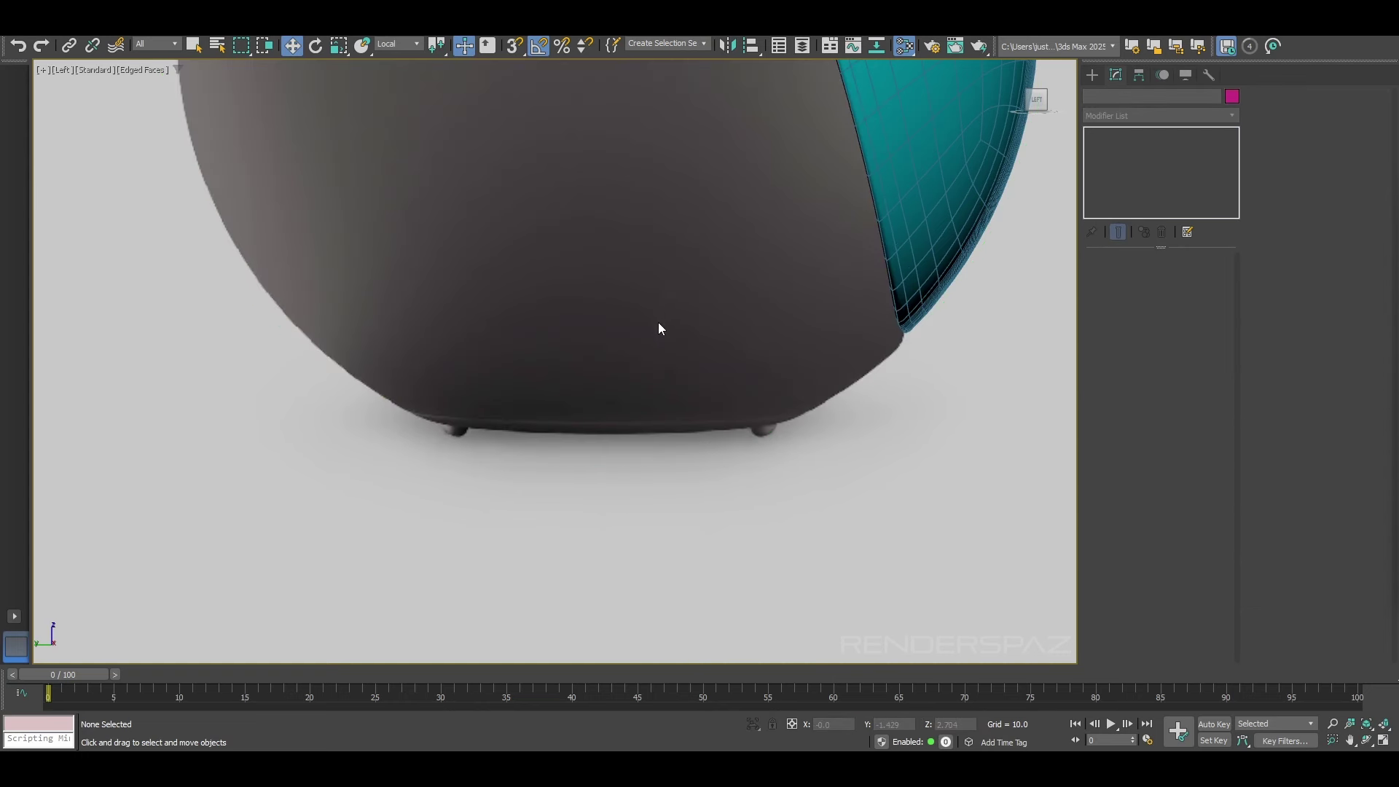
pyautogui.hotkey('ctrl', 'z')
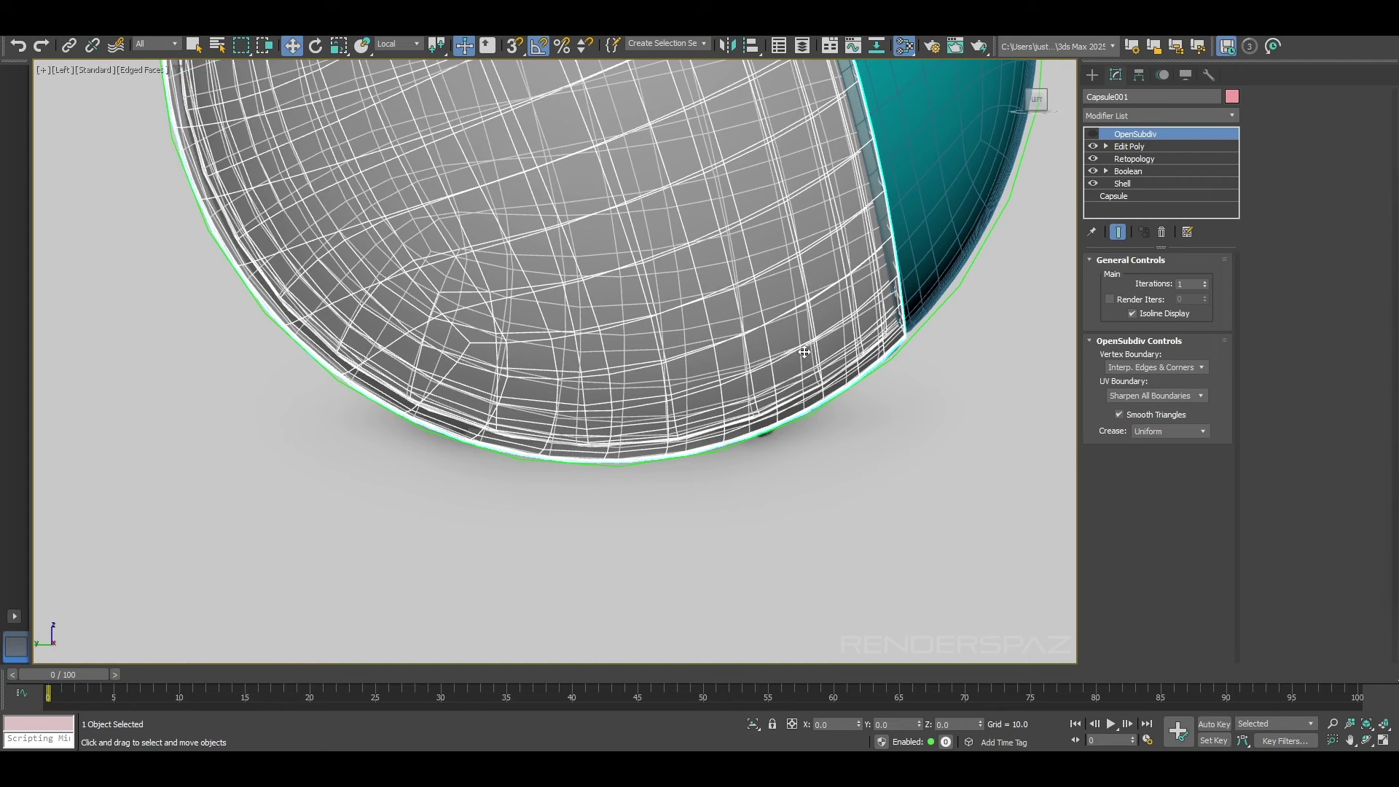
# Step: Select all vertices in the curved bottom of the rear shell, up to where the reference's flat base begins
pyautogui.click(1128, 146)
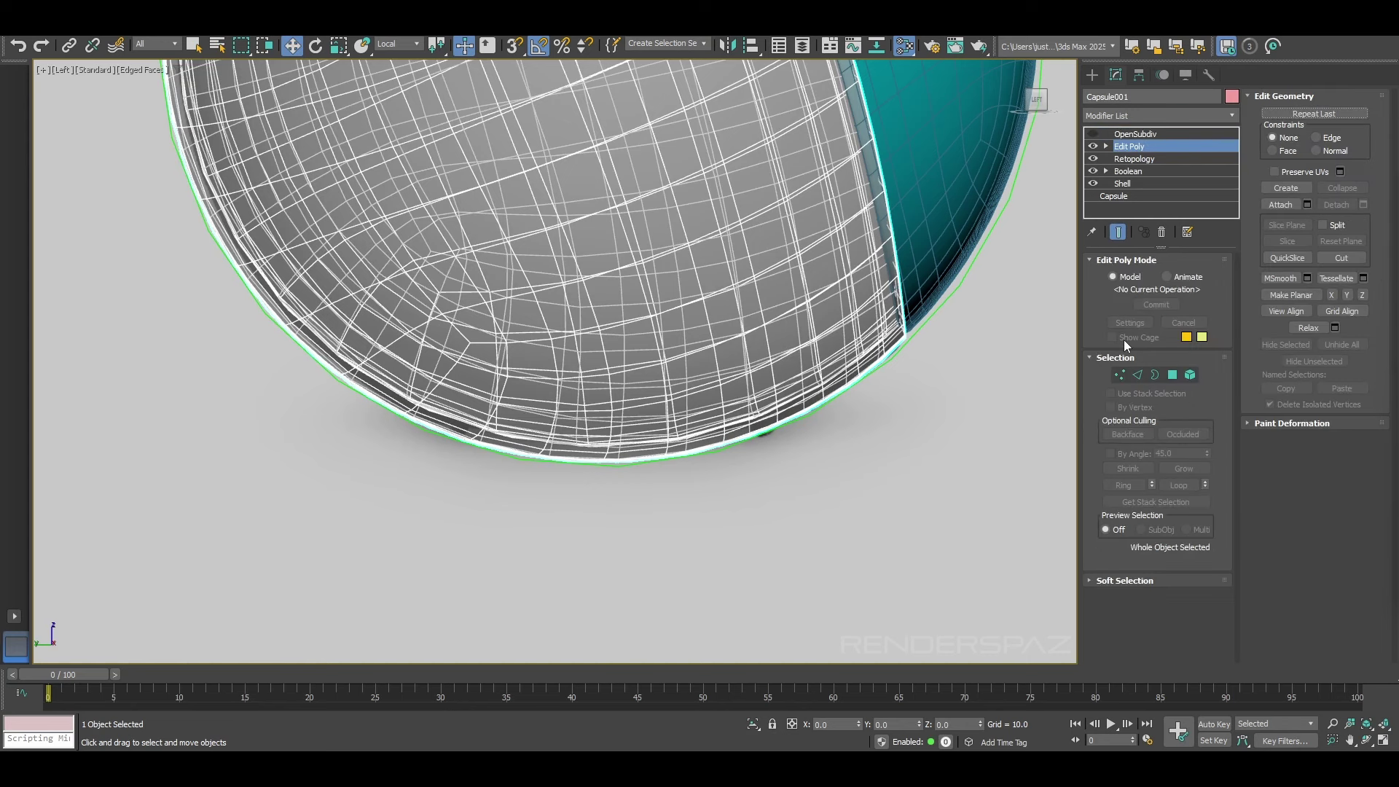
pyautogui.click(1120, 375)
pyautogui.moveTo(869, 492); pyautogui.dragTo(827, 483)
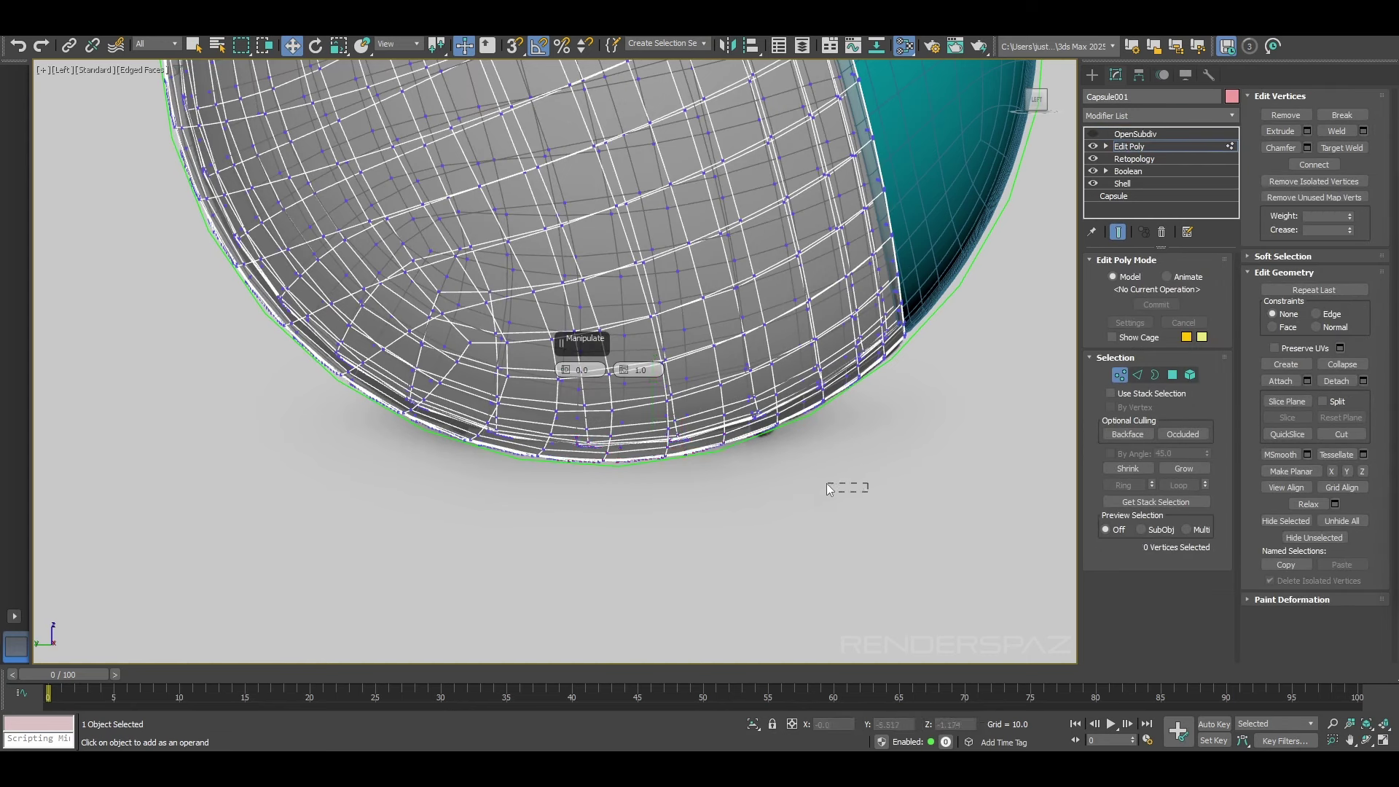
pyautogui.moveTo(445, 421); pyautogui.dragTo(348, 414)
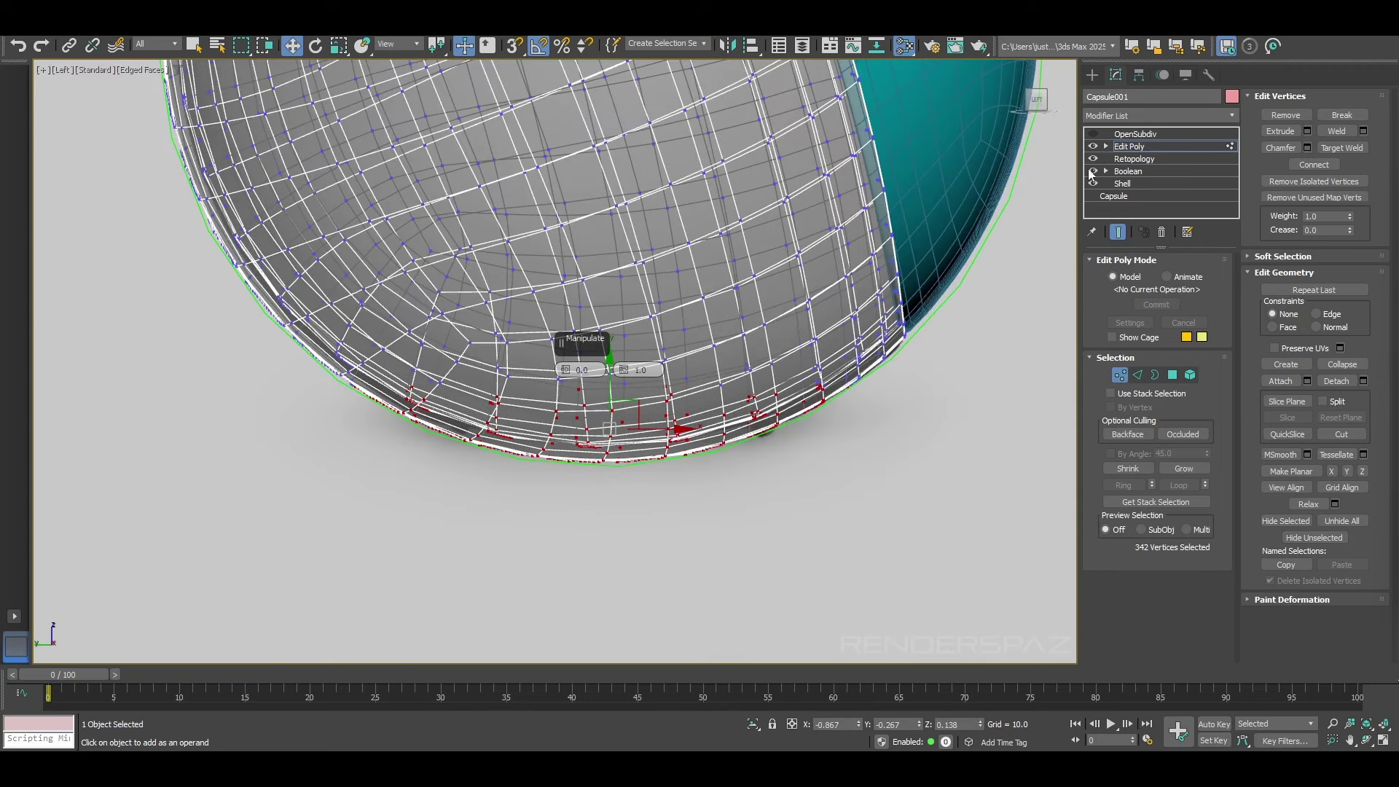
pyautogui.press('F3')
pyautogui.press('F3')
pyautogui.click(745, 507)
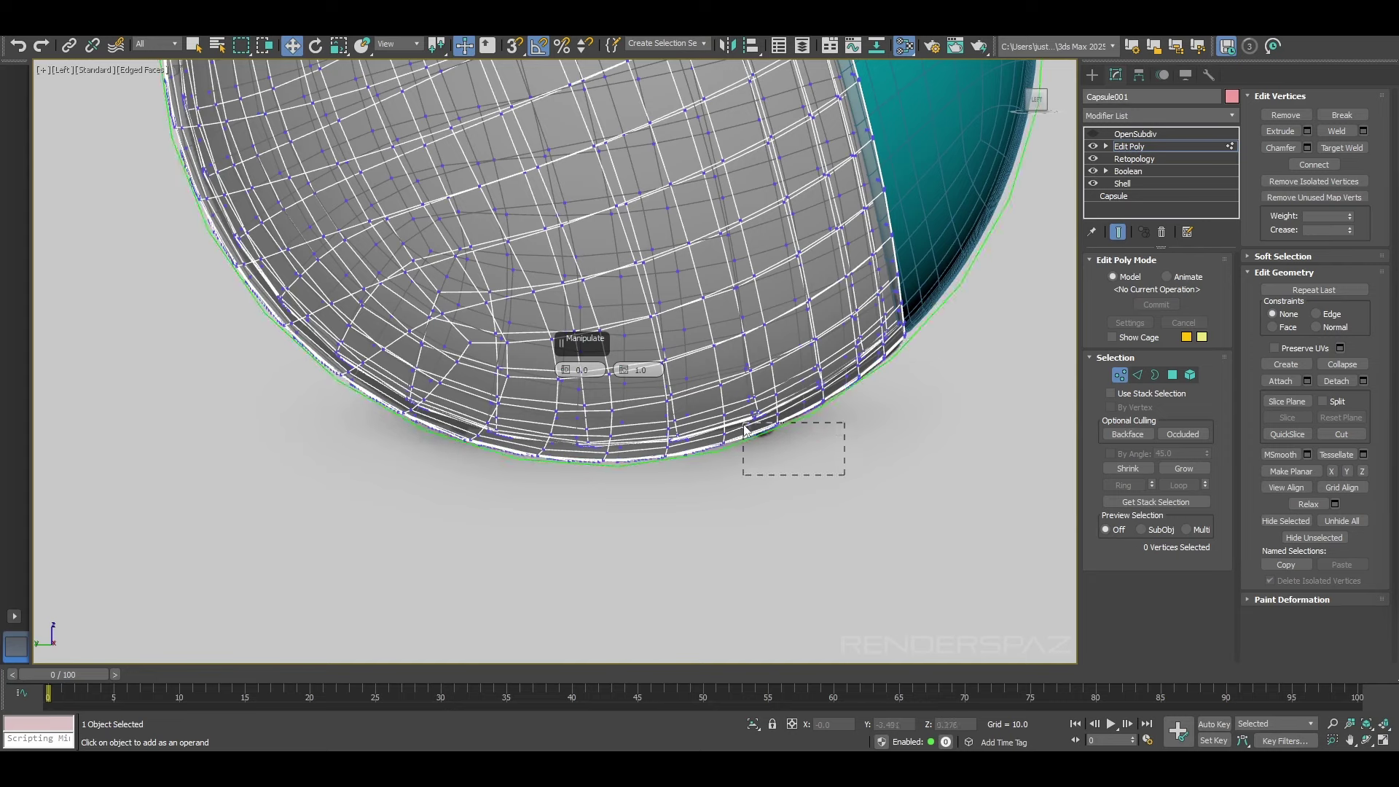
pyautogui.moveTo(801, 475); pyautogui.dragTo(320, 356)
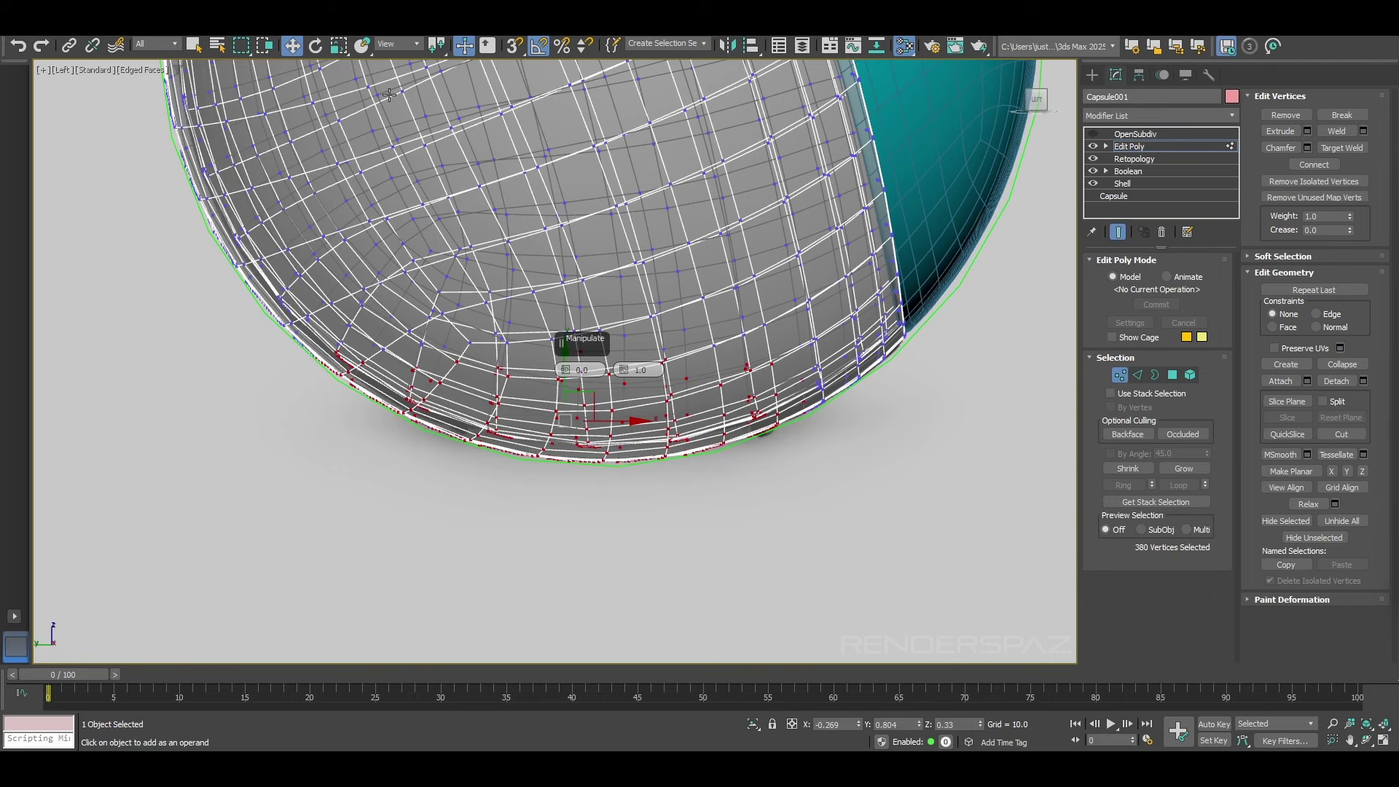
# Step: Flatten the selected bottom vertices by scaling them vertically to about 78% in View coordinates, and clear the selection
pyautogui.click(339, 46)
pyautogui.moveTo(568, 503); pyautogui.dragTo(567, 532)
pyautogui.hotkey('ctrl', 'z')
pyautogui.click(394, 46)
pyautogui.click(388, 55)
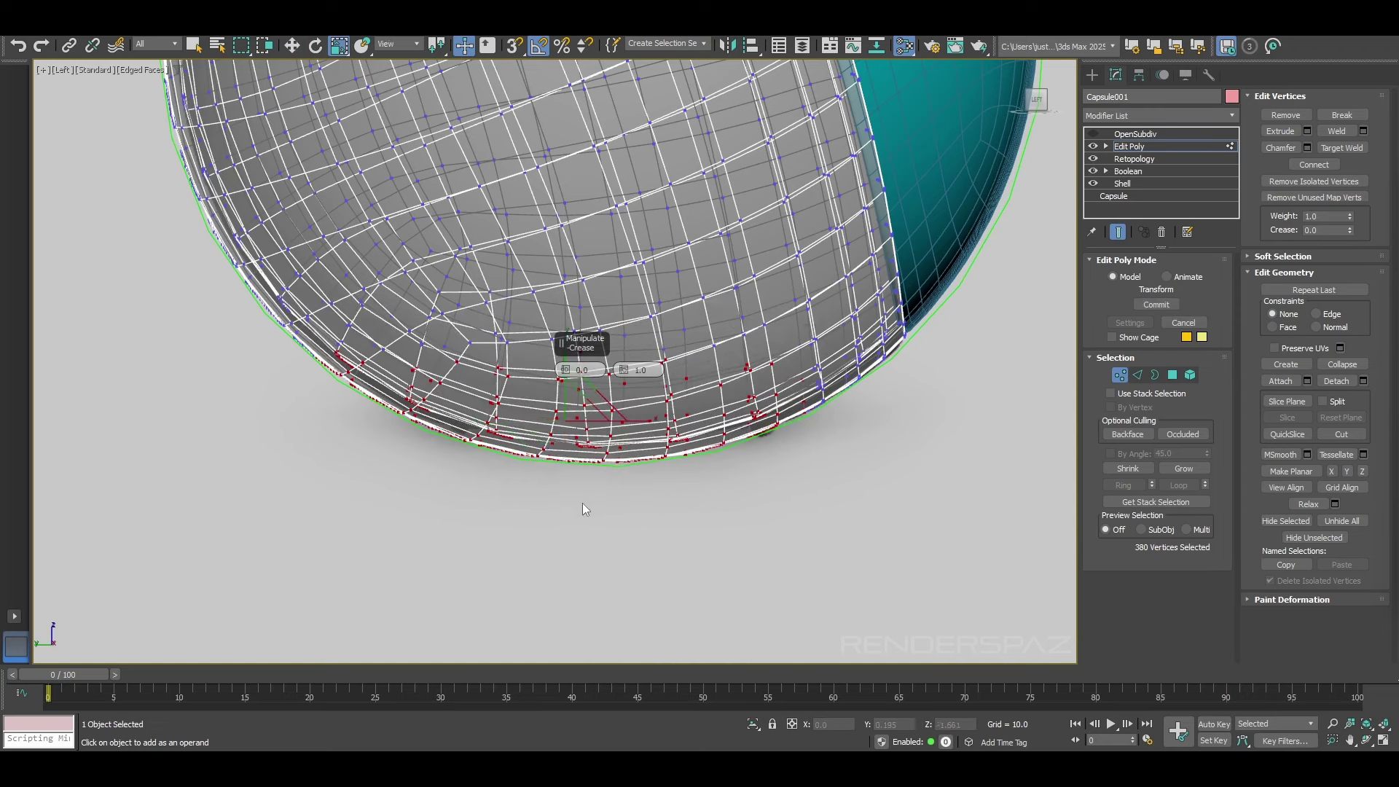
pyautogui.moveTo(572, 368); pyautogui.dragTo(567, 380)
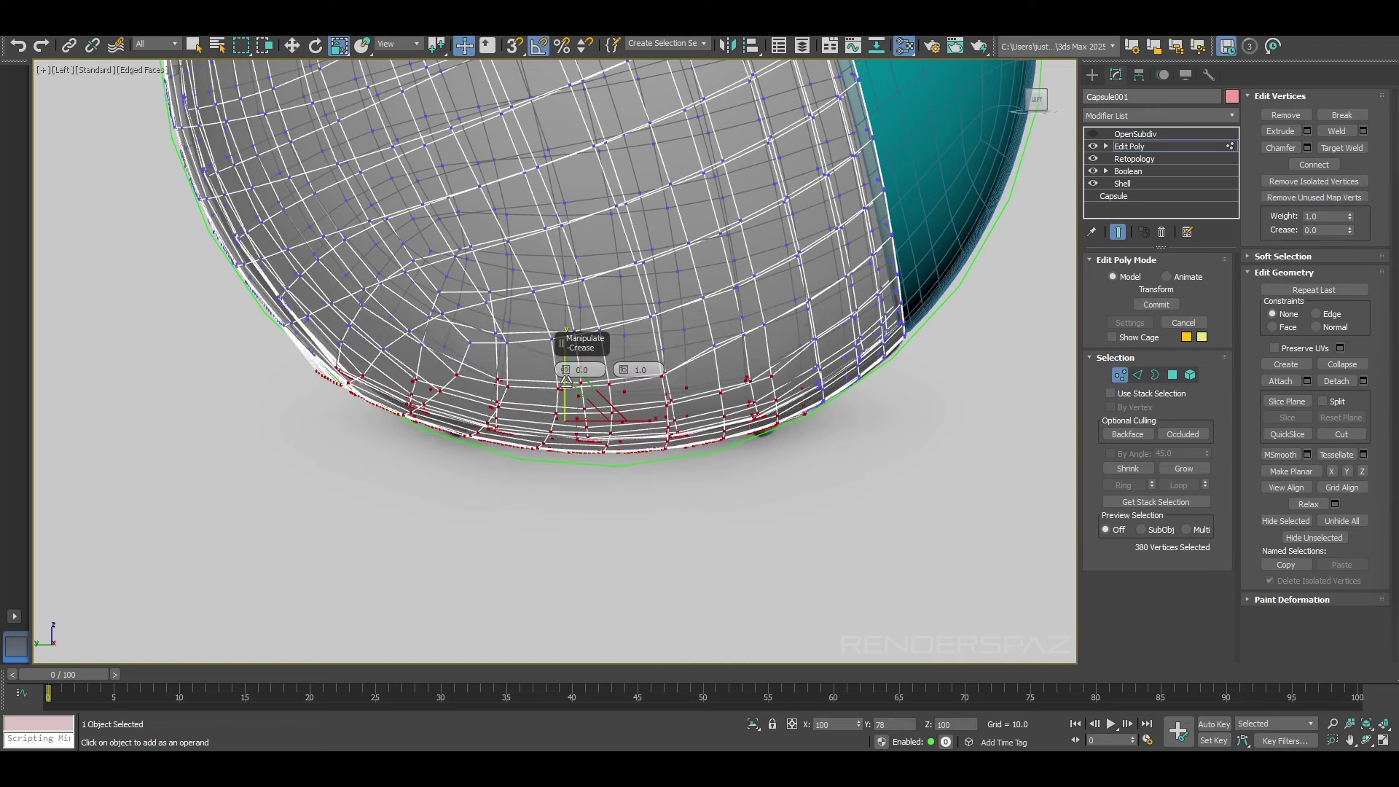
pyautogui.click(787, 502)
# Step: Turn off the rear shell's see-through display, inspect the whole speaker and leave vertex editing
pyautogui.moveTo(645, 445)
pyautogui.keyDown('alt'); pyautogui.mouseDown(button='middle')
pyautogui.moveTo(621, 436)
pyautogui.moveTo(636, 421)
pyautogui.mouseUp(button='middle'); pyautogui.keyUp('alt')
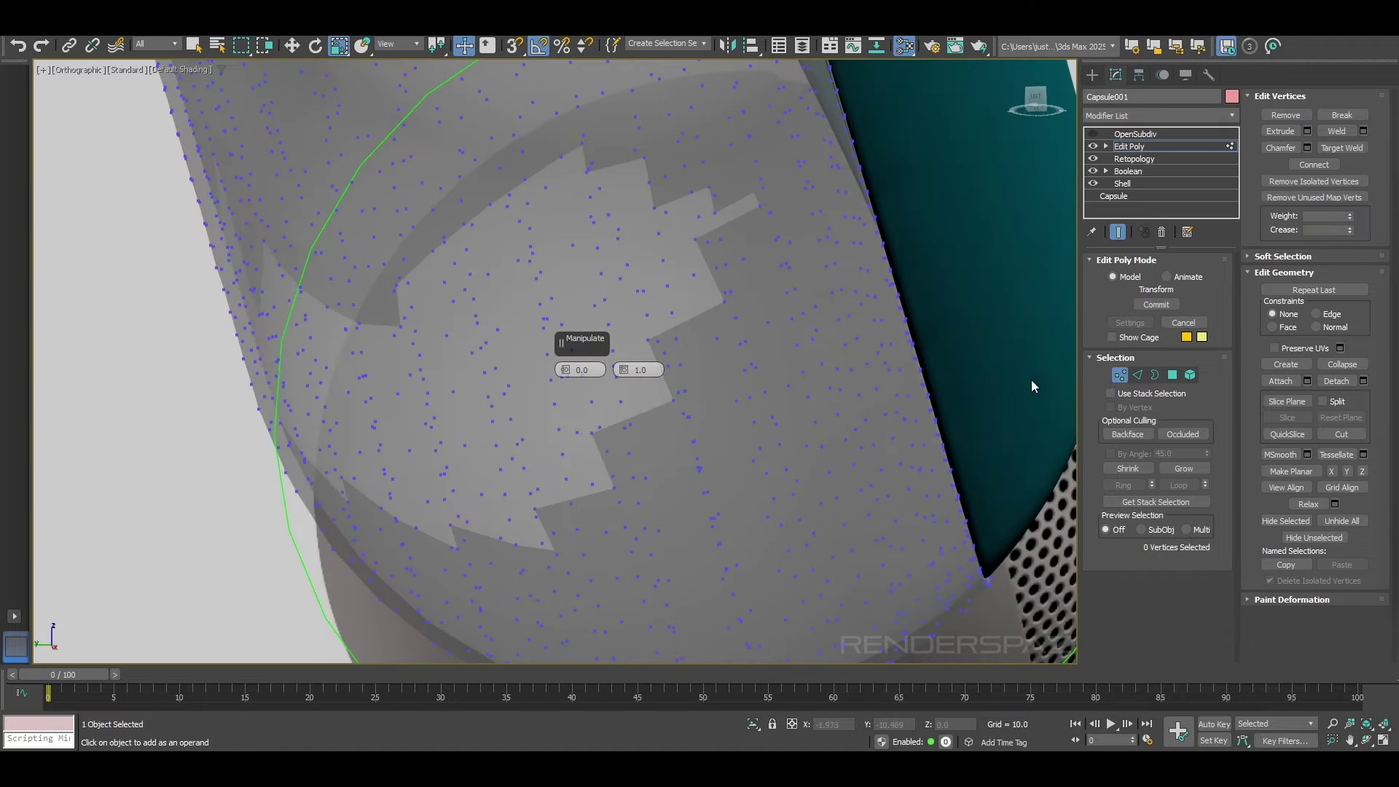
pyautogui.hotkey('alt', 'x')
pyautogui.scroll(-5, 762, 433)
pyautogui.moveTo(762, 434)
pyautogui.keyDown('alt'); pyautogui.mouseDown(button='middle')
pyautogui.moveTo(712, 487)
pyautogui.moveTo(718, 463)
pyautogui.mouseUp(button='middle'); pyautogui.keyUp('alt')
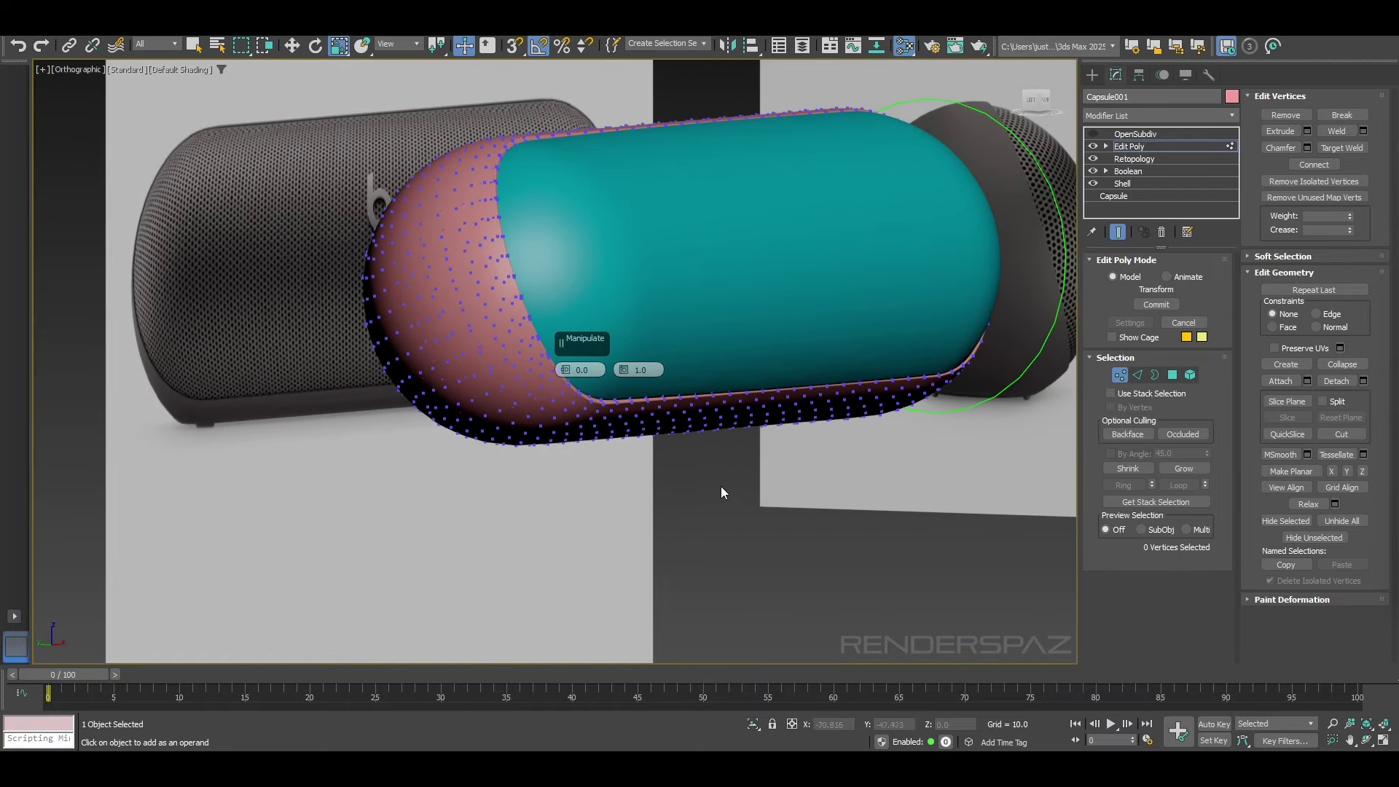
pyautogui.click(1121, 375)
# Step: Delete the OpenSubdiv modifier from the rear shell and show edged faces
pyautogui.click(1115, 135)
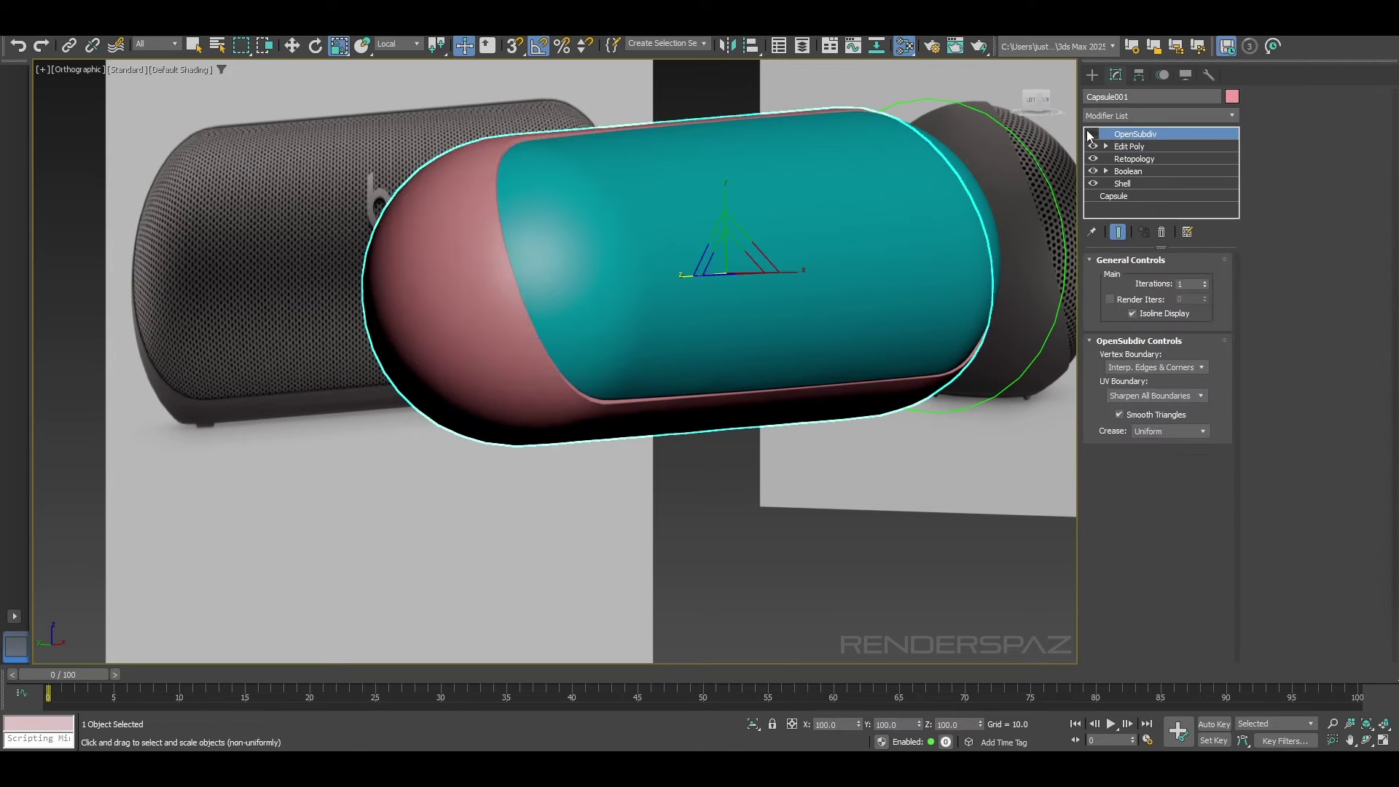
pyautogui.rightClick(1129, 133)
pyautogui.click(1176, 195)
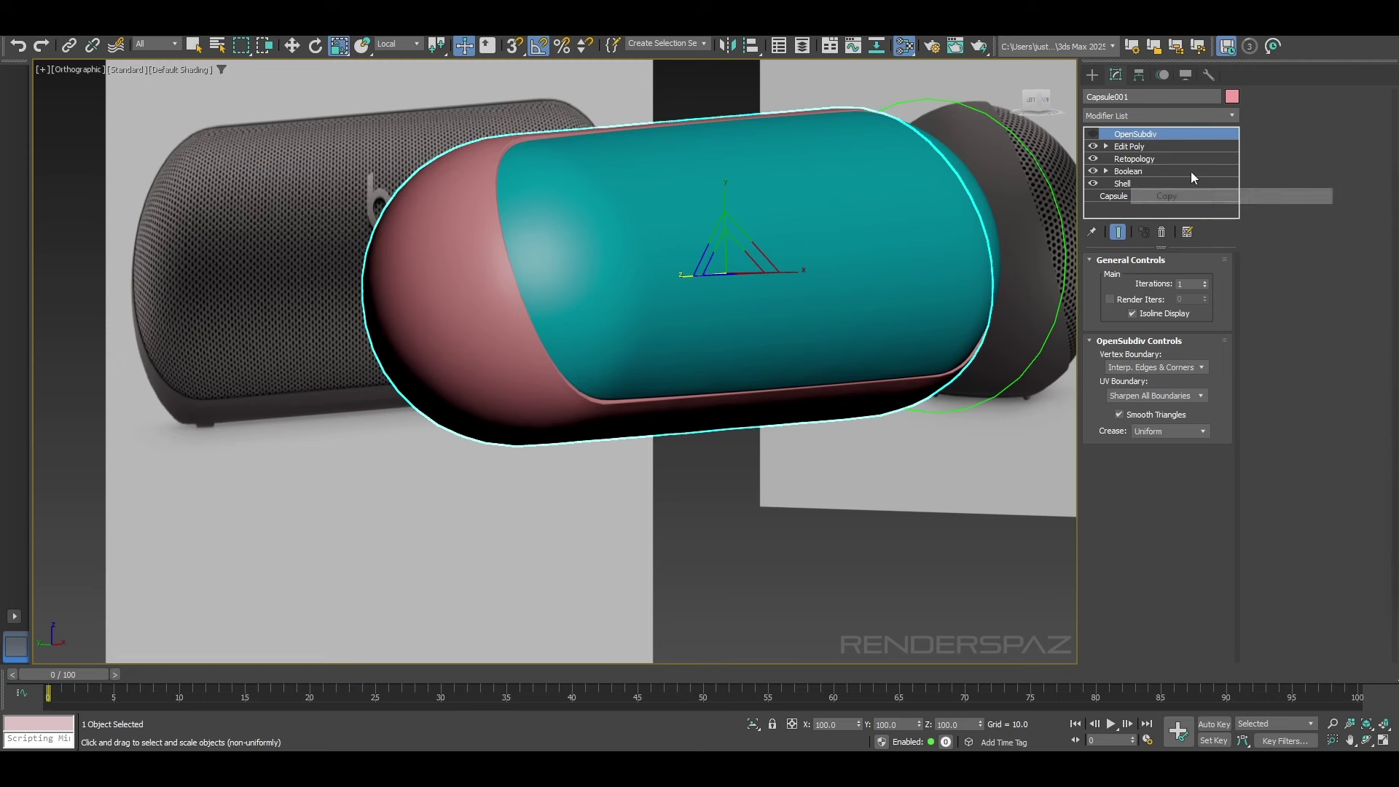
pyautogui.click(1164, 232)
pyautogui.press('F4')
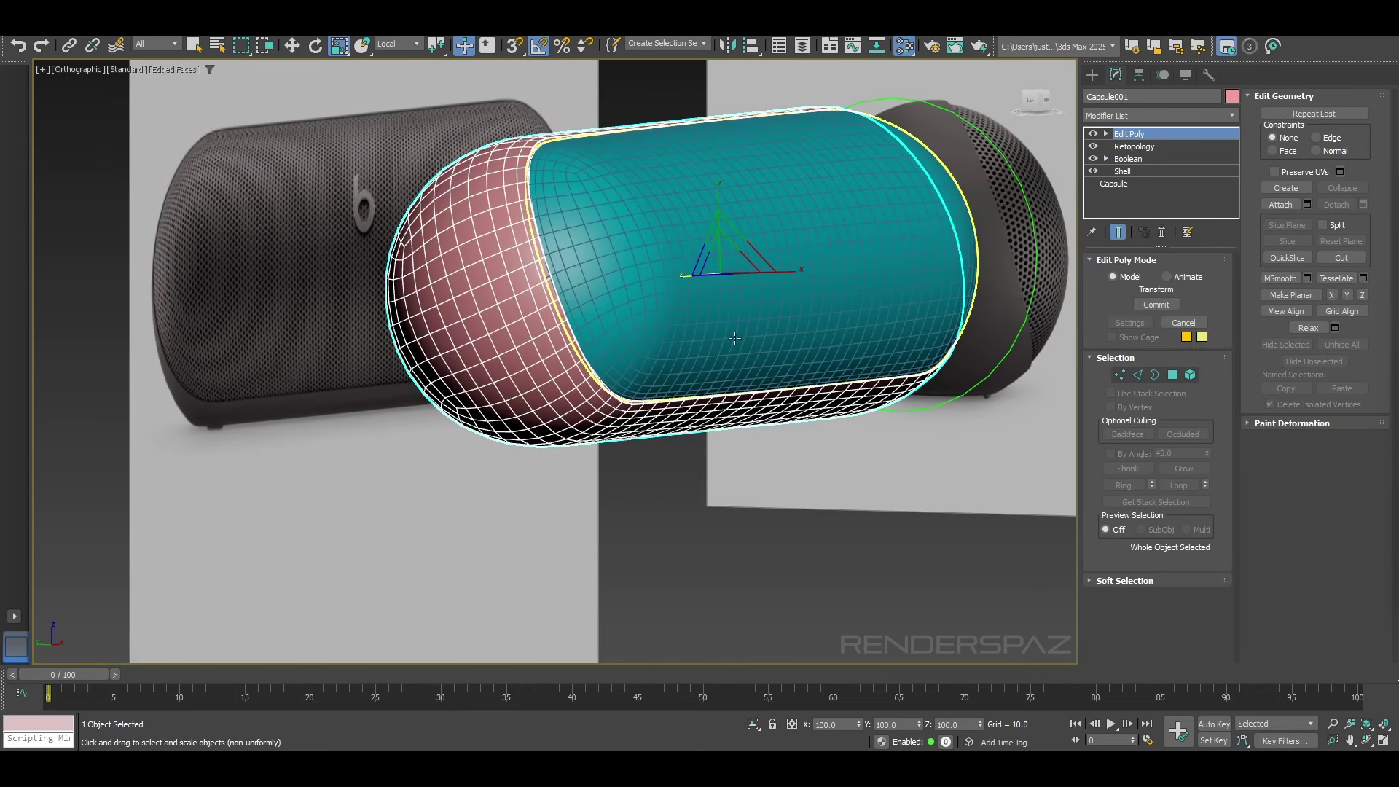
# Step: Convert the rear shell to an Editable Poly
pyautogui.rightClick(495, 421)
pyautogui.moveTo(562, 605)
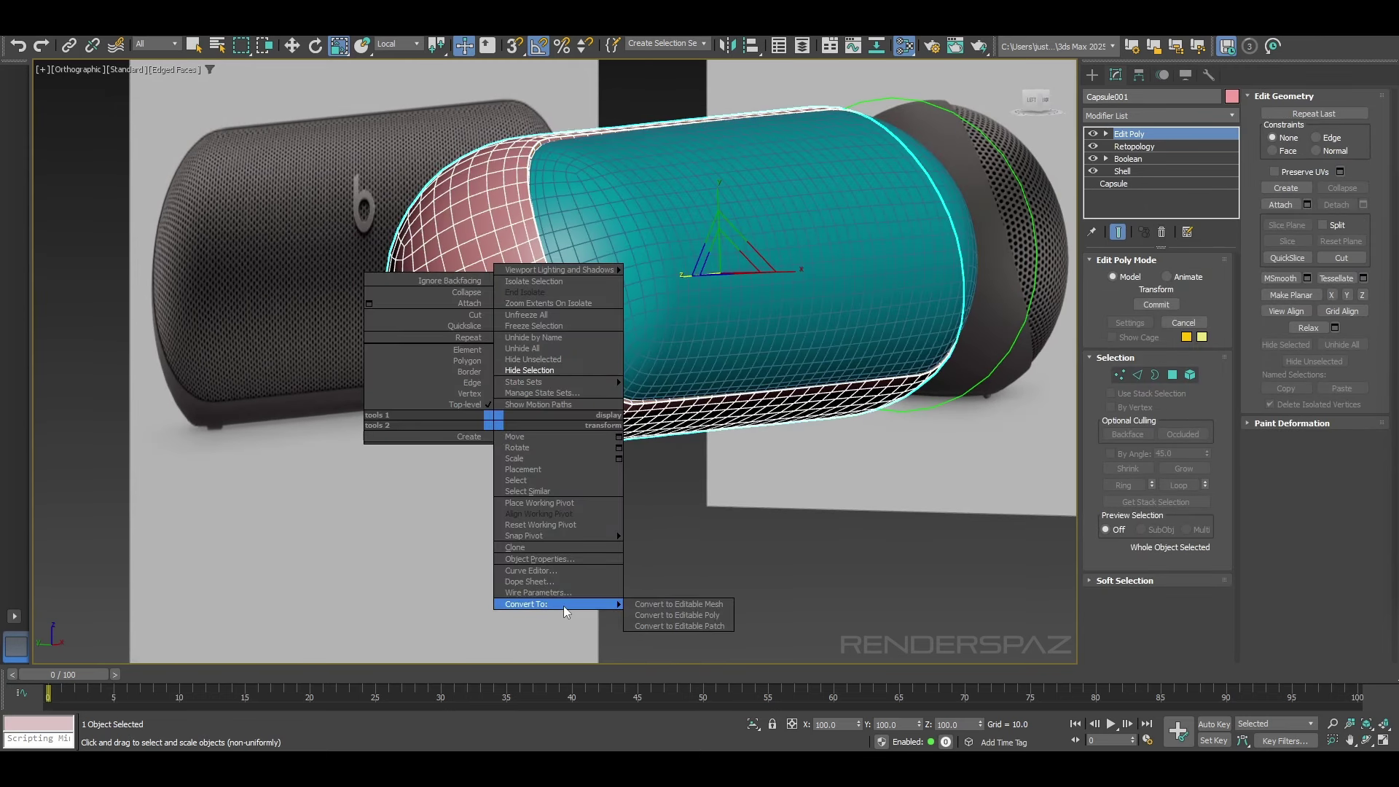
pyautogui.click(678, 616)
# Step: Examine the converted rear shell's mesh and underside in wireframe and shaded display
pyautogui.press('F3')
pyautogui.press('F3')
pyautogui.press('F3')
pyautogui.scroll(3, 578, 389)
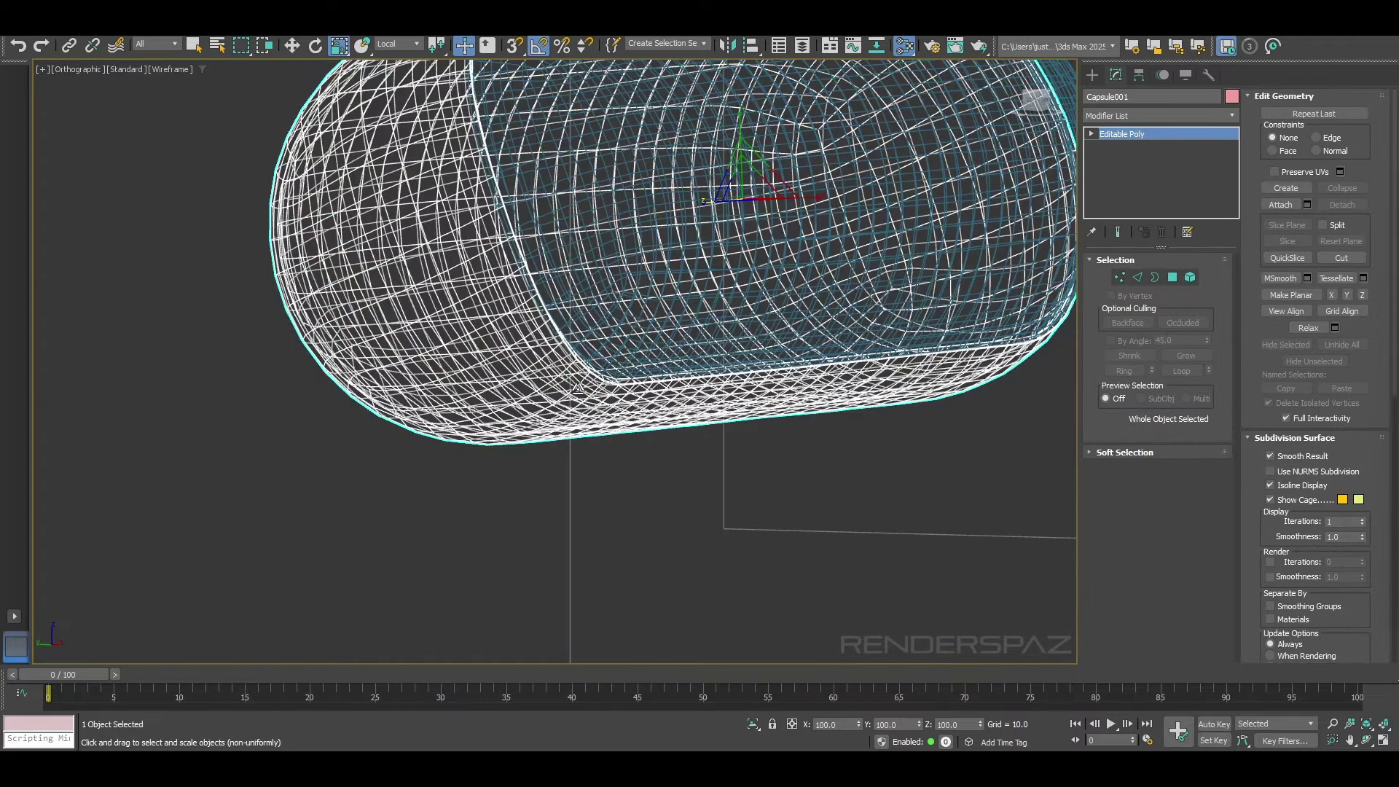
pyautogui.scroll(2, 578, 388)
pyautogui.press('F3')
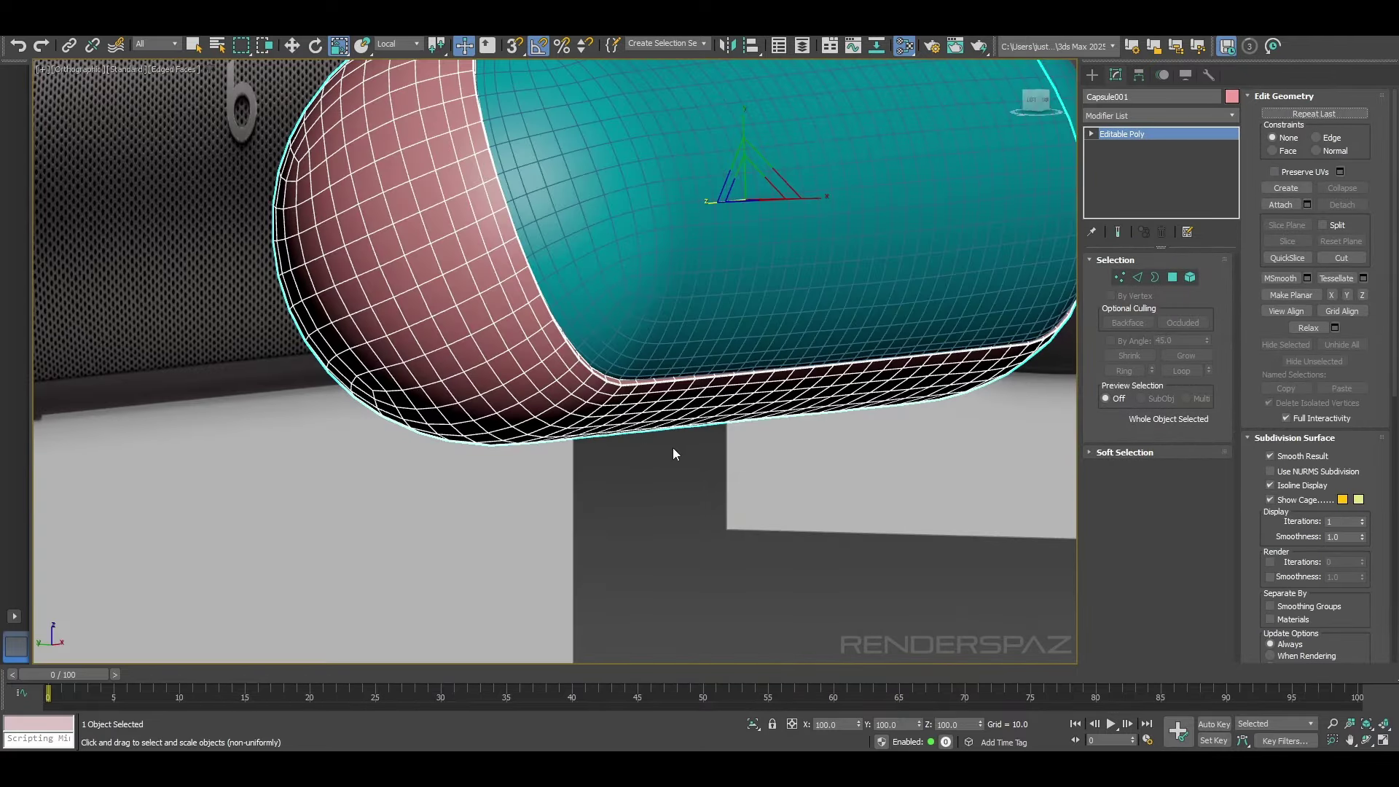
pyautogui.keyDown('alt'); pyautogui.moveTo(672, 449); pyautogui.dragTo(723, 431, button='middle'); pyautogui.keyUp('alt')
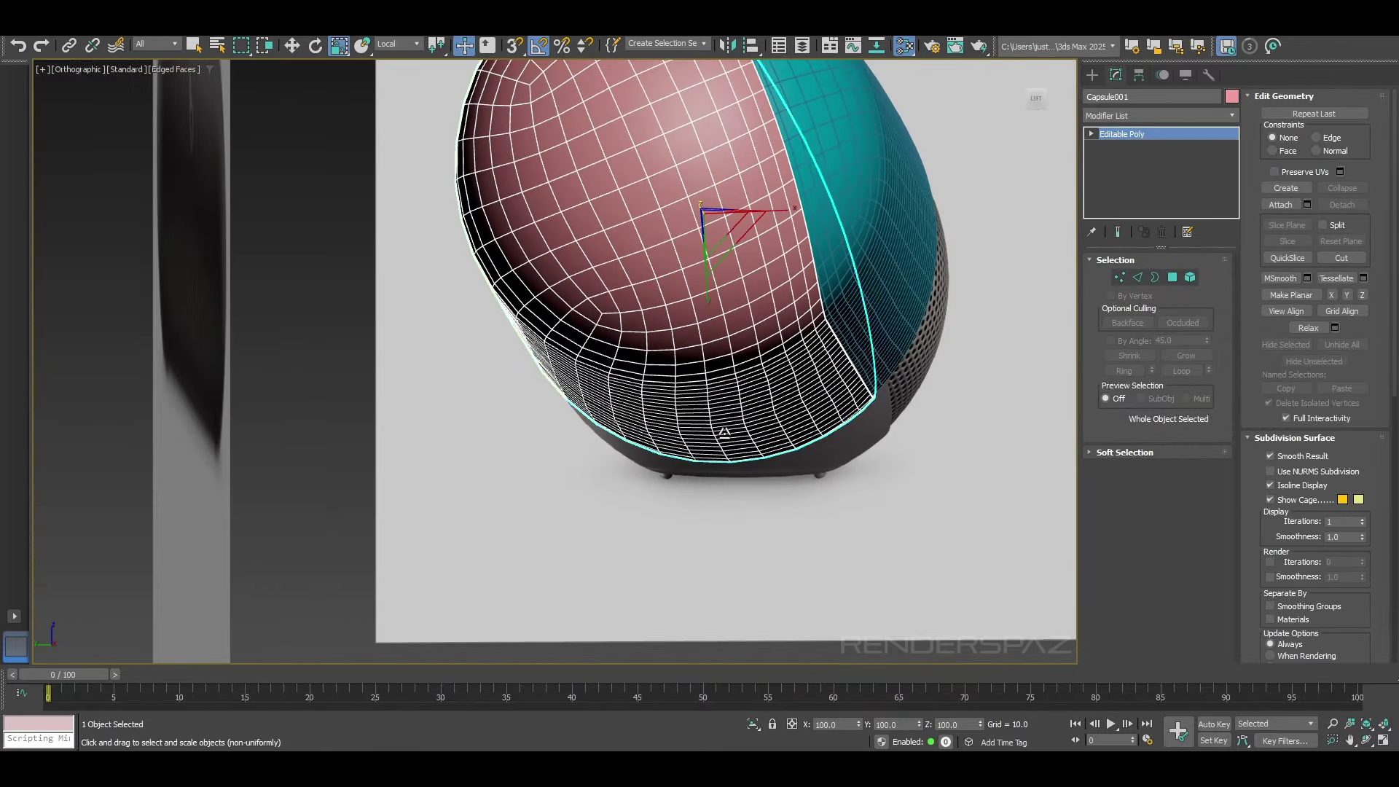
pyautogui.click(1173, 282)
pyautogui.click(720, 363)
pyautogui.moveTo(721, 363)
pyautogui.keyDown('alt'); pyautogui.mouseDown(button='middle')
pyautogui.moveTo(627, 426)
pyautogui.moveTo(698, 375)
pyautogui.mouseUp(button='middle'); pyautogui.keyUp('alt')
pyautogui.scroll(-4, 635, 418)
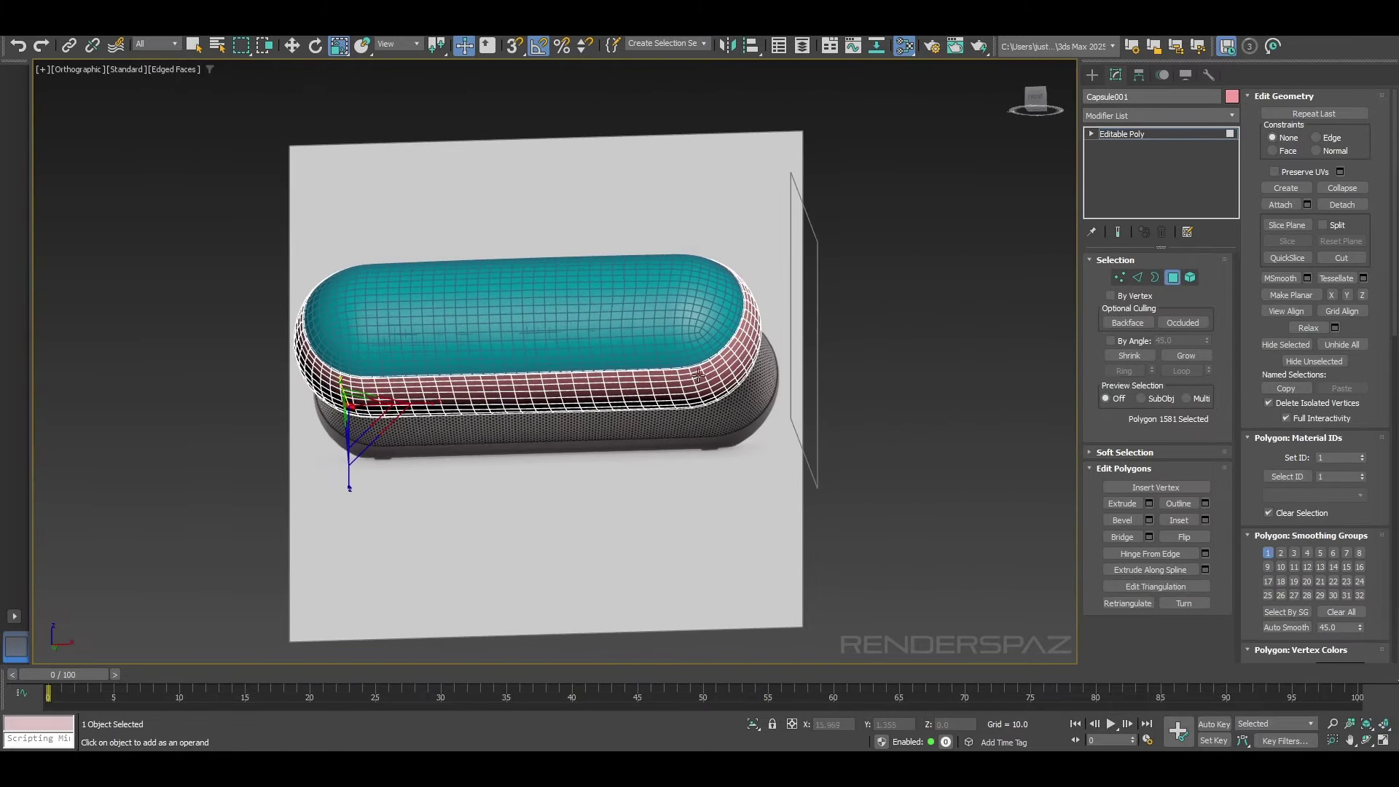
# Step: In the top view, delete the vertices of one half of the rear shell, keeping the half toward positive X
pyautogui.click(1120, 277)
pyautogui.press('t')
pyautogui.press('z')
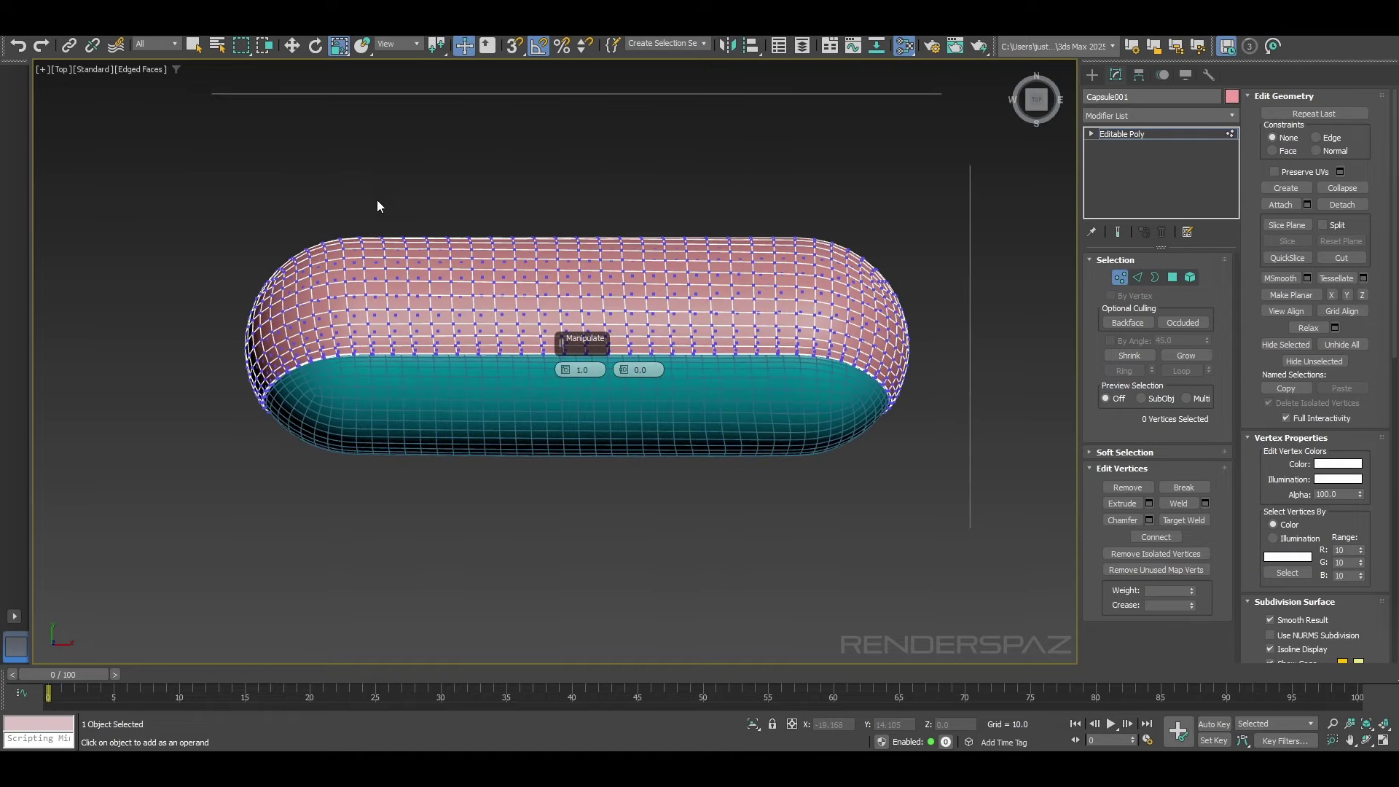
pyautogui.press('F3')
pyautogui.scroll(2, 506, 381)
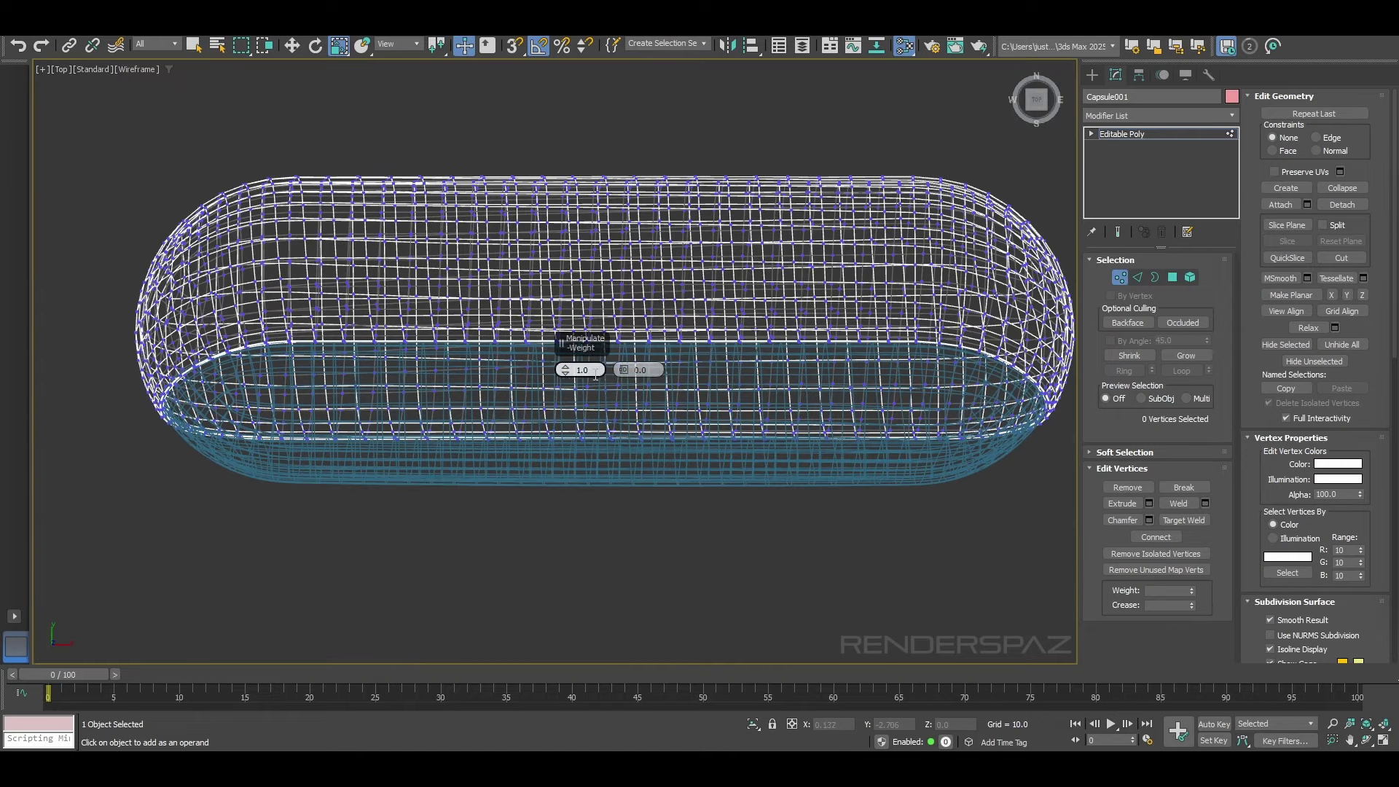
pyautogui.press('F3')
pyautogui.scroll(-2, 215, 143)
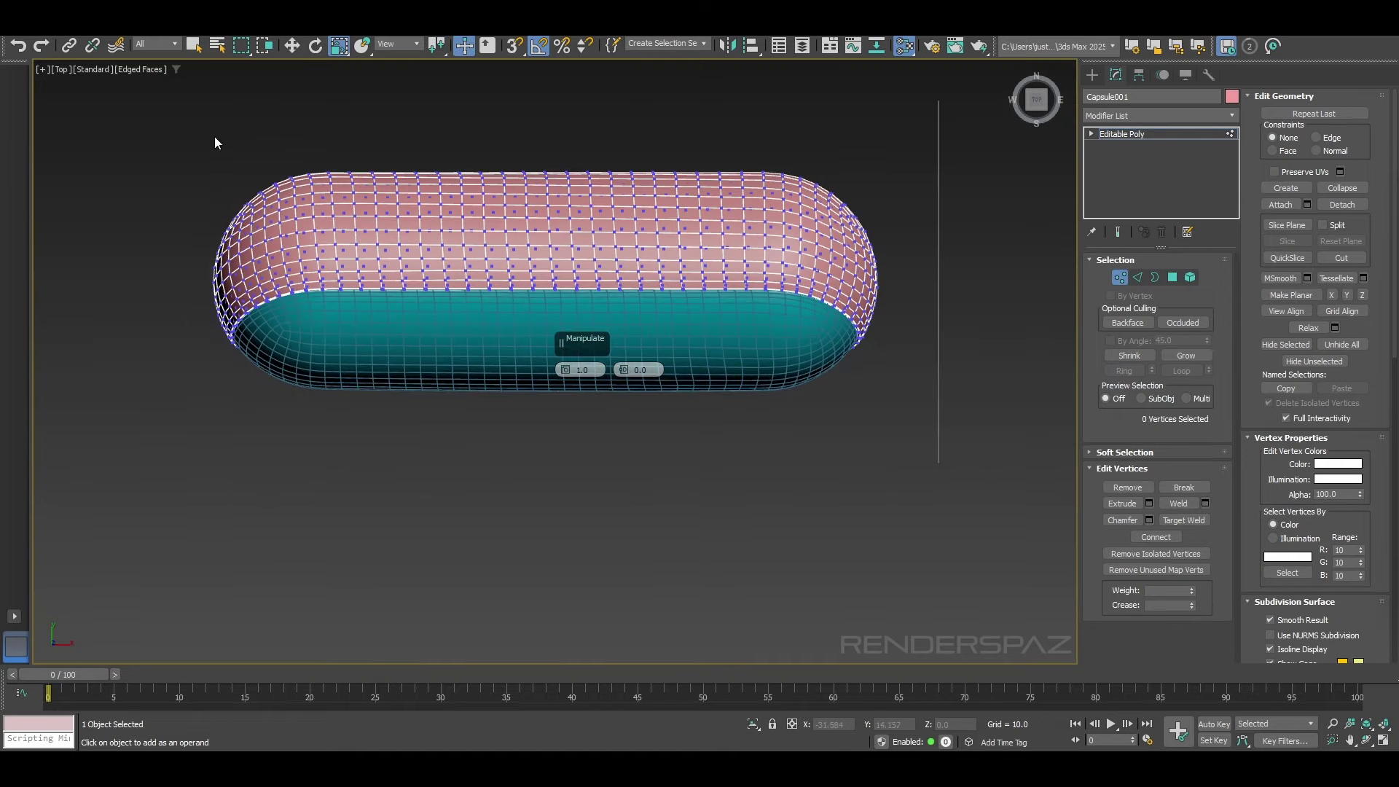
pyautogui.moveTo(492, 499); pyautogui.dragTo(519, 488)
pyautogui.press('Delete')
# Step: Trim the uneven cut end of the remaining rear shell half back toward its rounded end at edge level
pyautogui.scroll(4, 506, 247)
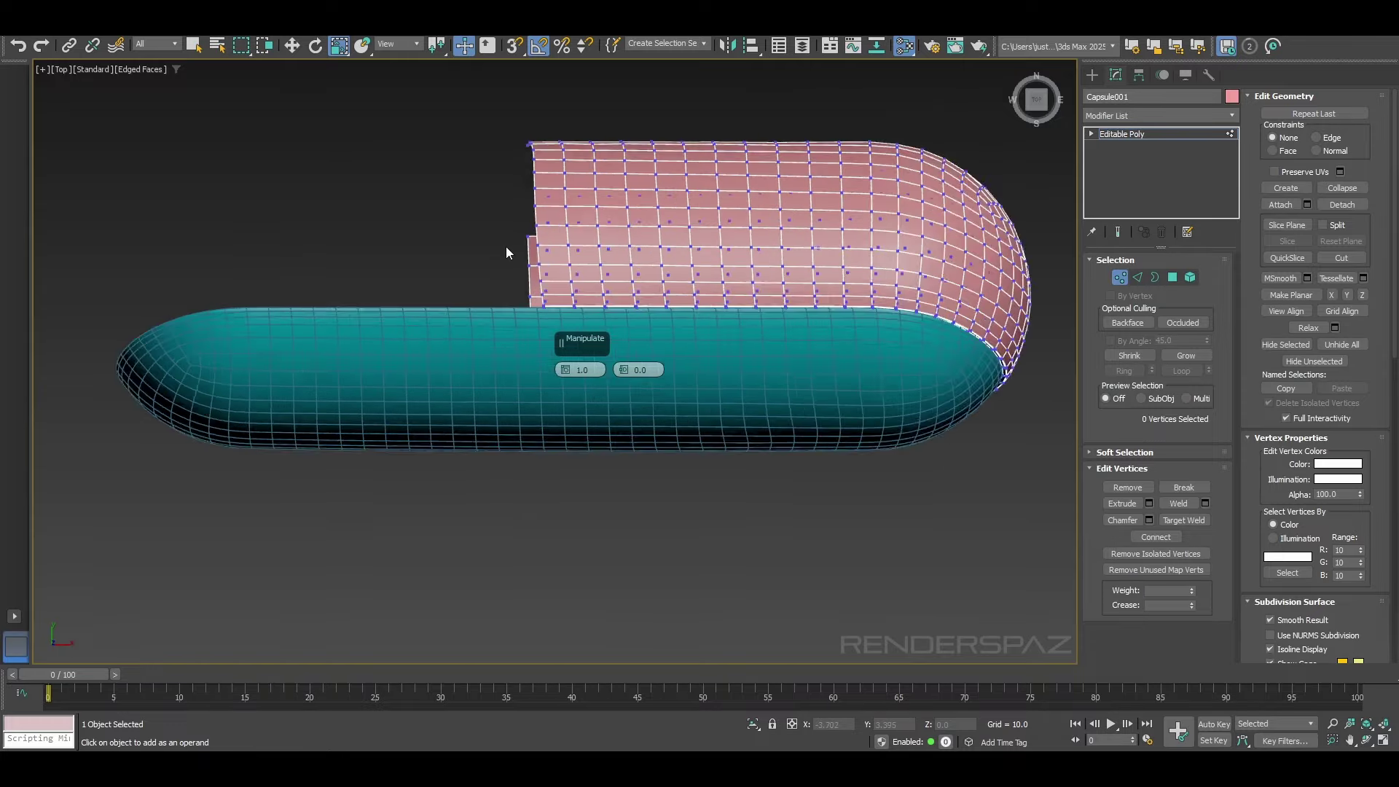
pyautogui.keyDown('alt'); pyautogui.moveTo(506, 246); pyautogui.dragTo(669, 173, button='middle'); pyautogui.keyUp('alt')
pyautogui.moveTo(738, 387); pyautogui.dragTo(649, 345, button='middle')
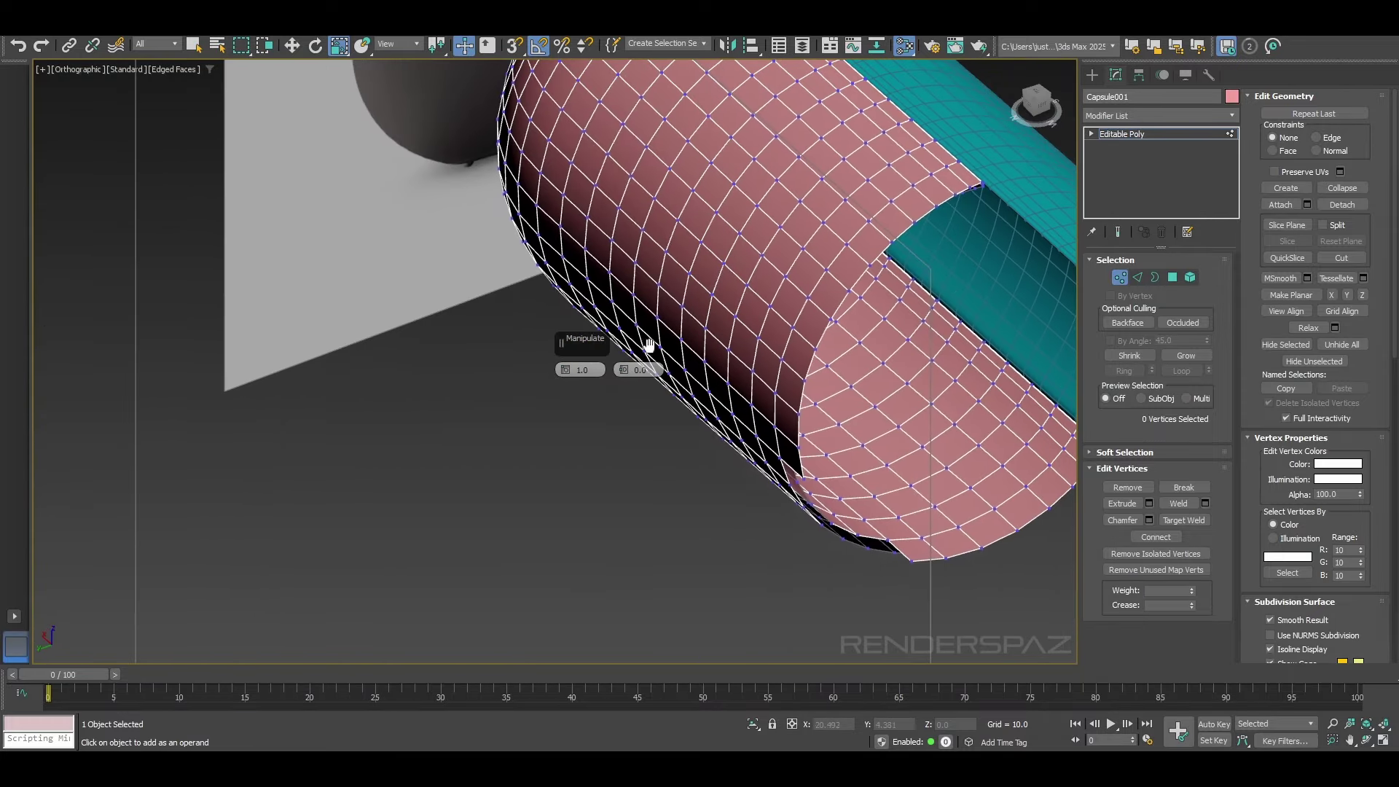
pyautogui.click(1136, 277)
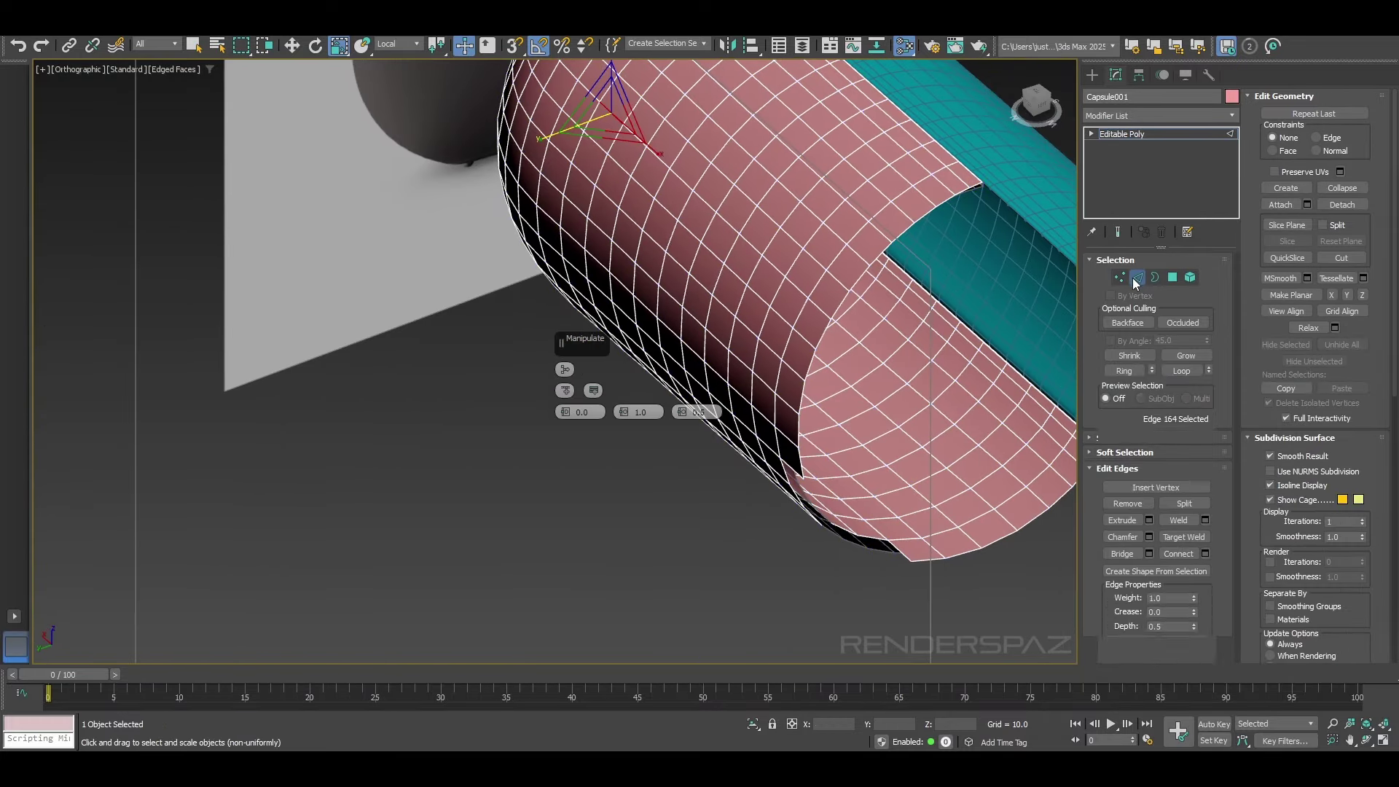
pyautogui.click(1136, 278)
pyautogui.click(1010, 547)
pyautogui.click(1013, 495)
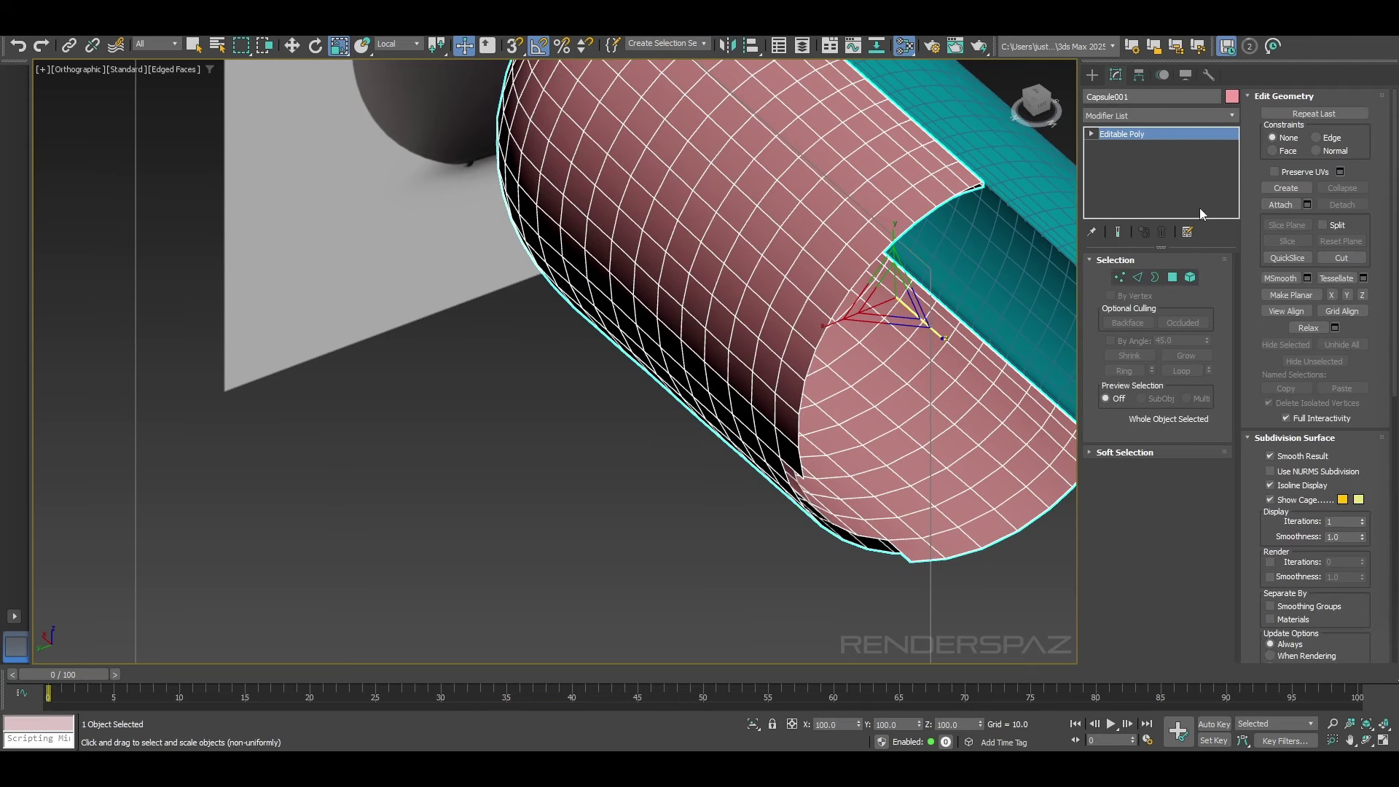
pyautogui.click(1137, 278)
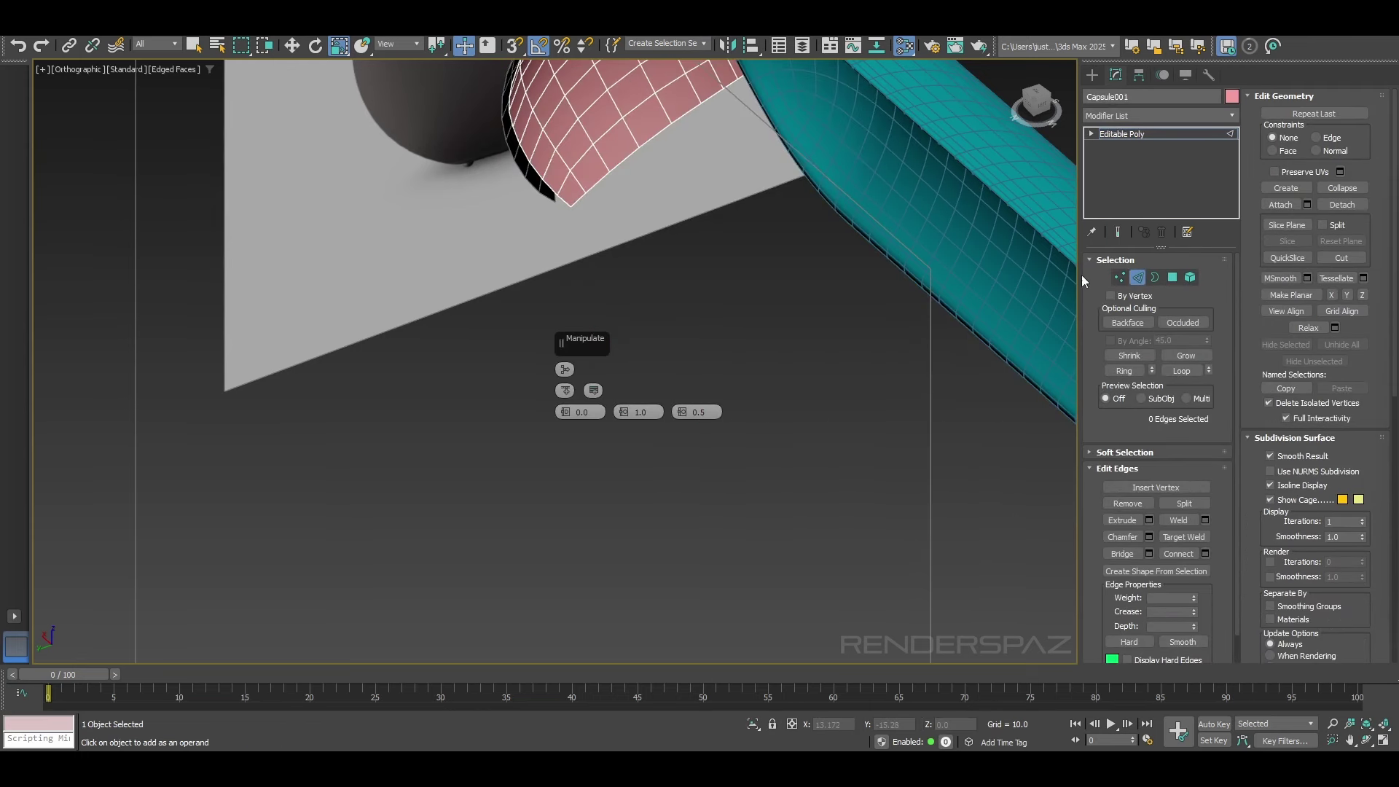
# Step: Undo the recent edge edits and deletions on the pink shell back to its full-length form
pyautogui.hotkey('ctrl', 'z')
pyautogui.click(940, 548)
pyautogui.click(917, 564)
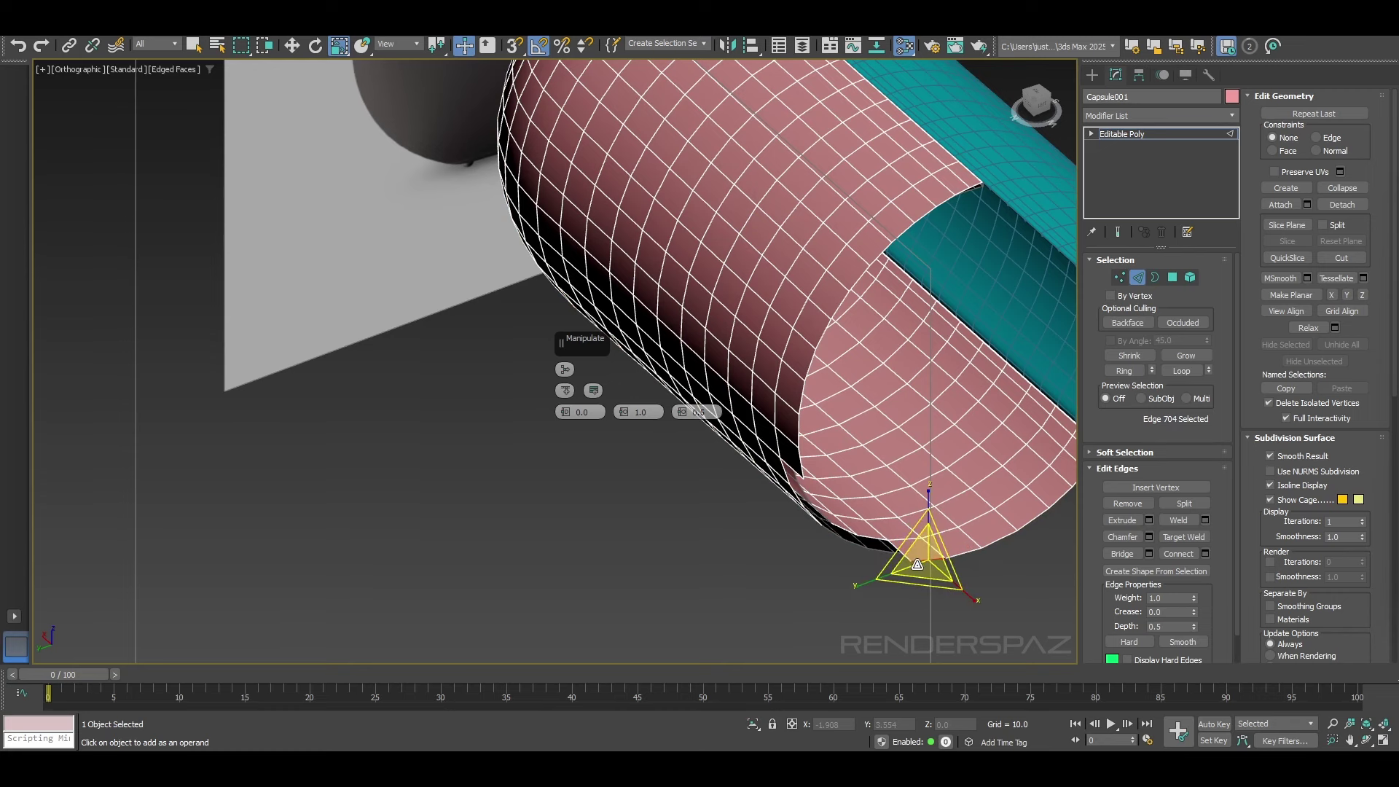
pyautogui.scroll(-3, 945, 298)
pyautogui.keyDown('alt'); pyautogui.moveTo(945, 300); pyautogui.dragTo(822, 321, button='middle'); pyautogui.keyUp('alt')
pyautogui.hotkey('ctrl', 'z')
pyautogui.hotkey('ctrl', 'z')
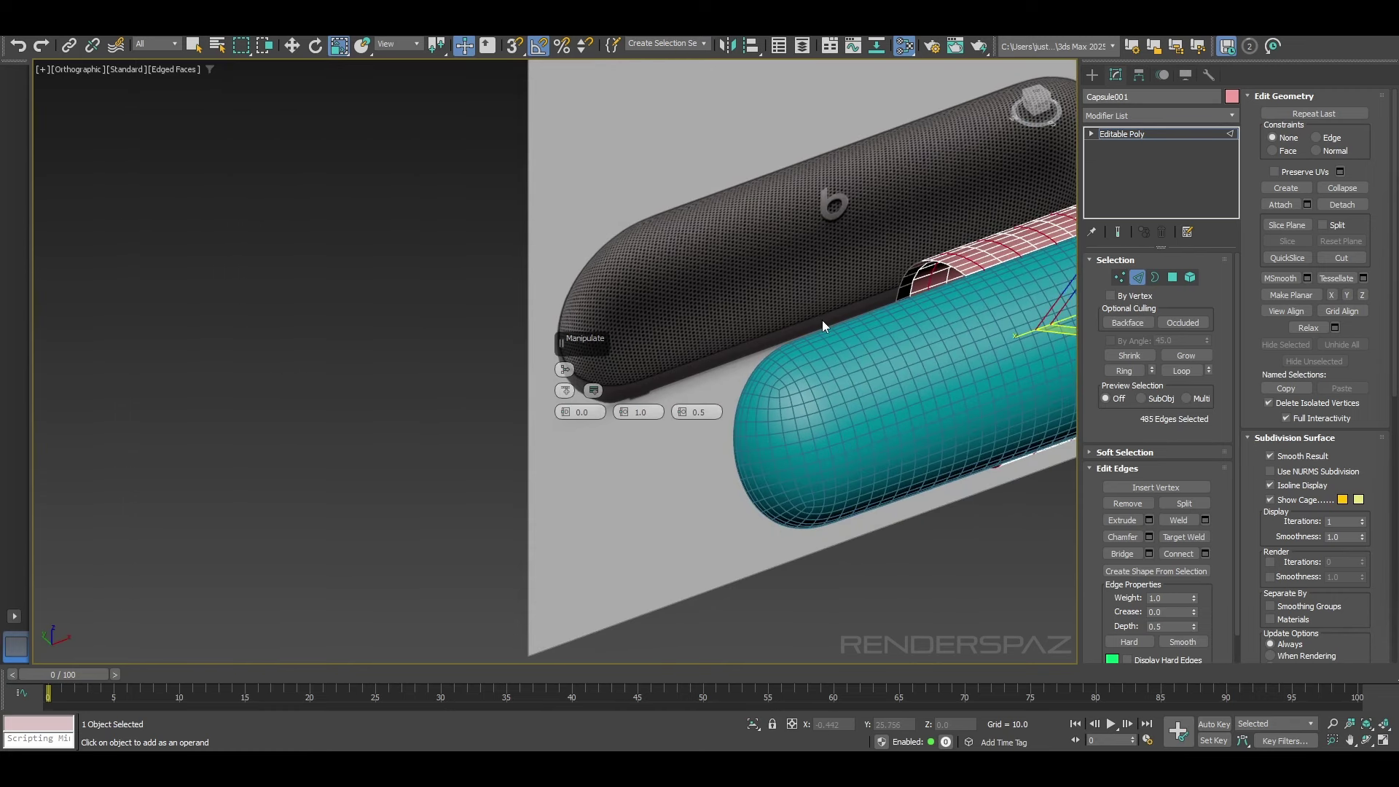
pyautogui.hotkey('ctrl', 'z')
pyautogui.hotkey('ctrl', 'z')
pyautogui.hotkey('ctrl', 'z')
pyautogui.hotkey('ctrl', 'z')
pyautogui.hotkey('ctrl', 'z')
pyautogui.hotkey('ctrl', 'z')
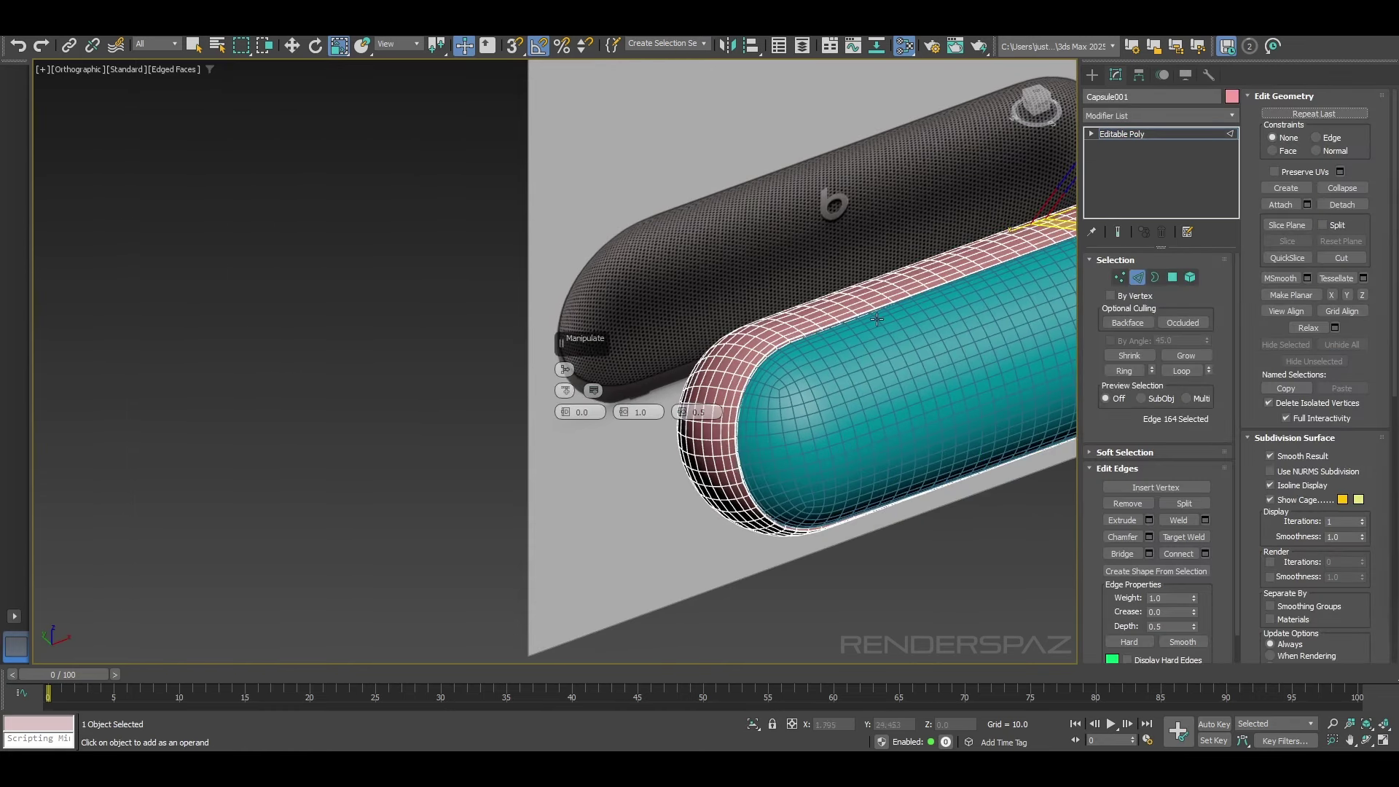
# Step: Try deleting the vertices of the pink shell's left half in the top view
pyautogui.keyDown('alt'); pyautogui.moveTo(876, 319); pyautogui.dragTo(977, 345, button='middle'); pyautogui.keyUp('alt')
pyautogui.click(1120, 277)
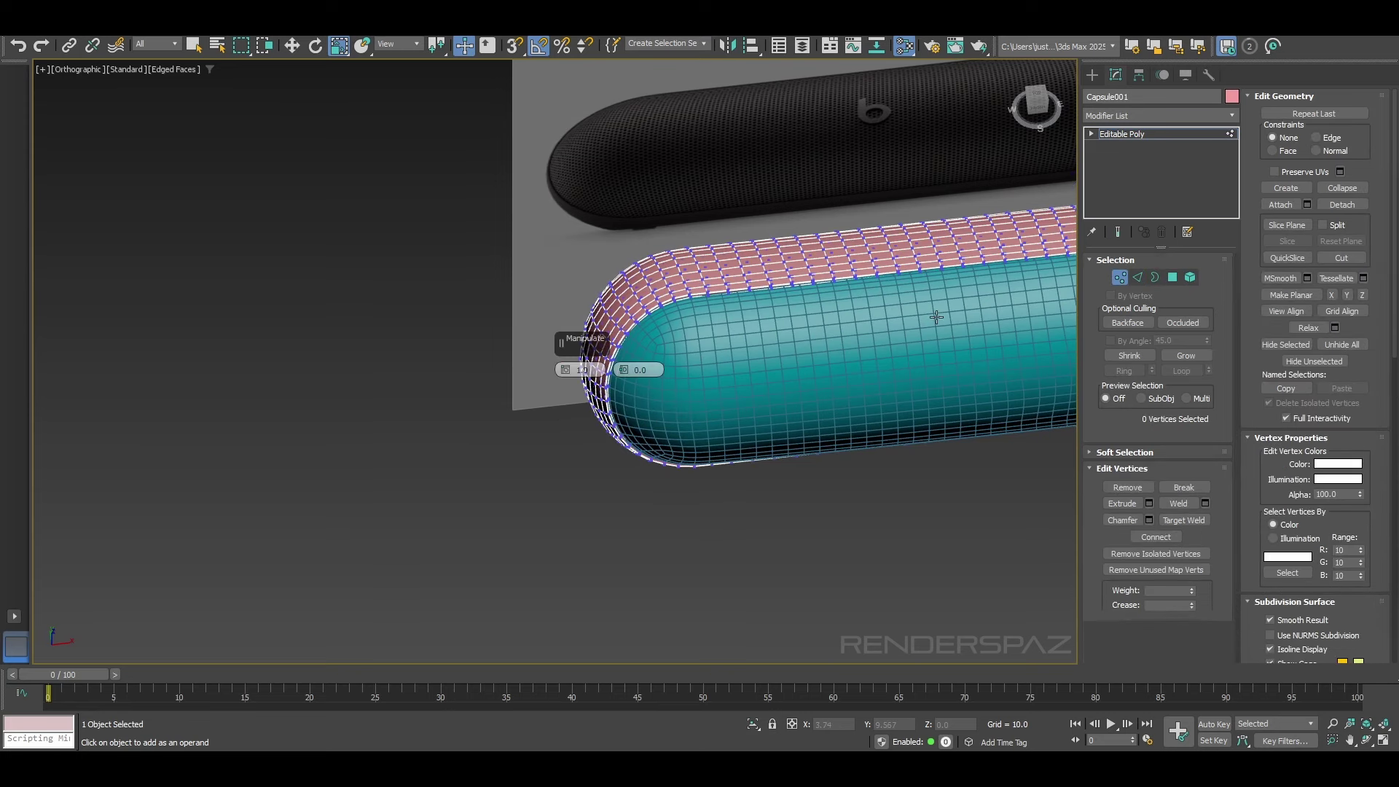
pyautogui.keyDown('alt'); pyautogui.moveTo(809, 328); pyautogui.dragTo(782, 284, button='middle'); pyautogui.keyUp('alt')
pyautogui.press('t')
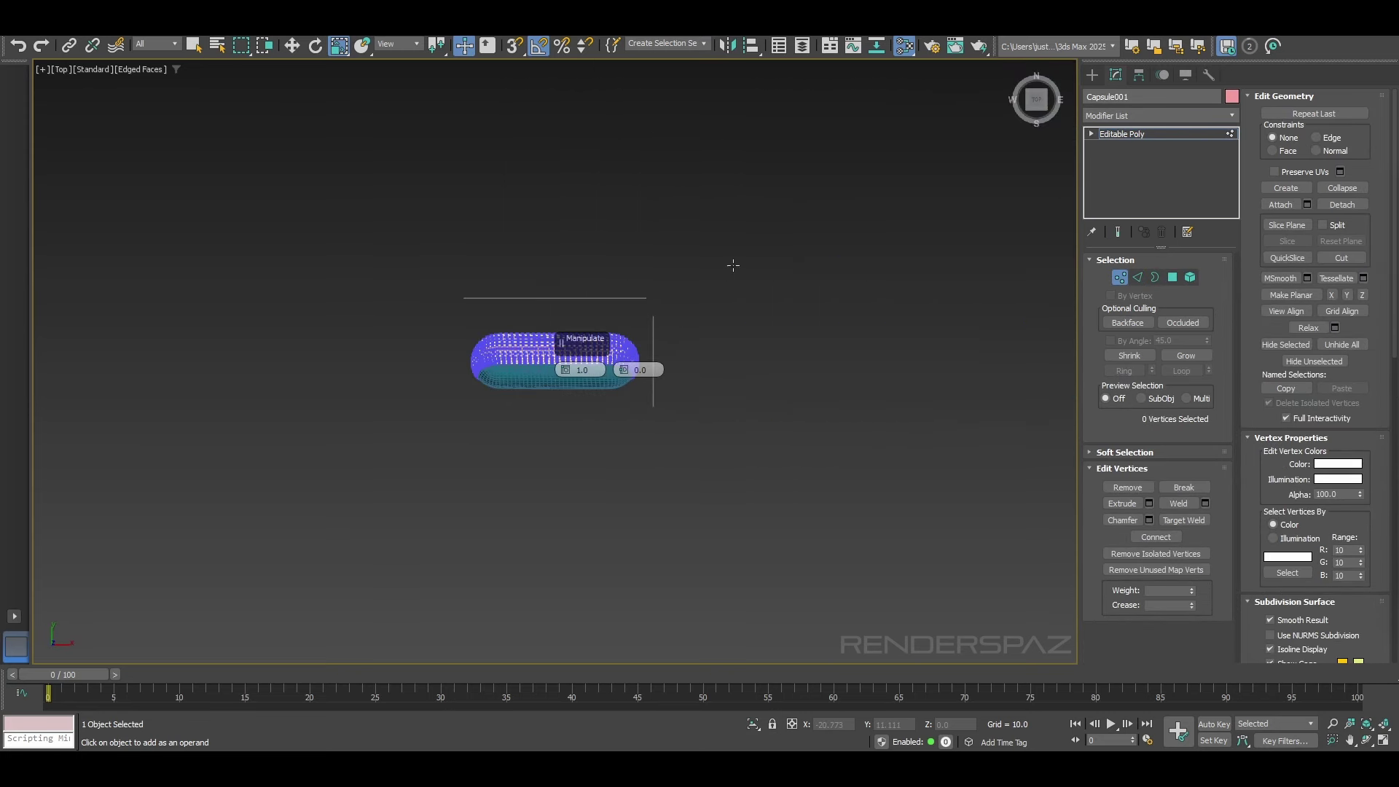
pyautogui.scroll(4, 667, 335)
pyautogui.scroll(2, 365, 401)
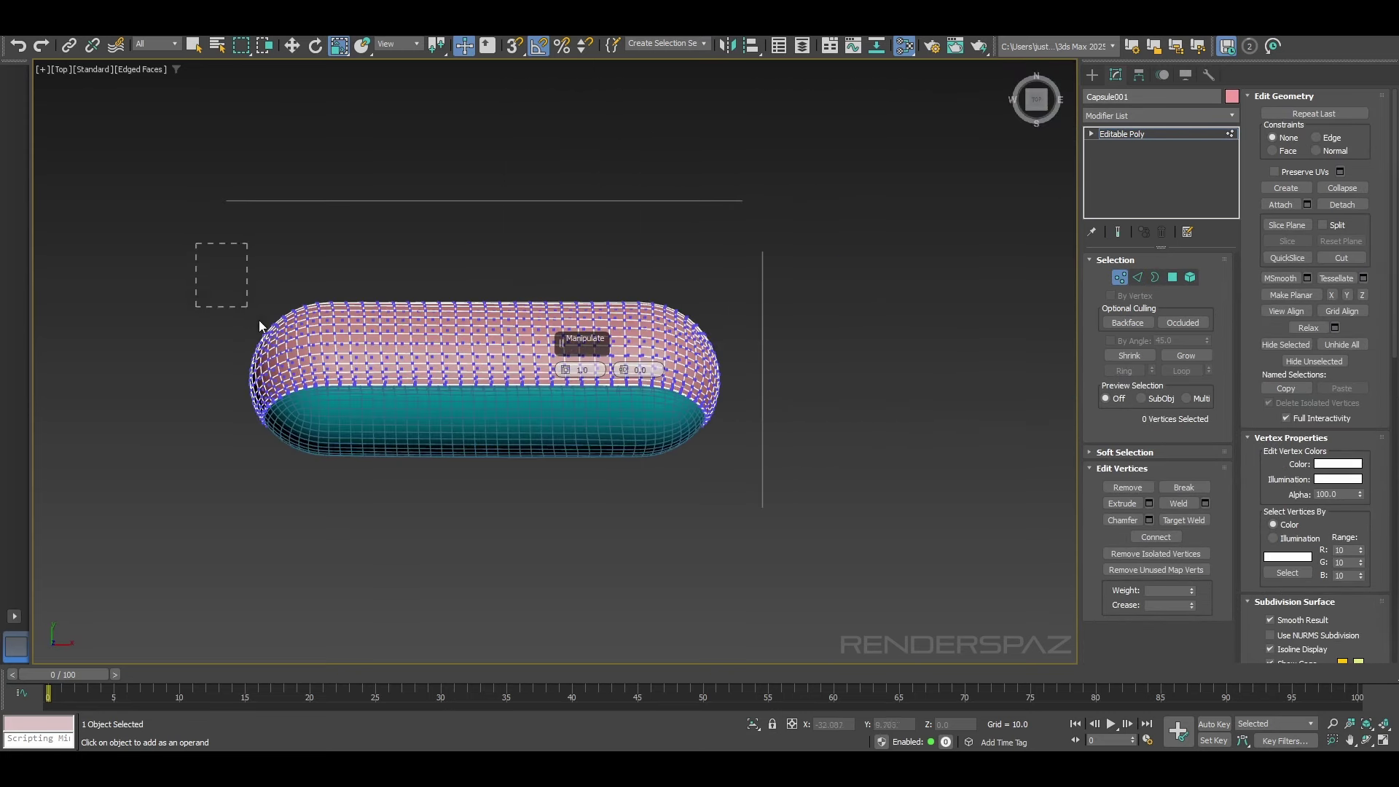
pyautogui.moveTo(438, 492); pyautogui.dragTo(478, 494)
pyautogui.press('Delete')
pyautogui.keyDown('alt'); pyautogui.moveTo(477, 494); pyautogui.dragTo(816, 342, button='middle'); pyautogui.keyUp('alt')
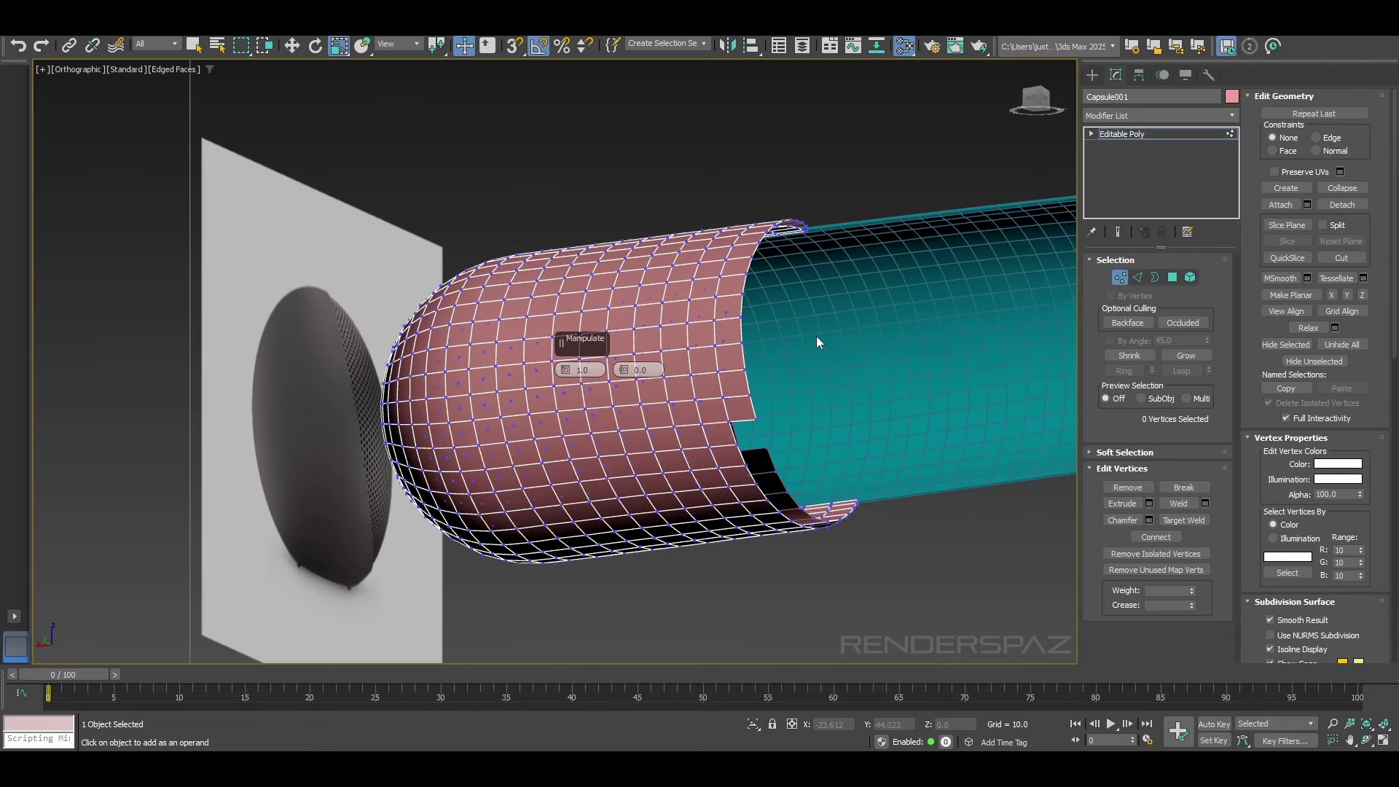
# Step: Select edge loops and rings on the half shell, undo back to the complete shell, and leave edge editing
pyautogui.click(753, 409)
pyautogui.keyDown('alt'); pyautogui.moveTo(753, 409); pyautogui.dragTo(983, 307, button='middle'); pyautogui.keyUp('alt')
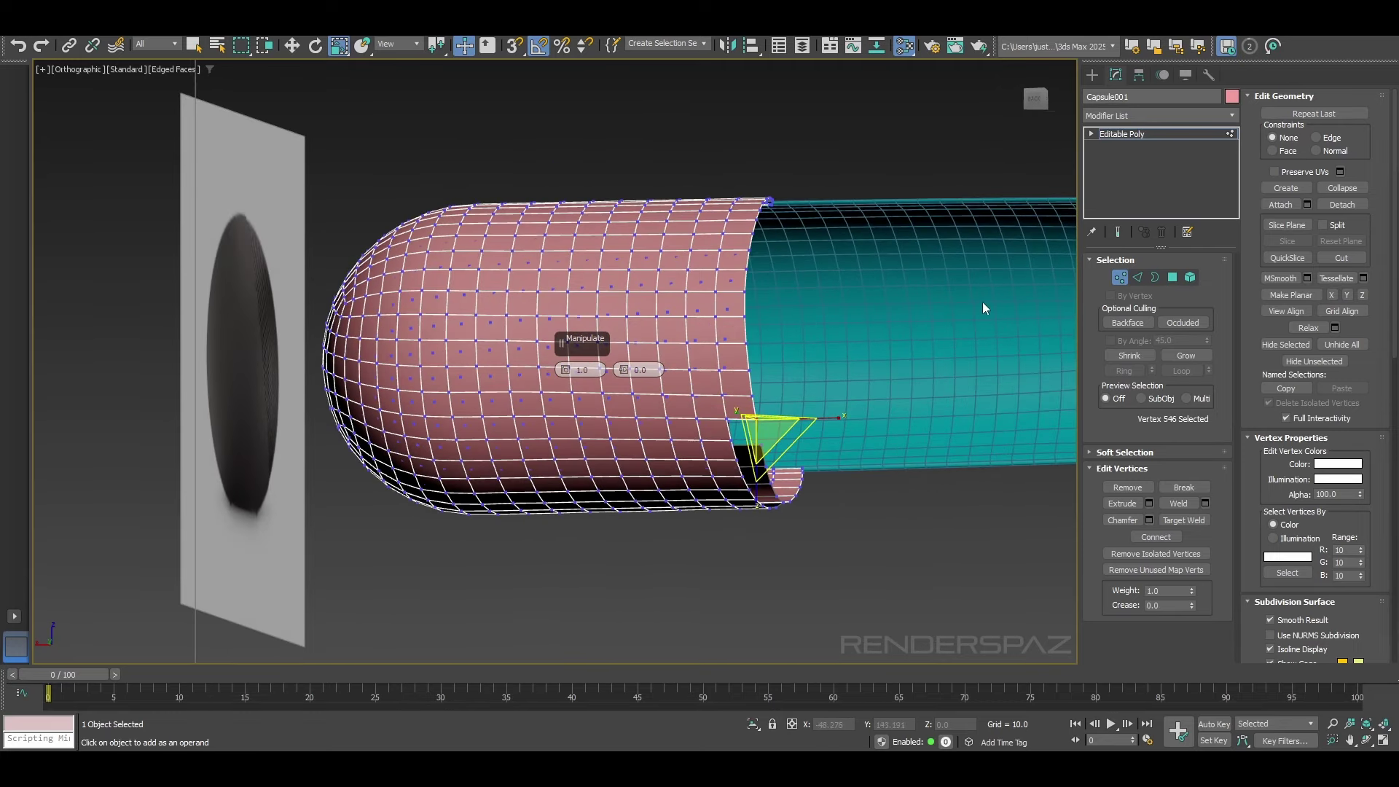
pyautogui.click(1138, 277)
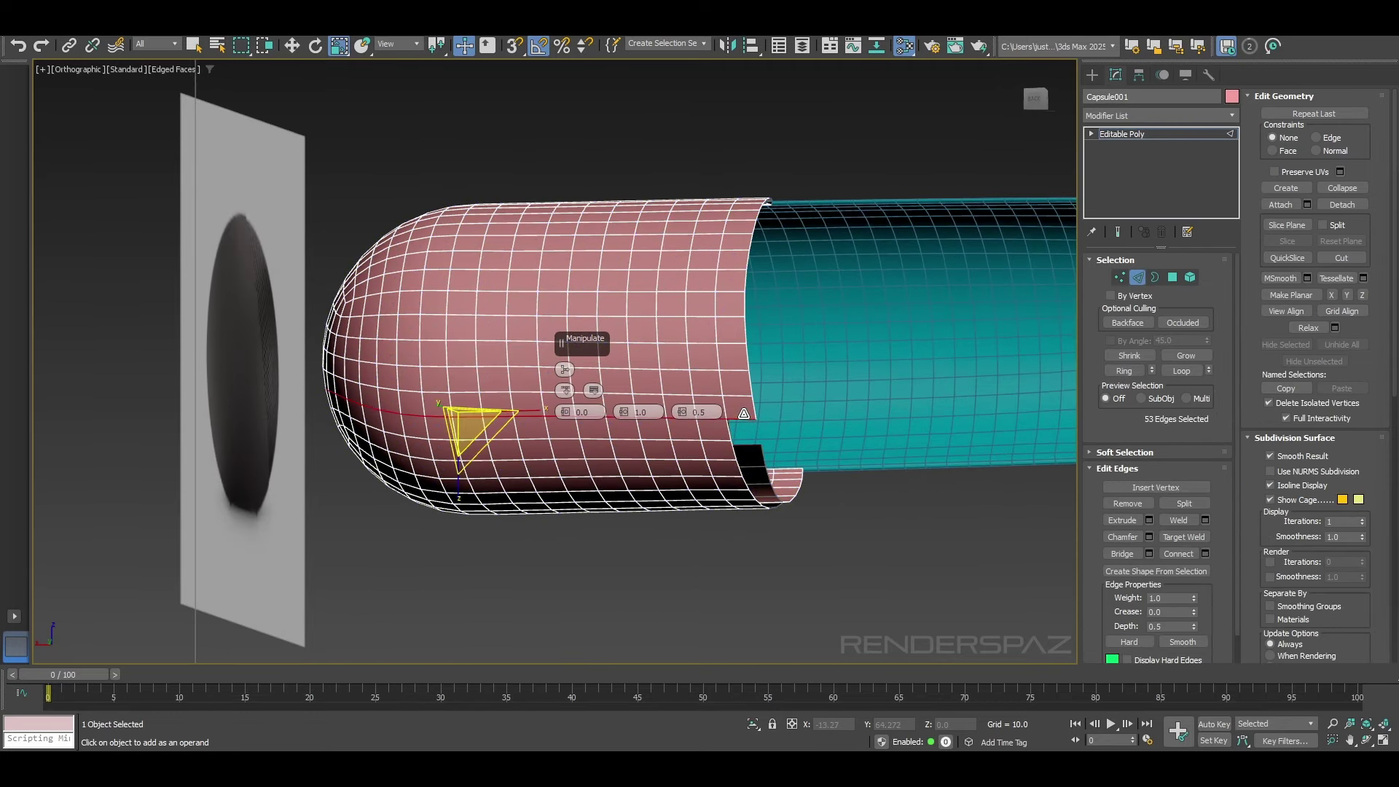
pyautogui.click(1114, 373)
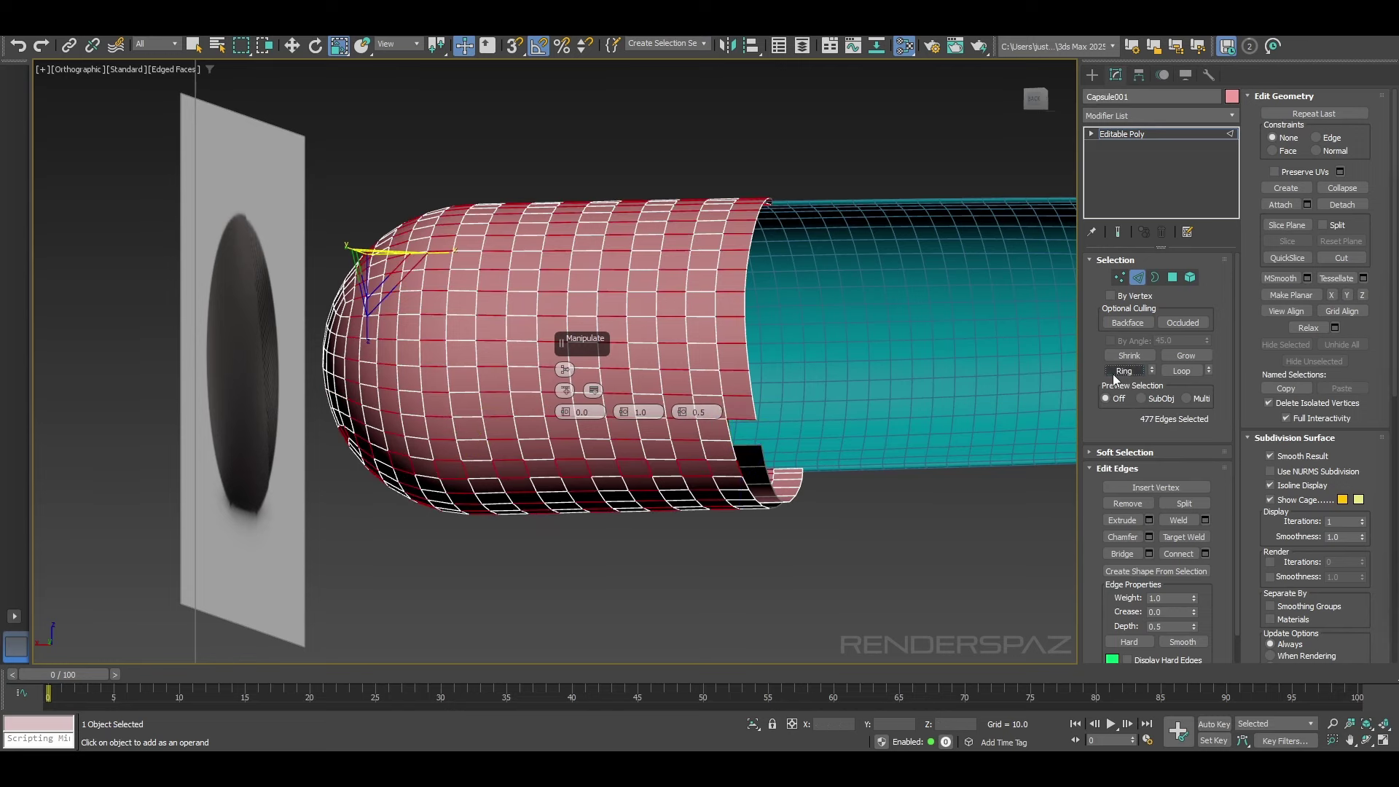
pyautogui.hotkey('ctrl', 'z')
pyautogui.hotkey('ctrl', 'z')
pyautogui.hotkey('ctrl', 'z')
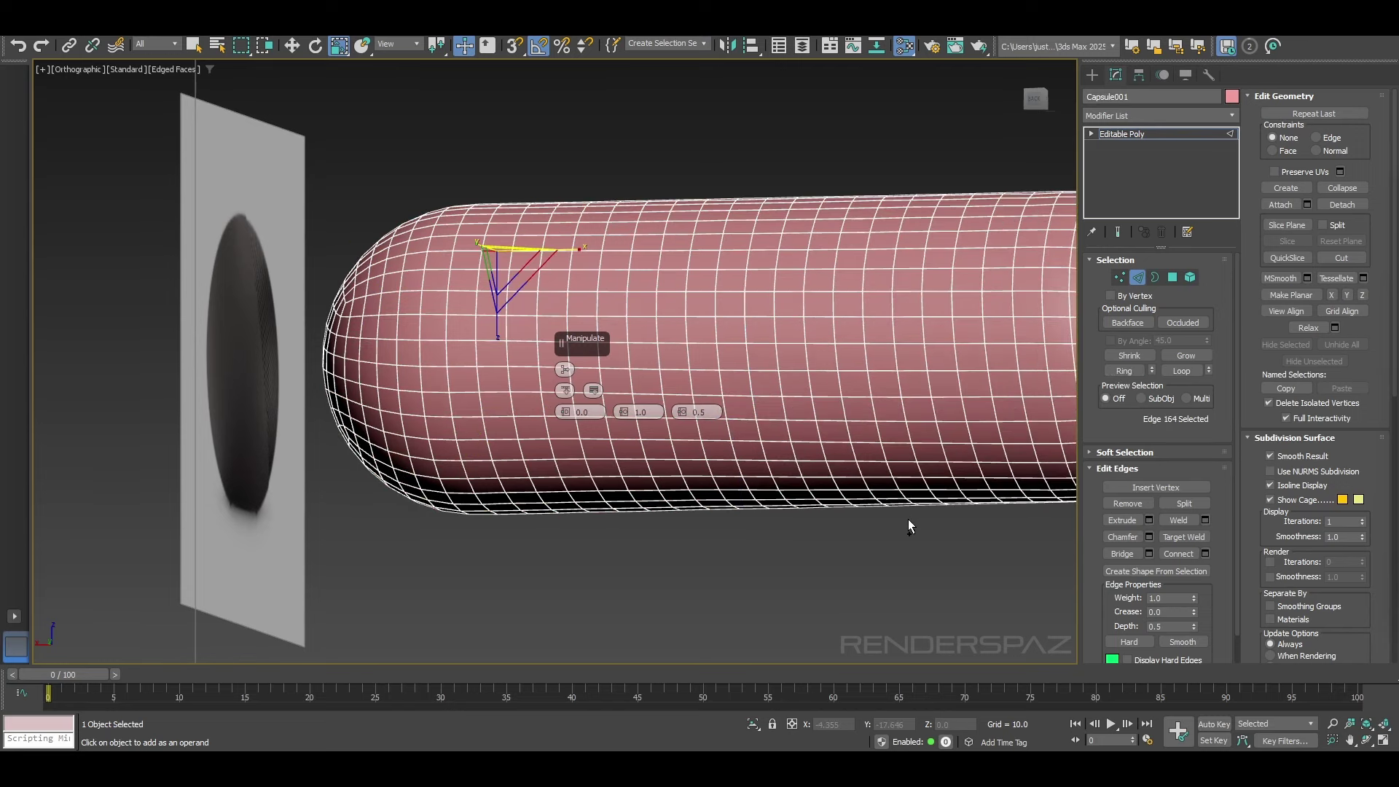
pyautogui.scroll(-3, 986, 369)
pyautogui.click(1131, 281)
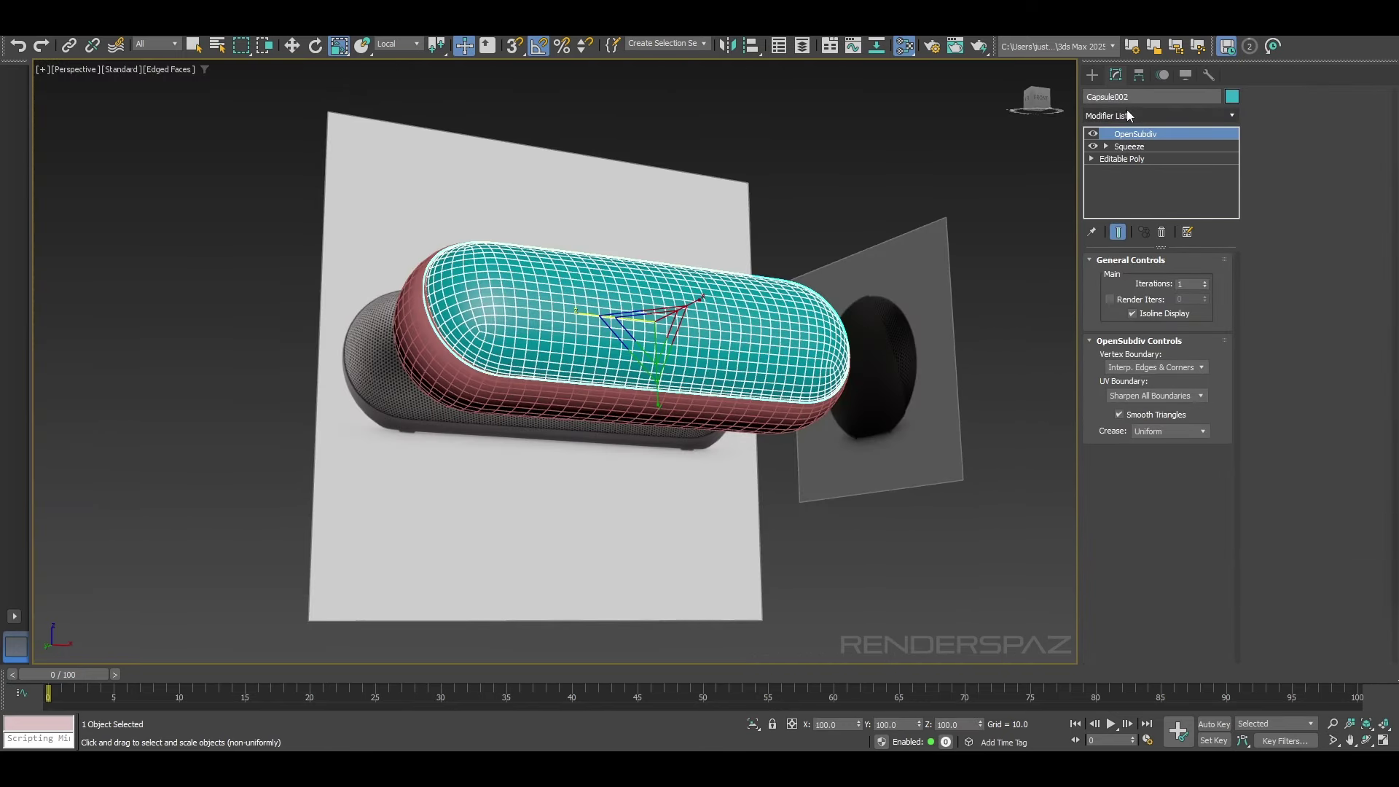
# Step: Try a Symmetry modifier placed below OpenSubdiv on the teal capsule, and delete that modifier
pyautogui.click(1127, 115)
pyautogui.write('s')
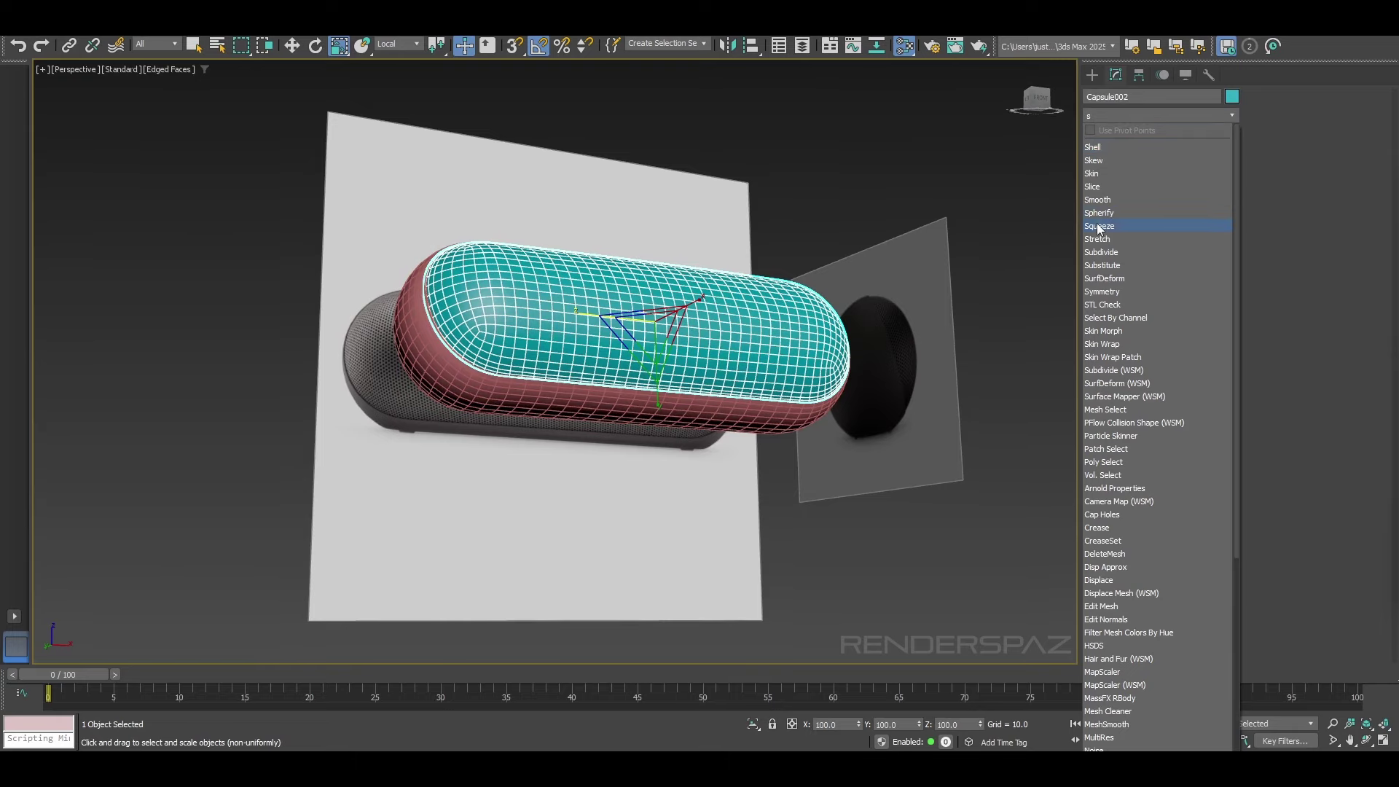
pyautogui.click(1098, 291)
pyautogui.keyDown('alt'); pyautogui.moveTo(863, 309); pyautogui.dragTo(875, 369, button='middle'); pyautogui.keyUp('alt')
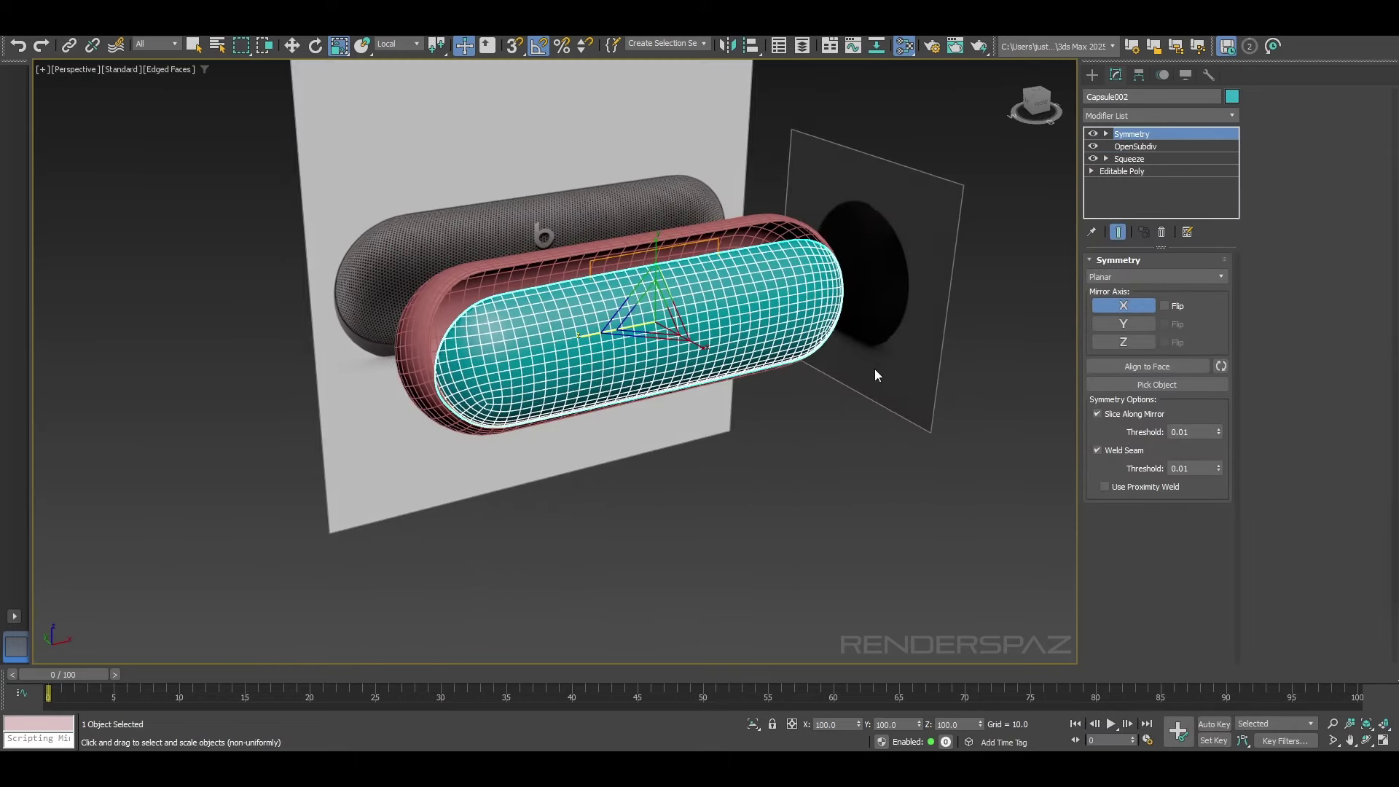
pyautogui.click(1106, 134)
pyautogui.click(1122, 147)
pyautogui.moveTo(1133, 134); pyautogui.dragTo(1135, 169)
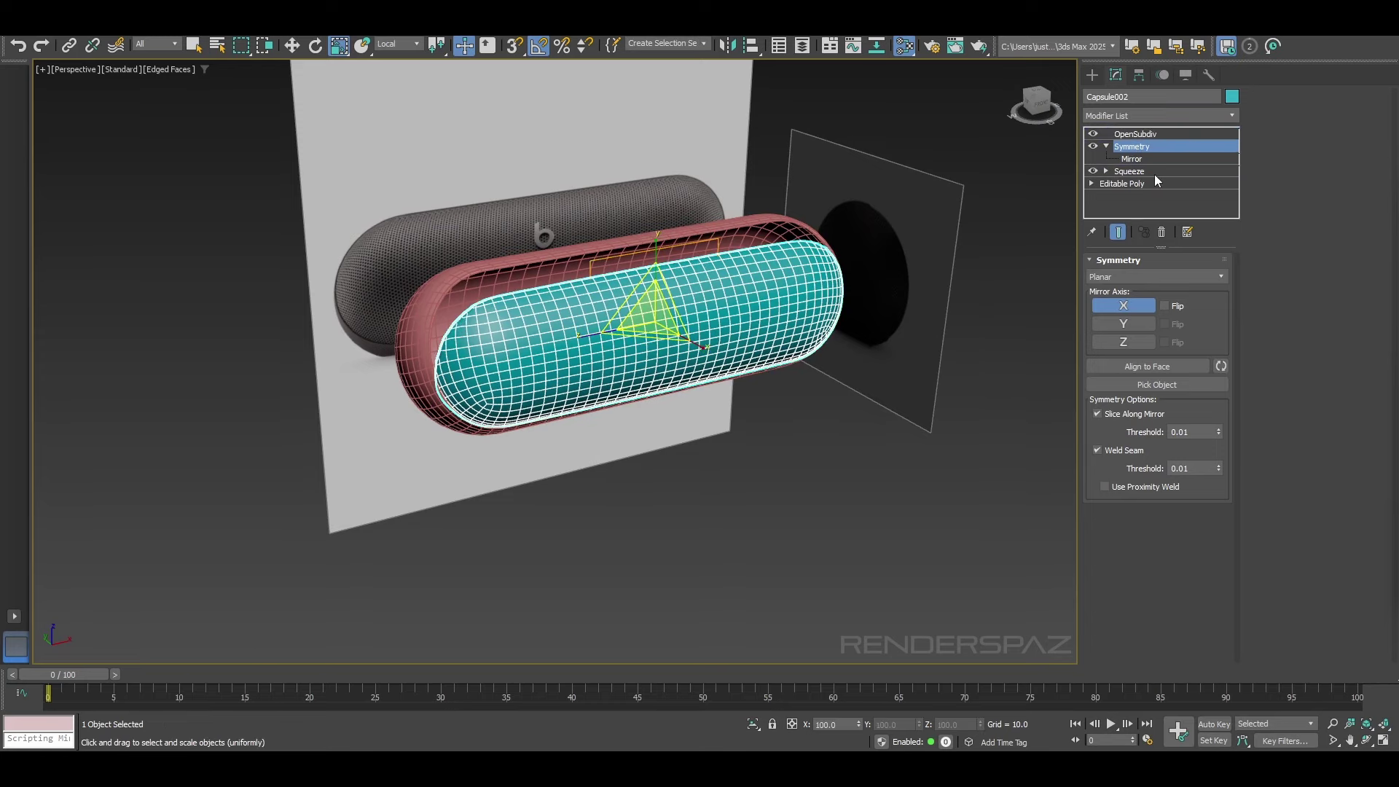
pyautogui.click(1132, 158)
pyautogui.keyDown('alt'); pyautogui.moveTo(847, 304); pyautogui.dragTo(809, 336, button='middle'); pyautogui.keyUp('alt')
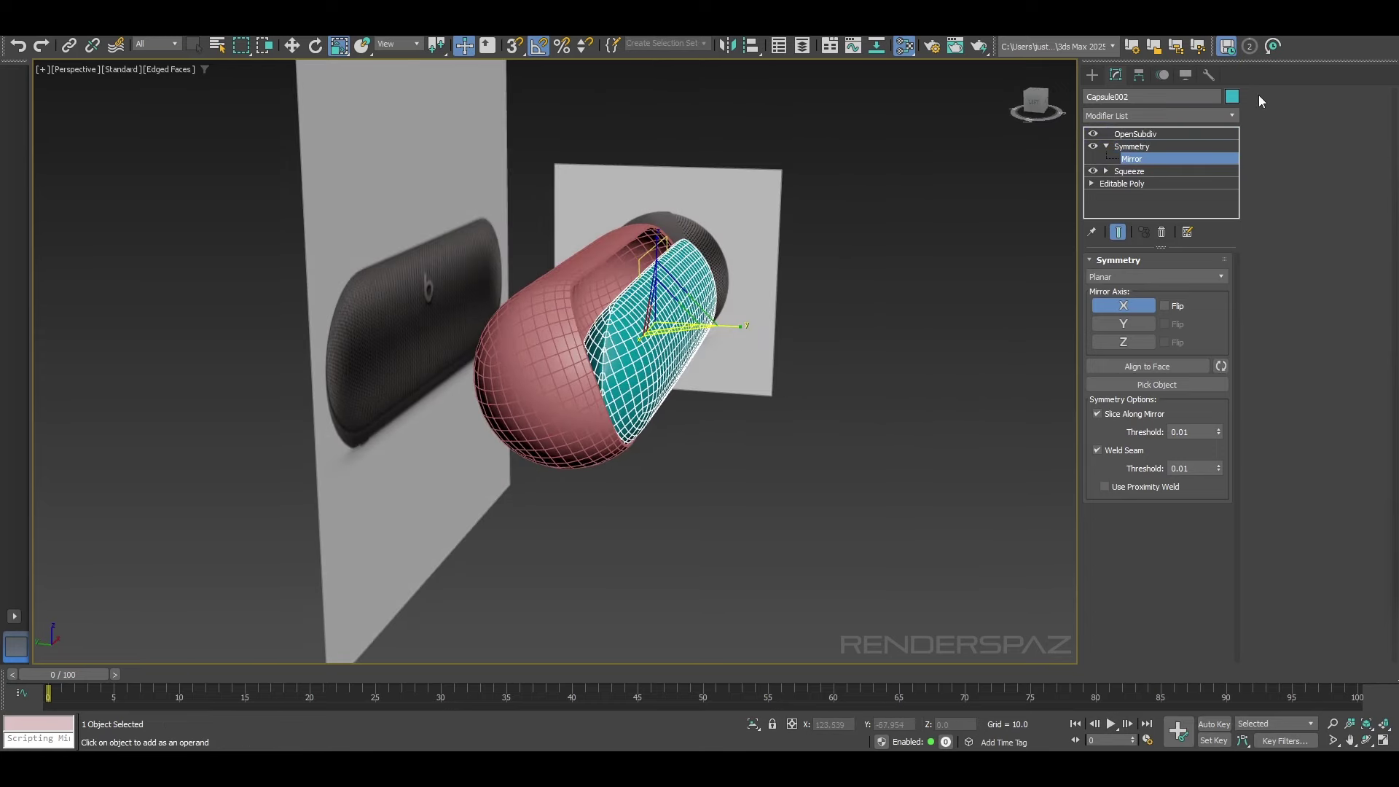
pyautogui.click(1161, 231)
# Step: Add a Symmetry modifier to the pink shell and activate its Mirror gizmo for moving
pyautogui.click(907, 378)
pyautogui.click(537, 377)
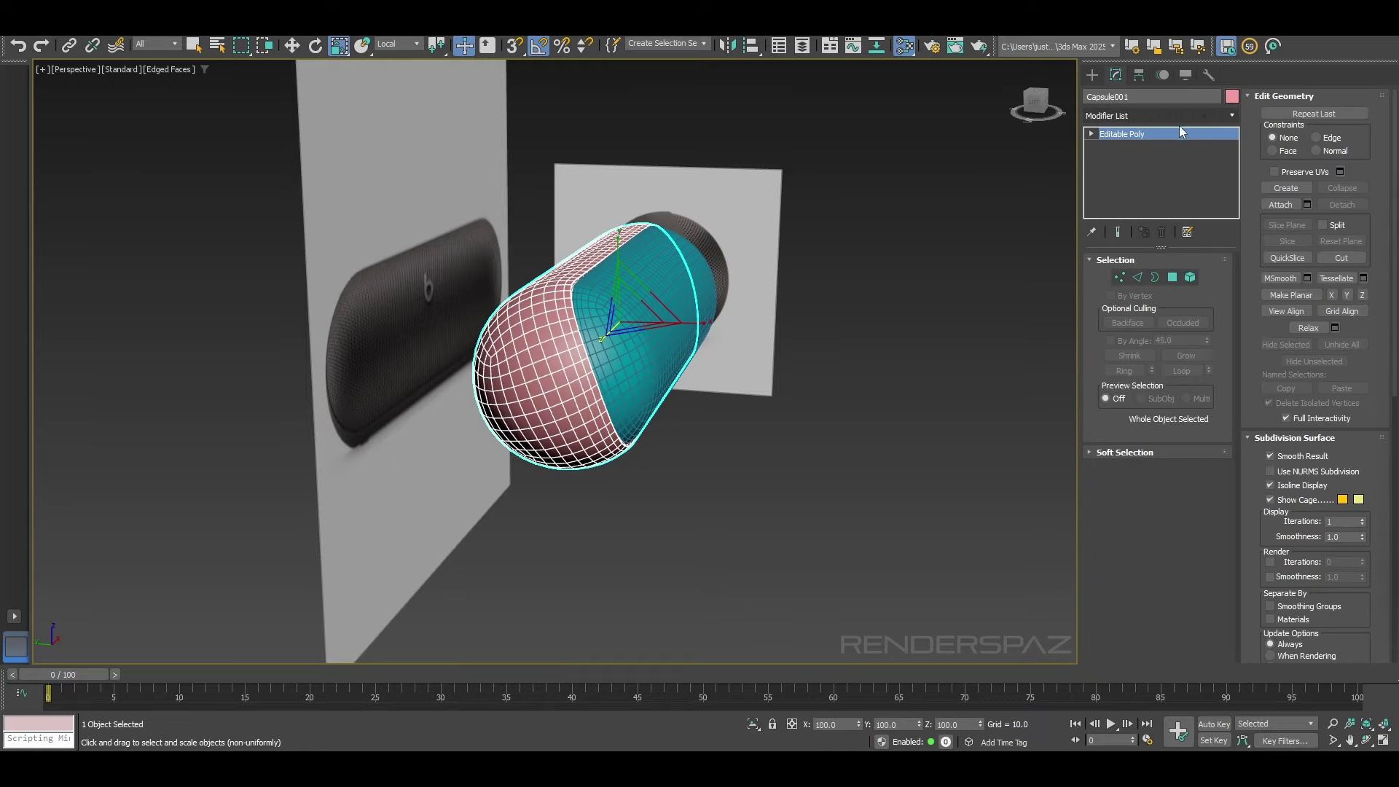
pyautogui.click(1156, 117)
pyautogui.write('s')
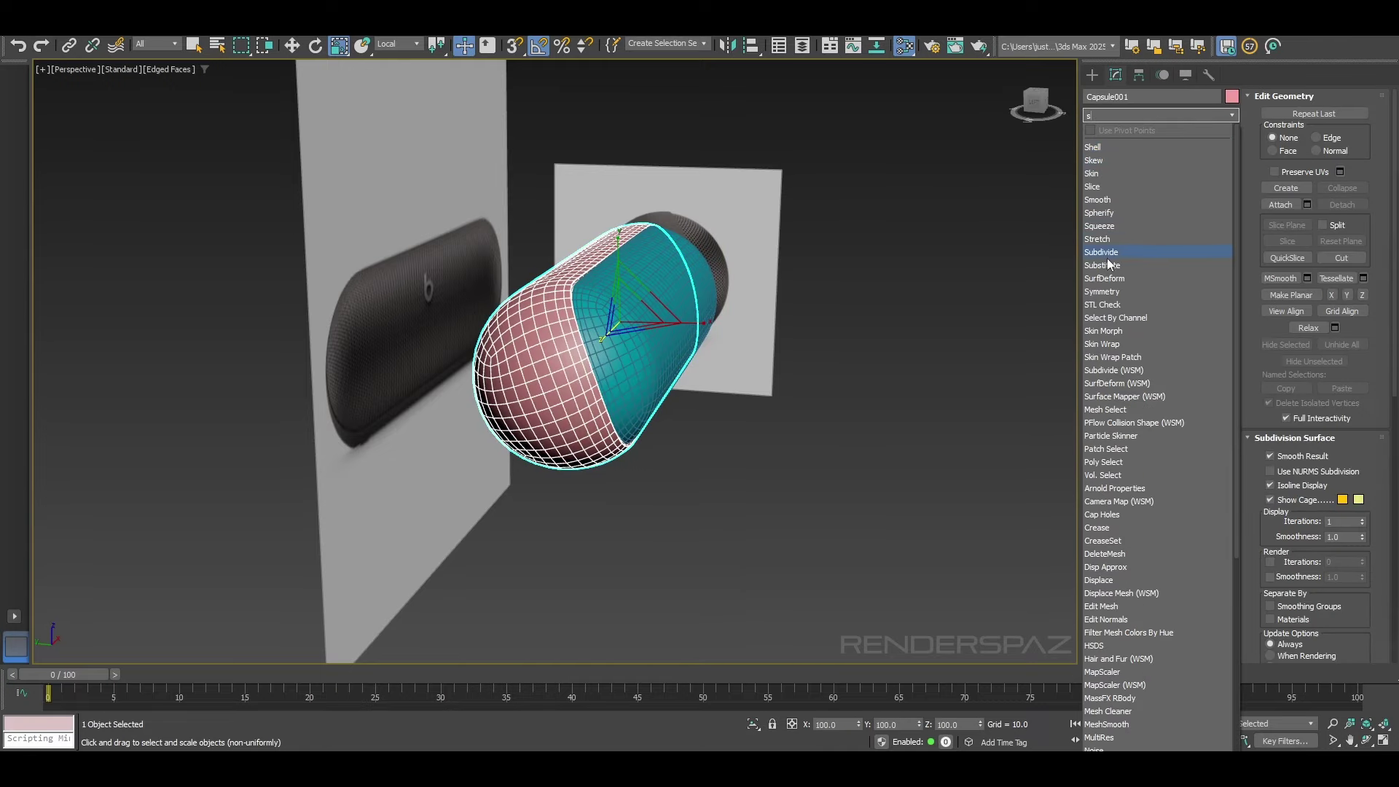
pyautogui.click(1102, 291)
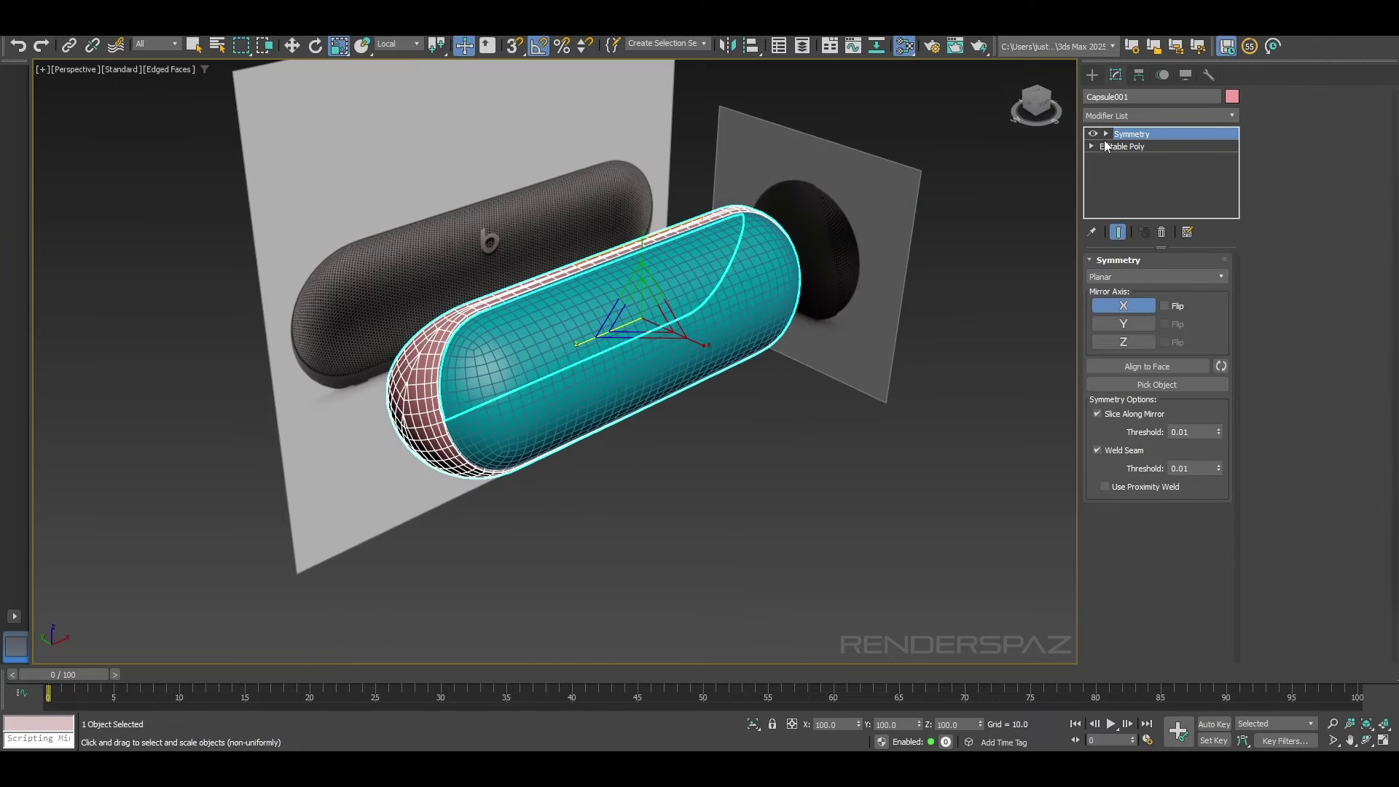
pyautogui.click(1106, 134)
pyautogui.click(1131, 146)
pyautogui.click(287, 47)
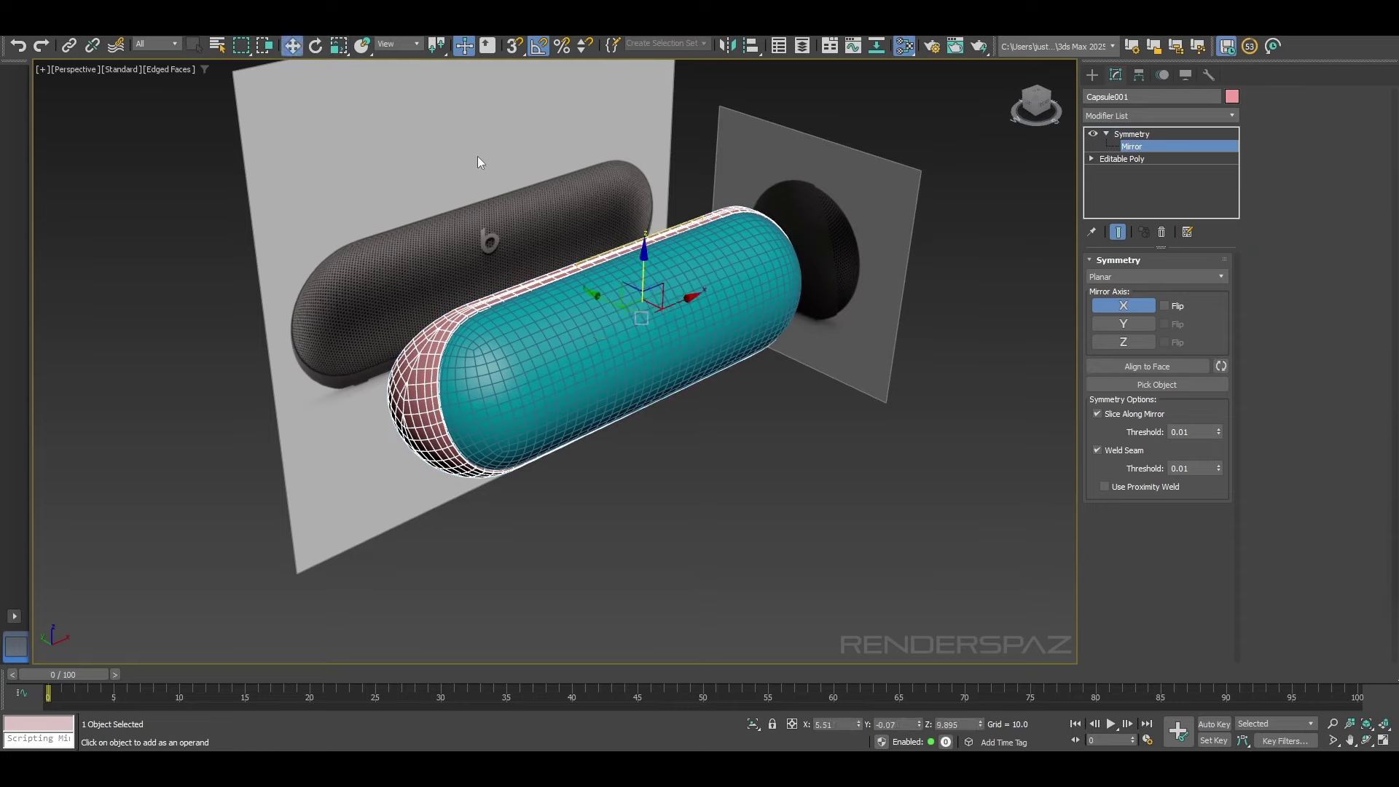
# Step: Set the shell's Symmetry to mirror on the Z axis only and position its Mirror gizmo at X 0 and Y 0
pyautogui.click(1137, 324)
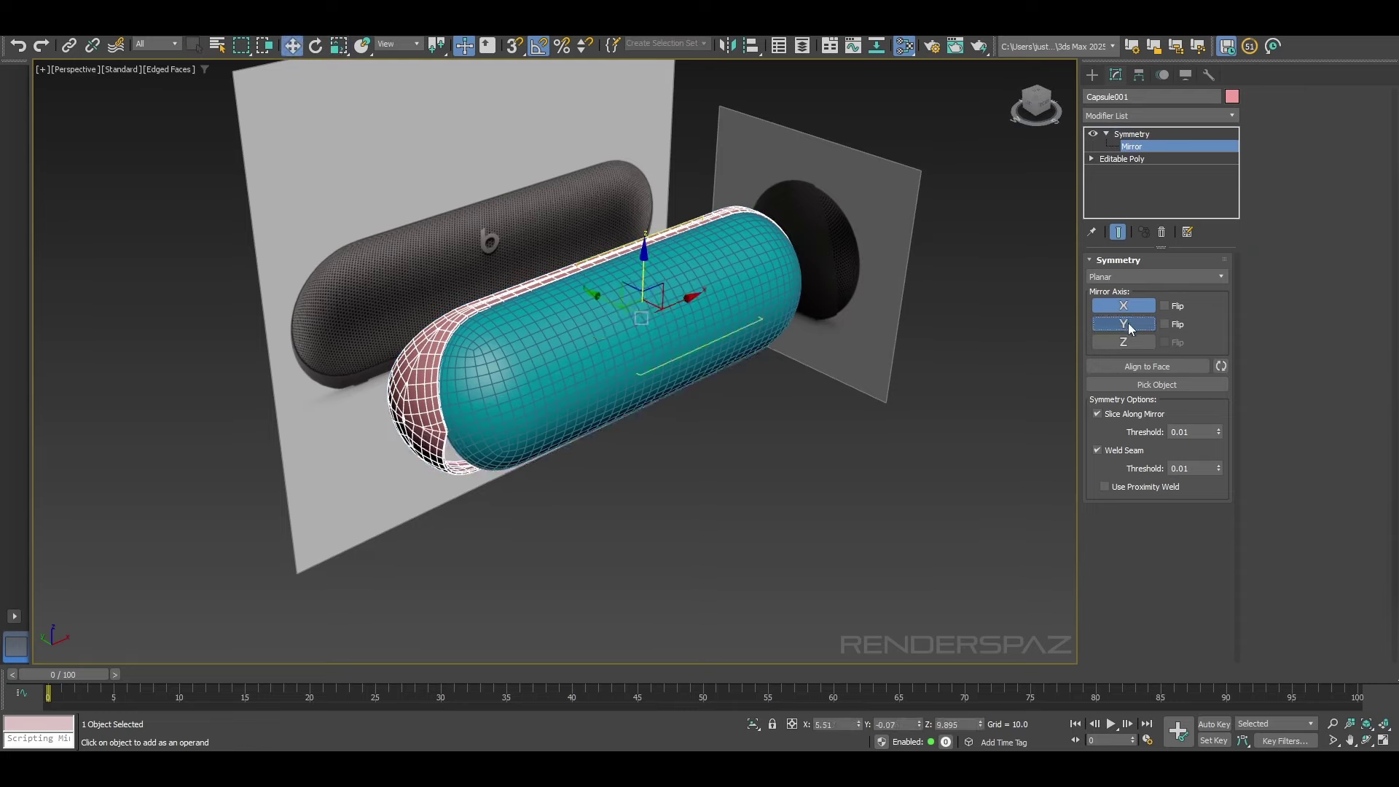
pyautogui.click(1129, 326)
pyautogui.click(1124, 342)
pyautogui.keyDown('alt'); pyautogui.moveTo(554, 343); pyautogui.dragTo(605, 300, button='middle'); pyautogui.keyUp('alt')
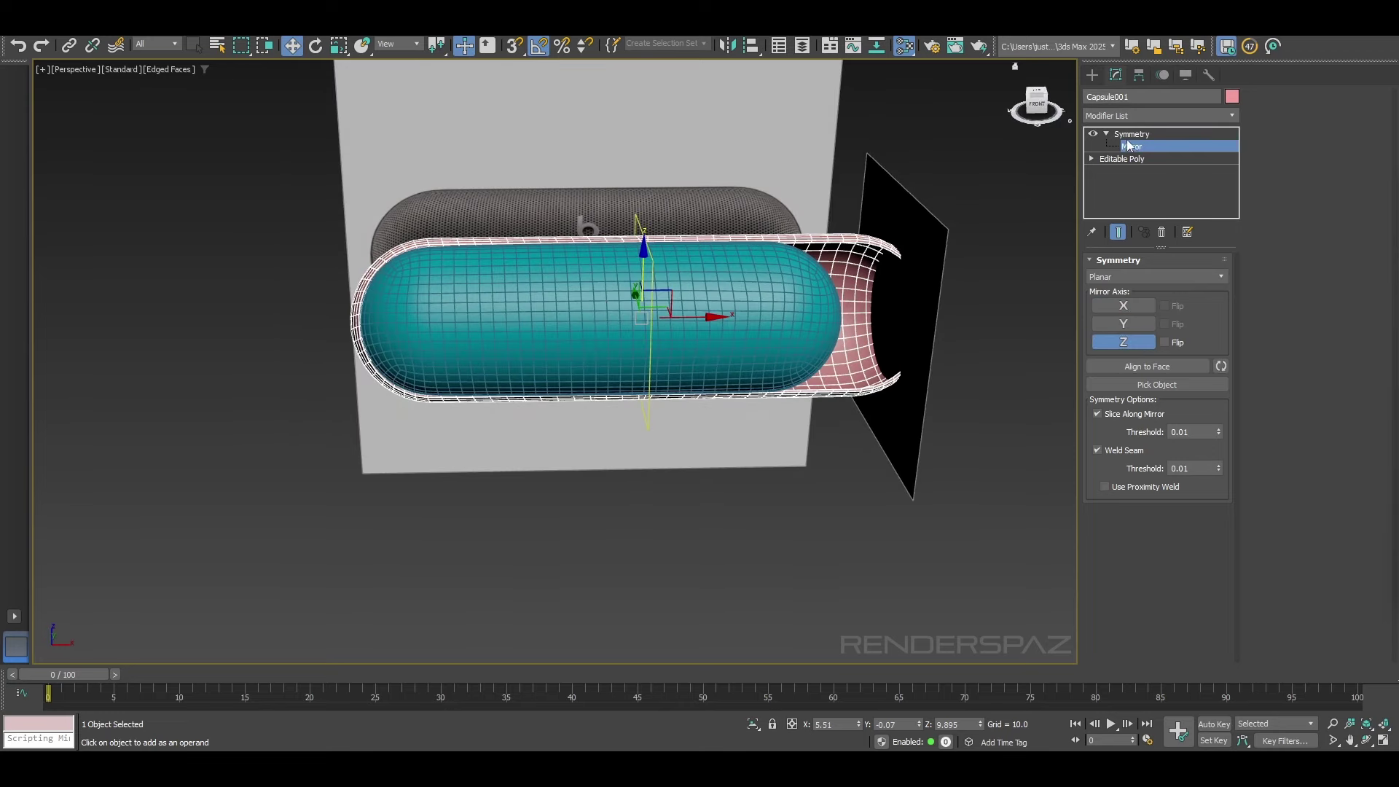
pyautogui.rightClick(858, 724)
pyautogui.scroll(5, 641, 449)
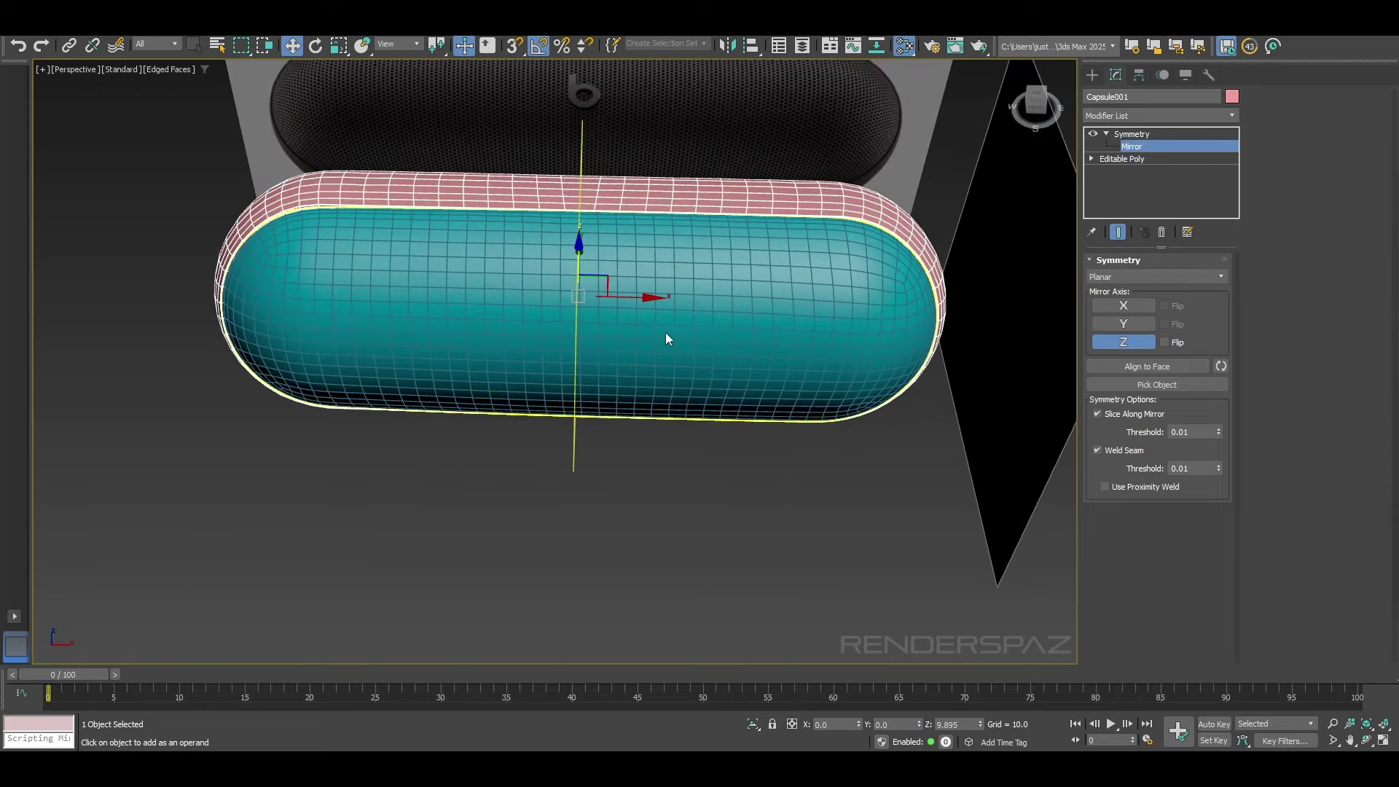
# Step: Examine the mirrored shell and its centre seam, both in plain shading and with edged faces
pyautogui.press('F4')
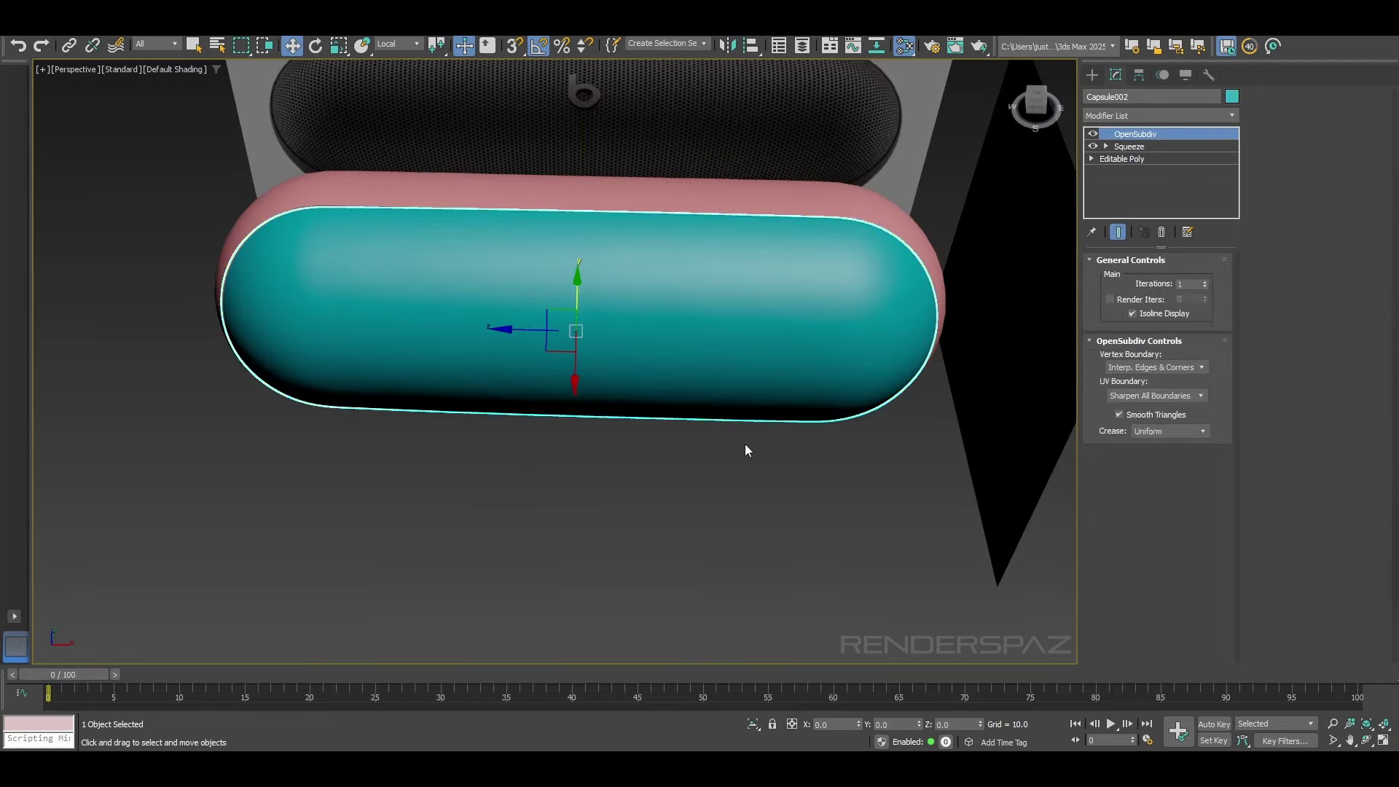
pyautogui.keyDown('alt'); pyautogui.moveTo(744, 450); pyautogui.dragTo(663, 444, button='middle'); pyautogui.keyUp('alt')
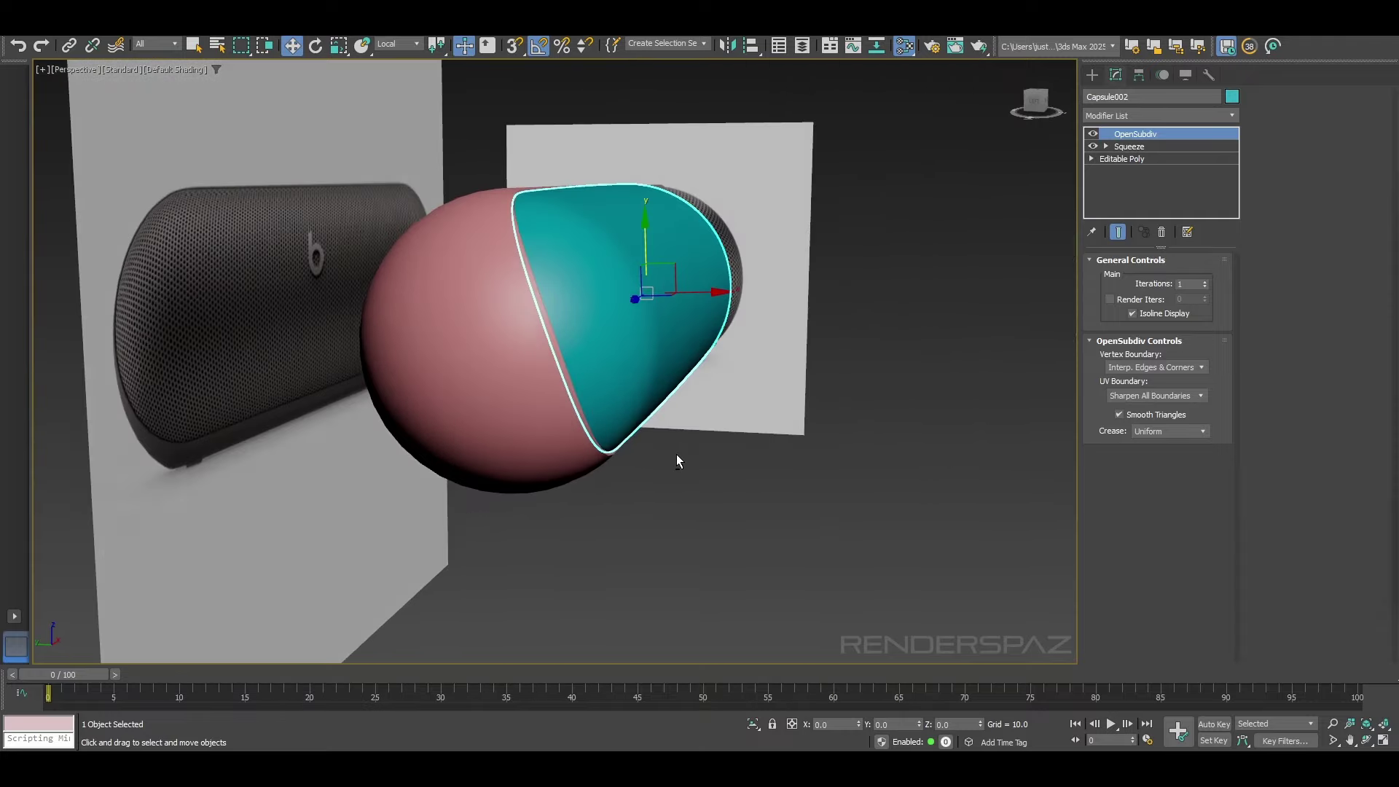
pyautogui.keyDown('alt'); pyautogui.moveTo(676, 455); pyautogui.dragTo(577, 463, button='middle'); pyautogui.keyUp('alt')
pyautogui.click(601, 425)
pyautogui.press('F4')
pyautogui.keyDown('alt'); pyautogui.moveTo(712, 442); pyautogui.dragTo(602, 396, button='middle'); pyautogui.keyUp('alt')
pyautogui.scroll(8, 602, 396)
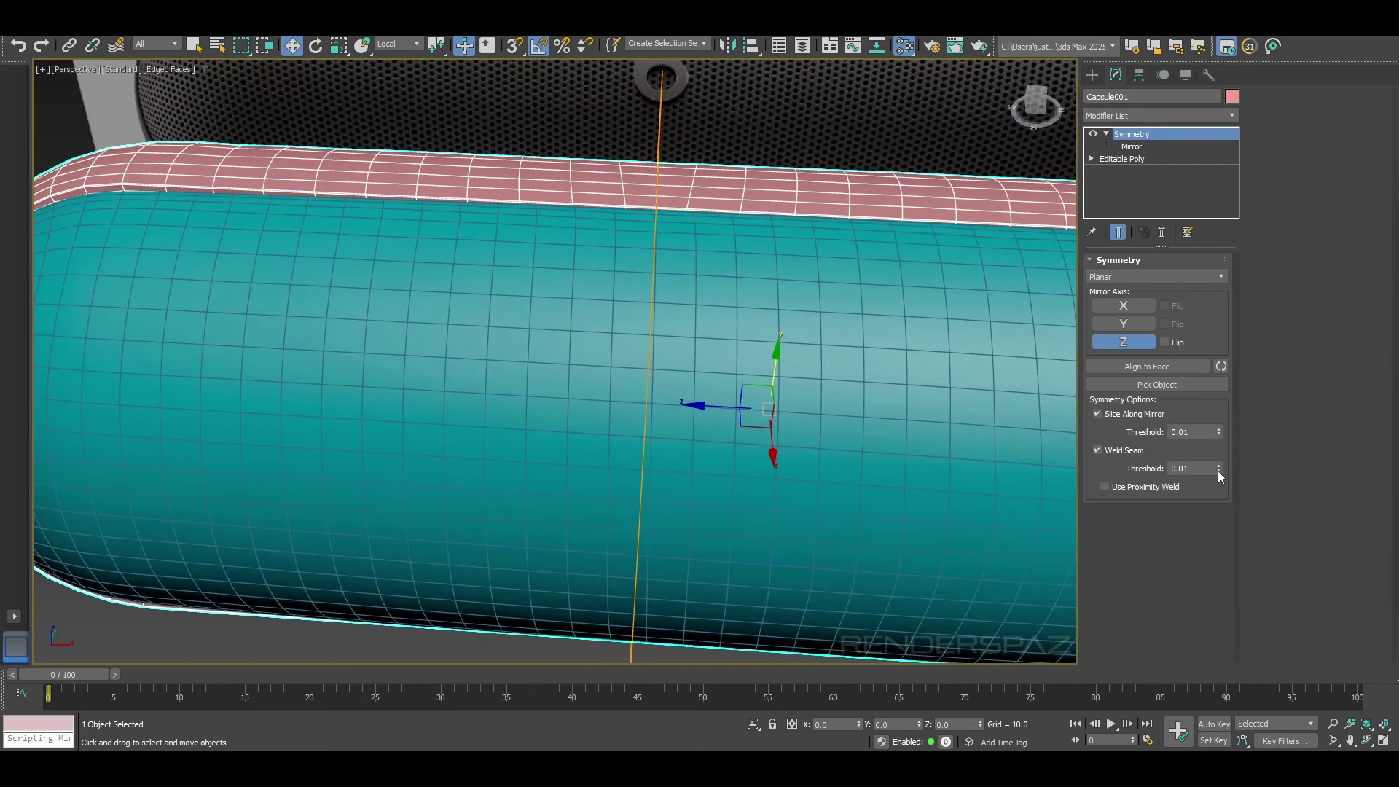
# Step: Set the shell Symmetry's weld threshold to 0.84 and slice threshold to 0.41, disable Slice Along Mirror, and hide edged faces
pyautogui.moveTo(1219, 470); pyautogui.dragTo(1218, 434)
pyautogui.click(1110, 413)
pyautogui.rightClick(468, 247)
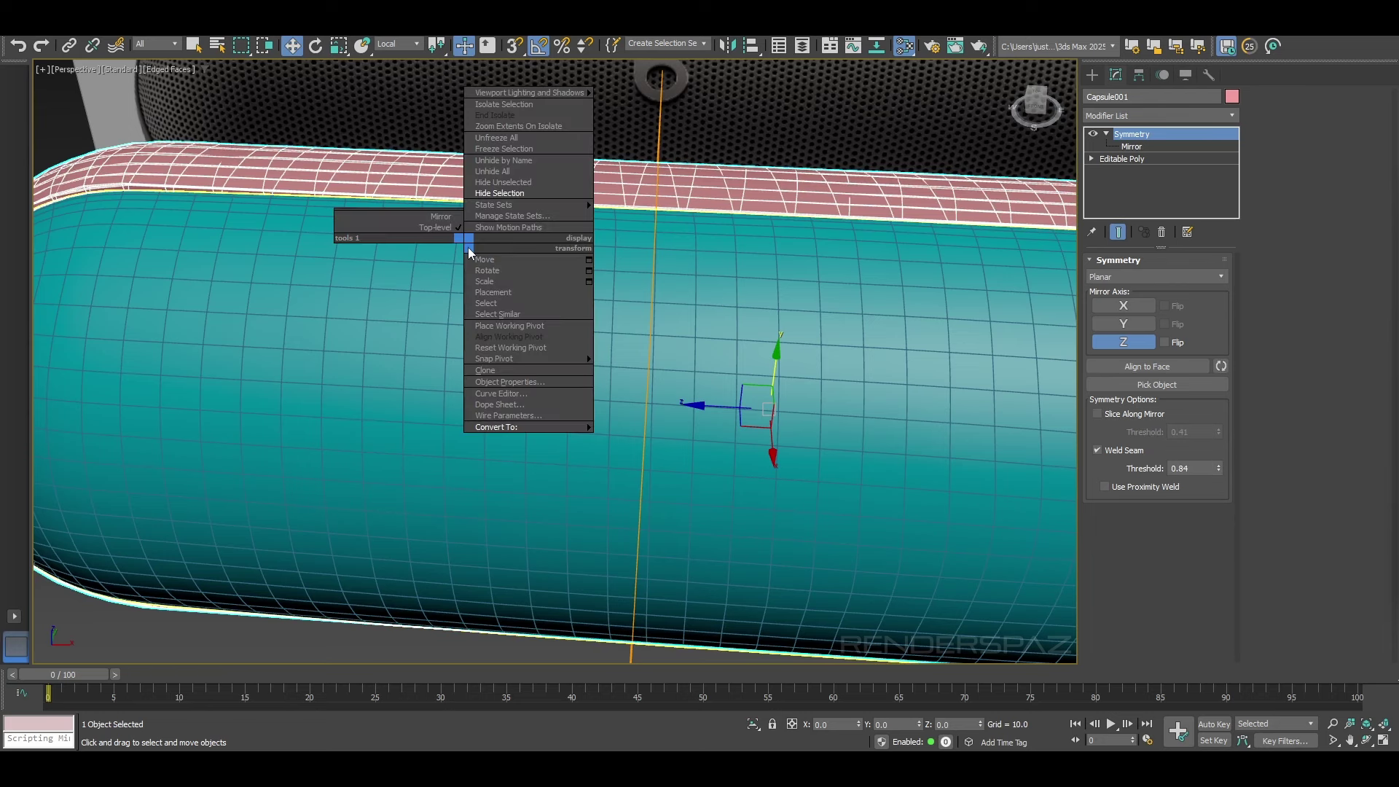
pyautogui.click(462, 250)
pyautogui.press('F3')
pyautogui.press('F3')
pyautogui.press('F4')
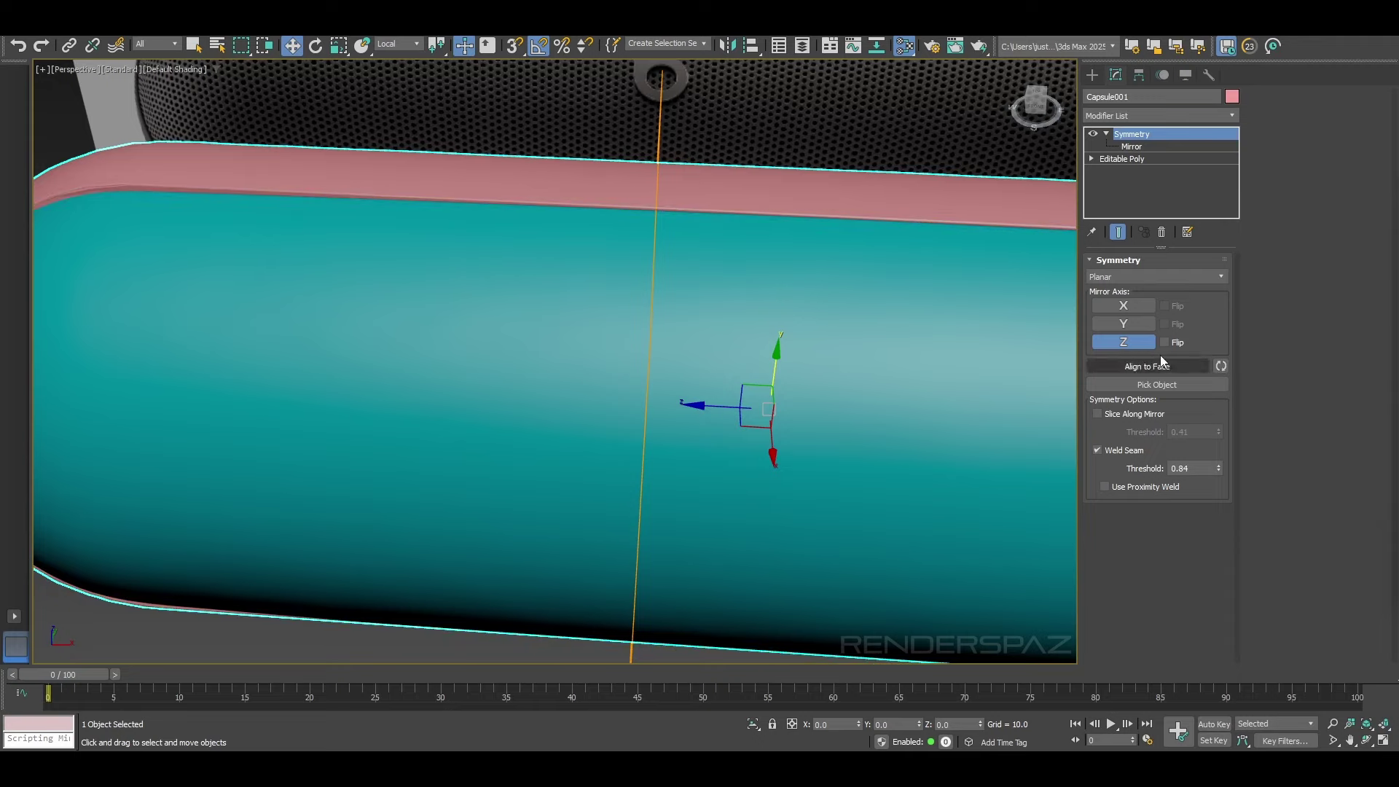
# Step: Re-enable Slice Along Mirror on the shell's Symmetry modifier and set its threshold to 0.0
pyautogui.click(1138, 414)
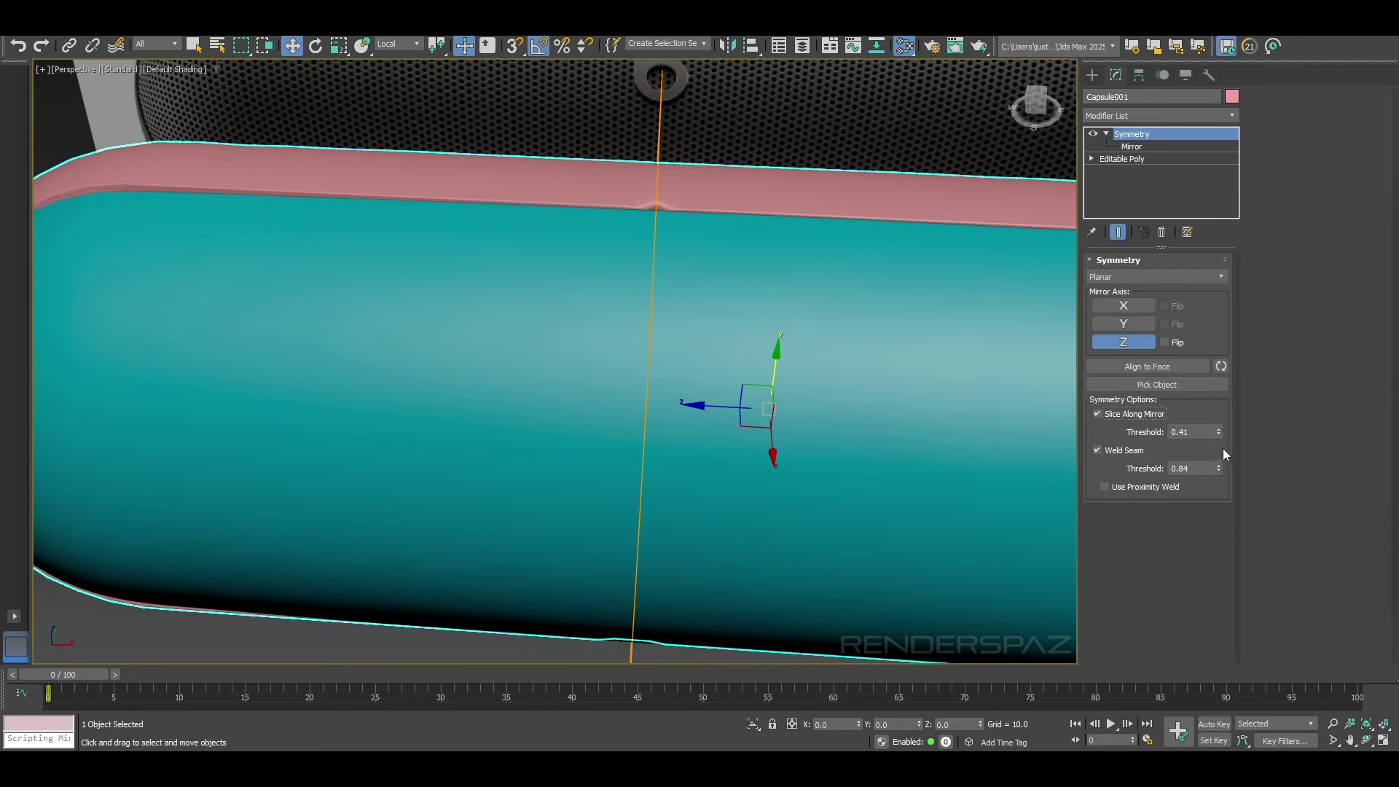
pyautogui.rightClick(1218, 436)
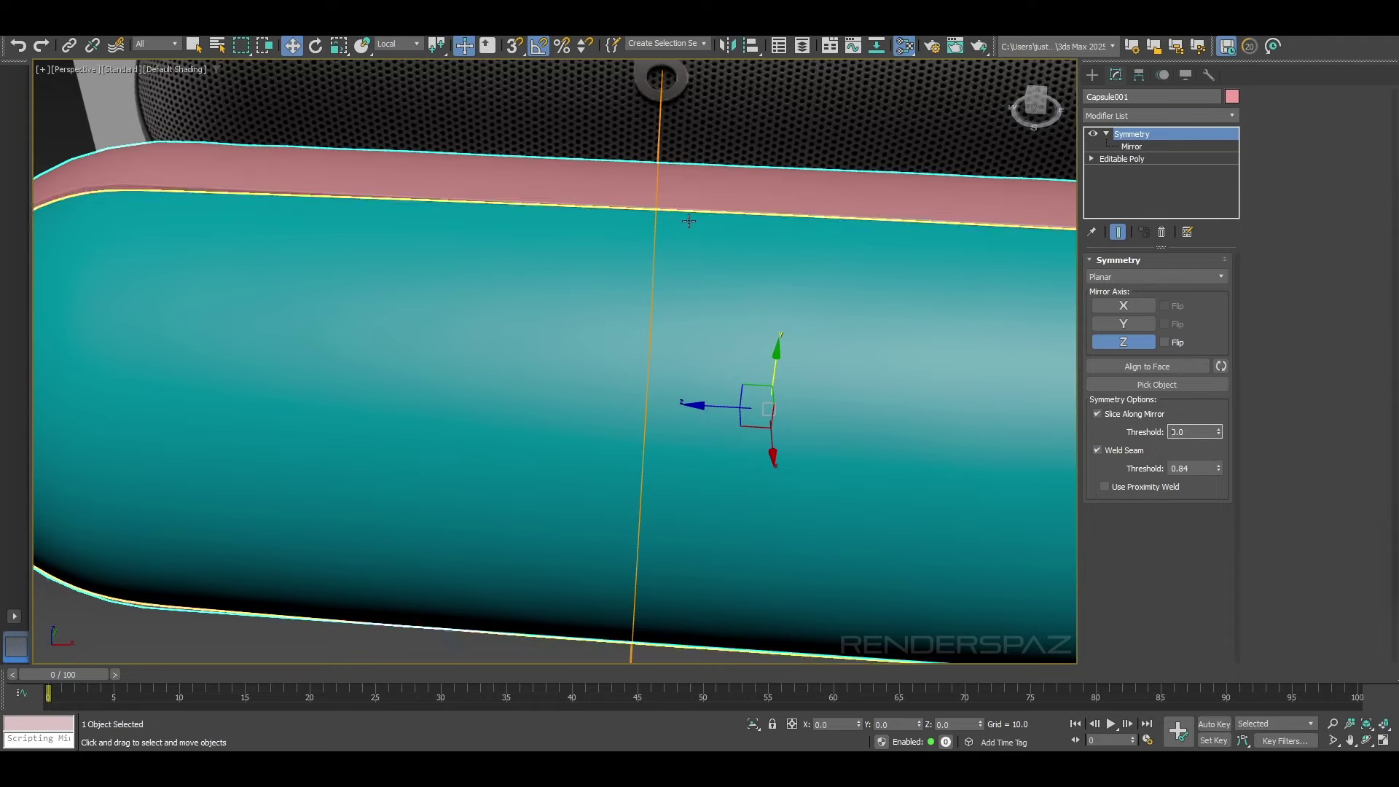
pyautogui.keyDown('alt'); pyautogui.moveTo(689, 222); pyautogui.dragTo(719, 204, button='middle'); pyautogui.keyUp('alt')
pyautogui.scroll(-3, 719, 204)
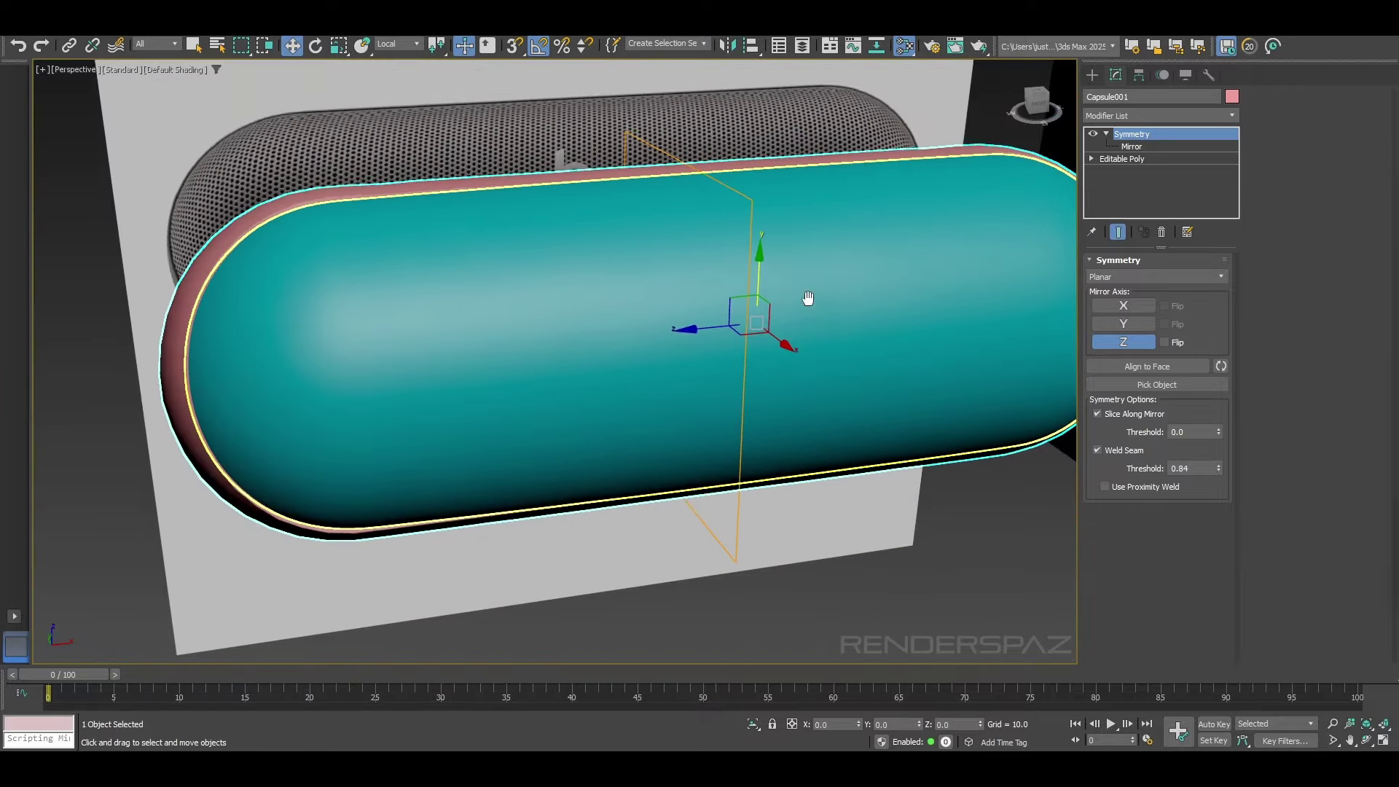
pyautogui.keyDown('alt'); pyautogui.moveTo(806, 296); pyautogui.dragTo(788, 173, button='middle'); pyautogui.keyUp('alt')
pyautogui.scroll(-3, 862, 344)
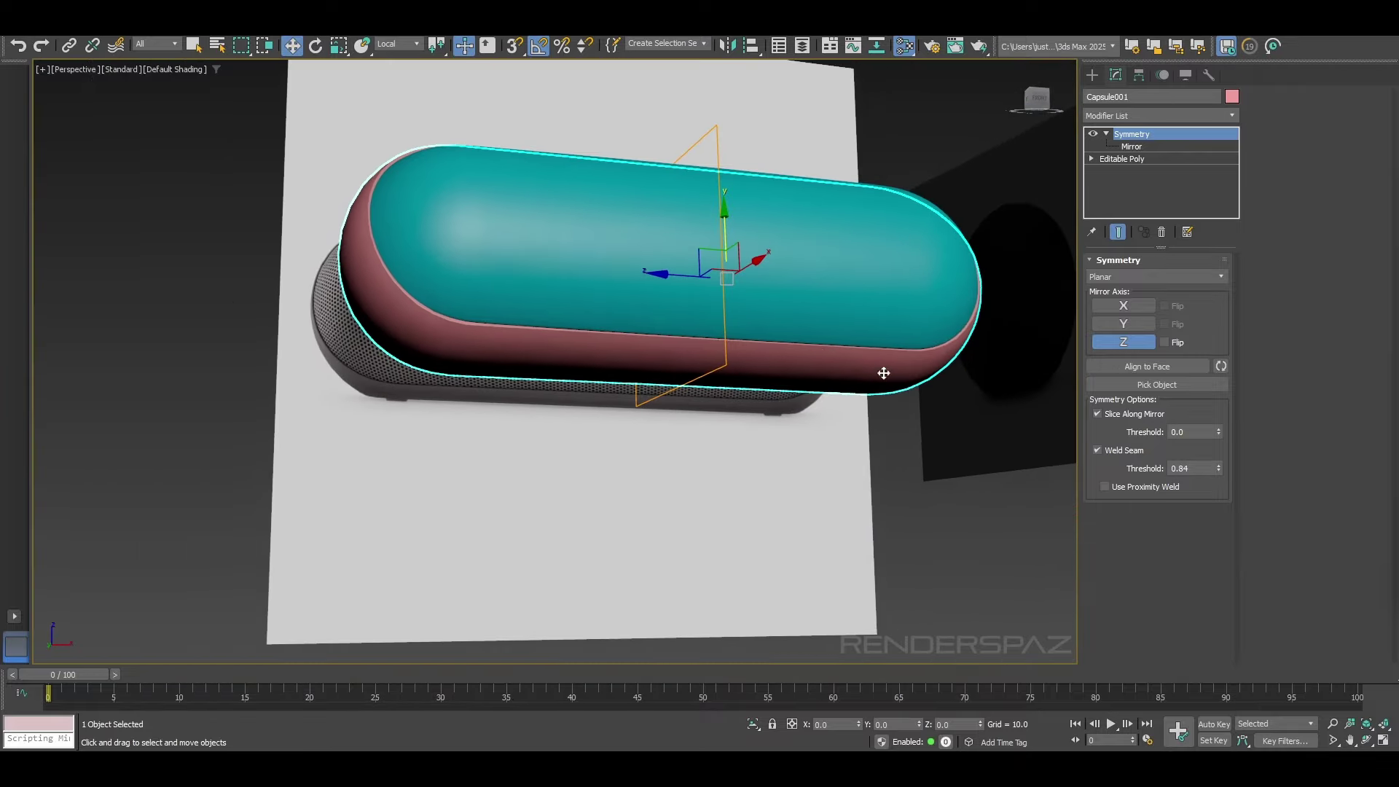
# Step: Set the Radial Squeeze amount of the teal capsule's Squeeze modifier to -0.04
pyautogui.click(774, 237)
pyautogui.click(1133, 147)
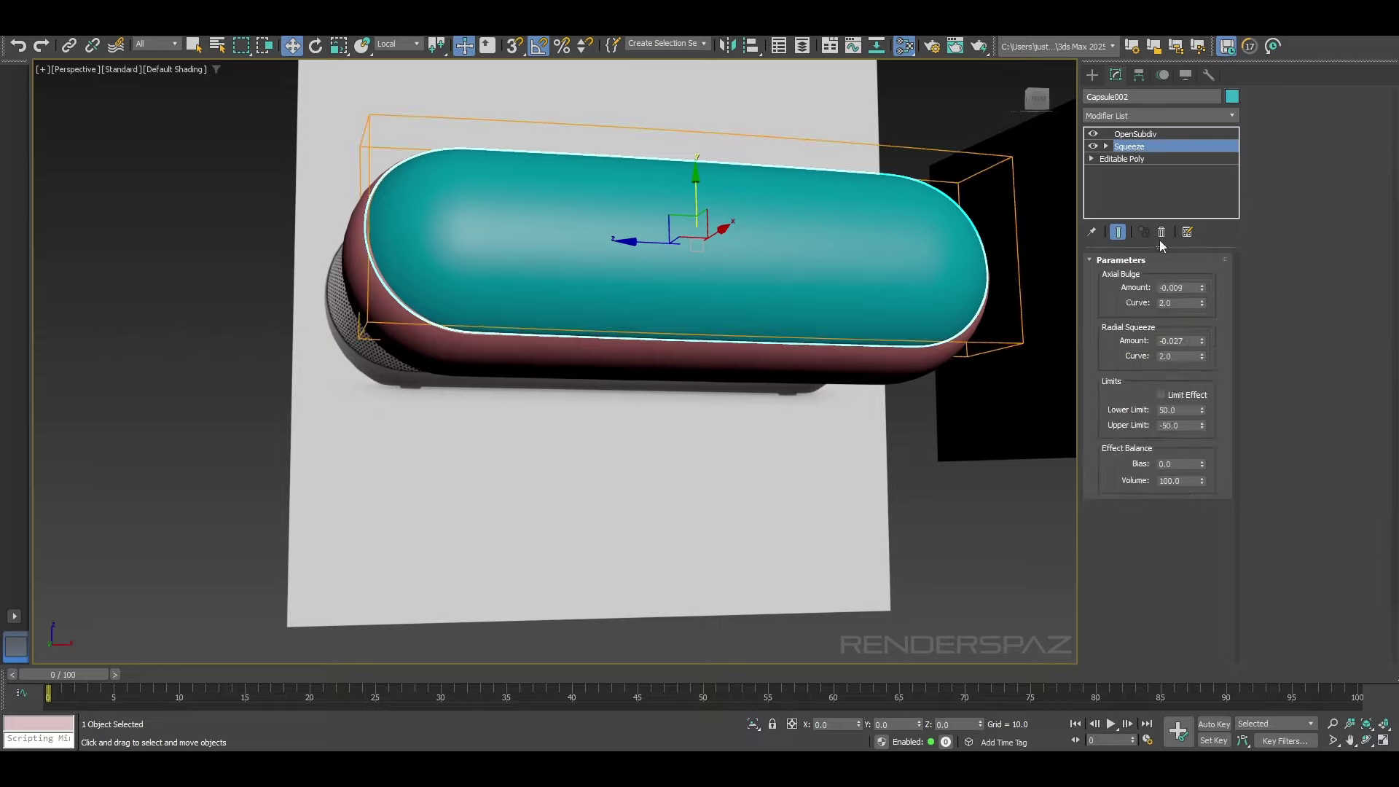
pyautogui.scroll(3, 936, 334)
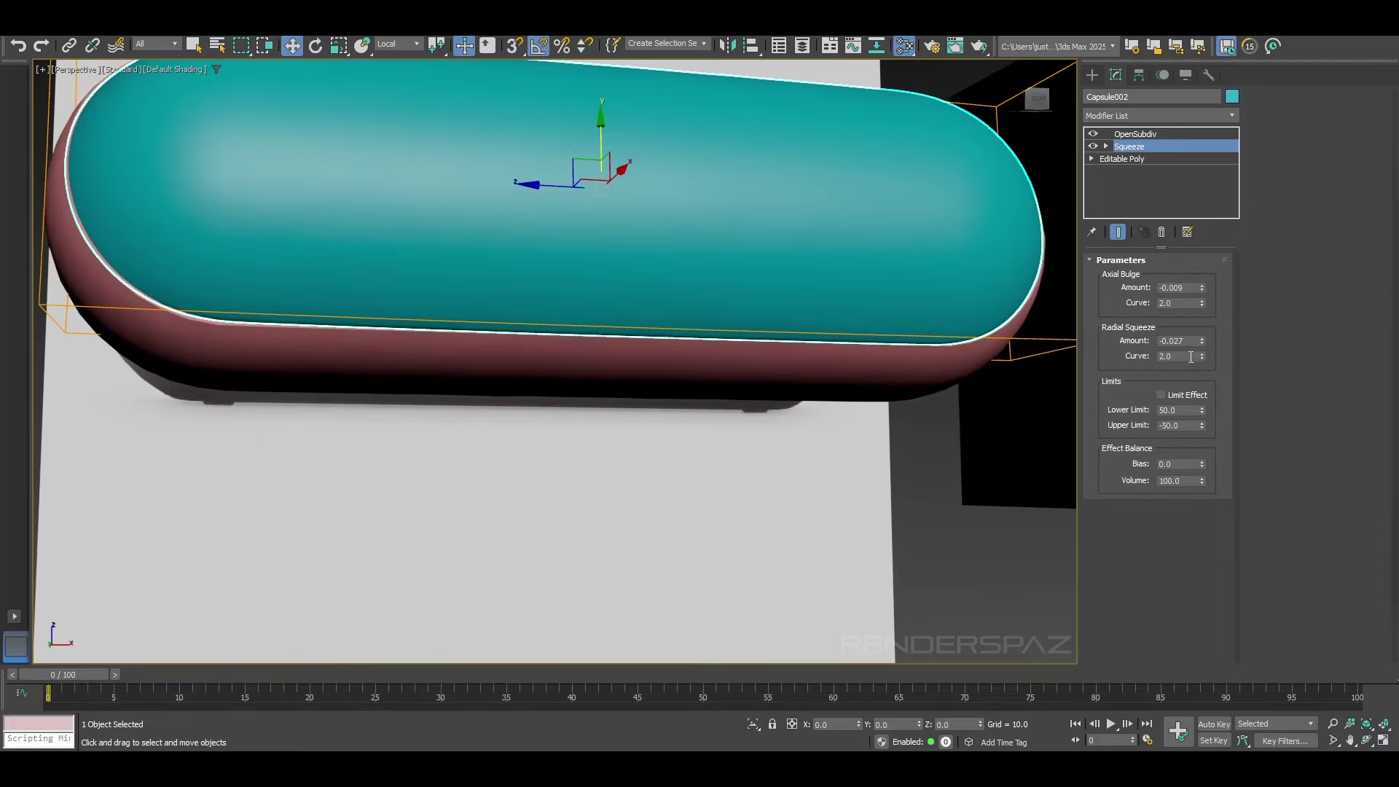
pyautogui.moveTo(1199, 338); pyautogui.dragTo(1199, 349)
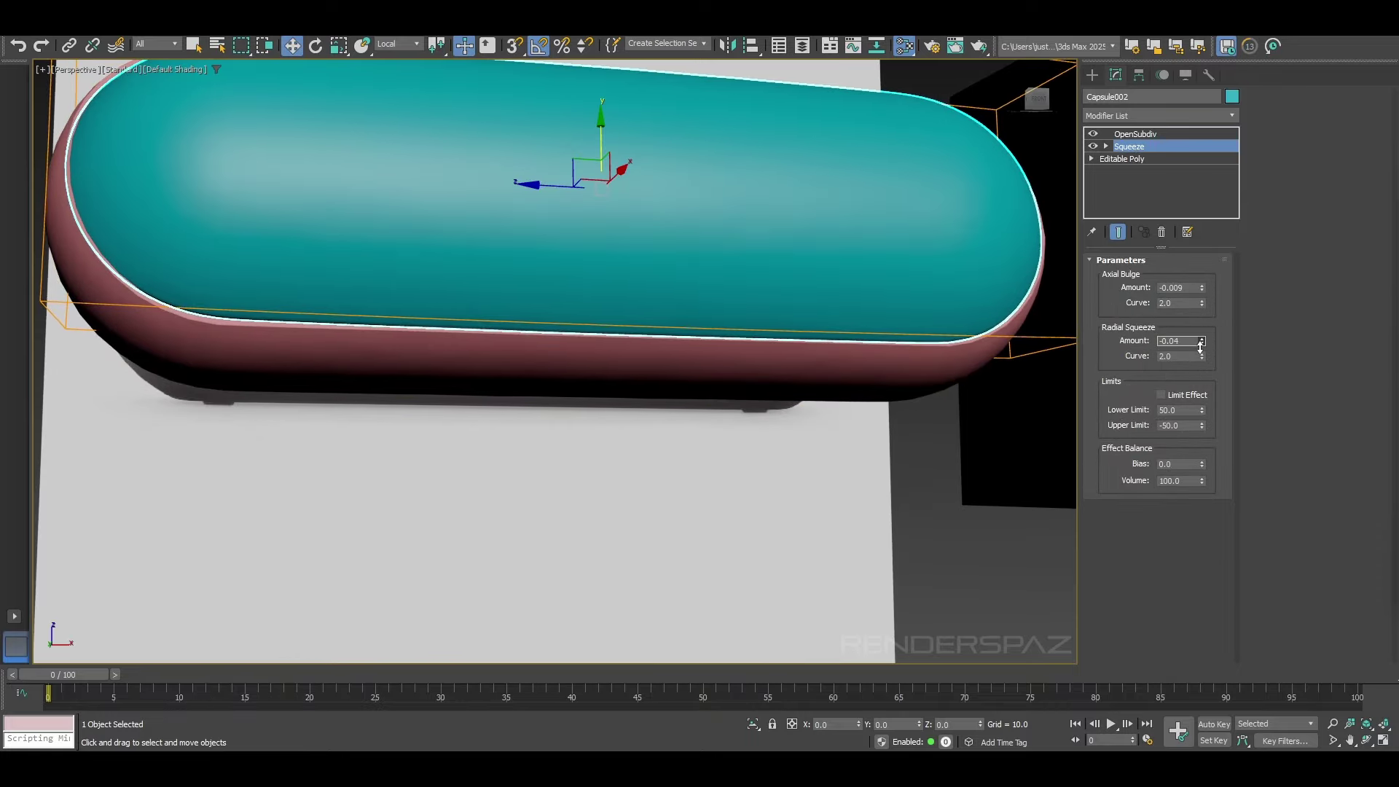
# Step: Examine how the teal front capsule fits into the pink back shell from below, the side and the front
pyautogui.scroll(-3, 581, 291)
pyautogui.keyDown('alt'); pyautogui.moveTo(581, 291); pyautogui.dragTo(593, 353, button='middle'); pyautogui.keyUp('alt')
pyautogui.click(689, 375)
pyautogui.keyDown('alt'); pyautogui.moveTo(690, 375); pyautogui.dragTo(560, 149, button='middle'); pyautogui.keyUp('alt')
pyautogui.hotkey('ctrl', 'z')
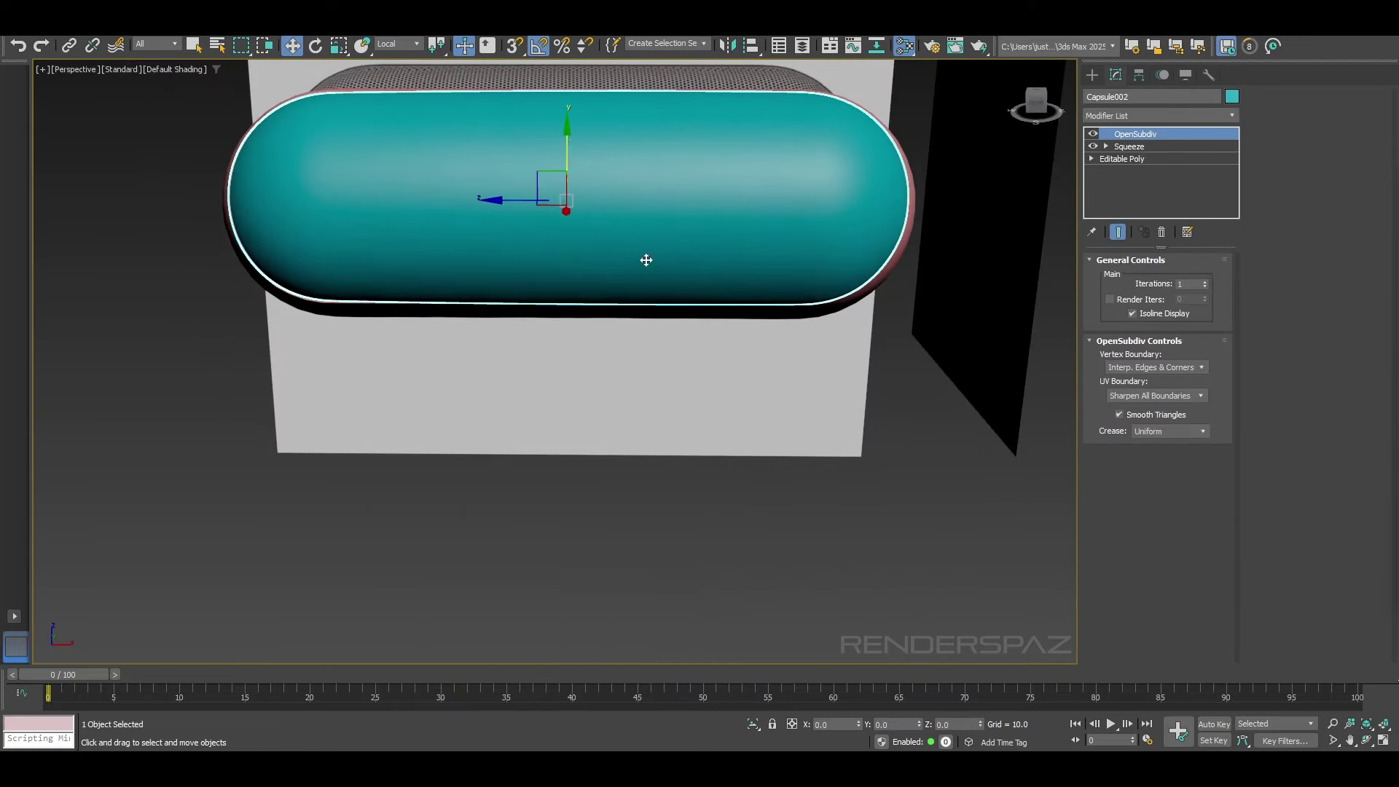
pyautogui.keyDown('alt'); pyautogui.moveTo(646, 259); pyautogui.dragTo(628, 231, button='middle'); pyautogui.keyUp('alt')
pyautogui.scroll(2, 640, 255)
pyautogui.click(669, 426)
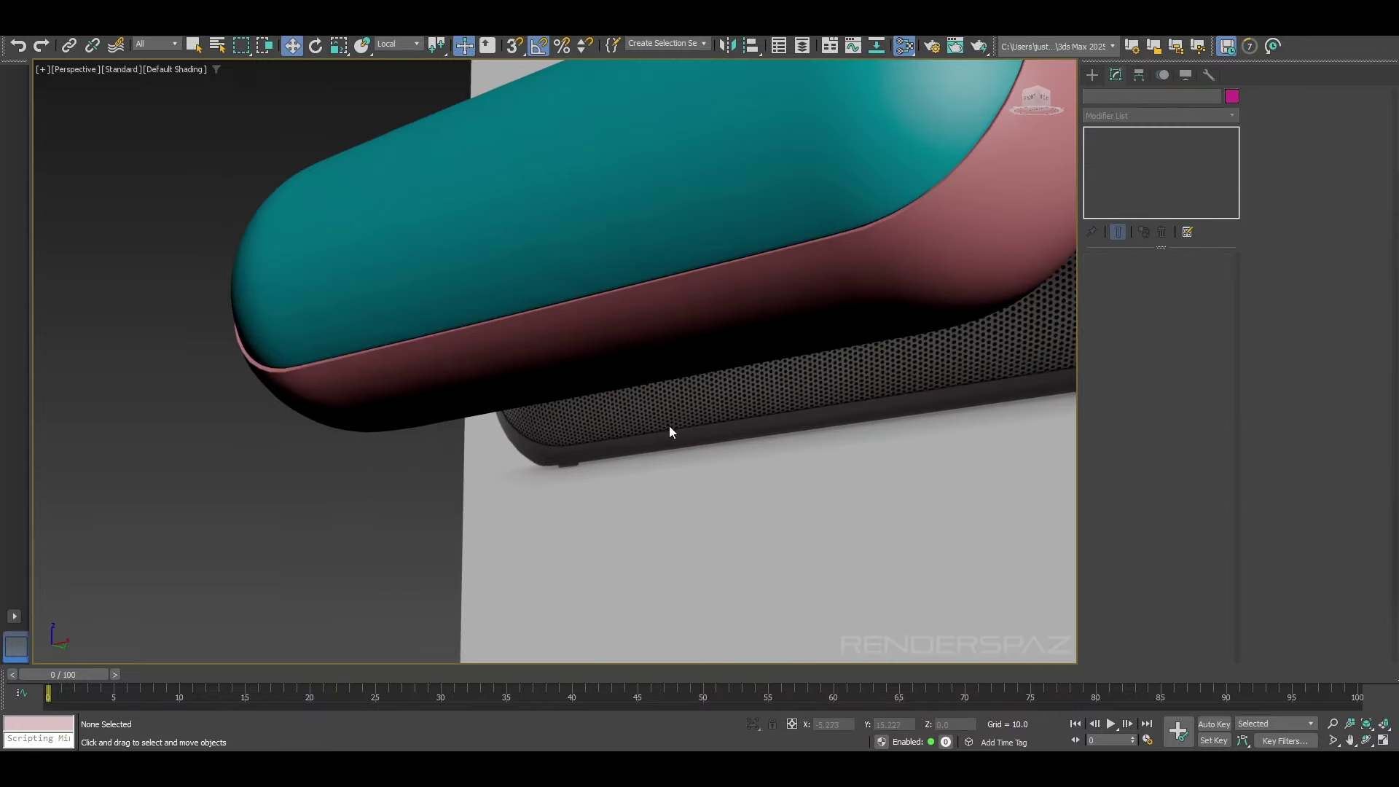
pyautogui.click(647, 234)
pyautogui.keyDown('alt'); pyautogui.moveTo(859, 509); pyautogui.dragTo(802, 532, button='middle'); pyautogui.keyUp('alt')
pyautogui.click(802, 532)
pyautogui.keyDown('alt'); pyautogui.moveTo(683, 475); pyautogui.dragTo(716, 488, button='middle'); pyautogui.keyUp('alt')
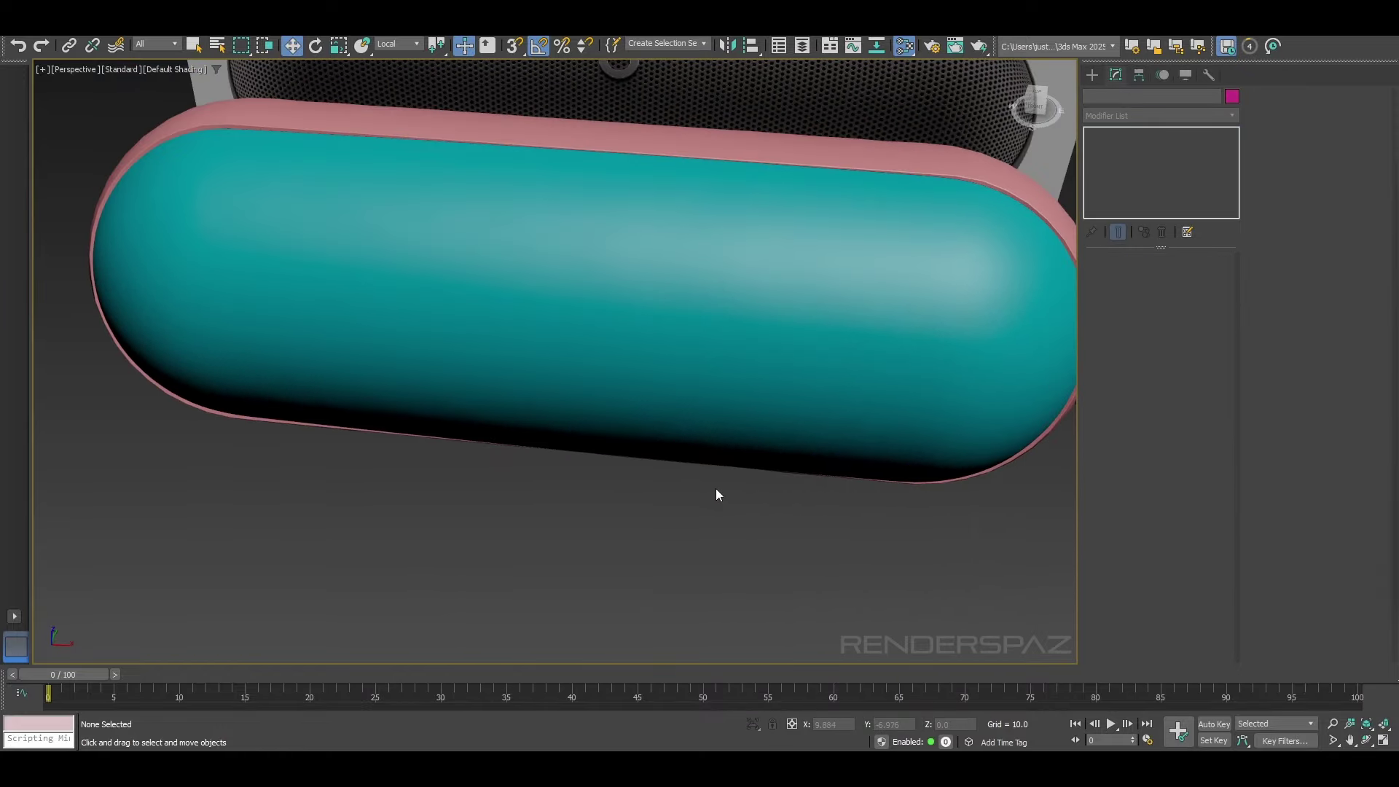
# Step: Add an Edit Poly modifier above the pink shell's Symmetry with edged faces shown, and select a polygon near its front rim
pyautogui.click(484, 131)
pyautogui.keyDown('alt'); pyautogui.moveTo(1070, 205); pyautogui.dragTo(904, 432, button='middle'); pyautogui.keyUp('alt')
pyautogui.press('F4')
pyautogui.keyDown('alt'); pyautogui.moveTo(285, 464); pyautogui.dragTo(462, 338, button='middle'); pyautogui.keyUp('alt')
pyautogui.click(1115, 115)
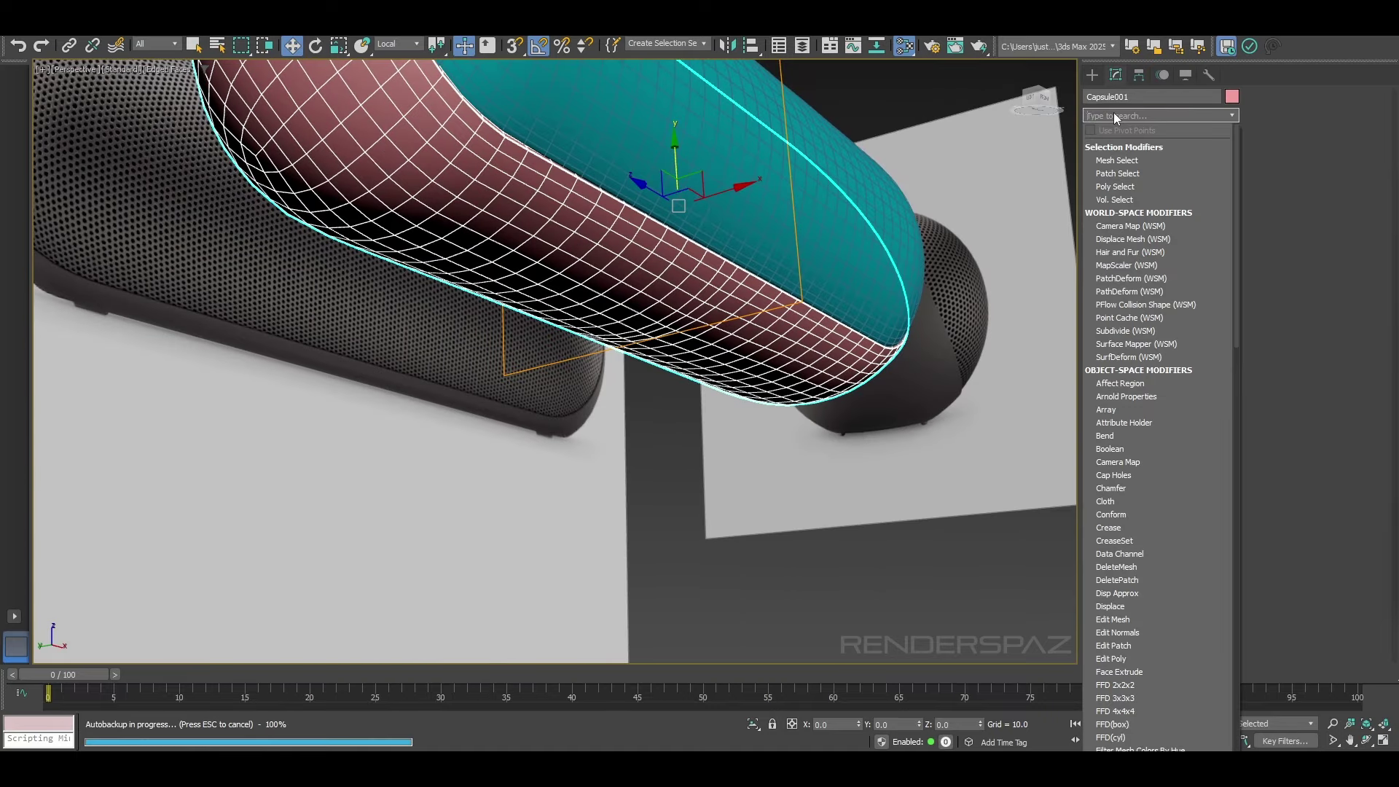
pyautogui.write('e')
pyautogui.click(1099, 186)
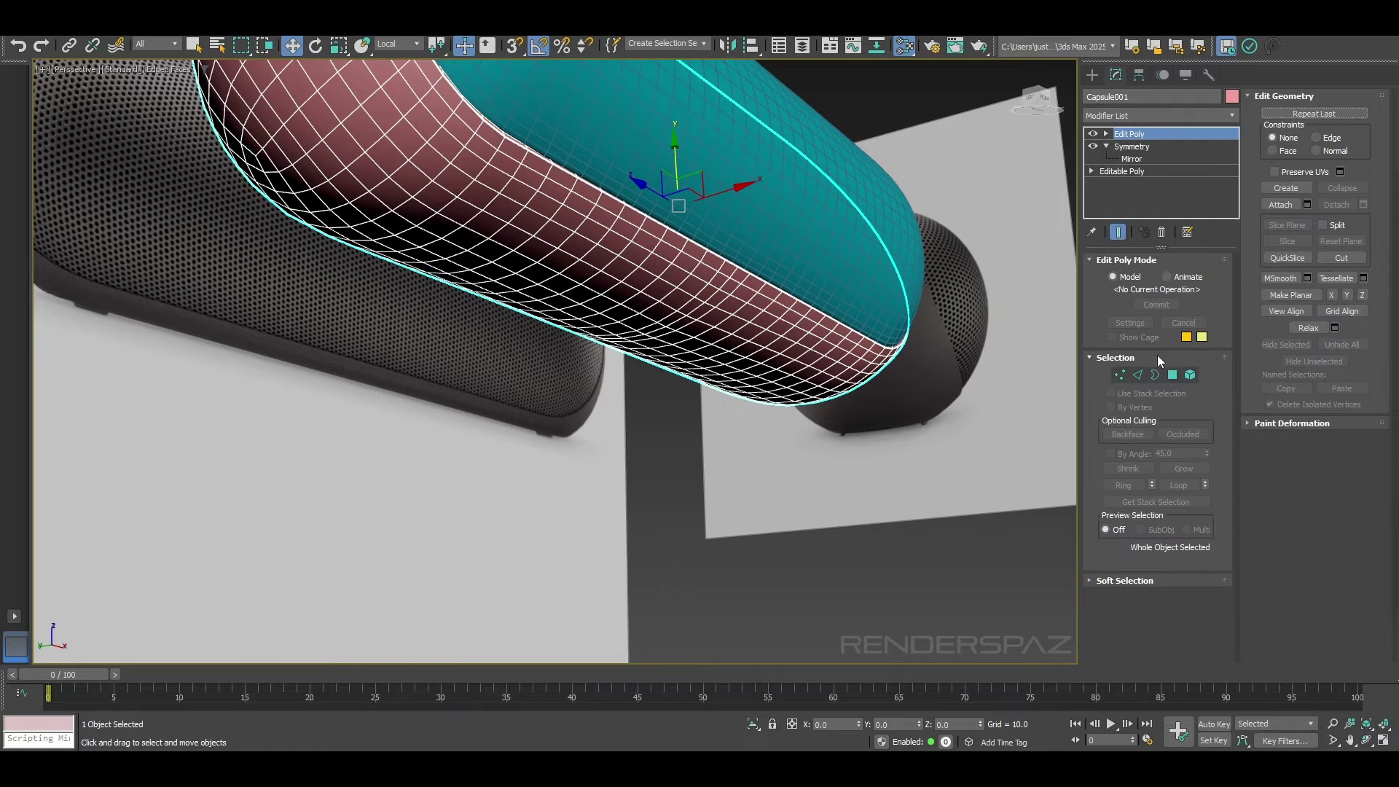
pyautogui.click(1173, 375)
pyautogui.click(633, 256)
pyautogui.keyDown('alt'); pyautogui.moveTo(632, 256); pyautogui.dragTo(610, 331, button='middle'); pyautogui.keyUp('alt')
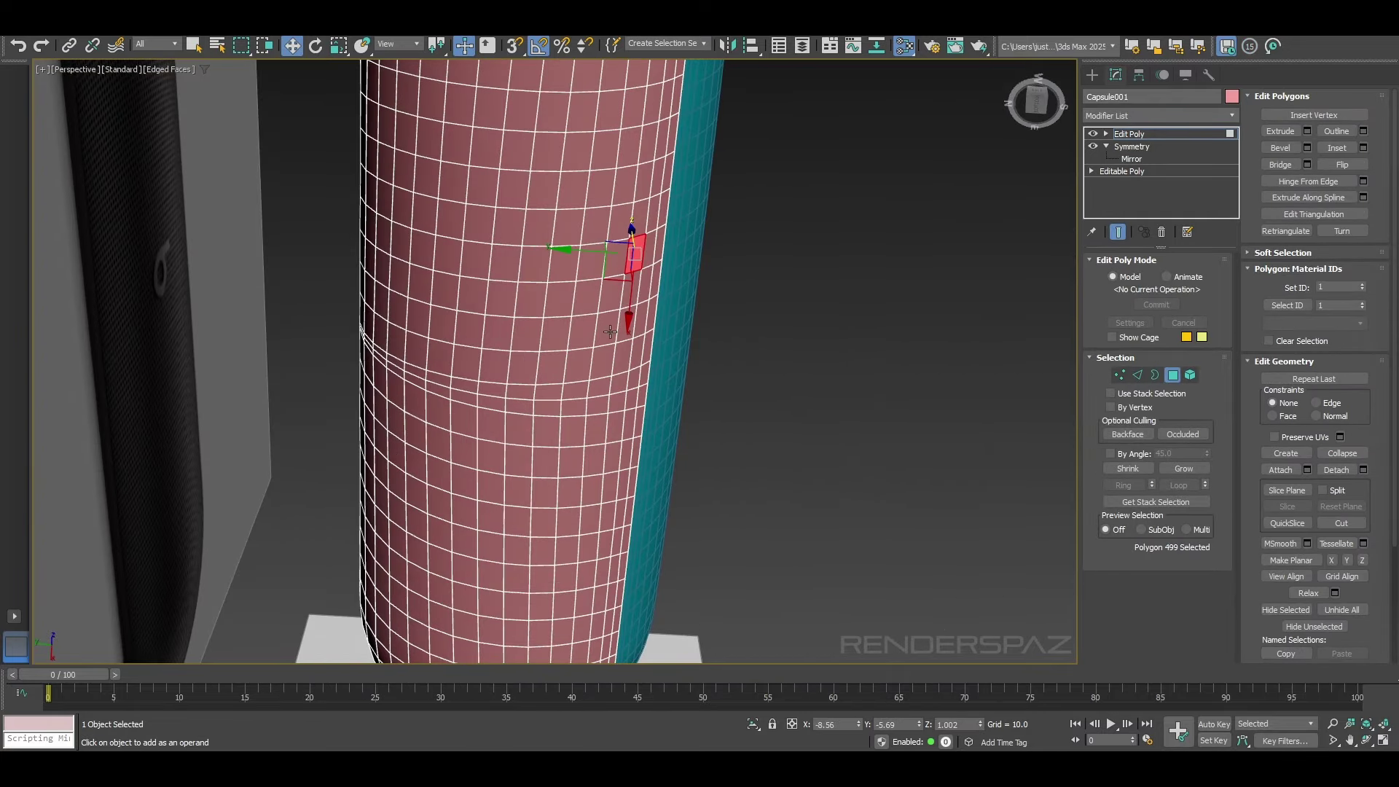
# Step: Set the shell Symmetry's slice threshold to 0.38, disable Slice Along Mirror, and set the weld threshold to 0.91
pyautogui.click(1132, 147)
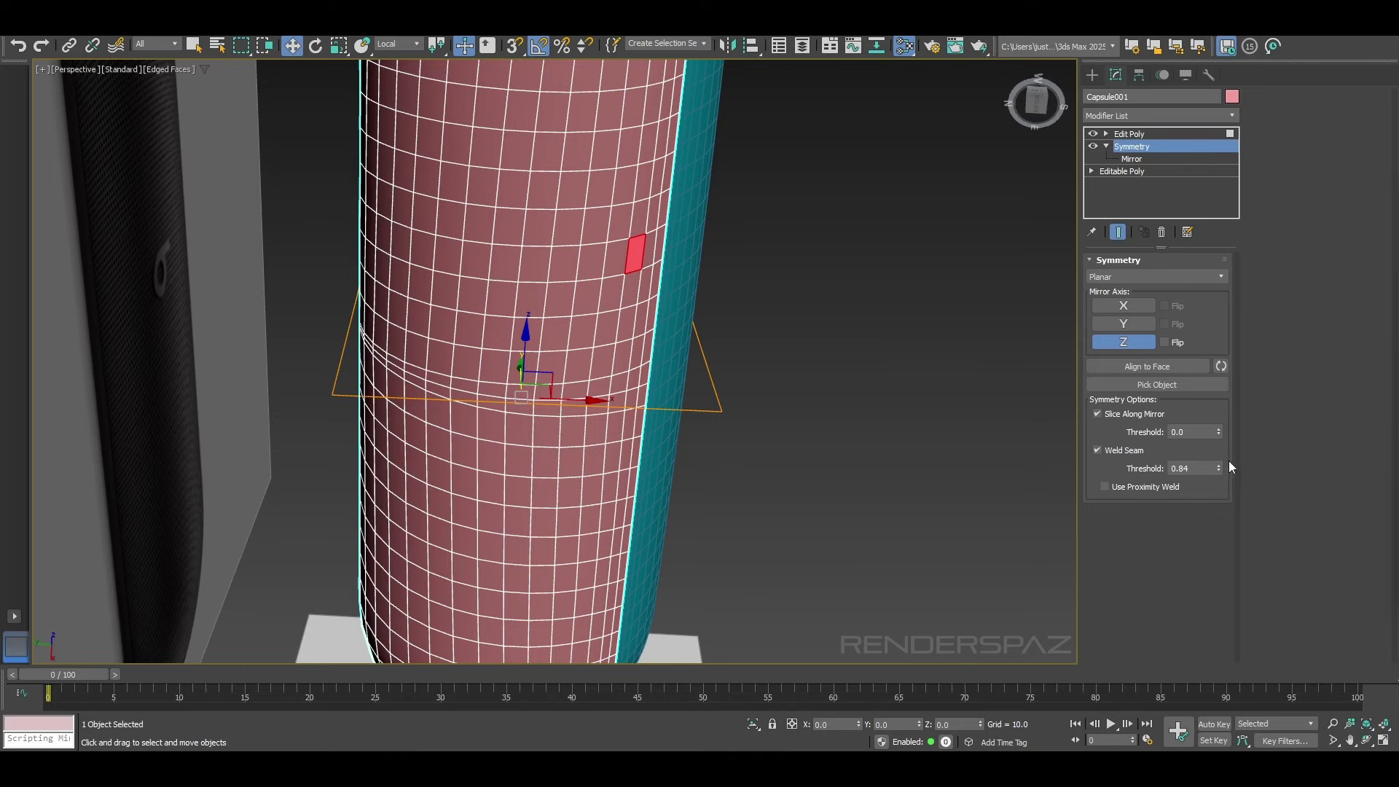
pyautogui.moveTo(1220, 433); pyautogui.dragTo(1238, 409)
pyautogui.click(1098, 414)
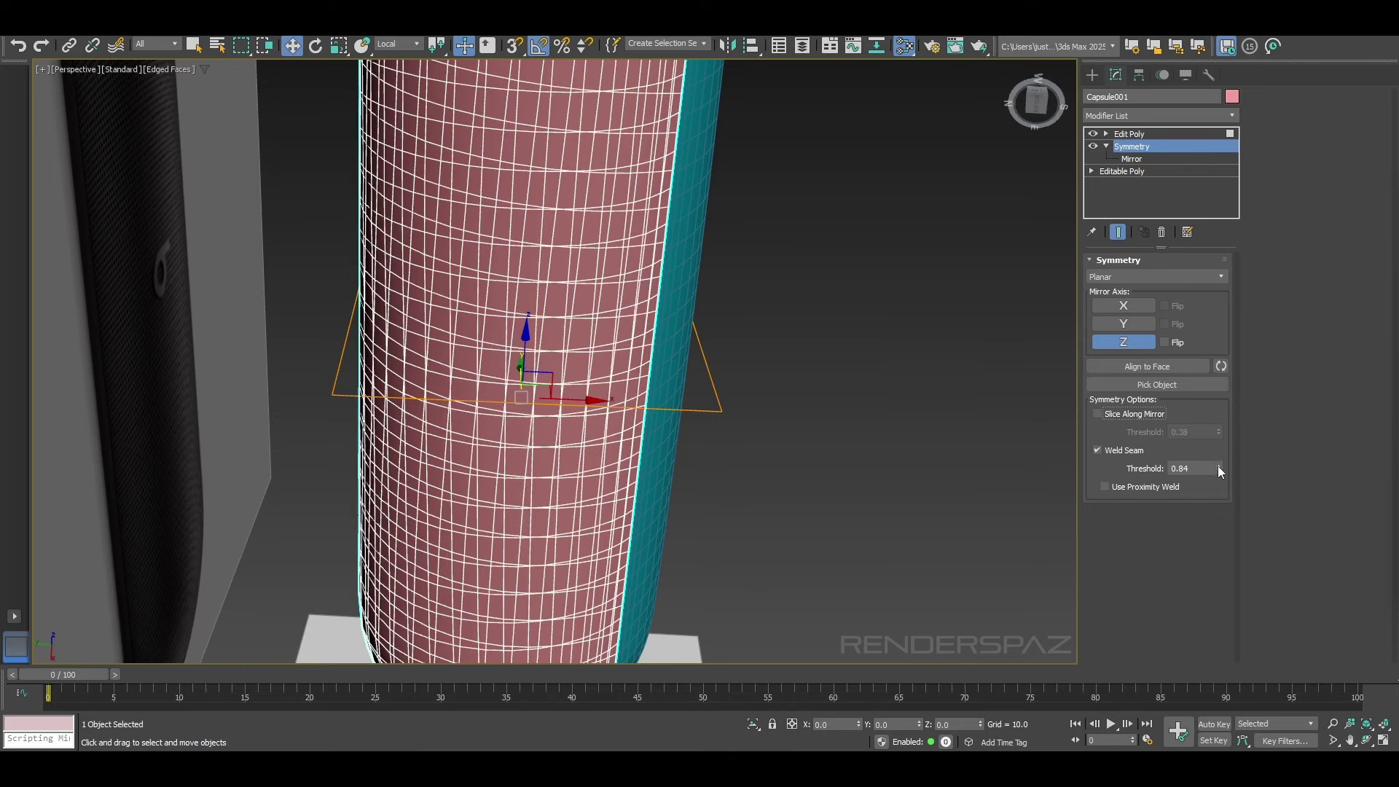
pyautogui.moveTo(1218, 465); pyautogui.dragTo(1218, 444)
pyautogui.keyDown('alt'); pyautogui.moveTo(911, 313); pyautogui.dragTo(959, 356, button='middle'); pyautogui.keyUp('alt')
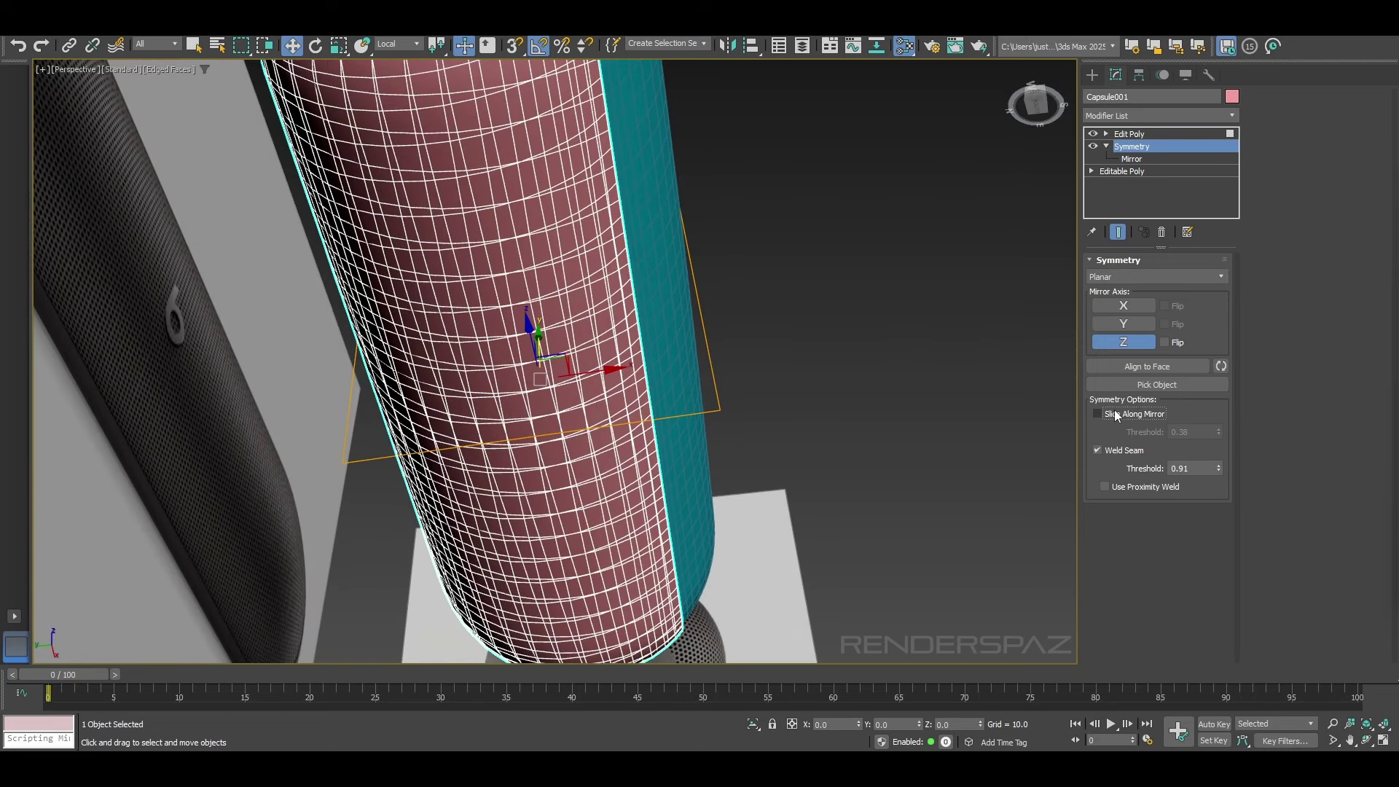
# Step: Re-enable Slice Along Mirror on the shell's Symmetry, raise the weld threshold to 7.233, and enable Use Proximity Weld
pyautogui.click(1098, 414)
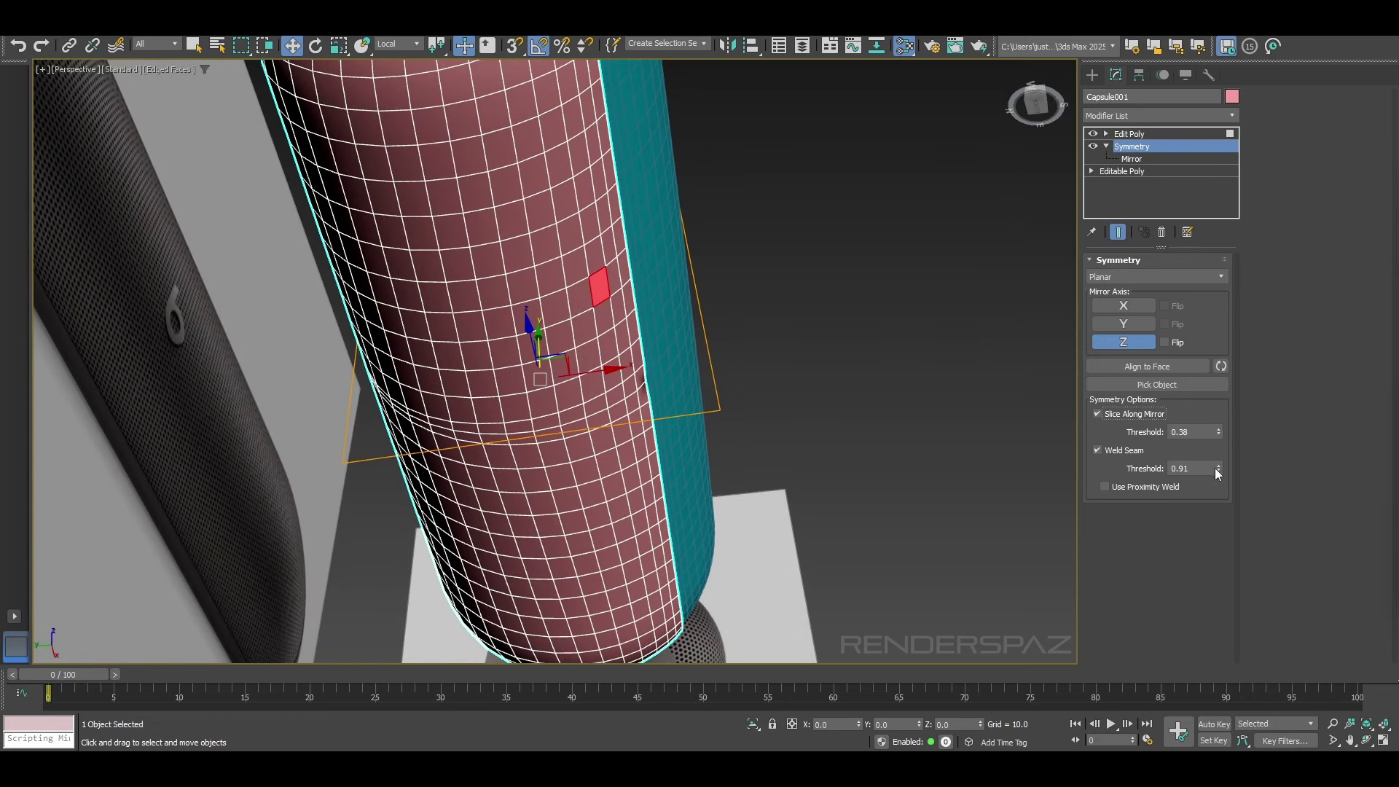
pyautogui.moveTo(1218, 471); pyautogui.dragTo(1223, 342)
pyautogui.moveTo(1220, 471); pyautogui.dragTo(1213, 641)
pyautogui.scroll(-3, 604, 502)
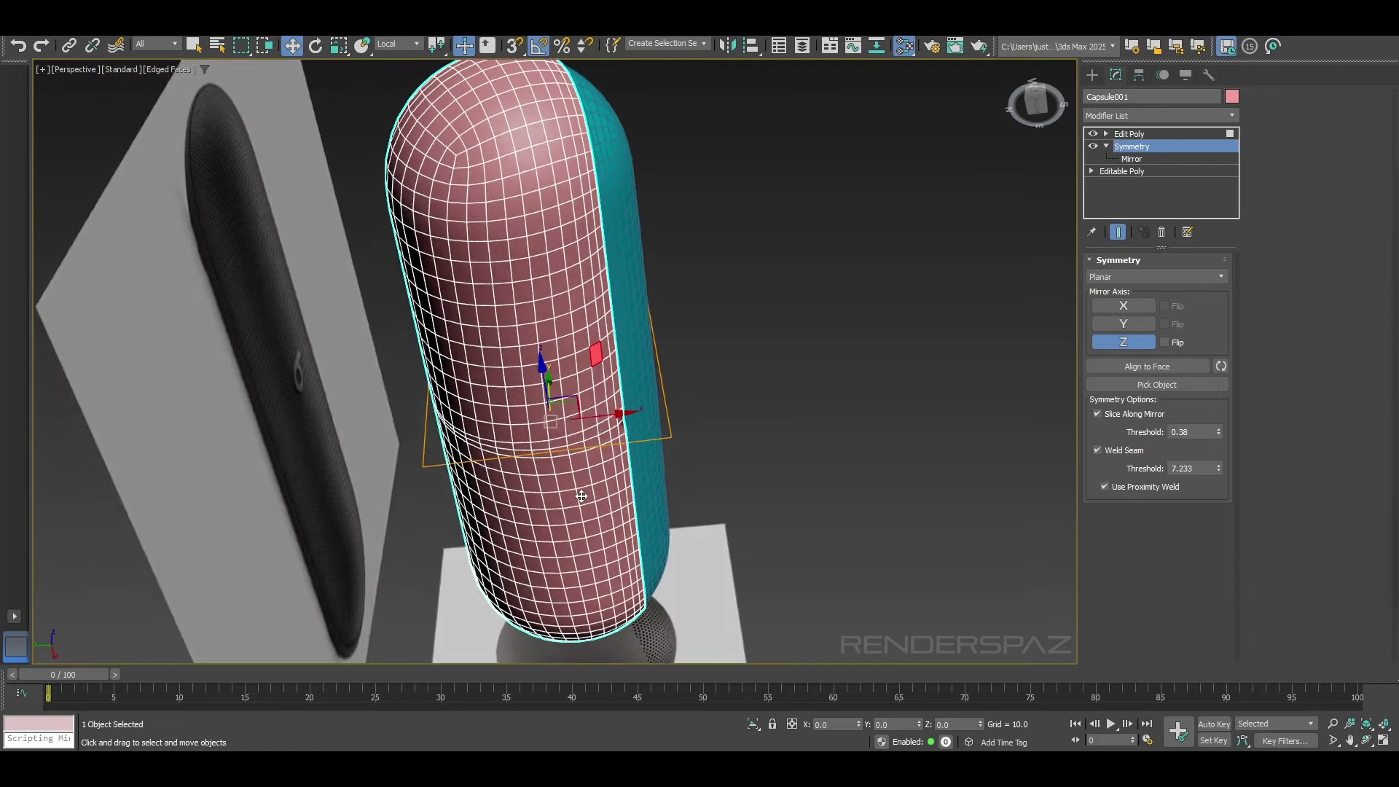
pyautogui.keyDown('alt'); pyautogui.moveTo(604, 502); pyautogui.dragTo(597, 463, button='middle'); pyautogui.keyUp('alt')
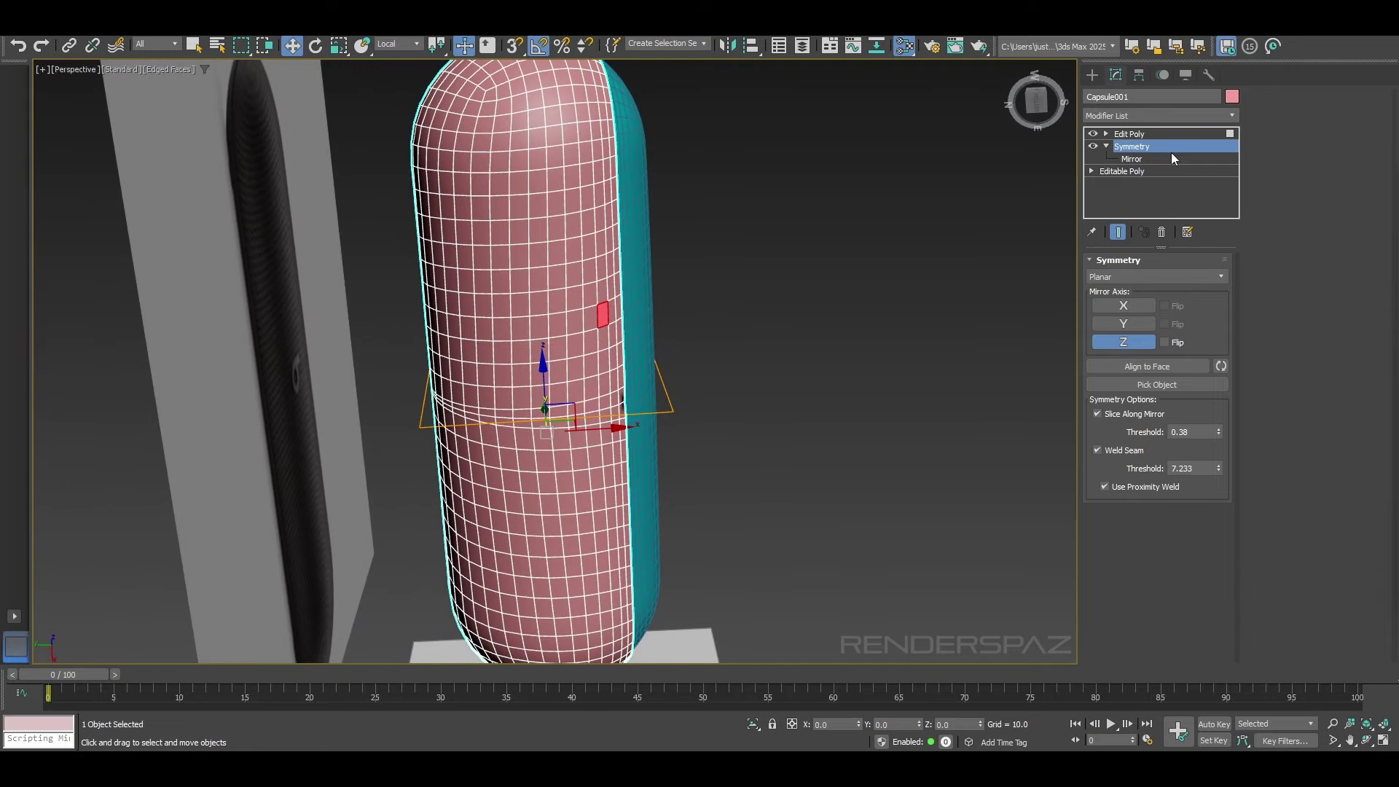
# Step: Inspect the shell's base Editable Poly mesh beneath the Symmetry, and return to polygon editing in Edit Poly
pyautogui.click(1153, 170)
pyautogui.press('1')
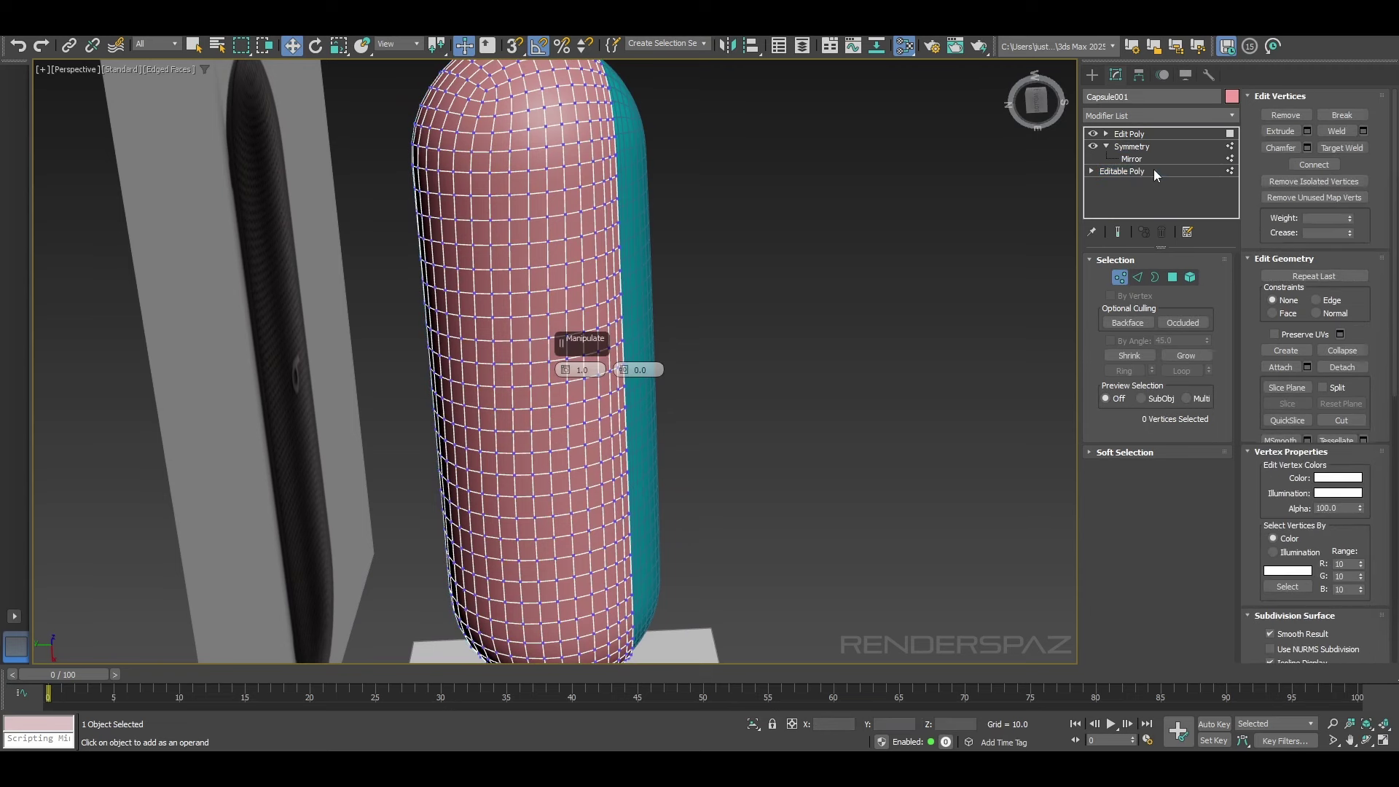
pyautogui.click(1135, 172)
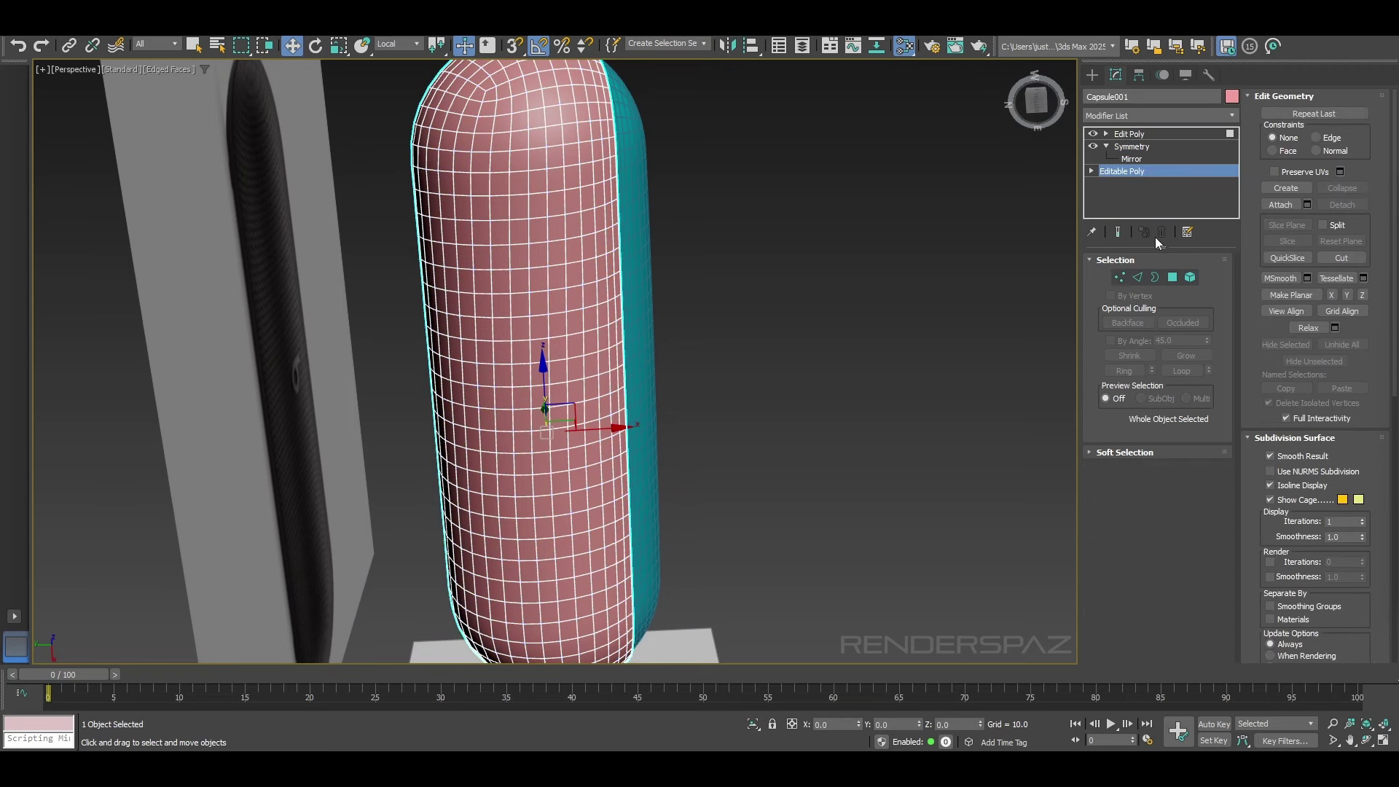
pyautogui.click(1173, 277)
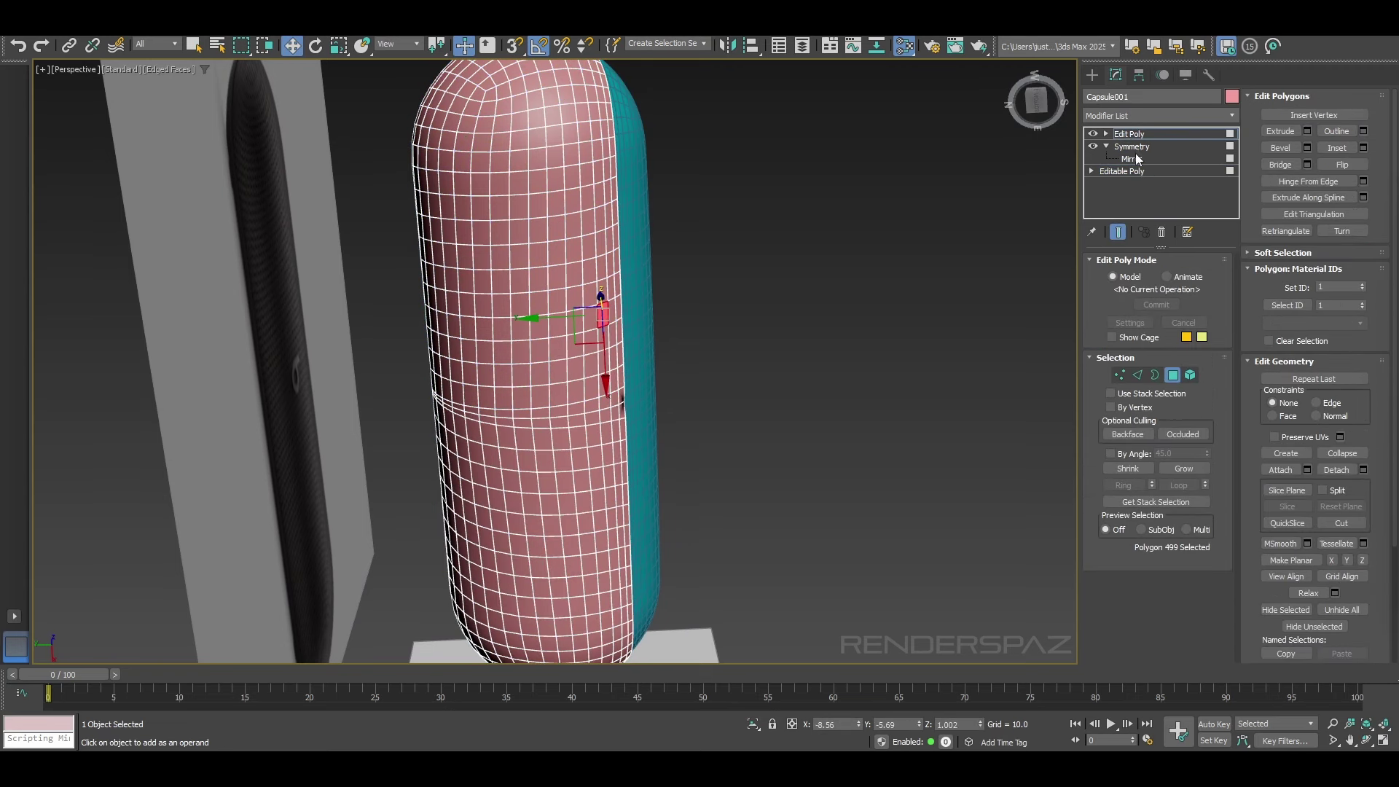
# Step: Select neighbouring polygons and a single edge on the shell's centre seam to examine the edge rows there
pyautogui.click(599, 398)
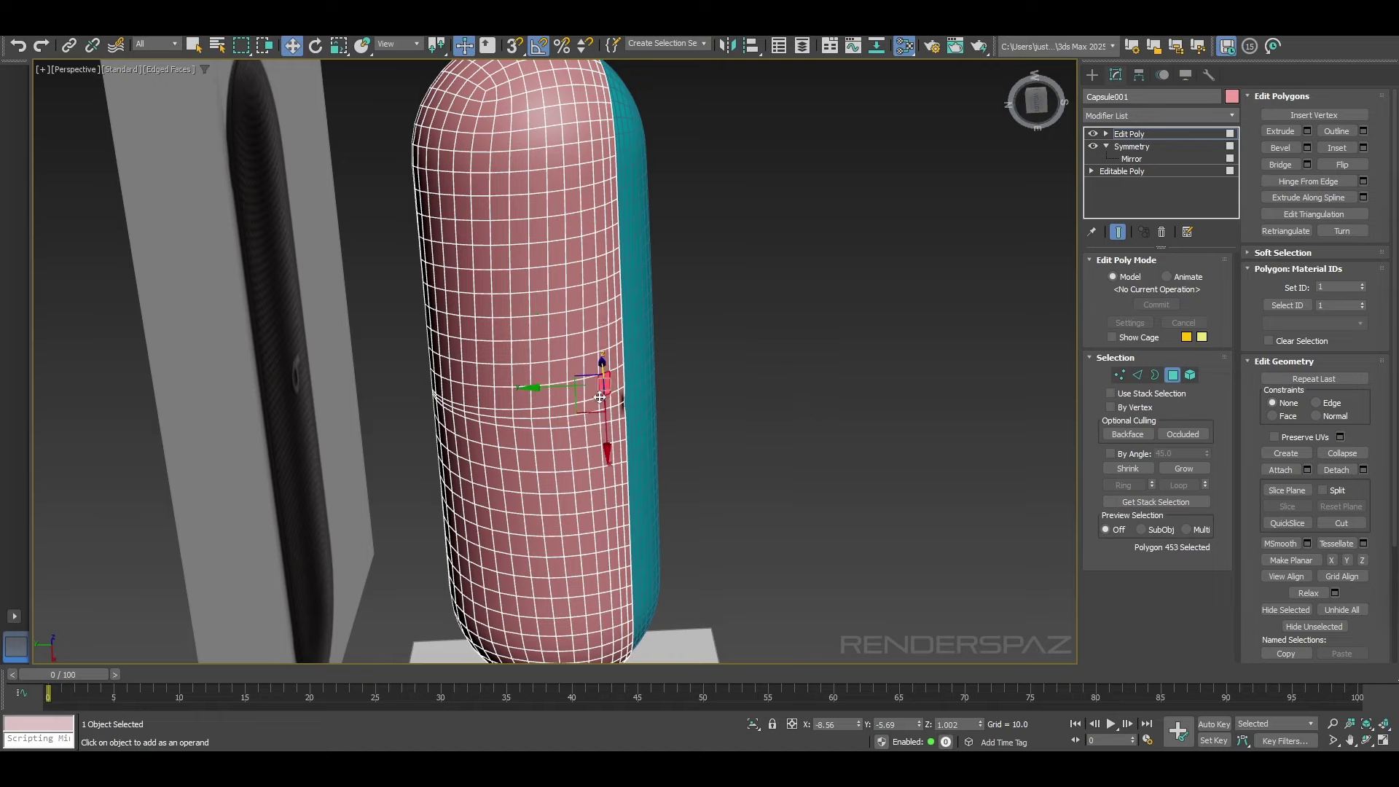
pyautogui.click(535, 412)
pyautogui.keyDown('ctrl'); pyautogui.click(564, 418); pyautogui.keyUp('ctrl')
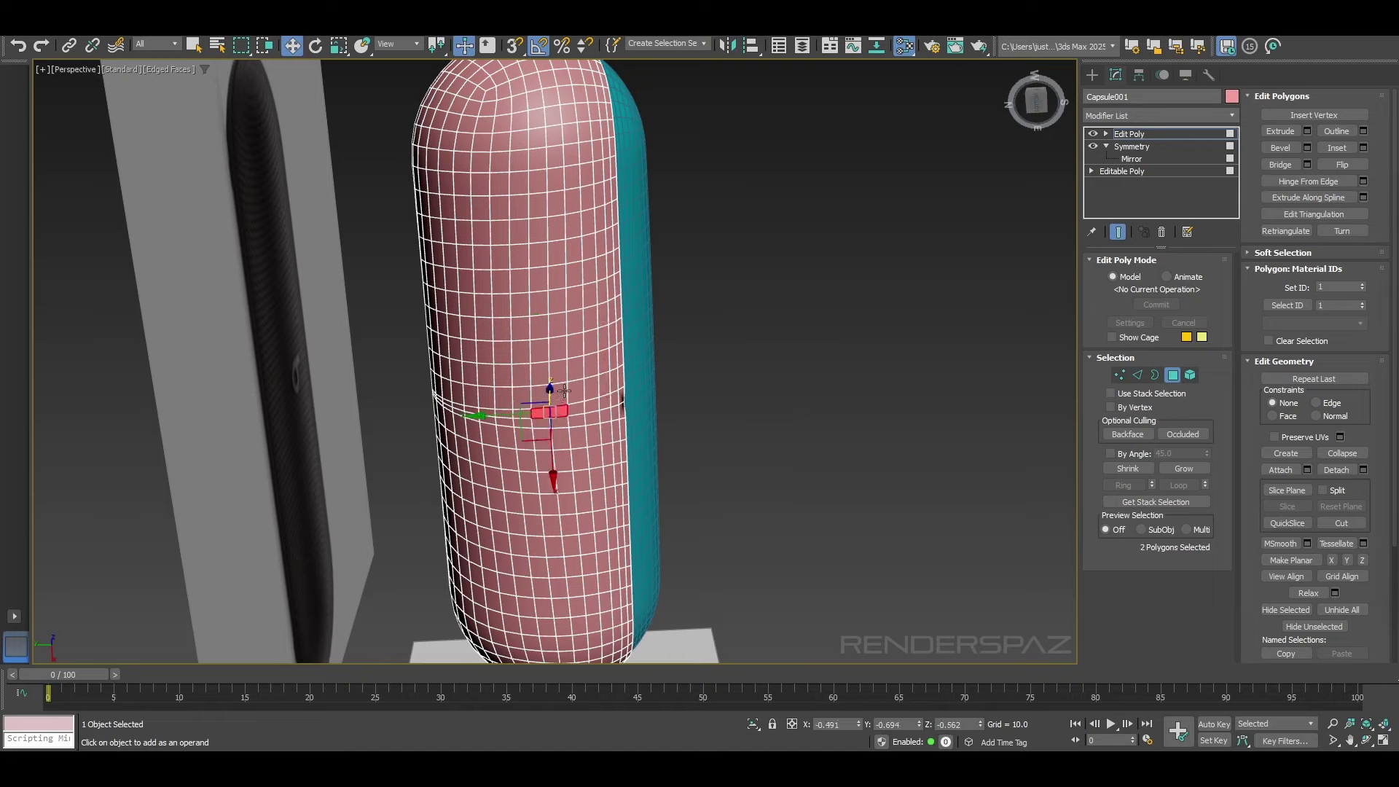
pyautogui.click(1137, 374)
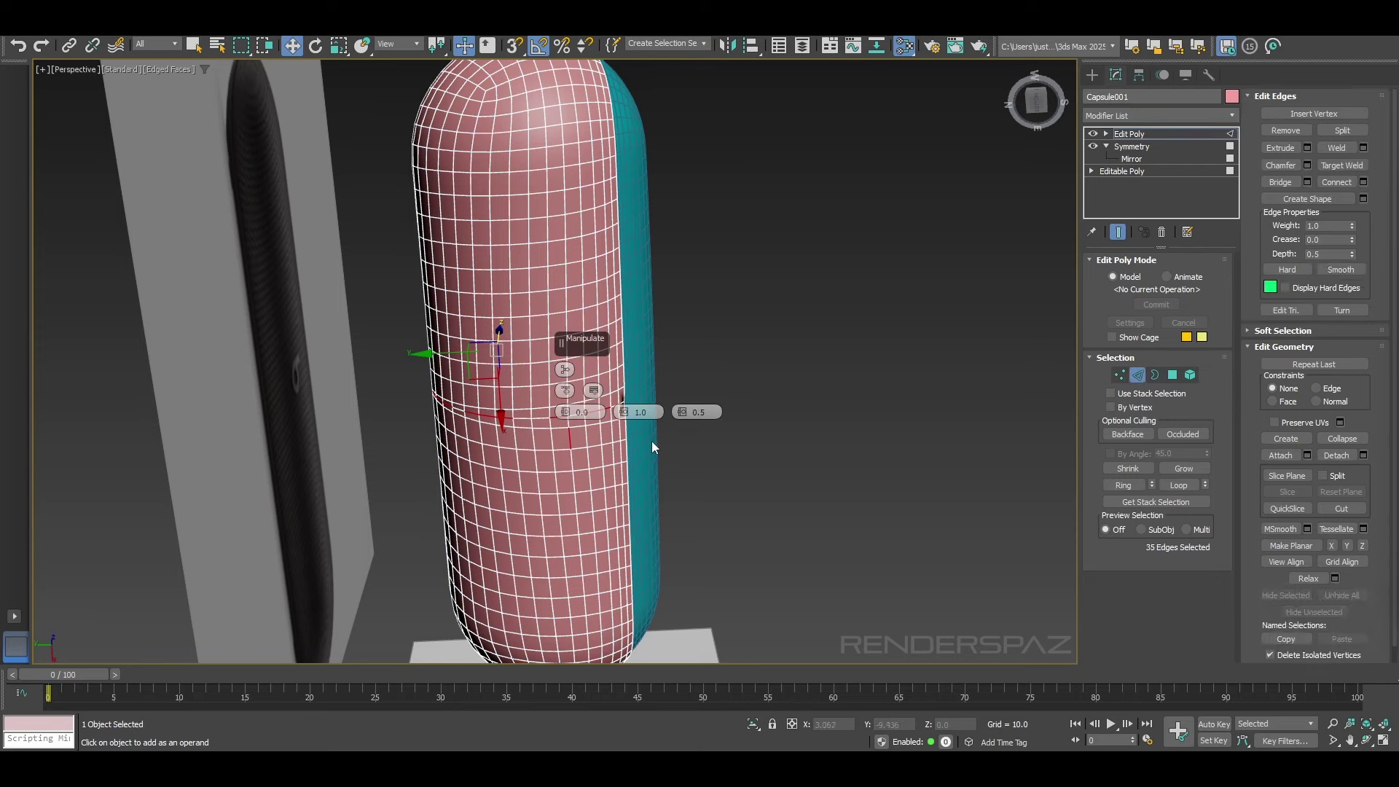
pyautogui.click(548, 429)
pyautogui.scroll(2, 553, 433)
pyautogui.scroll(-2, 553, 432)
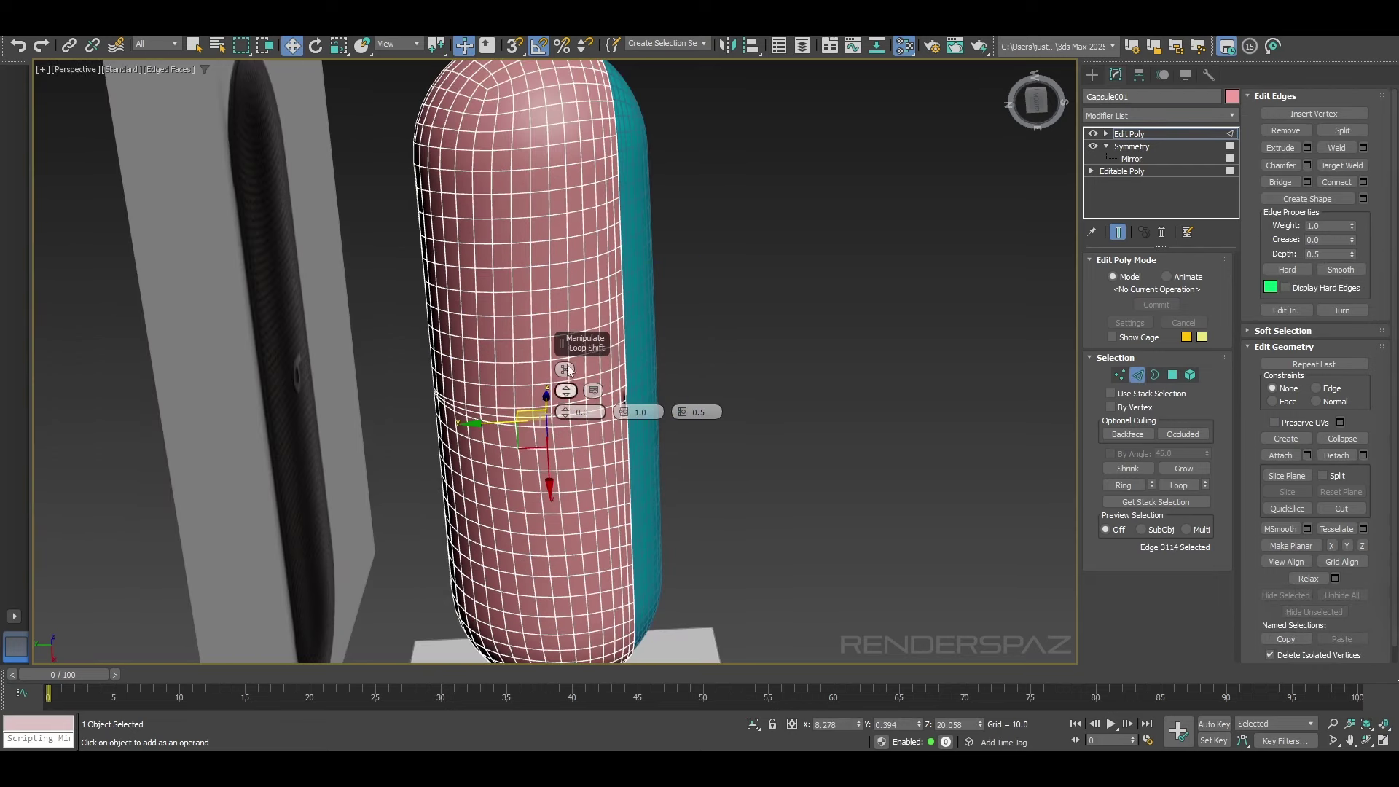
# Step: Select a single crosswise edge near the front rim, where the shell's rounded end meets its long side
pyautogui.keyDown('alt'); pyautogui.moveTo(588, 165); pyautogui.dragTo(590, 348, button='middle'); pyautogui.keyUp('alt')
pyautogui.keyDown('alt'); pyautogui.moveTo(575, 621); pyautogui.dragTo(570, 551, button='middle'); pyautogui.keyUp('alt')
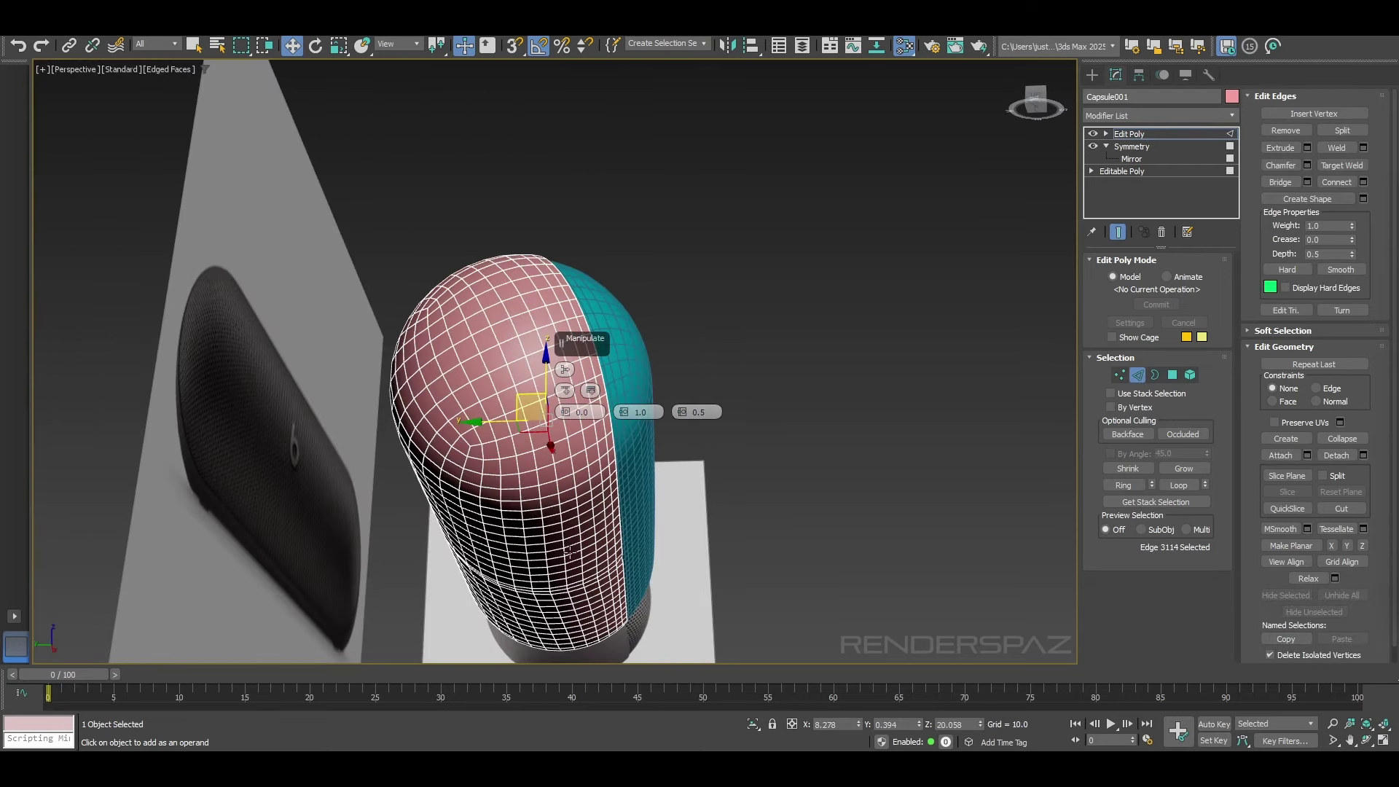
pyautogui.click(564, 497)
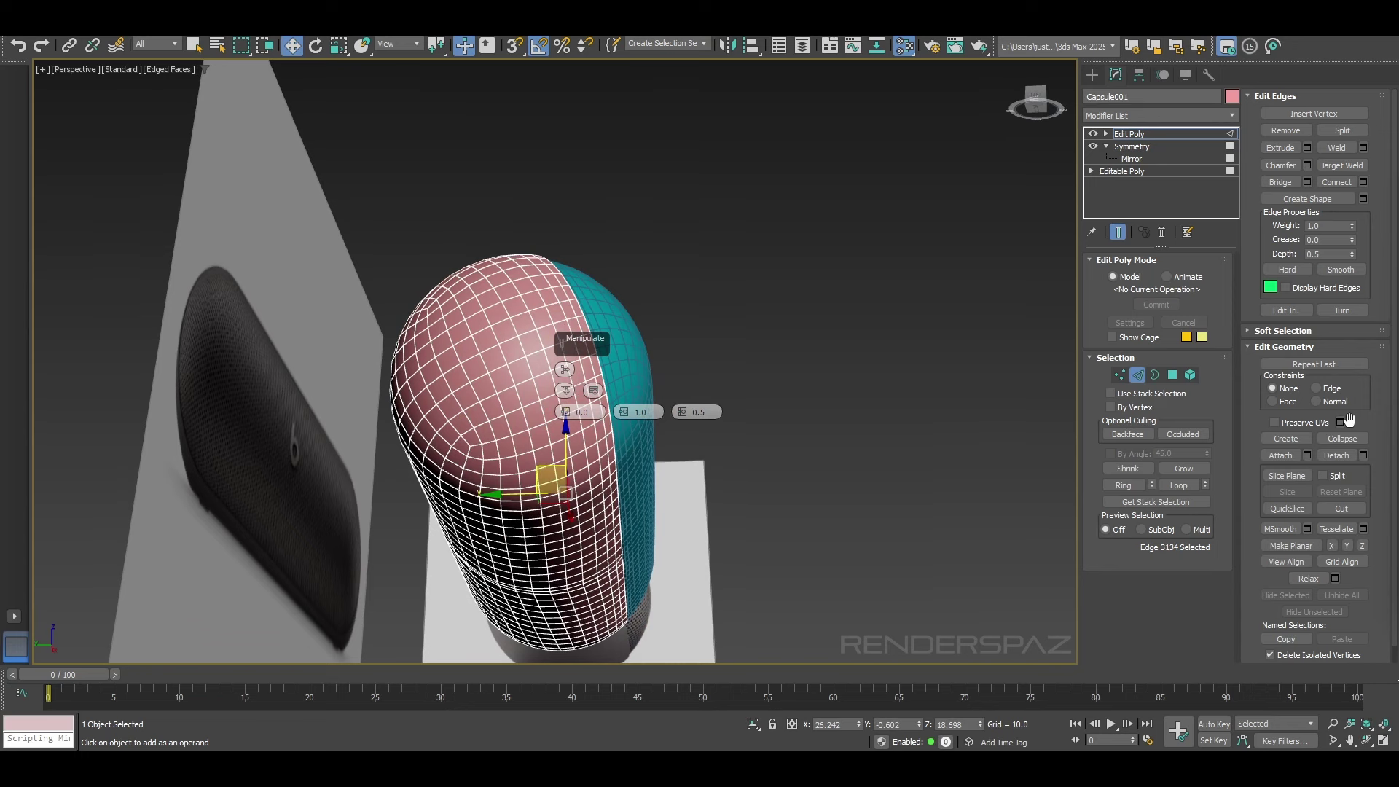
pyautogui.scroll(2, 555, 488)
pyautogui.click(576, 503)
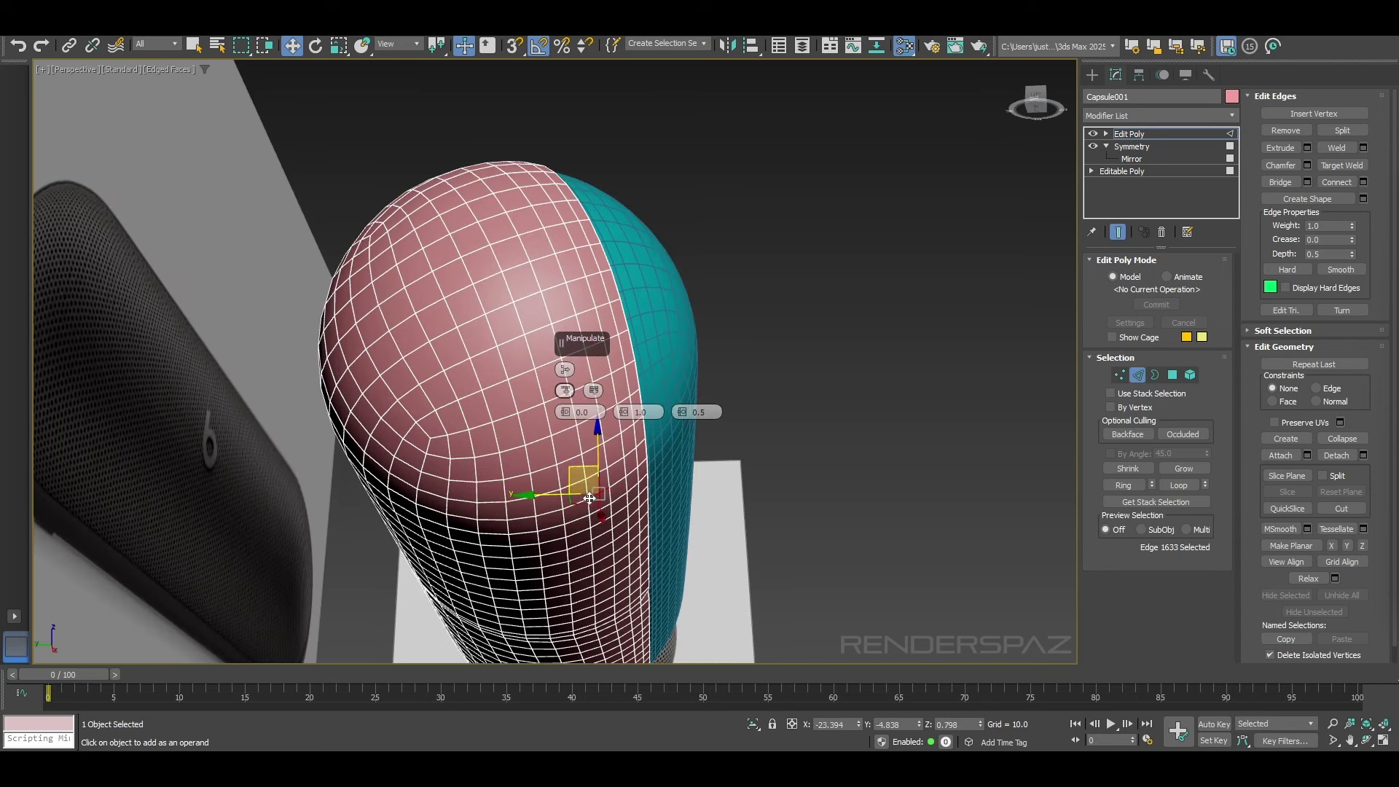
pyautogui.click(573, 511)
pyautogui.scroll(2, 578, 500)
pyautogui.click(582, 487)
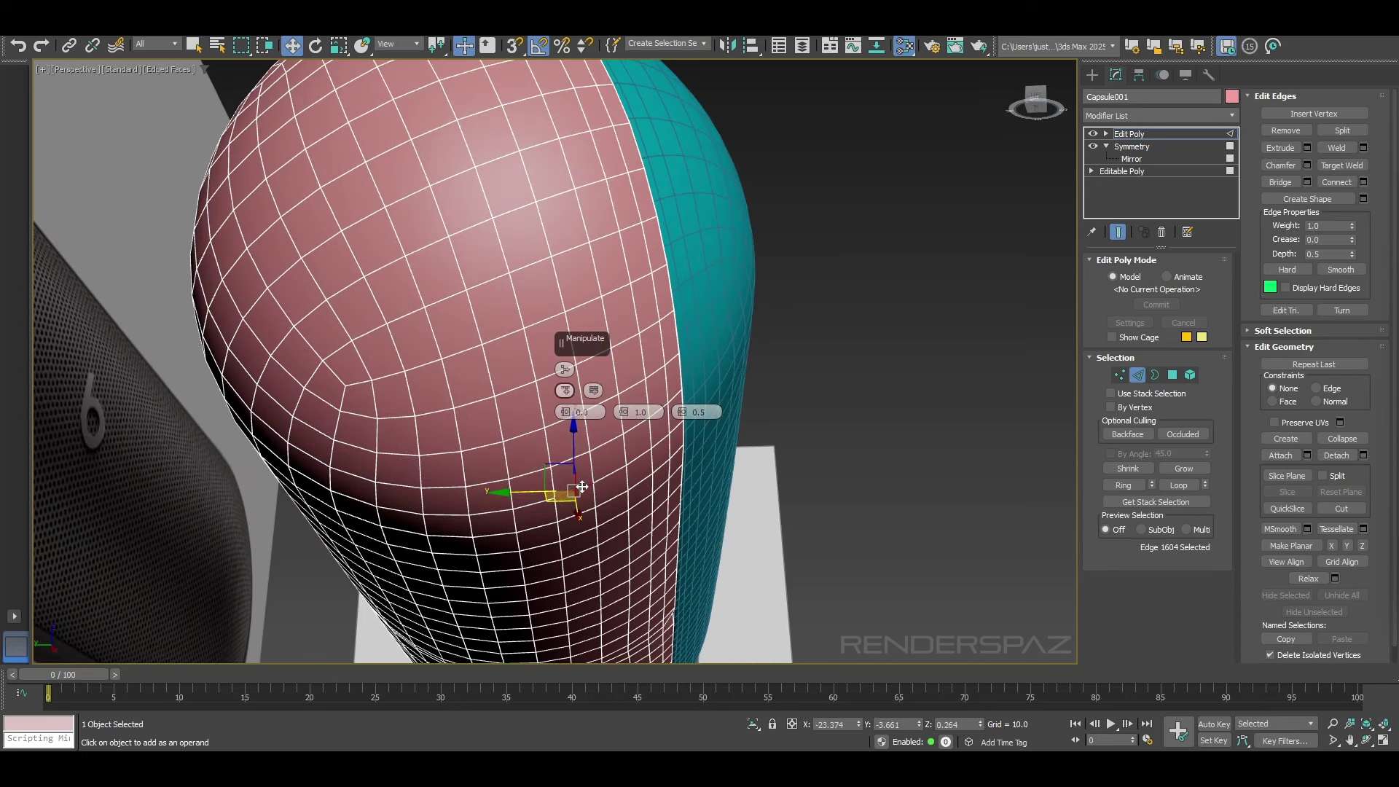
pyautogui.click(612, 471)
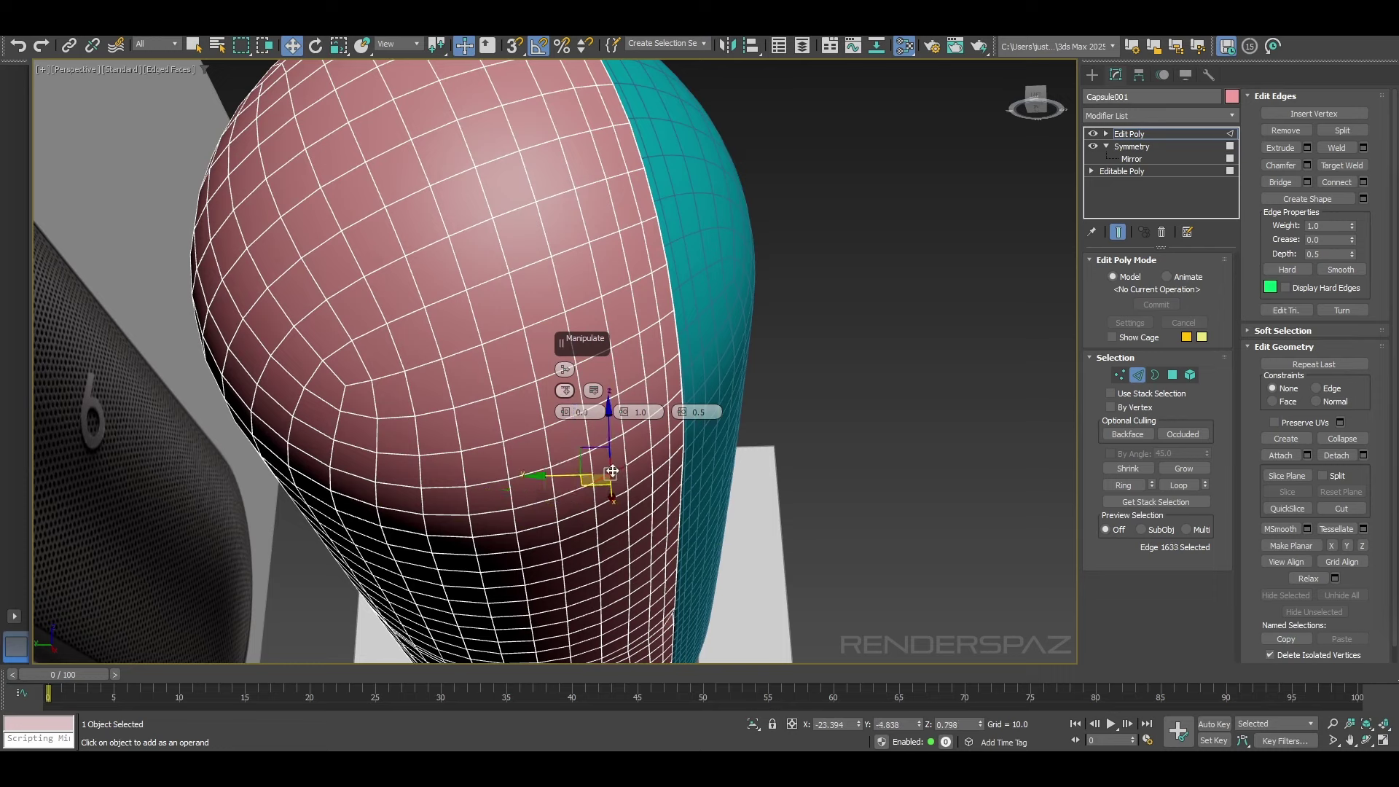
pyautogui.click(610, 471)
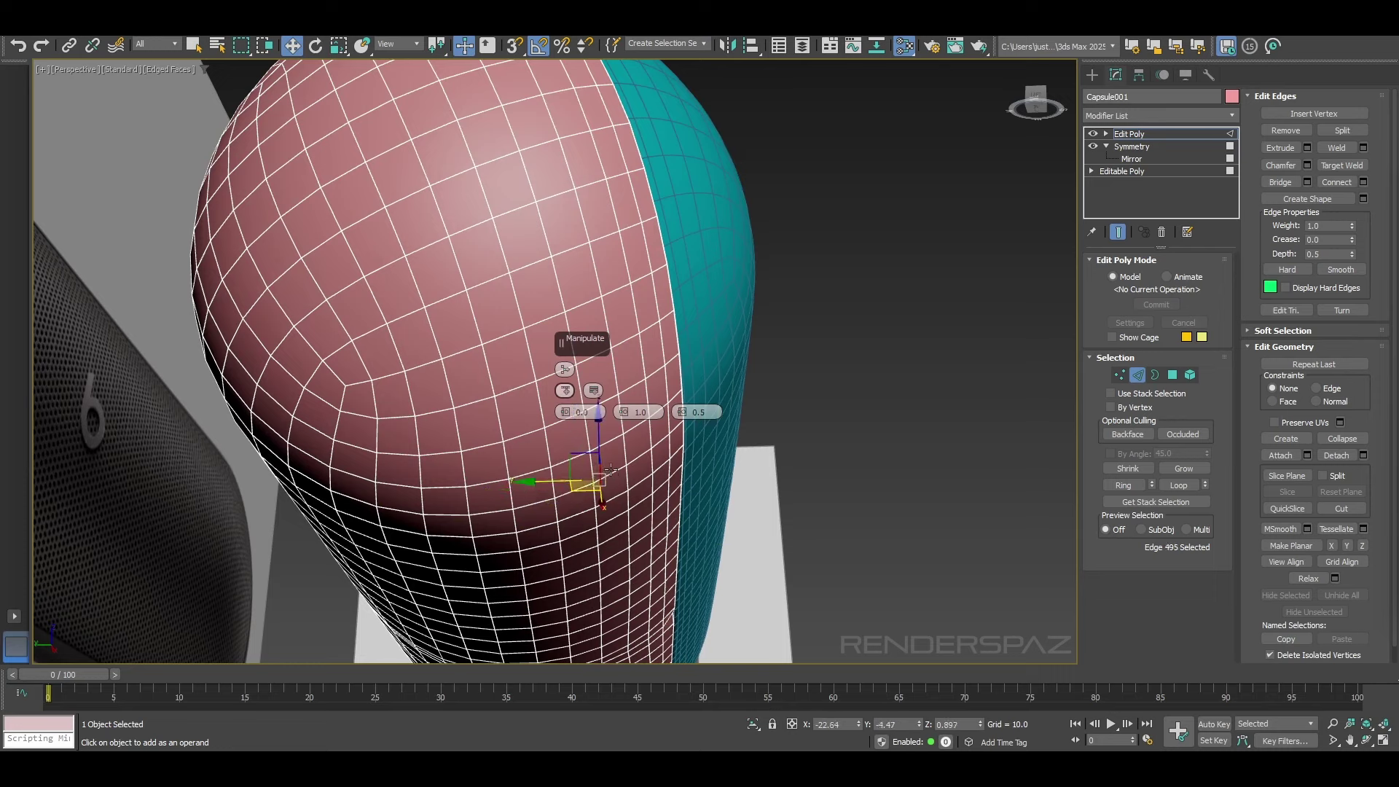
pyautogui.click(611, 471)
pyautogui.keyDown('ctrl'); pyautogui.click(579, 484); pyautogui.keyUp('ctrl')
pyautogui.hotkey('ctrl', 'z')
# Step: Extend the selection to a chain of four connected edges running from the front rim across the shell's rounded end
pyautogui.scroll(2, 575, 495)
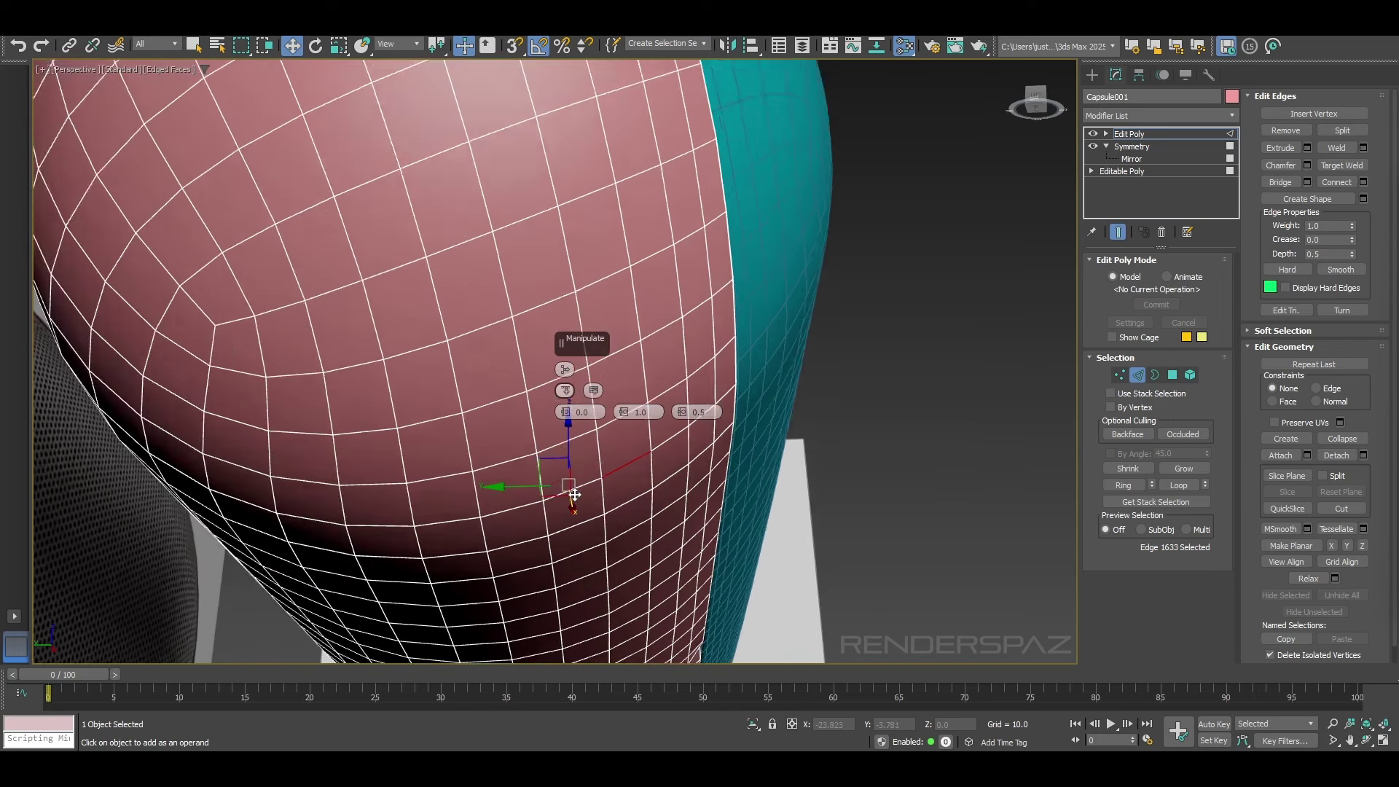
pyautogui.scroll(2, 575, 495)
pyautogui.keyDown('ctrl'); pyautogui.click(591, 481); pyautogui.keyUp('ctrl')
pyautogui.keyDown('ctrl'); pyautogui.click(505, 511); pyautogui.keyUp('ctrl')
pyautogui.keyDown('ctrl'); pyautogui.click(385, 534); pyautogui.keyUp('ctrl')
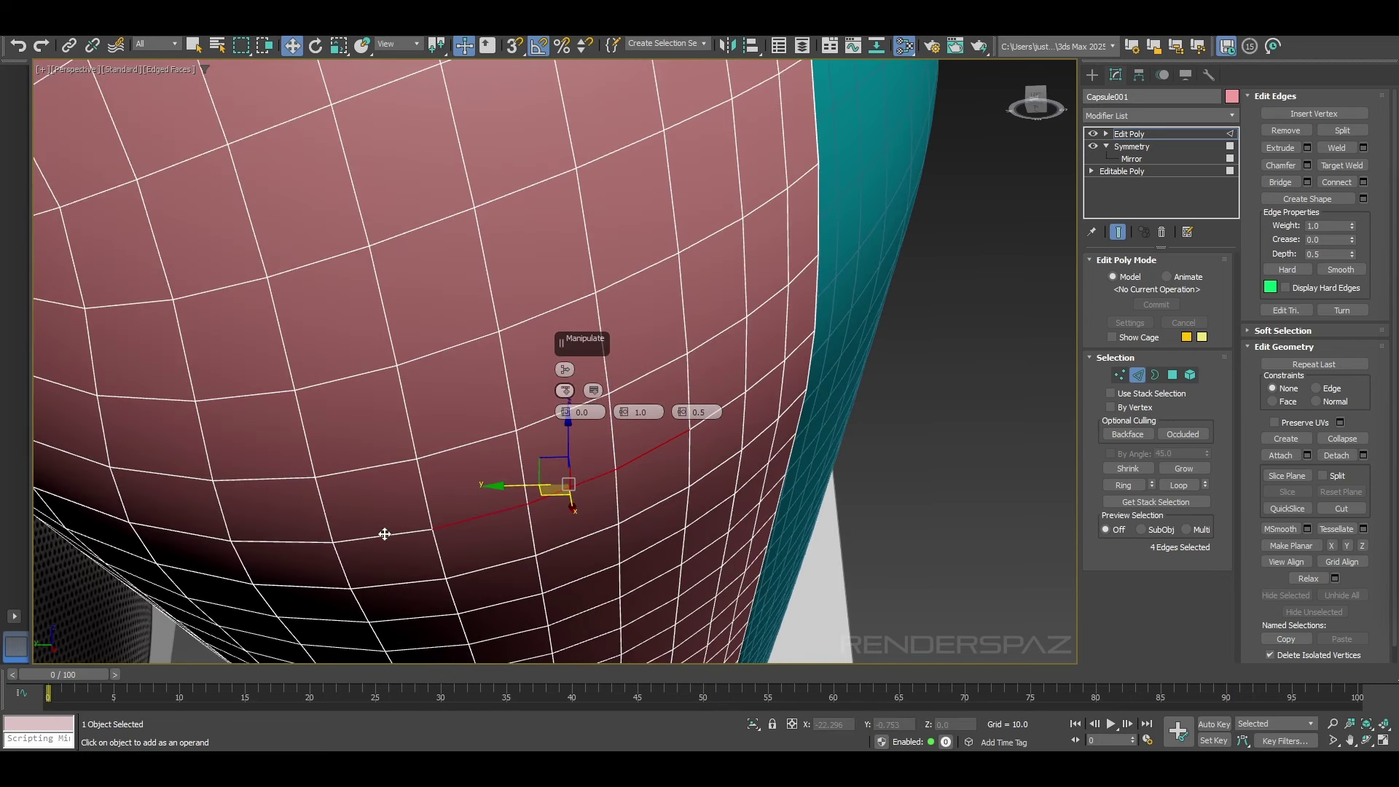
pyautogui.hotkey('ctrl', 'z')
pyautogui.keyDown('ctrl'); pyautogui.click(419, 529); pyautogui.keyUp('ctrl')
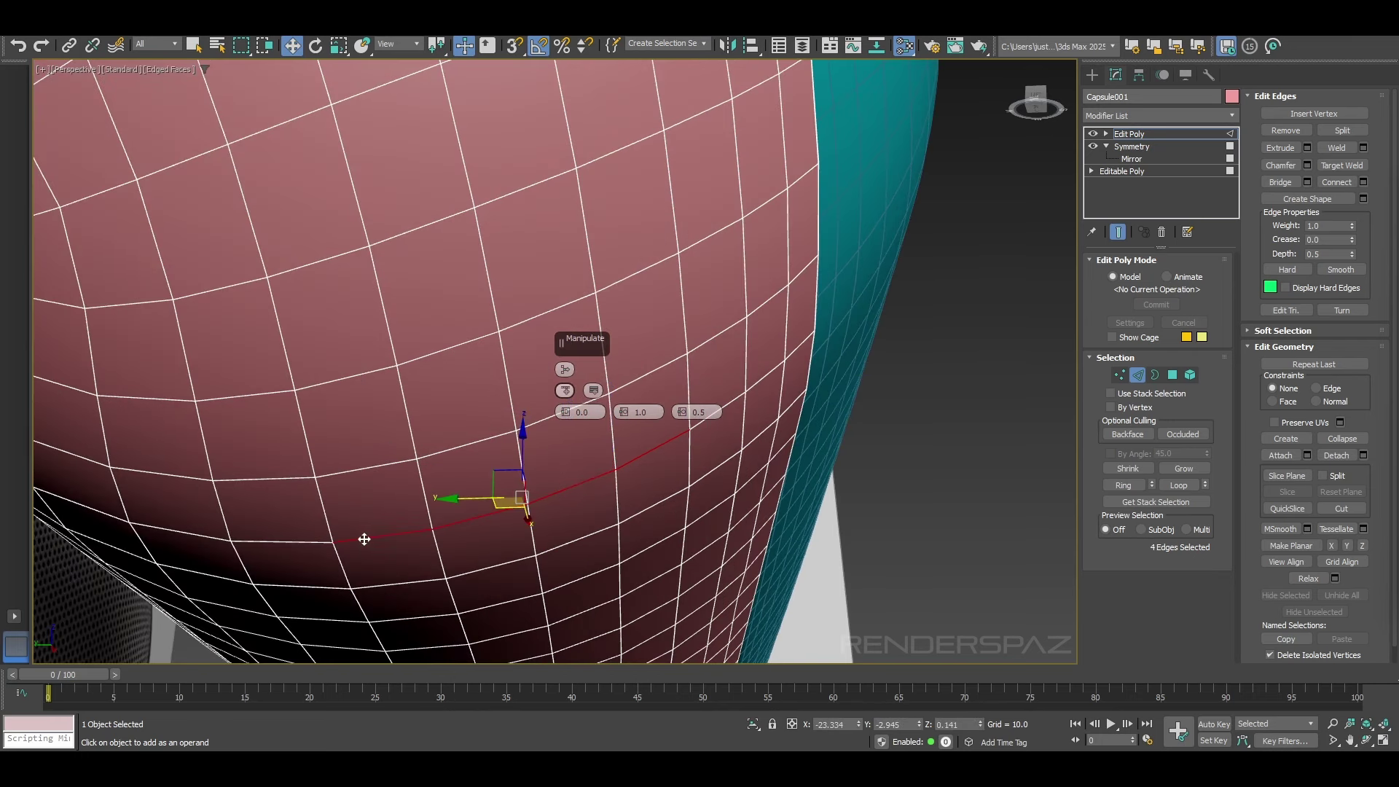
# Step: Continue the edge chain around the shell's rounded end by adding two more connected edges away from the rim
pyautogui.scroll(-2, 362, 540)
pyautogui.press('F3')
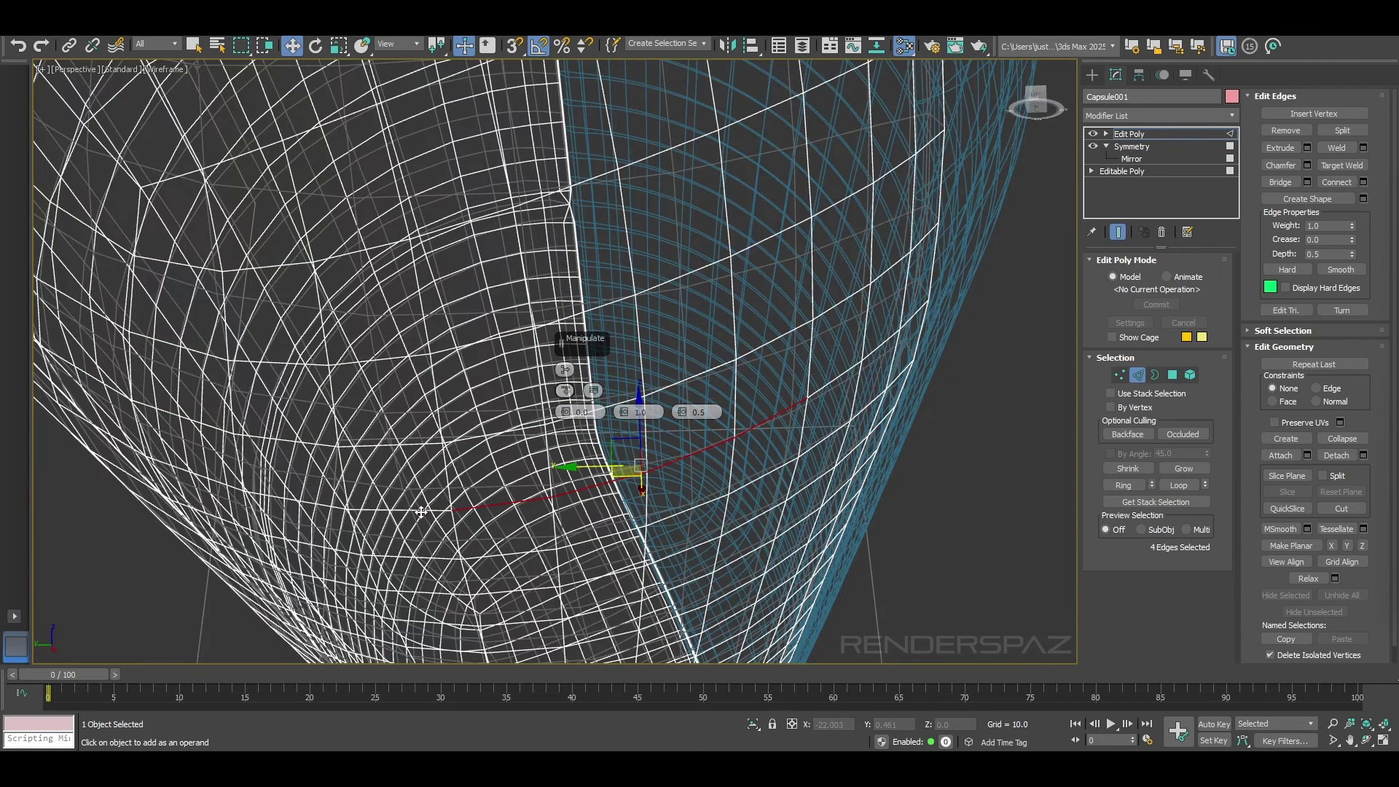
pyautogui.keyDown('ctrl'); pyautogui.click(443, 510); pyautogui.keyUp('ctrl')
pyautogui.press('F3')
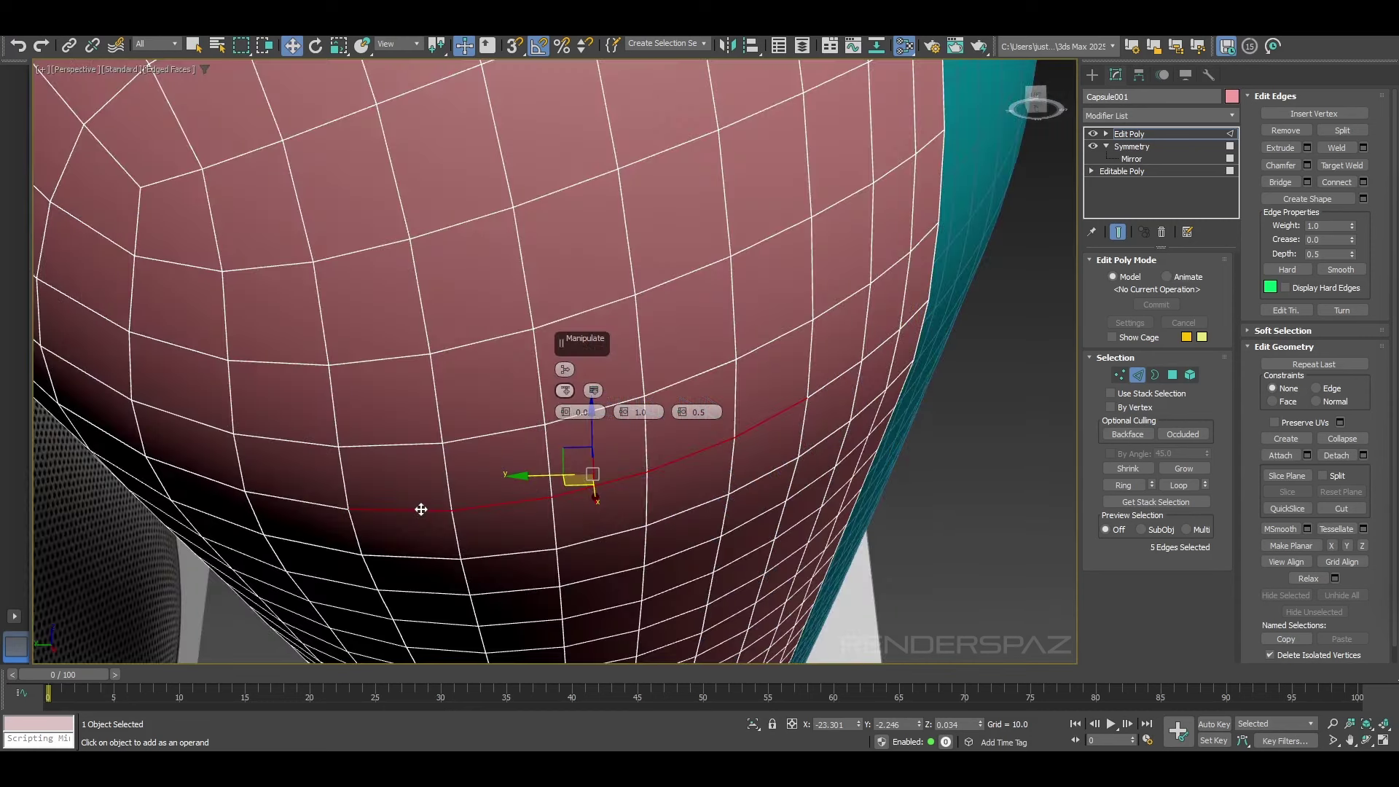
pyautogui.scroll(-2, 422, 506)
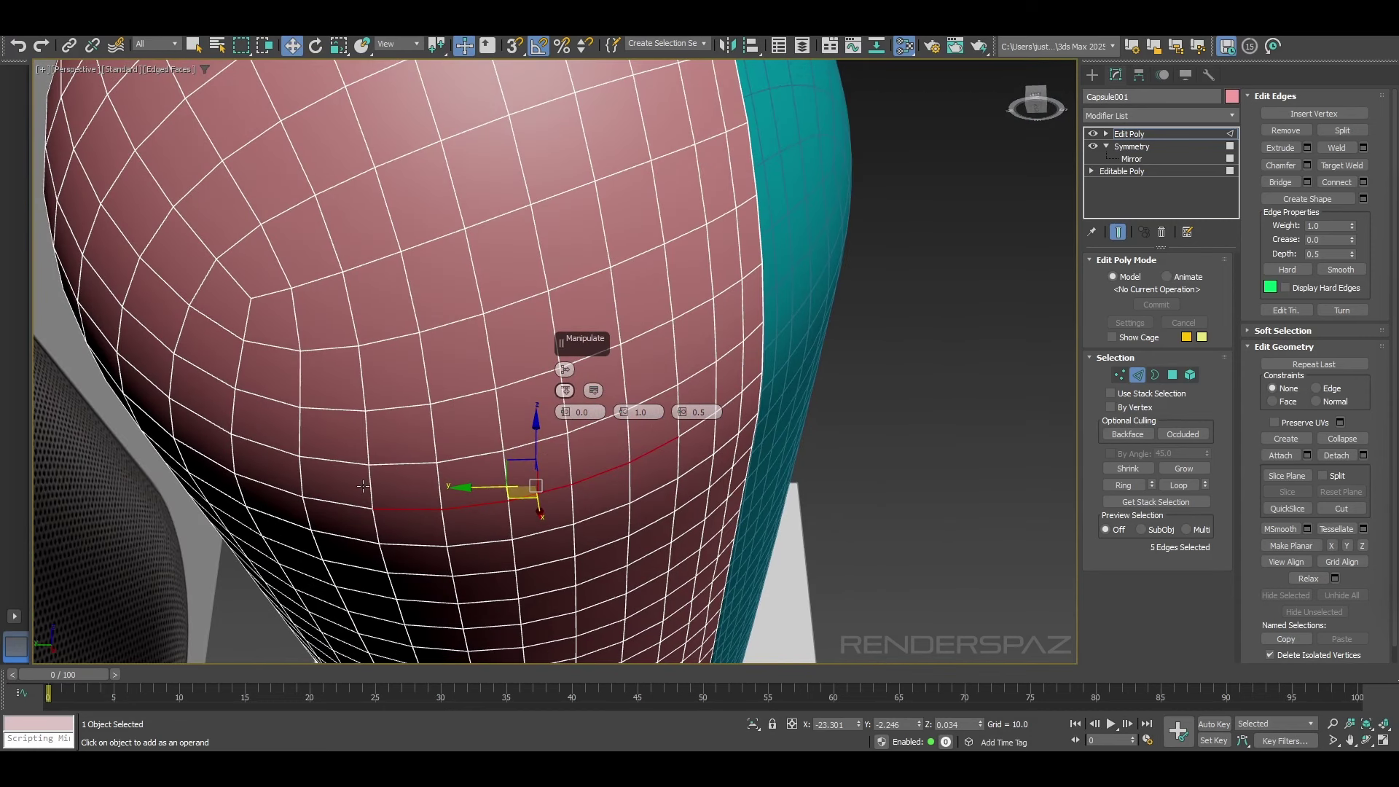
pyautogui.keyDown('ctrl'); pyautogui.click(344, 503); pyautogui.keyUp('ctrl')
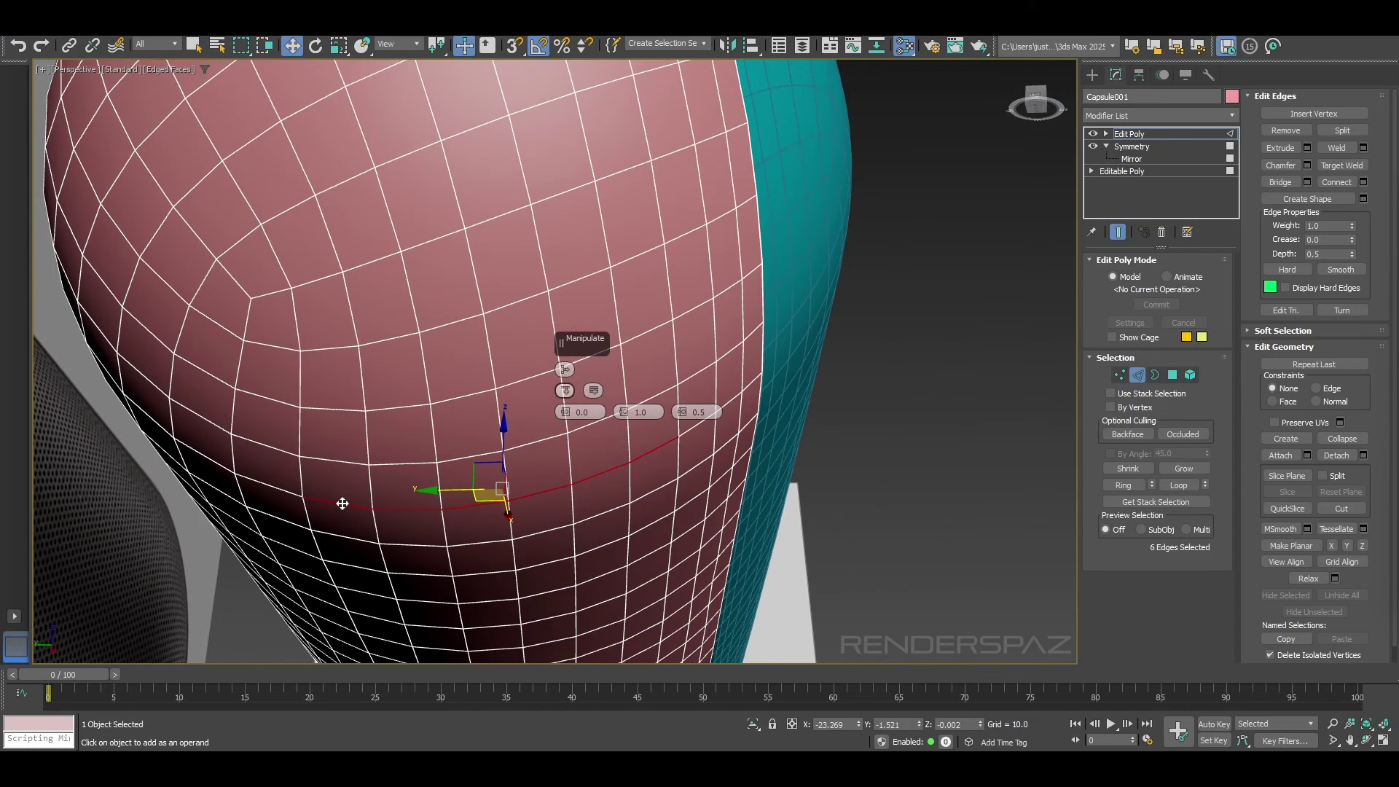
# Step: Extend the edge chain across the shell's rounded end to seven connected edges, deselecting wrongly picked ones
pyautogui.keyDown('ctrl'); pyautogui.click(281, 487); pyautogui.keyUp('ctrl')
pyautogui.keyDown('alt'); pyautogui.click(272, 497); pyautogui.keyUp('alt')
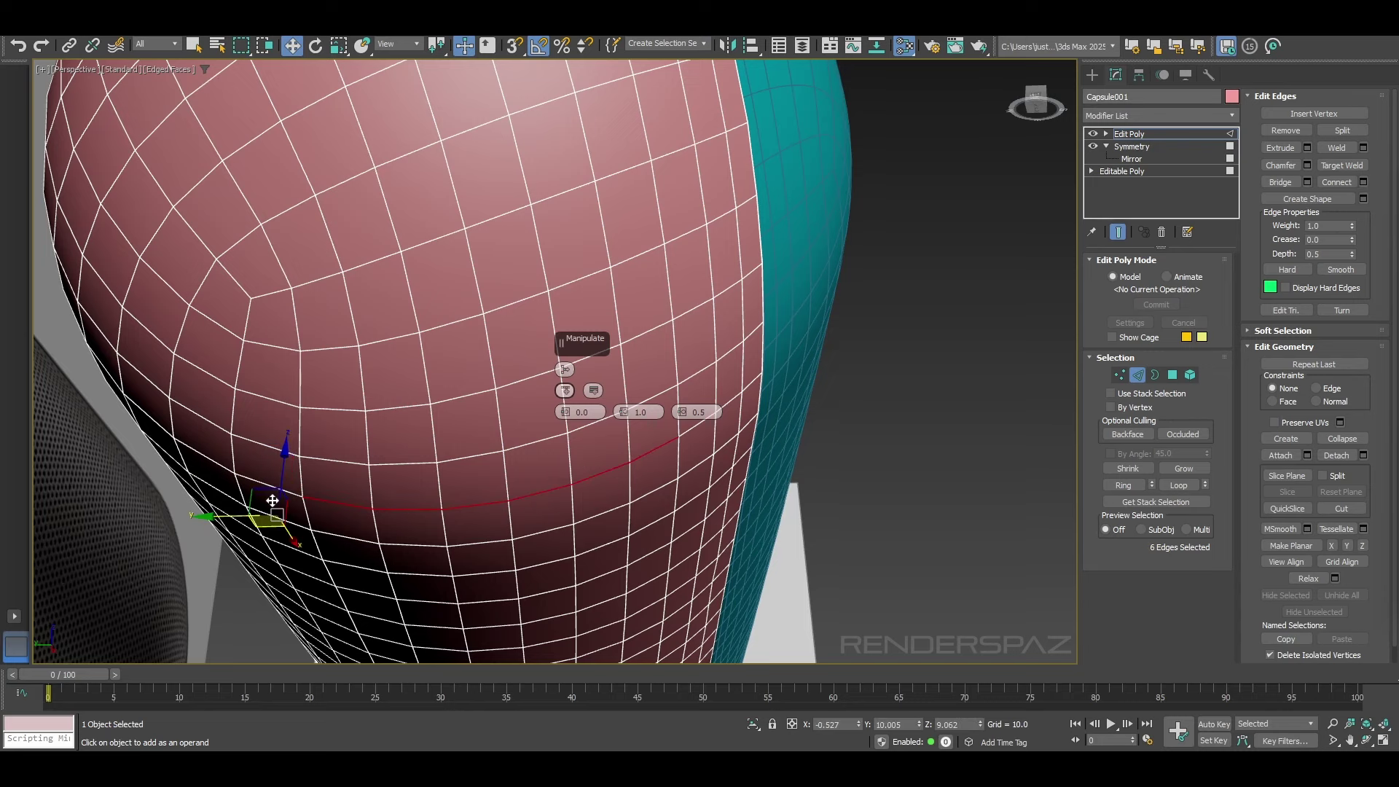
pyautogui.keyDown('ctrl'); pyautogui.click(318, 496); pyautogui.keyUp('ctrl')
pyautogui.scroll(-5, 477, 549)
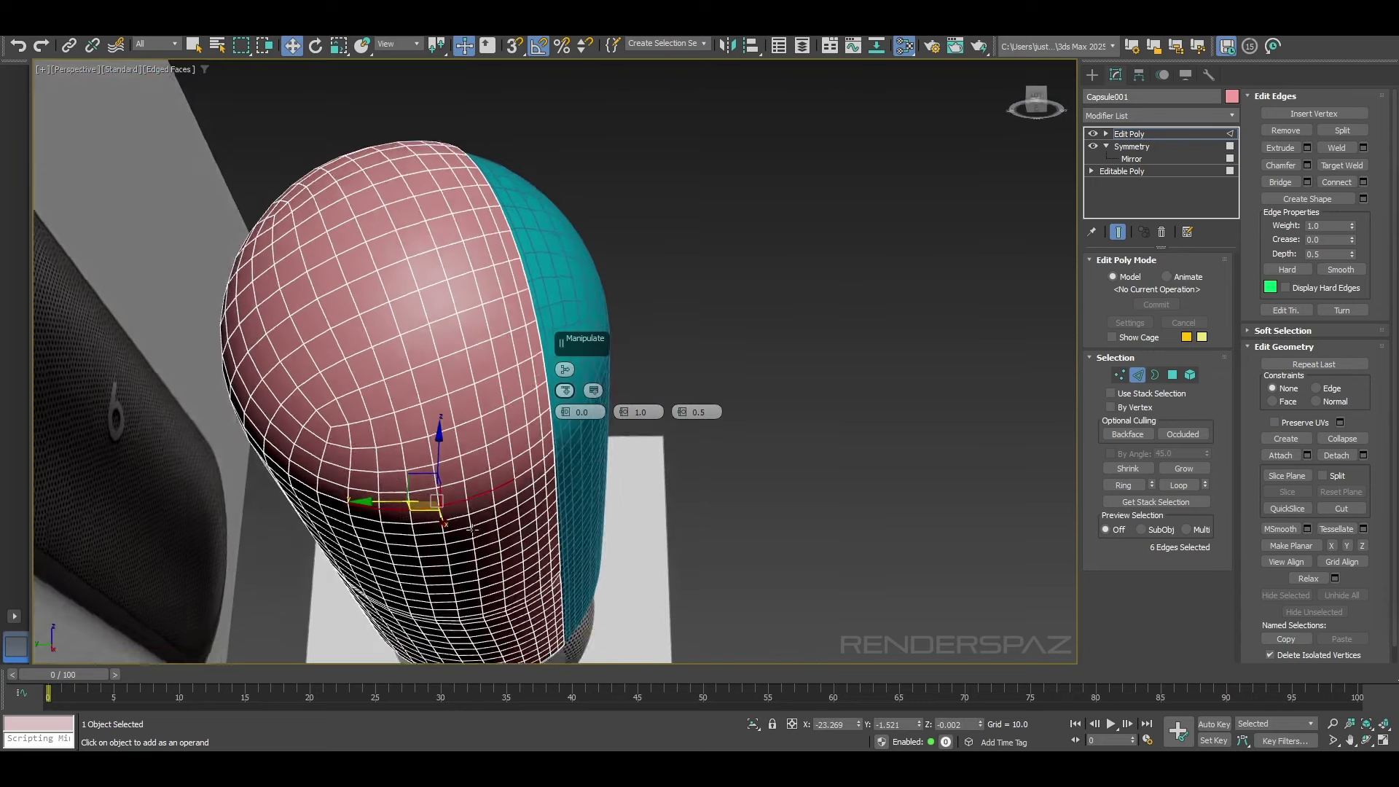
pyautogui.keyDown('alt'); pyautogui.click(325, 497); pyautogui.keyUp('alt')
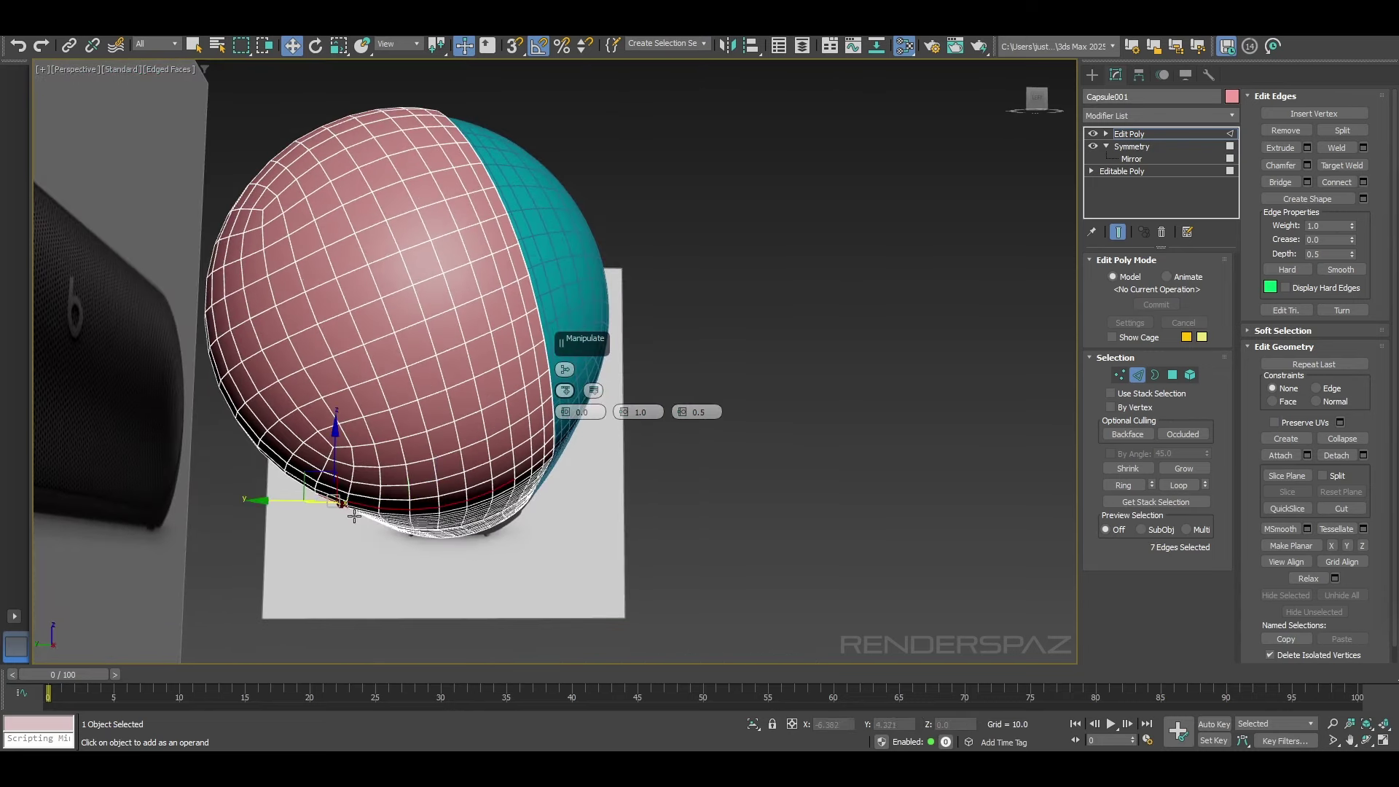
pyautogui.keyDown('alt'); pyautogui.moveTo(352, 515); pyautogui.dragTo(349, 486, button='middle'); pyautogui.keyUp('alt')
pyautogui.scroll(5, 348, 487)
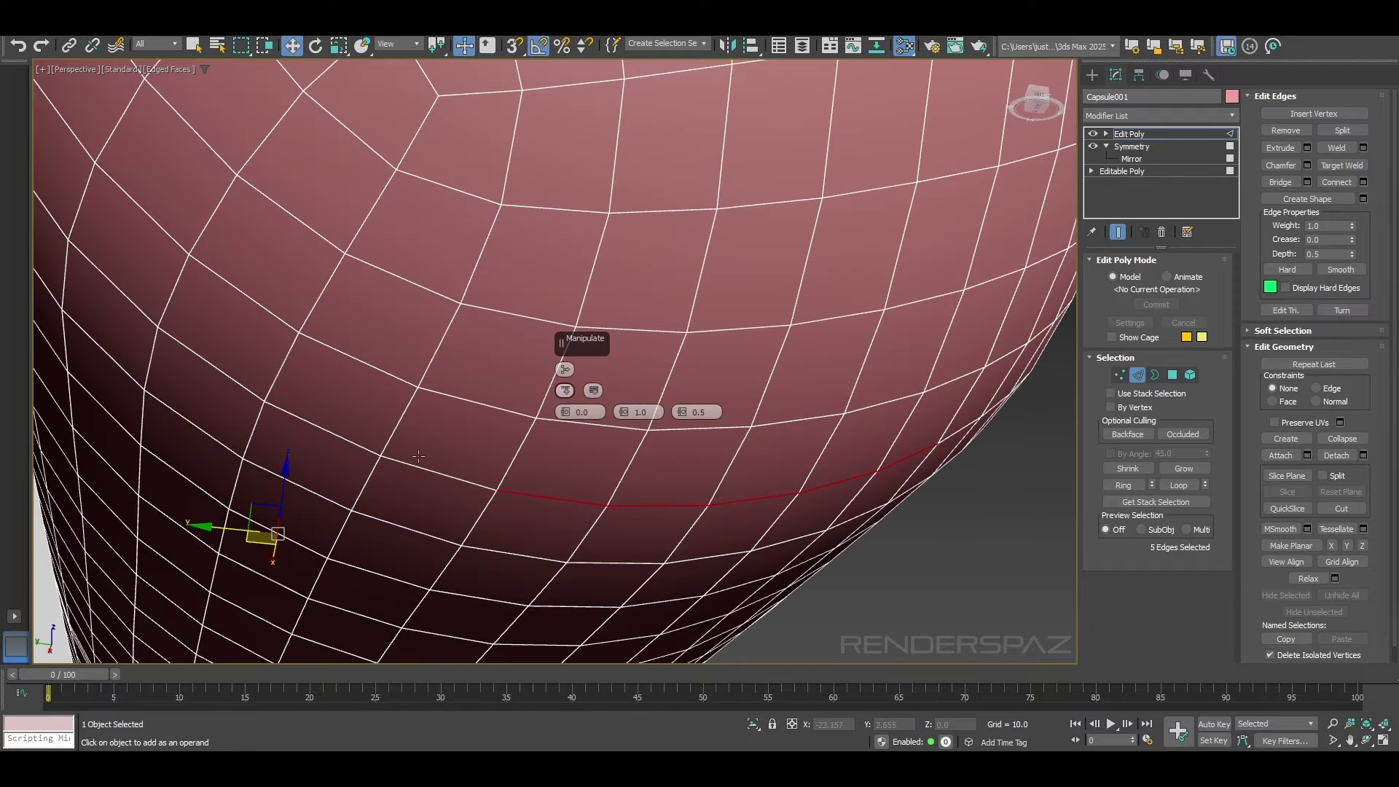
pyautogui.keyDown('ctrl'); pyautogui.click(440, 471); pyautogui.keyUp('ctrl')
pyautogui.keyDown('ctrl'); pyautogui.click(340, 438); pyautogui.keyUp('ctrl')
pyautogui.scroll(-5, 340, 438)
pyautogui.keyDown('alt'); pyautogui.moveTo(518, 503); pyautogui.dragTo(501, 475, button='middle'); pyautogui.keyUp('alt')
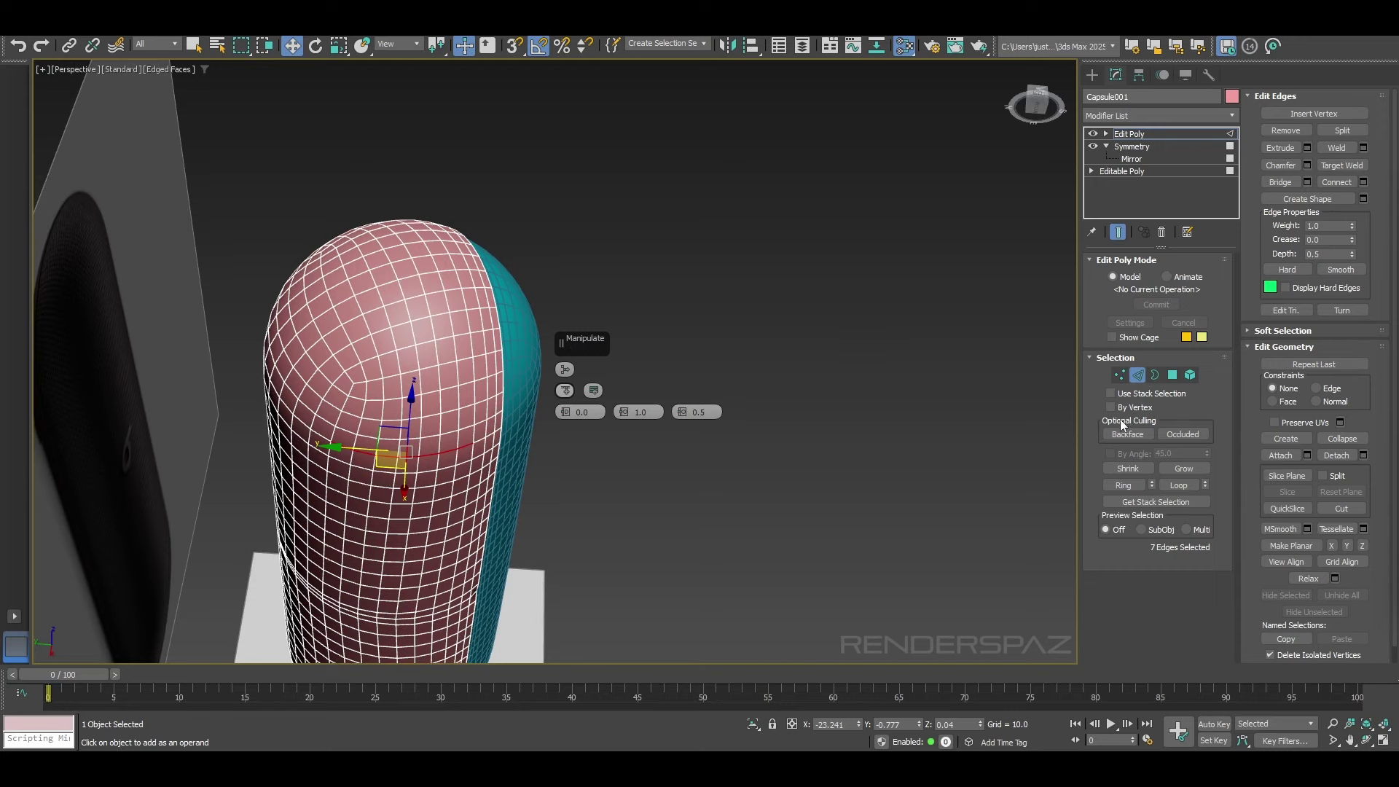
# Step: Try to expand the seven selected edges on the rounded end with a Ring selection
pyautogui.click(1123, 485)
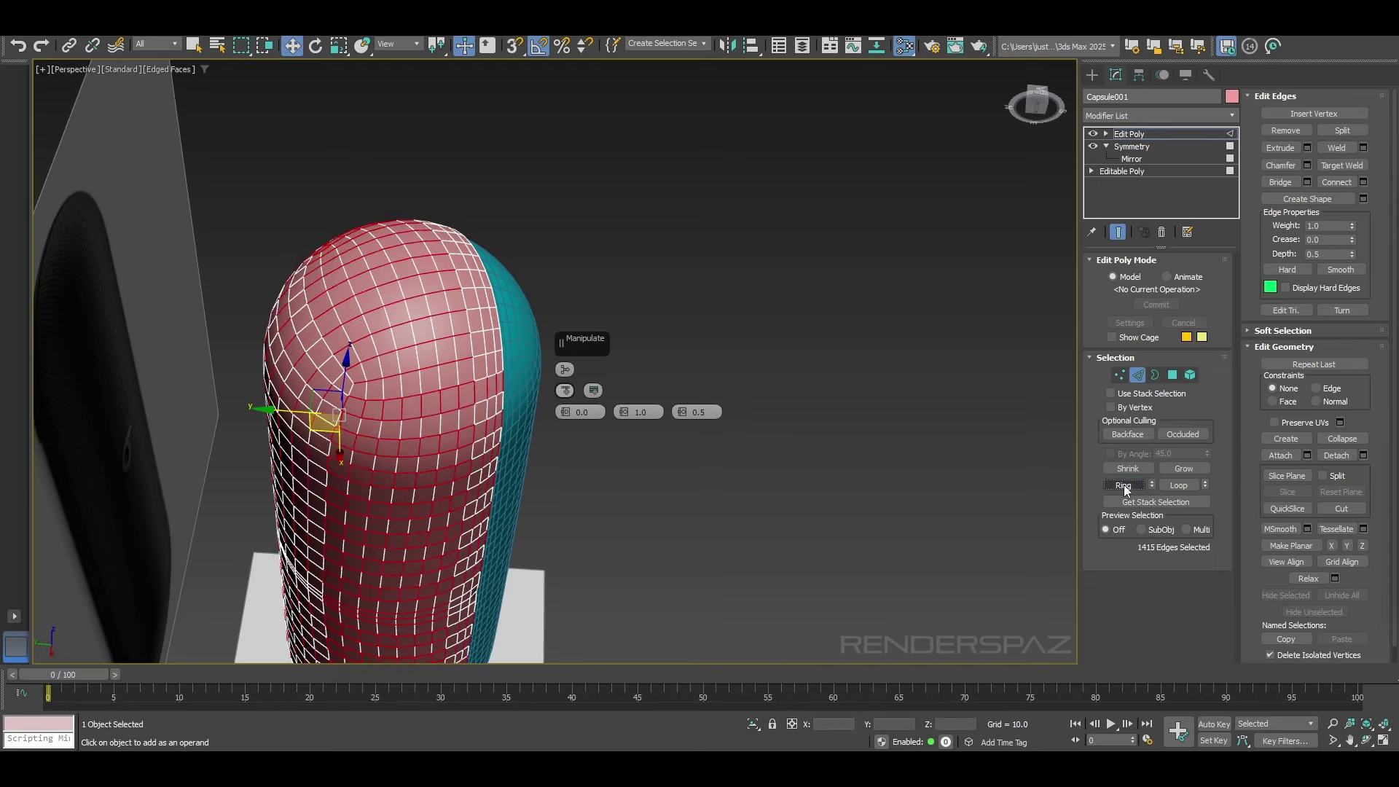
pyautogui.hotkey('ctrl', 'z')
pyautogui.click(1124, 488)
pyautogui.keyDown('alt'); pyautogui.moveTo(415, 387); pyautogui.dragTo(472, 401, button='middle'); pyautogui.keyUp('alt')
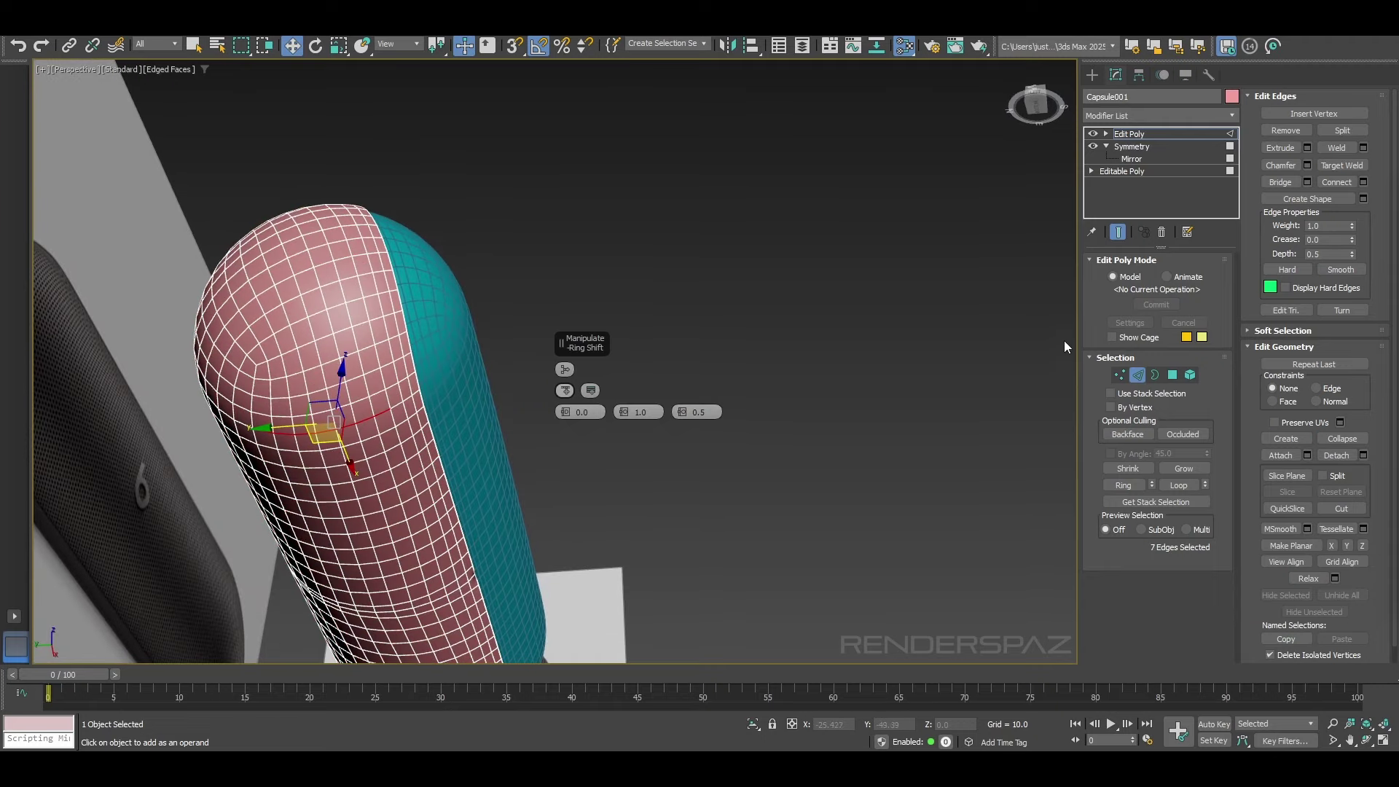
# Step: Select the band of polygons along the shell's underside from the left orthographic view
pyautogui.click(1172, 375)
pyautogui.click(366, 432)
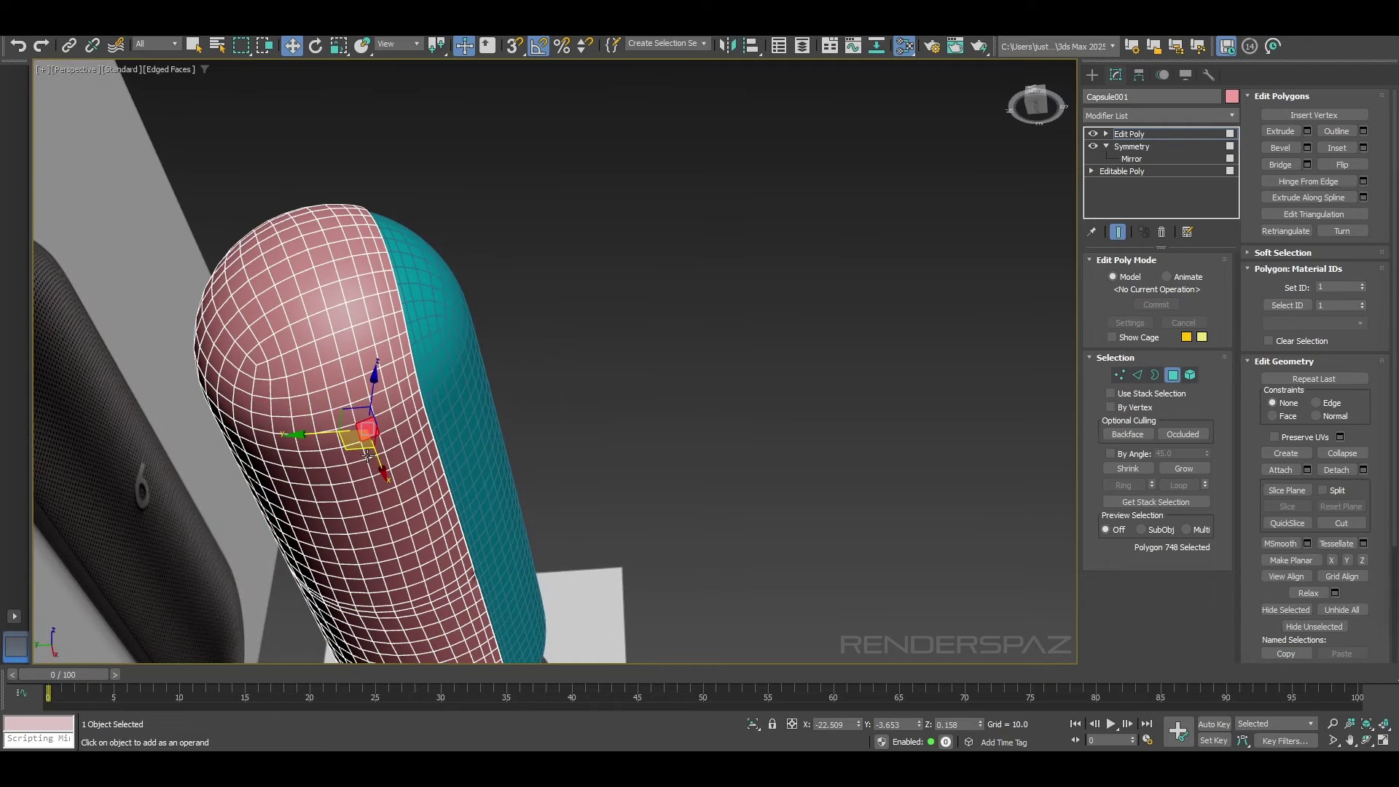
pyautogui.keyDown('alt'); pyautogui.moveTo(369, 456); pyautogui.dragTo(554, 524, button='middle'); pyautogui.keyUp('alt')
pyautogui.press('f')
pyautogui.scroll(3, 518, 376)
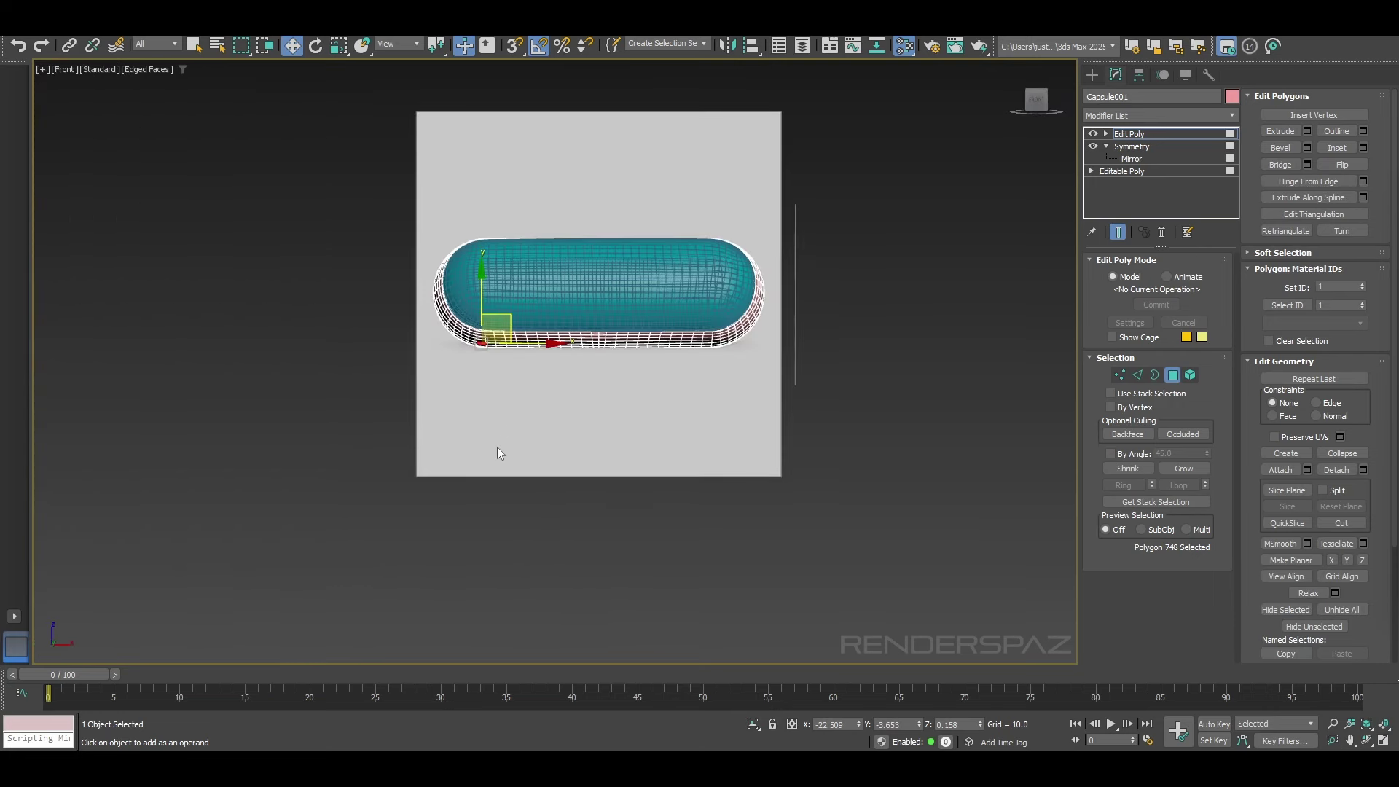
pyautogui.press('l')
pyautogui.scroll(6, 624, 303)
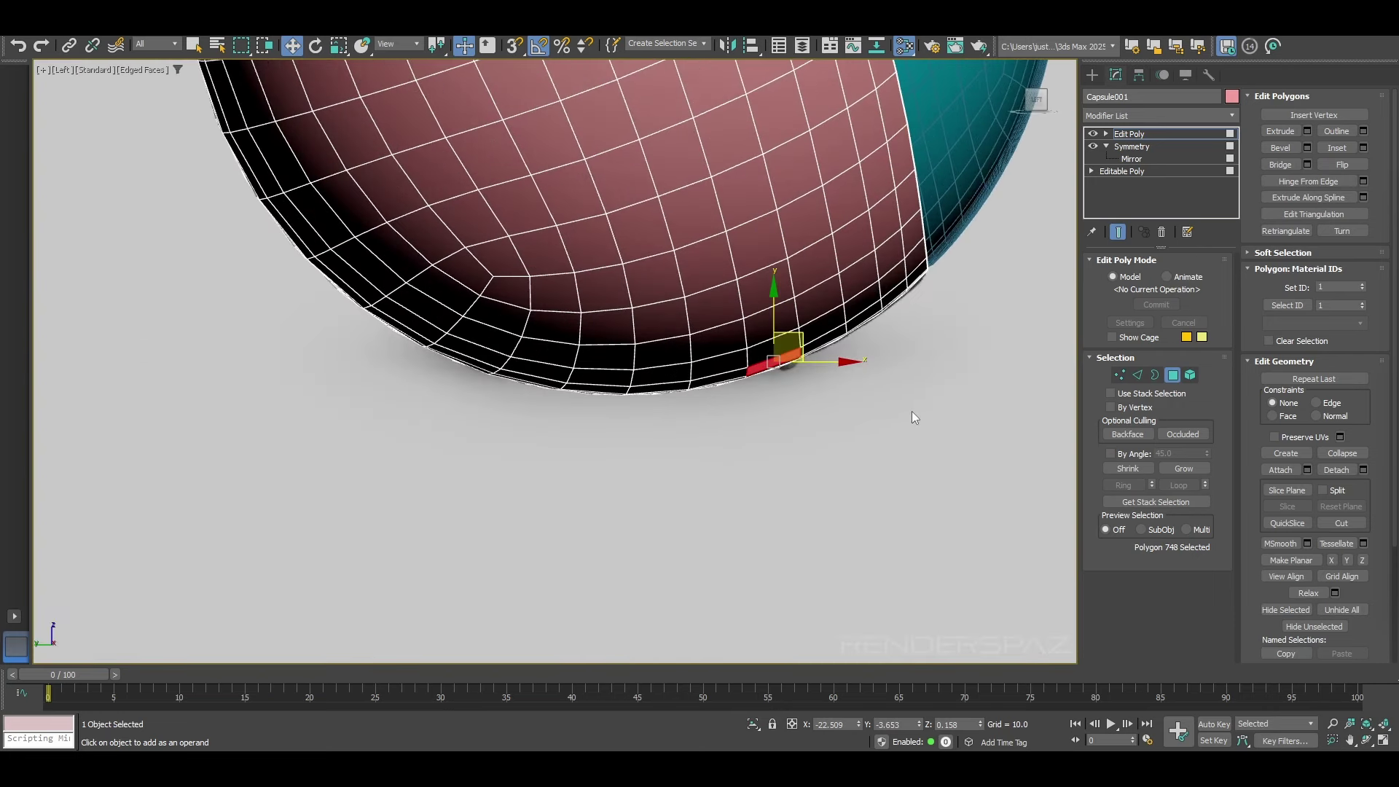
pyautogui.moveTo(694, 370); pyautogui.dragTo(461, 375)
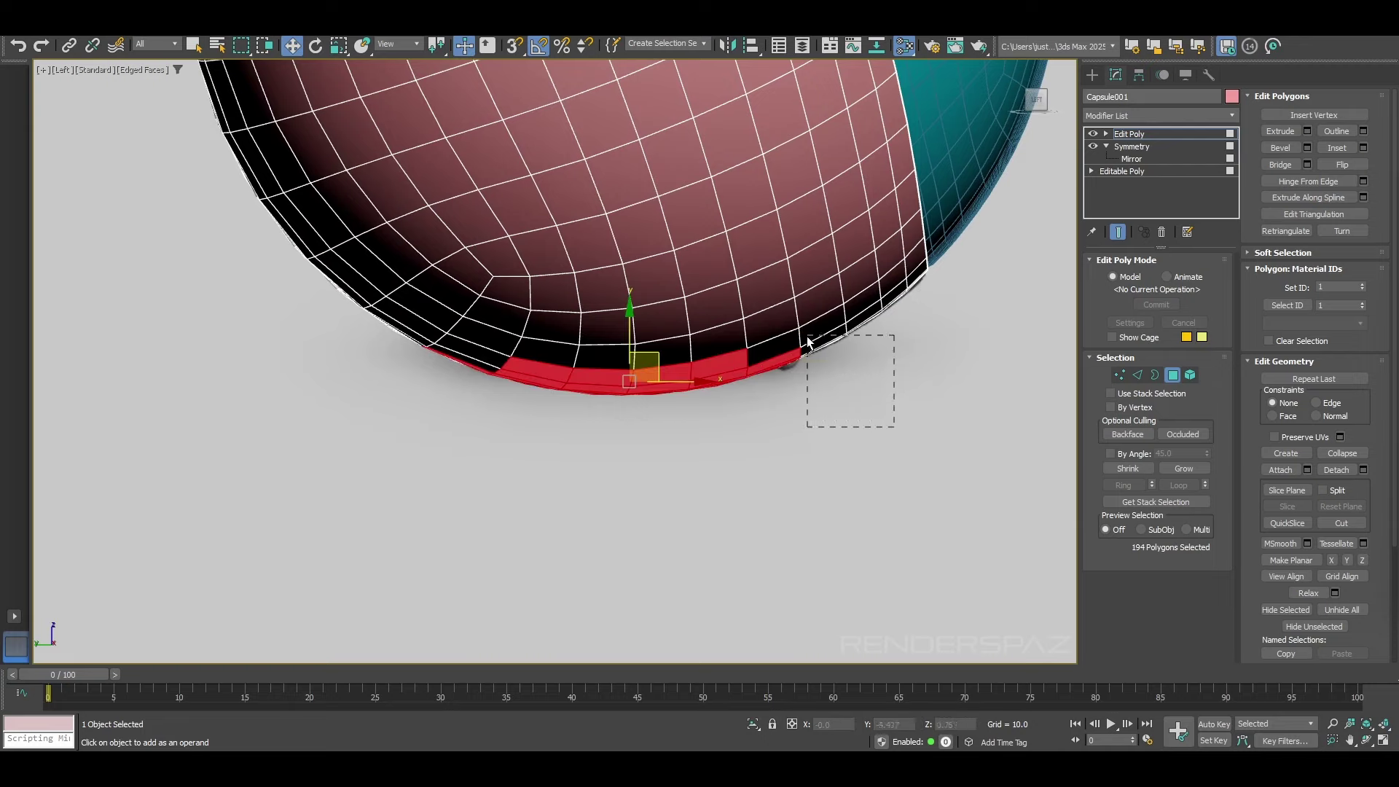
pyautogui.keyDown('ctrl'); pyautogui.moveTo(807, 337); pyautogui.dragTo(806, 334); pyautogui.keyUp('ctrl')
pyautogui.keyDown('ctrl'); pyautogui.moveTo(833, 405); pyautogui.dragTo(774, 357); pyautogui.keyUp('ctrl')
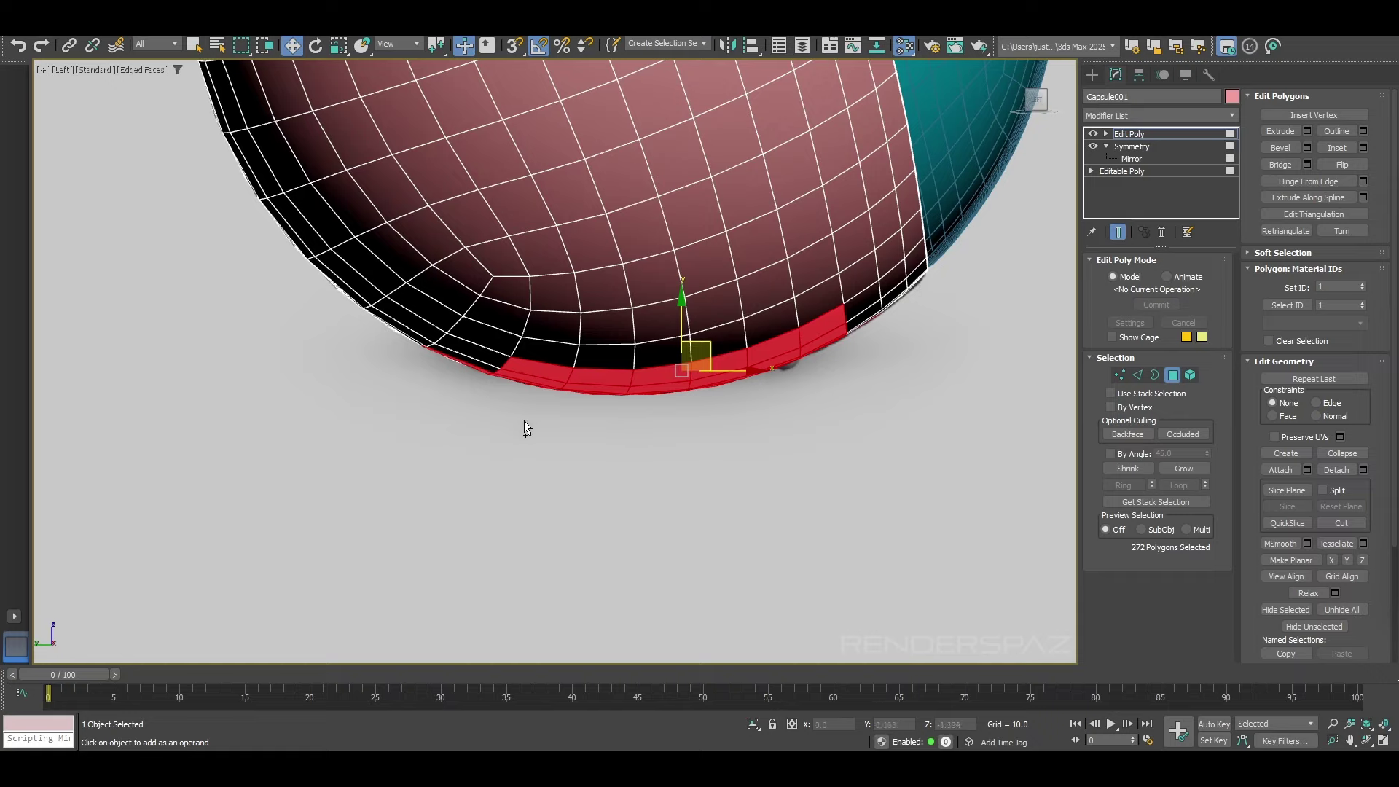
pyautogui.keyDown('ctrl'); pyautogui.moveTo(524, 421); pyautogui.dragTo(552, 344); pyautogui.keyUp('ctrl')
# Step: Deselect the extra column of polygons along the front-side border of the underside selection to leave a clean rectangular patch
pyautogui.keyDown('alt'); pyautogui.moveTo(686, 400); pyautogui.dragTo(731, 343, button='middle'); pyautogui.keyUp('alt')
pyautogui.scroll(-4, 686, 368)
pyautogui.keyDown('alt'); pyautogui.click(768, 227); pyautogui.keyUp('alt')
pyautogui.keyDown('alt'); pyautogui.click(770, 260); pyautogui.keyUp('alt')
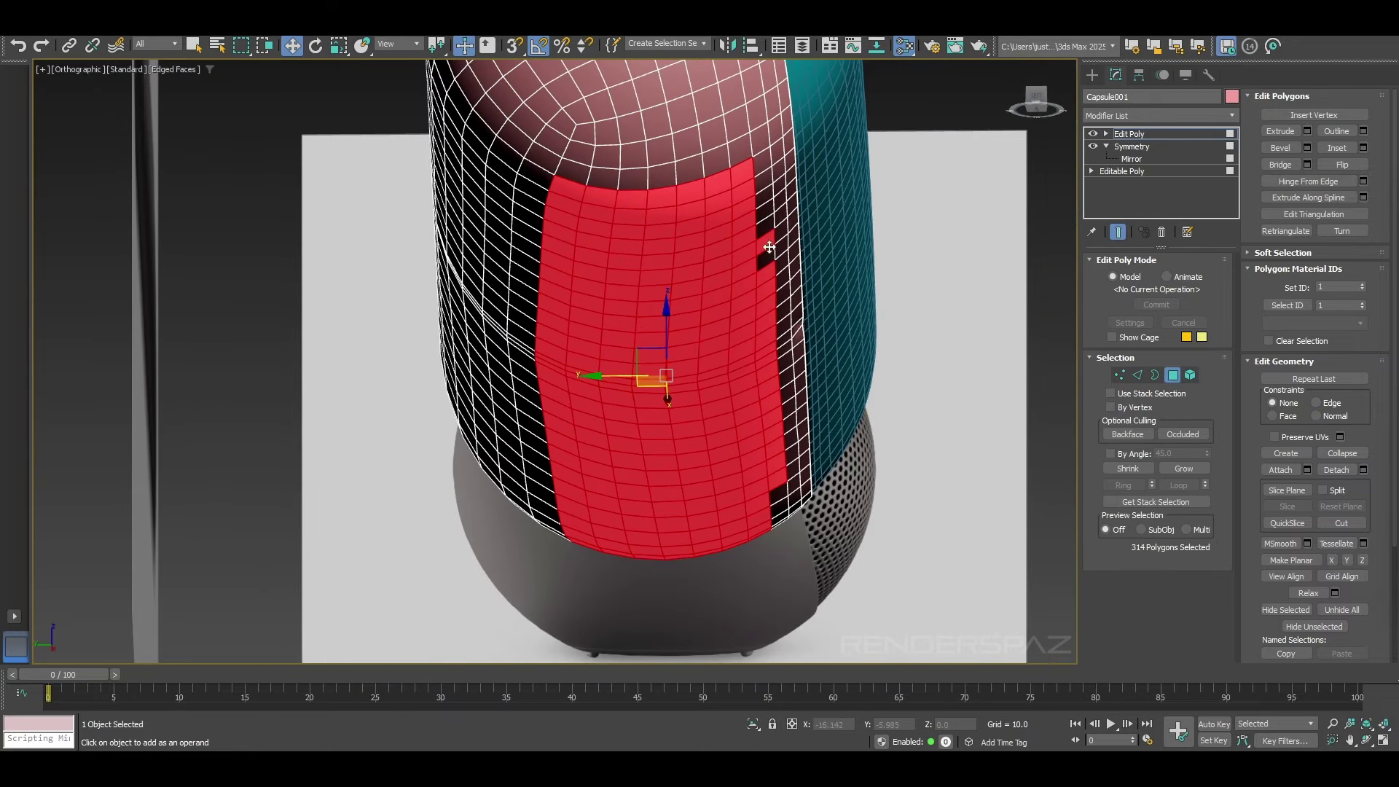
pyautogui.keyDown('alt'); pyautogui.click(769, 272); pyautogui.keyUp('alt')
pyautogui.keyDown('alt'); pyautogui.click(767, 283); pyautogui.keyUp('alt')
pyautogui.keyDown('alt'); pyautogui.click(768, 295); pyautogui.keyUp('alt')
pyautogui.keyDown('alt'); pyautogui.click(769, 310); pyautogui.keyUp('alt')
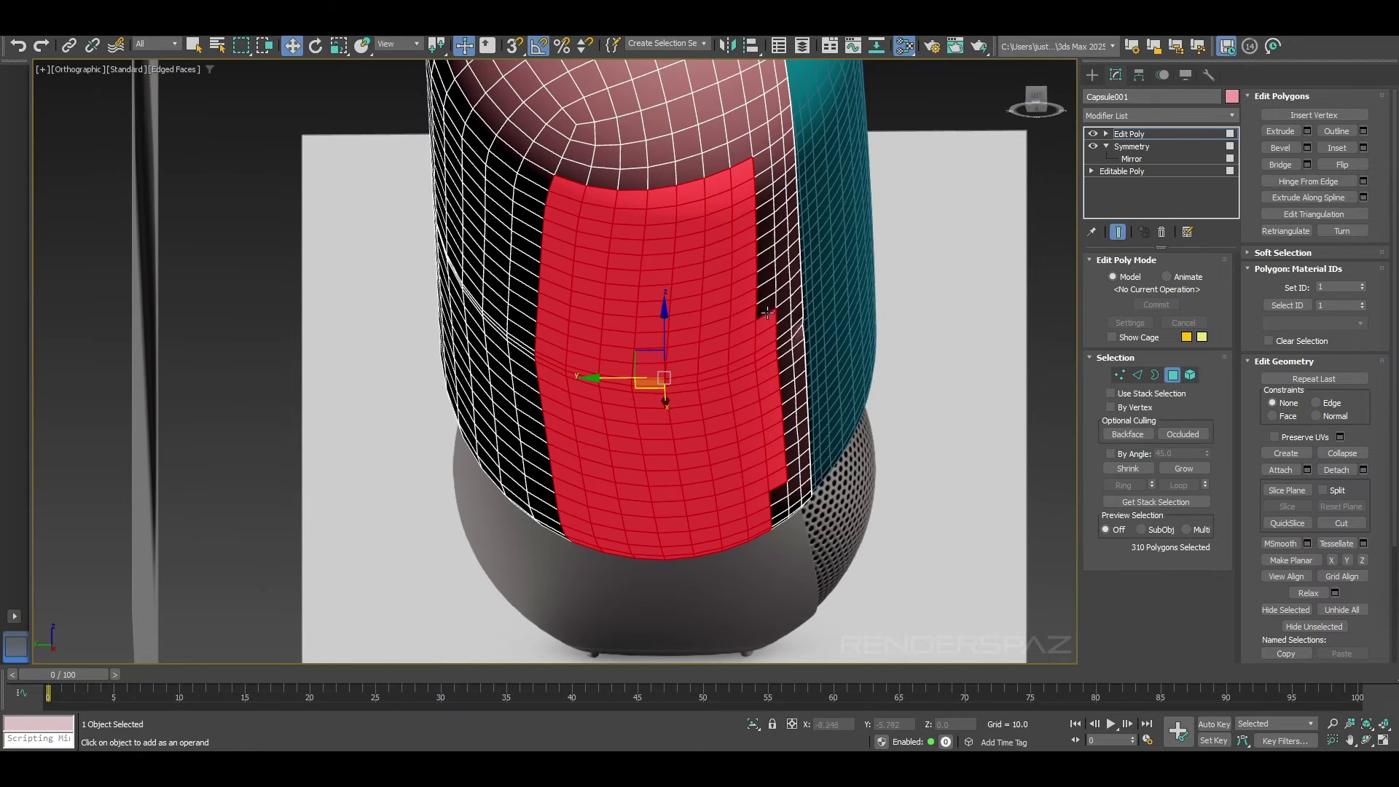
pyautogui.keyDown('alt'); pyautogui.click(769, 325); pyautogui.keyUp('alt')
pyautogui.keyDown('alt'); pyautogui.click(769, 338); pyautogui.keyUp('alt')
pyautogui.keyDown('alt'); pyautogui.click(770, 352); pyautogui.keyUp('alt')
pyautogui.keyDown('alt'); pyautogui.click(771, 368); pyautogui.keyUp('alt')
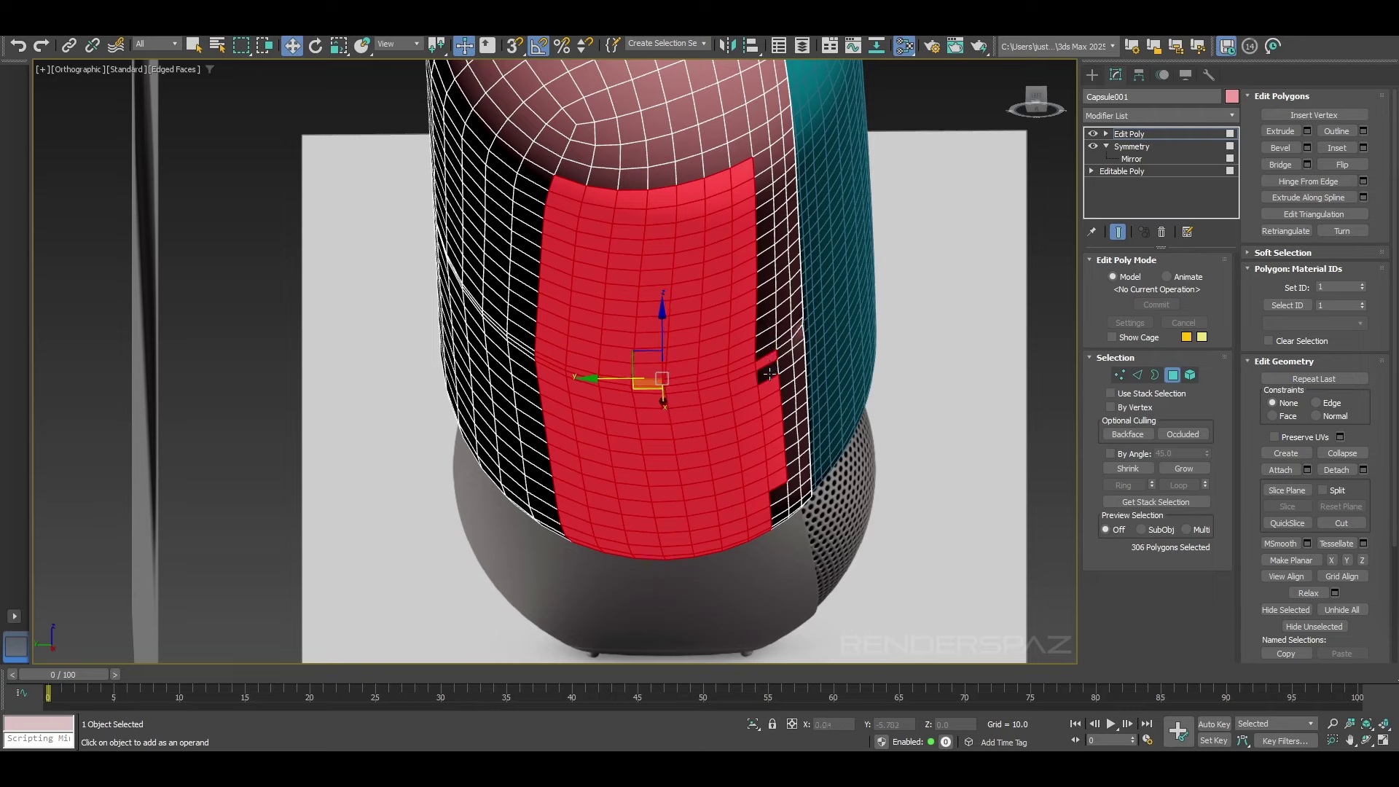
pyautogui.keyDown('alt'); pyautogui.click(771, 382); pyautogui.keyUp('alt')
pyautogui.keyDown('alt'); pyautogui.click(773, 396); pyautogui.keyUp('alt')
pyautogui.keyDown('alt'); pyautogui.click(774, 411); pyautogui.keyUp('alt')
pyautogui.keyDown('alt'); pyautogui.click(774, 424); pyautogui.keyUp('alt')
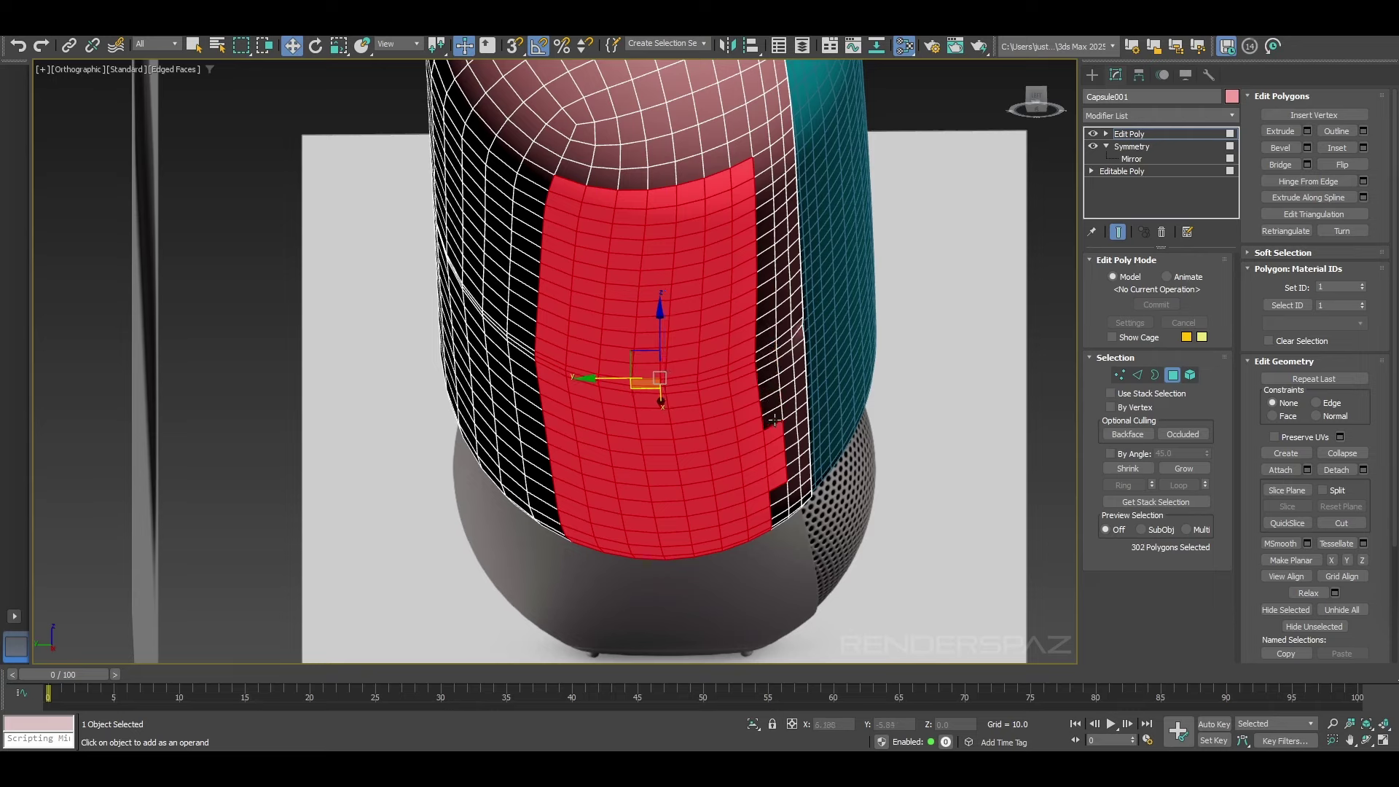
pyautogui.keyDown('alt'); pyautogui.click(775, 438); pyautogui.keyUp('alt')
pyautogui.keyDown('alt'); pyautogui.click(775, 452); pyautogui.keyUp('alt')
pyautogui.keyDown('alt'); pyautogui.click(776, 465); pyautogui.keyUp('alt')
pyautogui.keyDown('alt'); pyautogui.click(779, 480); pyautogui.keyUp('alt')
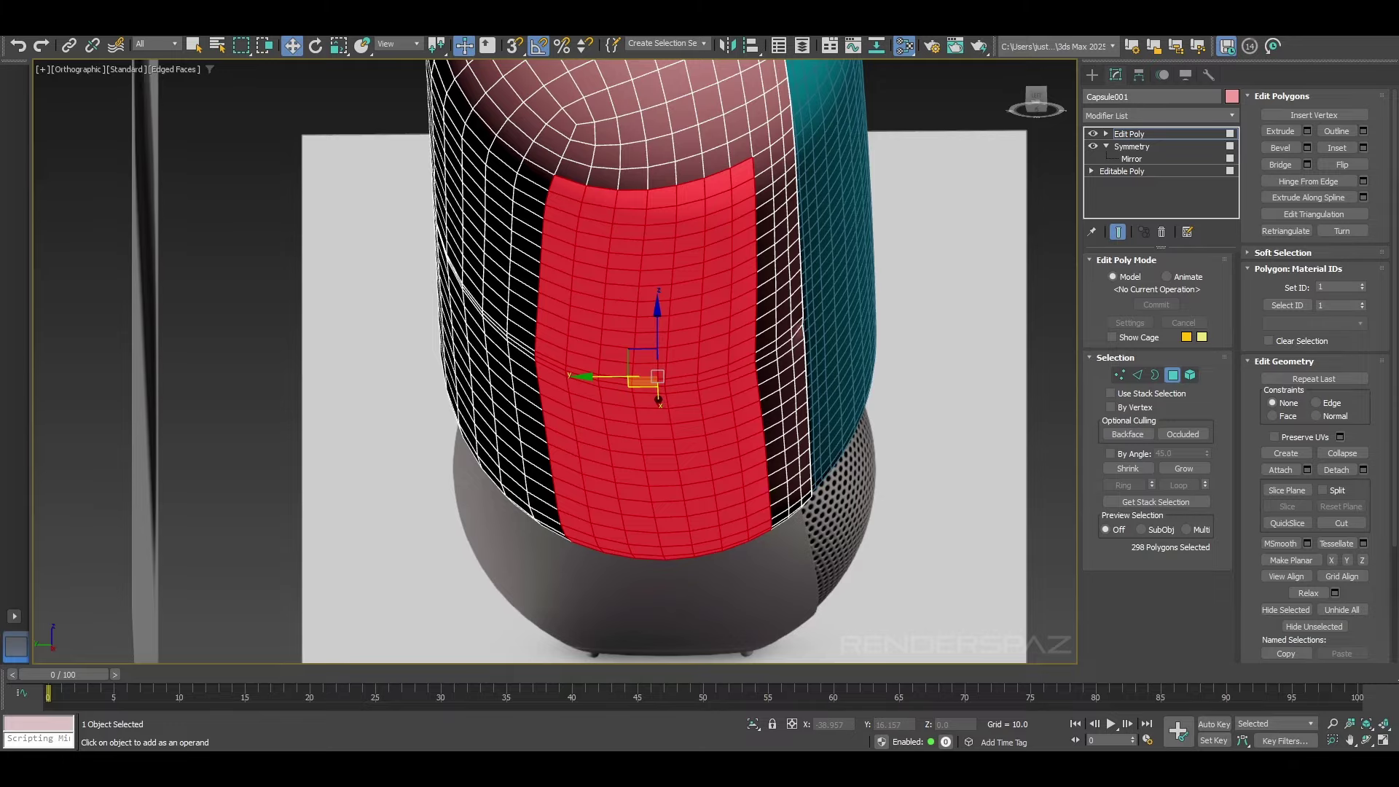
# Step: Try to flatten the selected underside polygons by scaling them and shifting them vertically
pyautogui.click(337, 47)
pyautogui.moveTo(724, 375); pyautogui.dragTo(643, 340)
pyautogui.hotkey('ctrl', 'z')
pyautogui.keyDown('alt'); pyautogui.moveTo(643, 339); pyautogui.dragTo(707, 350, button='middle'); pyautogui.keyUp('alt')
pyautogui.press('w')
pyautogui.moveTo(716, 347); pyautogui.dragTo(718, 345)
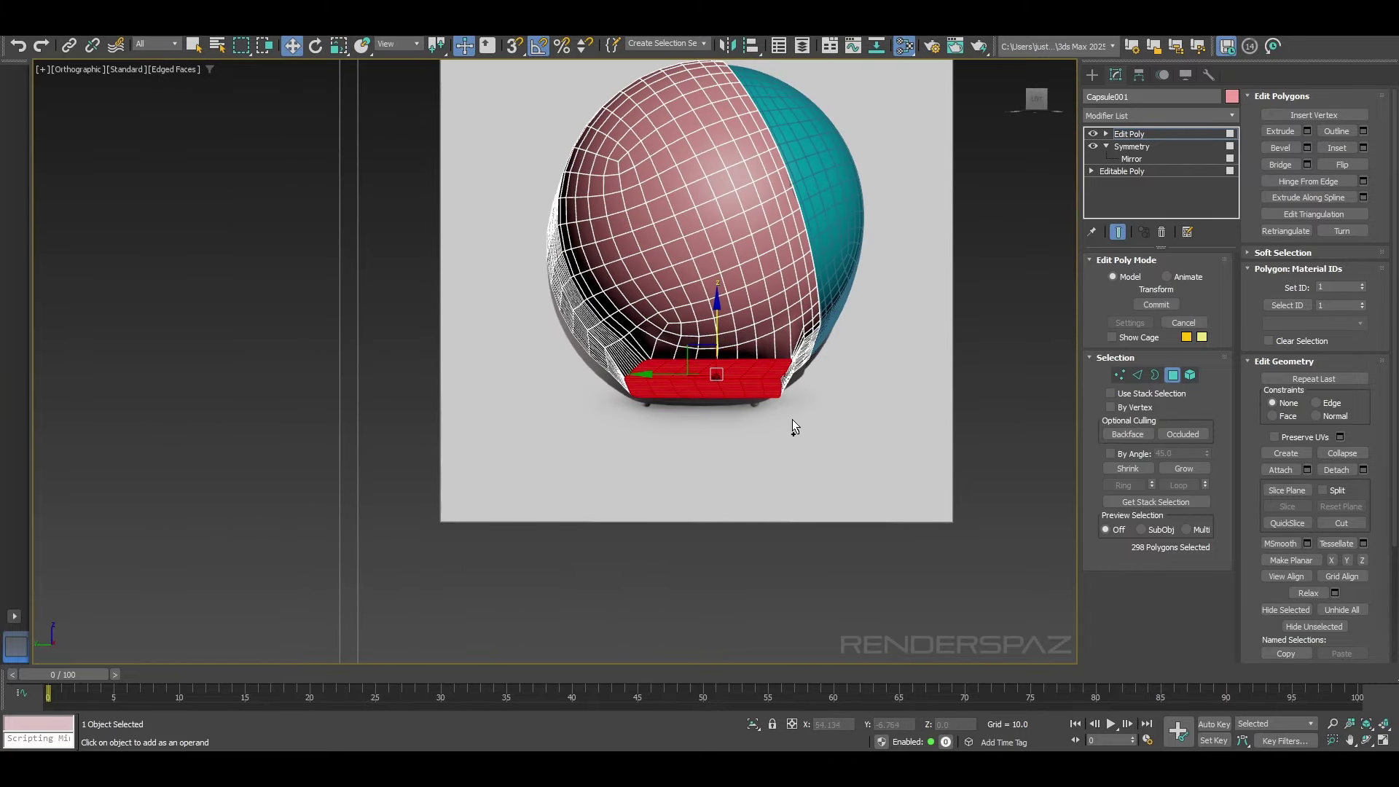
pyautogui.hotkey('ctrl', 'z')
pyautogui.hotkey('ctrl', 'z')
pyautogui.hotkey('ctrl', 'z')
pyautogui.keyDown('alt'); pyautogui.moveTo(781, 409); pyautogui.dragTo(807, 400, button='middle'); pyautogui.keyUp('alt')
# Step: Clear the polygon selection and show the shell's underside in the left orthographic view
pyautogui.press('f')
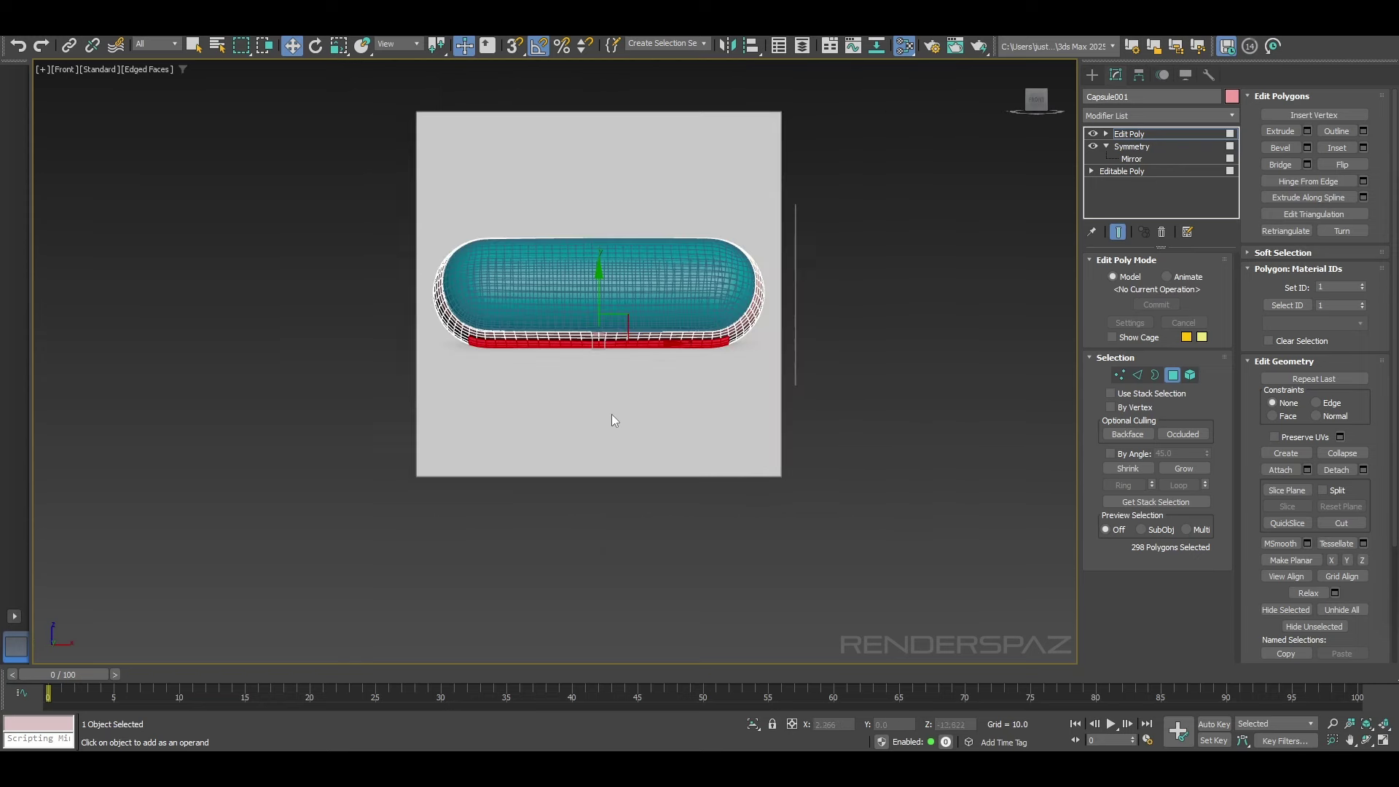
pyautogui.scroll(3, 611, 414)
pyautogui.press('l')
pyautogui.click(667, 417)
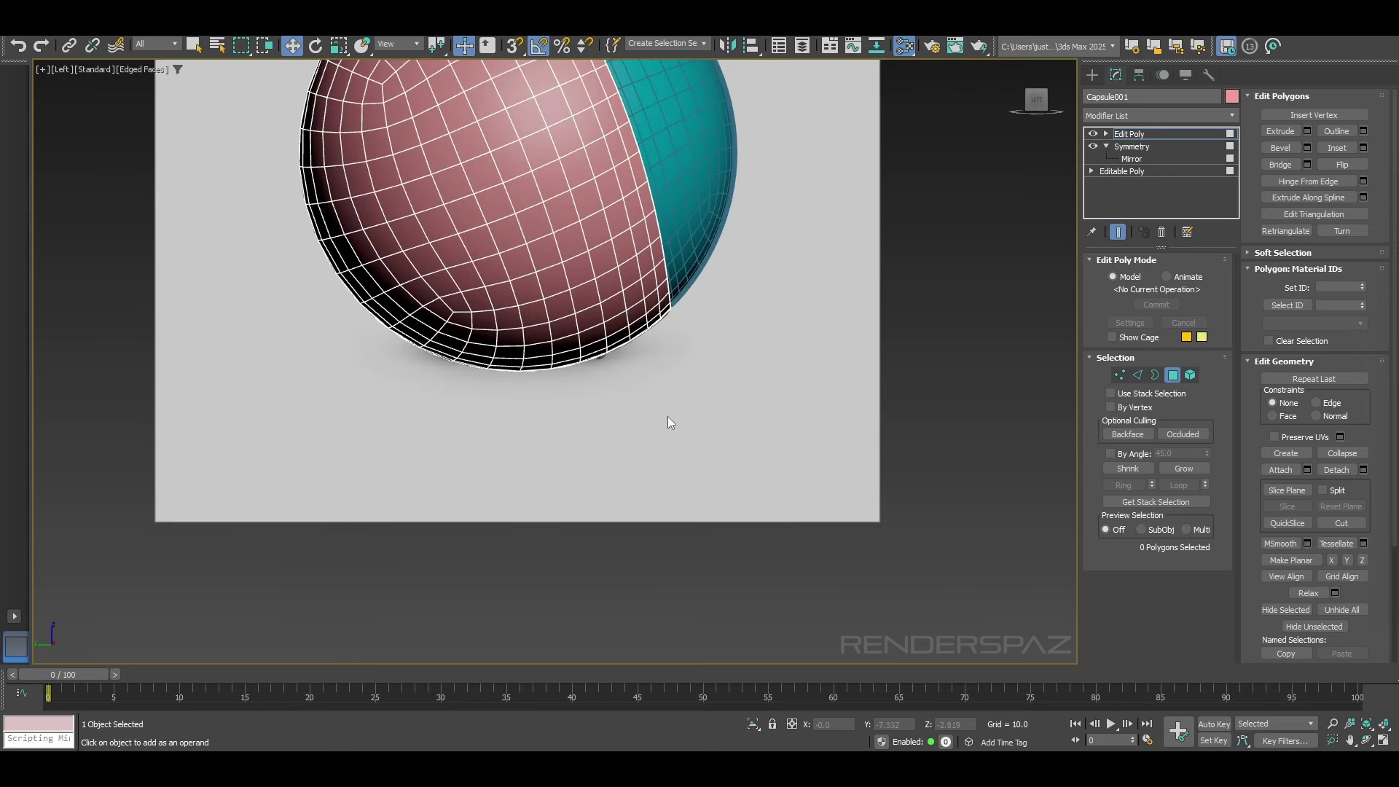
pyautogui.moveTo(608, 390); pyautogui.dragTo(634, 437, button='middle')
pyautogui.click(1092, 75)
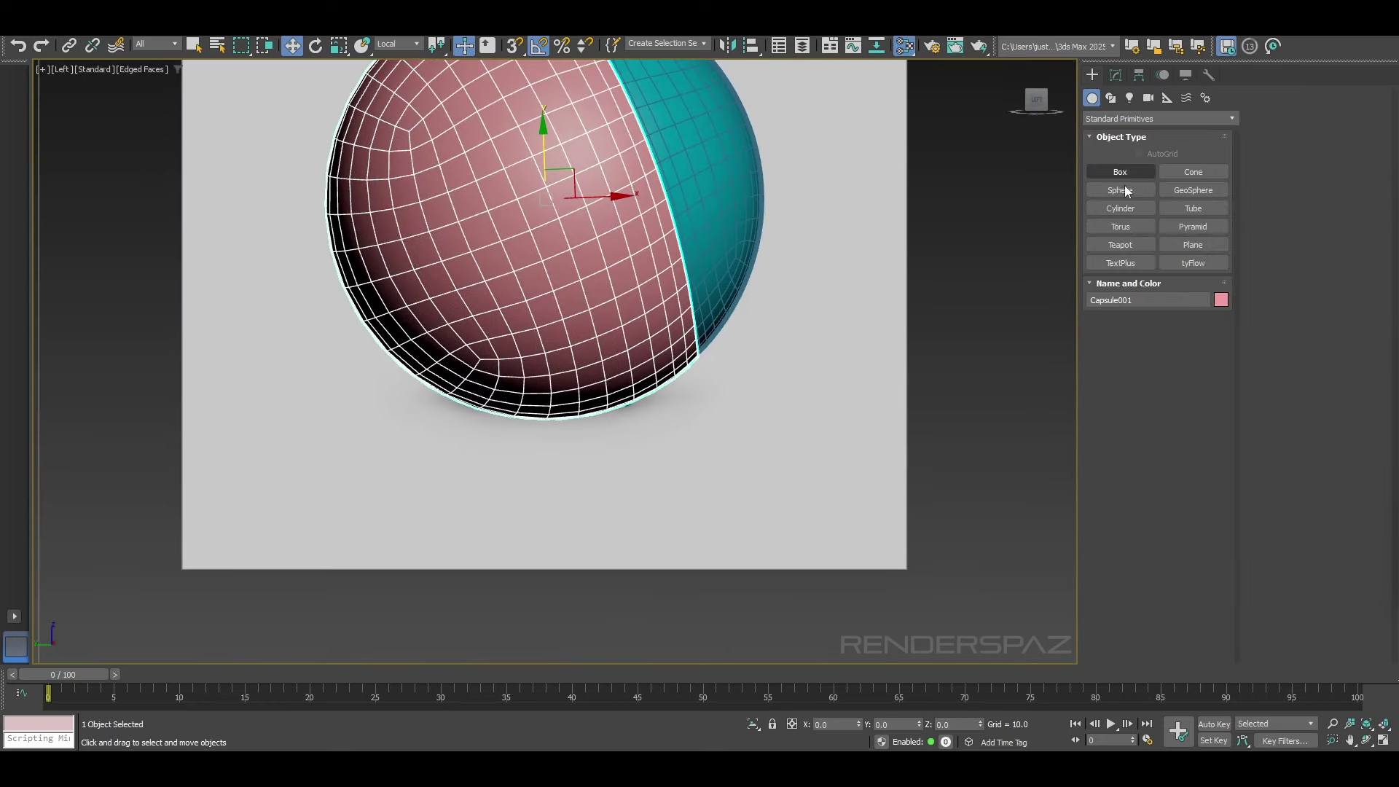
pyautogui.click(1193, 245)
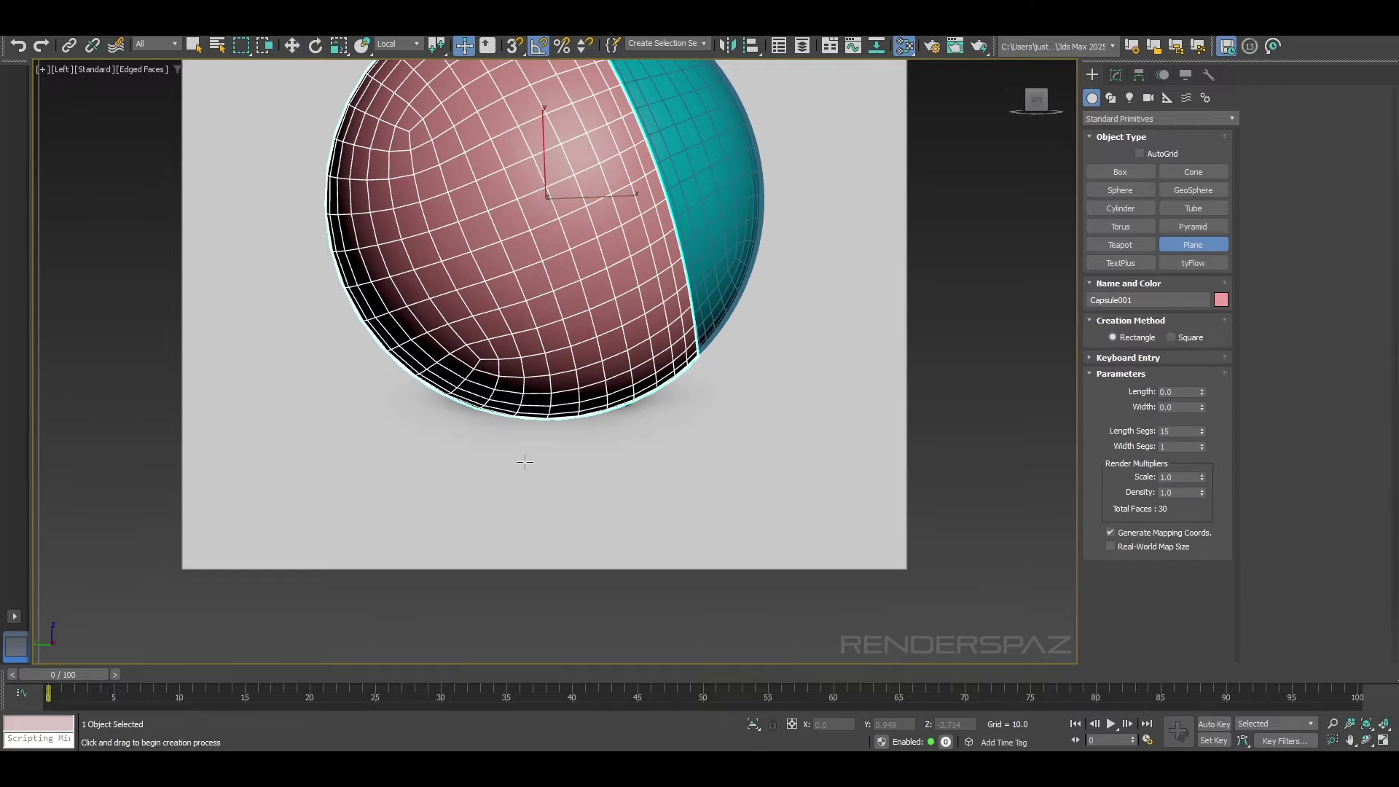
pyautogui.keyDown('alt'); pyautogui.moveTo(529, 462); pyautogui.dragTo(542, 393, button='middle'); pyautogui.keyUp('alt')
pyautogui.scroll(-2, 537, 391)
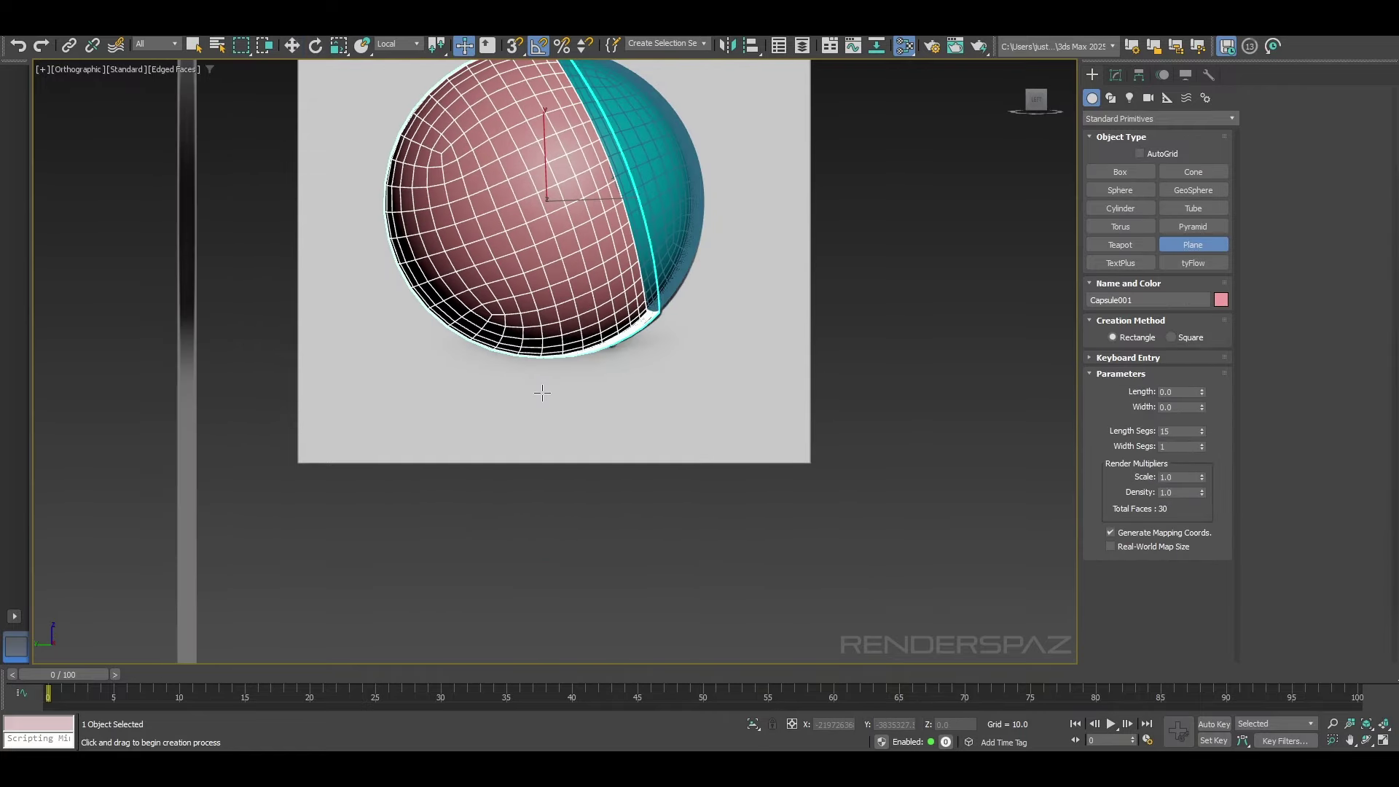
pyautogui.press('f')
pyautogui.moveTo(529, 338); pyautogui.dragTo(612, 390, button='middle')
pyautogui.press('l')
pyautogui.scroll(4, 615, 383)
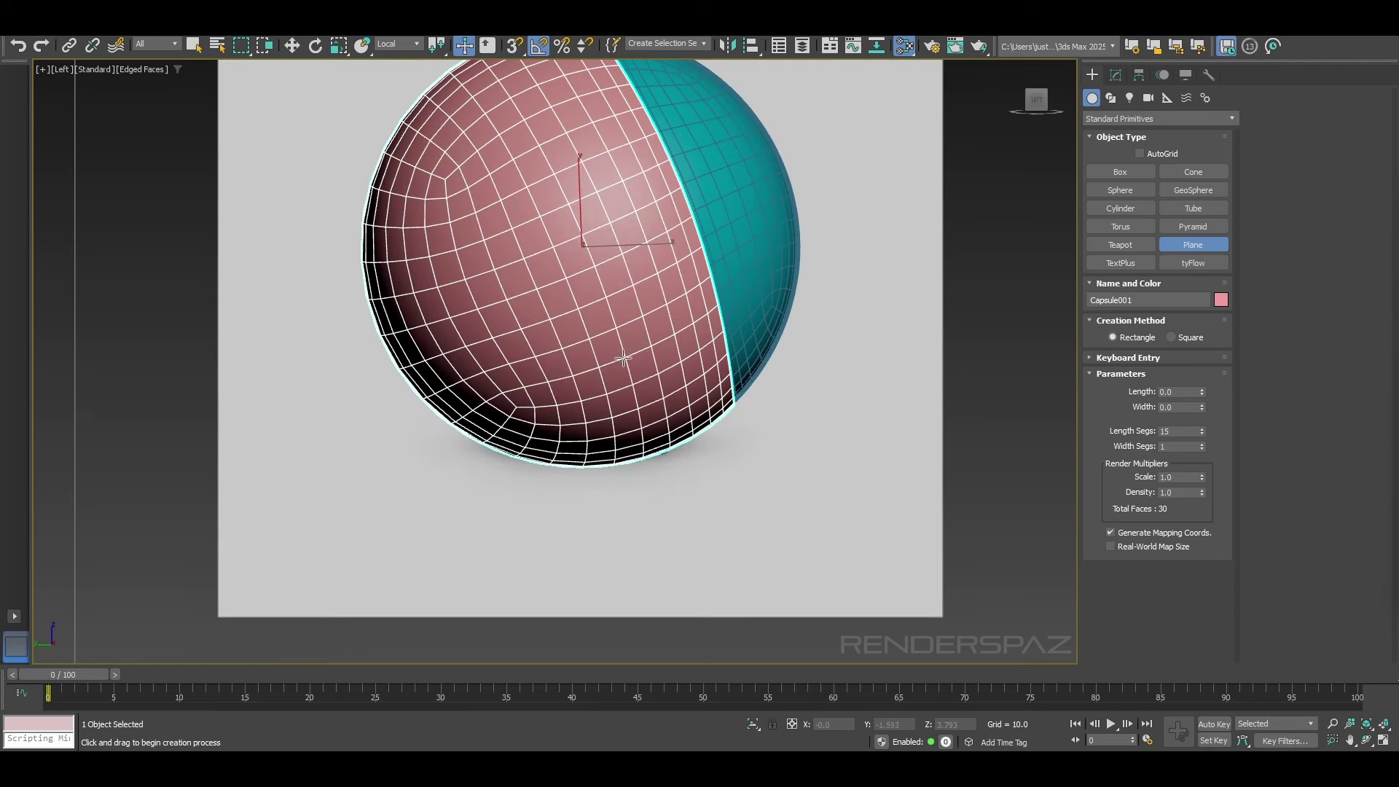
pyautogui.press('w')
# Step: Add a Slice modifier to the shell and make it slice along the Y axis only
pyautogui.click(1116, 75)
pyautogui.click(1129, 117)
pyautogui.write('s')
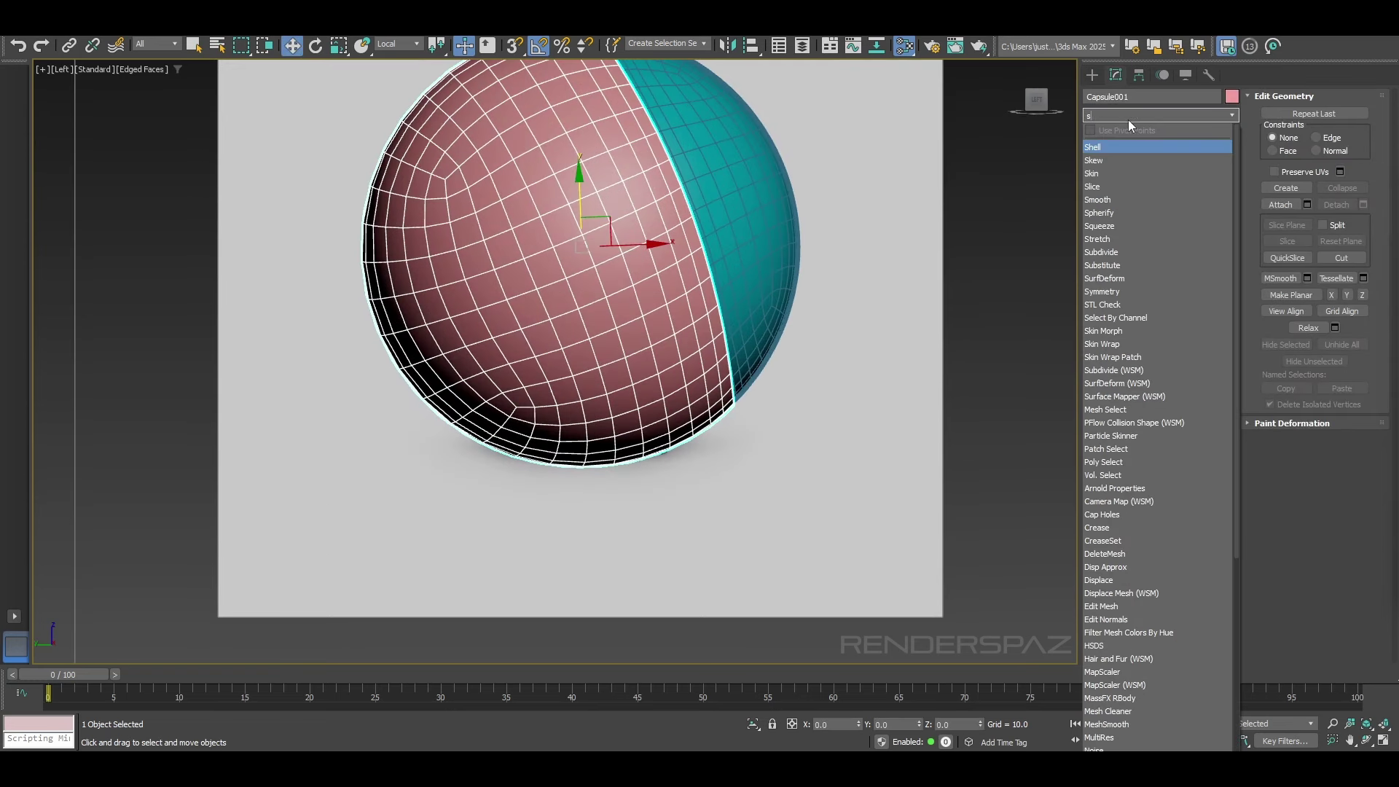
pyautogui.click(1101, 187)
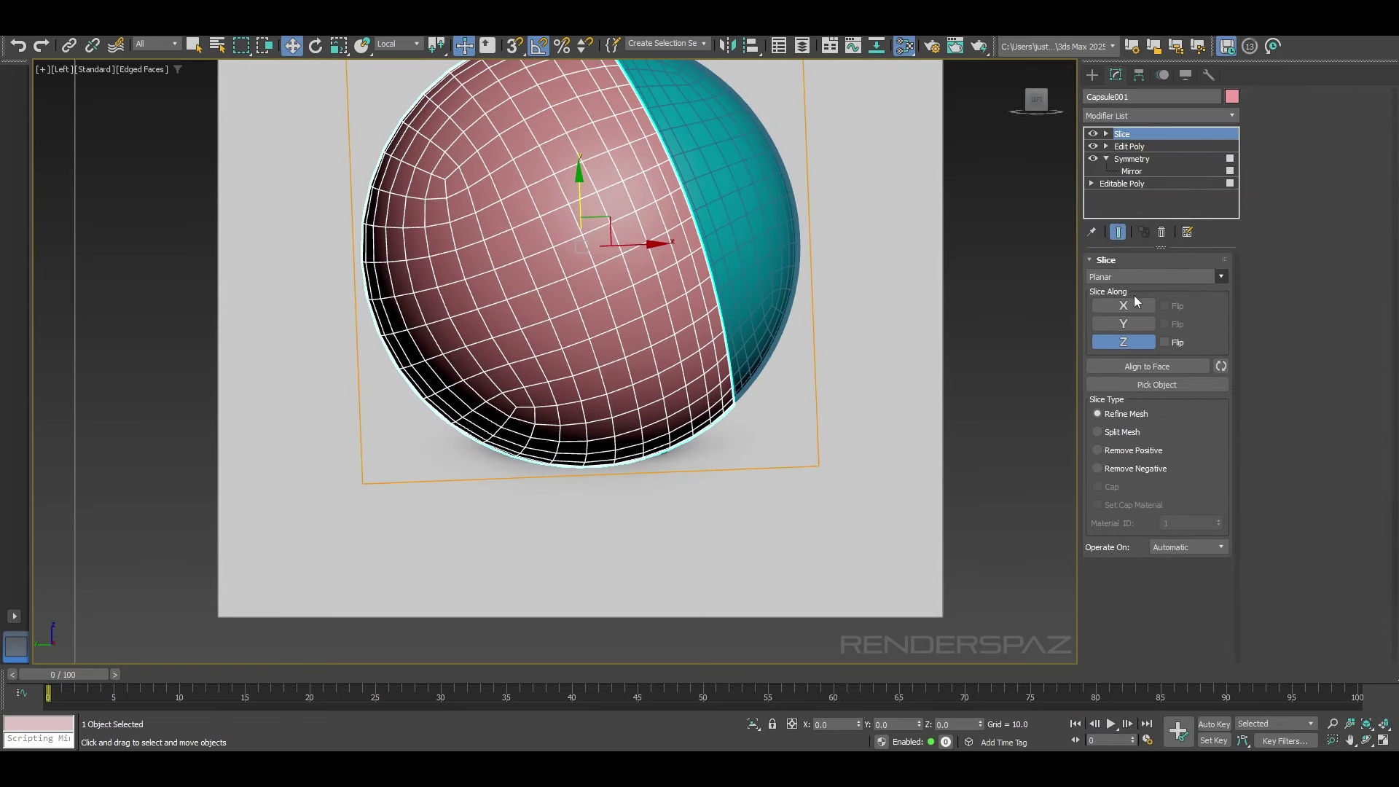
pyautogui.click(1139, 326)
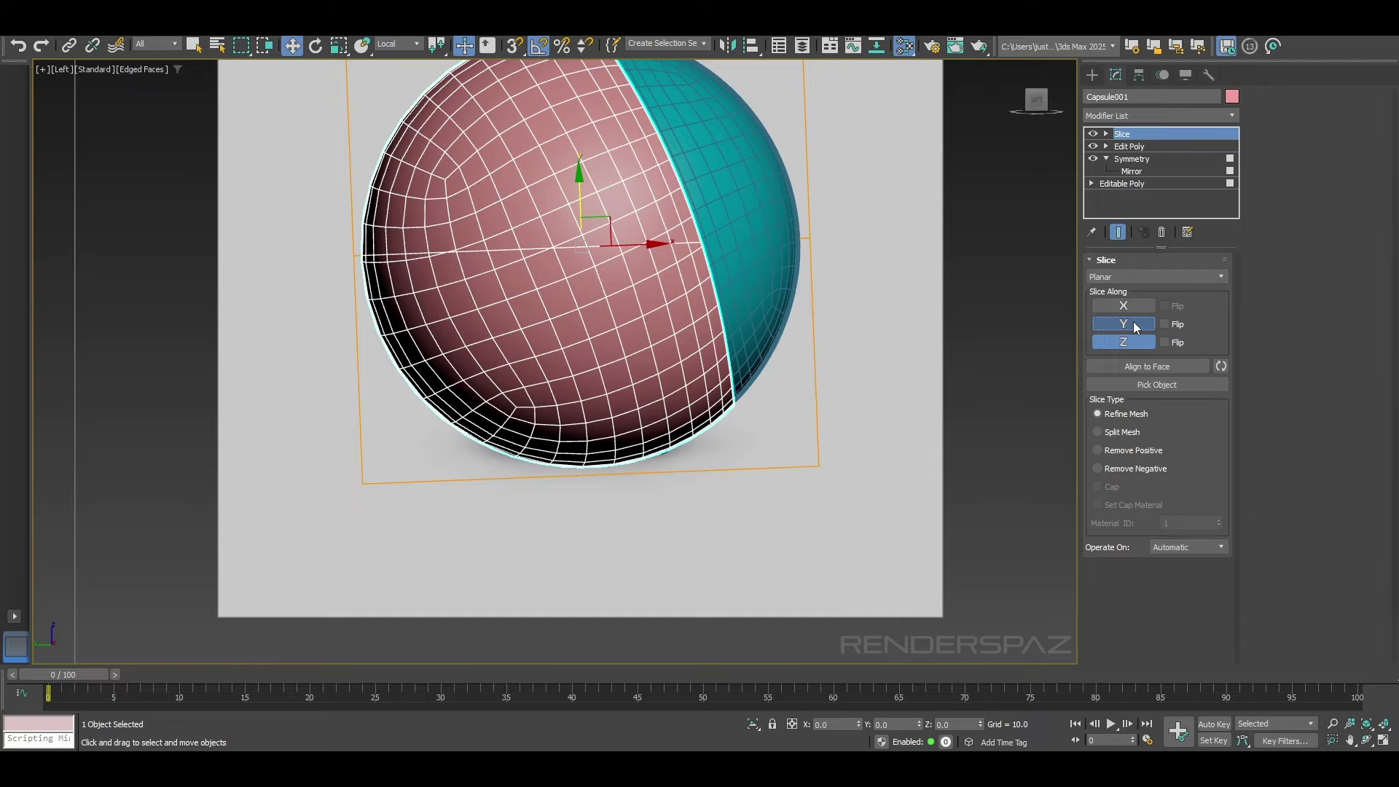
pyautogui.click(1133, 344)
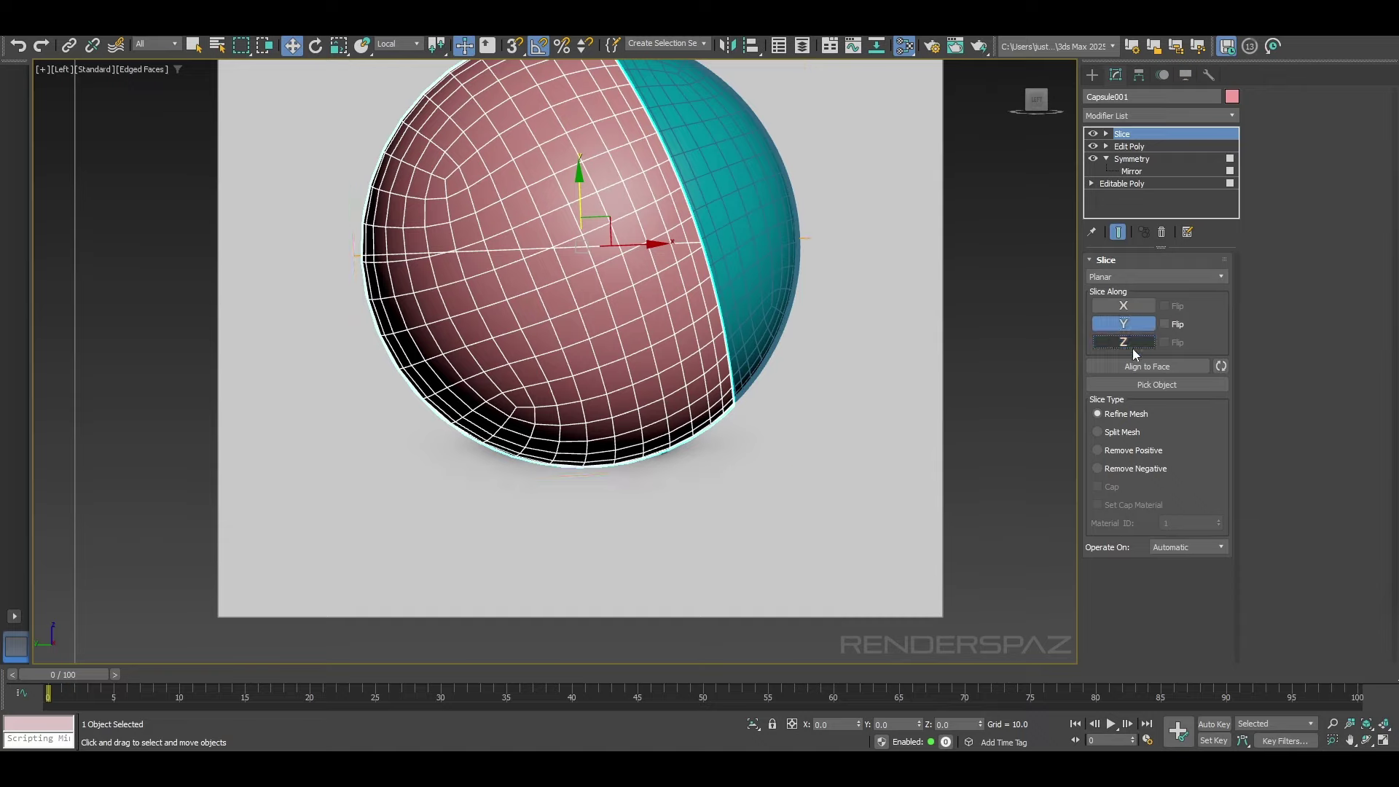
# Step: Lower the slice plane about 9.5 units to the shell's underside and display the shell see-through
pyautogui.click(1106, 134)
pyautogui.click(1138, 147)
pyautogui.moveTo(582, 210); pyautogui.dragTo(605, 407)
pyautogui.hotkey('alt', 'x')
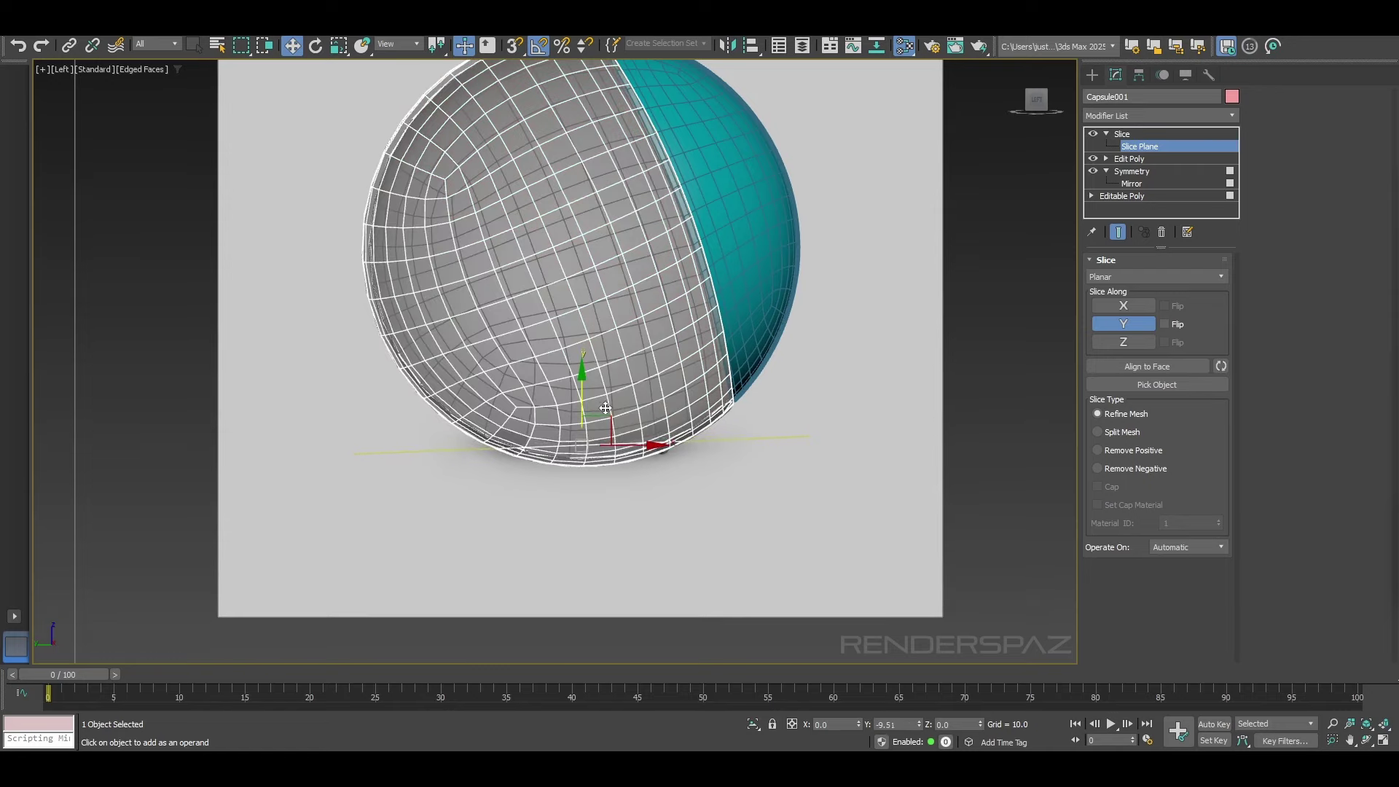
# Step: Fine-tune the slice plane's height to about Z 0.265, matching the flat base of the speaker in the reference image
pyautogui.scroll(5, 680, 474)
pyautogui.moveTo(667, 464); pyautogui.dragTo(768, 505, button='middle')
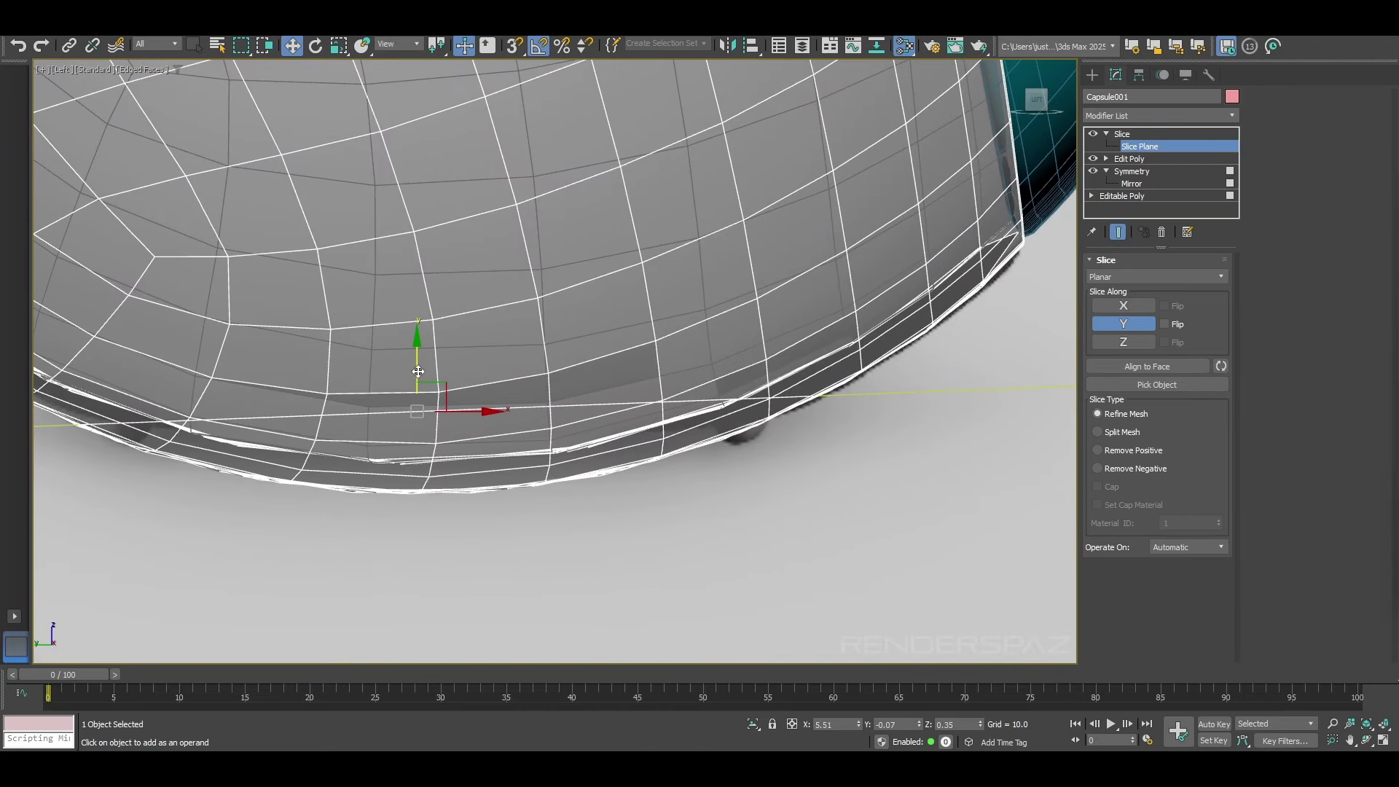
pyautogui.moveTo(419, 376)
pyautogui.mouseDown()
pyautogui.moveTo(424, 434)
pyautogui.moveTo(434, 398)
pyautogui.mouseUp()
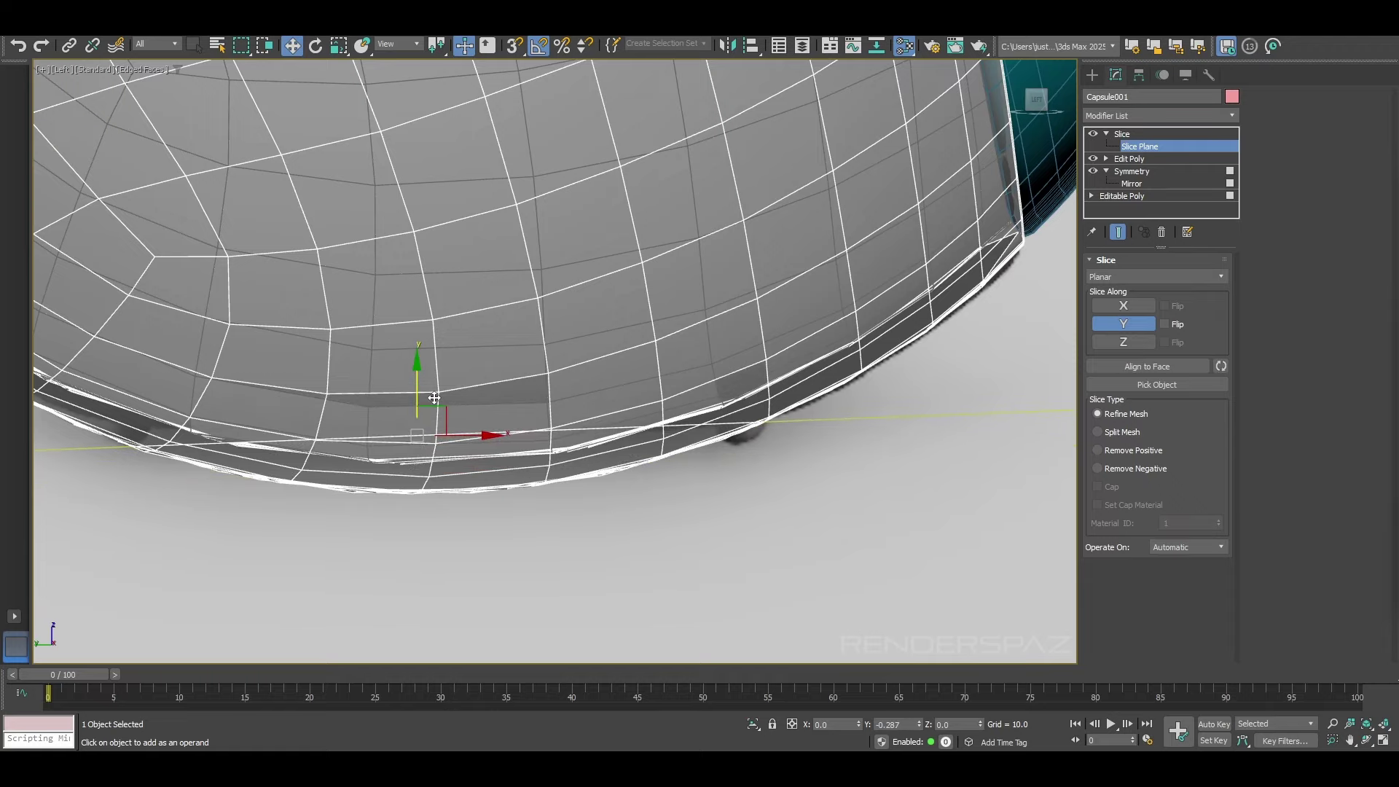
pyautogui.scroll(-3, 434, 398)
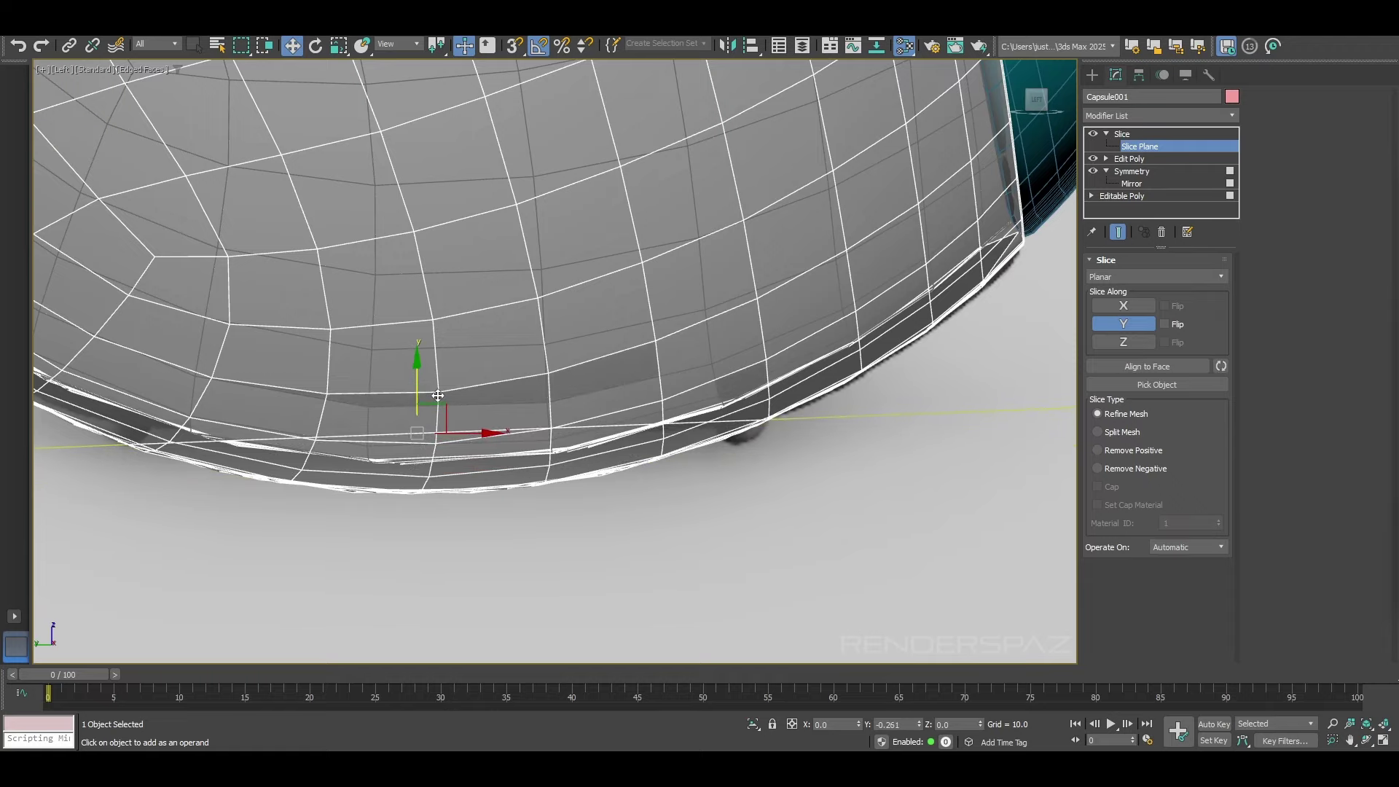
pyautogui.scroll(-2, 460, 406)
pyautogui.press('F3')
pyautogui.press('F3')
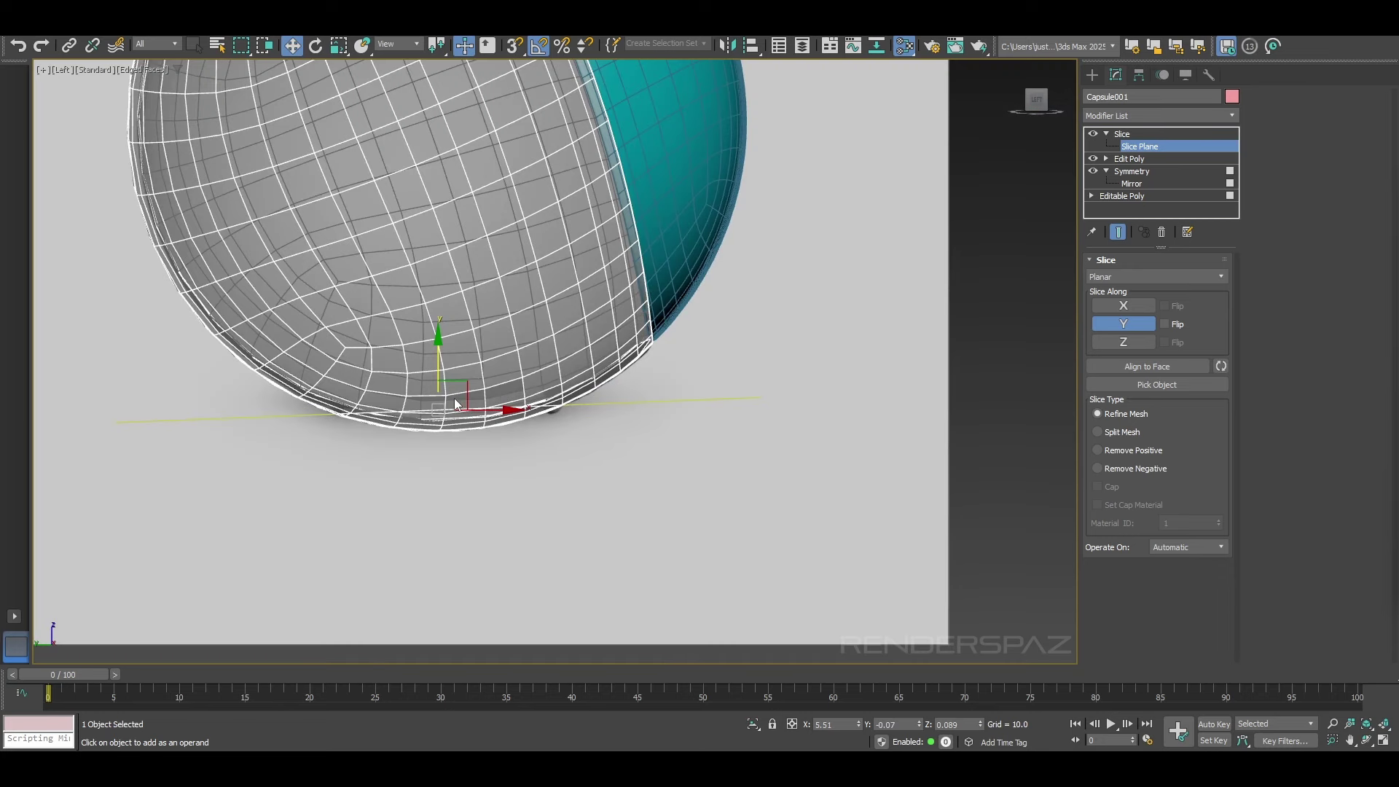
pyautogui.moveTo(434, 384); pyautogui.dragTo(441, 373)
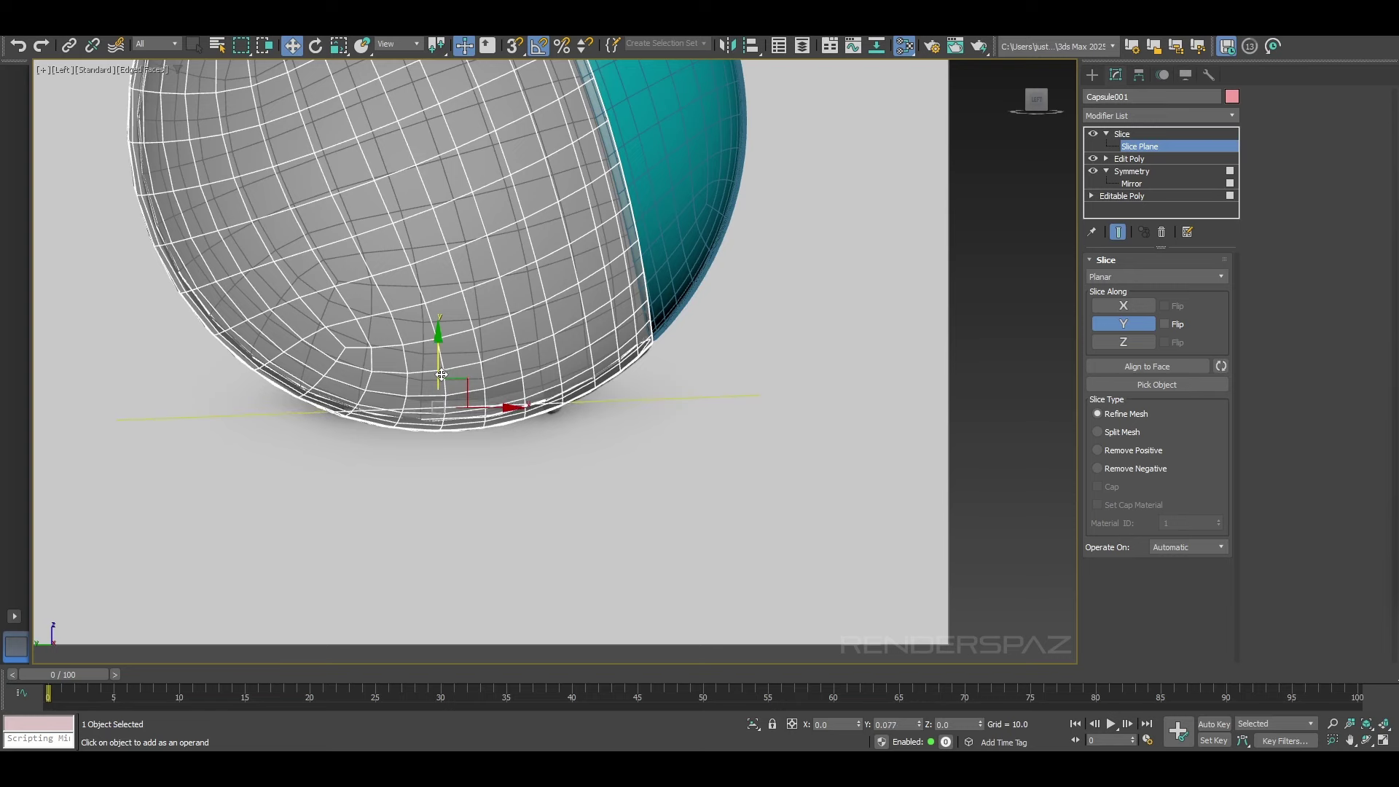
pyautogui.hotkey('shift', 'f')
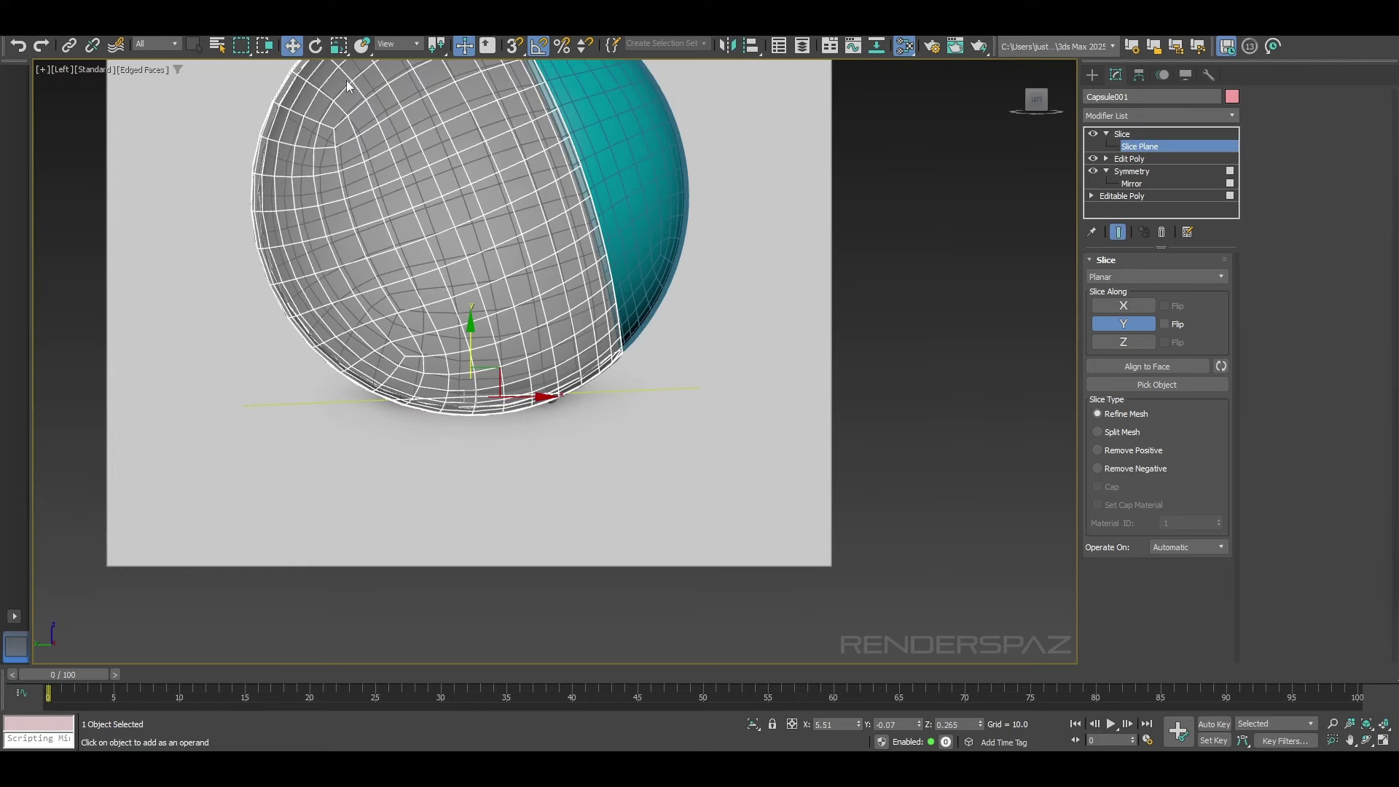
# Step: Rotate the slice plane slightly in the left view so it lies level with the speaker's flat base in the reference image
pyautogui.click(321, 43)
pyautogui.moveTo(524, 357); pyautogui.dragTo(523, 355)
pyautogui.scroll(2, 536, 381)
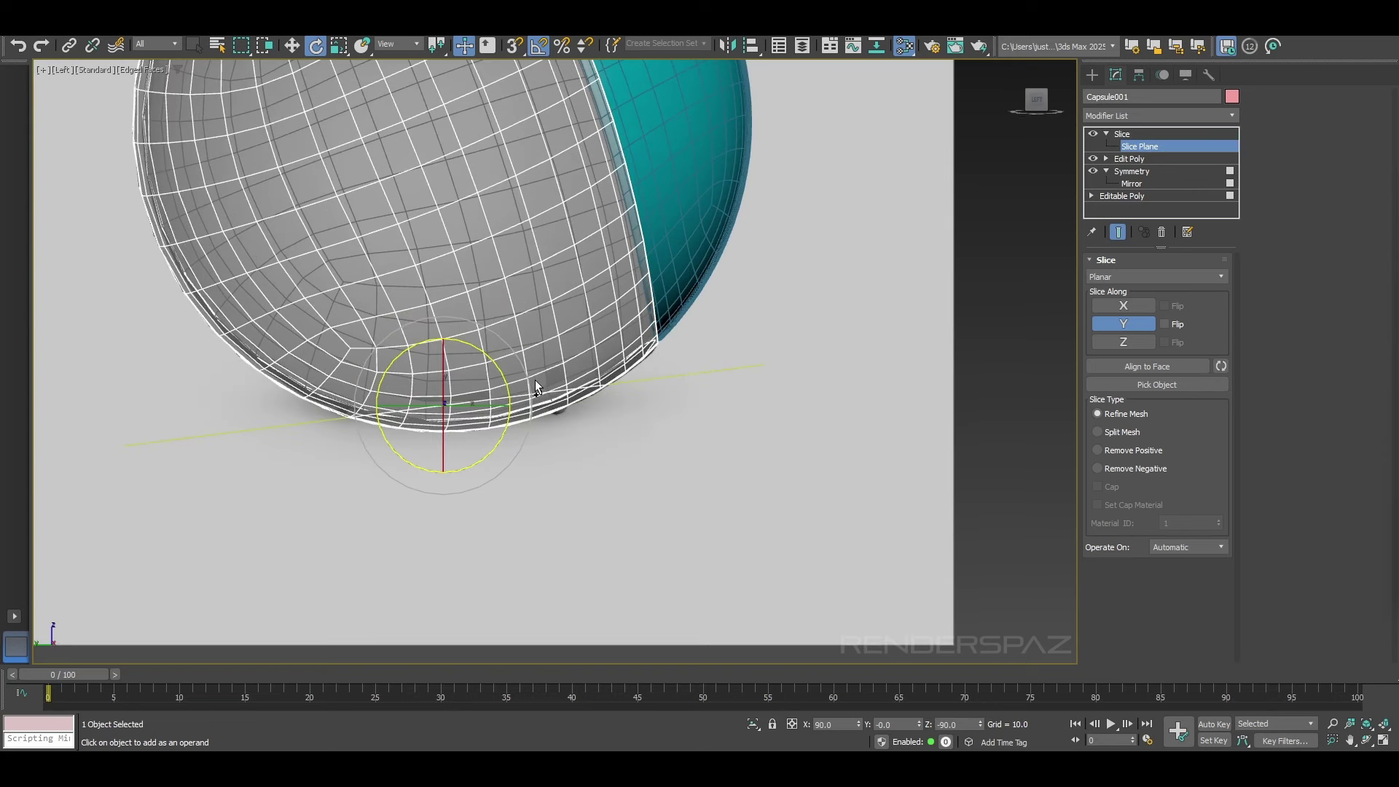
pyautogui.scroll(1, 541, 383)
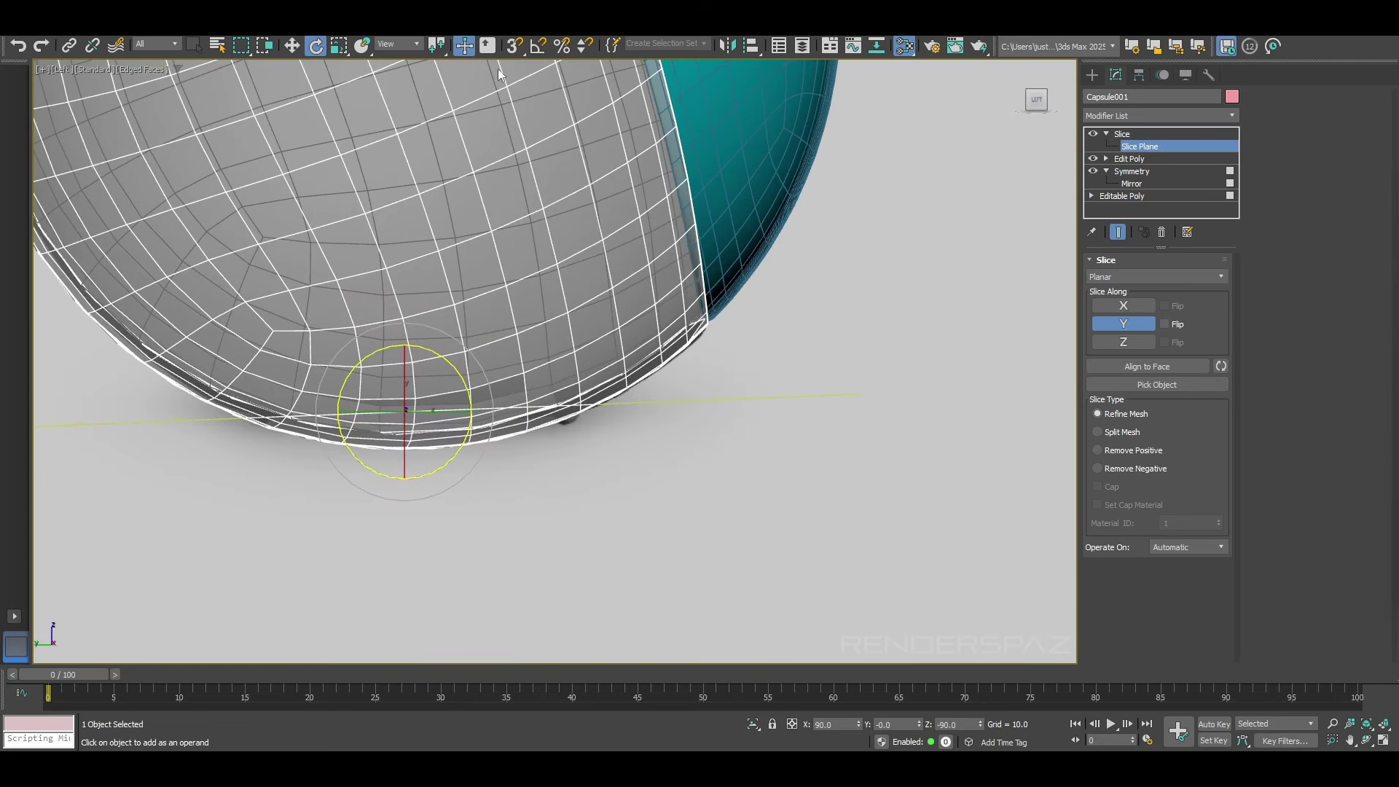
pyautogui.moveTo(472, 385); pyautogui.dragTo(410, 382)
pyautogui.press('w')
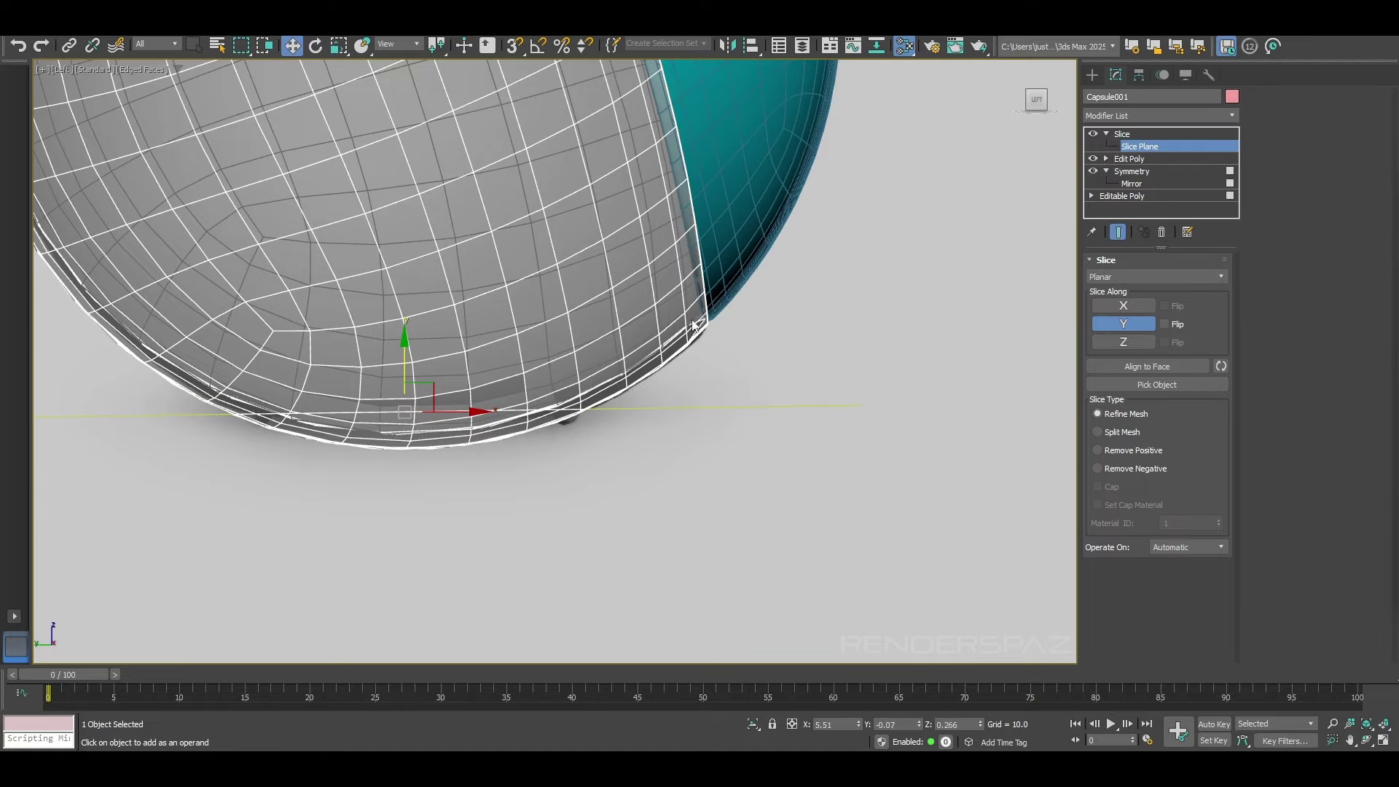
# Step: Show the shell in perspective and set the Slice modifier to Remove Negative with Cap enabled
pyautogui.press('p')
pyautogui.press('F3')
pyautogui.press('F3')
pyautogui.click(1136, 365)
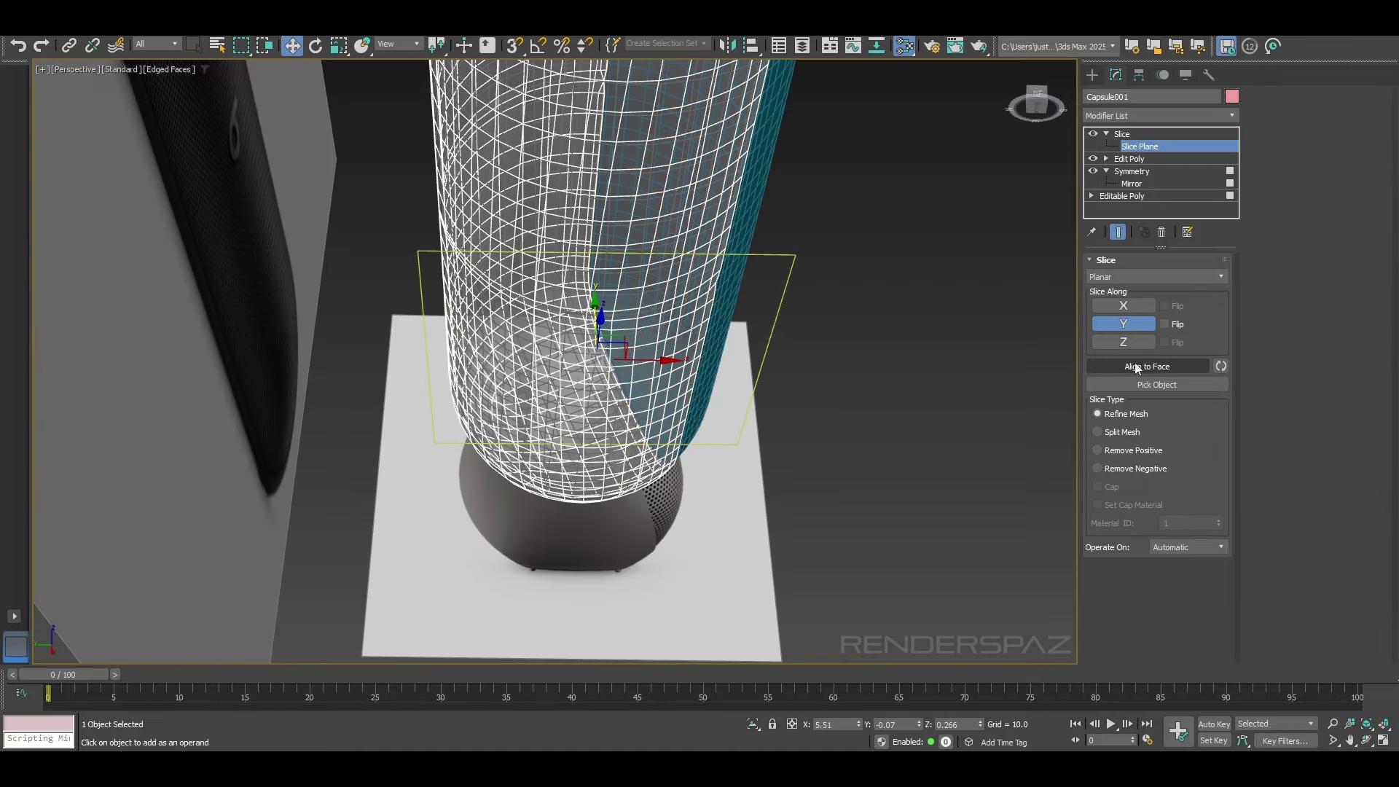
pyautogui.click(1128, 432)
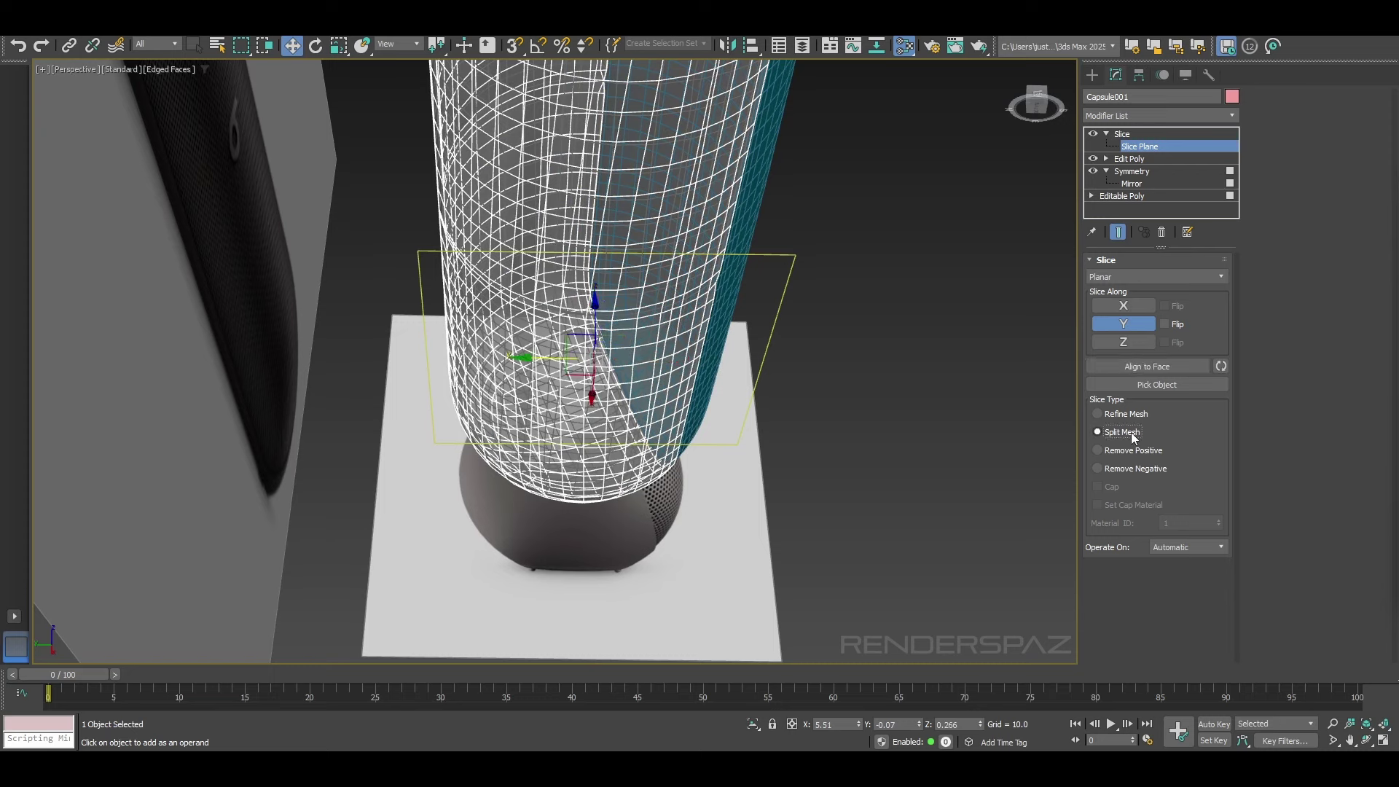
pyautogui.click(1134, 452)
pyautogui.click(1126, 434)
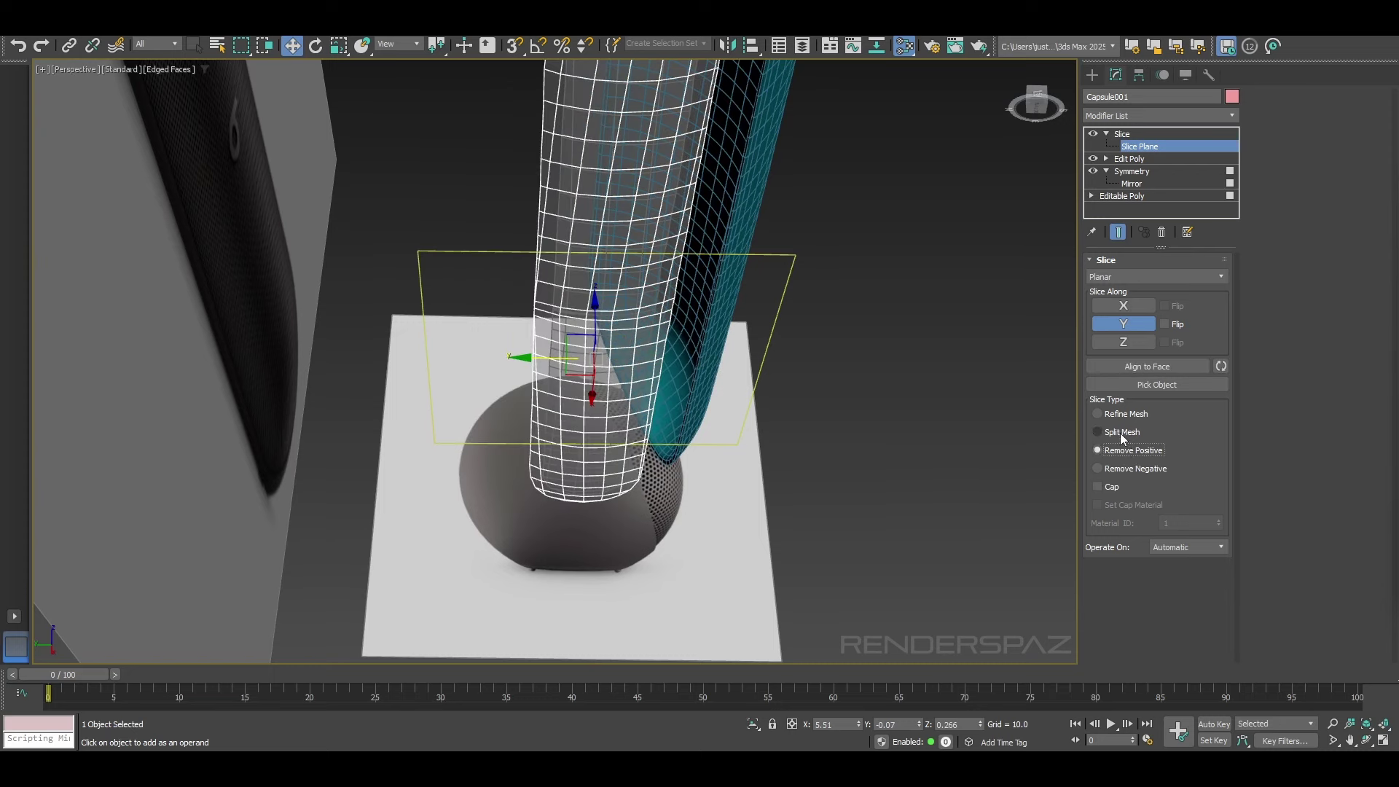
pyautogui.click(1127, 467)
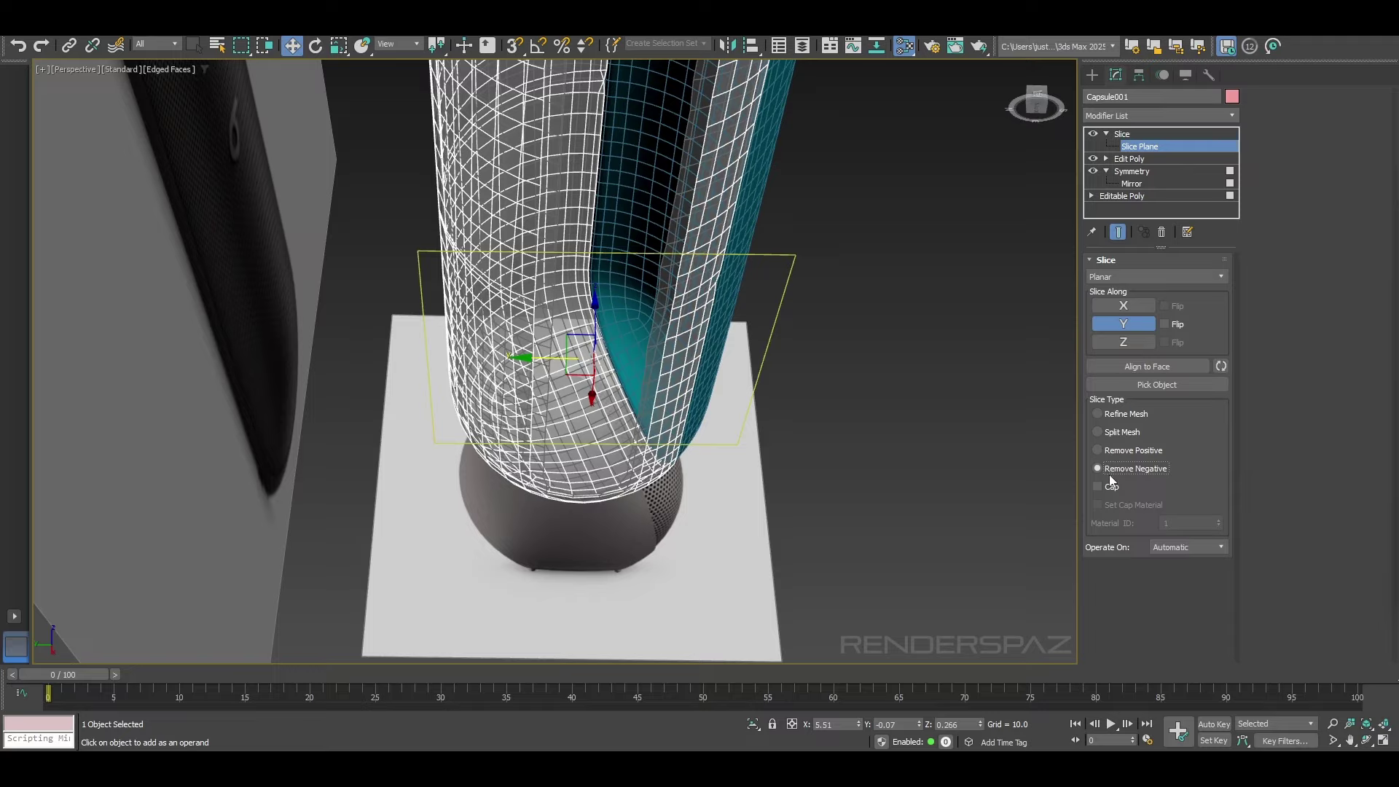
pyautogui.click(1108, 489)
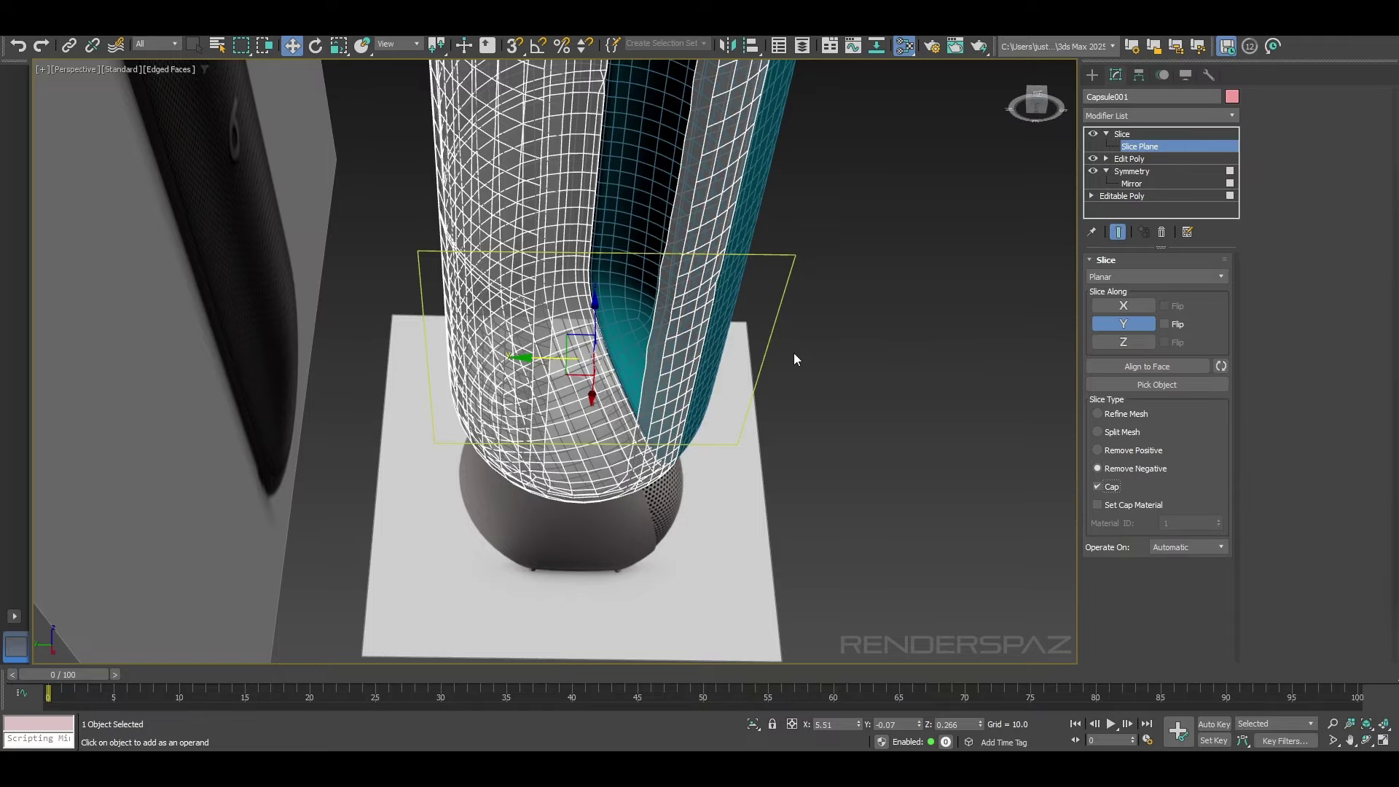
# Step: Compare the Remove Positive and Refine Mesh slice types on the solid-shaded shell, and return the slice to Remove Negative
pyautogui.moveTo(794, 353)
pyautogui.keyDown('alt'); pyautogui.mouseDown(button='middle')
pyautogui.moveTo(761, 388)
pyautogui.moveTo(768, 361)
pyautogui.mouseUp(button='middle'); pyautogui.keyUp('alt')
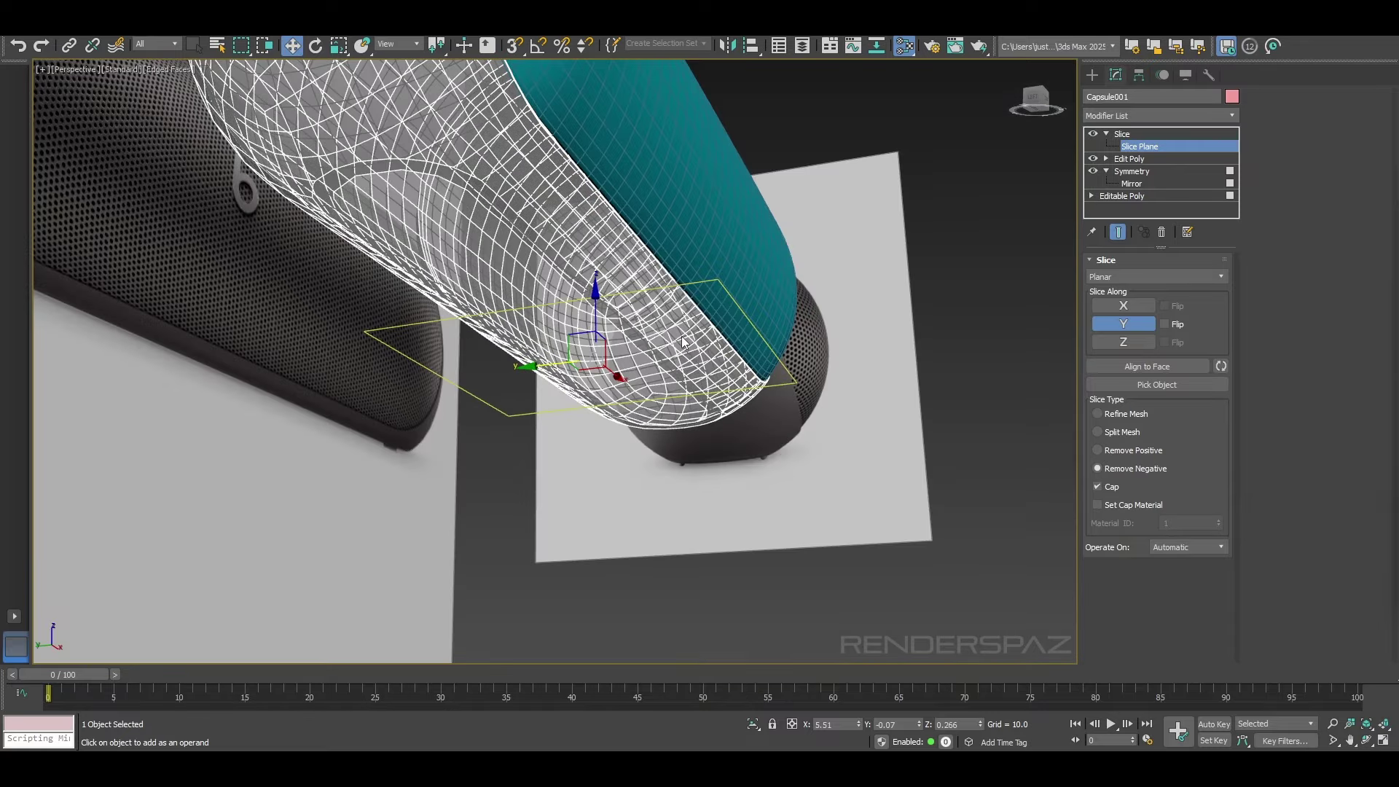
pyautogui.click(1116, 452)
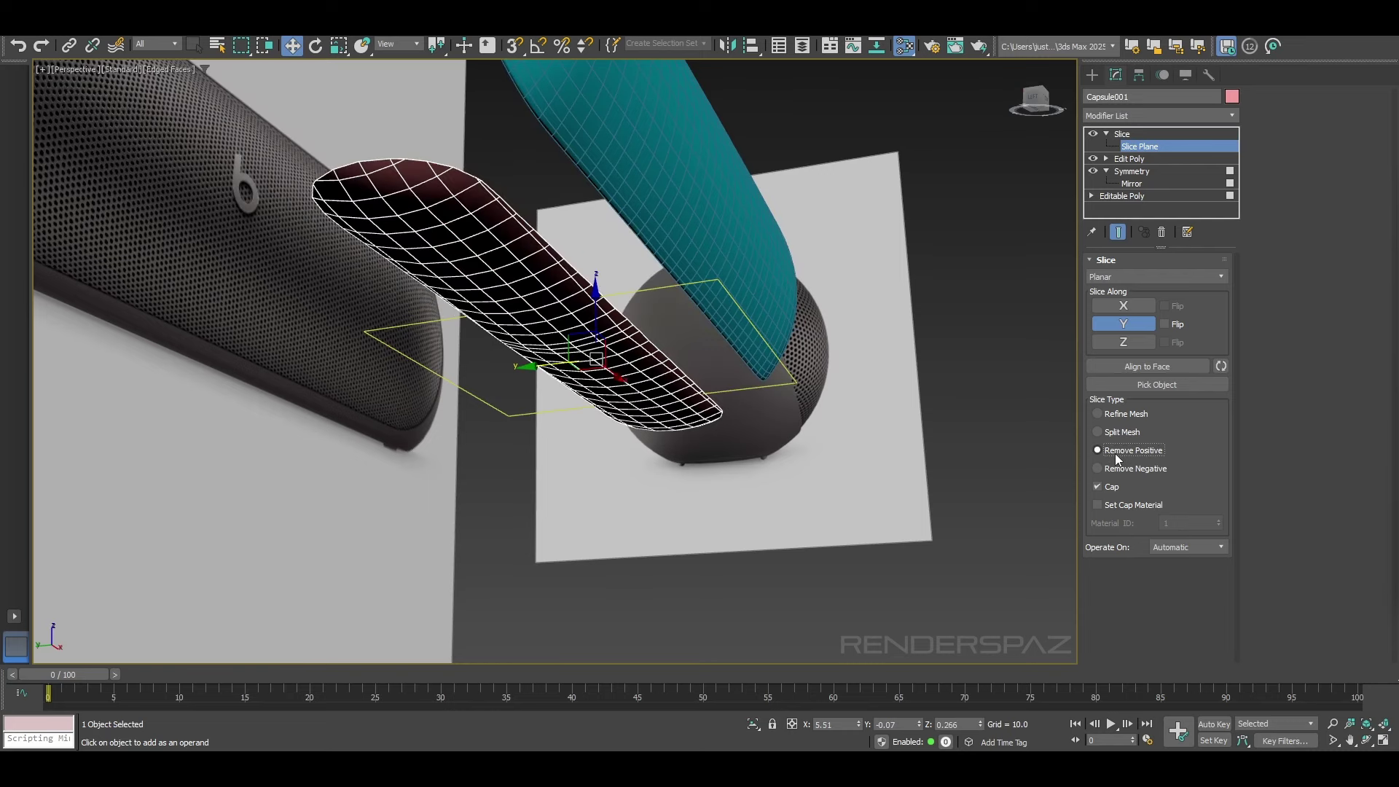
pyautogui.click(1117, 433)
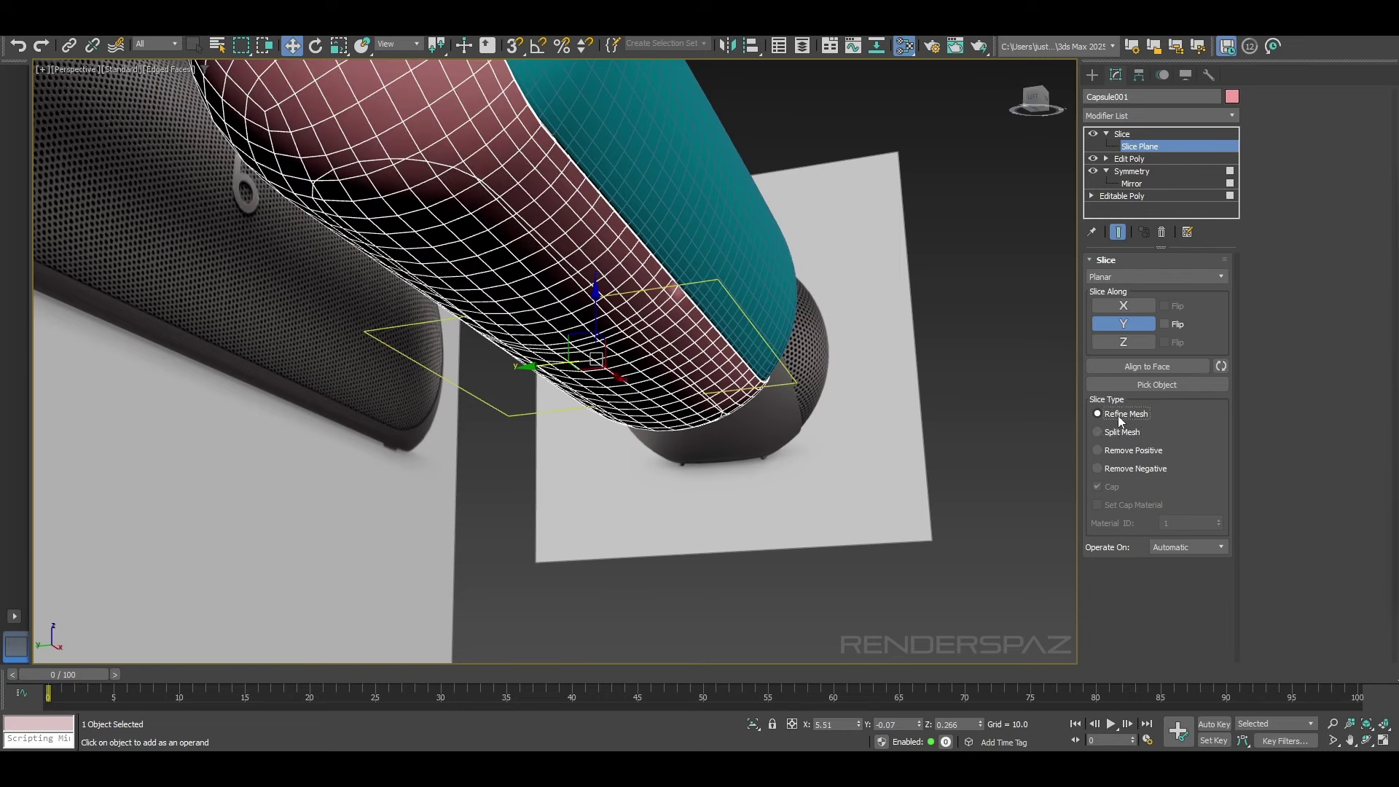
pyautogui.click(1122, 467)
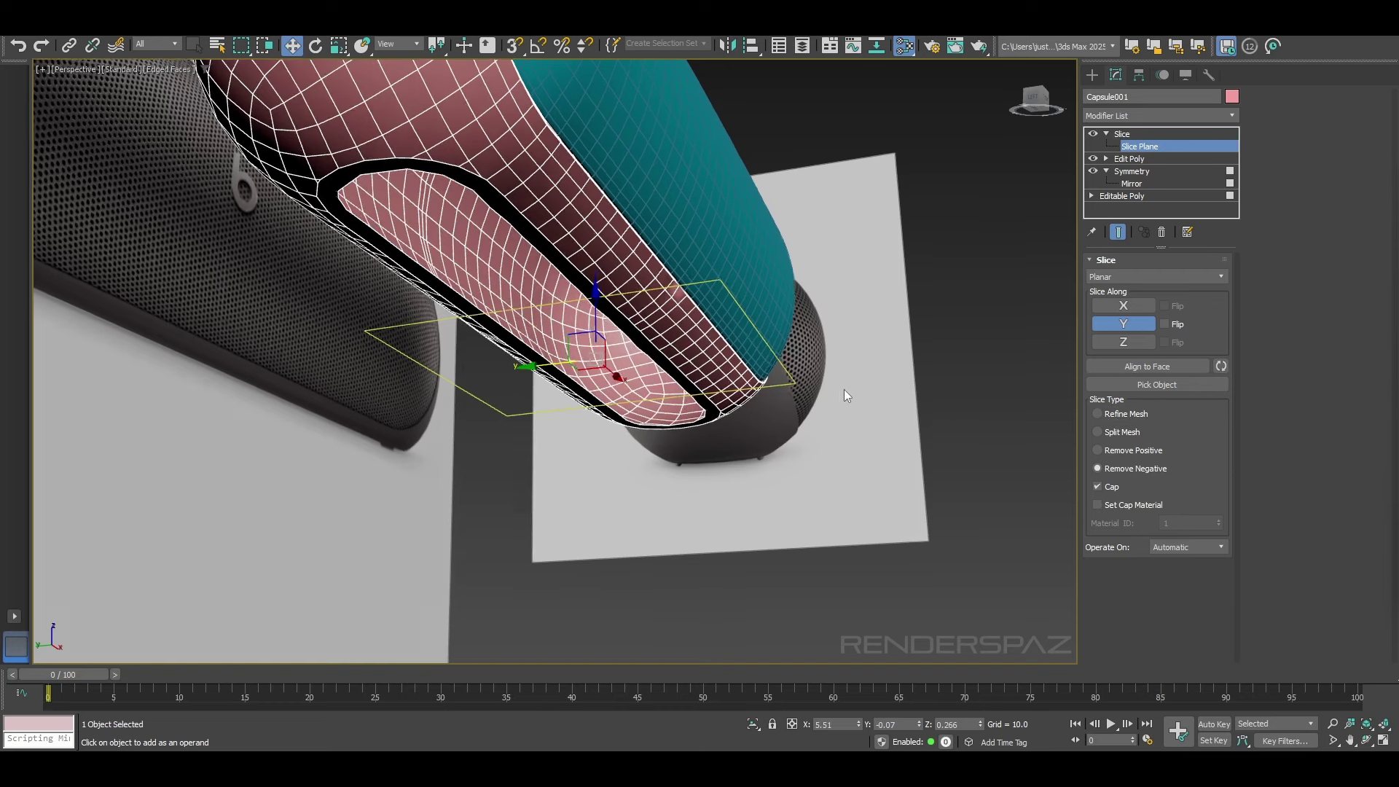
pyautogui.keyDown('alt'); pyautogui.moveTo(844, 389); pyautogui.dragTo(852, 382, button='middle'); pyautogui.keyUp('alt')
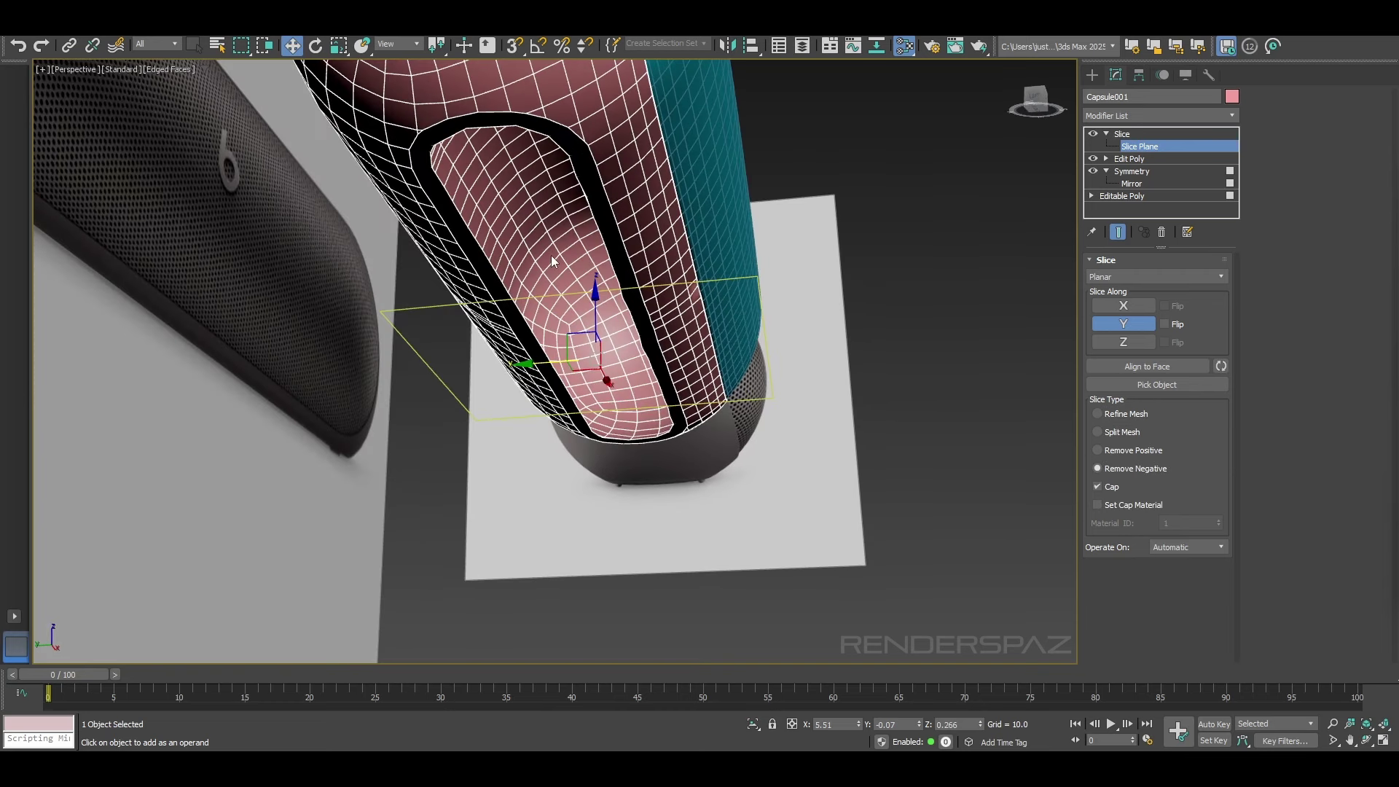
# Step: Try moving the Slice modifier below Symmetry in the modifier stack, and undo the reorder
pyautogui.click(1134, 147)
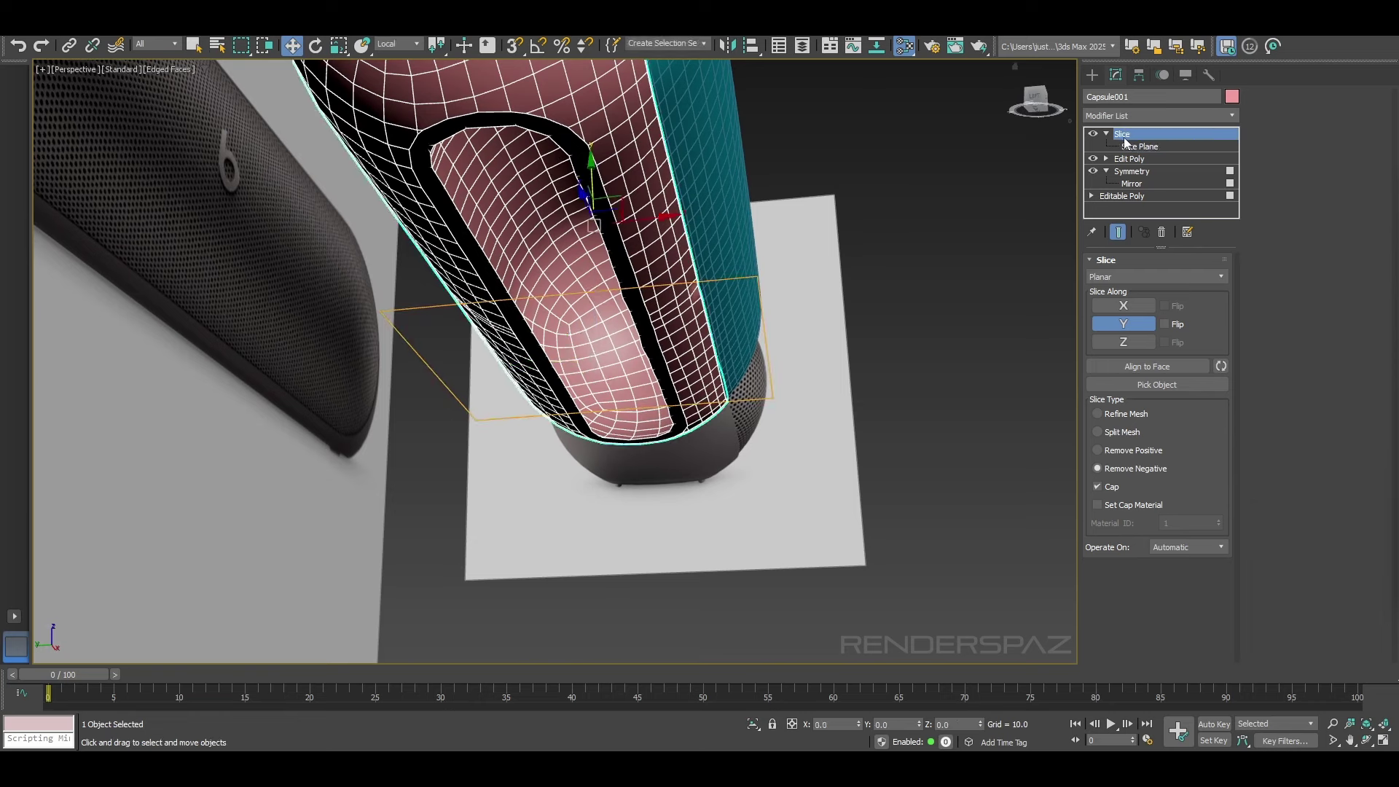
pyautogui.moveTo(1126, 141); pyautogui.dragTo(1129, 197)
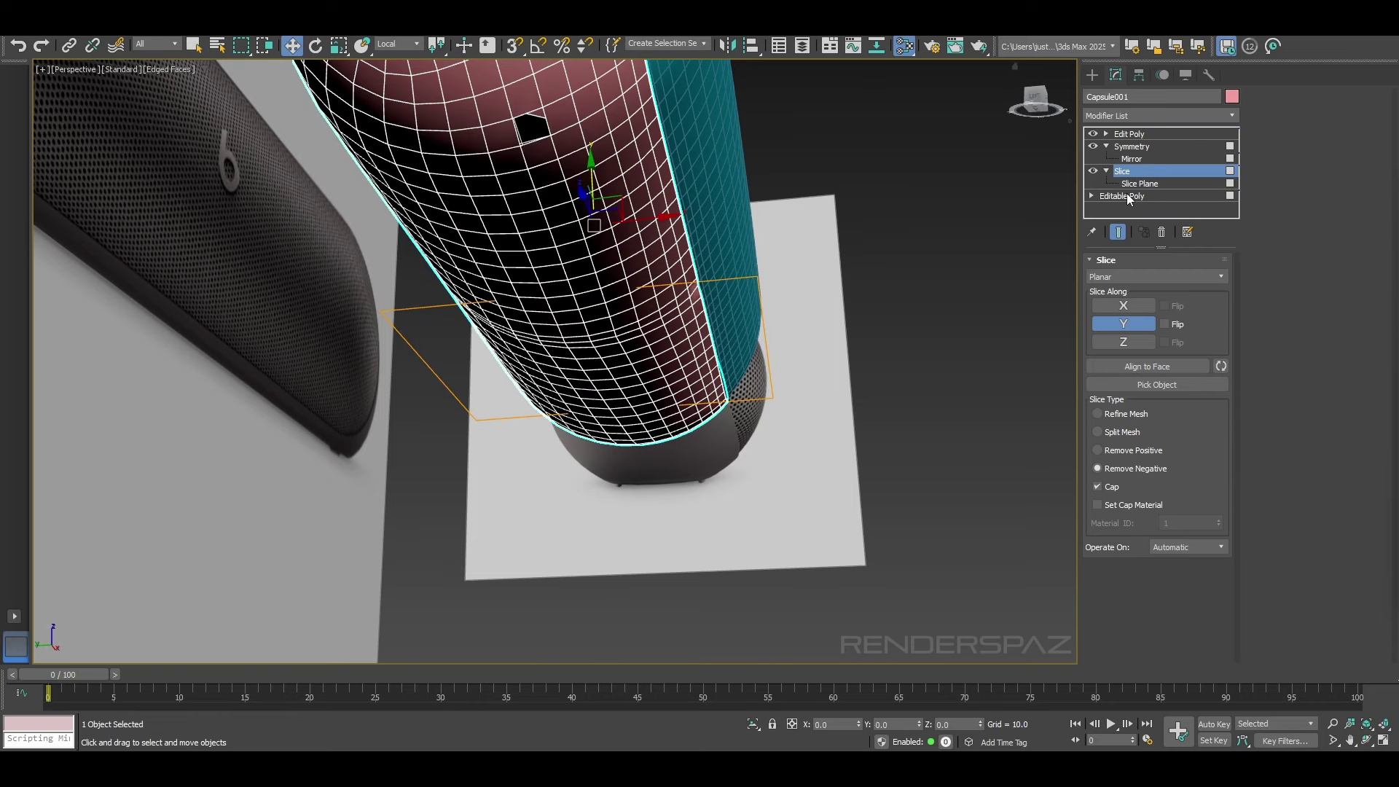
pyautogui.hotkey('ctrl', 'z')
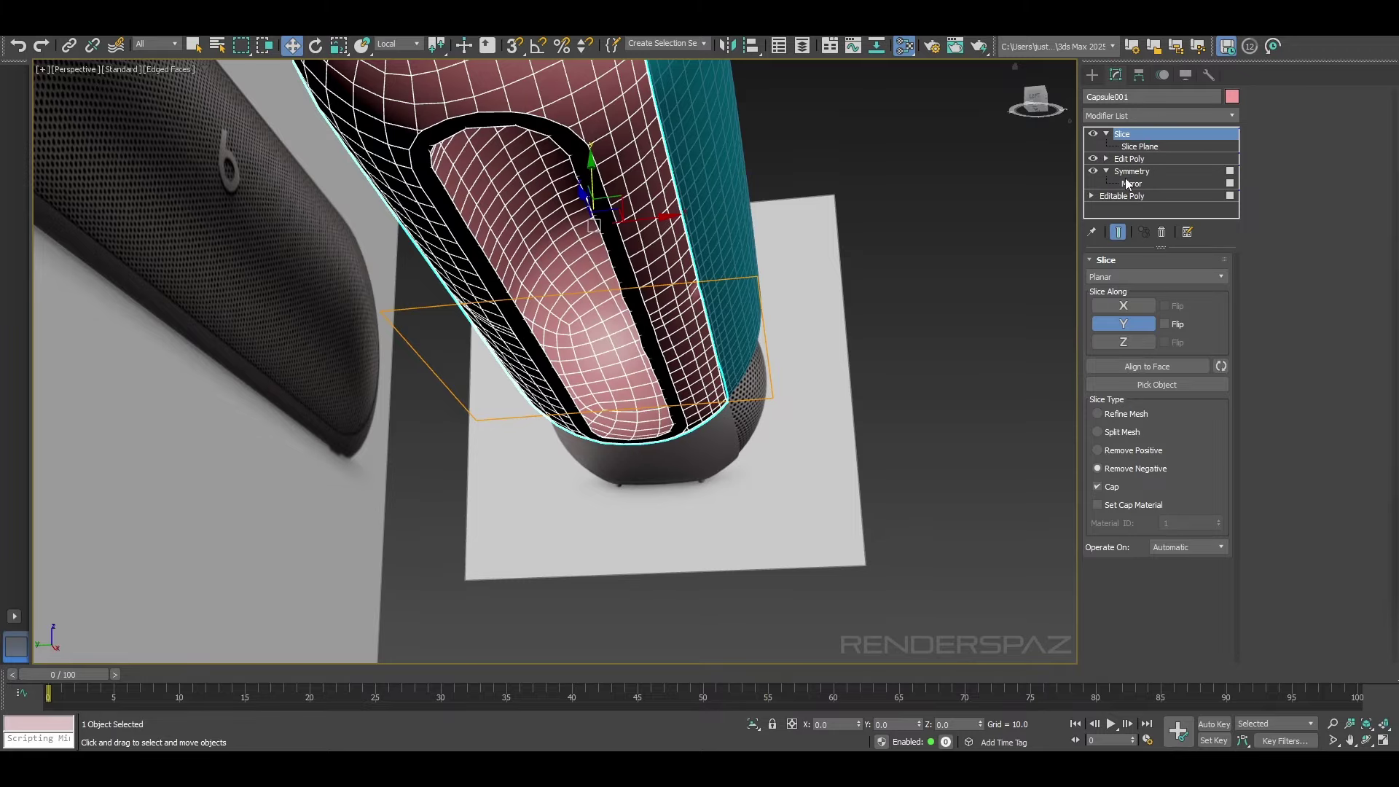
pyautogui.keyDown('alt'); pyautogui.moveTo(641, 277); pyautogui.dragTo(536, 233, button='middle'); pyautogui.keyUp('alt')
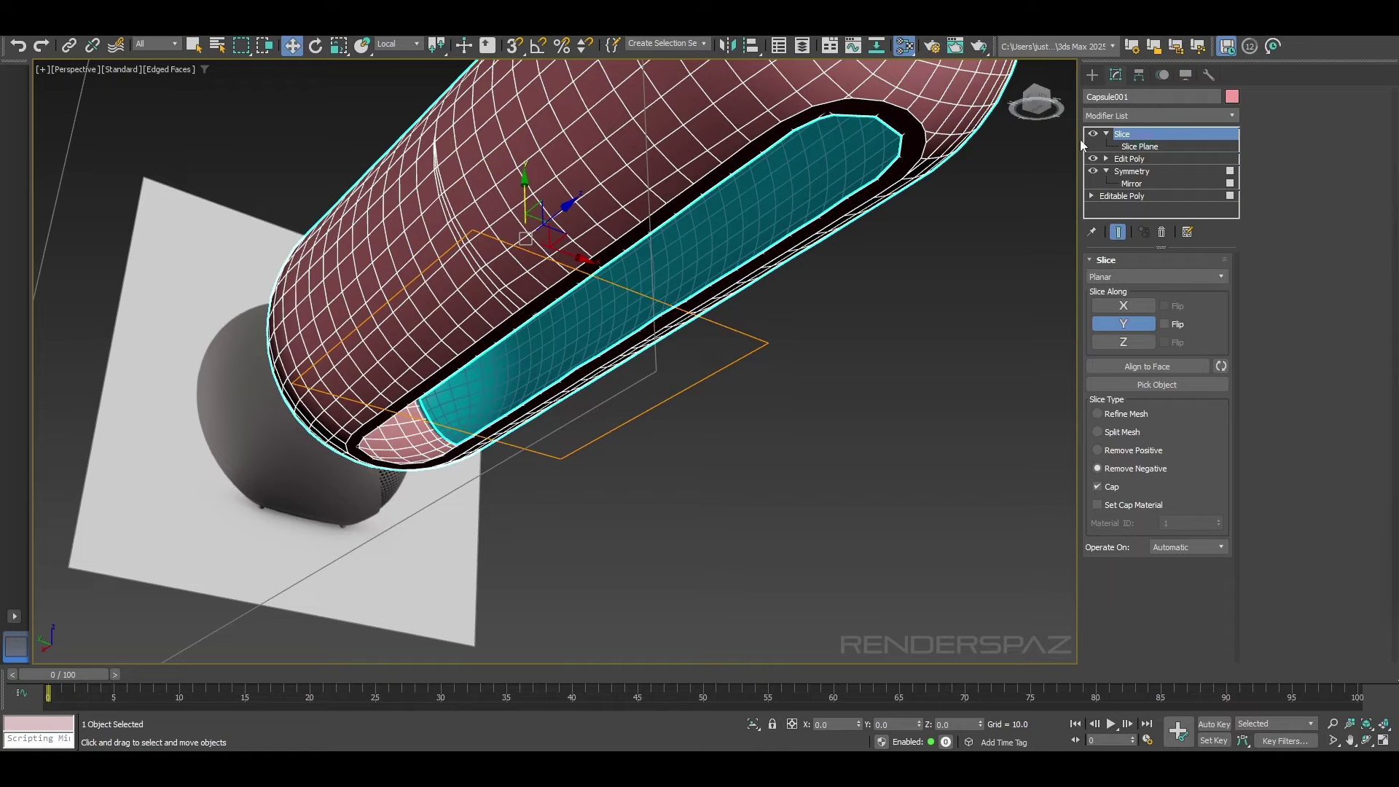
# Step: Examine the sliced underside around the mirror seam and set the Symmetry modifier's Slice Along Mirror threshold to 0.0
pyautogui.click(1122, 146)
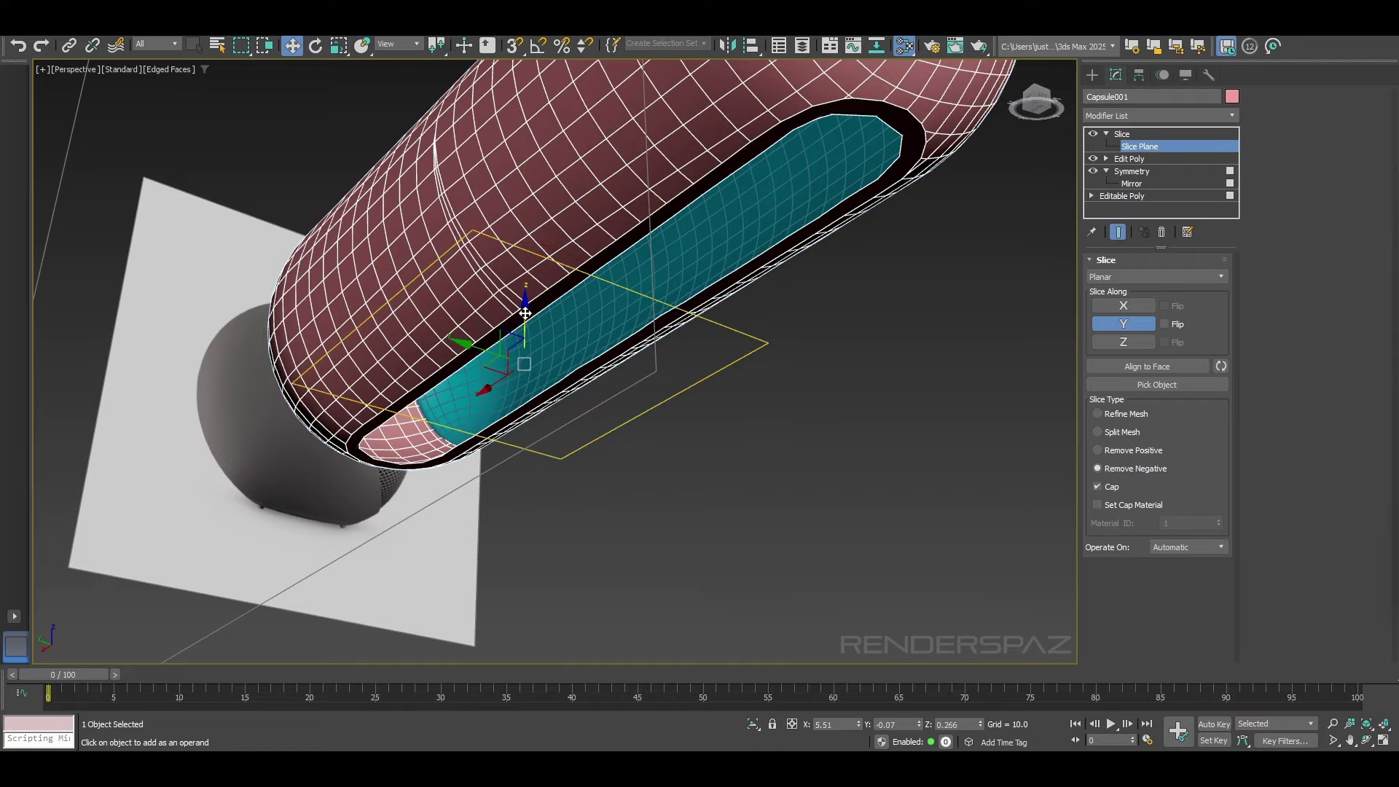
pyautogui.moveTo(531, 315)
pyautogui.mouseDown()
pyautogui.moveTo(530, 327)
pyautogui.moveTo(530, 314)
pyautogui.mouseUp()
pyautogui.keyDown('alt'); pyautogui.moveTo(553, 311); pyautogui.dragTo(787, 373, button='middle'); pyautogui.keyUp('alt')
pyautogui.rightClick(789, 373)
pyautogui.keyDown('alt'); pyautogui.moveTo(841, 500); pyautogui.dragTo(713, 399, button='middle'); pyautogui.keyUp('alt')
pyautogui.scroll(3, 714, 401)
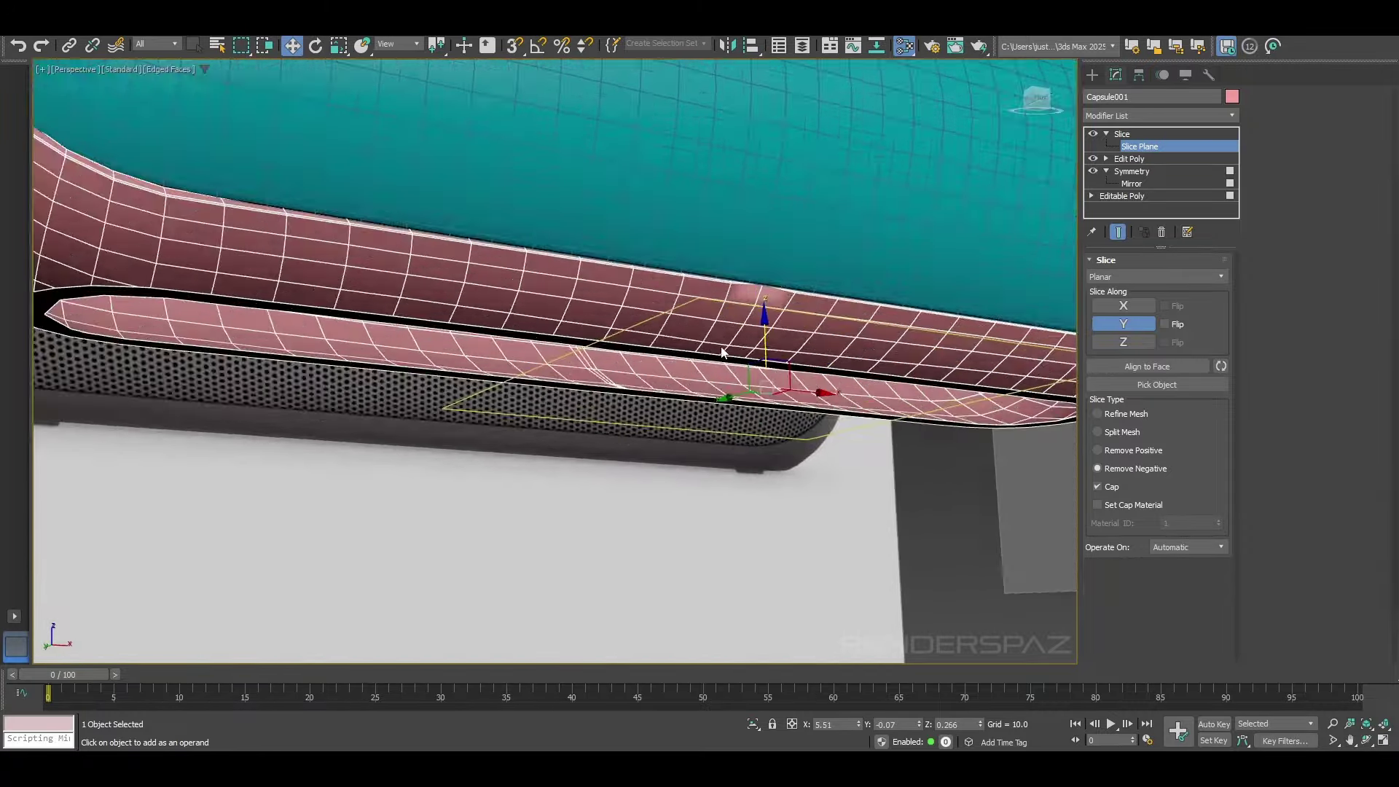
pyautogui.click(1115, 172)
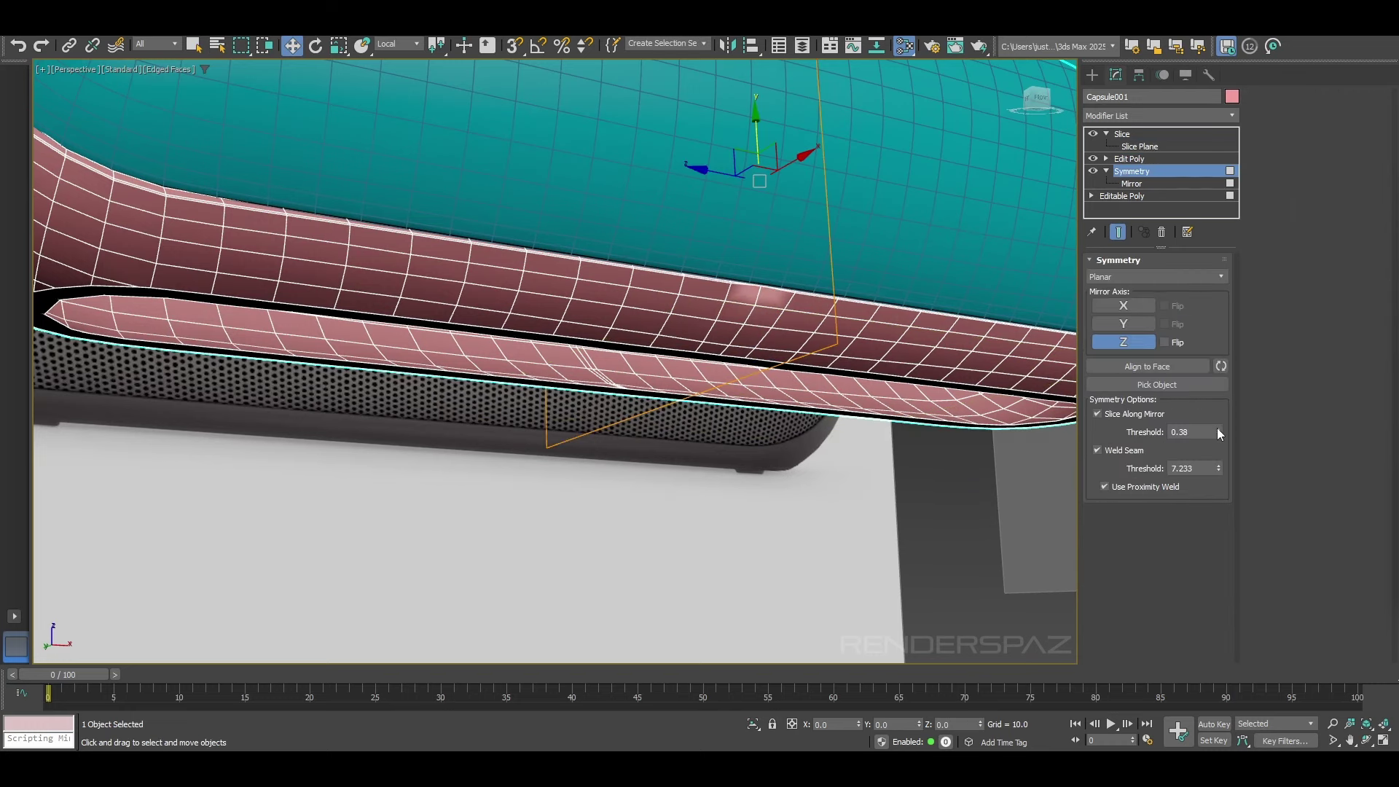
pyautogui.moveTo(1218, 431); pyautogui.dragTo(1222, 500)
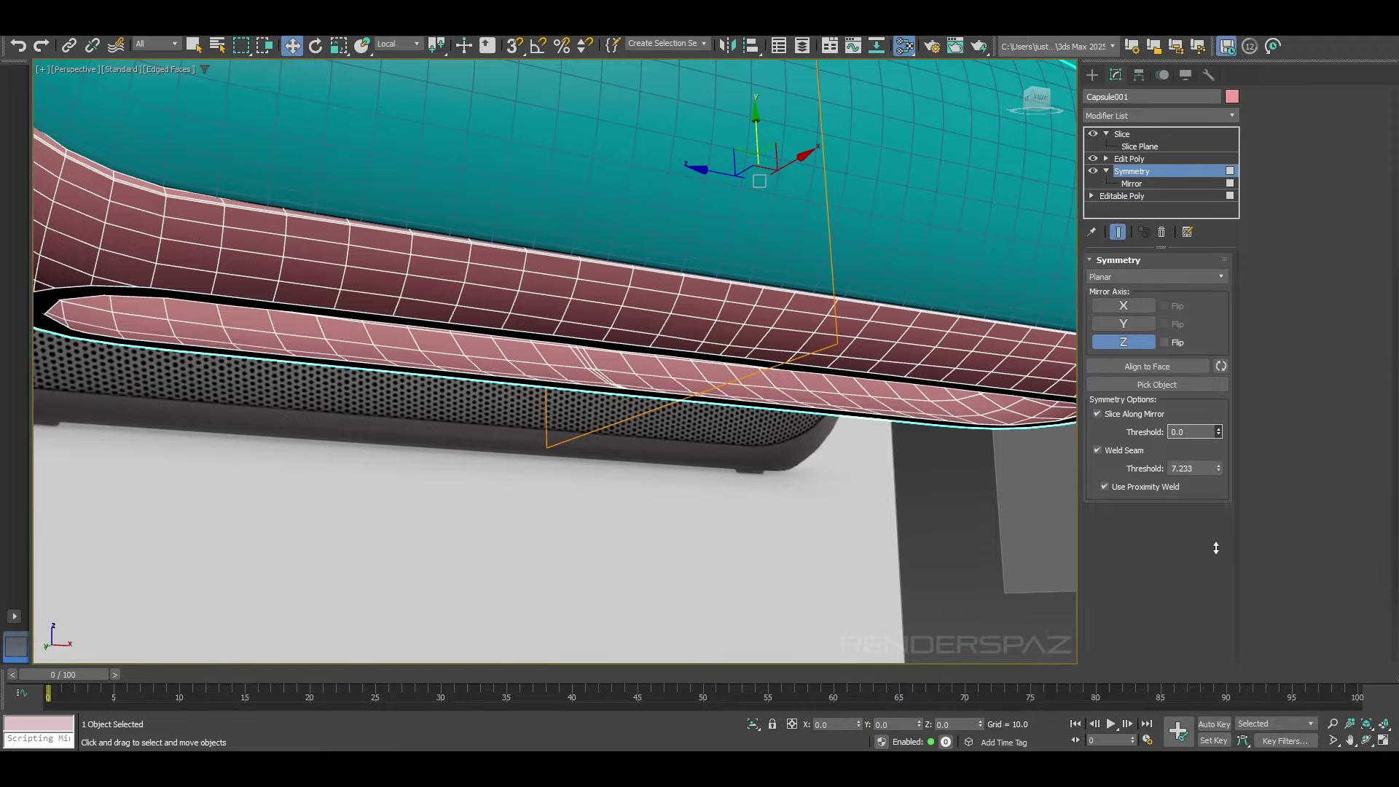
# Step: Try converting the shell to an Editable Poly, and undo the conversion to restore the modifier stack
pyautogui.keyDown('alt'); pyautogui.moveTo(758, 467); pyautogui.dragTo(897, 336, button='middle'); pyautogui.keyUp('alt')
pyautogui.rightClick(887, 321)
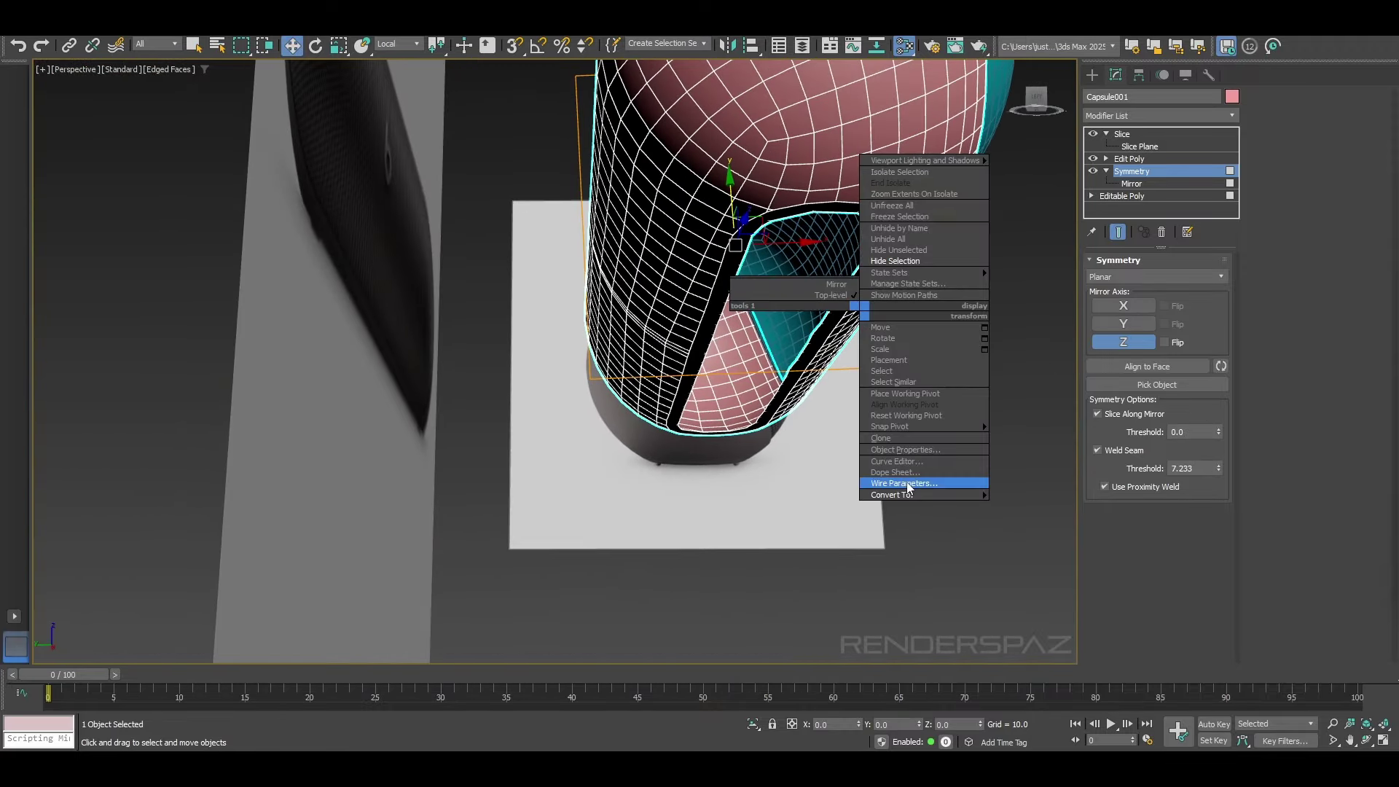
pyautogui.moveTo(904, 484)
pyautogui.click(1029, 506)
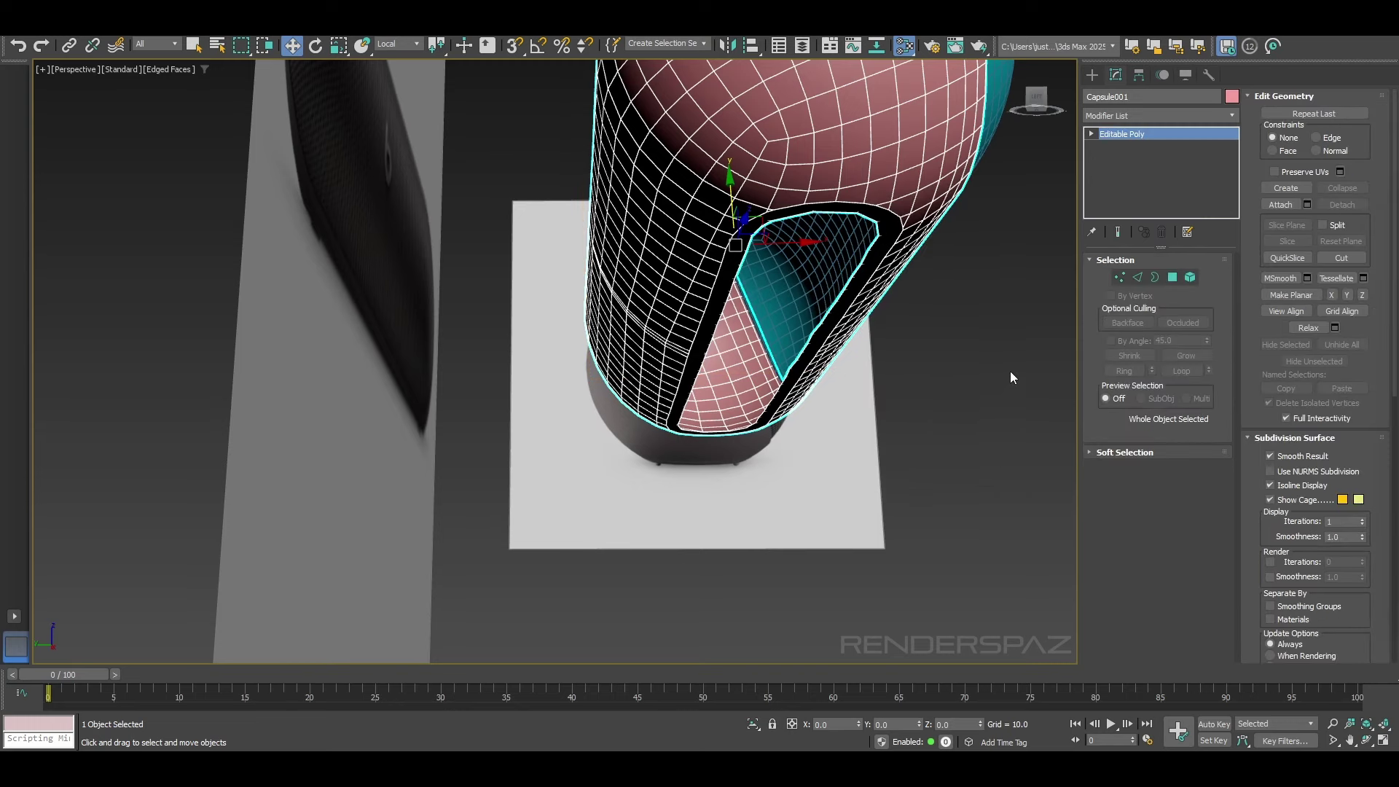
pyautogui.hotkey('ctrl', 'z')
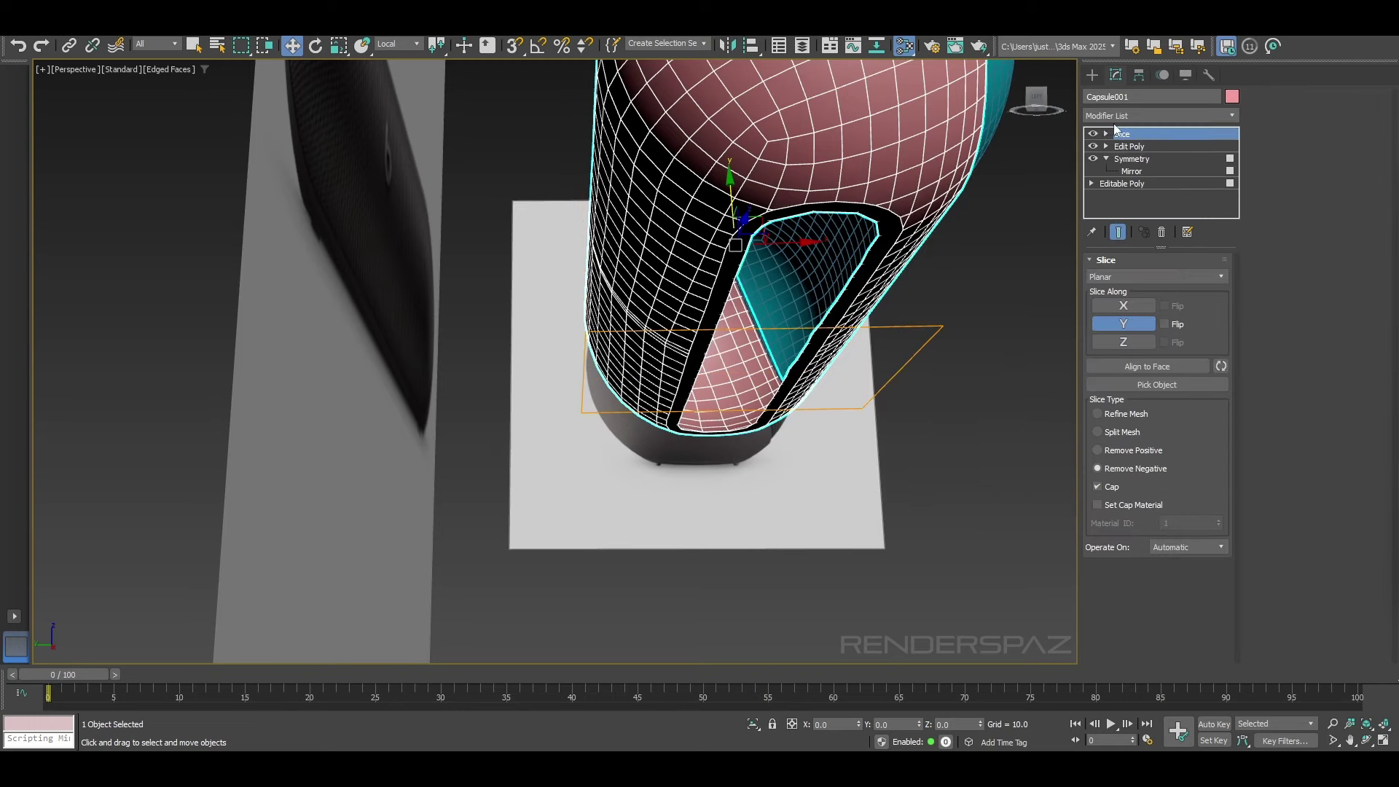
# Step: Add an Edit Poly modifier above the Slice and select all the shell's open borders at border level
pyautogui.click(1119, 117)
pyautogui.write('e')
pyautogui.click(1099, 187)
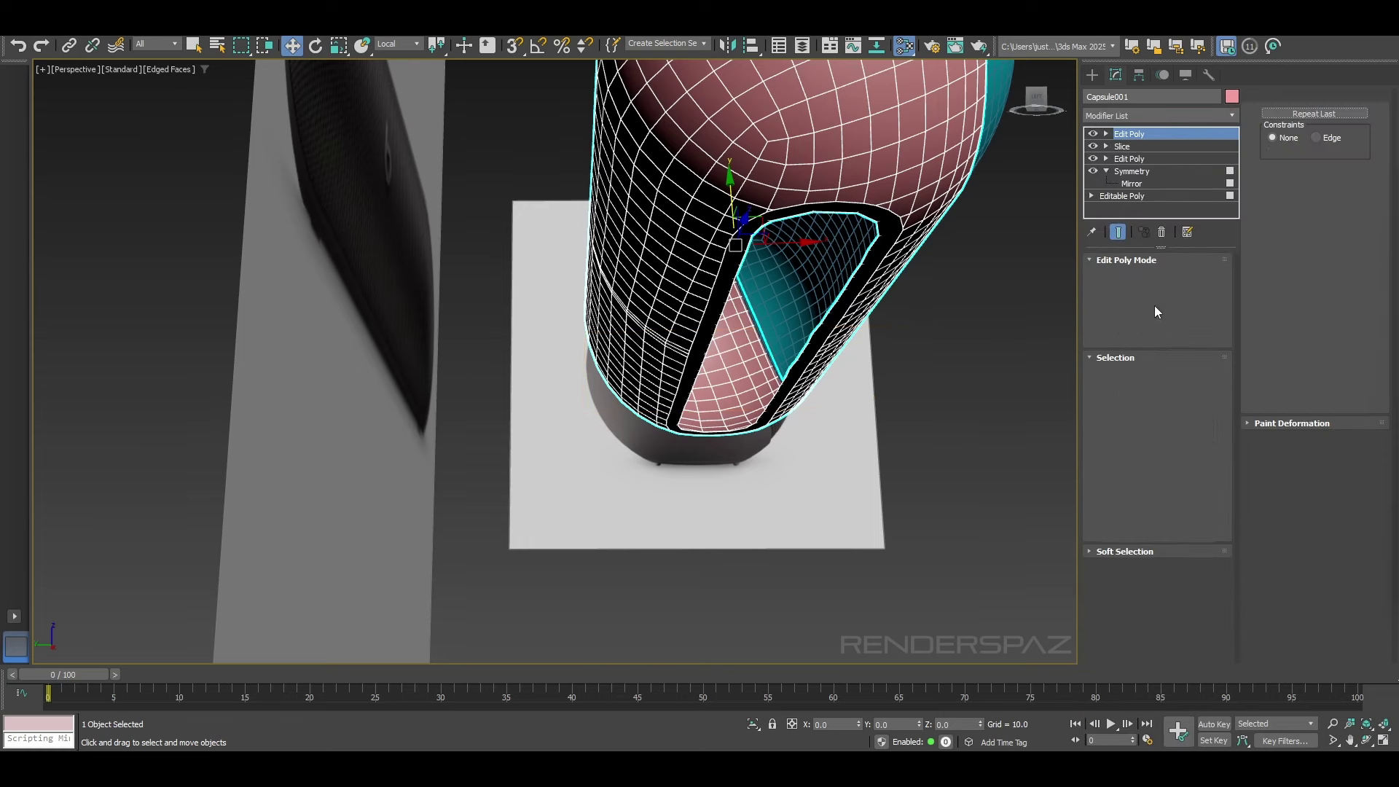
pyautogui.click(1155, 374)
pyautogui.click(863, 249)
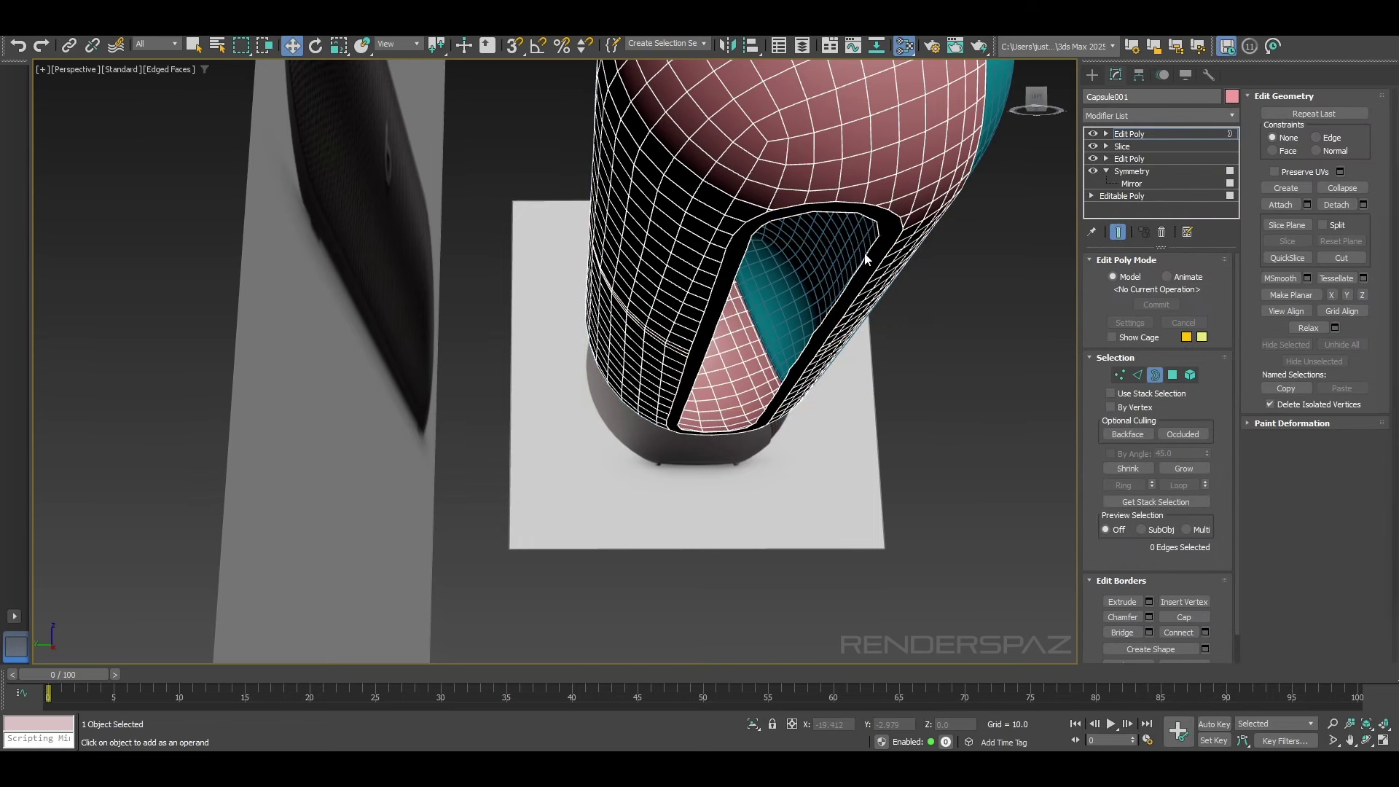
pyautogui.hotkey('ctrl', 'z')
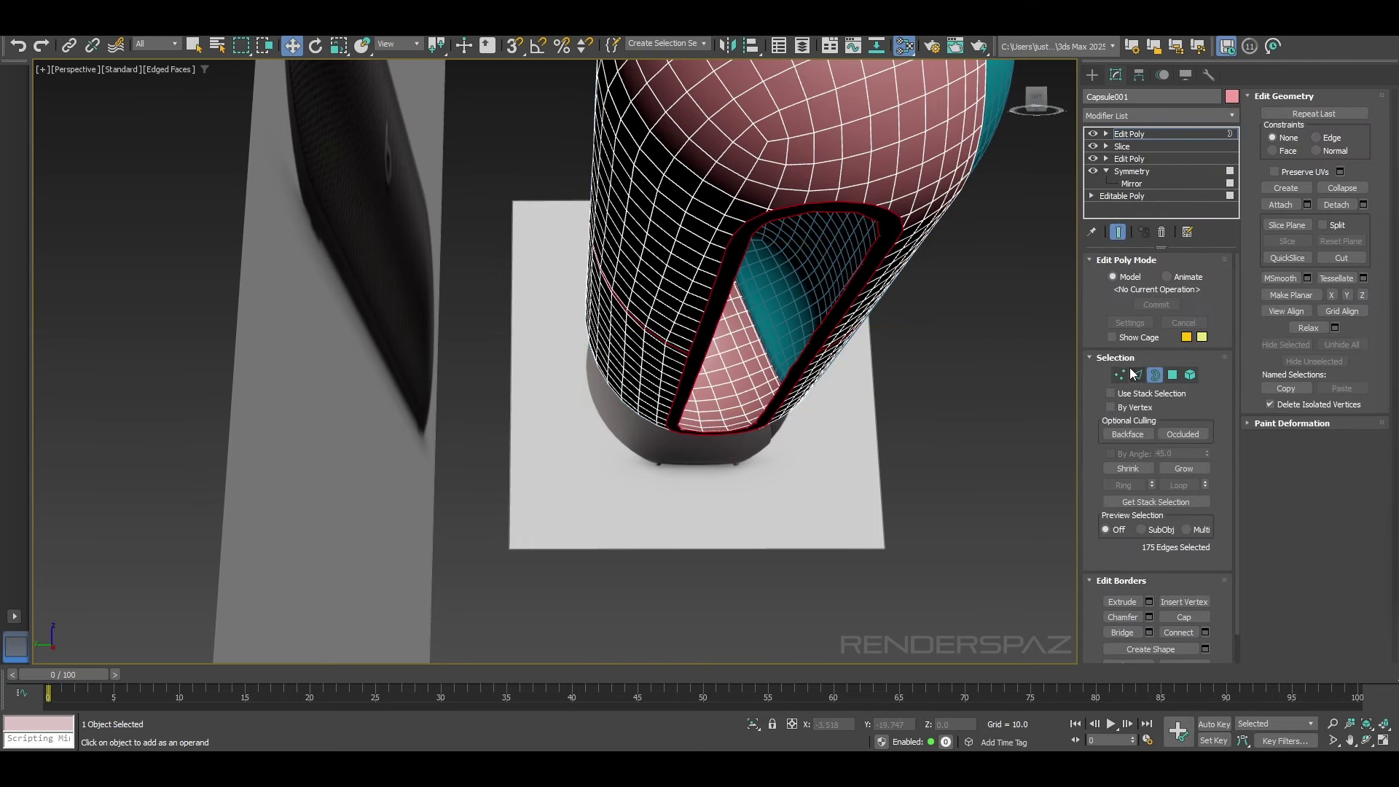
# Step: Try to cap the selected borders of the shell's underside opening, and clear the border selection
pyautogui.click(1134, 373)
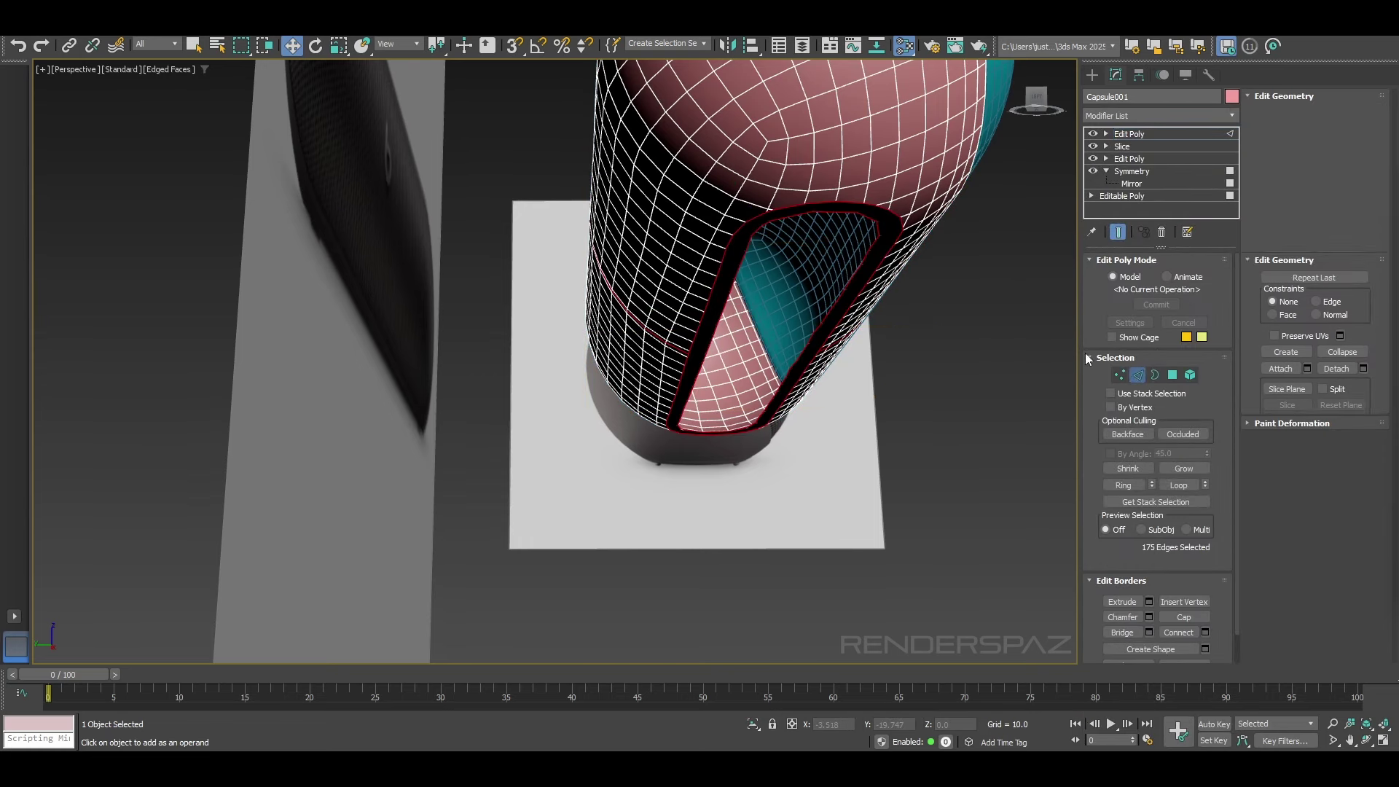
pyautogui.click(1156, 376)
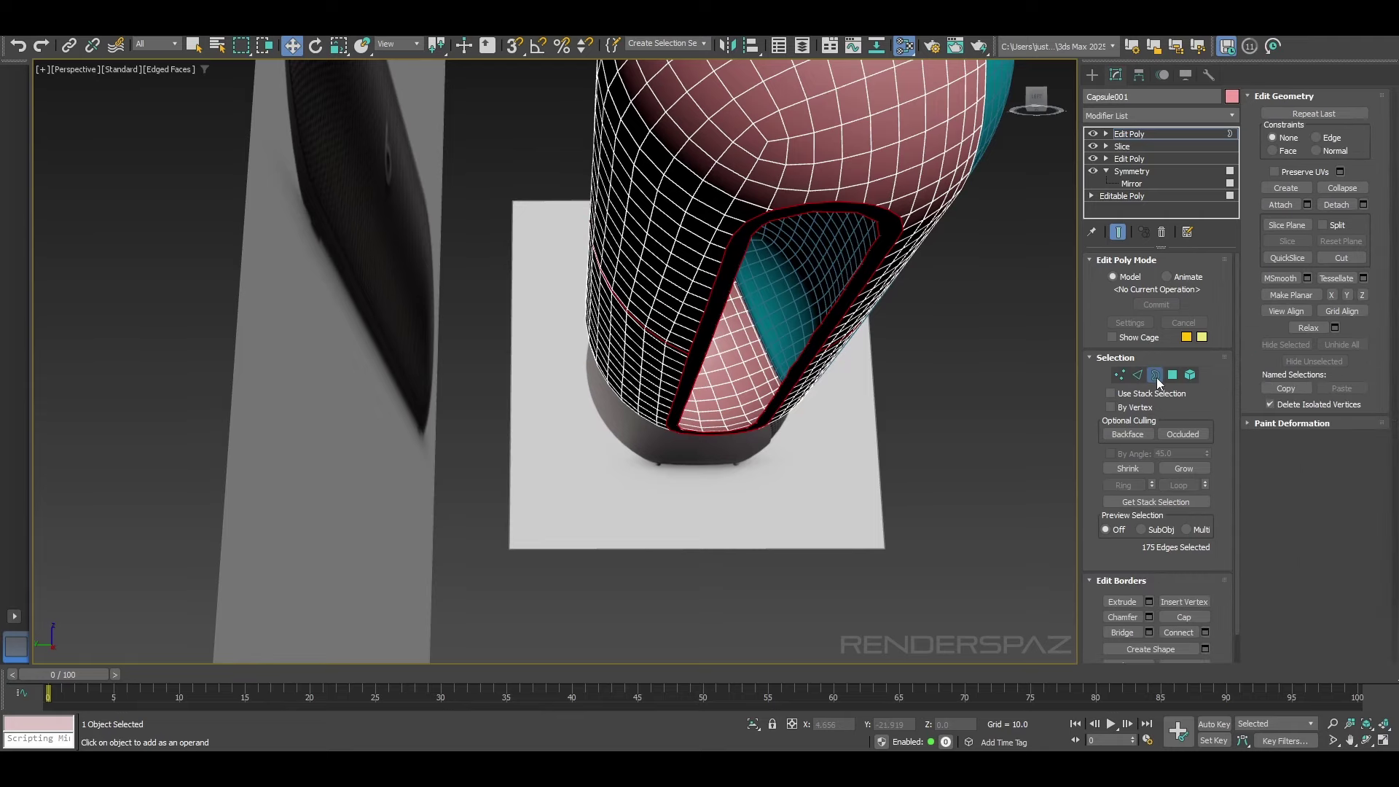
pyautogui.click(1181, 616)
pyautogui.keyDown('alt'); pyautogui.moveTo(833, 350); pyautogui.dragTo(900, 340, button='middle'); pyautogui.keyUp('alt')
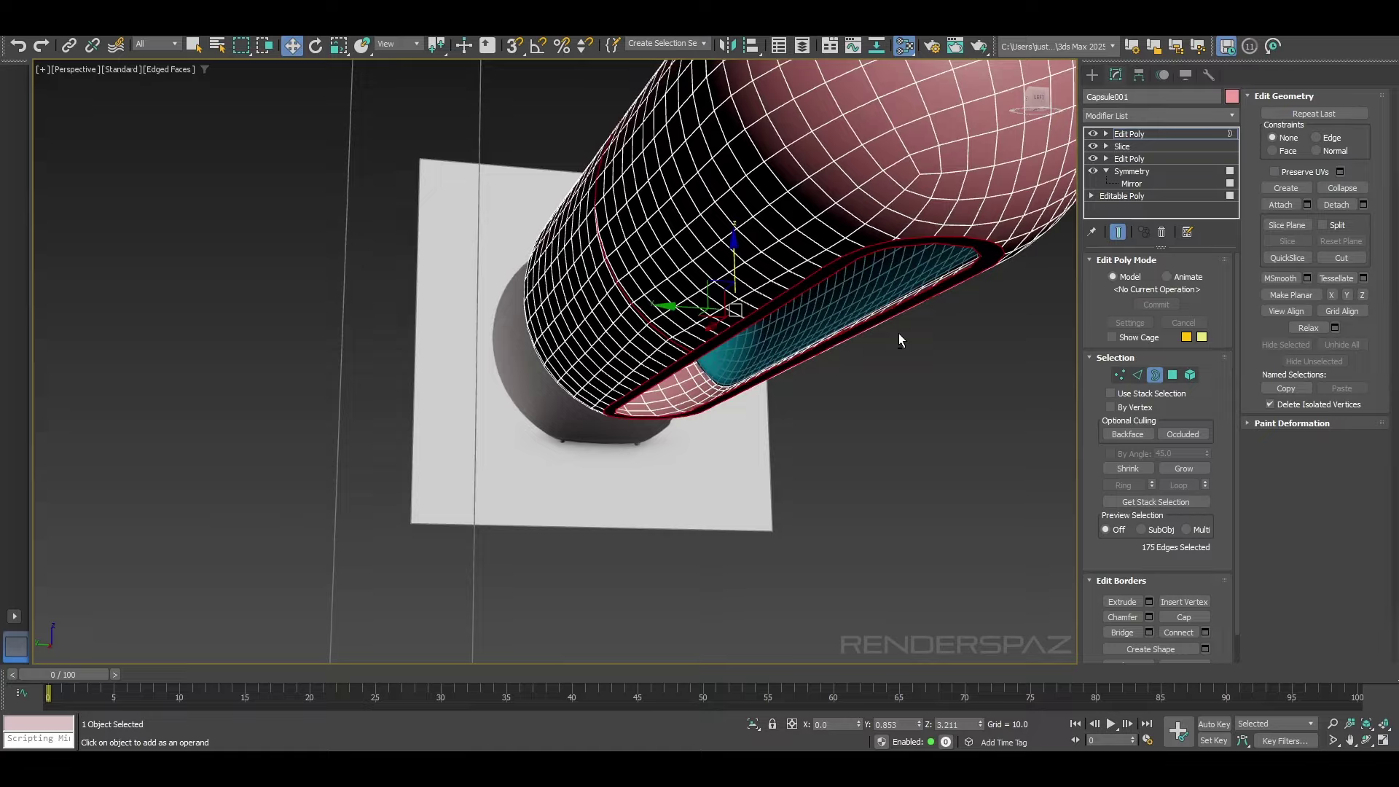
pyautogui.scroll(3, 898, 334)
pyautogui.click(935, 299)
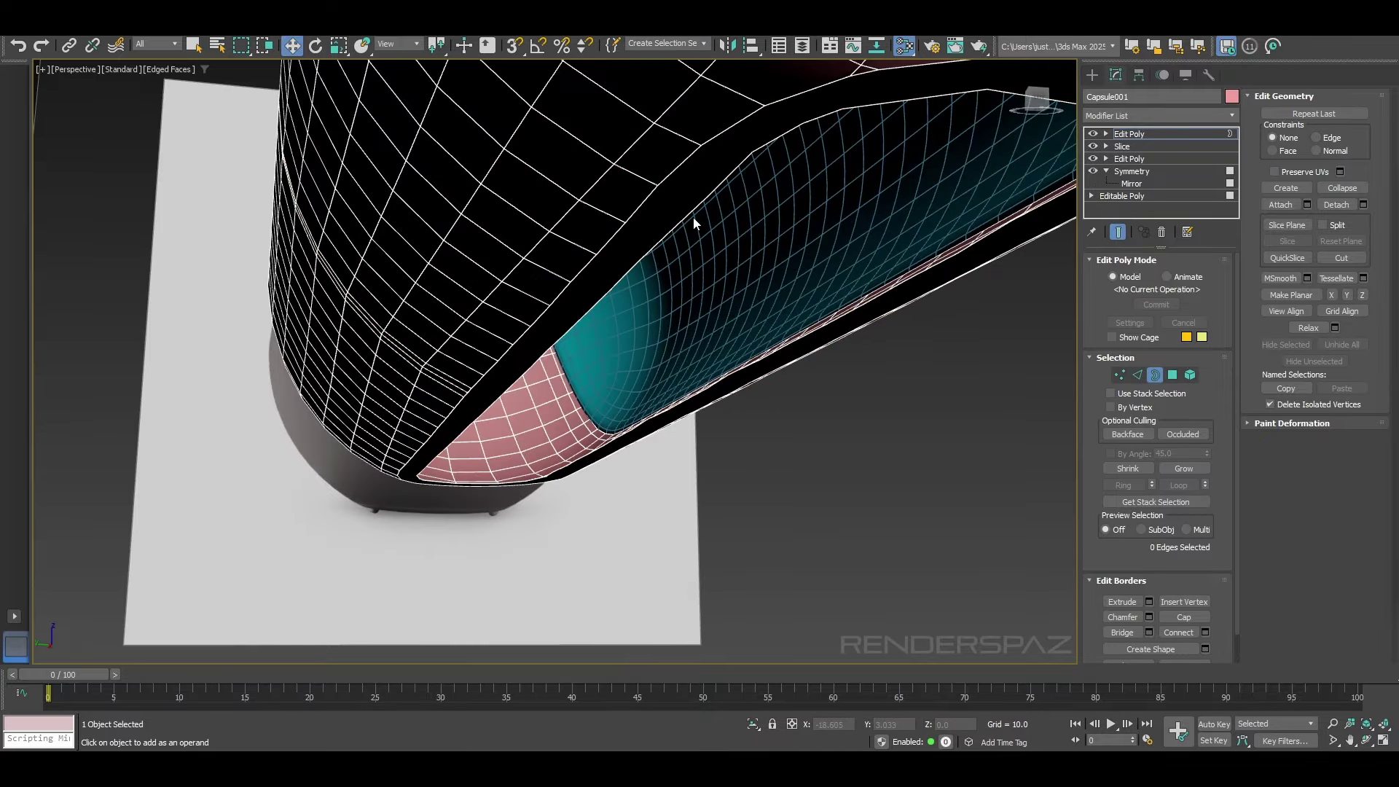
# Step: Try selecting the rim edges of the underside opening at edge level, and return to border level
pyautogui.keyDown('alt'); pyautogui.moveTo(691, 213); pyautogui.dragTo(440, 252, button='middle'); pyautogui.keyUp('alt')
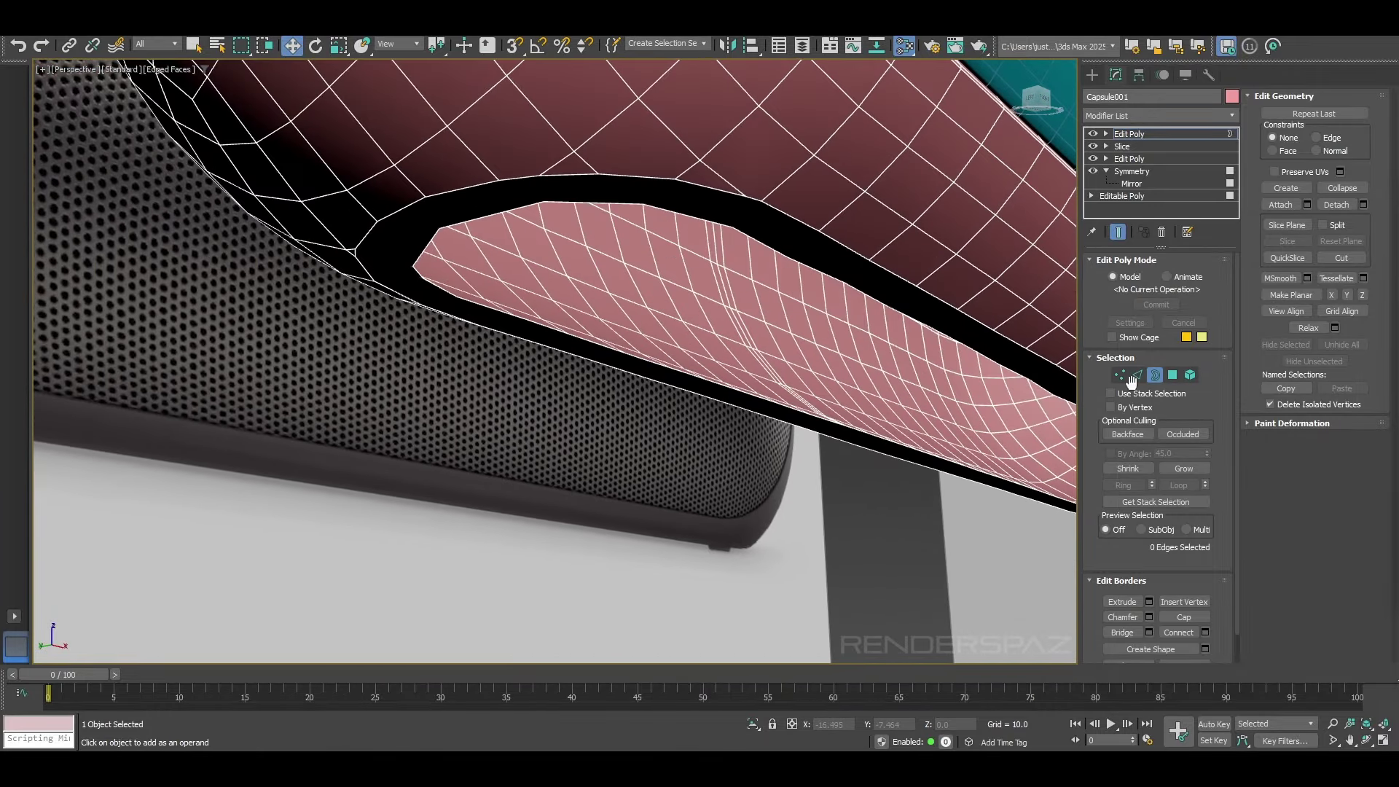
pyautogui.click(1137, 375)
pyautogui.doubleClick(464, 226)
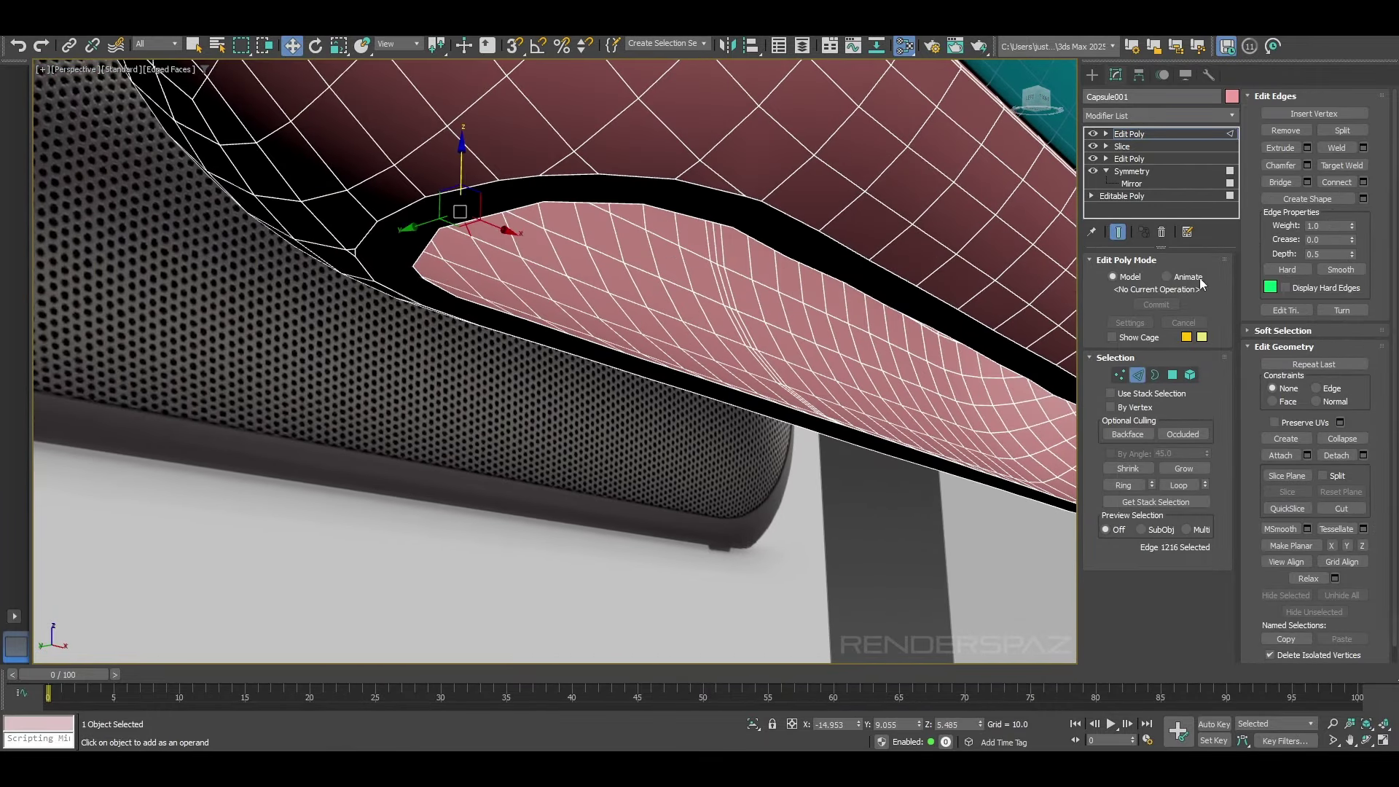
pyautogui.click(1155, 375)
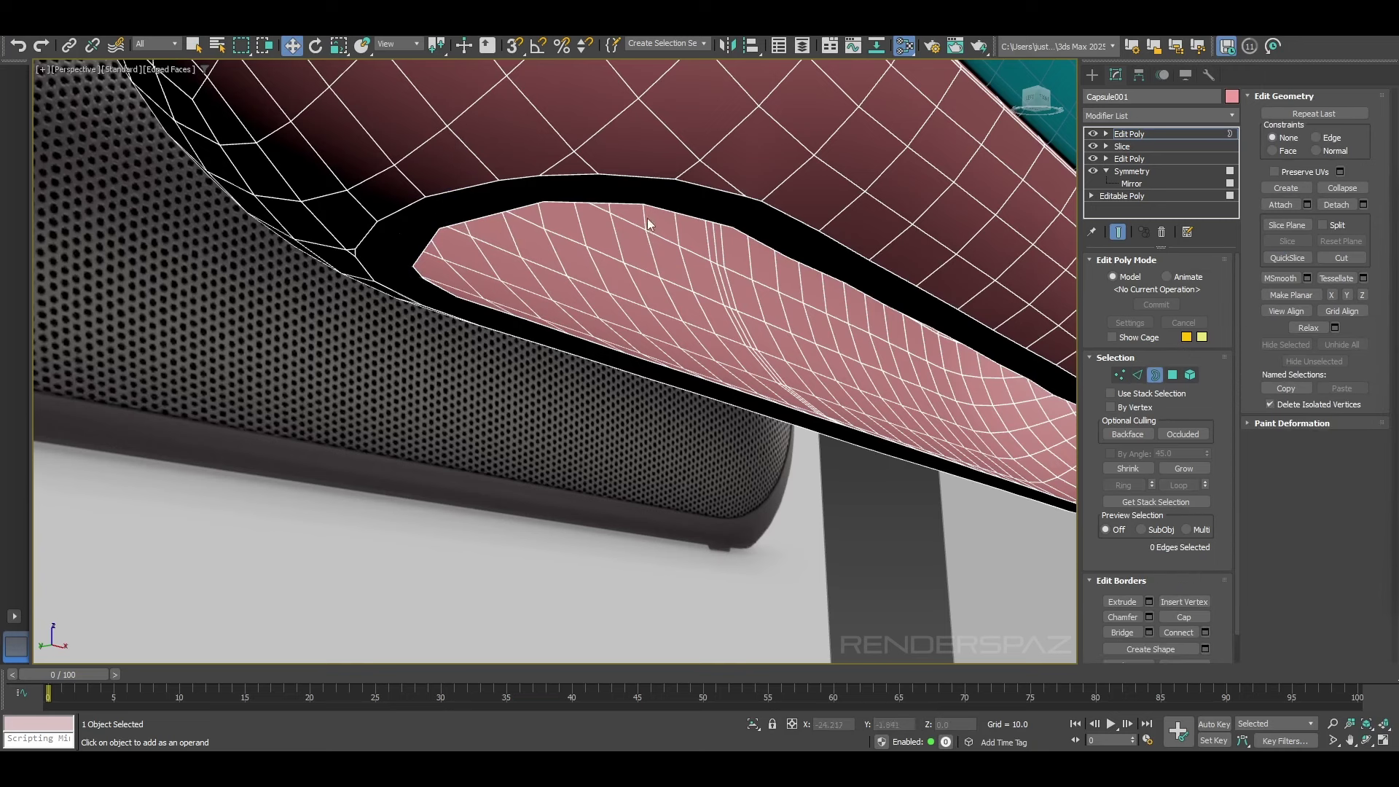
# Step: Select all the shell's open borders and switch to edge level with the rim edges of the underside opening in view
pyautogui.click(634, 259)
pyautogui.hotkey('ctrl', 'a')
pyautogui.scroll(-4, 632, 253)
pyautogui.keyDown('alt'); pyautogui.moveTo(631, 253); pyautogui.dragTo(903, 268, button='middle'); pyautogui.keyUp('alt')
pyautogui.click(1135, 376)
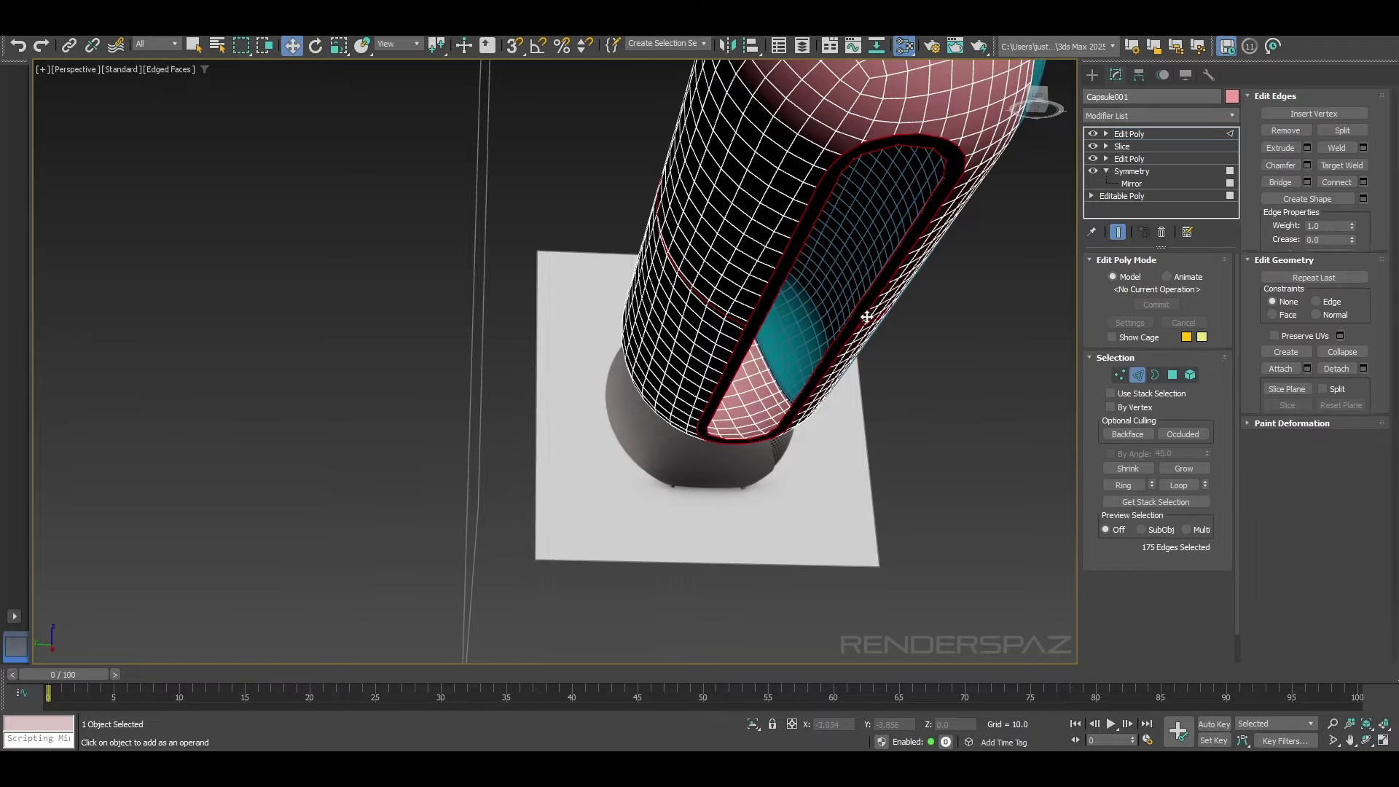
# Step: Examine the doubled rim of the shell's underside opening from below at edge level and at polygon level
pyautogui.keyDown('alt'); pyautogui.click(956, 185); pyautogui.keyUp('alt')
pyautogui.keyDown('alt'); pyautogui.moveTo(957, 185); pyautogui.dragTo(1048, 212, button='middle'); pyautogui.keyUp('alt')
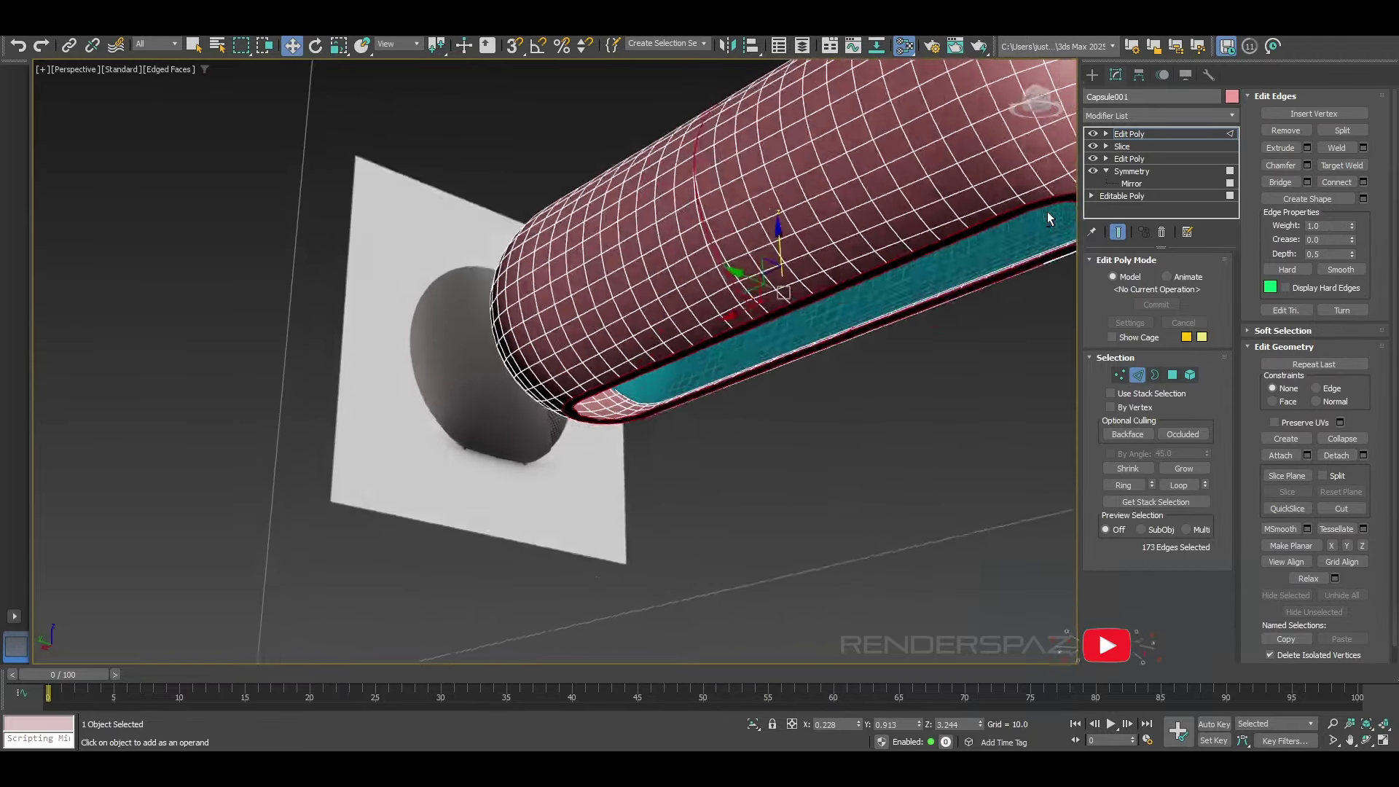
pyautogui.scroll(3, 940, 323)
pyautogui.keyDown('alt'); pyautogui.moveTo(931, 322); pyautogui.dragTo(757, 348, button='middle'); pyautogui.keyUp('alt')
pyautogui.keyDown('alt'); pyautogui.moveTo(769, 360); pyautogui.dragTo(579, 380, button='middle'); pyautogui.keyUp('alt')
pyautogui.scroll(-1, 580, 380)
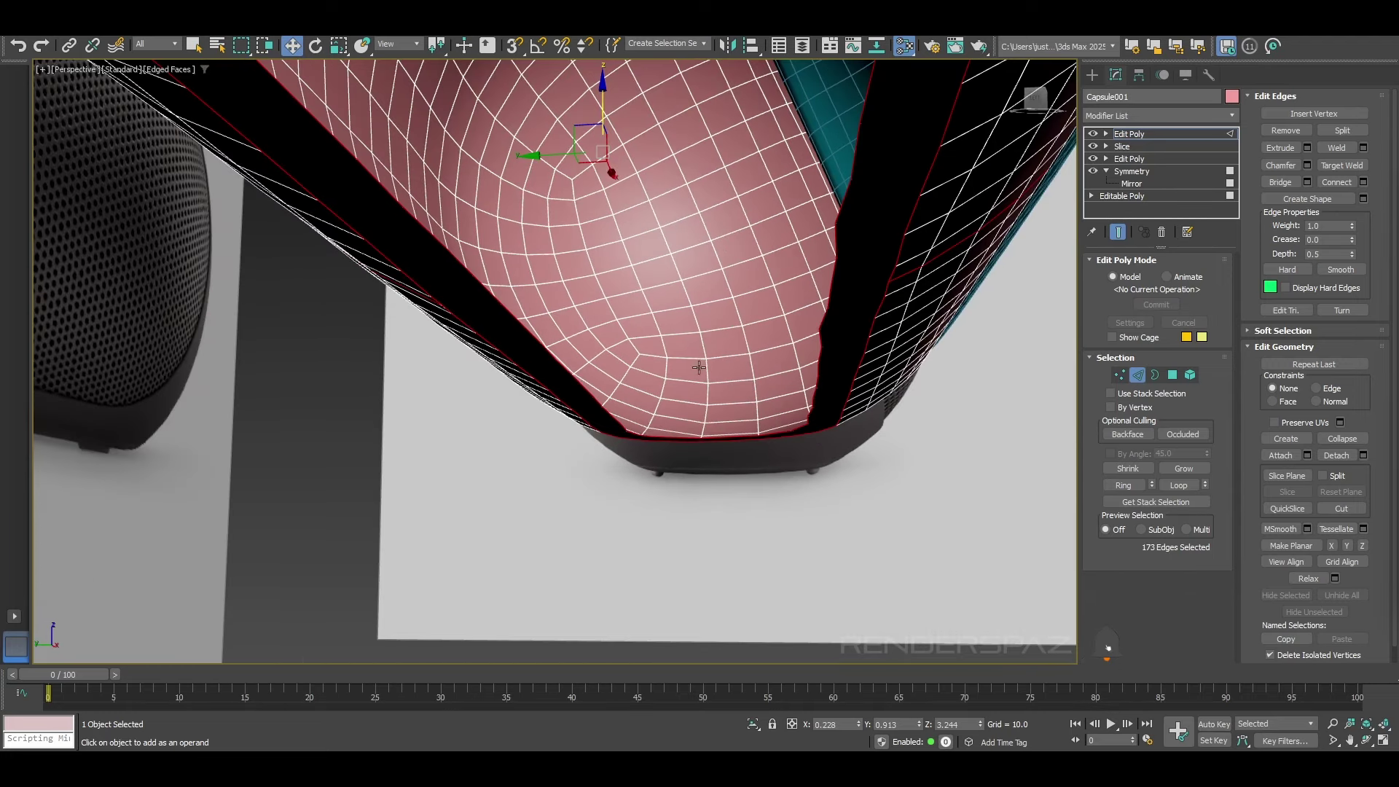
pyautogui.press('4')
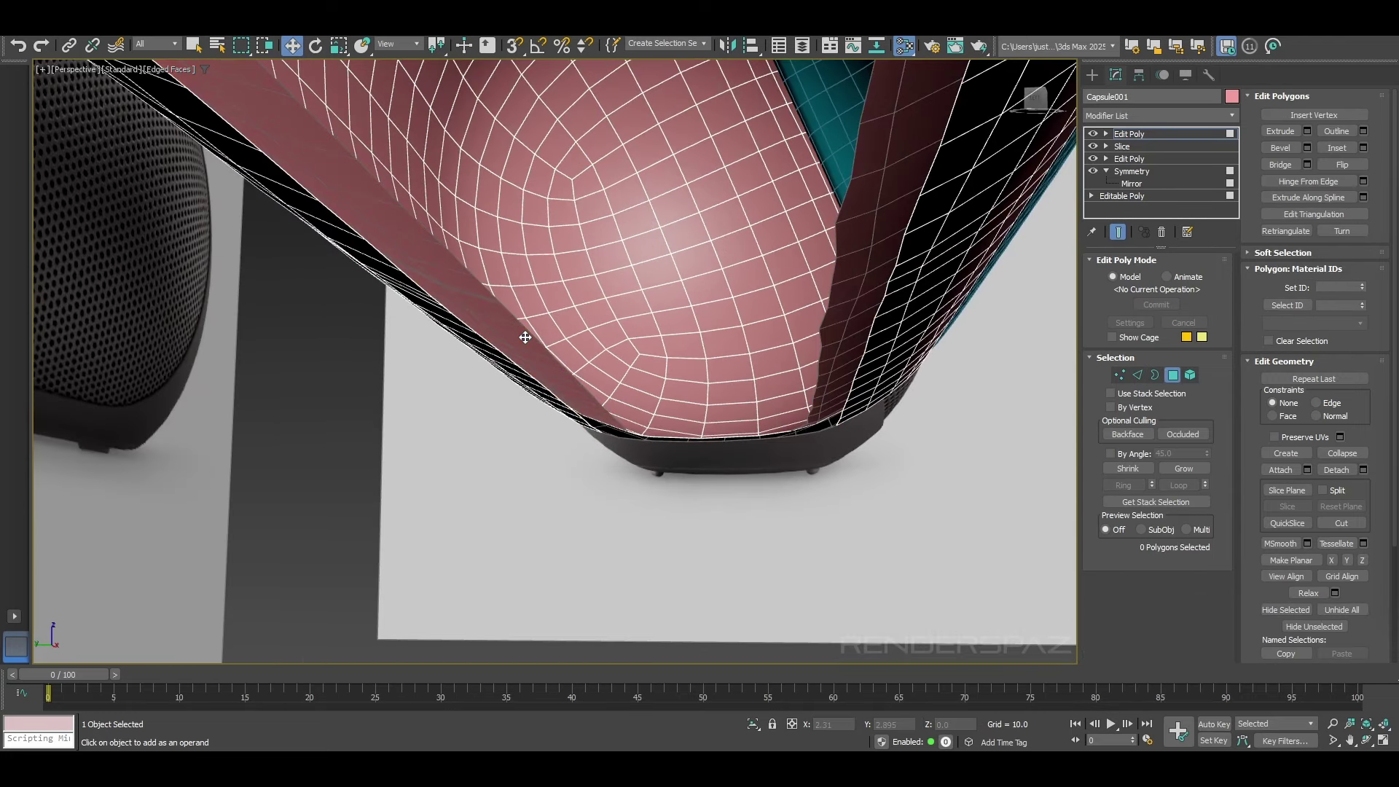
pyautogui.scroll(-3, 600, 326)
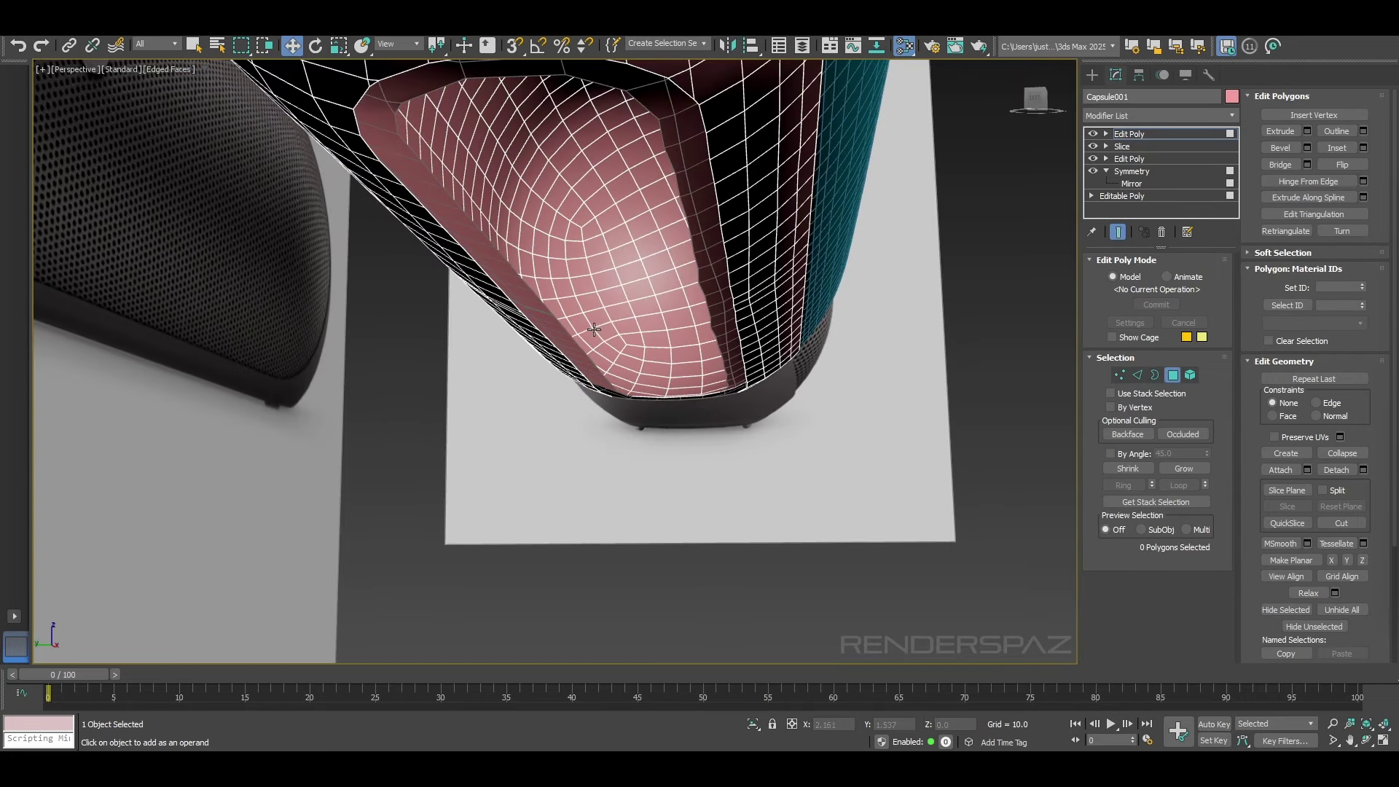
# Step: Try selecting a border of the underside opening and adding an edge loop to it at edge level
pyautogui.click(1160, 375)
pyautogui.click(565, 326)
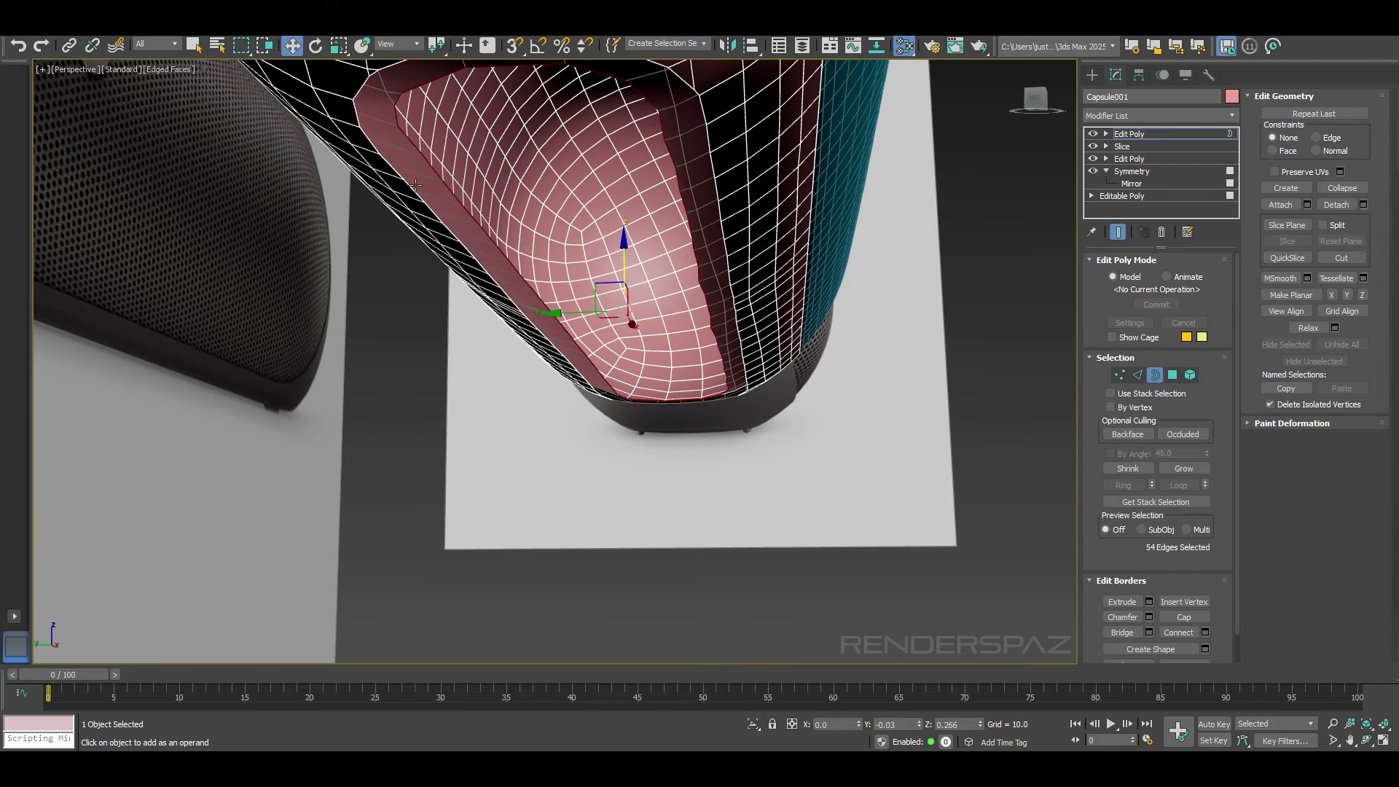
pyautogui.click(1139, 376)
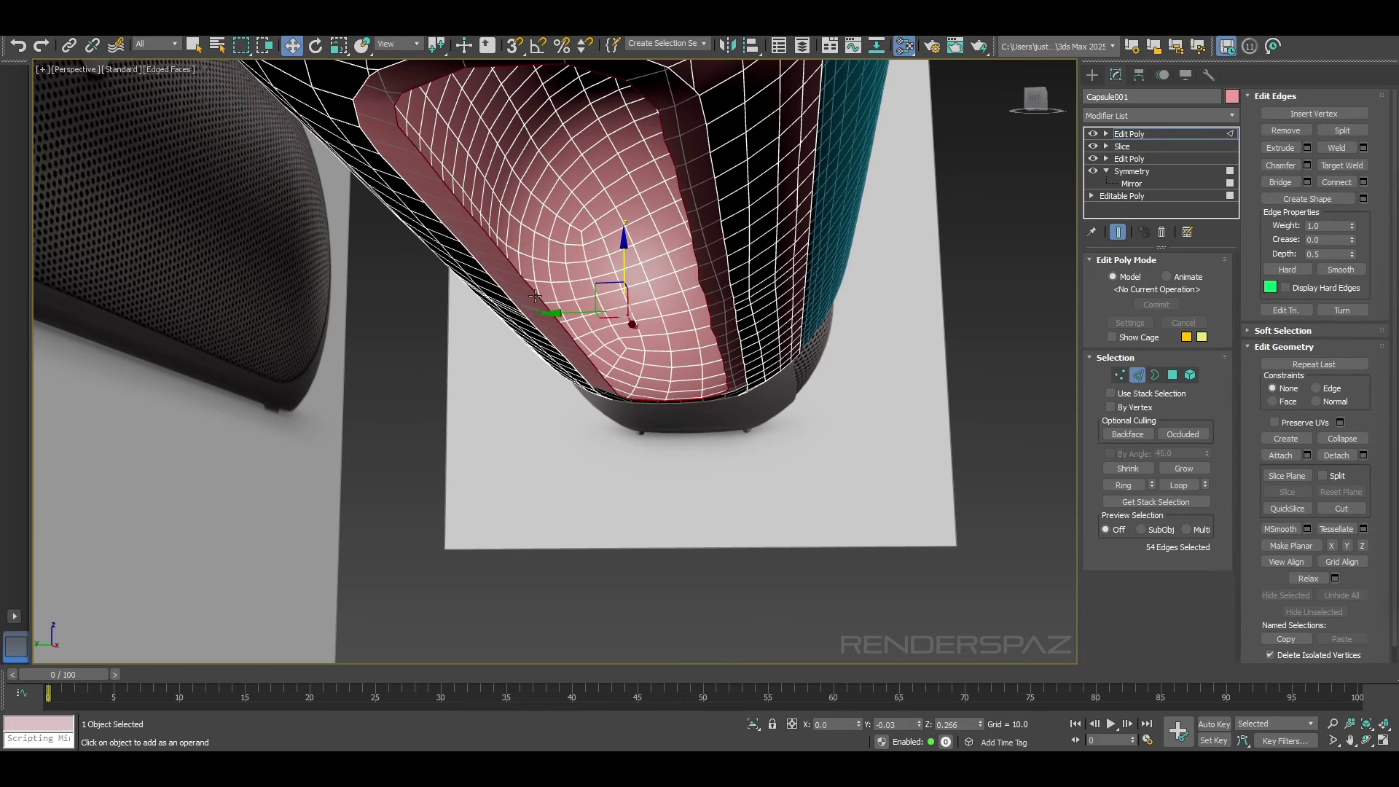
pyautogui.keyDown('ctrl'); pyautogui.doubleClick(536, 296); pyautogui.keyUp('ctrl')
pyautogui.keyDown('alt'); pyautogui.moveTo(535, 296); pyautogui.dragTo(543, 383, button='middle'); pyautogui.keyUp('alt')
pyautogui.scroll(3, 465, 284)
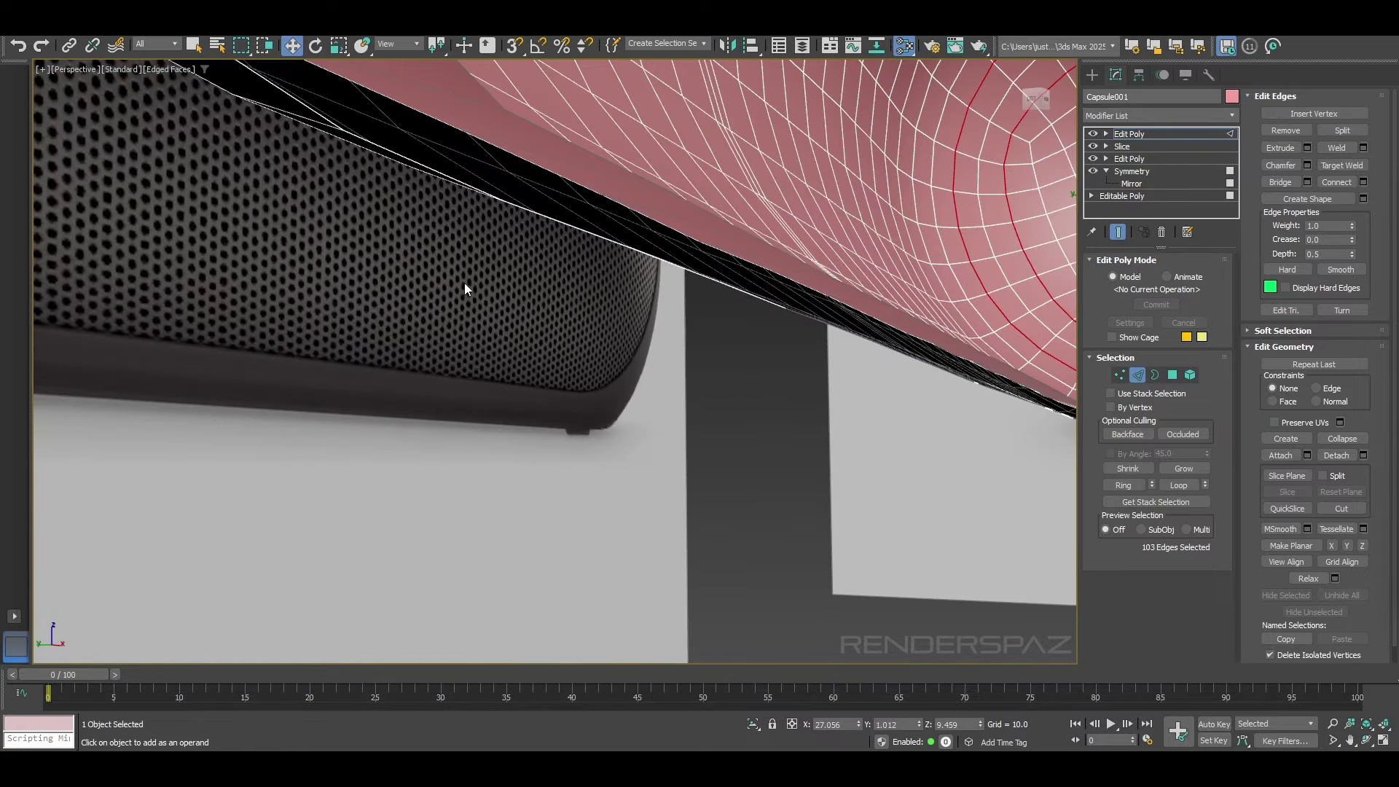
pyautogui.keyDown('alt'); pyautogui.moveTo(465, 288); pyautogui.dragTo(940, 288, button='middle'); pyautogui.keyUp('alt')
# Step: Select the border around the shell's underside opening at border level and cap it
pyautogui.press('3')
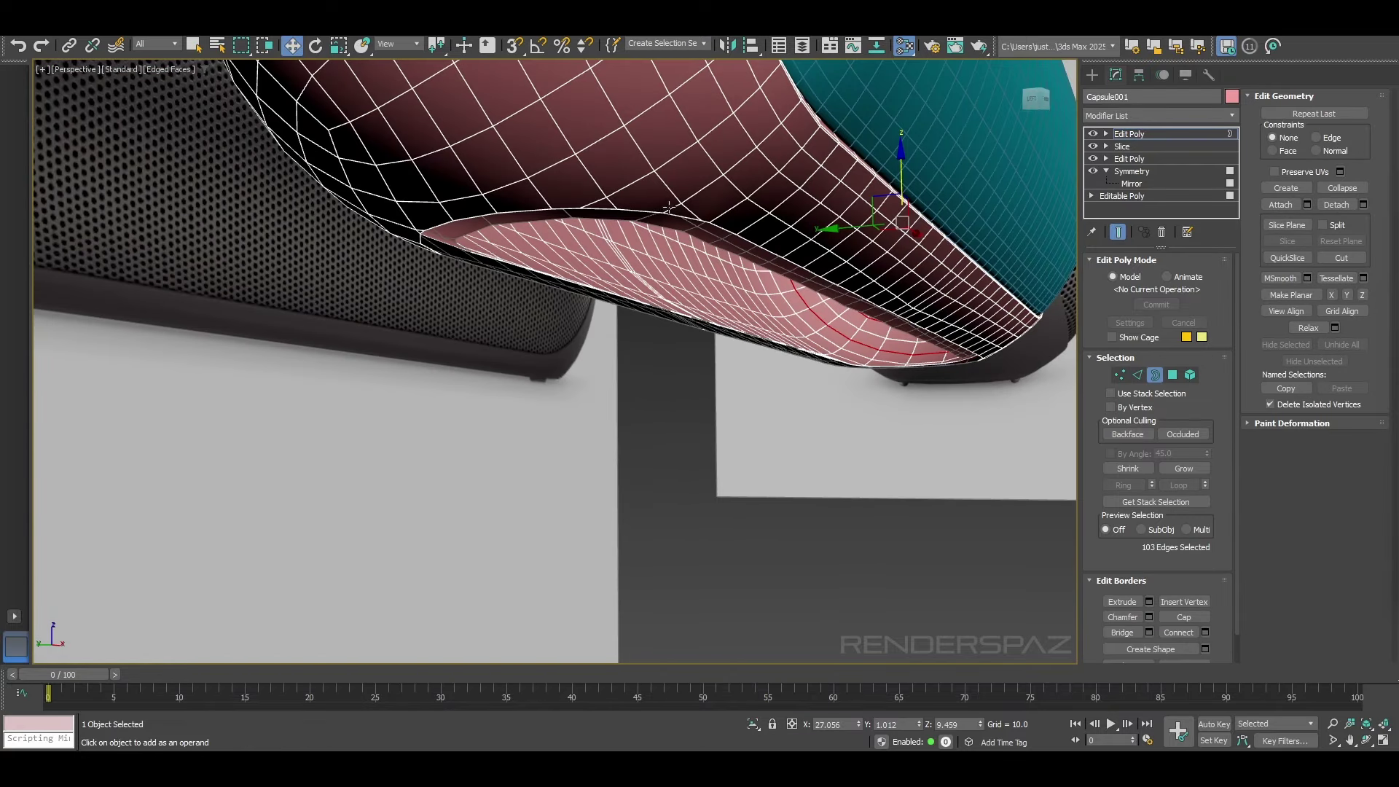
pyautogui.click(696, 231)
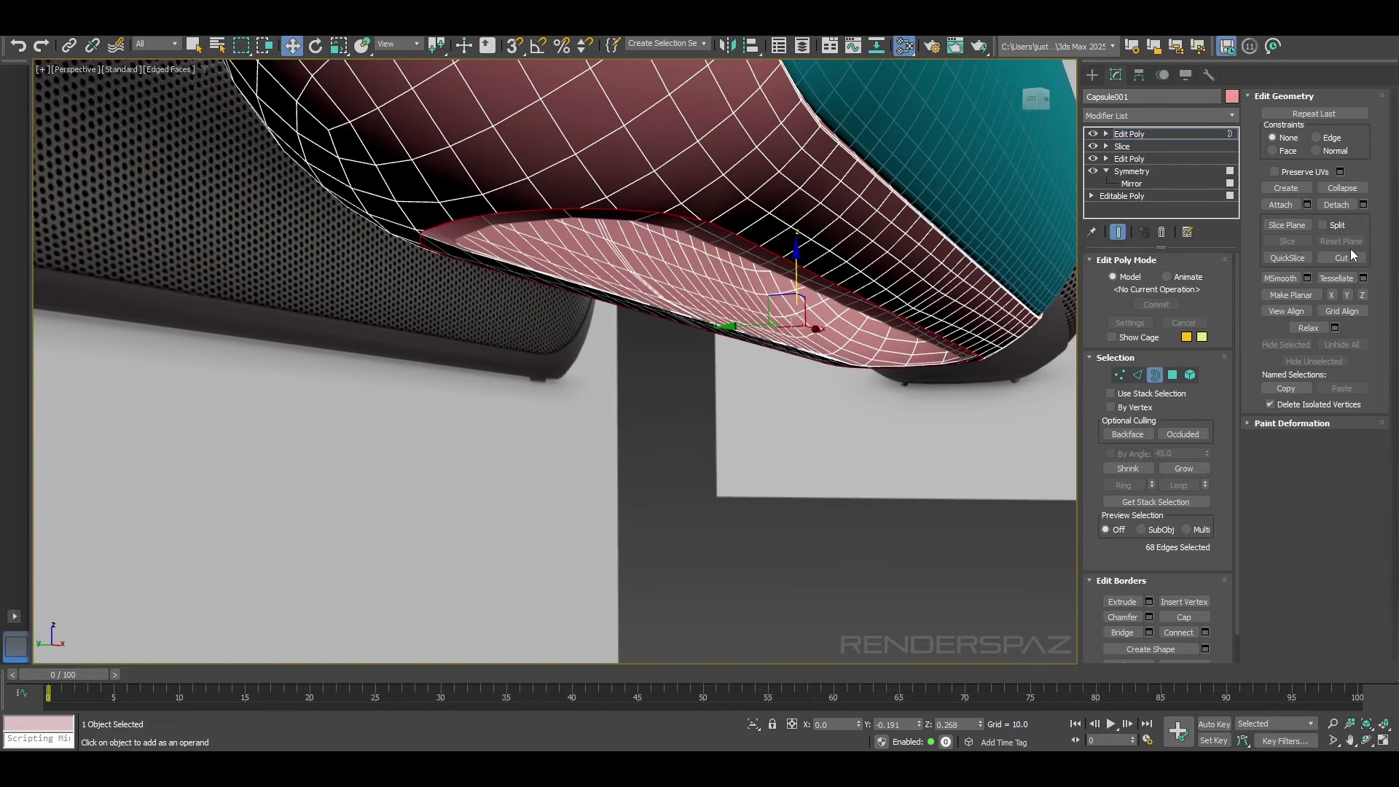
pyautogui.keyDown('alt'); pyautogui.moveTo(1065, 539); pyautogui.dragTo(583, 317, button='middle'); pyautogui.keyUp('alt')
pyautogui.press('F3')
pyautogui.press('F3')
pyautogui.press('F4')
pyautogui.click(772, 325)
pyautogui.hotkey('ctrl', 'z')
pyautogui.scroll(2, 591, 303)
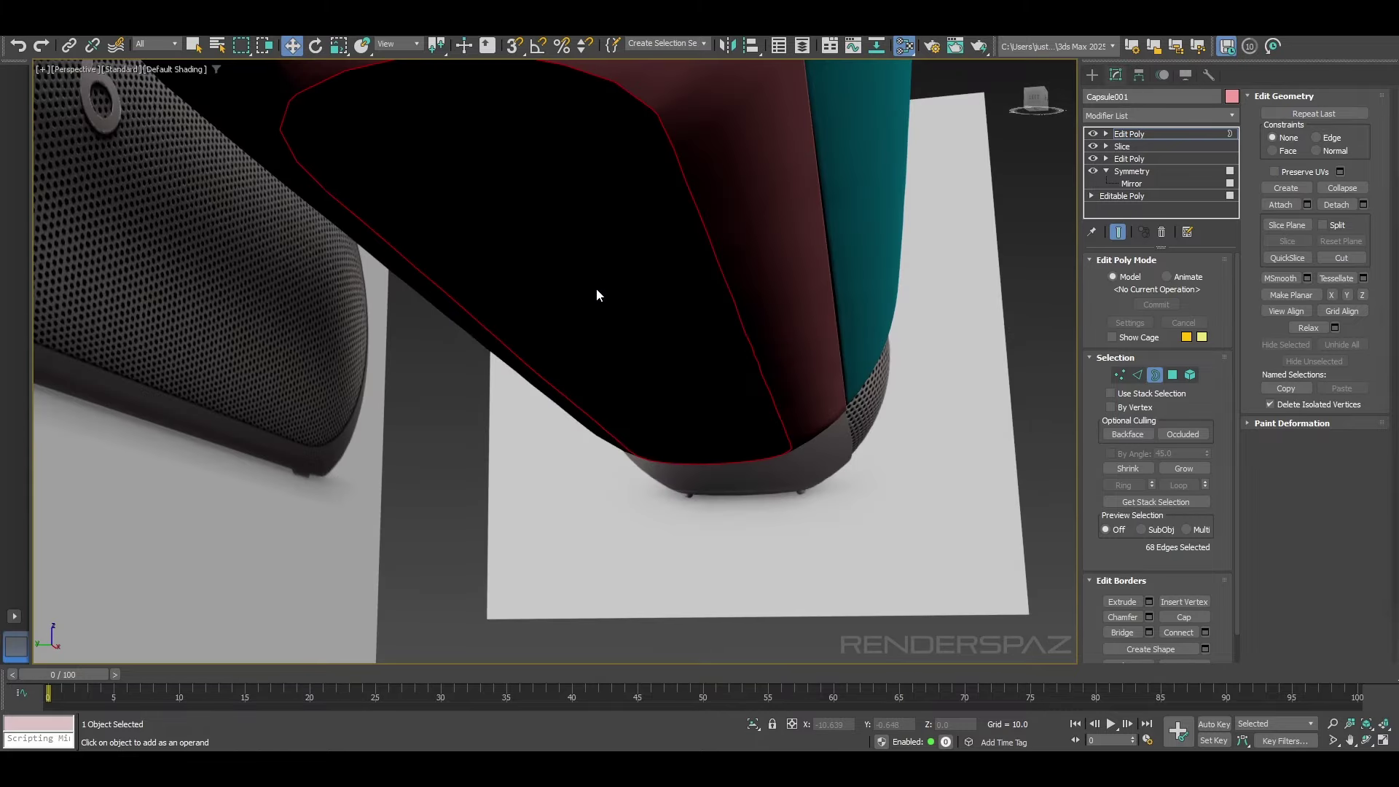
# Step: Inset the underside cap polygon slightly to form a narrow ring of faces inside its rim
pyautogui.click(1173, 375)
pyautogui.press('F3')
pyautogui.press('F3')
pyautogui.press('F4')
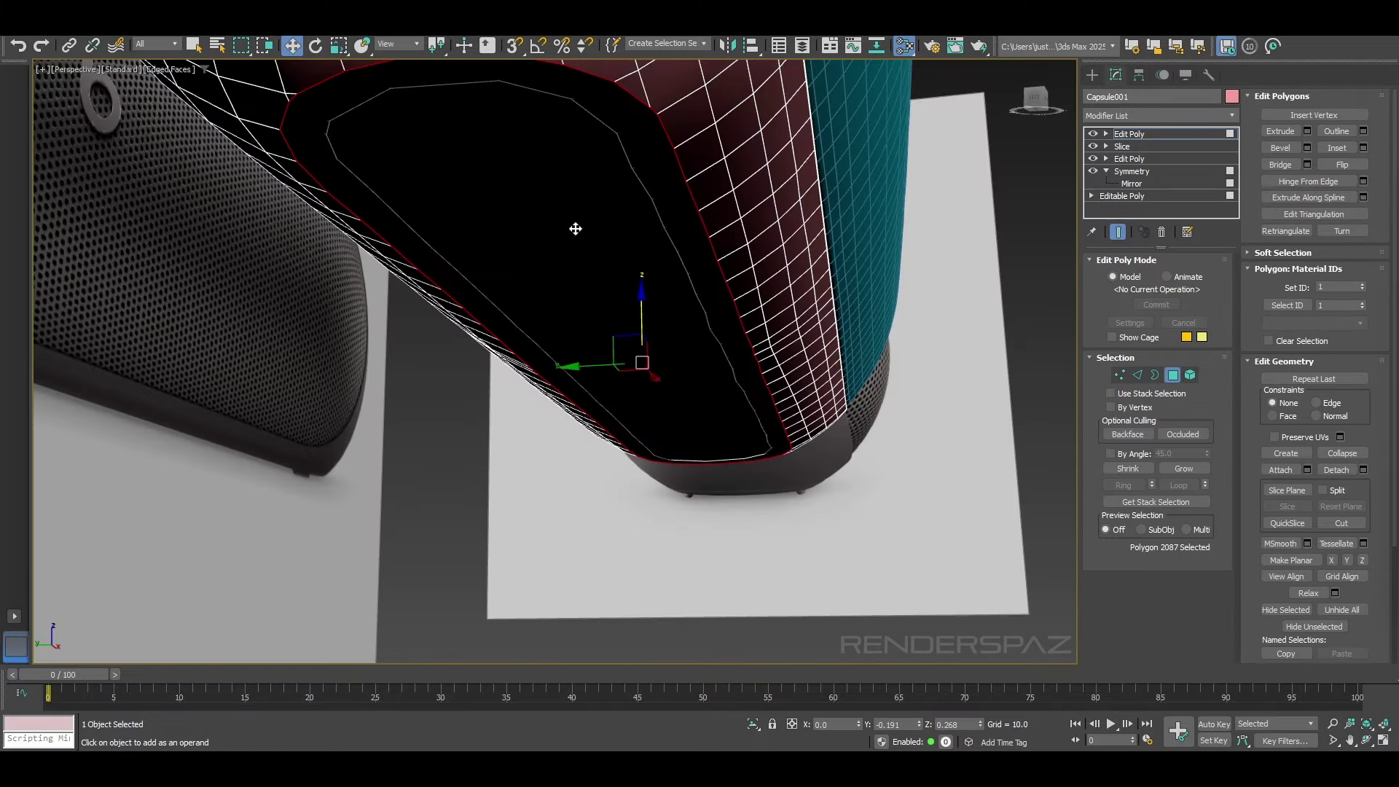
pyautogui.moveTo(575, 228)
pyautogui.keyDown('alt'); pyautogui.mouseDown(button='middle')
pyautogui.moveTo(619, 218)
pyautogui.moveTo(648, 259)
pyautogui.mouseUp(button='middle'); pyautogui.keyUp('alt')
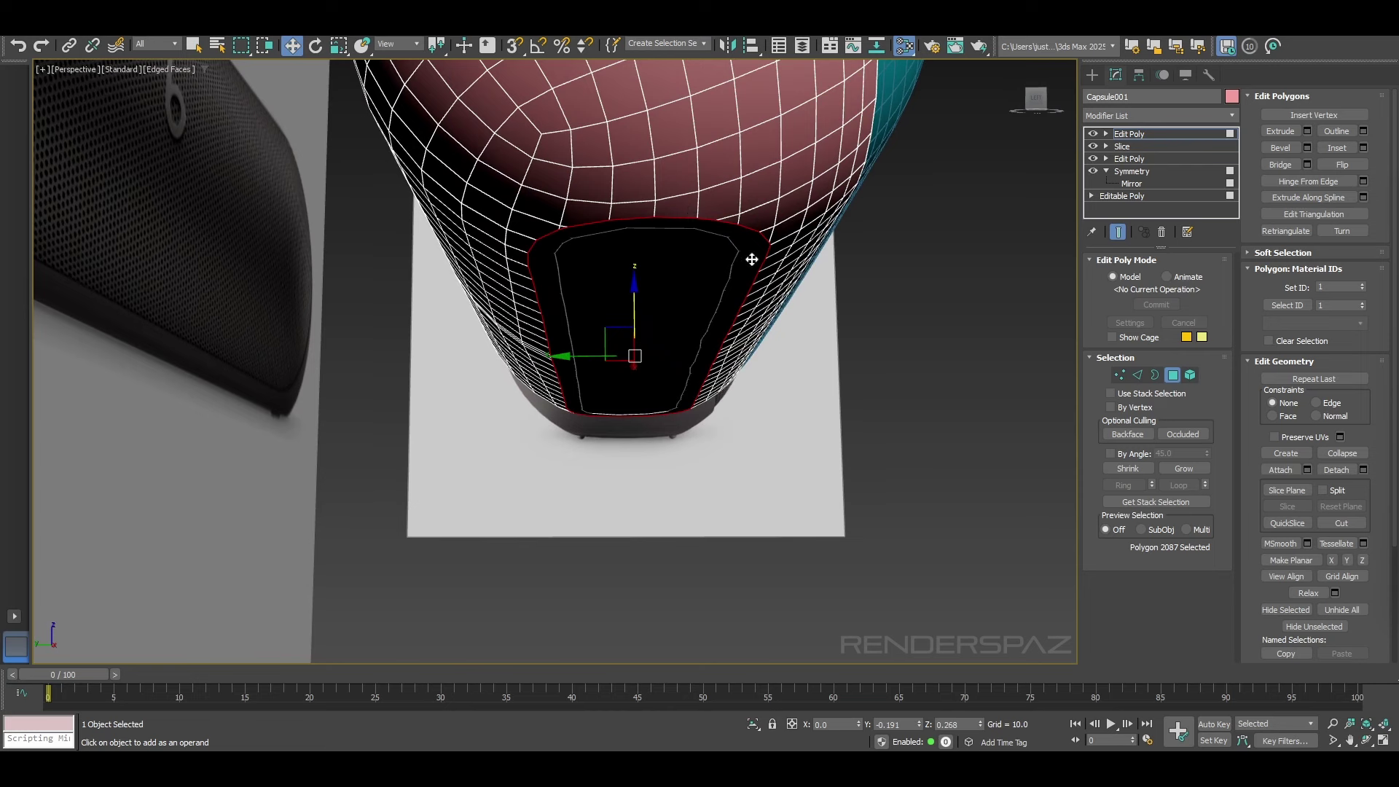
pyautogui.keyDown('alt'); pyautogui.moveTo(752, 259); pyautogui.dragTo(798, 271, button='middle'); pyautogui.keyUp('alt')
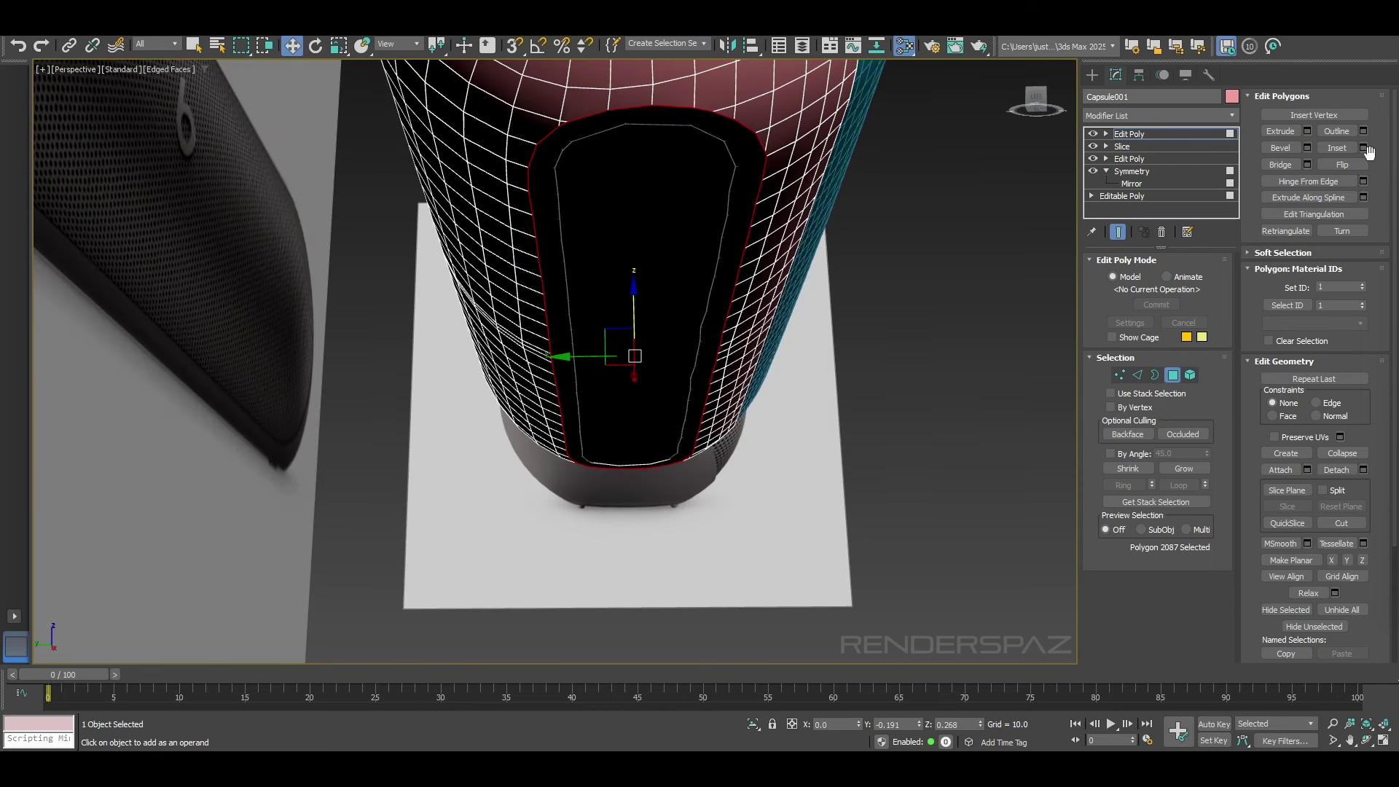
pyautogui.click(1364, 148)
pyautogui.moveTo(566, 391); pyautogui.dragTo(571, 423)
pyautogui.click(564, 417)
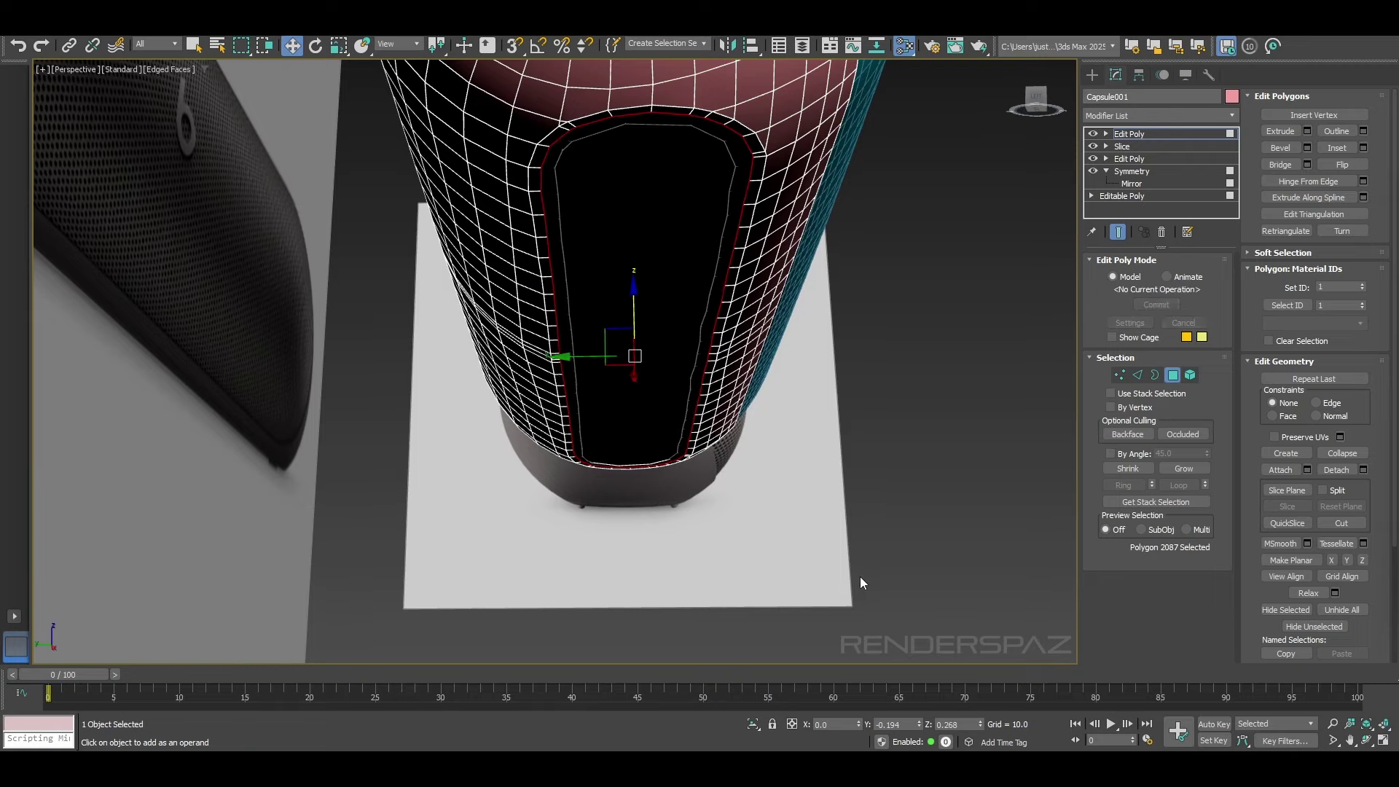
pyautogui.click(860, 583)
# Step: Check the underside's vertices at vertex level, leave sub-object mode and view the shell's flat base shaded without edges
pyautogui.click(1122, 376)
pyautogui.keyDown('alt'); pyautogui.moveTo(823, 386); pyautogui.dragTo(660, 438, button='middle'); pyautogui.keyUp('alt')
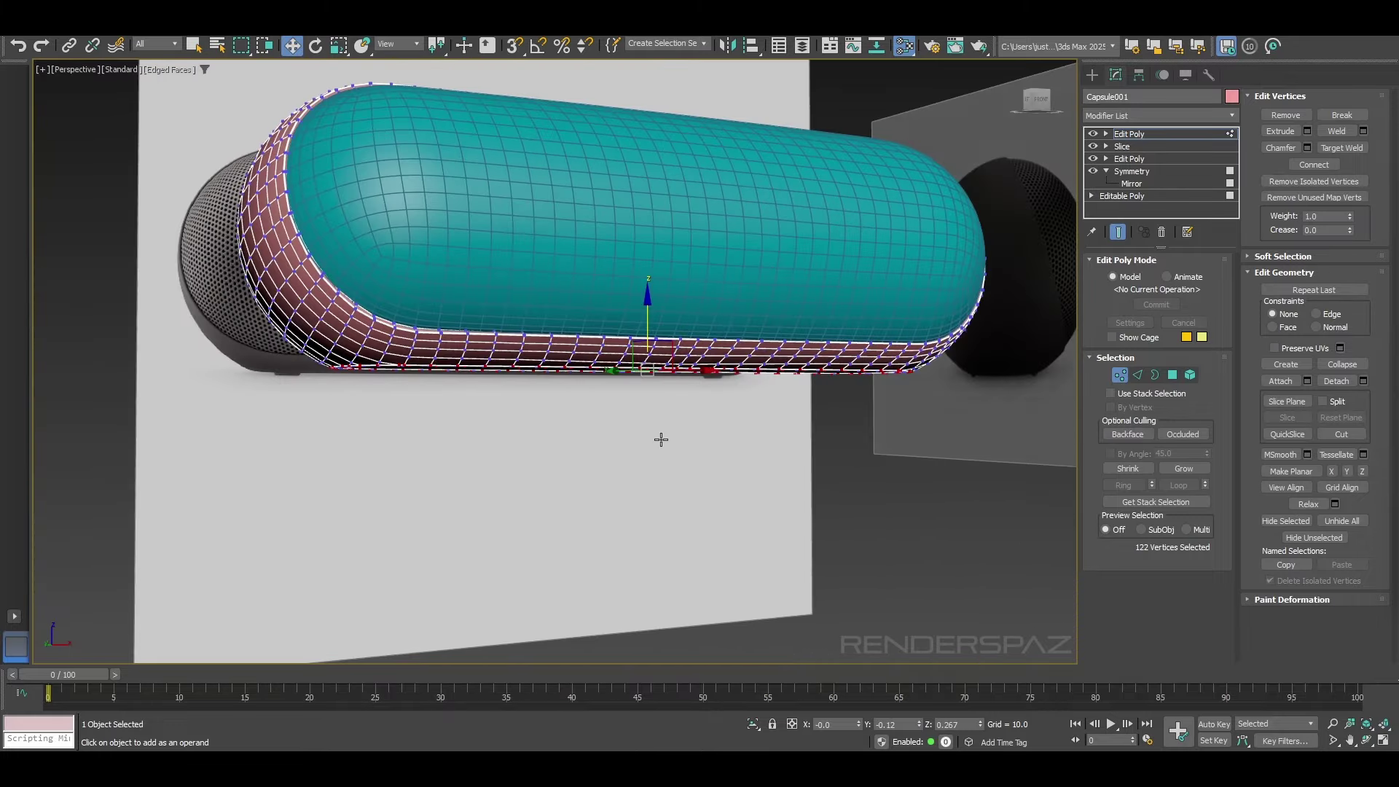
pyautogui.click(1122, 374)
pyautogui.click(799, 461)
pyautogui.press('F4')
pyautogui.moveTo(987, 414)
pyautogui.keyDown('alt'); pyautogui.mouseDown(button='middle')
pyautogui.moveTo(937, 379)
pyautogui.moveTo(983, 353)
pyautogui.mouseUp(button='middle'); pyautogui.keyUp('alt')
pyautogui.click(621, 155)
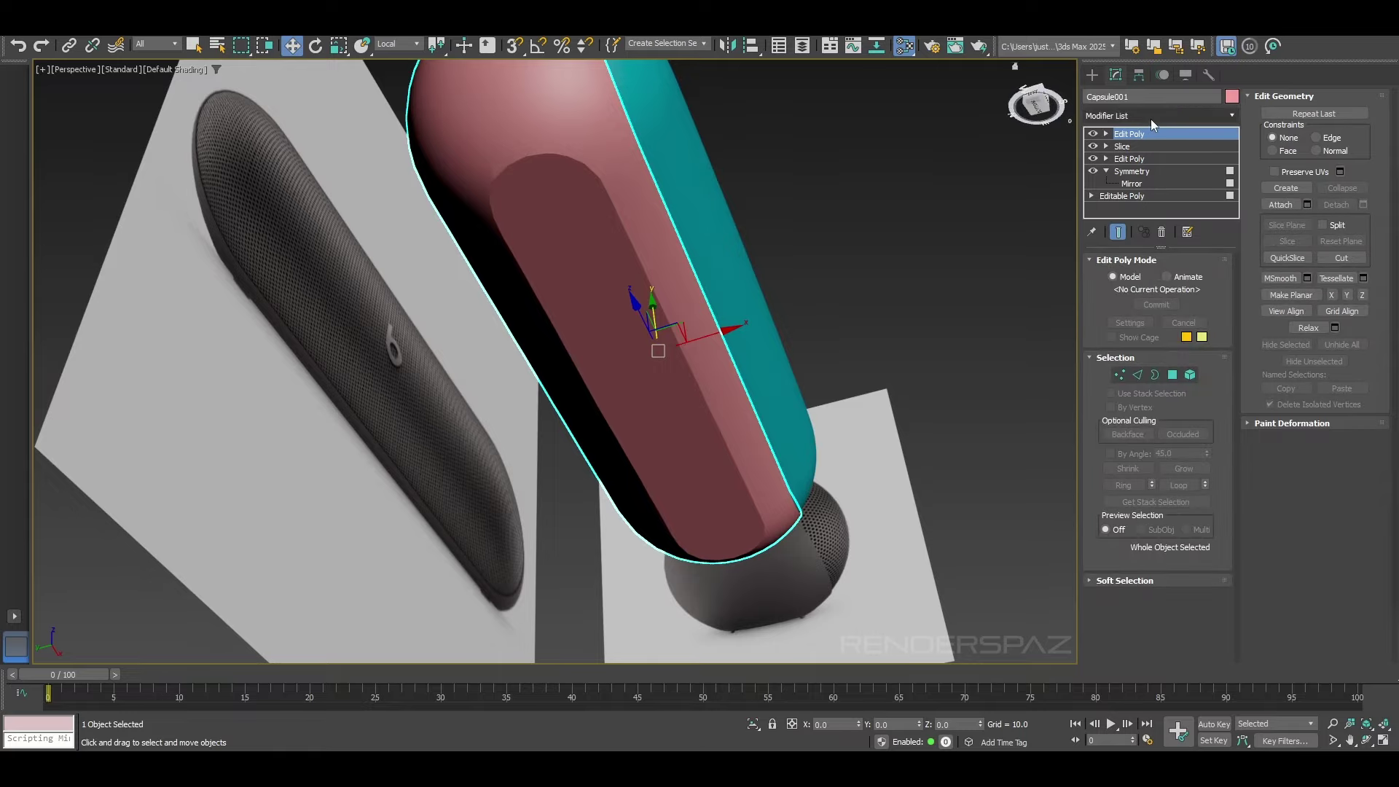
# Step: Add an OpenSubdiv modifier above the shell's Edit Poly and inspect the underside with edged faces
pyautogui.click(1152, 119)
pyautogui.write('op')
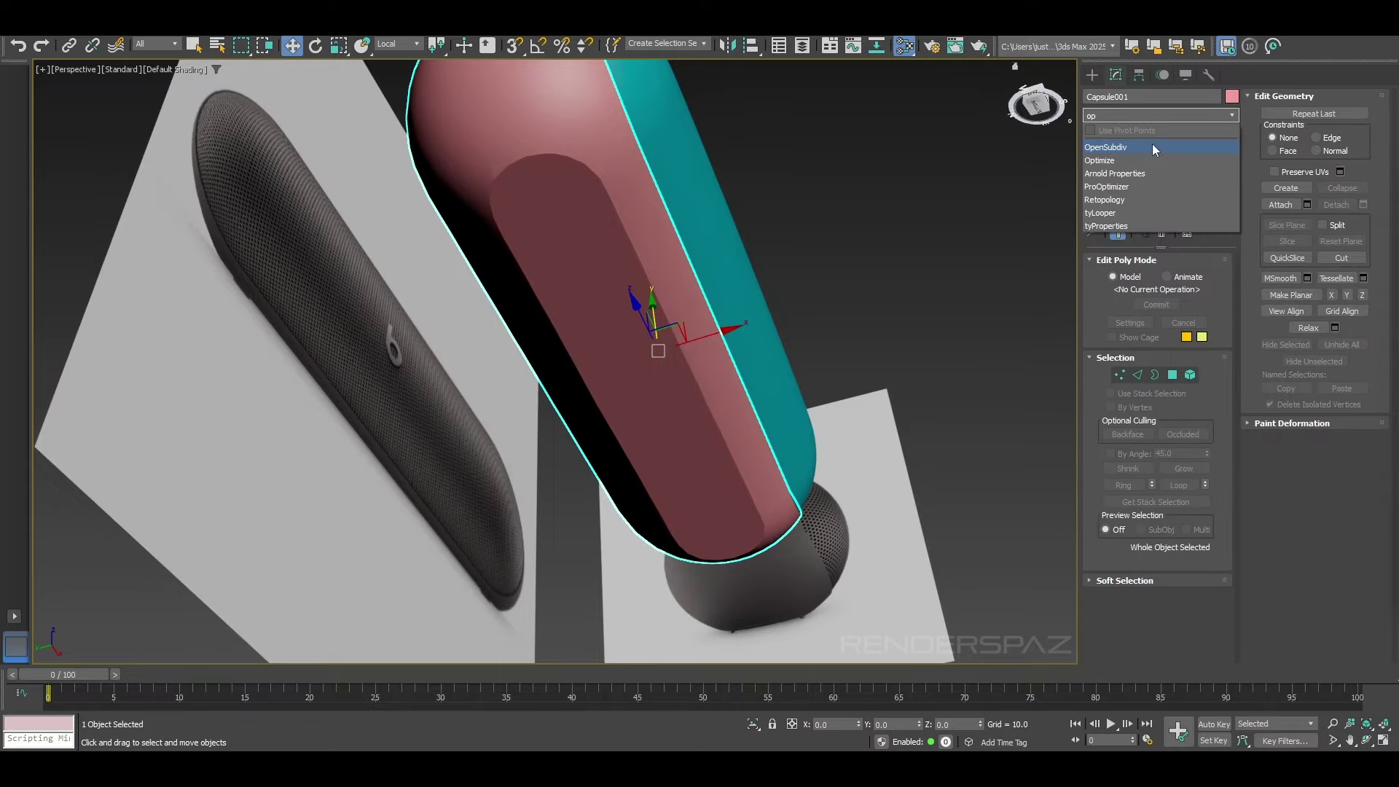
pyautogui.click(1153, 147)
pyautogui.keyDown('alt'); pyautogui.moveTo(870, 311); pyautogui.dragTo(867, 340, button='middle'); pyautogui.keyUp('alt')
pyautogui.press('F4')
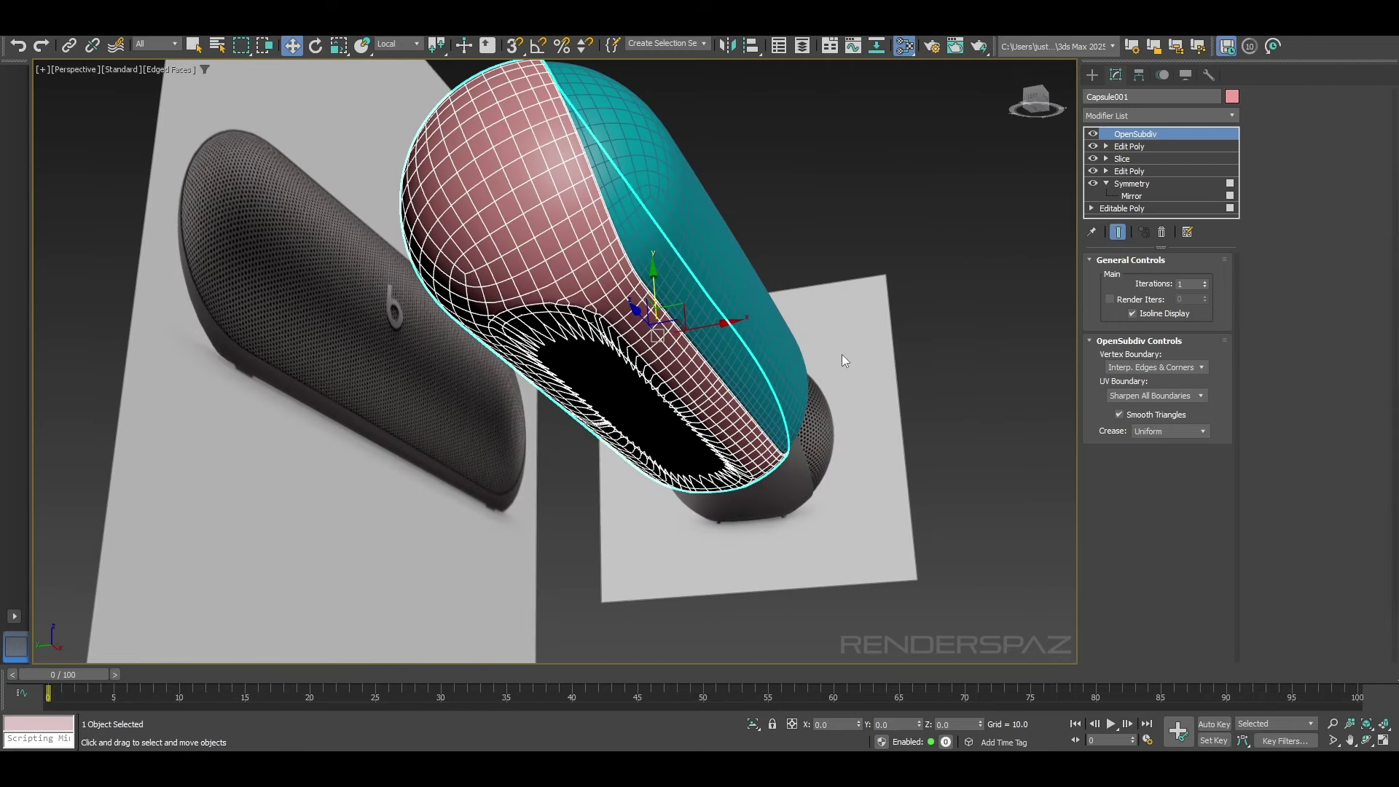
# Step: Try a ReForm Retopology with a face count of 5000 on the subdivided shell, and remove both Retopology and OpenSubdiv
pyautogui.click(1155, 117)
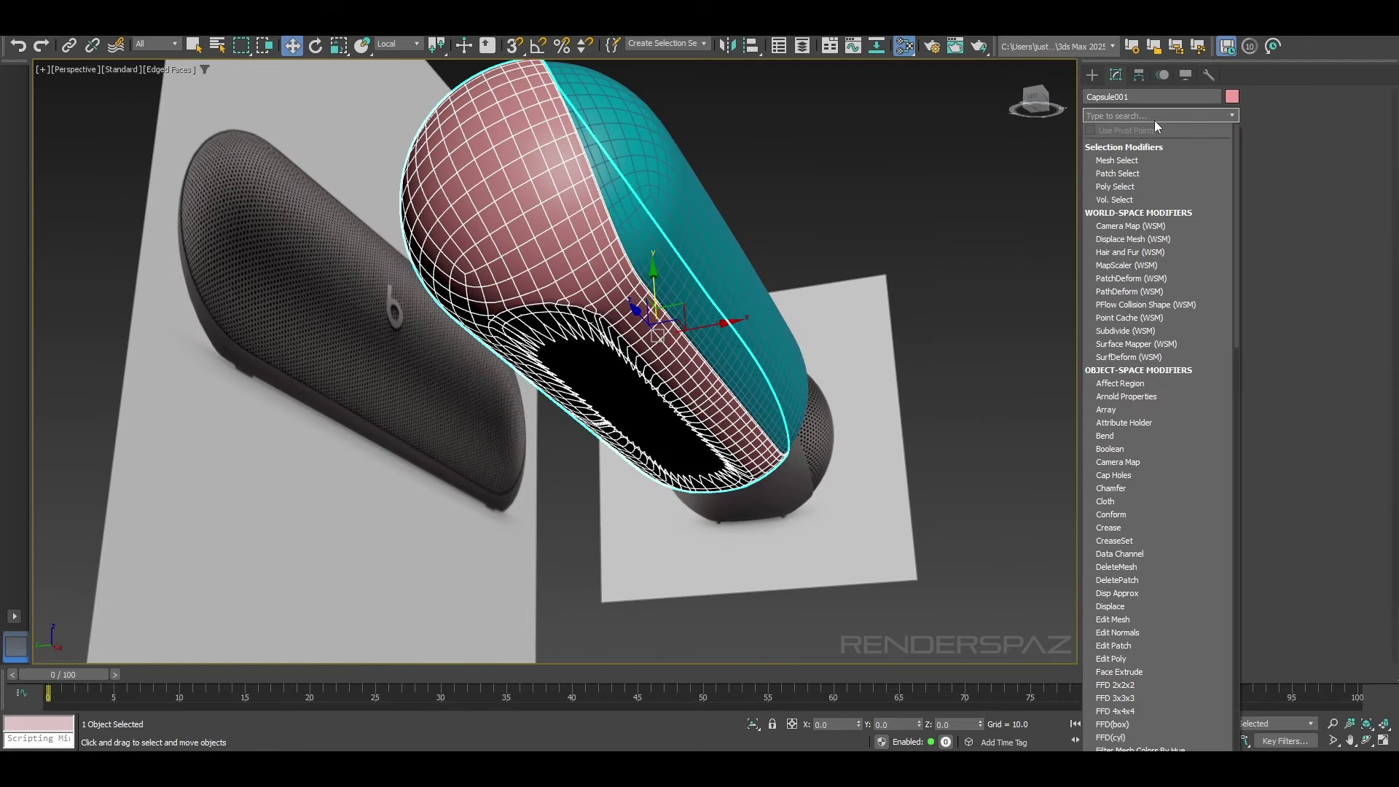
pyautogui.write('r')
pyautogui.click(1126, 164)
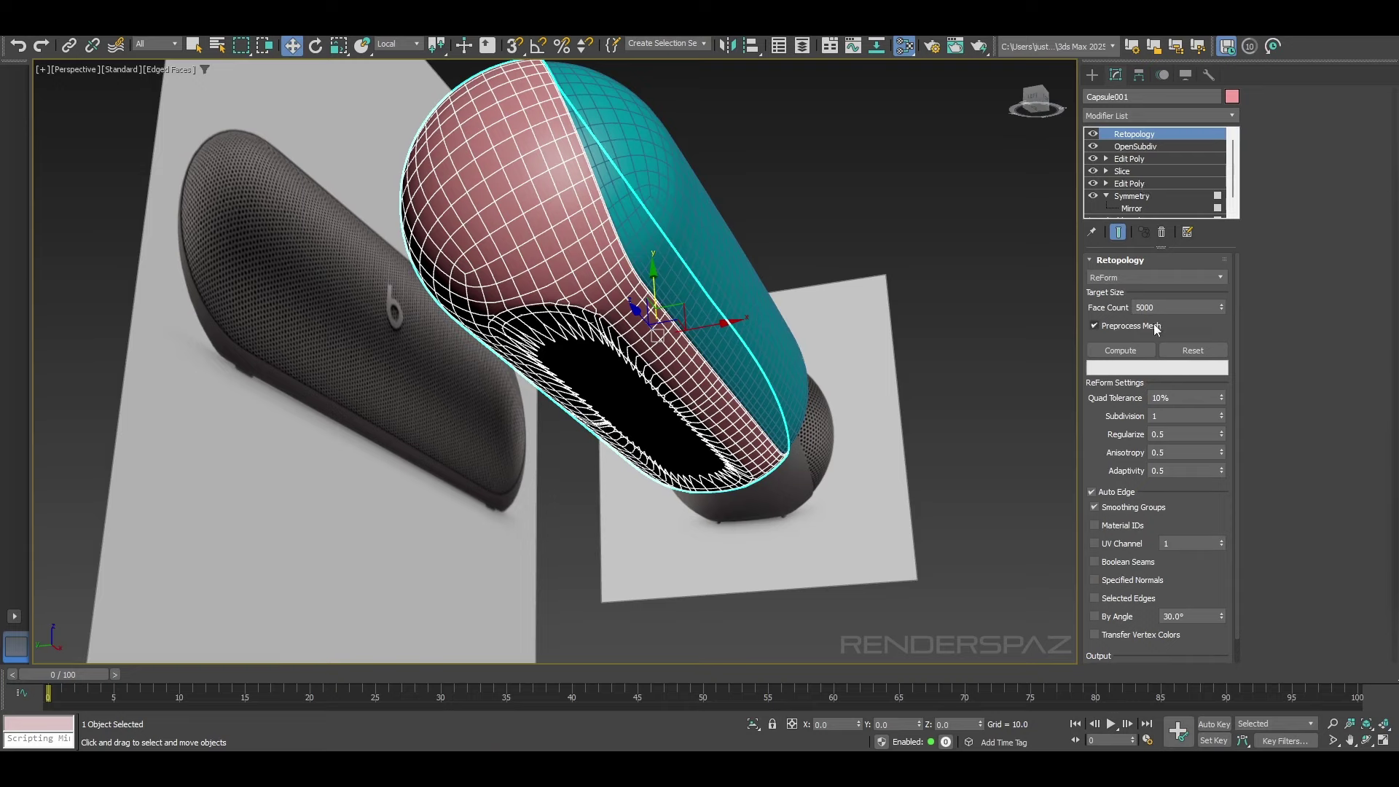
pyautogui.click(1144, 349)
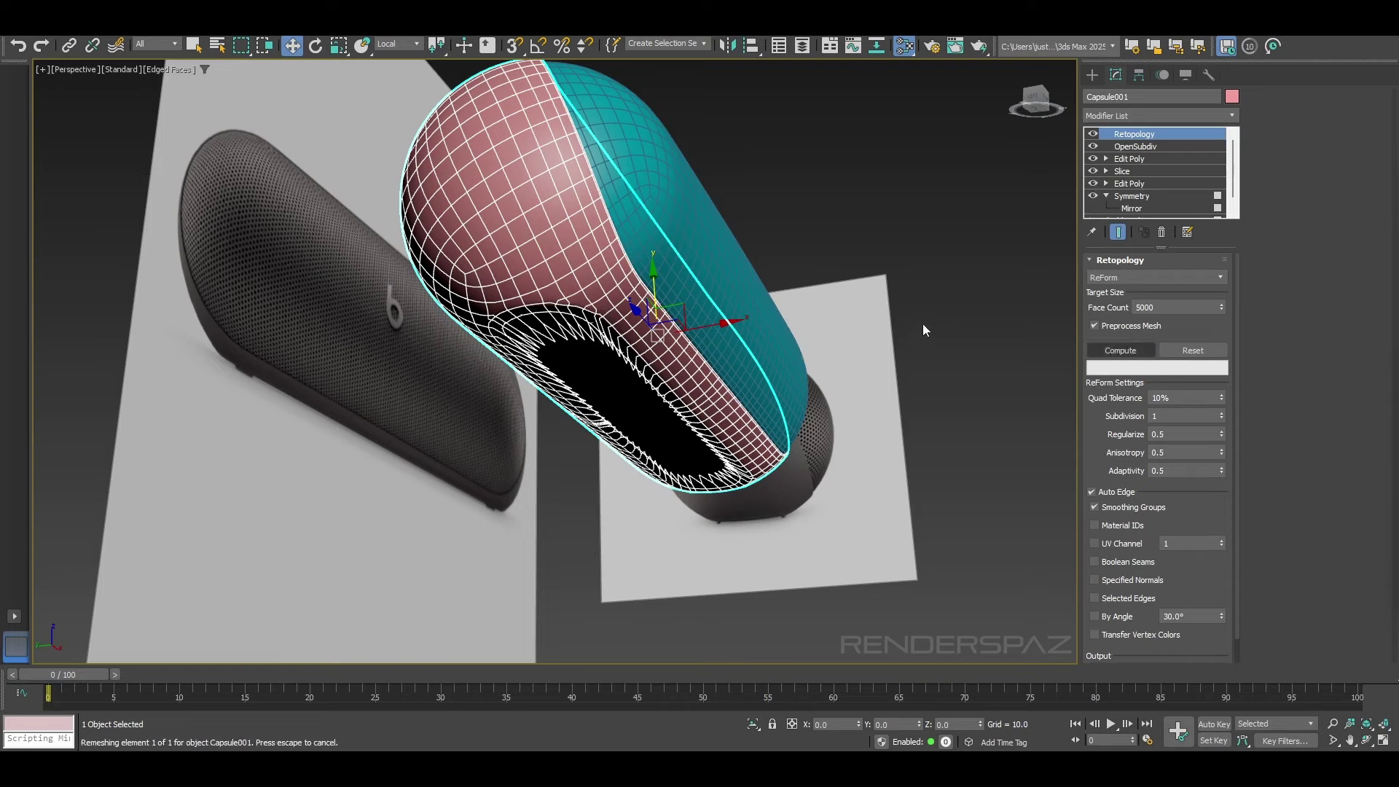
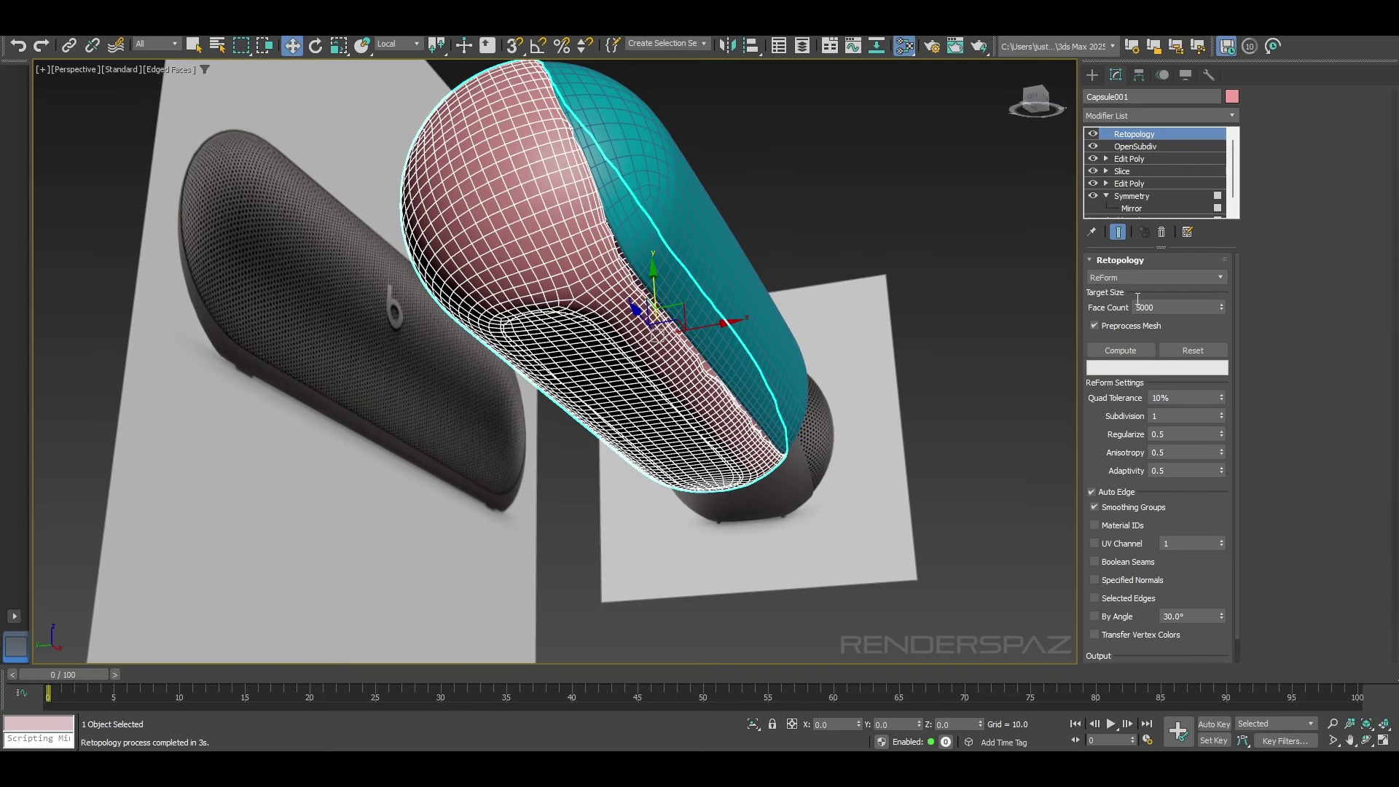
pyautogui.click(1162, 234)
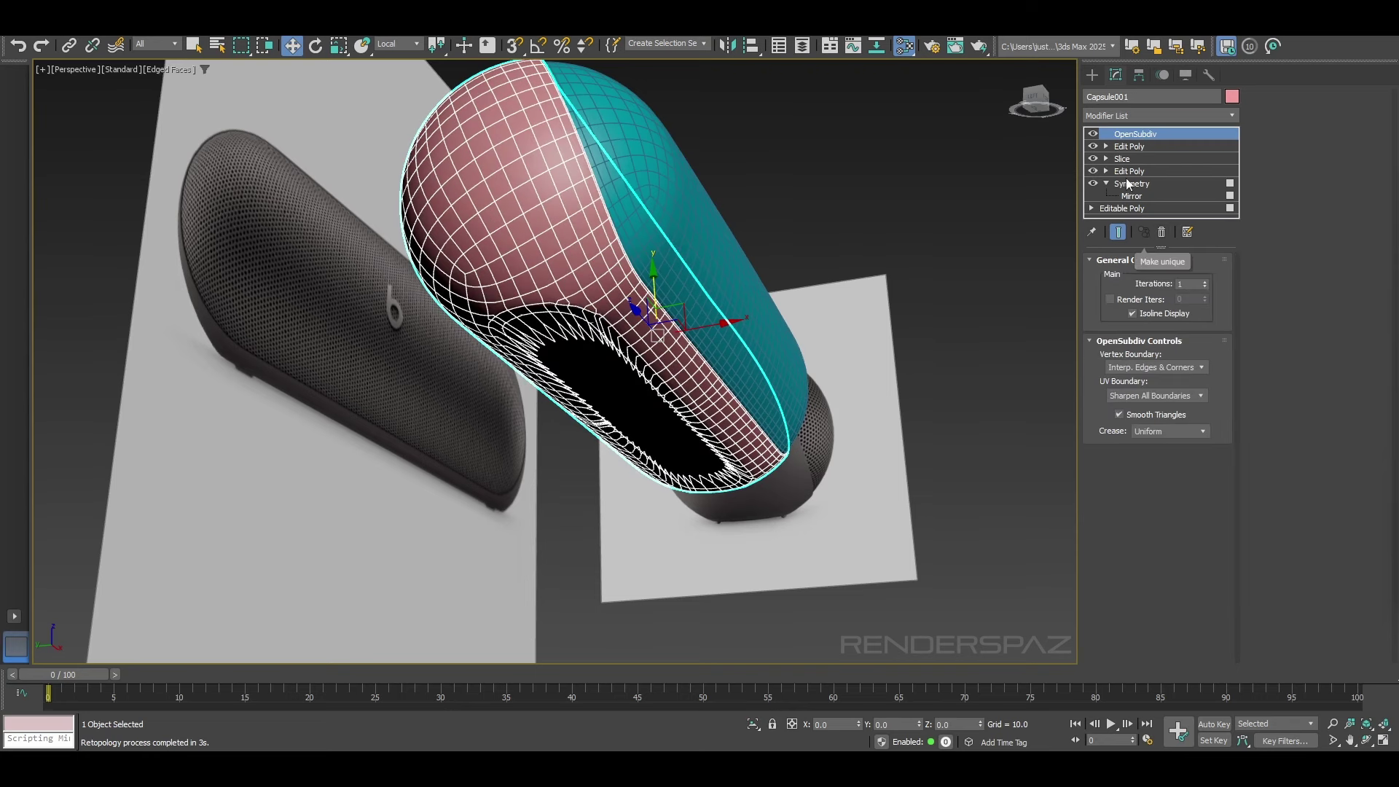
pyautogui.click(1166, 232)
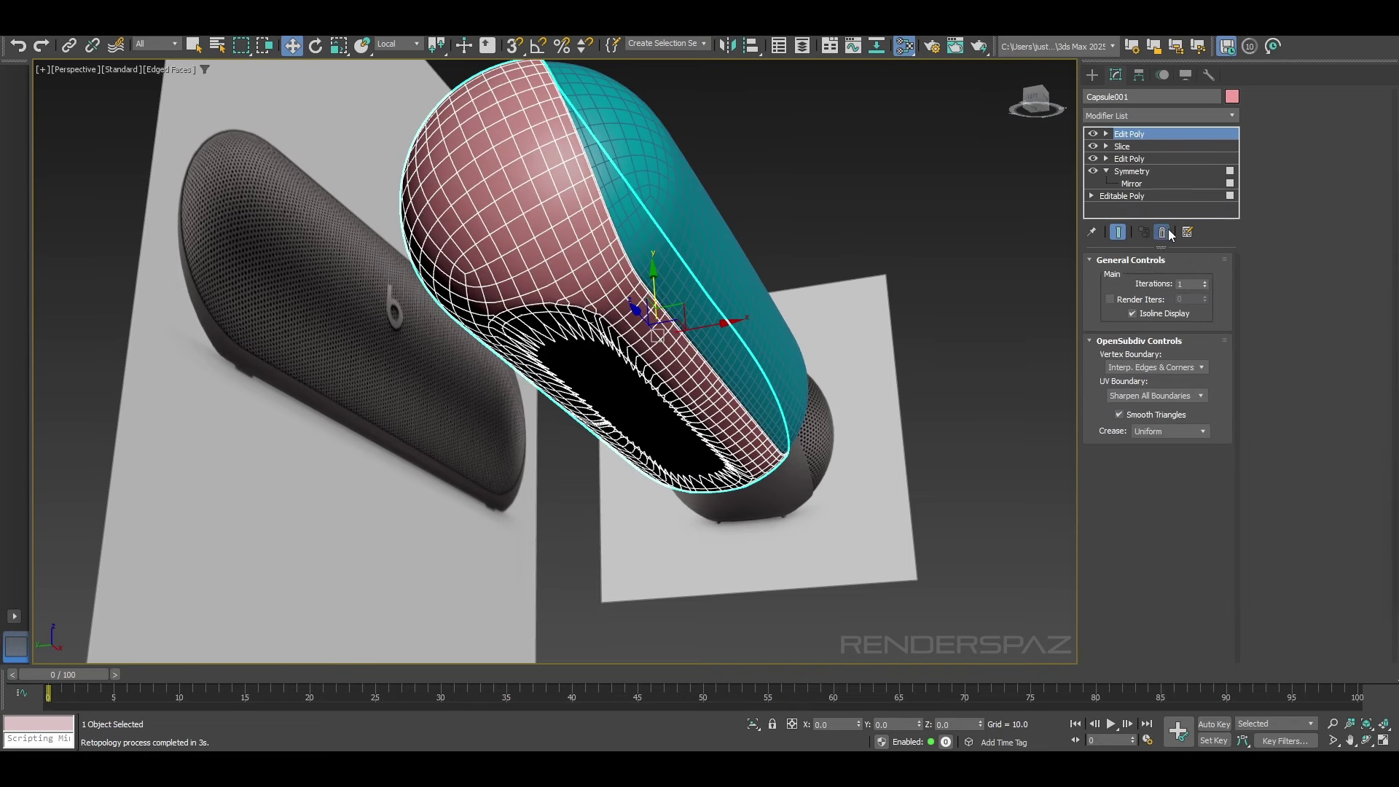
# Step: Add a Retopology modifier directly above the shell's Edit Poly and compute it with a face count of 2000
pyautogui.click(1152, 115)
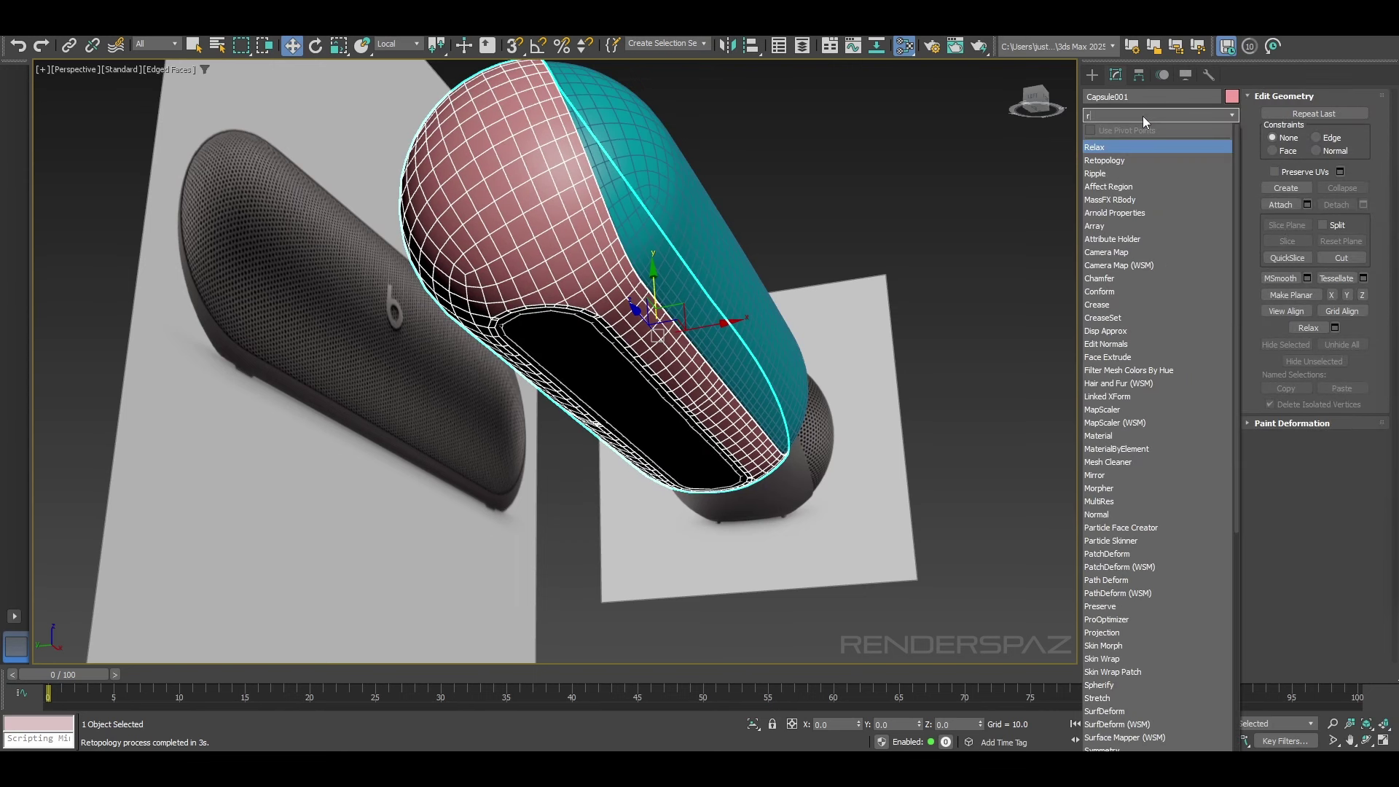
pyautogui.click(1137, 160)
pyautogui.write('2000')
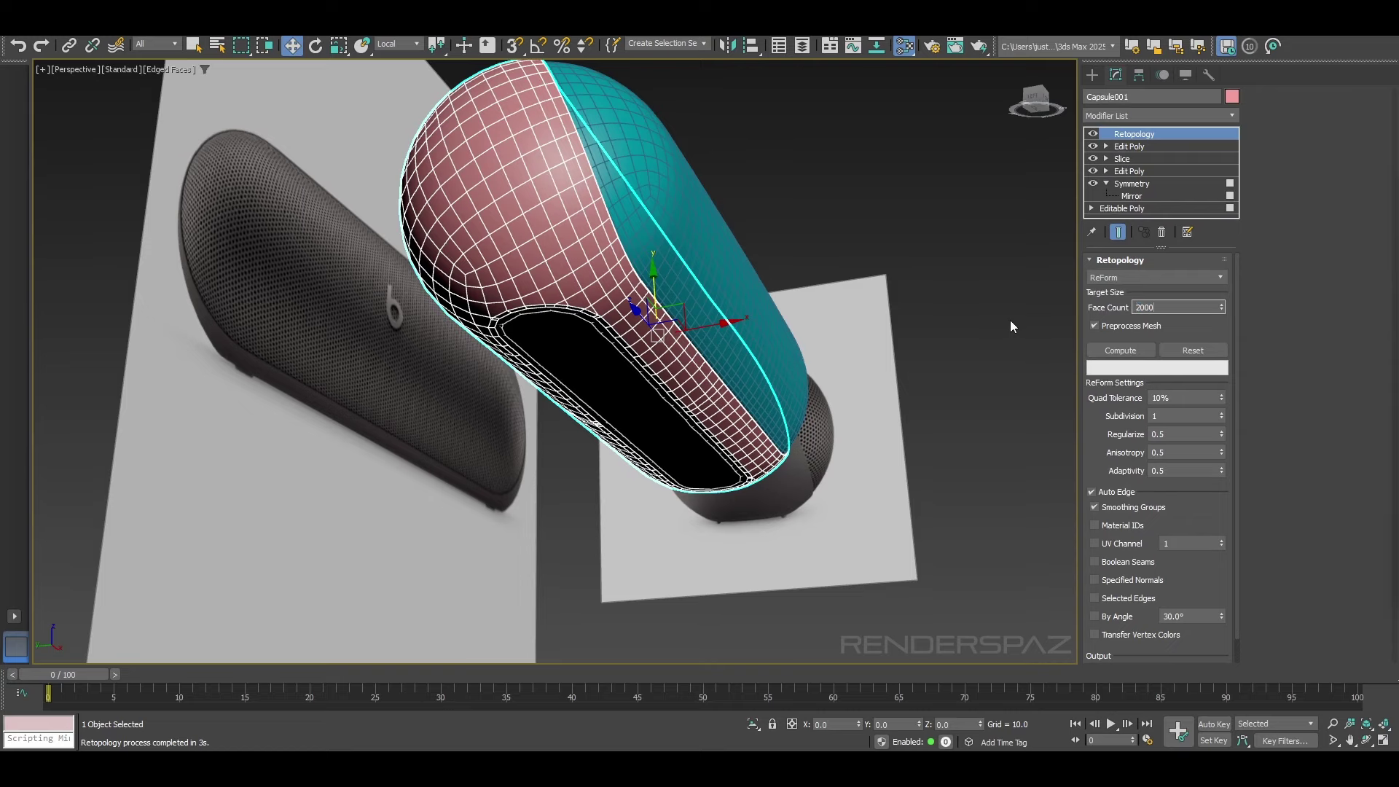
pyautogui.click(1112, 353)
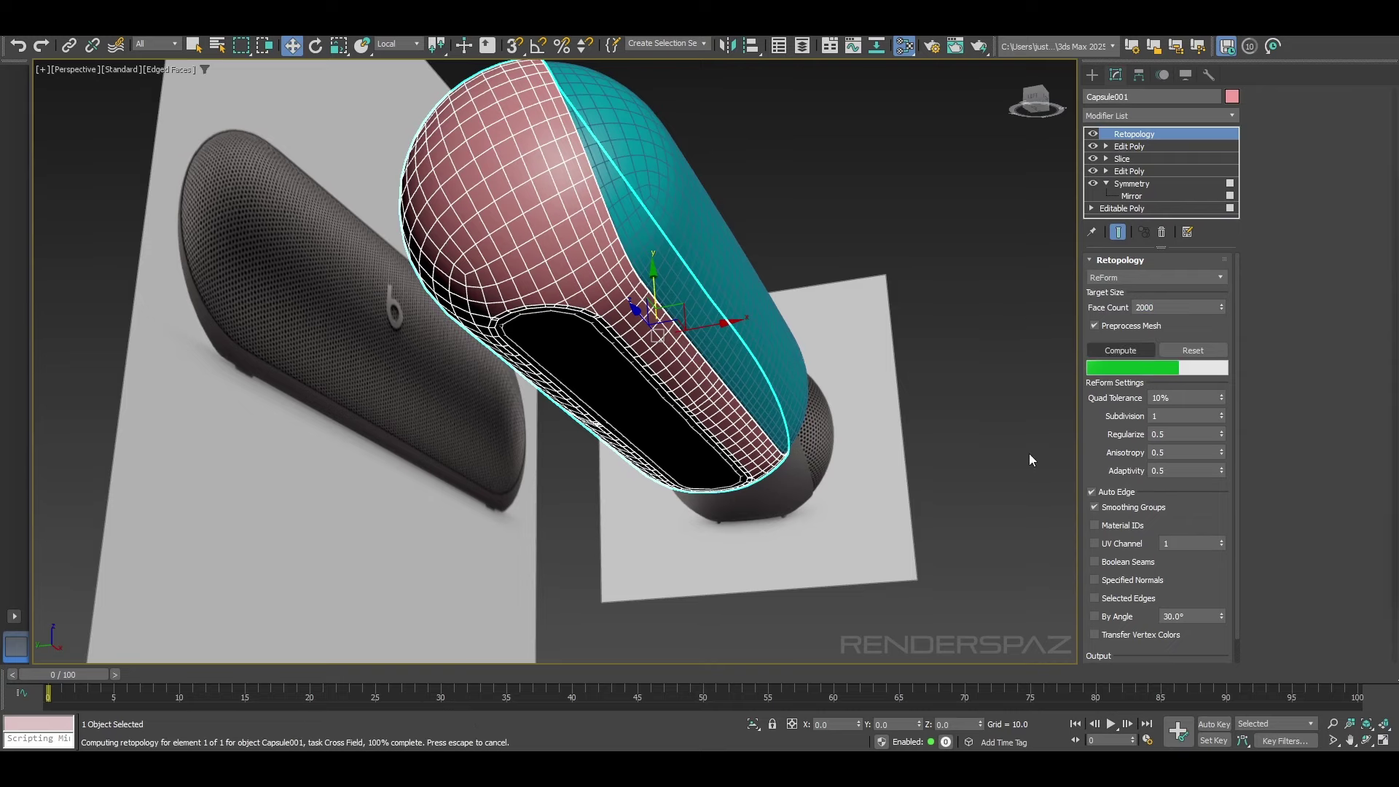
pyautogui.moveTo(1029, 454)
pyautogui.keyDown('alt'); pyautogui.mouseDown(button='middle')
pyautogui.moveTo(897, 370)
pyautogui.moveTo(901, 352)
pyautogui.moveTo(929, 391)
pyautogui.mouseUp(button='middle'); pyautogui.keyUp('alt')
pyautogui.press('F4')
pyautogui.press('F4')
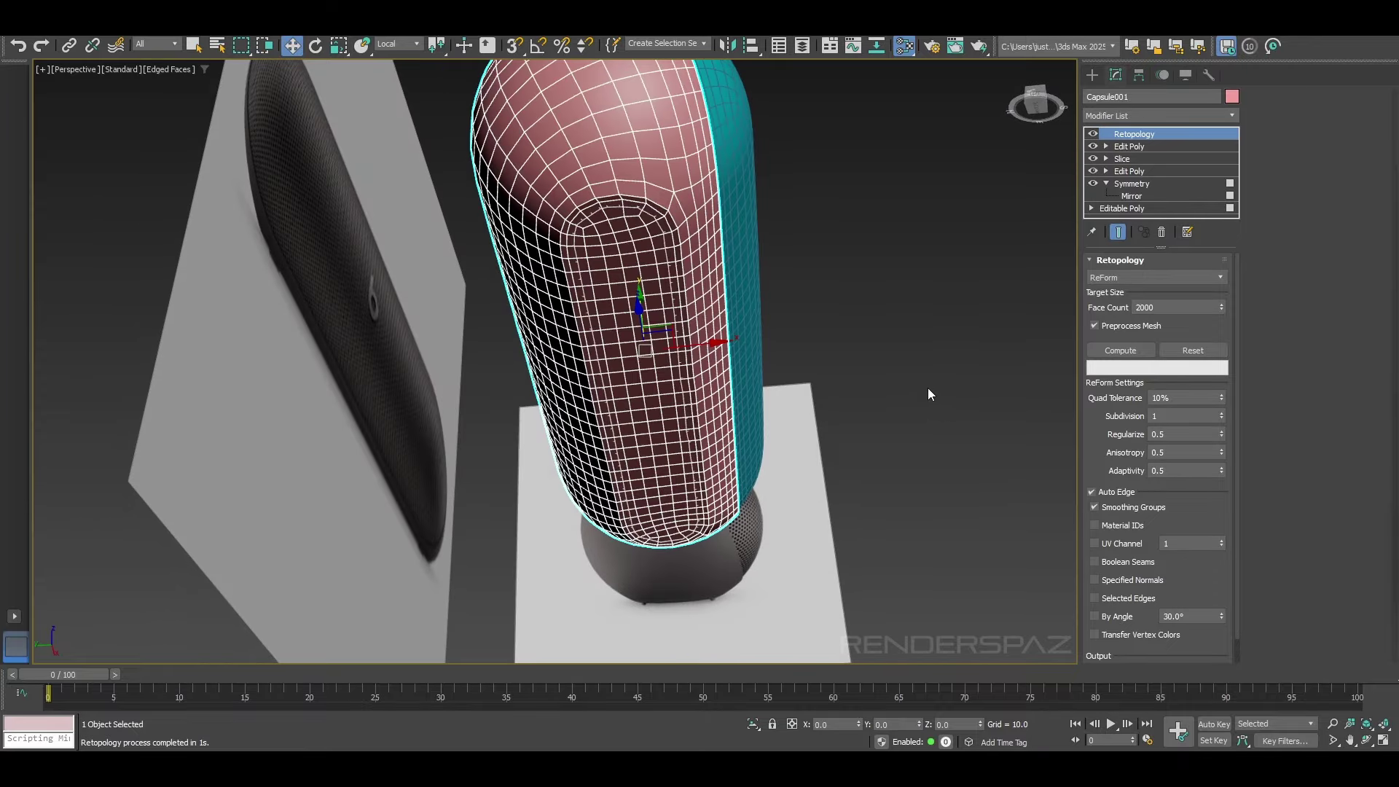
pyautogui.keyDown('alt'); pyautogui.moveTo(990, 325); pyautogui.dragTo(758, 436, button='middle'); pyautogui.keyUp('alt')
# Step: Add an OpenSubdiv modifier above the shell's Retopology, hide the edged faces and deselect the shell
pyautogui.click(1143, 117)
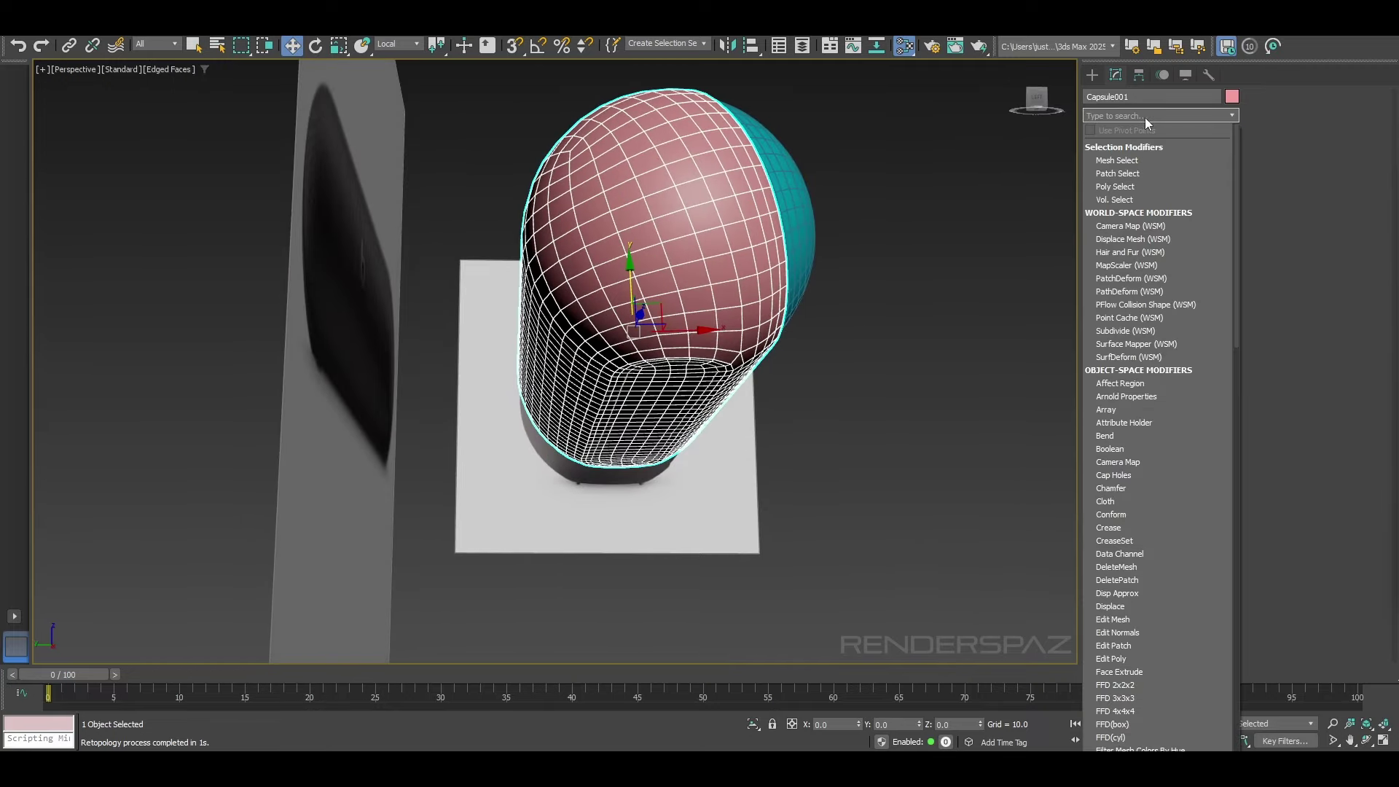
pyautogui.write('op')
pyautogui.click(1127, 147)
pyautogui.moveTo(947, 350)
pyautogui.keyDown('alt'); pyautogui.mouseDown(button='middle')
pyautogui.moveTo(913, 376)
pyautogui.moveTo(898, 349)
pyautogui.moveTo(860, 333)
pyautogui.moveTo(784, 347)
pyautogui.moveTo(753, 369)
pyautogui.moveTo(772, 422)
pyautogui.moveTo(703, 437)
pyautogui.moveTo(708, 455)
pyautogui.moveTo(725, 436)
pyautogui.moveTo(657, 424)
pyautogui.moveTo(686, 385)
pyautogui.moveTo(736, 418)
pyautogui.moveTo(820, 430)
pyautogui.moveTo(829, 393)
pyautogui.moveTo(774, 514)
pyautogui.moveTo(640, 426)
pyautogui.moveTo(558, 449)
pyautogui.moveTo(943, 369)
pyautogui.moveTo(881, 398)
pyautogui.moveTo(1003, 468)
pyautogui.moveTo(859, 428)
pyautogui.moveTo(863, 406)
pyautogui.mouseUp(button='middle'); pyautogui.keyUp('alt')
pyautogui.press('F4')
pyautogui.scroll(-4, 864, 406)
pyautogui.click(777, 561)
# Step: Examine the seam between the back shell and the teal front body, and select the front body with edged faces shown
pyautogui.keyDown('alt'); pyautogui.moveTo(777, 562); pyautogui.dragTo(828, 522, button='middle'); pyautogui.keyUp('alt')
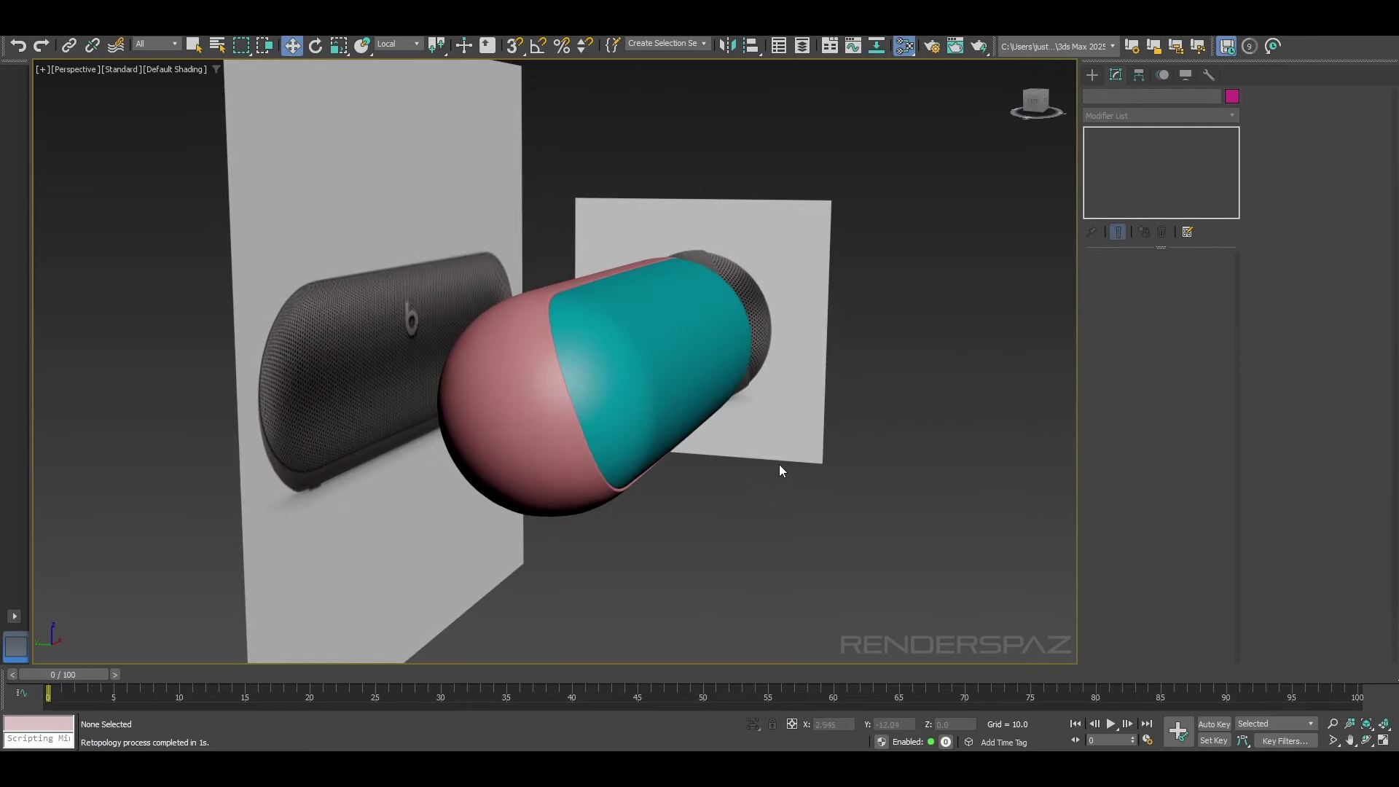
pyautogui.scroll(4, 661, 486)
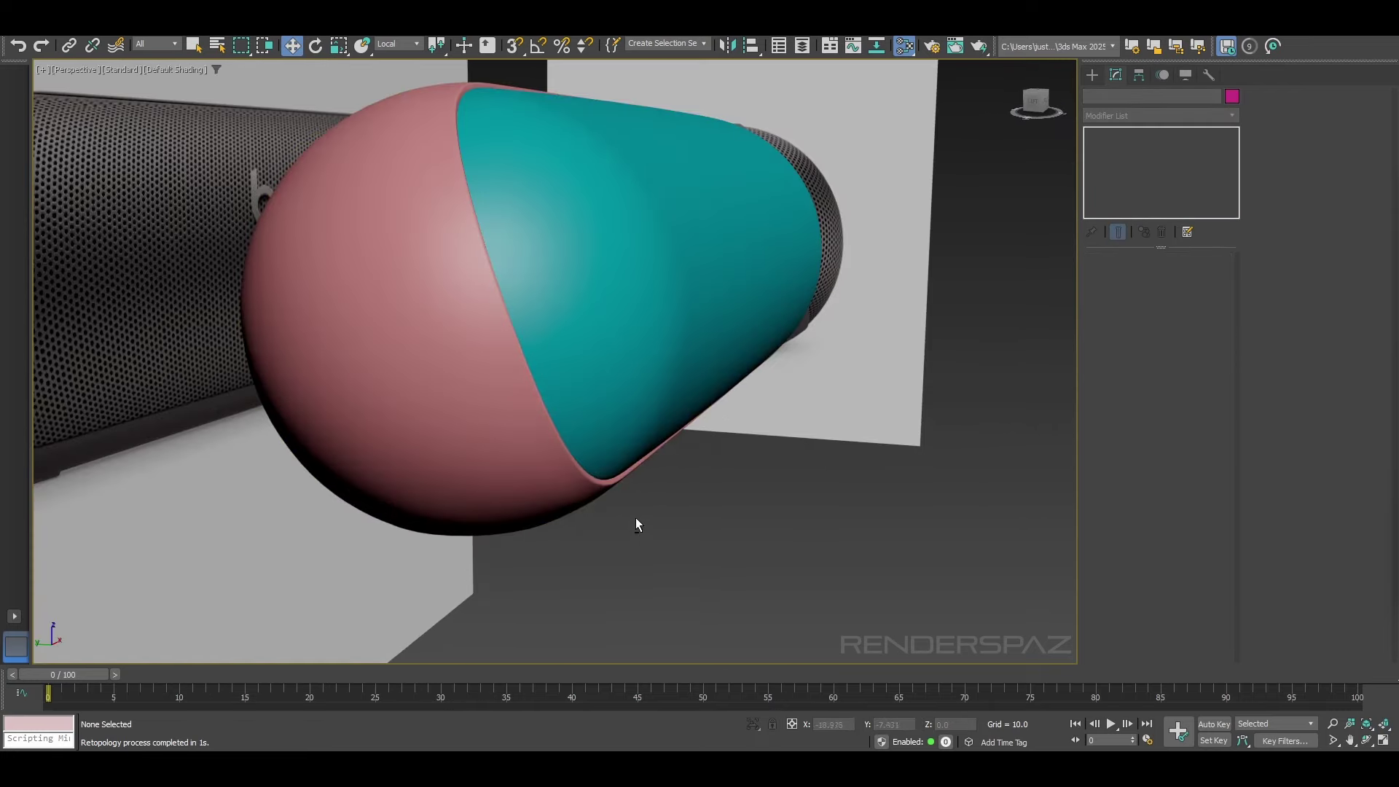
pyautogui.moveTo(635, 517)
pyautogui.keyDown('alt'); pyautogui.mouseDown(button='middle')
pyautogui.moveTo(587, 503)
pyautogui.moveTo(716, 496)
pyautogui.moveTo(688, 568)
pyautogui.mouseUp(button='middle'); pyautogui.keyUp('alt')
pyautogui.scroll(-4, 688, 568)
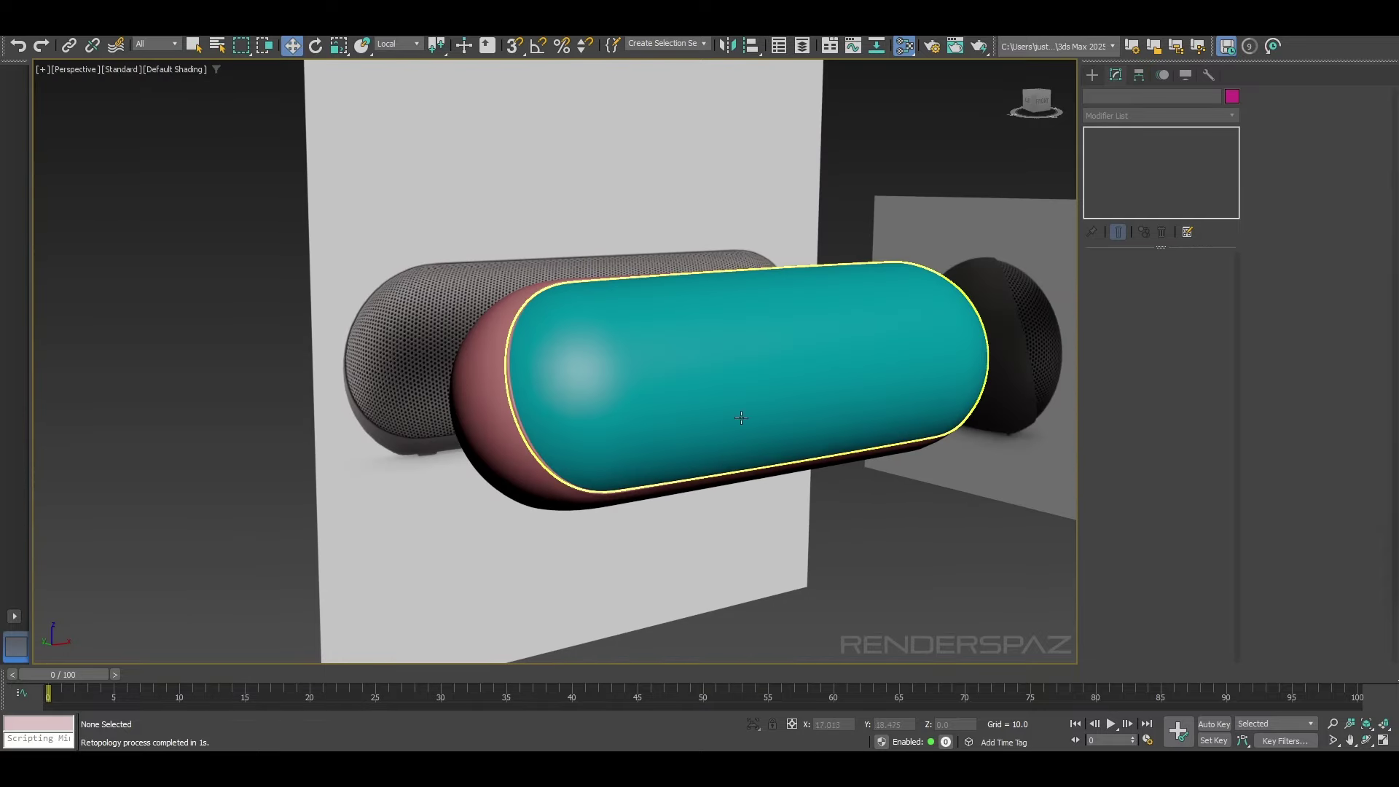
pyautogui.click(741, 418)
pyautogui.keyDown('alt'); pyautogui.moveTo(867, 490); pyautogui.dragTo(806, 513, button='middle'); pyautogui.keyUp('alt')
pyautogui.press('F4')
pyautogui.keyDown('alt'); pyautogui.moveTo(703, 469); pyautogui.dragTo(703, 501, button='middle'); pyautogui.keyUp('alt')
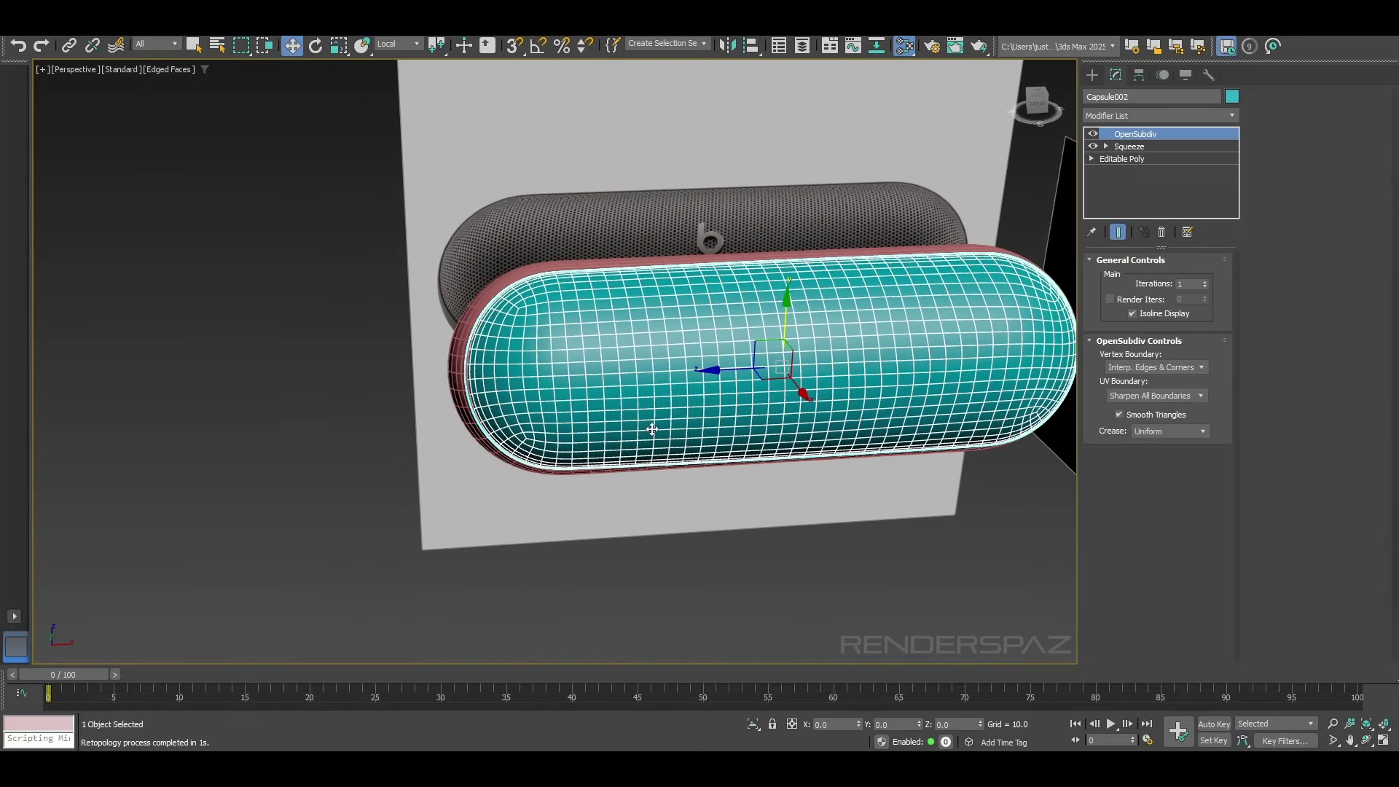
pyautogui.scroll(3, 703, 502)
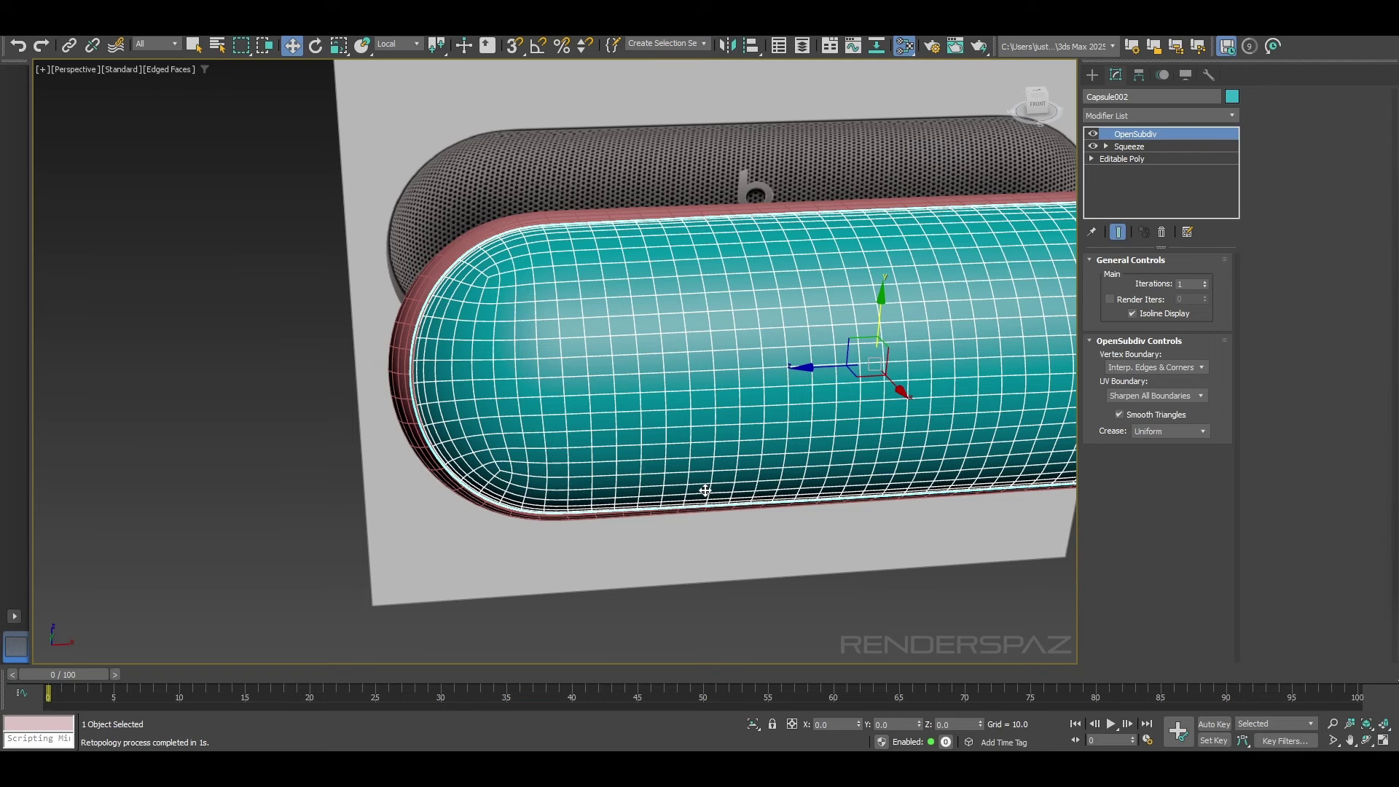
pyautogui.moveTo(705, 491); pyautogui.dragTo(592, 497, button='middle')
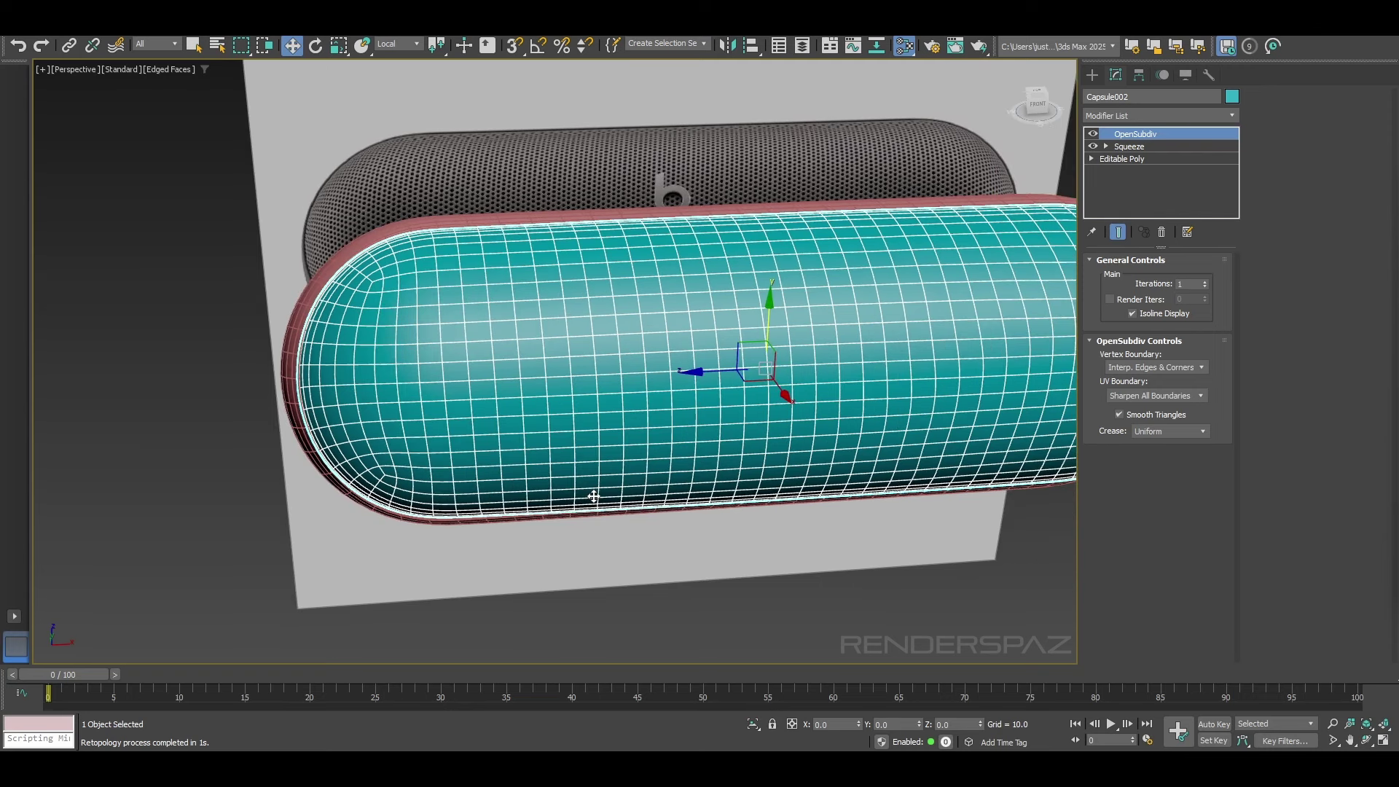
# Step: Examine the perforated texture on the front body and set the Metal_Grill_021_opacity bitmap's real-world width and height to 15
pyautogui.scroll(-4, 734, 526)
pyautogui.keyDown('alt'); pyautogui.moveTo(733, 527); pyautogui.dragTo(758, 522, button='middle'); pyautogui.keyUp('alt')
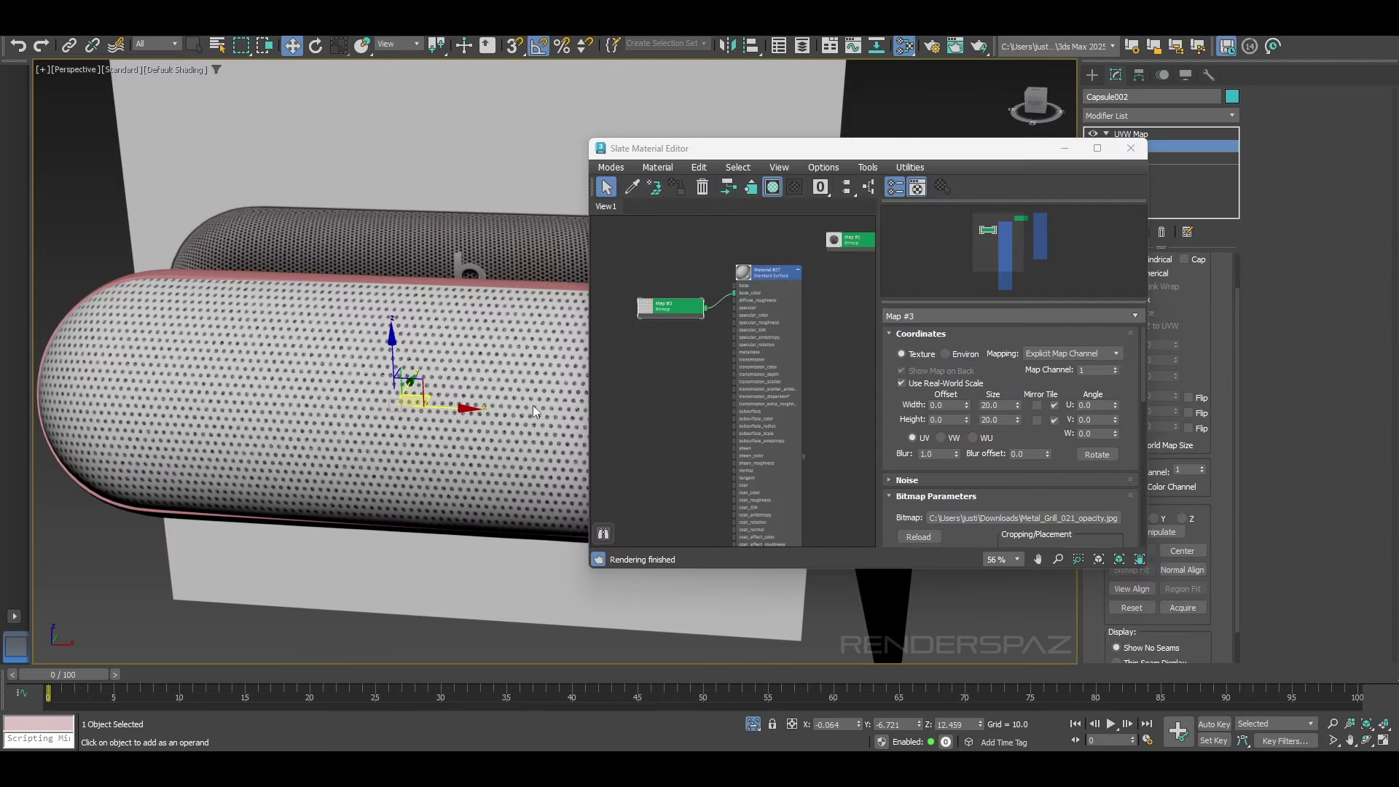
pyautogui.keyDown('alt'); pyautogui.moveTo(533, 406); pyautogui.dragTo(583, 412, button='middle'); pyautogui.keyUp('alt')
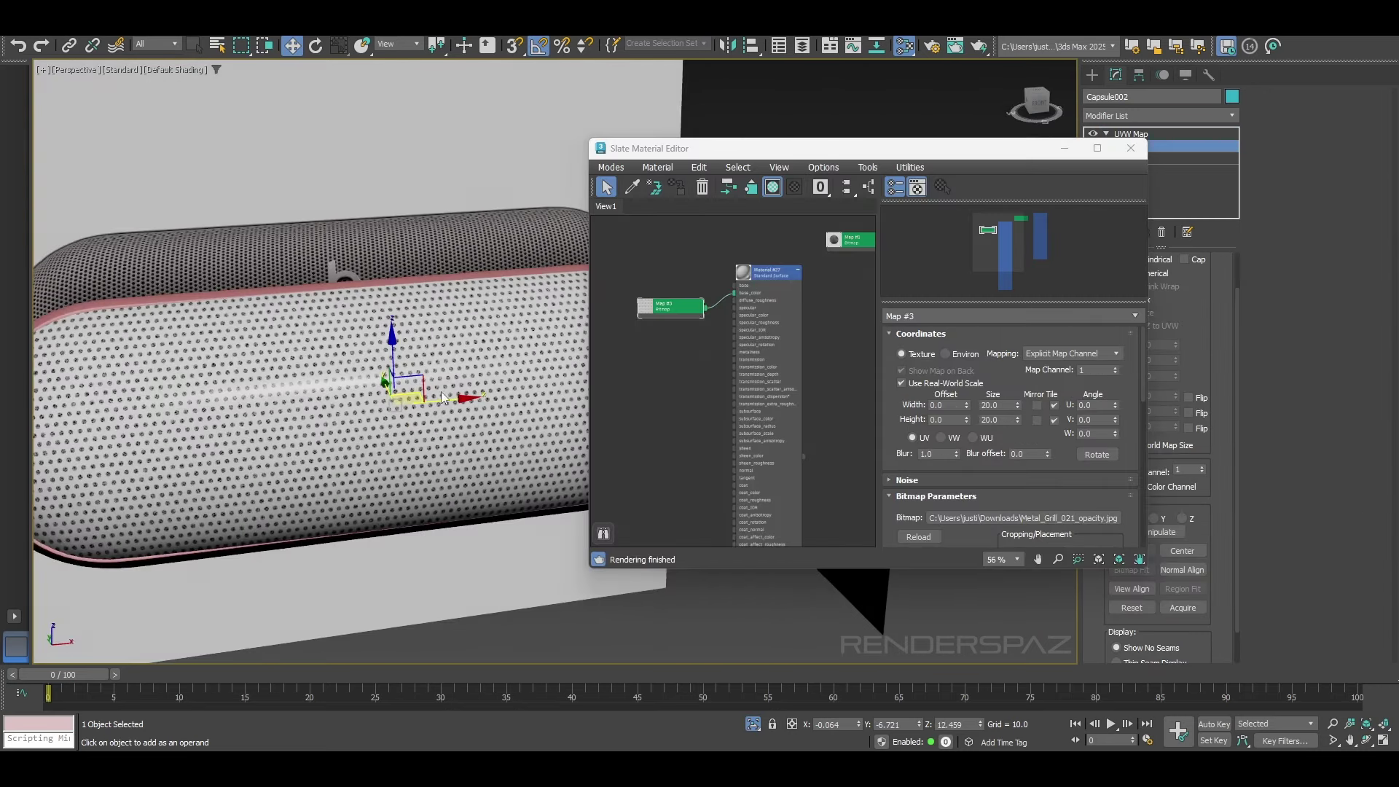
pyautogui.keyDown('alt'); pyautogui.moveTo(412, 400); pyautogui.dragTo(522, 442, button='middle'); pyautogui.keyUp('alt')
pyautogui.scroll(3, 284, 400)
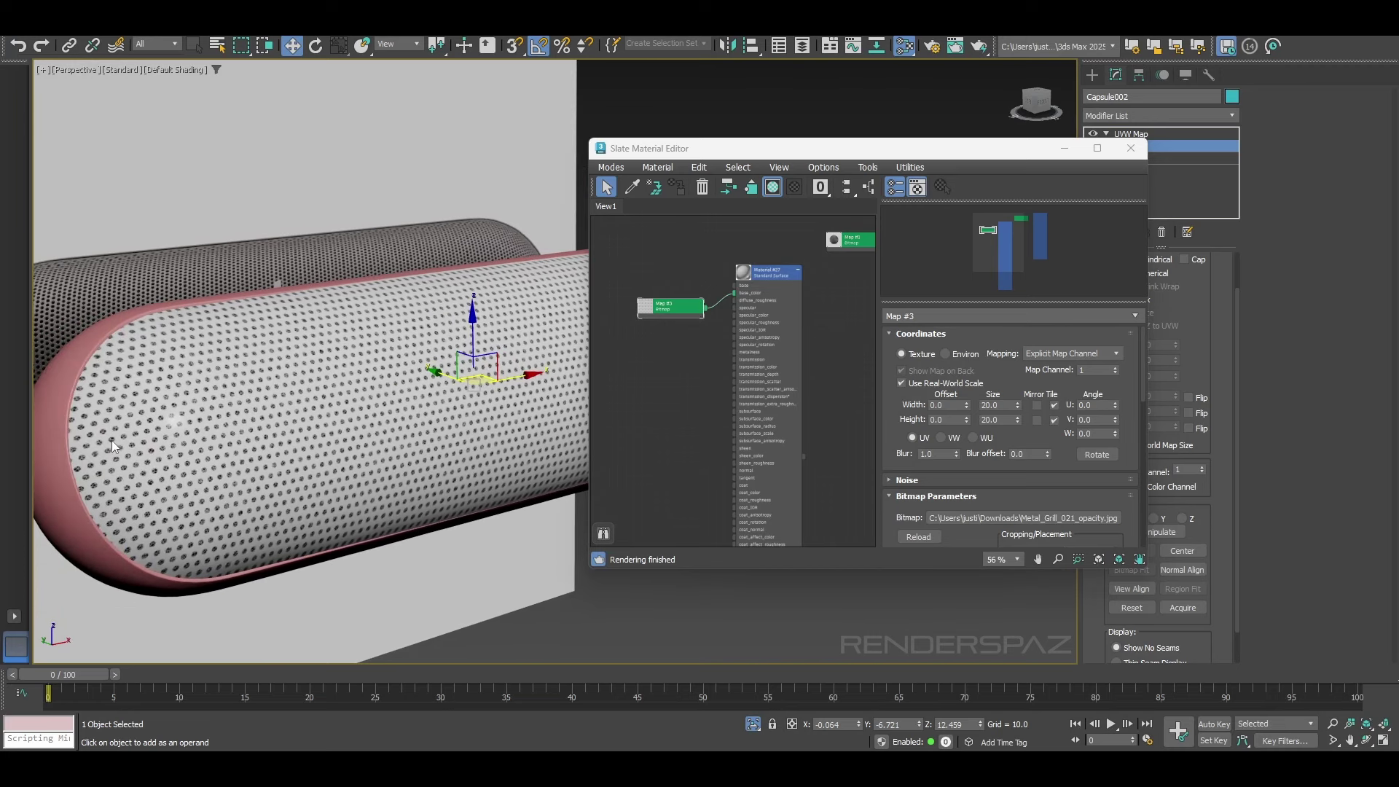
pyautogui.keyDown('alt'); pyautogui.moveTo(202, 386); pyautogui.dragTo(340, 413, button='middle'); pyautogui.keyUp('alt')
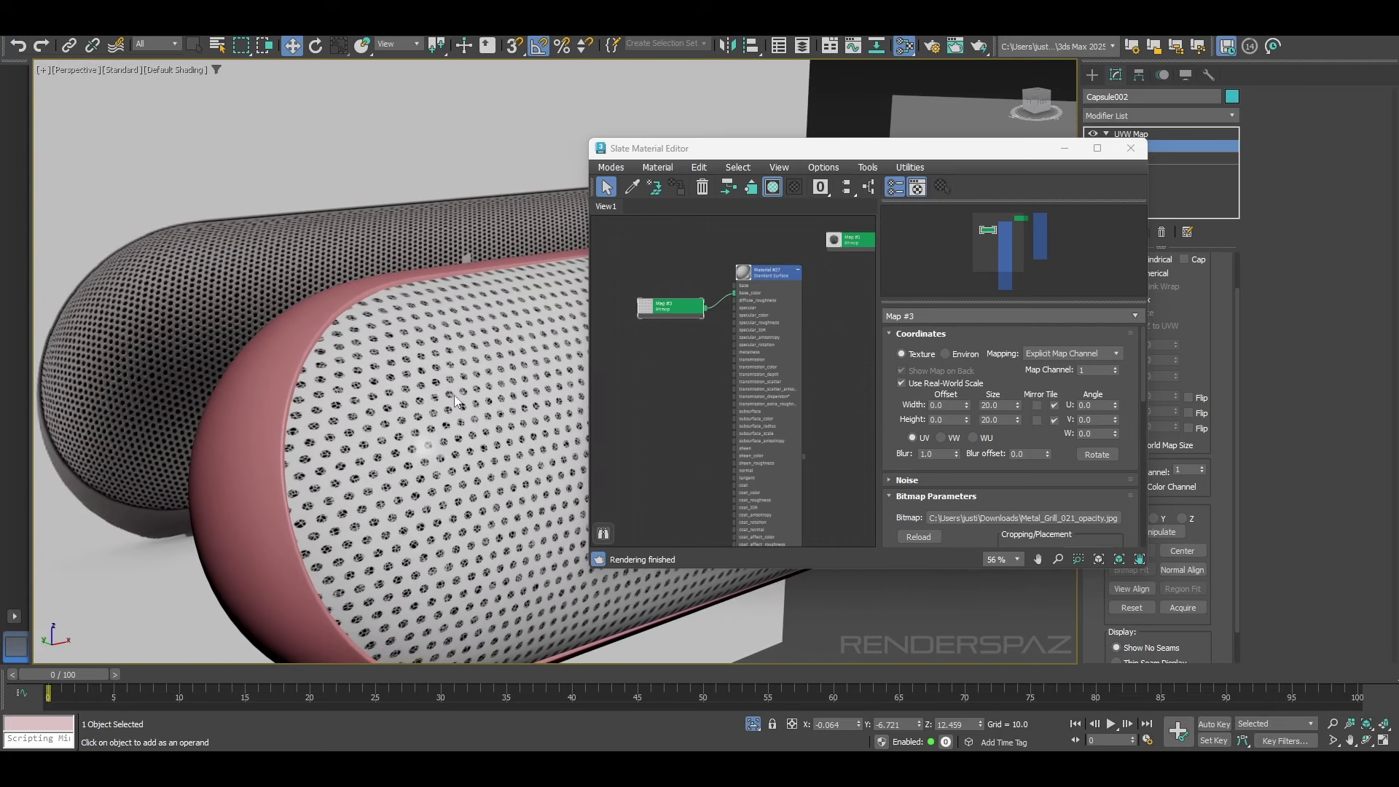
pyautogui.moveTo(999, 405); pyautogui.dragTo(940, 401)
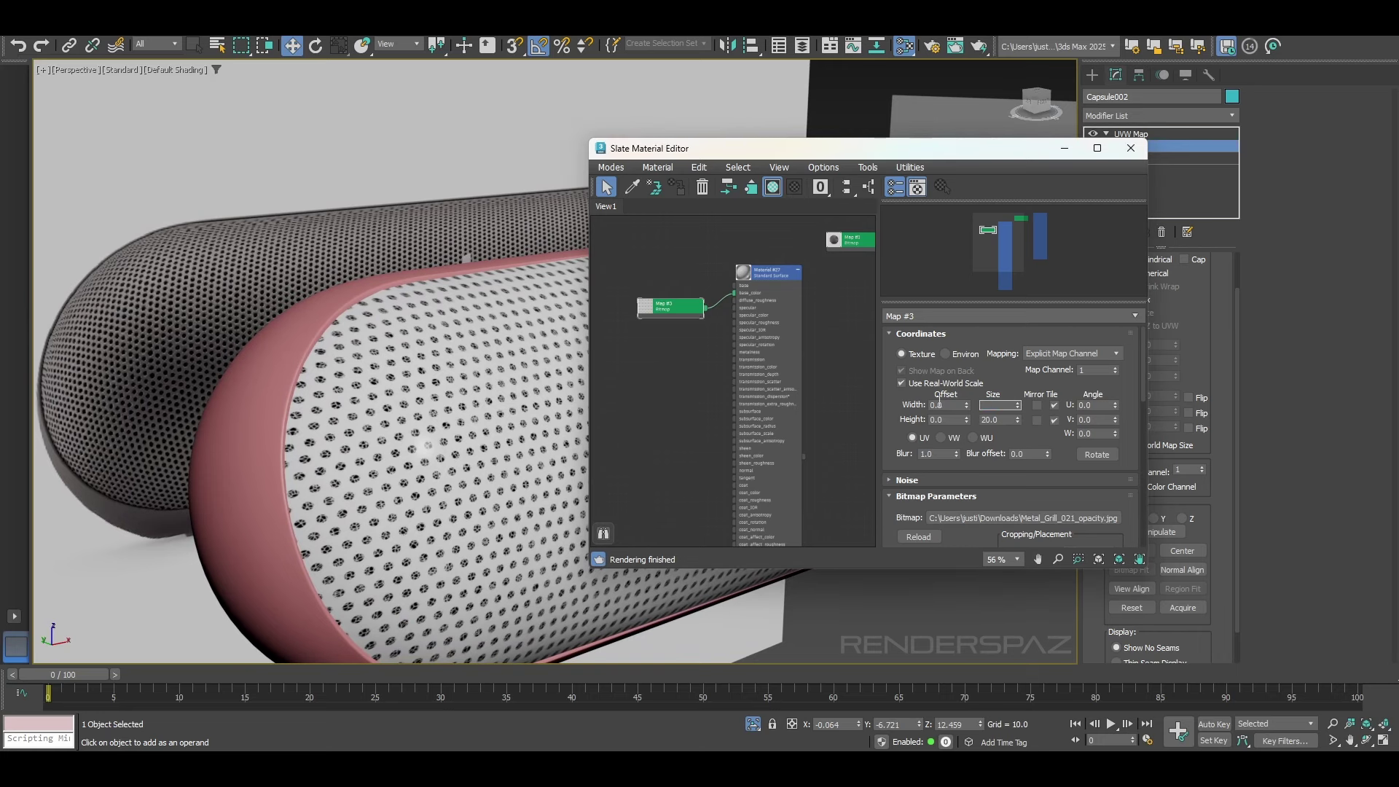
pyautogui.write('15')
pyautogui.press('Return')
pyautogui.press('Tab')
pyautogui.write('1')
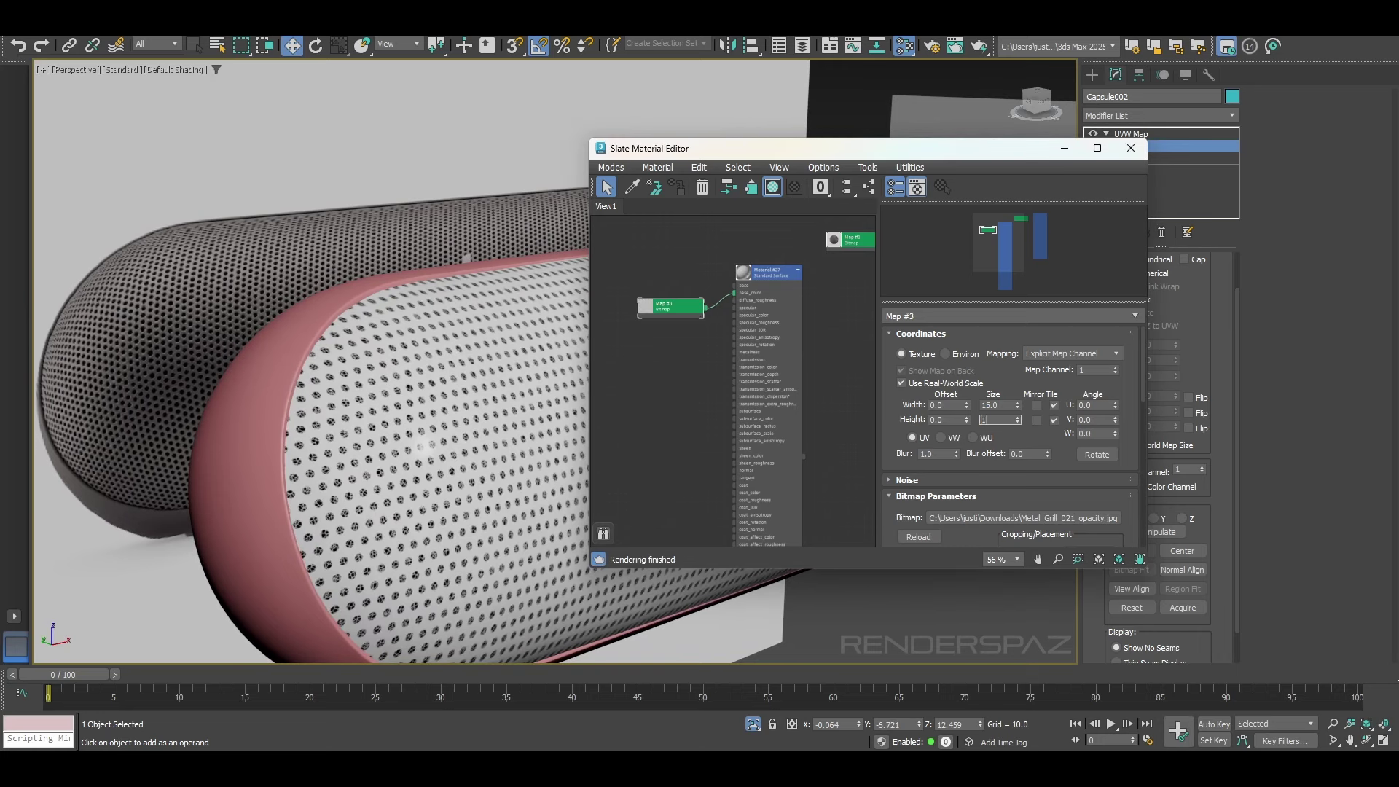
pyautogui.write('5')
pyautogui.press('Return')
pyautogui.scroll(-3, 435, 435)
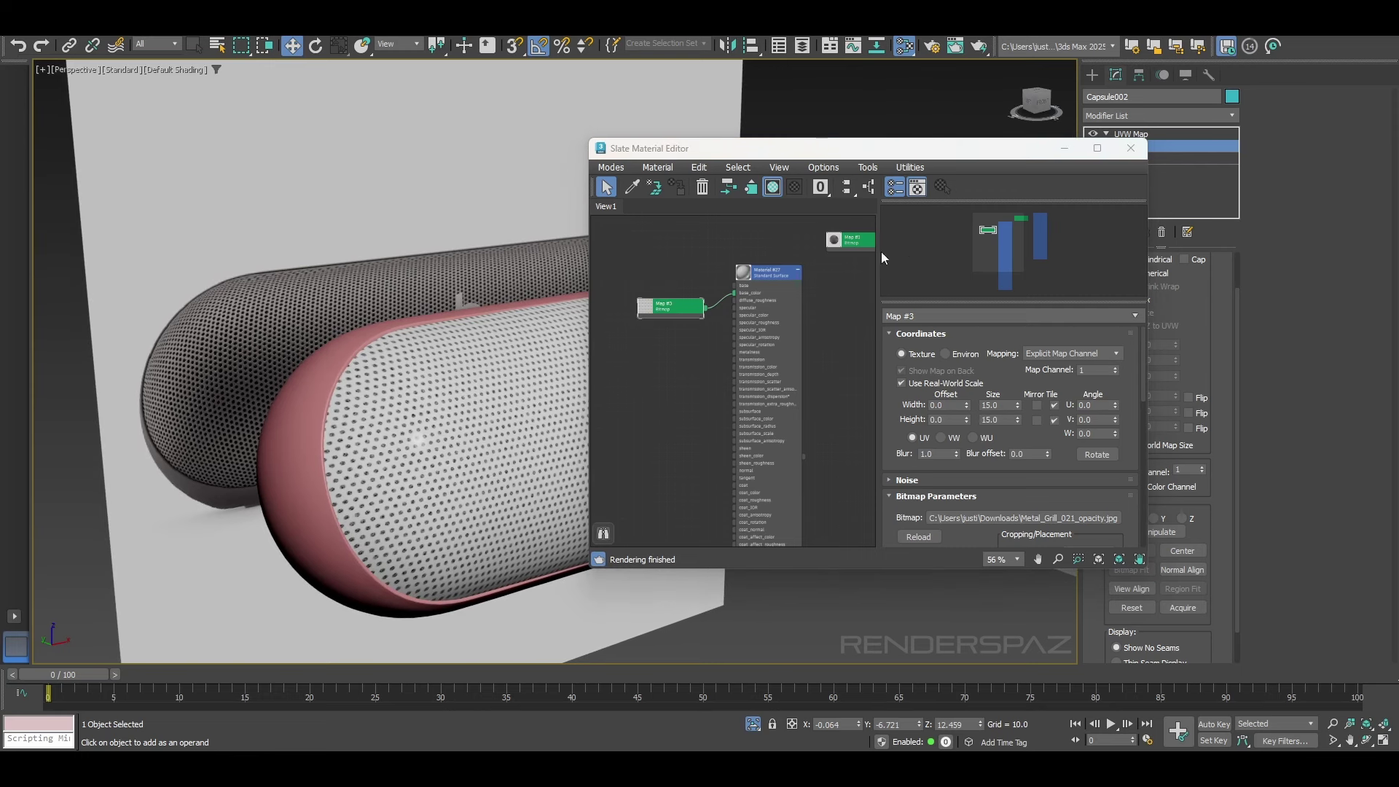
# Step: Show the parameters of the front body's material, leave the UVW Map gizmo level and close the Slate Material Editor
pyautogui.click(776, 279)
pyautogui.moveTo(953, 153); pyautogui.dragTo(657, 166)
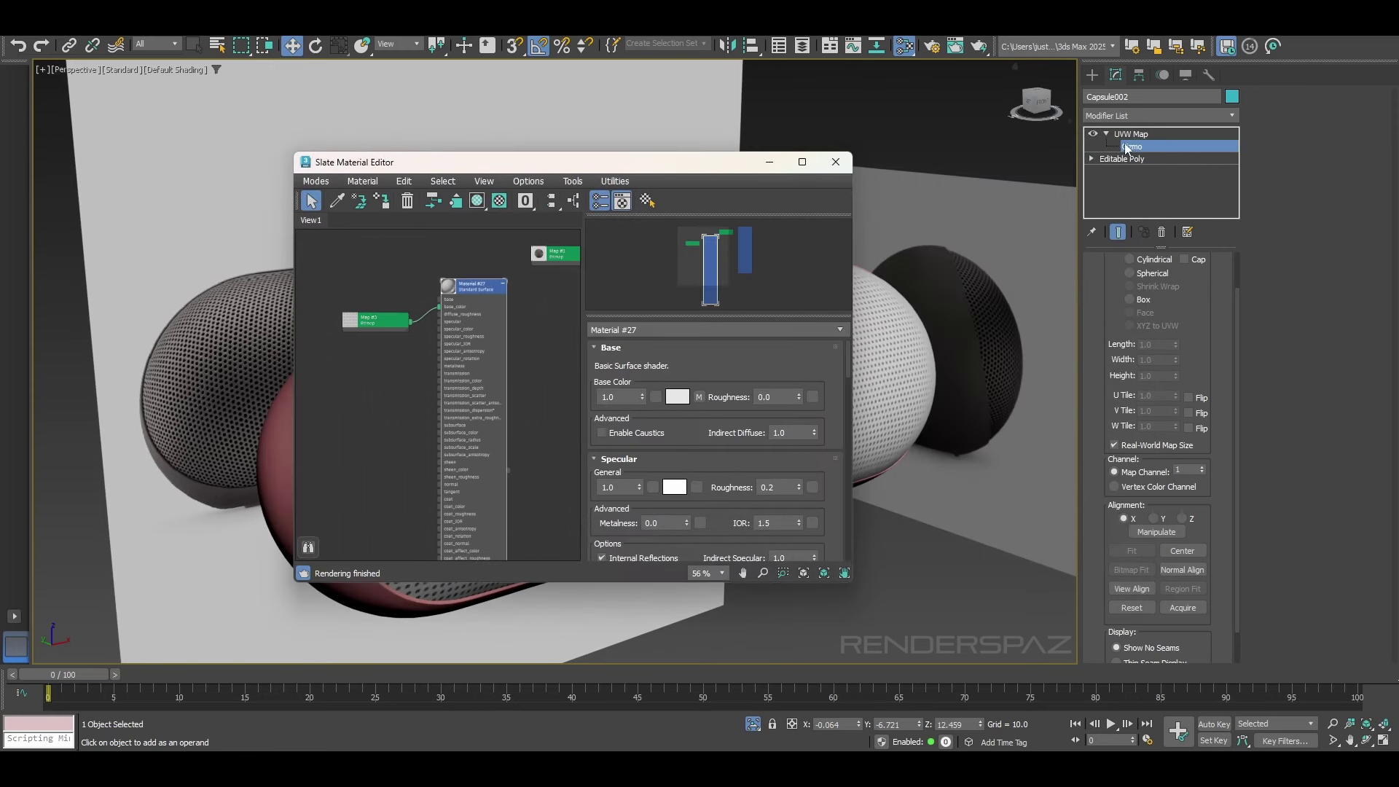
pyautogui.click(1127, 146)
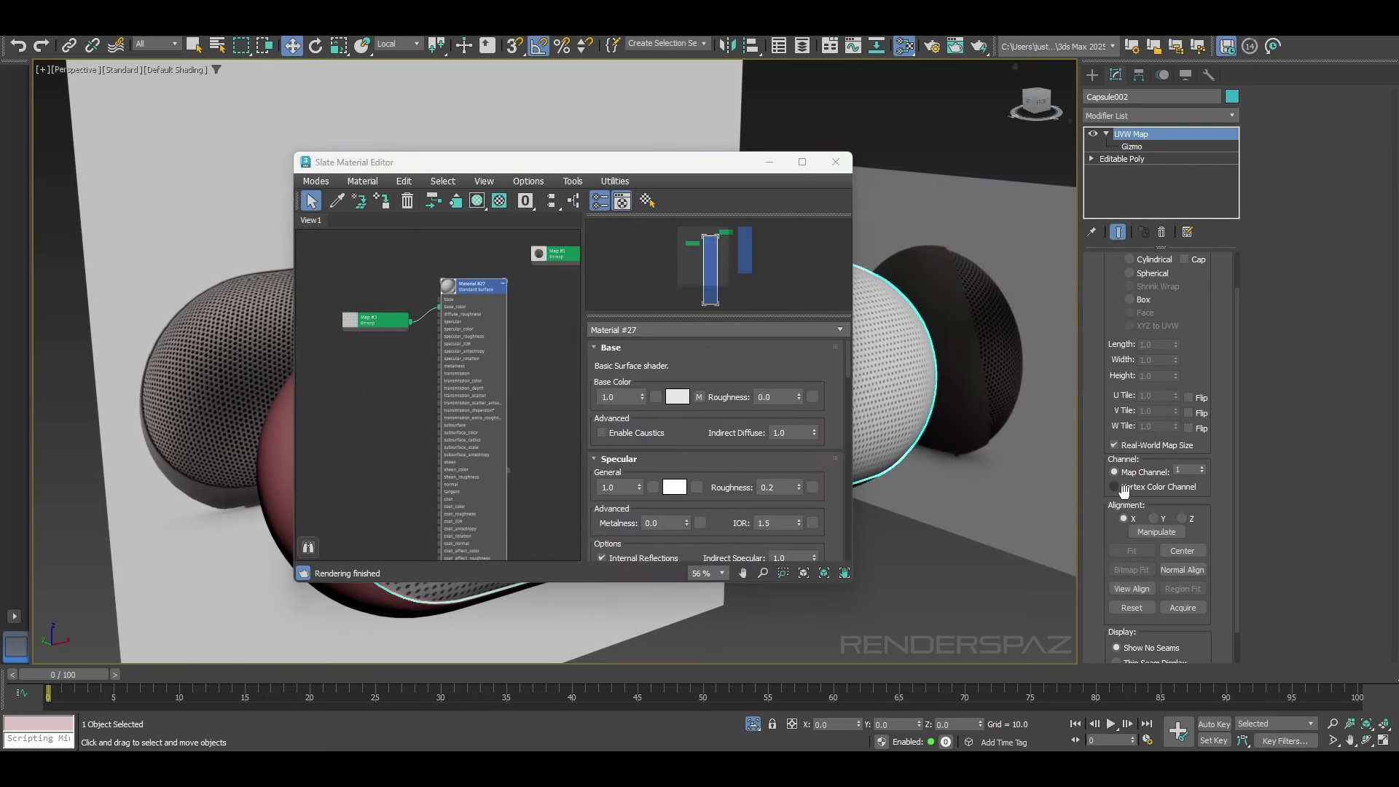
pyautogui.scroll(2, 1106, 363)
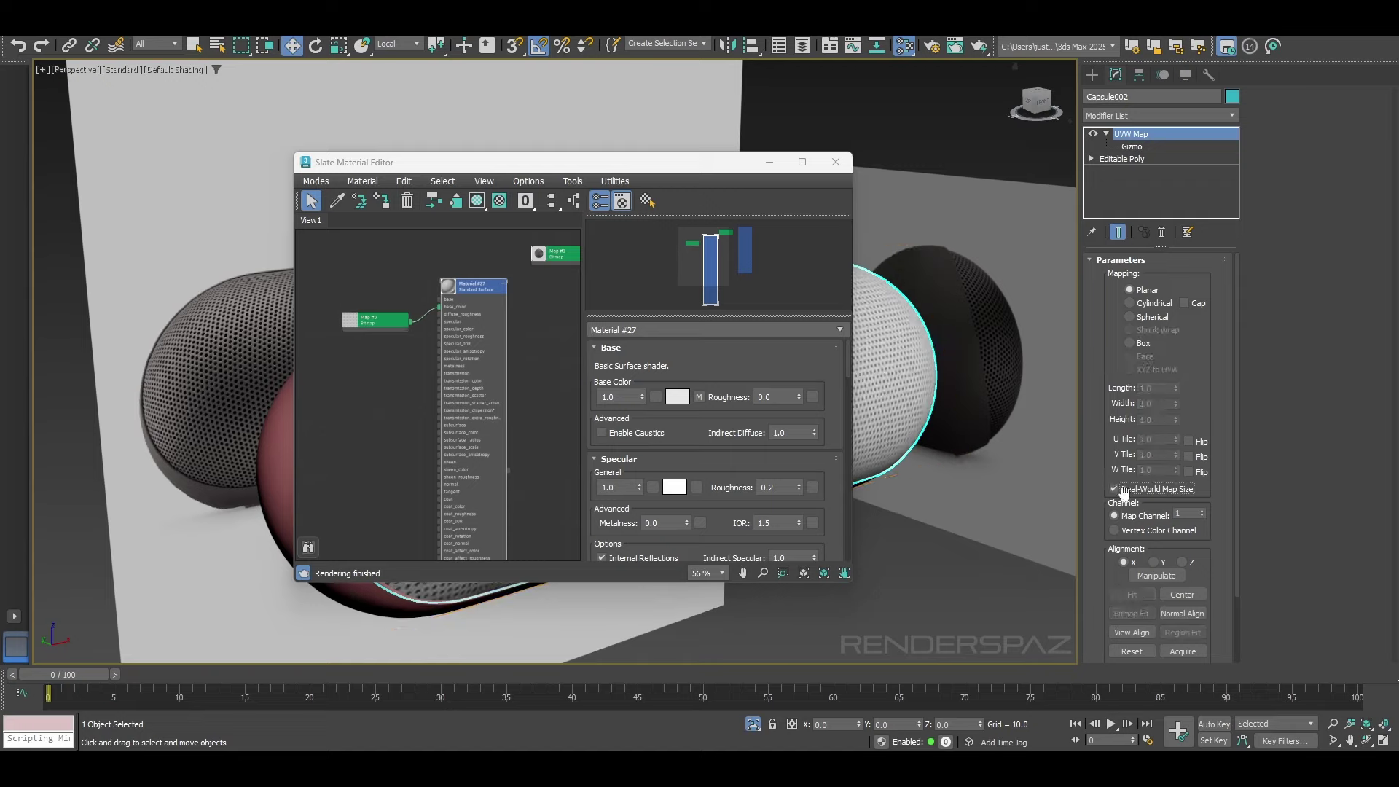
pyautogui.scroll(-2, 1120, 558)
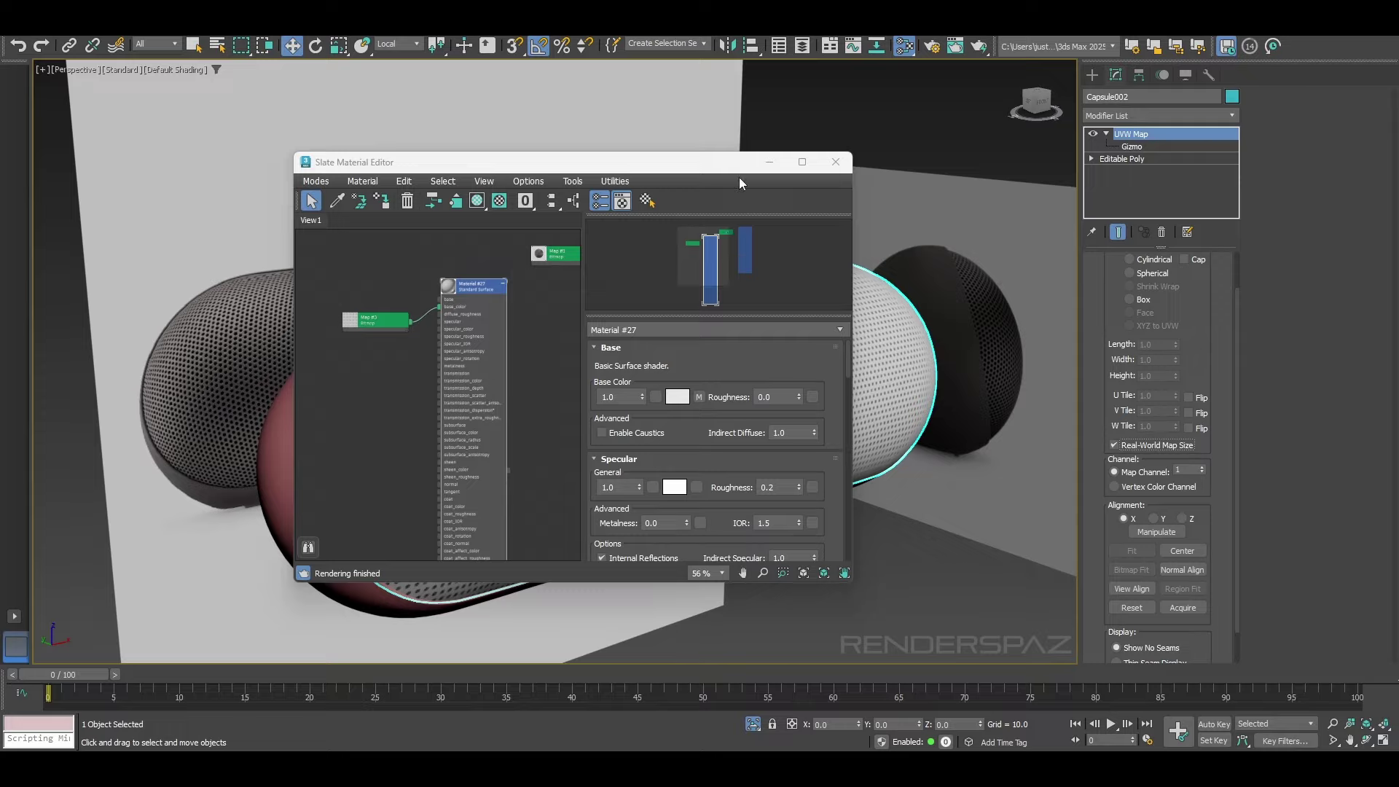
pyautogui.click(830, 168)
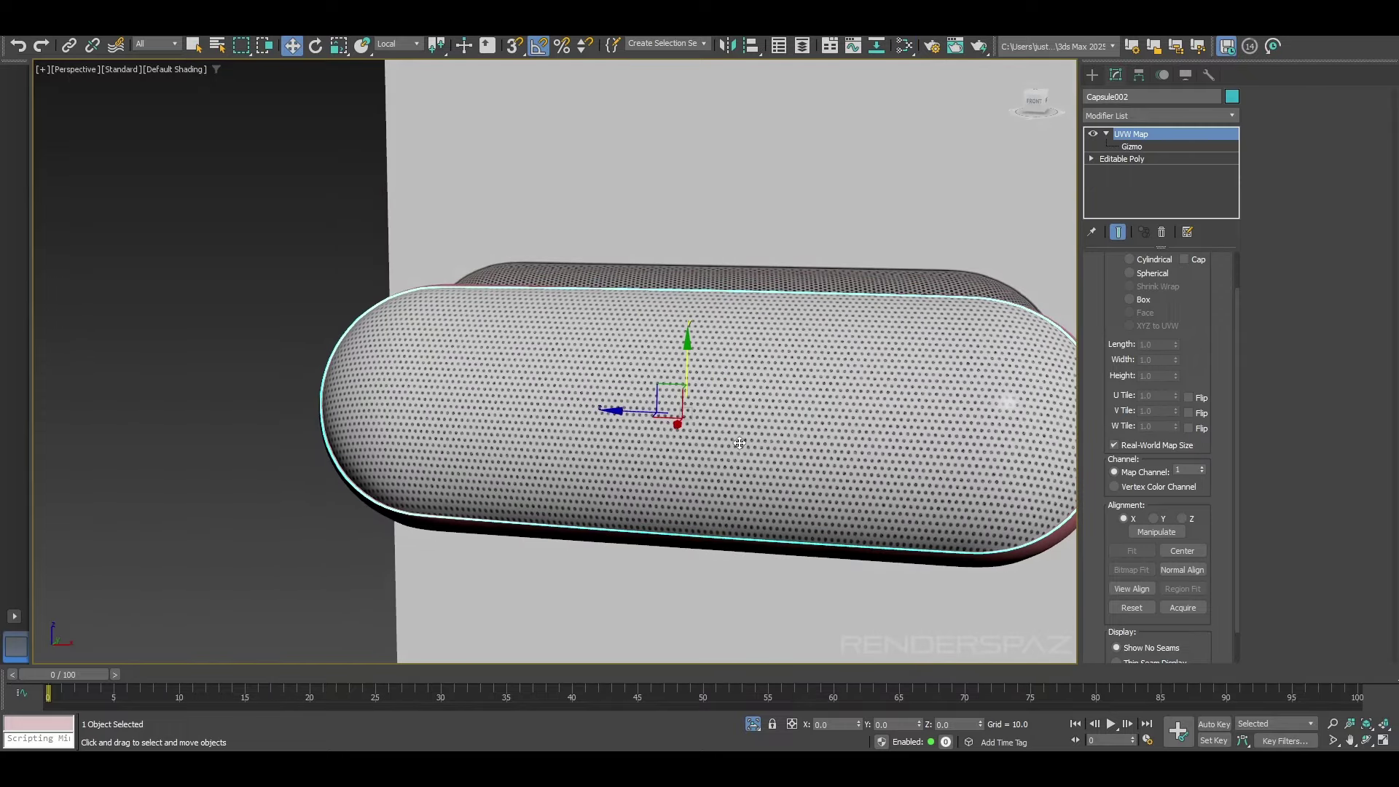
# Step: Try rotating the gizmo of the front body's UVW Map modifier to realign the grille pattern
pyautogui.keyDown('alt'); pyautogui.moveTo(740, 442); pyautogui.dragTo(832, 327, button='middle'); pyautogui.keyUp('alt')
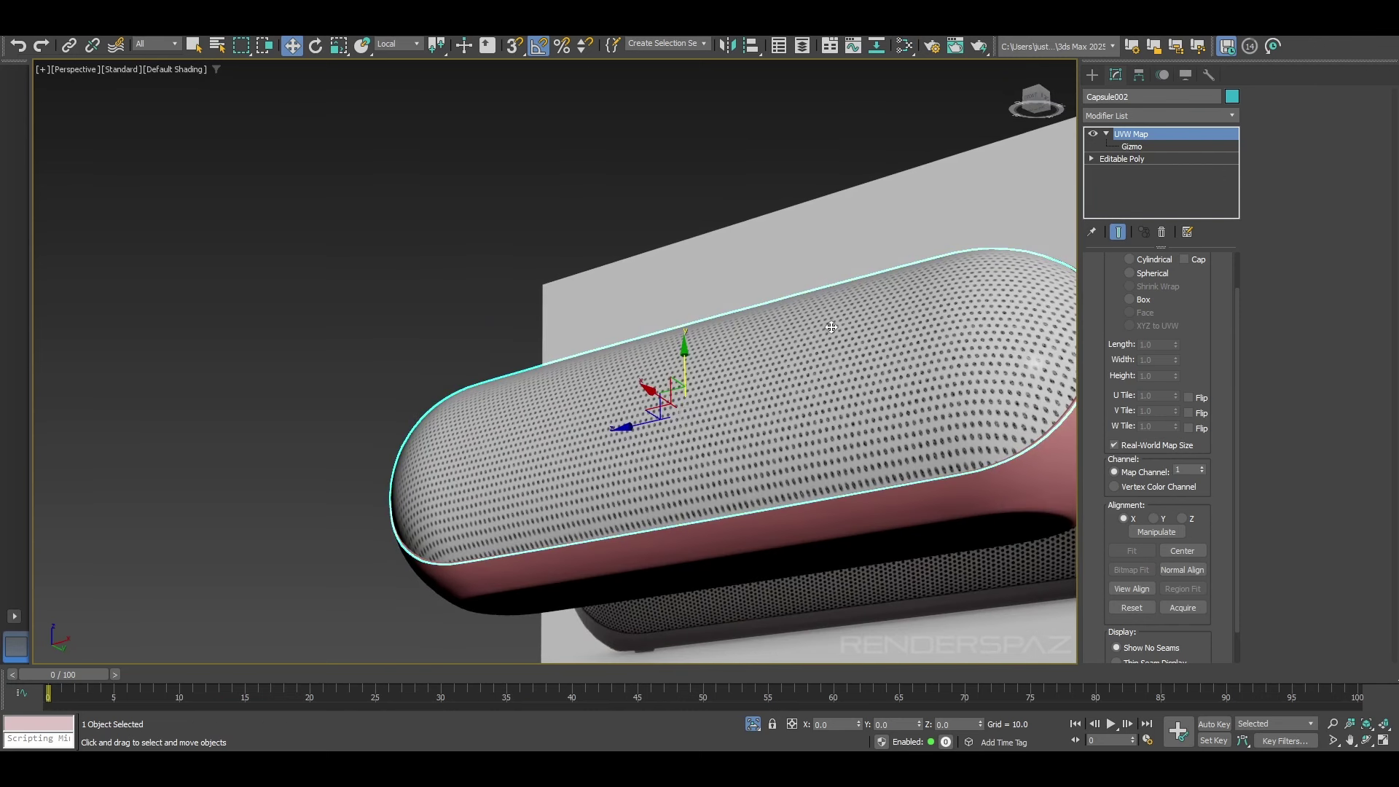
pyautogui.click(1136, 147)
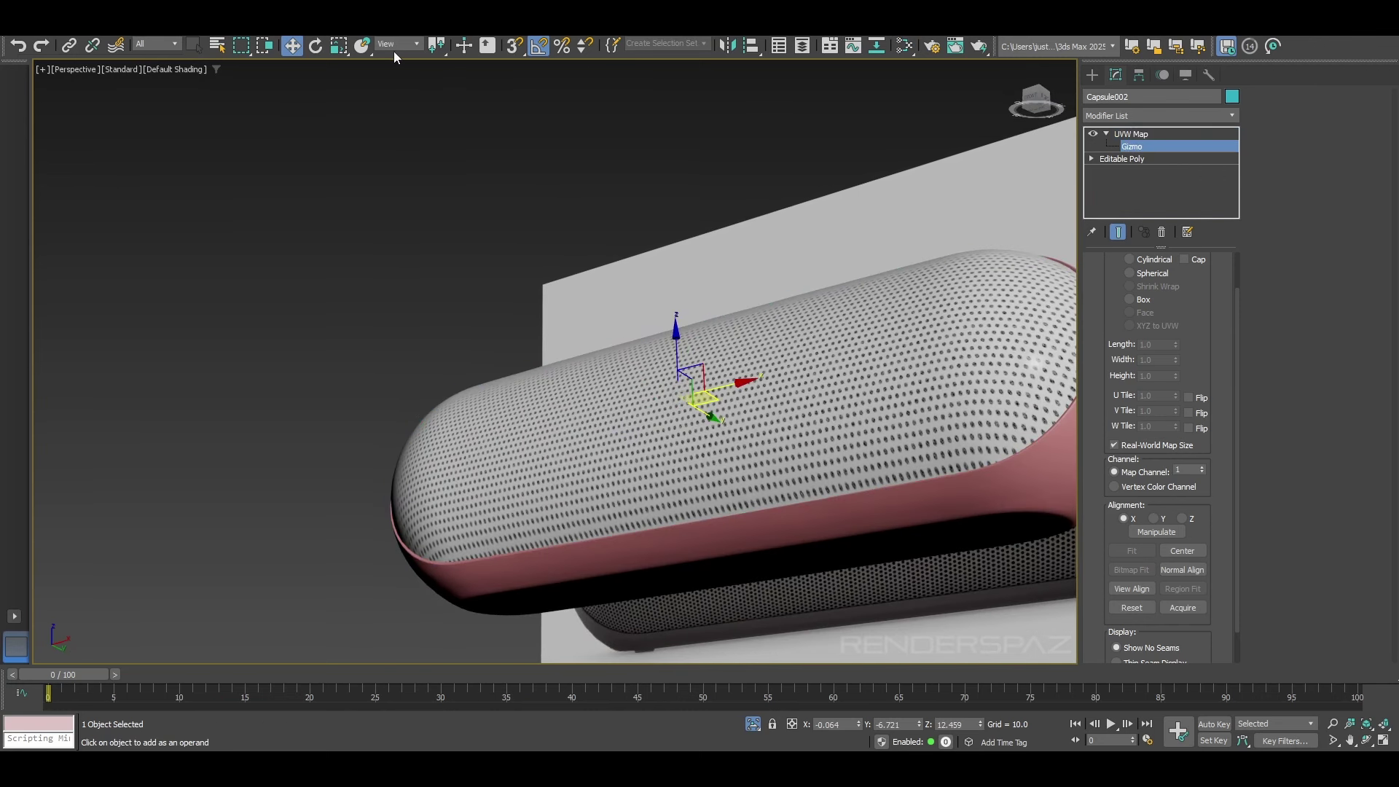
pyautogui.click(315, 45)
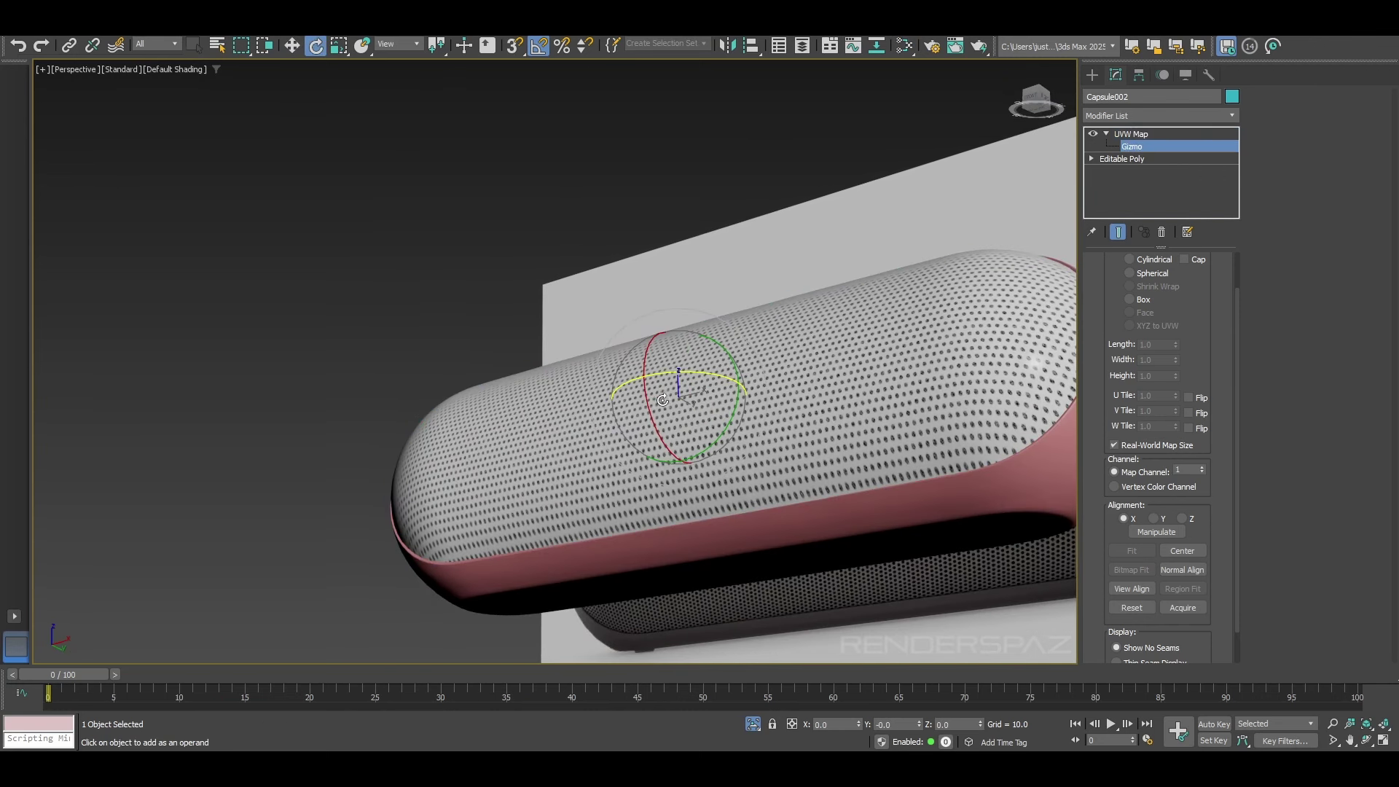
pyautogui.moveTo(653, 416); pyautogui.dragTo(683, 438)
pyautogui.keyDown('alt'); pyautogui.moveTo(692, 430); pyautogui.dragTo(653, 402, button='middle'); pyautogui.keyUp('alt')
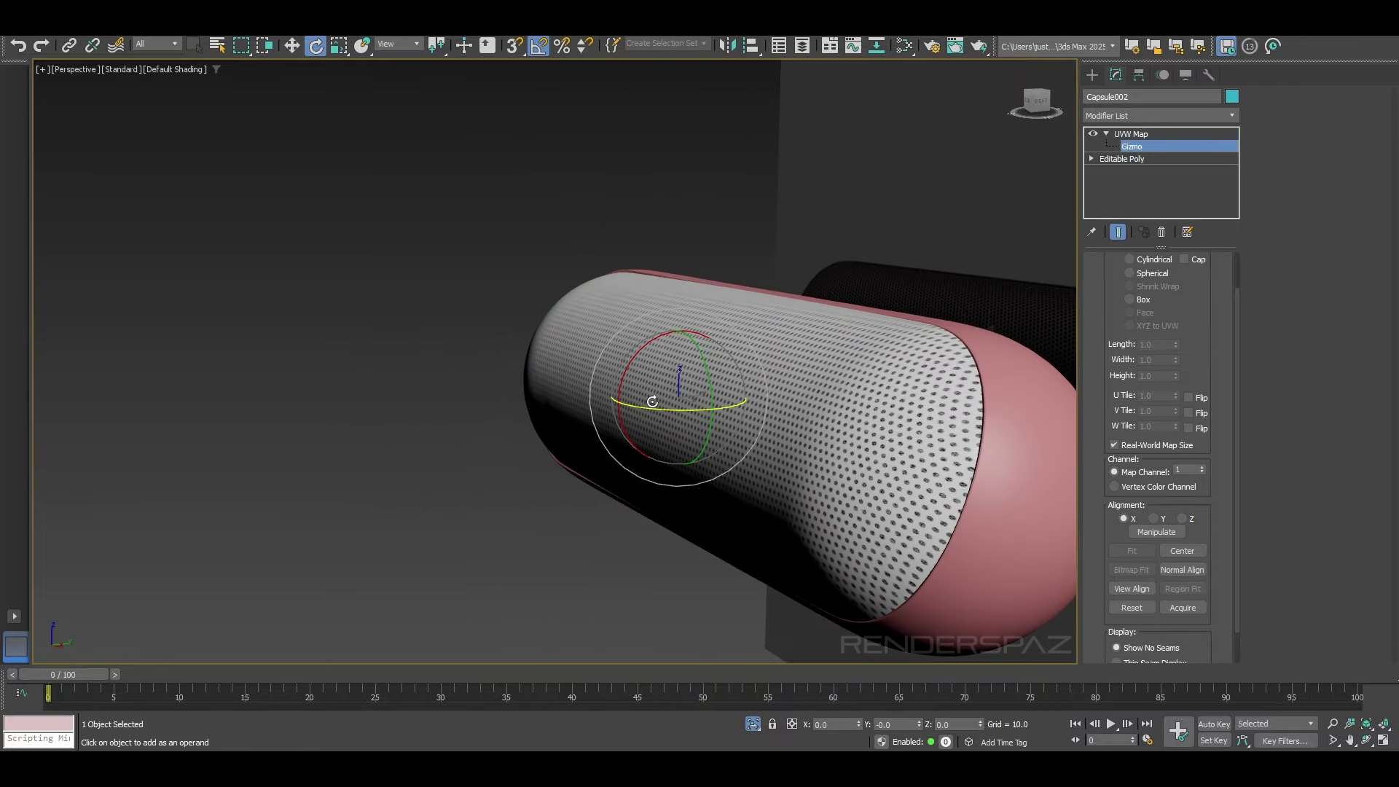
pyautogui.moveTo(638, 362); pyautogui.dragTo(633, 358)
pyautogui.keyDown('alt'); pyautogui.moveTo(658, 407); pyautogui.dragTo(799, 363, button='middle'); pyautogui.keyUp('alt')
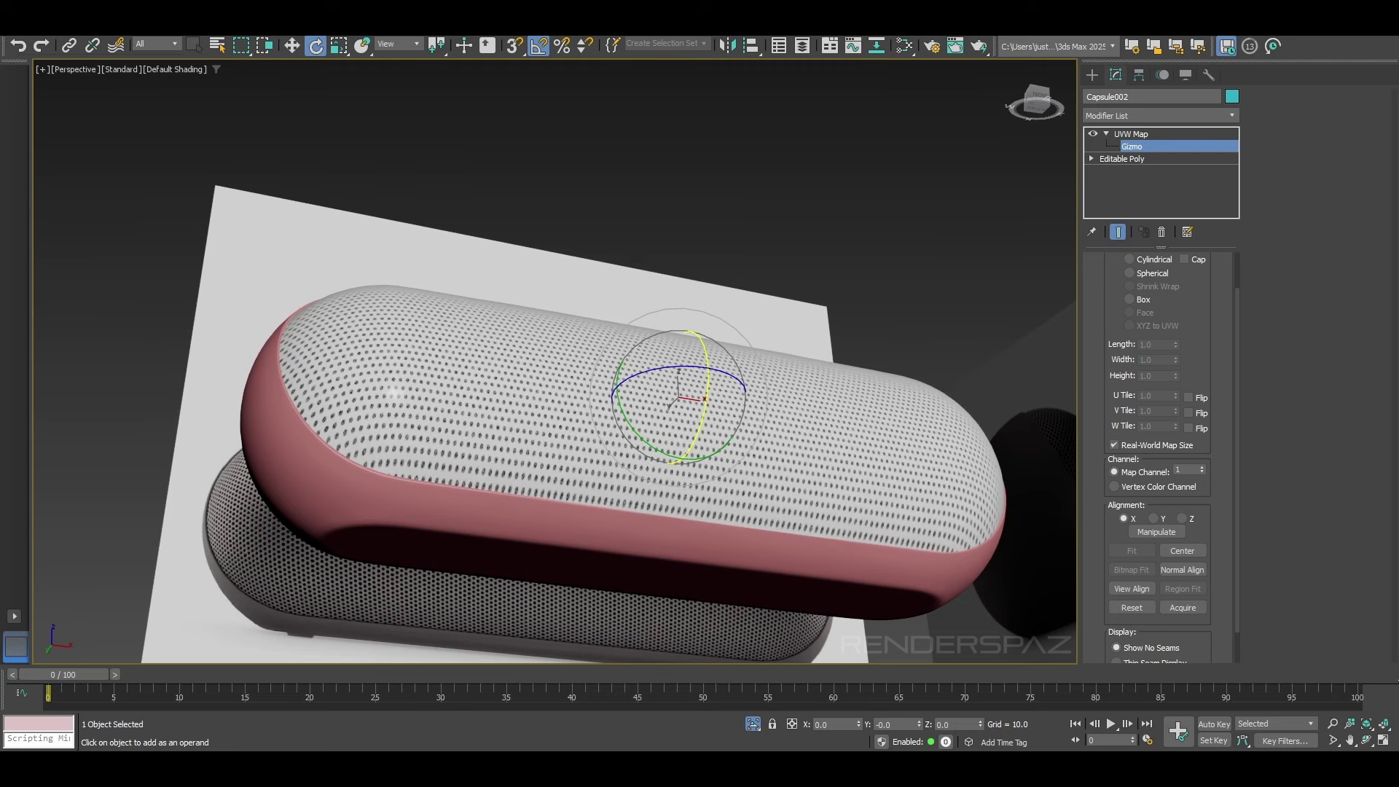
# Step: Try scaling the UVW Map gizmo along its vertical Z axis and examine the perforations around the front body
pyautogui.click(339, 46)
pyautogui.moveTo(680, 435); pyautogui.dragTo(681, 443)
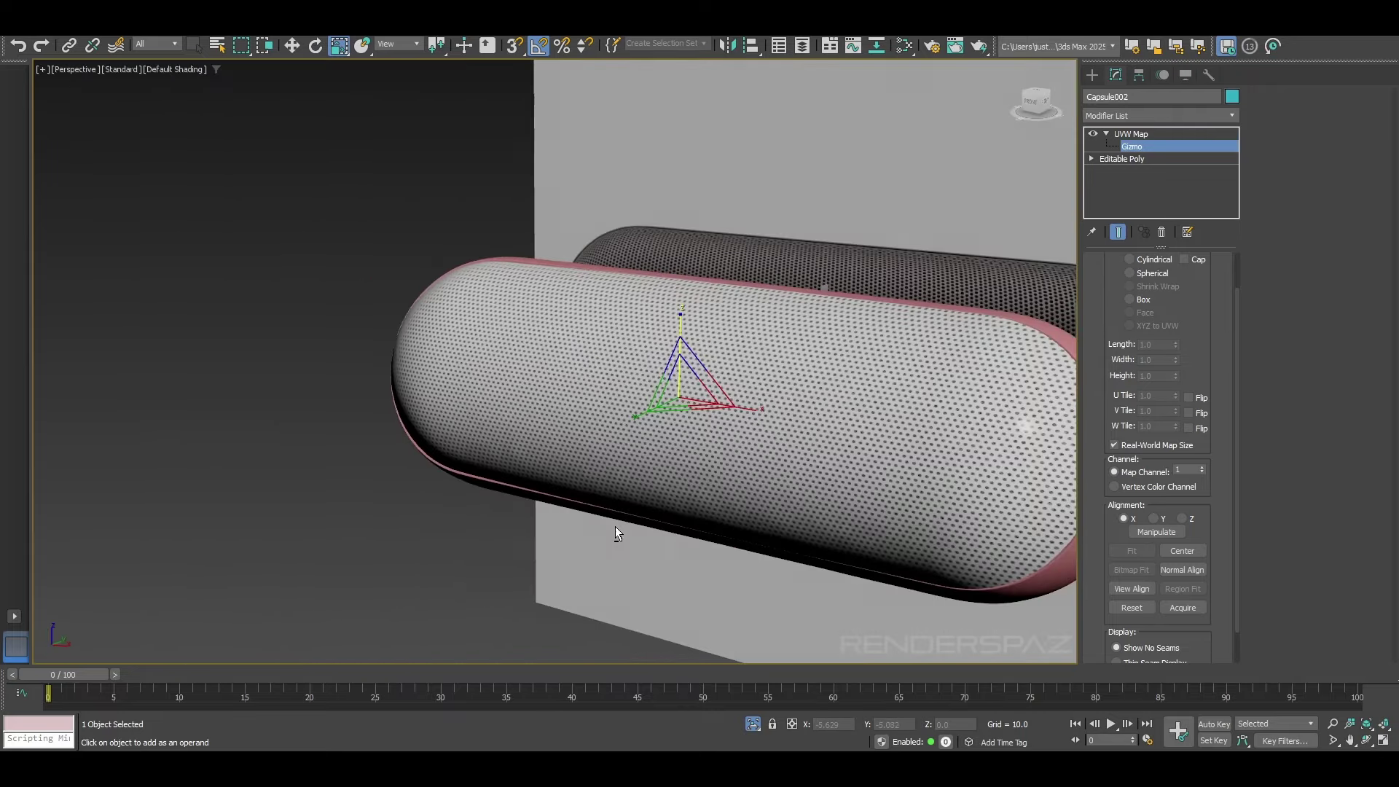
pyautogui.keyDown('alt'); pyautogui.moveTo(615, 526); pyautogui.dragTo(586, 458, button='middle'); pyautogui.keyUp('alt')
pyautogui.scroll(2, 586, 458)
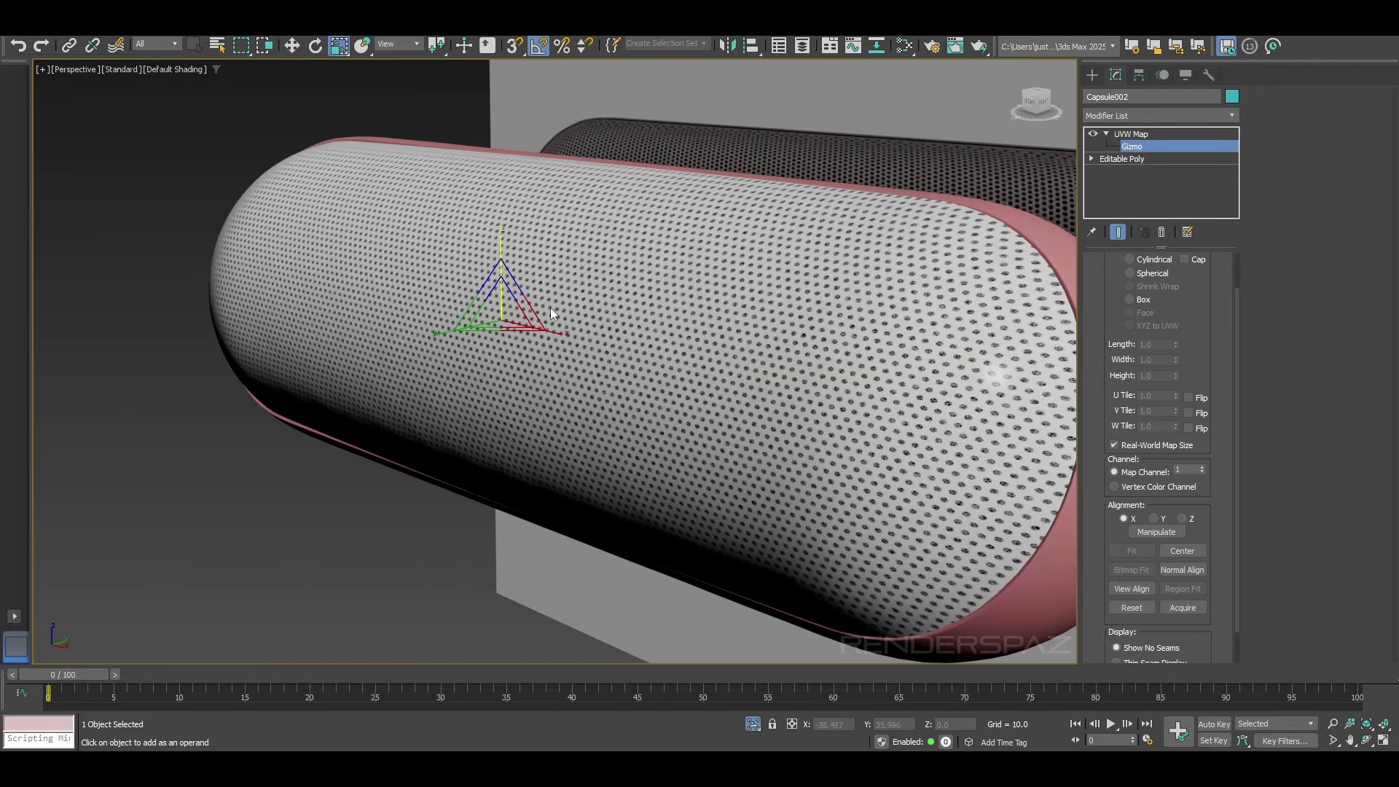
pyautogui.moveTo(501, 256); pyautogui.dragTo(501, 225)
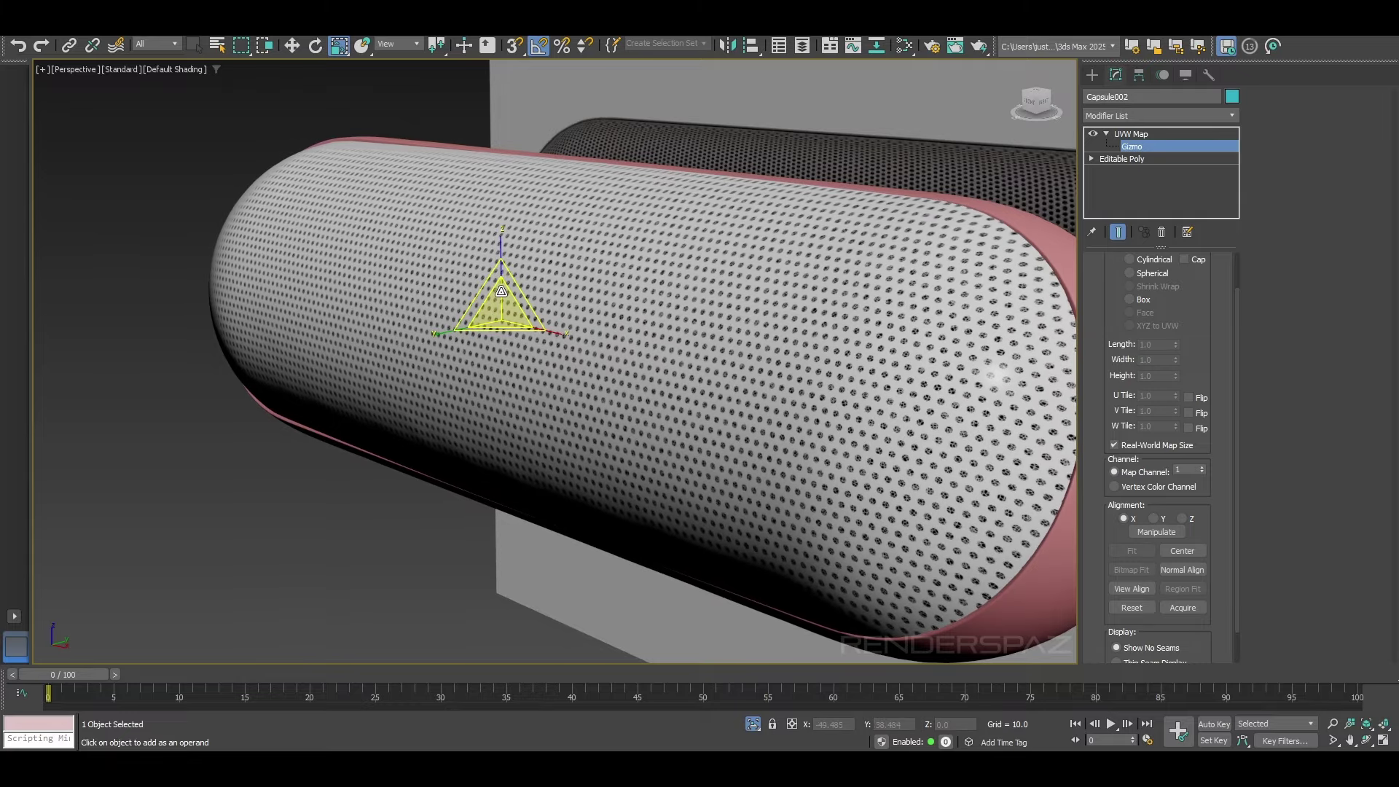
pyautogui.scroll(-6, 608, 315)
pyautogui.keyDown('alt'); pyautogui.moveTo(601, 316); pyautogui.dragTo(847, 430, button='middle'); pyautogui.keyUp('alt')
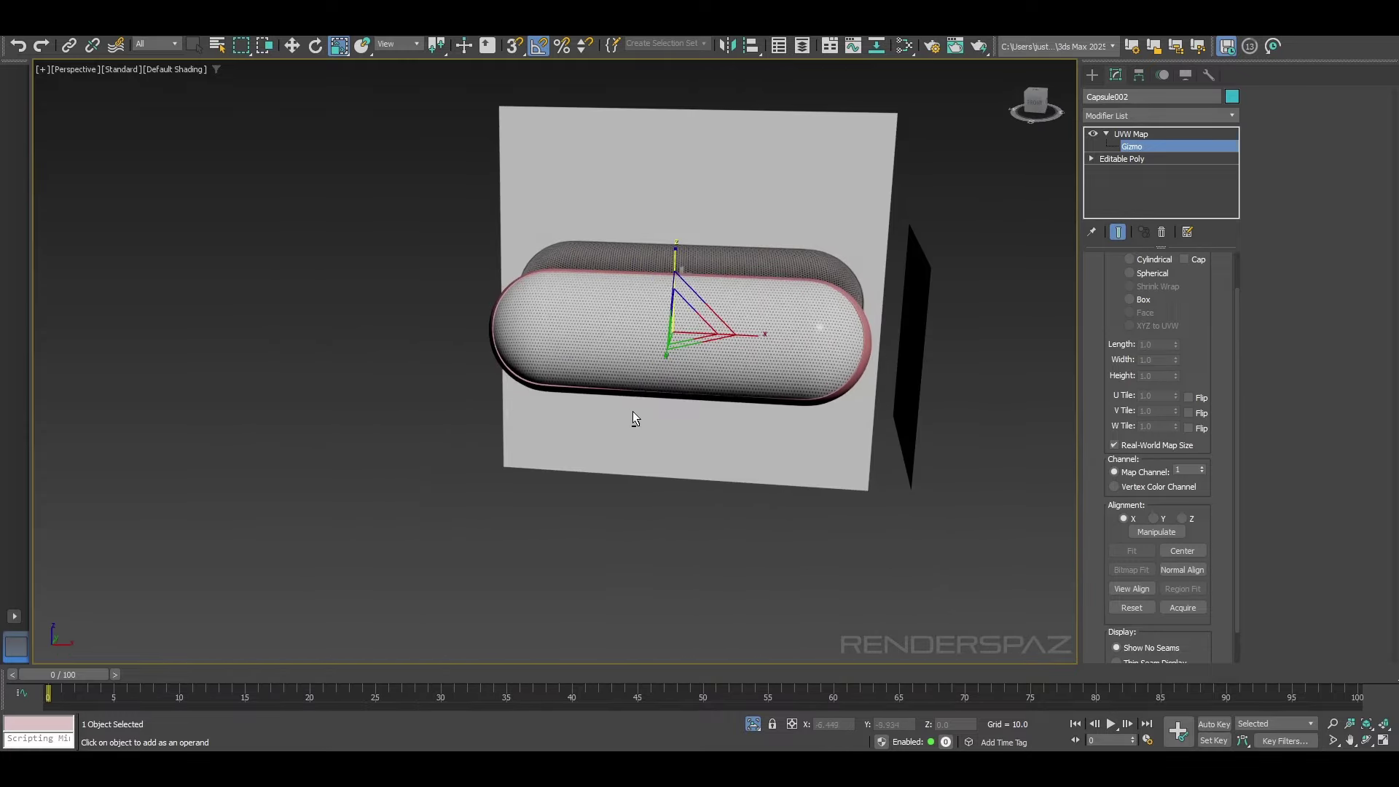
pyautogui.keyDown('alt'); pyautogui.moveTo(632, 419); pyautogui.dragTo(715, 430, button='middle'); pyautogui.keyUp('alt')
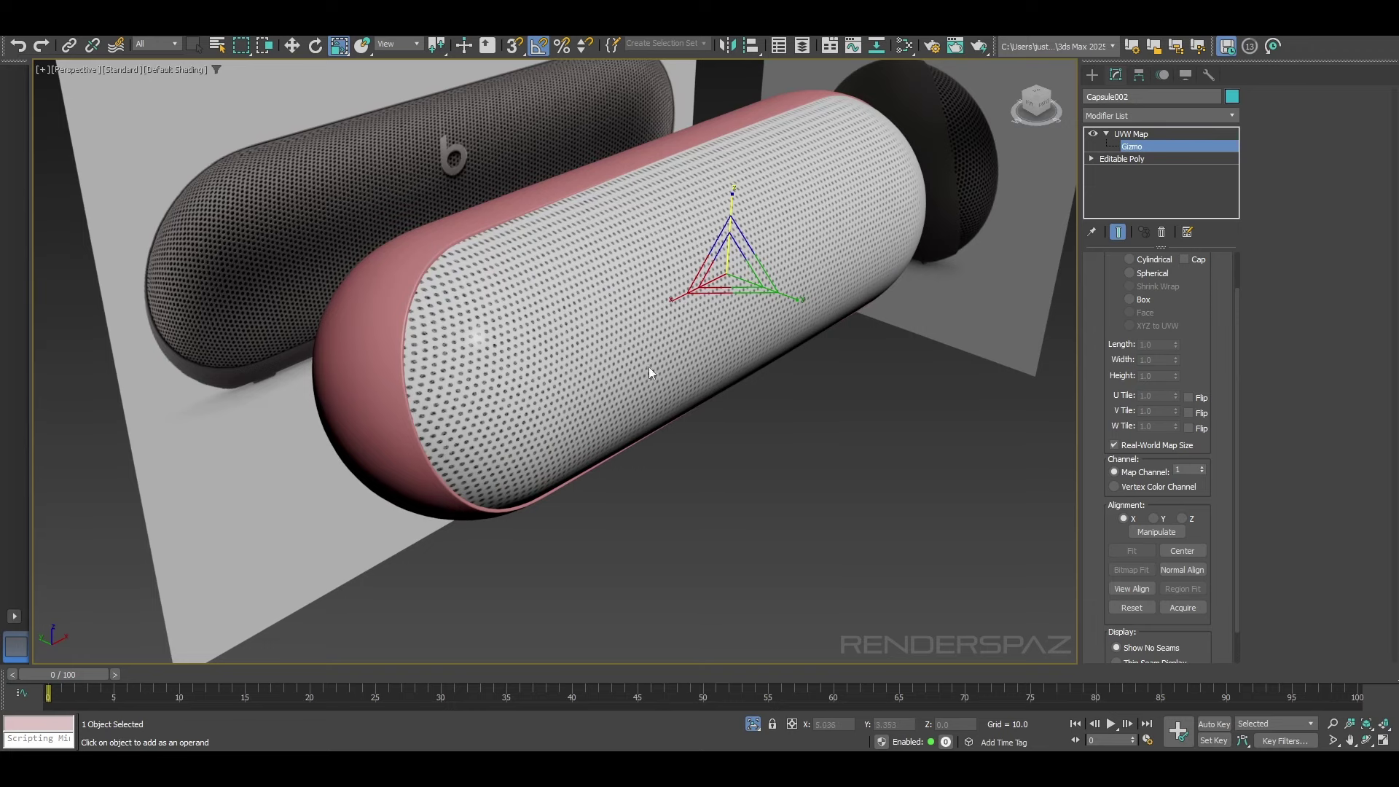
pyautogui.keyDown('alt'); pyautogui.moveTo(651, 371); pyautogui.dragTo(729, 374, button='middle'); pyautogui.keyUp('alt')
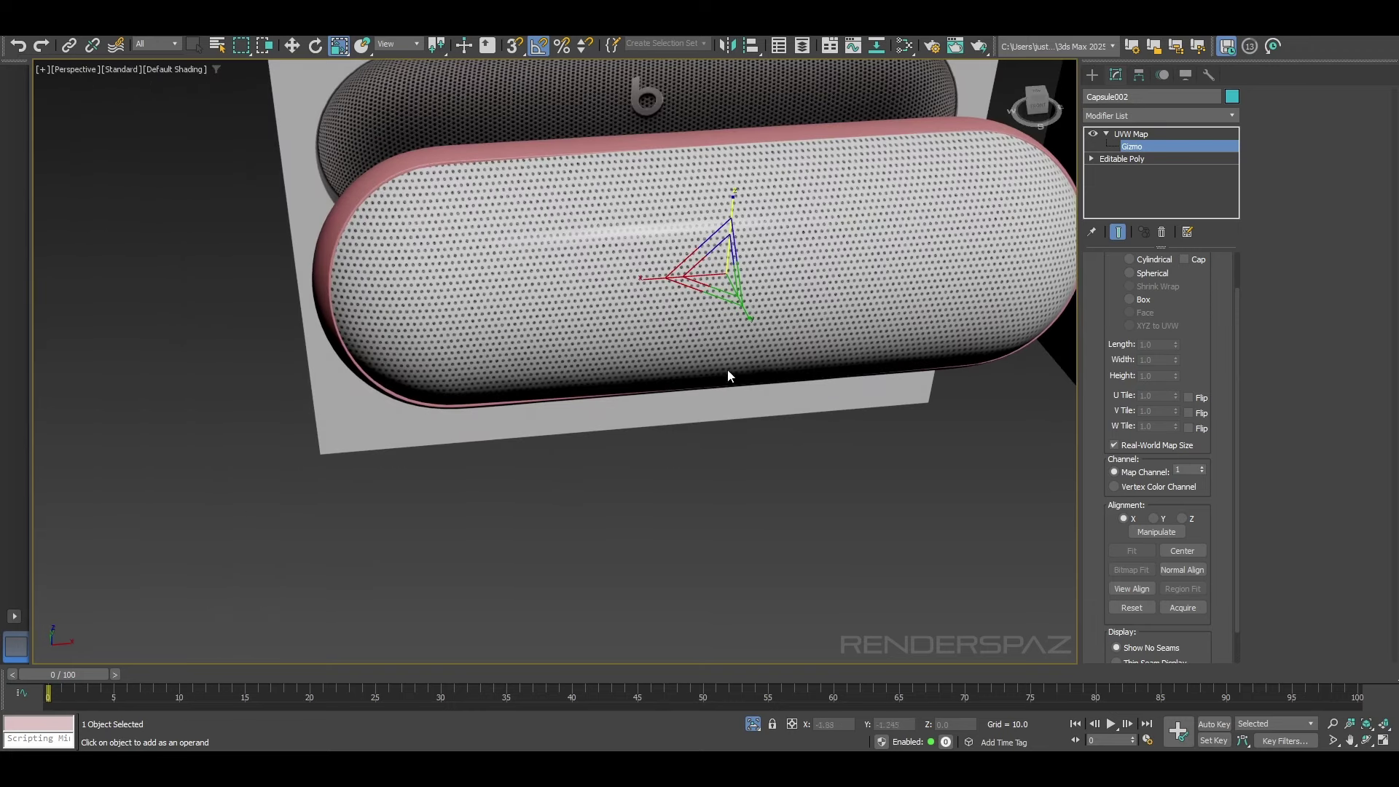
# Step: Show edged faces and remove the UVW Map modifier from the front body's stack
pyautogui.click(1164, 149)
pyautogui.keyDown('alt'); pyautogui.moveTo(845, 222); pyautogui.dragTo(863, 210, button='middle'); pyautogui.keyUp('alt')
pyautogui.press('F4')
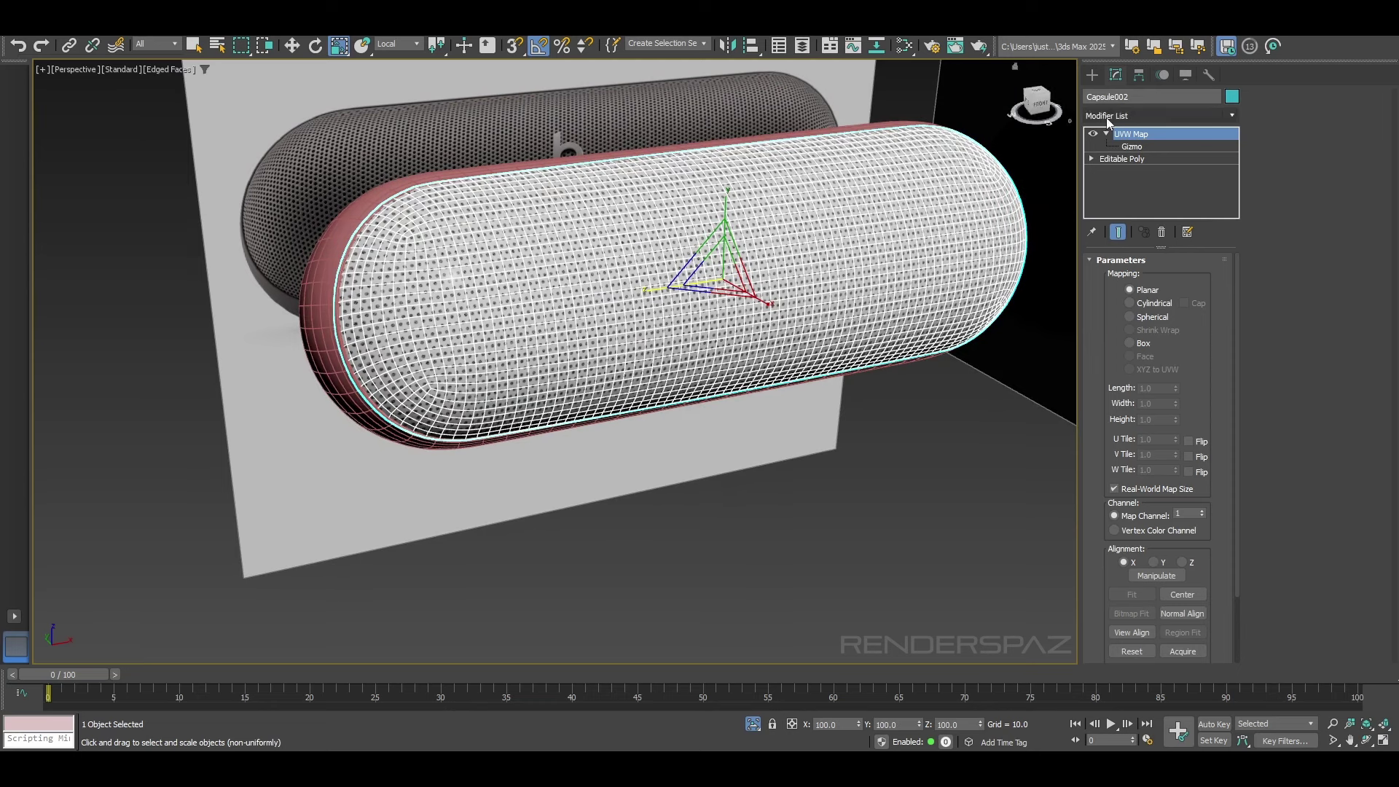
pyautogui.click(1142, 115)
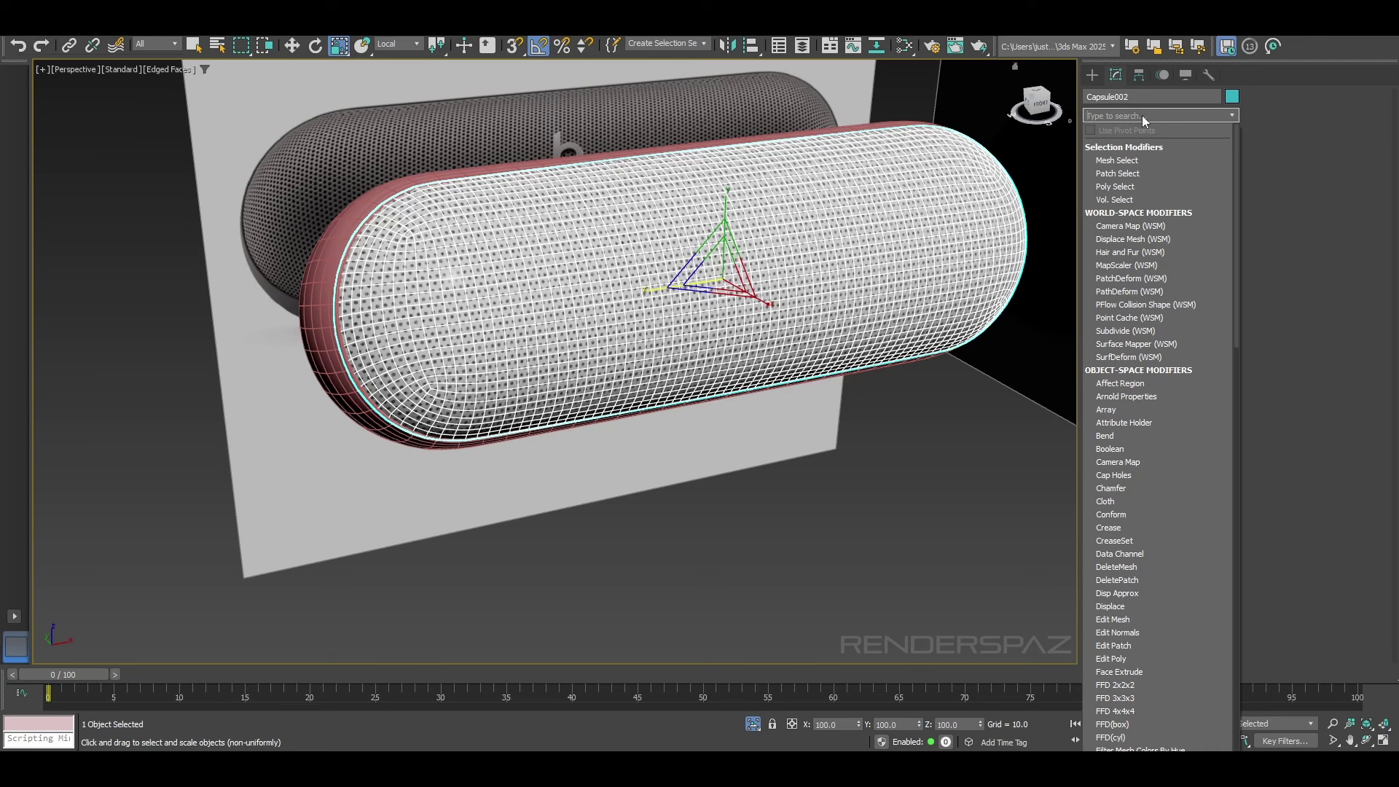
pyautogui.write('uvw')
pyautogui.press('Return')
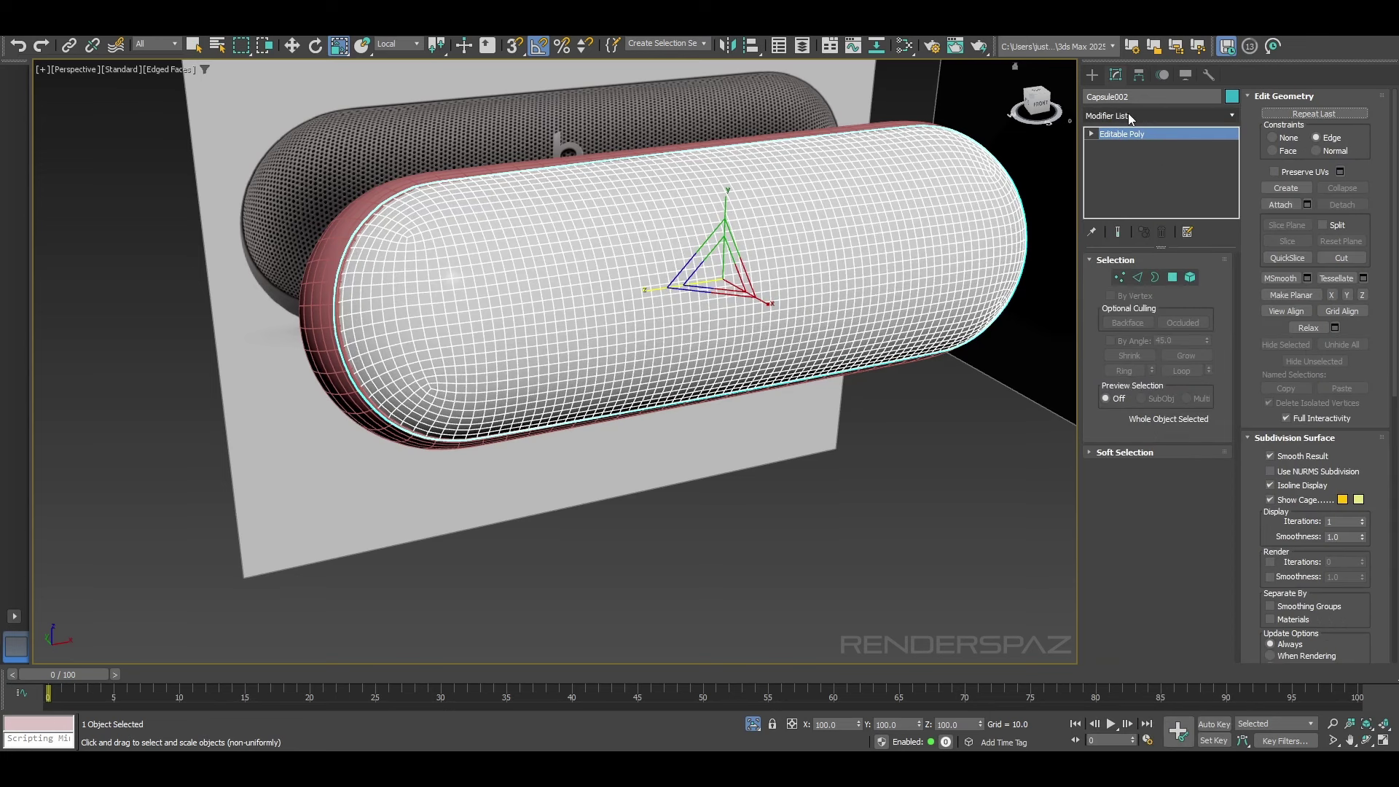
# Step: Add an Unwrap UVW modifier above the front body's Editable Poly and hide the edged faces
pyautogui.click(1128, 114)
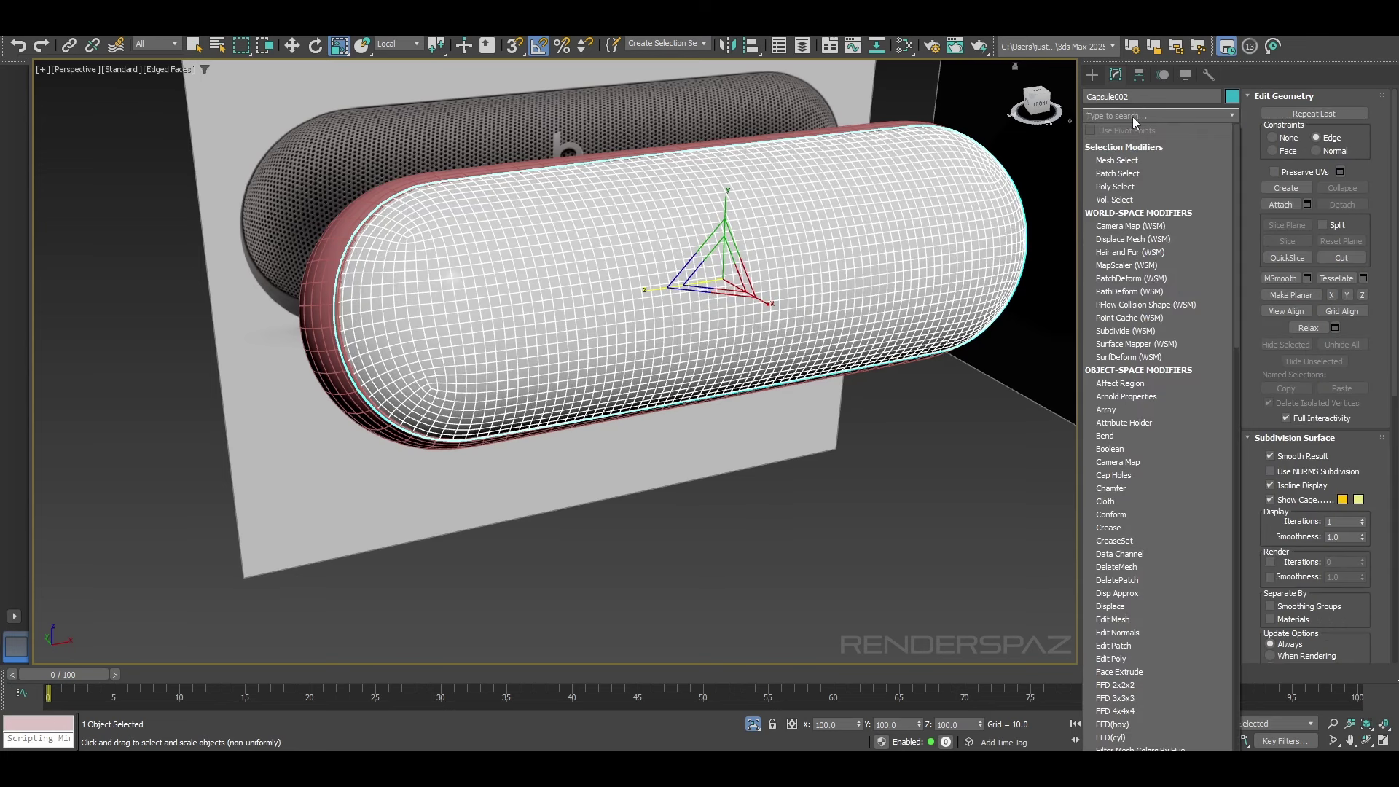
pyautogui.write('un')
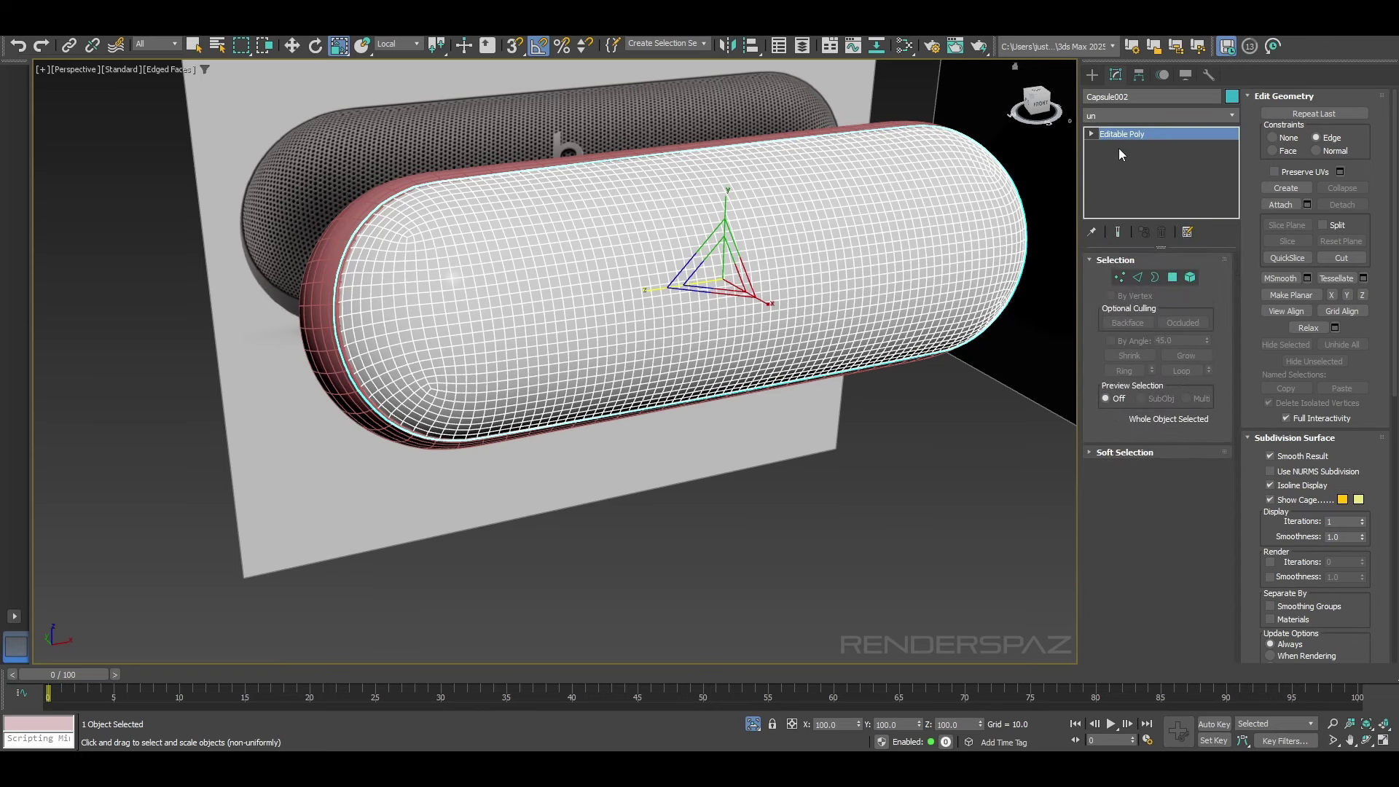
pyautogui.click(1119, 149)
pyautogui.scroll(3, 729, 282)
pyautogui.press('F4')
pyautogui.scroll(-5, 729, 280)
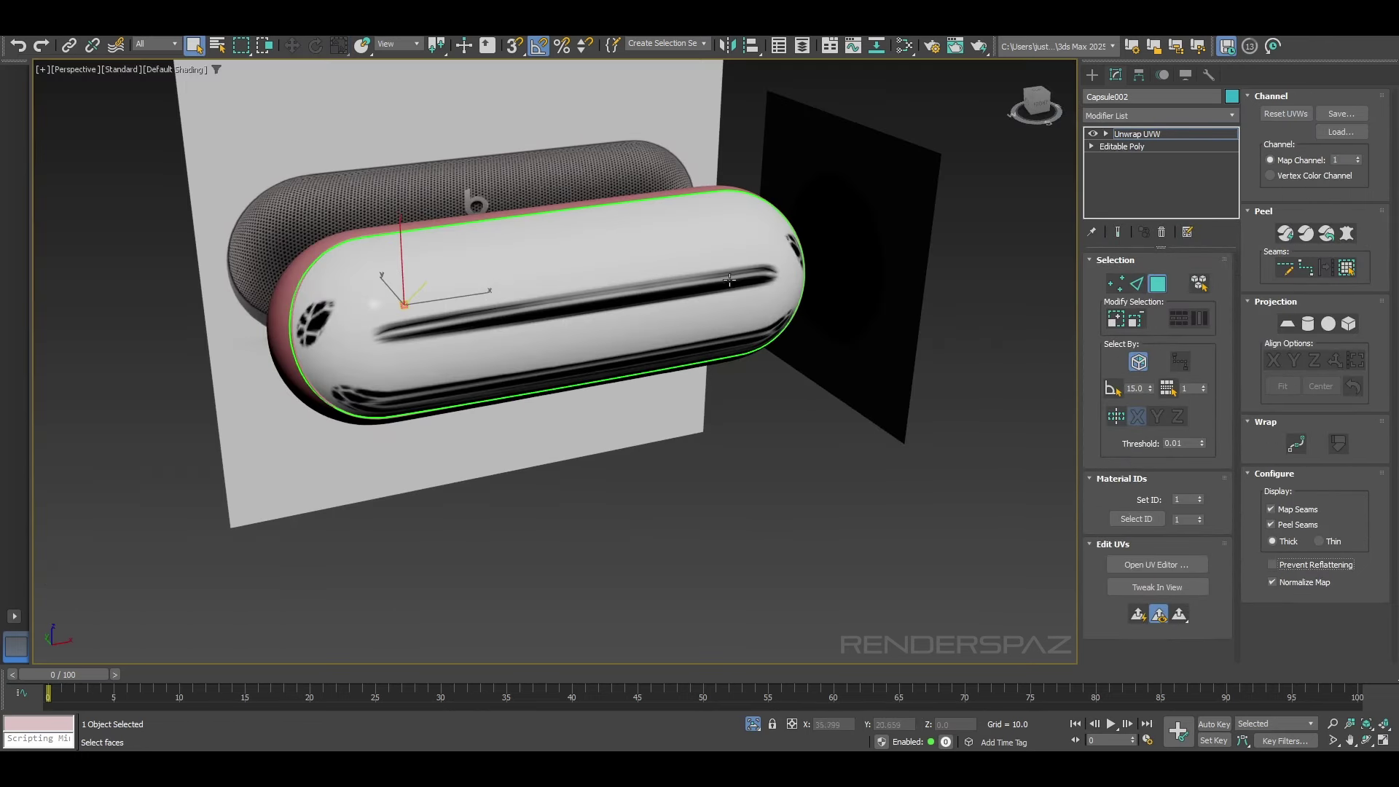
# Step: Select all the faces of the front body by element and open them in the UV editor
pyautogui.click(672, 301)
pyautogui.moveTo(627, 311)
pyautogui.keyDown('alt'); pyautogui.mouseDown(button='middle')
pyautogui.moveTo(712, 288)
pyautogui.moveTo(645, 302)
pyautogui.mouseUp(button='middle'); pyautogui.keyUp('alt')
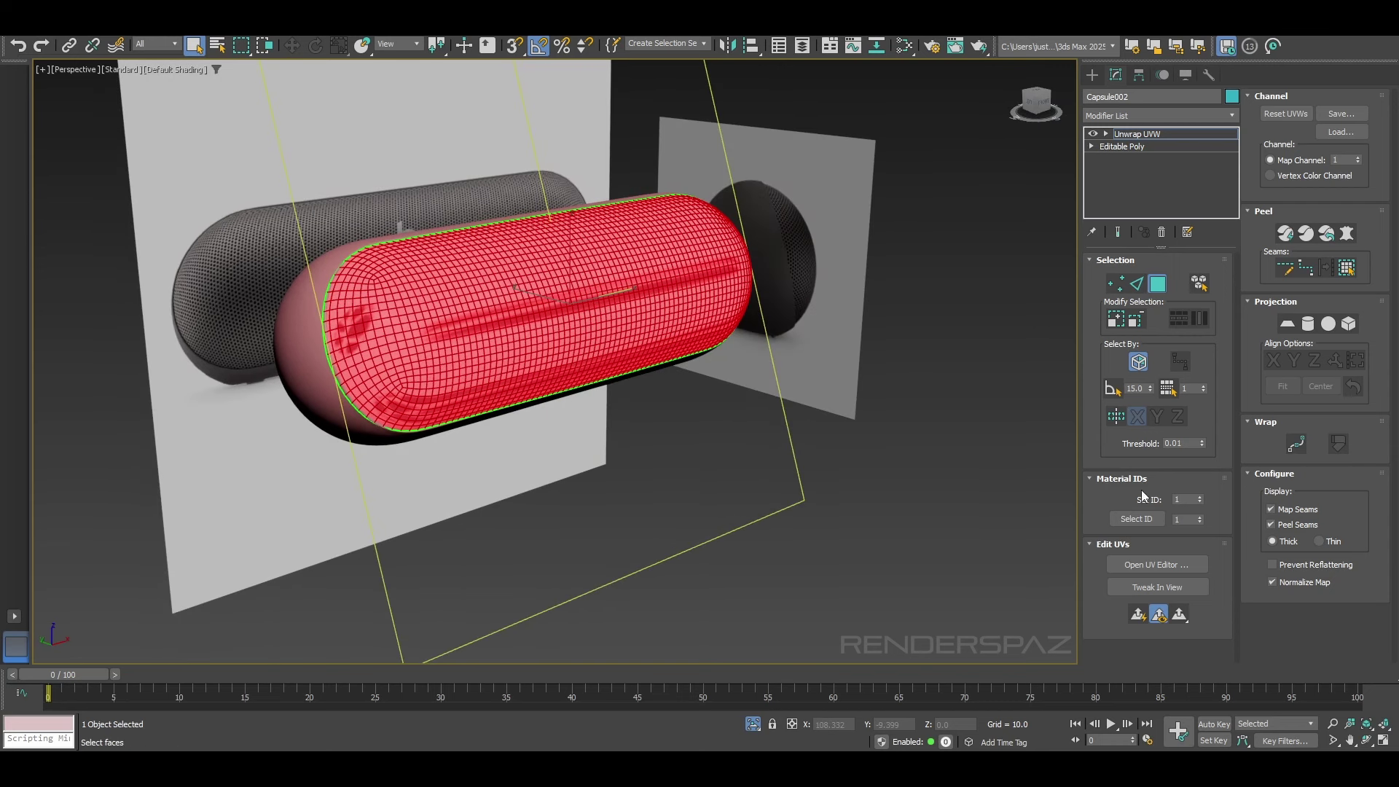
pyautogui.click(1148, 565)
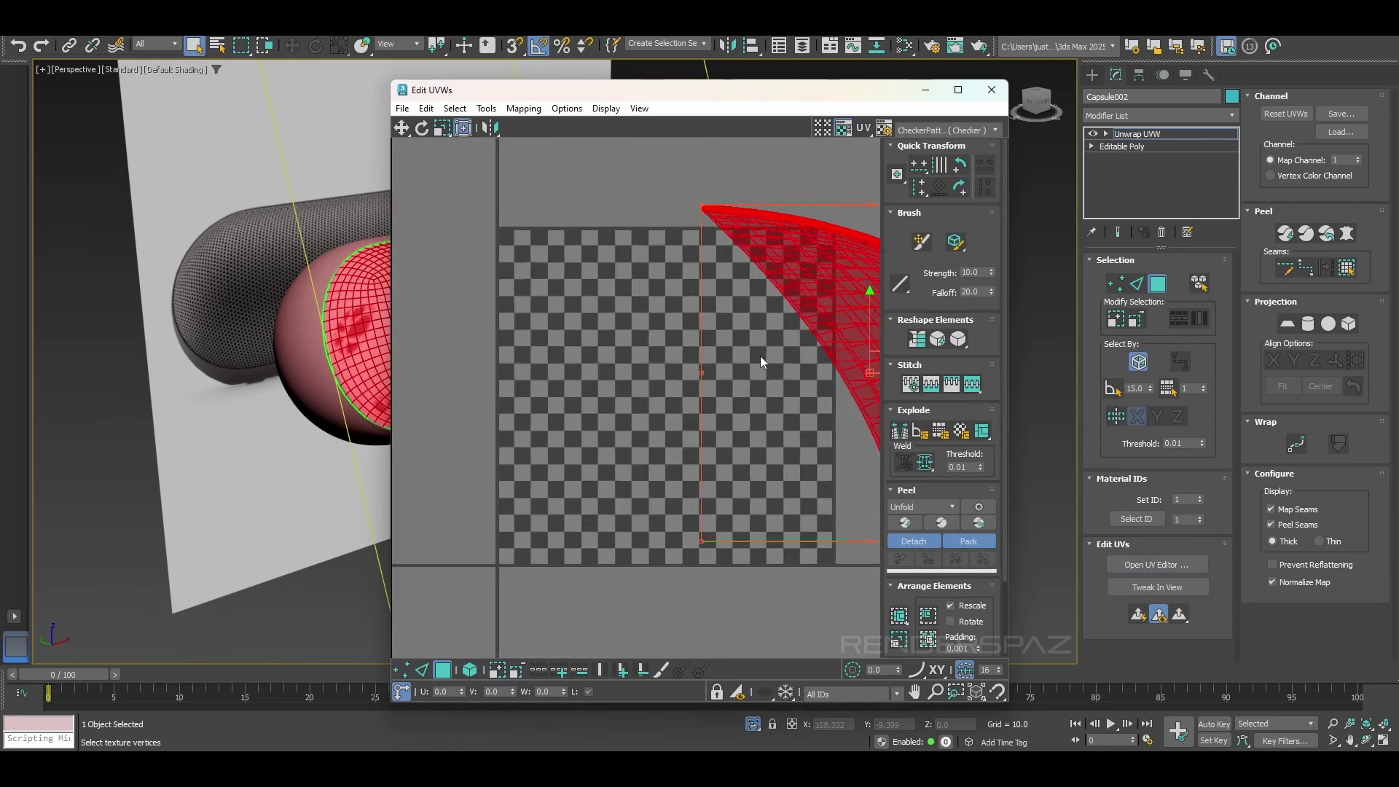
pyautogui.scroll(-3, 760, 355)
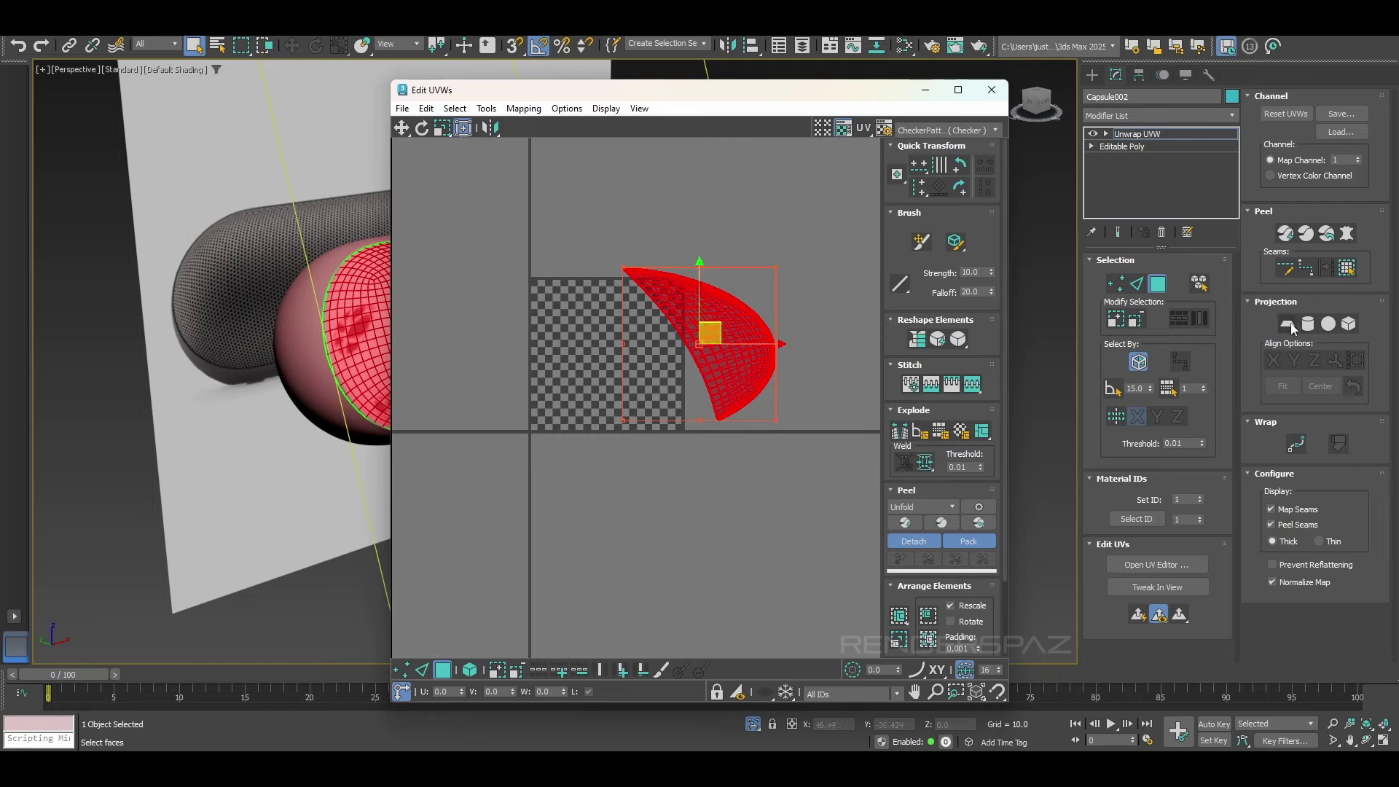
# Step: Apply a planar projection to the front body's selected faces and align it to the Y axis
pyautogui.click(1289, 324)
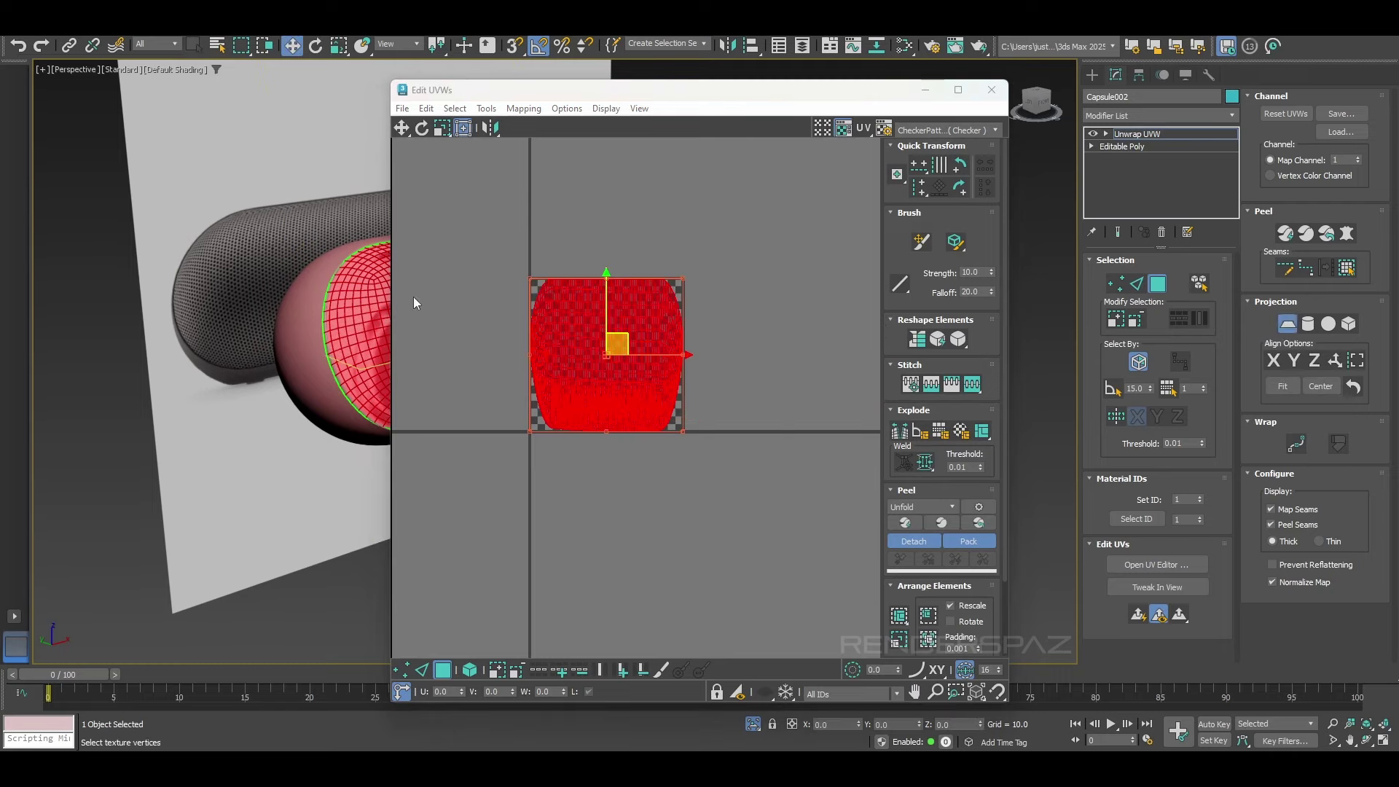
pyautogui.keyDown('alt'); pyautogui.moveTo(414, 296); pyautogui.dragTo(160, 336, button='middle'); pyautogui.keyUp('alt')
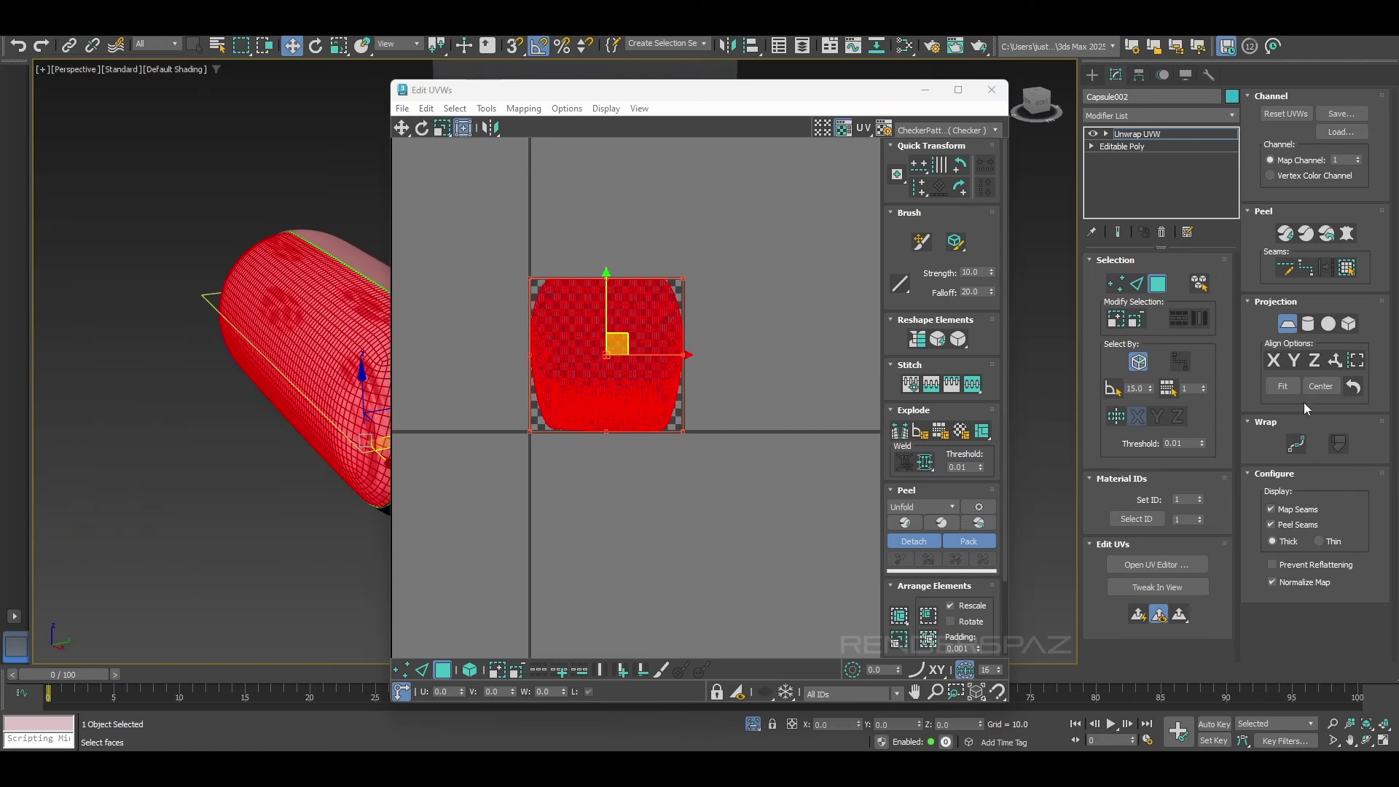
pyautogui.click(1272, 362)
pyautogui.click(1294, 361)
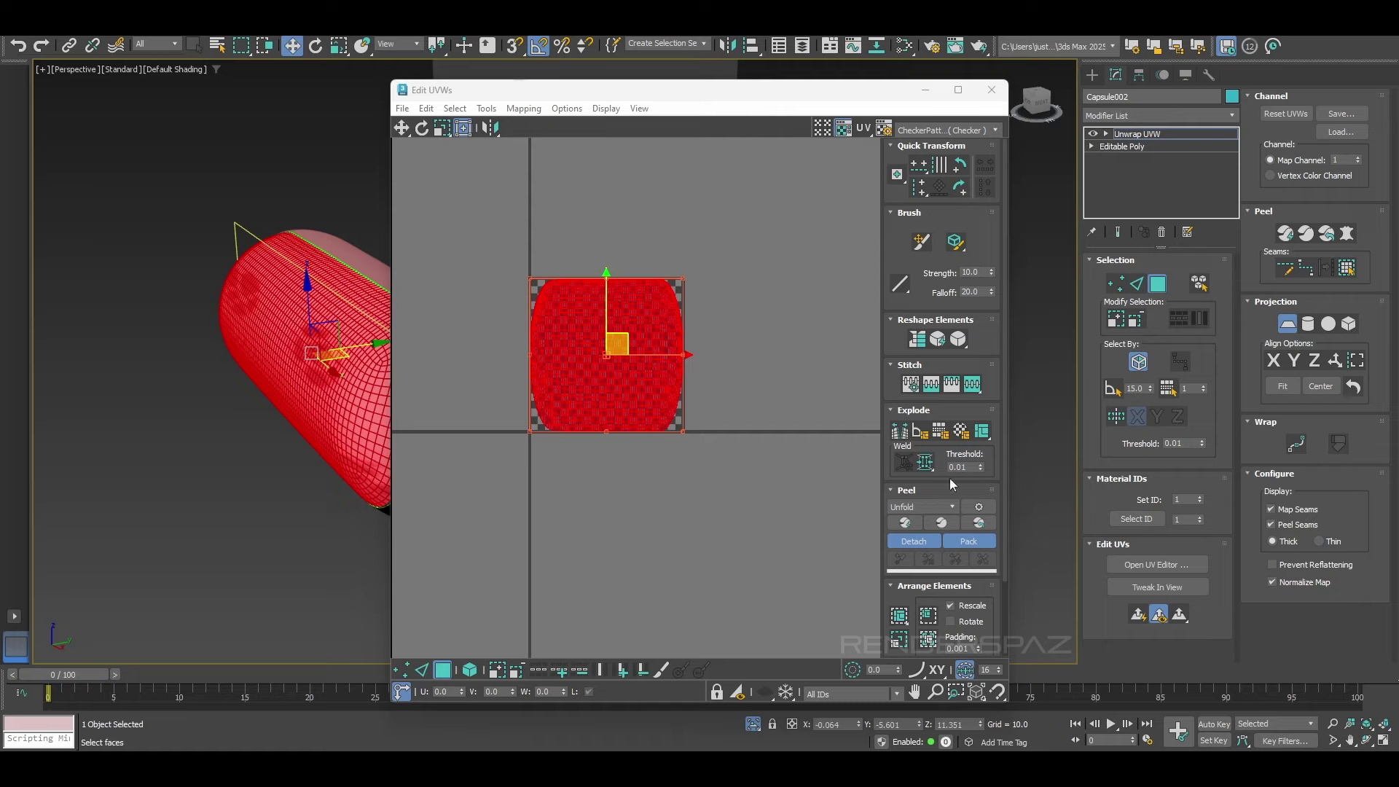
# Step: Fit the planar projection to the front body, quick-peel its UVs with Unfold, and close the UV editor
pyautogui.click(1276, 387)
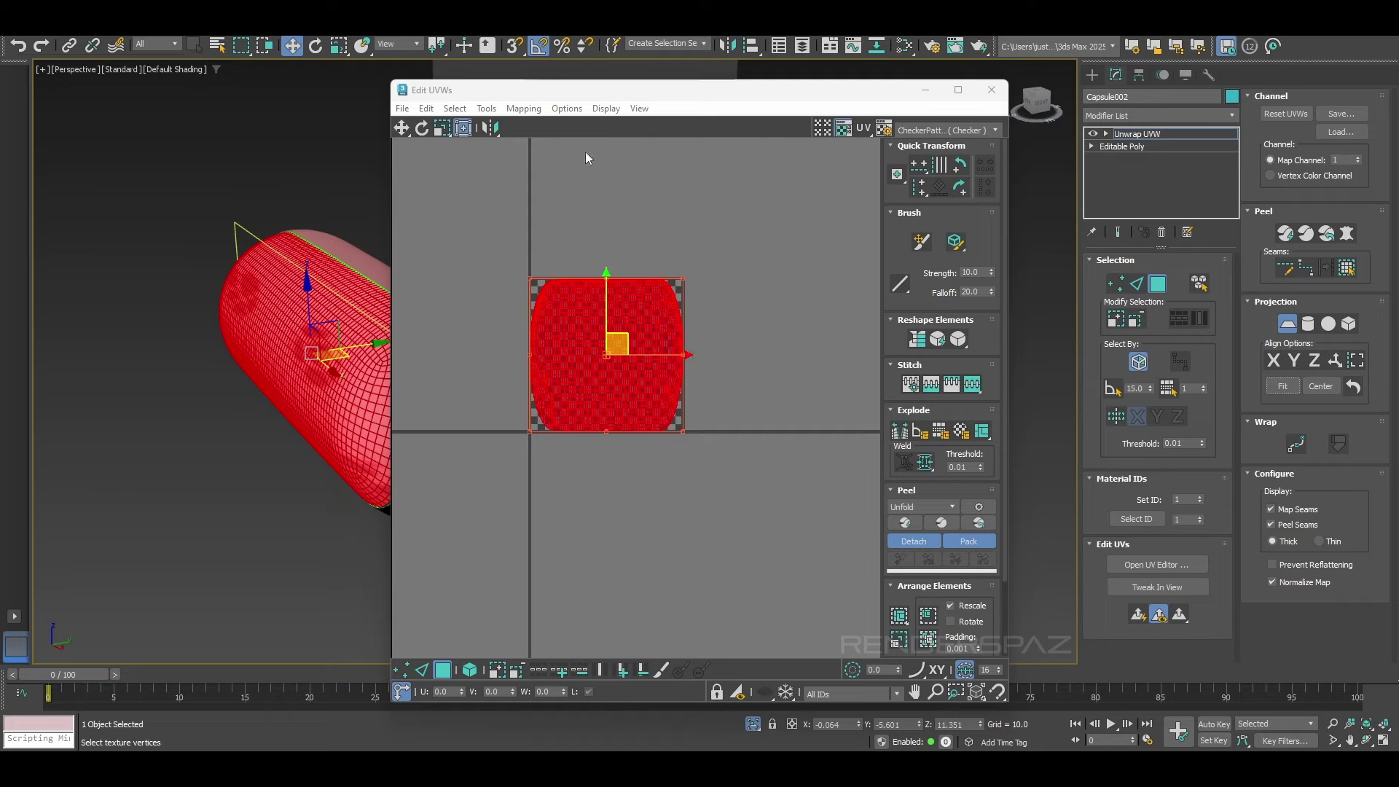
pyautogui.click(908, 527)
pyautogui.scroll(3, 619, 388)
pyautogui.scroll(3, 619, 388)
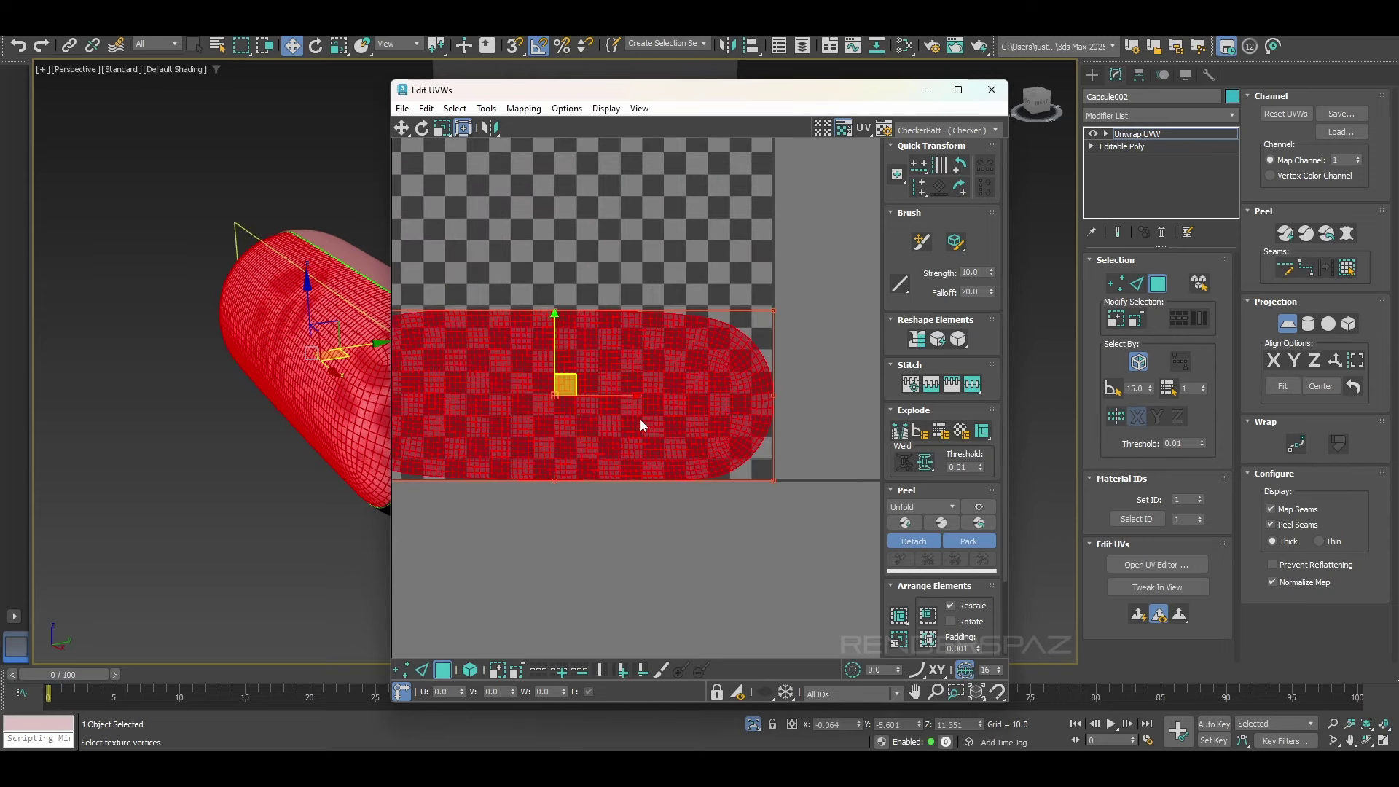
pyautogui.moveTo(357, 342)
pyautogui.keyDown('alt'); pyautogui.mouseDown(button='middle')
pyautogui.moveTo(420, 348)
pyautogui.moveTo(364, 342)
pyautogui.moveTo(347, 364)
pyautogui.mouseUp(button='middle'); pyautogui.keyUp('alt')
pyautogui.moveTo(787, 403); pyautogui.dragTo(673, 383, button='middle')
pyautogui.scroll(-2, 692, 388)
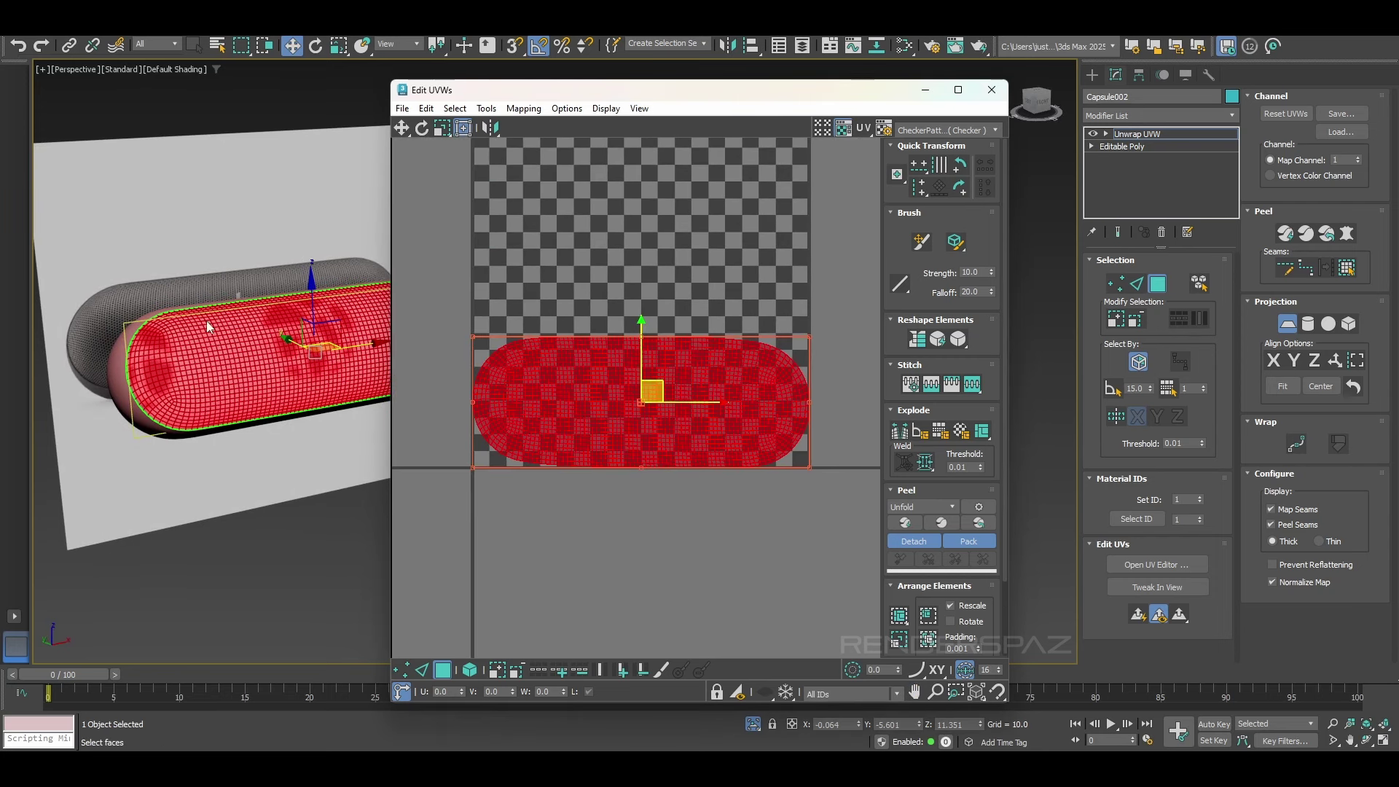
pyautogui.middleClick(278, 517)
pyautogui.click(991, 90)
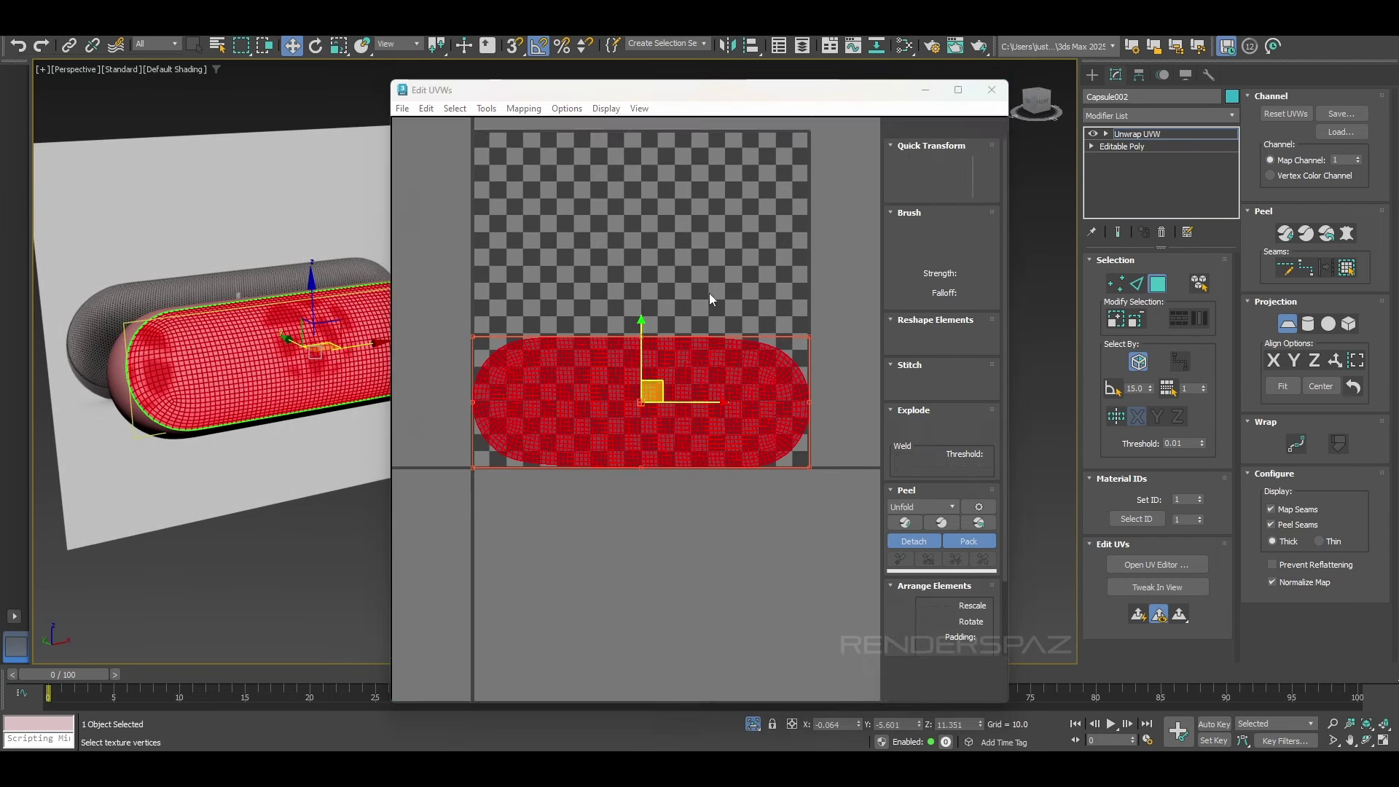
# Step: Clear the face selection and examine how the grille texture sits on the front body
pyautogui.click(395, 488)
pyautogui.moveTo(409, 424); pyautogui.dragTo(547, 437, button='middle')
pyautogui.scroll(5, 591, 399)
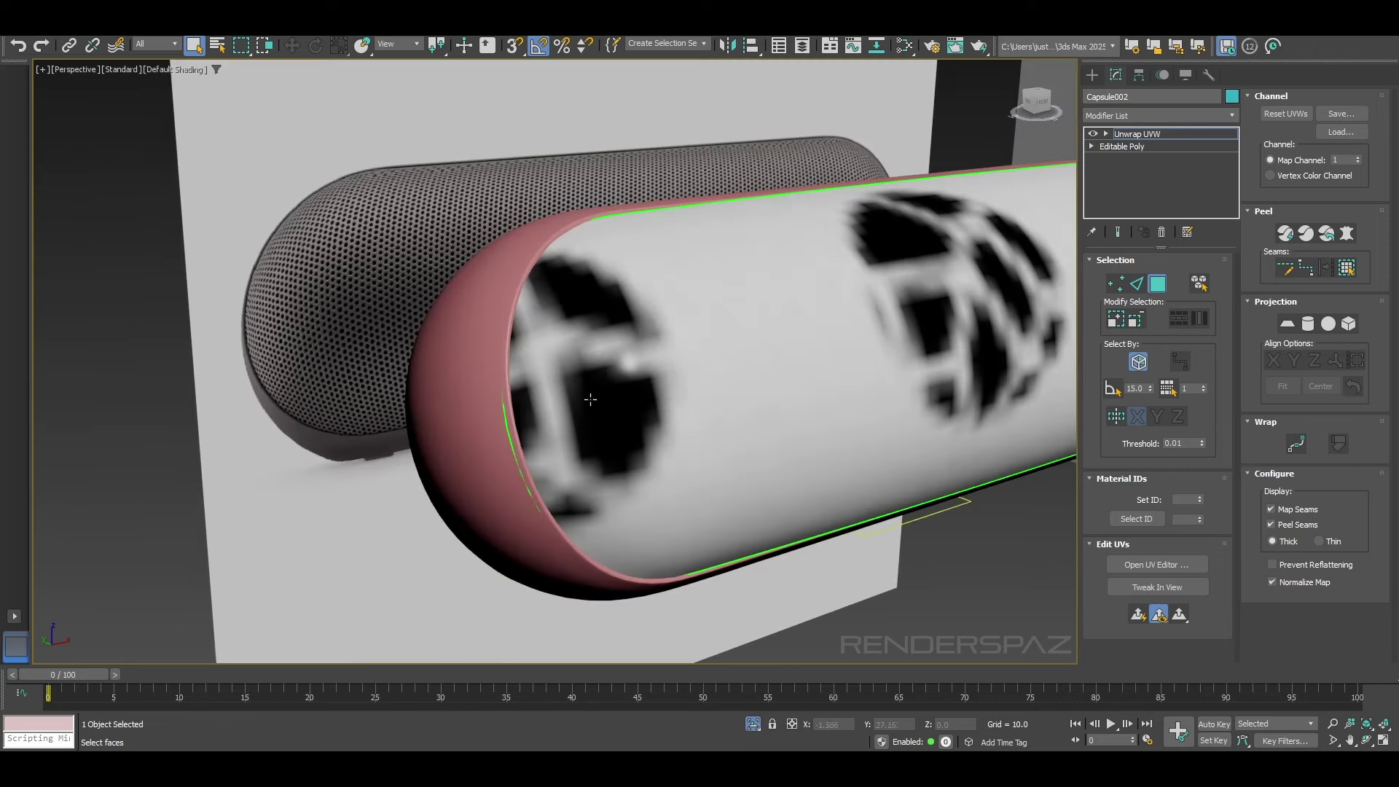
pyautogui.scroll(-3, 818, 368)
pyautogui.click(566, 376)
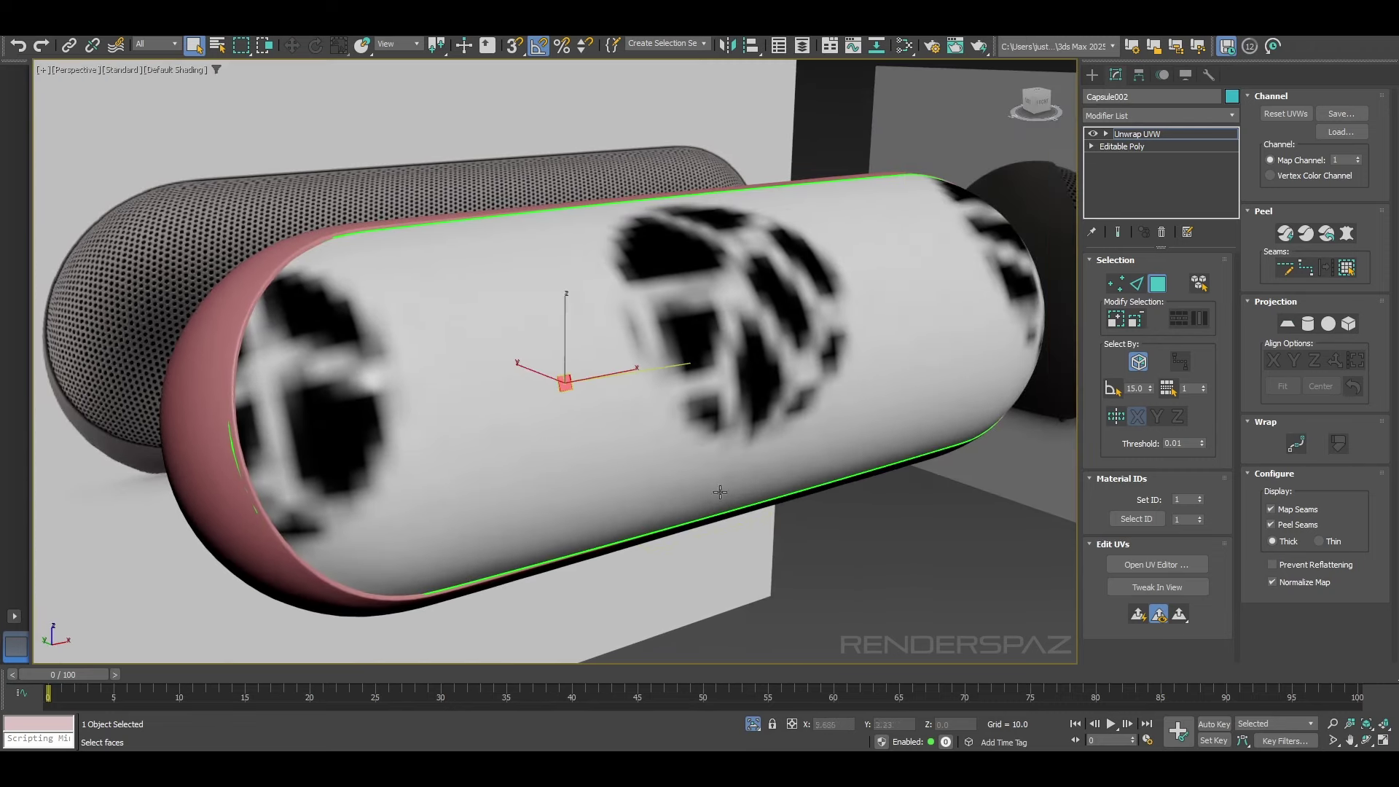
pyautogui.scroll(-3, 720, 493)
pyautogui.click(793, 526)
pyautogui.keyDown('alt'); pyautogui.moveTo(788, 462); pyautogui.dragTo(584, 406, button='middle'); pyautogui.keyUp('alt')
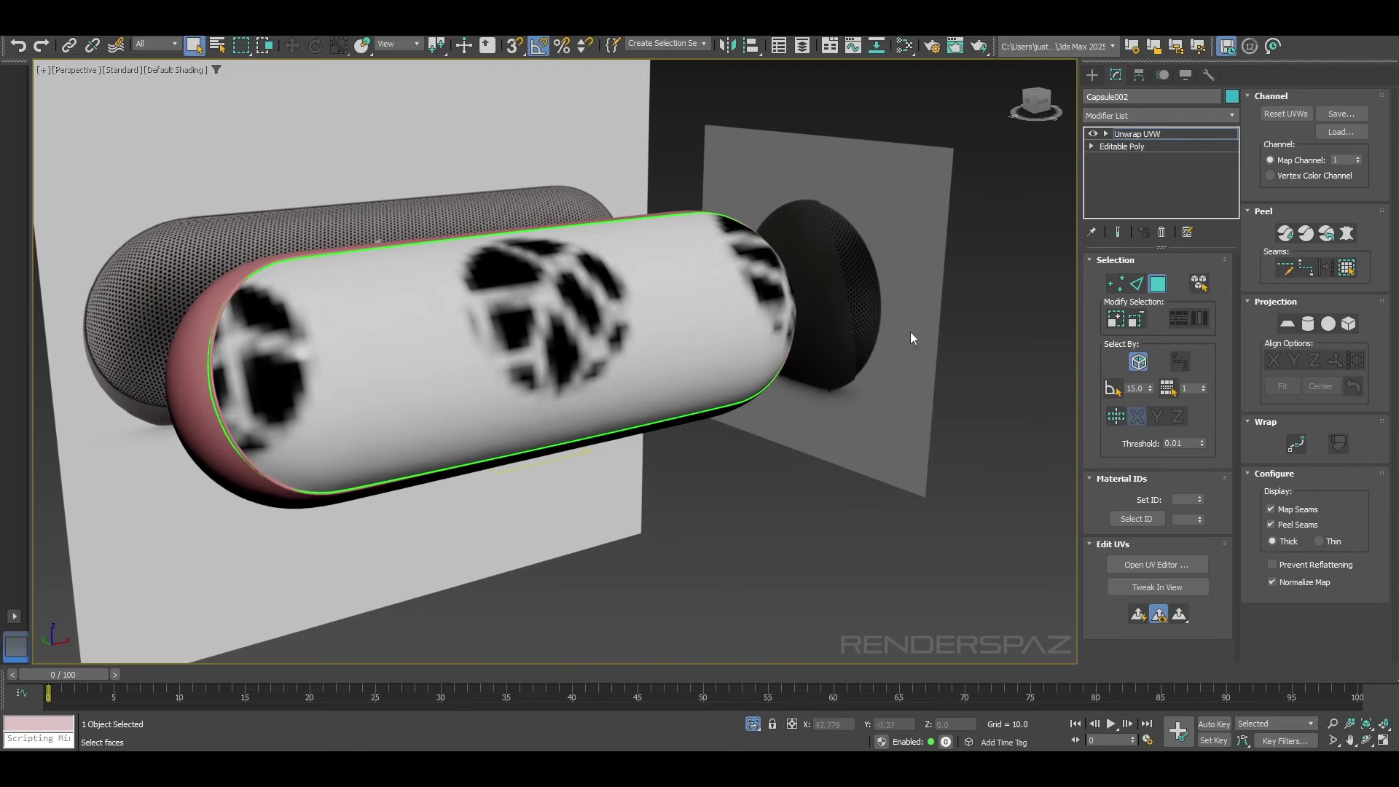
# Step: Open the front body's Metal_Grill_021_opacity.jpg bitmap settings in the Slate Material Editor and disable Use Real-World Scale
pyautogui.click(1140, 134)
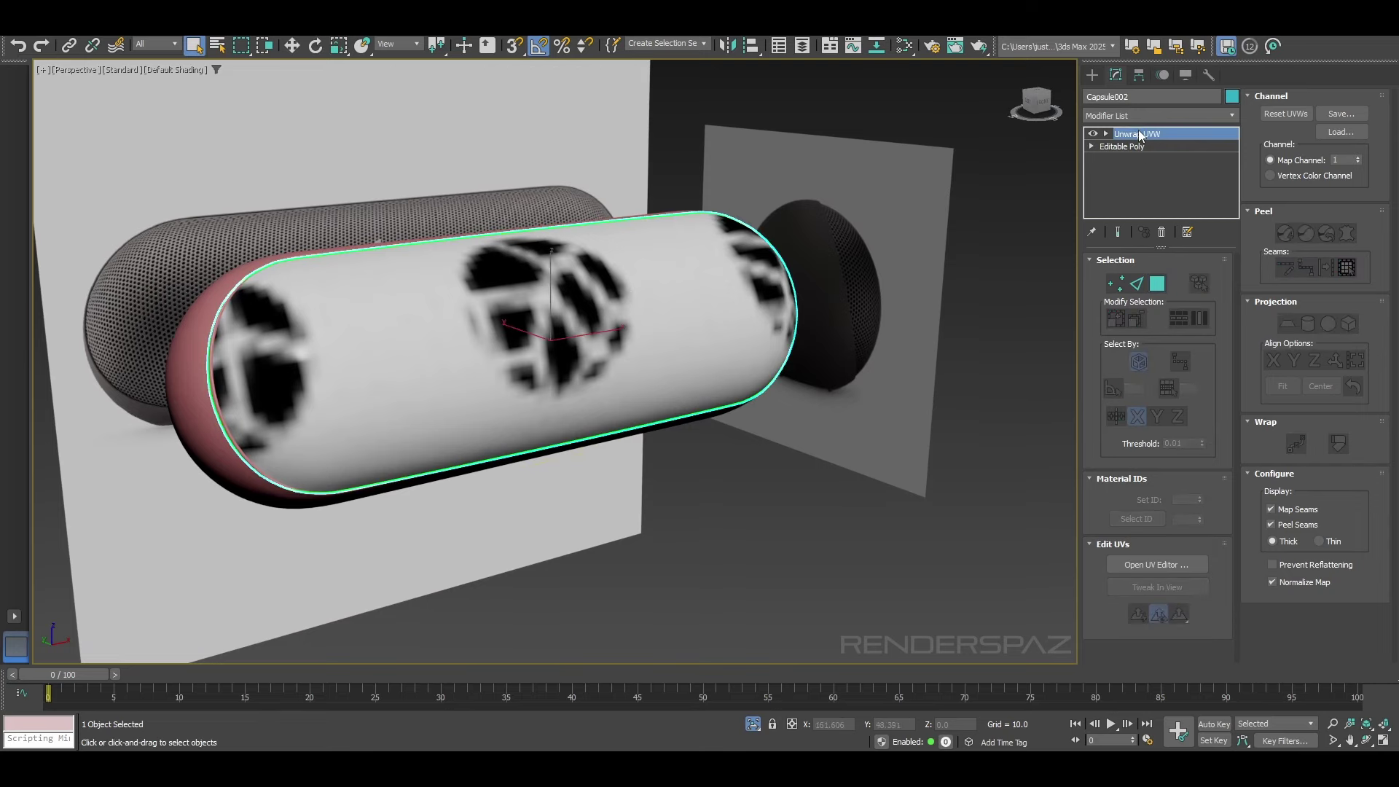
pyautogui.press('3')
pyautogui.press('m')
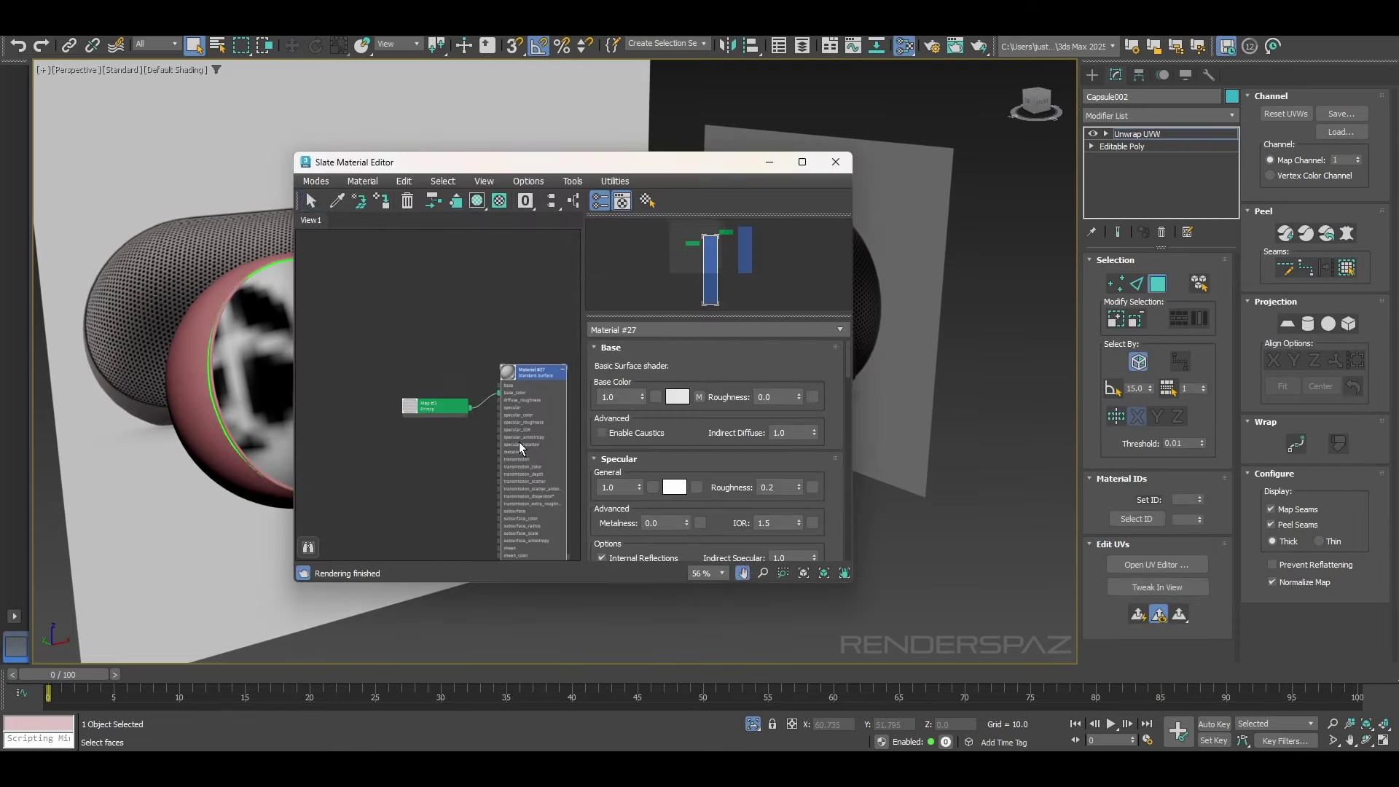
pyautogui.doubleClick(412, 401)
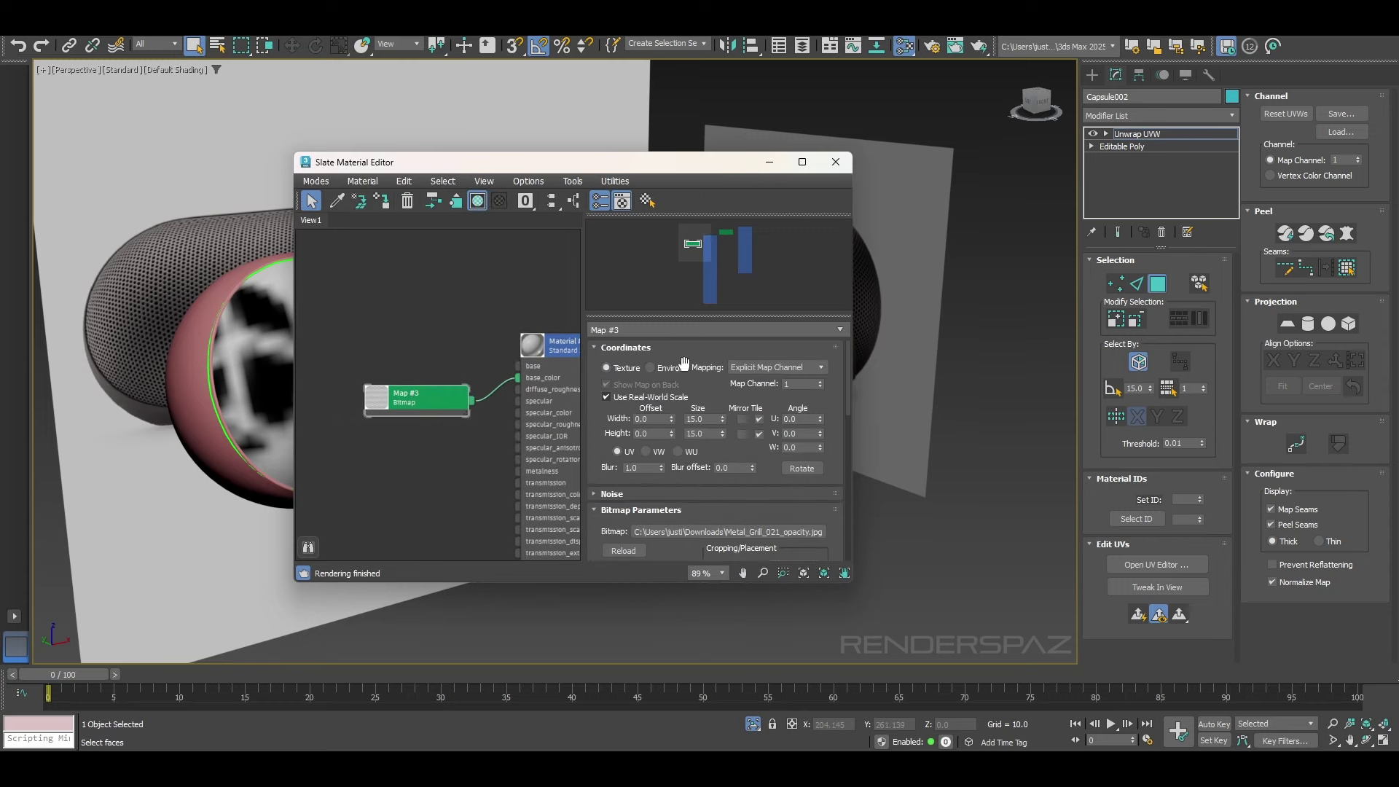
pyautogui.moveTo(663, 155); pyautogui.dragTo(934, 102)
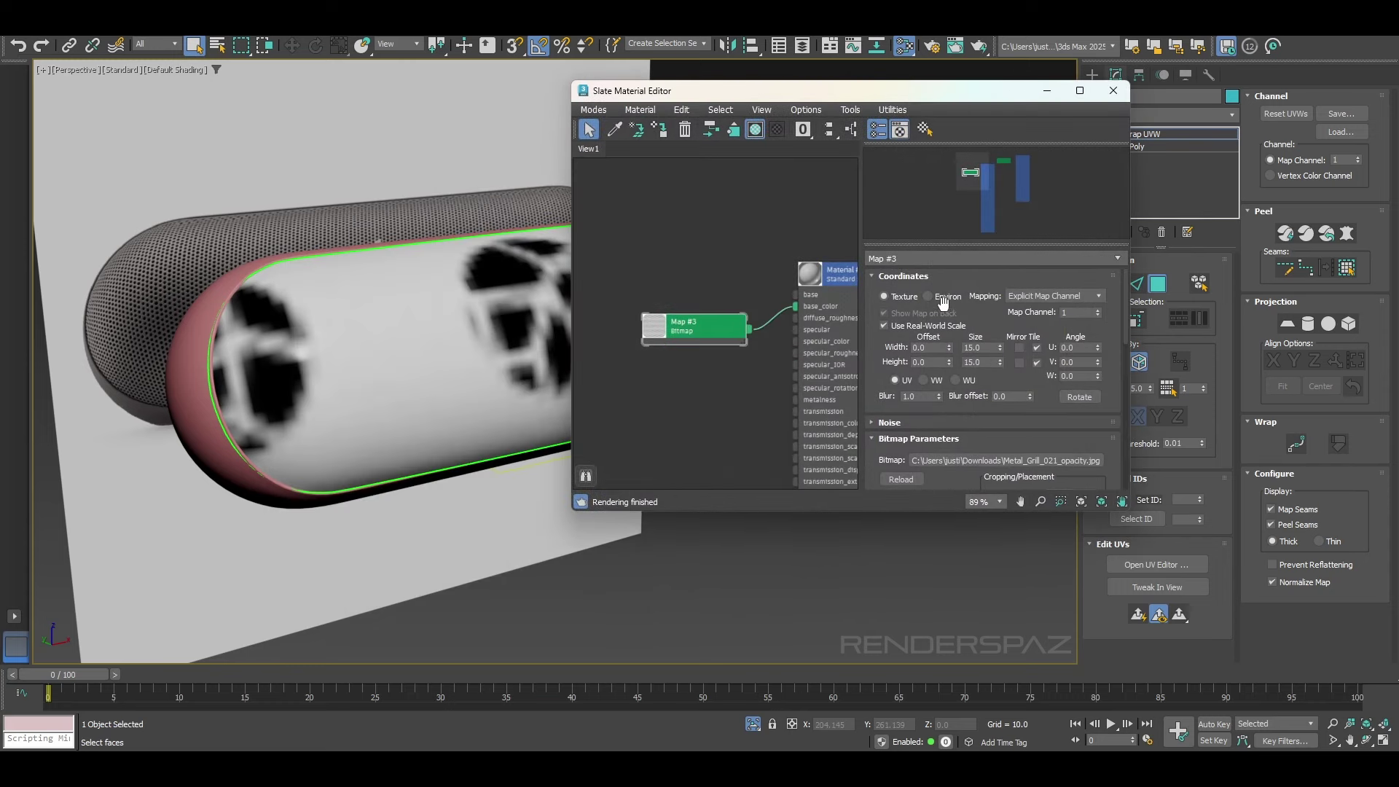
pyautogui.click(940, 327)
pyautogui.click(942, 328)
pyautogui.click(942, 328)
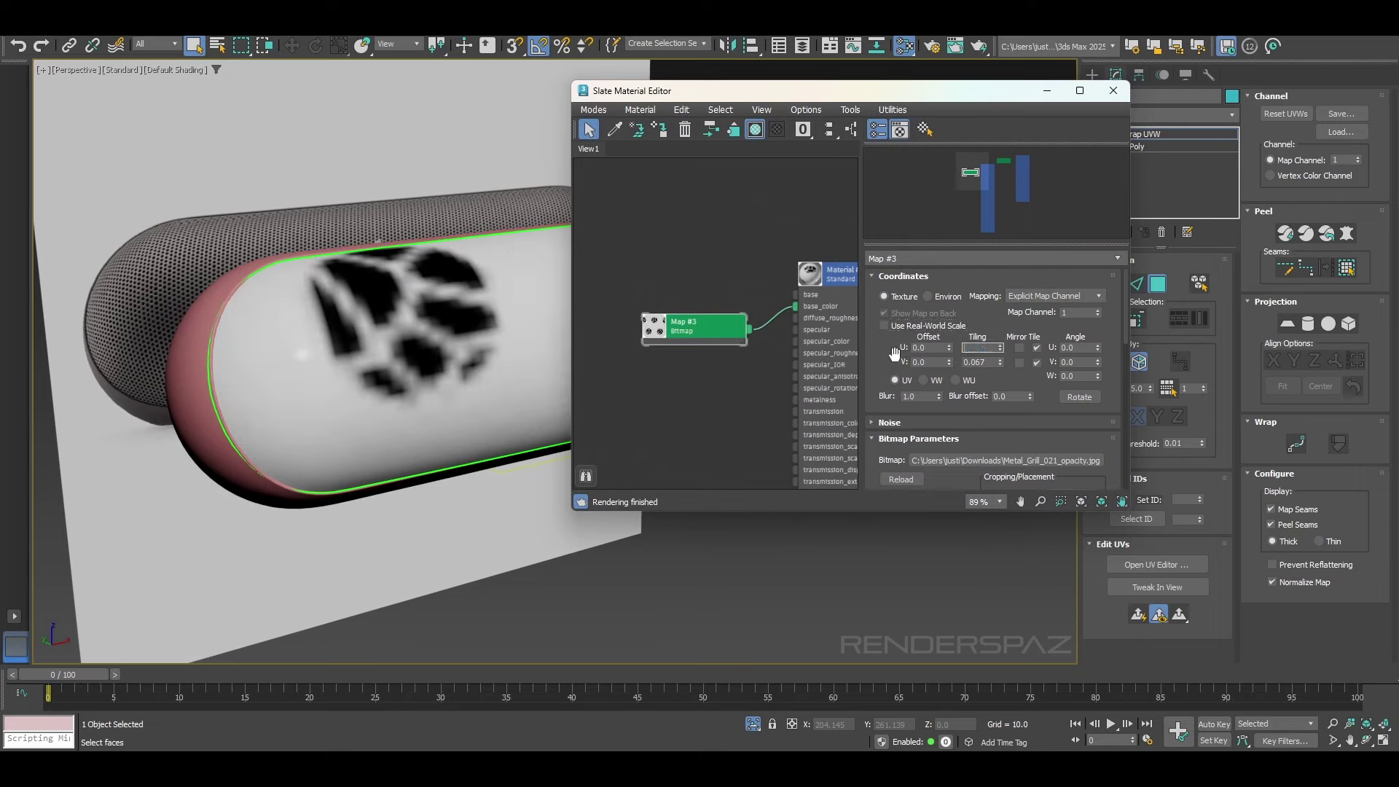
# Step: Try a grille bitmap tiling of 10 in both U and V and check the hole size against the reference
pyautogui.write('10')
pyautogui.press('Return')
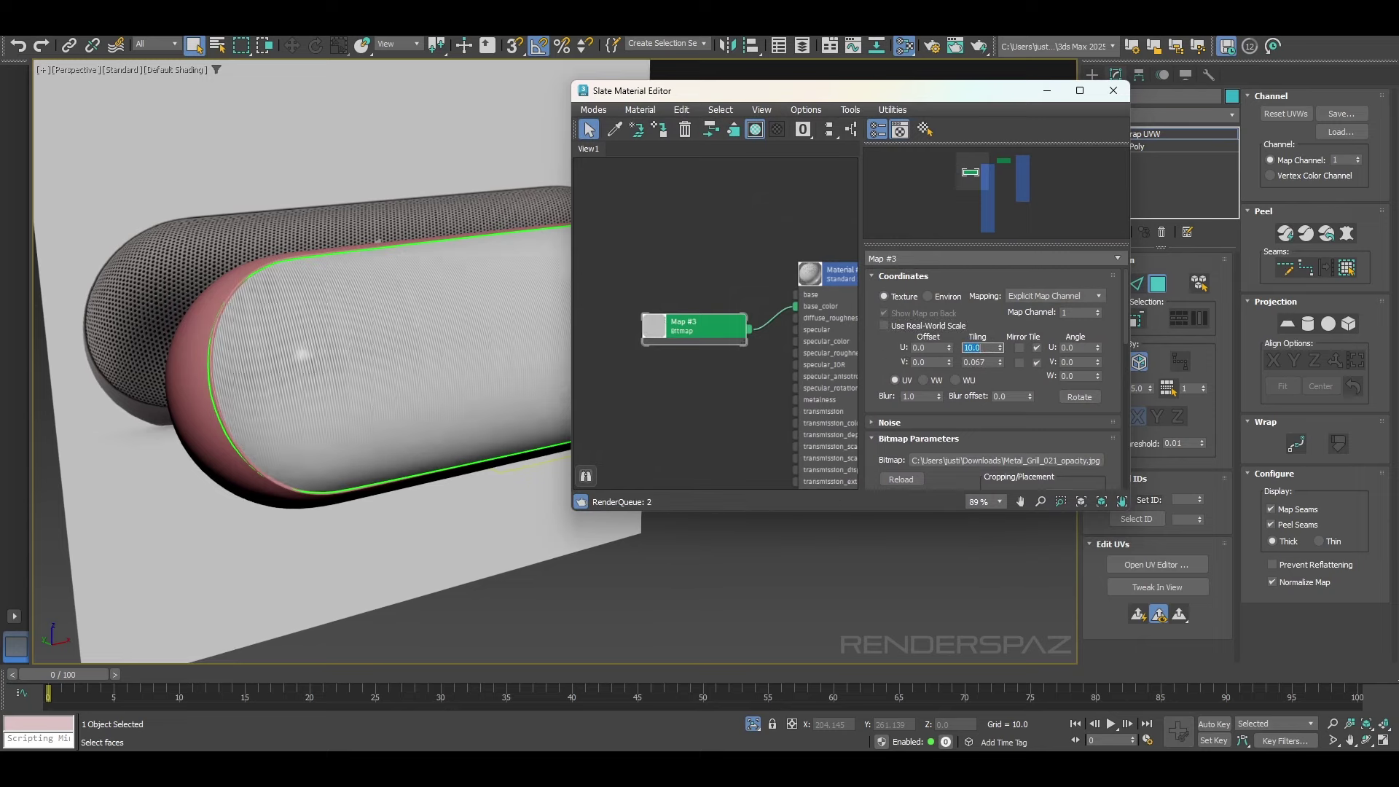
pyautogui.press('Tab')
pyautogui.write('10')
pyautogui.press('Return')
pyautogui.scroll(3, 326, 357)
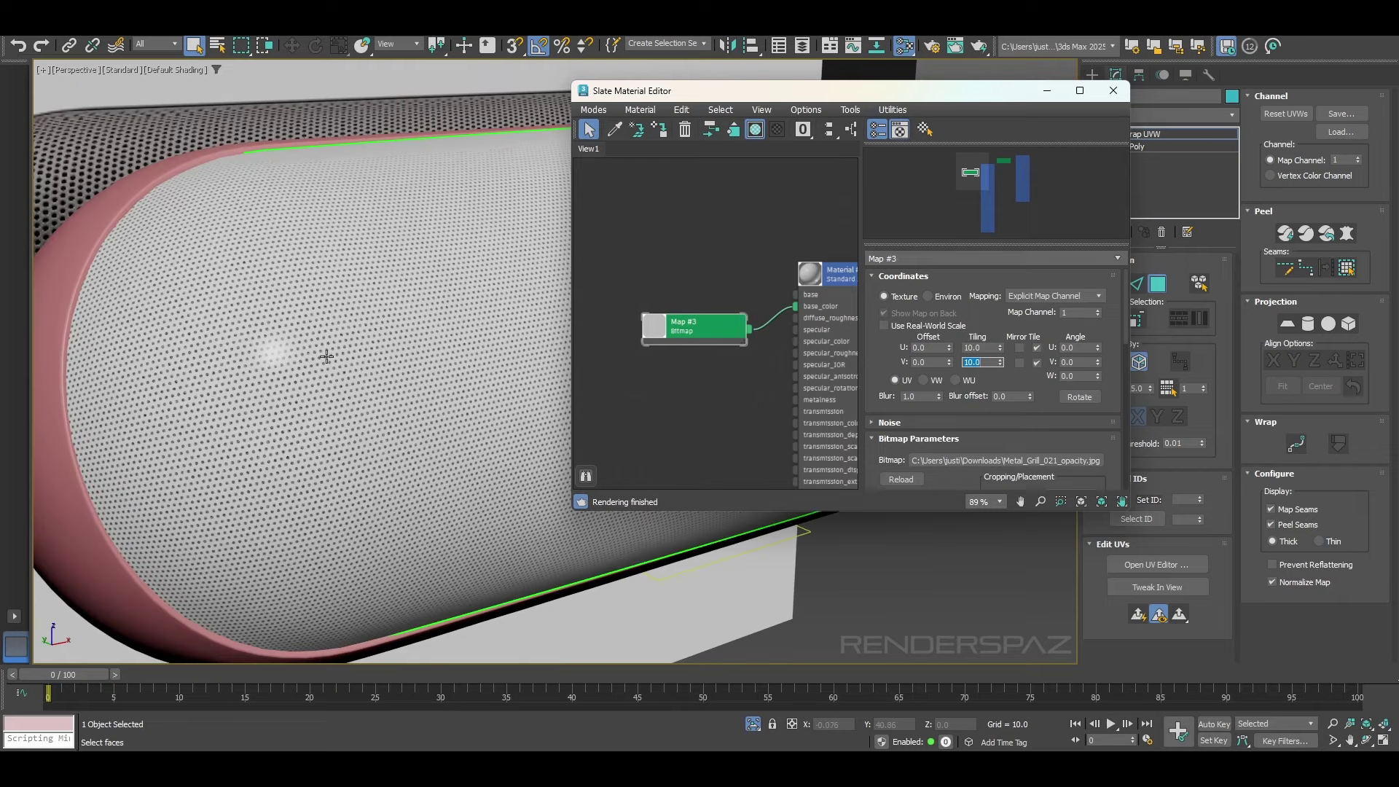
pyautogui.scroll(2, 327, 357)
pyautogui.moveTo(247, 449); pyautogui.dragTo(481, 416, button='middle')
pyautogui.scroll(-2, 273, 430)
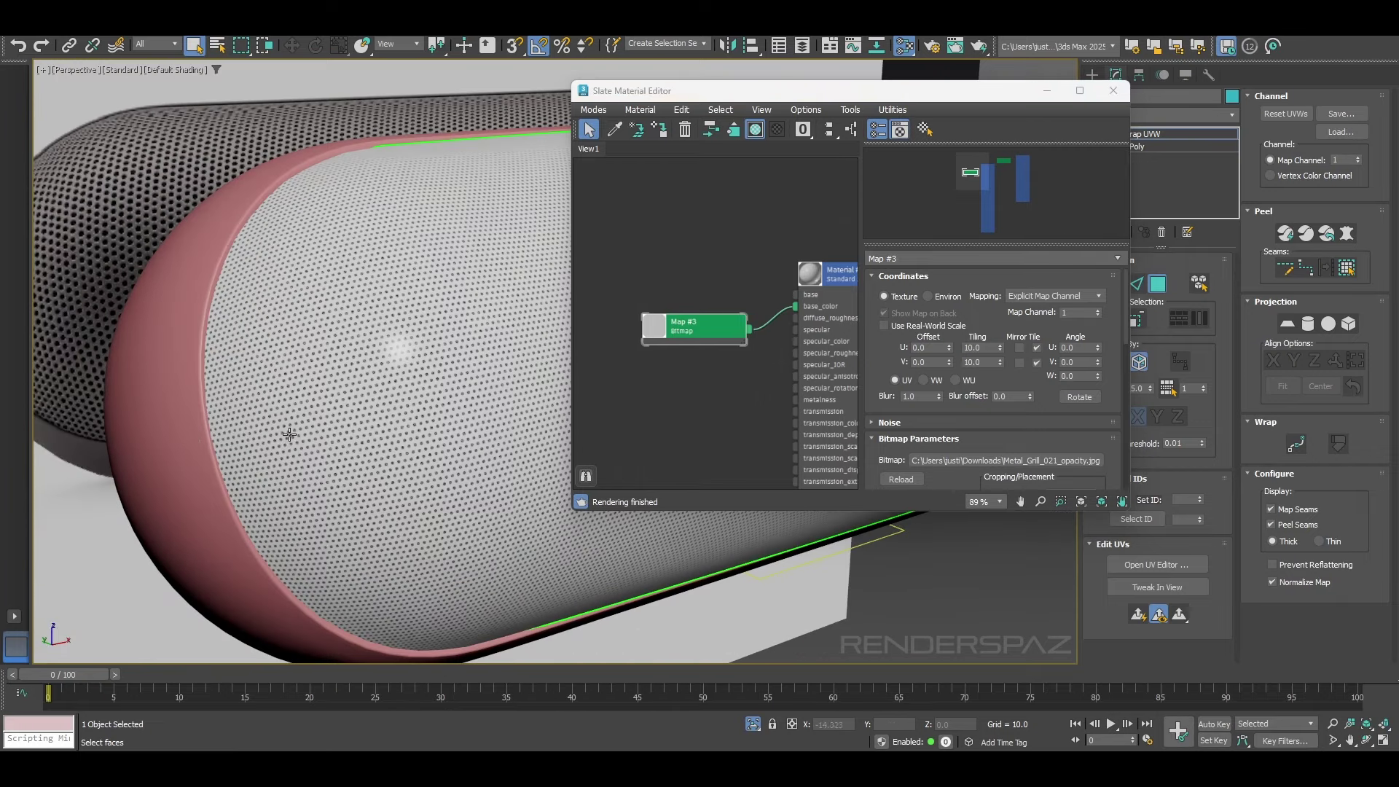
pyautogui.scroll(-2, 290, 435)
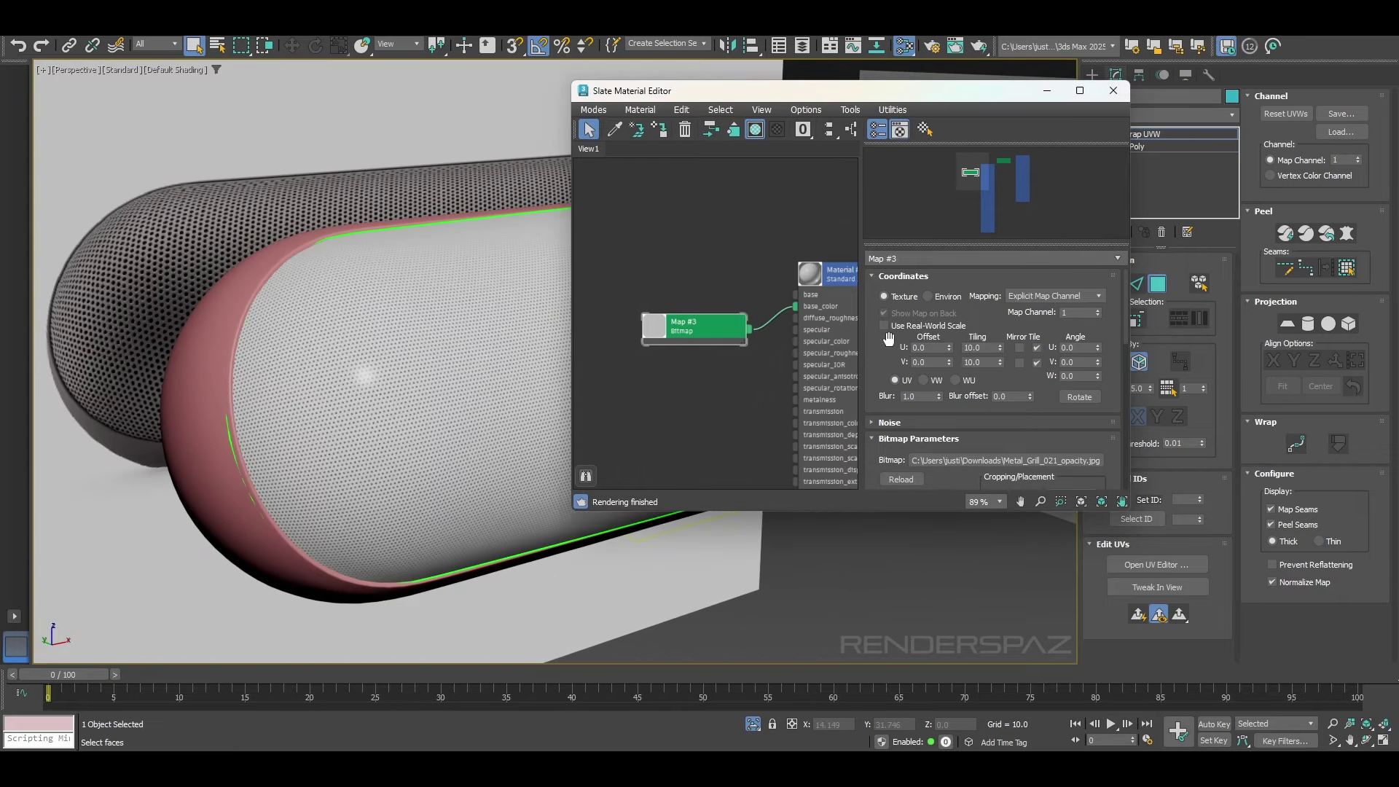
# Step: Try a grille bitmap tiling of 20 in both U and V
pyautogui.click(983, 347)
pyautogui.write('20')
pyautogui.press('Tab')
pyautogui.write('20')
pyautogui.press('Return')
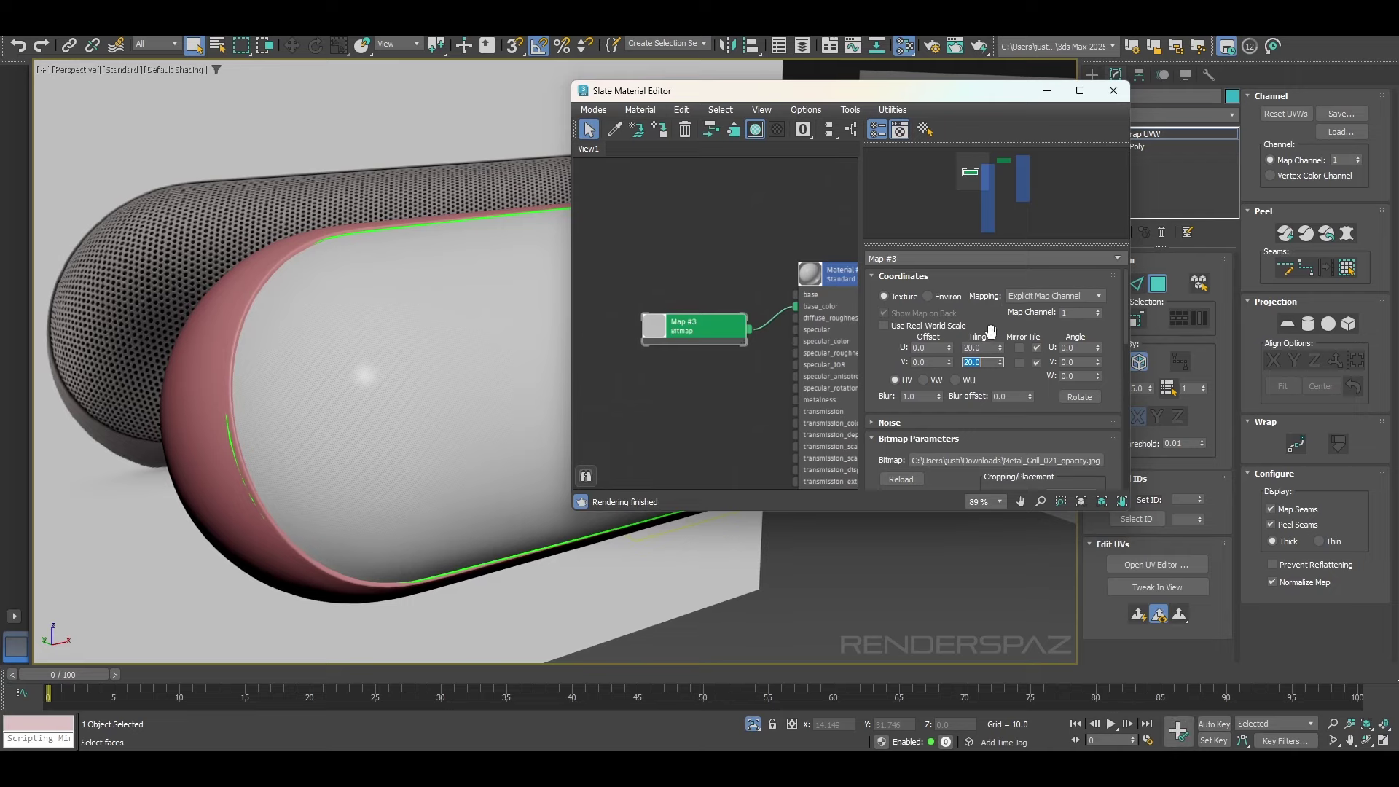
# Step: Try a grille bitmap tiling of 5 in both U and V and check the pattern around the front body
pyautogui.click(984, 348)
pyautogui.press('Return')
pyautogui.write('5')
pyautogui.press('Return')
pyautogui.keyDown('alt'); pyautogui.moveTo(255, 449); pyautogui.dragTo(193, 462, button='middle'); pyautogui.keyUp('alt')
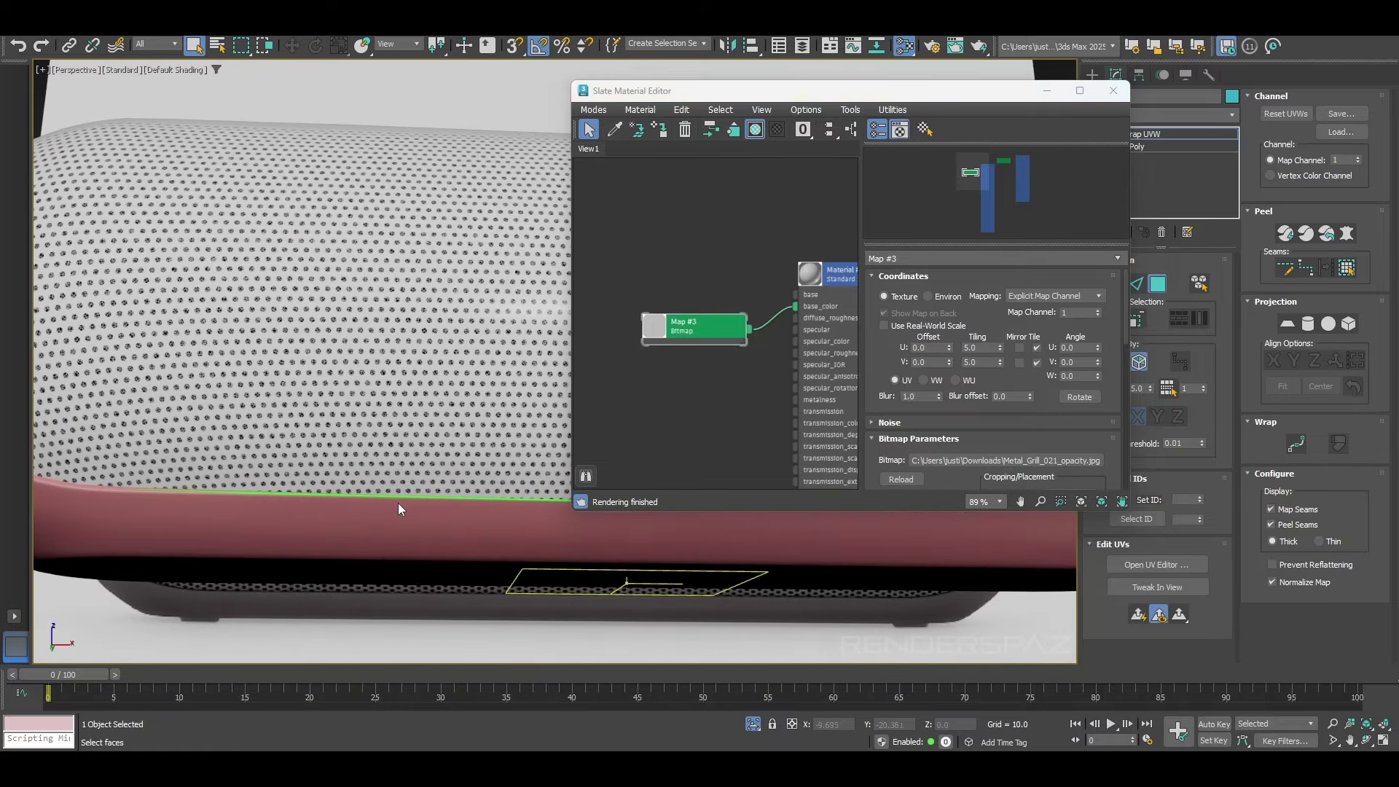
pyautogui.keyDown('alt'); pyautogui.moveTo(400, 506); pyautogui.dragTo(452, 423, button='middle'); pyautogui.keyUp('alt')
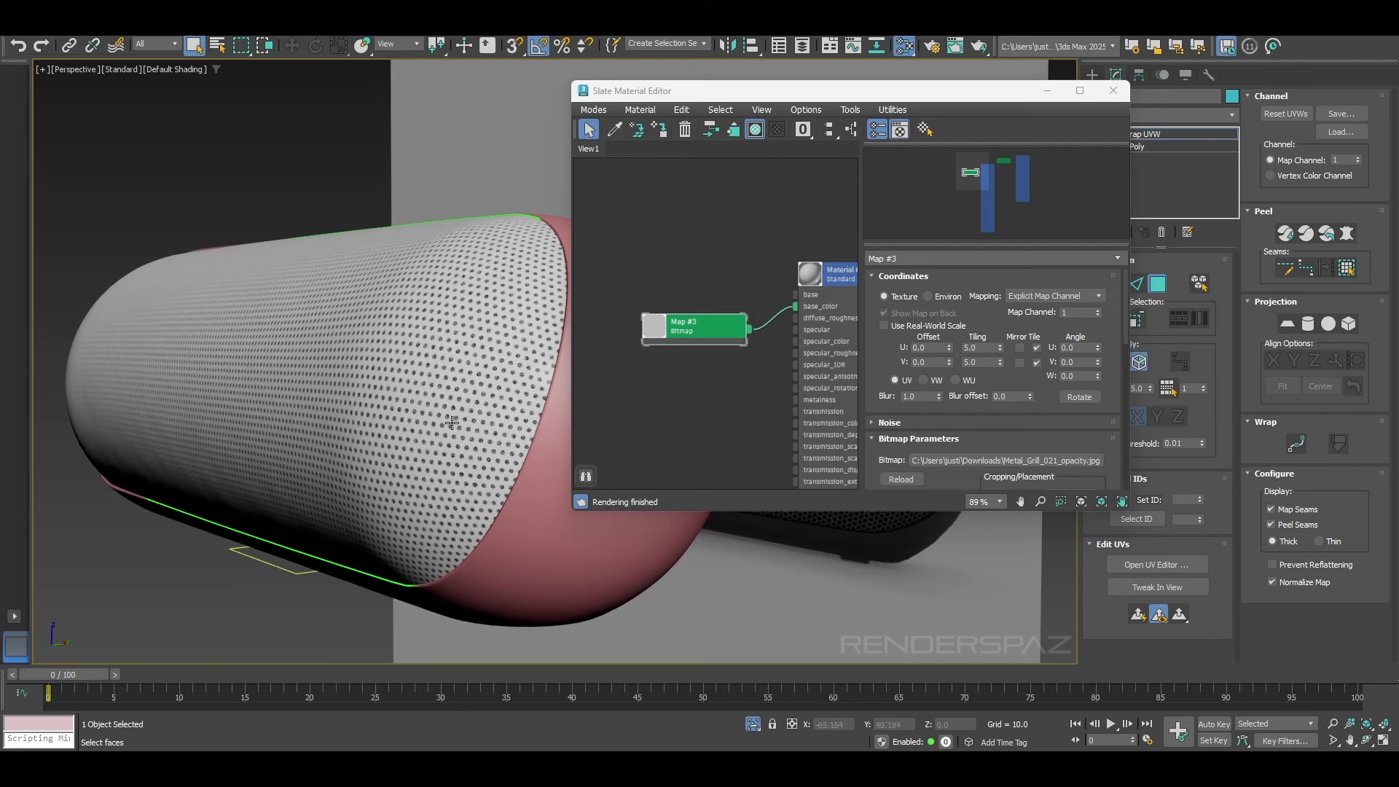
pyautogui.keyDown('alt'); pyautogui.moveTo(447, 475); pyautogui.dragTo(234, 487, button='middle'); pyautogui.keyUp('alt')
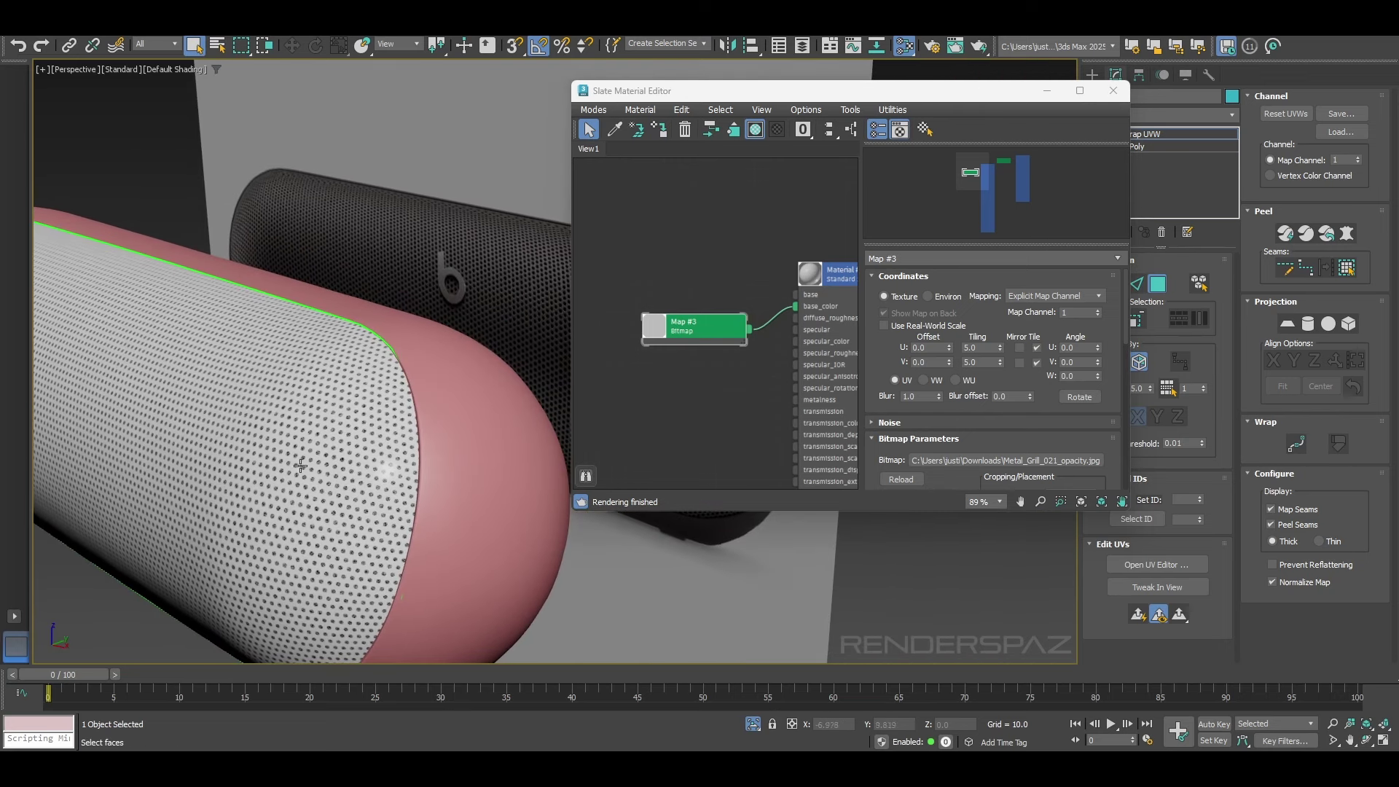
# Step: Set the grille bitmap's tiling to 4 in both U and V
pyautogui.click(977, 349)
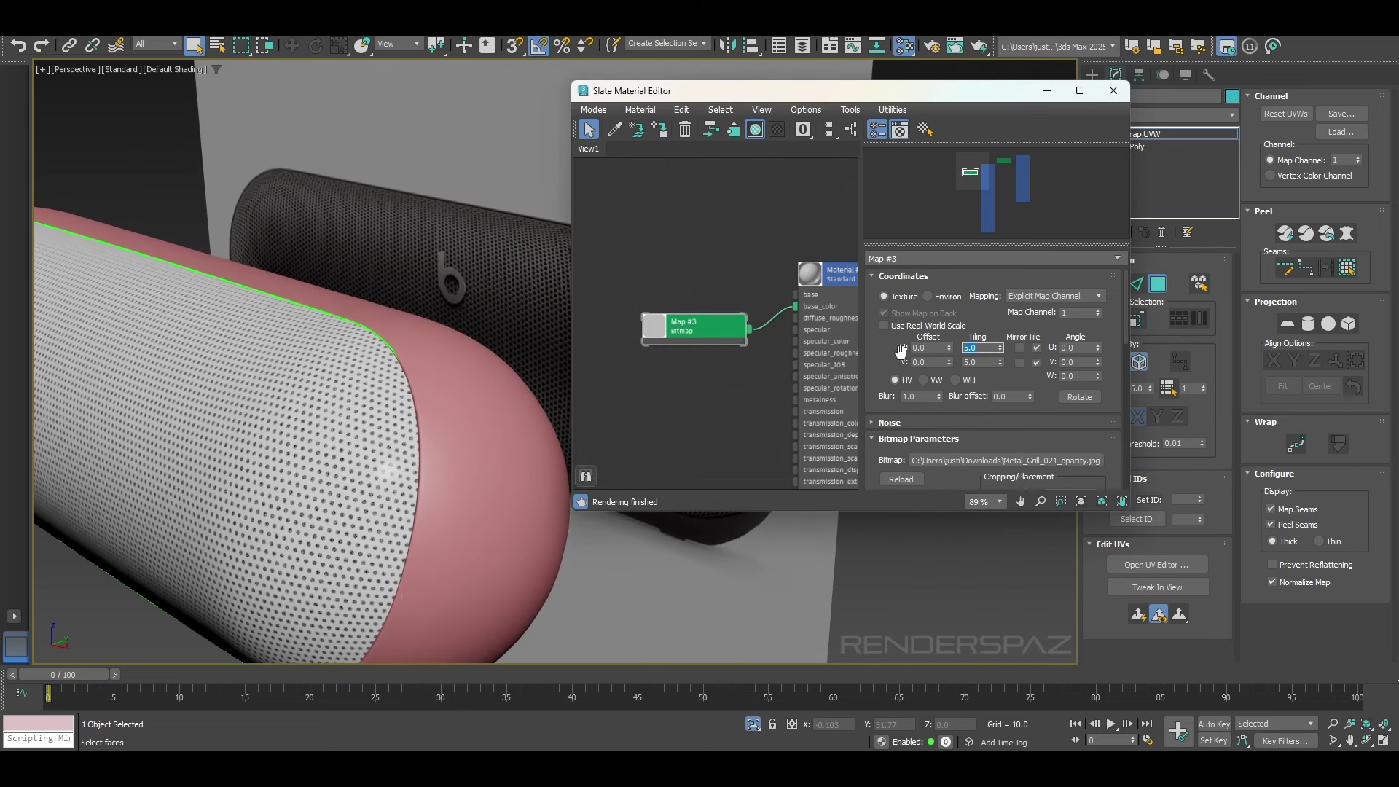
pyautogui.write('4')
pyautogui.press('Return')
pyautogui.press('Tab')
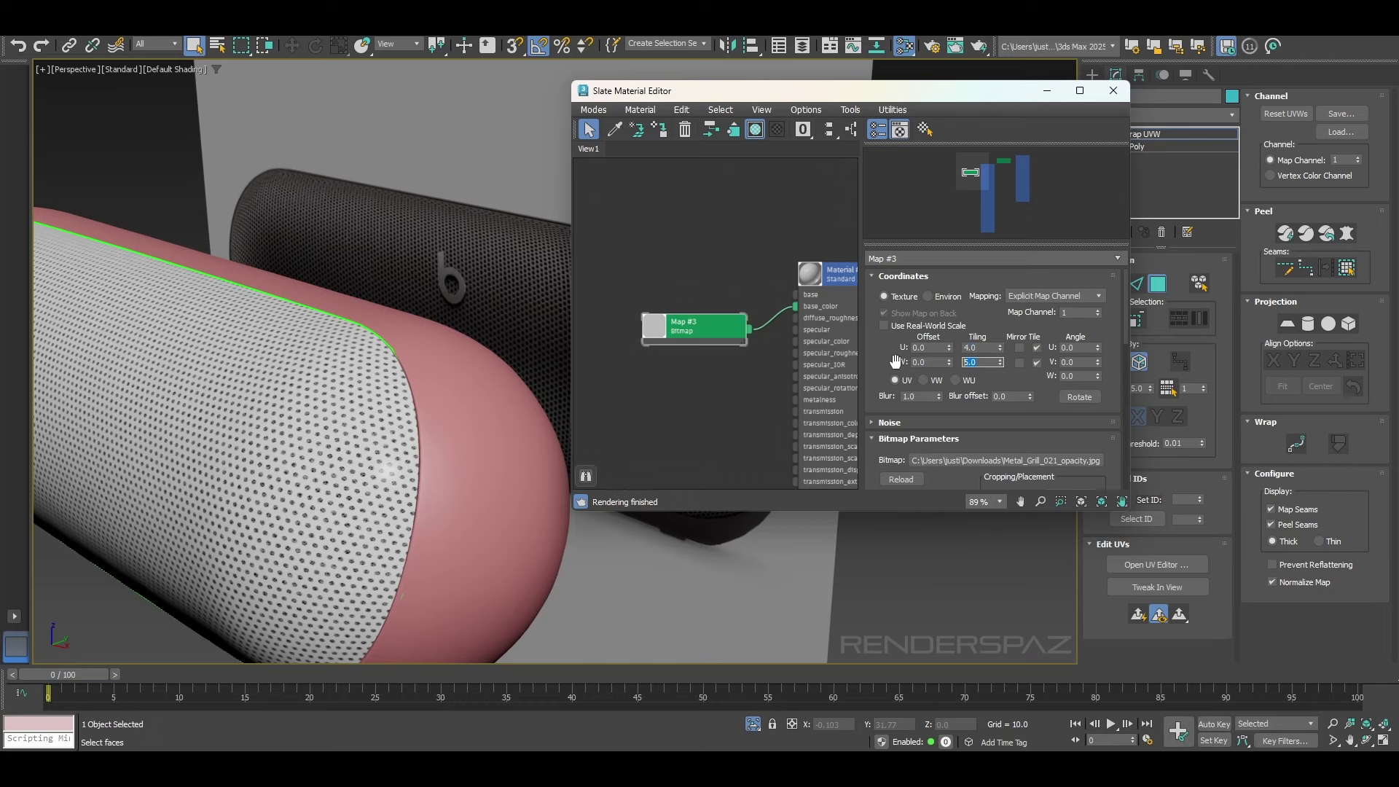
pyautogui.press('Return')
pyautogui.scroll(-1, 378, 464)
pyautogui.moveTo(378, 466)
pyautogui.keyDown('alt'); pyautogui.mouseDown(button='middle')
pyautogui.moveTo(410, 493)
pyautogui.moveTo(398, 507)
pyautogui.moveTo(296, 524)
pyautogui.moveTo(402, 471)
pyautogui.mouseUp(button='middle'); pyautogui.keyUp('alt')
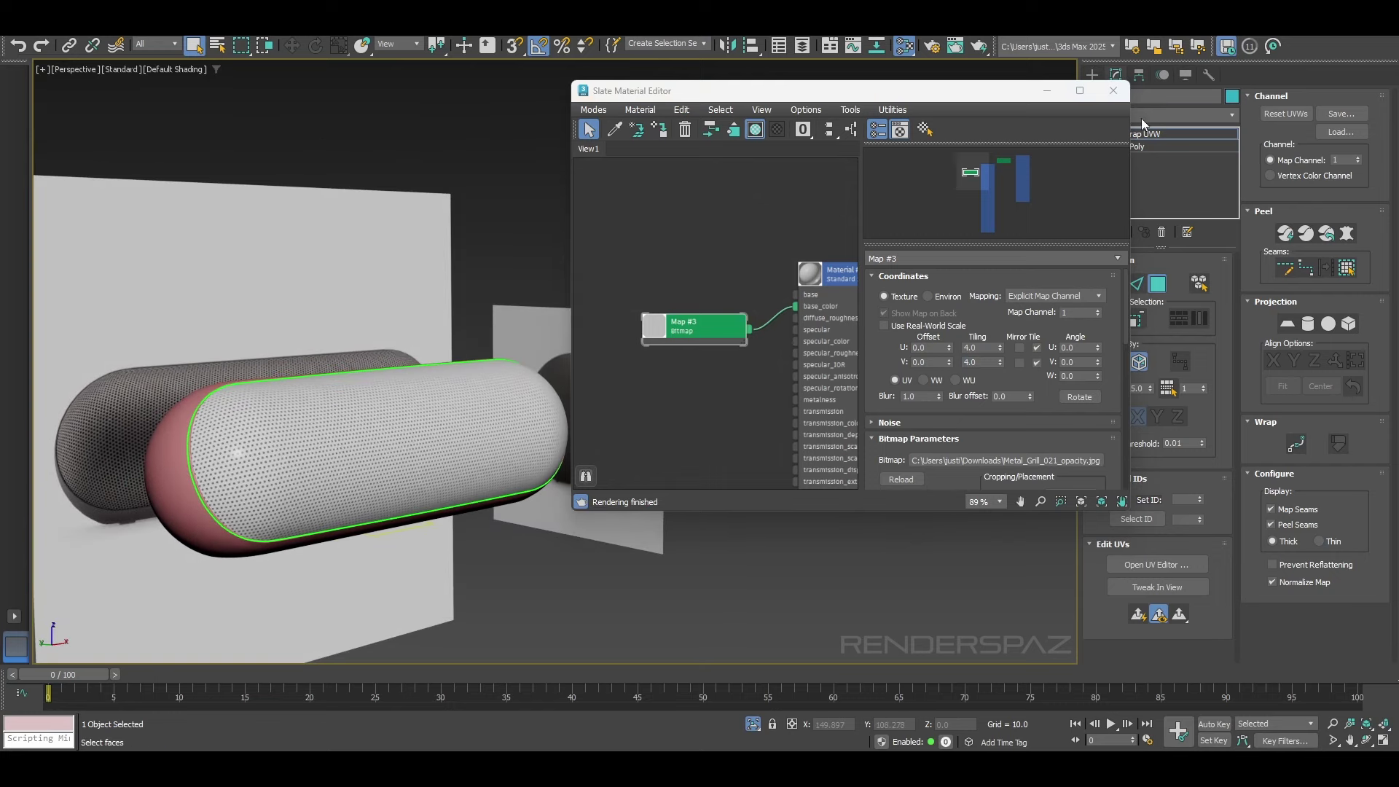
# Step: Close the material editor, leave face selection in the Unwrap UVW modifier, and deselect the front body
pyautogui.click(1113, 90)
pyautogui.keyDown('alt'); pyautogui.moveTo(680, 470); pyautogui.dragTo(882, 434, button='middle'); pyautogui.keyUp('alt')
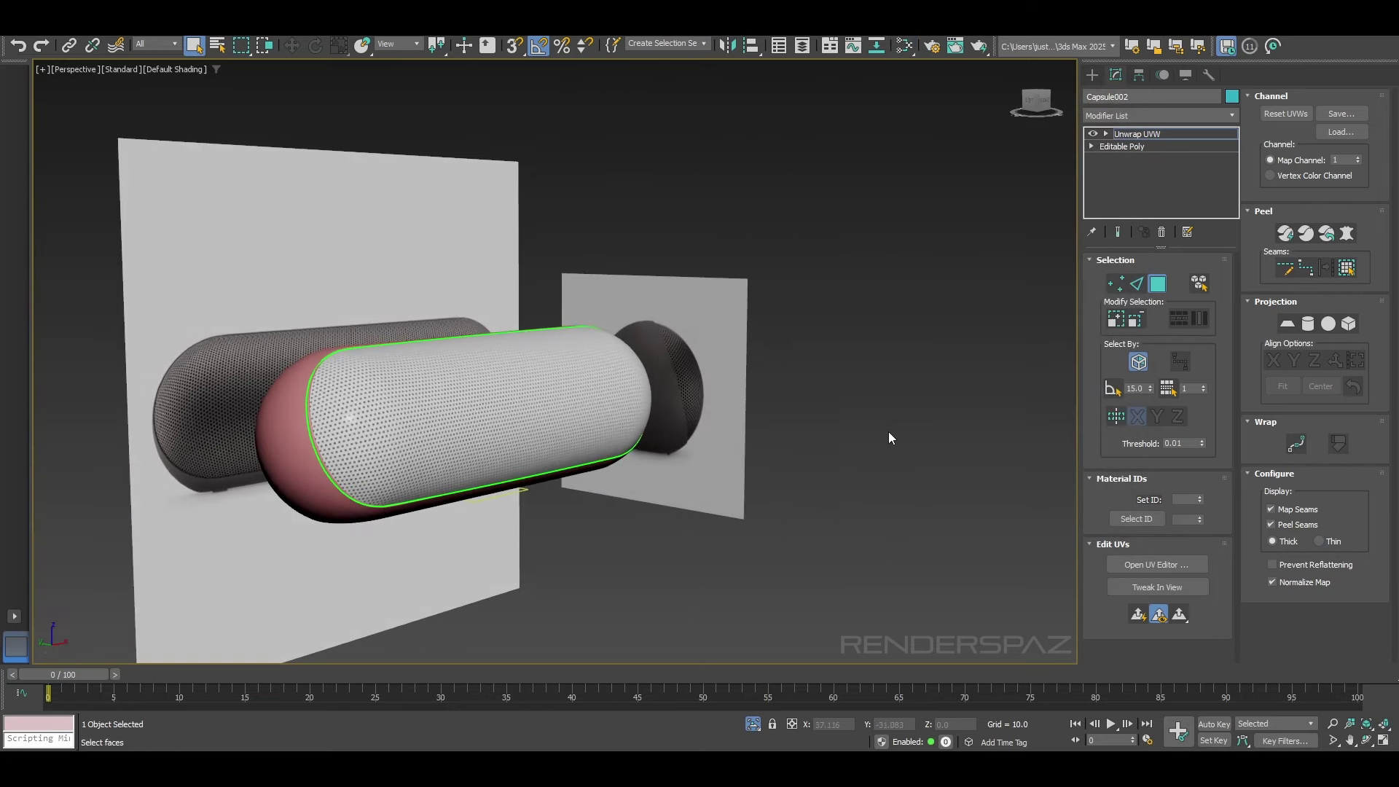
pyautogui.click(1158, 285)
pyautogui.click(925, 363)
# Step: Examine the perforated pattern along the front body from several angles beside the reference images
pyautogui.keyDown('alt'); pyautogui.moveTo(925, 363); pyautogui.dragTo(635, 446, button='middle'); pyautogui.keyUp('alt')
pyautogui.scroll(2, 522, 462)
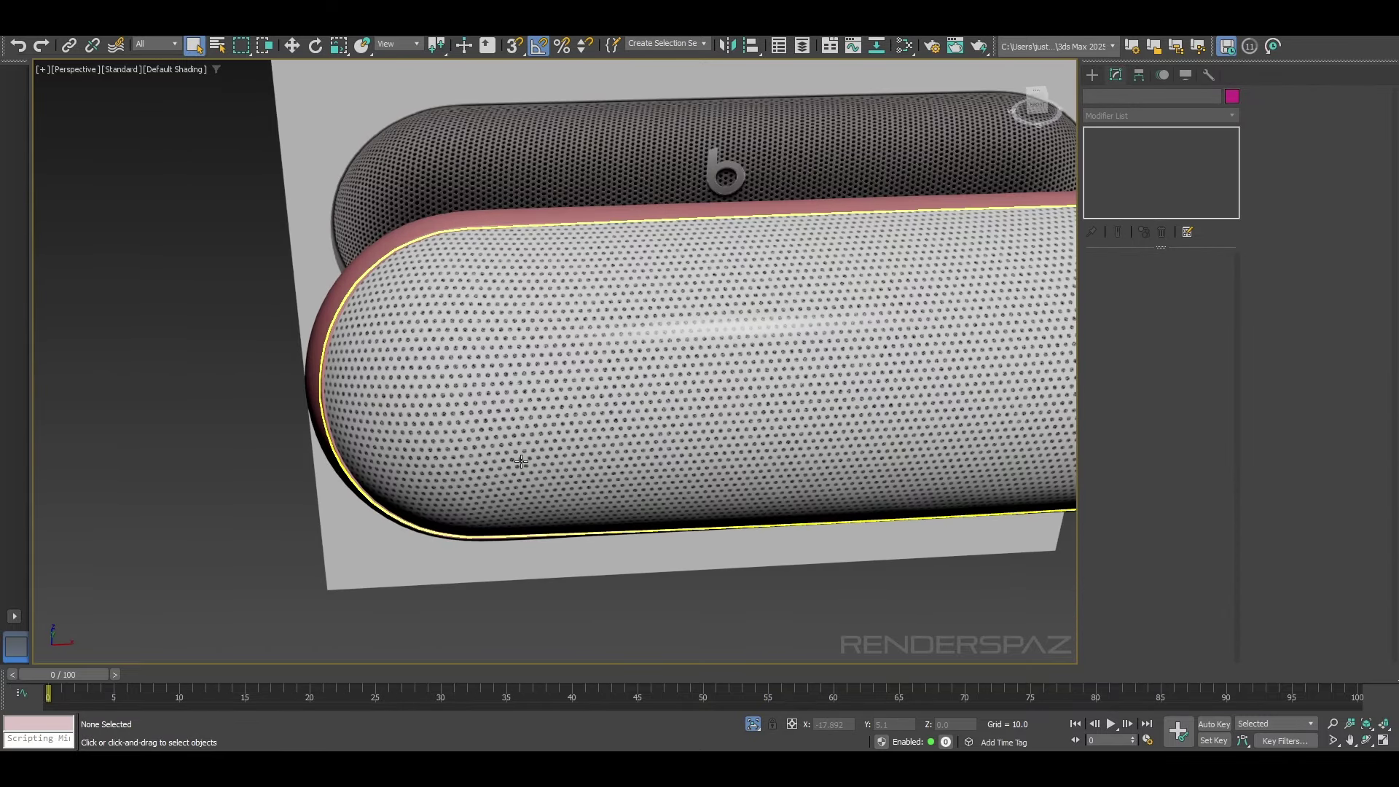
pyautogui.keyDown('alt'); pyautogui.moveTo(522, 462); pyautogui.dragTo(606, 436, button='middle'); pyautogui.keyUp('alt')
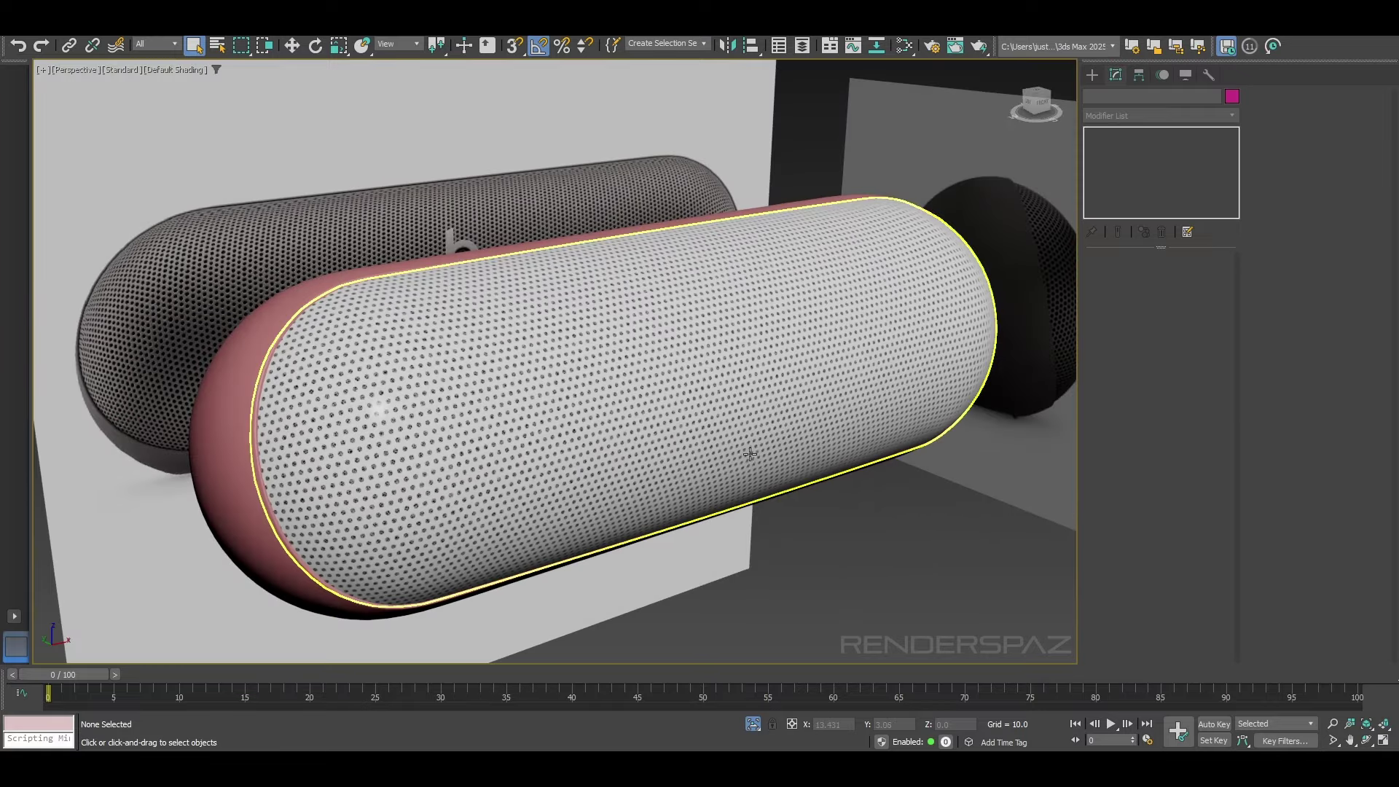
pyautogui.keyDown('alt'); pyautogui.moveTo(750, 453); pyautogui.dragTo(758, 538, button='middle'); pyautogui.keyUp('alt')
pyautogui.scroll(-3, 748, 449)
pyautogui.keyDown('alt'); pyautogui.moveTo(890, 533); pyautogui.dragTo(868, 556, button='middle'); pyautogui.keyUp('alt')
pyautogui.scroll(3, 645, 410)
pyautogui.scroll(-4, 645, 409)
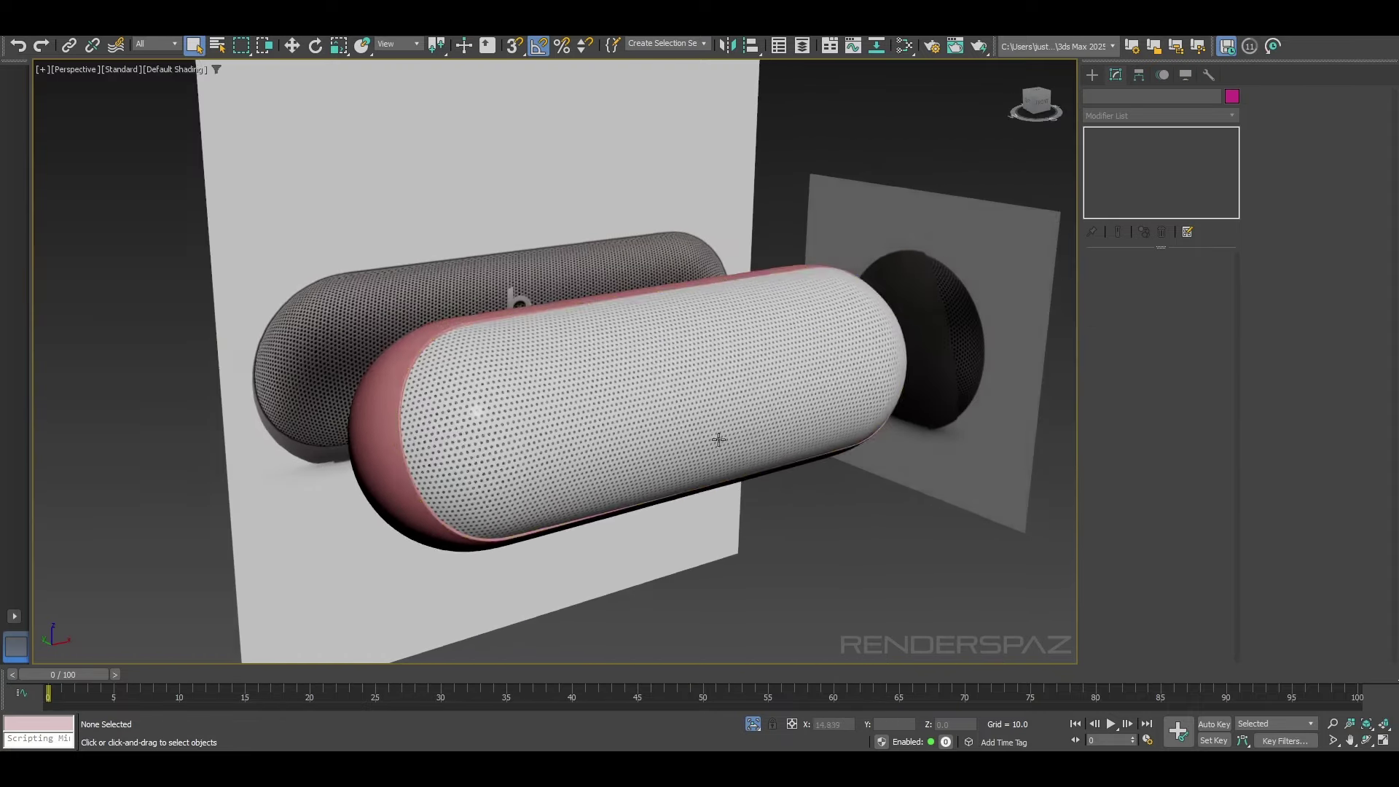
pyautogui.keyDown('alt'); pyautogui.moveTo(645, 410); pyautogui.dragTo(468, 306, button='middle'); pyautogui.keyUp('alt')
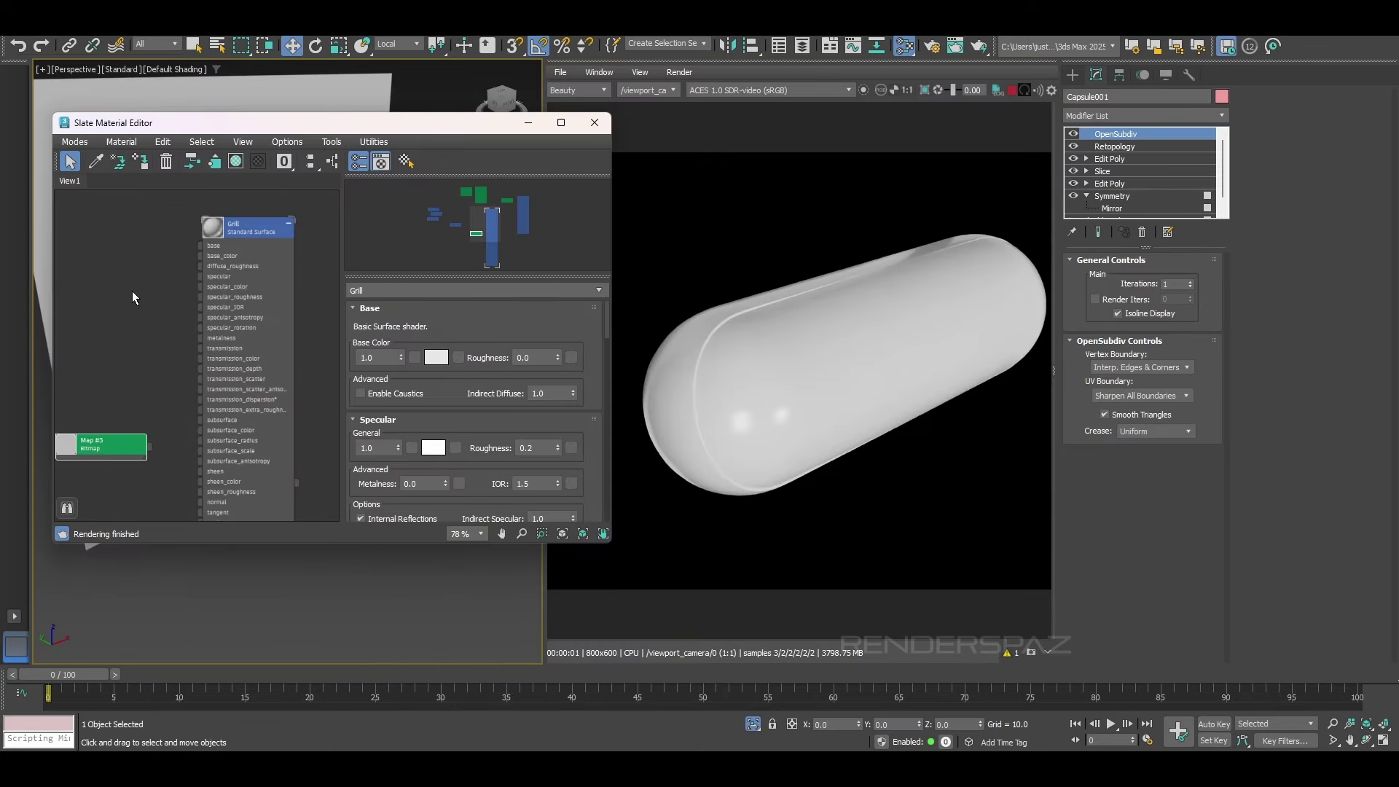
# Step: Open the grille bitmap's parameters and enlarge its node preview beside the Grill material
pyautogui.moveTo(235, 223)
pyautogui.mouseDown()
pyautogui.moveTo(216, 226)
pyautogui.moveTo(229, 234)
pyautogui.mouseUp()
pyautogui.moveTo(235, 268); pyautogui.dragTo(261, 227, button='middle')
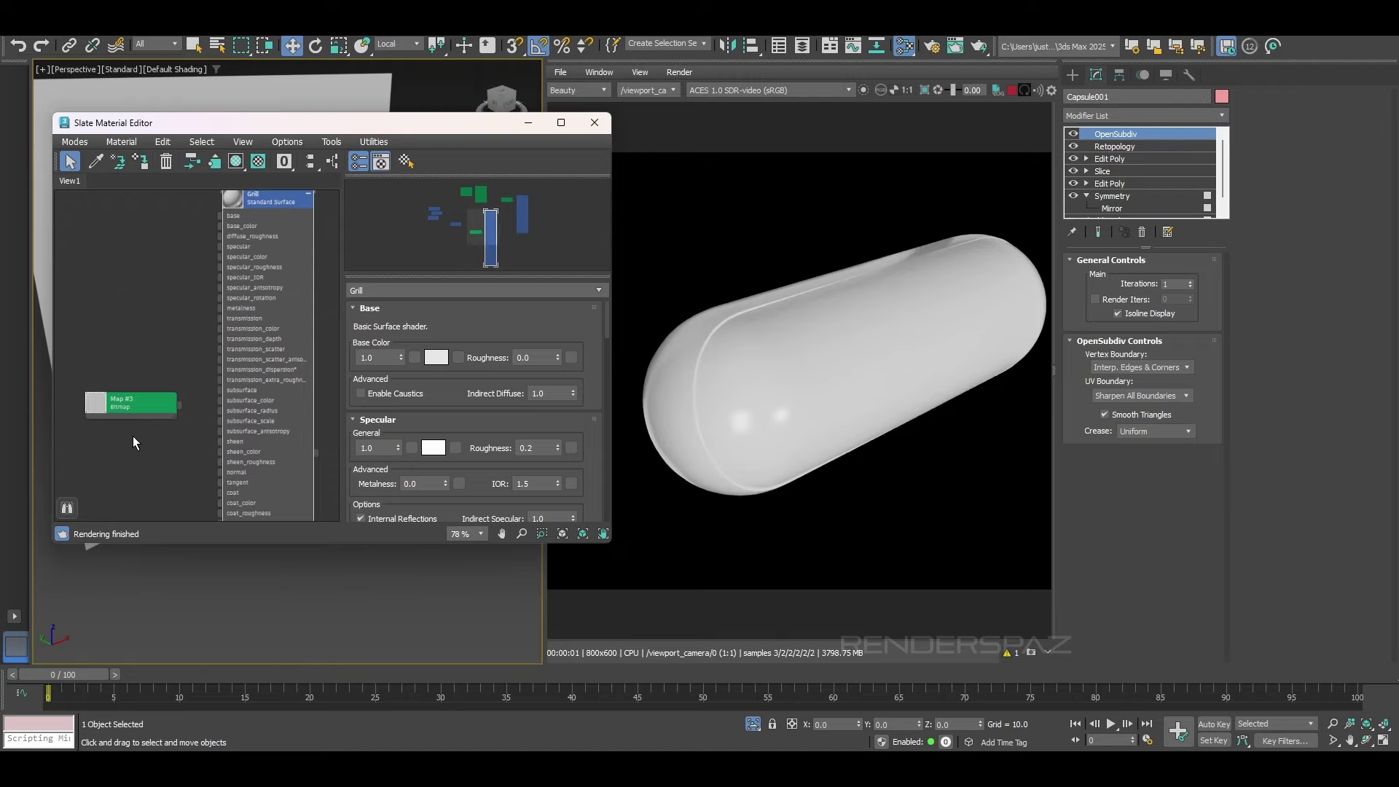
pyautogui.click(112, 404)
pyautogui.doubleClick(103, 404)
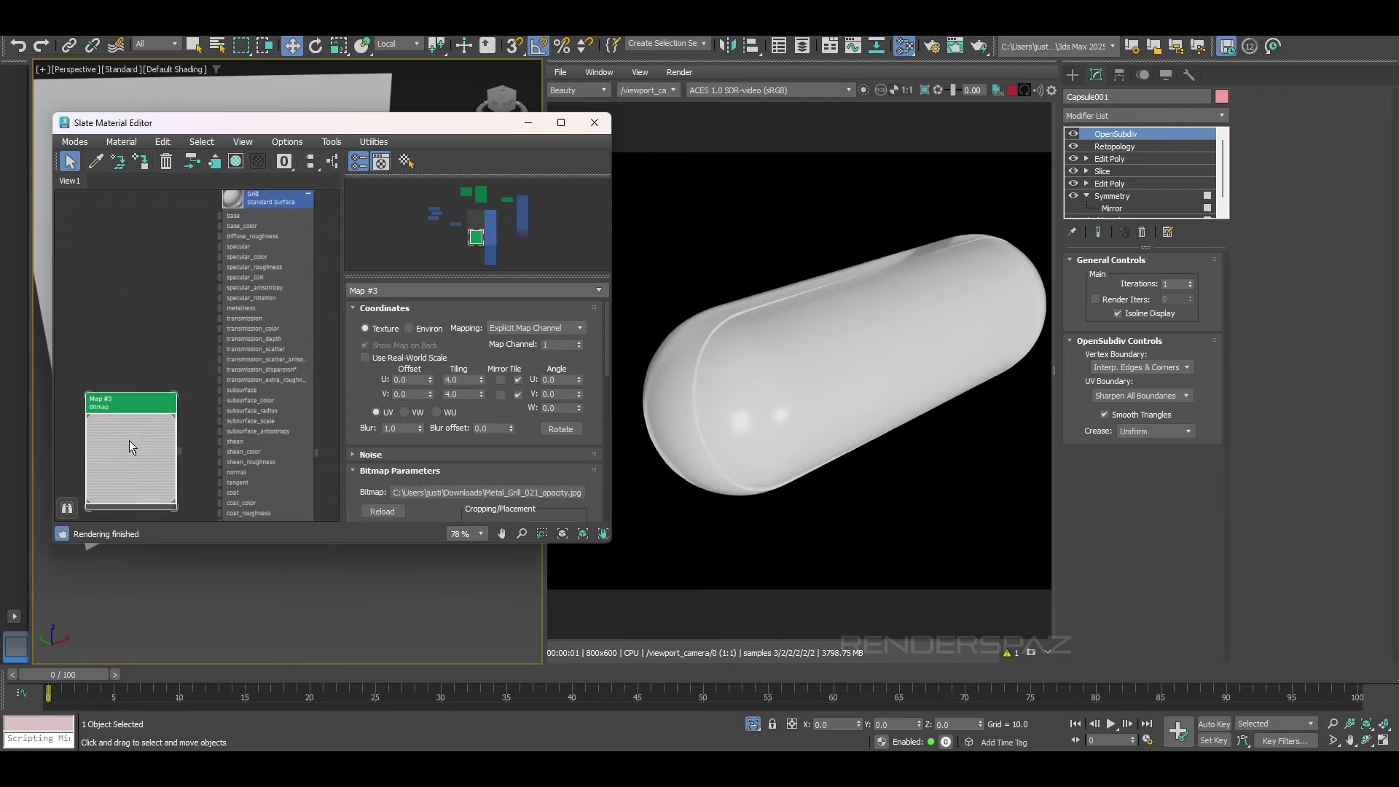
pyautogui.moveTo(135, 412); pyautogui.dragTo(131, 403)
pyautogui.scroll(3, 131, 403)
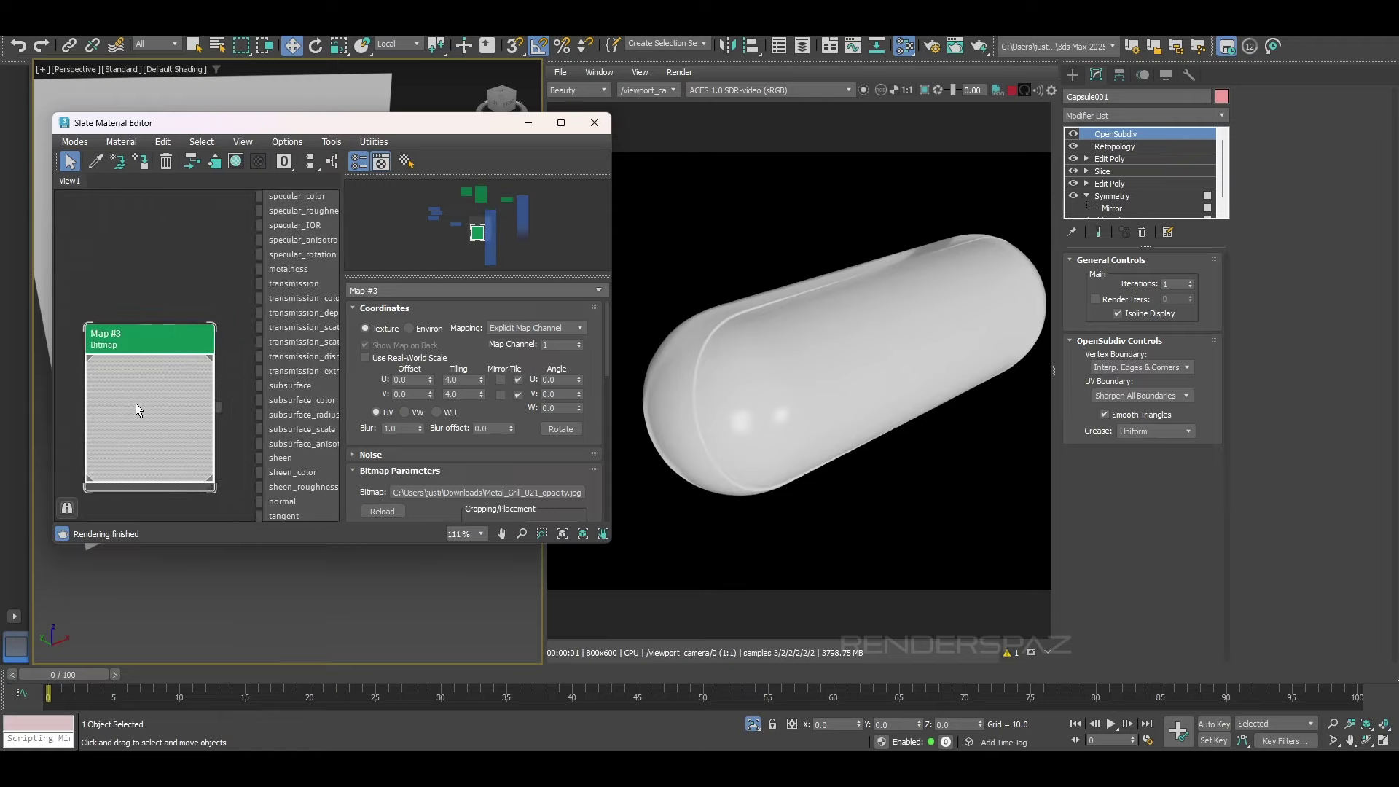
# Step: Connect the Metal_Grill_021_opacity.jpg bitmap to the Grill material's opacity input and inspect the holes up close in the render
pyautogui.moveTo(137, 407); pyautogui.dragTo(138, 304, button='middle')
pyautogui.scroll(-2, 142, 307)
pyautogui.moveTo(159, 365); pyautogui.dragTo(159, 303, button='middle')
pyautogui.moveTo(154, 256); pyautogui.dragTo(150, 275, button='middle')
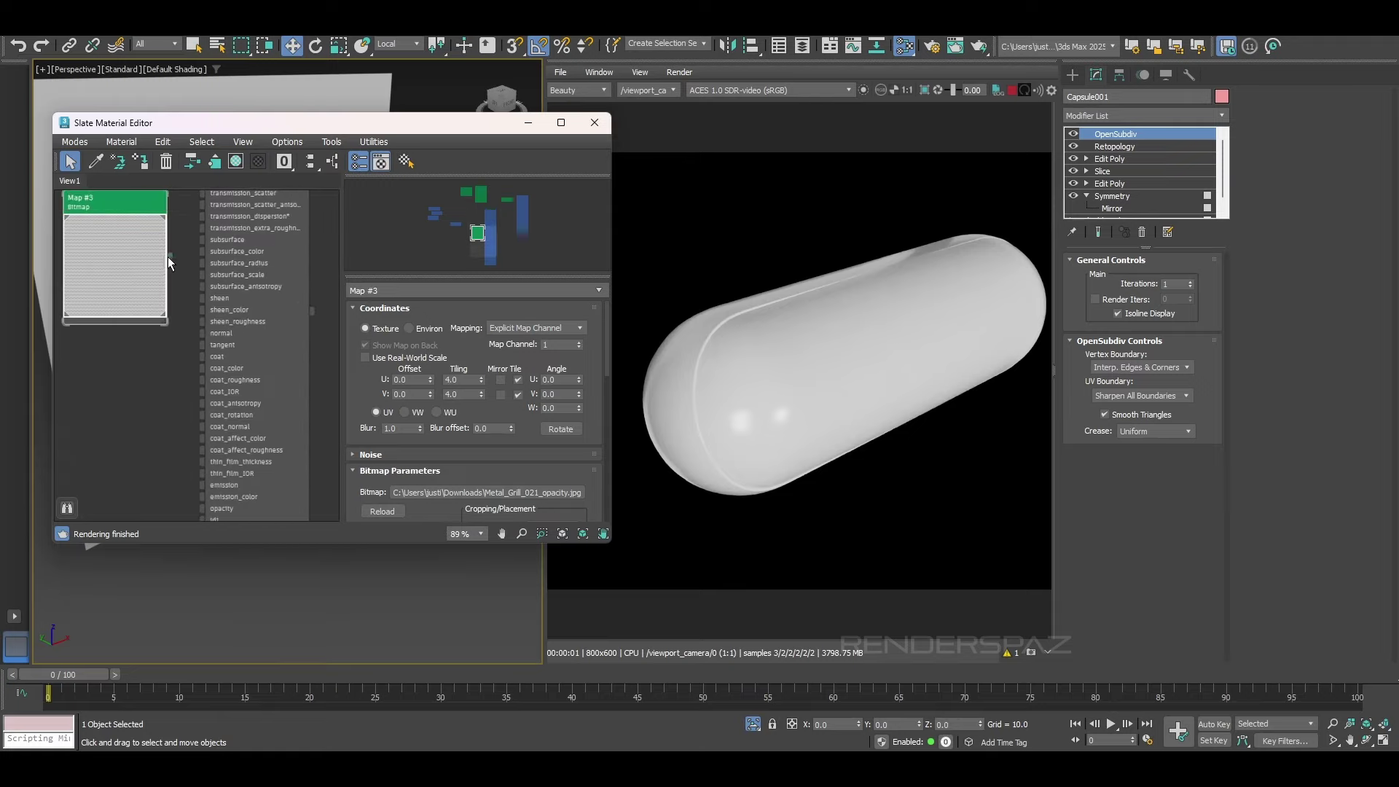
pyautogui.scroll(-3, 168, 263)
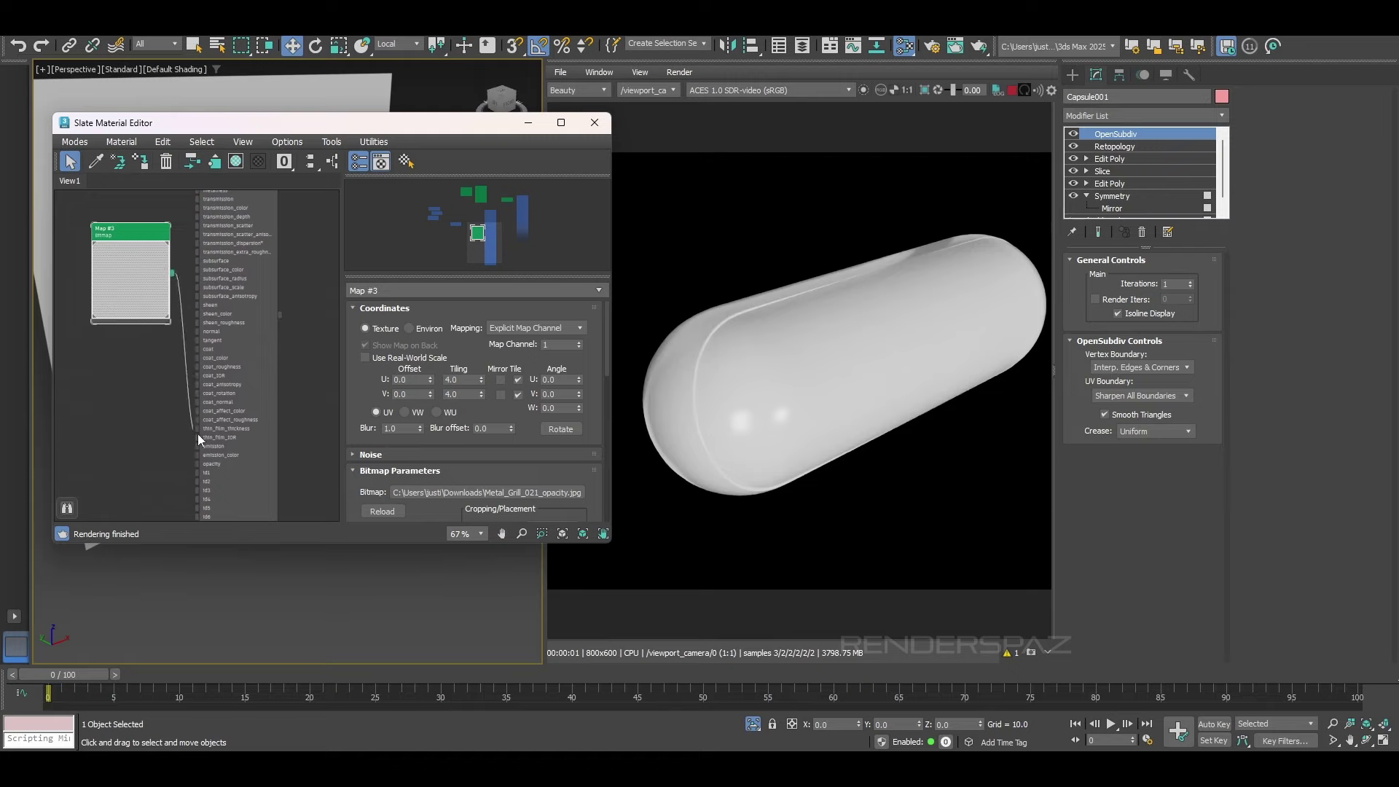
pyautogui.moveTo(198, 434); pyautogui.dragTo(201, 465)
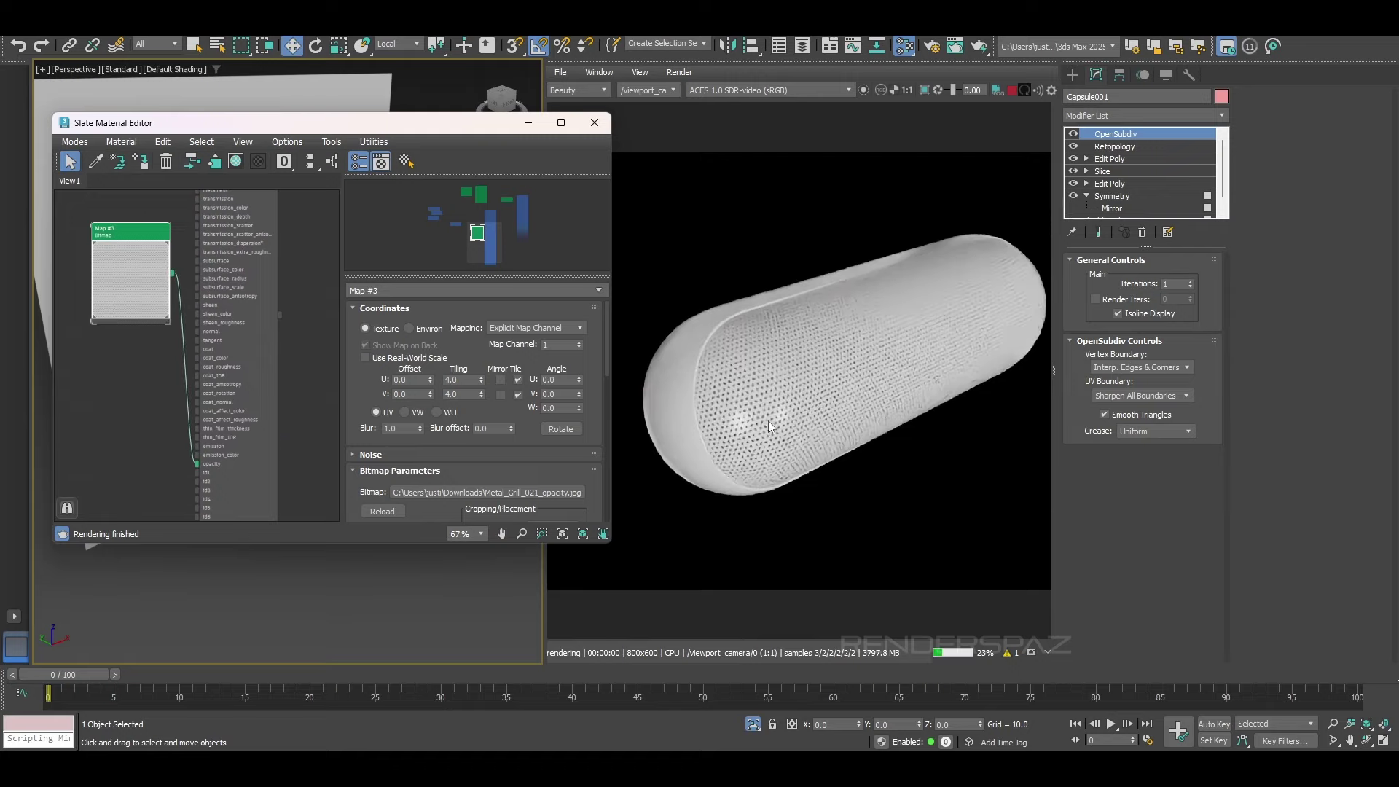
pyautogui.scroll(3, 780, 378)
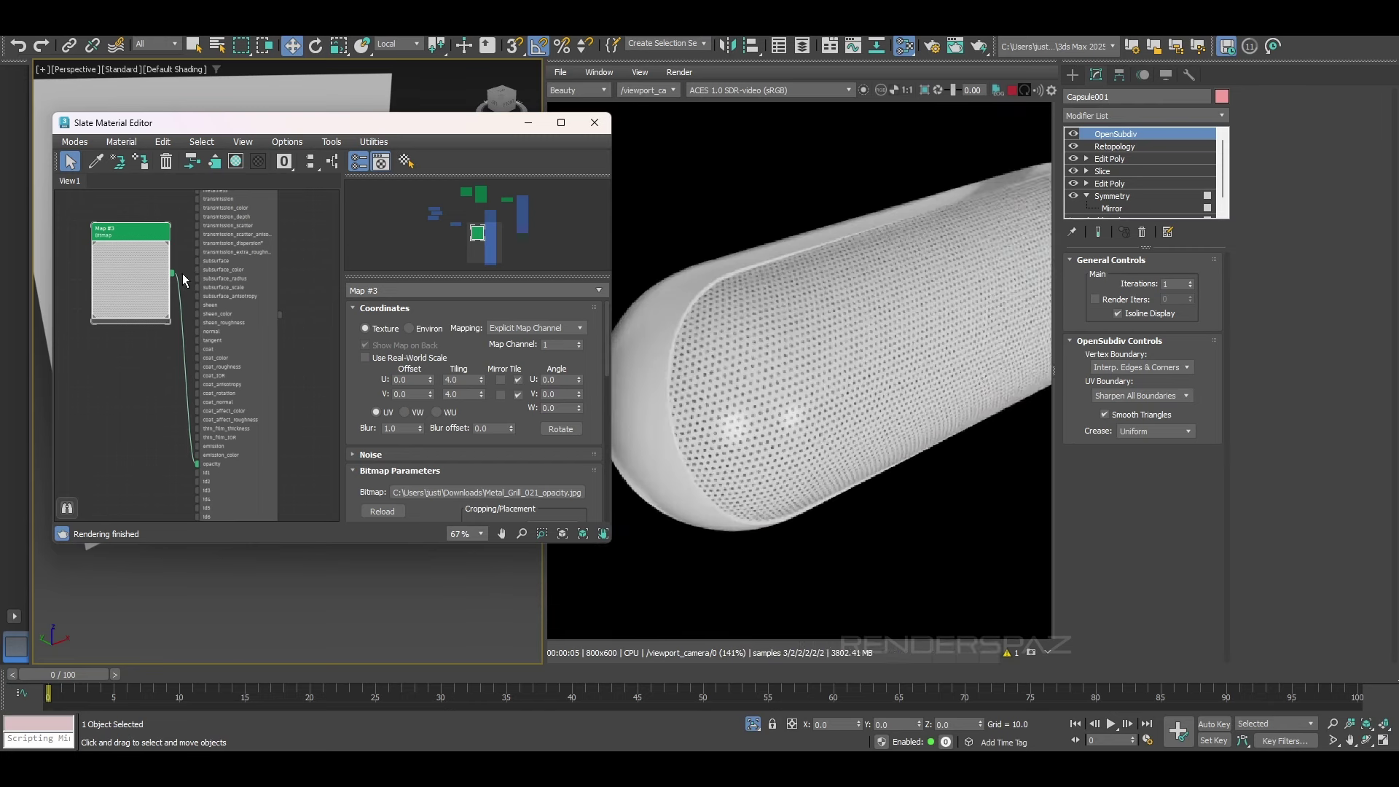
# Step: View the grille's opacity bitmap at full size from its bitmap parameters, and close the cropping preview
pyautogui.doubleClick(141, 265)
pyautogui.doubleClick(105, 236)
pyautogui.scroll(4, 140, 295)
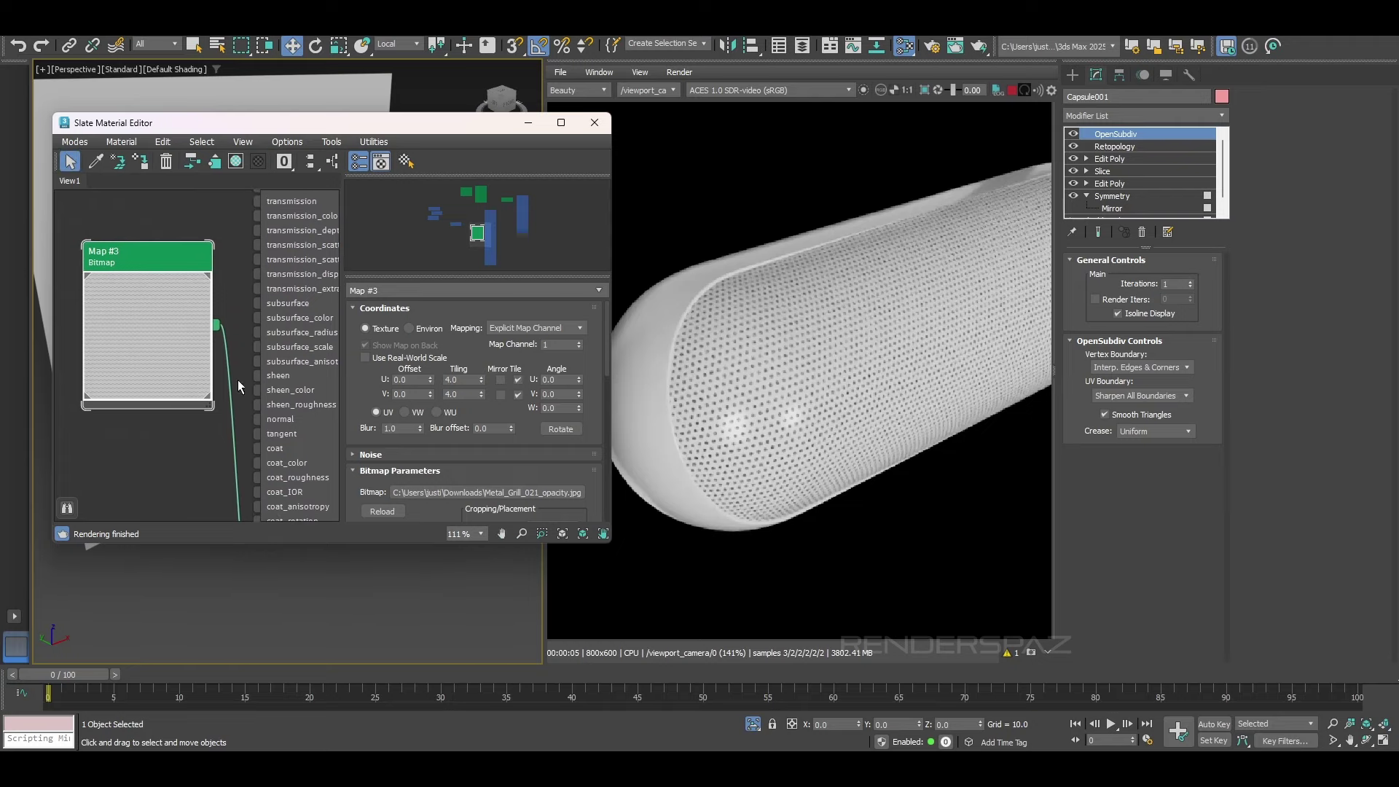
pyautogui.scroll(-3, 473, 409)
pyautogui.click(551, 419)
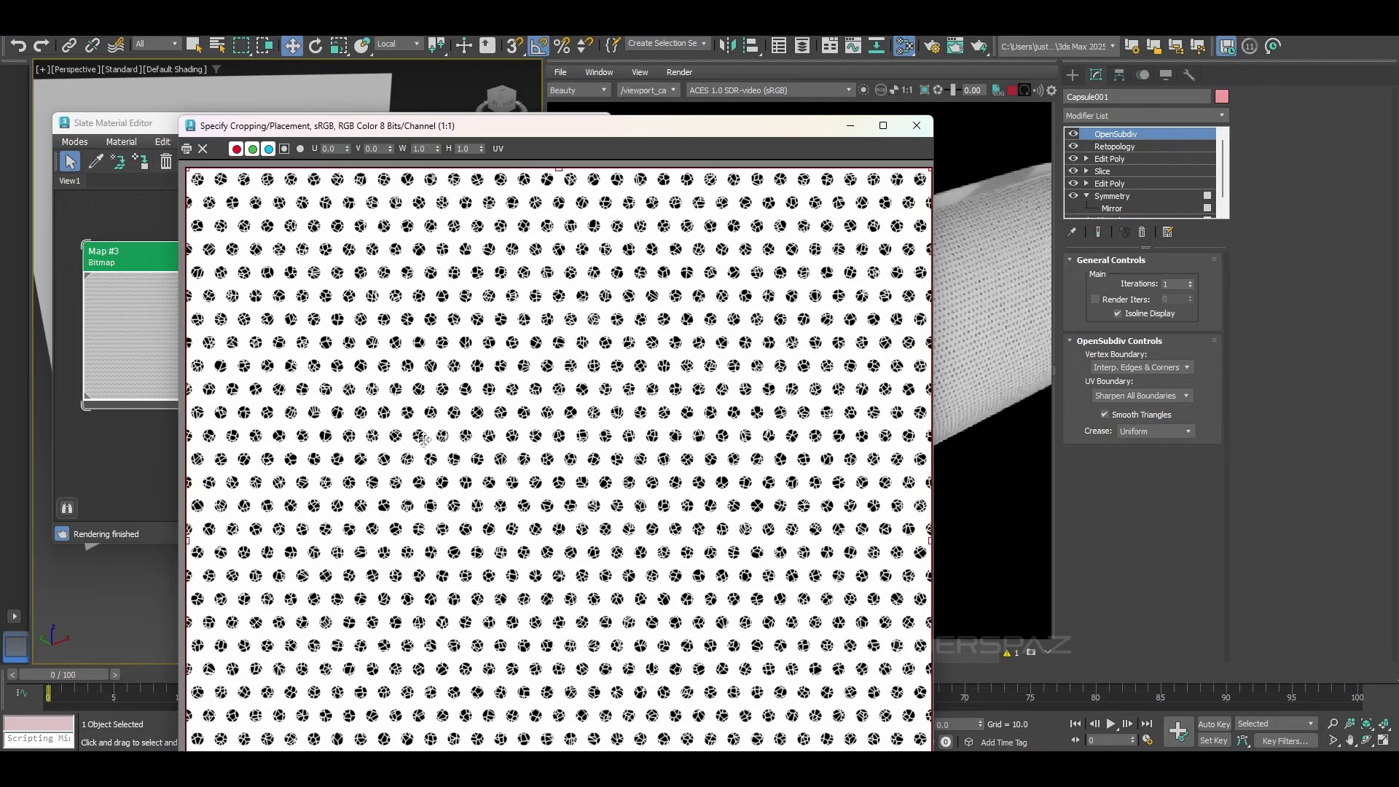
pyautogui.click(917, 126)
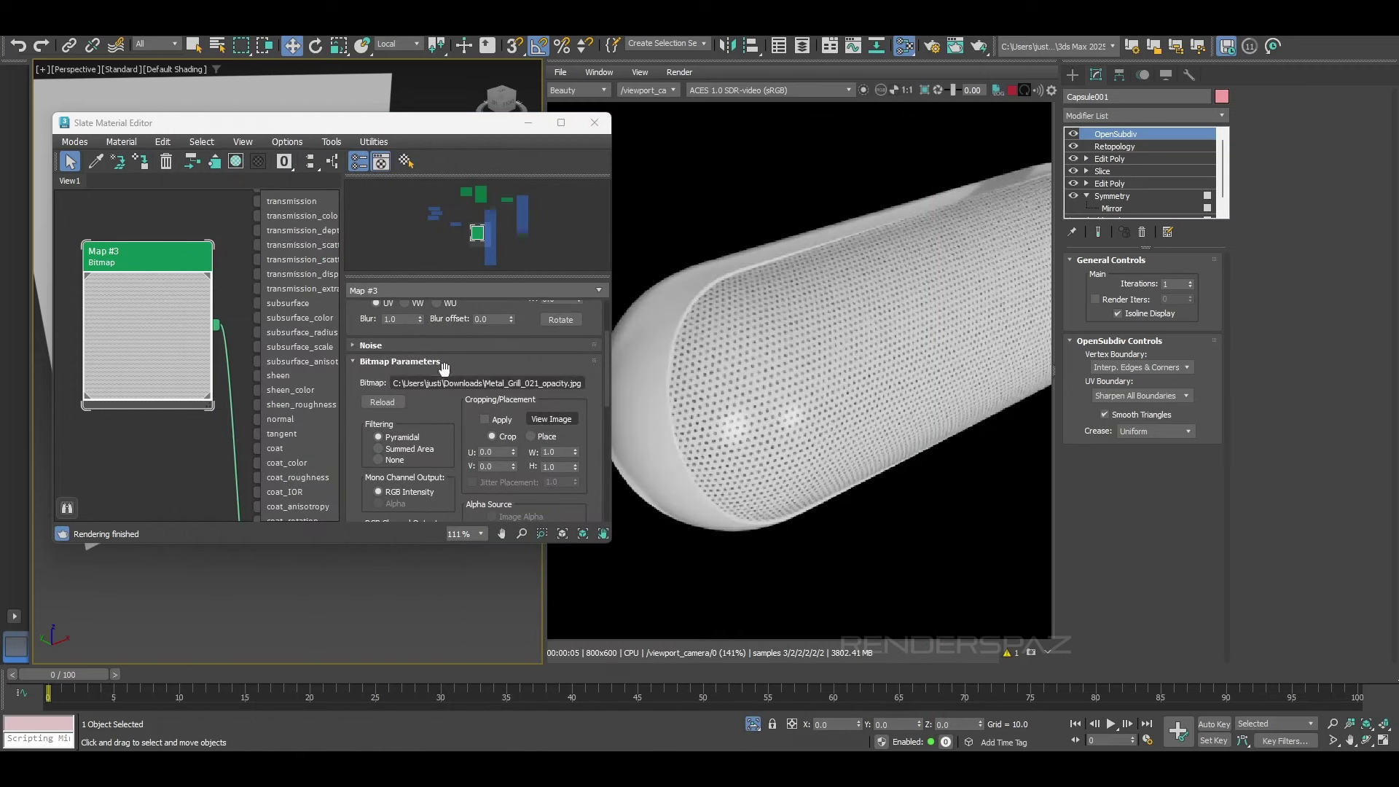
pyautogui.scroll(-1, 764, 408)
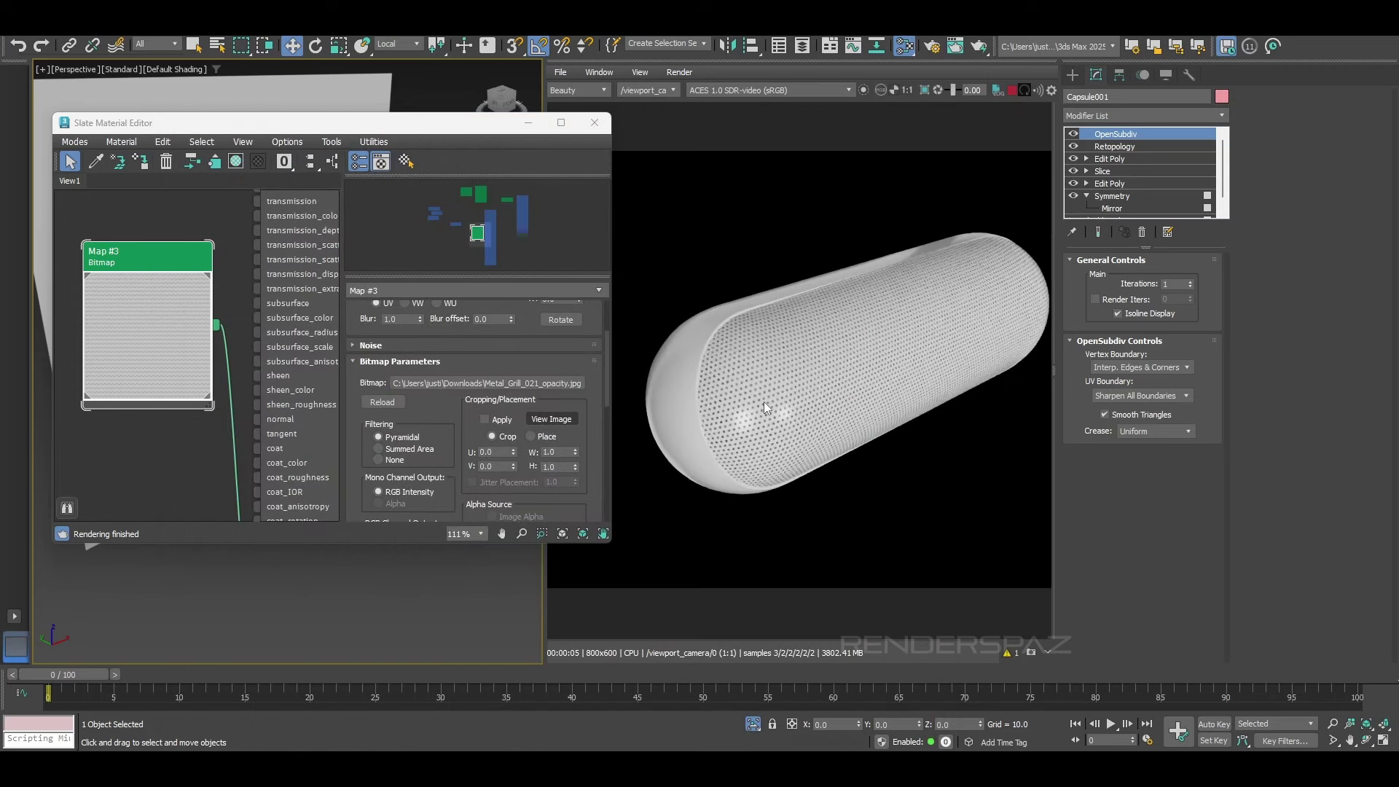
# Step: Review the opacity bitmap's coordinates, filtering, channel output and alpha source settings
pyautogui.click(202, 338)
pyautogui.scroll(3, 488, 379)
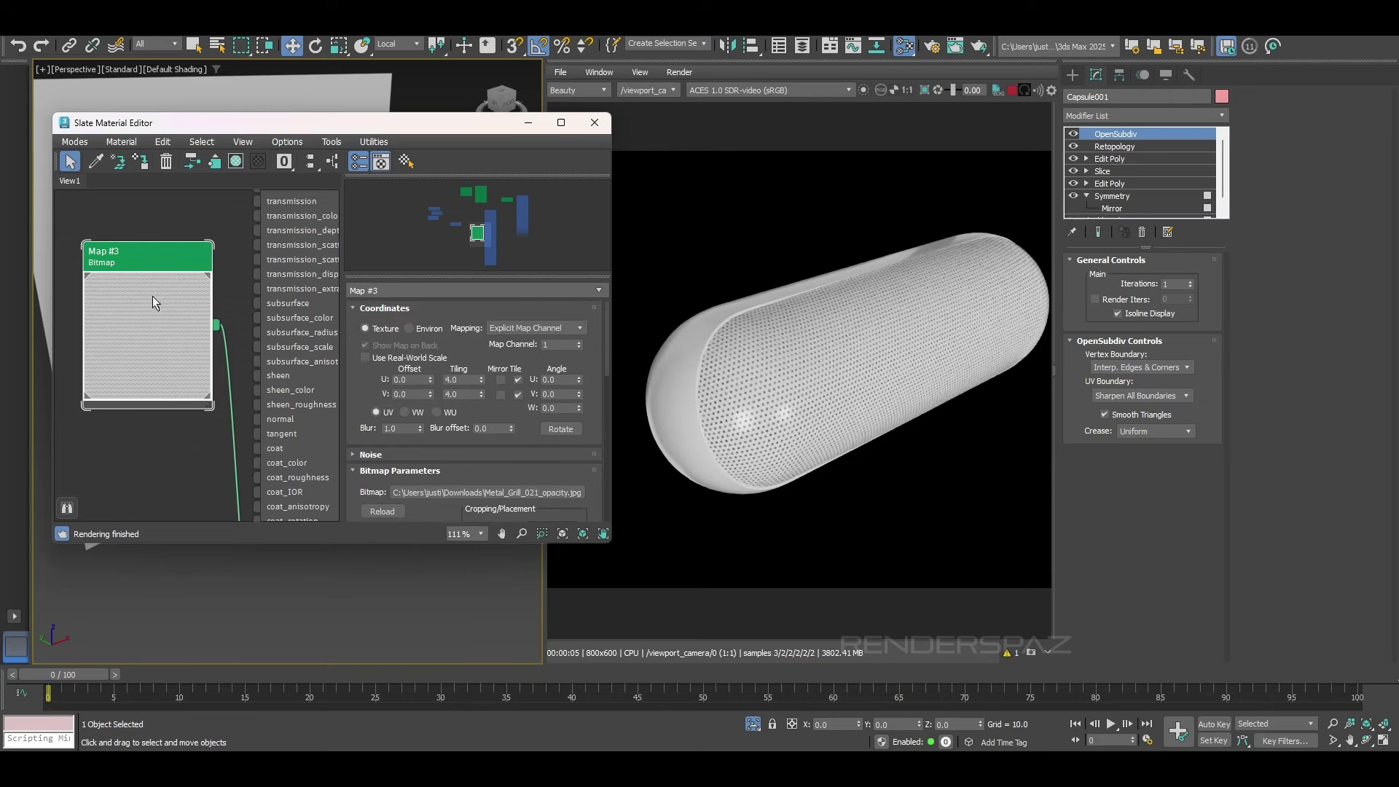
pyautogui.rightClick(137, 267)
pyautogui.scroll(-5, 356, 406)
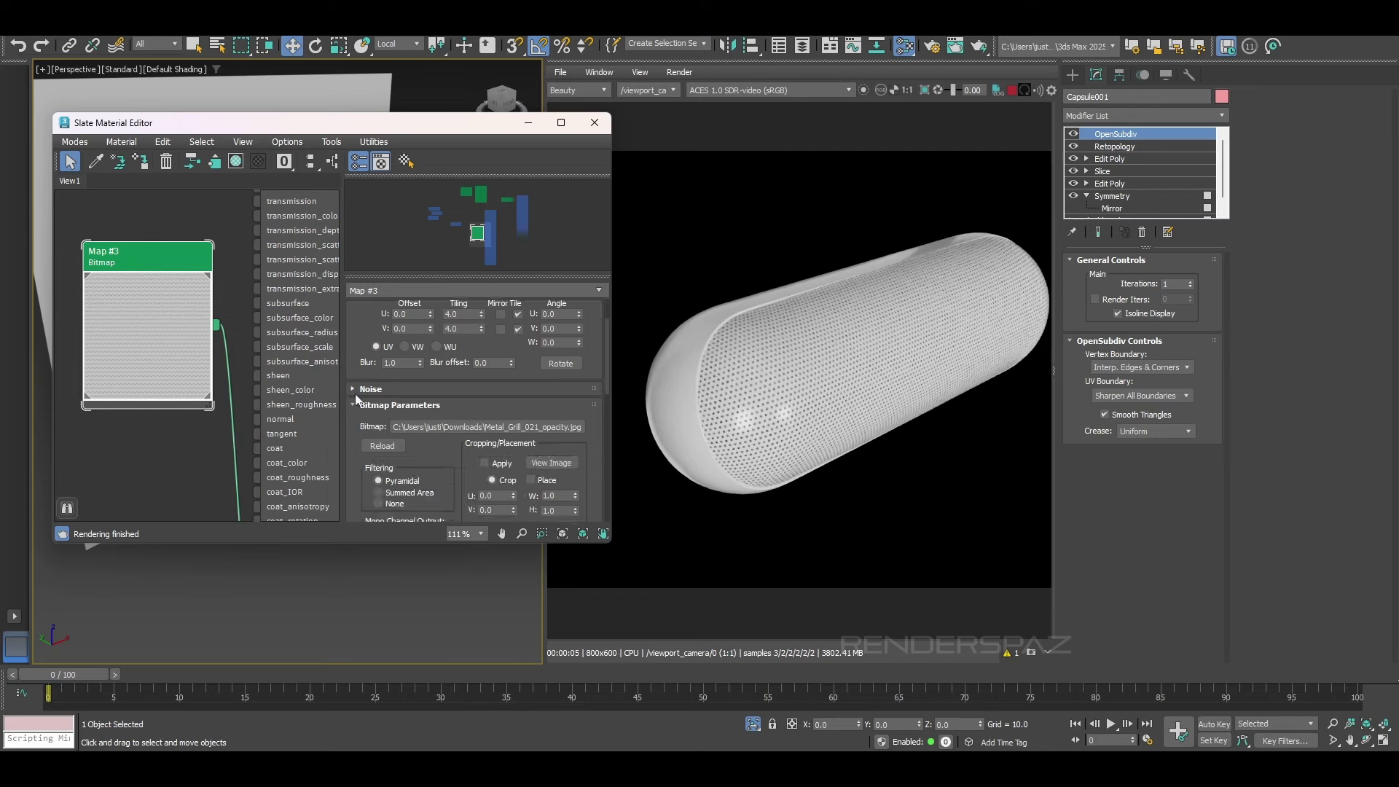
pyautogui.scroll(-3, 174, 350)
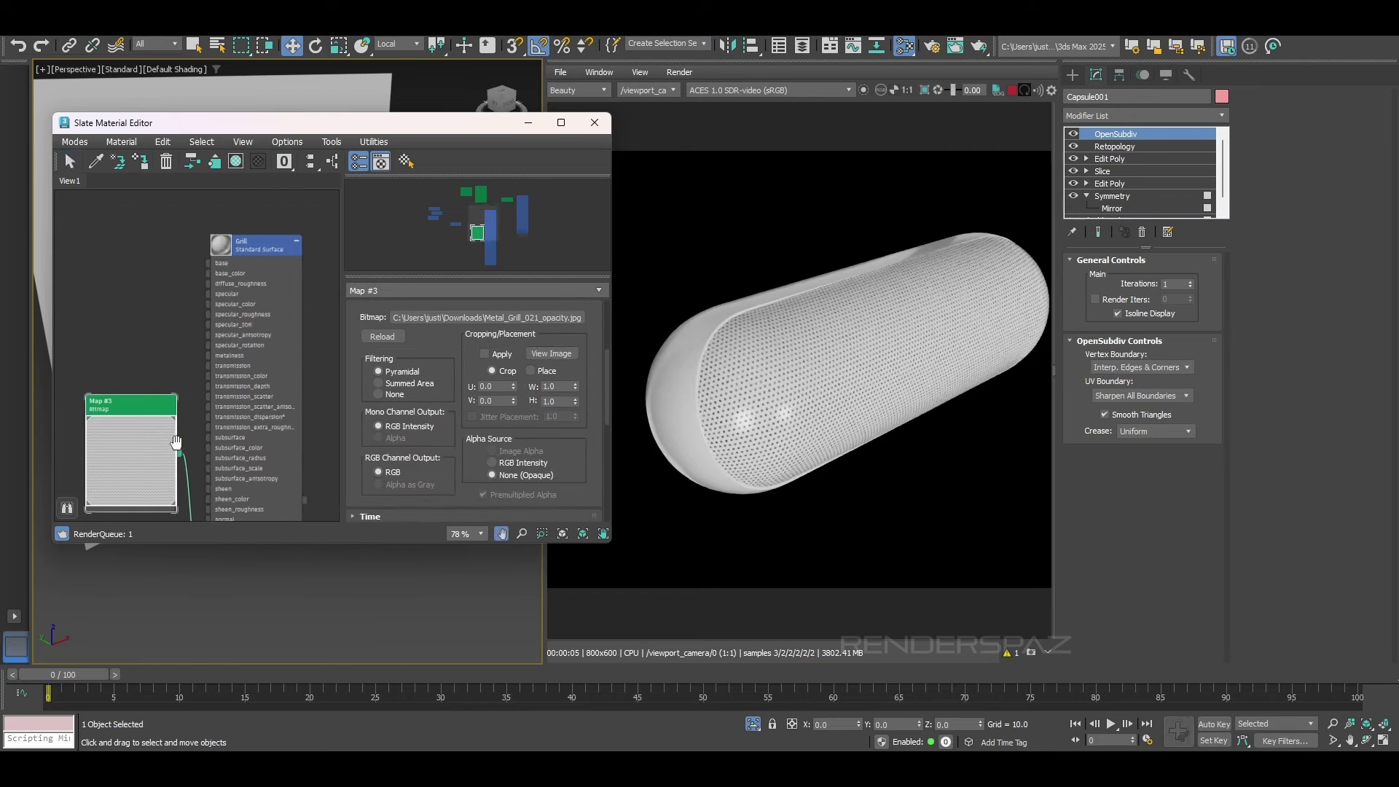
# Step: Open the Grill material's parameters and set its specular color to mid-grey A3A3A3
pyautogui.doubleClick(234, 259)
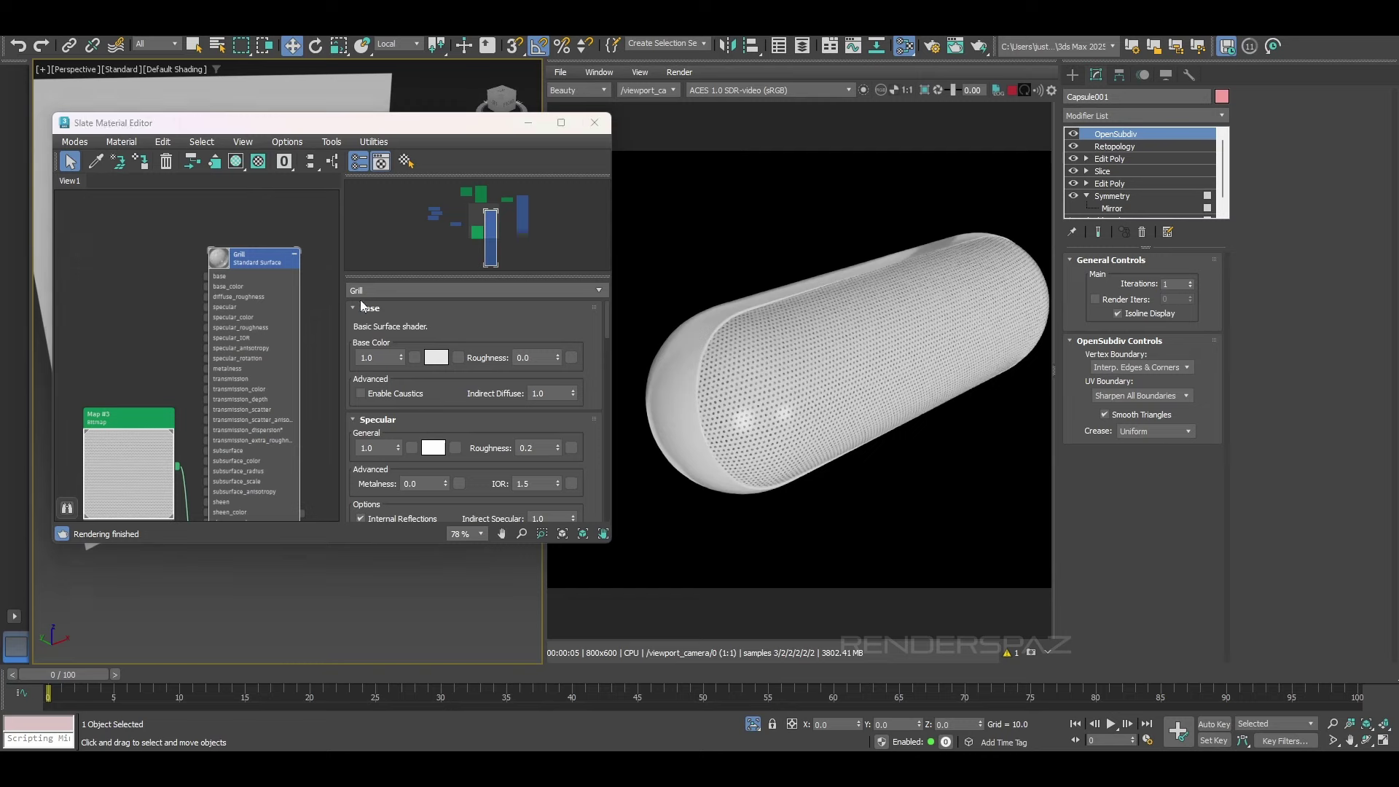
pyautogui.click(431, 448)
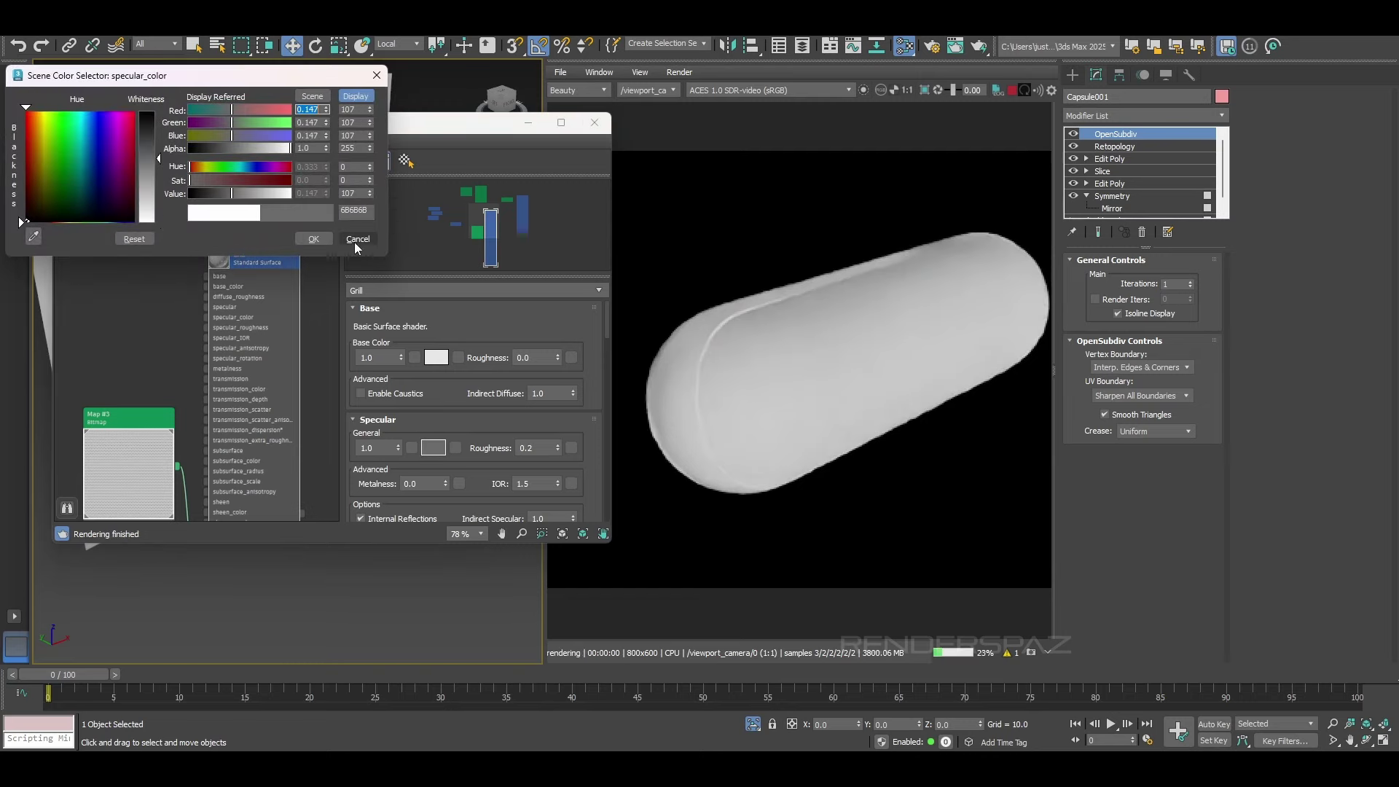
pyautogui.click(156, 181)
pyautogui.click(317, 241)
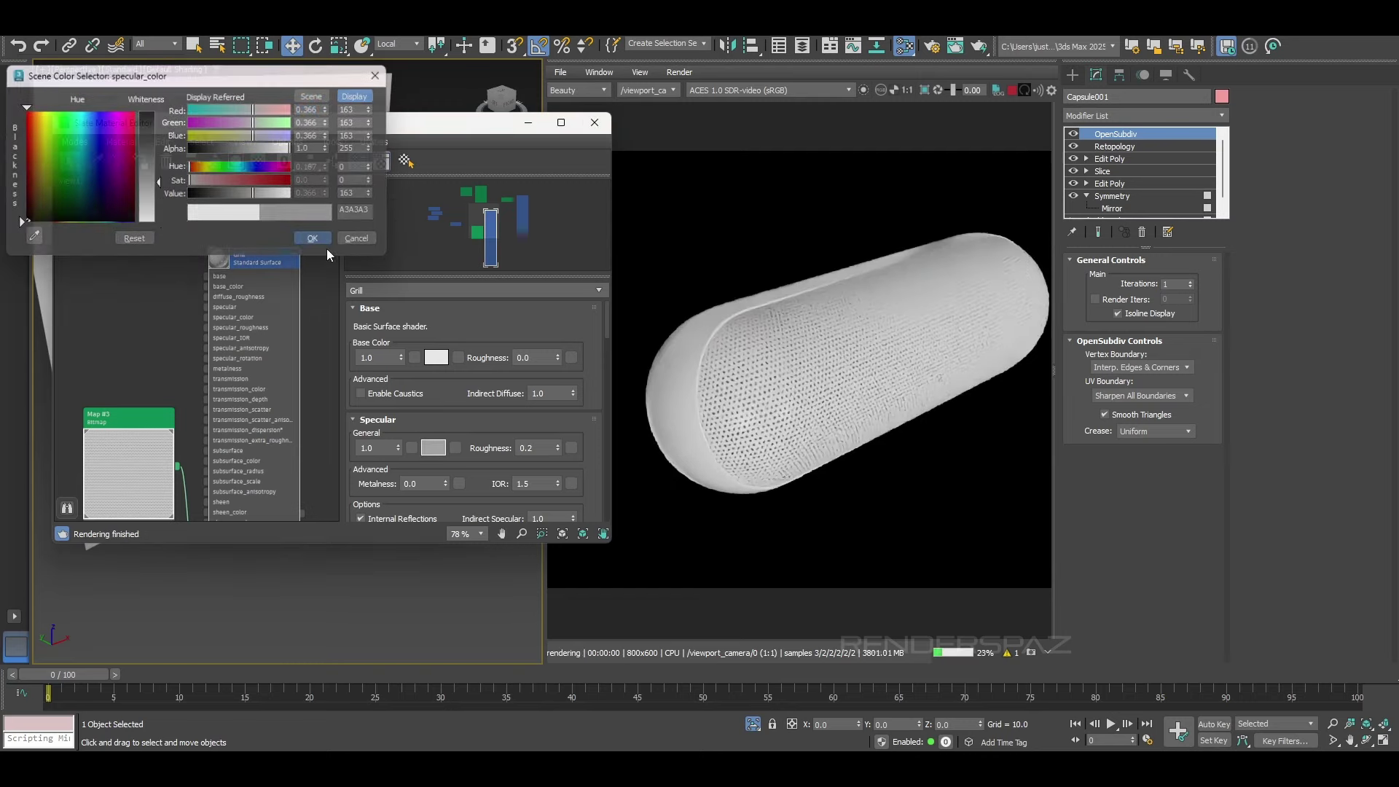
# Step: Set the Grill material's base color to near-black 171717
pyautogui.click(441, 354)
pyautogui.moveTo(151, 146); pyautogui.dragTo(156, 66)
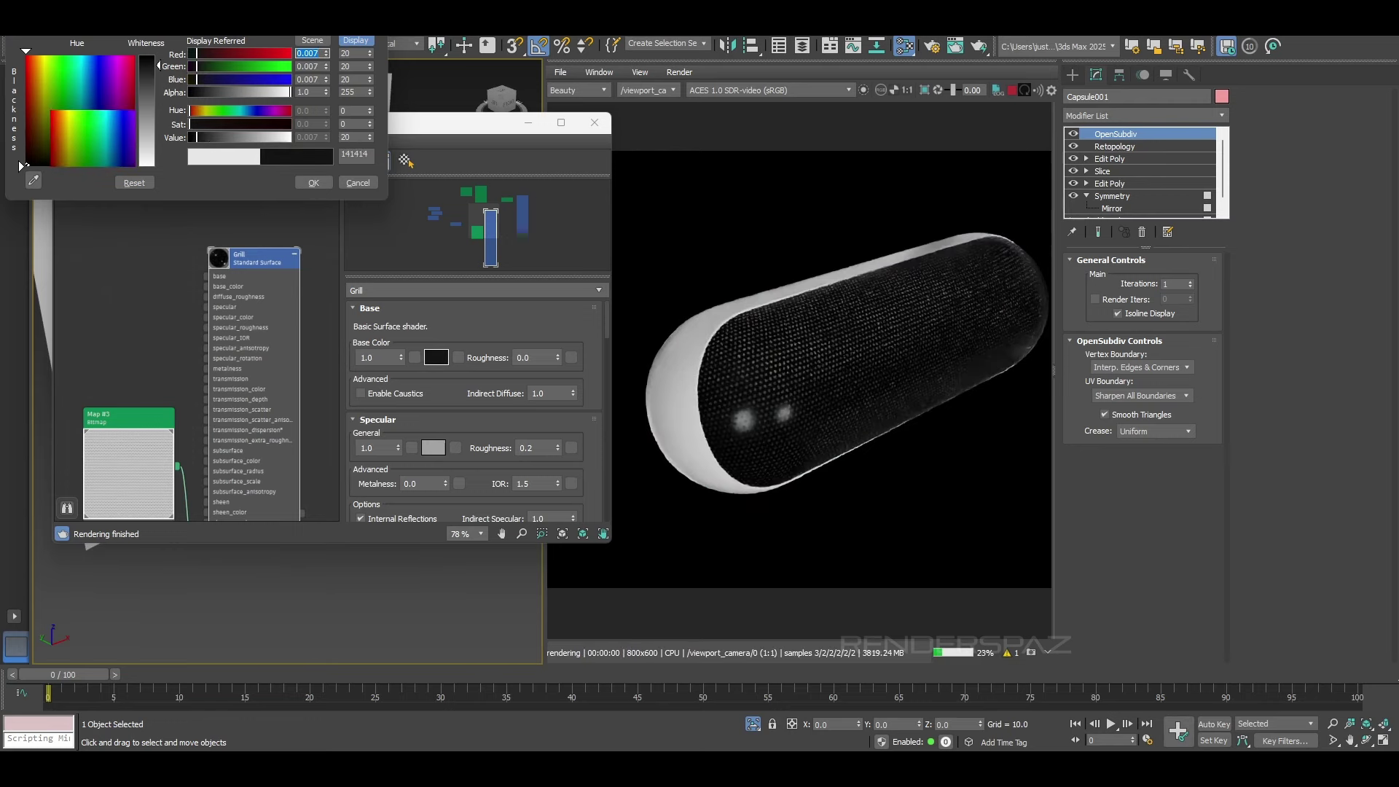
pyautogui.click(313, 182)
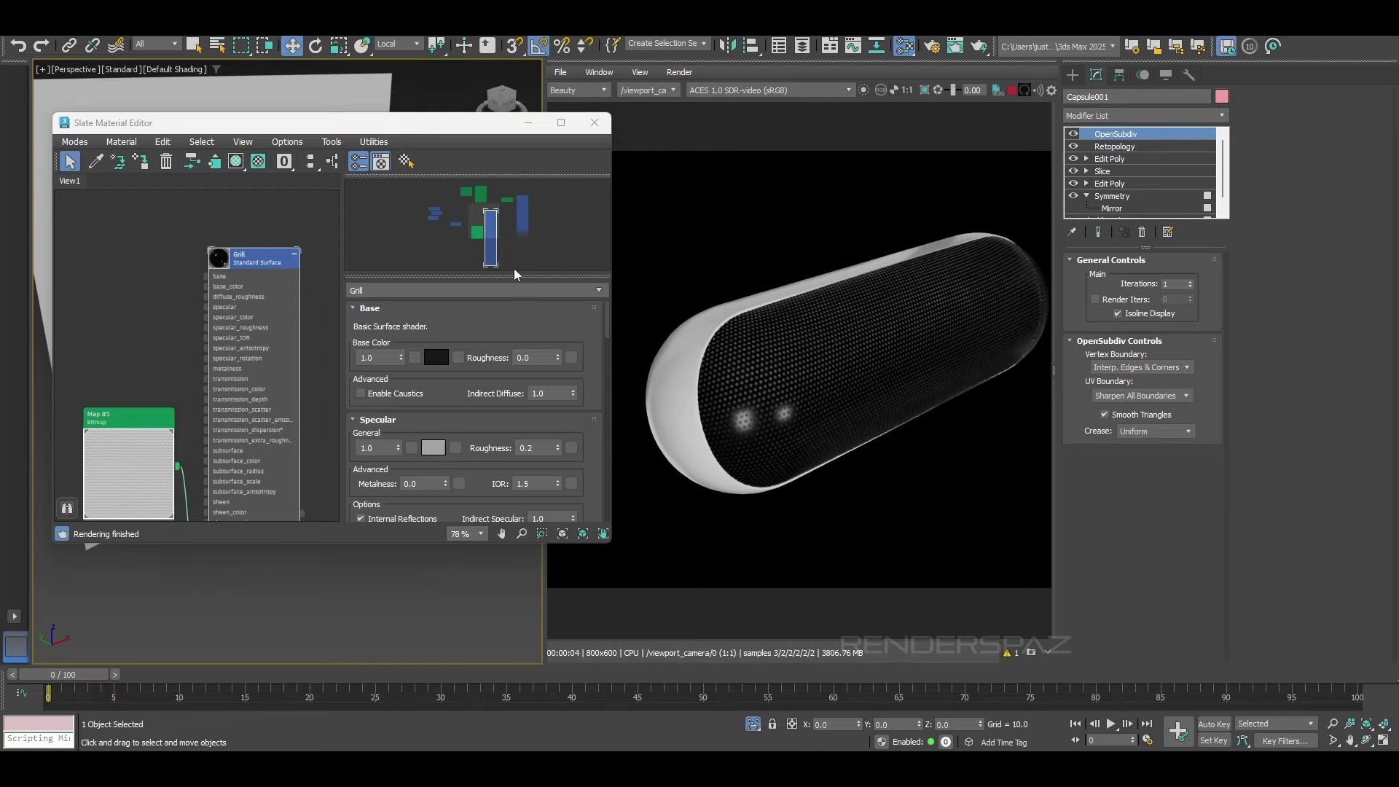
# Step: Set the Grill material's base color to a deep red and close the material editor
pyautogui.click(436, 357)
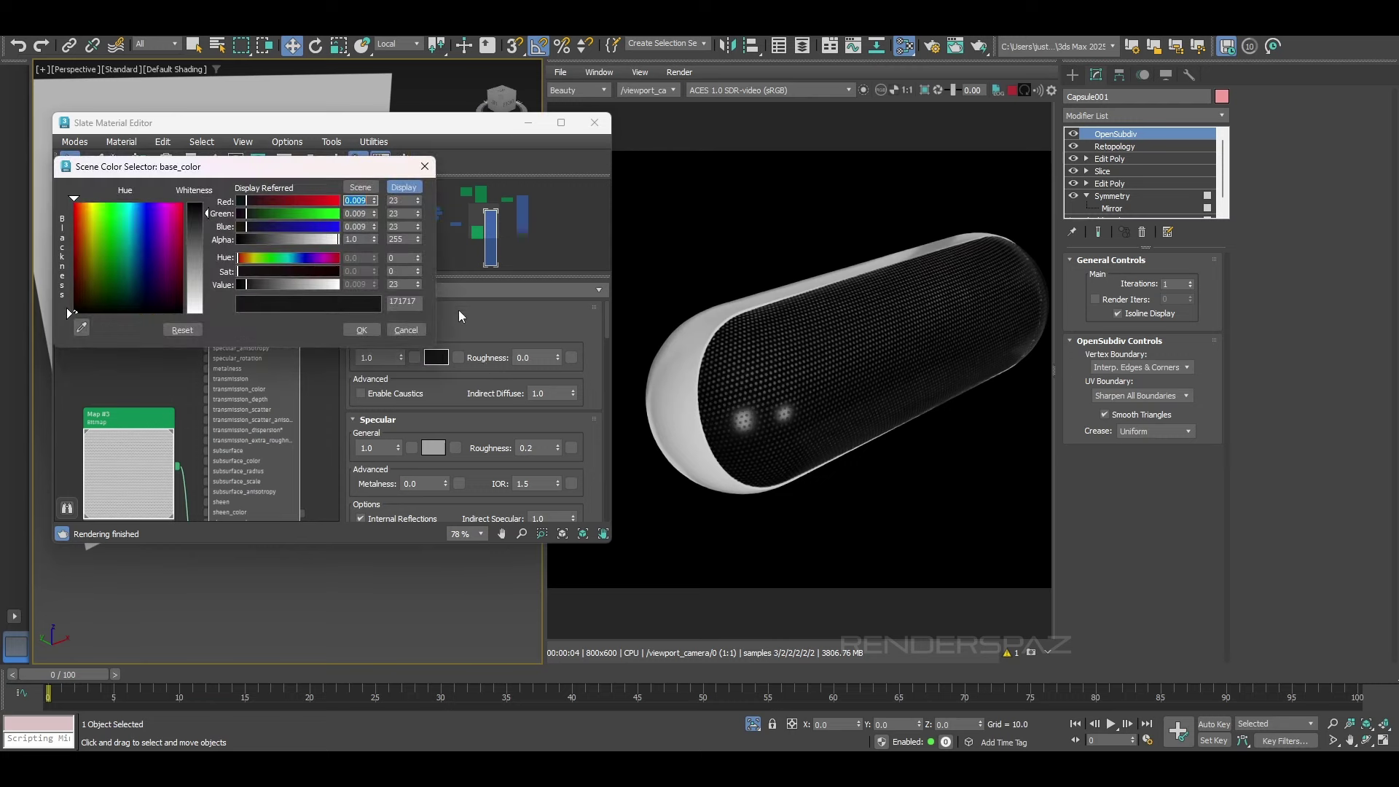
pyautogui.moveTo(107, 240); pyautogui.dragTo(67, 216)
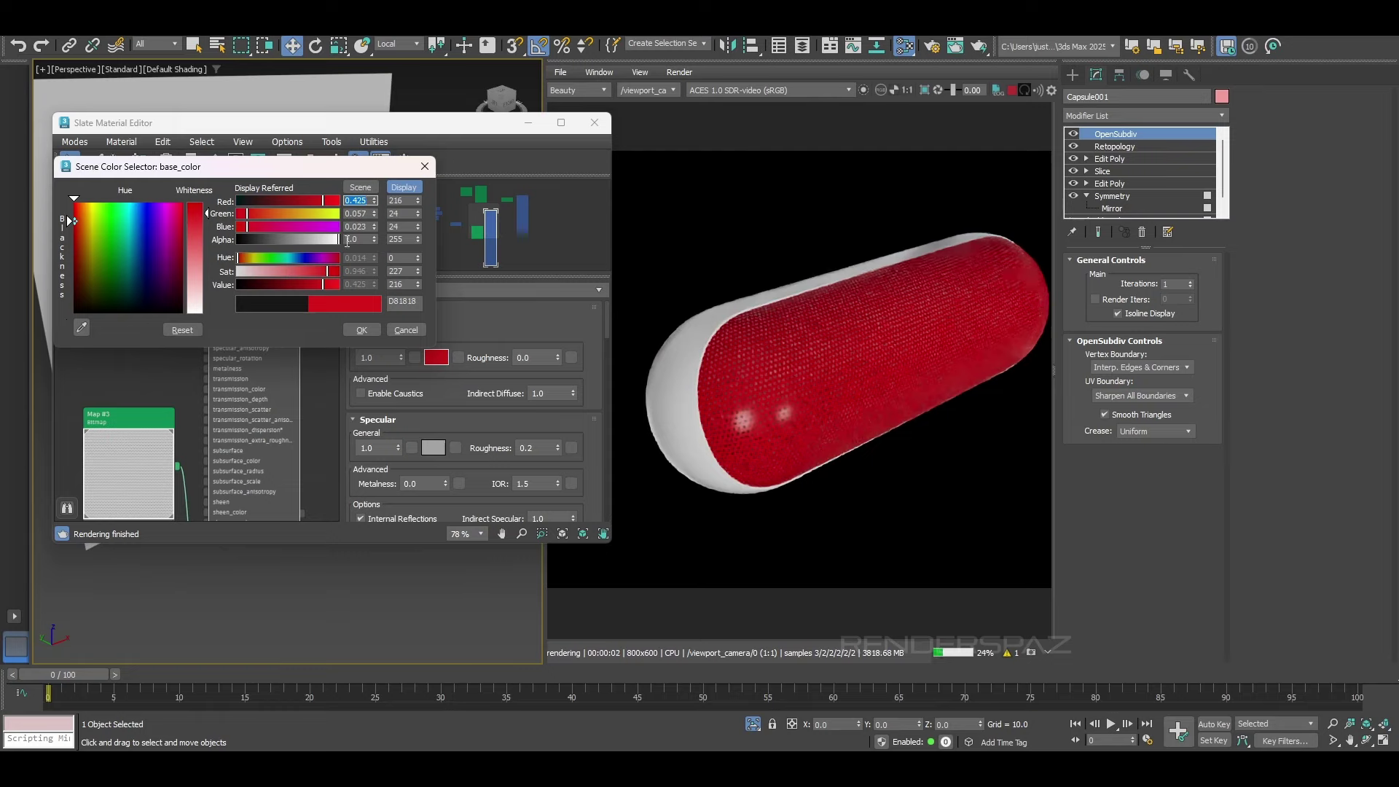
pyautogui.moveTo(323, 284); pyautogui.dragTo(315, 286)
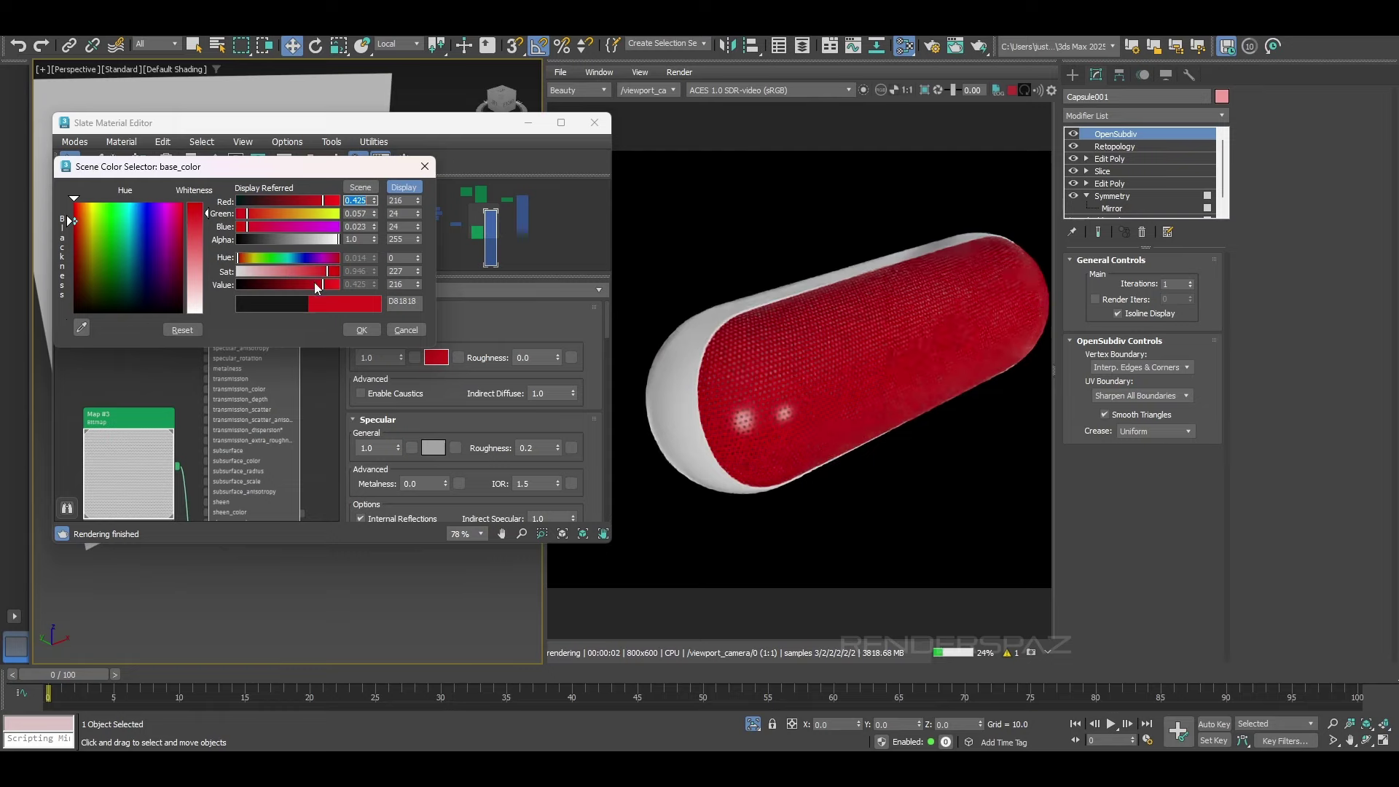
pyautogui.click(359, 330)
pyautogui.scroll(4, 779, 414)
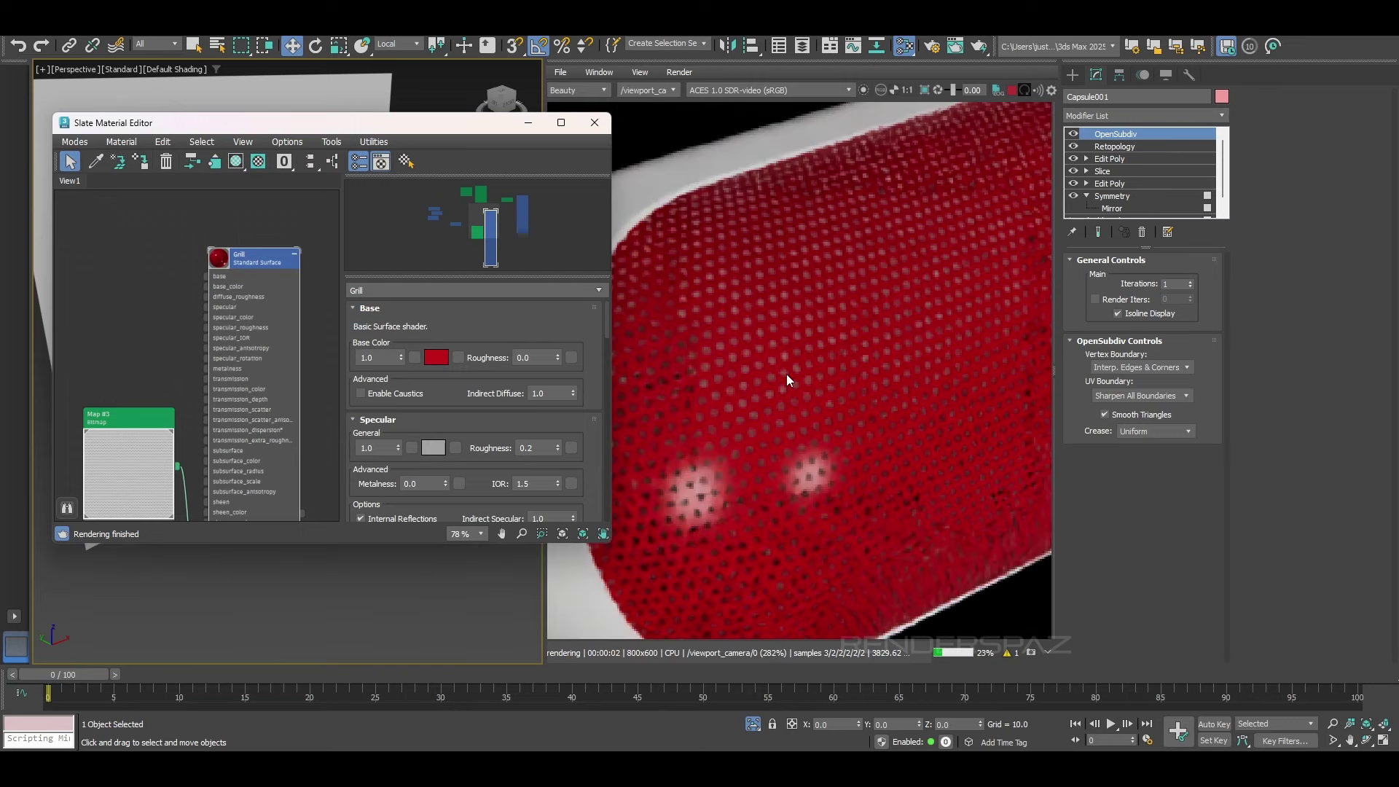
pyautogui.scroll(-2, 785, 374)
pyautogui.scroll(-1, 821, 414)
pyautogui.scroll(1, 821, 413)
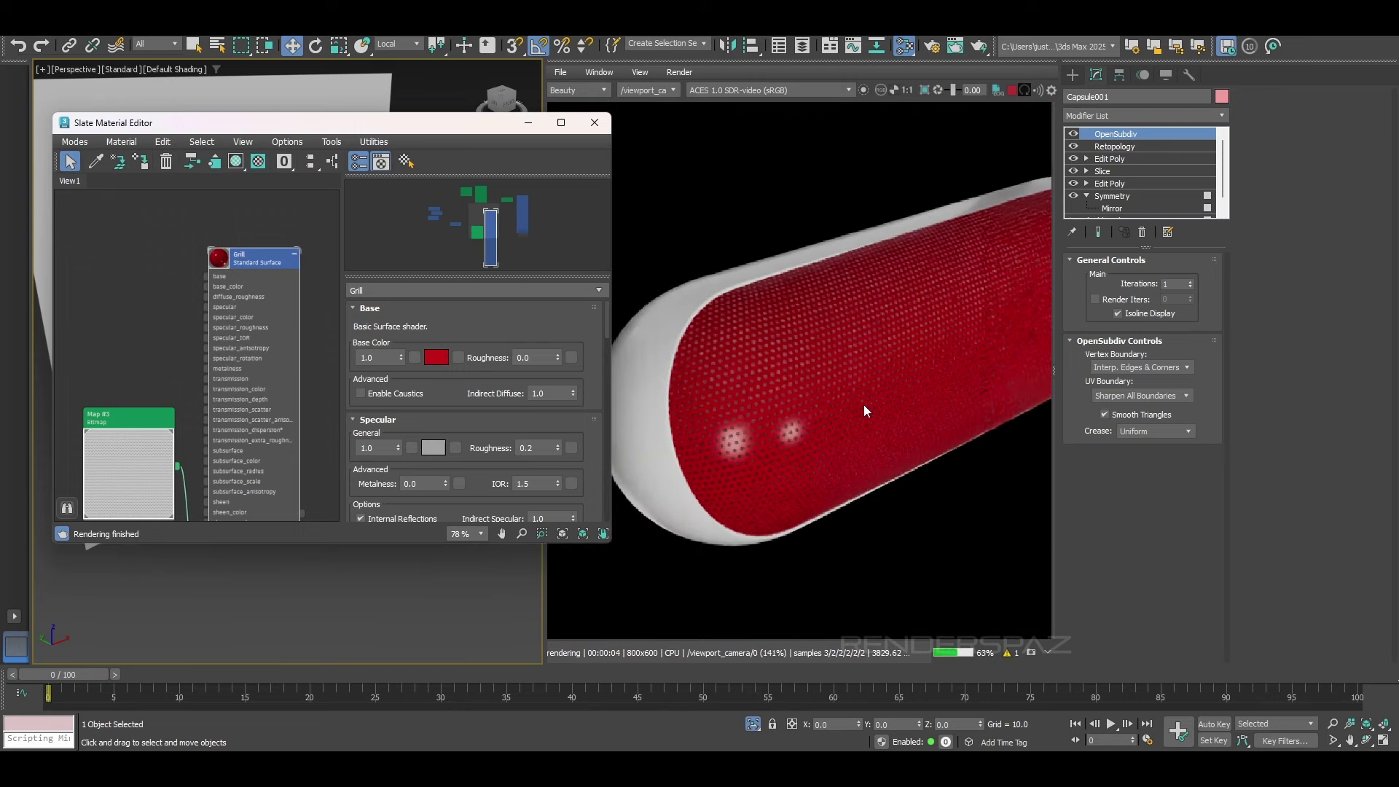
pyautogui.scroll(-1, 864, 404)
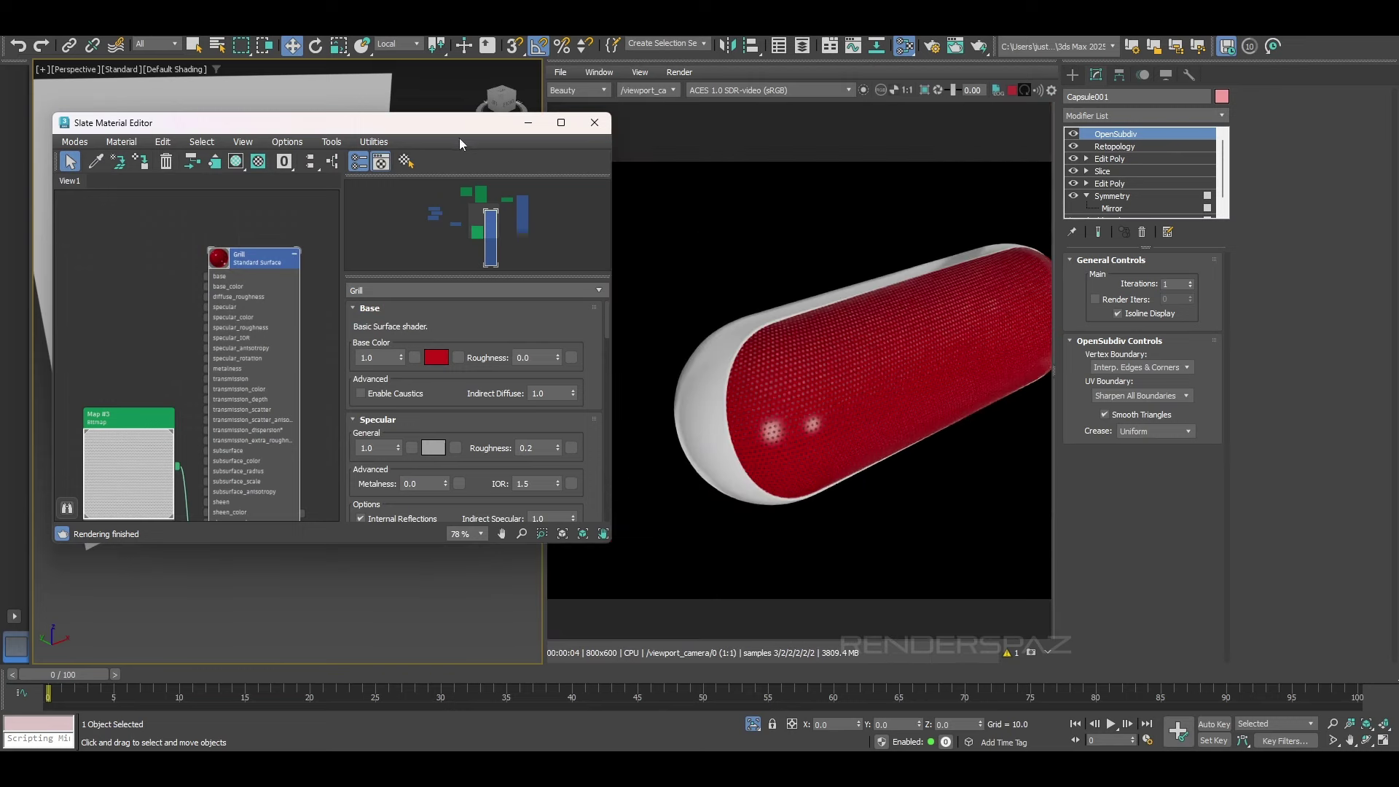
pyautogui.click(595, 123)
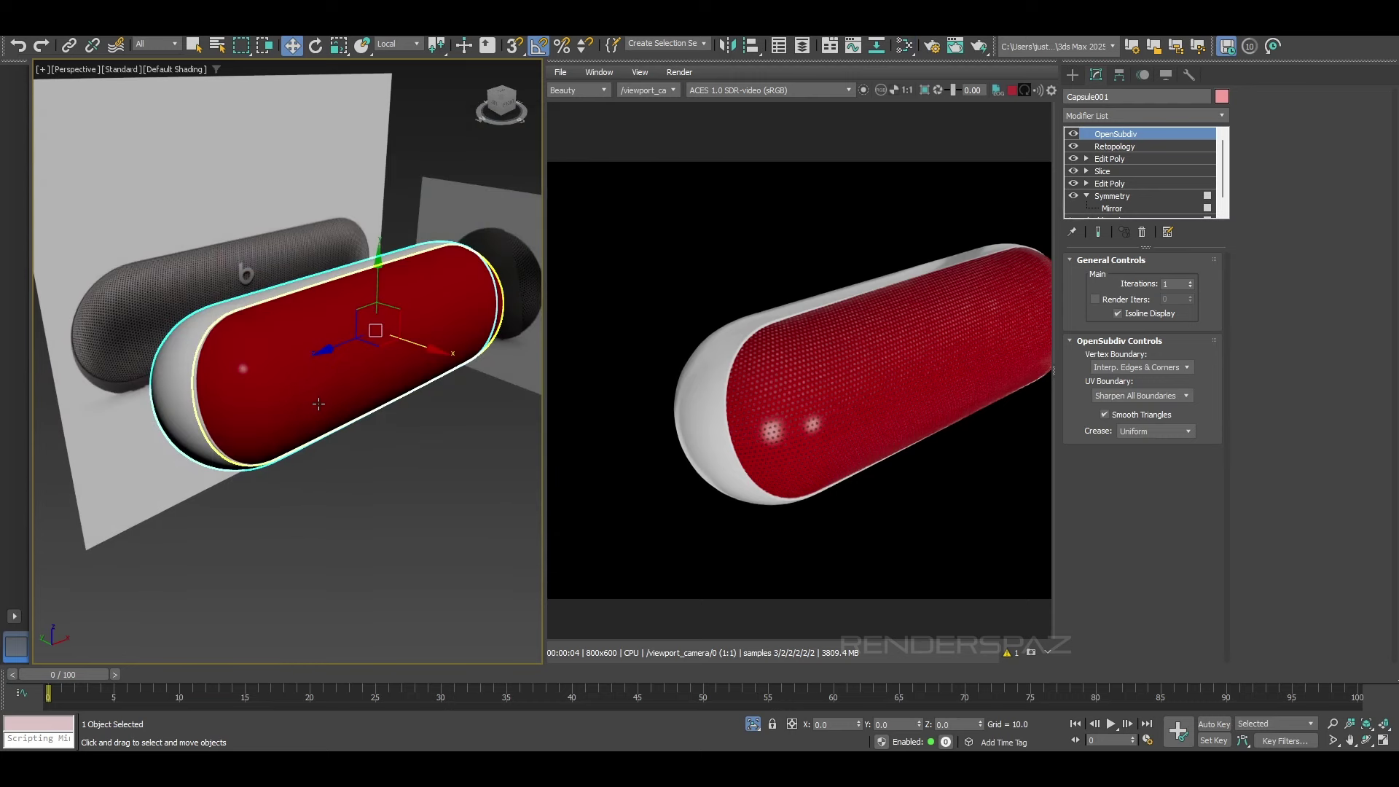
# Step: Select the speaker's perforated front body and add a Shell modifier above its Unwrap UVW modifier
pyautogui.click(320, 384)
pyautogui.scroll(4, 283, 396)
pyautogui.scroll(4, 284, 393)
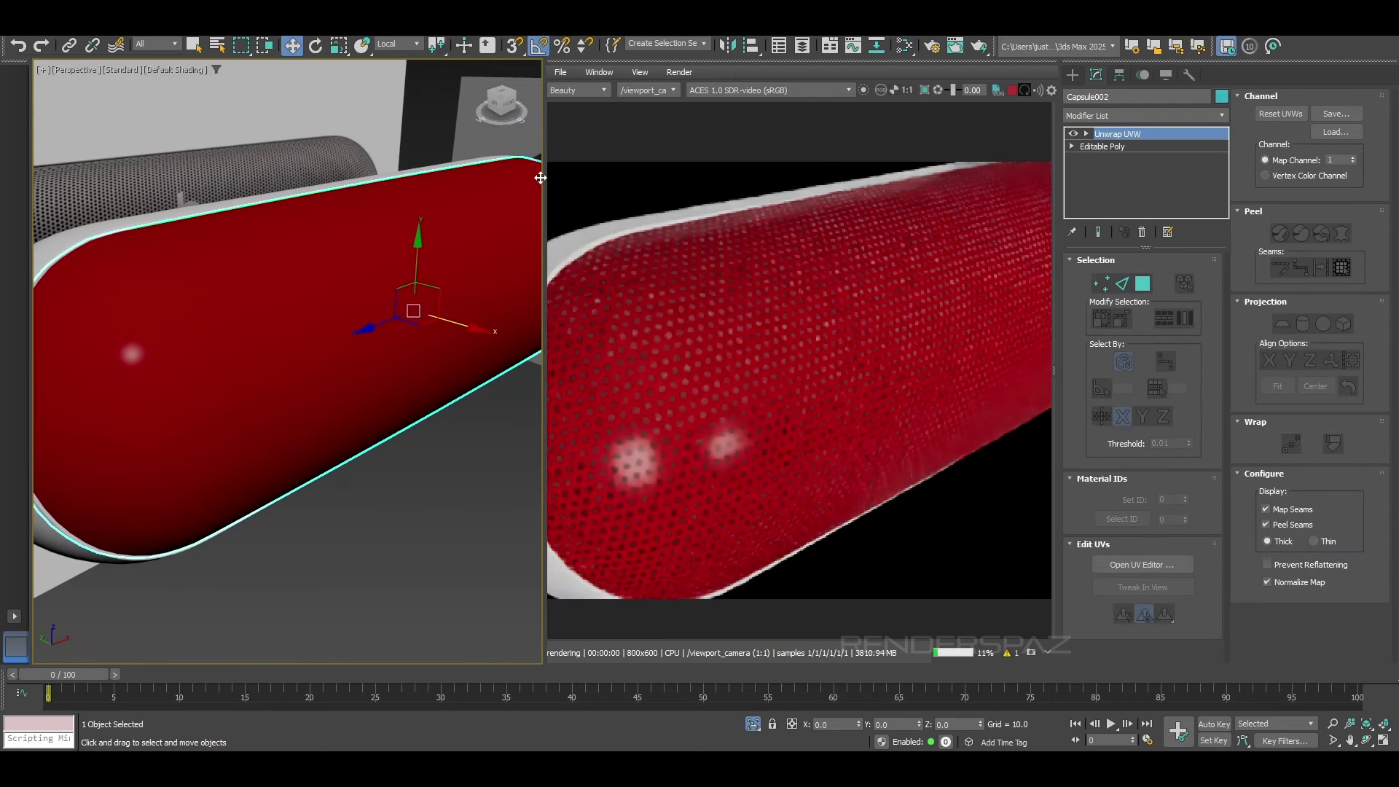
pyautogui.click(1128, 115)
pyautogui.scroll(-15, 1110, 150)
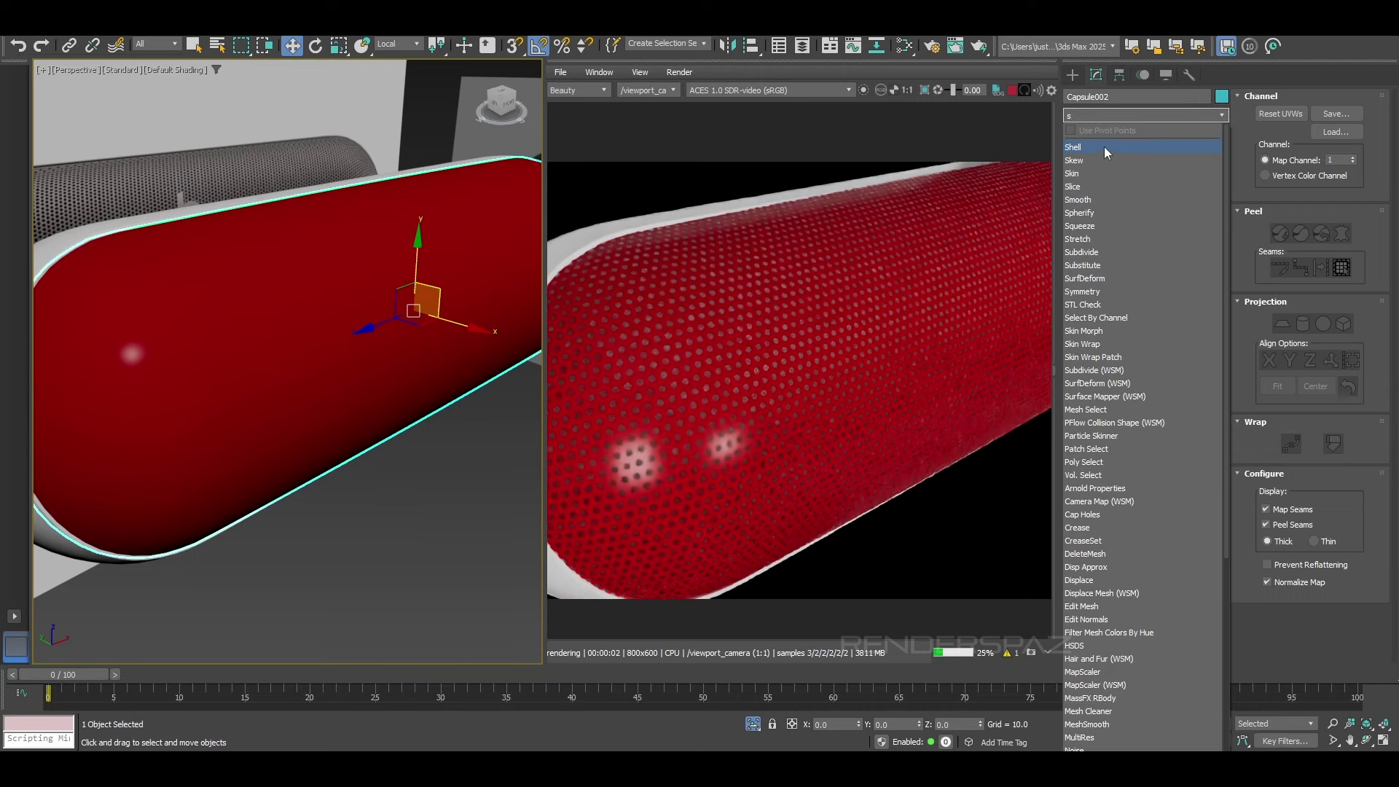
pyautogui.click(1104, 146)
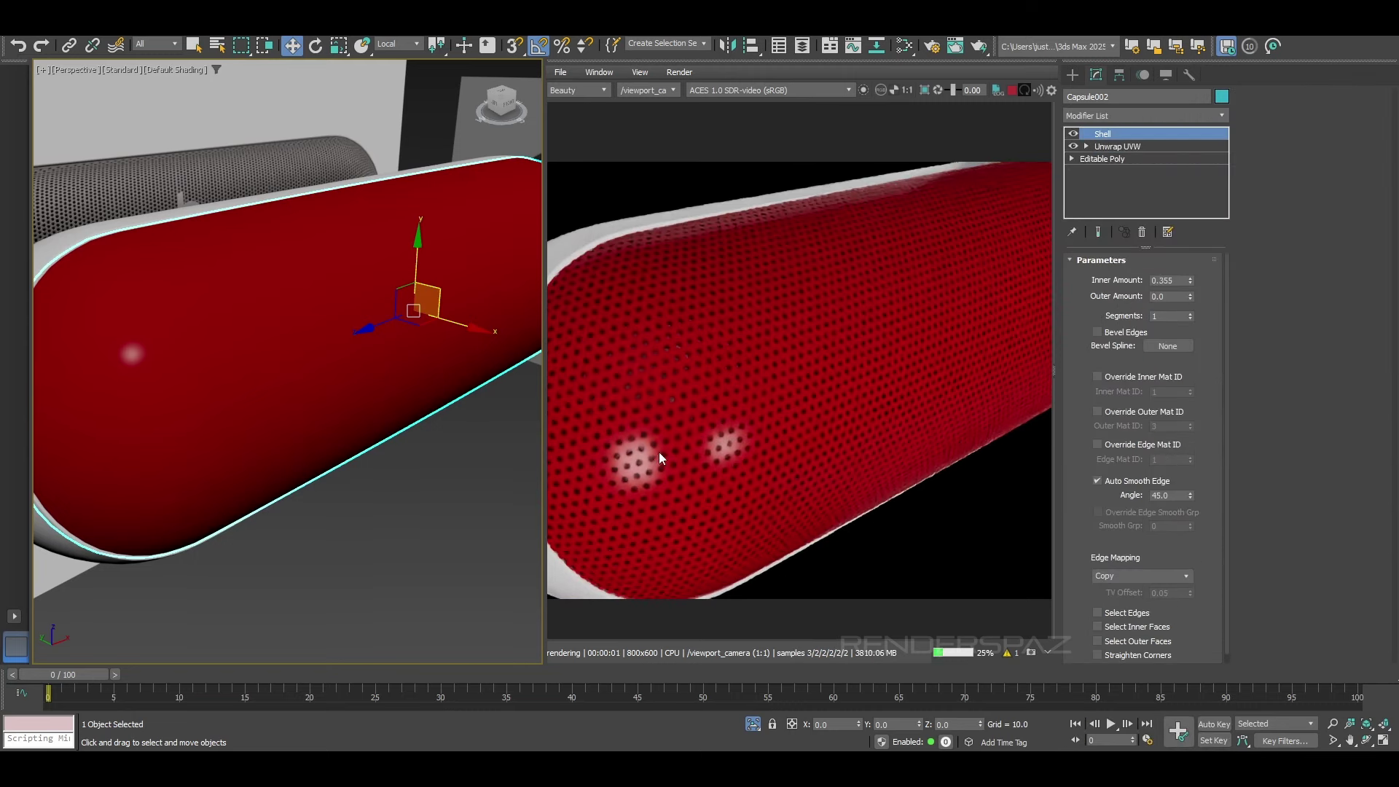
# Step: Switch the viewport to wireframe and set the front body's Shell inner amount to 0.2
pyautogui.scroll(-2, 725, 446)
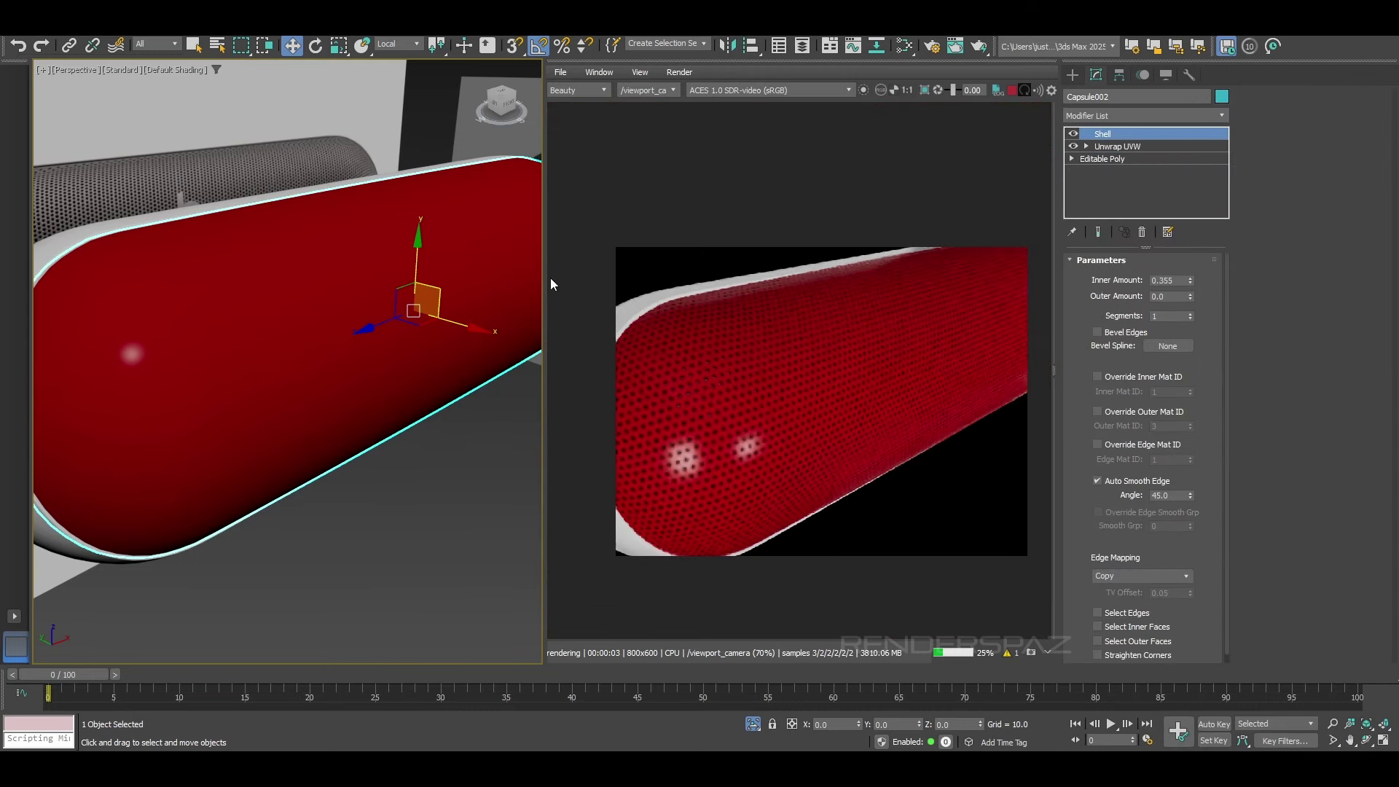
pyautogui.press('F3')
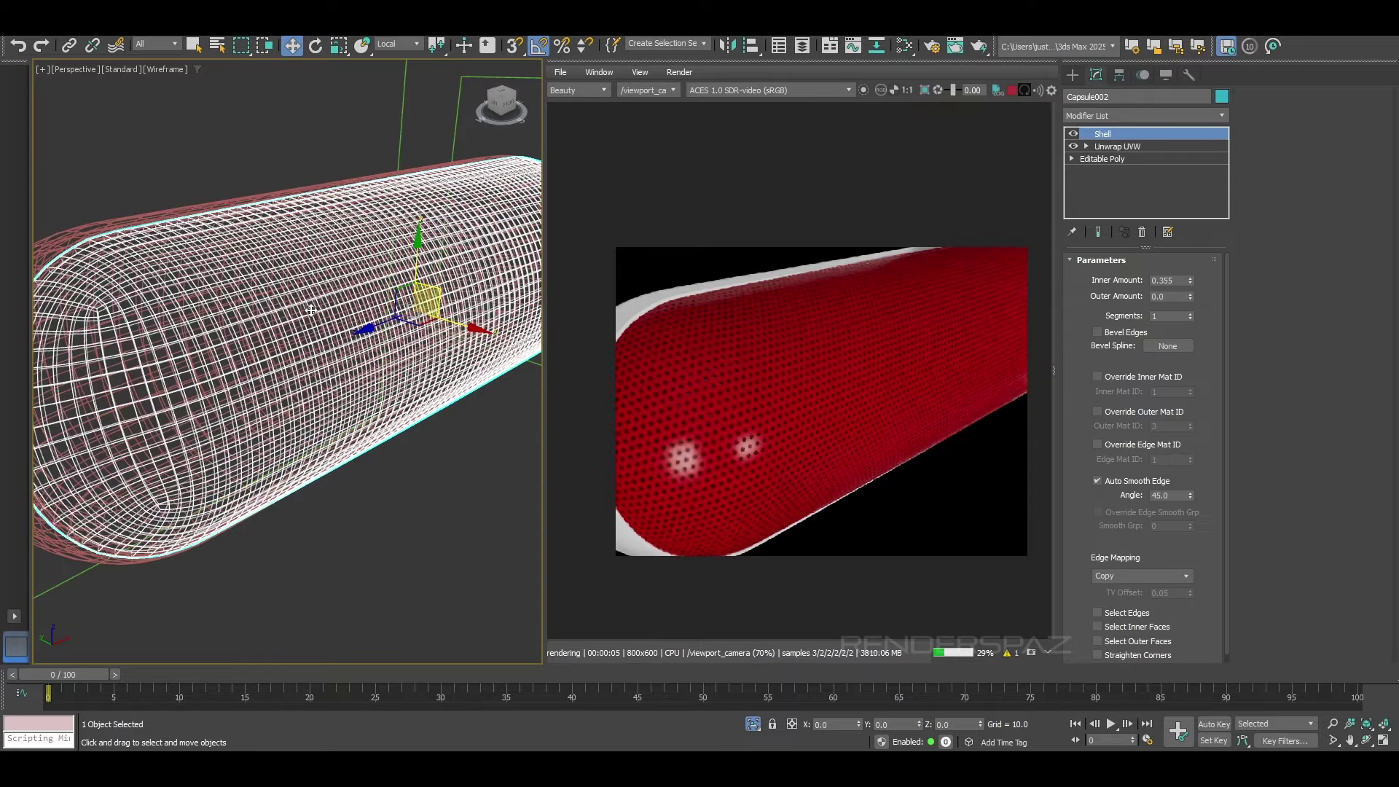
pyautogui.scroll(3, 327, 307)
pyautogui.moveTo(1190, 283); pyautogui.dragTo(1188, 270)
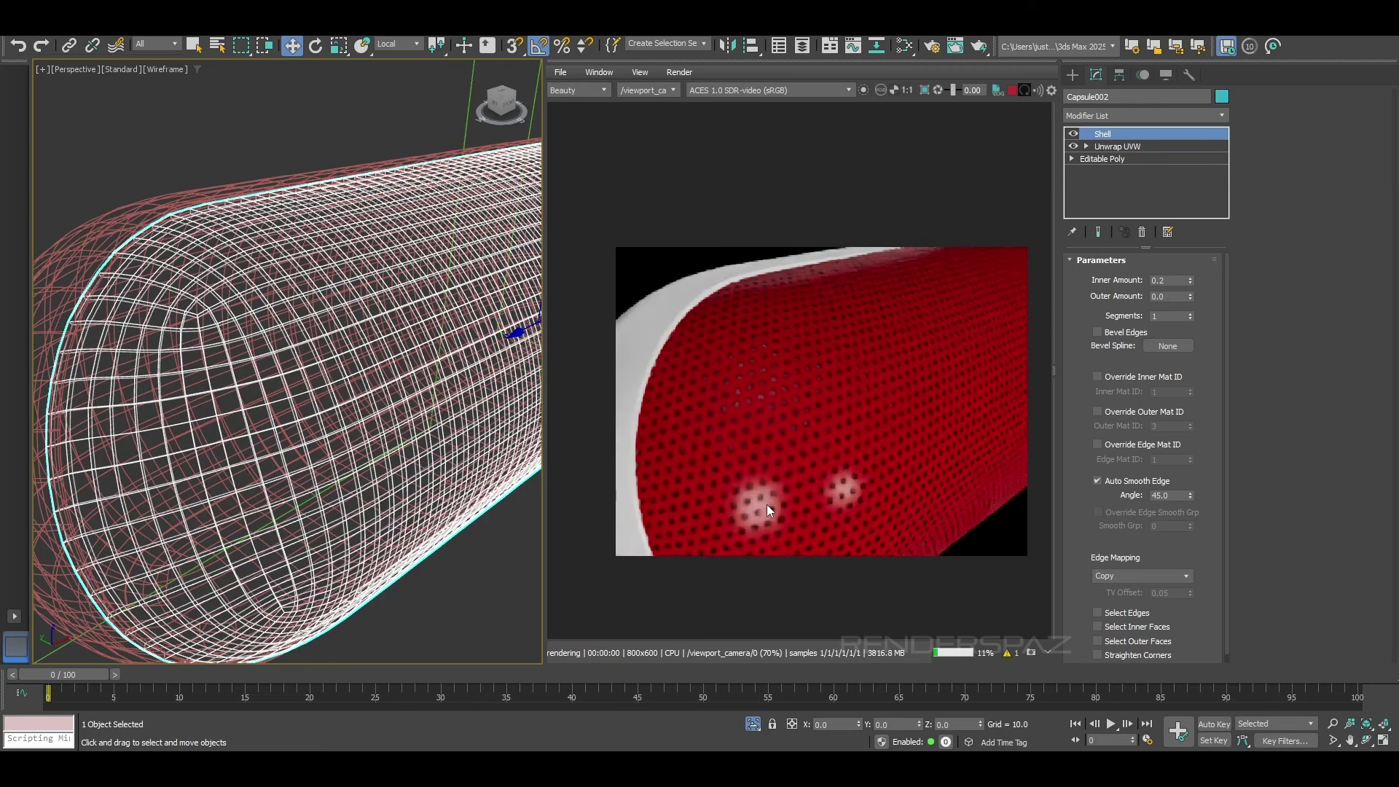
# Step: Examine the thickened grille's holes up close in the render from the front and from the opposite end
pyautogui.scroll(5, 784, 467)
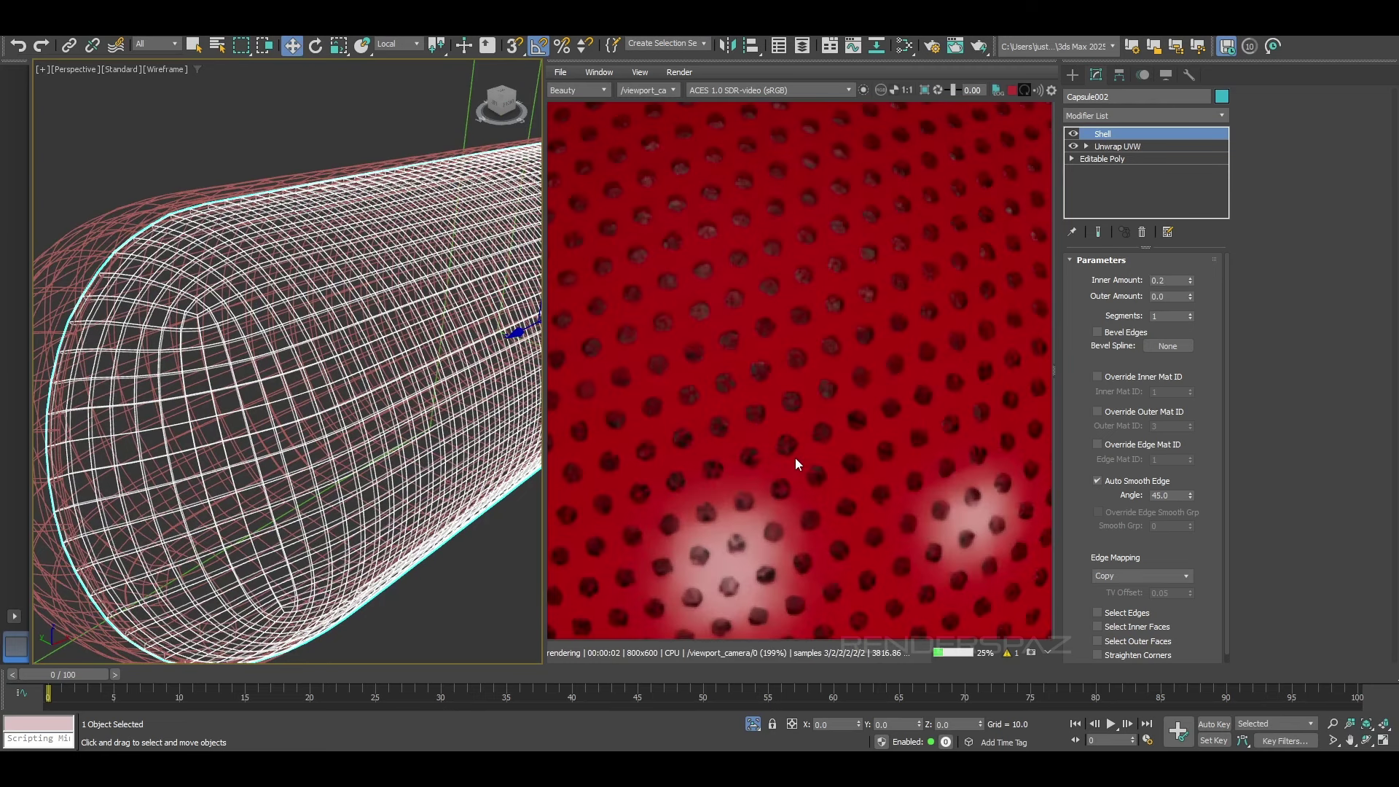
pyautogui.scroll(-6, 794, 458)
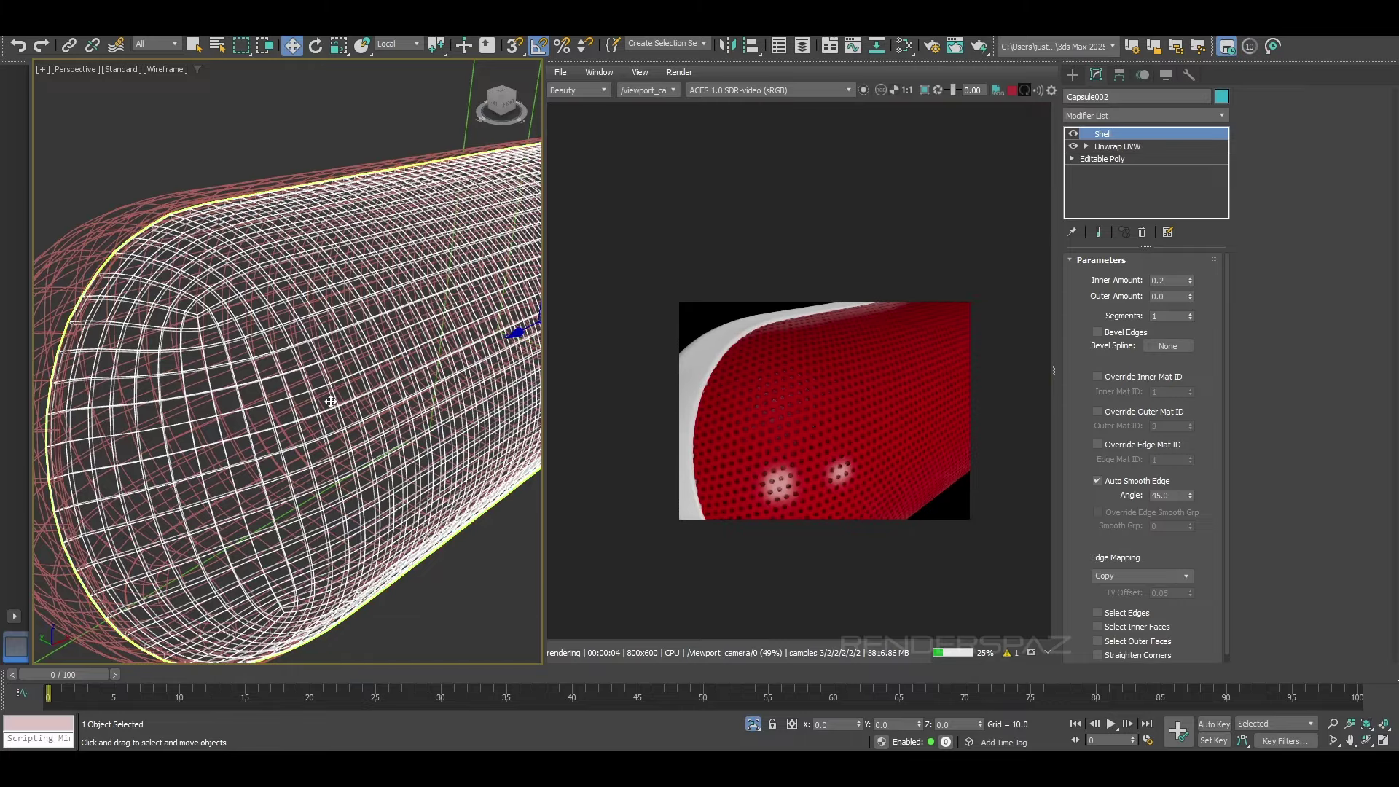
pyautogui.keyDown('alt'); pyautogui.moveTo(332, 401); pyautogui.dragTo(248, 394, button='middle'); pyautogui.keyUp('alt')
pyautogui.moveTo(350, 306); pyautogui.dragTo(219, 373, button='middle')
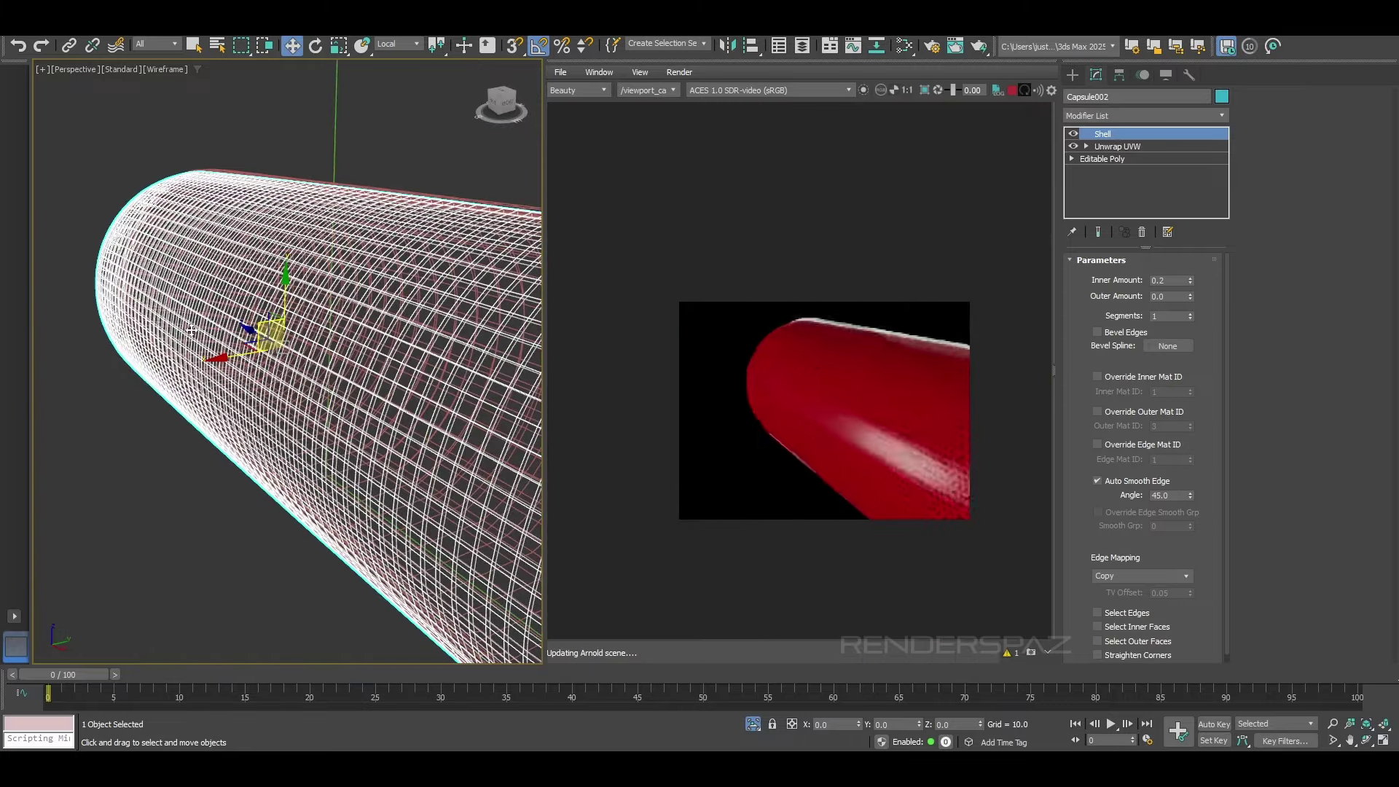
pyautogui.scroll(4, 824, 413)
pyautogui.scroll(-2, 810, 430)
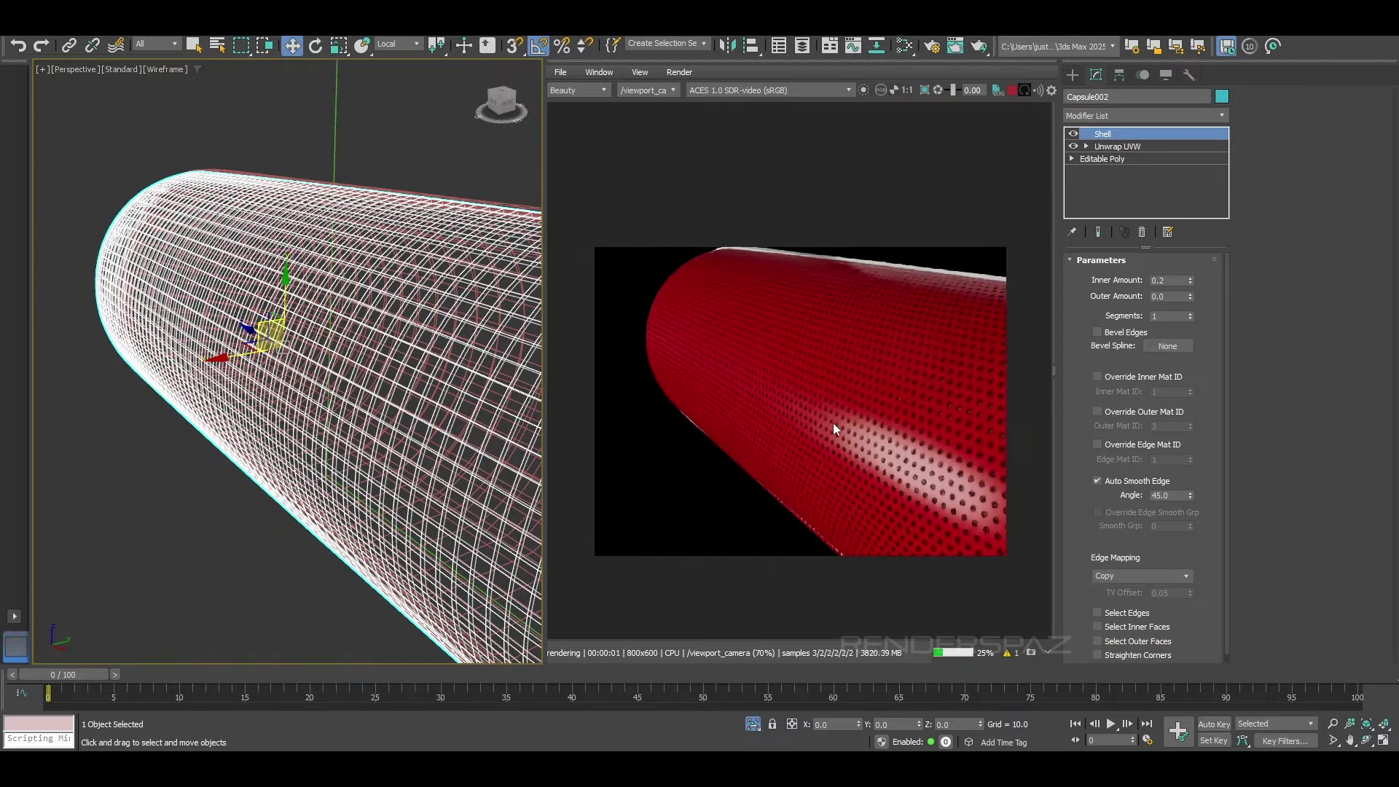
pyautogui.scroll(2, 899, 452)
pyautogui.scroll(-2, 899, 453)
pyautogui.moveTo(251, 406); pyautogui.dragTo(257, 410, button='middle')
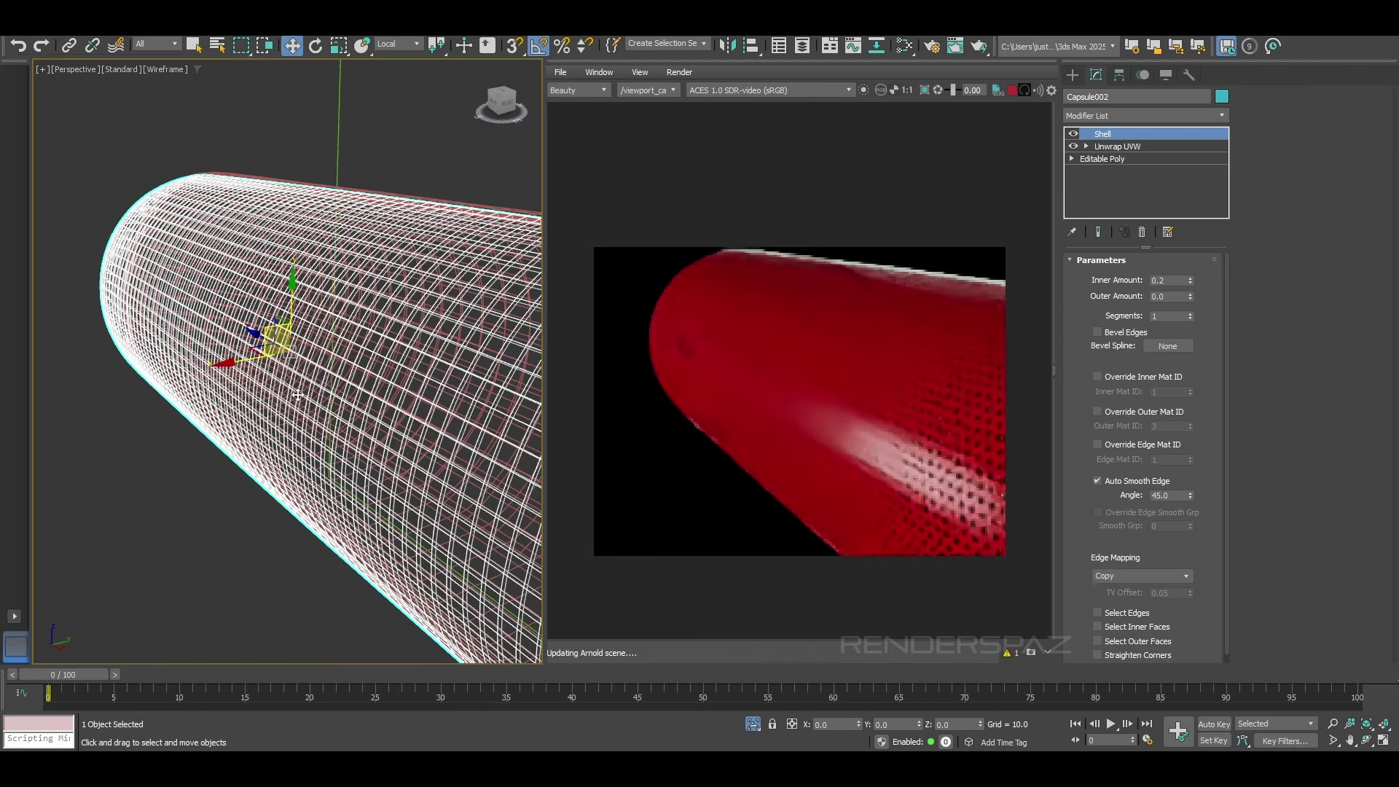
# Step: Open Render Setup, check the Arnold render device settings, and return to the sampling and ray depth settings
pyautogui.click(440, 30)
pyautogui.click(459, 99)
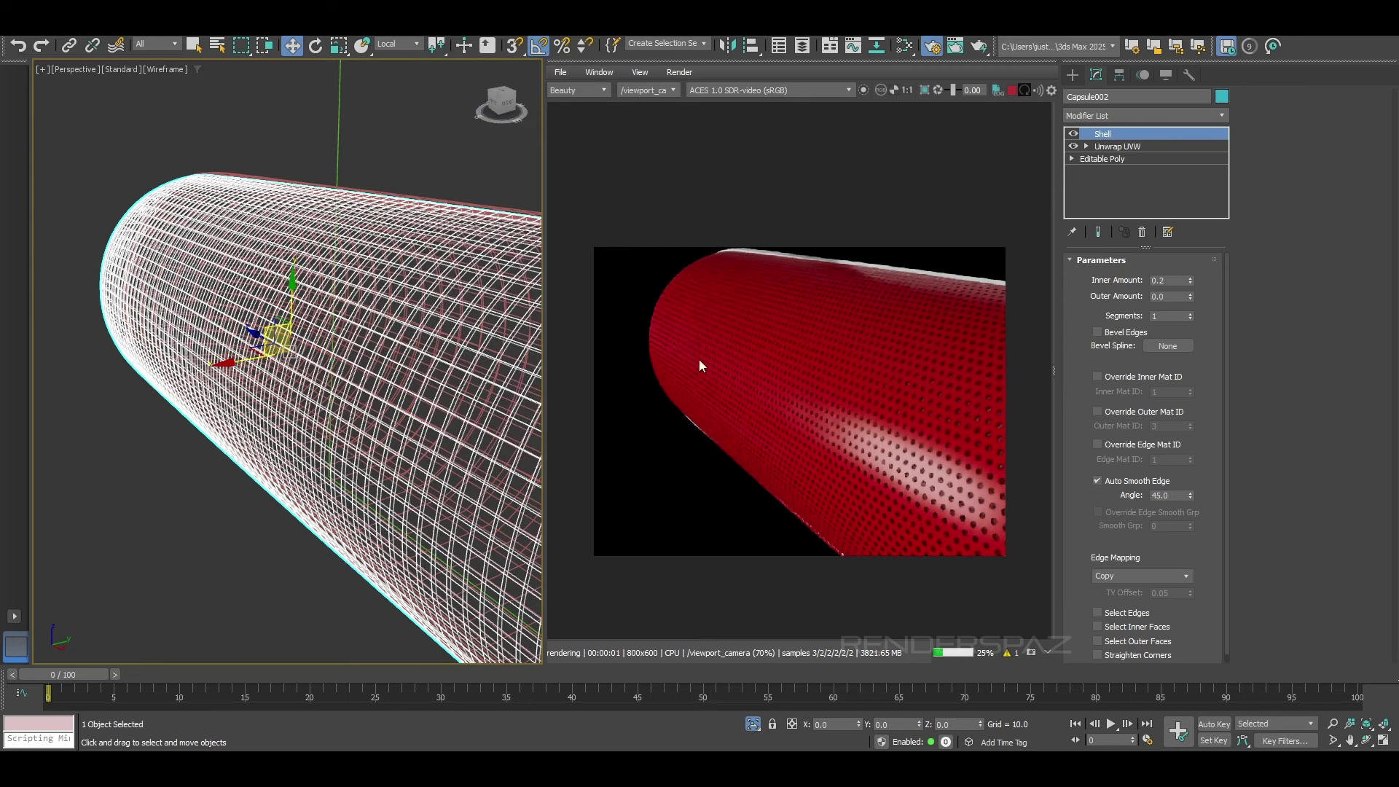
pyautogui.click(944, 280)
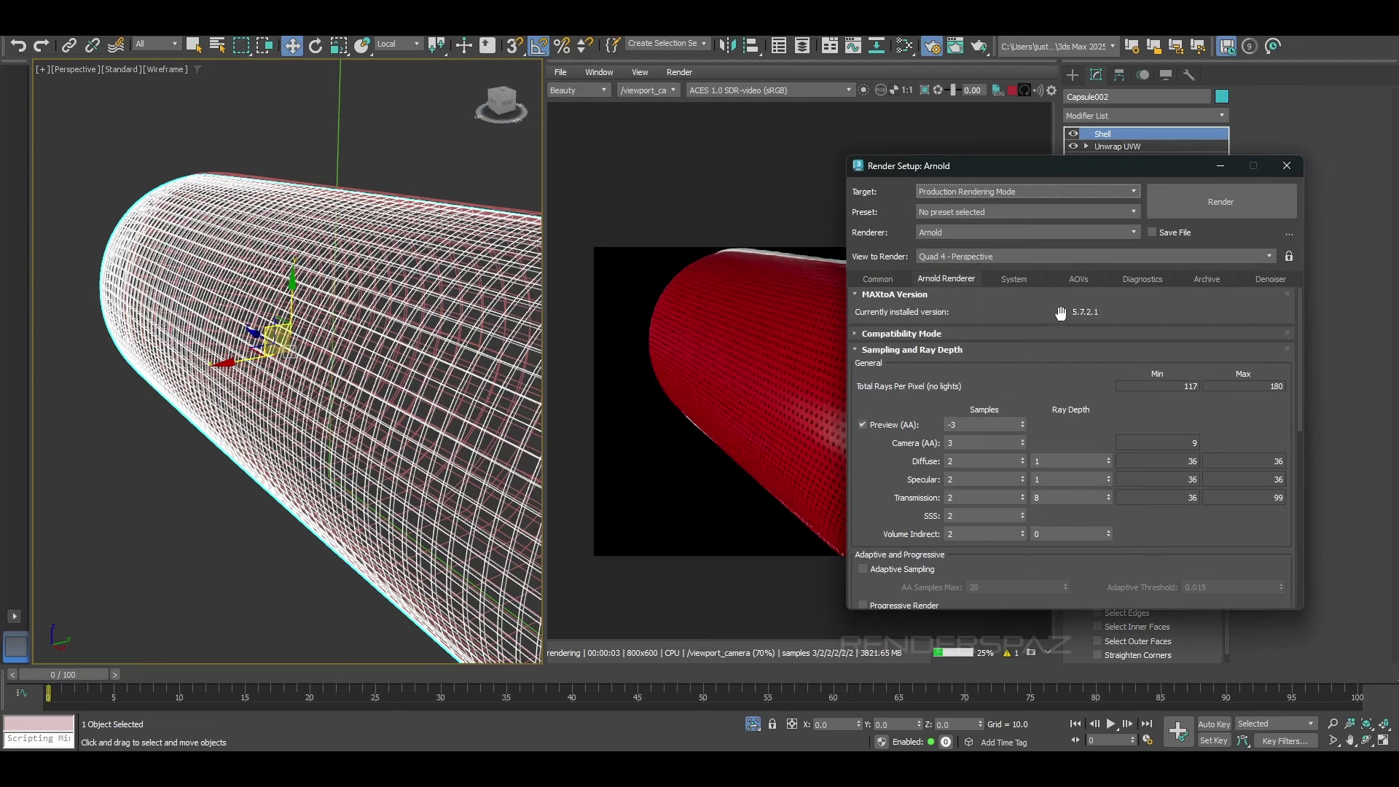
pyautogui.click(1014, 279)
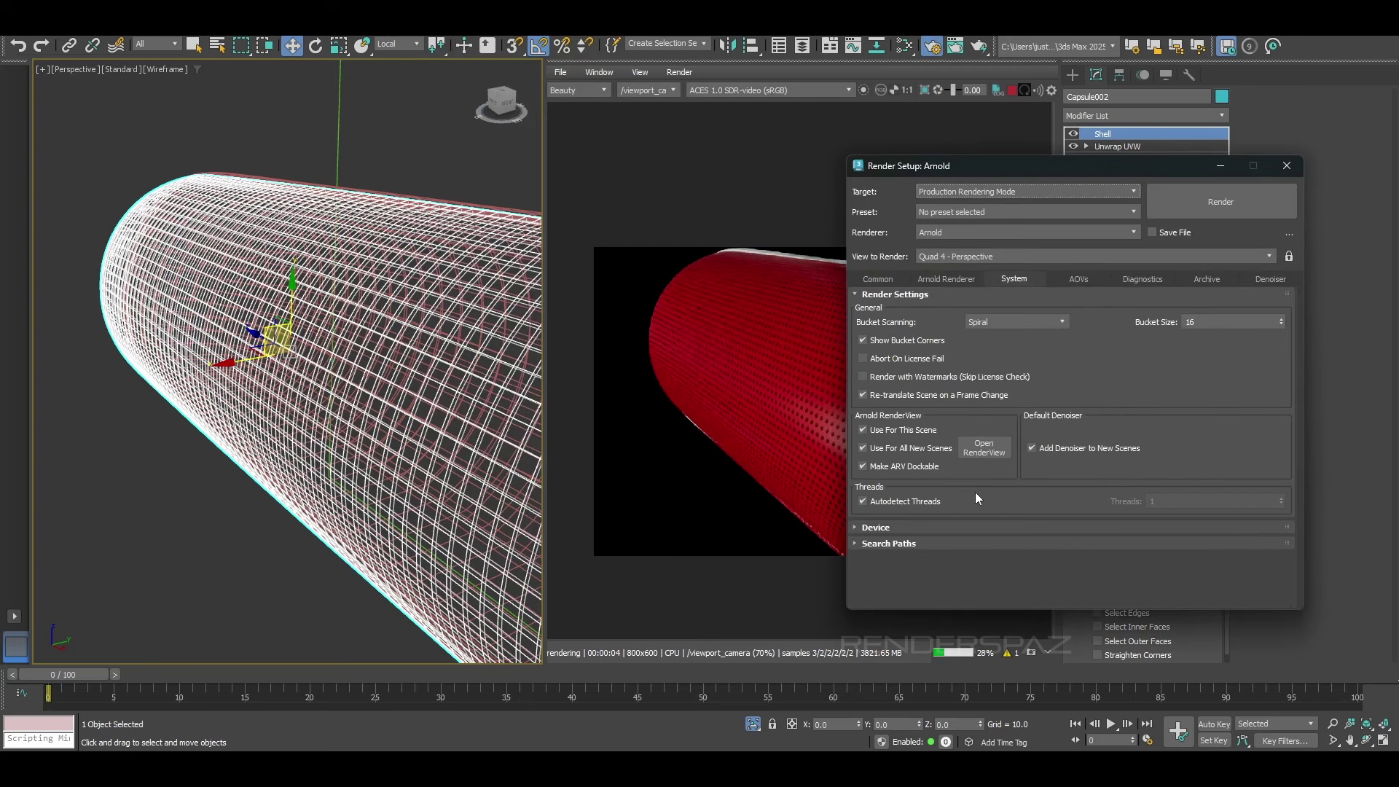
pyautogui.click(875, 528)
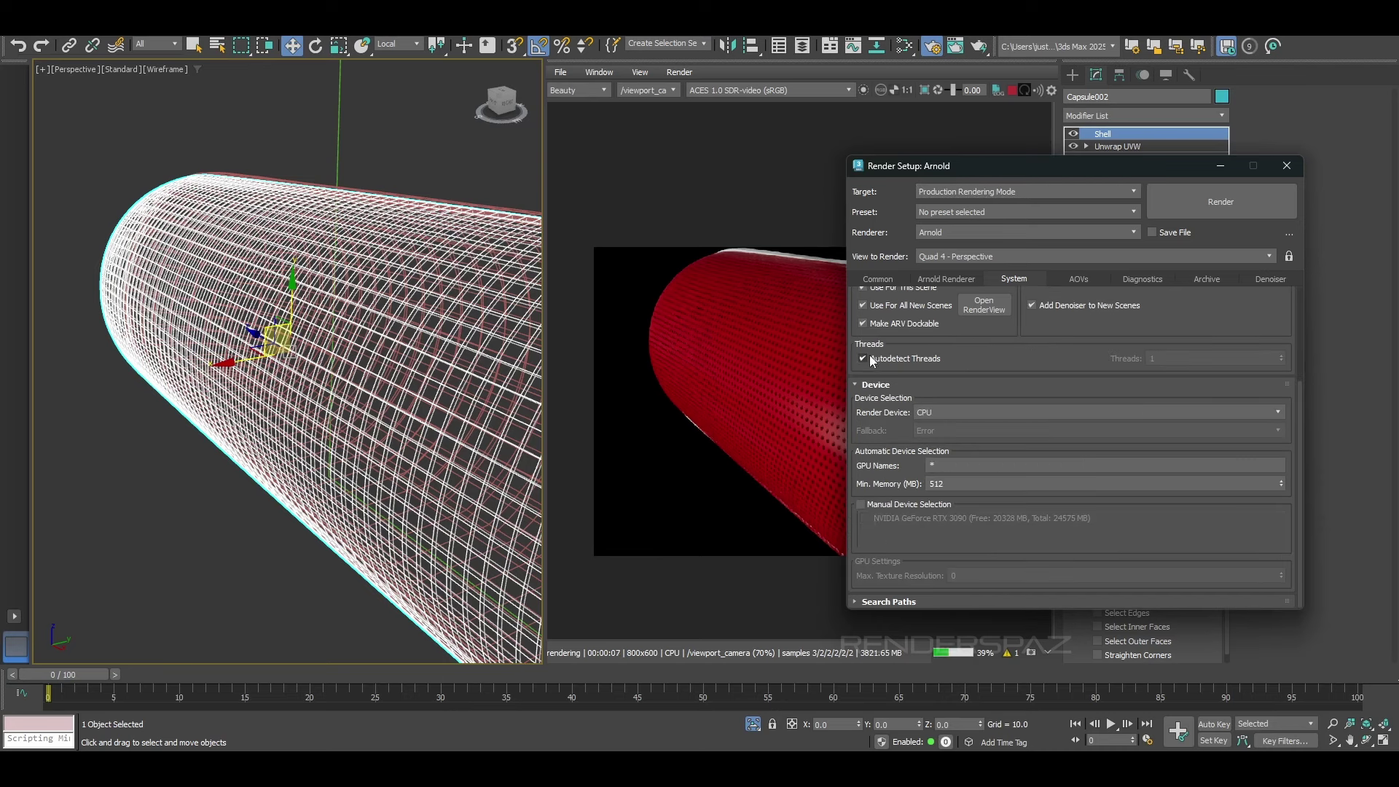
pyautogui.scroll(-3, 977, 291)
pyautogui.click(975, 281)
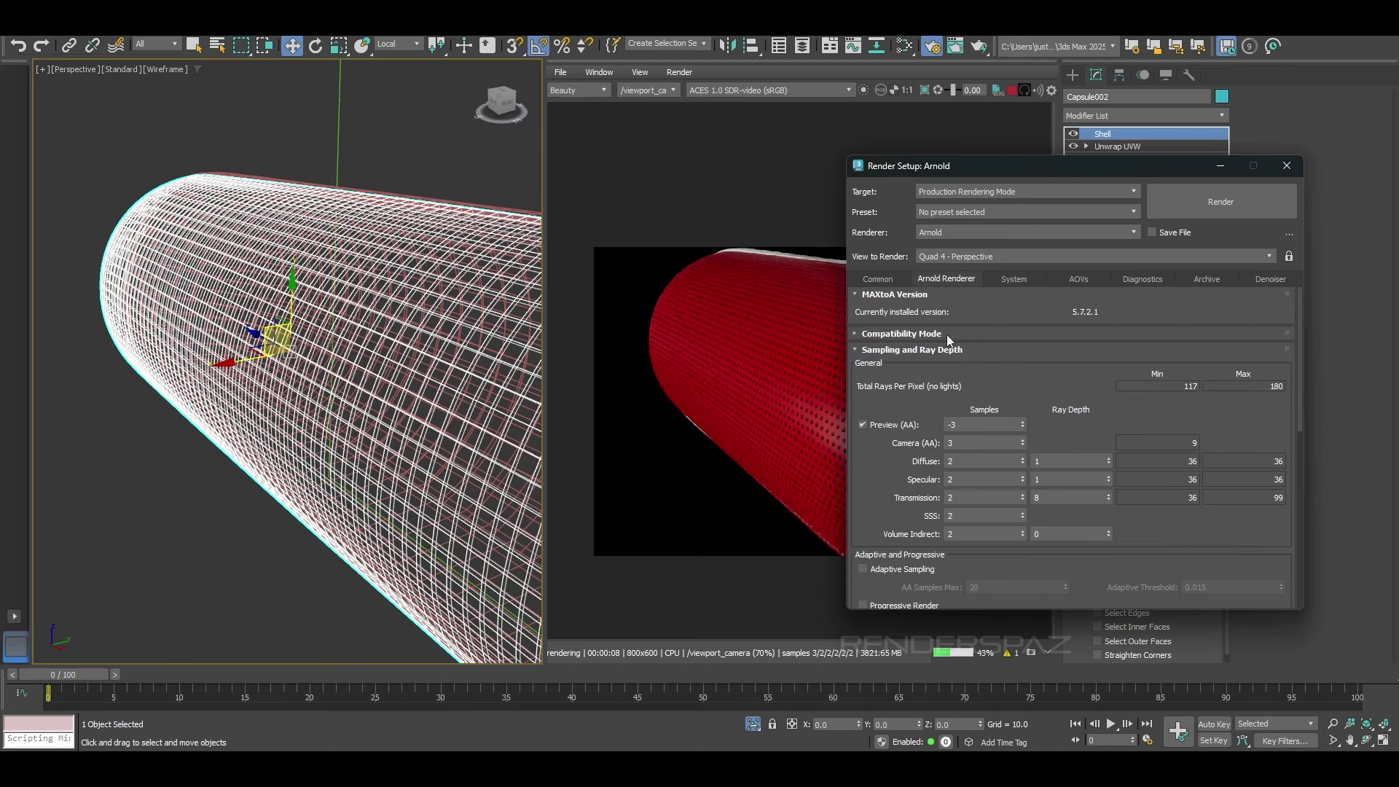
# Step: Turn off Auto-convert Textures to TX and Use Existing TX Textures in the Arnold texture settings, and close Render Setup
pyautogui.click(865, 350)
pyautogui.click(863, 518)
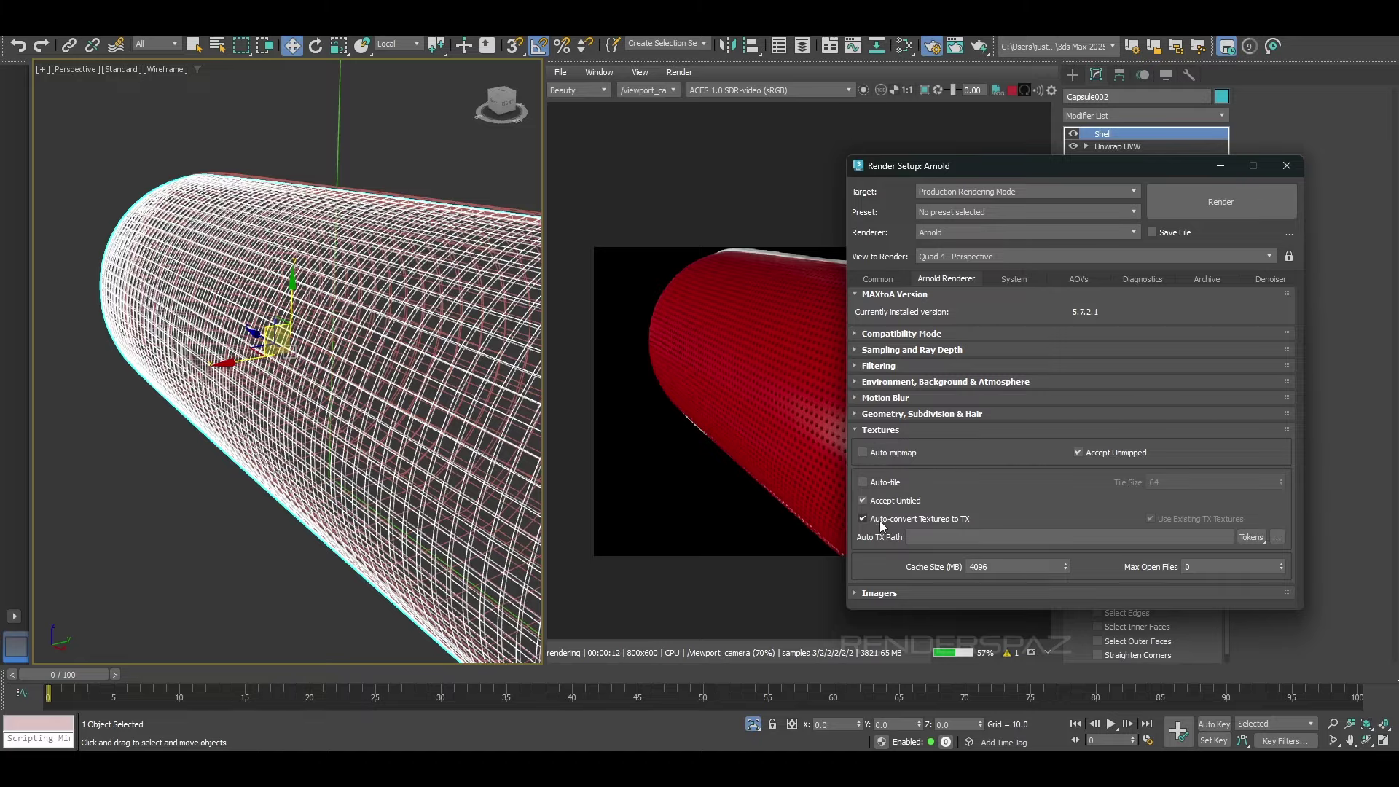
pyautogui.click(1159, 519)
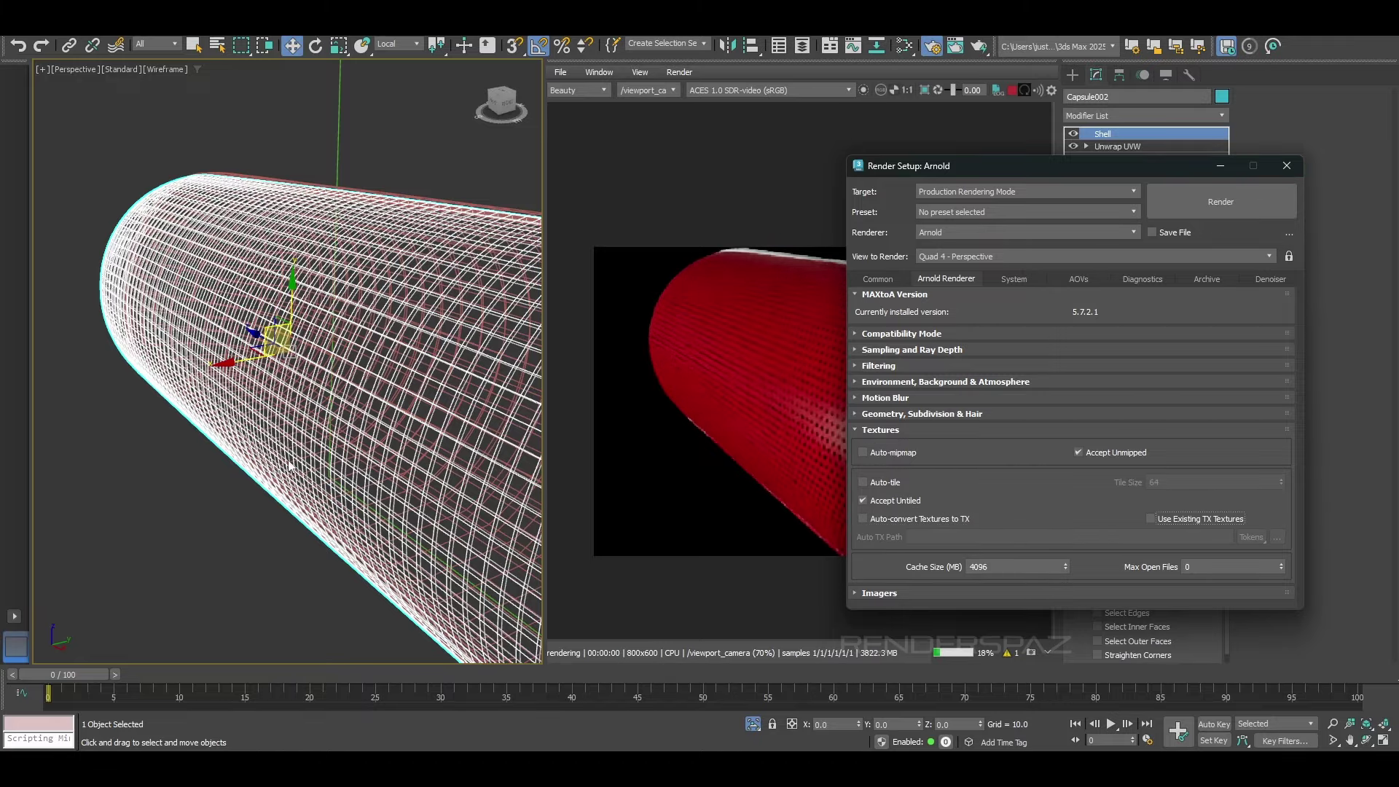
pyautogui.click(1287, 165)
# Step: Orbit close to the grille's side and examine its perforations and highlights in the render
pyautogui.keyDown('alt'); pyautogui.moveTo(291, 408); pyautogui.dragTo(206, 397, button='middle'); pyautogui.keyUp('alt')
pyautogui.scroll(4, 315, 417)
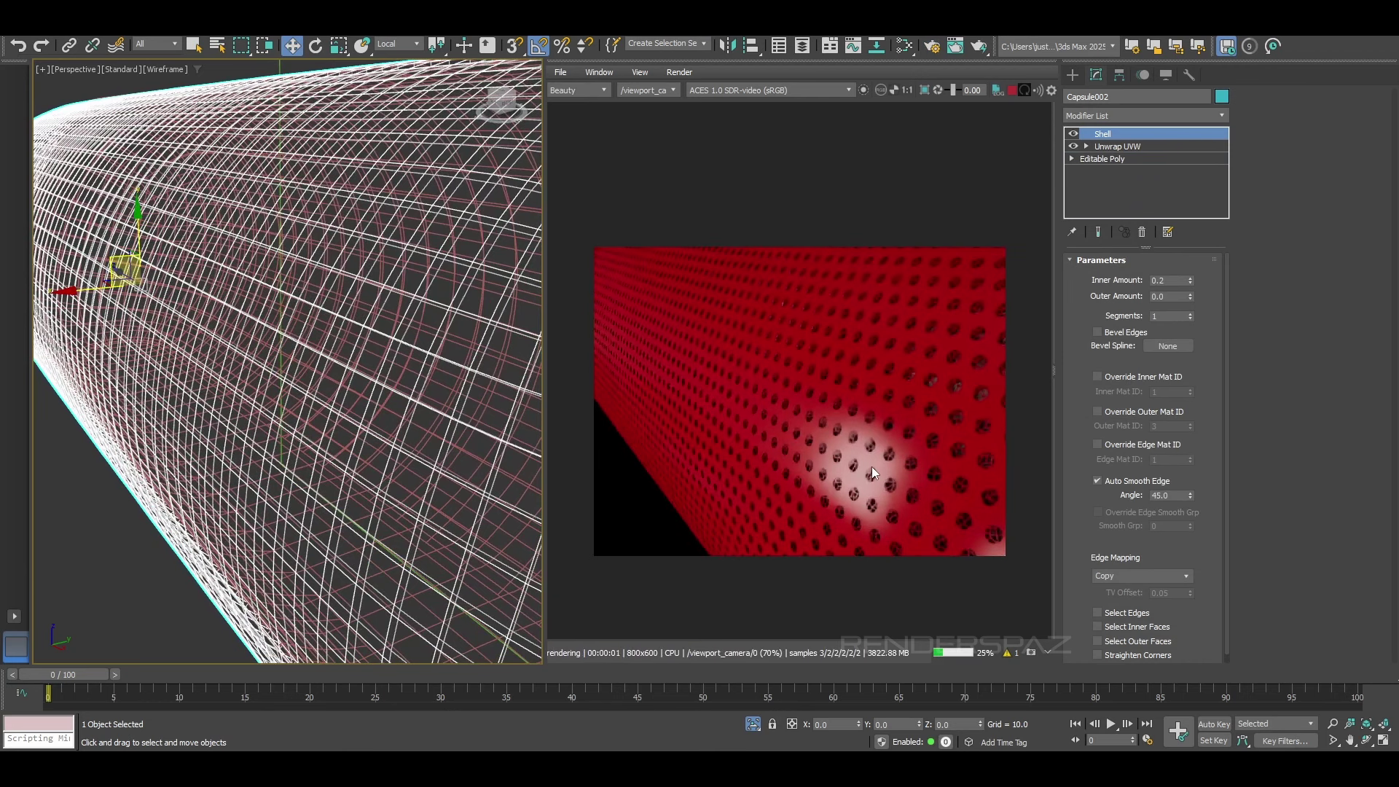
pyautogui.scroll(3, 881, 462)
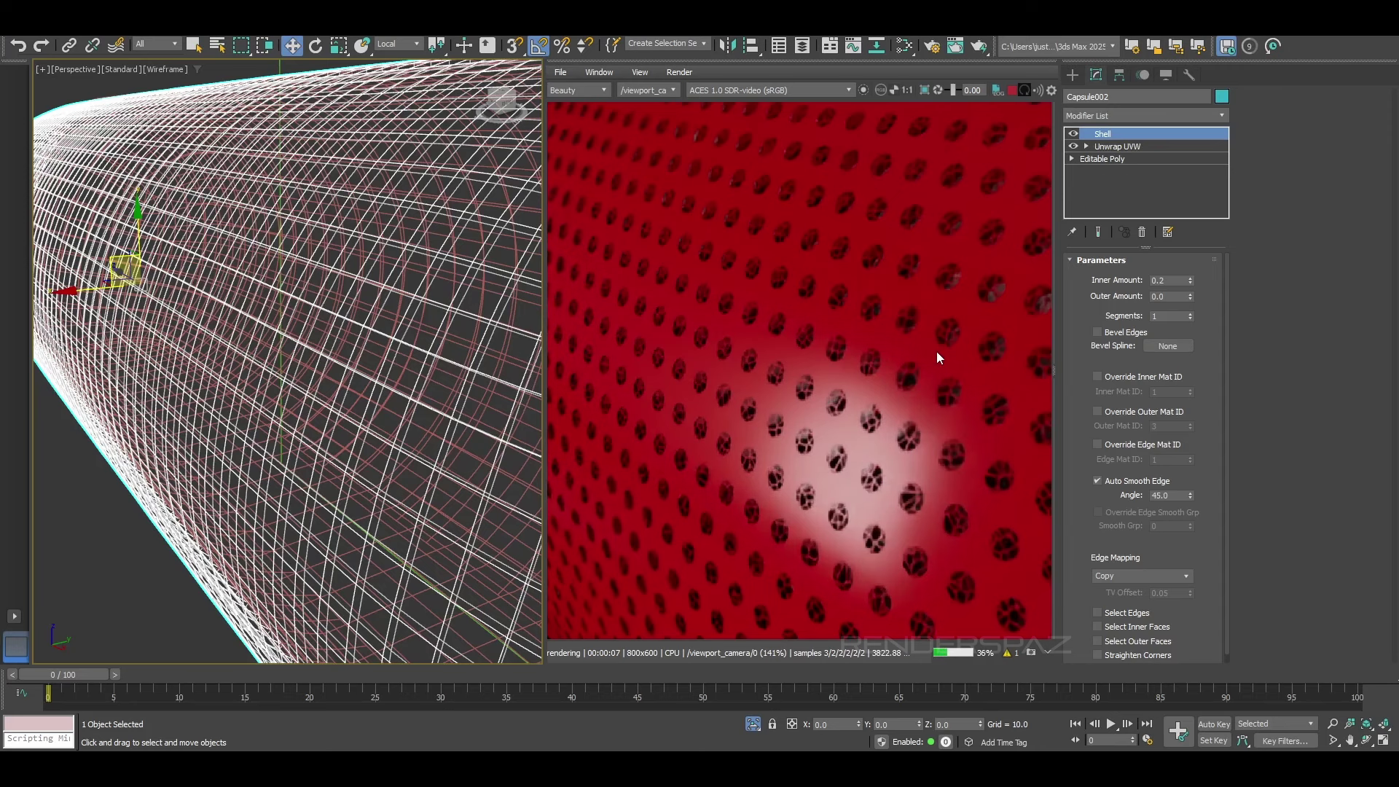
pyautogui.scroll(-3, 882, 379)
pyautogui.scroll(3, 834, 402)
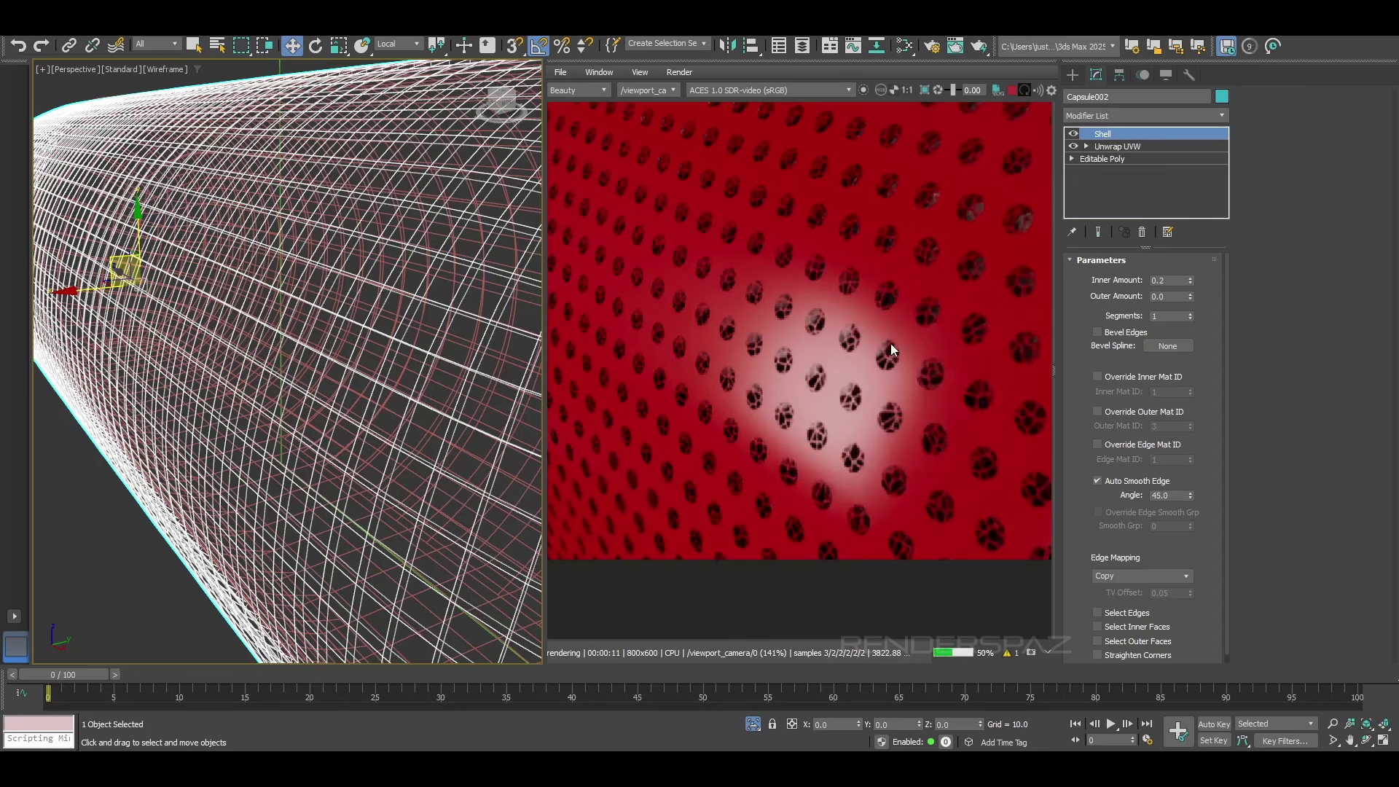
pyautogui.scroll(-2, 856, 355)
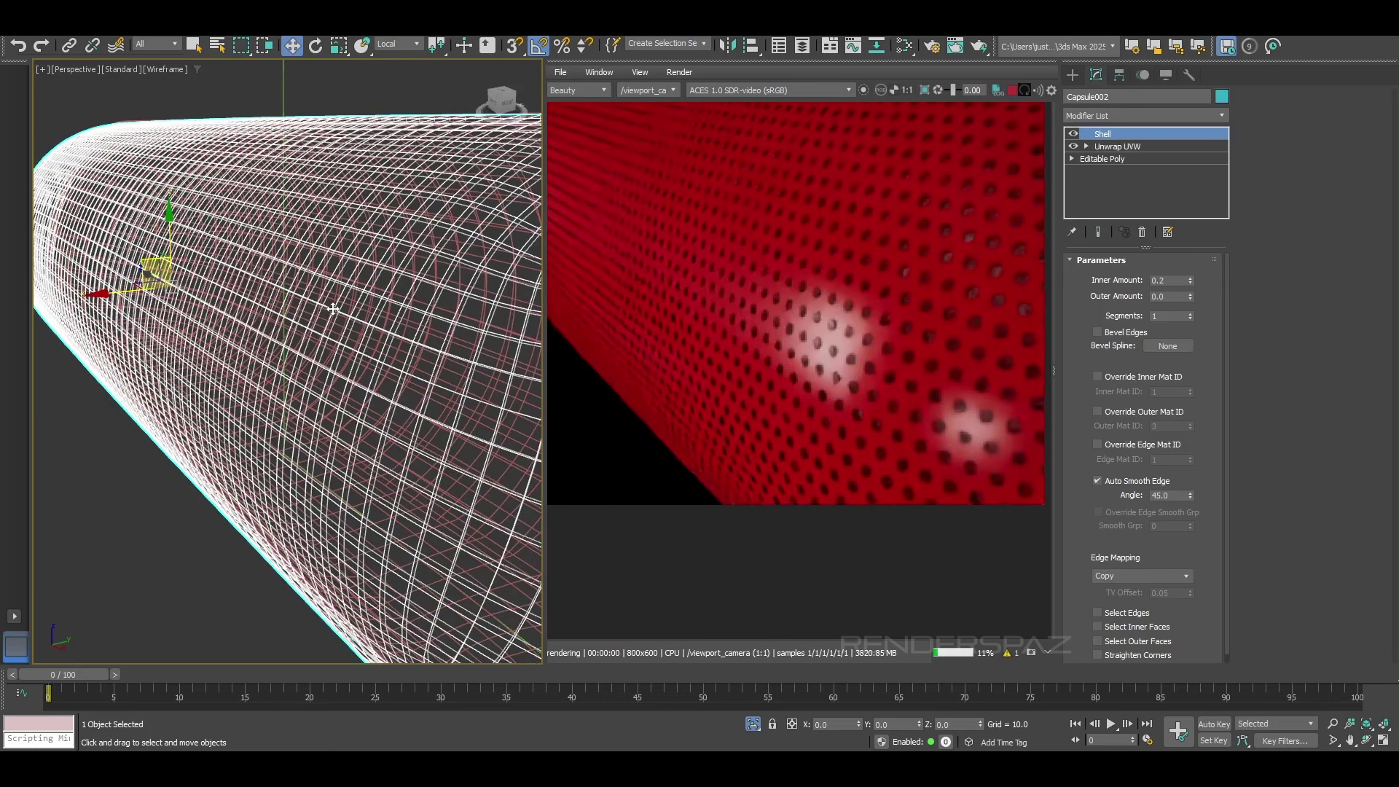
# Step: Return the viewport to default shading, open the Slate Material Editor and move the opacity bitmap node away from the Grill material
pyautogui.press('F3')
pyautogui.press('m')
pyautogui.moveTo(238, 507); pyautogui.dragTo(264, 411, button='middle')
pyautogui.scroll(-1, 265, 411)
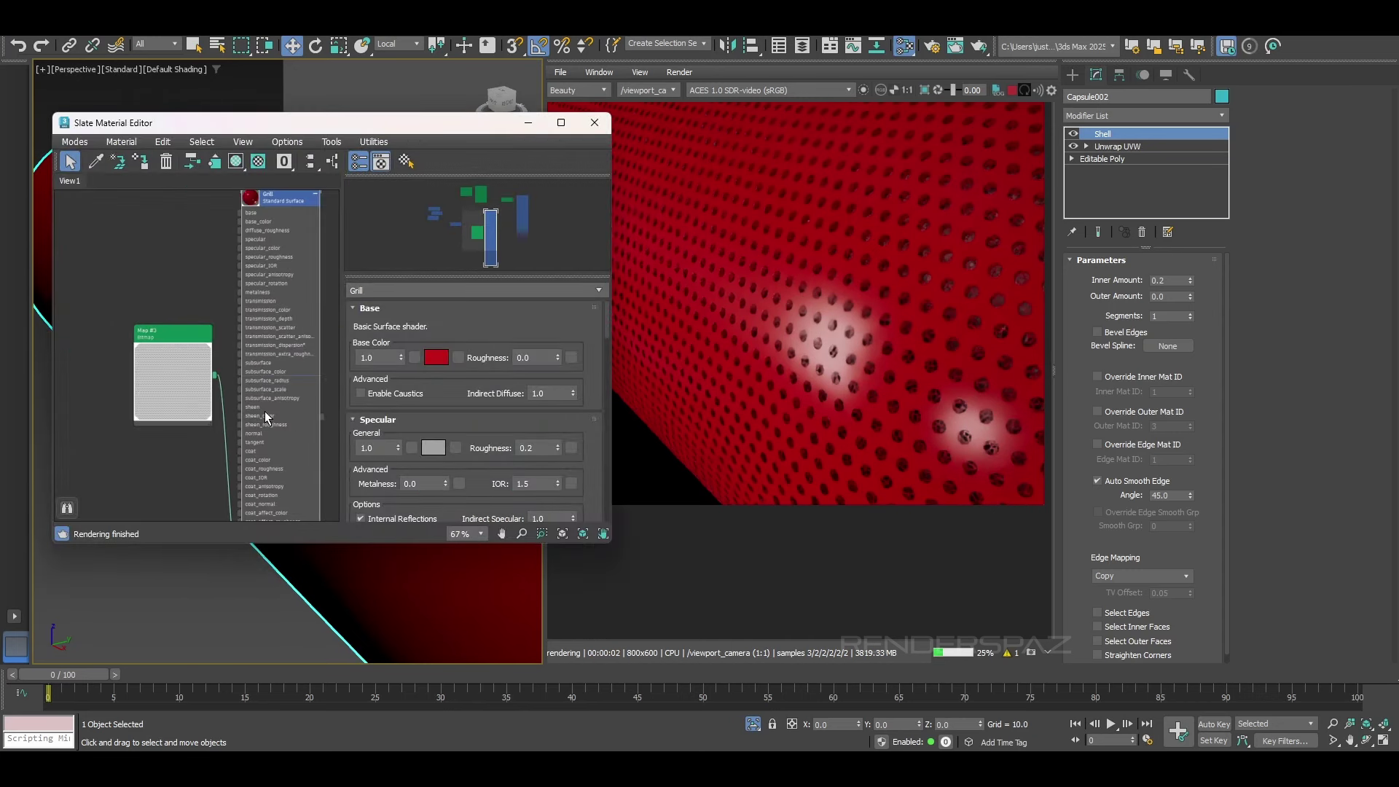
pyautogui.moveTo(162, 470); pyautogui.dragTo(213, 282, button='middle')
pyautogui.click(209, 231)
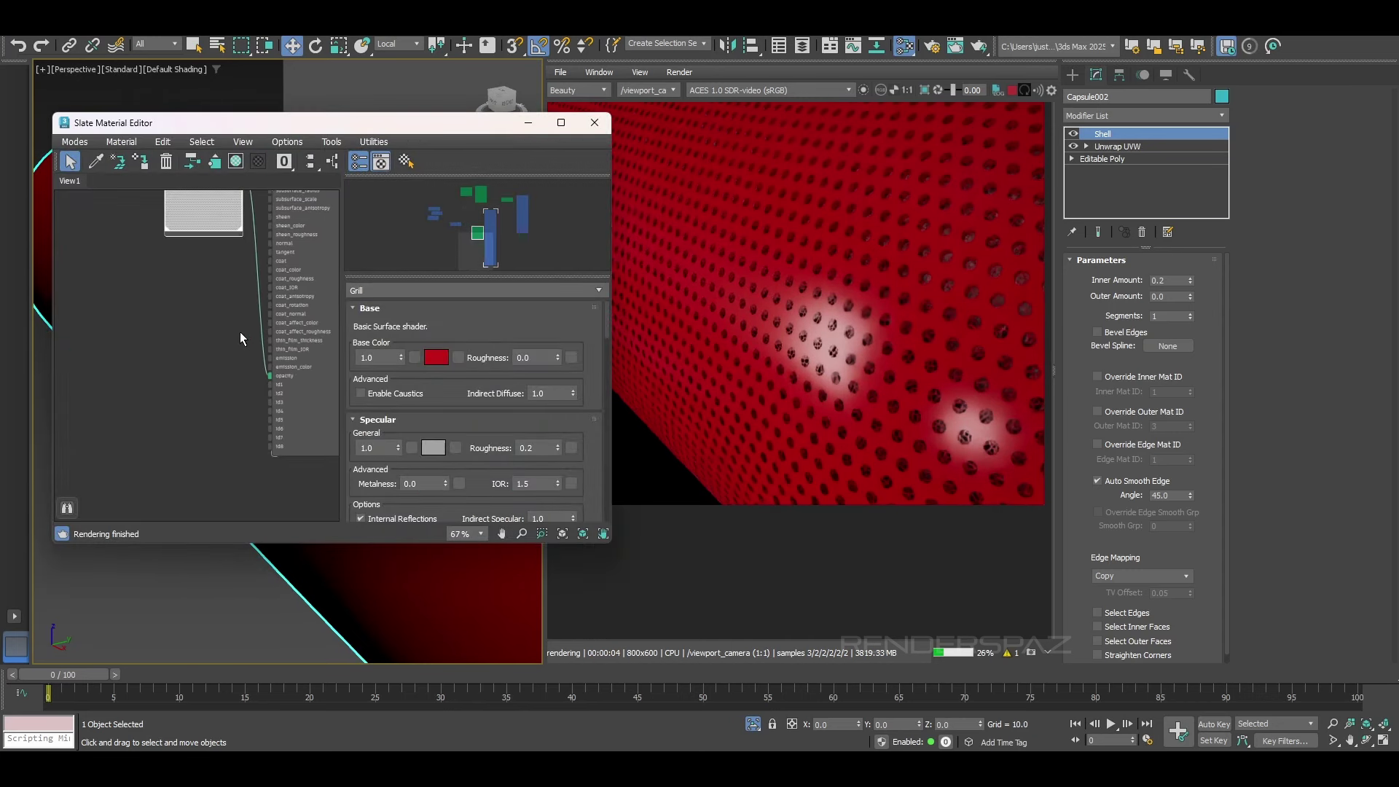
pyautogui.moveTo(239, 330); pyautogui.dragTo(224, 501, button='middle')
pyautogui.moveTo(189, 307); pyautogui.dragTo(141, 414)
# Step: Examine the Grill material's input slots and the bitmap's connection to opacity
pyautogui.scroll(3, 248, 317)
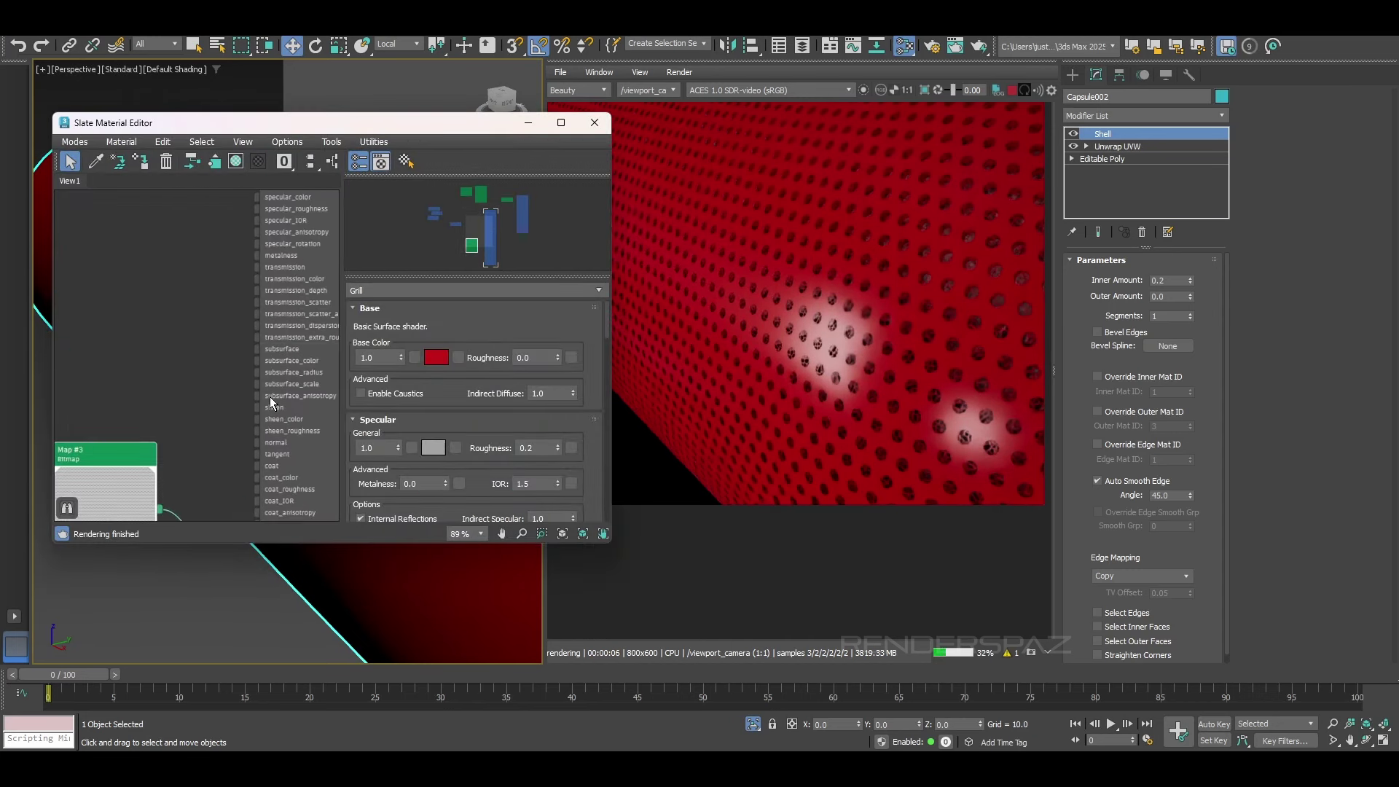
pyautogui.moveTo(259, 480); pyautogui.dragTo(255, 396, button='middle')
pyautogui.moveTo(225, 449); pyautogui.dragTo(220, 362, button='middle')
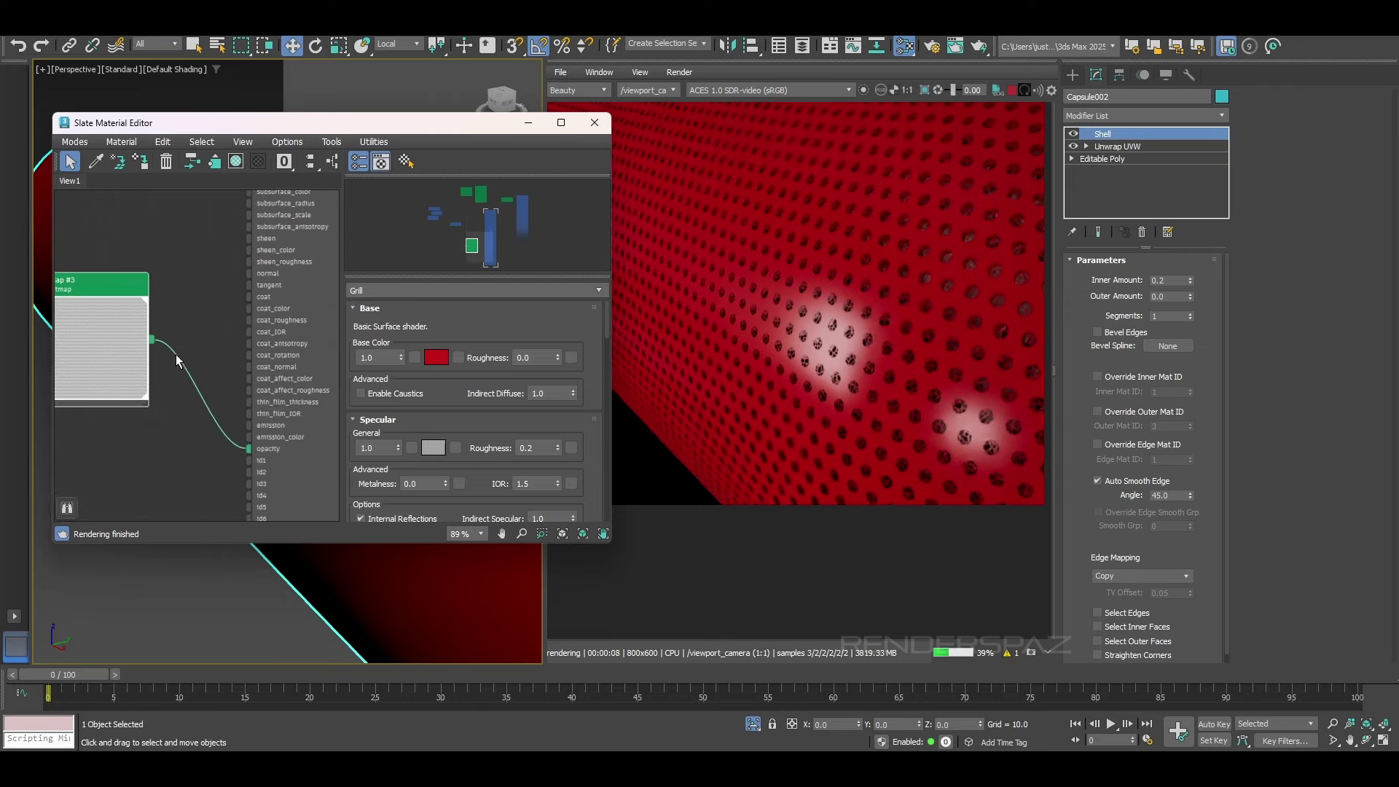
pyautogui.moveTo(255, 314); pyautogui.dragTo(255, 453, button='middle')
pyautogui.moveTo(270, 362); pyautogui.dragTo(274, 601, button='middle')
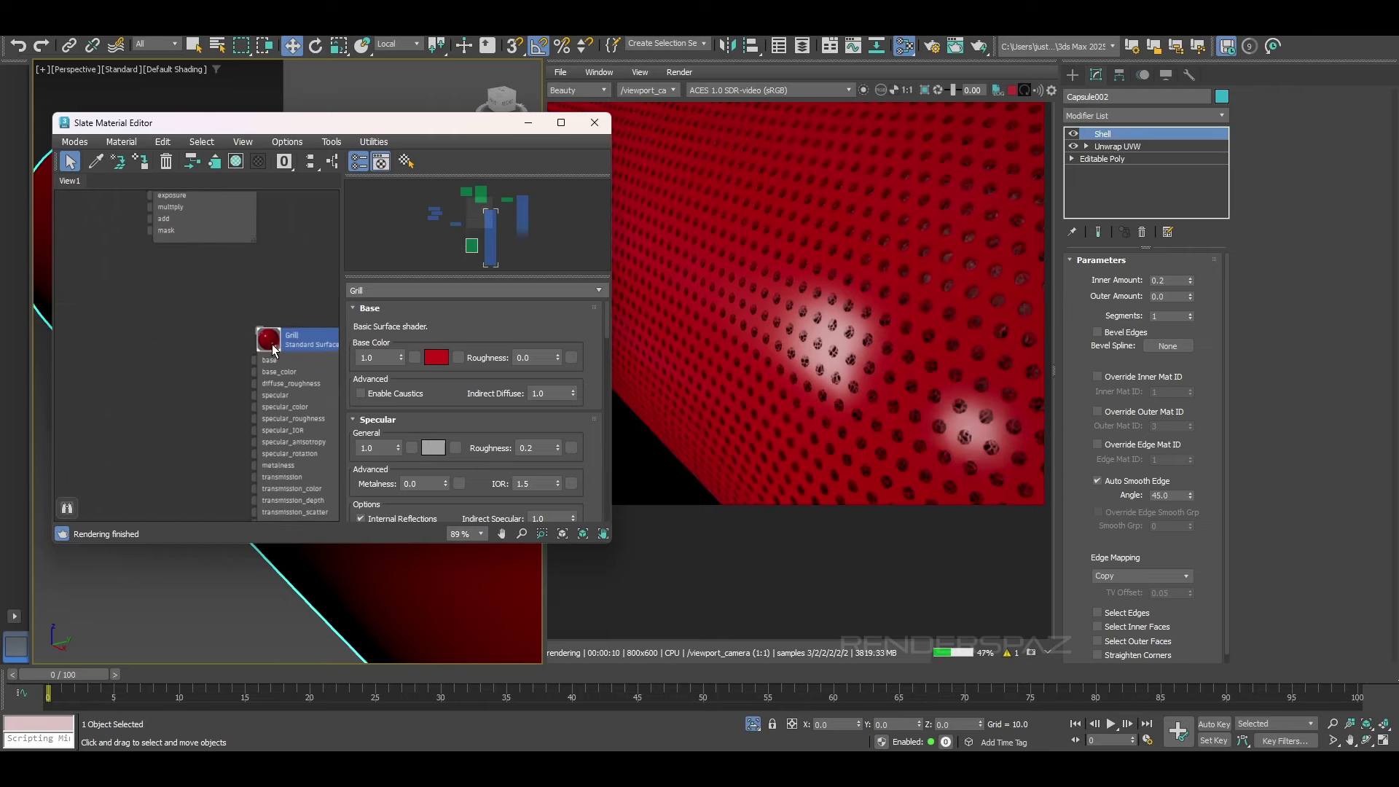
pyautogui.moveTo(297, 430); pyautogui.dragTo(272, 323, button='middle')
pyautogui.scroll(-2, 271, 322)
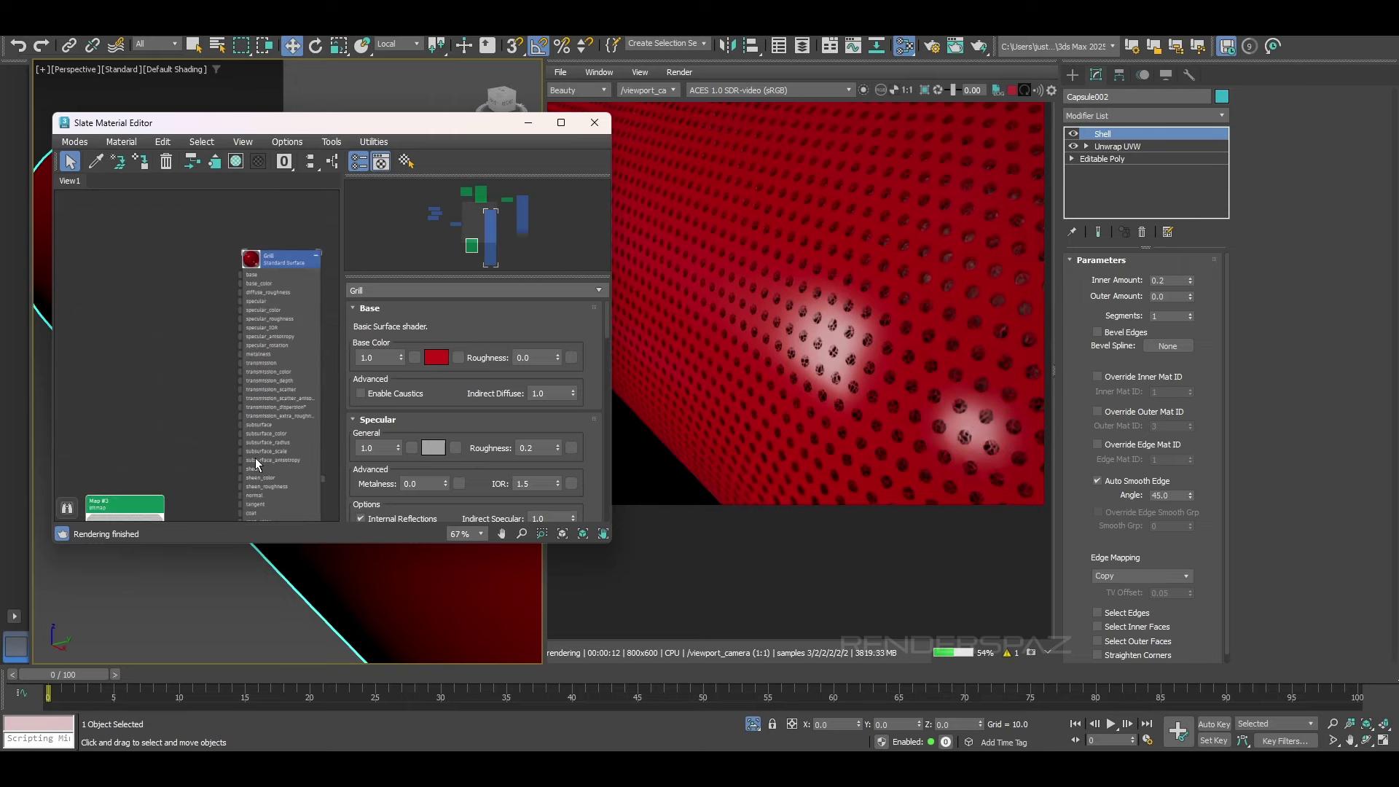
pyautogui.moveTo(255, 463); pyautogui.dragTo(256, 398, button='middle')
pyautogui.scroll(2, 255, 399)
pyautogui.moveTo(259, 496); pyautogui.dragTo(255, 452, button='middle')
pyautogui.scroll(1, 255, 451)
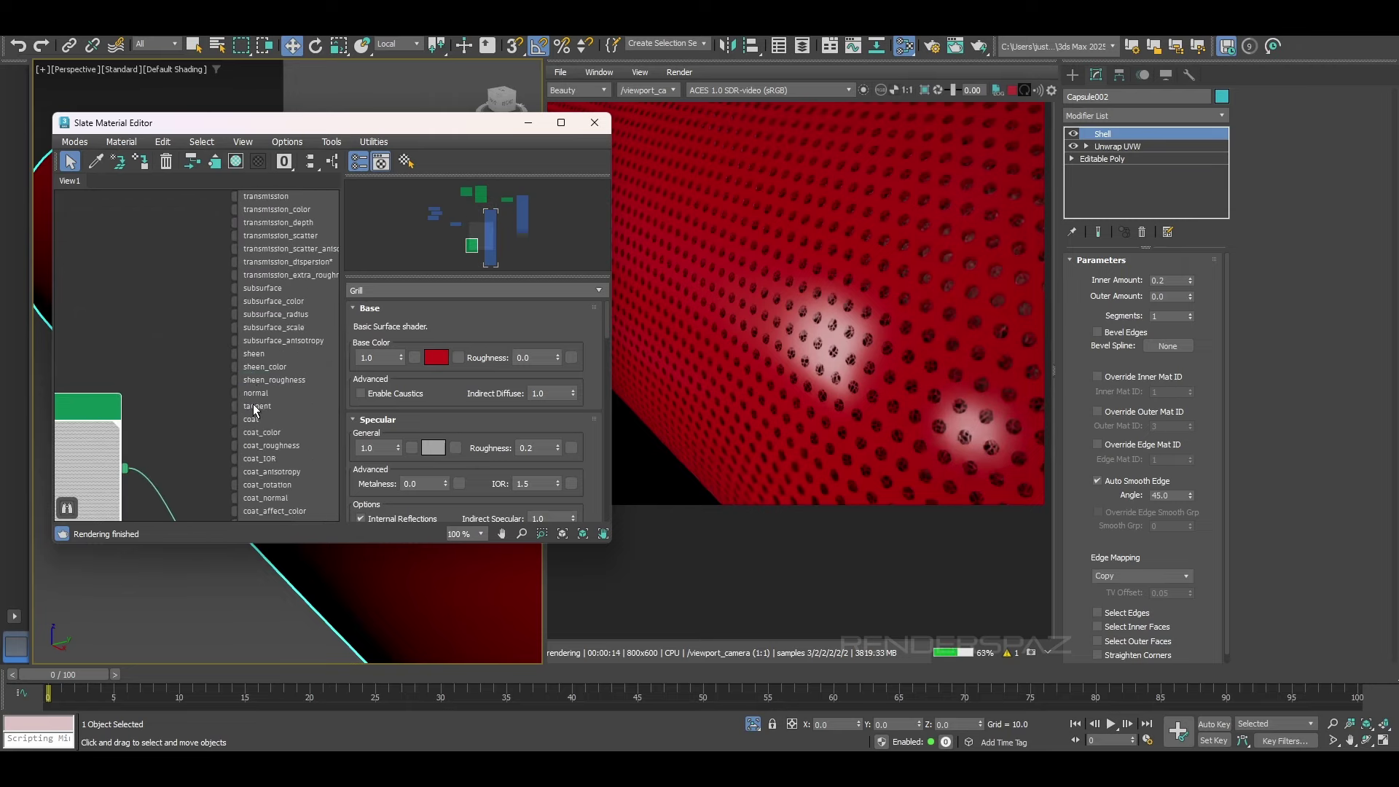
# Step: Try an Arnold Bump 3D map on the Grill material's normal input, and delete that map
pyautogui.moveTo(234, 393); pyautogui.dragTo(162, 318)
pyautogui.moveTo(173, 311); pyautogui.dragTo(186, 339, button='middle')
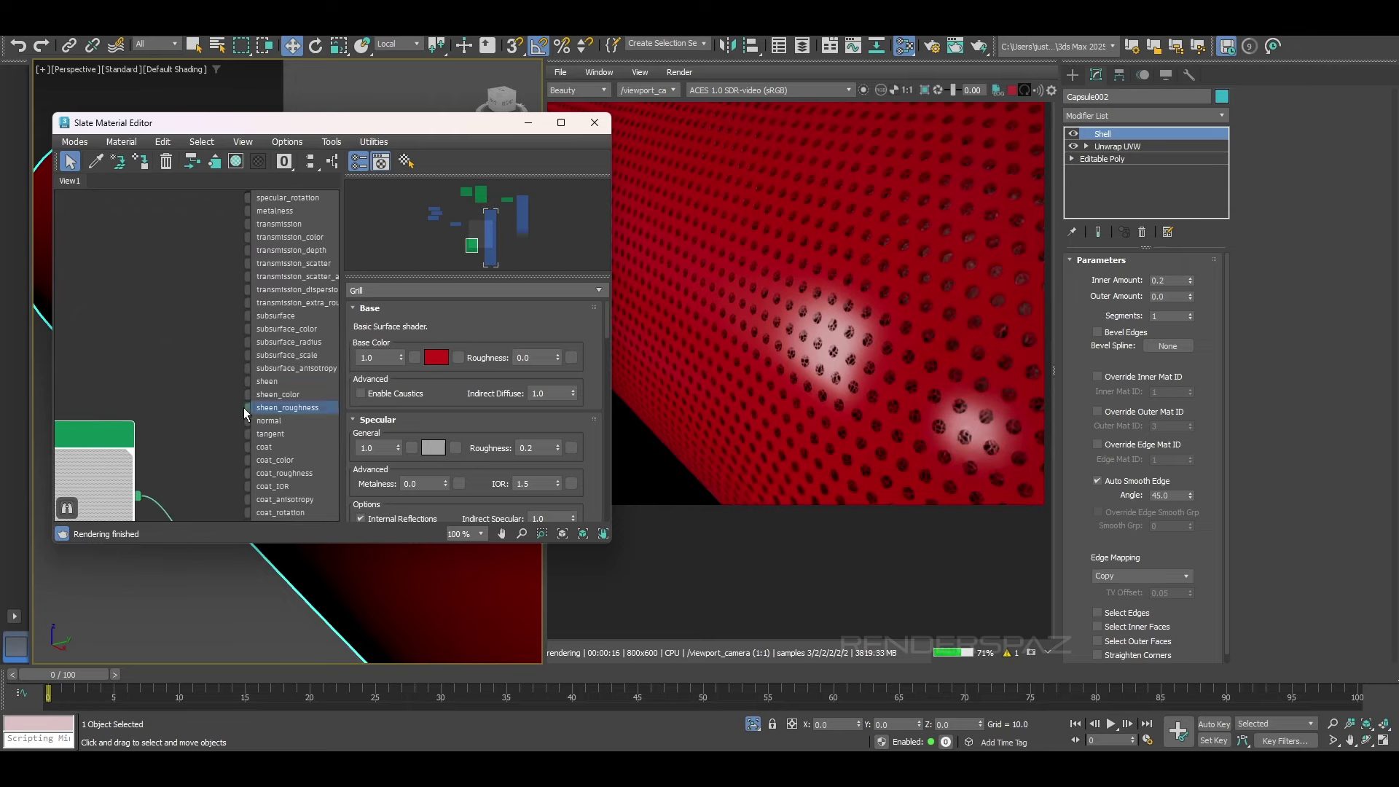
pyautogui.moveTo(245, 420); pyautogui.dragTo(155, 289)
pyautogui.moveTo(204, 331)
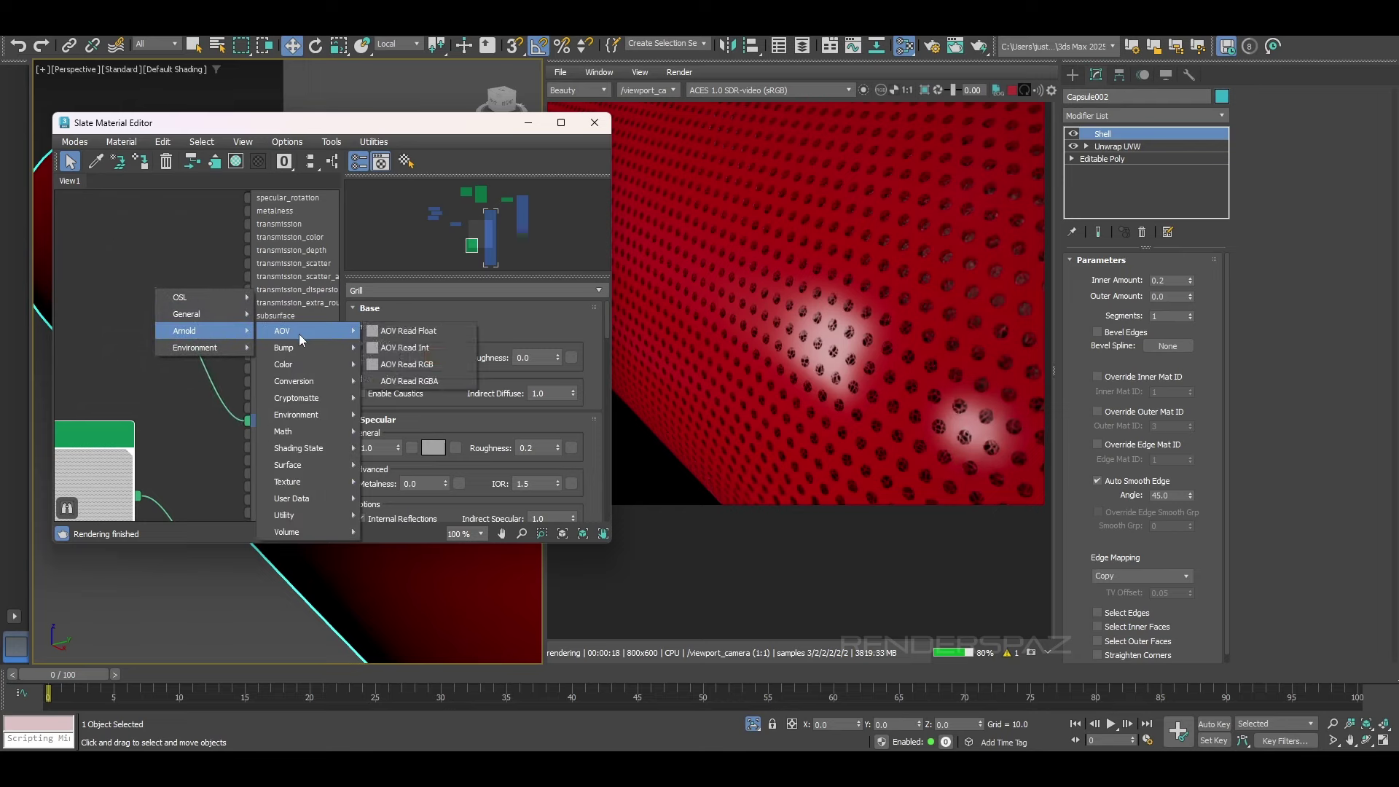
pyautogui.moveTo(350, 347)
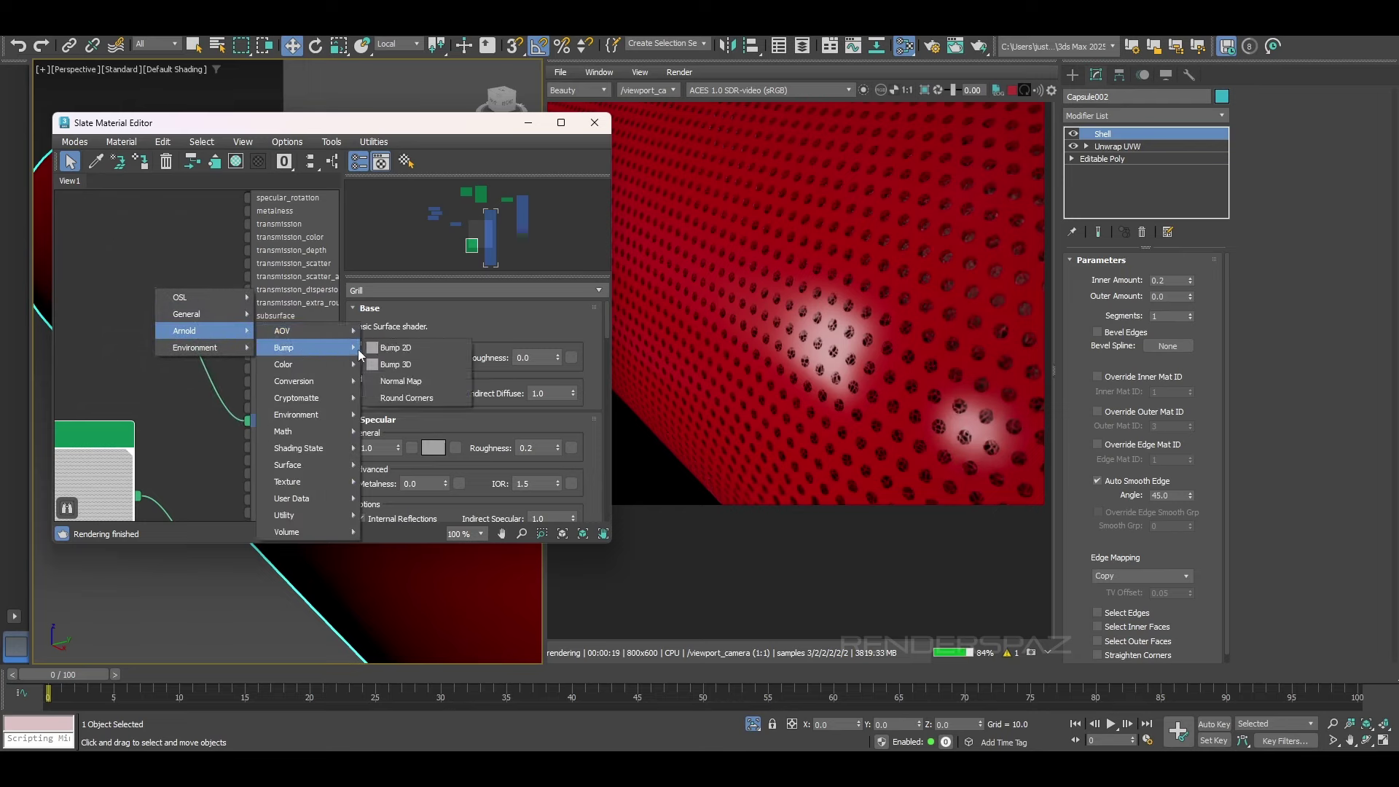
pyautogui.click(396, 365)
pyautogui.click(197, 309)
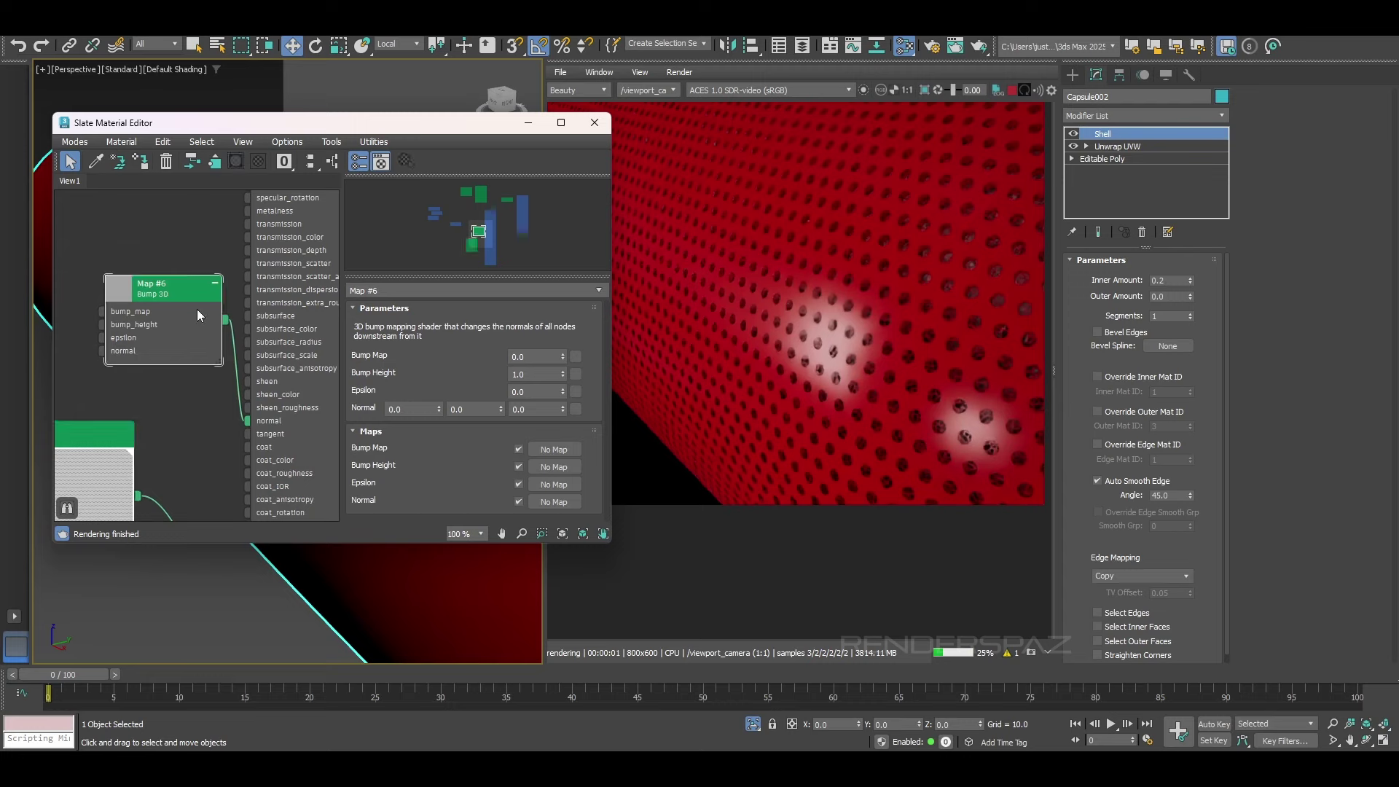
pyautogui.press('Delete')
# Step: Connect a new Arnold Round Corners map to the Grill material's normal input
pyautogui.moveTo(247, 421); pyautogui.dragTo(211, 361)
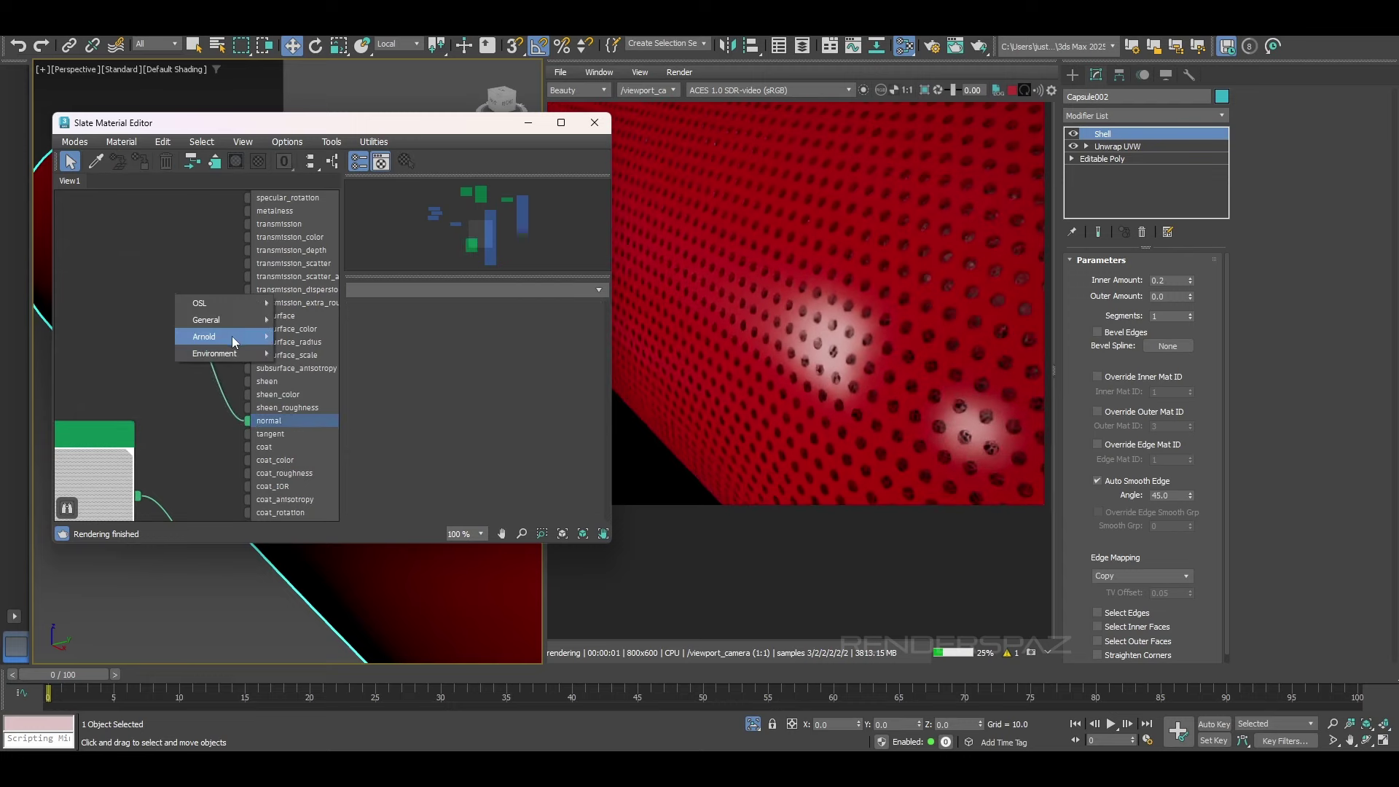
pyautogui.moveTo(232, 336)
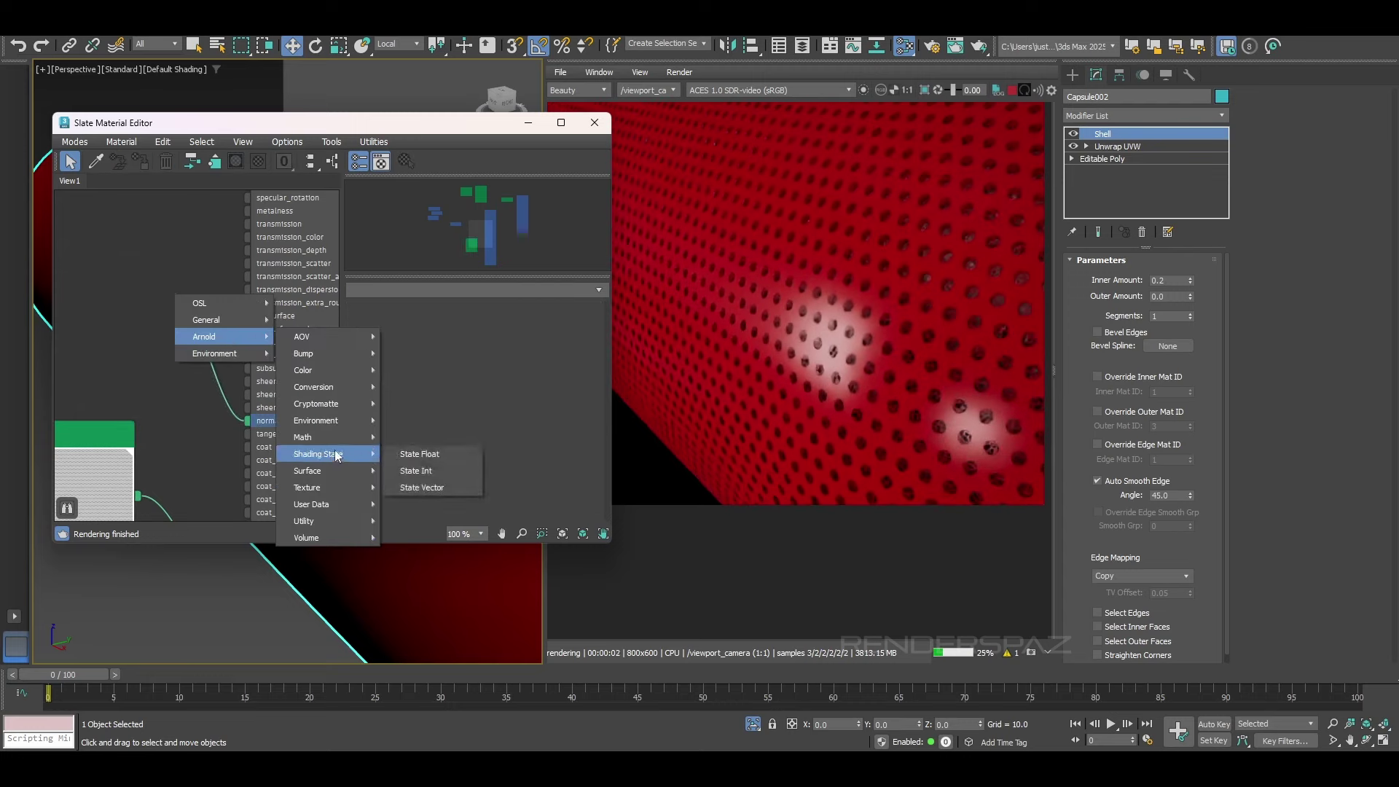
pyautogui.moveTo(338, 488)
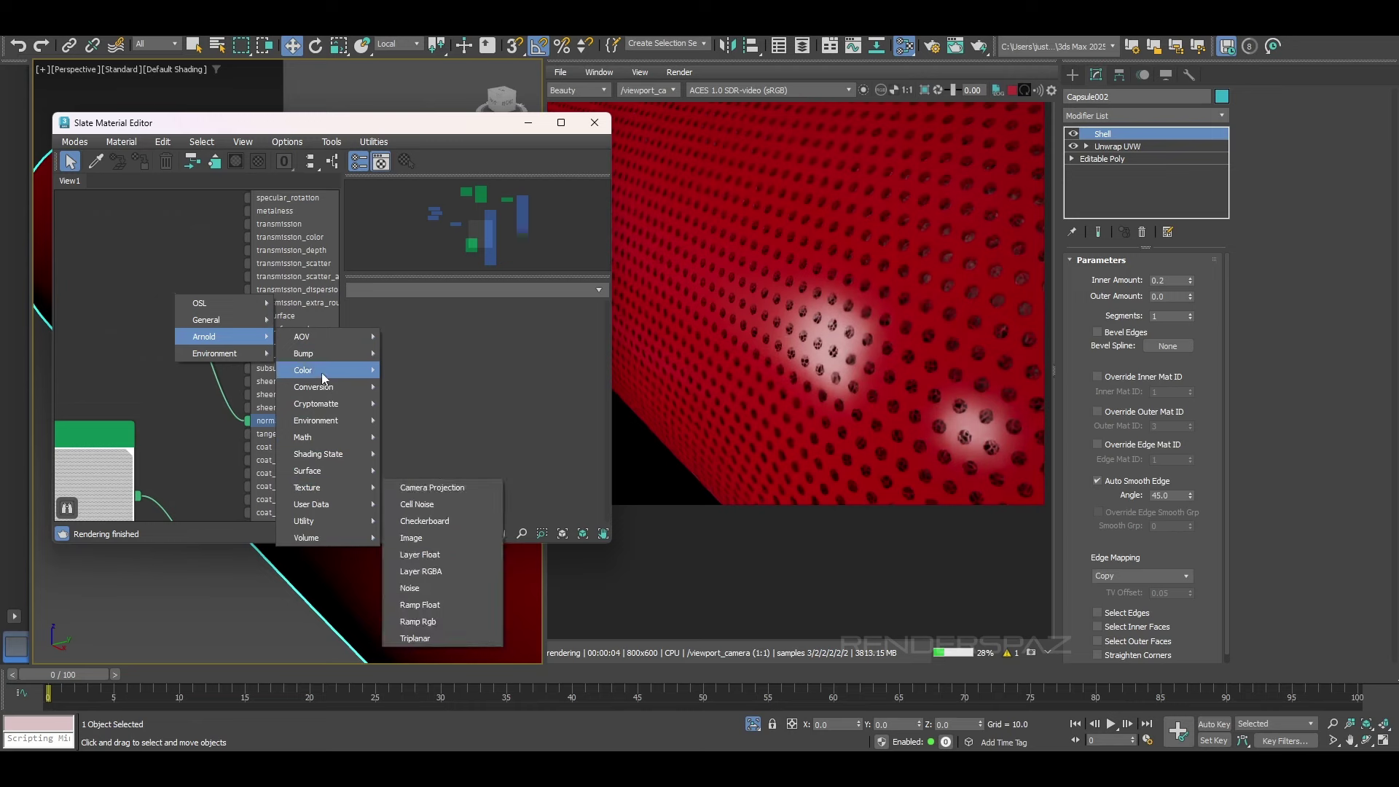
pyautogui.moveTo(319, 355)
pyautogui.click(412, 405)
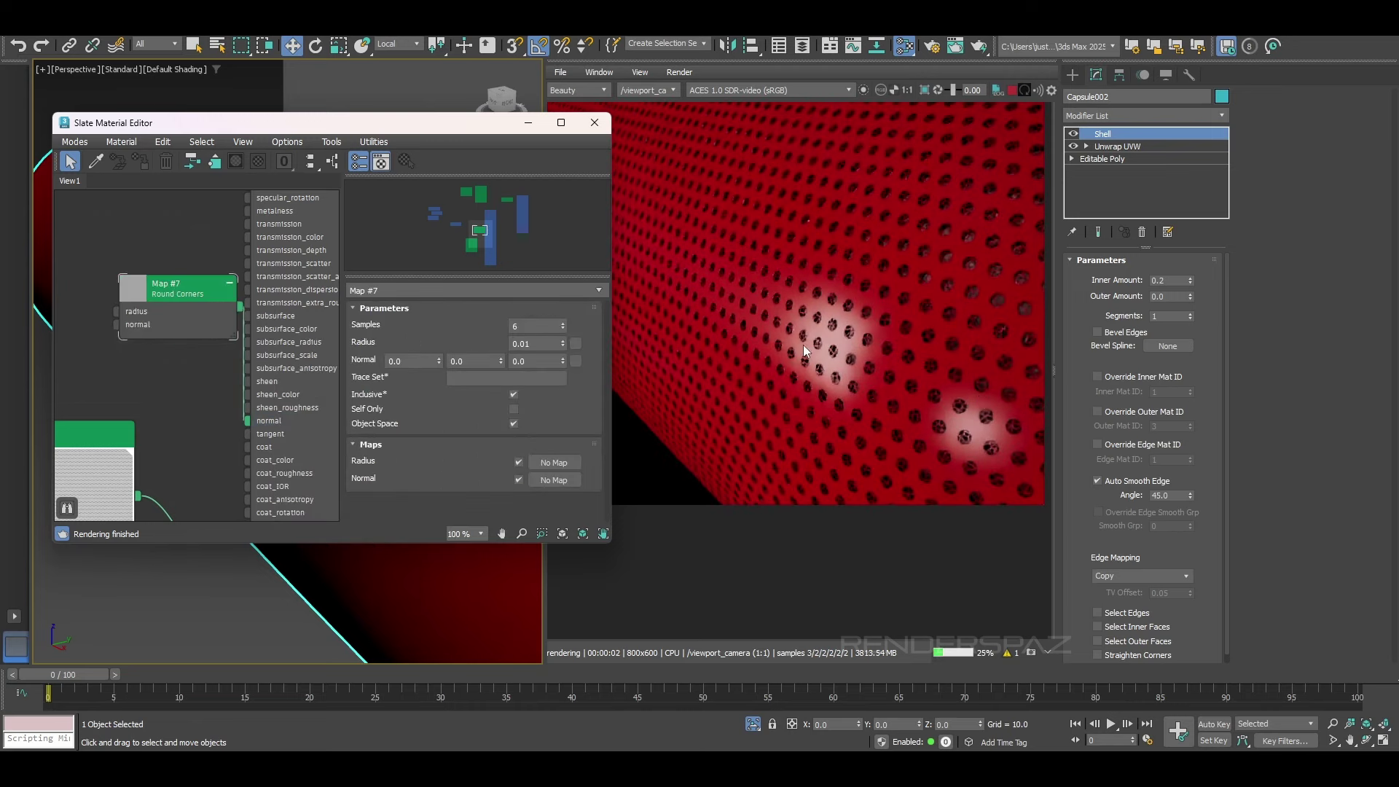
# Step: Try a Round Corners radius of 0.1 and check the grille's hole edges in the render
pyautogui.scroll(6, 896, 306)
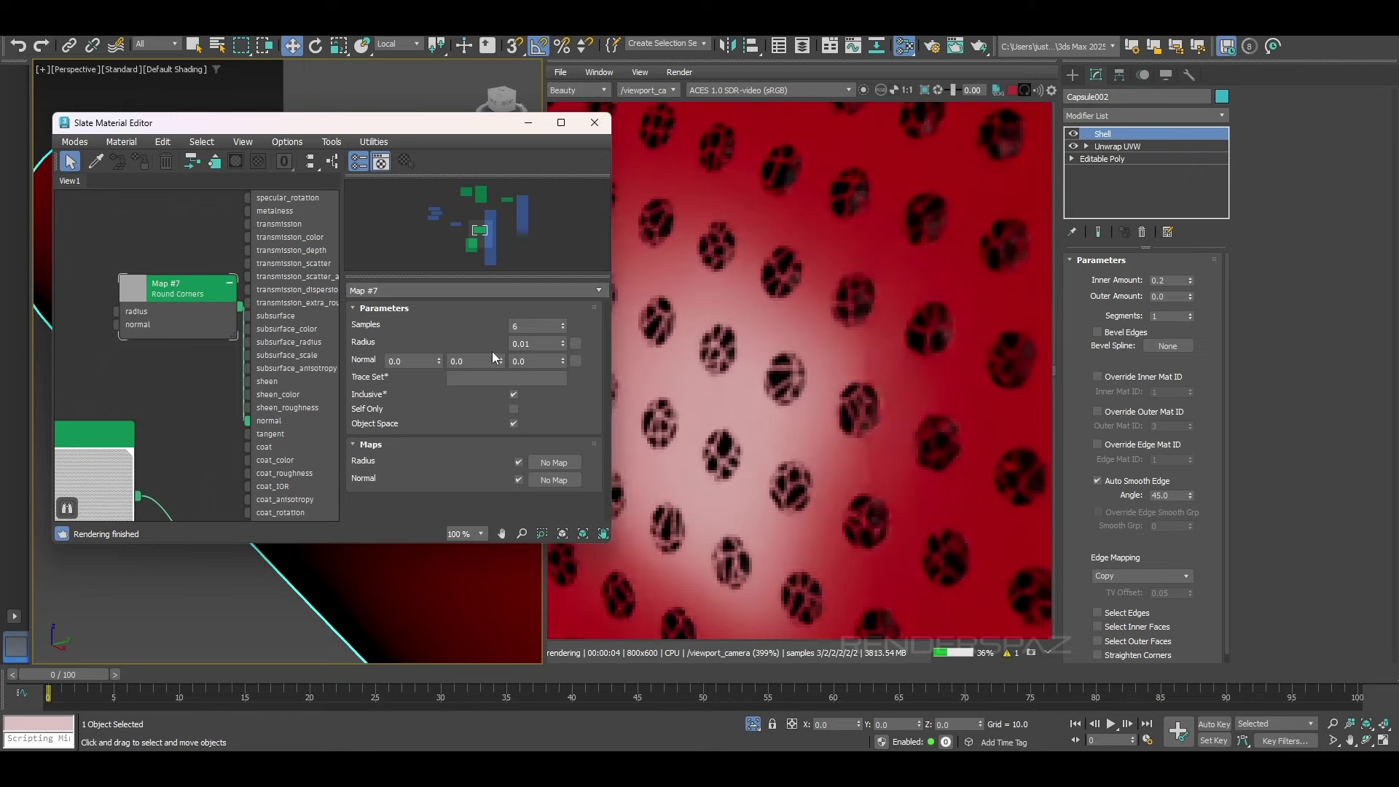
pyautogui.press('Return')
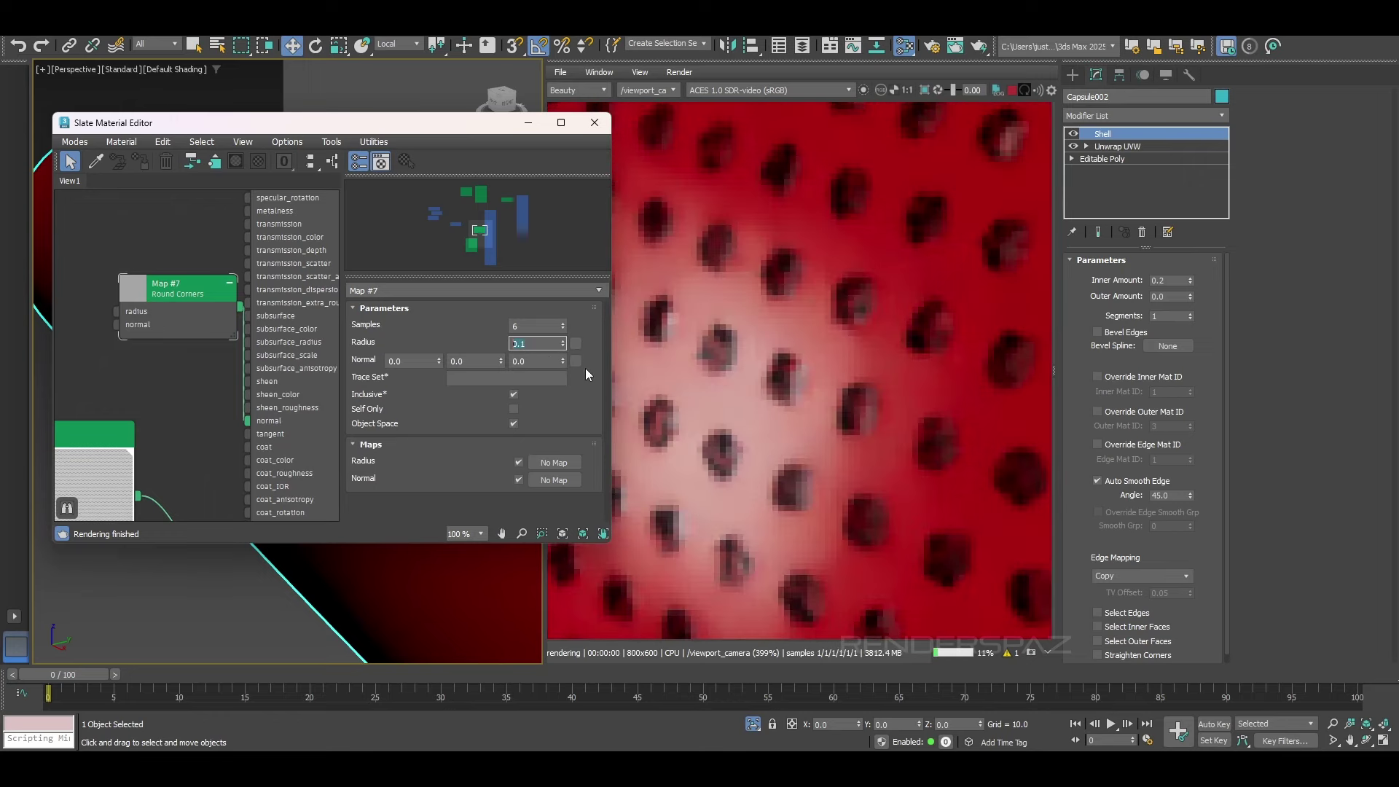
pyautogui.scroll(-3, 777, 320)
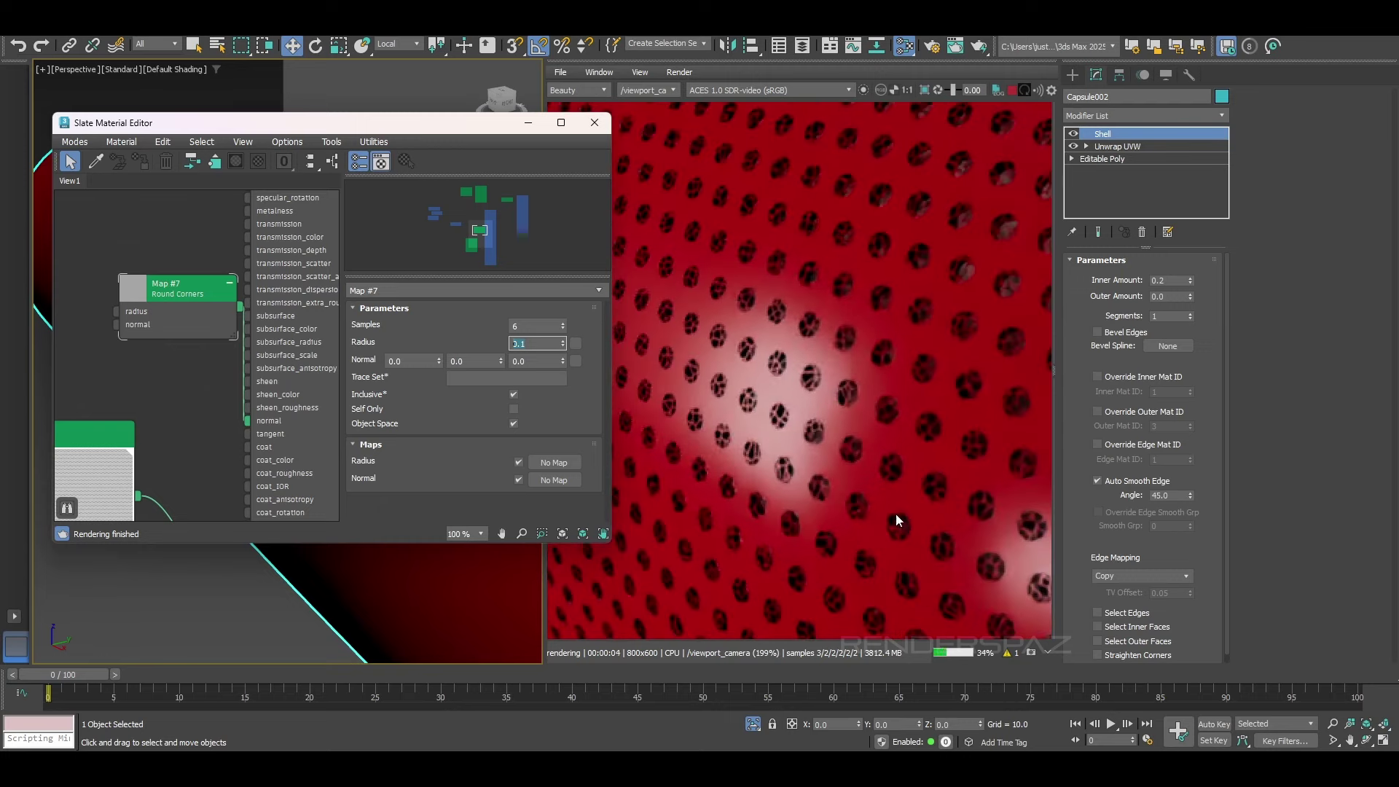
pyautogui.scroll(2, 804, 426)
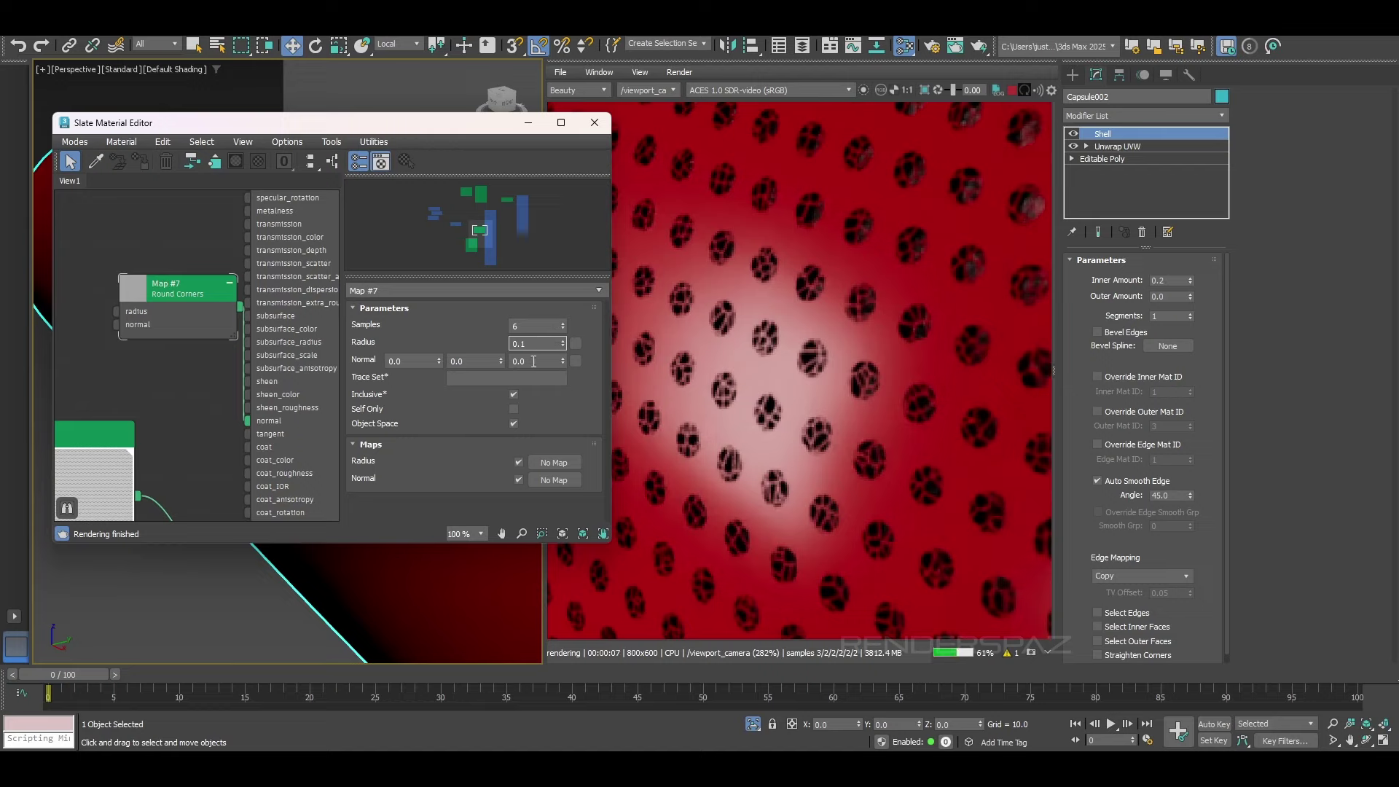
# Step: Set the Round Corners radius to 0.02 and inspect the grille's holes in the render
pyautogui.rightClick(536, 344)
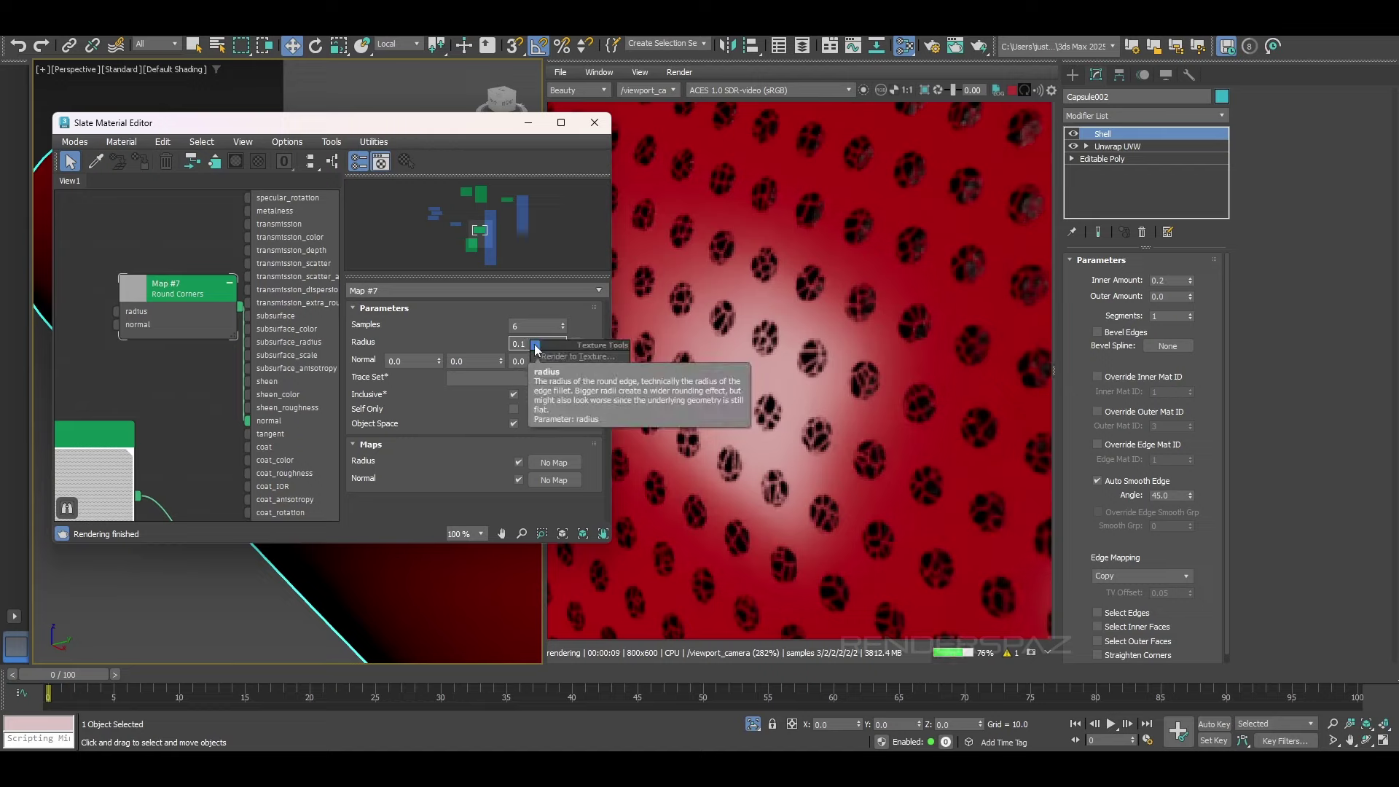
pyautogui.click(487, 340)
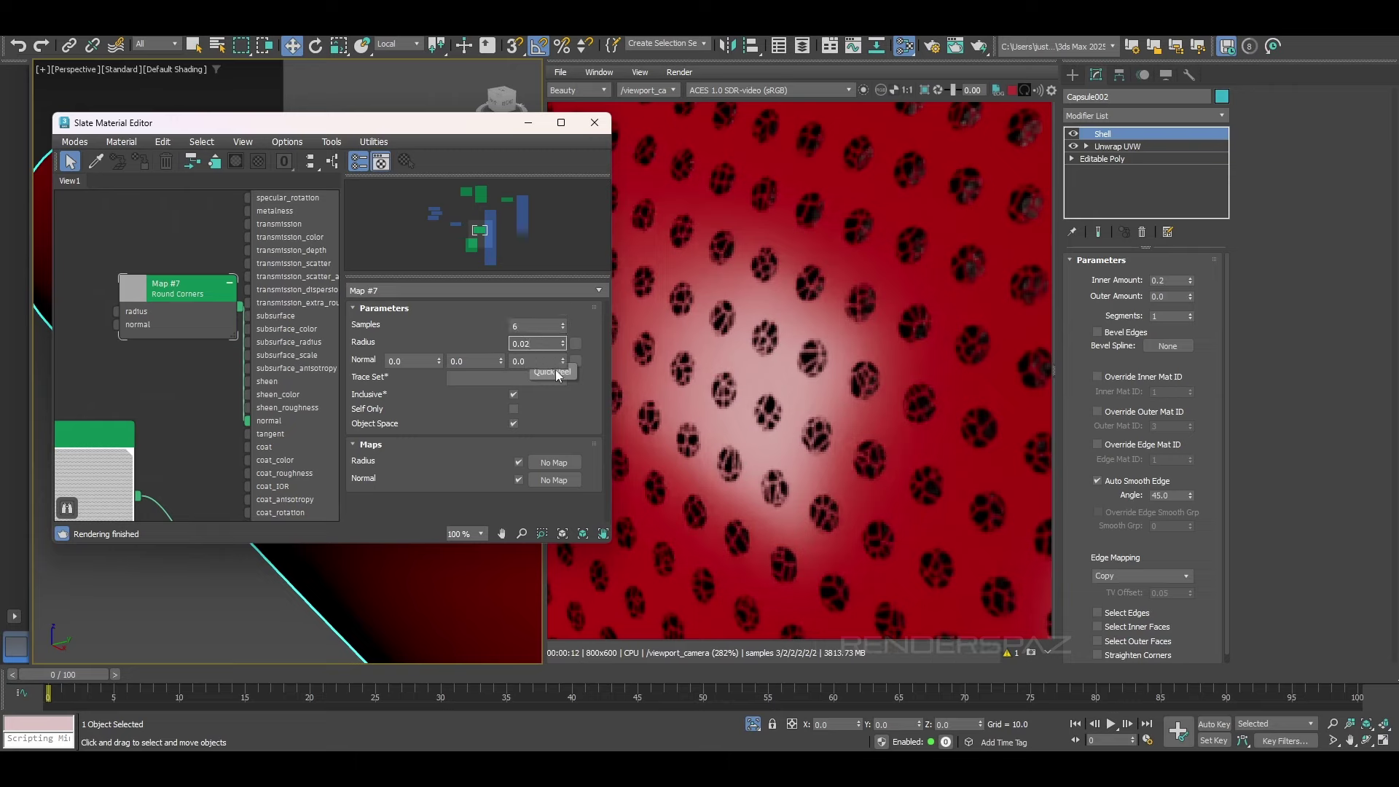
pyautogui.press('Return')
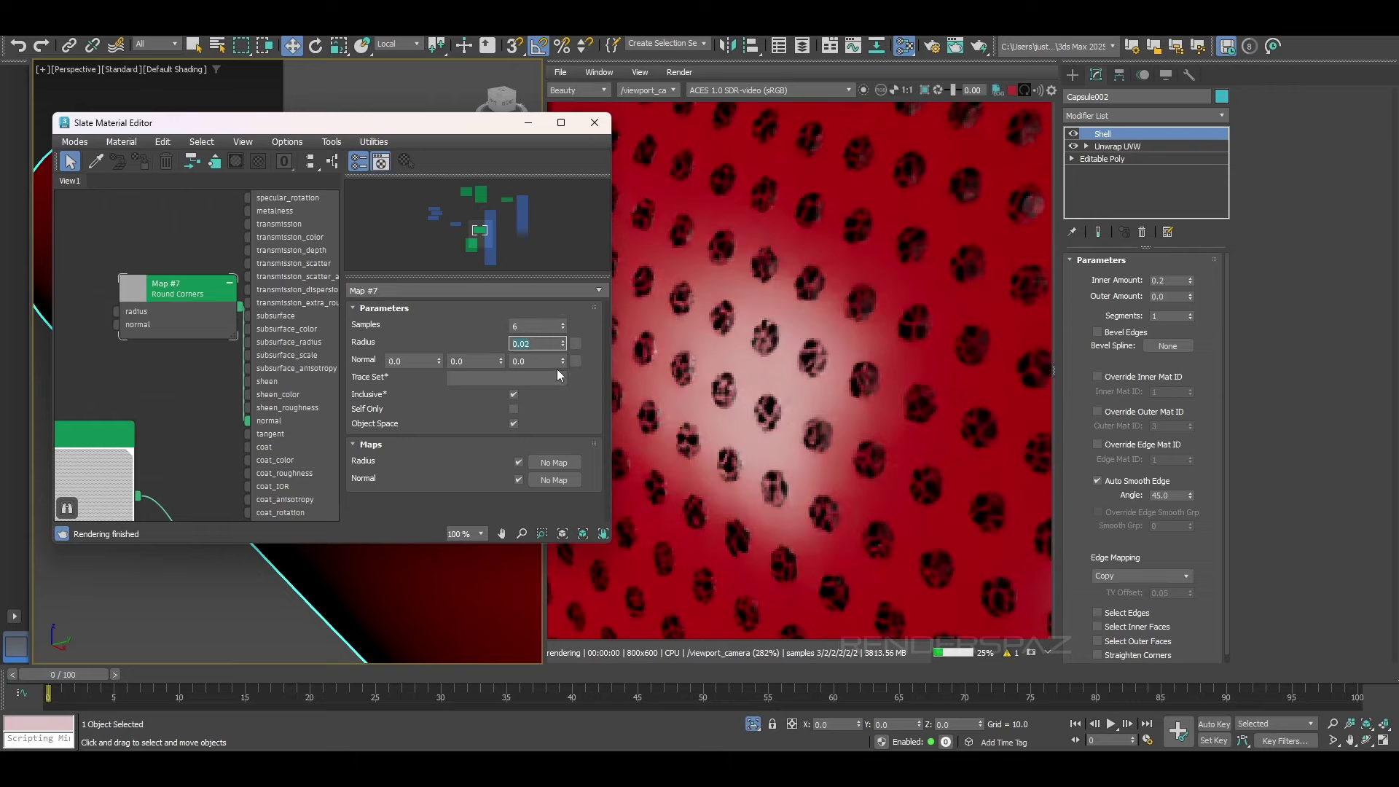
pyautogui.scroll(-3, 749, 362)
pyautogui.scroll(-1, 884, 409)
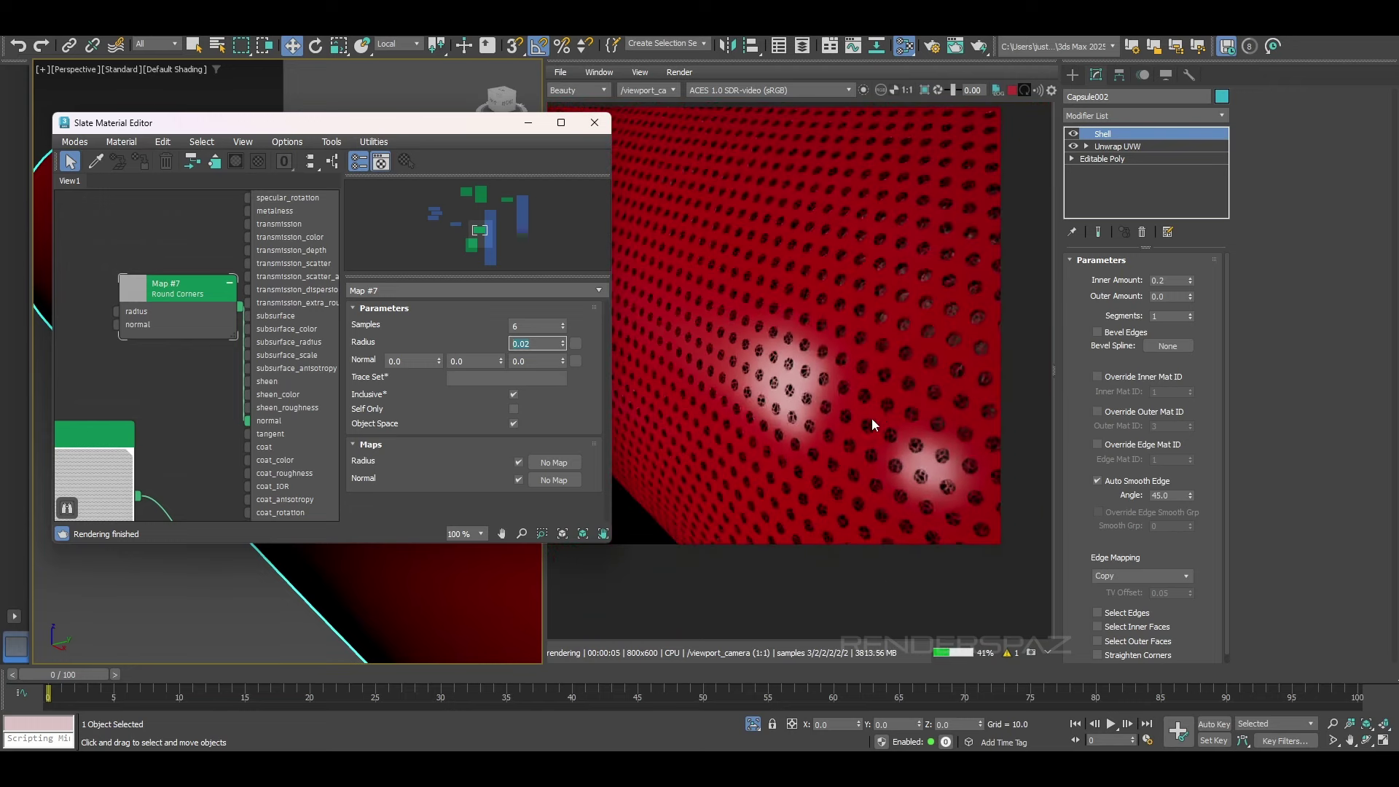
pyautogui.scroll(4, 755, 377)
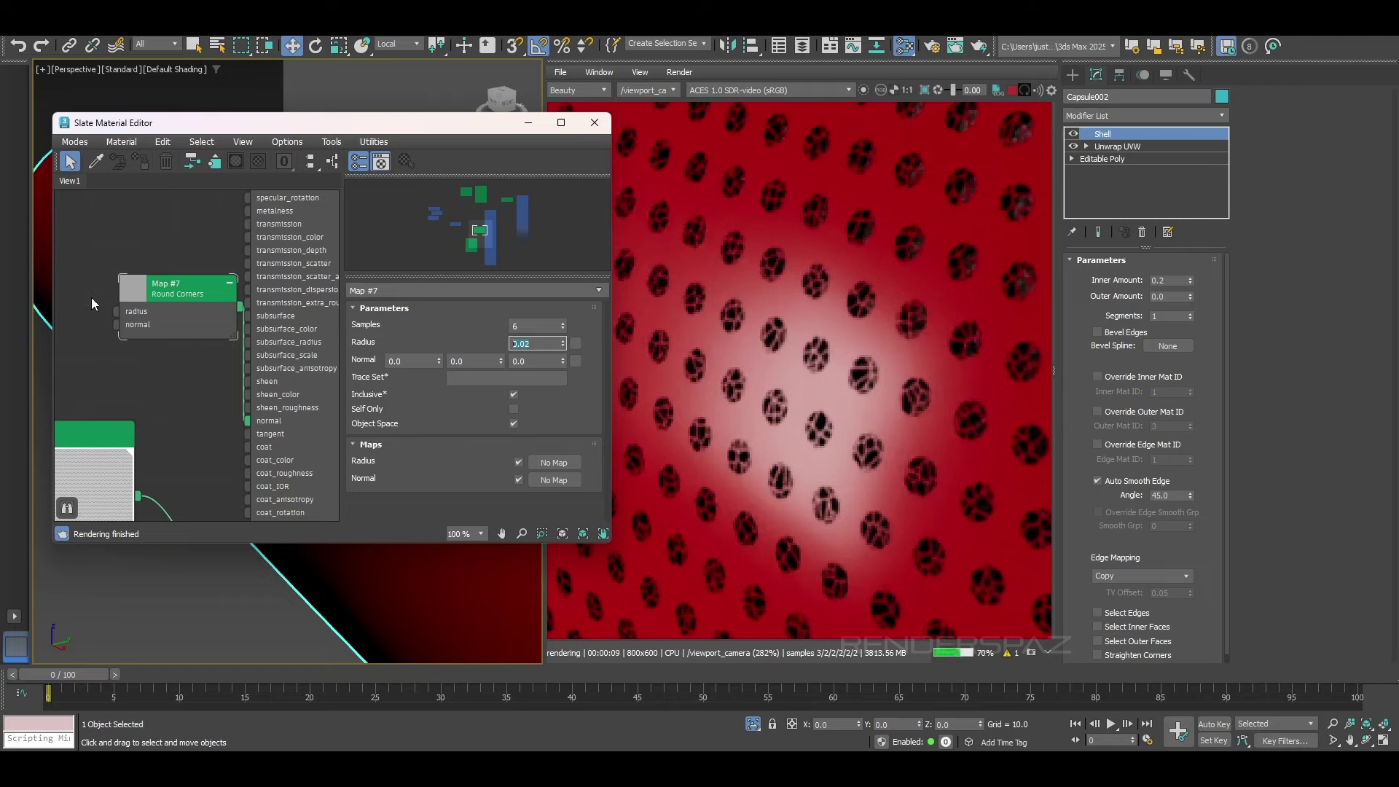
# Step: Connect the perforation bitmap, Map #3, to the Round Corners map's normal input and move the bitmap node clear of it
pyautogui.scroll(-3, 90, 297)
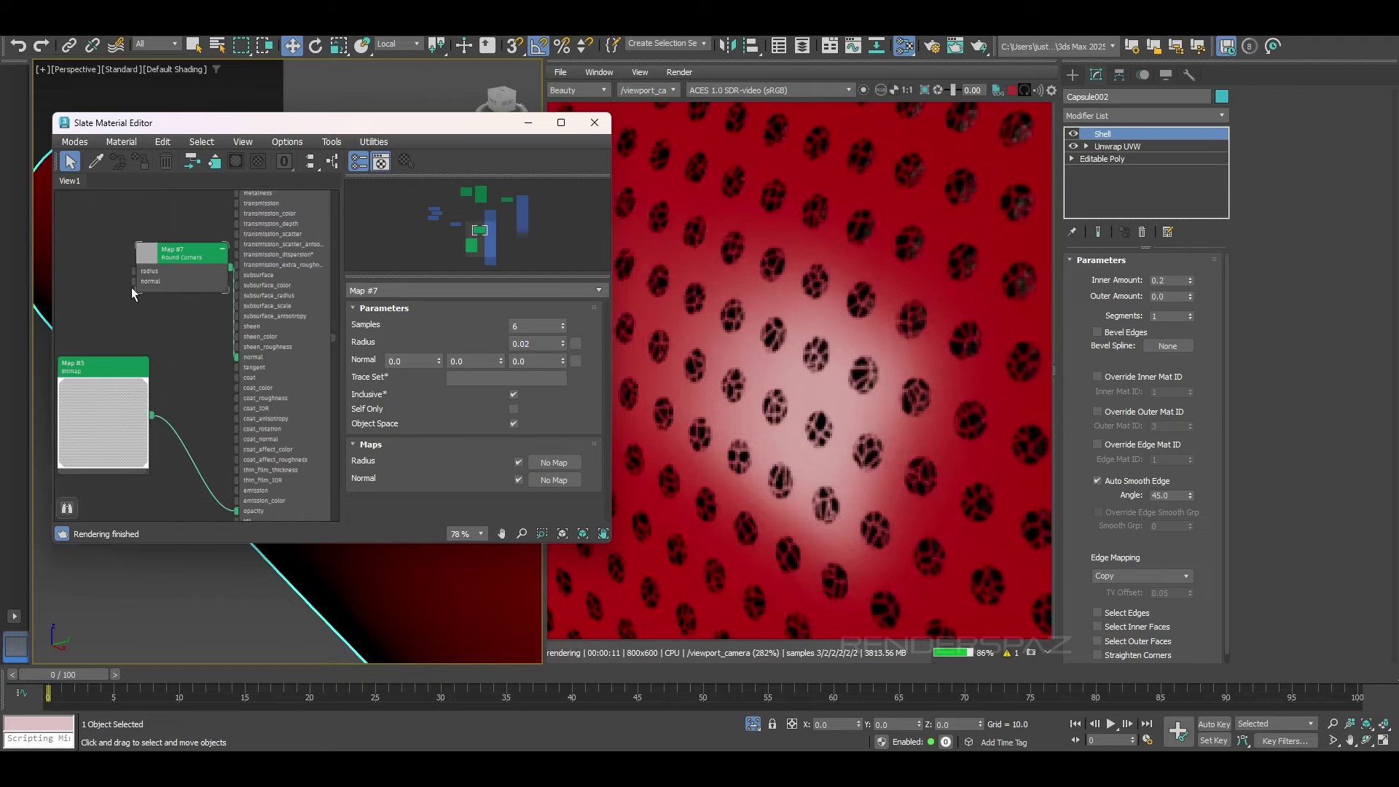
pyautogui.moveTo(133, 294); pyautogui.dragTo(174, 310, button='middle')
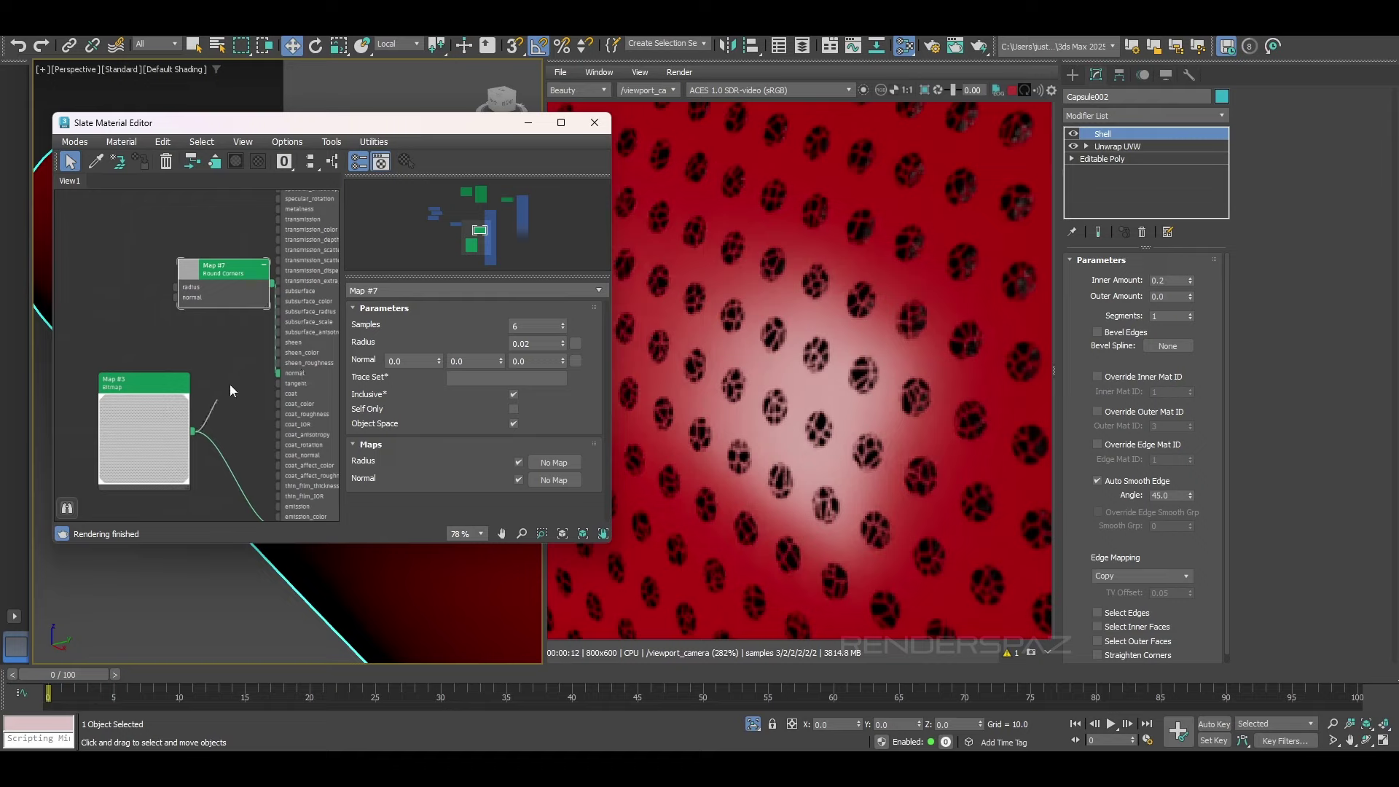
pyautogui.moveTo(230, 383); pyautogui.dragTo(176, 298)
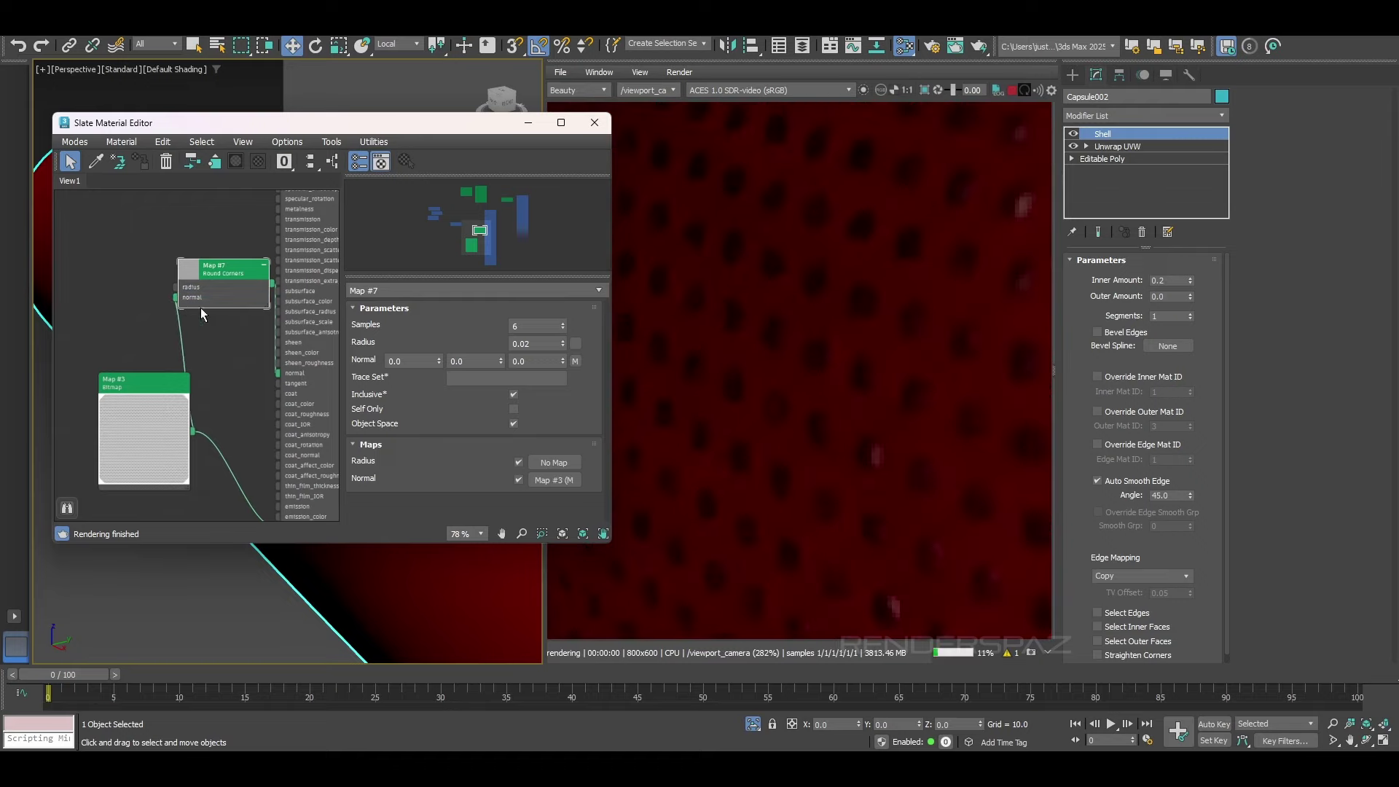
pyautogui.scroll(-5, 921, 453)
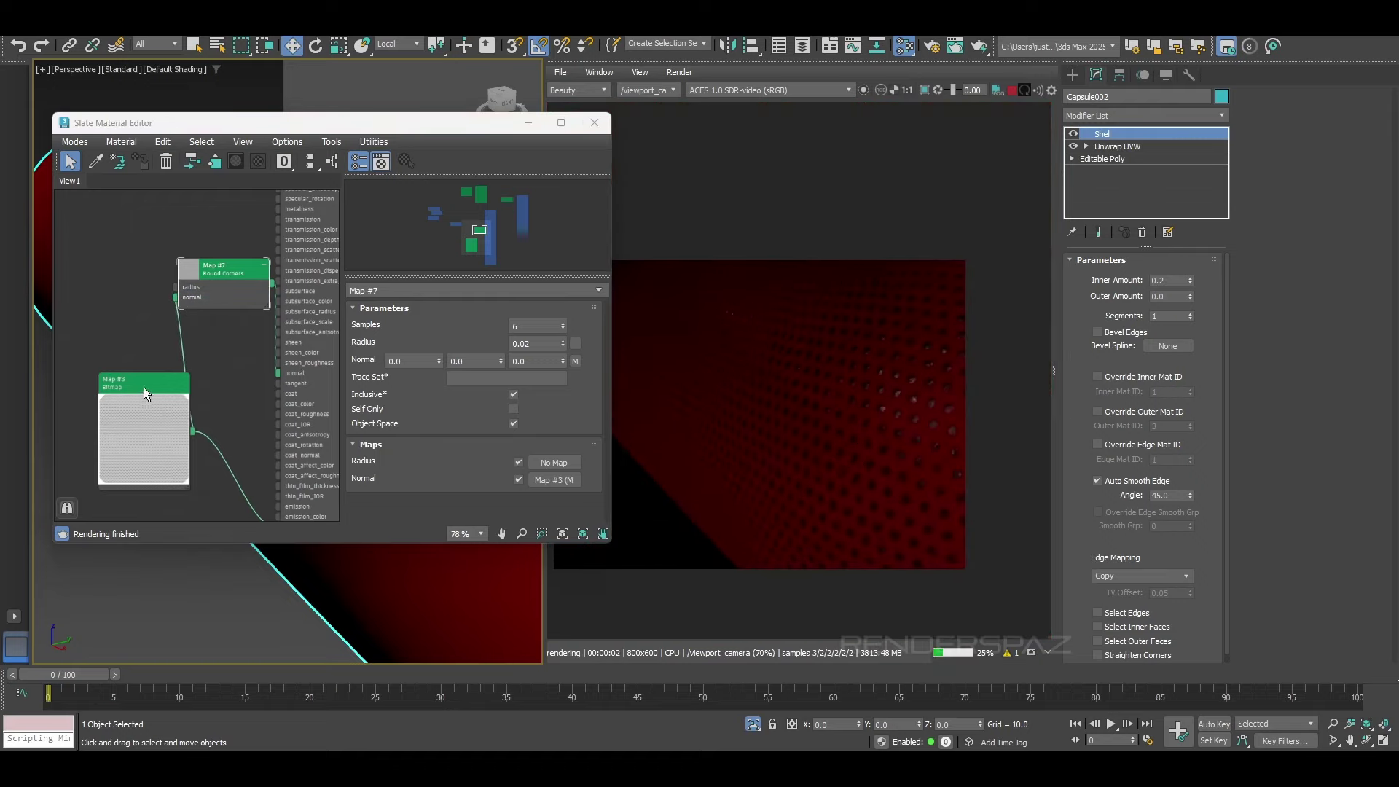
pyautogui.moveTo(144, 392); pyautogui.dragTo(110, 358)
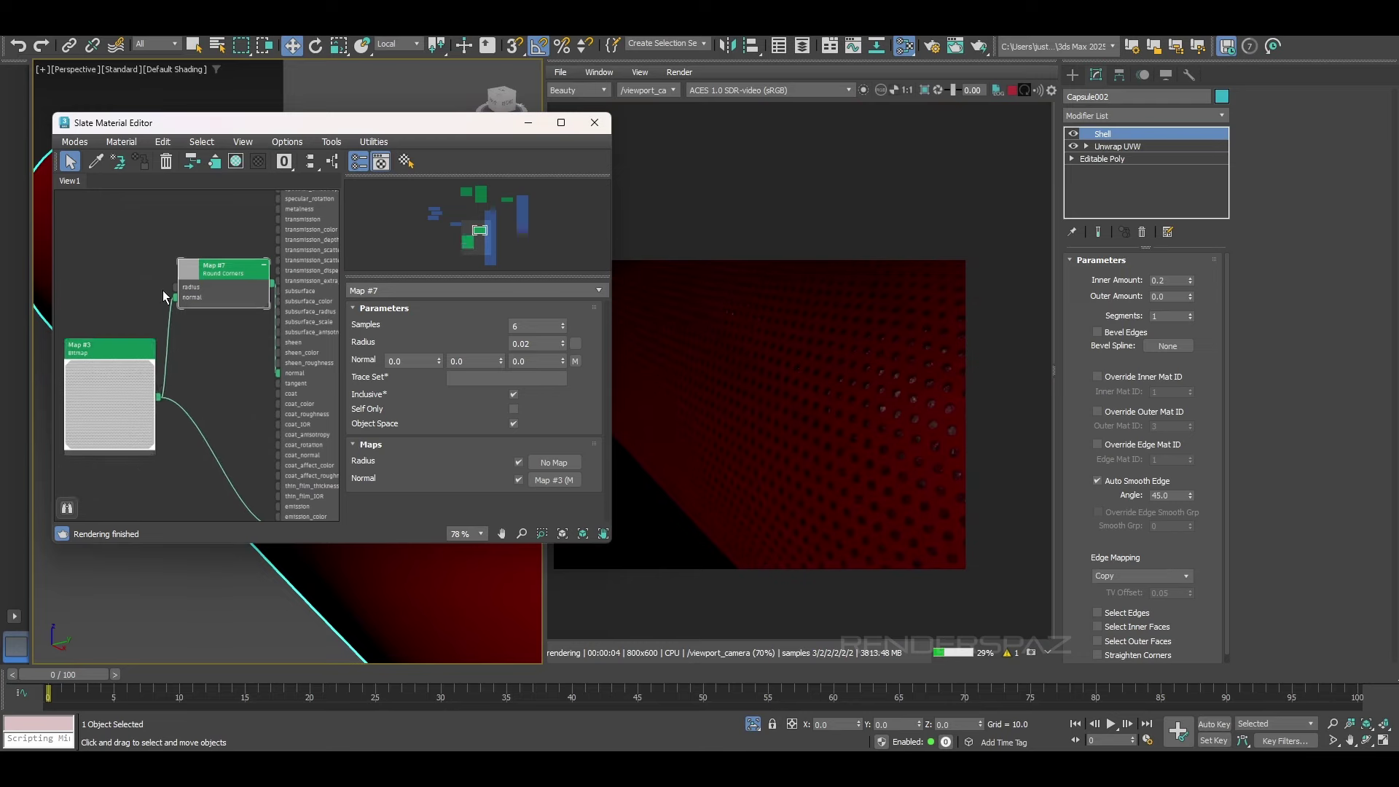
# Step: Disconnect the perforation bitmap from the Round Corners map, duplicate it and connect the copy to the Round Corners normal input
pyautogui.moveTo(175, 297); pyautogui.dragTo(148, 303)
pyautogui.moveTo(119, 350); pyautogui.dragTo(100, 251)
pyautogui.doubleClick(132, 314)
pyautogui.scroll(1, 155, 318)
pyautogui.moveTo(164, 281); pyautogui.dragTo(203, 317, button='middle')
pyautogui.scroll(1, 203, 320)
pyautogui.doubleClick(264, 282)
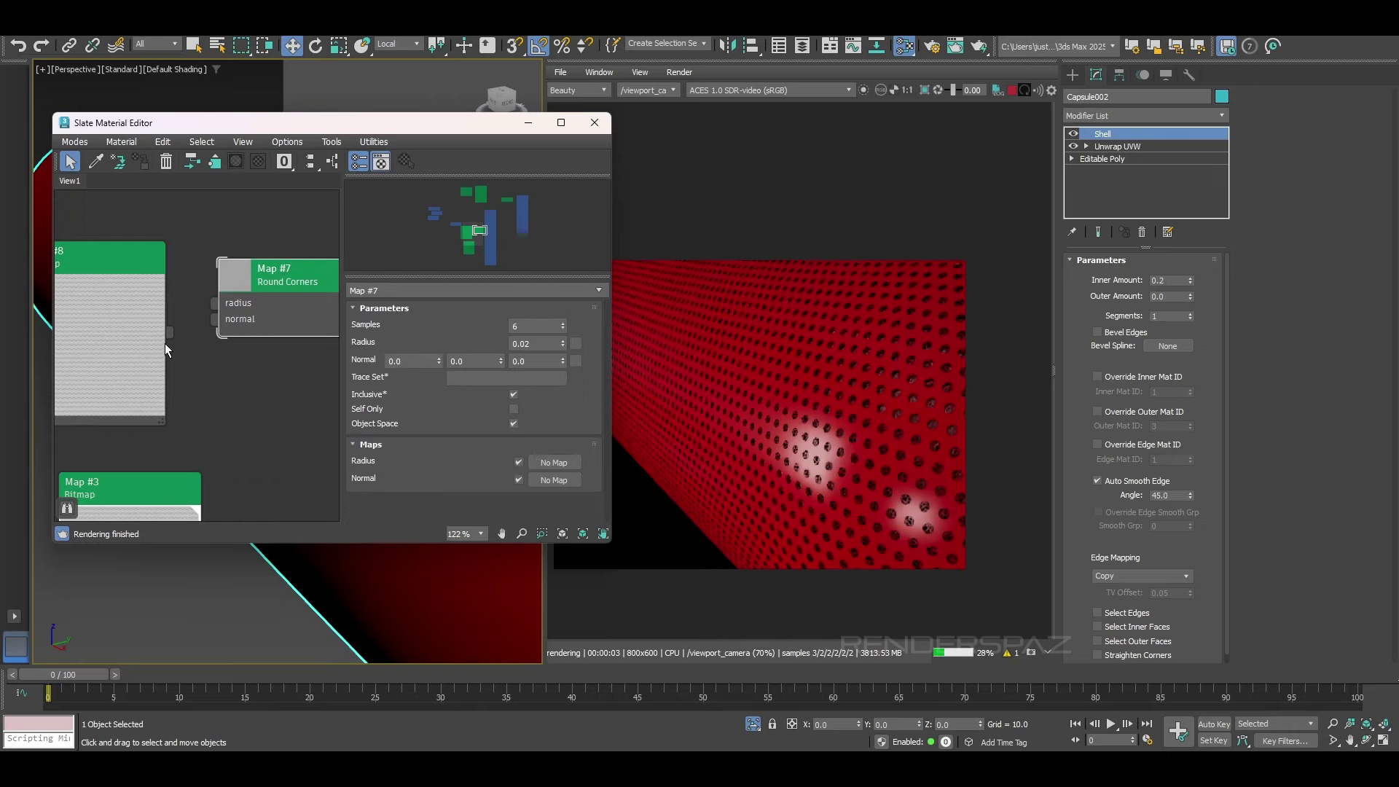
pyautogui.moveTo(169, 333); pyautogui.dragTo(215, 319)
pyautogui.click(142, 332)
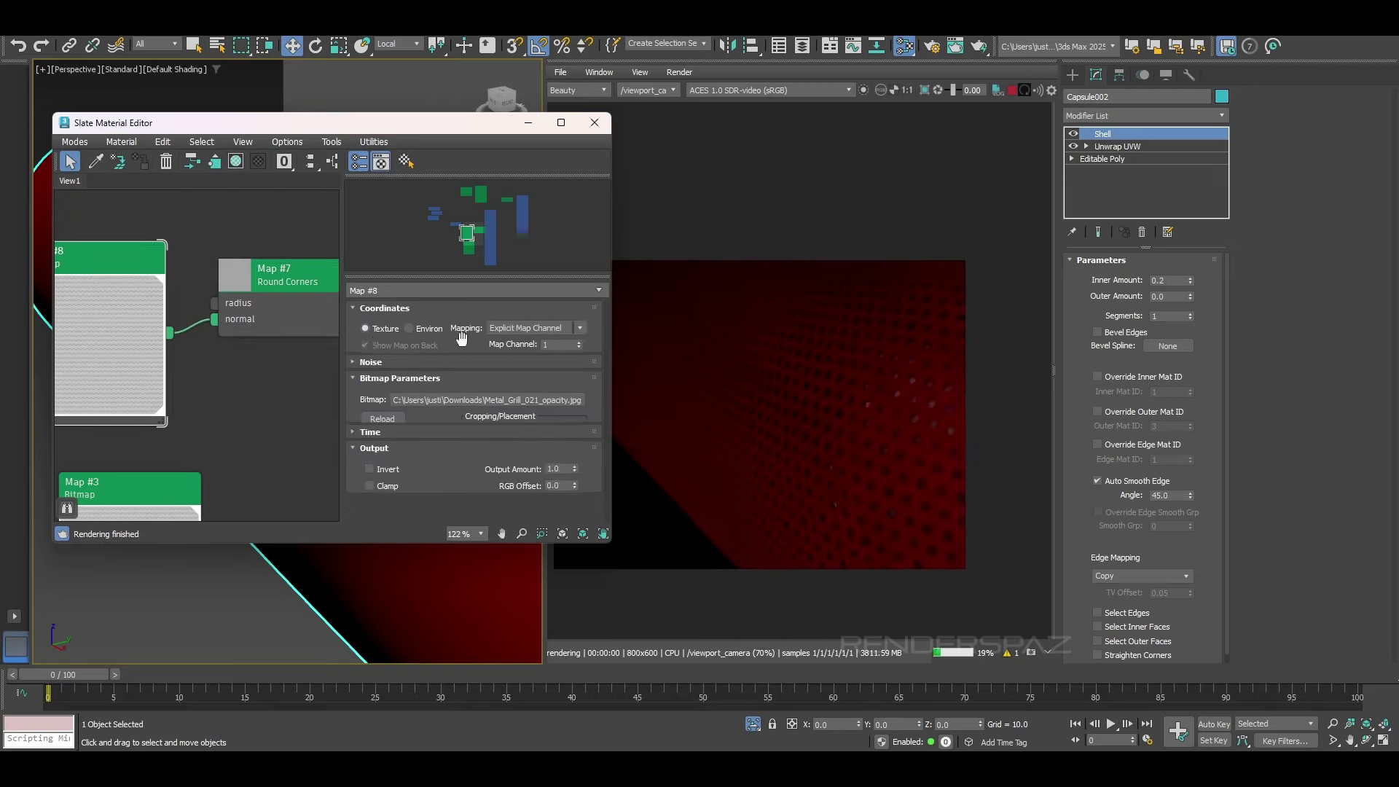
# Step: Try an RGB Offset of -0.16, RGB Level of 2.17 and Output Amount of 3.9 on the bitmap copy
pyautogui.moveTo(191, 360); pyautogui.dragTo(335, 370, button='middle')
pyautogui.scroll(-3, 469, 428)
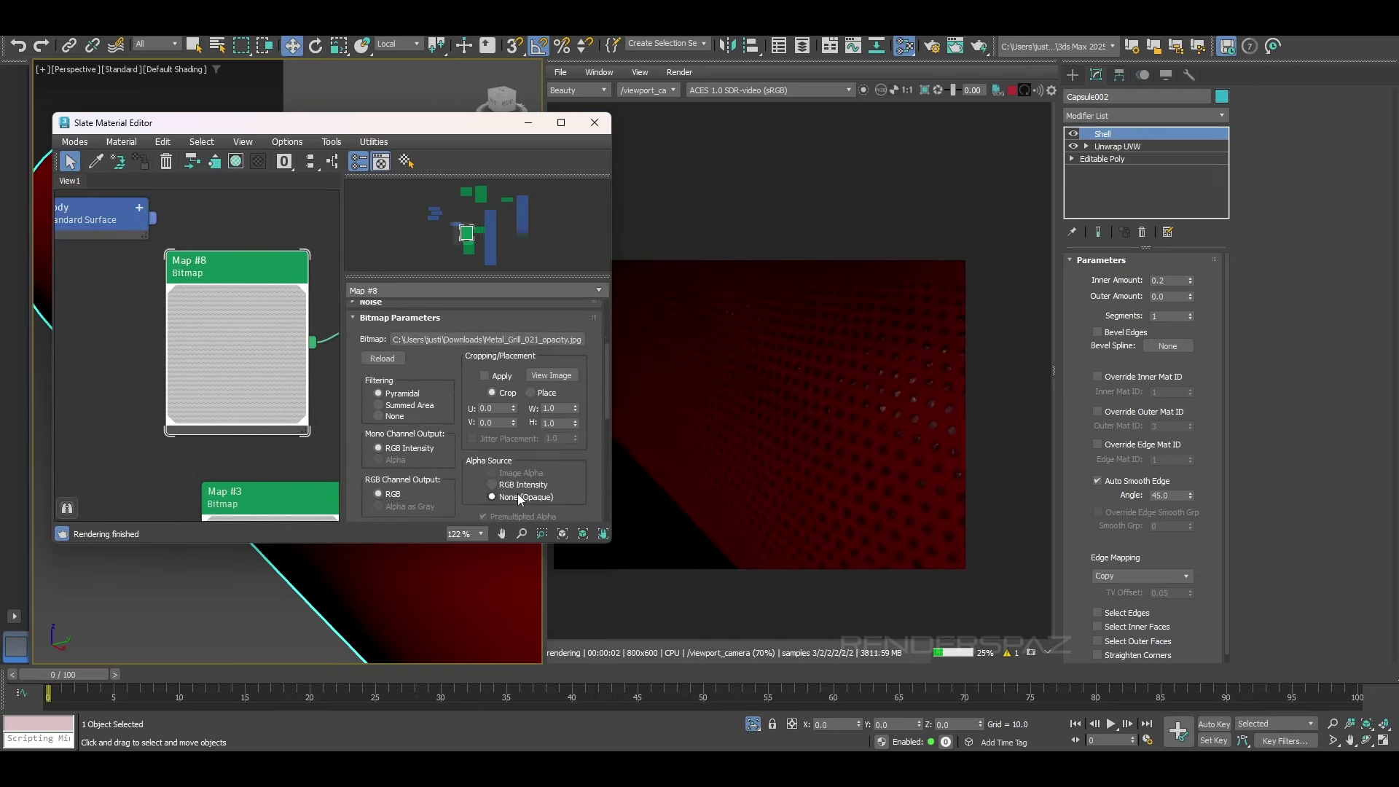
pyautogui.scroll(-3, 519, 497)
pyautogui.moveTo(574, 482); pyautogui.dragTo(576, 458)
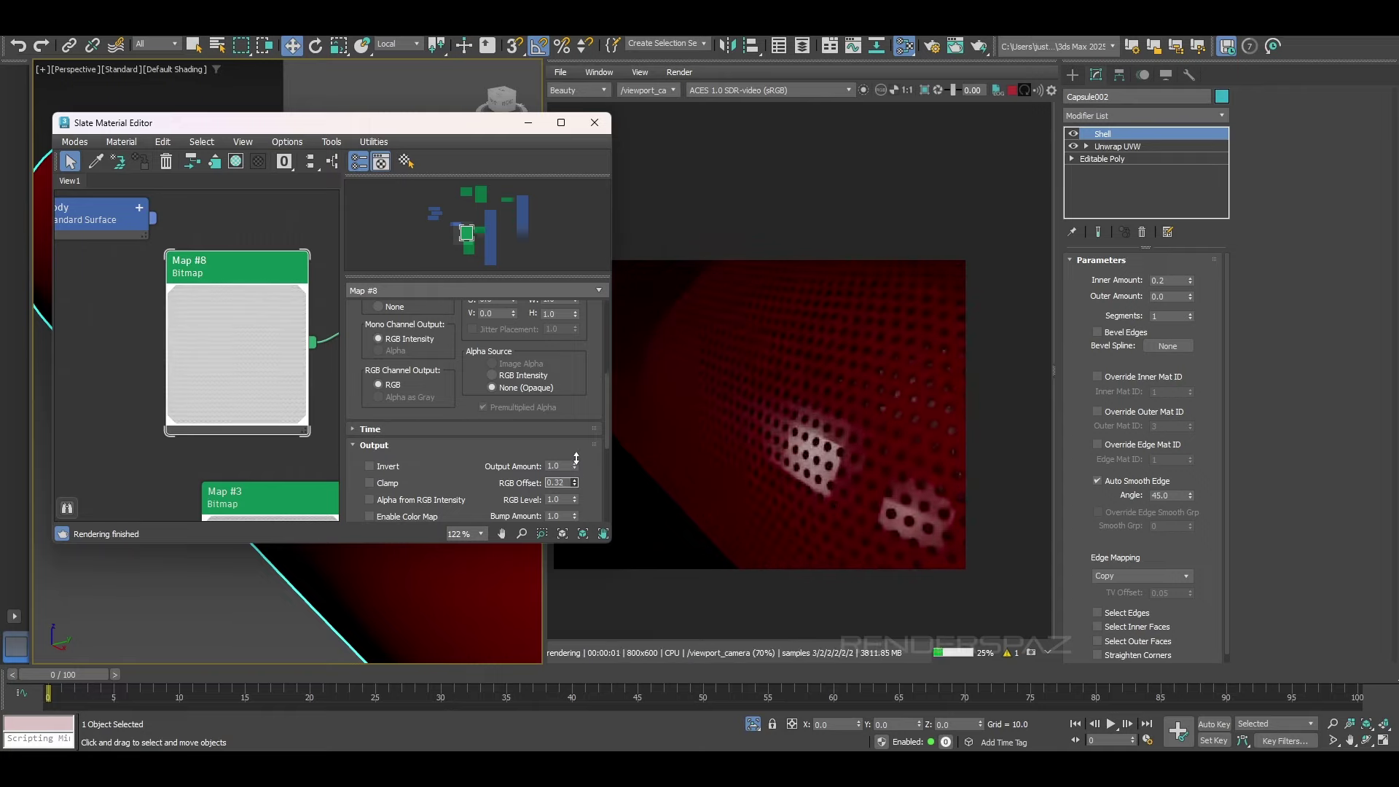
pyautogui.moveTo(577, 458); pyautogui.dragTo(598, 414)
pyautogui.scroll(5, 855, 413)
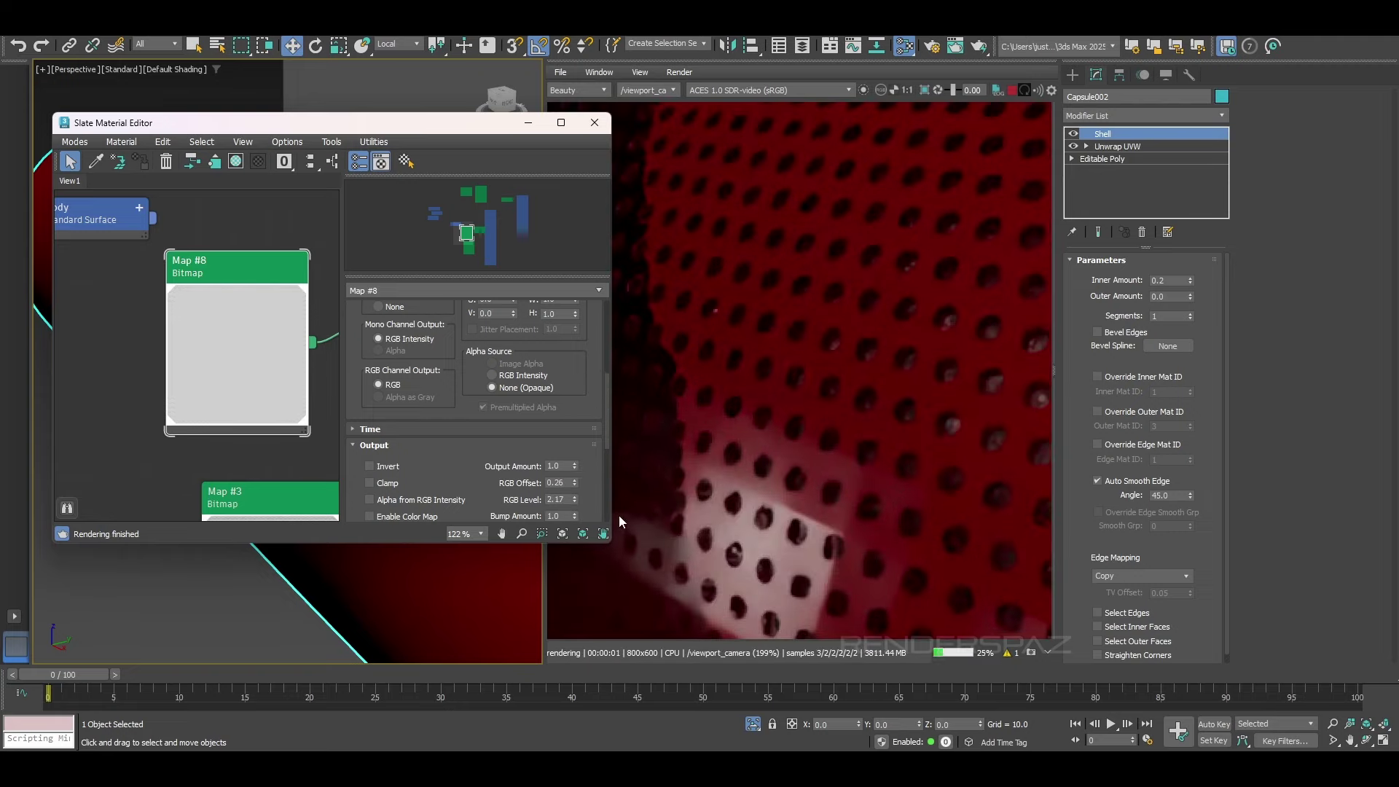
pyautogui.moveTo(574, 483); pyautogui.dragTo(578, 520)
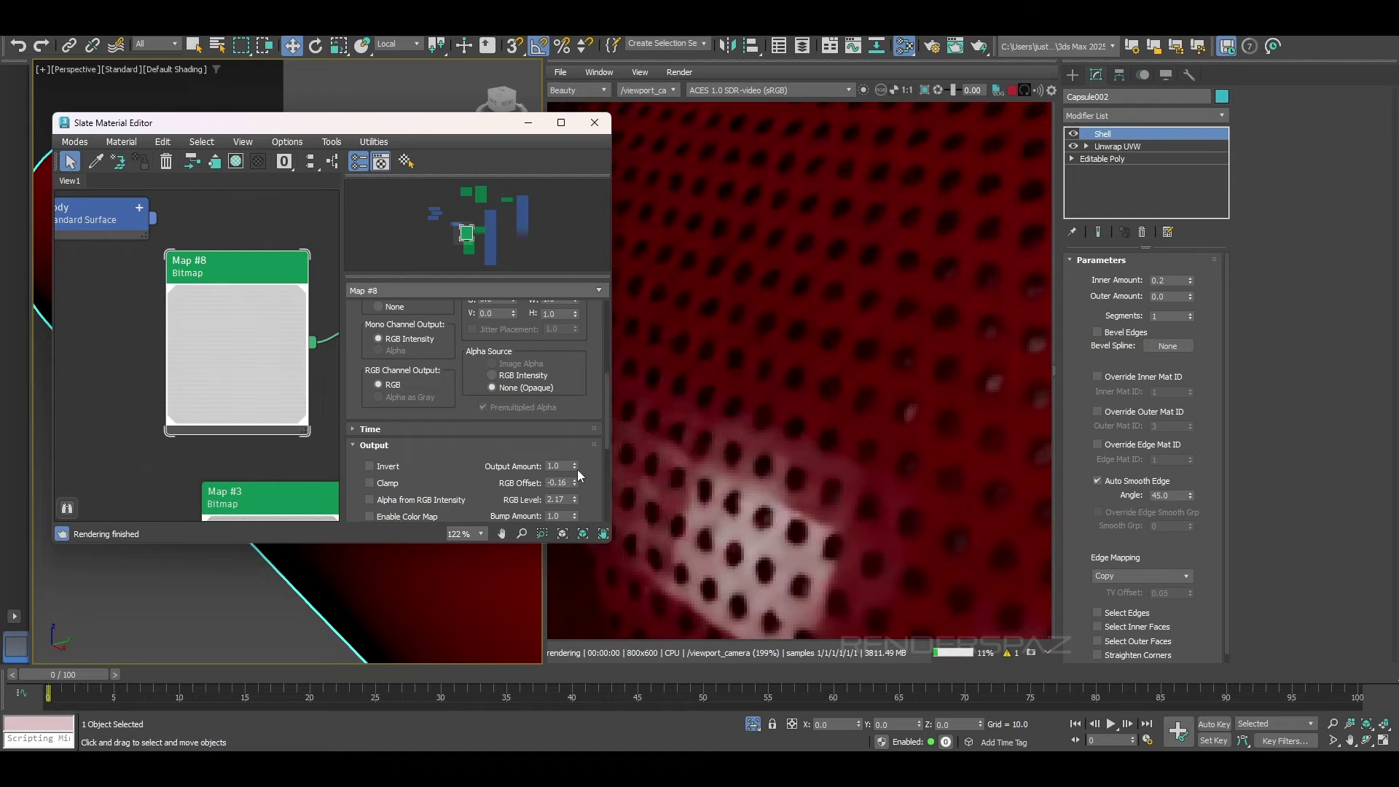
pyautogui.moveTo(576, 466); pyautogui.dragTo(603, 302)
# Step: Move the bitmap copy's connection to the Round Corners radius input, check the render and try the Self Only option
pyautogui.moveTo(283, 329); pyautogui.dragTo(140, 380, button='middle')
pyautogui.scroll(-1, 141, 381)
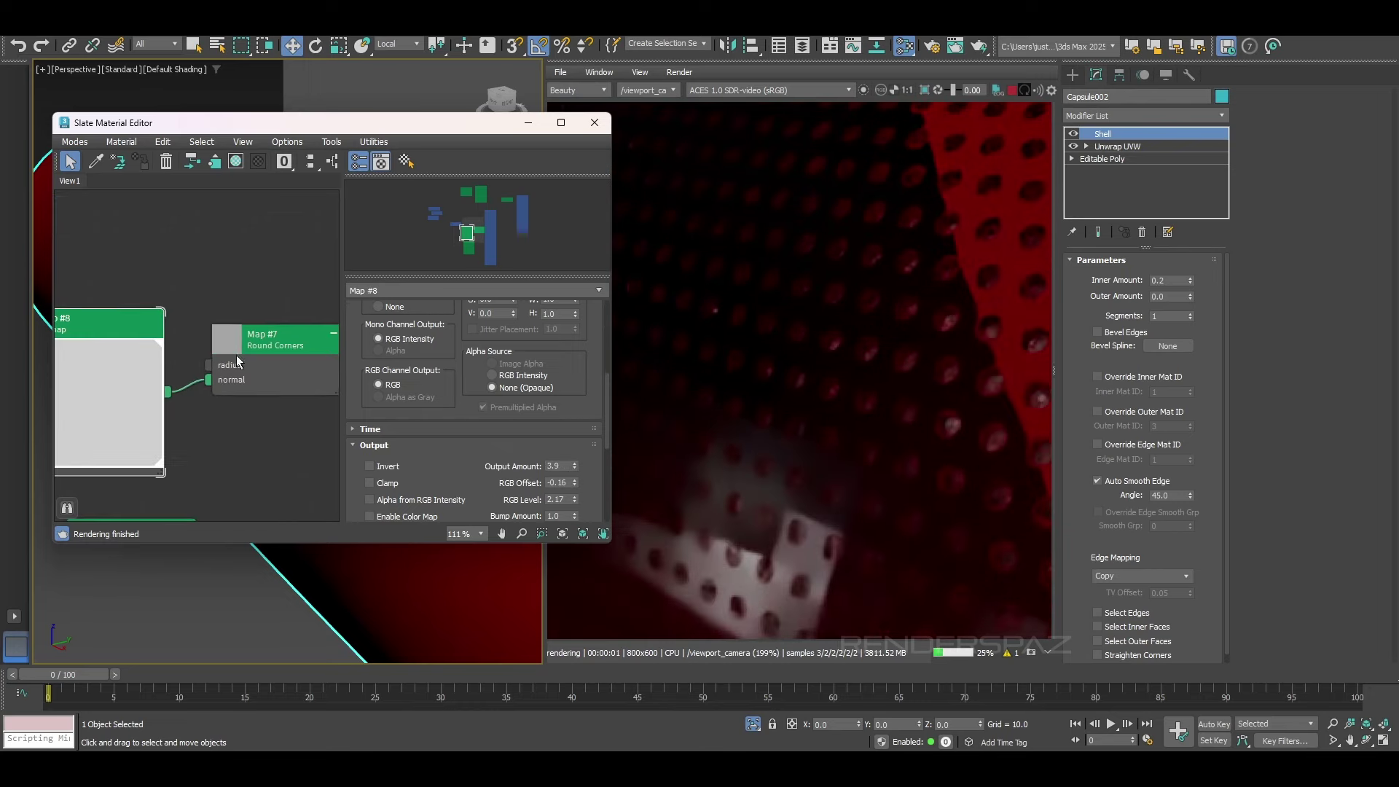
pyautogui.doubleClick(262, 351)
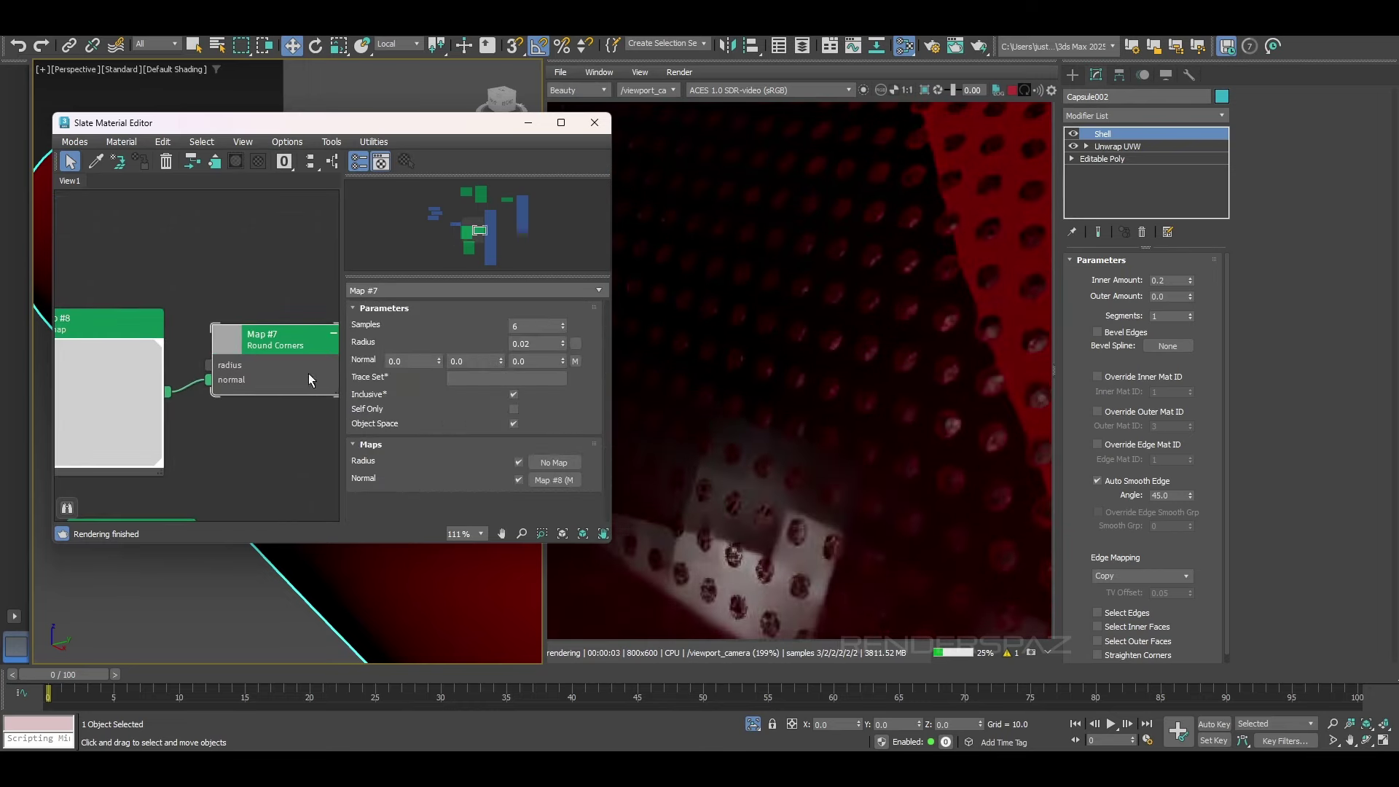
pyautogui.moveTo(209, 379); pyautogui.dragTo(210, 368)
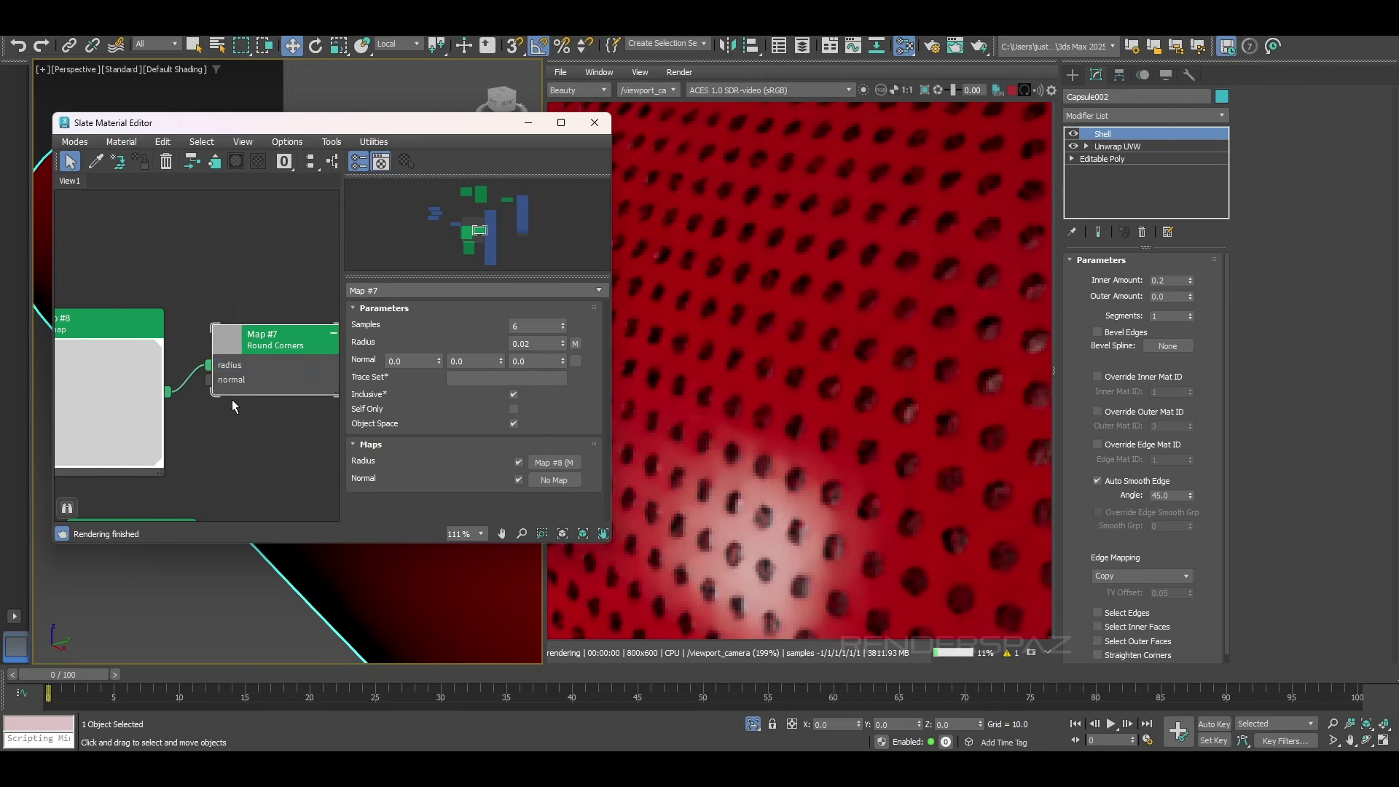
pyautogui.scroll(-2, 802, 481)
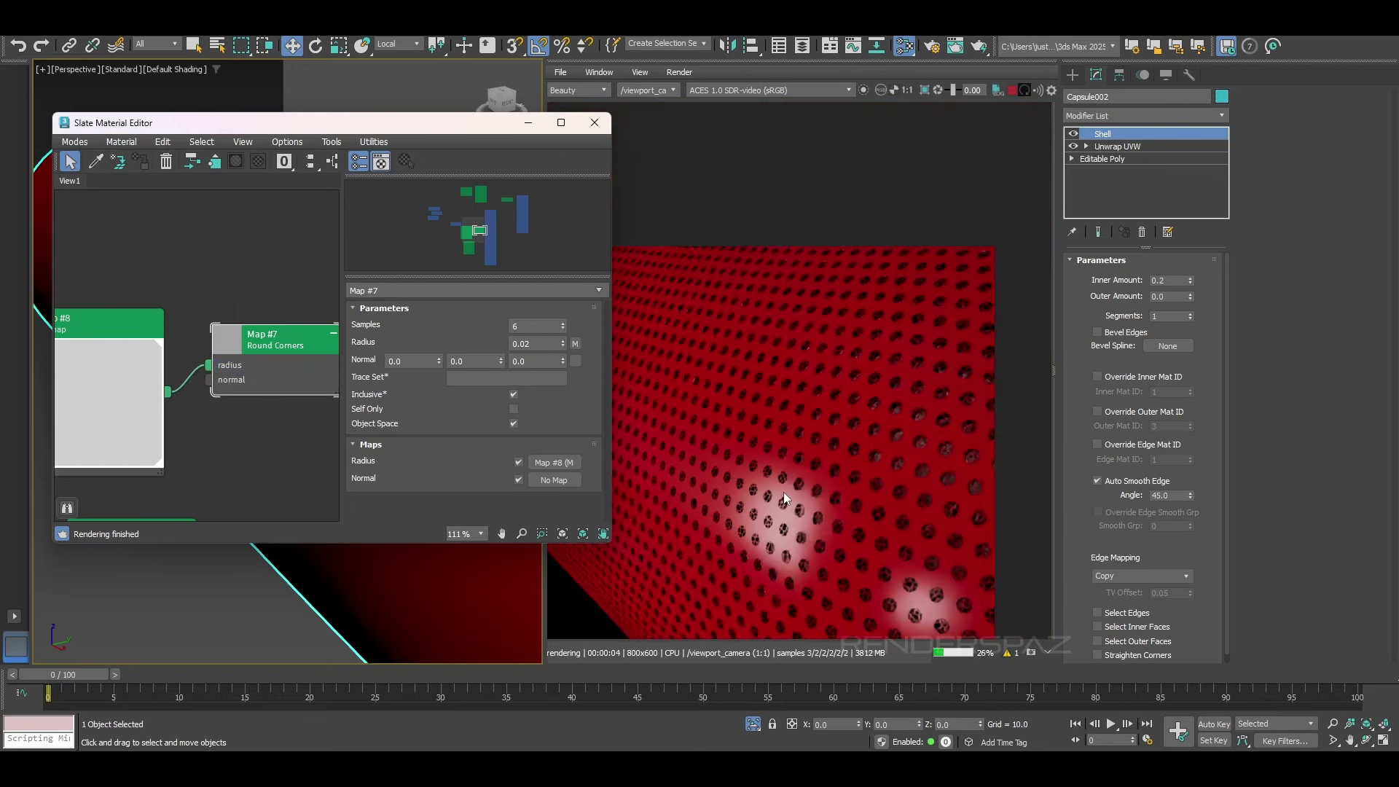
pyautogui.scroll(-1, 784, 492)
pyautogui.scroll(-1, 781, 499)
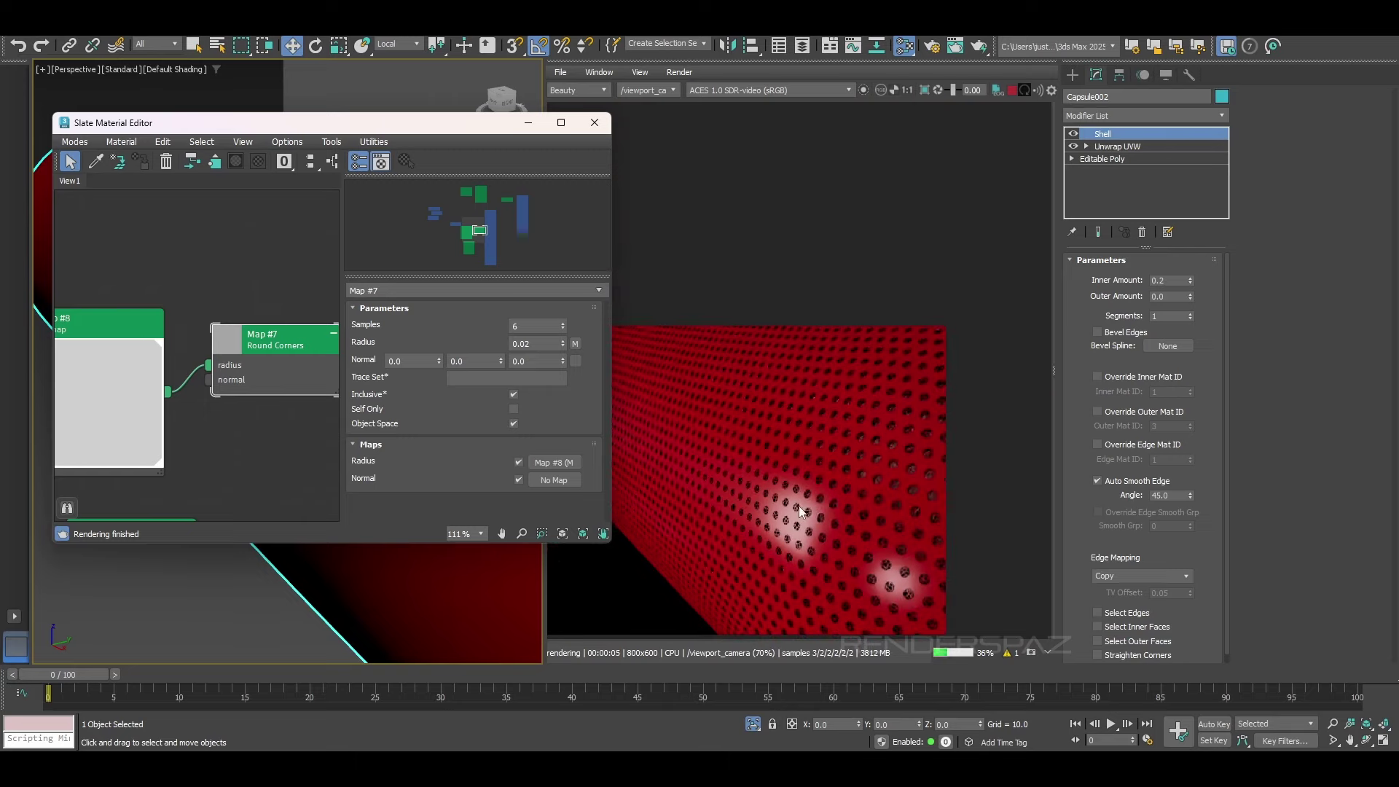
pyautogui.click(514, 409)
# Step: Delete the Round Corners map and the bitmap copy feeding it from the Grill material's node graph
pyautogui.scroll(-4, 219, 319)
pyautogui.moveTo(229, 386); pyautogui.dragTo(175, 340)
pyautogui.rightClick(223, 355)
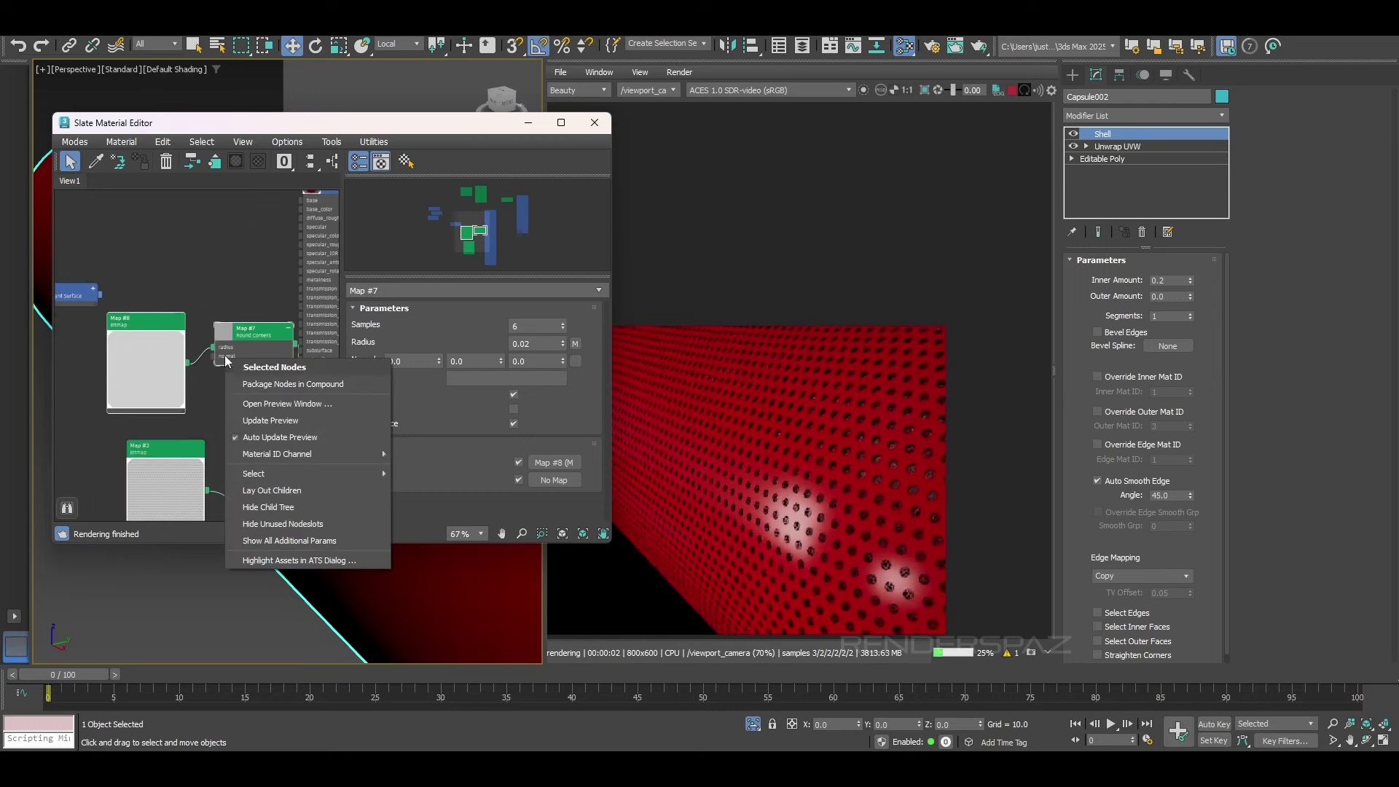
pyautogui.click(212, 385)
pyautogui.moveTo(279, 430); pyautogui.dragTo(166, 316)
pyautogui.press('Delete')
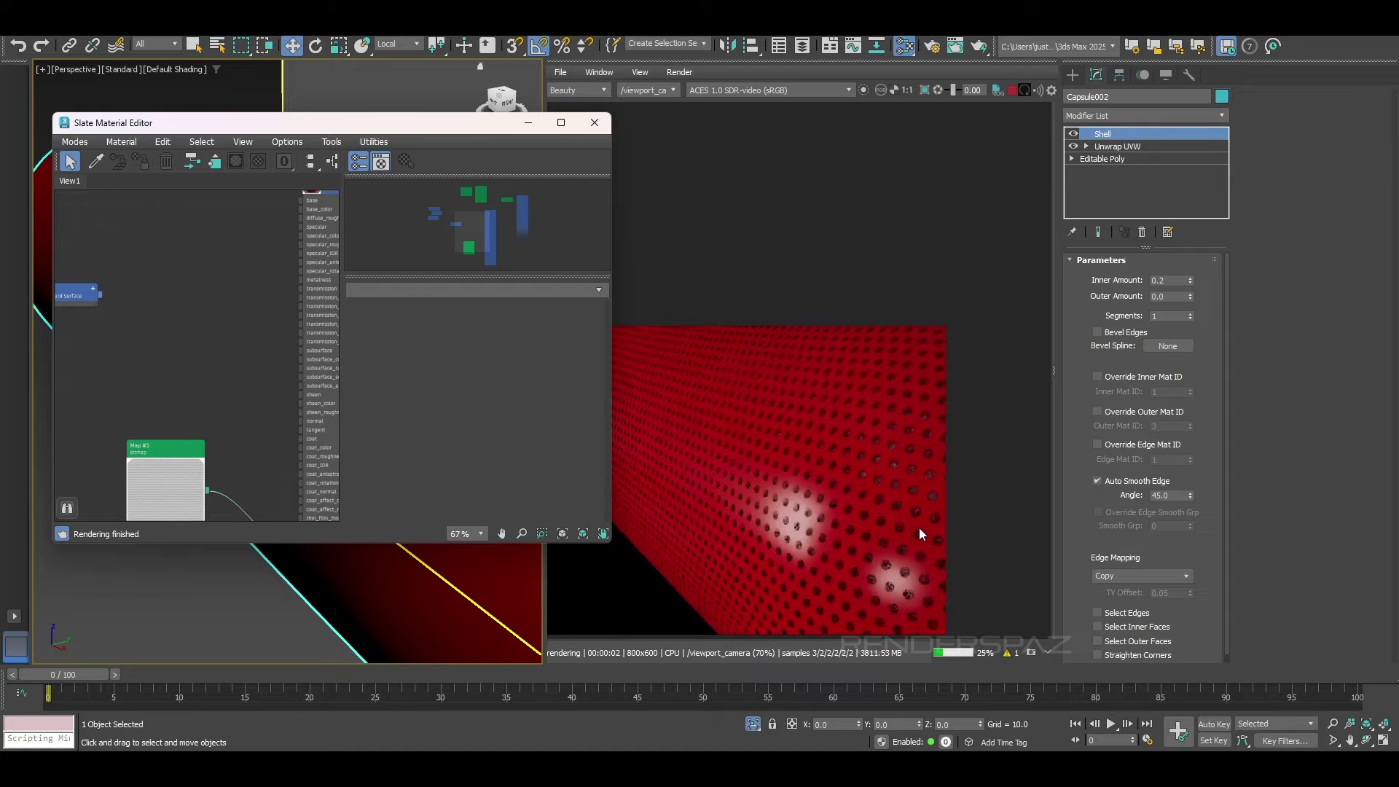
# Step: Examine the whole speaker and the grille's perforations in the render from the opposite end
pyautogui.click(595, 123)
pyautogui.scroll(-4, 376, 396)
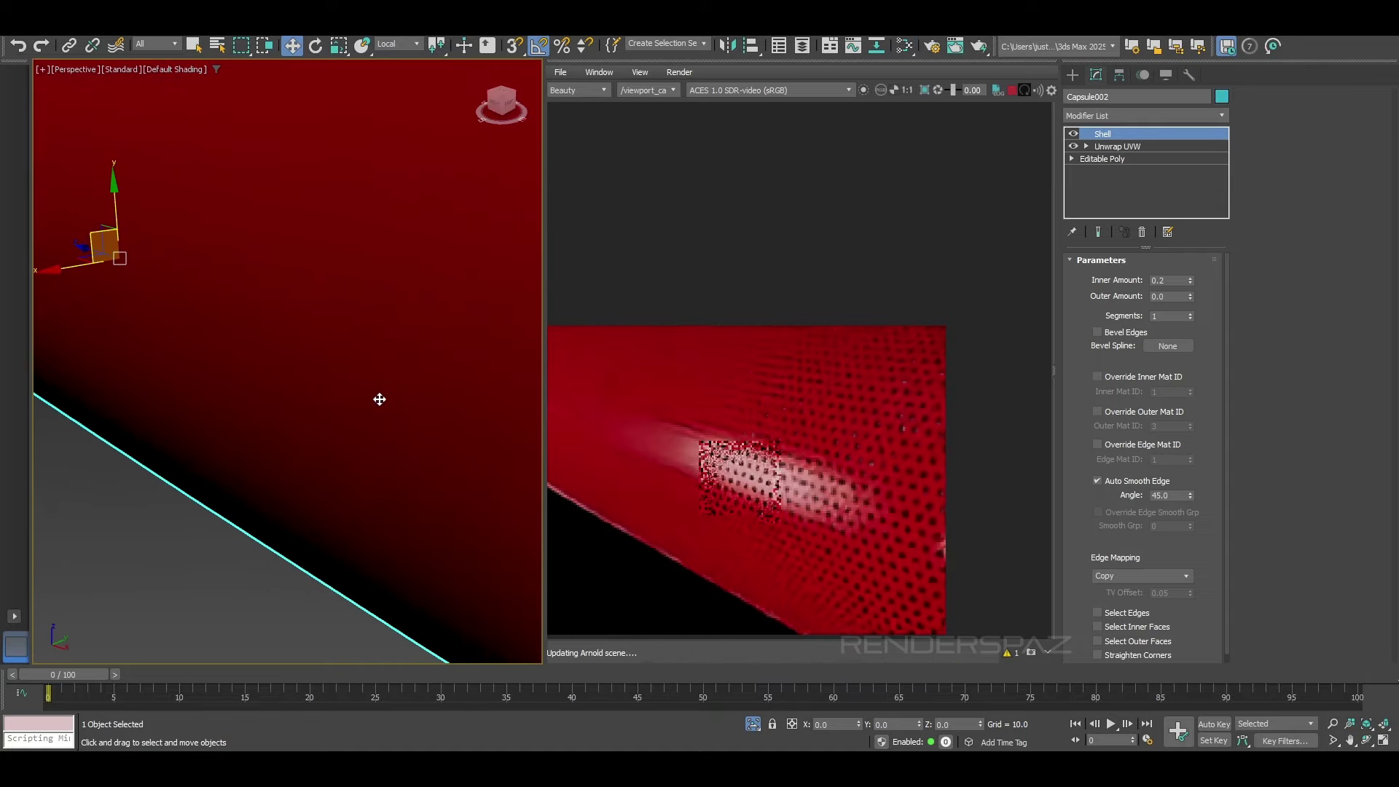
pyautogui.press('F4')
pyautogui.press('F4')
pyautogui.scroll(-2, 350, 401)
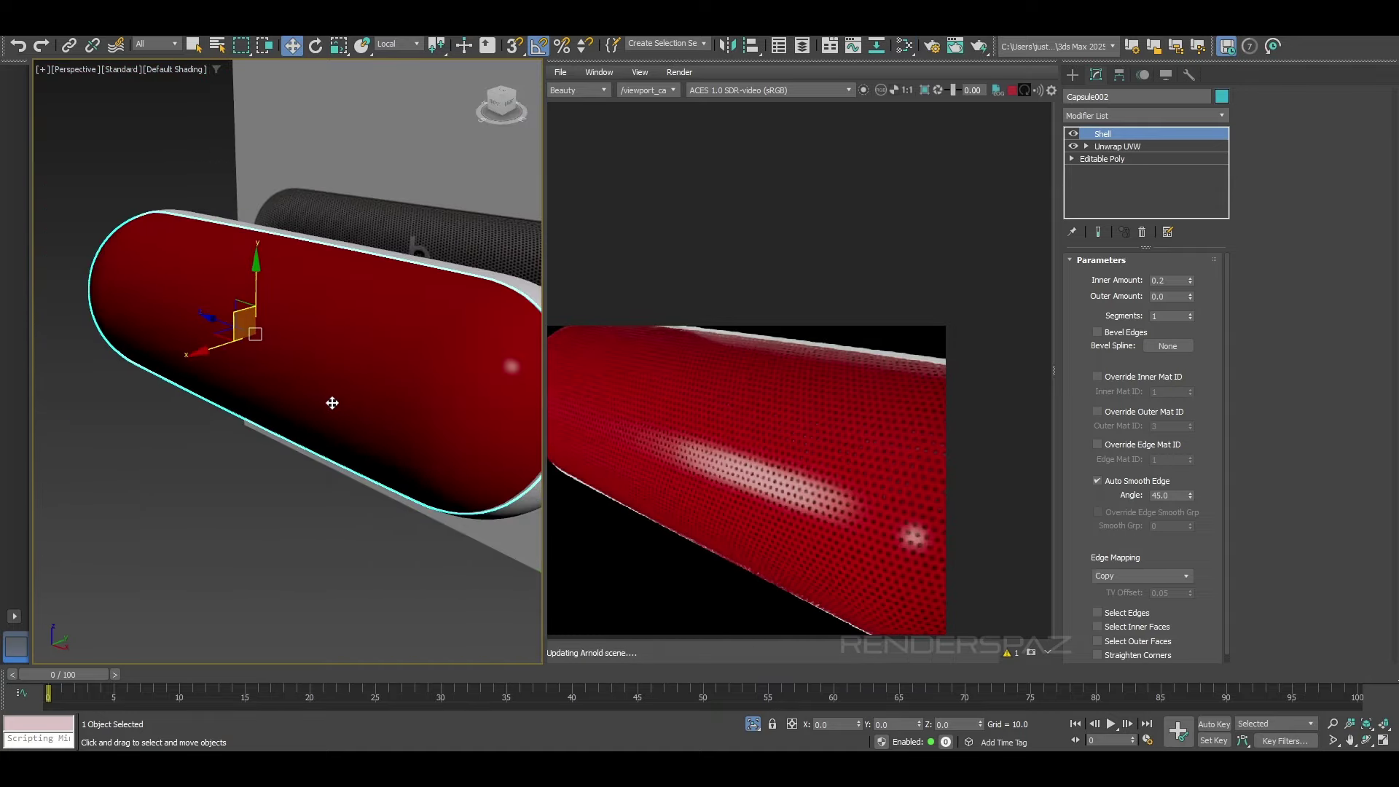
pyautogui.keyDown('alt'); pyautogui.moveTo(331, 403); pyautogui.dragTo(441, 412, button='middle'); pyautogui.keyUp('alt')
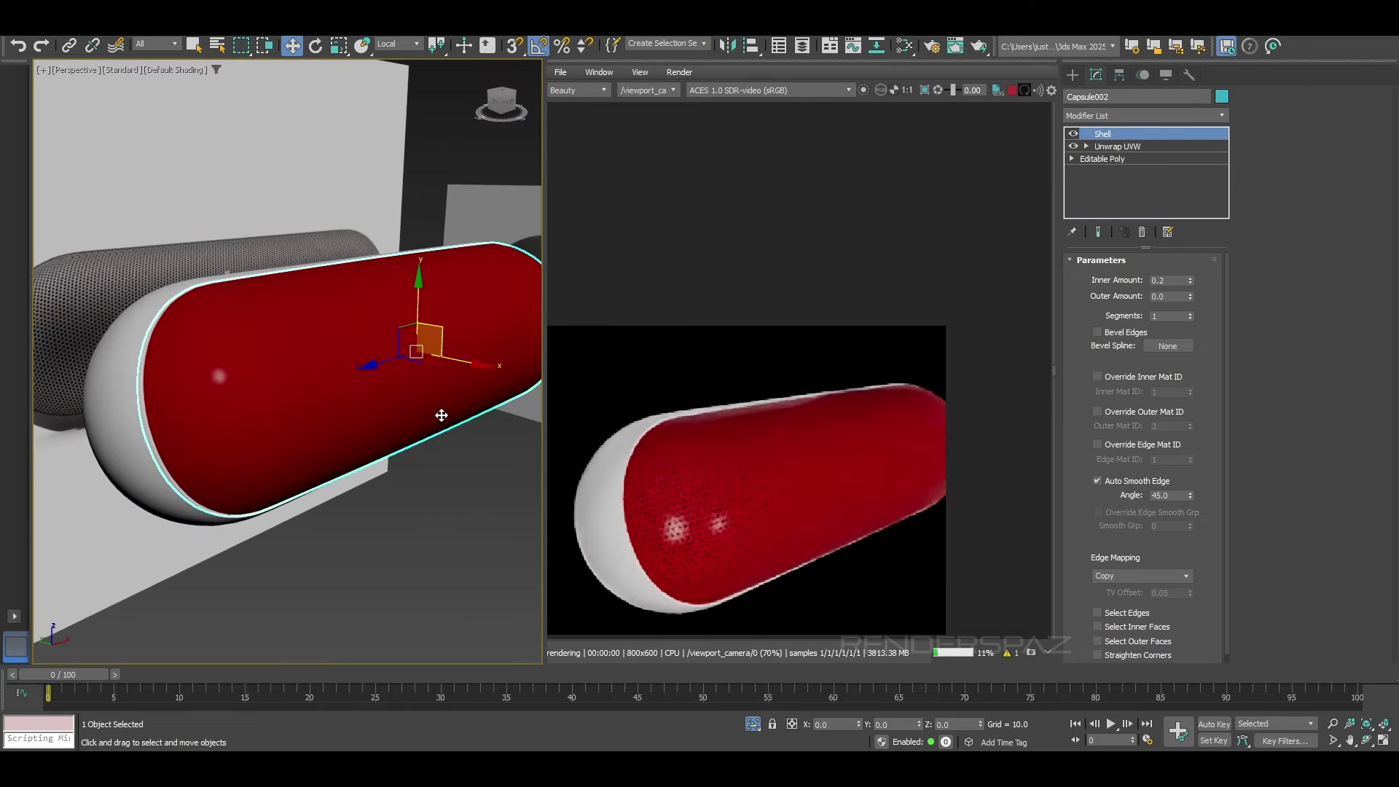
pyautogui.scroll(3, 656, 514)
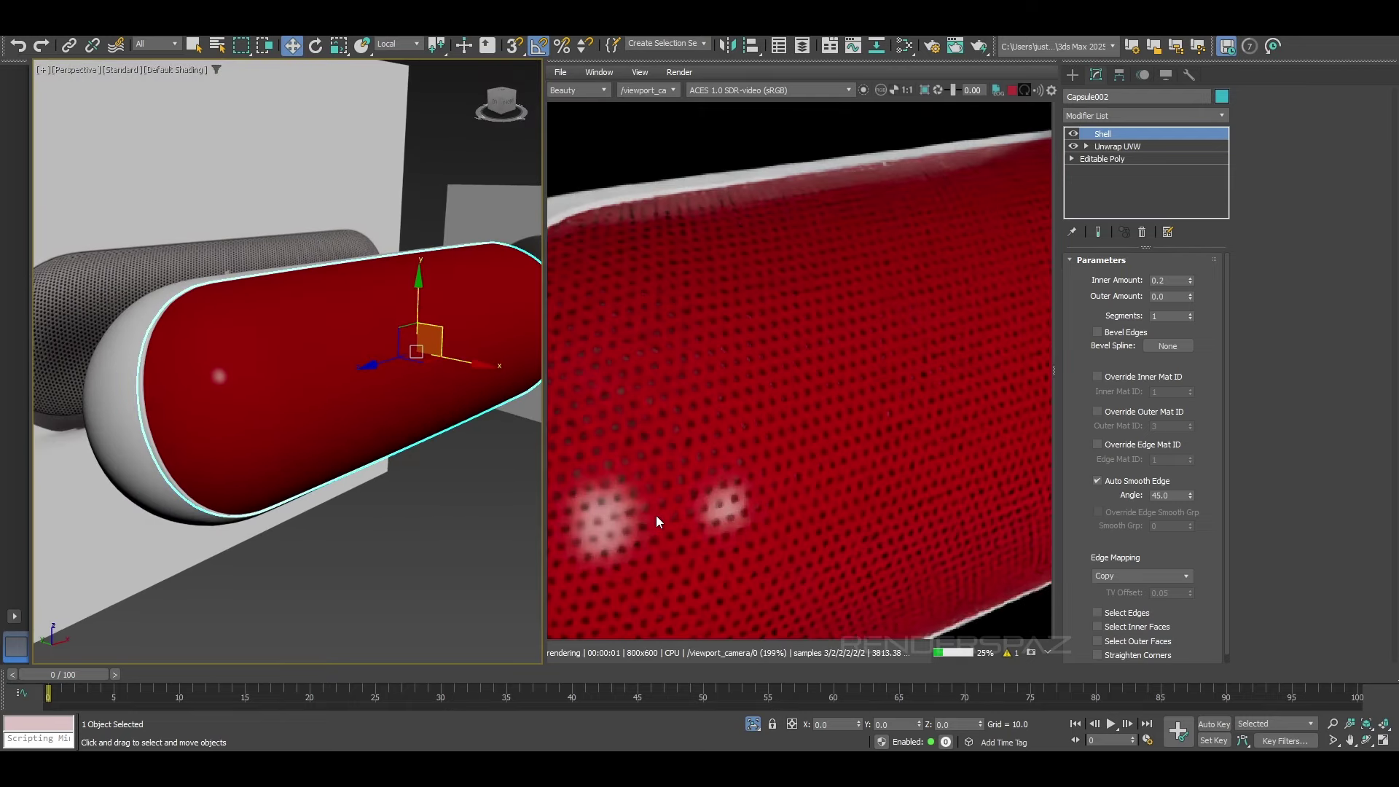
pyautogui.scroll(4, 729, 505)
pyautogui.scroll(-7, 729, 504)
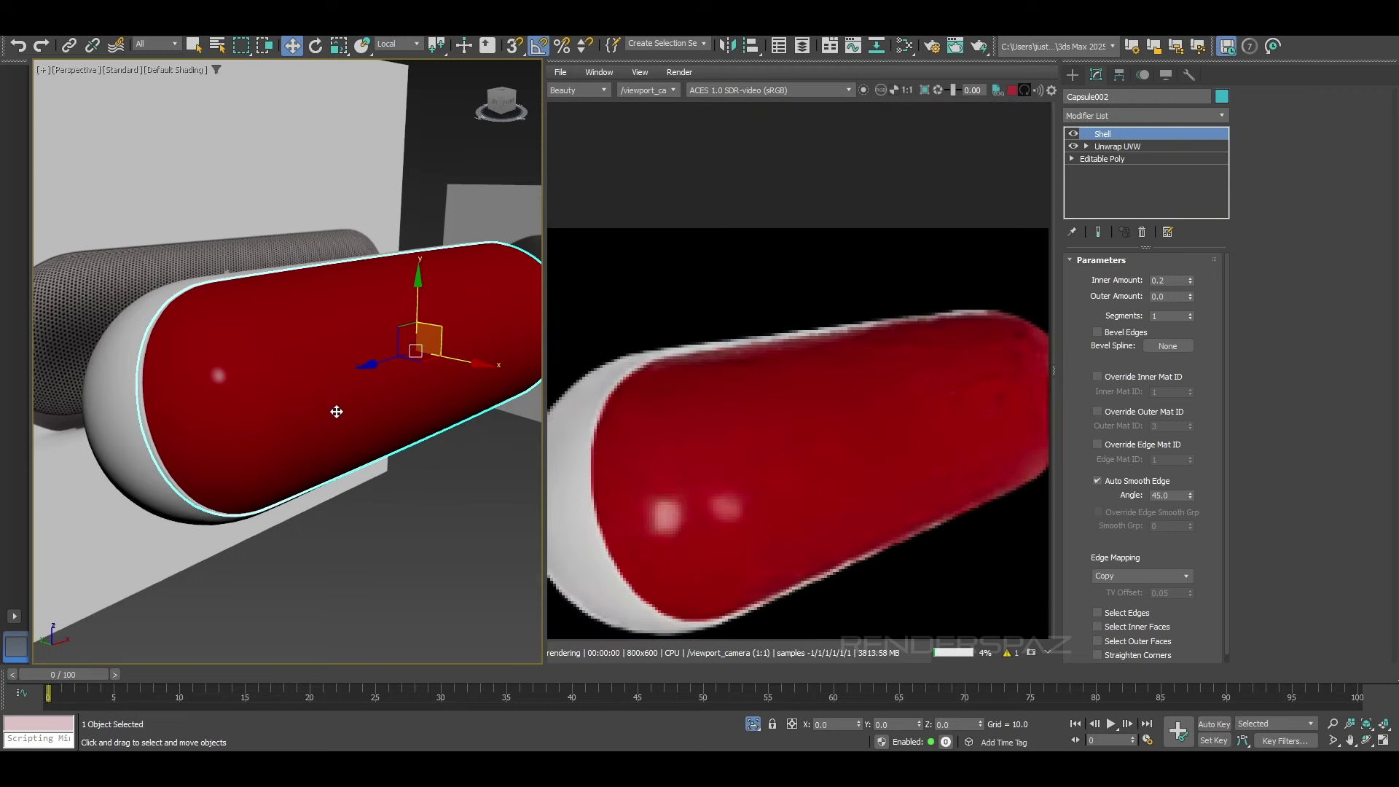
# Step: Open the Grill material's parameters and set its specular roughness to 0.44 and metalness to 0.19
pyautogui.press('m')
pyautogui.scroll(-4, 272, 419)
pyautogui.moveTo(290, 394); pyautogui.dragTo(162, 412, button='middle')
pyautogui.scroll(3, 169, 339)
pyautogui.doubleClick(228, 287)
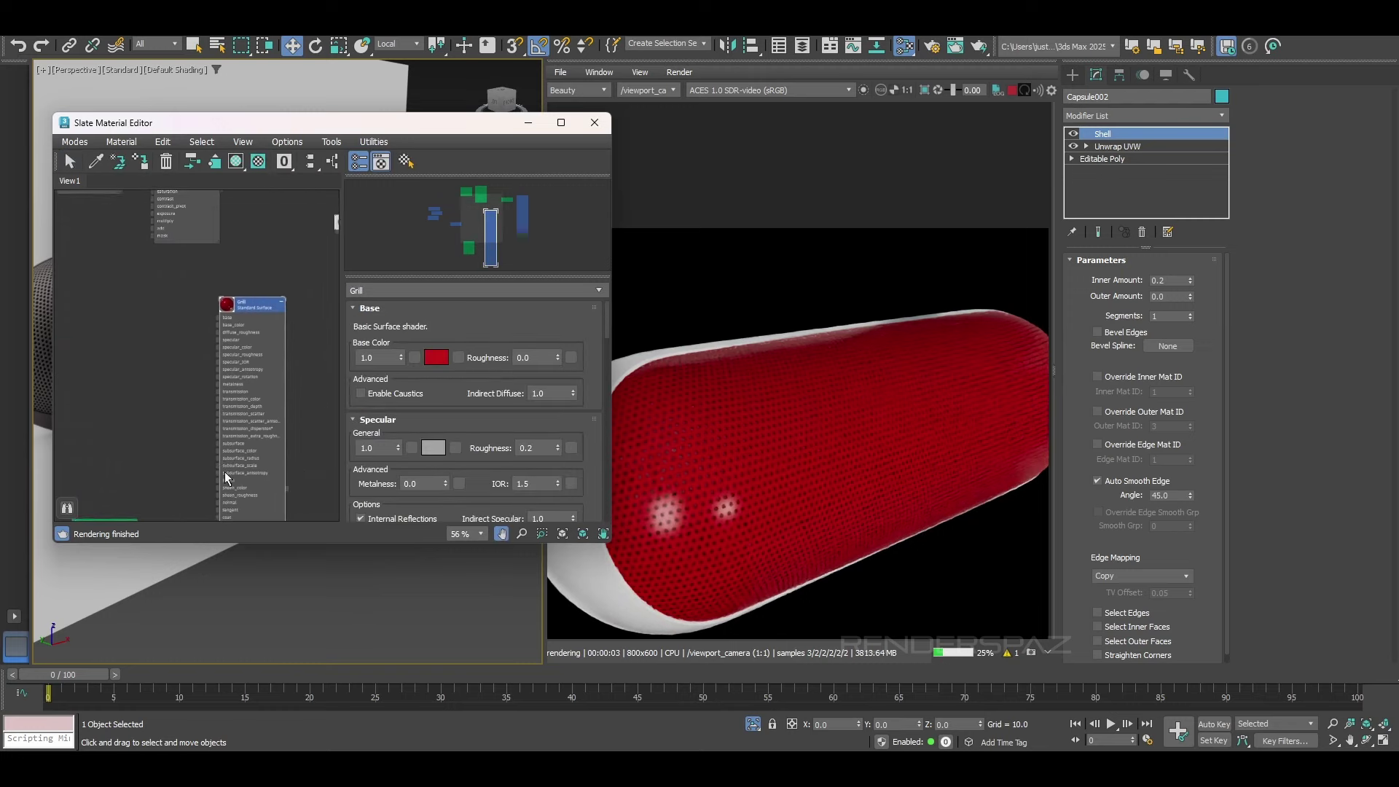
pyautogui.scroll(-1, 447, 426)
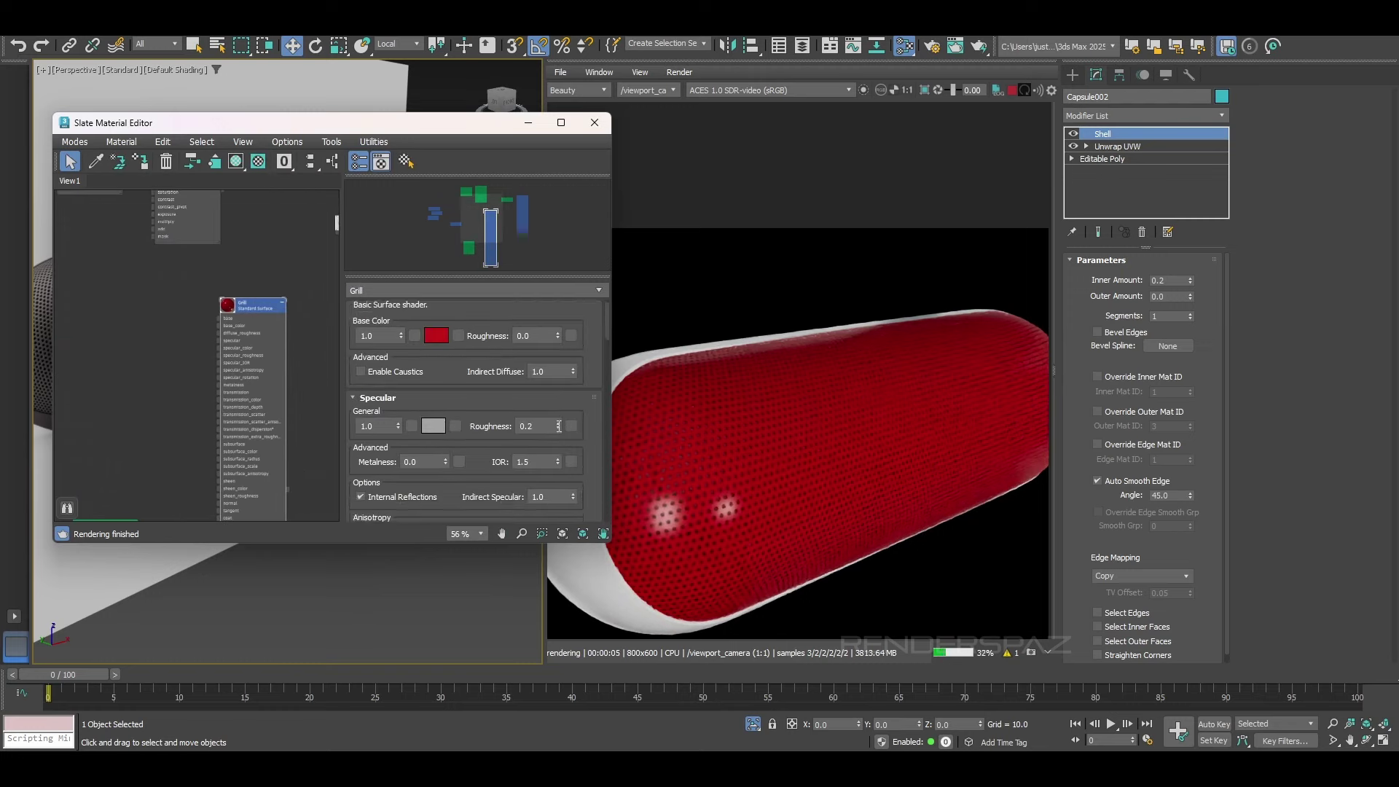
pyautogui.moveTo(558, 426); pyautogui.dragTo(556, 408)
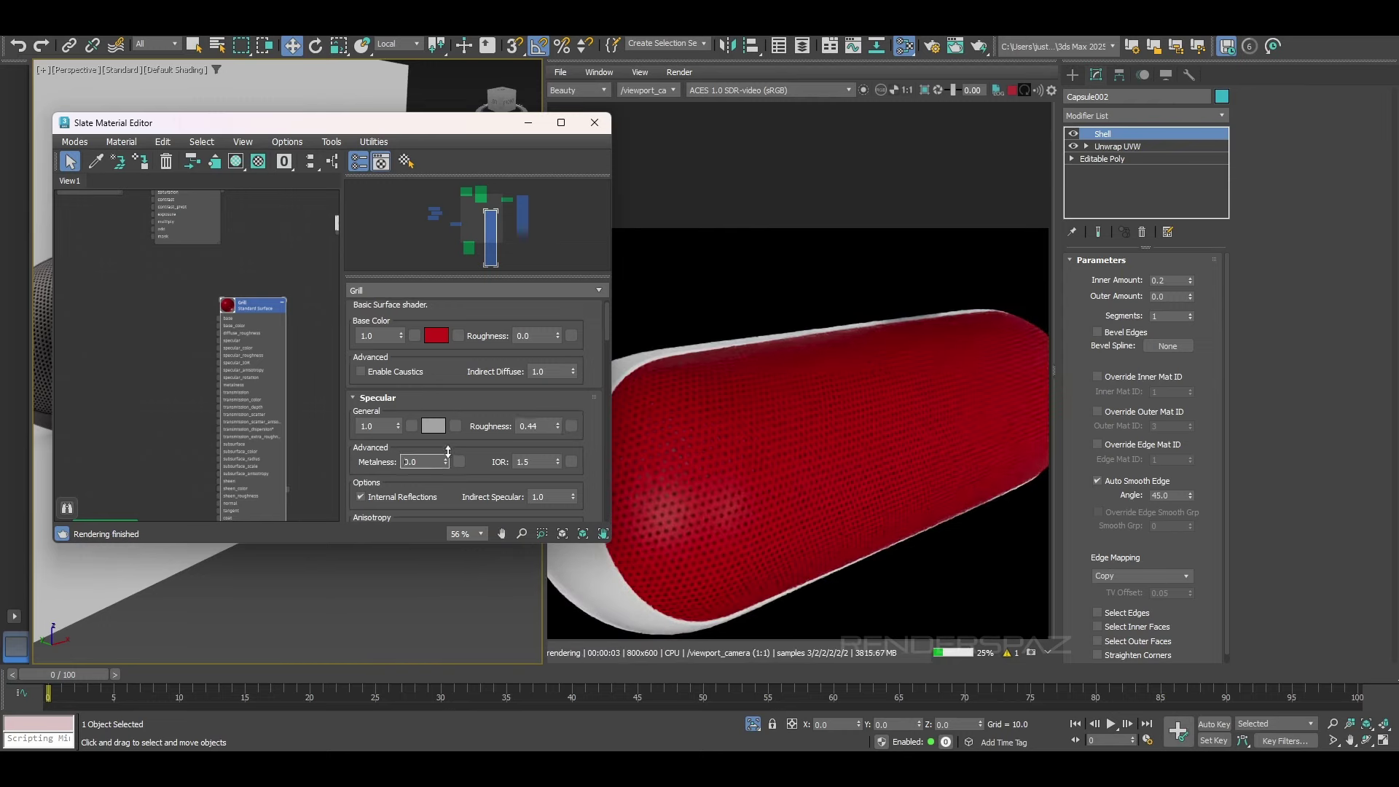
pyautogui.moveTo(448, 452); pyautogui.dragTo(449, 452)
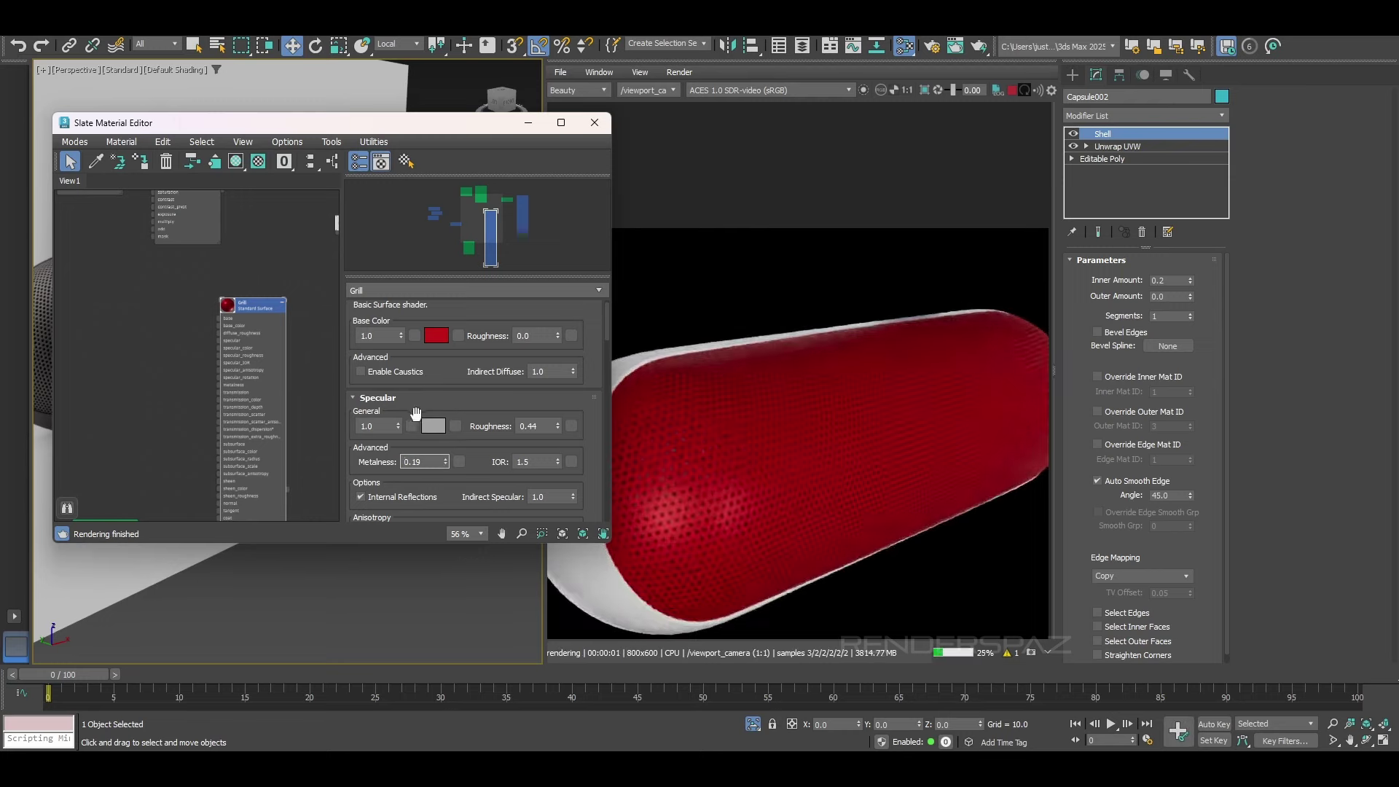
# Step: Set the Grill material's specular color to pure white and inspect the highlights from another angle
pyautogui.click(433, 425)
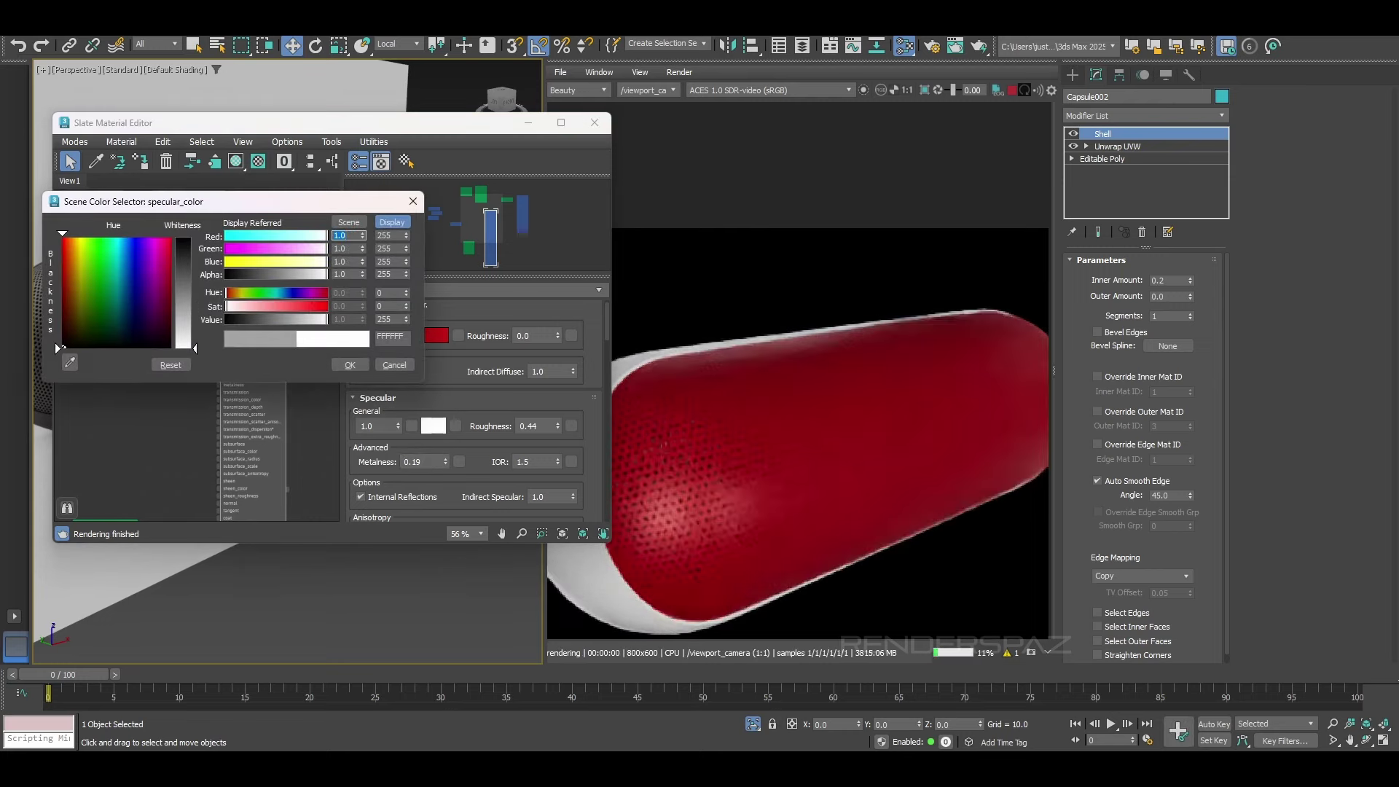
pyautogui.click(350, 365)
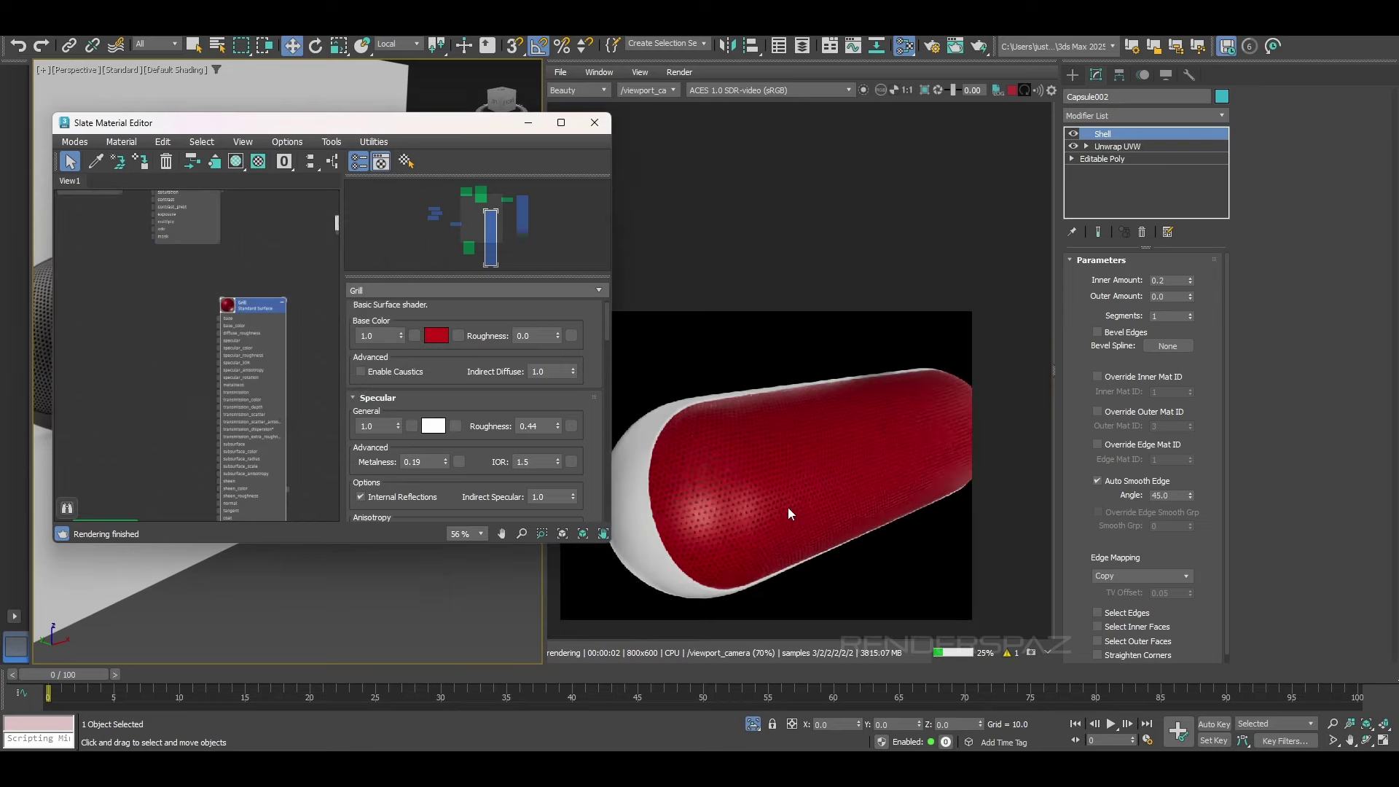
pyautogui.scroll(-2, 789, 507)
pyautogui.scroll(2, 763, 511)
pyautogui.keyDown('alt'); pyautogui.moveTo(252, 577); pyautogui.dragTo(208, 571, button='middle'); pyautogui.keyUp('alt')
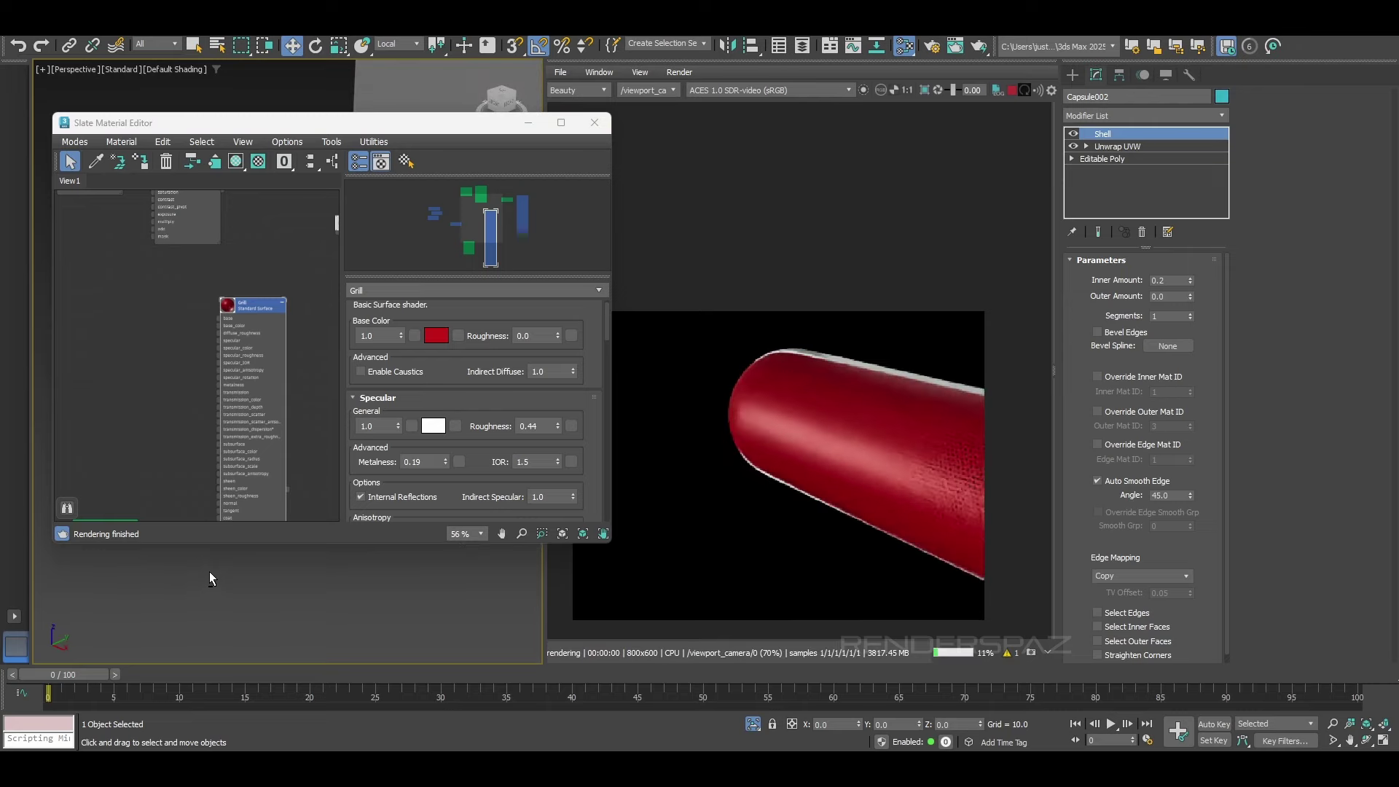
pyautogui.moveTo(772, 474); pyautogui.dragTo(755, 434, button='middle')
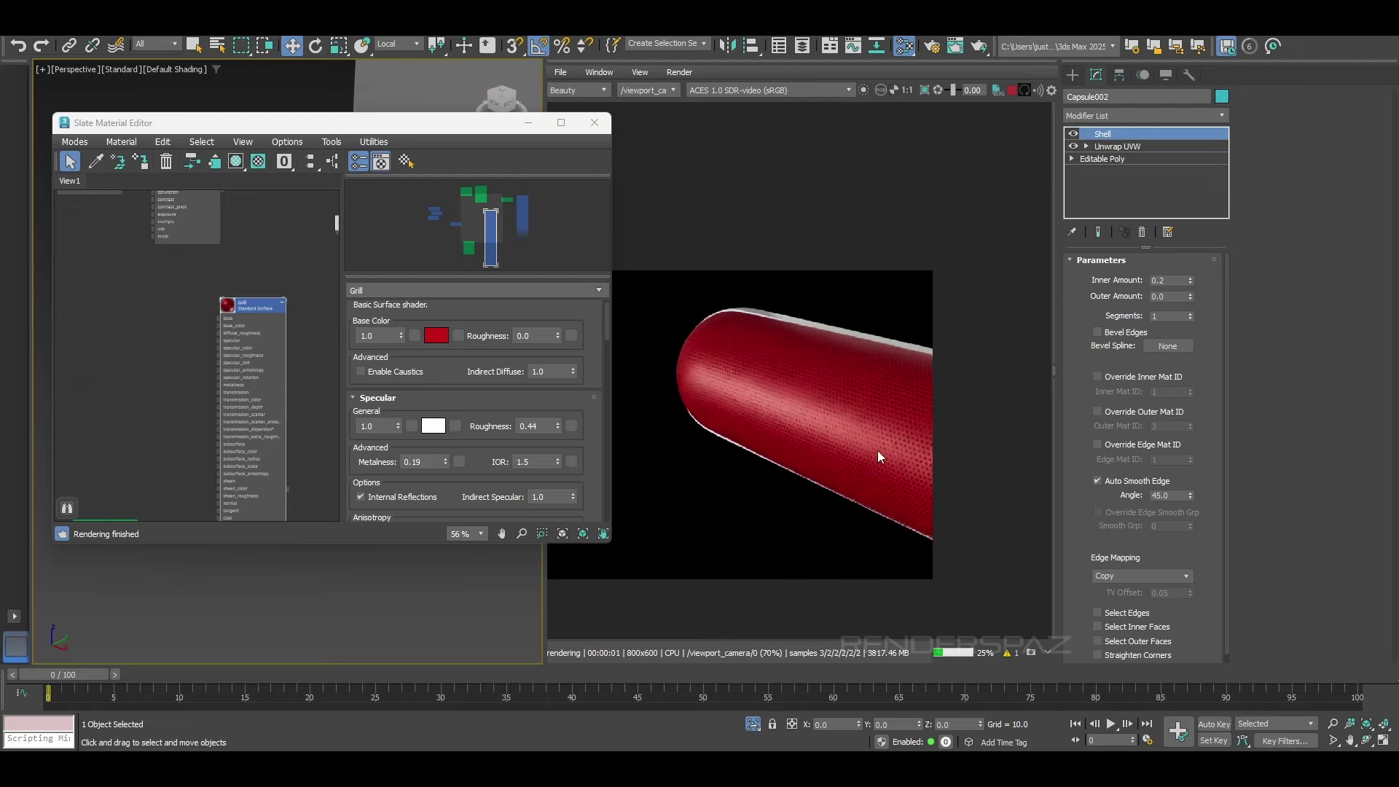
pyautogui.scroll(2, 878, 451)
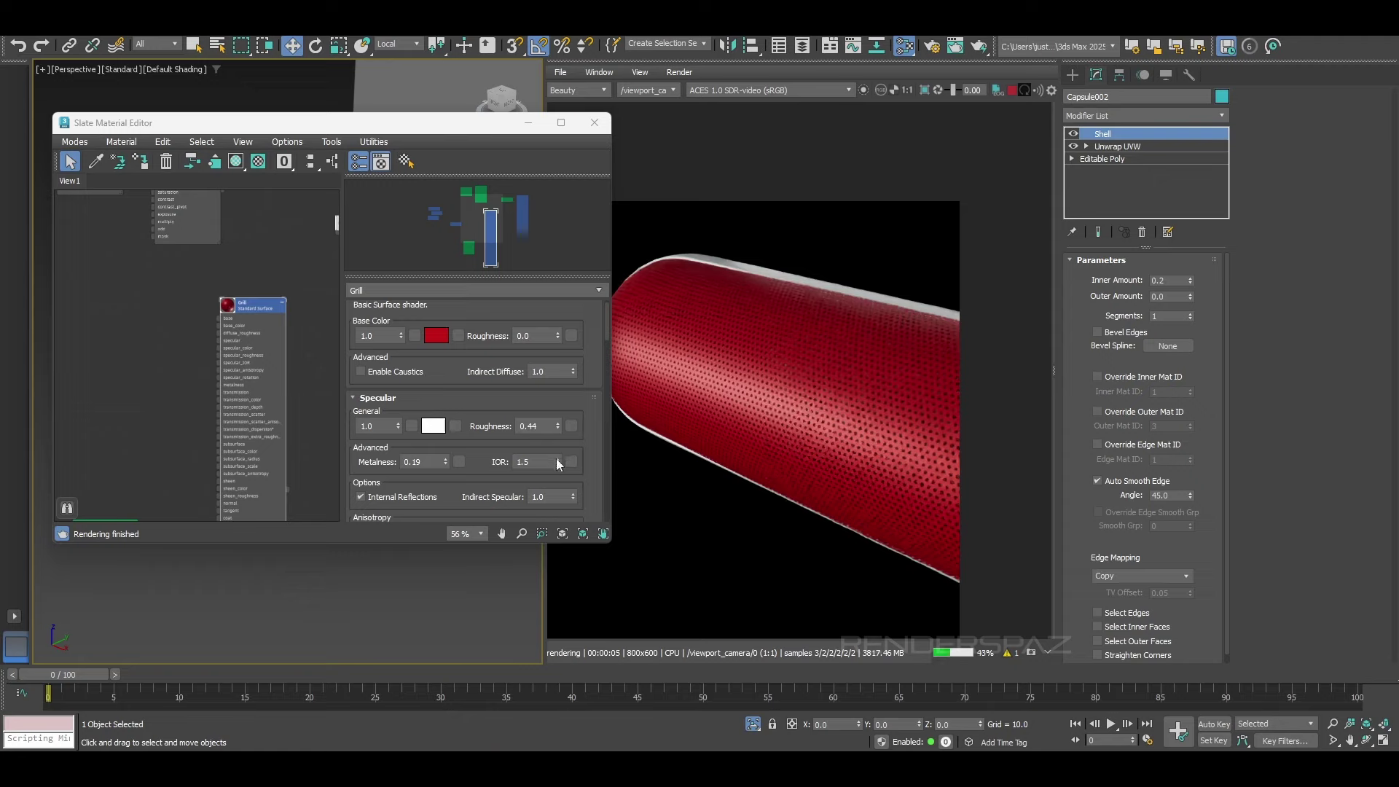
# Step: Set the Grill material's IOR to 1.8, specular roughness to 0.52 and metalness to 0.3
pyautogui.moveTo(557, 459); pyautogui.dragTo(550, 457)
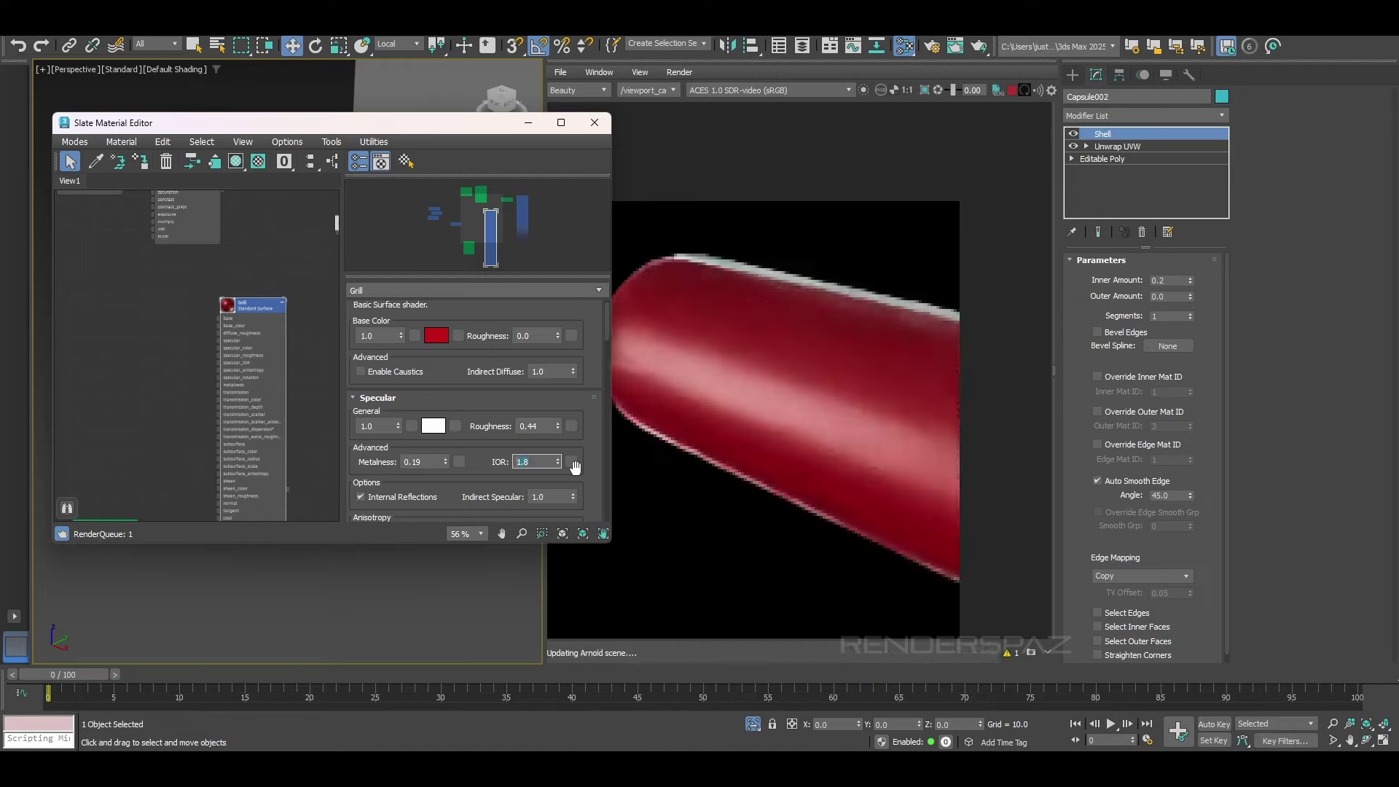
pyautogui.click(559, 429)
pyautogui.moveTo(561, 428); pyautogui.dragTo(559, 427)
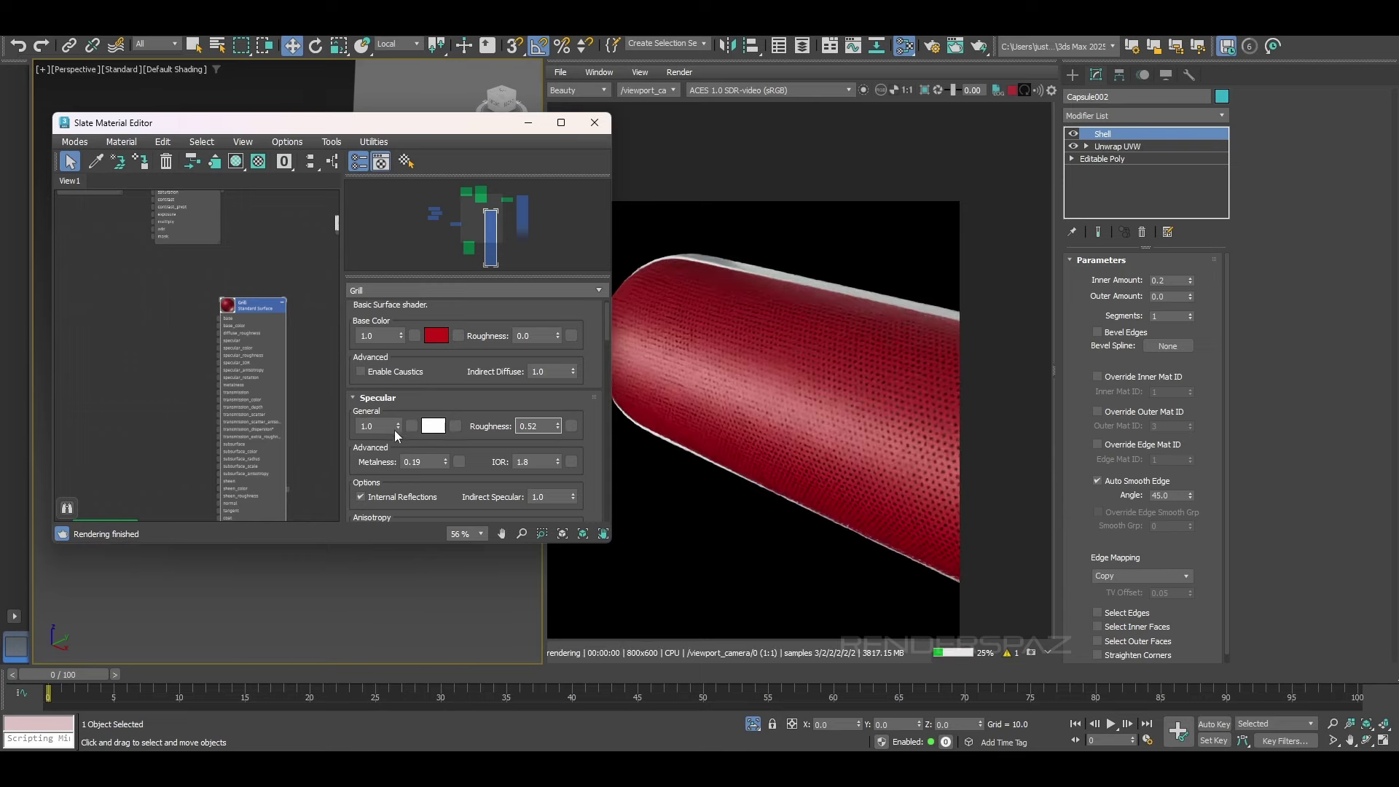
pyautogui.moveTo(446, 462)
pyautogui.mouseDown()
pyautogui.moveTo(451, 436)
pyautogui.moveTo(447, 461)
pyautogui.mouseUp()
pyautogui.press('Return')
pyautogui.scroll(-2, 784, 313)
# Step: Review the full speaker from the front and side, and set the Grill's specular roughness to 0.66 and IOR to 2.476
pyautogui.click(594, 122)
pyautogui.scroll(-3, 458, 471)
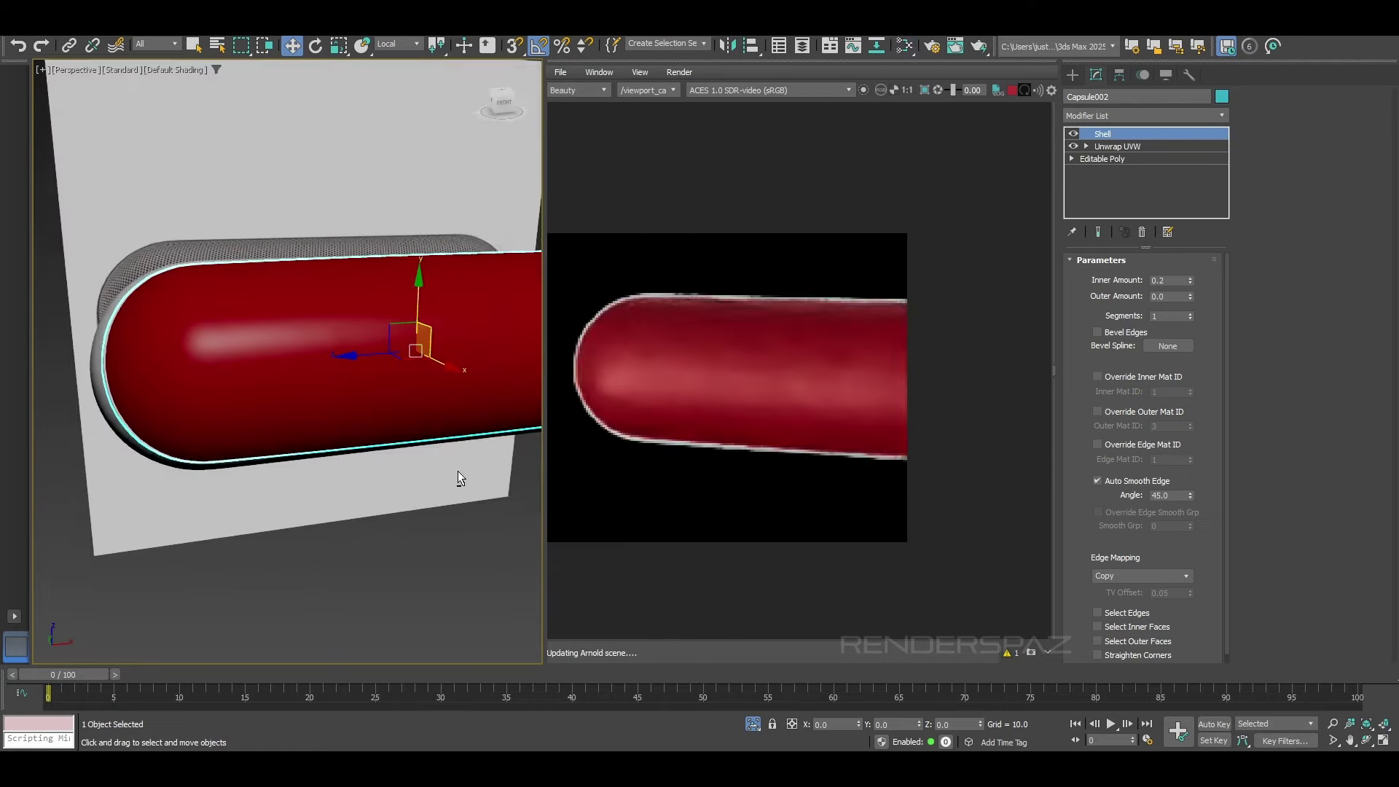
pyautogui.scroll(-2, 358, 448)
pyautogui.keyDown('alt'); pyautogui.moveTo(358, 447); pyautogui.dragTo(311, 457, button='middle'); pyautogui.keyUp('alt')
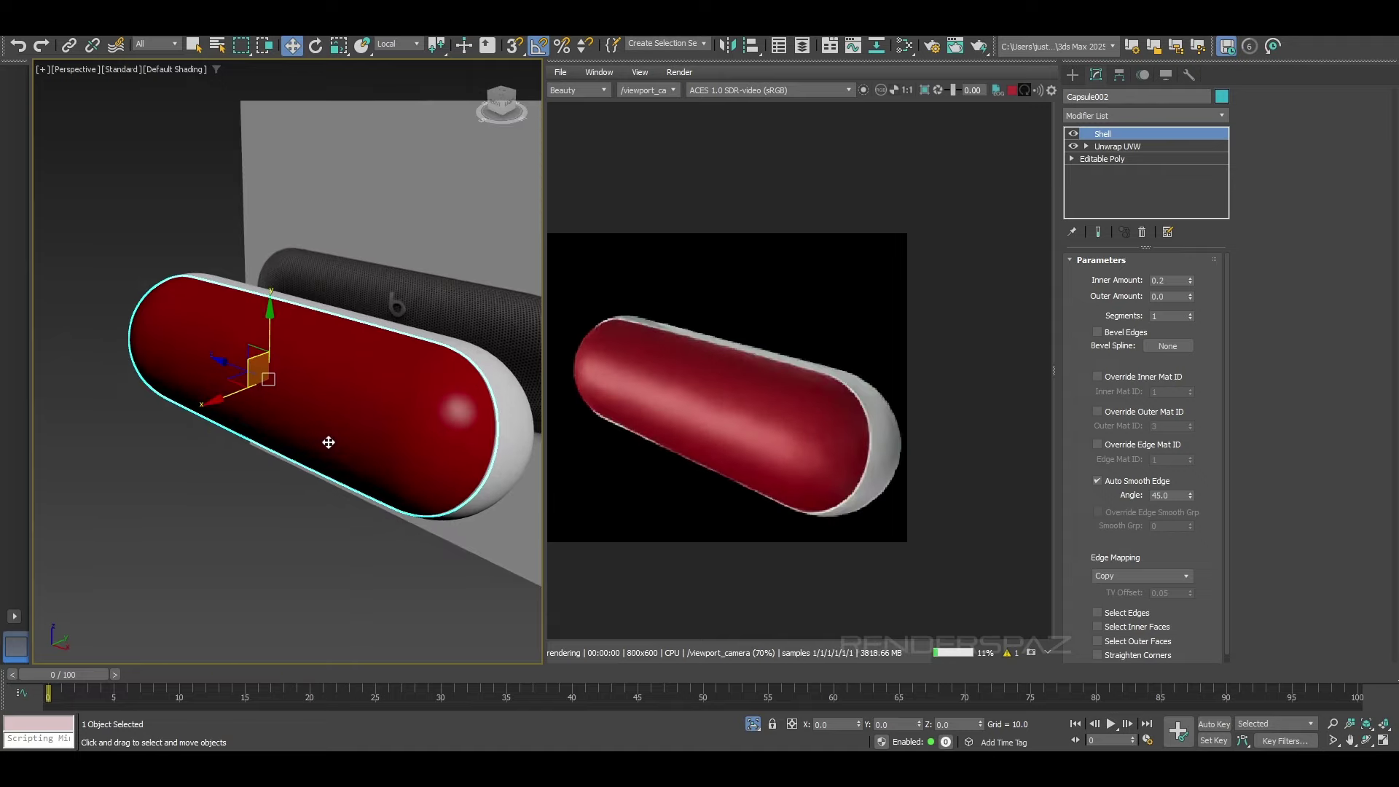
pyautogui.press('m')
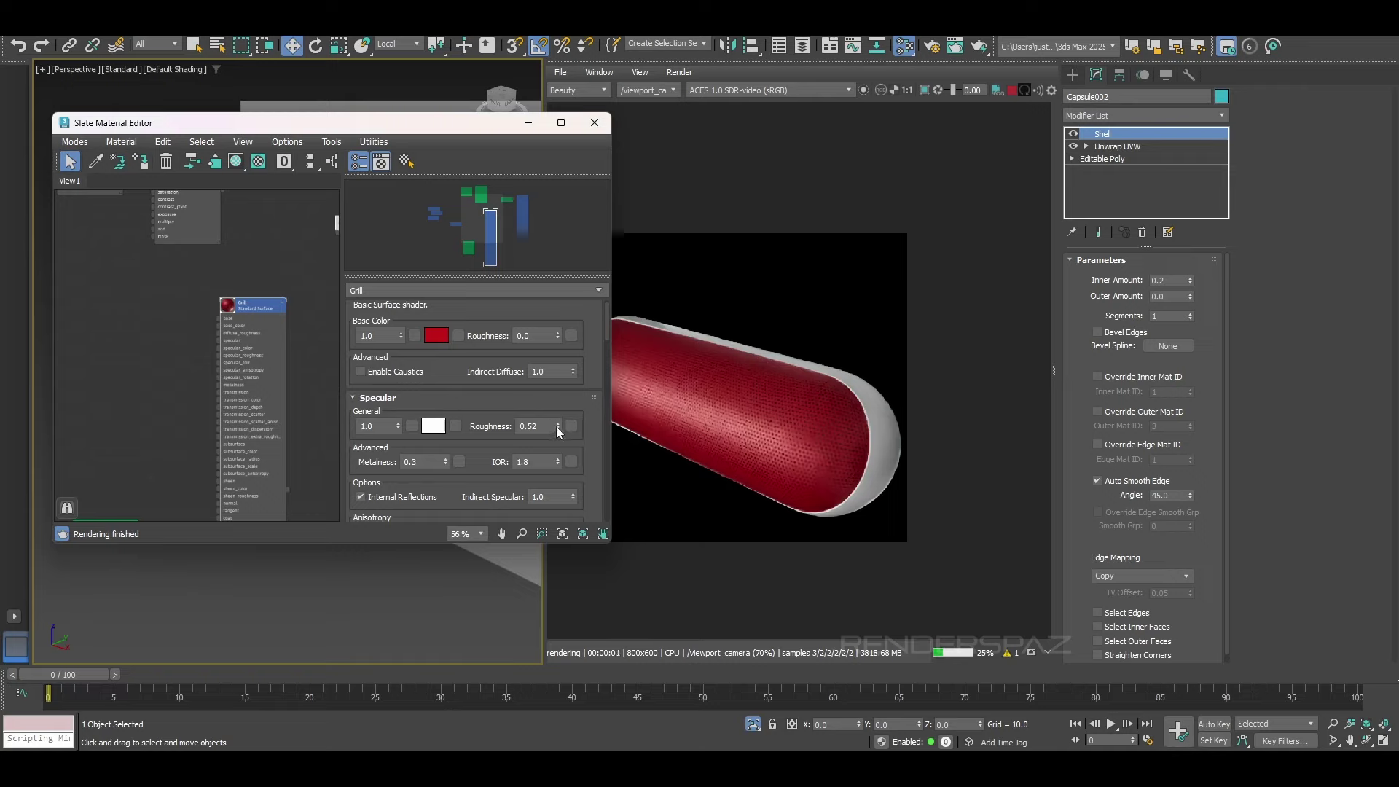
pyautogui.moveTo(557, 426)
pyautogui.mouseDown()
pyautogui.moveTo(557, 415)
pyautogui.moveTo(565, 443)
pyautogui.mouseUp()
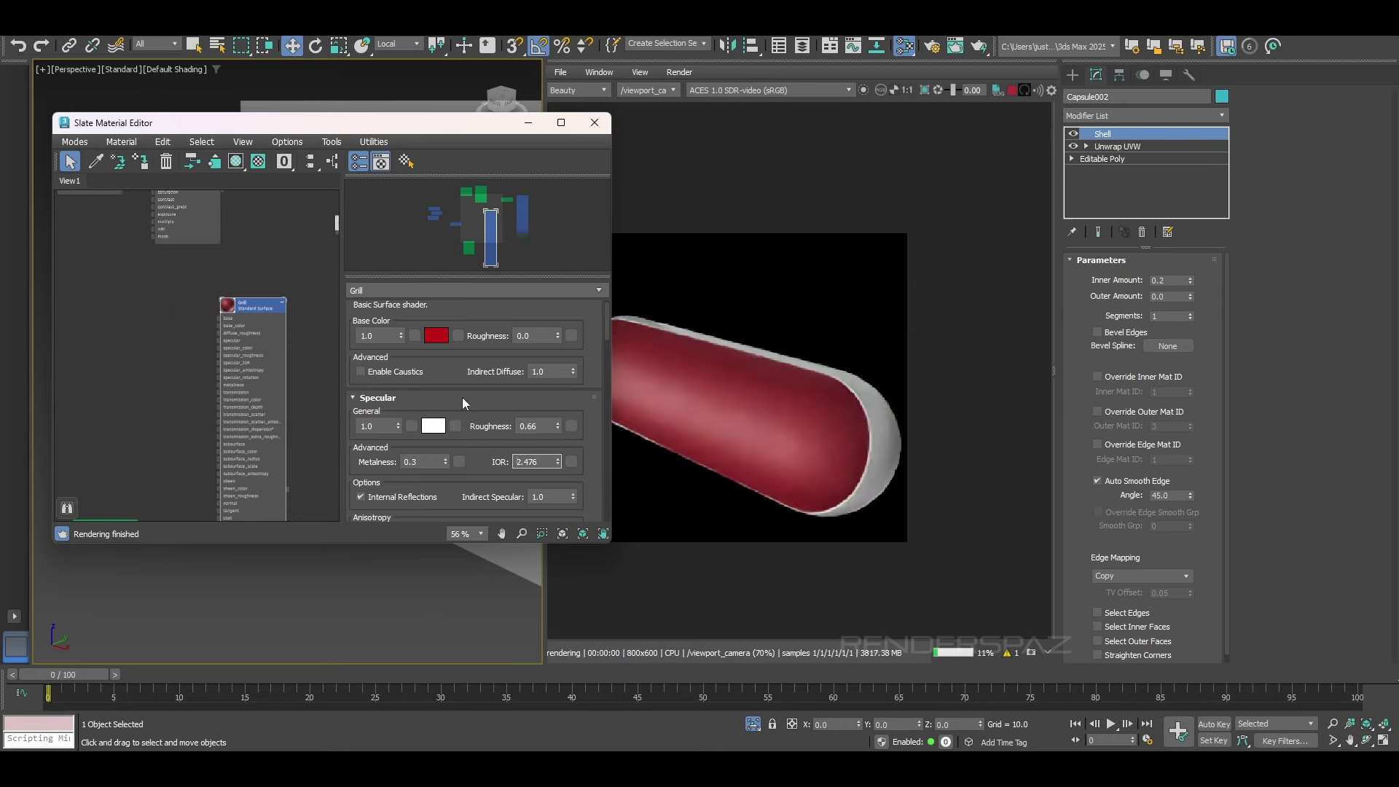
# Step: Tint the Grill material's specular color pale pink, FFDBDB
pyautogui.click(434, 426)
pyautogui.moveTo(111, 332); pyautogui.dragTo(69, 263)
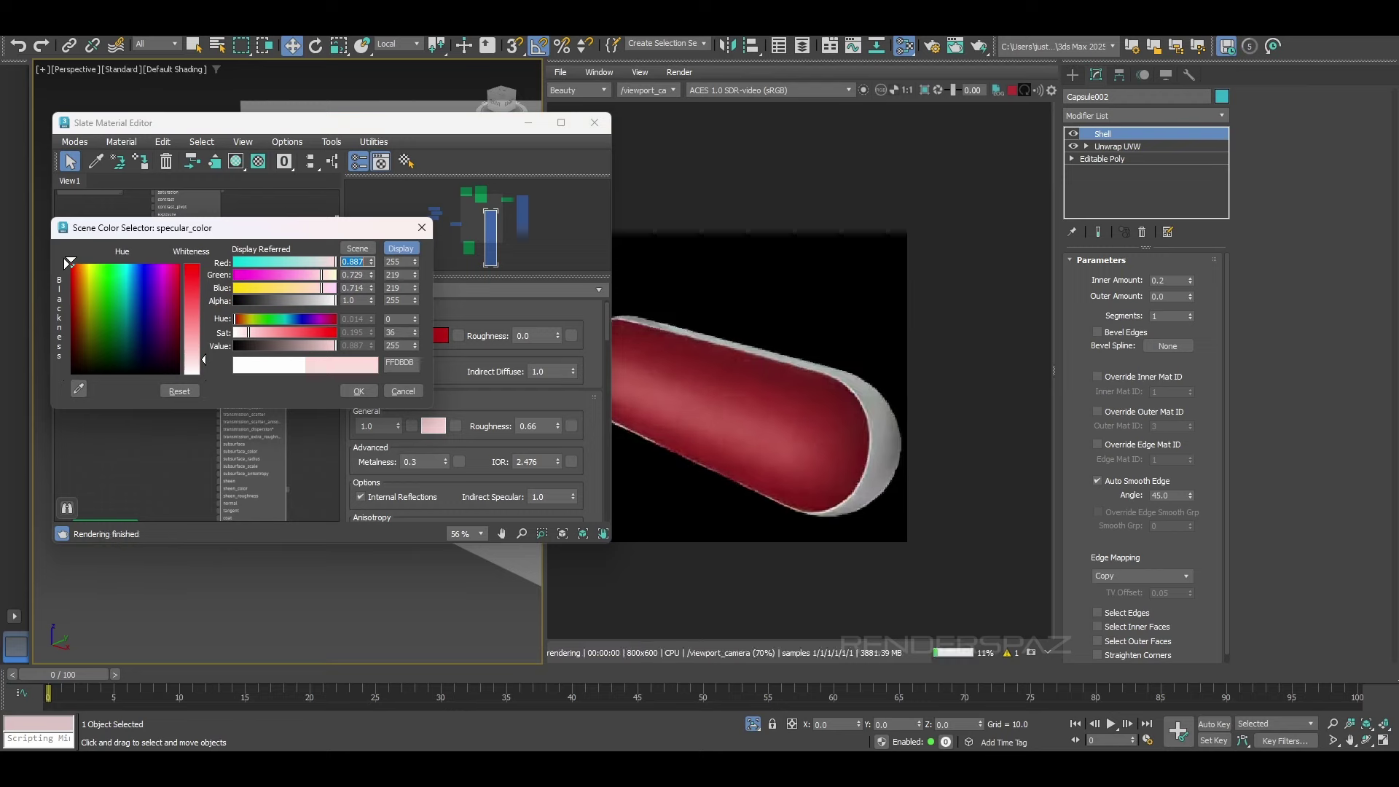
pyautogui.click(359, 390)
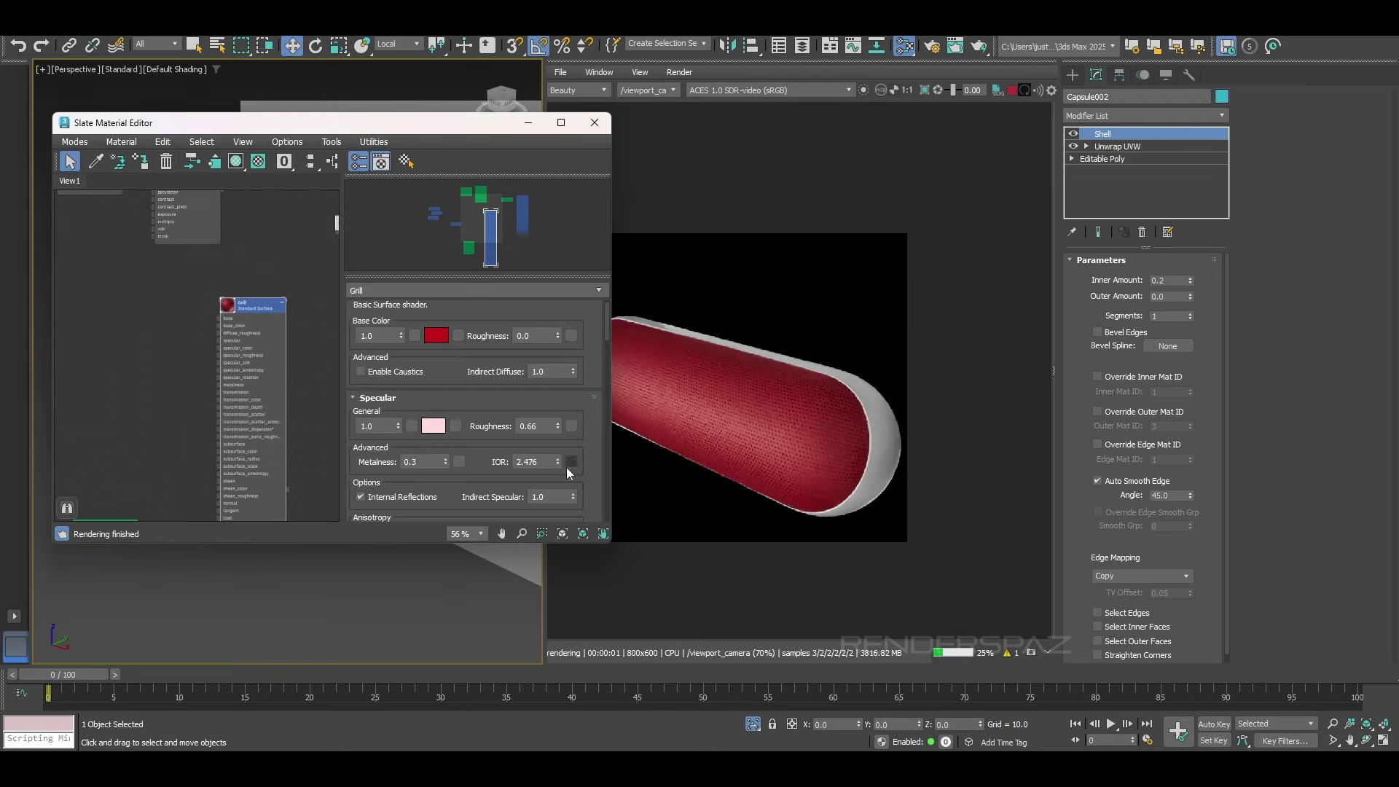
# Step: Set the Grill material's specular roughness to 0.598 and its IOR to 3.0
pyautogui.moveTo(558, 461); pyautogui.dragTo(503, 463)
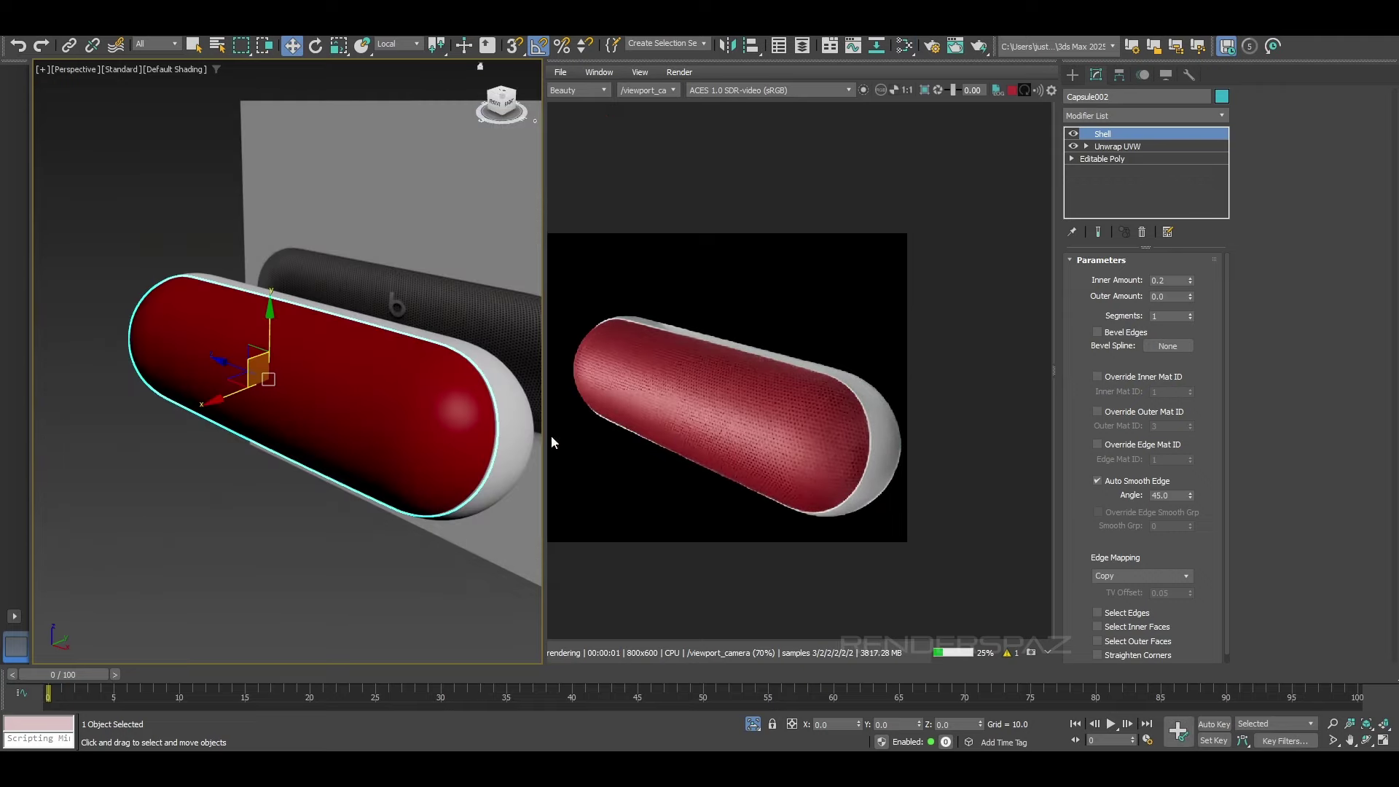
pyautogui.keyDown('alt'); pyautogui.moveTo(359, 462); pyautogui.dragTo(177, 414, button='middle'); pyautogui.keyUp('alt')
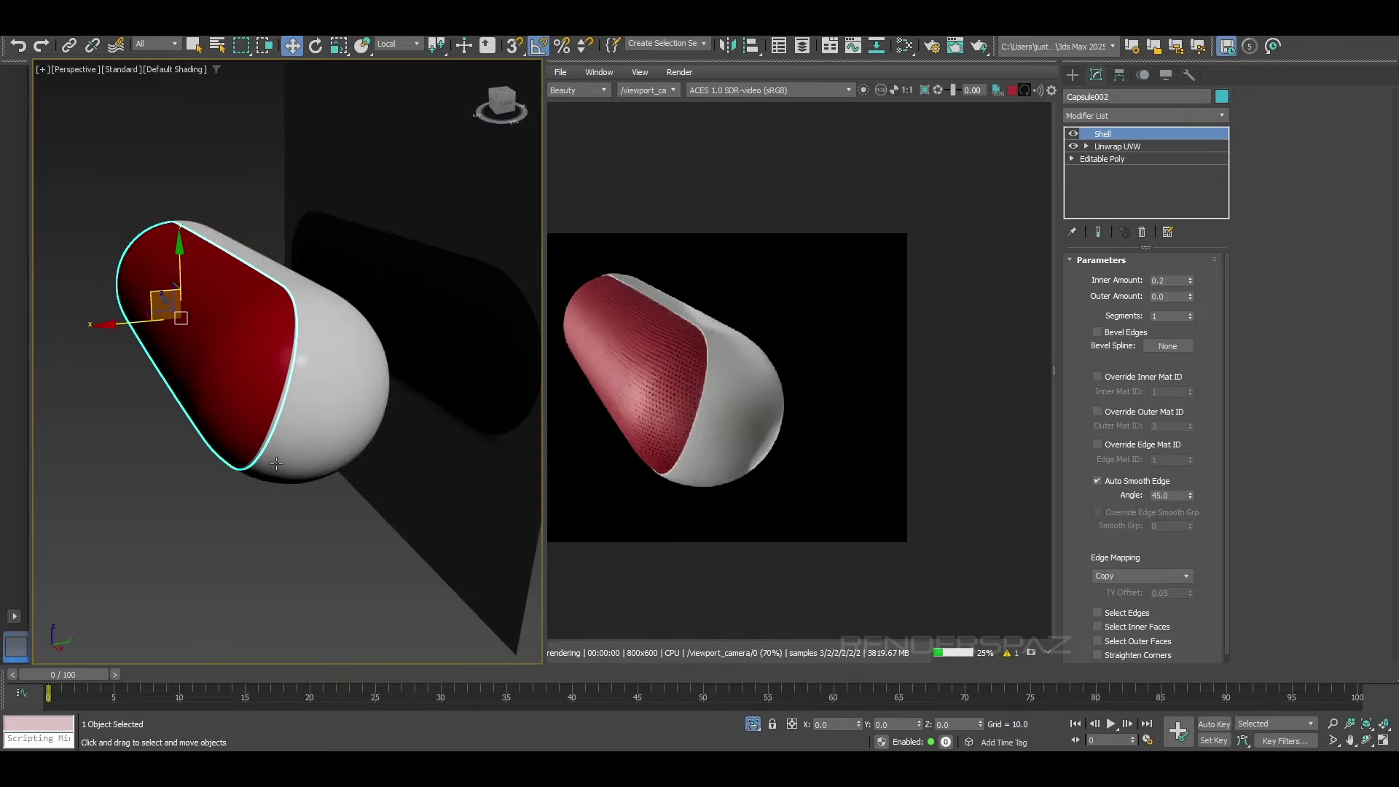
pyautogui.keyDown('alt'); pyautogui.moveTo(276, 464); pyautogui.dragTo(189, 459, button='middle'); pyautogui.keyUp('alt')
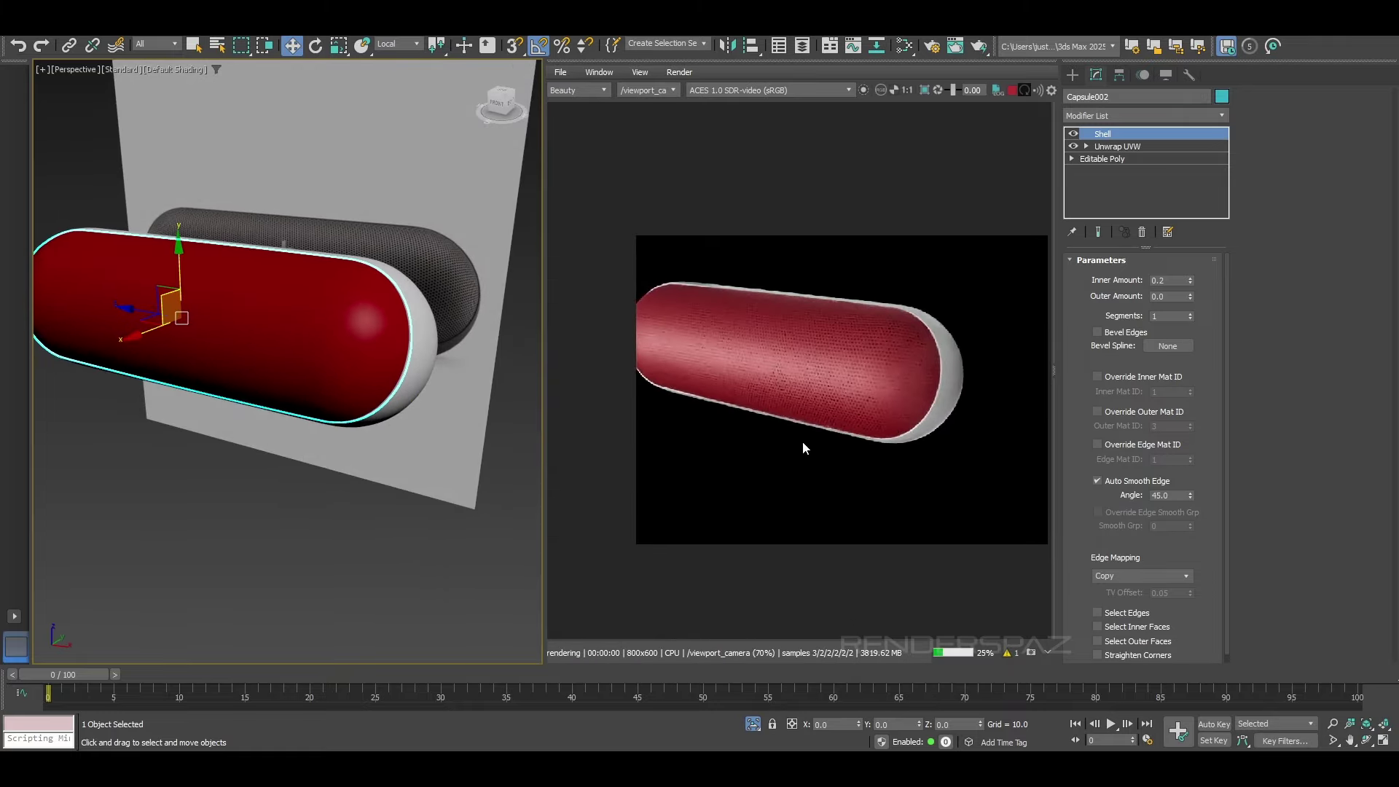
pyautogui.keyDown('alt'); pyautogui.moveTo(388, 427); pyautogui.dragTo(337, 400, button='middle'); pyautogui.keyUp('alt')
# Step: Select the white capsule body and duplicate the Grill material node in the Slate Material Editor
pyautogui.click(378, 391)
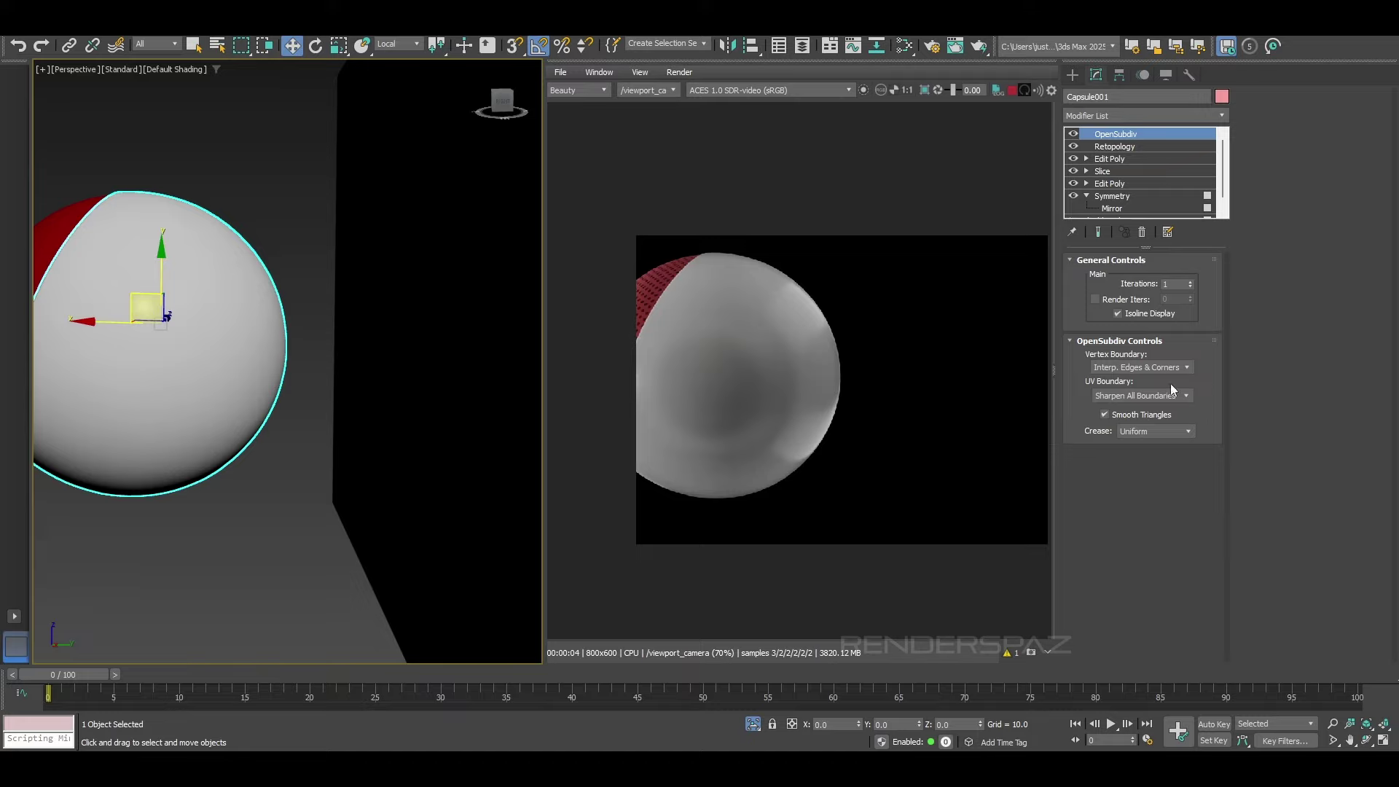
pyautogui.keyDown('alt'); pyautogui.moveTo(182, 344); pyautogui.dragTo(274, 347, button='middle'); pyautogui.keyUp('alt')
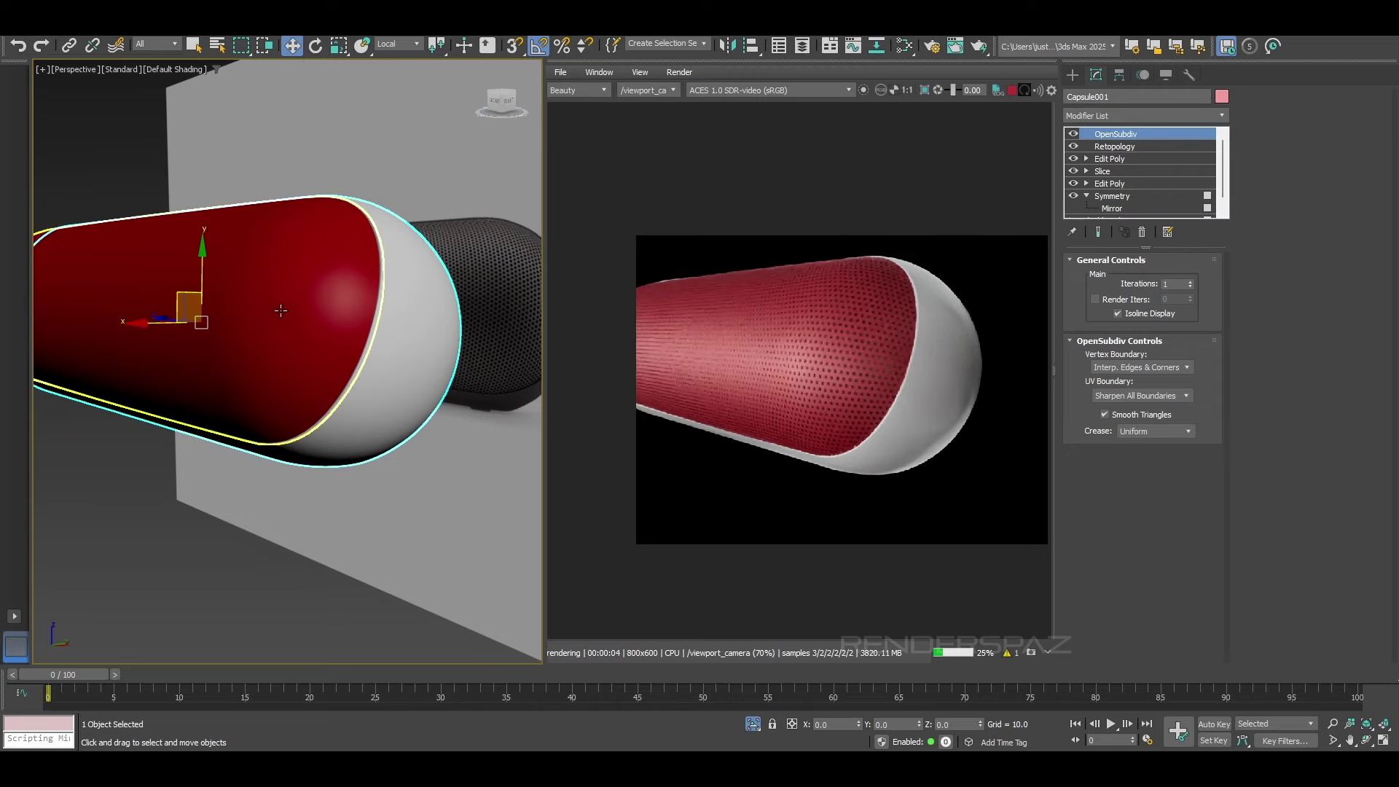
pyautogui.press('m')
pyautogui.moveTo(155, 348); pyautogui.dragTo(186, 326, button='middle')
pyautogui.keyDown('shift'); pyautogui.moveTo(283, 284); pyautogui.dragTo(210, 303); pyautogui.keyUp('shift')
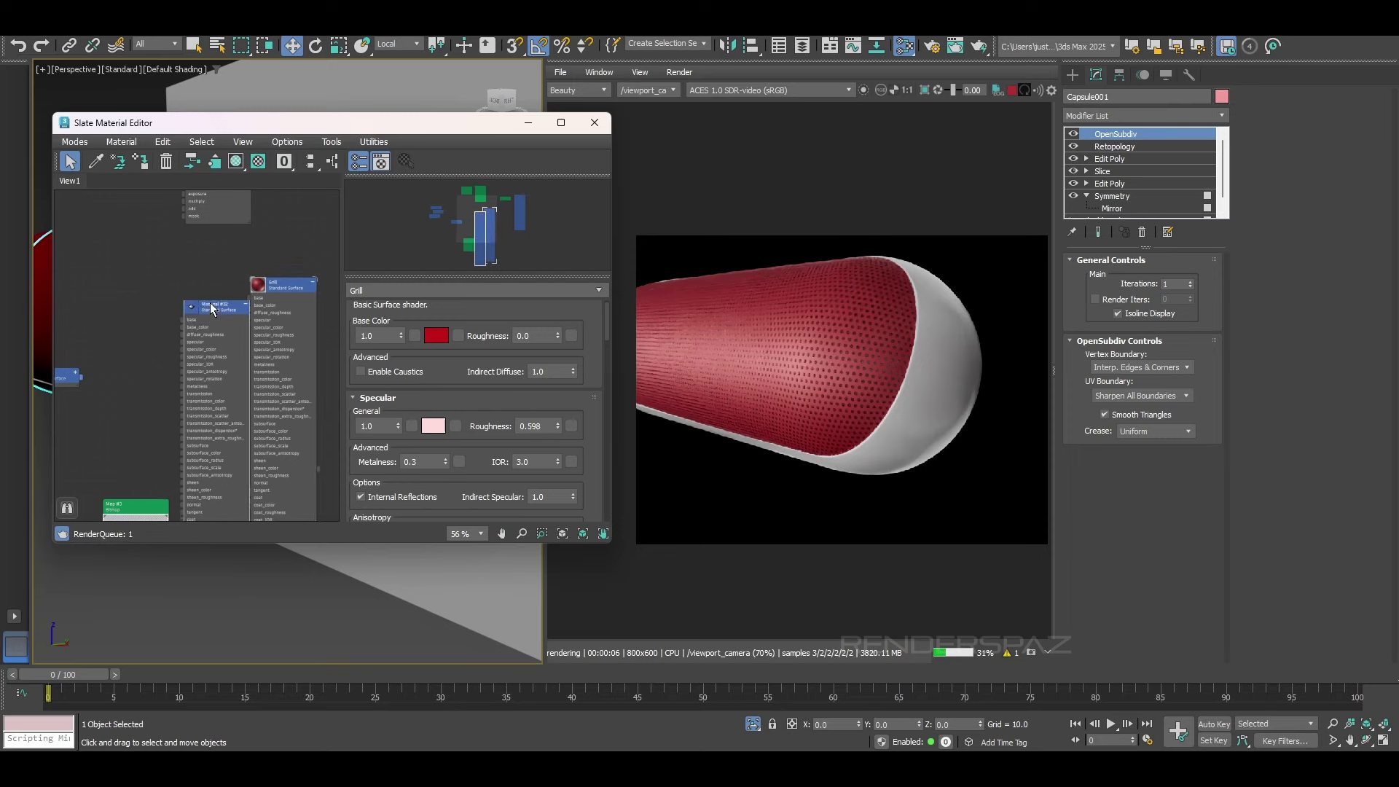
# Step: Rename the duplicated Grill material as Body
pyautogui.doubleClick(212, 304)
pyautogui.moveTo(214, 302); pyautogui.dragTo(237, 271, button='middle')
pyautogui.scroll(-2, 237, 271)
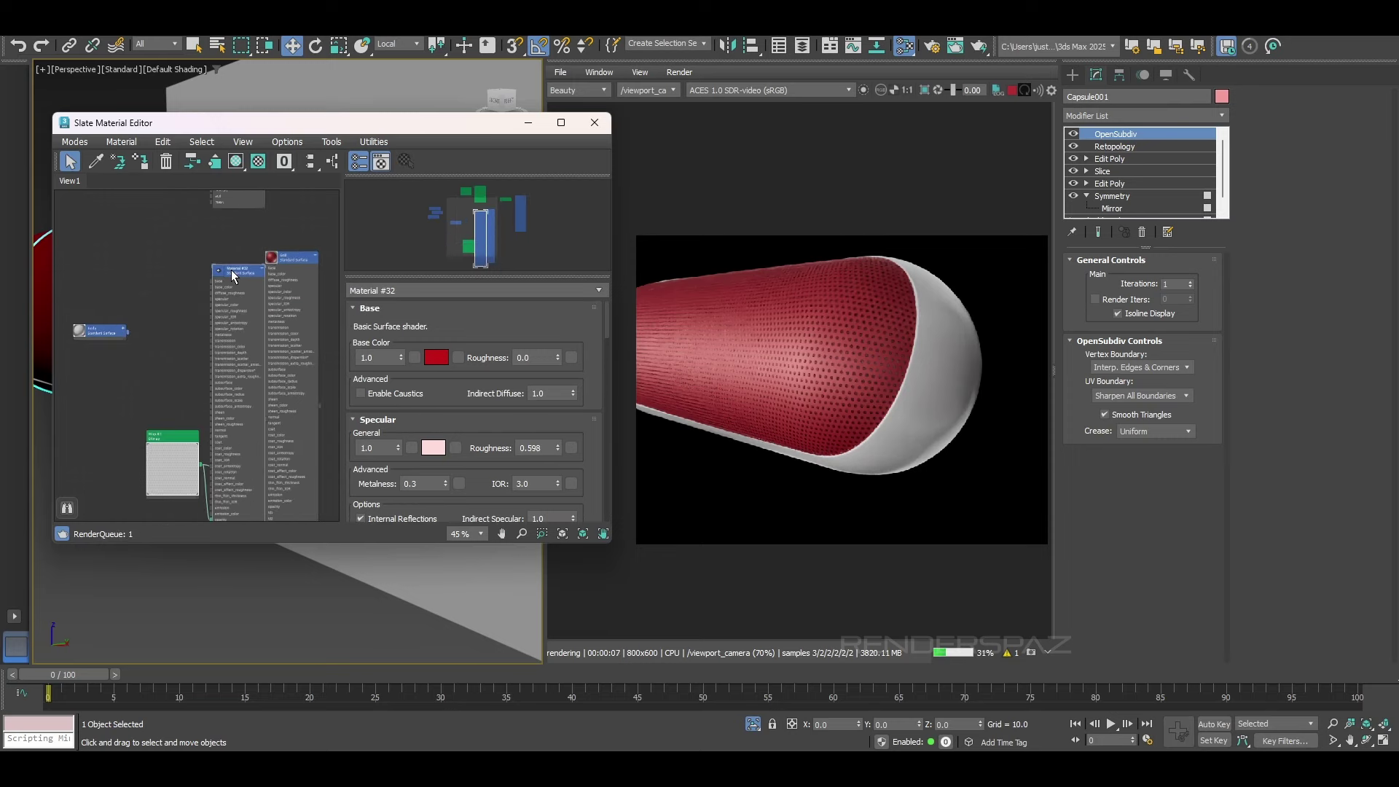
pyautogui.click(427, 291)
pyautogui.write('Bokd')
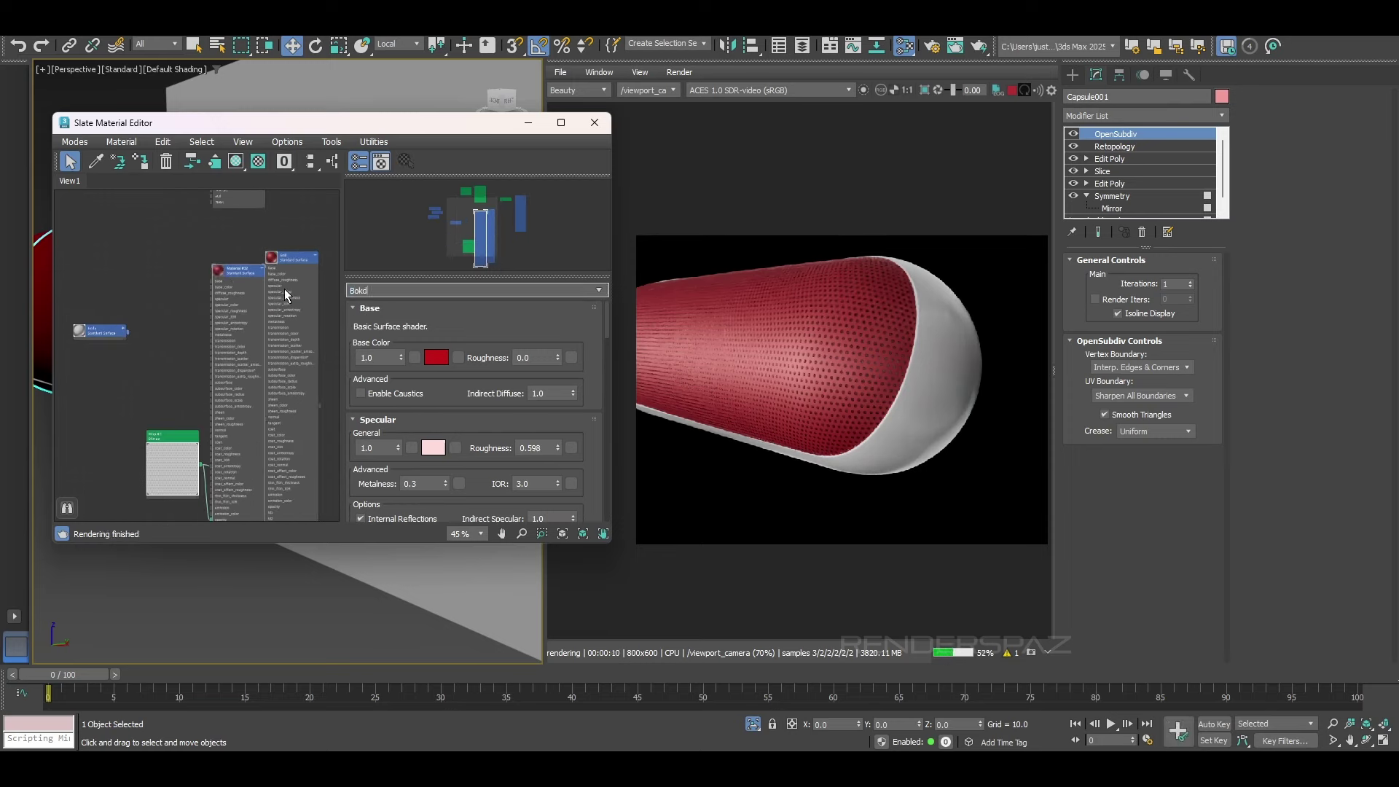
pyautogui.press('BackSpace')
pyautogui.press('BackSpace')
pyautogui.write('dy')
# Step: Move the Body material node clear of the Grill node and assign it to the capsule body, renaming the material Body2
pyautogui.moveTo(219, 272); pyautogui.dragTo(66, 313)
pyautogui.moveTo(125, 448); pyautogui.dragTo(125, 394, button='middle')
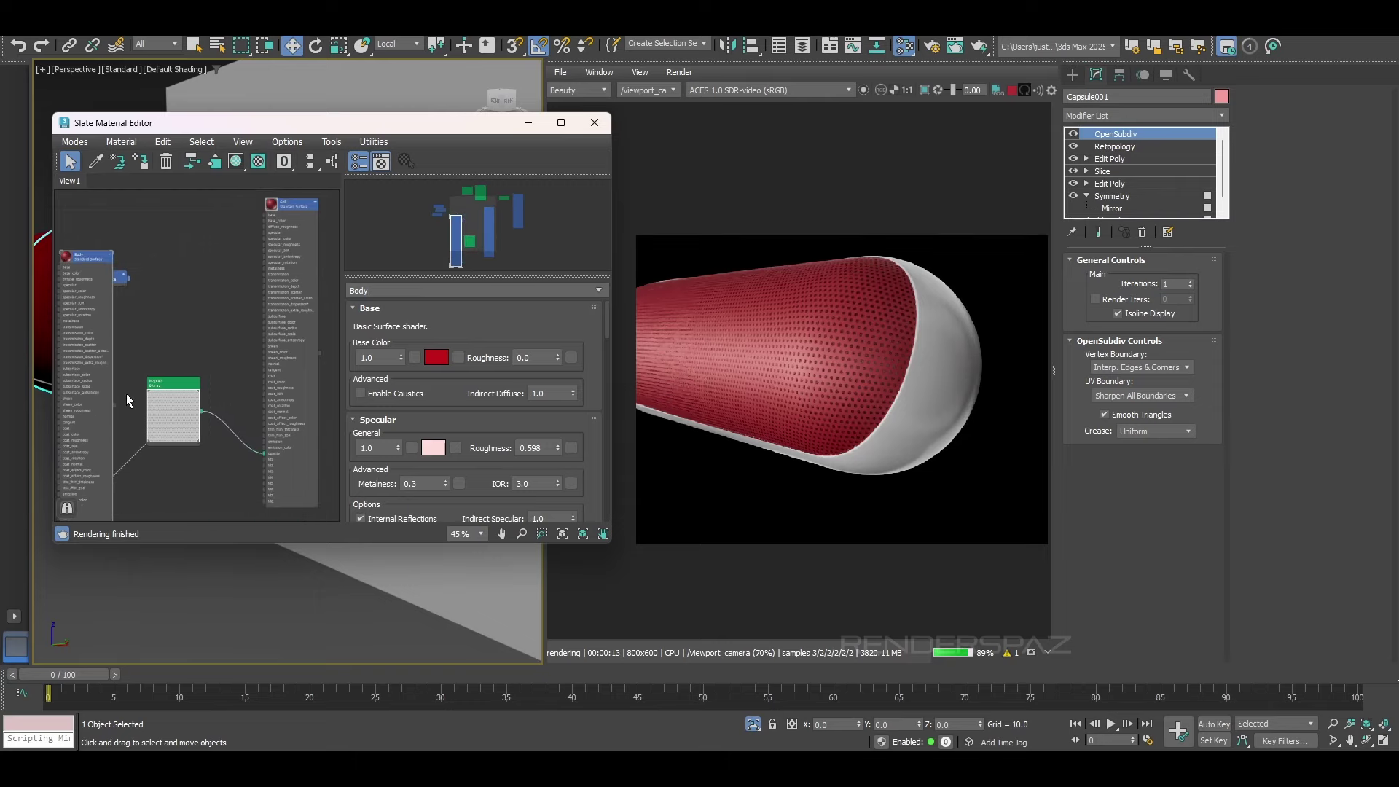
pyautogui.click(334, 143)
pyautogui.moveTo(324, 121); pyautogui.dragTo(793, 233)
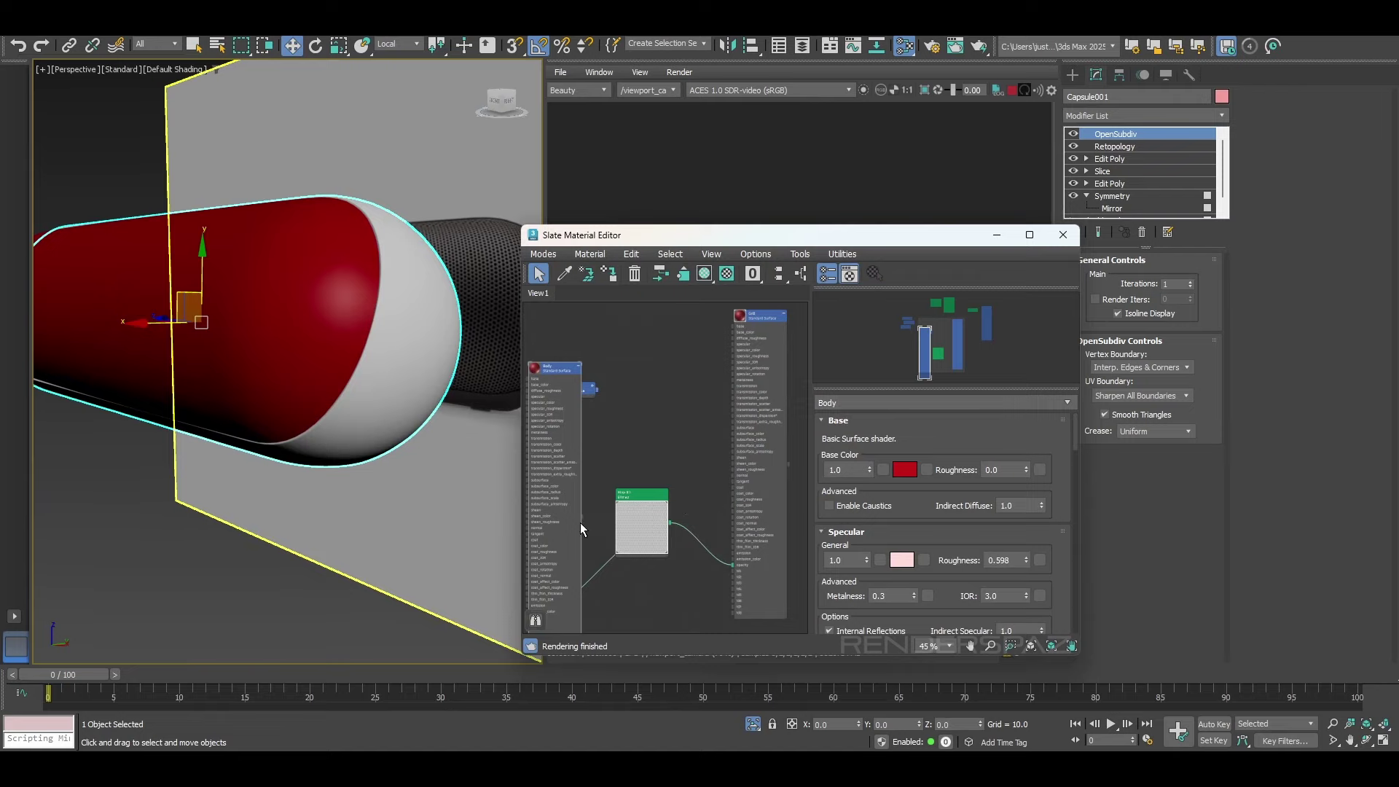
pyautogui.moveTo(583, 516); pyautogui.dragTo(395, 409)
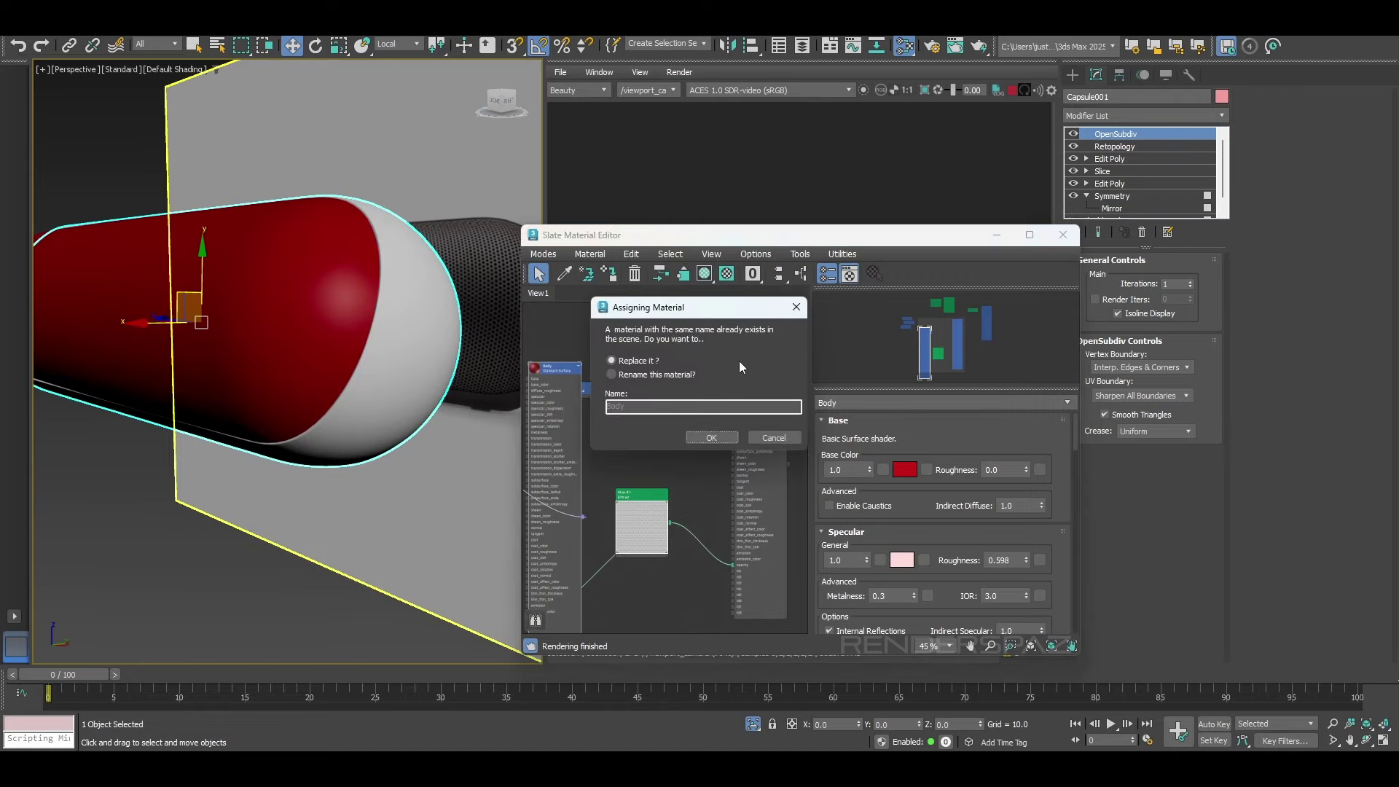
pyautogui.click(627, 375)
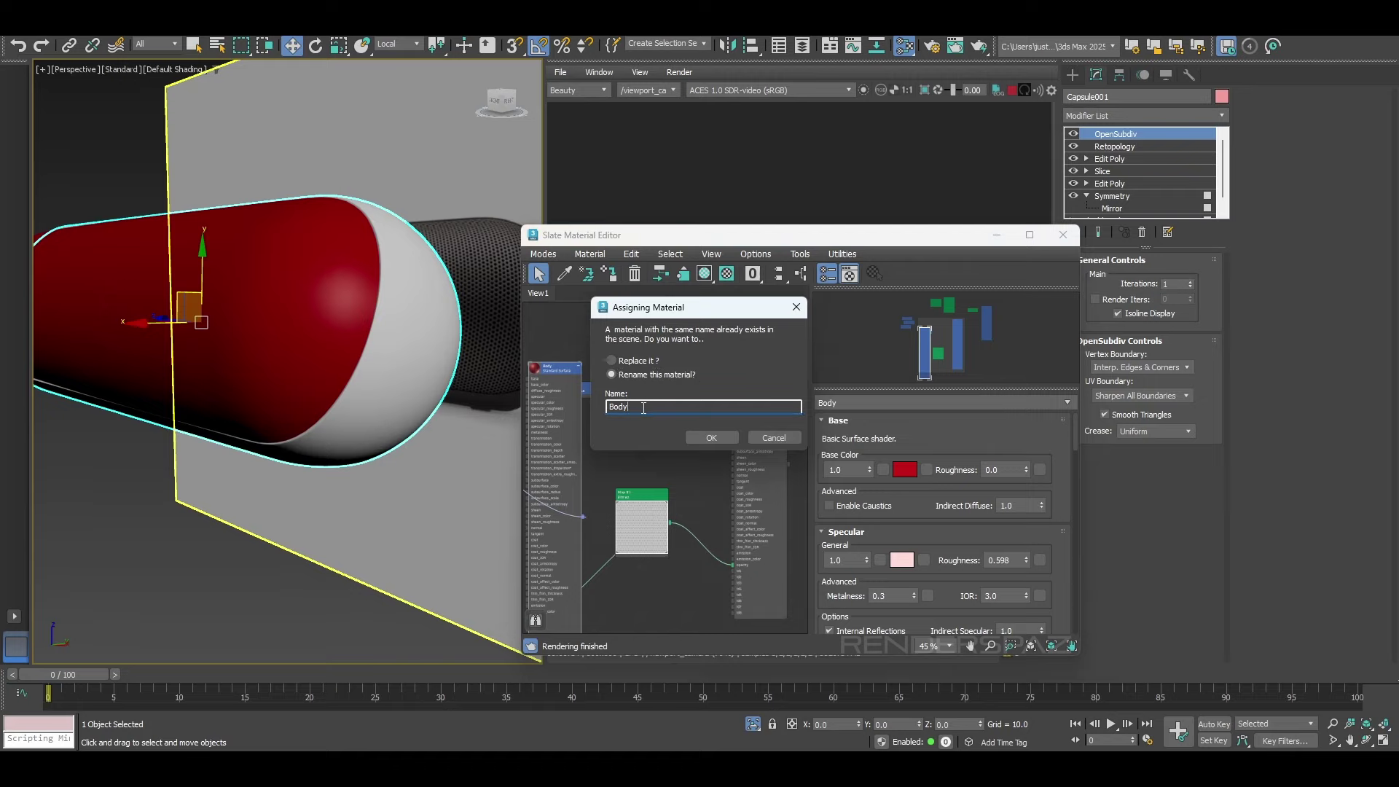
pyautogui.click(701, 436)
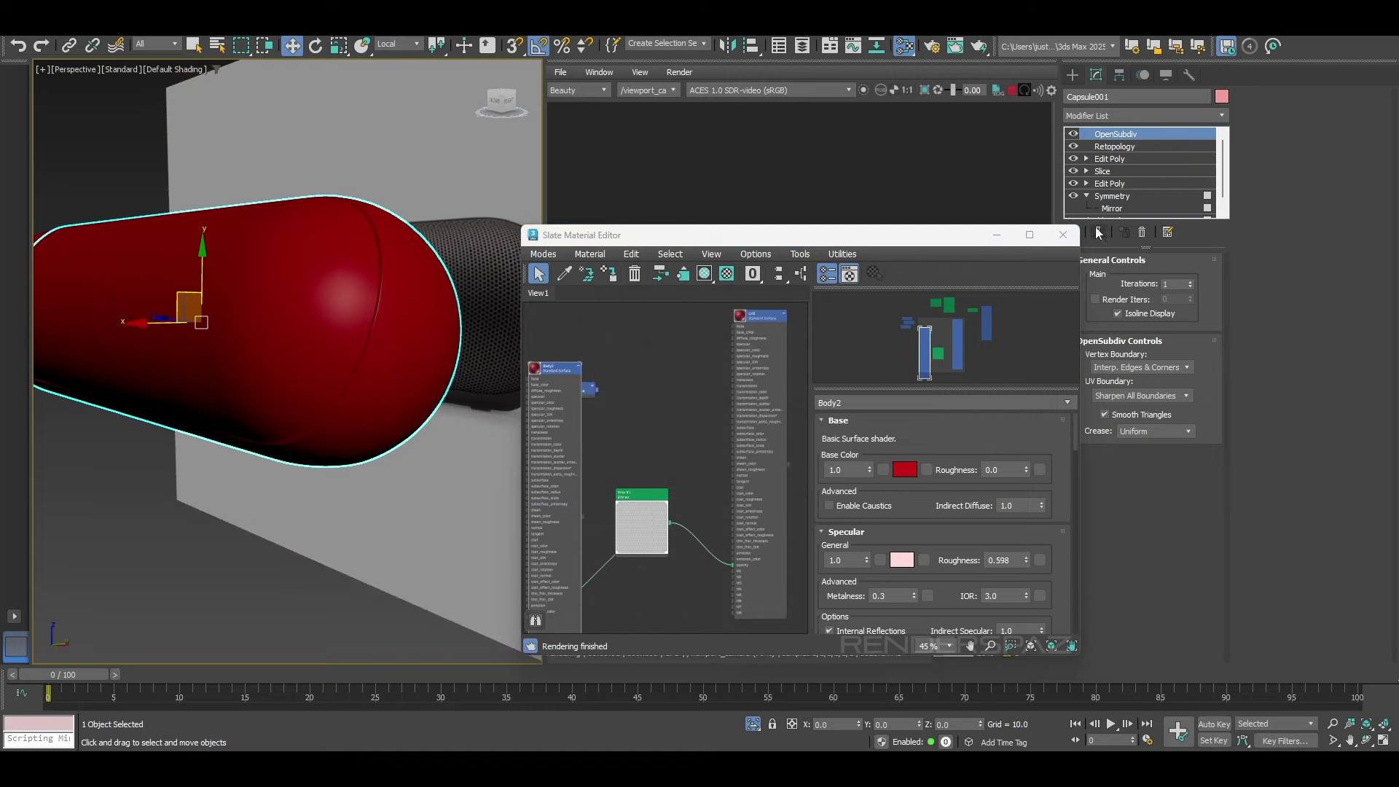
pyautogui.click(1064, 234)
# Step: Set the specular metalness to 0.1 in both the Body2 and Grill materials
pyautogui.keyDown('alt'); pyautogui.moveTo(369, 359); pyautogui.dragTo(143, 416, button='middle'); pyautogui.keyUp('alt')
pyautogui.moveTo(309, 401); pyautogui.dragTo(271, 400, button='middle')
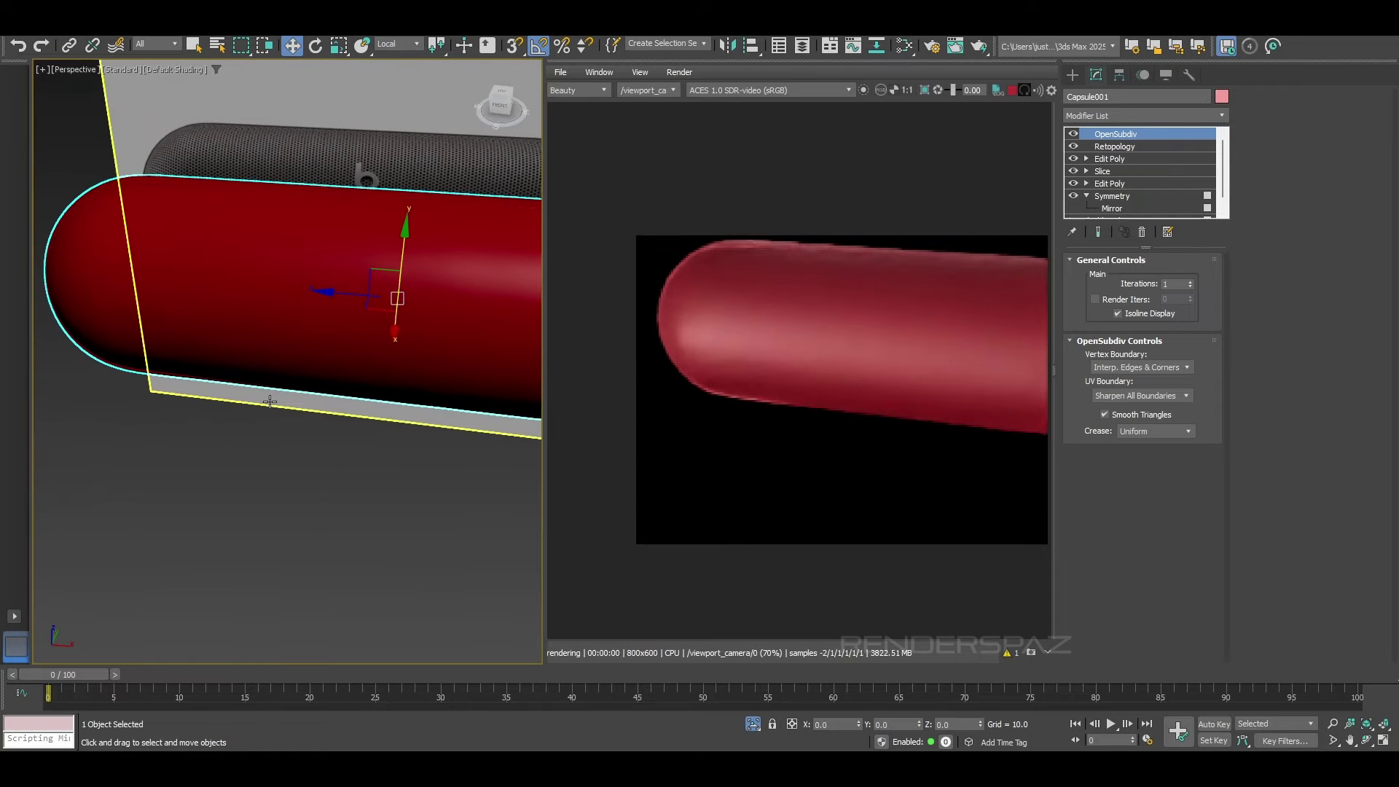
pyautogui.press('m')
pyautogui.moveTo(697, 408); pyautogui.dragTo(718, 416, button='middle')
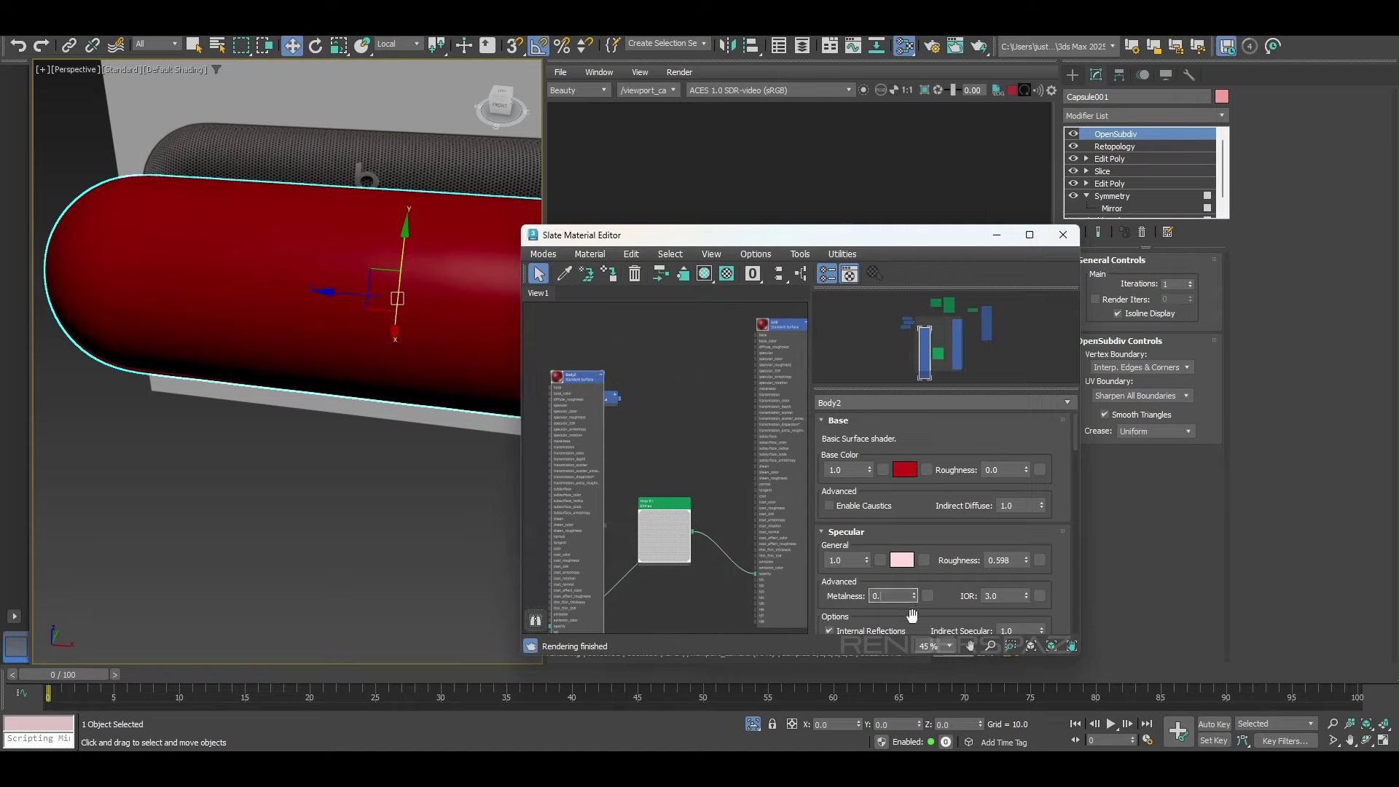
pyautogui.write('0.1')
pyautogui.doubleClick(772, 361)
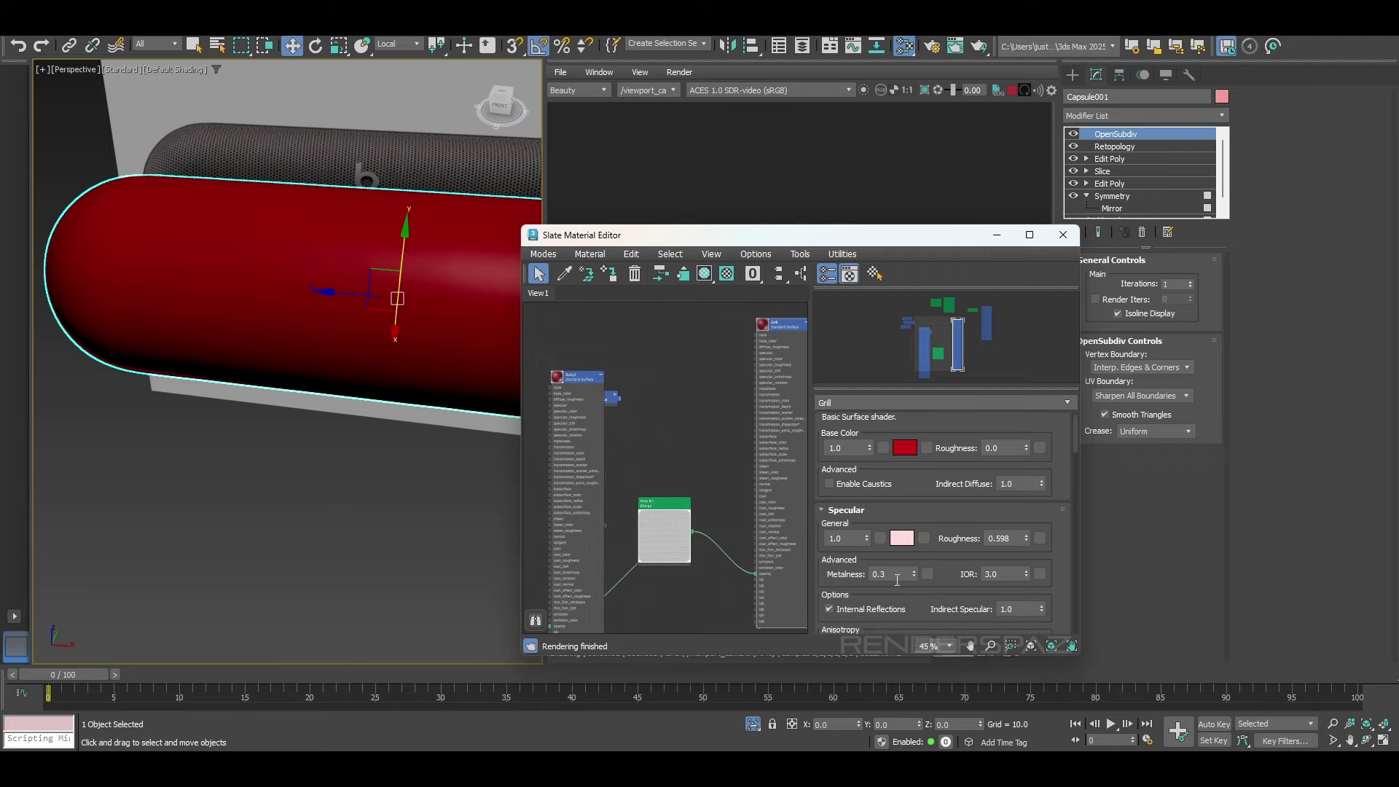
pyautogui.scroll(-2, 594, 451)
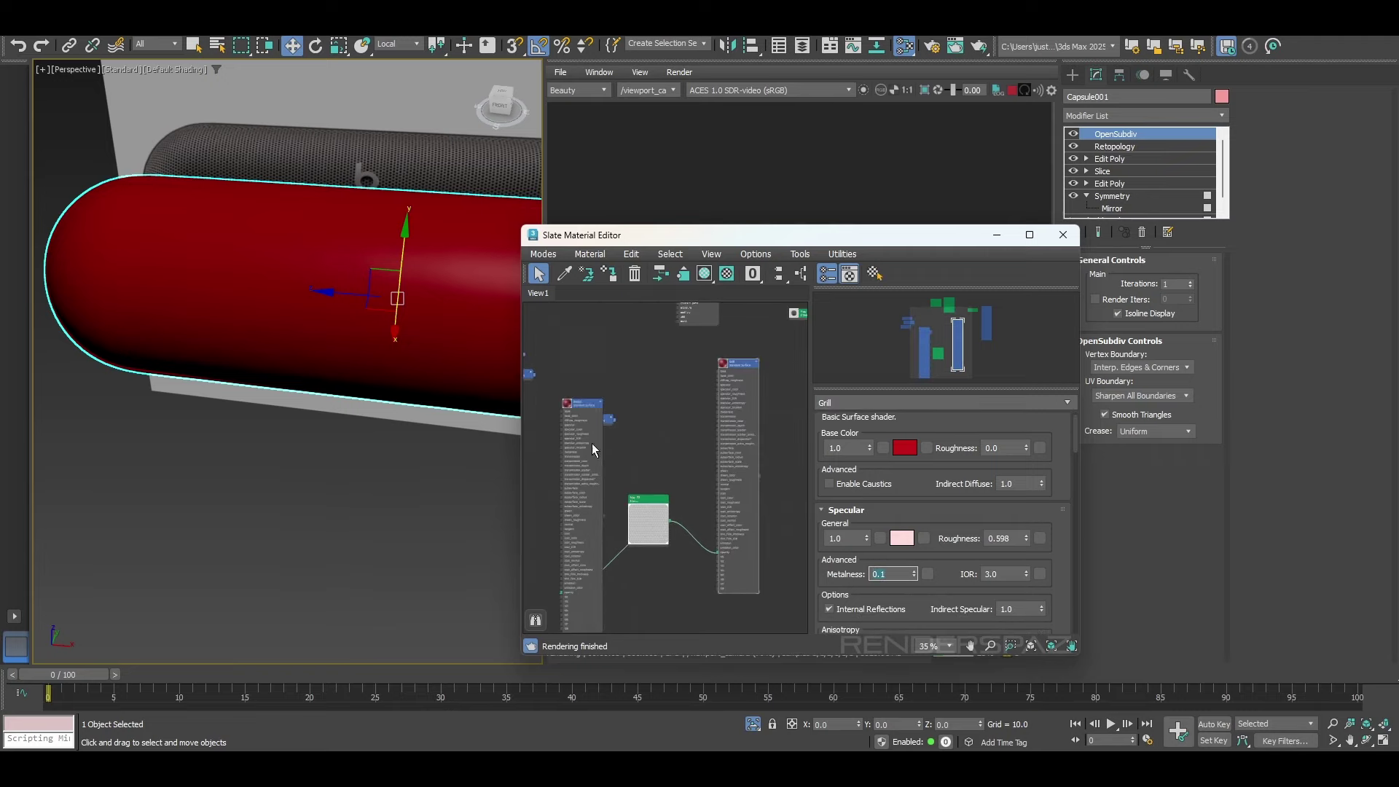
# Step: Collapse the Body2 material node and move it beside the Grill node, then close the material editor
pyautogui.doubleClick(598, 408)
pyautogui.click(600, 402)
pyautogui.moveTo(589, 407); pyautogui.dragTo(678, 372)
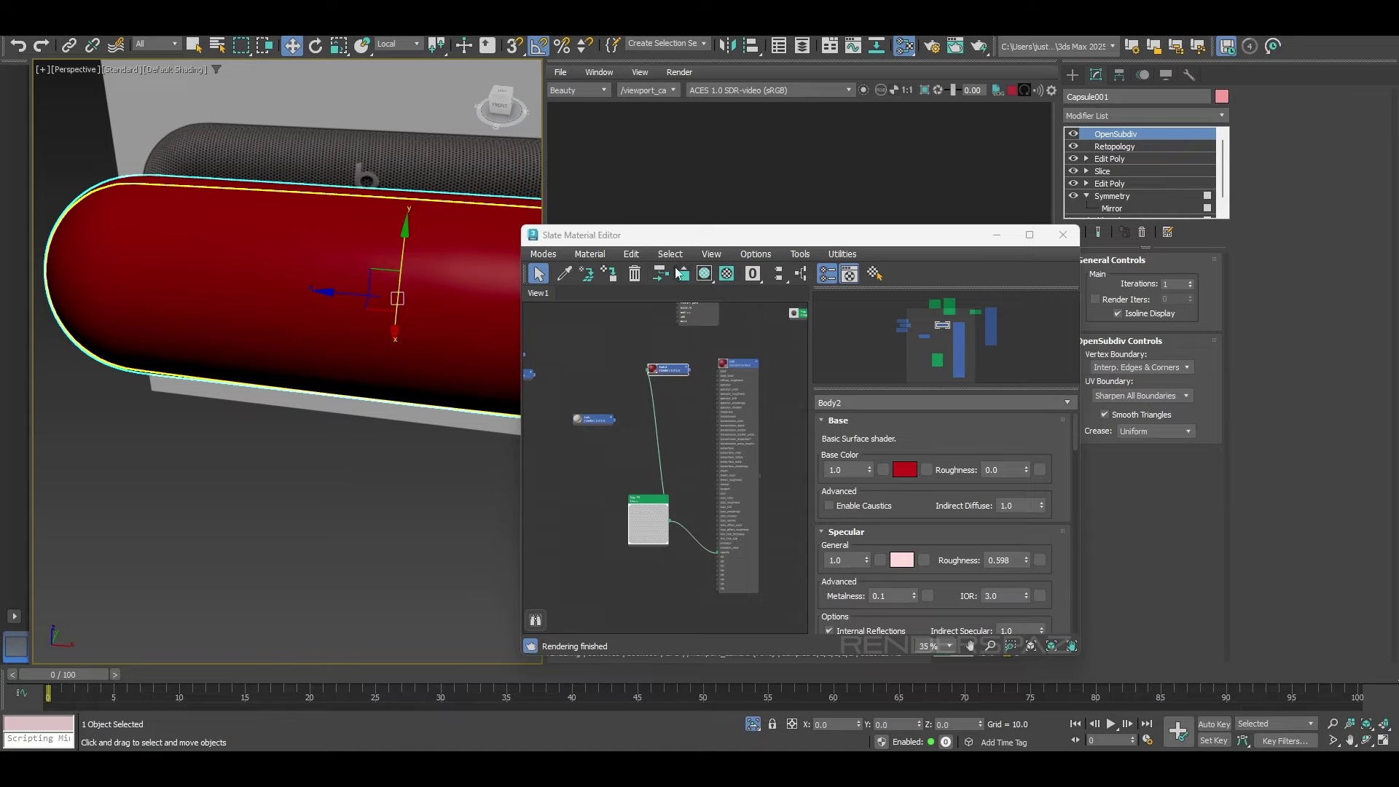
pyautogui.click(1064, 234)
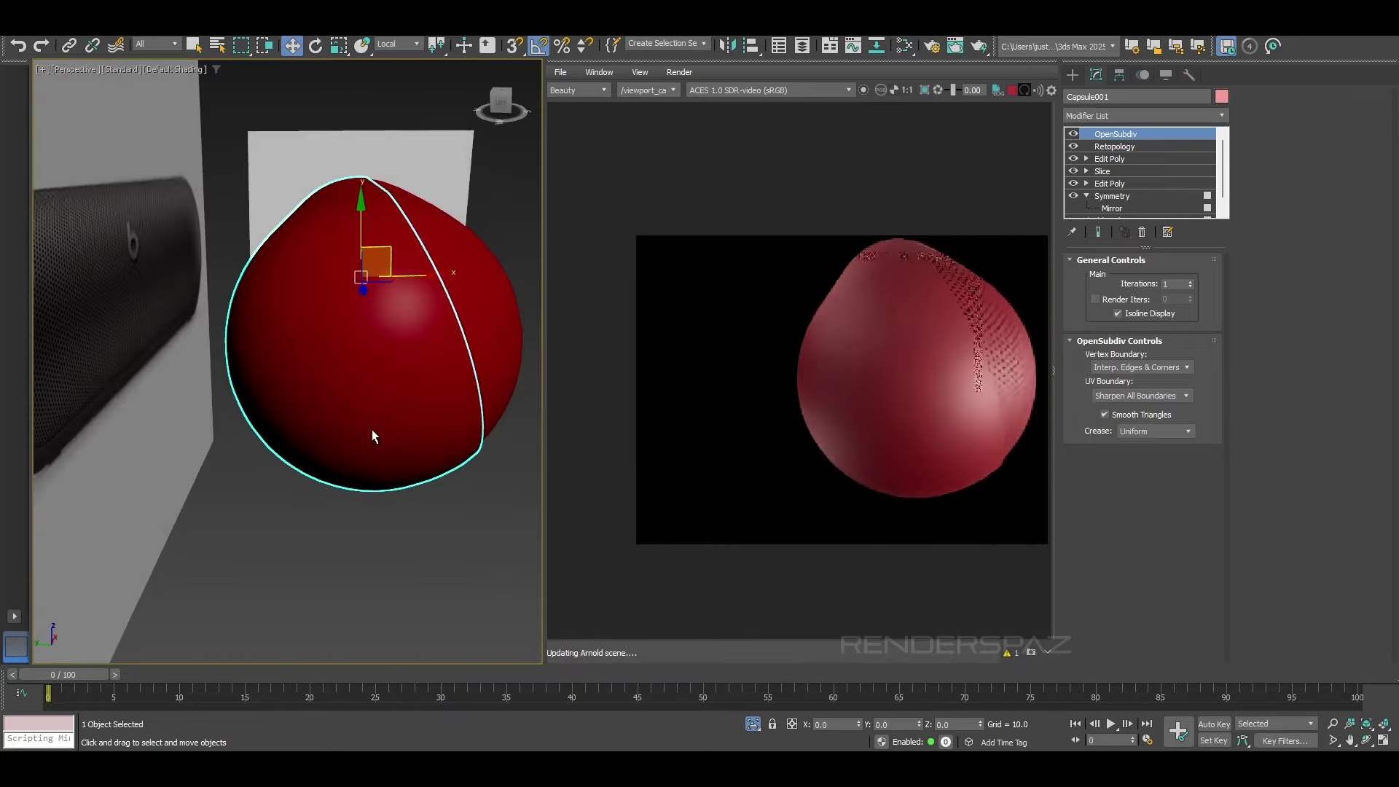
# Step: Change the Body2 material's specular color from pale pink to a saturated red
pyautogui.keyDown('alt'); pyautogui.moveTo(372, 430); pyautogui.dragTo(353, 405, button='middle'); pyautogui.keyUp('alt')
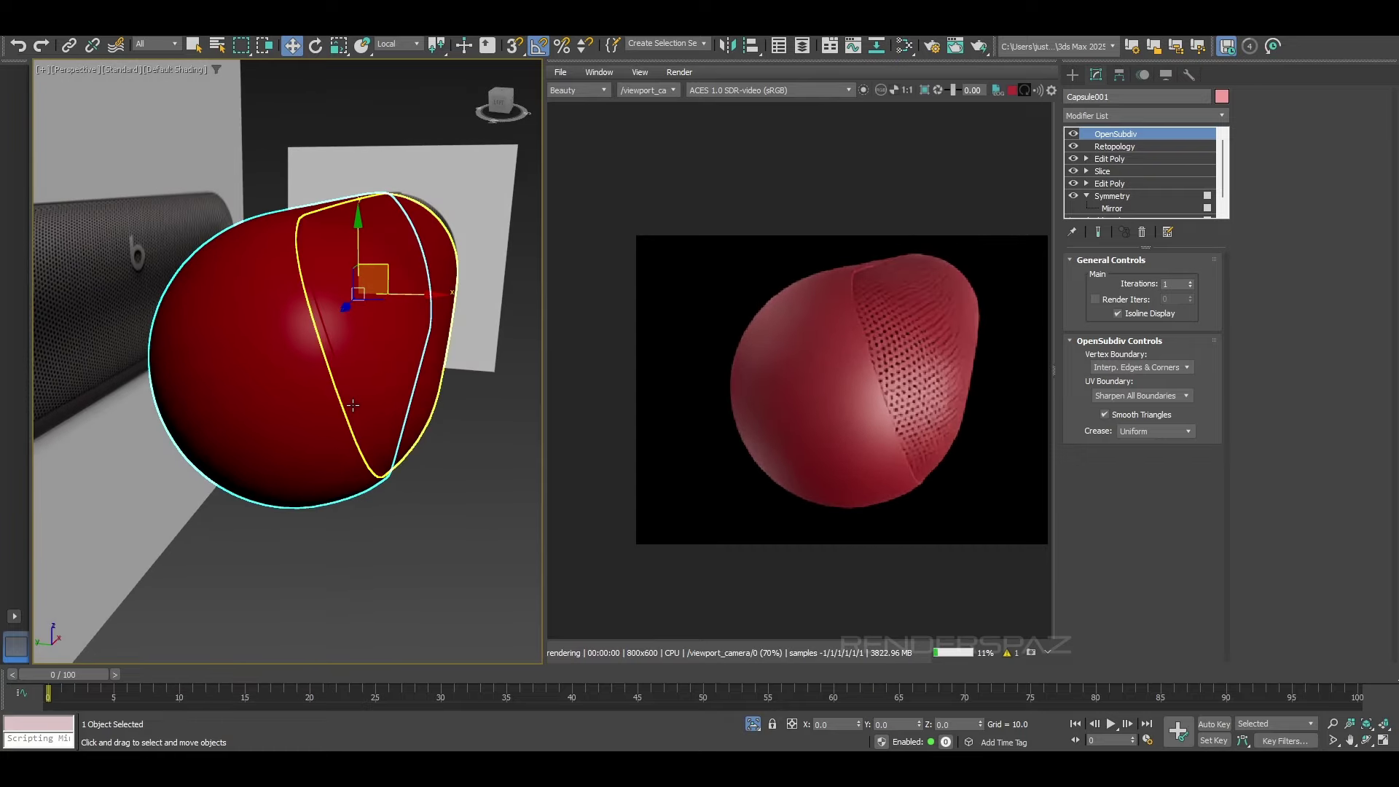
pyautogui.press('m')
pyautogui.moveTo(833, 231); pyautogui.dragTo(357, 194)
pyautogui.click(514, 514)
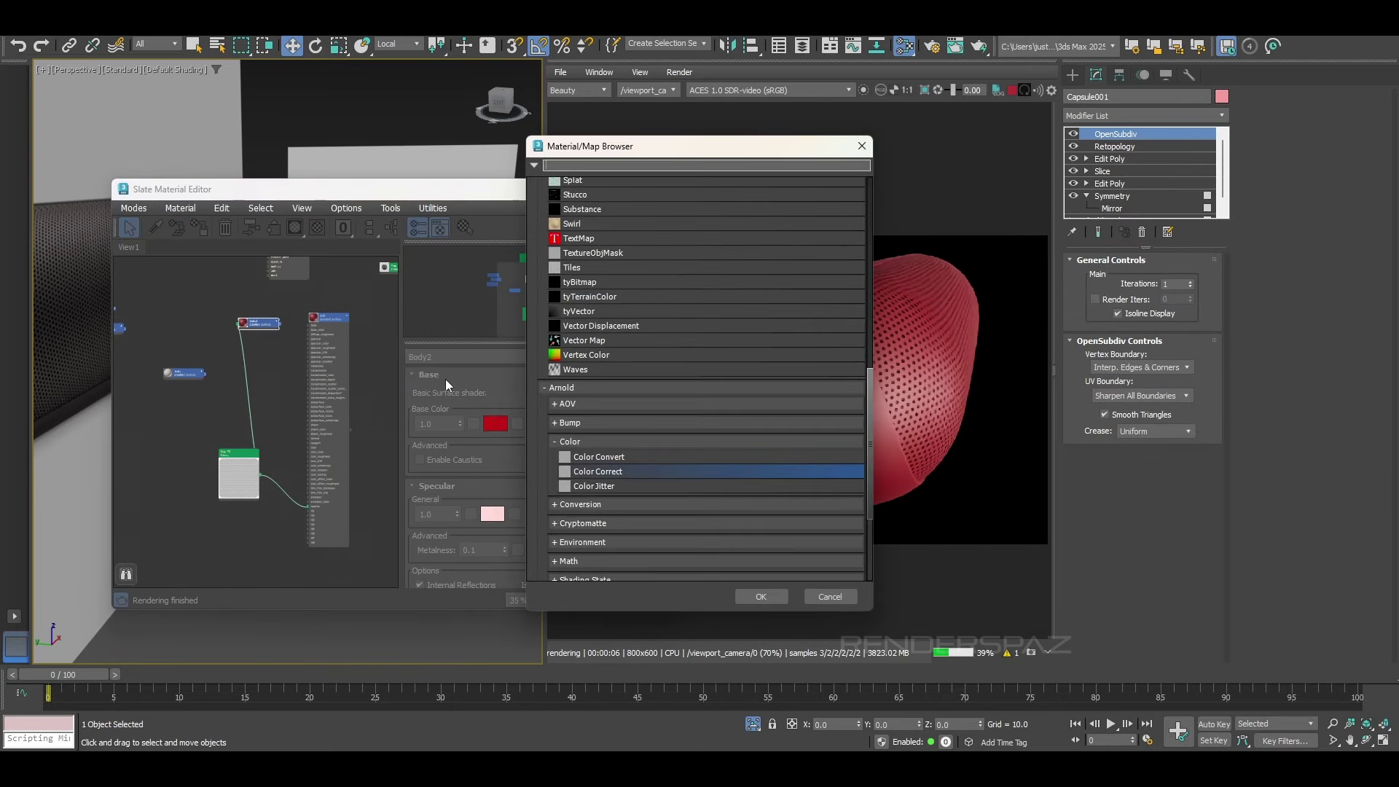
pyautogui.click(862, 146)
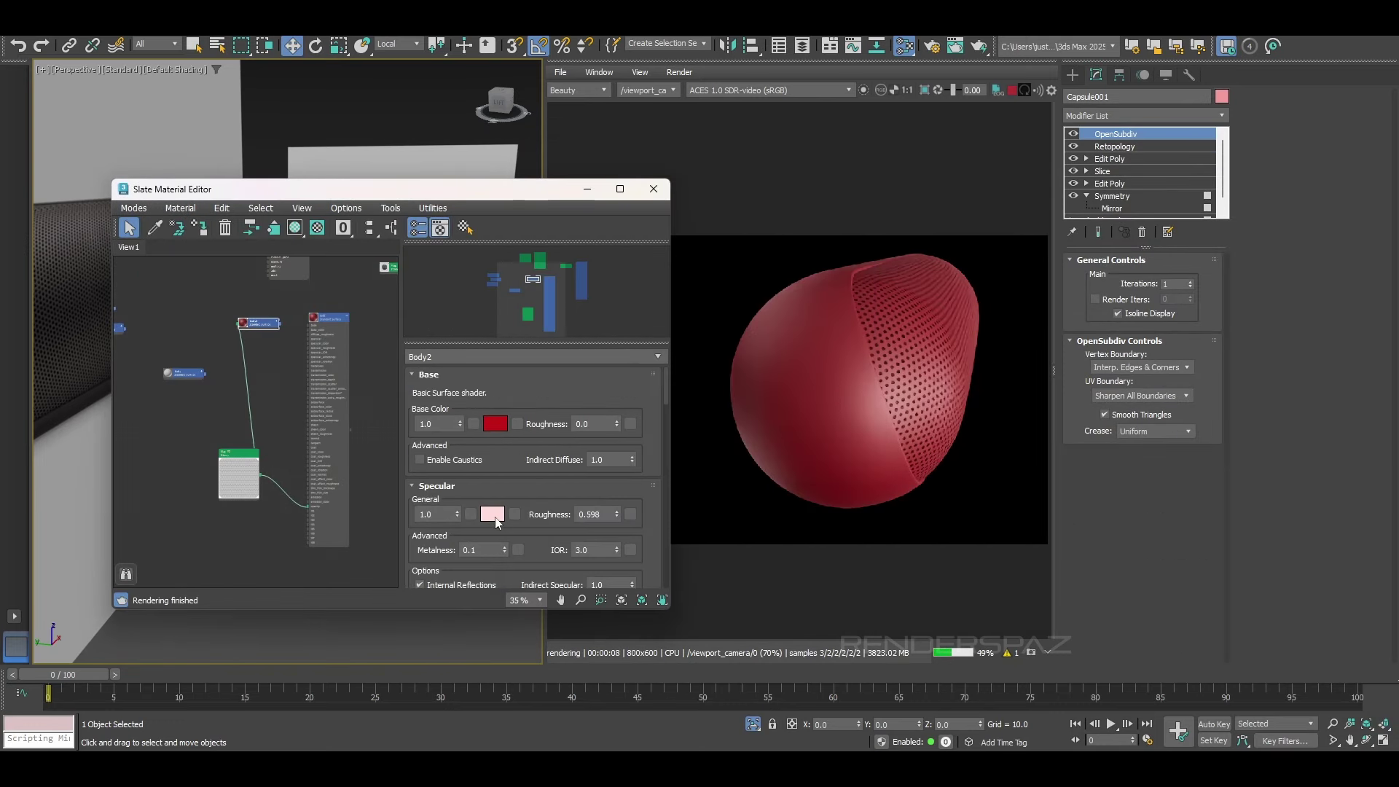
pyautogui.click(493, 516)
pyautogui.moveTo(264, 367); pyautogui.dragTo(266, 374)
pyautogui.click(418, 466)
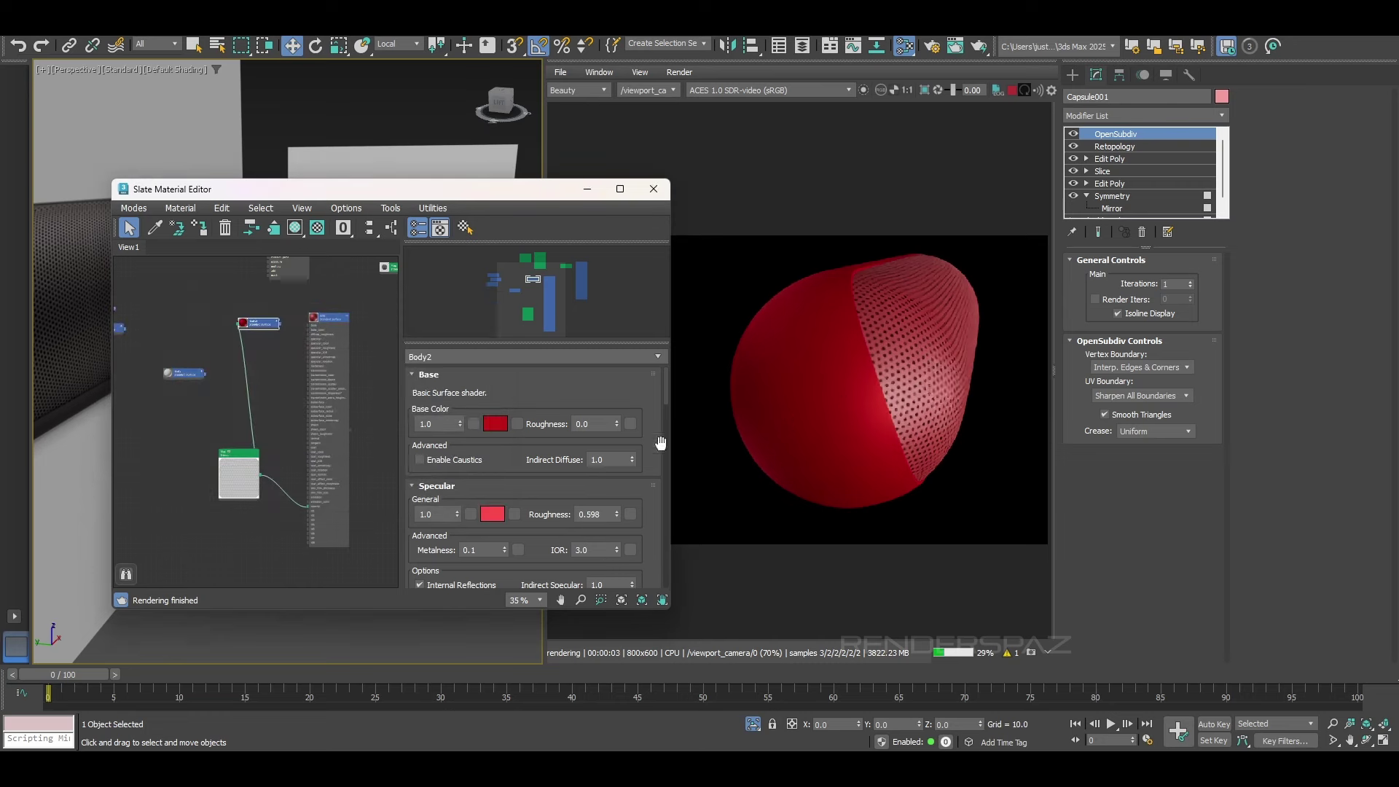
pyautogui.click(540, 528)
# Step: Copy the specular color of the Body2 material
pyautogui.moveTo(266, 387); pyautogui.dragTo(150, 503, button='middle')
pyautogui.doubleClick(221, 462)
pyautogui.moveTo(264, 489); pyautogui.dragTo(264, 409, button='middle')
pyautogui.doubleClick(238, 364)
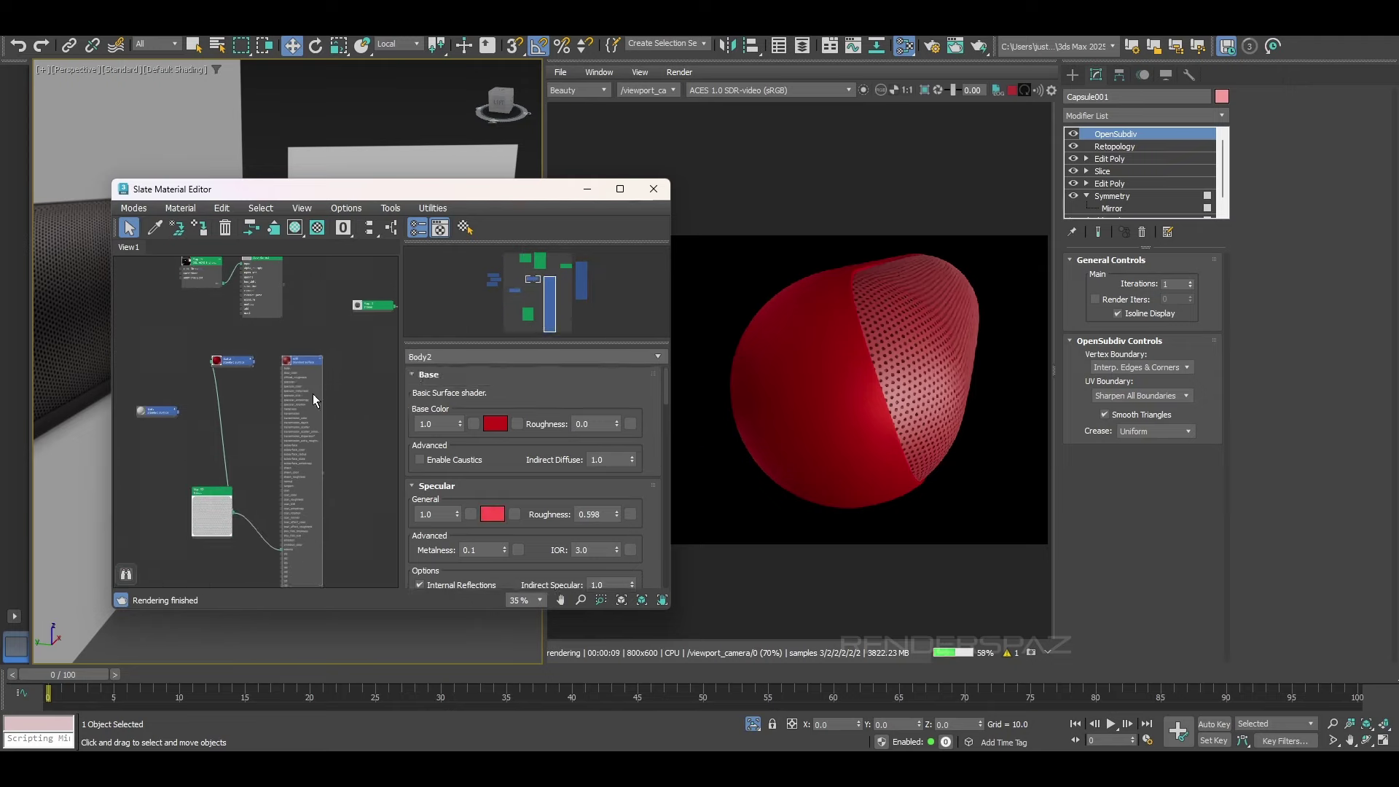
pyautogui.rightClick(496, 514)
pyautogui.click(522, 530)
pyautogui.rightClick(491, 513)
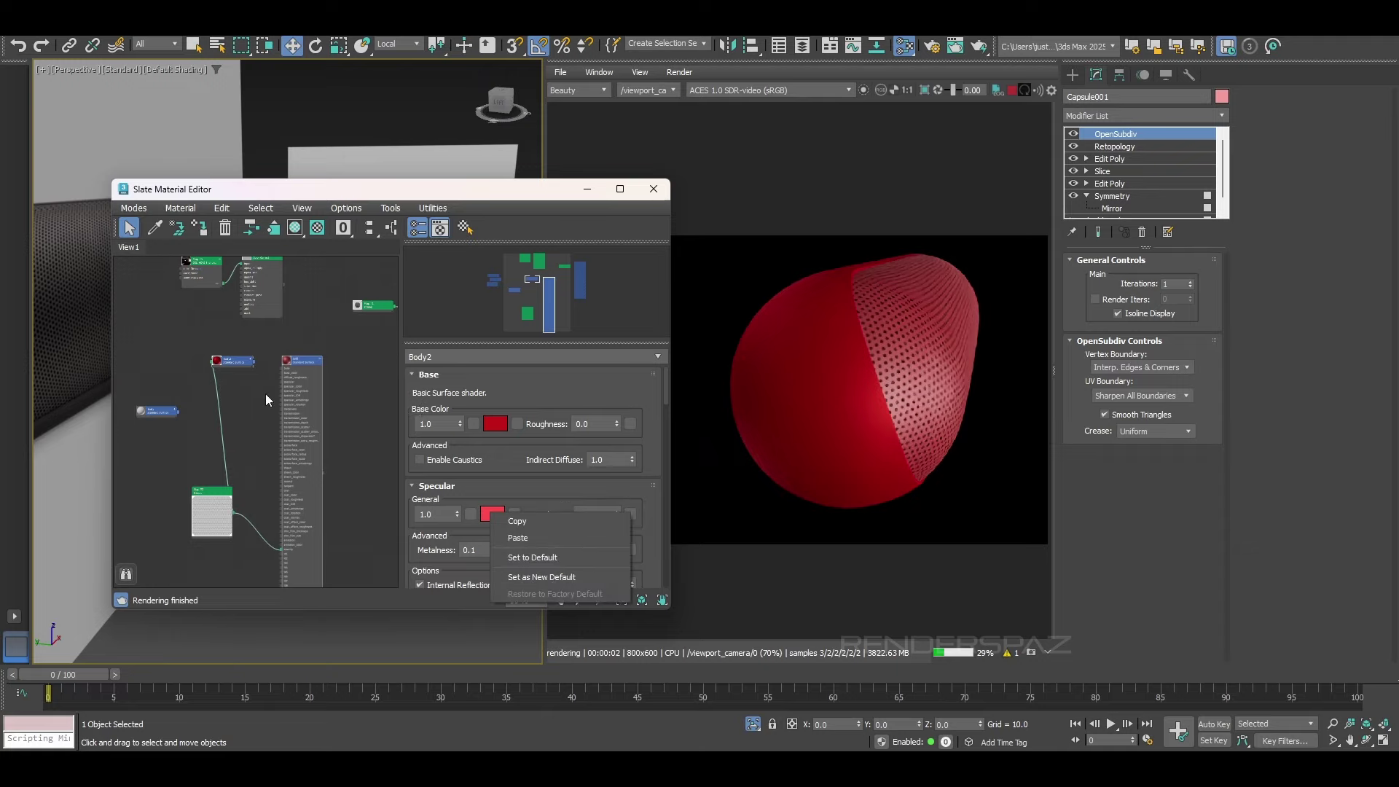
pyautogui.click(228, 364)
pyautogui.click(226, 363)
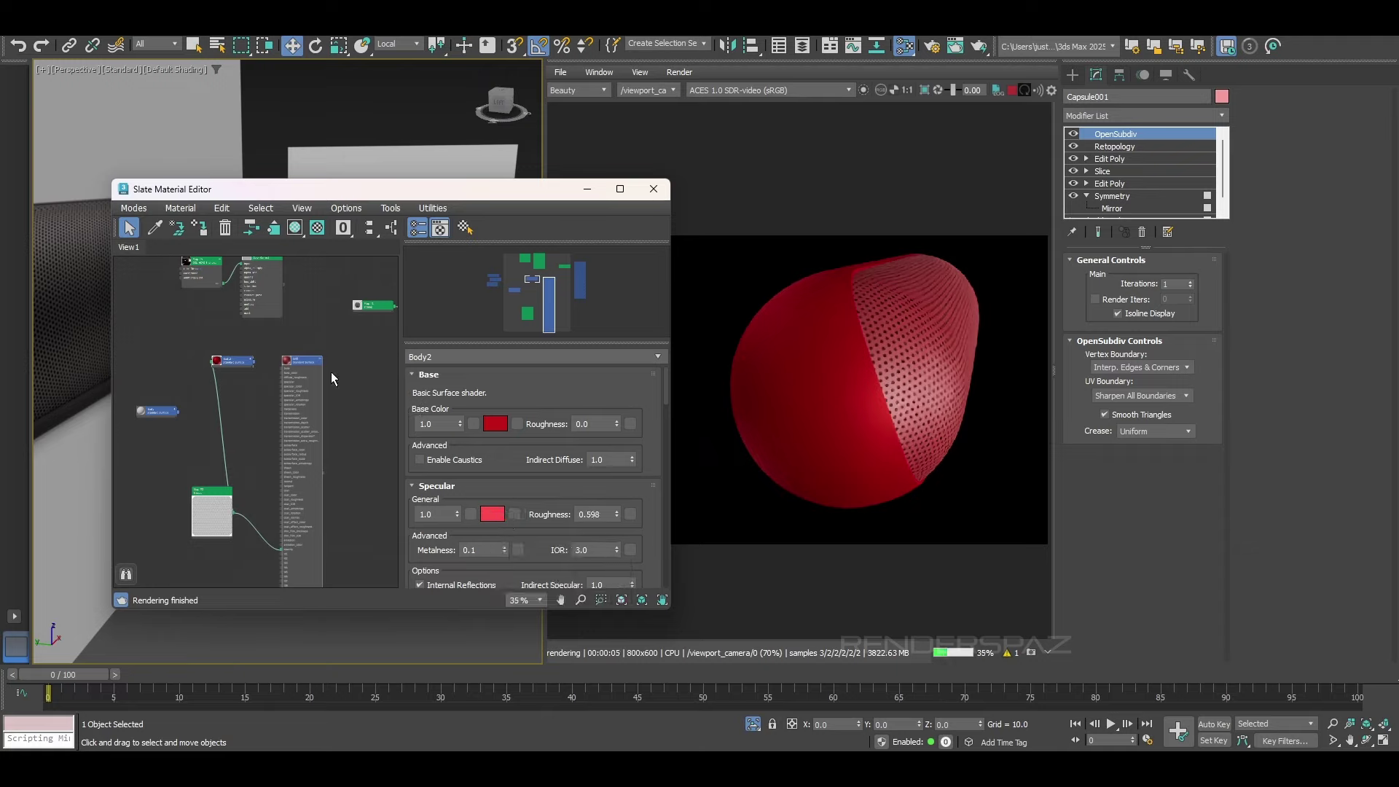
# Step: Paste the copied red into the Grill material's specular color and close the material editor
pyautogui.click(299, 365)
pyautogui.rightClick(488, 490)
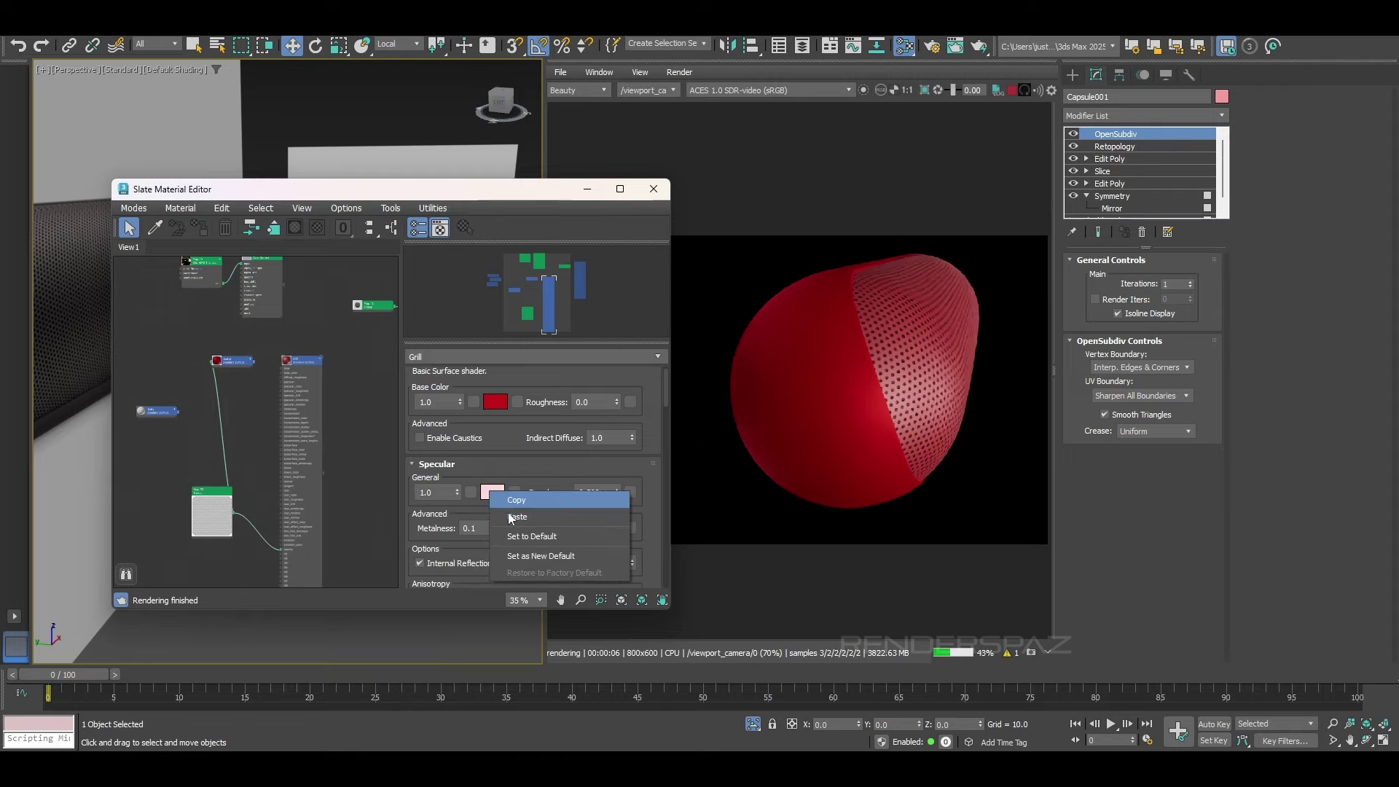
pyautogui.click(510, 509)
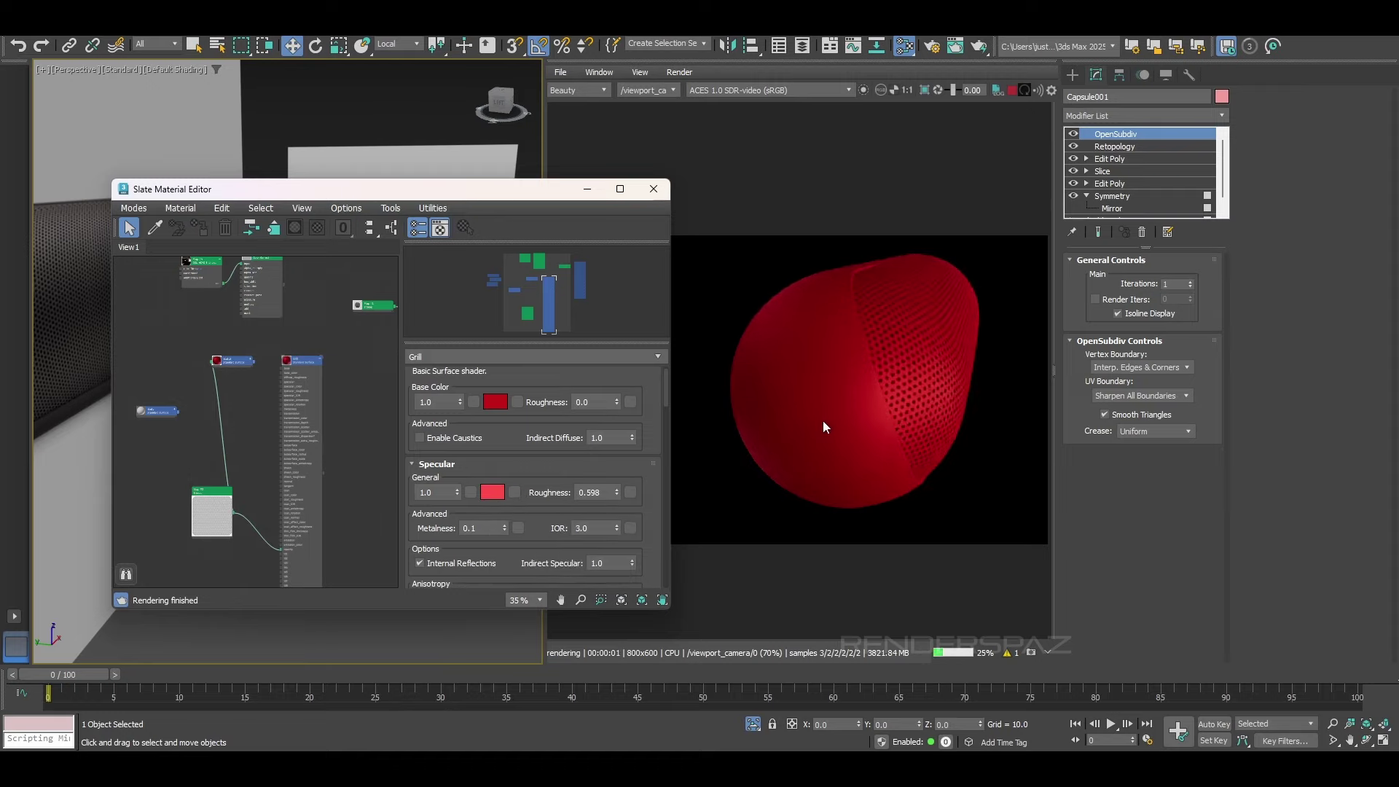
pyautogui.click(660, 197)
pyautogui.keyDown('alt'); pyautogui.moveTo(379, 408); pyautogui.dragTo(343, 447, button='middle'); pyautogui.keyUp('alt')
pyautogui.scroll(-2, 343, 447)
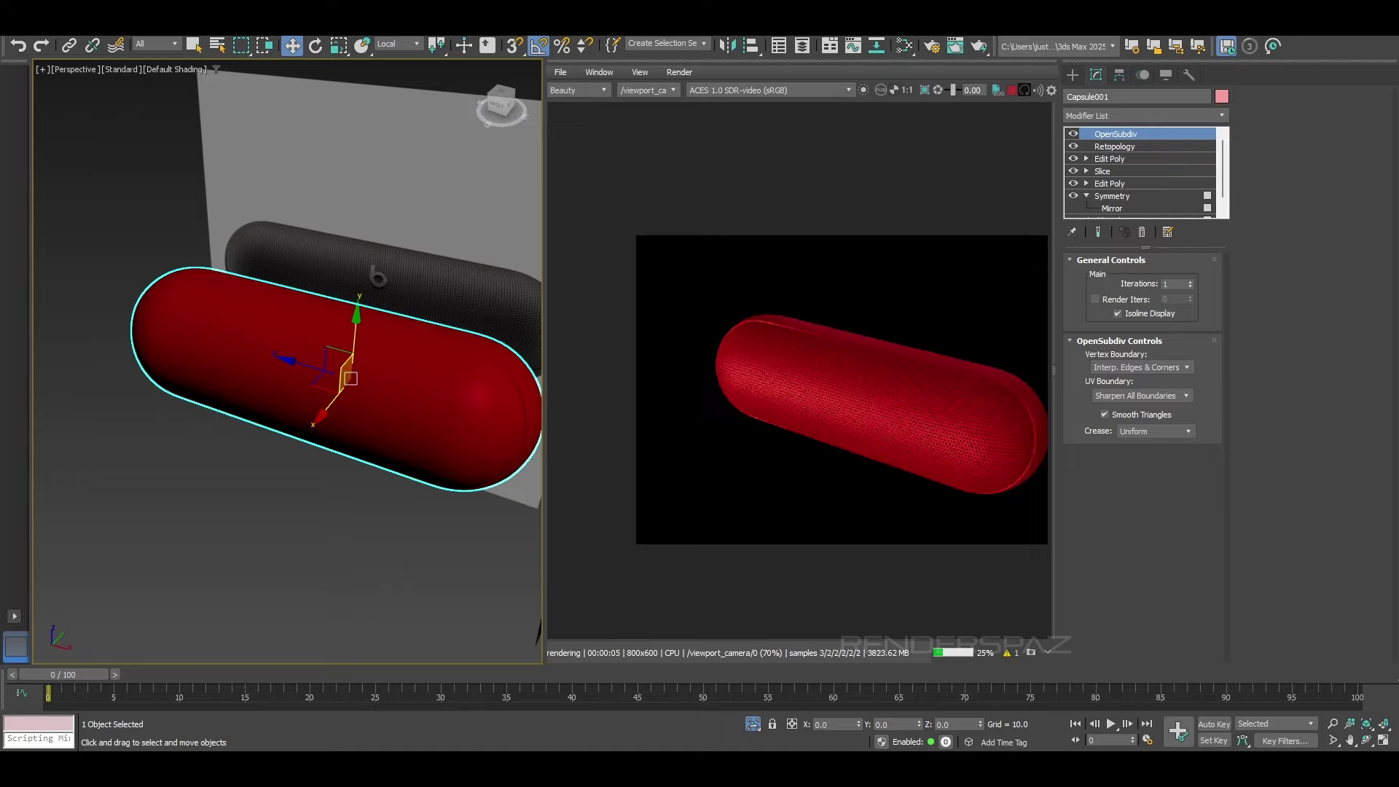
# Step: Open PureRef, paste the red speaker reference image, and place its window beside the rendered capsule for comparison
pyautogui.press('super+s')
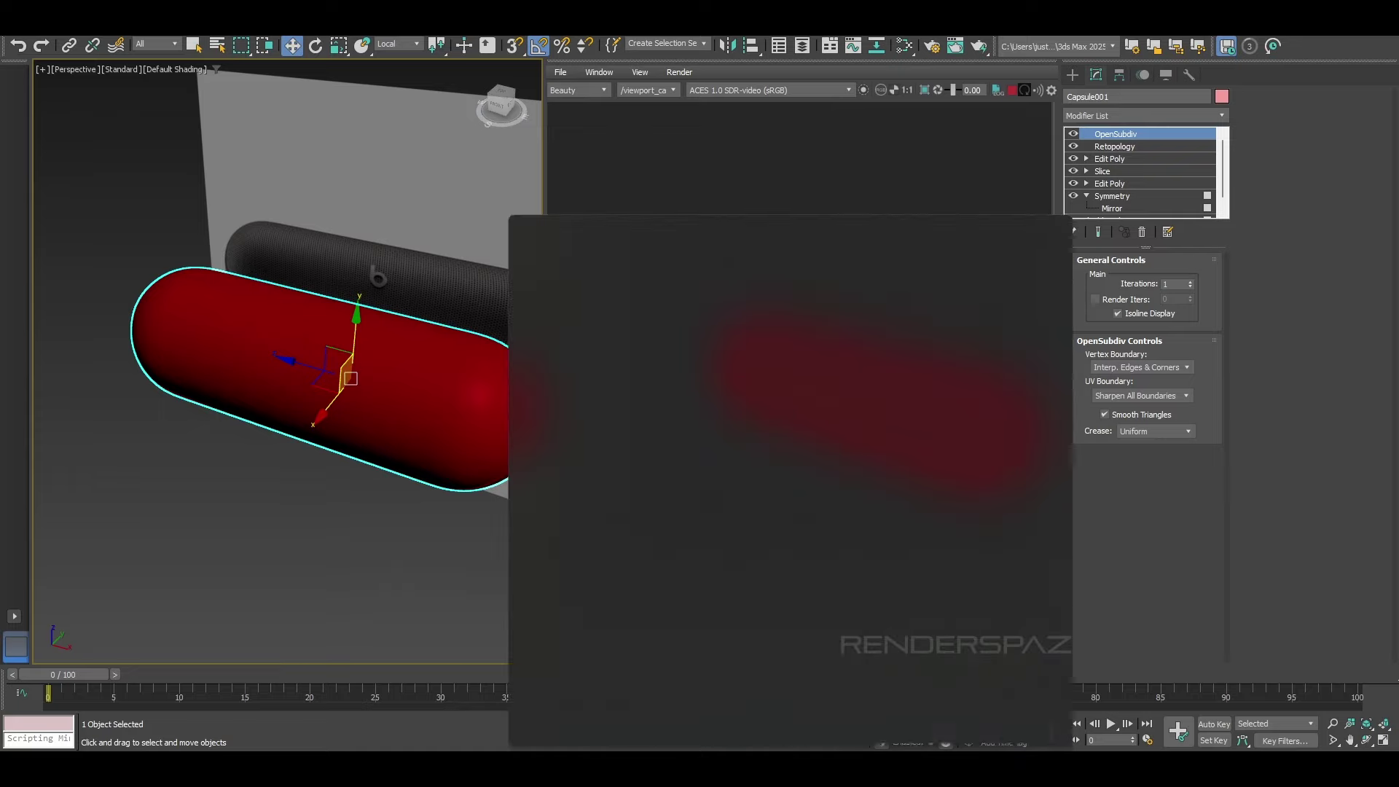
pyautogui.write('pur')
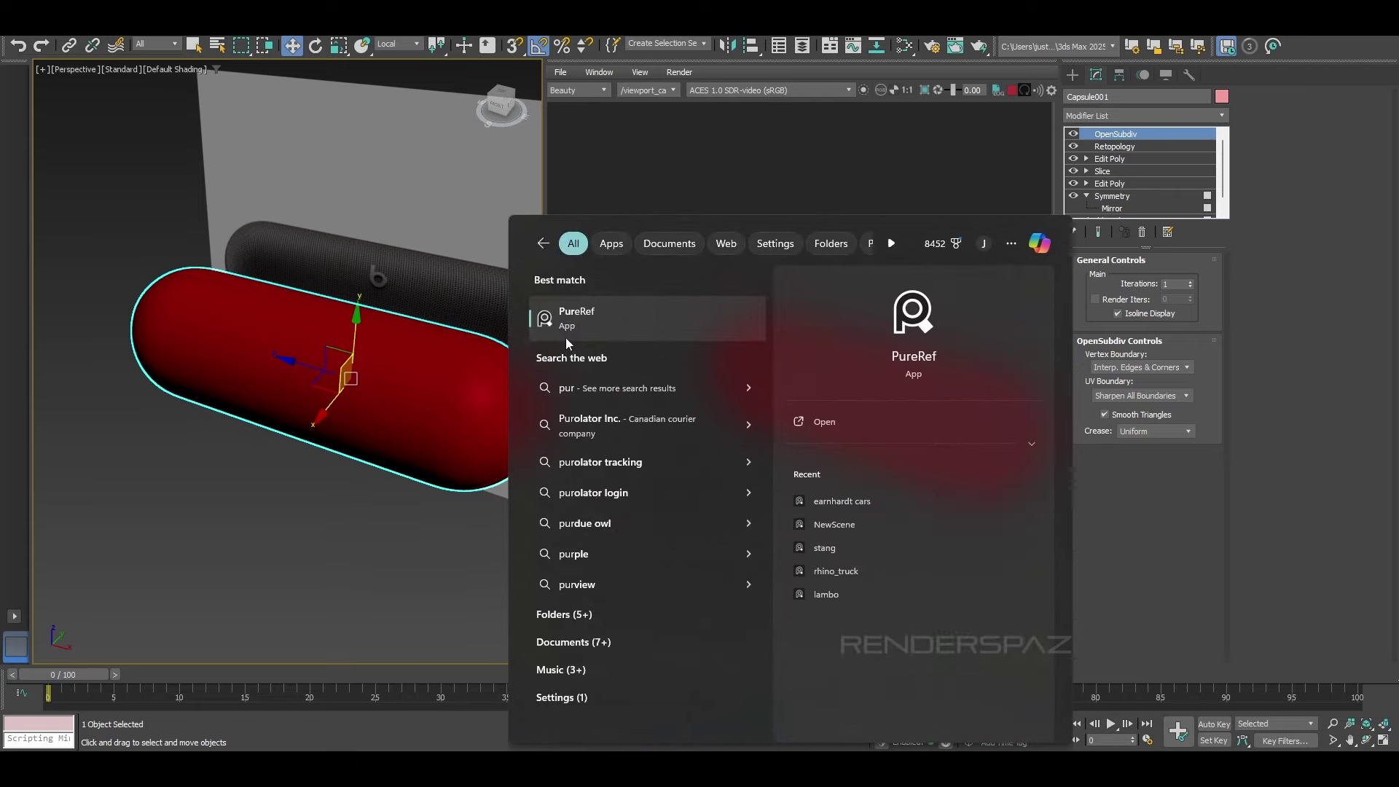
pyautogui.click(565, 336)
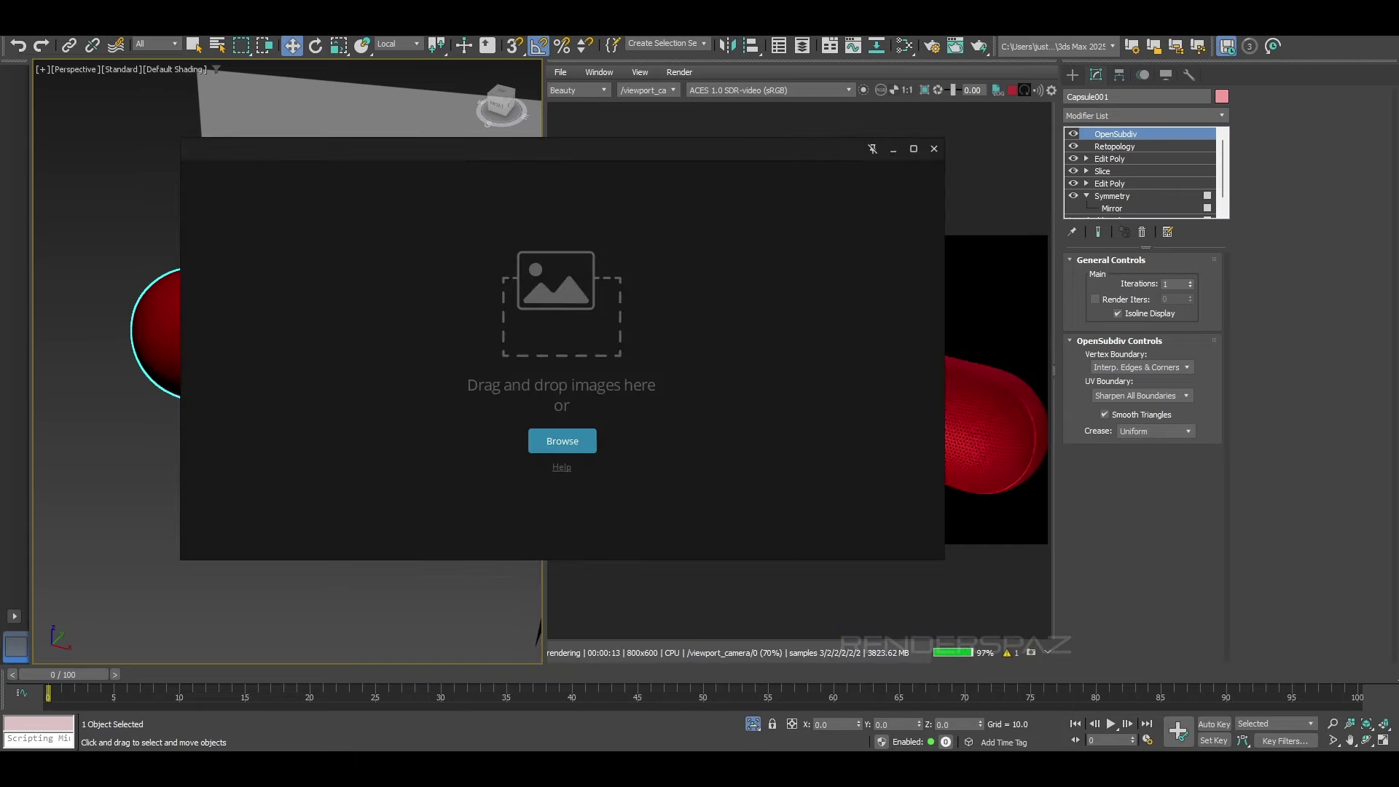
pyautogui.hotkey('ctrl', 'v')
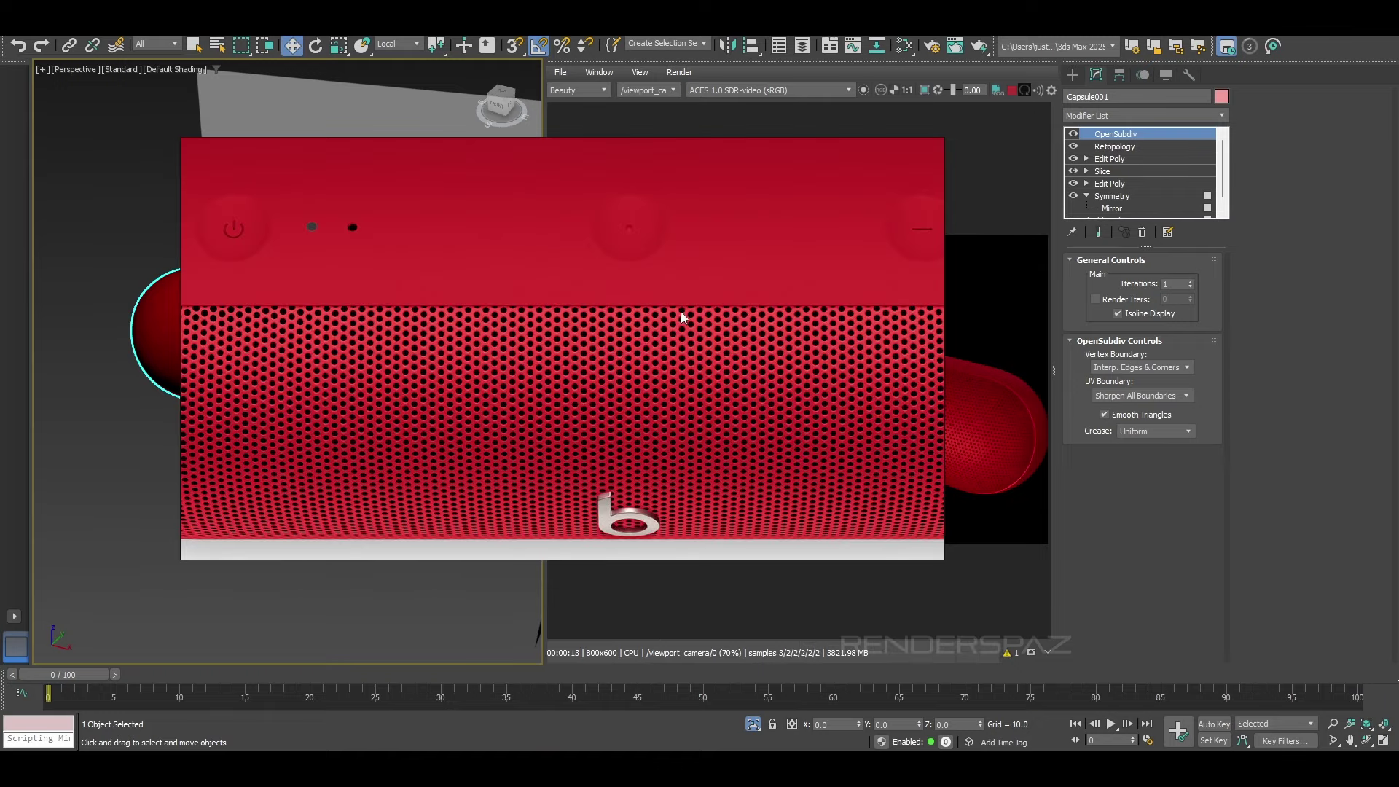
pyautogui.scroll(-4, 669, 379)
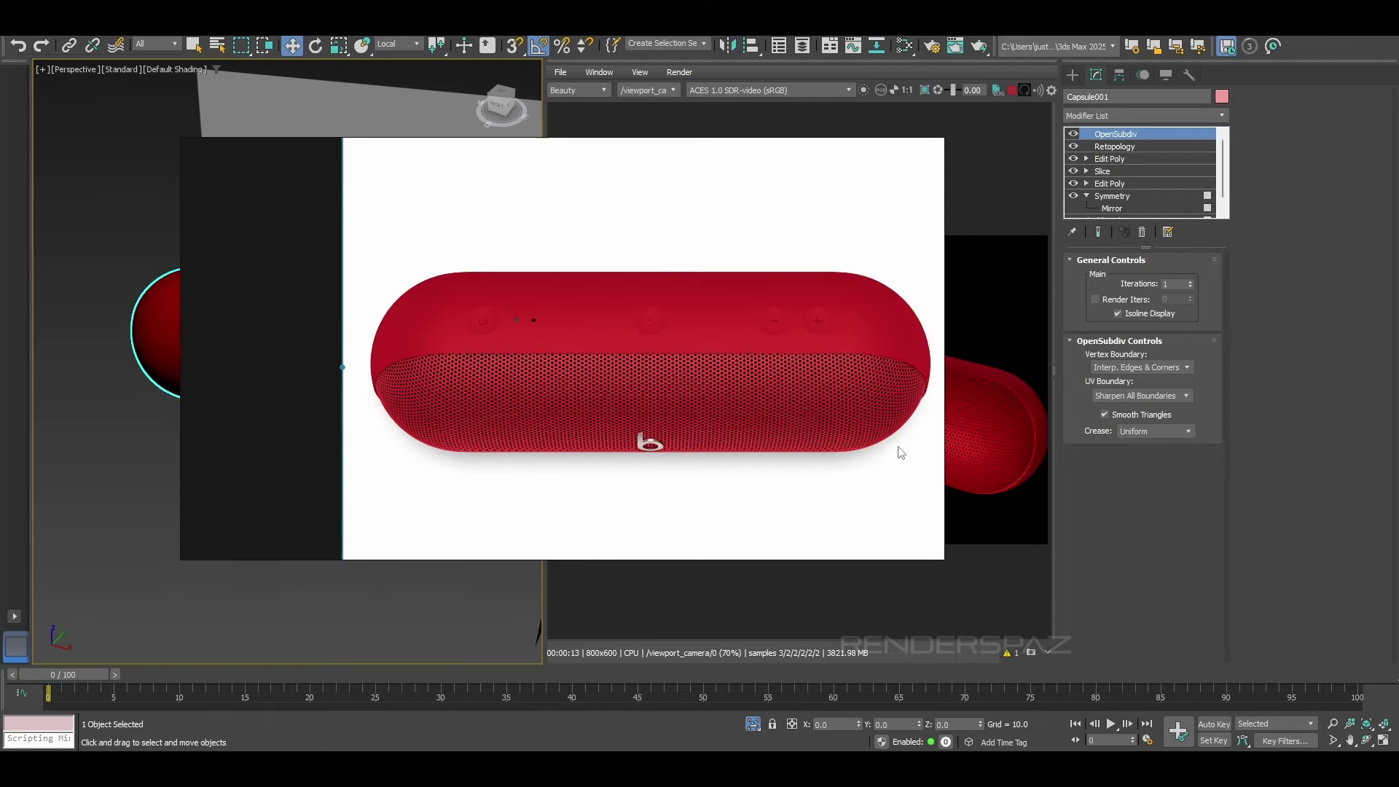
pyautogui.moveTo(902, 452); pyautogui.dragTo(691, 541)
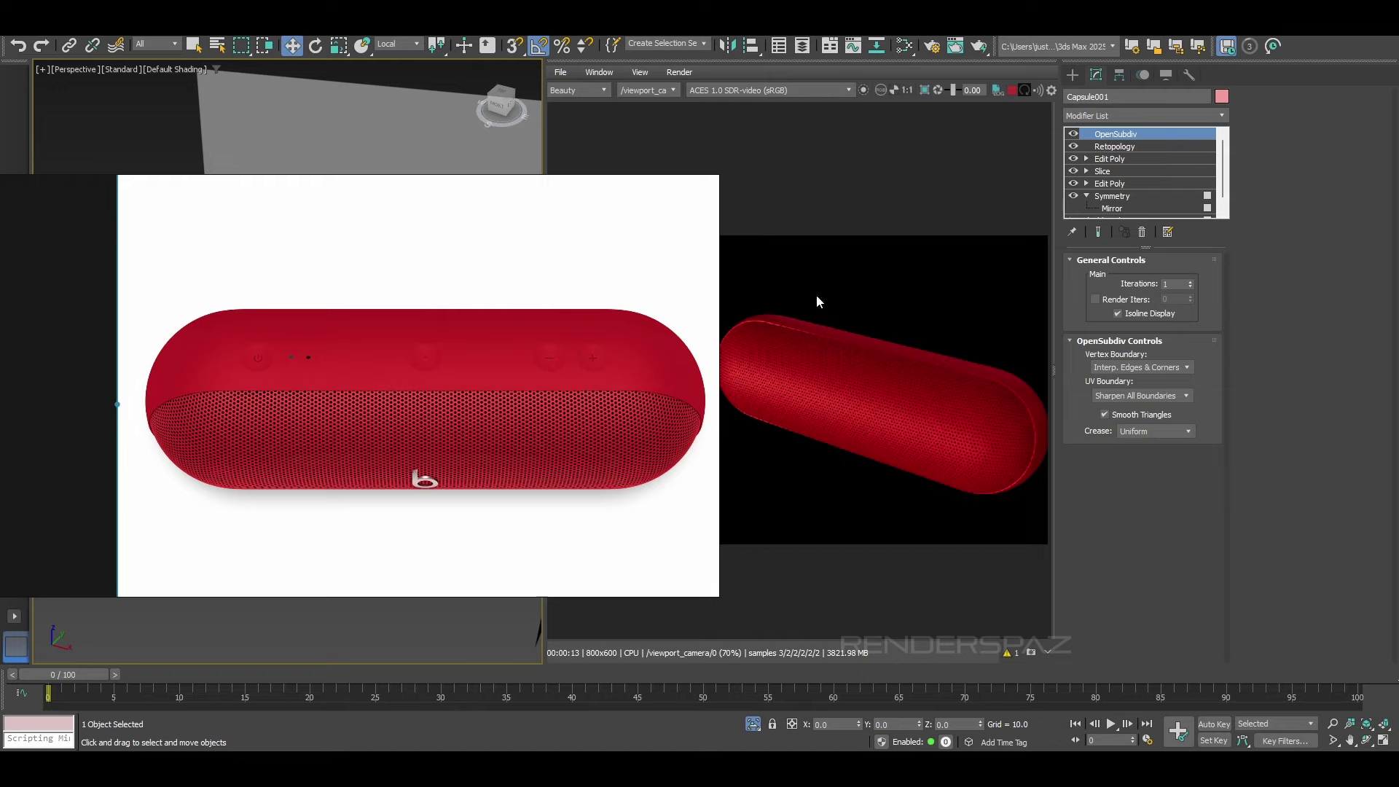
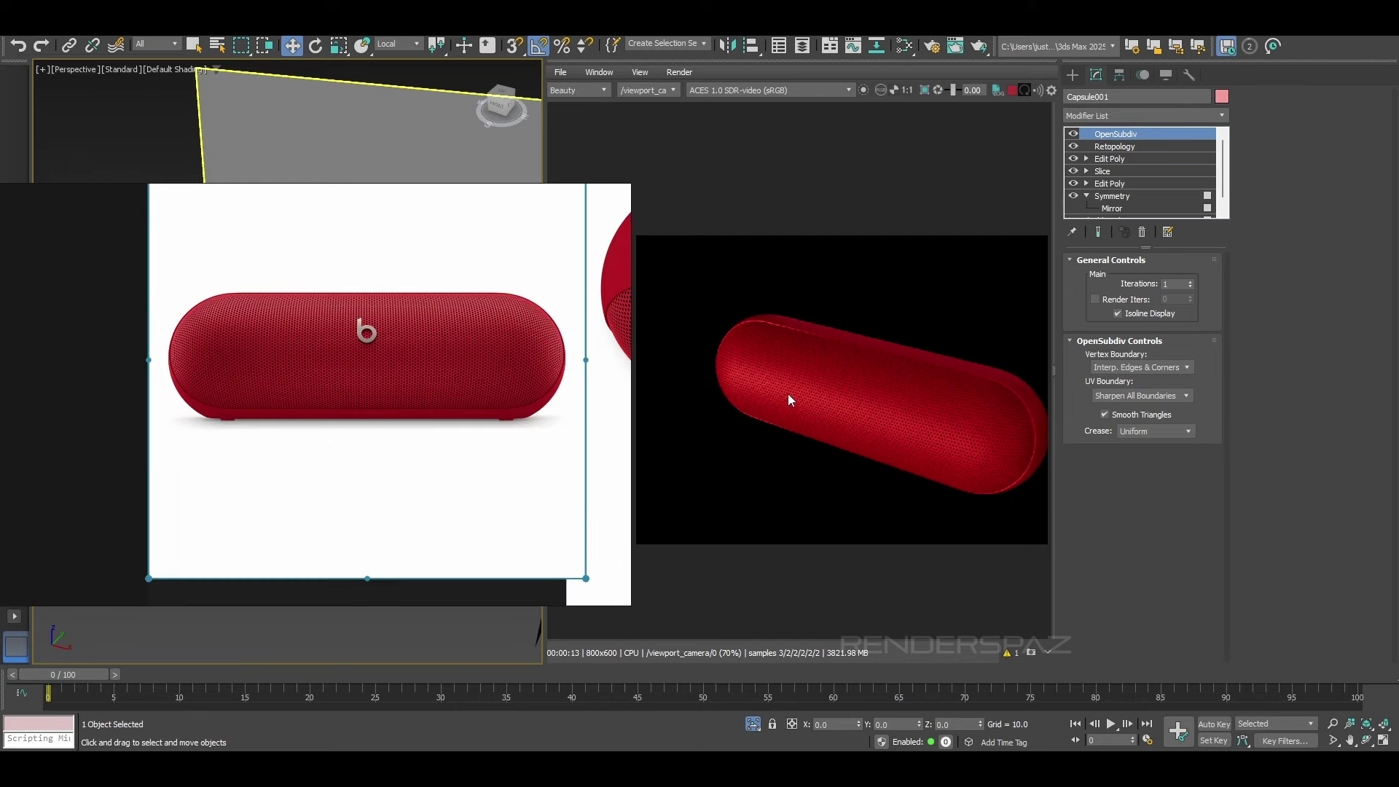
# Step: Move the reference image window aside and turn the speaker to a near-front view to compare its rendered red with the photo
pyautogui.moveTo(497, 405); pyautogui.dragTo(338, 374, button='right')
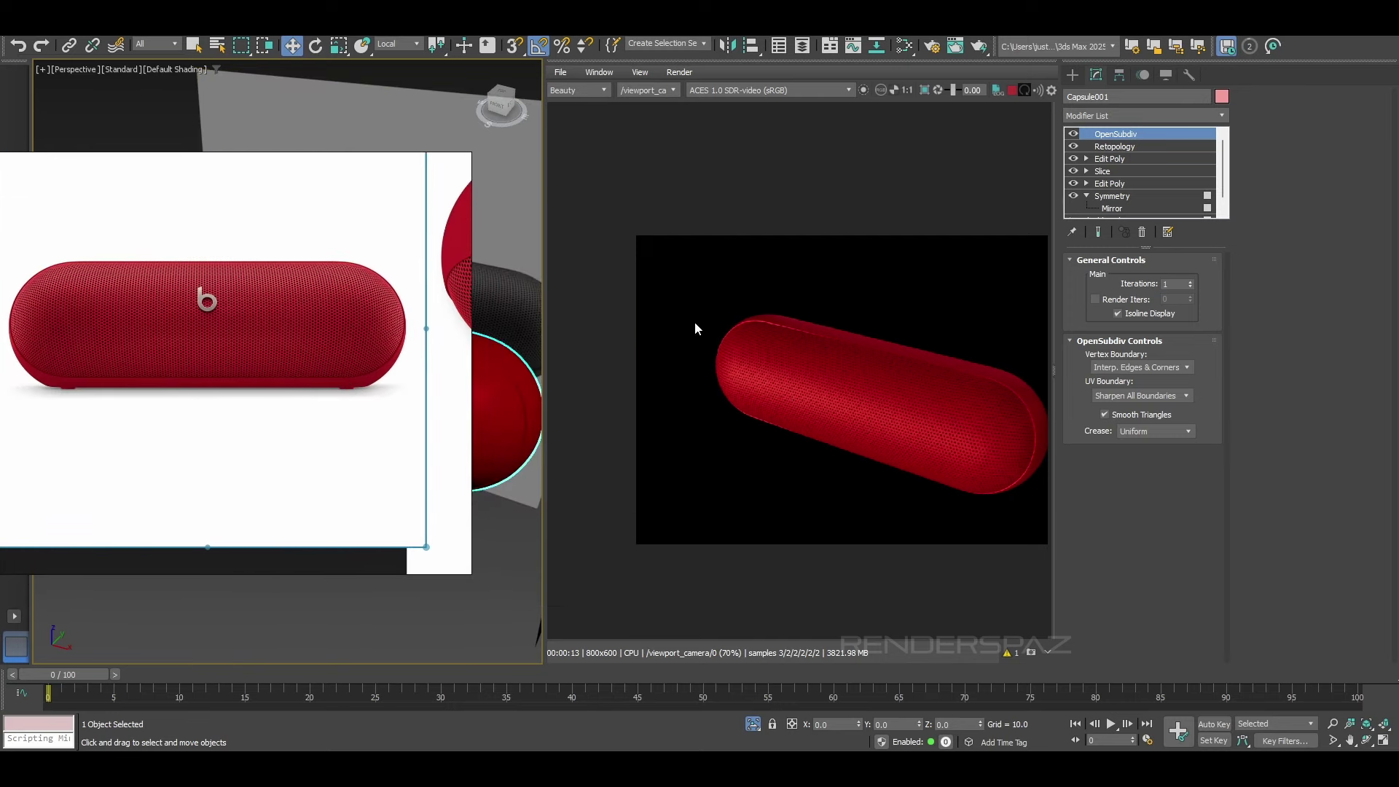
pyautogui.moveTo(646, 512); pyautogui.dragTo(691, 487, button='middle')
pyautogui.keyDown('alt'); pyautogui.moveTo(497, 631); pyautogui.dragTo(528, 595, button='middle'); pyautogui.keyUp('alt')
pyautogui.moveTo(858, 447); pyautogui.dragTo(802, 472, button='middle')
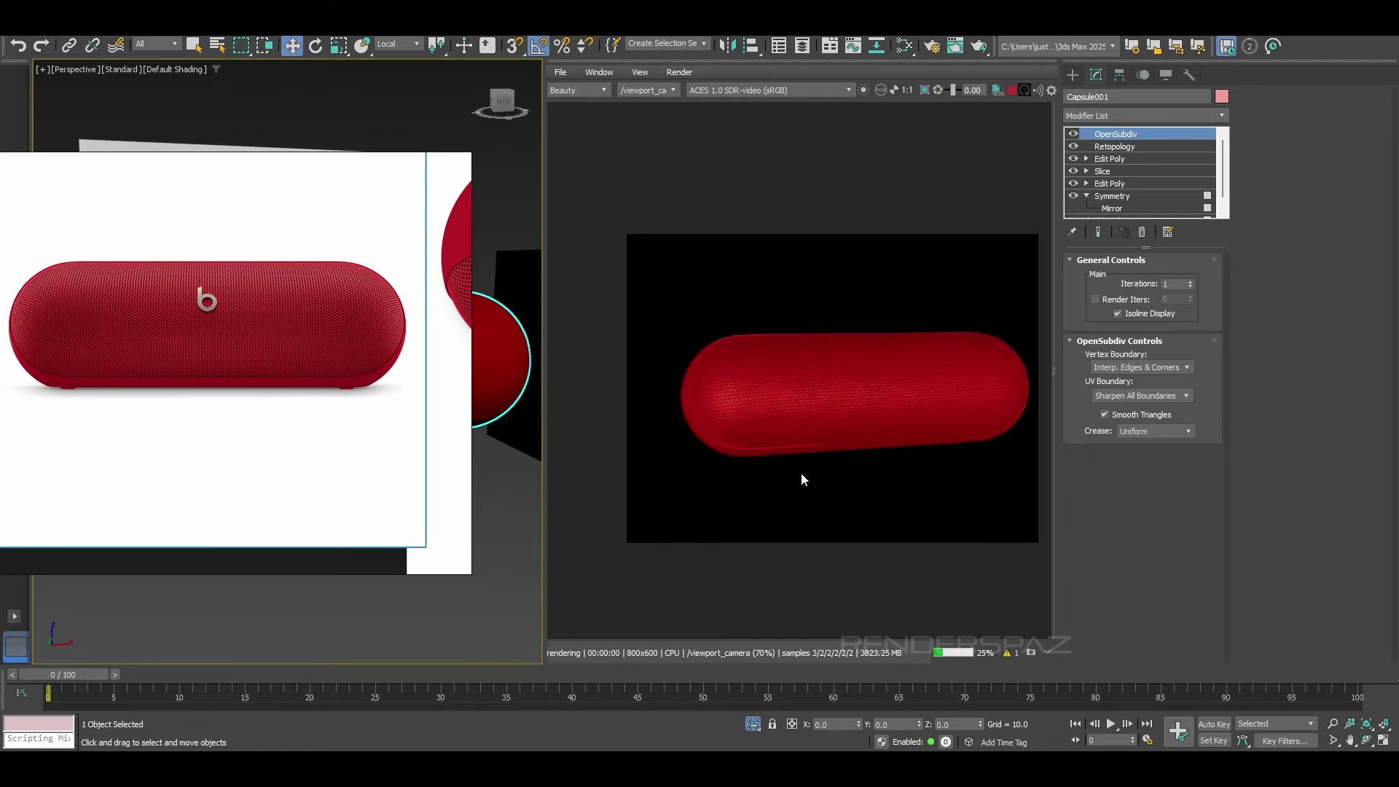
pyautogui.scroll(2, 801, 430)
pyautogui.moveTo(800, 423); pyautogui.dragTo(740, 423, button='middle')
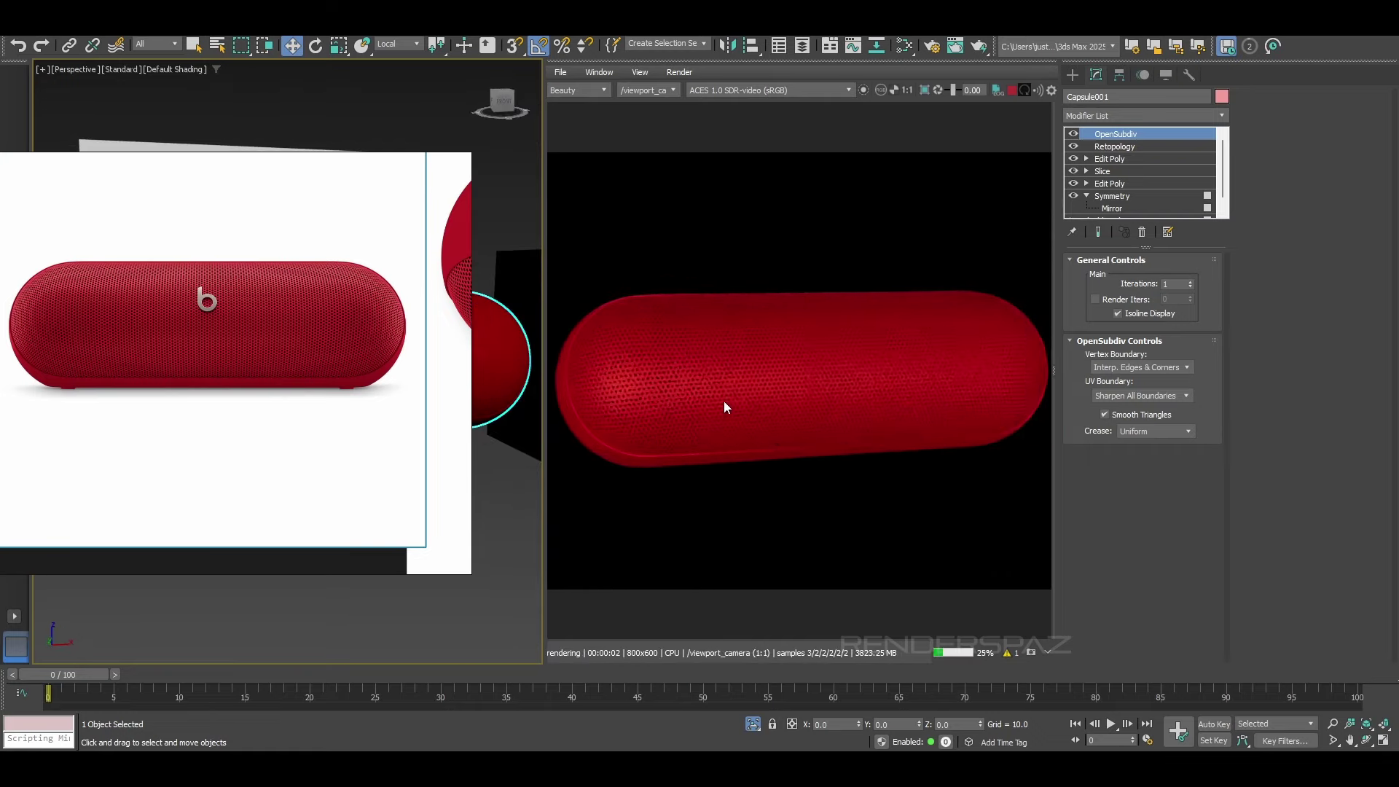
pyautogui.rightClick(246, 420)
pyautogui.click(400, 421)
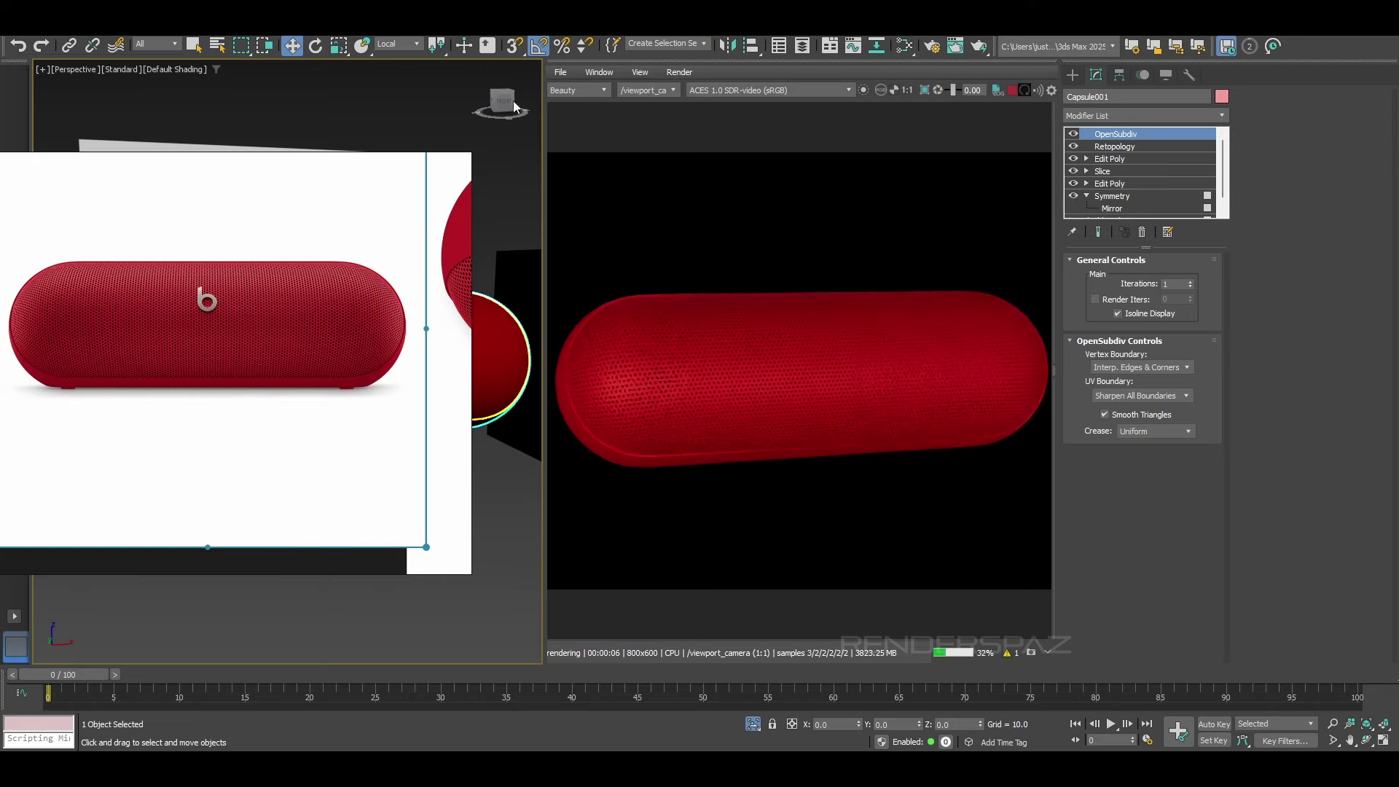
# Step: Reopen the material editor and lighten the Grill material's specular color to FF6F6F
pyautogui.press('m')
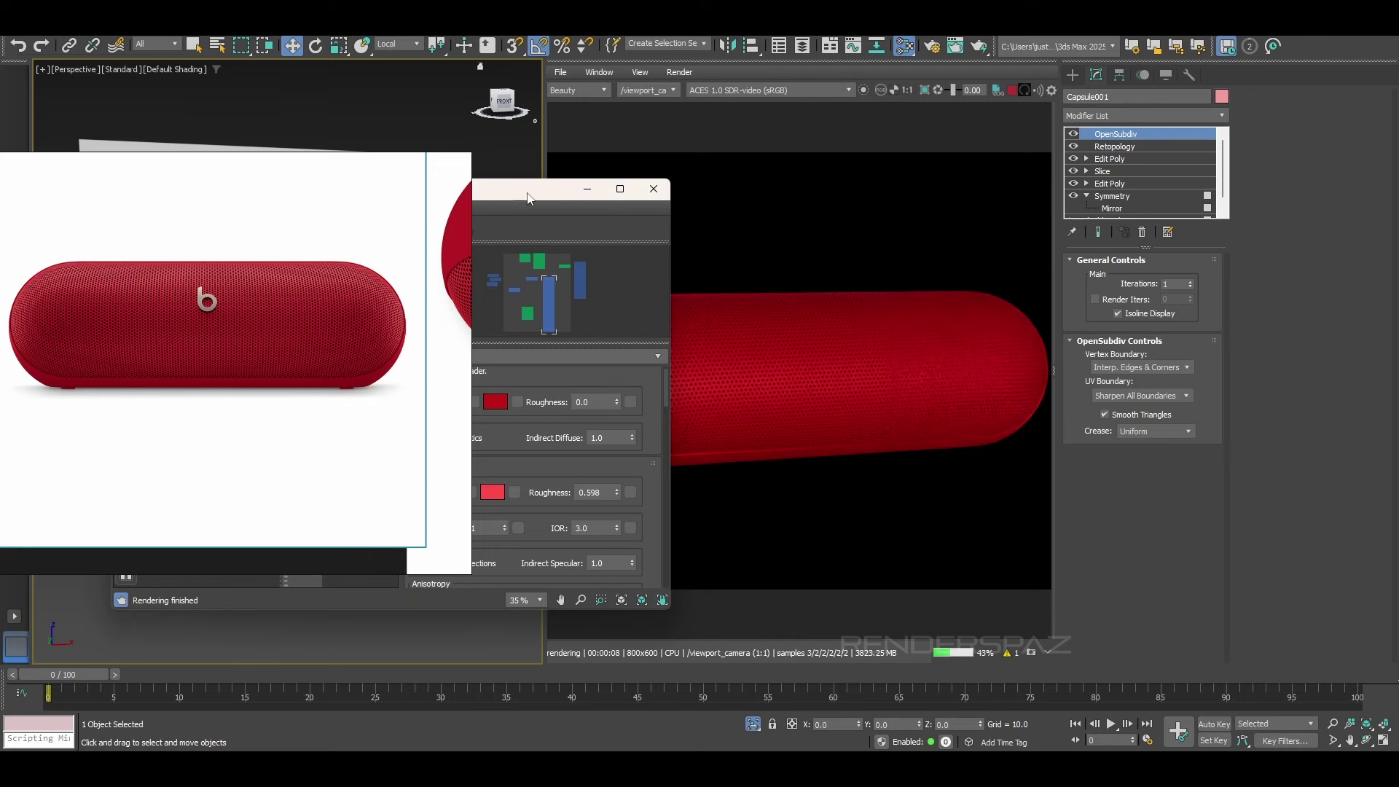
pyautogui.moveTo(530, 198); pyautogui.dragTo(789, 203)
pyautogui.moveTo(618, 191); pyautogui.dragTo(848, 123)
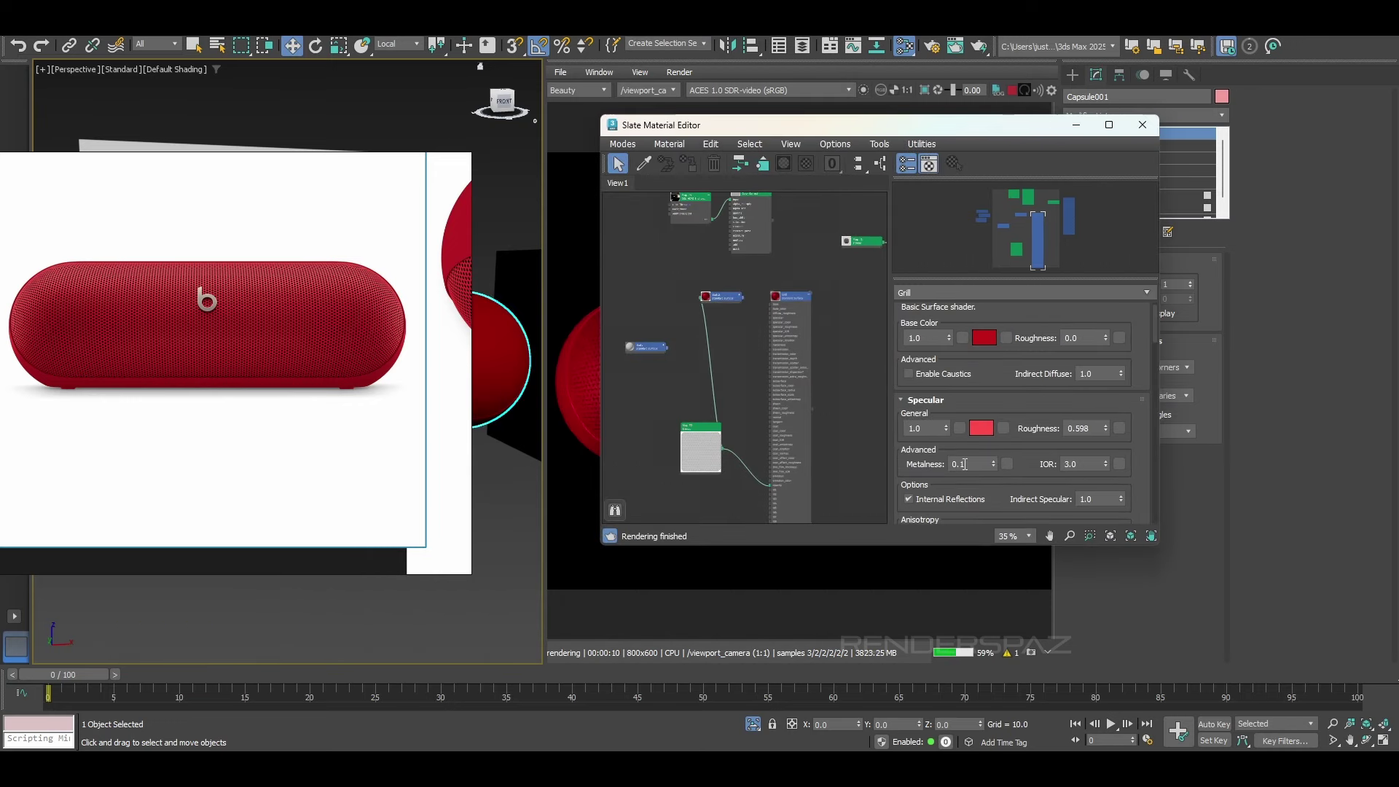
pyautogui.moveTo(879, 469); pyautogui.dragTo(876, 384, button='middle')
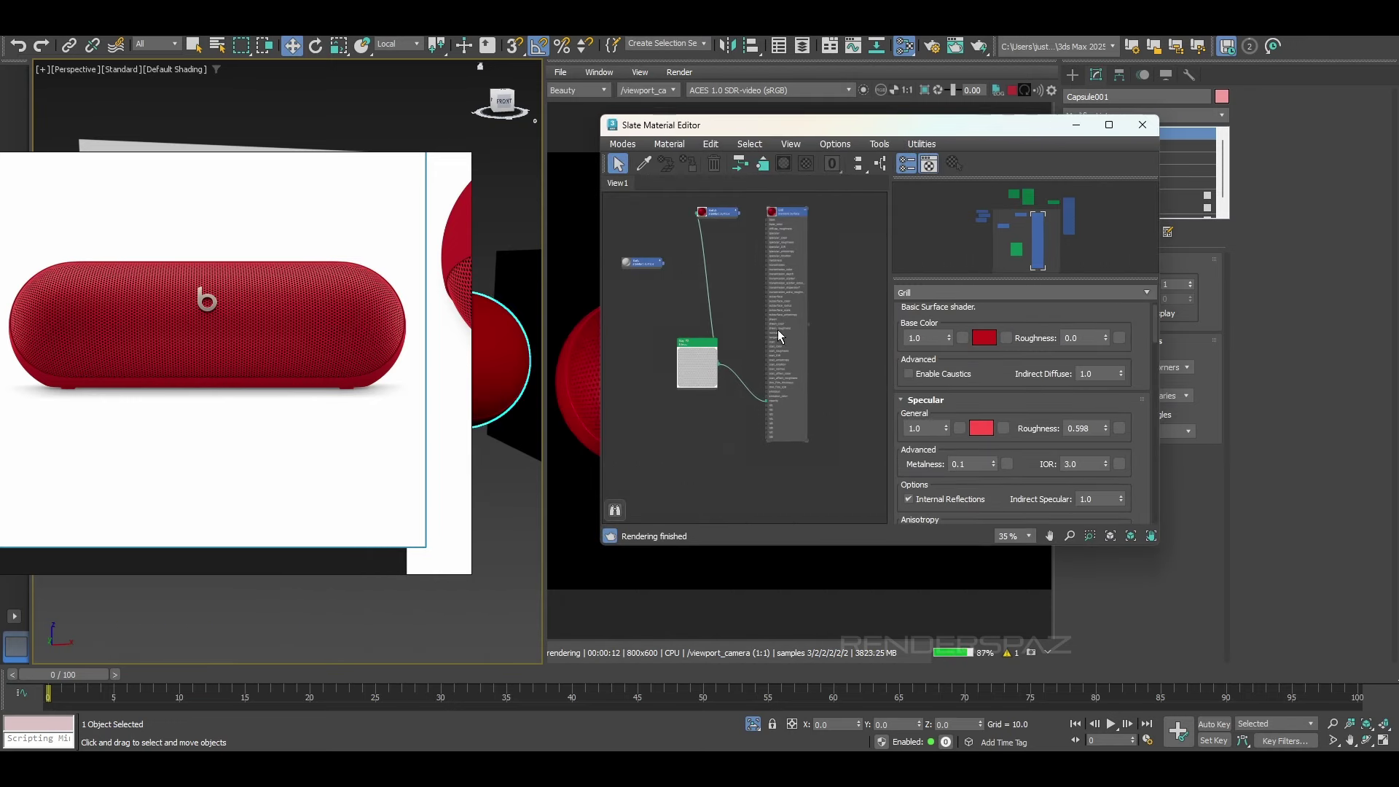
pyautogui.moveTo(777, 330); pyautogui.dragTo(748, 468, button='middle')
pyautogui.click(980, 429)
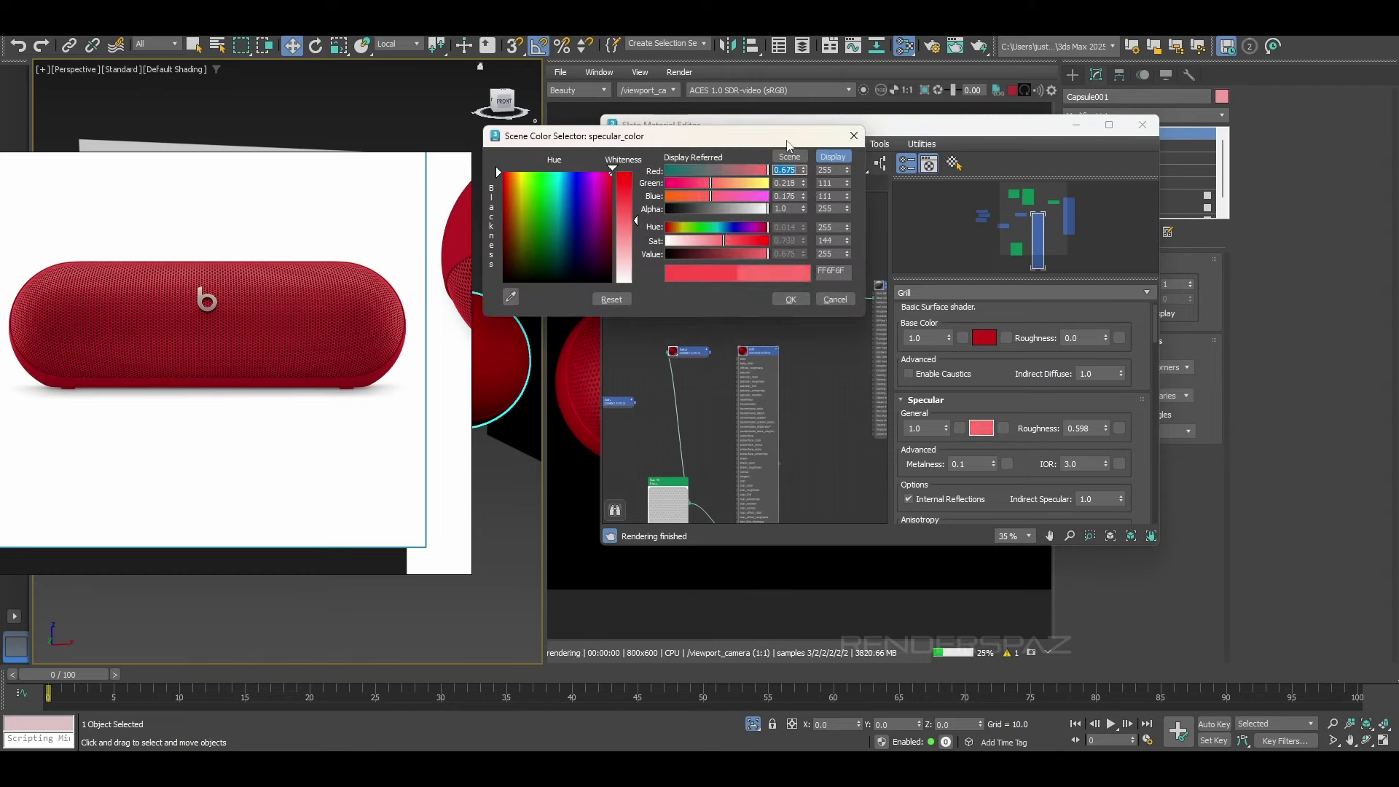
pyautogui.click(791, 299)
# Step: Arrange the material editor and a smaller reference image window on opposite sides of the rendered grill
pyautogui.moveTo(927, 134); pyautogui.dragTo(325, 107)
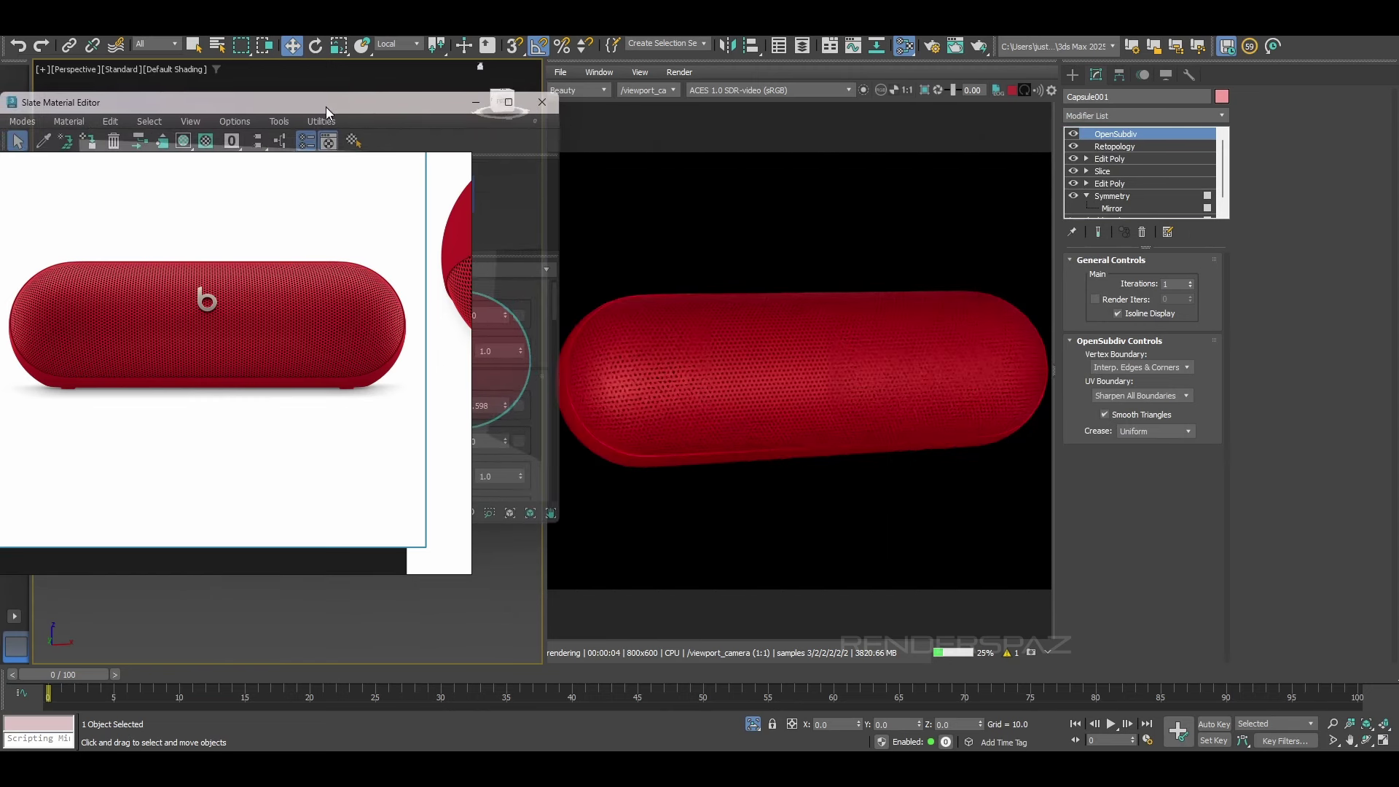
pyautogui.moveTo(213, 299); pyautogui.dragTo(969, 338)
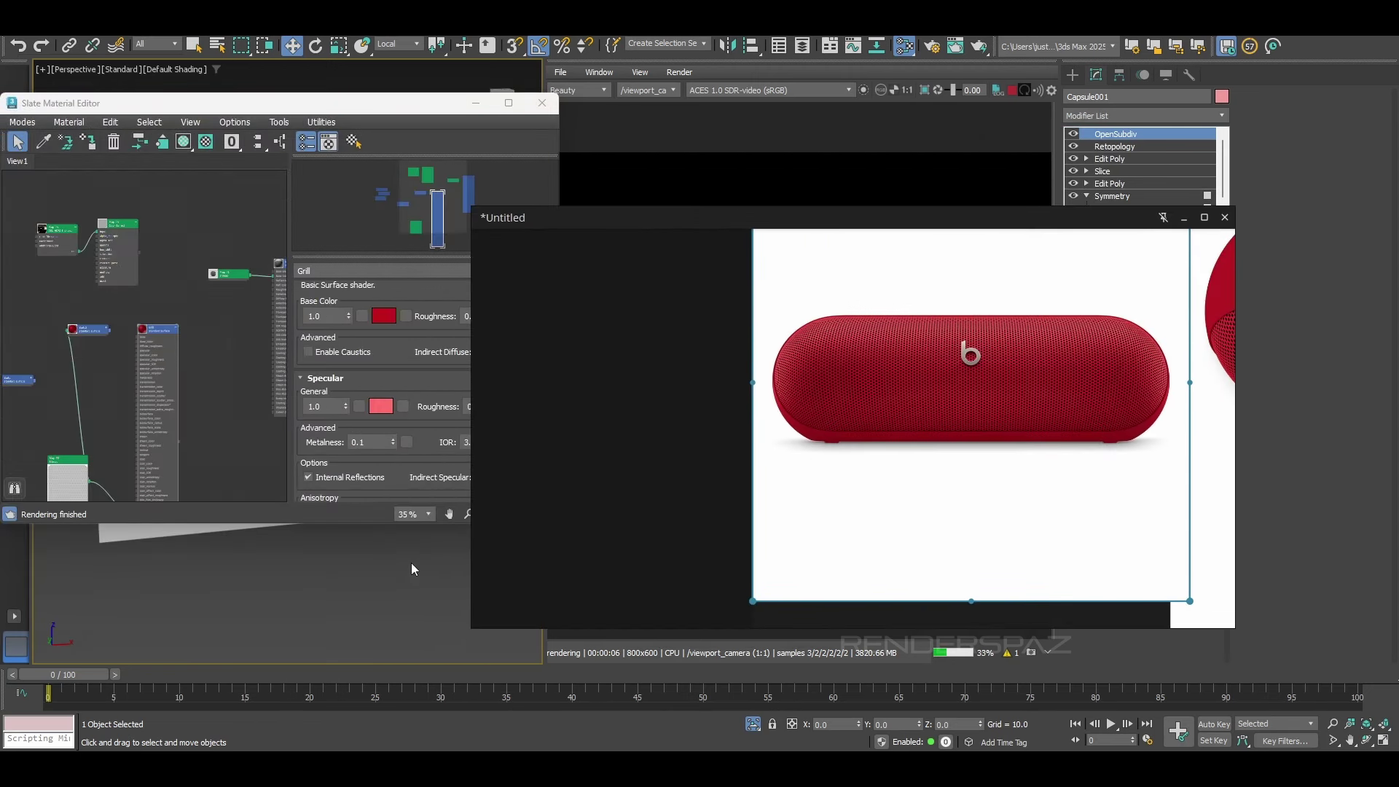
pyautogui.moveTo(475, 630); pyautogui.dragTo(816, 511)
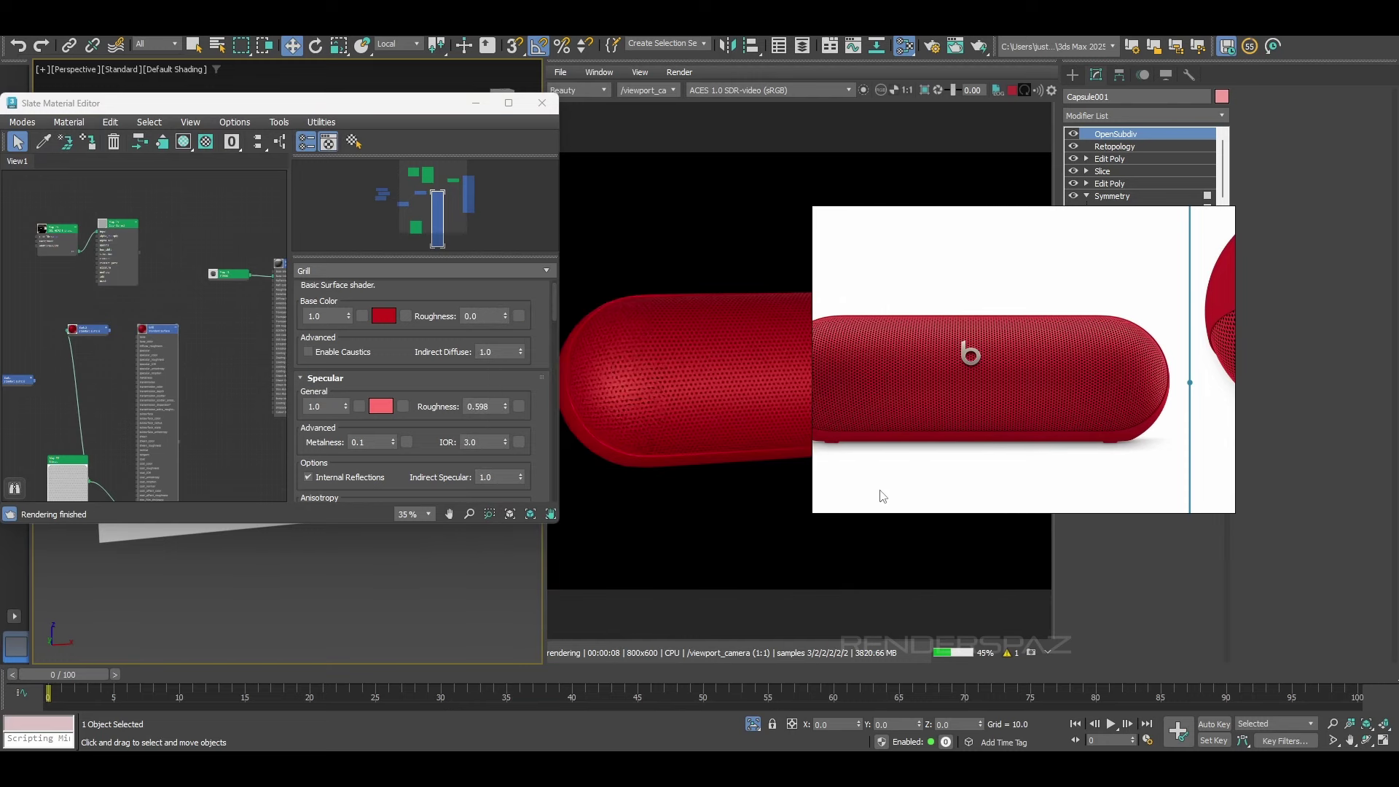
pyautogui.moveTo(948, 463); pyautogui.dragTo(1009, 466)
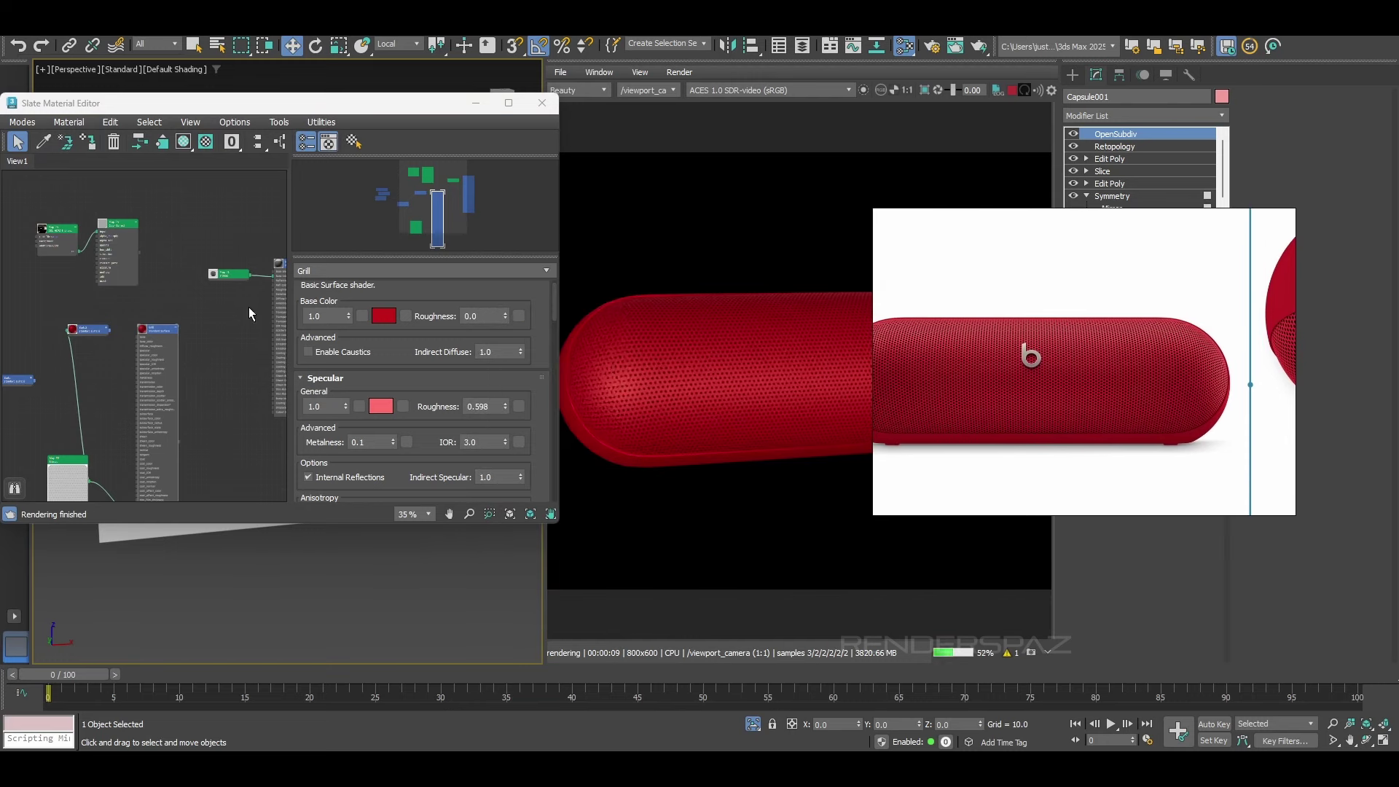
# Step: Lighten the Grill material's specular color further to the pale pink FFA8A8
pyautogui.click(375, 408)
pyautogui.moveTo(155, 304); pyautogui.dragTo(155, 319)
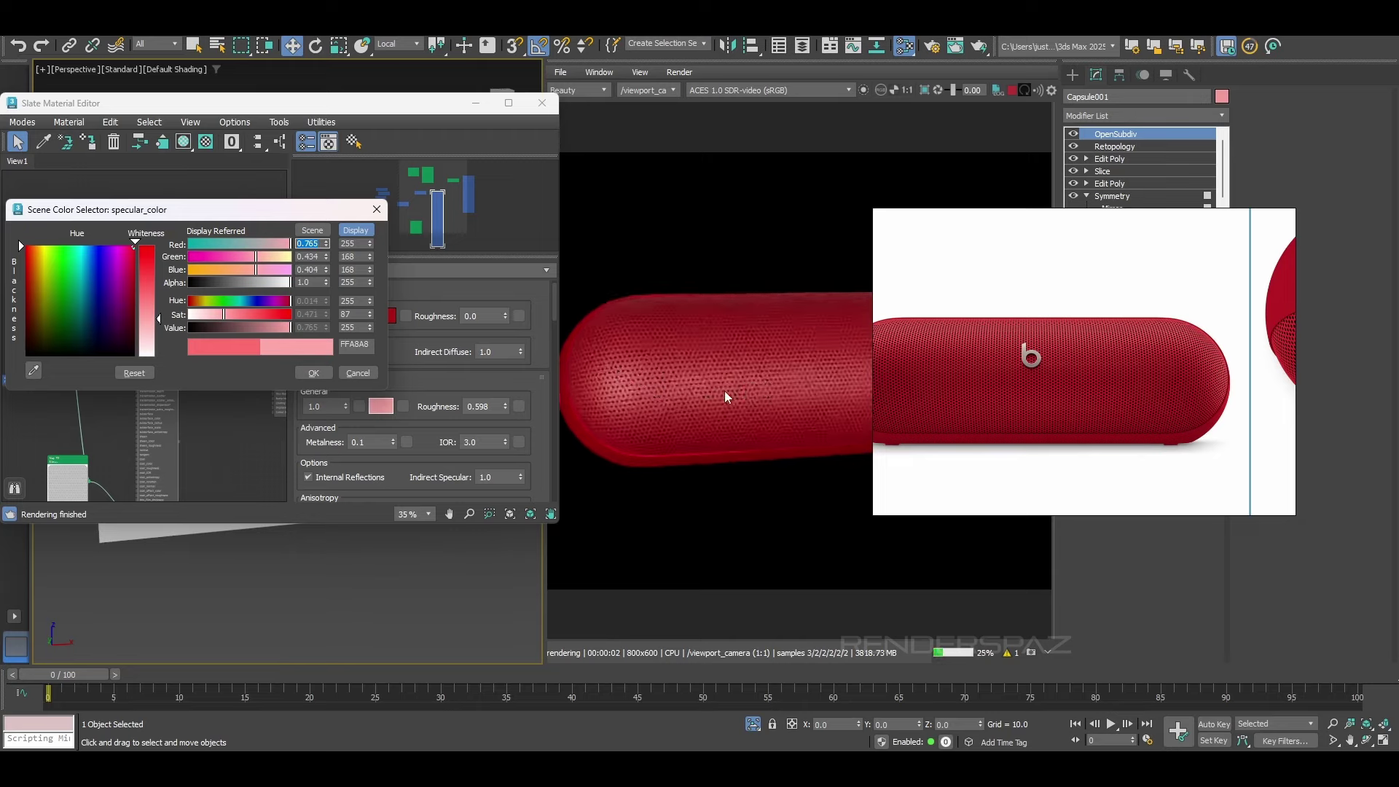
pyautogui.click(313, 373)
# Step: Copy the Grill material's specular color, paste it into the Body2 material's specular color, and close the material editor
pyautogui.rightClick(382, 408)
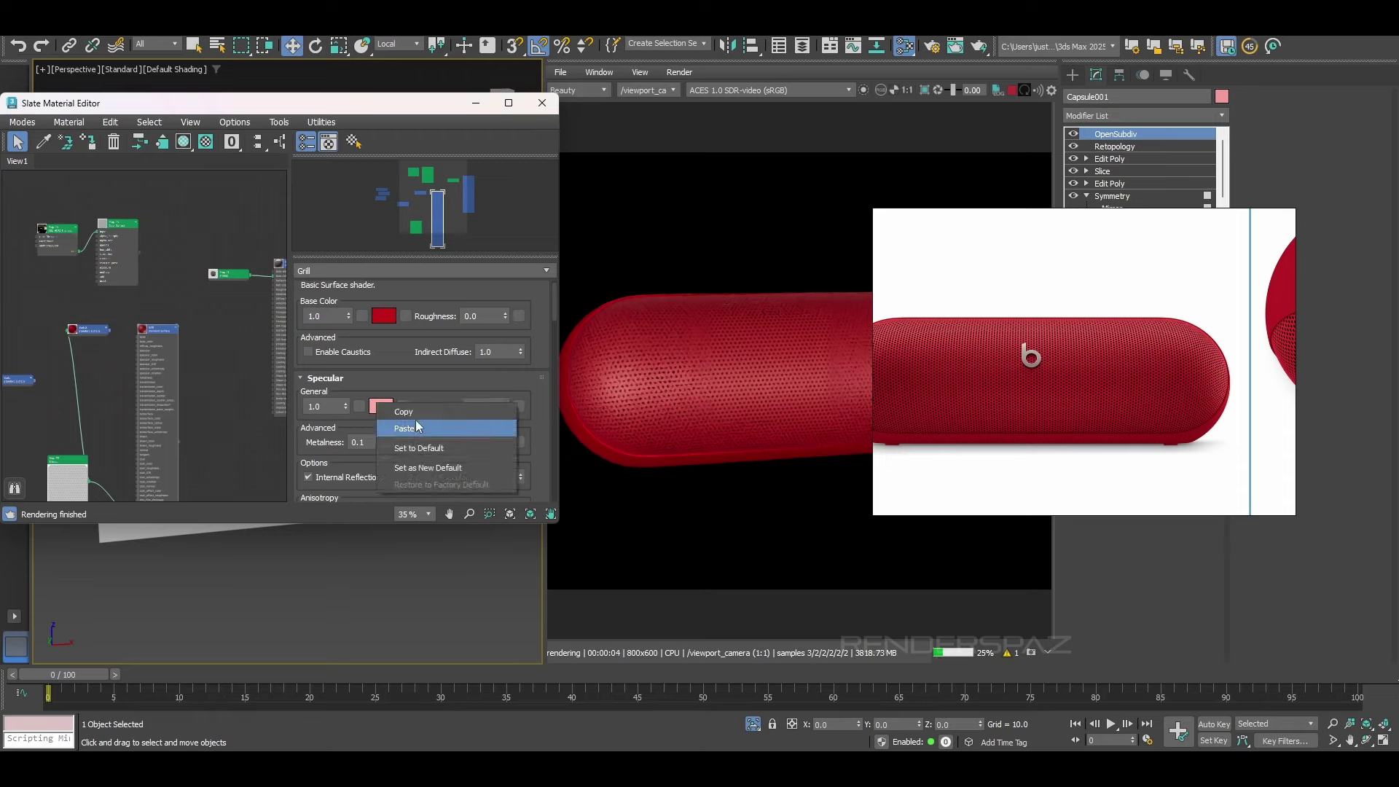
pyautogui.click(414, 424)
pyautogui.rightClick(390, 414)
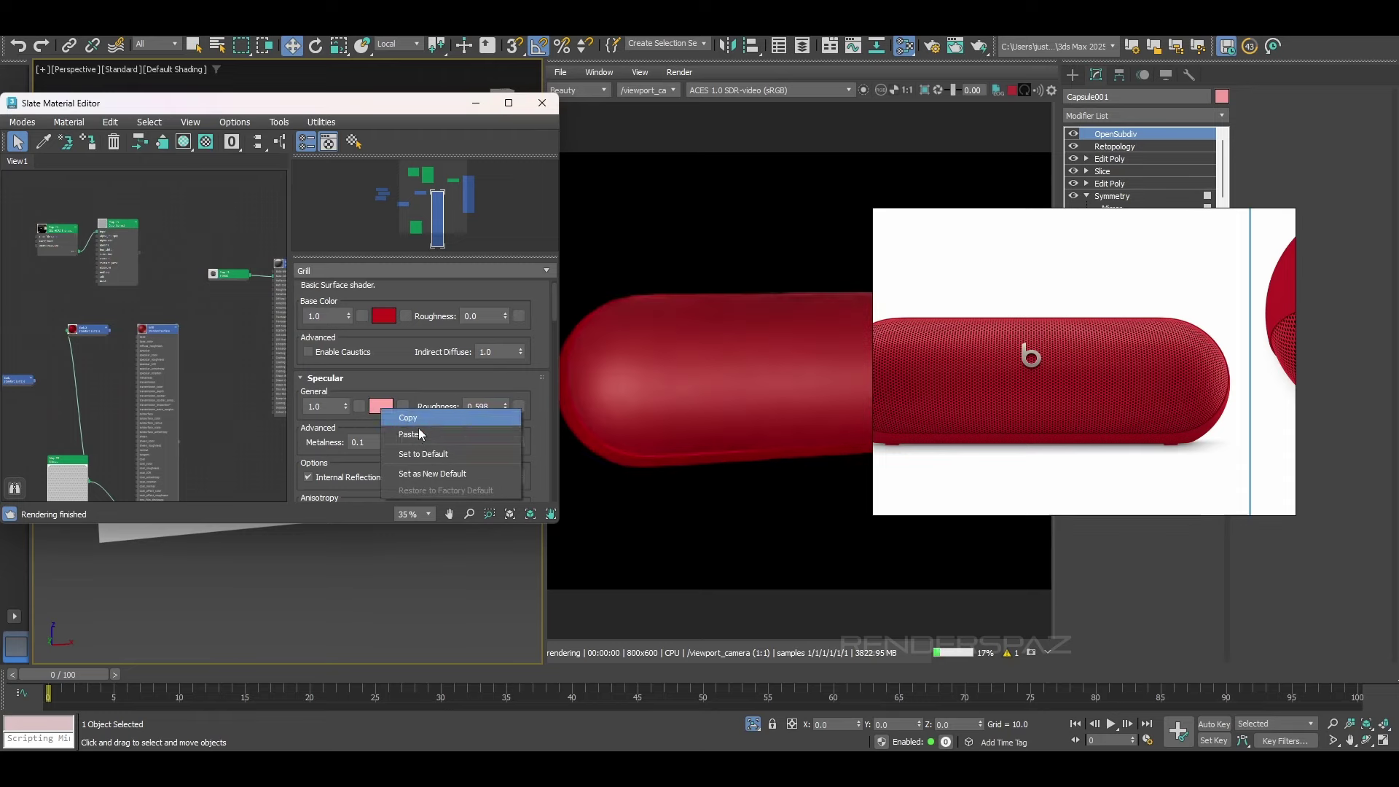
pyautogui.click(414, 428)
pyautogui.doubleClick(71, 326)
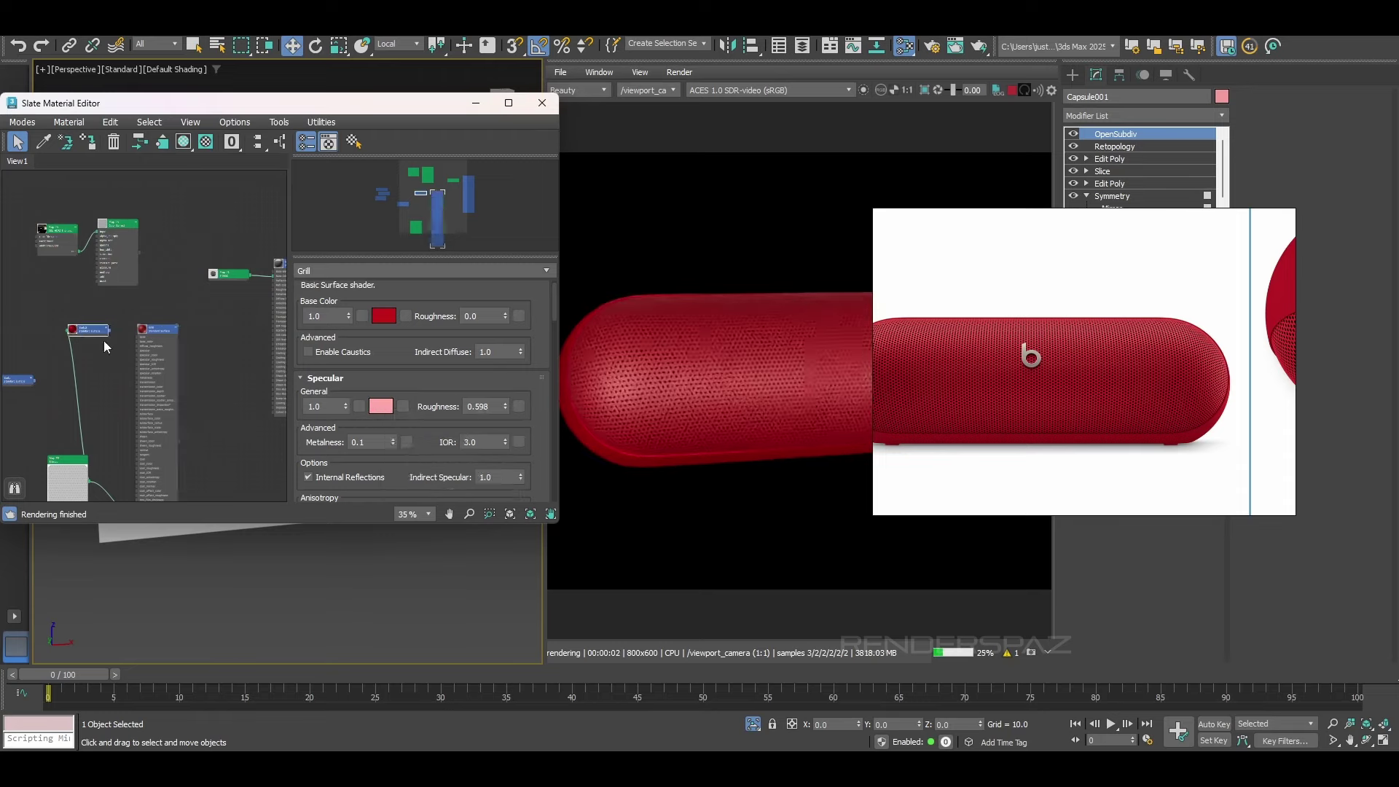
pyautogui.rightClick(376, 431)
pyautogui.click(404, 446)
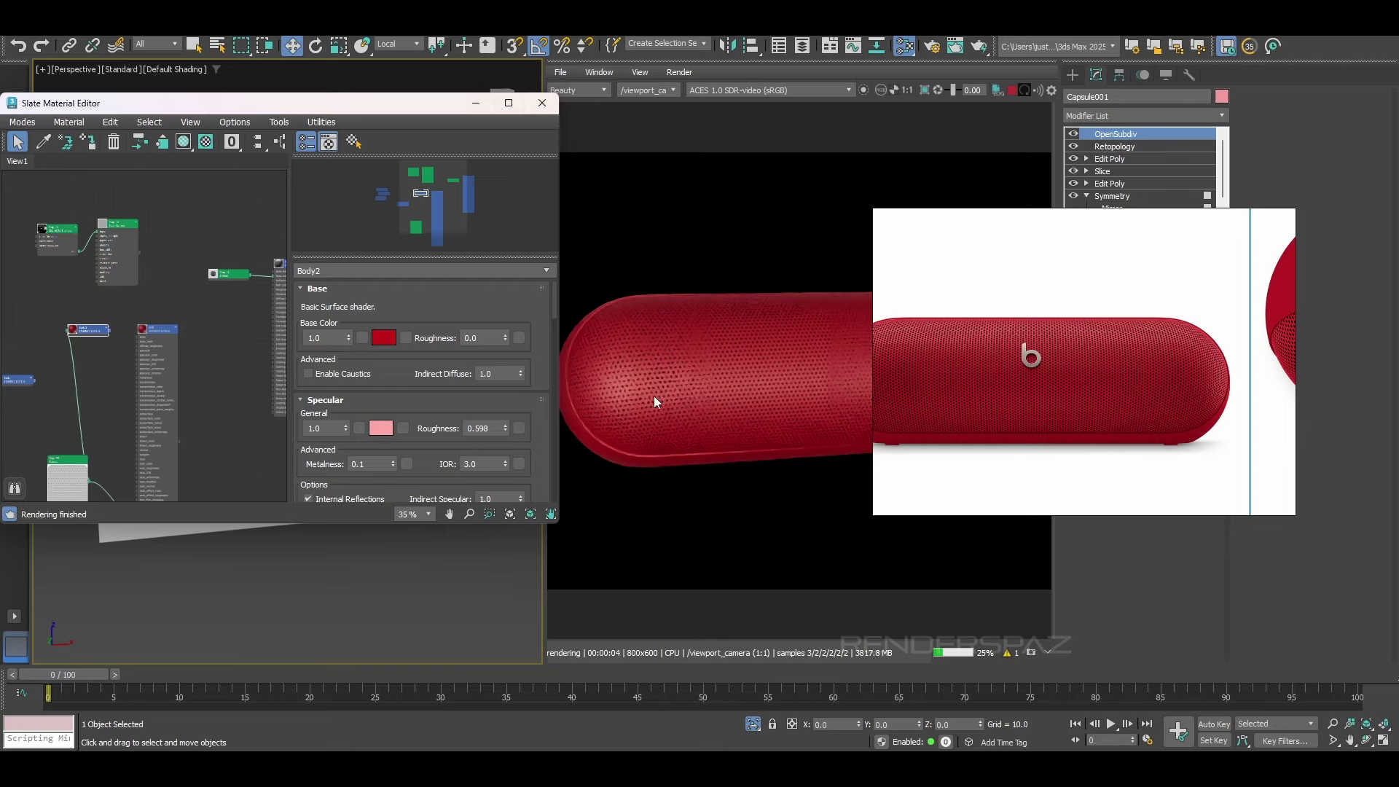
pyautogui.click(535, 110)
# Step: Examine the perforations, highlights and body edge of the rendered speaker up close and from several angles
pyautogui.keyDown('alt'); pyautogui.moveTo(369, 400); pyautogui.dragTo(261, 461, button='middle'); pyautogui.keyUp('alt')
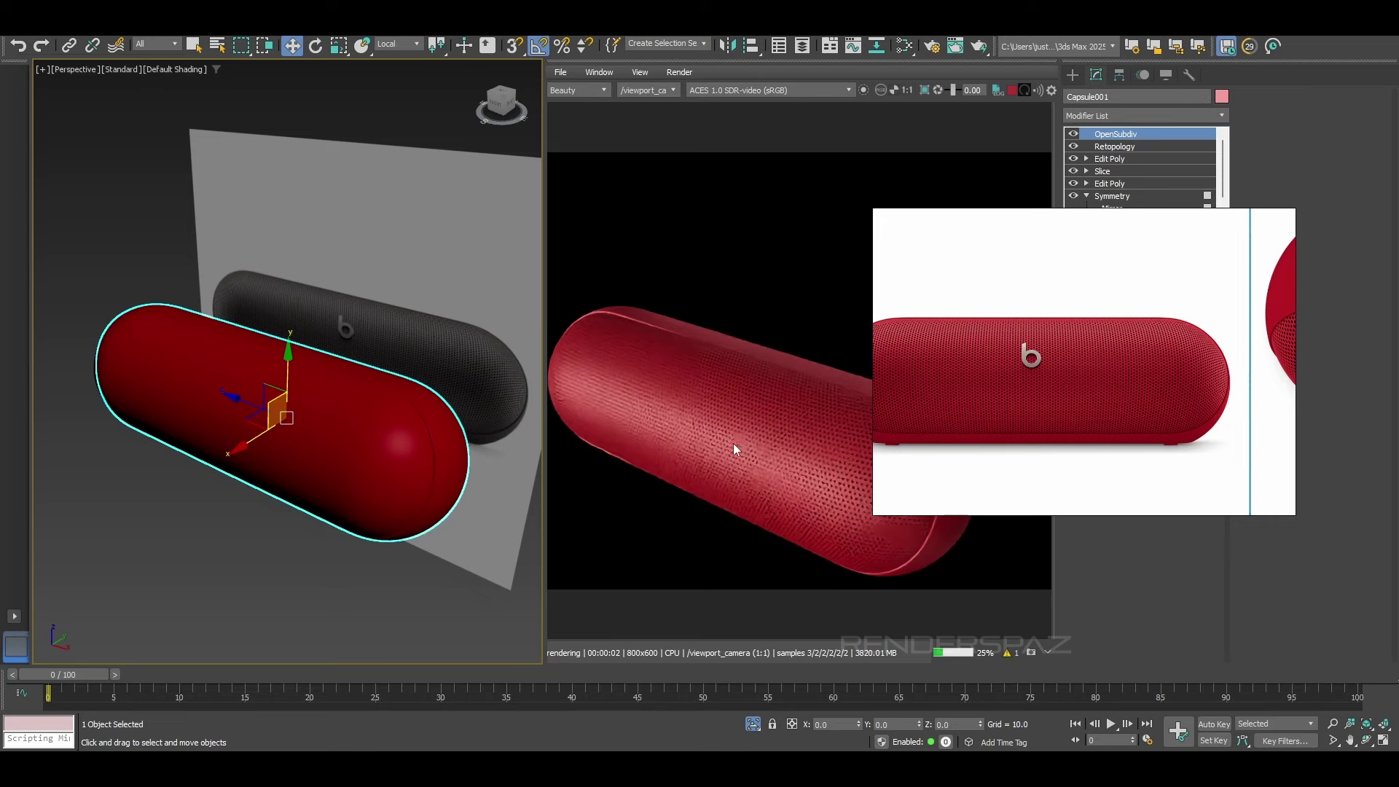
pyautogui.scroll(5, 754, 393)
pyautogui.scroll(-4, 669, 432)
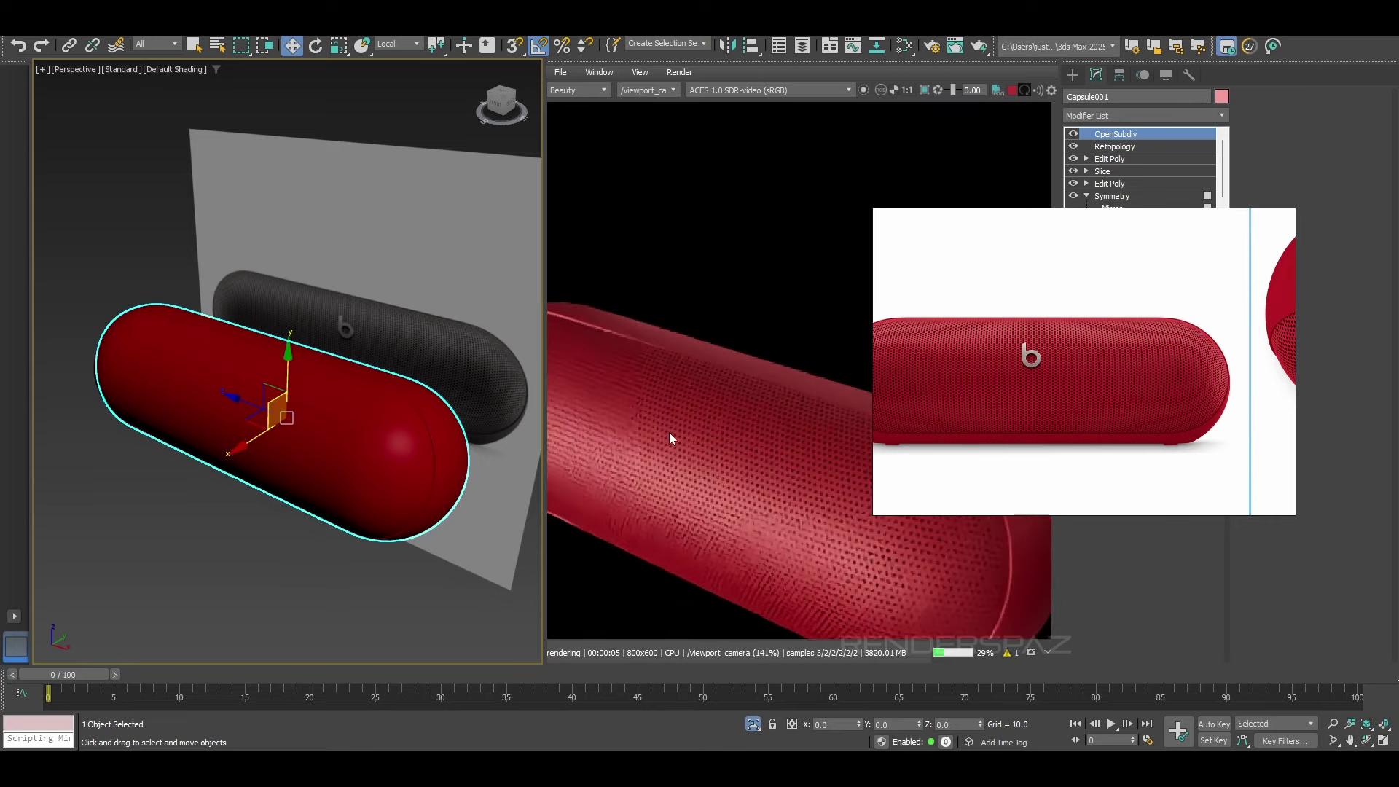
pyautogui.scroll(3, 686, 391)
pyautogui.scroll(-3, 692, 397)
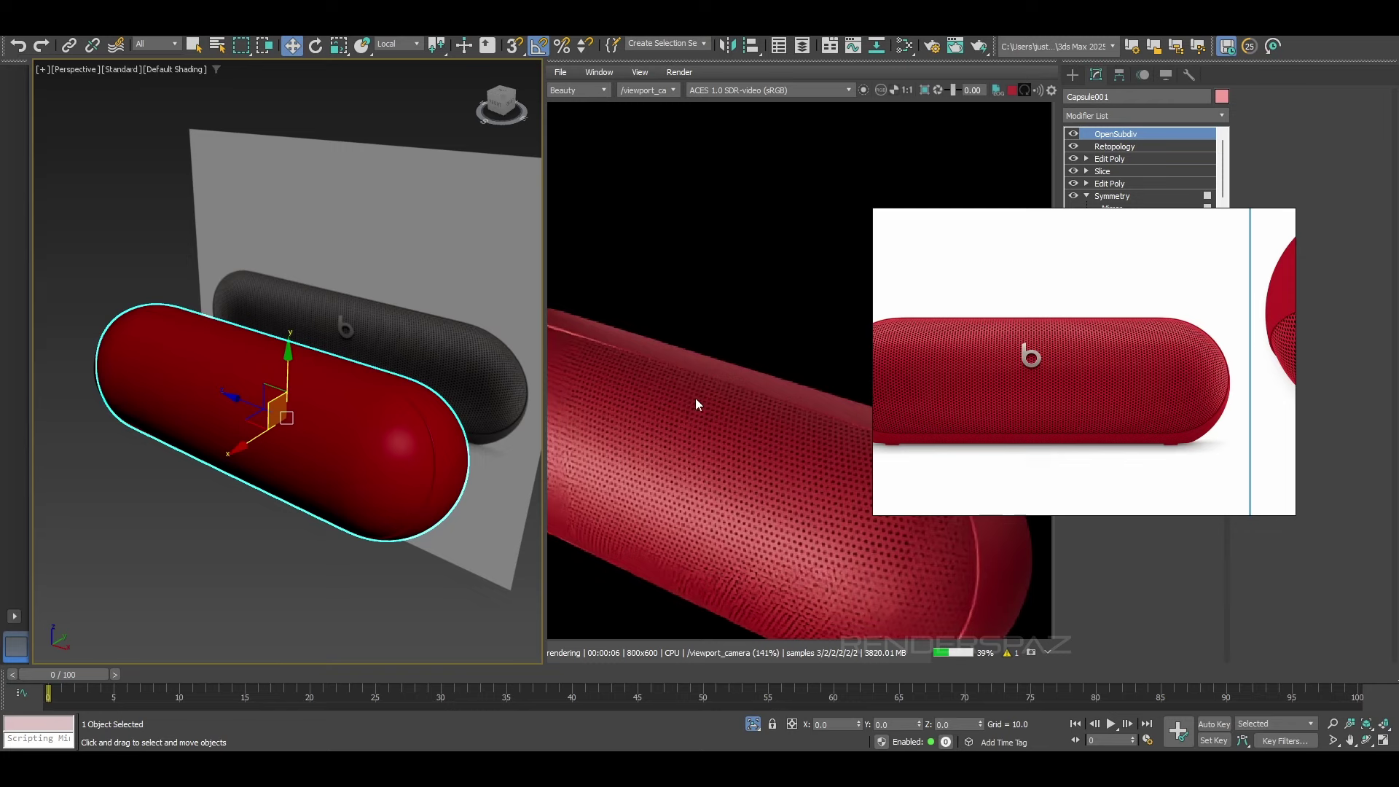
pyautogui.scroll(4, 714, 394)
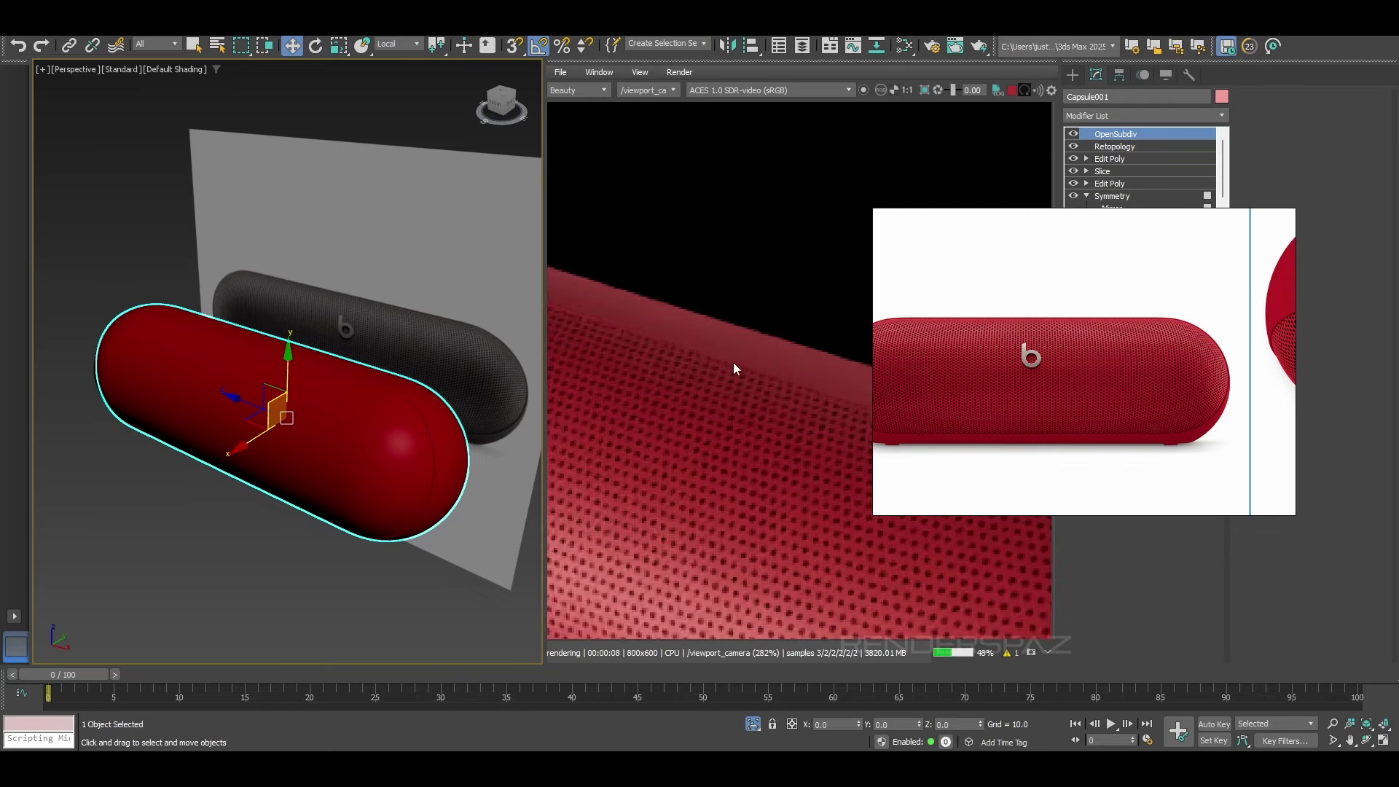
pyautogui.scroll(-4, 734, 368)
pyautogui.scroll(1, 671, 380)
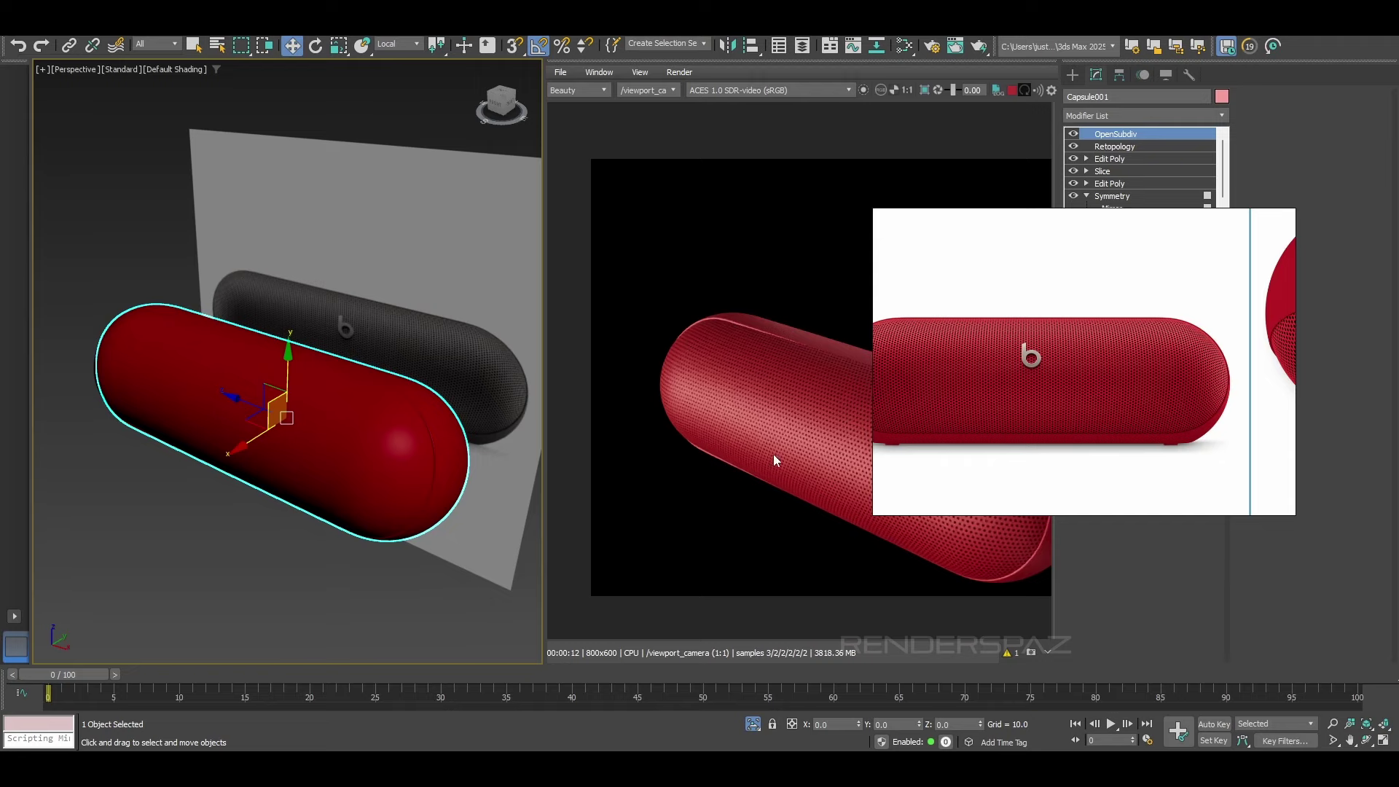
pyautogui.keyDown('alt'); pyautogui.moveTo(241, 467); pyautogui.dragTo(325, 465, button='middle'); pyautogui.keyUp('alt')
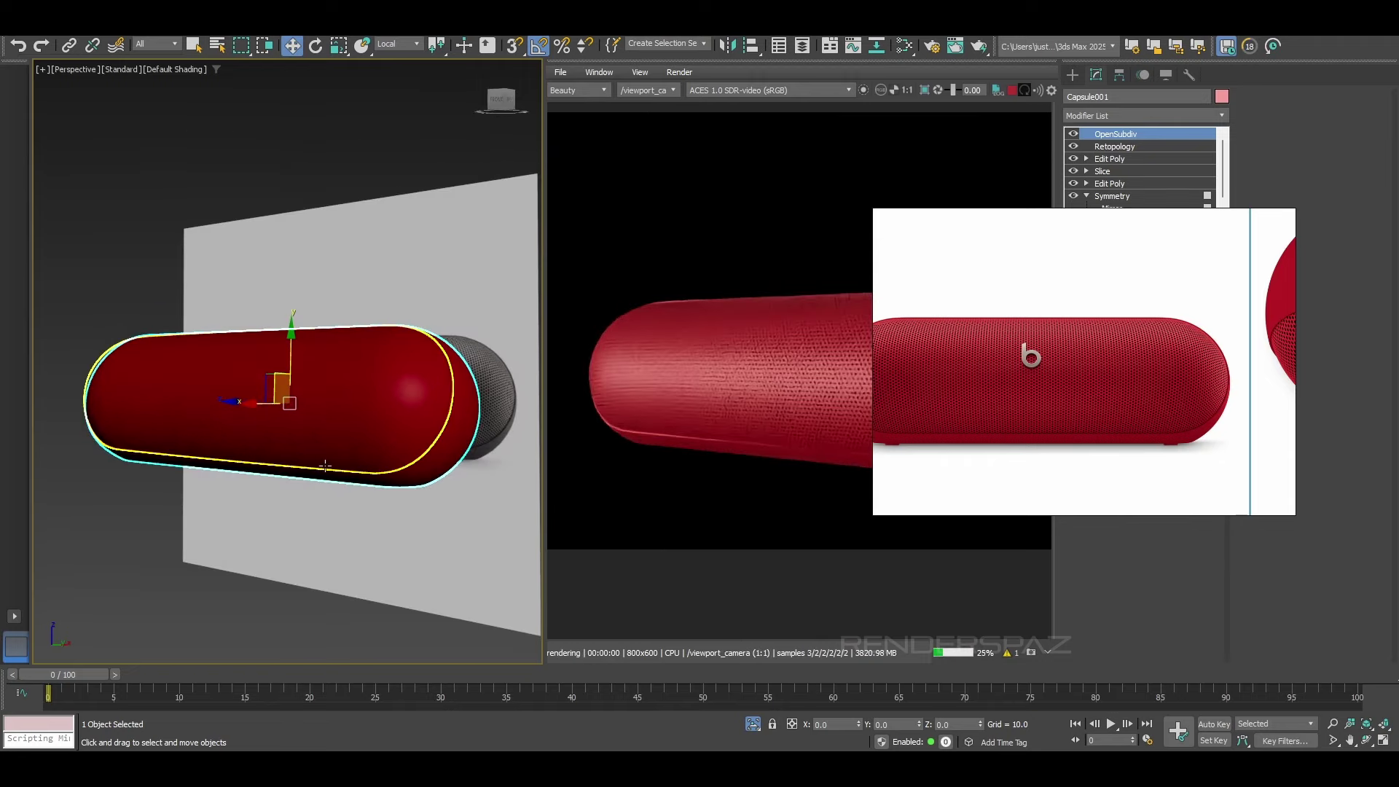
# Step: Select the Capsule002 grill, display its edged faces, and examine its mesh alongside the perforated render
pyautogui.click(225, 447)
pyautogui.scroll(3, 294, 447)
pyautogui.scroll(-1, 296, 444)
pyautogui.press('F4')
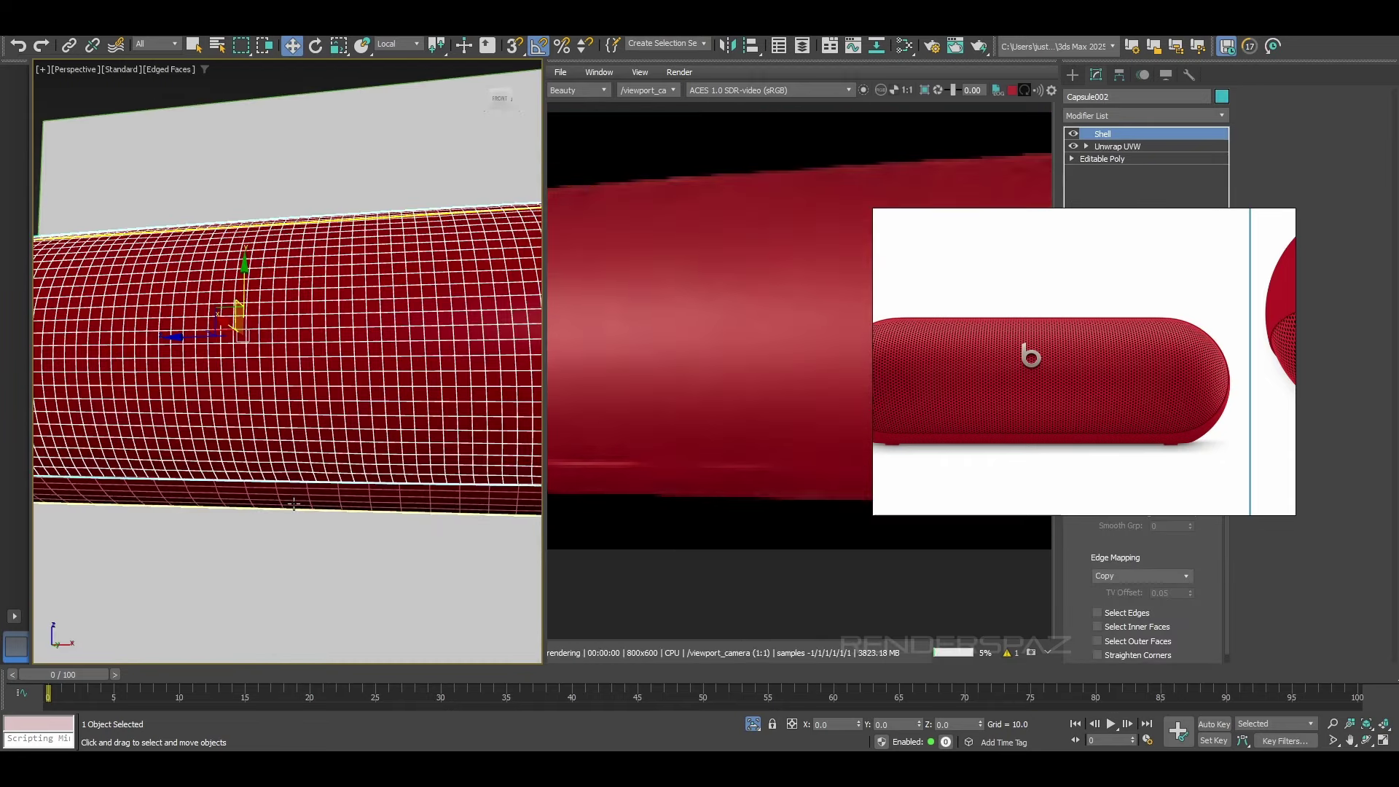
pyautogui.click(293, 502)
pyautogui.keyDown('alt'); pyautogui.moveTo(295, 381); pyautogui.dragTo(305, 409, button='middle'); pyautogui.keyUp('alt')
pyautogui.click(314, 395)
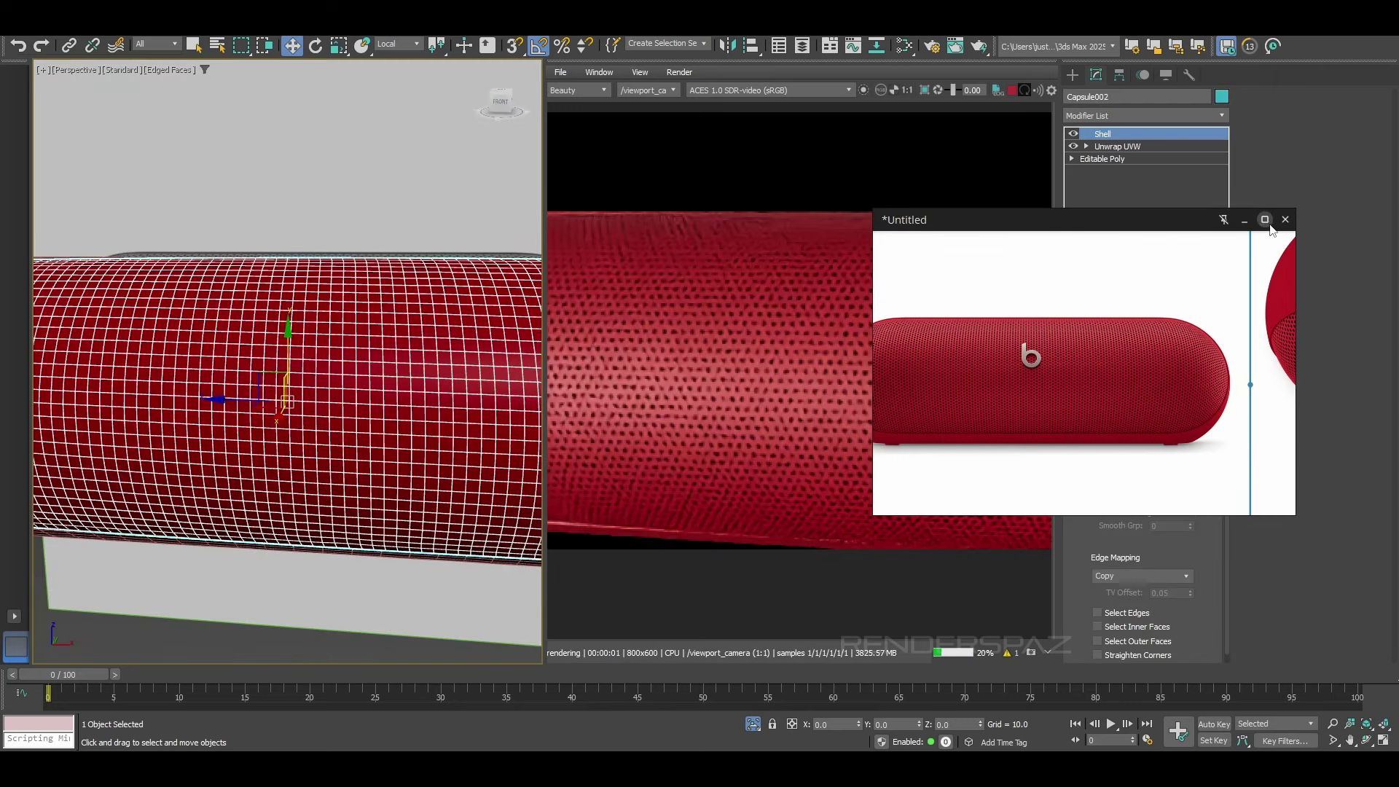
pyautogui.keyDown('alt'); pyautogui.moveTo(415, 334); pyautogui.dragTo(404, 366, button='middle'); pyautogui.keyUp('alt')
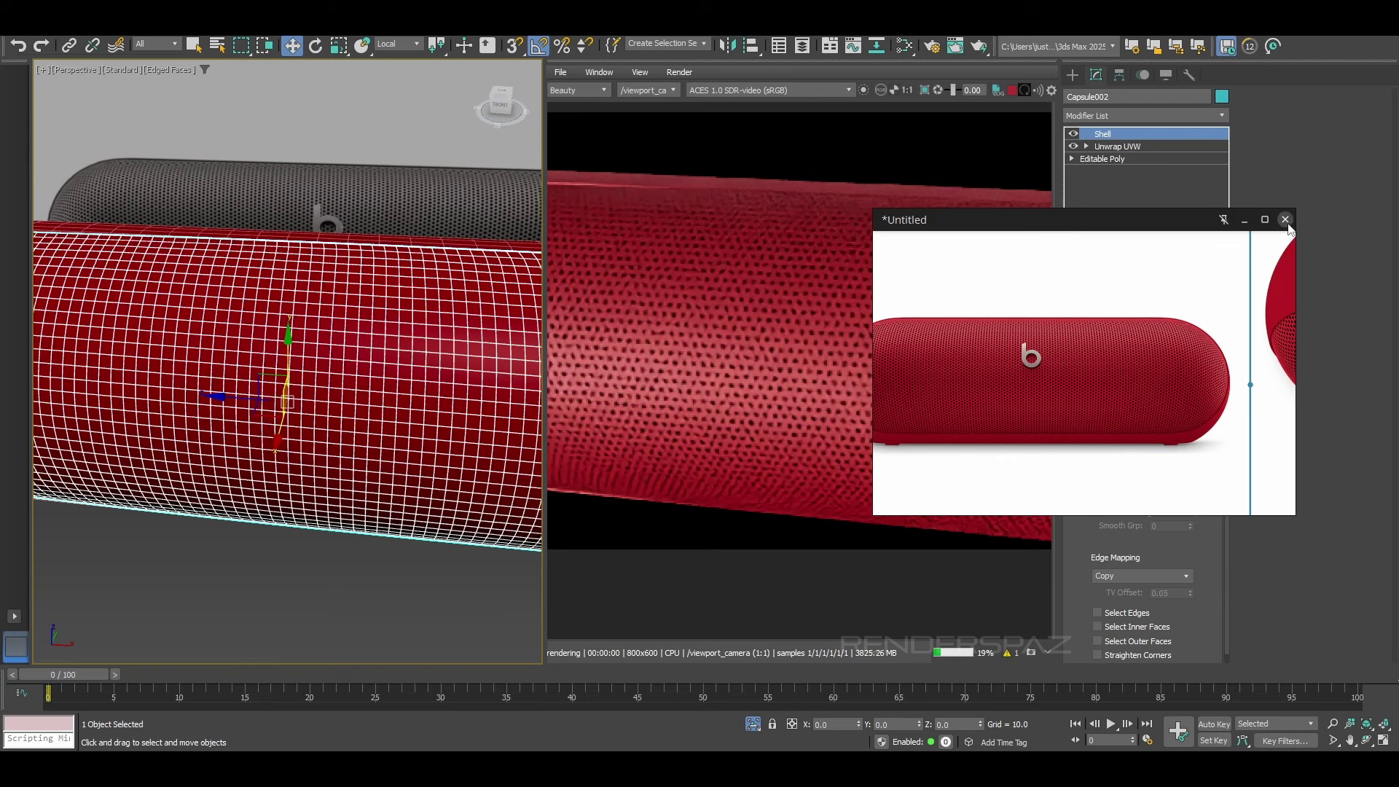
# Step: Keep the reference image window open and move it out of the way of the render and modifier settings
pyautogui.click(1285, 220)
pyautogui.click(1165, 404)
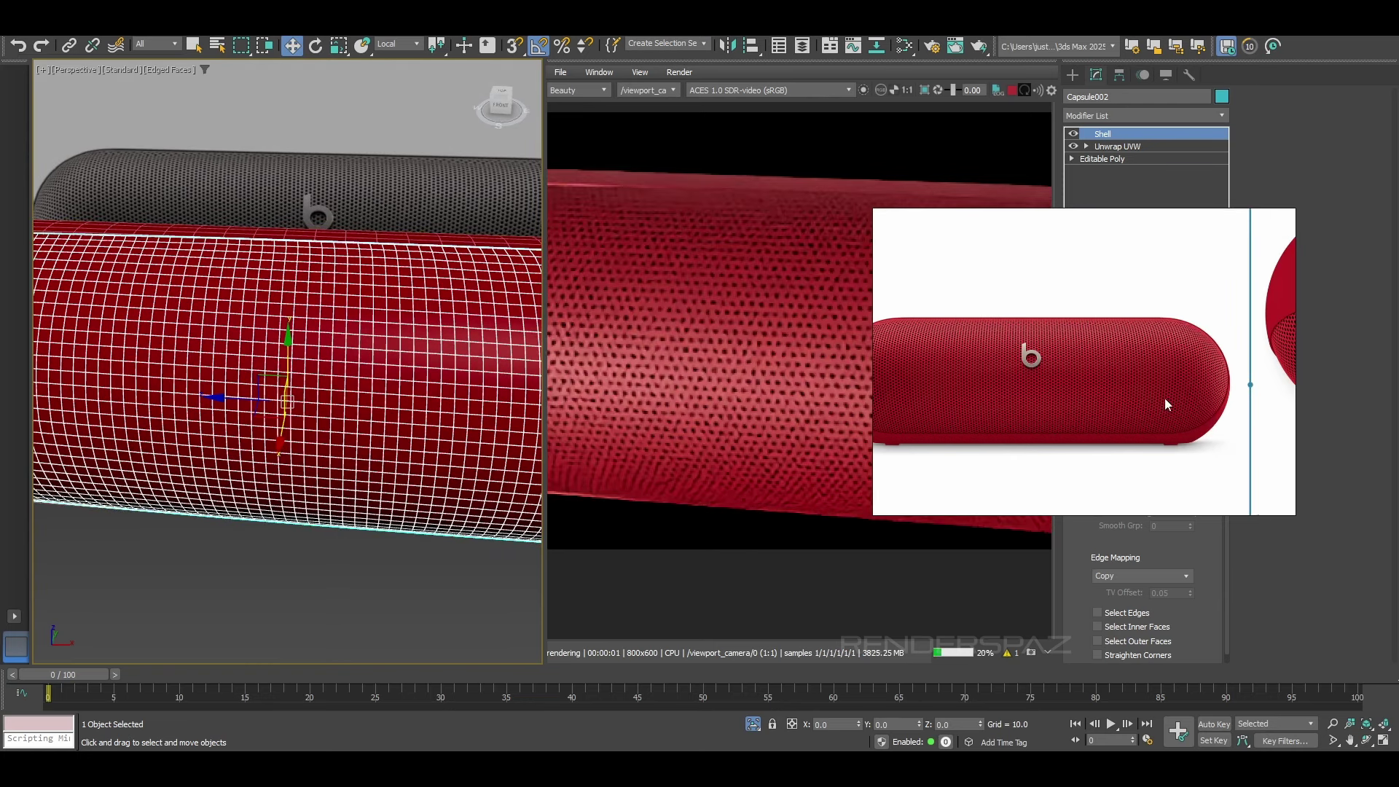
pyautogui.moveTo(980, 315); pyautogui.dragTo(1398, 299, button='right')
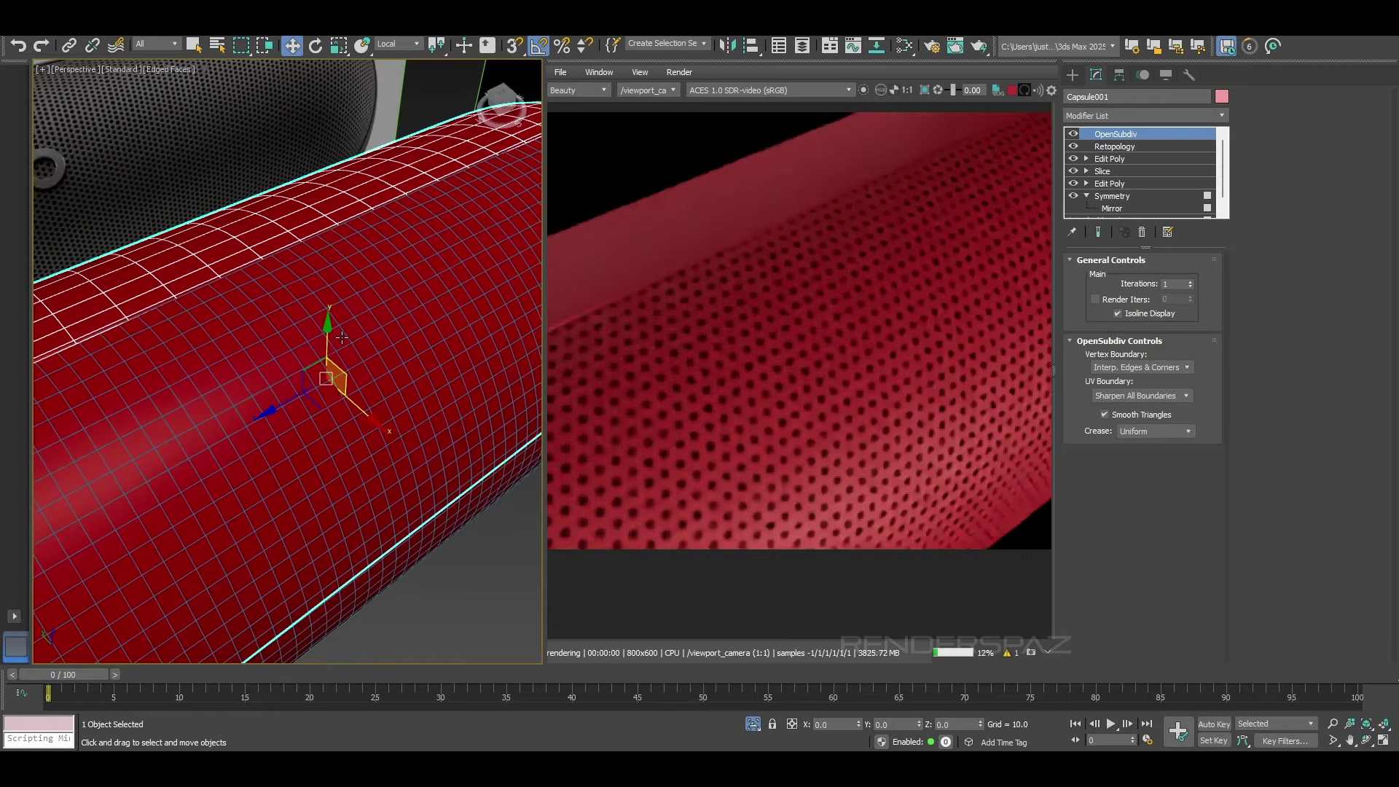
# Step: Turn off the edged faces display and add a Squeeze modifier to the Capsule001 body above OpenSubdiv
pyautogui.moveTo(342, 337)
pyautogui.keyDown('alt'); pyautogui.mouseDown(button='middle')
pyautogui.moveTo(350, 292)
pyautogui.moveTo(394, 321)
pyautogui.moveTo(408, 287)
pyautogui.mouseUp(button='middle'); pyautogui.keyUp('alt')
pyautogui.press('F4')
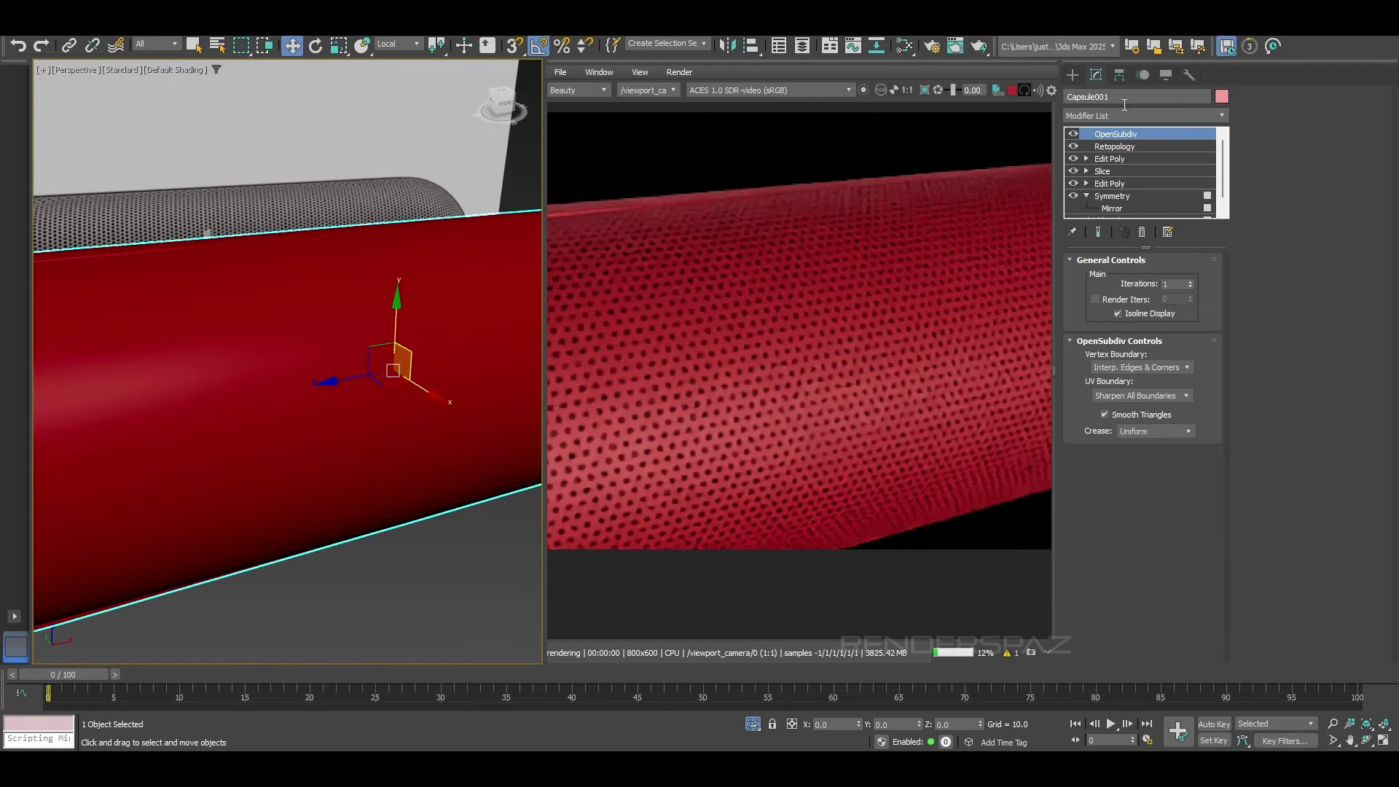
pyautogui.click(1117, 112)
pyautogui.write('s')
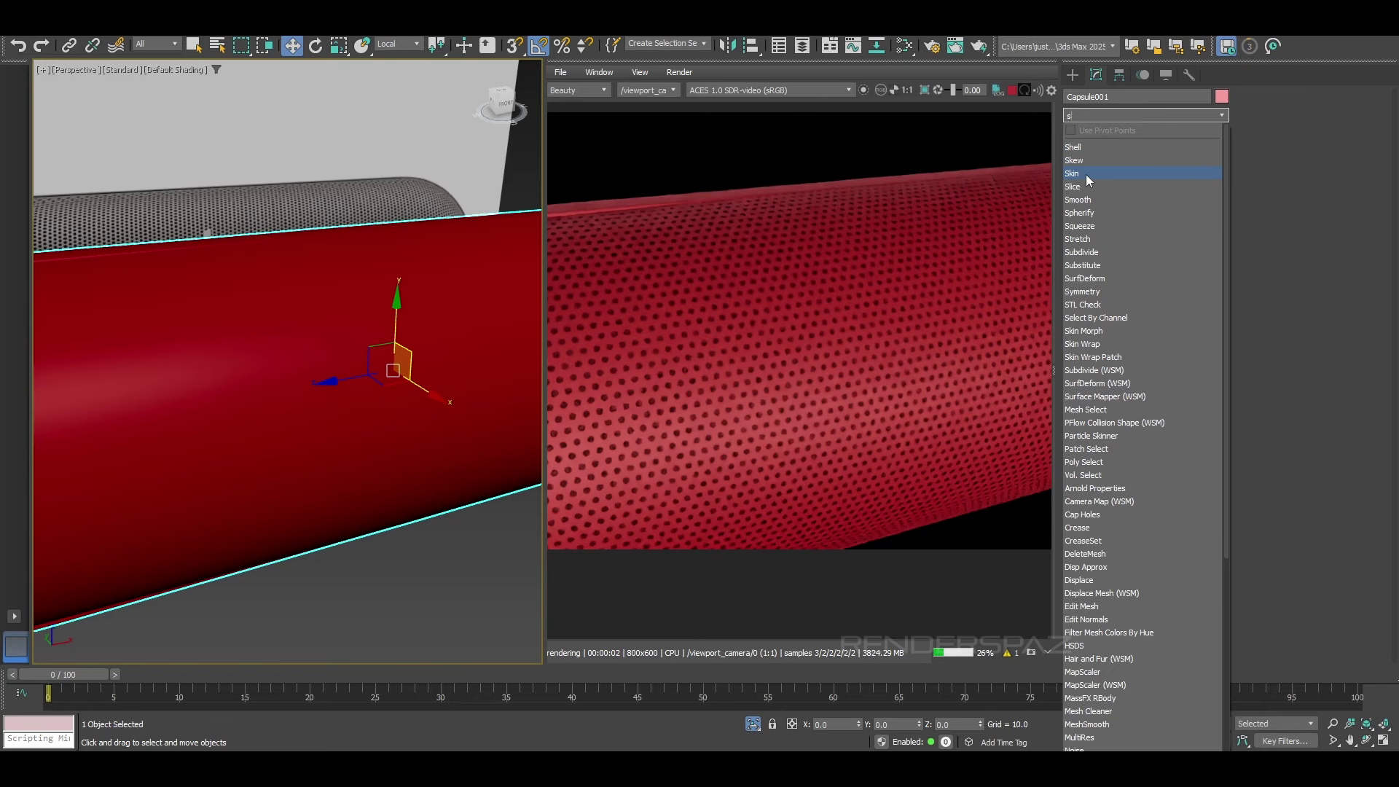
pyautogui.click(1086, 226)
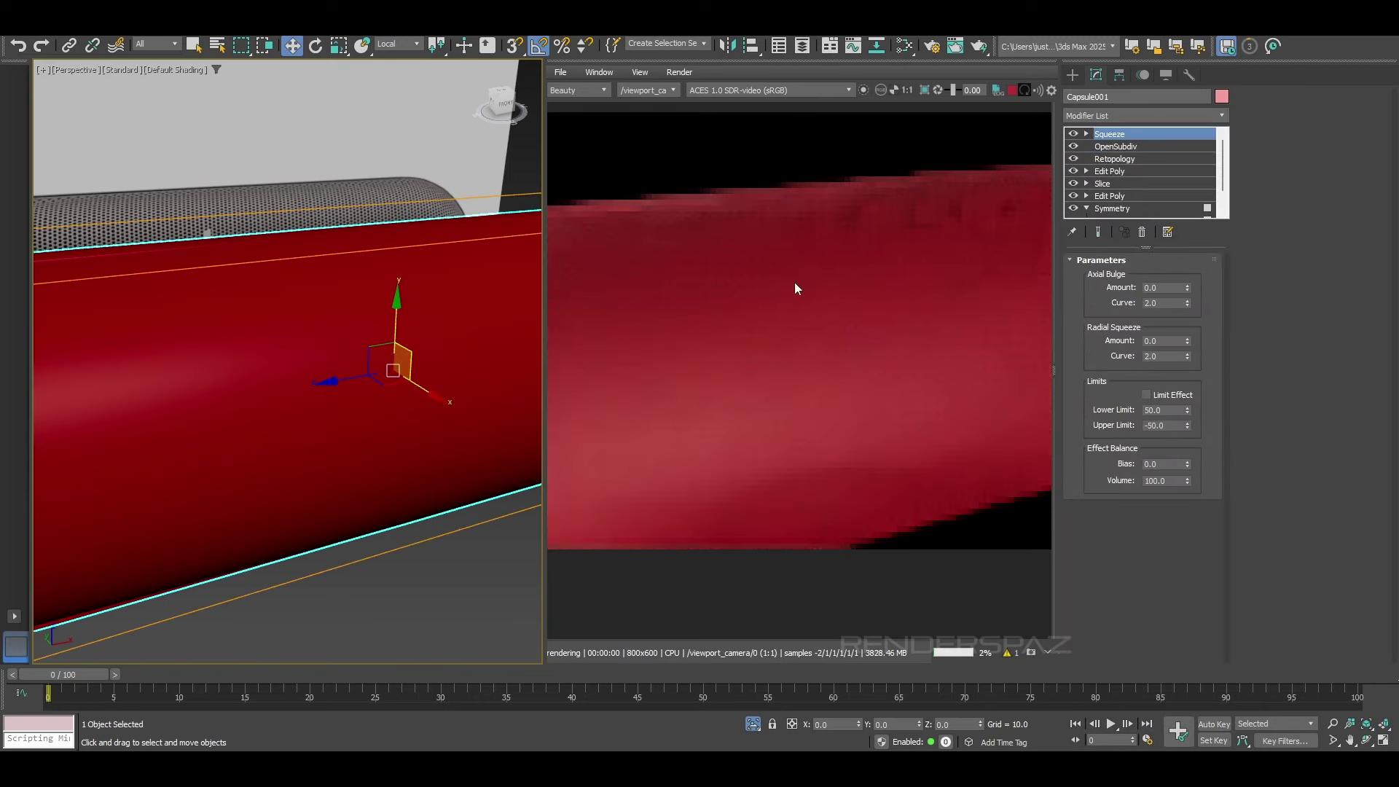
# Step: Try out the Squeeze modifier's axial bulge and radial squeeze amounts, and reset both to 0
pyautogui.moveTo(1189, 293)
pyautogui.mouseDown()
pyautogui.moveTo(1188, 275)
pyautogui.moveTo(1190, 328)
pyautogui.moveTo(1190, 274)
pyautogui.mouseUp()
pyautogui.rightClick(1188, 288)
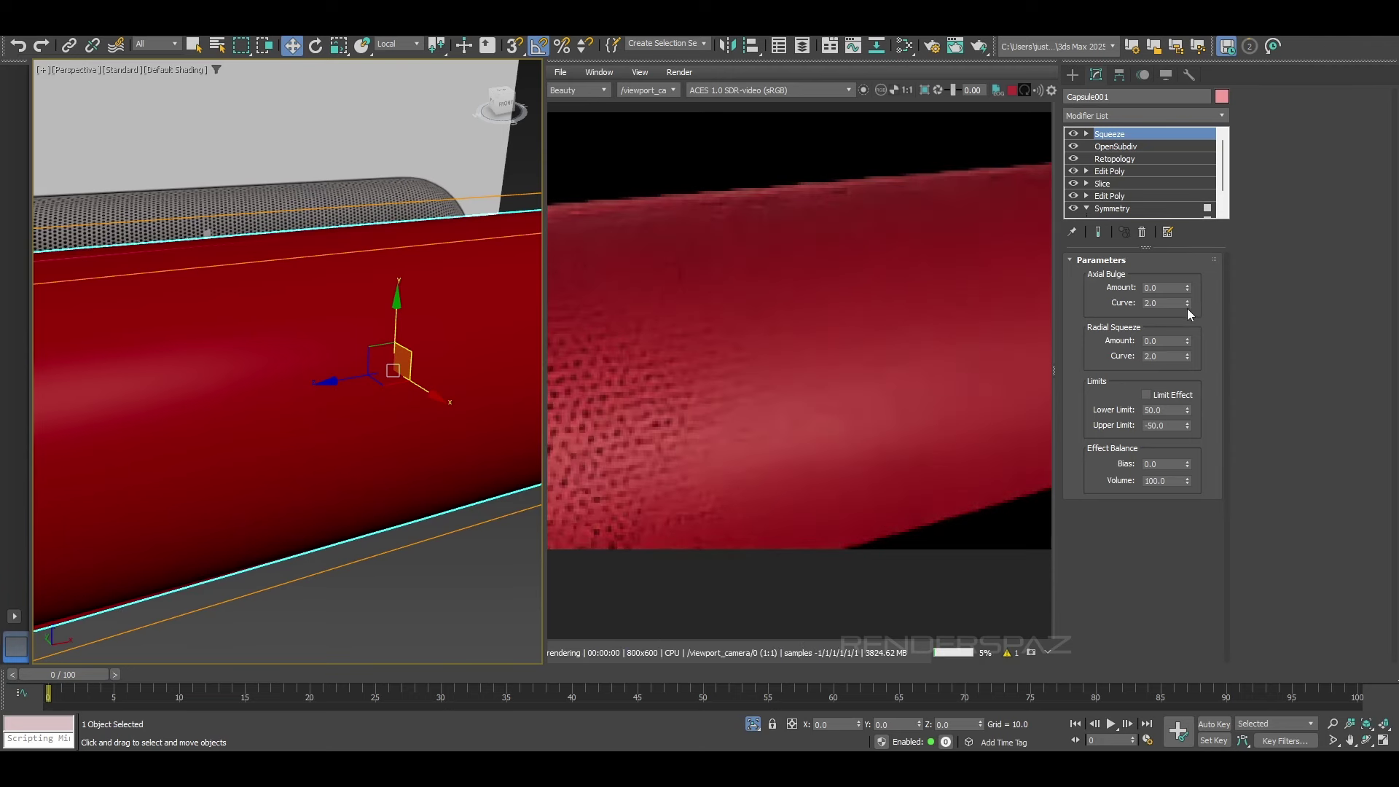
pyautogui.moveTo(1187, 341); pyautogui.dragTo(1187, 338)
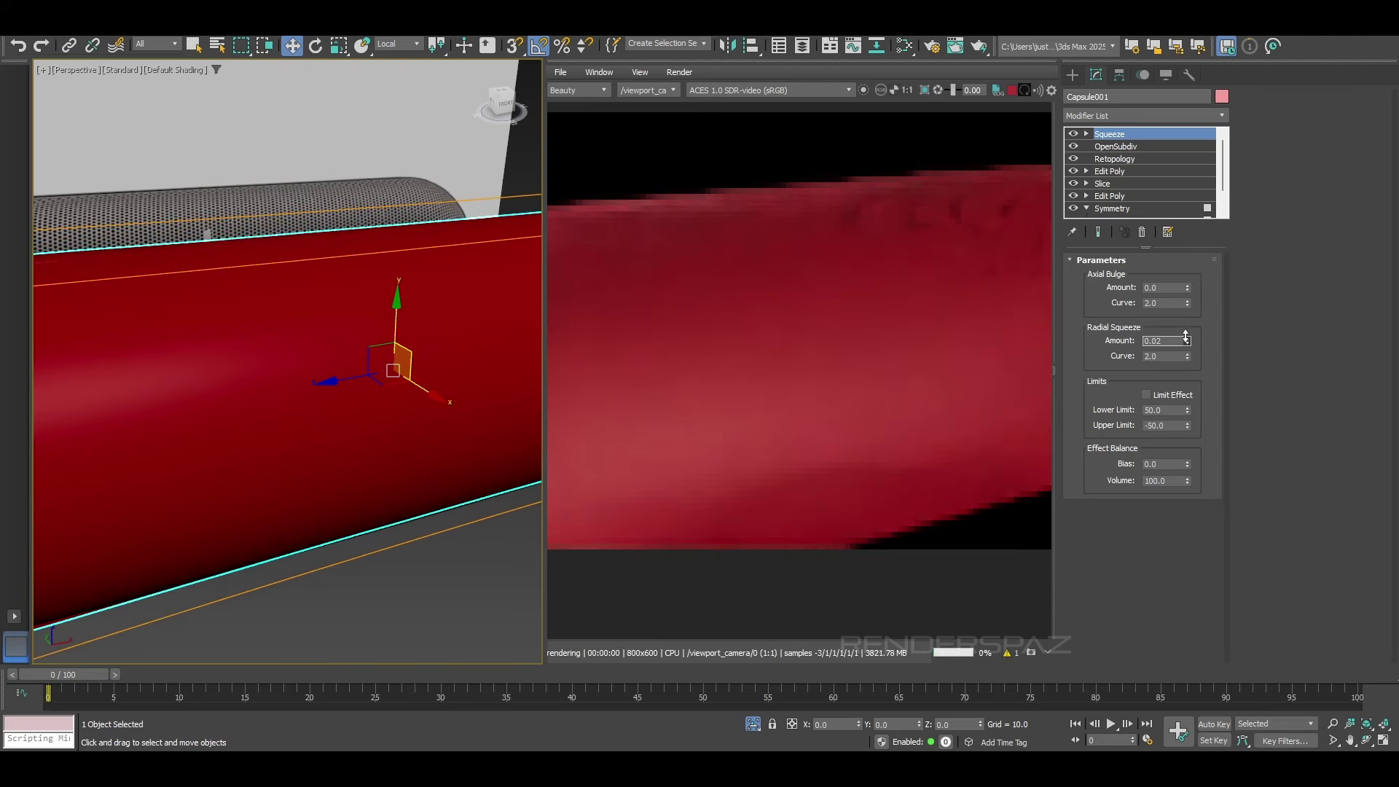
pyautogui.rightClick(1187, 341)
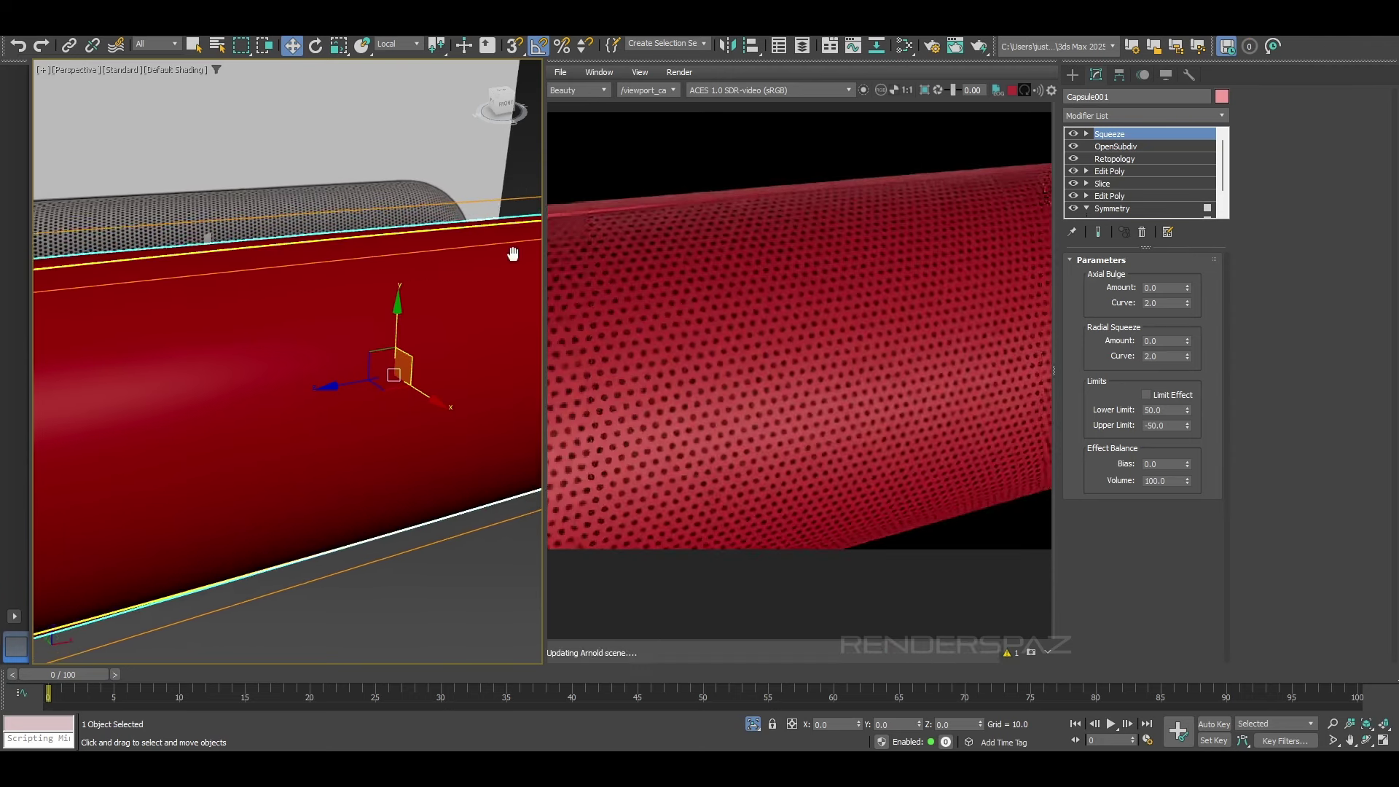
# Step: Select the Capsule002 grill and examine its mesh with edged faces displayed in the front view
pyautogui.moveTo(513, 253); pyautogui.dragTo(519, 263, button='middle')
pyautogui.click(400, 328)
pyautogui.scroll(-3, 400, 328)
pyautogui.moveTo(400, 328)
pyautogui.keyDown('alt'); pyautogui.mouseDown(button='middle')
pyautogui.moveTo(277, 250)
pyautogui.moveTo(275, 325)
pyautogui.mouseUp(button='middle'); pyautogui.keyUp('alt')
pyautogui.scroll(3, 366, 306)
pyautogui.press('F4')
pyautogui.press('f')
pyautogui.scroll(5, 247, 287)
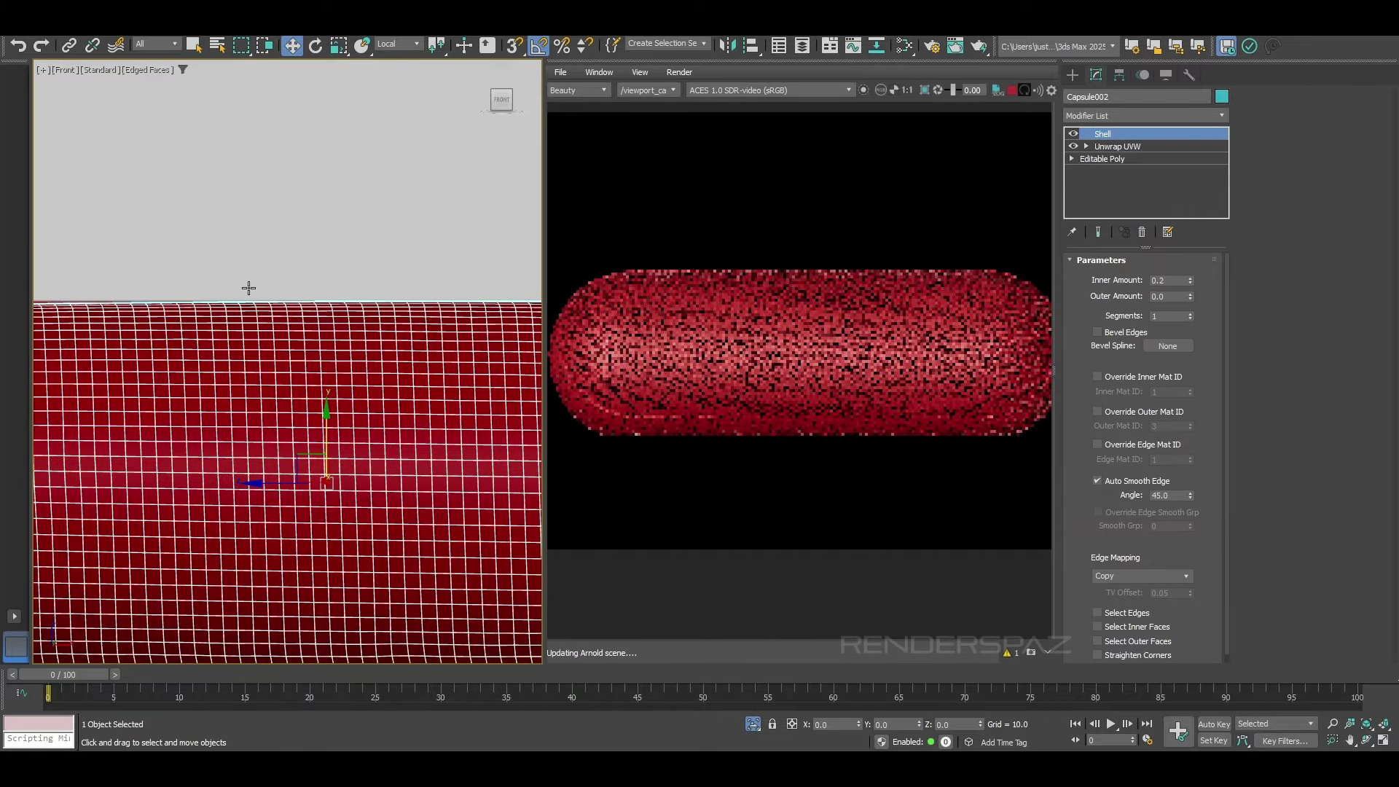
# Step: Turn off the edged faces and examine the grill's lower edge and rounded ends in the front view and the render
pyautogui.moveTo(325, 470); pyautogui.dragTo(318, 219, button='middle')
pyautogui.press('F3')
pyautogui.press('F3')
pyautogui.press('F4')
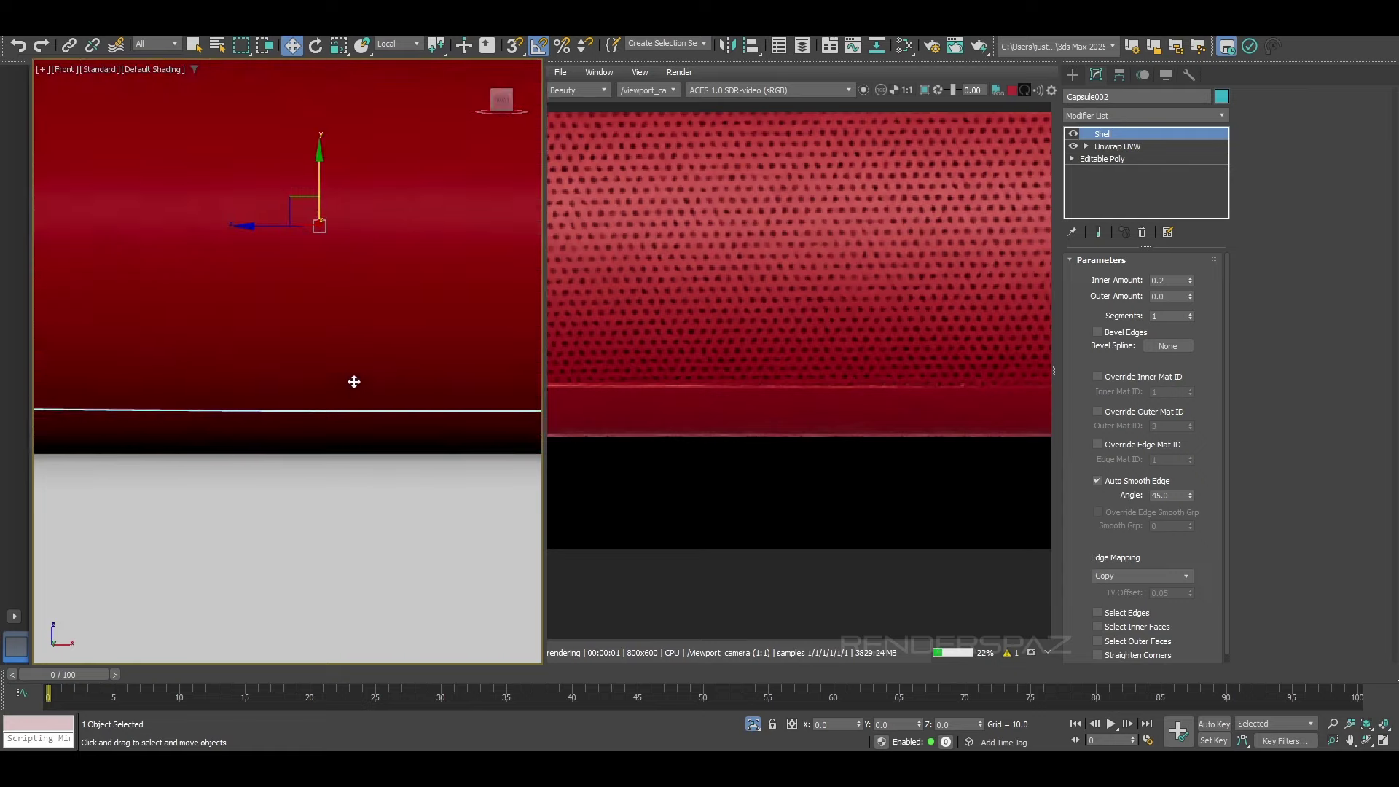
pyautogui.scroll(-6, 354, 382)
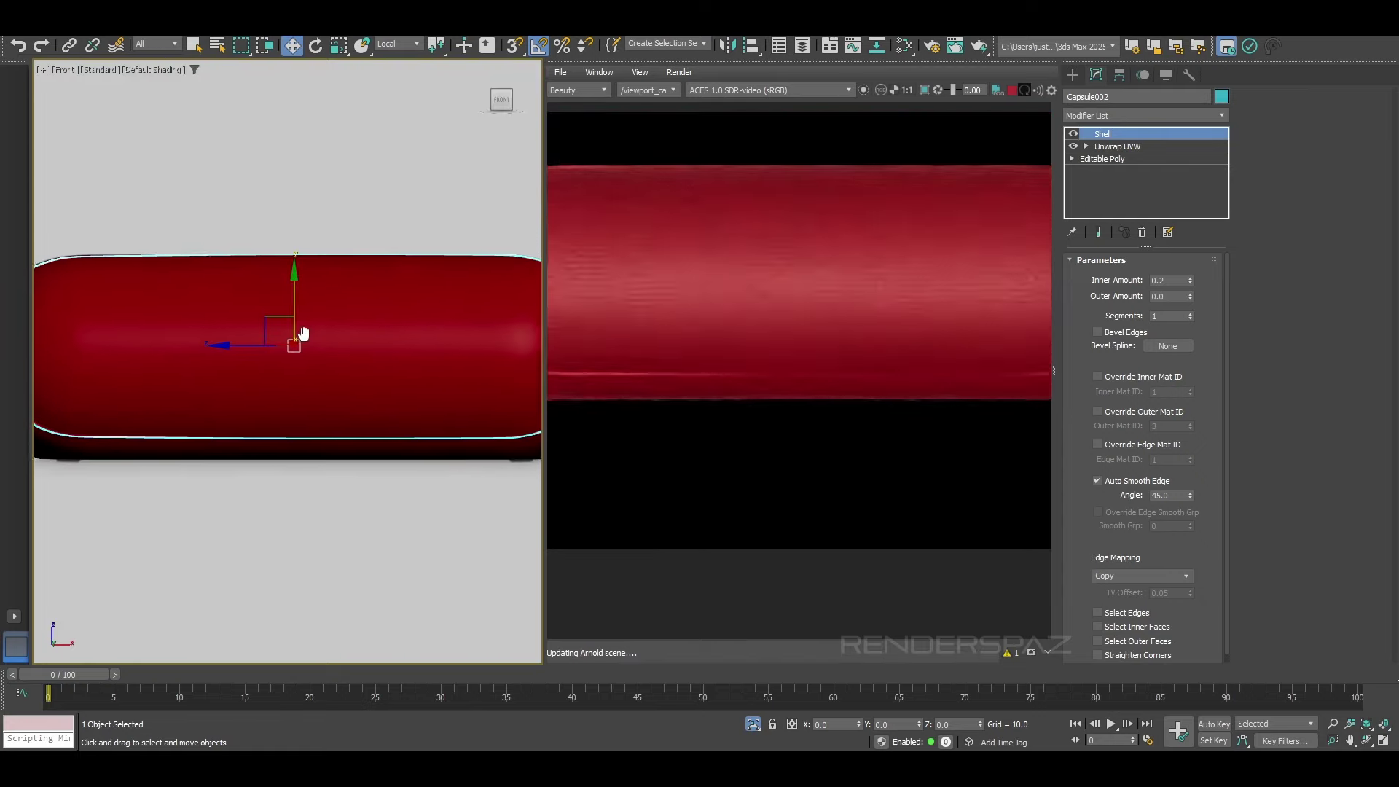
pyautogui.moveTo(303, 334); pyautogui.dragTo(252, 326, button='middle')
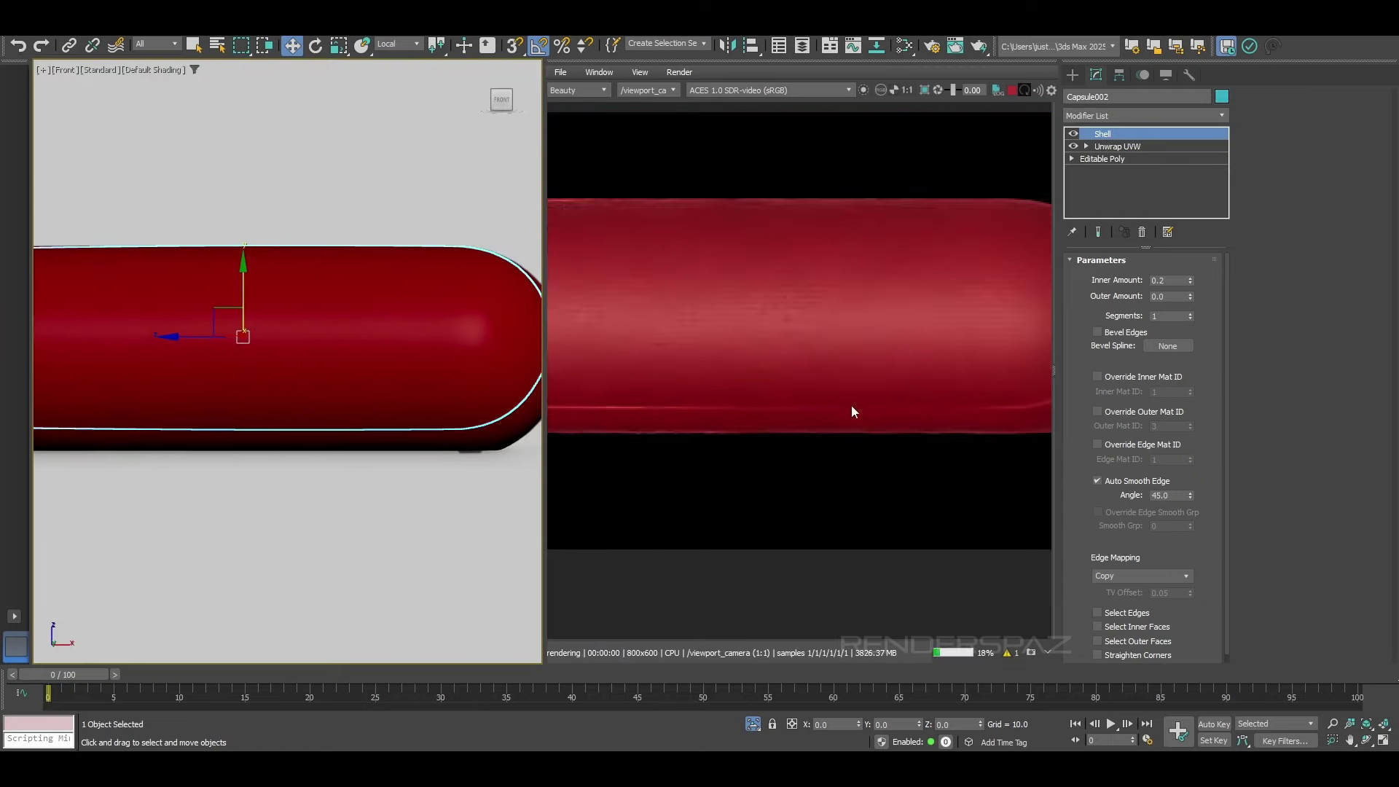
pyautogui.moveTo(955, 405); pyautogui.dragTo(758, 406, button='middle')
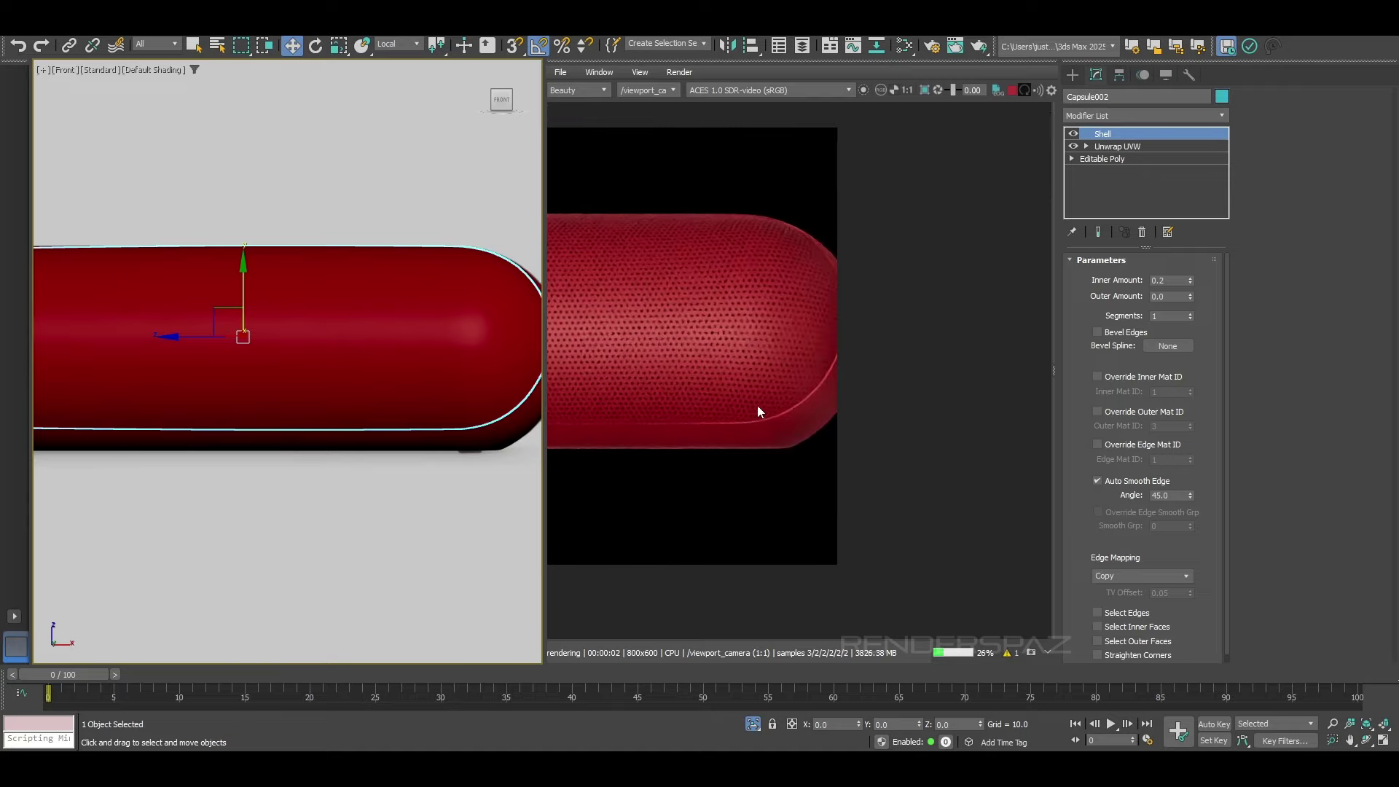
pyautogui.moveTo(554, 414); pyautogui.dragTo(1050, 406, button='middle')
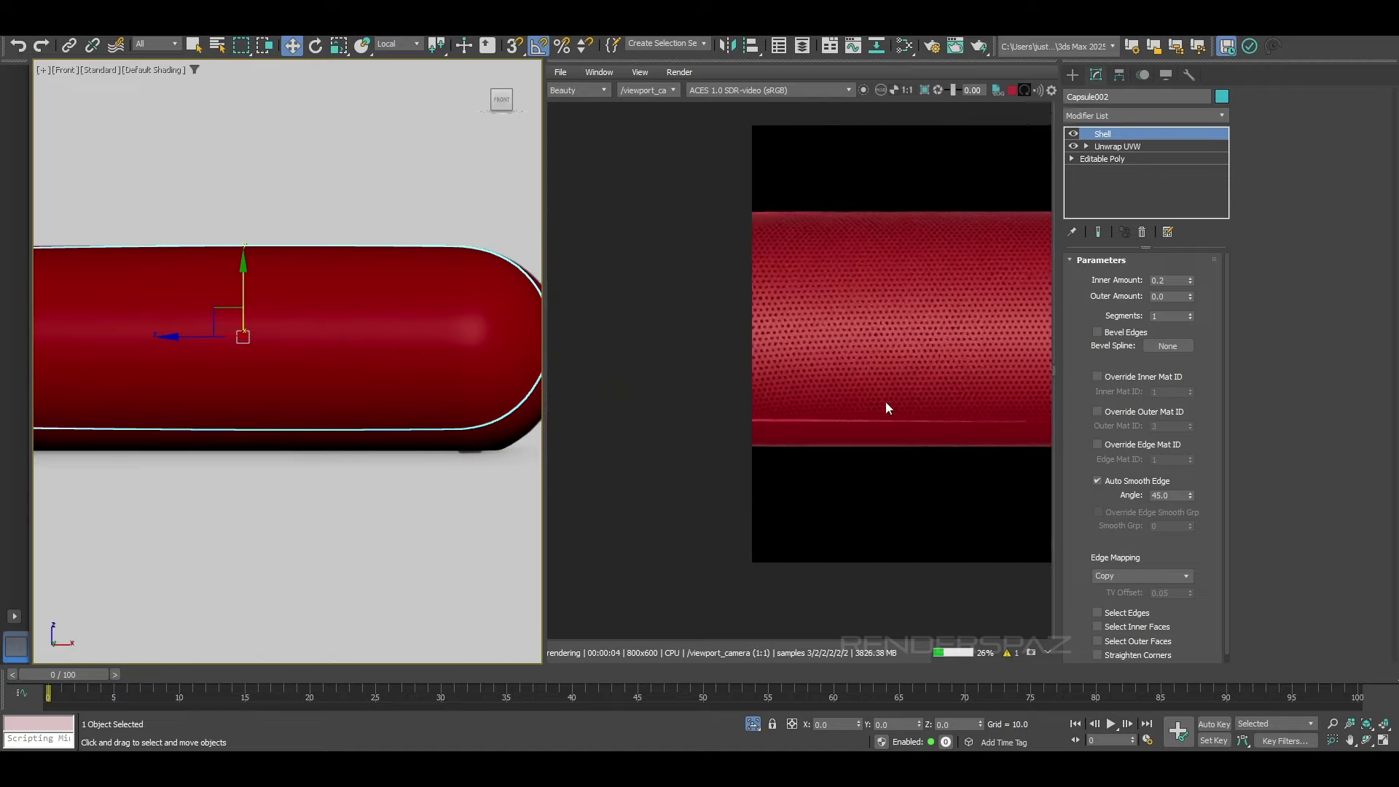
# Step: Return to the perspective view and remove the Squeeze modifier from the Capsule001 body
pyautogui.moveTo(221, 337); pyautogui.dragTo(269, 295, button='middle')
pyautogui.press('p')
pyautogui.click(298, 322)
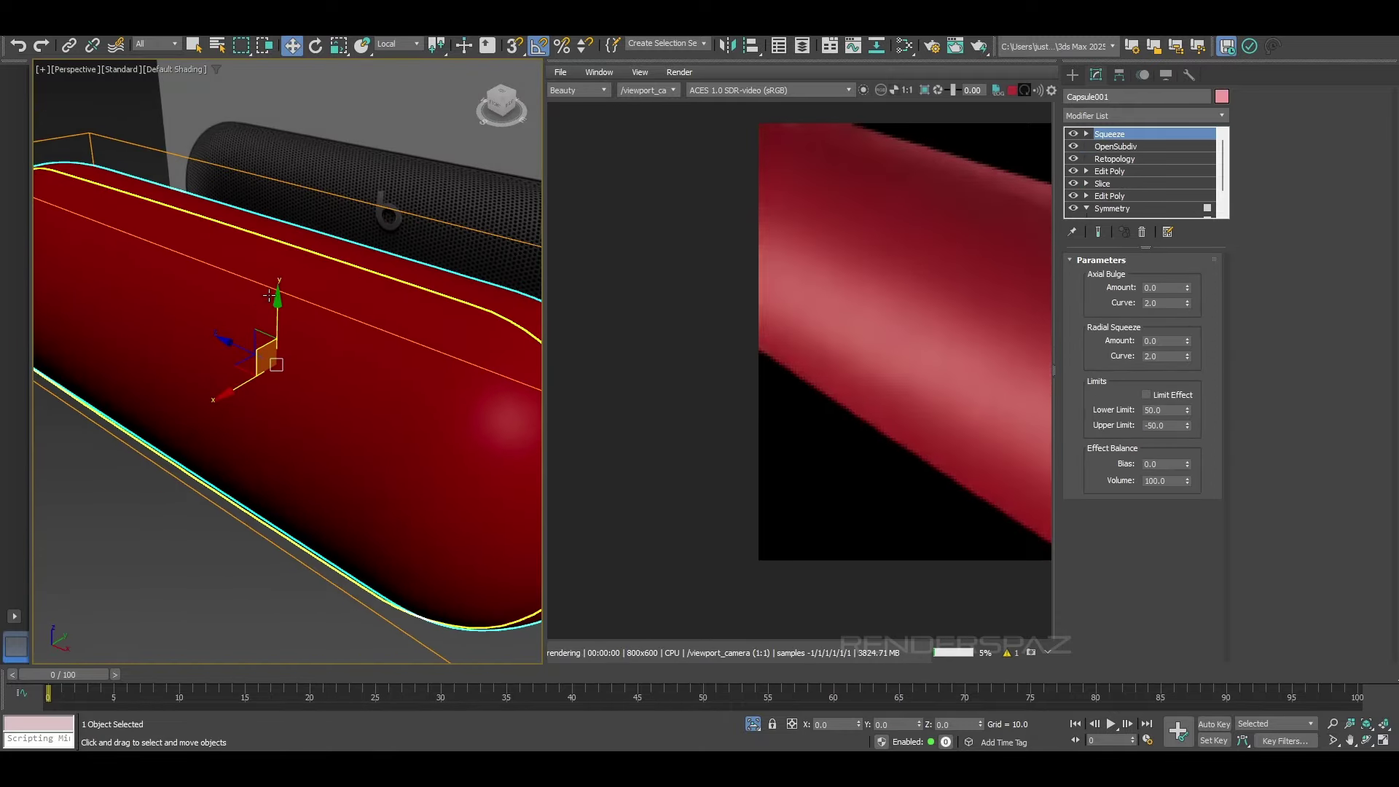
pyautogui.scroll(3, 269, 295)
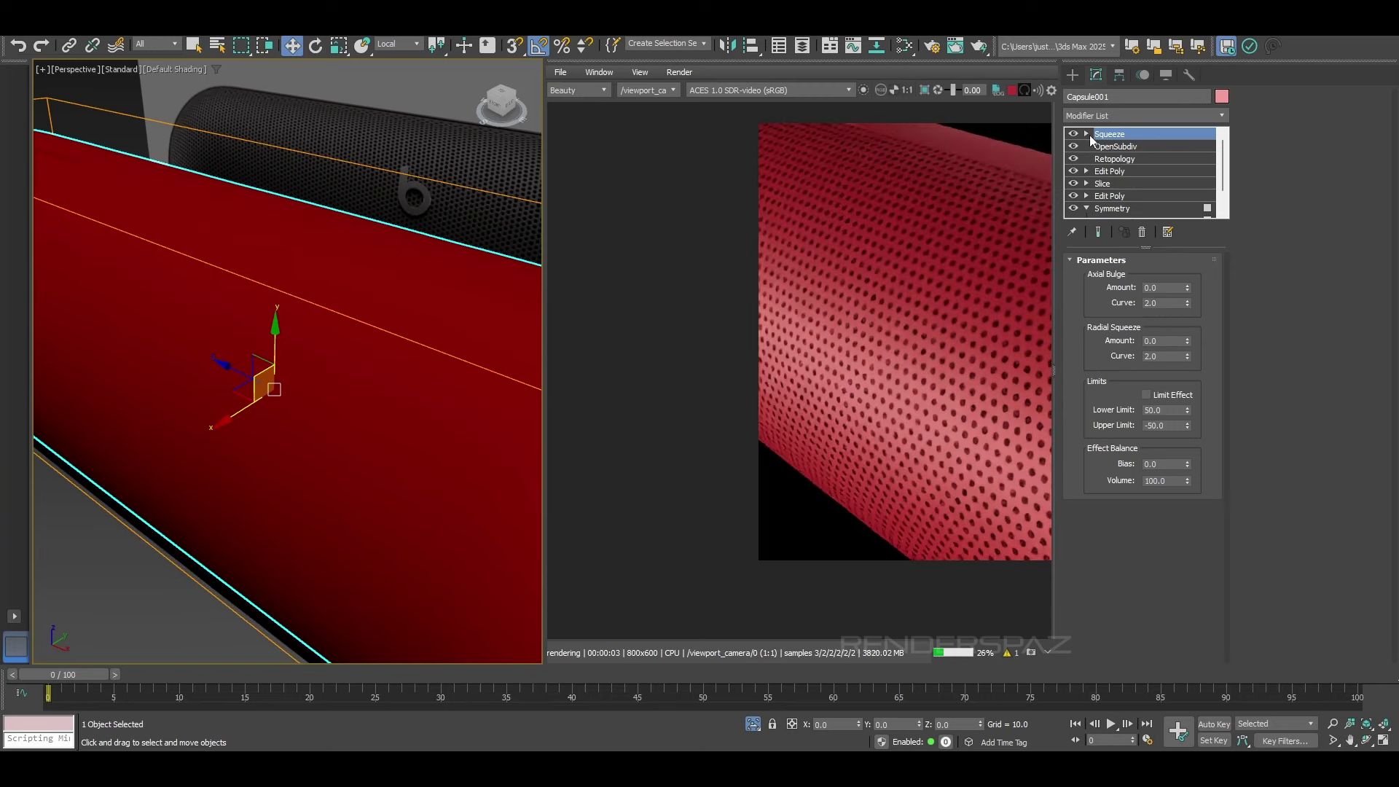
pyautogui.click(1142, 231)
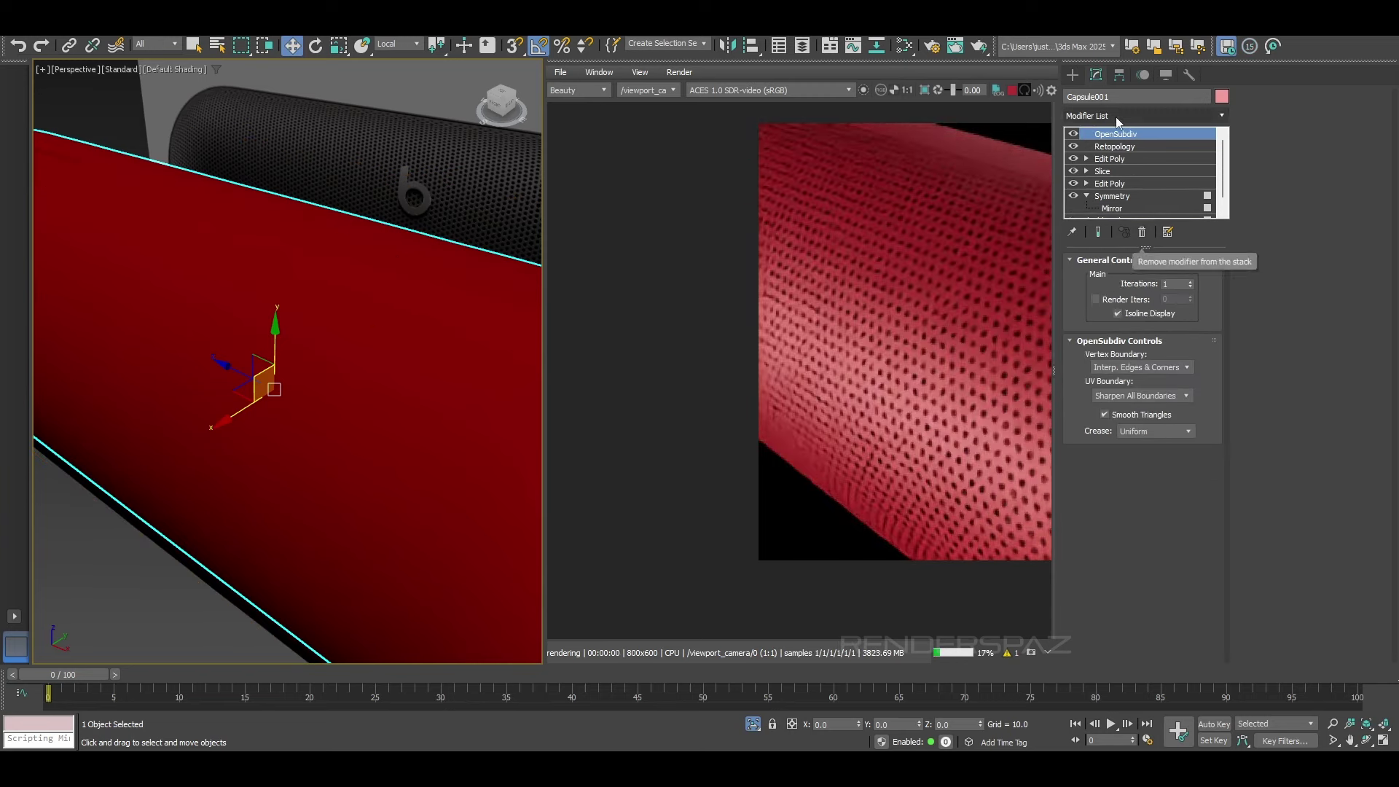
# Step: Open the body's Edit Poly modifier below Retopology, holding the scene first, and examine the rim at vertex level
pyautogui.click(1109, 158)
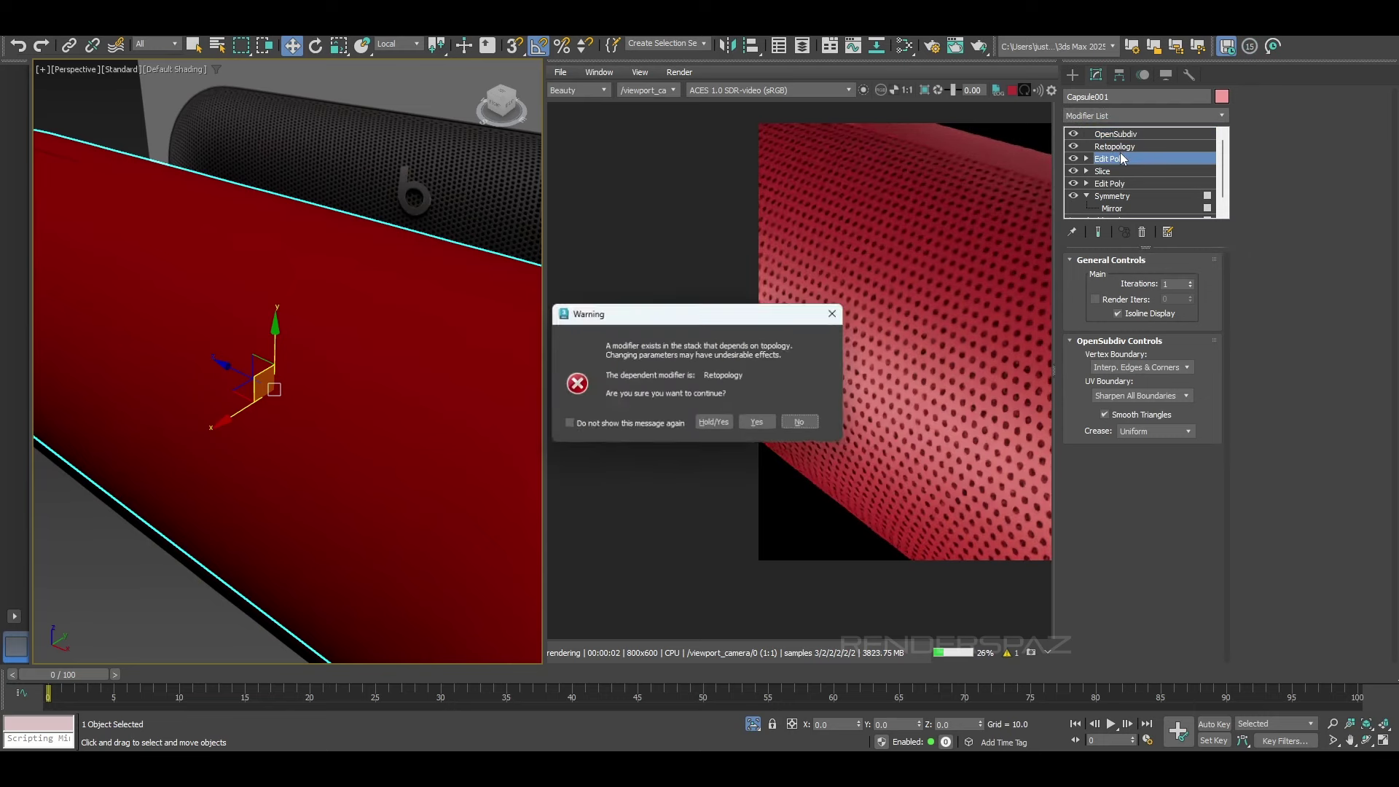
pyautogui.click(707, 425)
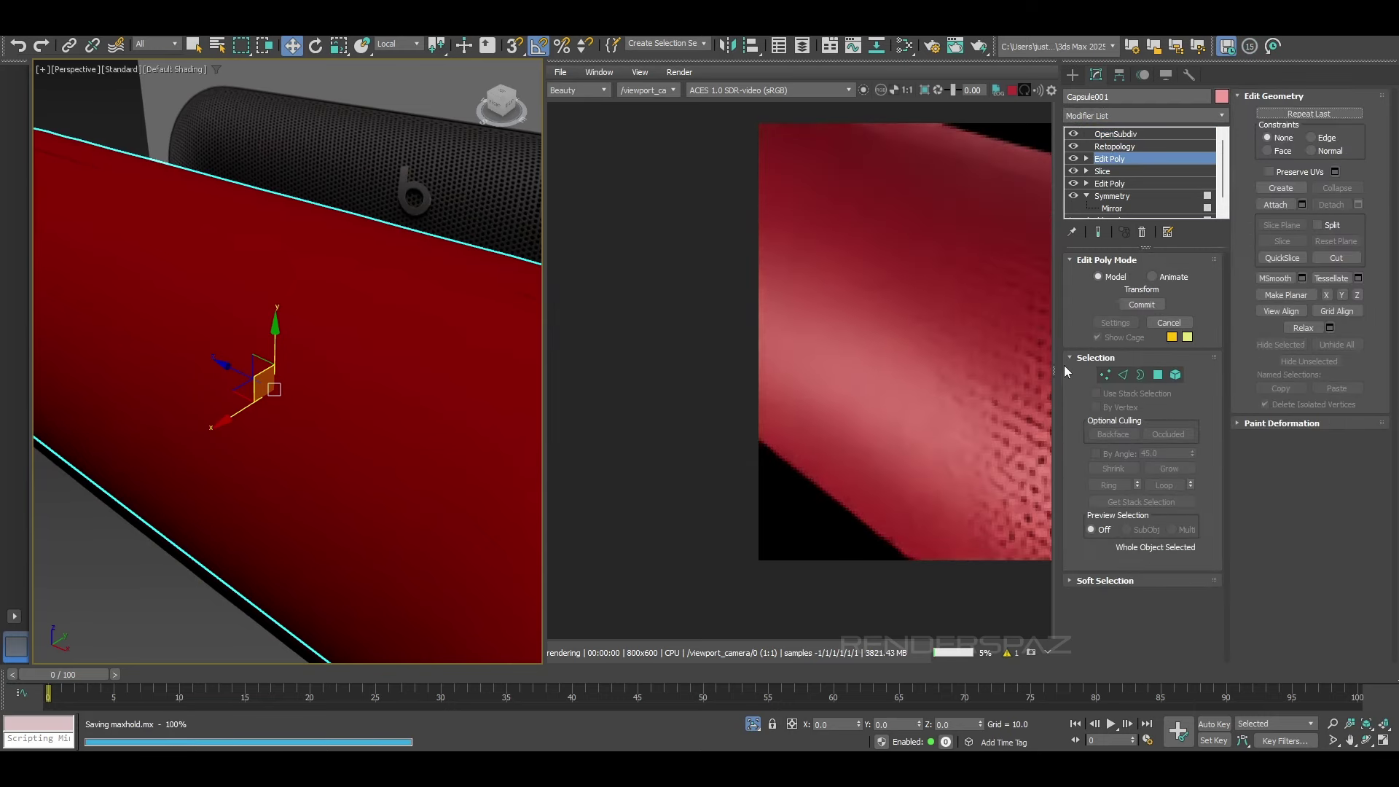
pyautogui.click(1105, 374)
pyautogui.press('F3')
pyautogui.press('F3')
pyautogui.moveTo(415, 193)
pyautogui.keyDown('alt'); pyautogui.mouseDown(button='middle')
pyautogui.moveTo(459, 157)
pyautogui.moveTo(421, 234)
pyautogui.moveTo(321, 247)
pyautogui.mouseUp(button='middle'); pyautogui.keyUp('alt')
pyautogui.scroll(3, 323, 240)
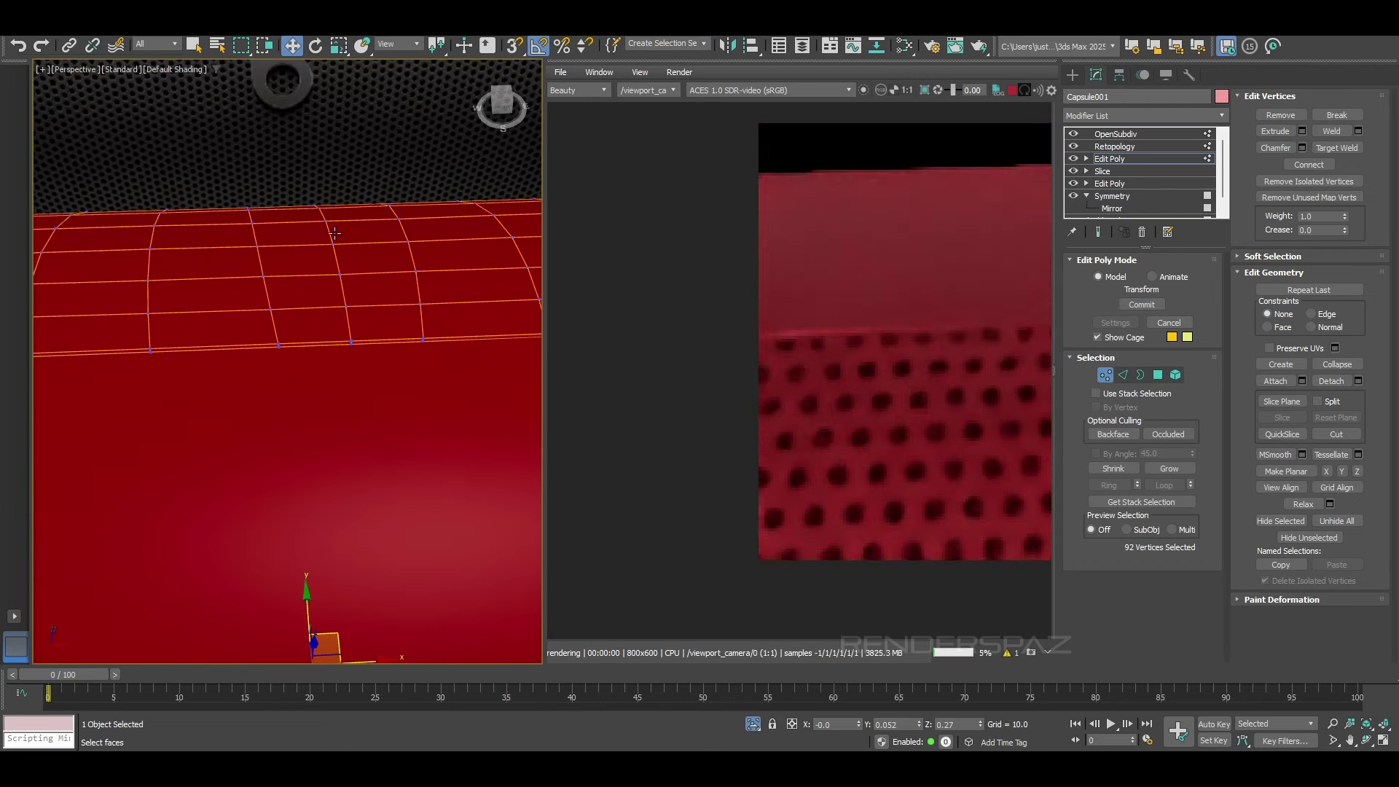
pyautogui.scroll(-1, 320, 248)
# Step: Remove the middle cross-wise edge loop from the underside of the body's rim, and leave edge editing
pyautogui.click(1123, 374)
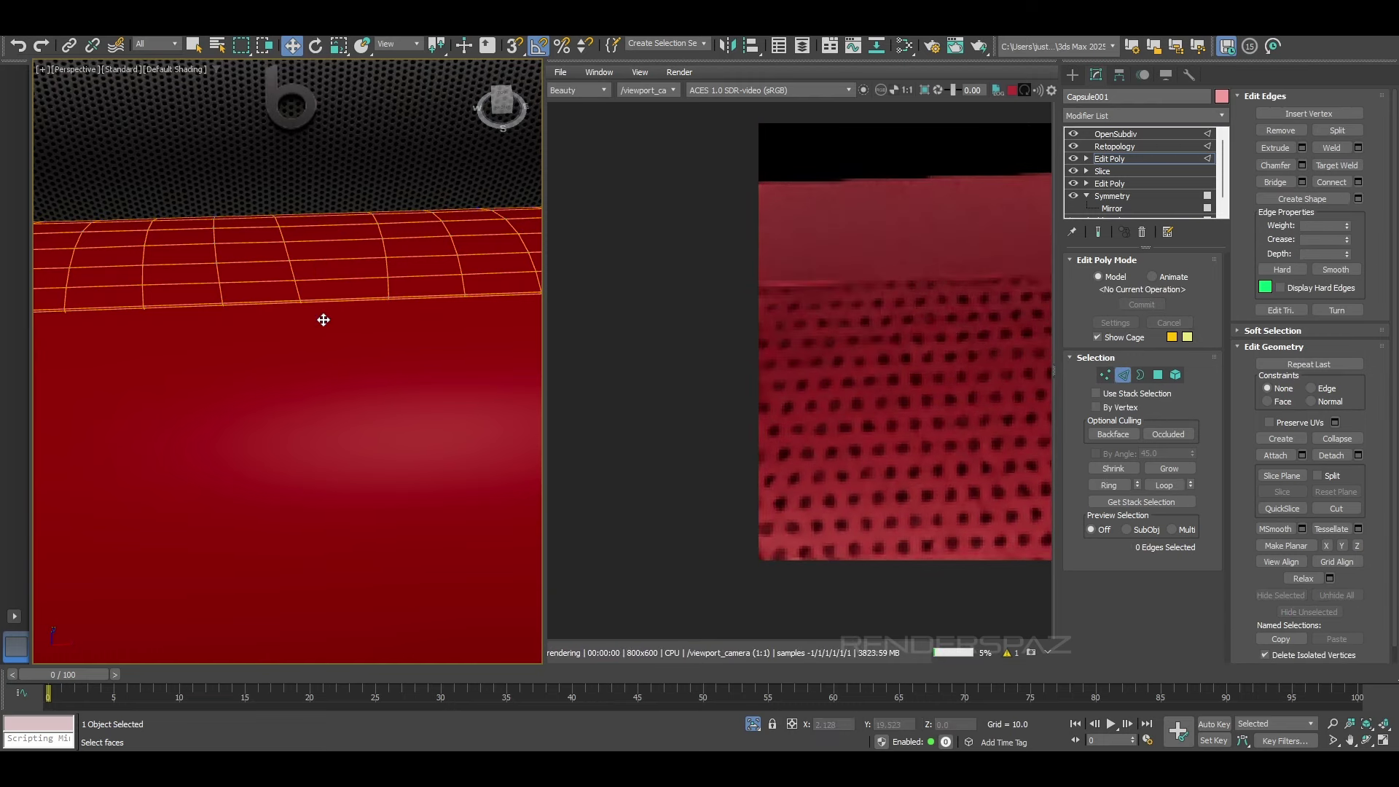
pyautogui.scroll(-5, 284, 168)
pyautogui.keyDown('alt'); pyautogui.moveTo(280, 124); pyautogui.dragTo(279, 345, button='middle'); pyautogui.keyUp('alt')
pyautogui.scroll(5, 280, 346)
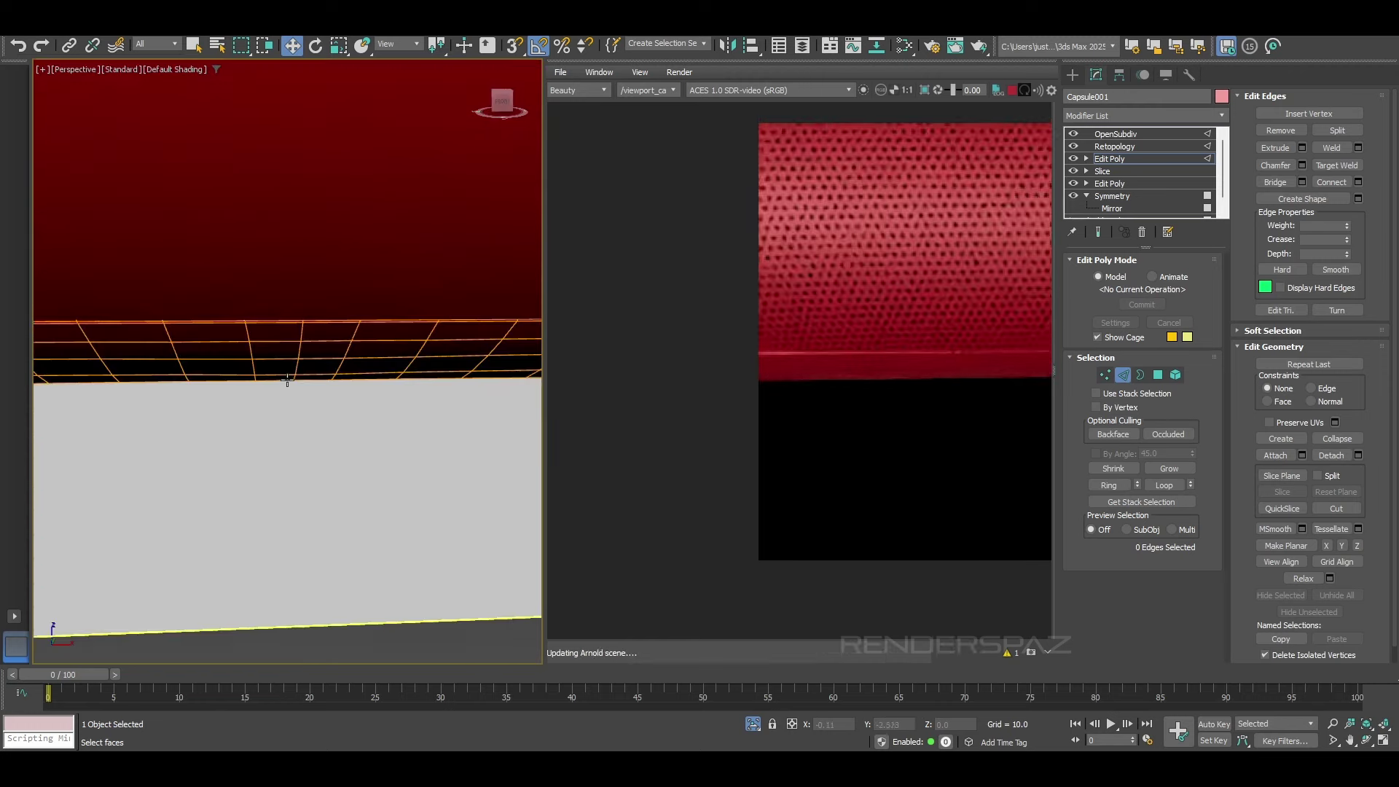
pyautogui.doubleClick(307, 325)
pyautogui.hotkey('ctrl', 'BackSpace')
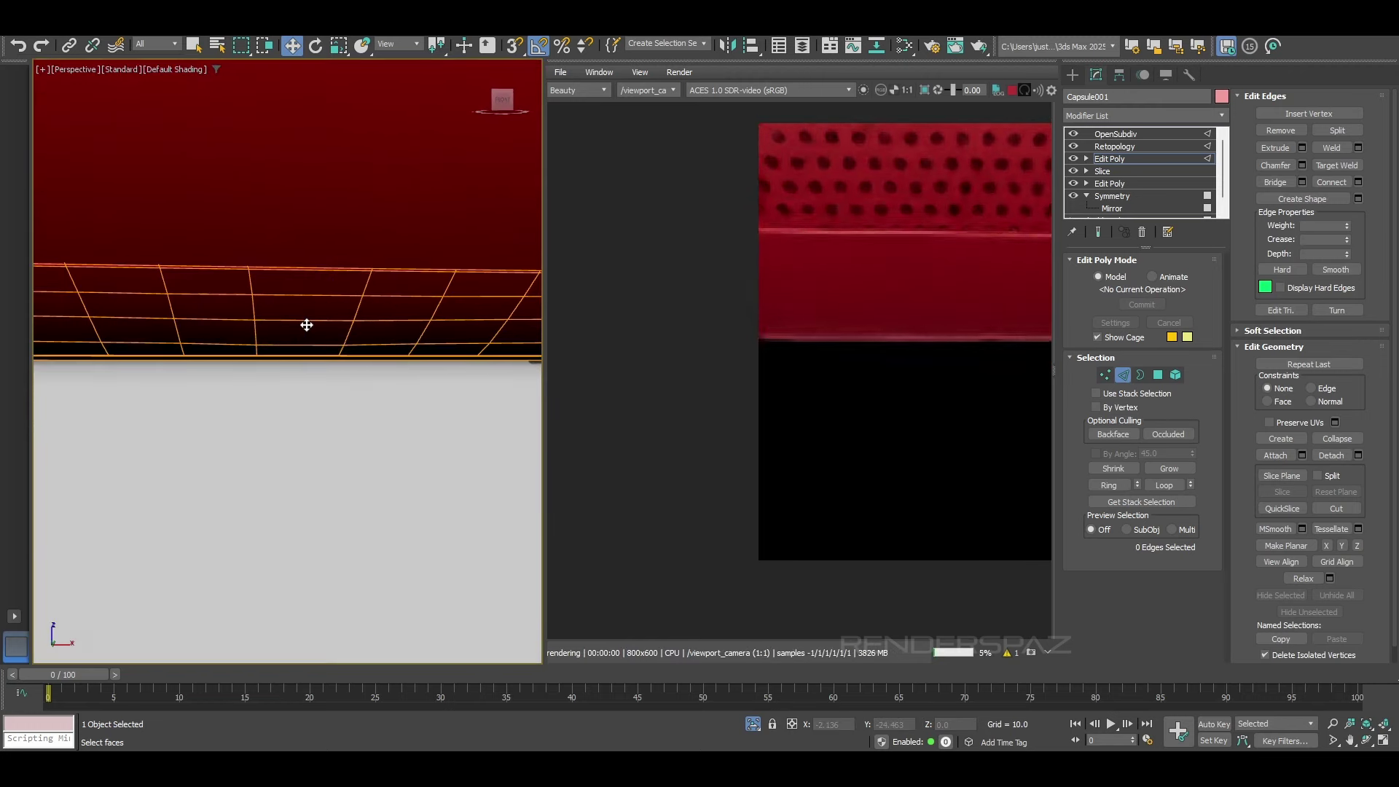
pyautogui.scroll(-2, 307, 325)
pyautogui.keyDown('alt'); pyautogui.moveTo(306, 310); pyautogui.dragTo(303, 328, button='middle'); pyautogui.keyUp('alt')
pyautogui.moveTo(356, 352); pyautogui.dragTo(358, 354, button='middle')
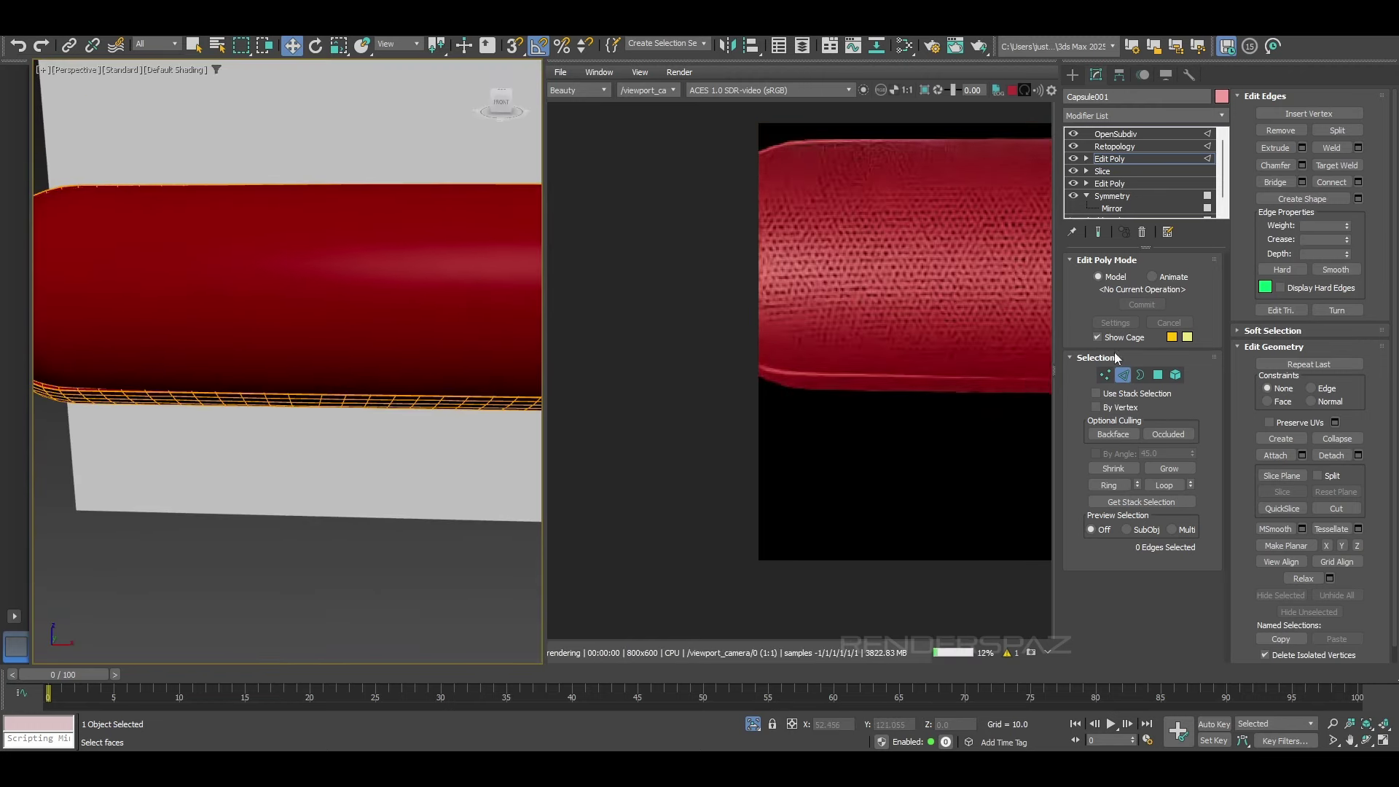
pyautogui.click(1124, 374)
# Step: Select the Capsule002 grill and examine its mesh density in the perspective view with edged faces switched on temporarily
pyautogui.click(418, 234)
pyautogui.scroll(3, 419, 234)
pyautogui.keyDown('alt'); pyautogui.moveTo(418, 234); pyautogui.dragTo(417, 298, button='middle'); pyautogui.keyUp('alt')
pyautogui.press('F4')
pyautogui.scroll(-5, 394, 306)
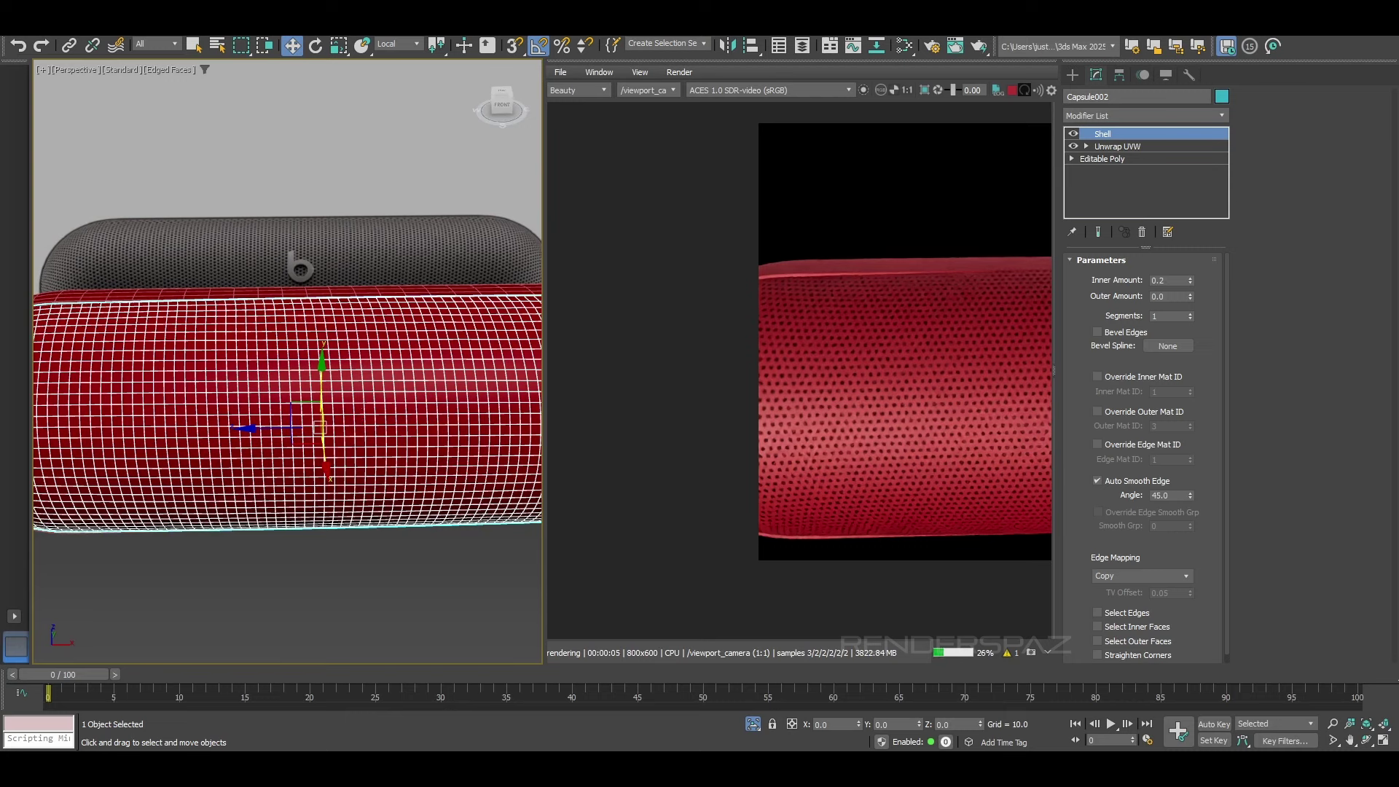
pyautogui.scroll(-4, 325, 279)
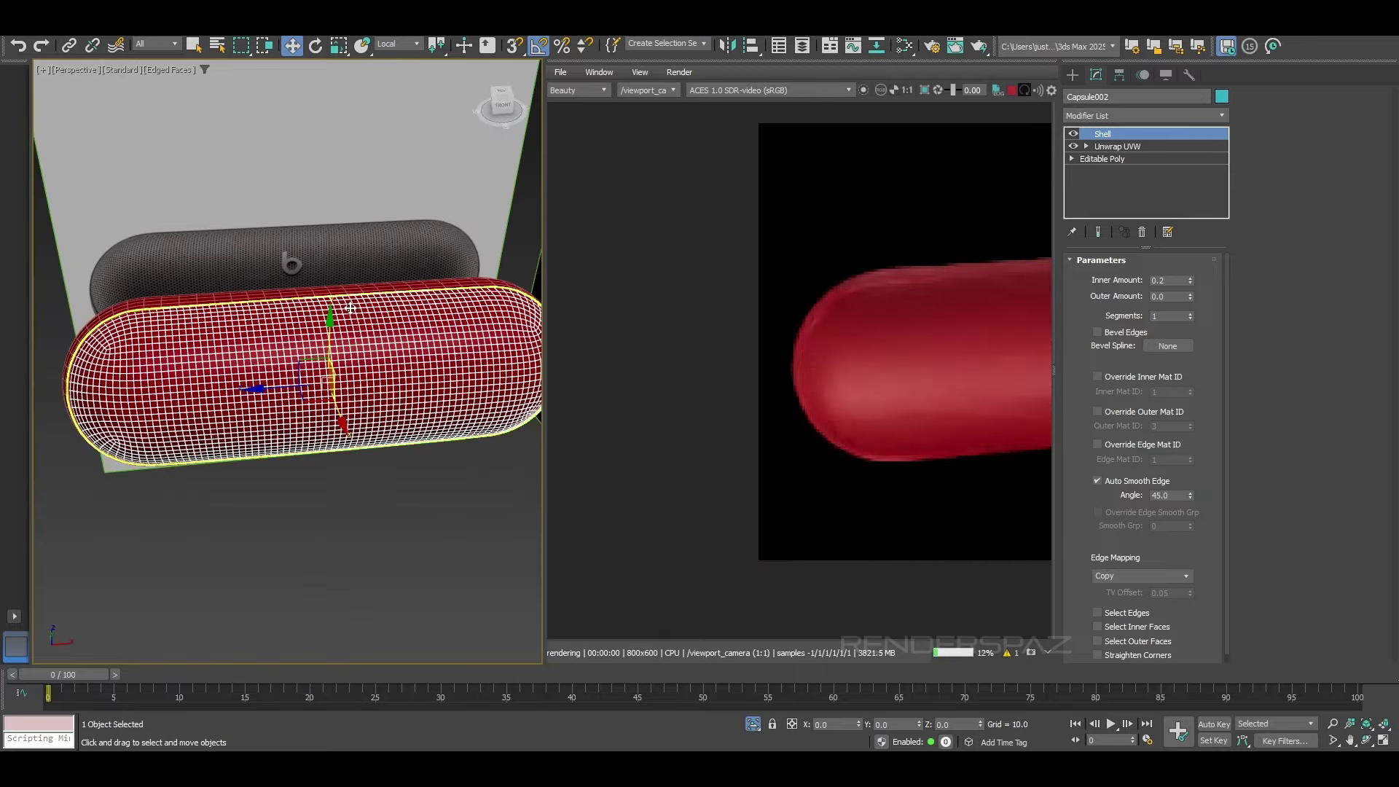
pyautogui.scroll(4, 296, 339)
pyautogui.press('F4')
# Step: Select the Plane002 backdrop in the front view and compare the grill and body meshes with and without edged faces
pyautogui.scroll(-3, 297, 338)
pyautogui.moveTo(296, 338); pyautogui.dragTo(391, 297, button='middle')
pyautogui.press('f')
pyautogui.scroll(-4, 378, 318)
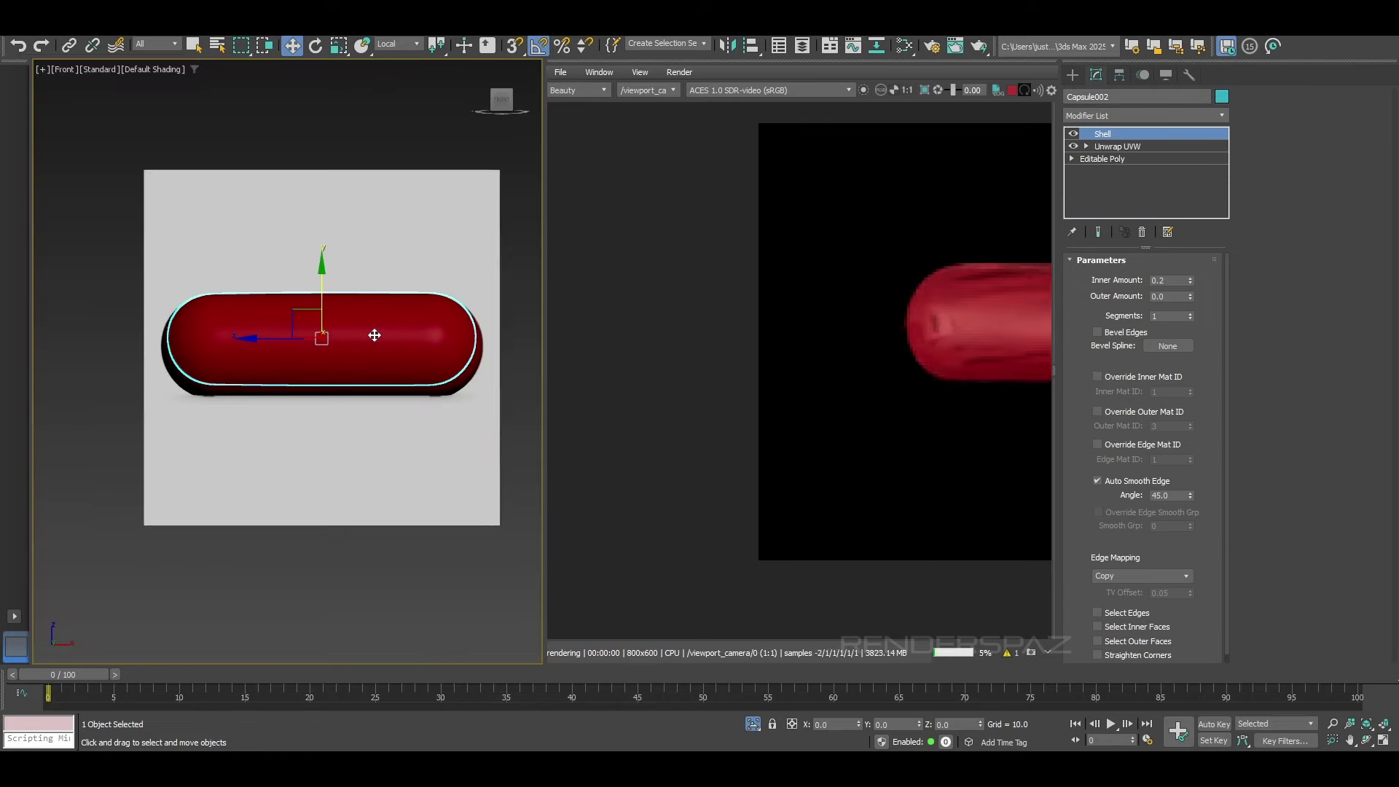
pyautogui.press('F4')
pyautogui.click(383, 479)
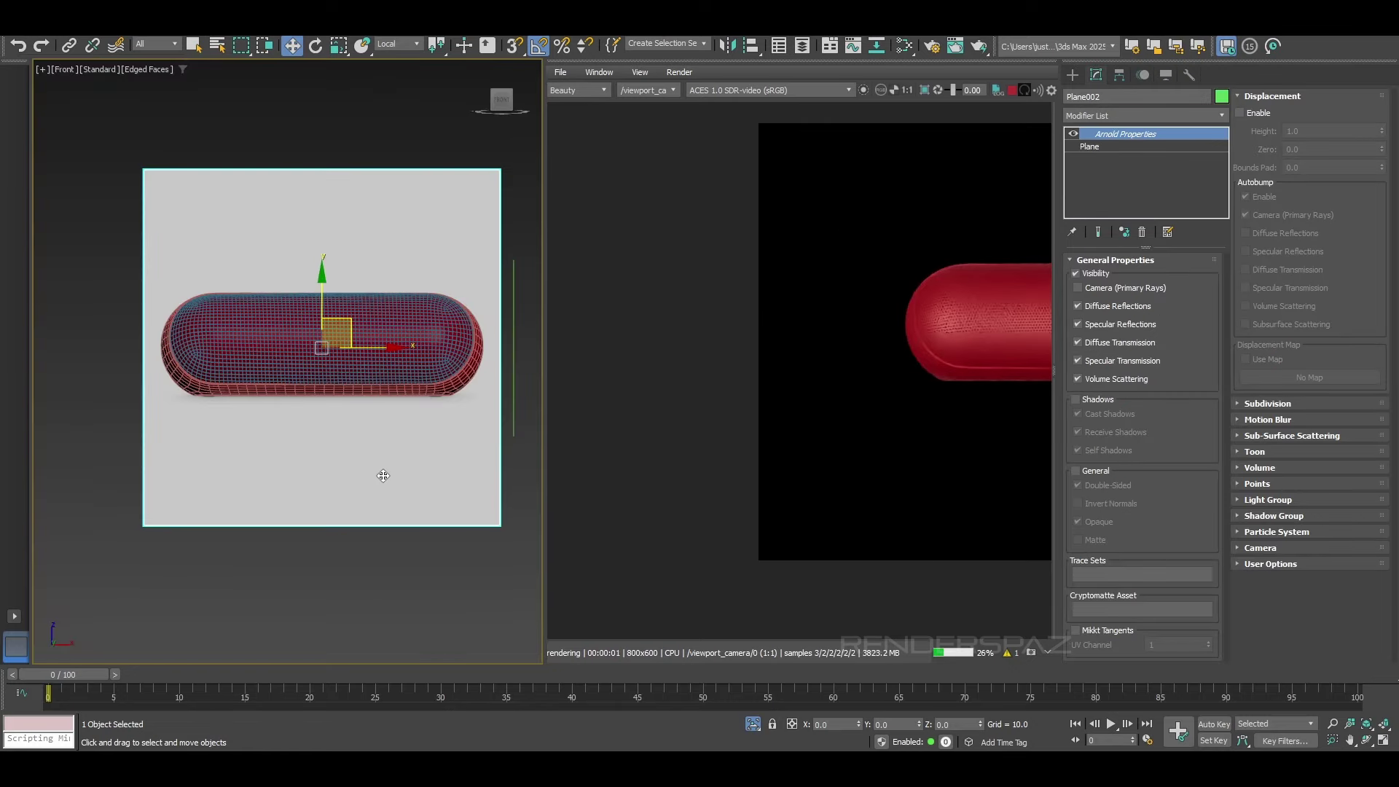
pyautogui.scroll(8, 364, 285)
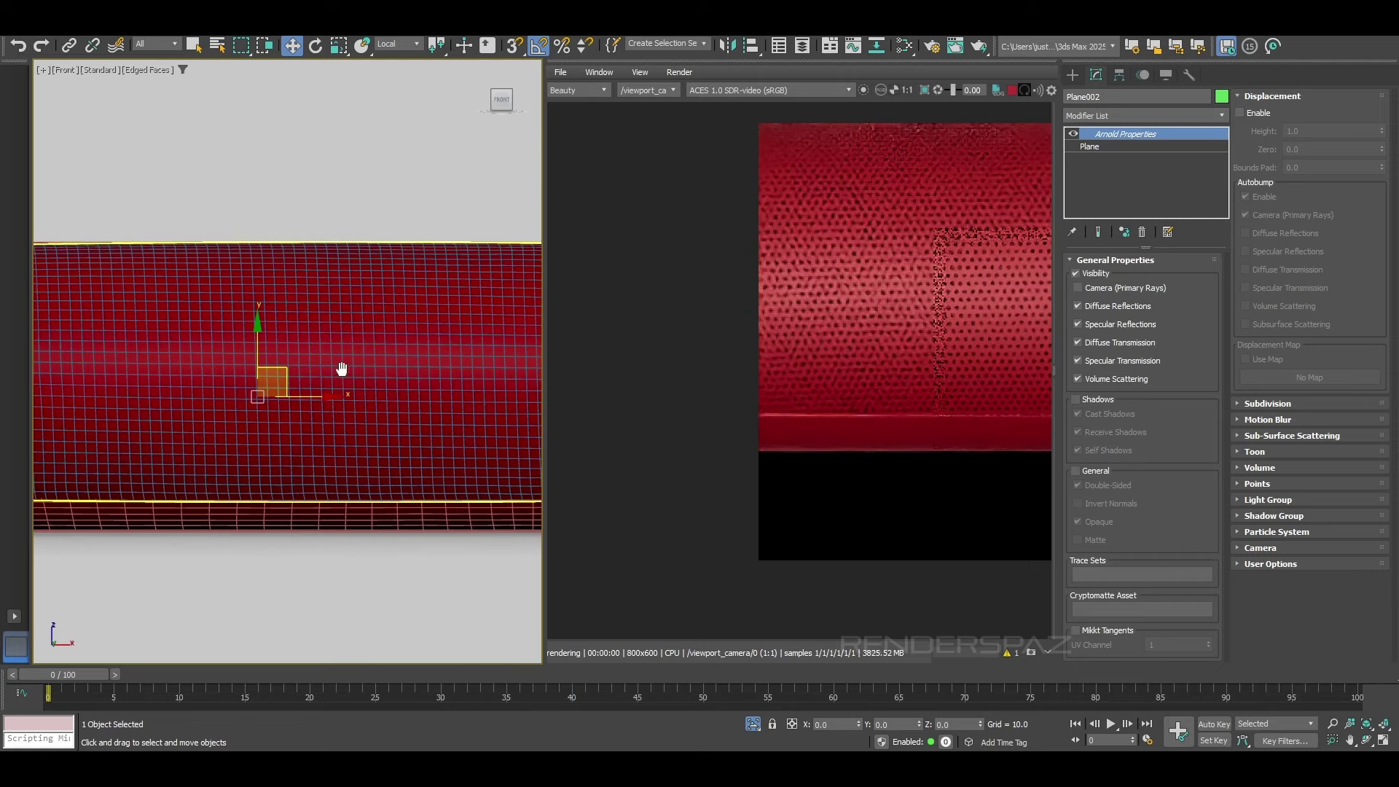
pyautogui.press('F4')
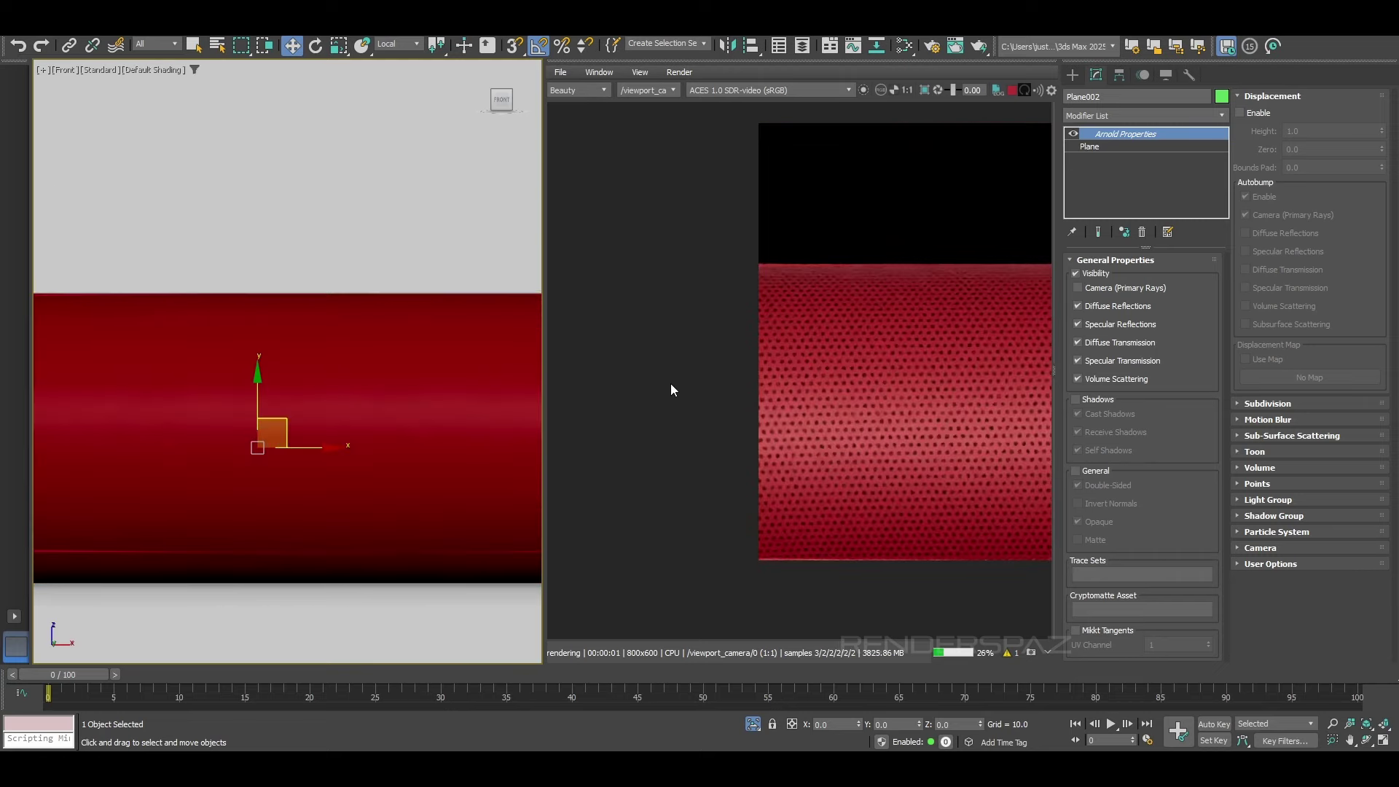
# Step: Select the Capsule002 grill in the perspective view, display edged faces, and add a Squeeze modifier above Shell
pyautogui.press('p')
pyautogui.scroll(-3, 372, 369)
pyautogui.keyDown('alt'); pyautogui.moveTo(372, 369); pyautogui.dragTo(451, 416, button='middle'); pyautogui.keyUp('alt')
pyautogui.scroll(2, 444, 419)
pyautogui.click(418, 421)
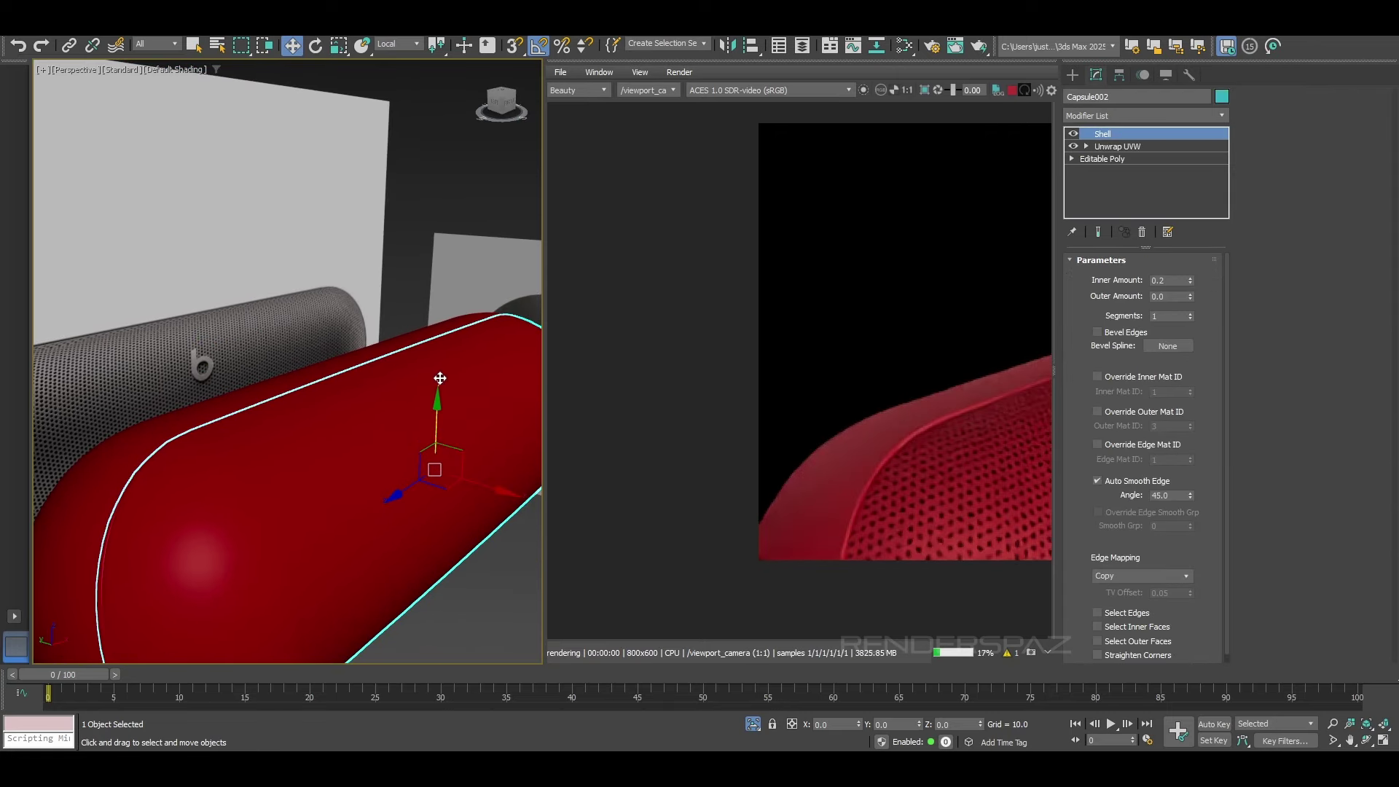
pyautogui.press('F4')
pyautogui.scroll(2, 412, 420)
pyautogui.scroll(-2, 372, 350)
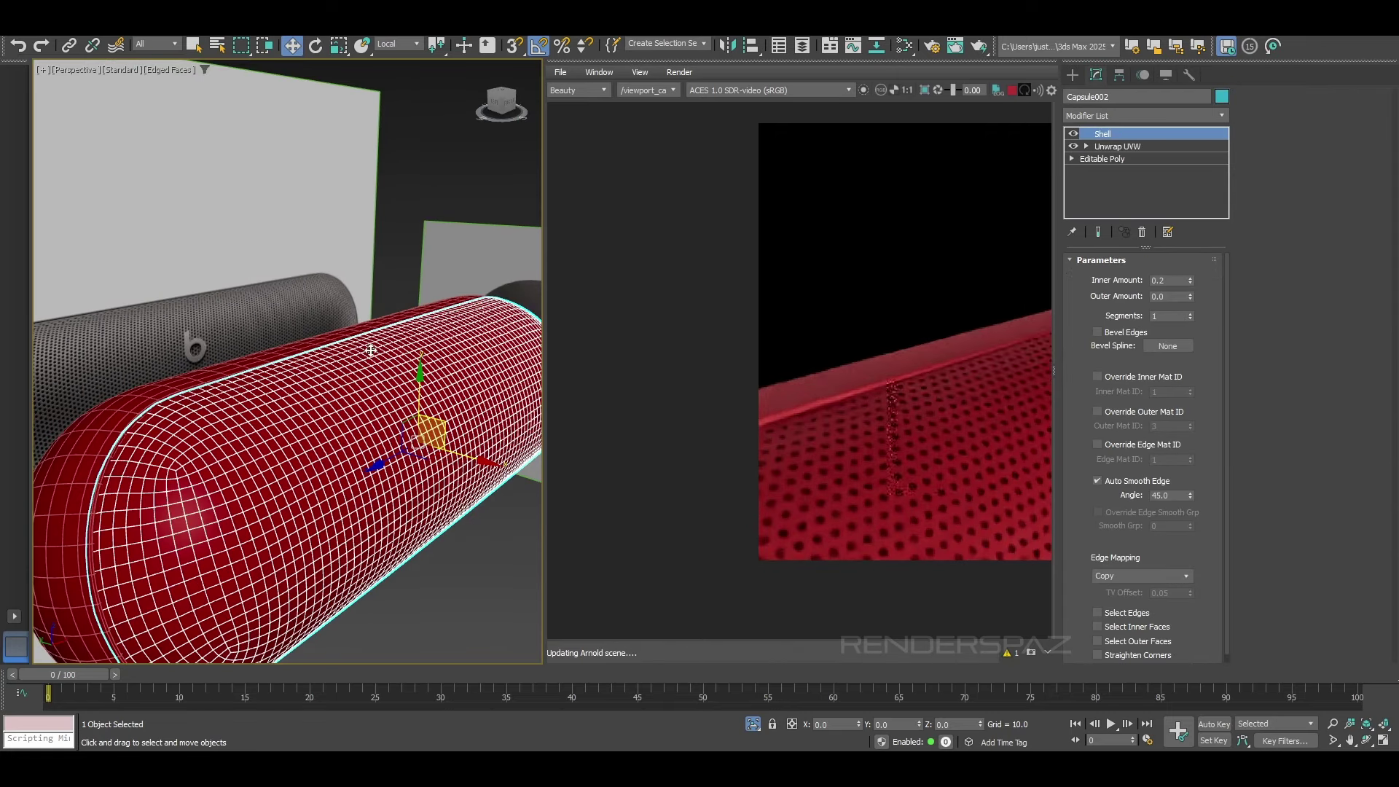
pyautogui.moveTo(365, 373); pyautogui.dragTo(375, 357, button='middle')
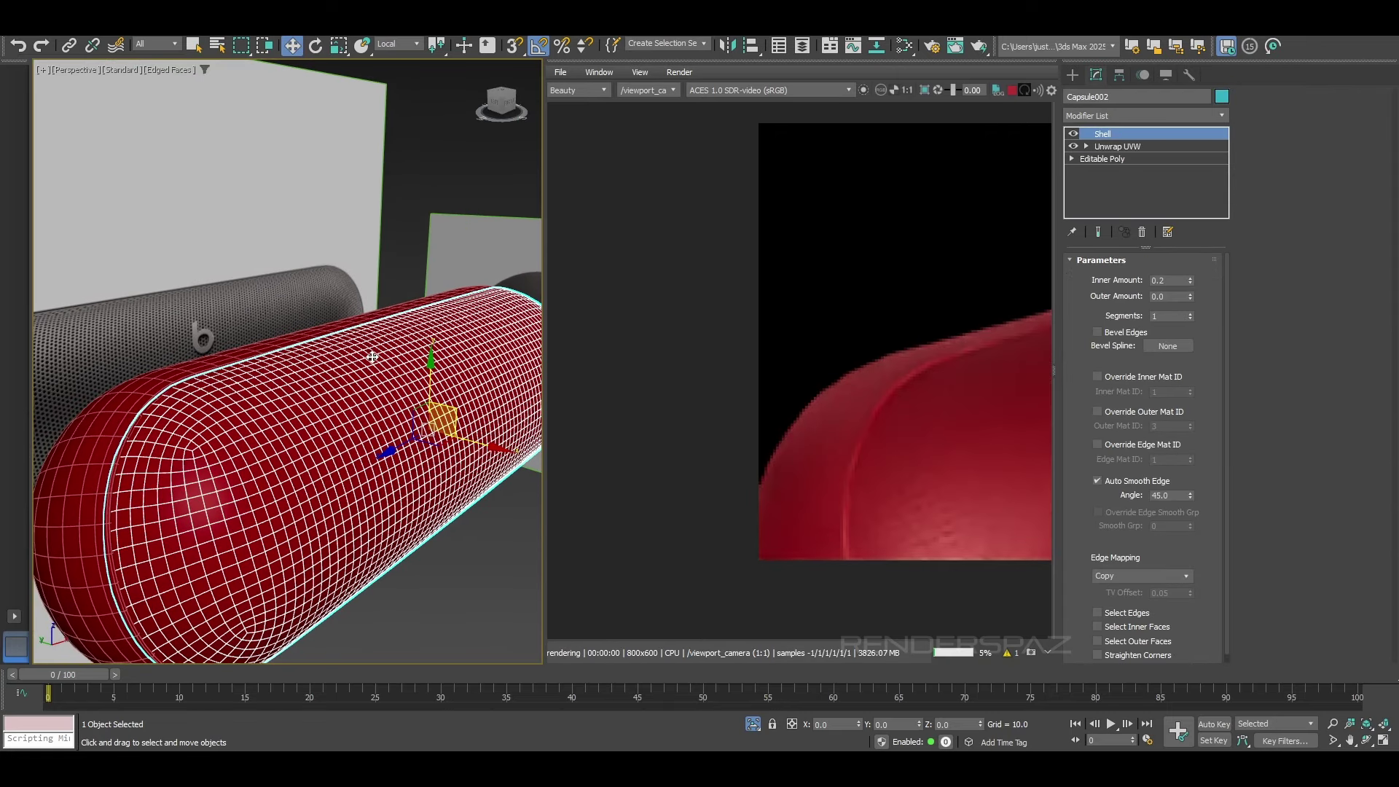
pyautogui.click(1118, 117)
pyautogui.write('s')
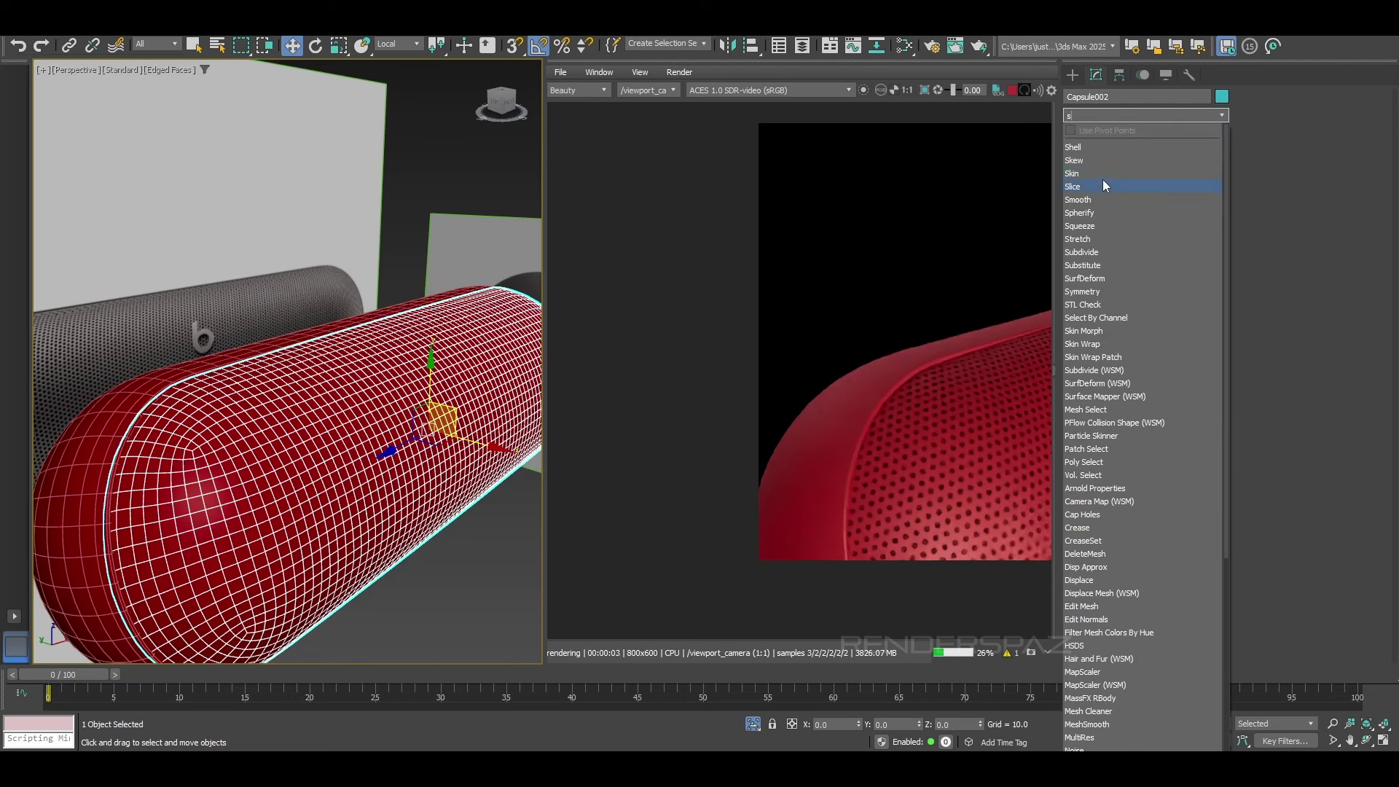
pyautogui.click(1092, 226)
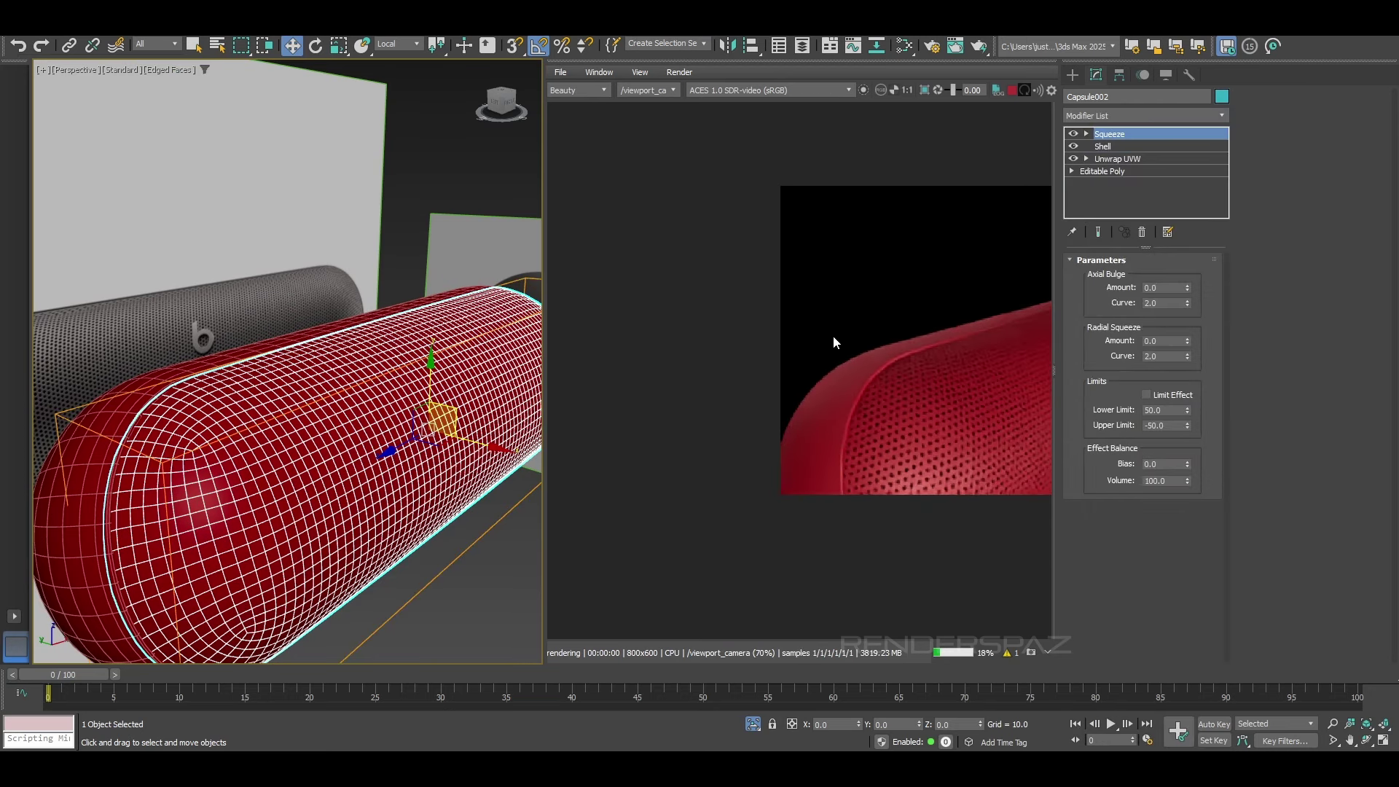
# Step: Widen the viewport area beside the render and set the grill's Radial Squeeze amount to -0.011
pyautogui.moveTo(545, 363); pyautogui.dragTo(719, 355)
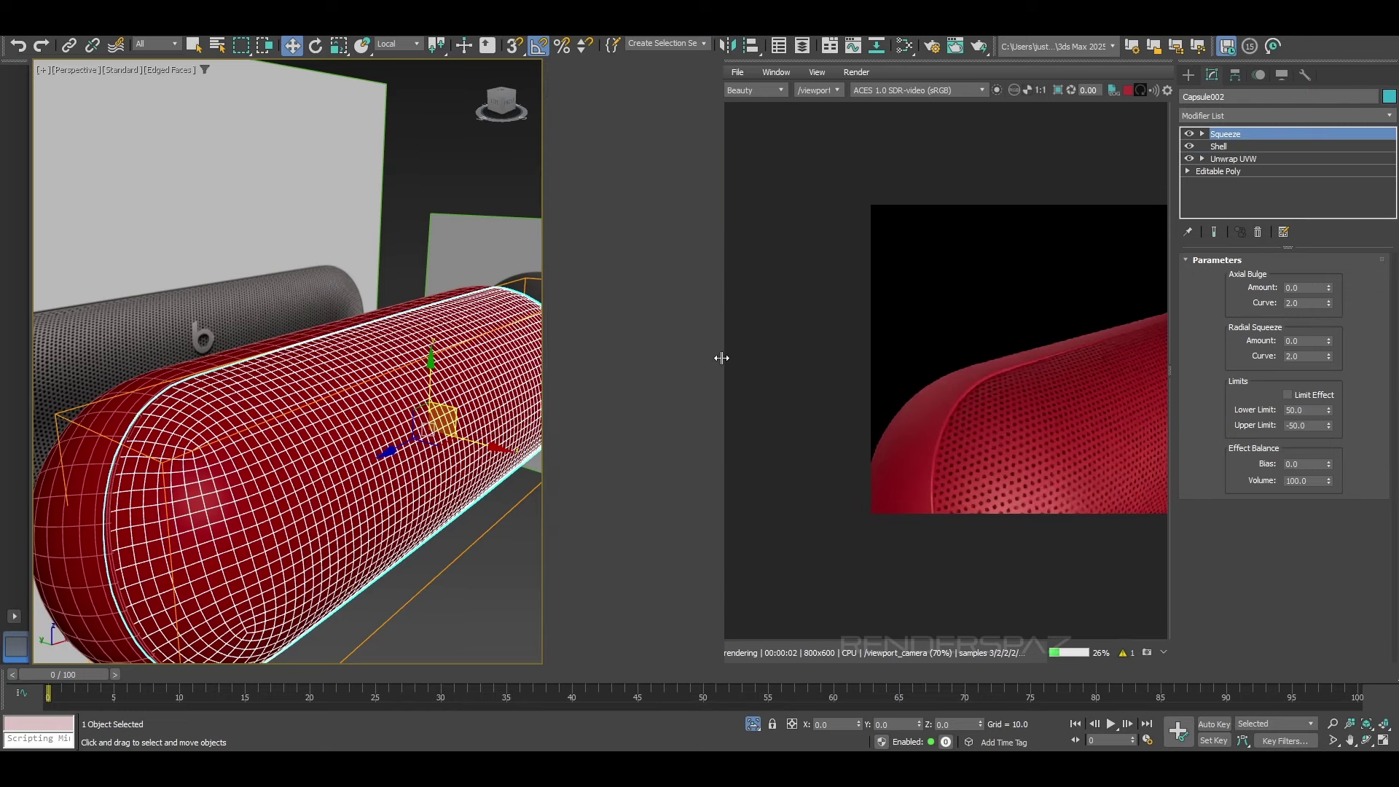
pyautogui.scroll(2, 553, 384)
pyautogui.keyDown('alt'); pyautogui.moveTo(587, 372); pyautogui.dragTo(528, 374, button='middle'); pyautogui.keyUp('alt')
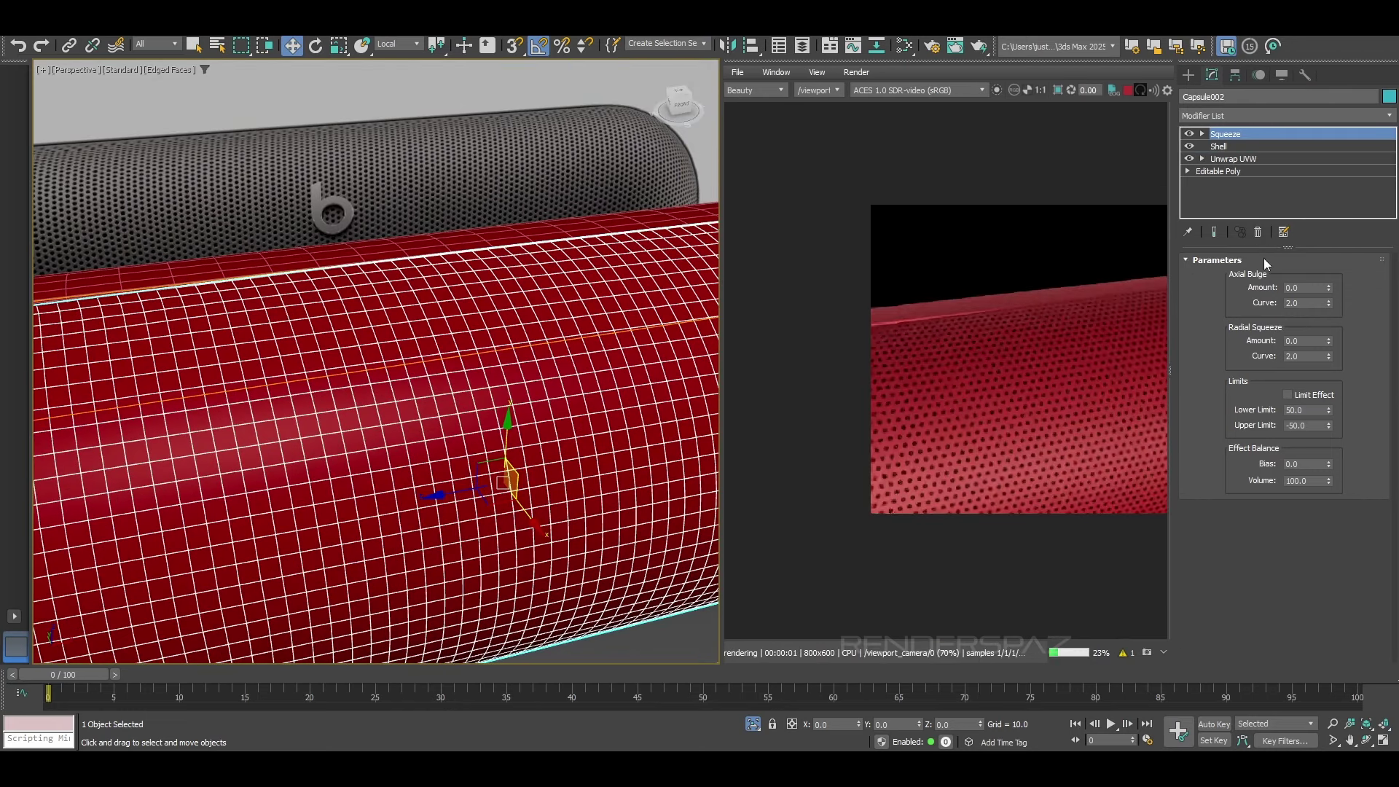
pyautogui.moveTo(1329, 341); pyautogui.dragTo(1329, 342)
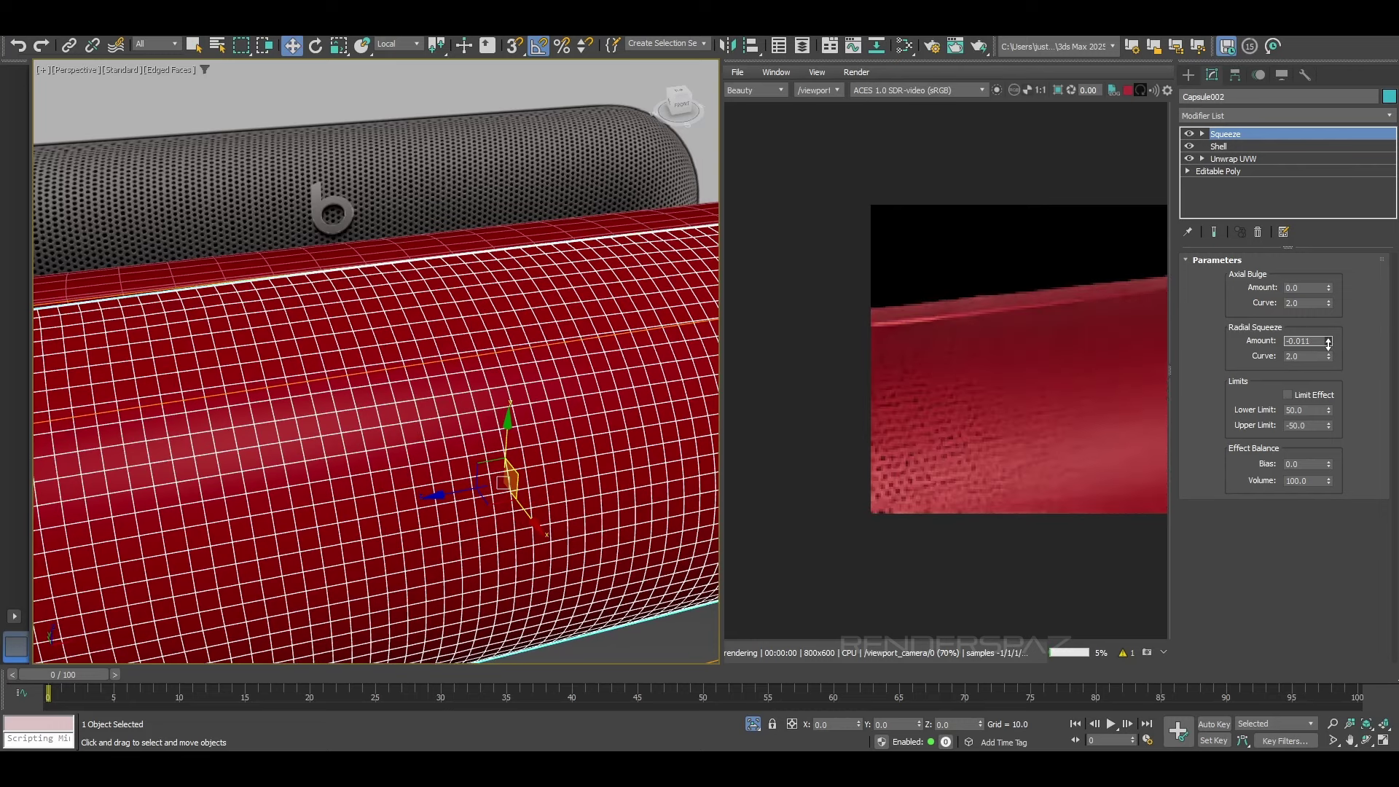
# Step: Scale the grill's Squeeze gizmo to about 197% along the X axis
pyautogui.scroll(-6, 427, 328)
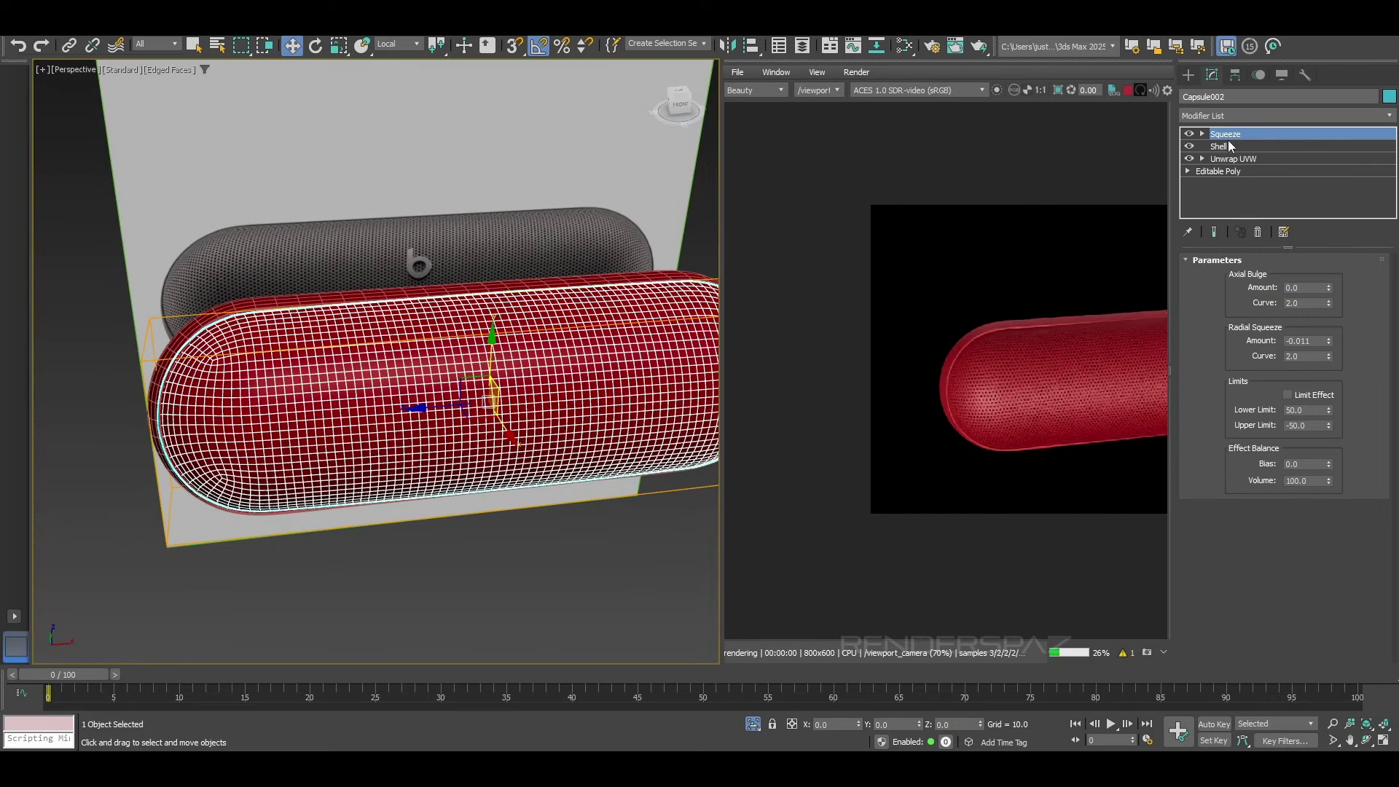
pyautogui.click(1202, 134)
pyautogui.click(1228, 147)
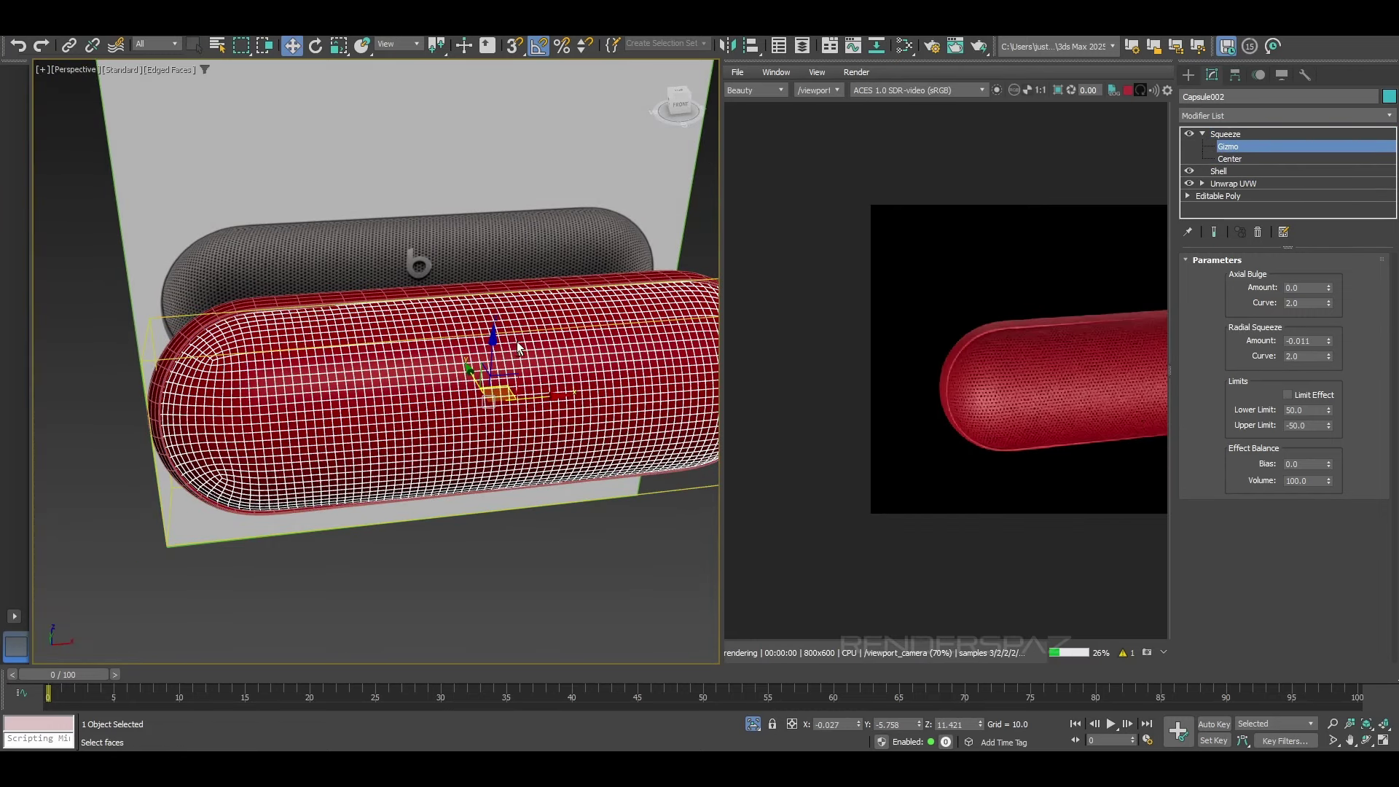
pyautogui.keyDown('alt'); pyautogui.moveTo(520, 348); pyautogui.dragTo(573, 360, button='middle'); pyautogui.keyUp('alt')
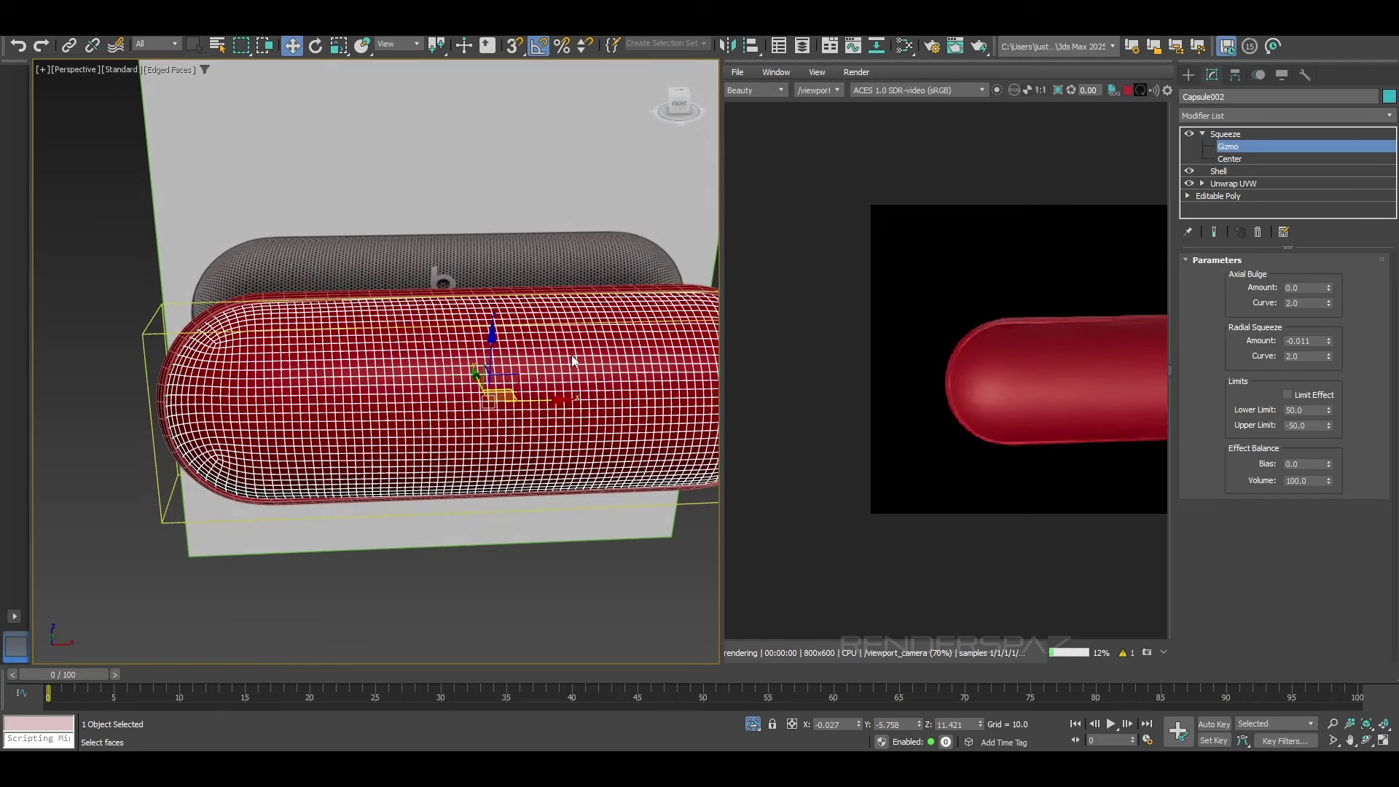
pyautogui.click(340, 46)
pyautogui.moveTo(469, 389); pyautogui.dragTo(368, 397)
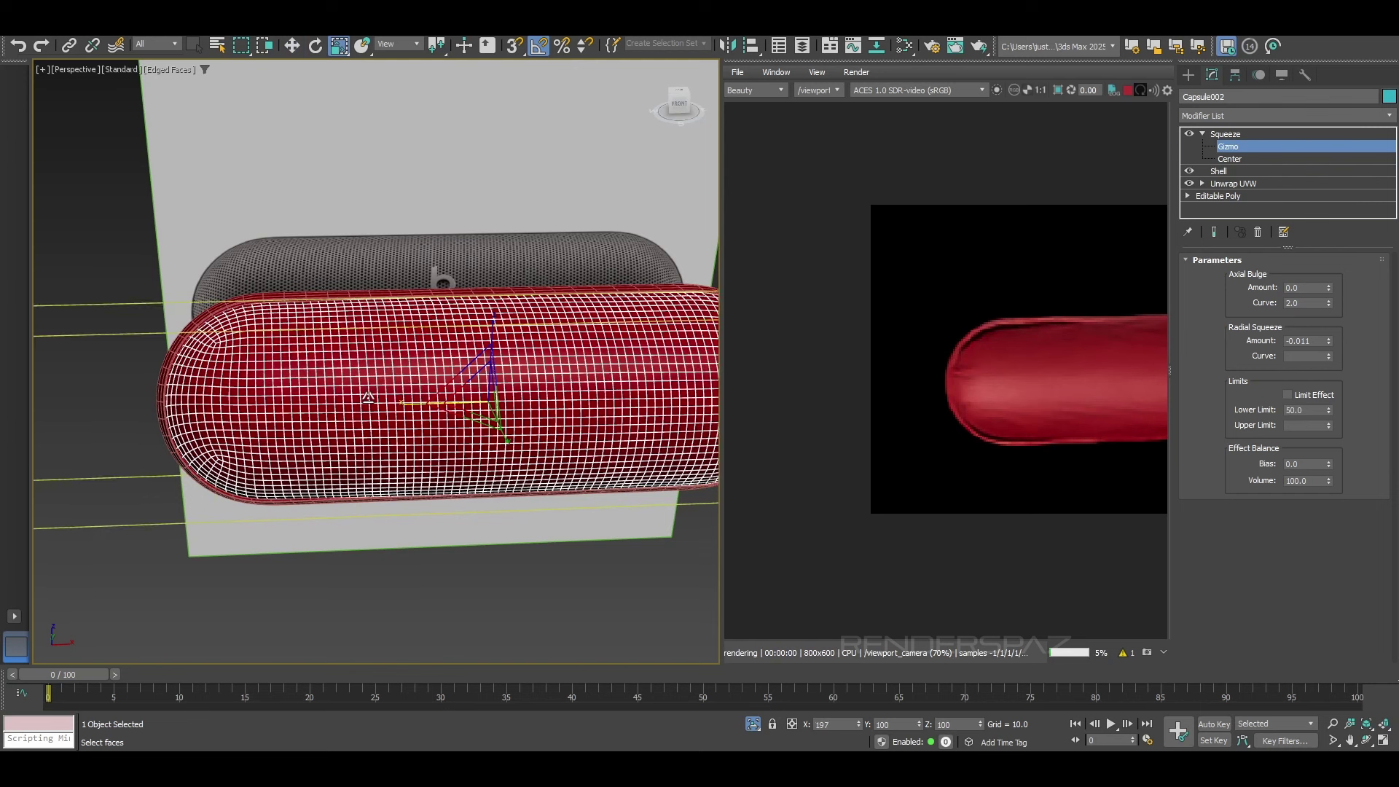
pyautogui.scroll(4, 398, 375)
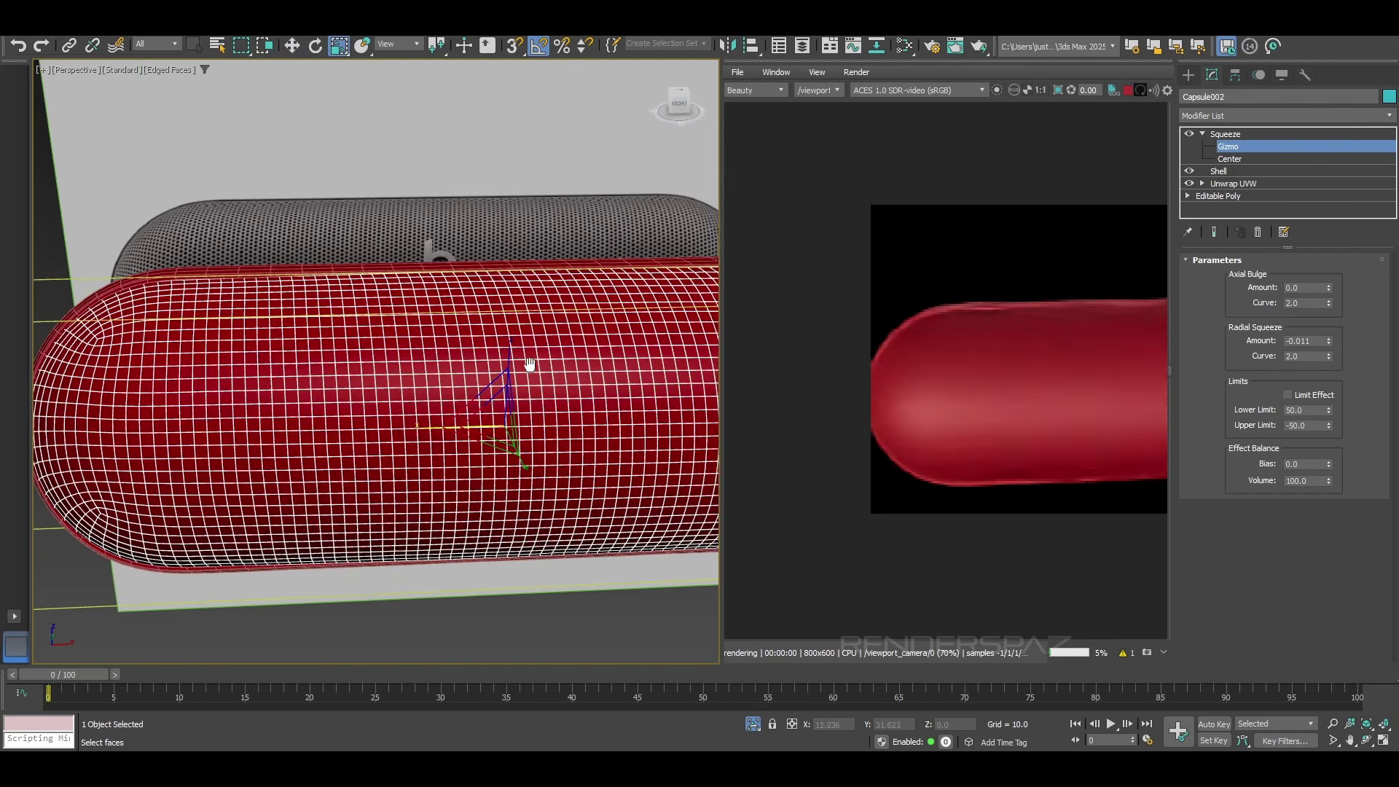
# Step: Try to move the grill's Squeeze center along the X axis
pyautogui.click(1232, 159)
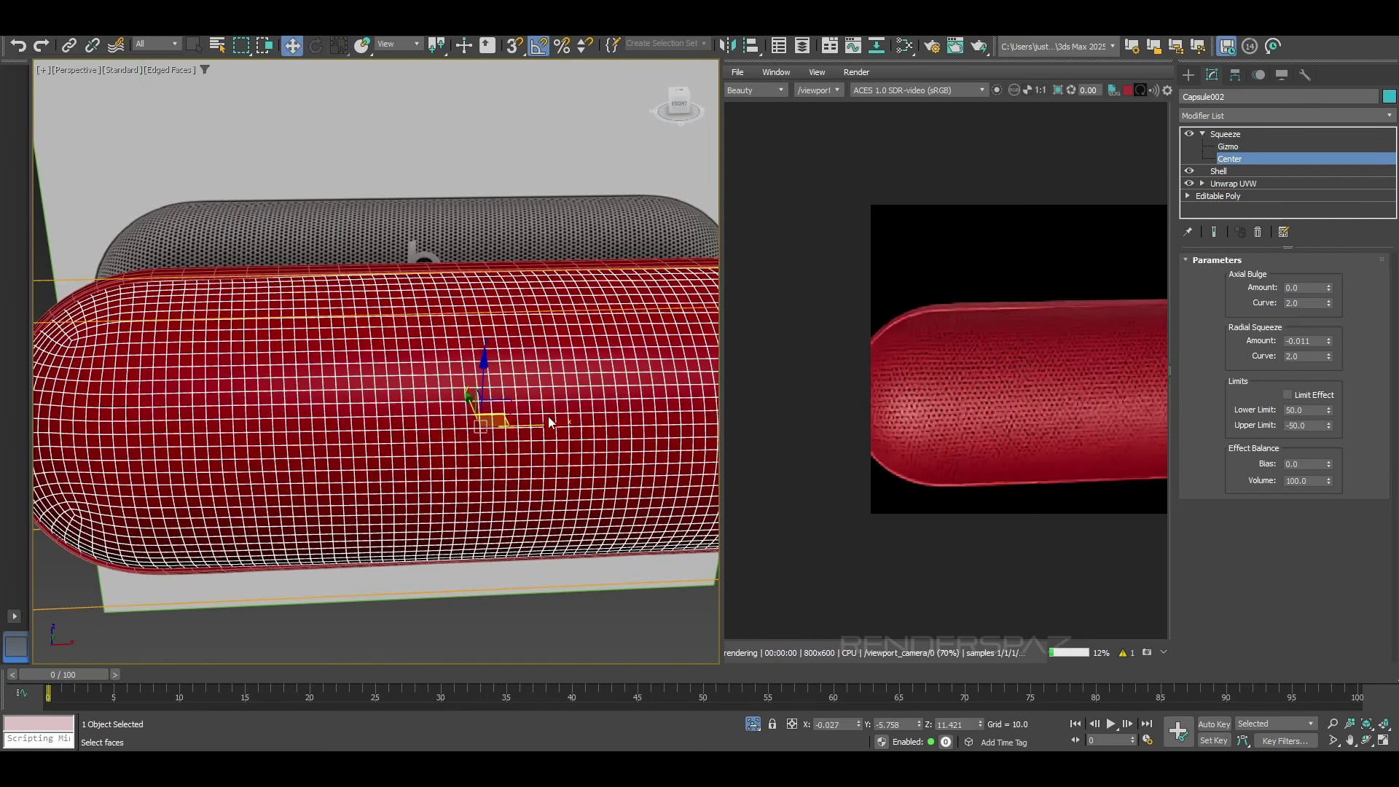
pyautogui.moveTo(595, 422); pyautogui.dragTo(539, 422)
pyautogui.hotkey('ctrl', 'z')
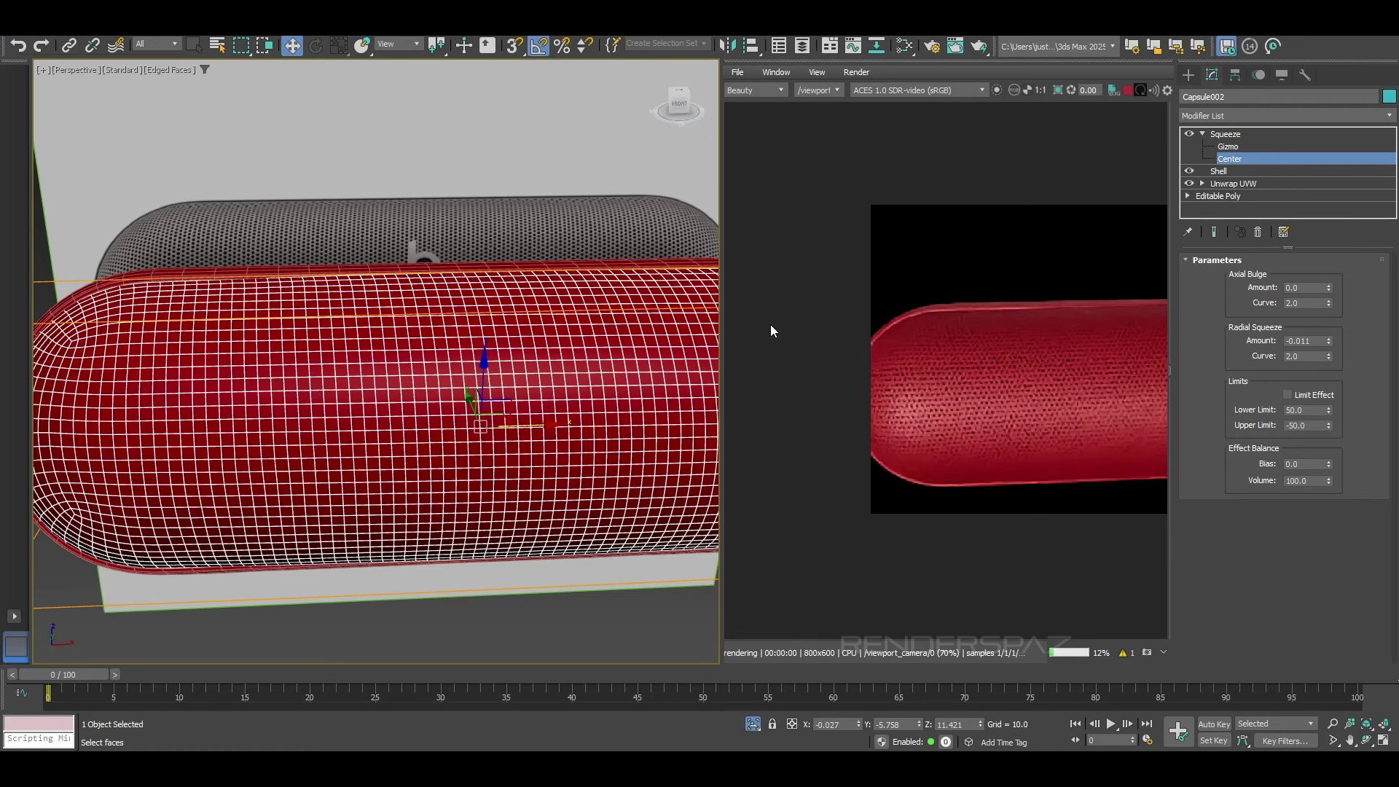
# Step: Undo the earlier Squeeze gizmo scaling and set the grill's Radial Squeeze amount to 0.03 and curve to 0.94
pyautogui.rightClick(284, 296)
pyautogui.click(341, 331)
pyautogui.hotkey('ctrl', 'z')
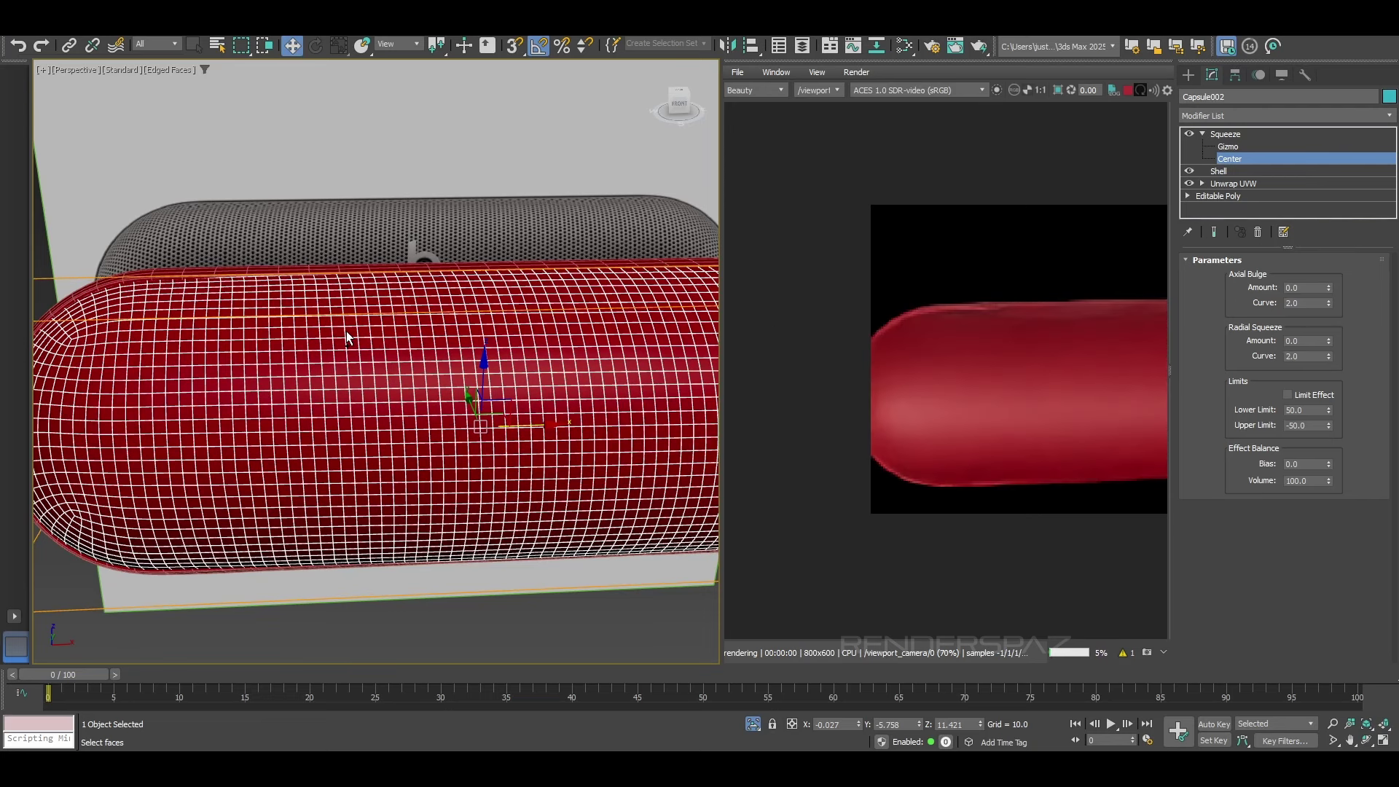
pyautogui.hotkey('ctrl', 'z')
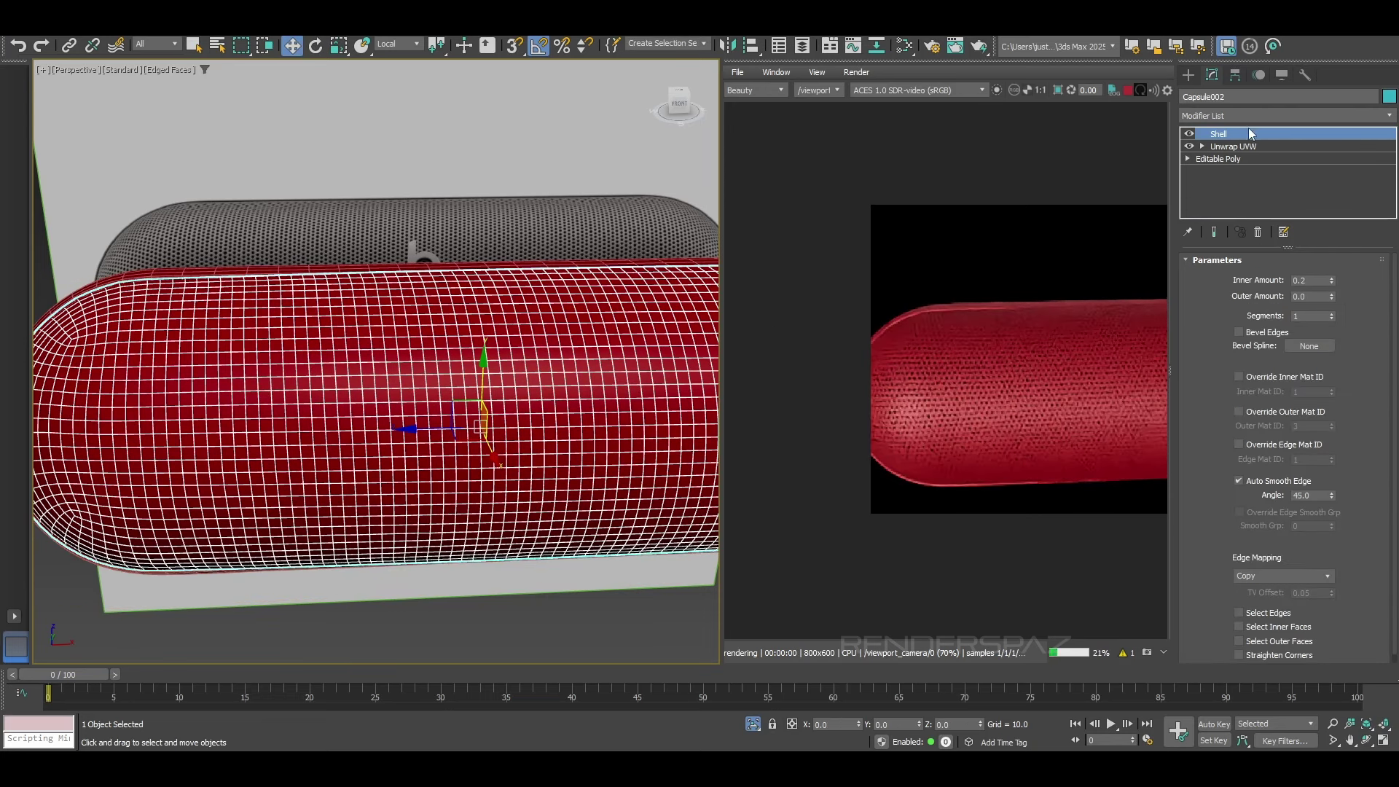
pyautogui.hotkey('ctrl', 'y')
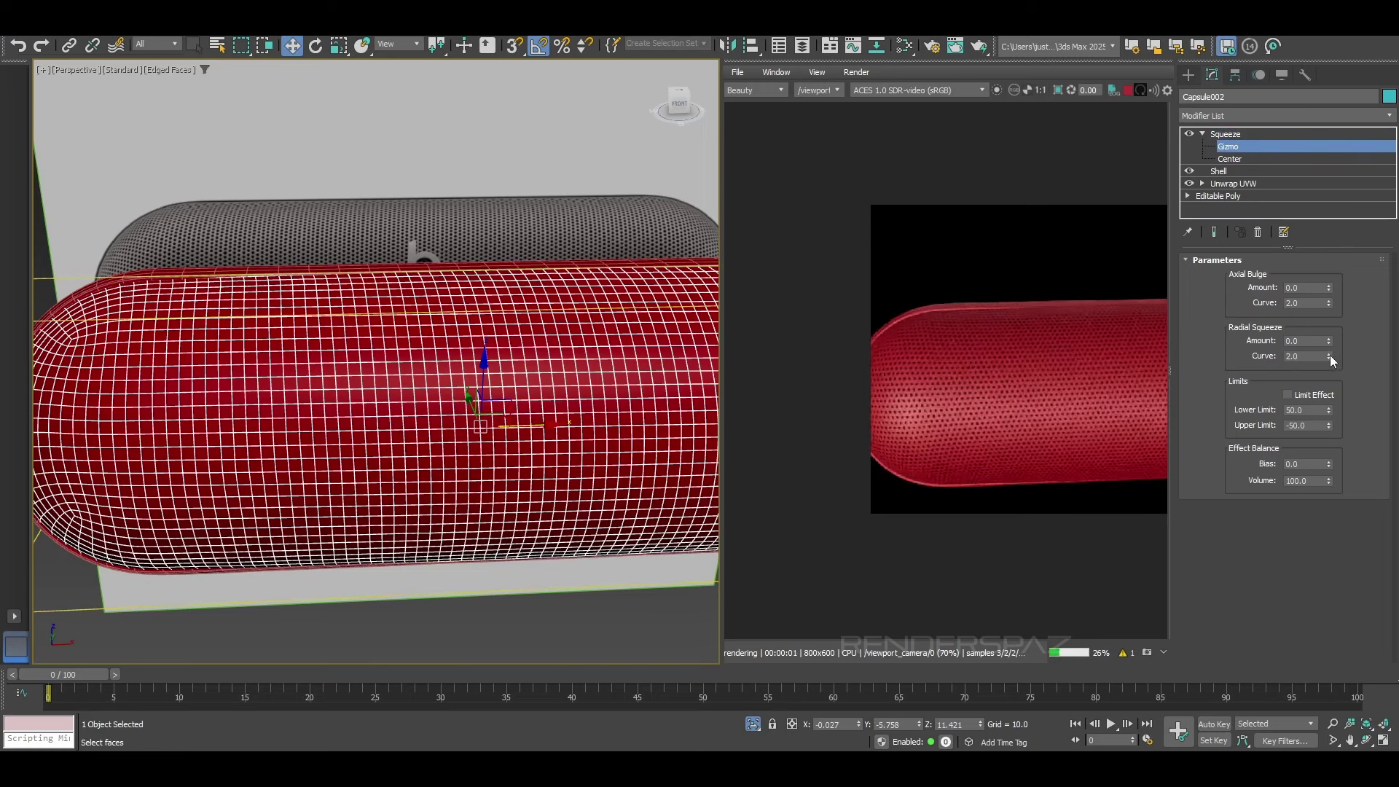
pyautogui.moveTo(1330, 340); pyautogui.dragTo(1331, 339)
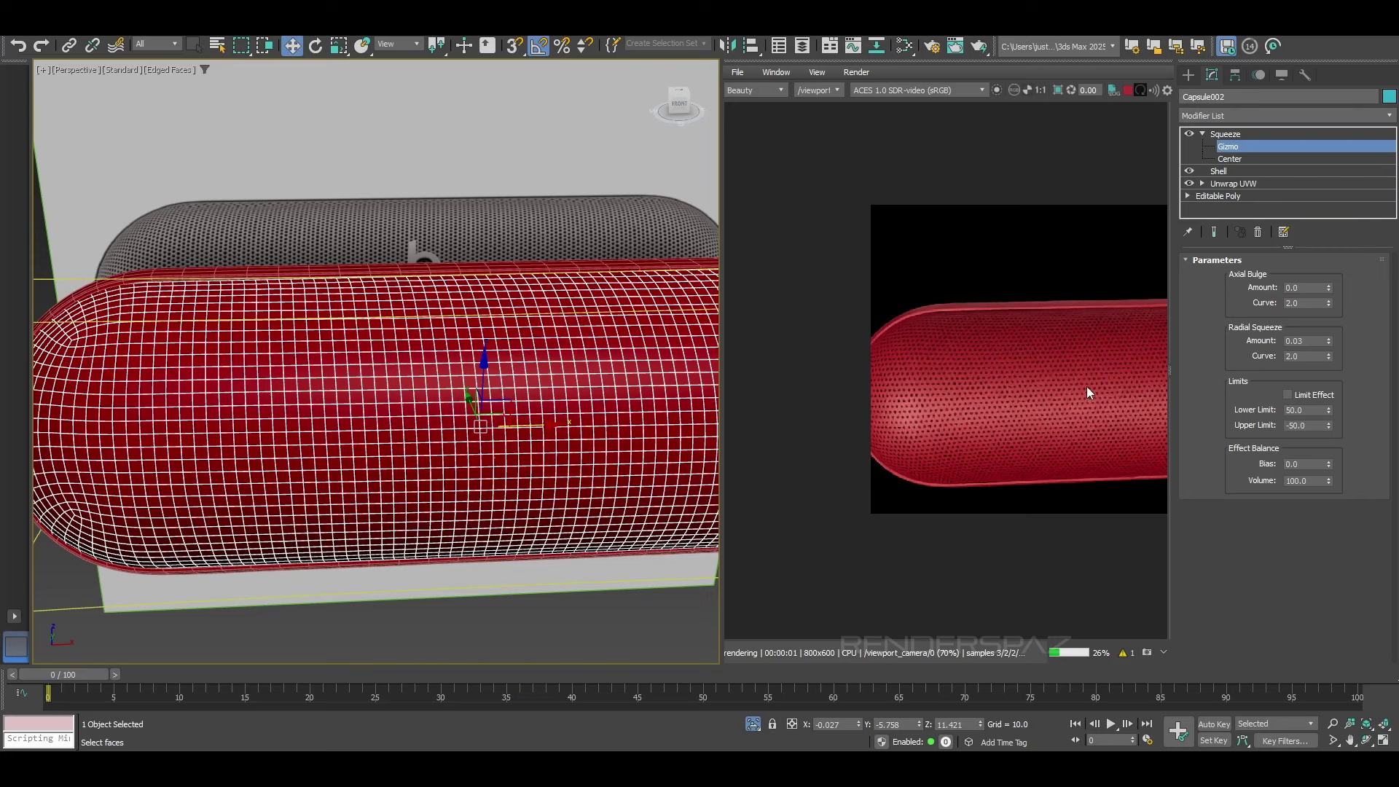
pyautogui.moveTo(1330, 357); pyautogui.dragTo(1319, 437)
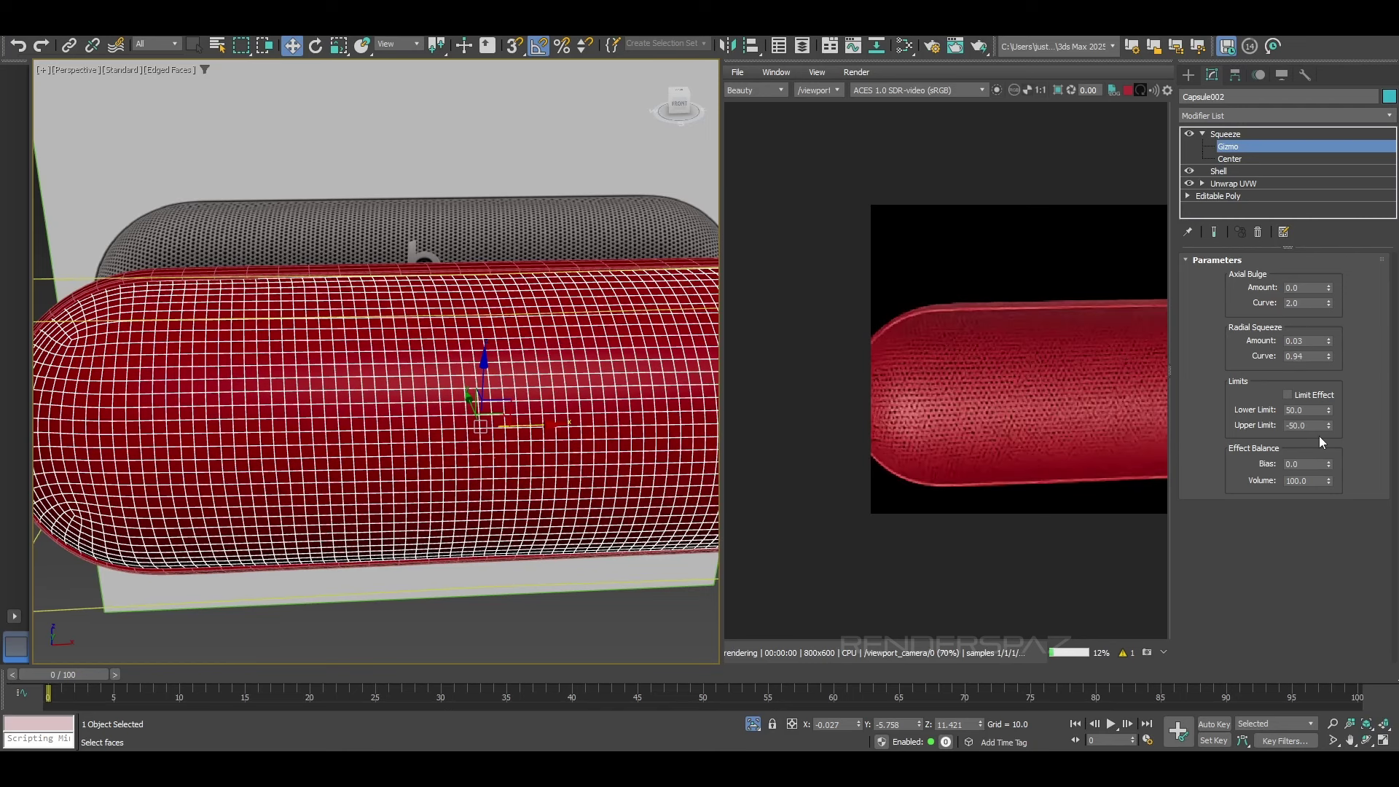
# Step: Fine-tune the grill's Radial Squeeze amount to 0.029, judging the bulge at the capsule's rounded end in the render
pyautogui.scroll(-2, 441, 299)
pyautogui.keyDown('alt'); pyautogui.moveTo(576, 347); pyautogui.dragTo(436, 299, button='middle'); pyautogui.keyUp('alt')
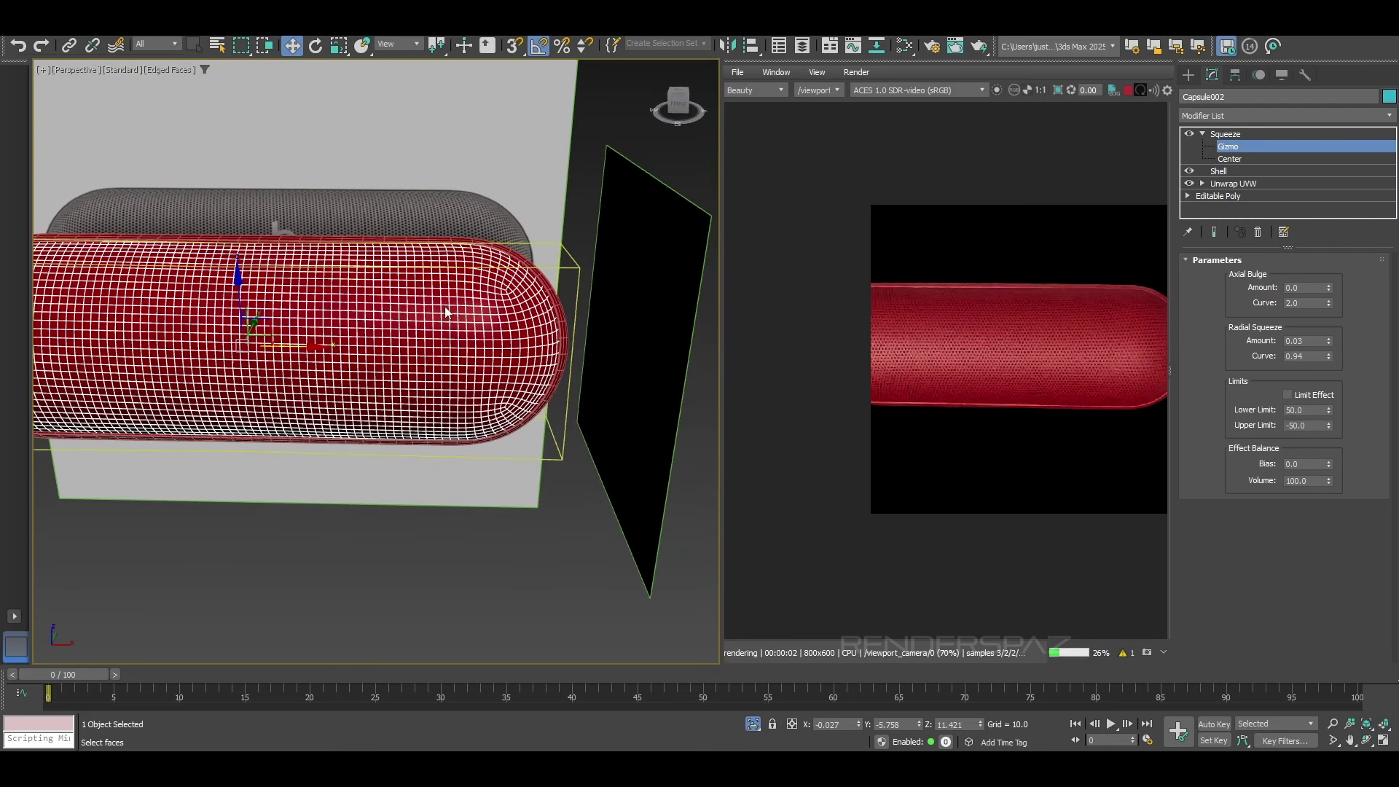
pyautogui.keyDown('alt'); pyautogui.moveTo(459, 324); pyautogui.dragTo(372, 311, button='middle'); pyautogui.keyUp('alt')
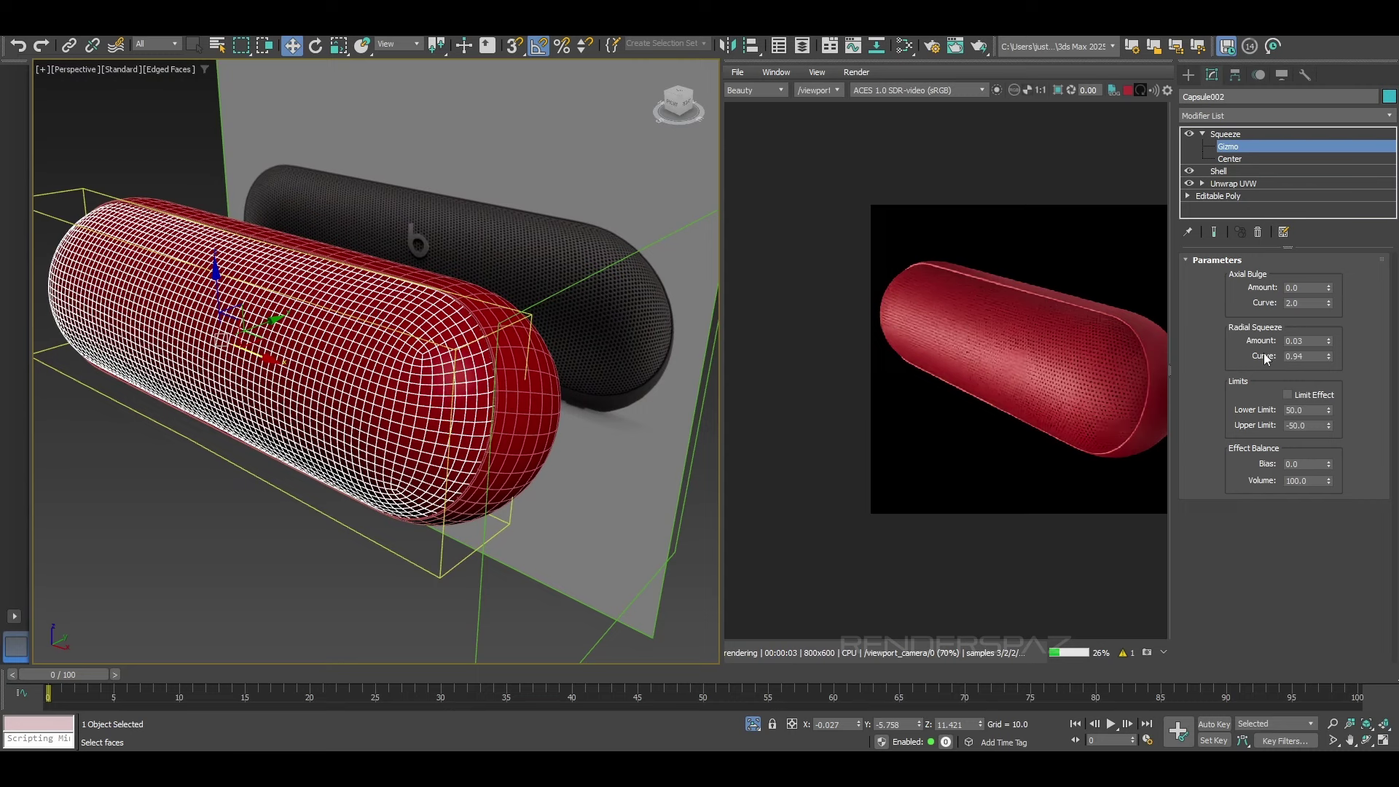
pyautogui.scroll(3, 950, 400)
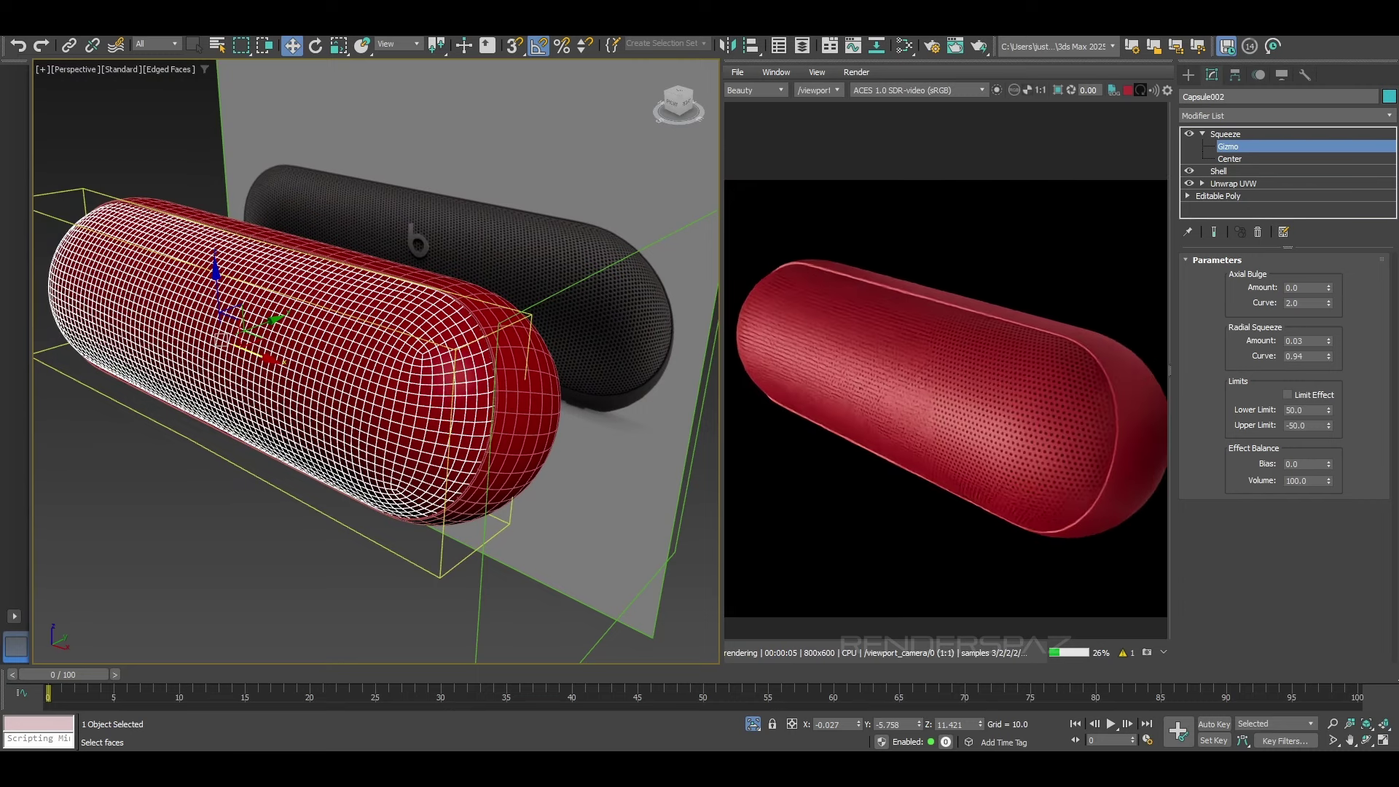
pyautogui.moveTo(1329, 359)
pyautogui.mouseDown()
pyautogui.moveTo(1328, 374)
pyautogui.moveTo(1330, 333)
pyautogui.mouseUp()
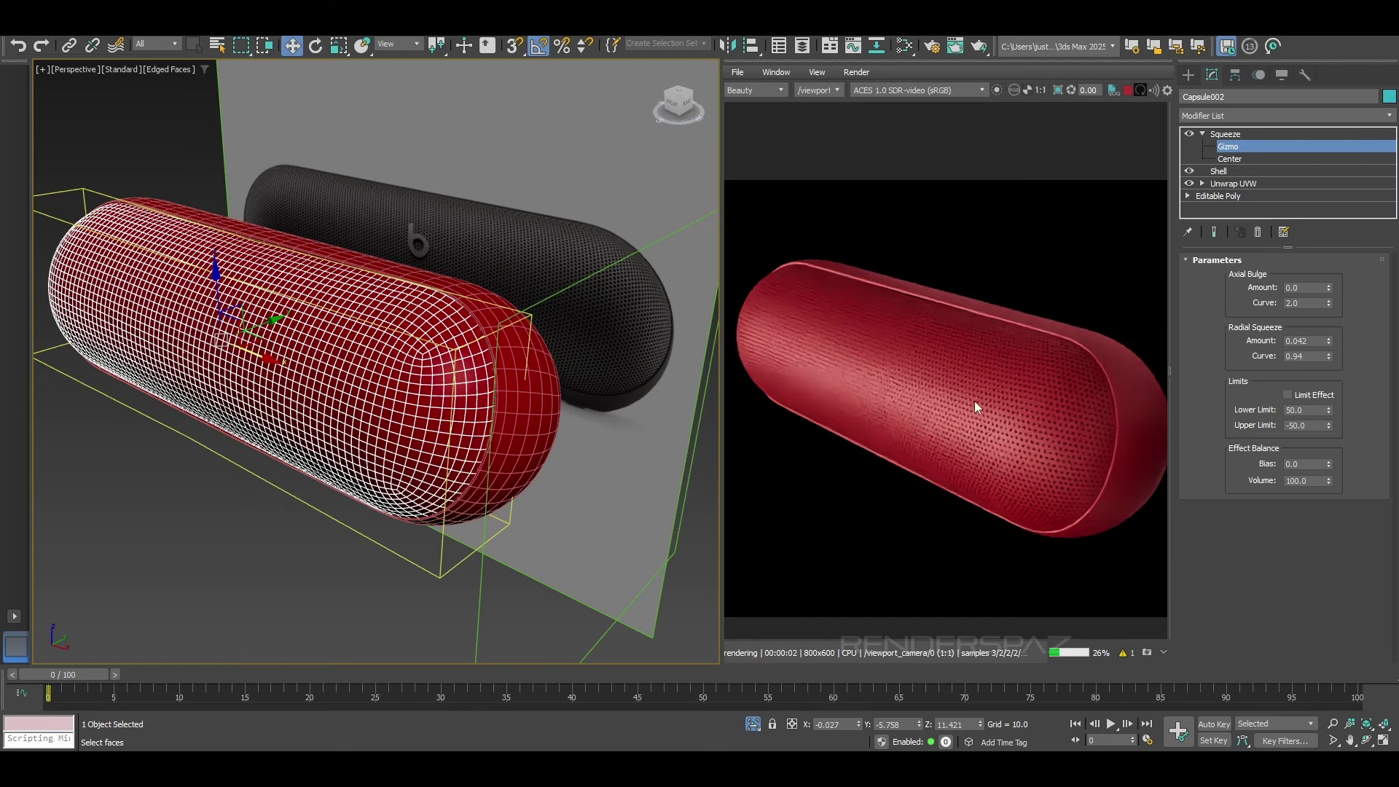
pyautogui.moveTo(1329, 342); pyautogui.dragTo(1328, 354)
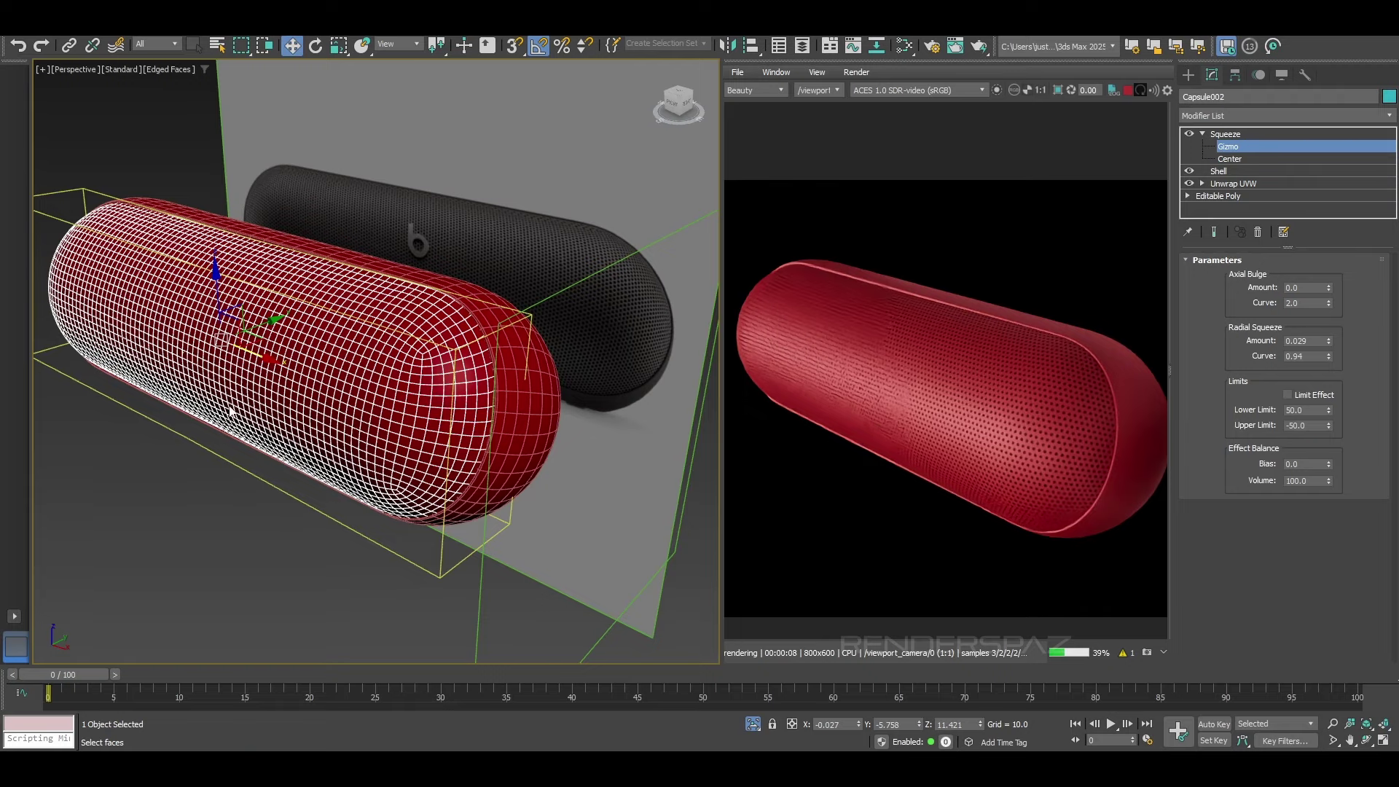
# Step: Examine the squeezed grill's fit against the body from the end, front and opposite side
pyautogui.keyDown('alt'); pyautogui.moveTo(230, 412); pyautogui.dragTo(341, 465, button='middle'); pyautogui.keyUp('alt')
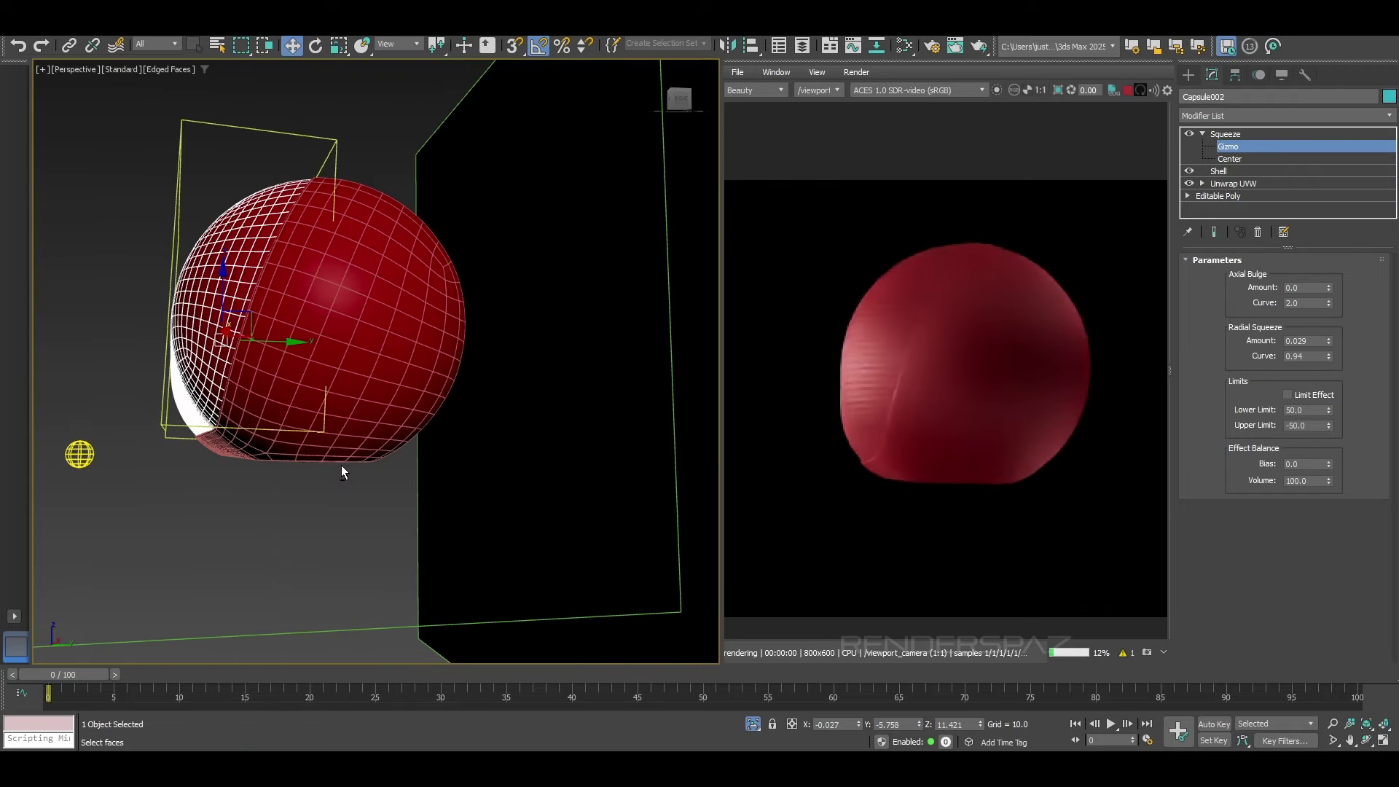
pyautogui.keyDown('alt'); pyautogui.moveTo(436, 433); pyautogui.dragTo(392, 500, button='middle'); pyautogui.keyUp('alt')
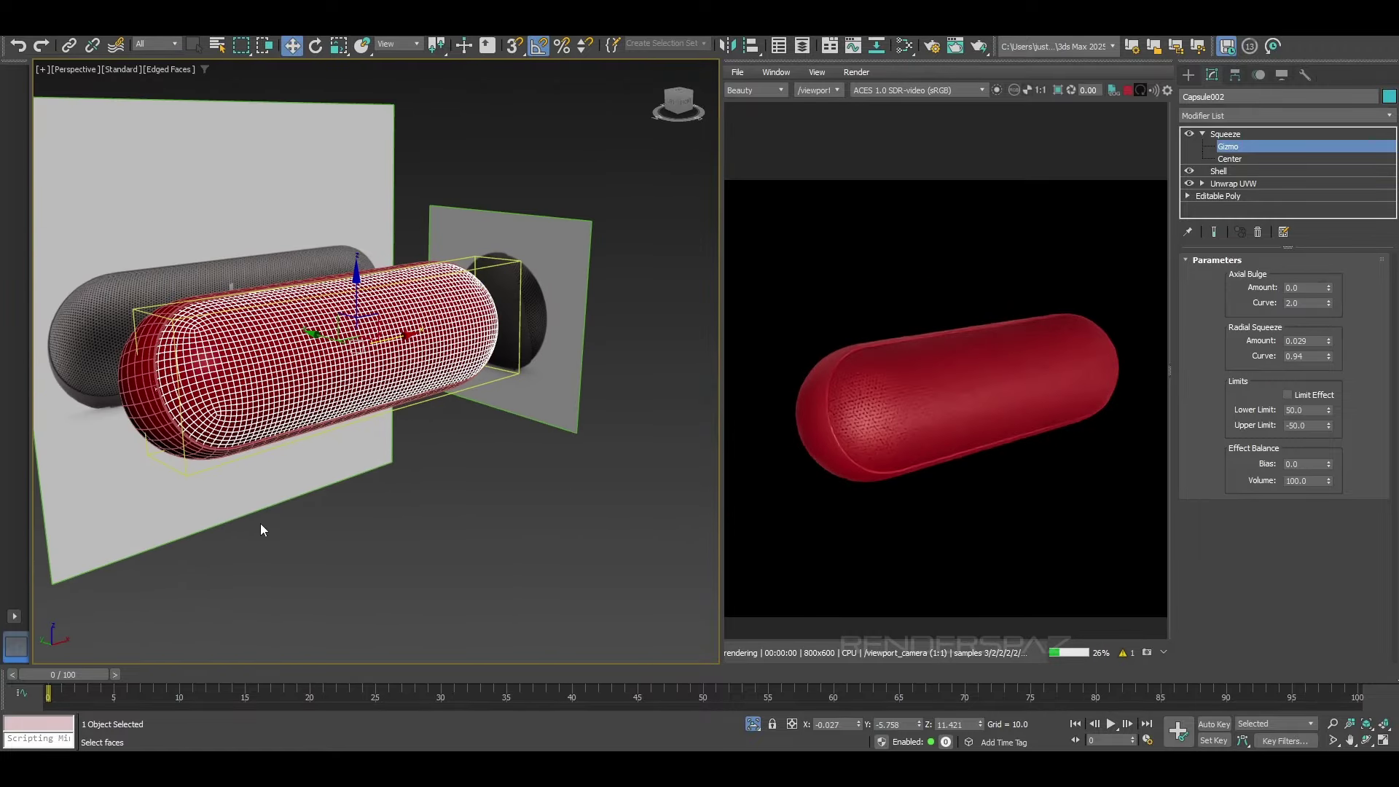
pyautogui.click(544, 544)
pyautogui.scroll(-5, 401, 483)
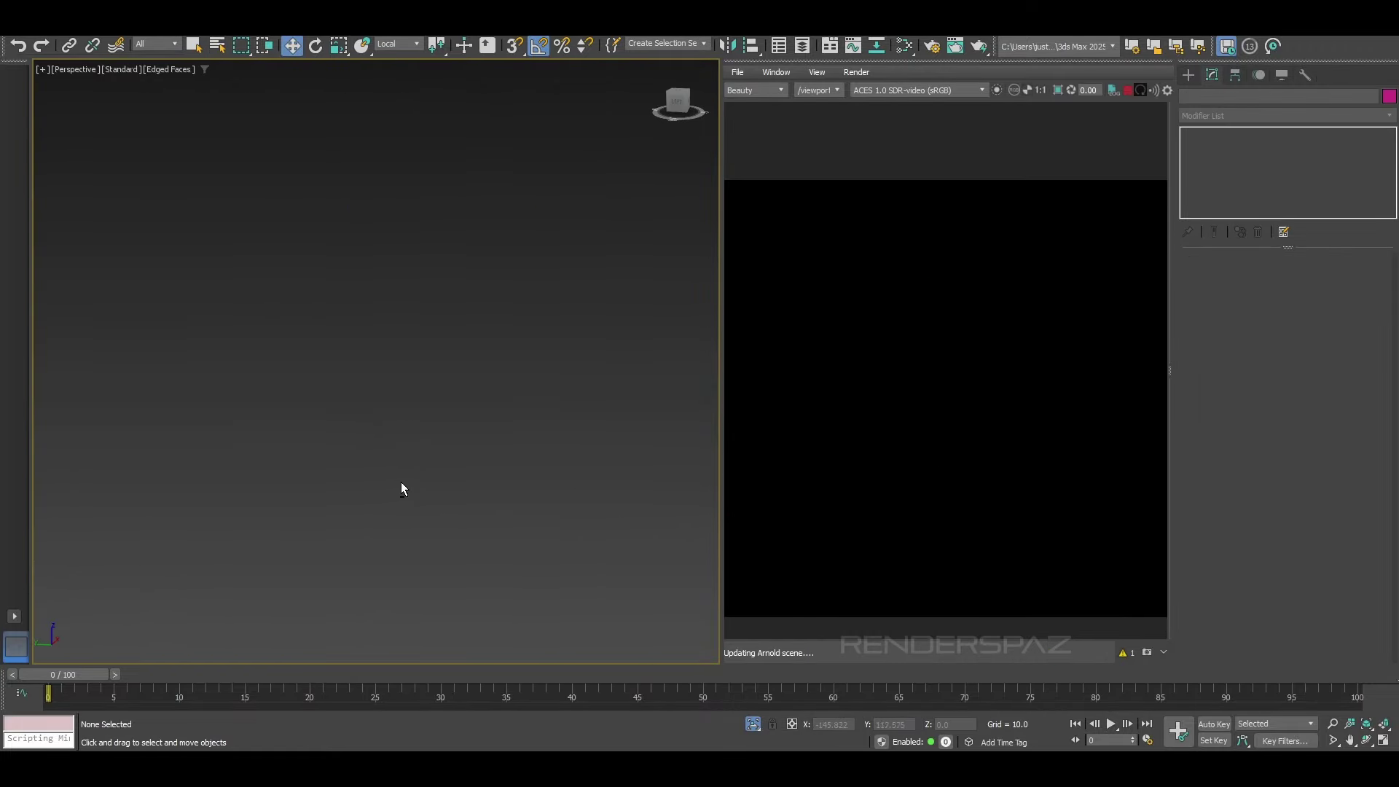
pyautogui.scroll(5, 392, 475)
pyautogui.click(460, 226)
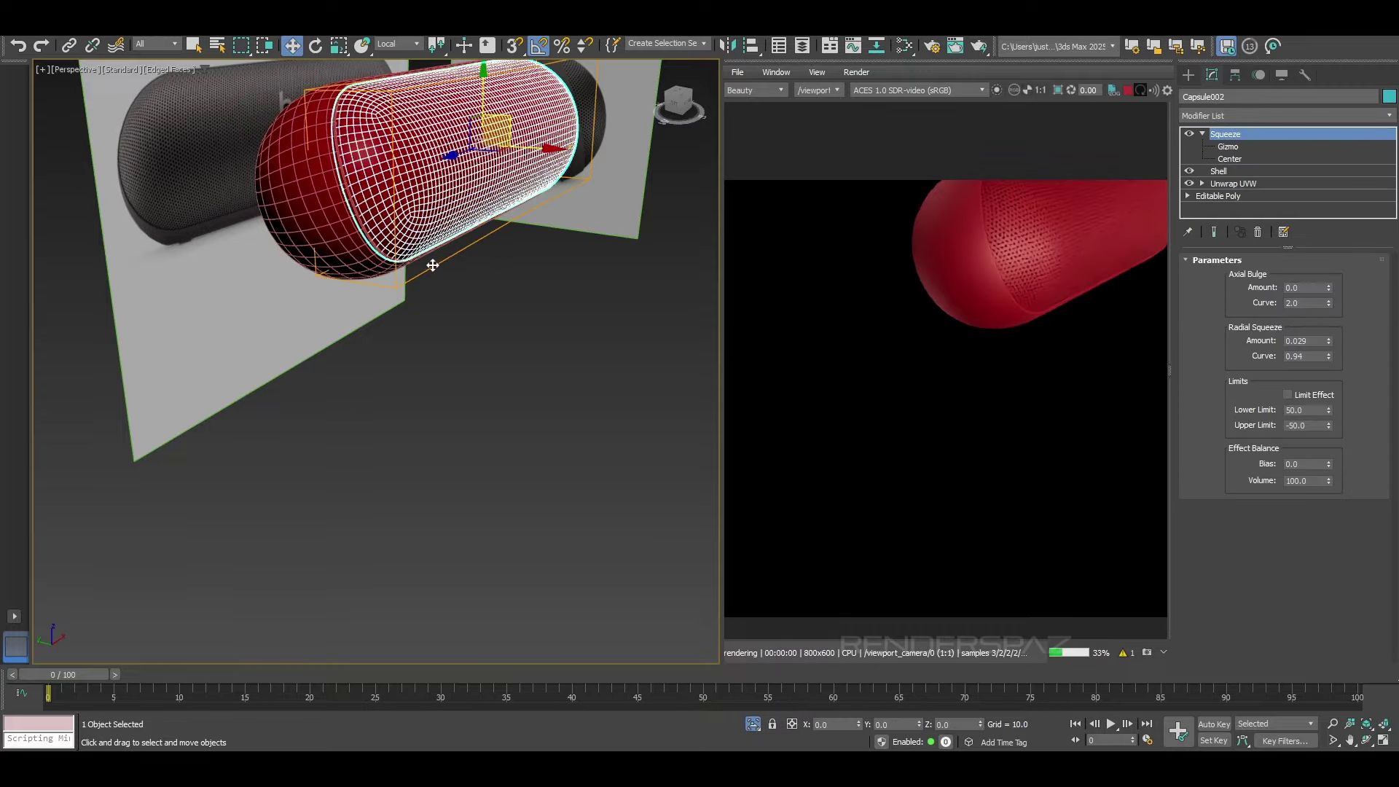
pyautogui.keyDown('alt'); pyautogui.moveTo(430, 265); pyautogui.dragTo(502, 342, button='middle'); pyautogui.keyUp('alt')
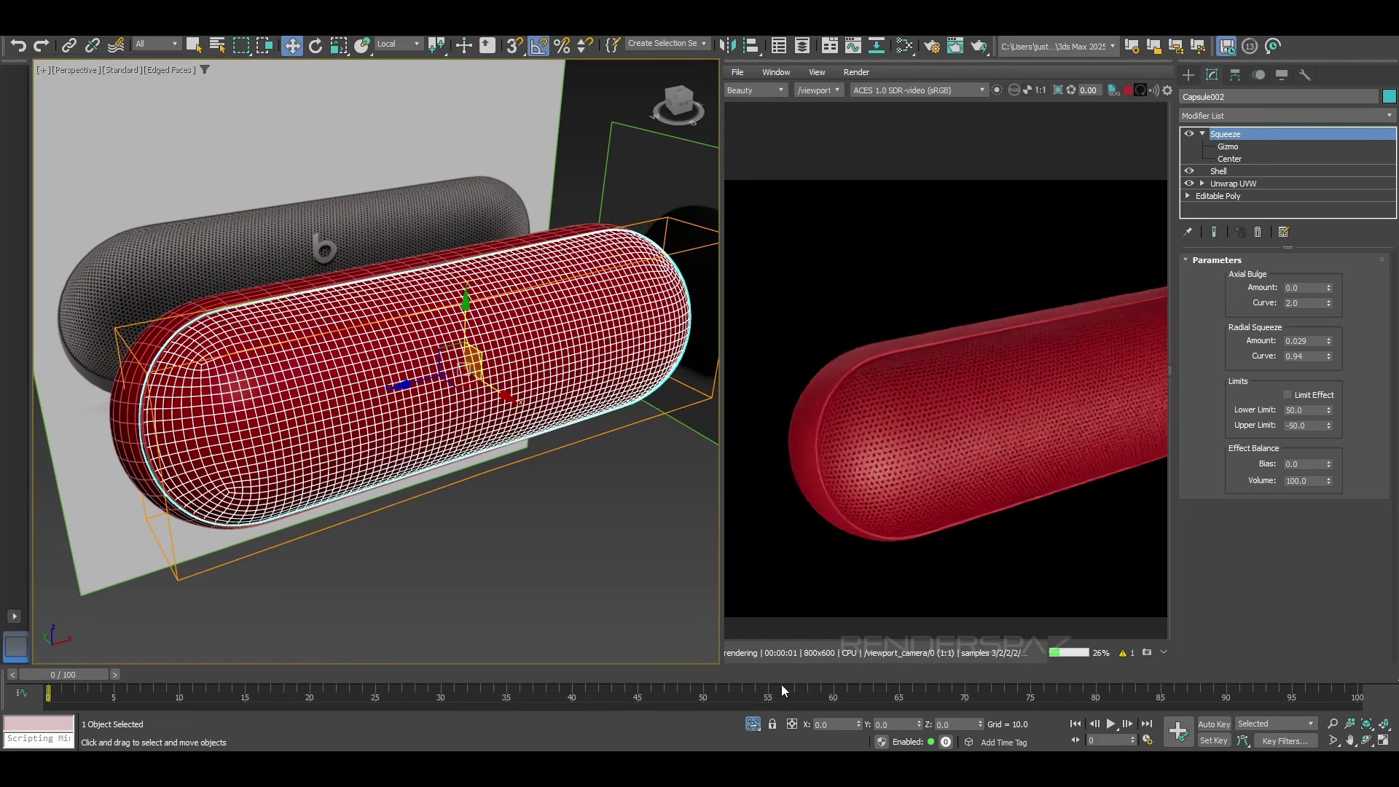
pyautogui.keyDown('alt'); pyautogui.moveTo(711, 438); pyautogui.dragTo(362, 475, button='middle'); pyautogui.keyUp('alt')
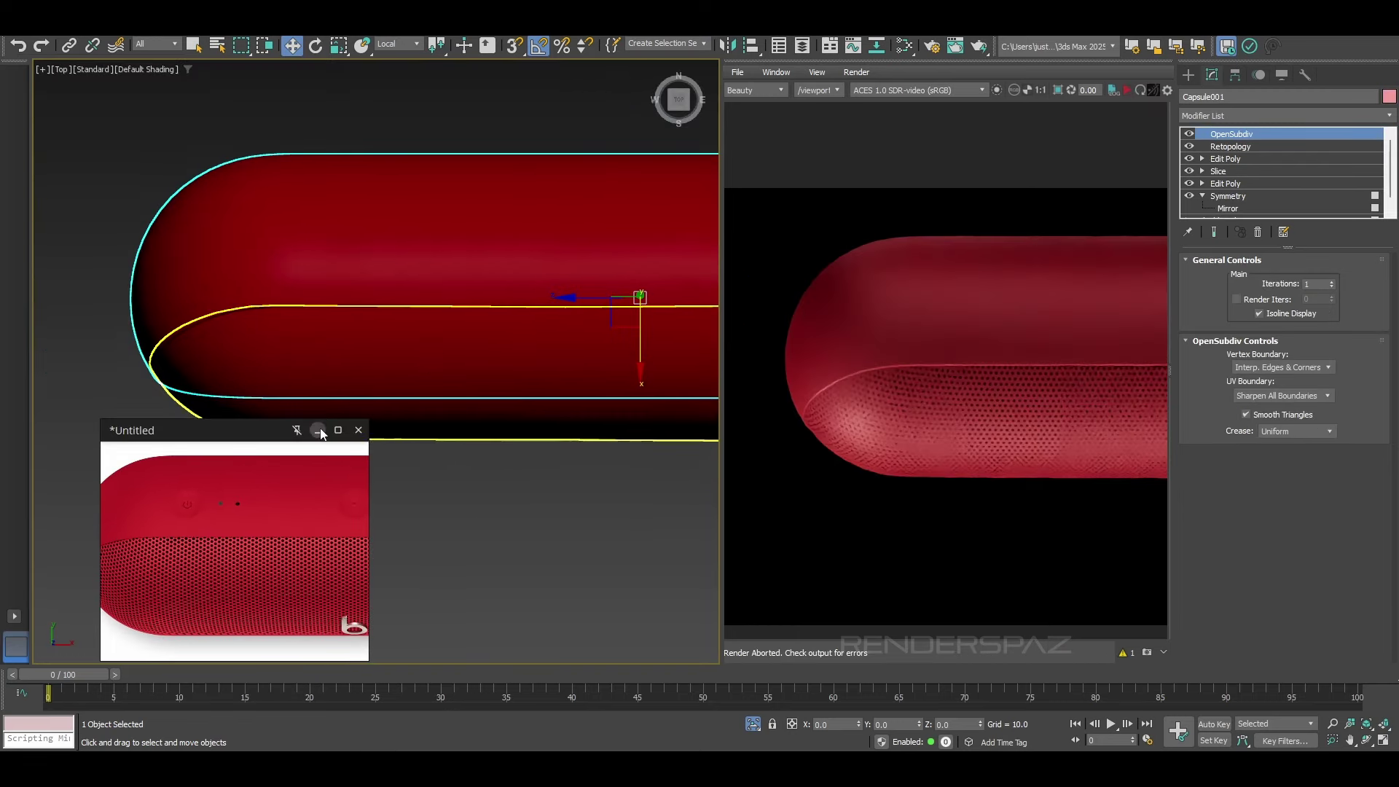
# Step: Display edged faces on the speaker in the top view and frame its rounded end beside the reference image
pyautogui.scroll(-2, 225, 508)
pyautogui.moveTo(362, 157); pyautogui.dragTo(456, 187, button='middle')
pyautogui.moveTo(403, 259); pyautogui.dragTo(416, 147, button='middle')
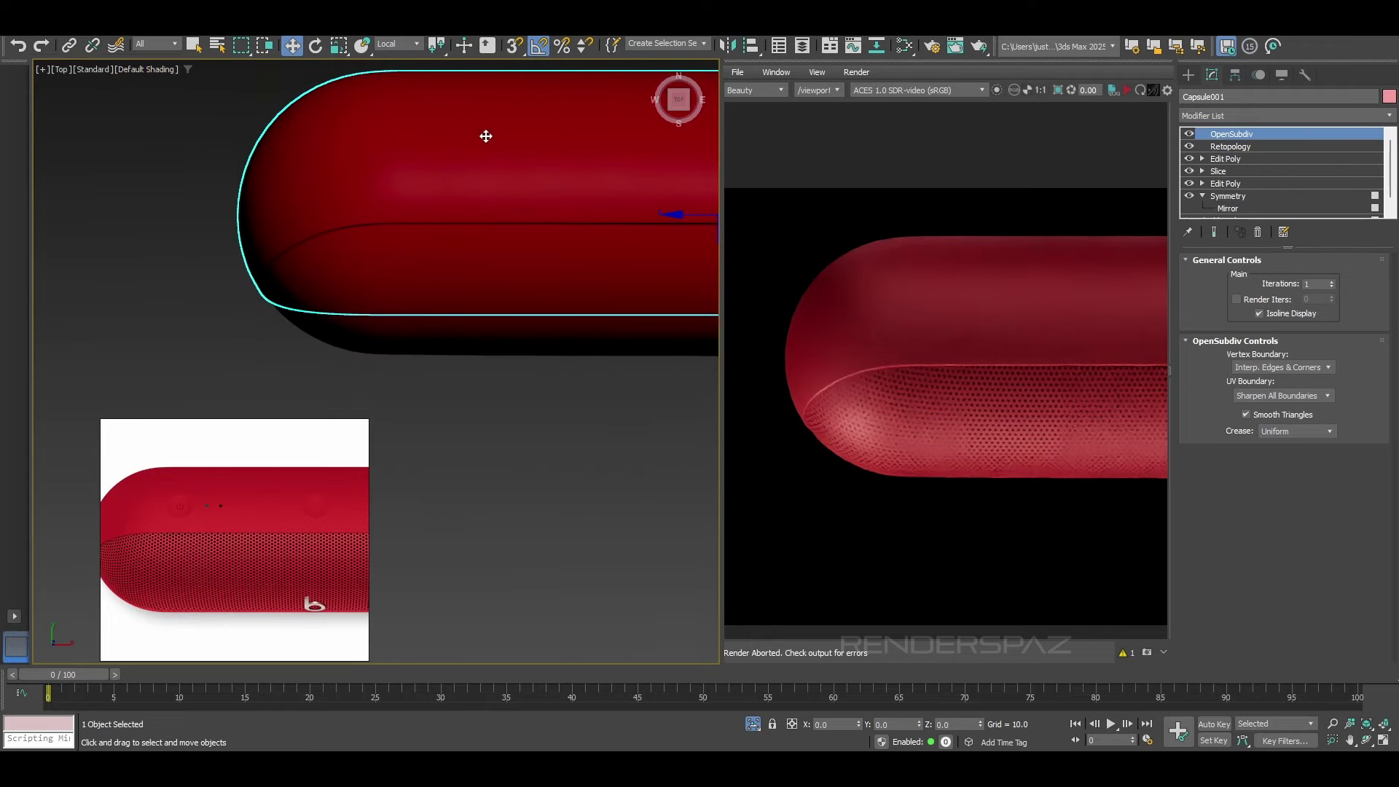
pyautogui.scroll(2, 500, 182)
pyautogui.press('F4')
pyautogui.rightClick(379, 158)
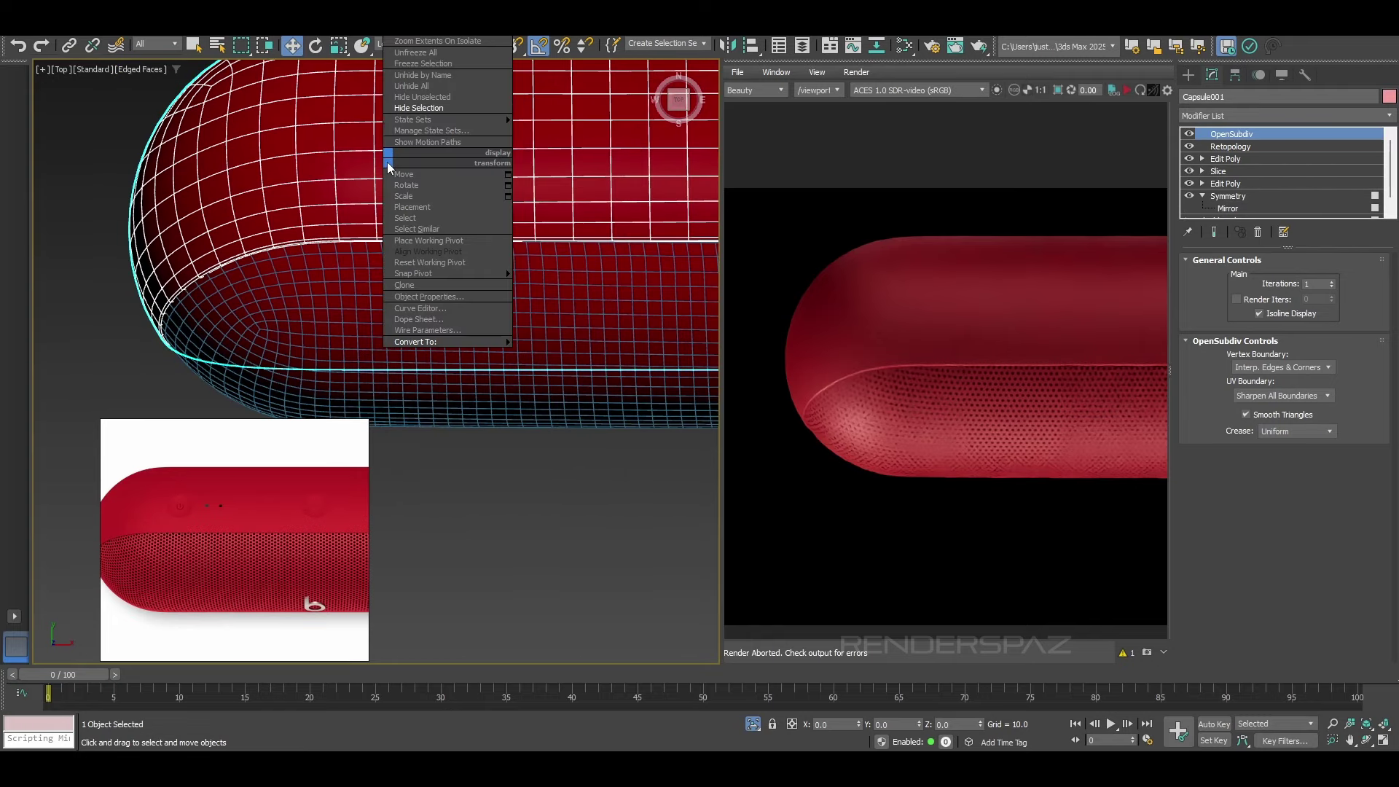
pyautogui.click(381, 110)
pyautogui.hotkey('ctrl', 'z')
pyautogui.scroll(-3, 404, 136)
pyautogui.moveTo(404, 135); pyautogui.dragTo(375, 302, button='middle')
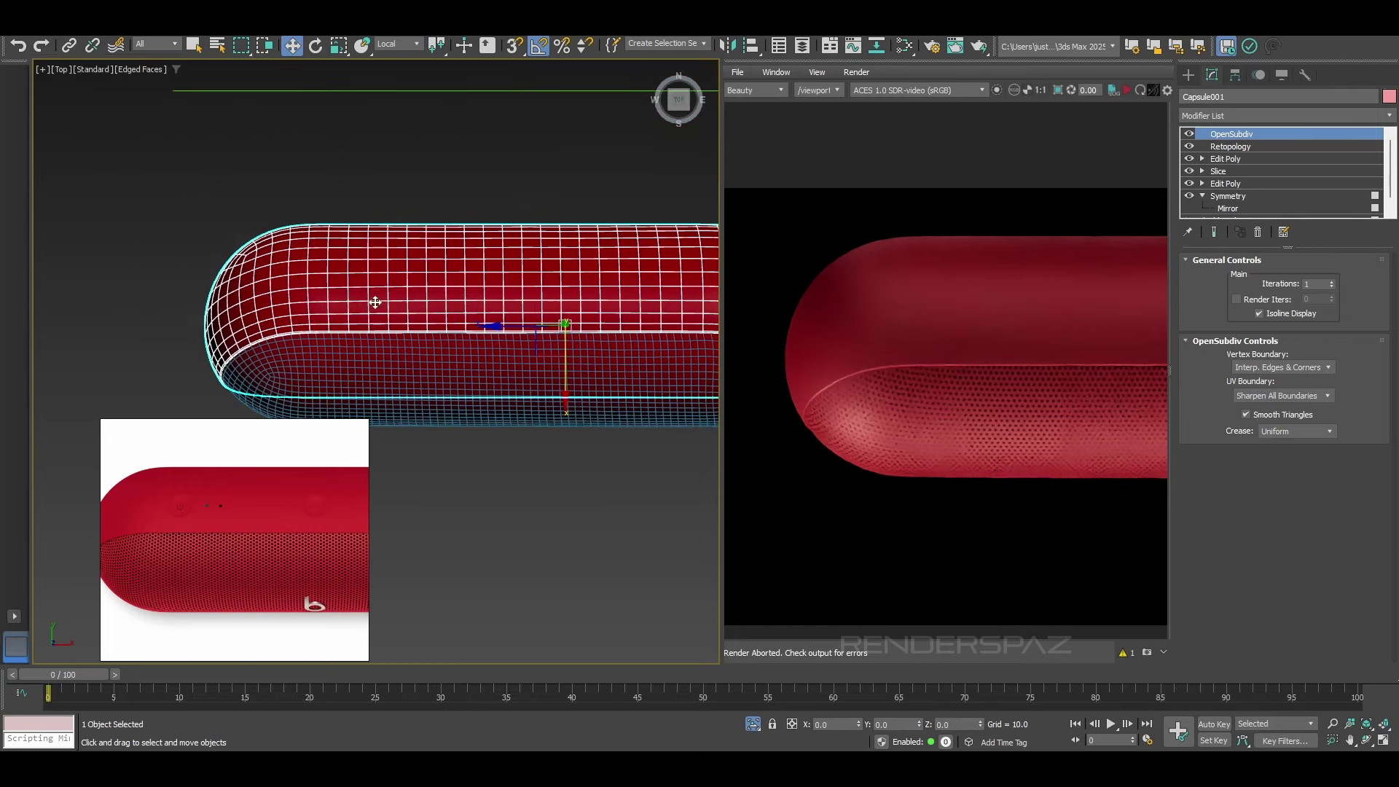
# Step: Clone the Capsule001 body and convert the copy to an Editable Poly
pyautogui.click(45, 31)
pyautogui.click(63, 139)
pyautogui.press('Return')
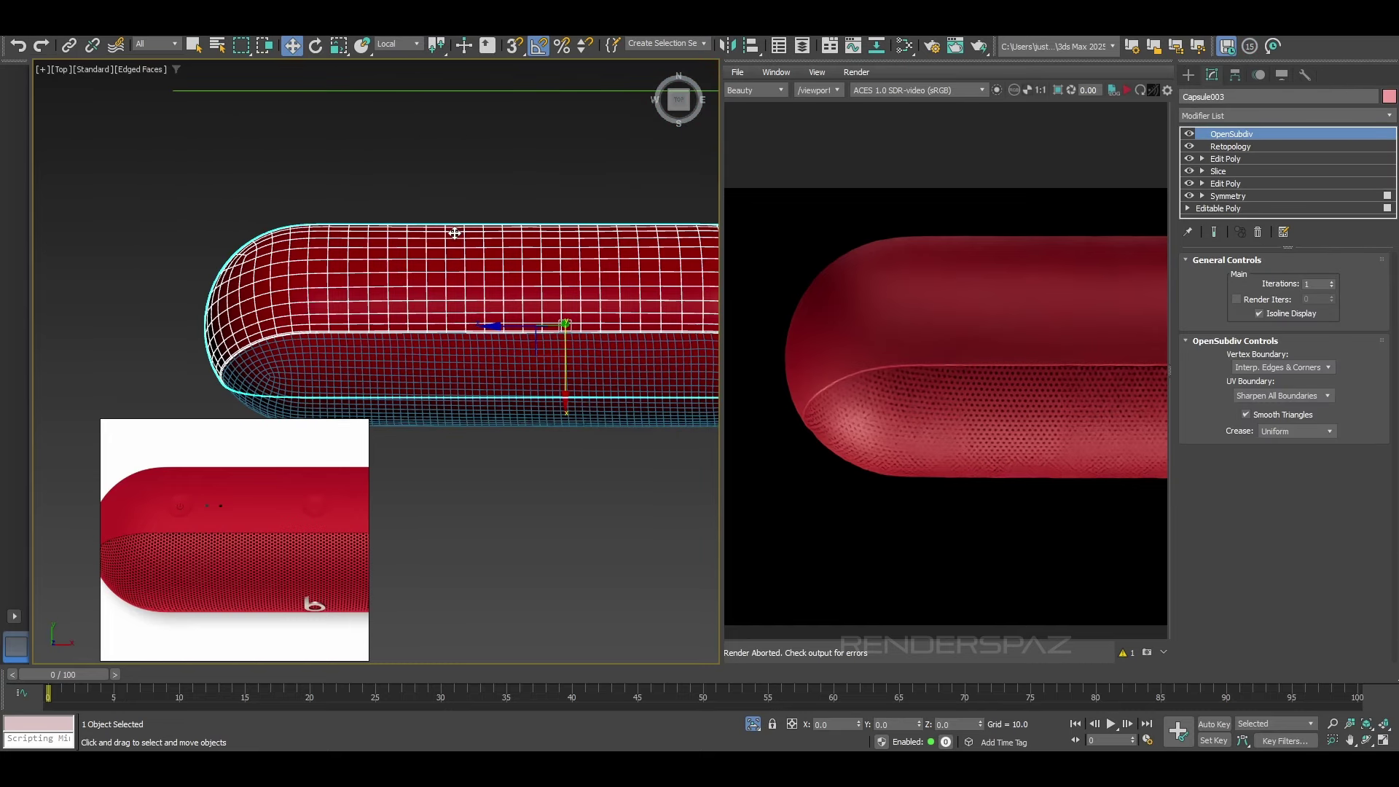
pyautogui.rightClick(494, 292)
pyautogui.click(667, 488)
# Step: Rename the converted body copy as Case_Modified
pyautogui.press('F4')
pyautogui.press('F4')
pyautogui.scroll(3, 353, 330)
pyautogui.moveTo(354, 329); pyautogui.dragTo(360, 294, button='middle')
pyautogui.moveTo(1265, 97); pyautogui.dragTo(1080, 104)
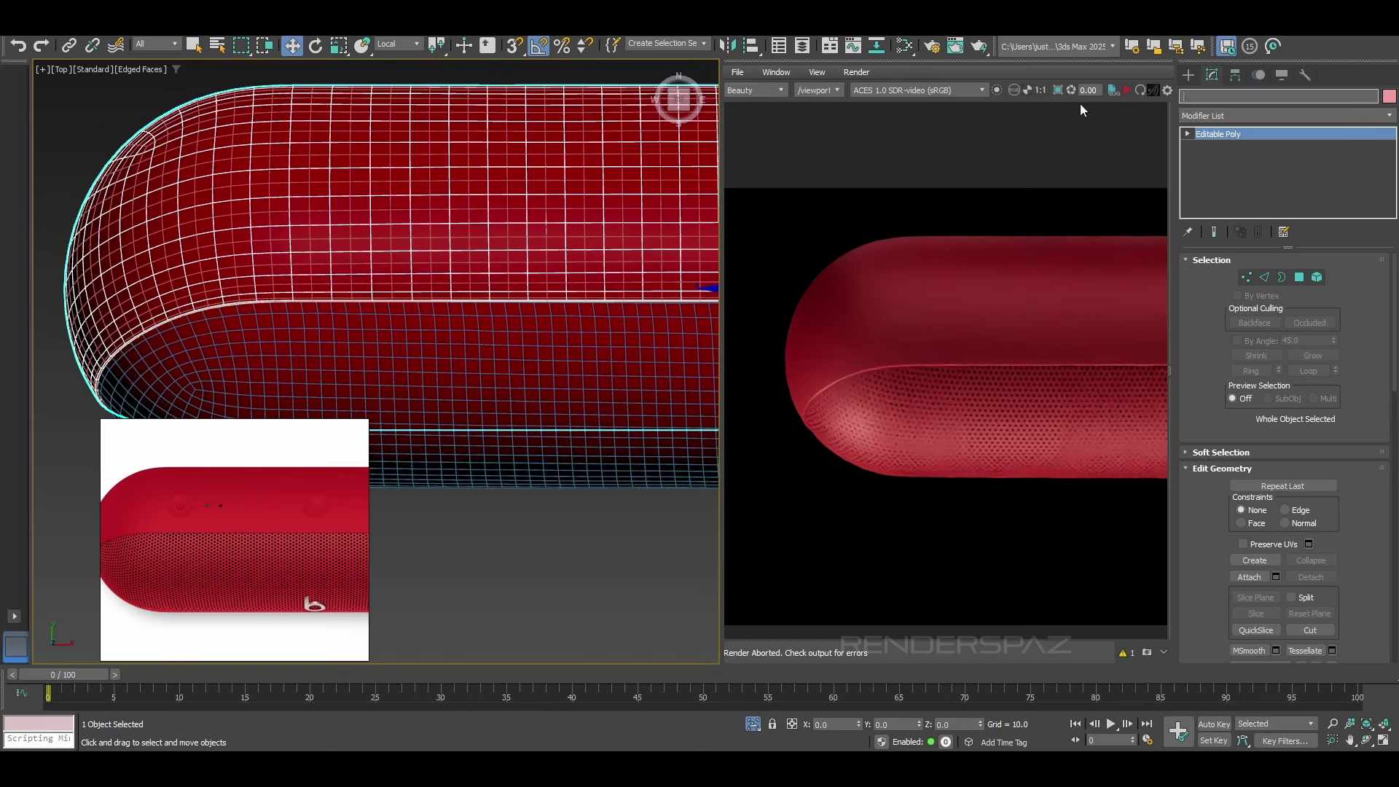
pyautogui.write('Case_Modified')
pyautogui.press('Return')
# Step: Delete the original Capsule001 body while Case_Modified is hidden, and unhide the modified case
pyautogui.scroll(-2, 457, 271)
pyautogui.hotkey('alt', 'h')
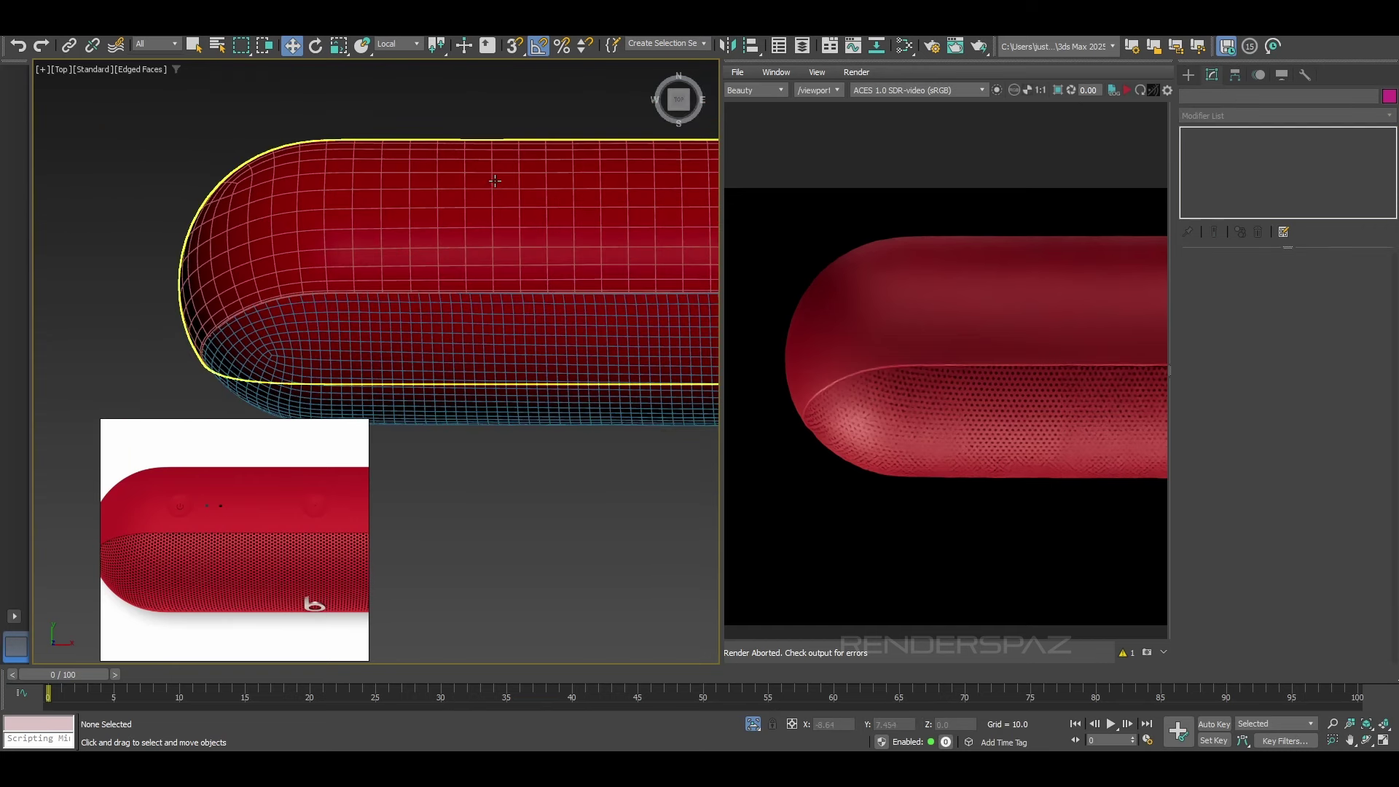
pyautogui.click(501, 196)
pyautogui.press('Delete')
pyautogui.hotkey('alt', 'u')
# Step: Select Case_Modified and add a Boolean modifier above its Editable Poly
pyautogui.click(536, 163)
pyautogui.click(1216, 118)
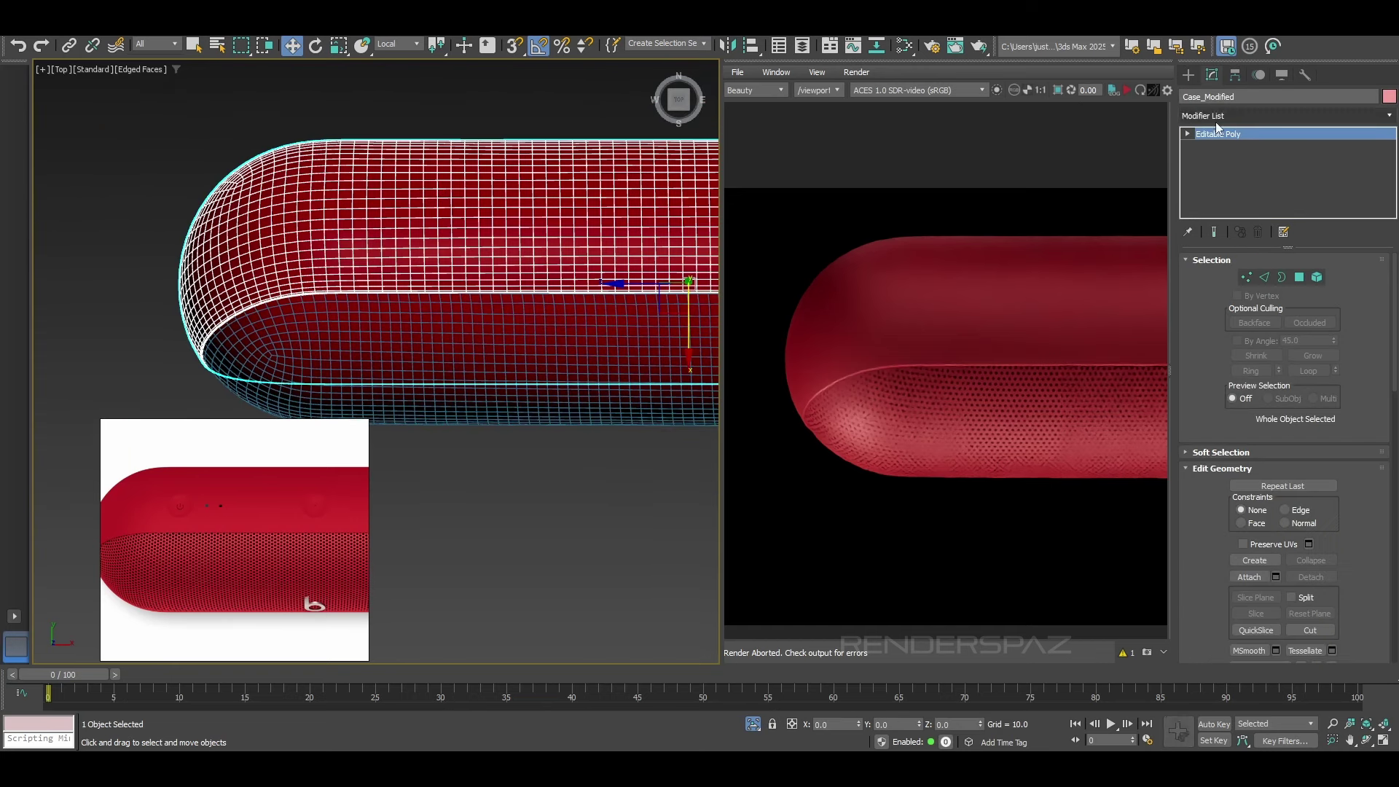
pyautogui.write('bo')
pyautogui.press('Return')
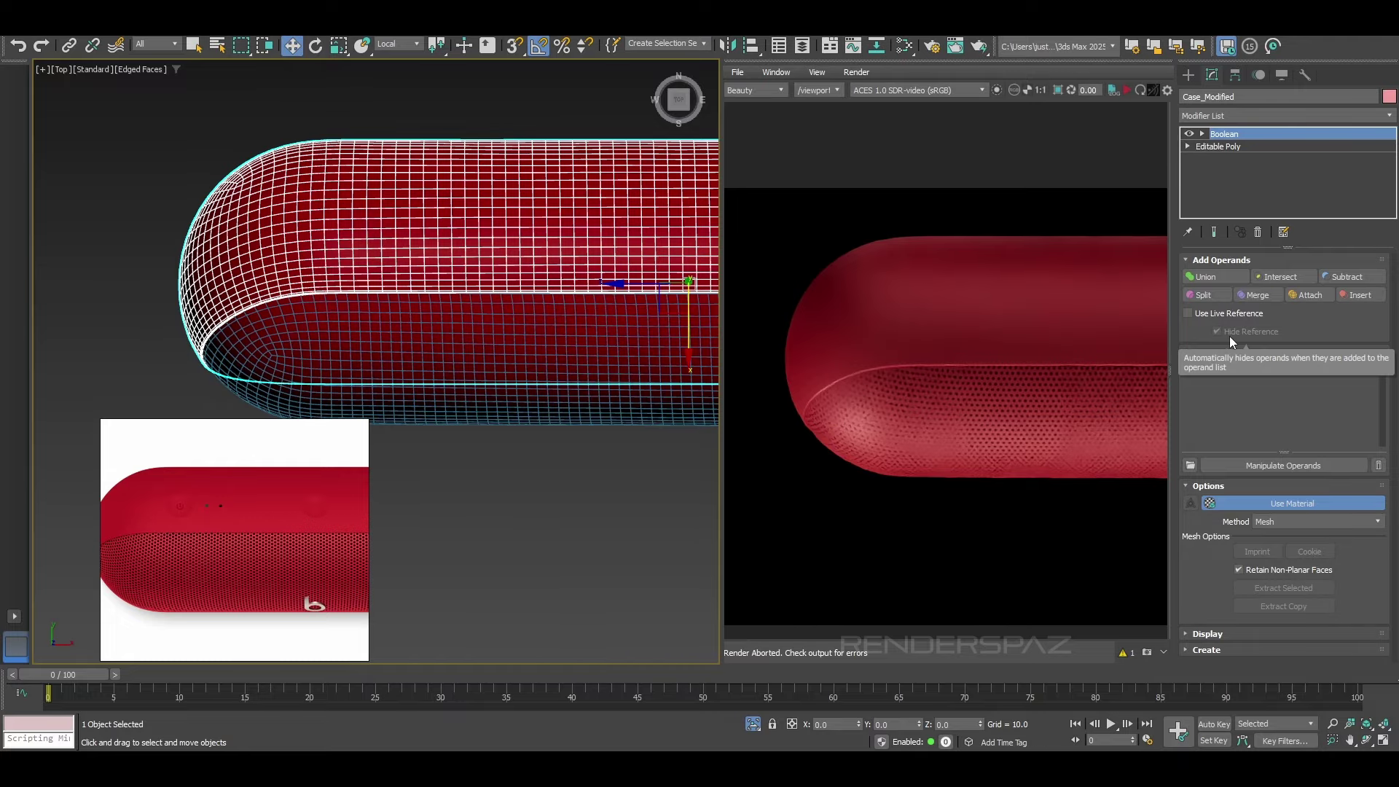
# Step: Create a small sphere primitive near the rounded end of the case for the power button shape
pyautogui.click(1187, 76)
pyautogui.click(1188, 97)
pyautogui.click(1231, 189)
pyautogui.moveTo(471, 420); pyautogui.dragTo(497, 359, button='middle')
pyautogui.rightClick(483, 440)
pyautogui.moveTo(460, 461); pyautogui.dragTo(427, 149)
# Step: Raise the sphere along the Z axis until it sits on the upper surface of the case
pyautogui.keyDown('alt'); pyautogui.moveTo(449, 280); pyautogui.dragTo(450, 182, button='middle'); pyautogui.keyUp('alt')
pyautogui.click(452, 365)
pyautogui.hotkey('ctrl', 'z')
pyautogui.moveTo(413, 235); pyautogui.dragTo(413, 136)
pyautogui.scroll(6, 427, 187)
pyautogui.keyDown('alt'); pyautogui.moveTo(525, 211); pyautogui.dragTo(401, 216, button='middle'); pyautogui.keyUp('alt')
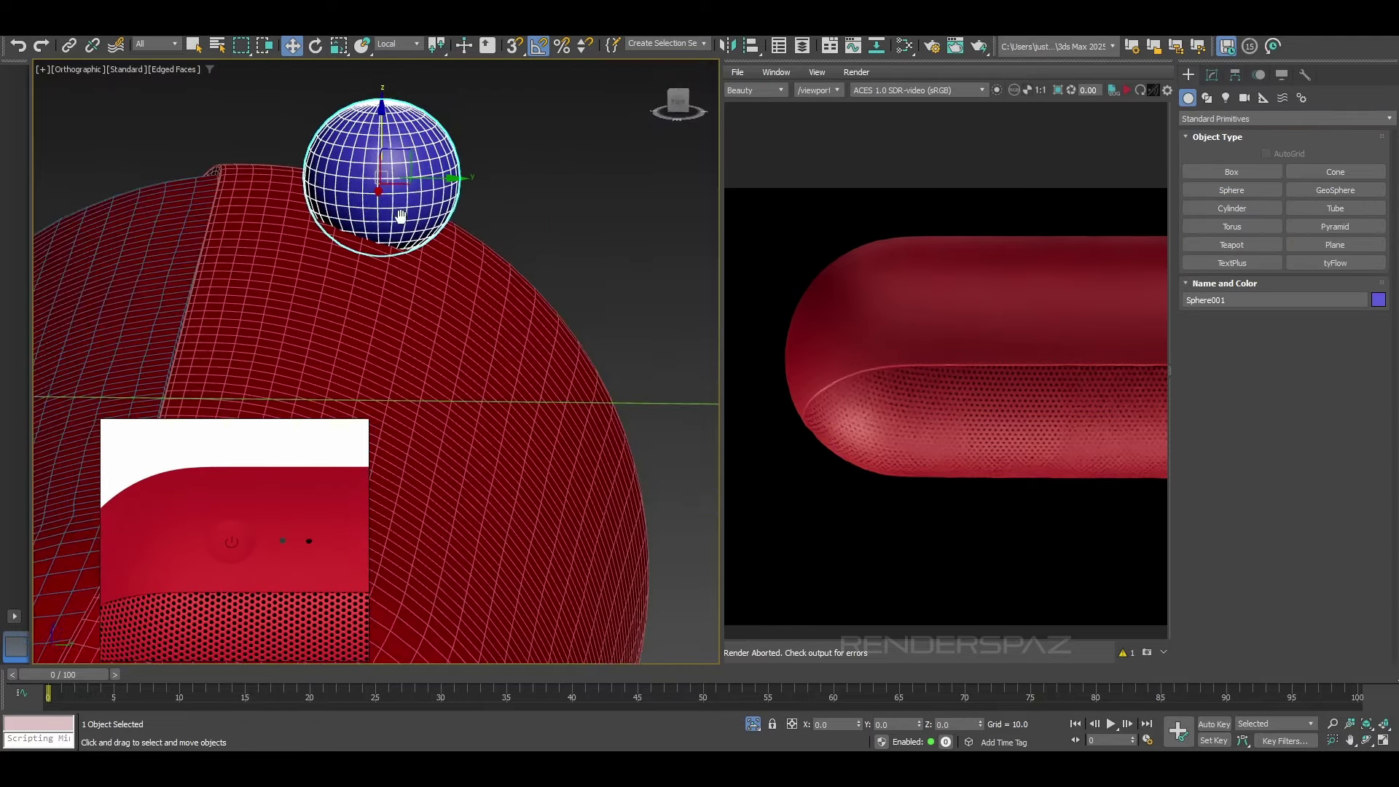
# Step: Lift the sphere clear of the case and place it on the curved surface with Select and Place
pyautogui.press('e')
pyautogui.moveTo(459, 217); pyautogui.dragTo(466, 172)
pyautogui.scroll(-3, 371, 449)
pyautogui.press('w')
pyautogui.keyDown('alt'); pyautogui.moveTo(372, 449); pyautogui.dragTo(328, 445, button='middle'); pyautogui.keyUp('alt')
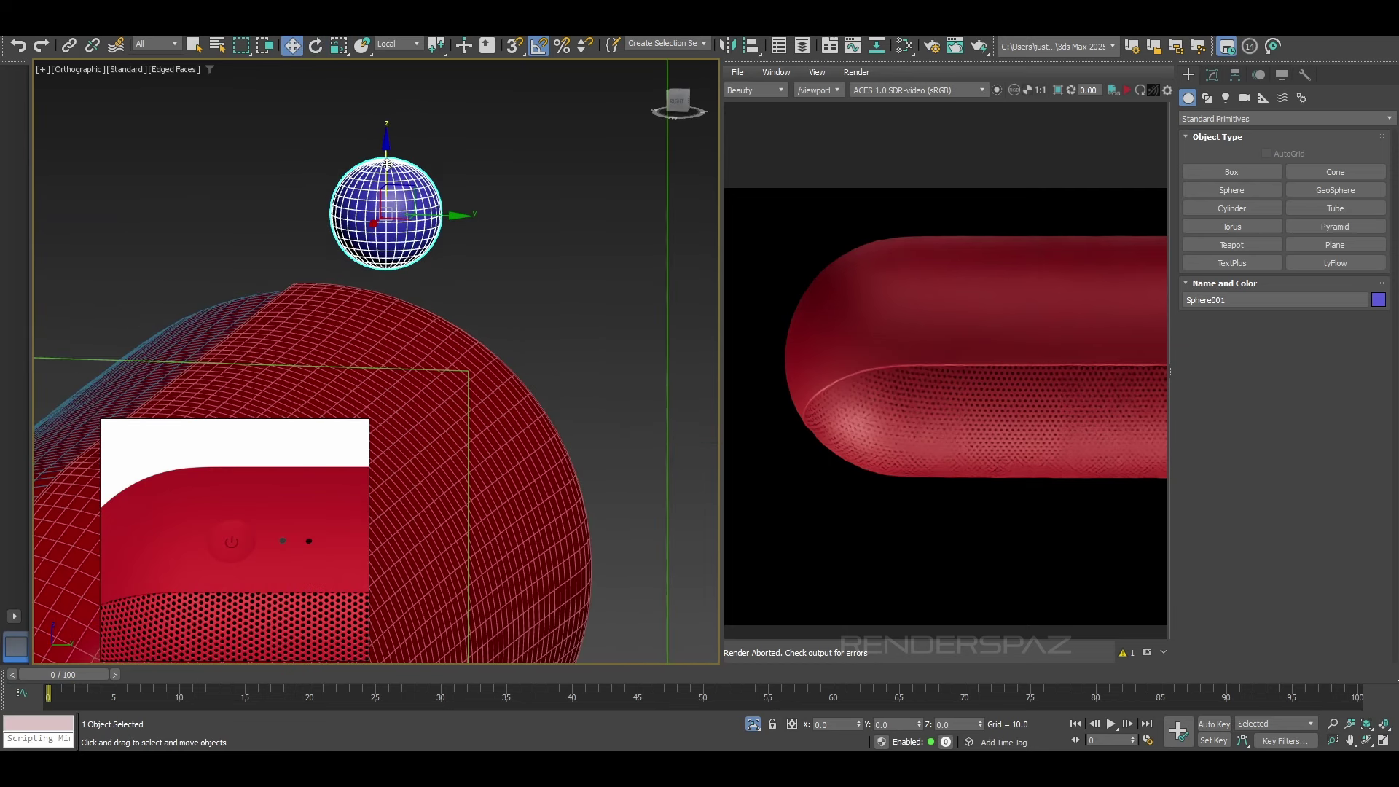
pyautogui.moveTo(386, 146); pyautogui.dragTo(386, 121)
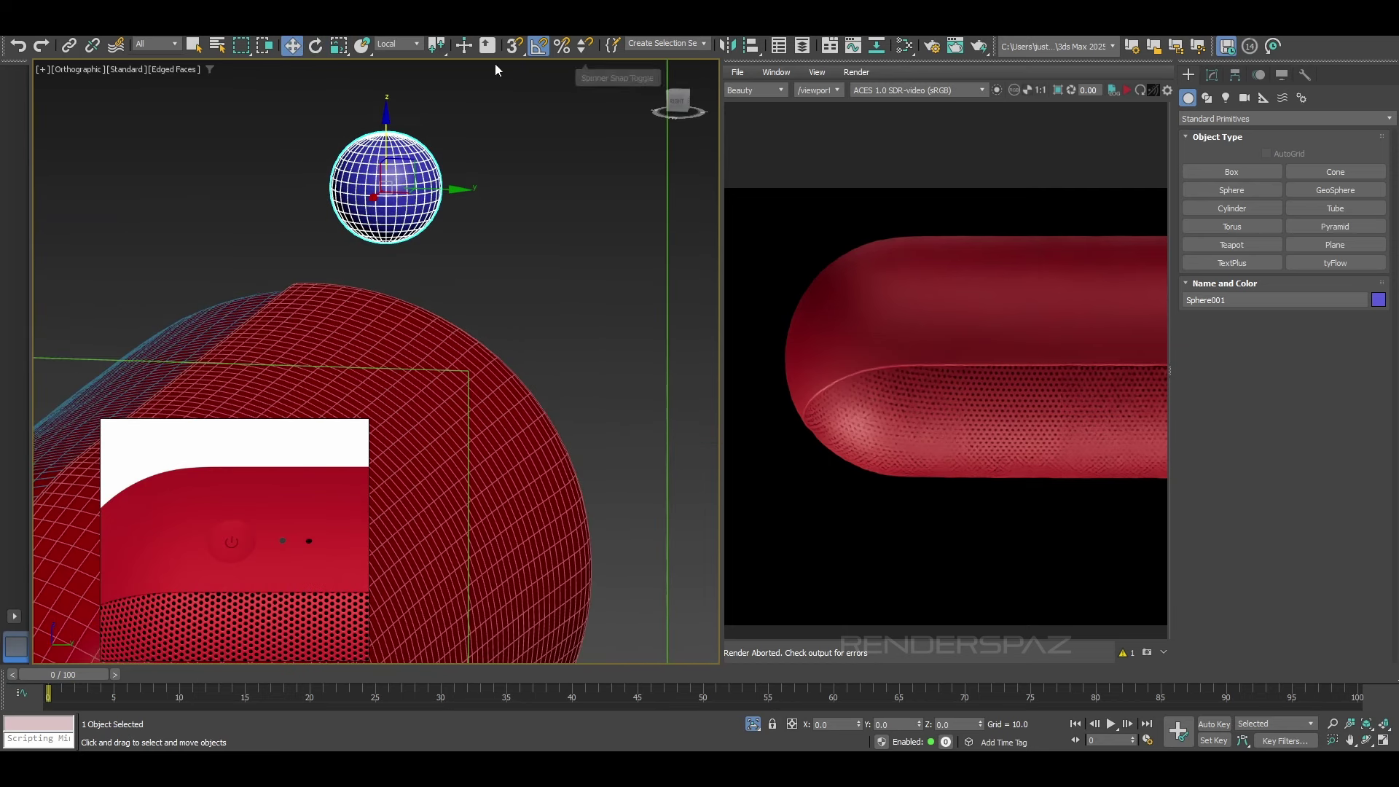
pyautogui.click(363, 45)
pyautogui.moveTo(386, 187); pyautogui.dragTo(389, 257)
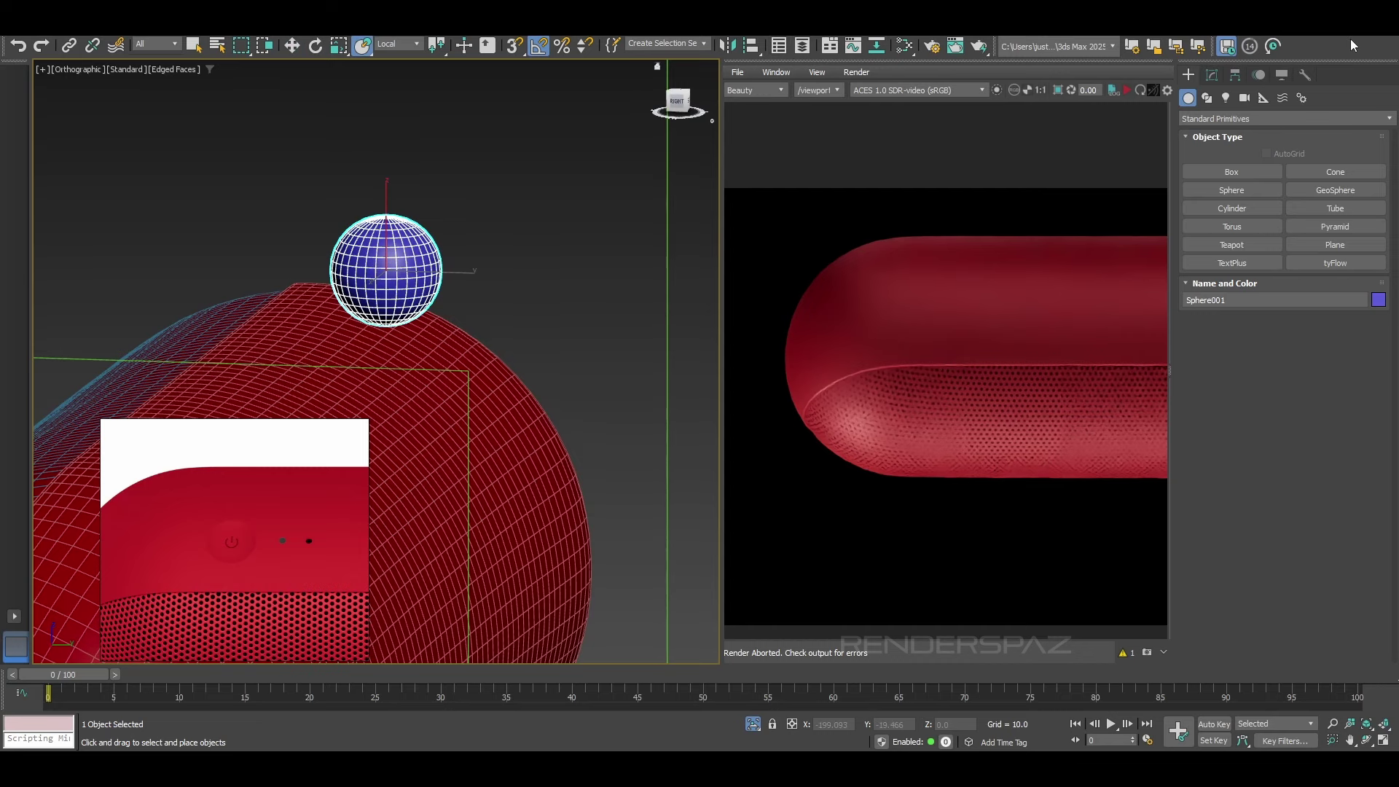
# Step: Align the sphere's underside to the case surface with Normal Align
pyautogui.moveTo(754, 51); pyautogui.dragTo(752, 117)
pyautogui.scroll(4, 405, 338)
pyautogui.keyDown('alt'); pyautogui.moveTo(405, 338); pyautogui.dragTo(368, 302, button='middle'); pyautogui.keyUp('alt')
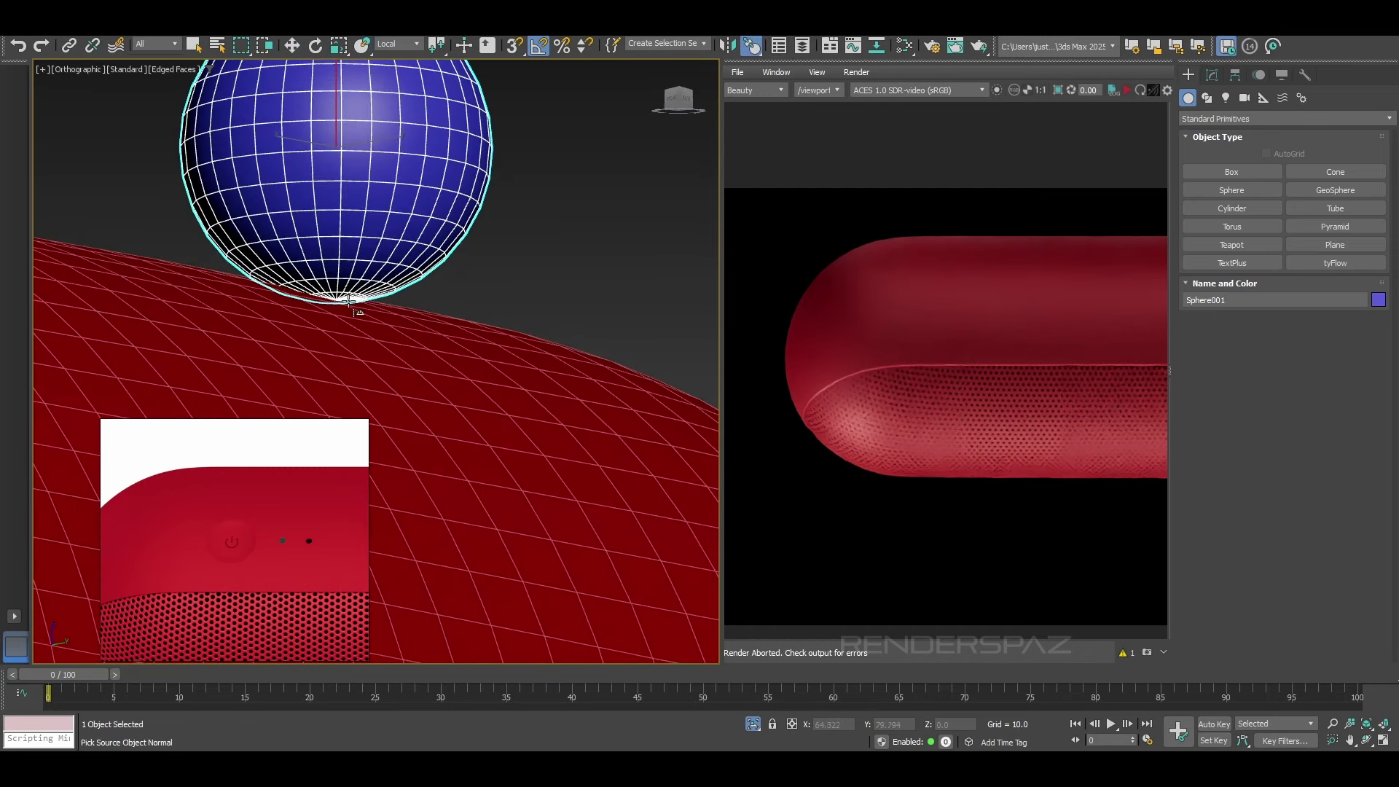
pyautogui.scroll(4, 357, 290)
pyautogui.click(357, 290)
pyautogui.click(387, 339)
pyautogui.moveTo(720, 408); pyautogui.dragTo(720, 401)
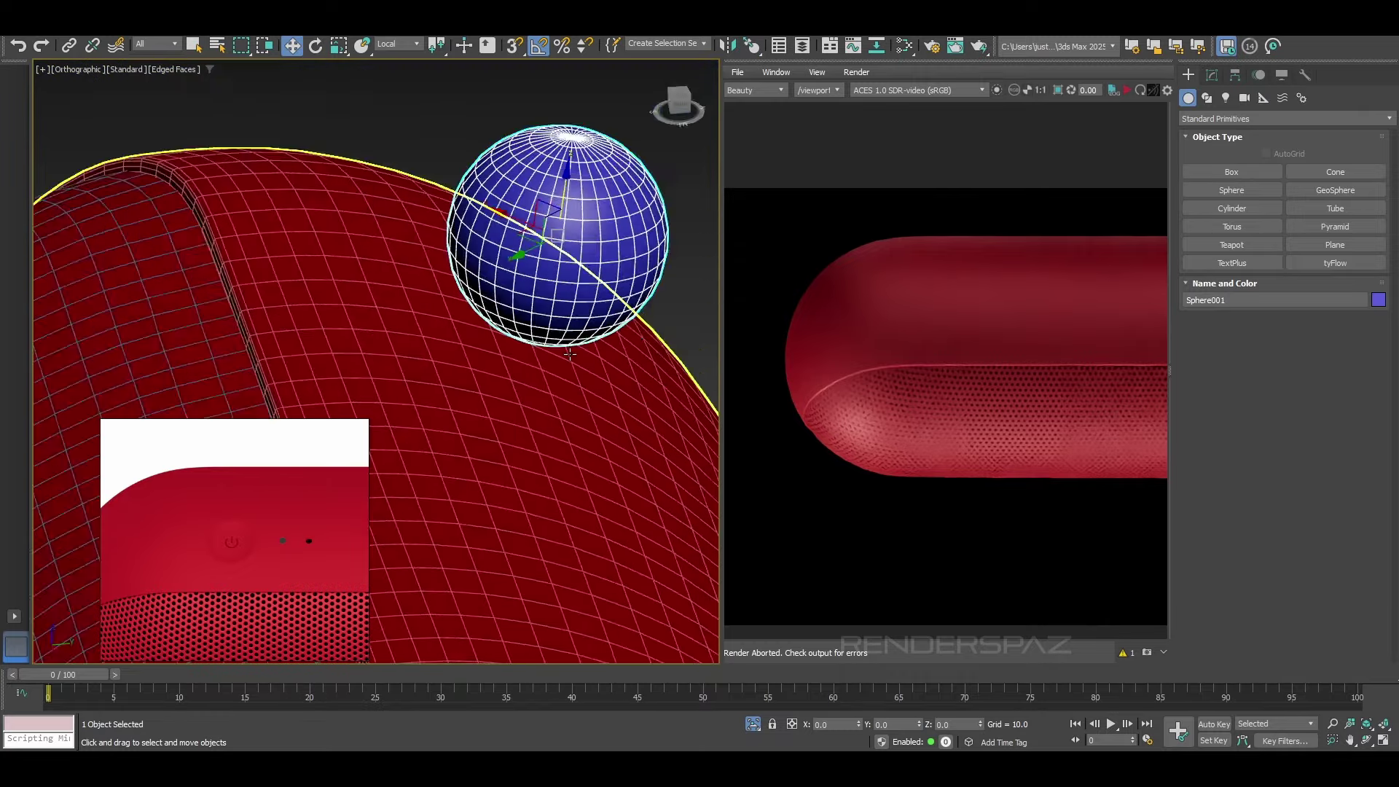
# Step: Scale the sphere along one axis to flatten it slightly
pyautogui.keyDown('alt'); pyautogui.moveTo(519, 312); pyautogui.dragTo(561, 313, button='middle'); pyautogui.keyUp('alt')
pyautogui.press('e')
pyautogui.moveTo(613, 190); pyautogui.dragTo(633, 219)
pyautogui.keyDown('alt'); pyautogui.moveTo(633, 219); pyautogui.dragTo(597, 218, button='middle'); pyautogui.keyUp('alt')
pyautogui.press('w')
# Step: Rotate the flattened sphere to follow the case's curve and move it to the power button position near the rounded end
pyautogui.press('r')
pyautogui.moveTo(583, 190); pyautogui.dragTo(576, 219)
pyautogui.press('w')
pyautogui.moveTo(583, 161); pyautogui.dragTo(538, 255)
pyautogui.press('t')
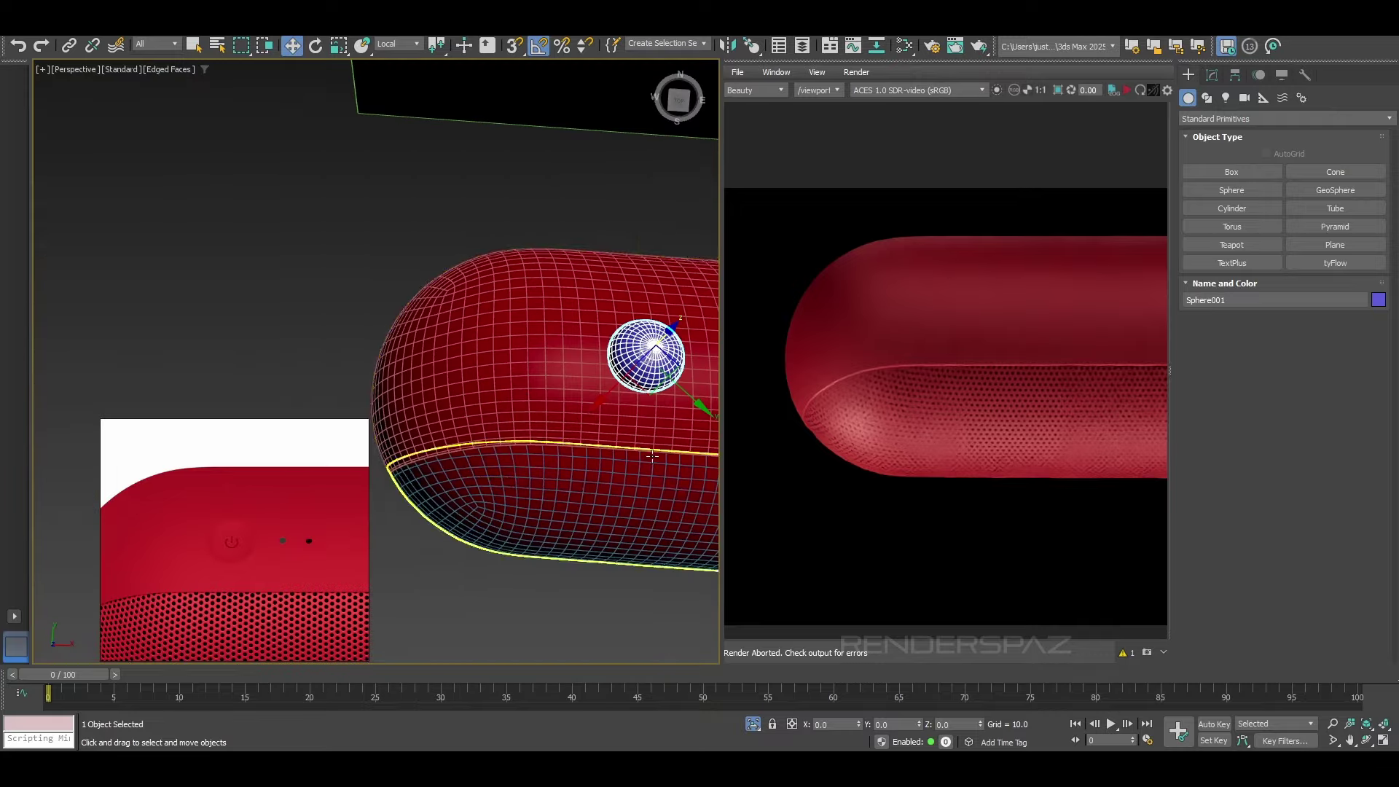
pyautogui.moveTo(384, 353); pyautogui.dragTo(379, 364)
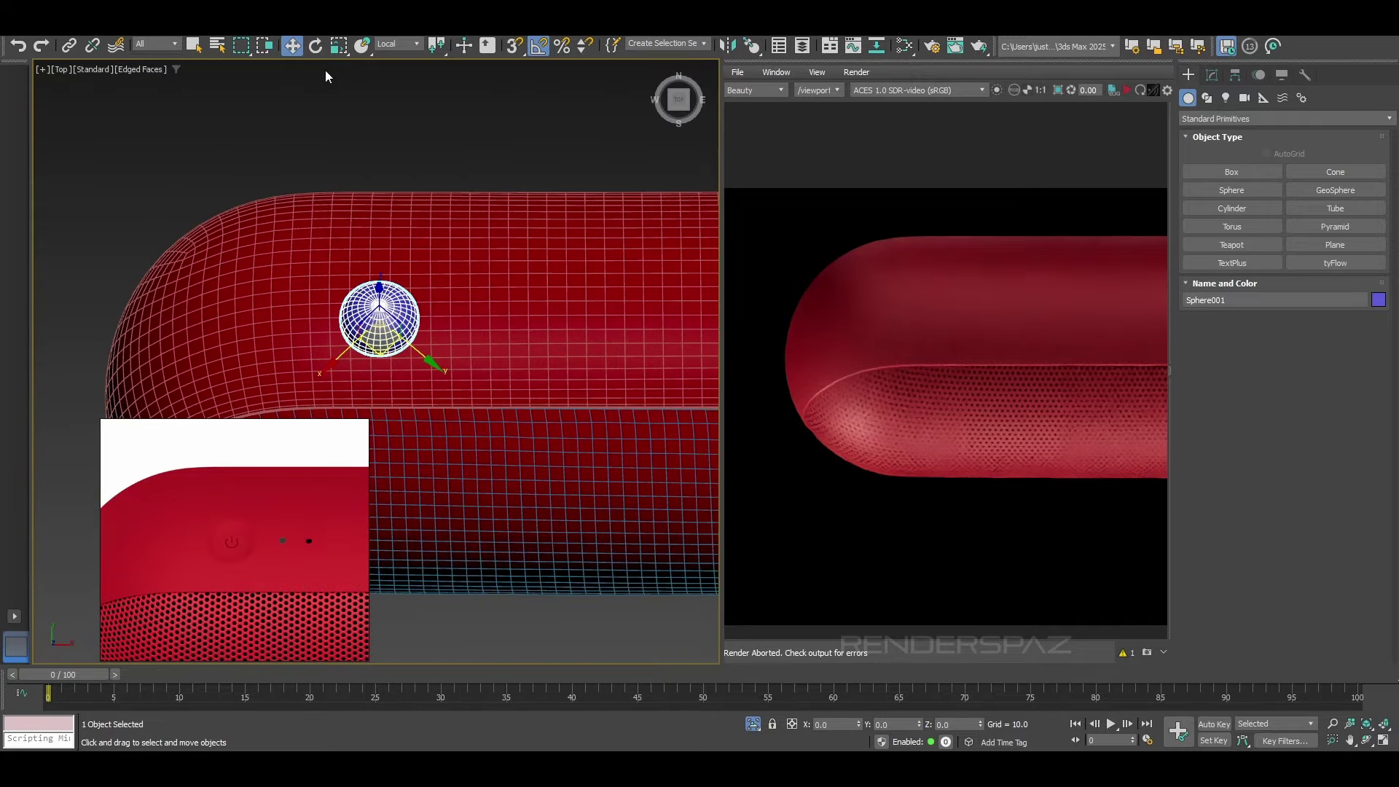
# Step: Rotate the flattened sphere slightly in perspective to fit the slope of the case
pyautogui.press('p')
pyautogui.press('r')
pyautogui.scroll(5, 342, 293)
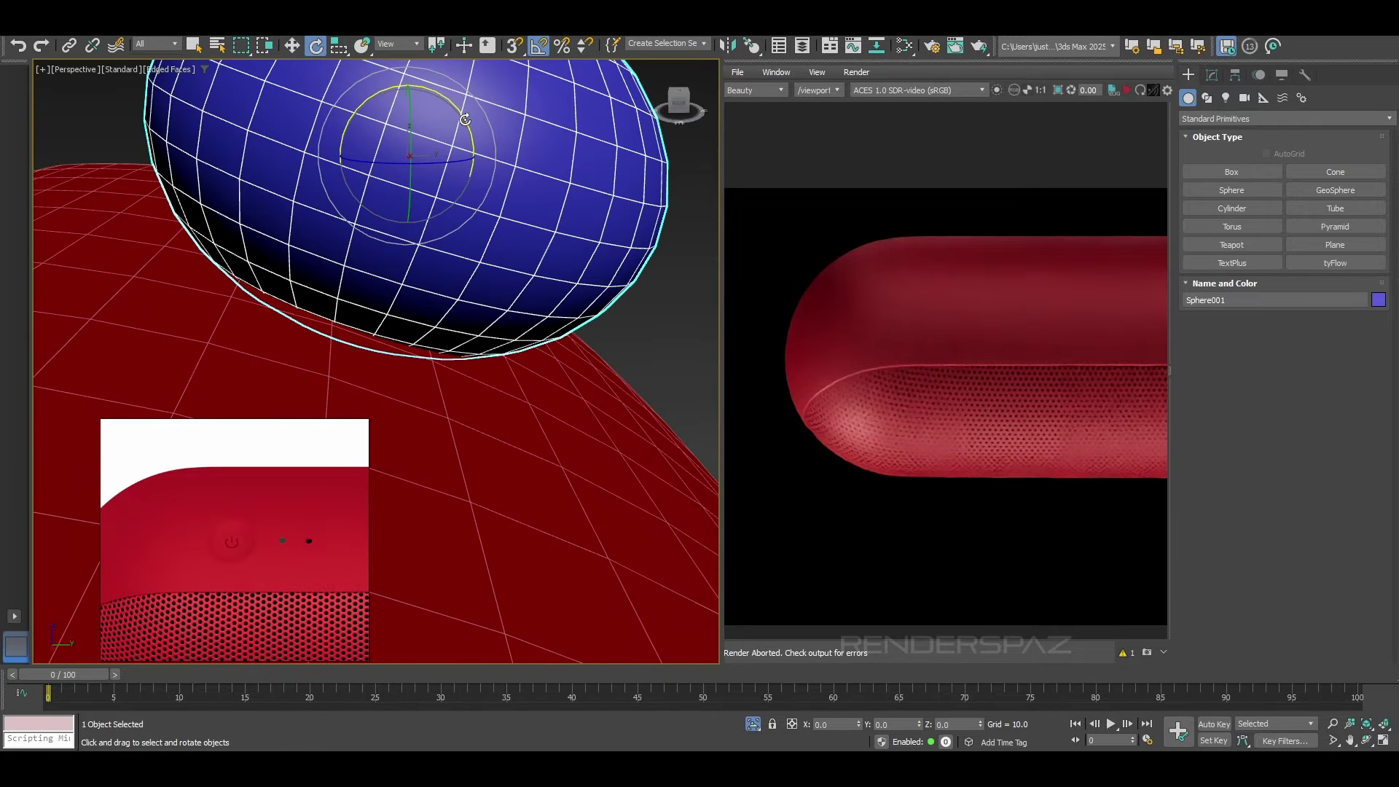
pyautogui.moveTo(466, 122); pyautogui.dragTo(468, 124)
pyautogui.scroll(-4, 465, 253)
pyautogui.keyDown('alt'); pyautogui.moveTo(465, 252); pyautogui.dragTo(415, 284, button='middle'); pyautogui.keyUp('alt')
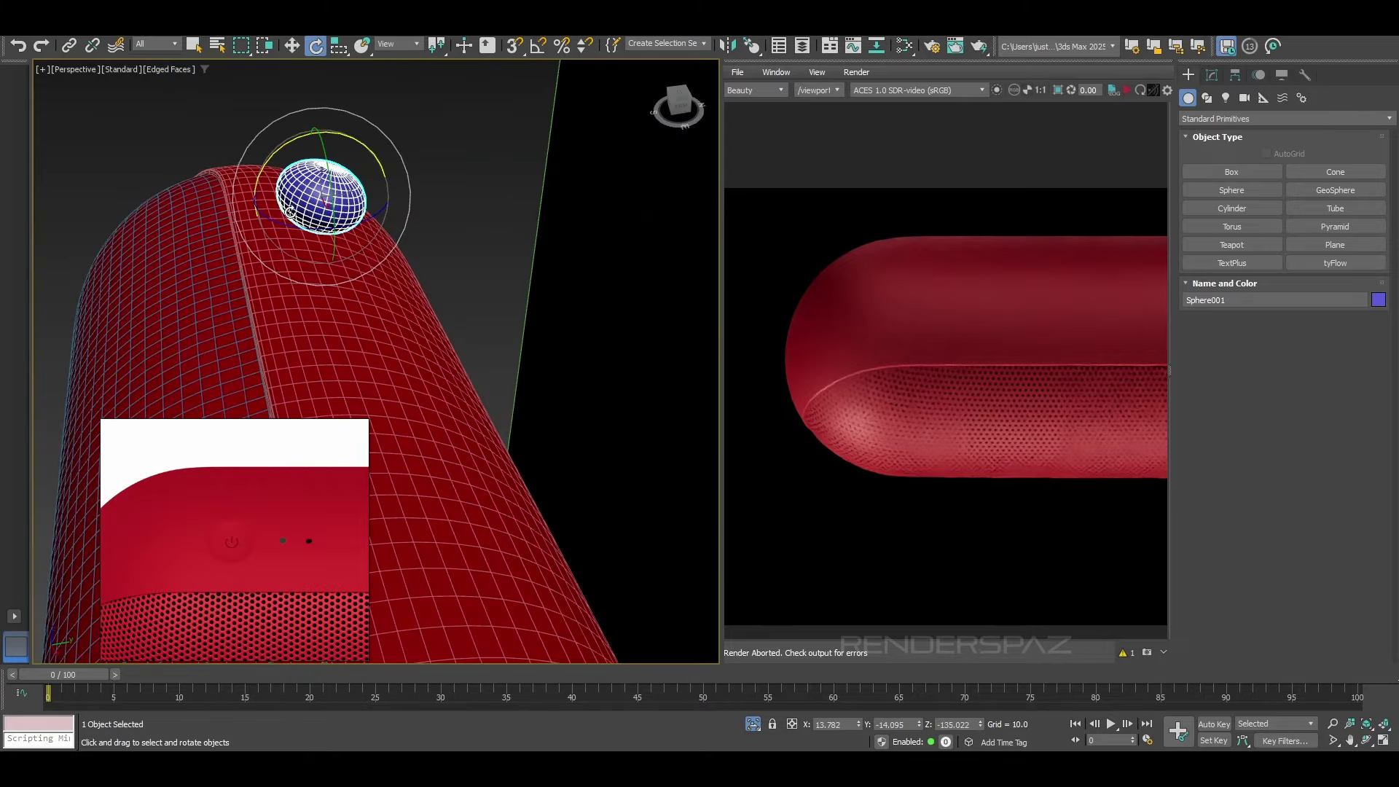
# Step: Subtract the flattened sphere from the case with a Boolean modifier
pyautogui.click(408, 291)
pyautogui.click(1211, 74)
pyautogui.click(368, 186)
pyautogui.keyDown('alt'); pyautogui.moveTo(369, 185); pyautogui.dragTo(559, 337, button='middle'); pyautogui.keyUp('alt')
pyautogui.press('F4')
pyautogui.scroll(4, 559, 337)
# Step: Select the Sphere001 operand in the Boolean and raise it slightly above the case surface
pyautogui.press('w')
pyautogui.click(1226, 383)
pyautogui.keyDown('alt'); pyautogui.moveTo(437, 437); pyautogui.dragTo(512, 398, button='middle'); pyautogui.keyUp('alt')
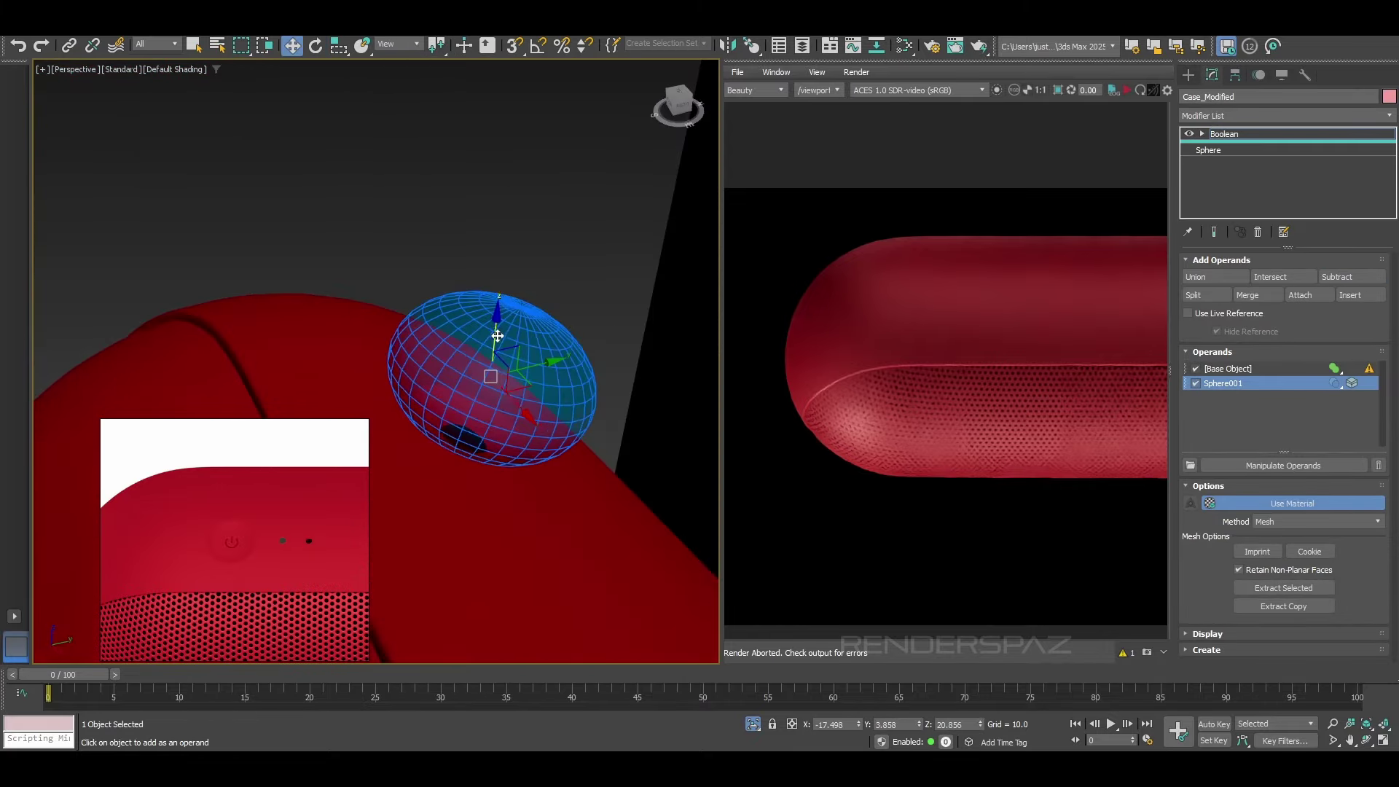
pyautogui.moveTo(497, 334); pyautogui.dragTo(496, 327)
pyautogui.keyDown('alt'); pyautogui.moveTo(496, 327); pyautogui.dragTo(568, 525, button='middle'); pyautogui.keyUp('alt')
pyautogui.scroll(4, 495, 306)
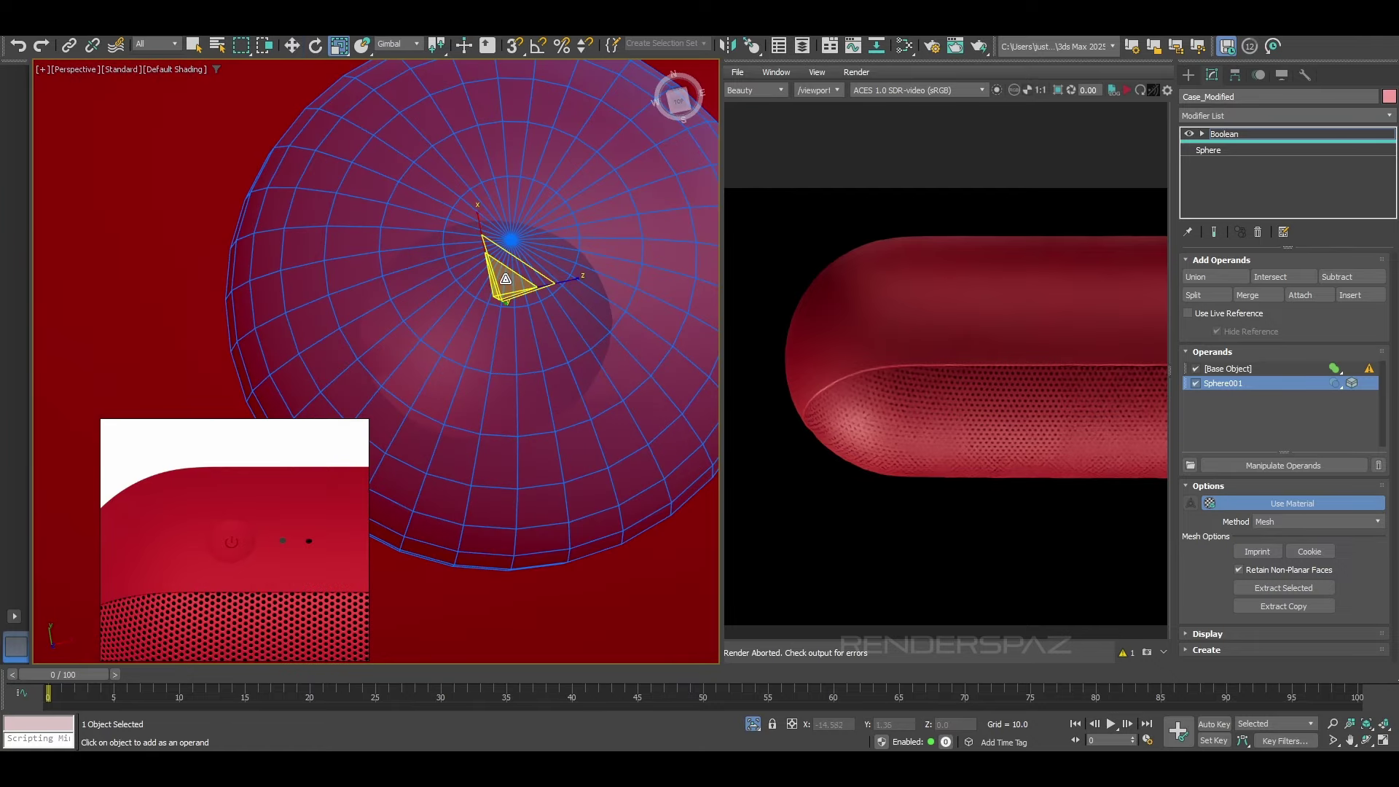
# Step: Move the sphere operand across the curved case surface and fine-tune its height
pyautogui.scroll(-5, 506, 279)
pyautogui.keyDown('alt'); pyautogui.moveTo(503, 287); pyautogui.dragTo(517, 318, button='middle'); pyautogui.keyUp('alt')
pyautogui.press('w')
pyautogui.keyDown('alt'); pyautogui.moveTo(488, 383); pyautogui.dragTo(503, 459, button='middle'); pyautogui.keyUp('alt')
pyautogui.moveTo(510, 318); pyautogui.dragTo(572, 319)
pyautogui.keyDown('alt'); pyautogui.moveTo(573, 319); pyautogui.dragTo(569, 255, button='middle'); pyautogui.keyUp('alt')
pyautogui.scroll(4, 500, 299)
pyautogui.moveTo(474, 272); pyautogui.dragTo(475, 264)
pyautogui.keyDown('alt'); pyautogui.moveTo(475, 263); pyautogui.dragTo(651, 410, button='middle'); pyautogui.keyUp('alt')
pyautogui.press('r')
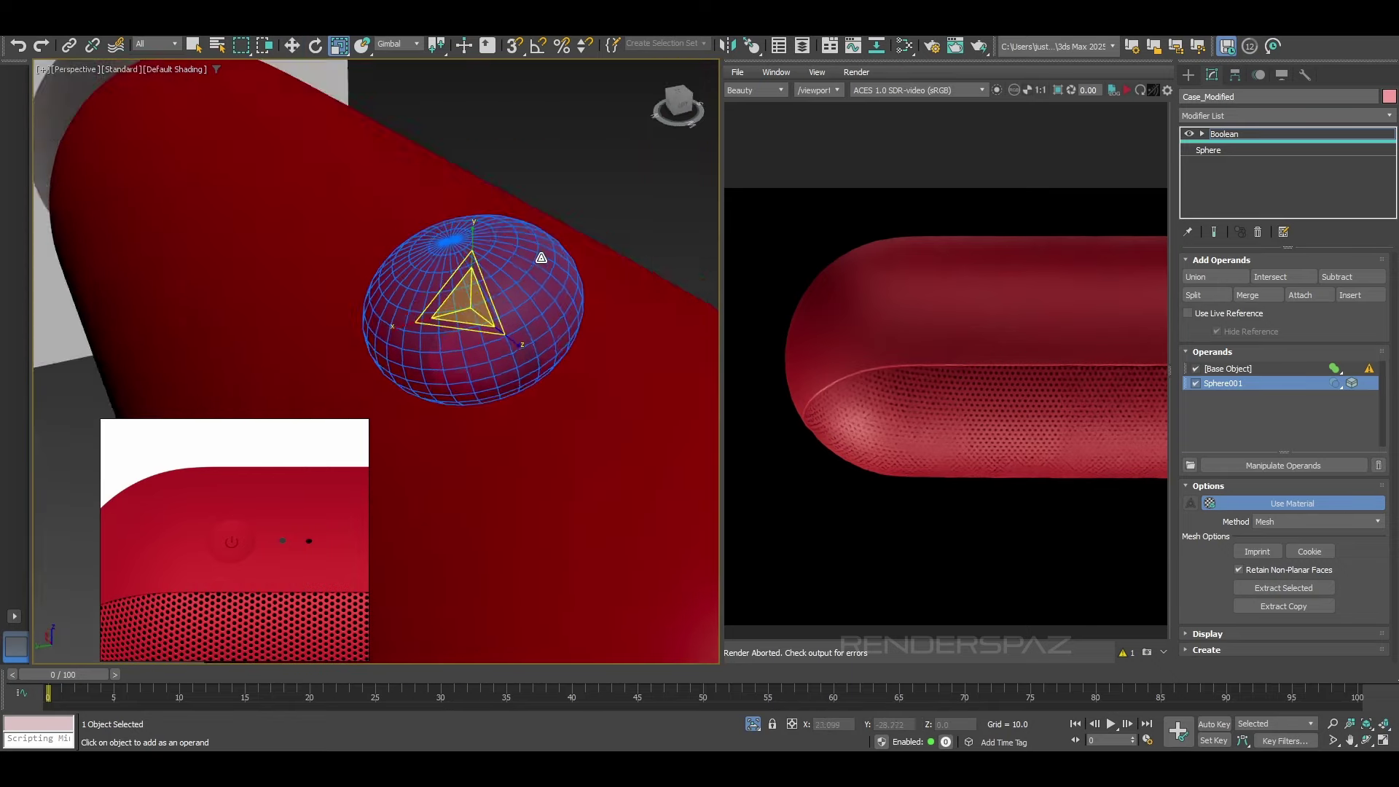
# Step: Set the Boolean's selected operands to display as Shaded
pyautogui.click(1213, 633)
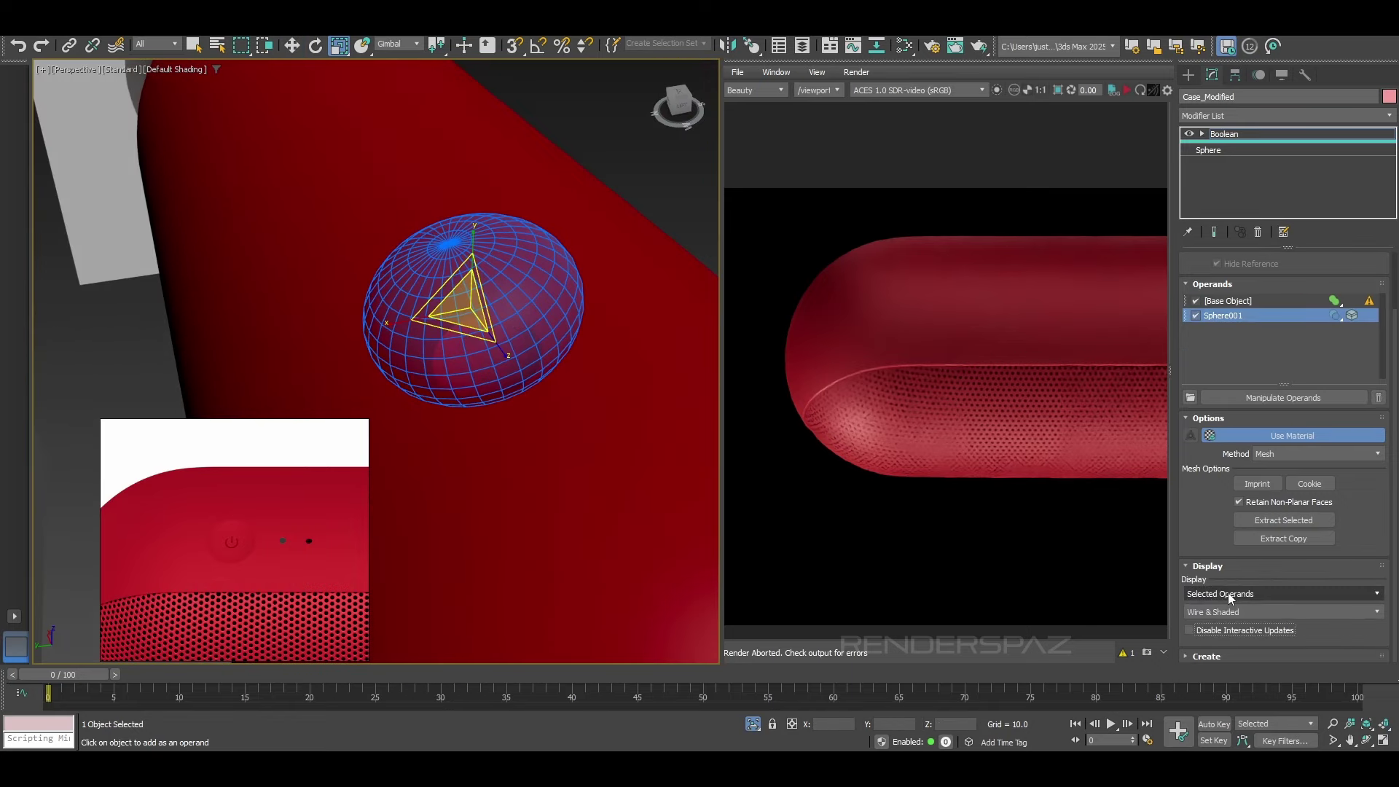
pyautogui.click(1228, 611)
pyautogui.click(1221, 626)
pyautogui.click(1223, 611)
pyautogui.click(1223, 639)
# Step: Scale the sphere operand along a single axis to reshape the button recess
pyautogui.scroll(-3, 502, 315)
pyautogui.keyDown('alt'); pyautogui.moveTo(502, 315); pyautogui.dragTo(427, 295, button='middle'); pyautogui.keyUp('alt')
pyautogui.scroll(3, 427, 294)
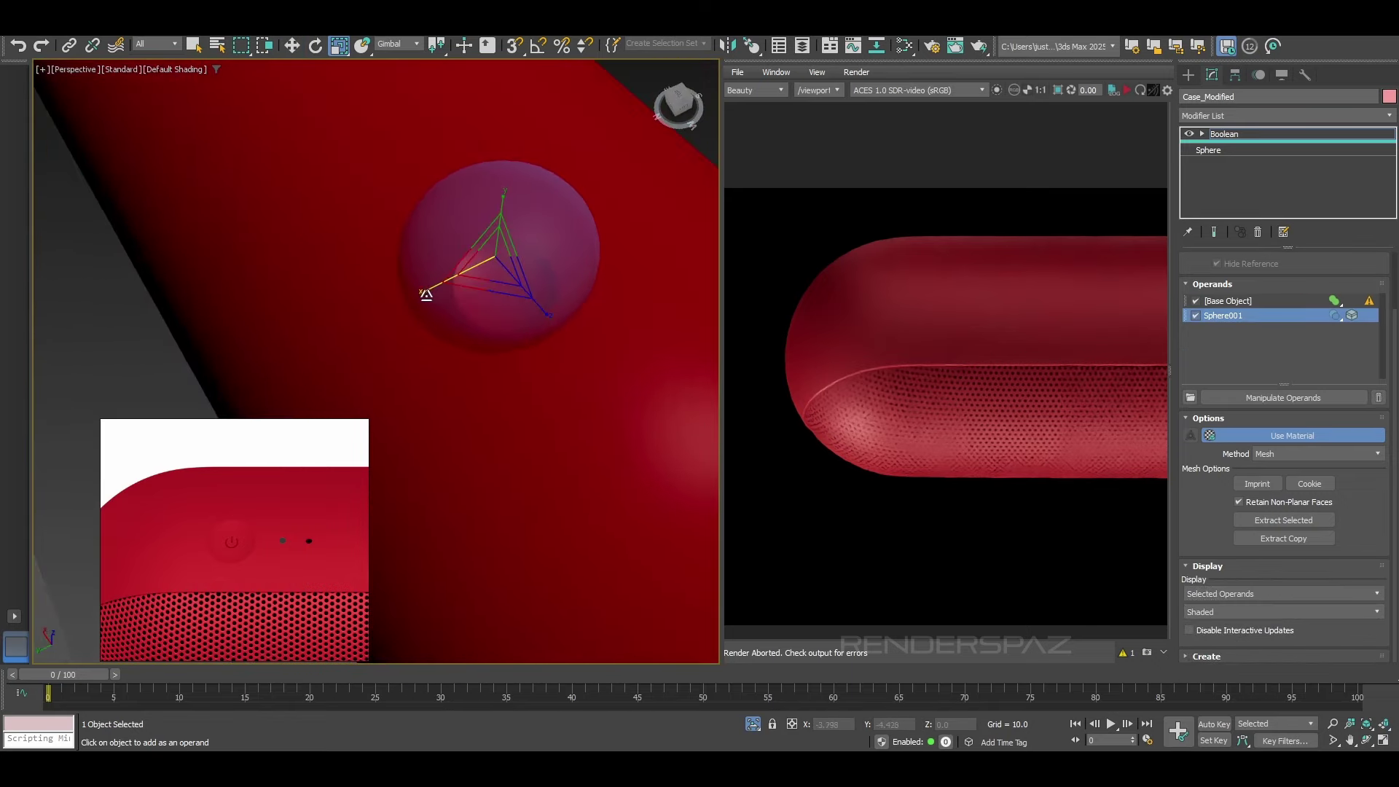
pyautogui.keyDown('alt'); pyautogui.moveTo(534, 321); pyautogui.dragTo(545, 273, button='middle'); pyautogui.keyUp('alt')
pyautogui.keyDown('alt'); pyautogui.moveTo(598, 312); pyautogui.dragTo(553, 256, button='middle'); pyautogui.keyUp('alt')
pyautogui.press('w')
pyautogui.scroll(3, 553, 256)
pyautogui.rightClick(628, 219)
# Step: Rotate the sphere operand toward the case's curvature and lower it into the surface
pyautogui.keyDown('alt'); pyautogui.moveTo(645, 210); pyautogui.dragTo(587, 412, button='middle'); pyautogui.keyUp('alt')
pyautogui.press('t')
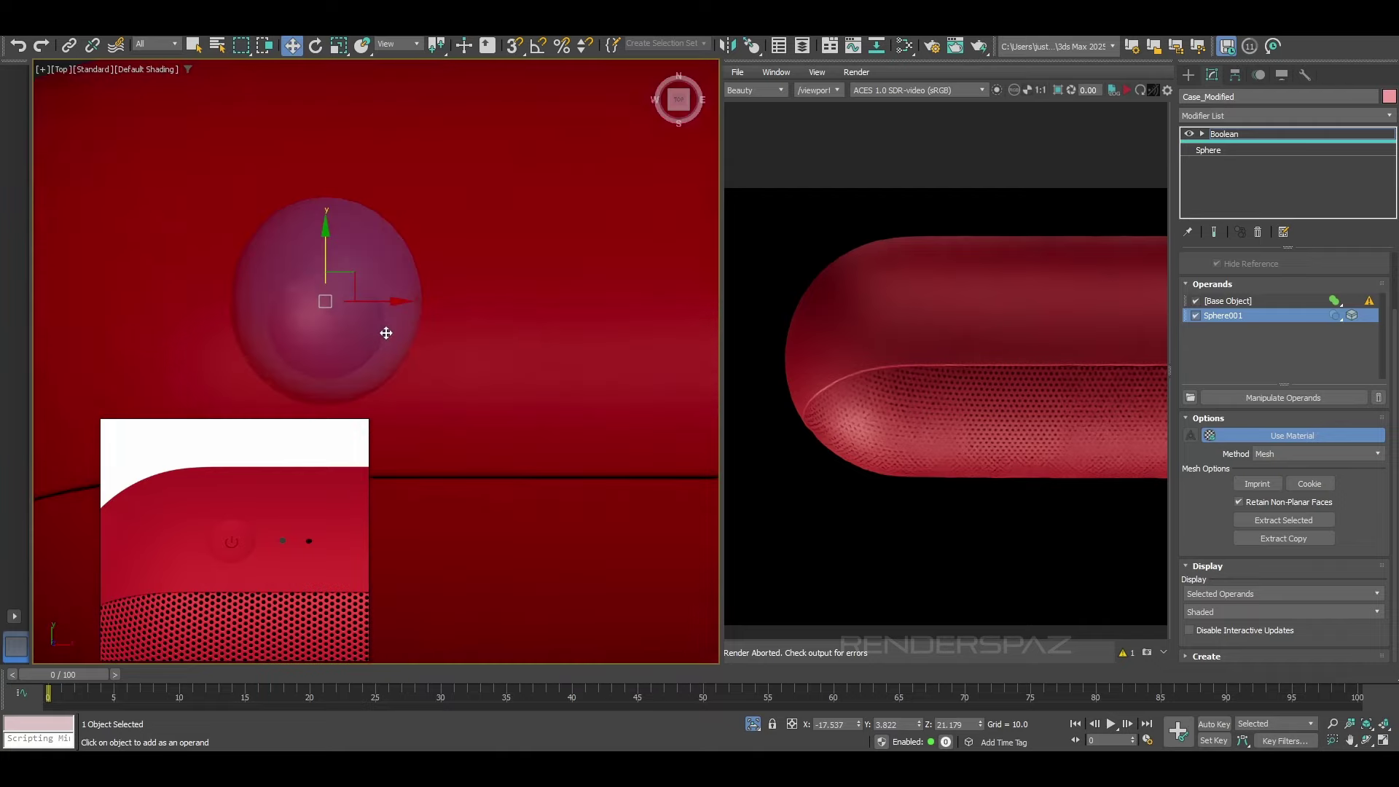
pyautogui.keyDown('alt'); pyautogui.moveTo(515, 339); pyautogui.dragTo(599, 248, button='middle'); pyautogui.keyUp('alt')
pyautogui.press('e')
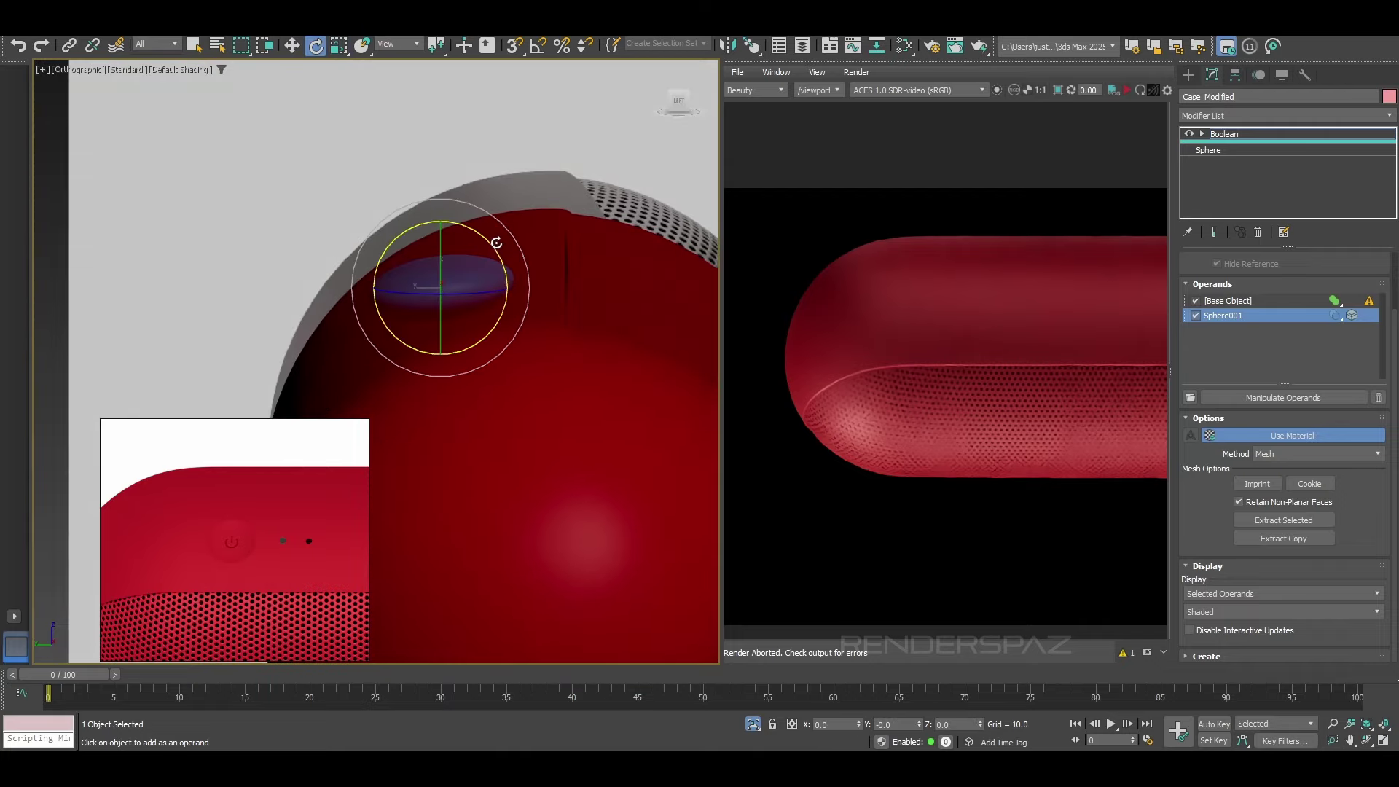
pyautogui.press('w')
pyautogui.keyDown('alt'); pyautogui.moveTo(496, 239); pyautogui.dragTo(212, 58, button='middle'); pyautogui.keyUp('alt')
# Step: Set the scale tool's reference coordinate system to Local
pyautogui.click(338, 45)
pyautogui.click(397, 44)
pyautogui.click(384, 95)
pyautogui.click(398, 44)
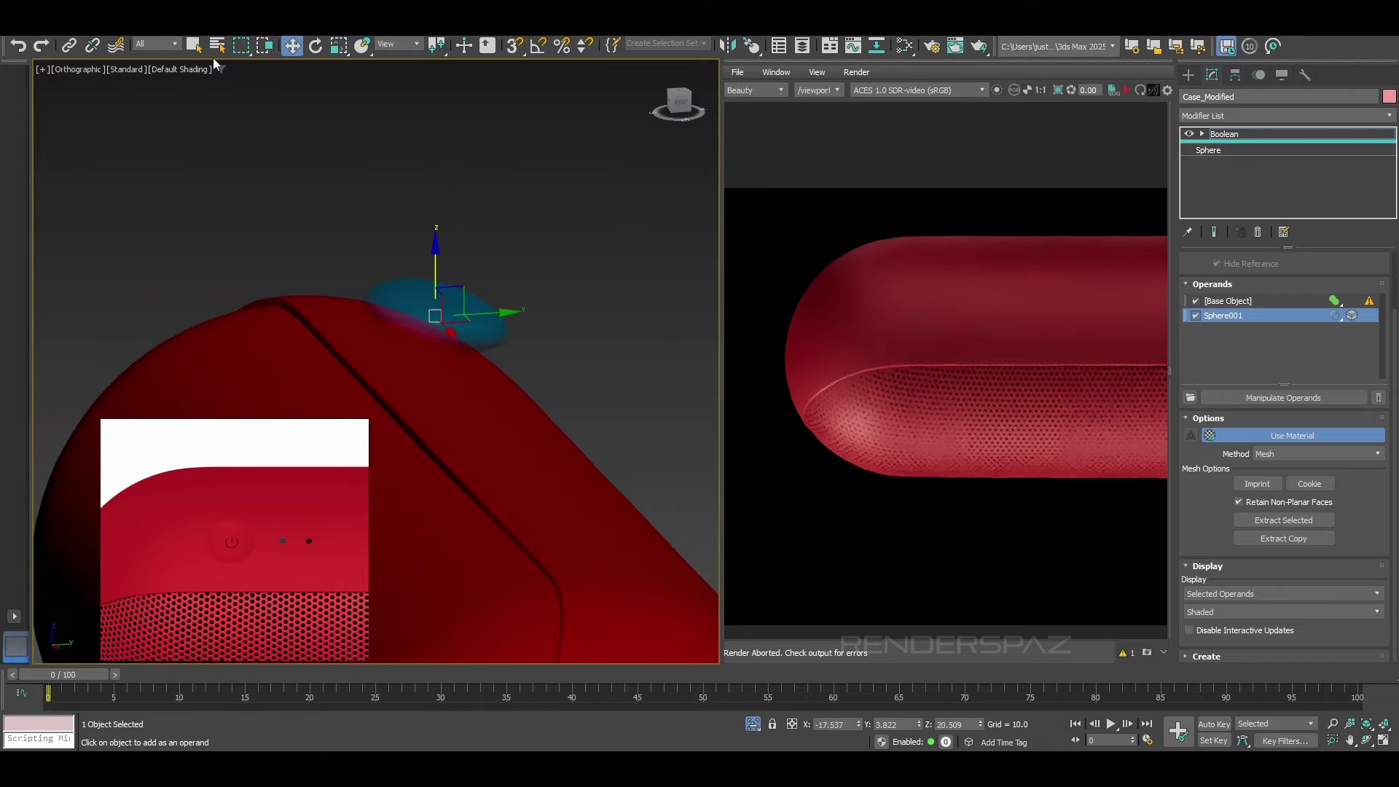
pyautogui.scroll(3, 475, 323)
pyautogui.keyDown('alt'); pyautogui.moveTo(491, 270); pyautogui.dragTo(322, 72, button='middle'); pyautogui.keyUp('alt')
pyautogui.click(382, 95)
# Step: Tilt the sphere operand to follow the case's curve and adjust how deep it cuts
pyautogui.keyDown('alt'); pyautogui.moveTo(390, 182); pyautogui.dragTo(568, 299, button='middle'); pyautogui.keyUp('alt')
pyautogui.press('e')
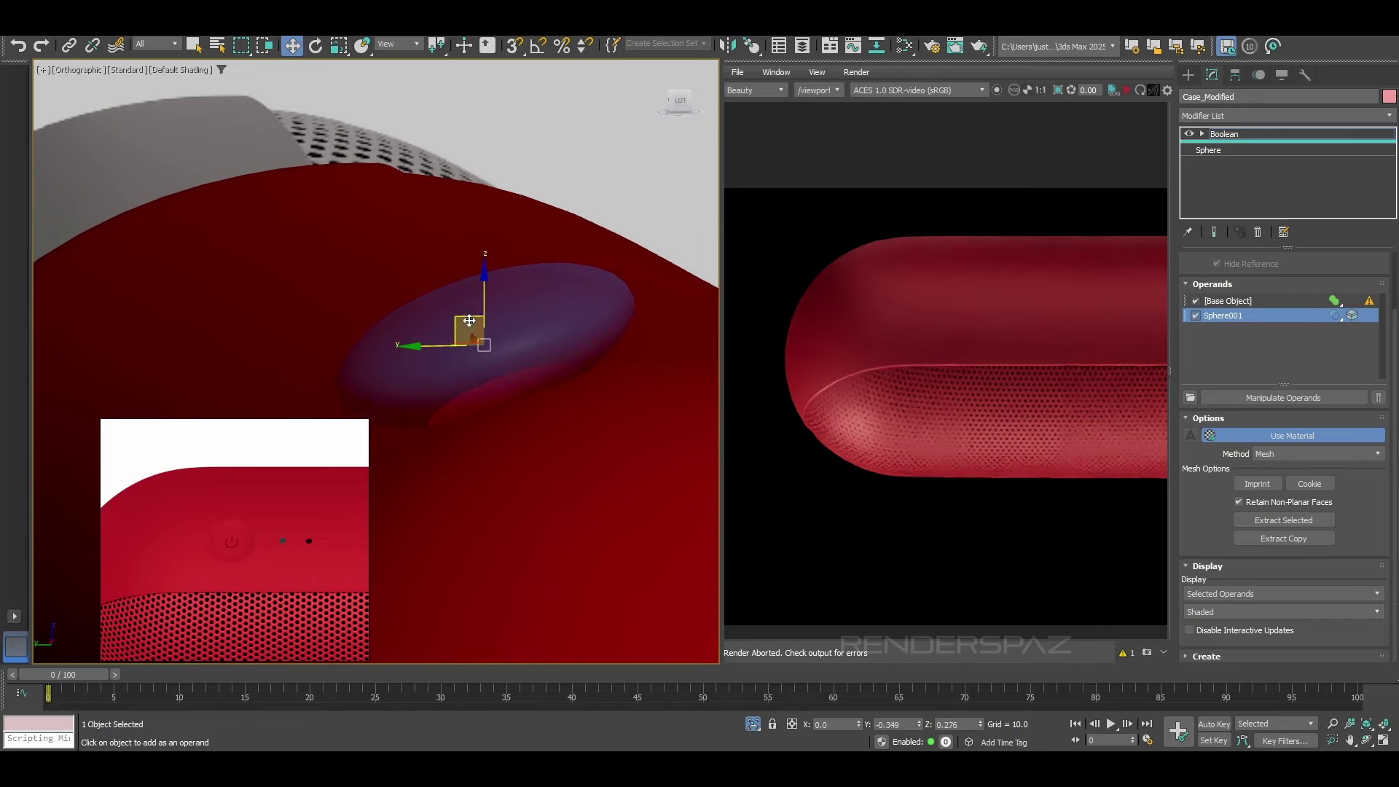
pyautogui.keyDown('alt'); pyautogui.moveTo(559, 412); pyautogui.dragTo(508, 301, button='middle'); pyautogui.keyUp('alt')
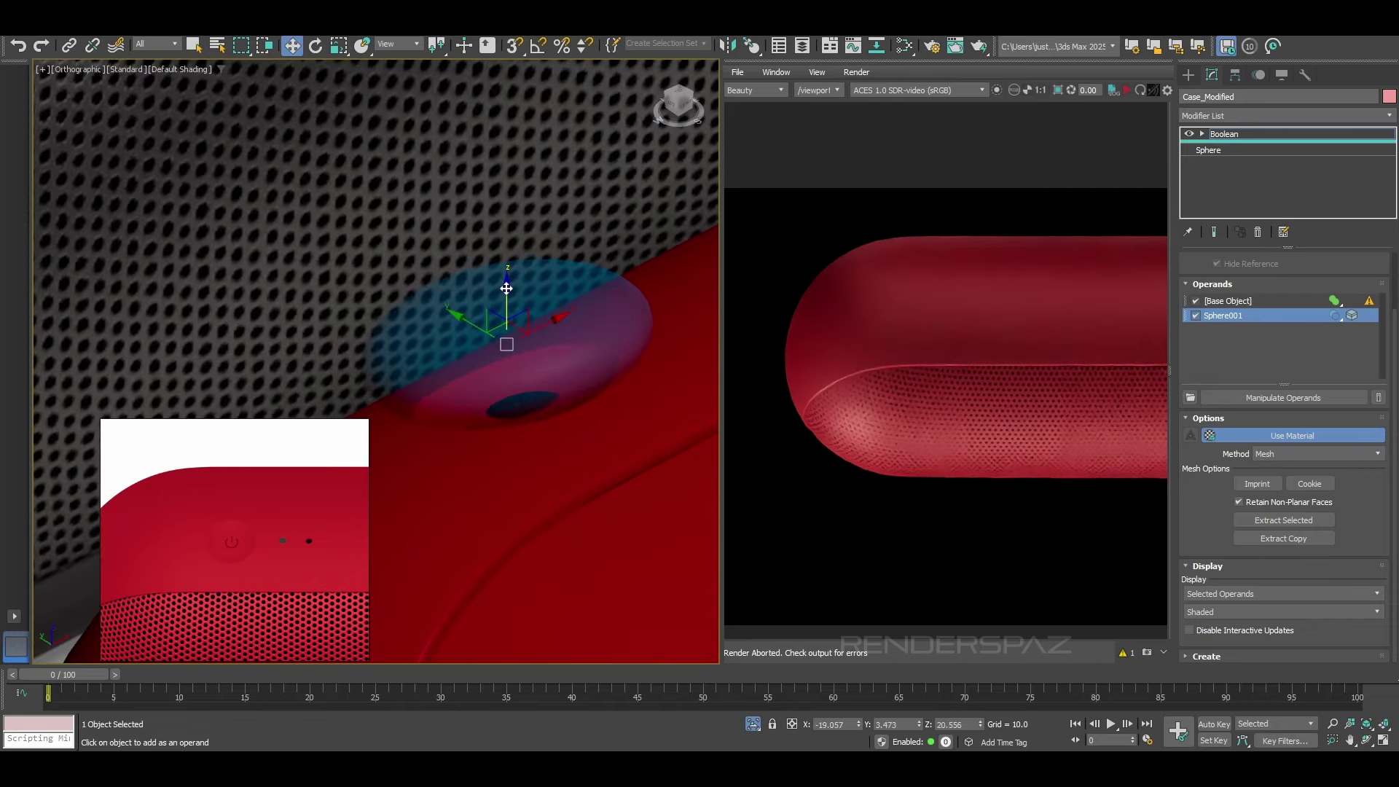
pyautogui.moveTo(506, 289); pyautogui.dragTo(508, 284)
pyautogui.keyDown('alt'); pyautogui.moveTo(508, 285); pyautogui.dragTo(516, 400, button='middle'); pyautogui.keyUp('alt')
# Step: Reposition the sphere operand in the top view near the rounded end and rotate it slightly
pyautogui.press('t')
pyautogui.press('r')
pyautogui.scroll(-4, 460, 393)
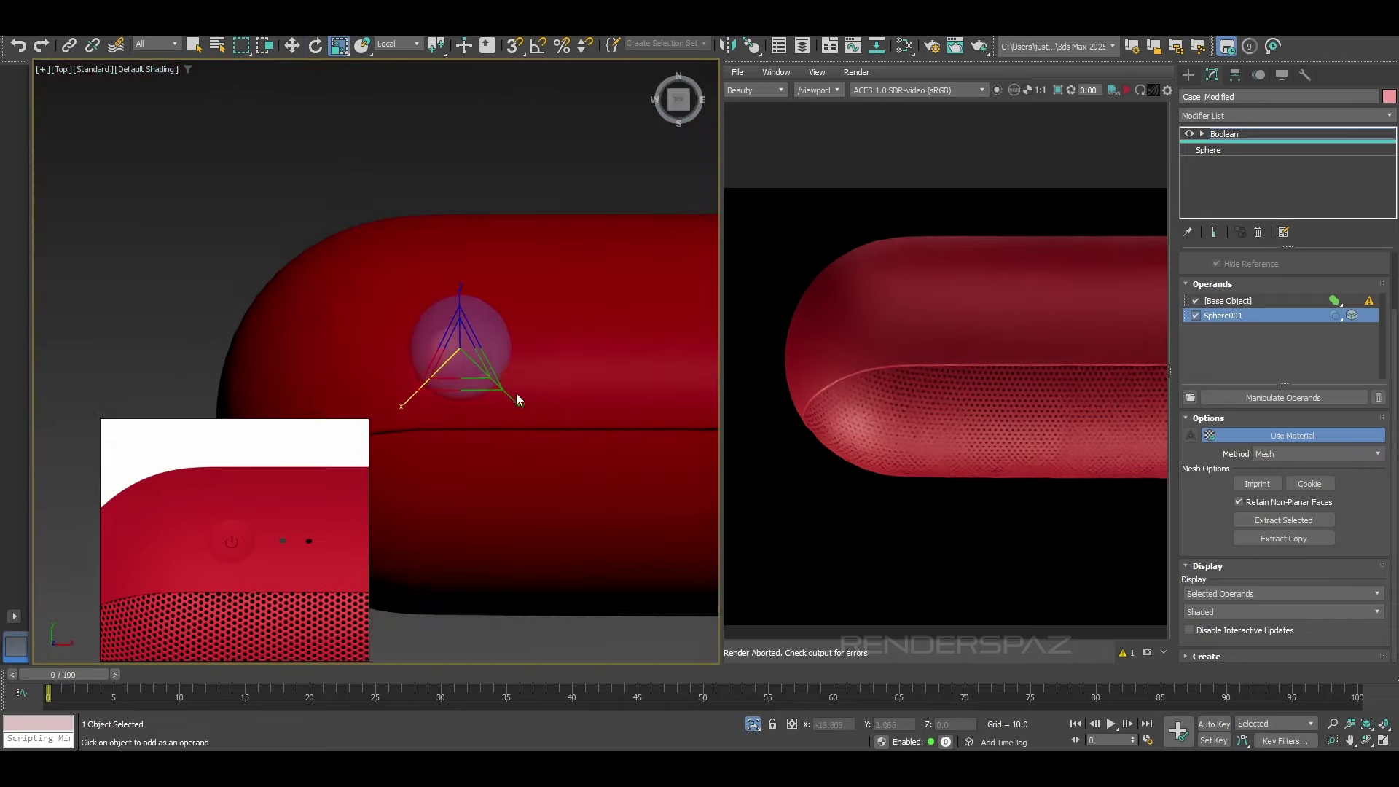
pyautogui.press('w')
pyautogui.scroll(3, 543, 354)
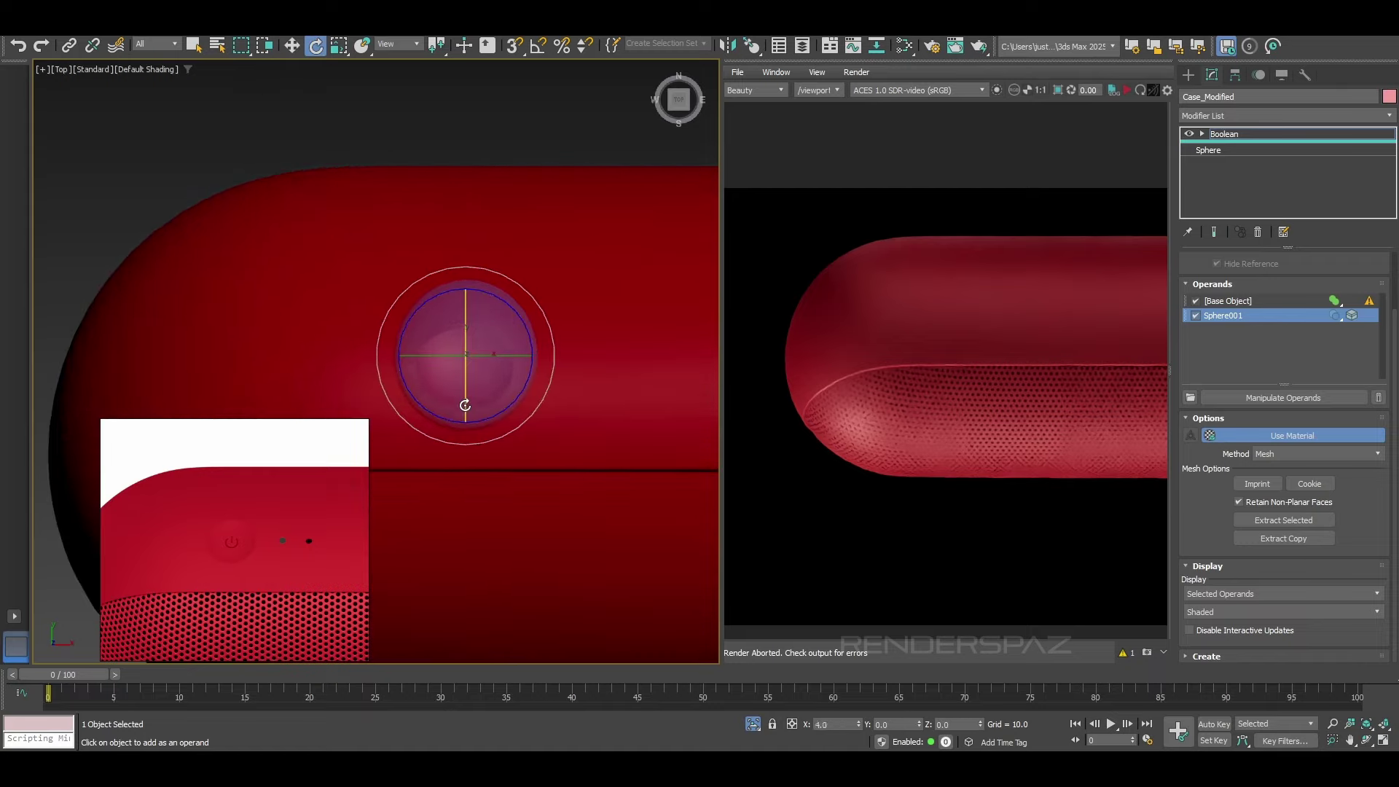
pyautogui.keyDown('alt'); pyautogui.moveTo(466, 415); pyautogui.dragTo(445, 379, button='middle'); pyautogui.keyUp('alt')
pyautogui.press('w')
# Step: Widen the sphere operand by scaling it along its local axes
pyautogui.press('r')
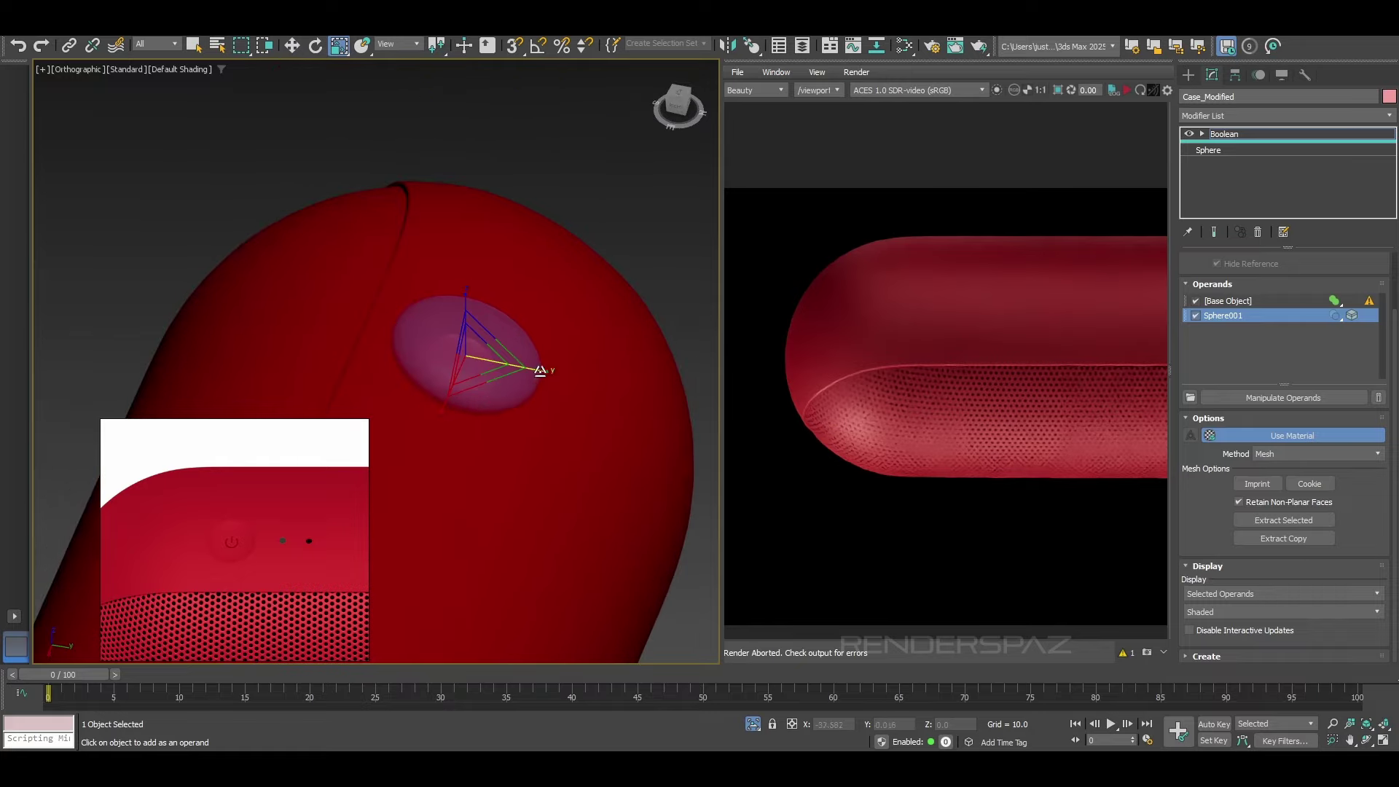
pyautogui.moveTo(540, 371); pyautogui.dragTo(553, 374)
pyautogui.keyDown('alt'); pyautogui.moveTo(553, 373); pyautogui.dragTo(458, 482, button='middle'); pyautogui.keyUp('alt')
pyautogui.moveTo(476, 411); pyautogui.dragTo(480, 426)
pyautogui.moveTo(481, 430)
pyautogui.keyDown('alt'); pyautogui.mouseDown(button='middle')
pyautogui.moveTo(756, 445)
pyautogui.moveTo(537, 338)
pyautogui.moveTo(522, 385)
pyautogui.mouseUp(button='middle'); pyautogui.keyUp('alt')
# Step: Check the sphere operand against the case's edges and fine-tune its rotation and position
pyautogui.press('F4')
pyautogui.press('e')
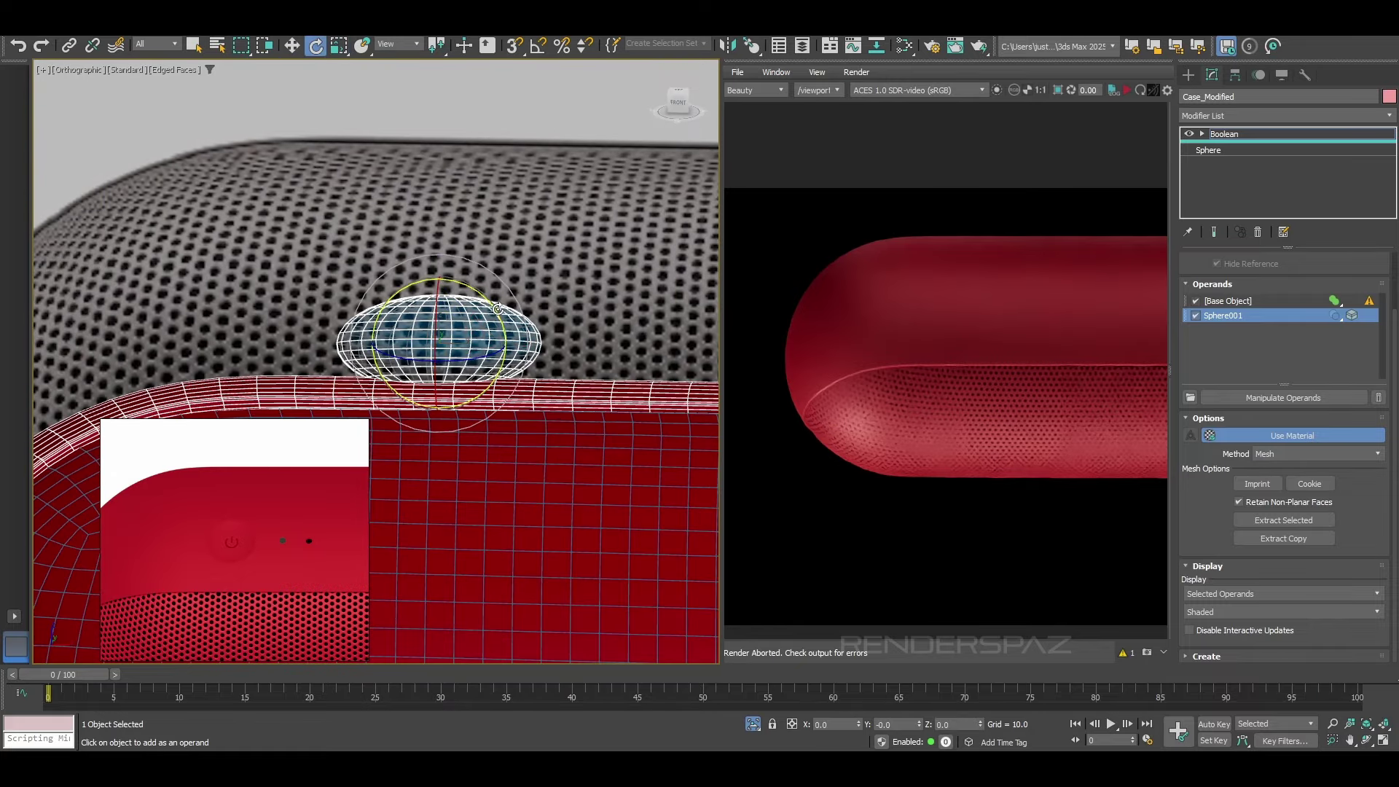
pyautogui.scroll(3, 475, 302)
pyautogui.press('w')
pyautogui.moveTo(475, 302)
pyautogui.keyDown('alt'); pyautogui.mouseDown(button='middle')
pyautogui.moveTo(475, 321)
pyautogui.moveTo(456, 247)
pyautogui.moveTo(627, 444)
pyautogui.moveTo(537, 362)
pyautogui.moveTo(510, 287)
pyautogui.moveTo(459, 409)
pyautogui.moveTo(261, 227)
pyautogui.moveTo(372, 225)
pyautogui.mouseUp(button='middle'); pyautogui.keyUp('alt')
pyautogui.press('F4')
pyautogui.scroll(-4, 531, 337)
pyautogui.press('e')
pyautogui.press('w')
# Step: Clone the sphere operand along the case's length to form a second button recess
pyautogui.hotkey('ctrl', 'd')
pyautogui.press('p')
pyautogui.scroll(-3, 234, 554)
pyautogui.click(261, 227)
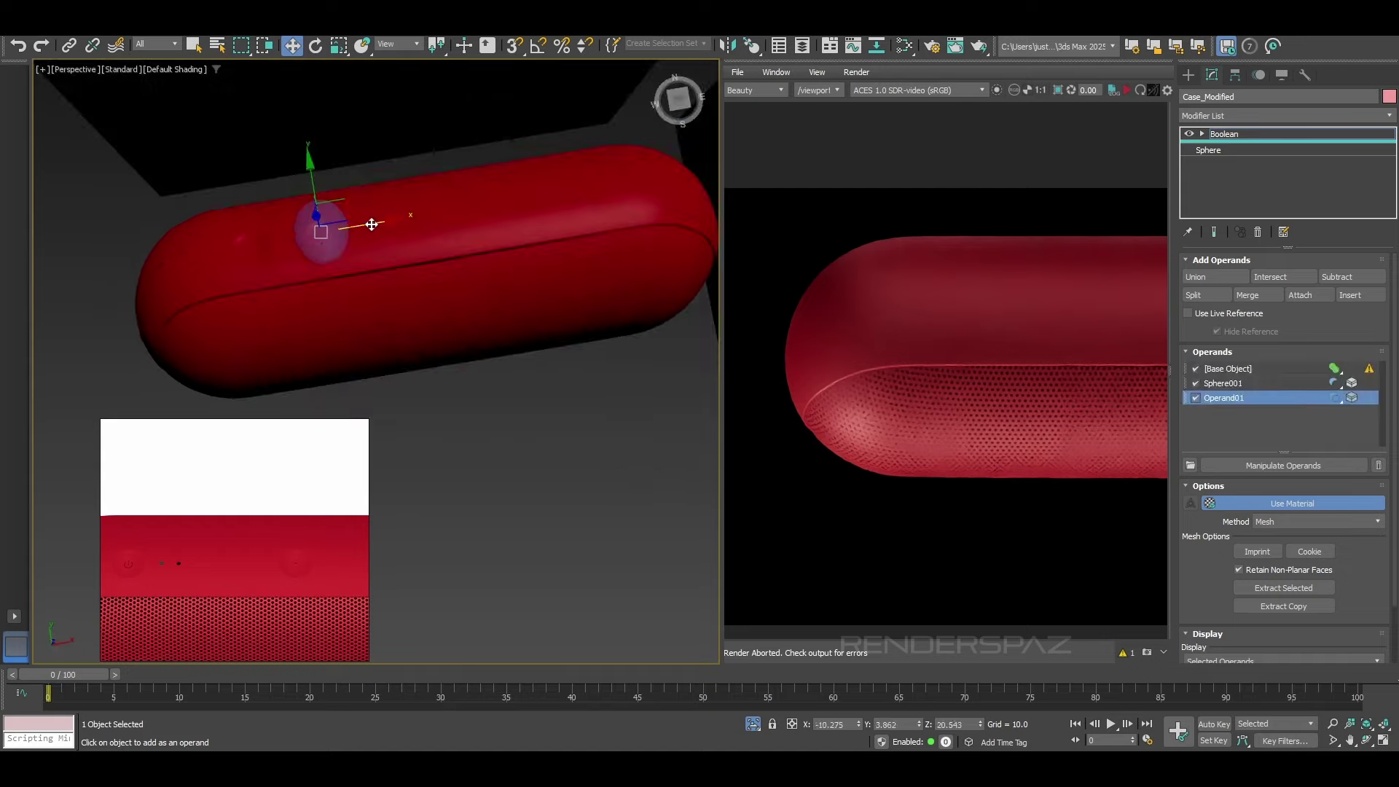
pyautogui.scroll(-3, 128, 532)
pyautogui.rightClick(857, 724)
# Step: Place the cloned operand near the middle of the case and clone it again for the further button recesses
pyautogui.scroll(5, 479, 303)
pyautogui.keyDown('alt'); pyautogui.moveTo(478, 303); pyautogui.dragTo(433, 306, button='middle'); pyautogui.keyUp('alt')
pyautogui.scroll(-5, 463, 320)
pyautogui.moveTo(525, 392); pyautogui.dragTo(438, 368, button='middle')
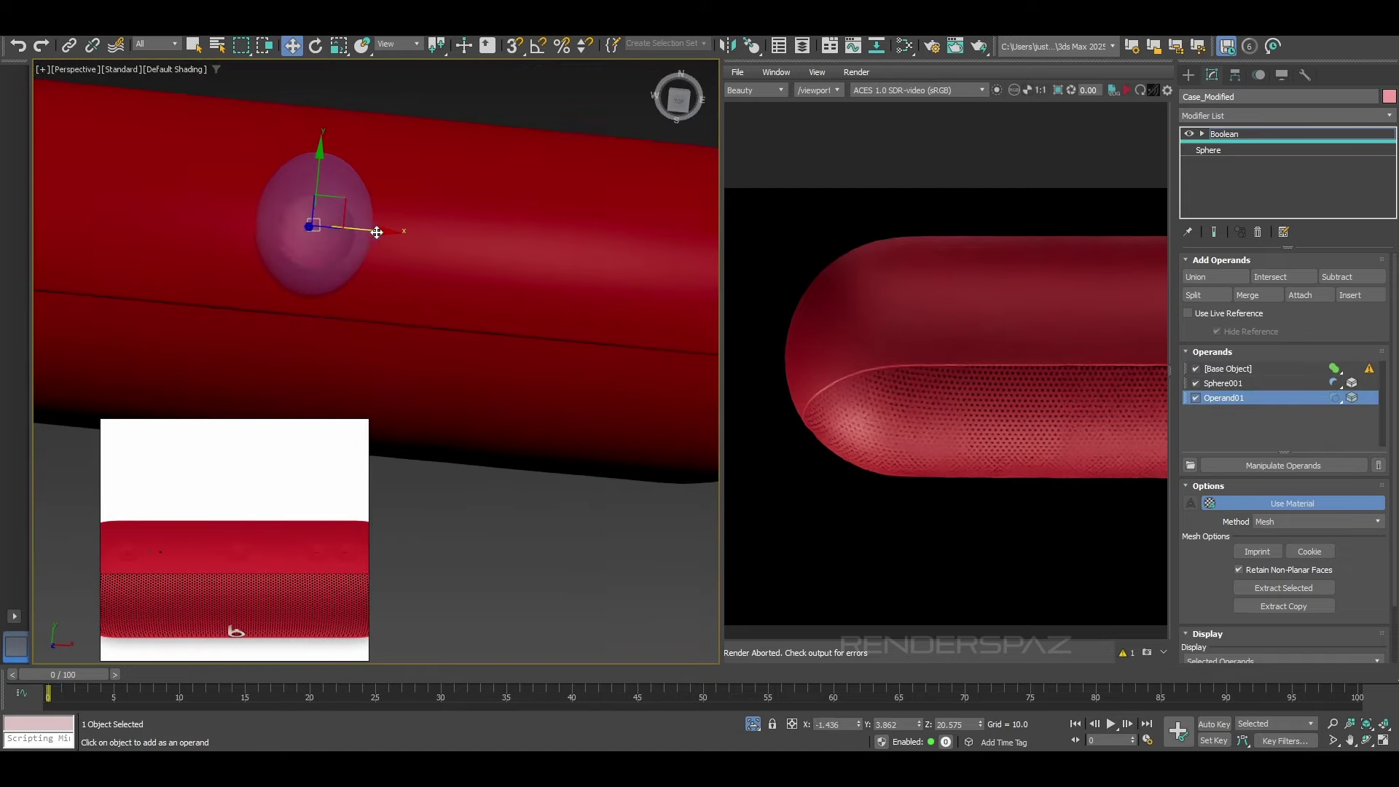
pyautogui.scroll(-3, 483, 340)
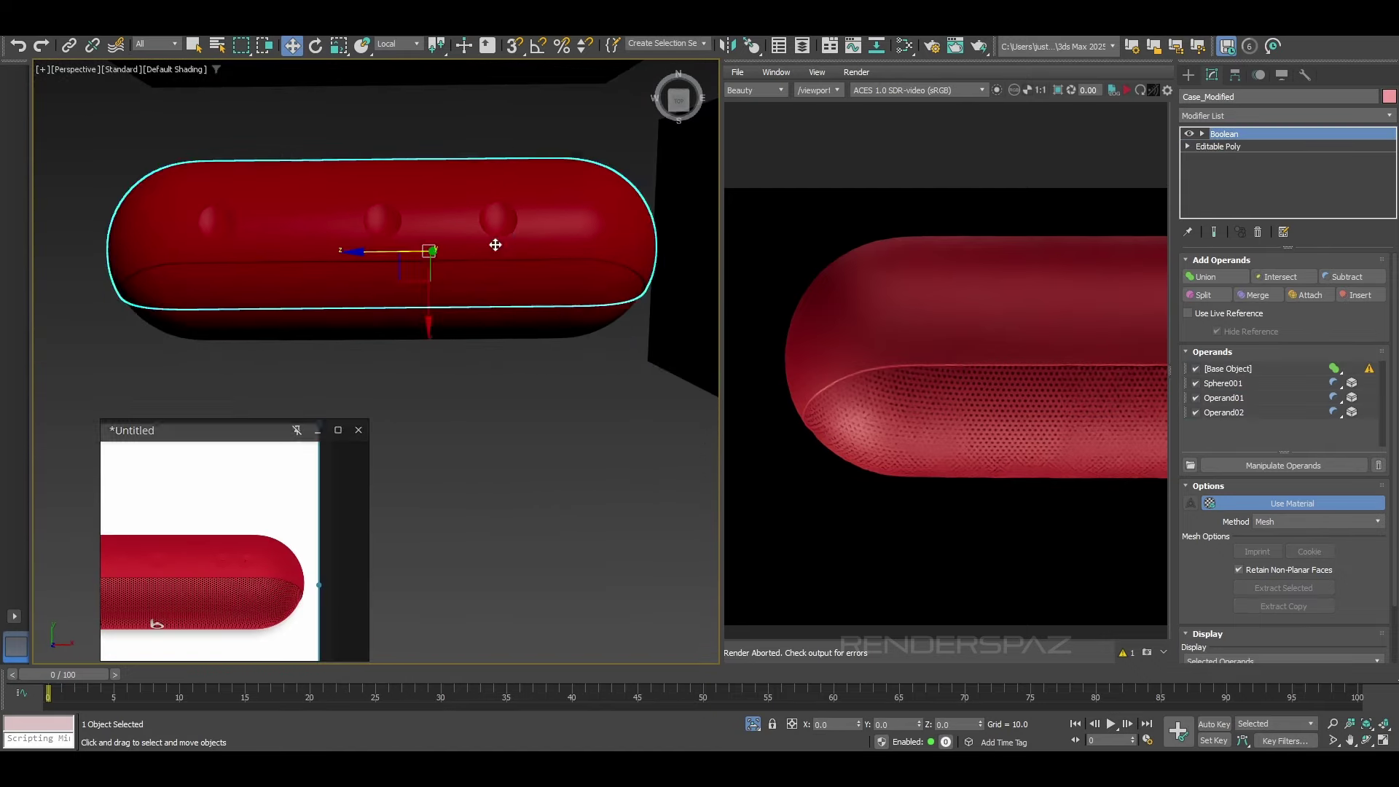
pyautogui.scroll(2, 525, 295)
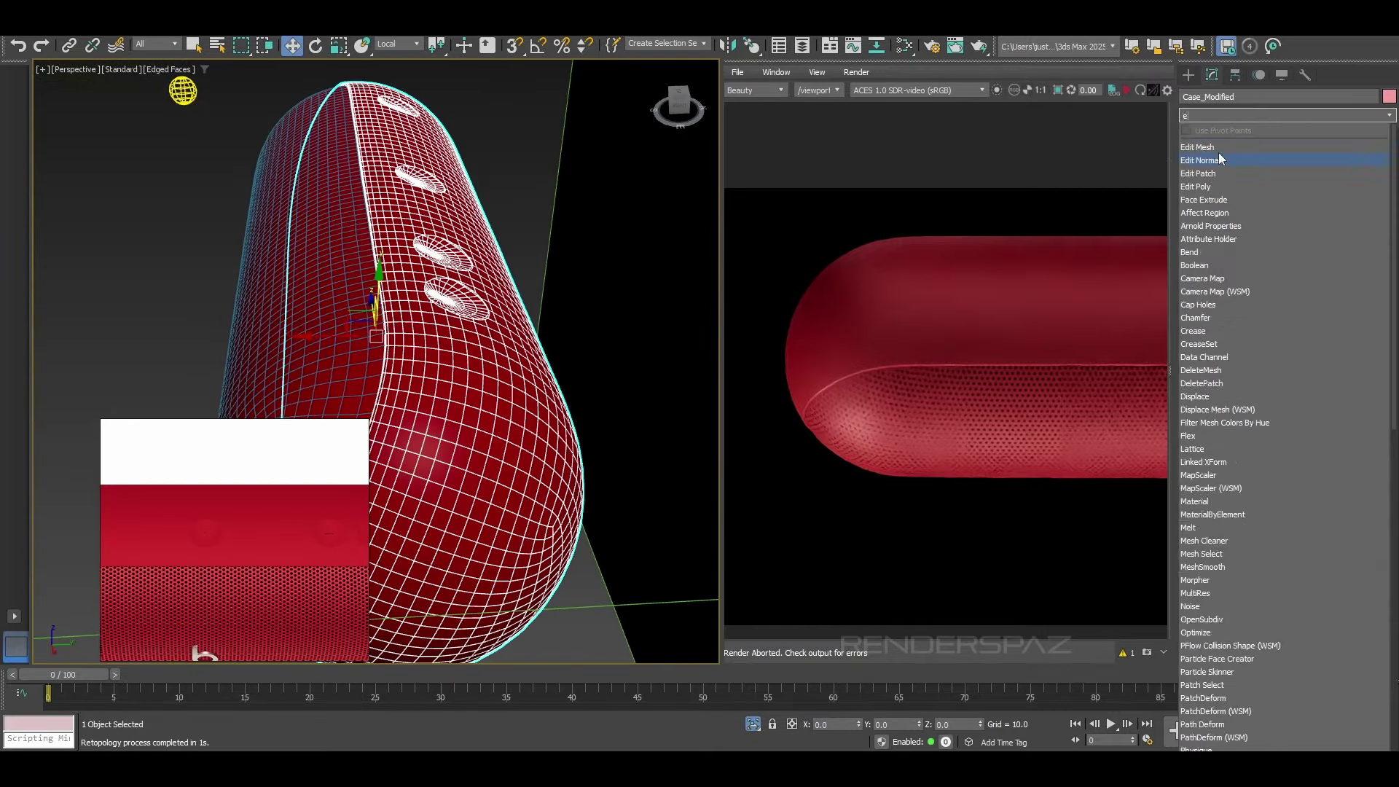
# Step: Add a mesh-editing modifier on top of the retopologized case
pyautogui.click(1219, 151)
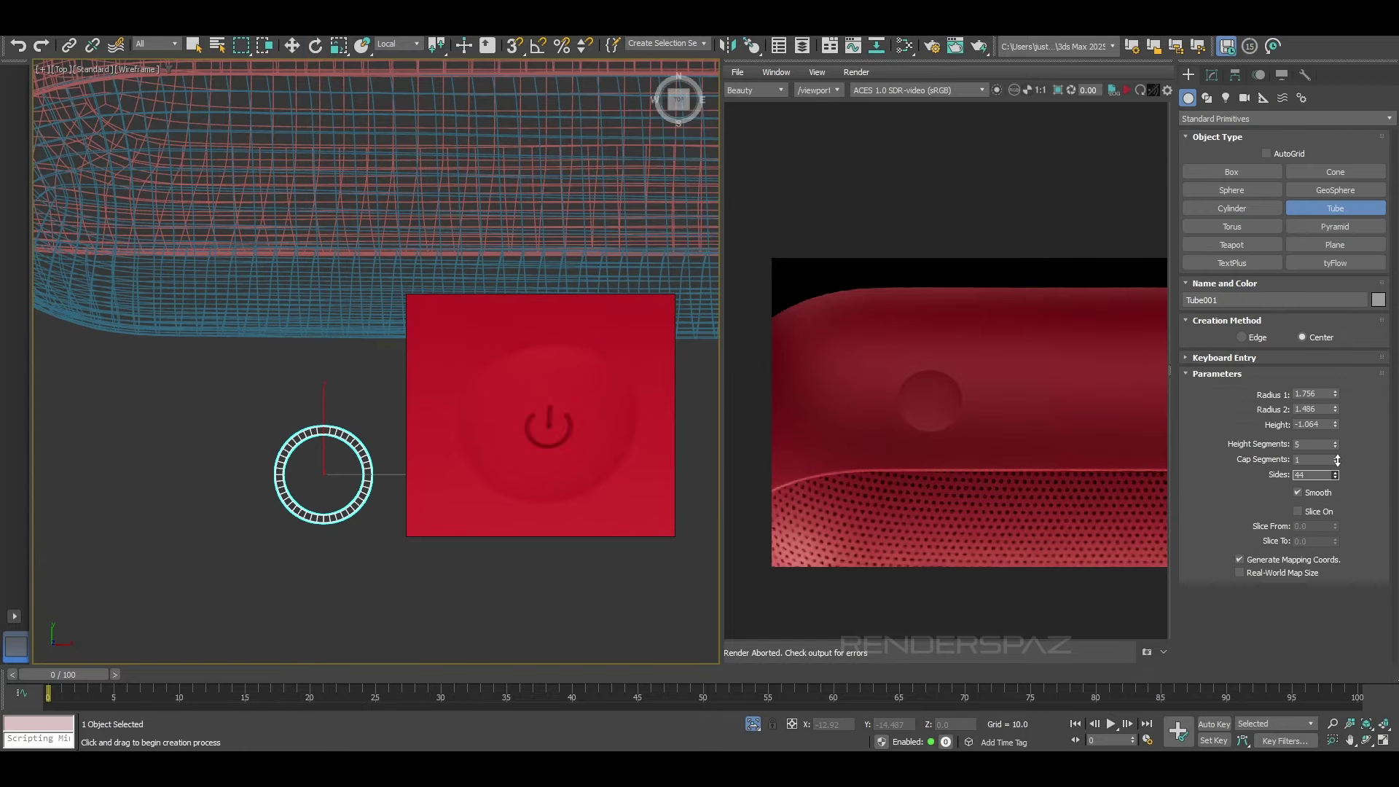
# Step: Add an Edit Poly modifier to the tube and delete its upper vertices to open a gap in the ring
pyautogui.scroll(8, 360, 415)
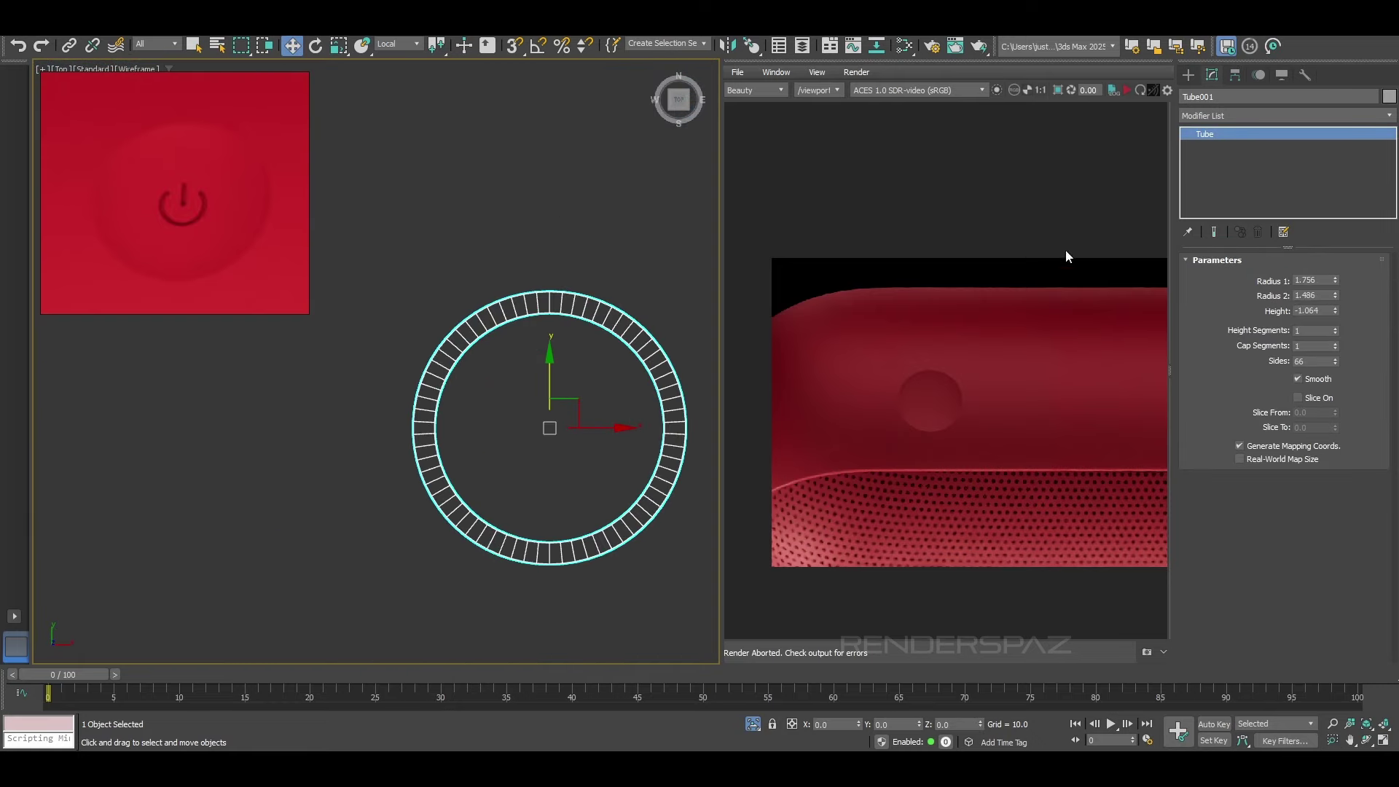
pyautogui.click(1243, 116)
pyautogui.write('e')
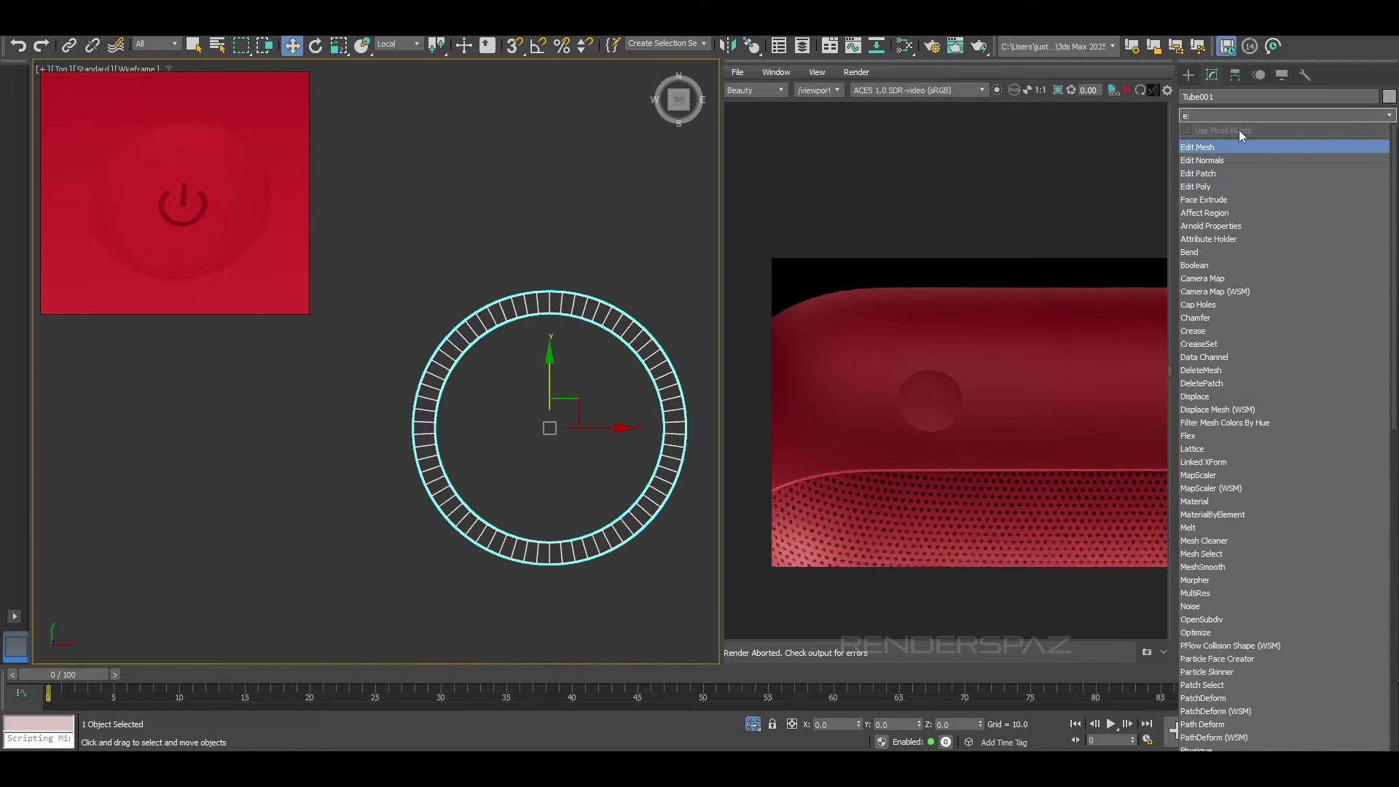
pyautogui.click(1210, 186)
pyautogui.press('1')
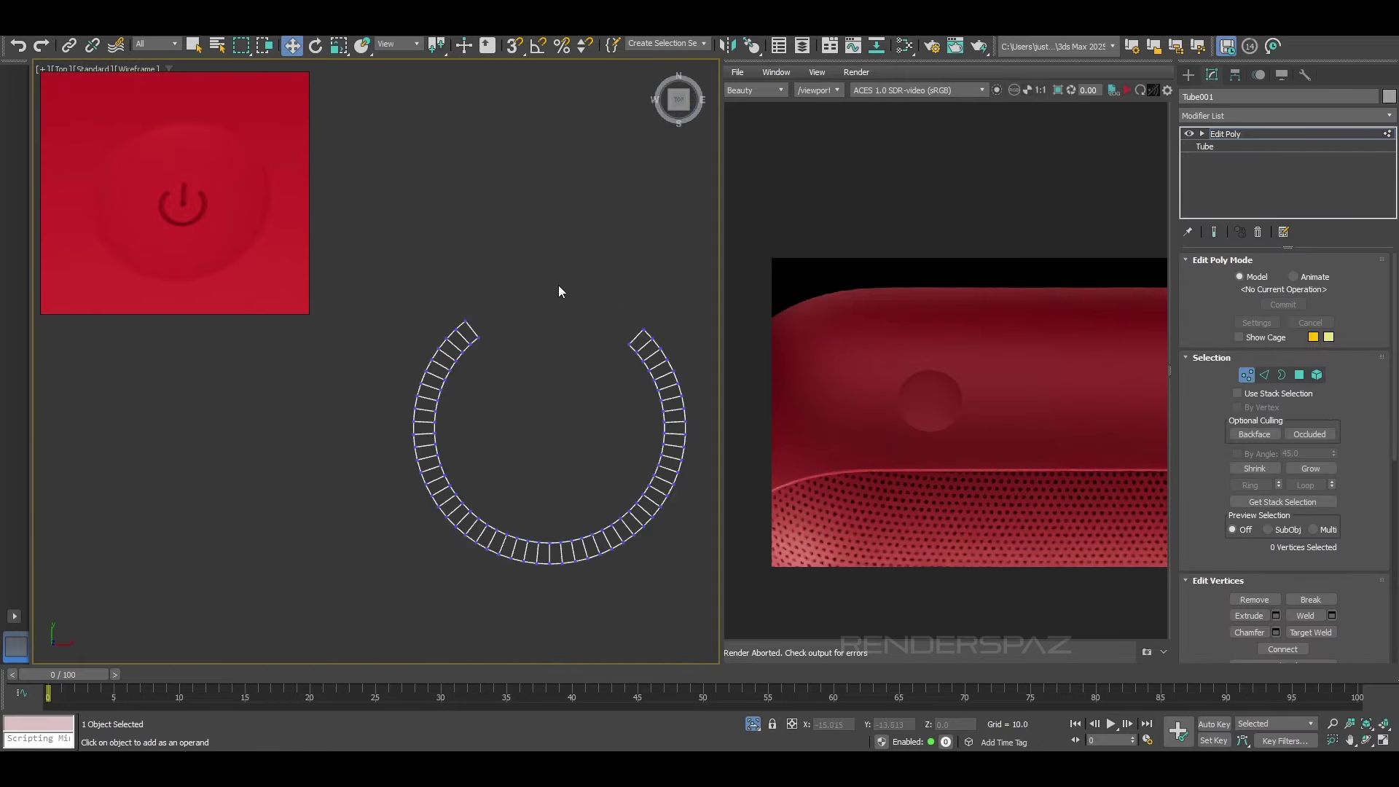
# Step: Delete the extra vertices at the ring's left end to make the gap symmetrical
pyautogui.moveTo(559, 292); pyautogui.dragTo(535, 298, button='middle')
pyautogui.moveTo(500, 363); pyautogui.dragTo(452, 329)
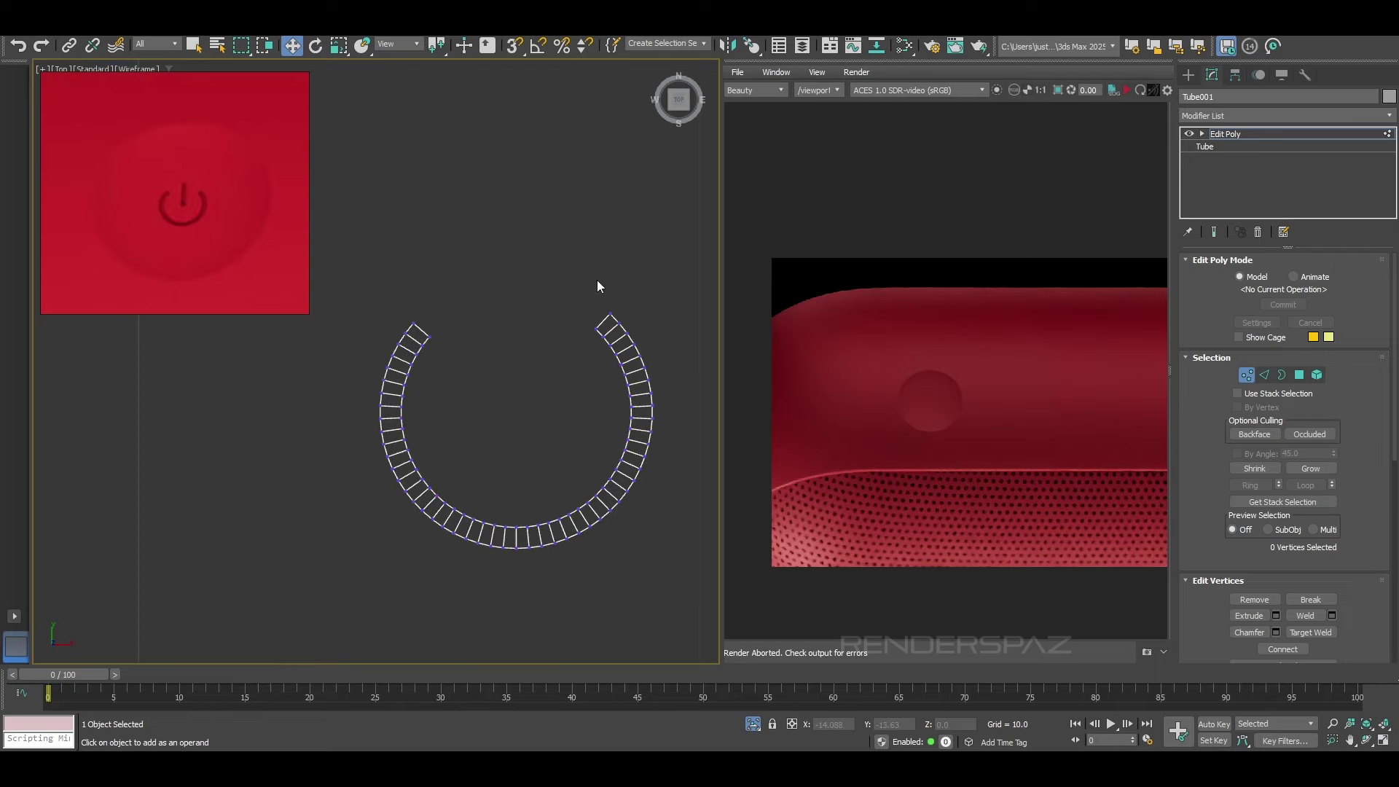
pyautogui.scroll(-5, 587, 279)
pyautogui.scroll(5, 618, 348)
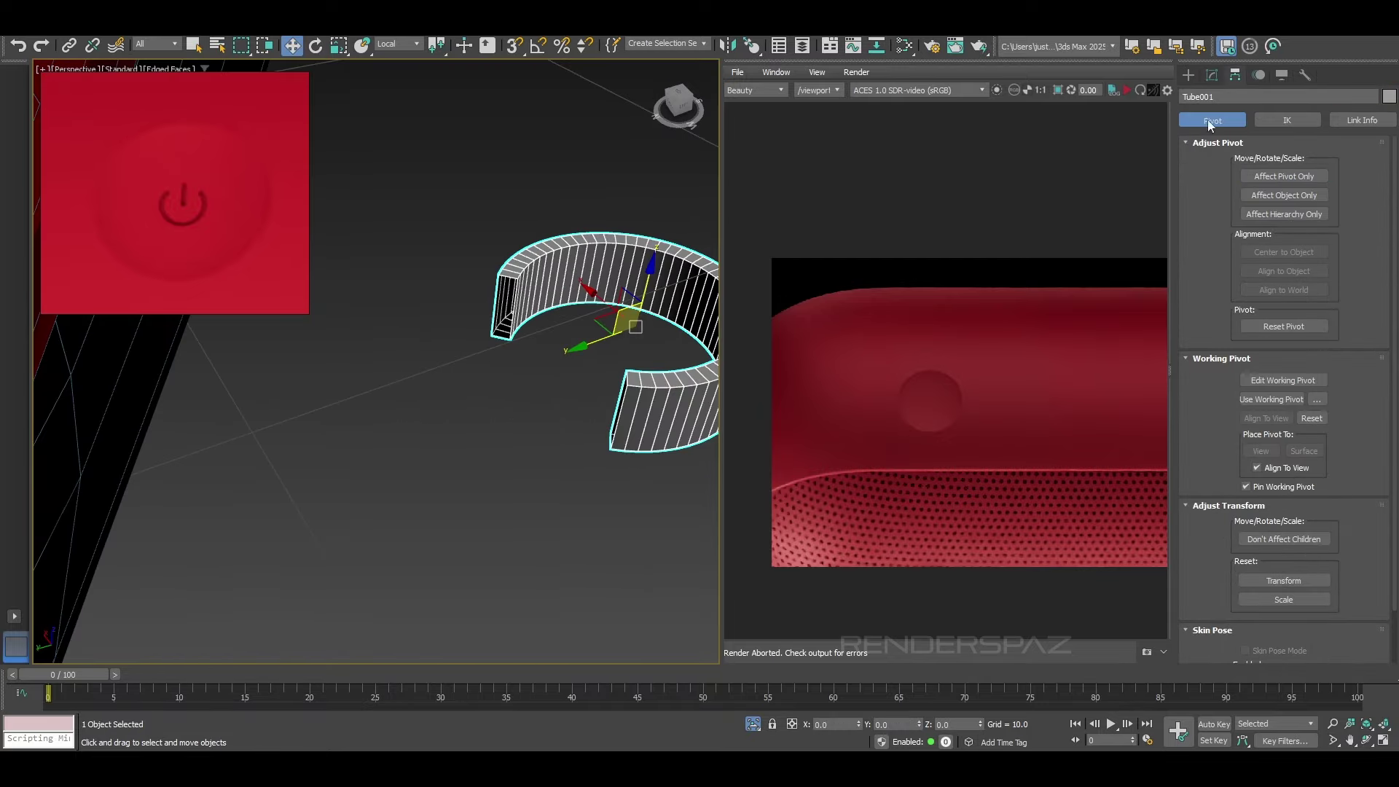
# Step: Close the open ends of the cut ring with a Cap Holes modifier
pyautogui.click(1212, 75)
pyautogui.click(1213, 116)
pyautogui.write('cap')
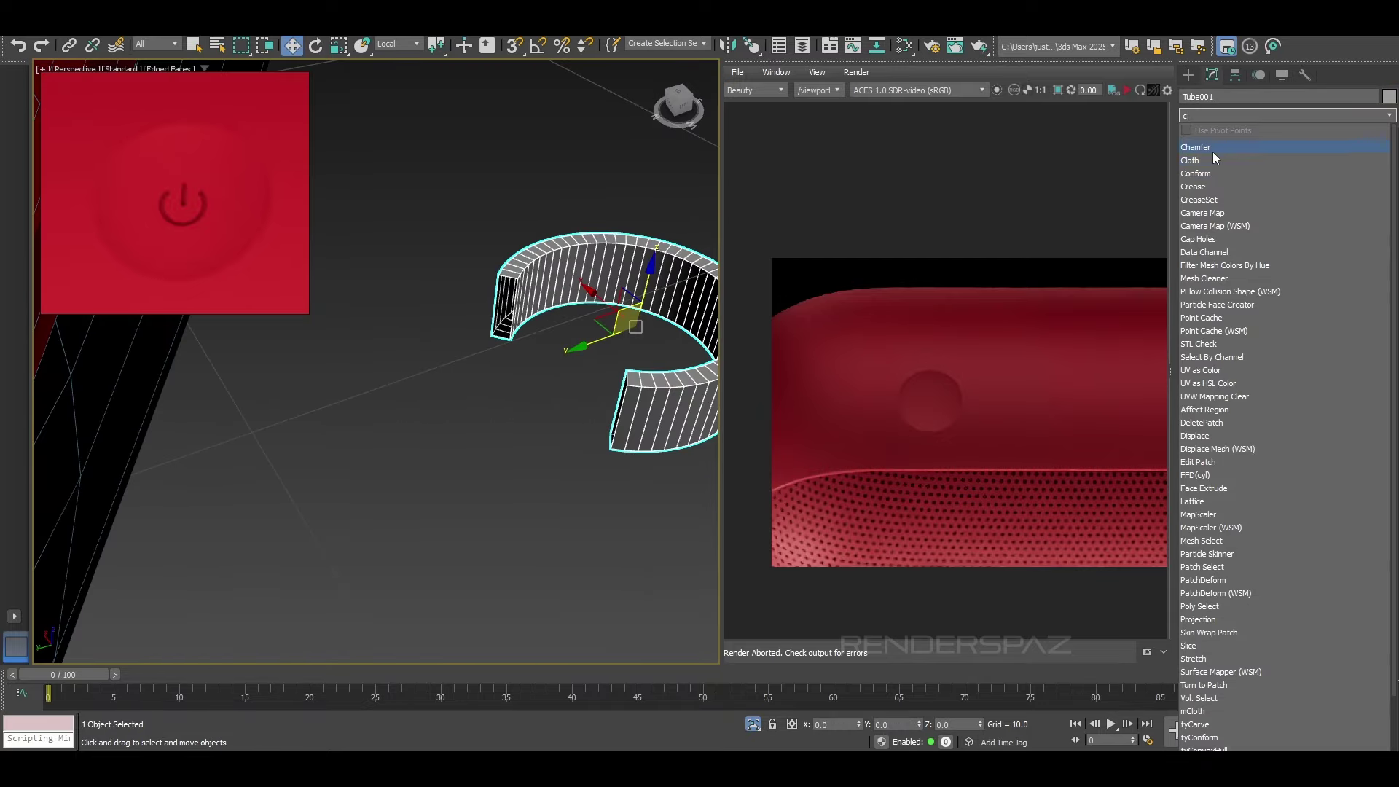
pyautogui.click(1213, 146)
pyautogui.keyDown('alt'); pyautogui.moveTo(437, 413); pyautogui.dragTo(622, 400, button='middle'); pyautogui.keyUp('alt')
pyautogui.press('F4')
pyautogui.press('f')
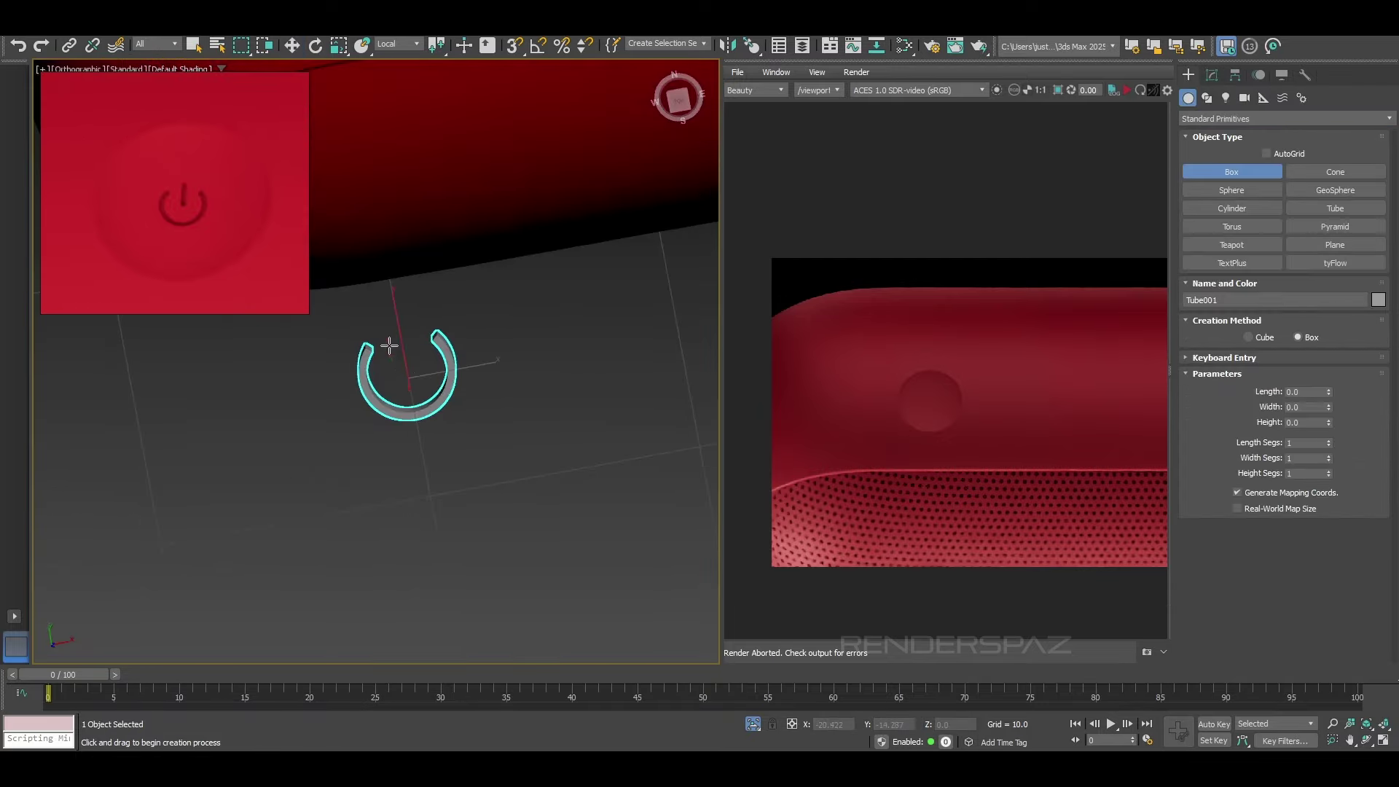
# Step: Create a box bar in the ring's gap with length 1.669, width 0.25 and height -1.064
pyautogui.moveTo(398, 340); pyautogui.dragTo(407, 367)
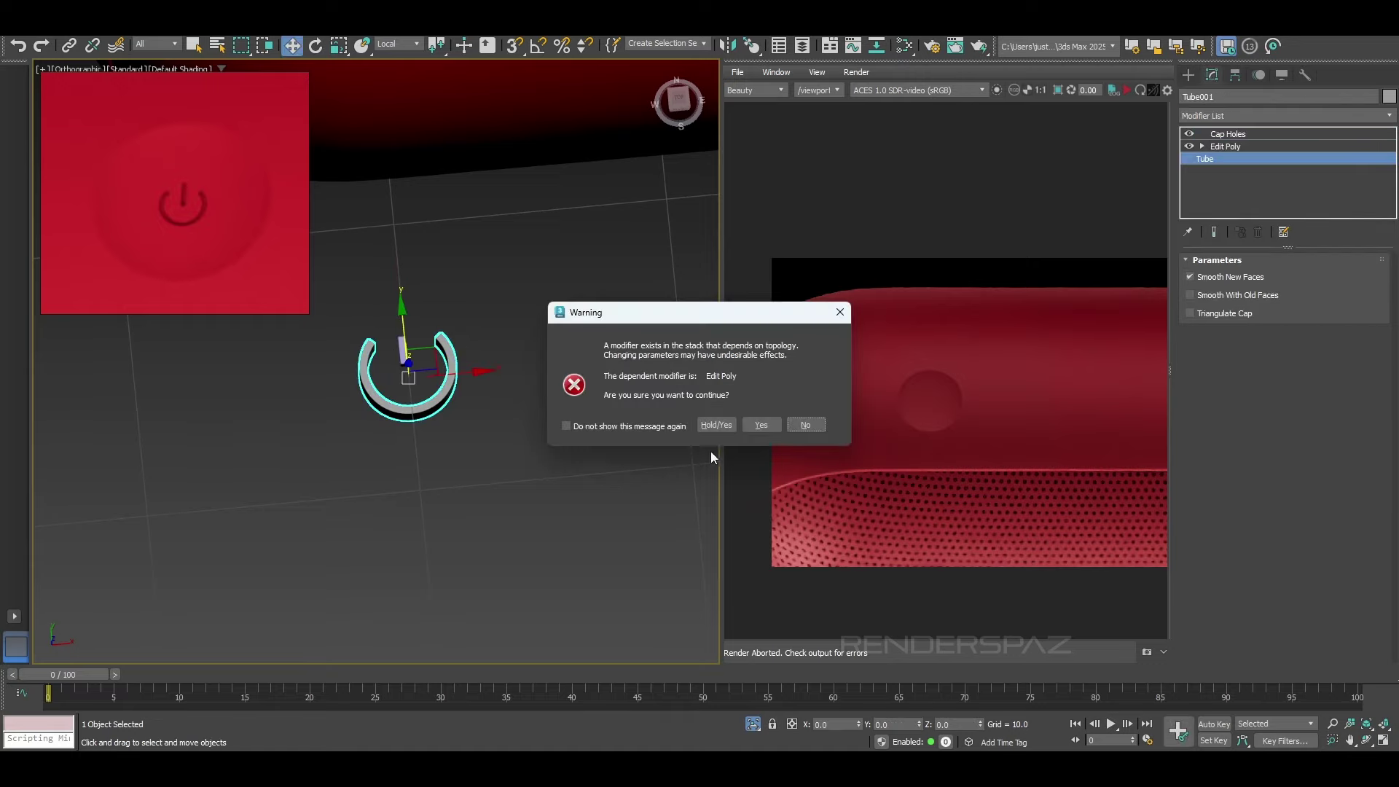
pyautogui.click(711, 423)
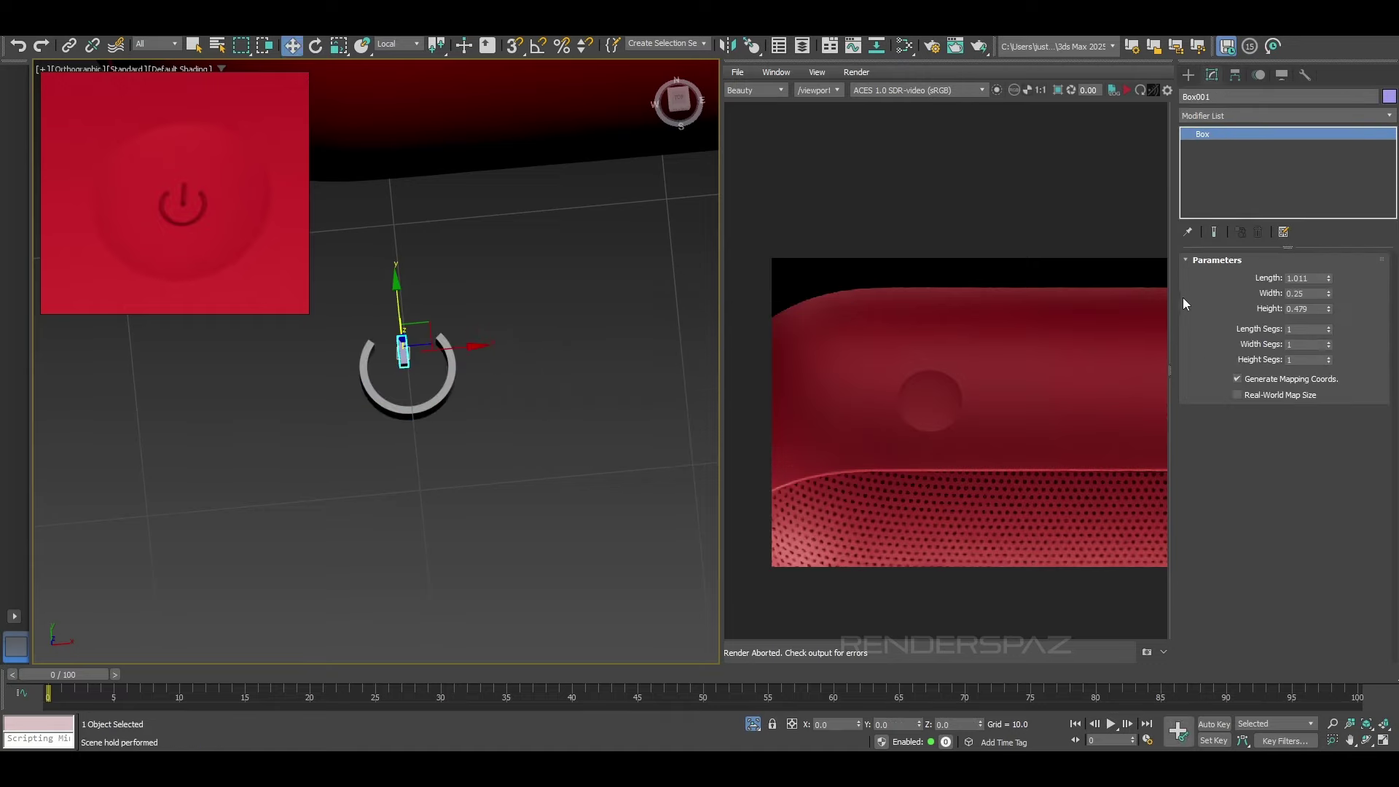
pyautogui.keyDown('alt'); pyautogui.moveTo(433, 402); pyautogui.dragTo(480, 430, button='middle'); pyautogui.keyUp('alt')
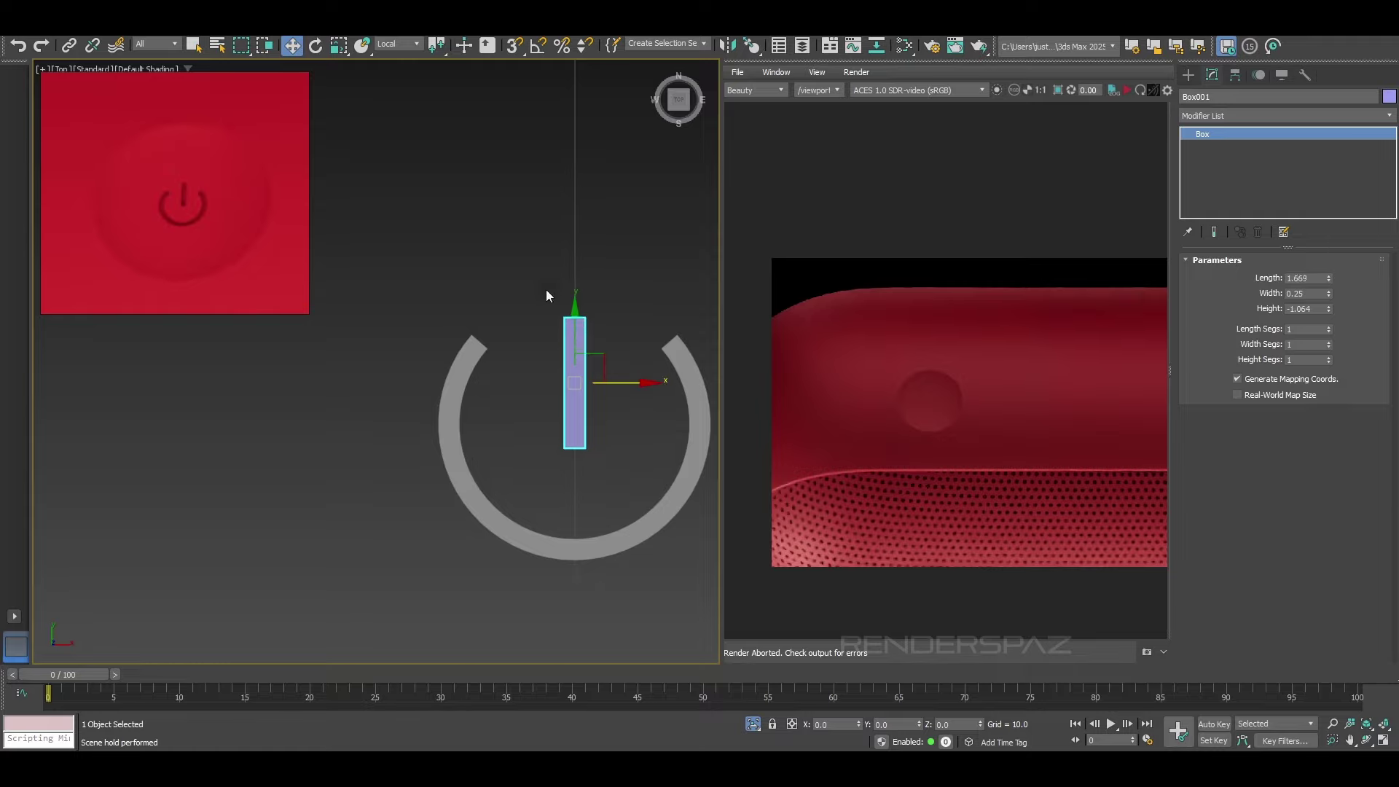
pyautogui.scroll(2, 593, 319)
pyautogui.keyDown('alt'); pyautogui.moveTo(601, 402); pyautogui.dragTo(522, 389, button='middle'); pyautogui.keyUp('alt')
# Step: Convert the power symbol's ring to an Editable Poly
pyautogui.click(470, 539)
pyautogui.rightClick(470, 538)
pyautogui.moveTo(581, 726)
pyautogui.click(654, 734)
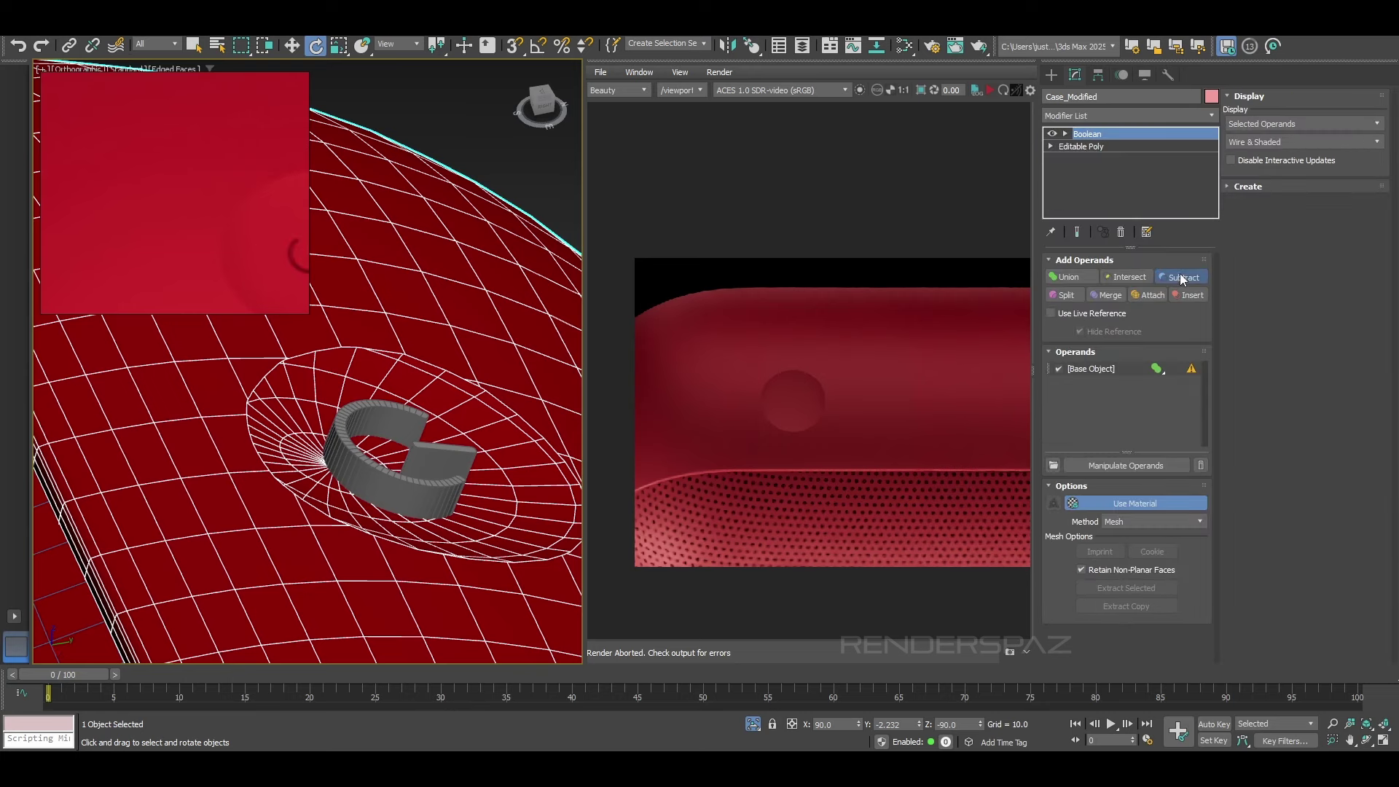
# Step: Try to subtract the power symbol from the case's button recess with a Boolean modifier
pyautogui.click(465, 504)
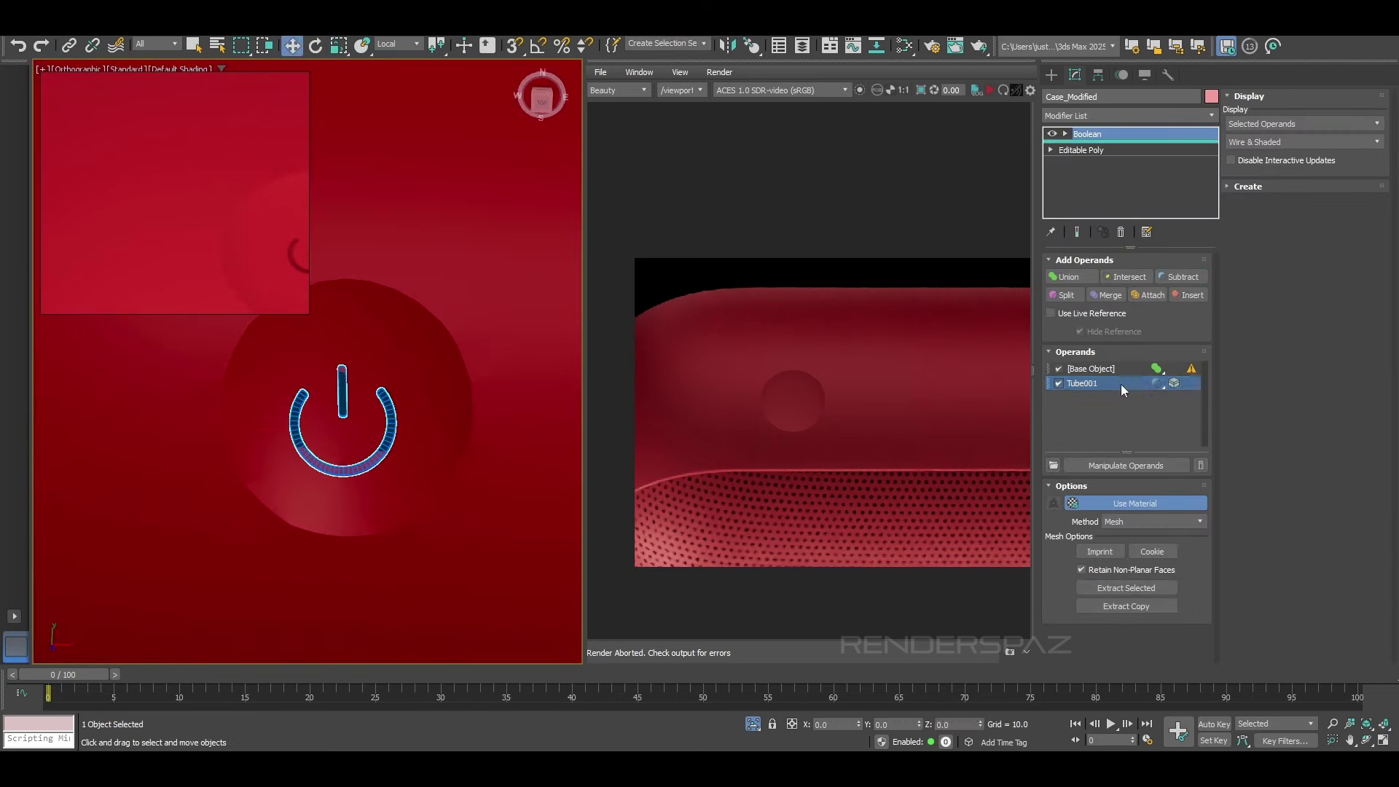
pyautogui.keyDown('alt'); pyautogui.moveTo(512, 413); pyautogui.dragTo(466, 314, button='middle'); pyautogui.keyUp('alt')
# Step: Scale the power symbol down uniformly to suit the button recess
pyautogui.press('r')
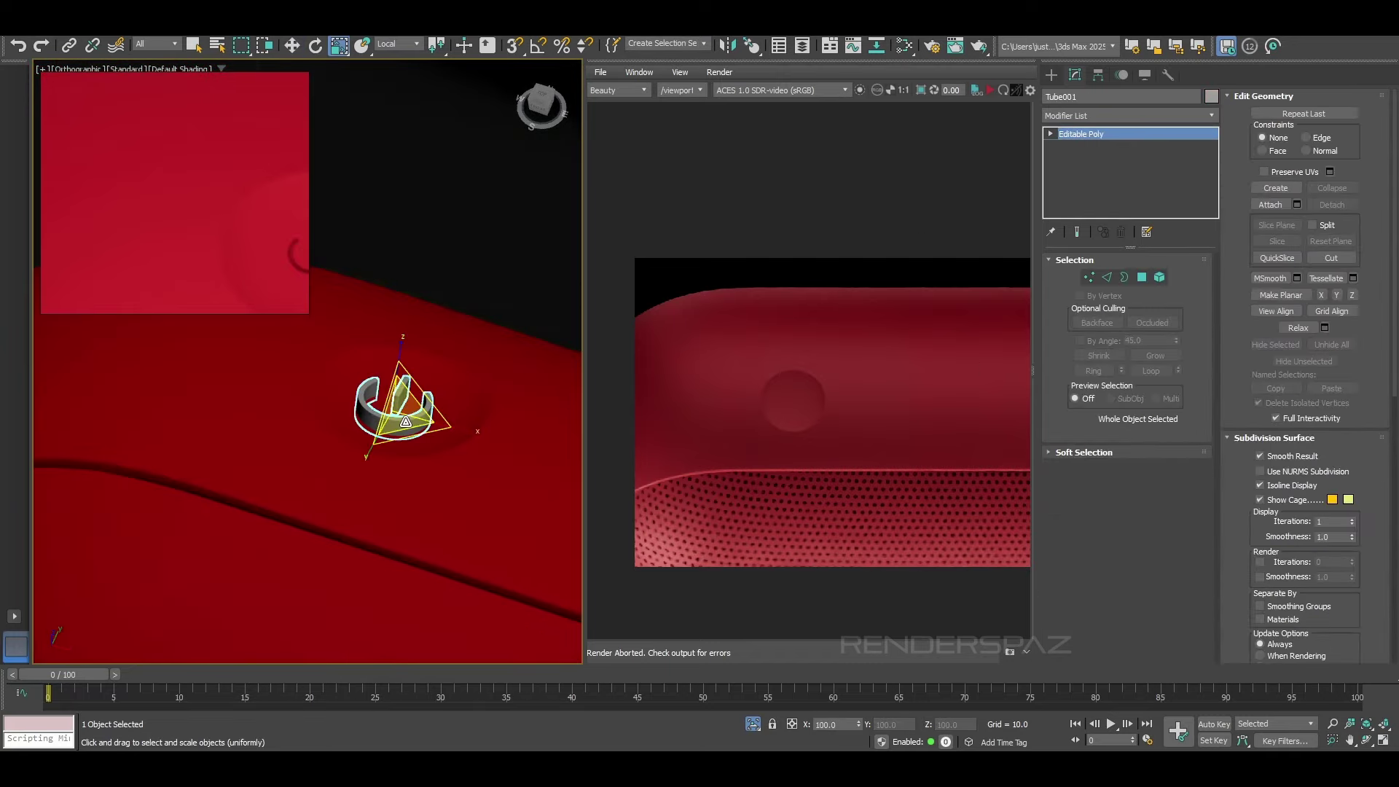
pyautogui.press('t')
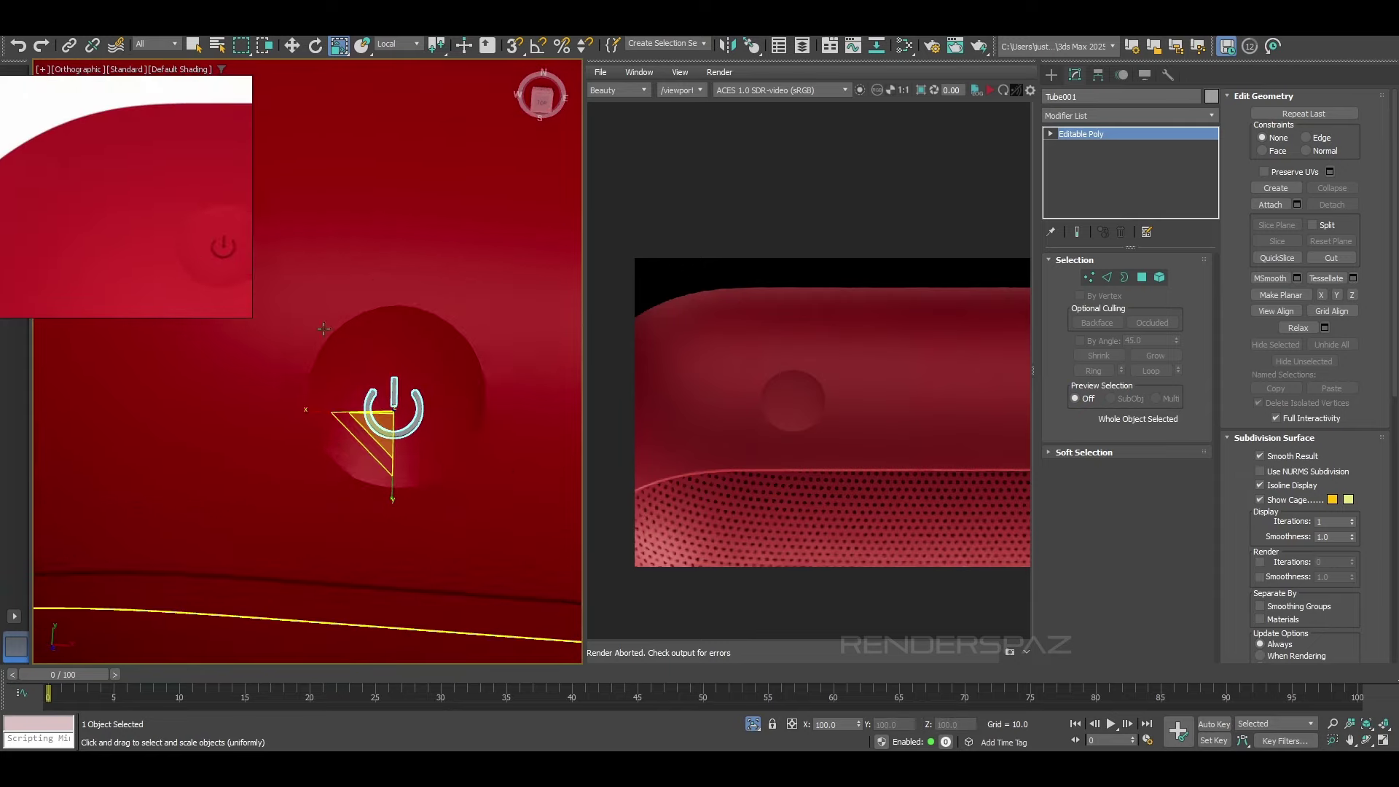
# Step: Subtract the power symbol from the case's first button recess with the Boolean modifier
pyautogui.keyDown('alt'); pyautogui.moveTo(422, 382); pyautogui.dragTo(398, 351, button='middle'); pyautogui.keyUp('alt')
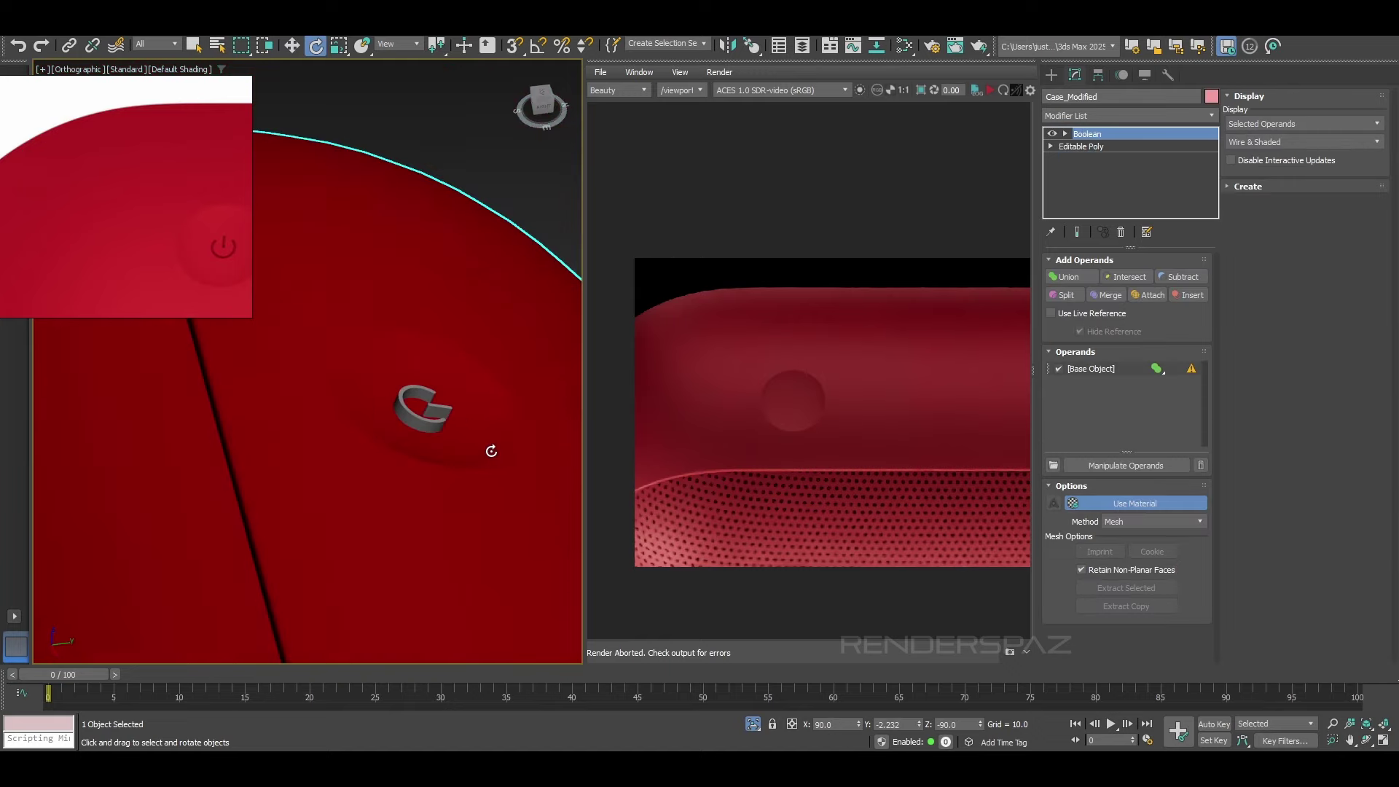
pyautogui.keyDown('alt'); pyautogui.moveTo(491, 447); pyautogui.dragTo(395, 491, button='middle'); pyautogui.keyUp('alt')
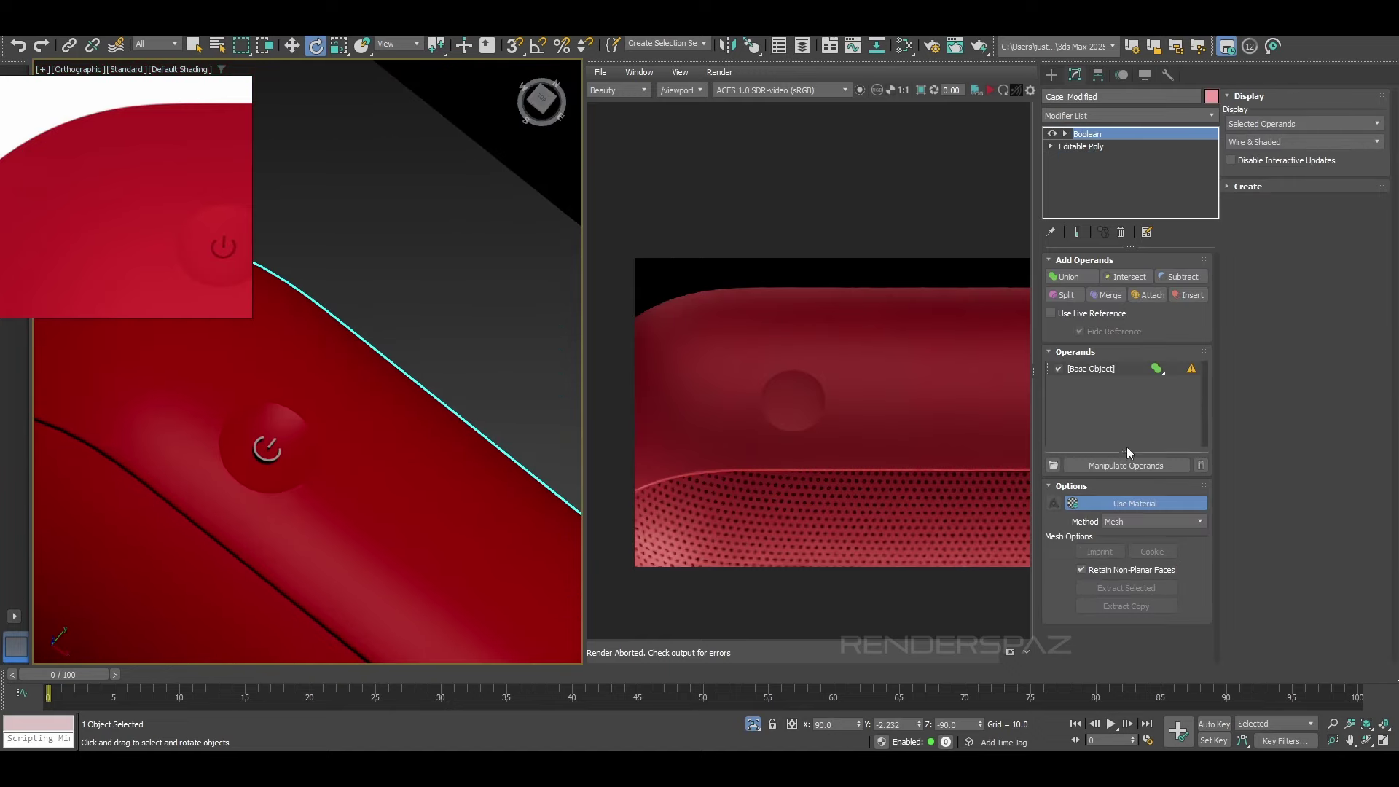
pyautogui.click(277, 519)
pyautogui.keyDown('alt'); pyautogui.moveTo(277, 520); pyautogui.dragTo(411, 500, button='middle'); pyautogui.keyUp('alt')
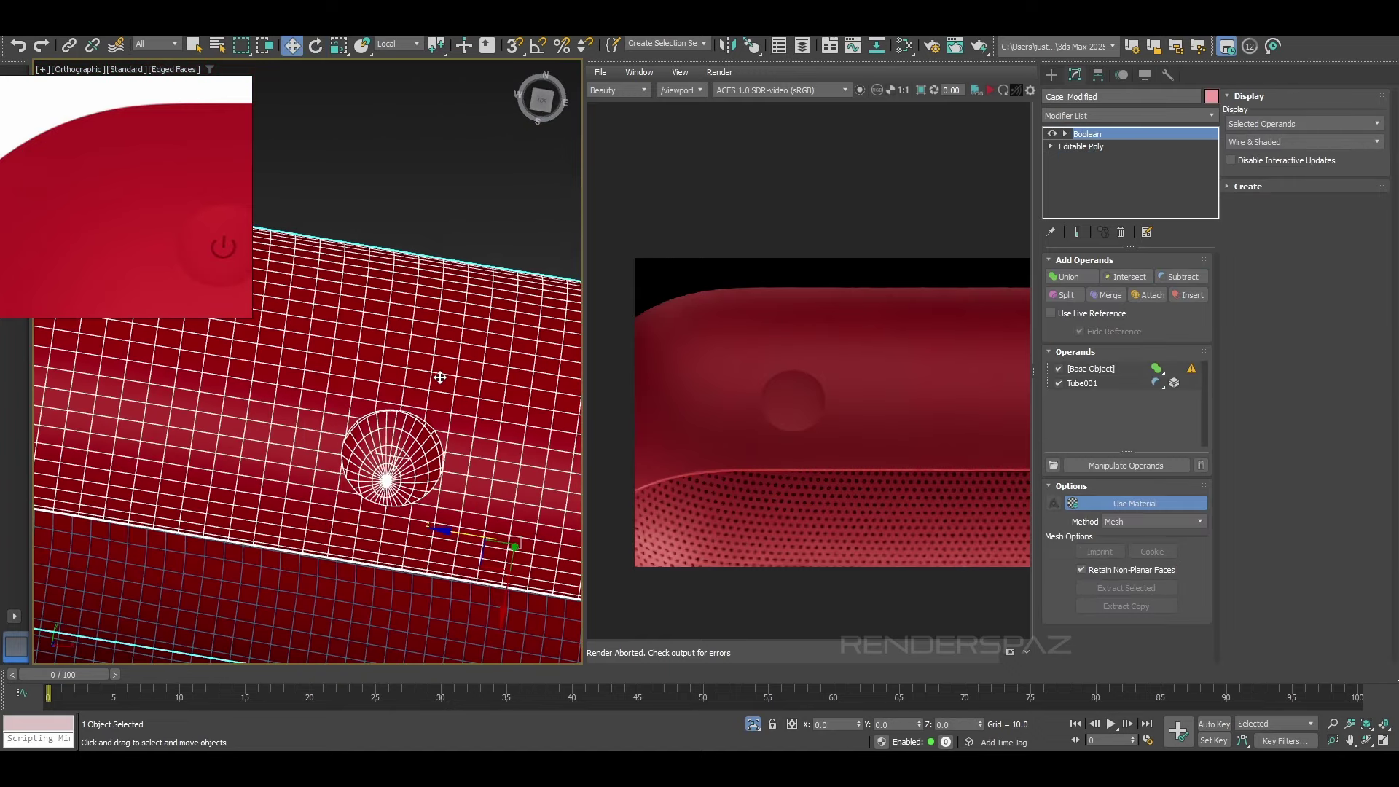
# Step: Try a Subdivide modifier above the case's Boolean, remove it, and toggle the base operand off and on
pyautogui.press('F4')
pyautogui.press('w')
pyautogui.click(1129, 116)
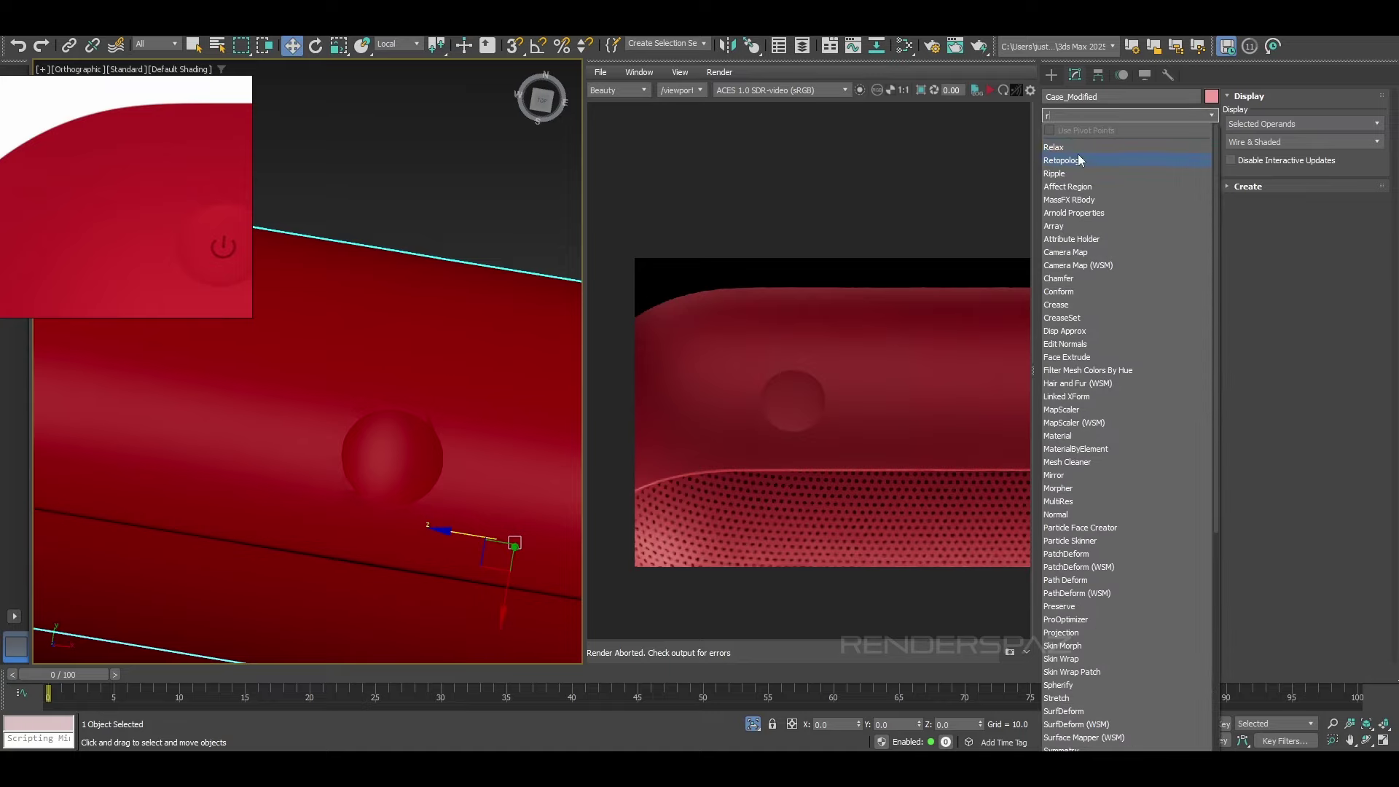
pyautogui.click(1115, 287)
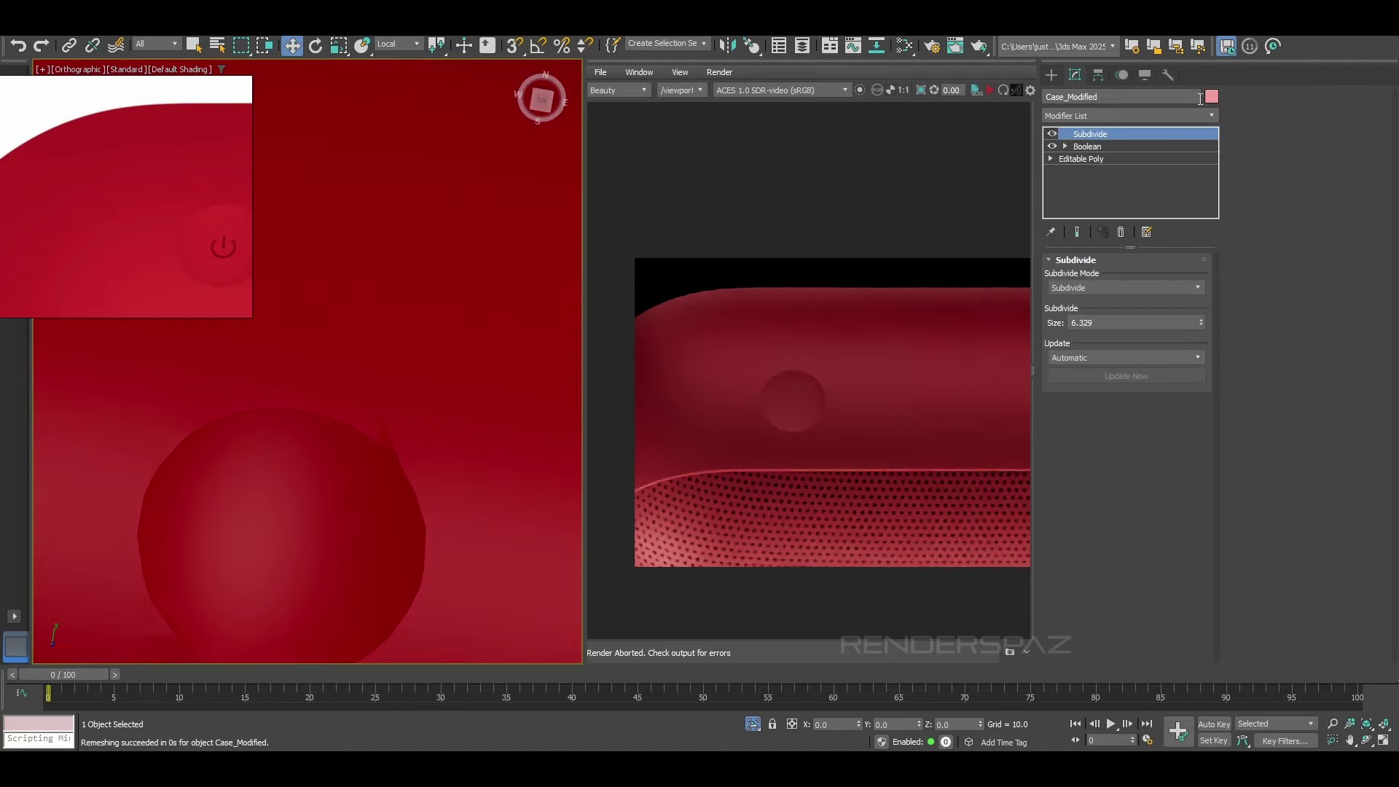
pyautogui.click(1104, 131)
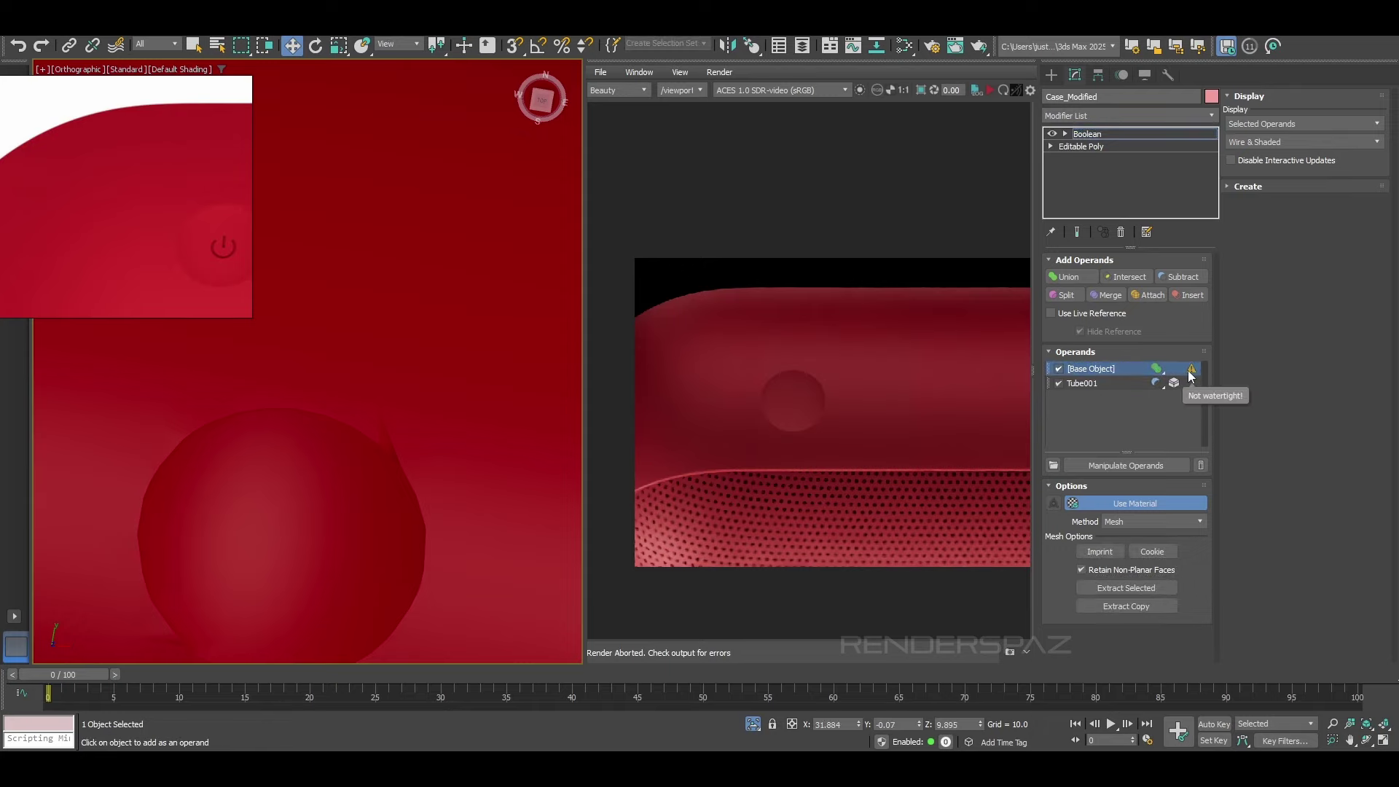
pyautogui.click(1059, 369)
pyautogui.click(1059, 368)
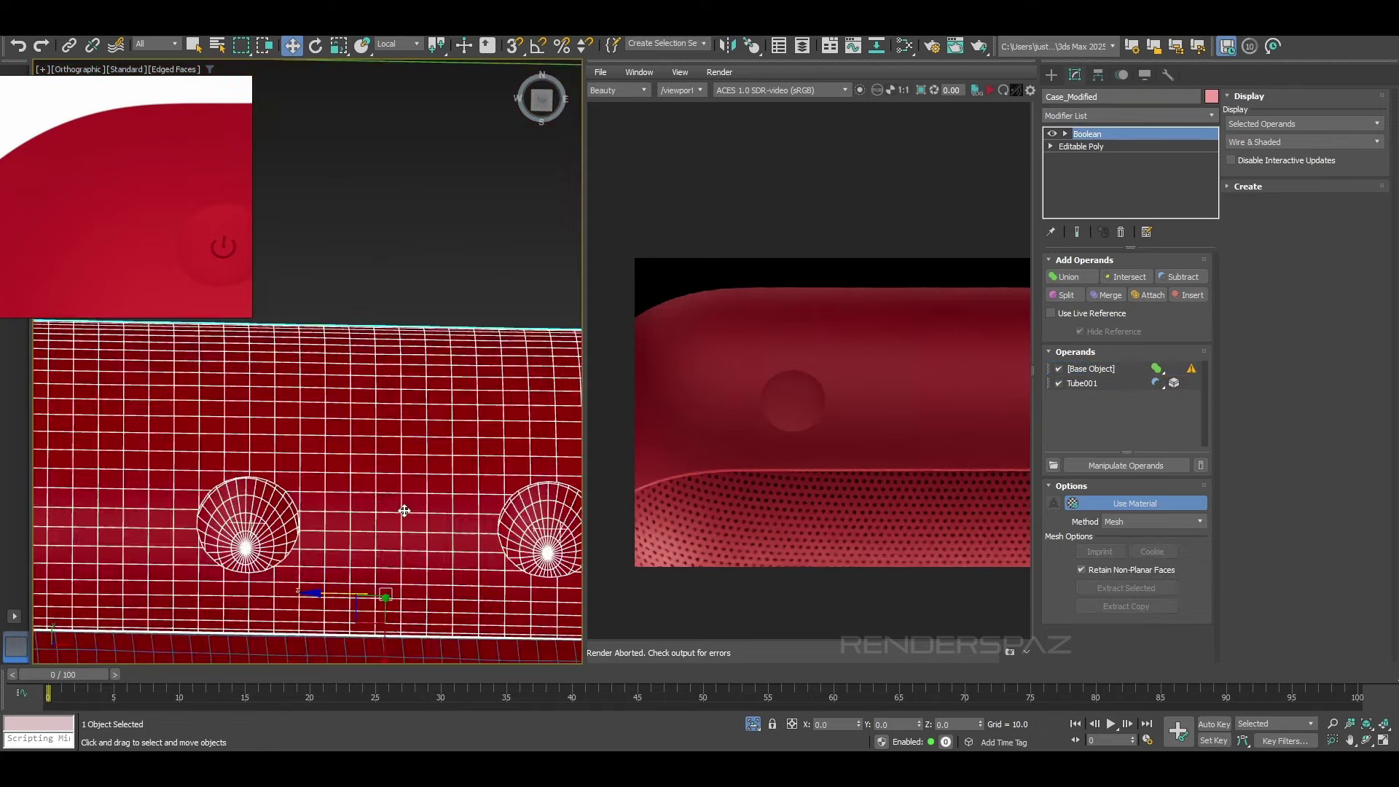
# Step: Try to remesh the case with a Retopology modifier at a face count of 8000
pyautogui.click(1129, 115)
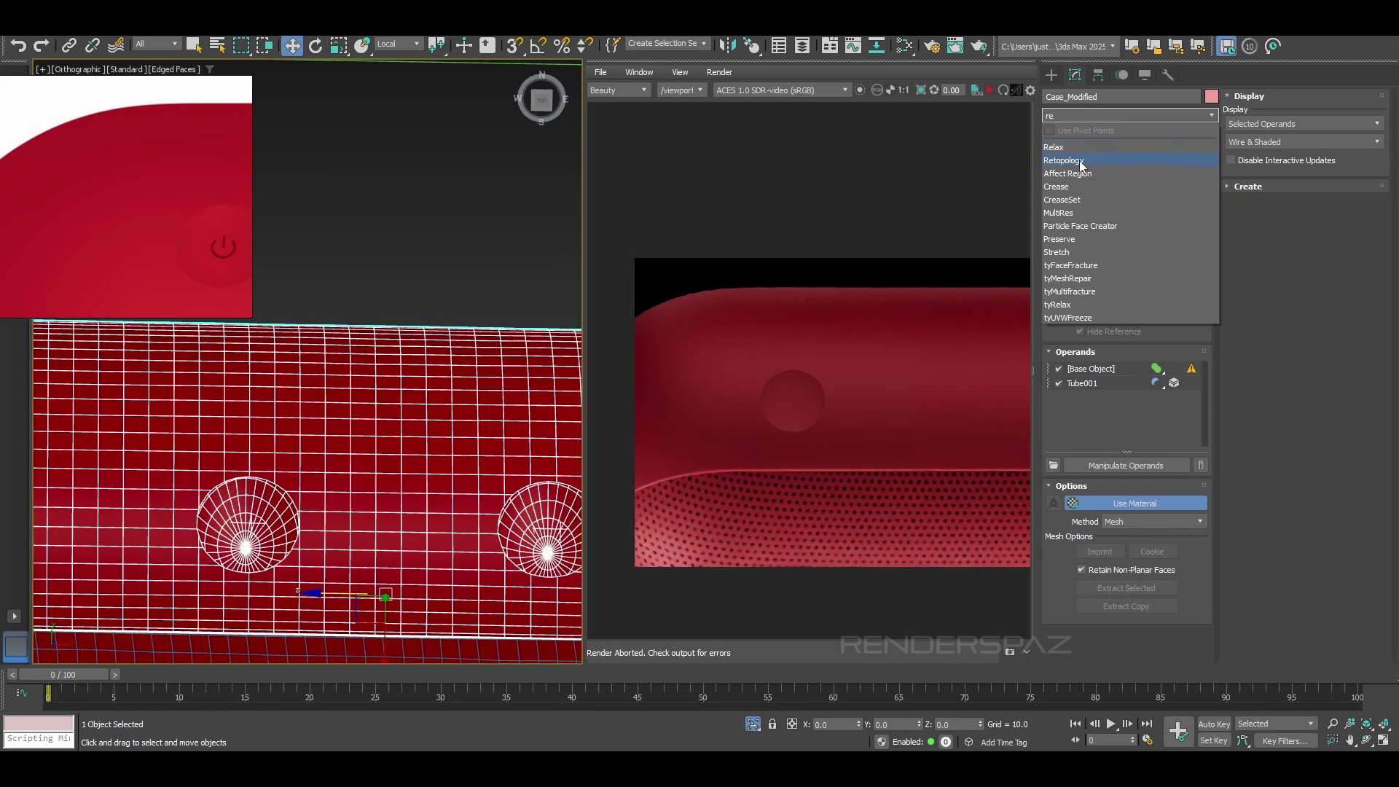
pyautogui.click(1072, 156)
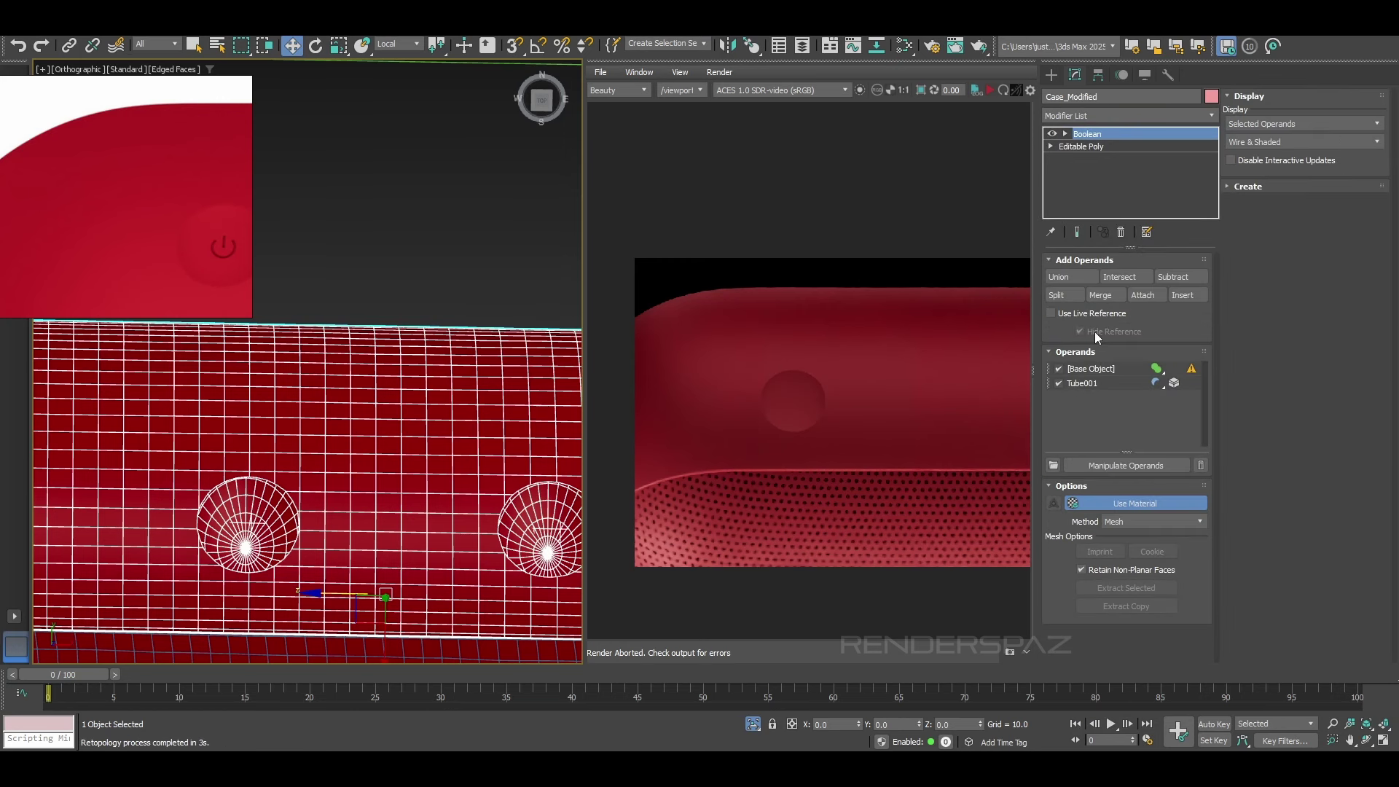
pyautogui.click(1128, 115)
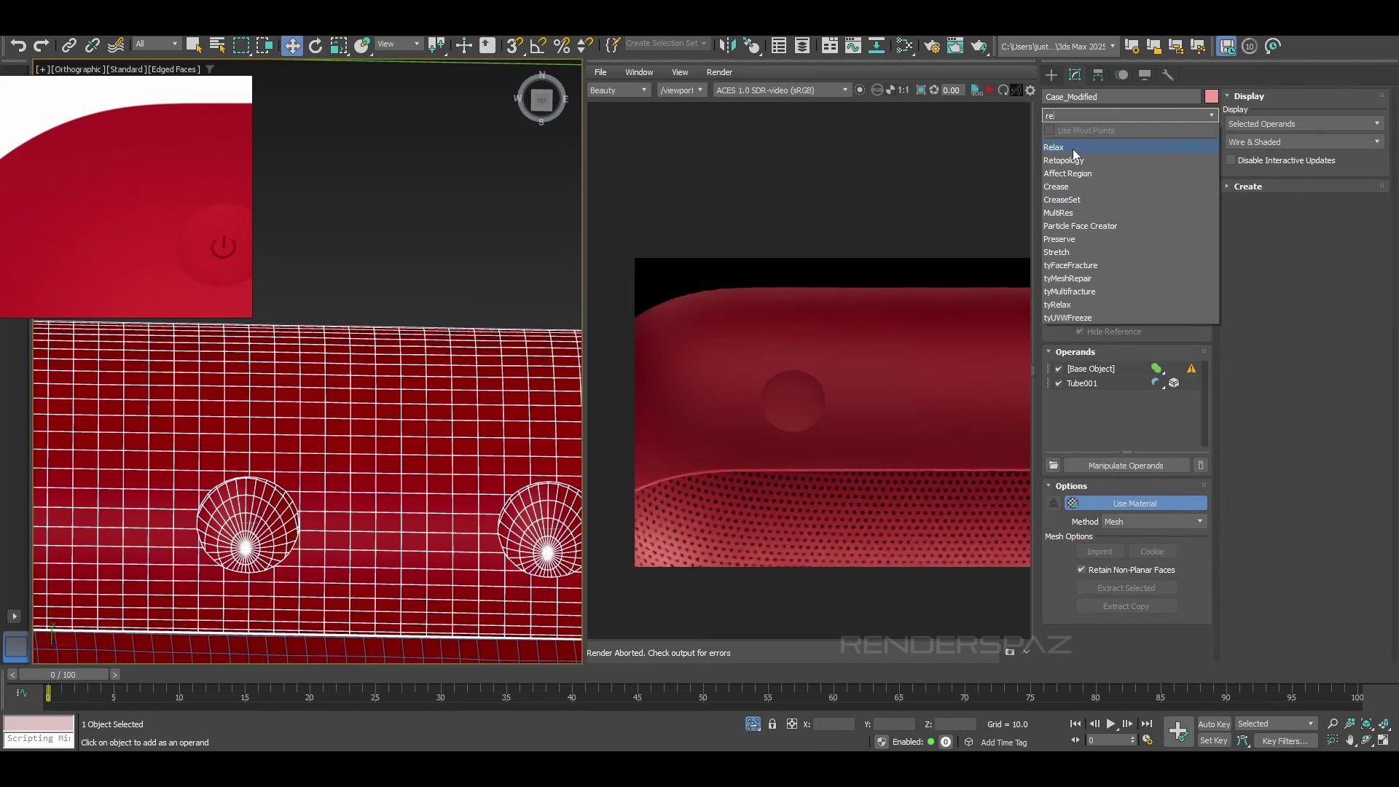
pyautogui.click(1071, 156)
pyautogui.write('8000')
pyautogui.press('Return')
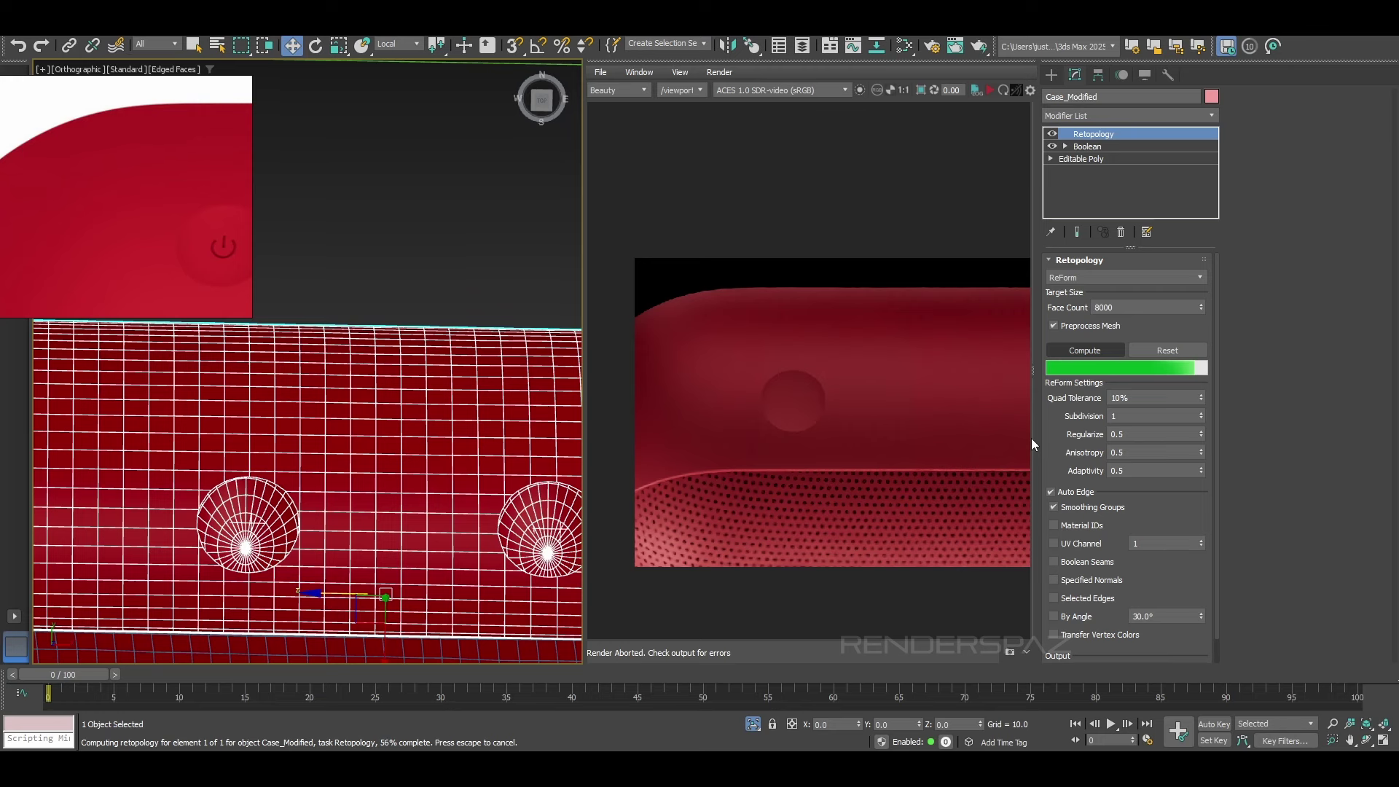
pyautogui.hotkey('ctrl', 'z')
# Step: Examine the engraved power symbol and the surrounding case mesh in shaded and edged-faces display
pyautogui.press('F4')
pyautogui.scroll(-4, 476, 438)
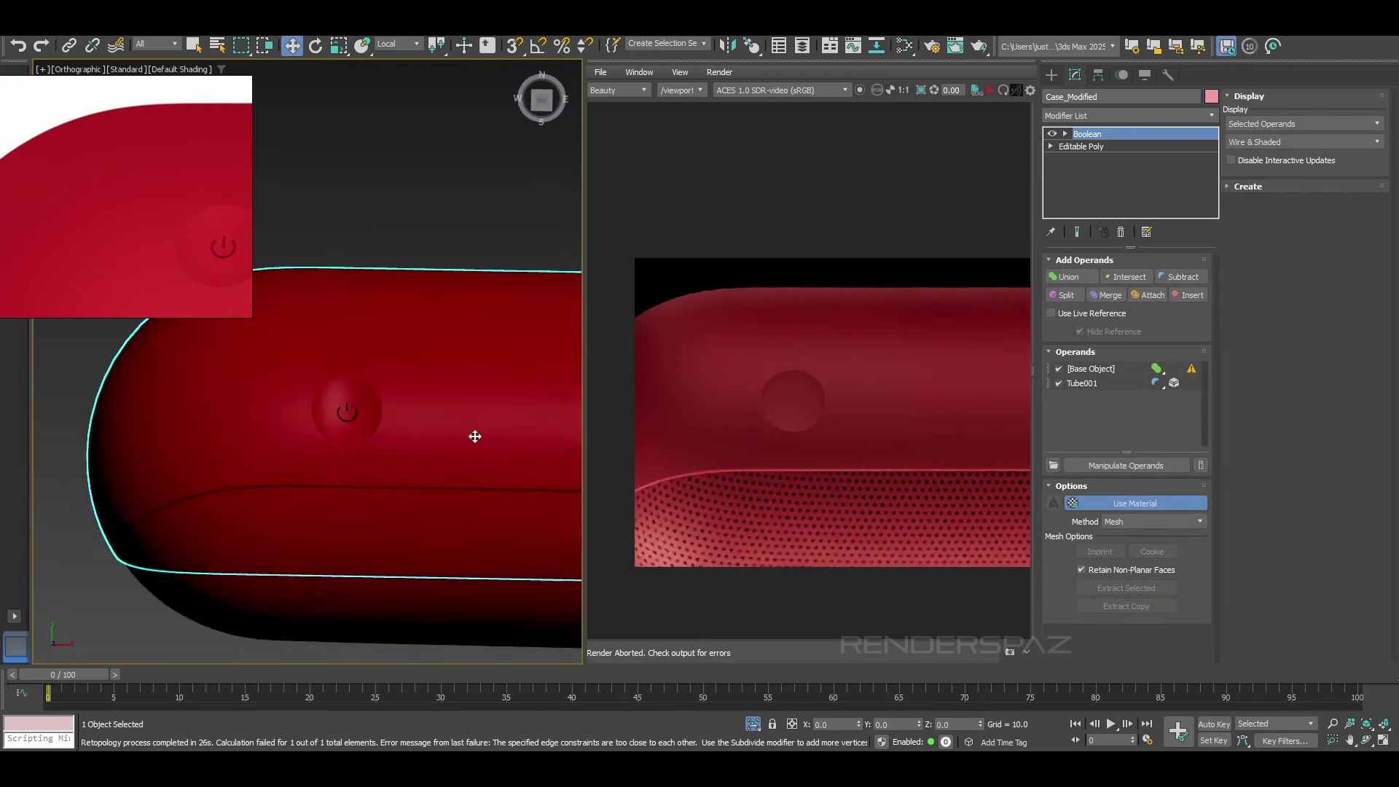
pyautogui.hotkey('ctrl', 'd')
pyautogui.click(321, 387)
pyautogui.press('F4')
pyautogui.scroll(4, 350, 383)
pyautogui.scroll(-2, 399, 368)
pyautogui.scroll(-8, 400, 368)
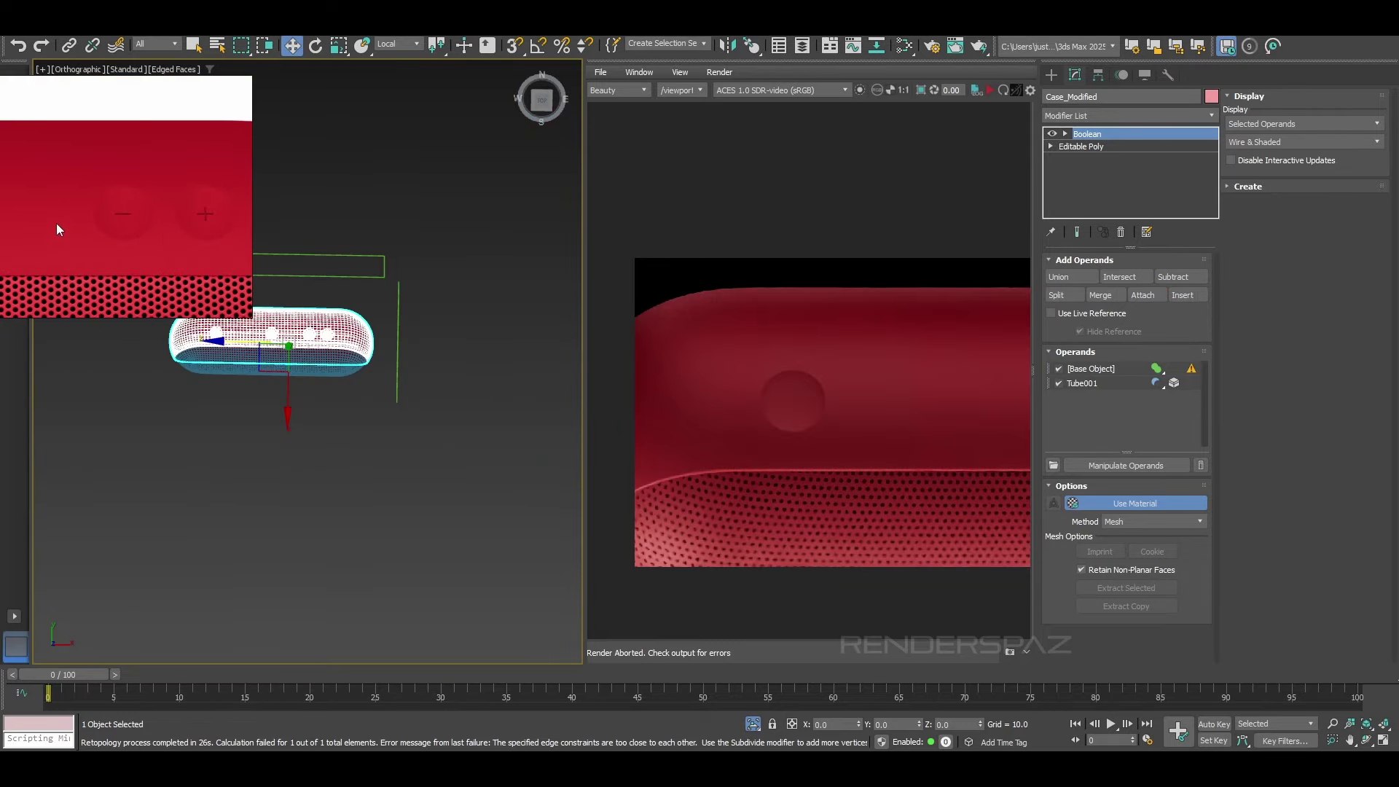
pyautogui.scroll(5, 257, 431)
pyautogui.scroll(-2, 256, 432)
pyautogui.press('F4')
pyautogui.scroll(5, 175, 404)
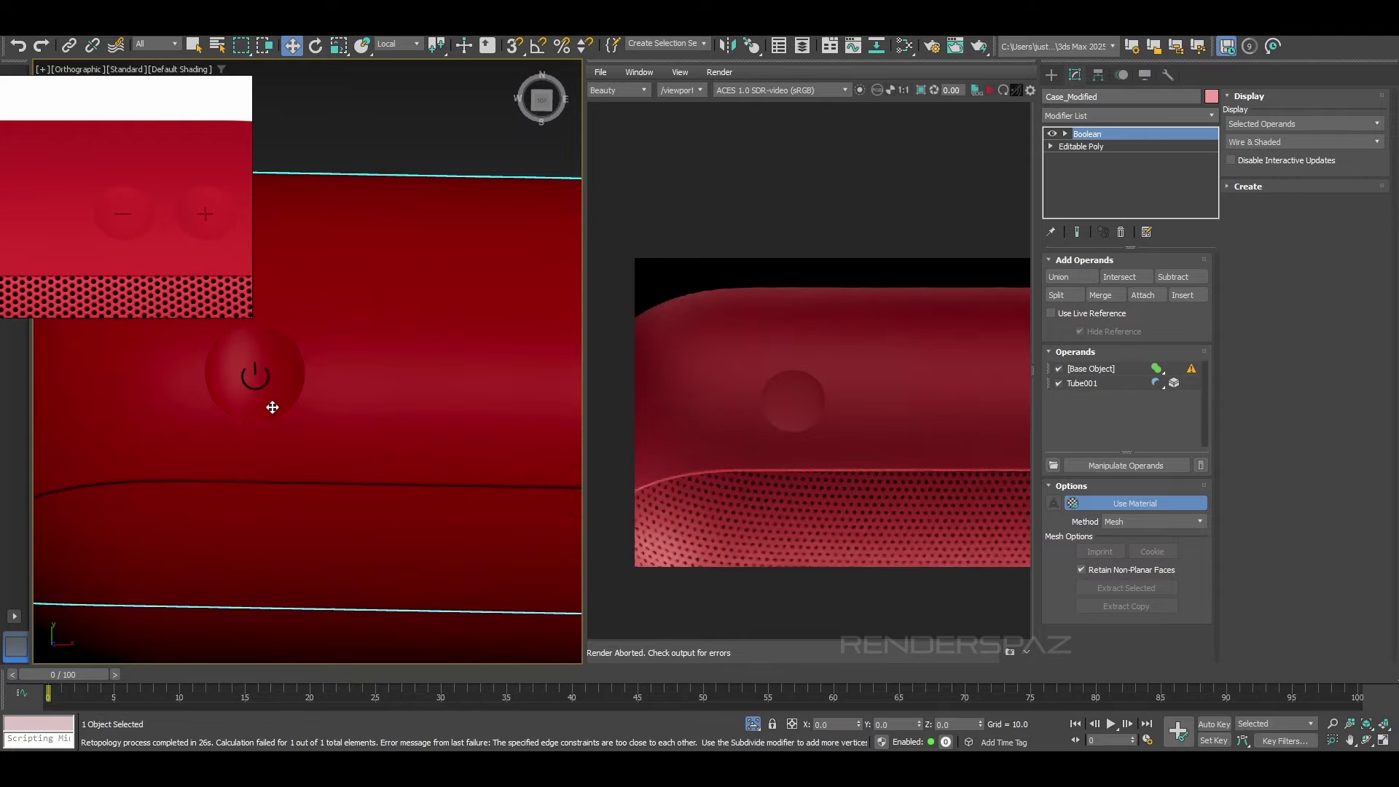
pyautogui.scroll(-2, 303, 390)
# Step: Compare the case with its Boolean modifier disabled and enabled, undoing the modifier's removal
pyautogui.click(1105, 371)
pyautogui.click(1053, 135)
pyautogui.press('F4')
pyautogui.scroll(5, 262, 387)
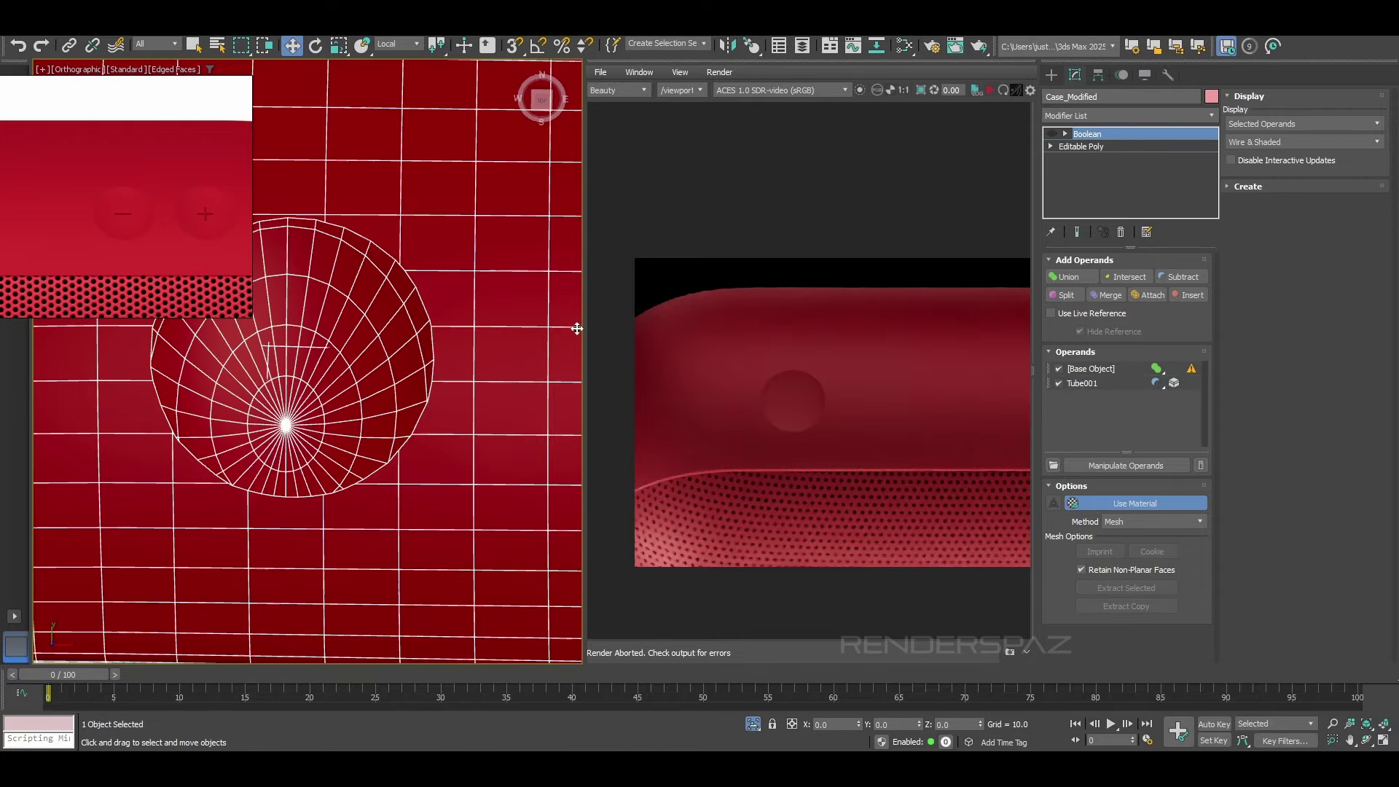
pyautogui.click(1119, 231)
pyautogui.scroll(-4, 218, 401)
pyautogui.hotkey('ctrl', 'z')
pyautogui.scroll(-2, 328, 350)
pyautogui.press('1')
pyautogui.scroll(-5, 300, 379)
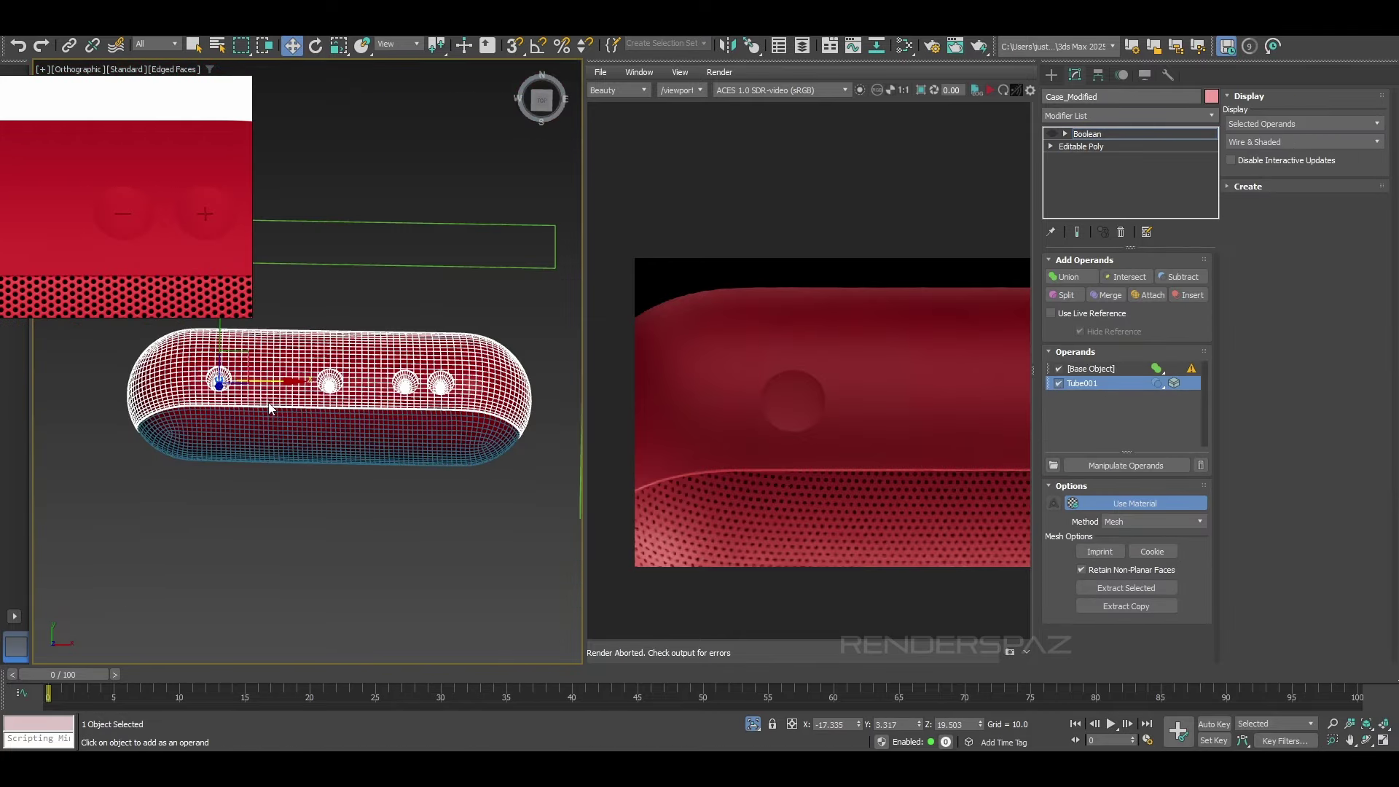
pyautogui.click(1121, 523)
pyautogui.scroll(6, 200, 357)
pyautogui.scroll(-4, 350, 426)
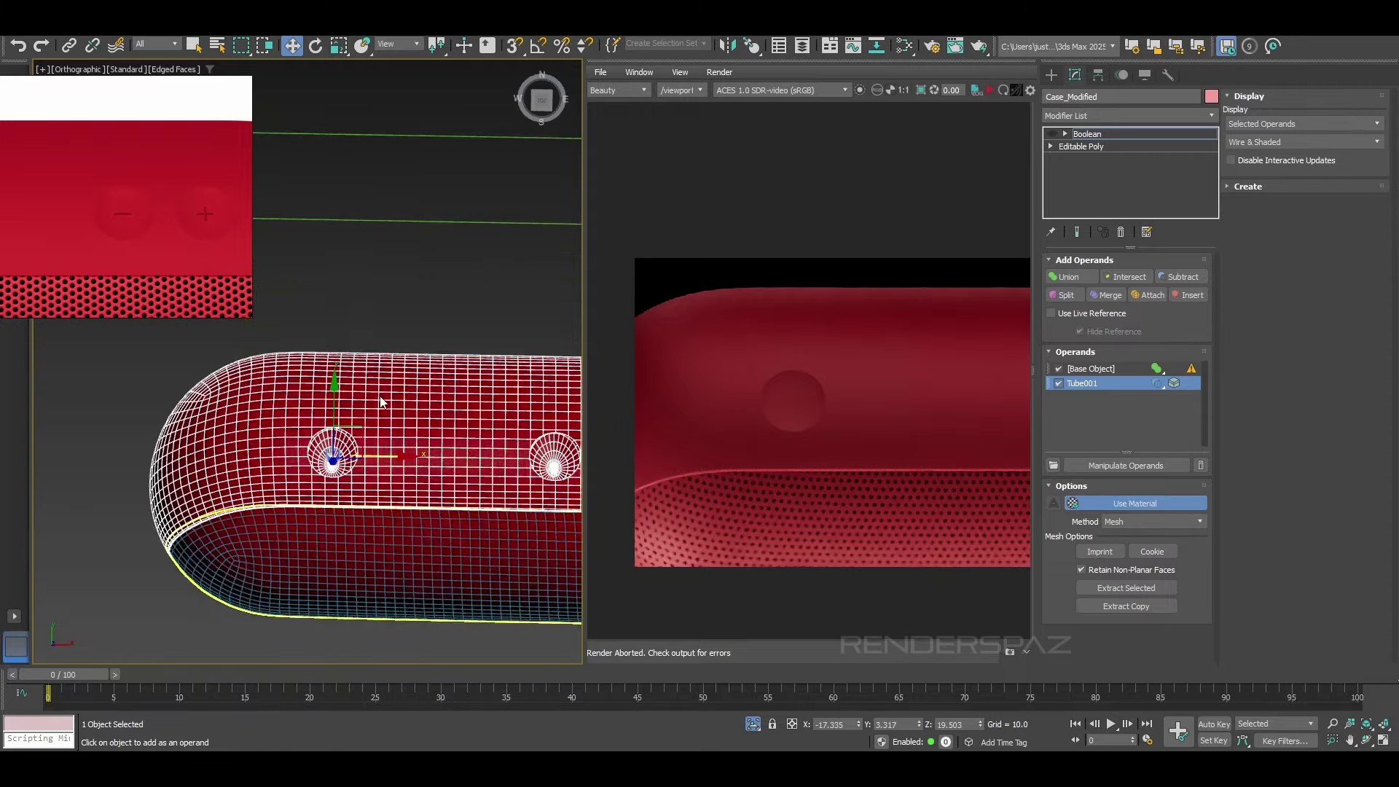
pyautogui.scroll(7, 342, 444)
pyautogui.press('F4')
pyautogui.click(1052, 136)
# Step: Create chamfer box bars for the volume symbols, with length 0.141, width 1.031, height -0.144 and fillet 0.034
pyautogui.scroll(-7, 328, 537)
pyautogui.moveTo(540, 583); pyautogui.dragTo(331, 415, button='middle')
pyautogui.click(1051, 76)
pyautogui.click(1088, 174)
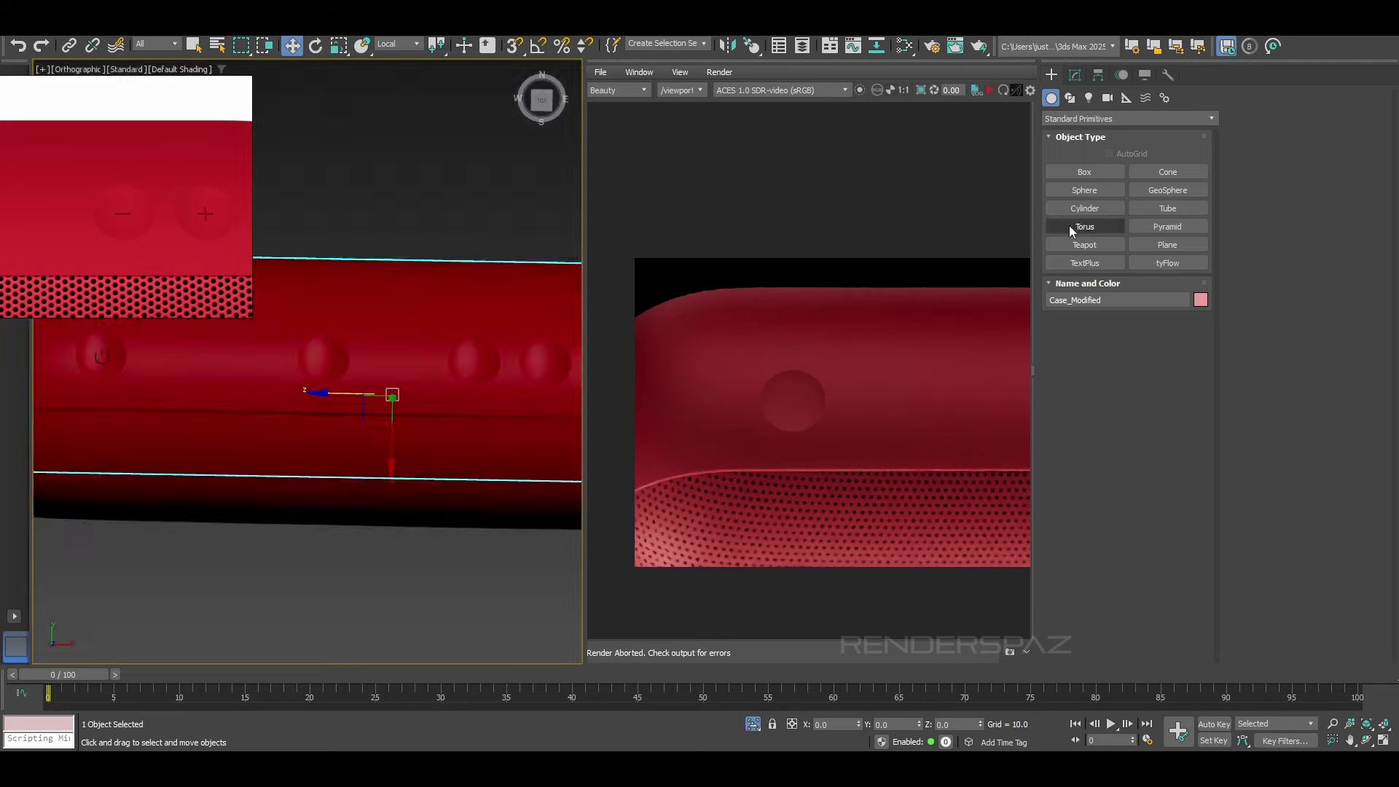
pyautogui.click(1095, 174)
pyautogui.click(1130, 118)
pyautogui.click(1079, 142)
pyautogui.click(1093, 192)
pyautogui.scroll(2, 362, 392)
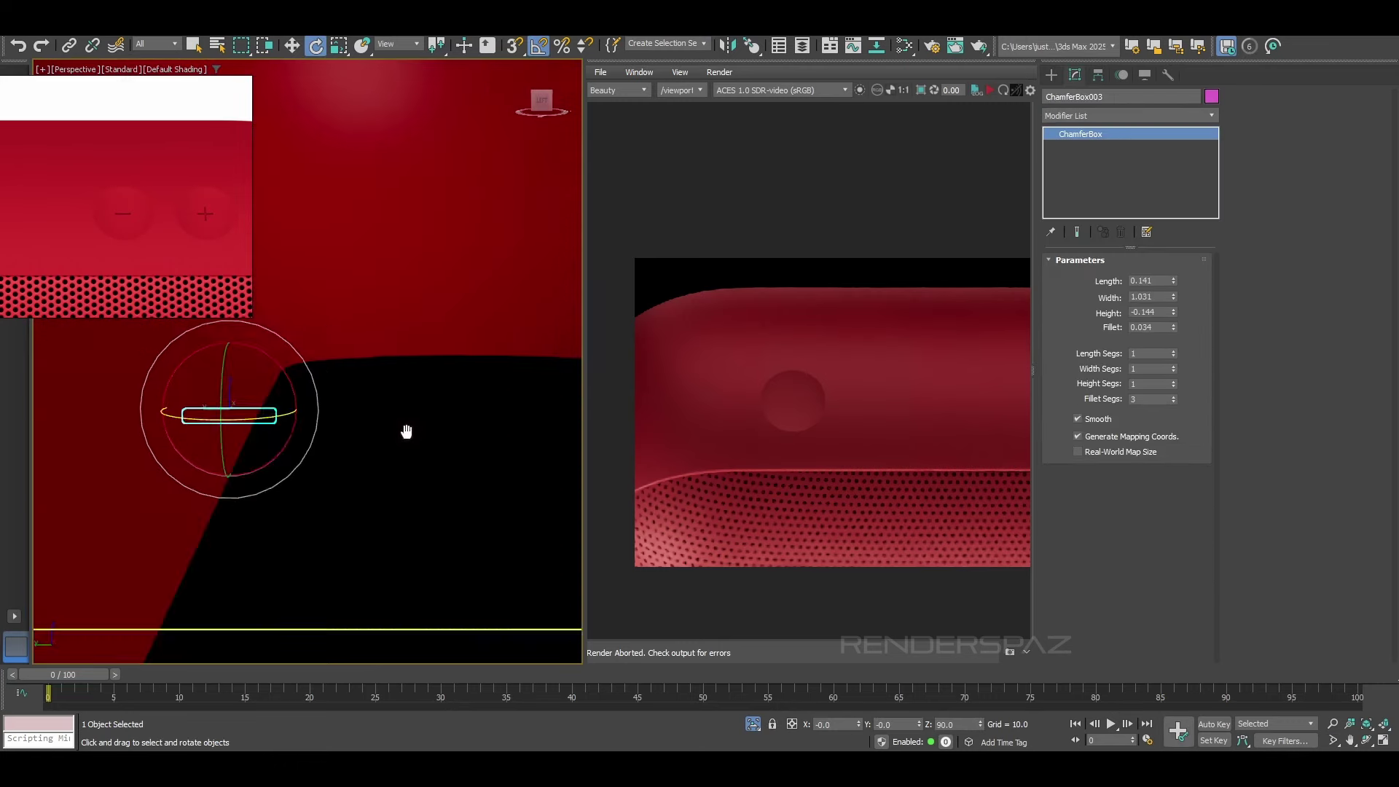
# Step: Convert the chamfer box to an Editable Poly and attach the other symbol bar to it
pyautogui.rightClick(470, 419)
pyautogui.moveTo(511, 590)
pyautogui.click(642, 608)
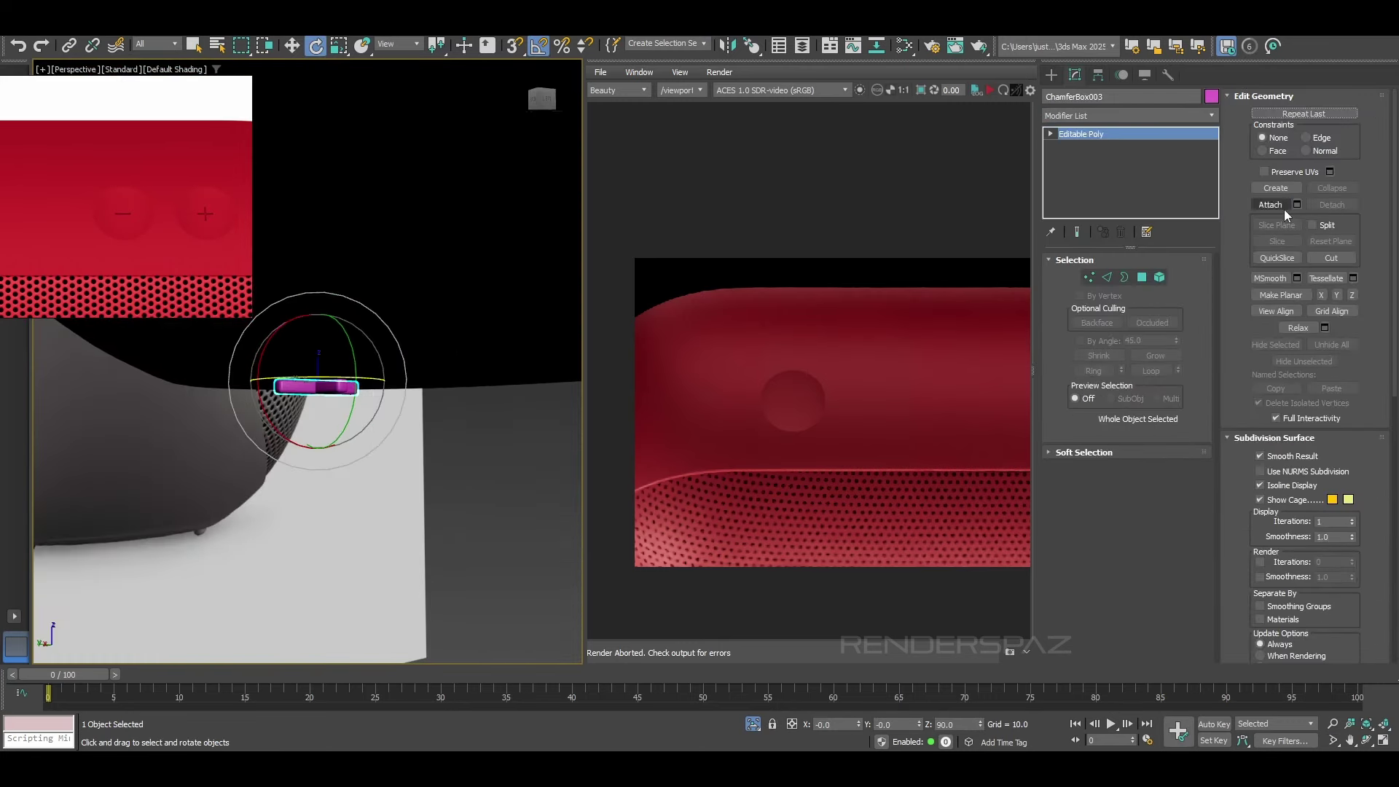
pyautogui.click(1271, 204)
pyautogui.click(458, 433)
pyautogui.rightClick(458, 433)
# Step: Position the minus and plus symbols in the two adjacent volume button recesses
pyautogui.keyDown('alt'); pyautogui.moveTo(422, 328); pyautogui.dragTo(387, 321, button='middle'); pyautogui.keyUp('alt')
pyautogui.scroll(3, 424, 292)
pyautogui.press('w')
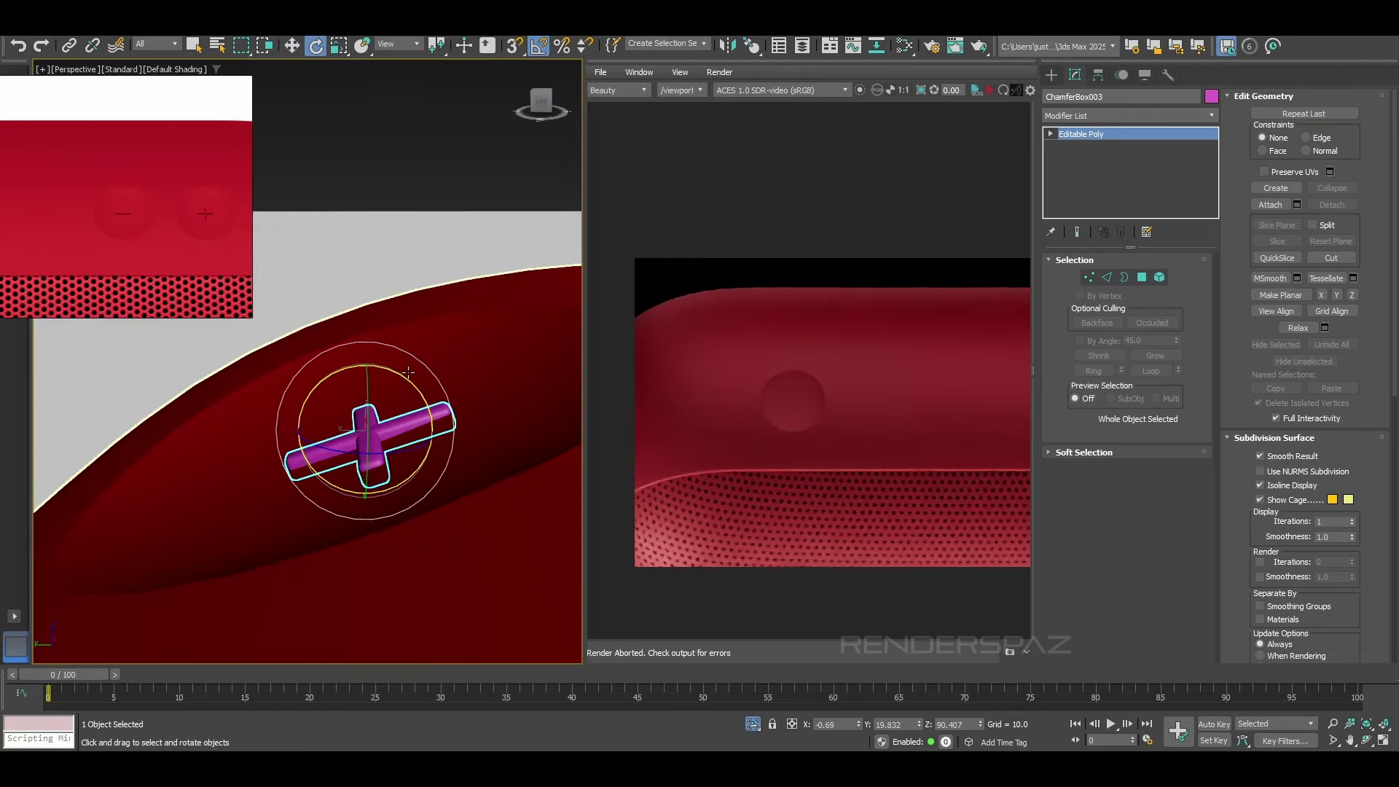
pyautogui.keyDown('alt'); pyautogui.moveTo(402, 378); pyautogui.dragTo(178, 437, button='middle'); pyautogui.keyUp('alt')
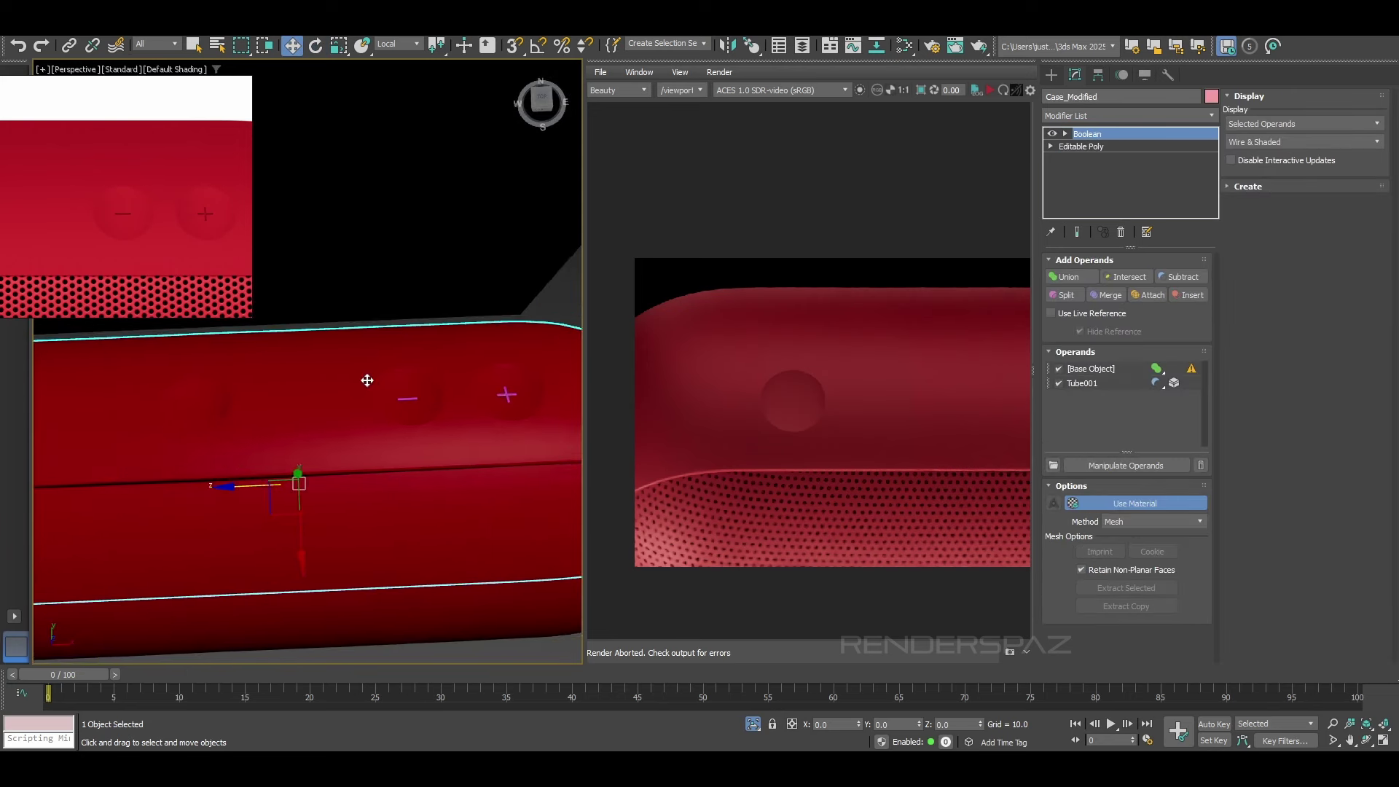
# Step: Try to subtract the minus and plus symbols from the case's volume button recesses with the Boolean modifier
pyautogui.keyDown('alt'); pyautogui.moveTo(367, 380); pyautogui.dragTo(459, 393, button='middle'); pyautogui.keyUp('alt')
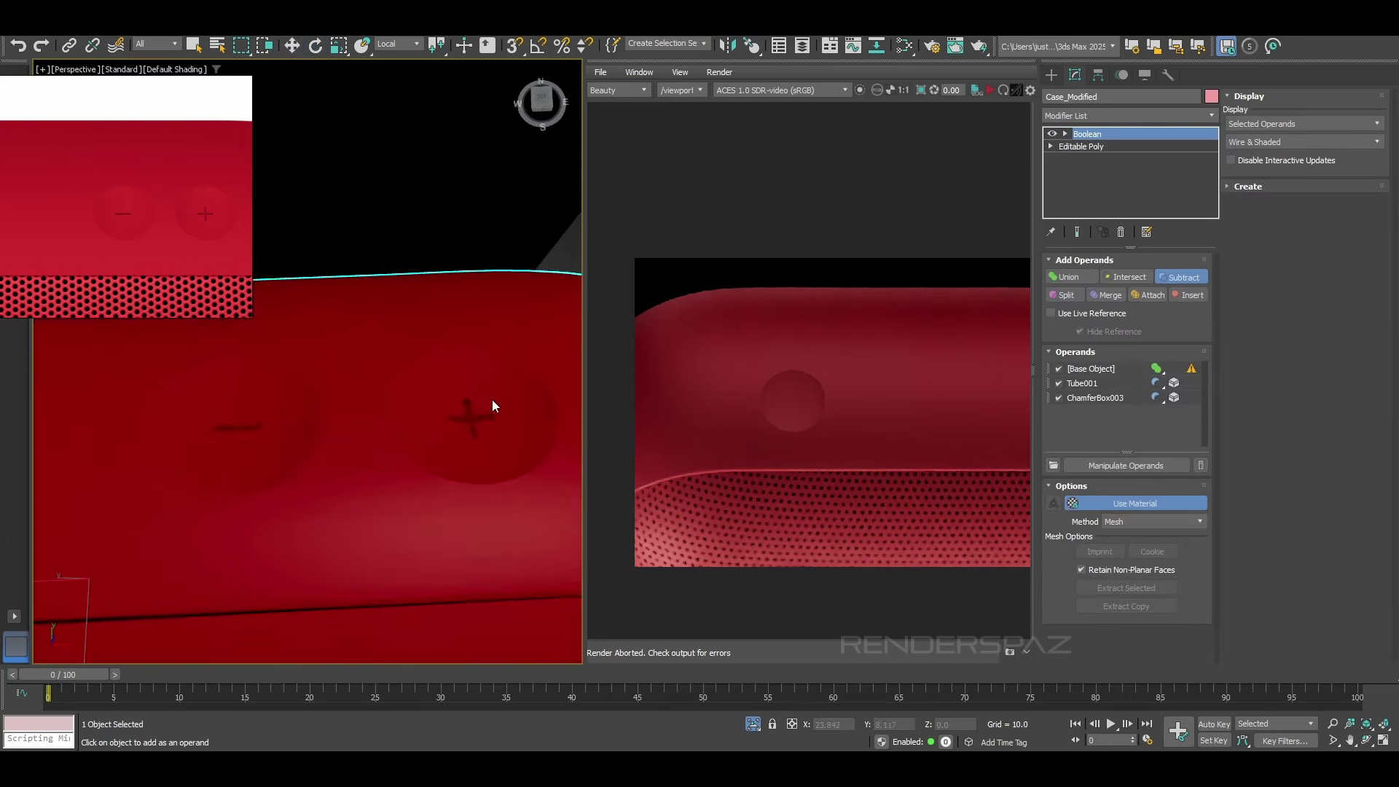
pyautogui.keyDown('alt'); pyautogui.moveTo(484, 406); pyautogui.dragTo(216, 240, button='middle'); pyautogui.keyUp('alt')
pyautogui.click(486, 442)
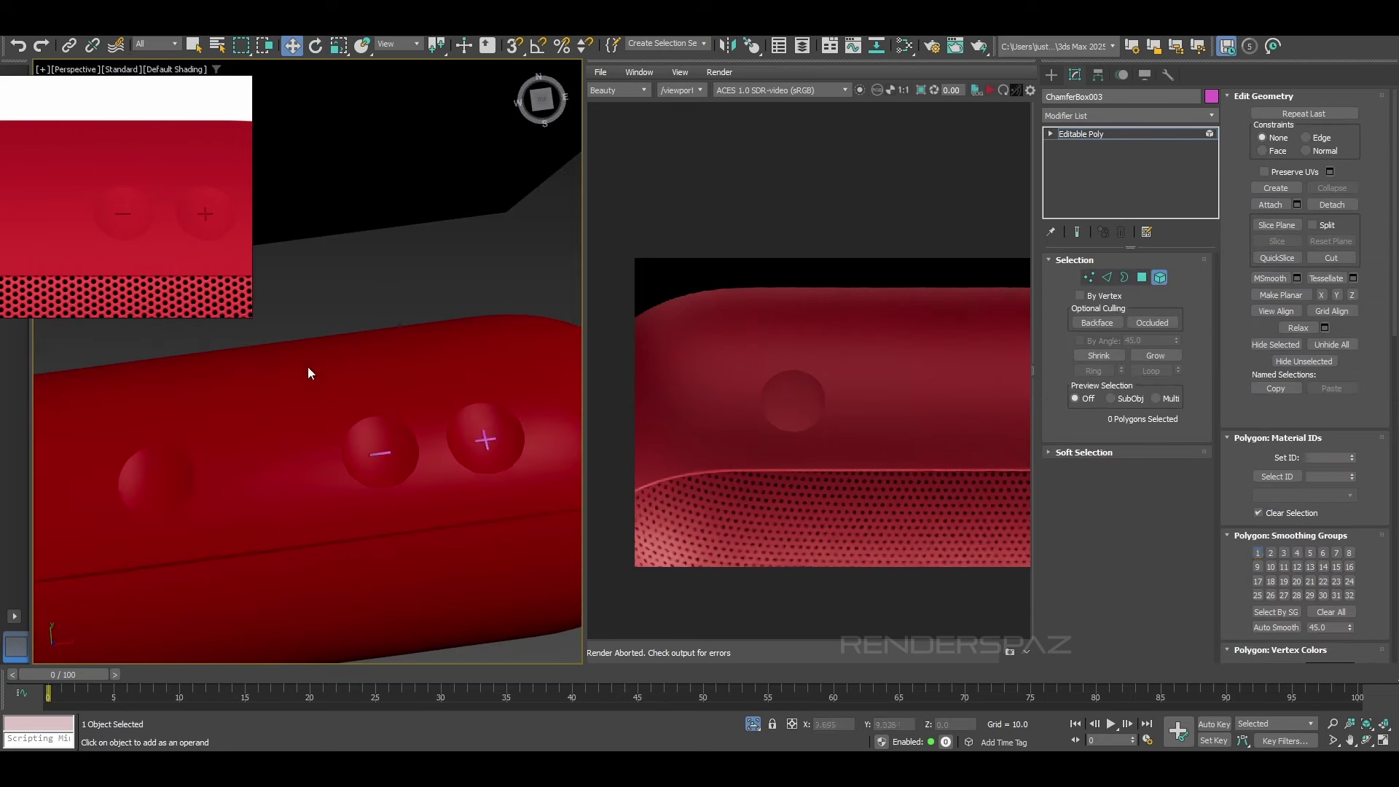
pyautogui.click(395, 95)
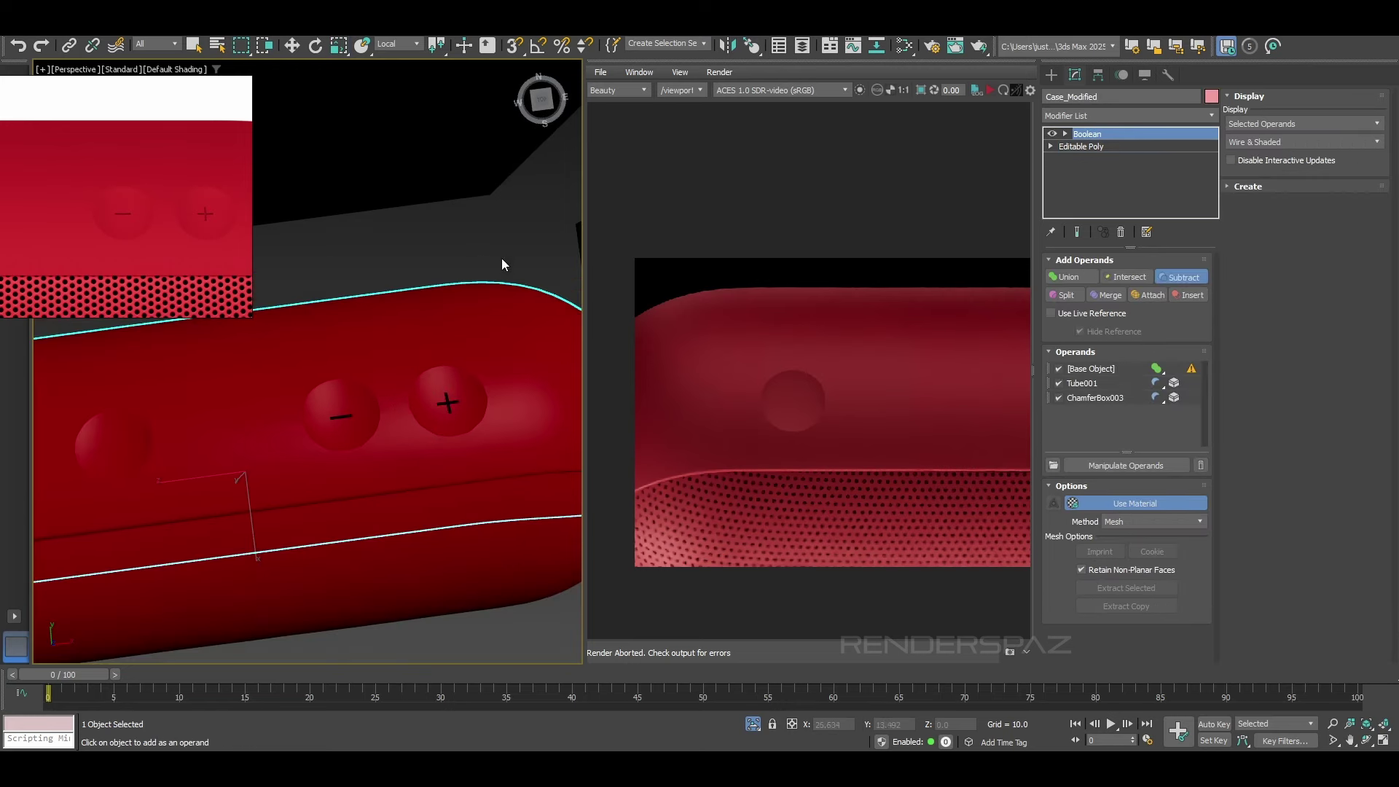
# Step: Inspect the engraved minus and plus symbols in the render preview against the reference photo
pyautogui.scroll(-5, 502, 258)
pyautogui.scroll(-3, 137, 235)
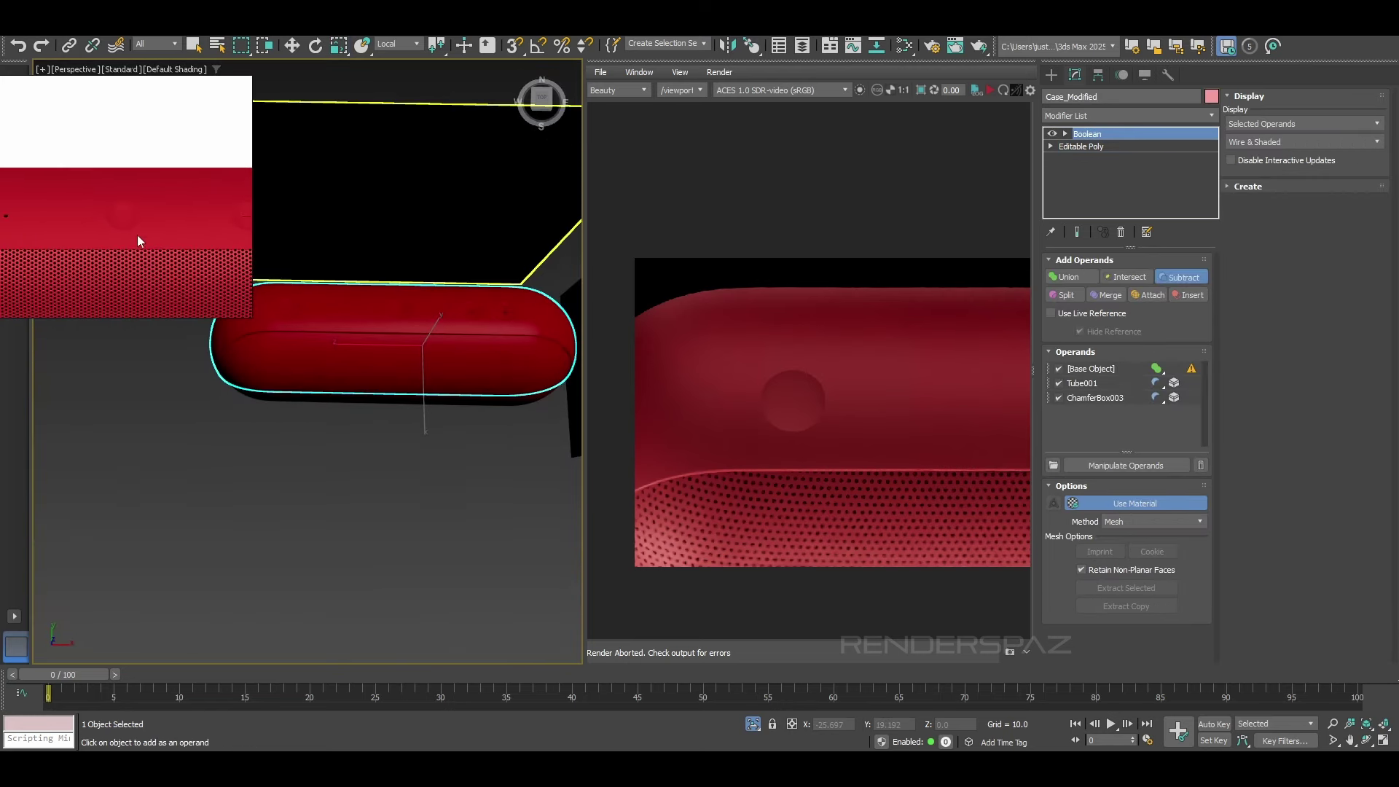
pyautogui.scroll(3, 408, 313)
pyautogui.moveTo(472, 325); pyautogui.dragTo(437, 379, button='middle')
pyautogui.scroll(-3, 438, 379)
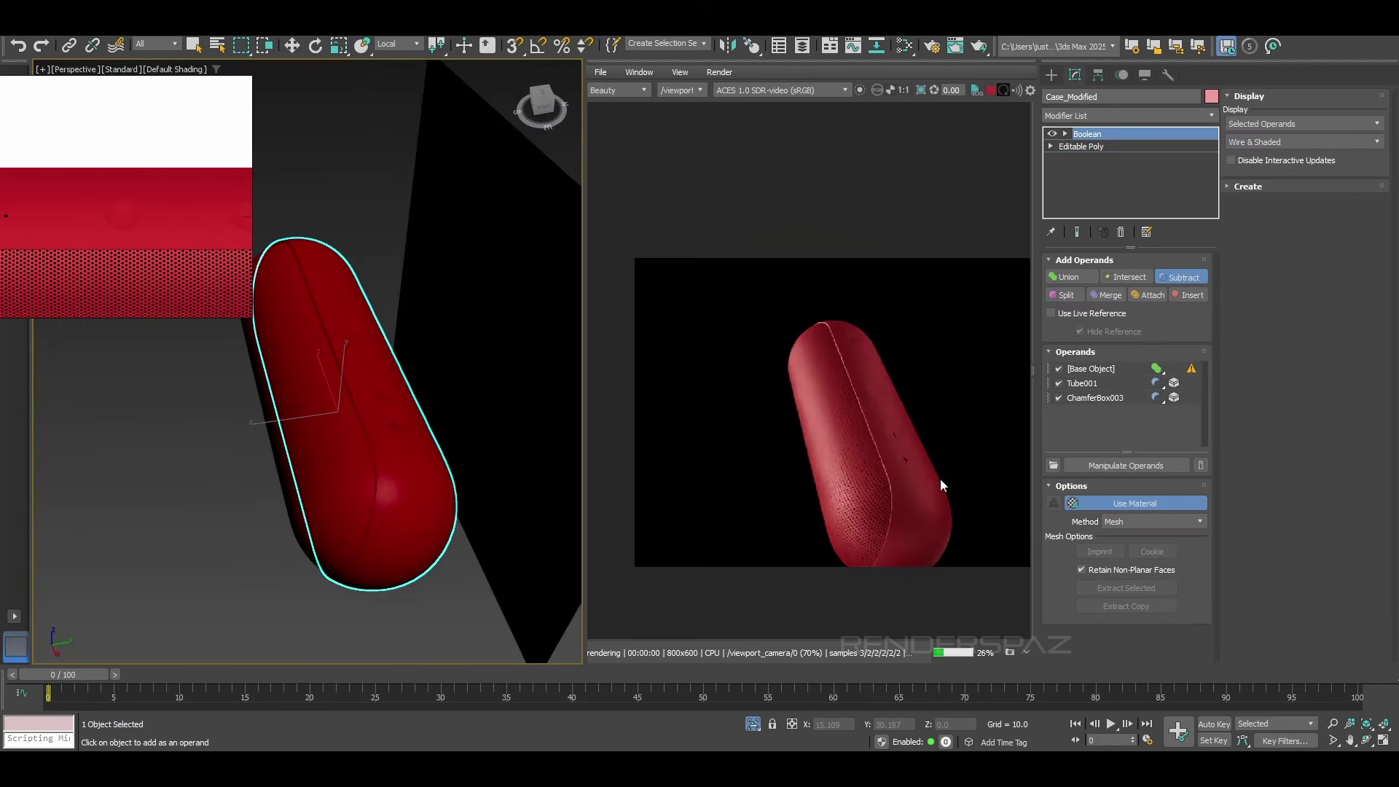
pyautogui.scroll(2, 940, 479)
pyautogui.scroll(5, 138, 226)
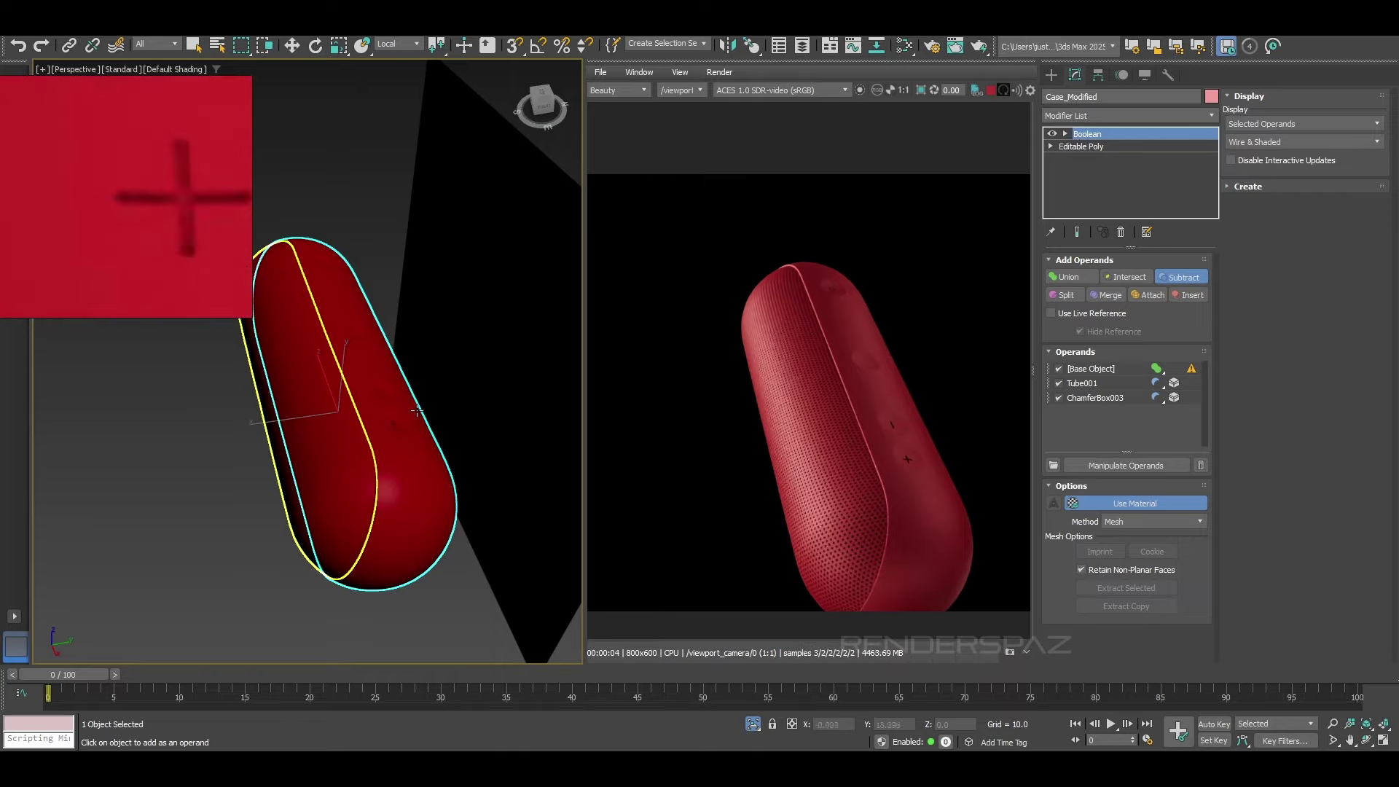
pyautogui.scroll(10, 376, 427)
# Step: Undo the volume symbols' subtraction and move the power symbol operand to adjust its engraving in the recess
pyautogui.hotkey('ctrl', 'z')
pyautogui.scroll(-6, 366, 444)
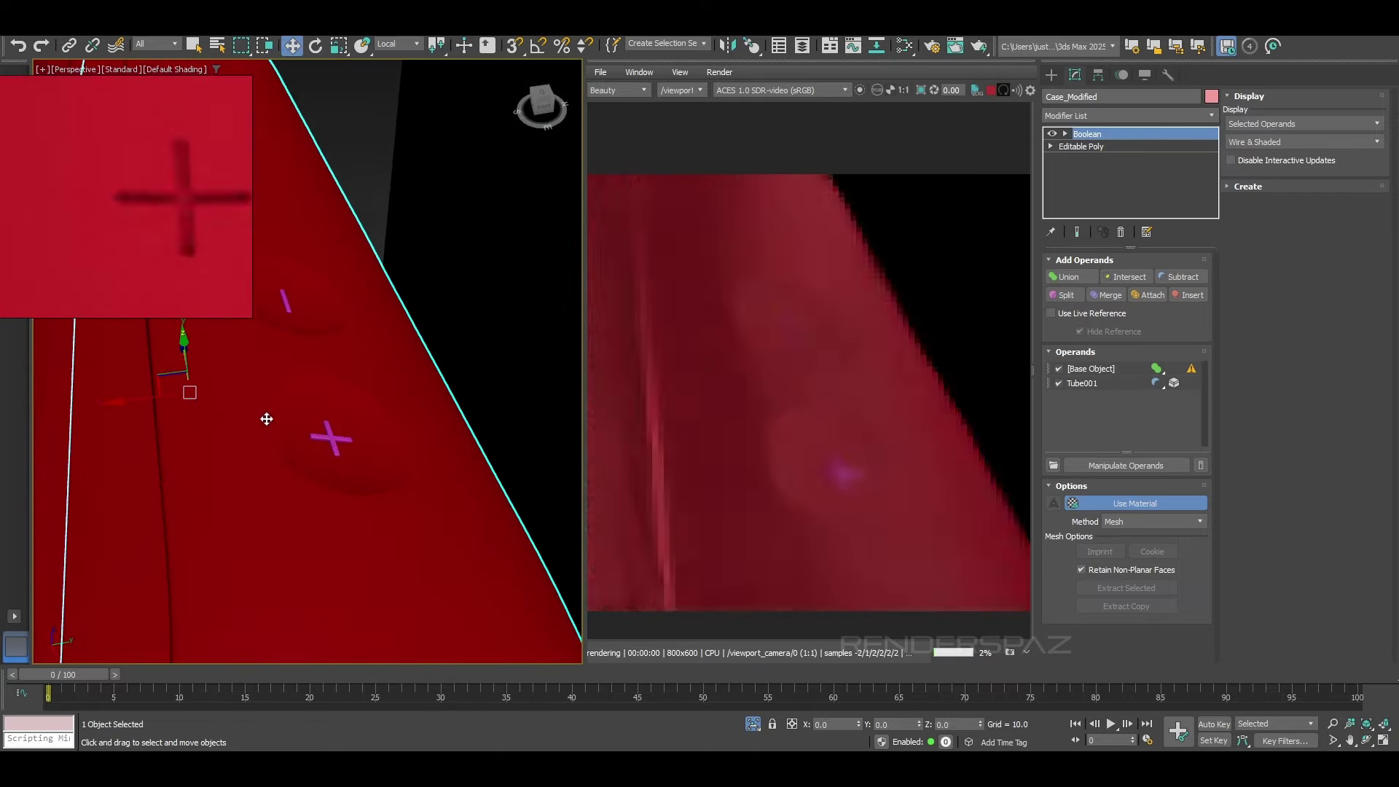
pyautogui.moveTo(284, 189); pyautogui.dragTo(306, 385, button='middle')
pyautogui.scroll(6, 306, 386)
pyautogui.click(315, 363)
pyautogui.scroll(5, 317, 375)
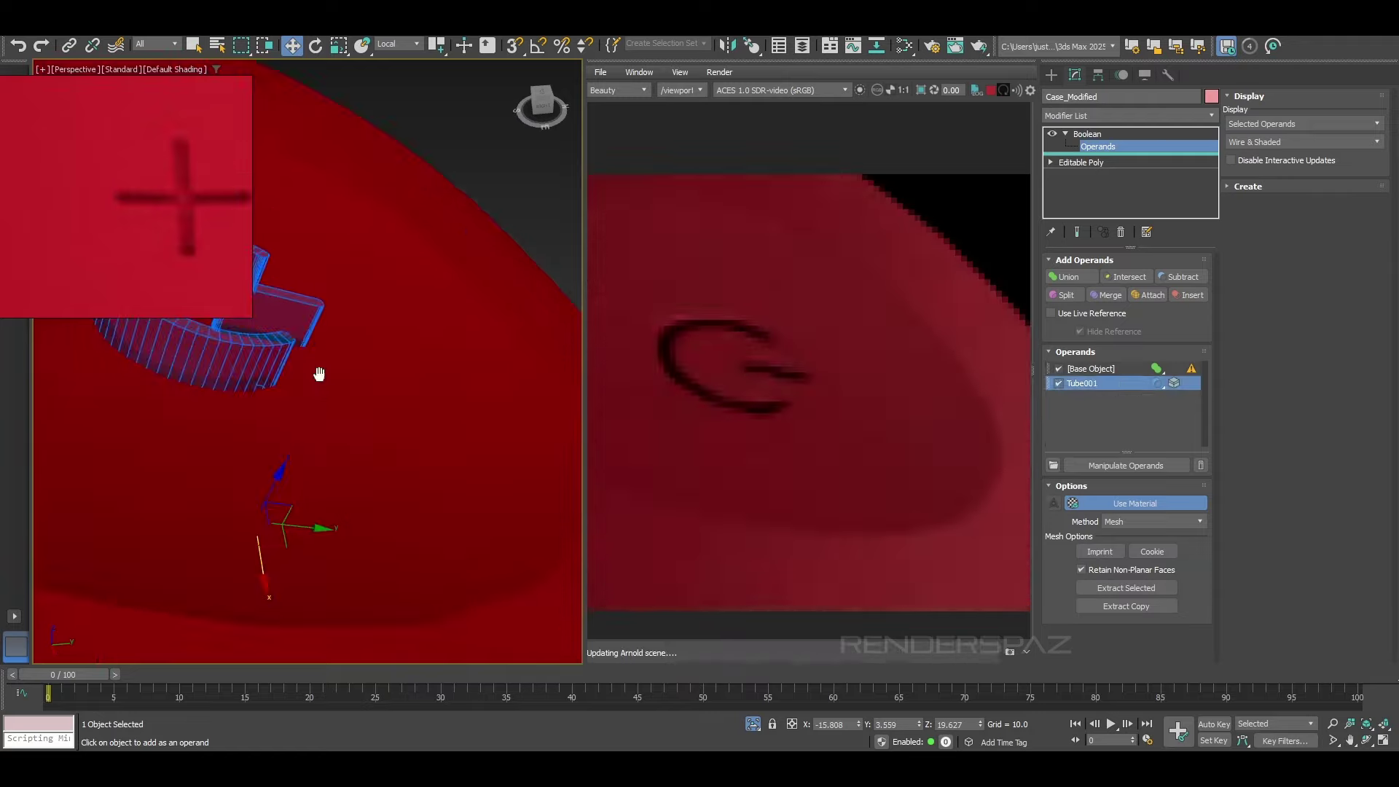
pyautogui.moveTo(362, 506); pyautogui.dragTo(369, 500)
pyautogui.moveTo(369, 500); pyautogui.dragTo(398, 565, button='middle')
# Step: Rotate the power symbol operand to align it with the curved surface of its button recess
pyautogui.click(315, 46)
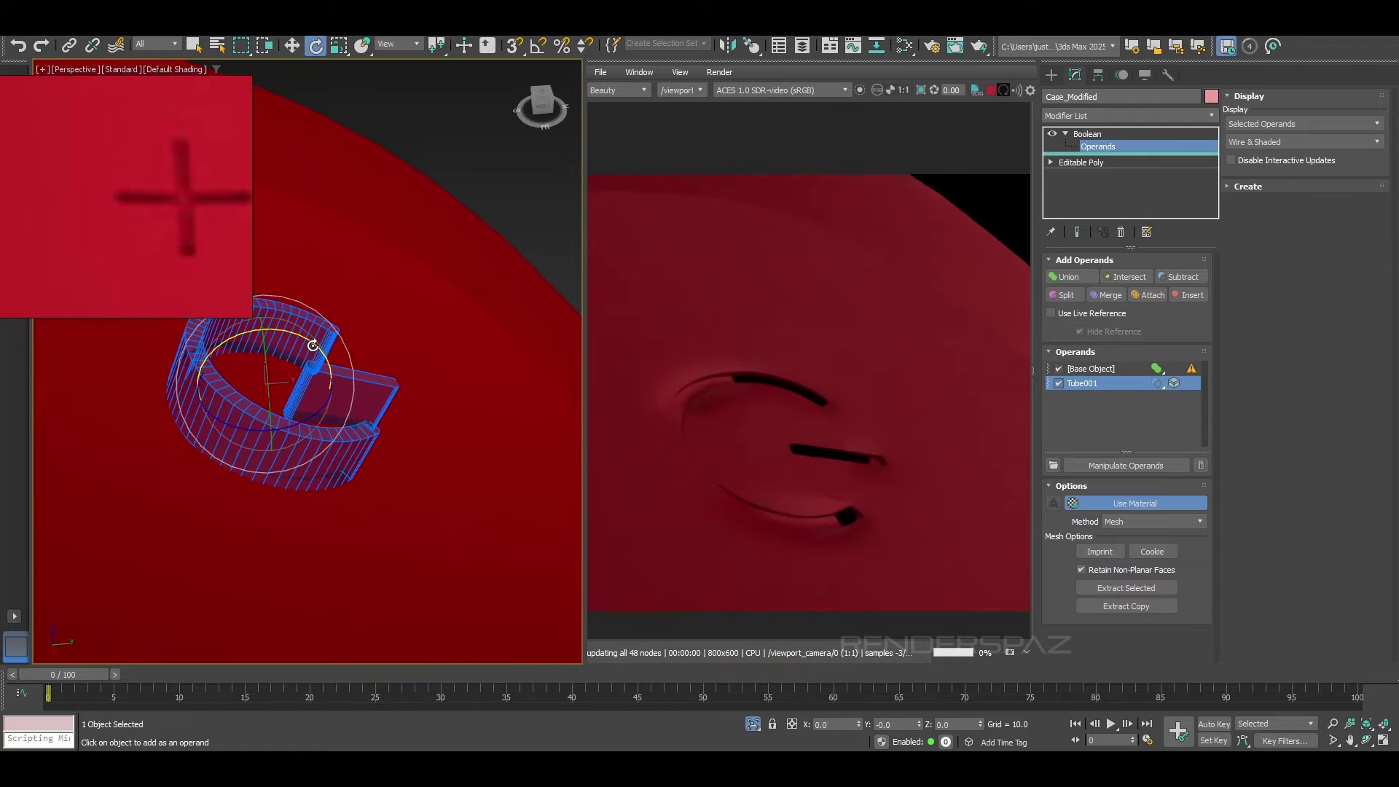
pyautogui.moveTo(315, 345); pyautogui.dragTo(359, 406)
pyautogui.keyDown('alt'); pyautogui.moveTo(359, 406); pyautogui.dragTo(337, 444, button='middle'); pyautogui.keyUp('alt')
pyautogui.keyDown('alt'); pyautogui.moveTo(358, 392); pyautogui.dragTo(351, 439, button='middle'); pyautogui.keyUp('alt')
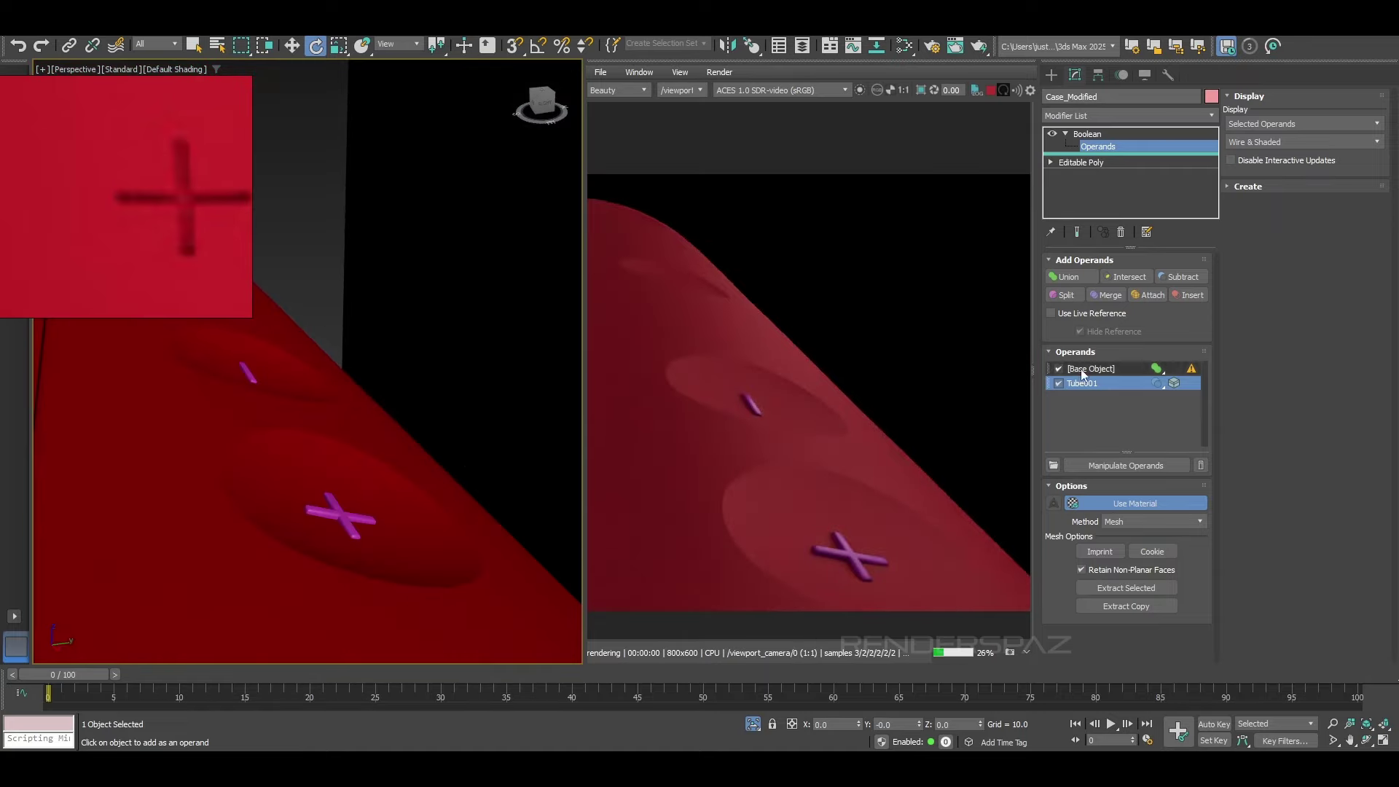
# Step: Leave operand editing and subtract the minus and plus symbols from the case with the Boolean modifier
pyautogui.click(1087, 134)
pyautogui.rightClick(391, 435)
pyautogui.click(343, 514)
pyautogui.click(175, 465)
pyautogui.click(1183, 277)
pyautogui.click(348, 509)
# Step: Add an Edit Poly modifier above the case's Boolean and switch to Border selection at the plus engraving
pyautogui.keyDown('alt'); pyautogui.moveTo(348, 509); pyautogui.dragTo(357, 335, button='middle'); pyautogui.keyUp('alt')
pyautogui.scroll(5, 388, 469)
pyautogui.scroll(4, 356, 335)
pyautogui.press('F4')
pyautogui.click(1079, 116)
pyautogui.click(1060, 182)
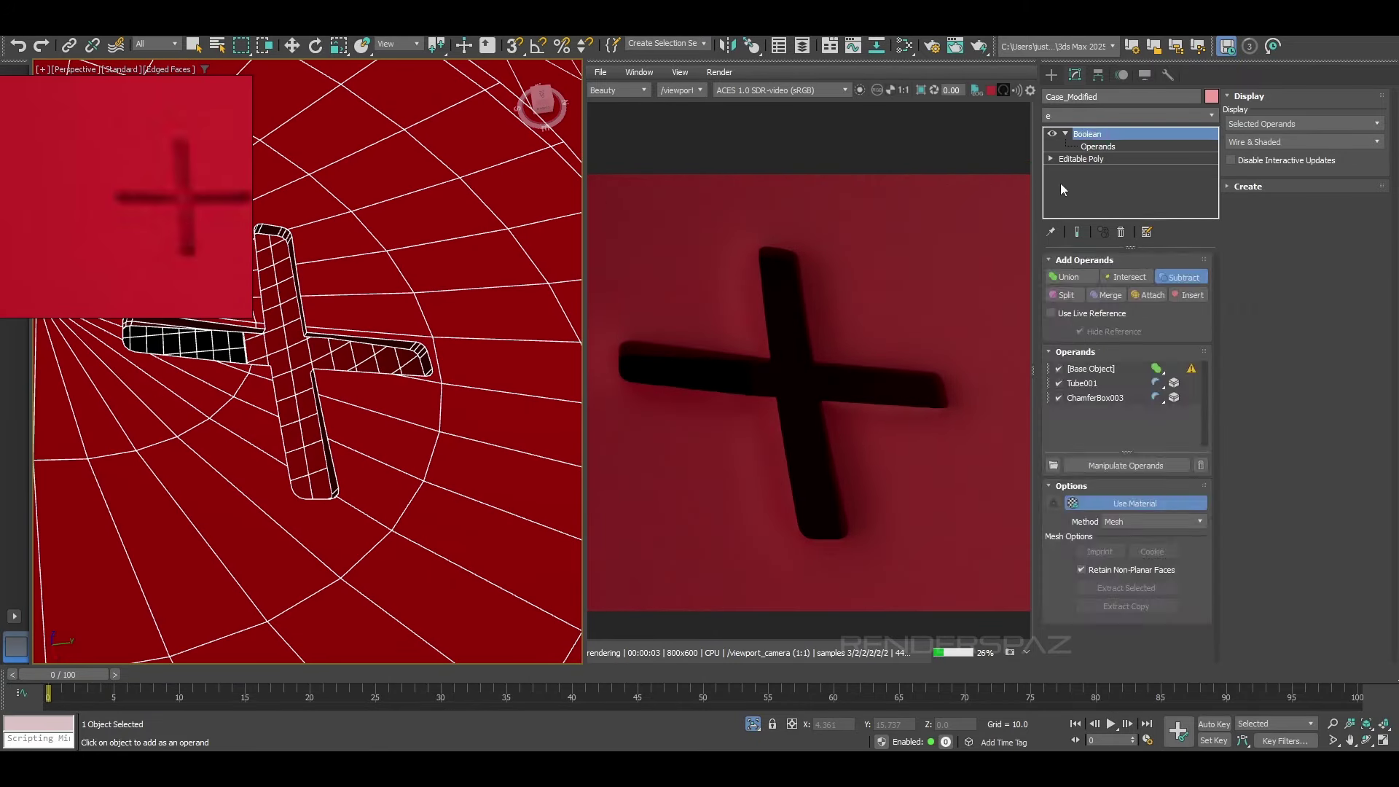
pyautogui.click(1107, 374)
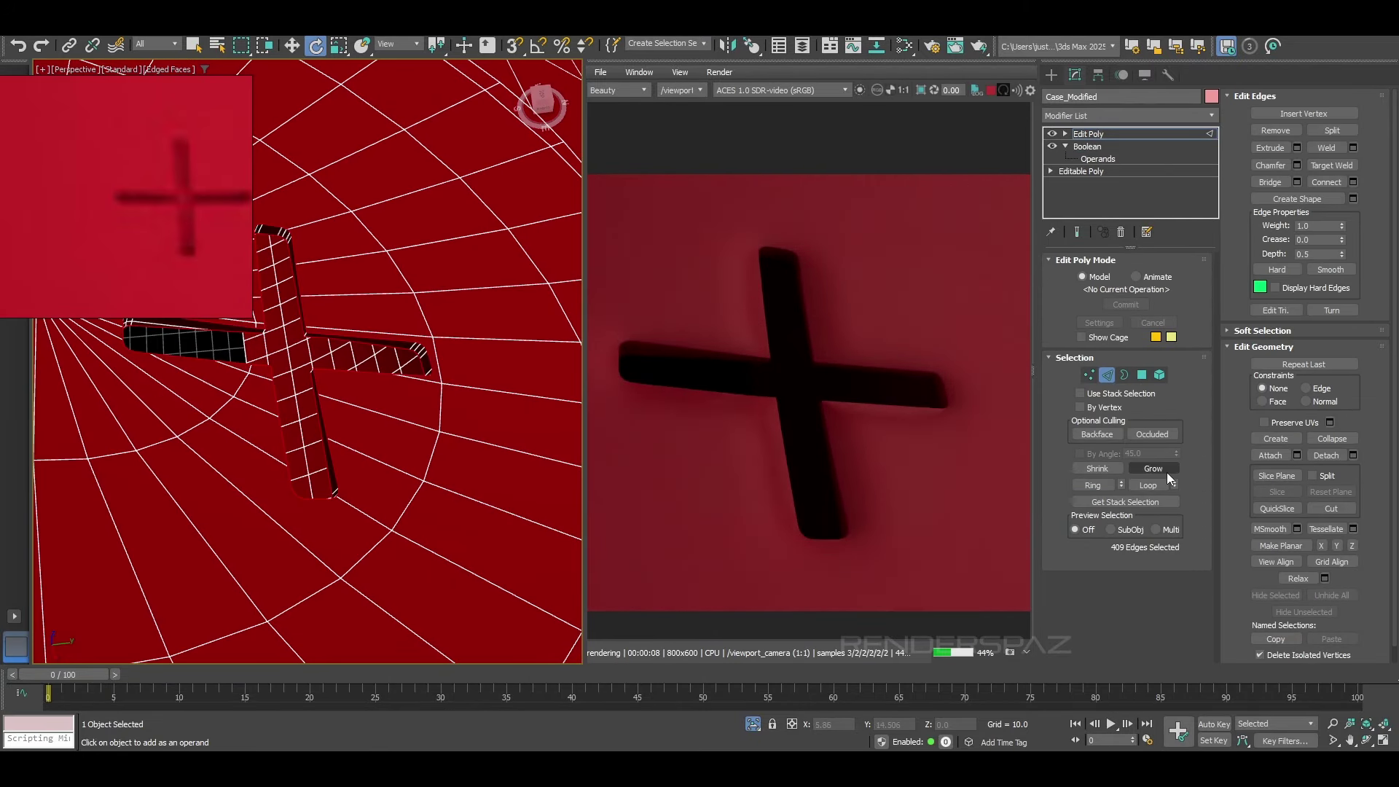
pyautogui.press('3')
pyautogui.keyDown('alt'); pyautogui.moveTo(394, 408); pyautogui.dragTo(441, 408, button='middle'); pyautogui.keyUp('alt')
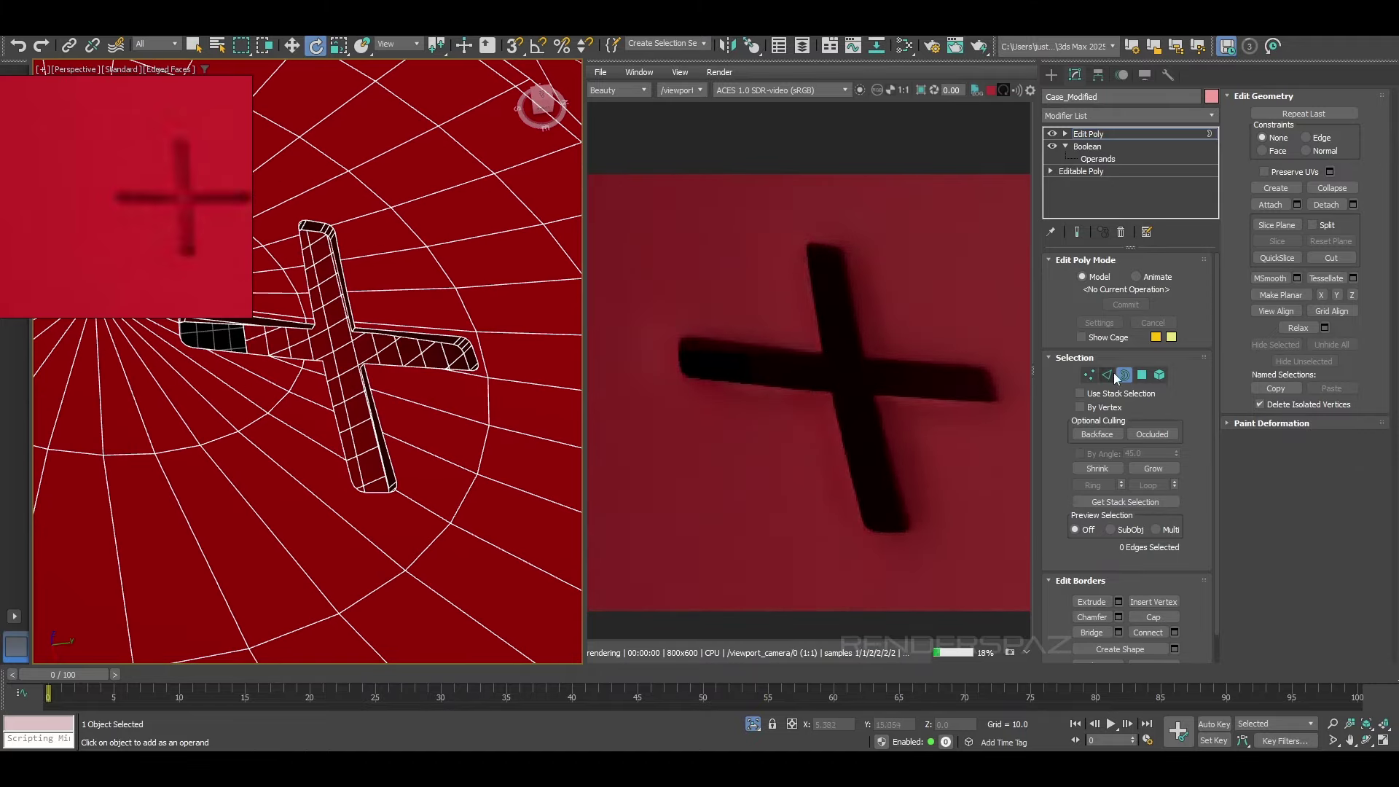
# Step: Examine the case's mesh around the engraved plus and power symbols at Edge and Vertex level
pyautogui.click(1109, 375)
pyautogui.click(421, 355)
pyautogui.scroll(-5, 408, 365)
pyautogui.press('F4')
pyautogui.moveTo(365, 359)
pyautogui.keyDown('alt'); pyautogui.mouseDown(button='middle')
pyautogui.moveTo(425, 391)
pyautogui.moveTo(453, 469)
pyautogui.moveTo(375, 427)
pyautogui.moveTo(381, 464)
pyautogui.mouseUp(button='middle'); pyautogui.keyUp('alt')
pyautogui.scroll(-4, 425, 390)
pyautogui.click(452, 469)
pyautogui.scroll(2, 381, 464)
pyautogui.press('1')
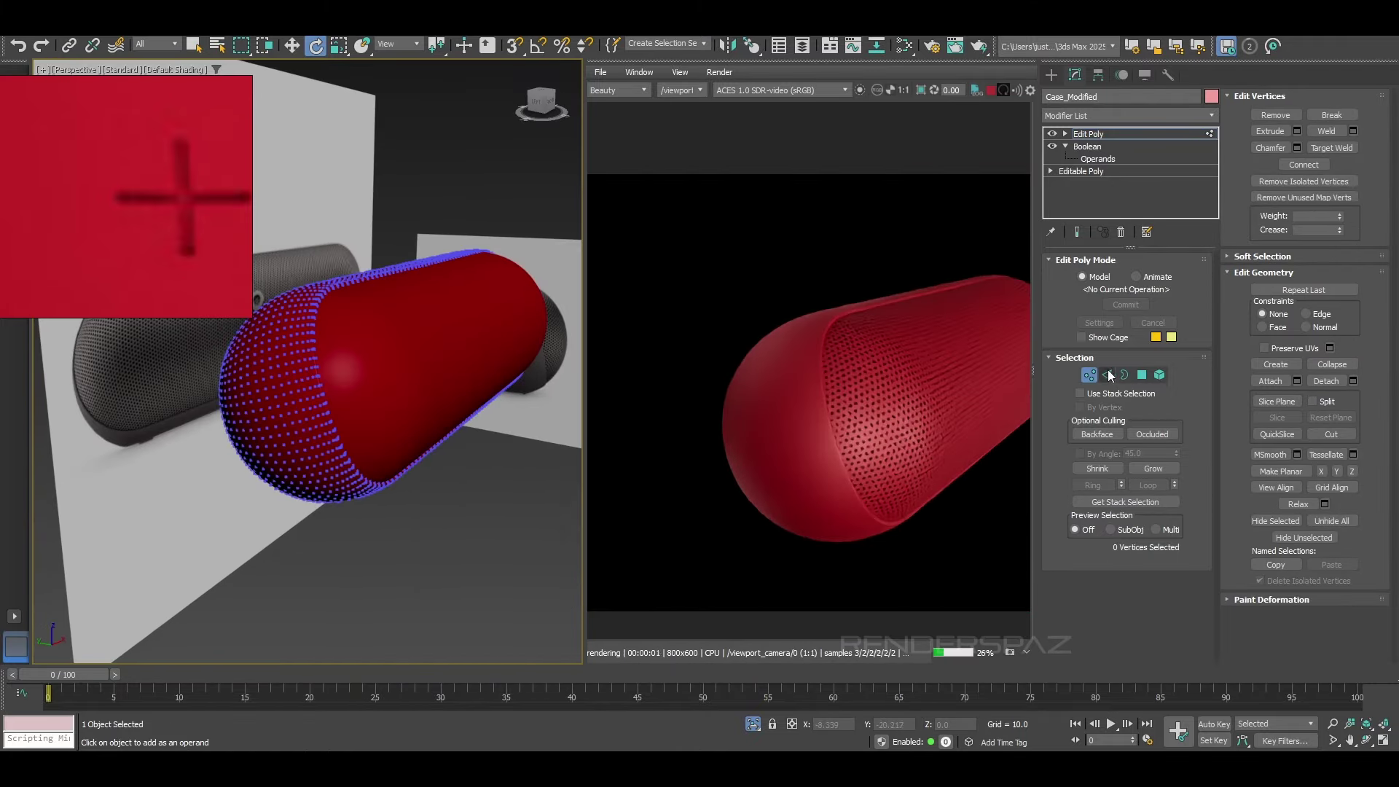
pyautogui.click(1090, 375)
pyautogui.click(466, 452)
pyautogui.keyDown('alt'); pyautogui.moveTo(466, 452); pyautogui.dragTo(362, 487, button='middle'); pyautogui.keyUp('alt')
pyautogui.scroll(3, 362, 487)
pyautogui.scroll(6, 272, 463)
pyautogui.scroll(-5, 272, 463)
pyautogui.keyDown('alt'); pyautogui.moveTo(272, 463); pyautogui.dragTo(419, 415, button='middle'); pyautogui.keyUp('alt')
pyautogui.scroll(4, 419, 415)
pyautogui.press('F4')
pyautogui.scroll(4, 418, 414)
pyautogui.click(419, 414)
# Step: Delete the Edit Poly modifier above the case's Boolean and select the power symbol's Tube001 operand for moving
pyautogui.click(1087, 146)
pyautogui.press('Escape')
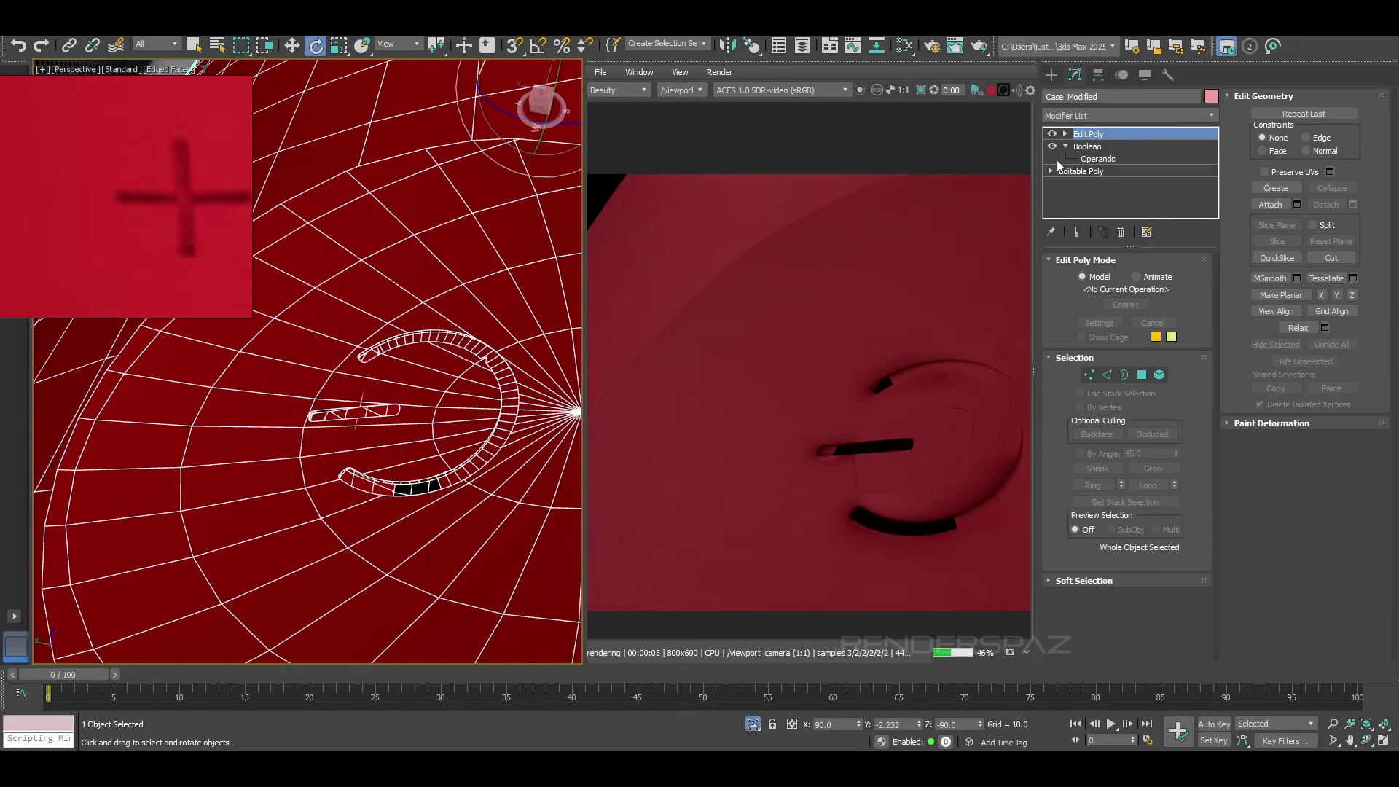
pyautogui.click(1121, 232)
pyautogui.click(1092, 368)
pyautogui.click(1091, 384)
pyautogui.press('w')
pyautogui.scroll(-5, 465, 378)
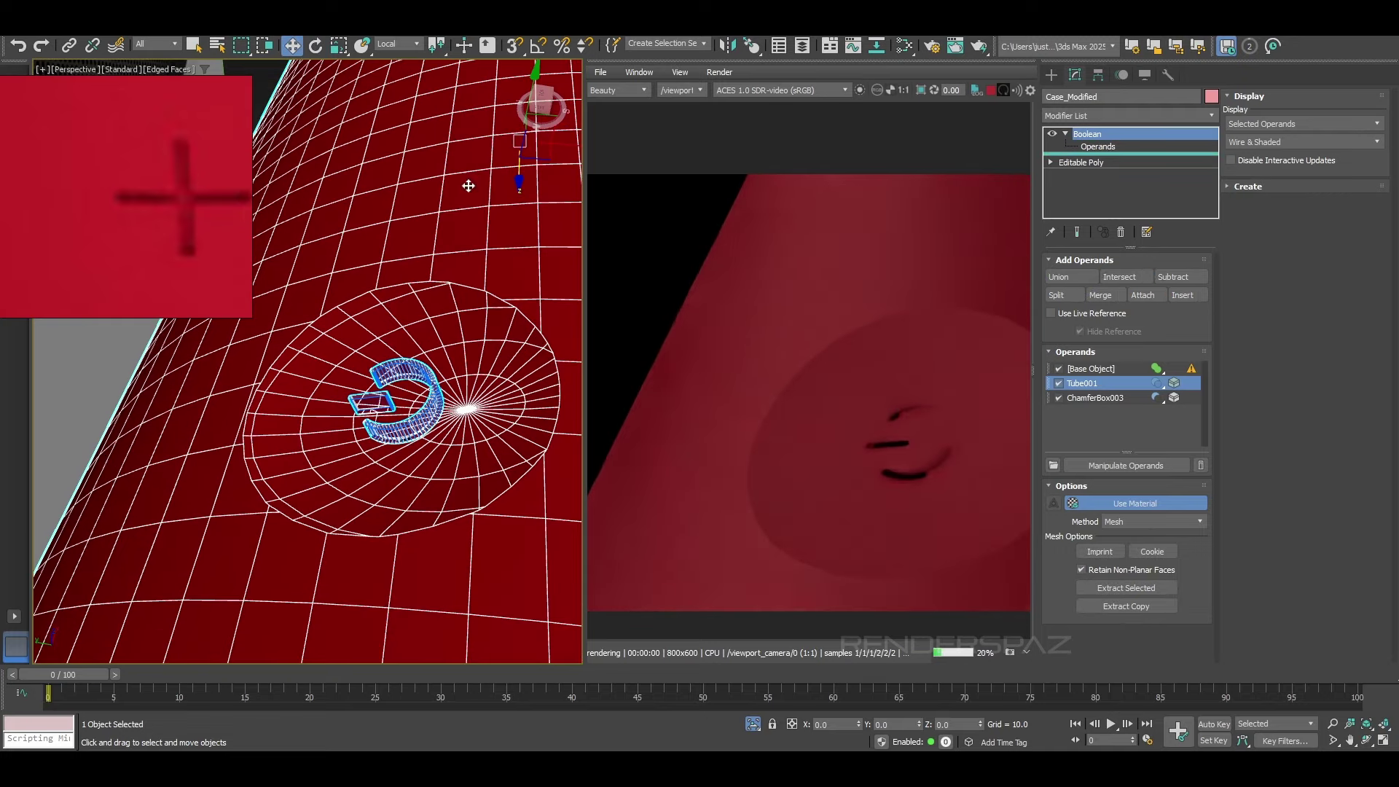
# Step: Set the reference coordinate system to View for the case and inspect the power symbol engraving up close
pyautogui.click(398, 43)
pyautogui.click(386, 57)
pyautogui.scroll(-6, 409, 371)
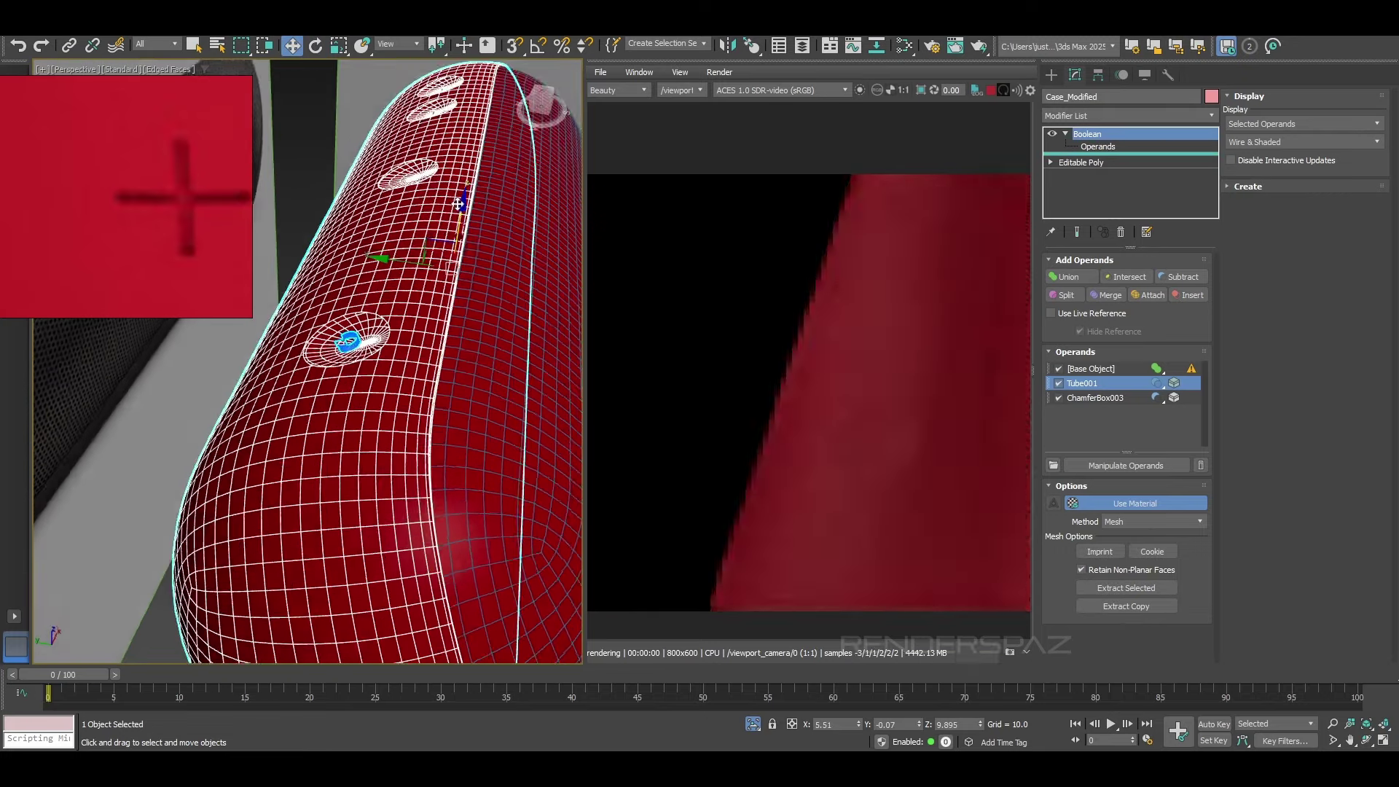
pyautogui.click(1098, 75)
pyautogui.scroll(4, 413, 290)
pyautogui.scroll(3, 413, 290)
pyautogui.click(1075, 75)
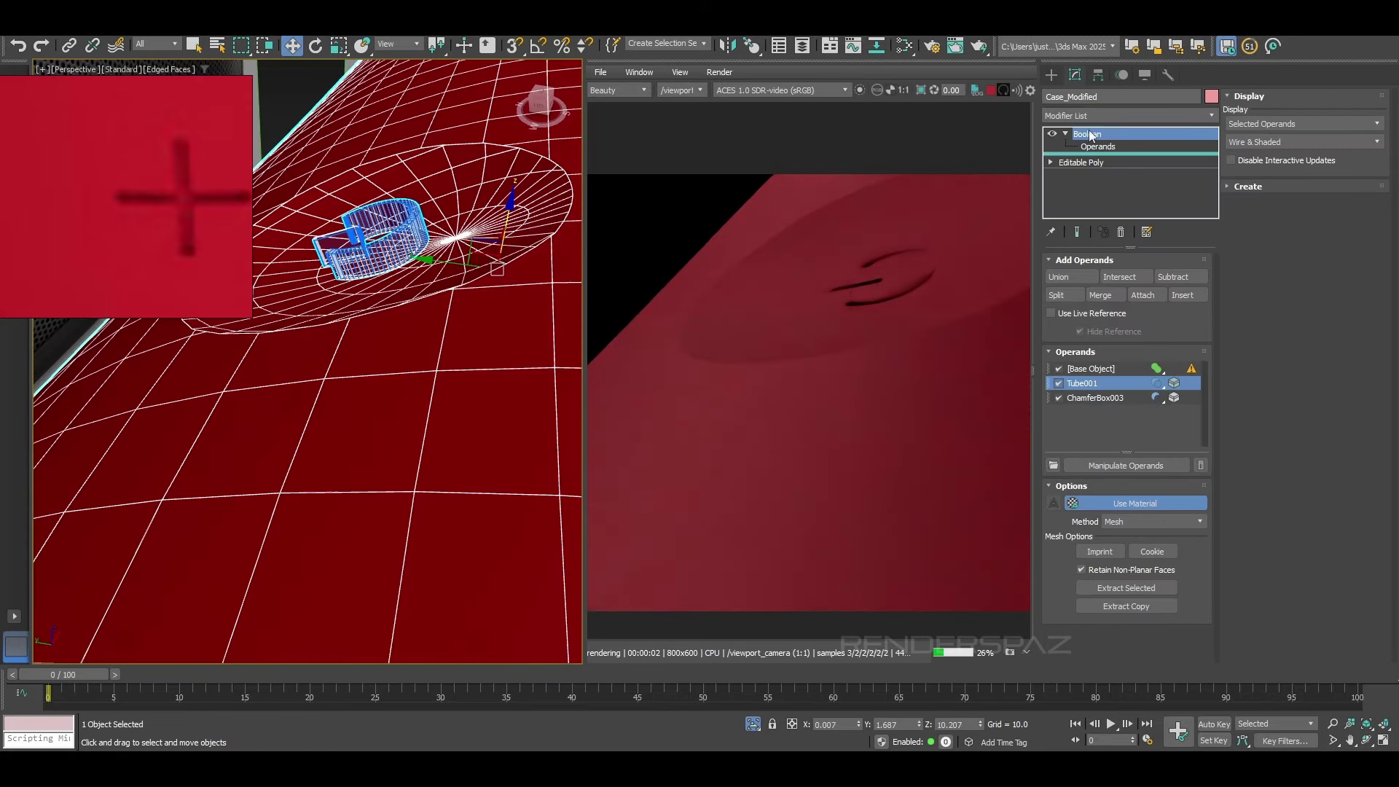
pyautogui.scroll(3, 396, 224)
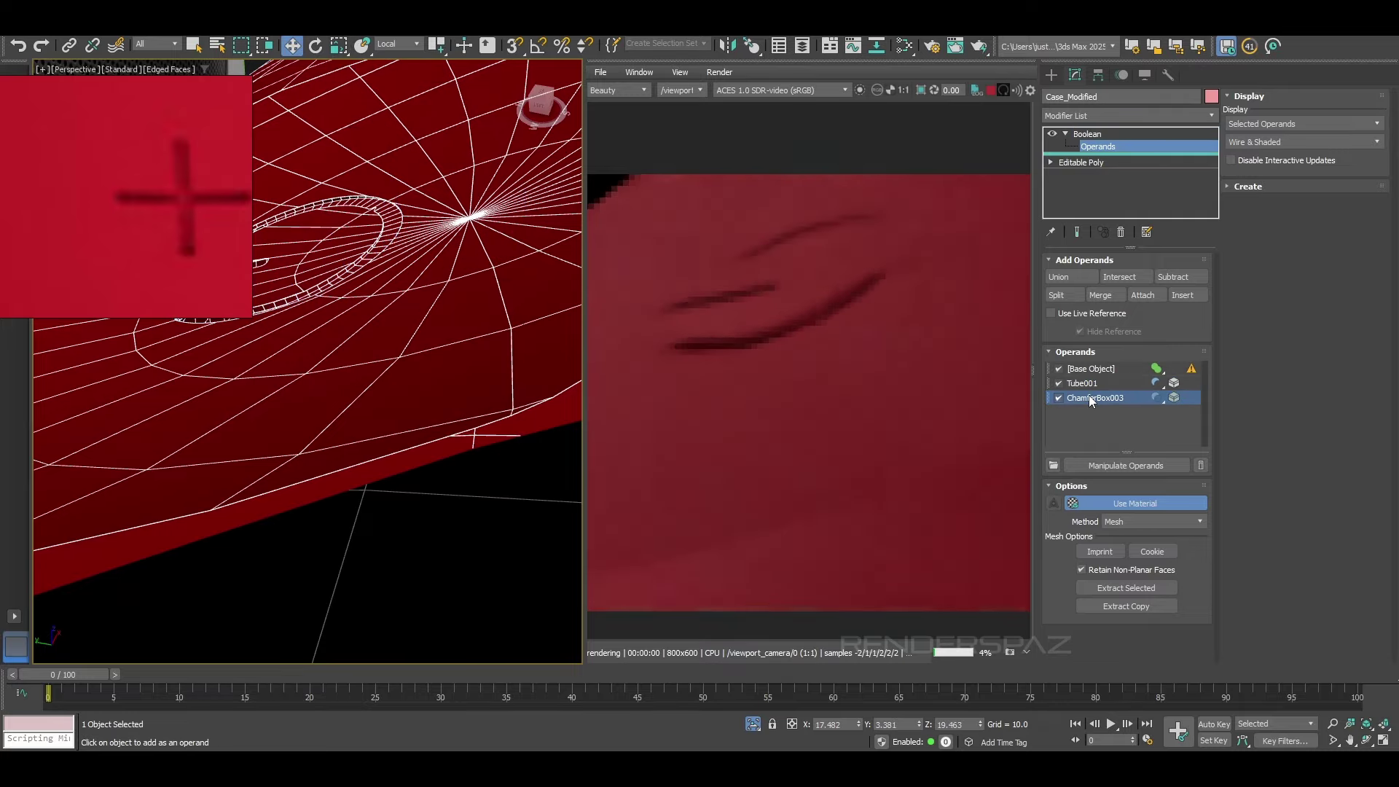
# Step: Move the power symbol operand slightly deeper along its local Z axis, leave operand editing and review the speaker
pyautogui.click(1098, 147)
pyautogui.scroll(-3, 351, 132)
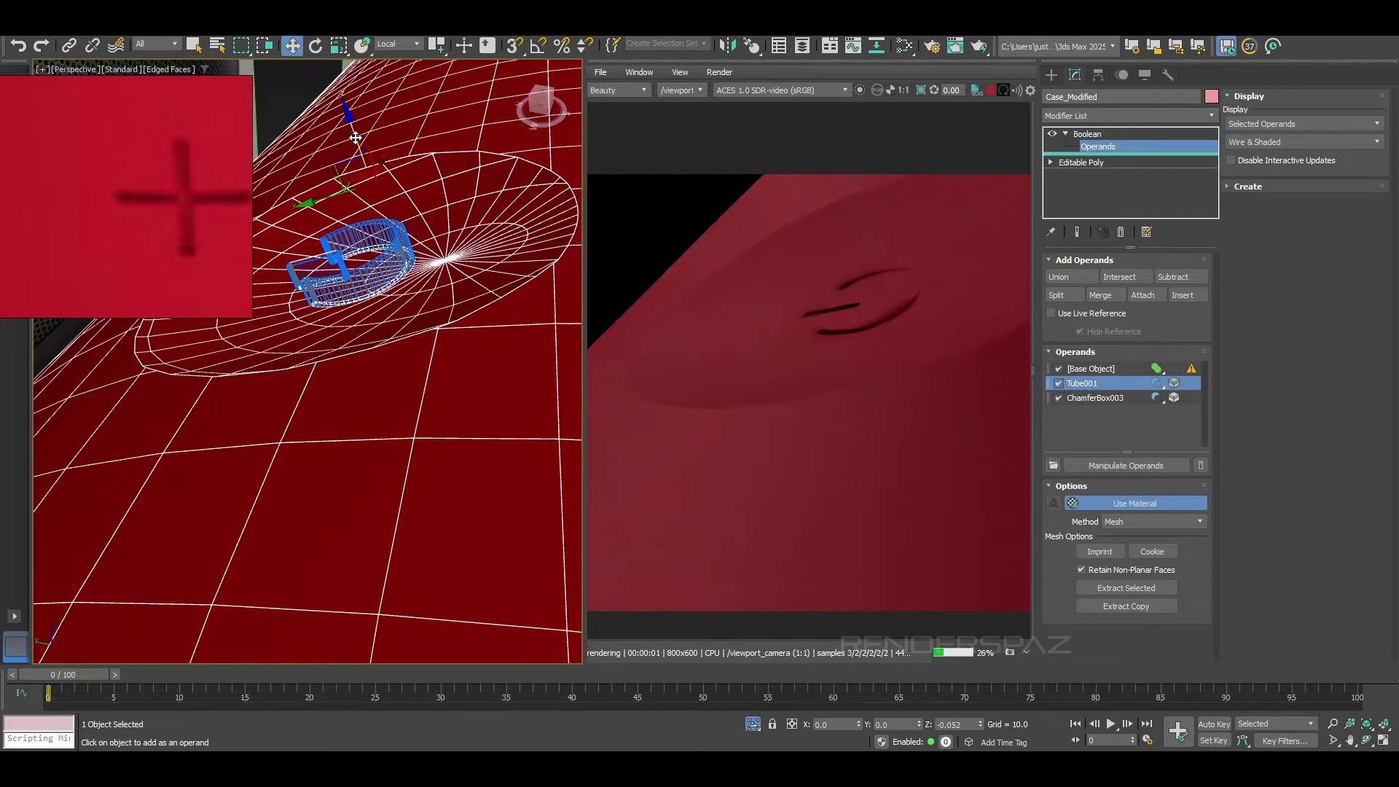
pyautogui.moveTo(355, 138); pyautogui.dragTo(357, 144)
pyautogui.keyDown('alt'); pyautogui.moveTo(456, 330); pyautogui.dragTo(467, 445, button='middle'); pyautogui.keyUp('alt')
pyautogui.scroll(-5, 406, 353)
pyautogui.press('1')
pyautogui.scroll(3, 821, 494)
pyautogui.scroll(-3, 764, 478)
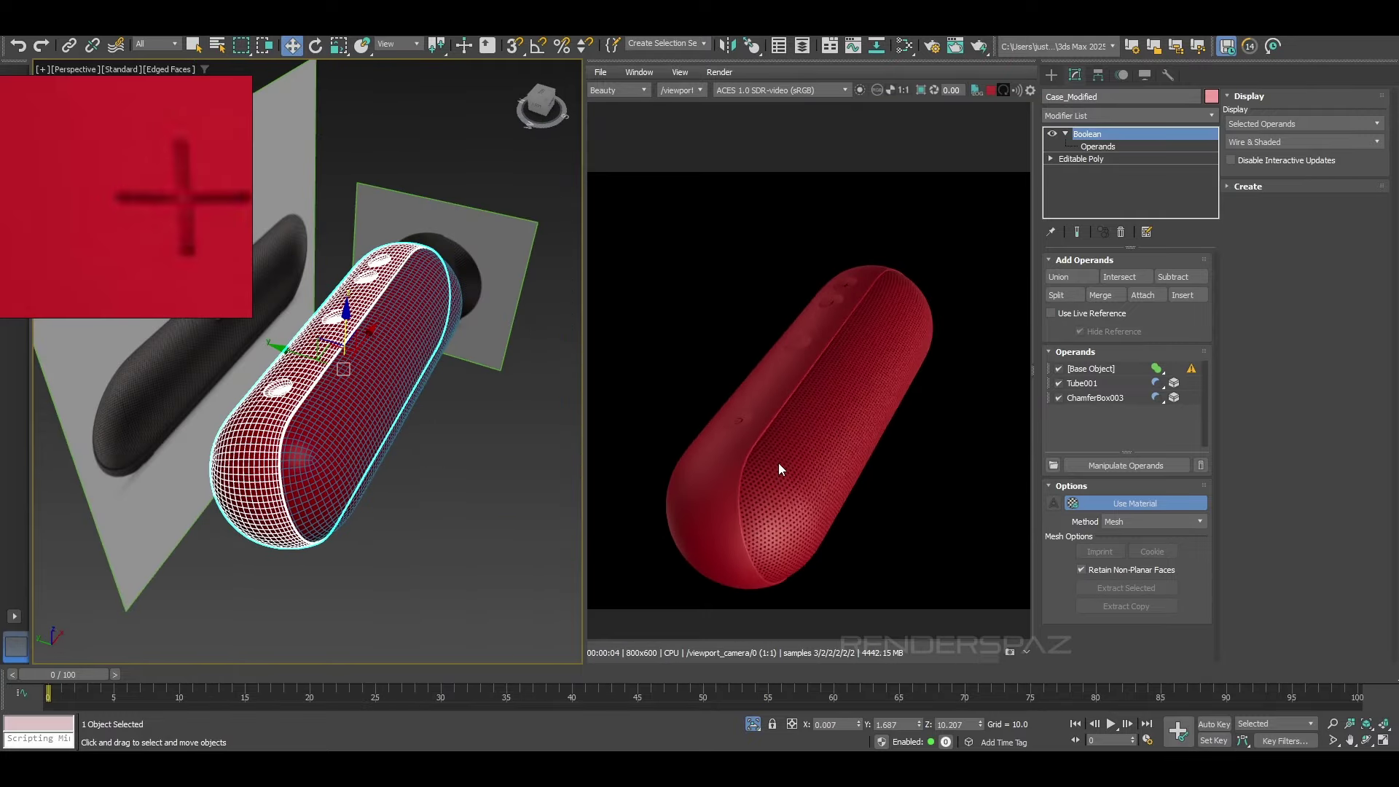
pyautogui.keyDown('alt'); pyautogui.moveTo(524, 372); pyautogui.dragTo(343, 409, button='middle'); pyautogui.keyUp('alt')
pyautogui.scroll(3, 343, 408)
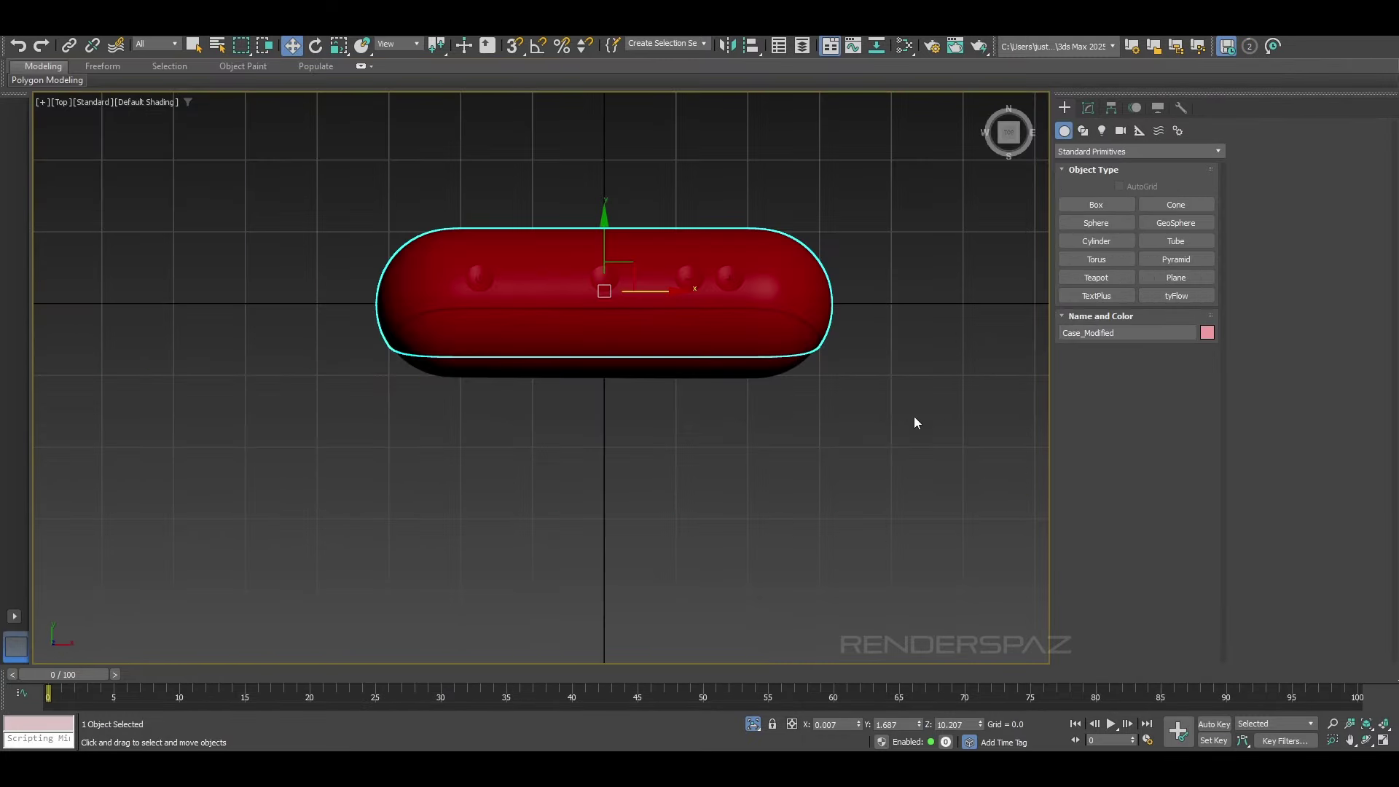
# Step: Create a TextPlus object beside the speaker in the Top view and set its text to B
pyautogui.click(1103, 298)
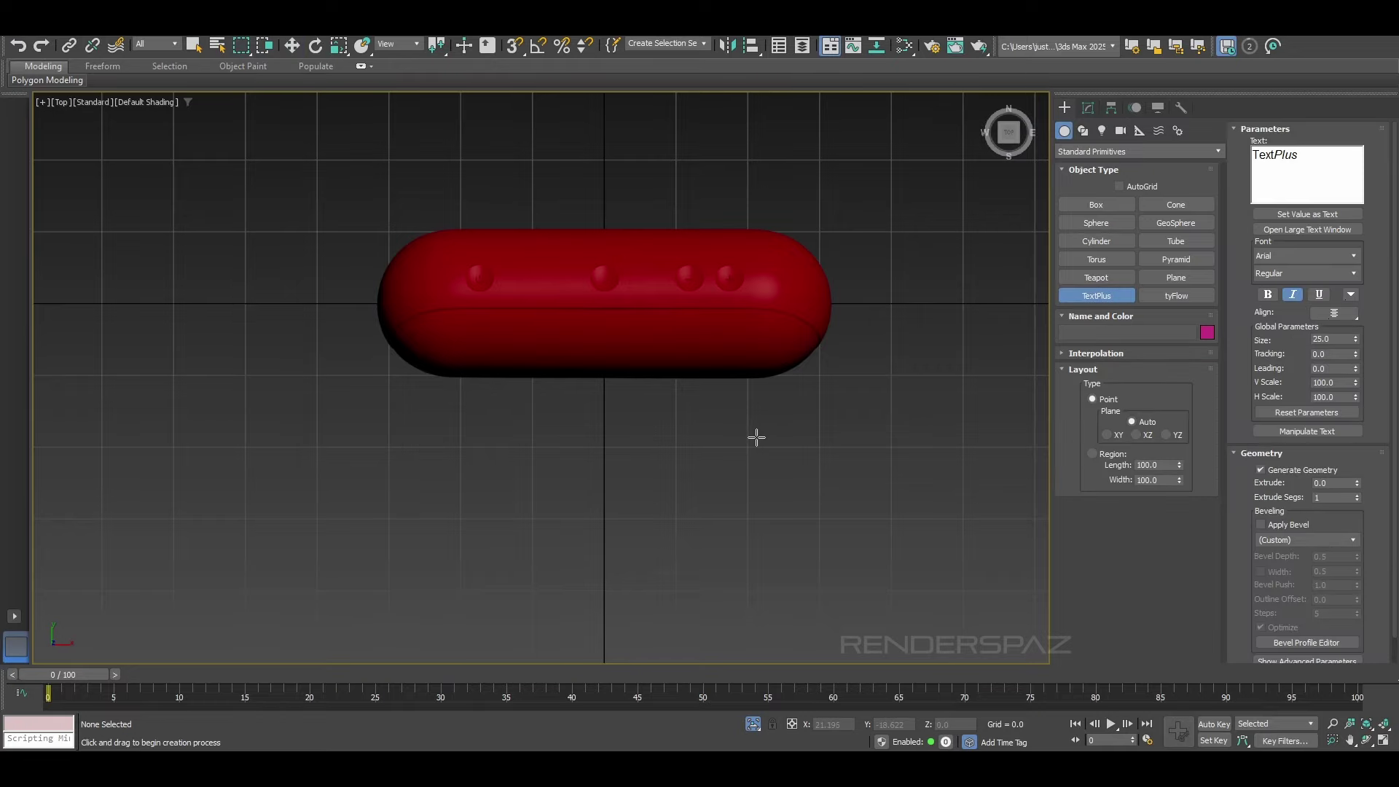
pyautogui.click(818, 484)
pyautogui.doubleClick(1309, 161)
pyautogui.write('B')
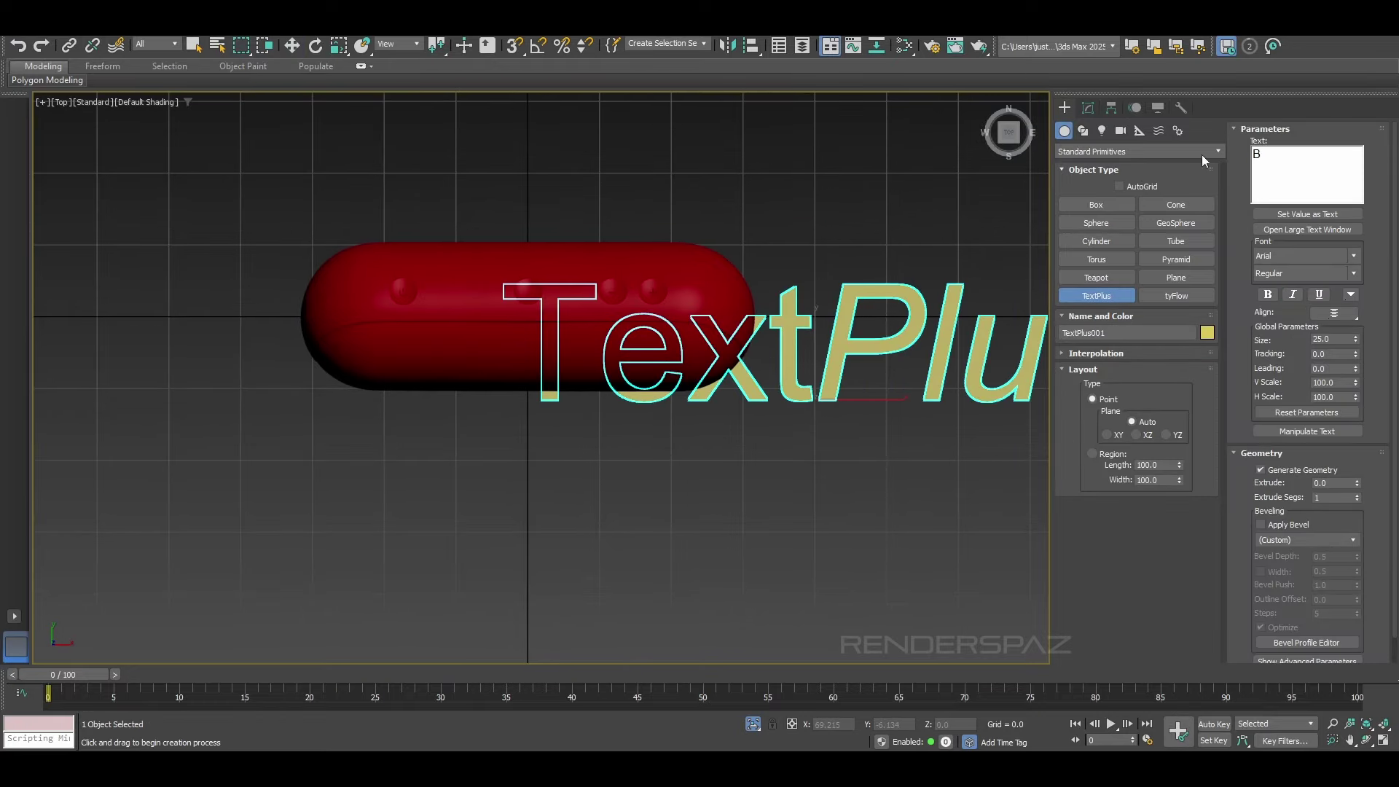
# Step: Try the Bahnschrift font on the letter B
pyautogui.click(1282, 257)
pyautogui.write('Ve')
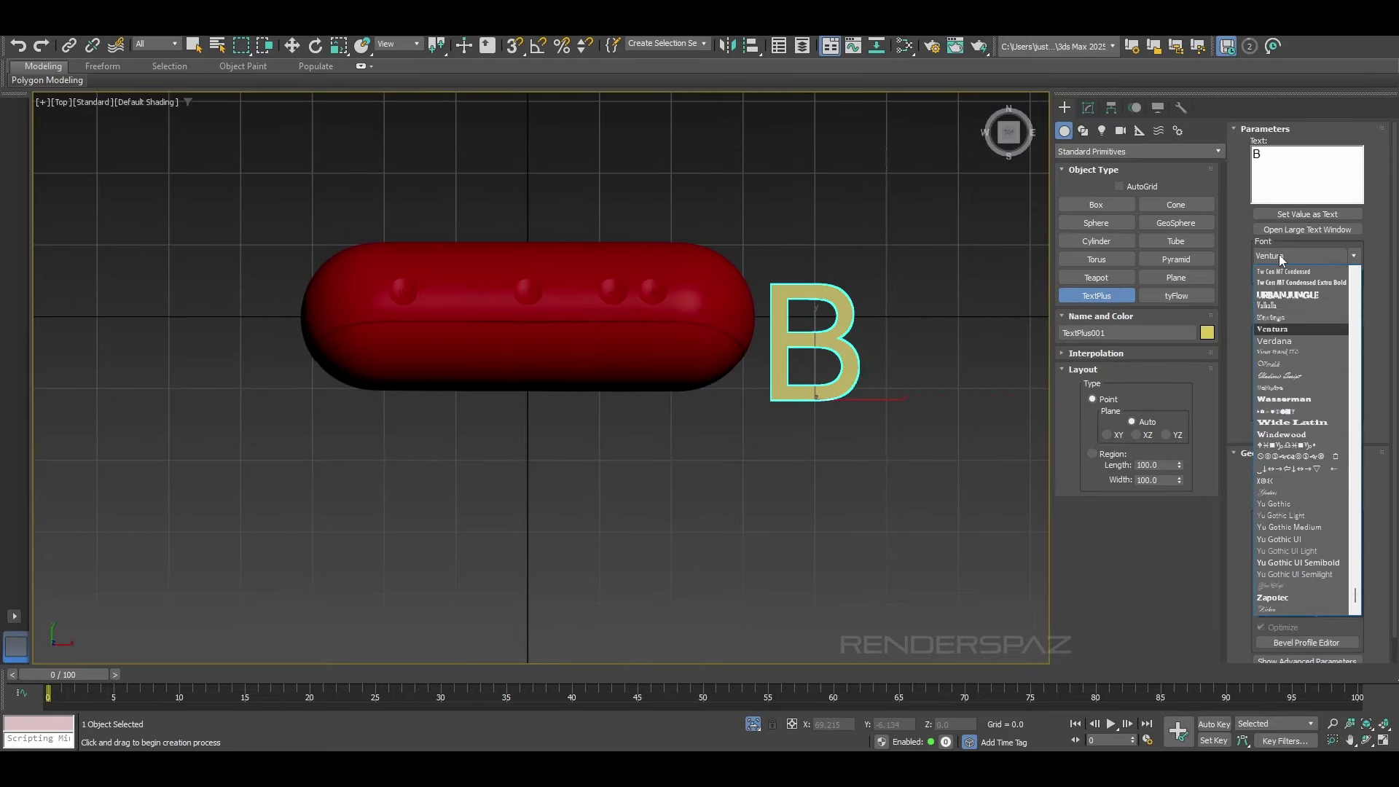
pyautogui.write('Bahnschrift')
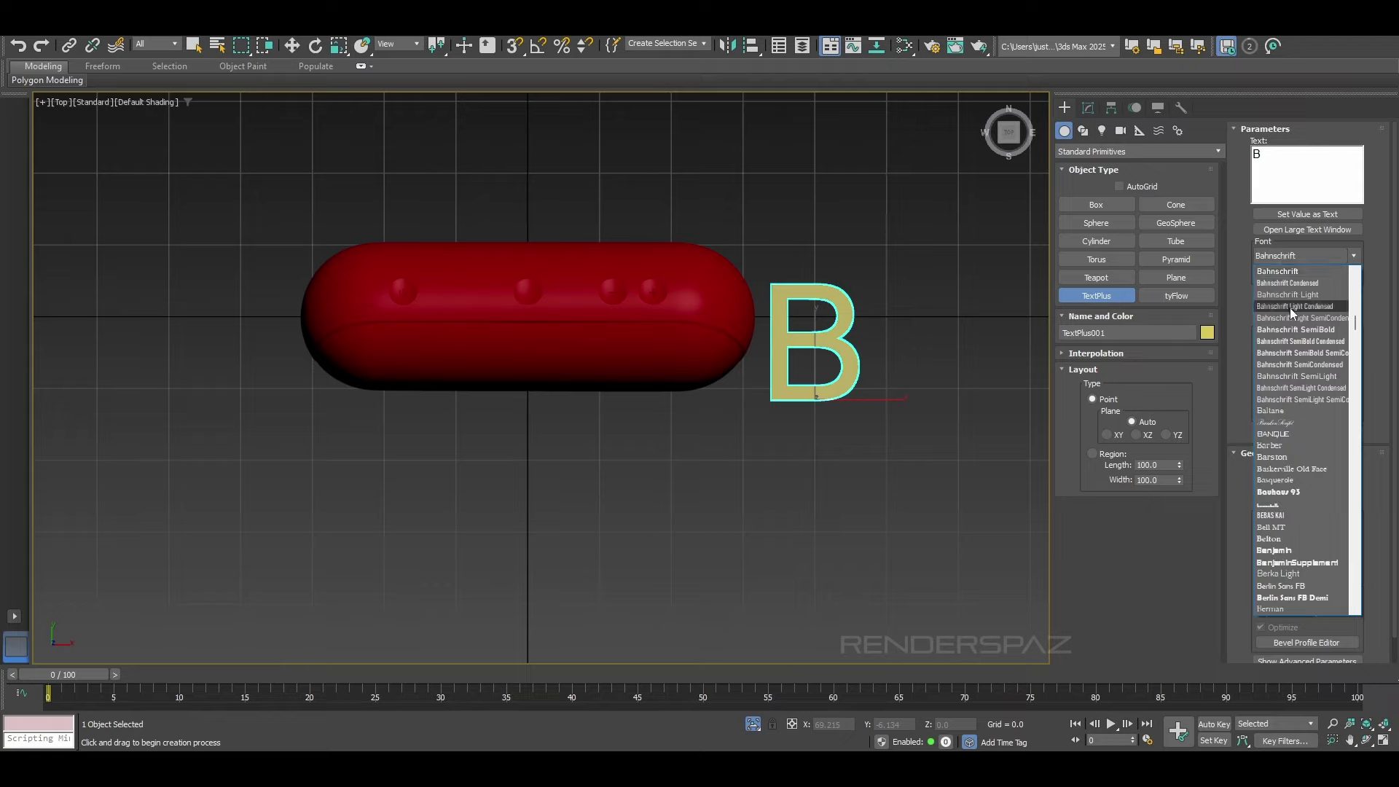
pyautogui.click(1316, 379)
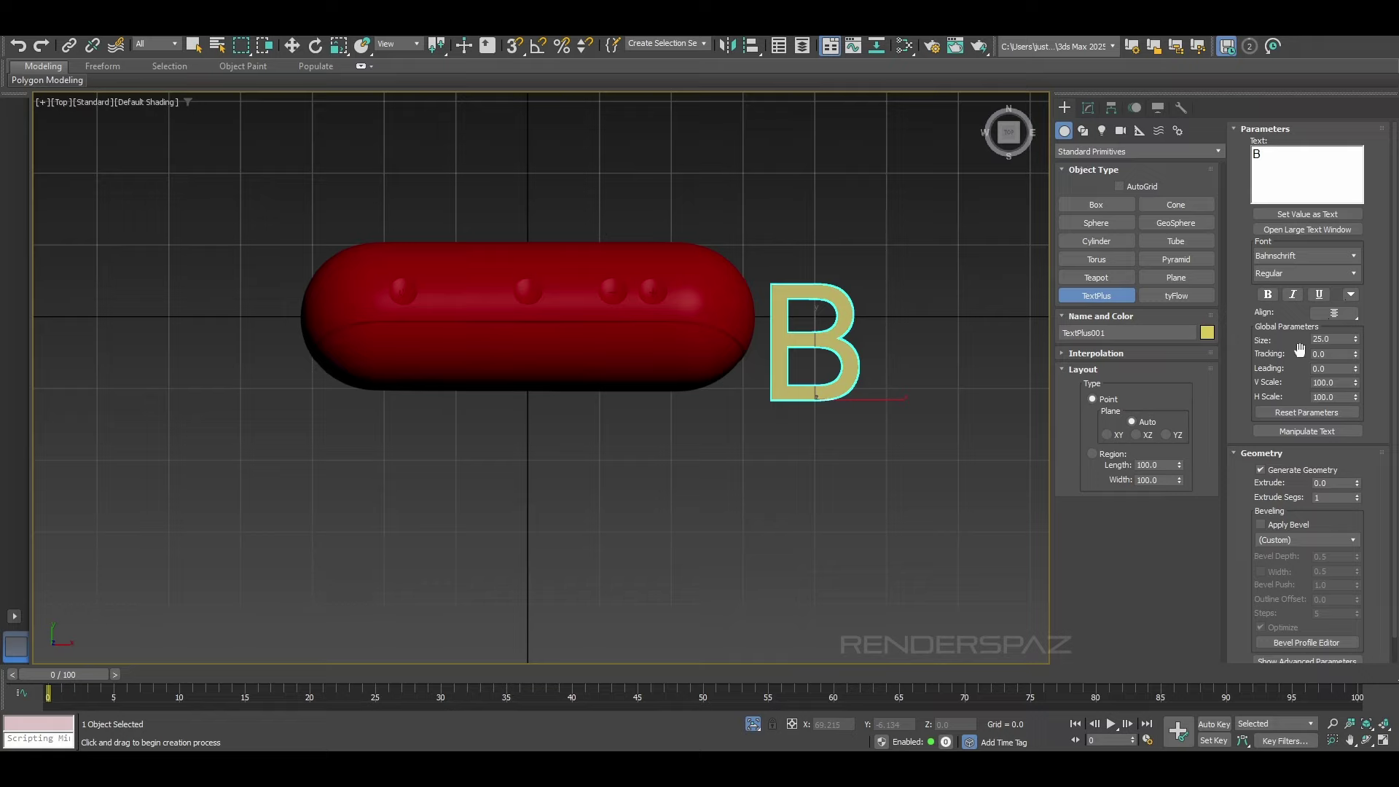
# Step: Compare other fonts on the letter B and set the font to abeatbyKai
pyautogui.click(1283, 256)
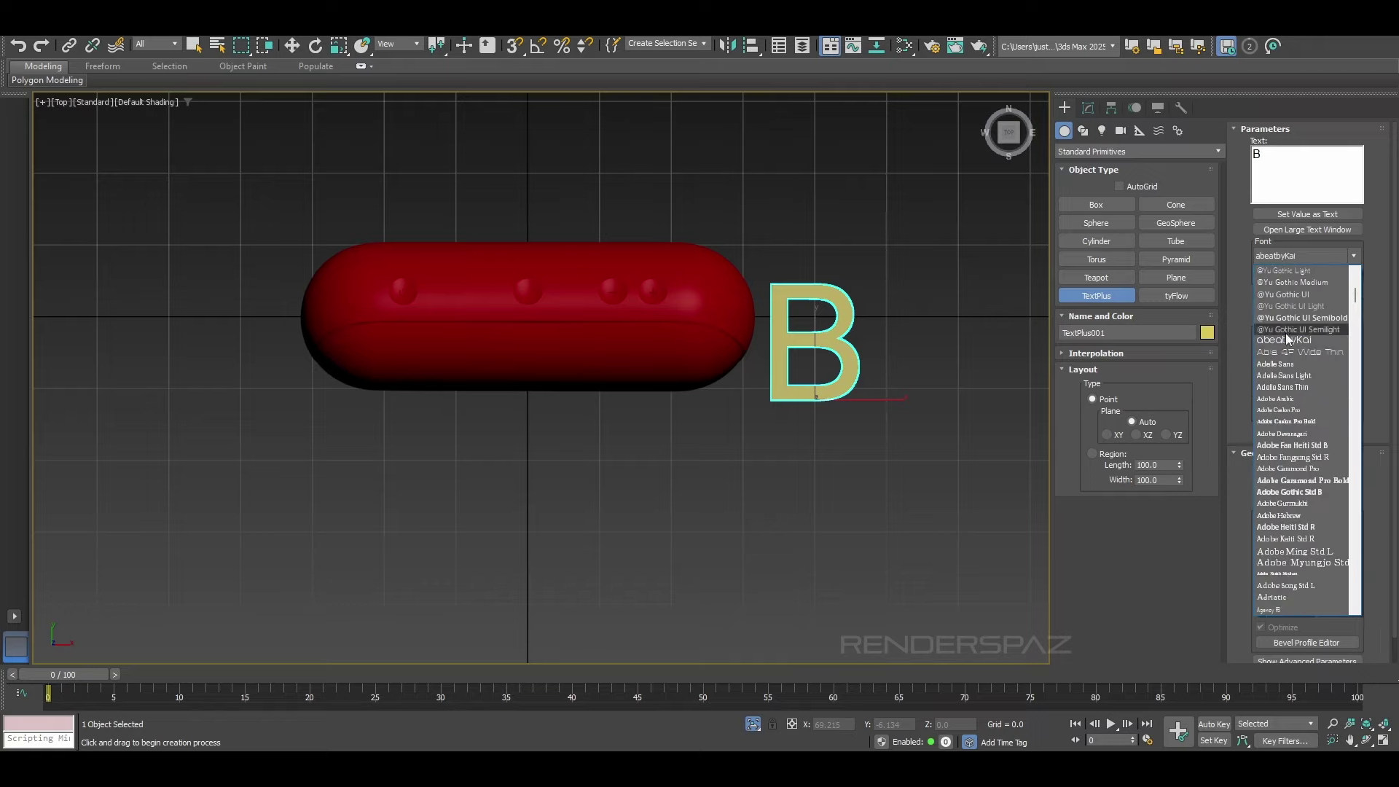
pyautogui.click(1286, 334)
pyautogui.click(1293, 256)
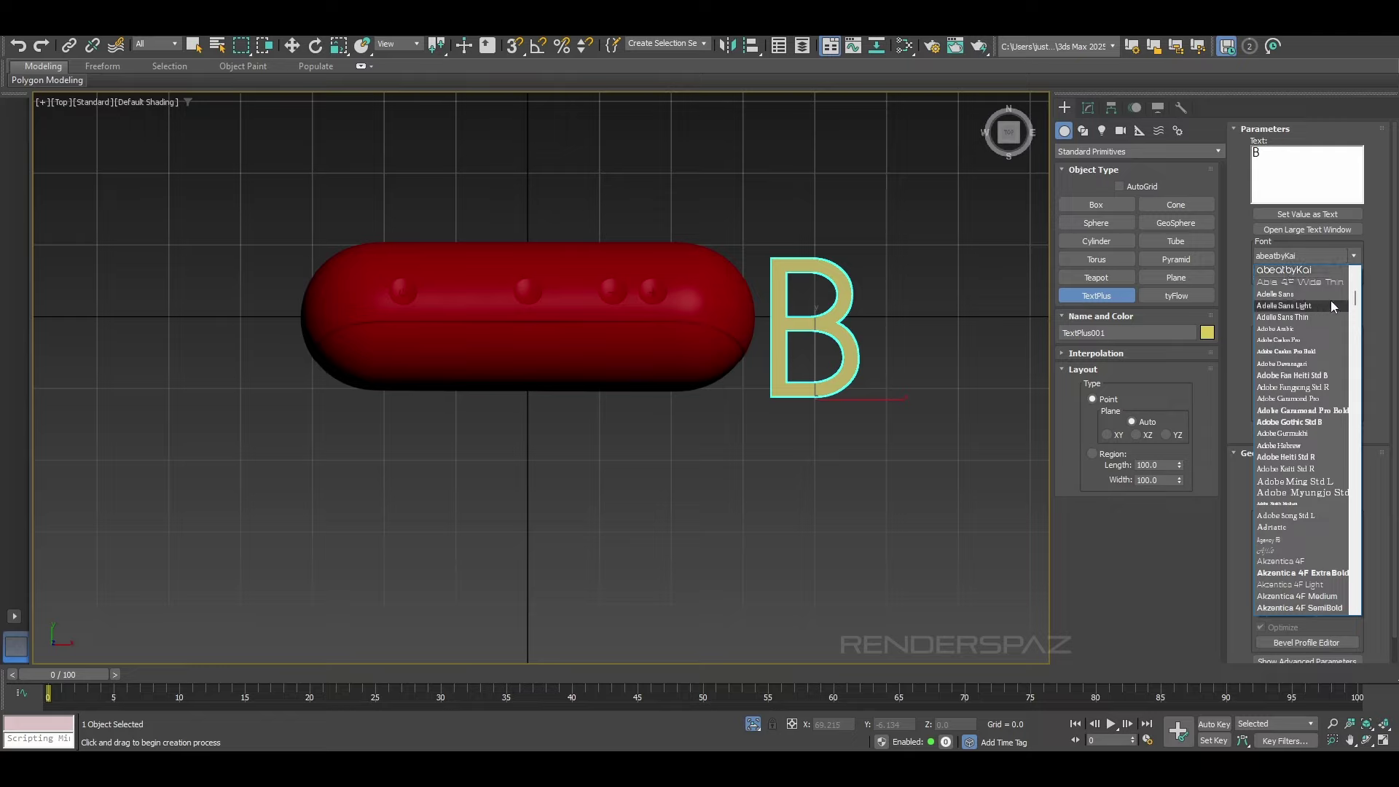
pyautogui.press('Down')
pyautogui.press('Down')
pyautogui.press('Down')
pyautogui.press('Down')
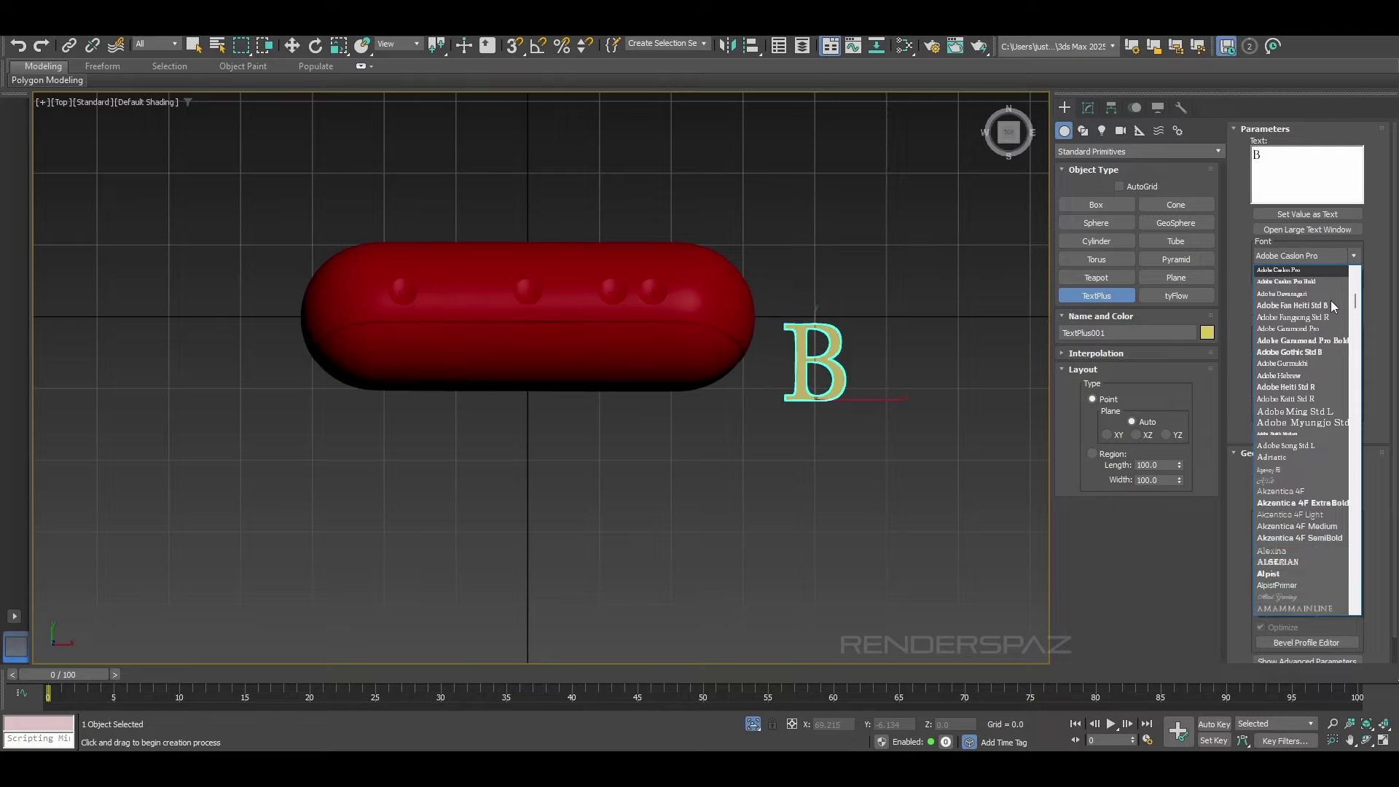
pyautogui.scroll(5, 1332, 311)
pyautogui.click(1276, 479)
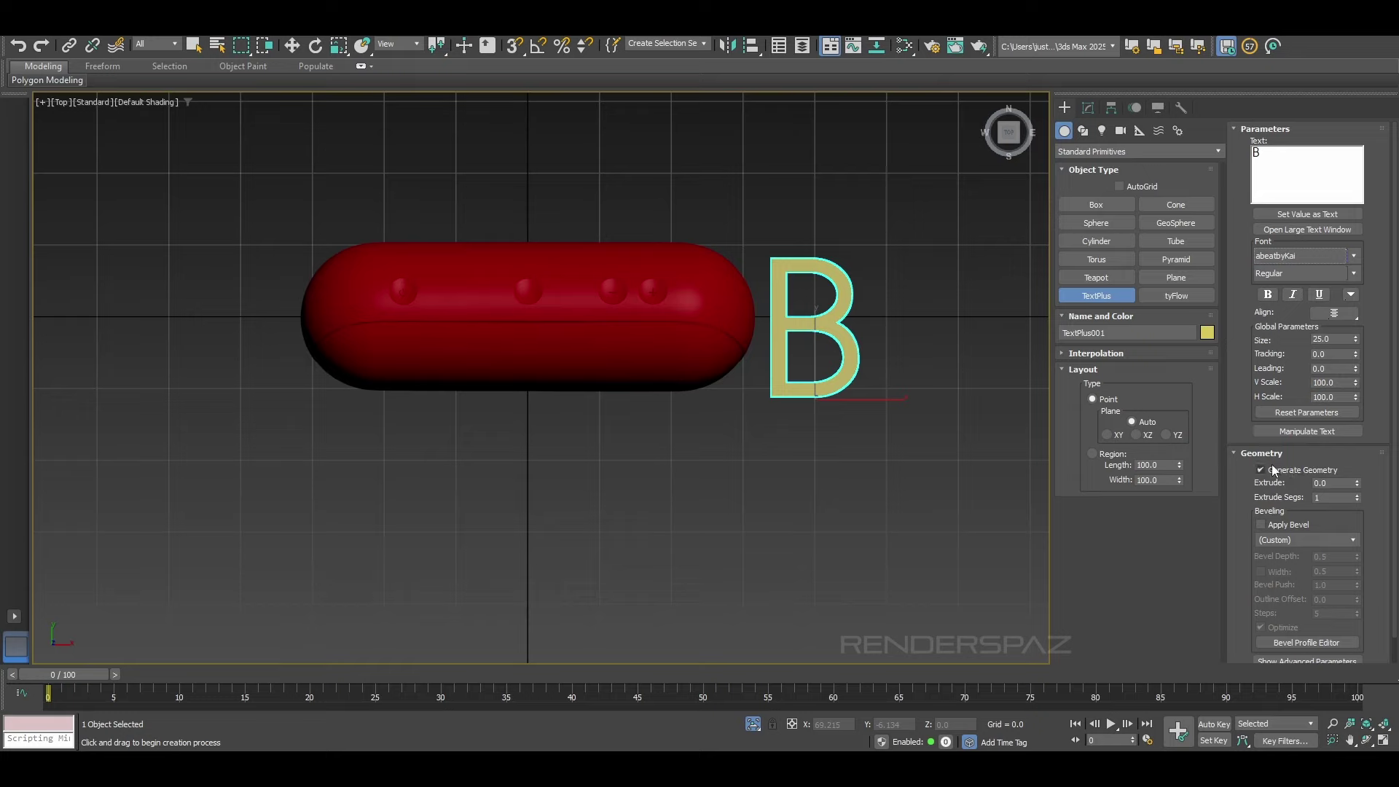
# Step: Leave text creation and change the existing text object to a lowercase b
pyautogui.click(890, 259)
pyautogui.click(1312, 156)
pyautogui.hotkey('ctrl', 'z')
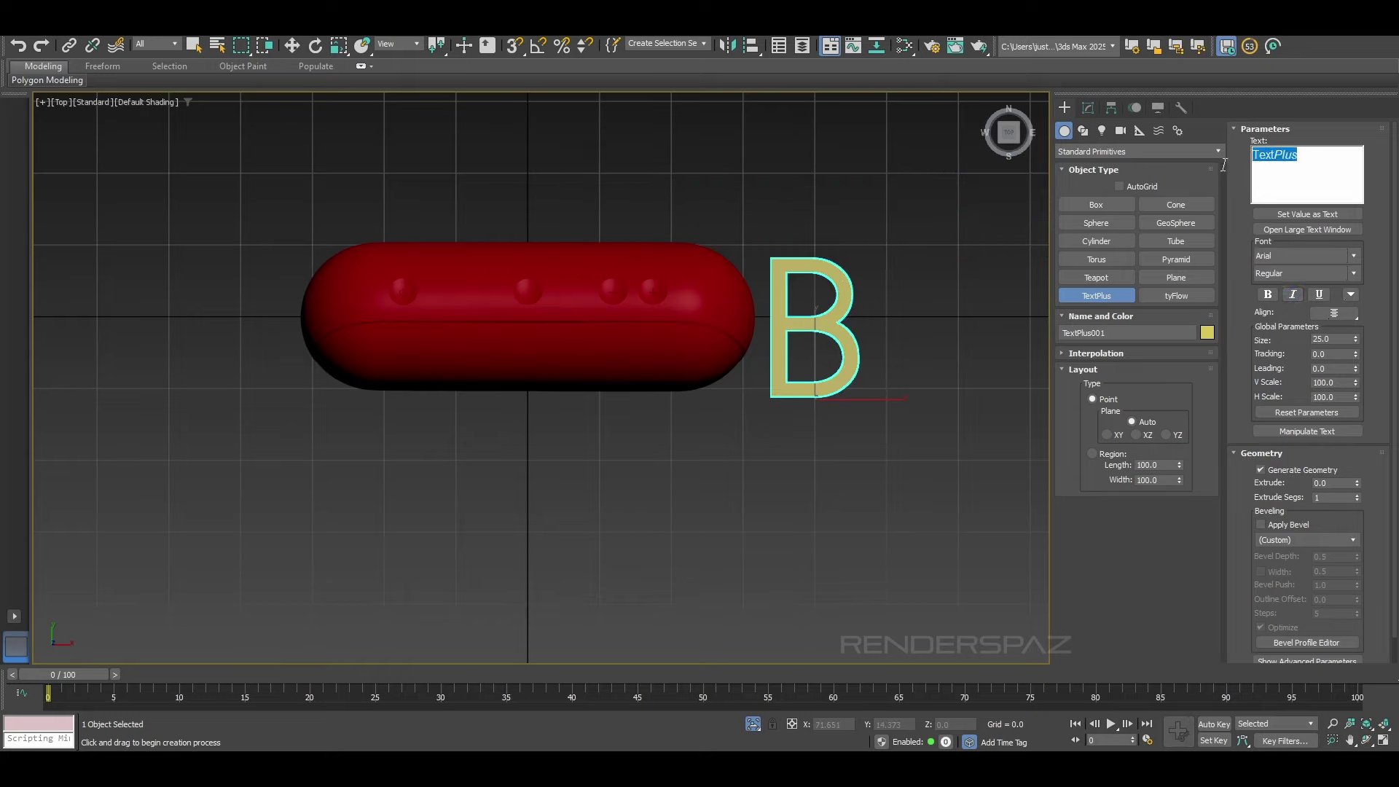
pyautogui.rightClick(977, 292)
pyautogui.click(1088, 107)
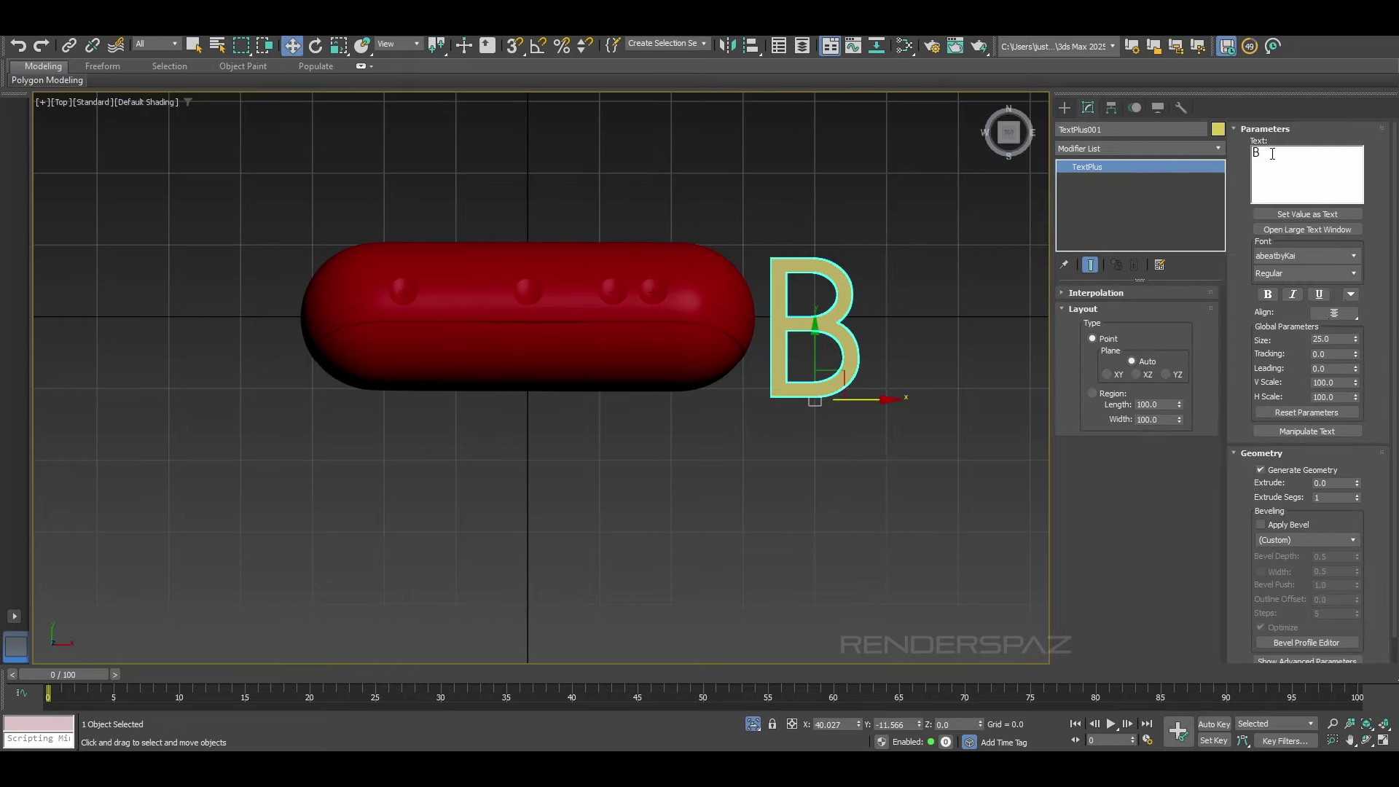
pyautogui.write('b')
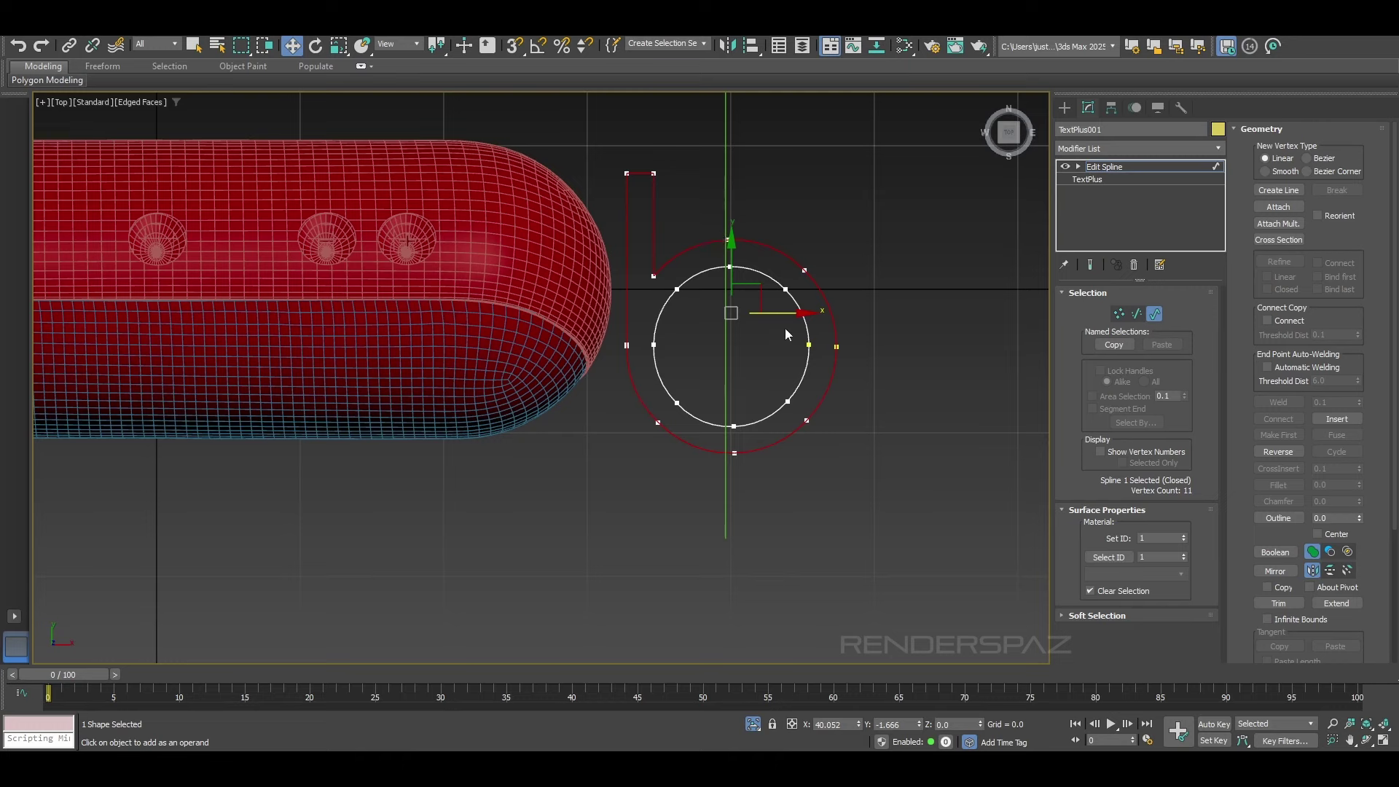
# Step: Try to widen the b's stem by adjusting its Edit Spline vertices
pyautogui.press('1')
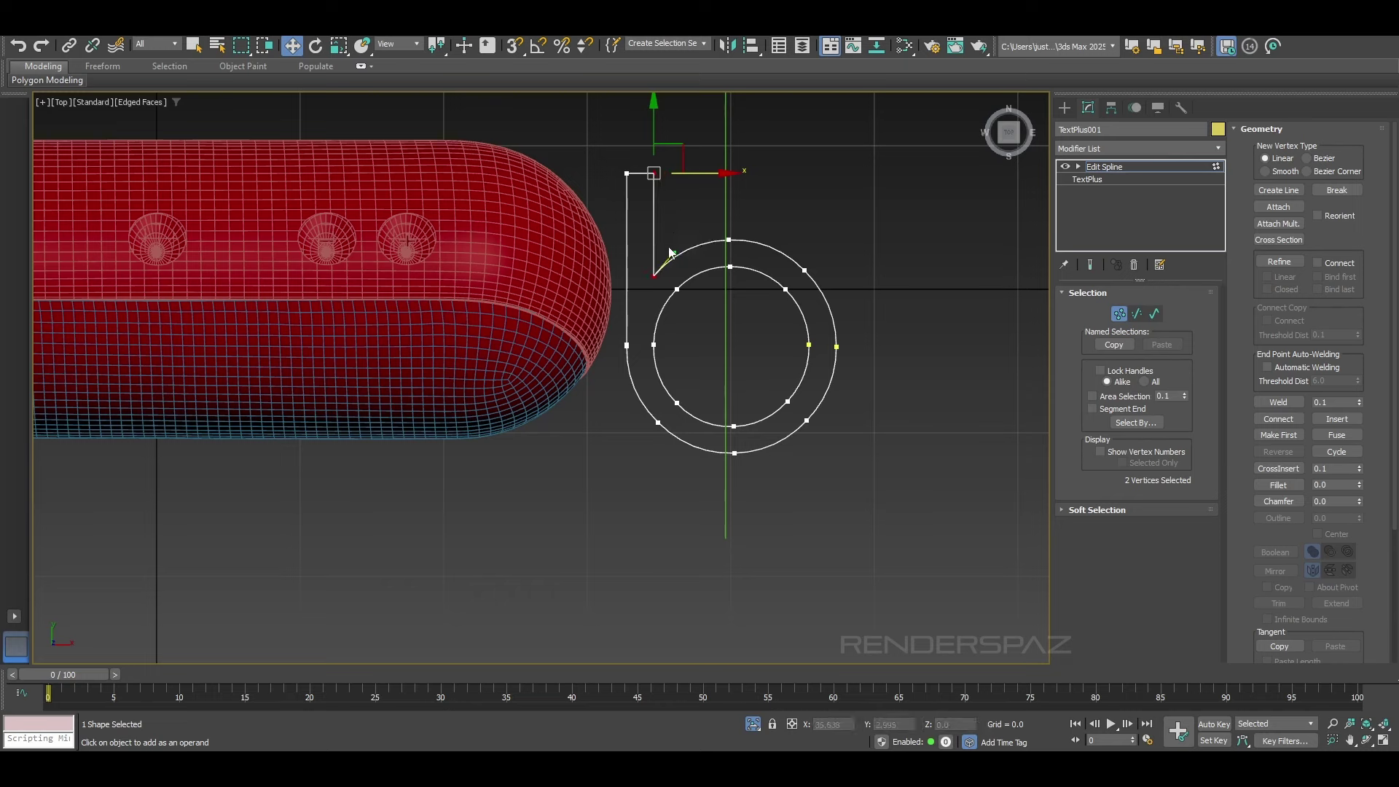
pyautogui.rightClick(661, 266)
pyautogui.click(644, 275)
pyautogui.click(653, 276)
pyautogui.rightClick(653, 269)
pyautogui.click(641, 183)
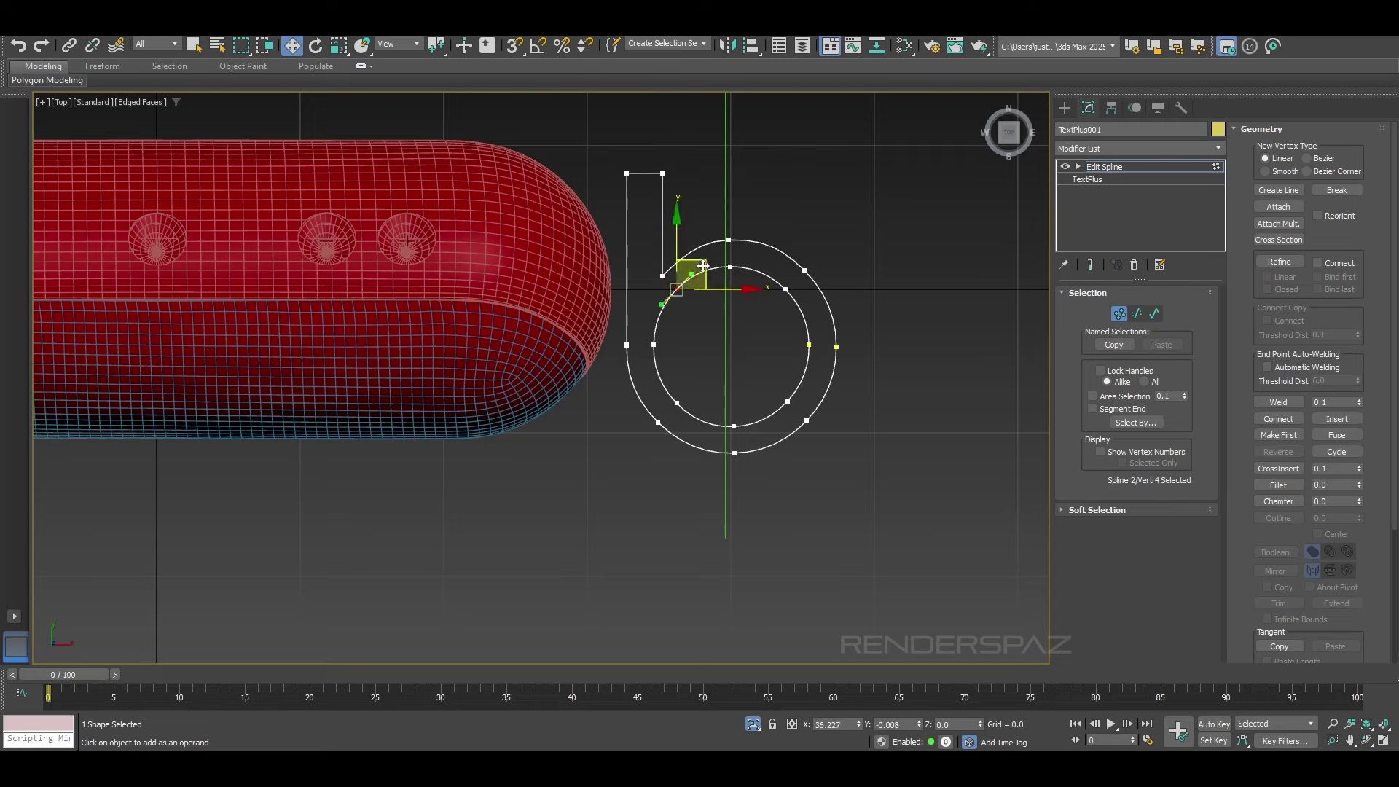
pyautogui.hotkey('ctrl', 'z')
pyautogui.hotkey('ctrl', 'z')
pyautogui.hotkey('ctrl', 'z')
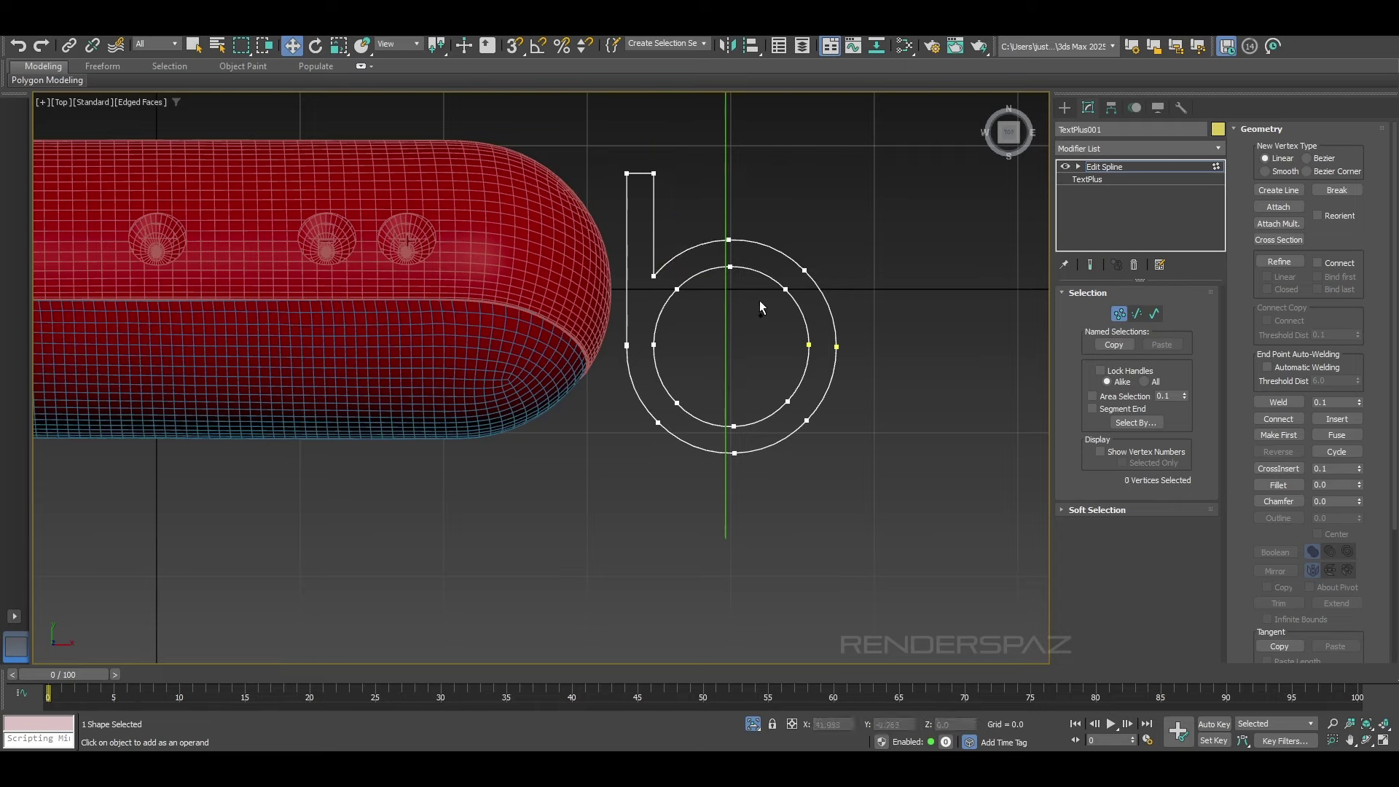
# Step: Outline the b's outer spline slightly outward to thicken the letter
pyautogui.click(1156, 314)
pyautogui.click(696, 246)
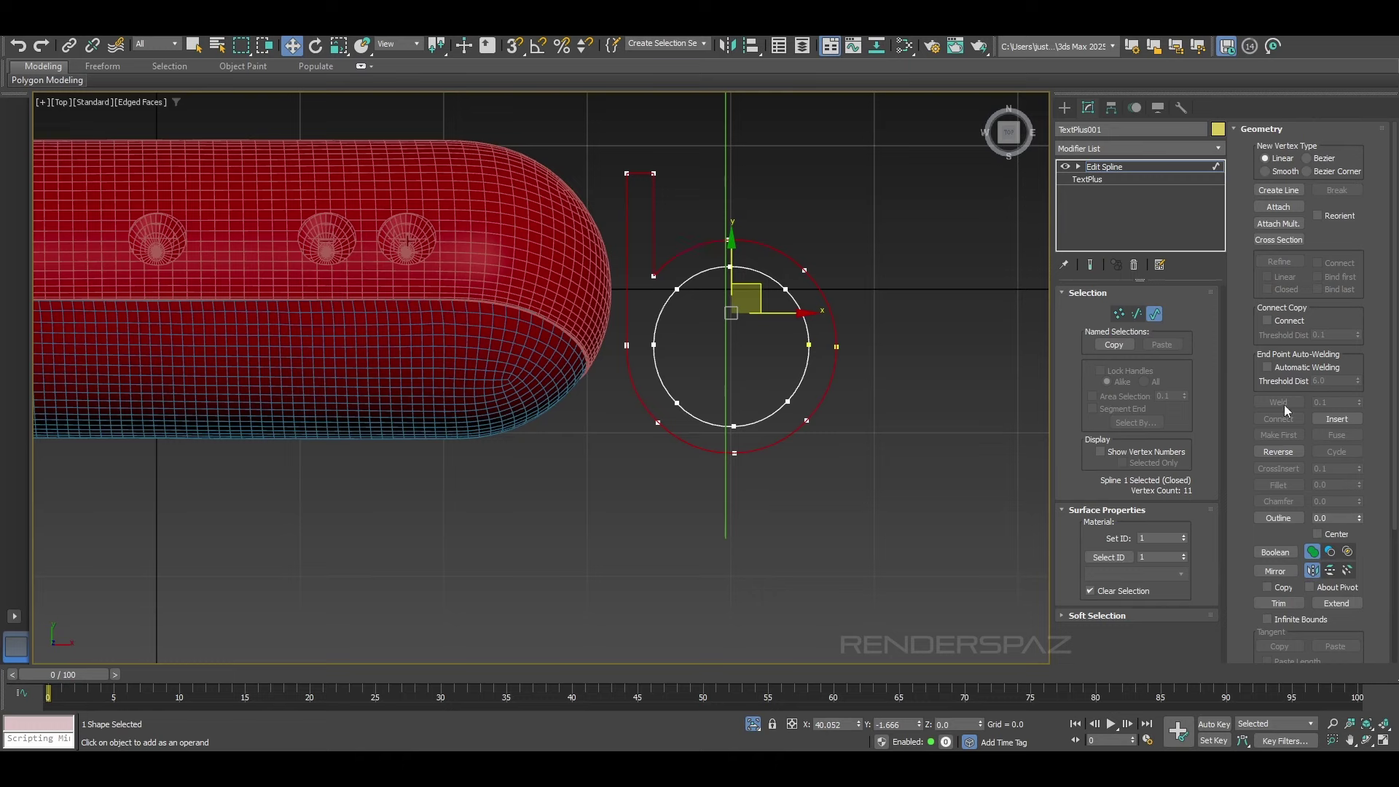
pyautogui.scroll(-2, 1275, 493)
pyautogui.scroll(-1, 1272, 466)
pyautogui.click(1278, 453)
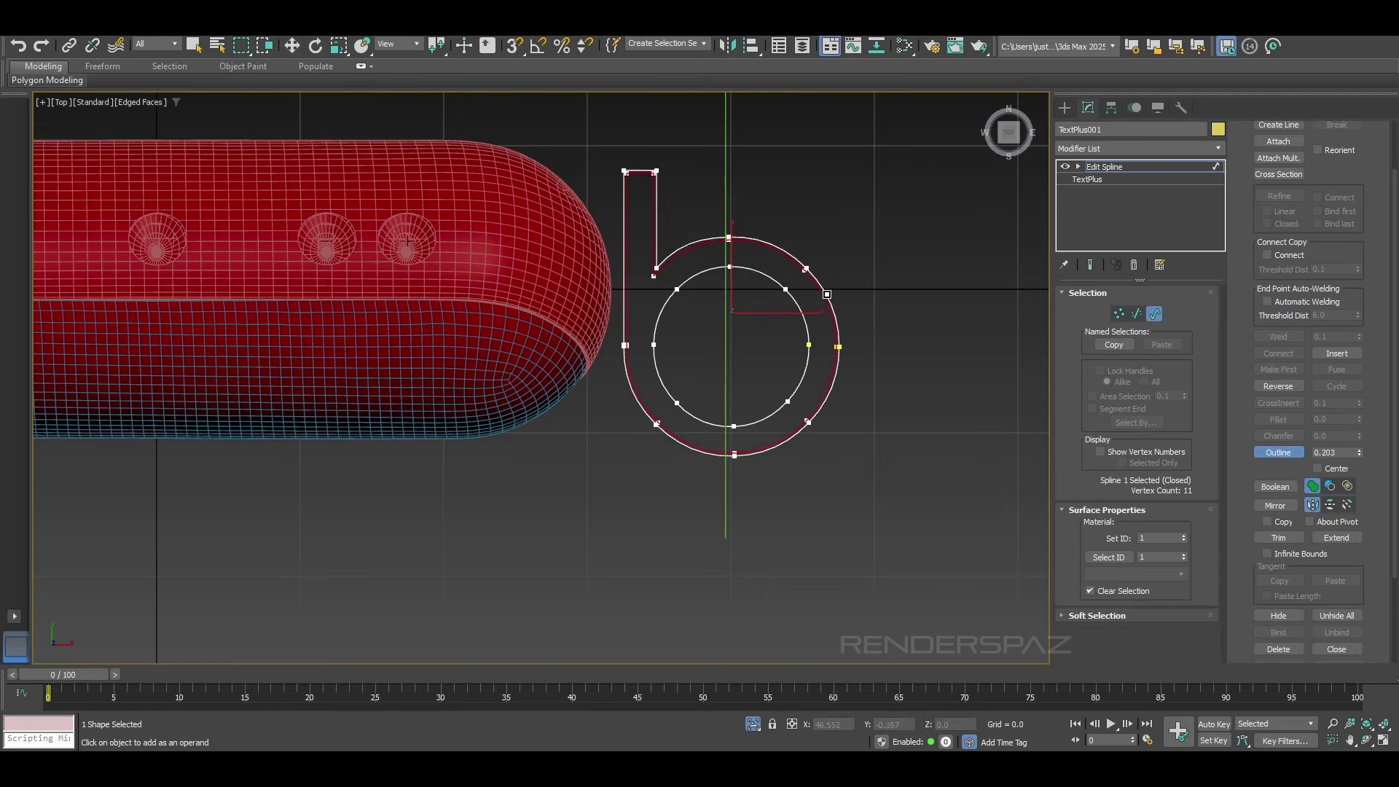
pyautogui.moveTo(827, 294); pyautogui.dragTo(836, 292)
pyautogui.rightClick(836, 292)
pyautogui.click(759, 287)
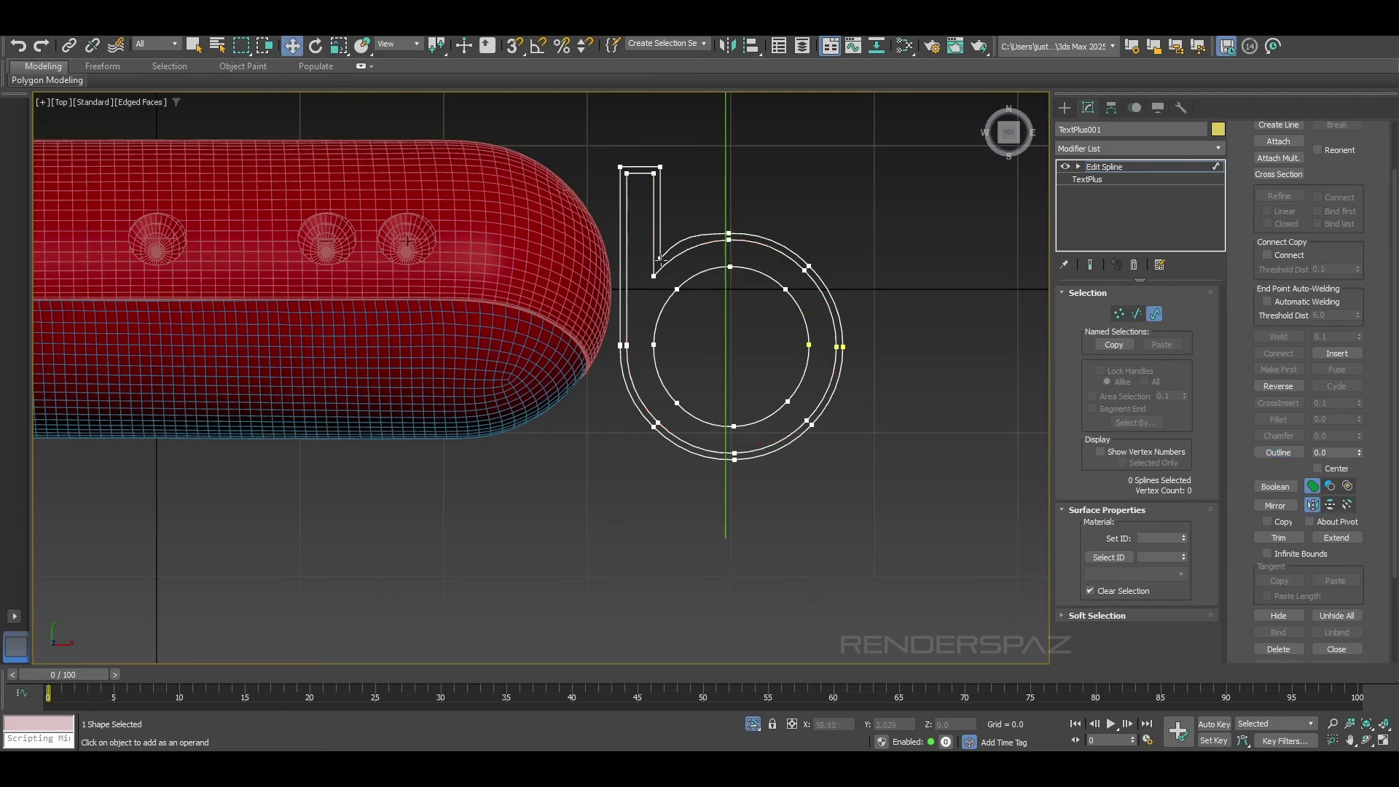
# Step: Adjust the new outline's corner vertex where the stem meets the bowl and delete the b's original outer spline
pyautogui.click(661, 261)
pyautogui.click(1118, 313)
pyautogui.click(660, 256)
pyautogui.rightClick(660, 257)
pyautogui.click(639, 161)
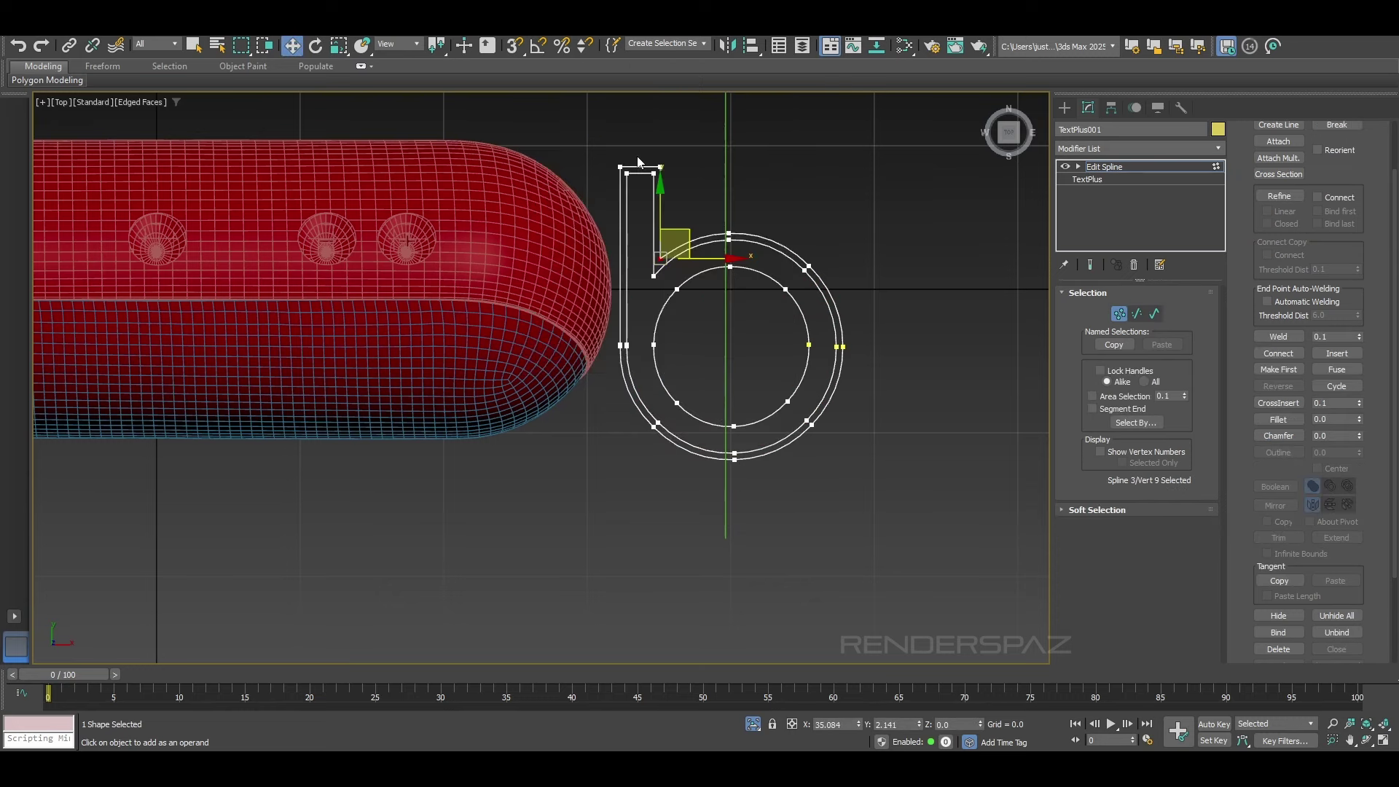
pyautogui.click(1154, 314)
pyautogui.click(778, 306)
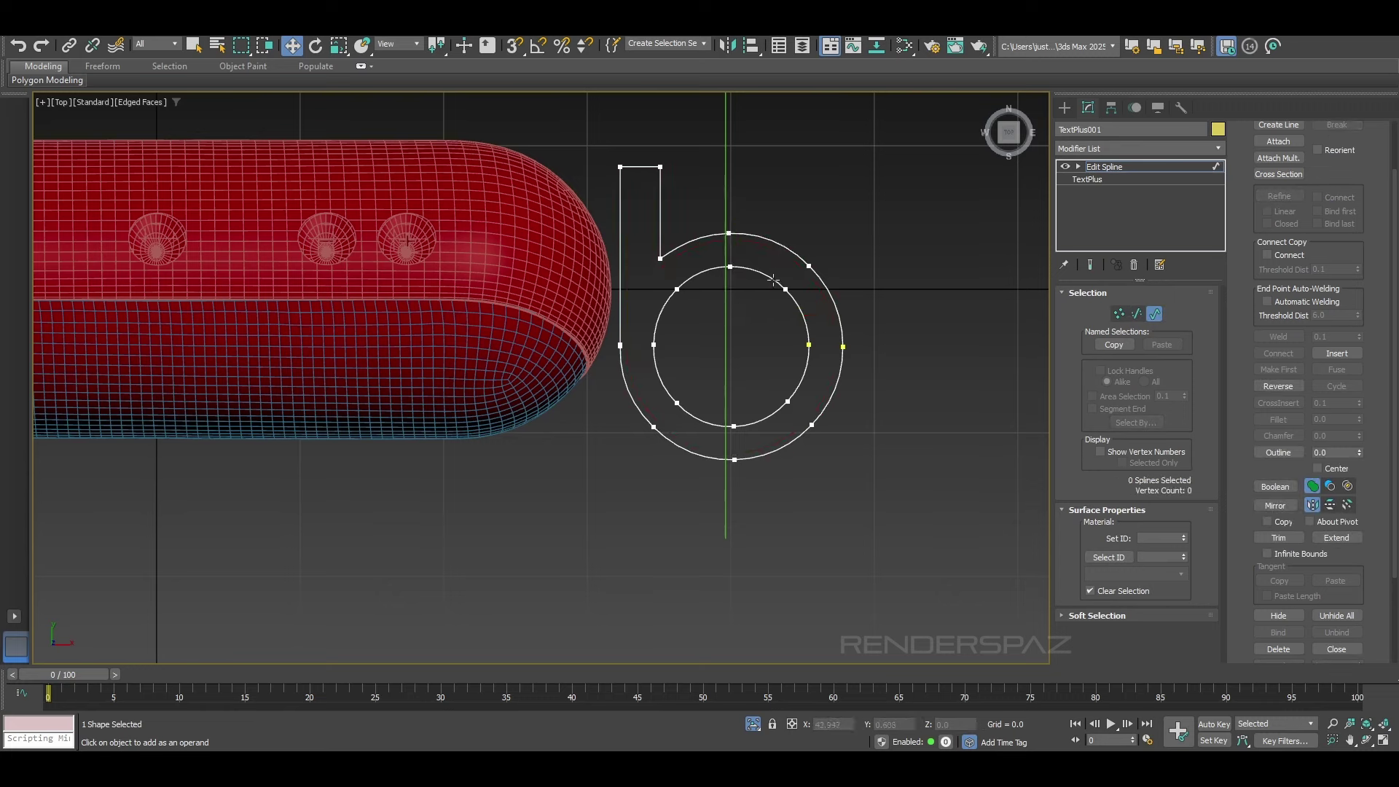
# Step: Lower the outer corner vertex at the top of the b's stem by about 0.9 units to slant the end
pyautogui.hotkey('ctrl', 'a')
pyautogui.click(795, 303)
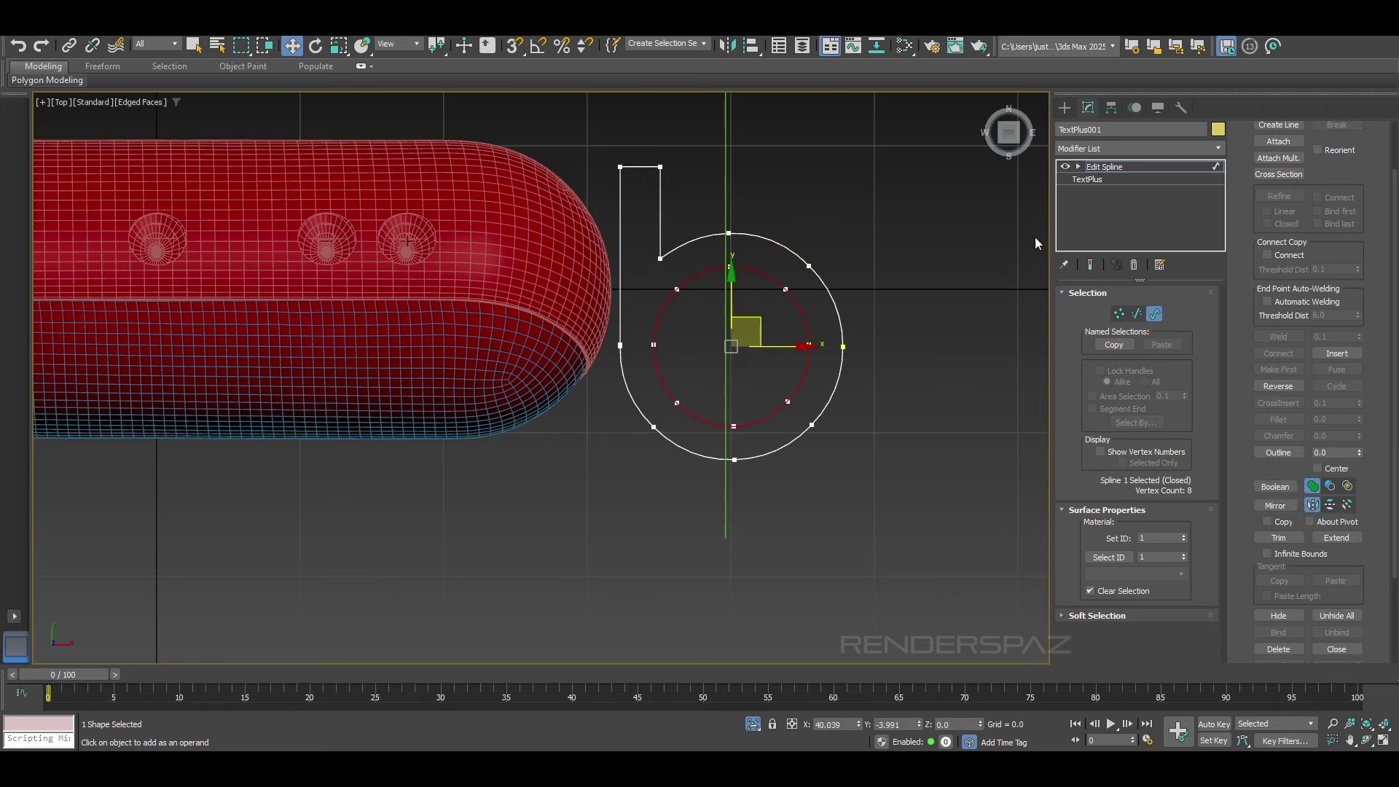
pyautogui.click(1120, 314)
pyautogui.click(621, 167)
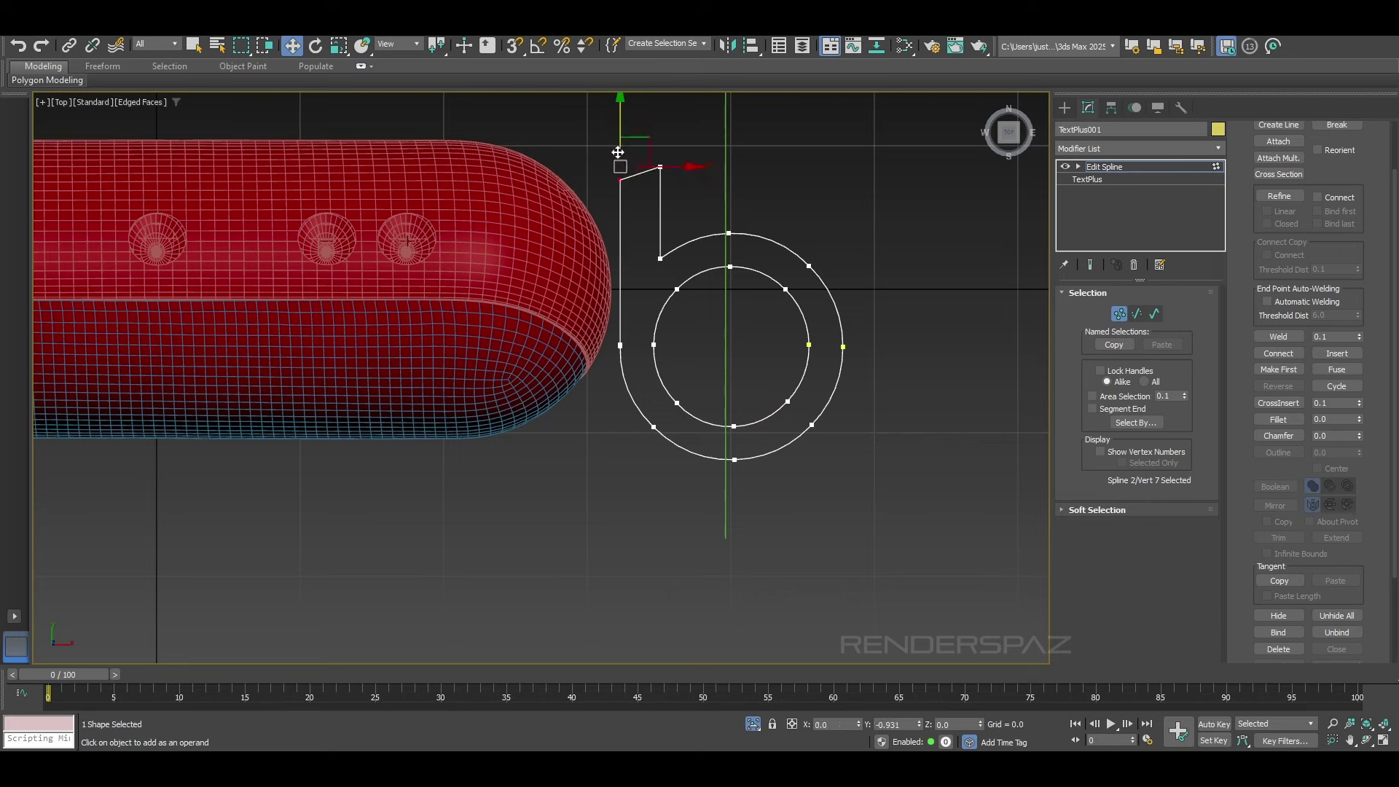
# Step: Scale the b's inner circle spline to about 96% and leave sub-object editing with the whole shape selected
pyautogui.click(1155, 314)
pyautogui.press('r')
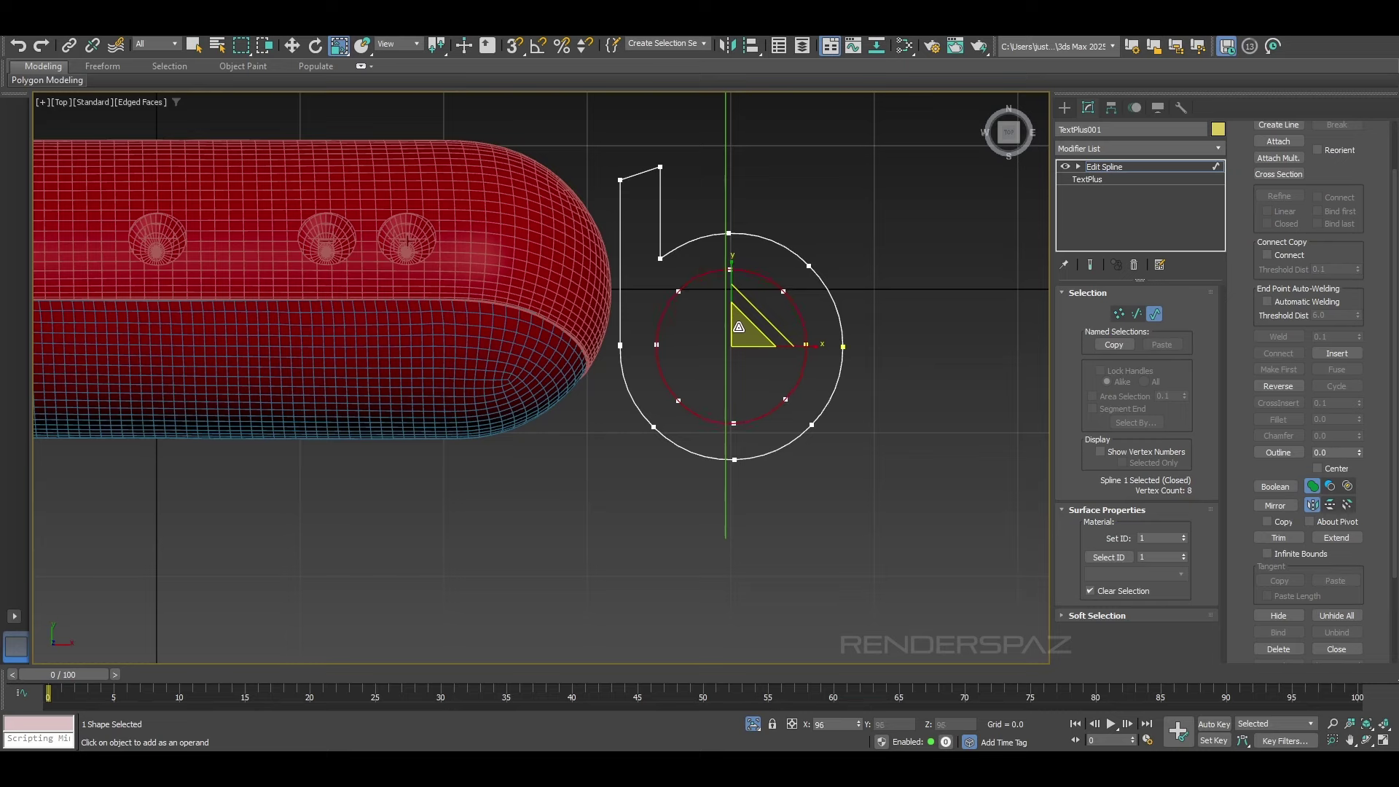
pyautogui.click(1155, 314)
pyautogui.click(898, 305)
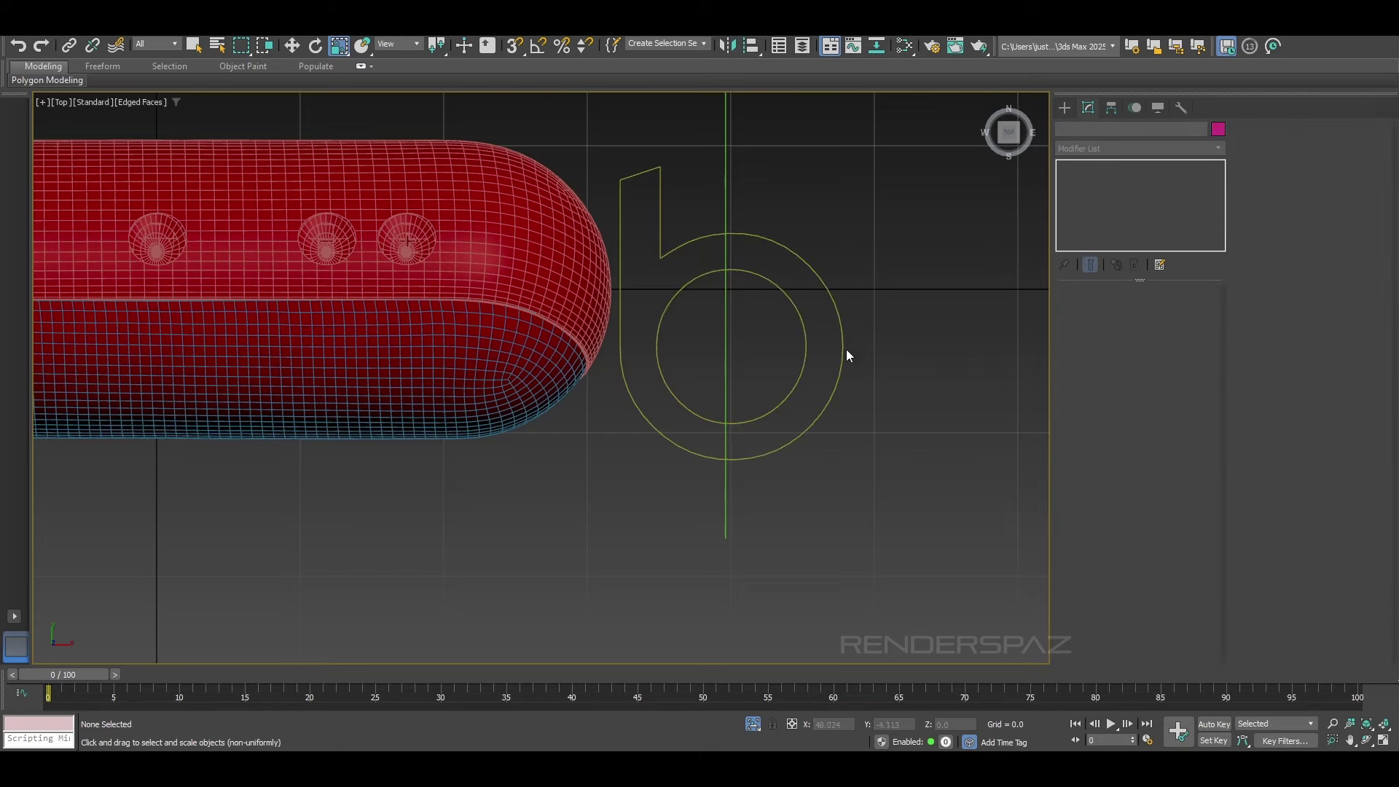
pyautogui.click(828, 400)
# Step: Apply a Bevel modifier to the b-shaped spline in the Perspective view
pyautogui.press('p')
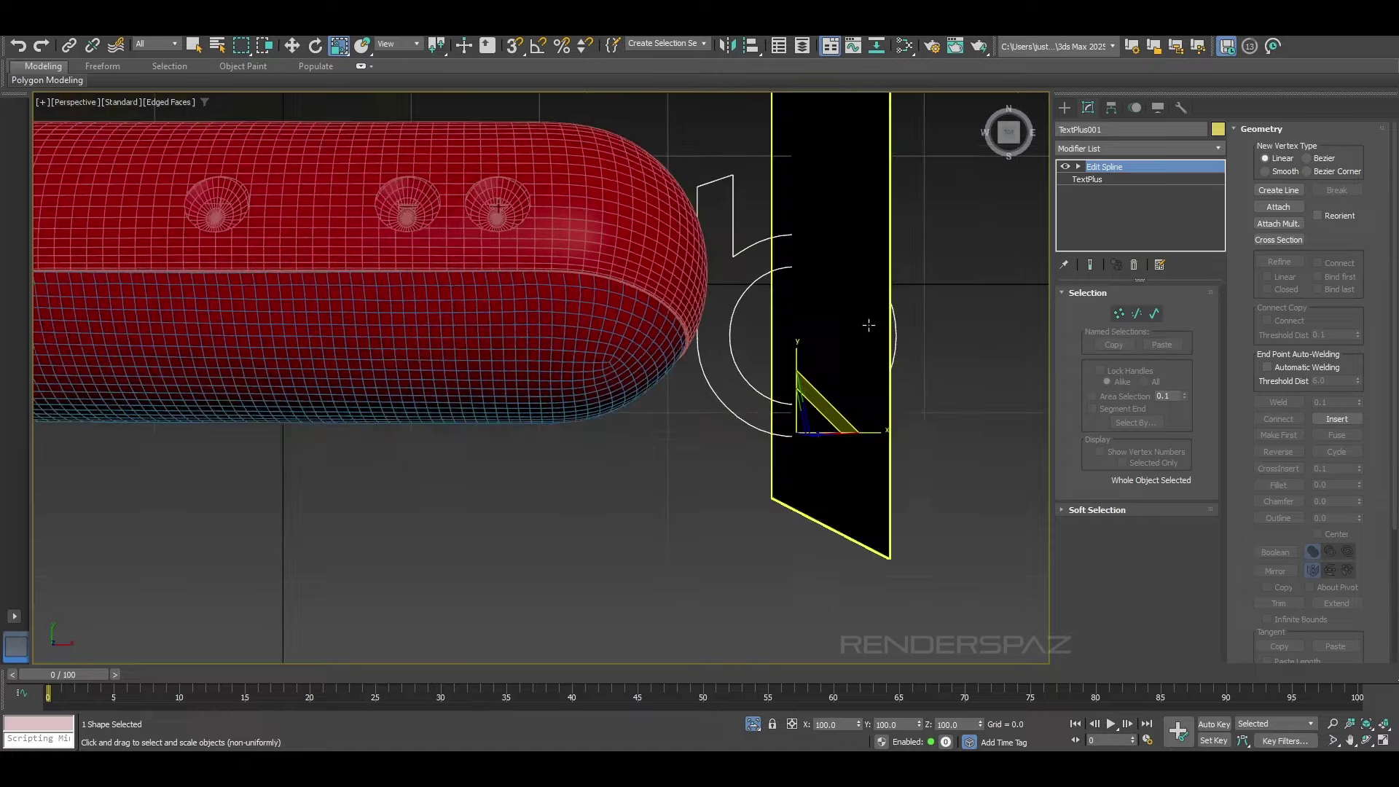
pyautogui.keyDown('alt'); pyautogui.moveTo(868, 325); pyautogui.dragTo(758, 248, button='middle'); pyautogui.keyUp('alt')
pyautogui.press('w')
pyautogui.click(1128, 149)
pyautogui.write('c')
pyautogui.press('BackSpace')
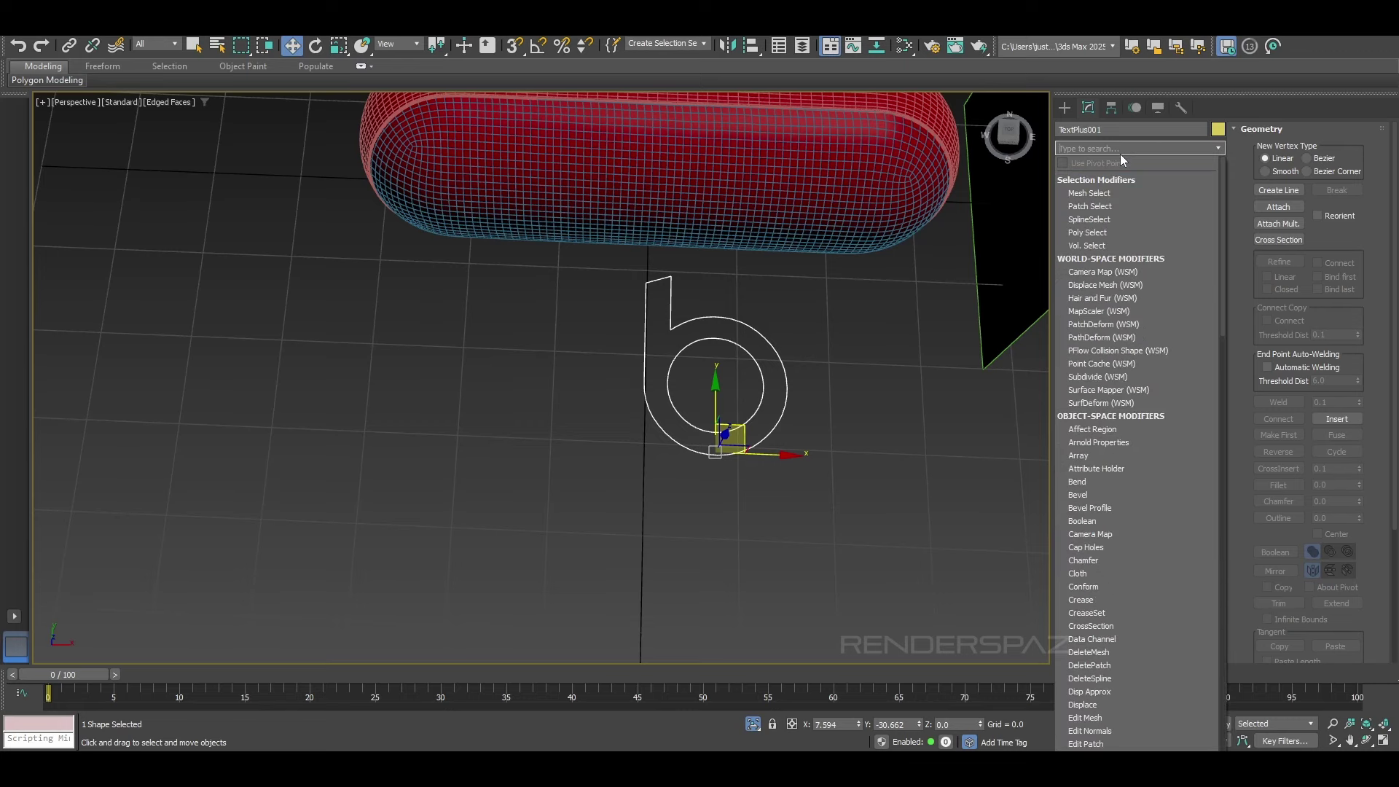
pyautogui.write('b')
pyautogui.click(1115, 192)
pyautogui.keyDown('alt'); pyautogui.moveTo(685, 379); pyautogui.dragTo(748, 315, button='middle'); pyautogui.keyUp('alt')
pyautogui.scroll(3, 803, 443)
pyautogui.moveTo(803, 443); pyautogui.dragTo(668, 401, button='middle')
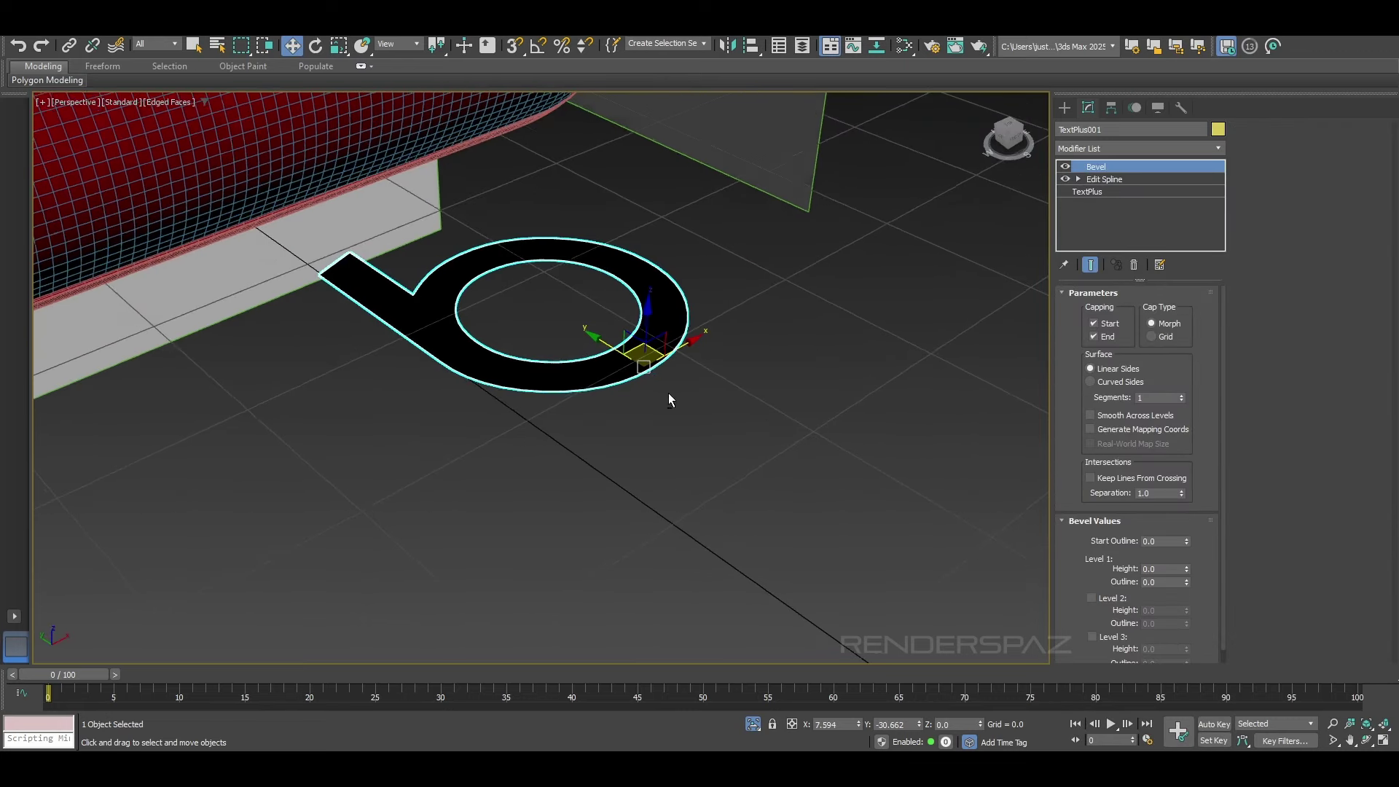
# Step: Set the b's bevel to Level 1 height 1.5 and outline 0, and enable Level 2 with height 0.15 and outline -0.18
pyautogui.moveTo(1186, 568)
pyautogui.mouseDown()
pyautogui.moveTo(1189, 553)
pyautogui.moveTo(1187, 589)
pyautogui.mouseUp()
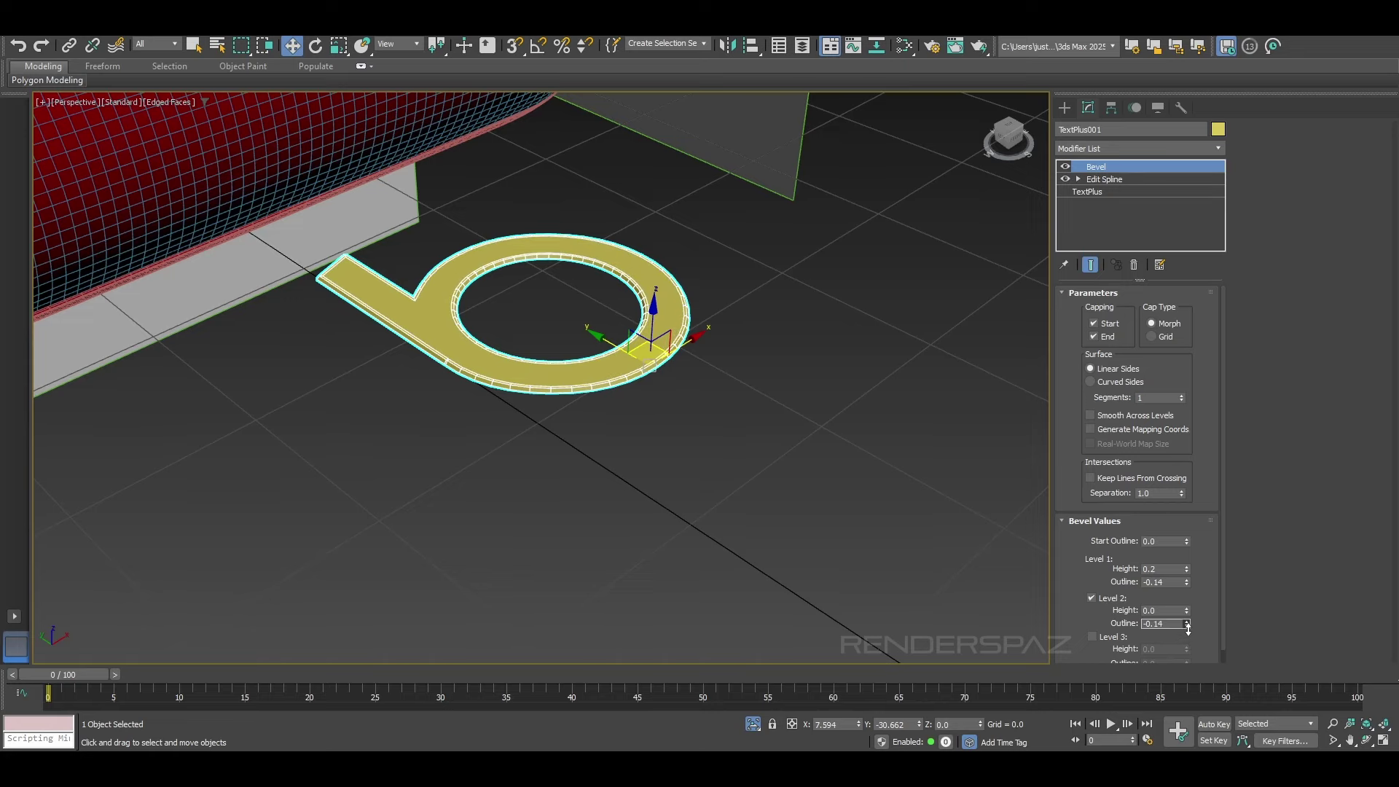
pyautogui.scroll(-1, 1127, 613)
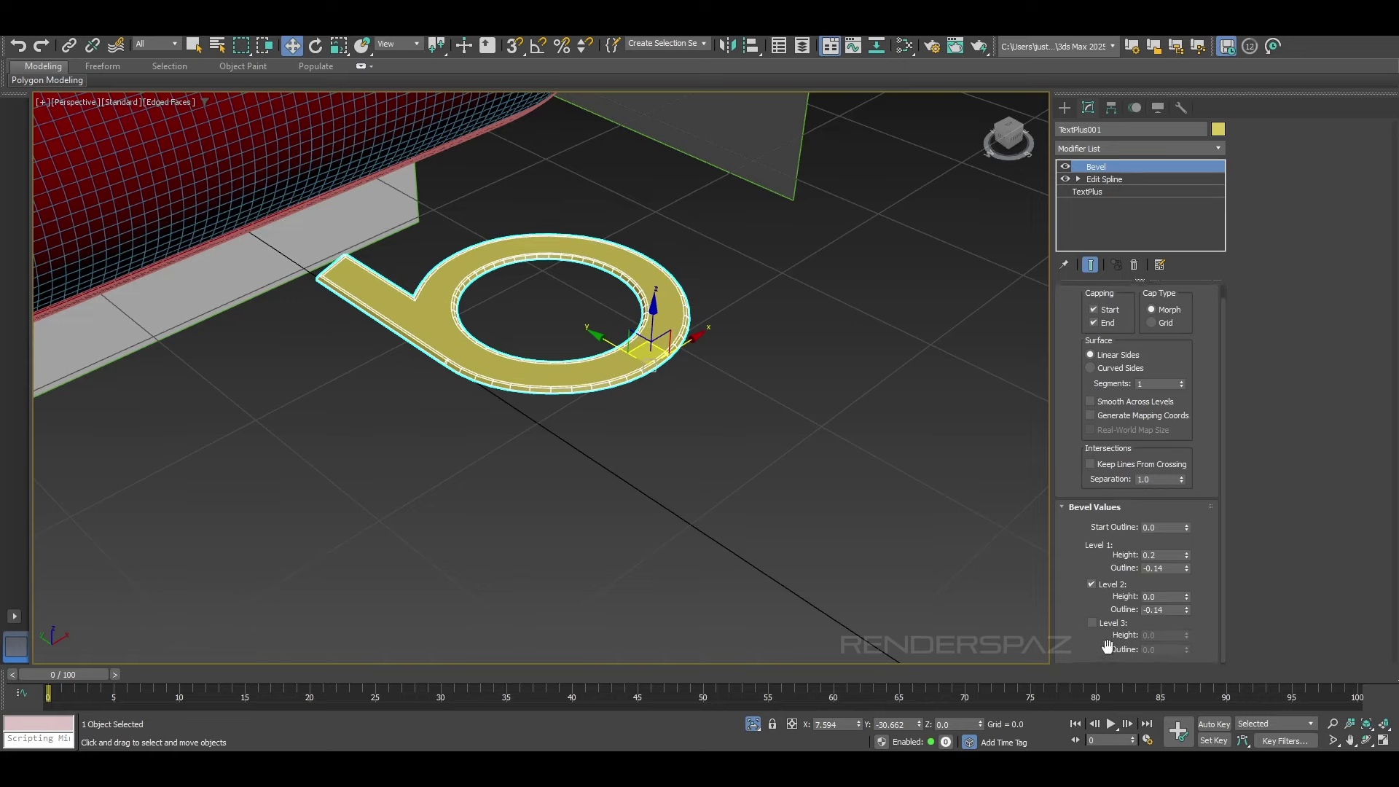
pyautogui.moveTo(1186, 557)
pyautogui.mouseDown()
pyautogui.moveTo(1189, 545)
pyautogui.moveTo(1188, 570)
pyautogui.moveTo(1188, 541)
pyautogui.mouseUp()
pyautogui.rightClick(1186, 568)
pyautogui.rightClick(1185, 559)
pyautogui.moveTo(1186, 595); pyautogui.dragTo(1185, 594)
pyautogui.keyDown('alt'); pyautogui.moveTo(809, 509); pyautogui.dragTo(821, 525, button='middle'); pyautogui.keyUp('alt')
pyautogui.keyDown('alt'); pyautogui.moveTo(1004, 567); pyautogui.dragTo(1027, 576, button='middle'); pyautogui.keyUp('alt')
pyautogui.moveTo(1188, 608); pyautogui.dragTo(1189, 610)
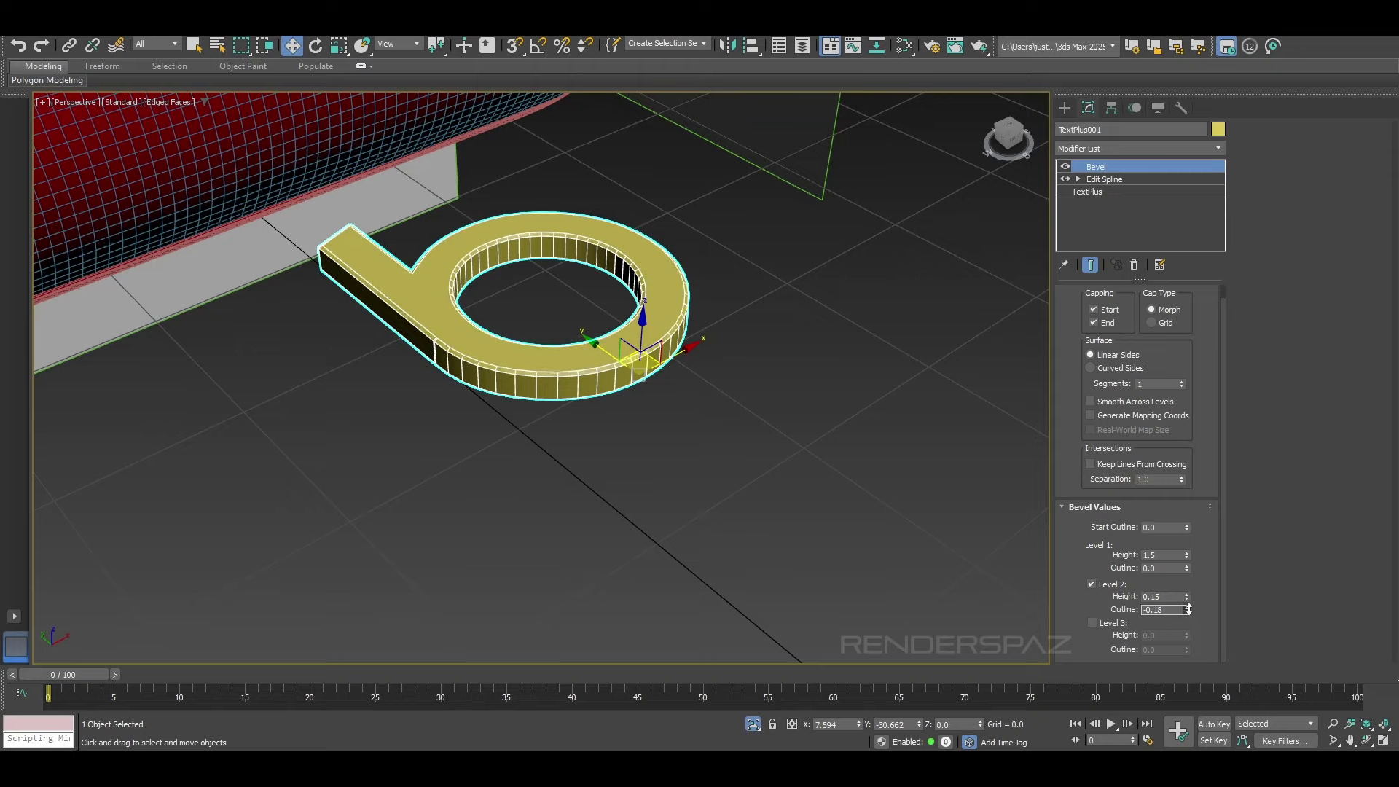
# Step: Examine the b's bevelled edges from several angles with the edge display off and on
pyautogui.click(803, 413)
pyautogui.press('F4')
pyautogui.click(674, 354)
pyautogui.keyDown('alt'); pyautogui.moveTo(718, 415); pyautogui.dragTo(842, 516, button='middle'); pyautogui.keyUp('alt')
pyautogui.click(672, 431)
pyautogui.scroll(-3, 842, 516)
pyautogui.click(762, 448)
pyautogui.scroll(4, 770, 458)
pyautogui.press('F4')
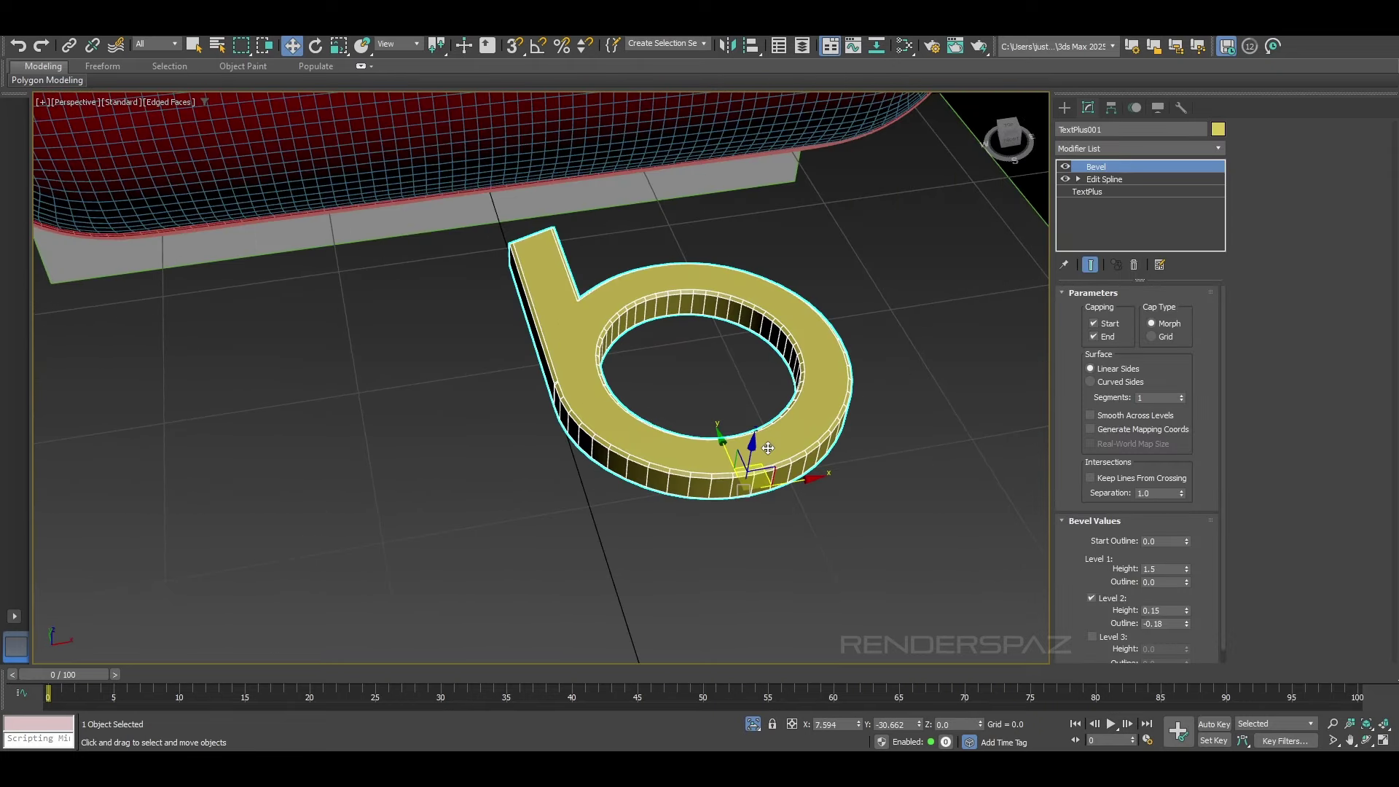
# Step: Add a Quadify Mesh modifier above the Bevel on the b
pyautogui.scroll(-2, 761, 443)
pyautogui.click(1123, 148)
pyautogui.write('e')
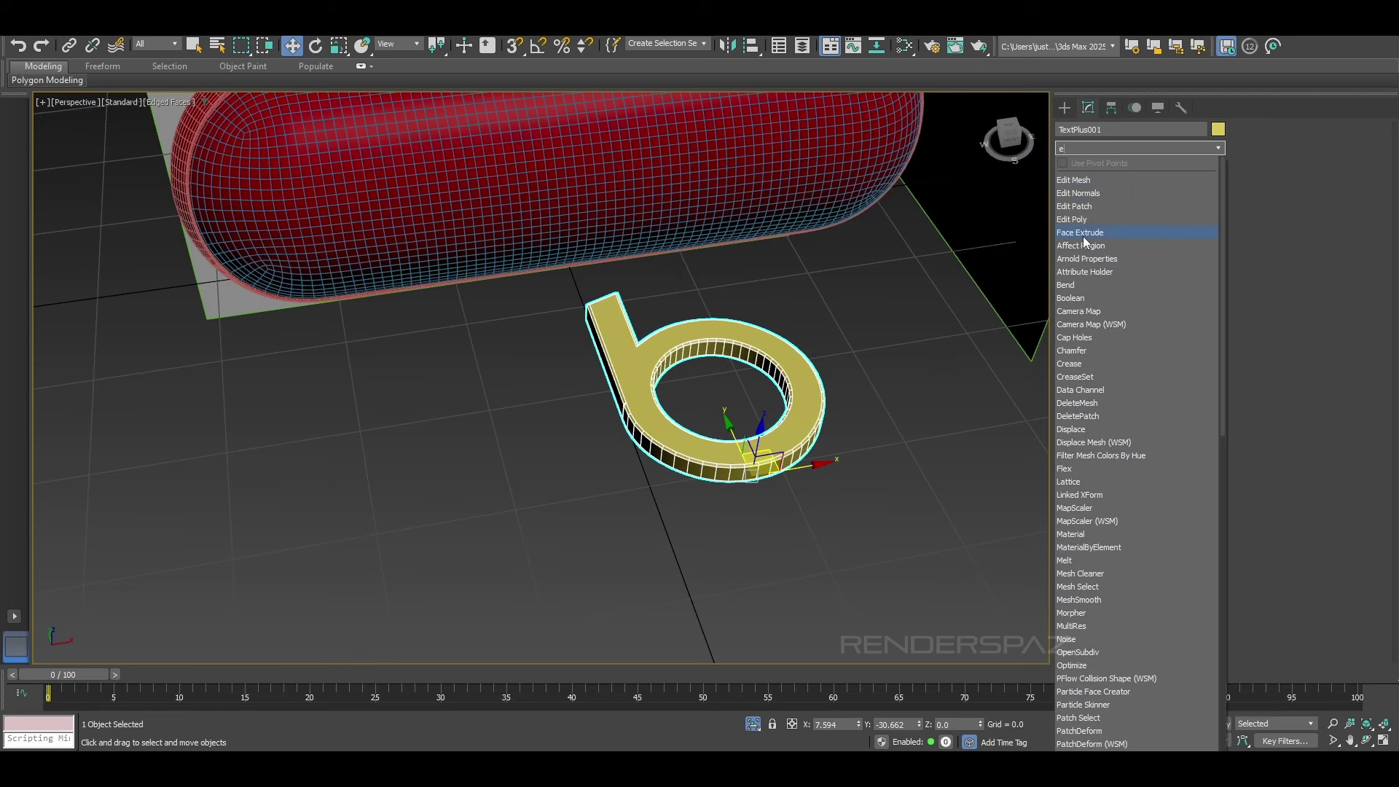
pyautogui.press('BackSpace')
pyautogui.write('qu')
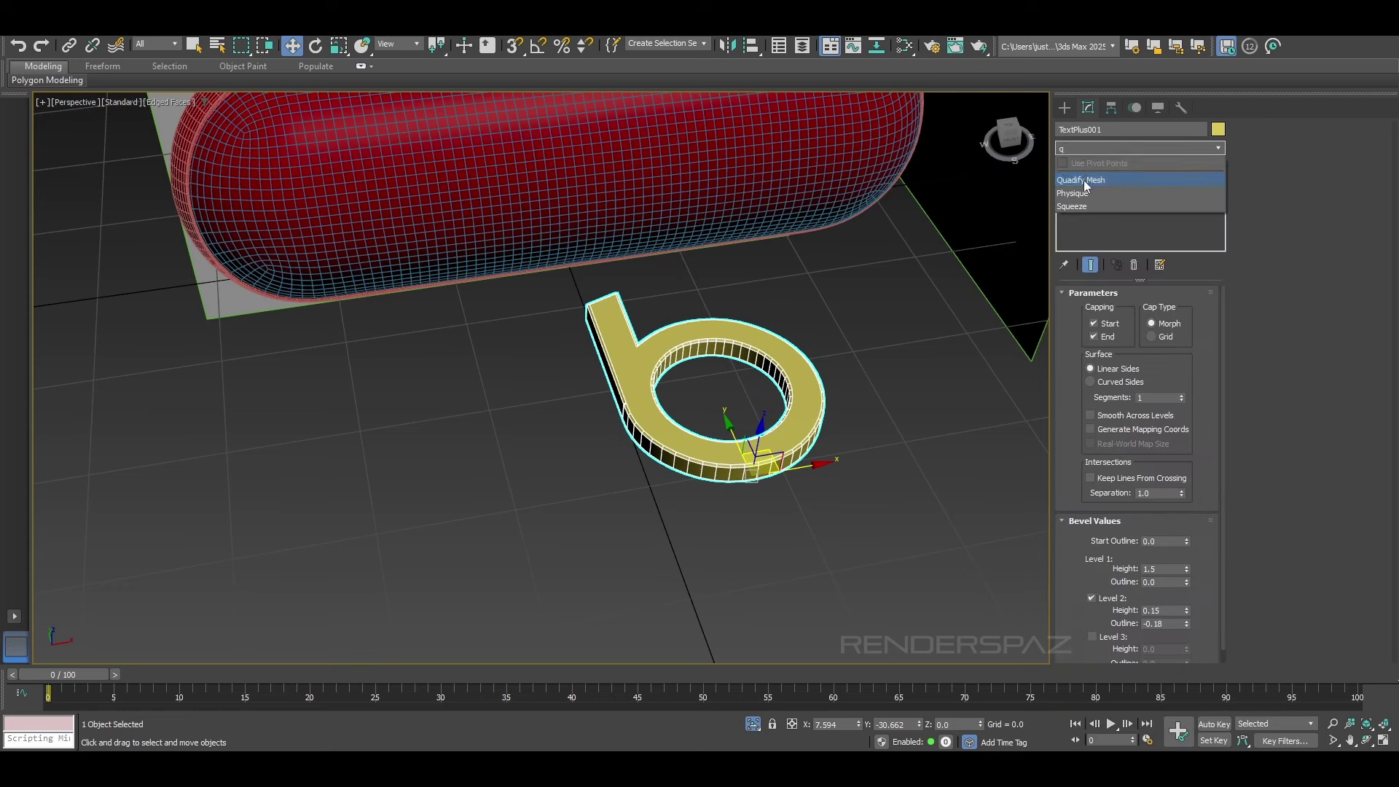
pyautogui.click(1086, 184)
pyautogui.keyDown('alt'); pyautogui.moveTo(773, 430); pyautogui.dragTo(927, 354, button='middle'); pyautogui.keyUp('alt')
pyautogui.scroll(-3, 925, 353)
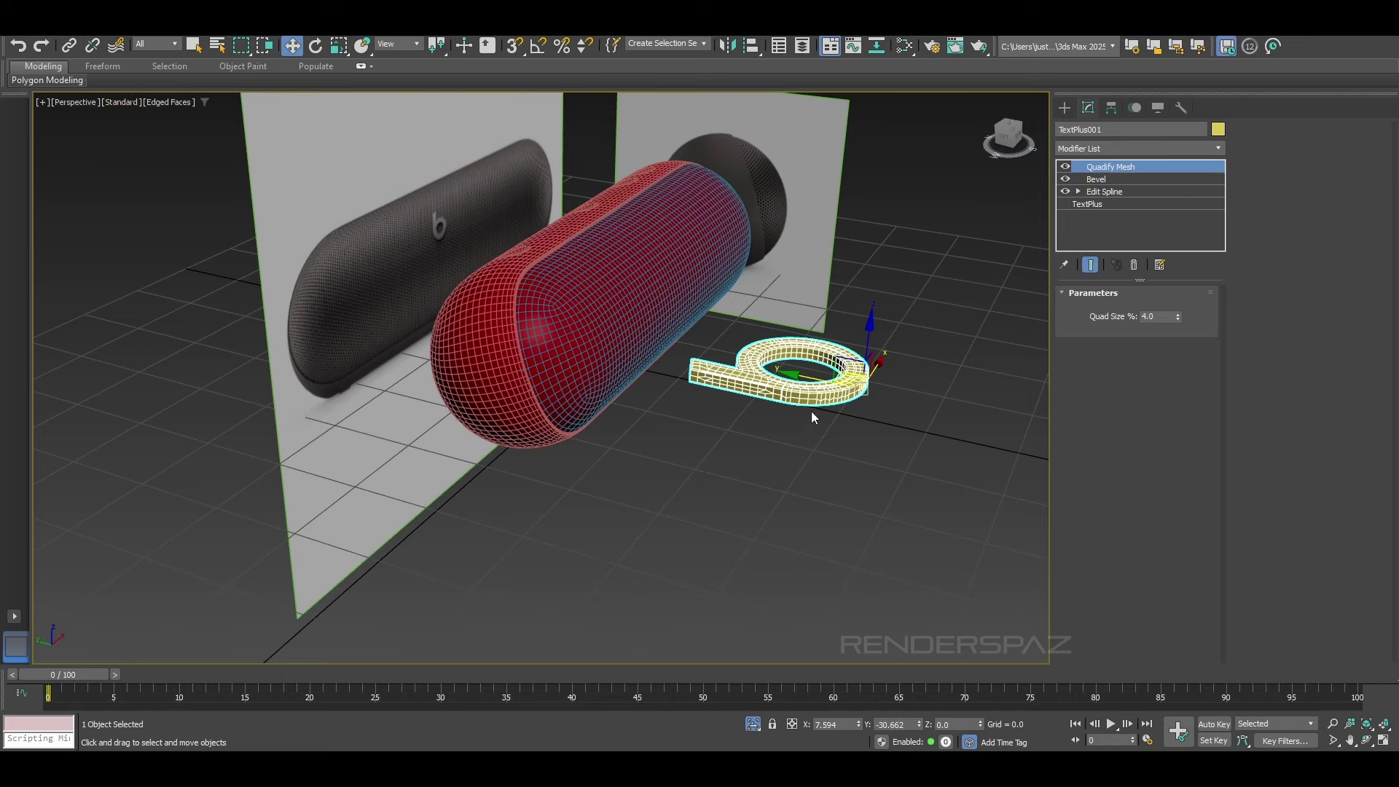
# Step: Convert the quadified b to an Editable Poly
pyautogui.click(106, 69)
pyautogui.rightClick(808, 387)
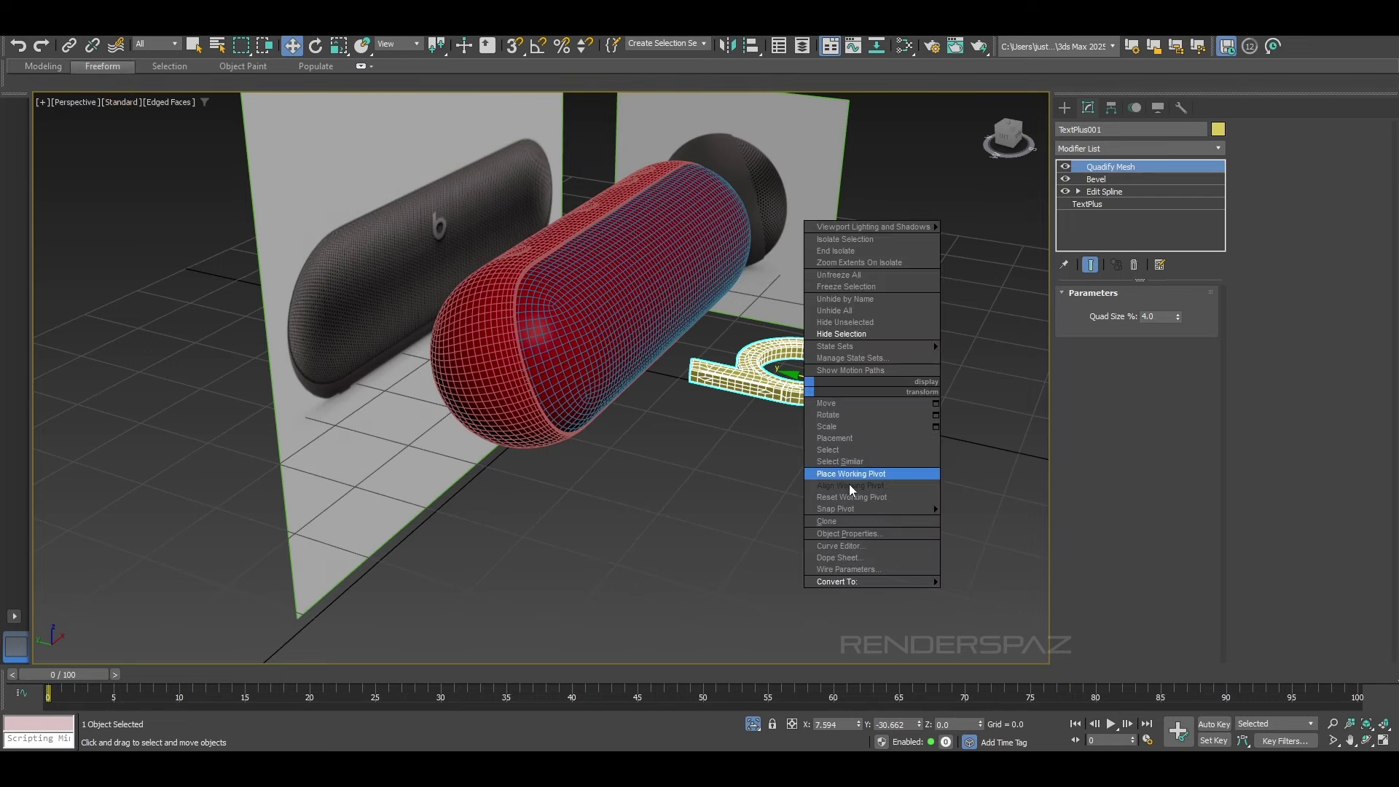
pyautogui.click(959, 592)
pyautogui.scroll(5, 789, 398)
pyautogui.scroll(-4, 823, 411)
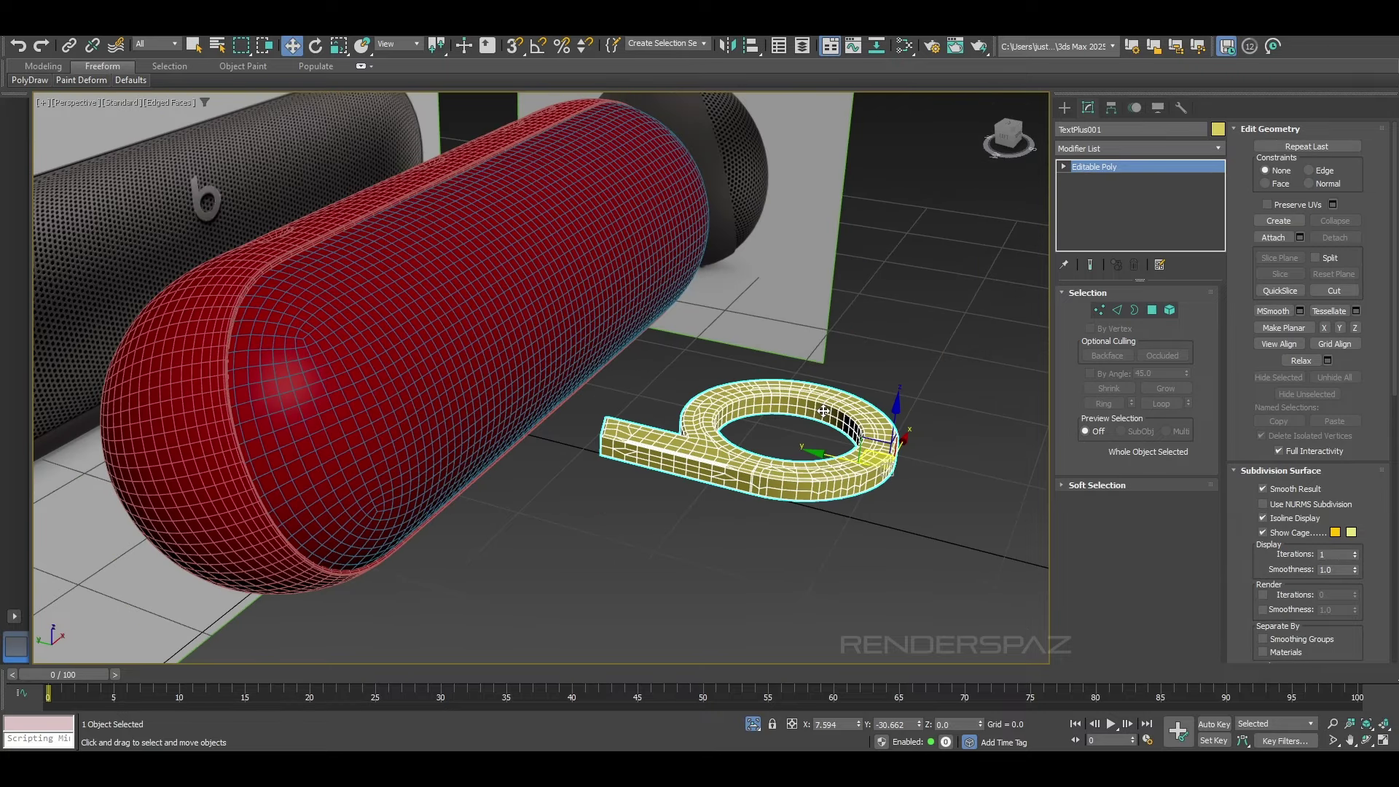
pyautogui.moveTo(33, 79)
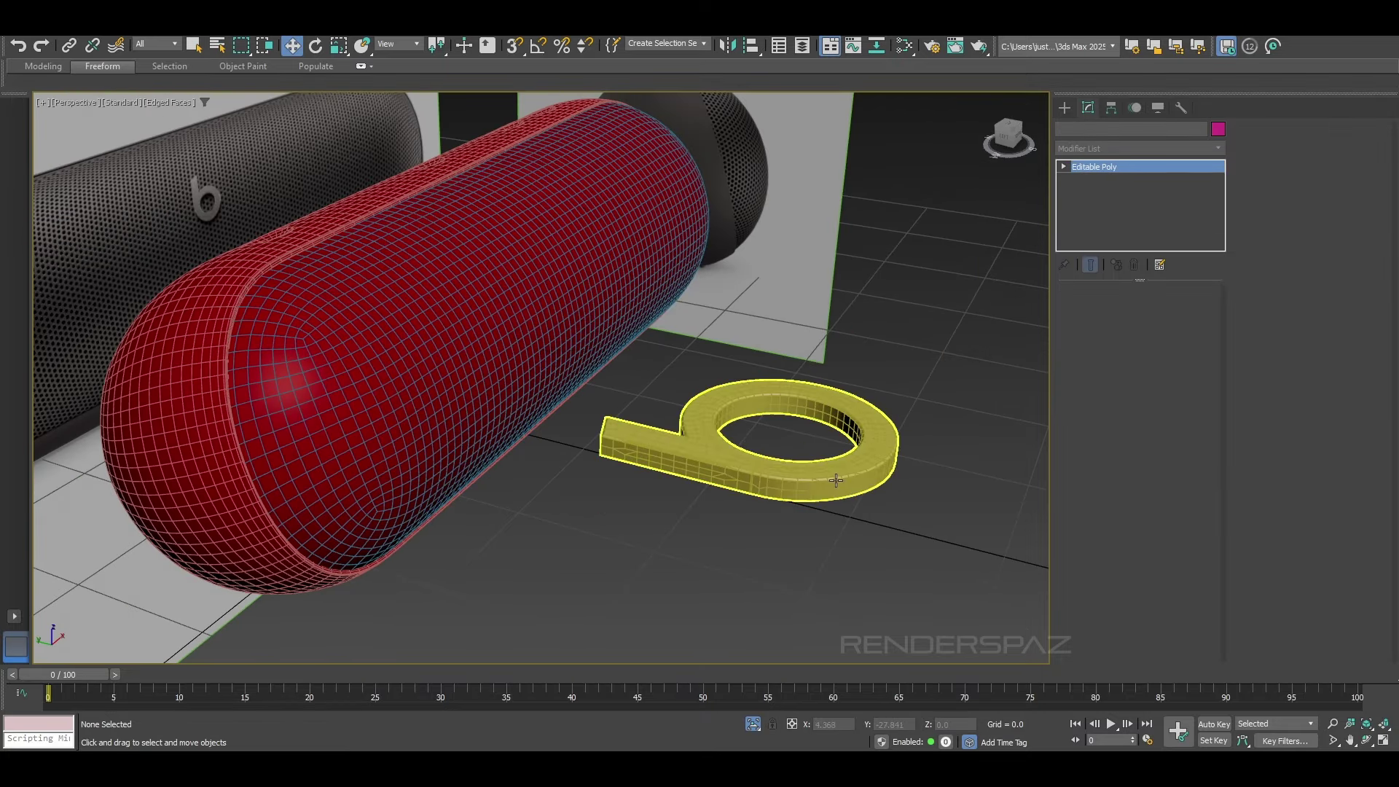
# Step: Align the b to the surface normal of the speaker's curved front with Normal Align
pyautogui.keyDown('alt'); pyautogui.moveTo(817, 540); pyautogui.dragTo(835, 361, button='middle'); pyautogui.keyUp('alt')
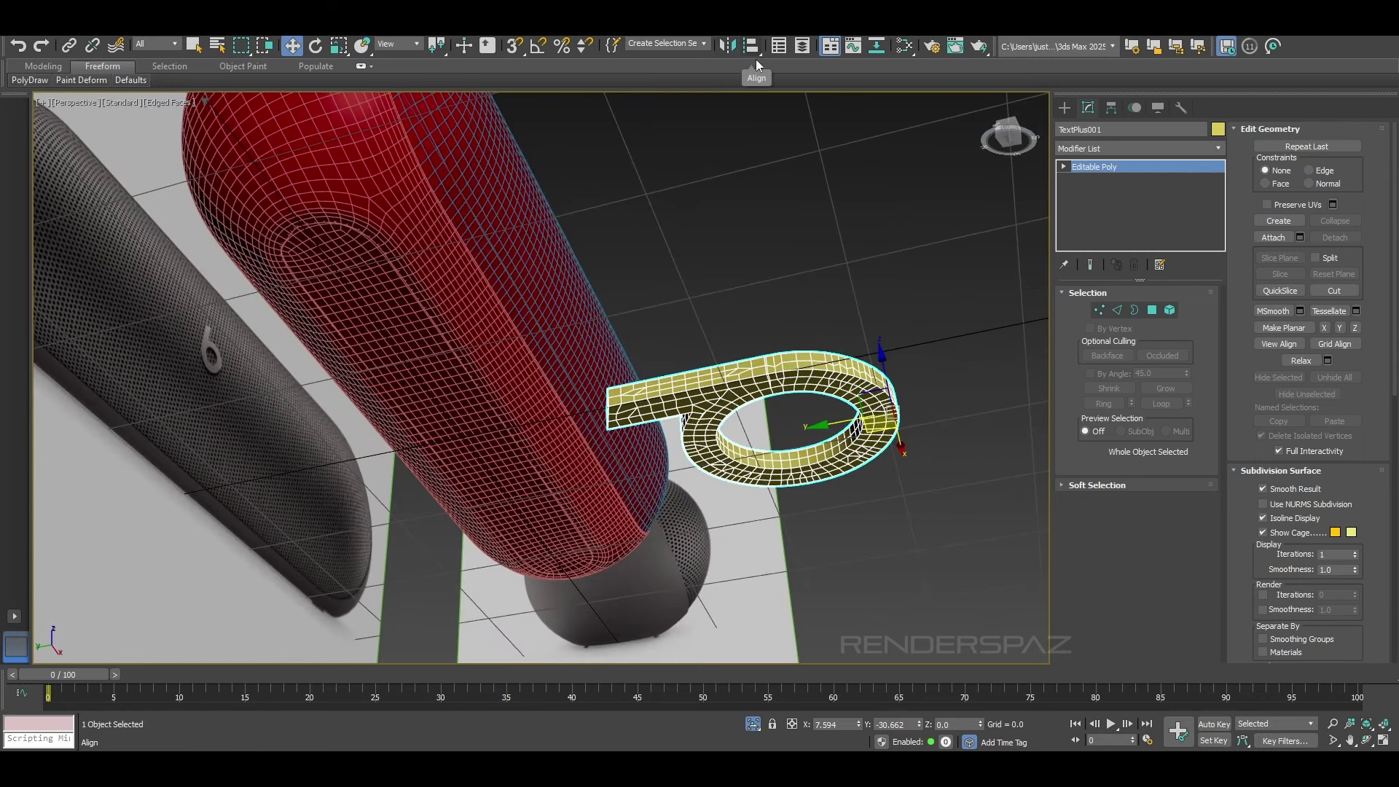
pyautogui.moveTo(755, 62); pyautogui.dragTo(750, 82)
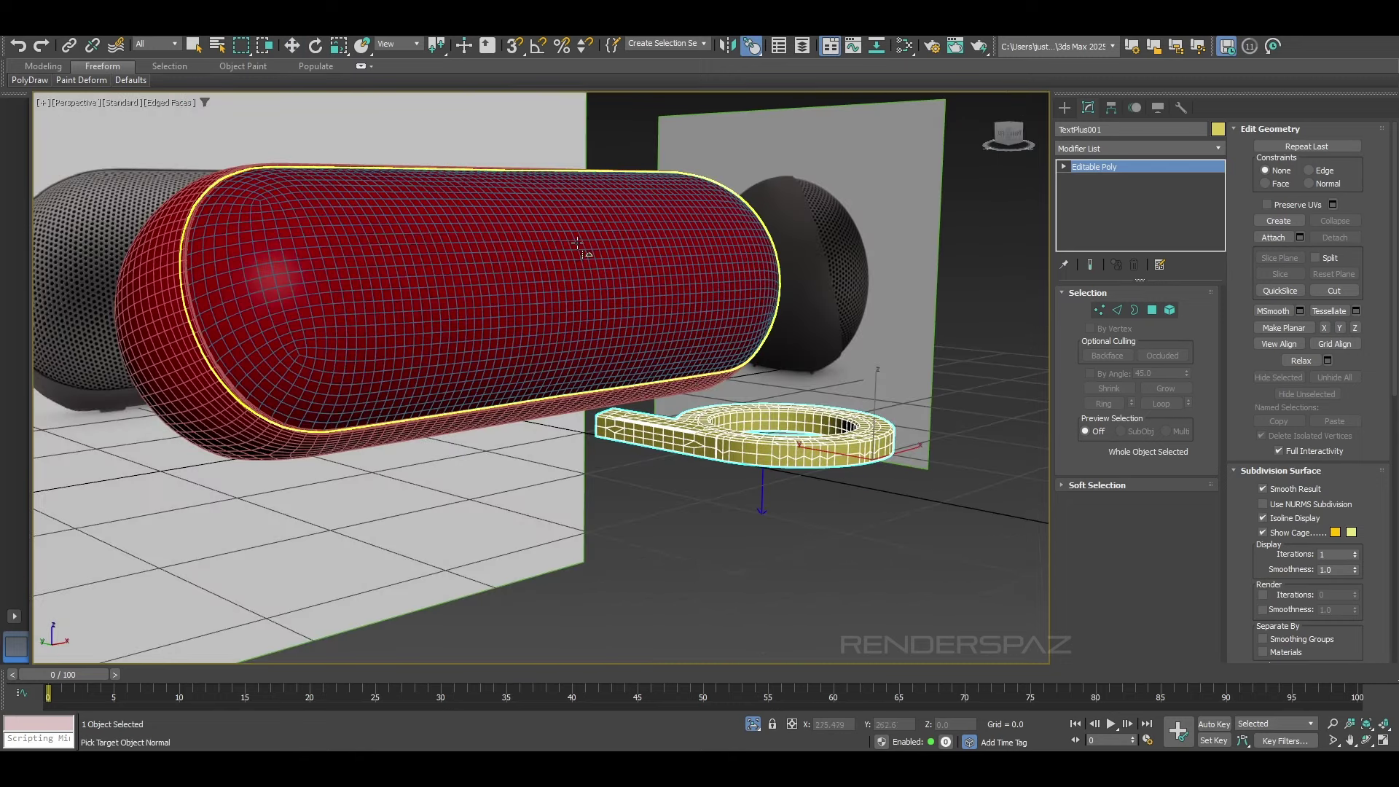
pyautogui.click(656, 292)
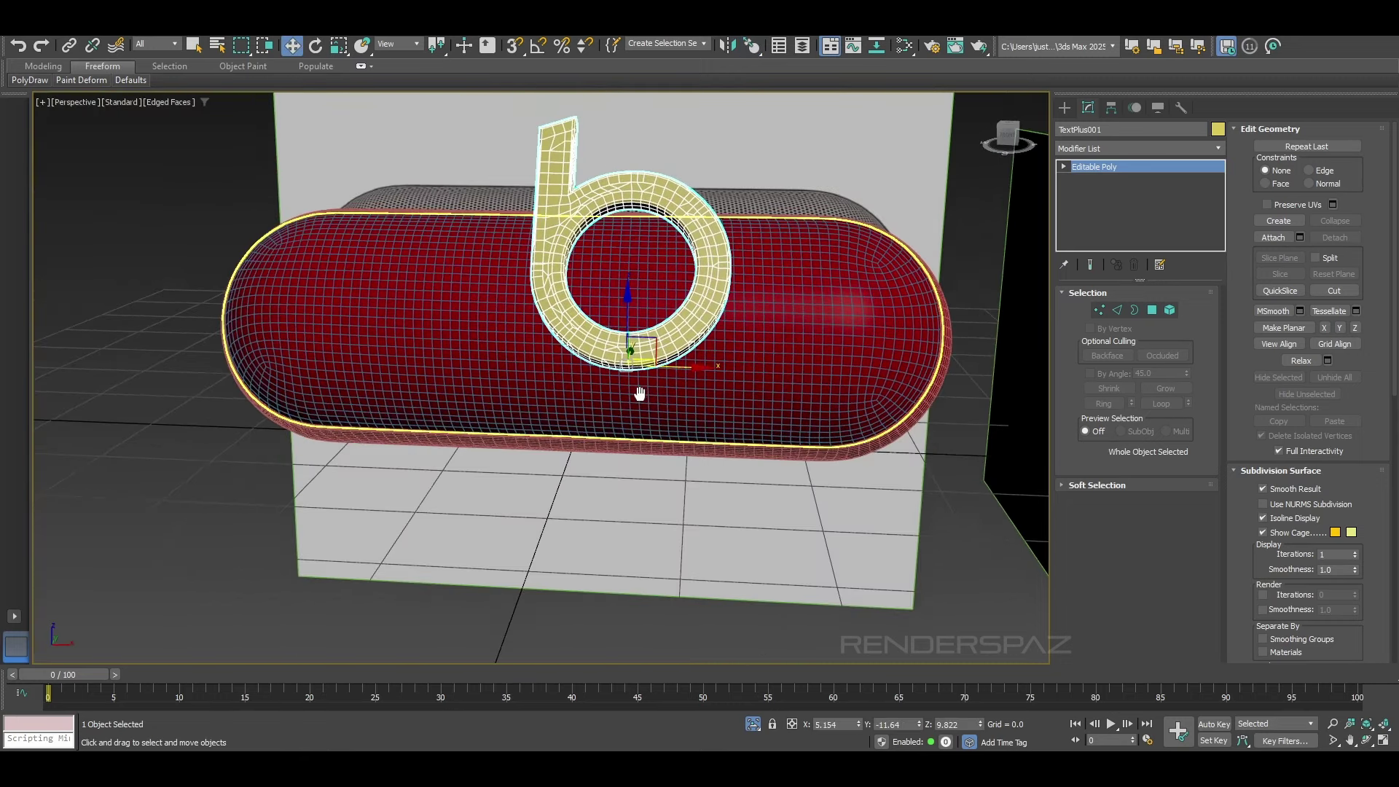
# Step: Scale the b uniformly down to about 27% and move it against the speaker's front surface
pyautogui.moveTo(640, 393); pyautogui.dragTo(645, 407, button='middle')
pyautogui.press('r')
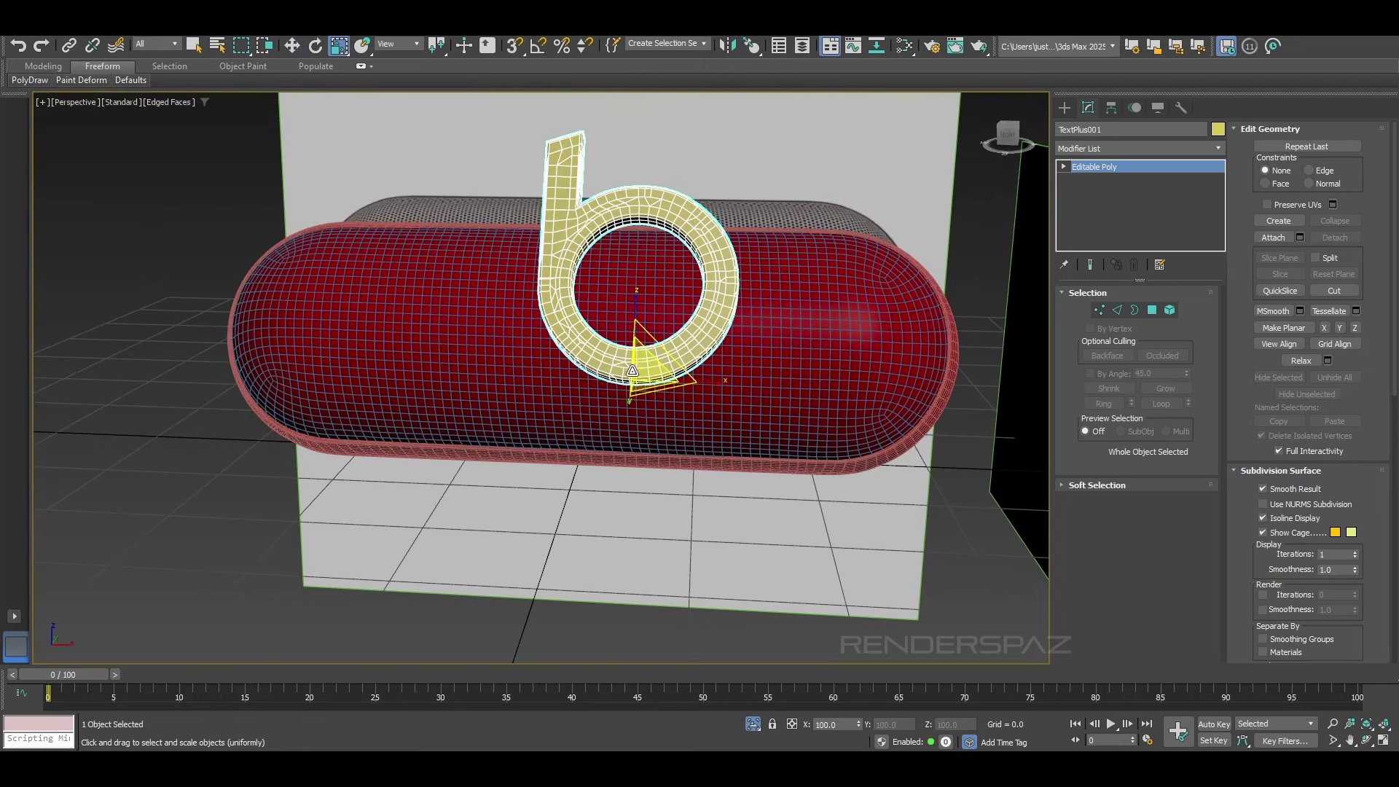
pyautogui.moveTo(640, 371); pyautogui.dragTo(546, 594)
pyautogui.keyDown('alt'); pyautogui.moveTo(642, 379); pyautogui.dragTo(740, 380, button='middle'); pyautogui.keyUp('alt')
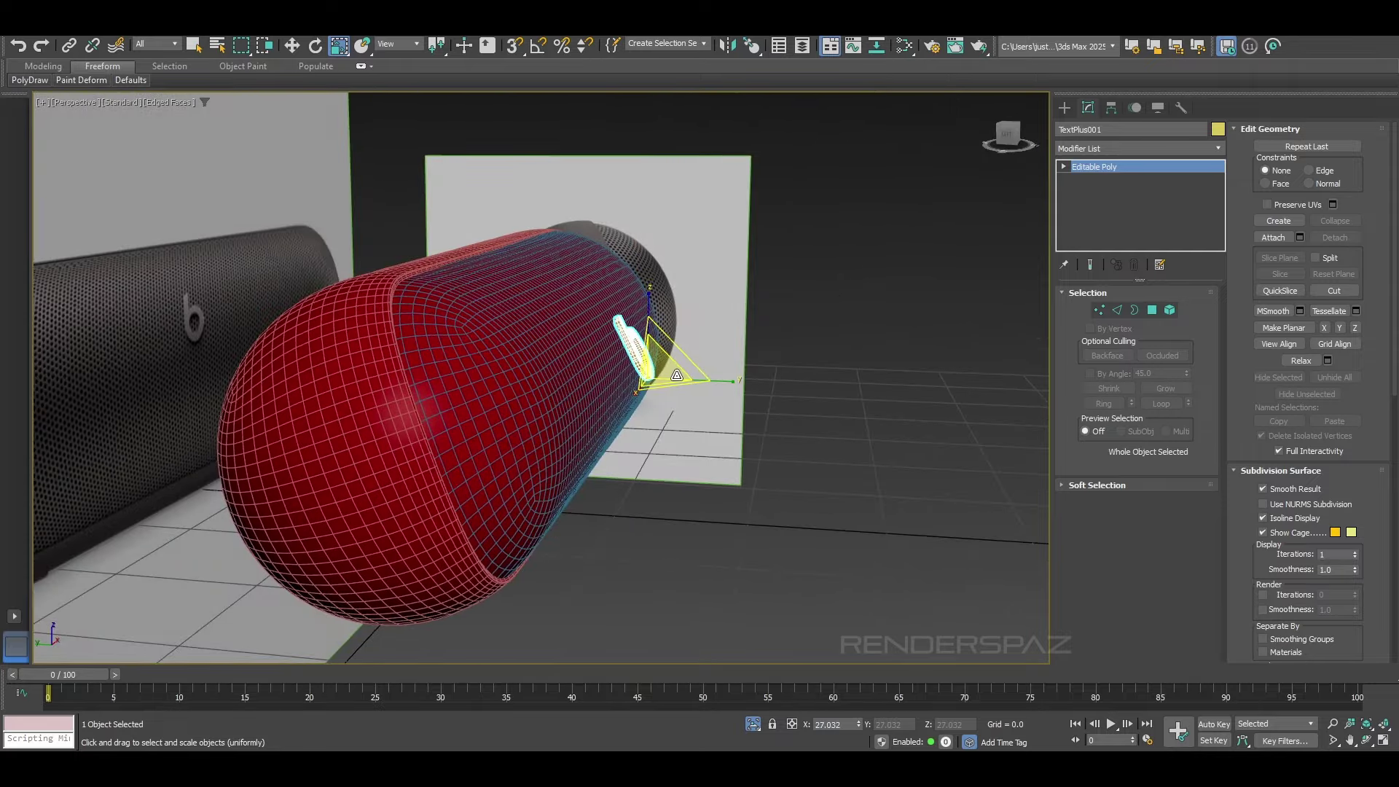
pyautogui.press('w')
pyautogui.moveTo(597, 369); pyautogui.dragTo(572, 370)
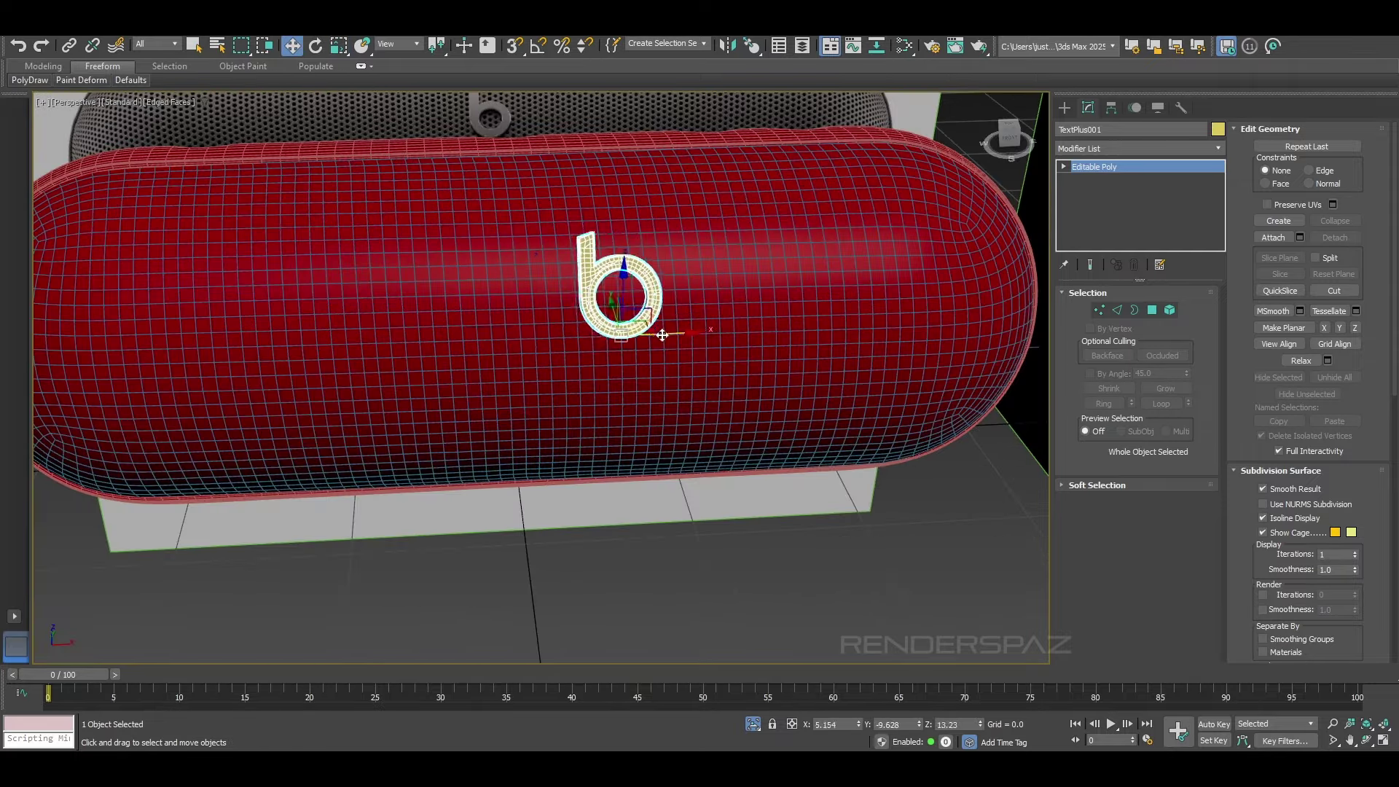
# Step: Centre the b on the speaker's front at about X 0.13, Z 12.4 and scale it down to about 22%
pyautogui.press('f')
pyautogui.press('F3')
pyautogui.press('F3')
pyautogui.keyDown('ctrl'); pyautogui.click(642, 408); pyautogui.keyUp('ctrl')
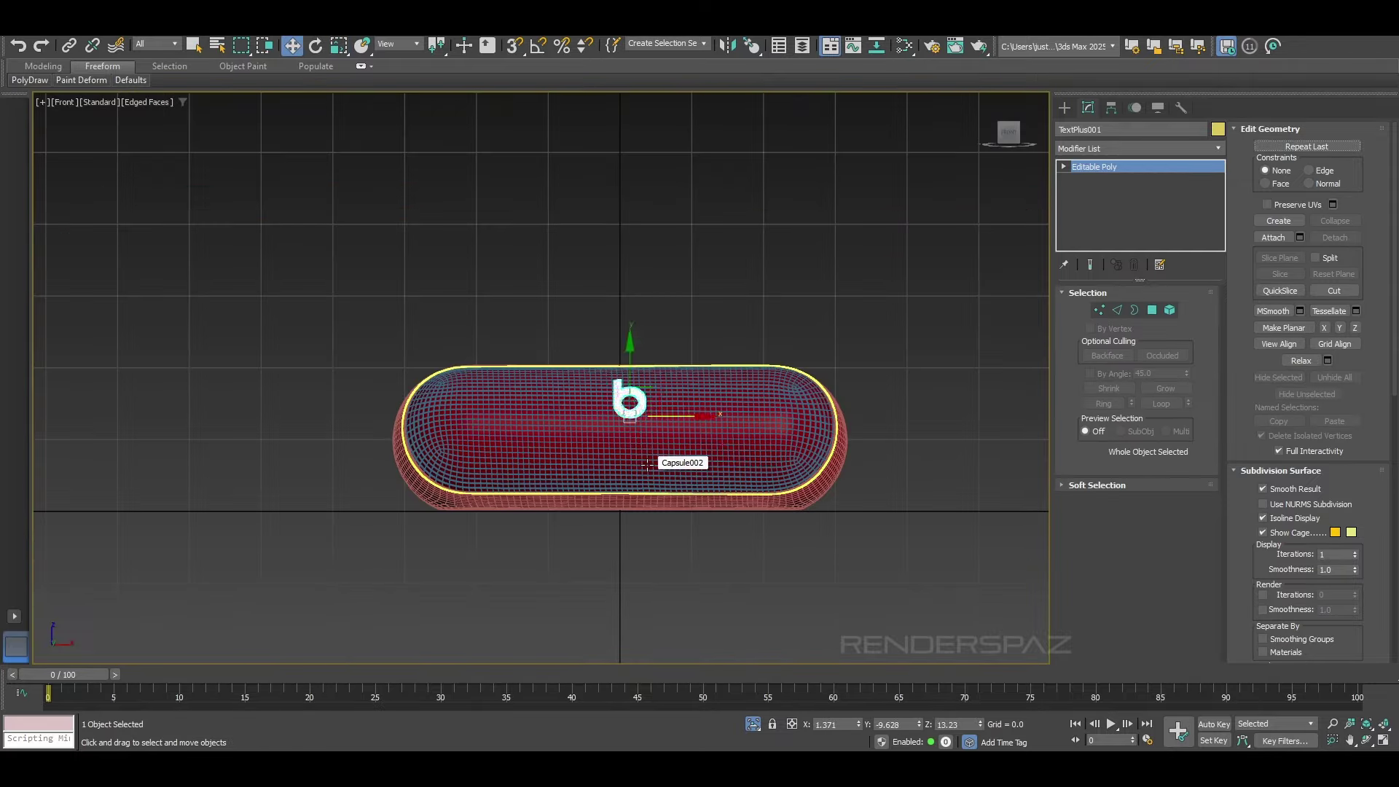
pyautogui.rightClick(547, 346)
pyautogui.click(576, 270)
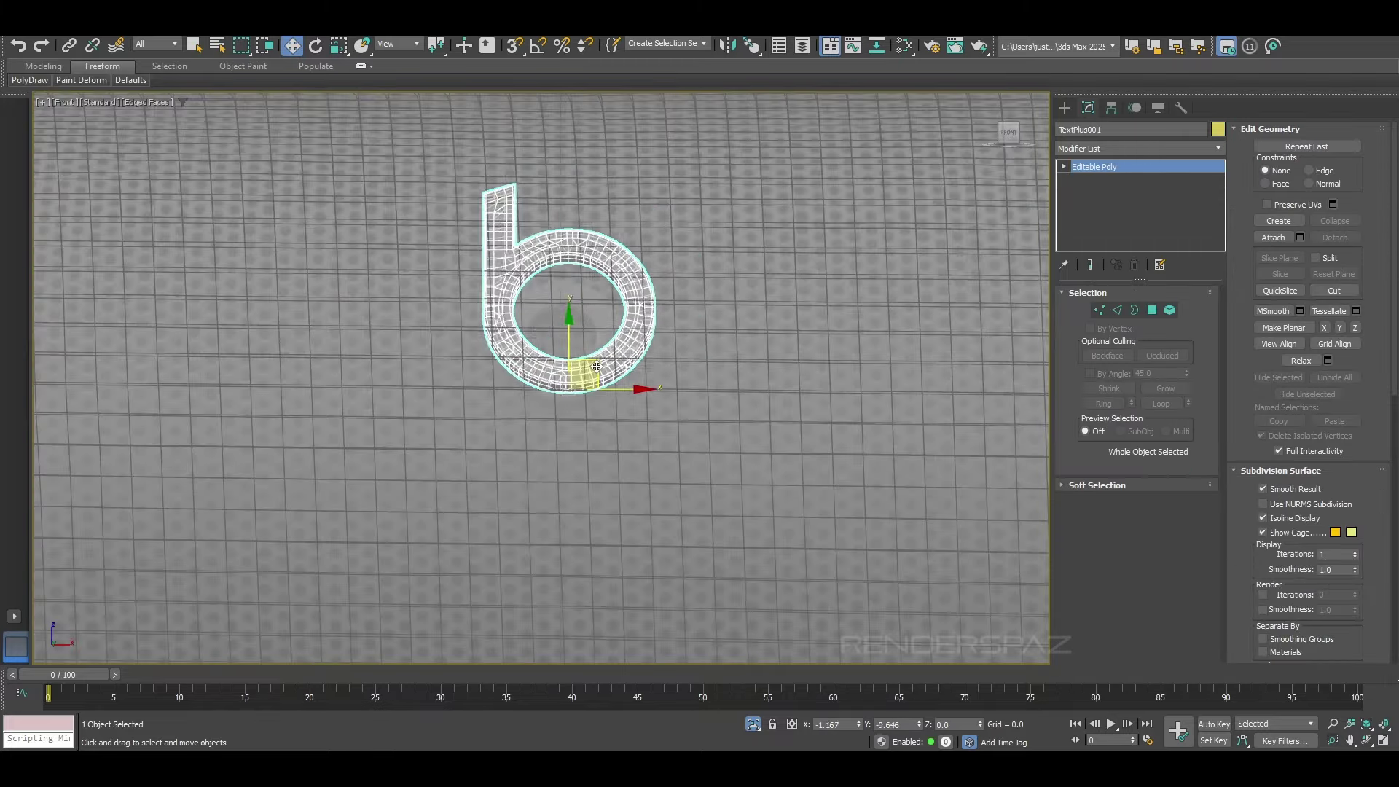
pyautogui.moveTo(581, 375); pyautogui.dragTo(573, 399)
pyautogui.press('r')
pyautogui.moveTo(574, 399)
pyautogui.mouseDown()
pyautogui.moveTo(580, 416)
pyautogui.moveTo(577, 385)
pyautogui.mouseUp()
pyautogui.press('w')
# Step: Set the b's reference coordinate system to Local and display the model shaded
pyautogui.click(398, 44)
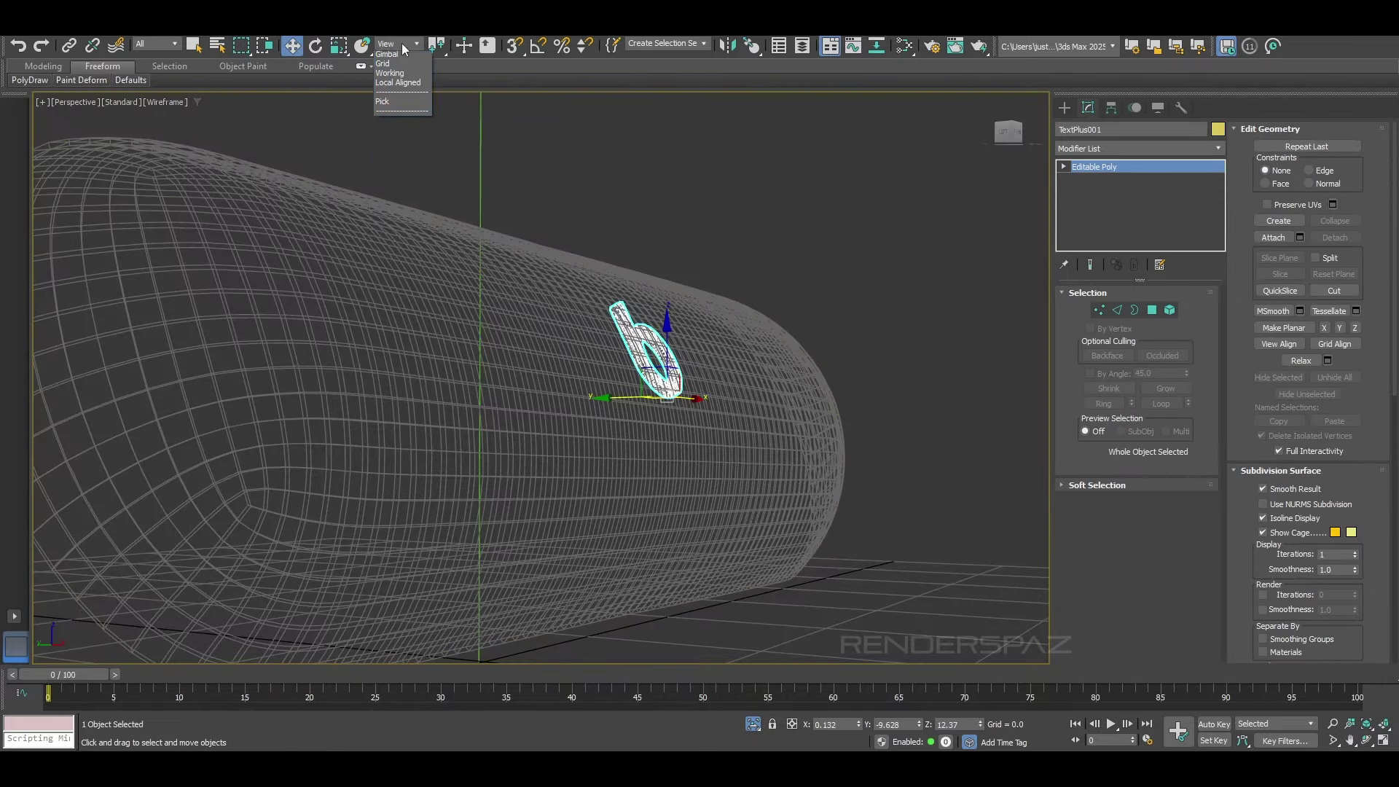
pyautogui.click(388, 85)
pyautogui.press('F3')
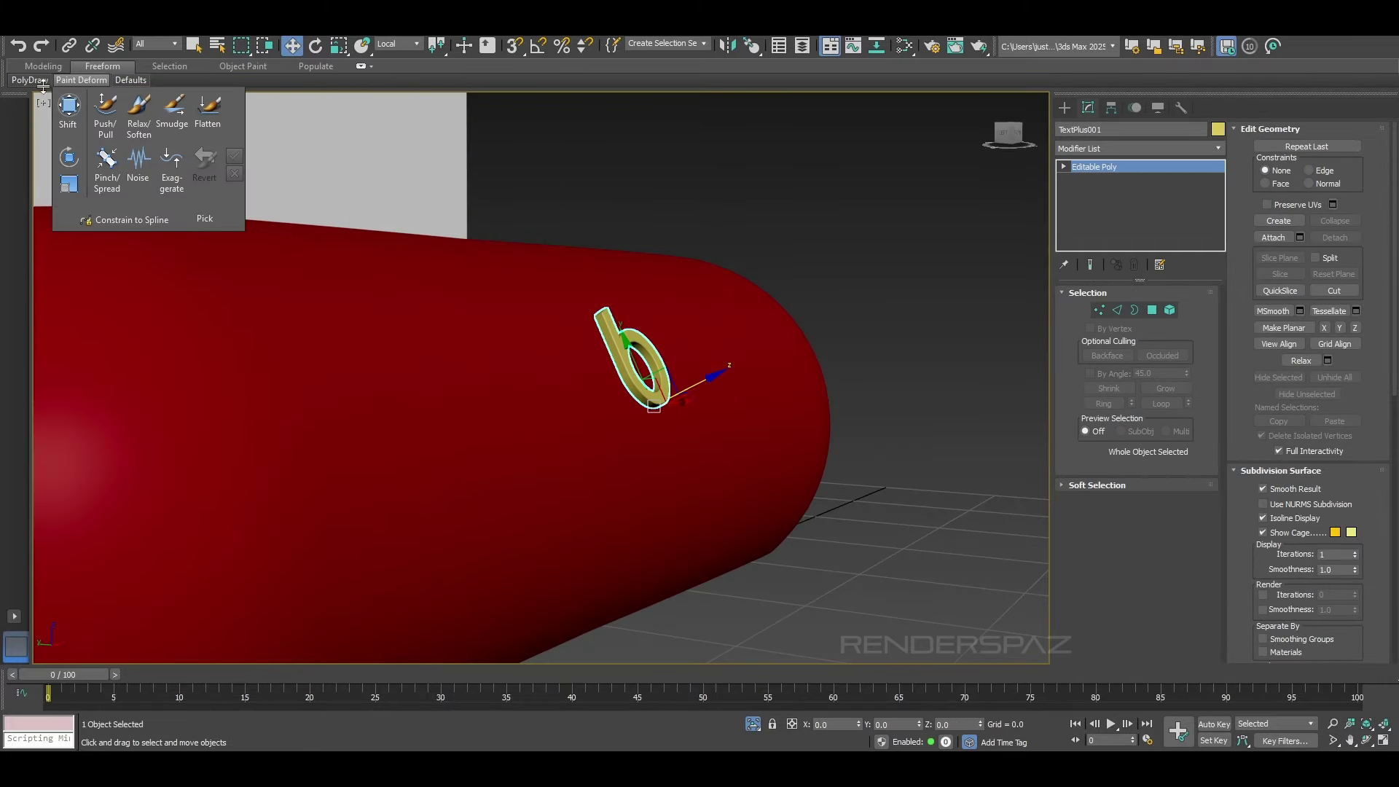
# Step: Apply a Conform modifier to the b and switch its Editable Poly to edge selection
pyautogui.click(81, 80)
pyautogui.click(88, 118)
pyautogui.scroll(3, 577, 395)
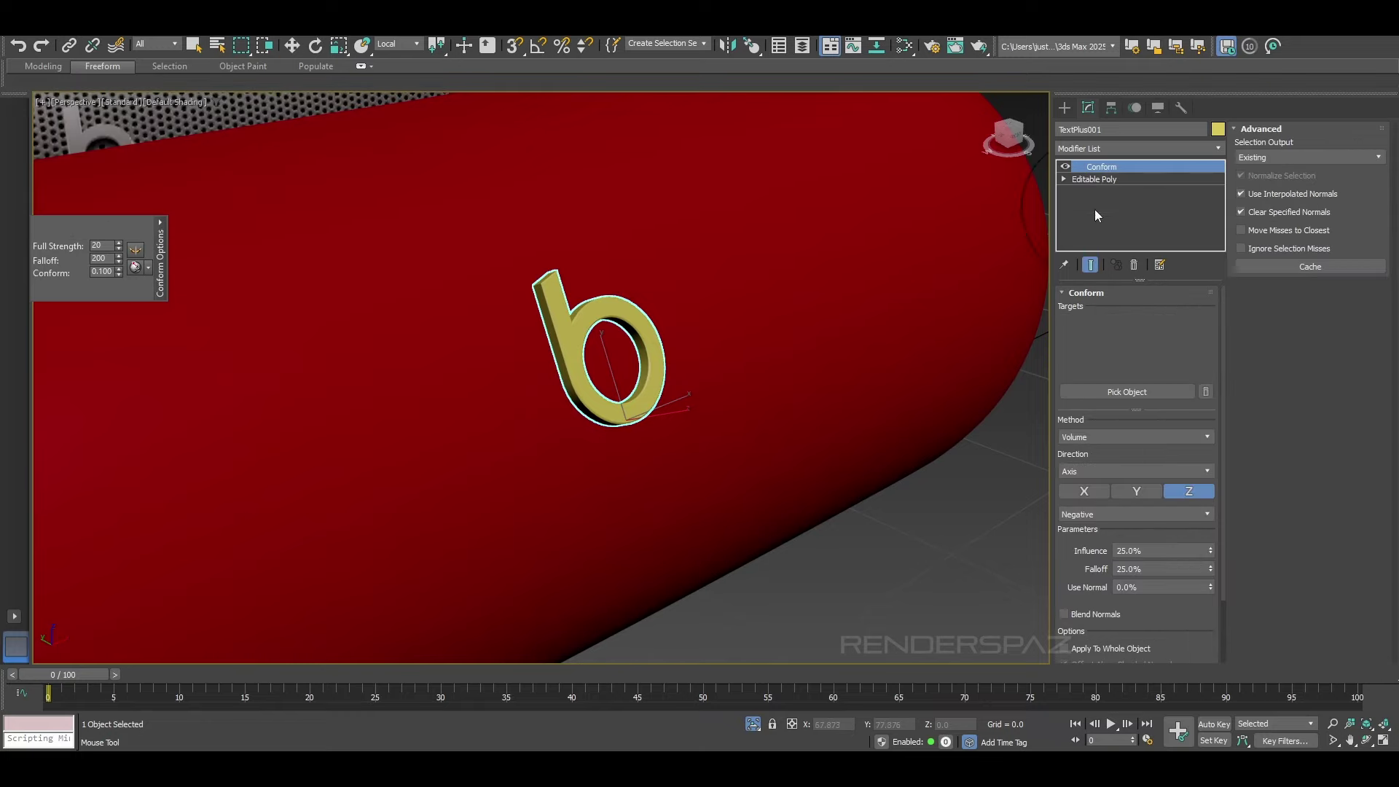
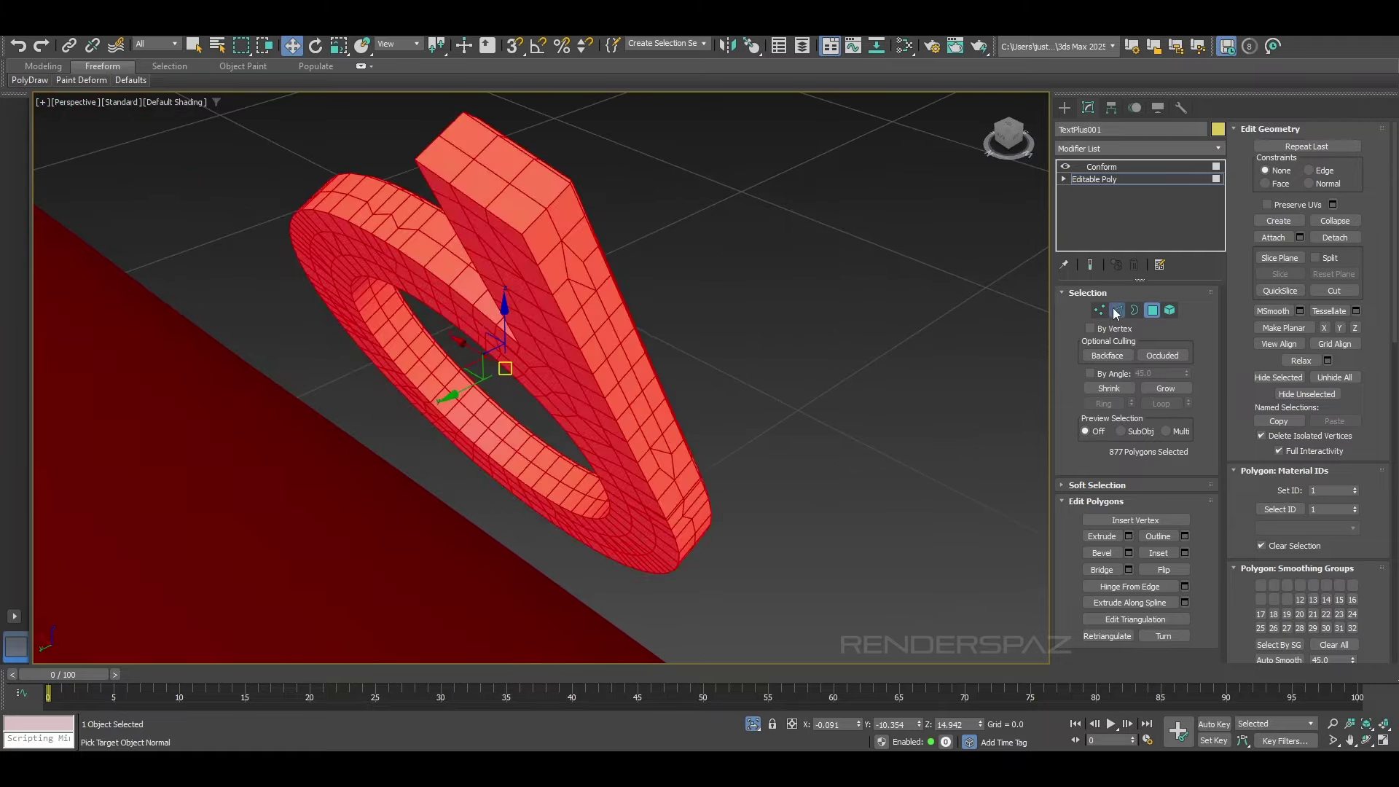
pyautogui.click(1116, 310)
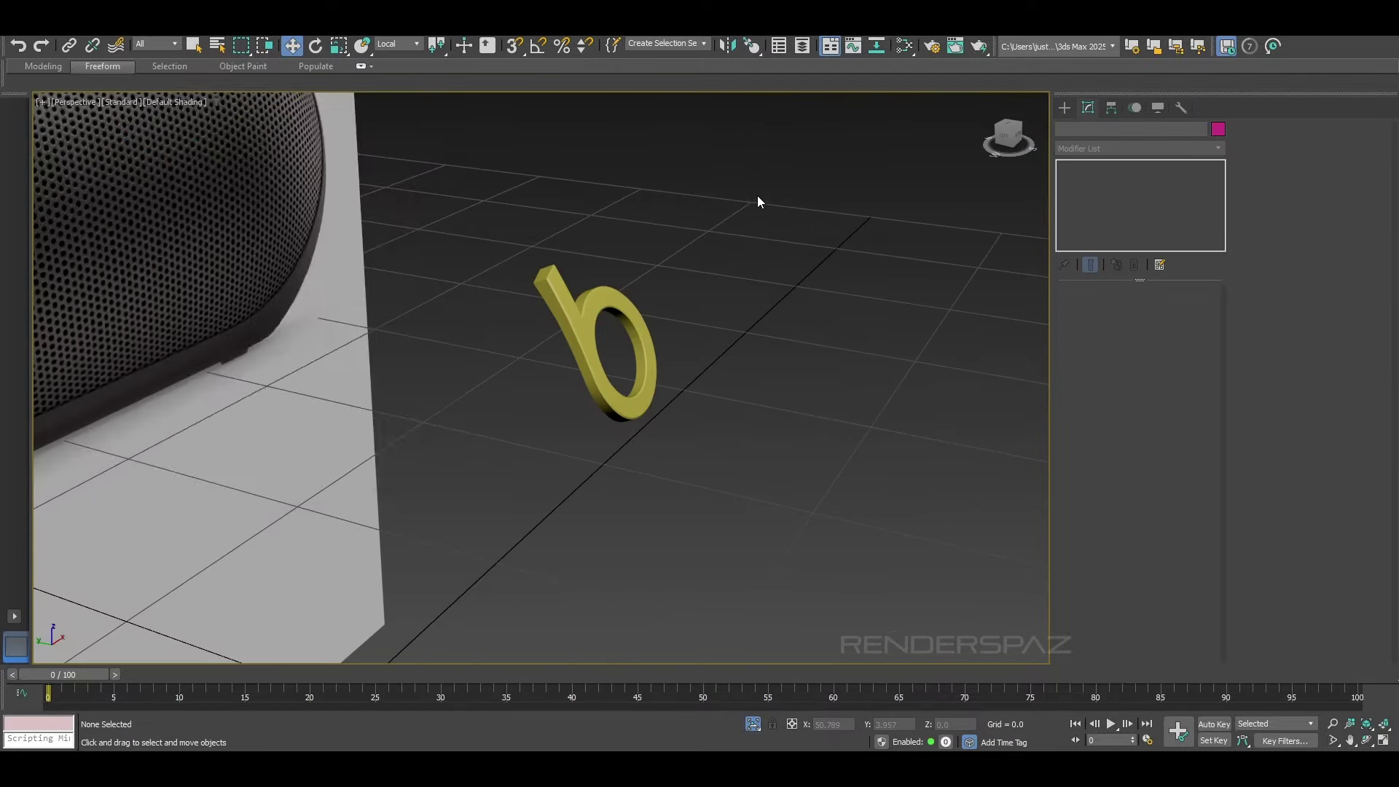
# Step: Bring the hidden speaker parts back and start the Arnold interactive render
pyautogui.rightClick(787, 197)
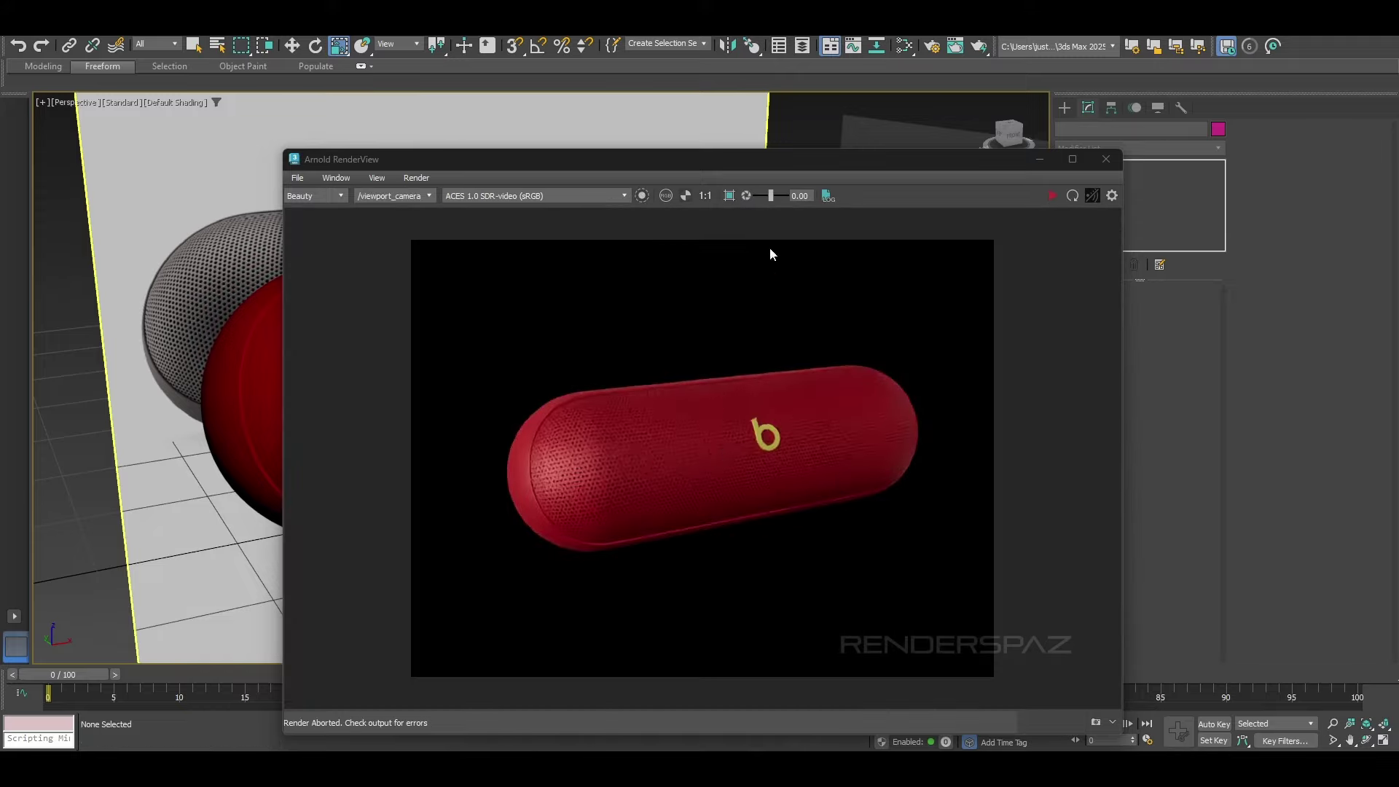
pyautogui.click(1052, 195)
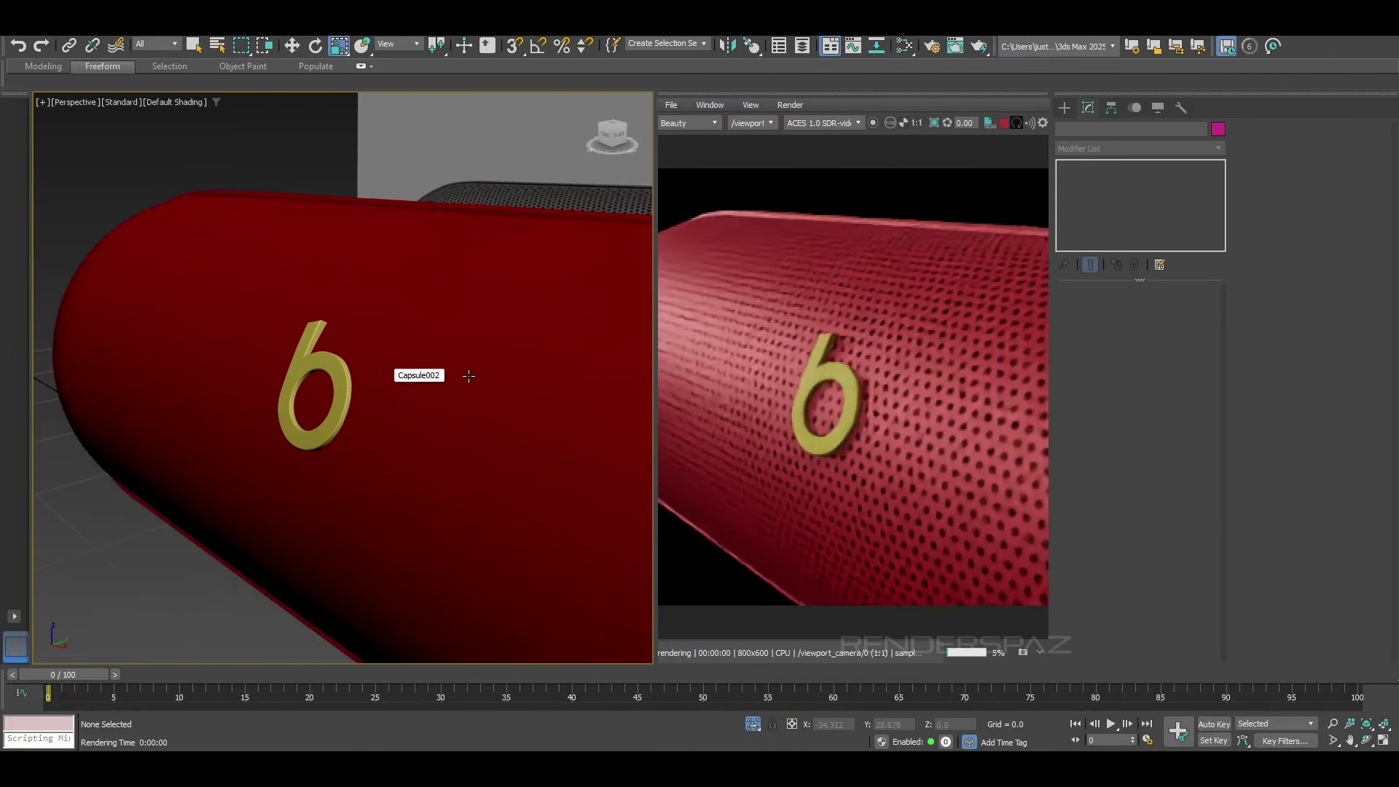
# Step: Create a new Arnold Standard Surface material and assign it to the b logo
pyautogui.click(350, 399)
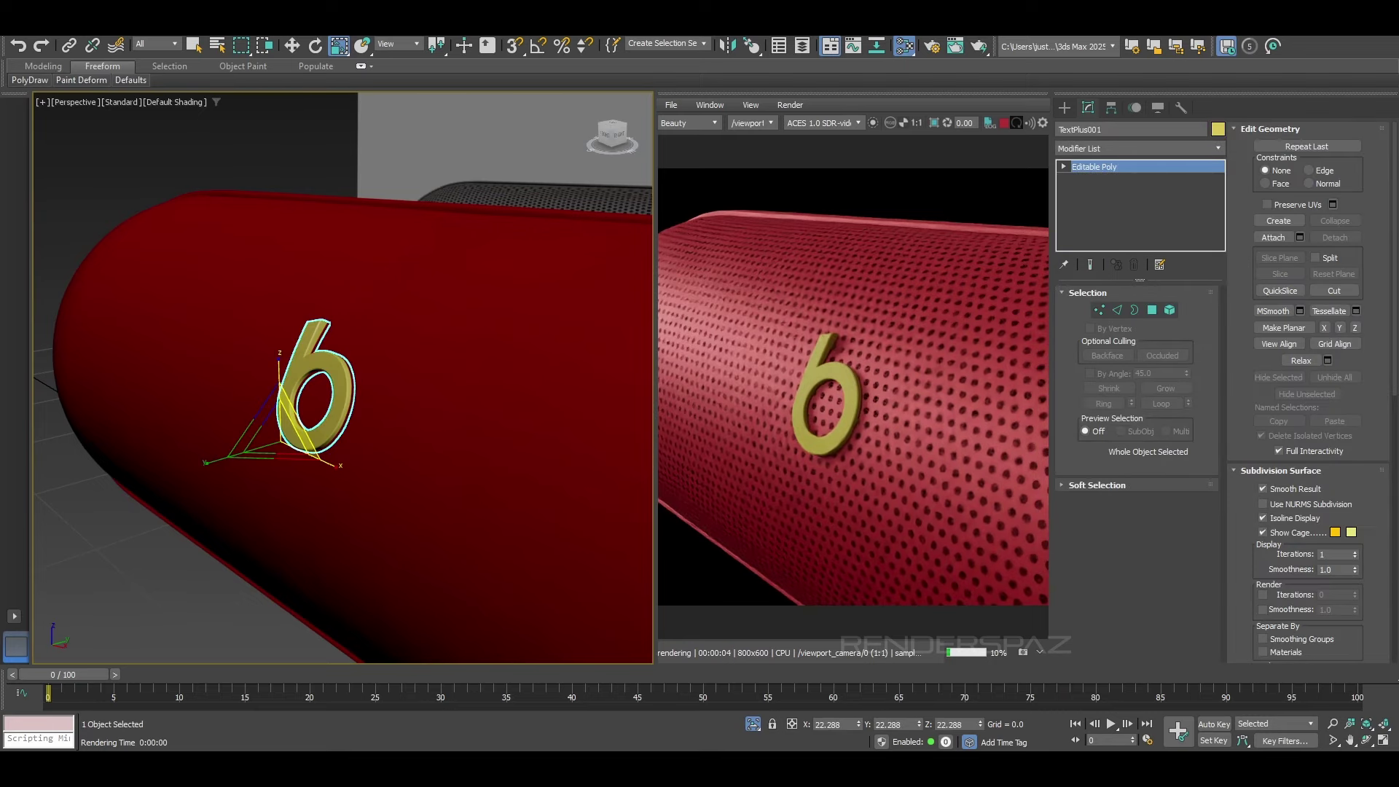
pyautogui.press('m')
pyautogui.rightClick(194, 370)
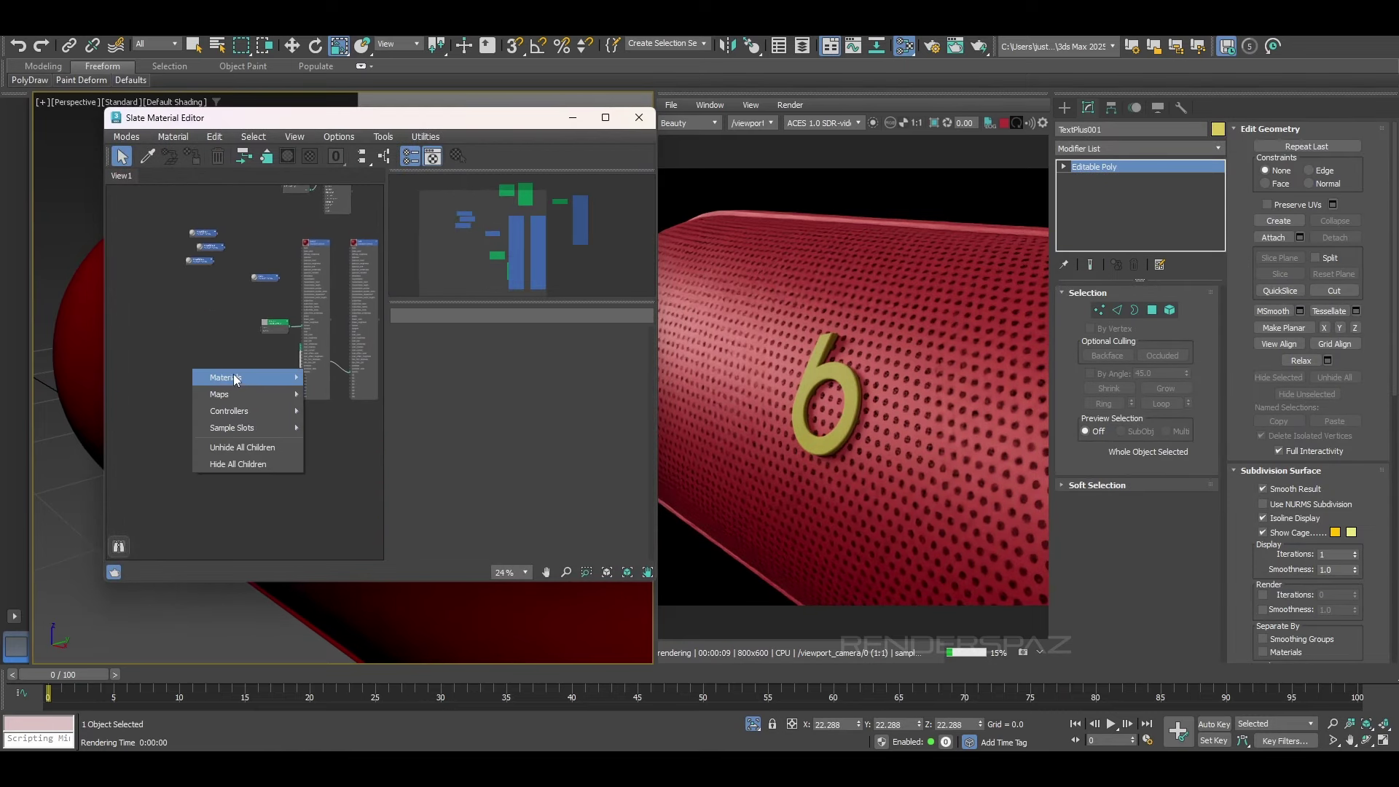
pyautogui.click(506, 474)
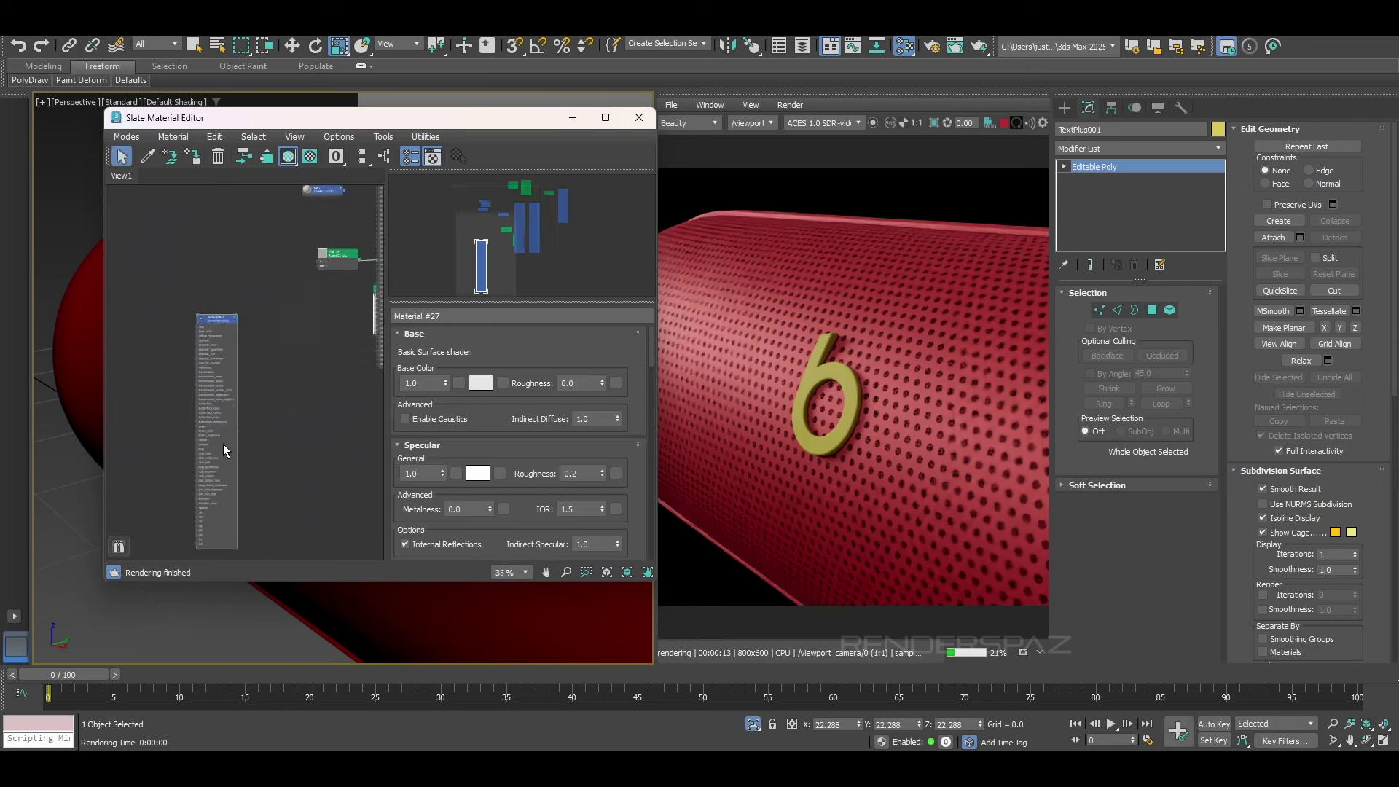
pyautogui.moveTo(377, 125); pyautogui.dragTo(685, 186)
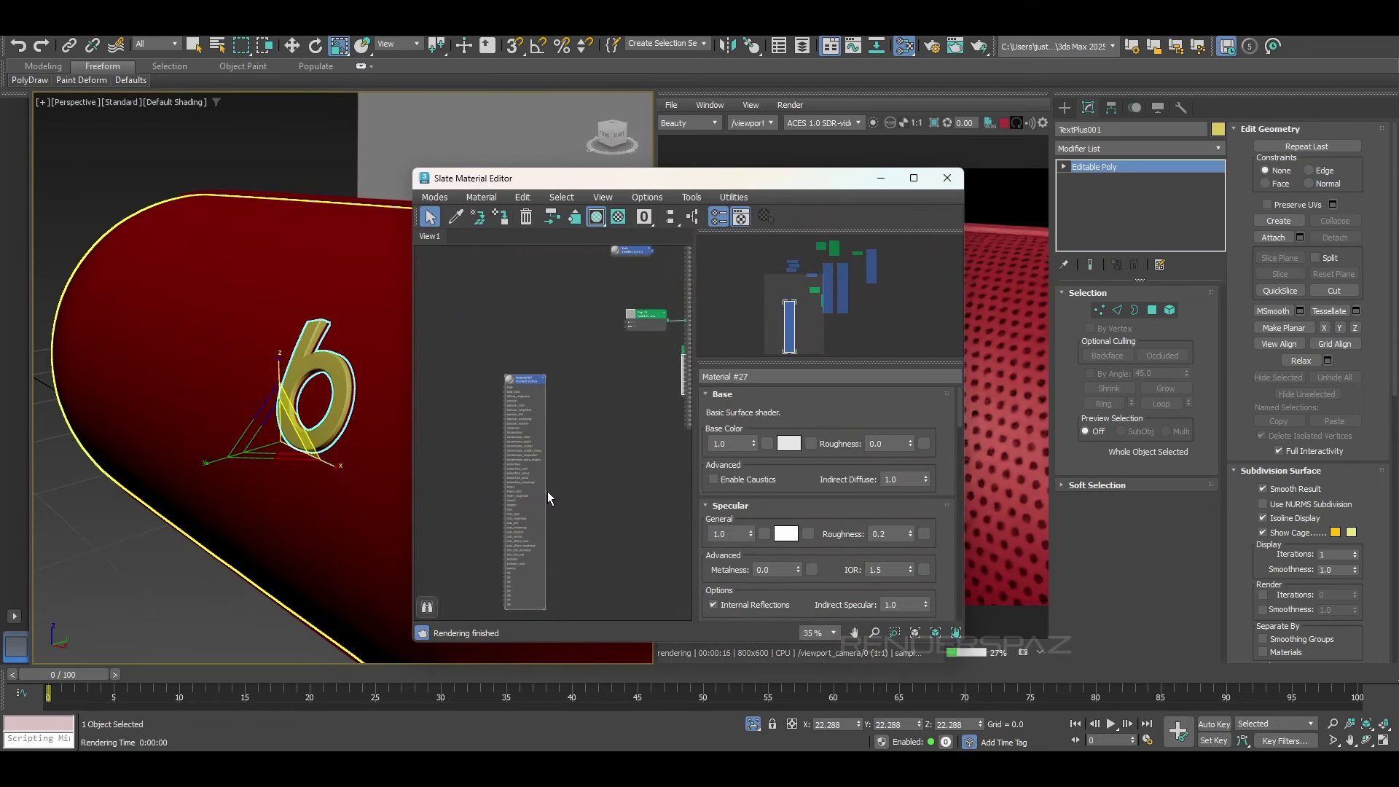
pyautogui.moveTo(286, 457); pyautogui.dragTo(336, 429)
# Step: Give the b's material a metalness of 1.0, a pure white base color and a specular roughness of about 0.238
pyautogui.moveTo(780, 184); pyautogui.dragTo(422, 155)
pyautogui.moveTo(447, 518); pyautogui.dragTo(464, 448)
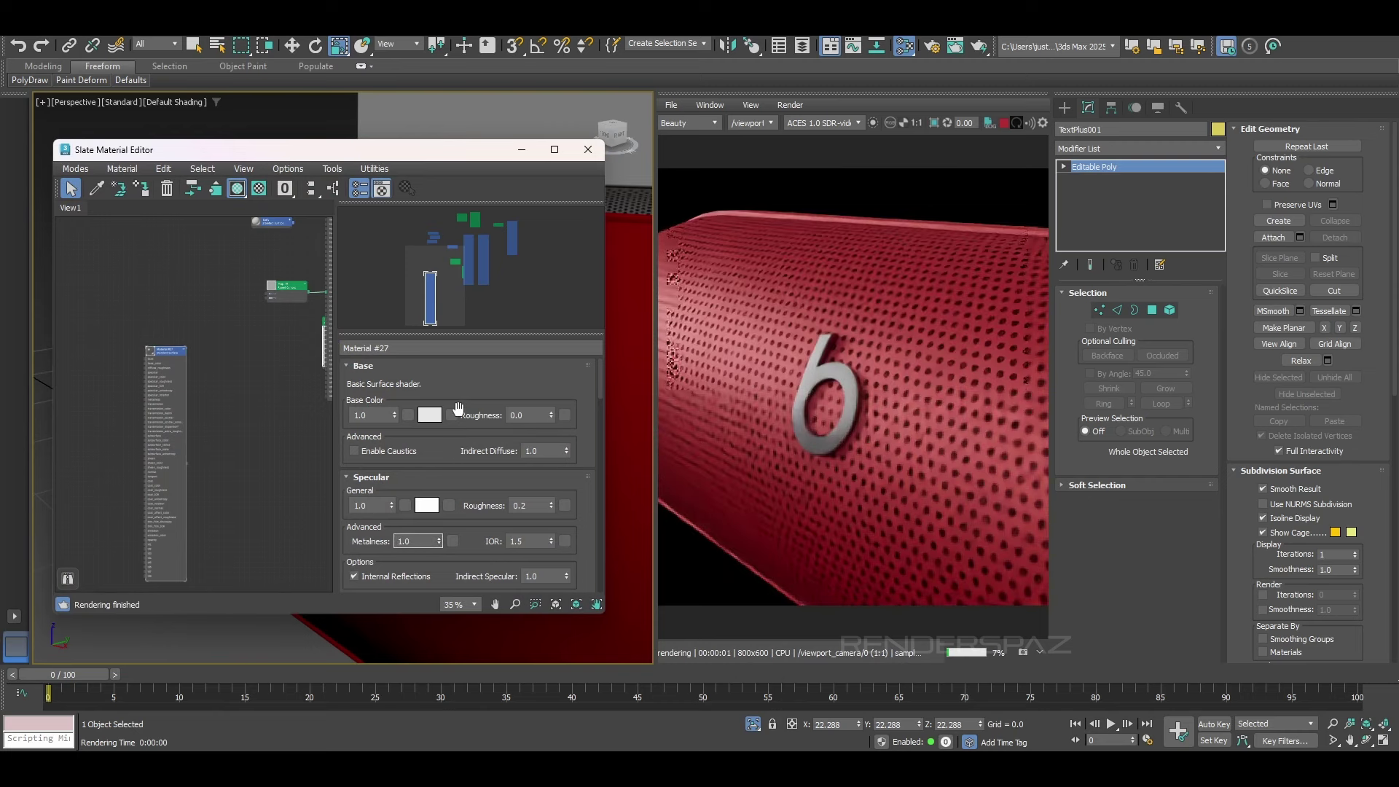
pyautogui.click(430, 415)
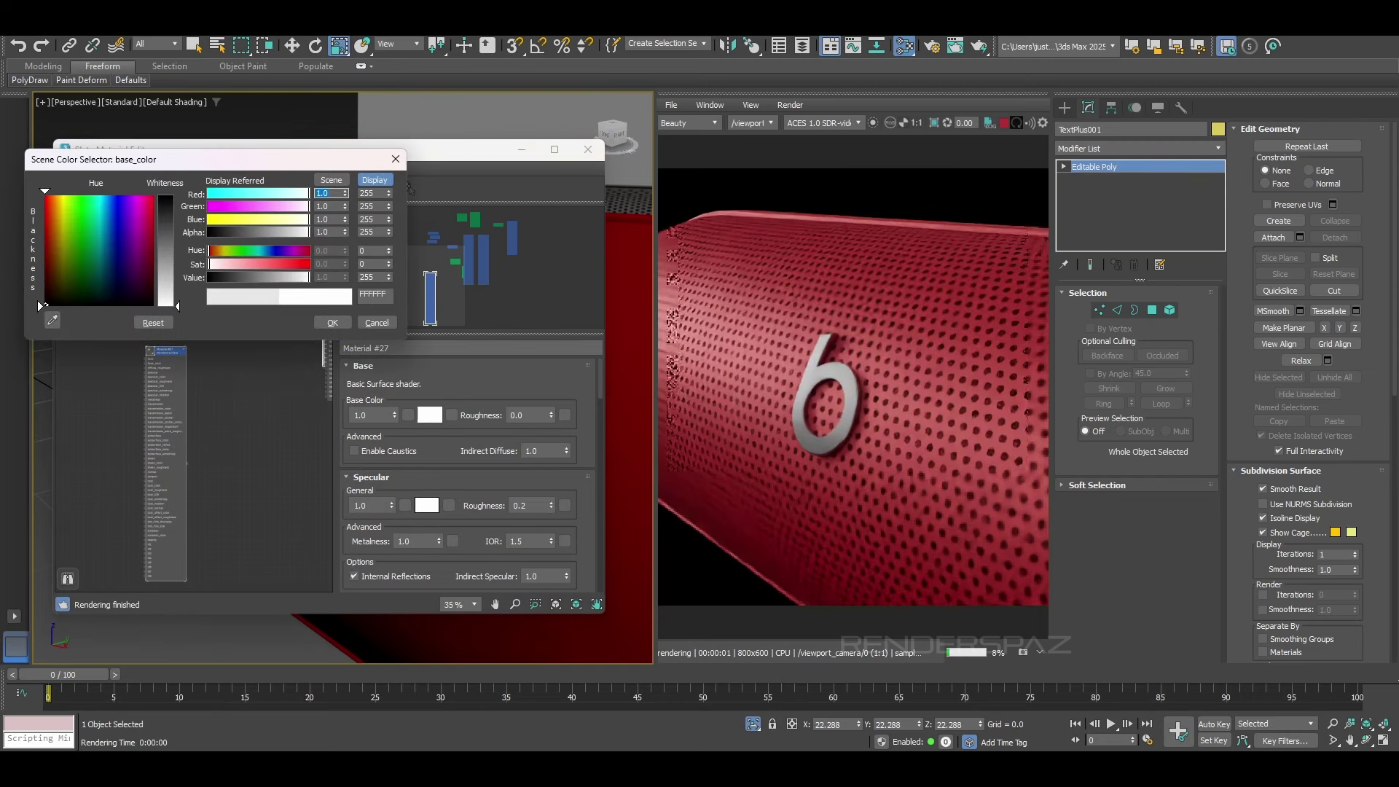
pyautogui.click(350, 322)
pyautogui.moveTo(552, 503); pyautogui.dragTo(560, 490)
pyautogui.keyDown('alt'); pyautogui.moveTo(366, 655); pyautogui.dragTo(465, 633, button='middle'); pyautogui.keyUp('alt')
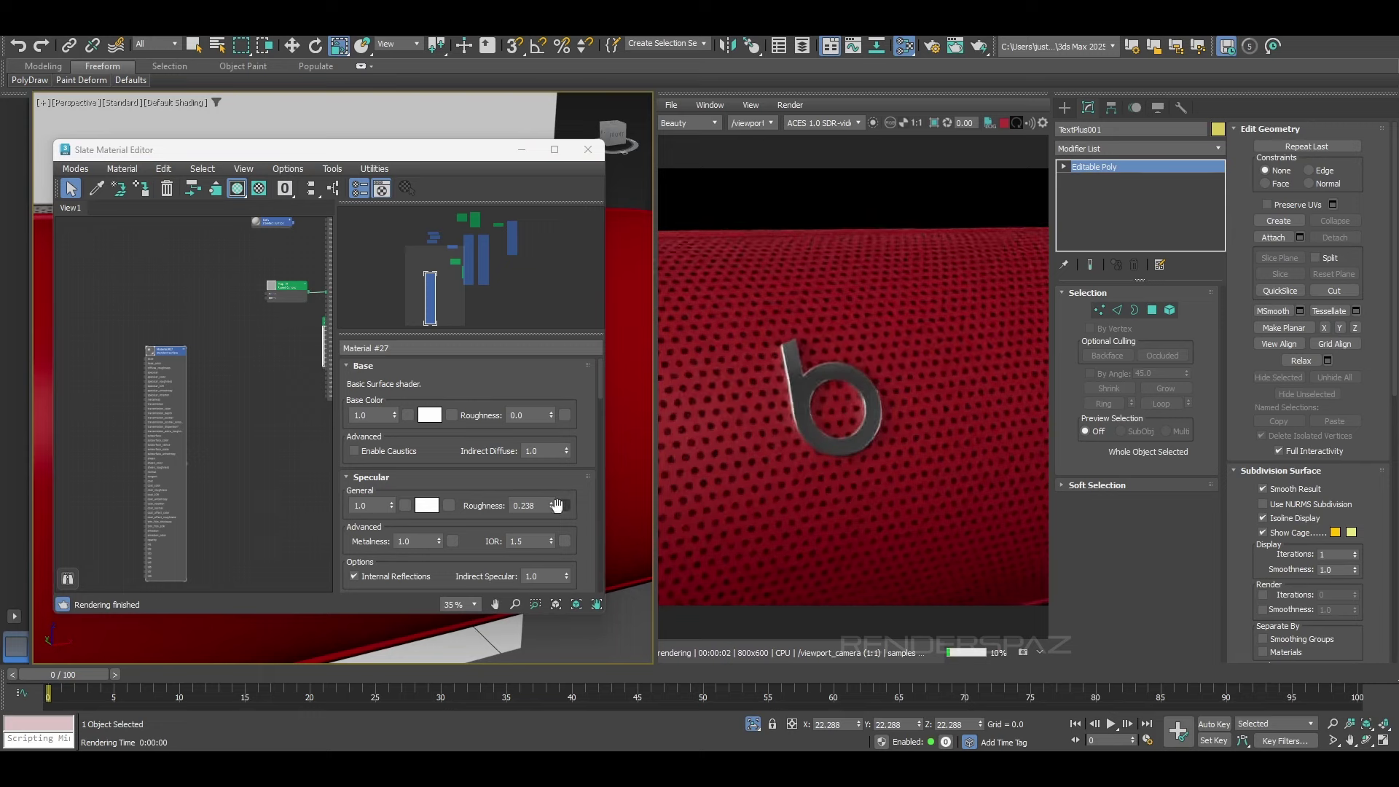
# Step: Set the b material's specular roughness to about 0.323 and its metalness to 0.9
pyautogui.moveTo(554, 503)
pyautogui.mouseDown()
pyautogui.moveTo(553, 489)
pyautogui.moveTo(552, 501)
pyautogui.mouseUp()
pyautogui.moveTo(438, 543); pyautogui.dragTo(445, 562)
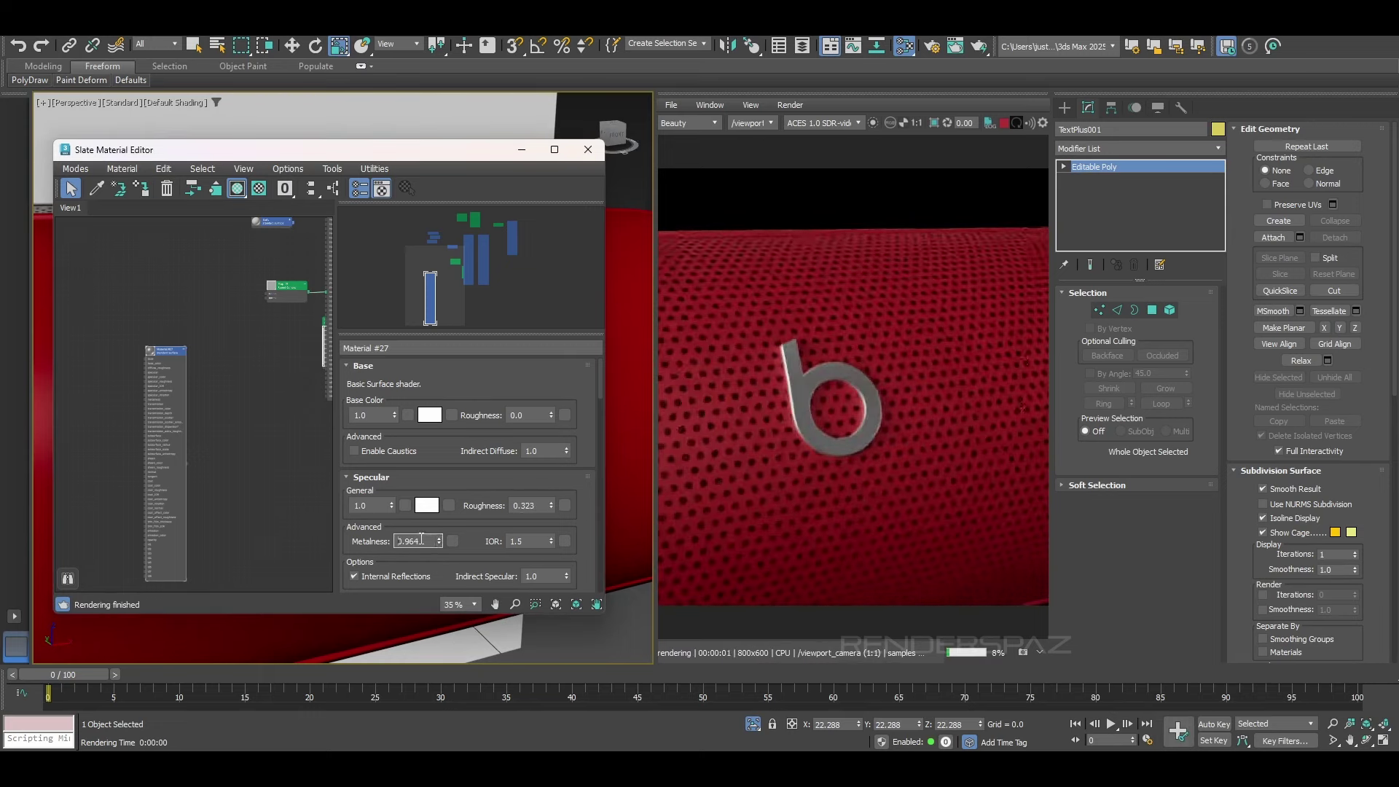
pyautogui.press('BackSpace')
pyautogui.scroll(-3, 892, 388)
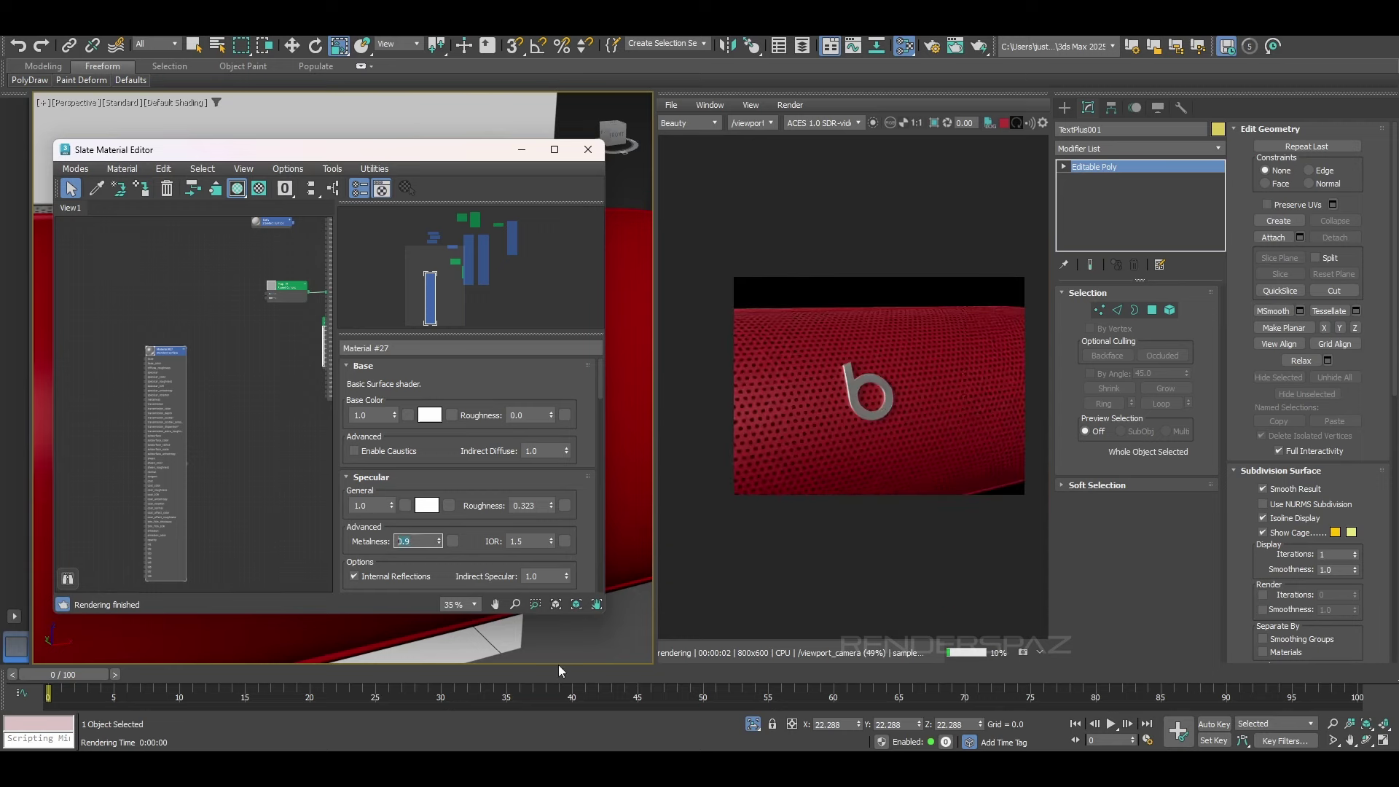
pyautogui.keyDown('alt'); pyautogui.moveTo(558, 660); pyautogui.dragTo(466, 646, button='middle'); pyautogui.keyUp('alt')
pyautogui.scroll(2, 850, 387)
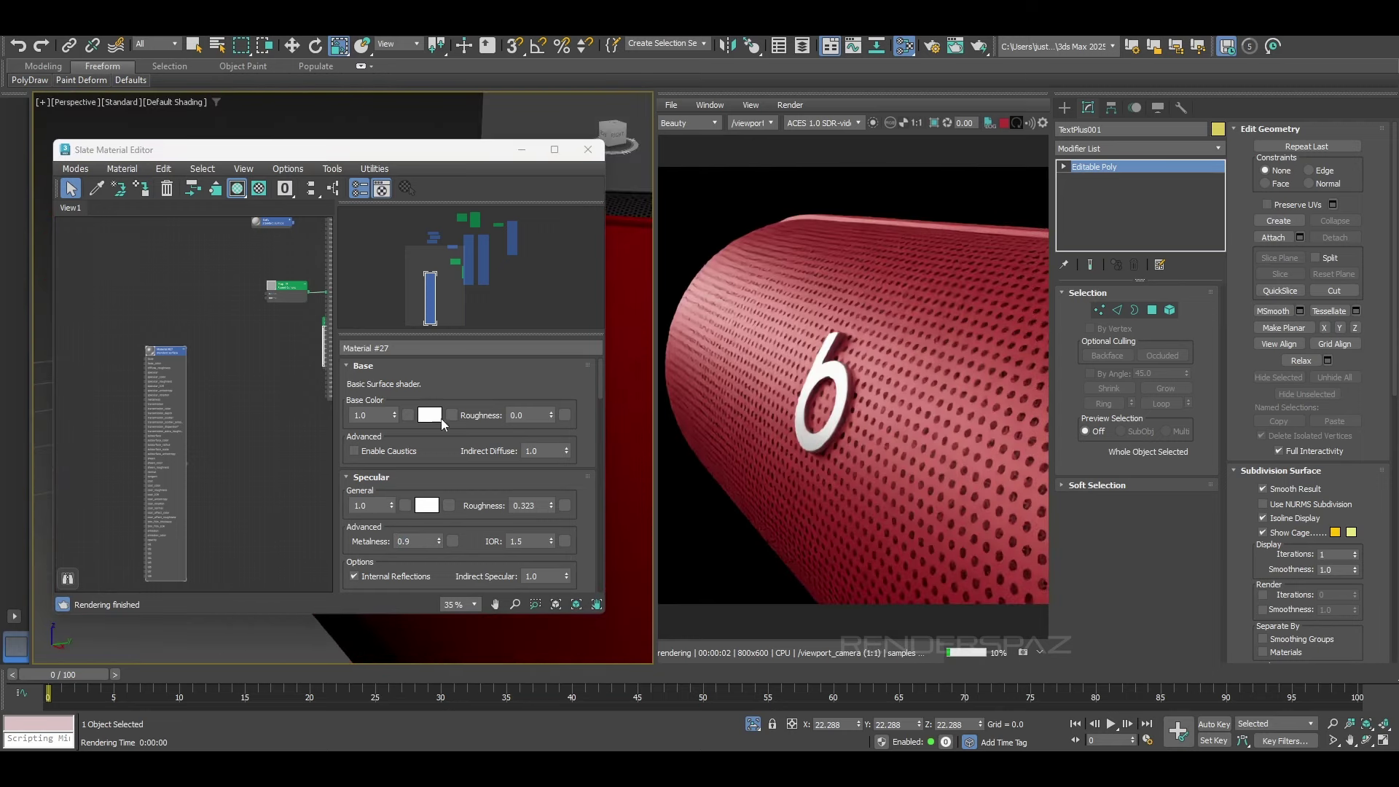
# Step: Lower the b material's specular weight to 0.86, darken its base color to light grey and close the material editor
pyautogui.click(430, 506)
pyautogui.moveTo(292, 295)
pyautogui.mouseDown()
pyautogui.moveTo(241, 295)
pyautogui.moveTo(293, 295)
pyautogui.mouseUp()
pyautogui.click(305, 338)
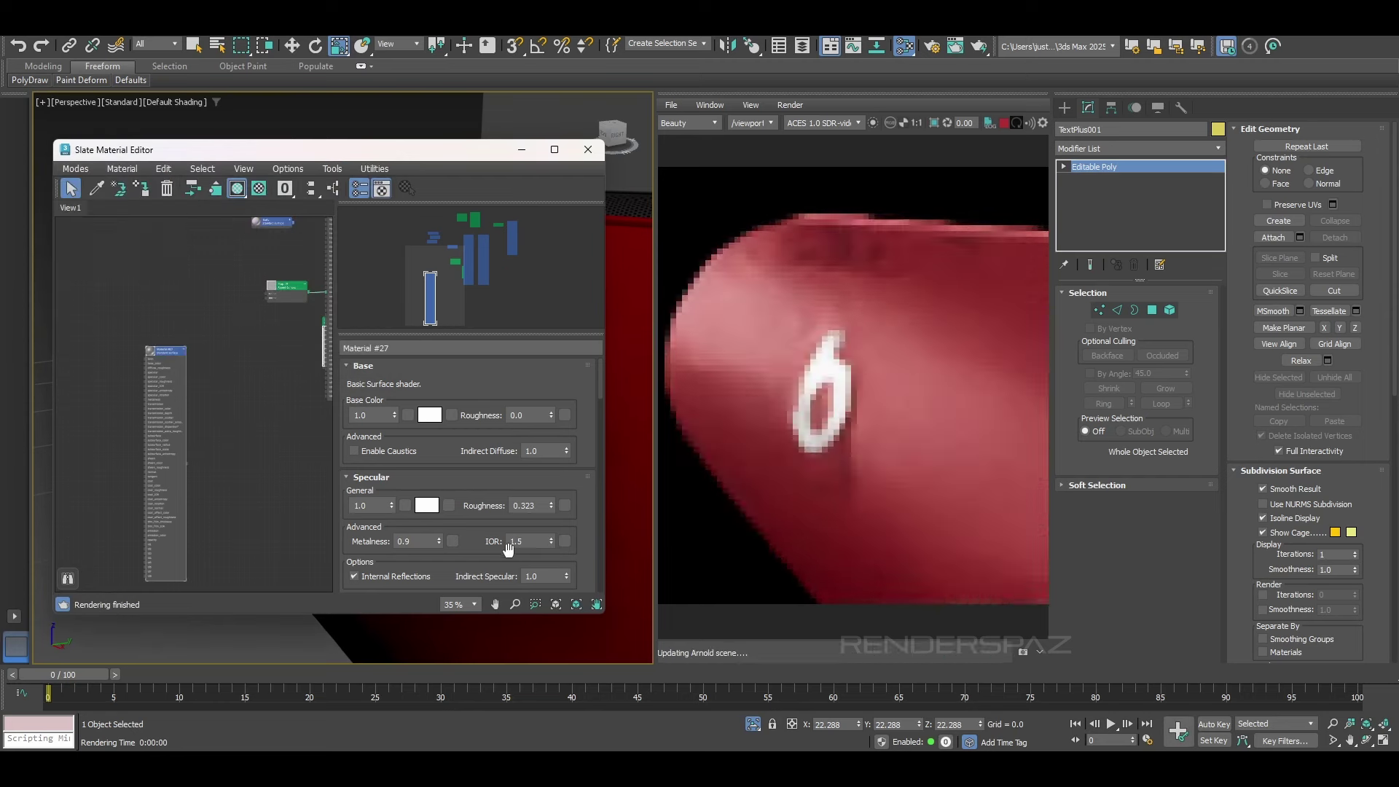
pyautogui.moveTo(392, 506); pyautogui.dragTo(391, 554)
pyautogui.click(429, 418)
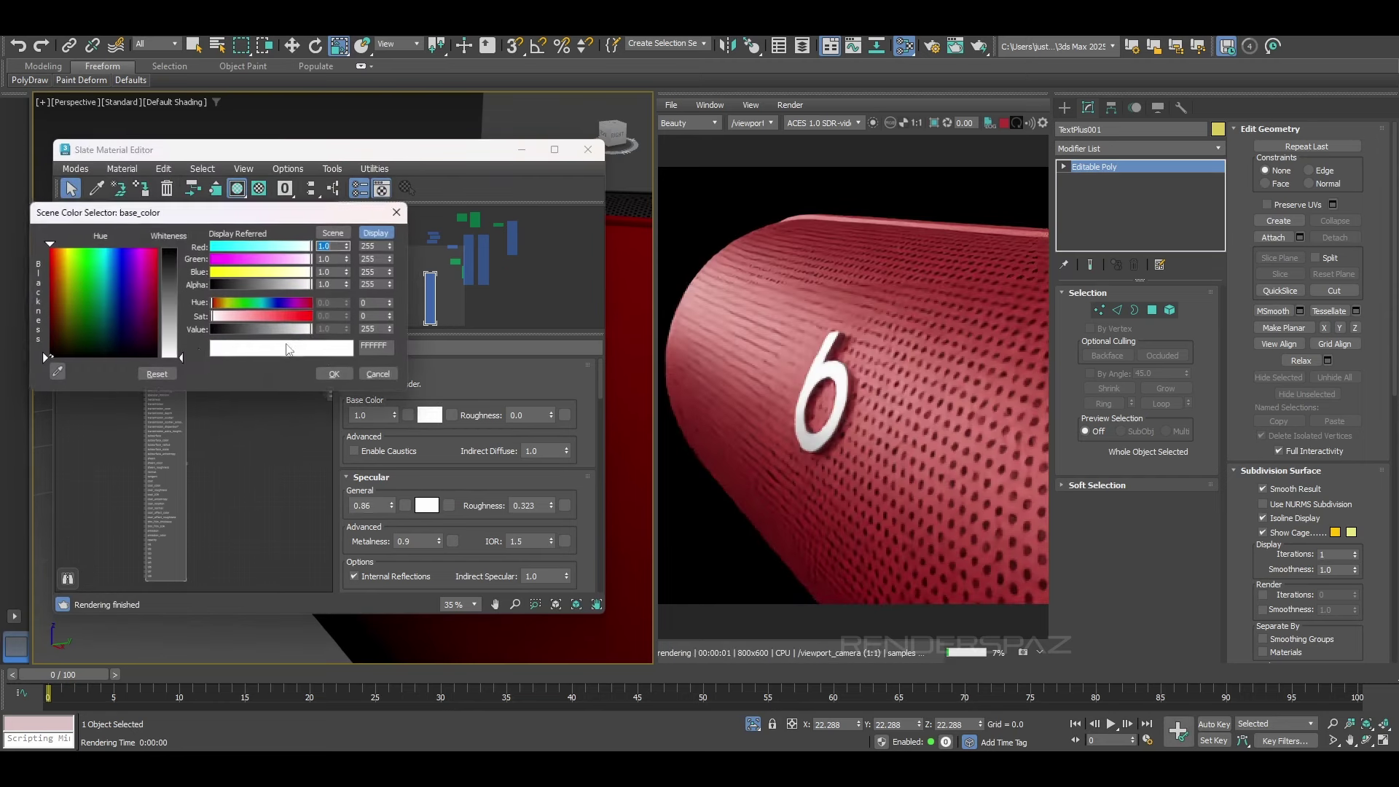
pyautogui.moveTo(299, 329); pyautogui.dragTo(283, 329)
pyautogui.click(333, 373)
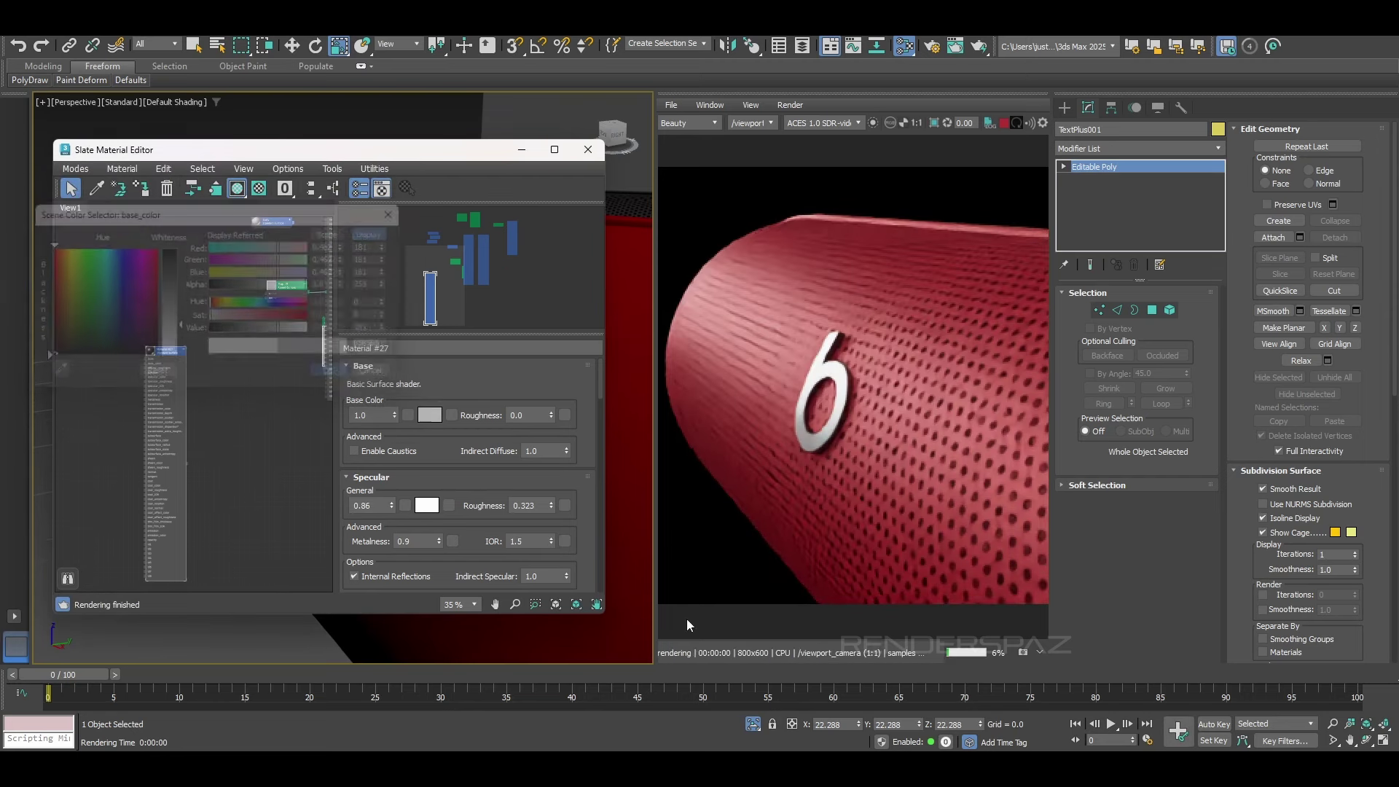
pyautogui.moveTo(802, 538); pyautogui.dragTo(859, 538, button='middle')
pyautogui.keyDown('alt'); pyautogui.moveTo(393, 648); pyautogui.dragTo(554, 642, button='middle'); pyautogui.keyUp('alt')
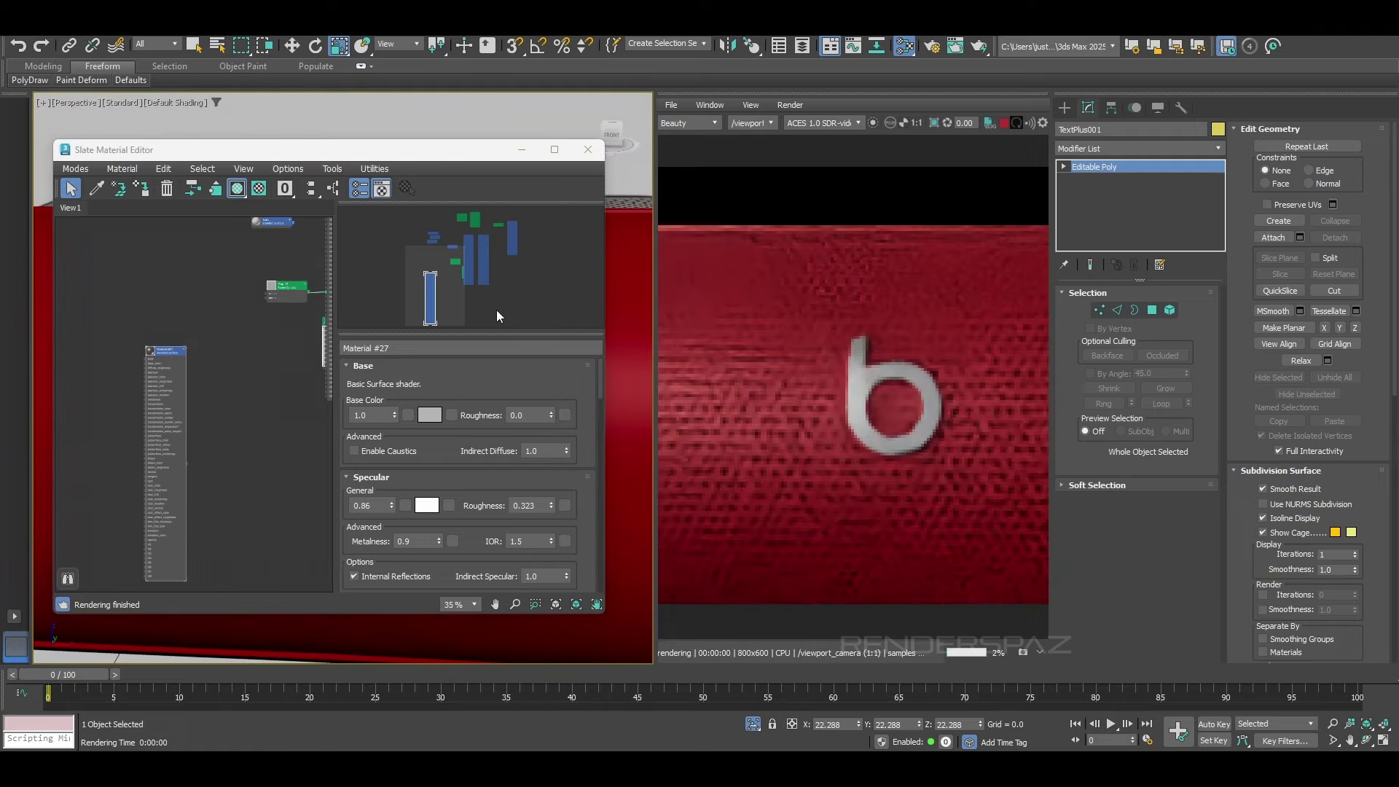
pyautogui.click(588, 149)
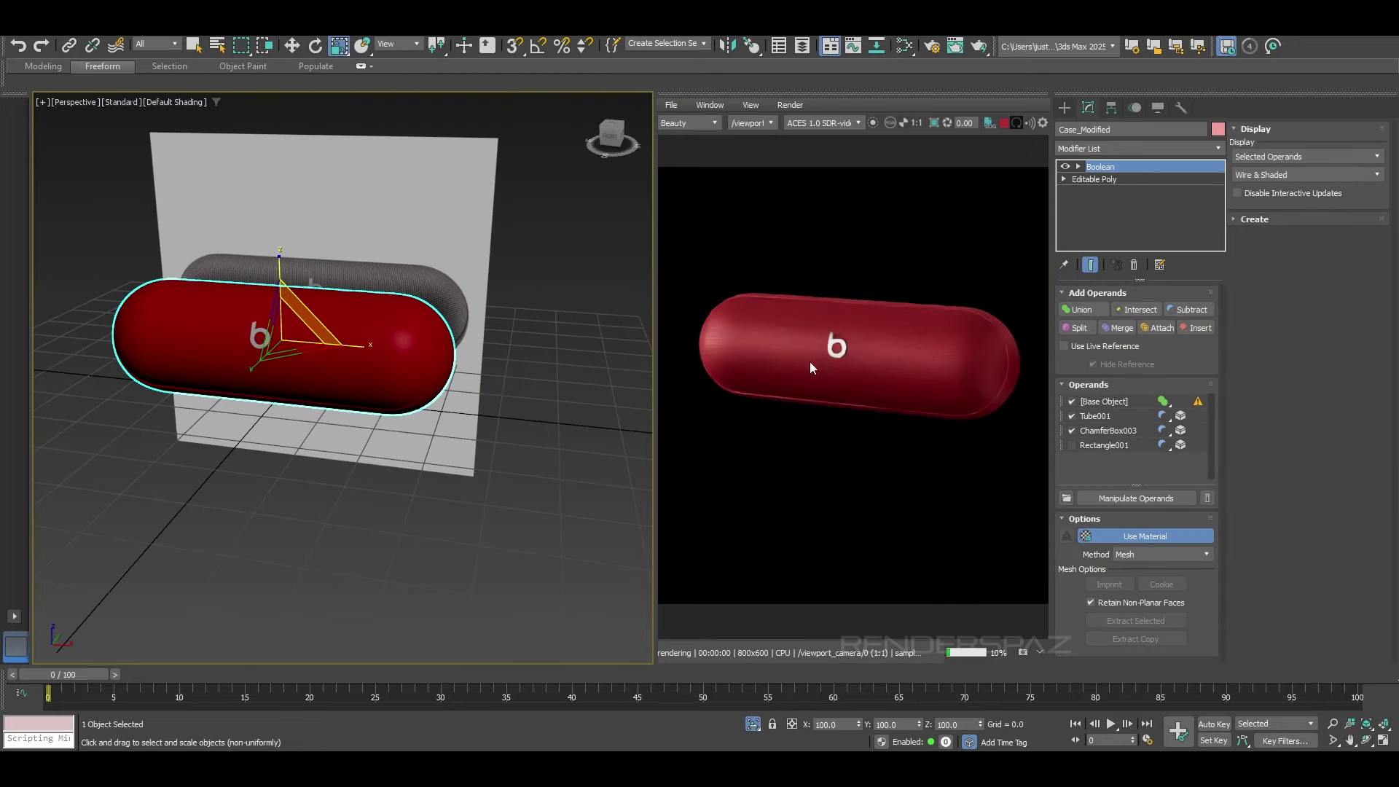
# Step: Examine the b logo and the perforated grille in the render from the front and from above
pyautogui.scroll(3, 875, 358)
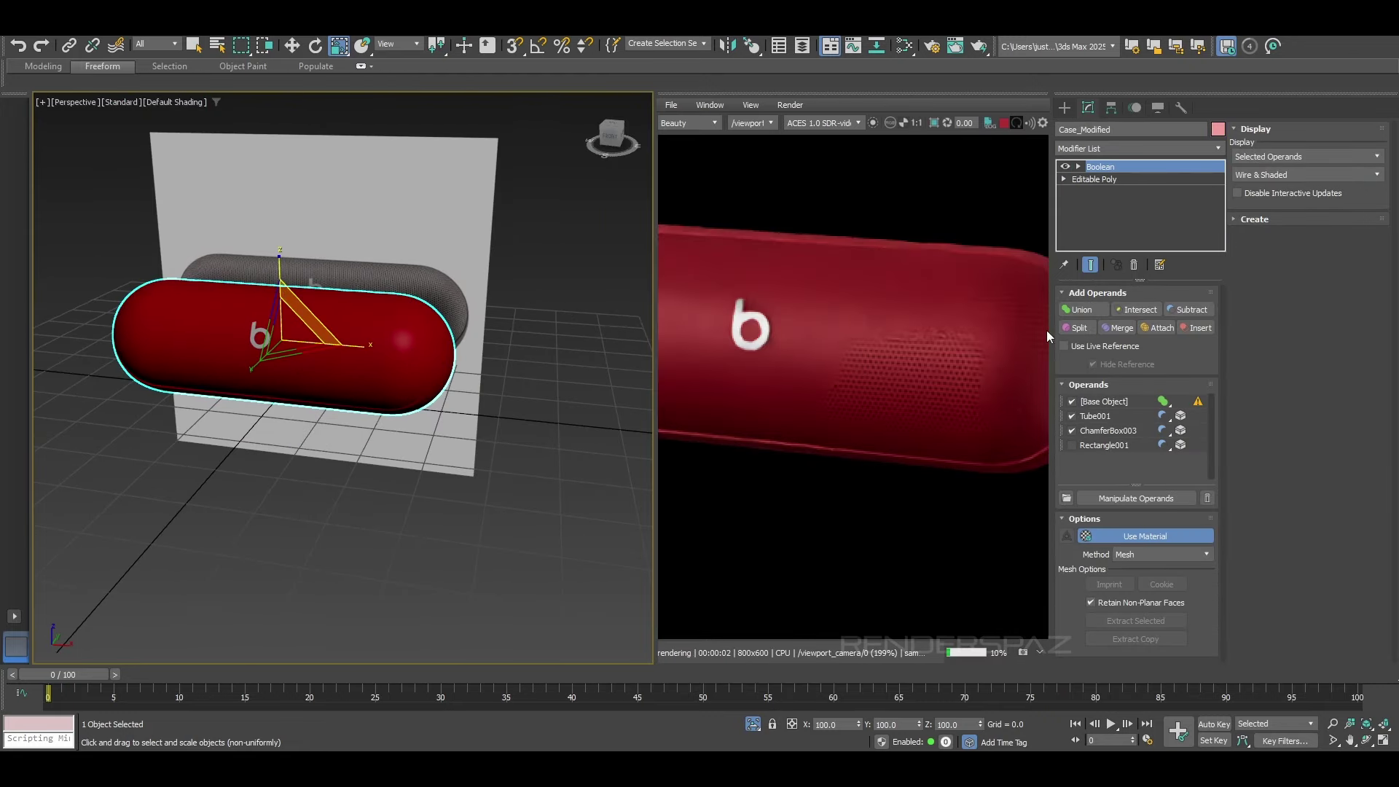
pyautogui.scroll(-1, 937, 343)
pyautogui.moveTo(854, 364); pyautogui.dragTo(934, 357, button='middle')
pyautogui.scroll(-1, 927, 348)
pyautogui.scroll(1, 927, 349)
pyautogui.click(337, 477)
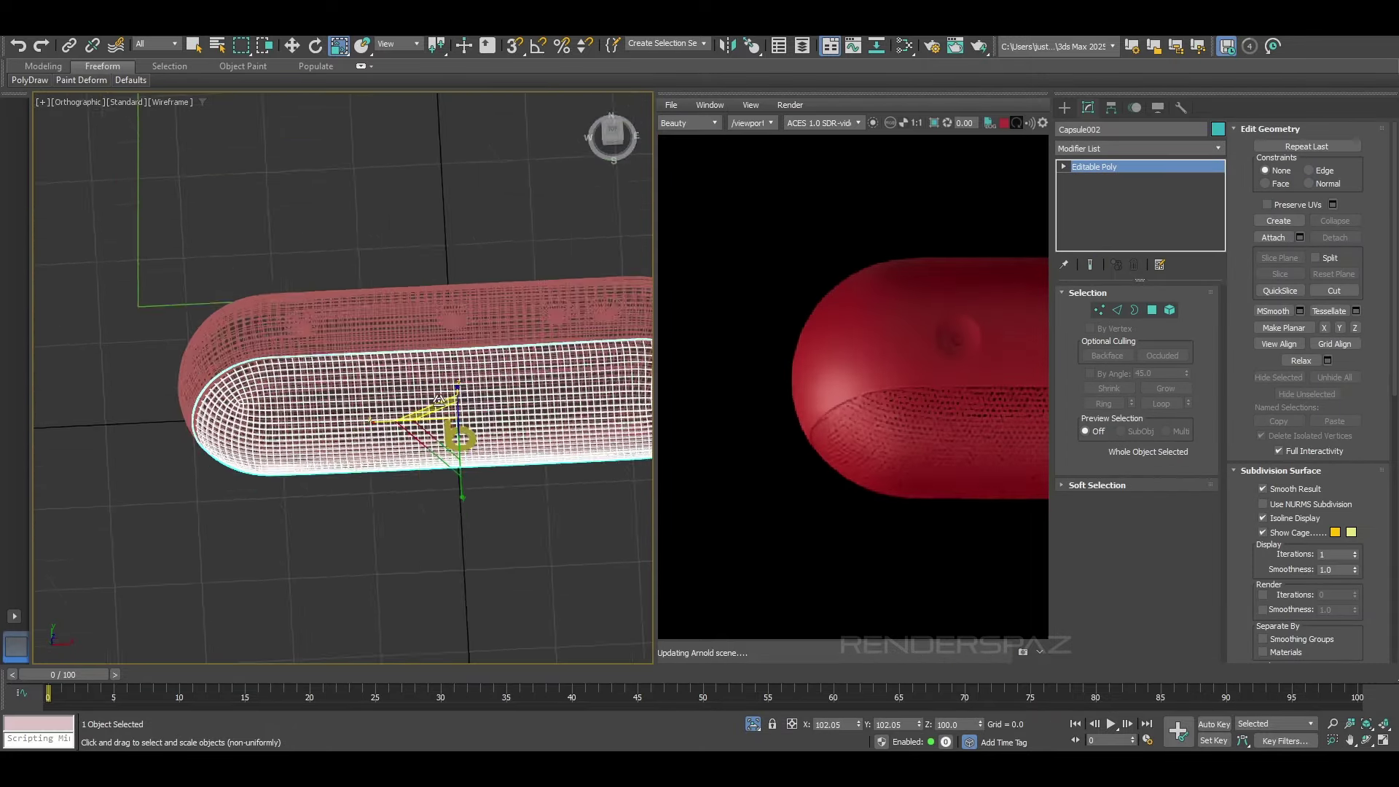
pyautogui.keyDown('alt'); pyautogui.moveTo(439, 401); pyautogui.dragTo(469, 421, button='middle'); pyautogui.keyUp('alt')
# Step: Draw a small rectangle spline about 1.885 wide and 0.707 long in the Top view, just in front of the speaker
pyautogui.press('t')
pyautogui.scroll(2, 369, 432)
pyautogui.click(1064, 107)
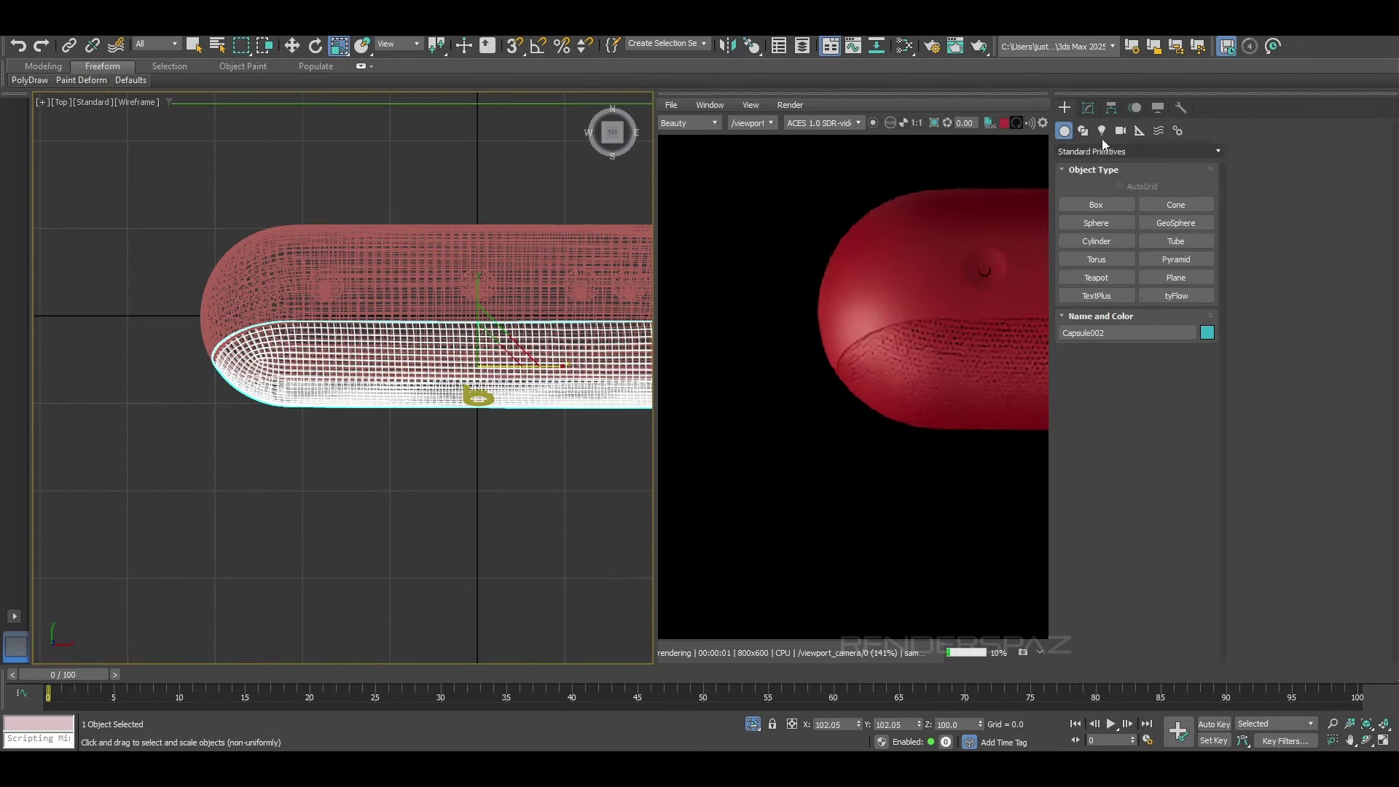
pyautogui.click(1084, 133)
pyautogui.click(1166, 222)
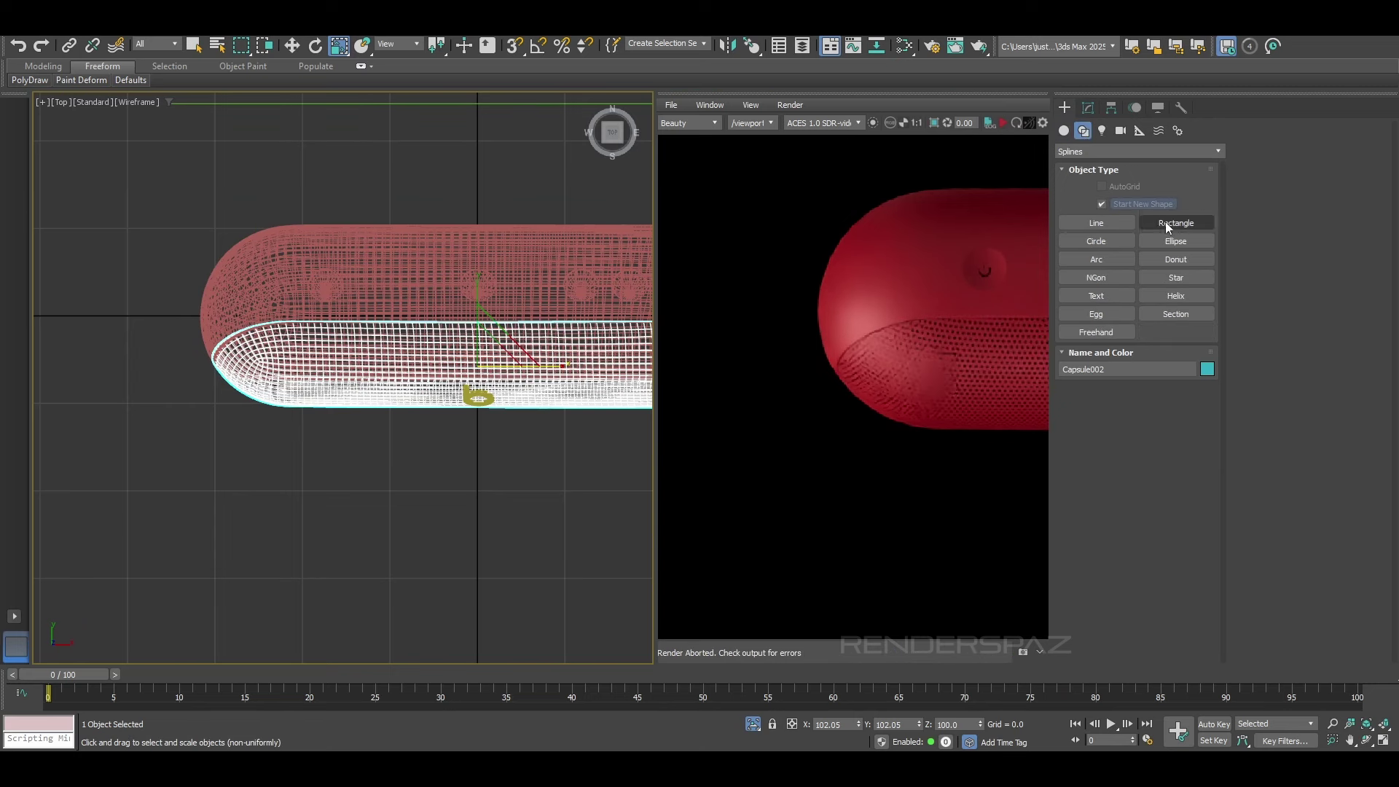
pyautogui.scroll(2, 447, 385)
pyautogui.moveTo(252, 432); pyautogui.dragTo(262, 438)
pyautogui.scroll(2, 278, 437)
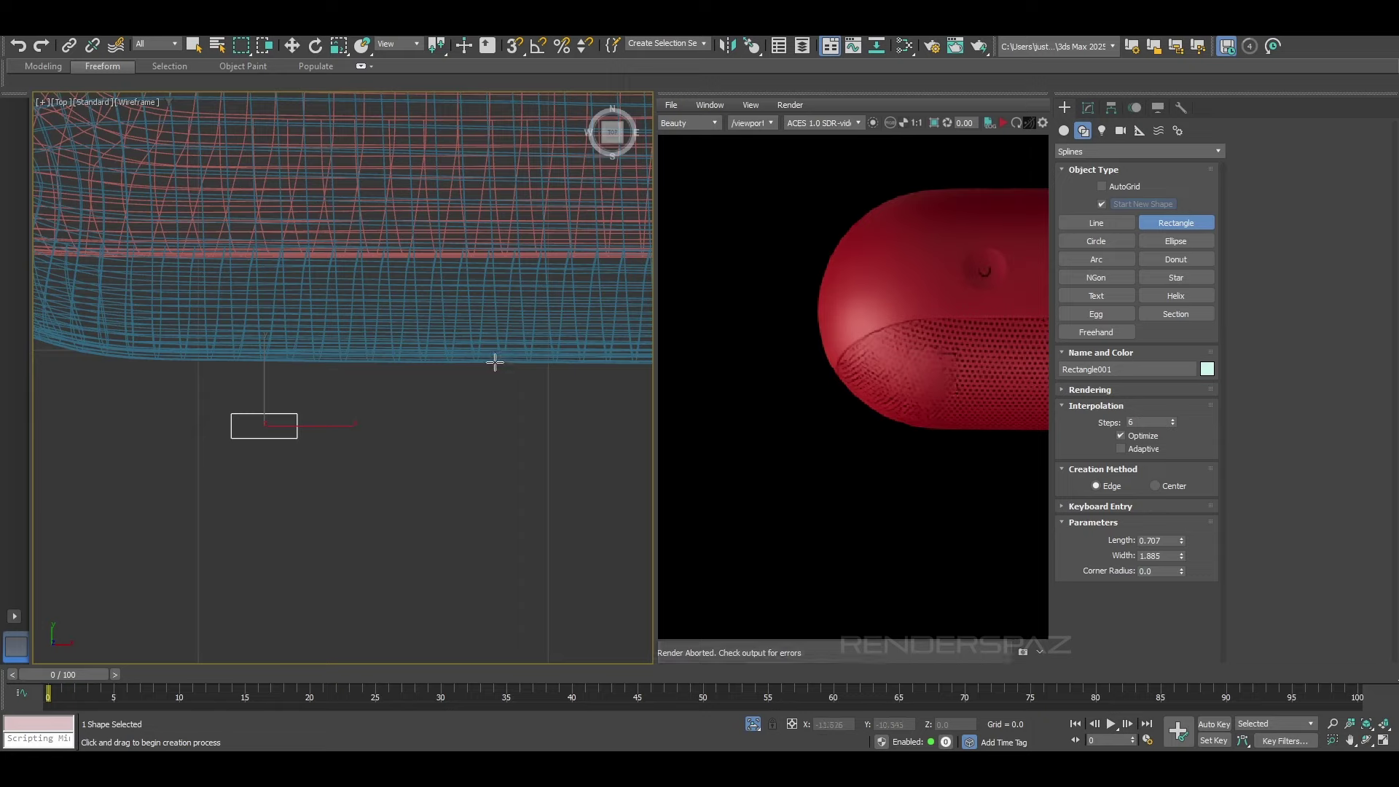
# Step: Convert the rectangle to an Editable Spline and fillet all four corners into a pill-shaped outline
pyautogui.press('r')
pyautogui.click(1088, 107)
pyautogui.rightClick(357, 467)
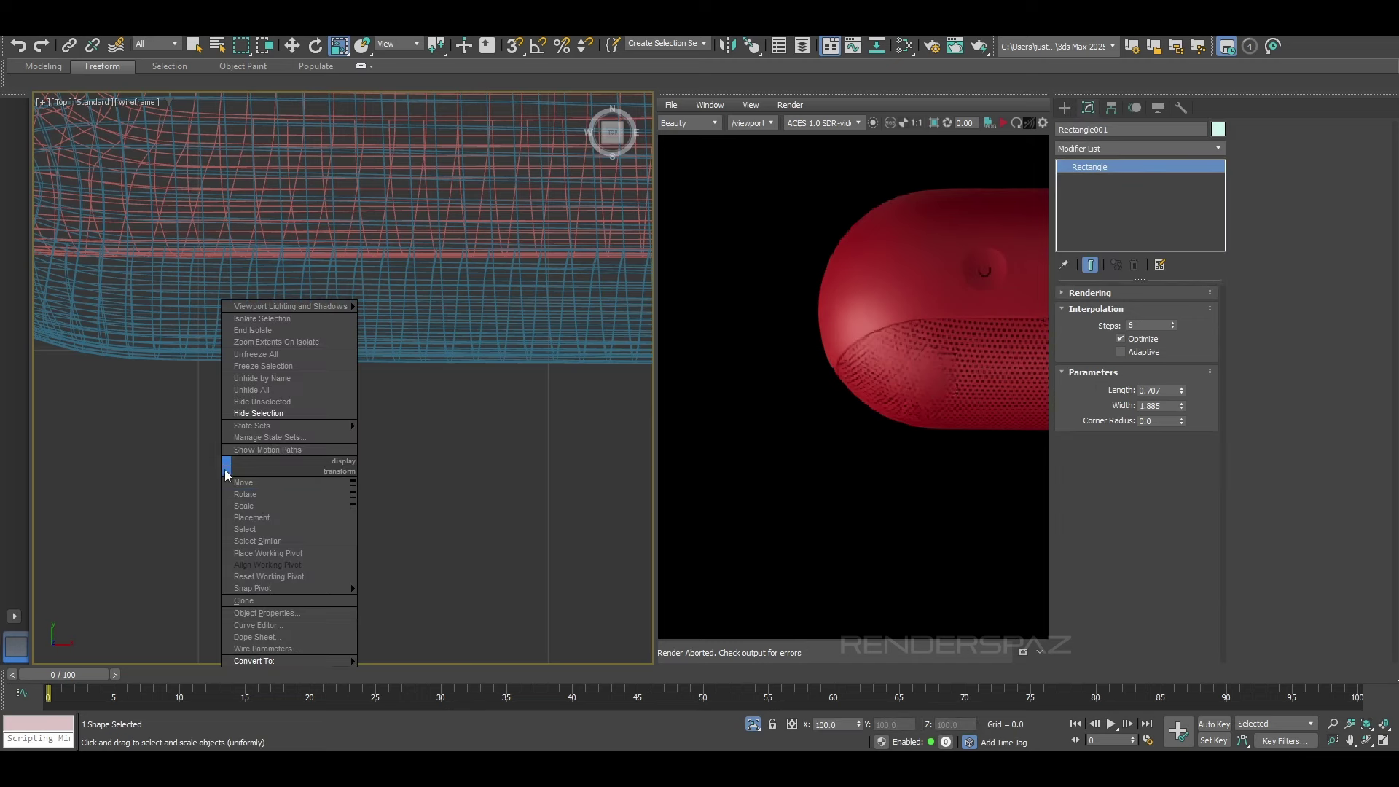
pyautogui.moveTo(321, 661)
pyautogui.click(413, 661)
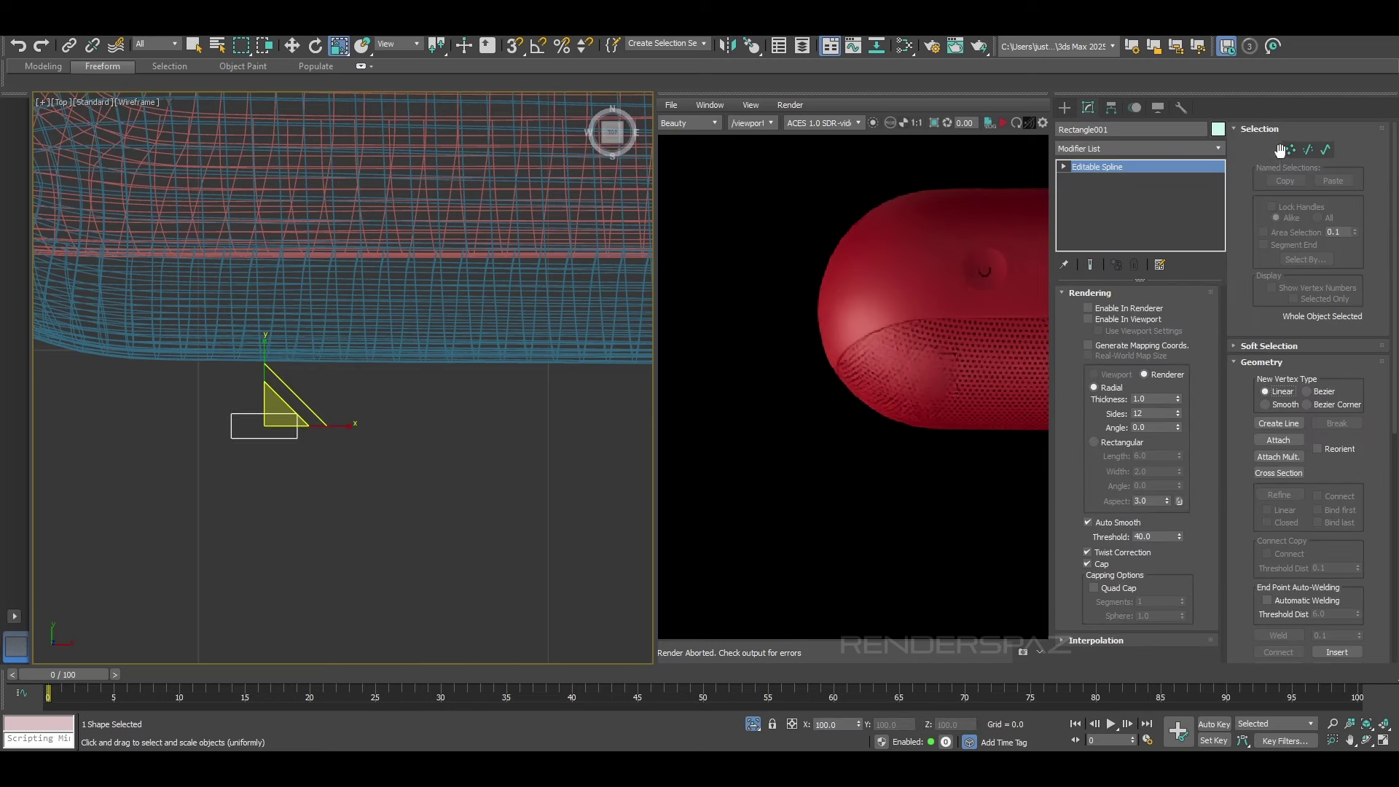
pyautogui.scroll(-5, 1291, 510)
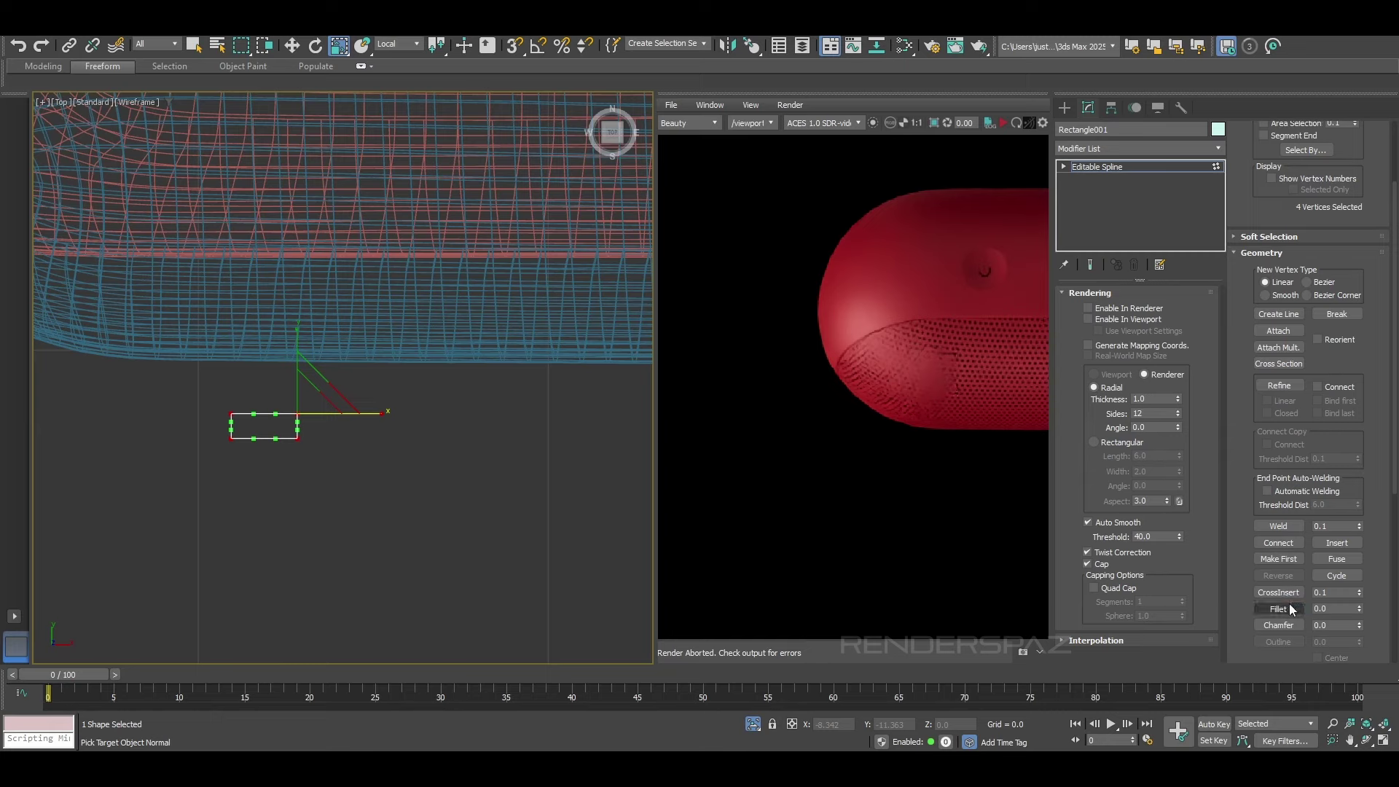
pyautogui.keyDown('alt'); pyautogui.moveTo(295, 365); pyautogui.dragTo(325, 375, button='middle'); pyautogui.keyUp('alt')
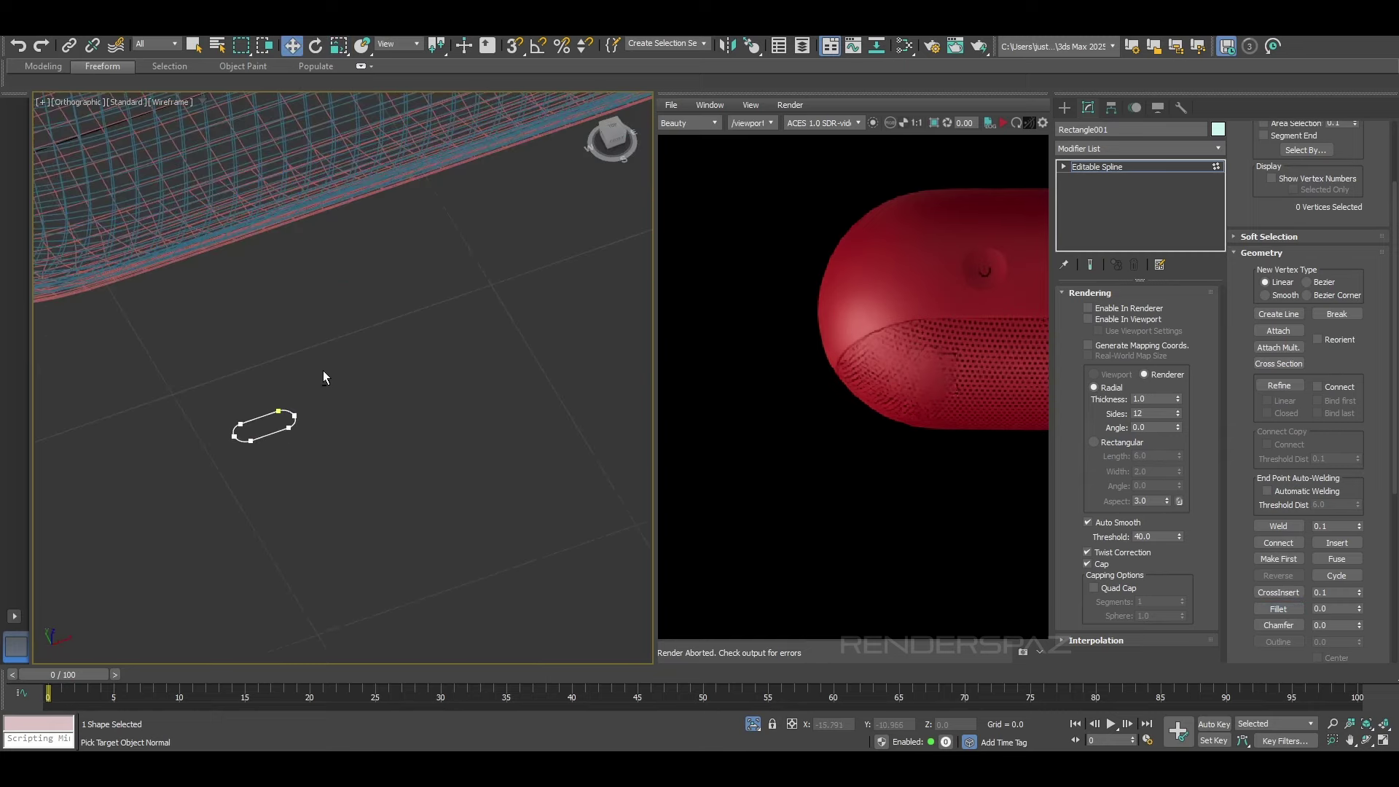
# Step: Extrude the pill-shaped spline by 0.25 to form a foot pad, with the viewport in shaded display
pyautogui.press('F3')
pyautogui.click(1092, 146)
pyautogui.click(1084, 191)
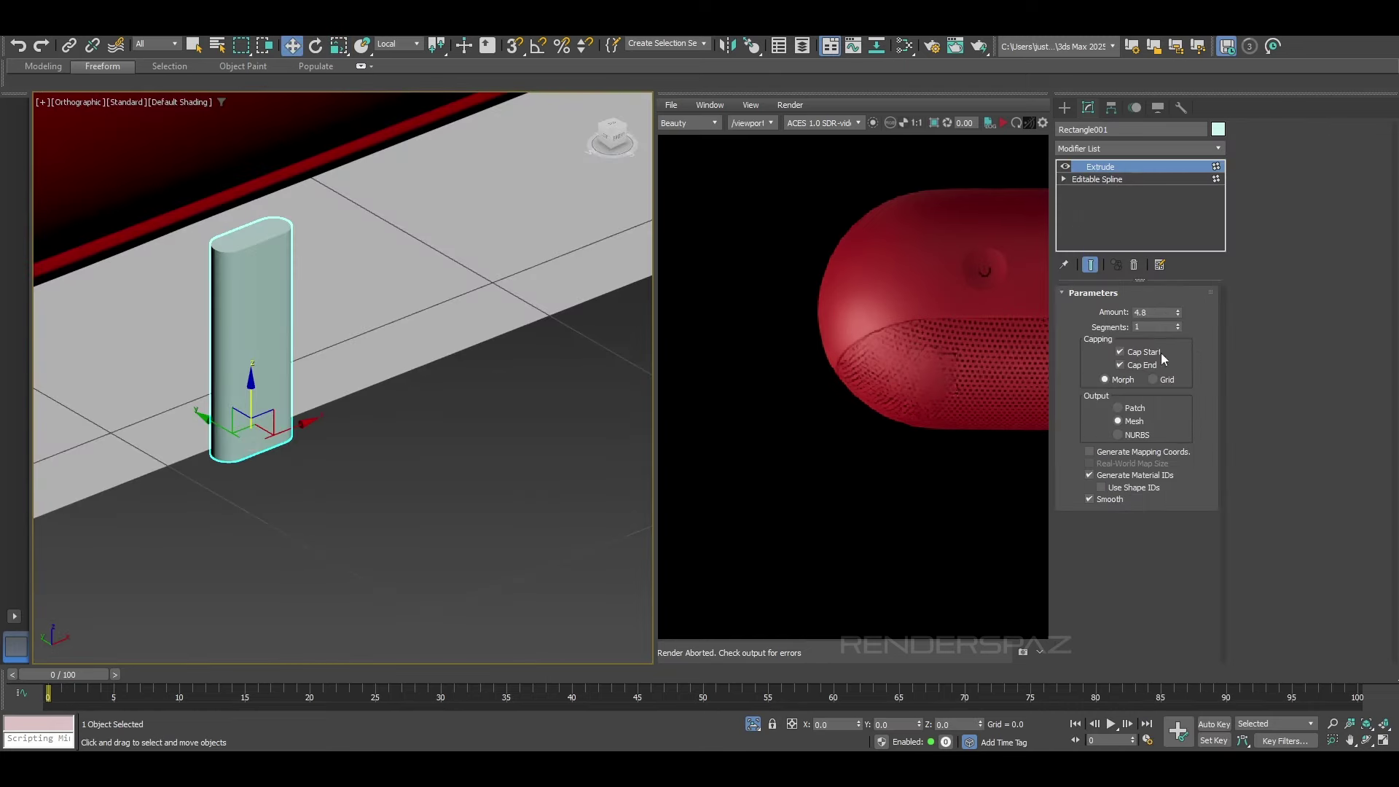
pyautogui.rightClick(1179, 311)
pyautogui.scroll(-3, 375, 426)
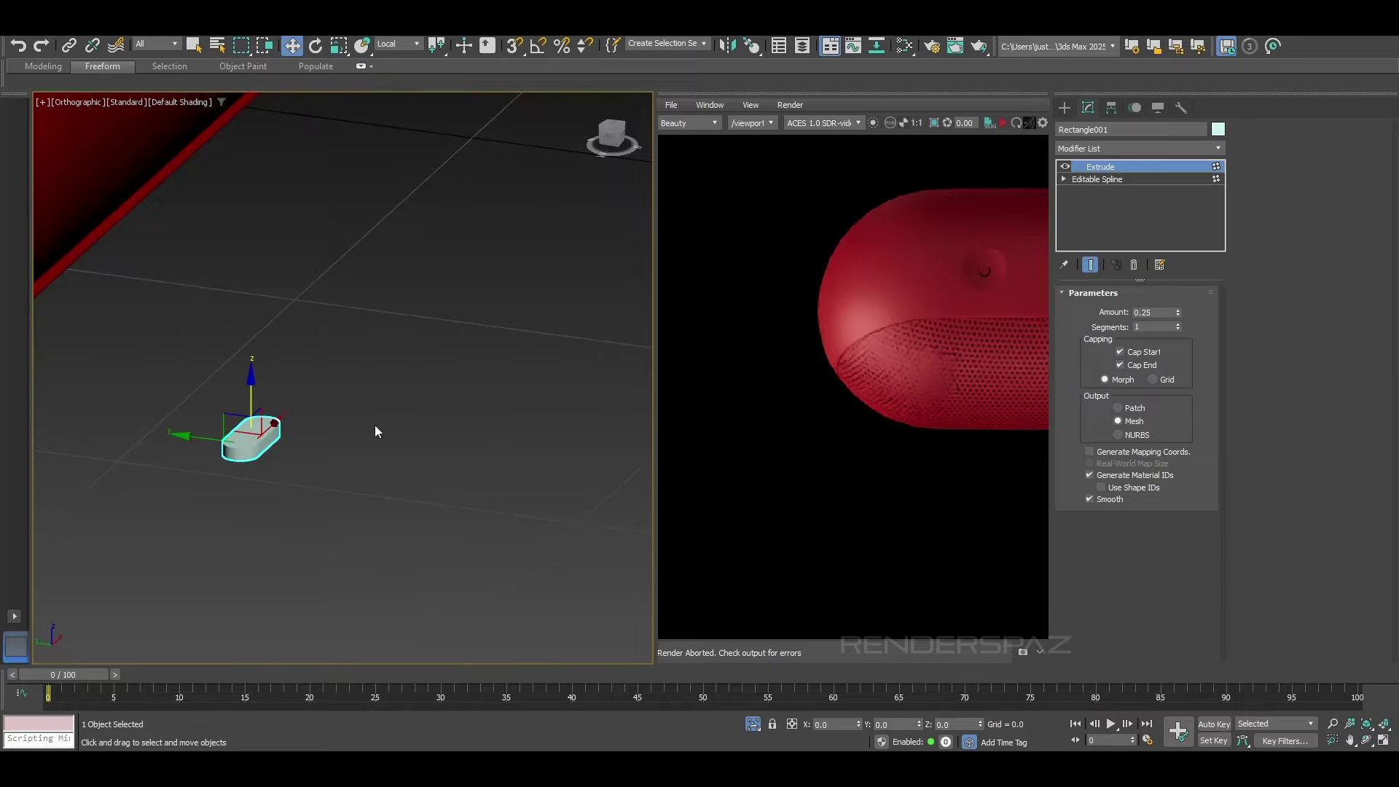
# Step: Move the foot pad under the left end of the case in the Front view and scale it up to about 115%
pyautogui.press('f')
pyautogui.scroll(8, 467, 343)
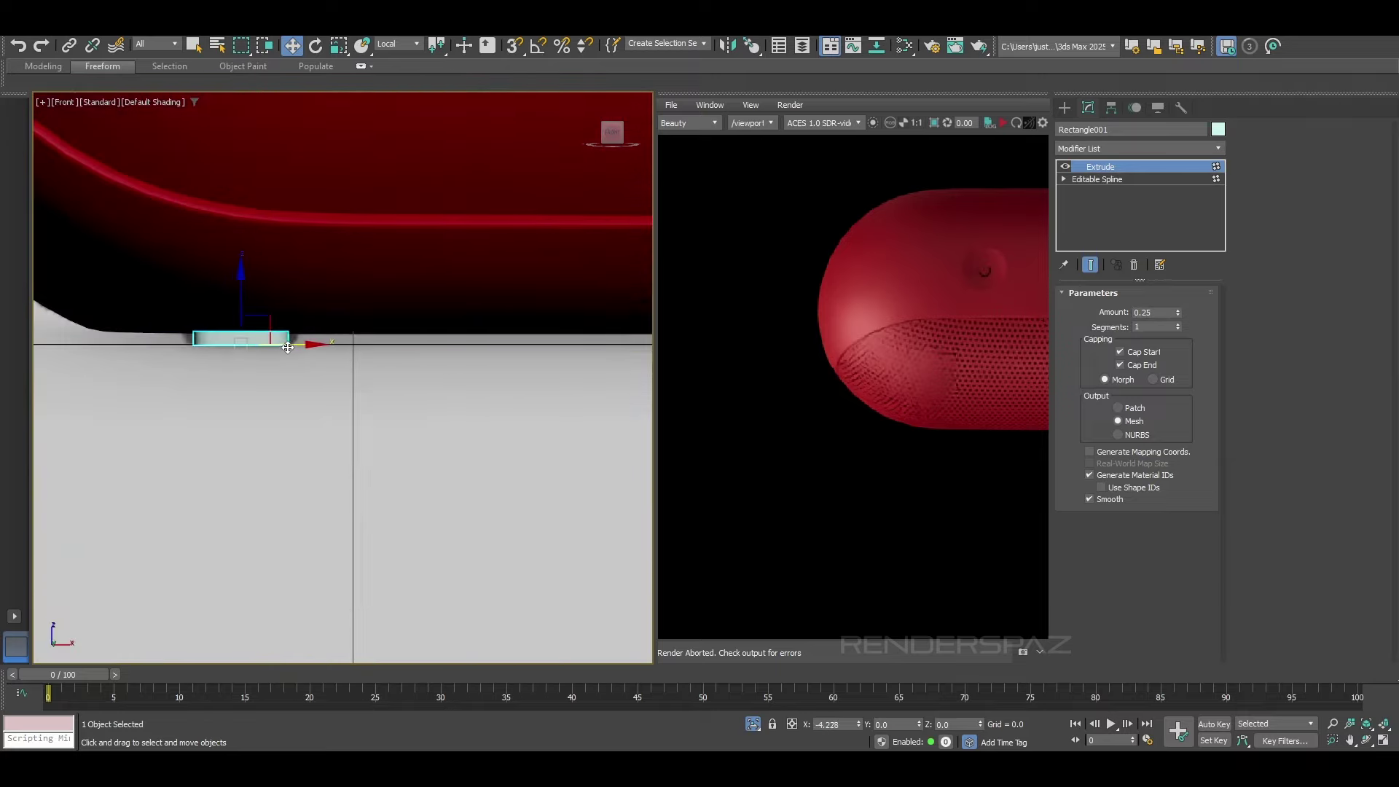
pyautogui.scroll(5, 300, 340)
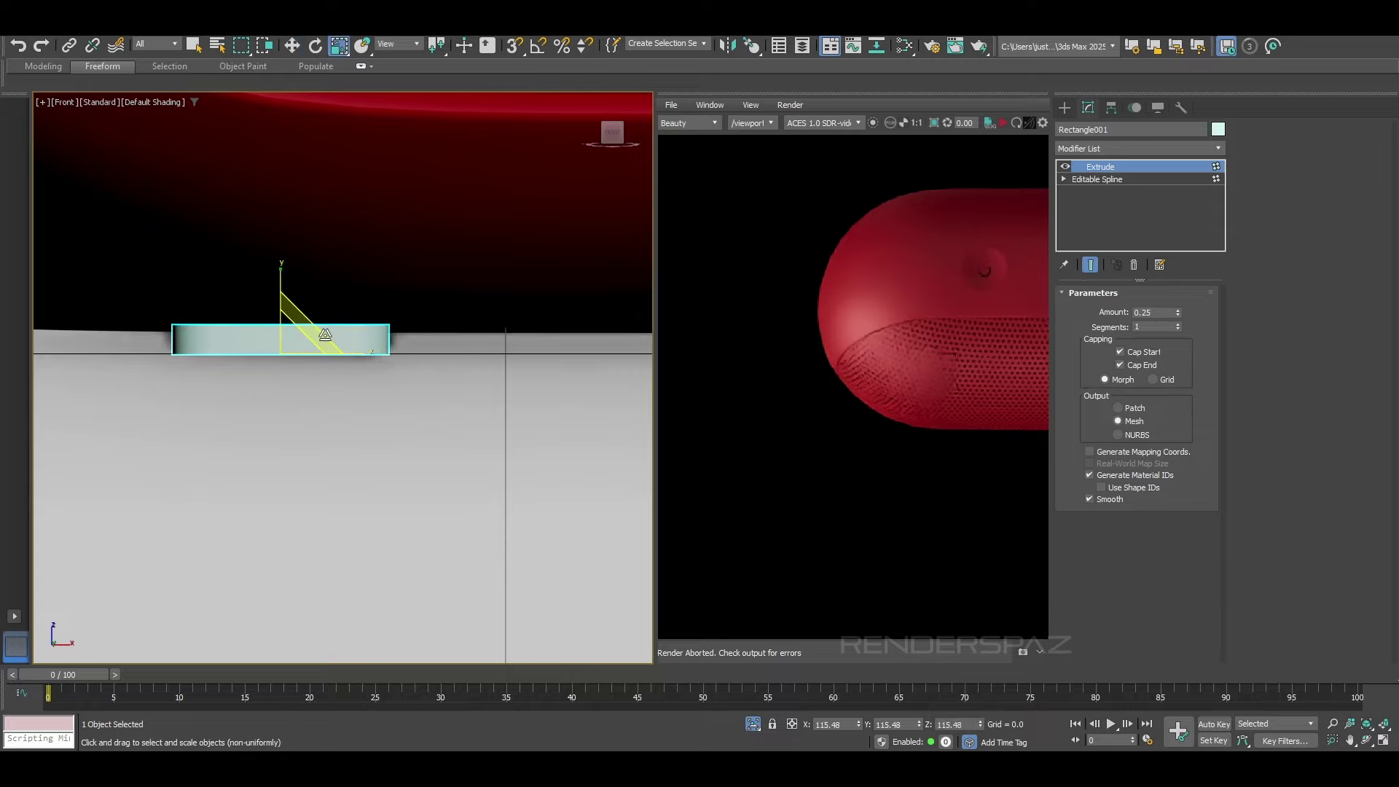
# Step: Raise the foot pad slightly so that its upper part cuts into the underside of the case
pyautogui.press('p')
pyautogui.keyDown('alt'); pyautogui.moveTo(325, 335); pyautogui.dragTo(412, 375, button='middle'); pyautogui.keyUp('alt')
pyautogui.scroll(-4, 383, 376)
pyautogui.scroll(5, 408, 328)
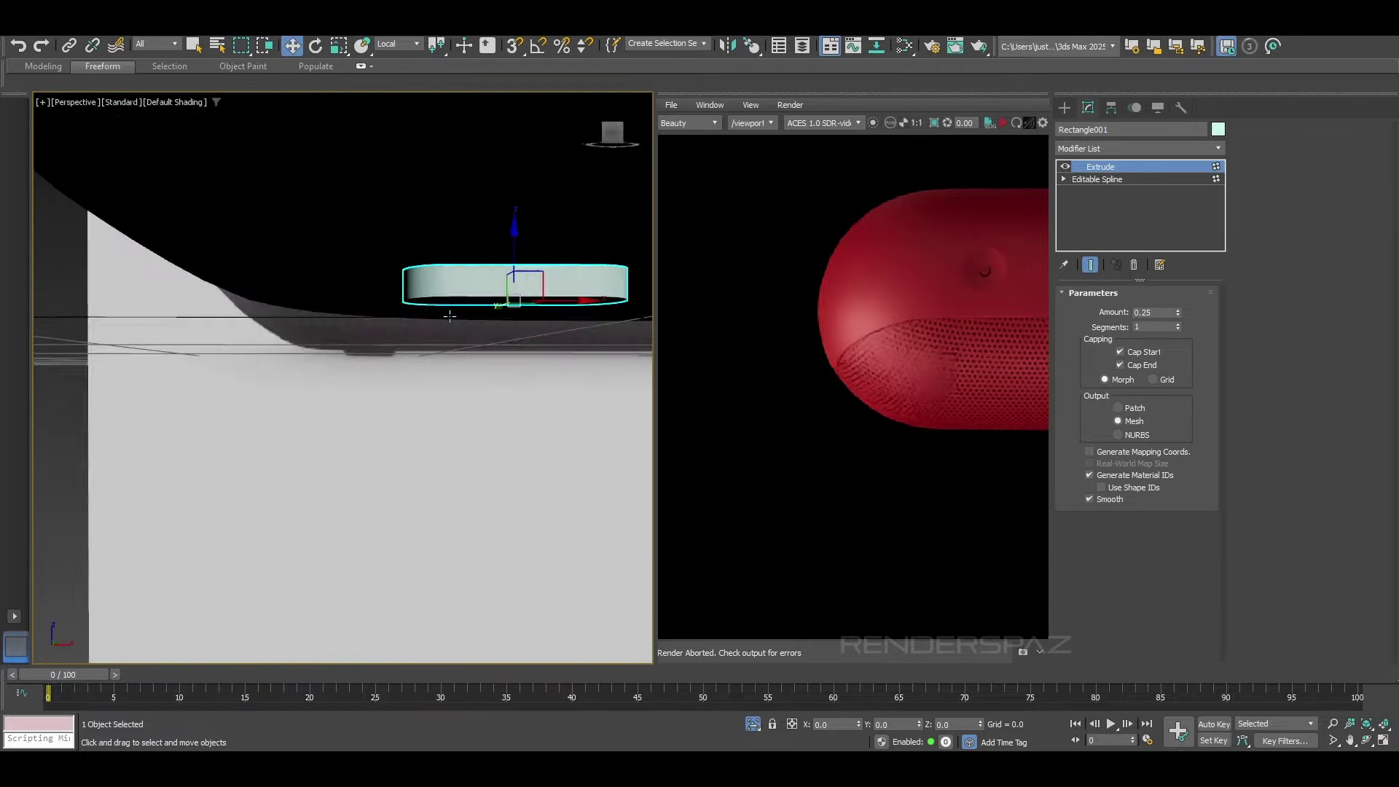
pyautogui.moveTo(409, 328); pyautogui.dragTo(379, 383, button='middle')
pyautogui.moveTo(379, 382)
pyautogui.keyDown('alt'); pyautogui.mouseDown(button='middle')
pyautogui.moveTo(460, 342)
pyautogui.moveTo(409, 343)
pyautogui.moveTo(384, 381)
pyautogui.mouseUp(button='middle'); pyautogui.keyUp('alt')
pyautogui.press('f')
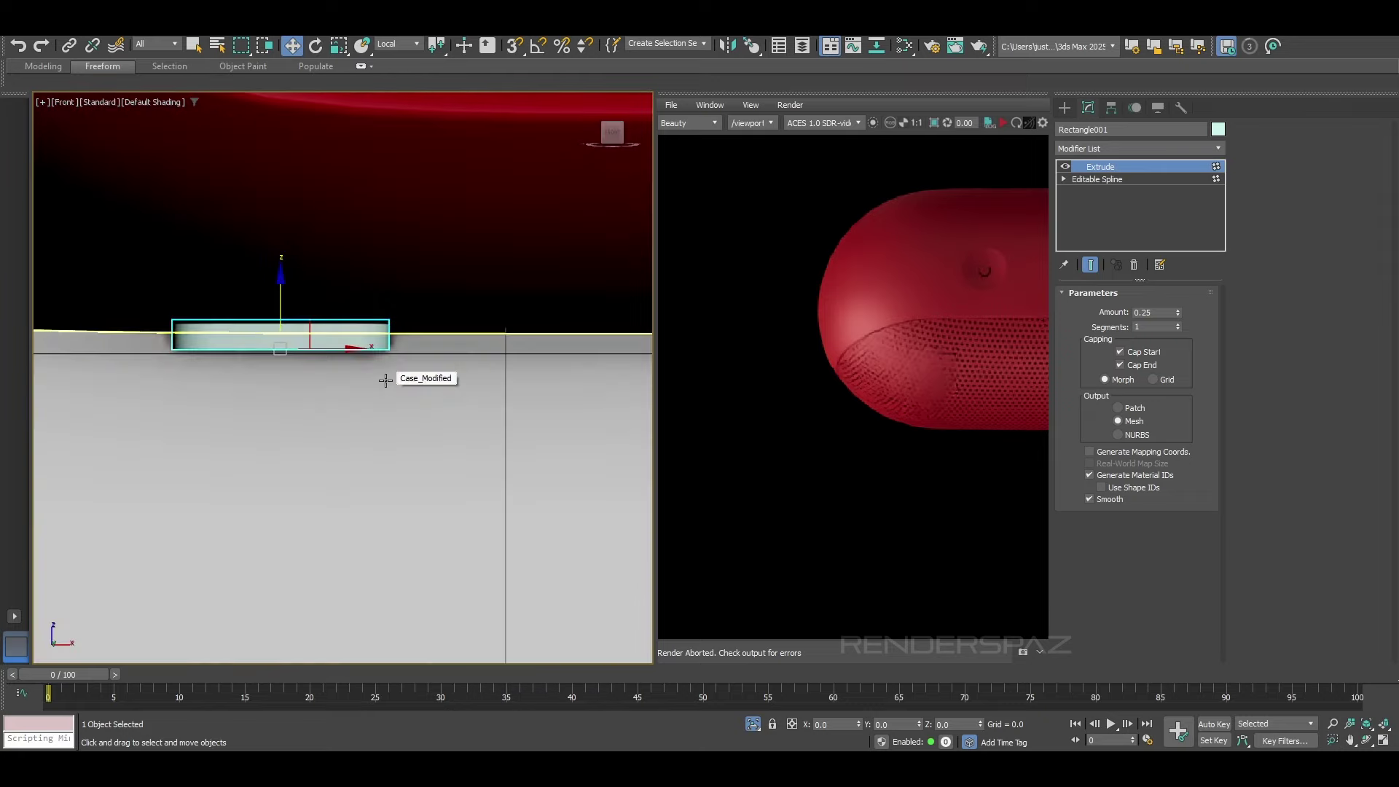
# Step: Shift the foot pad along Y in the Left view to the front edge of the case's flat underside
pyautogui.press('l')
pyautogui.scroll(-3, 522, 403)
pyautogui.moveTo(522, 403); pyautogui.dragTo(379, 420, button='middle')
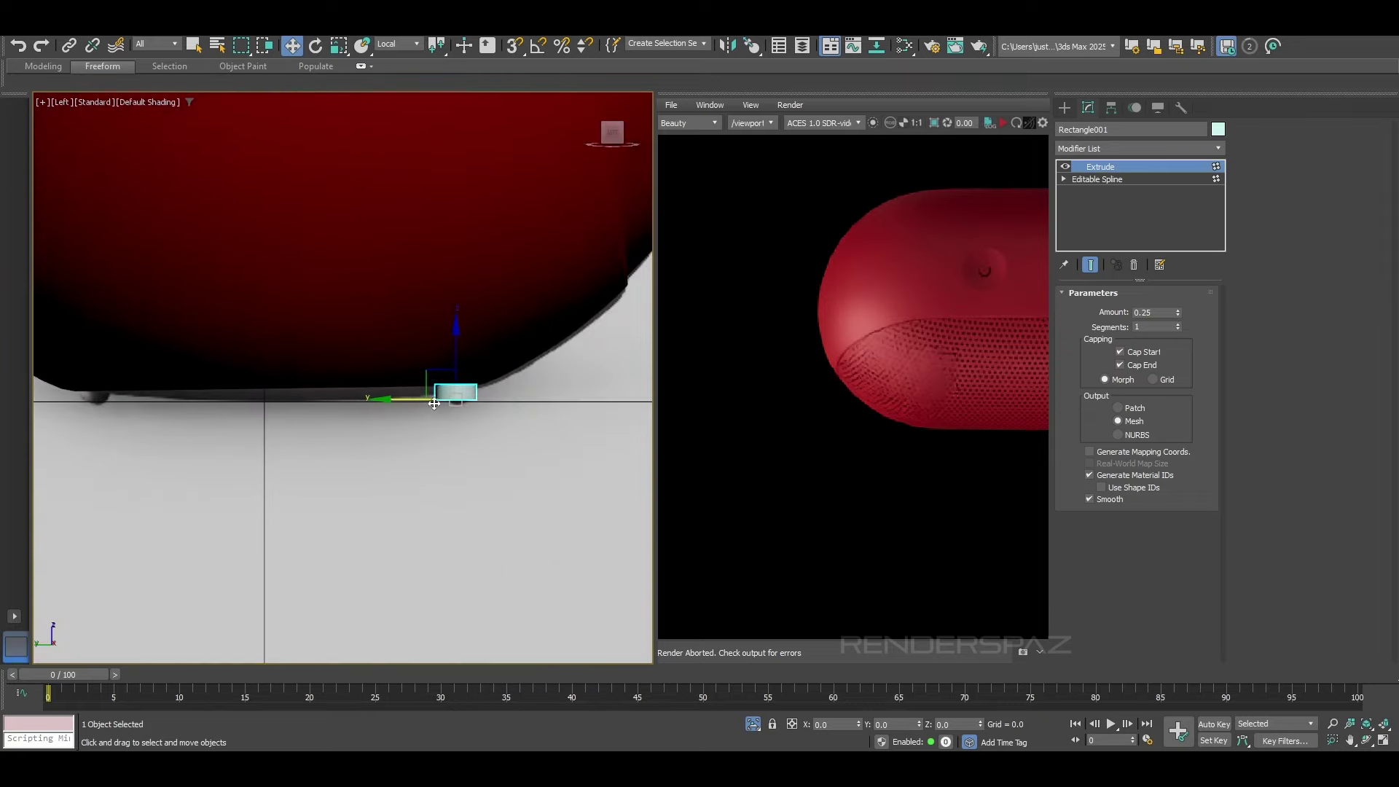
# Step: Increase the foot pad's extrusion amount to 0.35 with edged faces displayed
pyautogui.press('F4')
pyautogui.scroll(3, 467, 397)
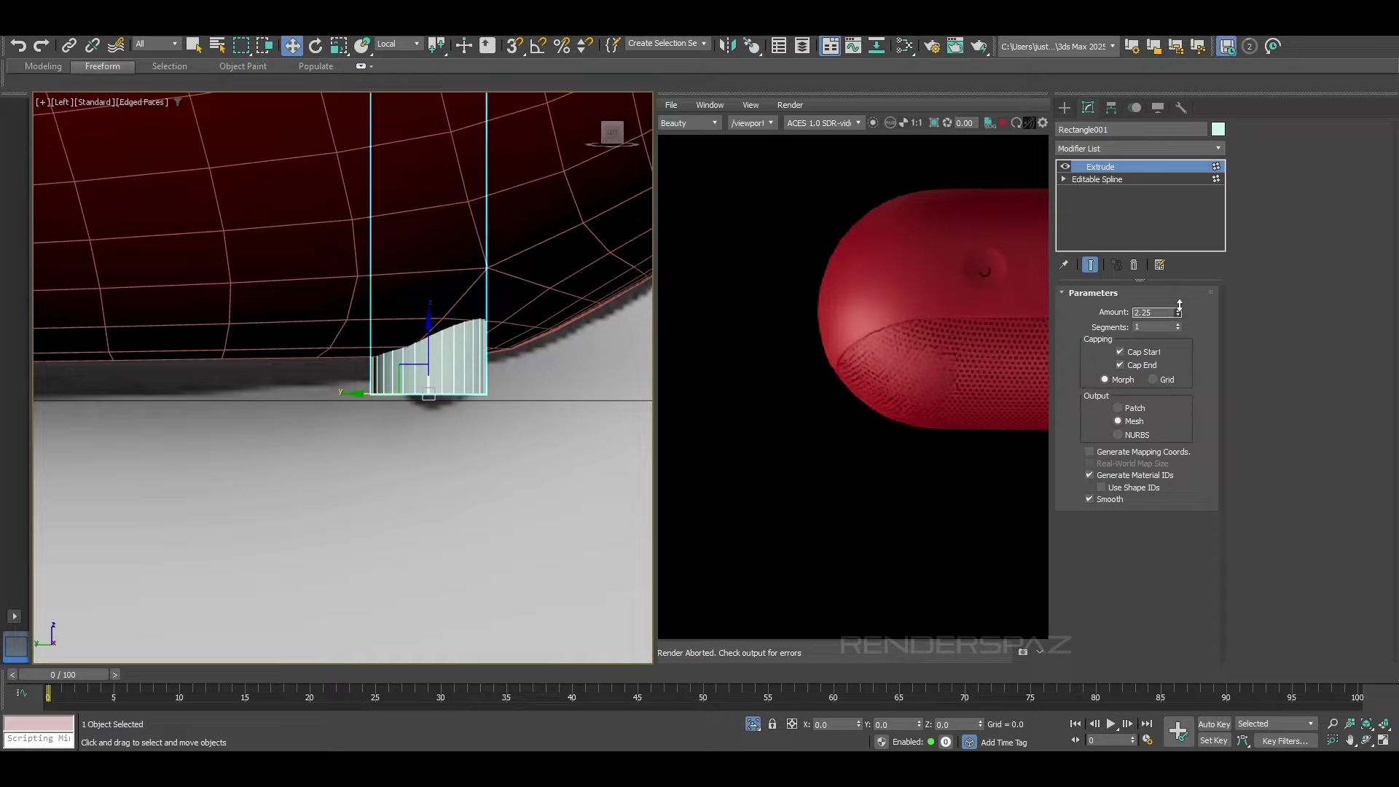
pyautogui.moveTo(1179, 305); pyautogui.dragTo(1175, 312)
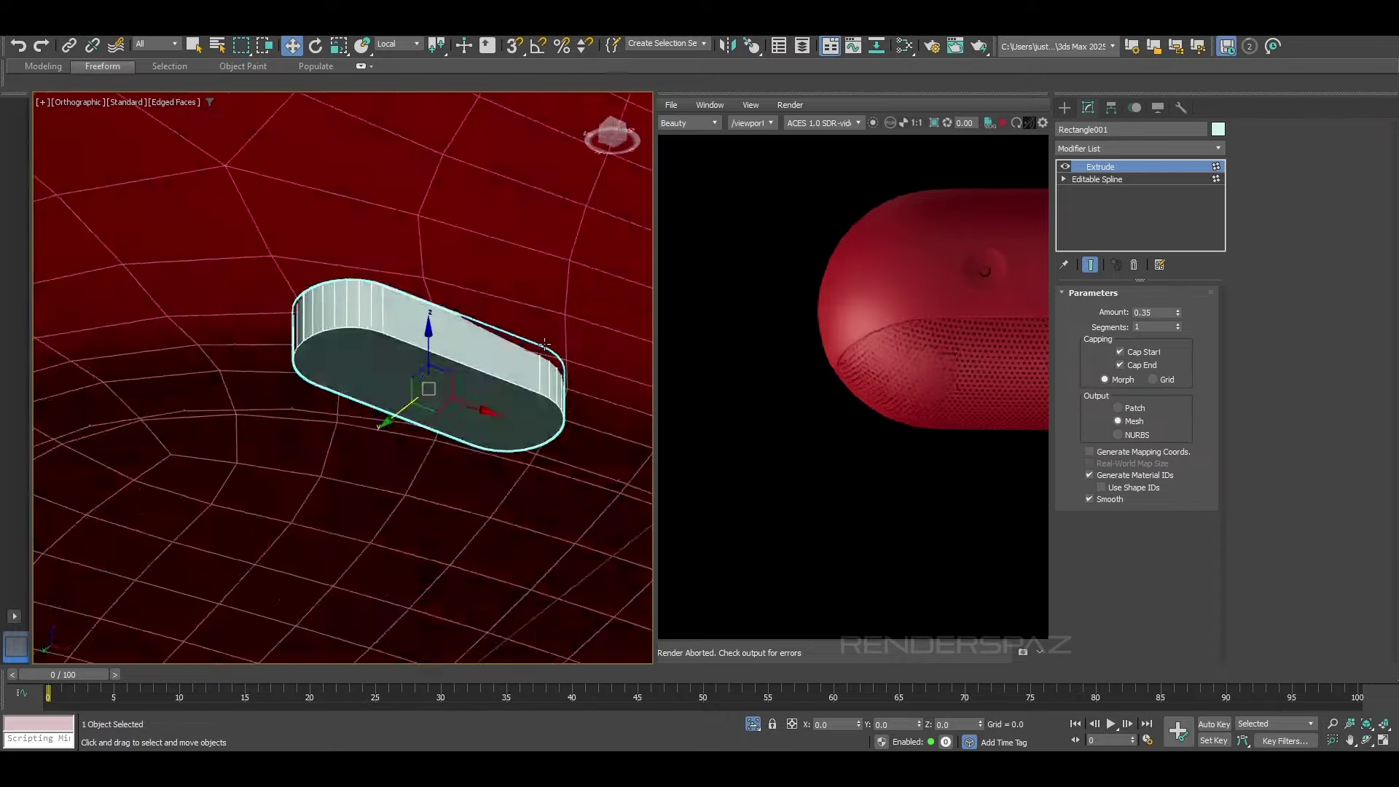
pyautogui.keyDown('alt'); pyautogui.moveTo(544, 344); pyautogui.dragTo(521, 344, button='middle'); pyautogui.keyUp('alt')
pyautogui.moveTo(1178, 315); pyautogui.dragTo(1181, 328)
pyautogui.hotkey('ctrl', 'z')
# Step: Examine from several angles how the foot pad sits in the underside of the case
pyautogui.keyDown('alt'); pyautogui.moveTo(419, 444); pyautogui.dragTo(452, 430, button='middle'); pyautogui.keyUp('alt')
pyautogui.press('p')
pyautogui.scroll(-5, 391, 506)
pyautogui.scroll(3, 452, 430)
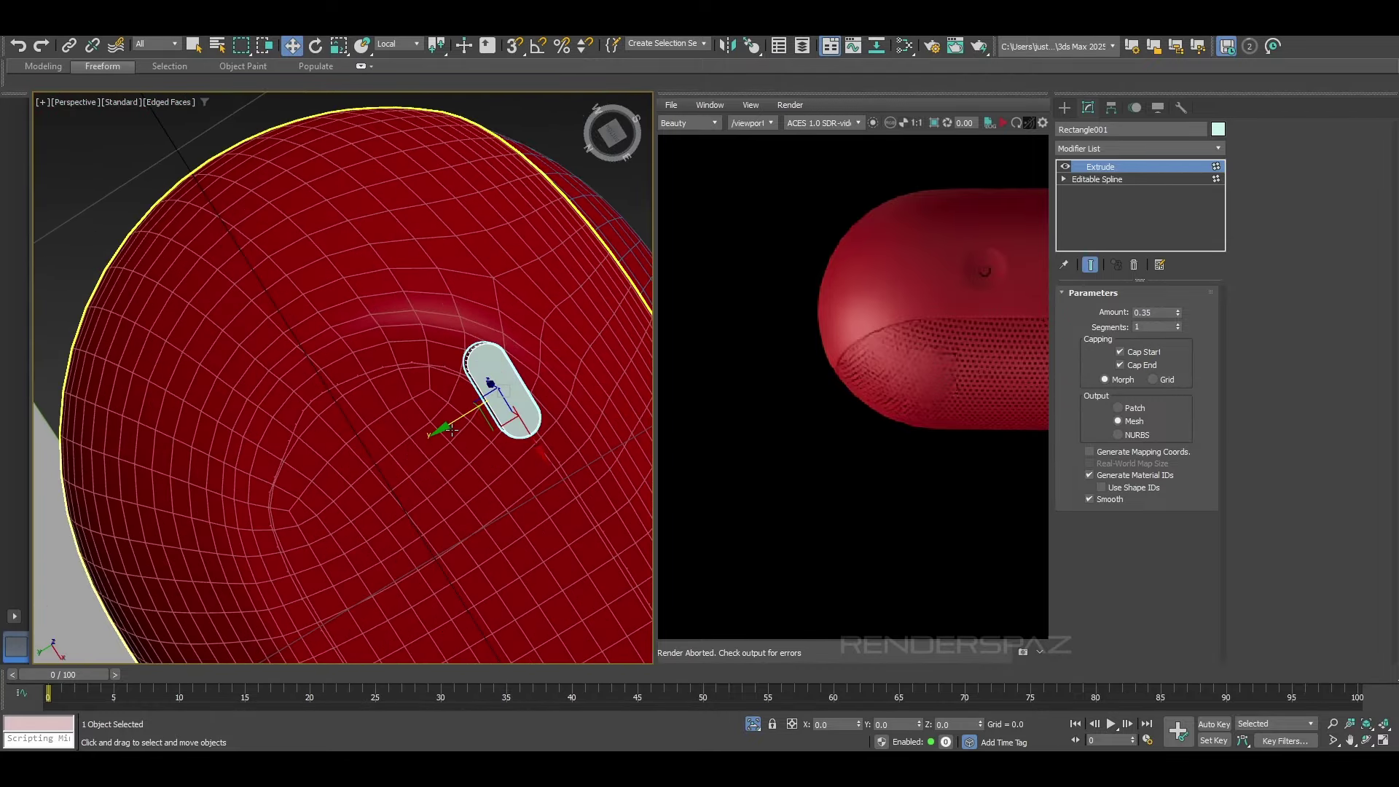
pyautogui.scroll(4, 478, 340)
pyautogui.keyDown('alt'); pyautogui.moveTo(478, 340); pyautogui.dragTo(525, 437, button='middle'); pyautogui.keyUp('alt')
# Step: Weld the overlapping vertices at the rounded ends of the foot pad's Editable Spline
pyautogui.click(1092, 152)
pyautogui.click(1092, 152)
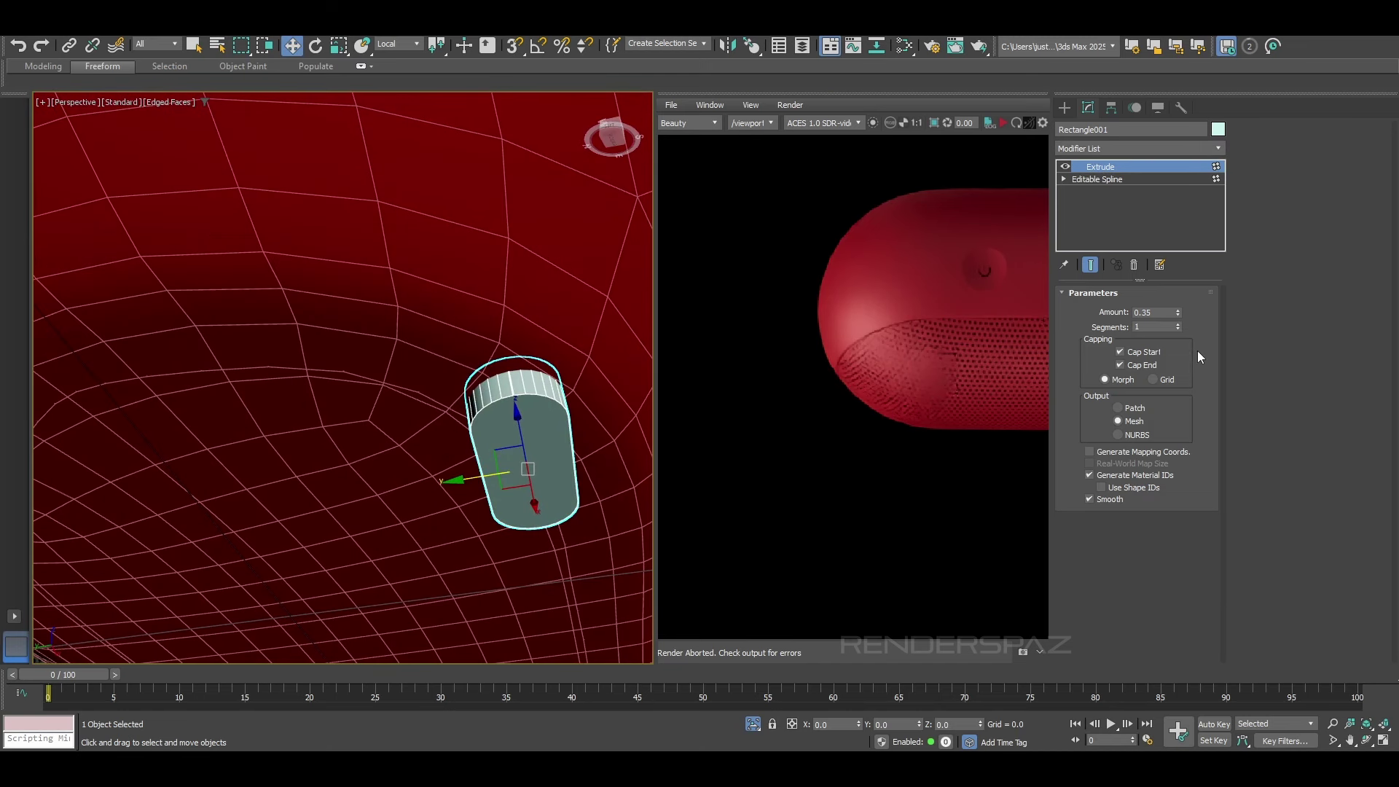
pyautogui.click(1104, 179)
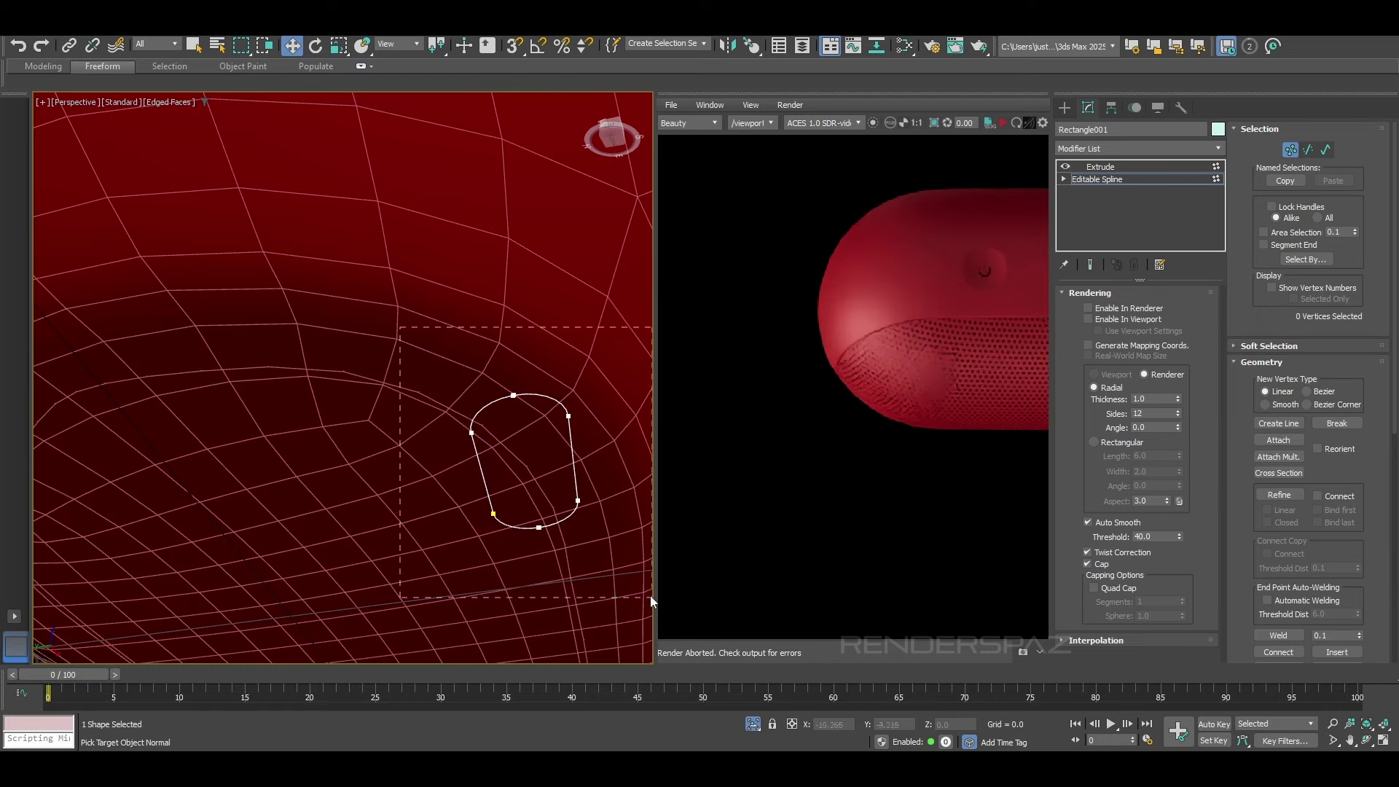
pyautogui.moveTo(652, 601); pyautogui.dragTo(652, 599)
pyautogui.moveTo(1334, 592); pyautogui.dragTo(1334, 570)
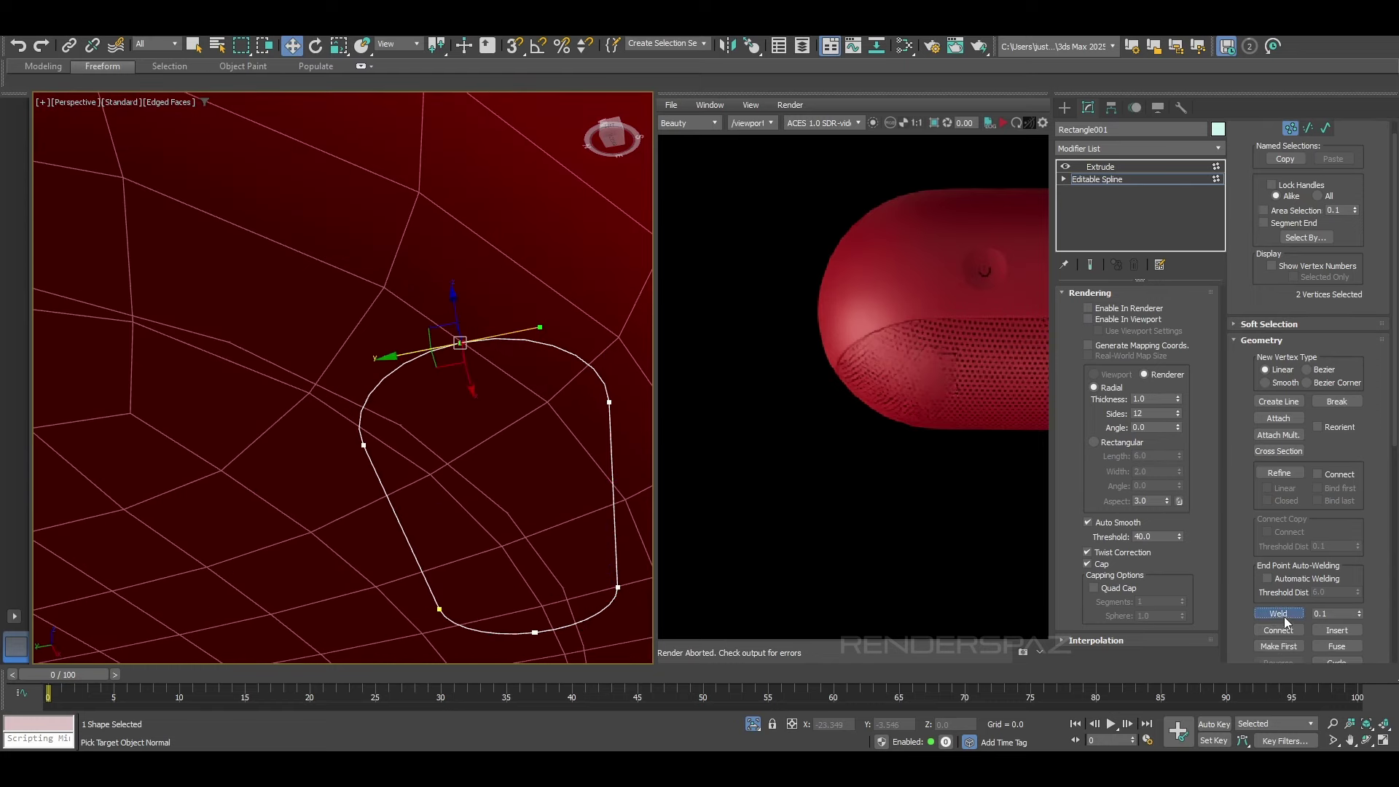
pyautogui.click(1281, 616)
pyautogui.keyDown('alt'); pyautogui.moveTo(522, 598); pyautogui.dragTo(521, 562, button='middle'); pyautogui.keyUp('alt')
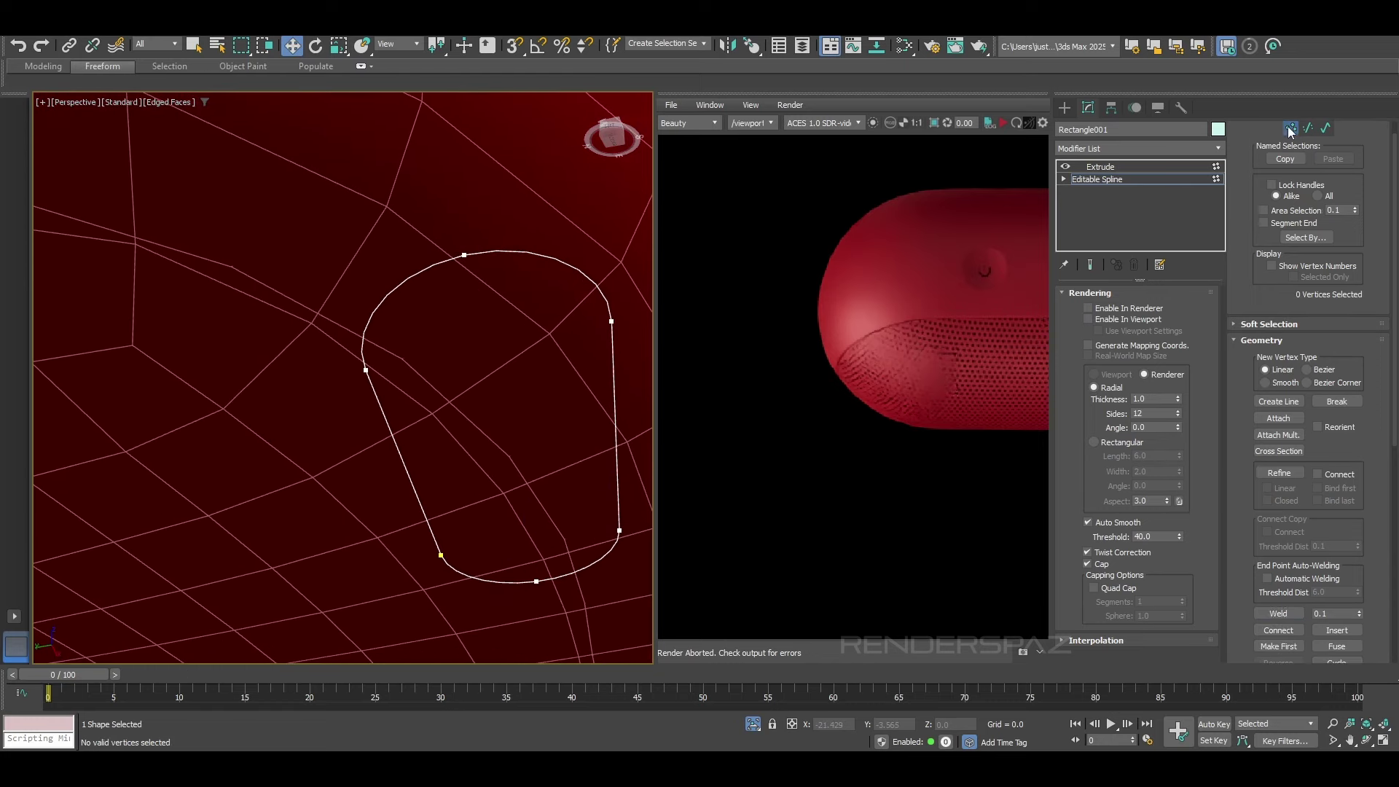
# Step: Add a Chamfer modifier above the foot pad's Extrude with an amount of 0.075
pyautogui.click(1100, 166)
pyautogui.click(1141, 148)
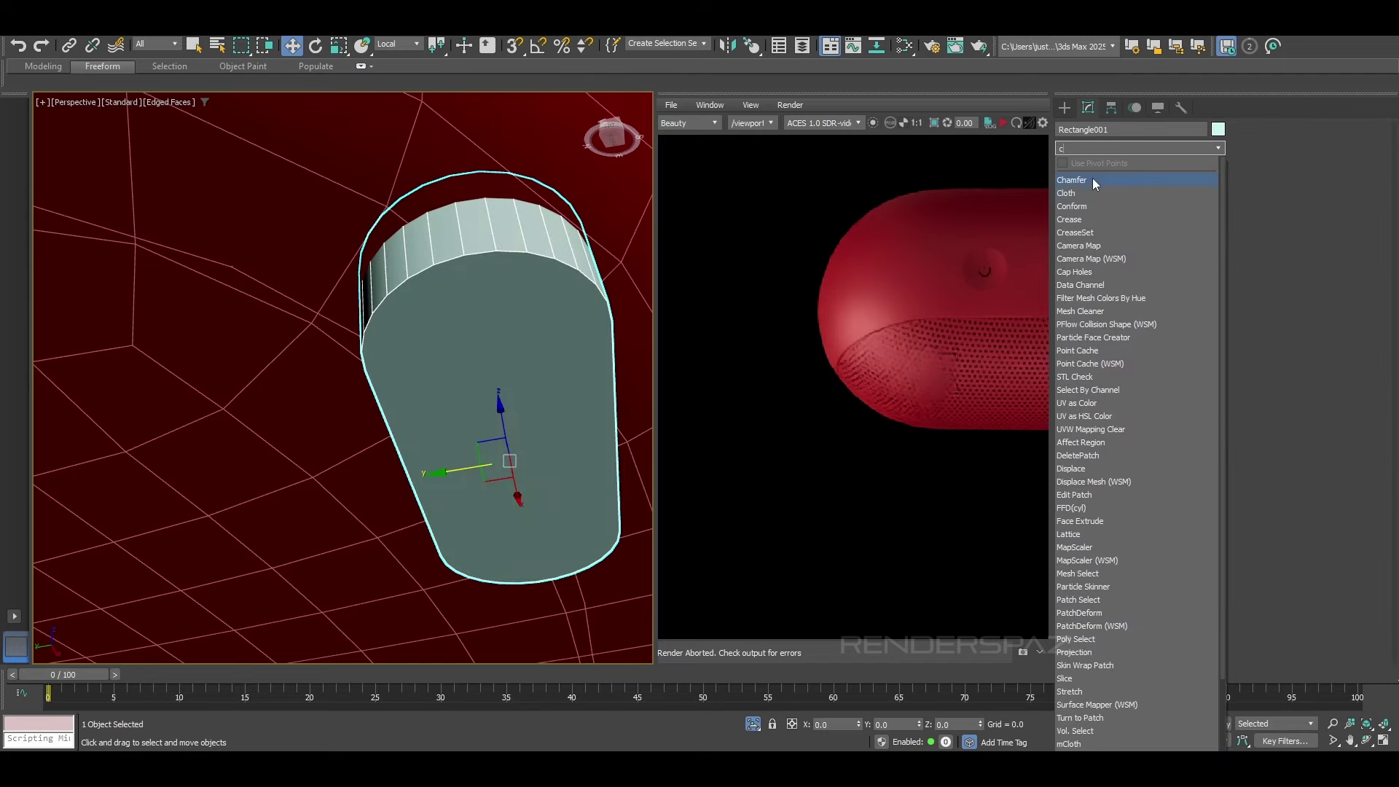
pyautogui.click(1092, 178)
pyautogui.moveTo(1203, 430); pyautogui.dragTo(1134, 369)
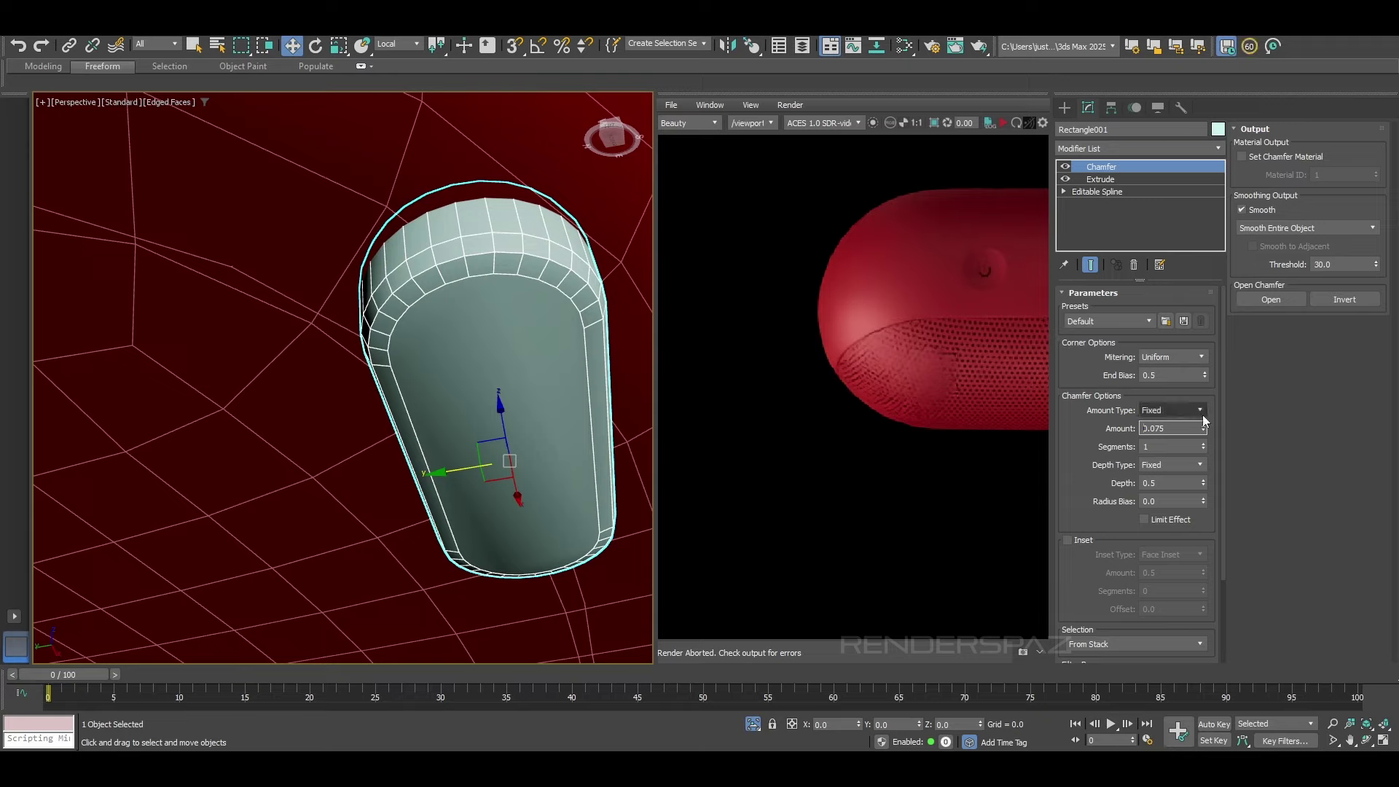
# Step: Set the foot pad's chamfer to 3 segments and turn off the edged faces display
pyautogui.click(1204, 450)
pyautogui.click(1204, 443)
pyautogui.click(1204, 444)
pyautogui.click(1204, 444)
pyautogui.press('F4')
pyautogui.scroll(-3, 491, 338)
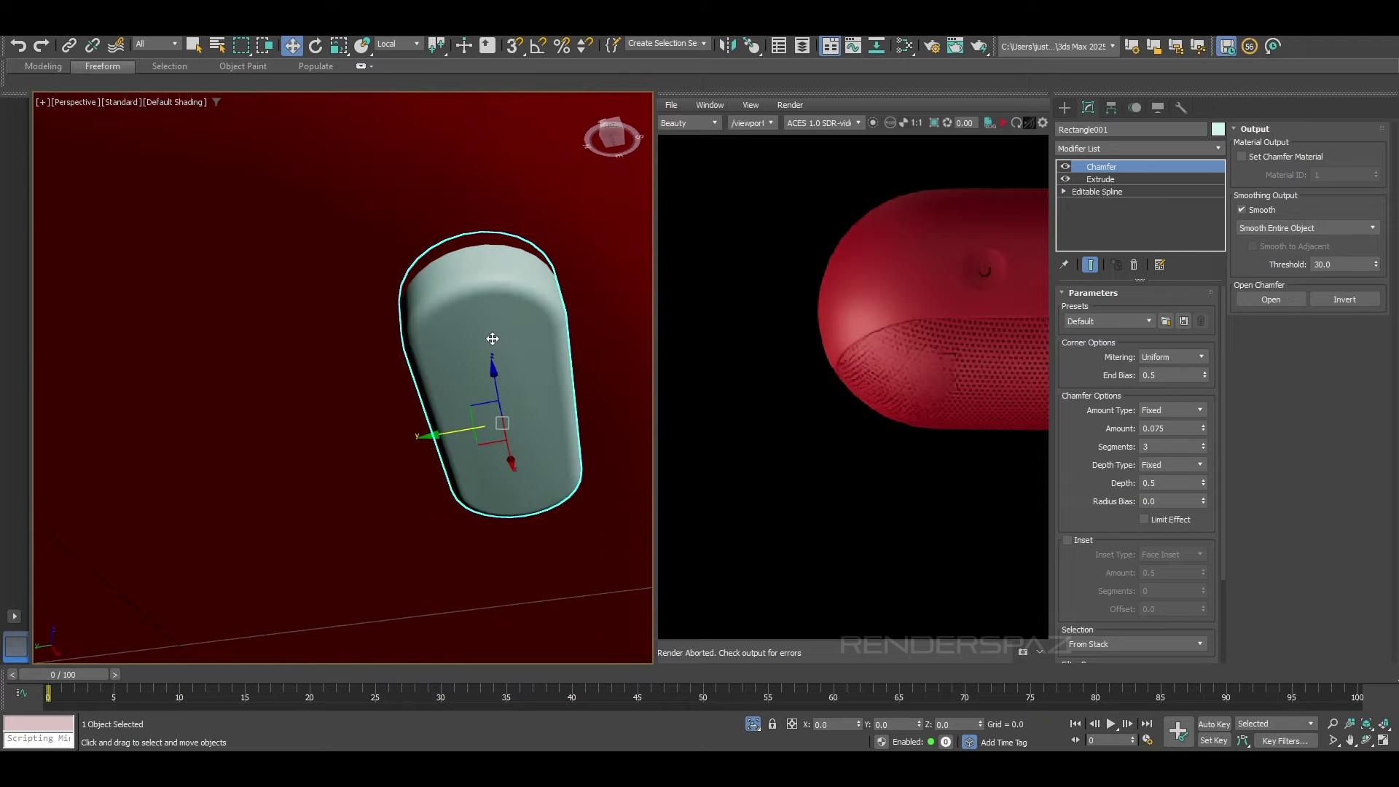
pyautogui.keyDown('alt'); pyautogui.moveTo(490, 337); pyautogui.dragTo(531, 312, button='middle'); pyautogui.keyUp('alt')
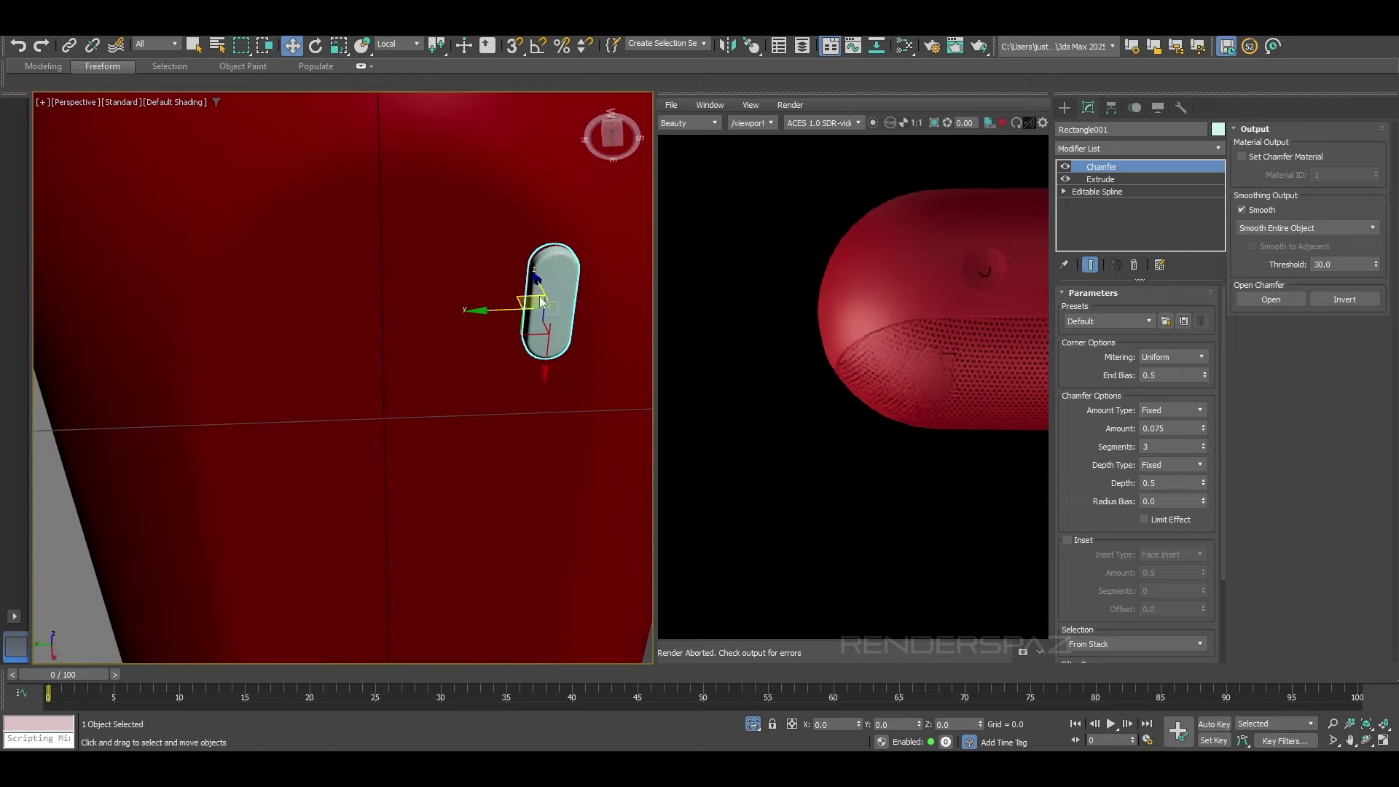
# Step: Convert the foot pad to an Editable Poly and clone it once along its local Y axis across the case's underside
pyautogui.rightClick(532, 310)
pyautogui.click(733, 497)
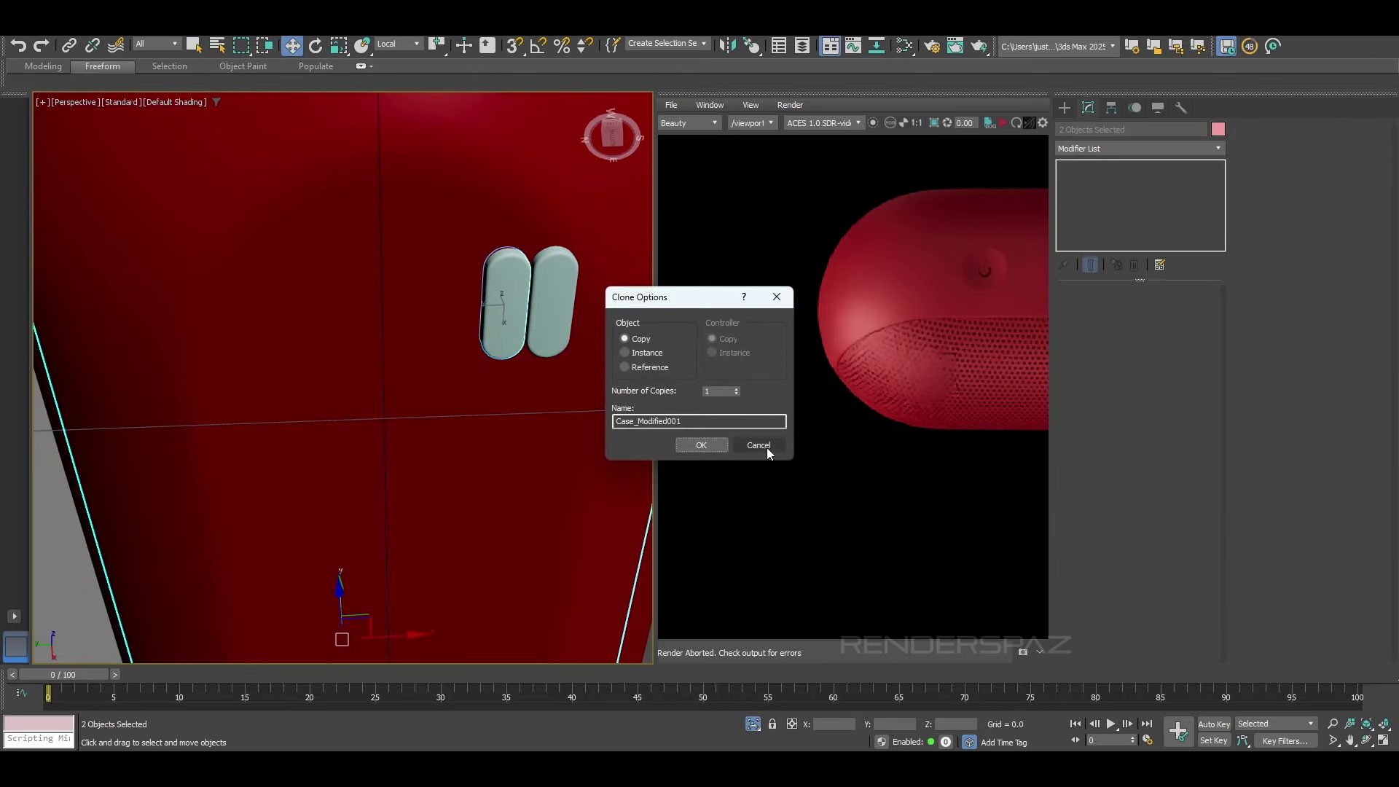
pyautogui.click(765, 445)
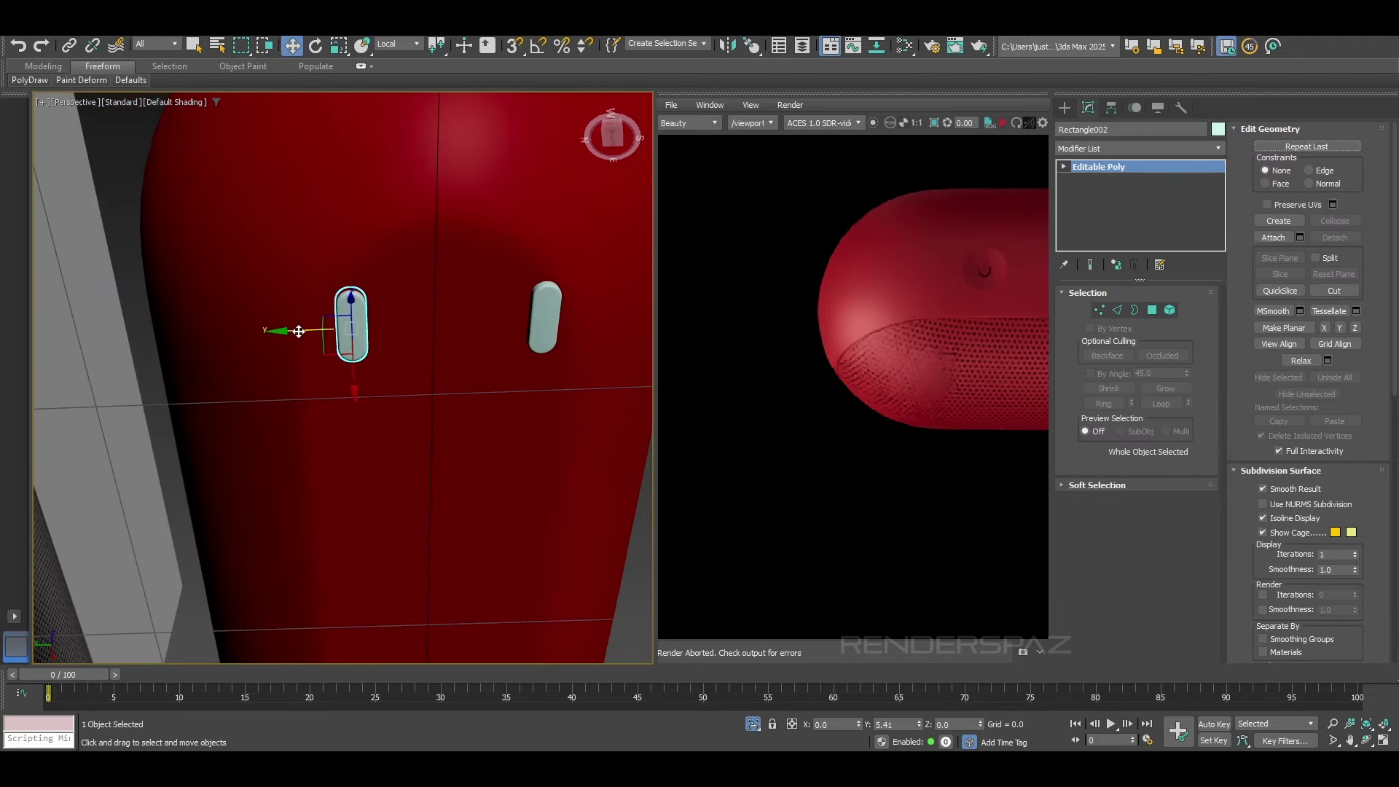
pyautogui.keyDown('shift'); pyautogui.moveTo(289, 331); pyautogui.dragTo(289, 331); pyautogui.keyUp('shift')
pyautogui.click(701, 446)
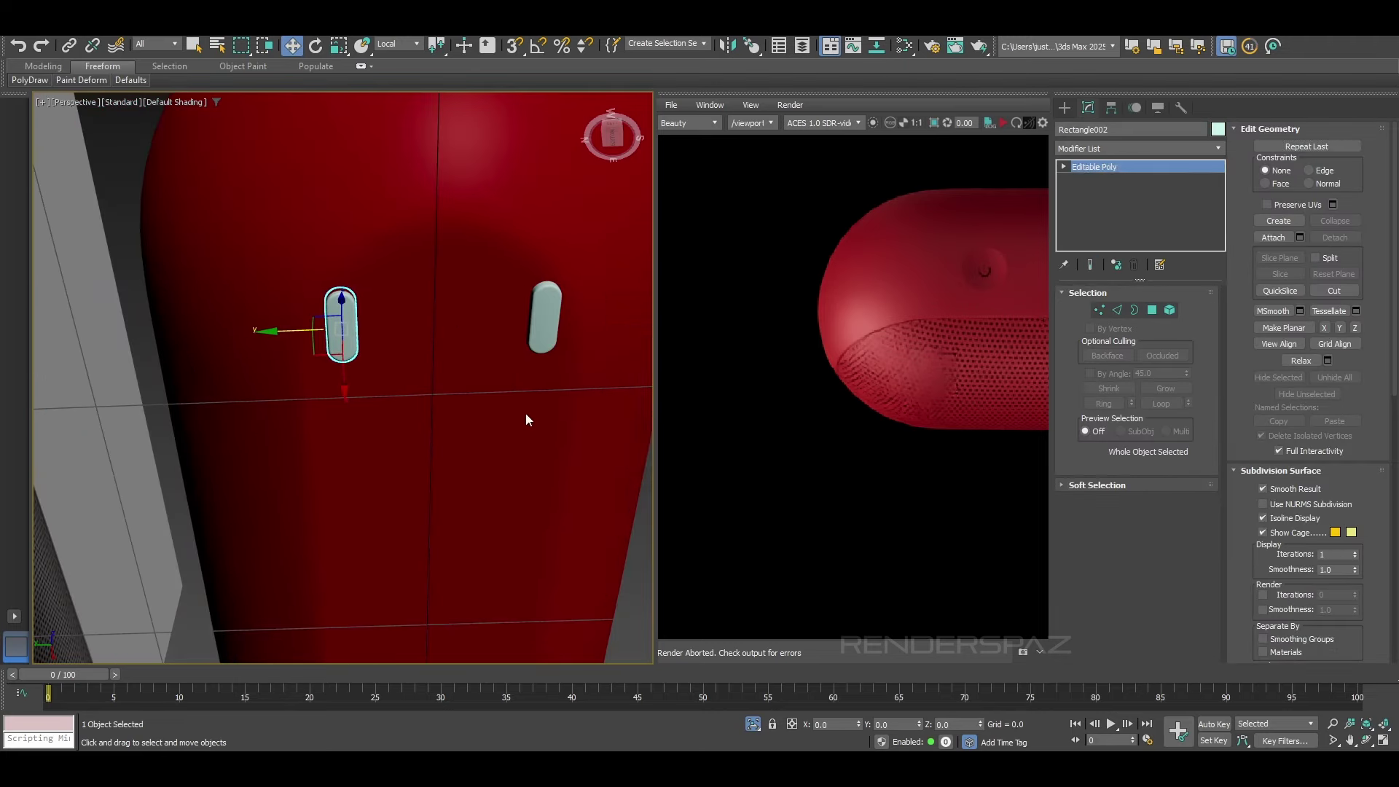
# Step: Mirror a duplicate of both foot pads about the world centre to the opposite end of the case's underside
pyautogui.keyDown('alt'); pyautogui.moveTo(526, 414); pyautogui.dragTo(336, 458, button='middle'); pyautogui.keyUp('alt')
pyautogui.keyDown('alt'); pyautogui.moveTo(336, 458); pyautogui.dragTo(324, 363, button='middle'); pyautogui.keyUp('alt')
pyautogui.scroll(-2, 324, 363)
pyautogui.keyDown('ctrl'); pyautogui.click(289, 274); pyautogui.keyUp('ctrl')
pyautogui.keyDown('alt'); pyautogui.moveTo(289, 291); pyautogui.dragTo(337, 360, button='middle'); pyautogui.keyUp('alt')
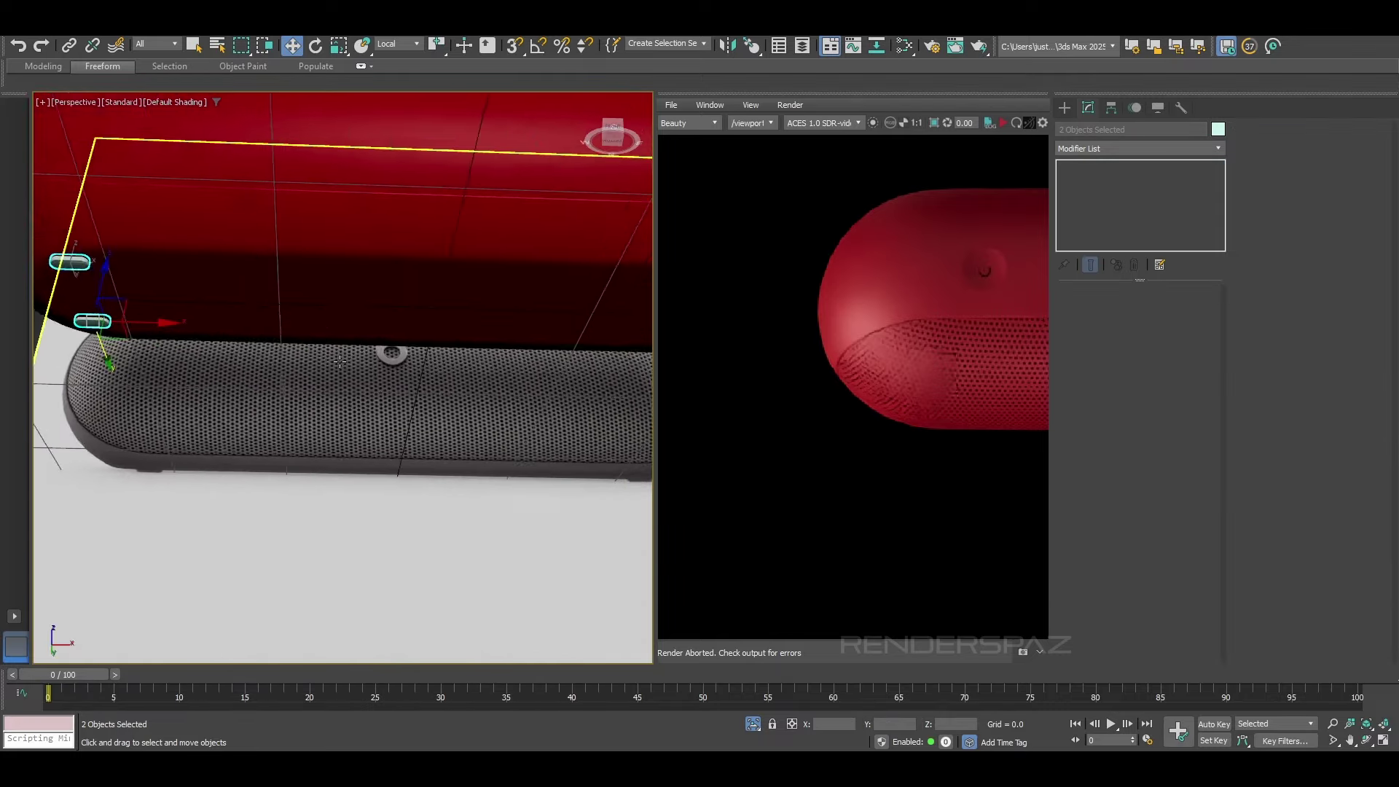
pyautogui.scroll(-4, 338, 359)
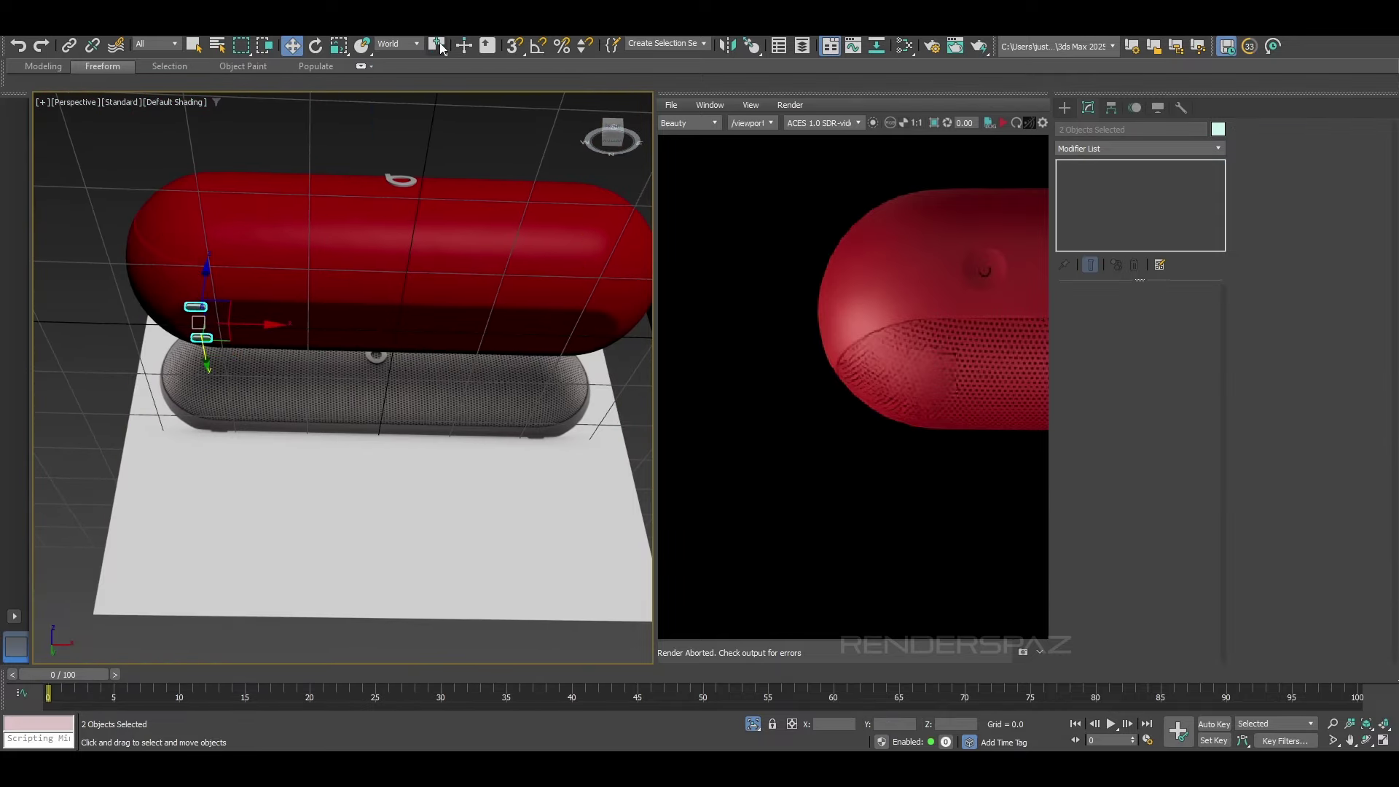
pyautogui.click(727, 45)
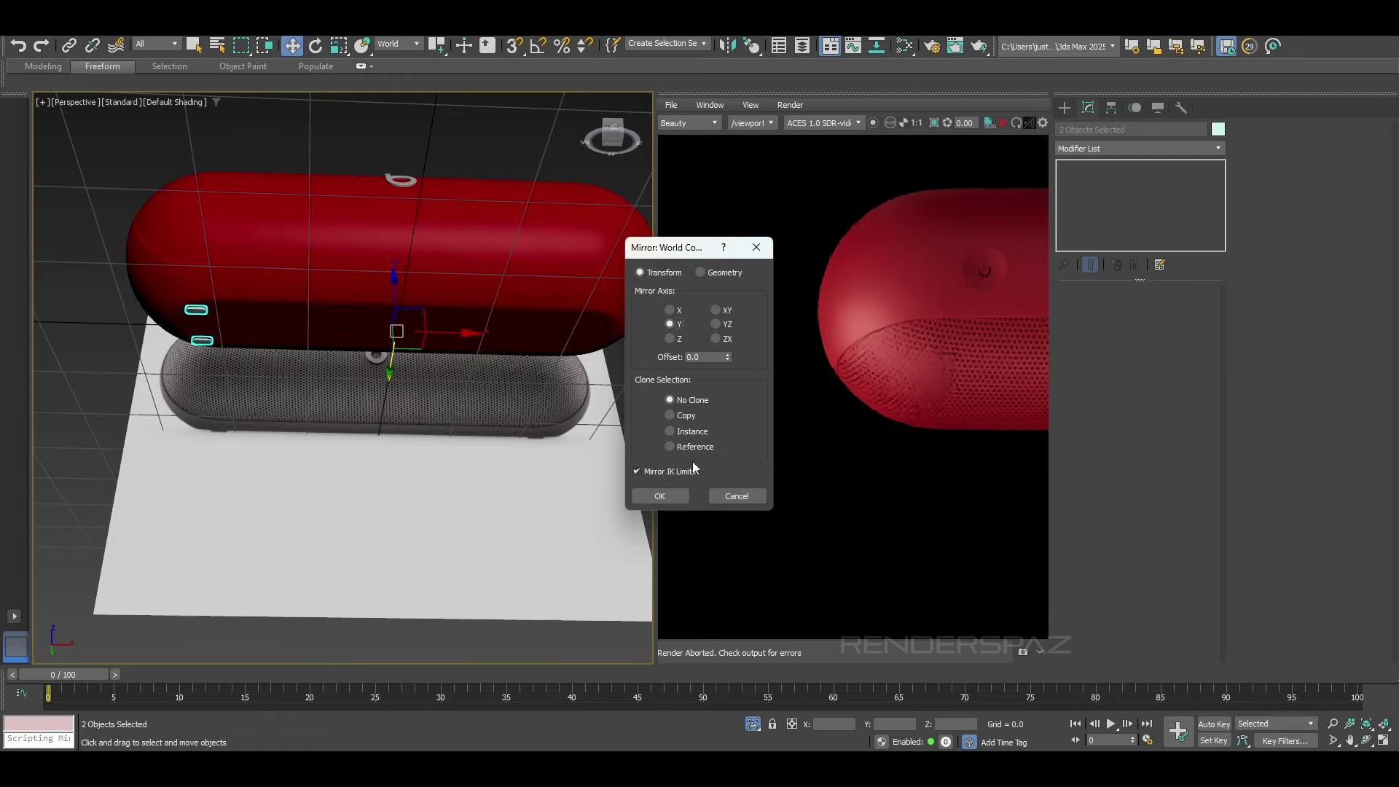
pyautogui.click(644, 502)
pyautogui.click(593, 455)
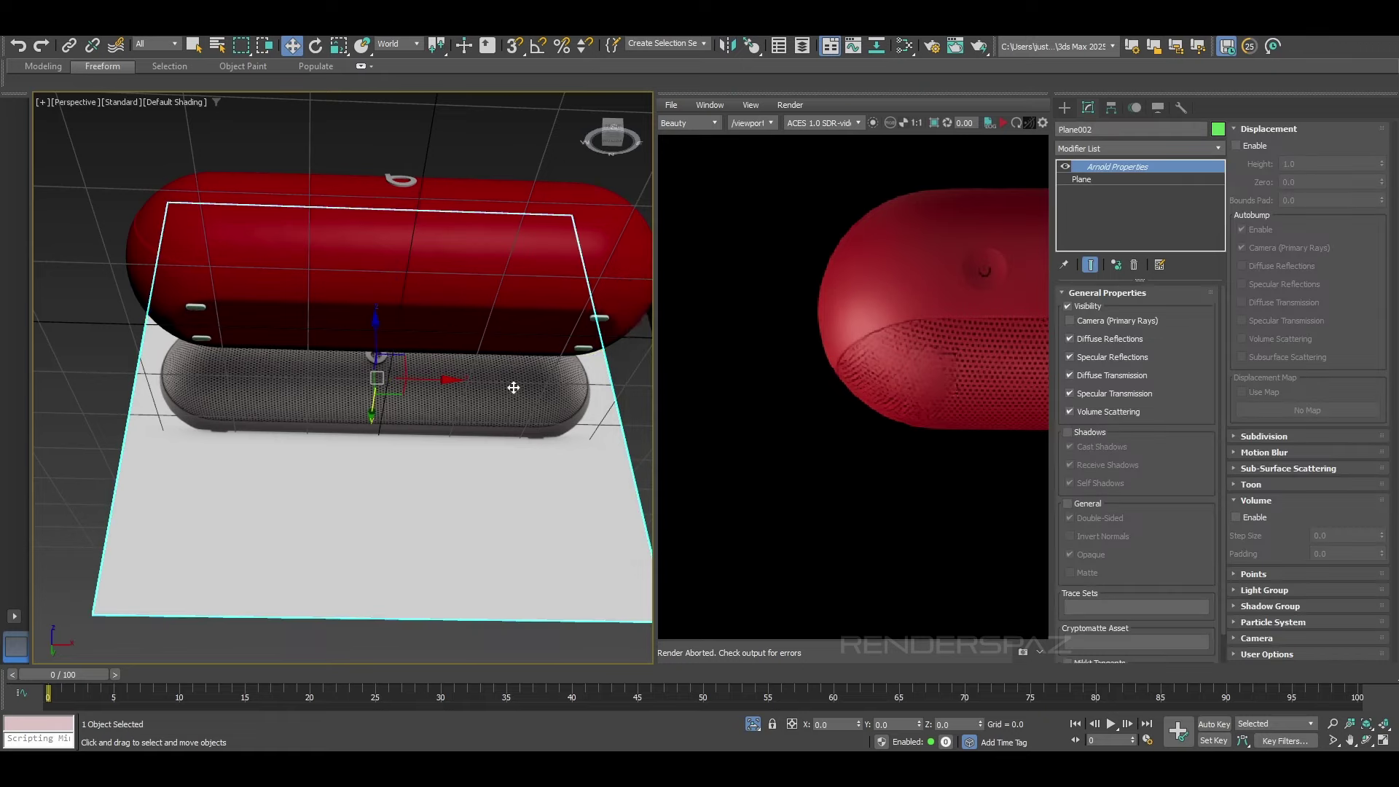
# Step: Sample the case's Body2 material into the Slate Material Editor and bring its node into view
pyautogui.click(598, 318)
pyautogui.keyDown('ctrl'); pyautogui.click(580, 350); pyautogui.keyUp('ctrl')
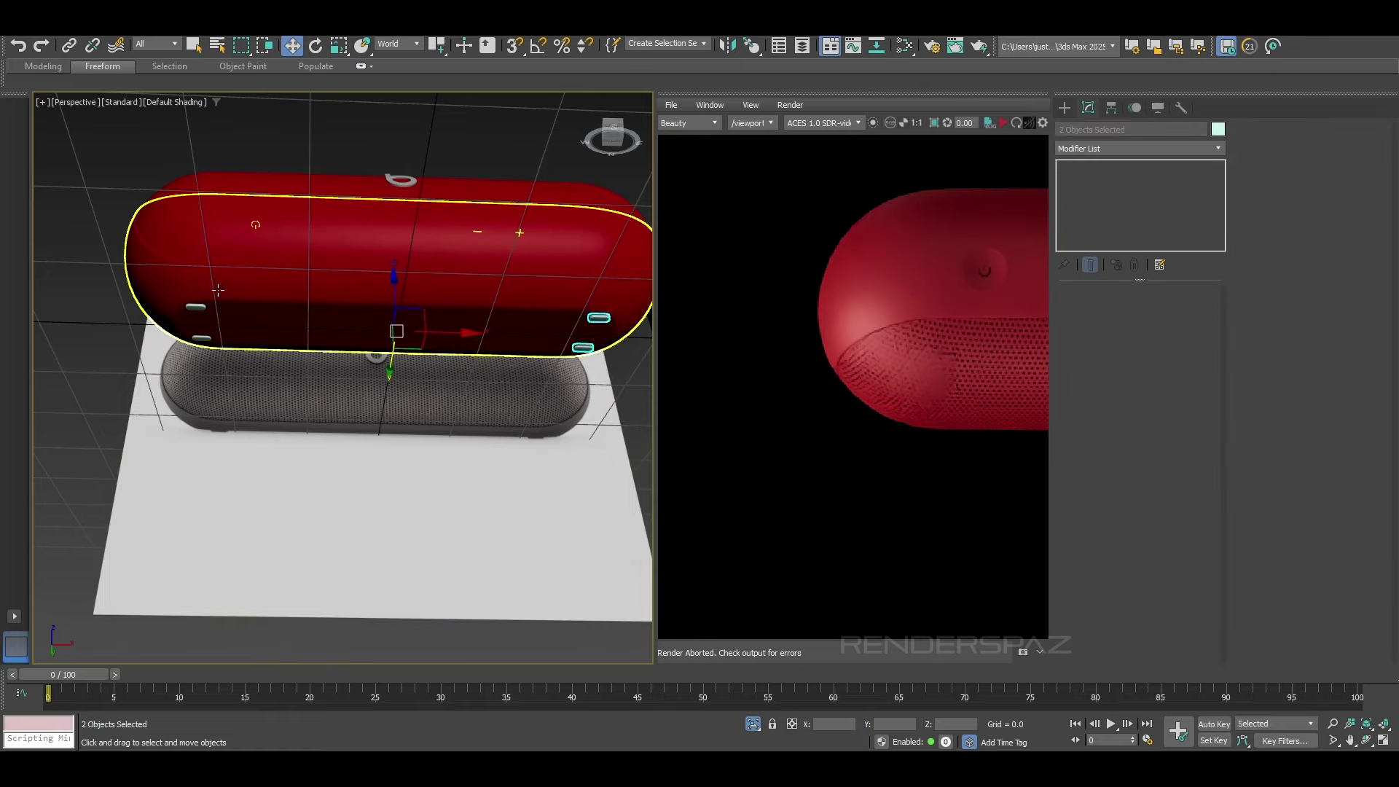
pyautogui.click(201, 335)
pyautogui.press('m')
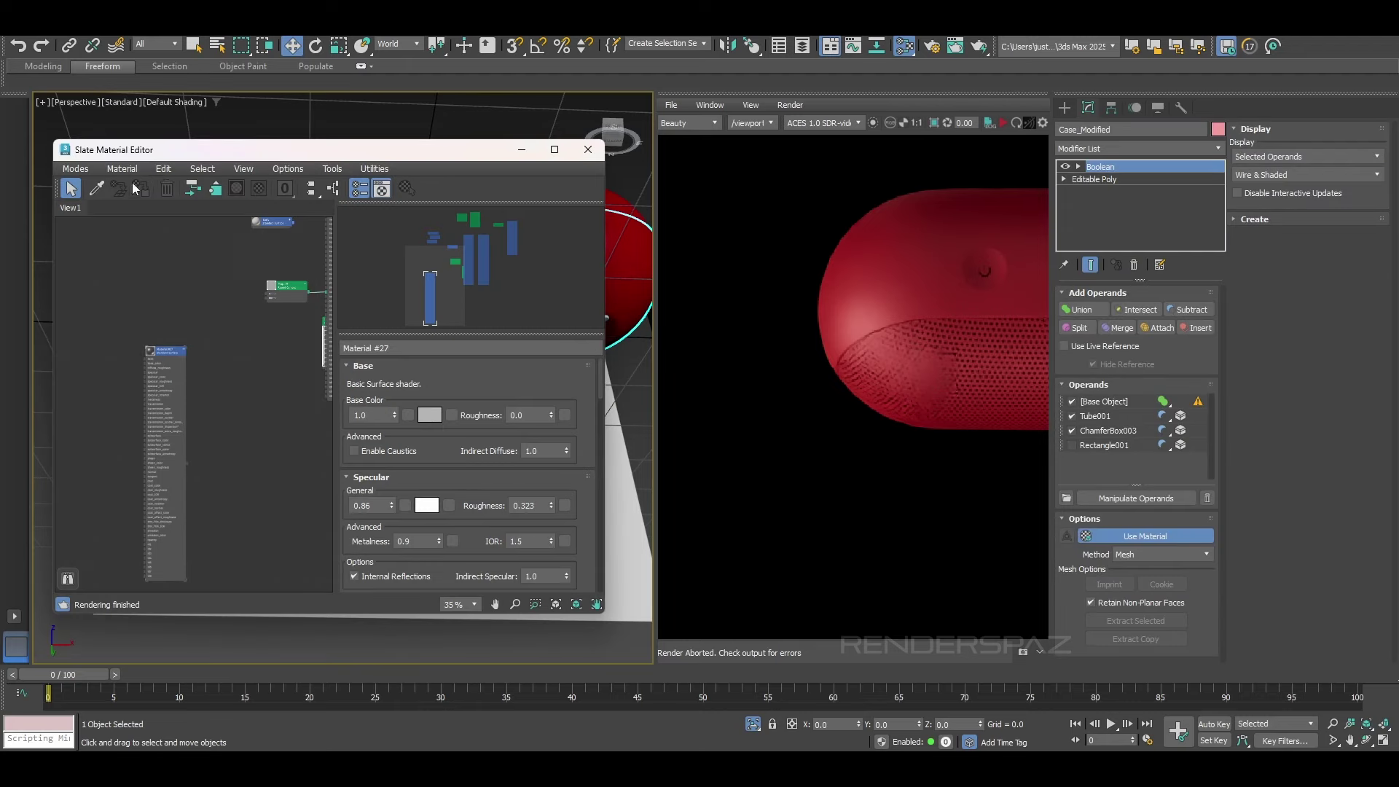
pyautogui.moveTo(134, 150); pyautogui.dragTo(651, 187)
pyautogui.click(612, 226)
pyautogui.click(363, 289)
pyautogui.moveTo(693, 401); pyautogui.dragTo(651, 388)
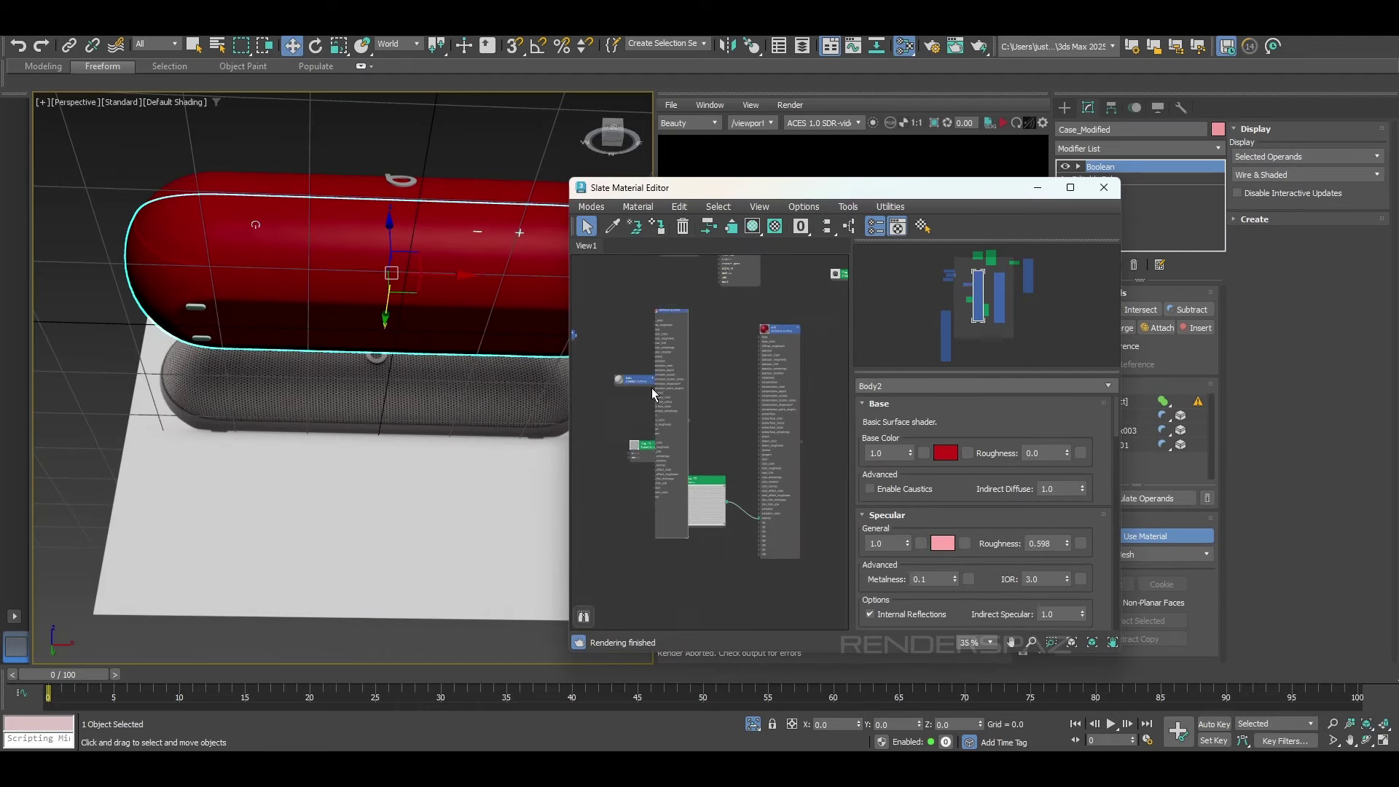
pyautogui.scroll(3, 674, 408)
pyautogui.moveTo(685, 279); pyautogui.dragTo(718, 297)
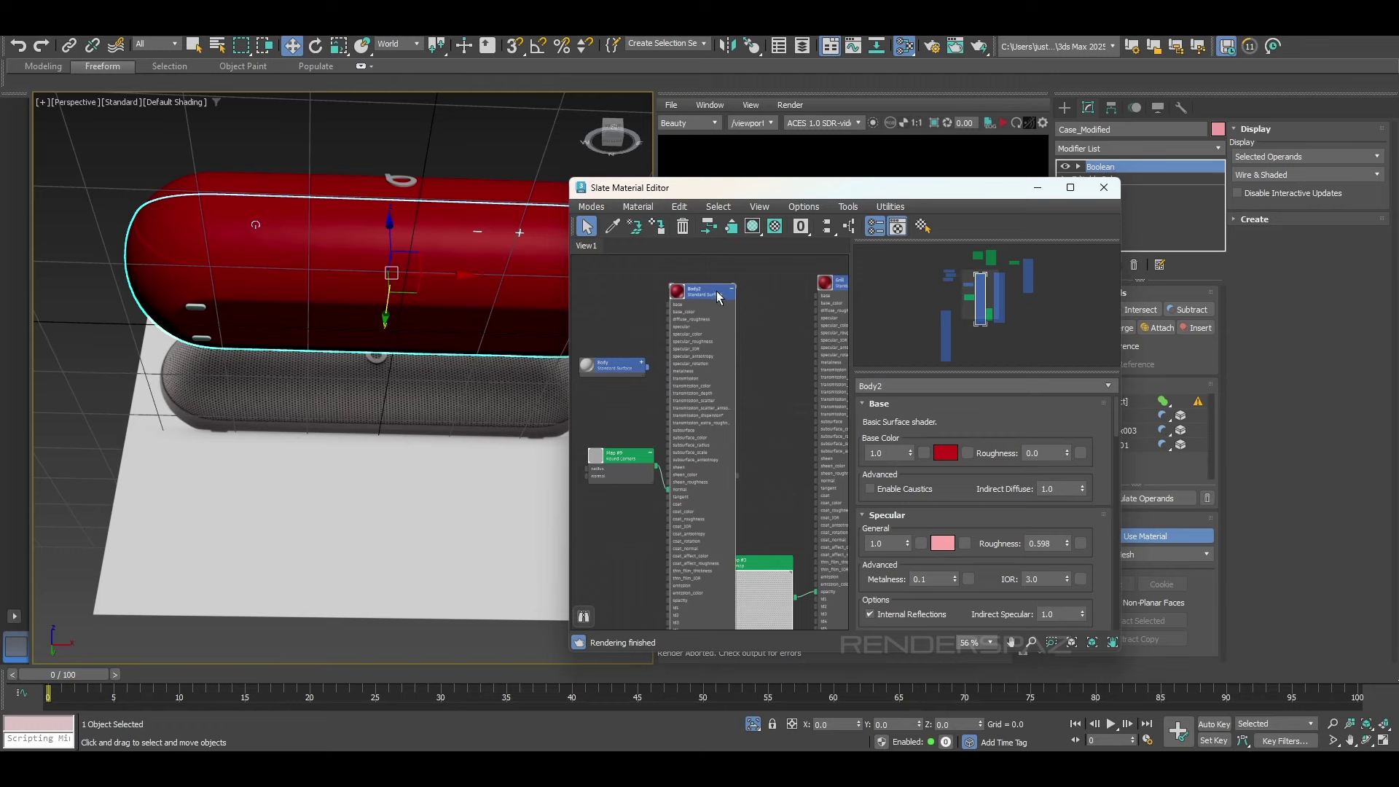
# Step: Select the two foot pads at one end of the case and assign the Body2 material to them
pyautogui.click(199, 312)
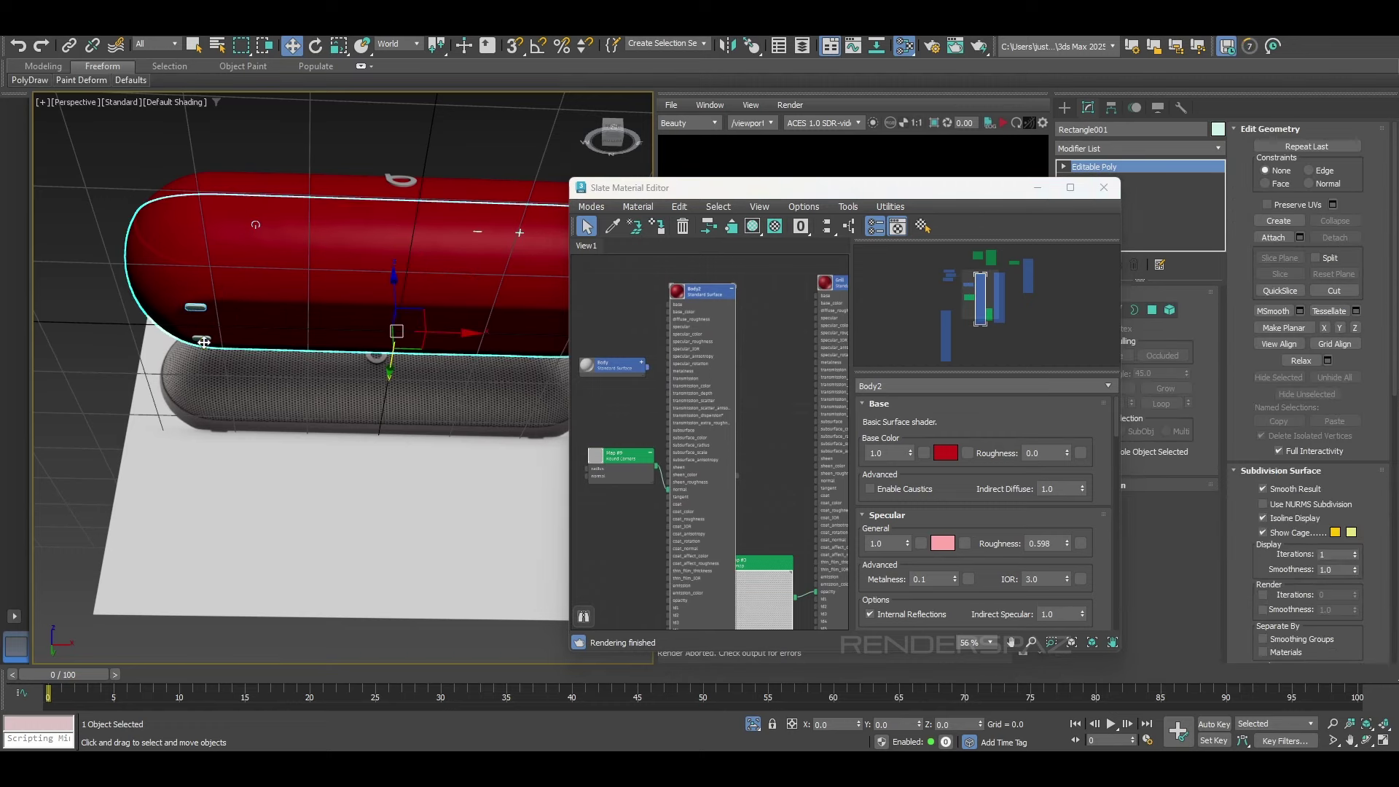
pyautogui.click(203, 341)
pyautogui.keyDown('ctrl'); pyautogui.click(196, 308); pyautogui.keyUp('ctrl')
pyautogui.moveTo(510, 328); pyautogui.dragTo(320, 329, button='middle')
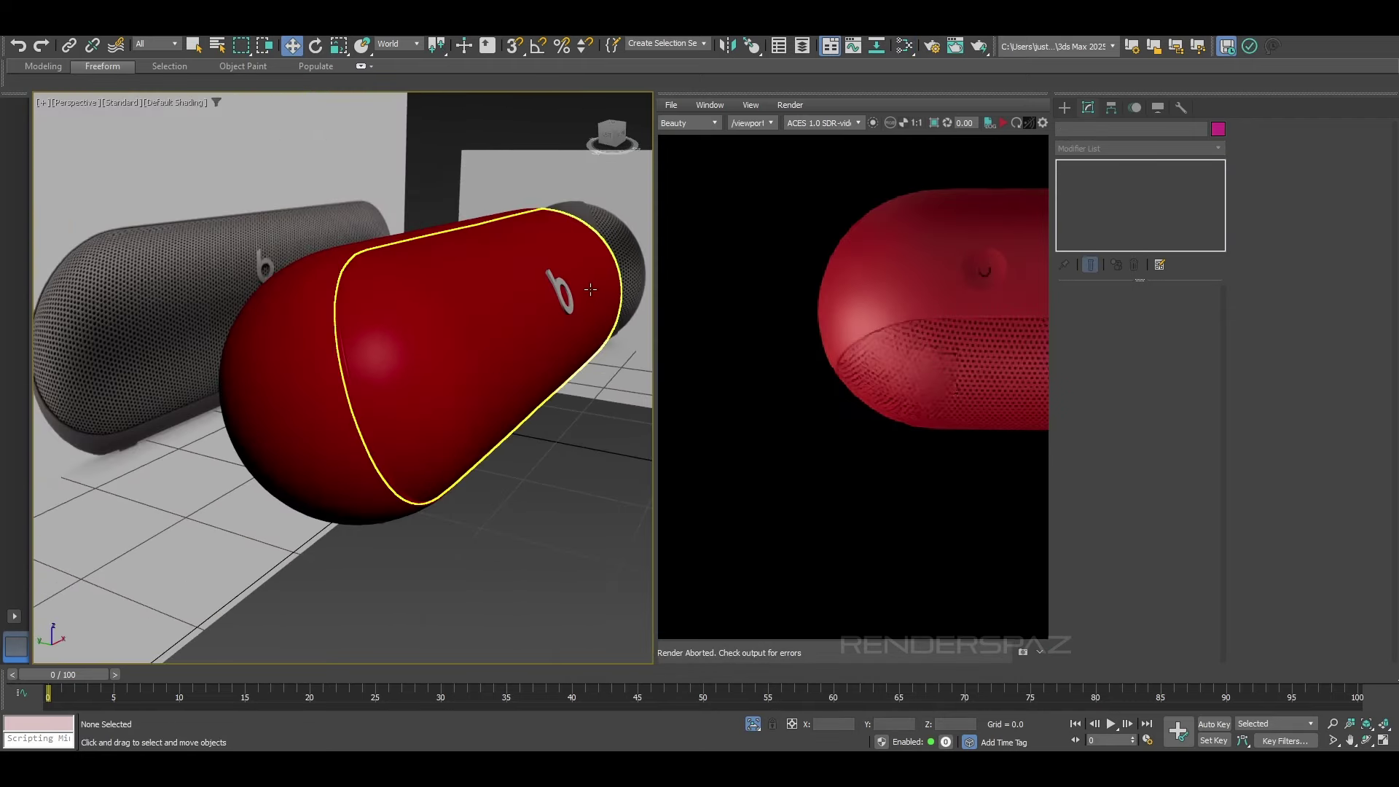
# Step: Start the interactive Arnold render and bring the foot pads on the speaker's underside into view
pyautogui.keyDown('alt'); pyautogui.moveTo(591, 290); pyautogui.dragTo(499, 312, button='middle'); pyautogui.keyUp('alt')
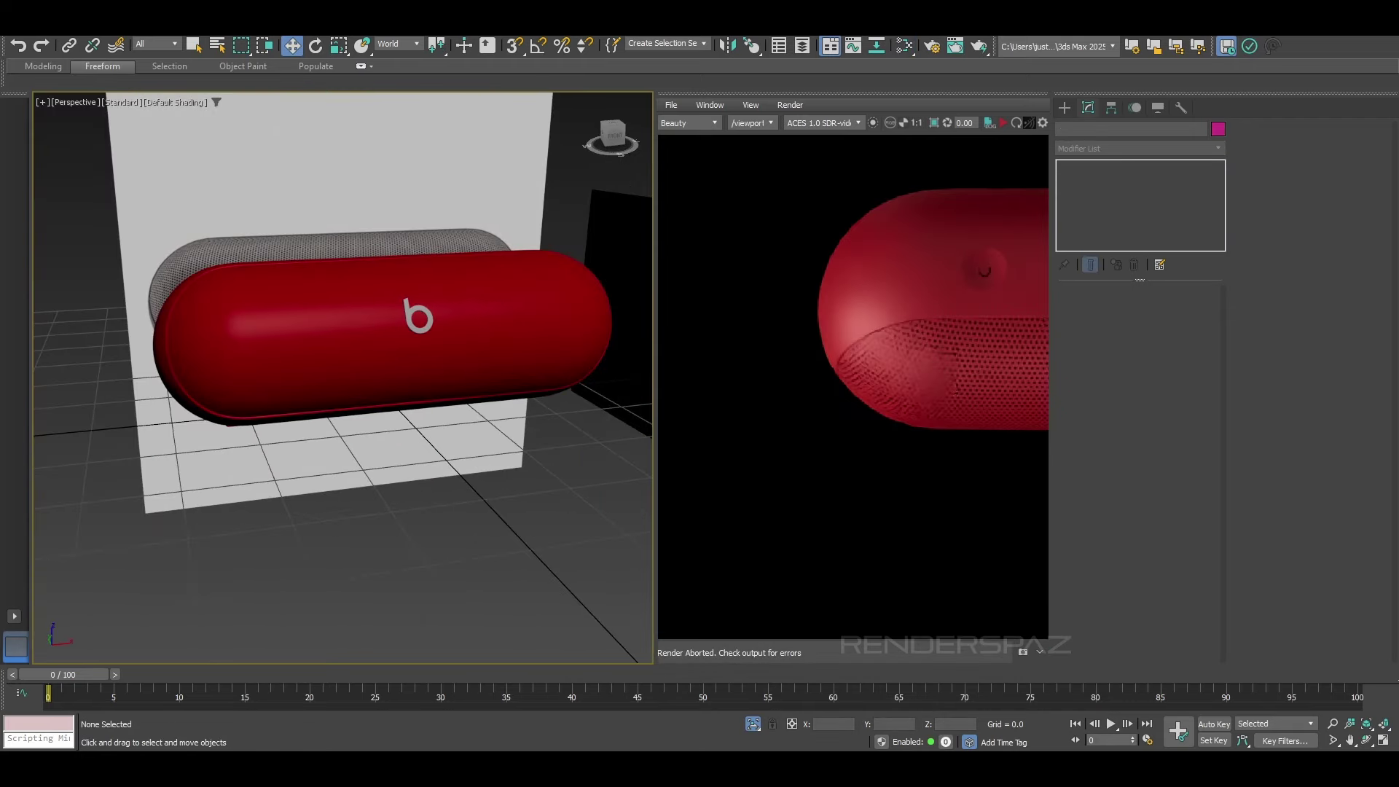
pyautogui.click(1003, 122)
pyautogui.click(503, 350)
pyautogui.keyDown('alt'); pyautogui.moveTo(350, 365); pyautogui.dragTo(510, 372, button='middle'); pyautogui.keyUp('alt')
pyautogui.keyDown('alt'); pyautogui.moveTo(321, 408); pyautogui.dragTo(378, 374, button='middle'); pyautogui.keyUp('alt')
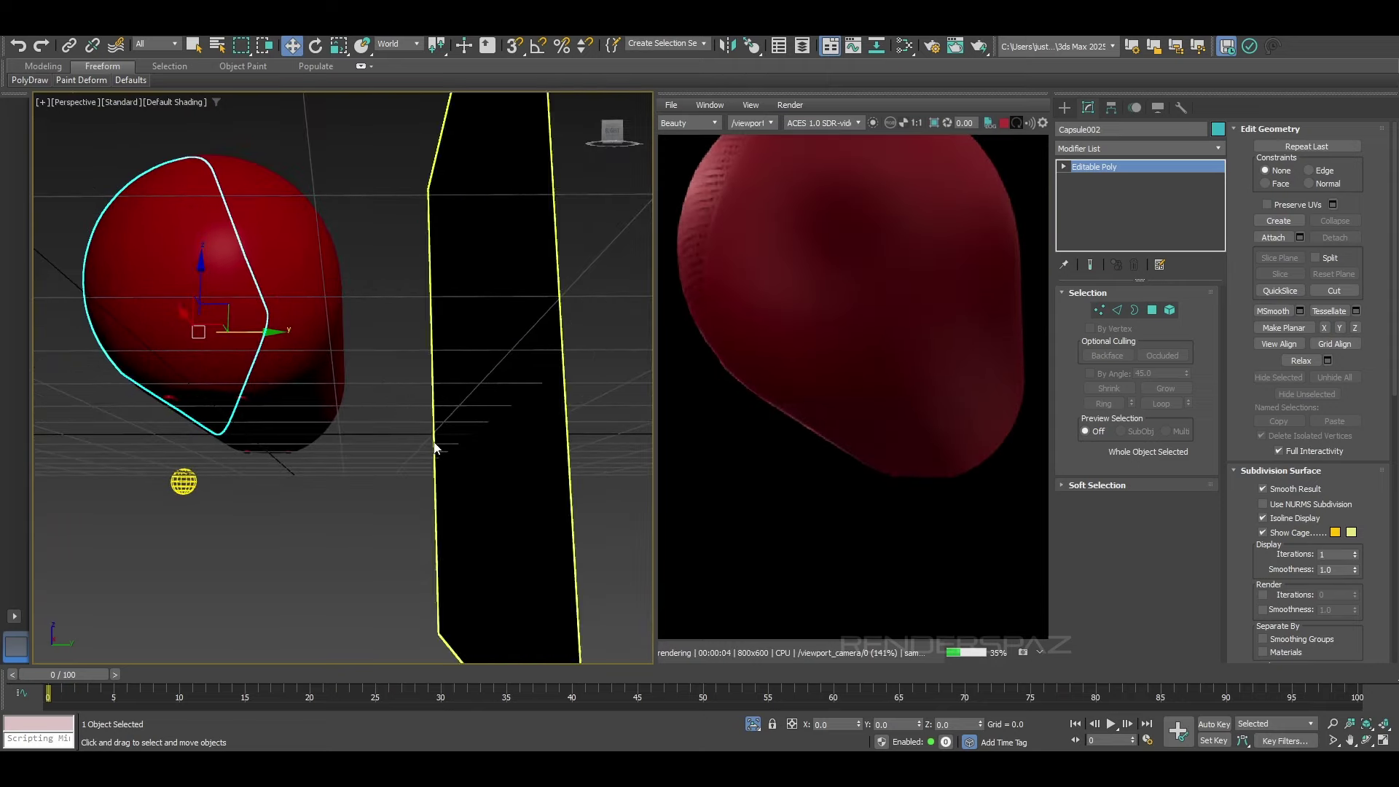
pyautogui.scroll(4, 210, 446)
pyautogui.keyDown('alt'); pyautogui.moveTo(294, 434); pyautogui.dragTo(387, 396, button='middle'); pyautogui.keyUp('alt')
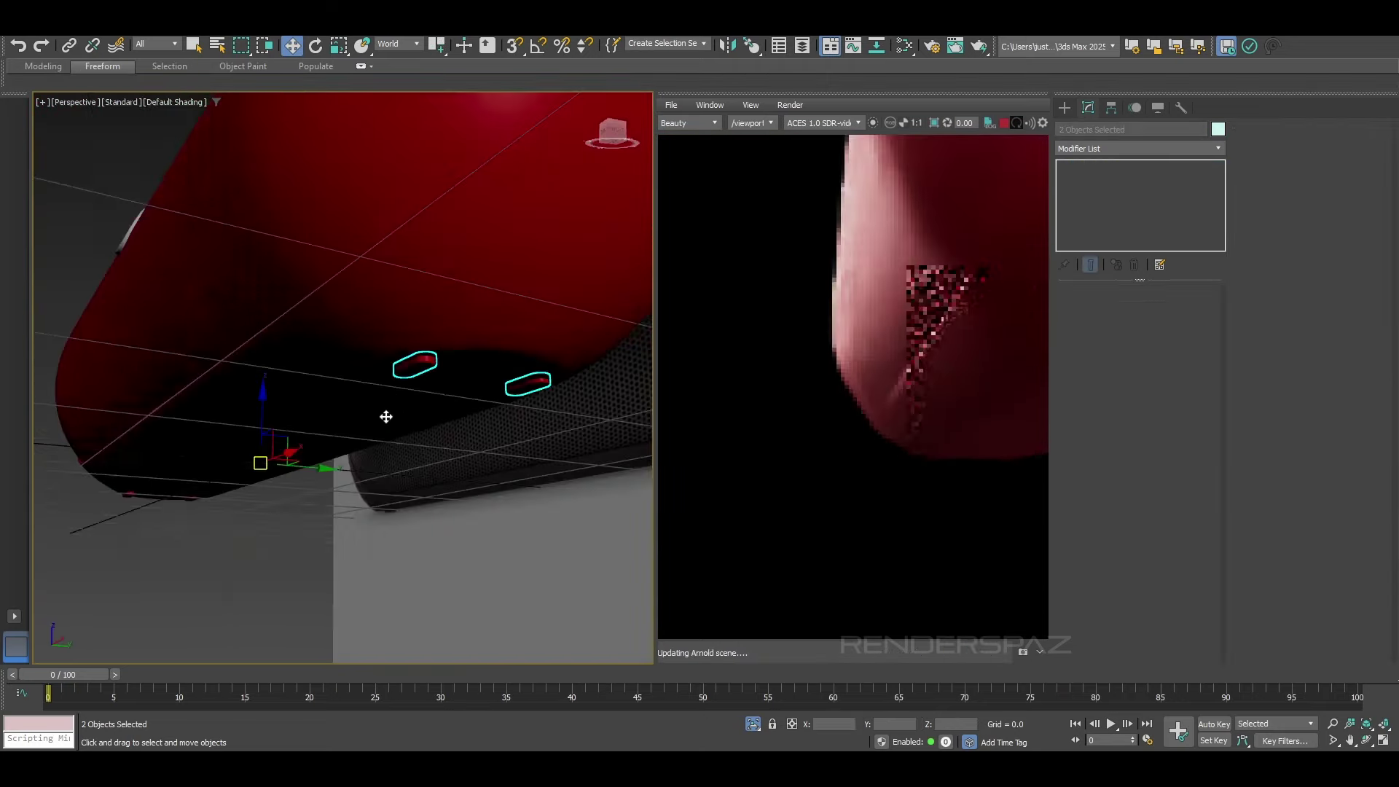
# Step: Select all four foot pads and nudge them slightly on the case's underside
pyautogui.keyDown('alt'); pyautogui.moveTo(386, 417); pyautogui.dragTo(547, 408, button='middle'); pyautogui.keyUp('alt')
pyautogui.moveTo(106, 522); pyautogui.dragTo(285, 488, button='middle')
pyautogui.keyDown('ctrl'); pyautogui.click(185, 485); pyautogui.keyUp('ctrl')
pyautogui.keyDown('ctrl'); pyautogui.click(243, 508); pyautogui.keyUp('ctrl')
pyautogui.moveTo(503, 373); pyautogui.dragTo(505, 375)
pyautogui.click(203, 568)
# Step: Hide the viewport grid and examine the rendered speaker from the front, the end and below
pyautogui.click(309, 278)
pyautogui.keyDown('alt'); pyautogui.moveTo(309, 277); pyautogui.dragTo(815, 391, button='middle'); pyautogui.keyUp('alt')
pyautogui.scroll(-2, 441, 486)
pyautogui.scroll(-4, 314, 454)
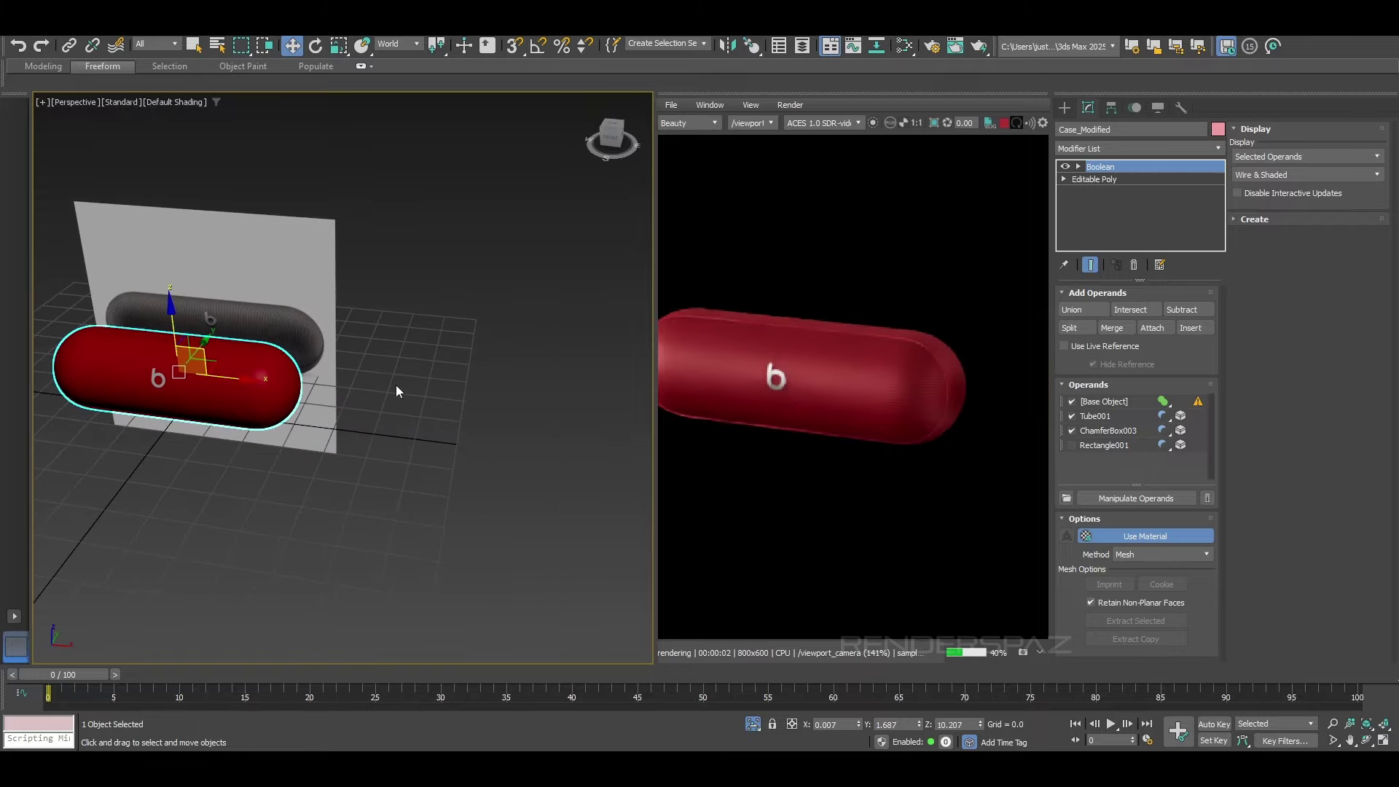
pyautogui.moveTo(356, 410); pyautogui.dragTo(427, 416, button='middle')
pyautogui.scroll(5, 191, 394)
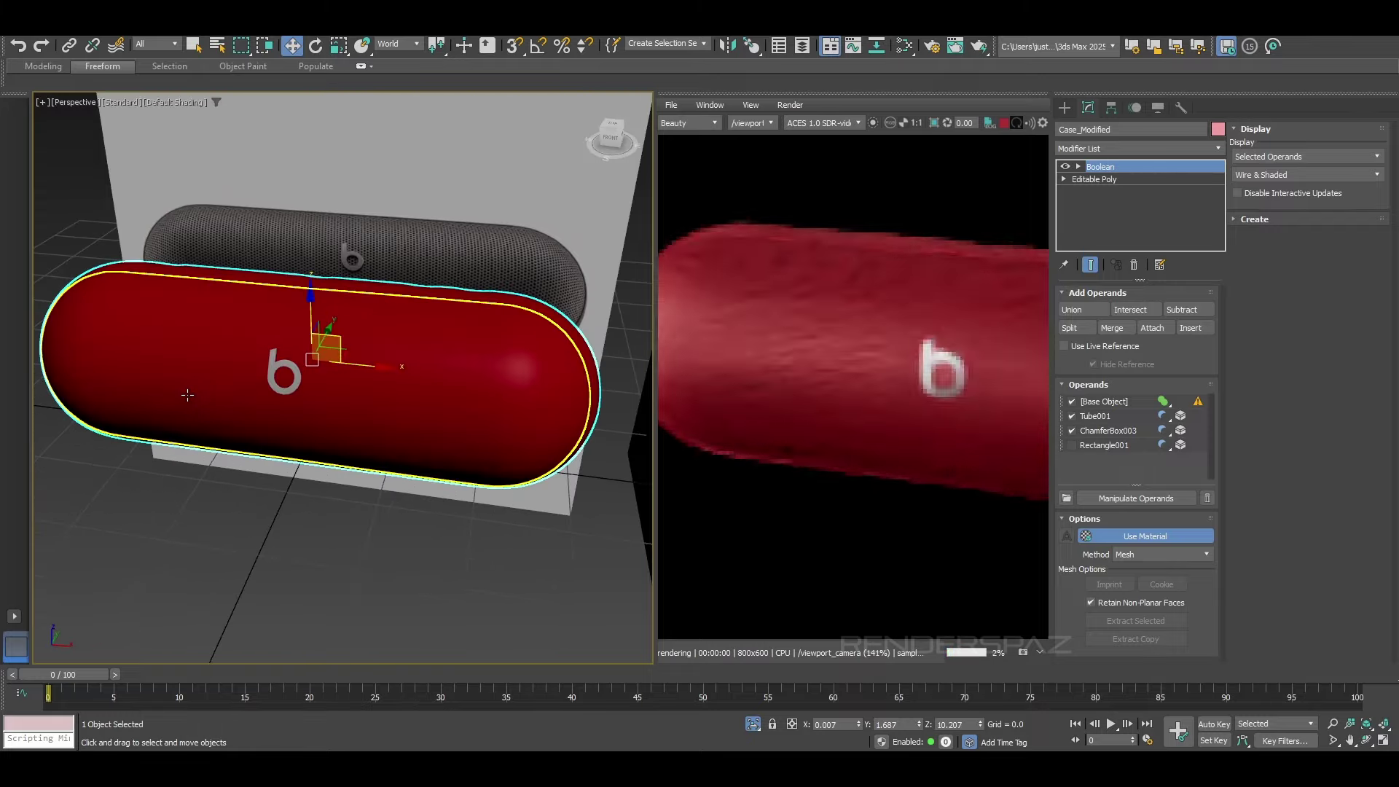
pyautogui.keyDown('alt'); pyautogui.moveTo(191, 393); pyautogui.dragTo(560, 382, button='middle'); pyautogui.keyUp('alt')
pyautogui.press('g')
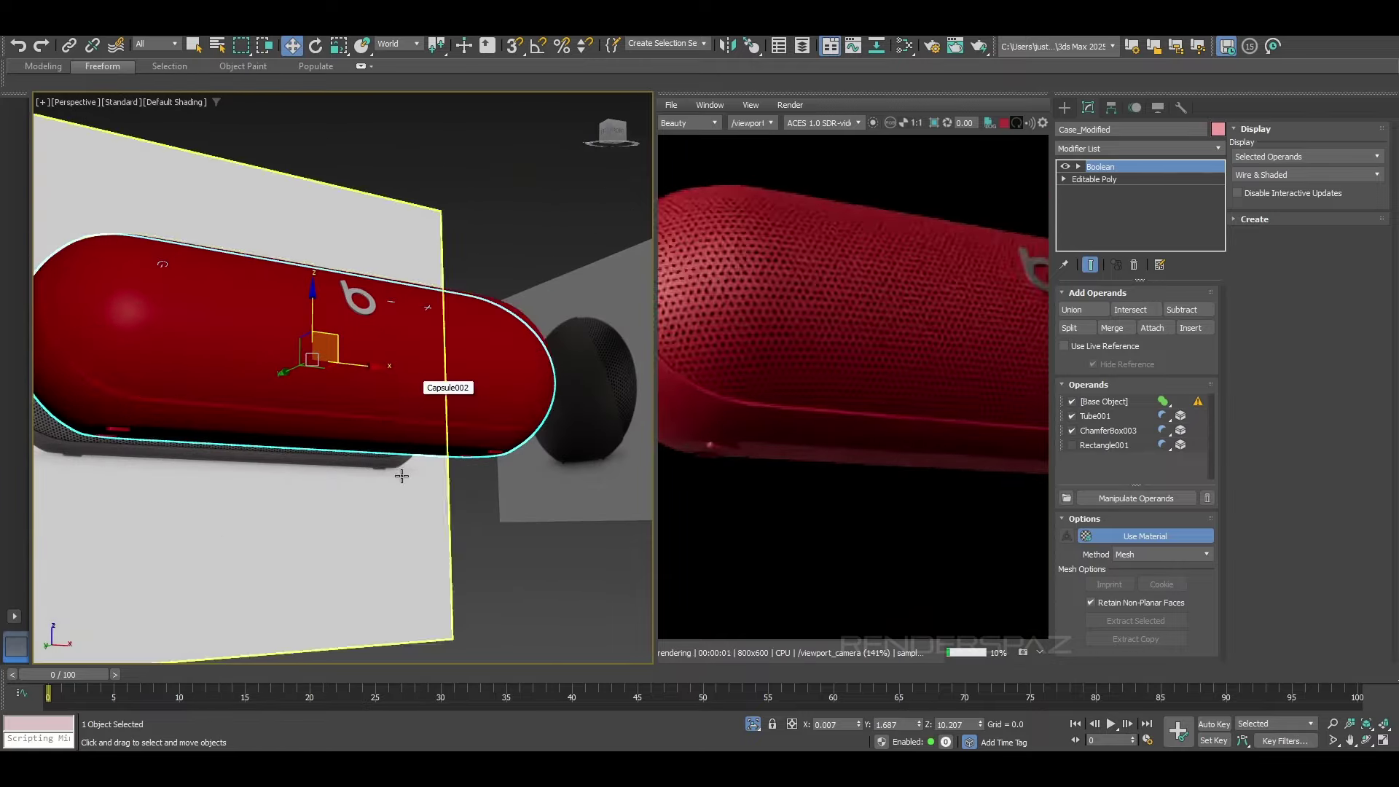
pyautogui.keyDown('alt'); pyautogui.moveTo(401, 476); pyautogui.dragTo(306, 583, button='middle'); pyautogui.keyUp('alt')
pyautogui.click(425, 512)
pyautogui.moveTo(1003, 354); pyautogui.dragTo(896, 375, button='middle')
pyautogui.scroll(-2, 862, 369)
pyautogui.moveTo(437, 430)
pyautogui.keyDown('alt'); pyautogui.mouseDown(button='middle')
pyautogui.moveTo(414, 434)
pyautogui.moveTo(430, 428)
pyautogui.mouseUp(button='middle'); pyautogui.keyUp('alt')
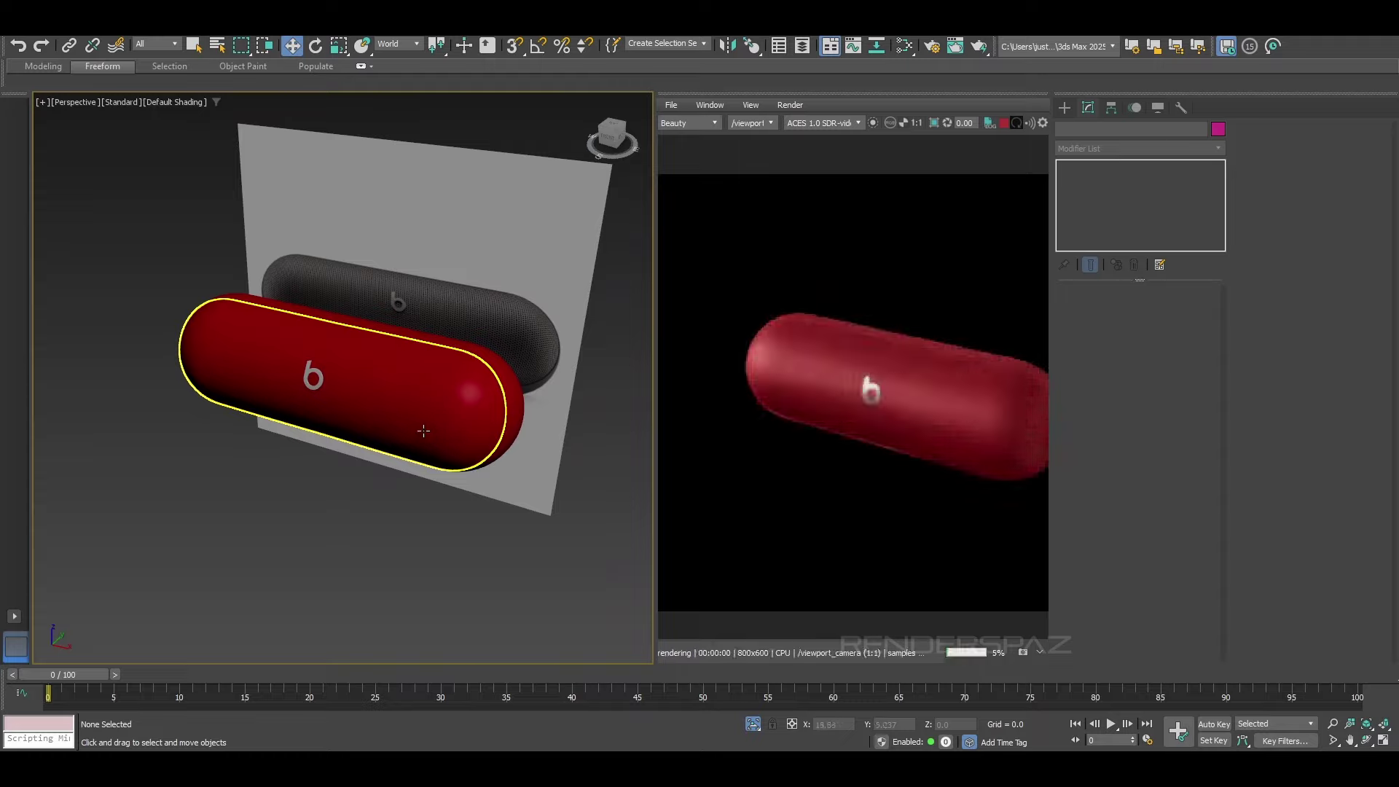
# Step: Create a large standard plane beneath the speaker as a ground surface
pyautogui.moveTo(404, 368)
pyautogui.keyDown('alt'); pyautogui.mouseDown(button='middle')
pyautogui.moveTo(370, 399)
pyautogui.moveTo(394, 396)
pyautogui.moveTo(153, 387)
pyautogui.mouseUp(button='middle'); pyautogui.keyUp('alt')
pyautogui.click(1064, 108)
pyautogui.click(1064, 131)
pyautogui.click(1175, 277)
pyautogui.scroll(-5, 288, 357)
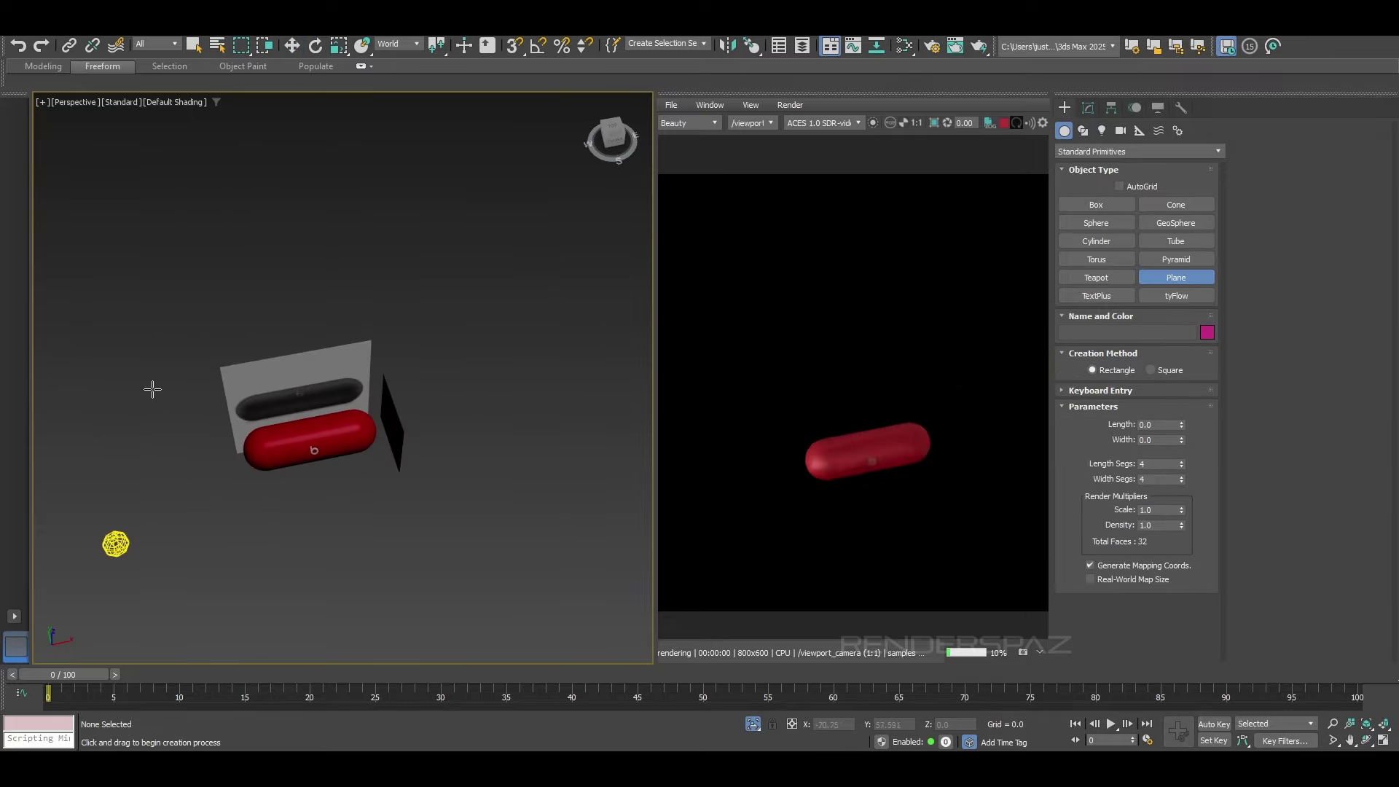
pyautogui.moveTo(209, 413); pyautogui.dragTo(504, 520)
# Step: Assign a red Standard Surface material to the ground plane, check it in the render and close the material editor
pyautogui.scroll(5, 385, 448)
pyautogui.moveTo(504, 520)
pyautogui.keyDown('alt'); pyautogui.mouseDown(button='middle')
pyautogui.moveTo(385, 448)
pyautogui.moveTo(250, 468)
pyautogui.mouseUp(button='middle'); pyautogui.keyUp('alt')
pyautogui.scroll(-3, 386, 447)
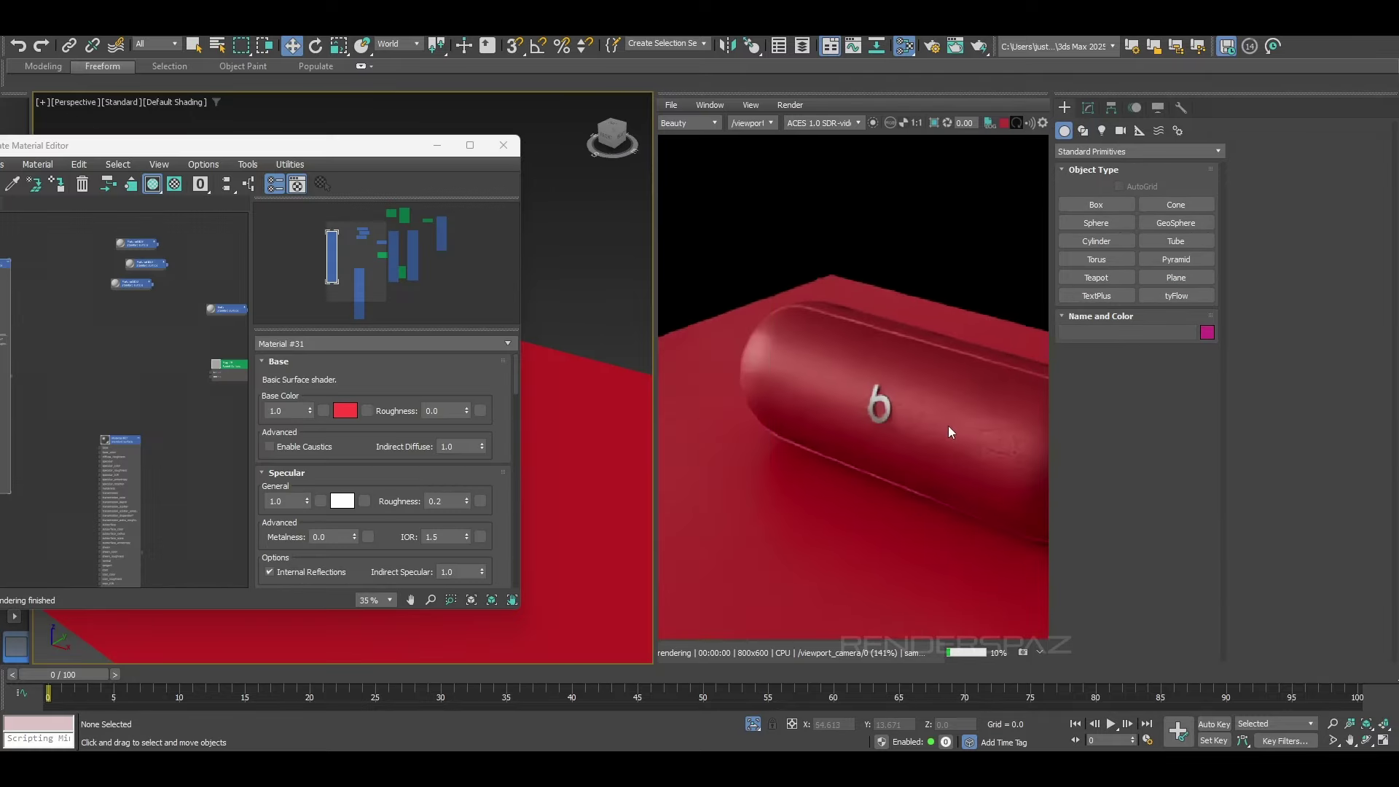
pyautogui.scroll(-1, 948, 426)
pyautogui.moveTo(948, 426); pyautogui.dragTo(877, 438, button='middle')
pyautogui.scroll(1, 975, 427)
pyautogui.keyDown('alt'); pyautogui.moveTo(573, 494); pyautogui.dragTo(468, 322, button='middle'); pyautogui.keyUp('alt')
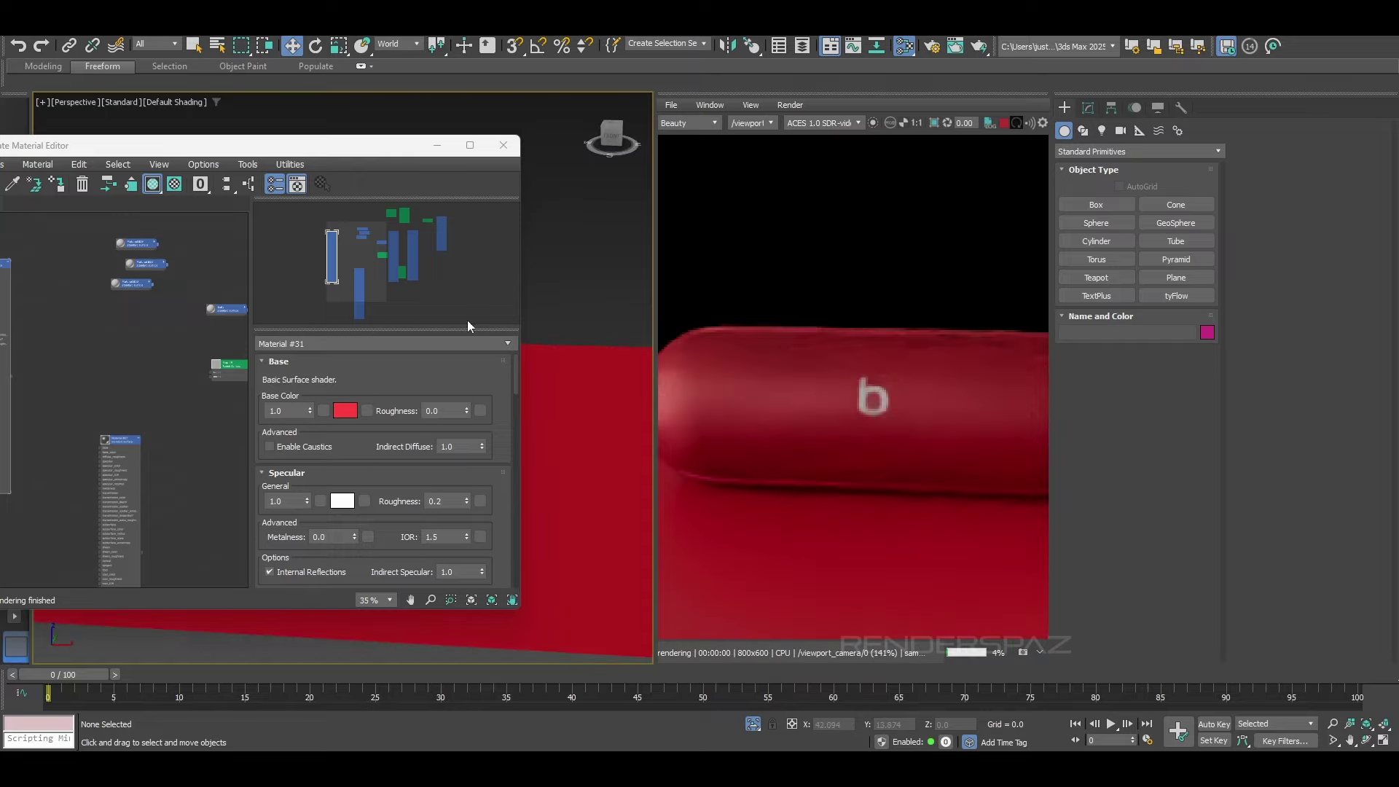
pyautogui.click(504, 149)
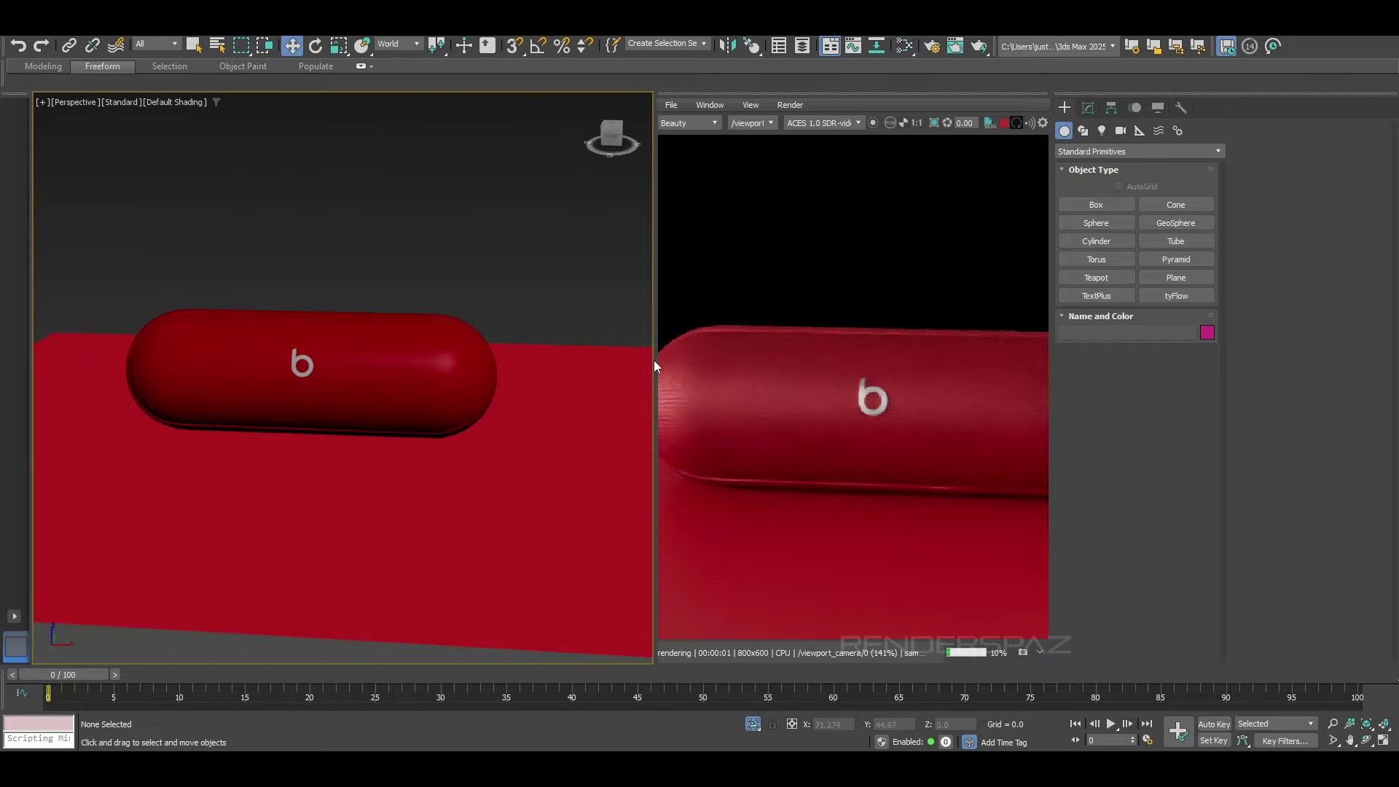
# Step: Widen the render view and examine the speaker's perforated grille and b logo against the ground plane
pyautogui.moveTo(653, 360); pyautogui.dragTo(547, 355)
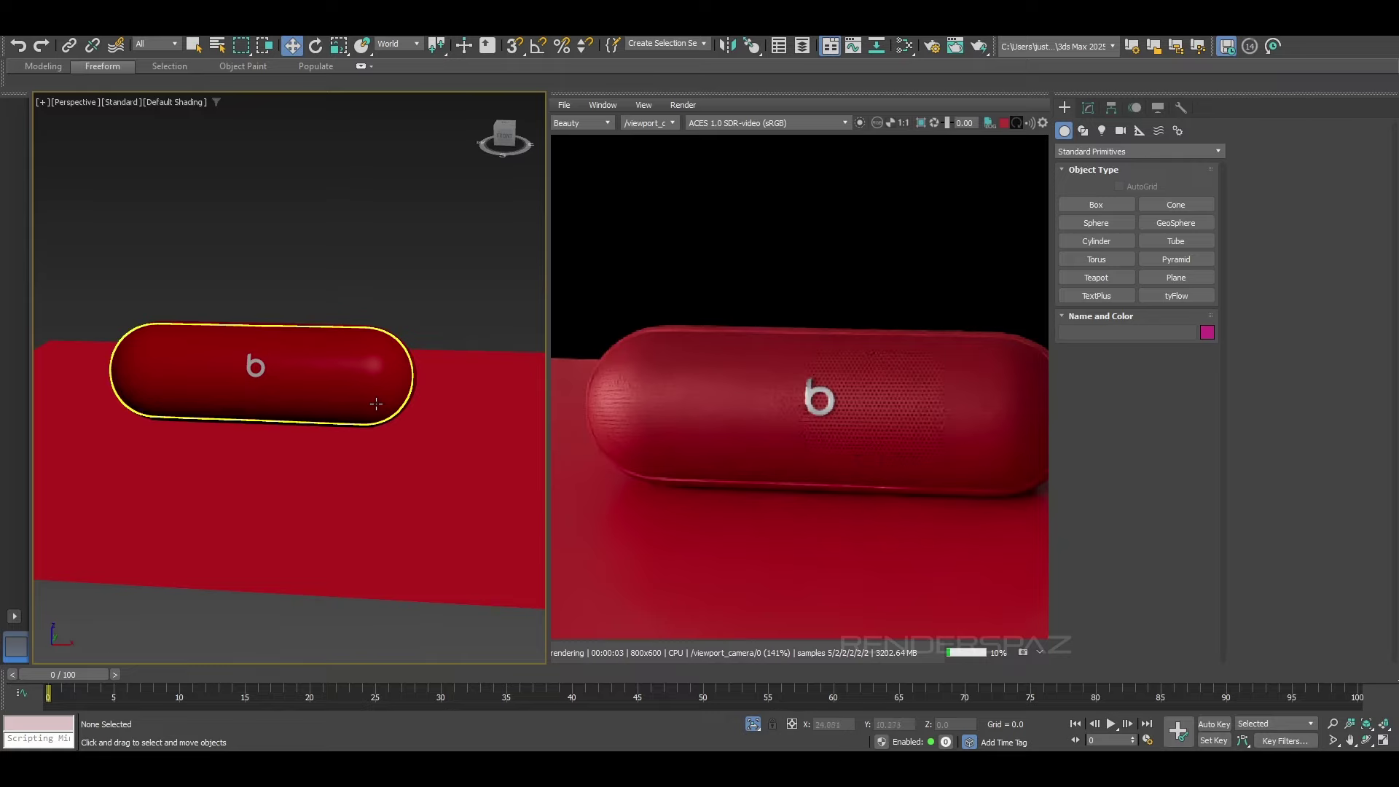
pyautogui.keyDown('alt'); pyautogui.moveTo(246, 453); pyautogui.dragTo(287, 438, button='middle'); pyautogui.keyUp('alt')
pyautogui.scroll(2, 263, 407)
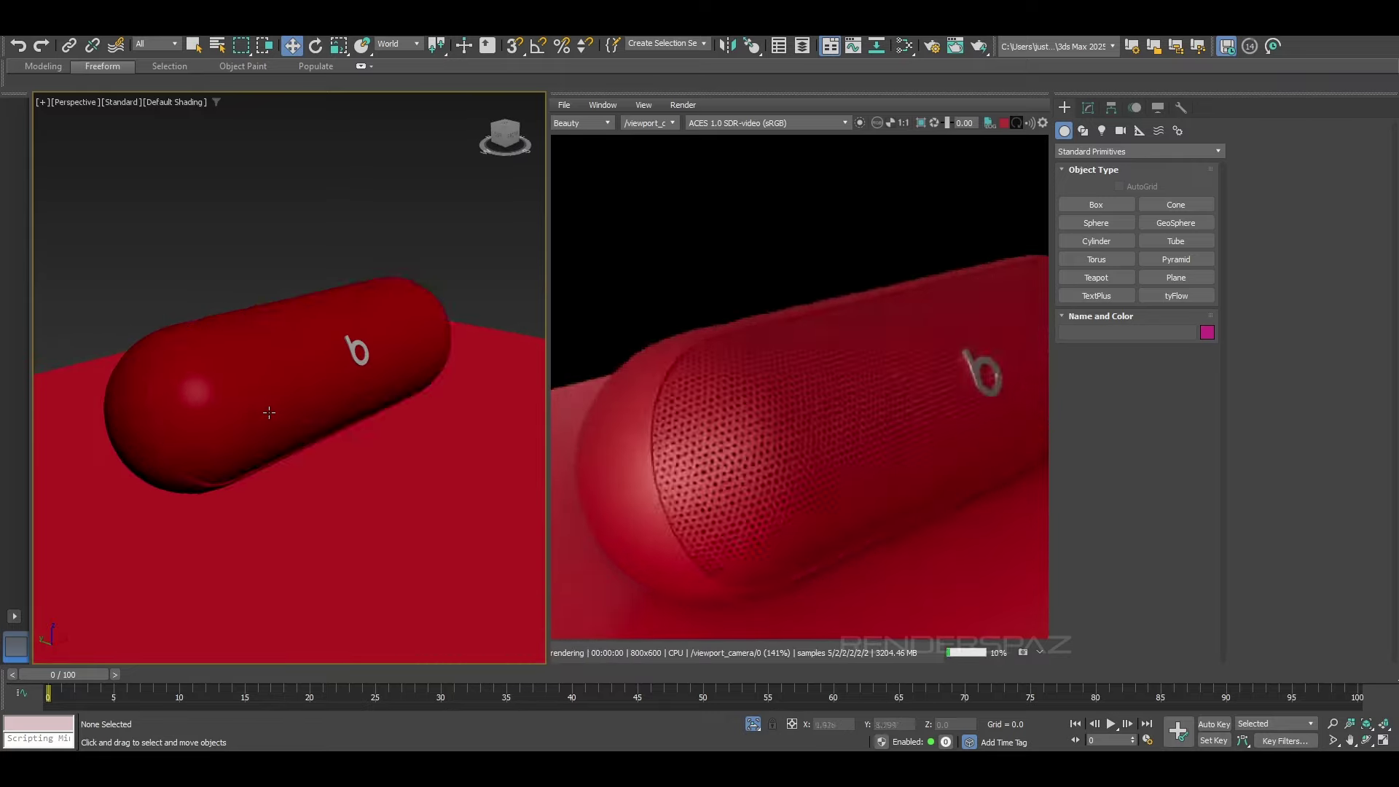
pyautogui.scroll(-2, 270, 412)
pyautogui.scroll(-4, 271, 408)
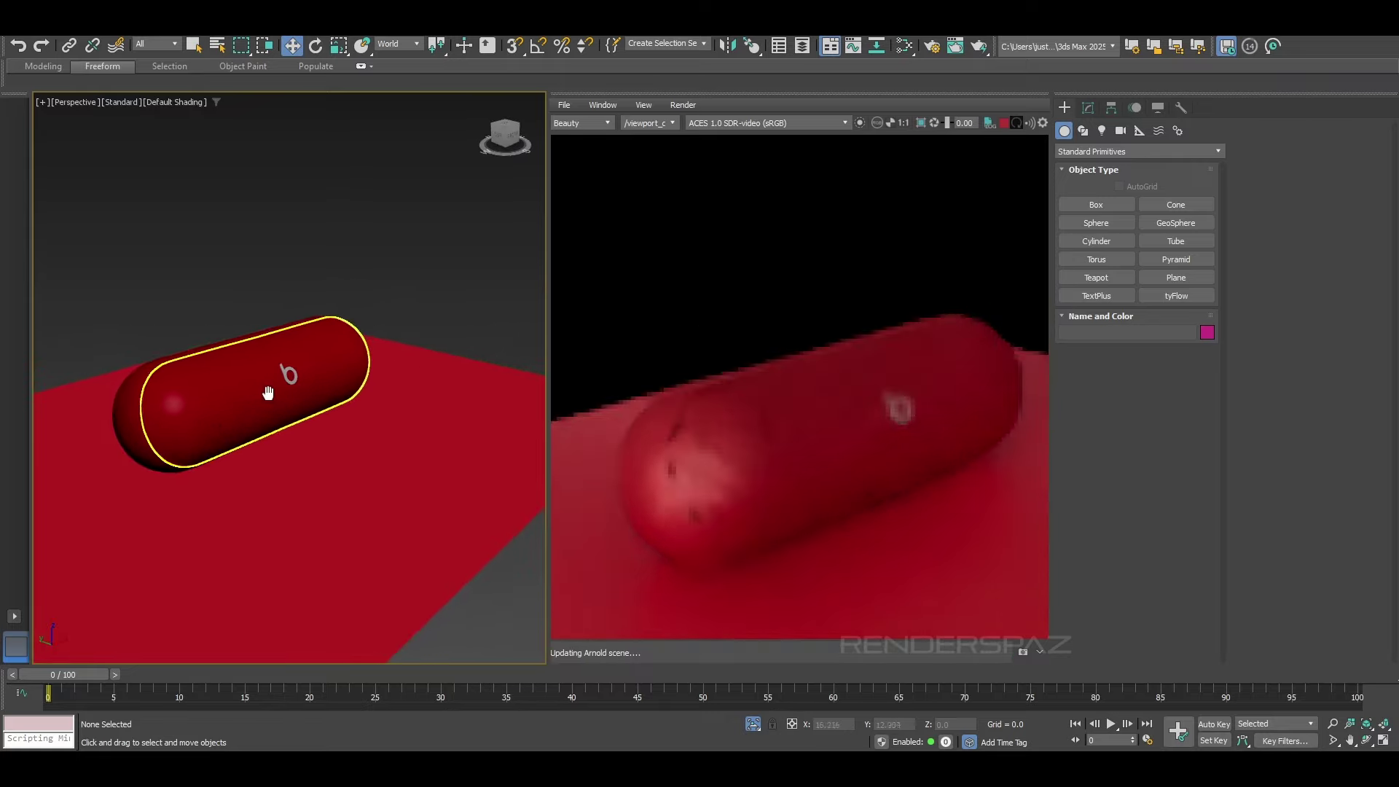
pyautogui.keyDown('alt'); pyautogui.moveTo(296, 392); pyautogui.dragTo(283, 361, button='middle'); pyautogui.keyUp('alt')
pyautogui.scroll(3, 281, 360)
pyautogui.scroll(2, 282, 360)
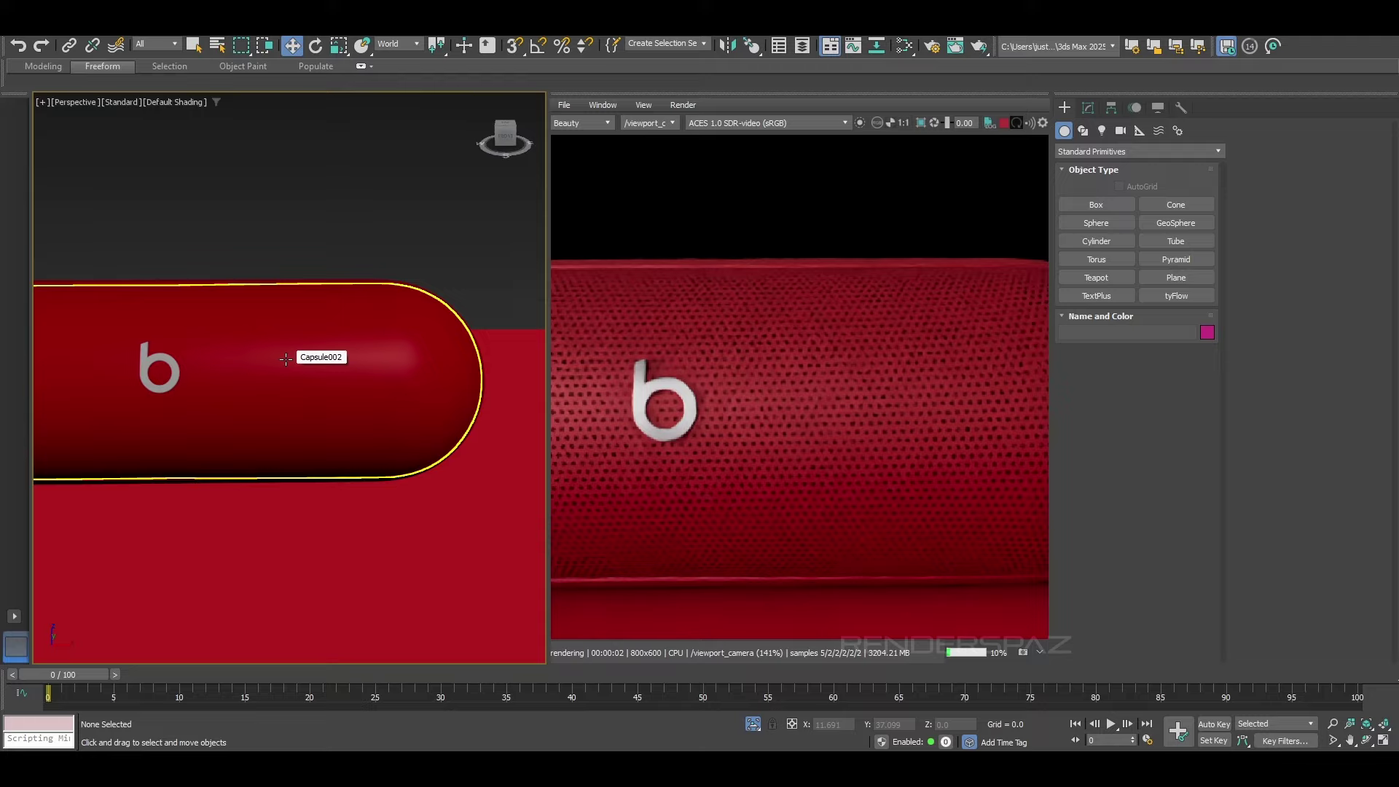
# Step: Select the ground plane beneath the speaker and hide it
pyautogui.scroll(-4, 270, 349)
pyautogui.keyDown('alt'); pyautogui.moveTo(317, 355); pyautogui.dragTo(269, 360, button='middle'); pyautogui.keyUp('alt')
pyautogui.click(369, 362)
pyautogui.rightClick(376, 356)
pyautogui.click(405, 306)
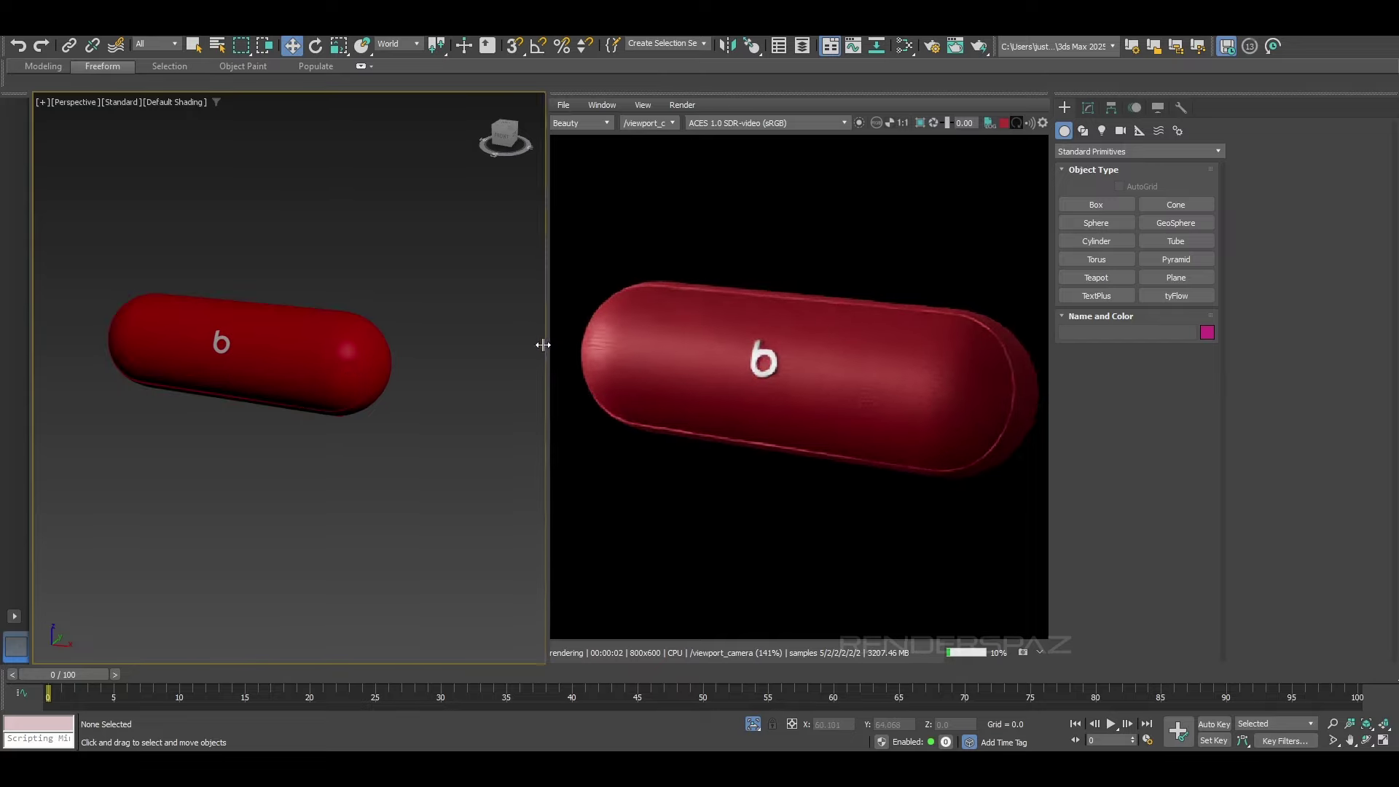
# Step: Enlarge the render view further and examine the finished speaker's grille, logo and rounded end
pyautogui.moveTo(546, 344); pyautogui.dragTo(500, 345)
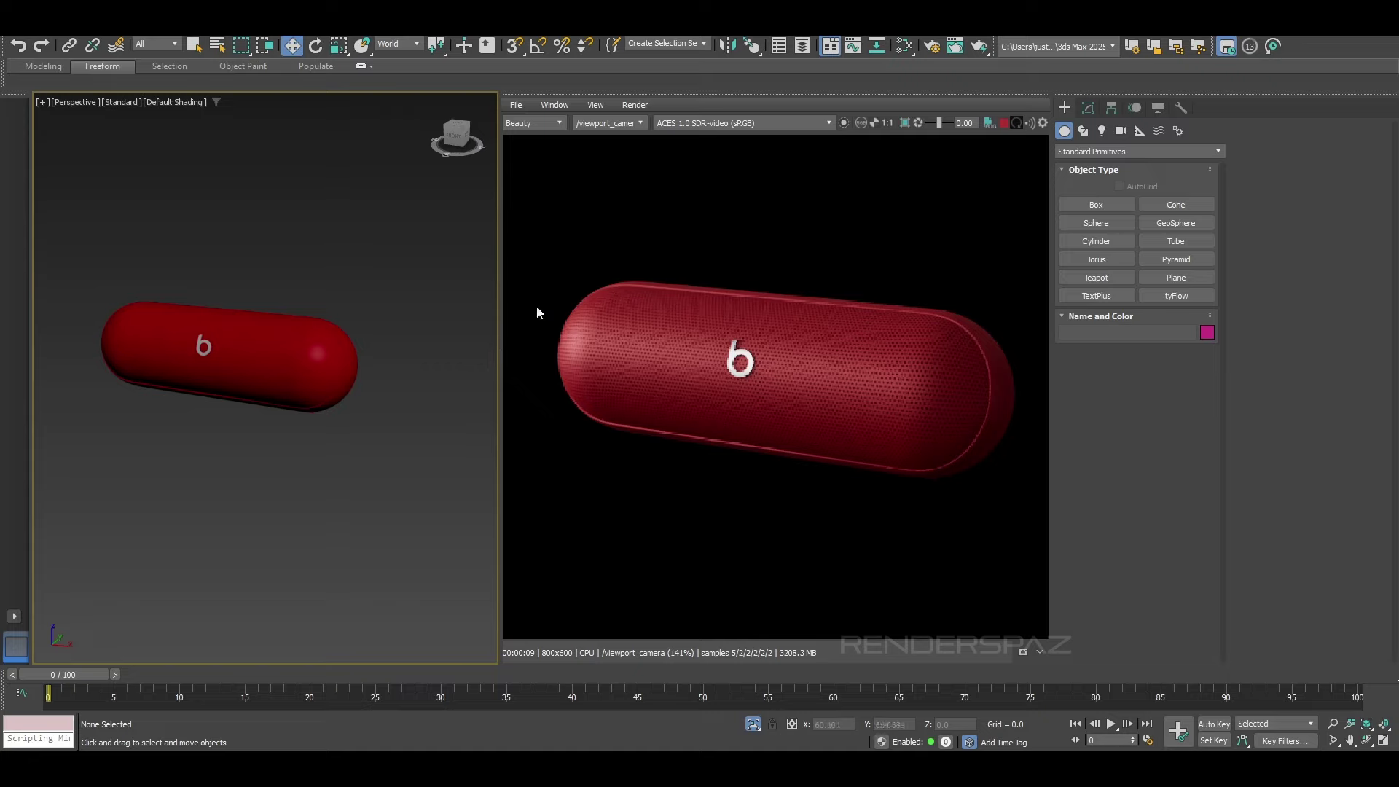
pyautogui.scroll(1, 755, 379)
pyautogui.scroll(-2, 941, 382)
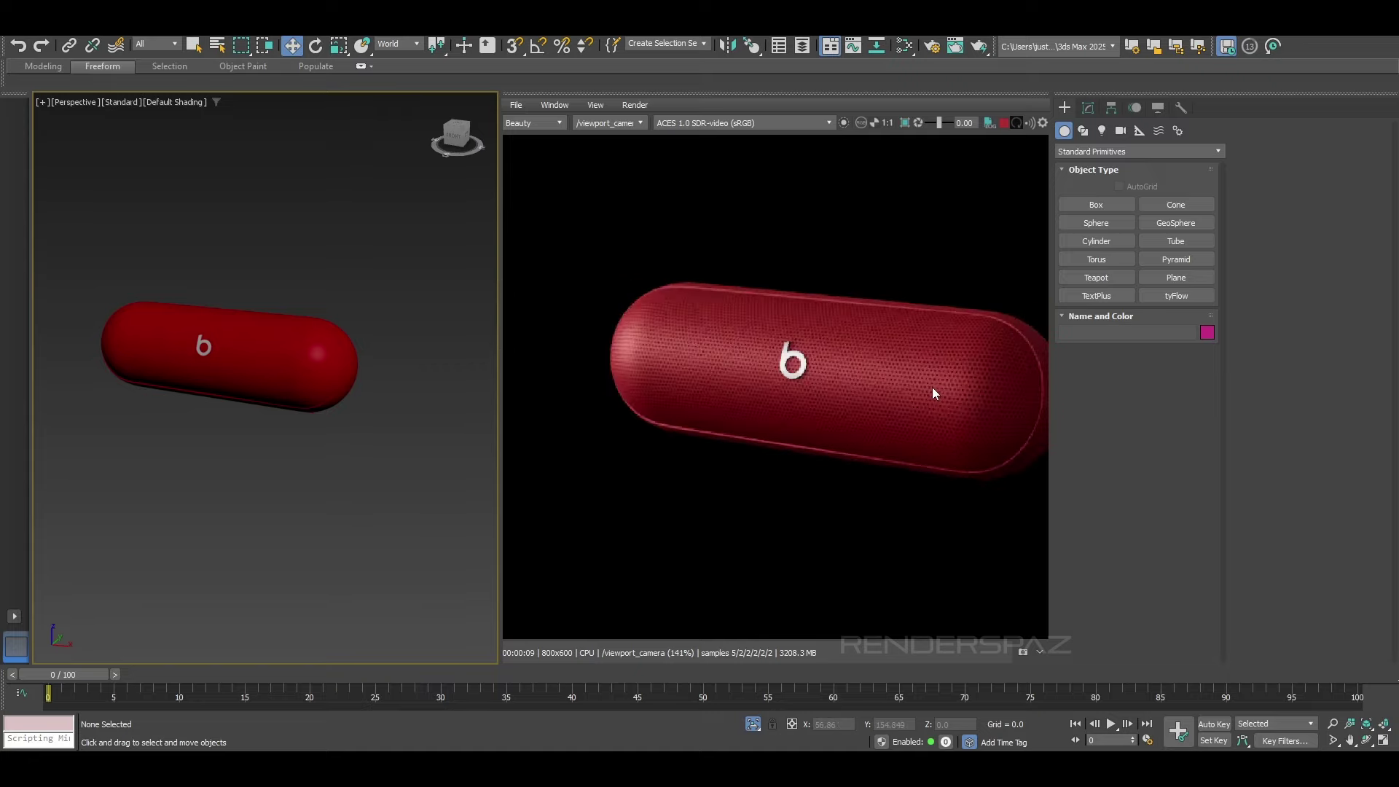
pyautogui.moveTo(981, 412); pyautogui.dragTo(841, 362, button='middle')
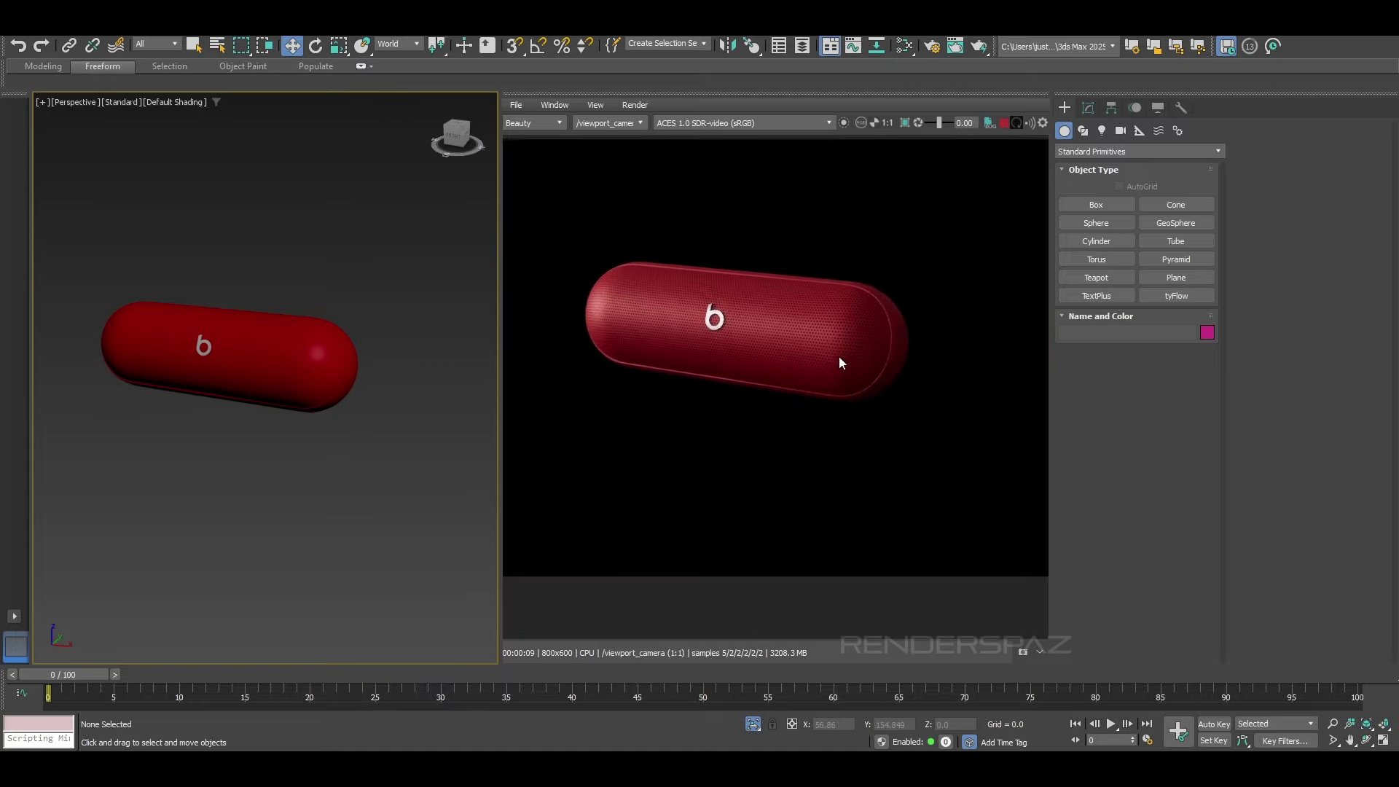
pyautogui.keyDown('alt'); pyautogui.moveTo(338, 422); pyautogui.dragTo(272, 430, button='middle'); pyautogui.keyUp('alt')
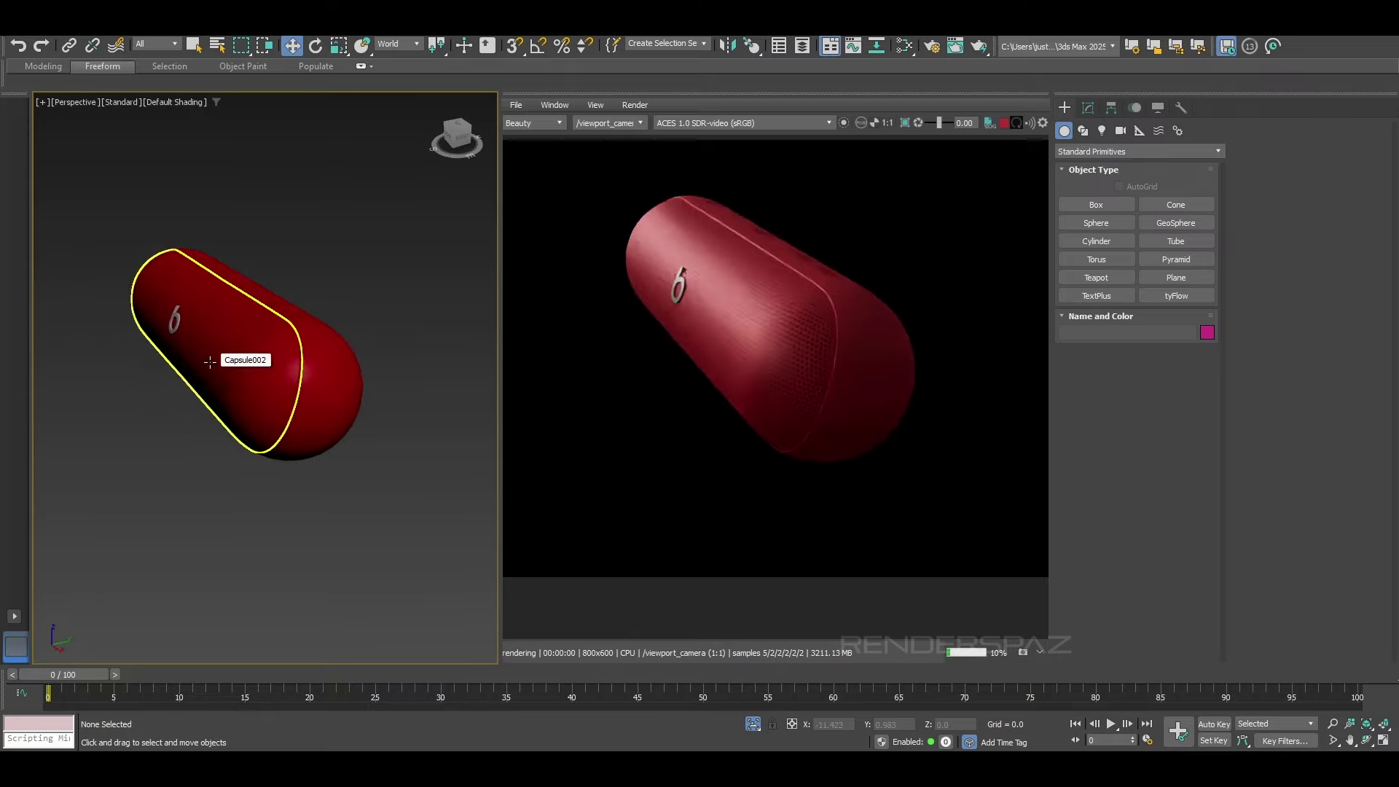
pyautogui.scroll(2, 211, 365)
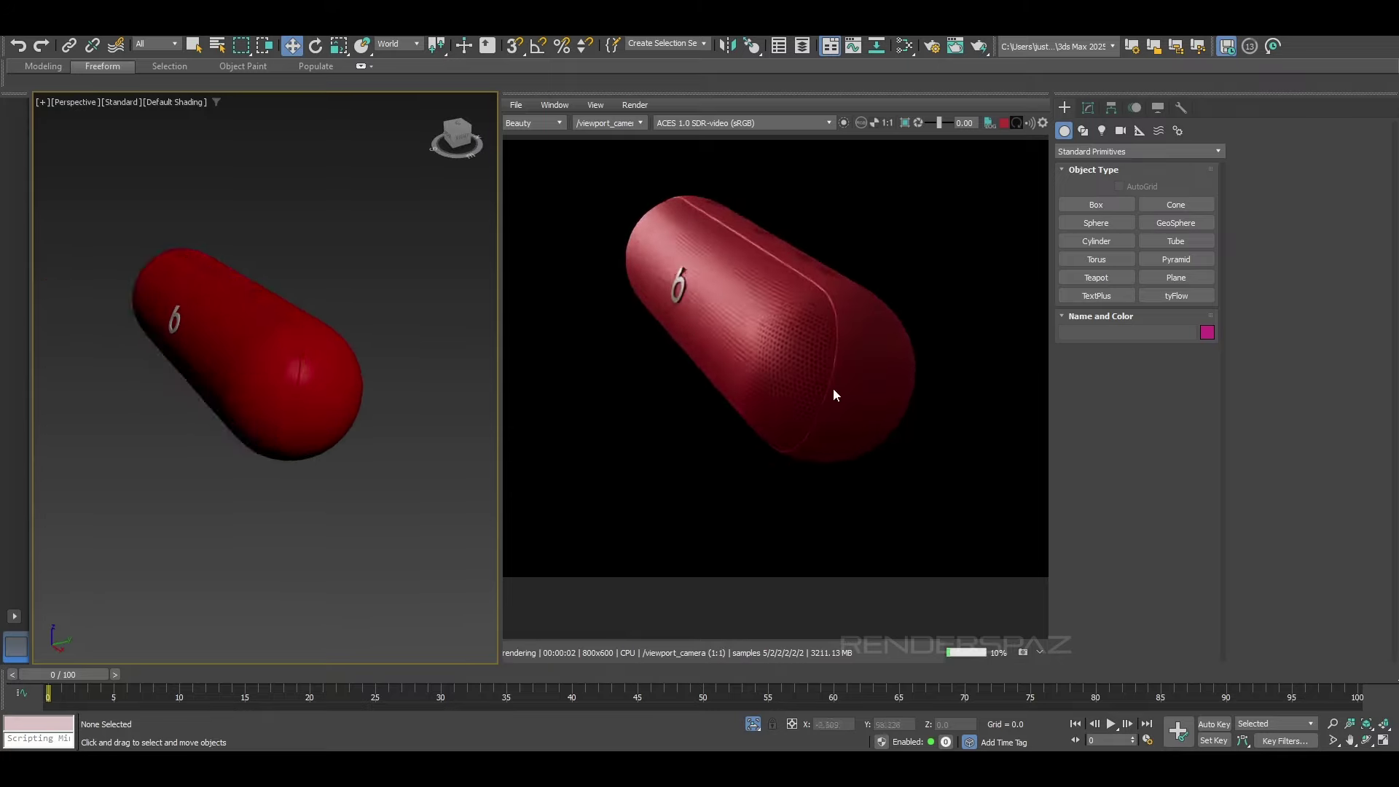